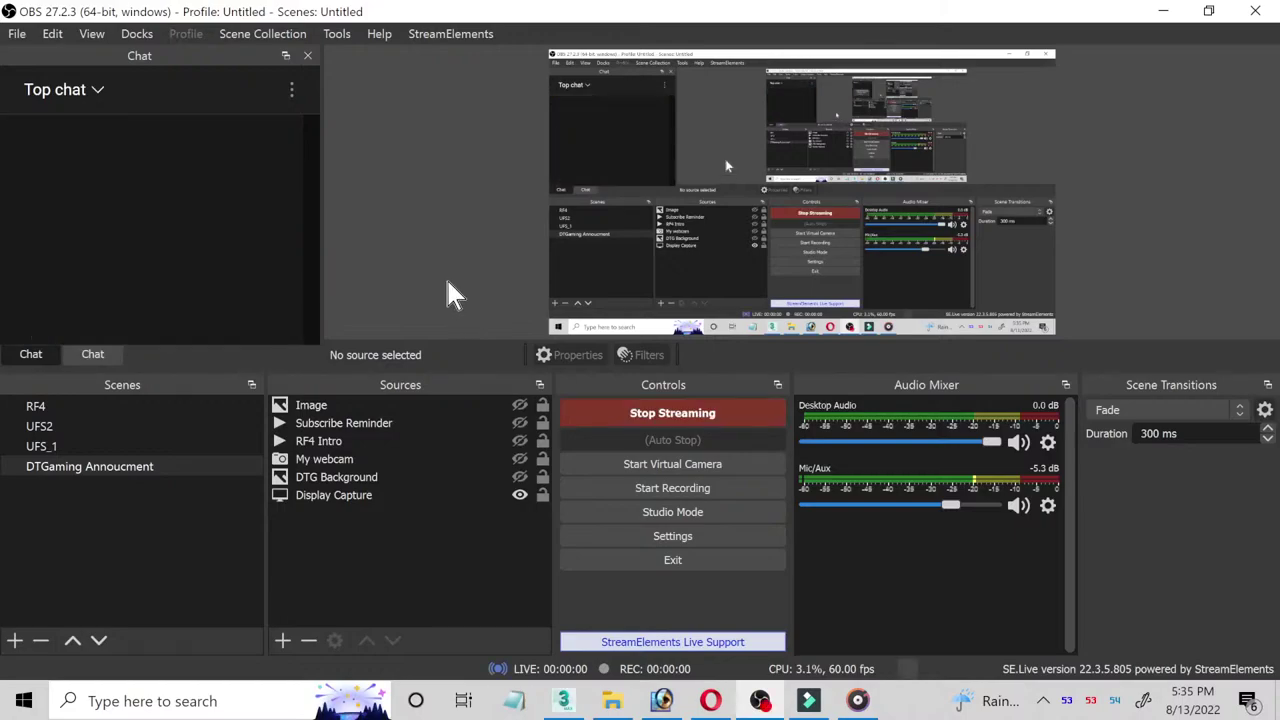
Step: Switch from OBS Studio to the empty 3ds Max 2017 scene
click(564, 701)
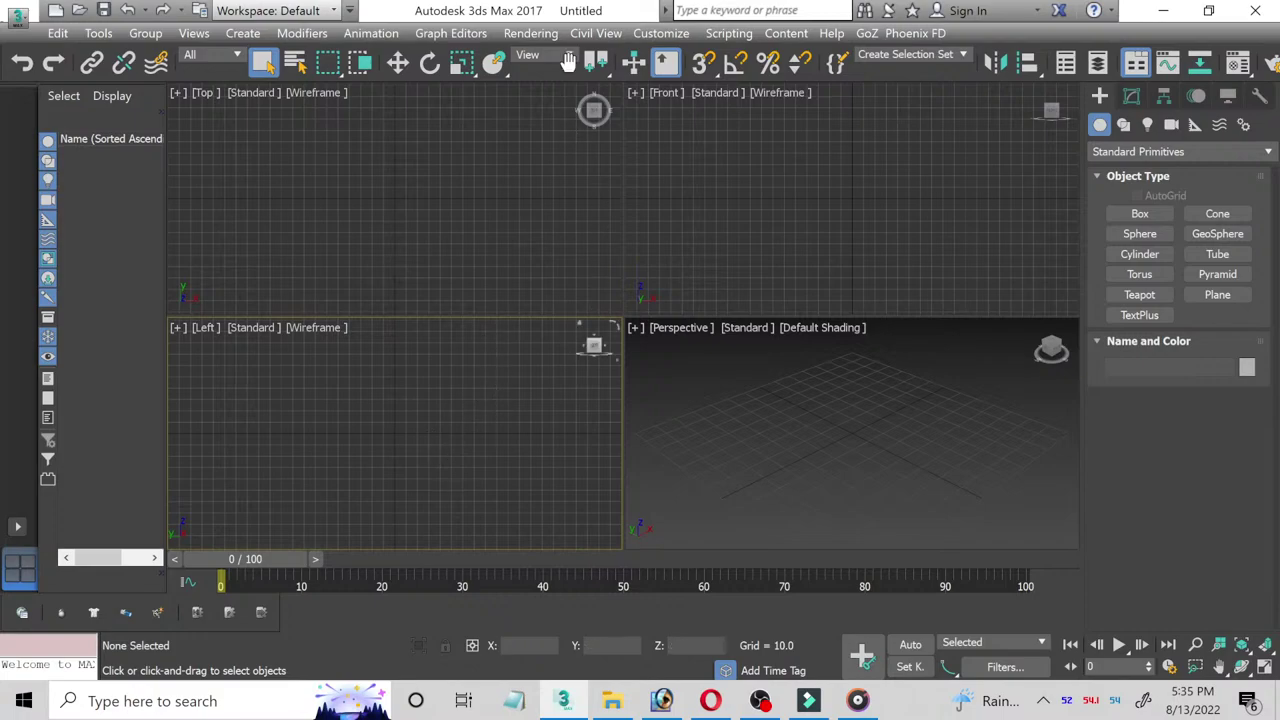
Step: View the channel catfish_ref photo from E:\Reference Images\New Channel Catfish
click(531, 35)
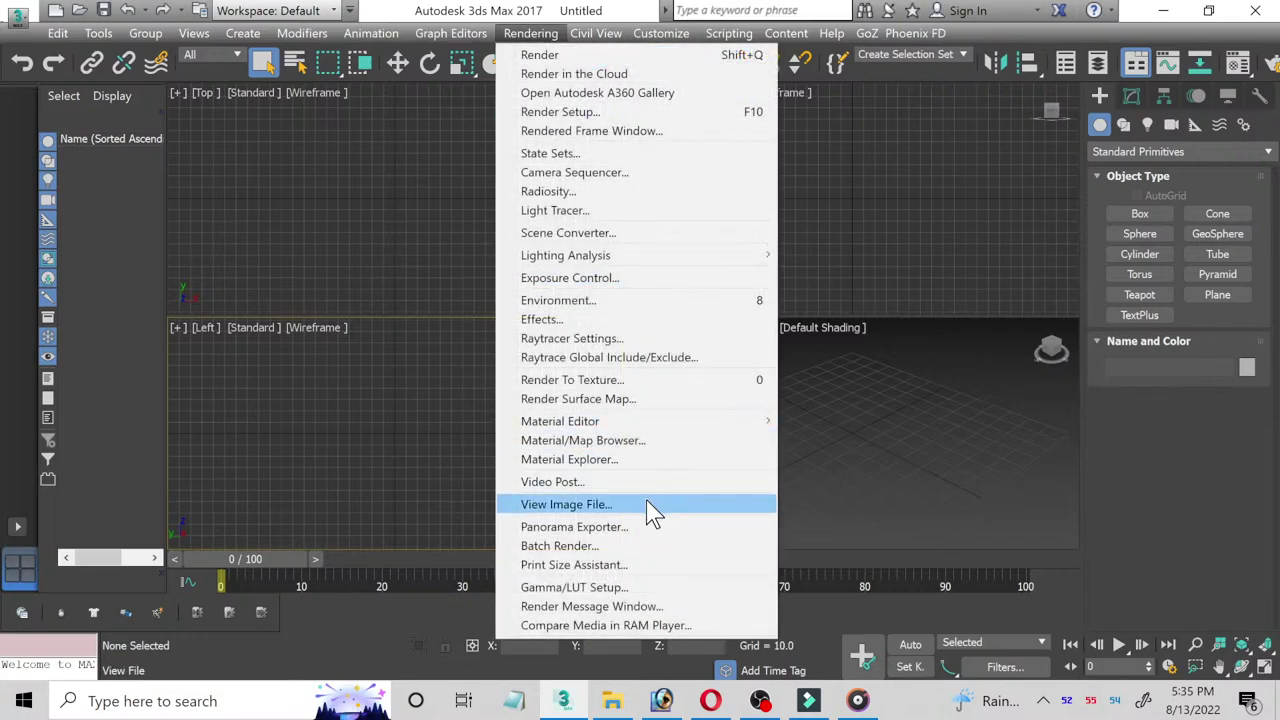
click(585, 509)
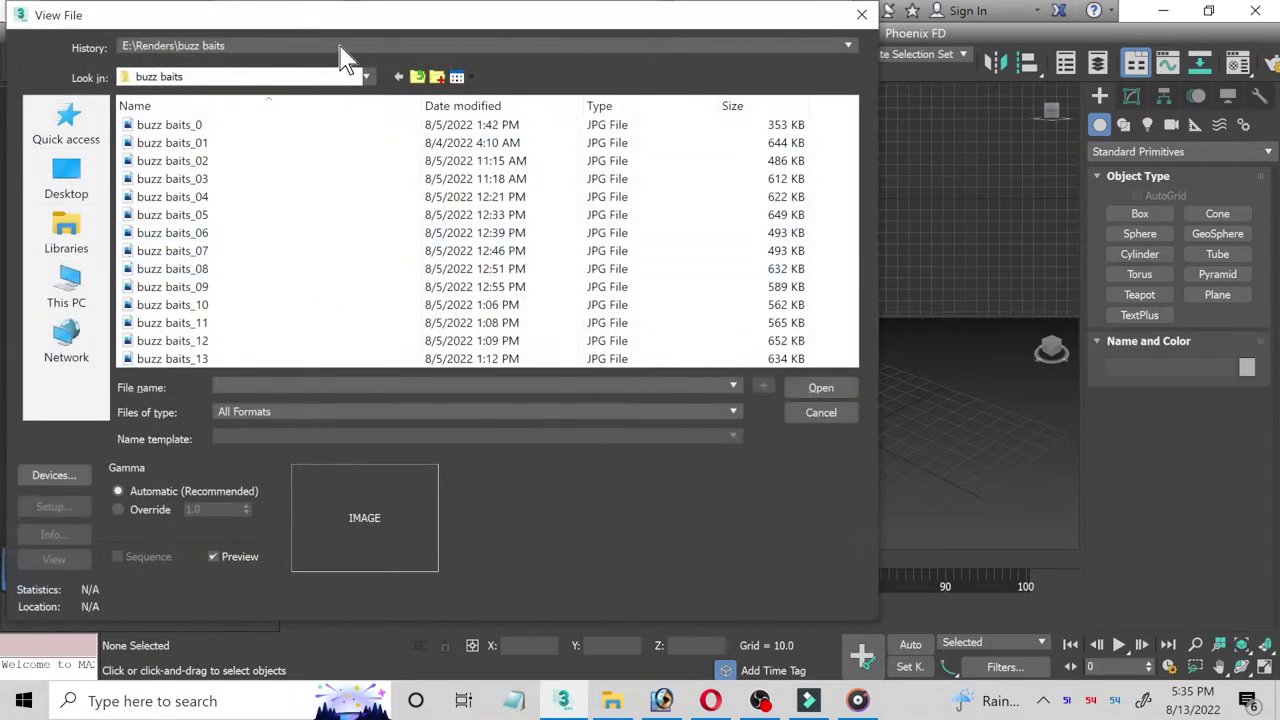
click(341, 46)
click(342, 46)
click(66, 250)
click(70, 283)
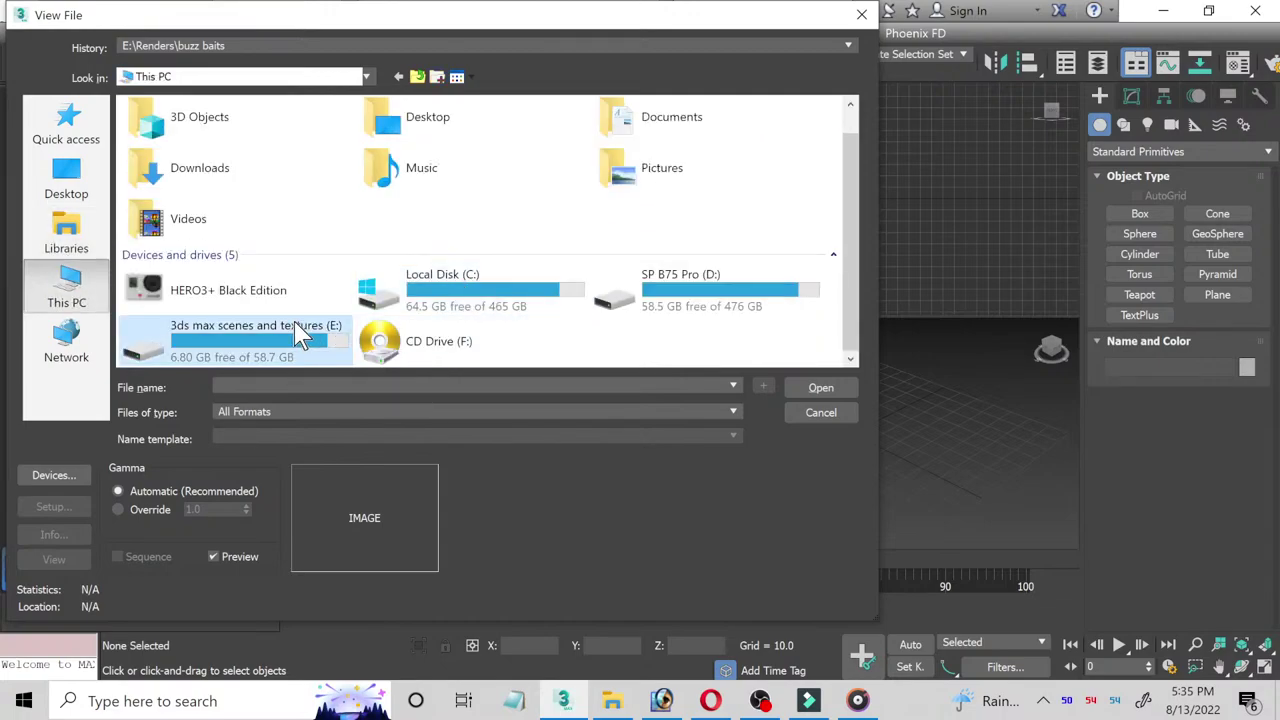
double_click(300, 335)
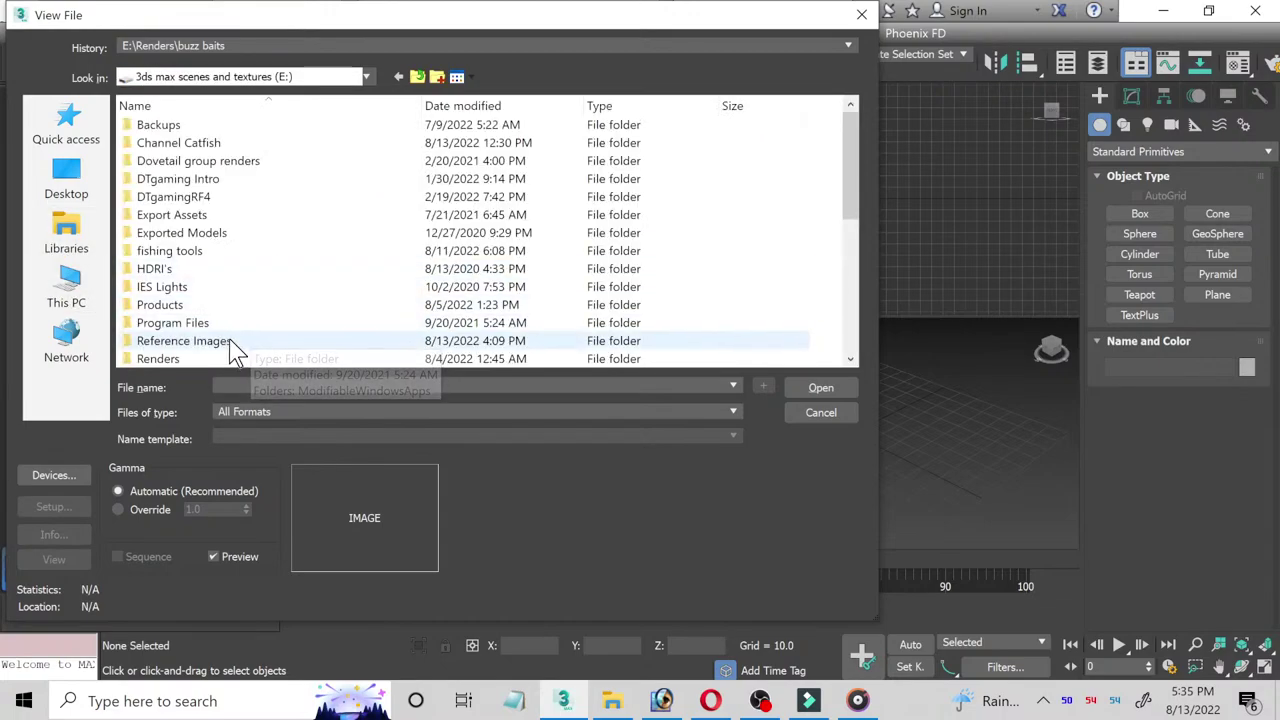
double_click(230, 342)
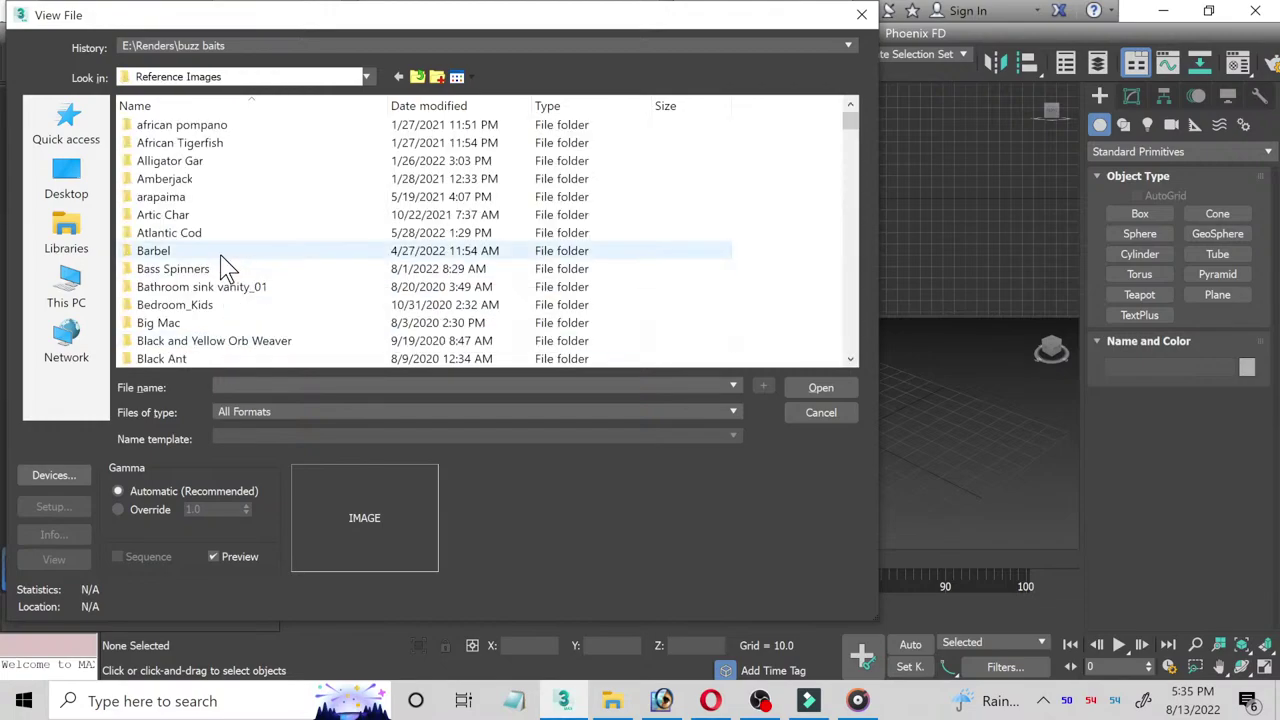
scroll(220, 255, down, 10)
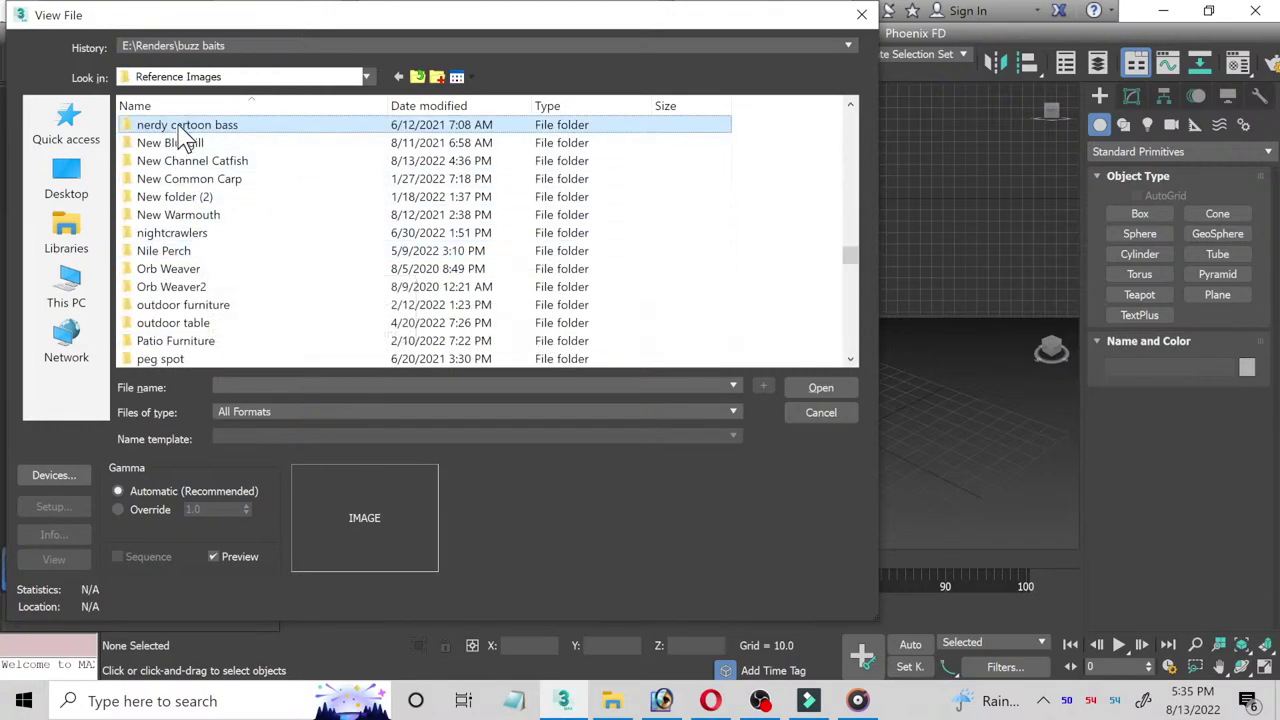
double_click(190, 160)
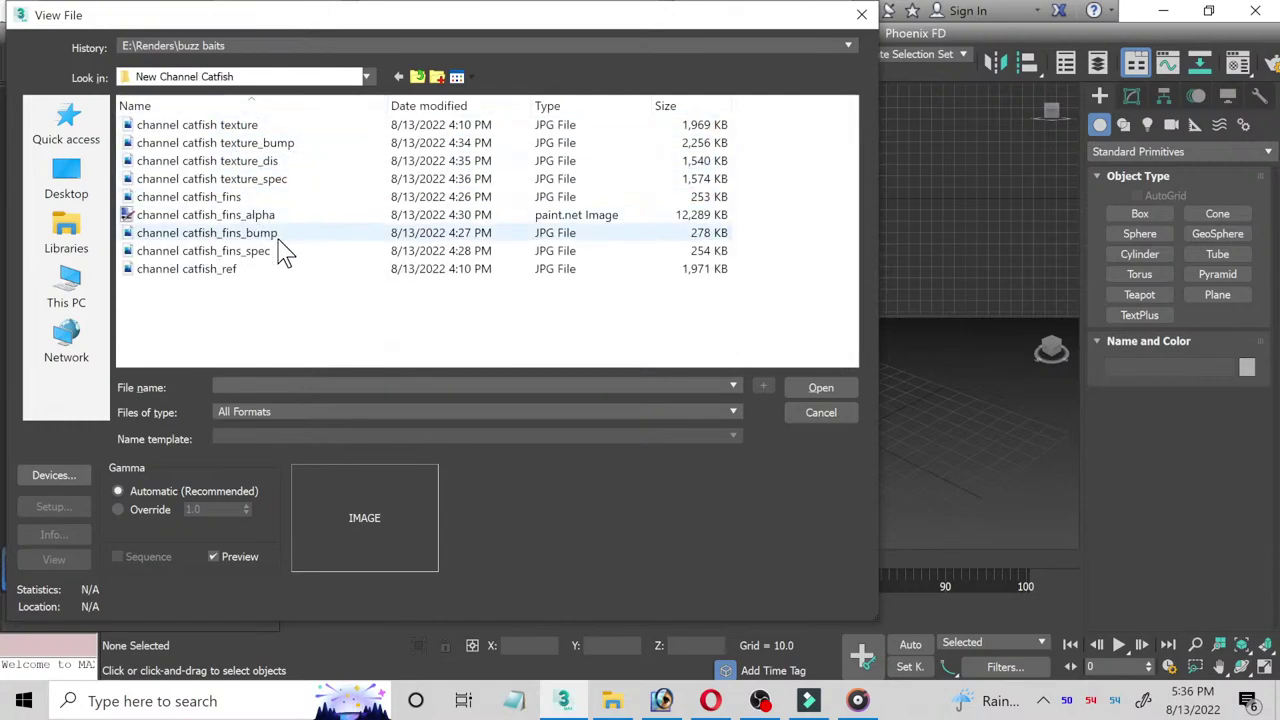
click(230, 283)
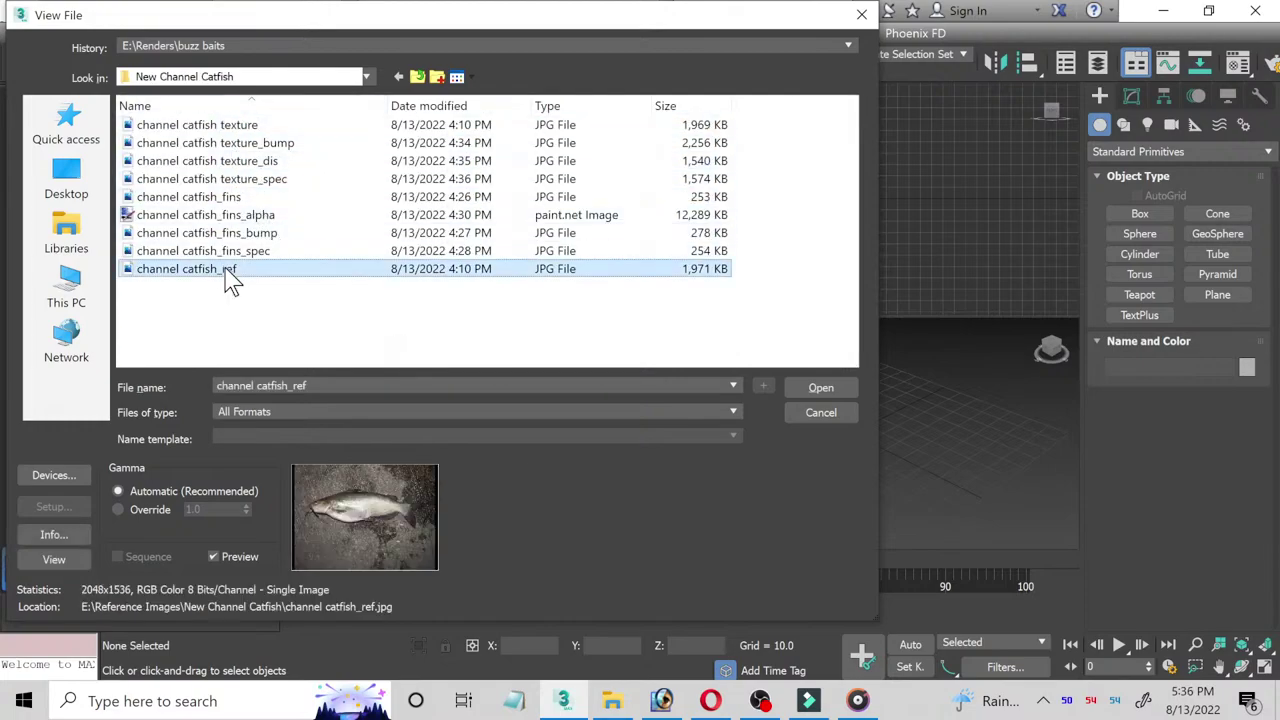
double_click(200, 277)
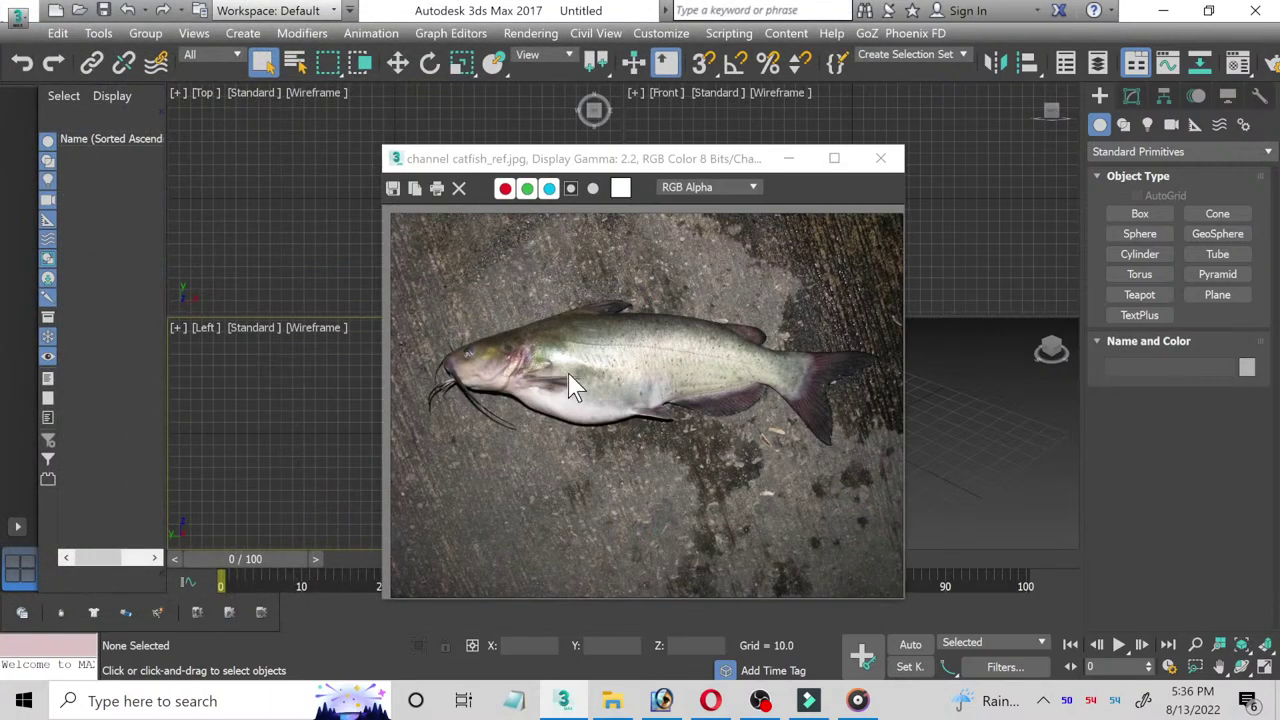
Step: Check the photo's pixel size, then draw Plane001 in the Left view
scroll(564, 375, up, 2)
scroll(550, 370, down, 2)
right_click(546, 366)
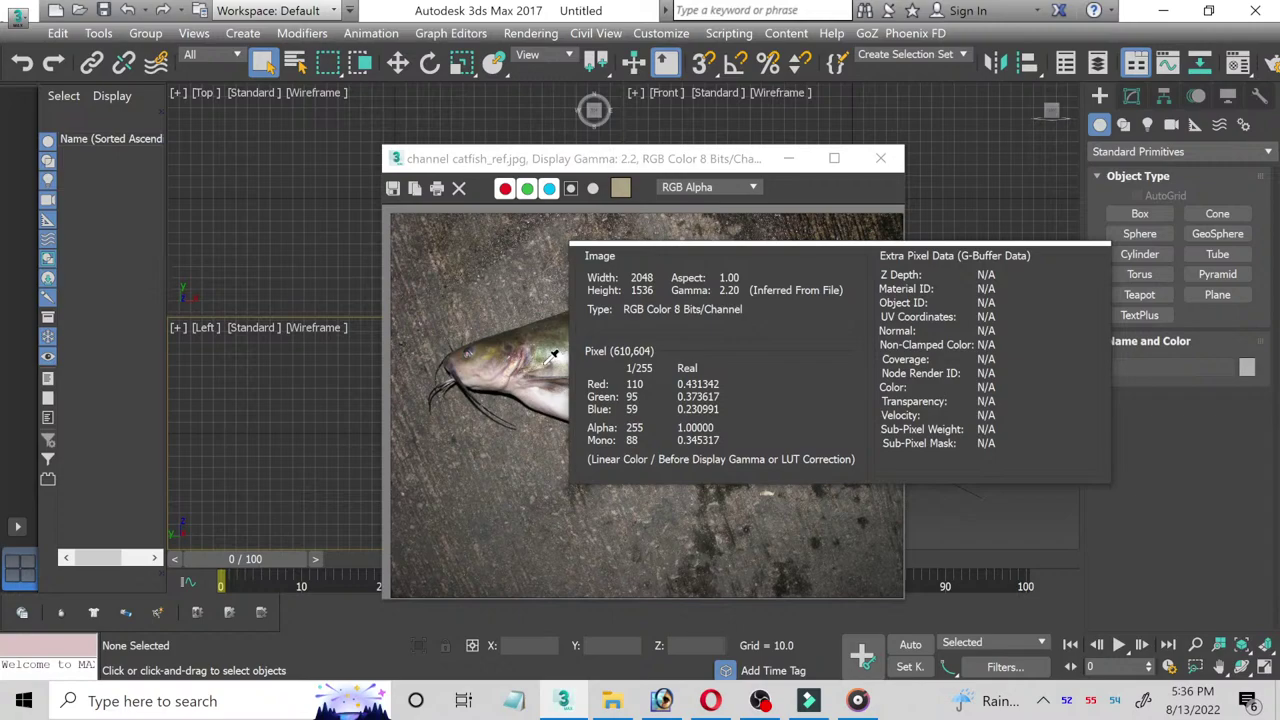
drag(575, 158, 768, 69)
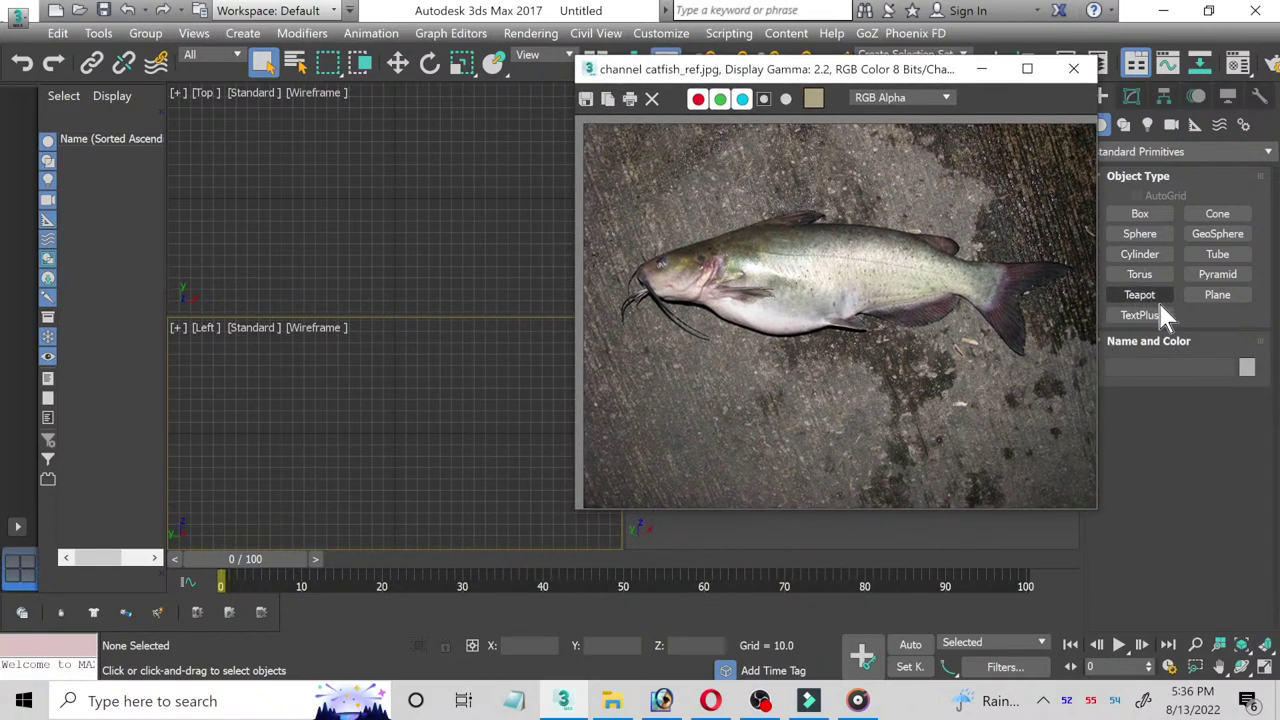
click(1217, 294)
drag(240, 348, 530, 535)
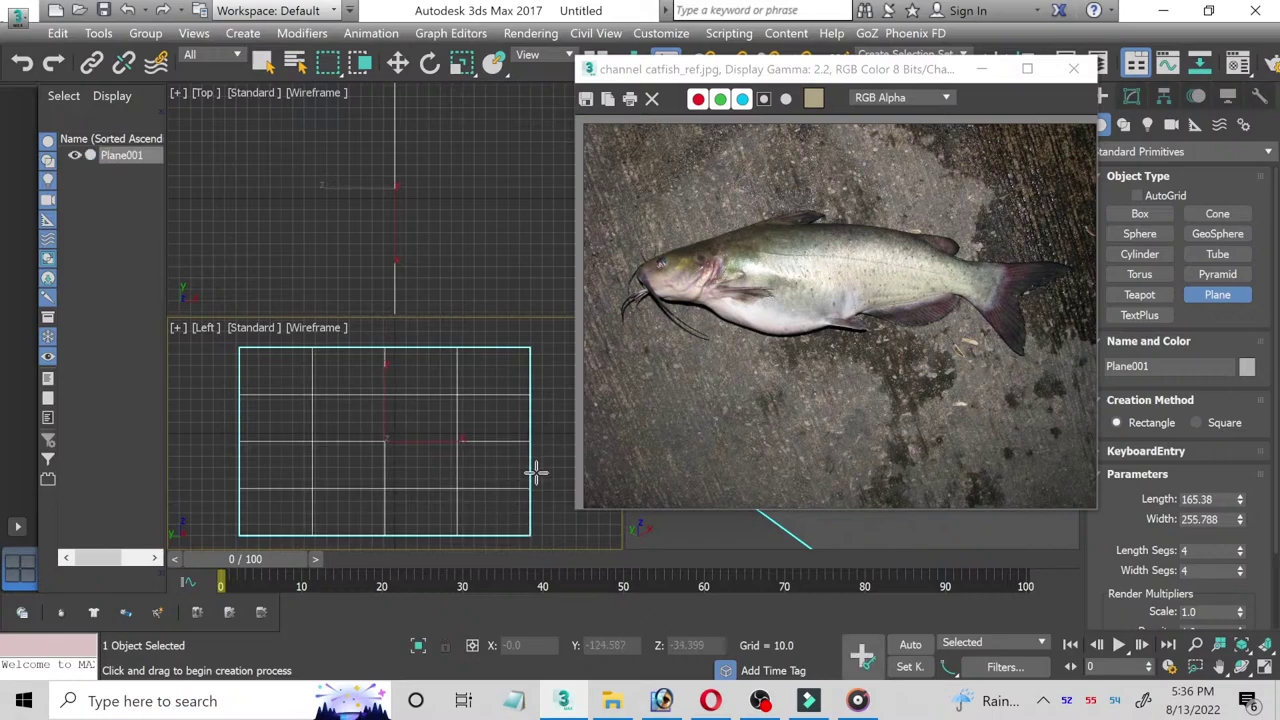
Step: Read the photo's dimensions and set Plane001's width to 2048
key(XF86AudioLowerVolume)
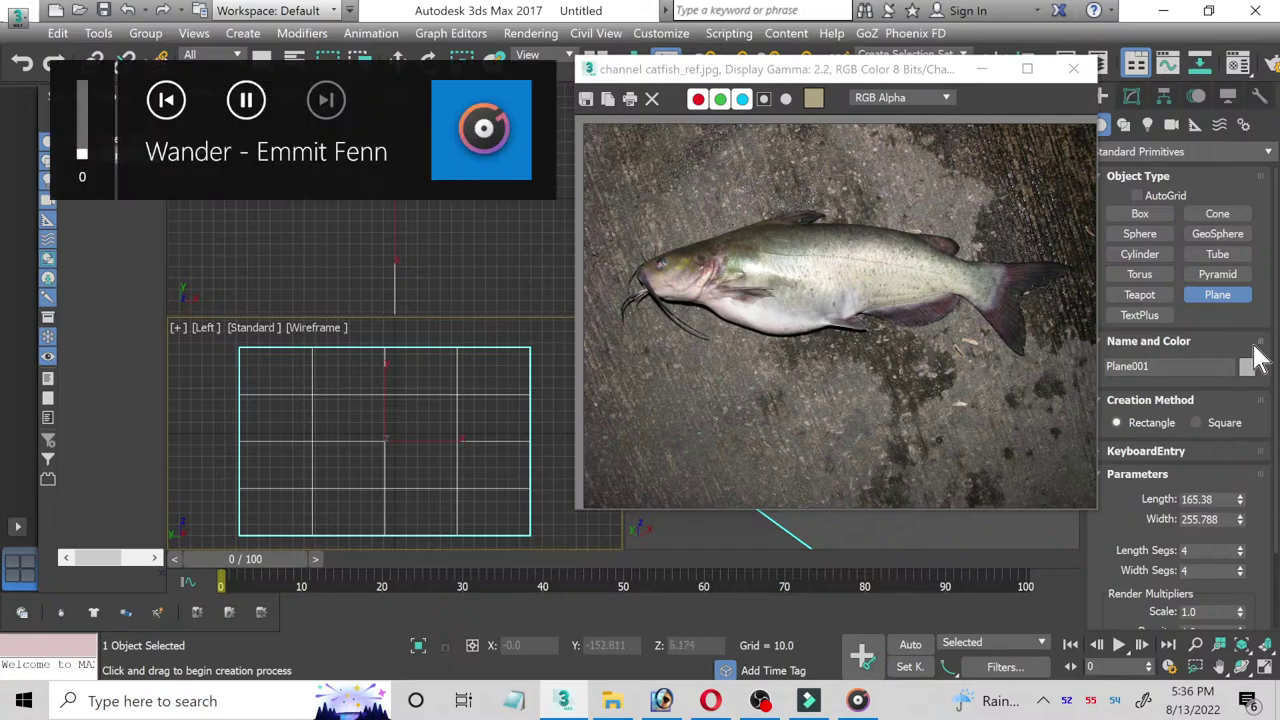
drag(913, 78, 842, 75)
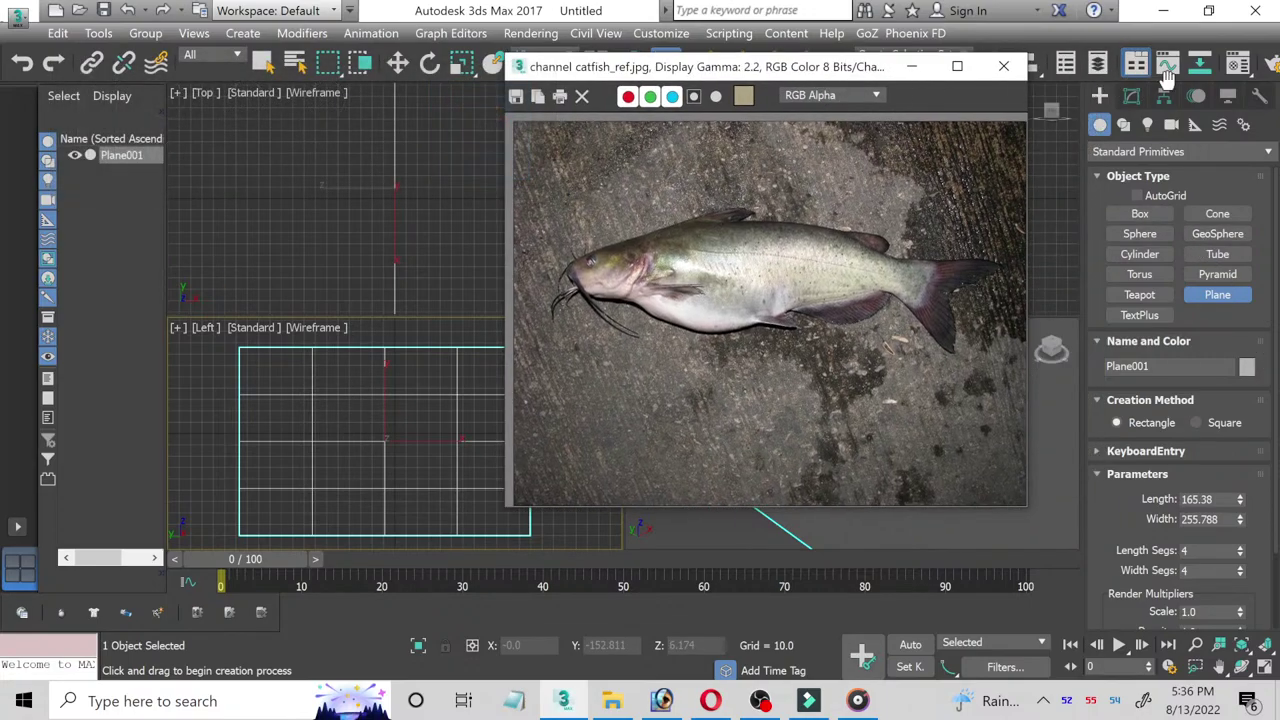
click(1132, 93)
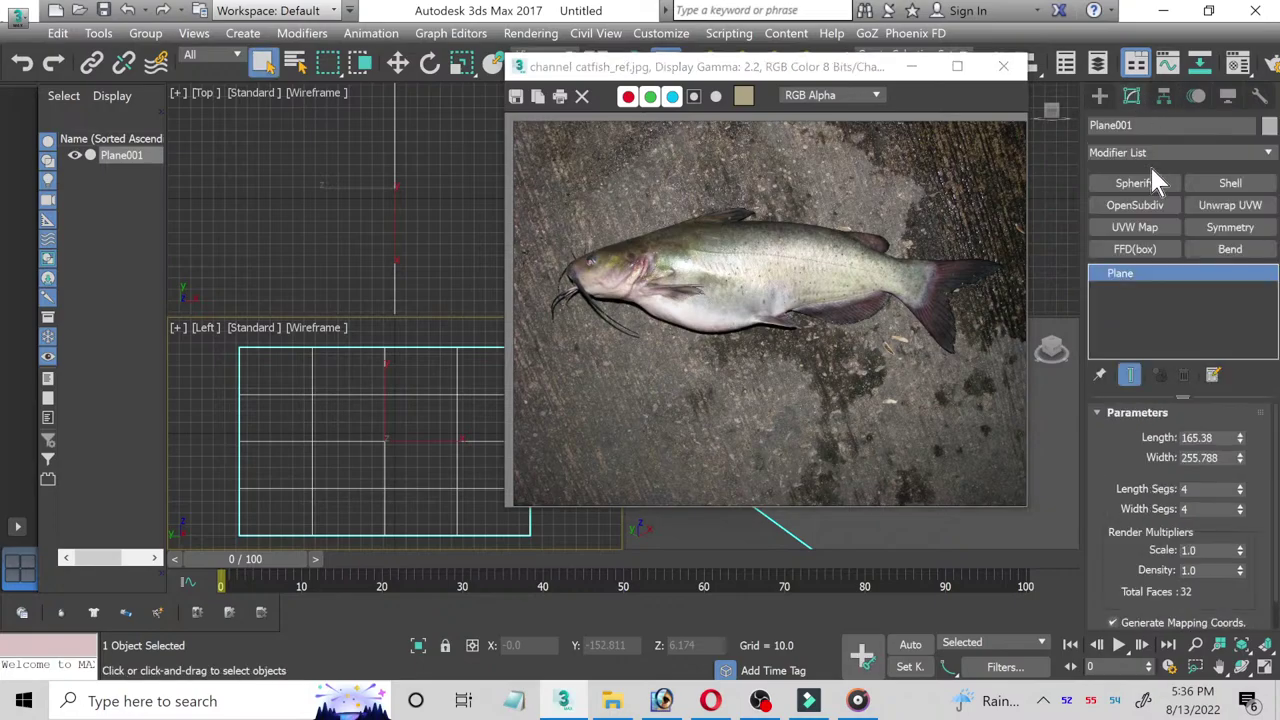
click(650, 326)
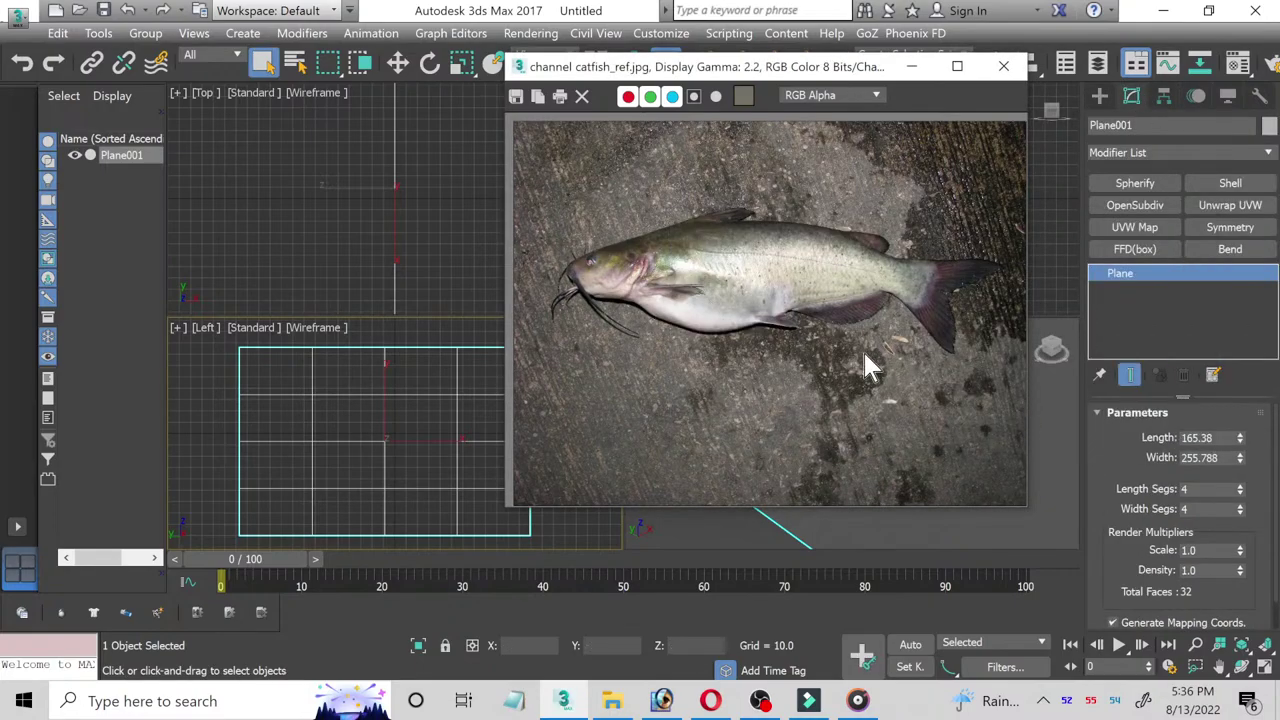
right_click(760, 322)
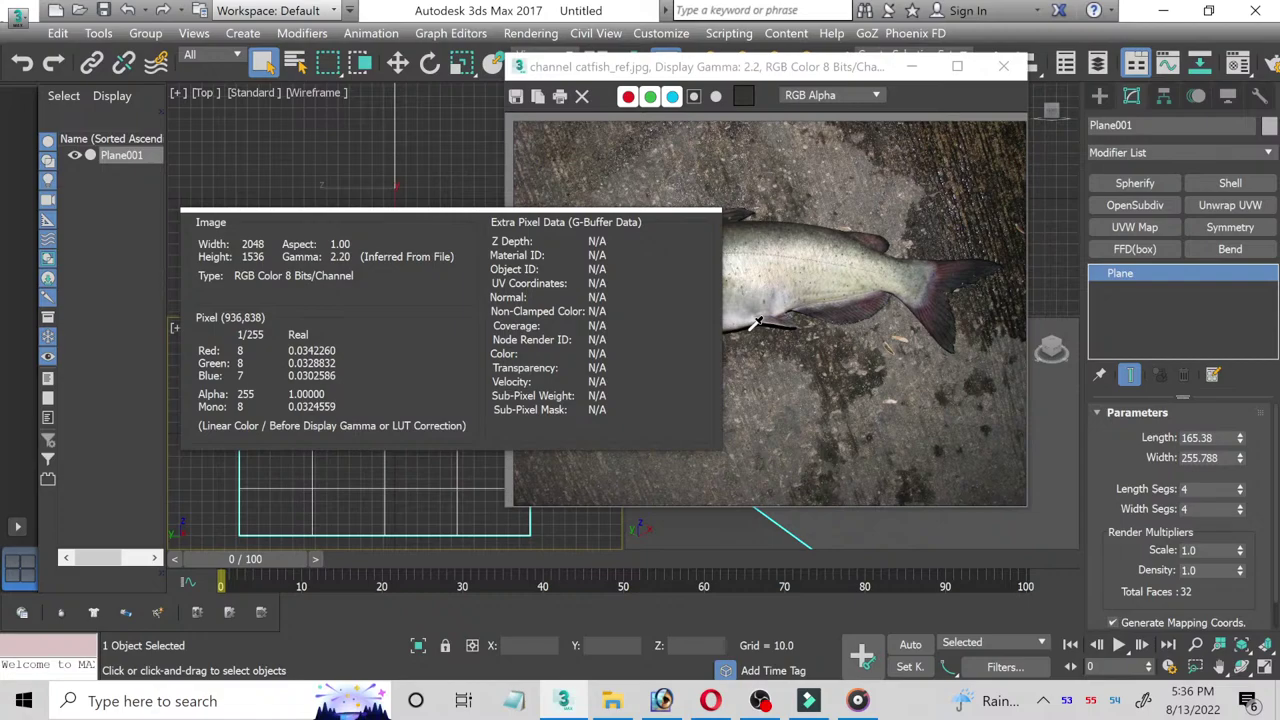
drag(1232, 458, 1165, 474)
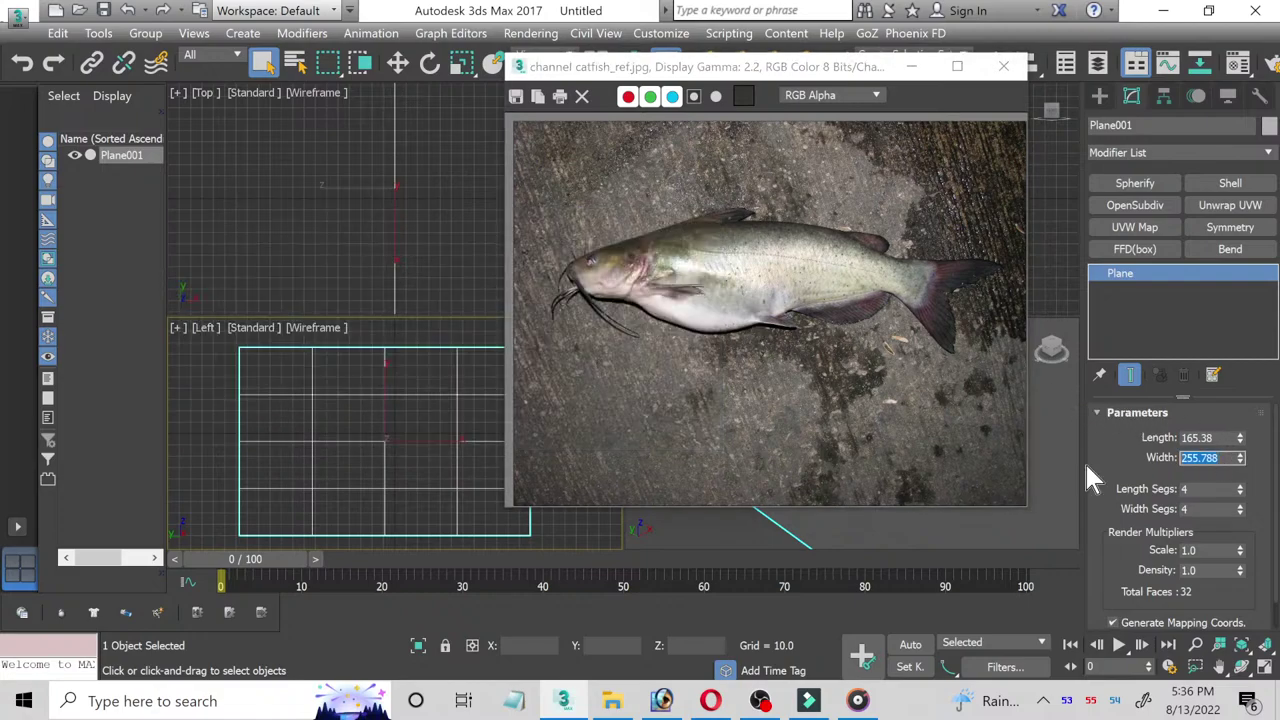
text(2048)
key(Return)
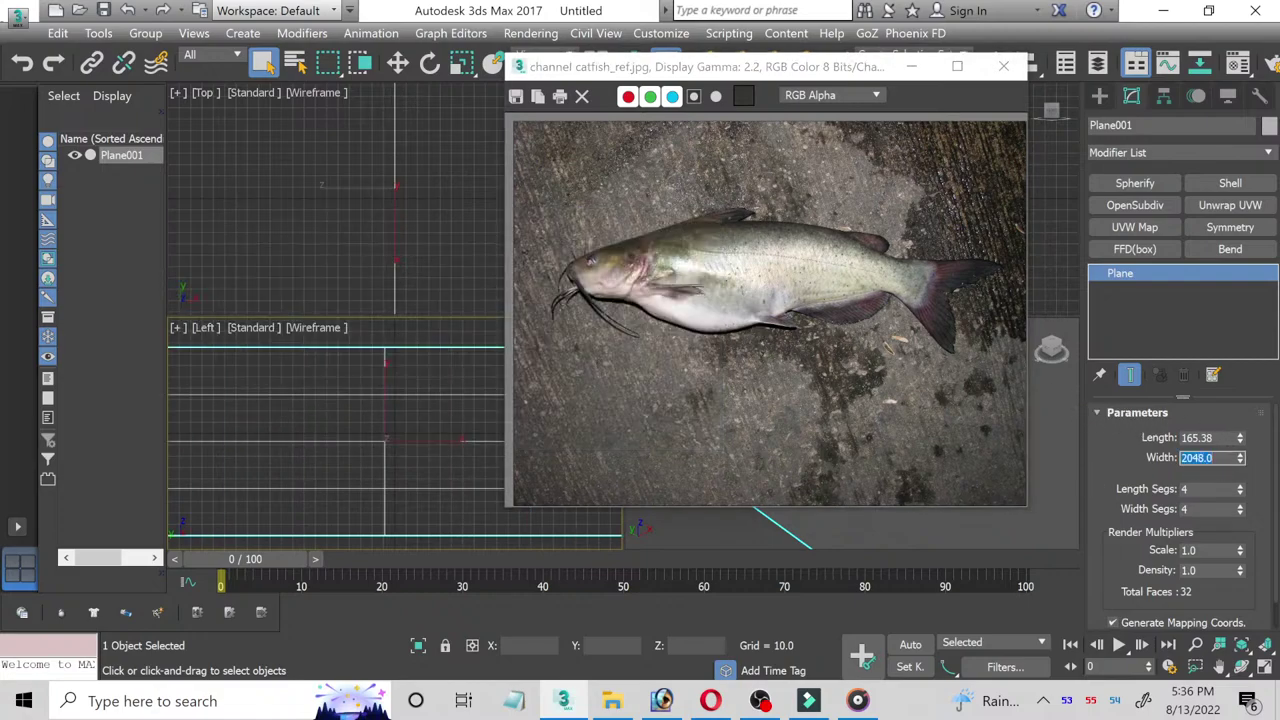
Step: Set the plane's length to 1536, close the photo, and zoom extents
right_click(809, 399)
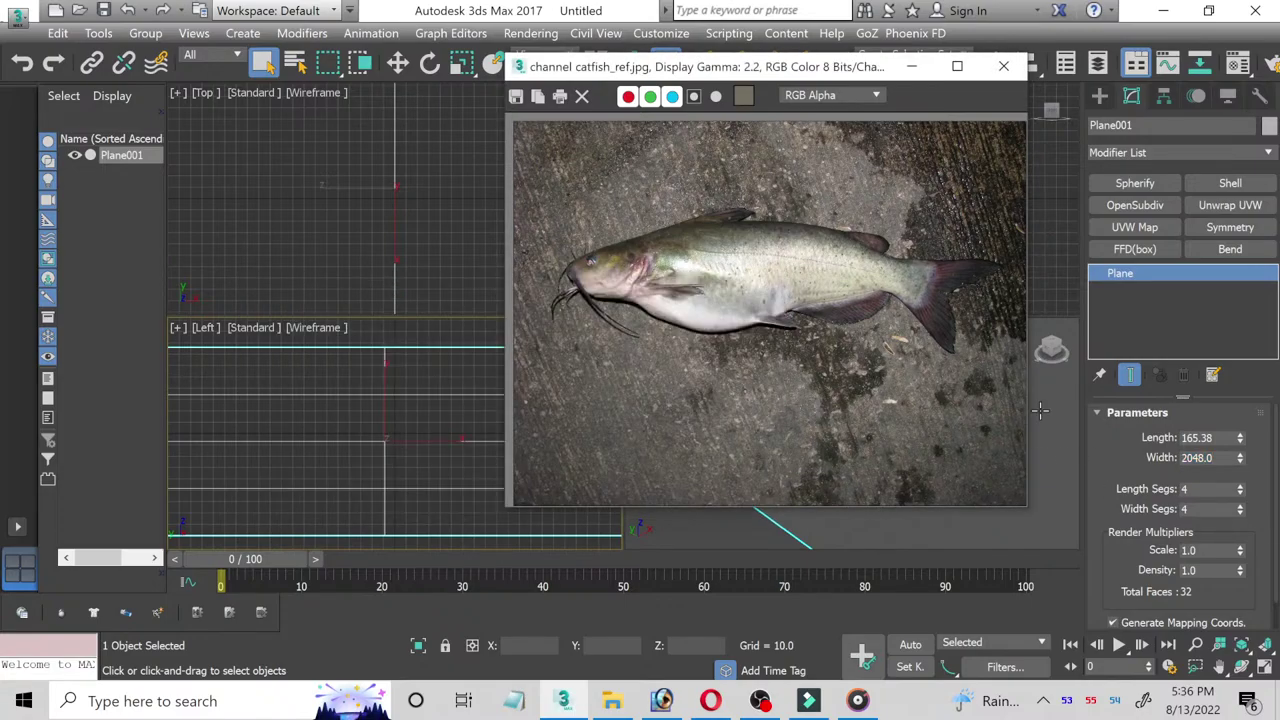
drag(1222, 437, 1057, 435)
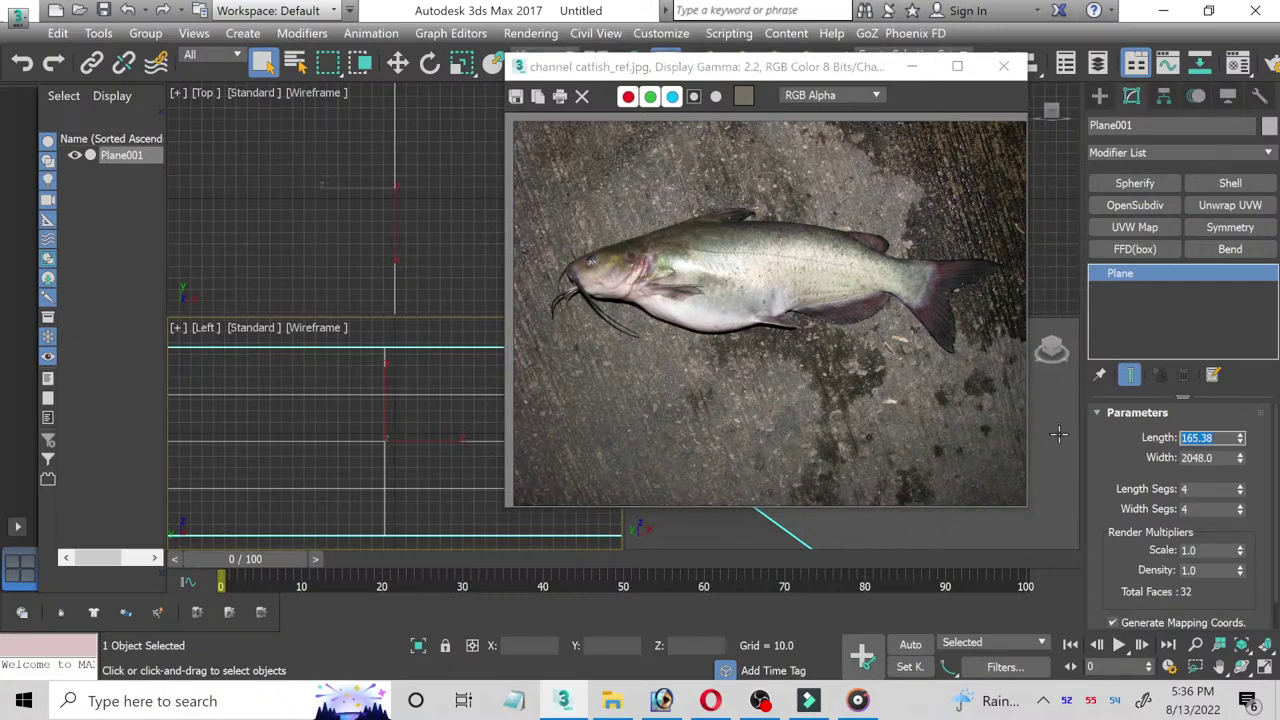
text(1536)
key(Return)
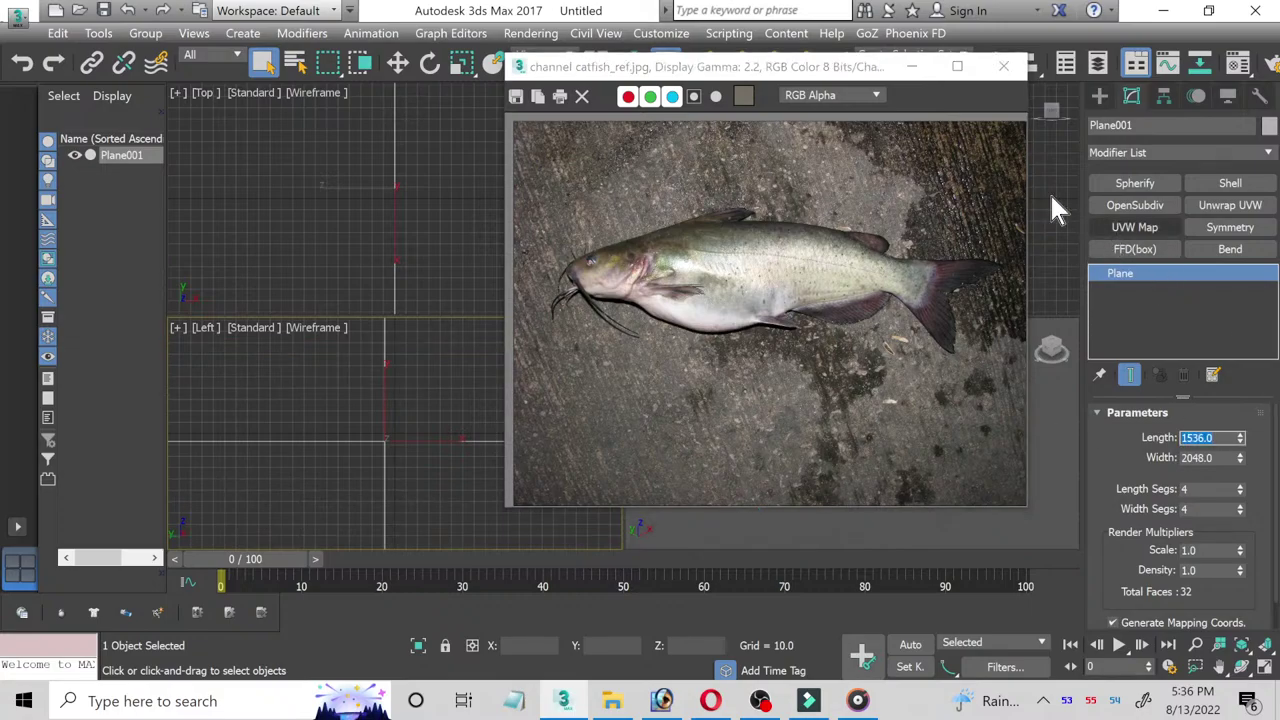
click(1003, 66)
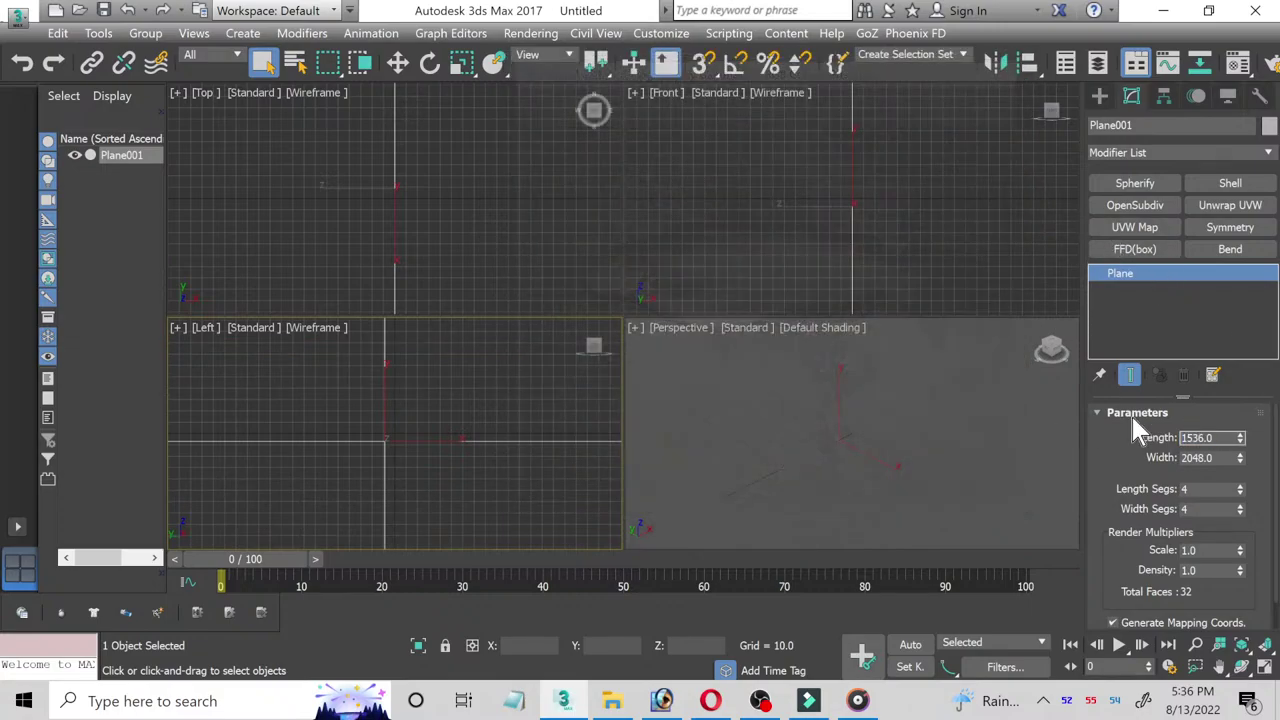
click(1263, 644)
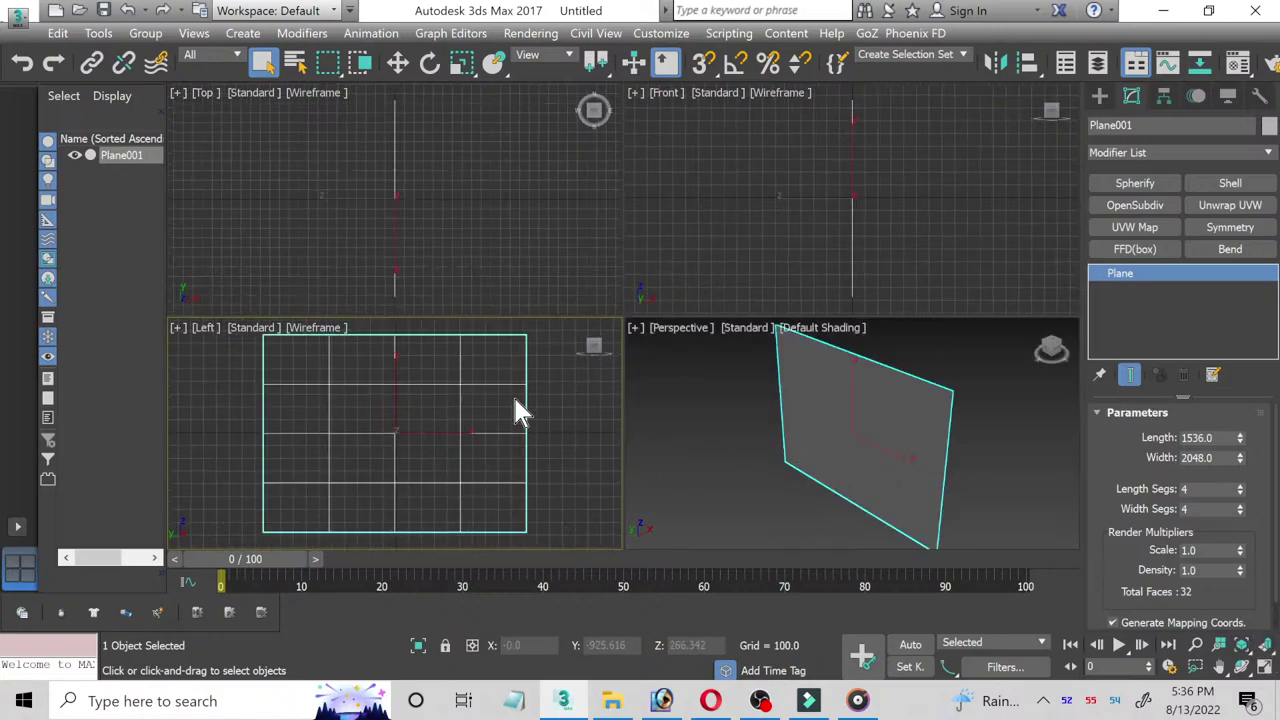
right_click(193, 199)
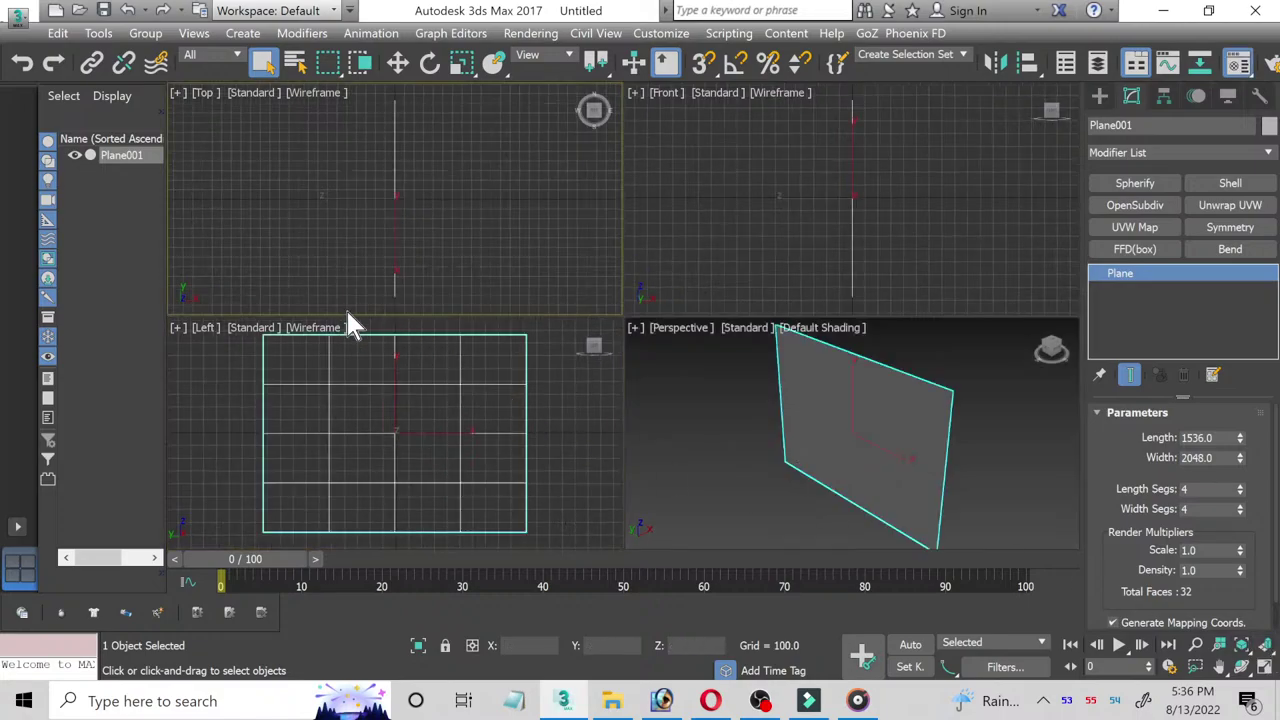
Step: Load channel catfish_ref.jpg as the Diffuse bitmap of a material slot
key(m)
click(585, 369)
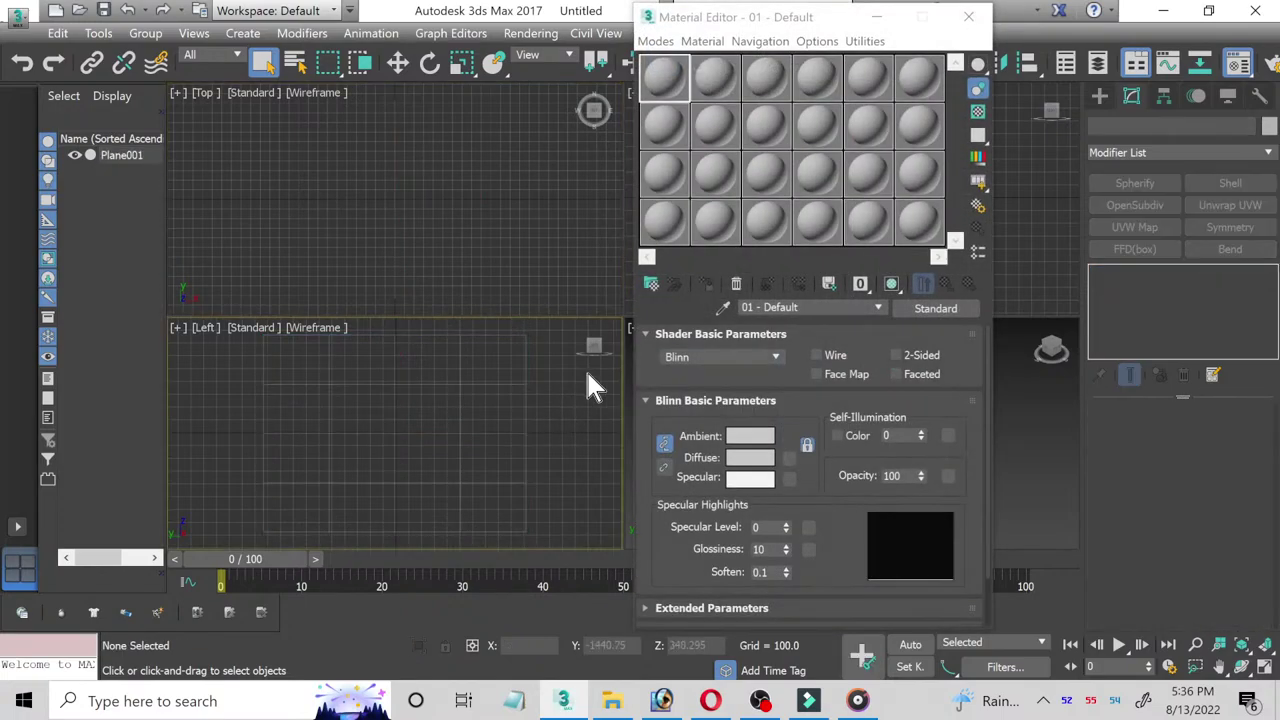
click(792, 458)
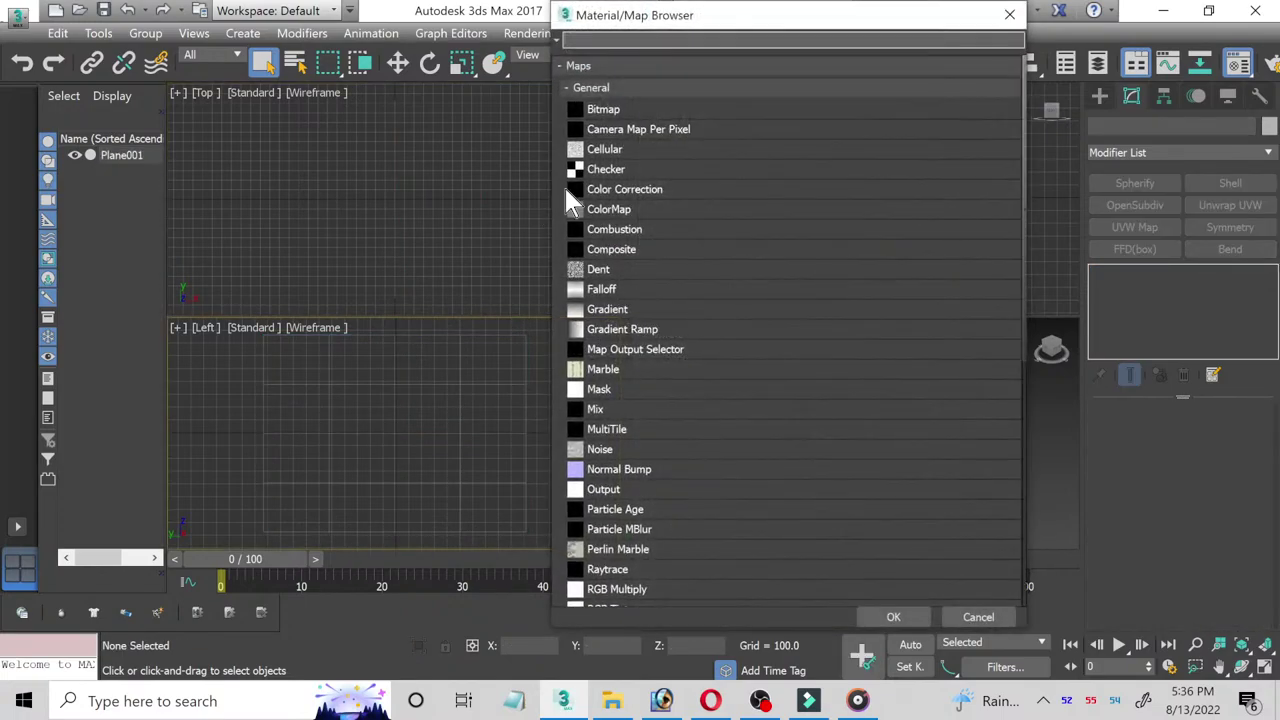
double_click(623, 108)
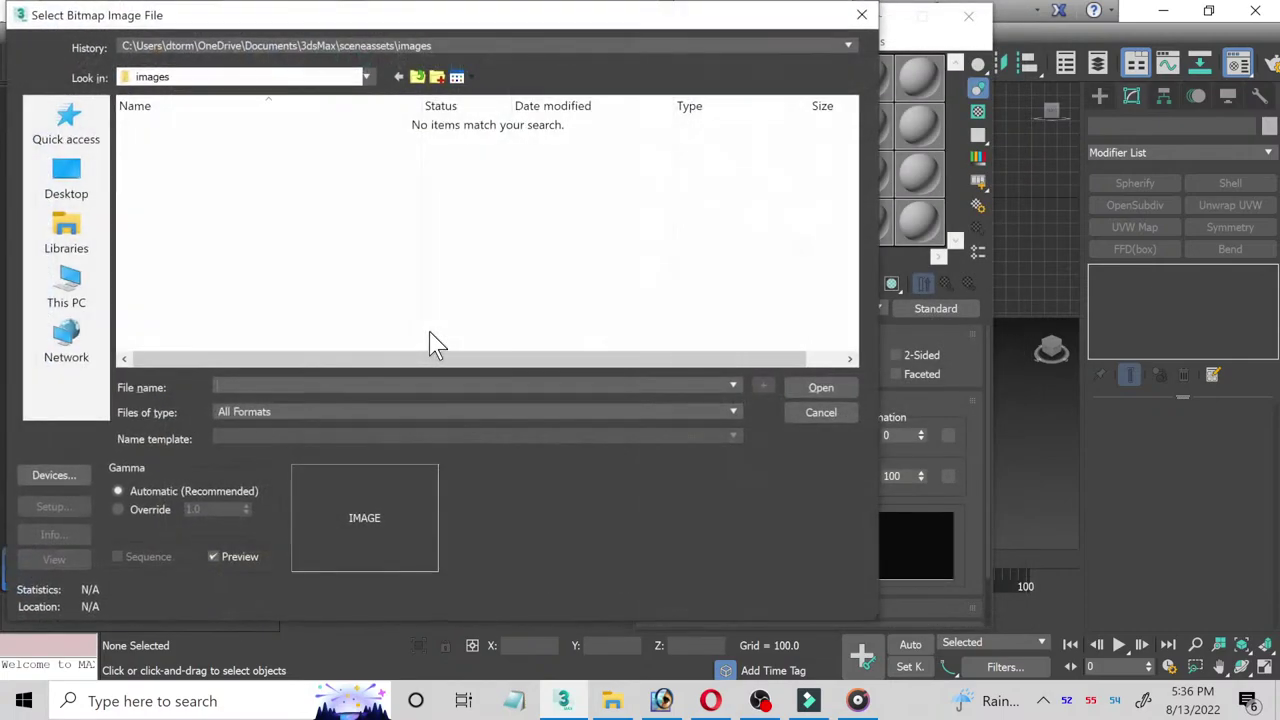
click(400, 47)
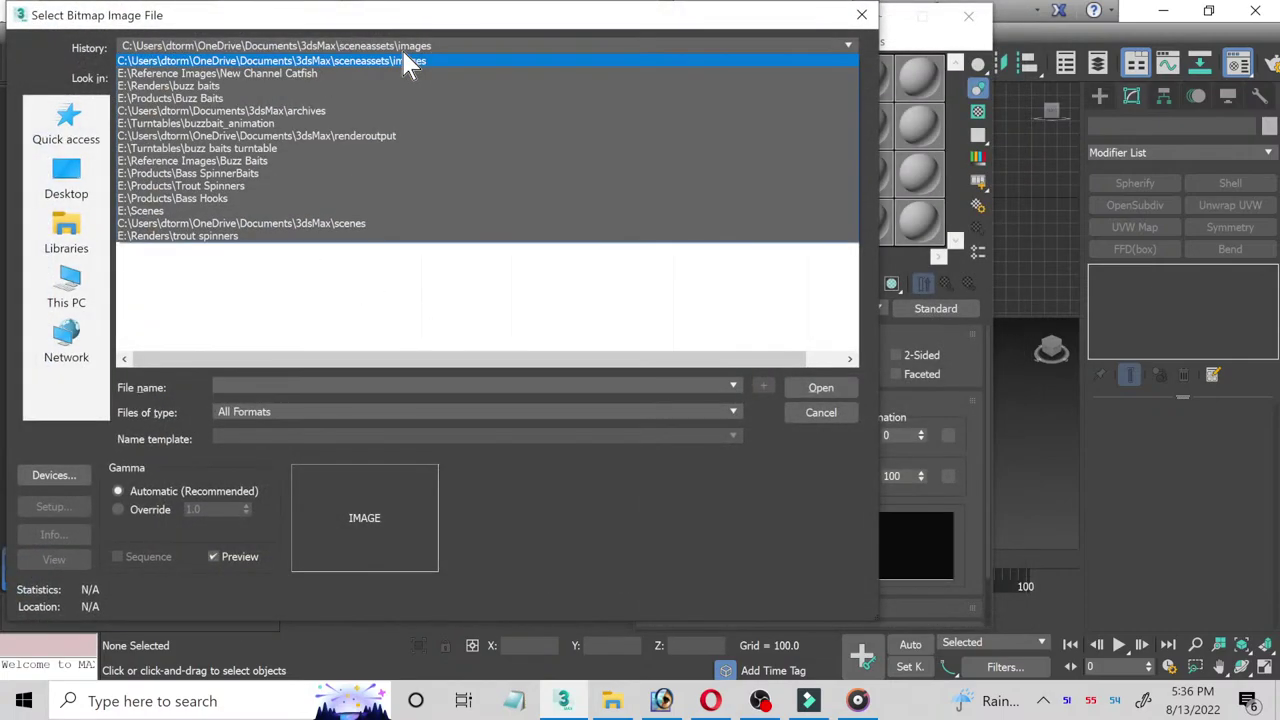
click(386, 72)
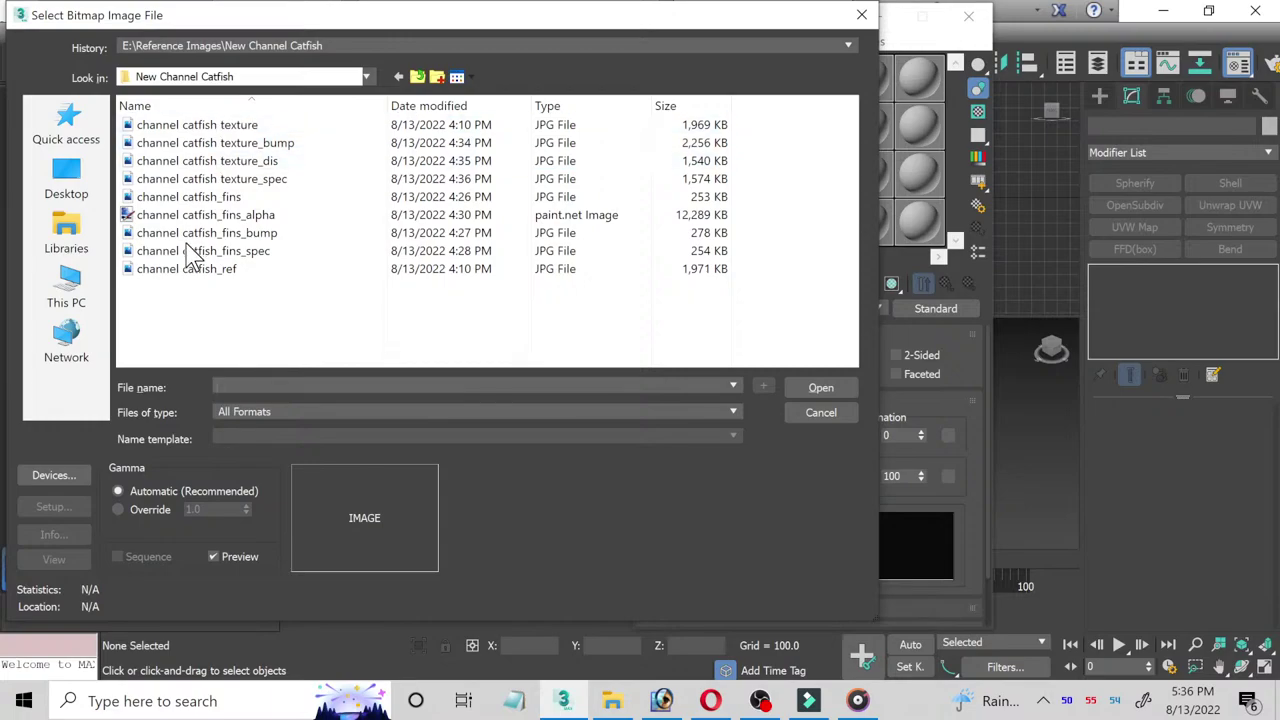
double_click(180, 269)
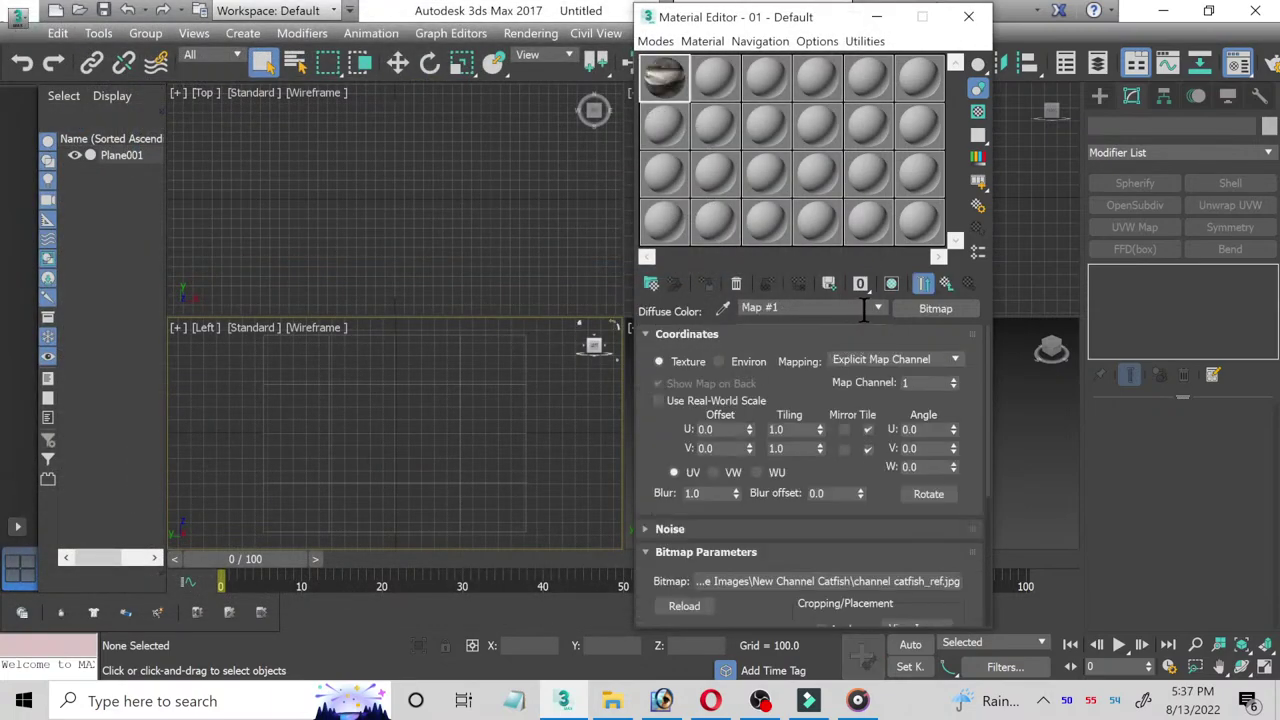
click(944, 285)
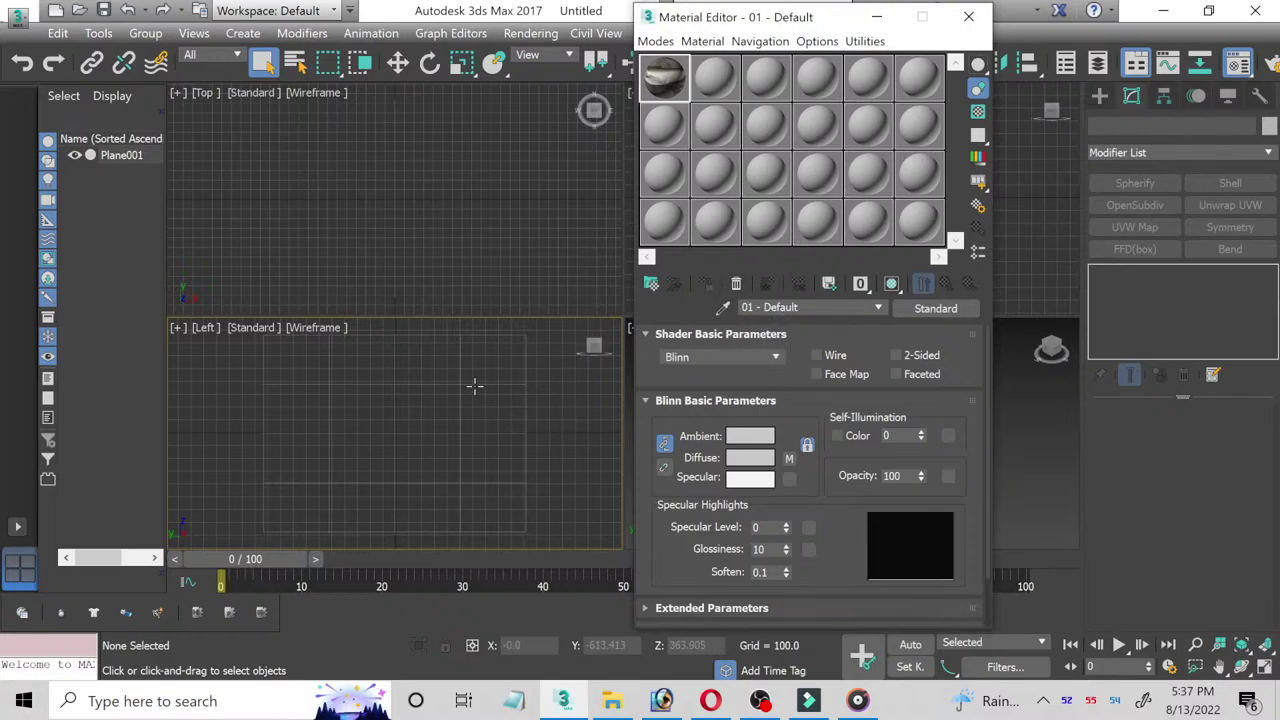
Step: Assign the photo material to Plane001 and close the Material Editor
click(114, 156)
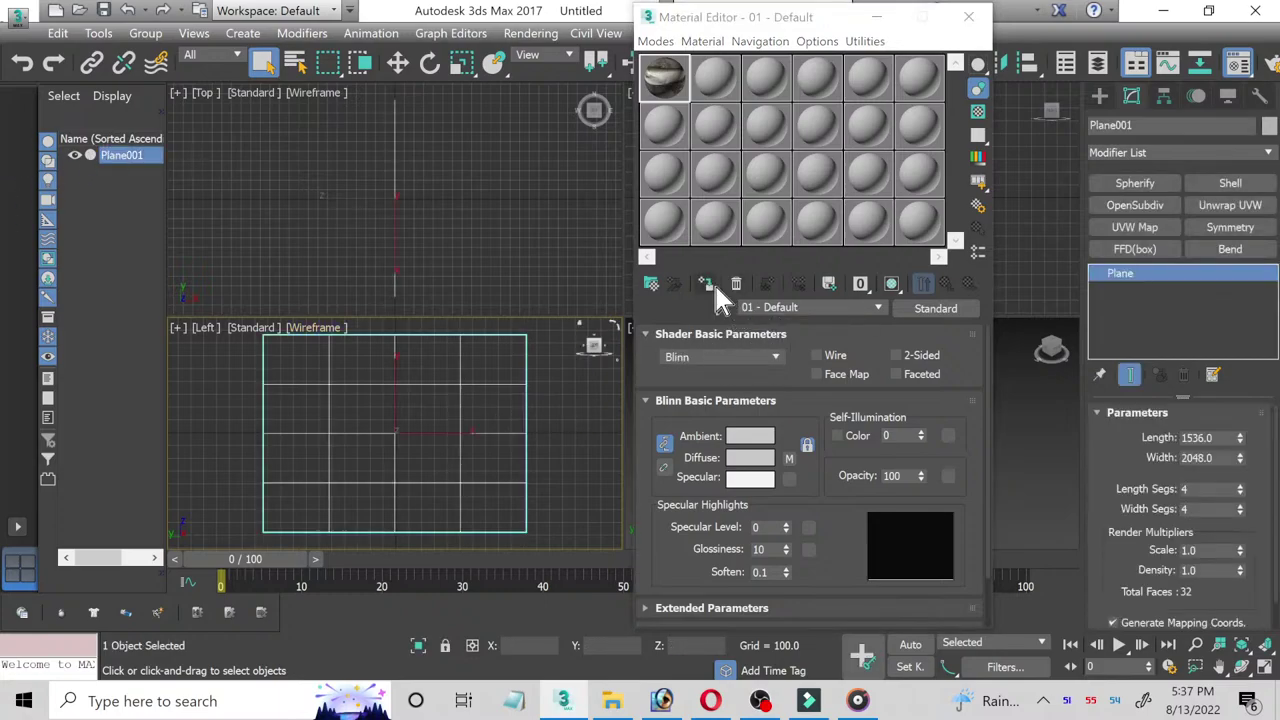
click(710, 283)
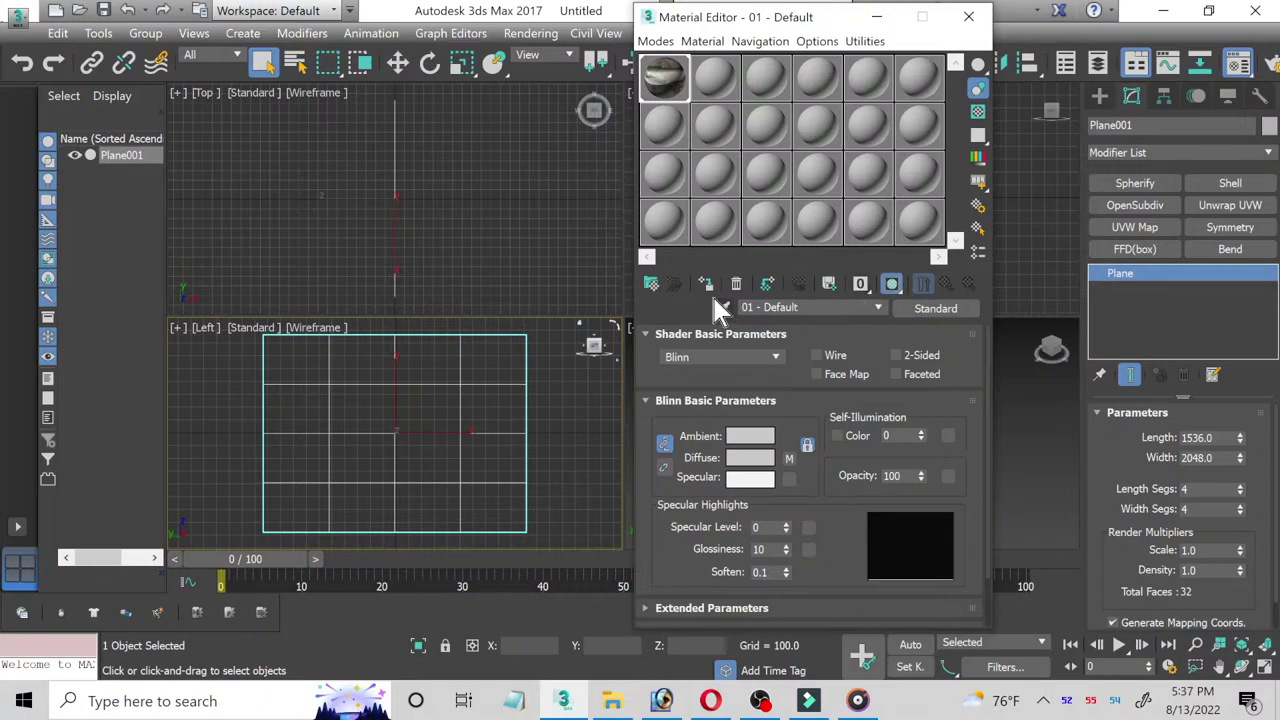
click(968, 16)
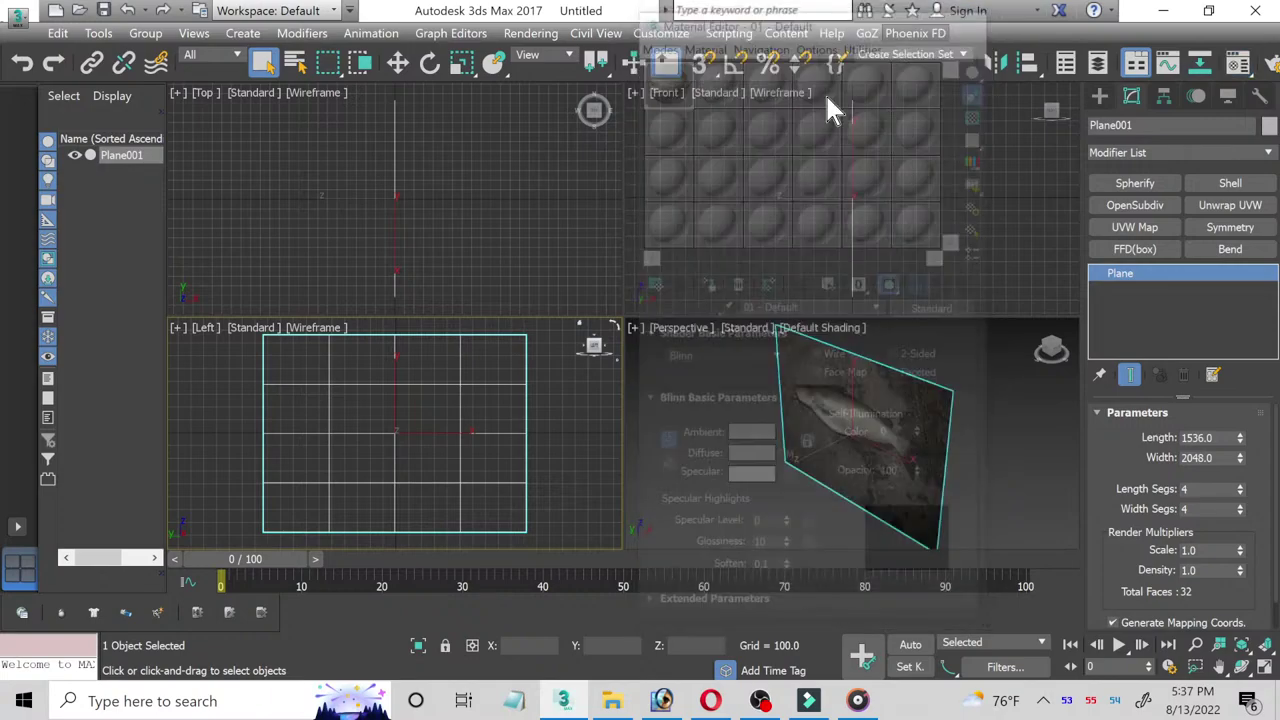
click(310, 327)
Step: Show the Left view with Default Shading plus Edged Faces
click(345, 344)
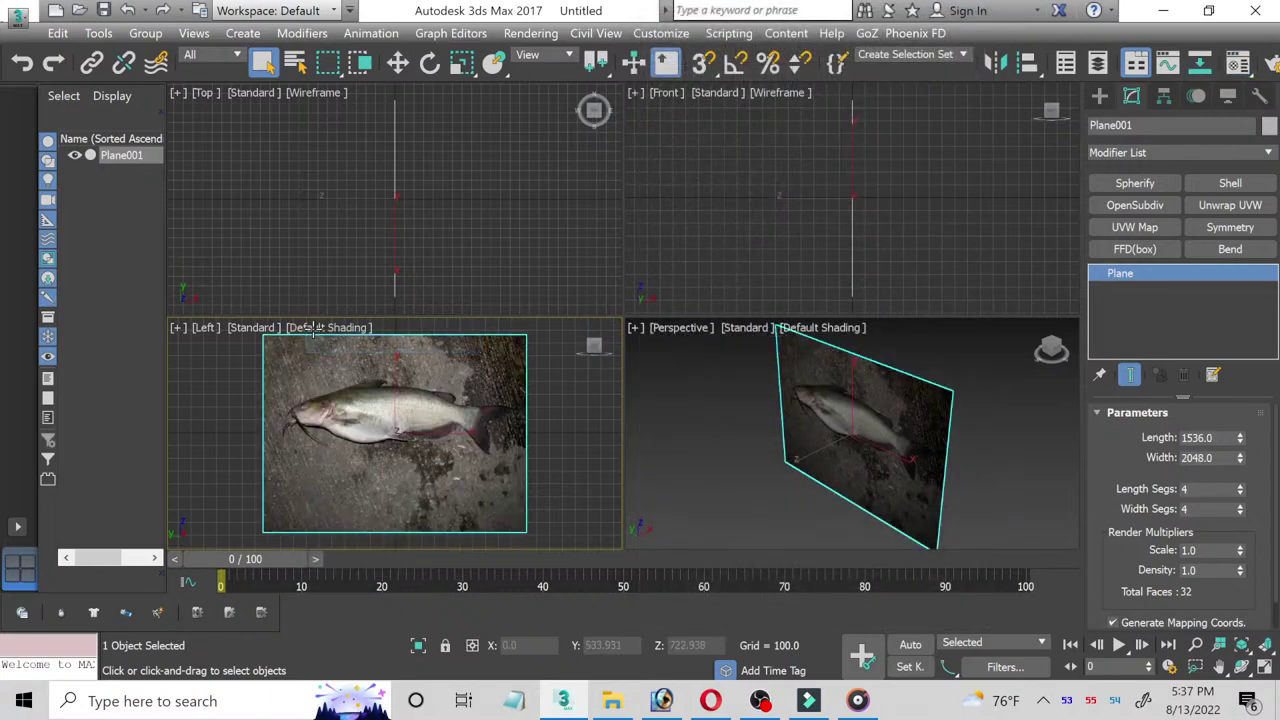
click(325, 327)
click(371, 500)
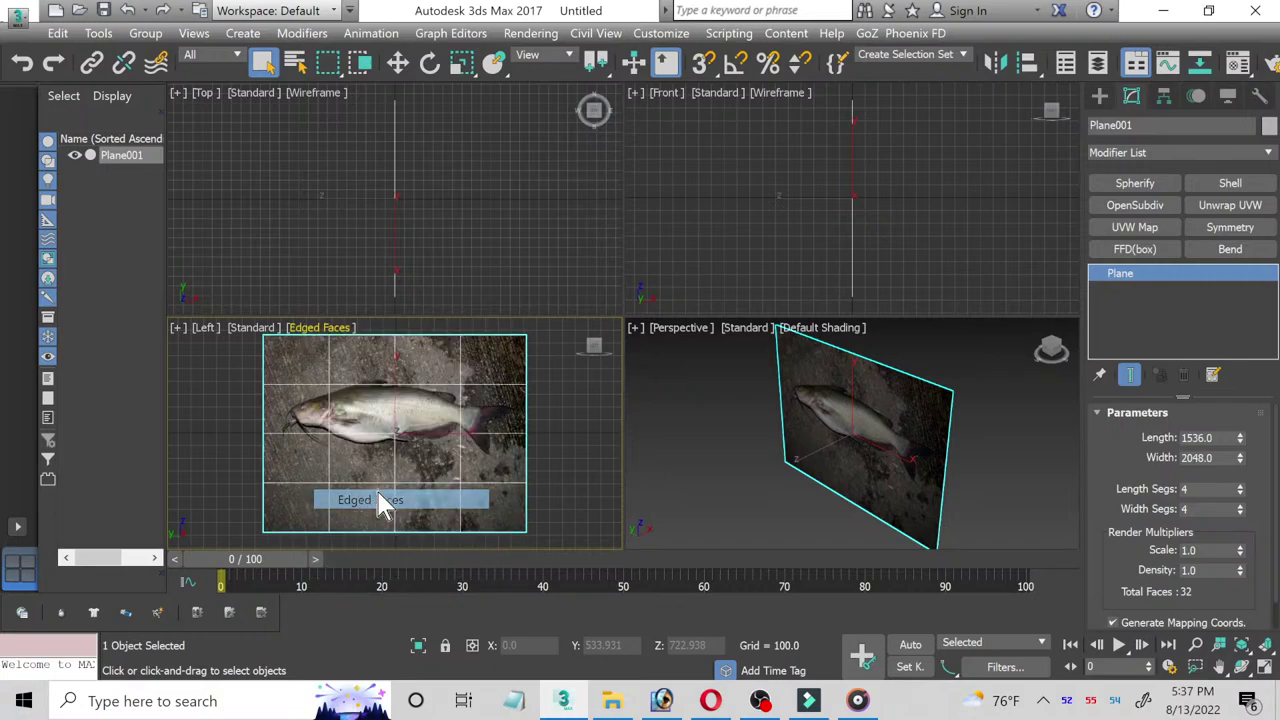
Step: Reduce Plane001 to 2 length and 2 width segments
click(1240, 493)
click(1240, 493)
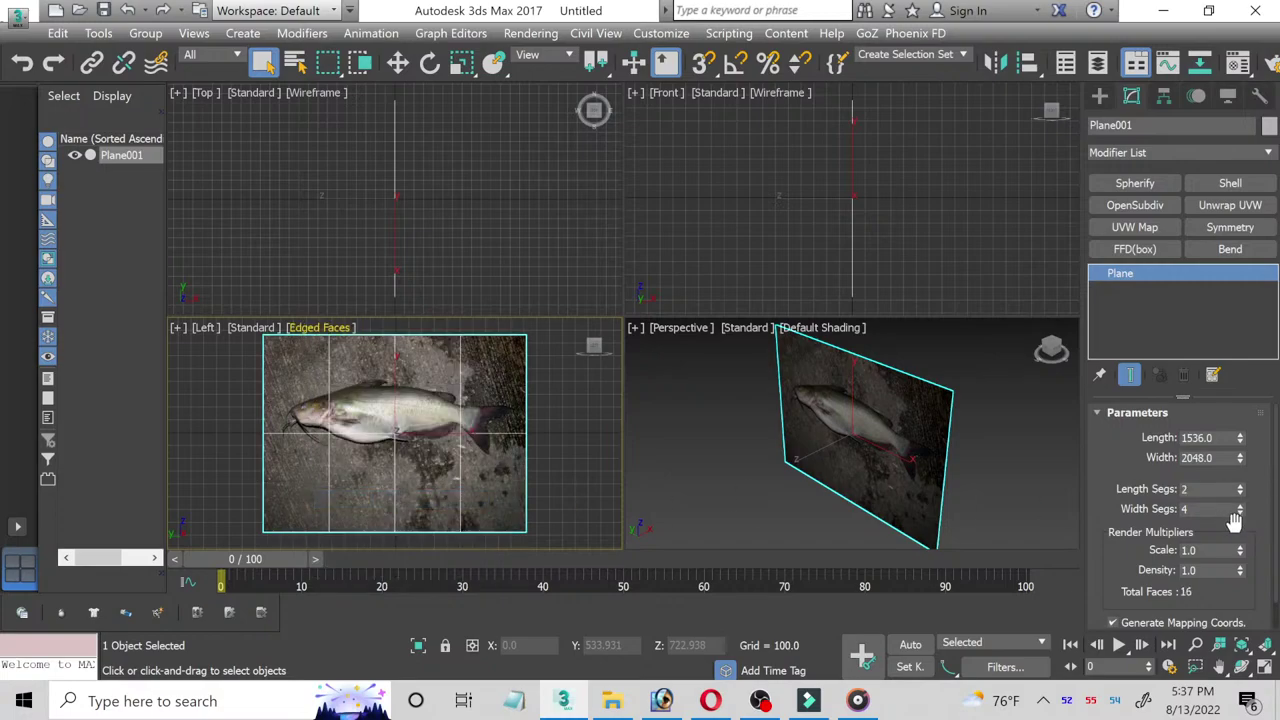
click(1240, 513)
click(1240, 513)
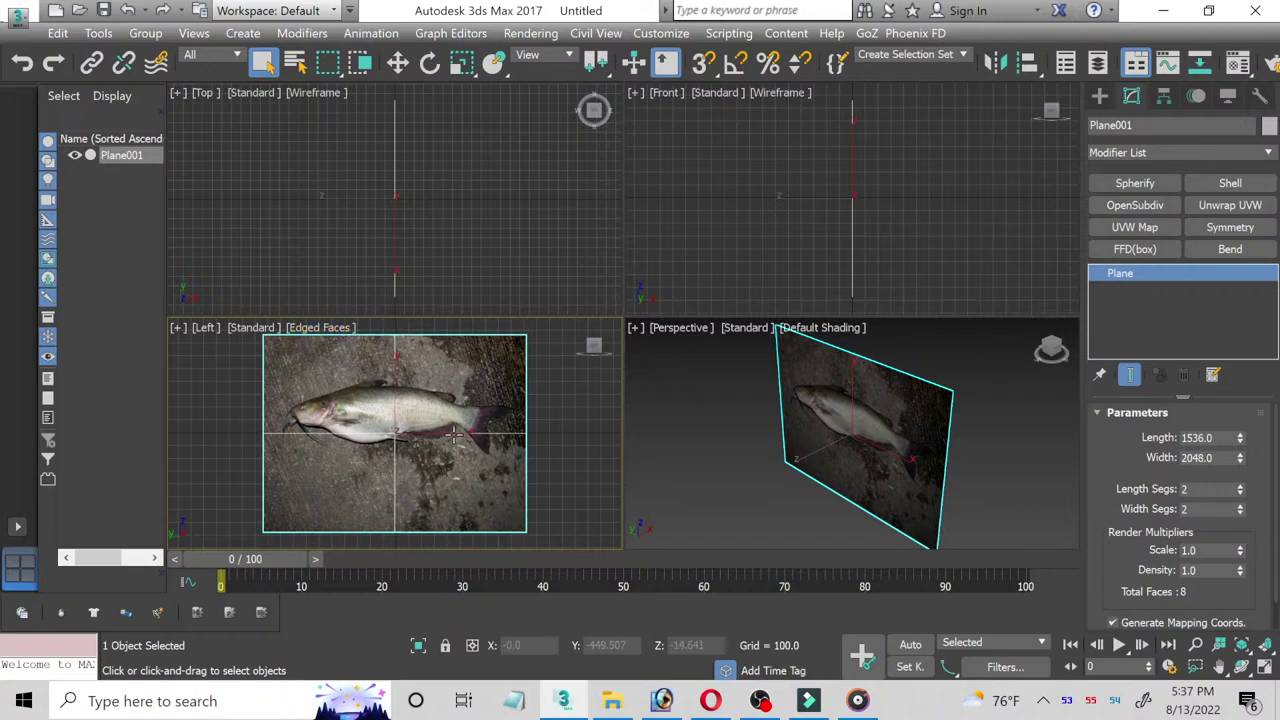
right_click(455, 432)
click(370, 428)
Step: Maximize the Left view and zoom in on the catfish's tail
click(1265, 666)
click(1219, 666)
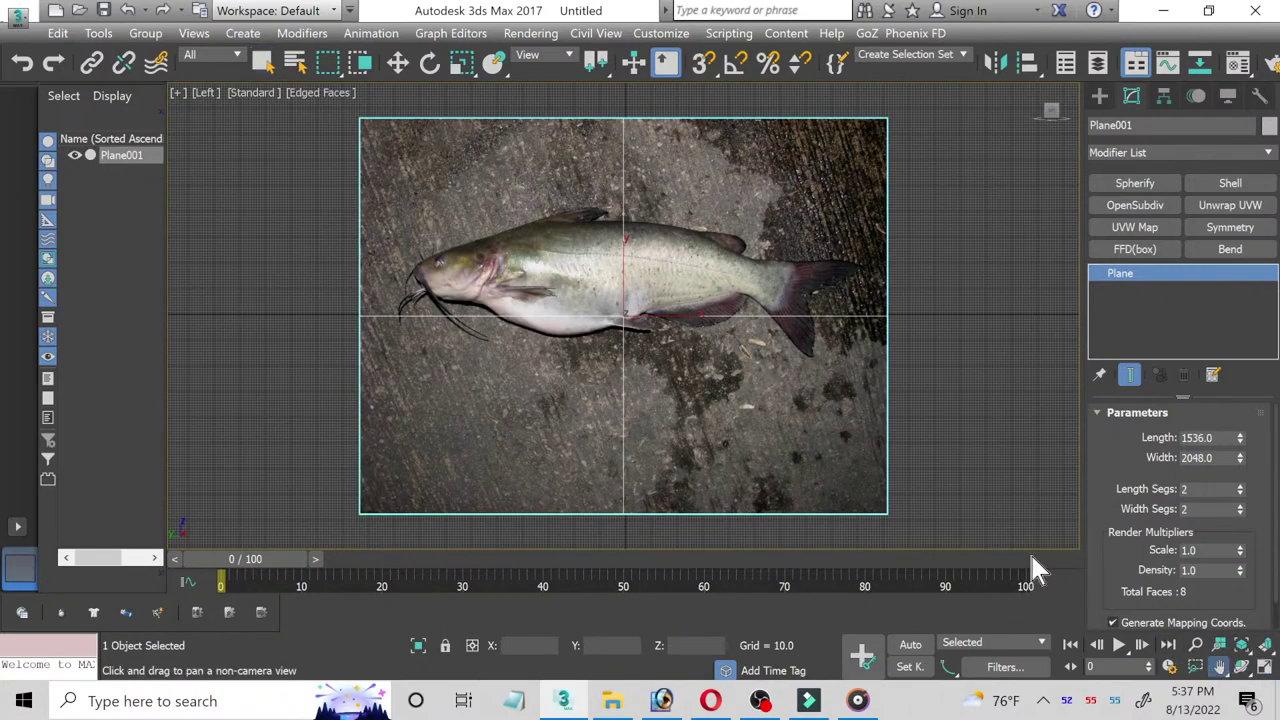
drag(540, 290, 357, 352)
scroll(357, 352, up, 2)
scroll(340, 360, up, 2)
scroll(305, 378, up, 2)
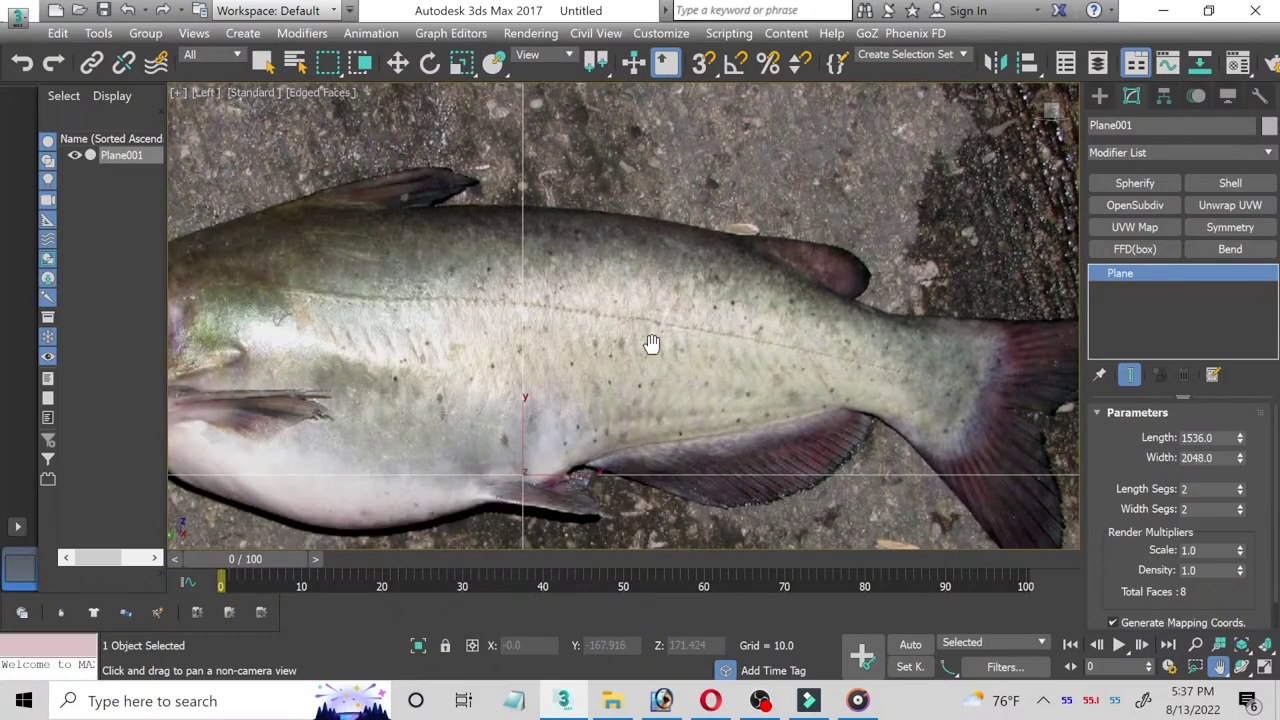
scroll(651, 344, up, 2)
drag(809, 374, 443, 337)
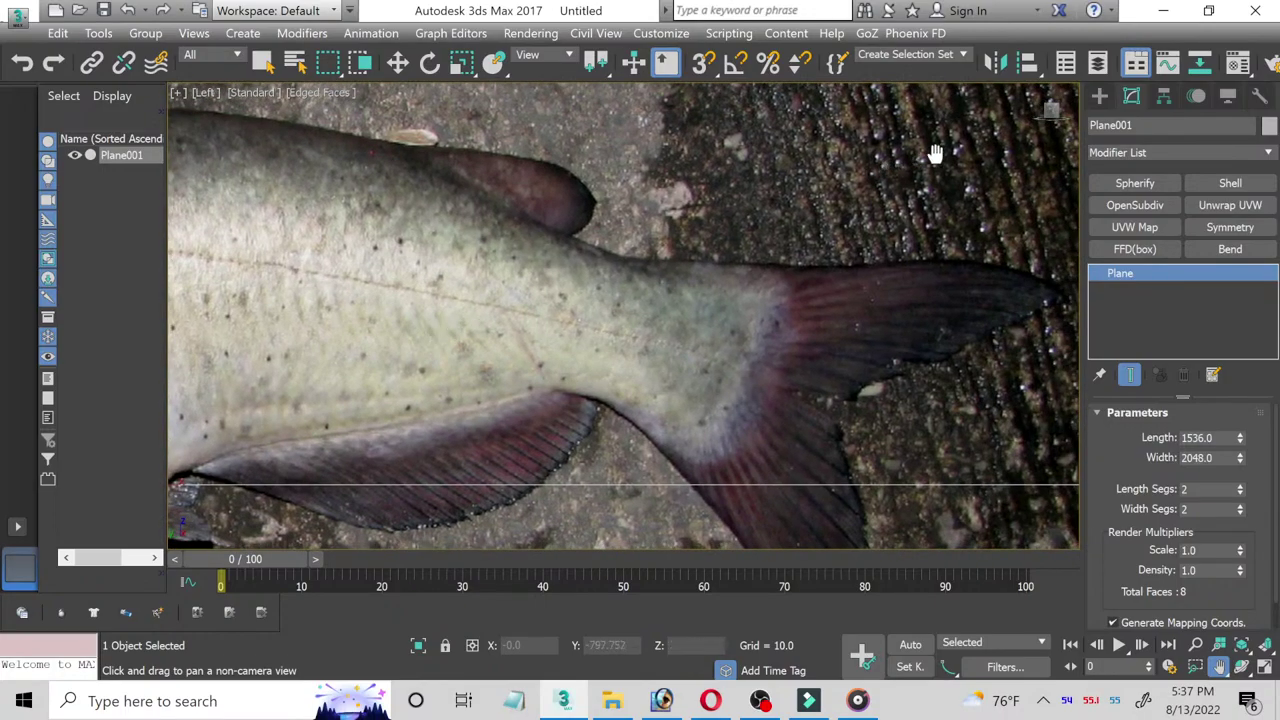
click(1100, 95)
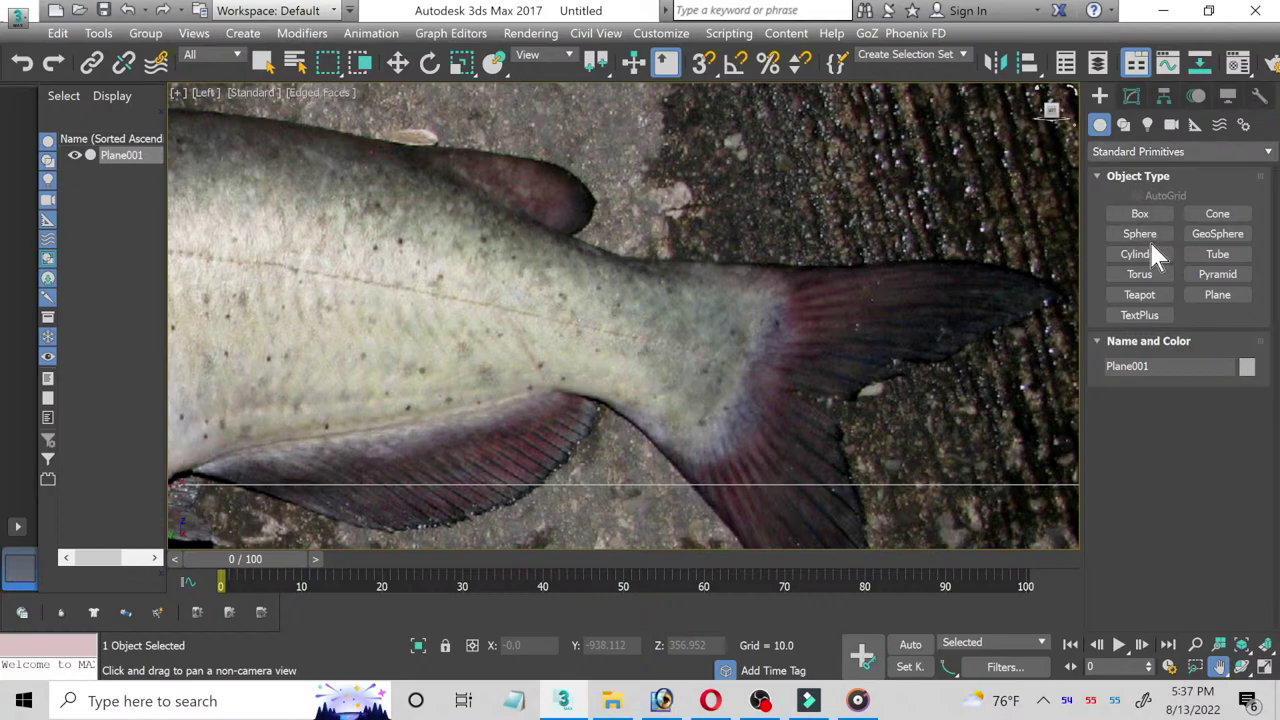
Step: Create a cylinder centered on the base of the catfish's tail
click(1145, 255)
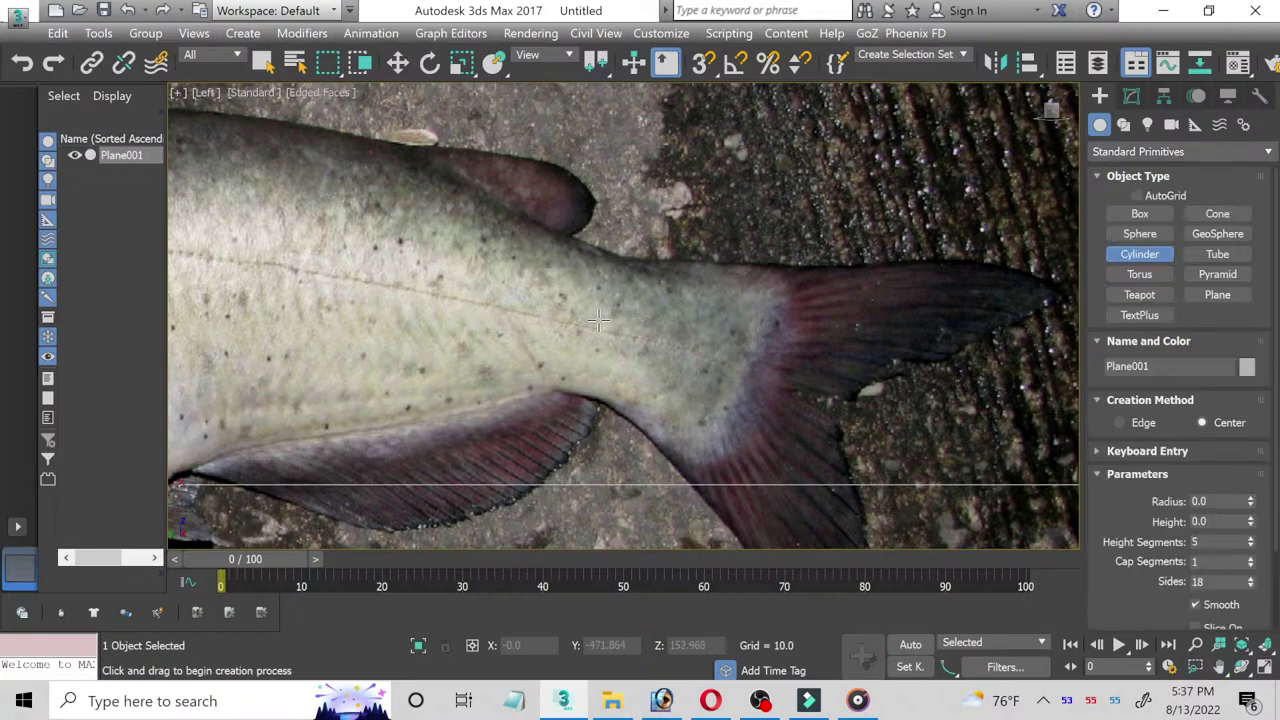
drag(593, 326, 591, 401)
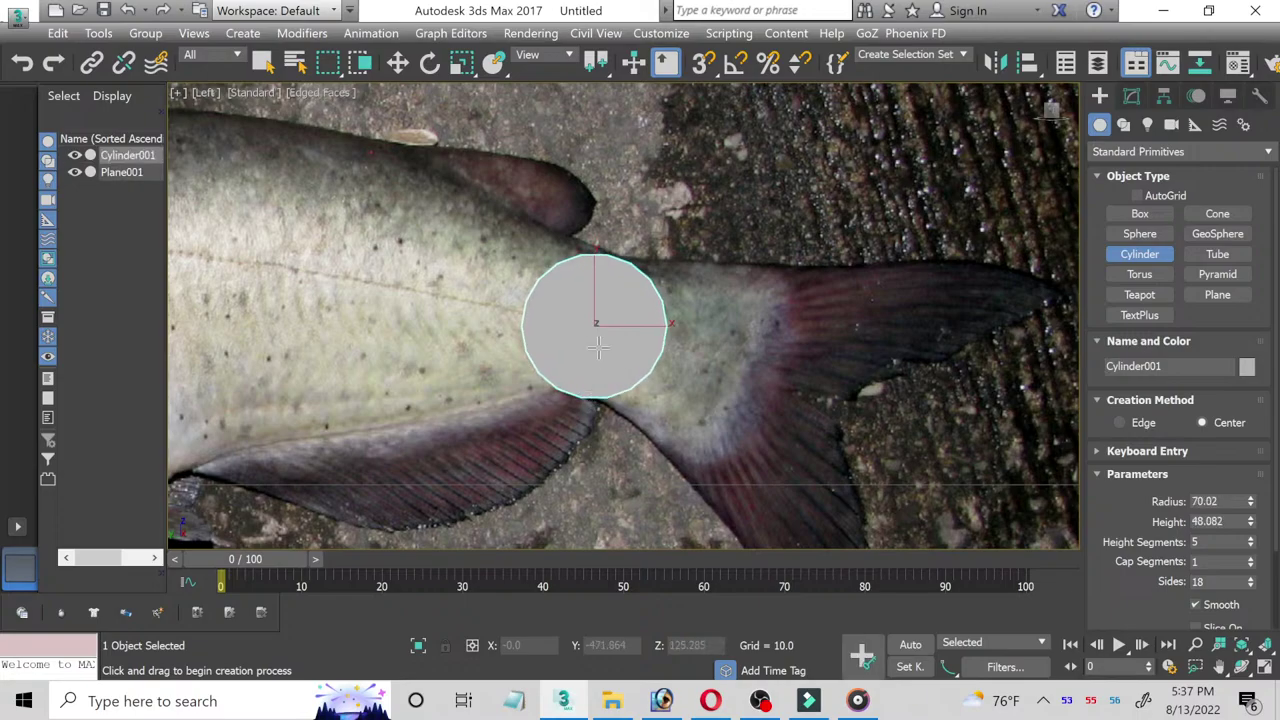
click(601, 330)
right_click(601, 330)
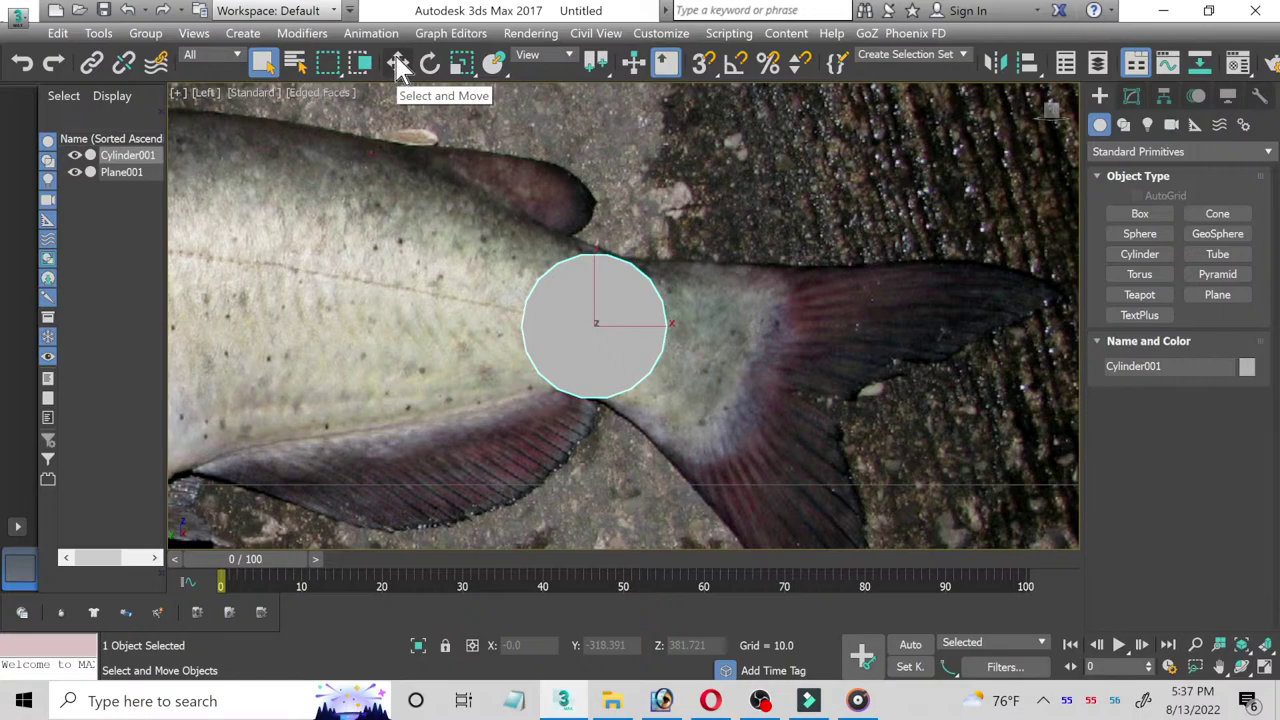
Step: Rotate the cylinder 90° side-on with Angle Snap and shift it slightly right
click(429, 66)
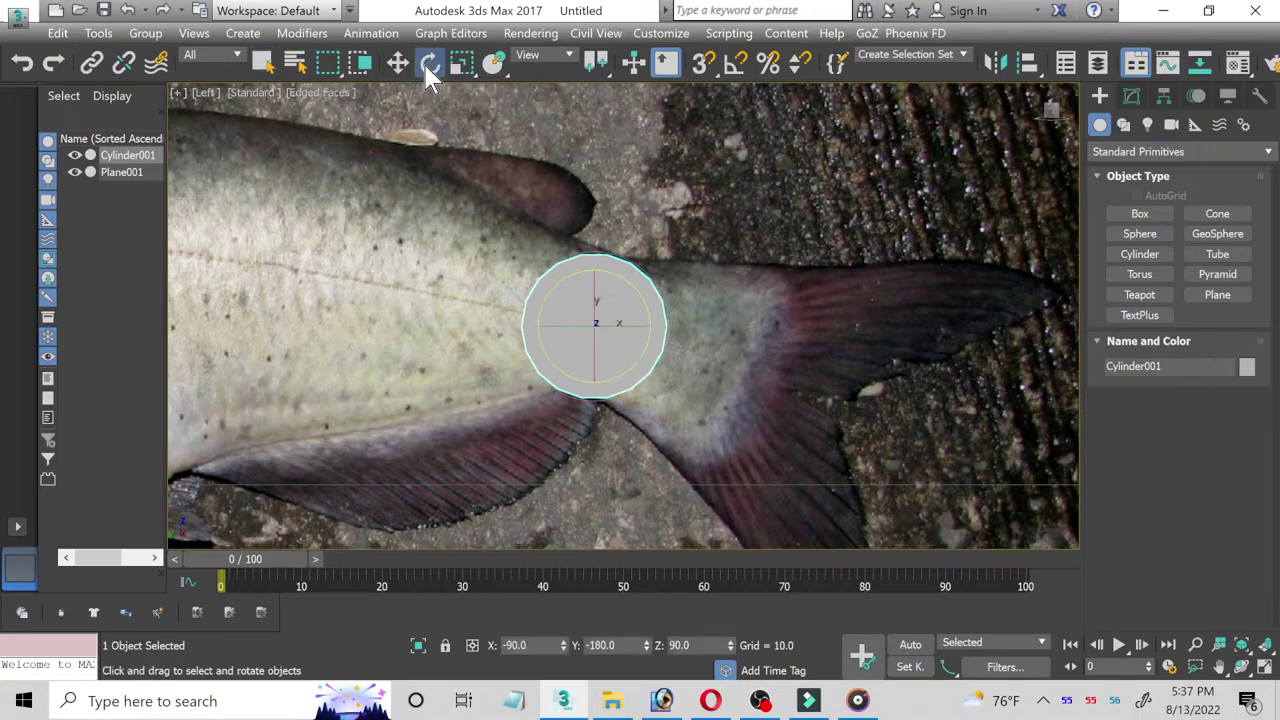
click(732, 62)
drag(615, 333, 577, 333)
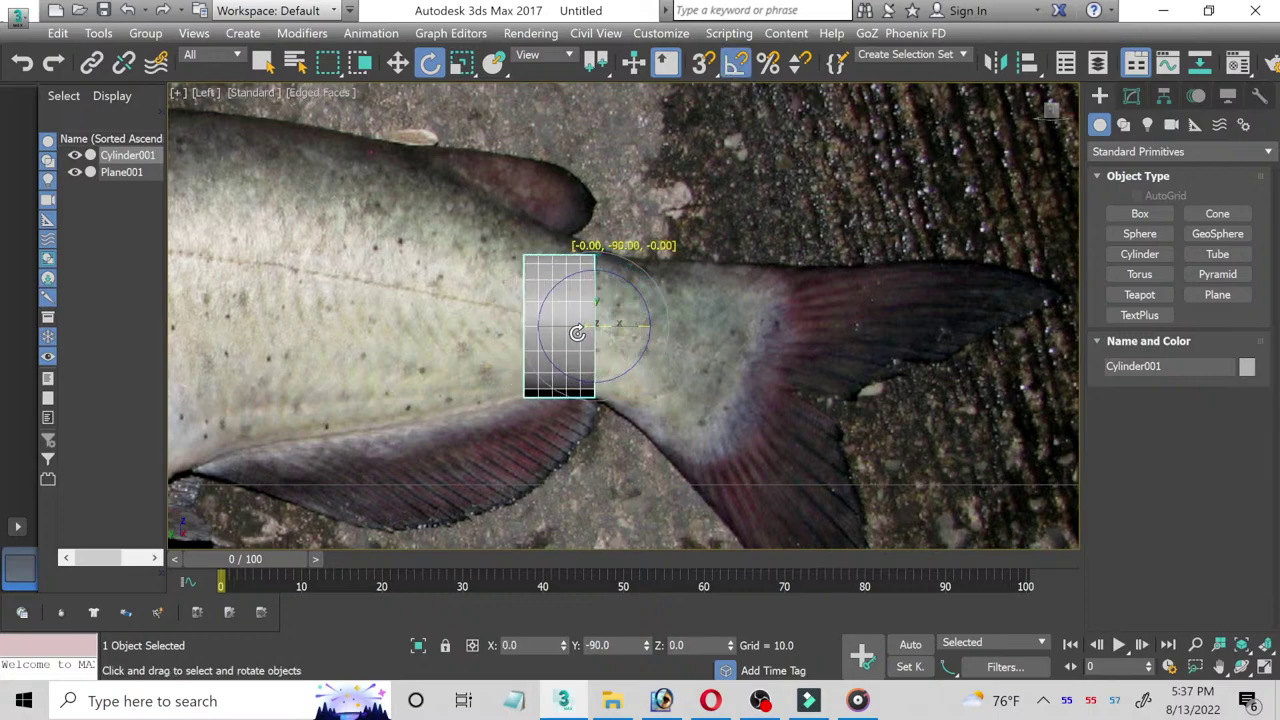
click(397, 62)
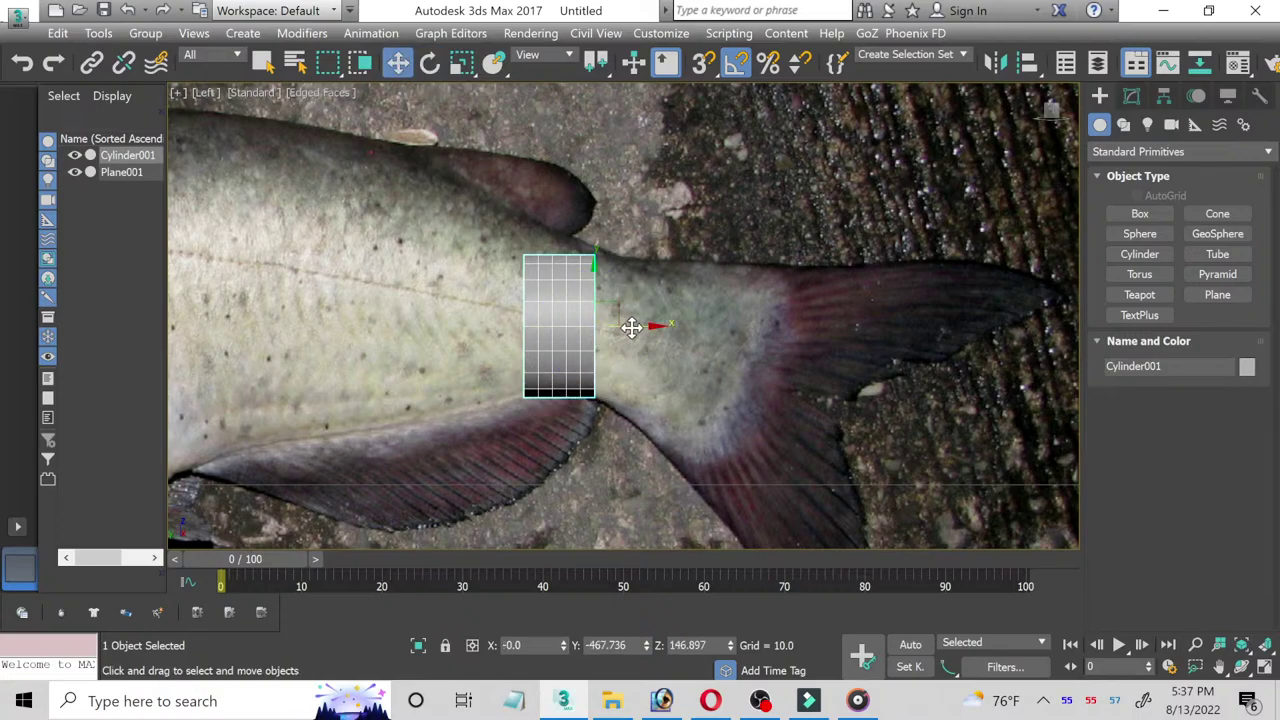
drag(631, 328, 654, 328)
click(1132, 98)
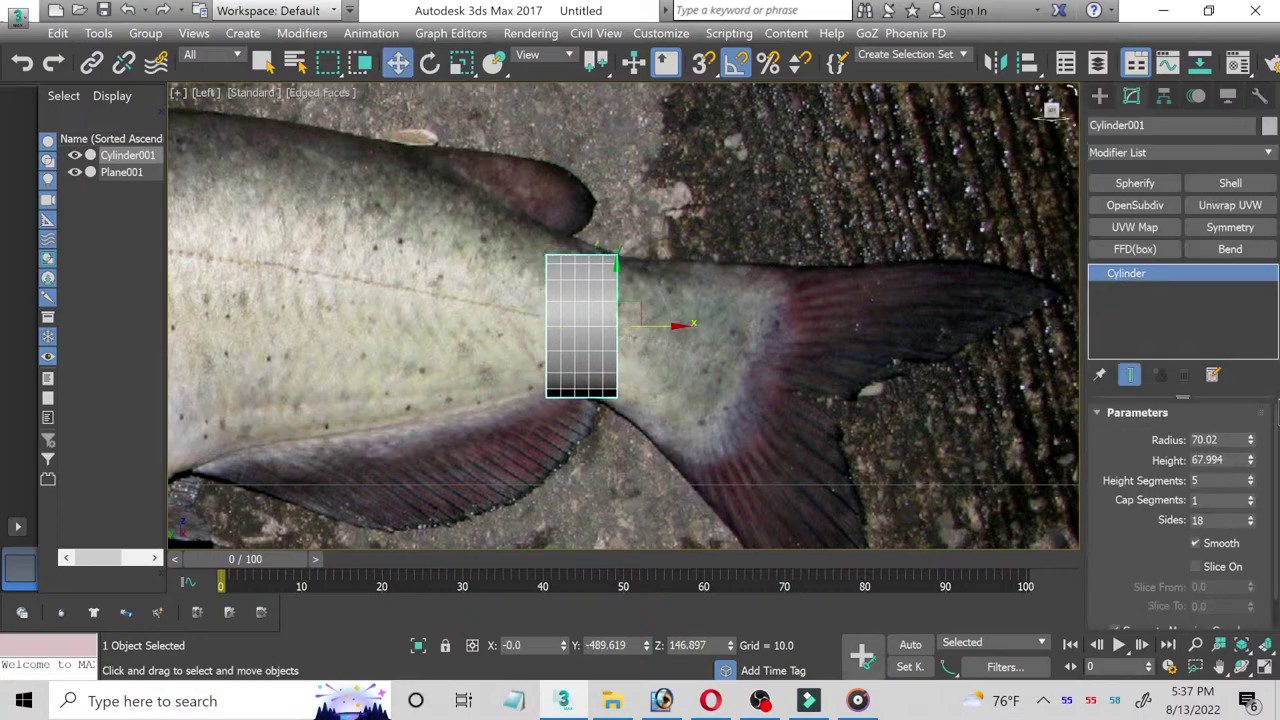
Step: Give Cylinder001 1 height segment and convert it to Editable Poly
right_click(1249, 484)
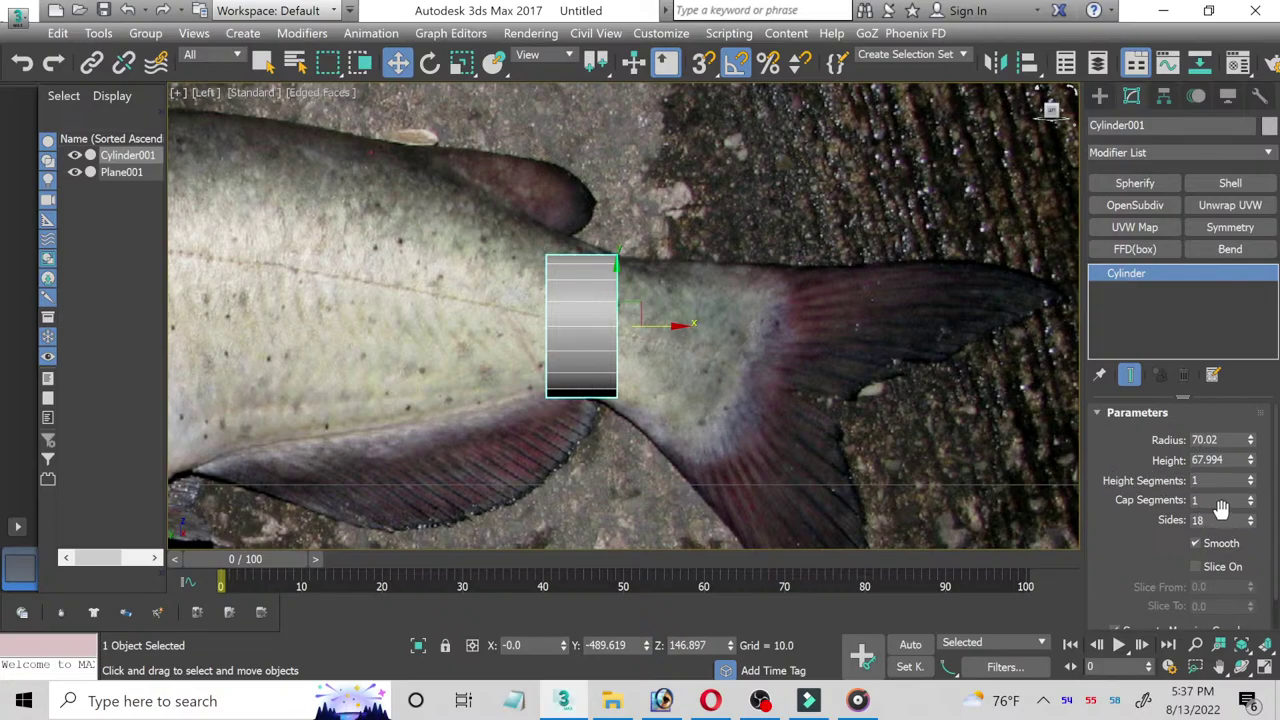
right_click(1128, 276)
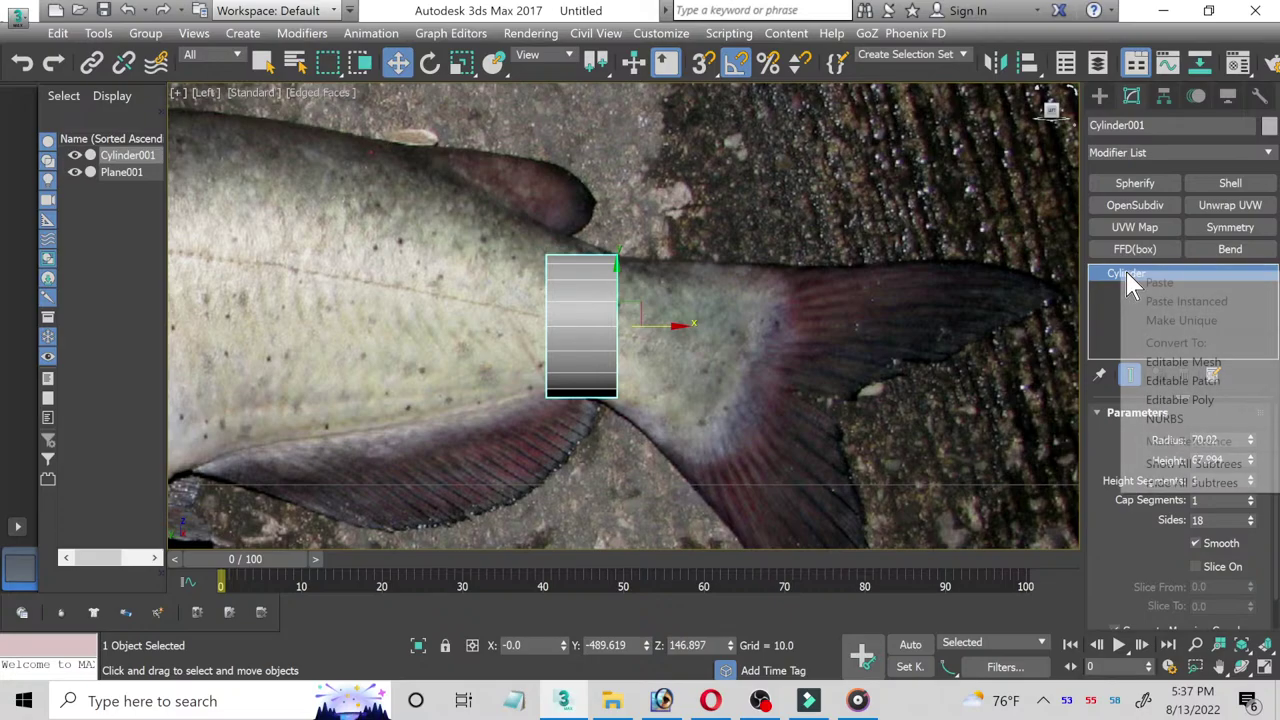
click(1156, 401)
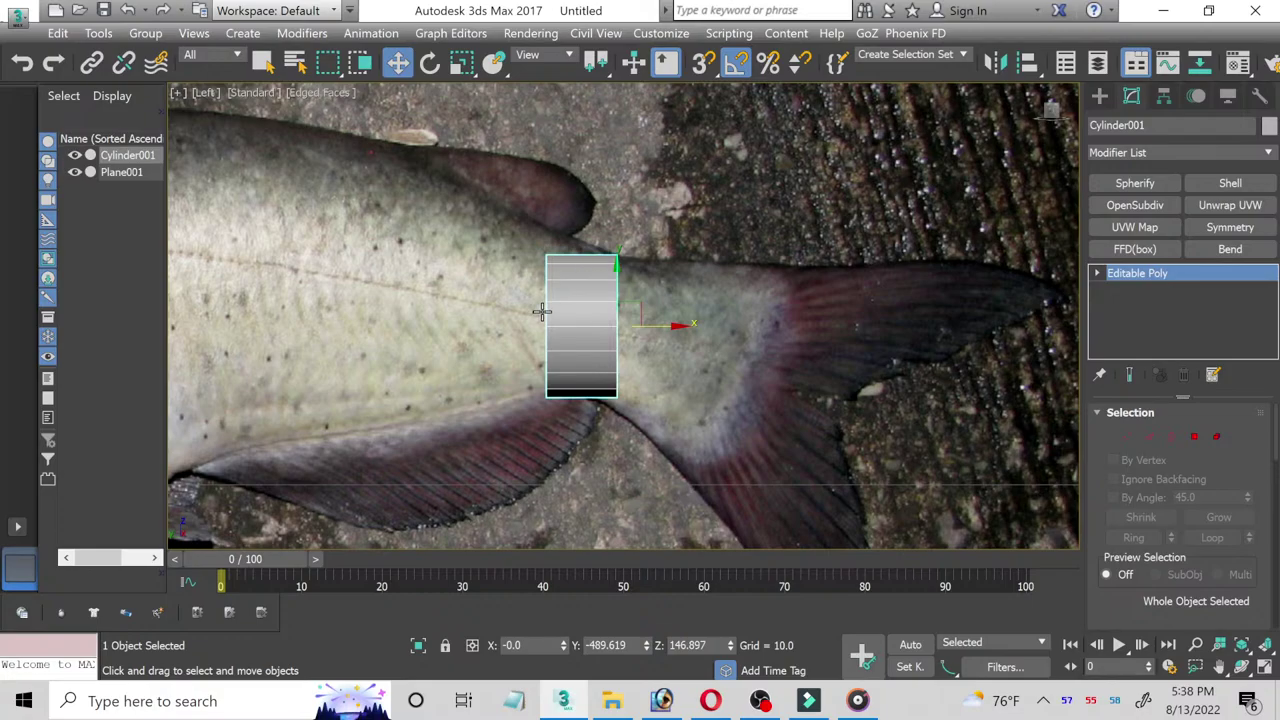
click(543, 309)
Step: Assign material 02 - Default to Cylinder001 with opacity 40
key(m)
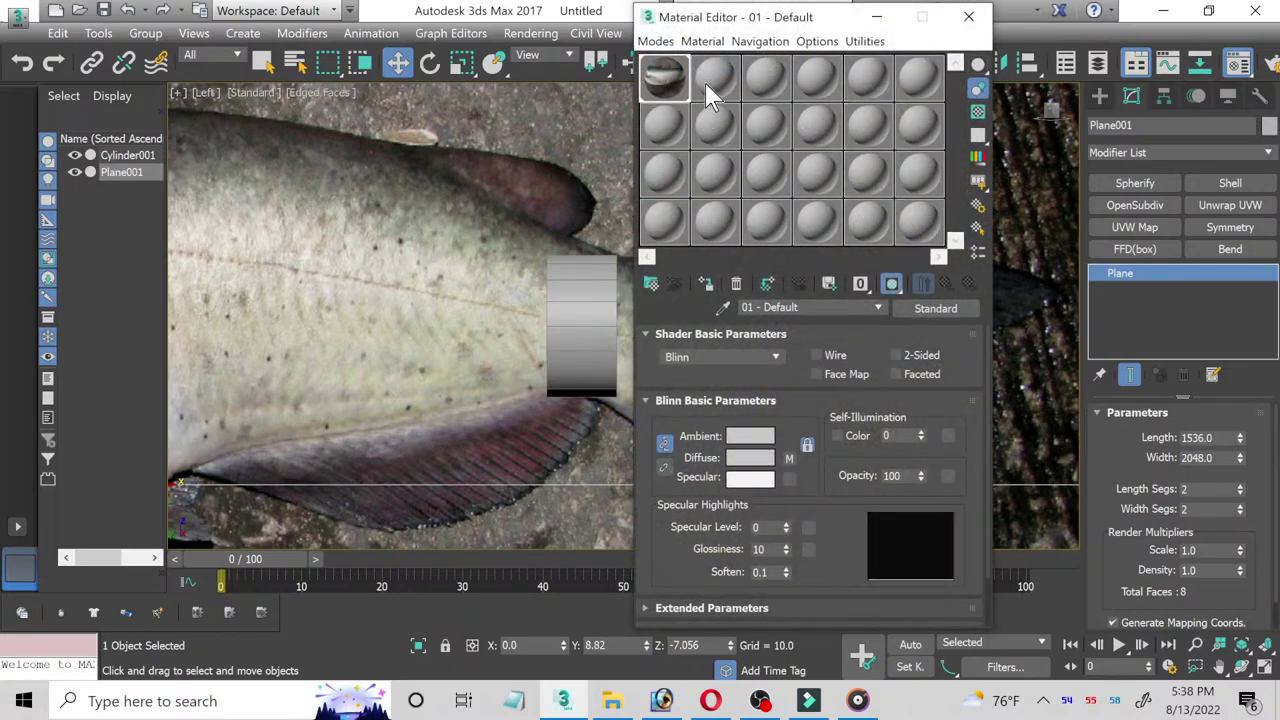
click(710, 85)
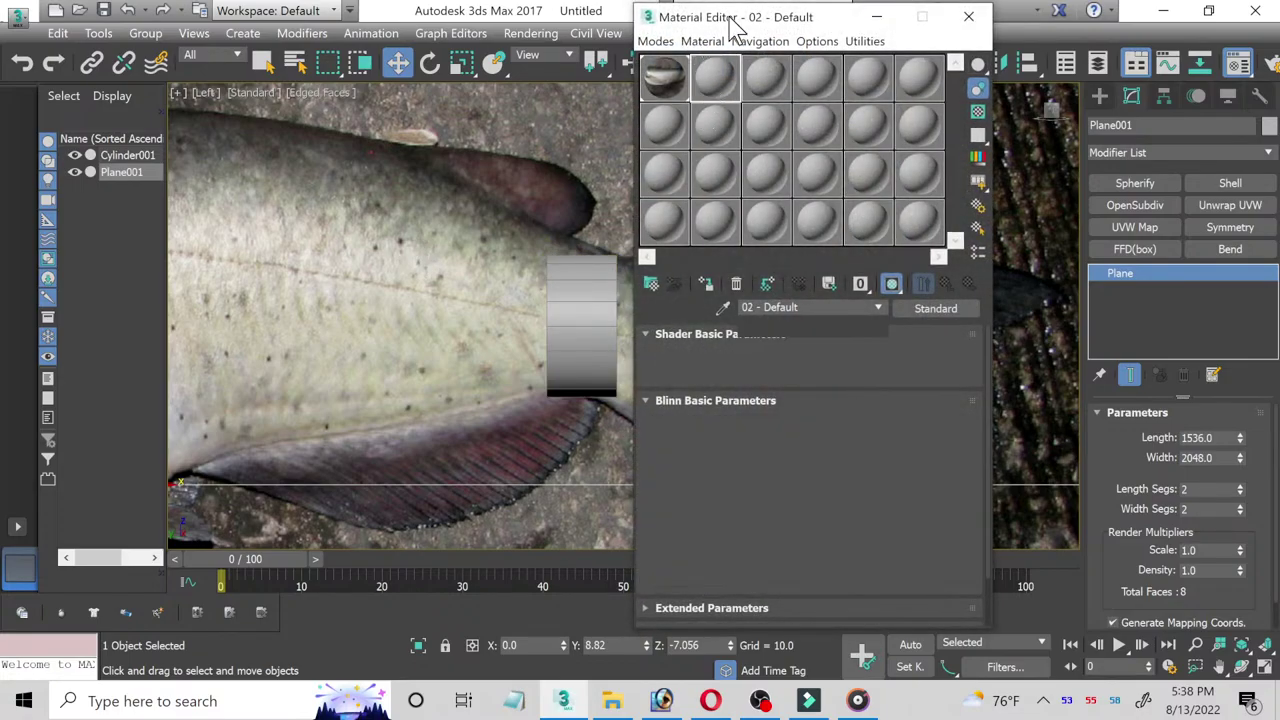
click(705, 283)
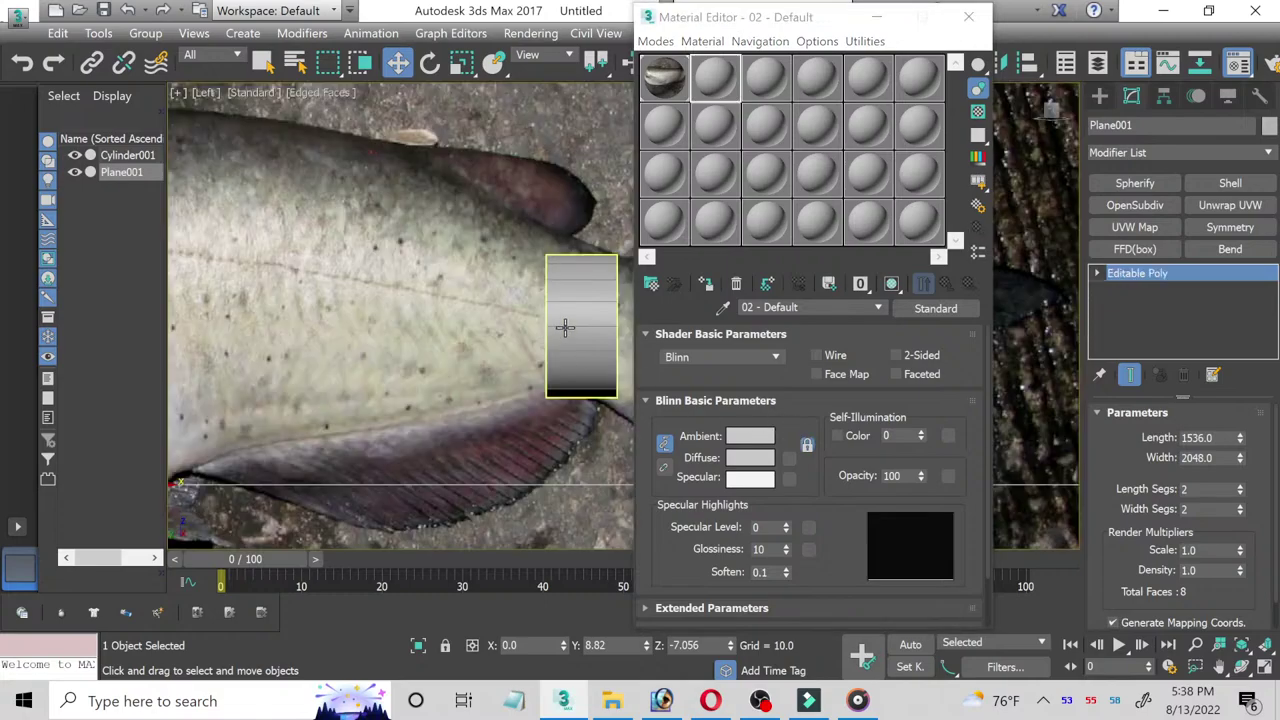
click(565, 328)
click(705, 283)
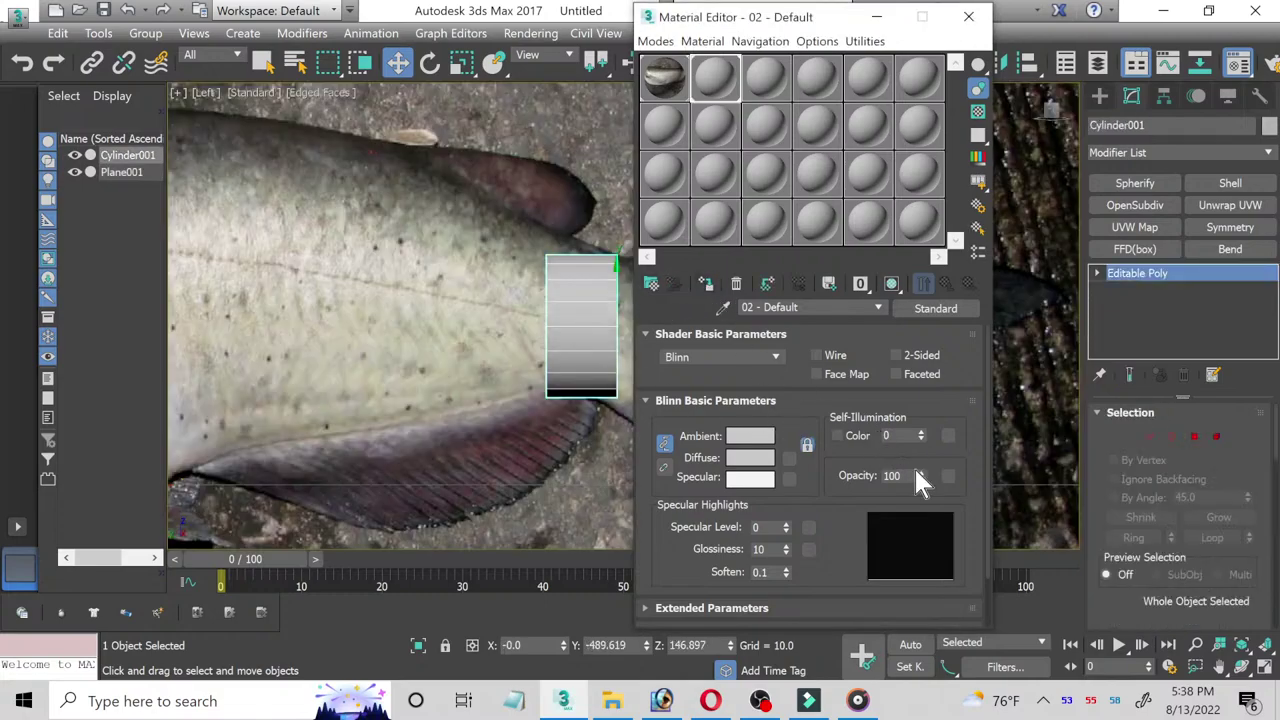
click(908, 476)
text(3)
text(5)
key(Return)
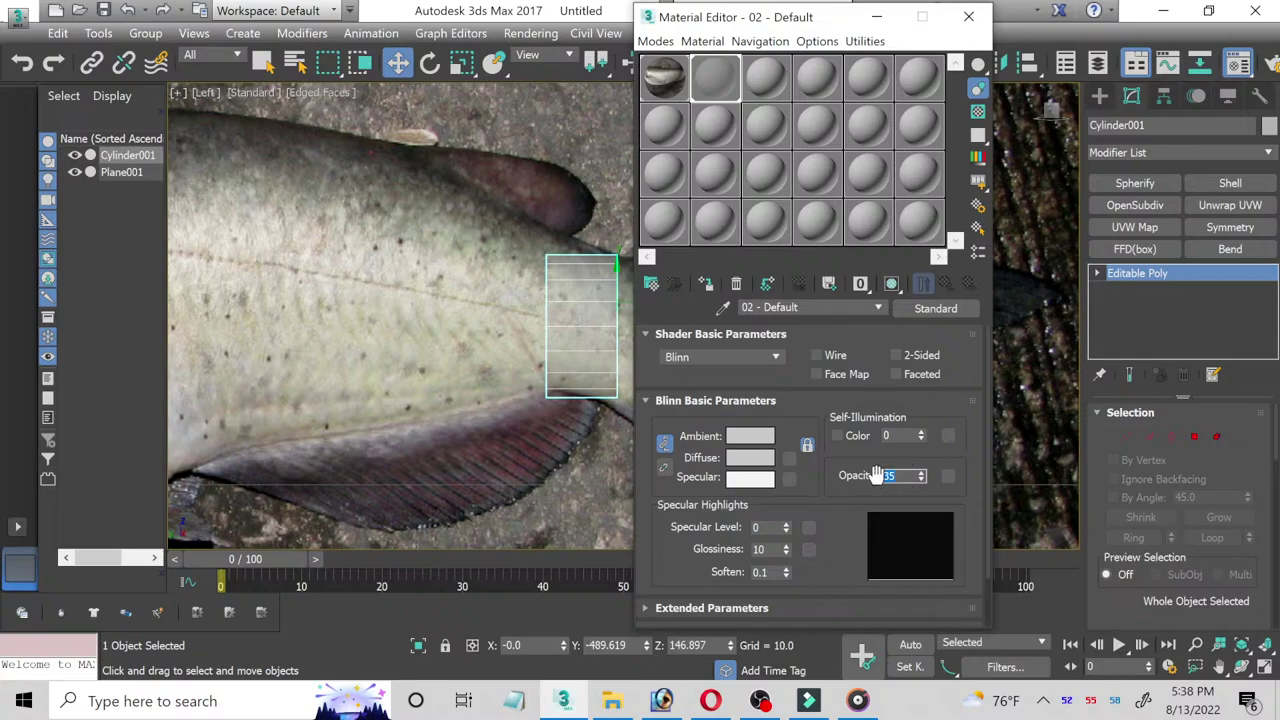
text(4)
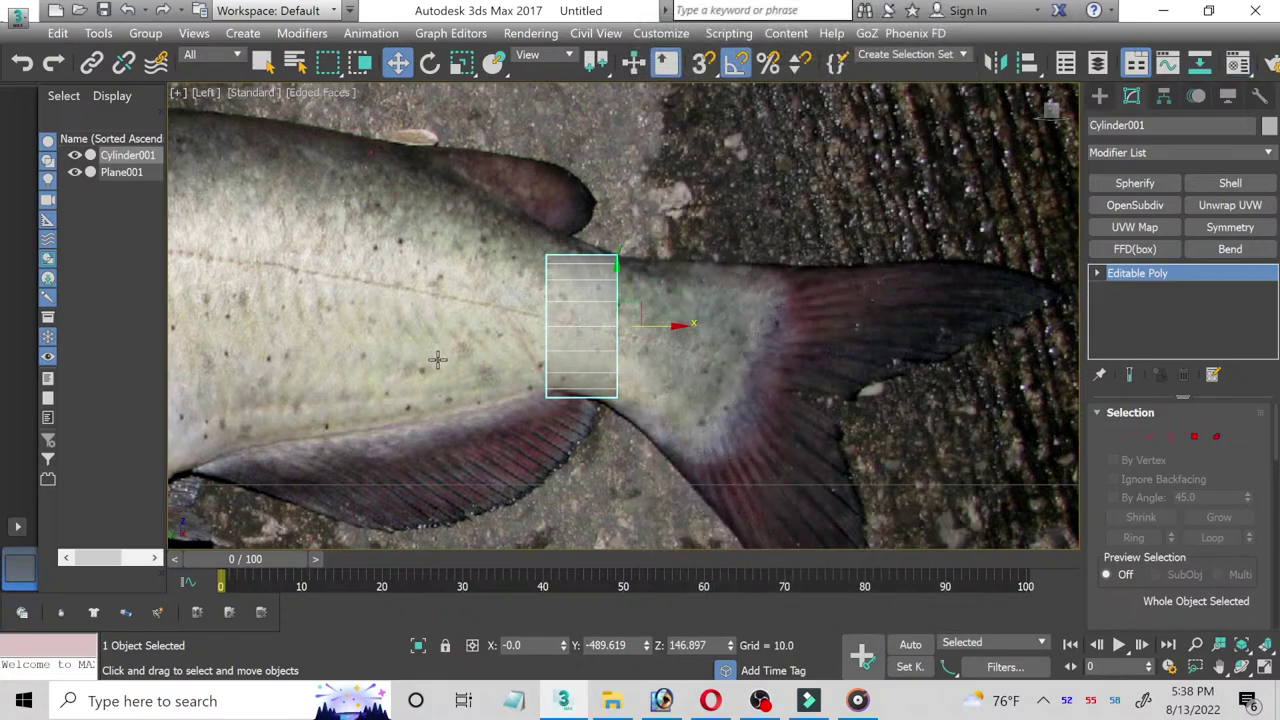
Step: At polygon level, select only the cylinder's end polygon
middle_drag(470, 362, 737, 371)
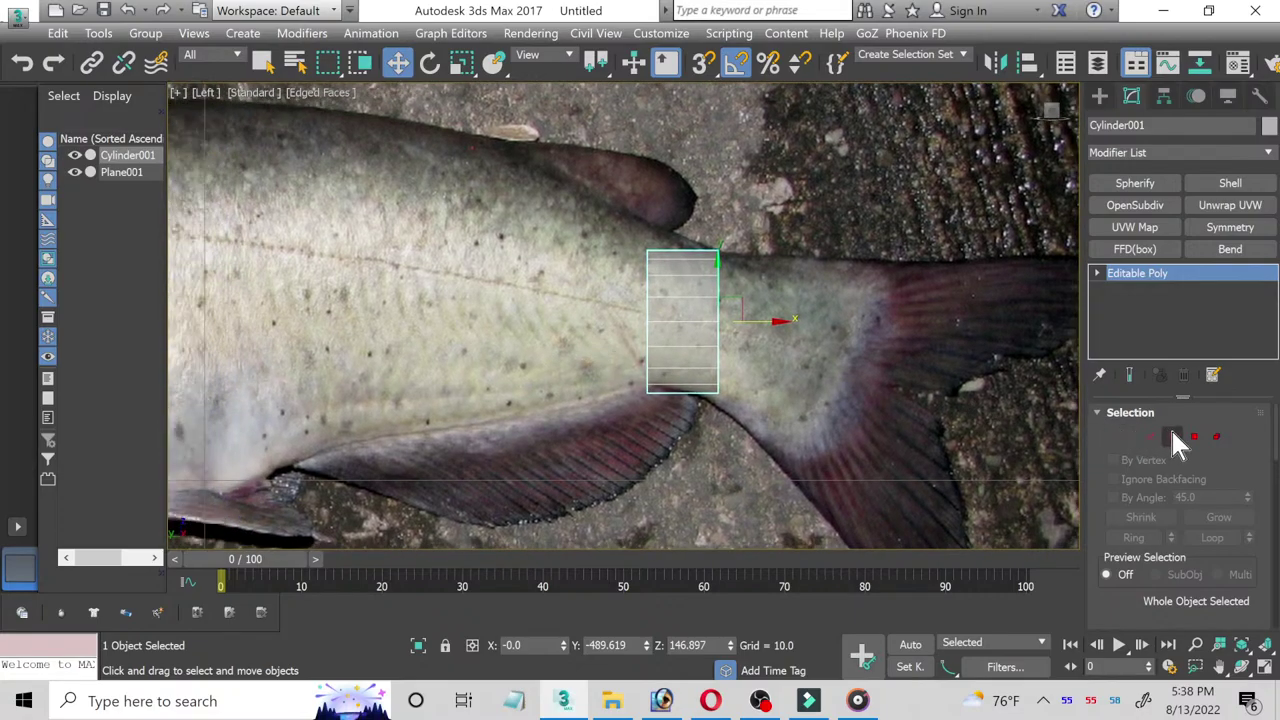
click(1193, 438)
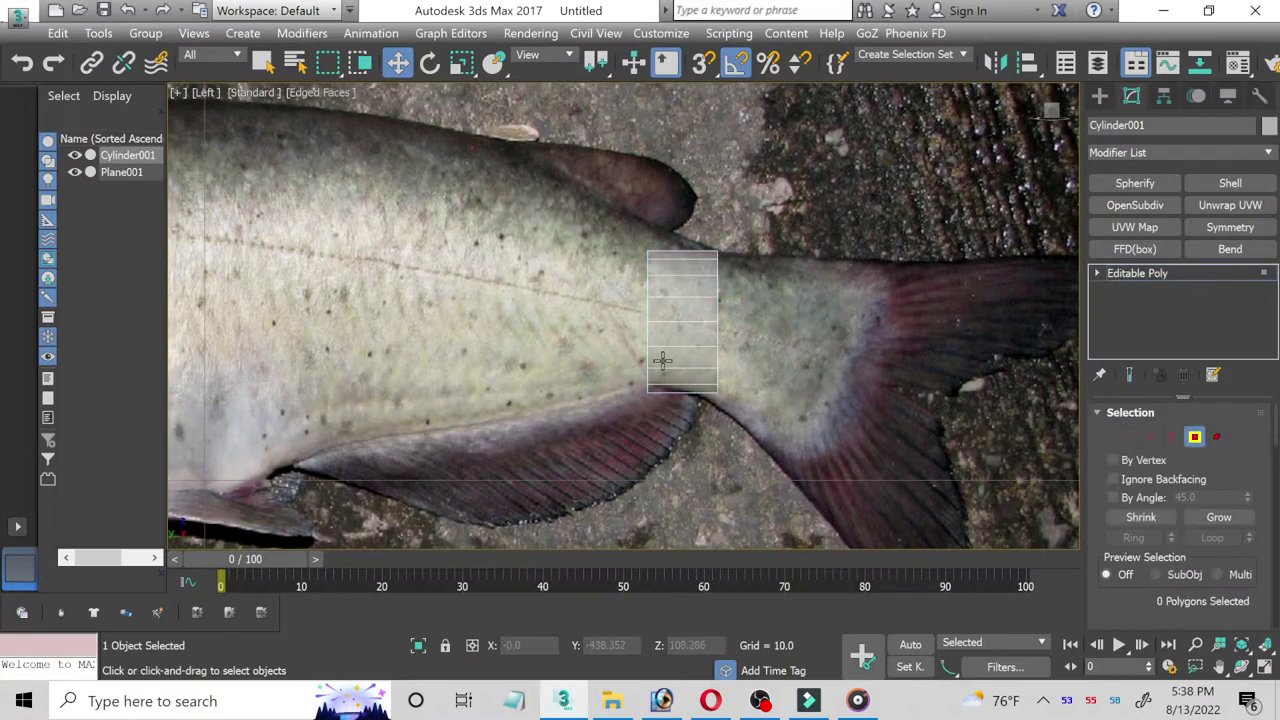
drag(552, 208, 665, 424)
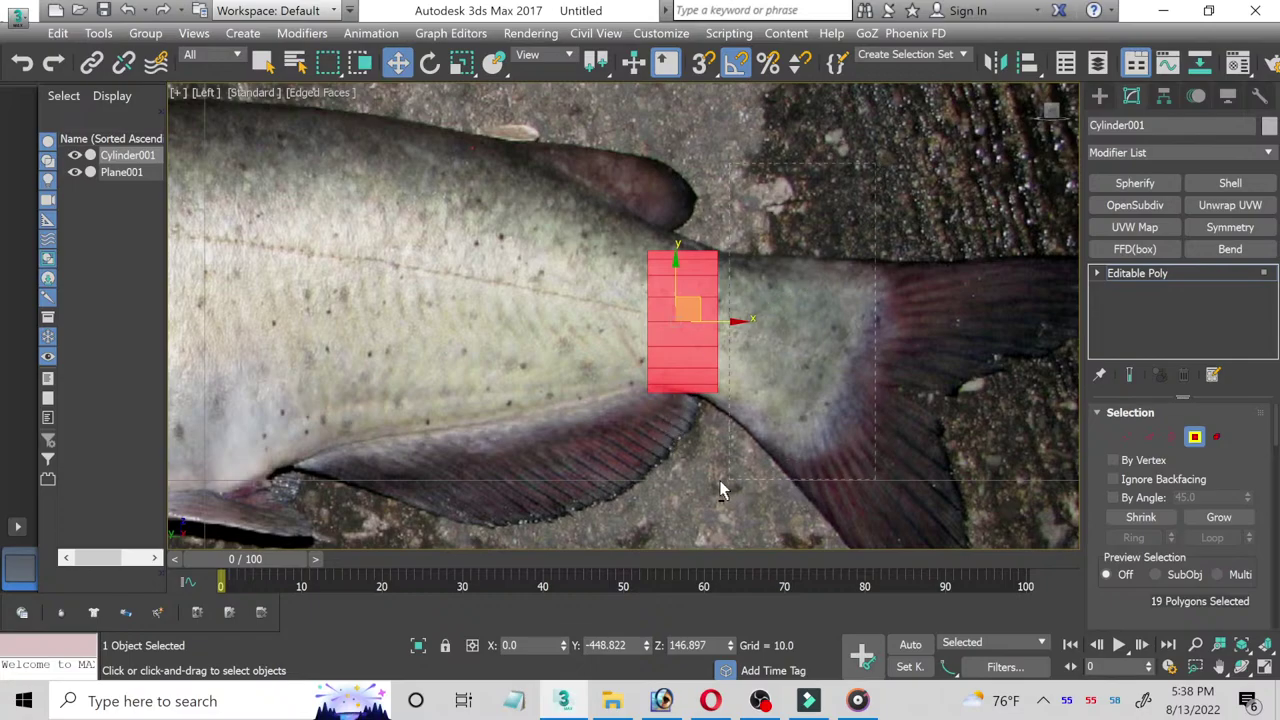
drag(669, 483, 667, 470)
click(648, 320)
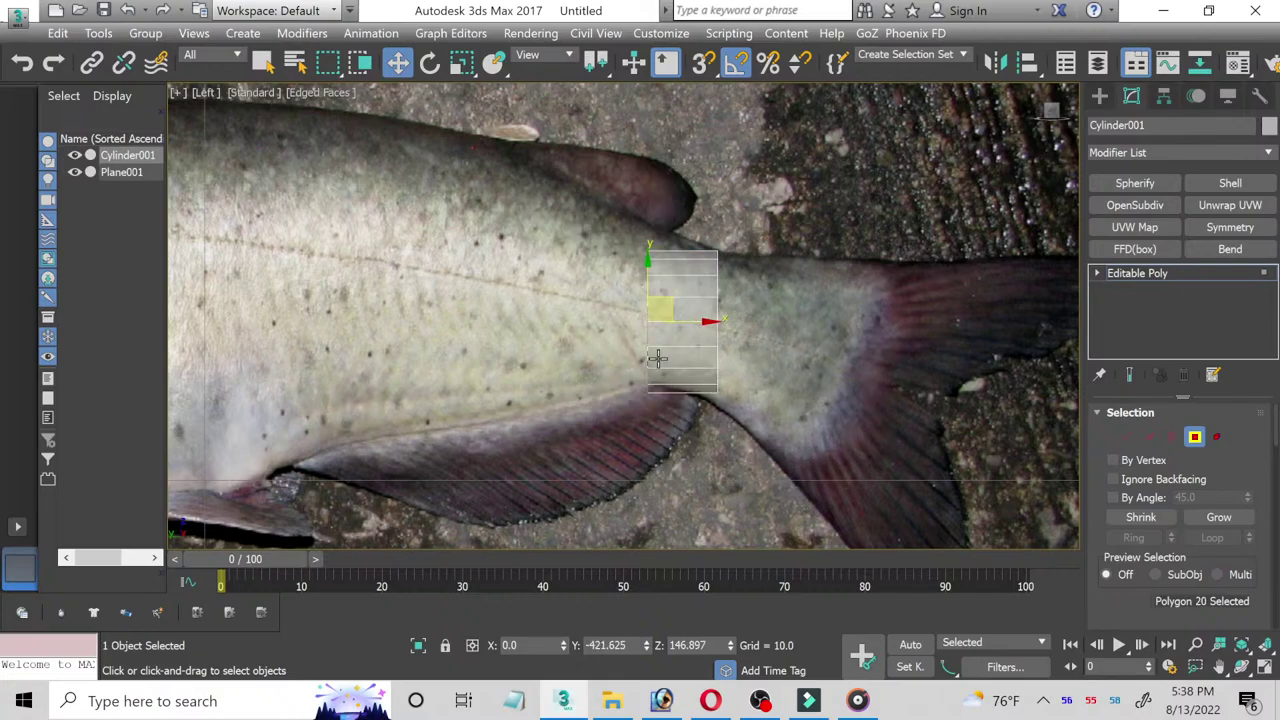
Step: Orbit the Perspective view, show it with Edged Faces, then maximize the Left view
click(1264, 667)
click(1246, 671)
mouse_move(843, 434)
mouse_down()
mouse_move(905, 447)
mouse_move(899, 420)
mouse_up()
scroll(905, 447, up, 5)
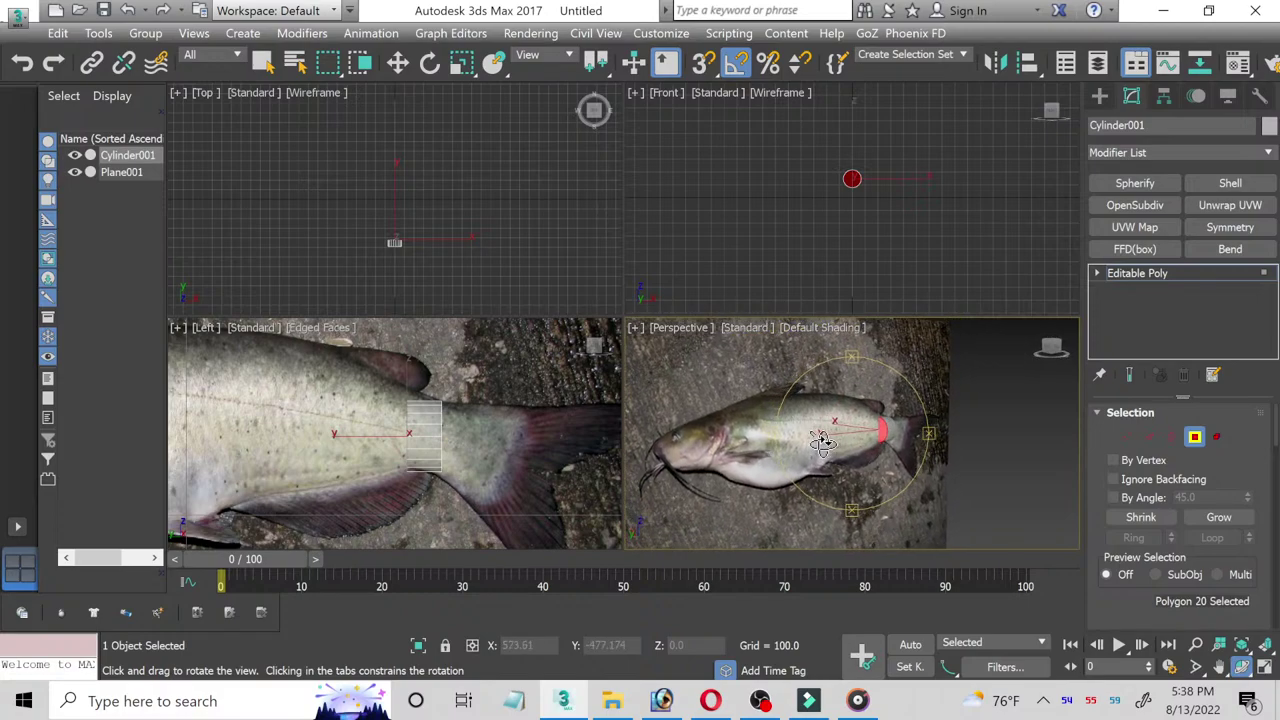
click(820, 328)
click(860, 499)
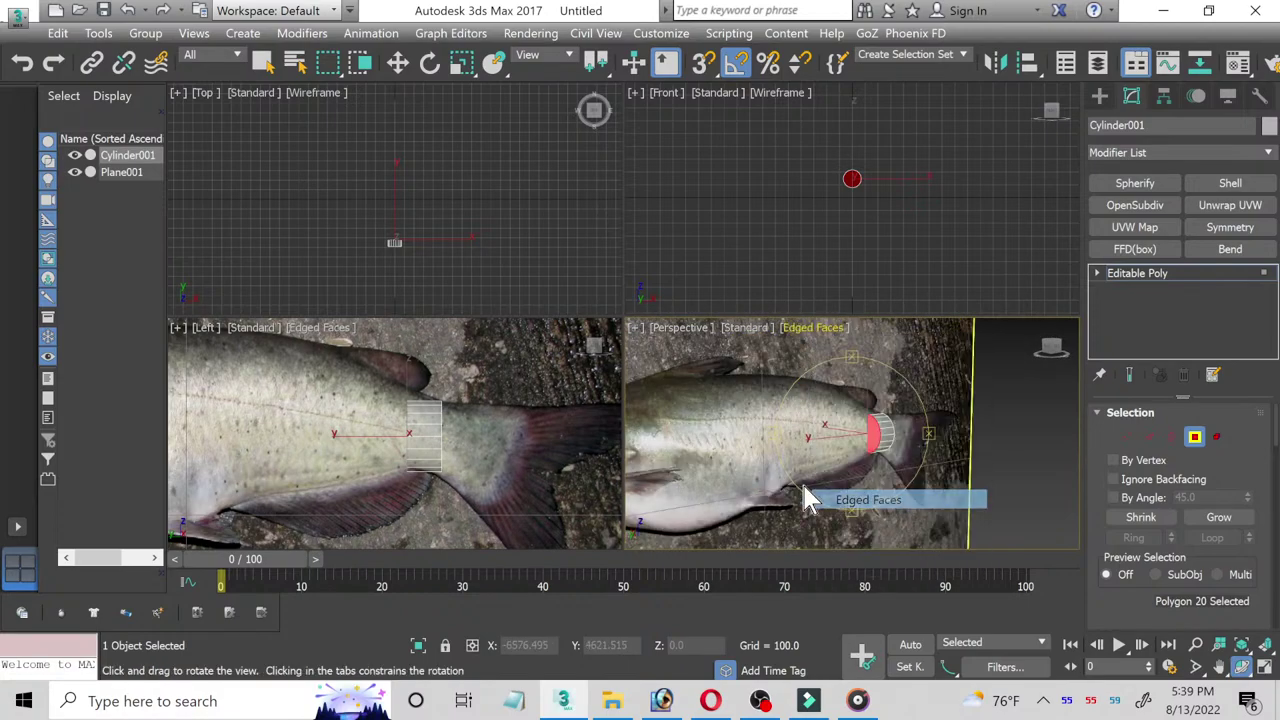
key(w)
click(1264, 667)
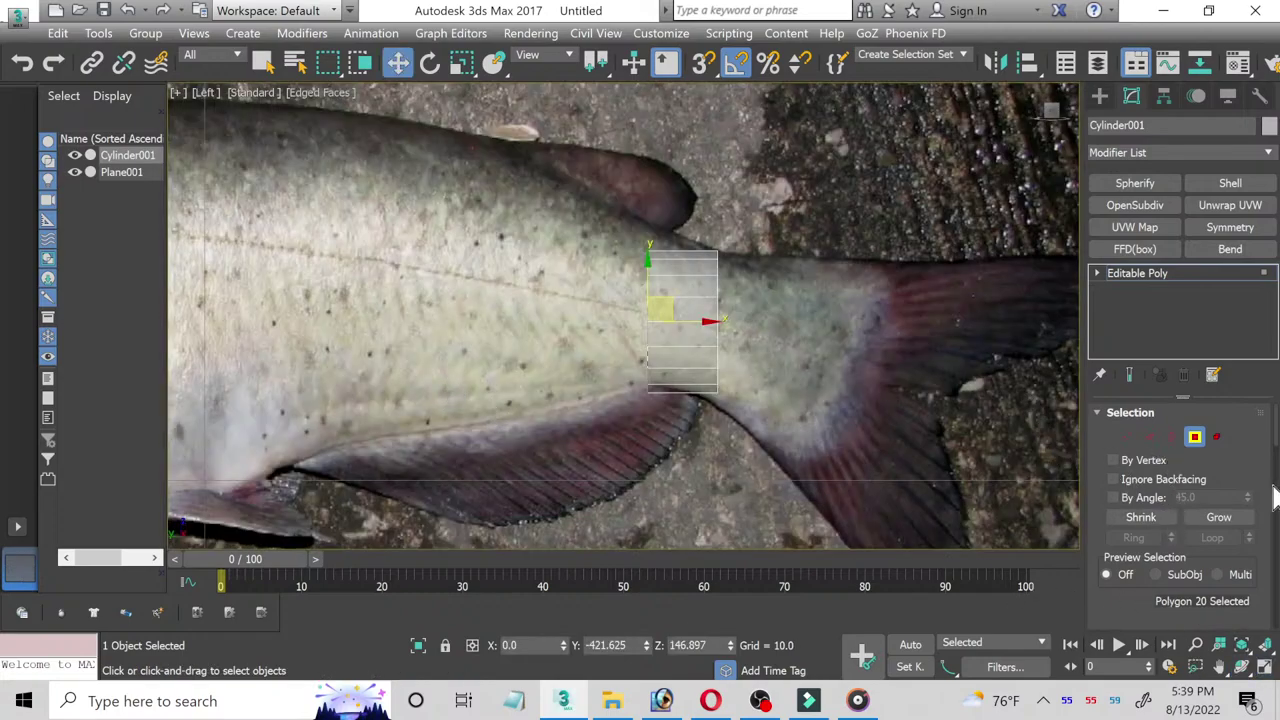
scroll(1275, 497, down, 3)
scroll(1182, 517, down, 2)
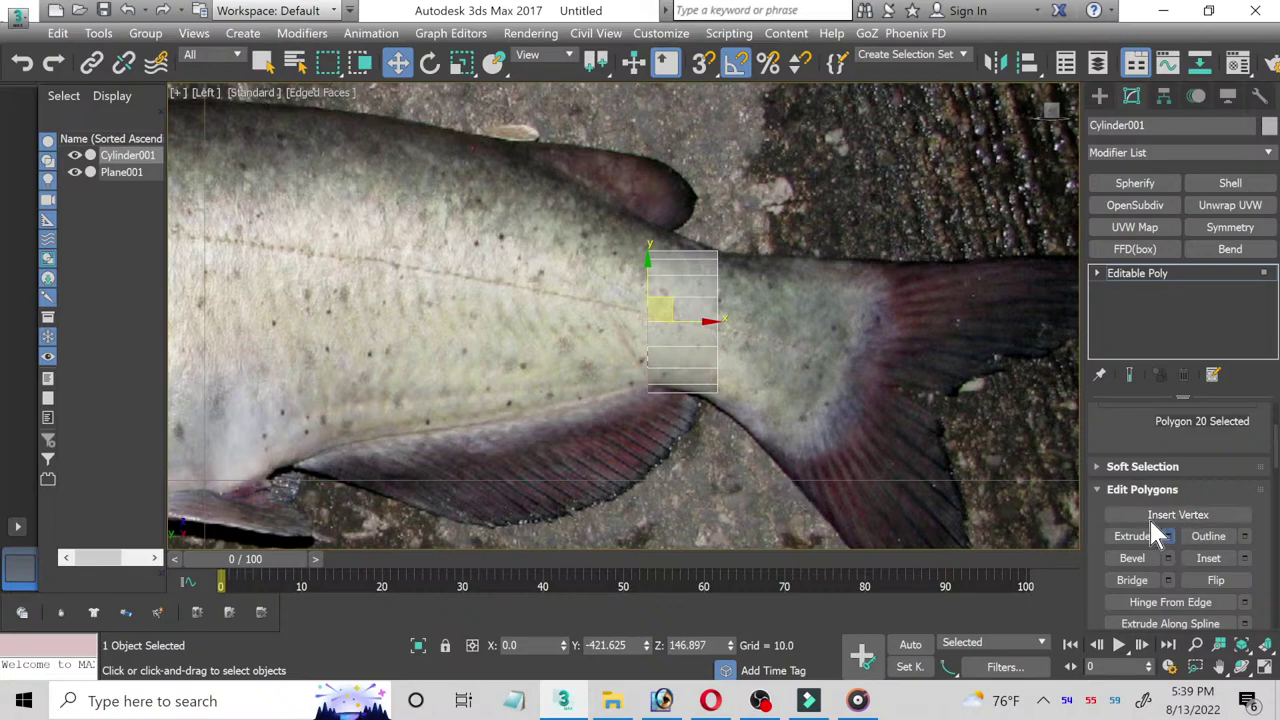
Step: Nudge the cylinder's left column of vertices slightly right
click(1167, 536)
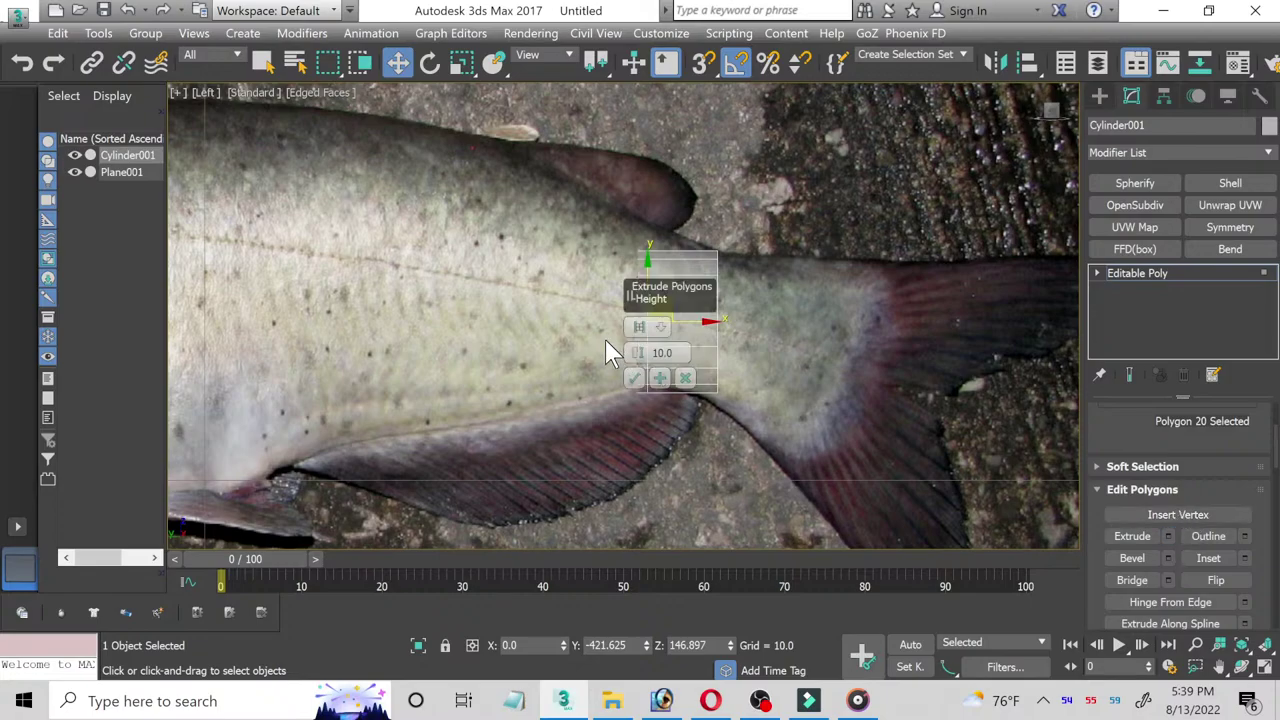
click(685, 379)
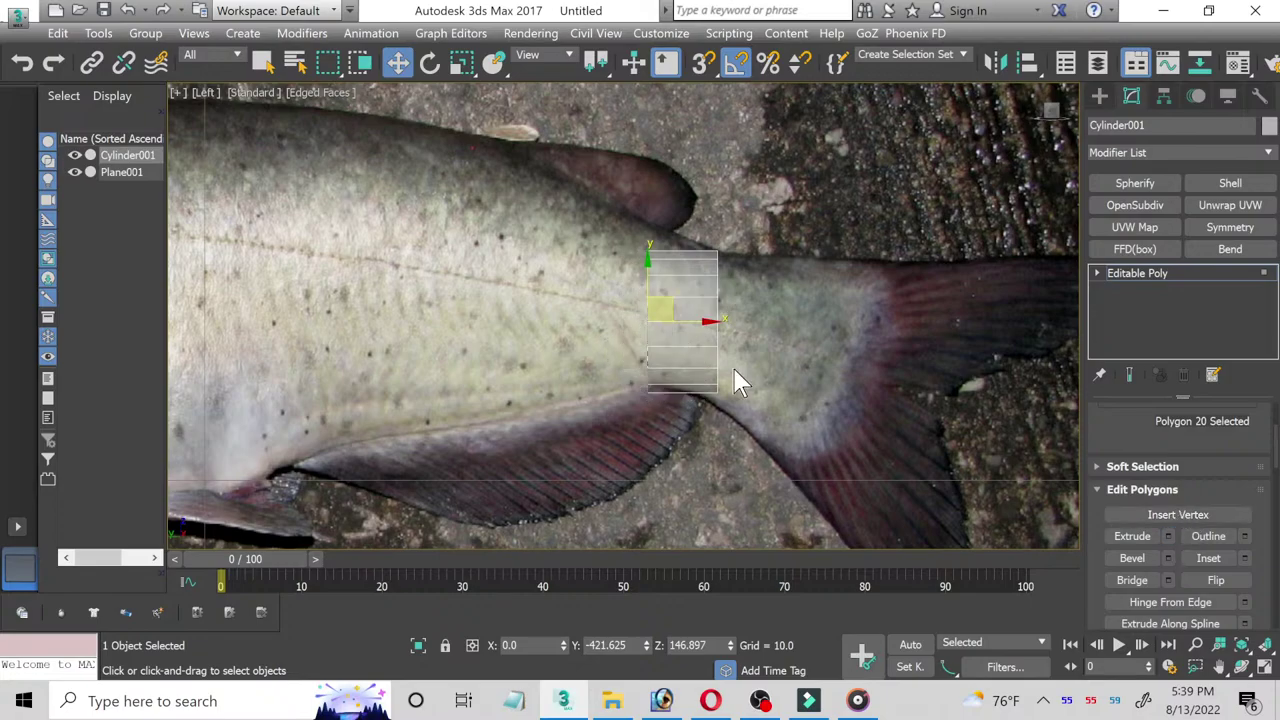
click(1097, 273)
click(1110, 289)
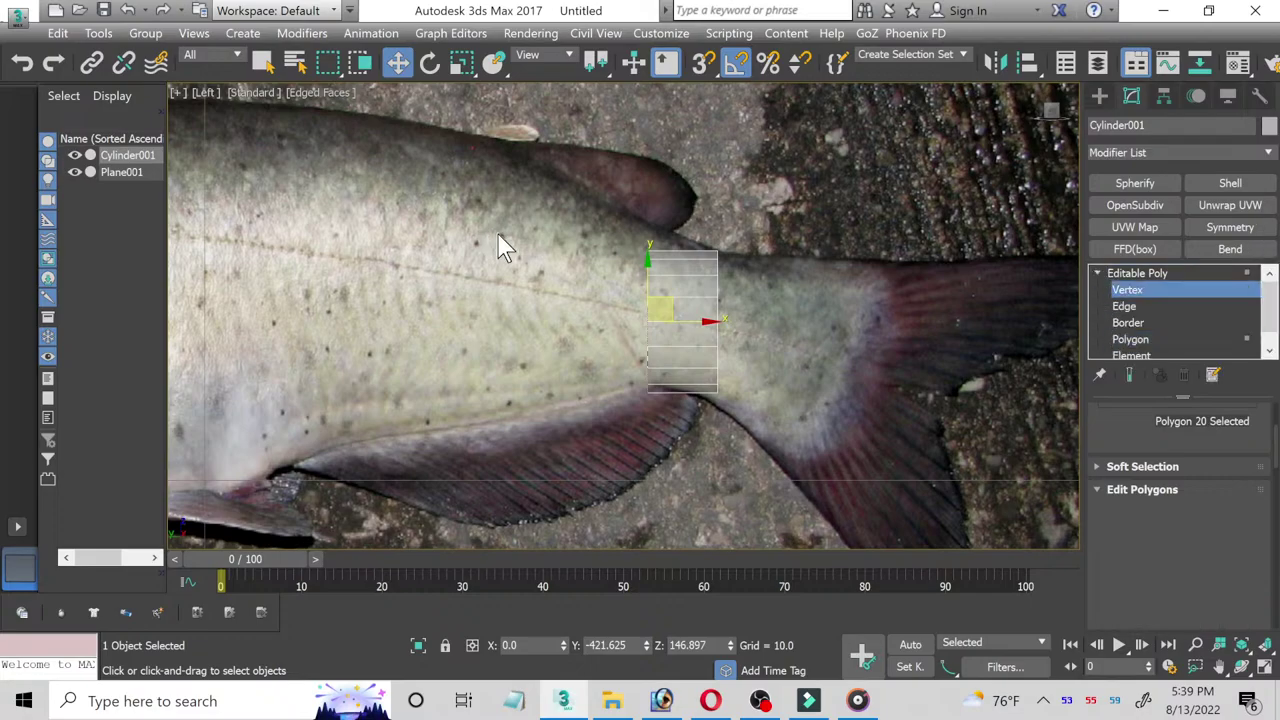
drag(657, 437, 657, 437)
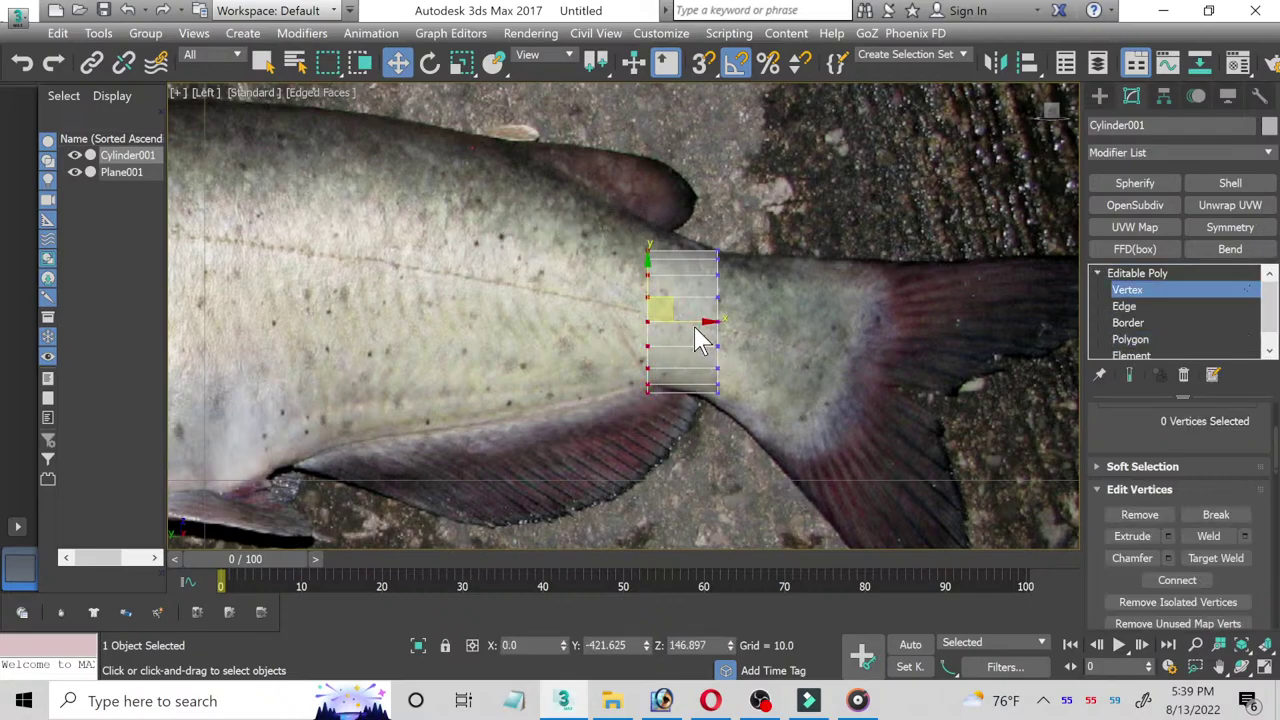
drag(693, 325, 703, 326)
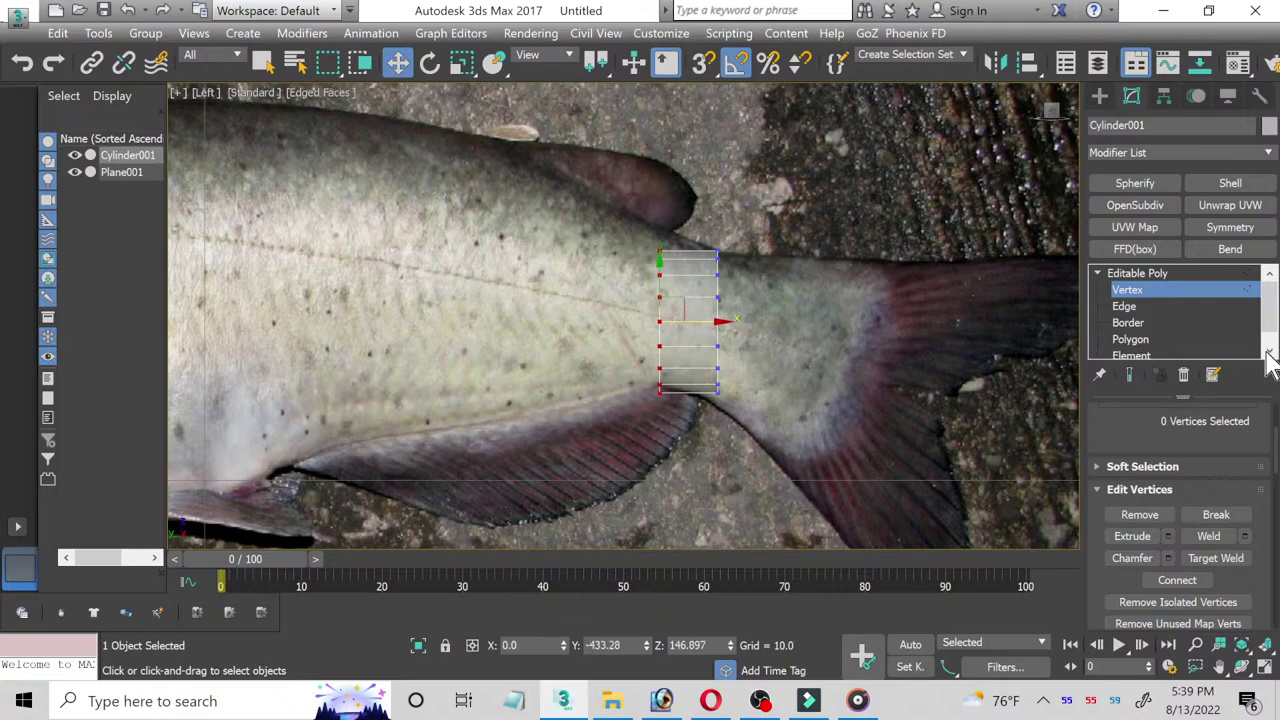
click(1135, 339)
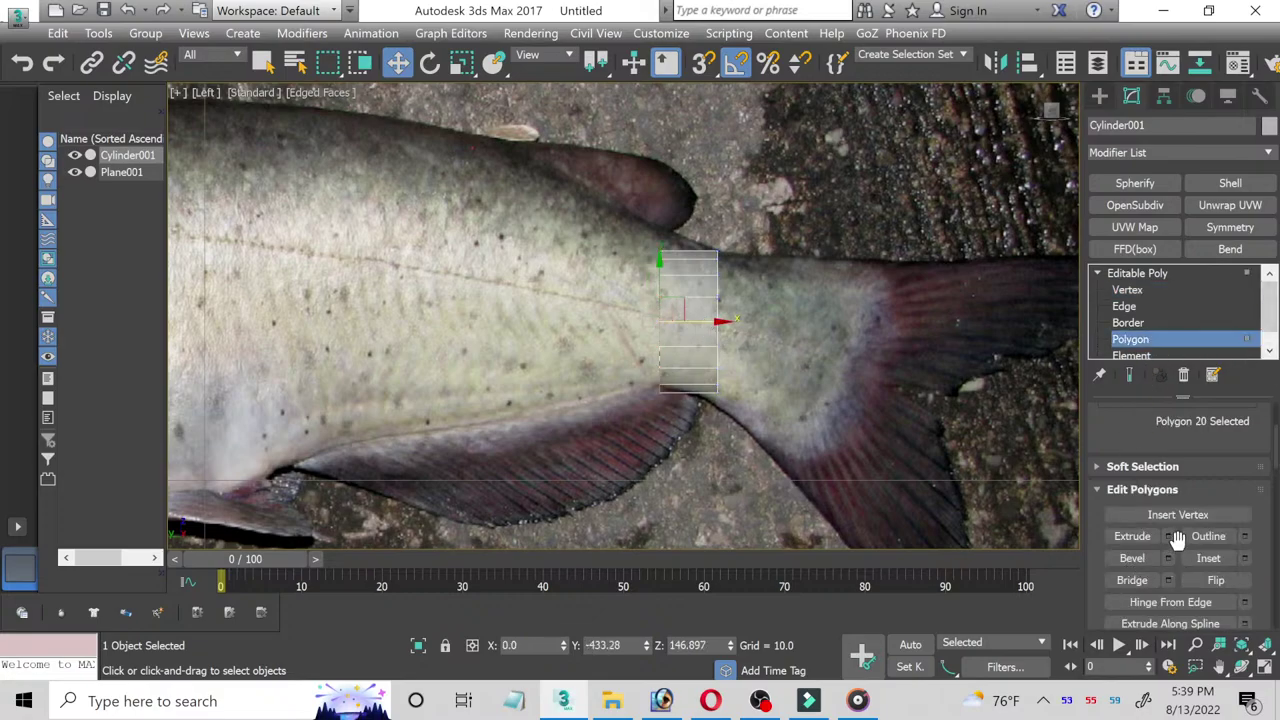
Step: Extrude the end polygon about 48 units and slide it along the body
click(1168, 537)
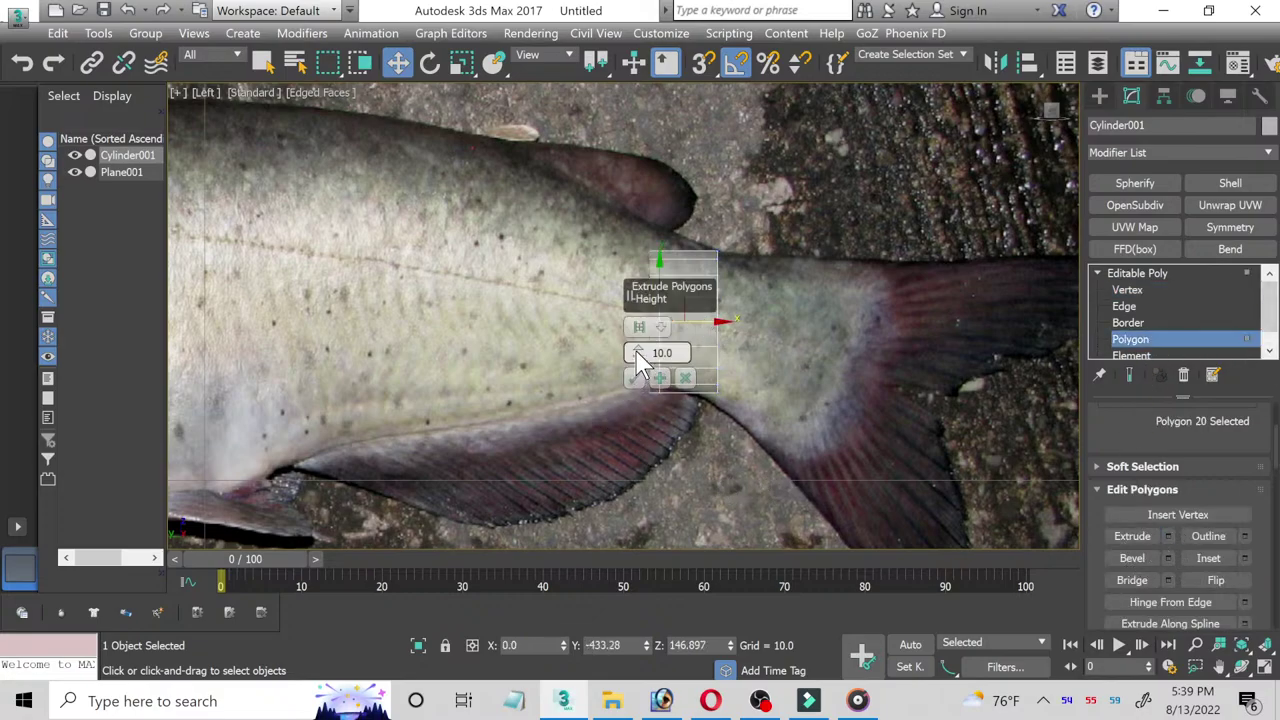
drag(634, 349, 636, 300)
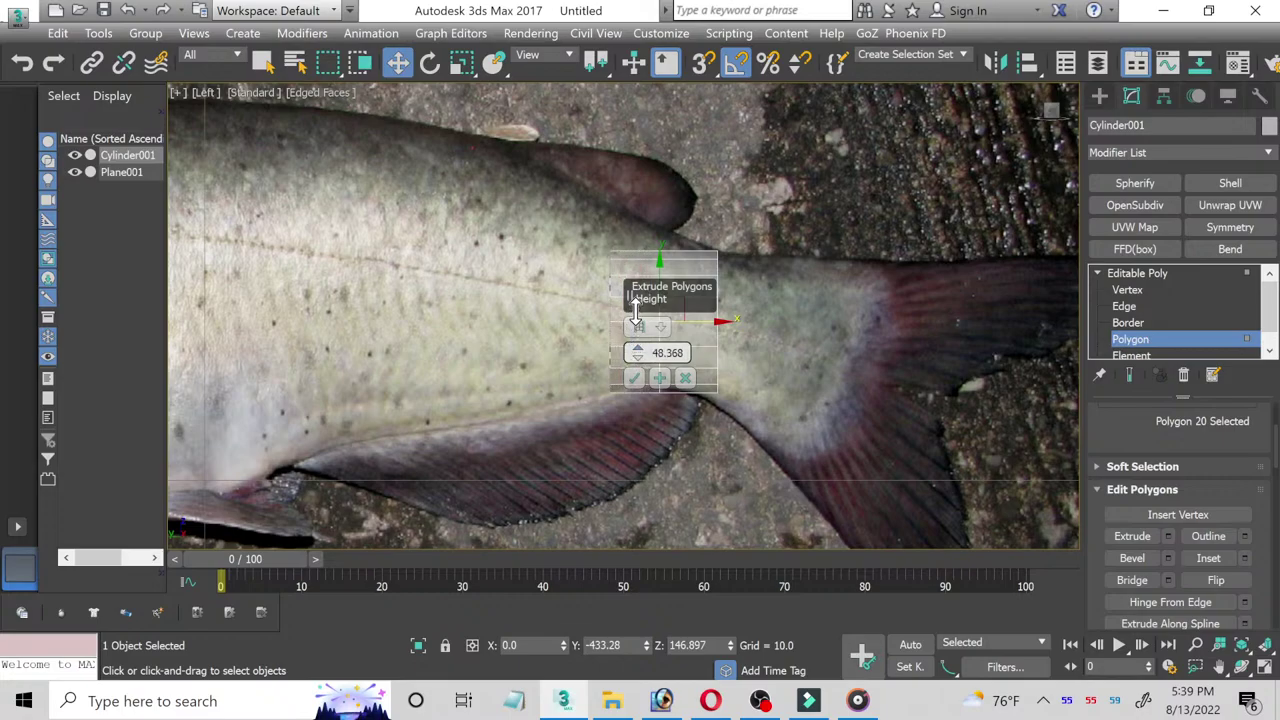
click(634, 377)
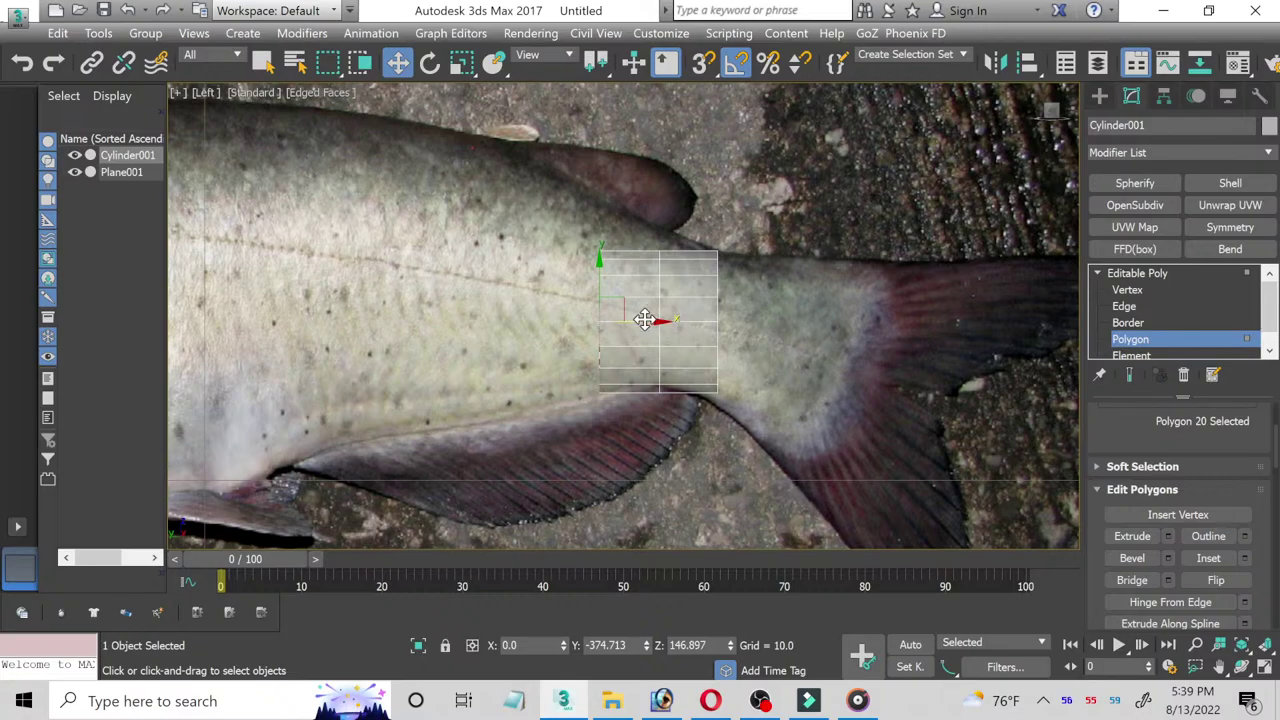
drag(644, 320, 654, 319)
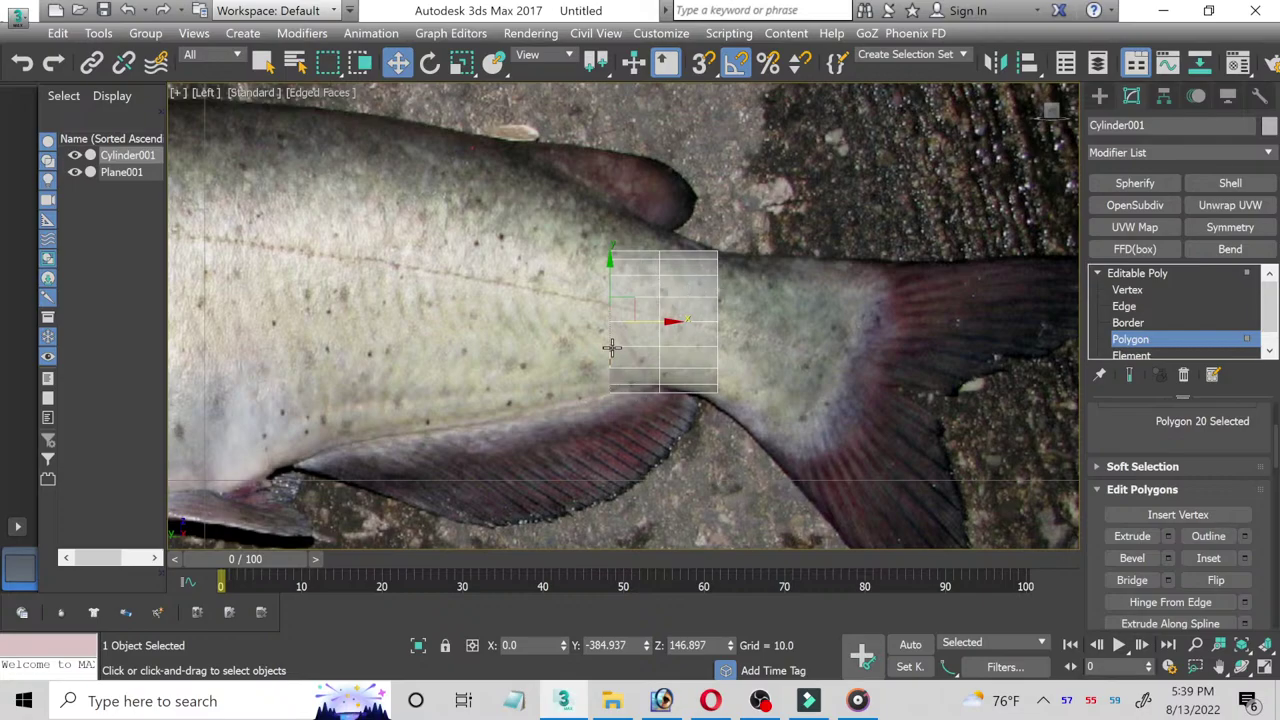
mouse_move(586, 323)
middle_down()
mouse_move(600, 343)
mouse_move(634, 337)
middle_up()
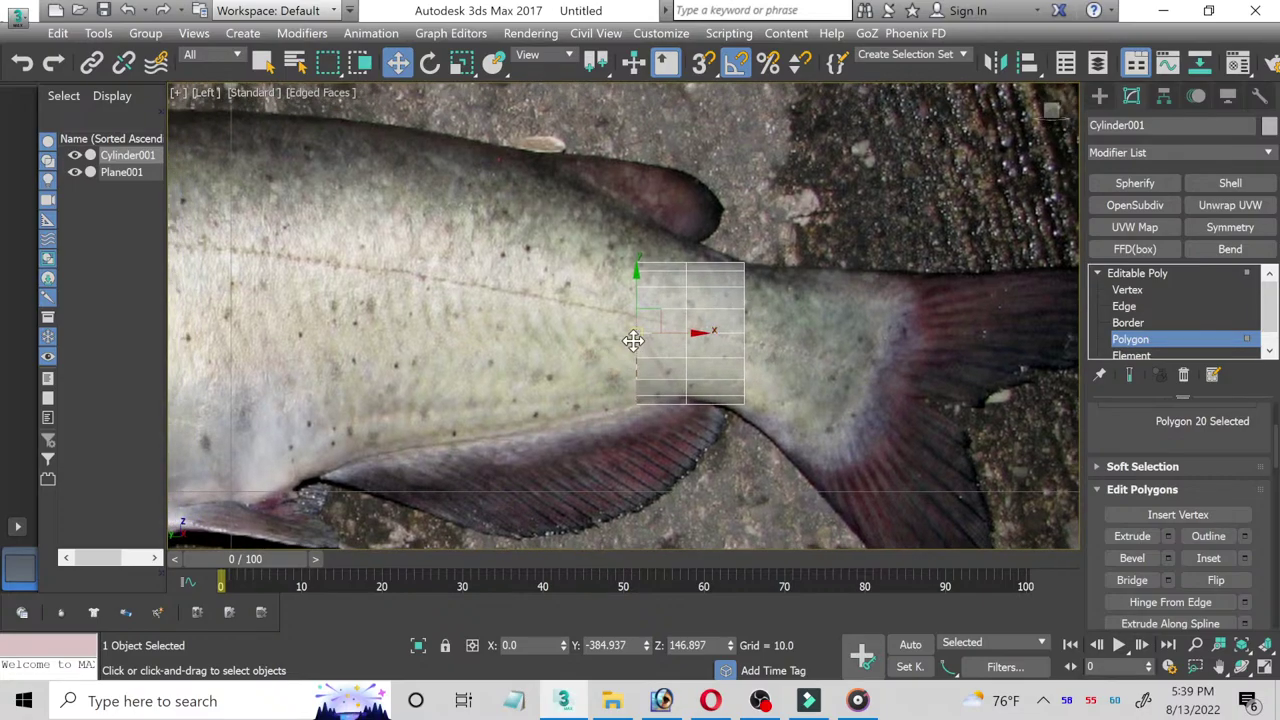
scroll(652, 323, up, 2)
scroll(669, 289, up, 2)
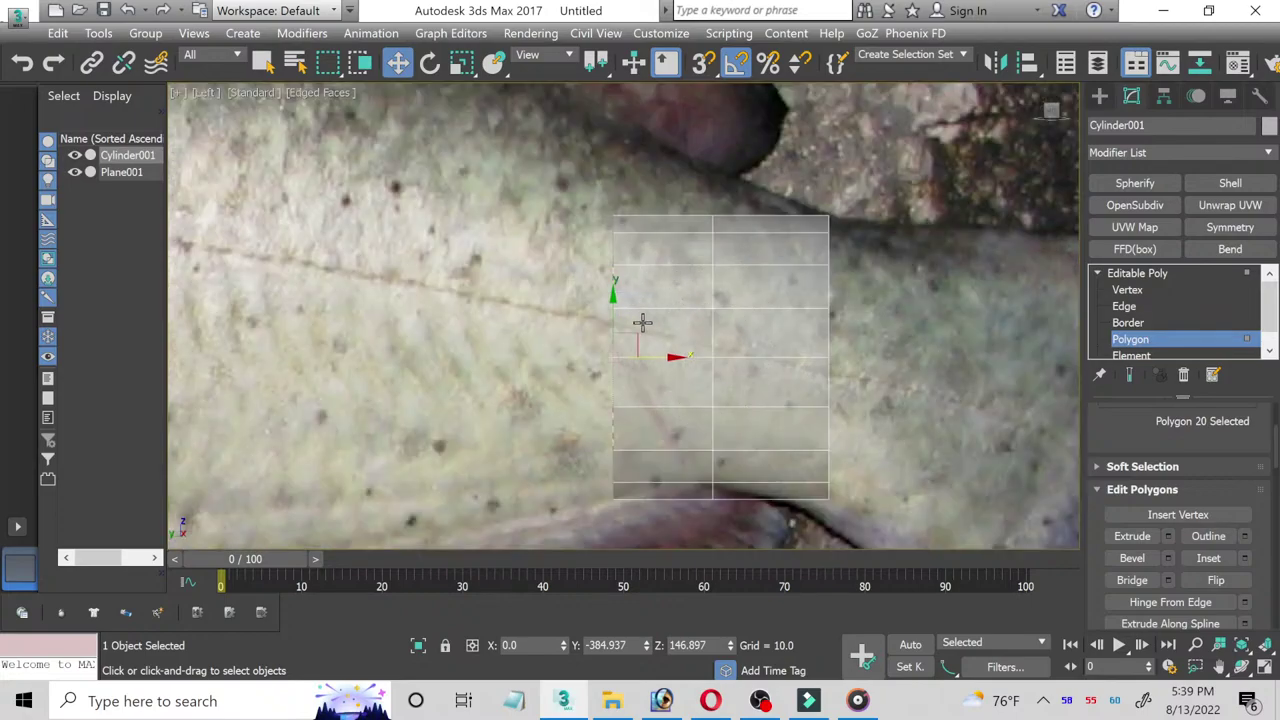
scroll(677, 229, down, 2)
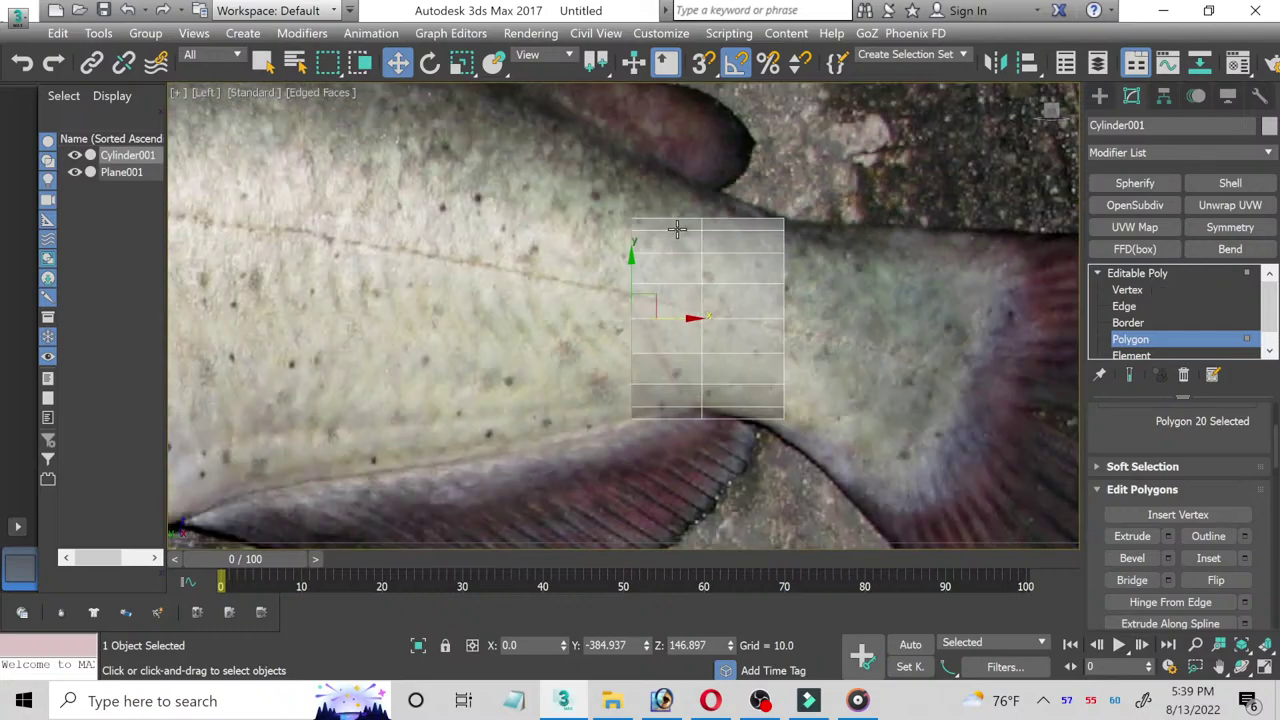
click(461, 66)
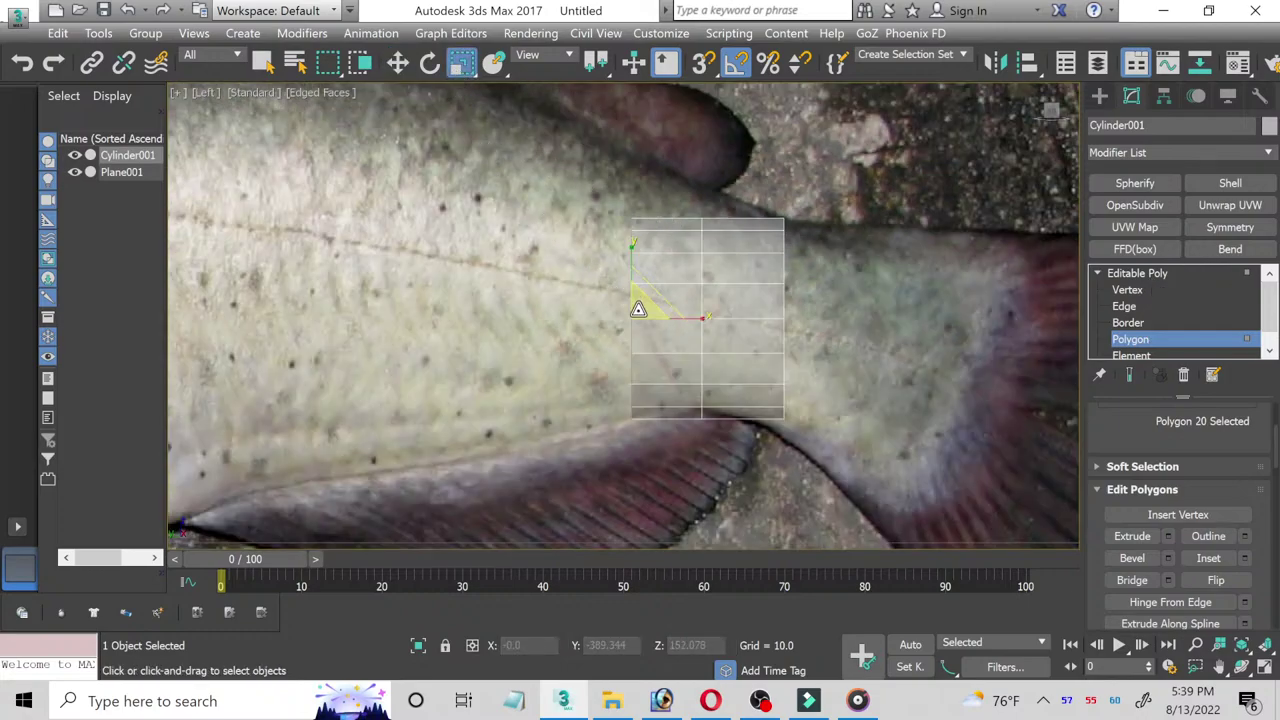
Step: Scale the end polygon taller and move it up to match the fish's back
drag(637, 306, 635, 296)
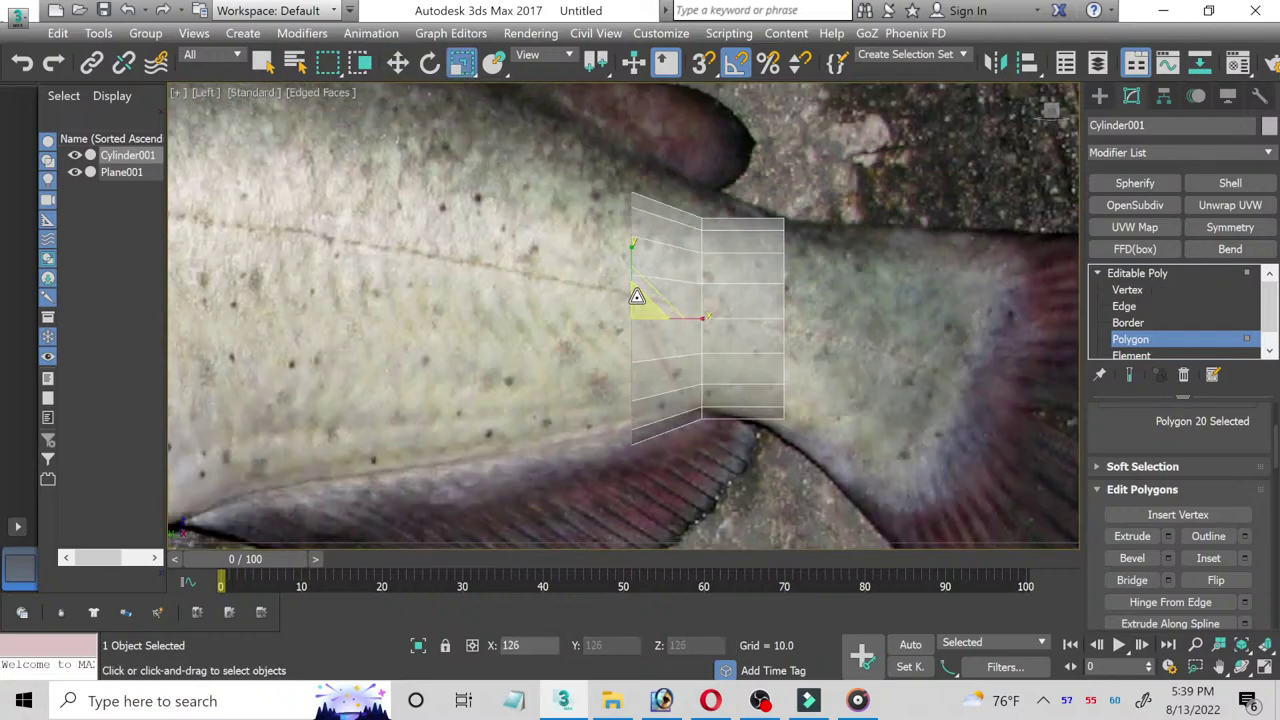
click(398, 63)
drag(631, 266, 626, 220)
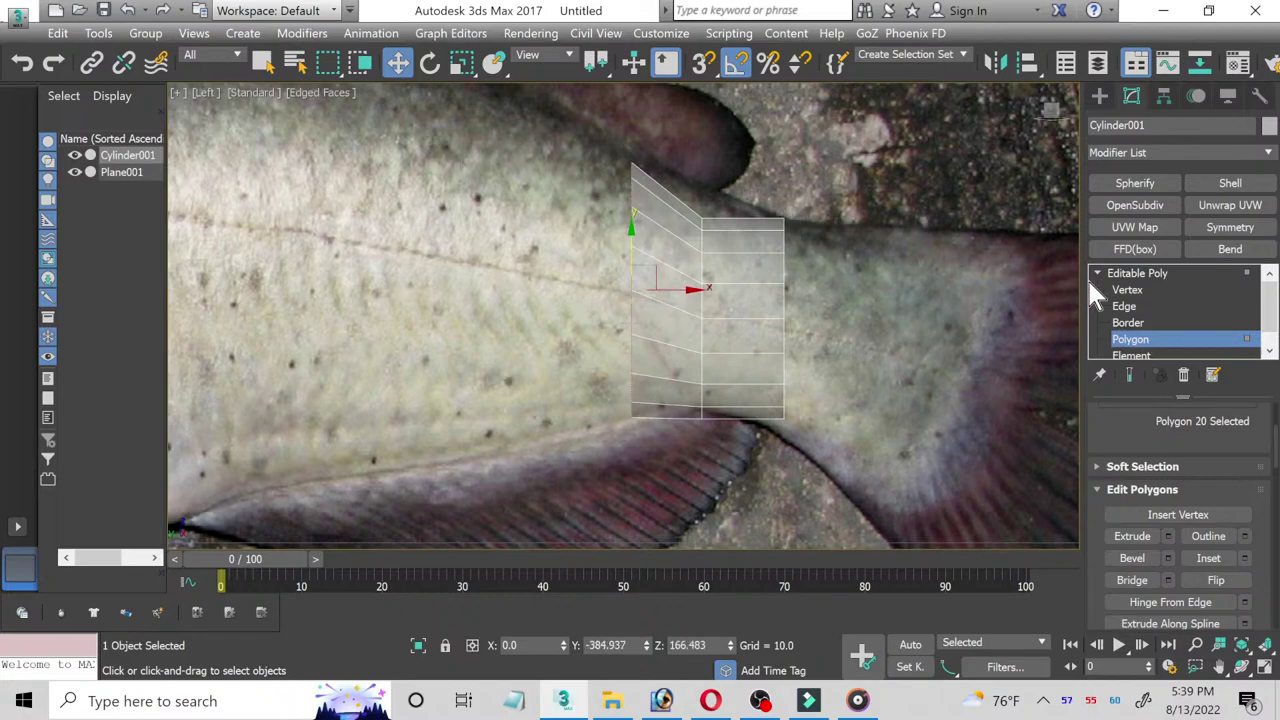
Step: At vertex level, stretch the middle vertex column taller and move it upward
click(1127, 289)
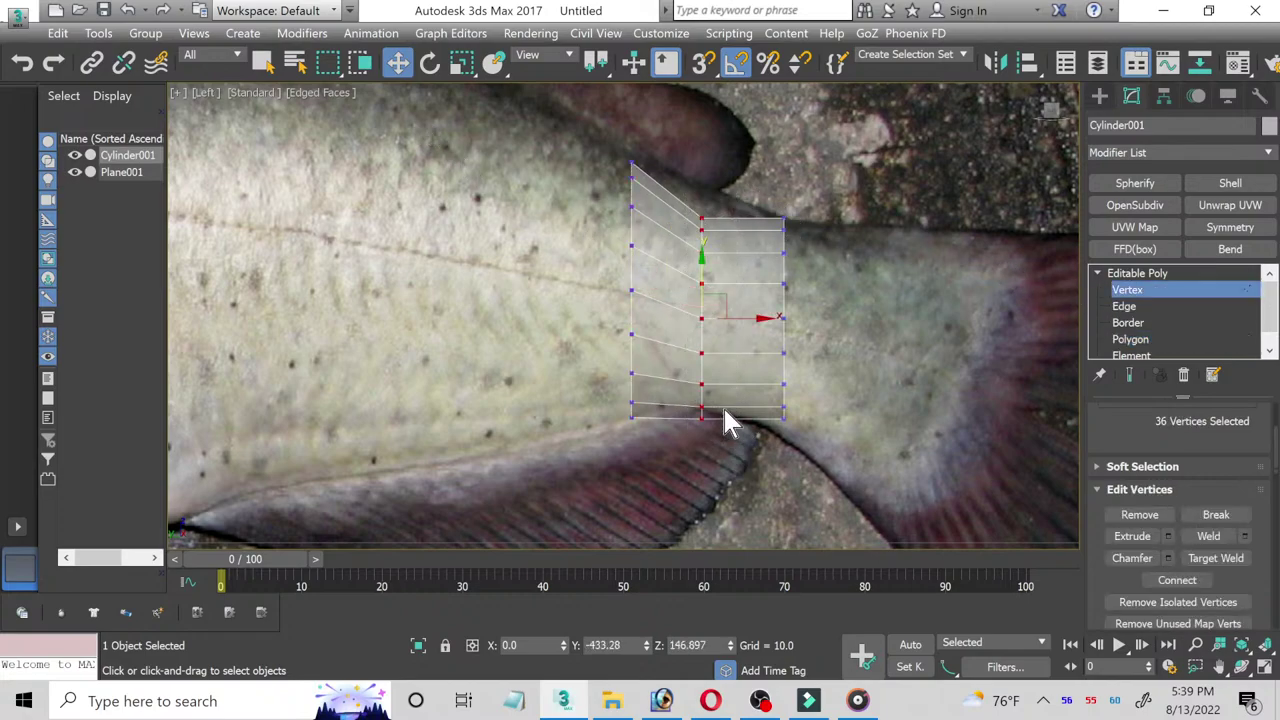
click(462, 62)
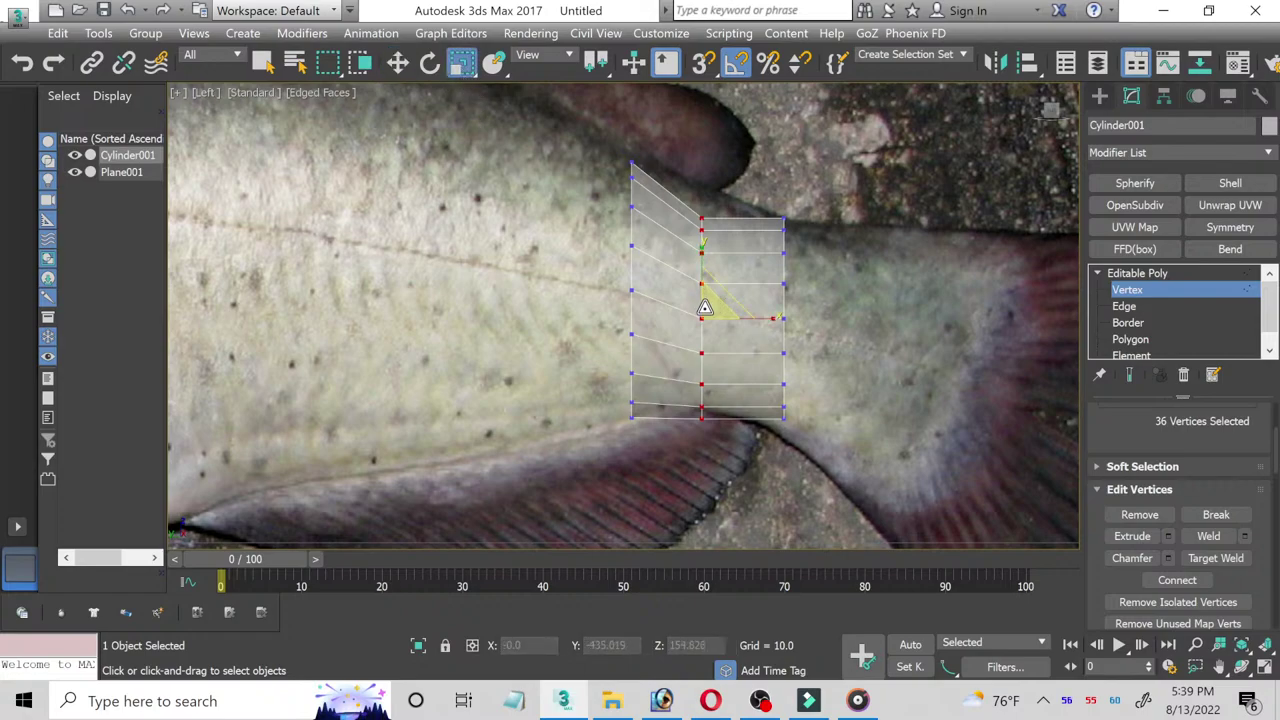
drag(702, 312, 698, 306)
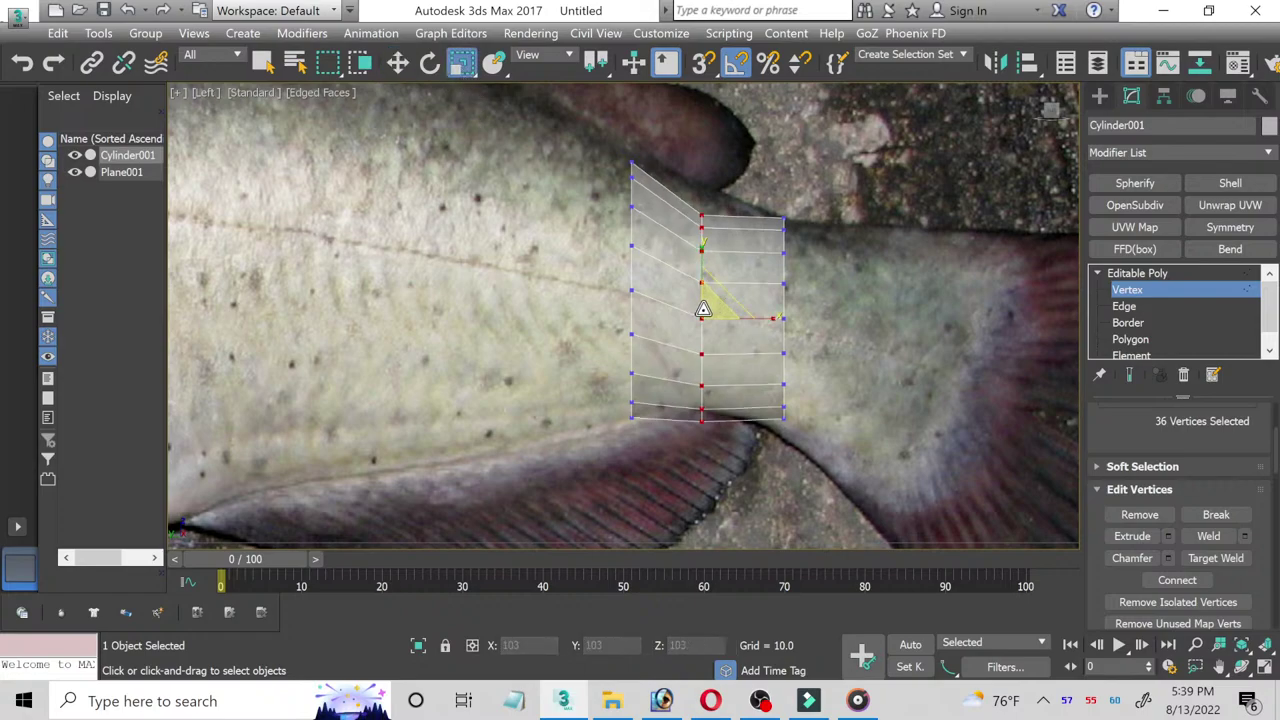
click(398, 63)
drag(704, 274, 699, 225)
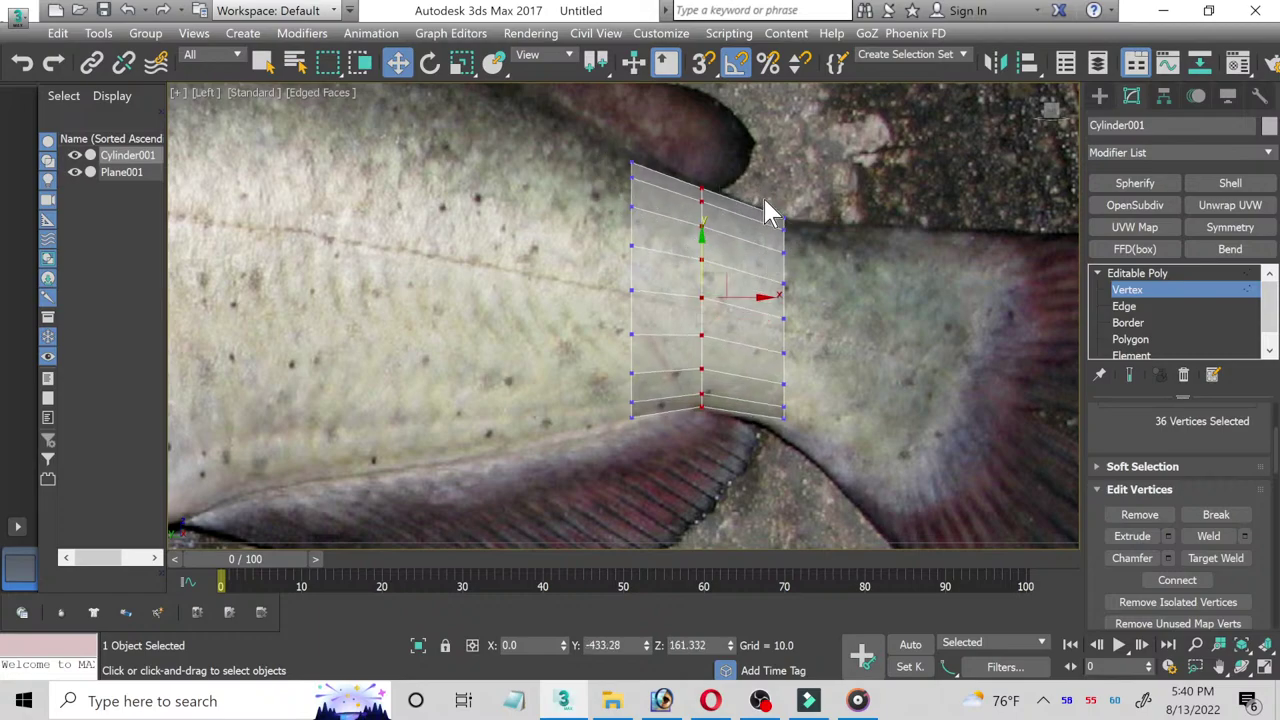
Step: Select the right vertex column, reframe the view, and return to polygon level
drag(816, 455, 817, 456)
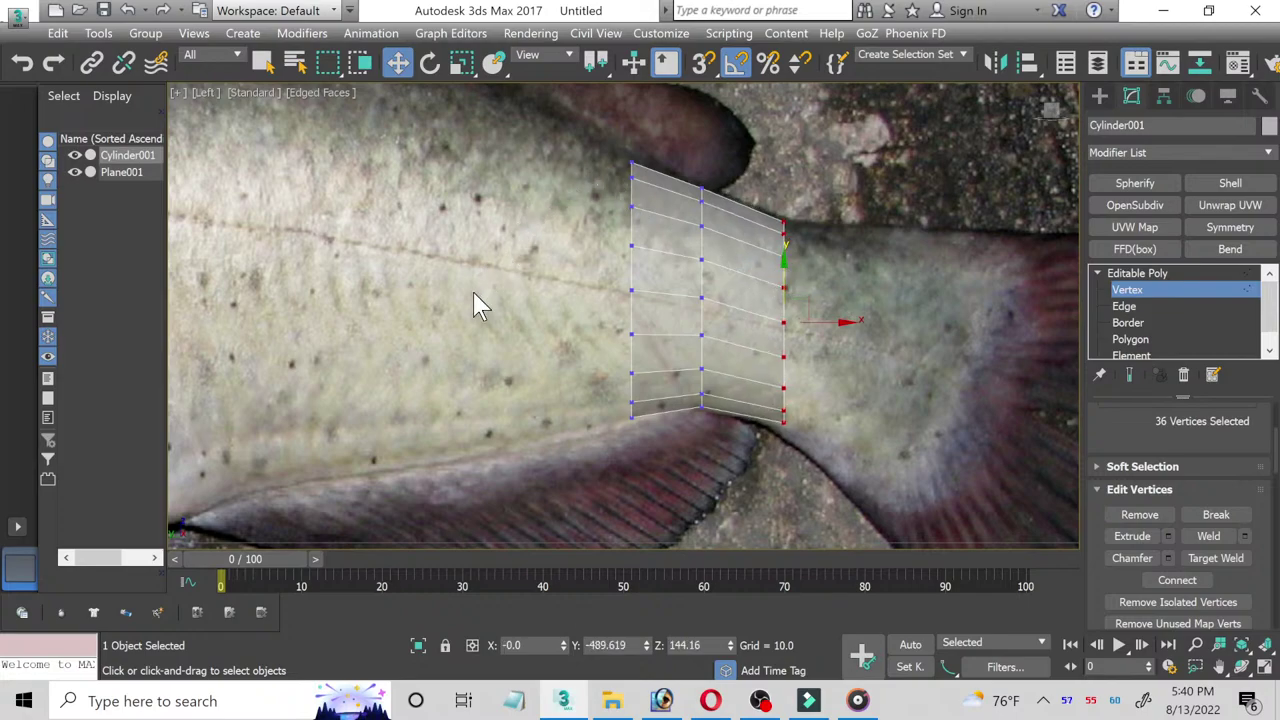
middle_drag(477, 306, 548, 328)
scroll(548, 328, down, 3)
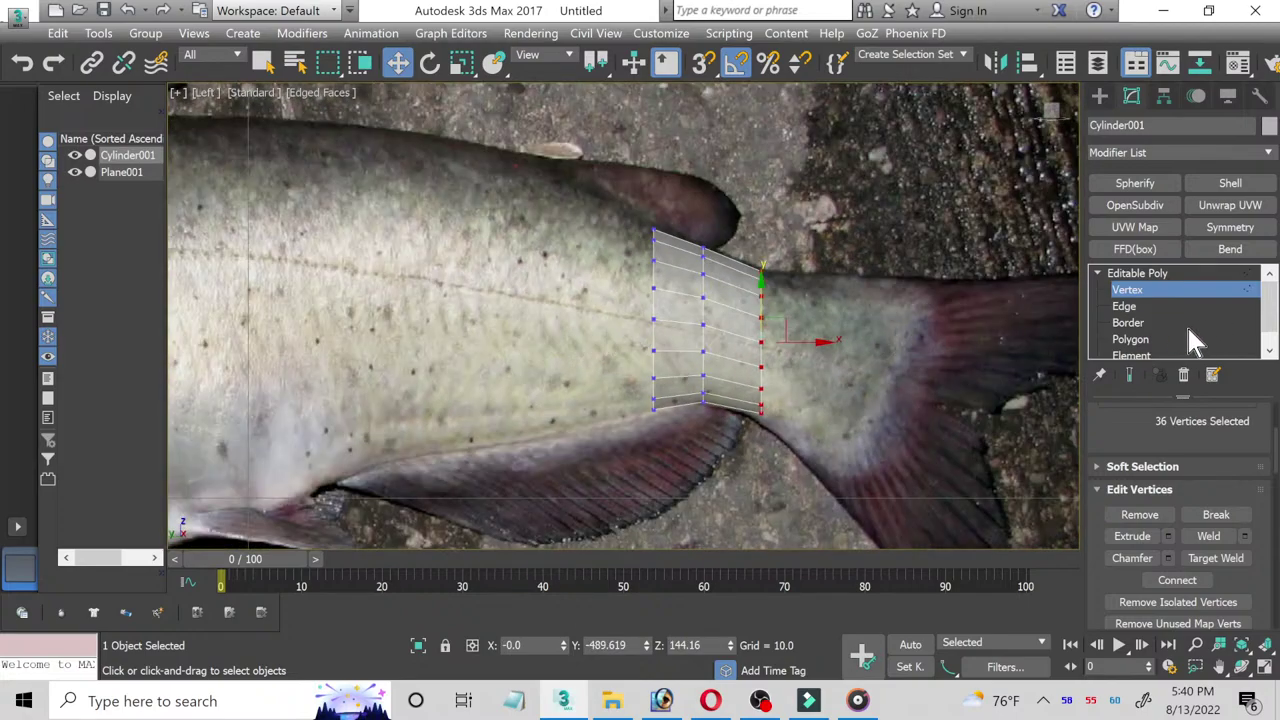
click(1158, 335)
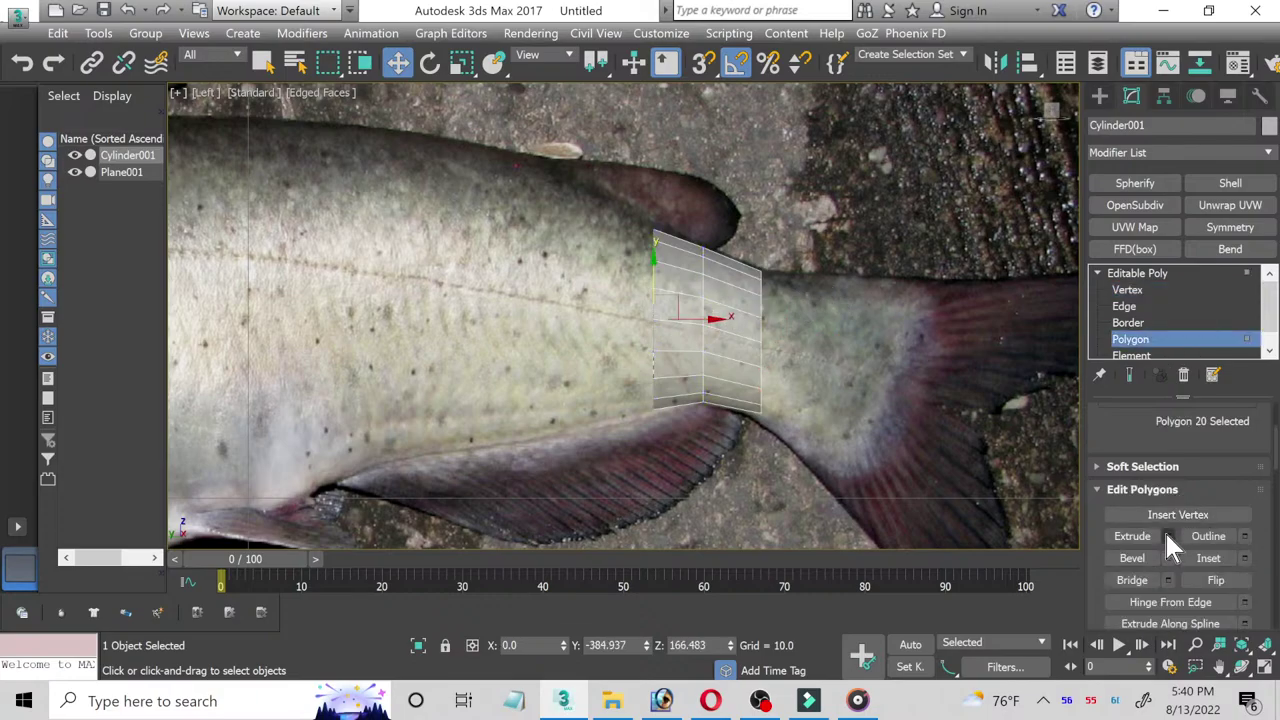
Step: Extrude the end polygon leftward into a new section toward the fish's head
click(1168, 536)
click(636, 374)
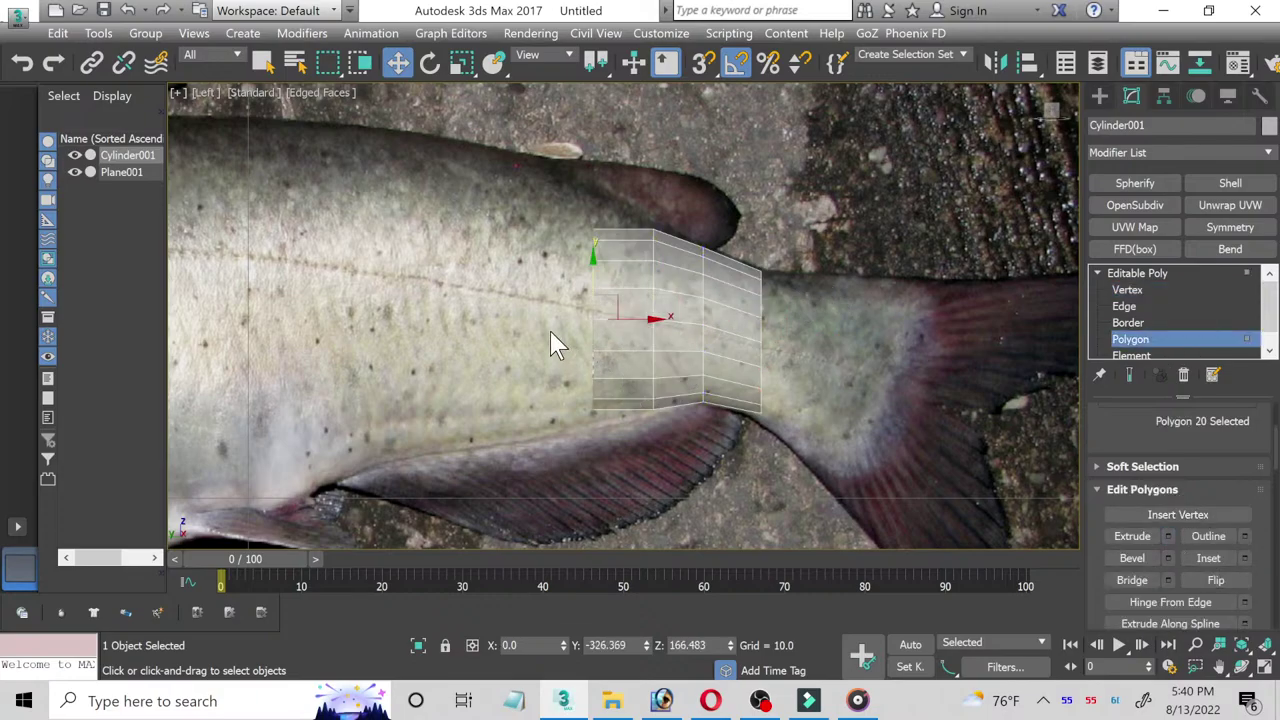
scroll(557, 344, up, 2)
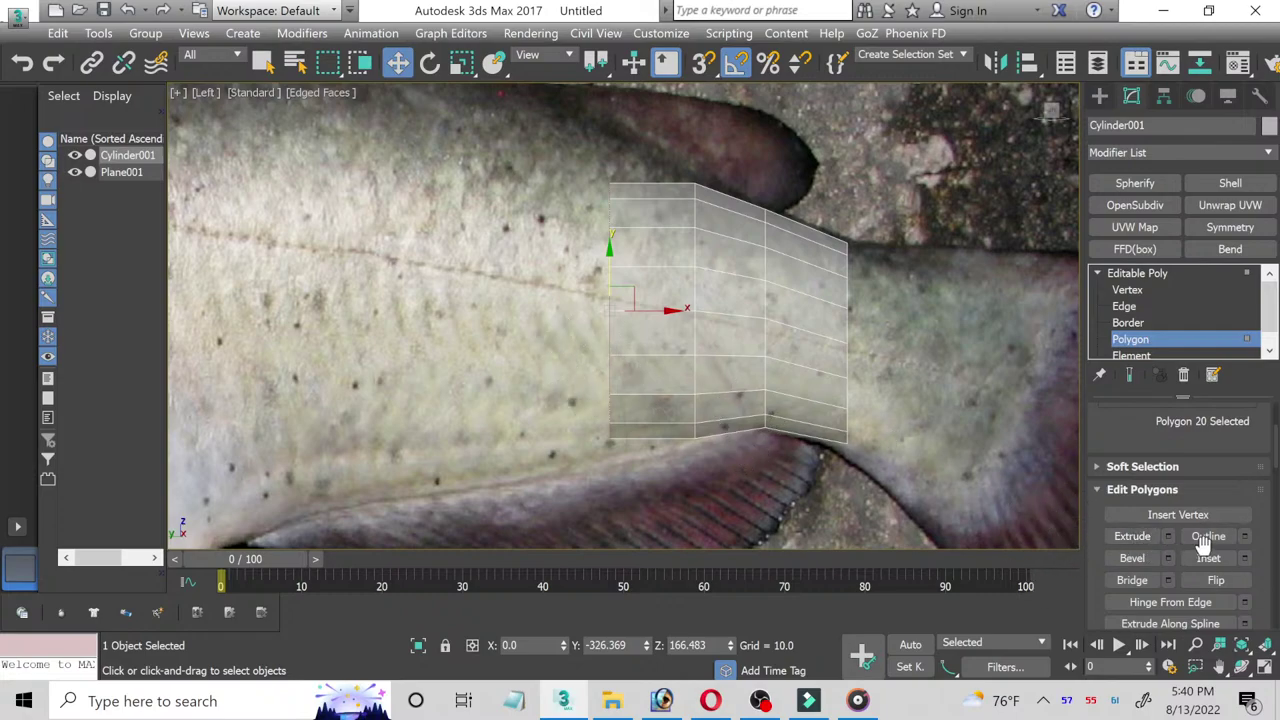
click(461, 63)
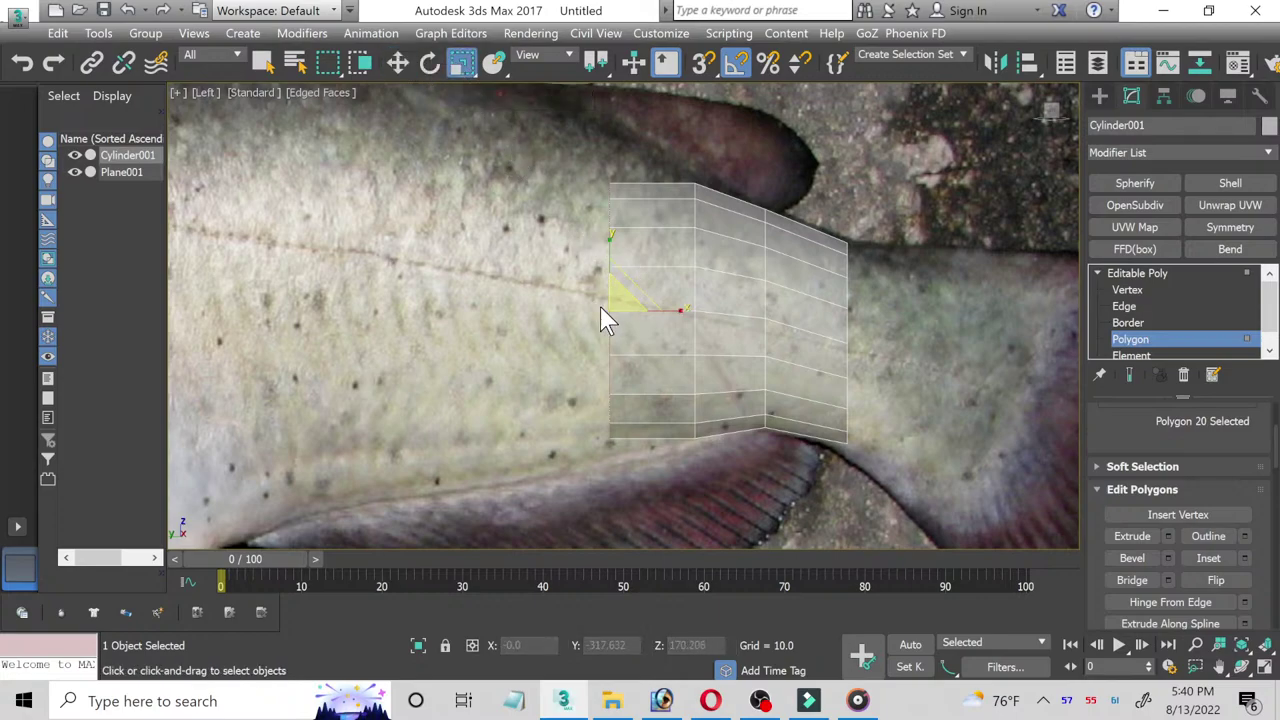
Step: Stretch, raise slightly and enlarge the new end section to the catfish body's depth
drag(614, 297, 600, 291)
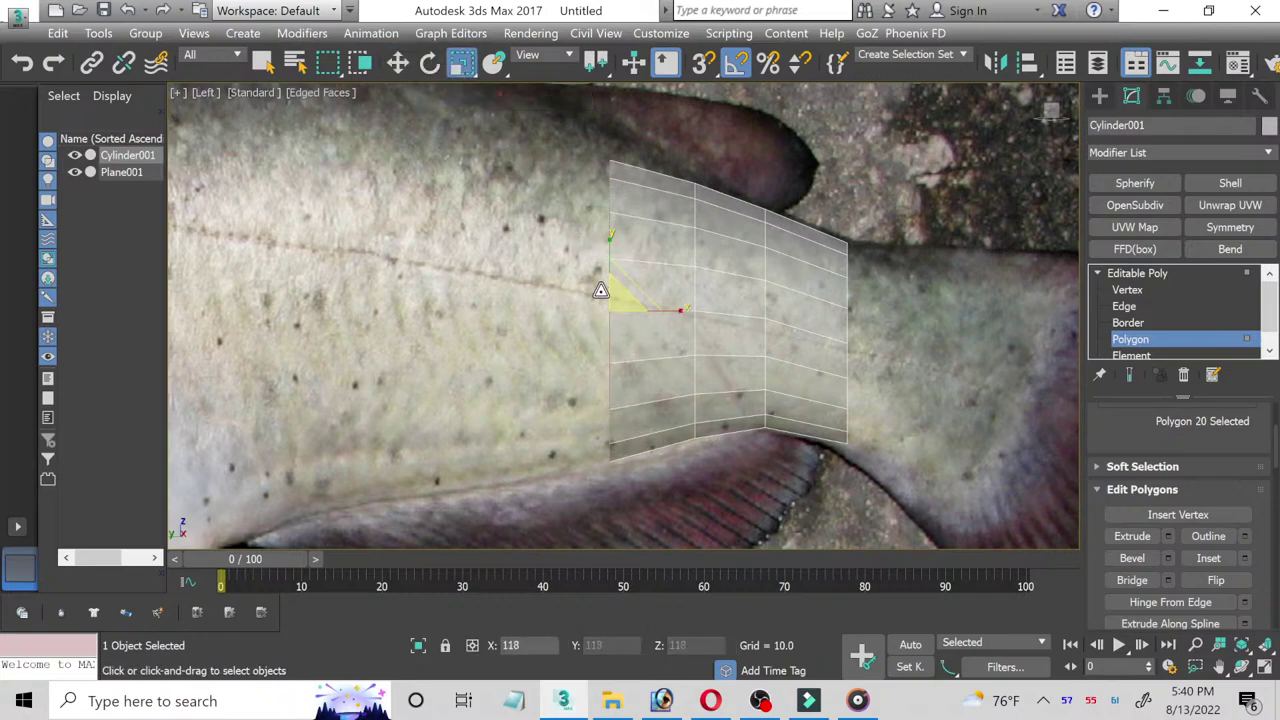
click(397, 63)
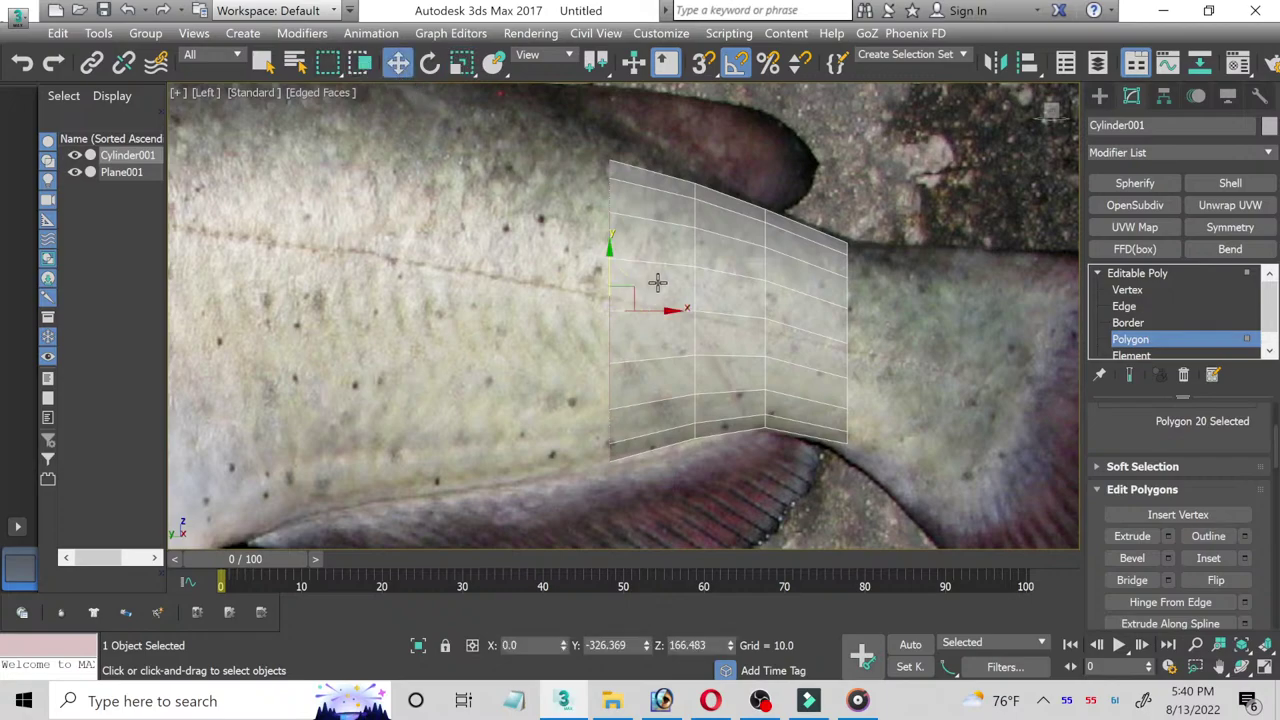
drag(605, 264, 597, 258)
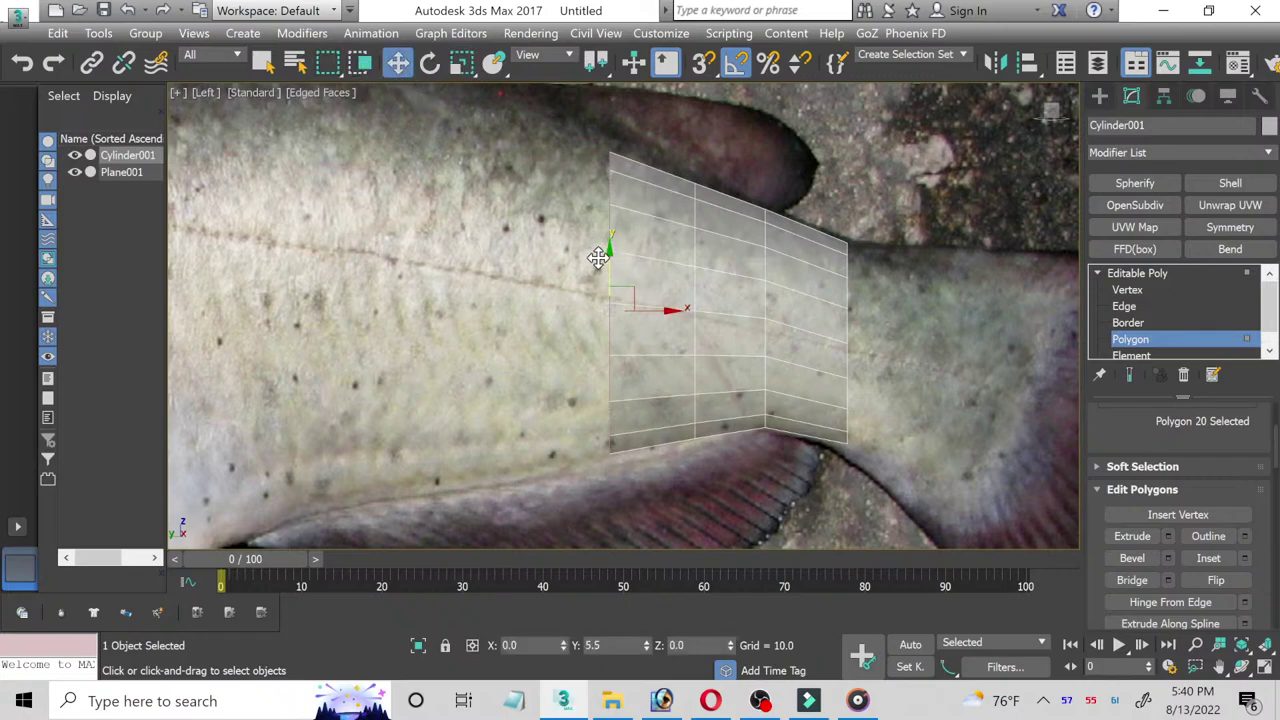
click(461, 66)
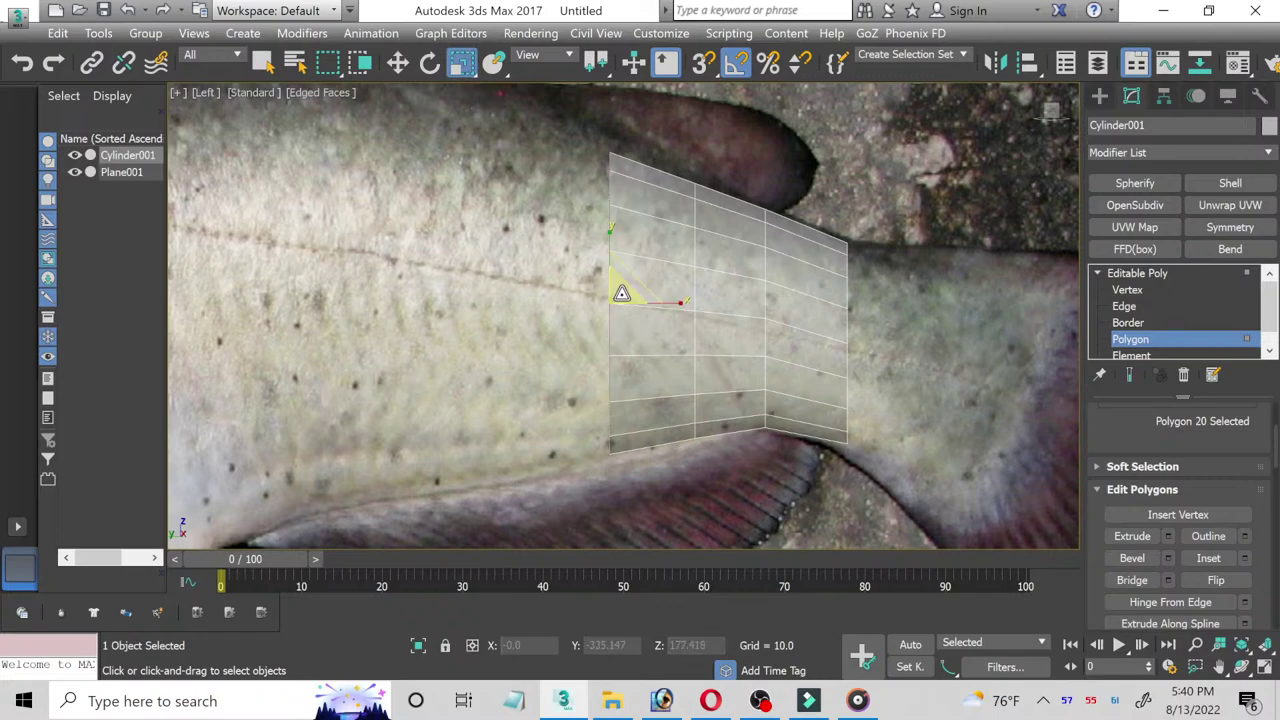
drag(611, 291, 563, 290)
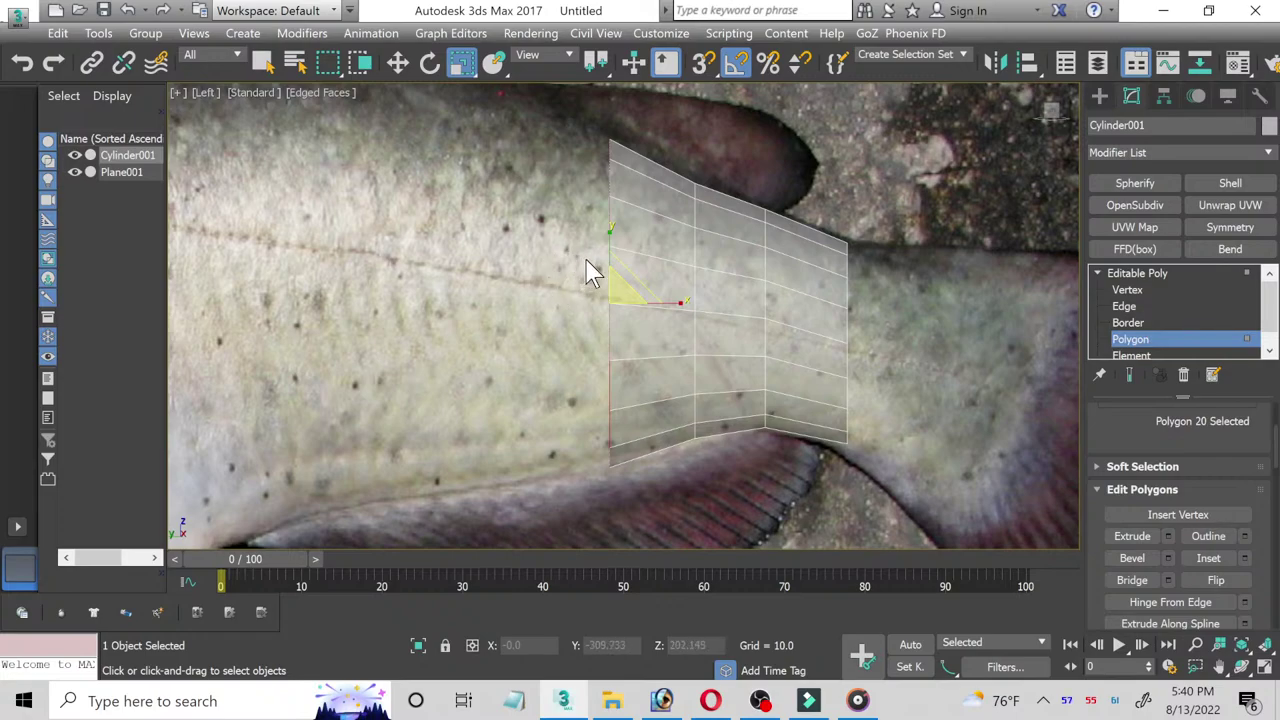
key(x)
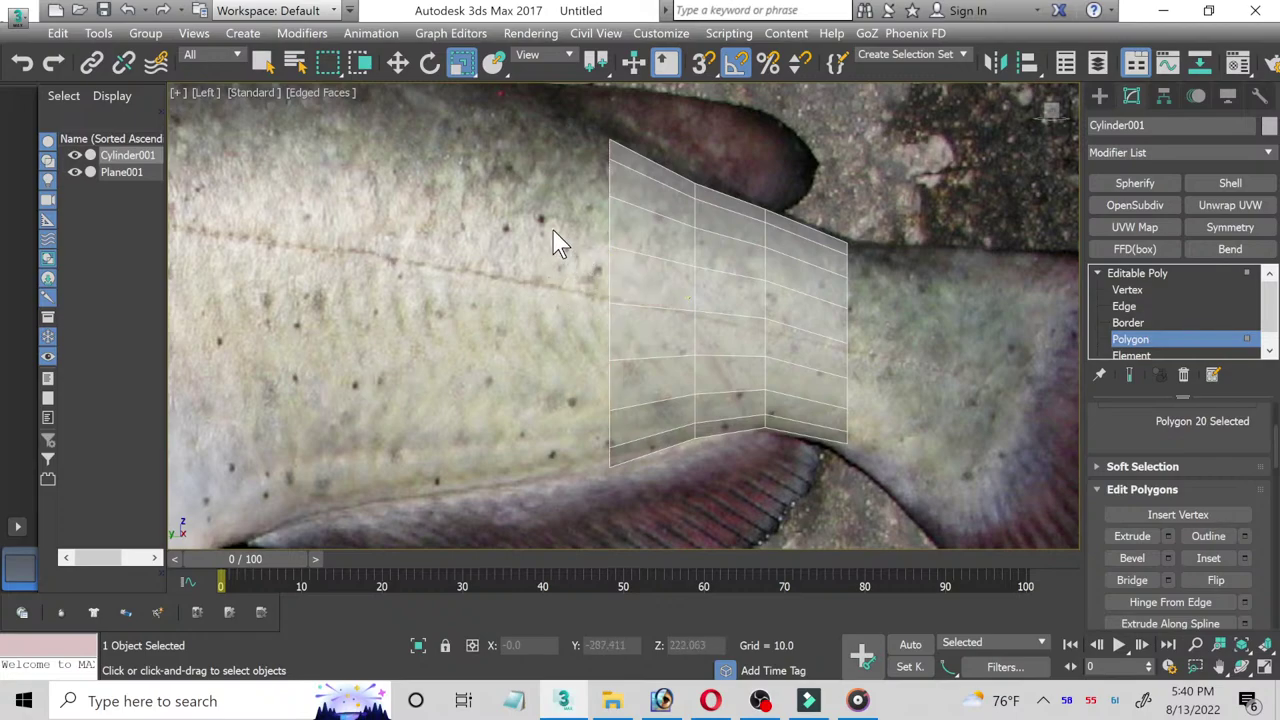
key(x)
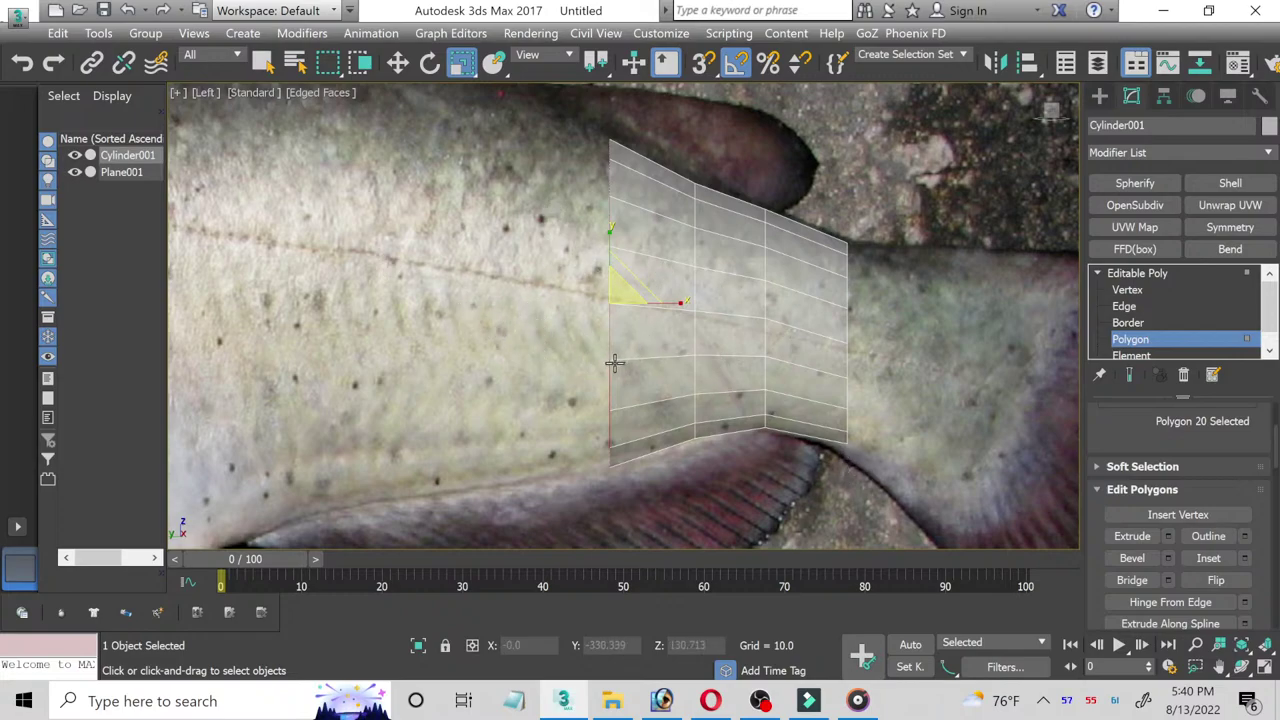
middle_drag(538, 366, 560, 371)
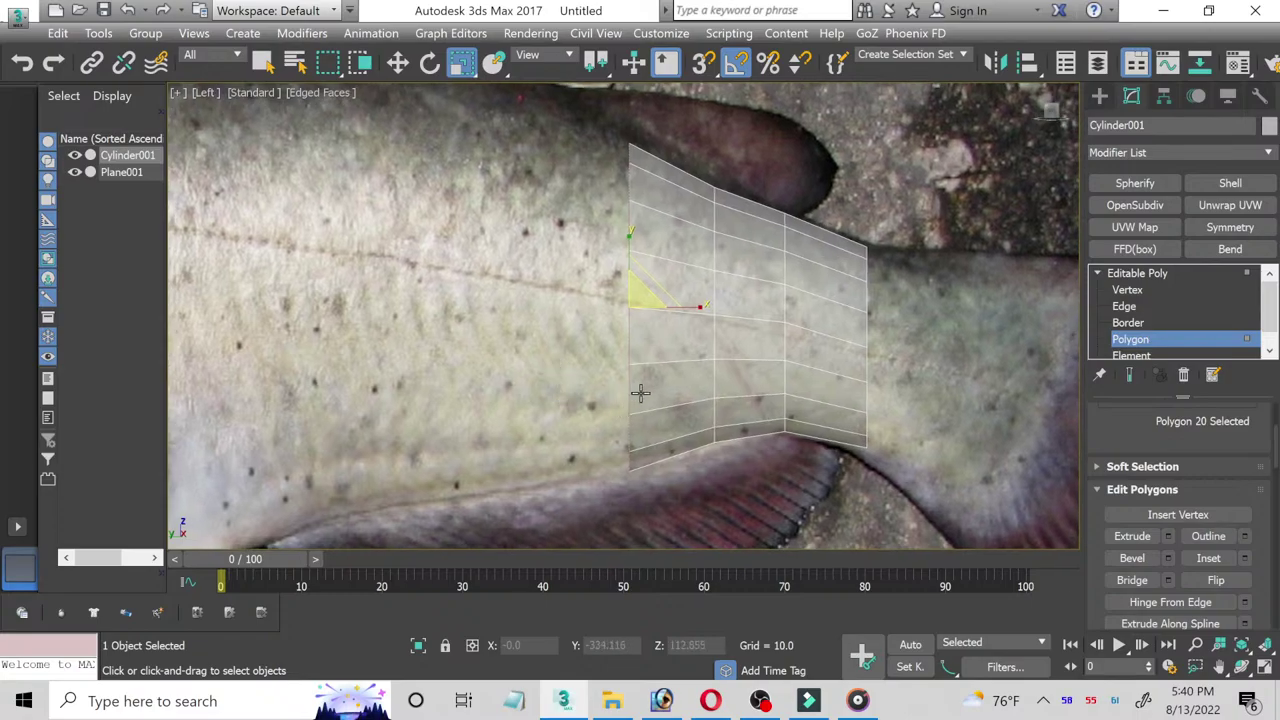
scroll(640, 393, down, 2)
Step: At vertex level, move the bottom middle vertices onto the belly line
click(1135, 289)
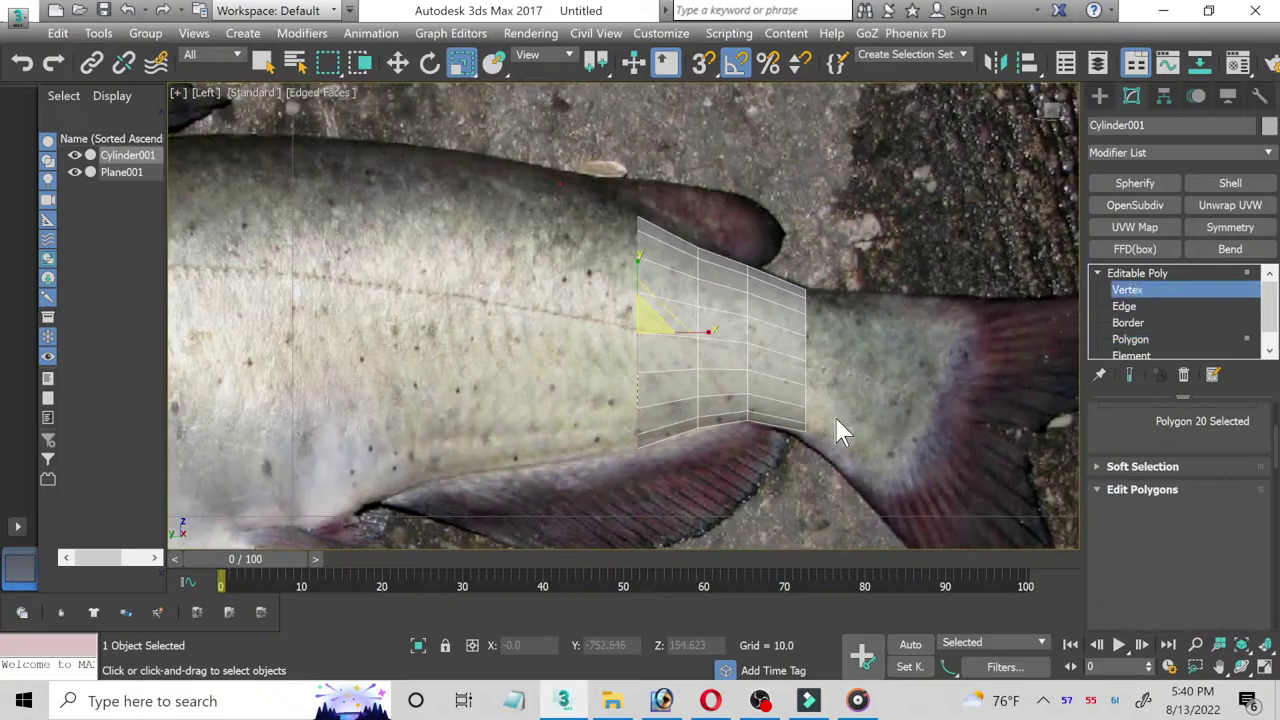
scroll(688, 430, up, 3)
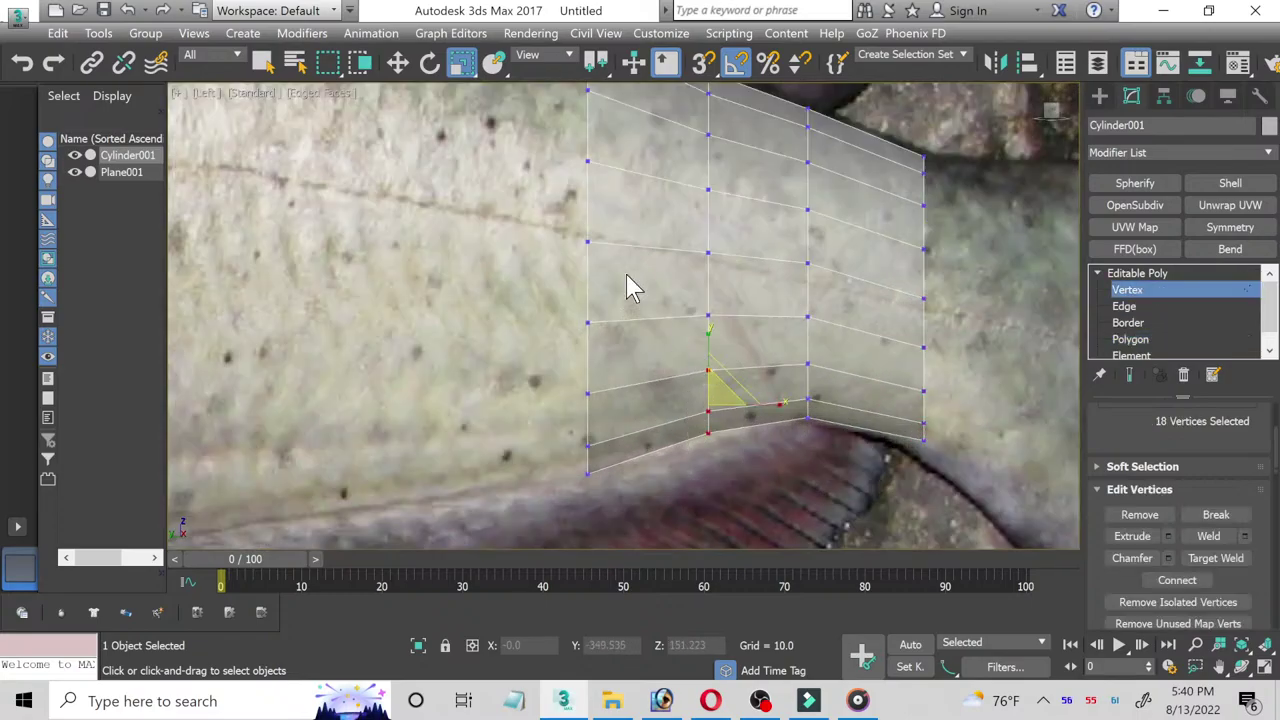
click(397, 62)
click(707, 410)
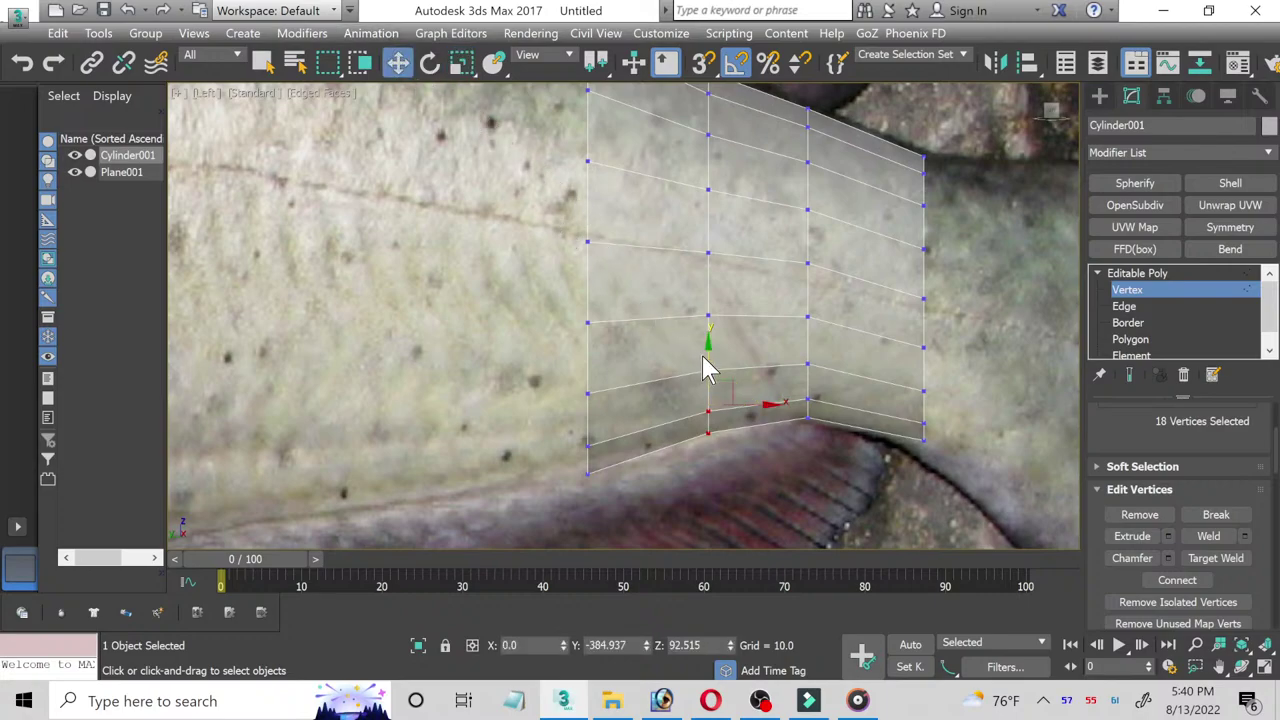
drag(706, 367, 711, 363)
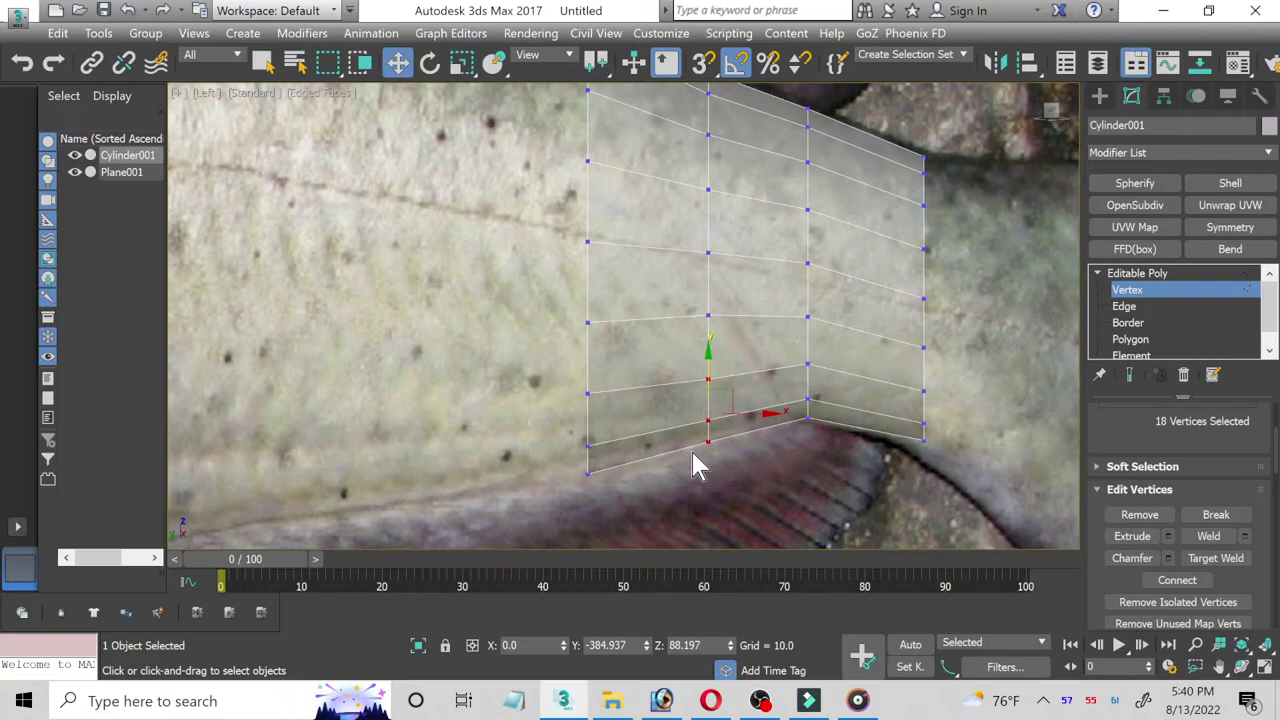
Step: Raise the top vertices of the left column to the fish's back outline
middle_drag(455, 314, 462, 366)
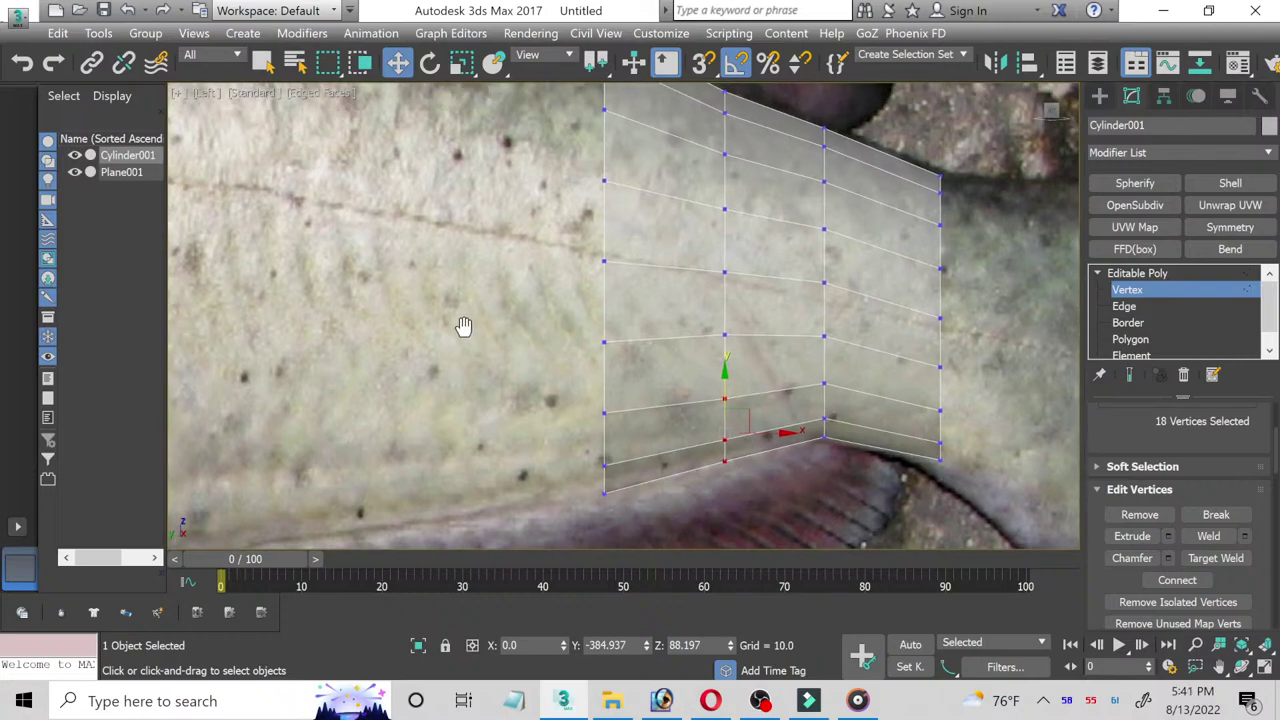
scroll(530, 355, down, 2)
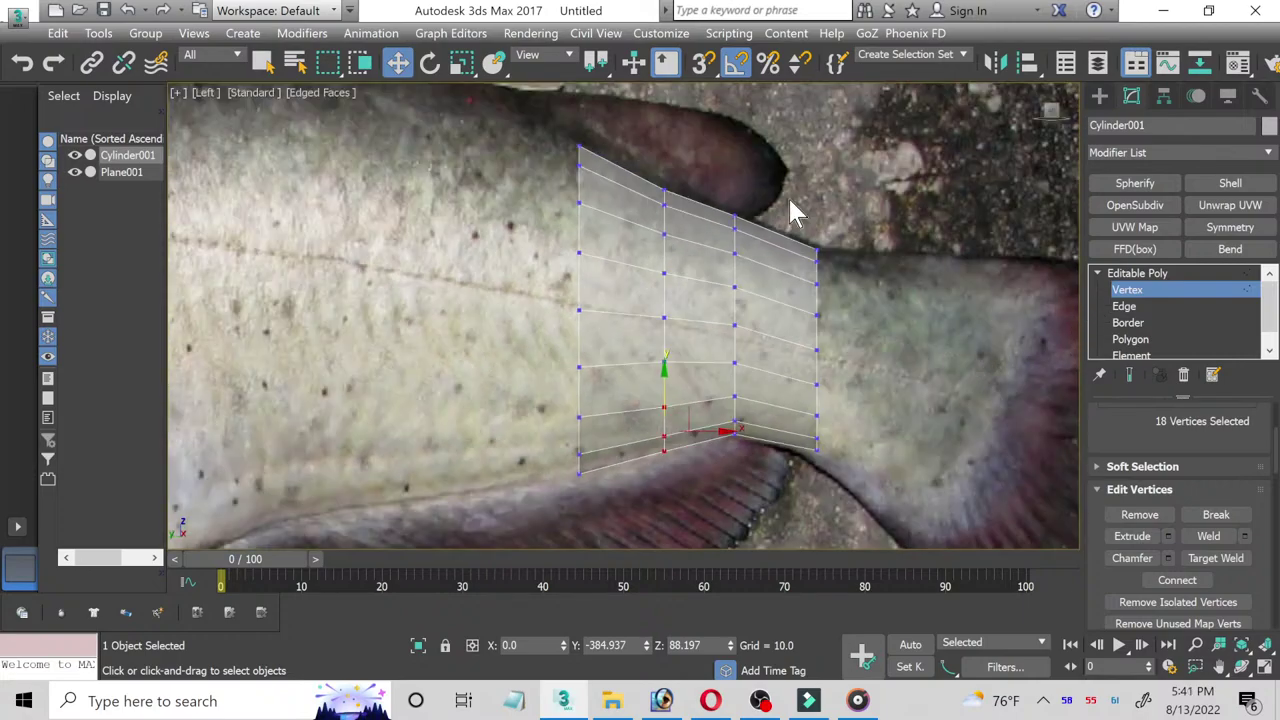
drag(630, 147, 677, 251)
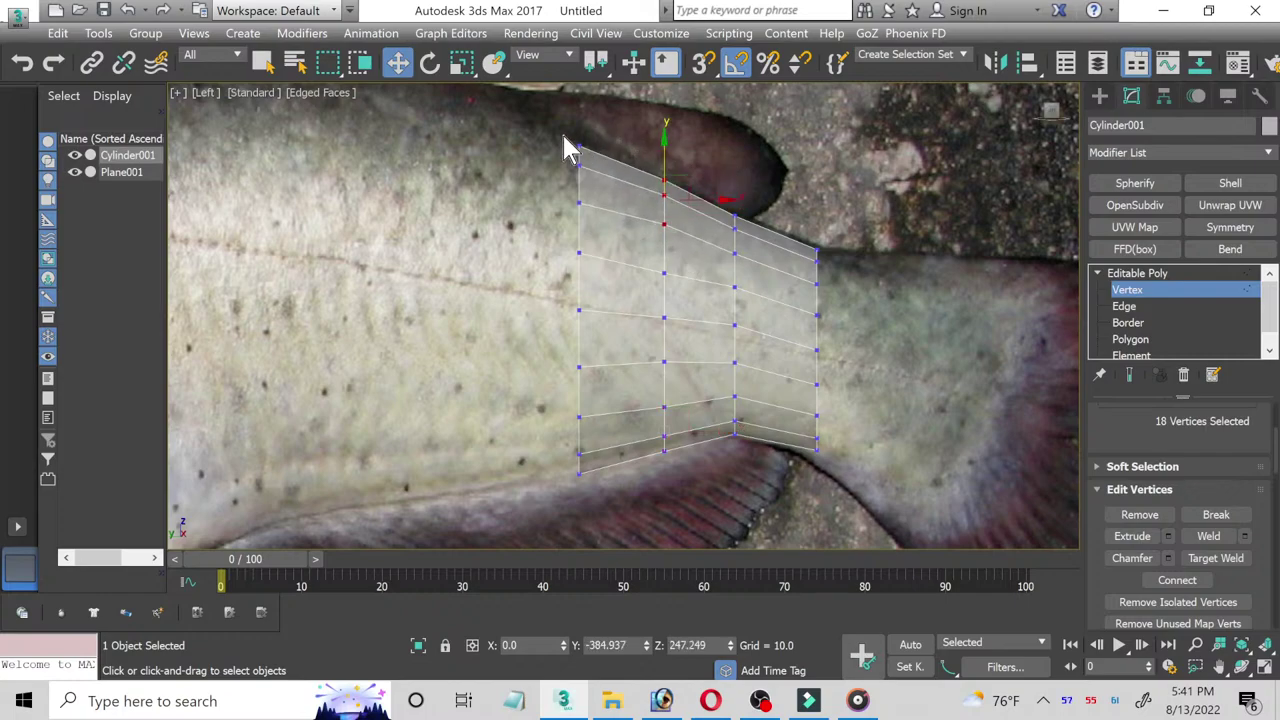
drag(566, 149, 600, 230)
drag(590, 145, 578, 122)
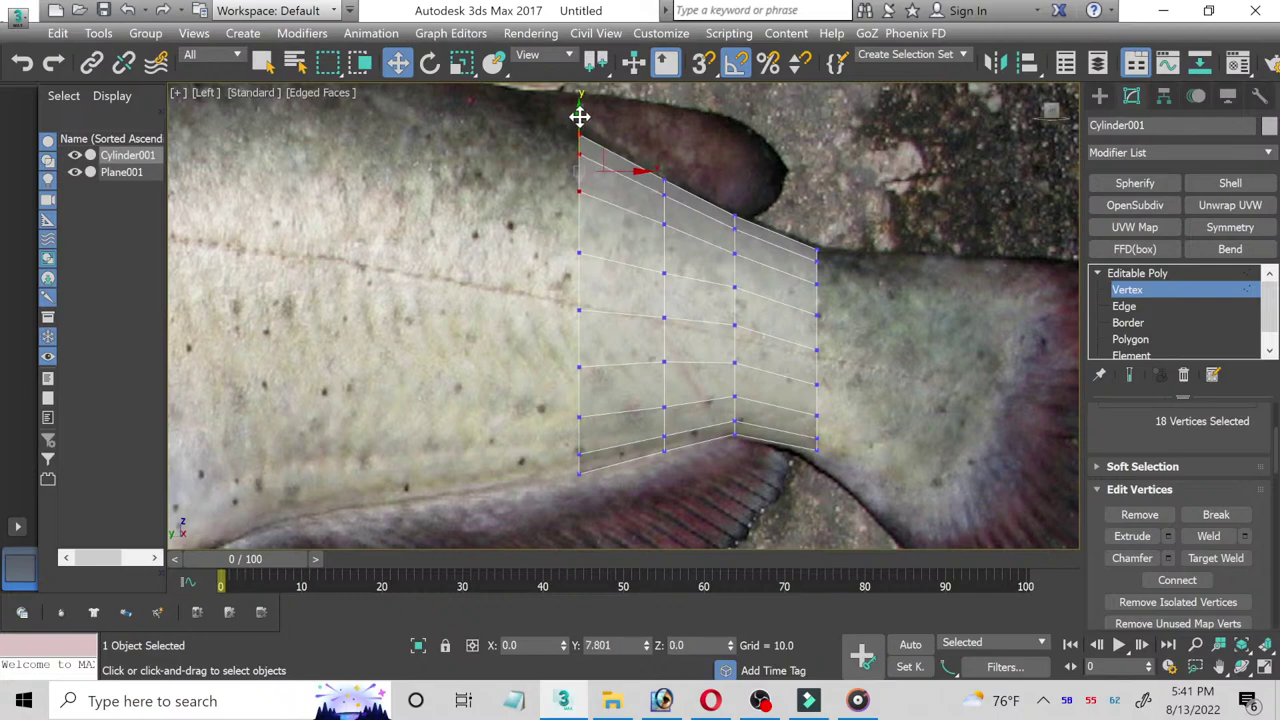
middle_drag(592, 296, 654, 308)
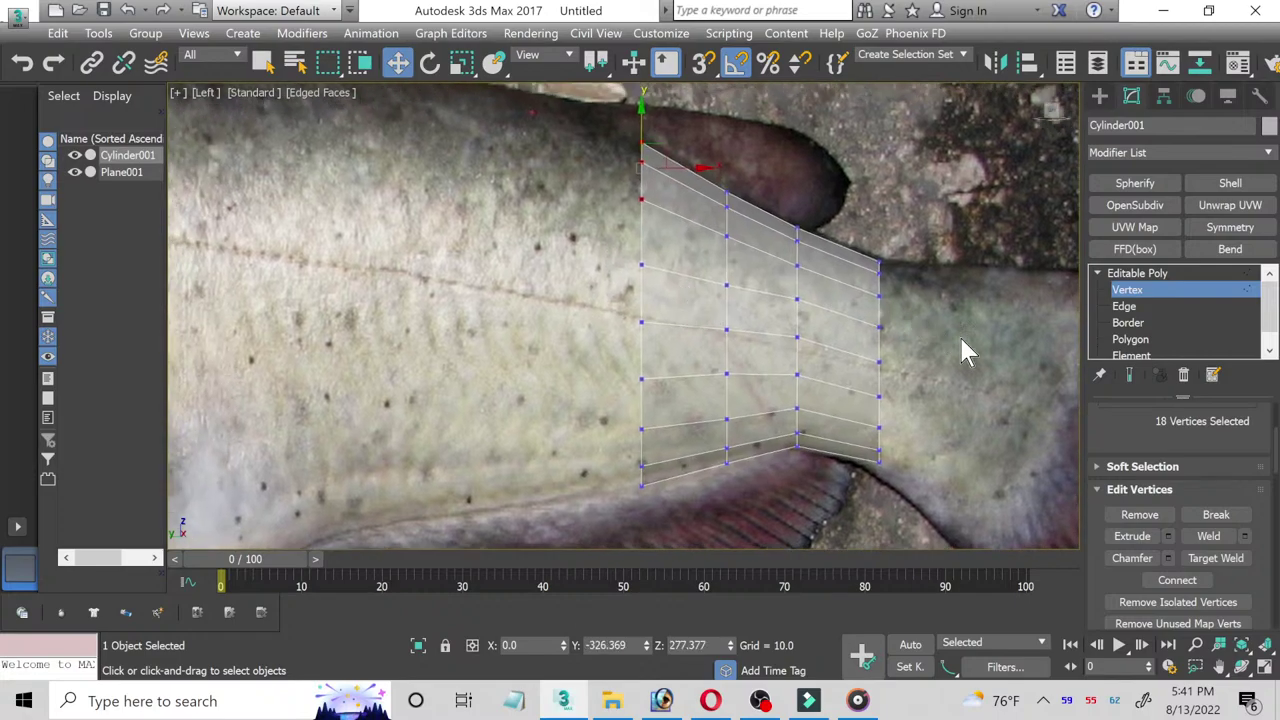
click(1151, 323)
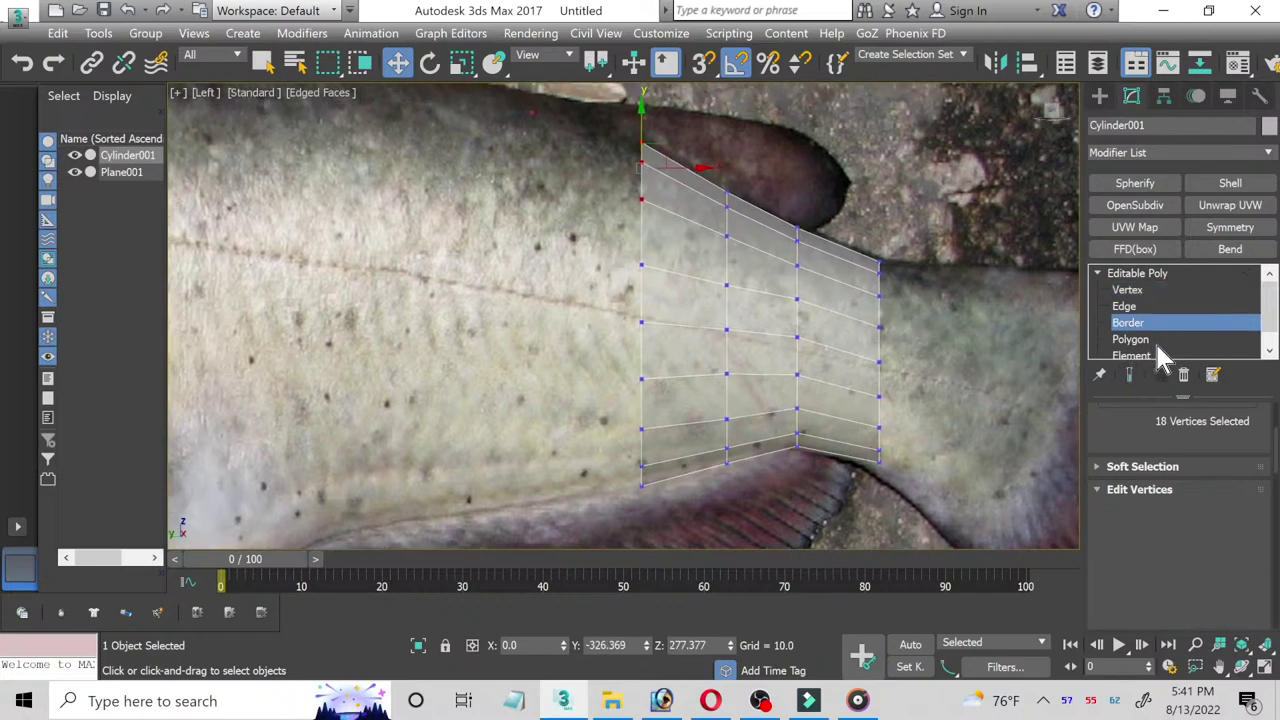
Step: Extrude the end polygon 58.567 toward the head, after cancelling a border extrusion
click(1172, 510)
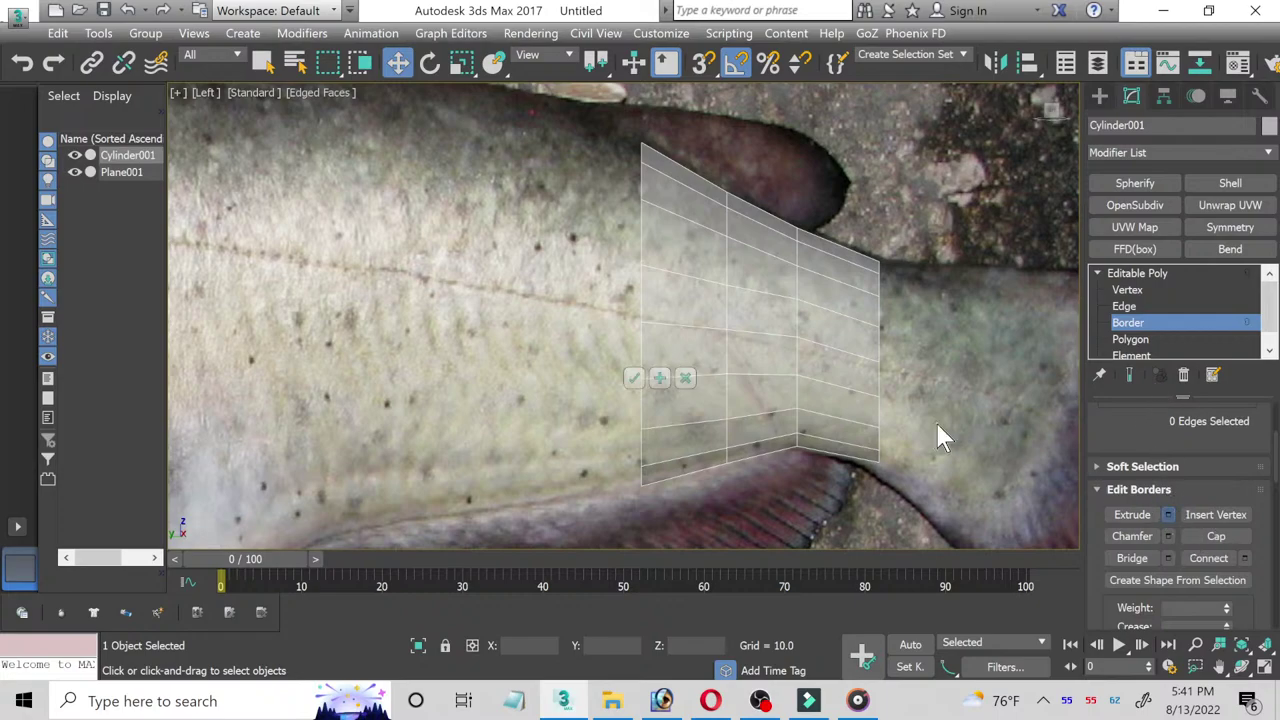
click(686, 380)
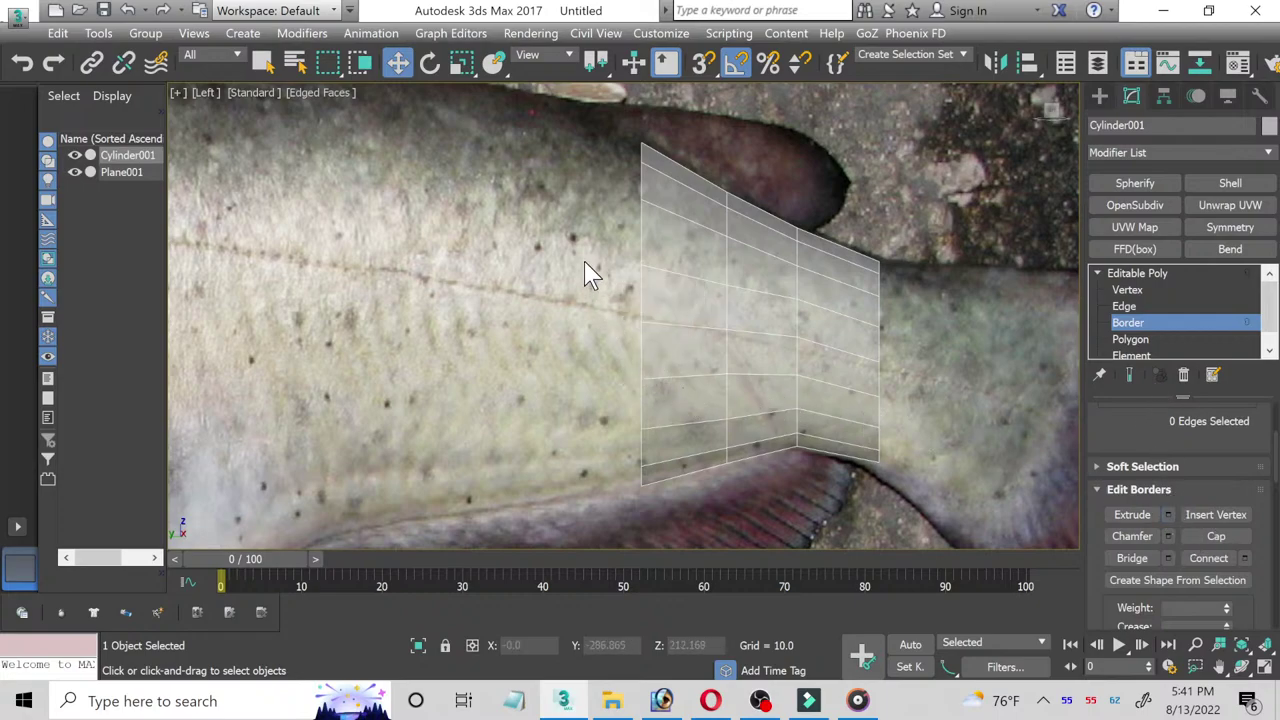
click(1135, 339)
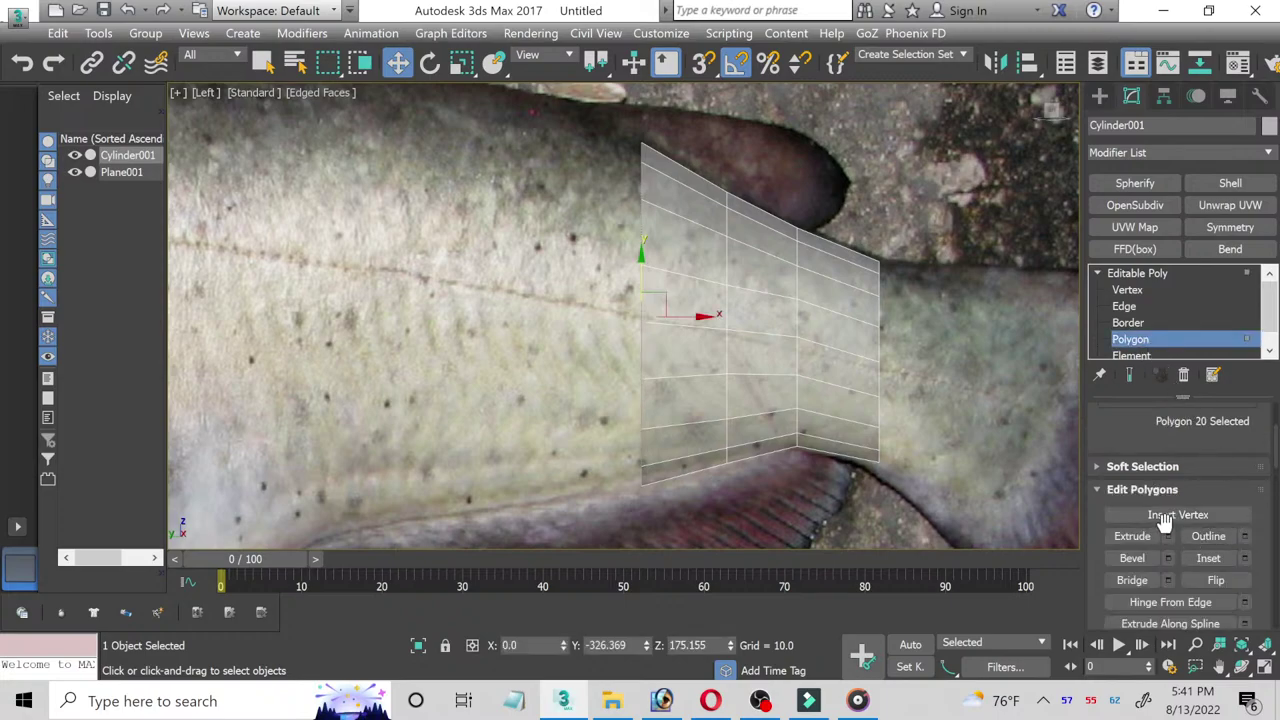
click(1167, 536)
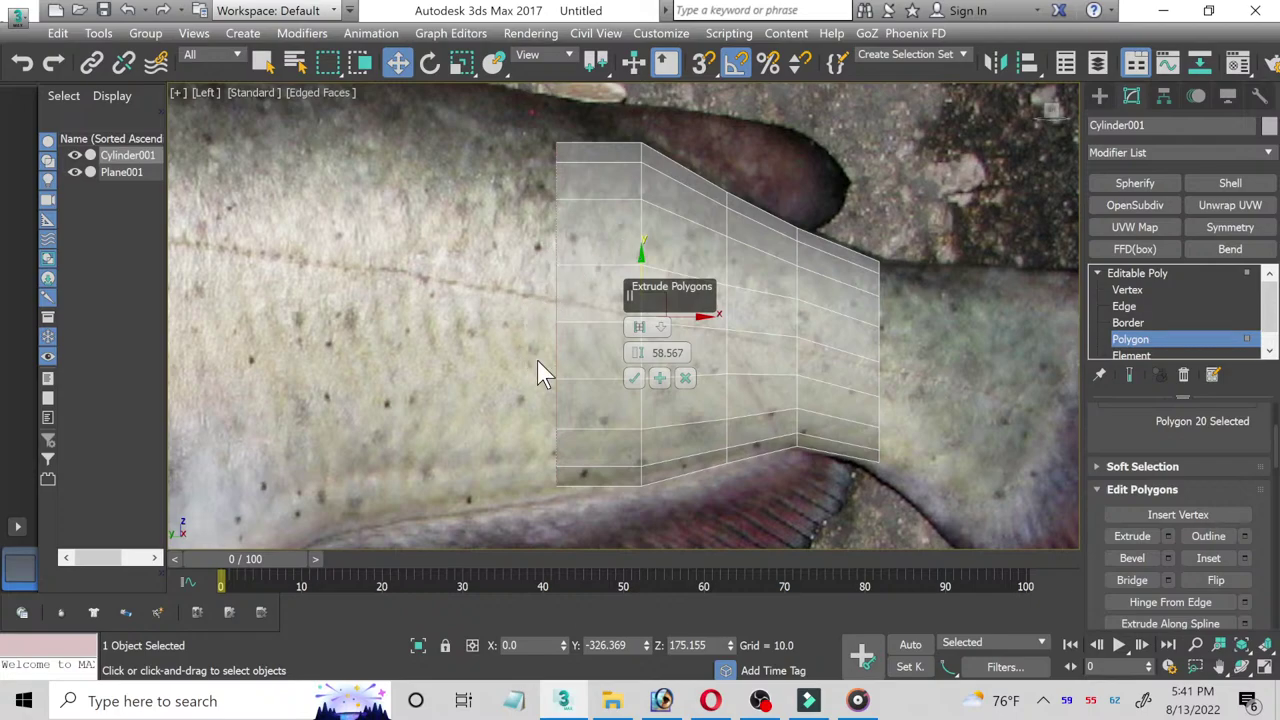
click(635, 380)
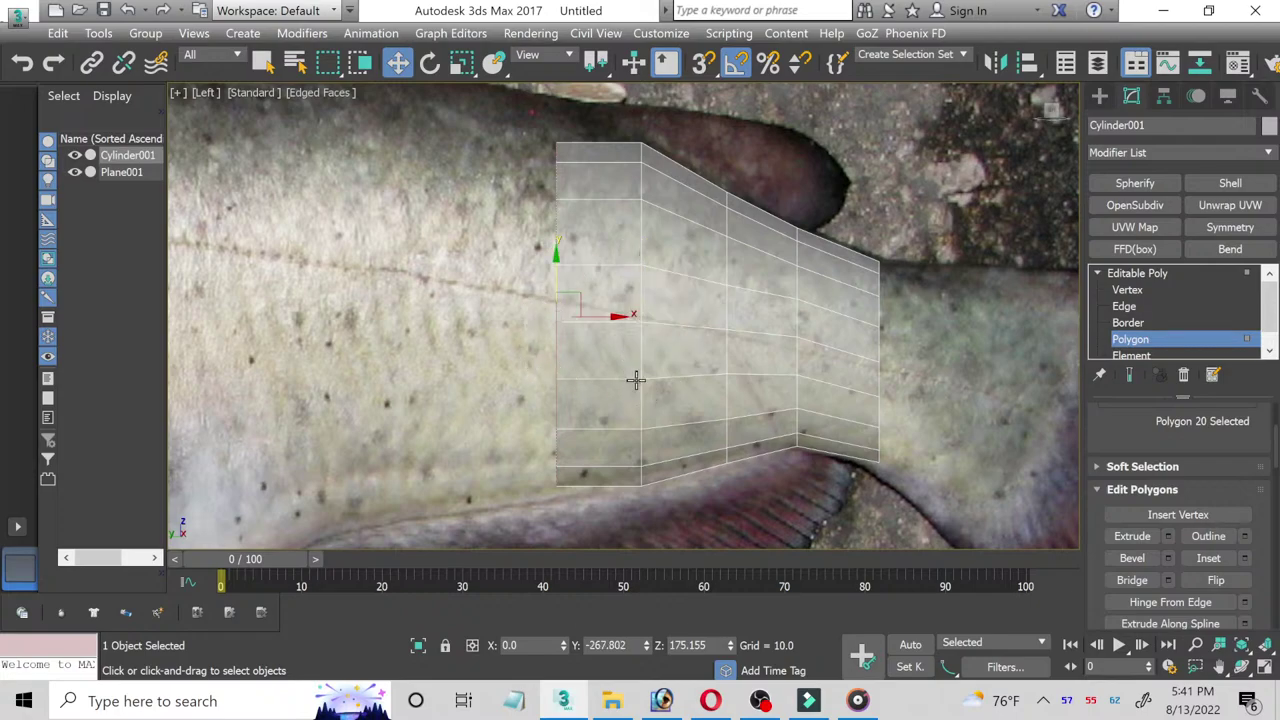
Step: Zoom out to show more fish and begin uniformly scaling the new section
scroll(380, 363, down, 2)
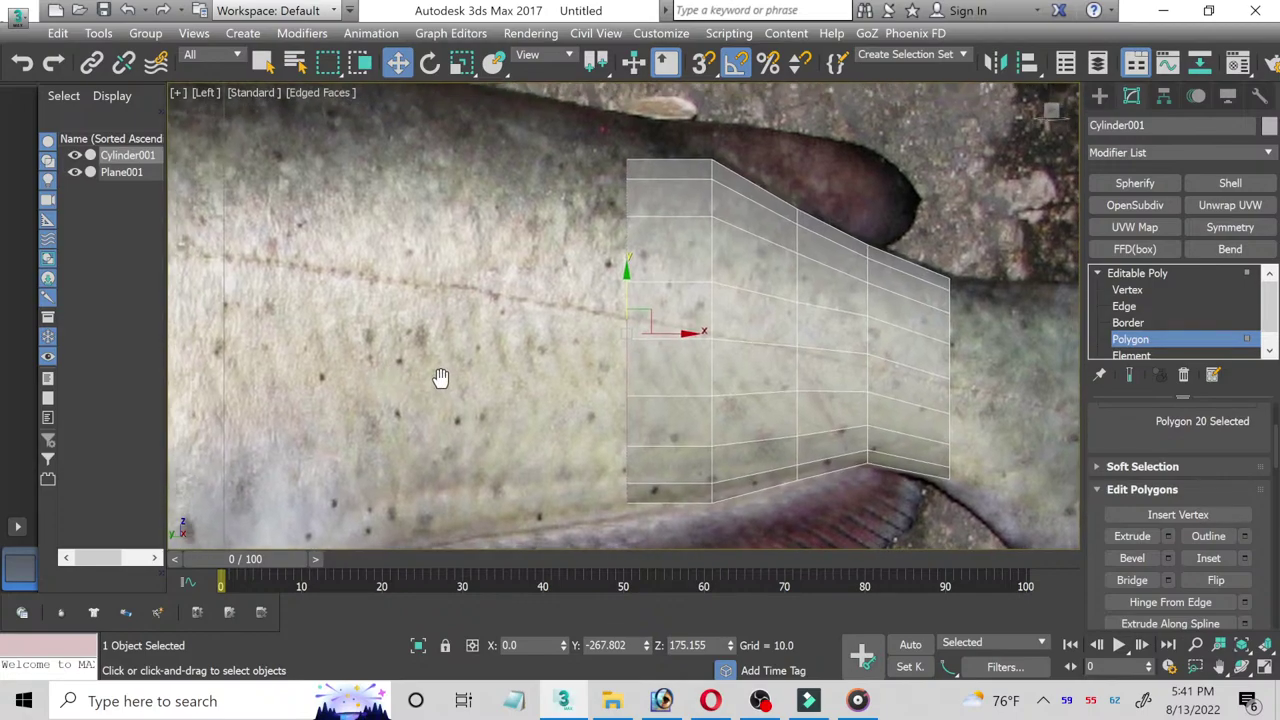
middle_drag(441, 386, 484, 382)
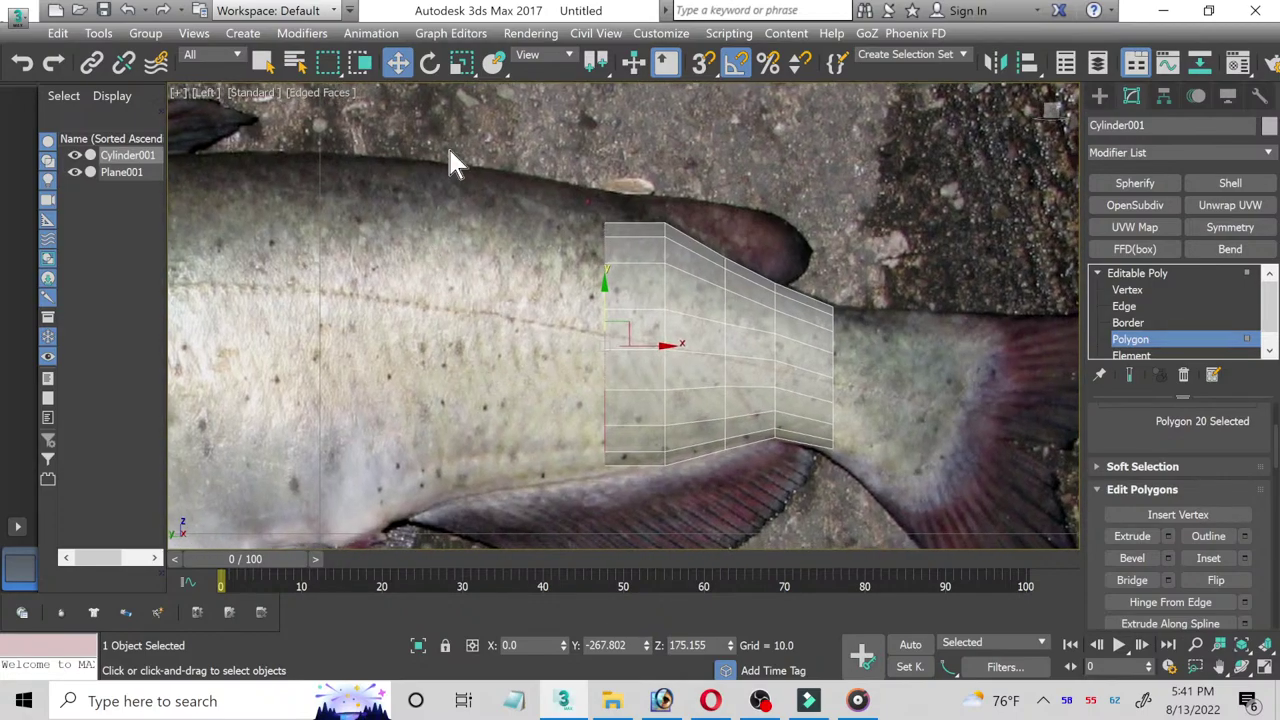
click(462, 63)
drag(606, 331, 599, 332)
Step: At vertex level, select the top front vertices and raise them toward the back
click(1130, 290)
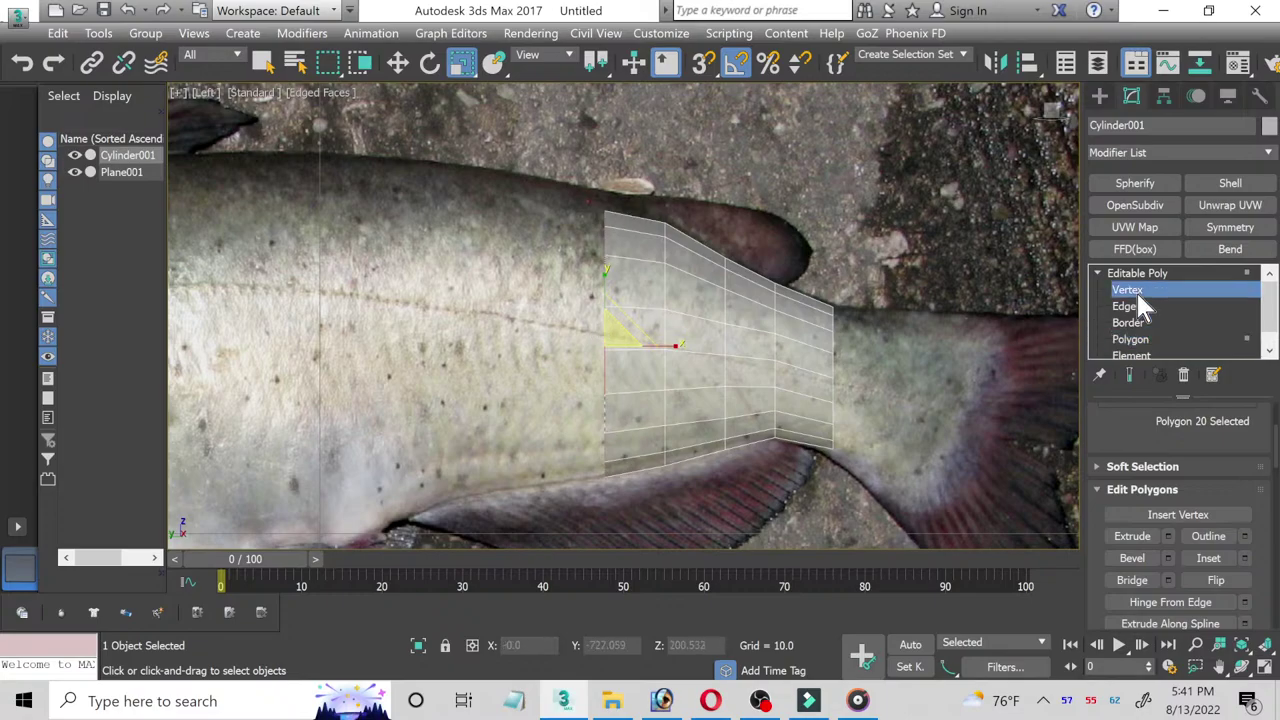
drag(578, 182, 615, 298)
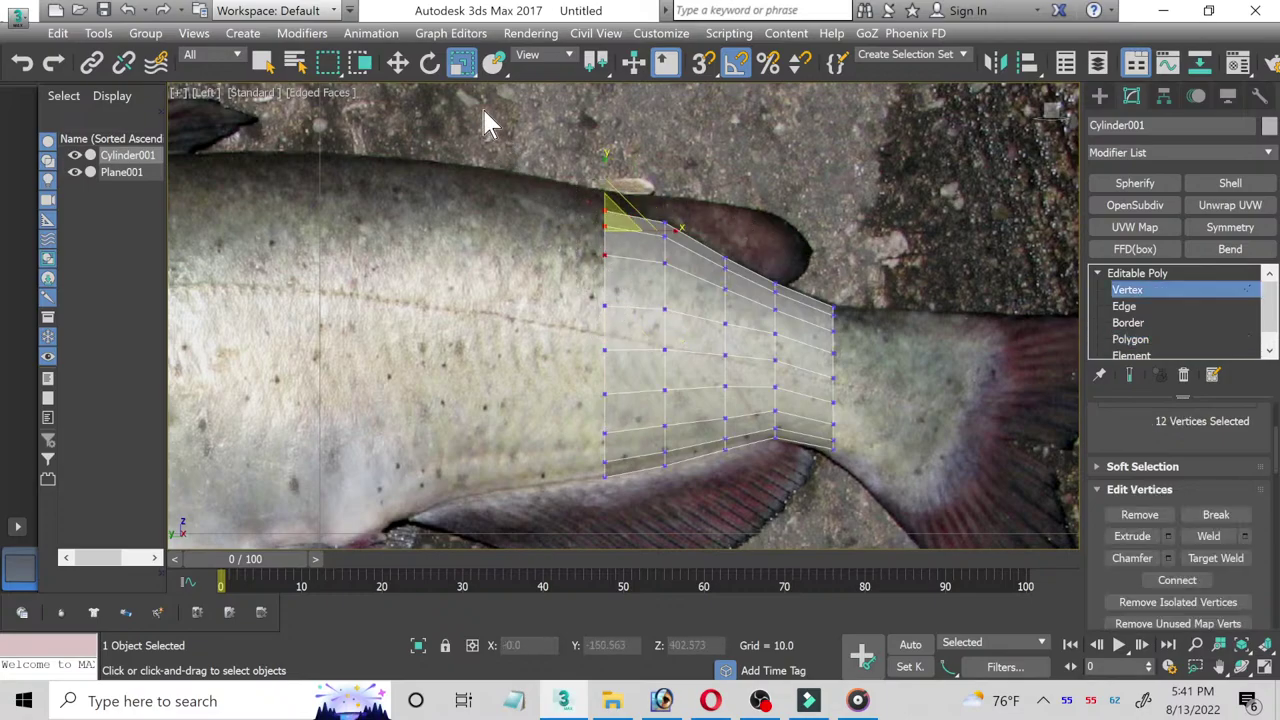
click(405, 66)
scroll(623, 266, up, 2)
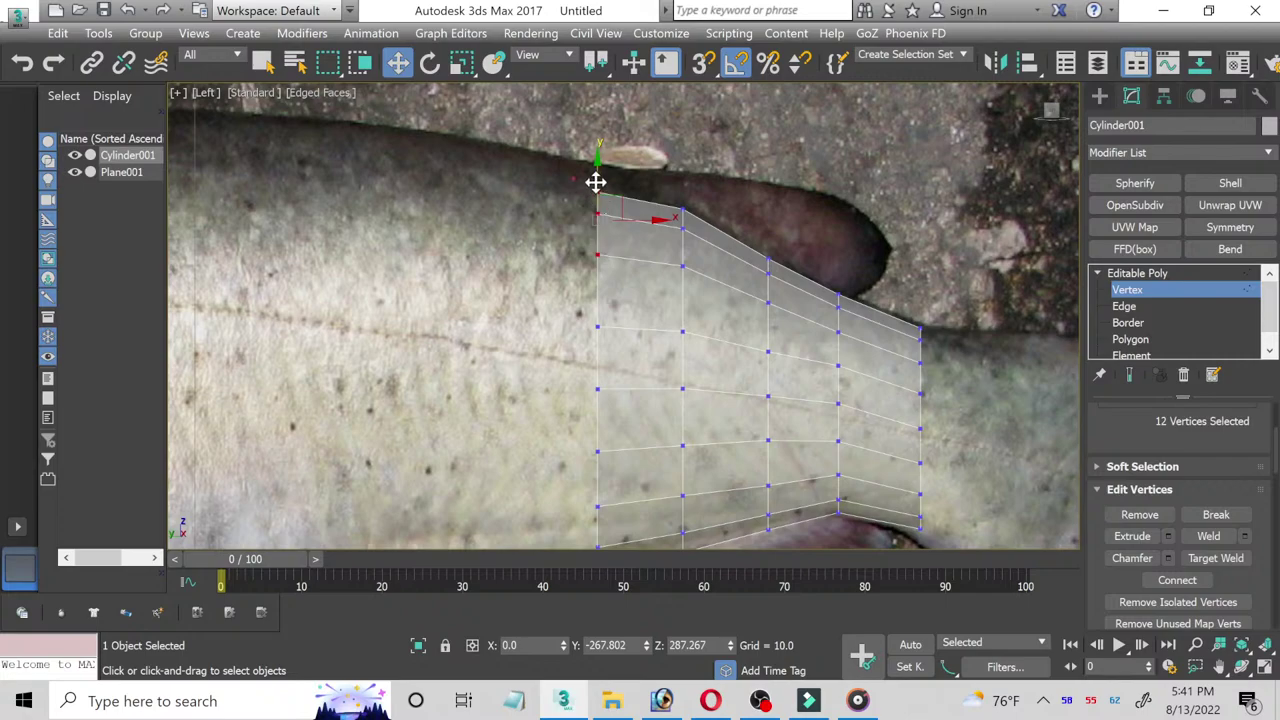
drag(594, 172, 592, 162)
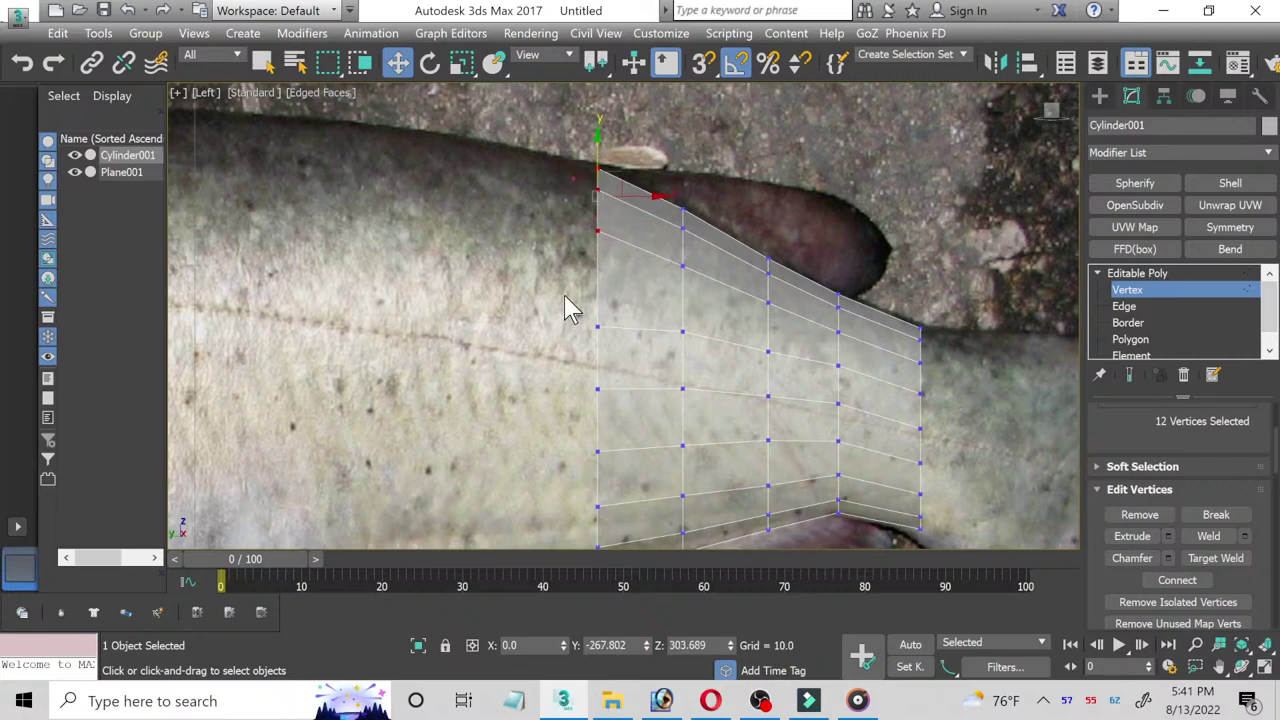
drag(571, 306, 611, 323)
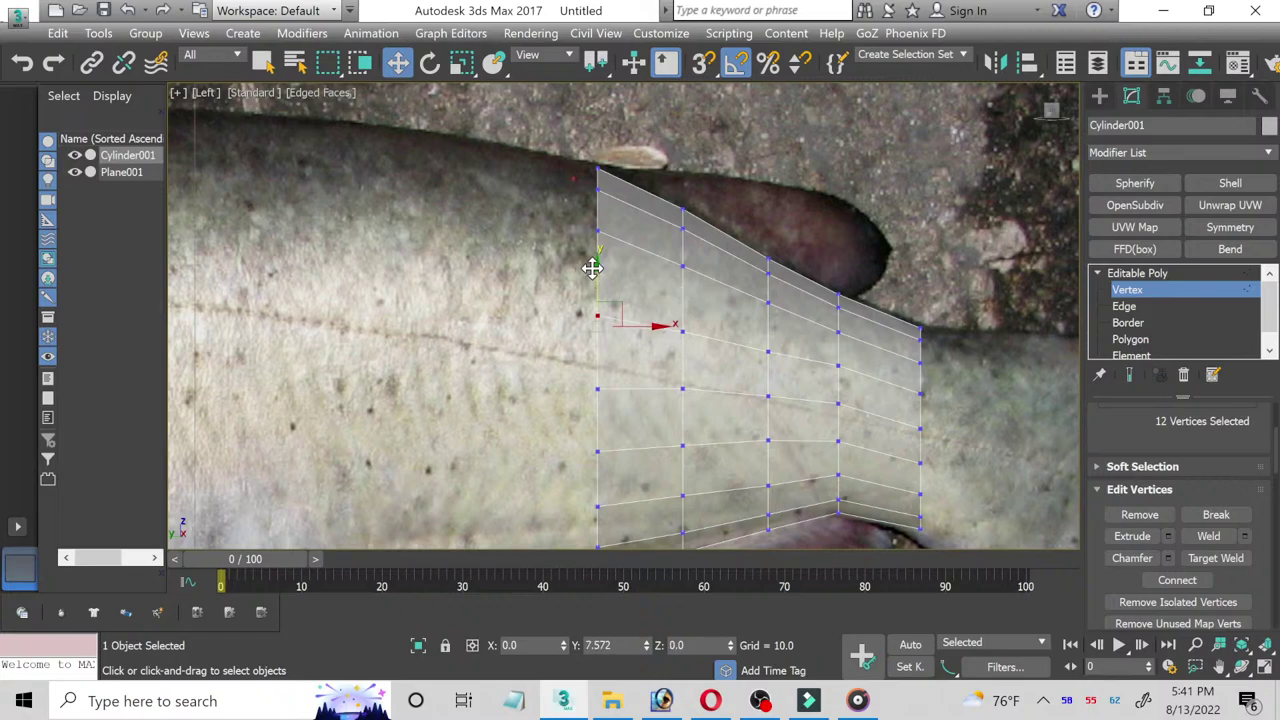
Step: Lift single vertices in the following columns to smooth the tail's taper
drag(591, 263, 591, 245)
click(682, 331)
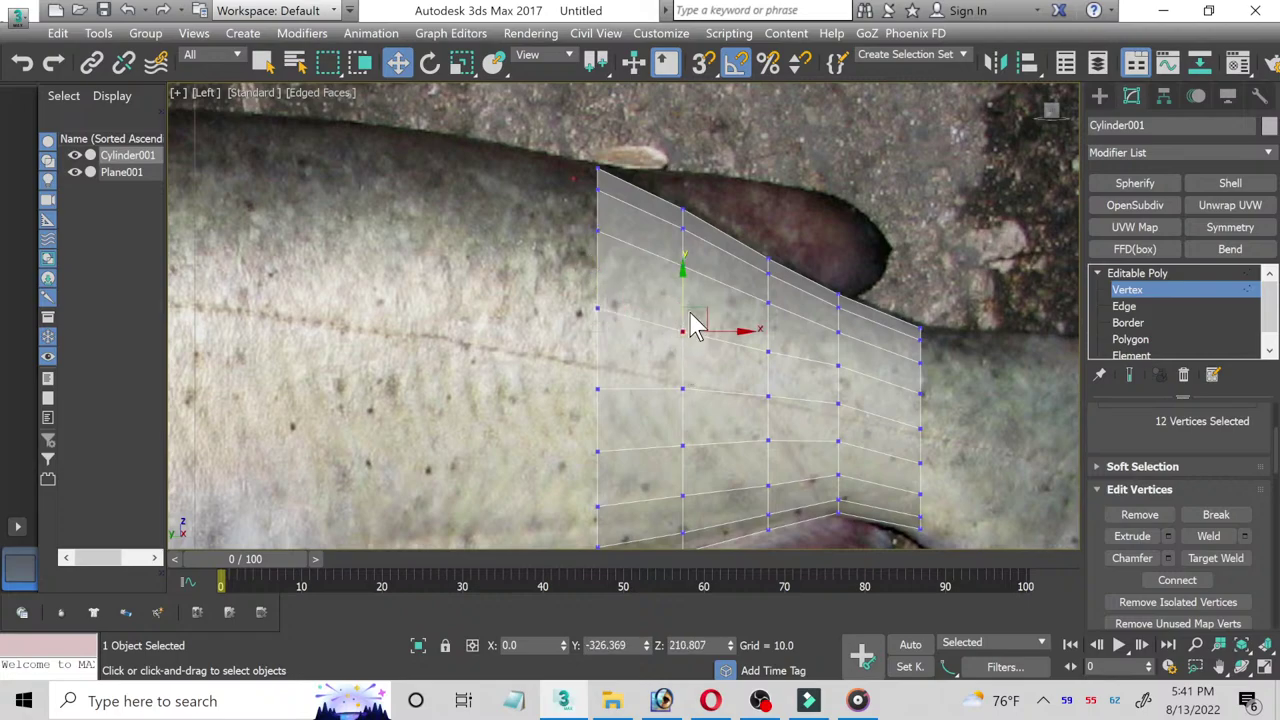
drag(683, 296, 678, 291)
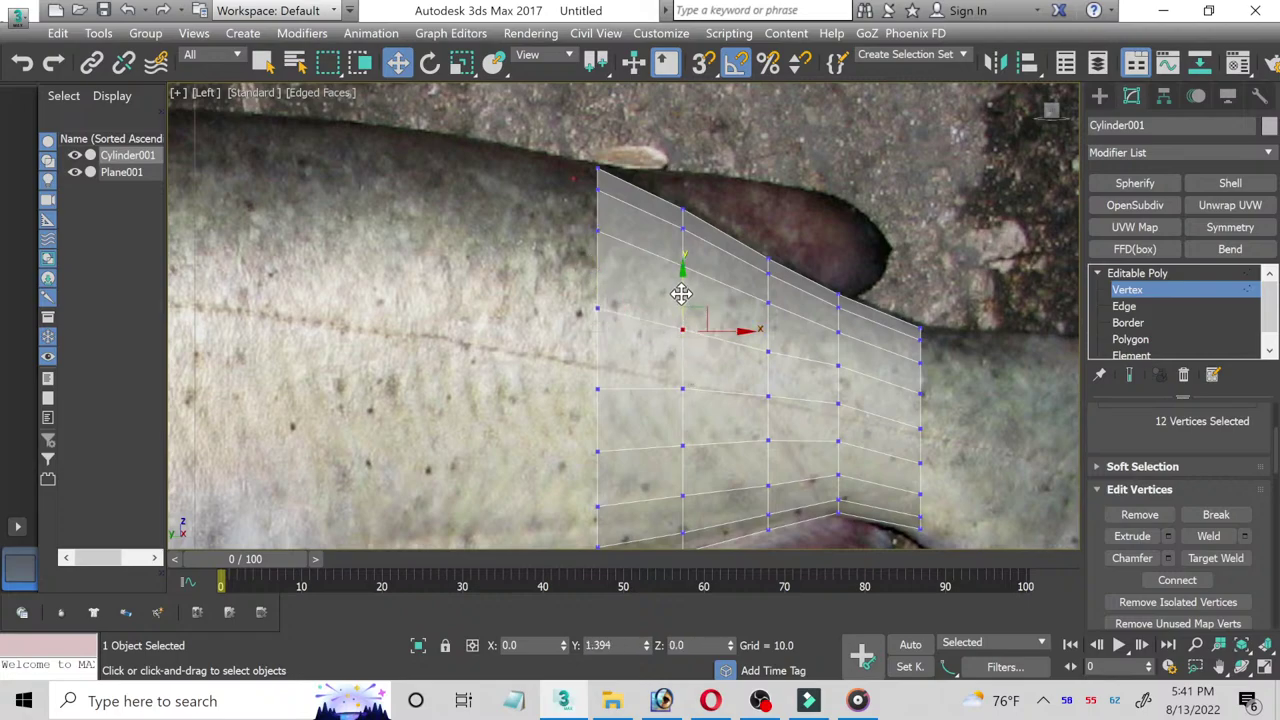
click(768, 352)
drag(767, 321, 767, 317)
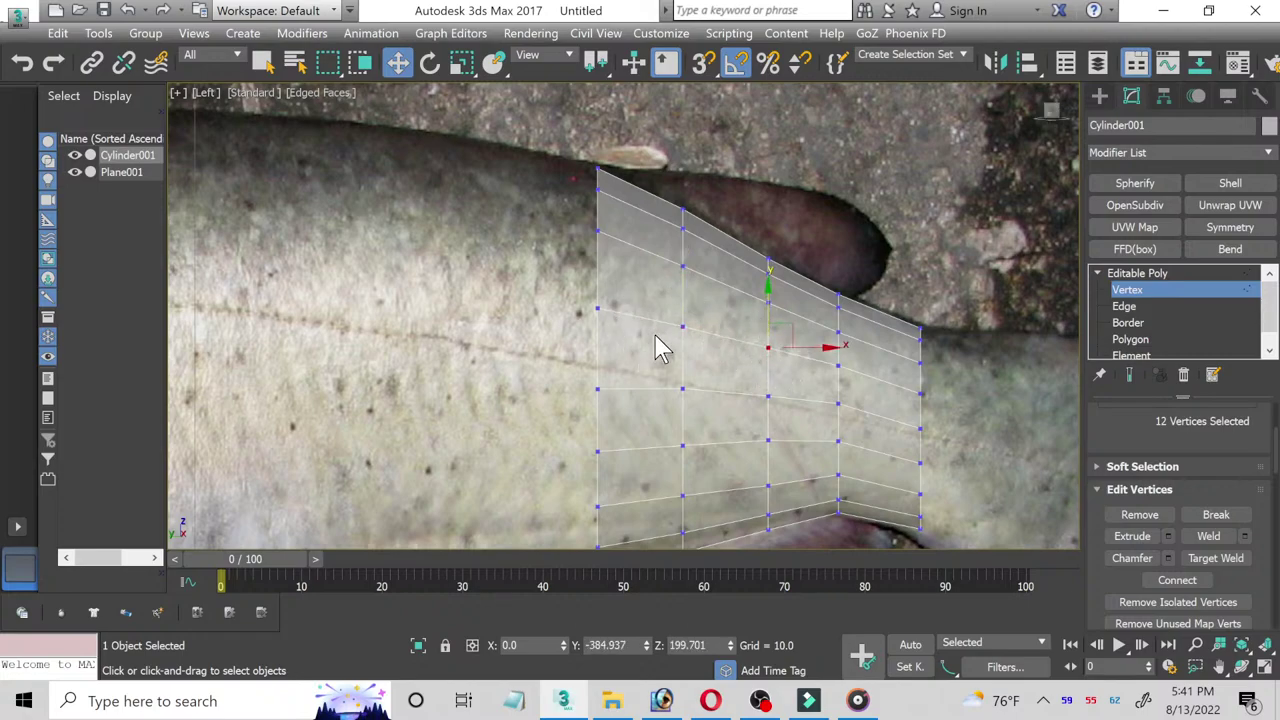
middle_drag(443, 300, 505, 287)
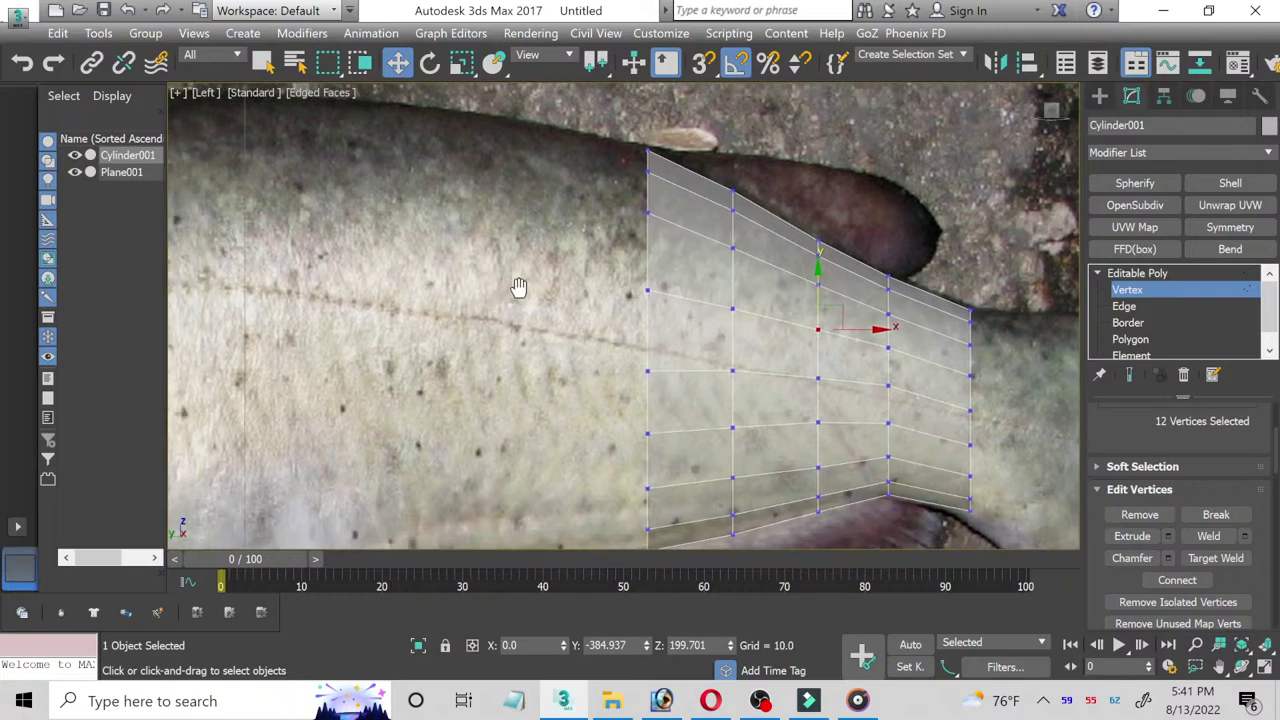
scroll(545, 327, down, 3)
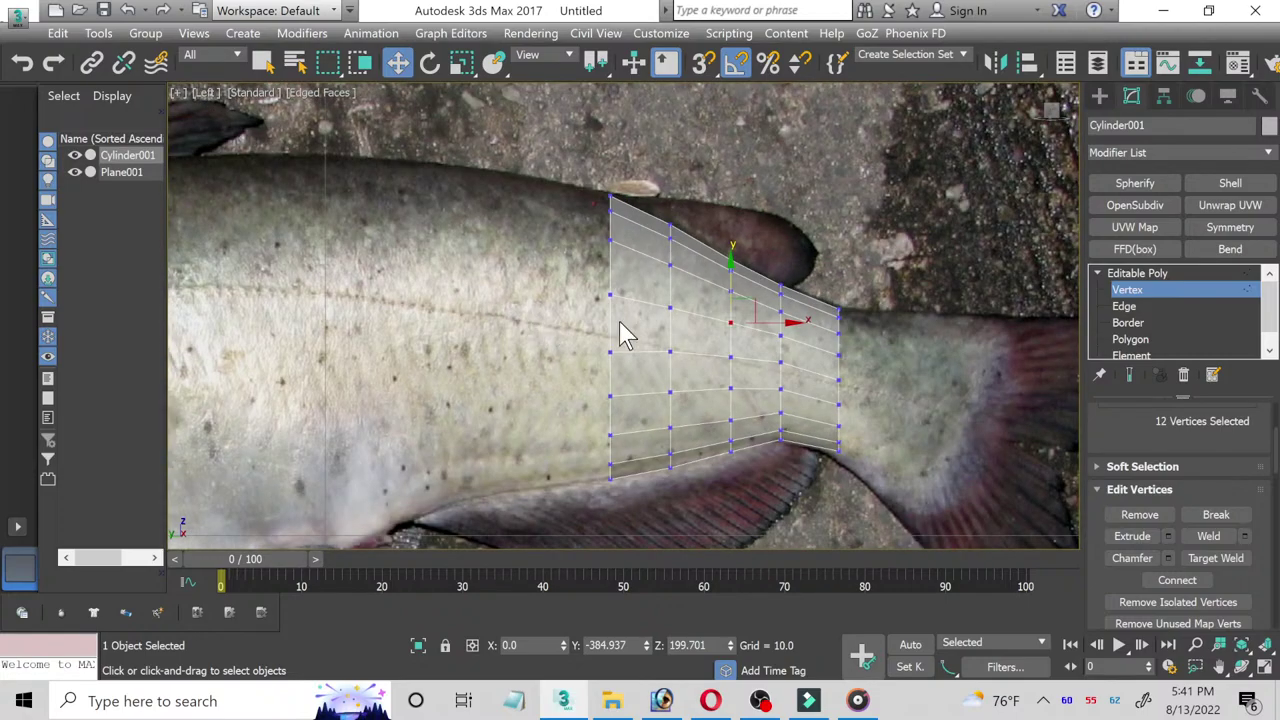
Step: Return to polygon sub-object level to work on the end polygon
click(1135, 340)
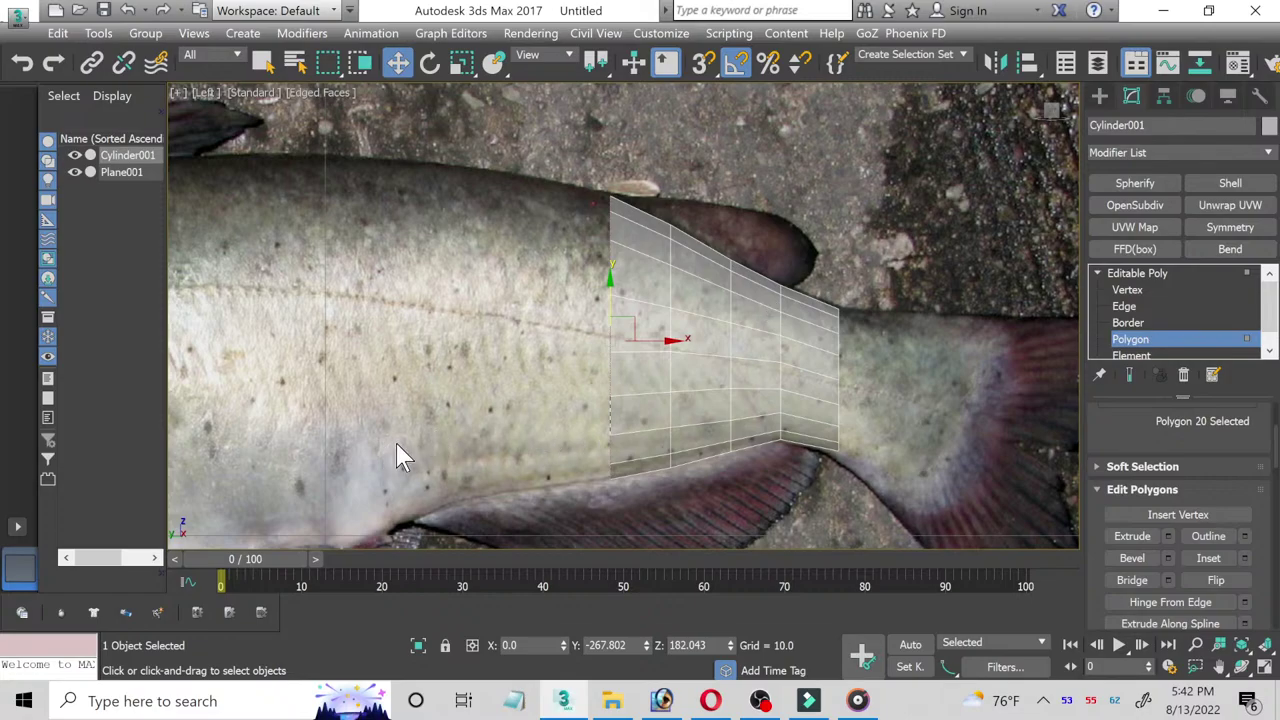
Step: Extrude the end face toward the head and enlarge it slightly
middle_drag(400, 451, 522, 420)
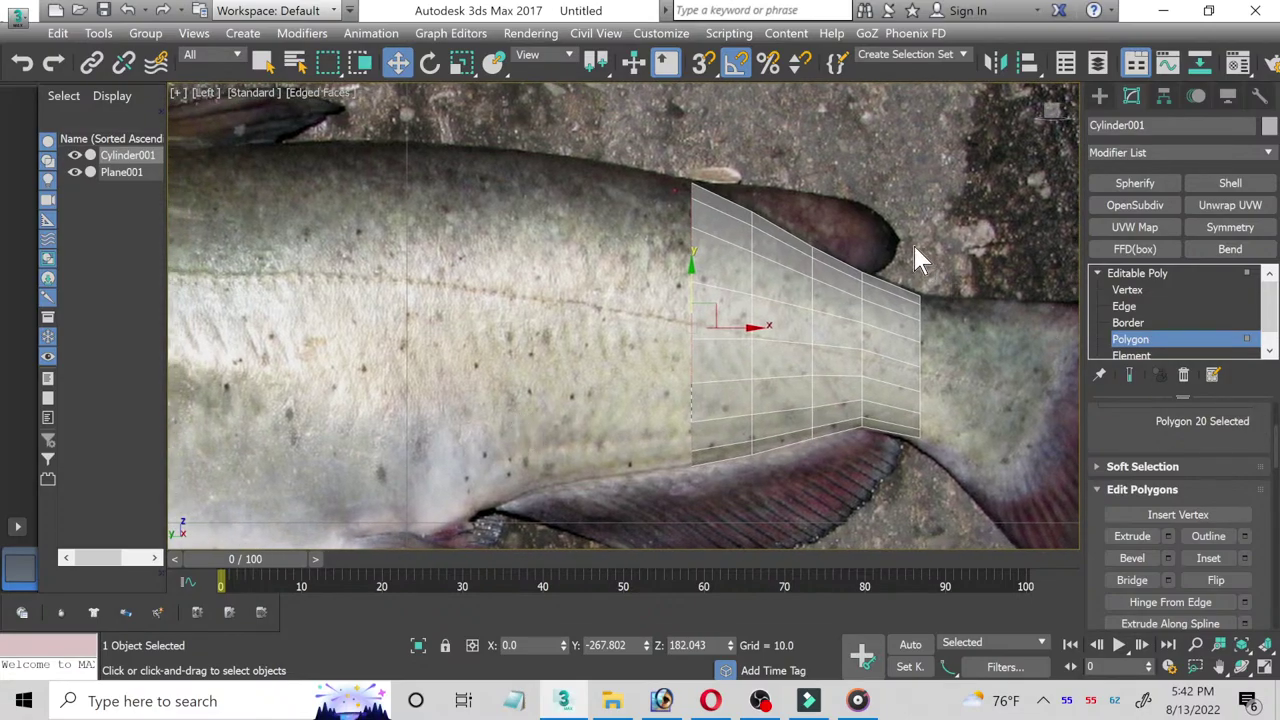
click(1168, 536)
click(636, 379)
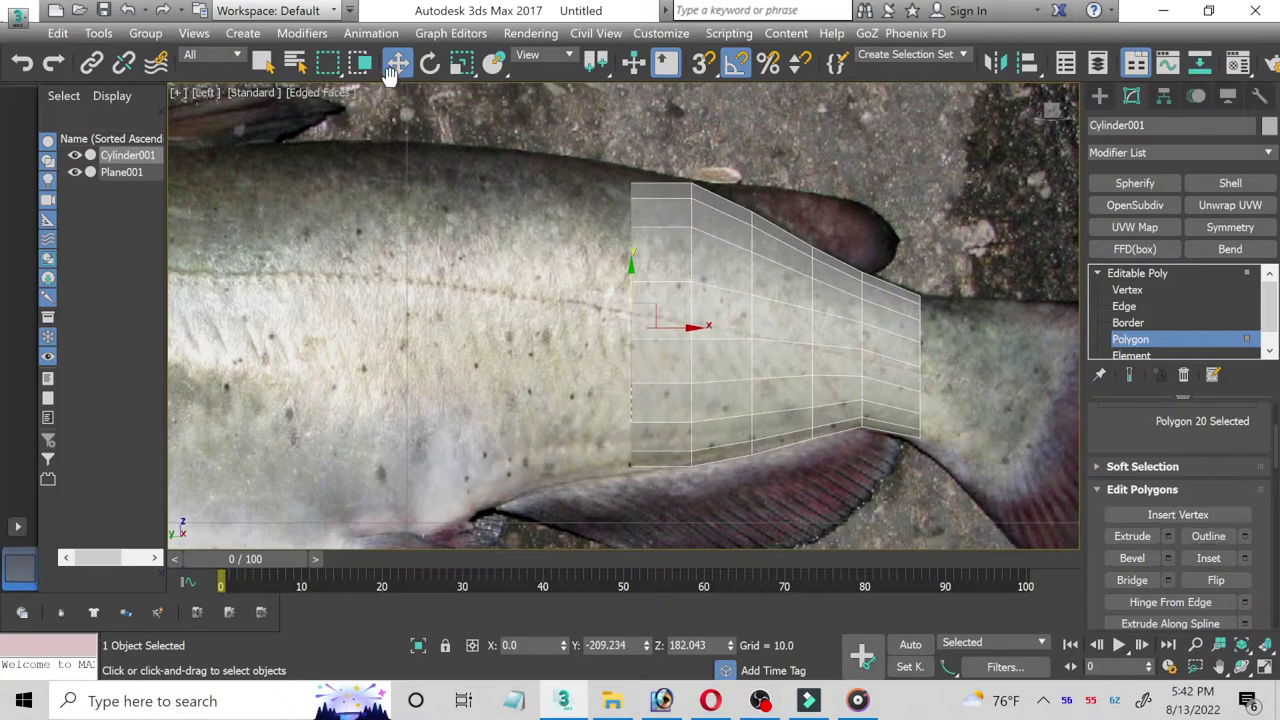
click(461, 62)
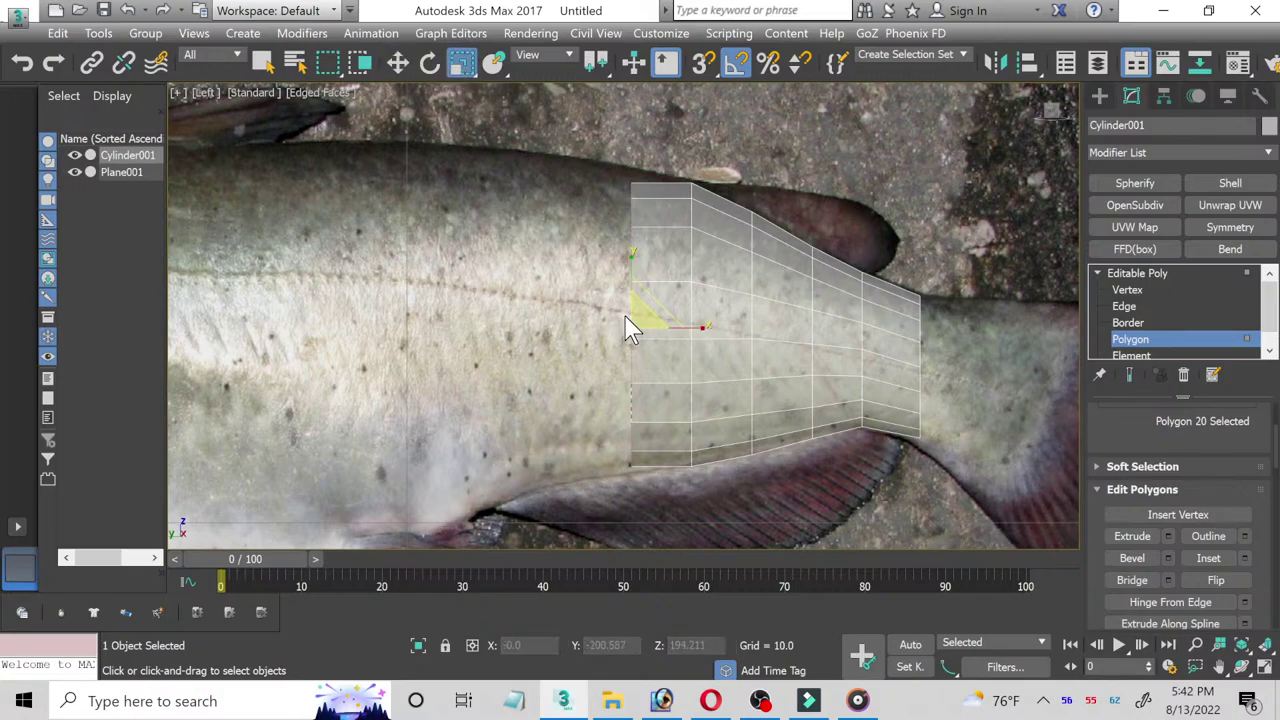
drag(631, 314, 627, 307)
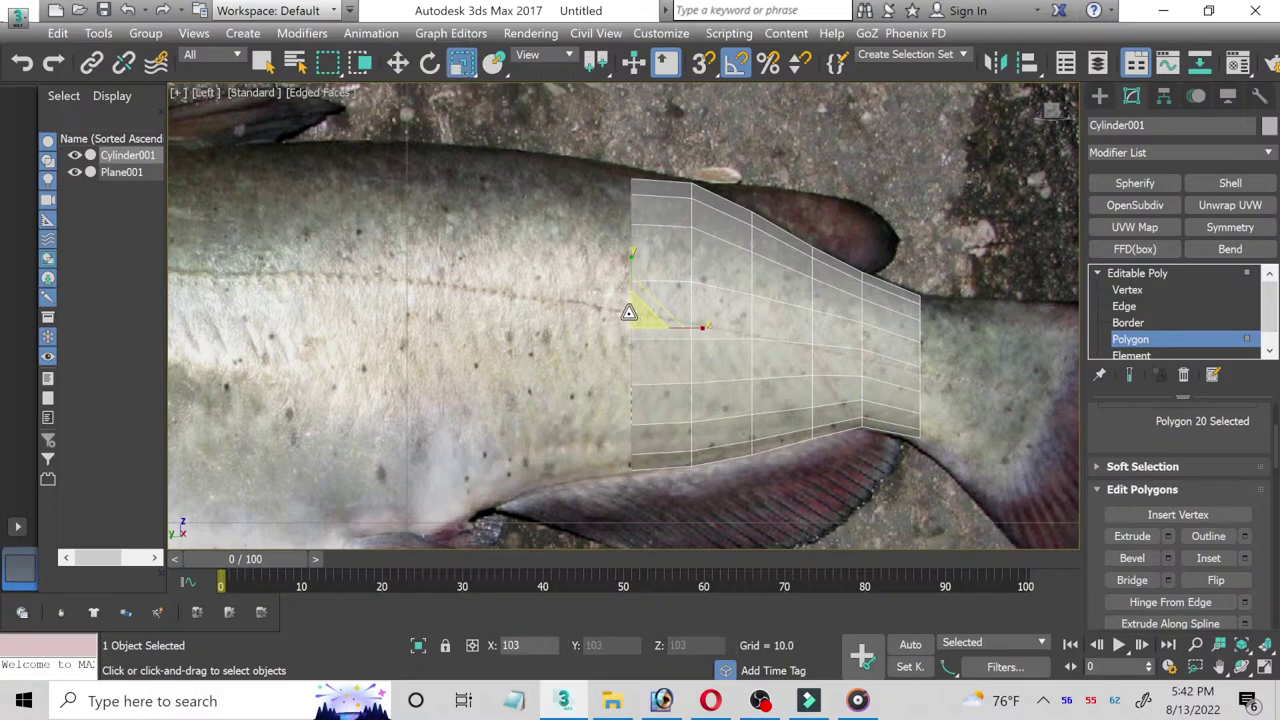
Step: Raise the two top front vertices to meet the back outline
click(1127, 290)
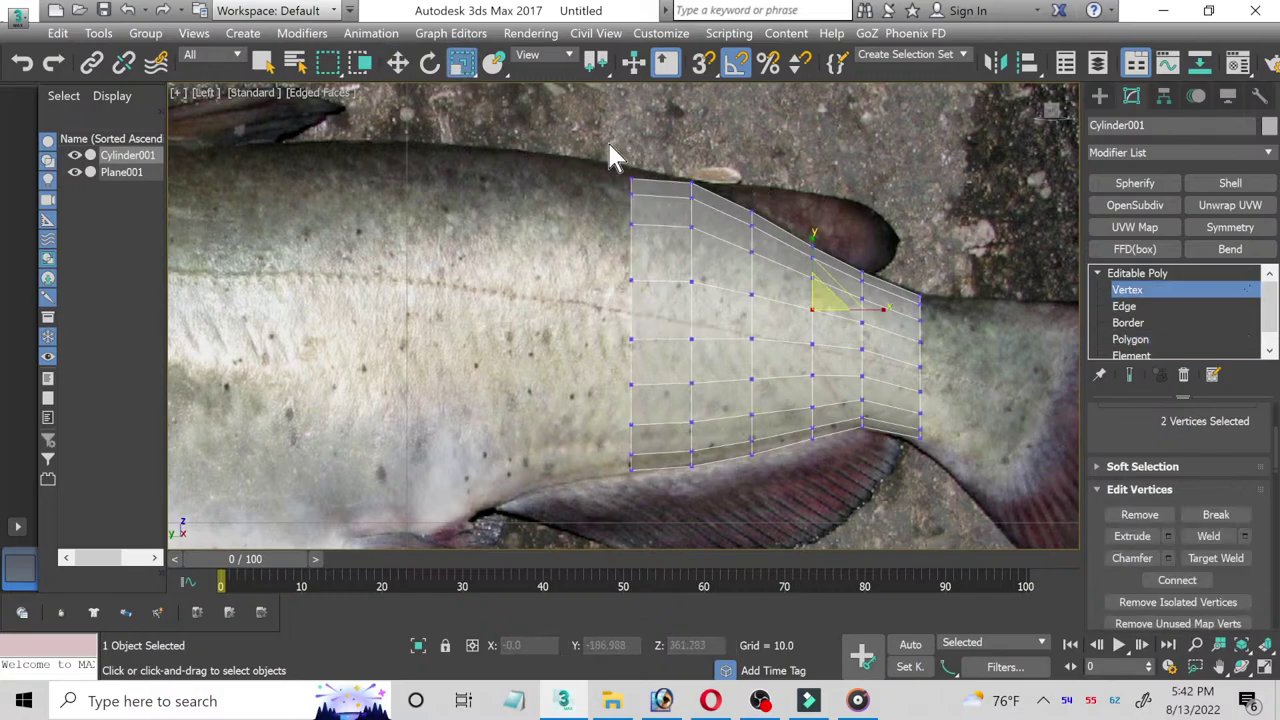
drag(606, 139, 657, 251)
click(397, 62)
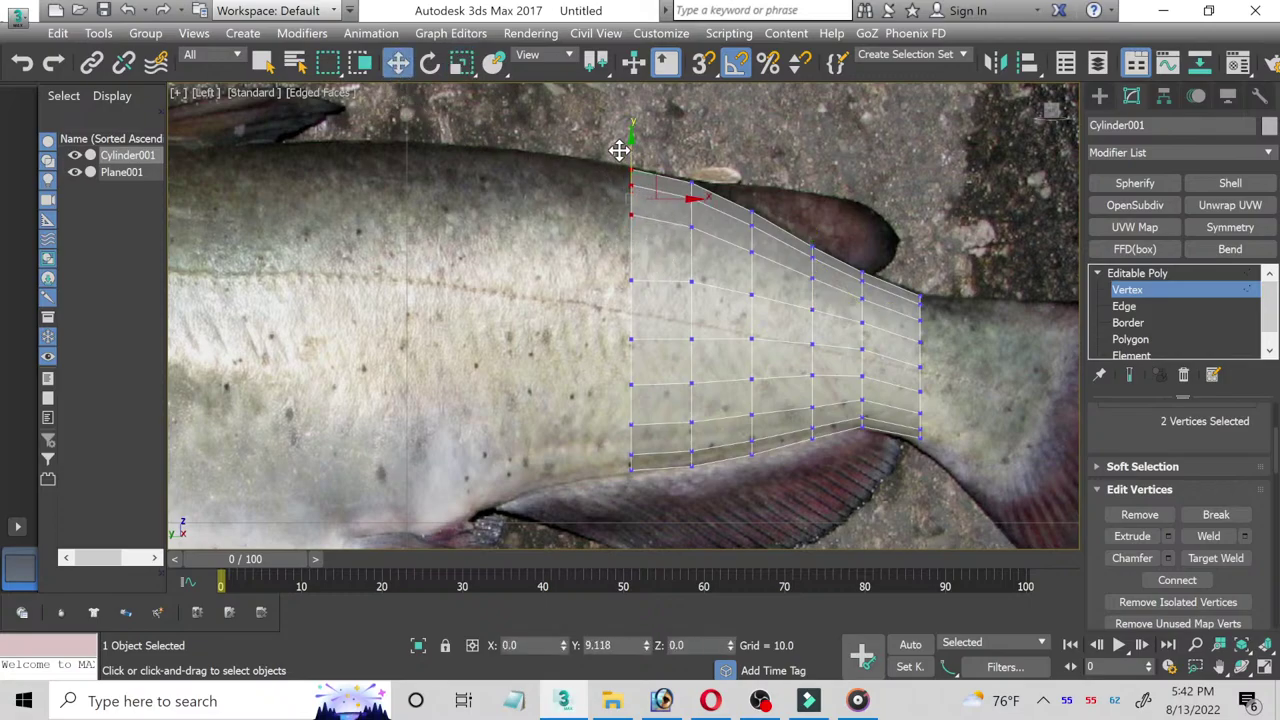
drag(618, 150, 619, 141)
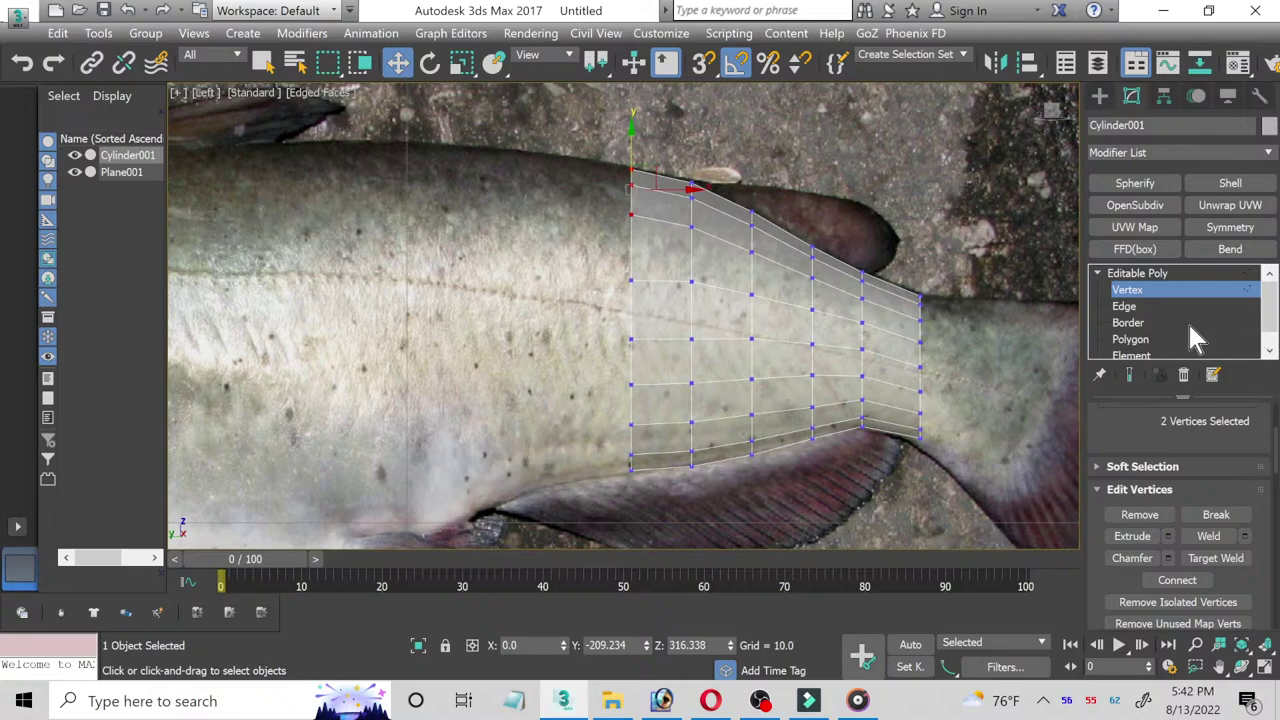
click(1138, 338)
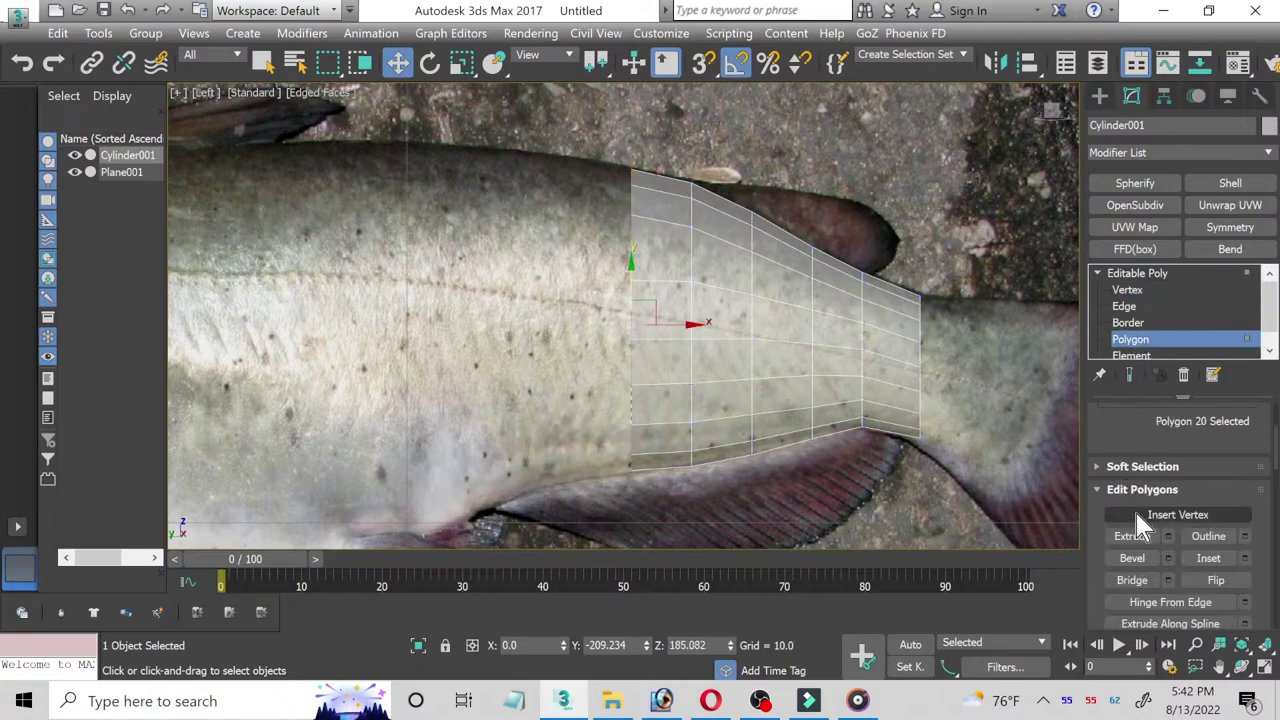
Step: Extrude another section toward the head and scale it taller to match the body
click(1166, 537)
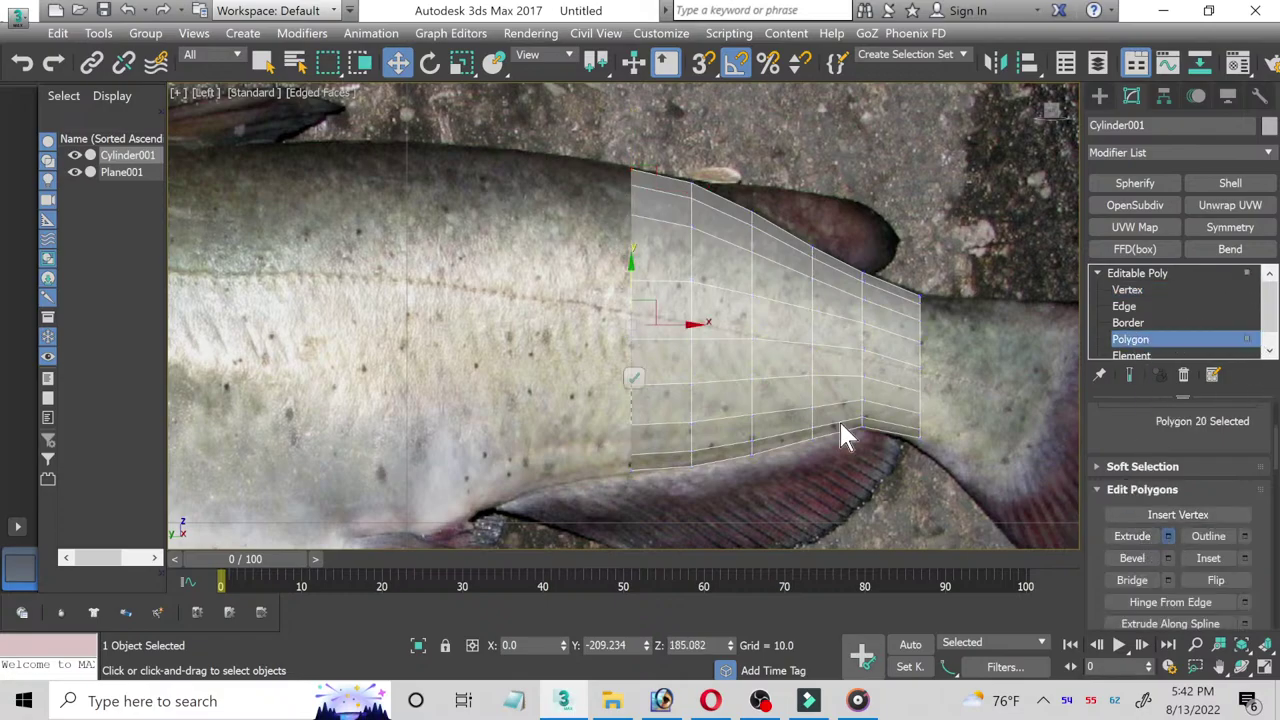
click(631, 377)
mouse_move(483, 403)
middle_down()
mouse_move(606, 394)
mouse_move(585, 240)
middle_up()
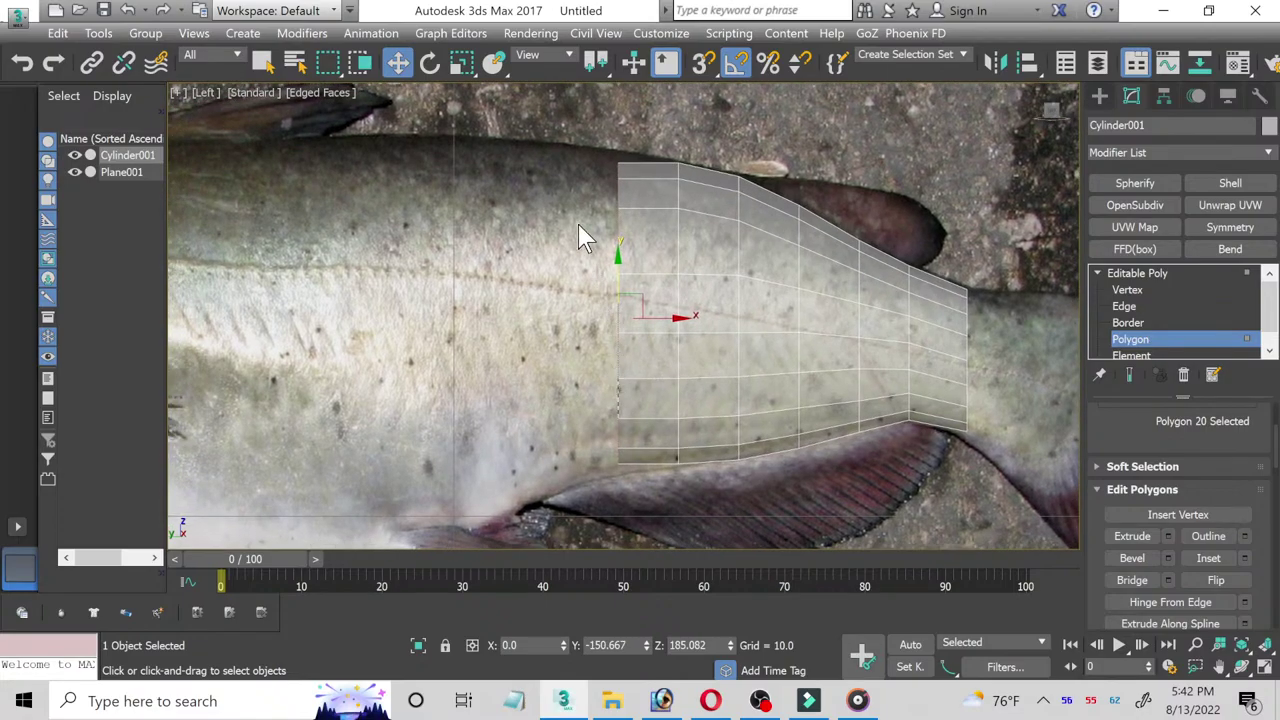
click(459, 62)
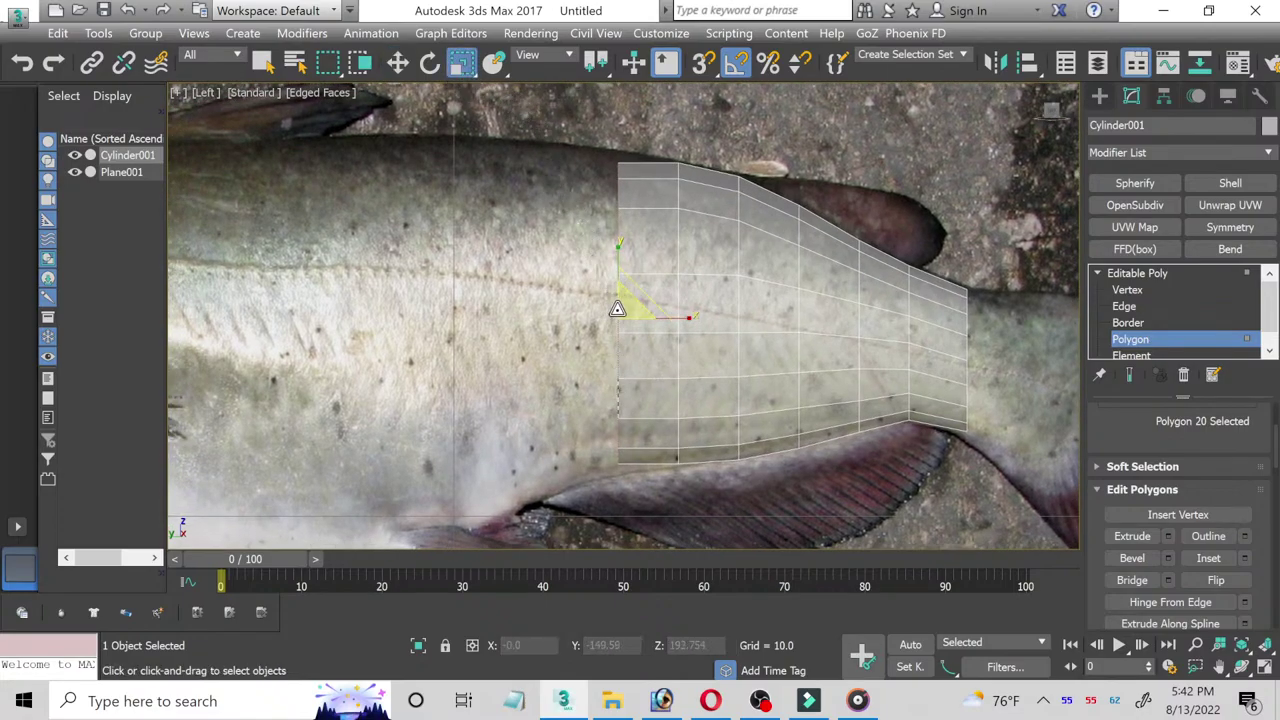
drag(617, 309, 608, 305)
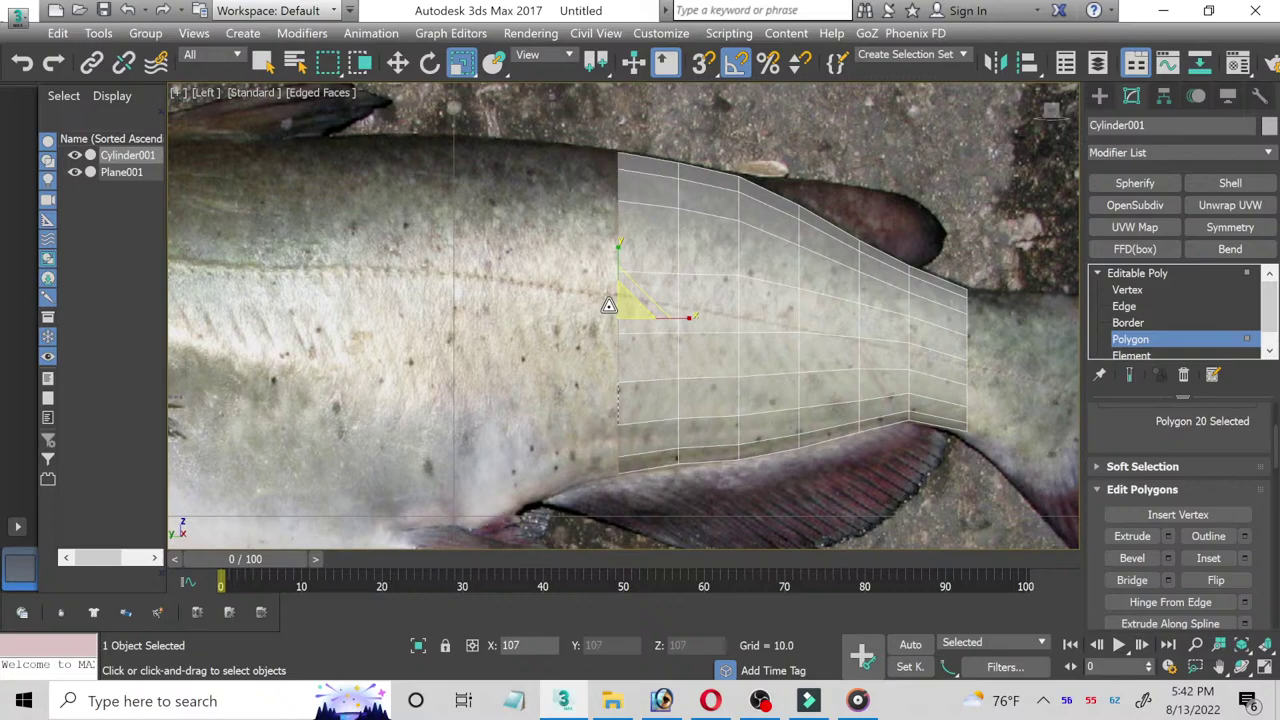
Step: Nudge one column's lower vertices to fit the belly outline
click(1128, 293)
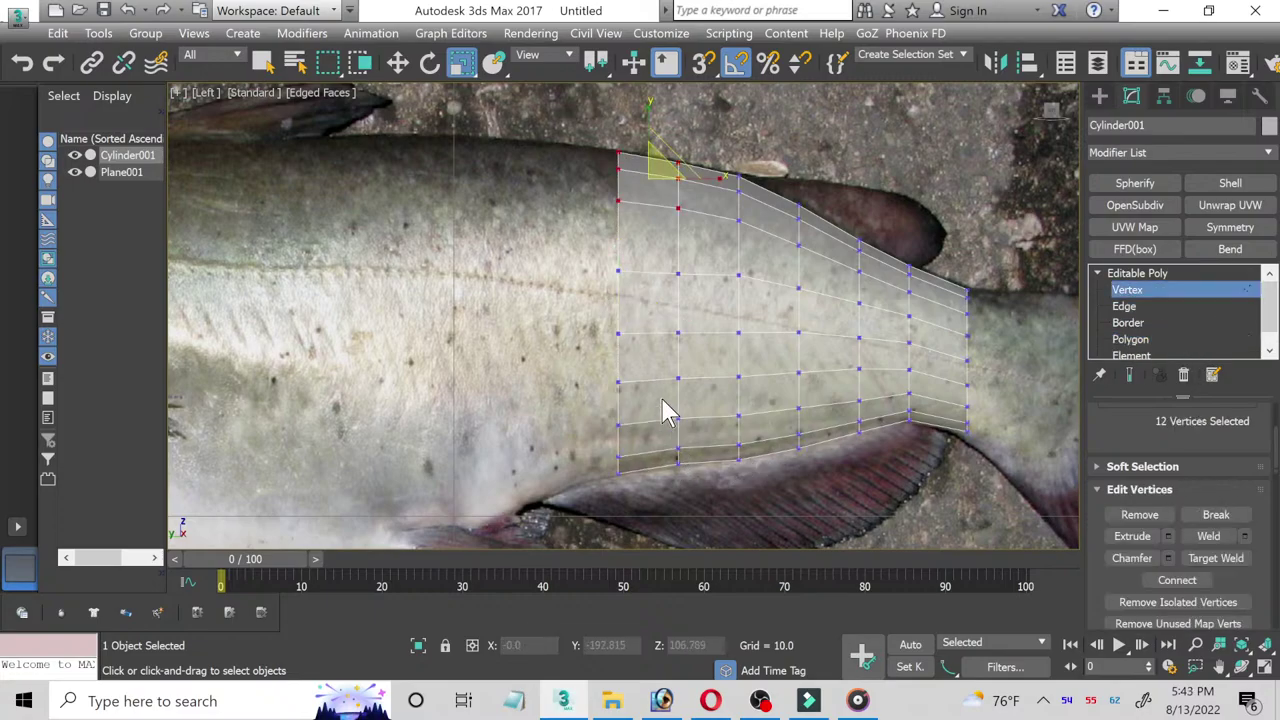
mouse_move(690, 475)
mouse_down()
mouse_move(665, 405)
mouse_move(680, 375)
mouse_move(765, 517)
mouse_up()
click(397, 63)
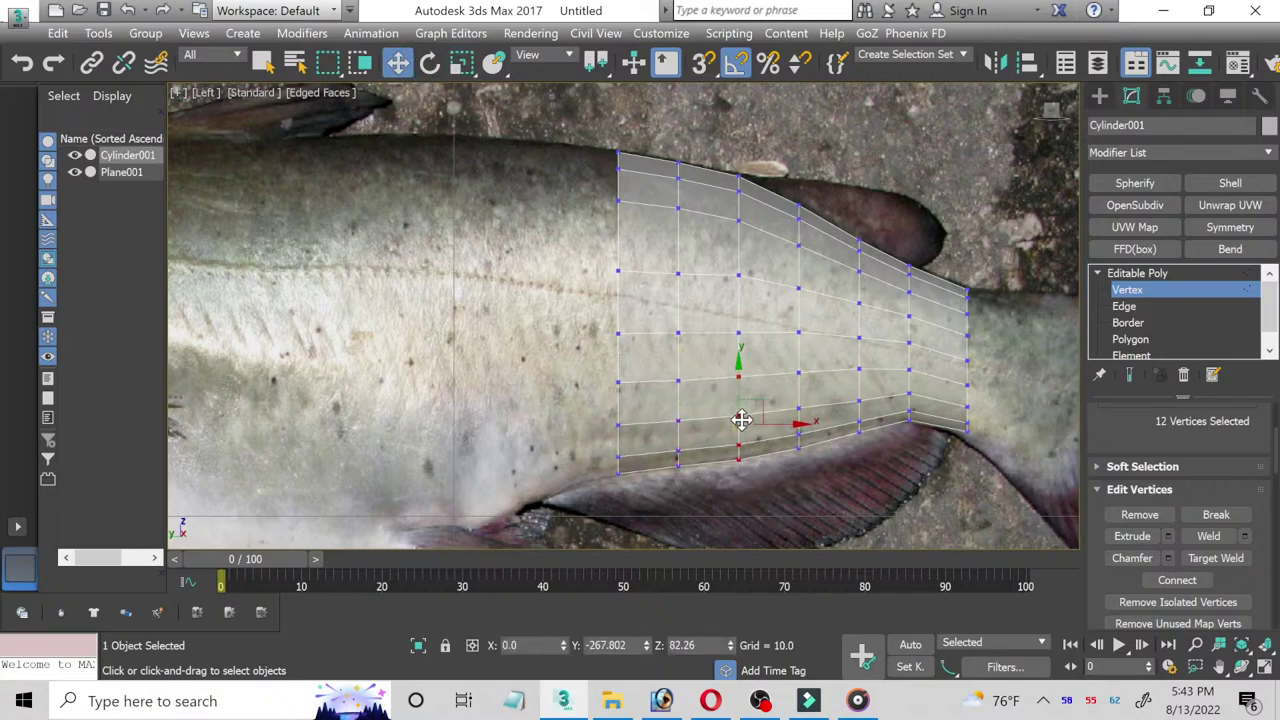
drag(737, 391, 737, 388)
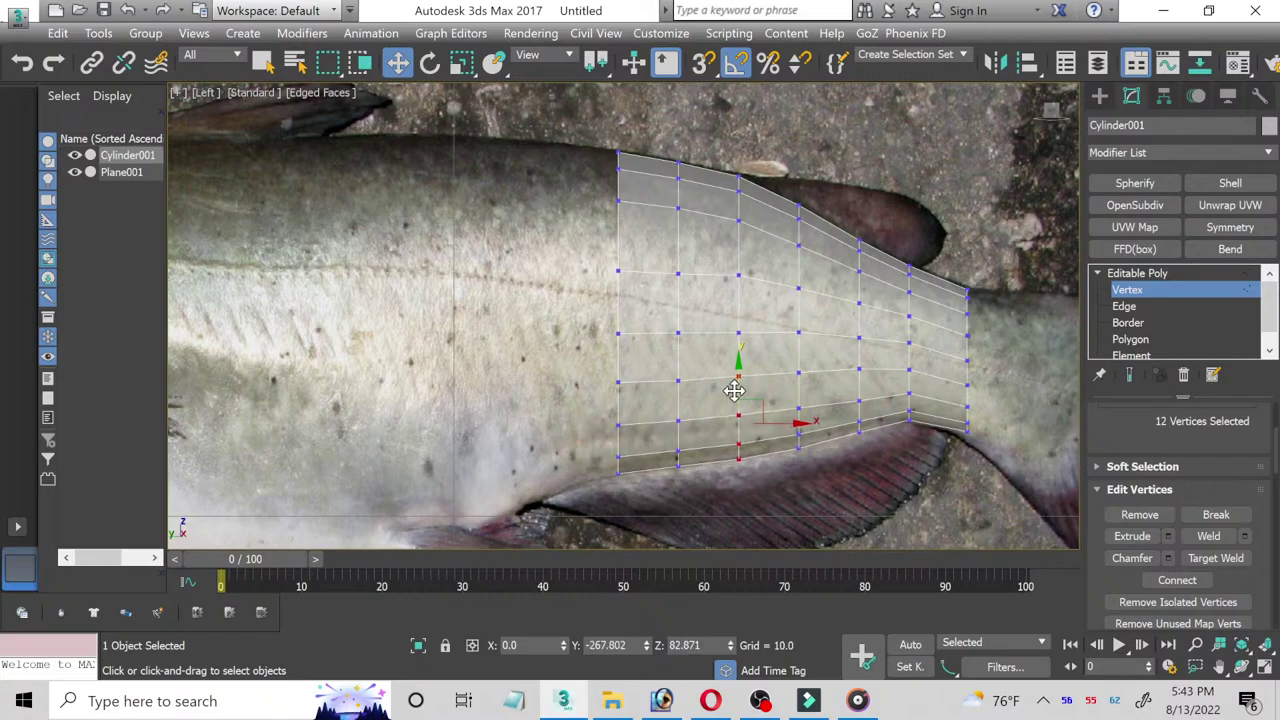
click(1148, 340)
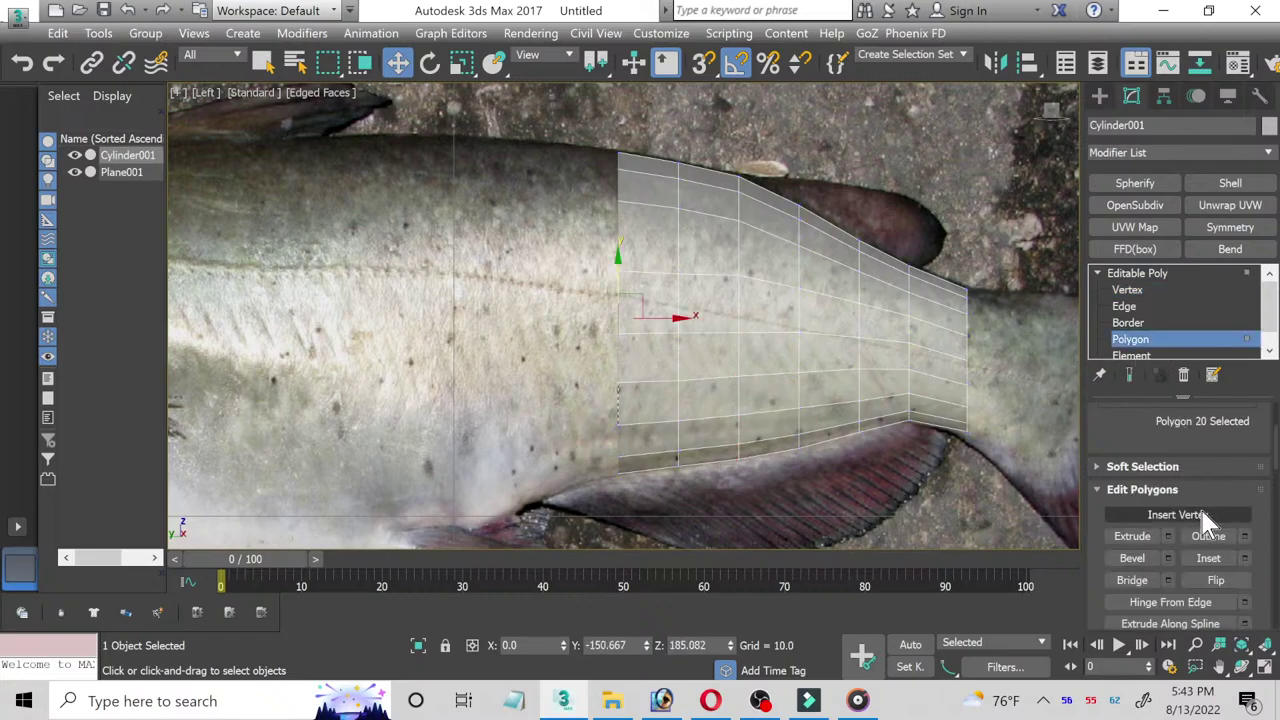
Step: Extrude another end section toward the head and enlarge it uniformly
click(1167, 537)
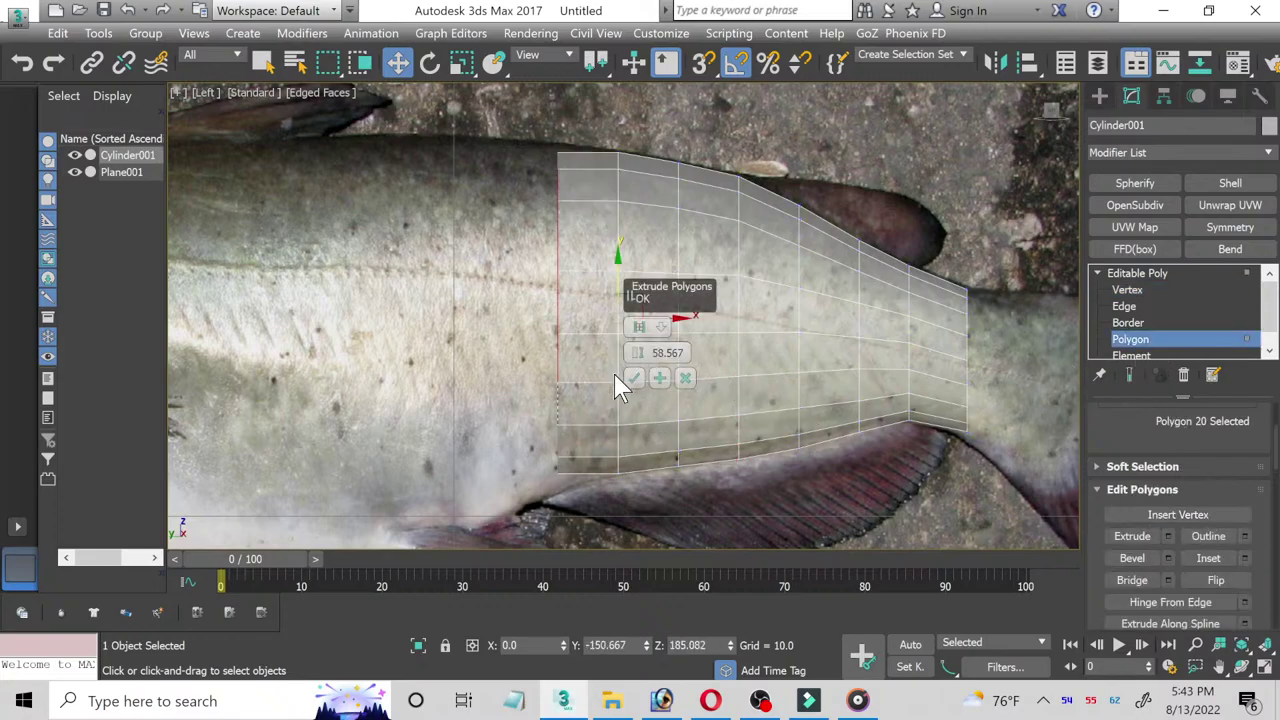
click(631, 377)
middle_drag(483, 398, 590, 358)
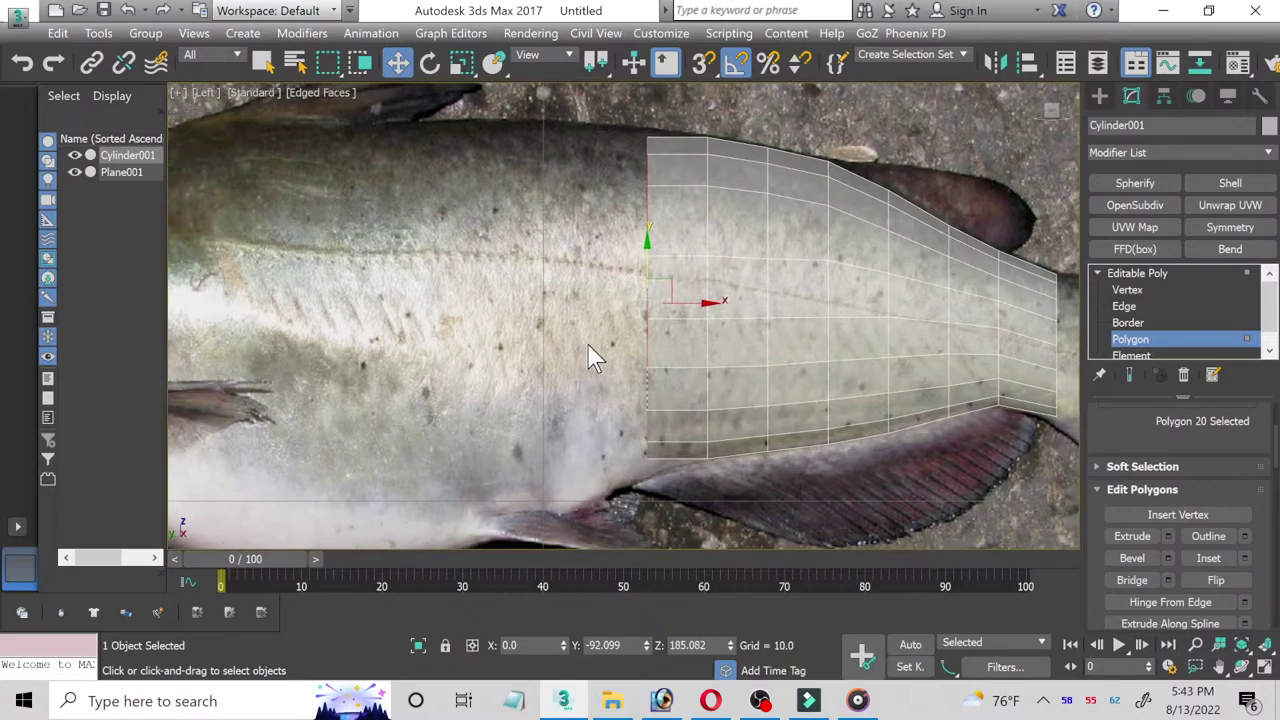
click(466, 65)
drag(652, 286, 650, 283)
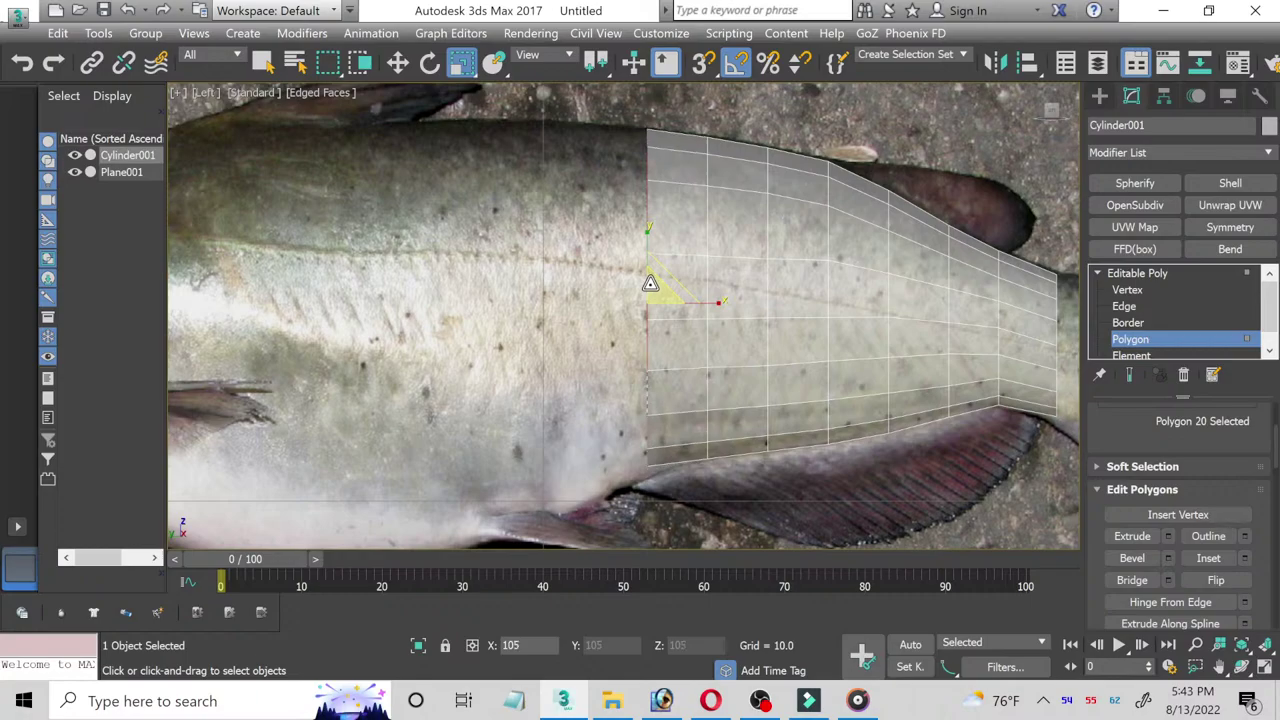
Step: At vertex level, raise the end vertices to match the body outline
click(1128, 289)
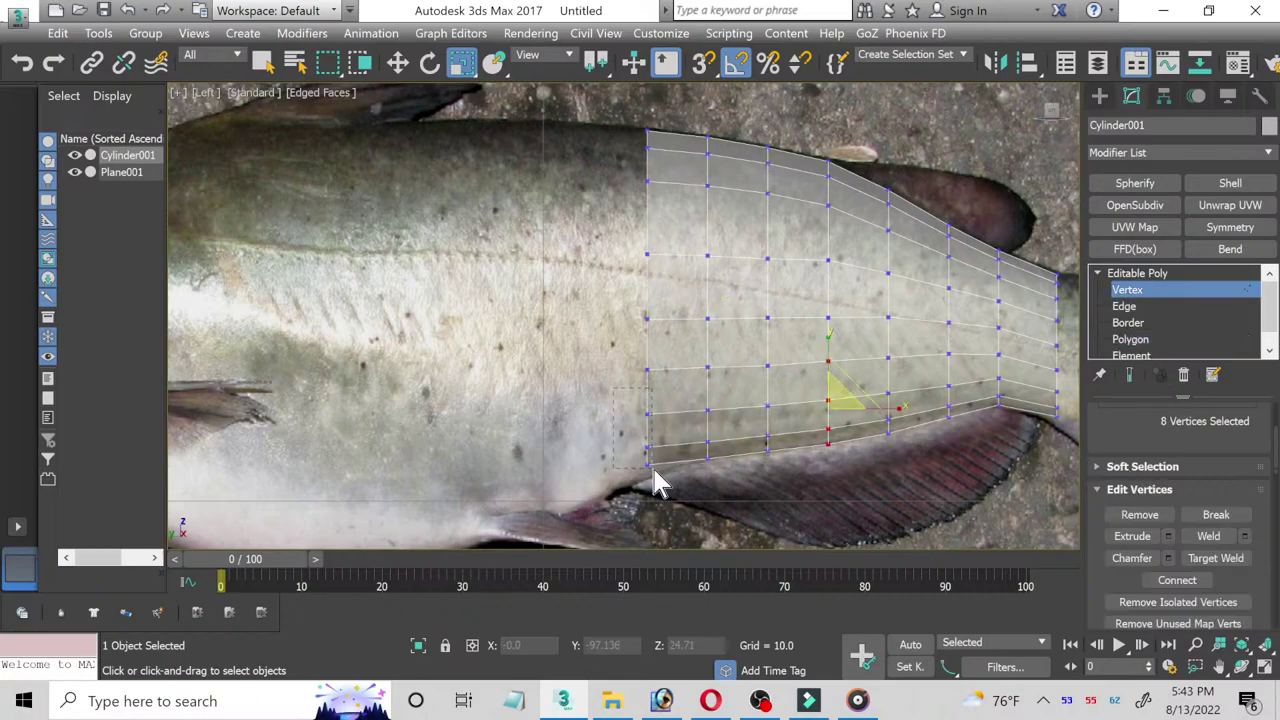
click(403, 72)
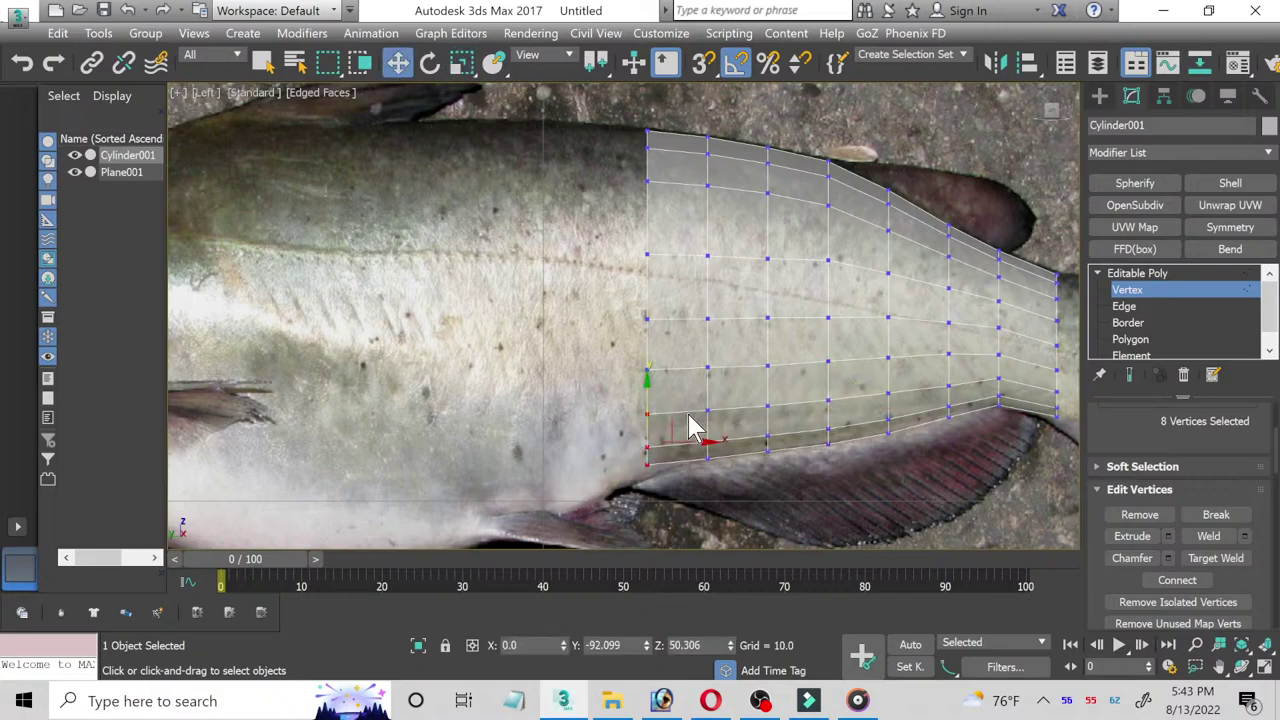
drag(647, 406, 650, 345)
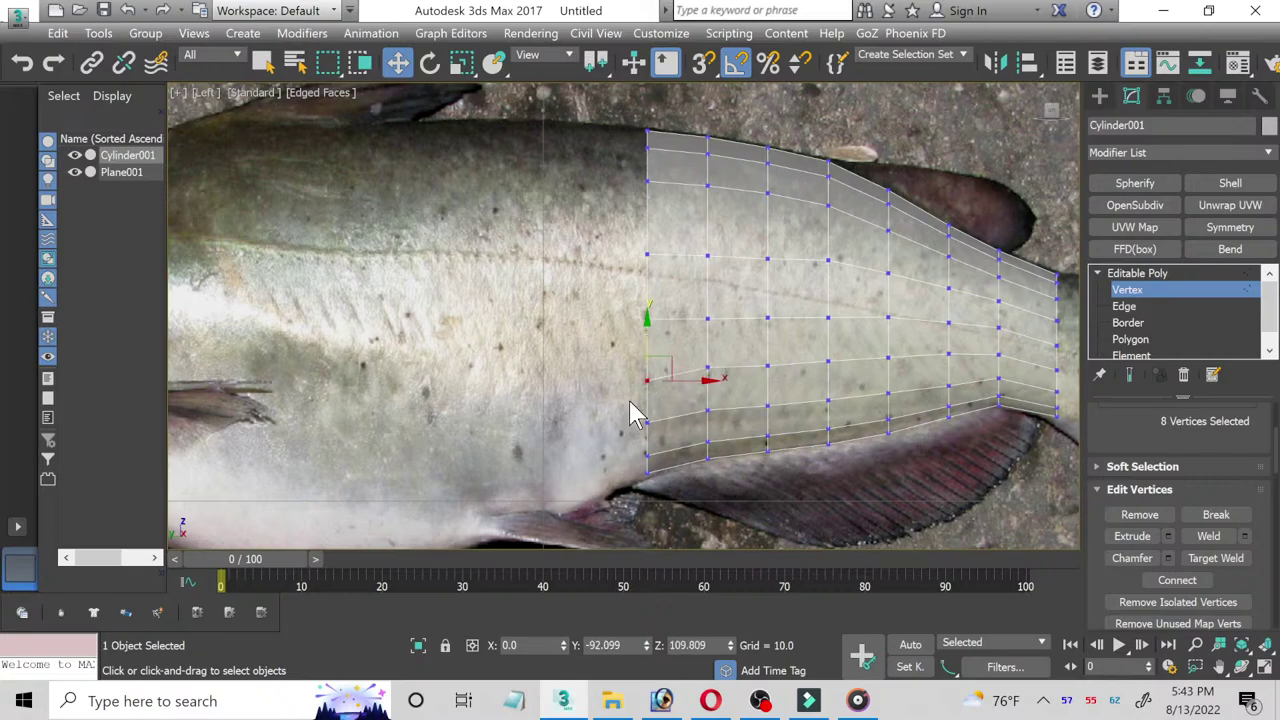
middle_drag(591, 403, 657, 357)
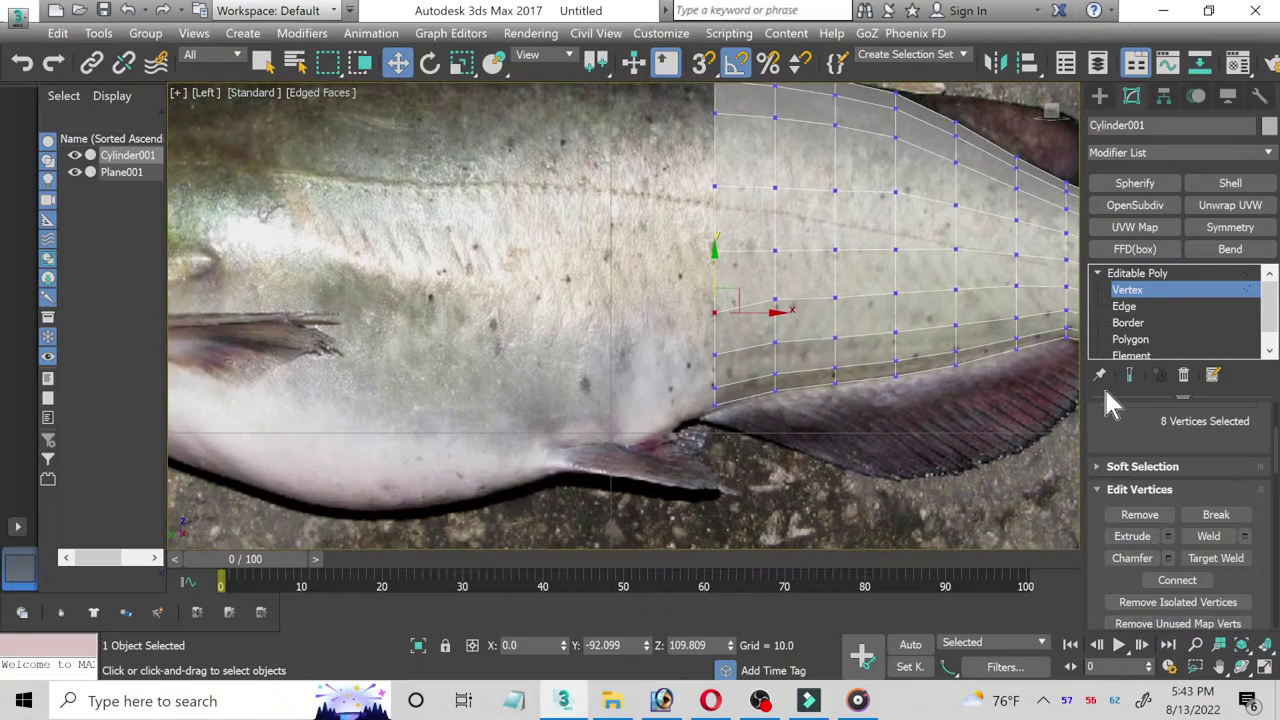
Step: Extrude the end polygon into one more section toward the head
click(1138, 341)
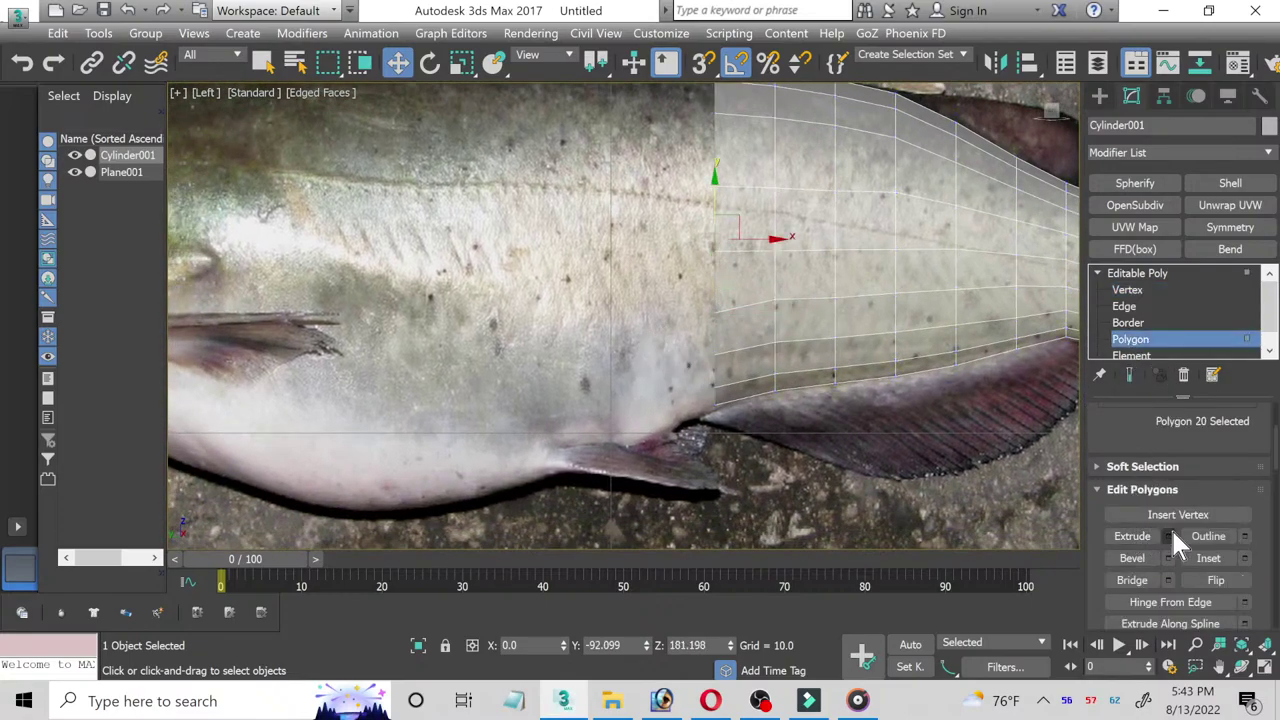
click(1168, 536)
click(634, 378)
middle_drag(631, 380, 639, 394)
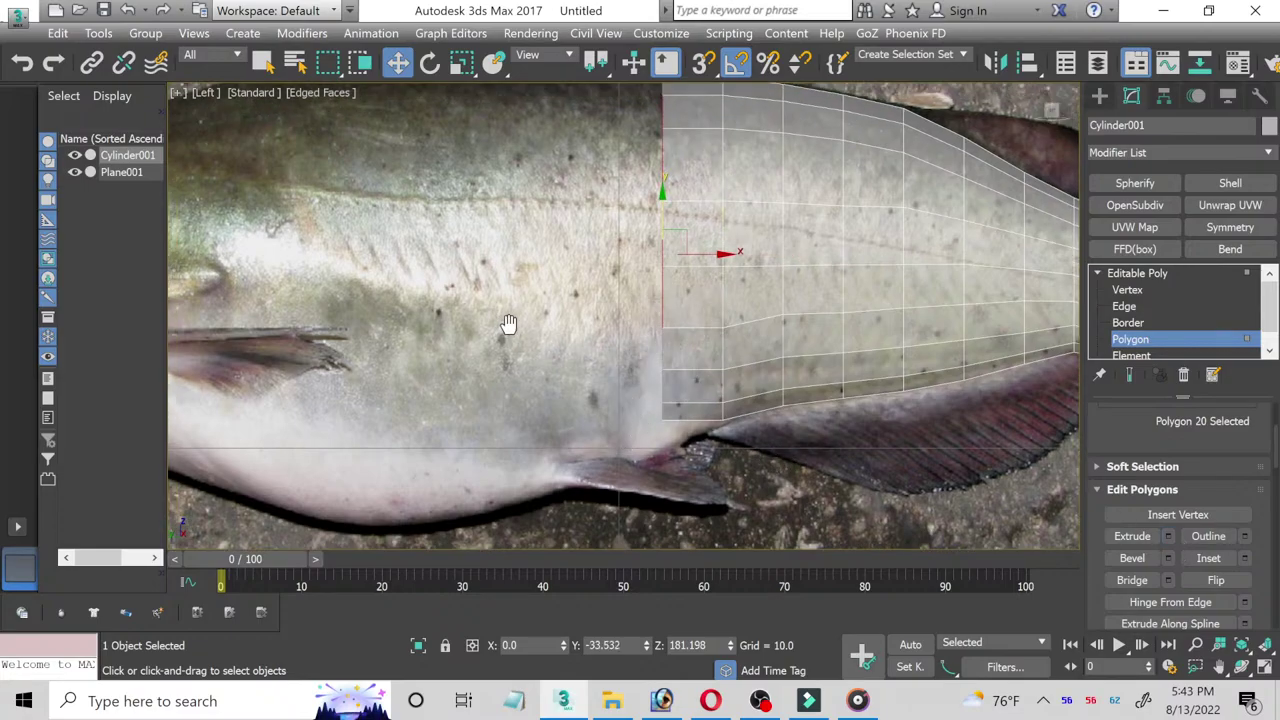
Step: Scale, lower and rescale the new end polygon to fit the body's height
click(455, 63)
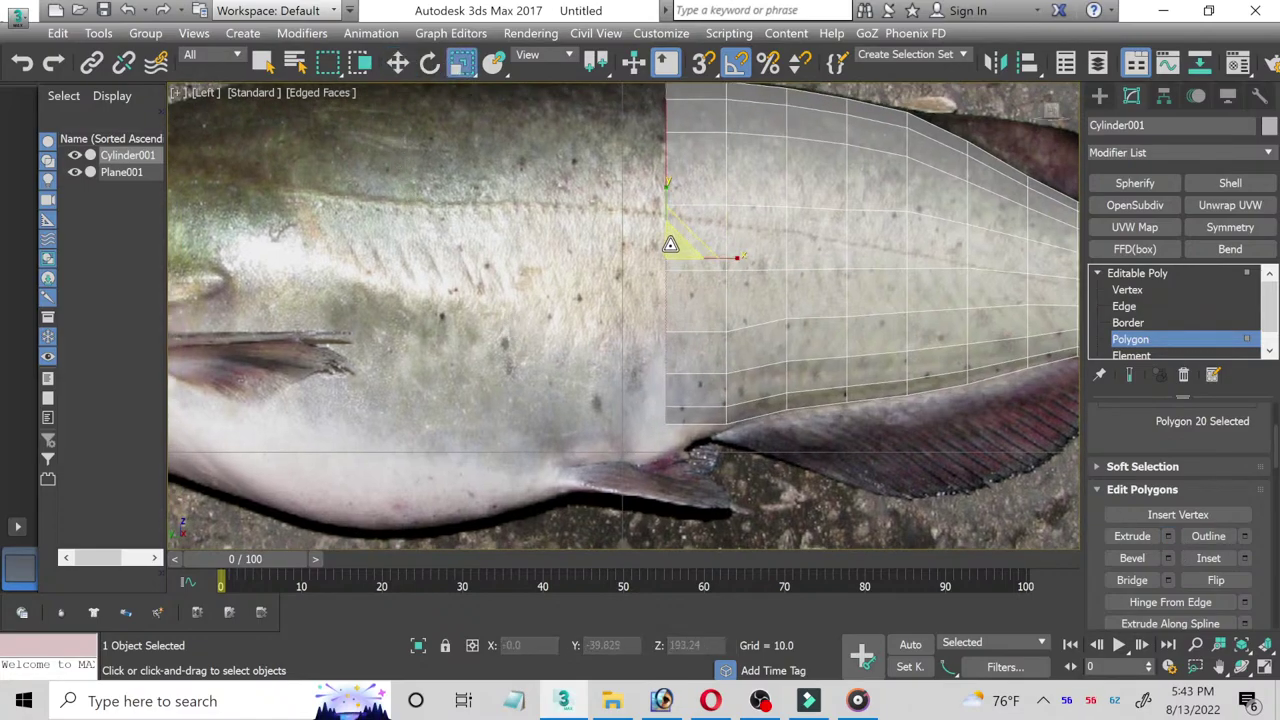
middle_drag(611, 297, 642, 324)
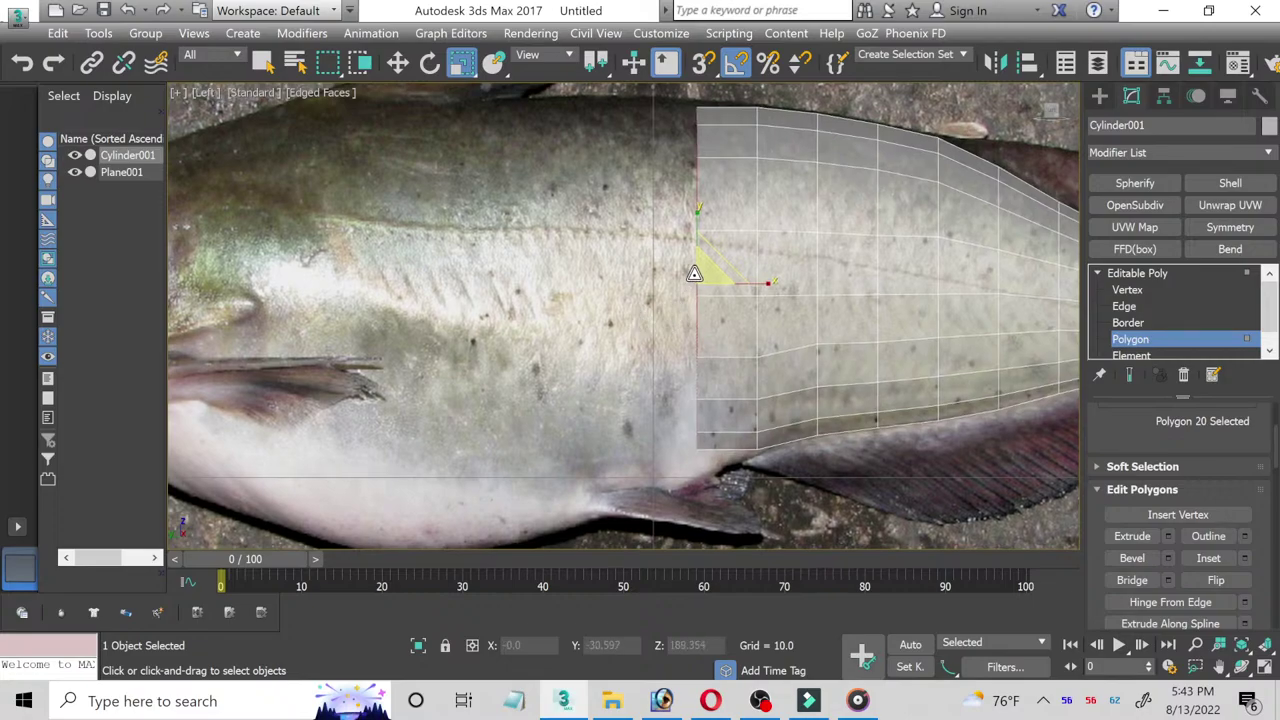
click(399, 64)
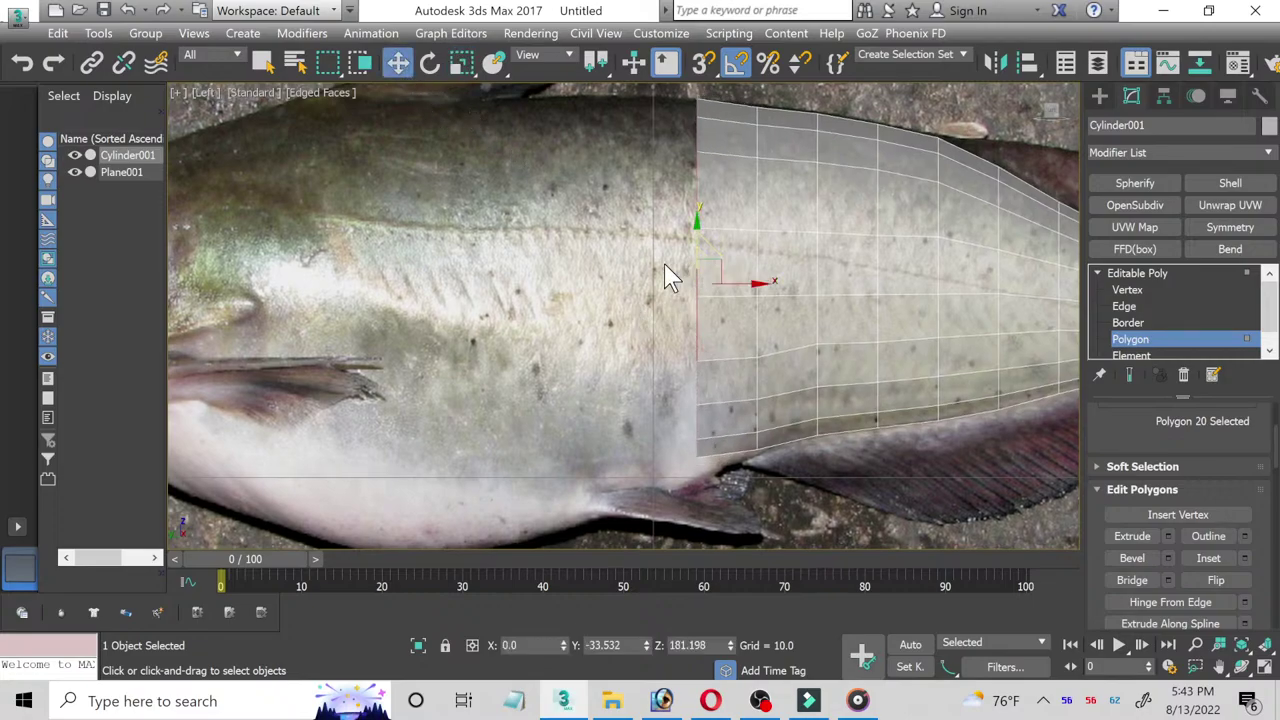
drag(695, 240, 695, 265)
click(461, 64)
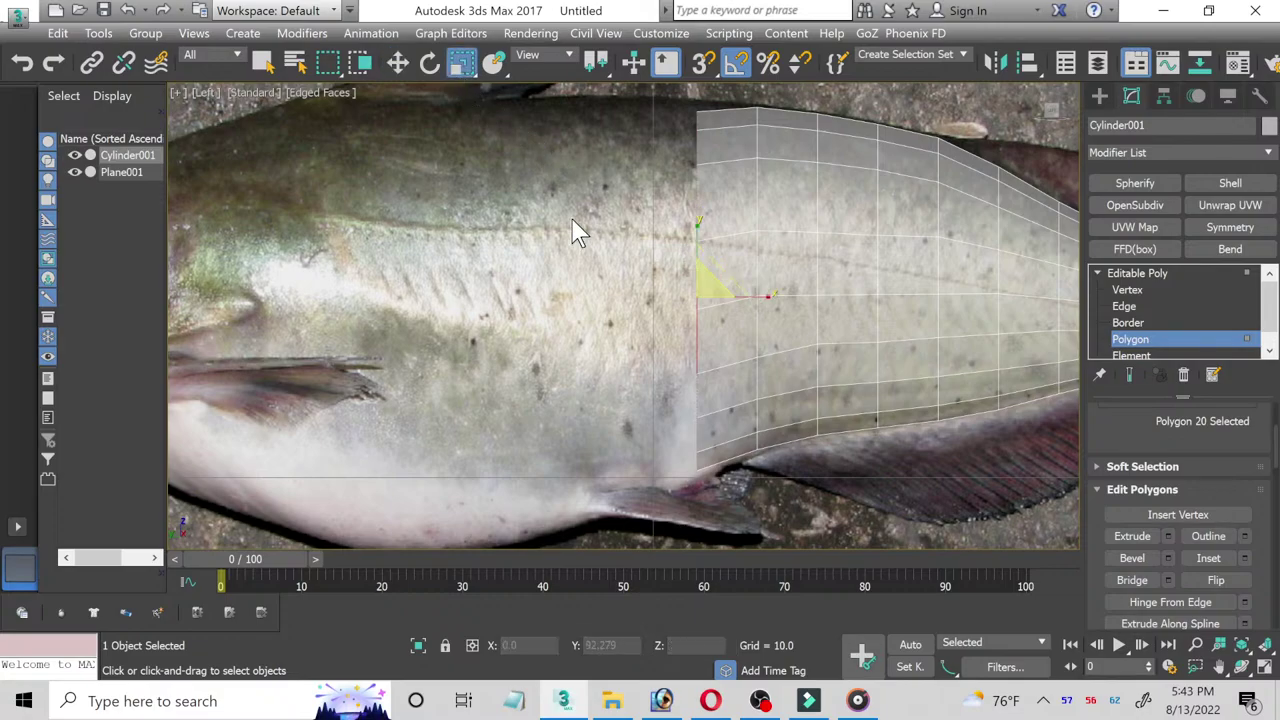
drag(703, 285, 701, 283)
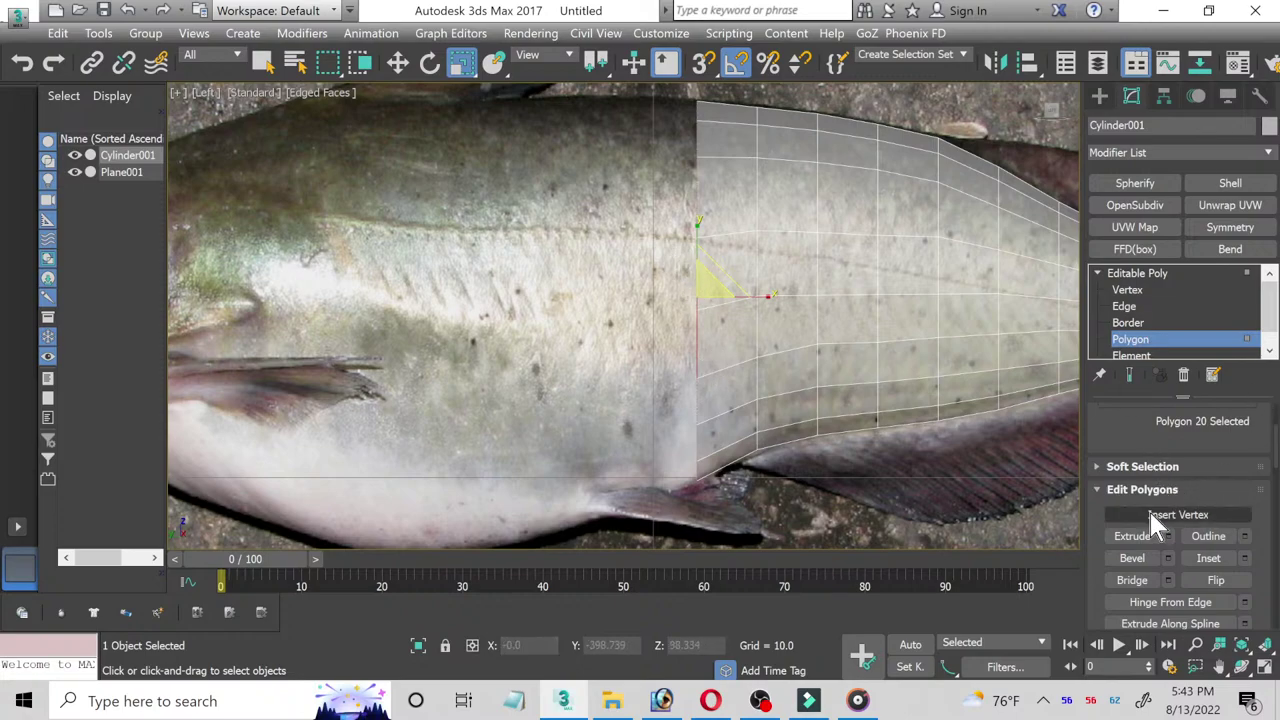
Step: Extrude a new body section and fit its end vertex columns to the fish's back outline
click(1168, 536)
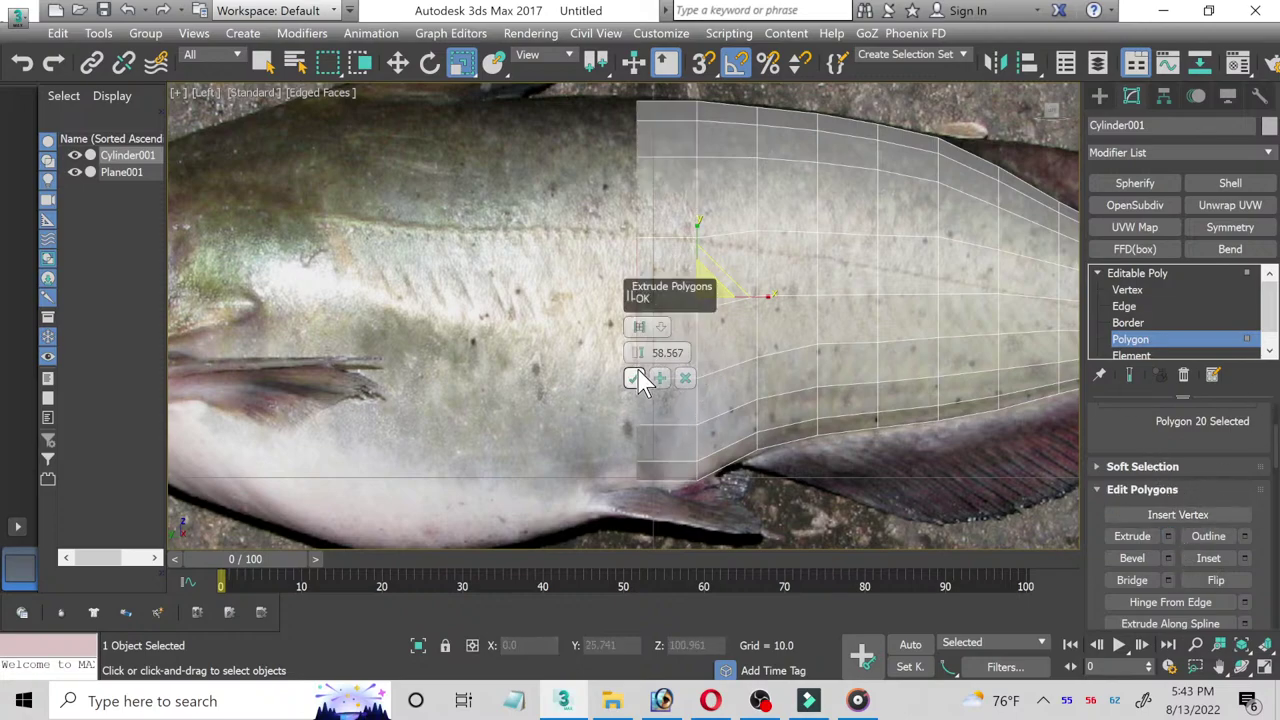
click(634, 377)
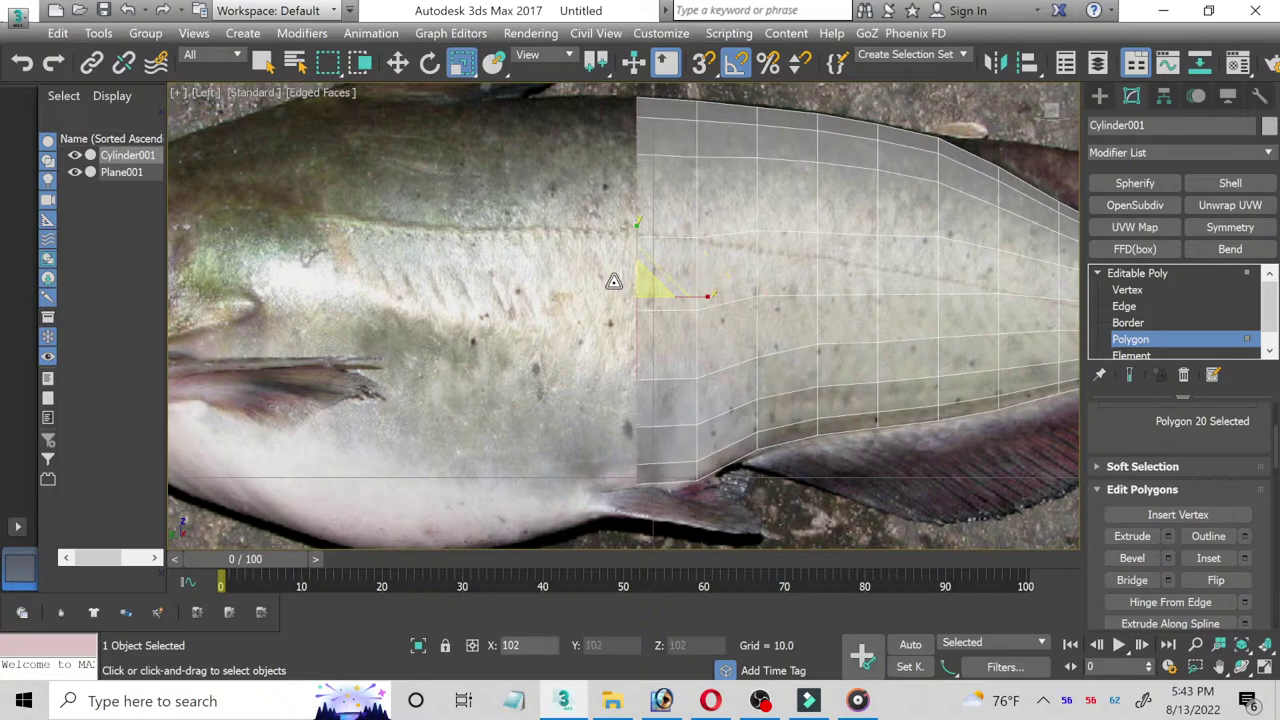
click(1127, 289)
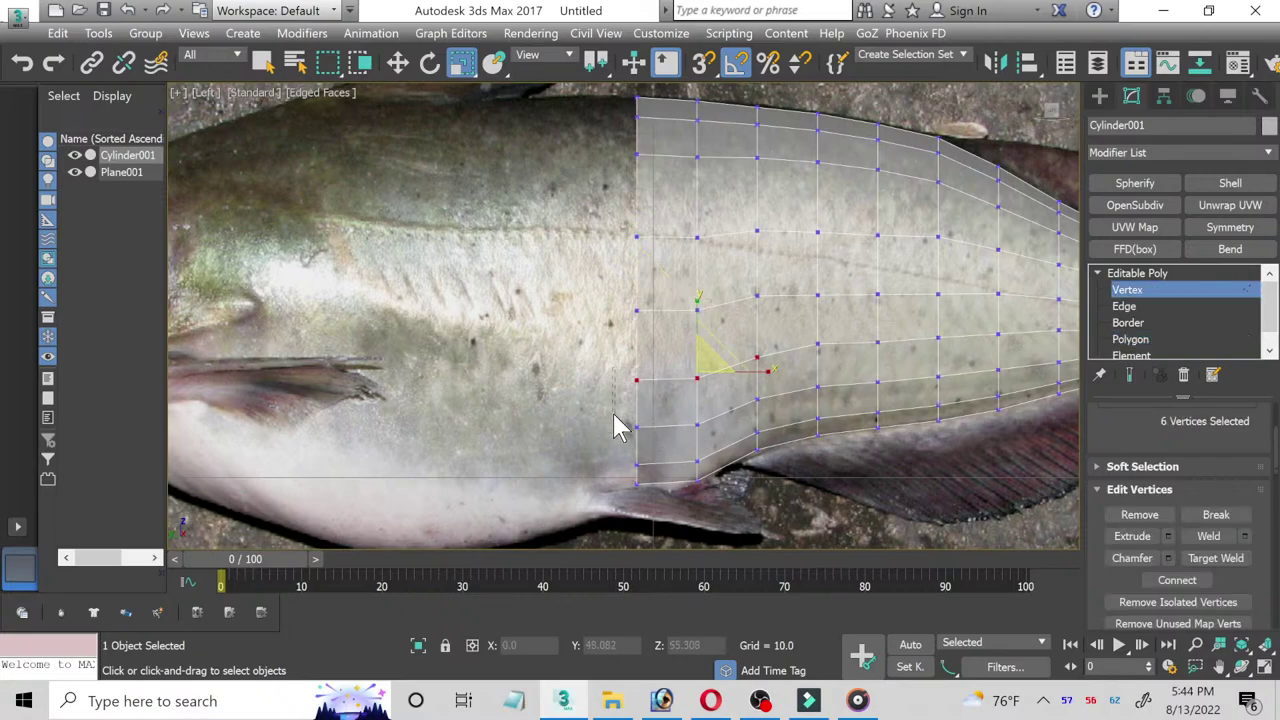
drag(617, 370, 646, 500)
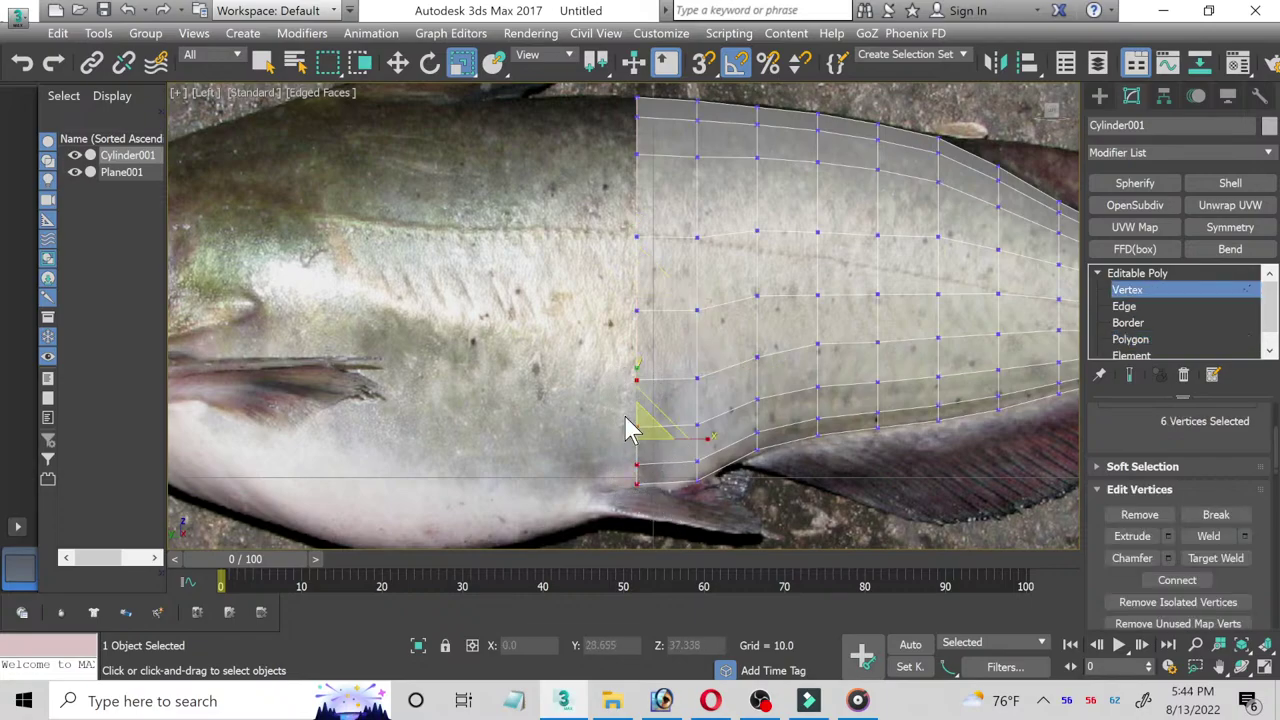
click(396, 70)
middle_drag(437, 443, 537, 363)
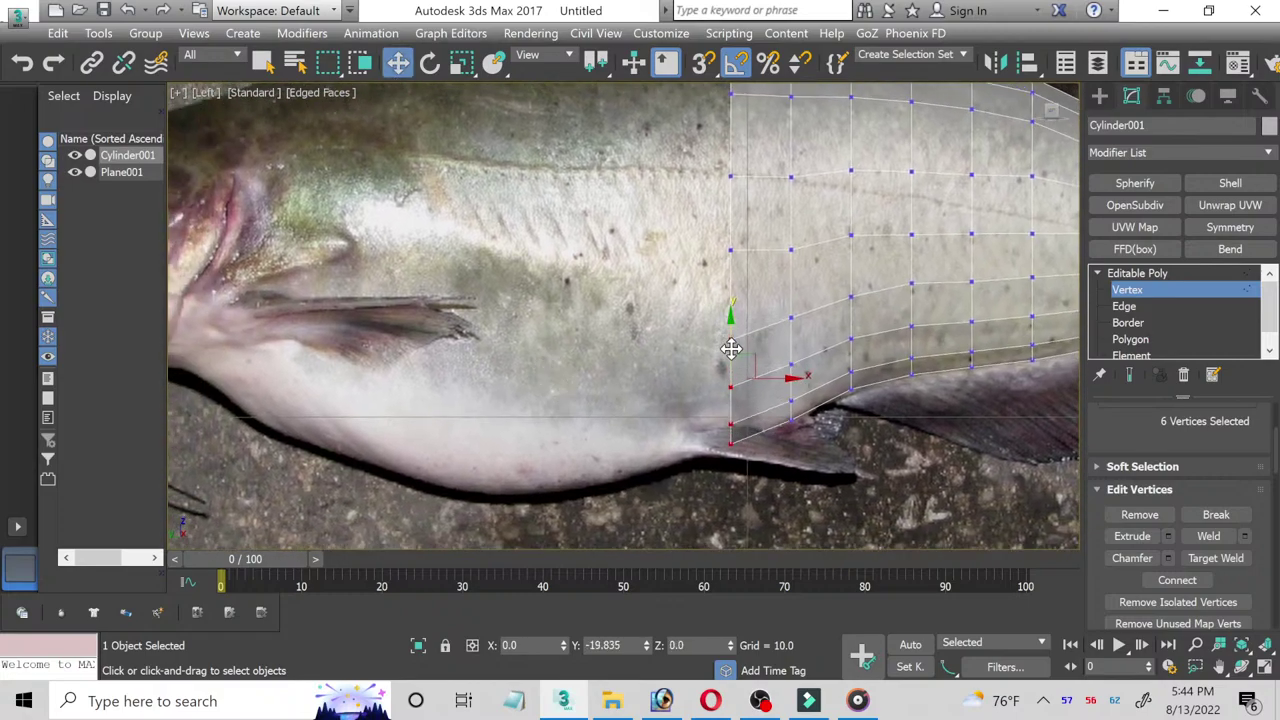
drag(729, 328, 730, 350)
drag(727, 237, 730, 206)
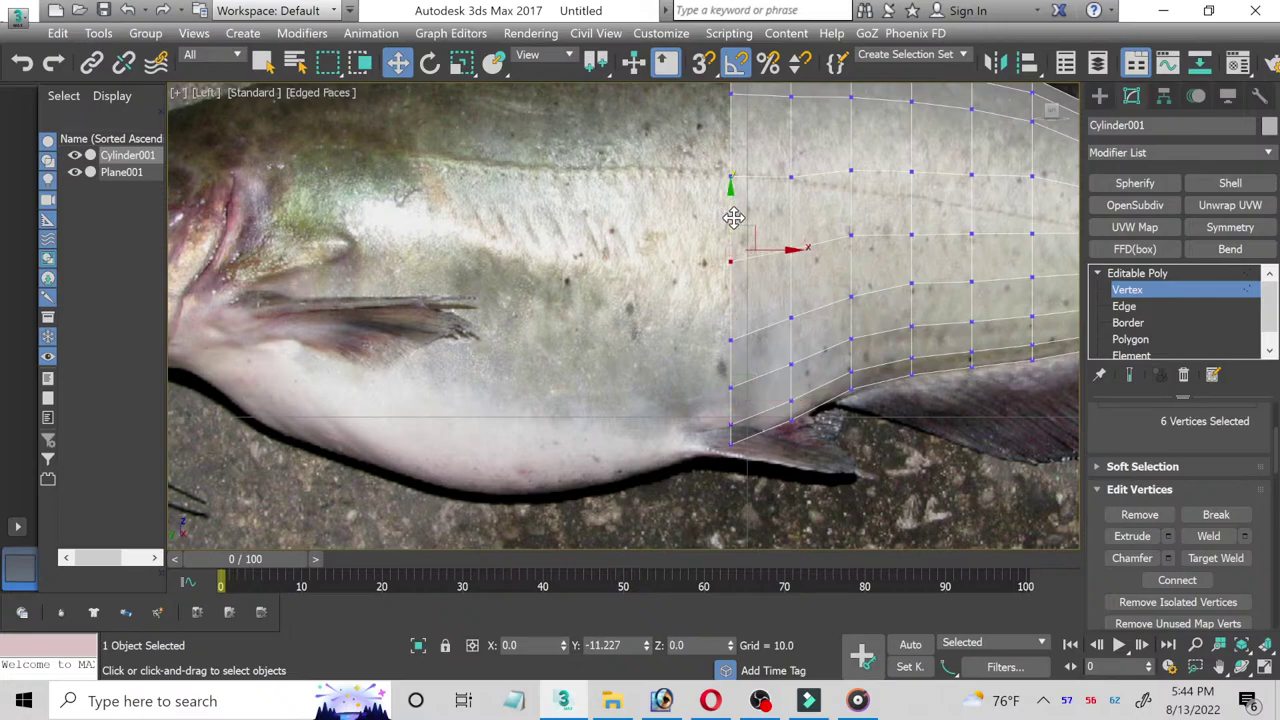
mouse_move(731, 208)
mouse_down()
mouse_move(731, 220)
mouse_move(788, 213)
mouse_up()
click(787, 240)
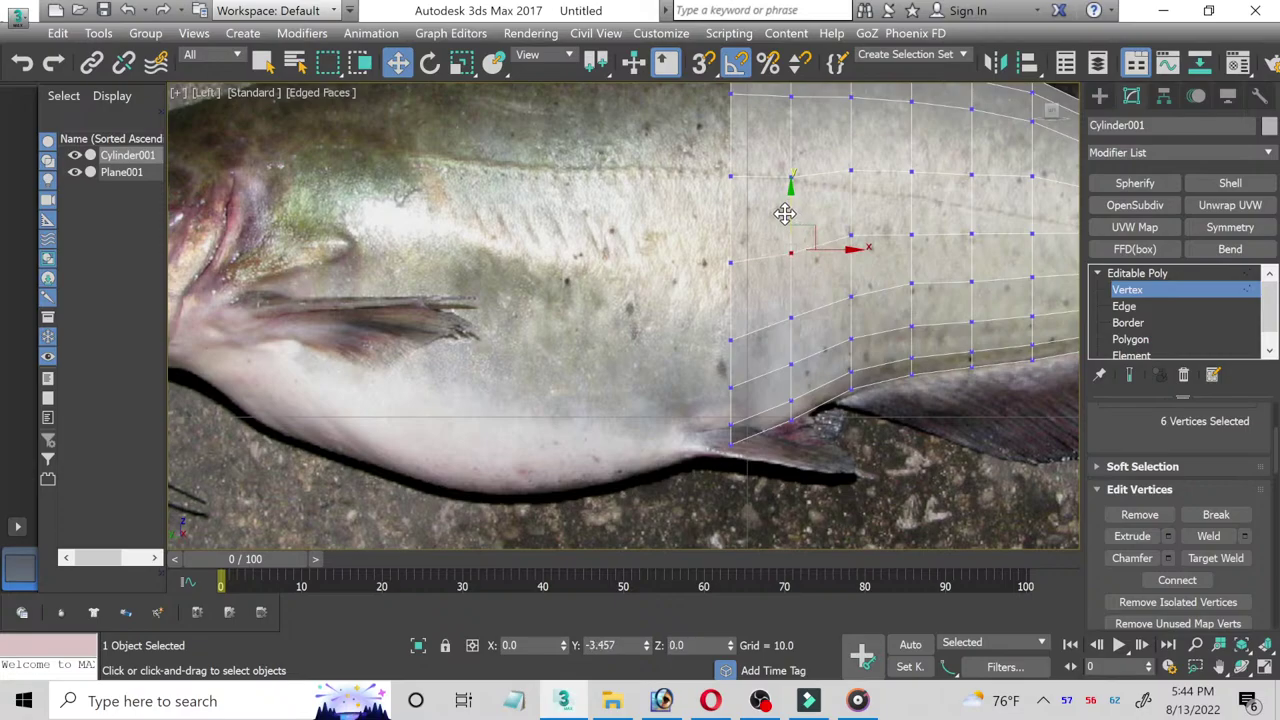
click(852, 238)
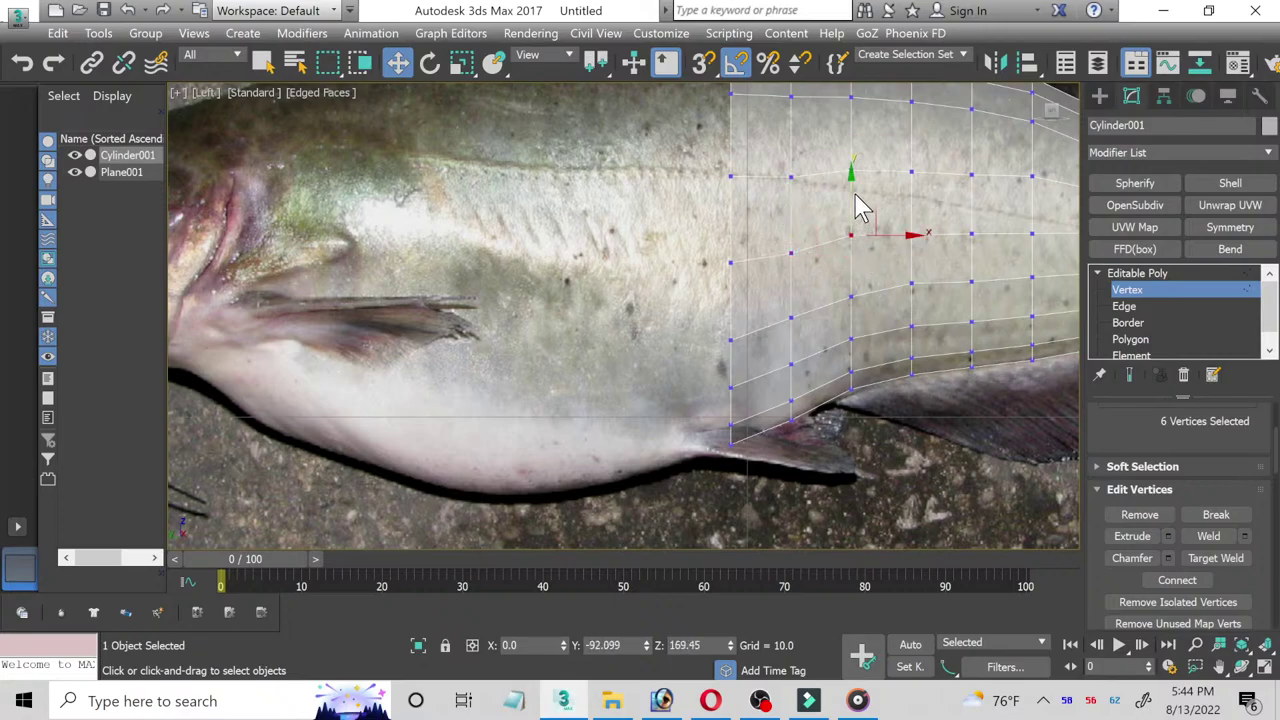
Step: Extrude another section and move its end vertices onto the belly and back outline
click(1135, 339)
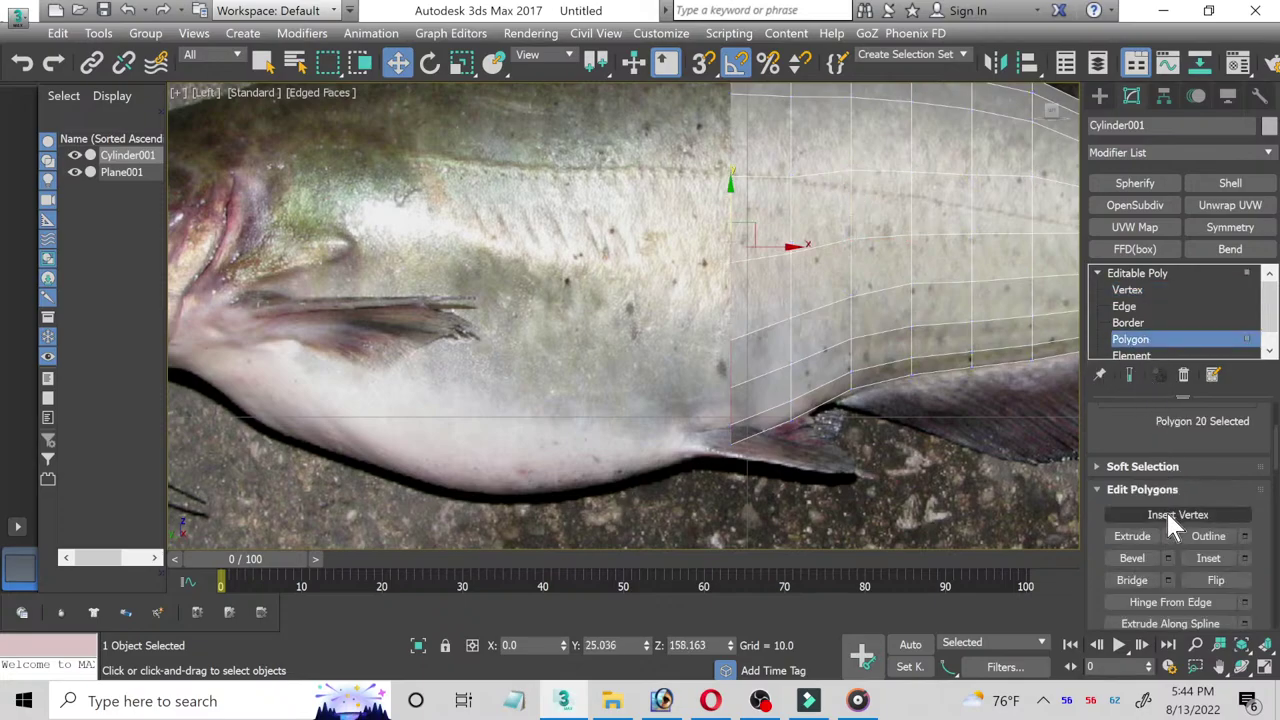
click(1167, 536)
click(634, 377)
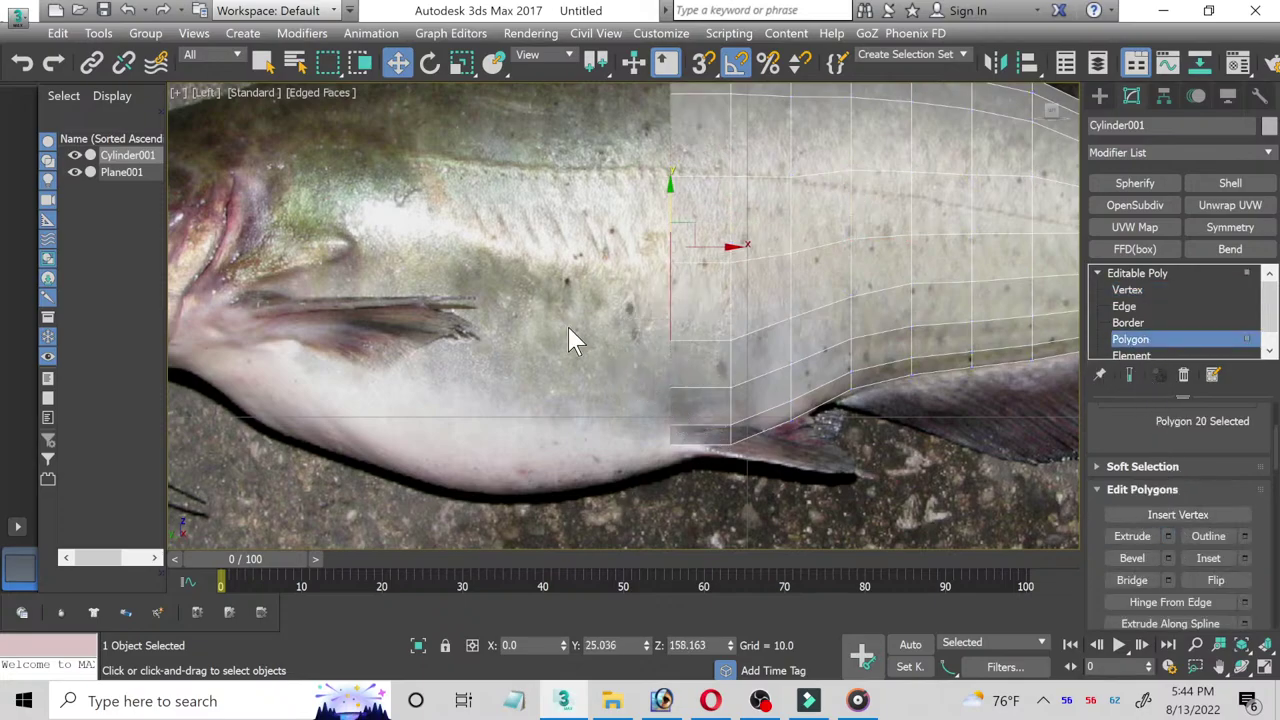
middle_drag(571, 337, 643, 401)
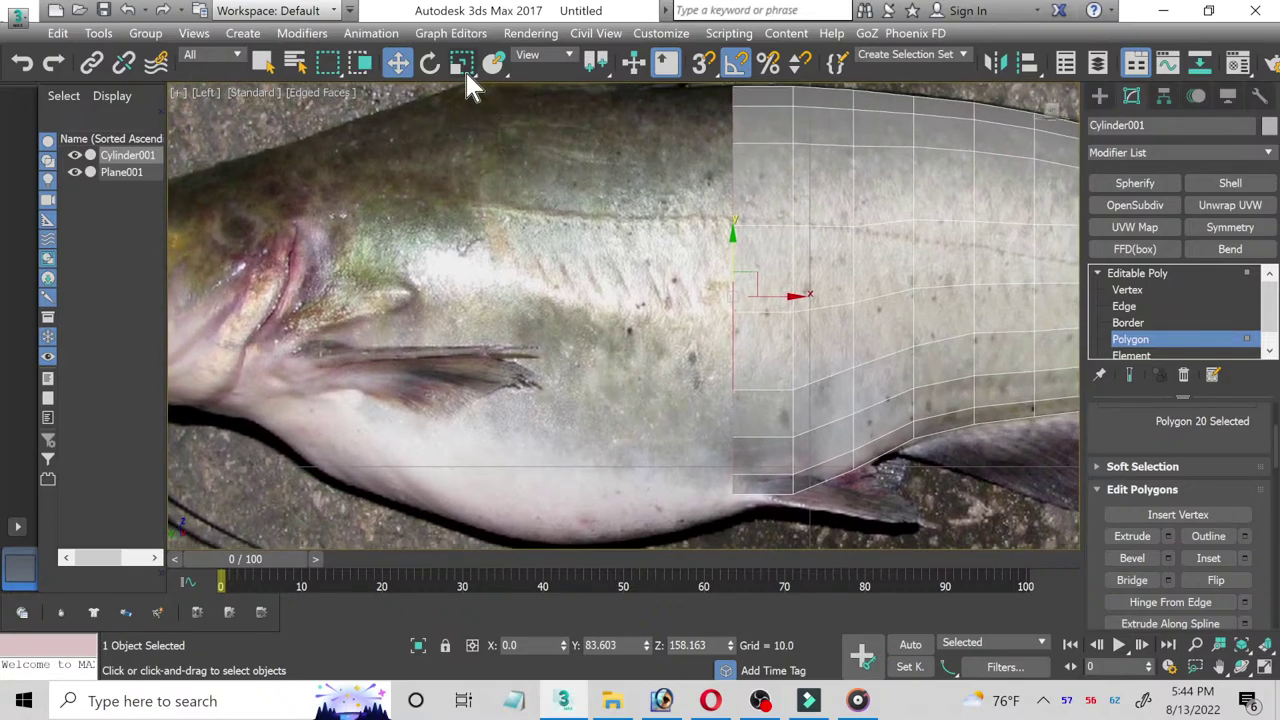
click(1127, 289)
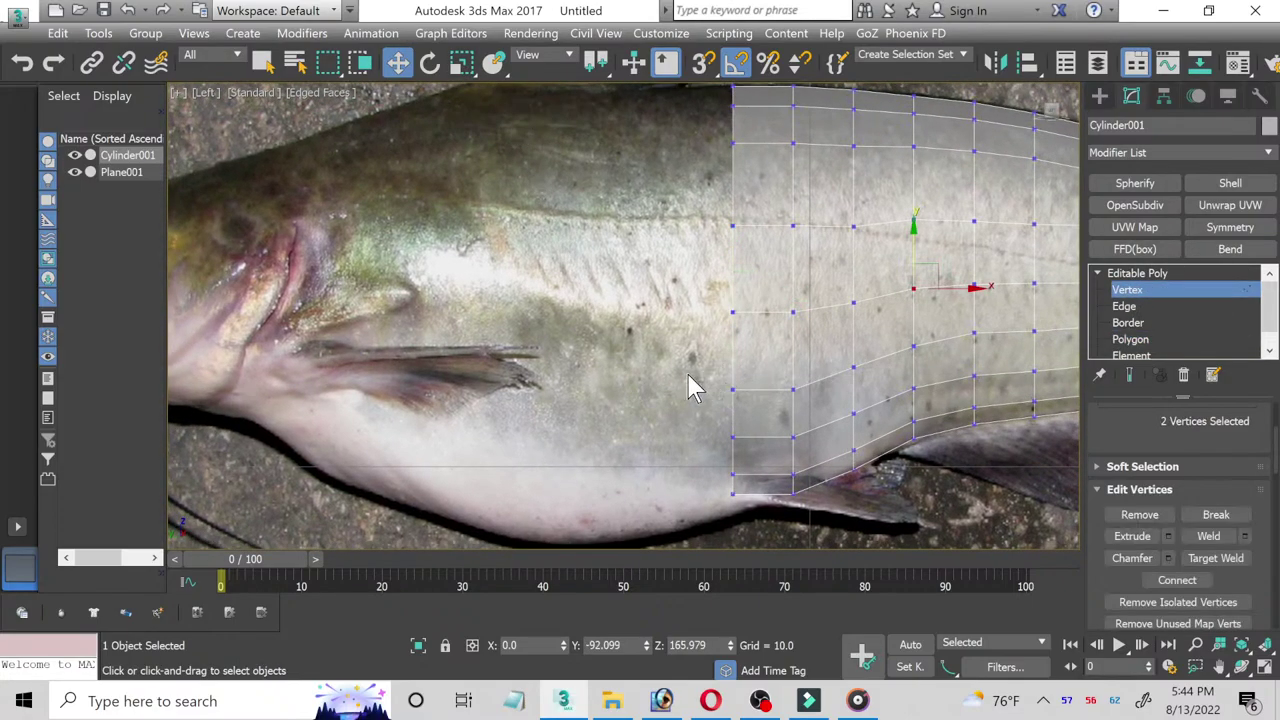
drag(750, 503, 748, 500)
drag(733, 402, 733, 415)
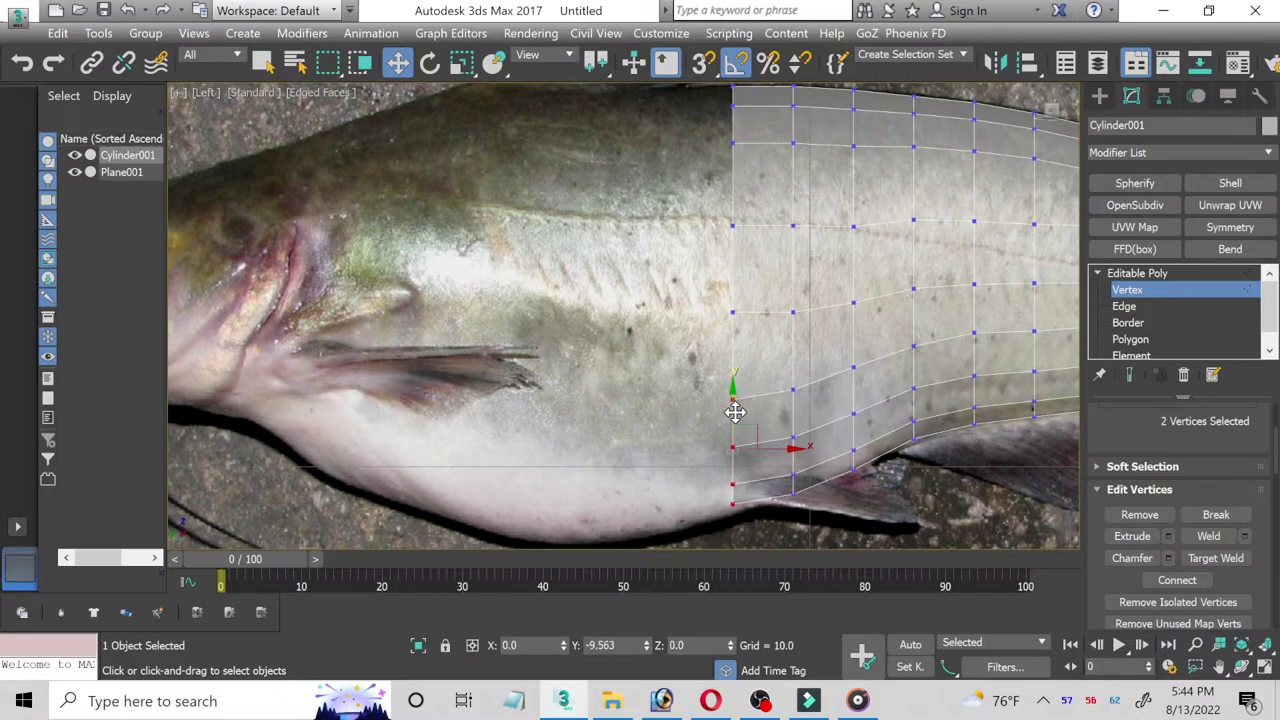
click(733, 311)
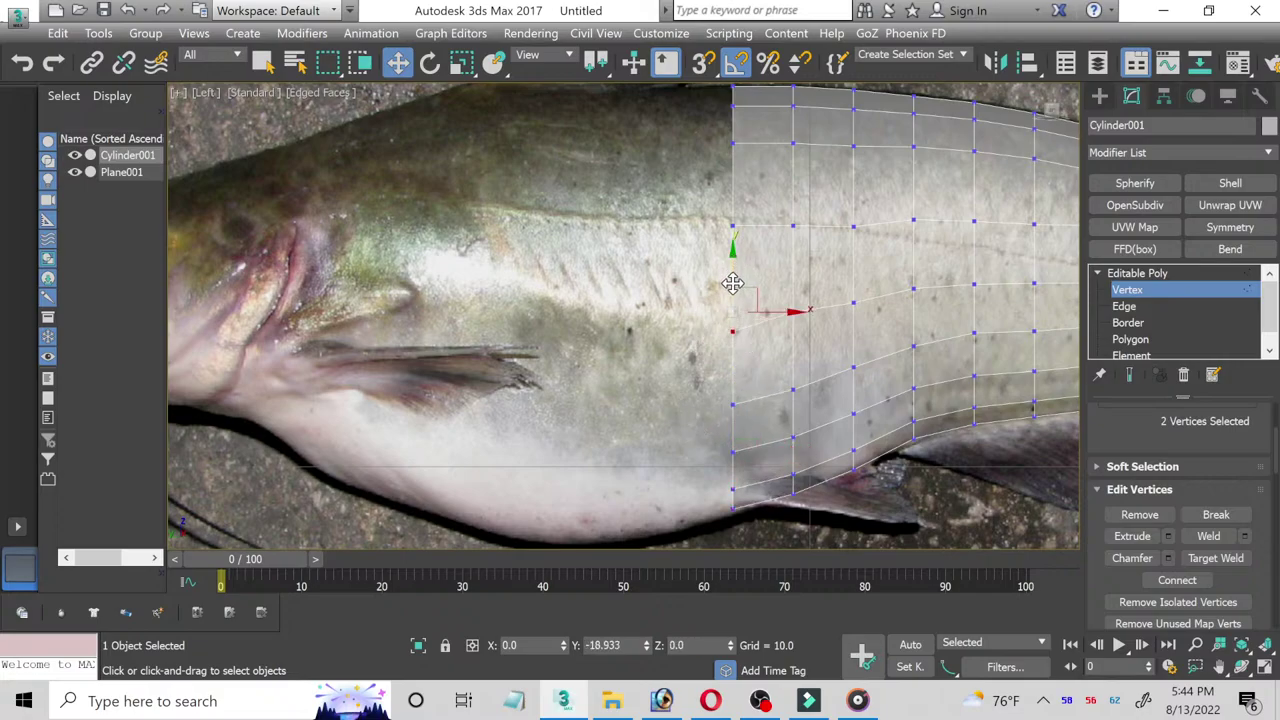
mouse_move(734, 280)
mouse_down()
mouse_move(791, 290)
mouse_move(734, 177)
mouse_move(793, 209)
mouse_up()
click(790, 297)
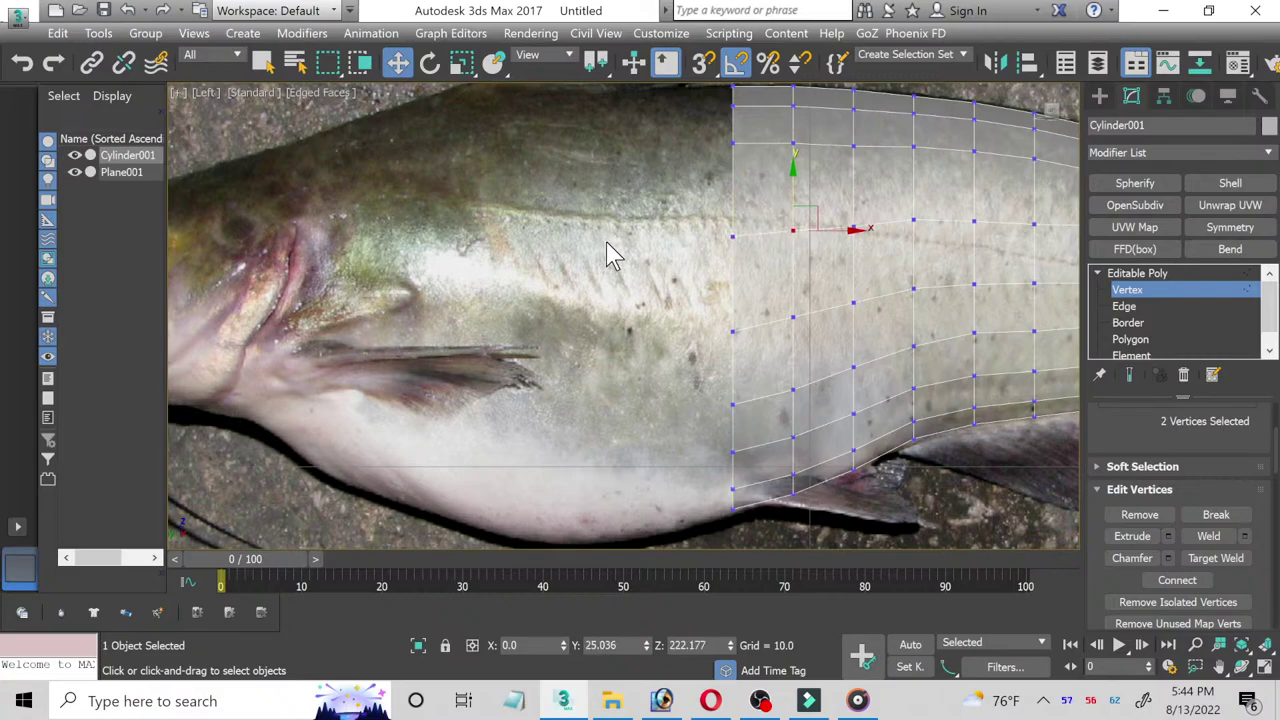
click(613, 255)
click(1155, 340)
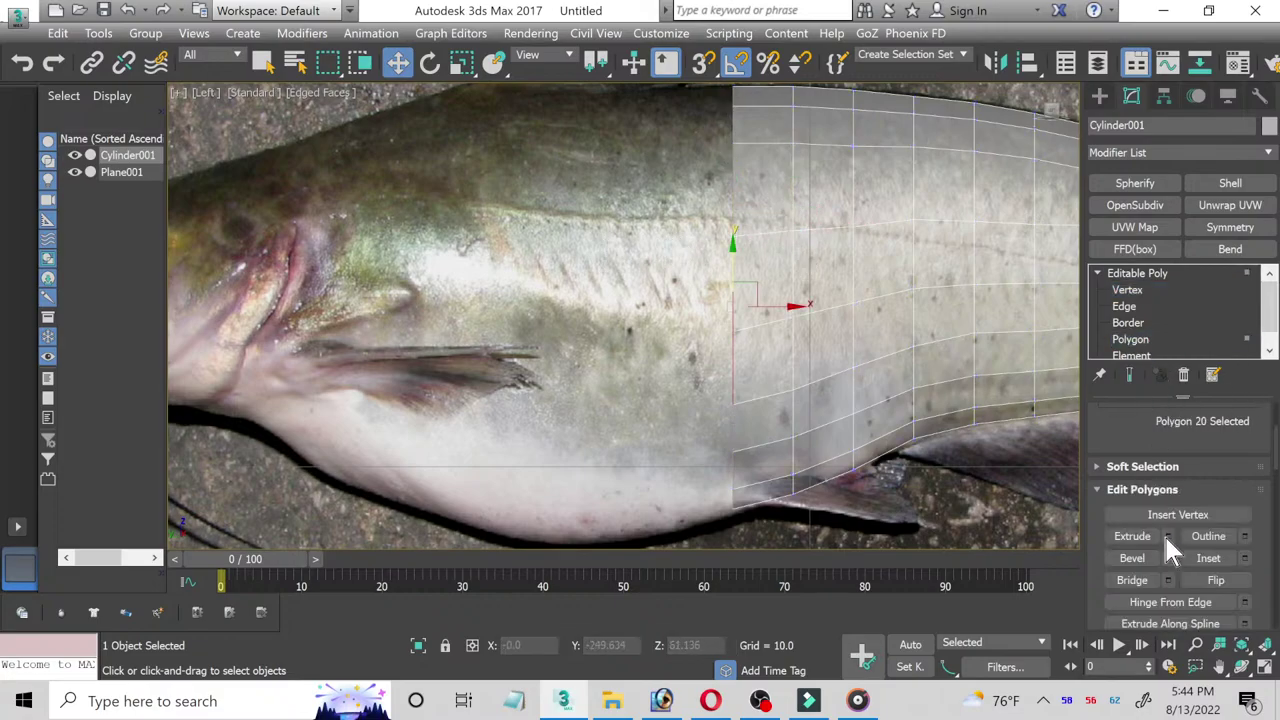
Step: Extrude a 58.567 section toward the head and enlarge its end polygon slightly
click(1166, 536)
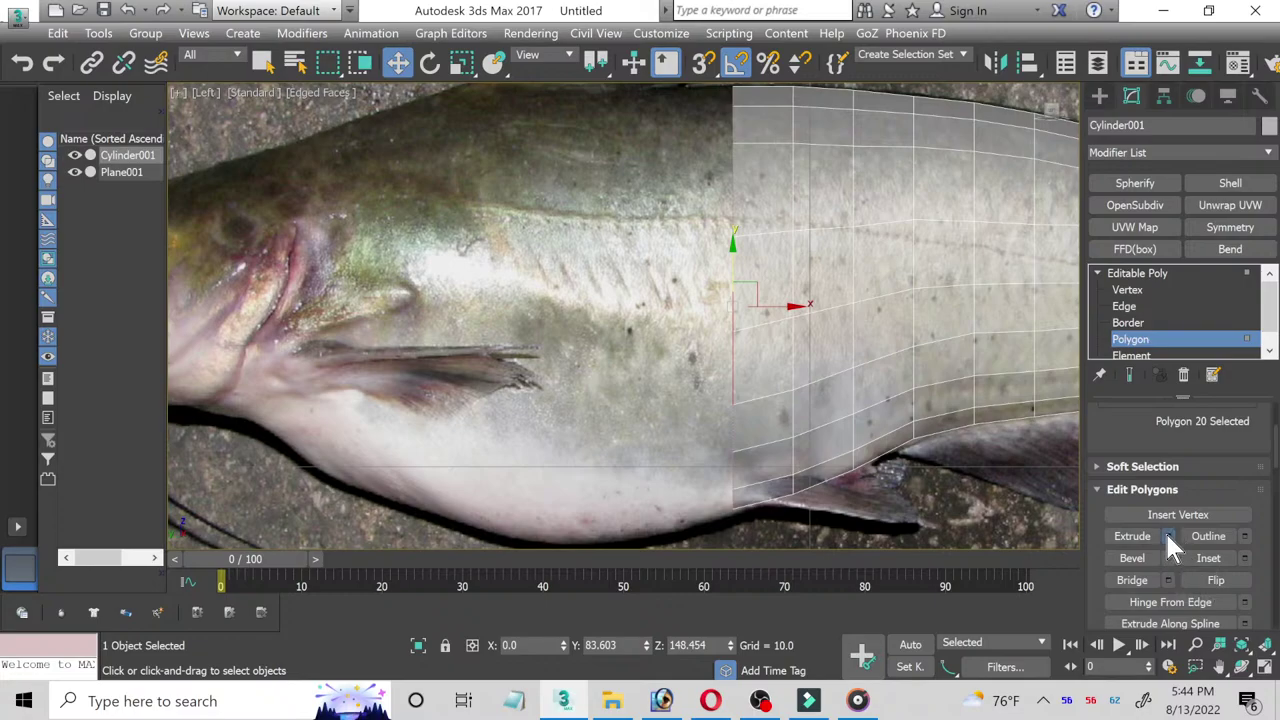
click(634, 378)
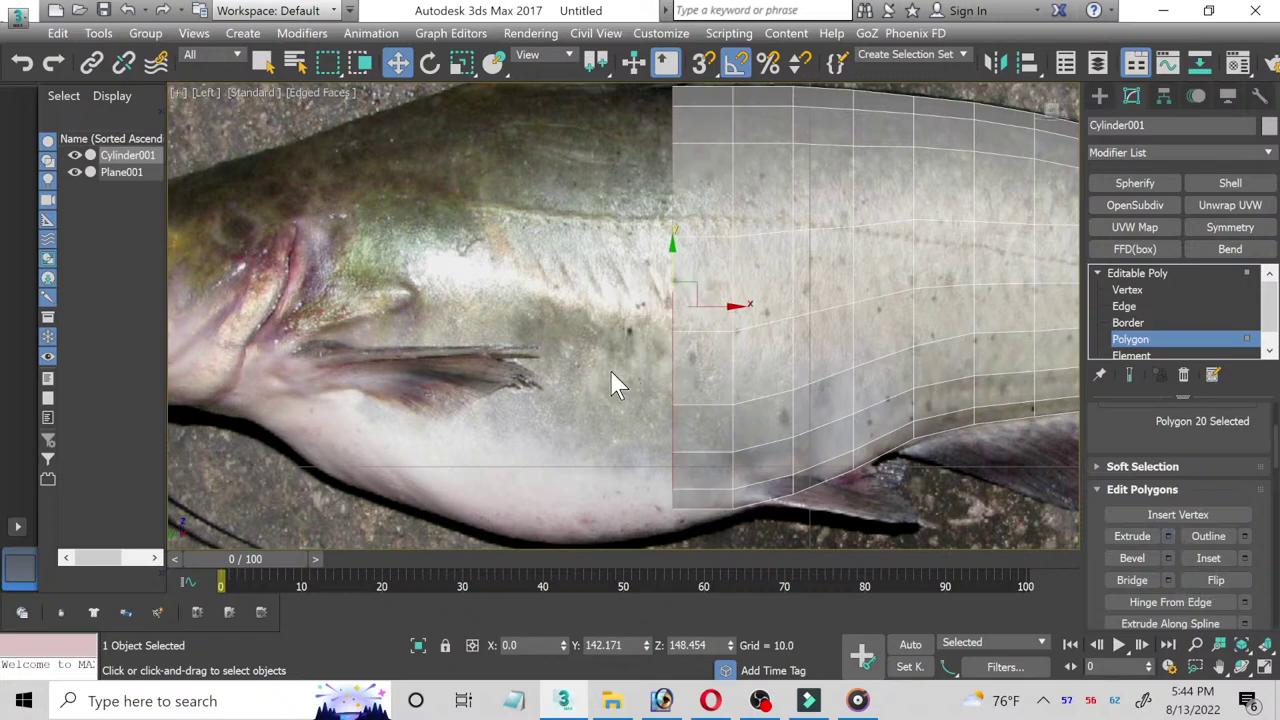
scroll(600, 372, down, 2)
middle_drag(580, 366, 659, 389)
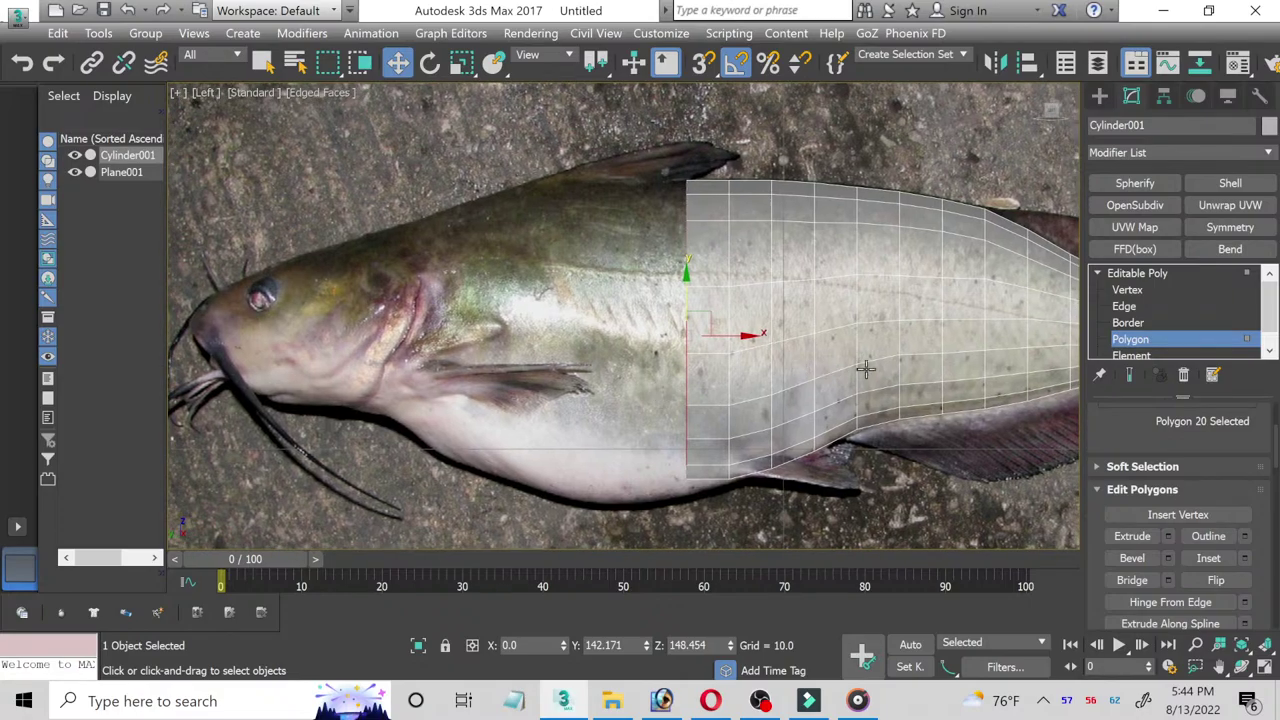
click(461, 62)
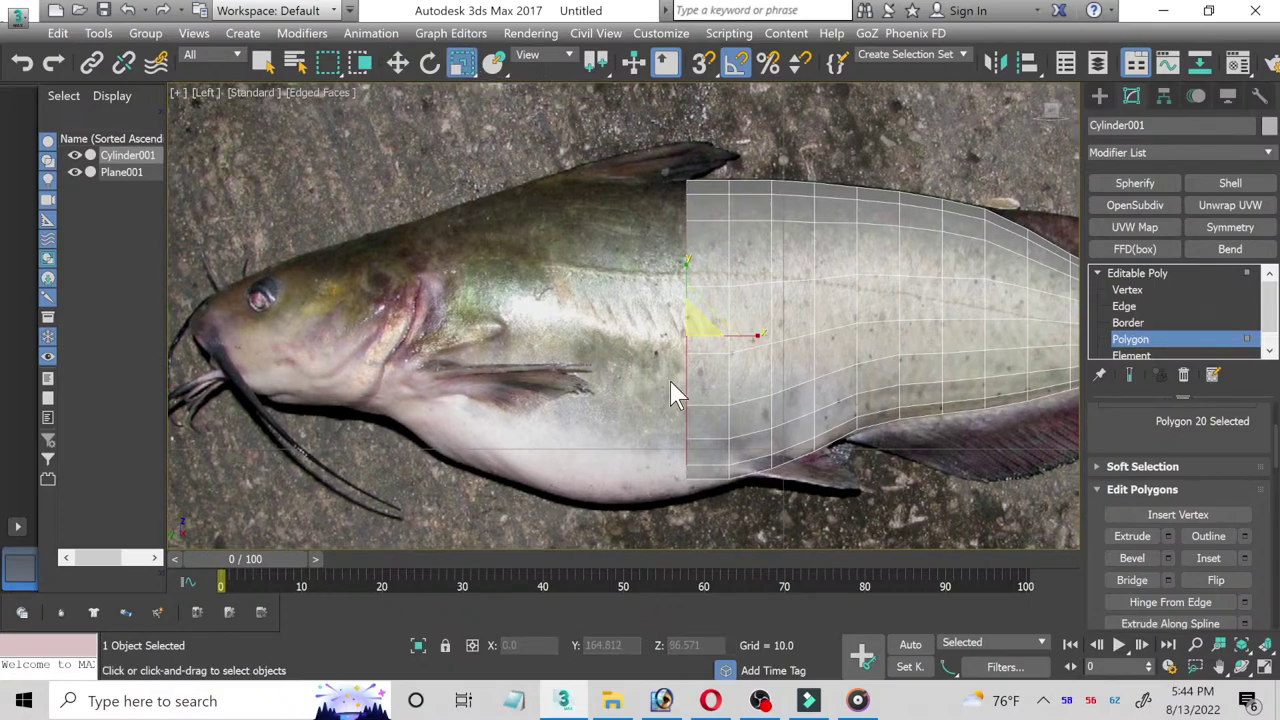
mouse_move(623, 423)
middle_down()
mouse_move(537, 354)
mouse_move(571, 400)
middle_up()
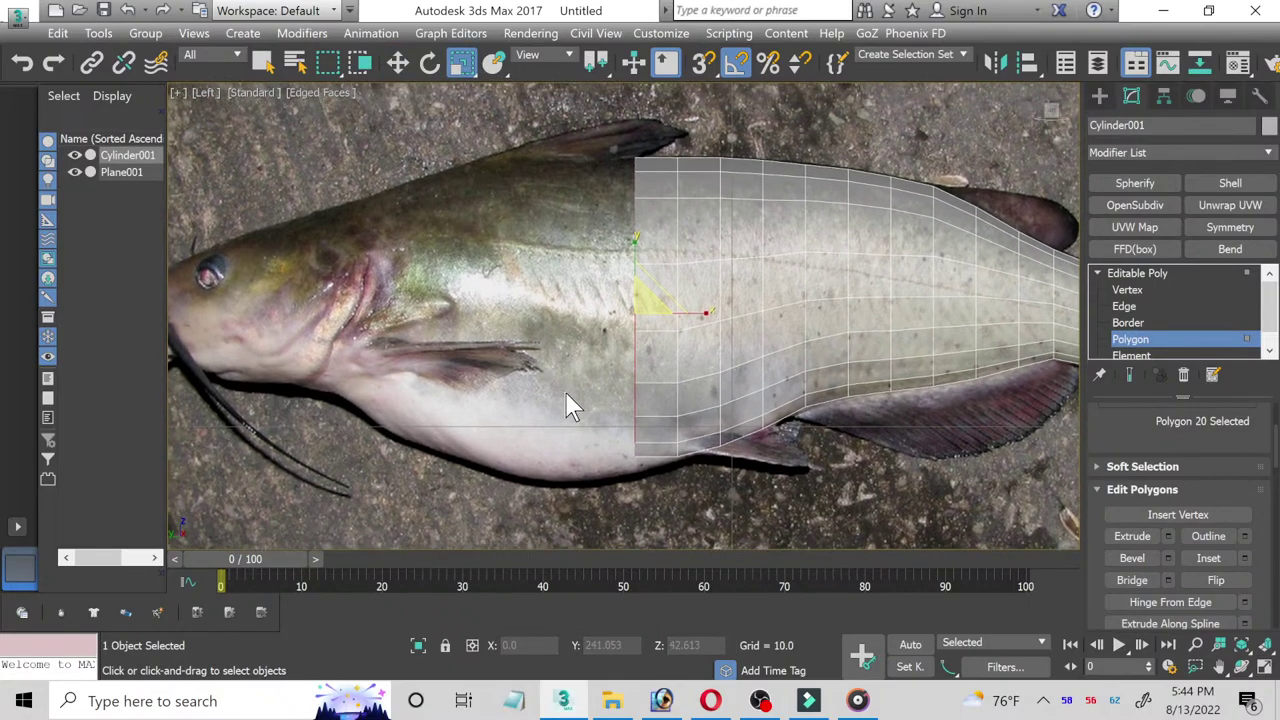
click(1195, 645)
drag(503, 410, 501, 383)
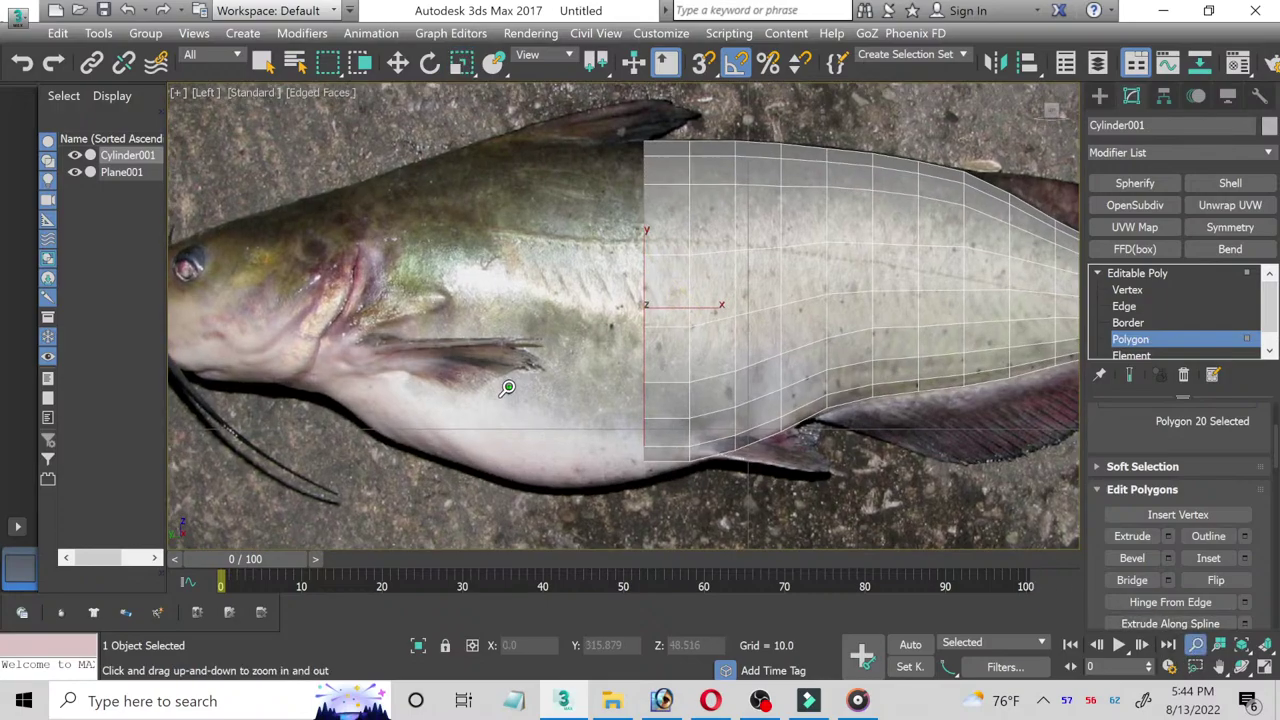
middle_drag(501, 383, 531, 409)
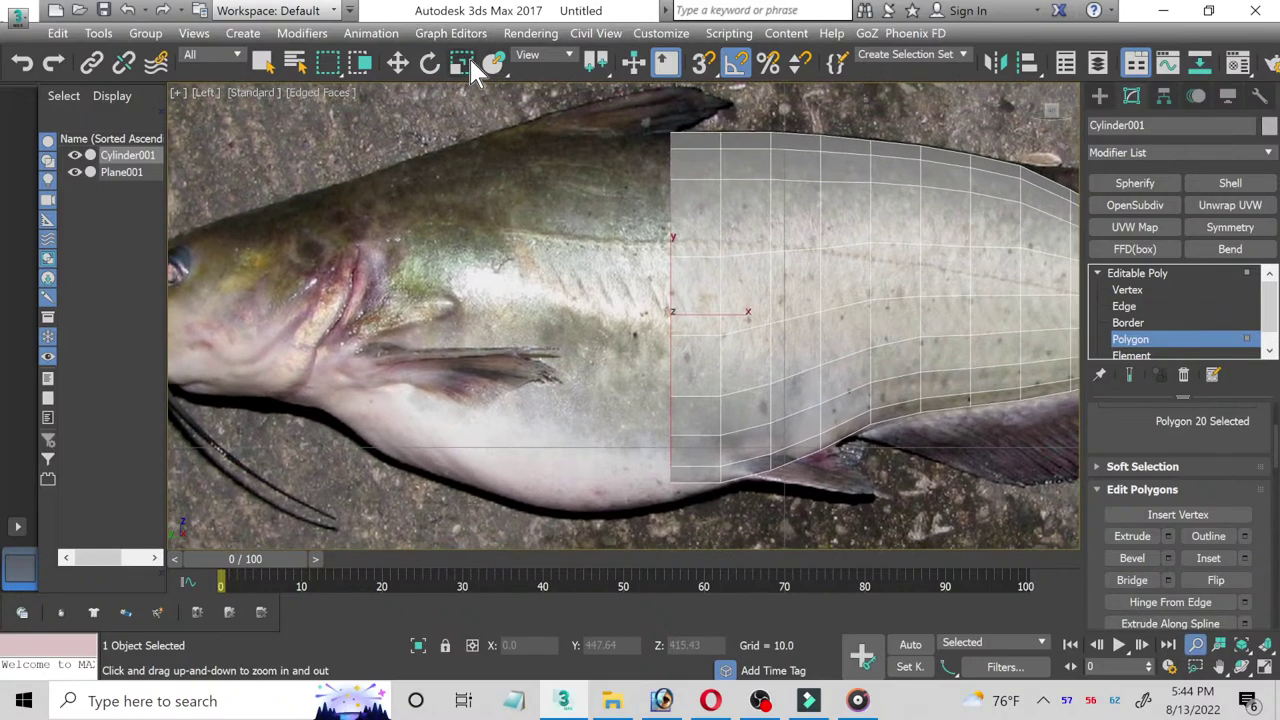
click(469, 60)
drag(669, 305, 669, 301)
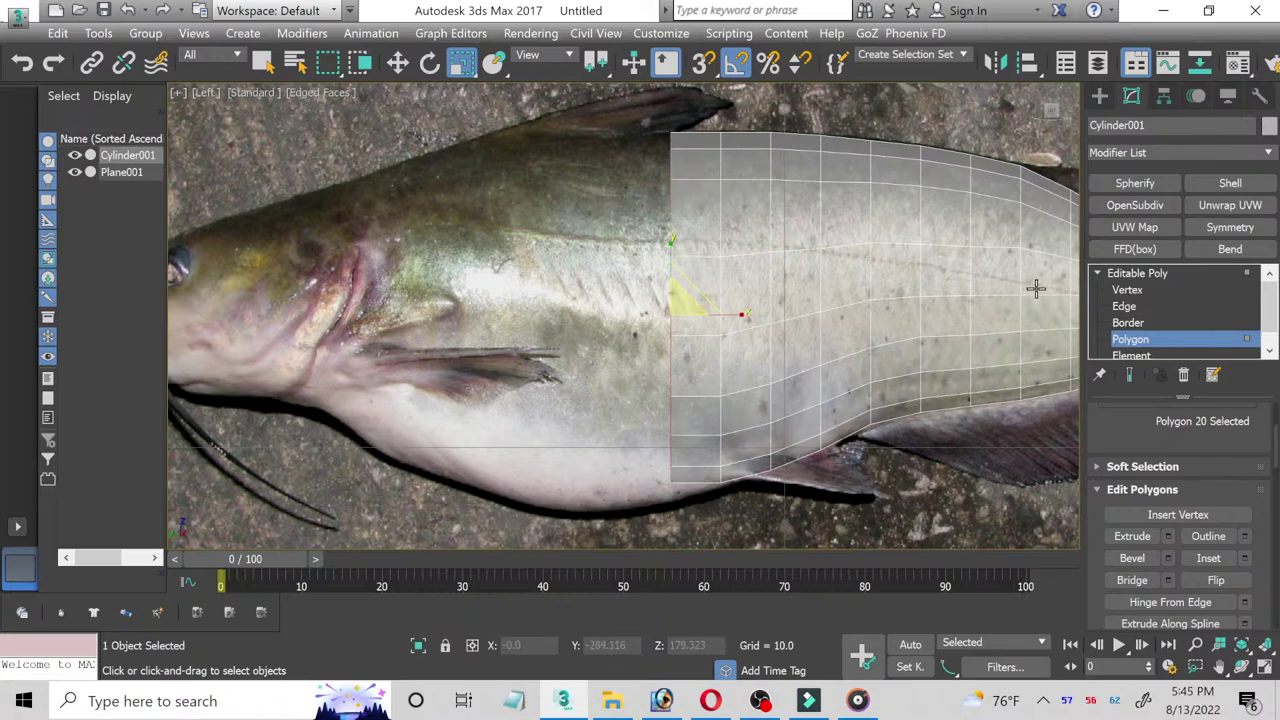
Step: Lower the front column's bottom vertices to the belly
click(1115, 290)
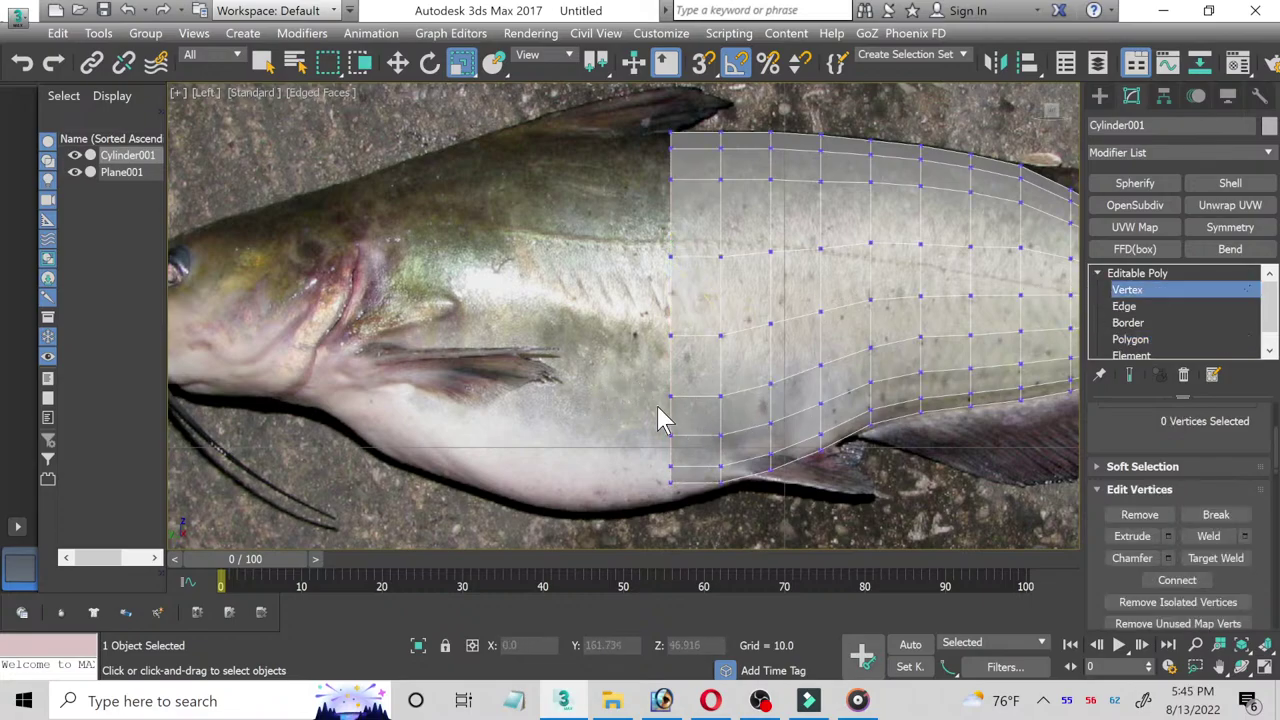
click(398, 62)
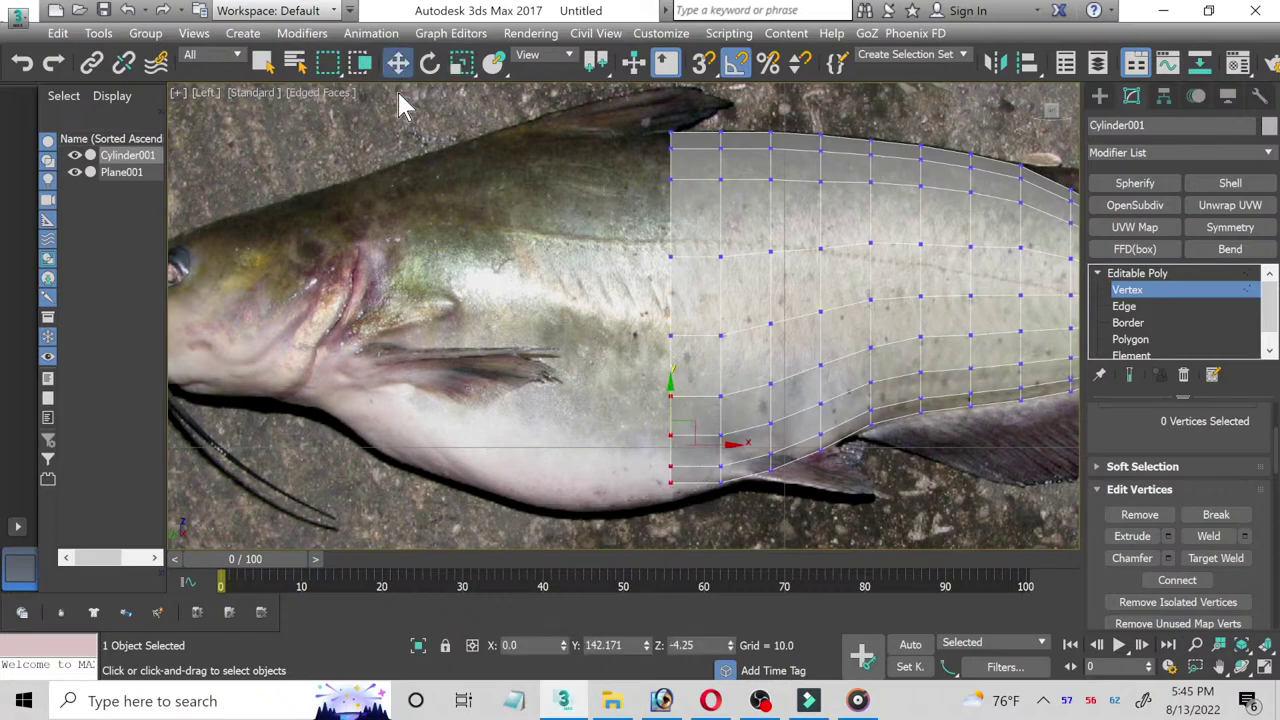
drag(678, 403, 737, 491)
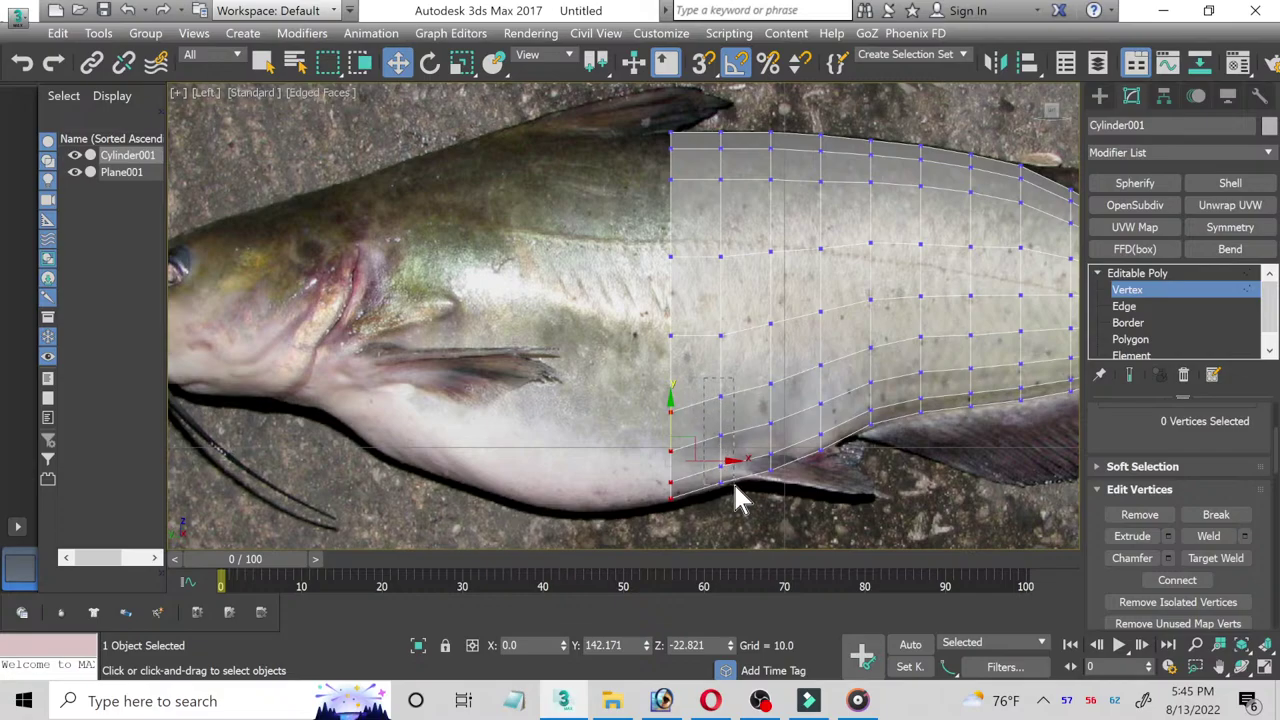
Step: Extrude one more section and pull its lower front vertices down to the belly
click(1140, 340)
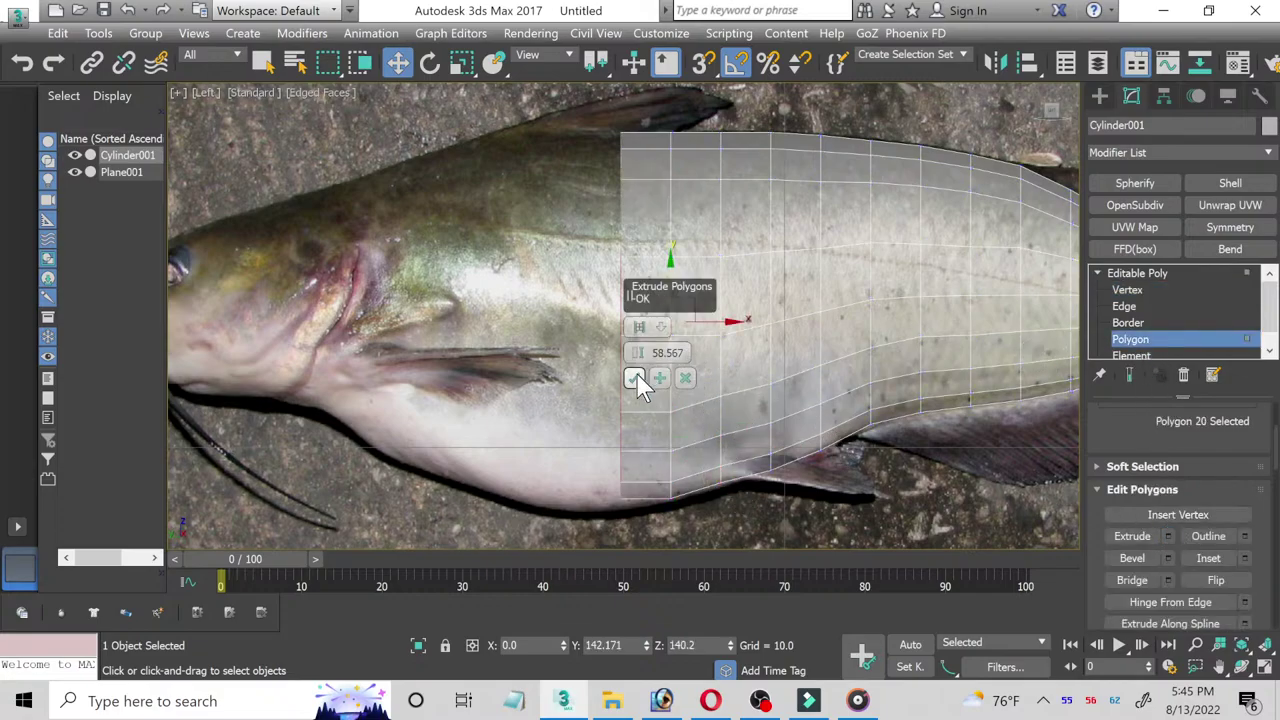
click(634, 378)
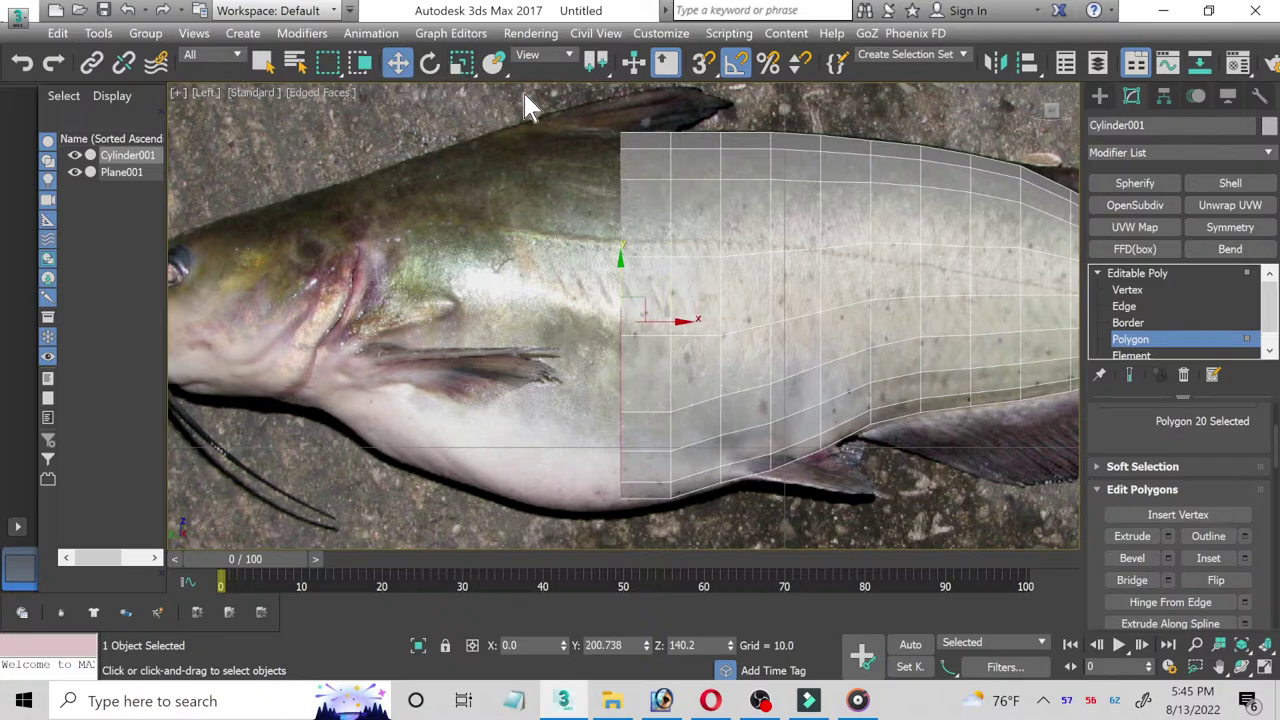
click(1127, 290)
drag(585, 400, 640, 522)
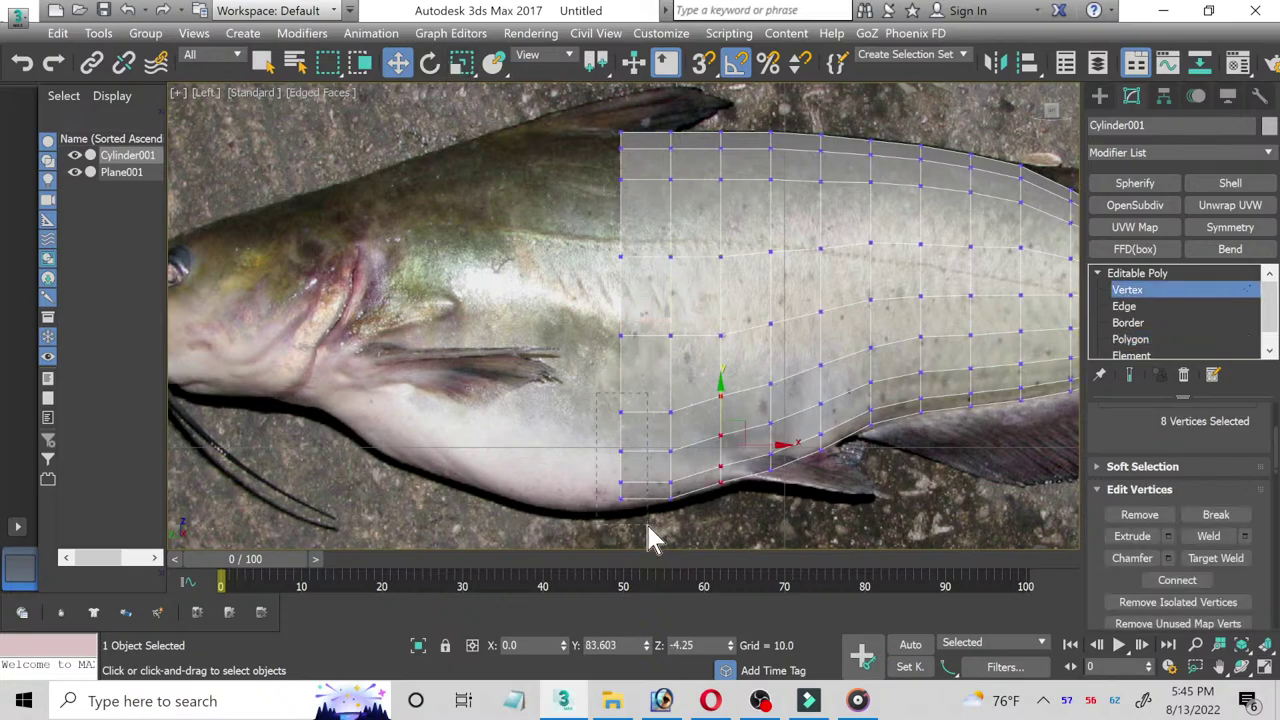
drag(618, 405, 618, 414)
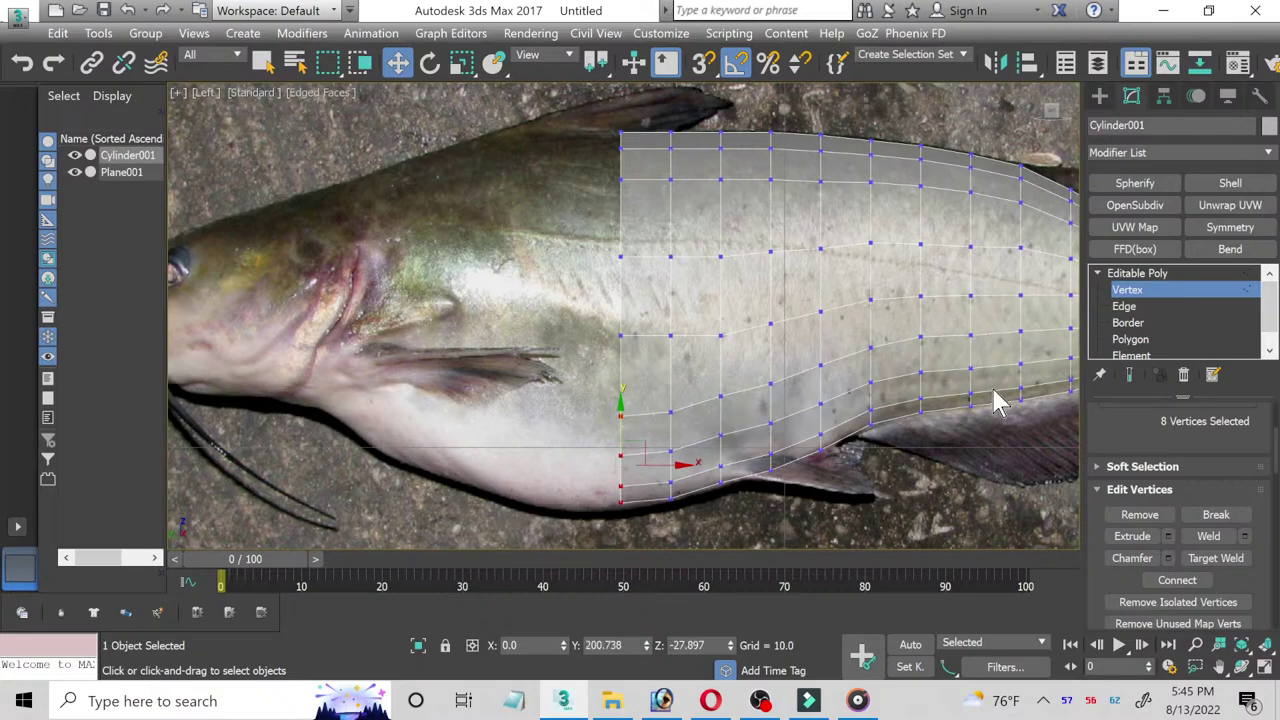
click(1131, 339)
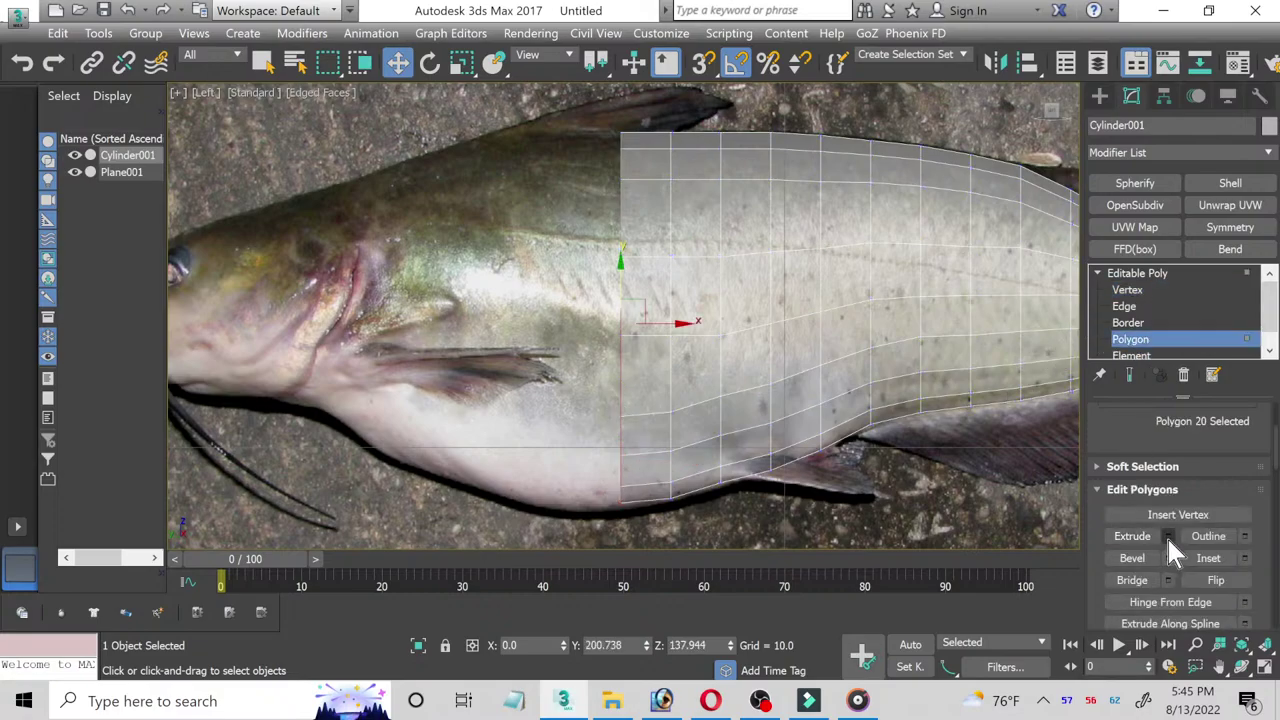
Step: Extrude another section and drag its lower front vertices down to the belly outline
click(1167, 536)
click(634, 378)
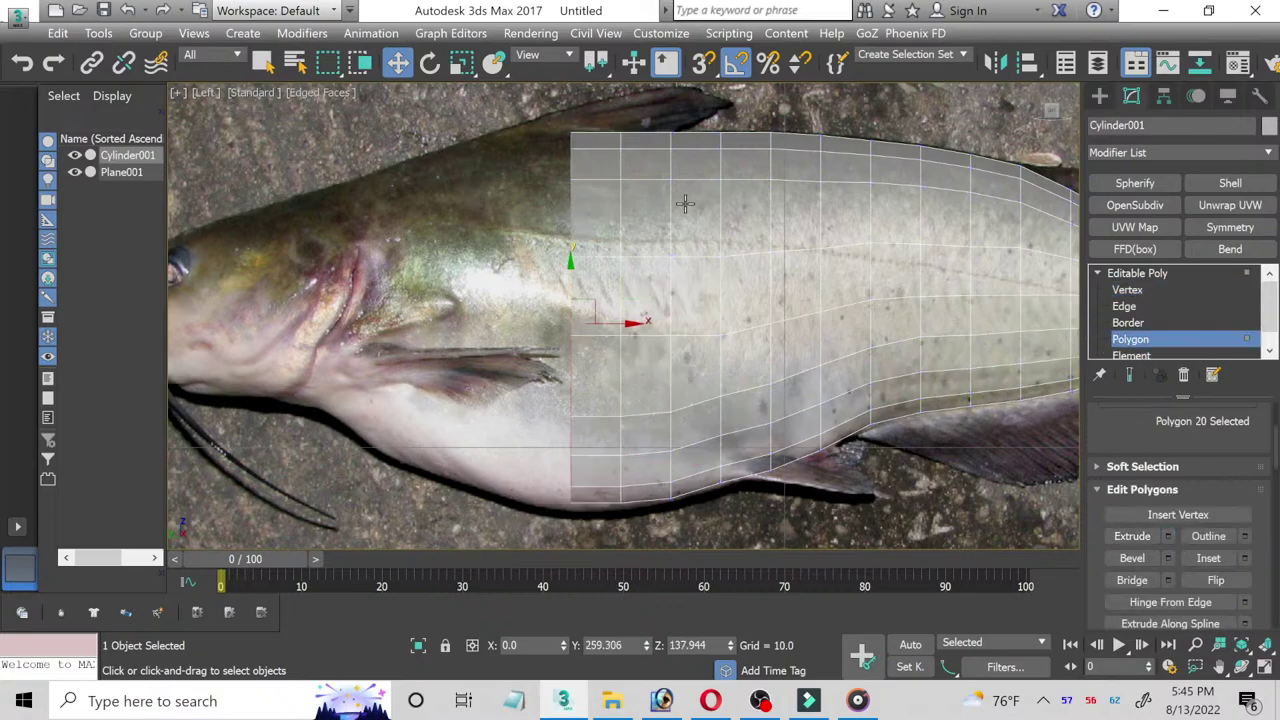
click(1118, 289)
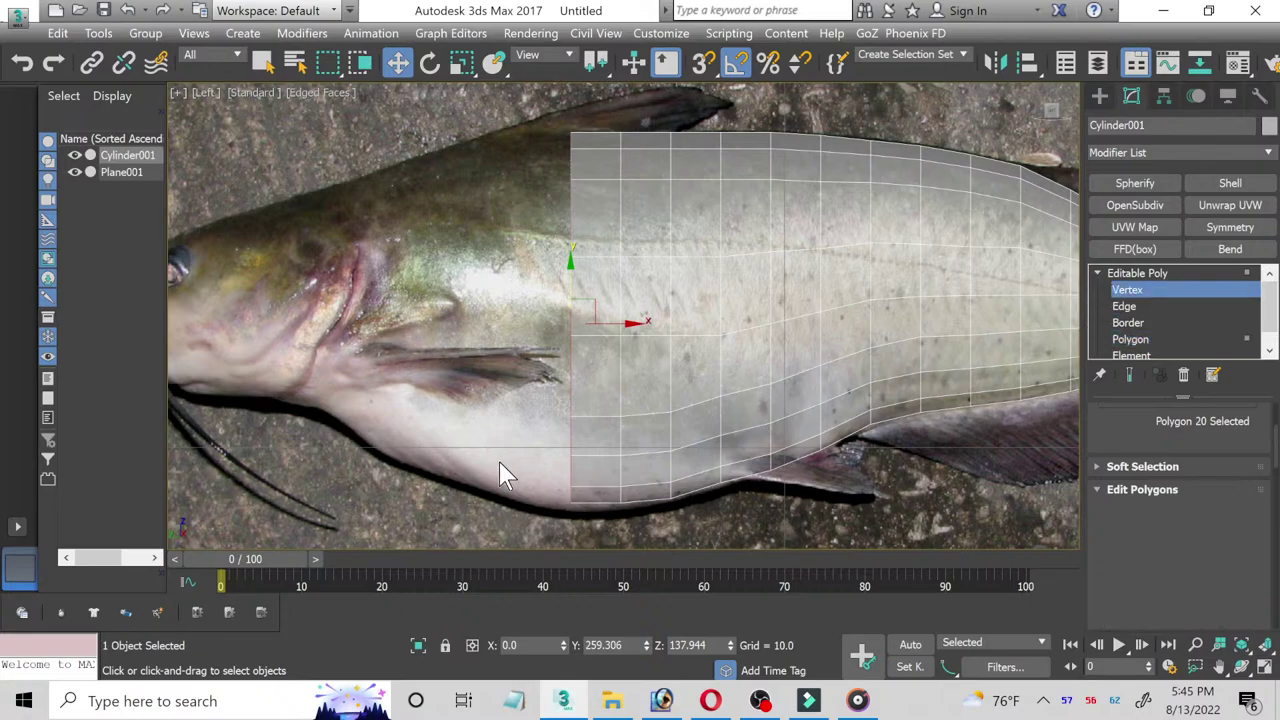
click(565, 512)
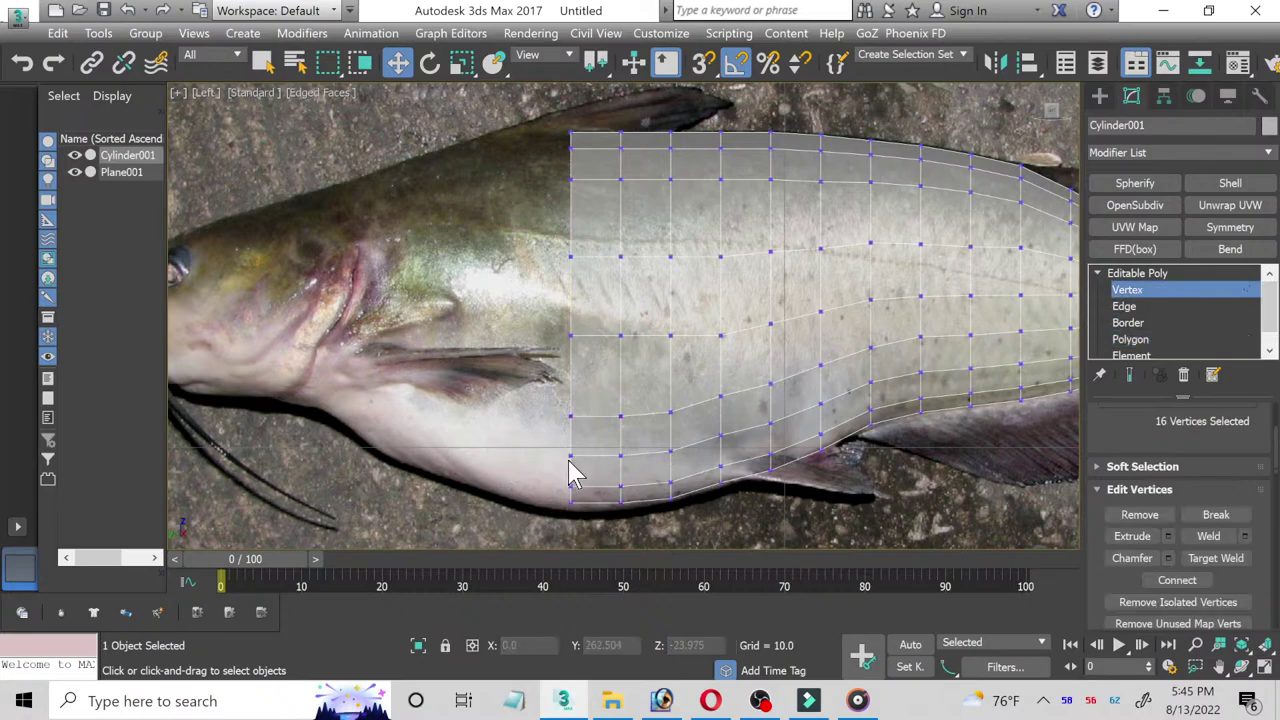
drag(548, 413, 584, 537)
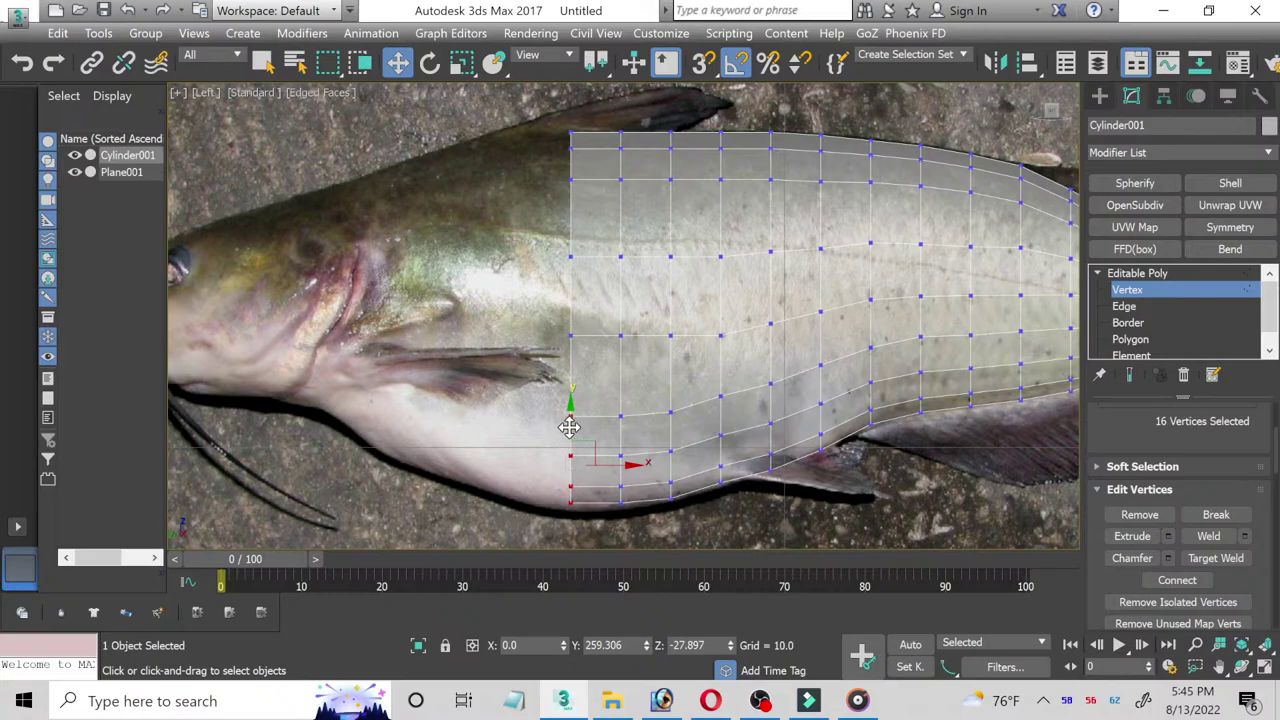
drag(568, 427, 628, 503)
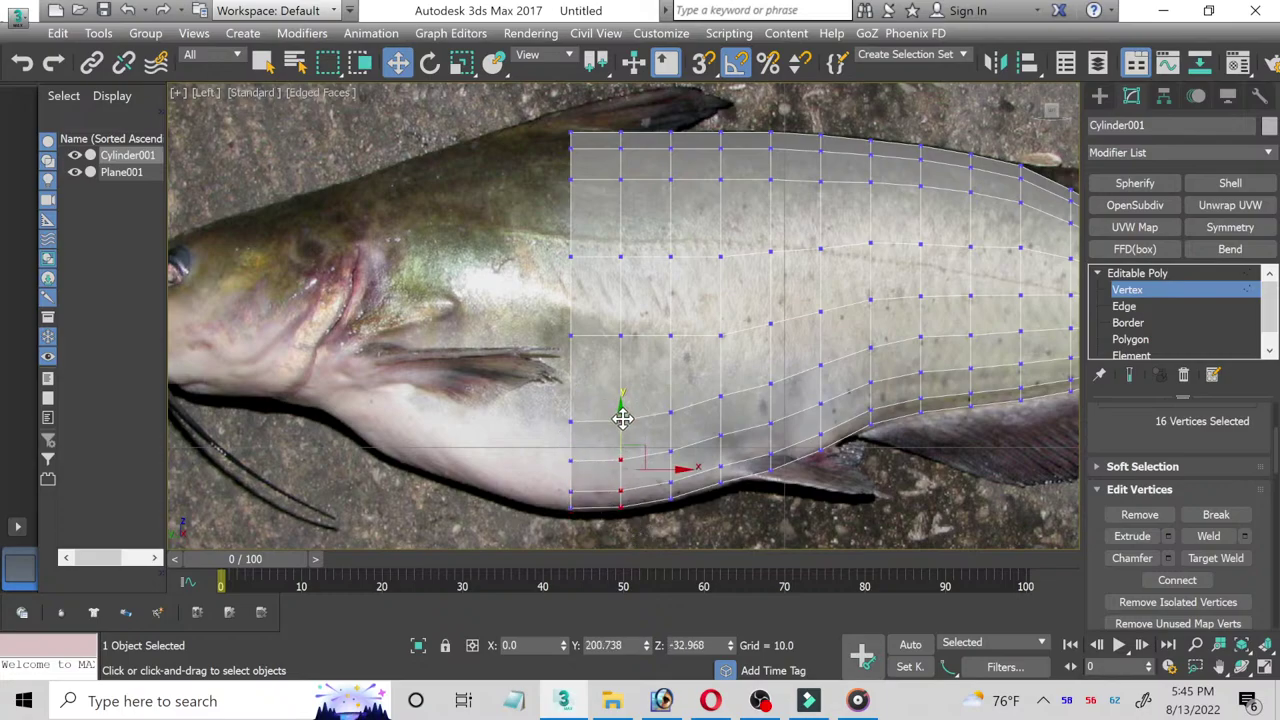
Step: Lower individual bottom vertices along the next columns to follow the belly curve
click(571, 335)
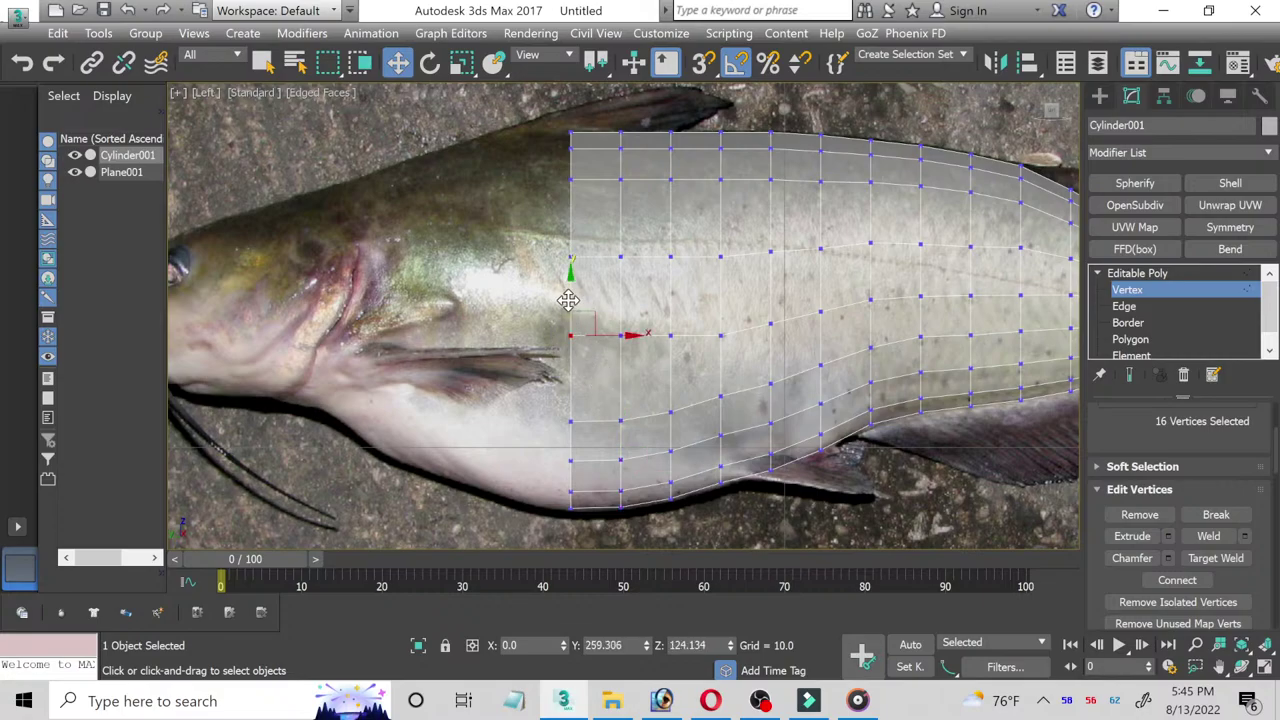
drag(568, 300, 621, 318)
click(620, 335)
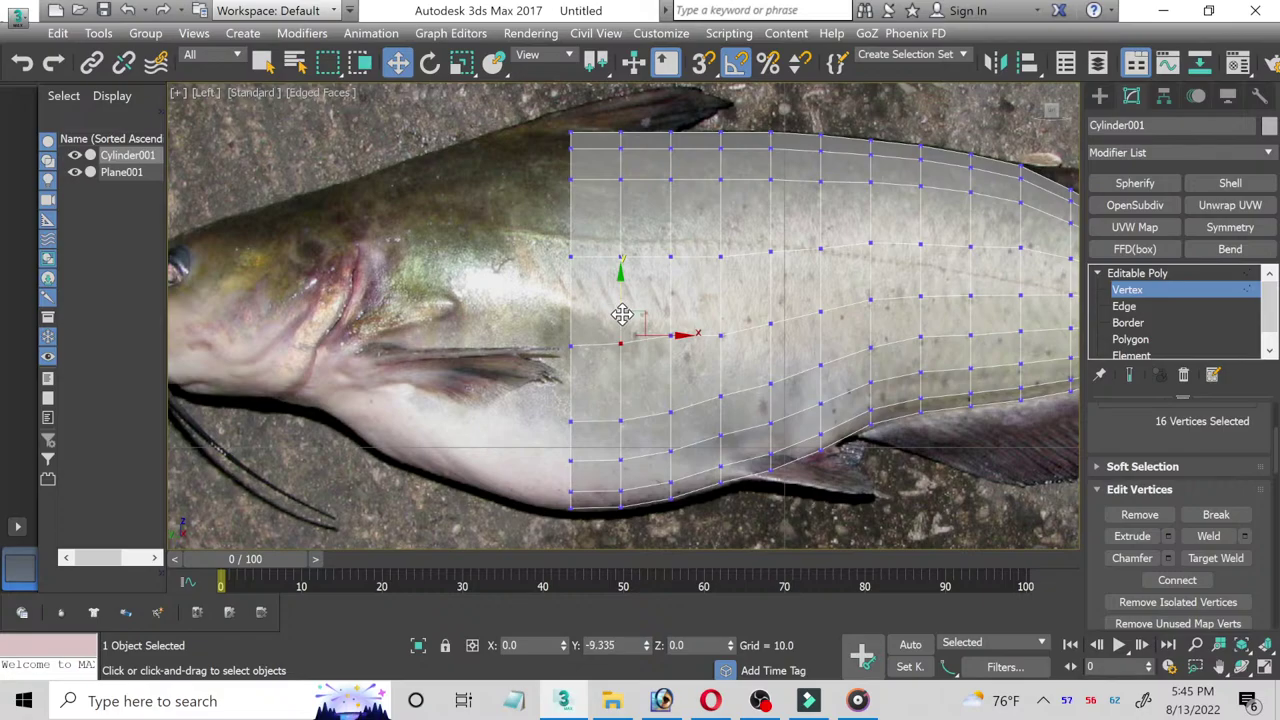
click(671, 335)
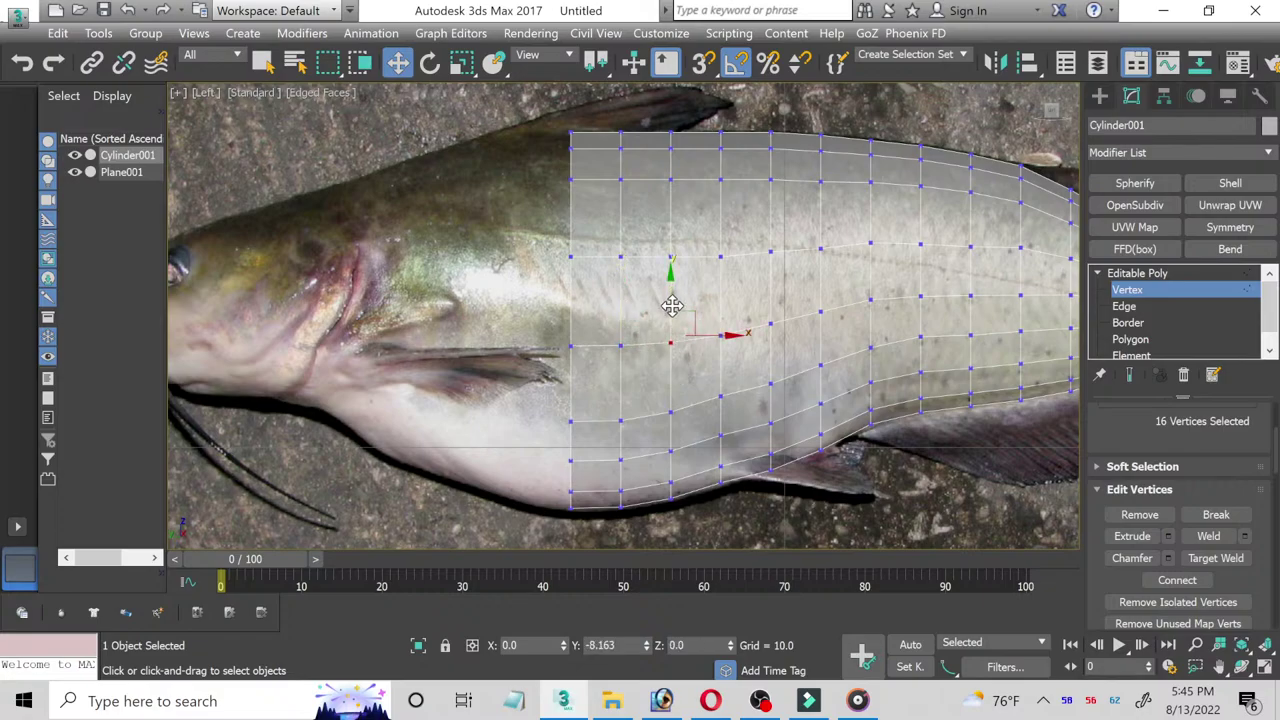
drag(671, 298, 671, 306)
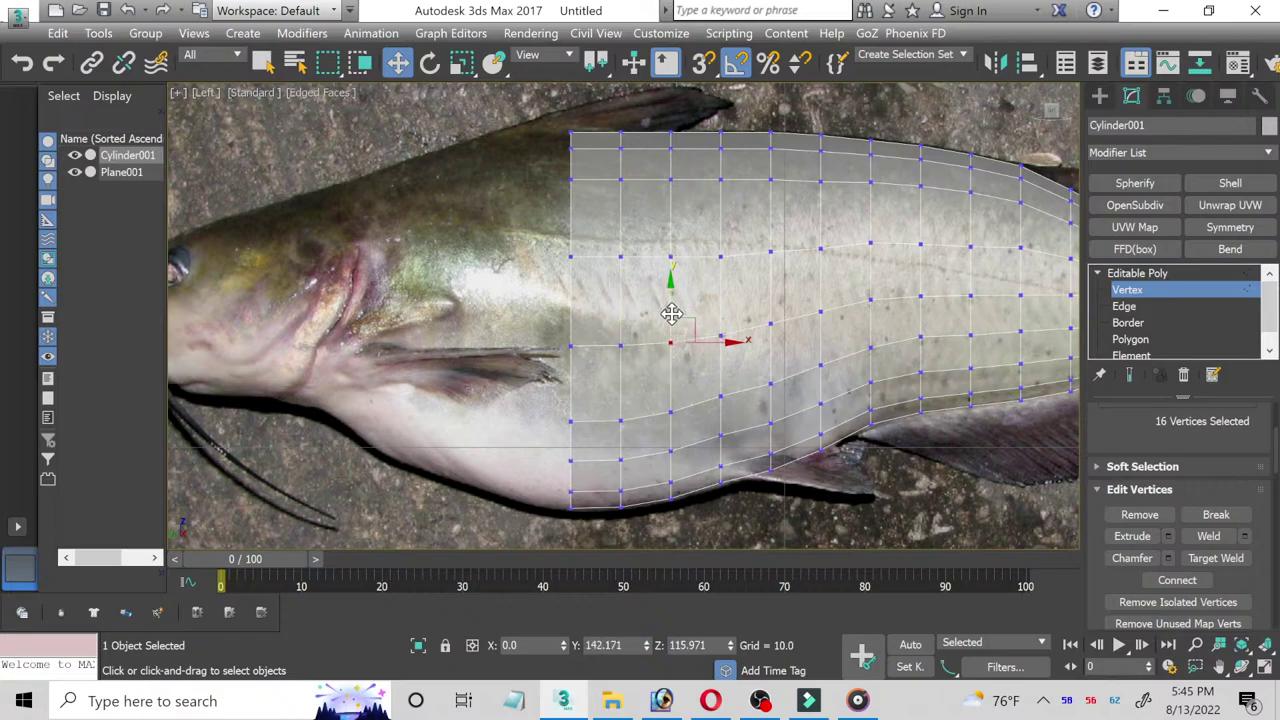
click(1135, 322)
click(1135, 339)
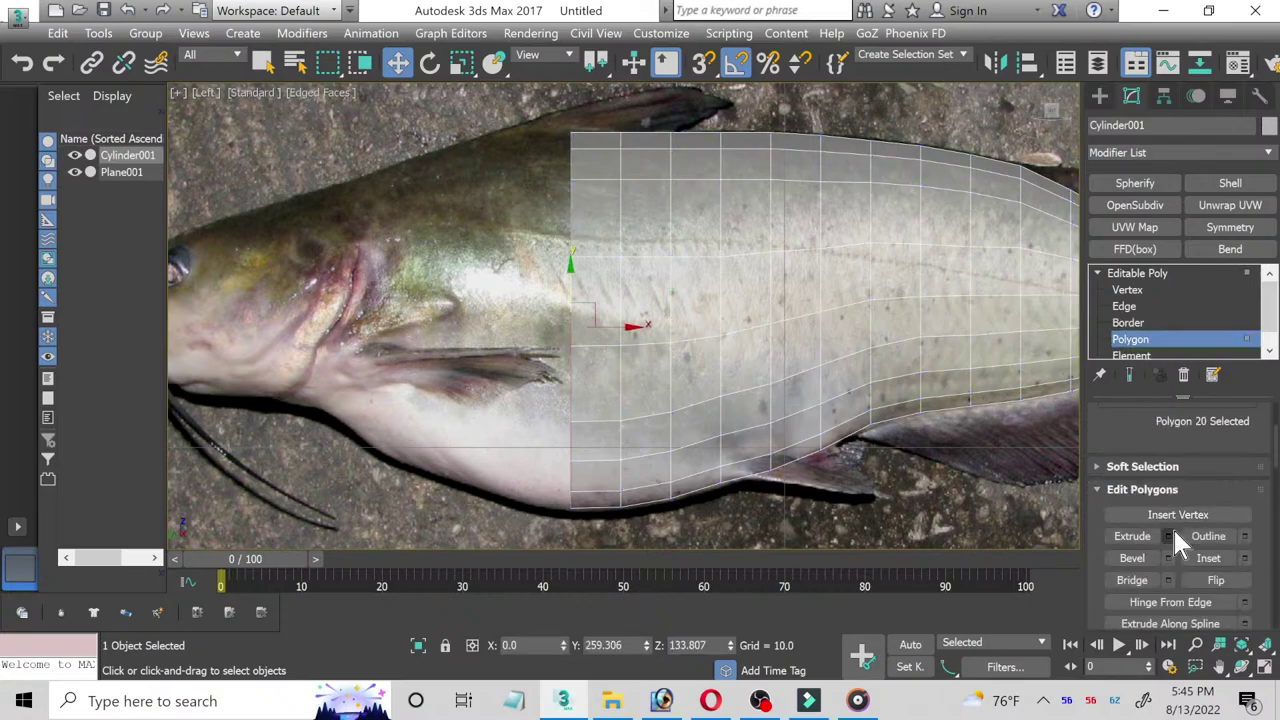
Step: Extrude another section toward the head and raise the top-left corner vertices to the back
click(1166, 536)
click(640, 380)
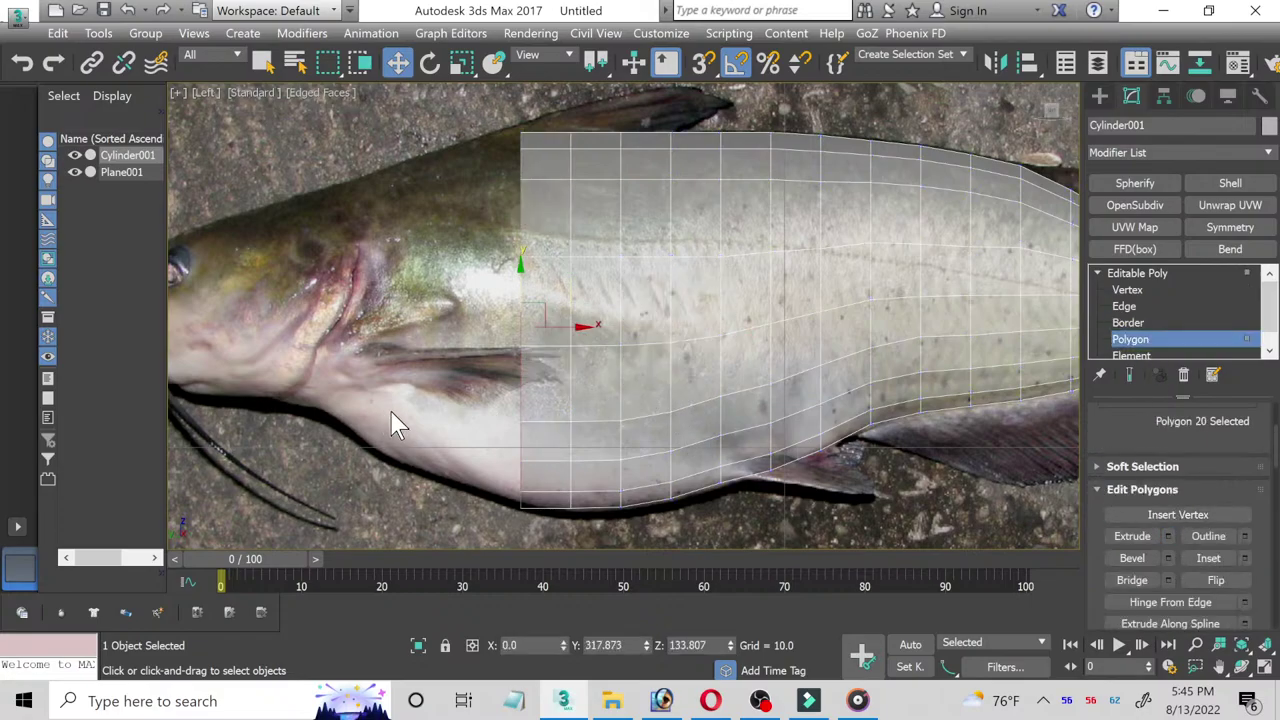
middle_drag(391, 414, 608, 423)
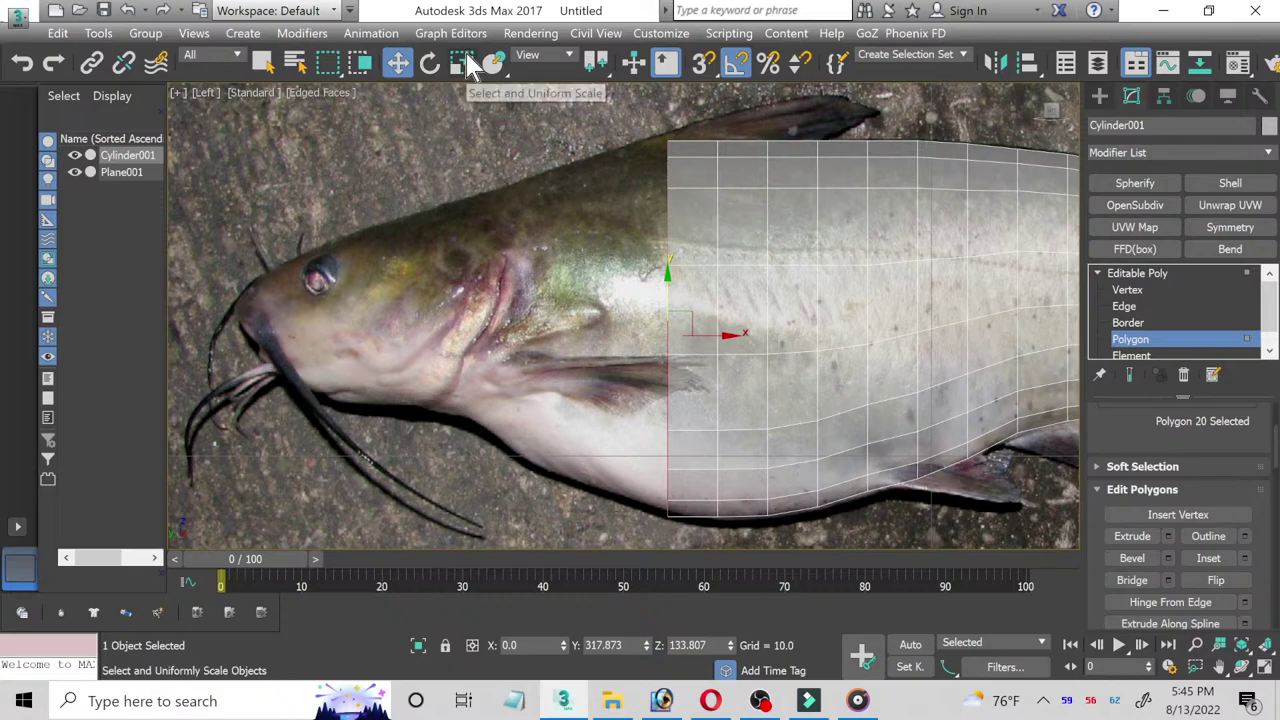
click(1127, 289)
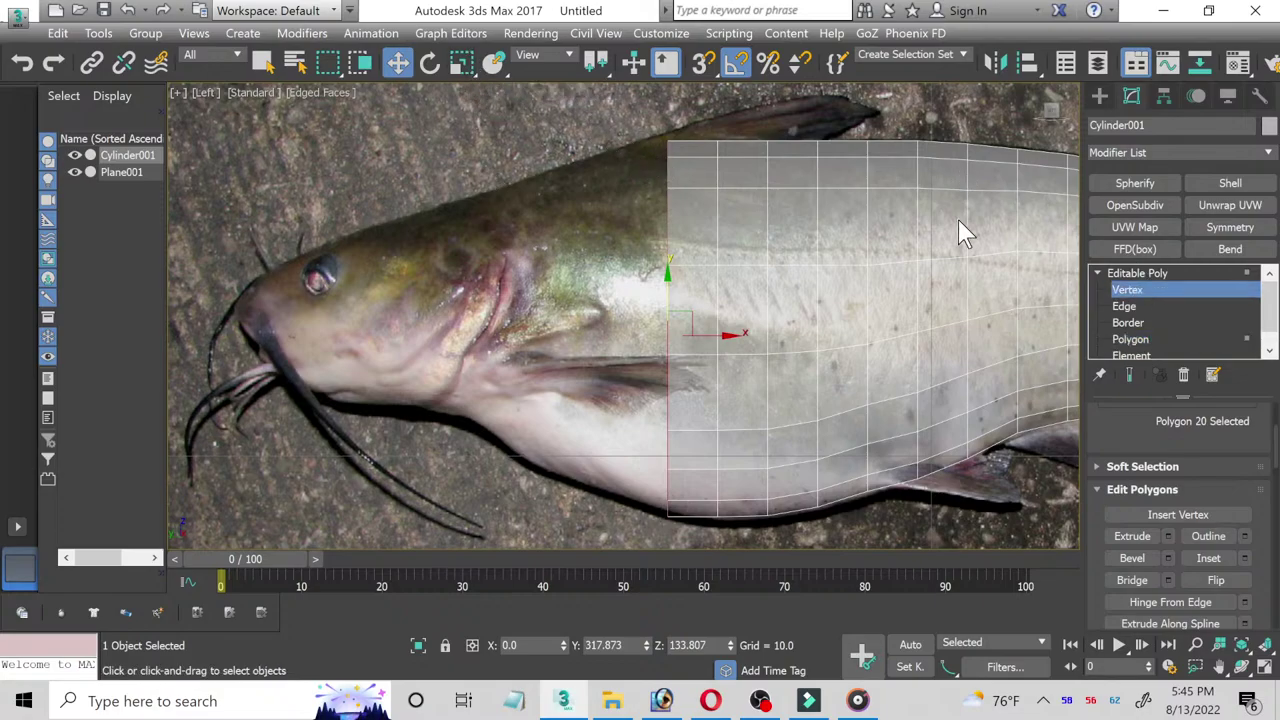
scroll(672, 115, up, 5)
drag(641, 165, 703, 300)
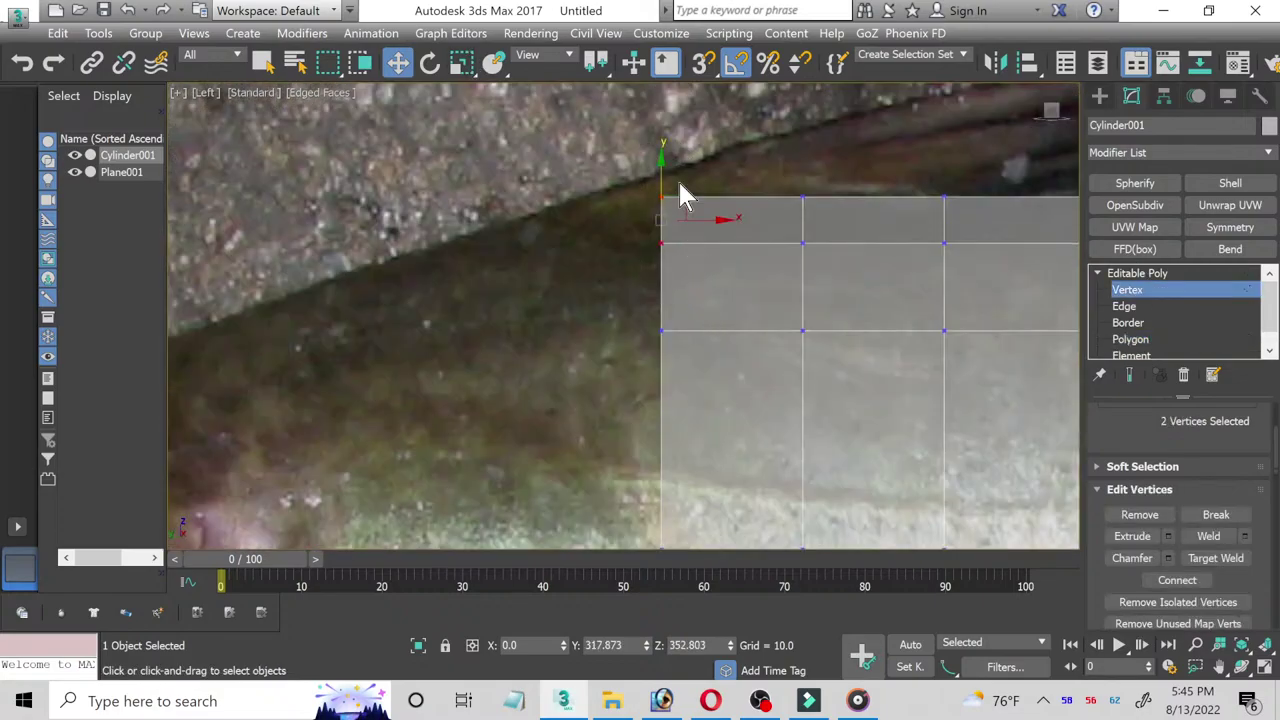
drag(660, 176, 660, 160)
middle_drag(748, 251, 506, 286)
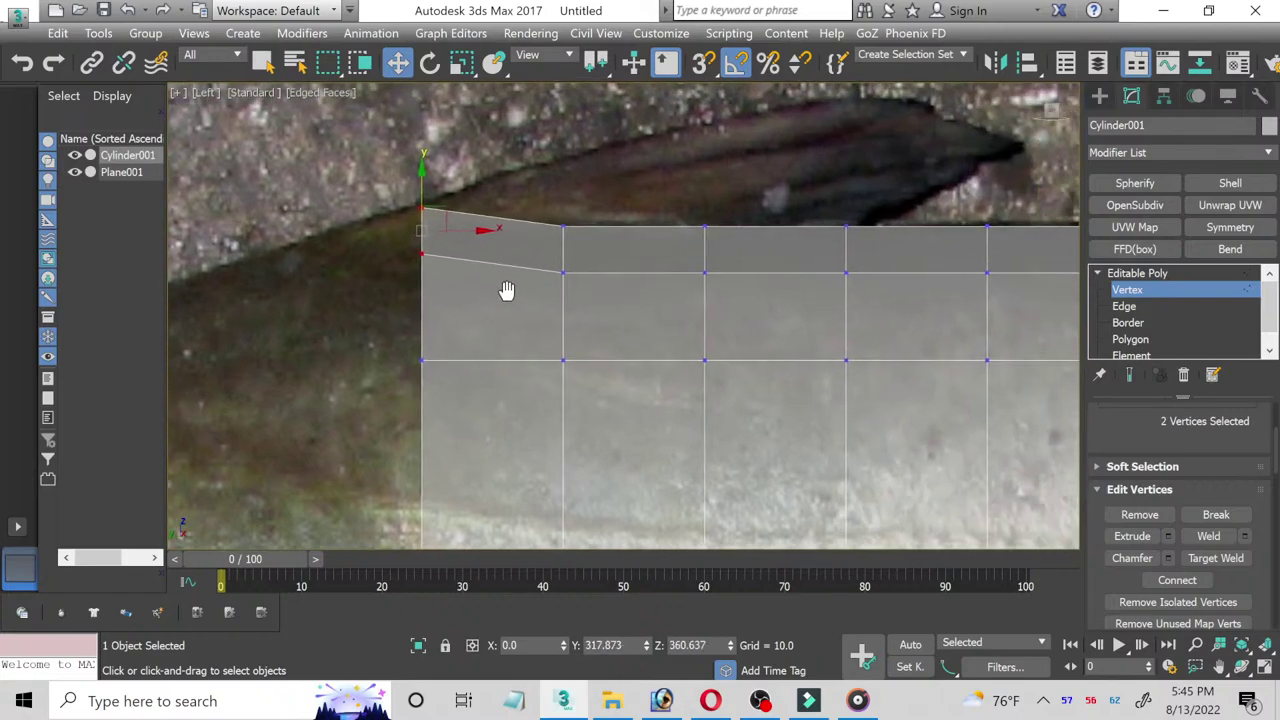
Step: Raise the top vertices of the next columns to match the back outline
drag(526, 191, 622, 323)
drag(559, 198, 563, 189)
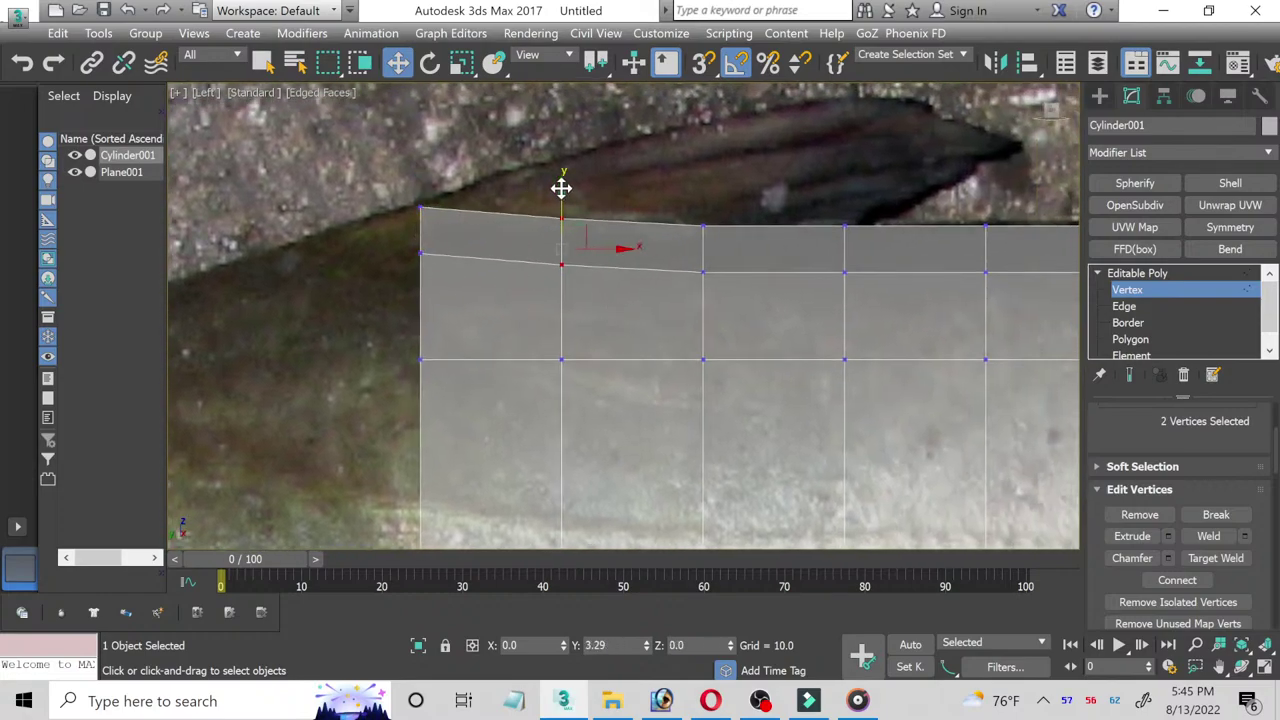
mouse_move(740, 316)
mouse_down()
mouse_move(686, 224)
mouse_move(697, 200)
mouse_up()
middle_drag(773, 274, 381, 252)
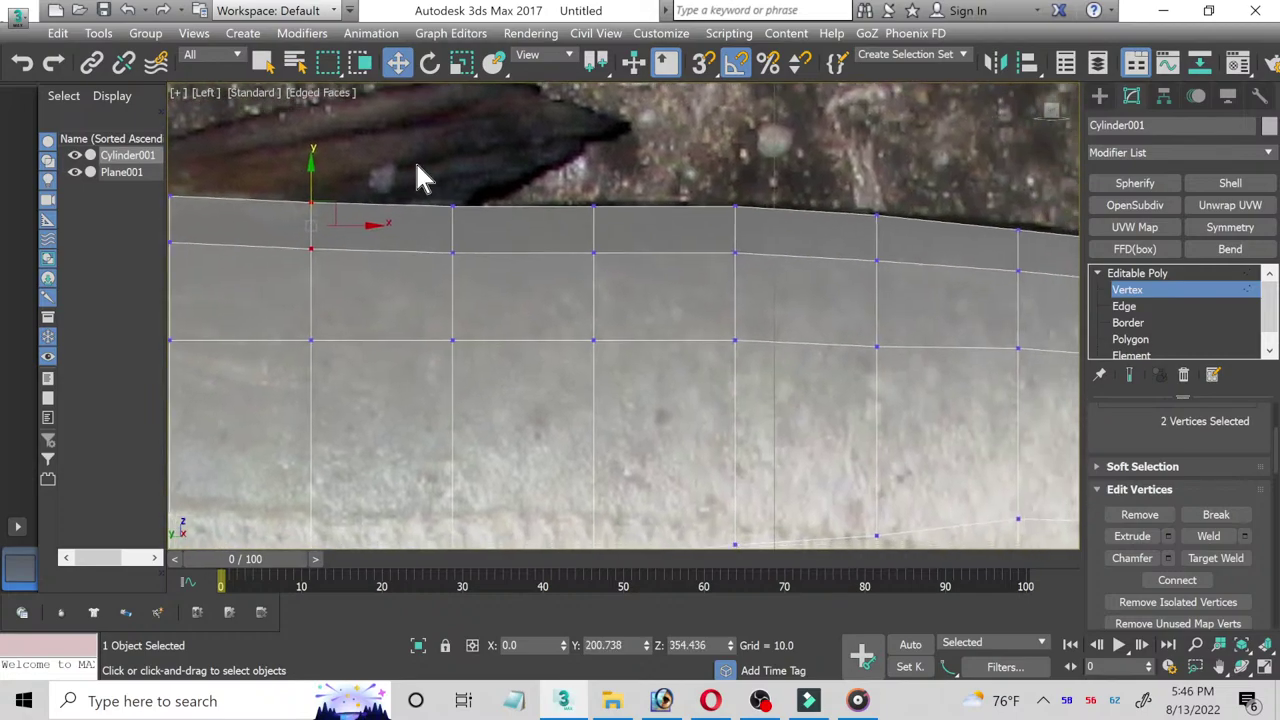
drag(500, 306, 435, 225)
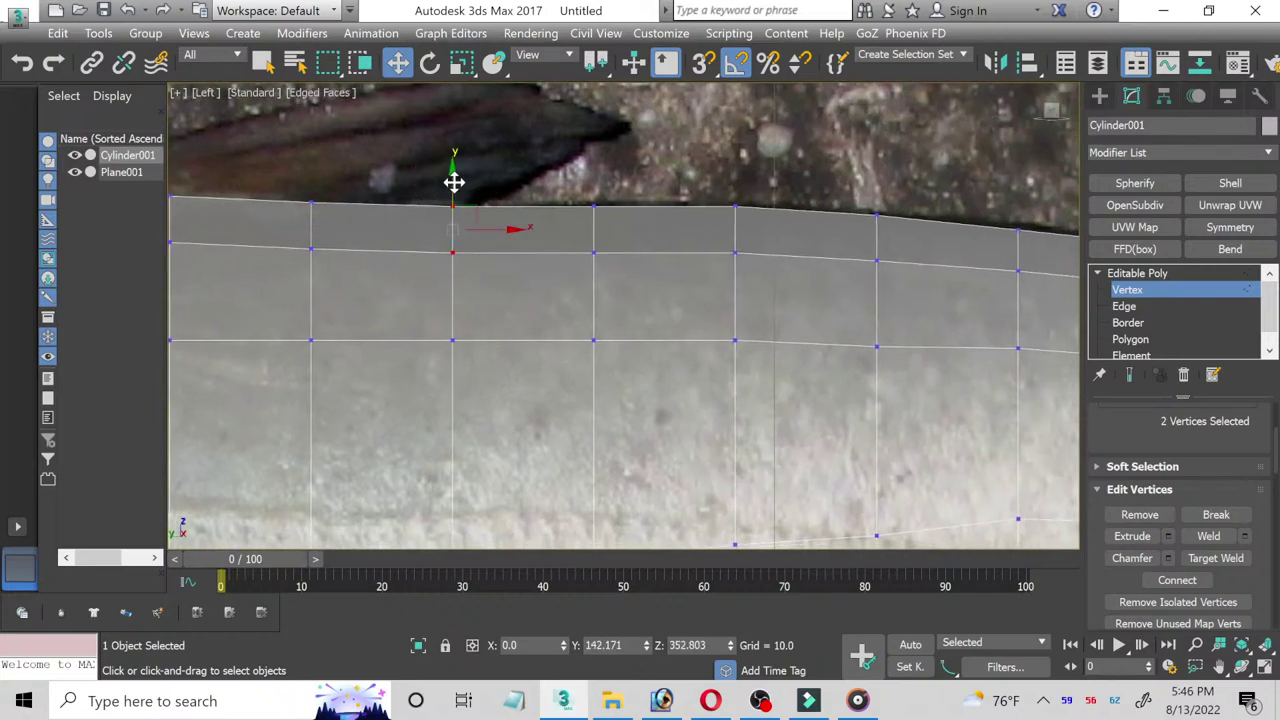
mouse_move(630, 300)
mouse_down()
mouse_move(578, 196)
mouse_move(593, 177)
mouse_up()
drag(698, 197, 770, 292)
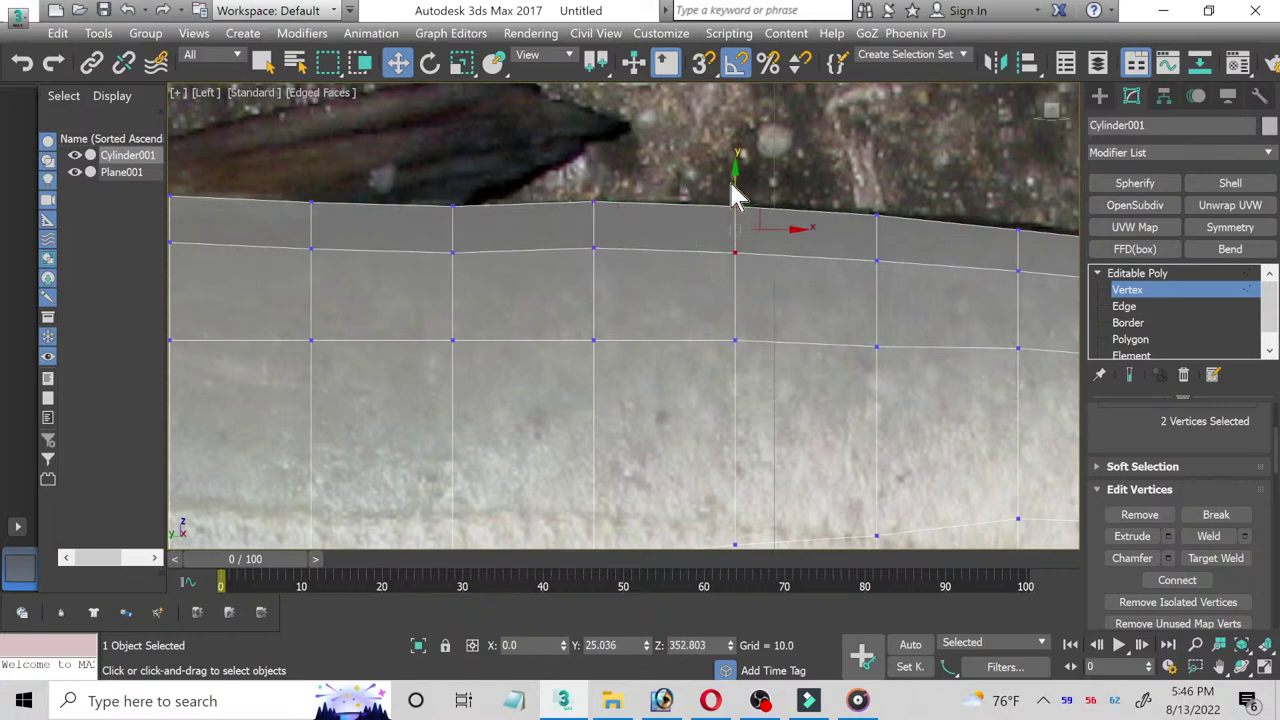
drag(851, 202, 906, 291)
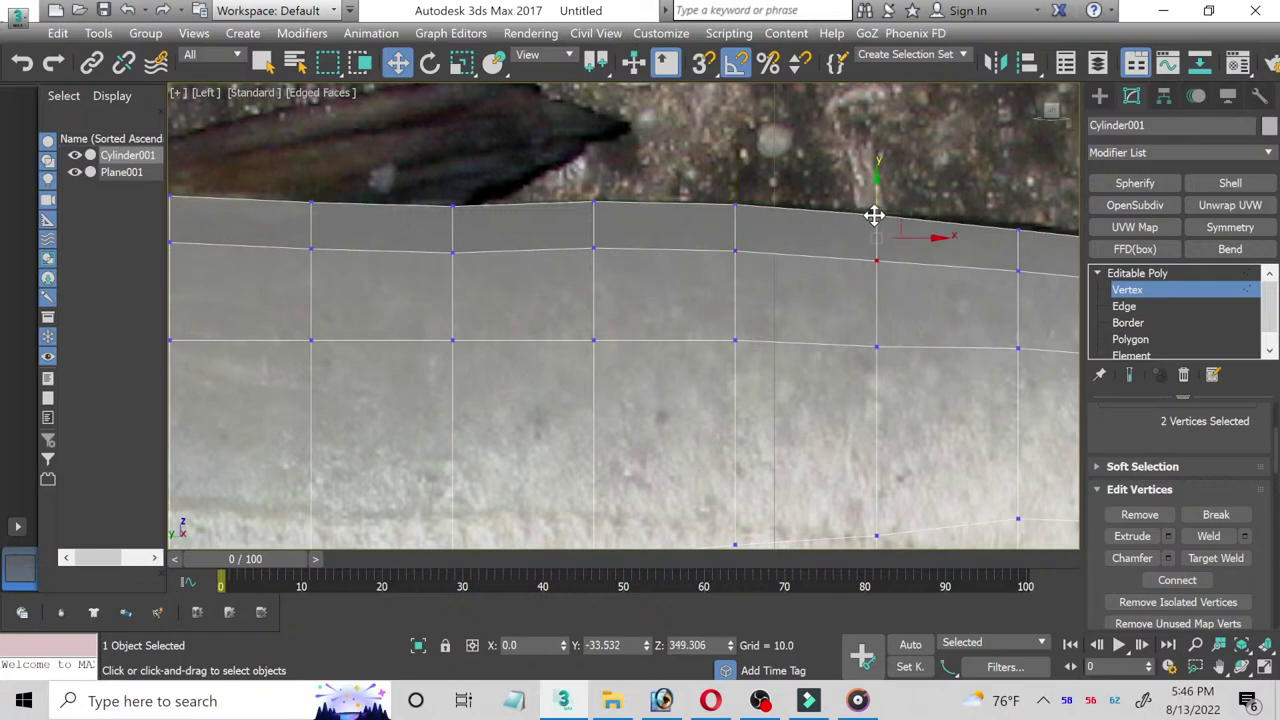
middle_drag(909, 277, 480, 250)
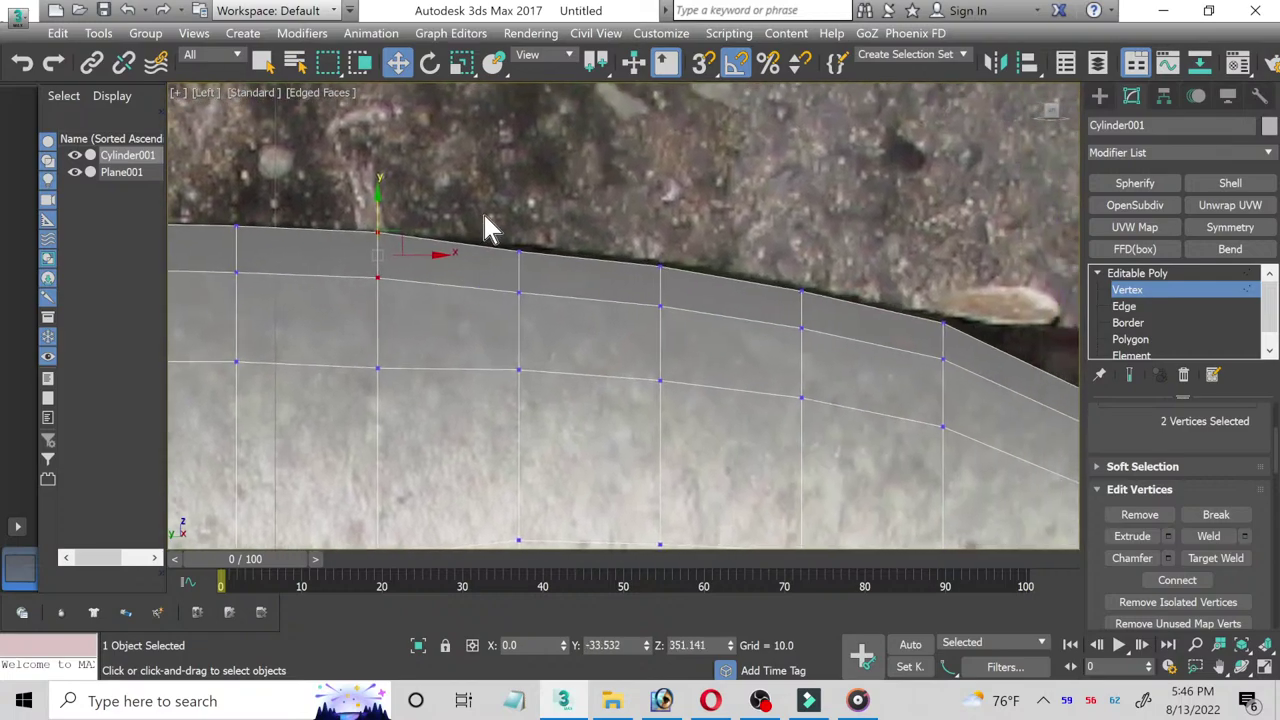
drag(529, 249, 520, 234)
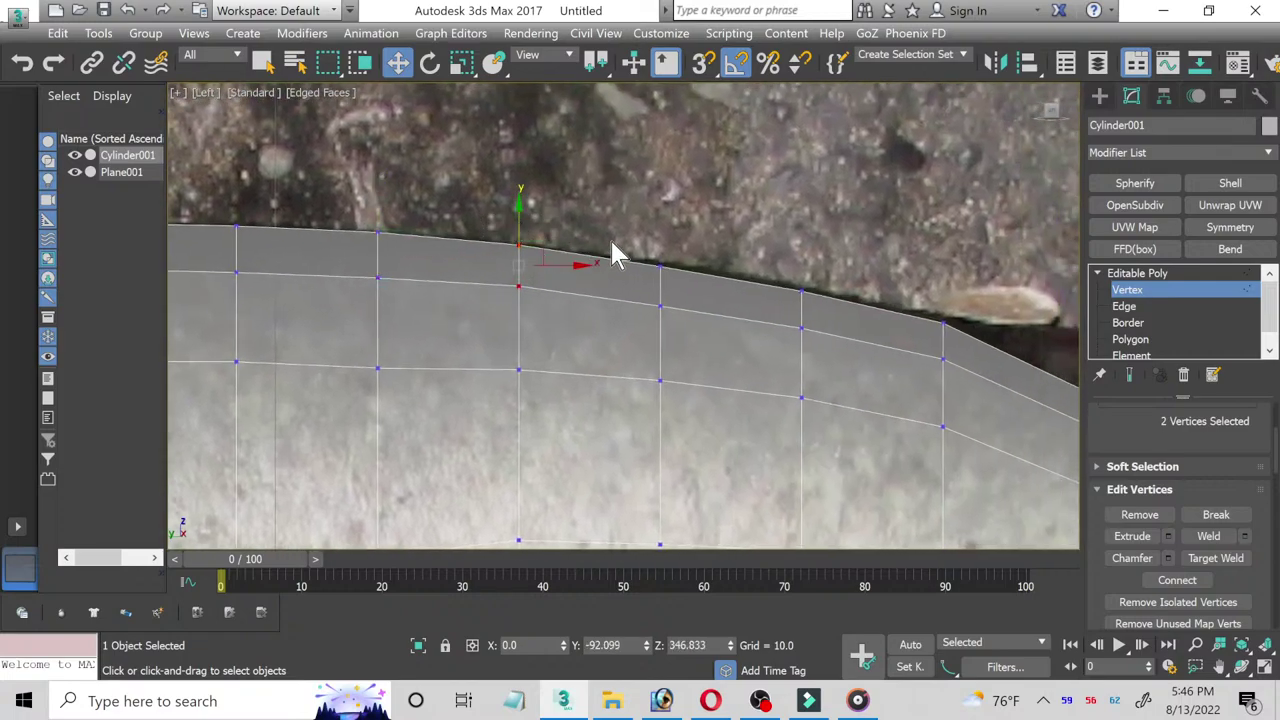
Step: Fit the remaining top vertex pairs, through the last one, to the back's curve
drag(681, 346, 681, 346)
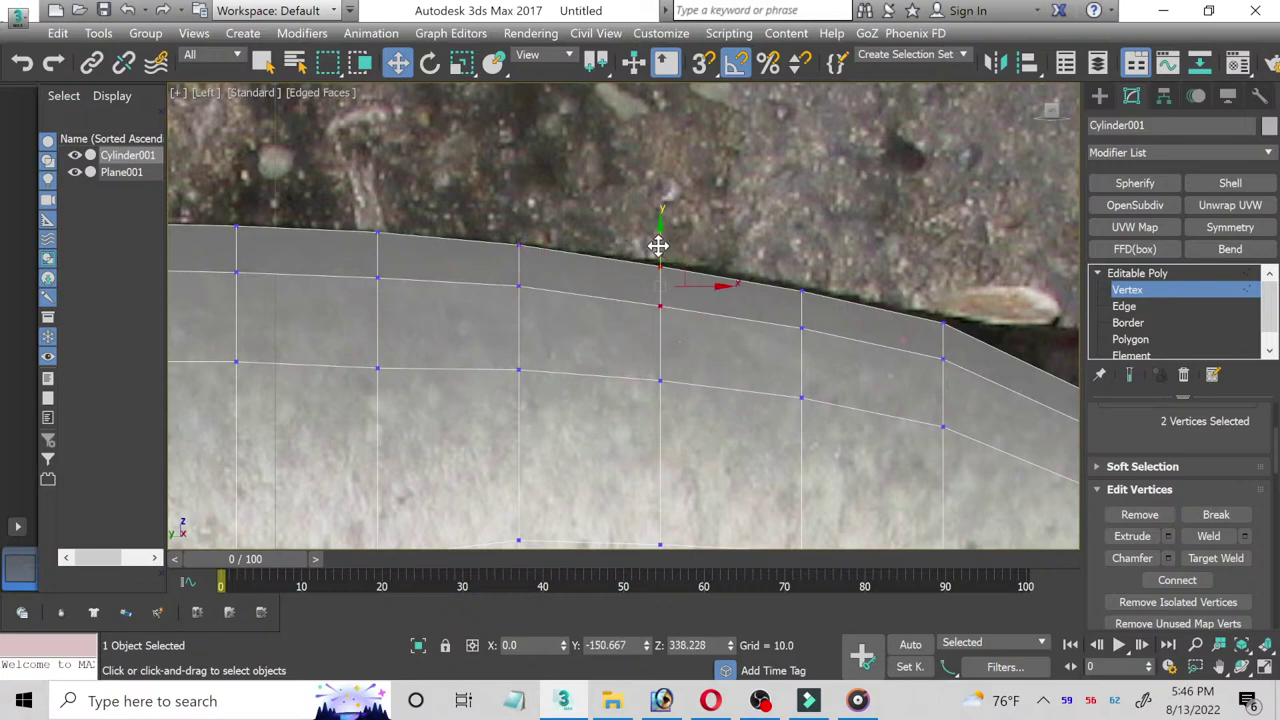
drag(658, 246, 657, 242)
drag(777, 282, 835, 362)
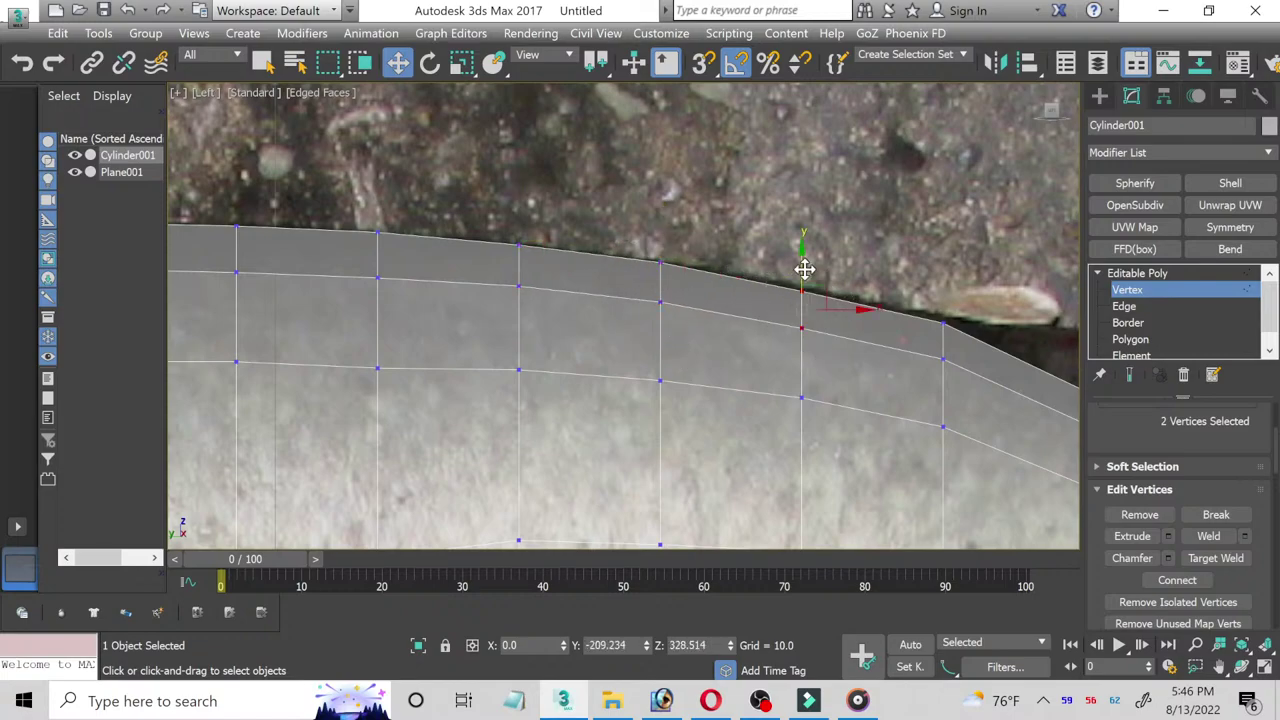
drag(804, 268, 803, 266)
drag(945, 398, 947, 400)
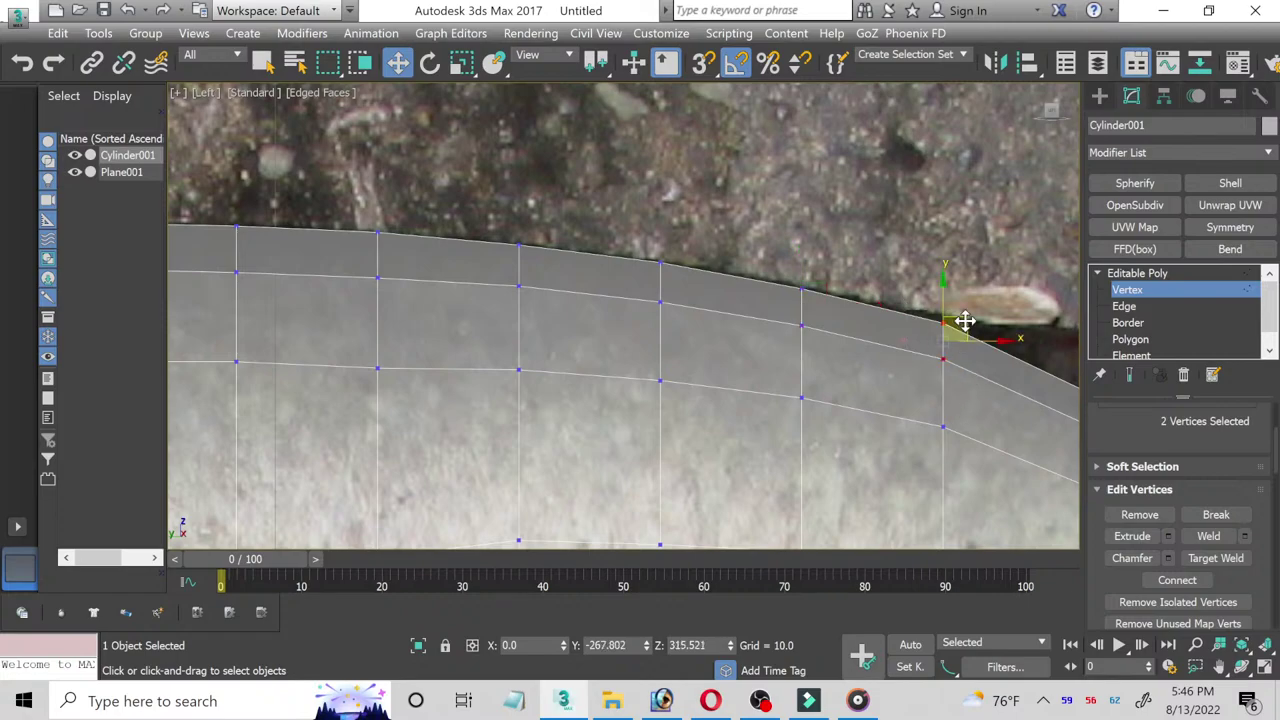
drag(943, 291, 938, 292)
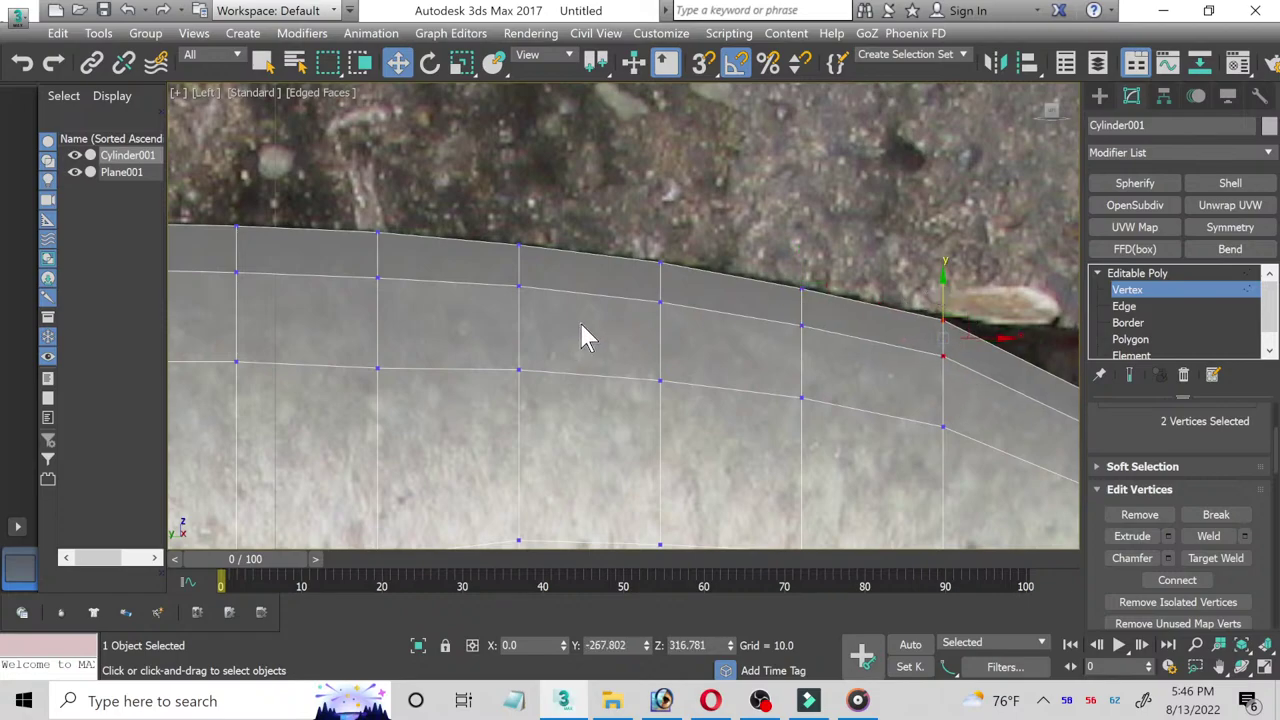
Step: Raise the front column's bottom vertices onto the belly outline
middle_drag(580, 320, 863, 357)
scroll(411, 391, down, 2)
middle_drag(411, 391, 845, 390)
scroll(845, 390, down, 3)
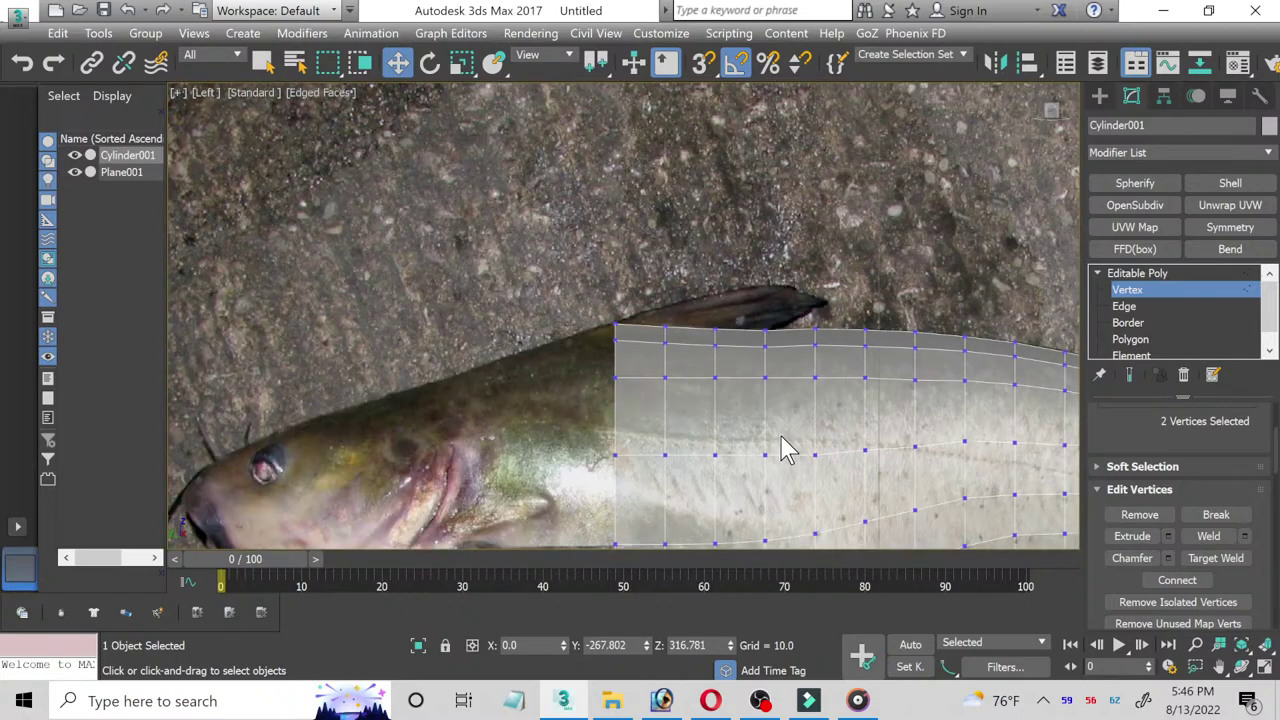
scroll(785, 448, up, 2)
mouse_move(785, 448)
middle_down()
mouse_move(529, 257)
mouse_move(623, 194)
middle_up()
middle_drag(453, 385, 634, 429)
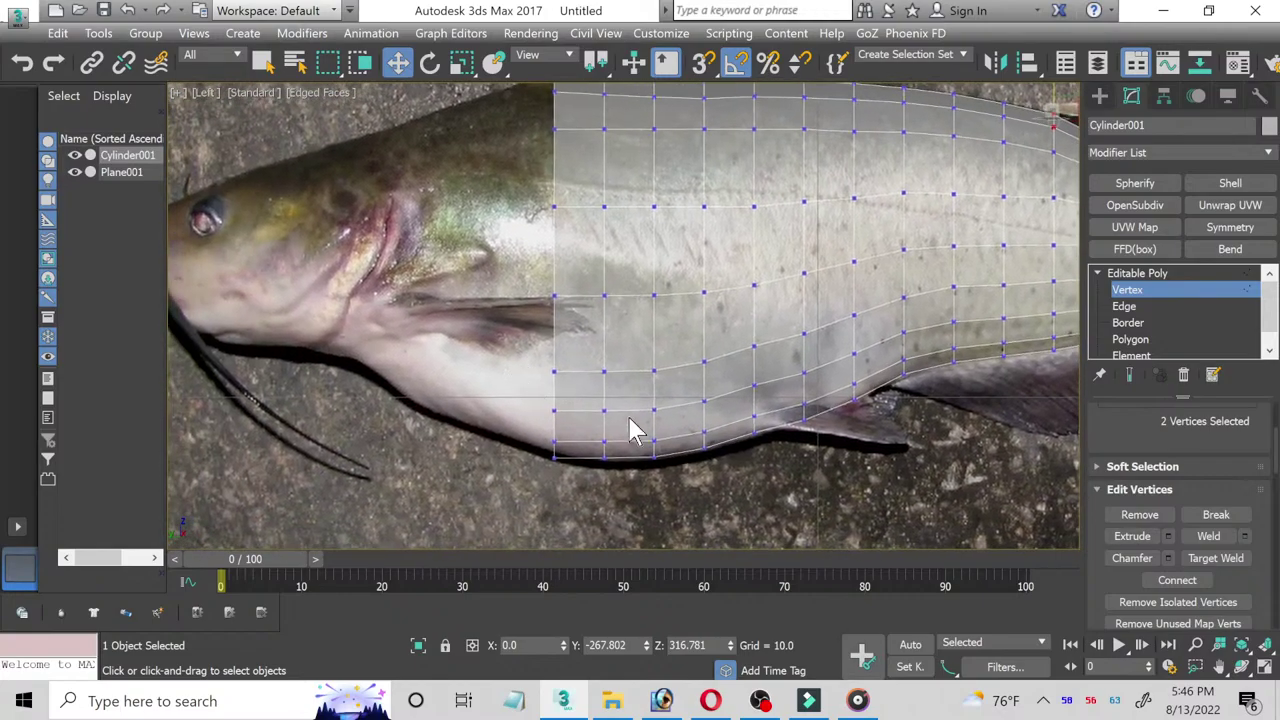
scroll(529, 357, up, 2)
drag(510, 380, 550, 500)
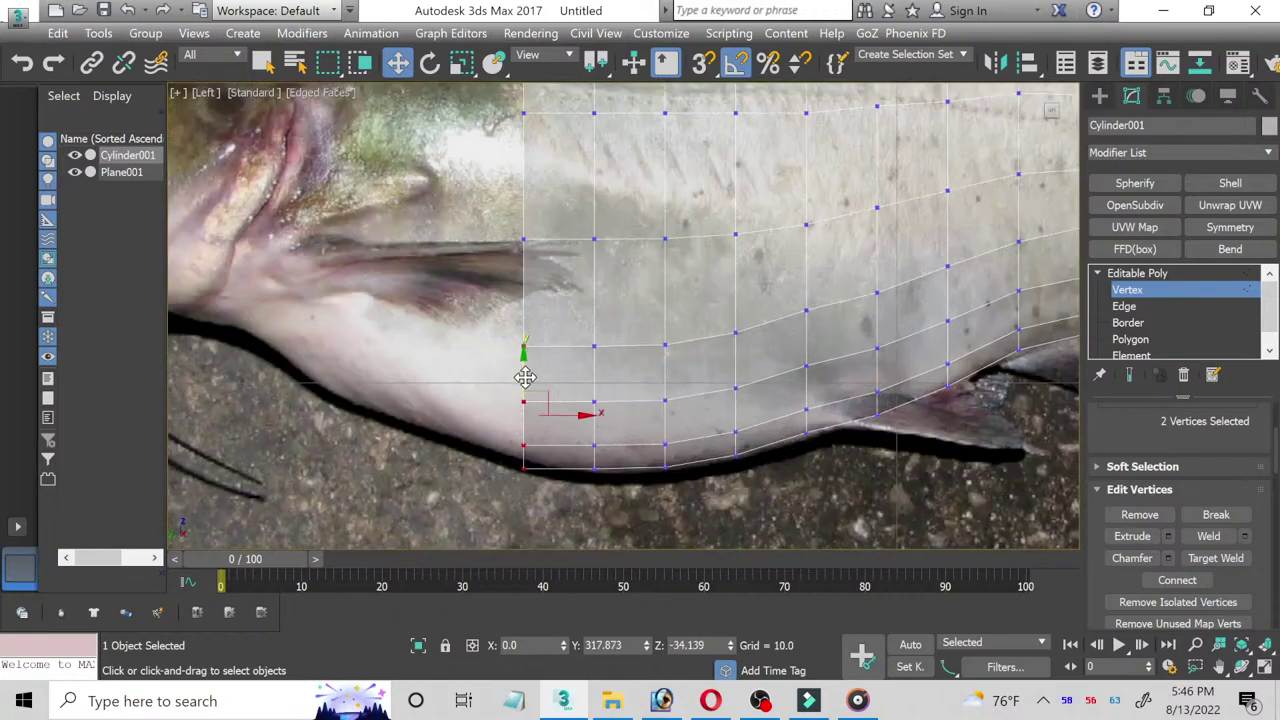
drag(521, 374, 508, 368)
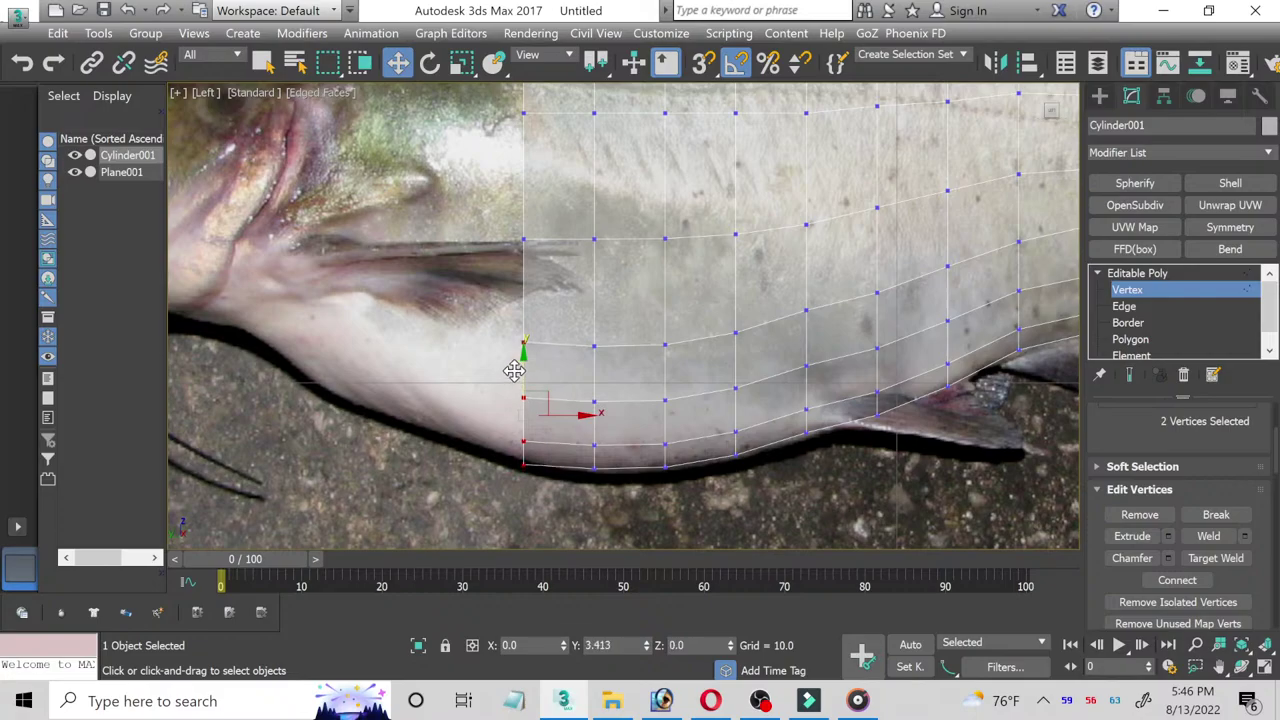
scroll(449, 380, down, 1)
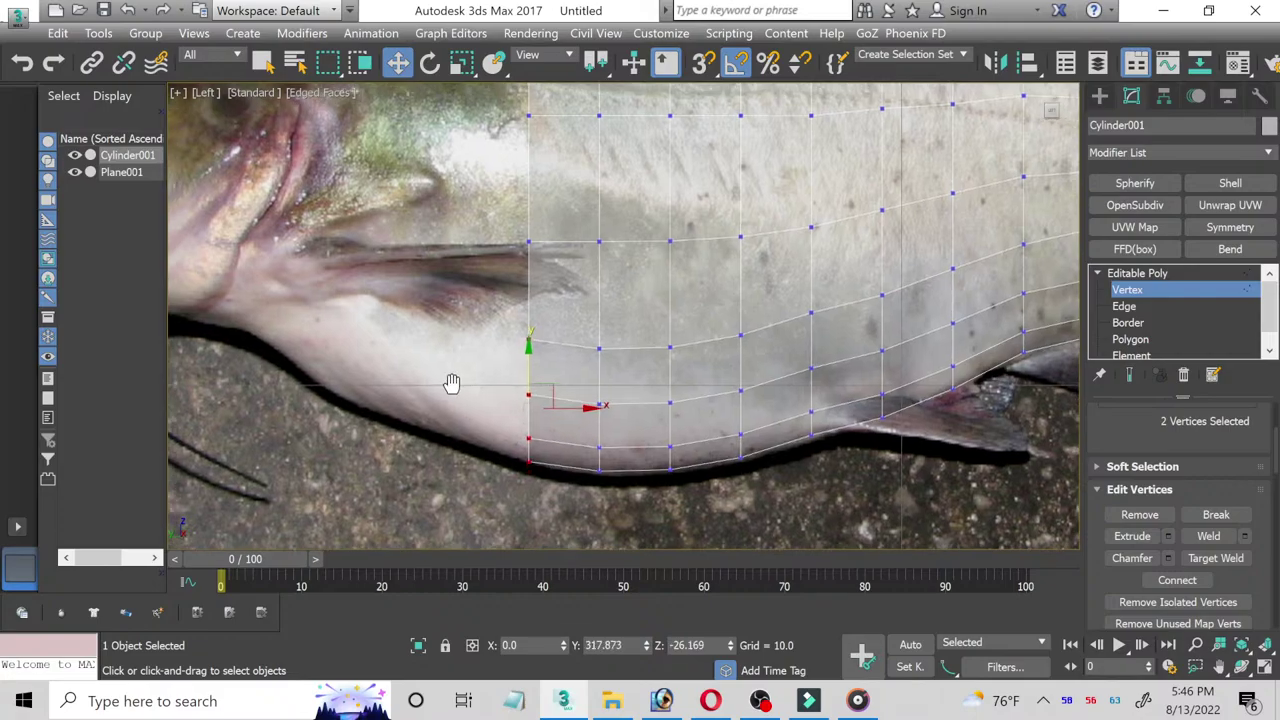
middle_drag(449, 380, 626, 457)
scroll(617, 466, down, 2)
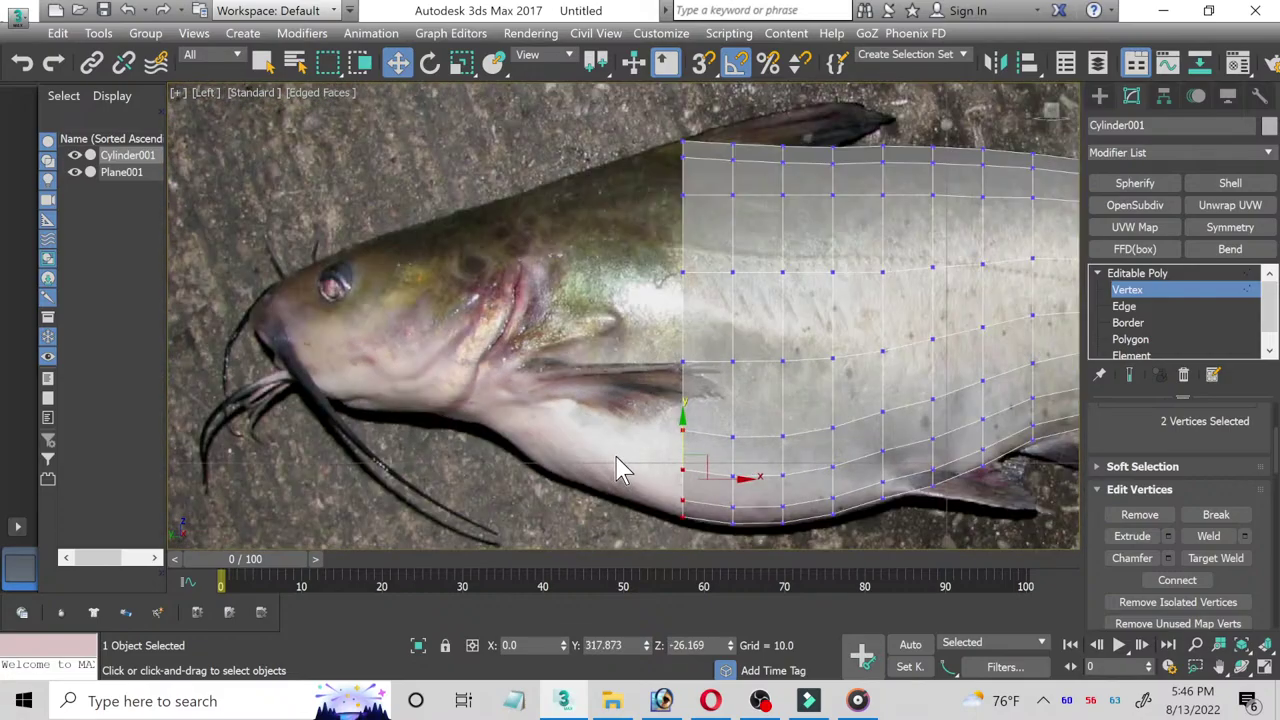
click(1157, 341)
Step: Extrude the front end polygon and scale the new section to fit the fish
click(1168, 536)
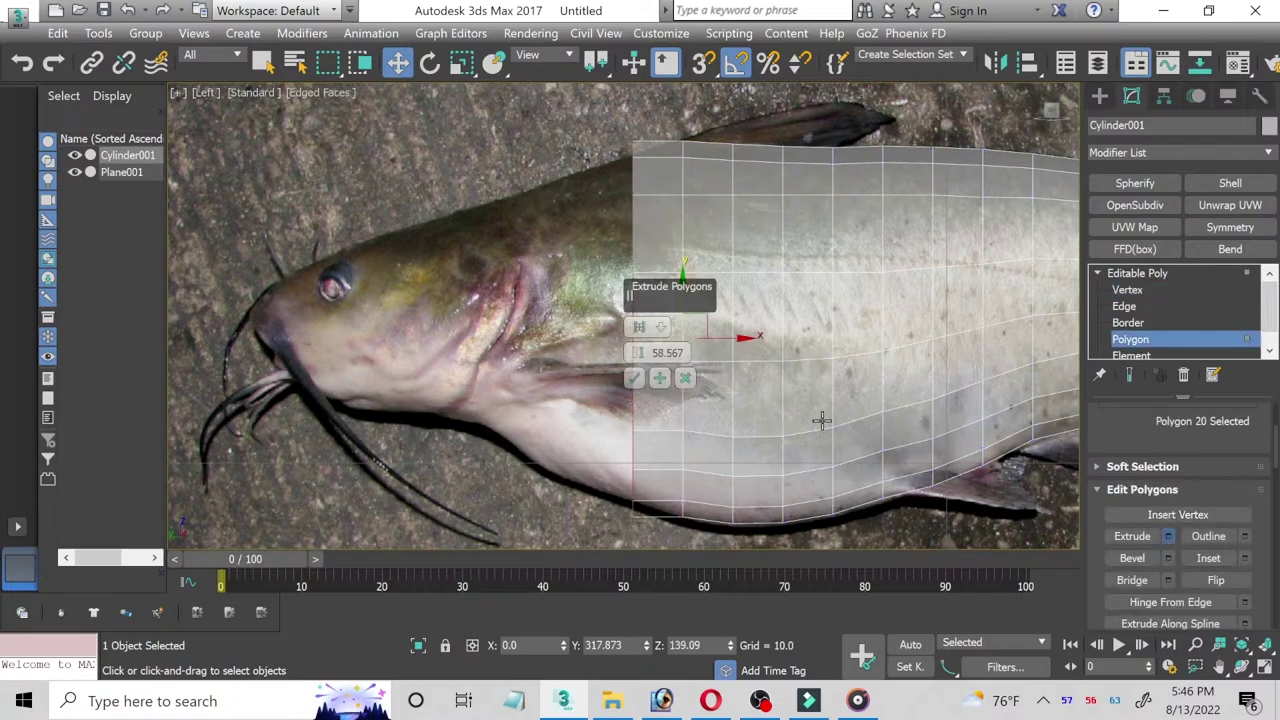
click(636, 378)
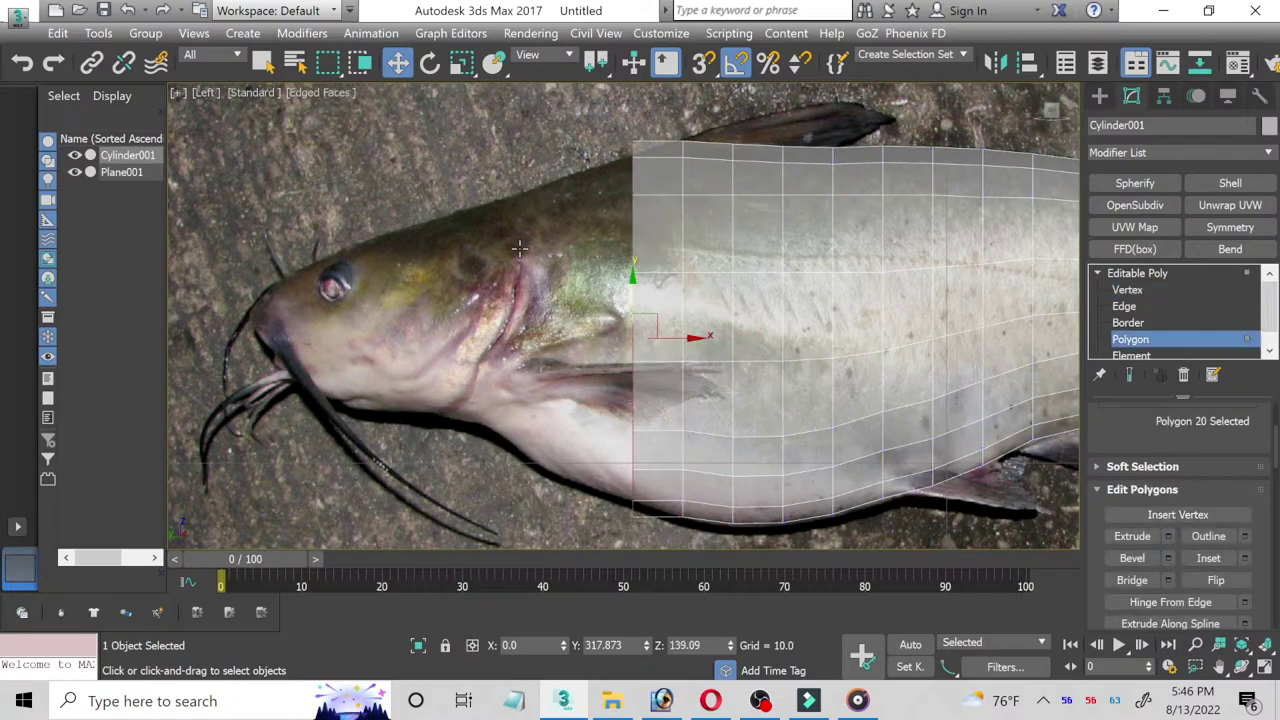
click(464, 71)
drag(648, 332, 617, 338)
Step: Raise the front column's top vertices up to the back outline
click(1127, 290)
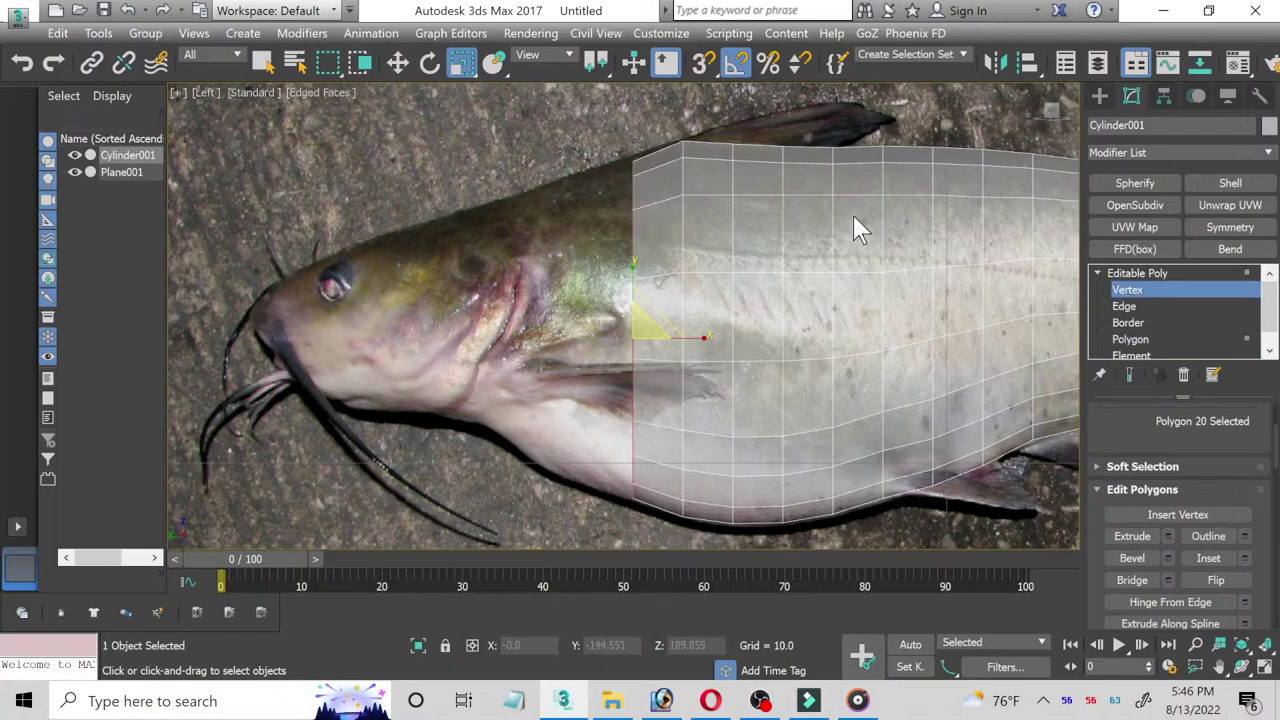
drag(620, 130, 655, 258)
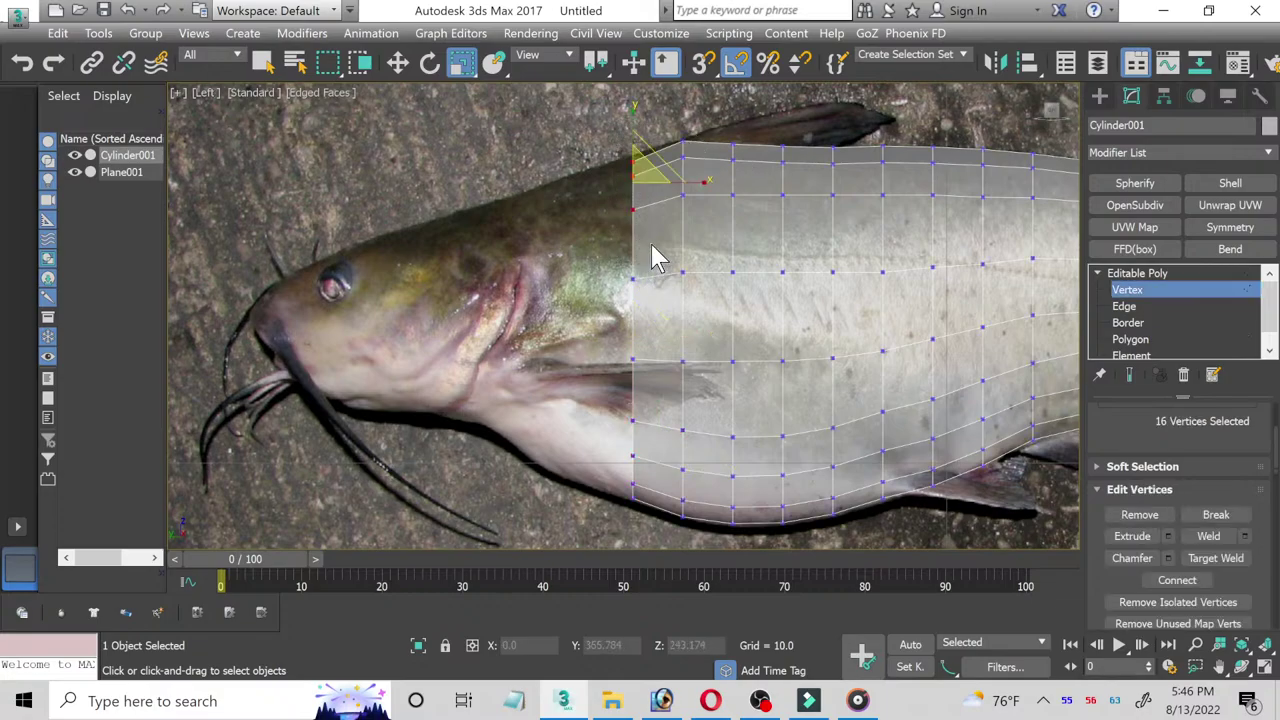
click(397, 62)
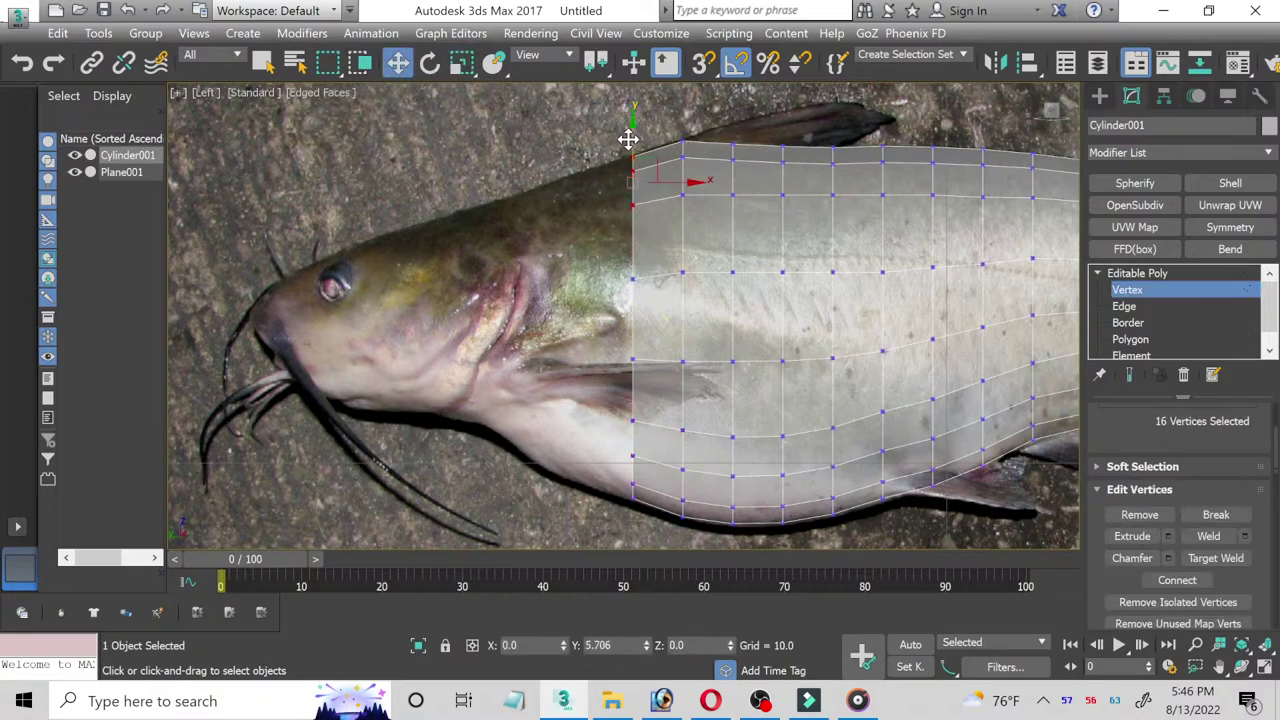
drag(626, 138, 626, 134)
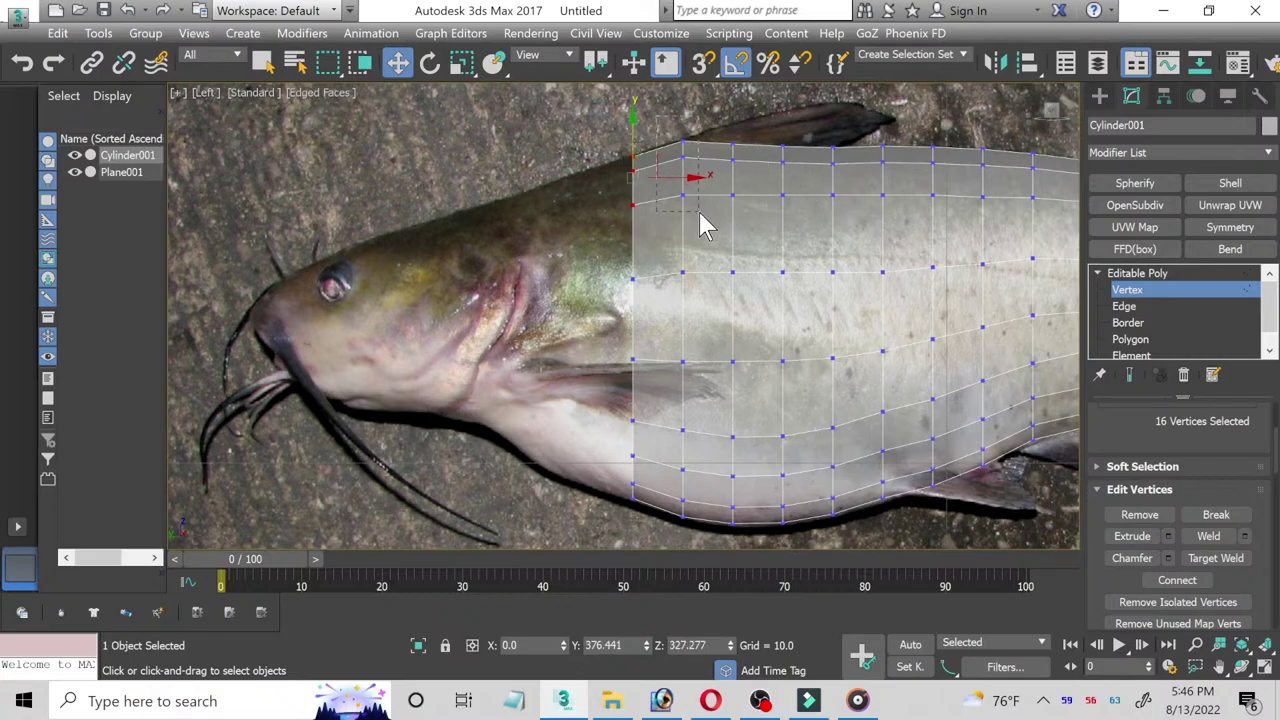
drag(705, 225, 681, 134)
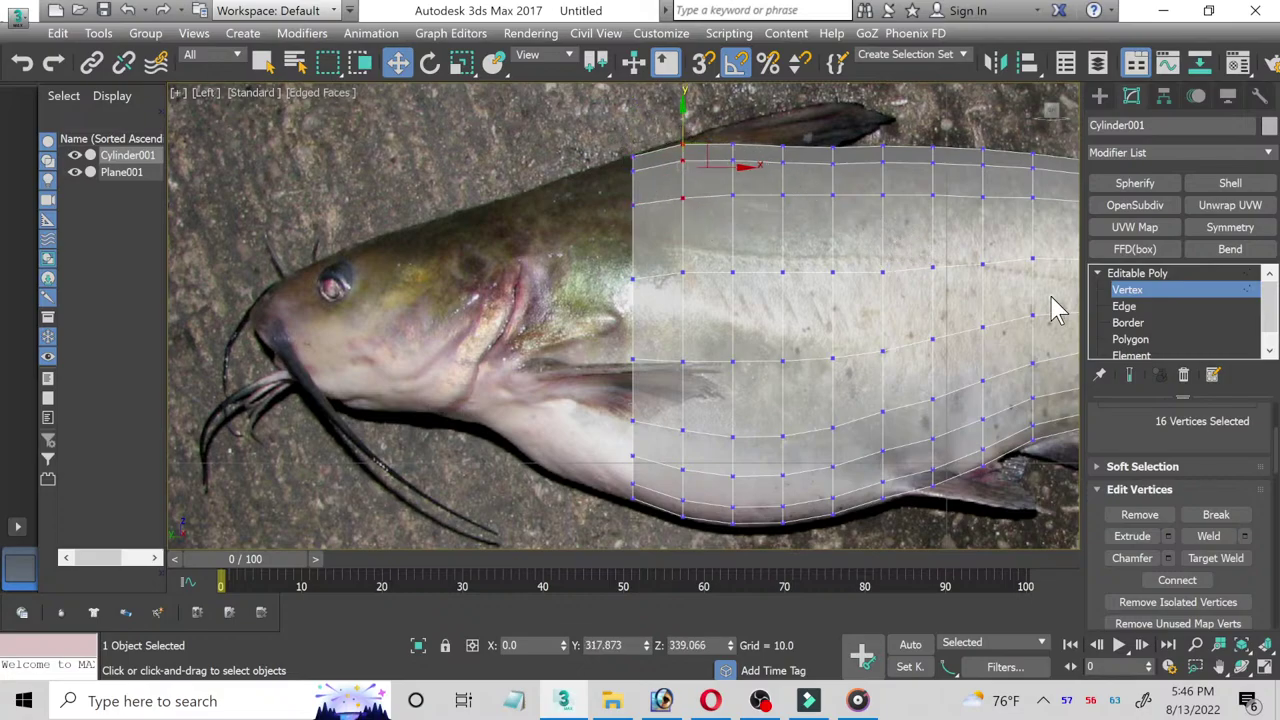
Step: Extrude another section from the front polygon toward the catfish's gills
click(1144, 339)
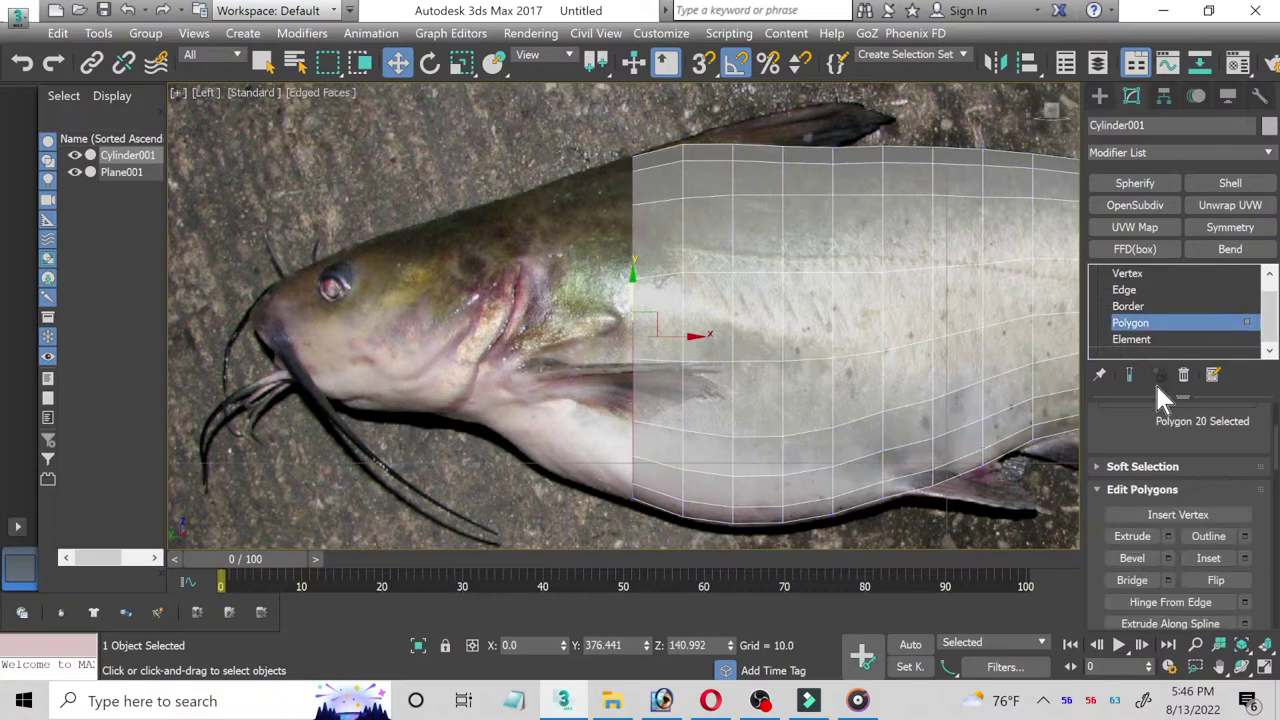
click(1168, 537)
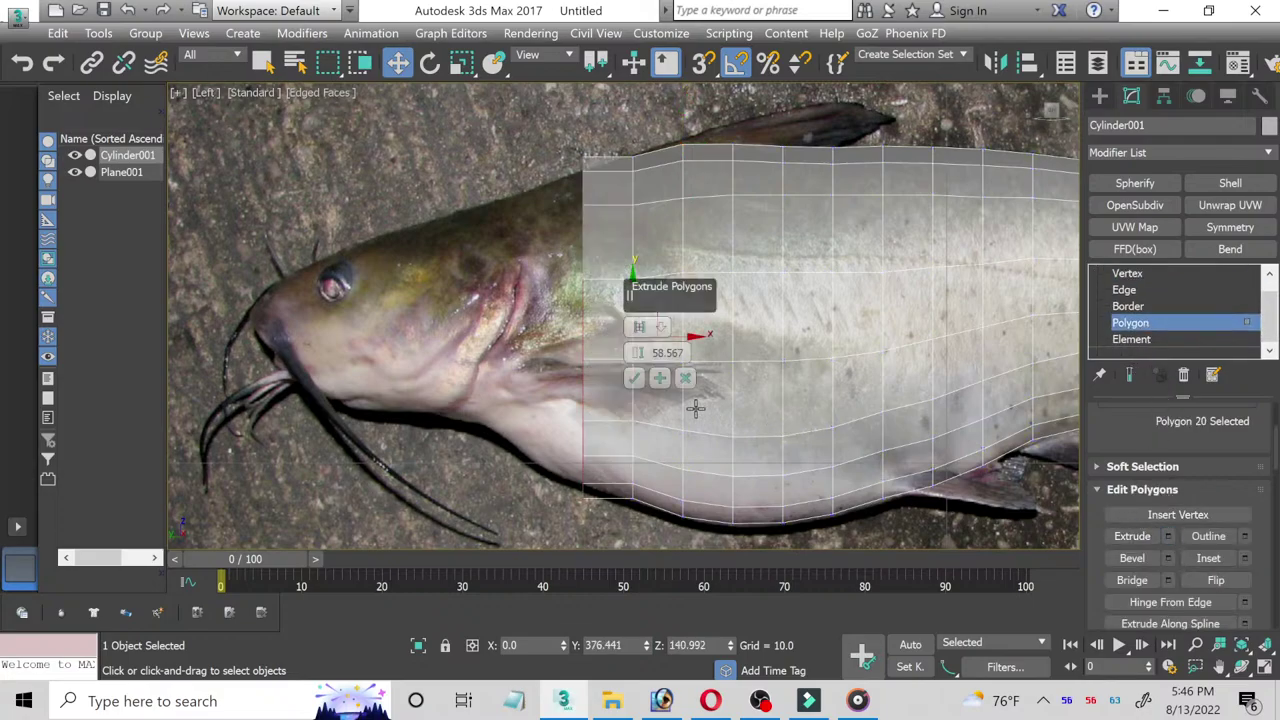
click(635, 379)
click(461, 64)
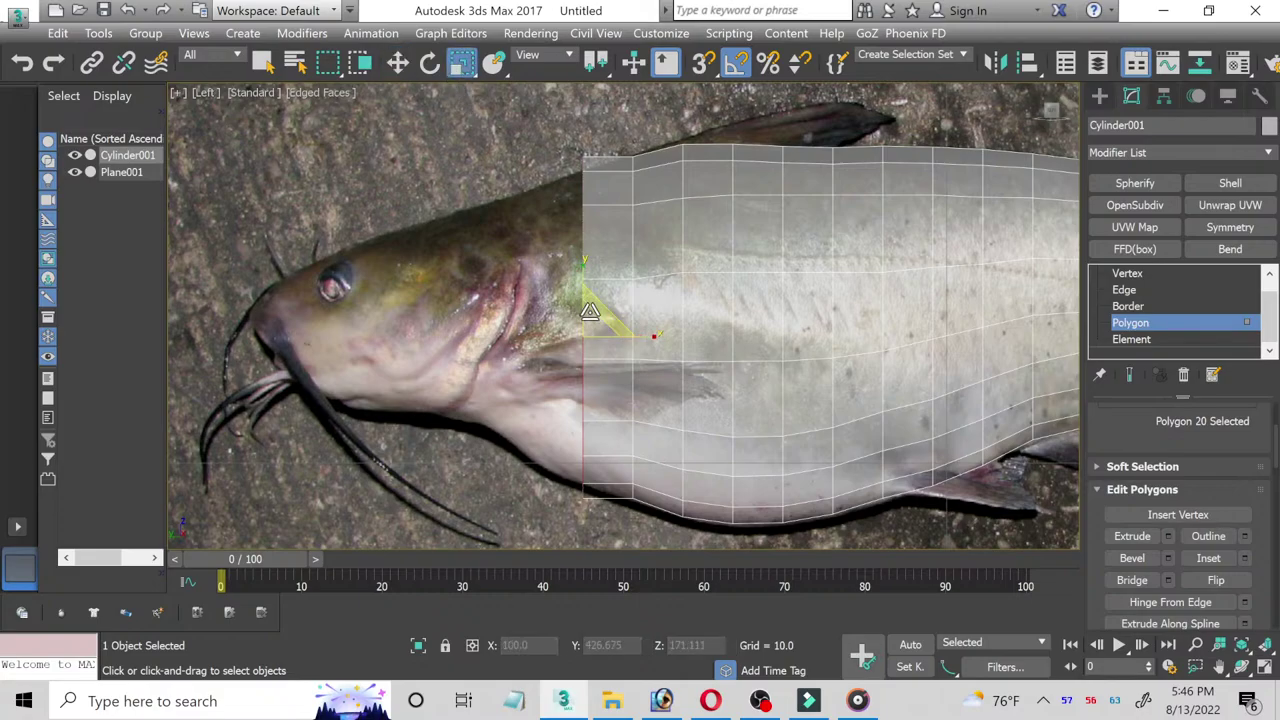
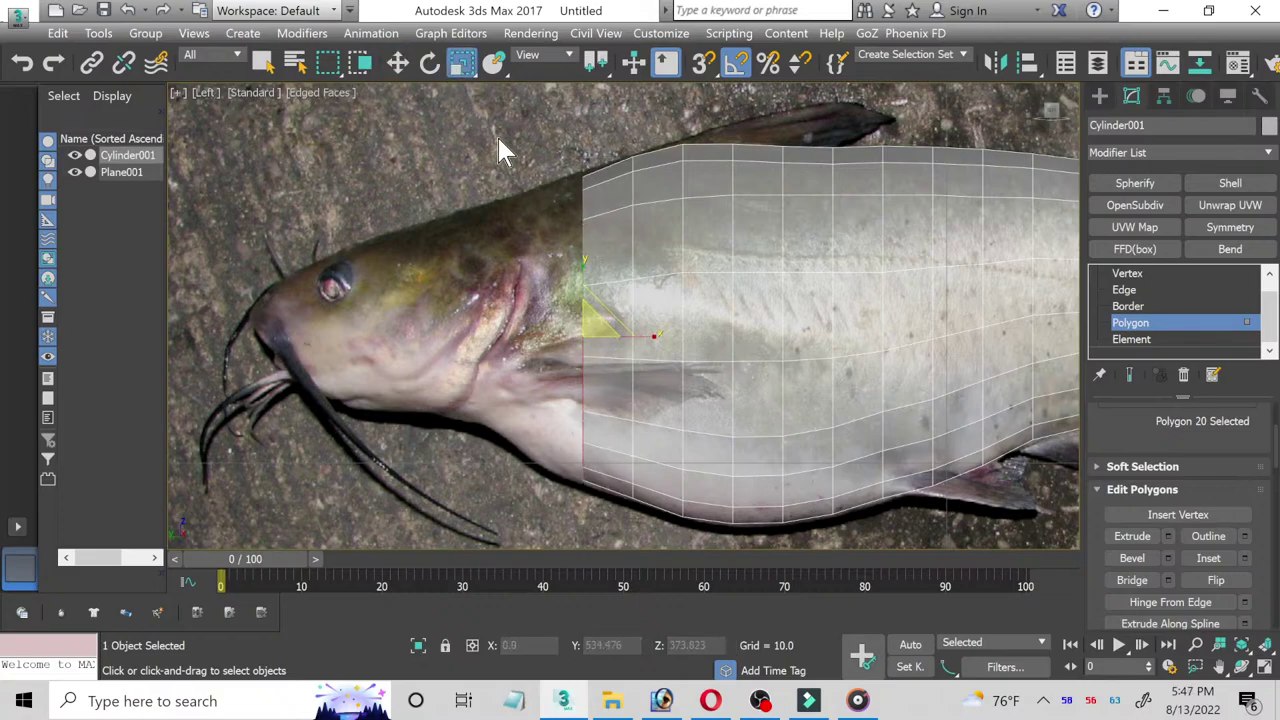
Step: Extrude the front end polygons one segment and uniformly scale them to 87%
click(1127, 273)
key(w)
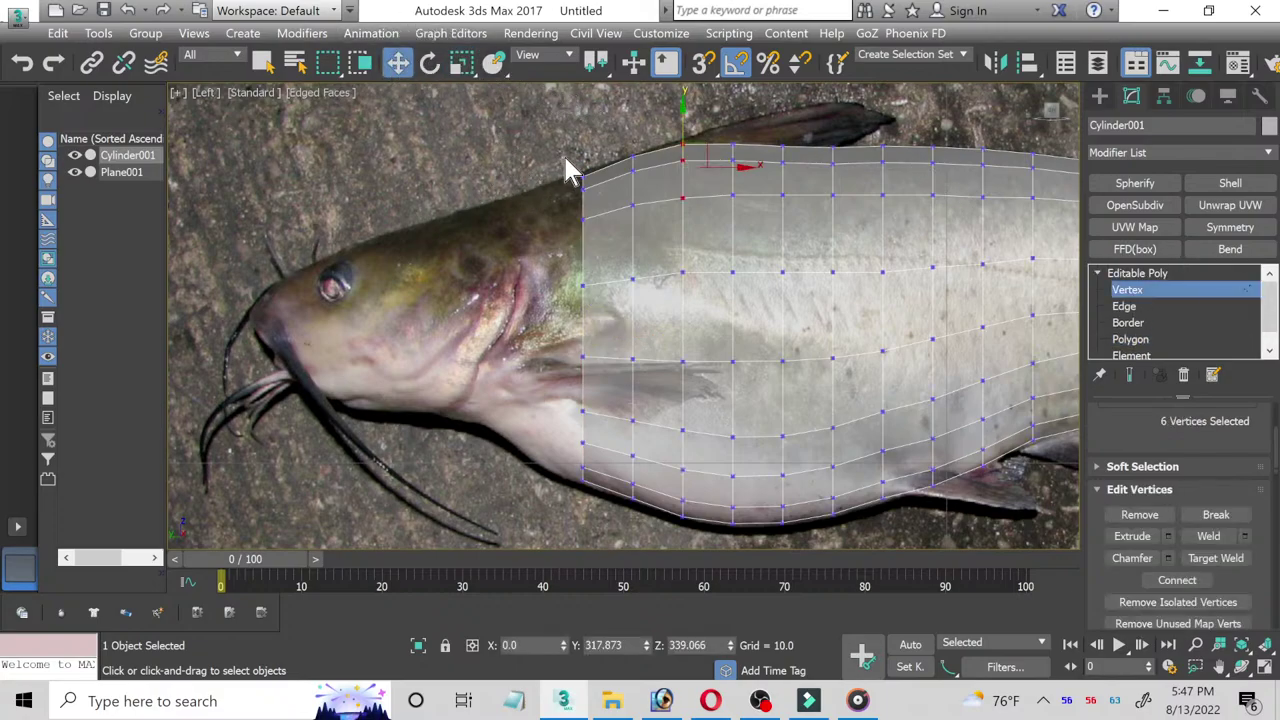
drag(568, 172, 586, 263)
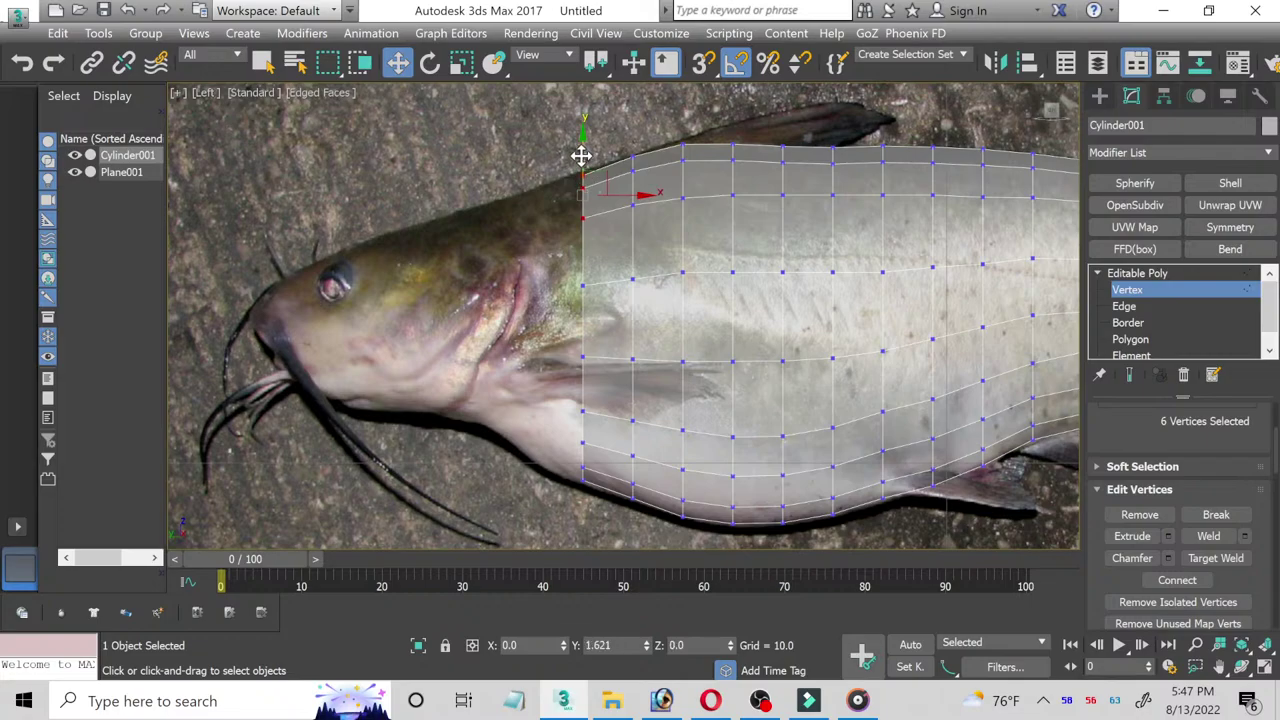
click(1137, 340)
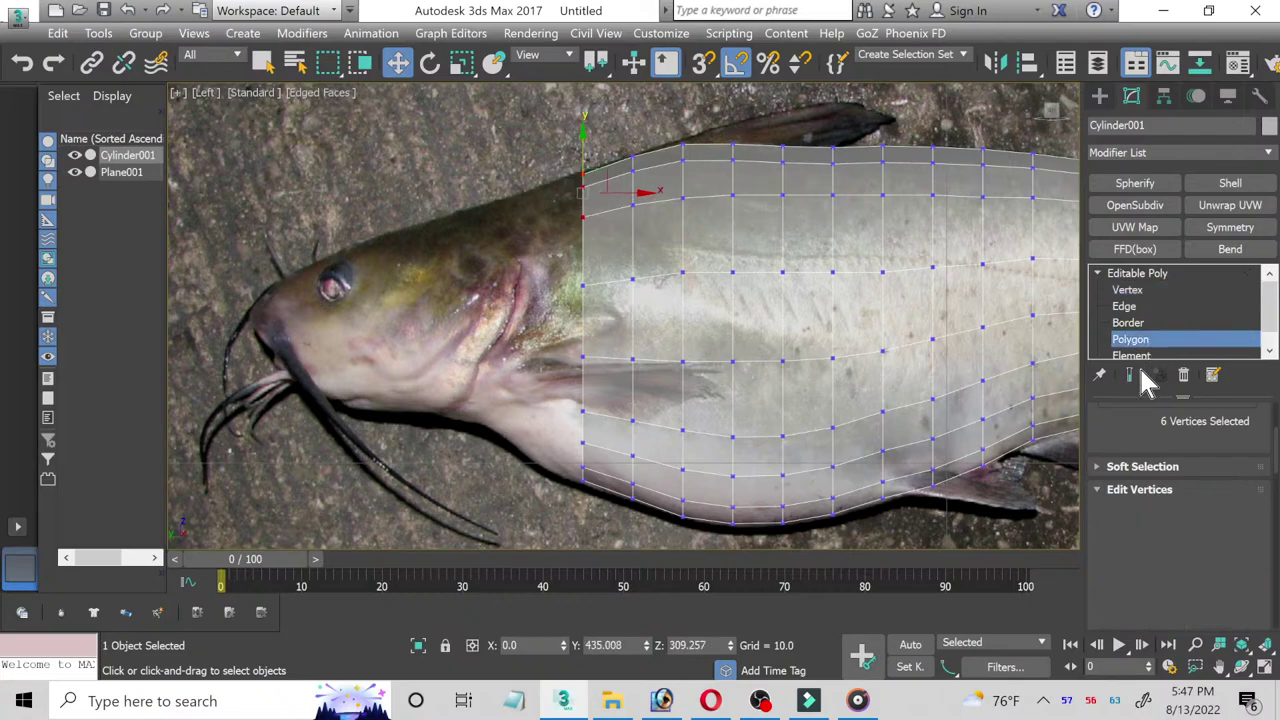
click(1167, 536)
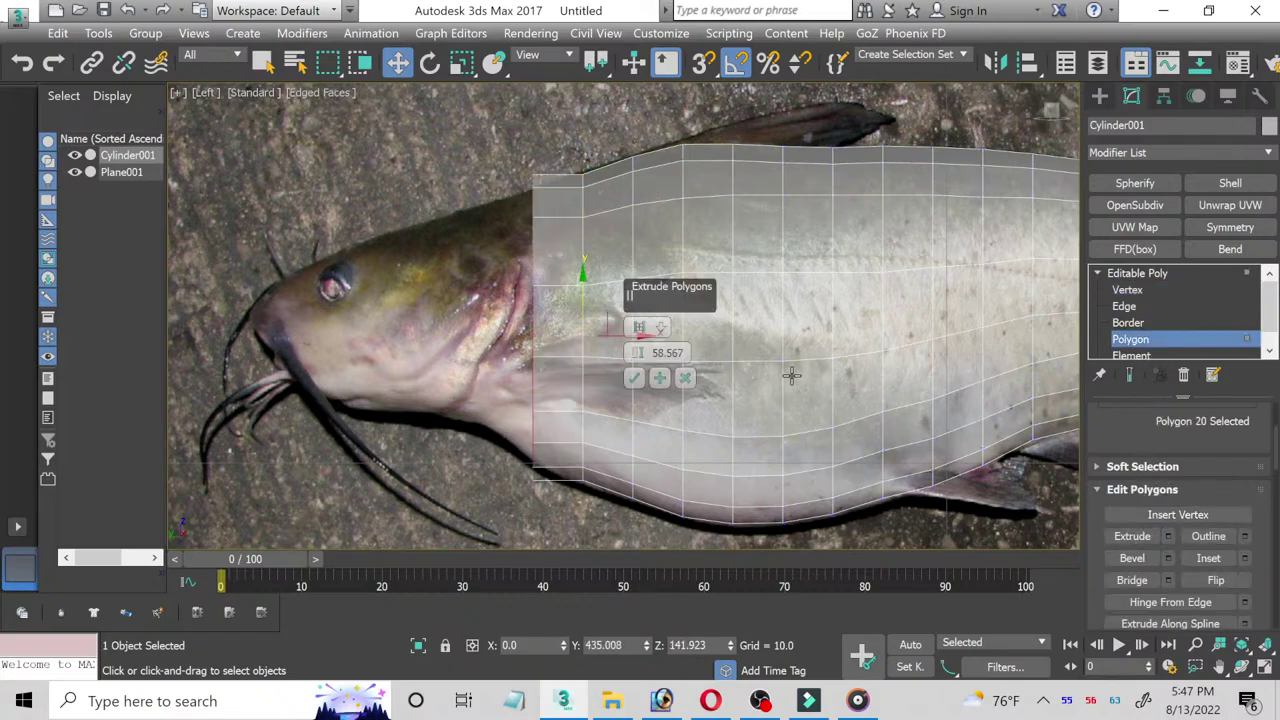
click(631, 376)
click(461, 62)
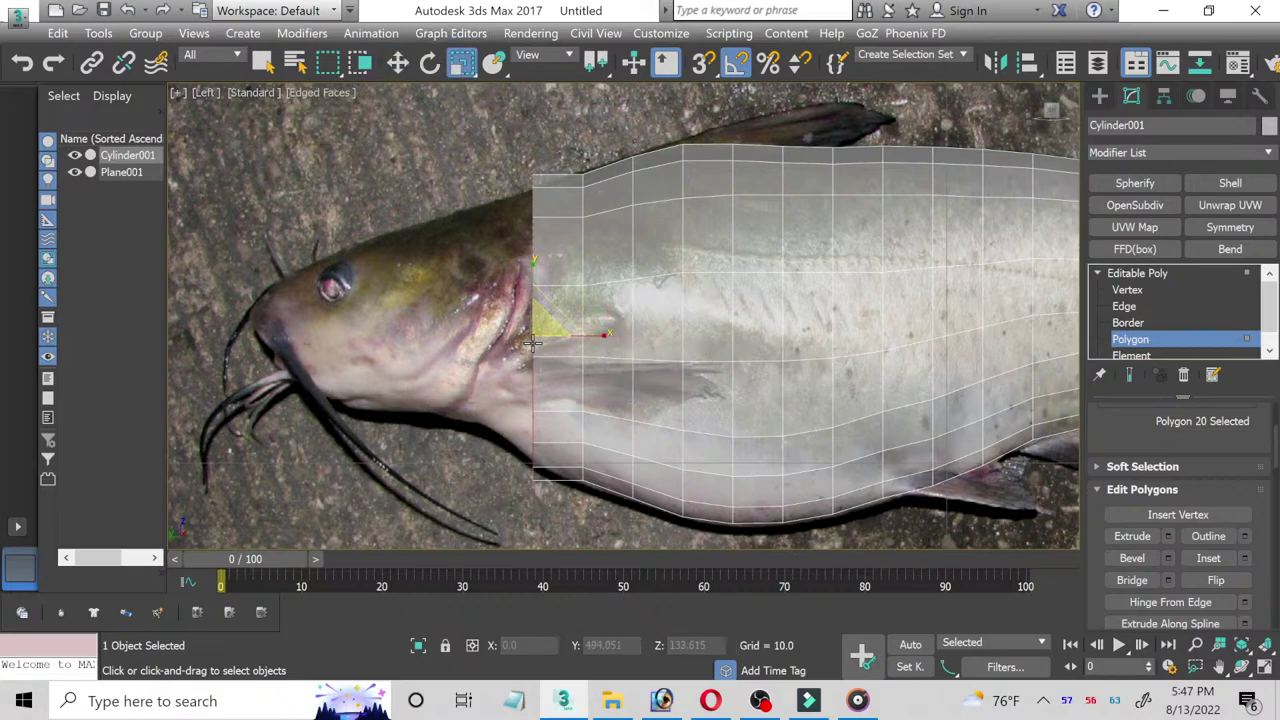
drag(538, 331, 538, 339)
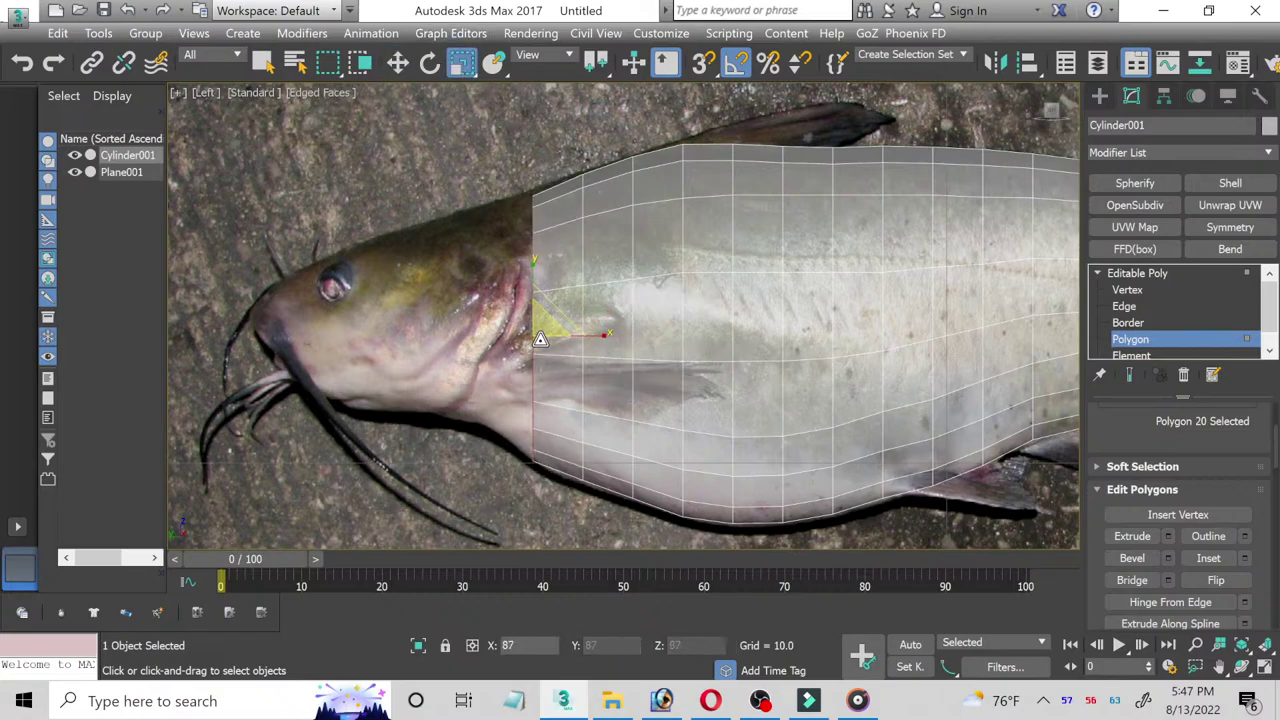
Step: Move the new front vertices onto the reference's back, belly and gill-line outline
click(1131, 289)
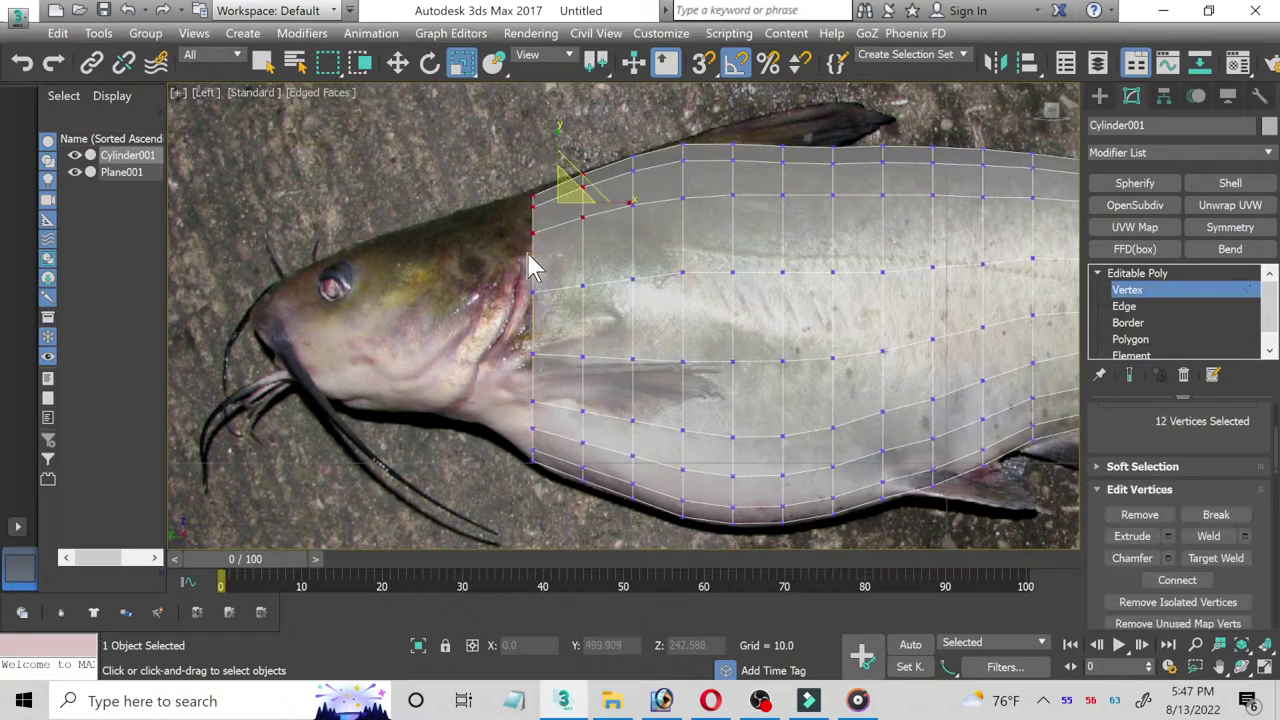
drag(571, 277, 440, 105)
click(408, 66)
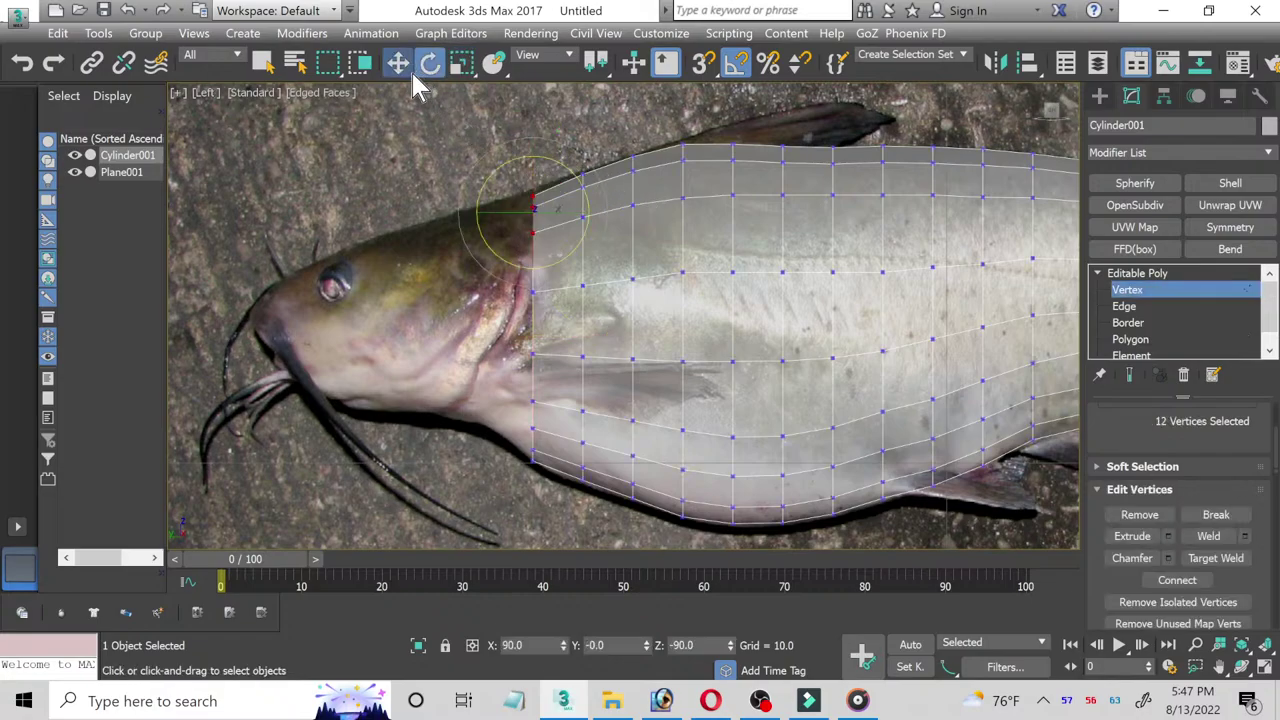
drag(532, 163, 533, 161)
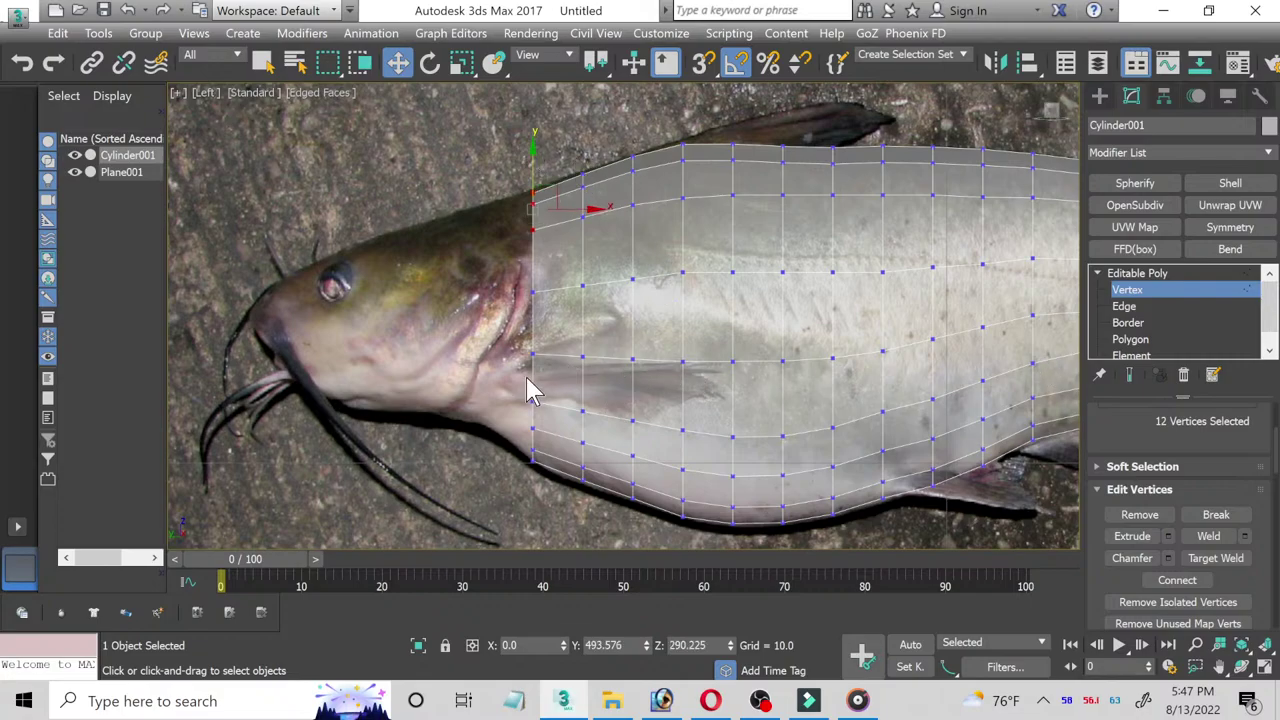
drag(528, 380, 551, 466)
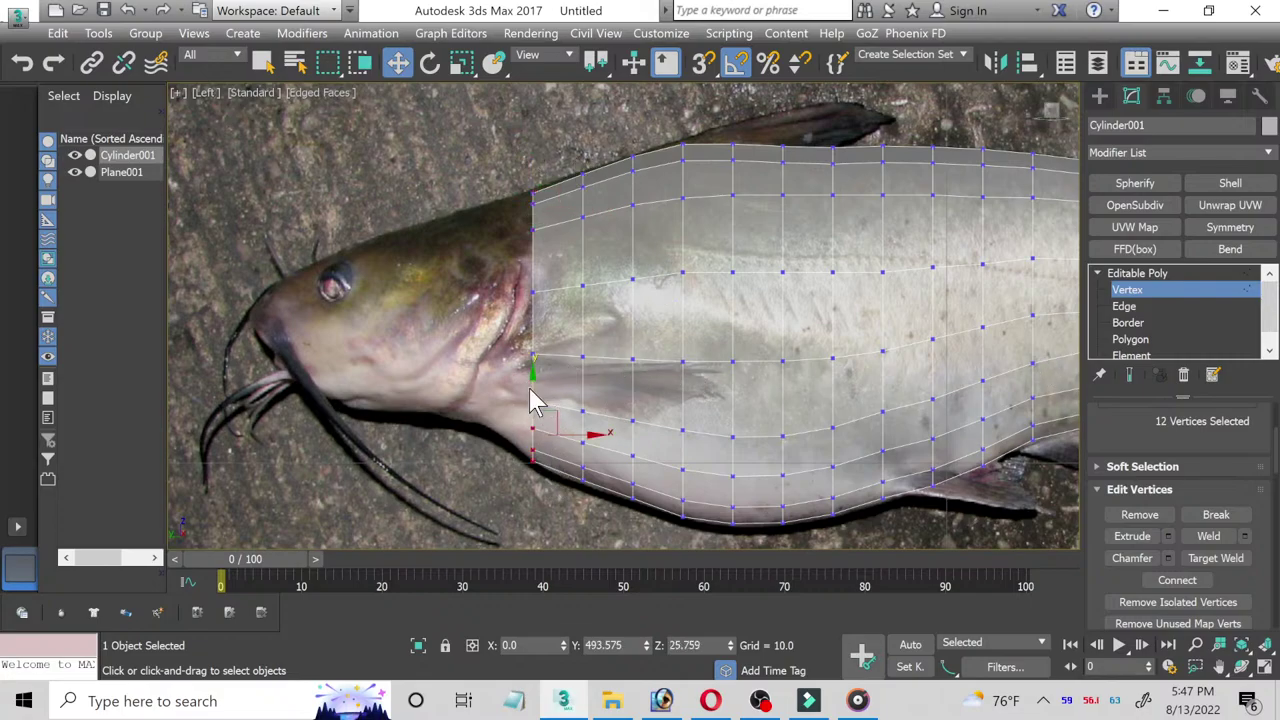
mouse_move(528, 405)
mouse_down()
mouse_move(527, 385)
mouse_move(551, 380)
mouse_up()
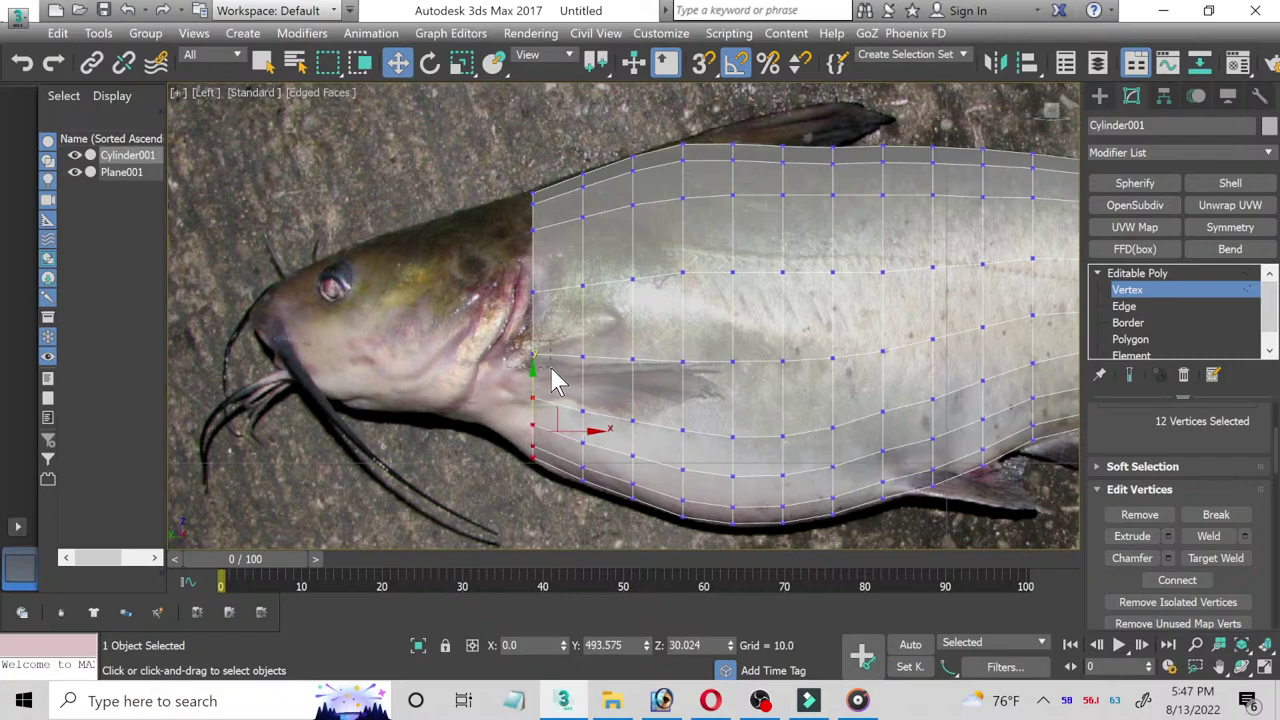
click(533, 292)
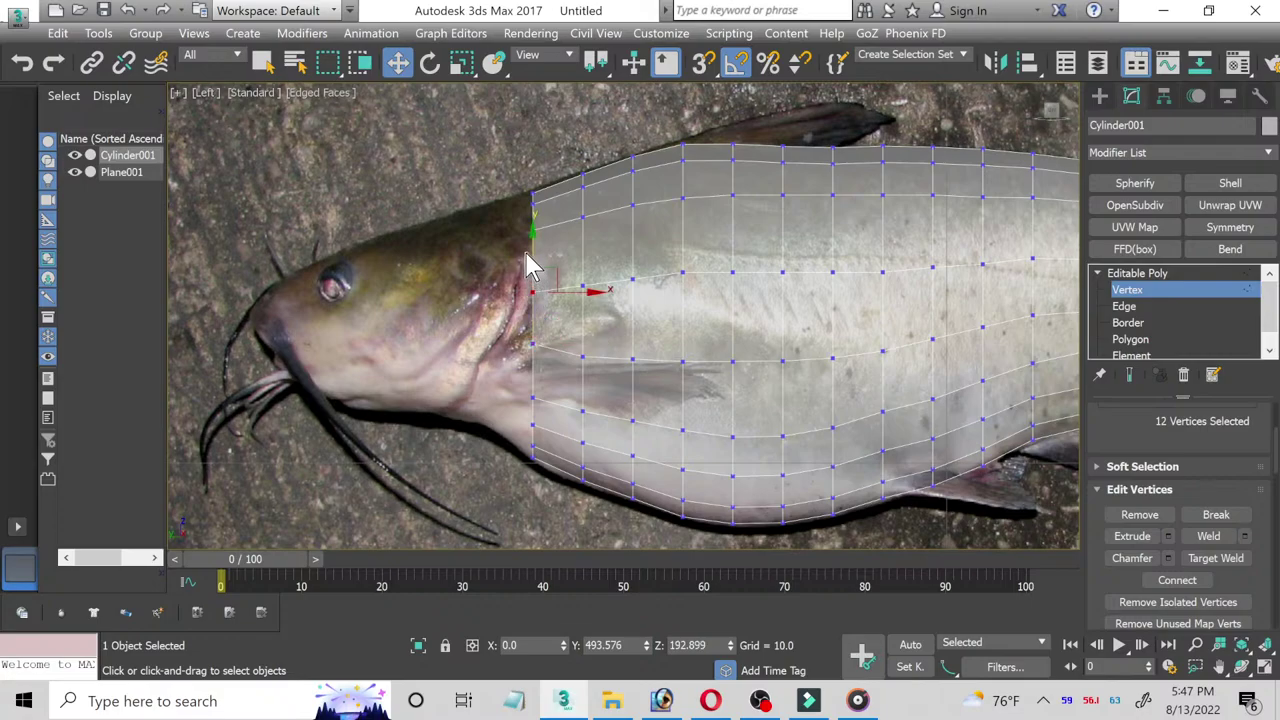
drag(530, 265, 540, 318)
drag(529, 257, 528, 262)
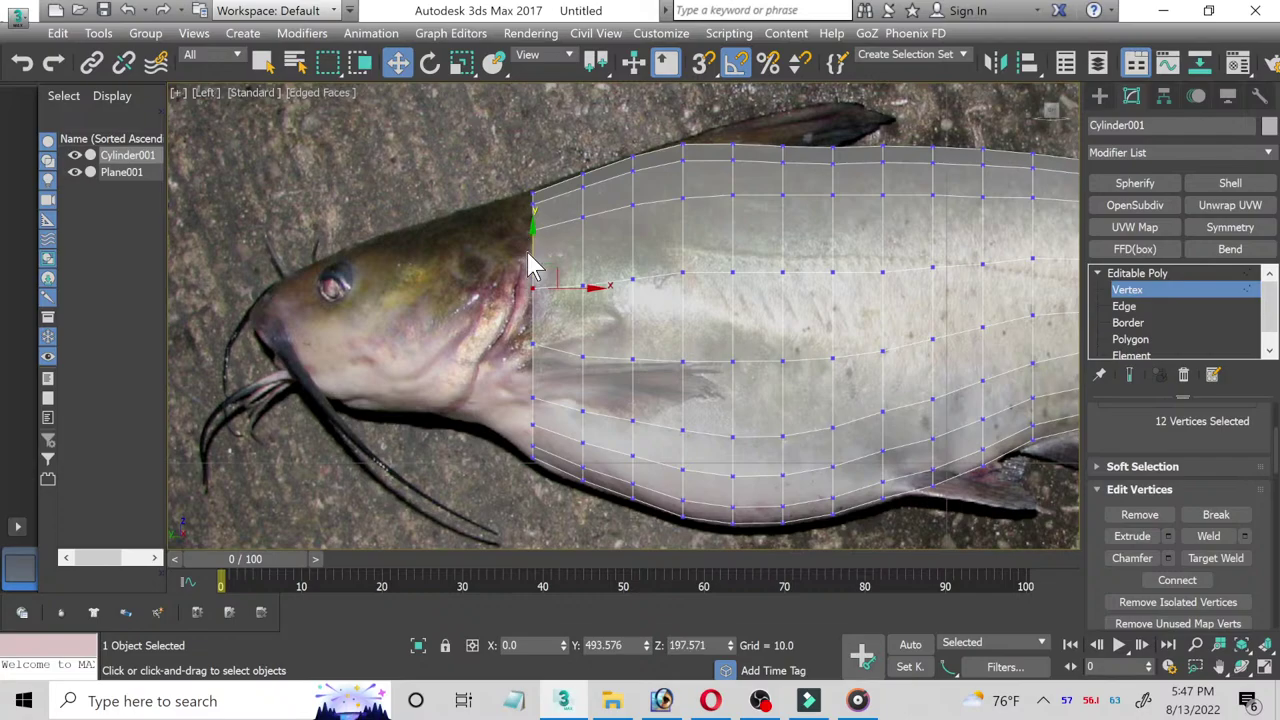
click(1180, 339)
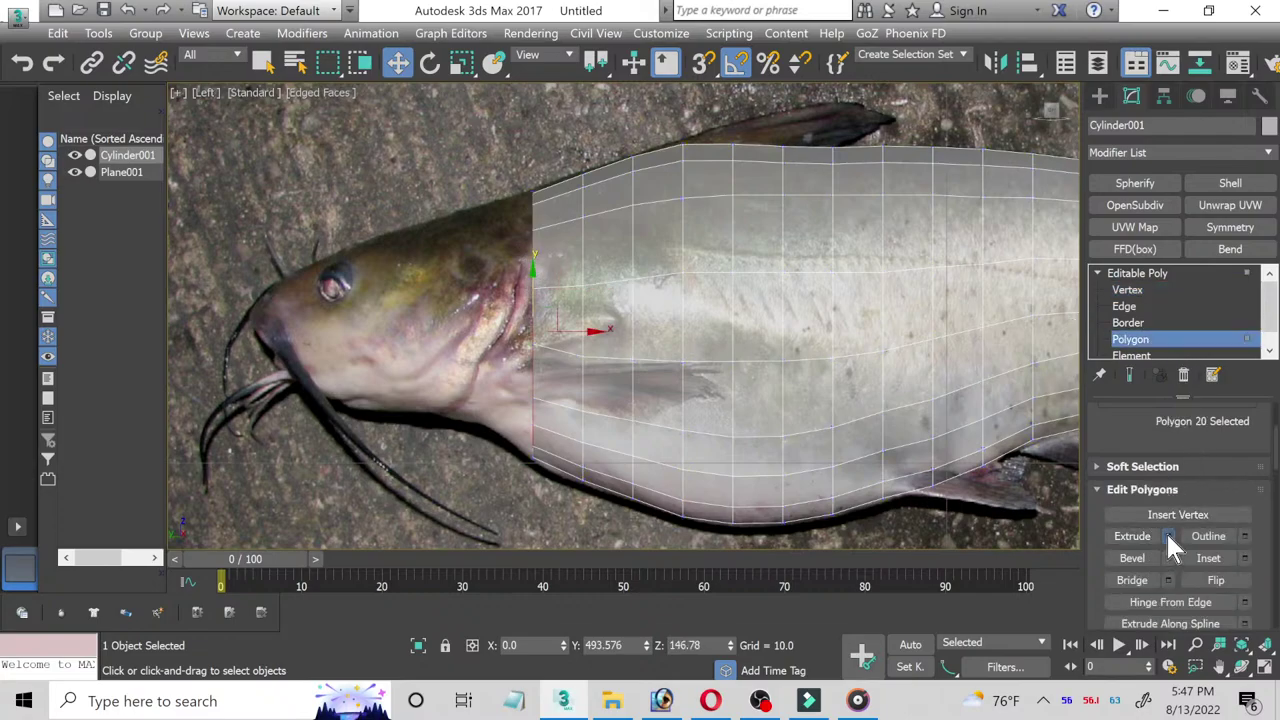
Step: Extrude the front polygons again, scale them to 91%, and raise the lower front vertices
click(1168, 537)
click(634, 376)
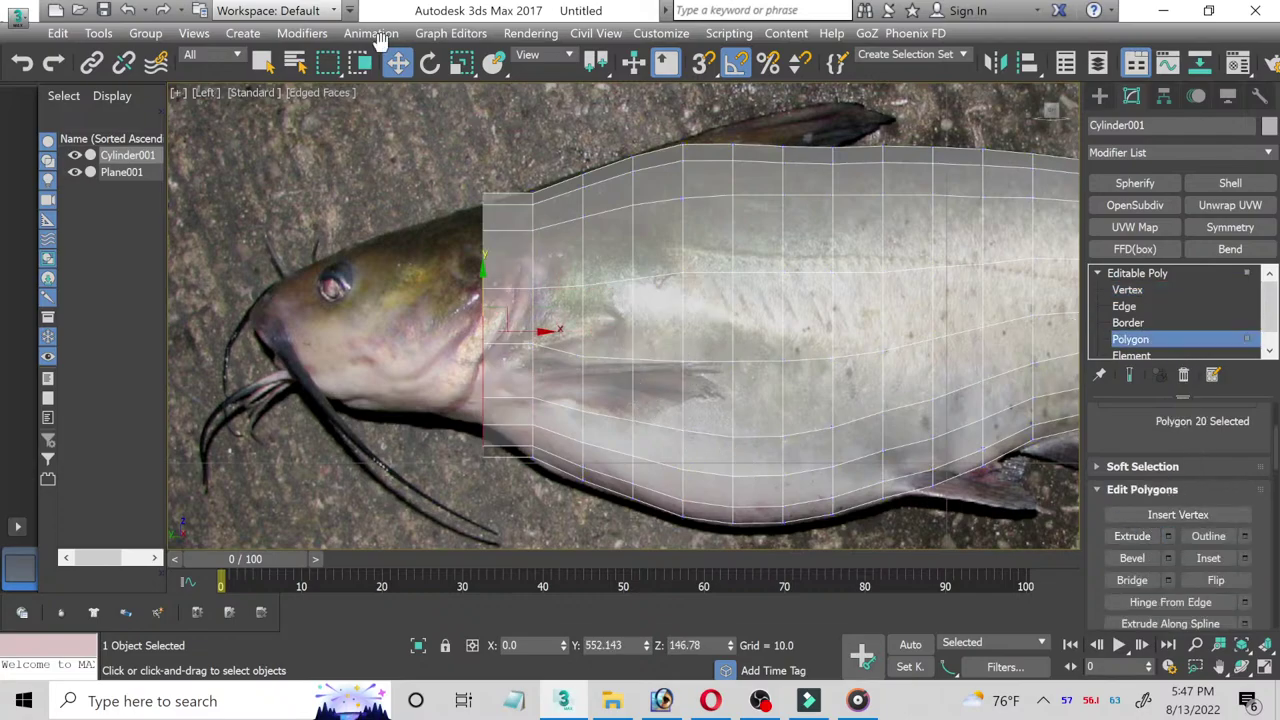
click(463, 68)
mouse_move(480, 326)
mouse_down()
mouse_move(484, 276)
mouse_move(541, 186)
mouse_up()
click(403, 63)
click(1190, 290)
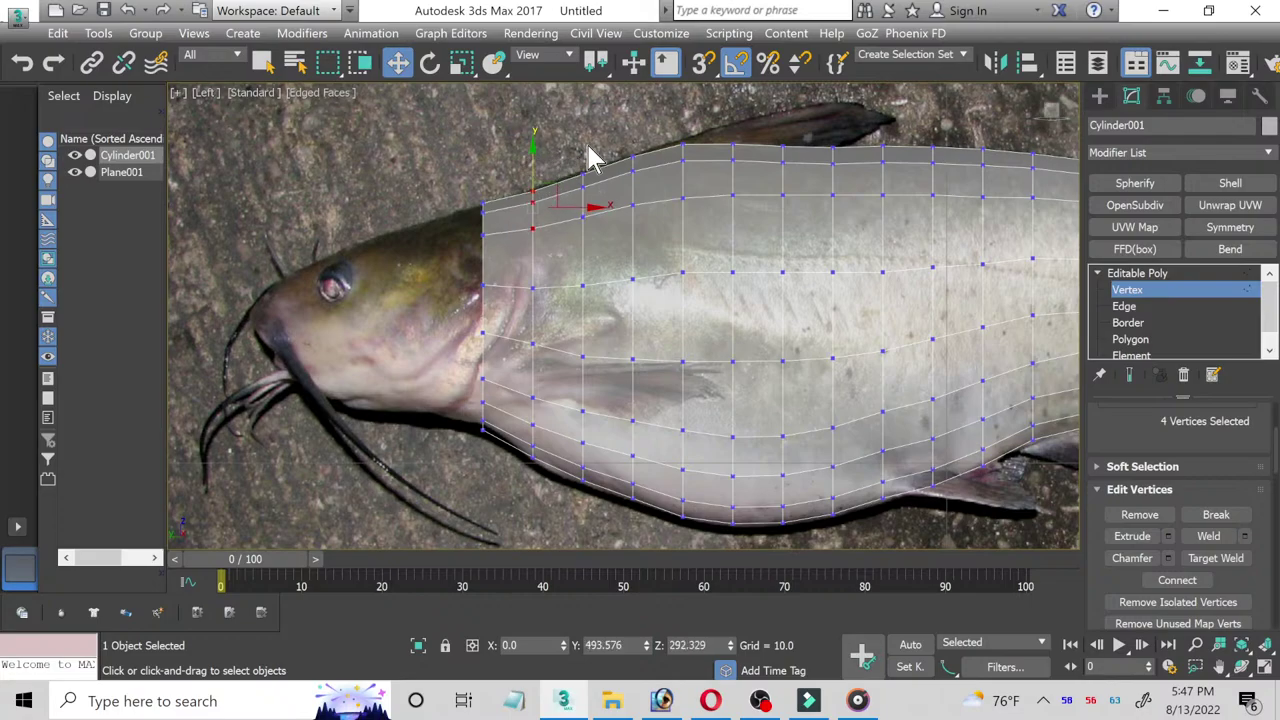
mouse_move(588, 248)
mouse_down()
mouse_move(586, 137)
mouse_move(586, 166)
mouse_up()
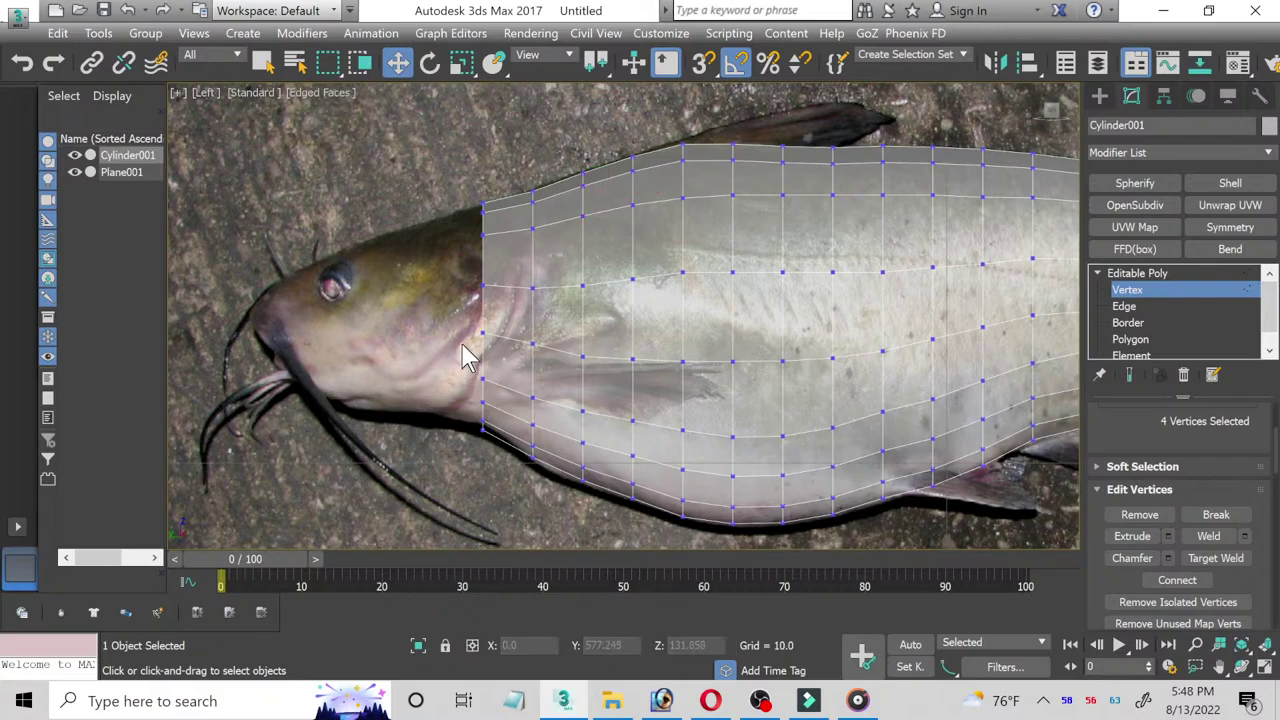
drag(463, 337, 491, 428)
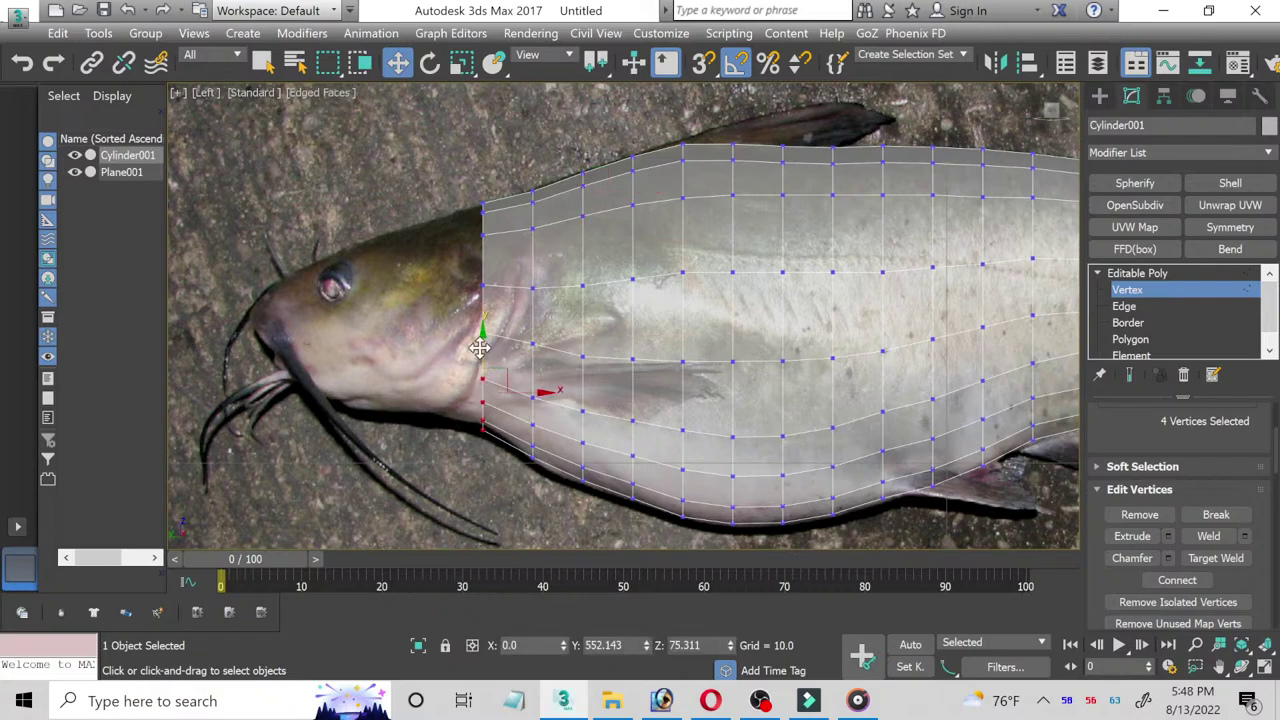
drag(480, 347, 472, 344)
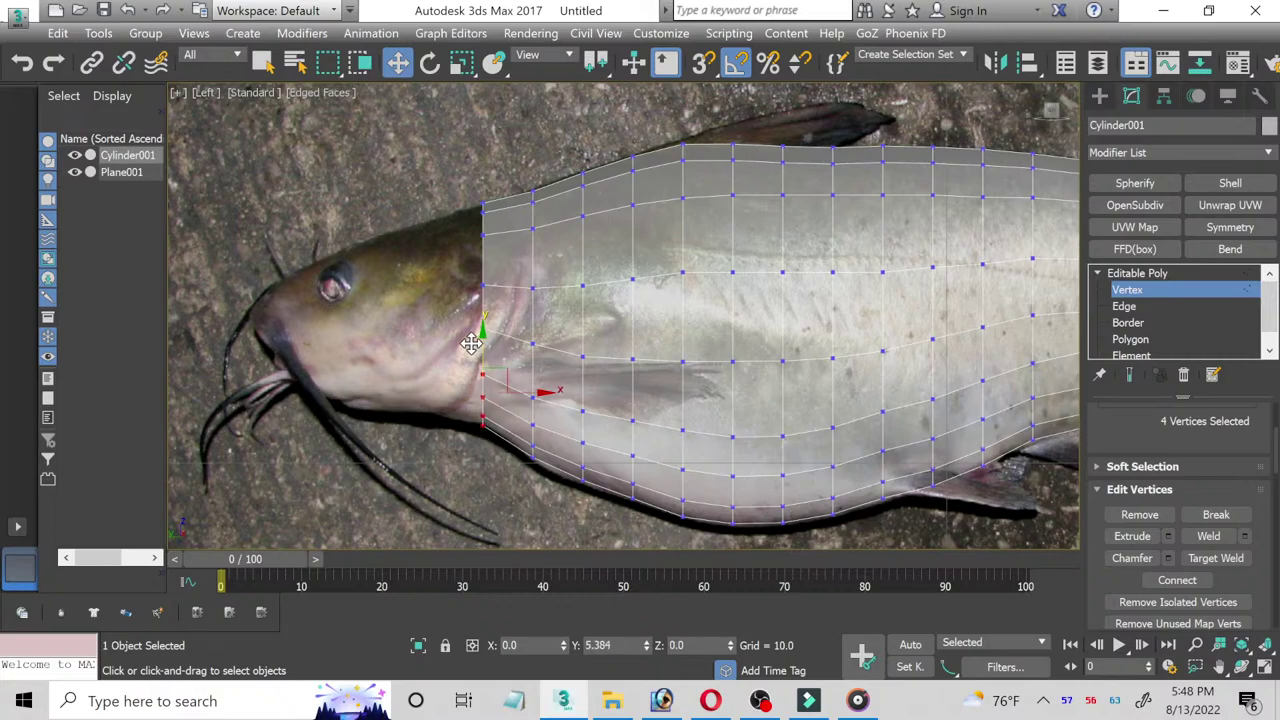
click(1155, 339)
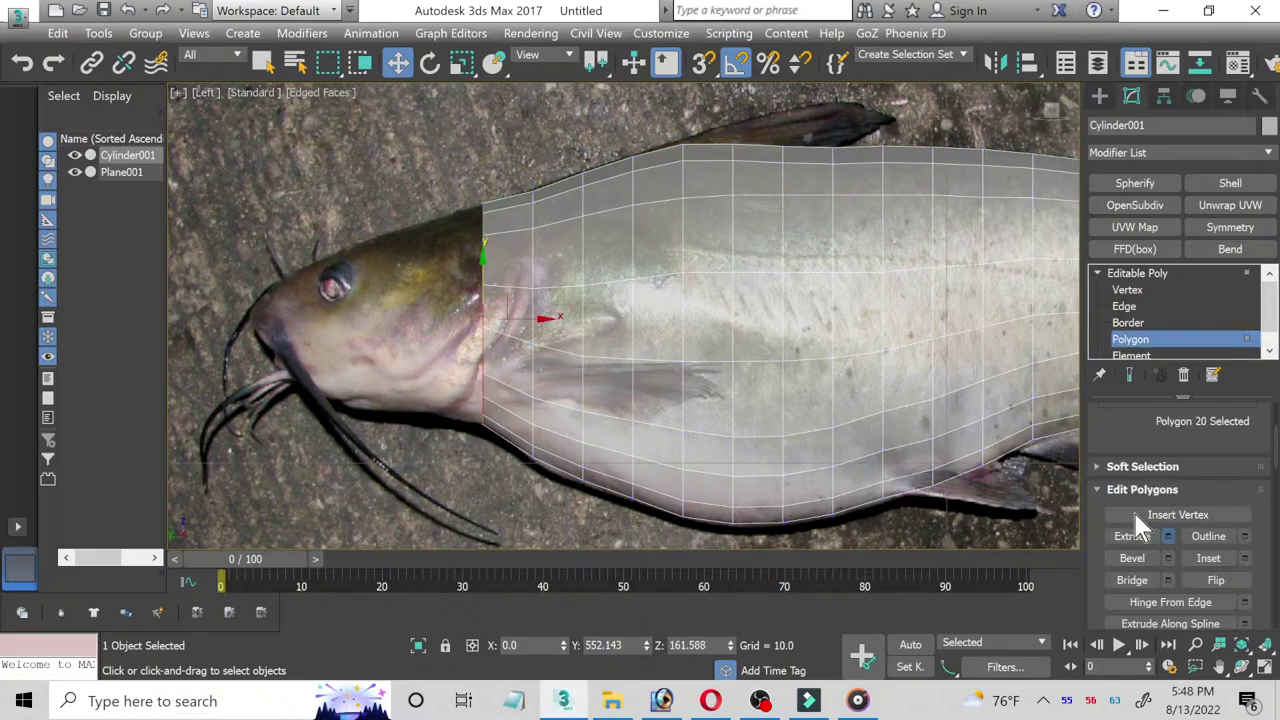
Step: Add another 91%-scaled extrusion and lower its top vertex onto the back outline
click(1167, 536)
click(634, 376)
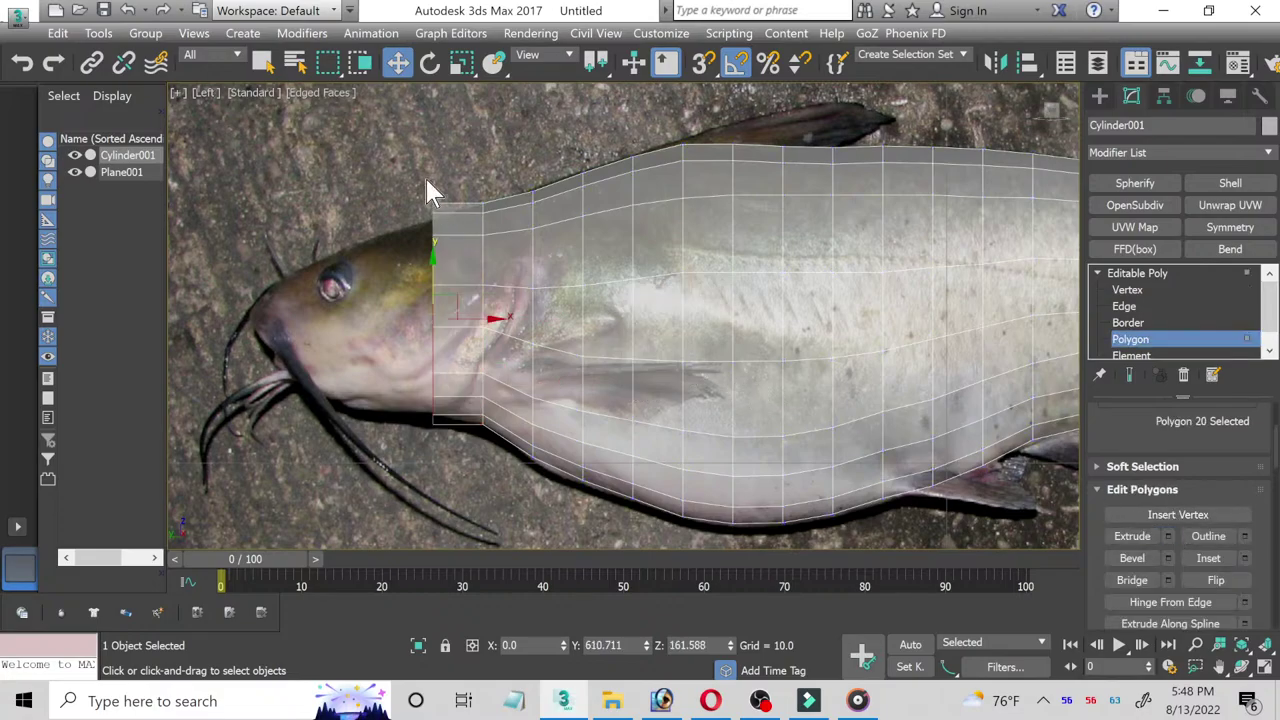
click(457, 72)
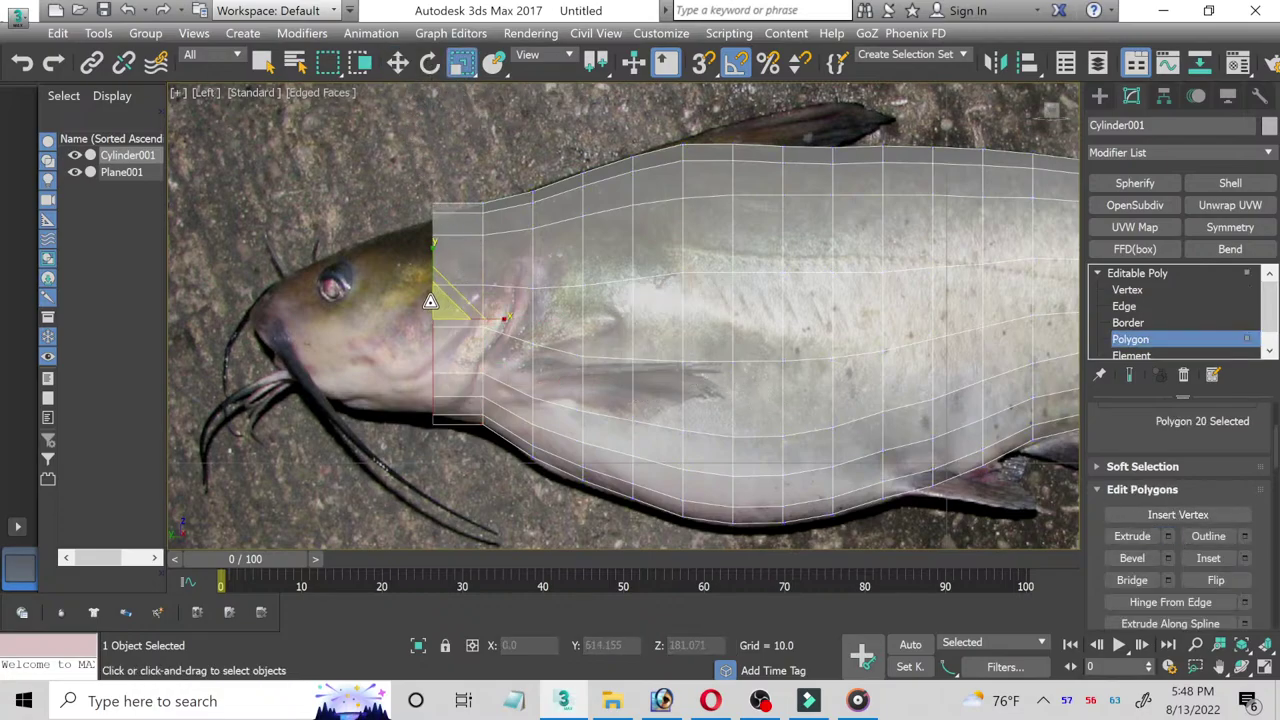
drag(437, 307, 442, 313)
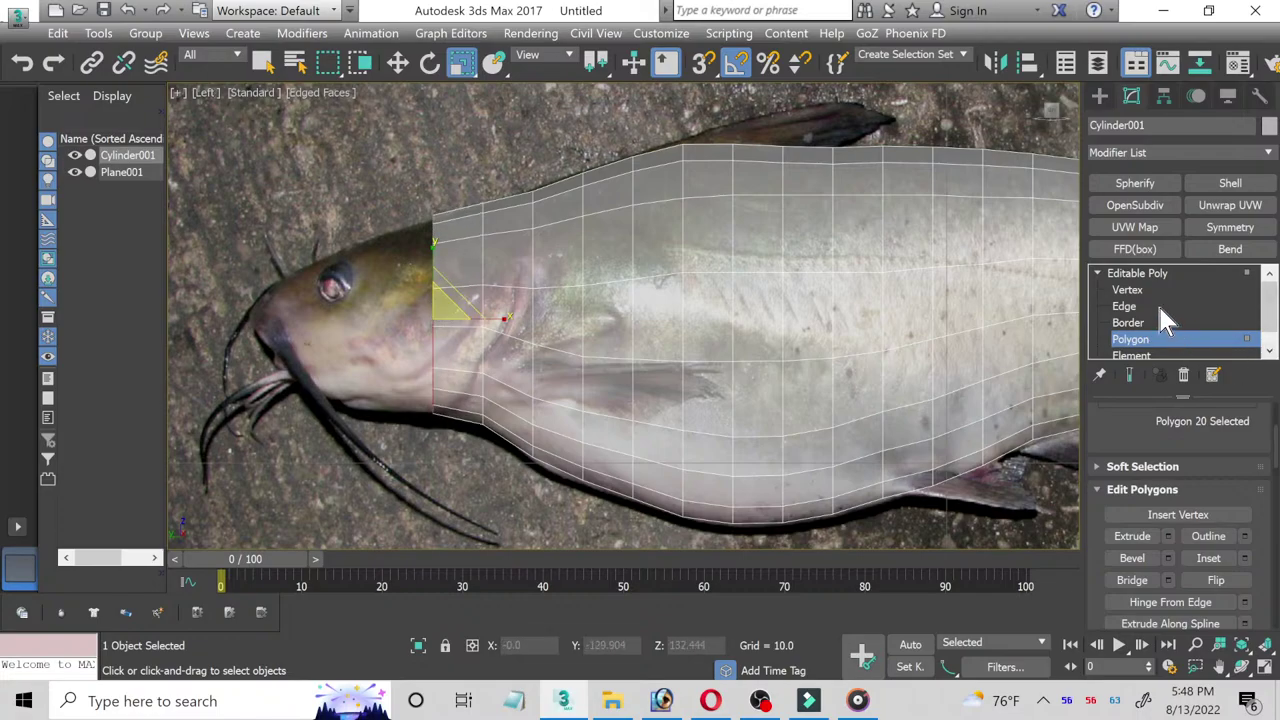
click(1128, 290)
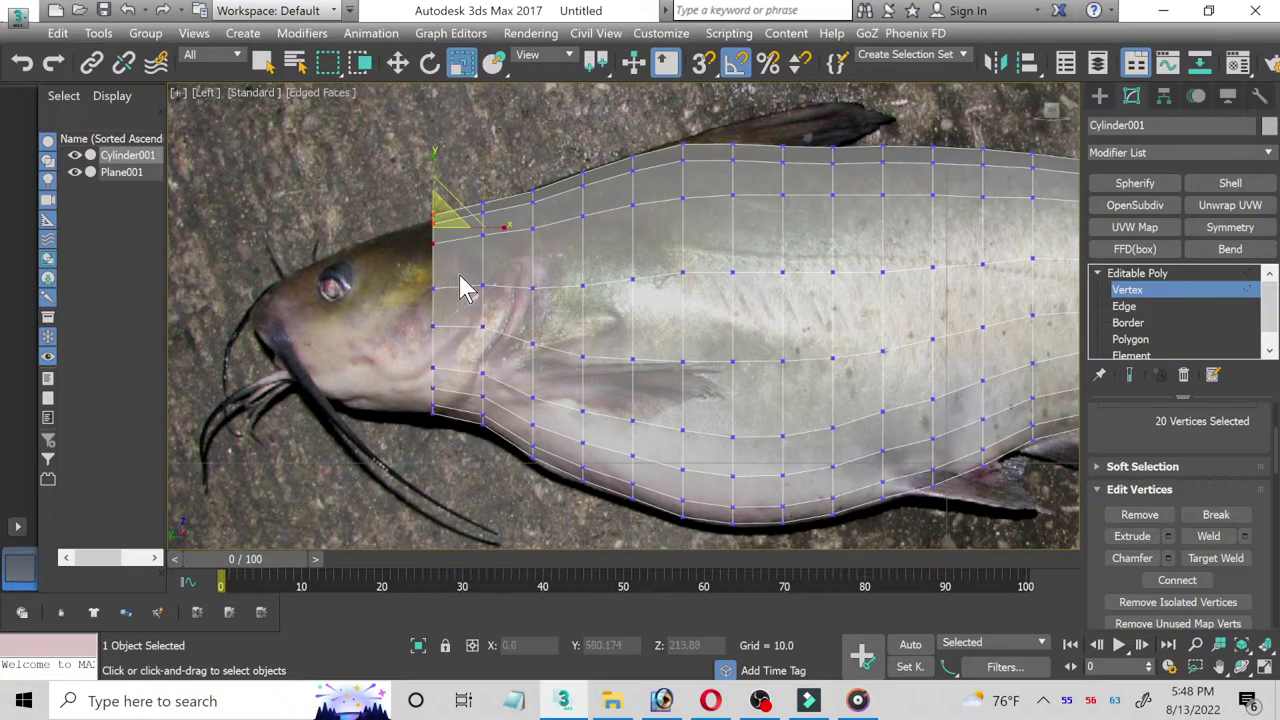
click(398, 62)
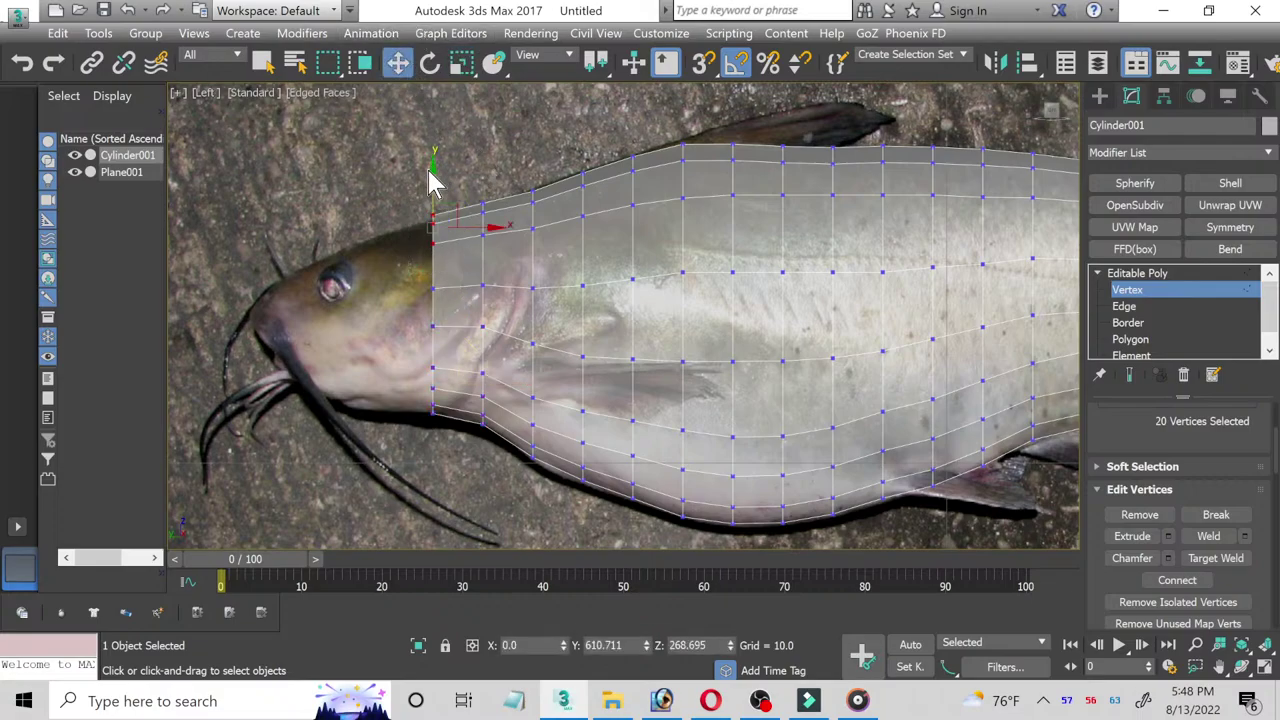
click(432, 189)
click(430, 187)
drag(433, 180, 436, 193)
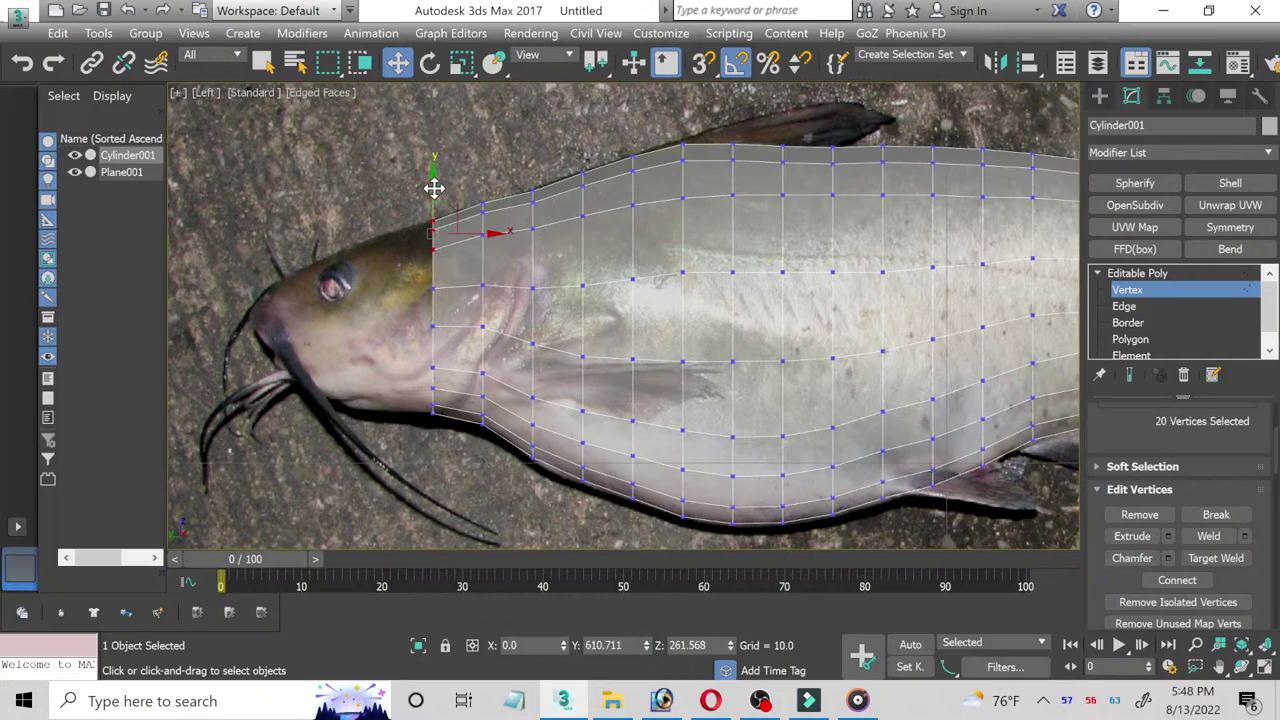
Step: Adjust the top vertices of the front columns to follow the fish's back outline
scroll(540, 200, up, 1)
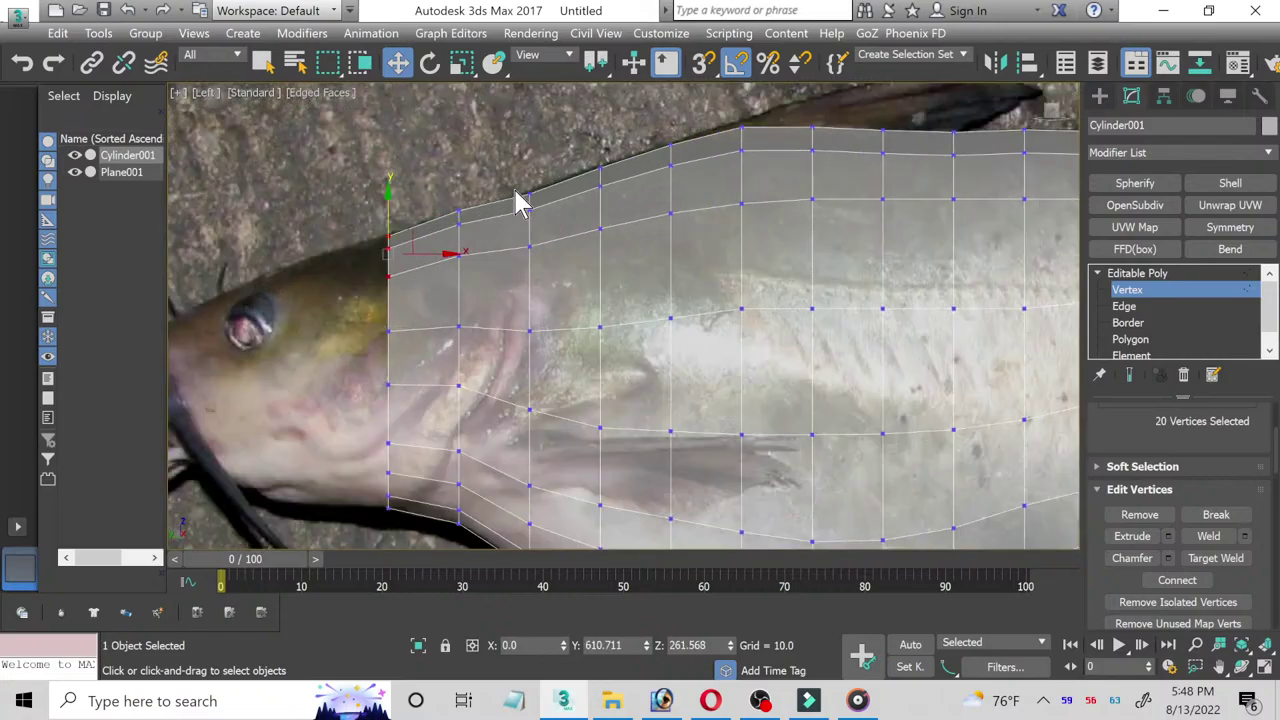
scroll(485, 204, up, 1)
scroll(440, 207, up, 1)
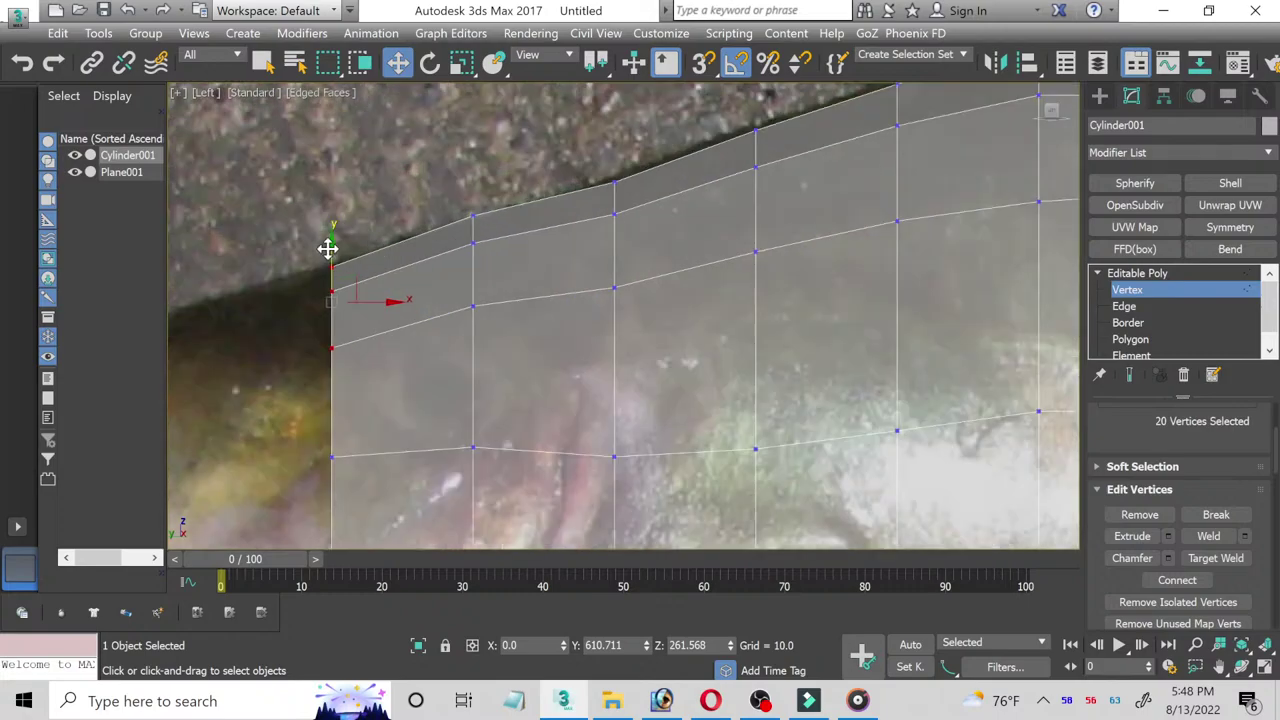
drag(332, 247, 333, 244)
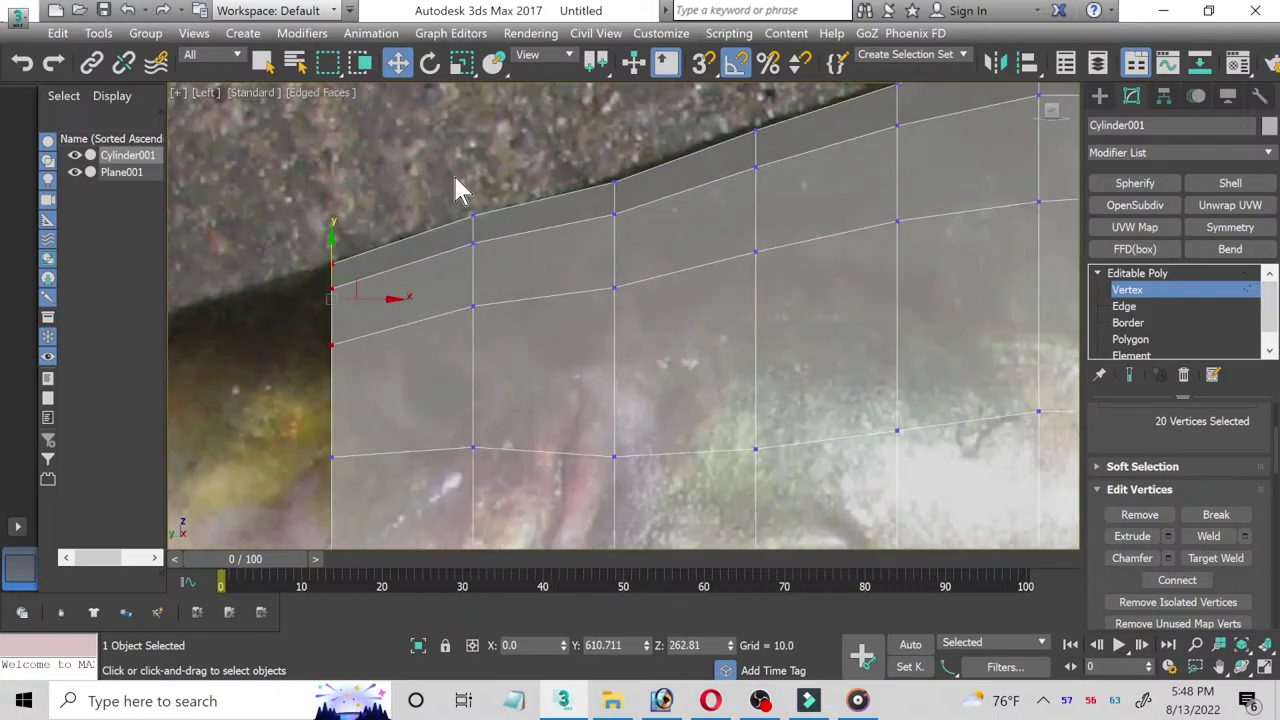
drag(437, 187, 506, 340)
drag(471, 212, 471, 219)
drag(633, 334, 633, 334)
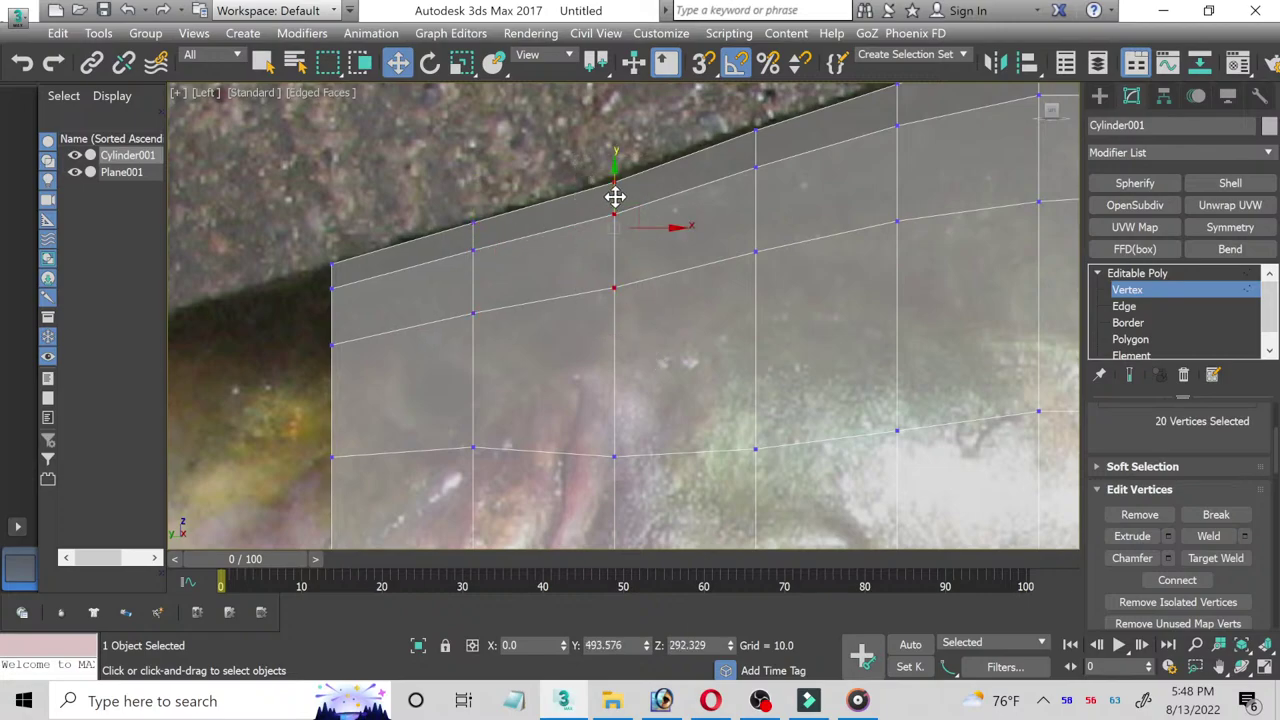
drag(614, 197, 614, 194)
scroll(575, 310, down, 2)
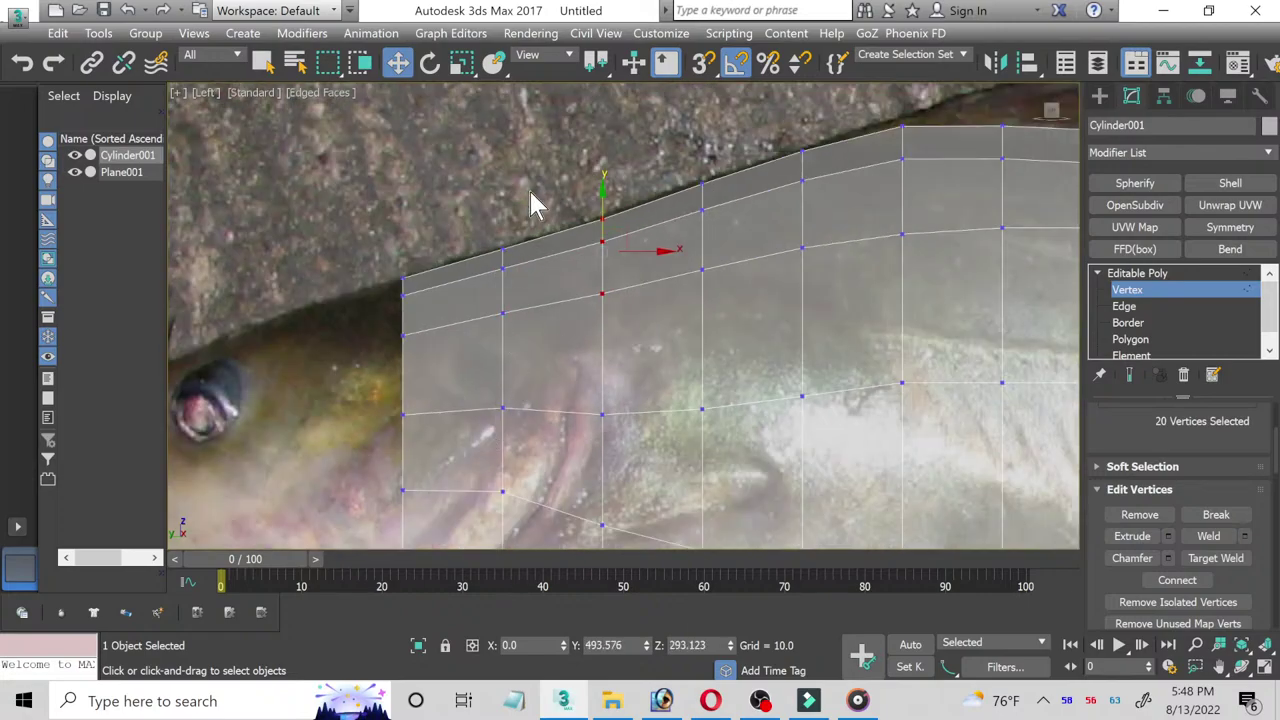
middle_drag(436, 412, 500, 290)
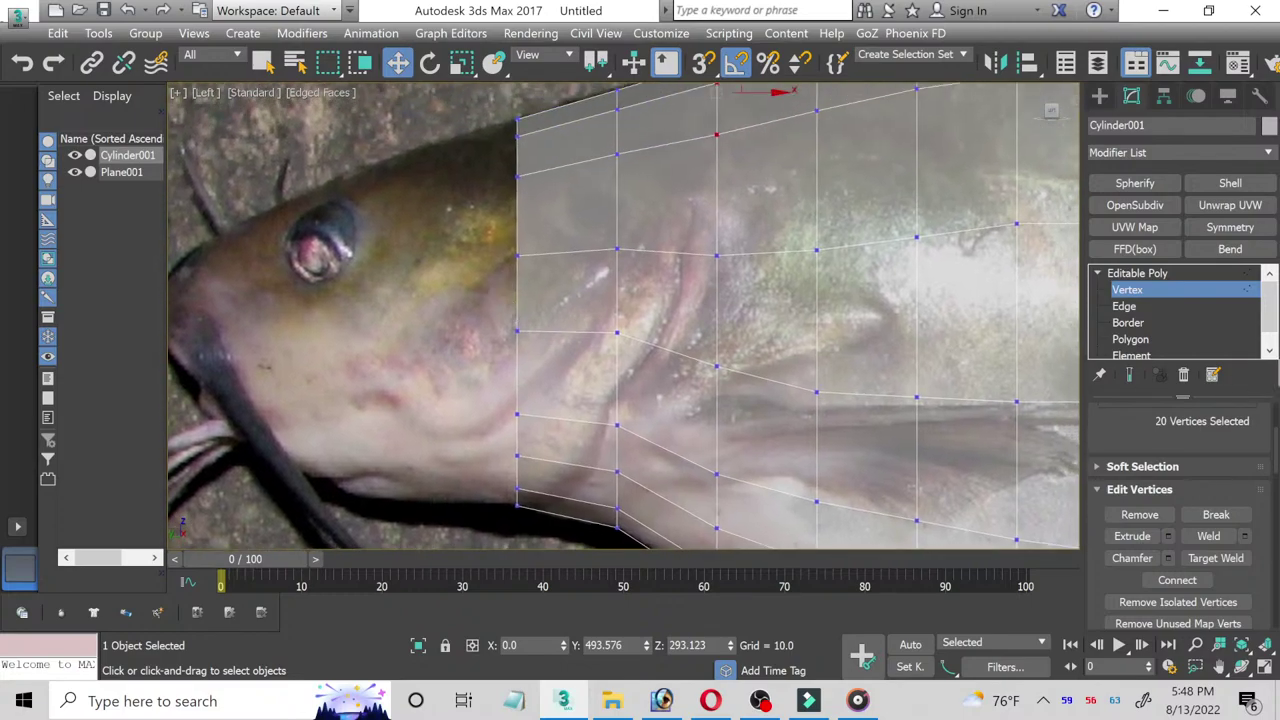
Step: Extrude the end polygons, squash them to the head, and lower the top front vertices
click(1178, 323)
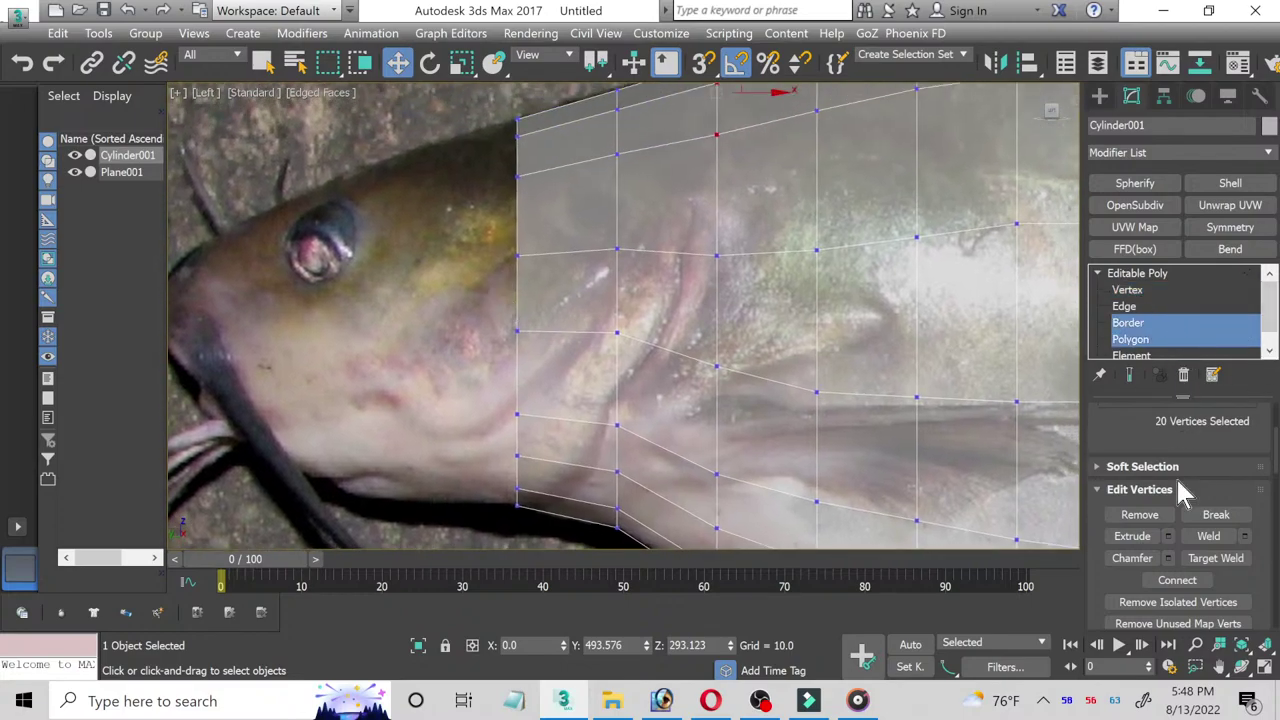
click(1132, 339)
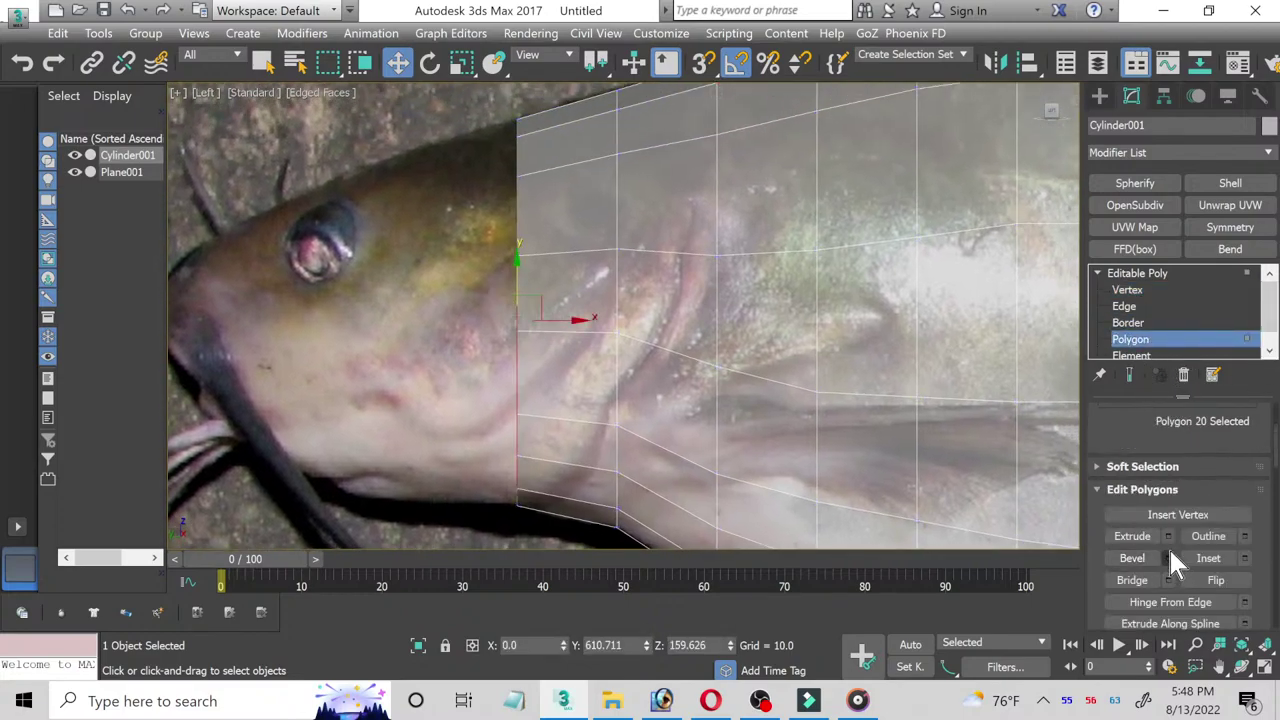
click(1168, 536)
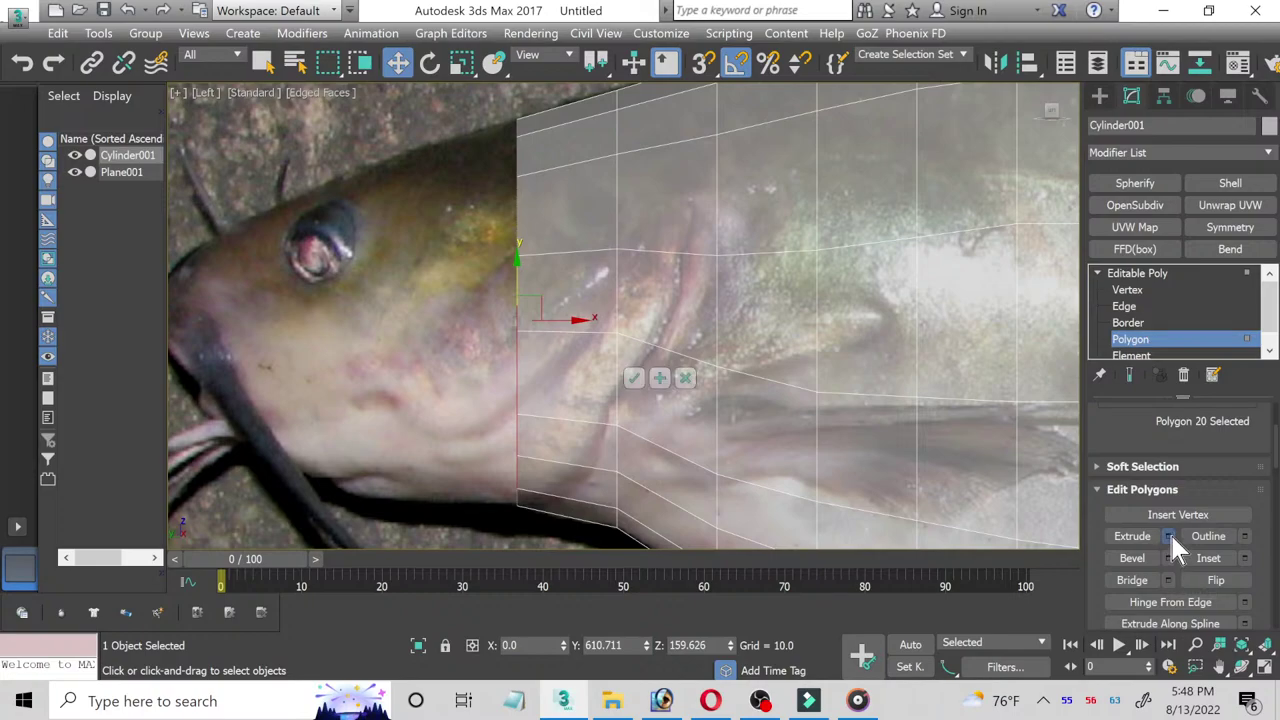
click(634, 377)
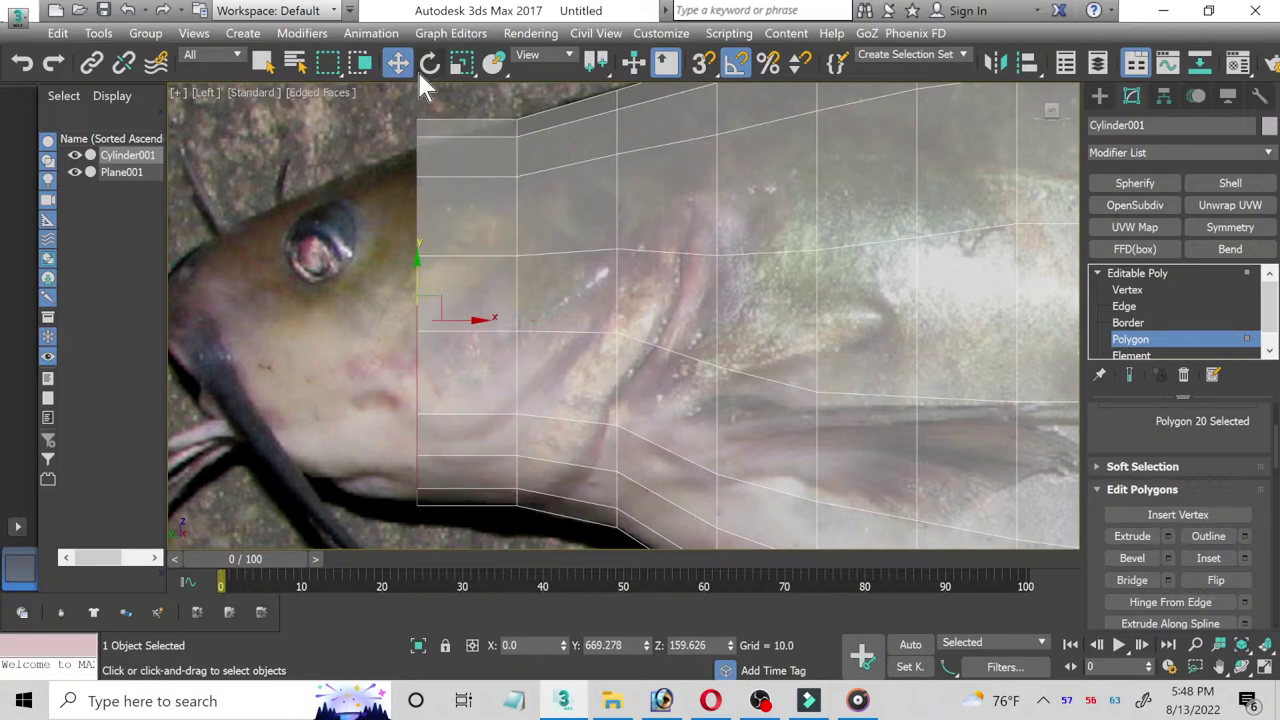
click(461, 62)
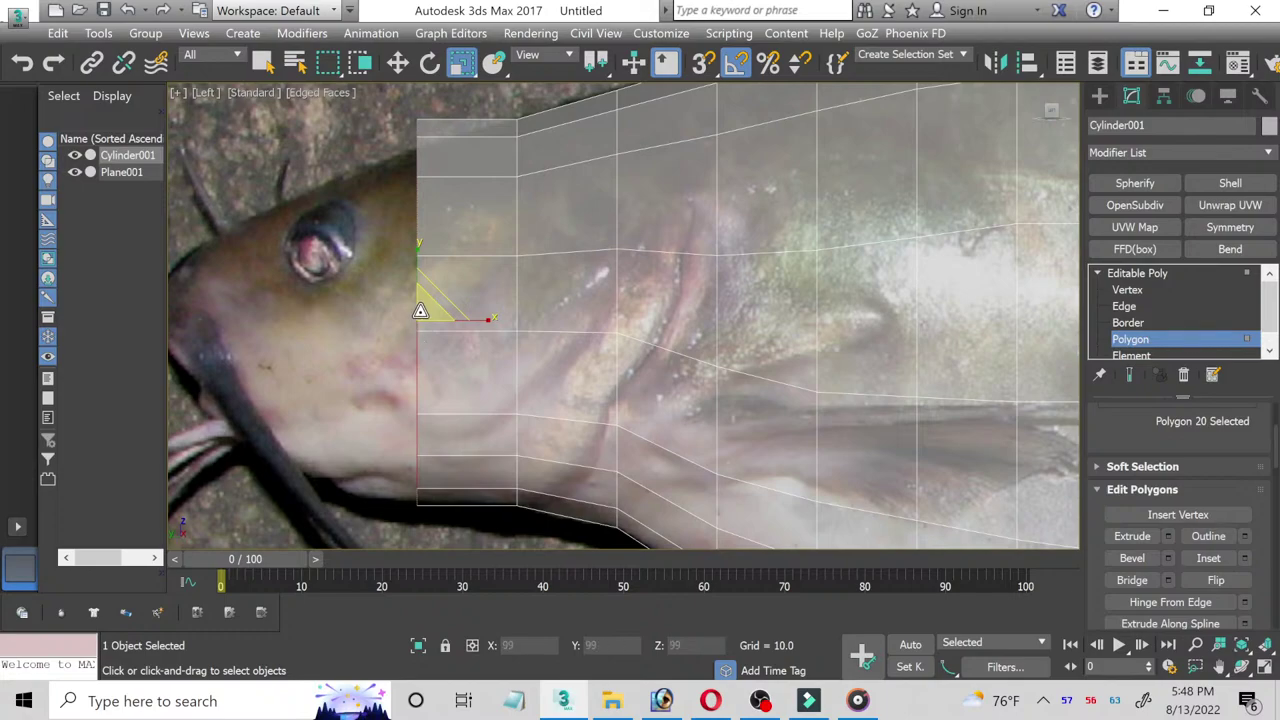
drag(419, 310, 421, 306)
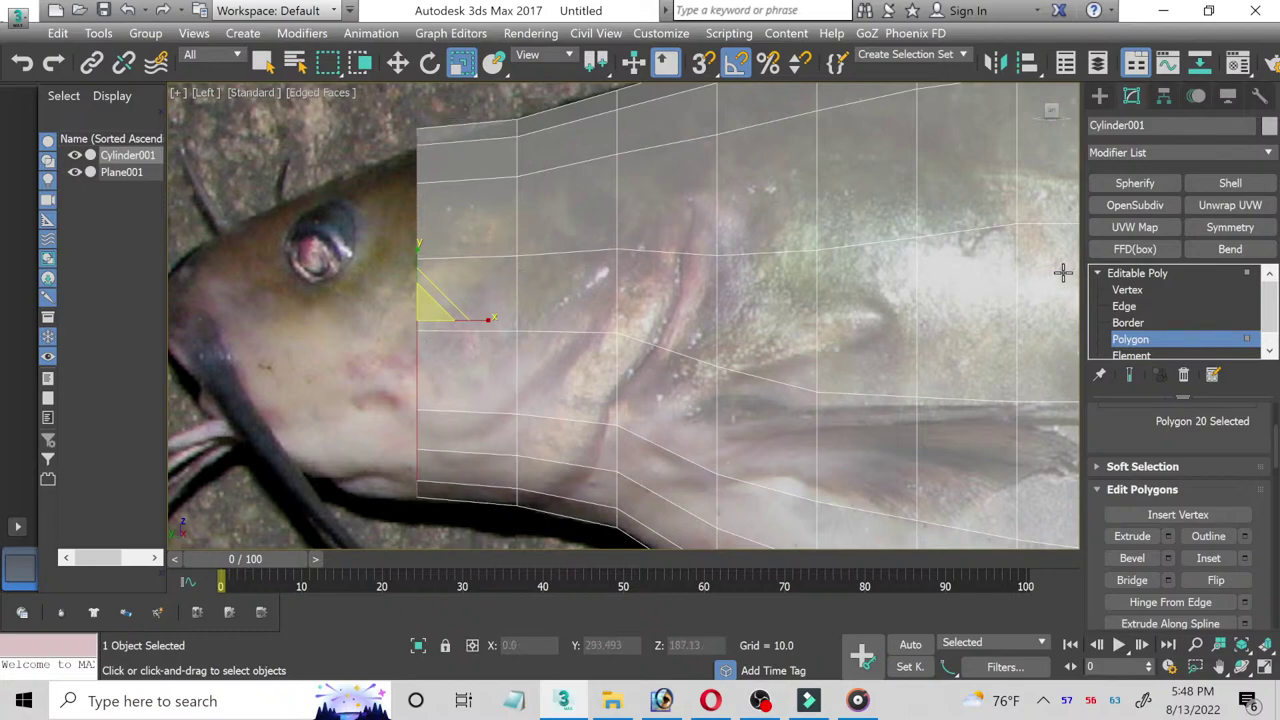
click(1127, 290)
middle_drag(357, 135, 548, 229)
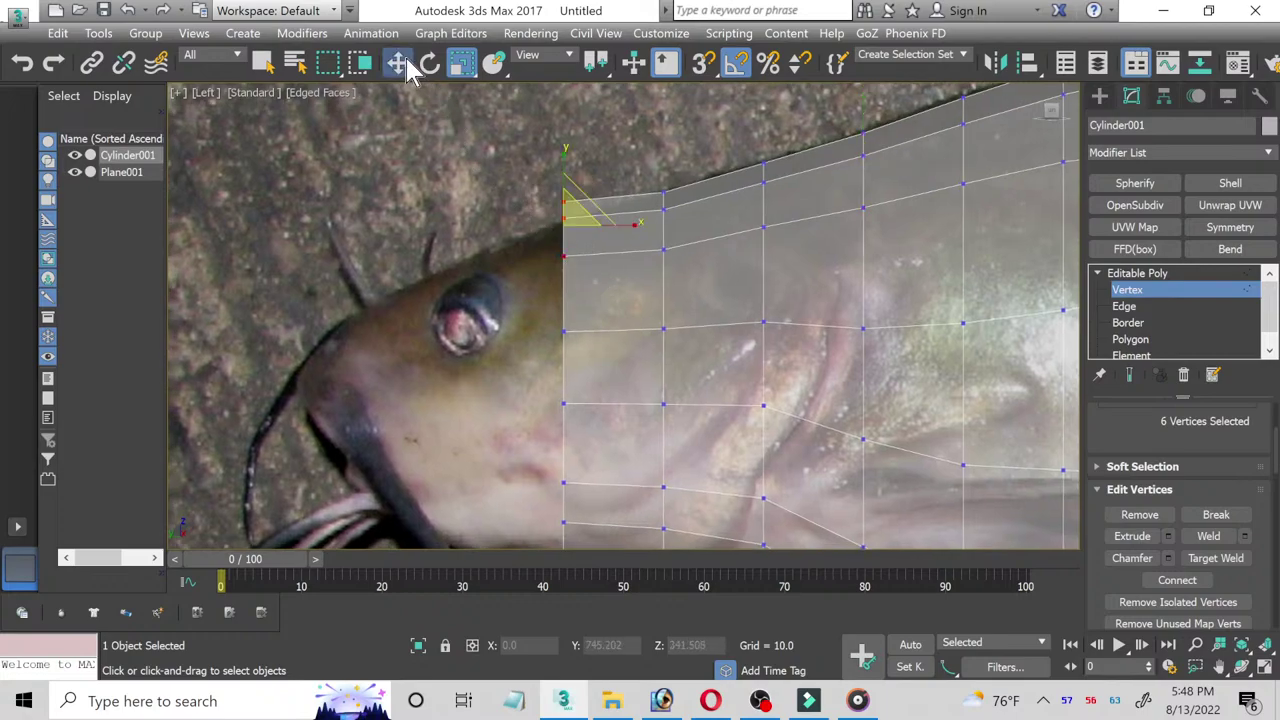
drag(564, 180, 564, 204)
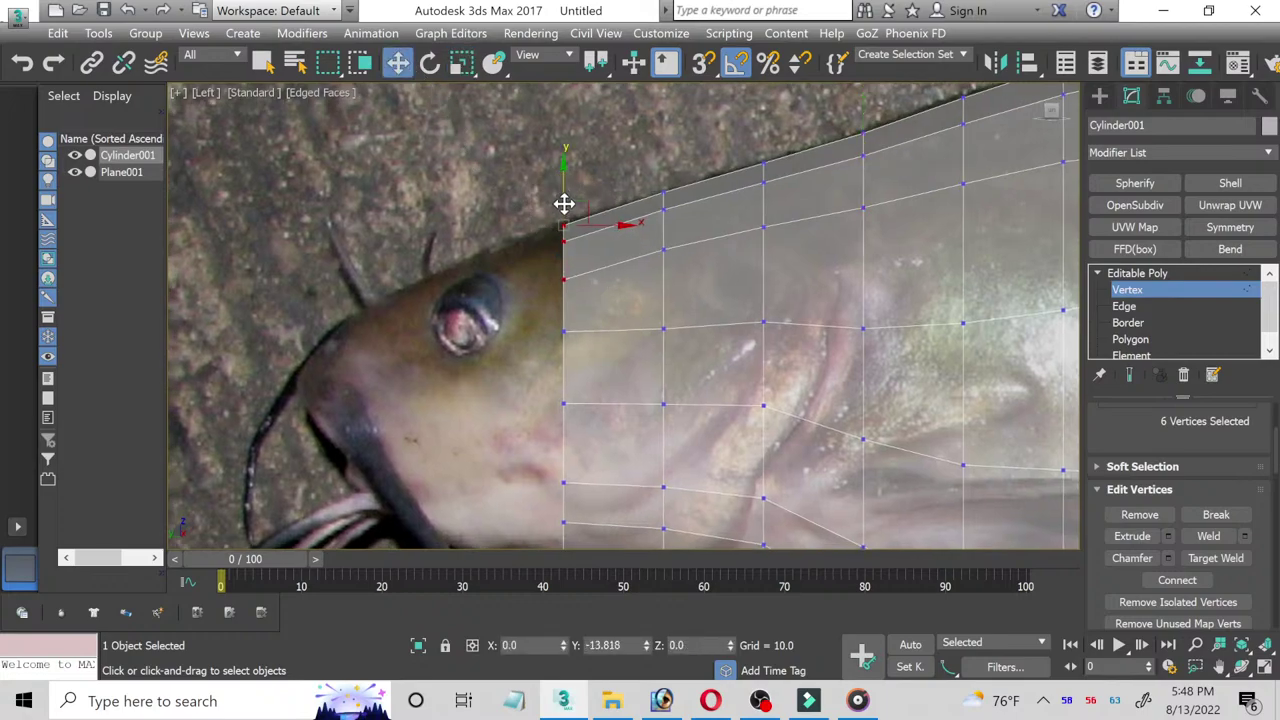
middle_drag(543, 314, 603, 229)
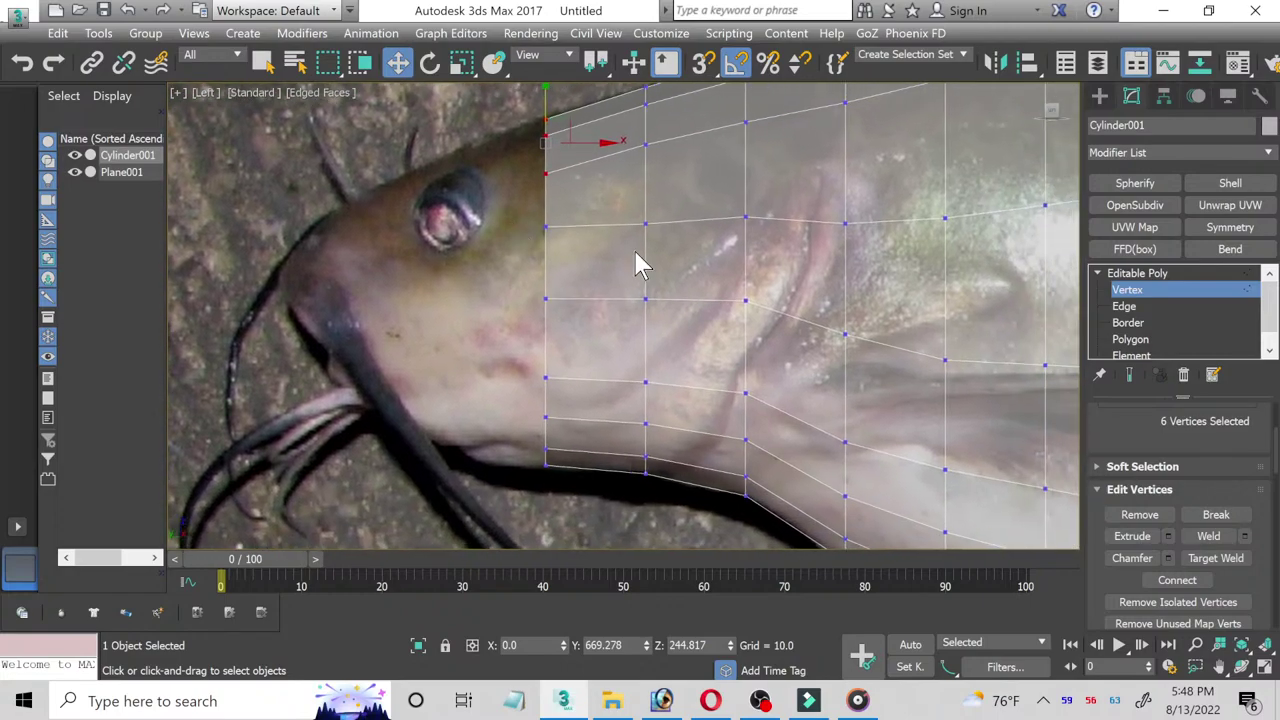
Step: Extrude another section, pull it back, resize it to the head, and lower its top vertices
click(1205, 339)
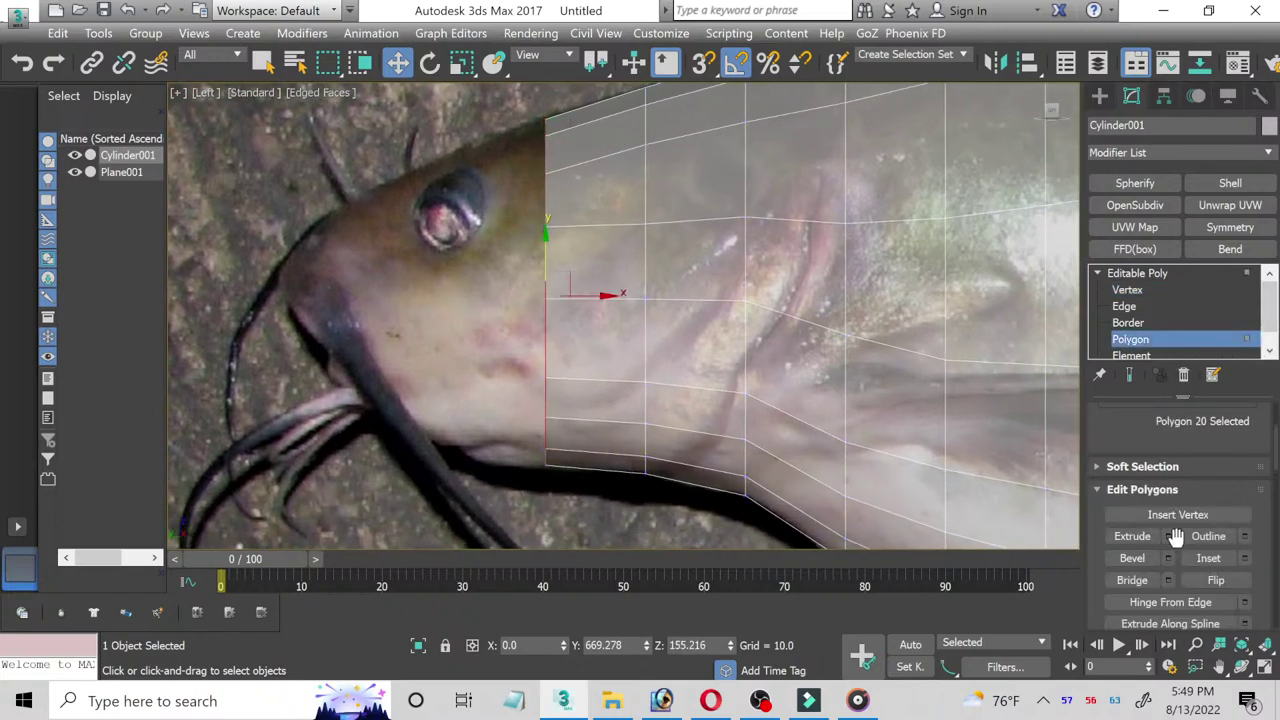
click(1167, 536)
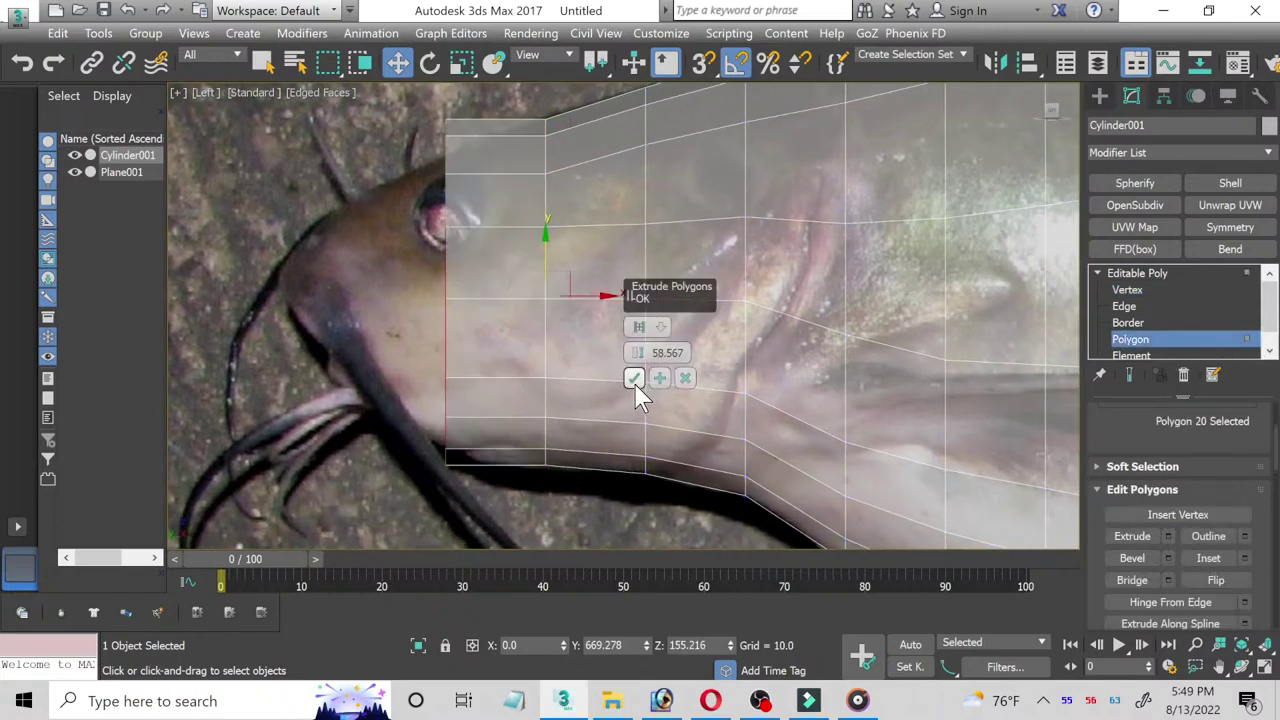
click(635, 384)
click(462, 64)
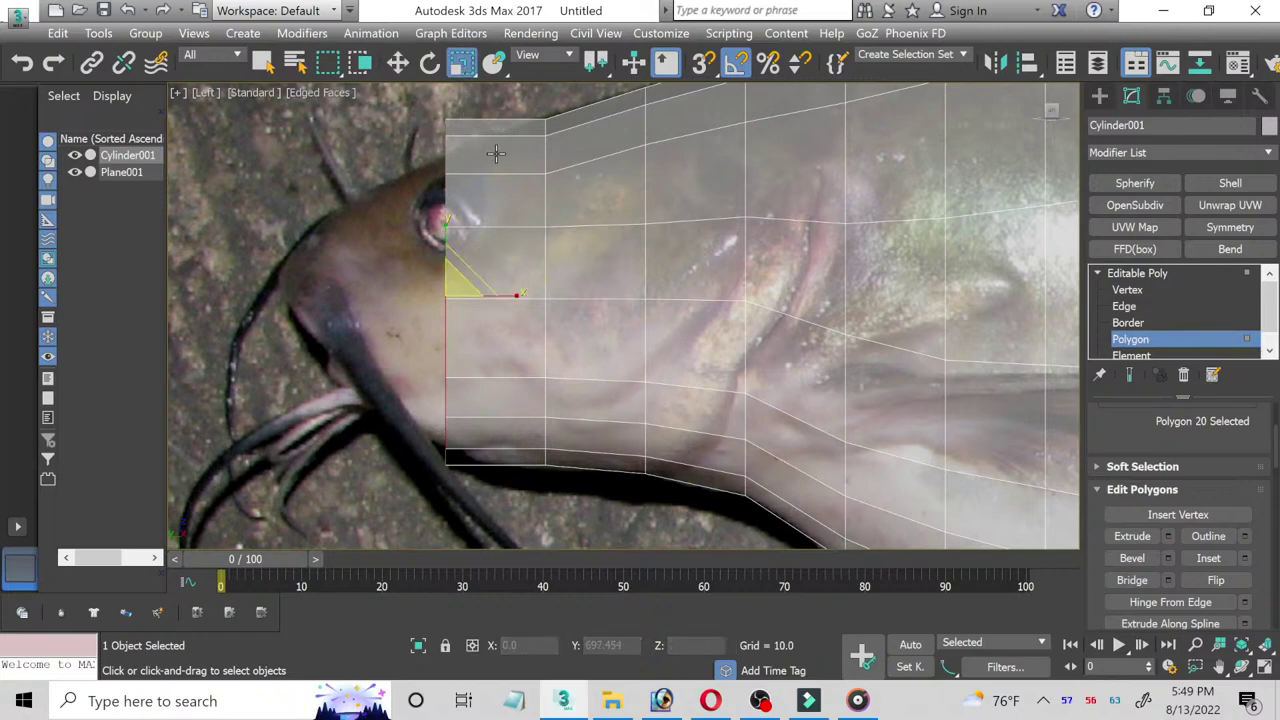
click(401, 68)
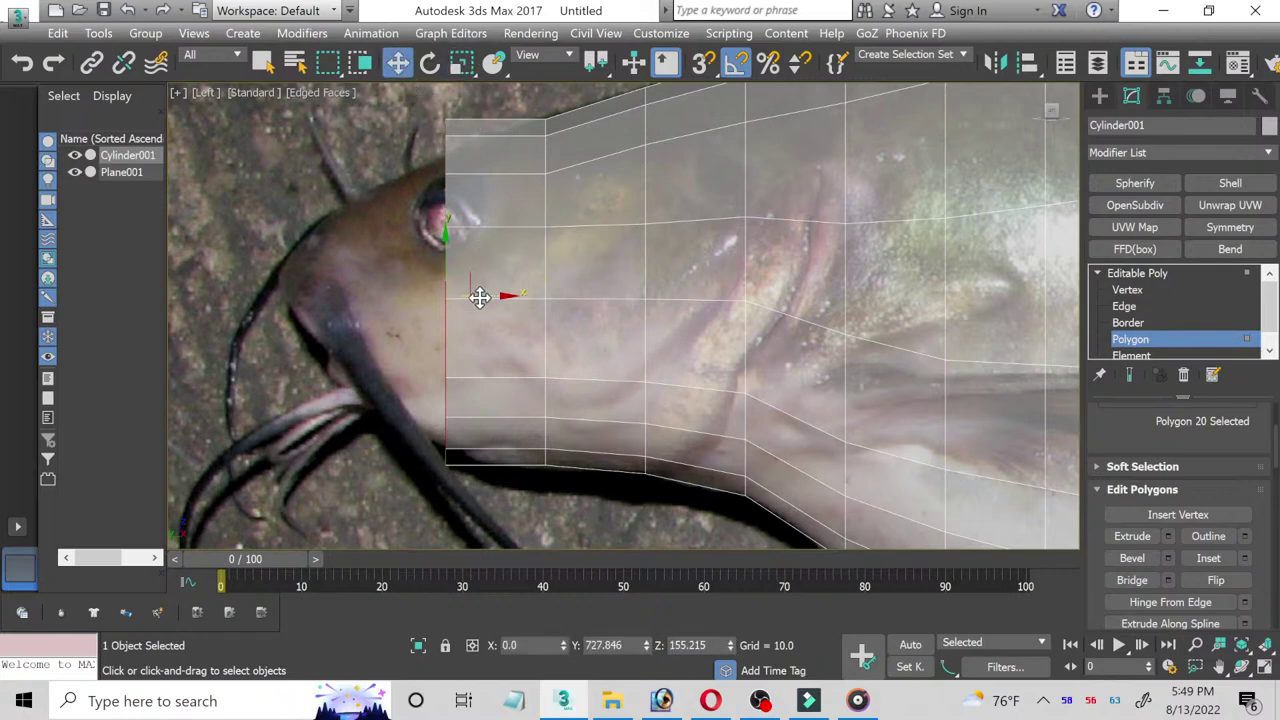
drag(480, 297, 523, 296)
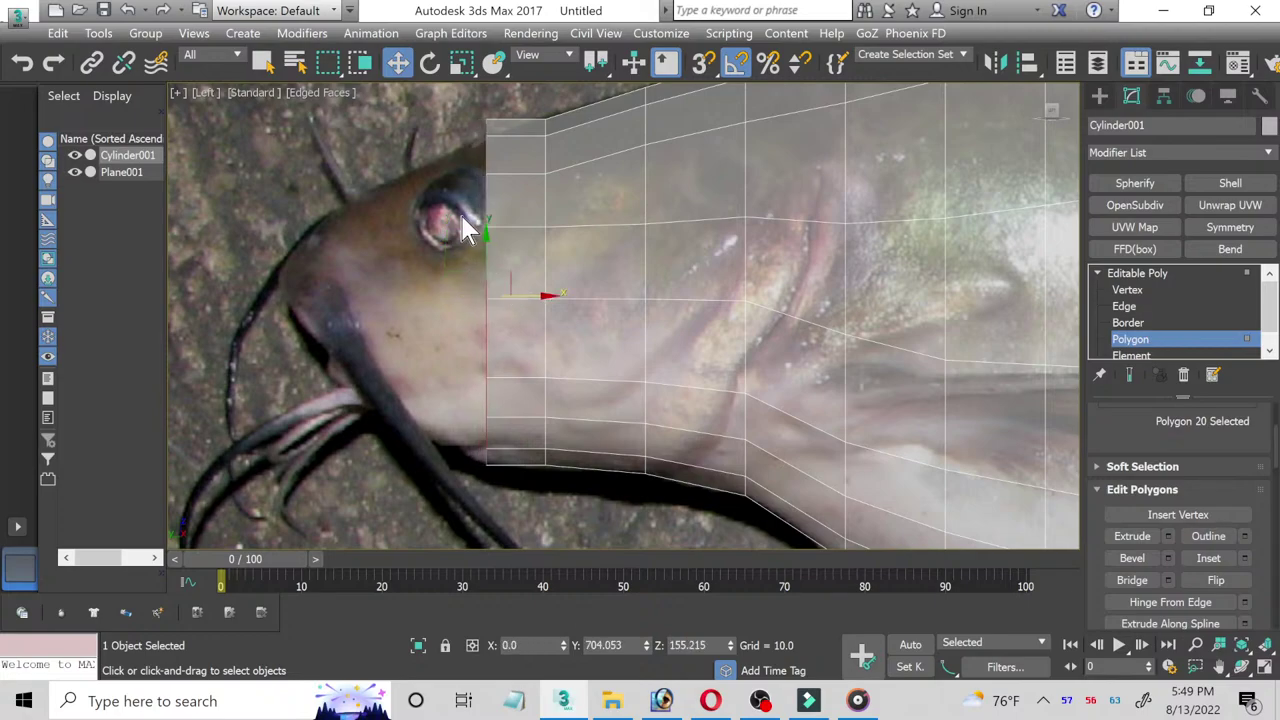
click(462, 63)
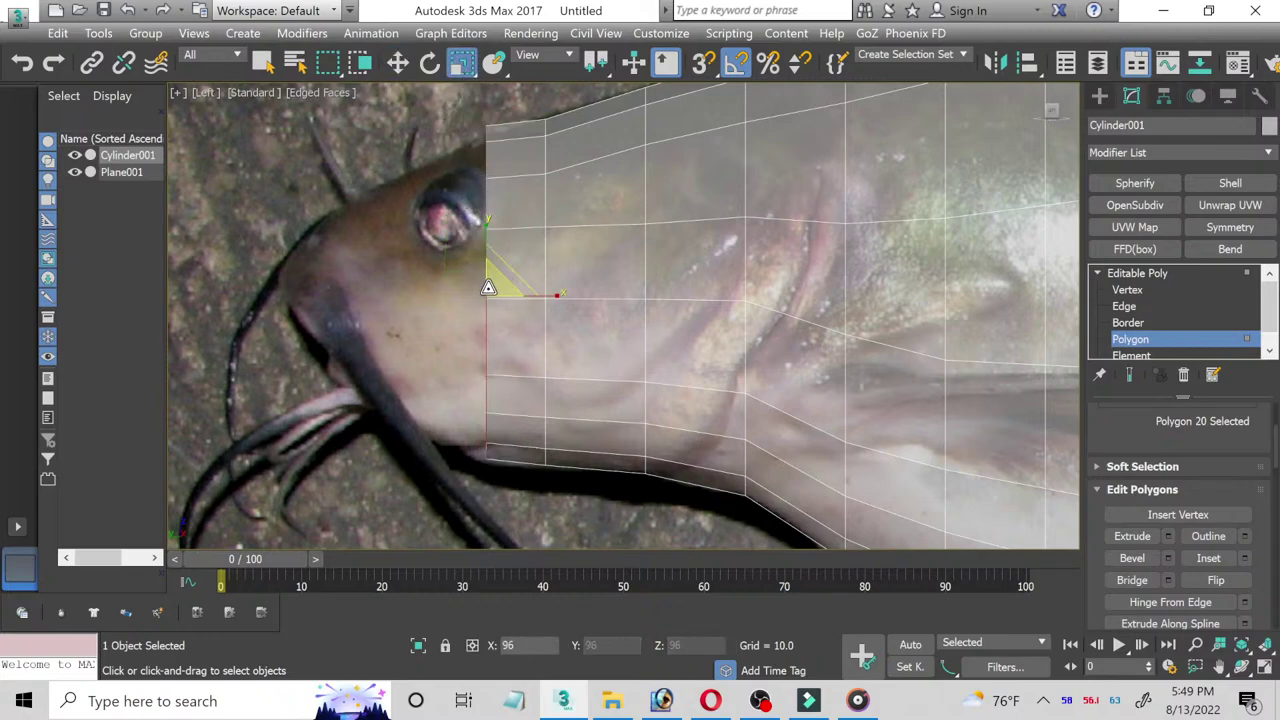
drag(488, 287, 520, 286)
click(1124, 290)
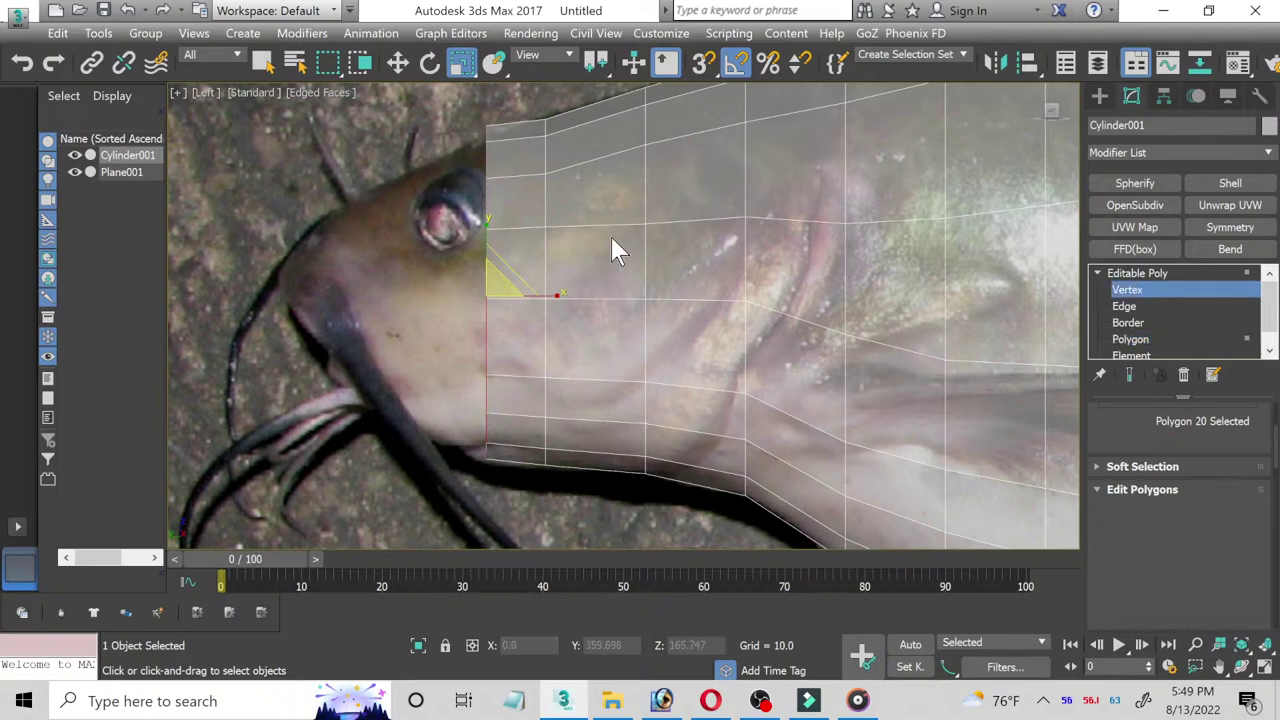
scroll(517, 214, up, 2)
scroll(478, 183, up, 1)
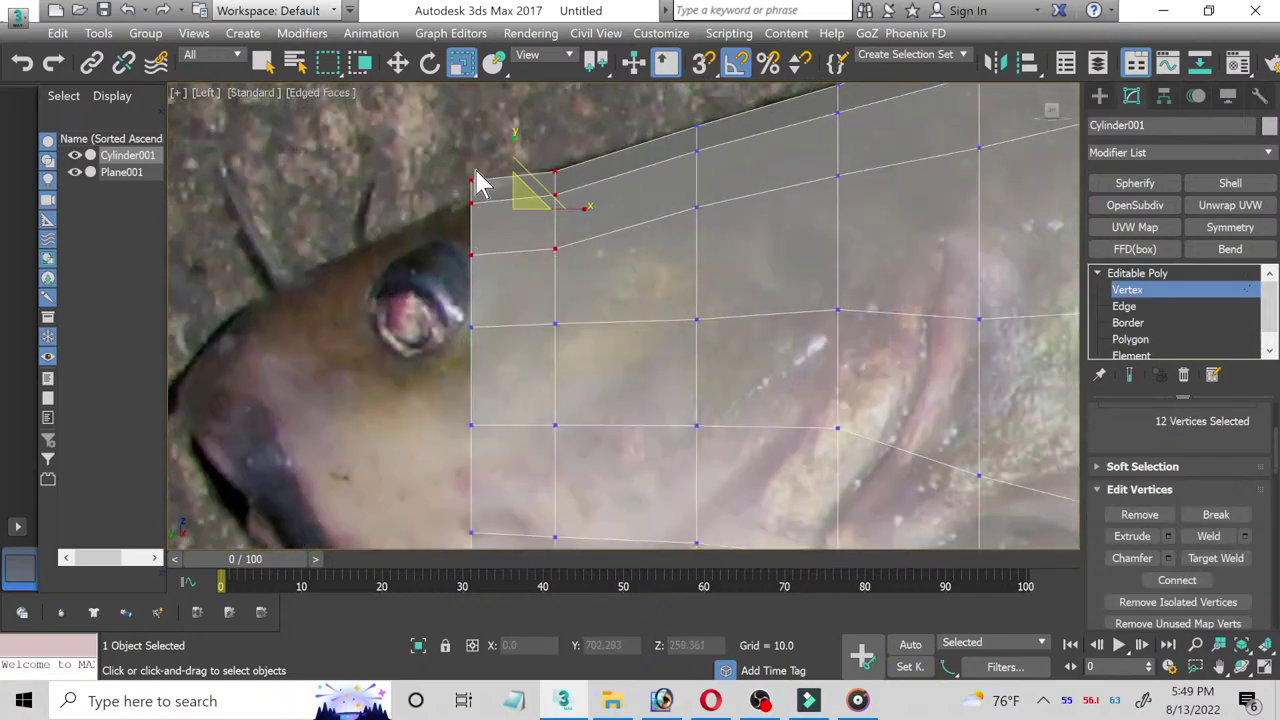
click(398, 63)
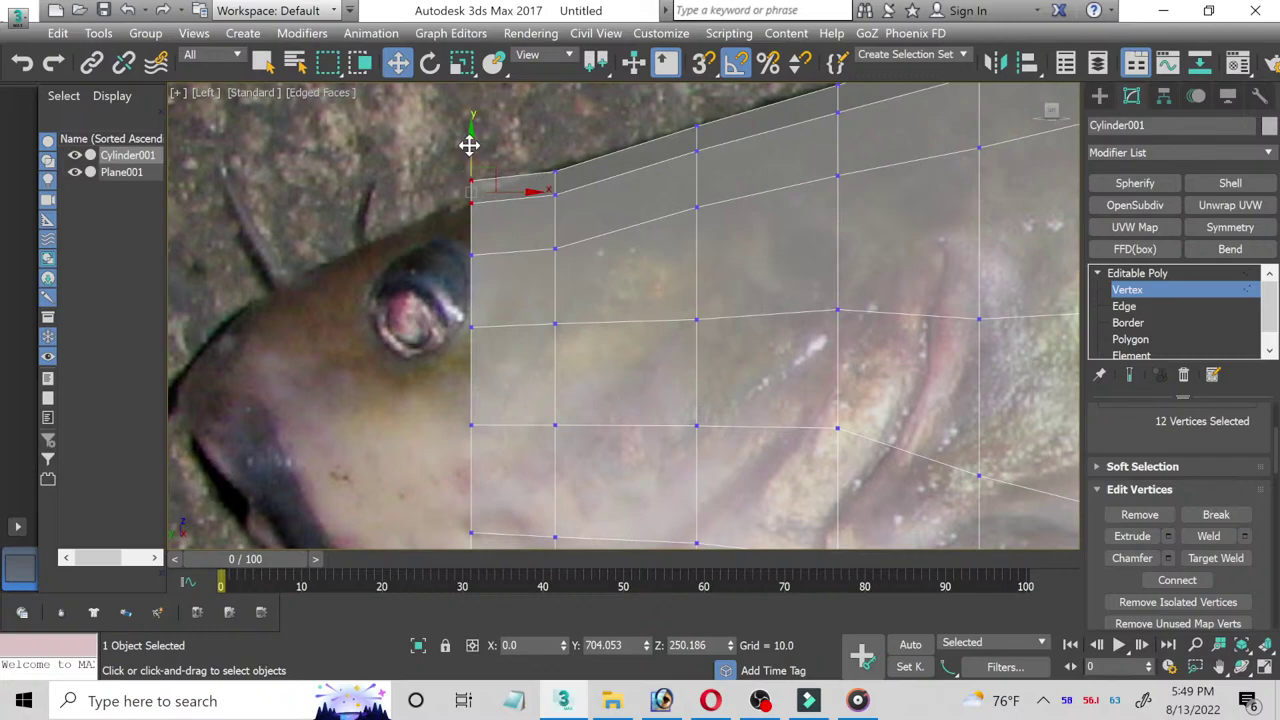
drag(471, 129, 475, 161)
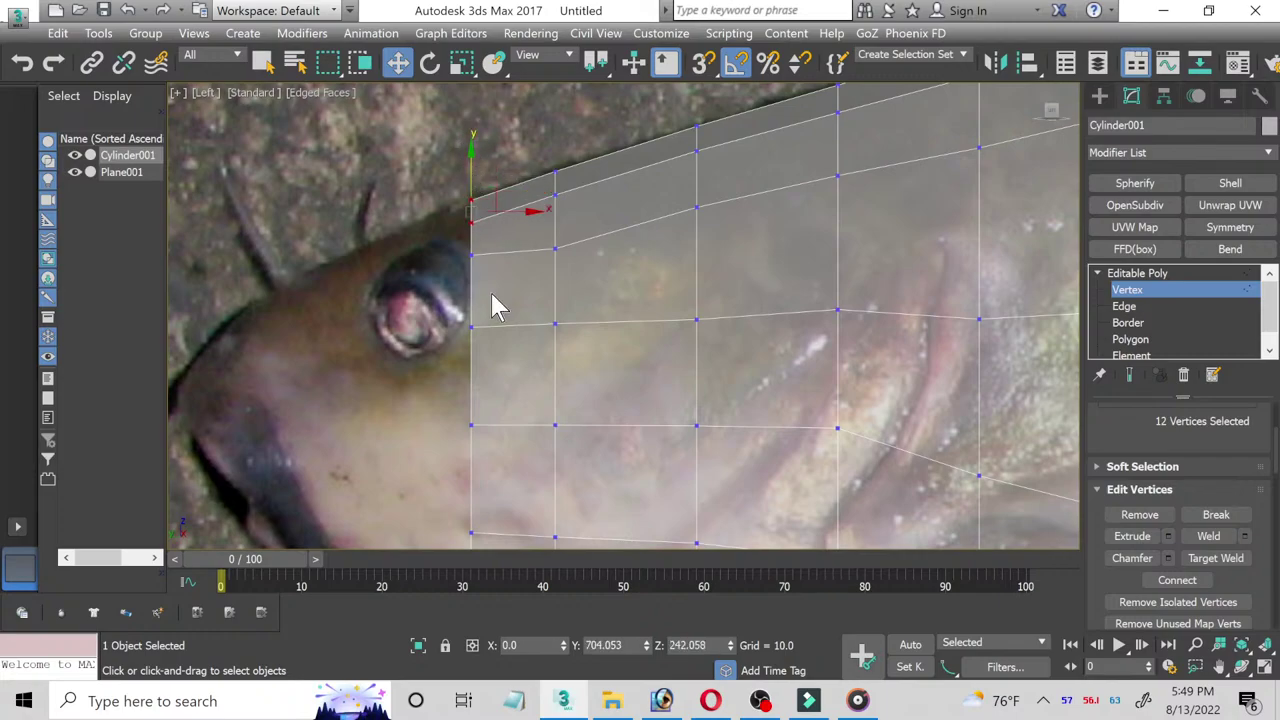
middle_drag(457, 325, 490, 247)
Step: Extrude a tapered section toward the snout, align it, and preview a 58.567 extrusion
click(1130, 339)
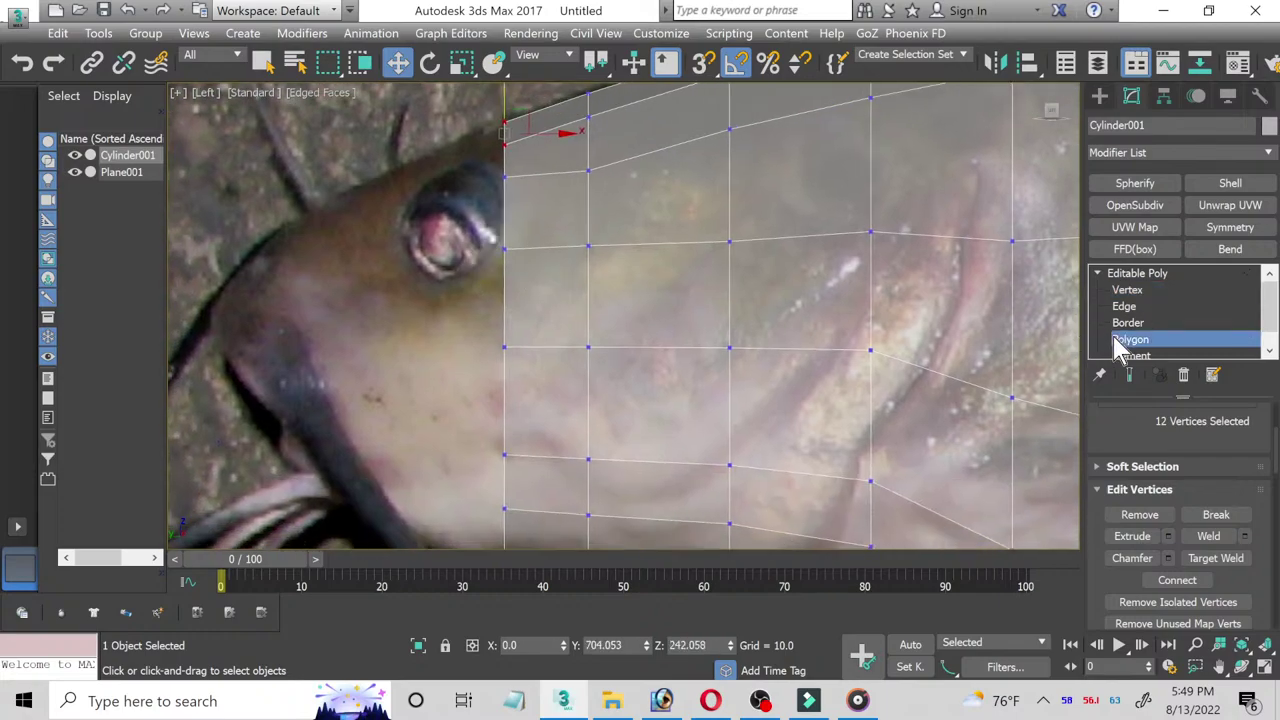
scroll(1197, 423, down, 1)
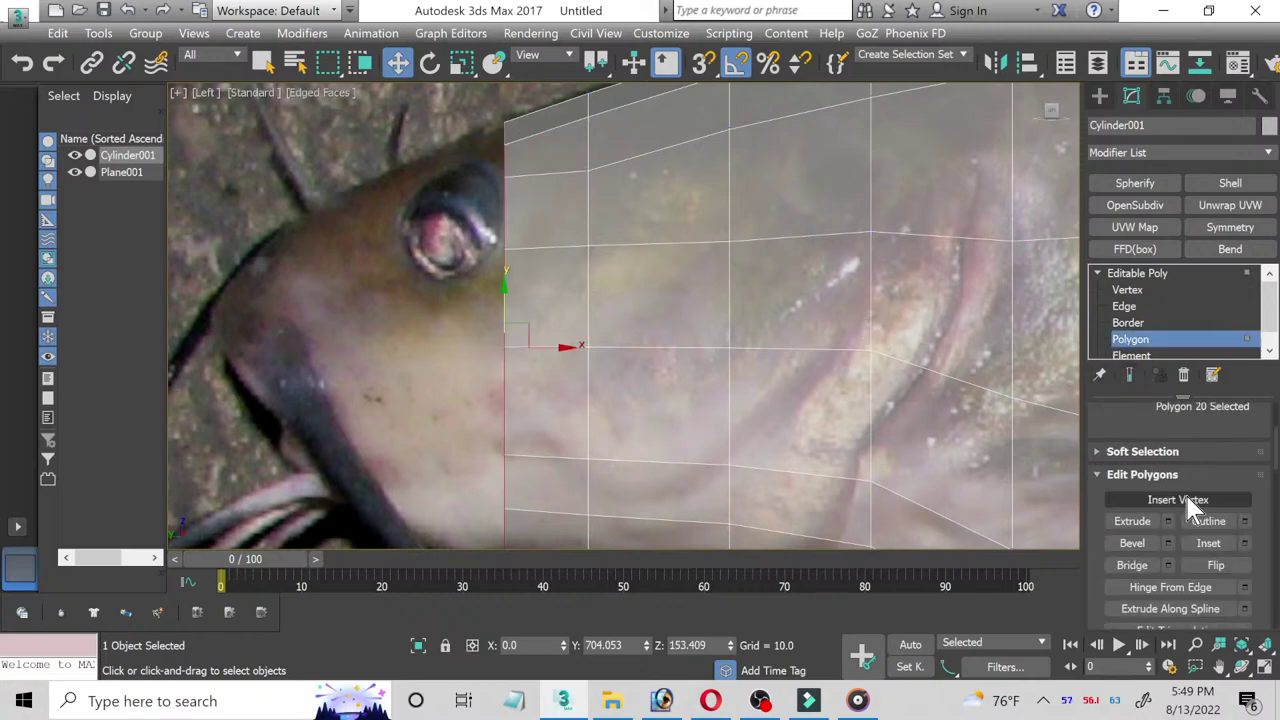
click(1168, 521)
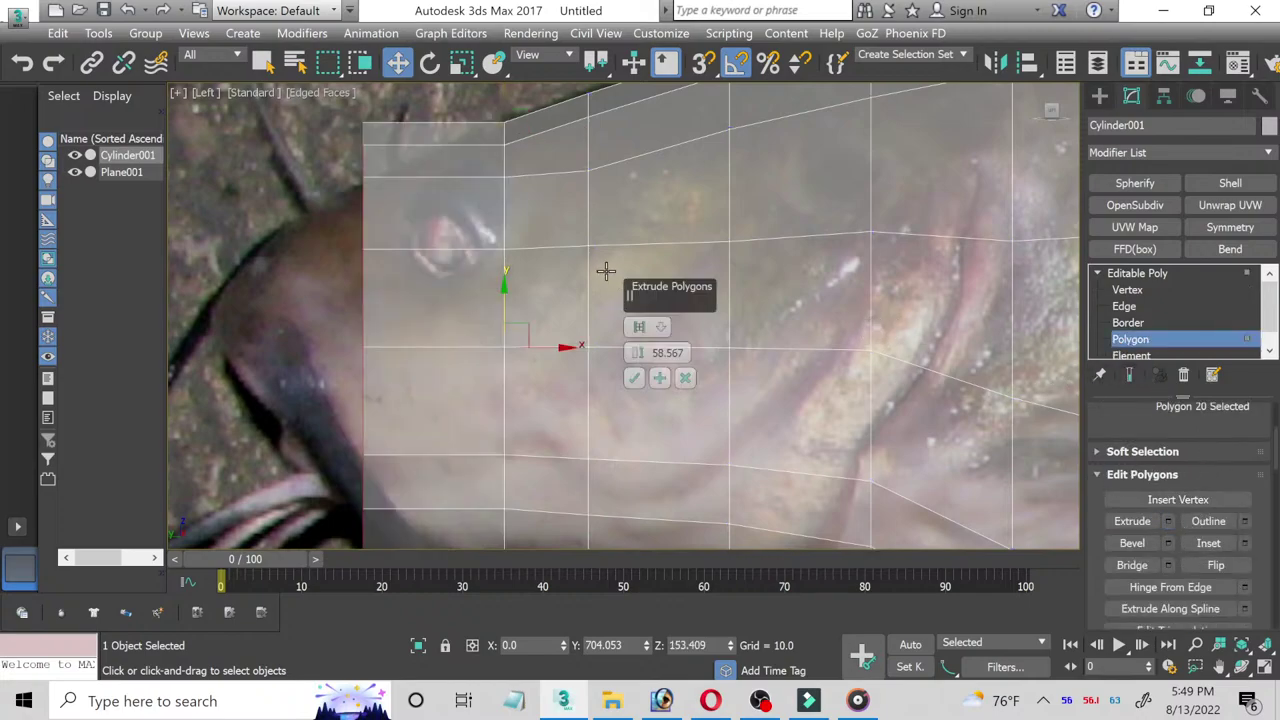
click(634, 378)
drag(406, 347, 468, 353)
scroll(477, 349, down, 2)
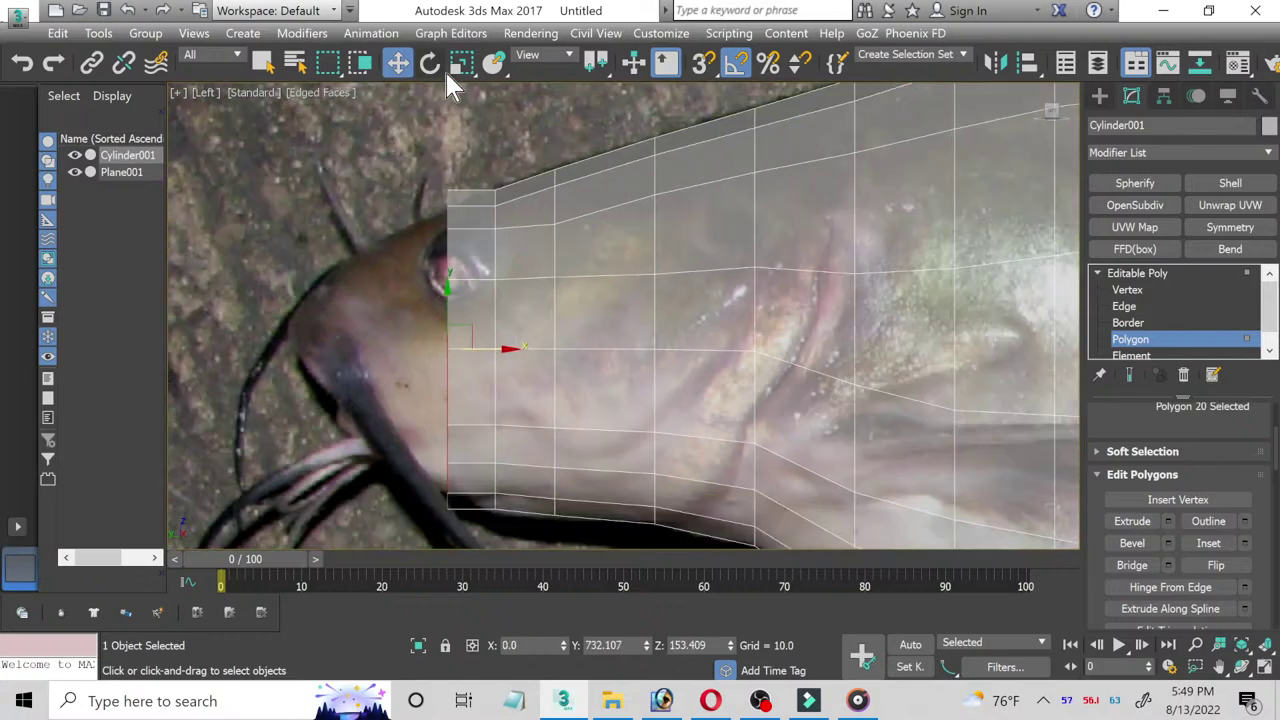
click(460, 63)
drag(450, 343, 456, 353)
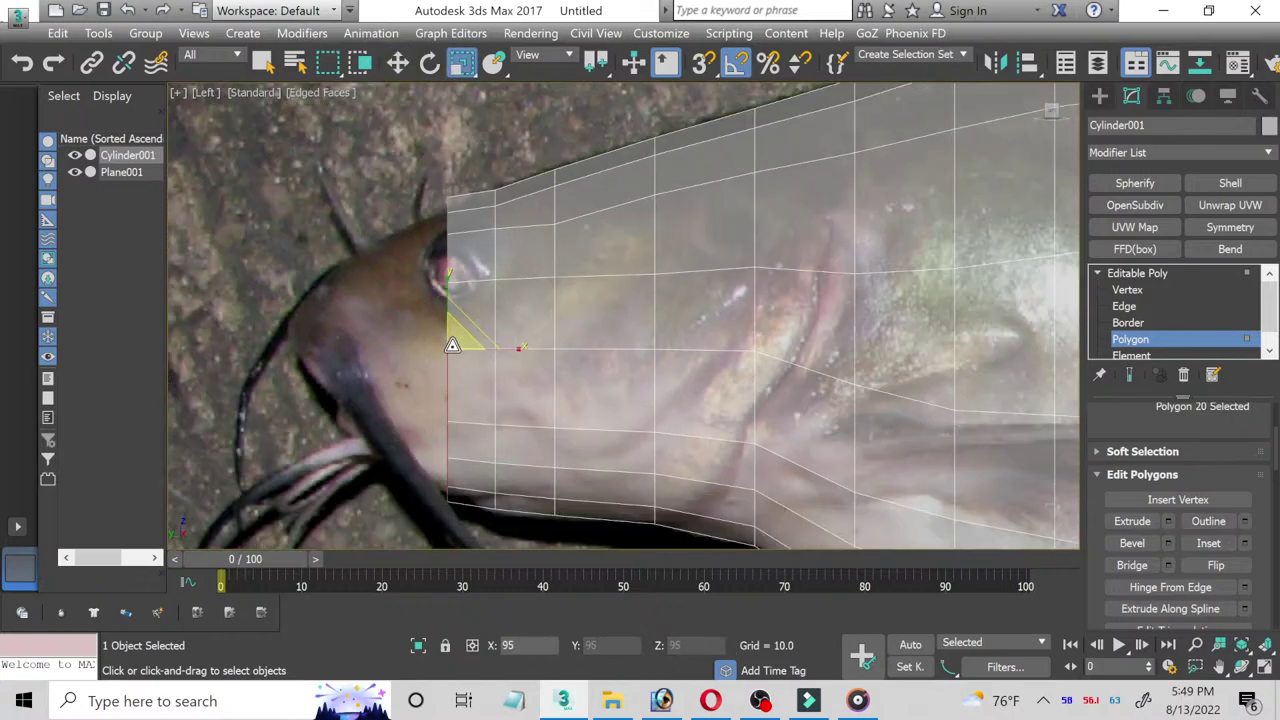
click(398, 63)
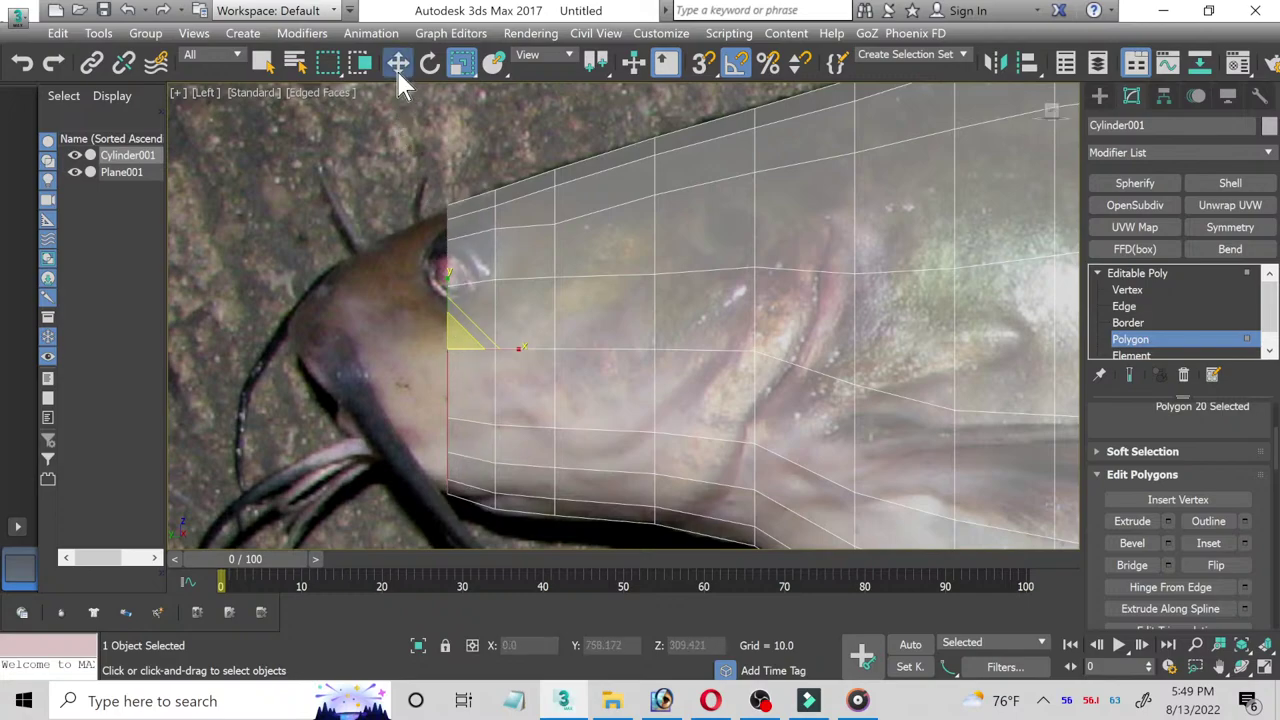
scroll(445, 315, up, 2)
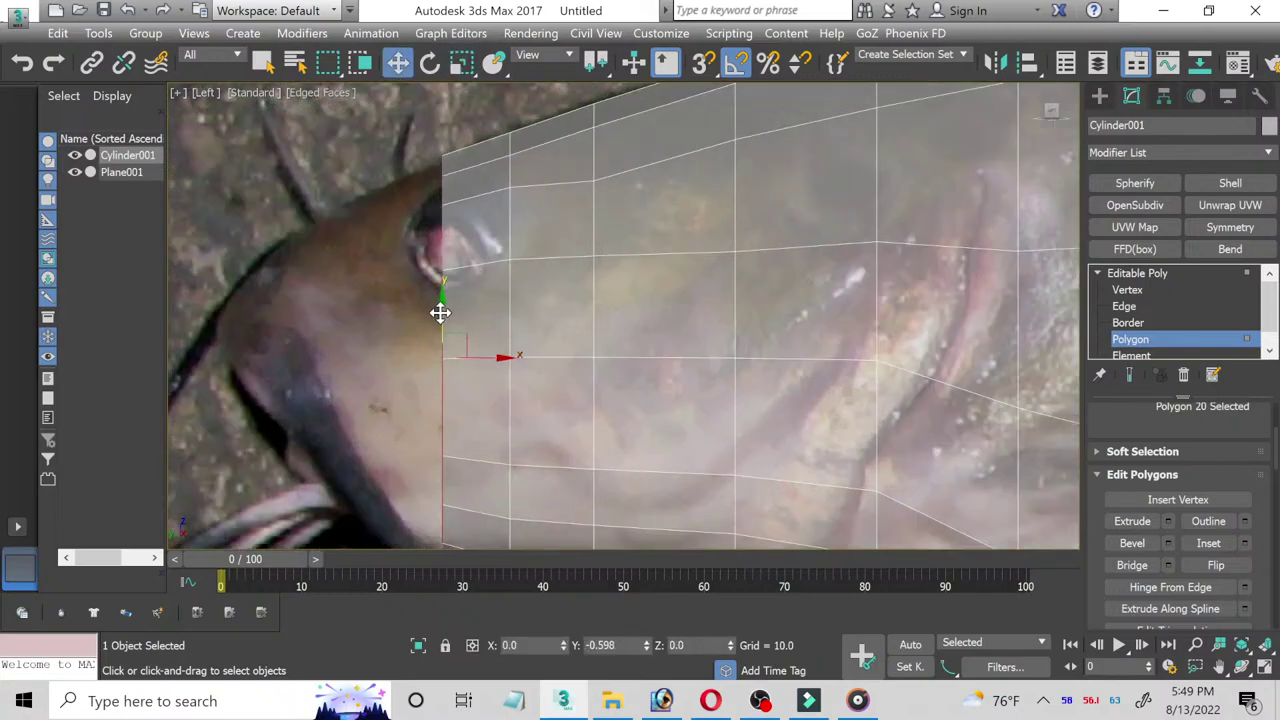
drag(440, 308, 441, 312)
scroll(570, 360, down, 3)
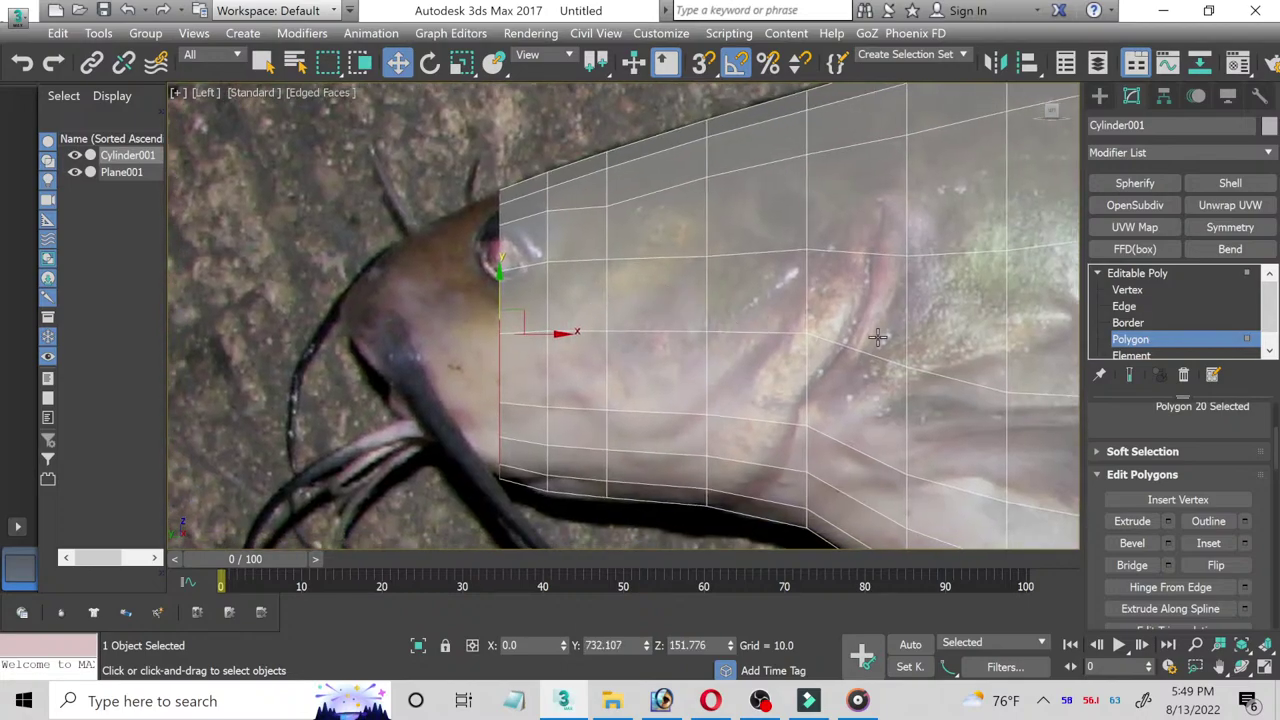
click(1169, 520)
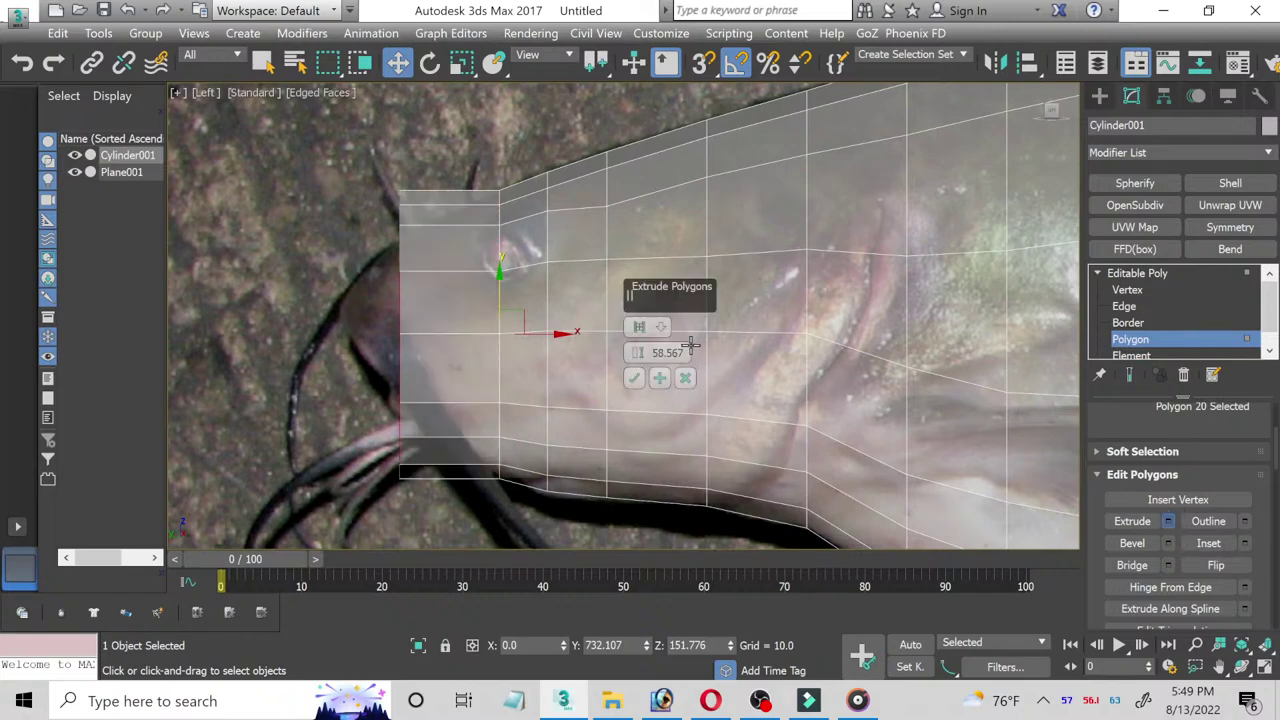
Step: Commit the extrusion, slide the end faces along the head outline, and shrink them slightly
click(636, 375)
drag(437, 338, 513, 334)
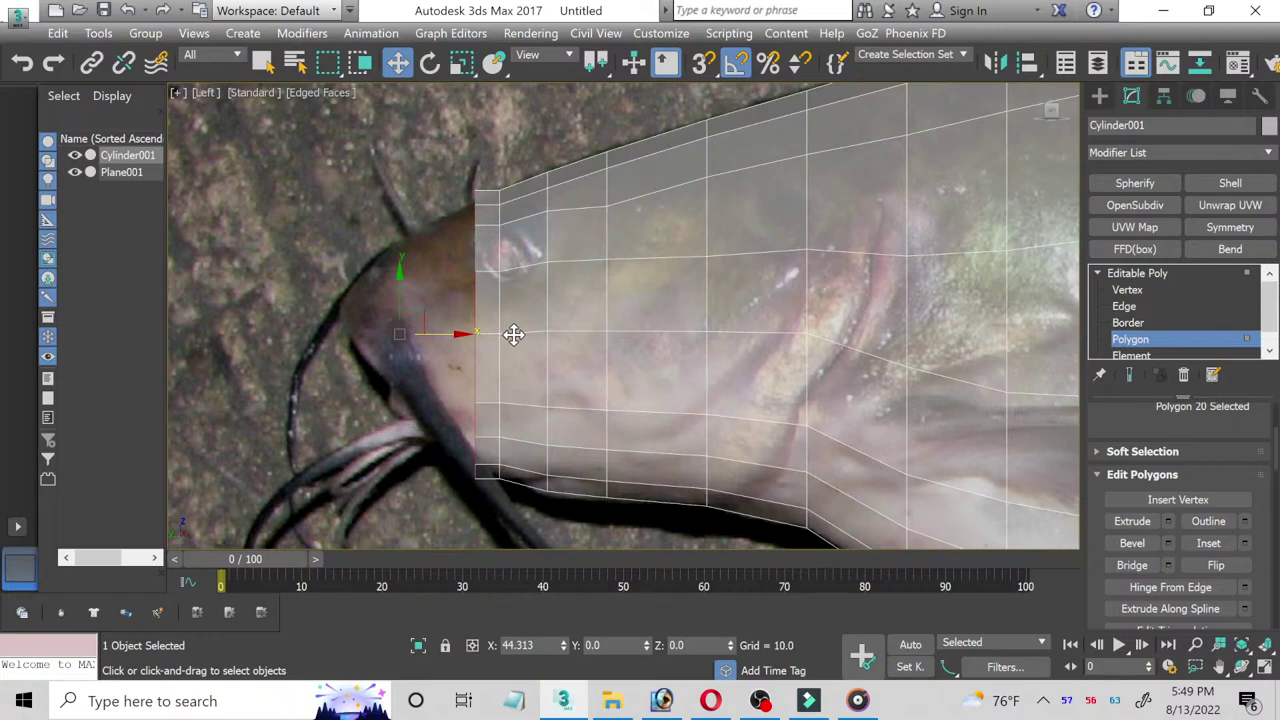
drag(513, 334, 512, 334)
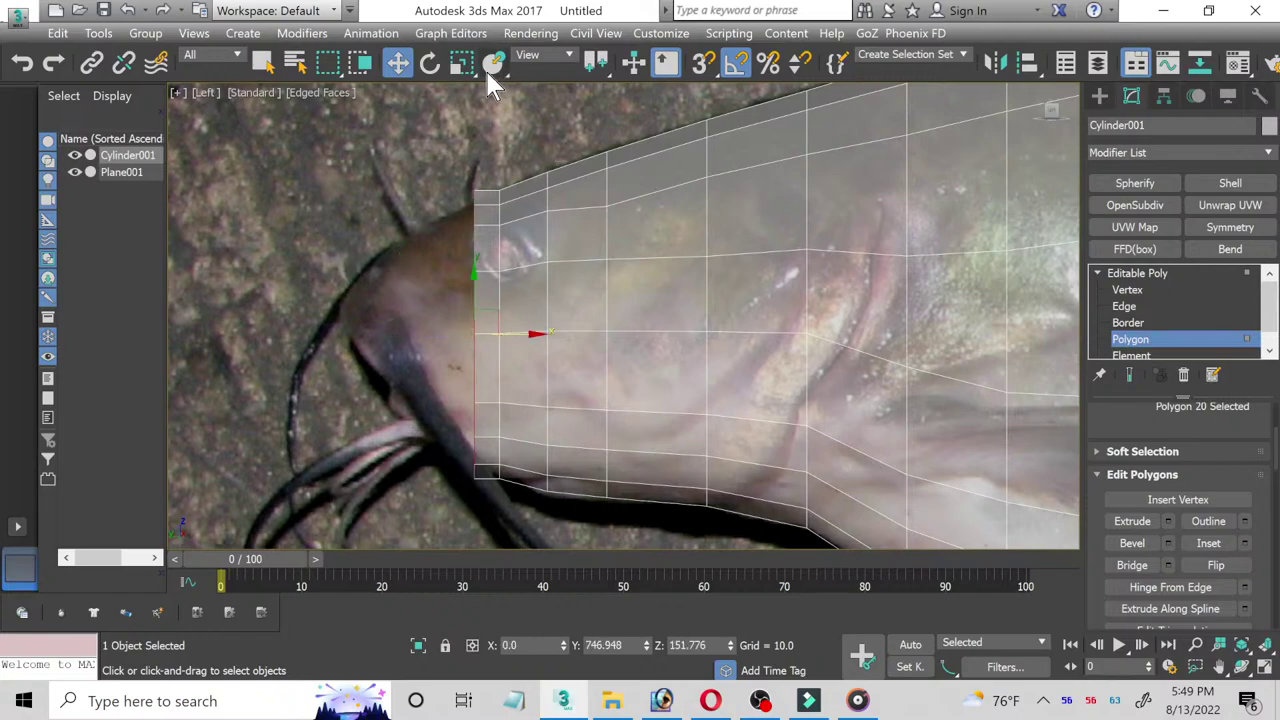
key(r)
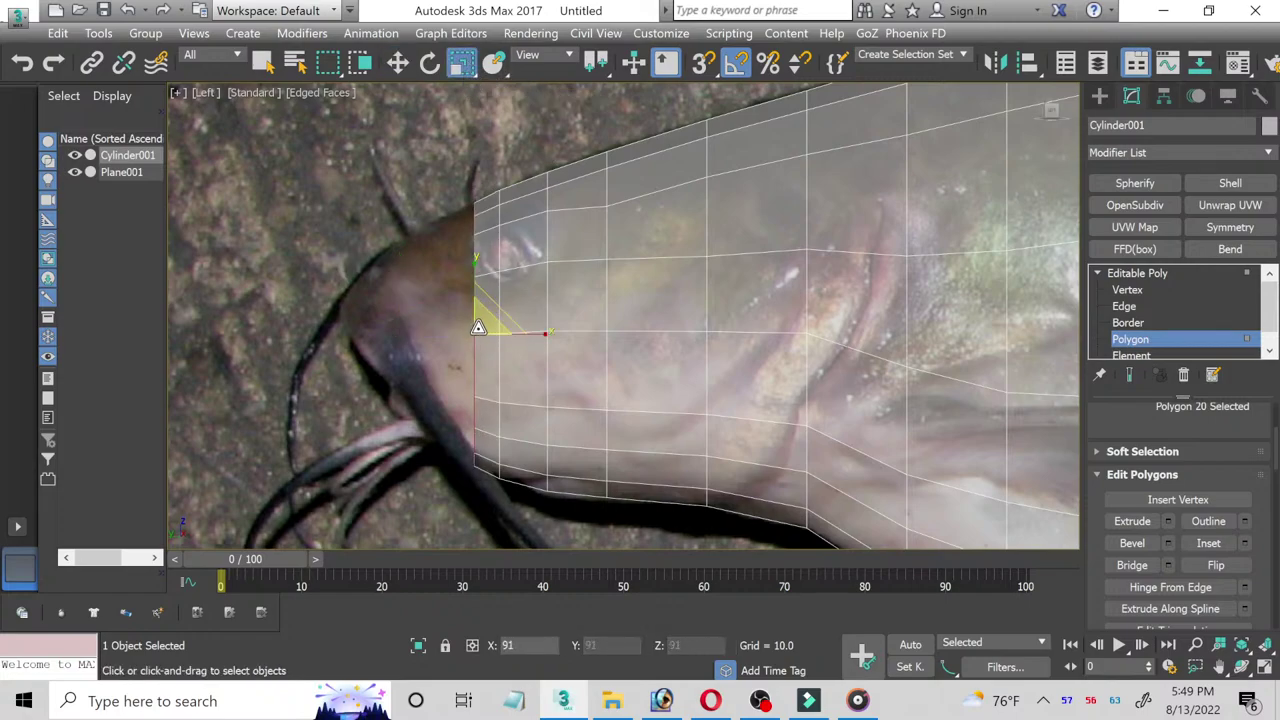
drag(479, 326, 477, 326)
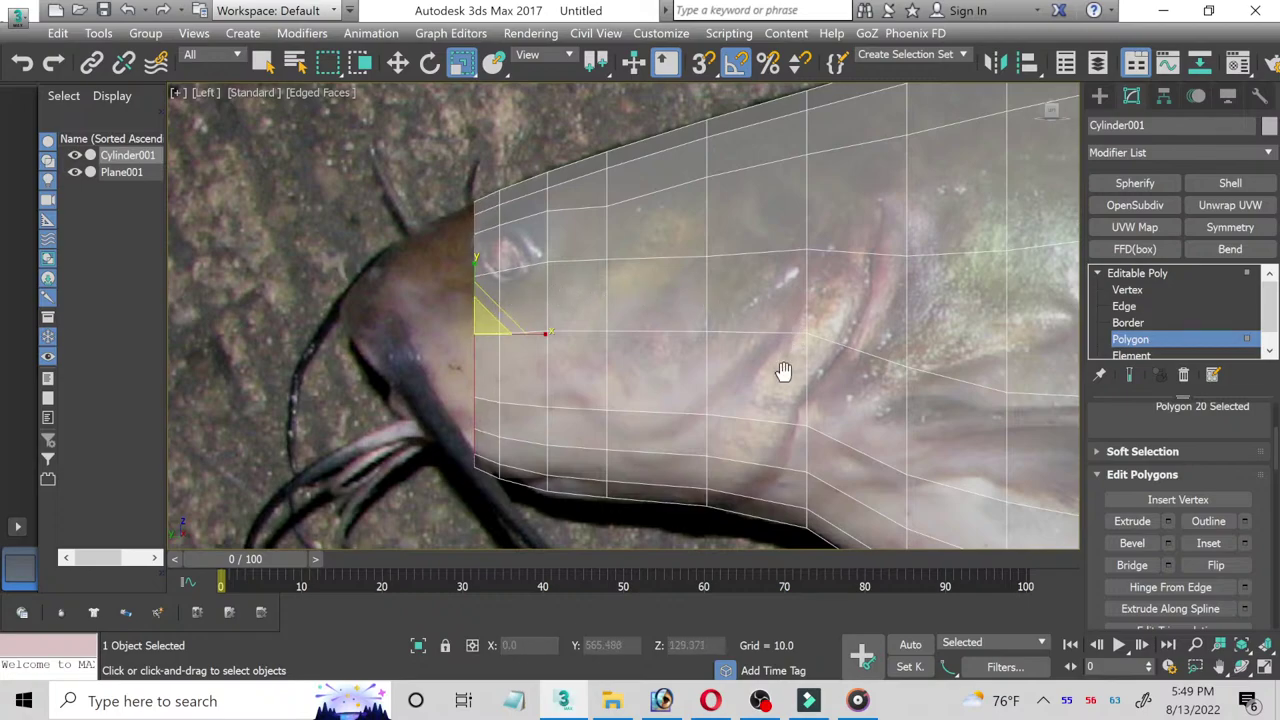
middle_drag(783, 371, 795, 369)
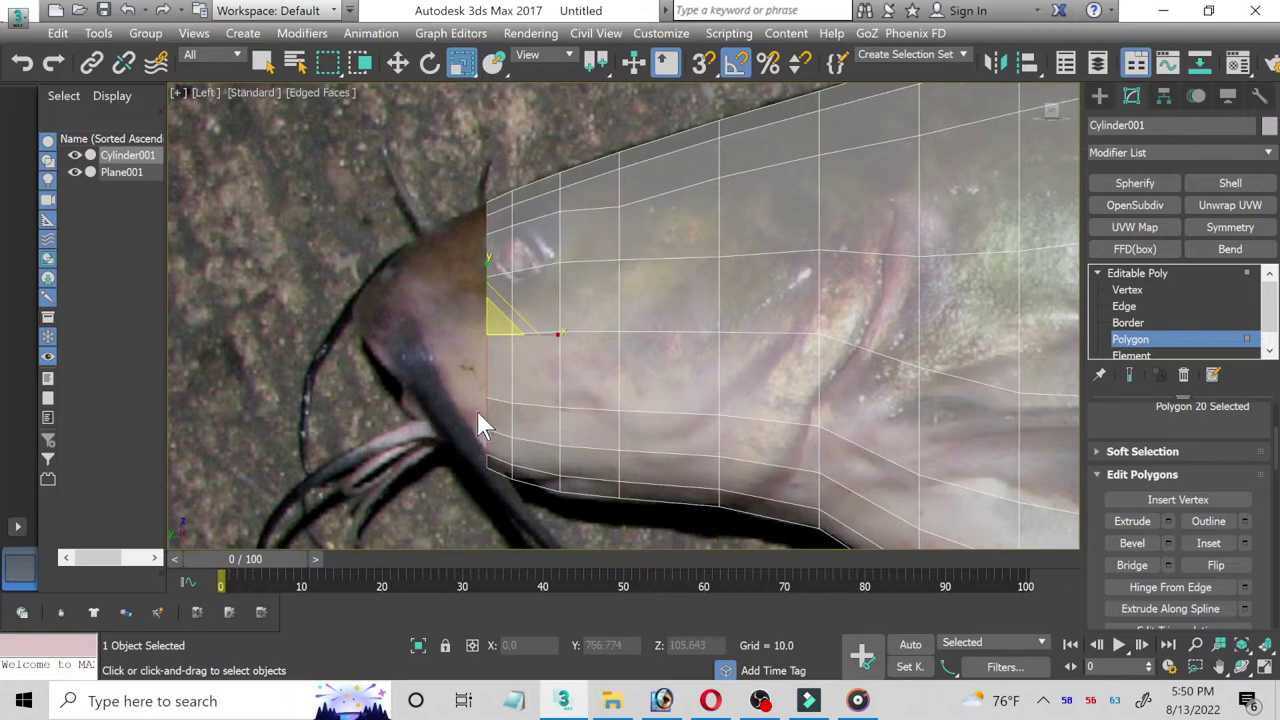
click(1169, 521)
Step: Commit the extrusion, shrink the new end faces, and move them back to match the photo
click(634, 380)
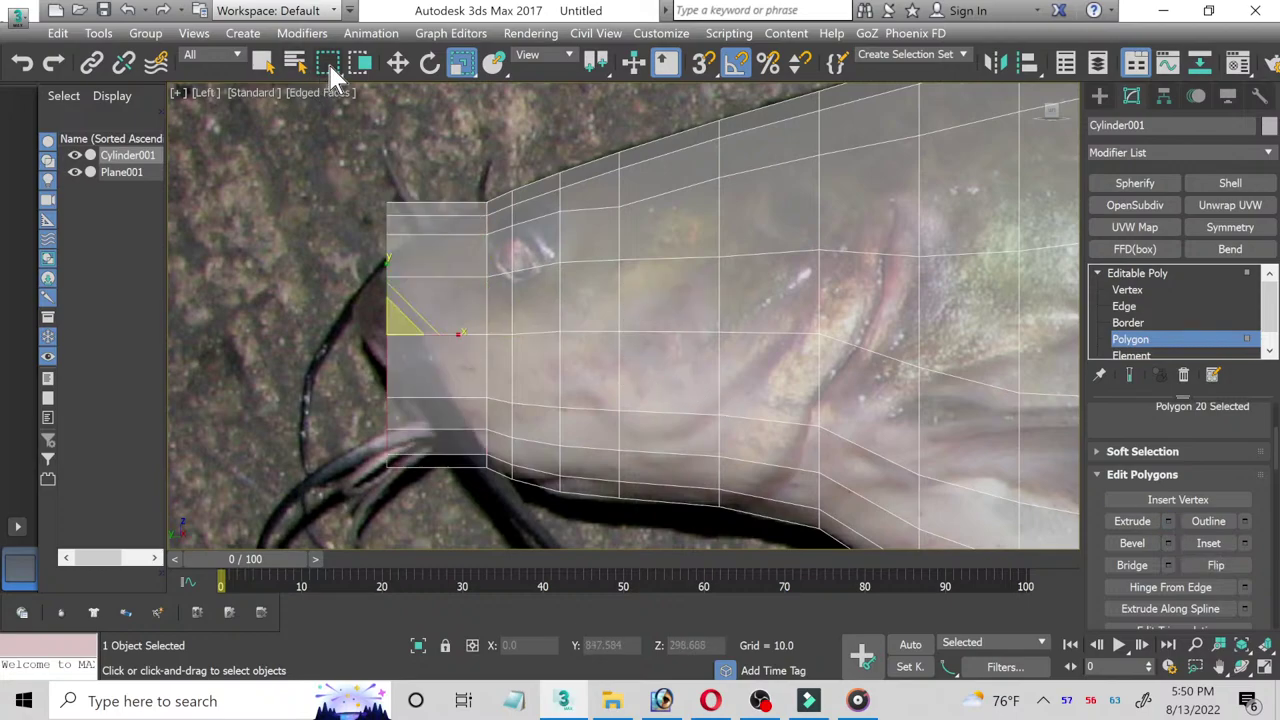
drag(387, 327, 387, 355)
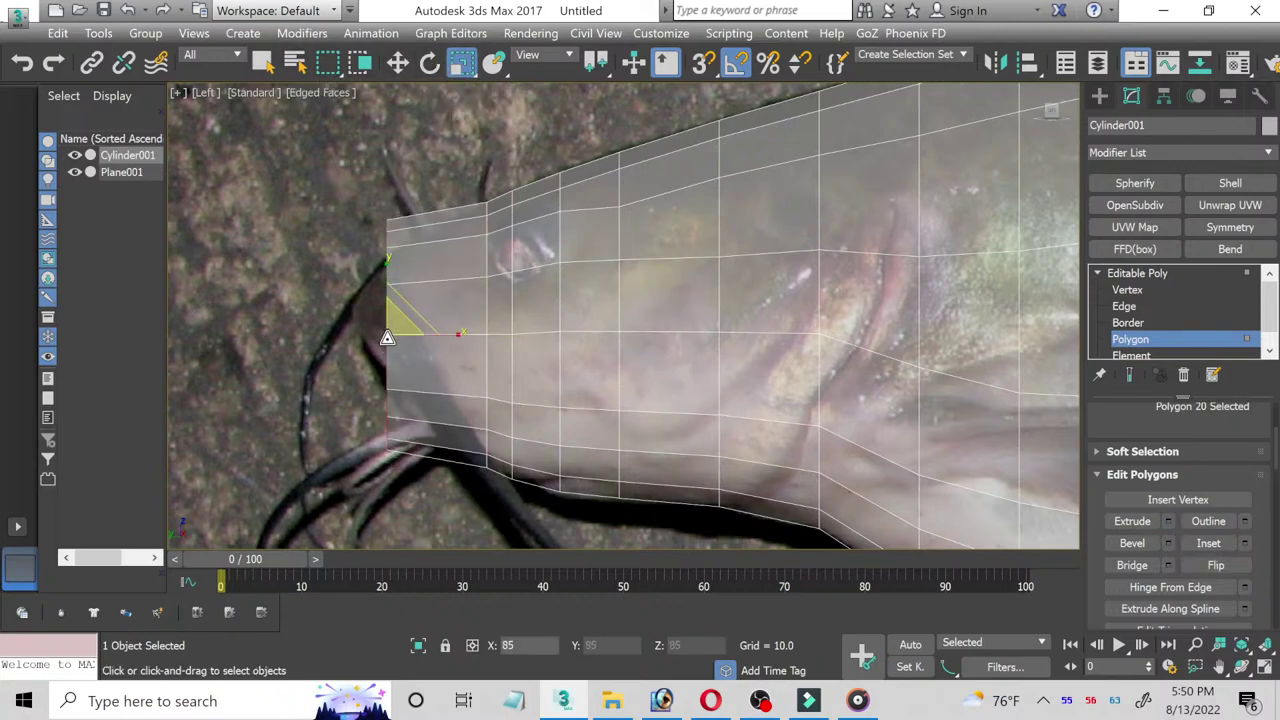
click(400, 70)
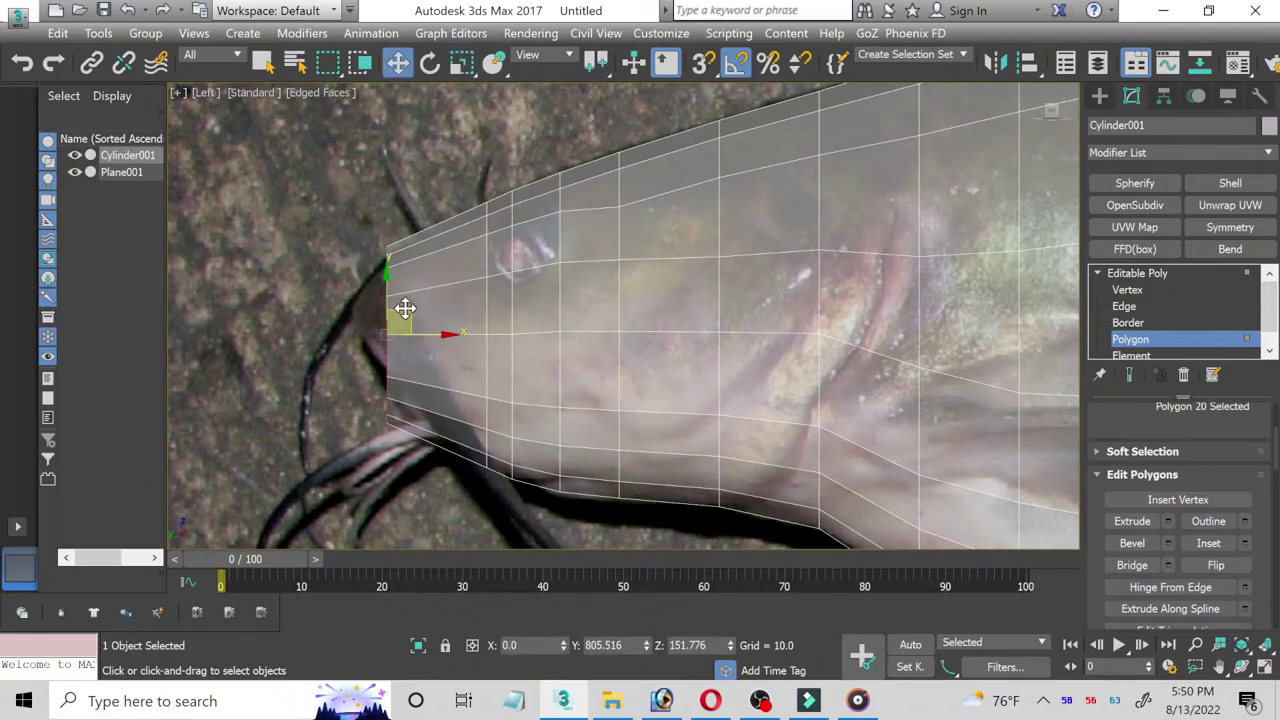
mouse_move(405, 308)
mouse_down()
mouse_move(446, 302)
mouse_move(444, 320)
mouse_up()
click(453, 70)
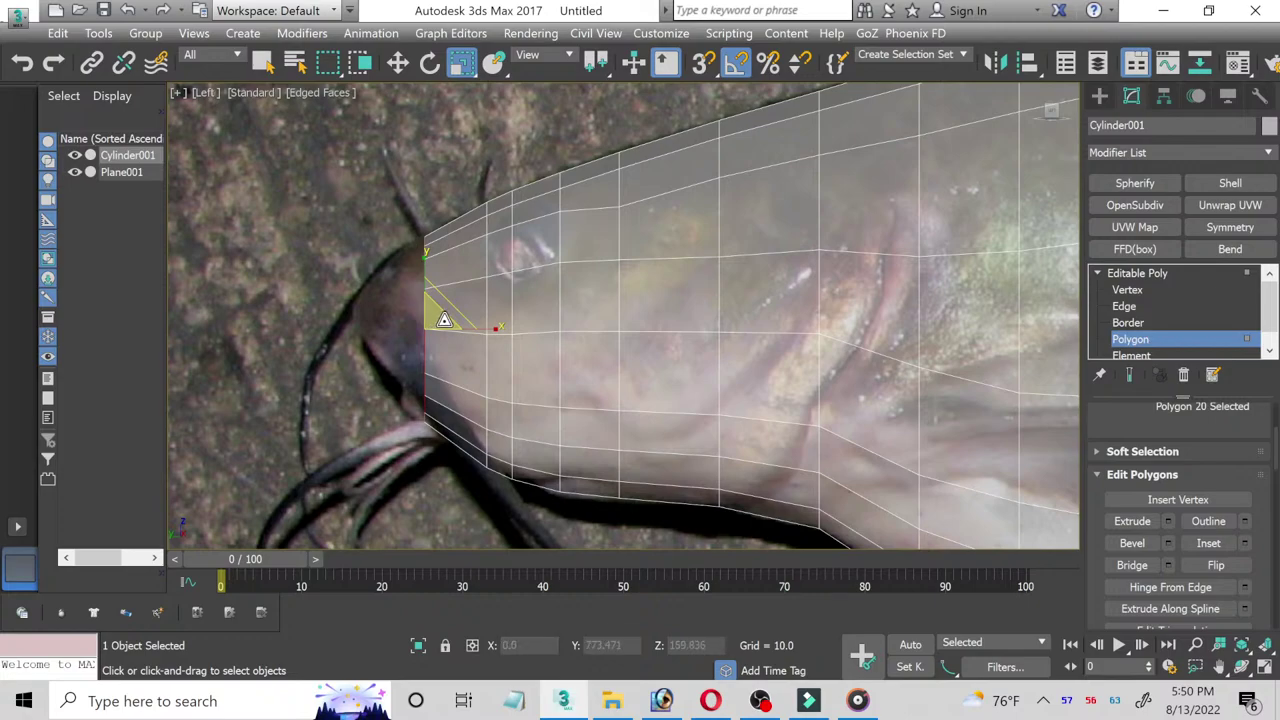
Step: Extrude a final section, move it back, and scale it down into the snout tip
click(1171, 517)
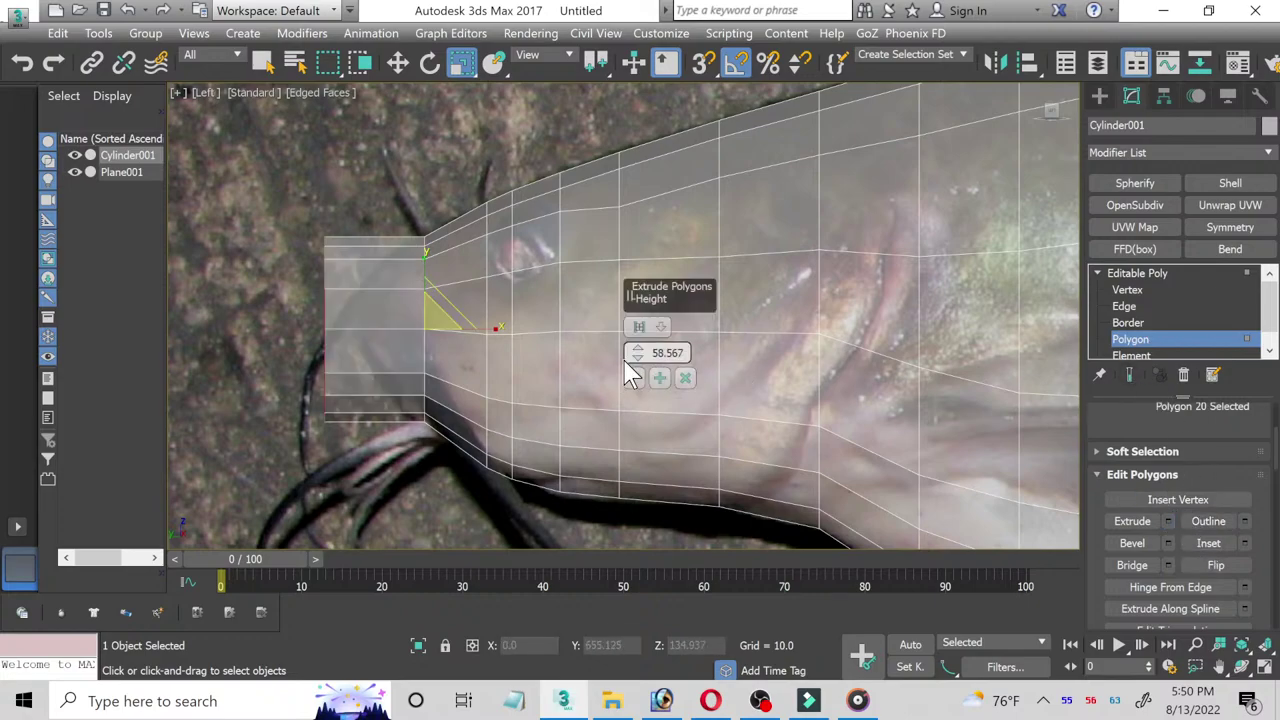
click(633, 380)
click(397, 64)
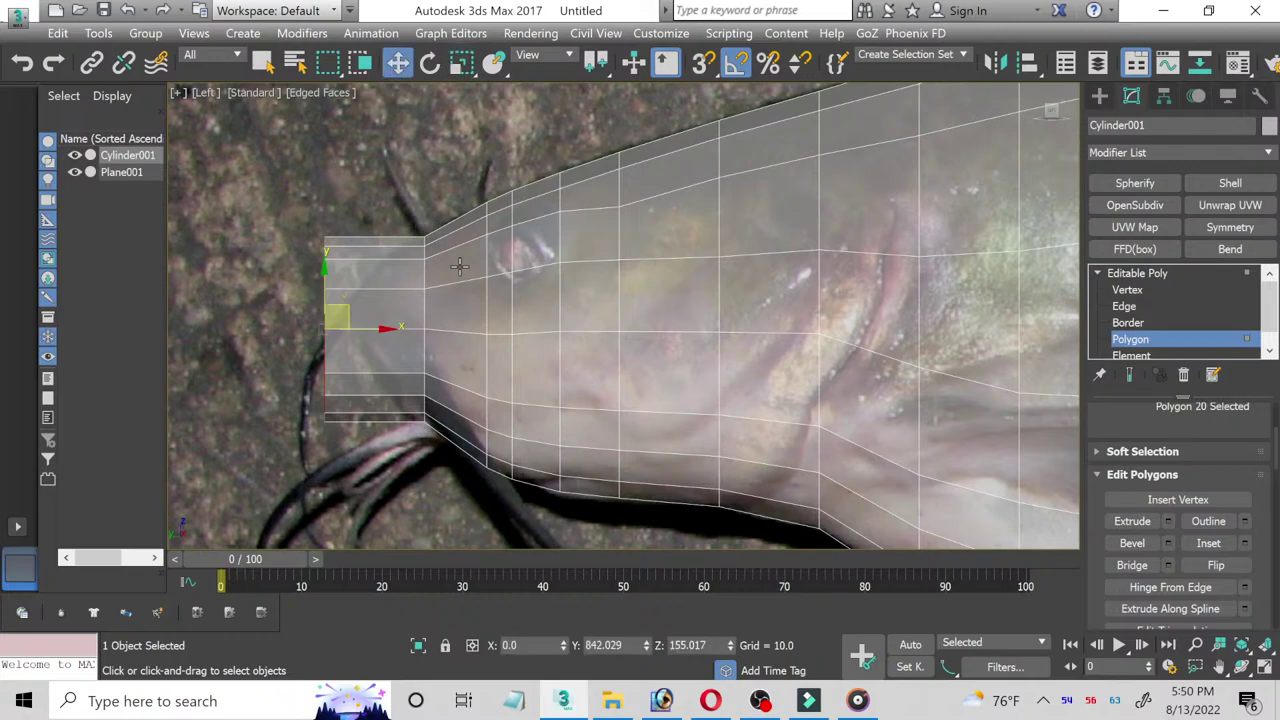
drag(363, 323, 409, 331)
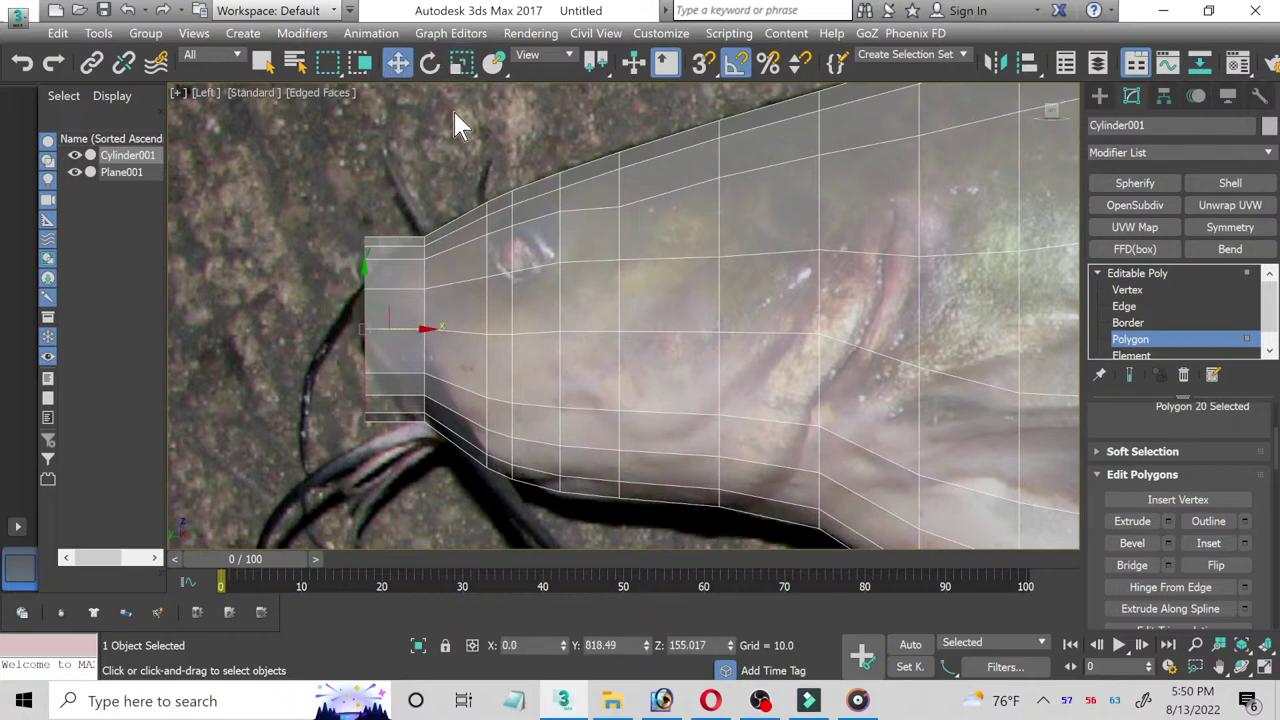
click(460, 62)
drag(370, 325, 382, 389)
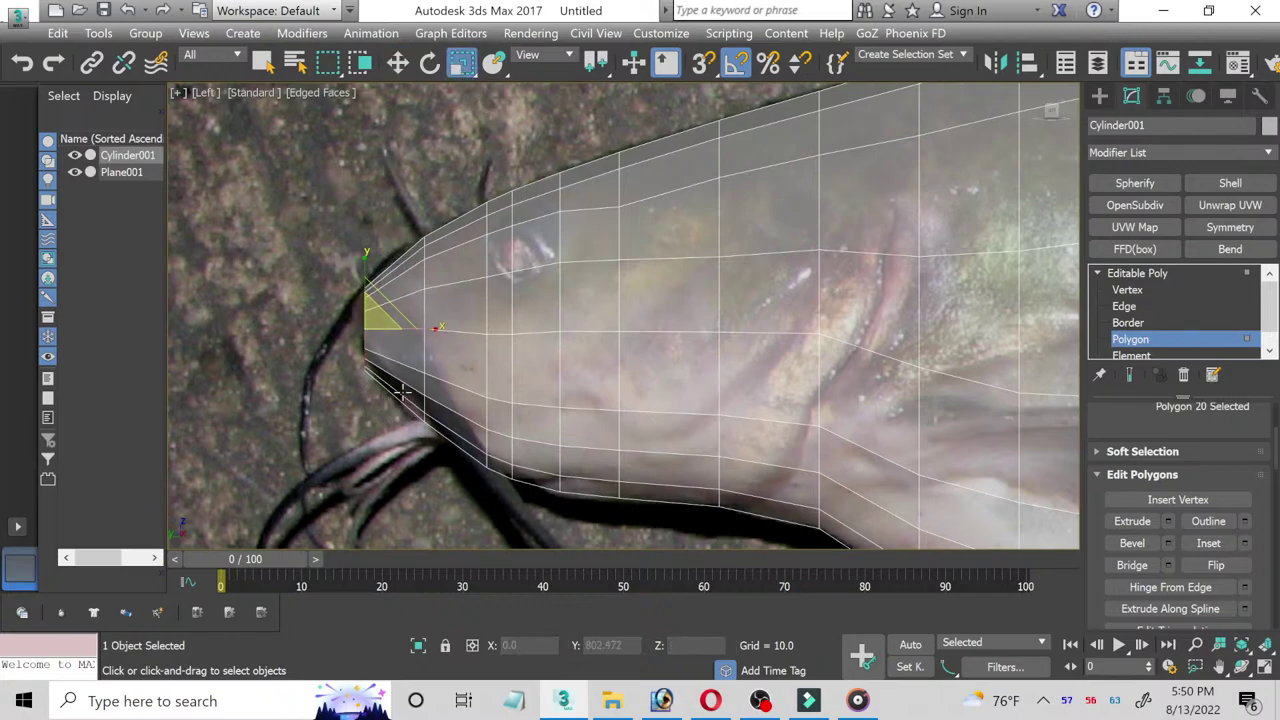
Step: Hide the Plane001 reference photo in the Scene Explorer
scroll(537, 369, down, 2)
scroll(630, 354, up, 2)
scroll(745, 353, down, 1)
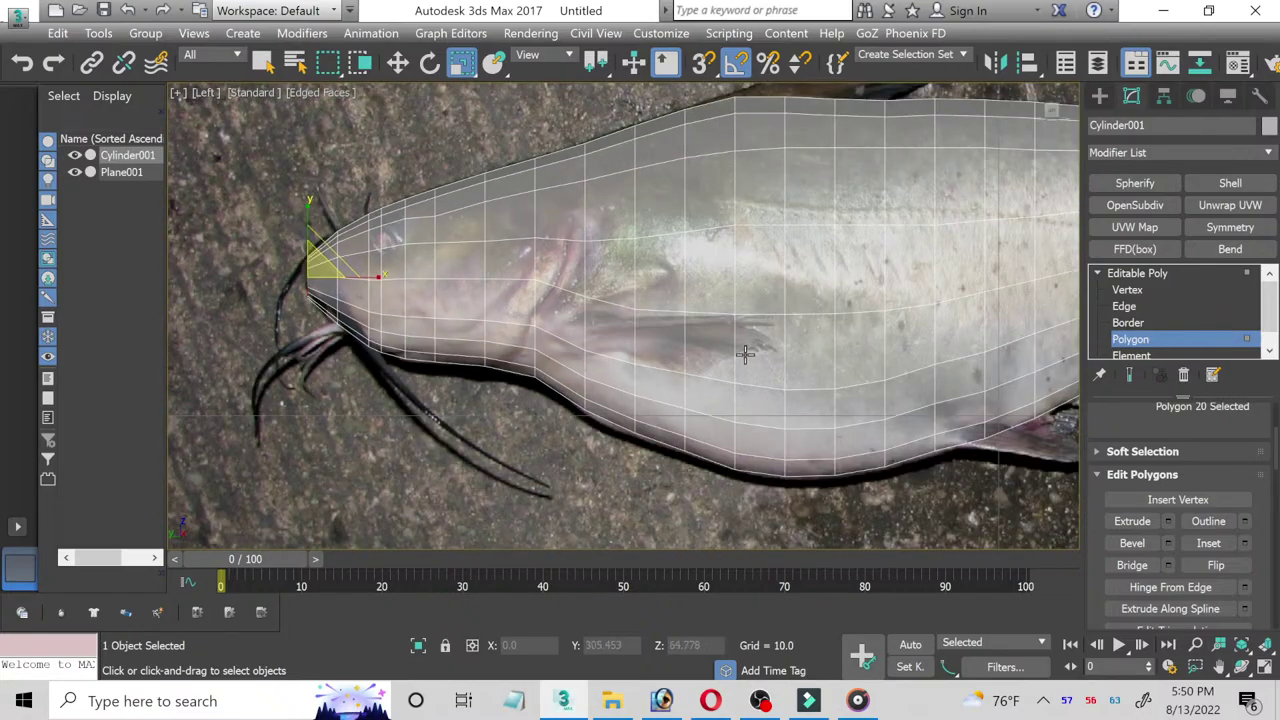
scroll(527, 395, down, 1)
scroll(600, 385, up, 1)
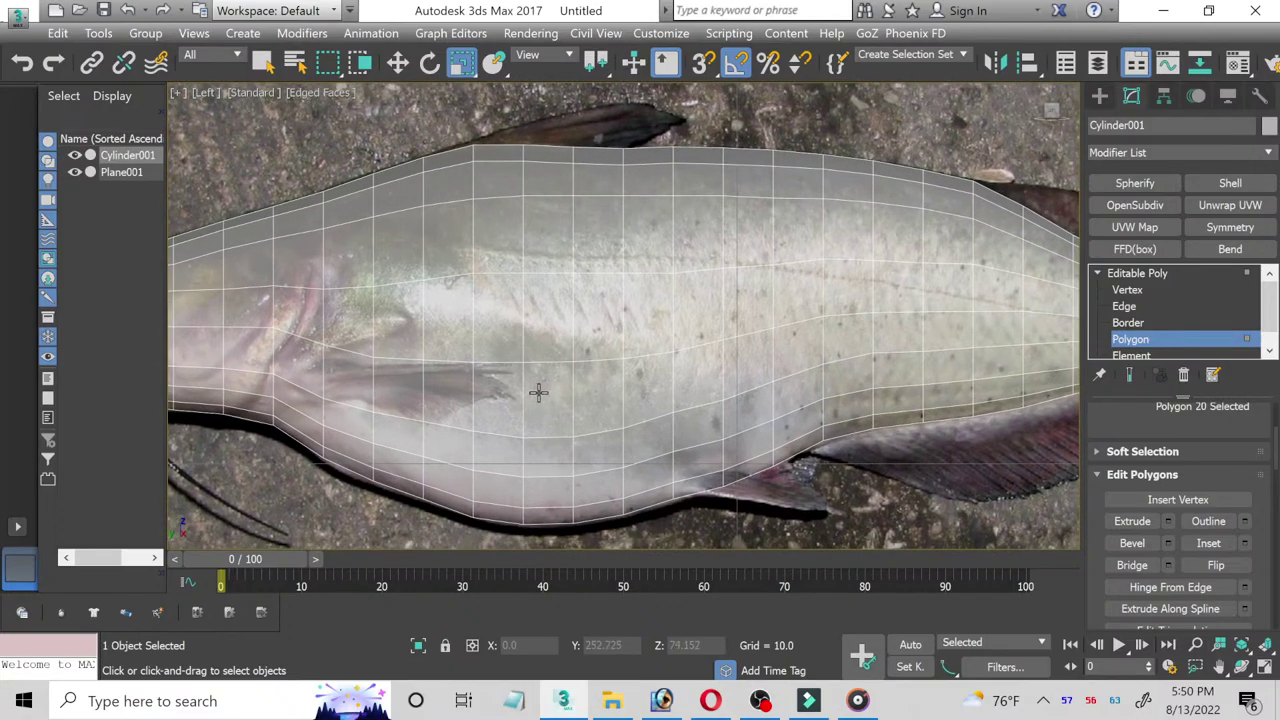
scroll(700, 440, down, 1)
click(1263, 665)
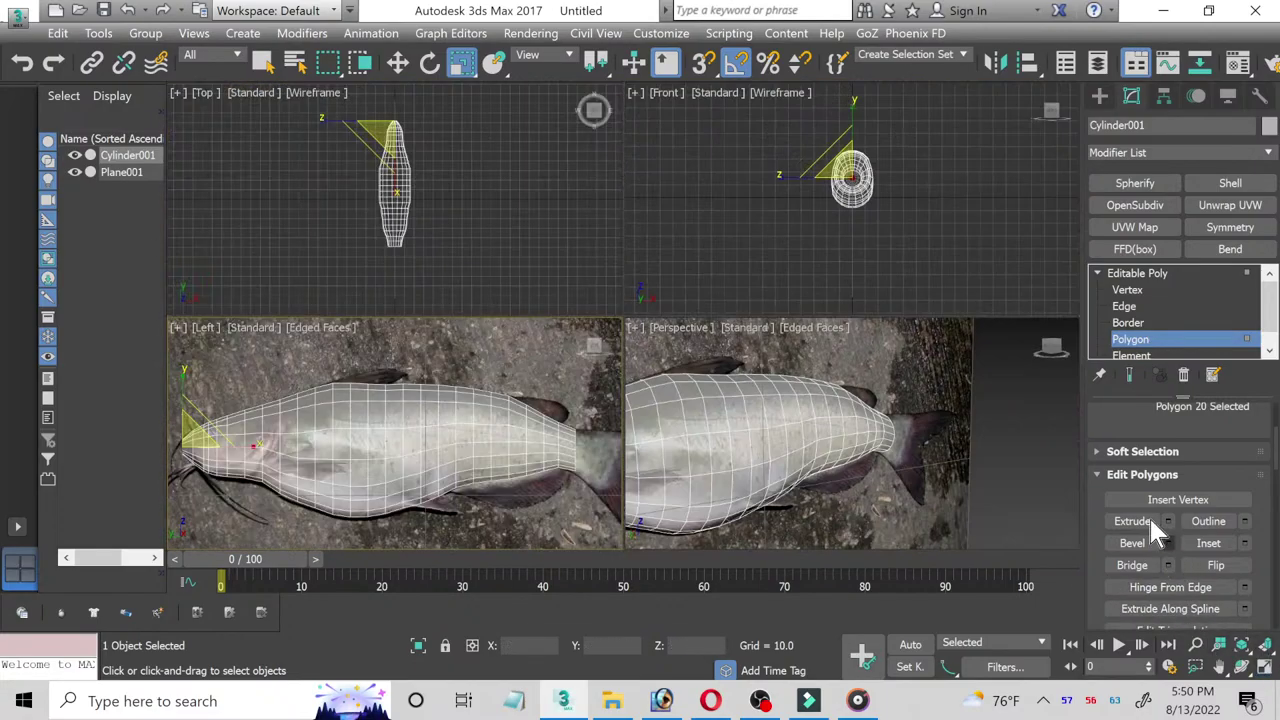
click(1263, 665)
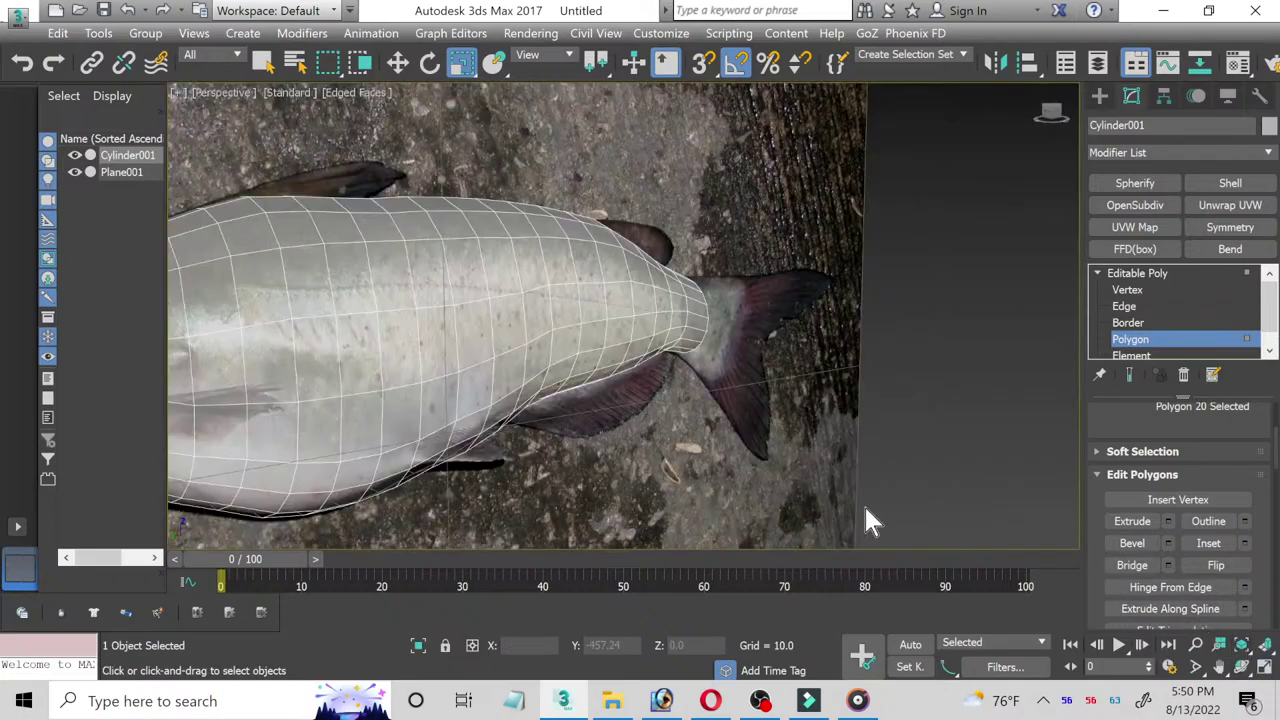
scroll(900, 520, down, 1)
scroll(762, 403, down, 2)
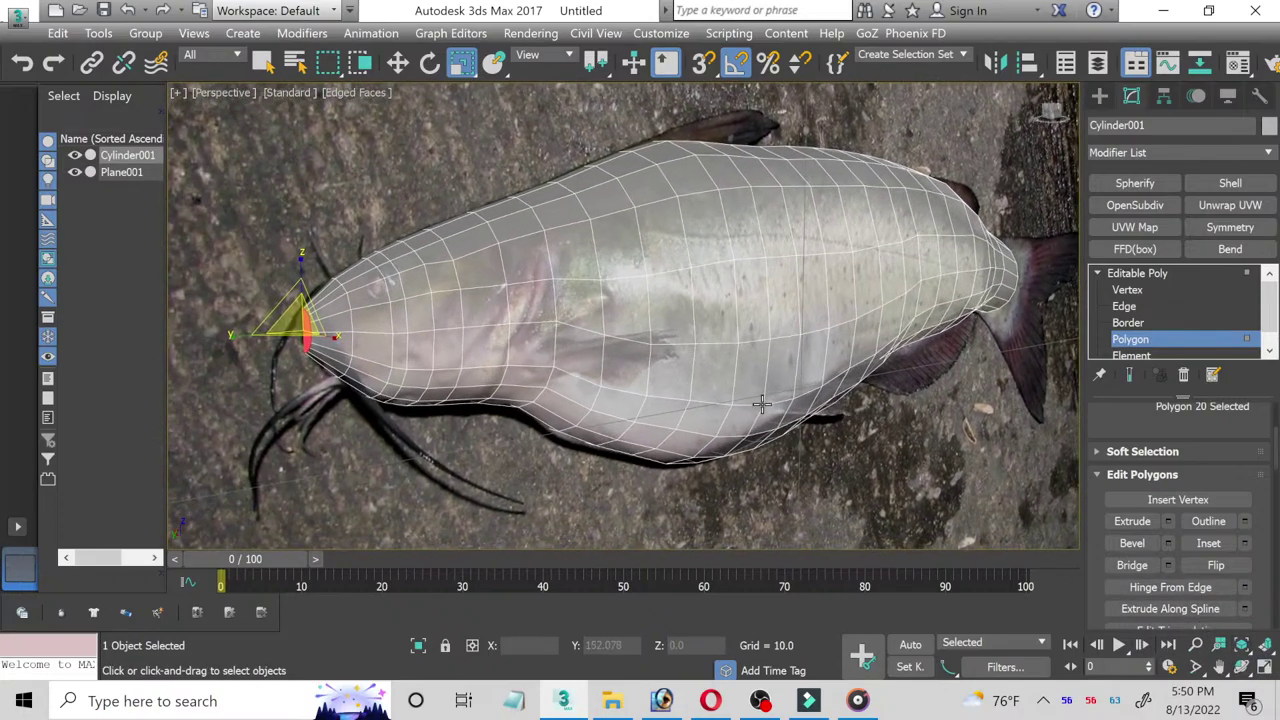
click(76, 172)
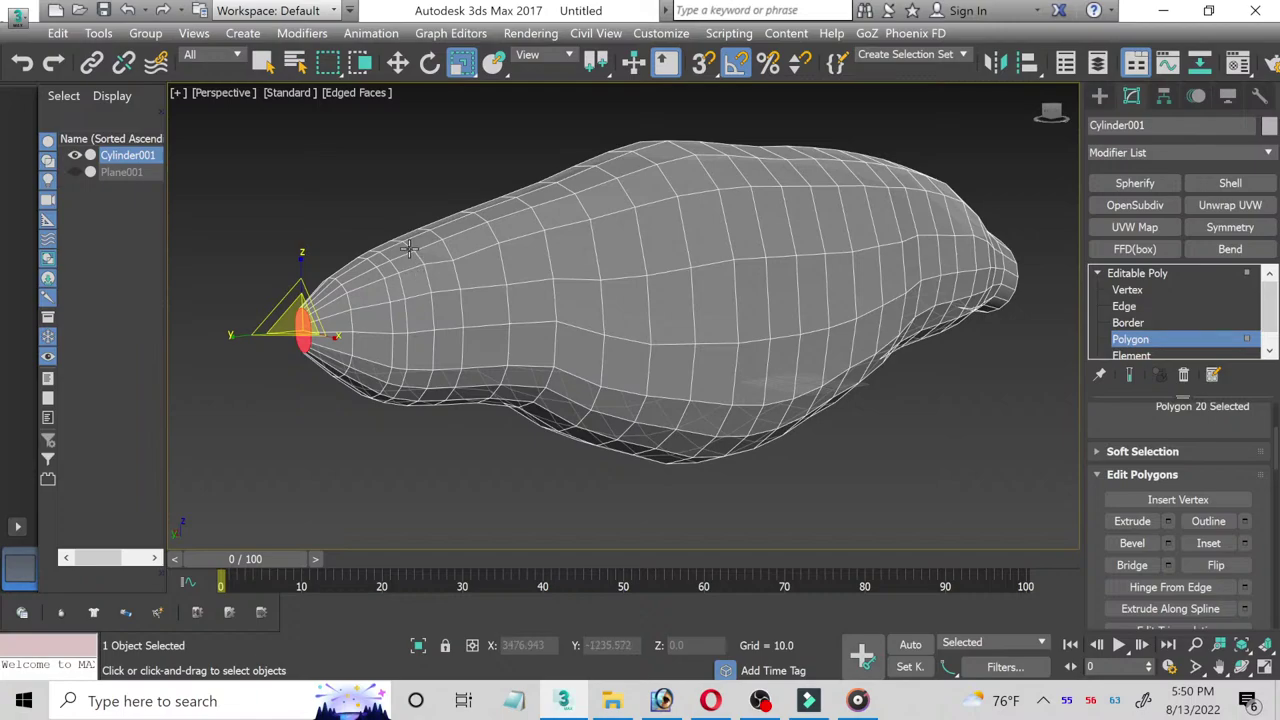
Step: Set the body material's Opacity to 100 in the Material Editor
key(m)
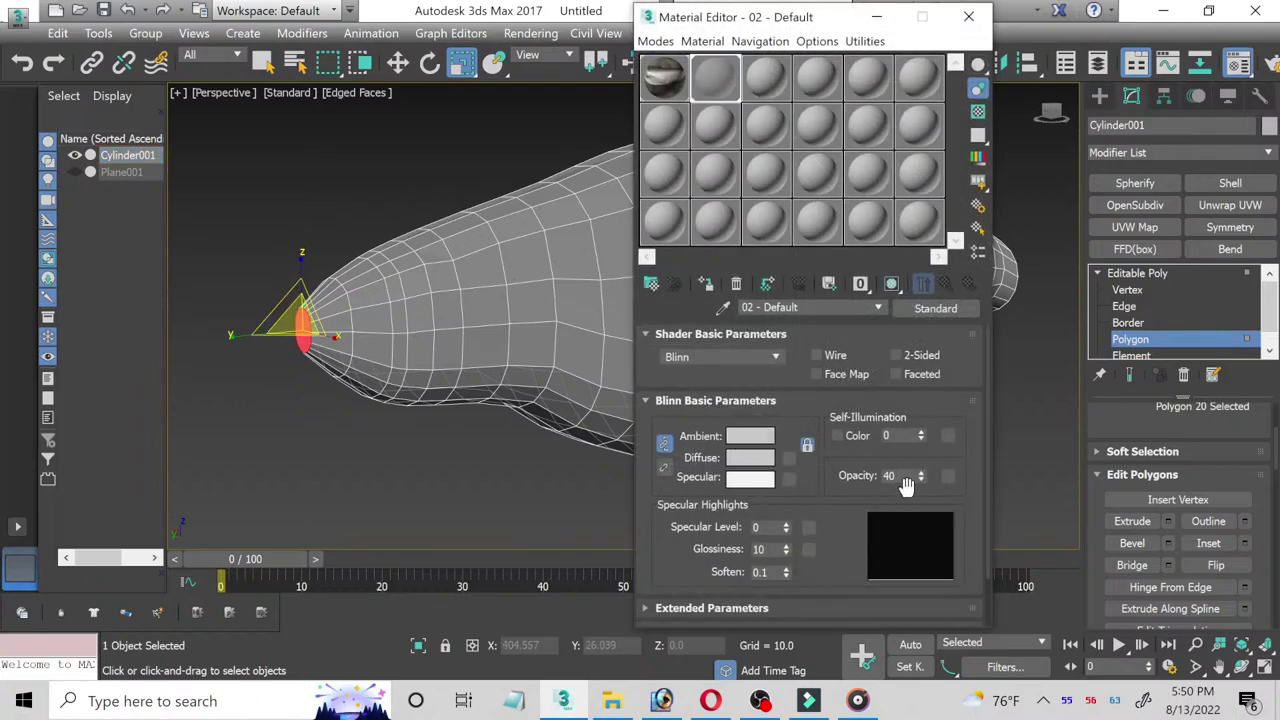
drag(917, 469, 917, 420)
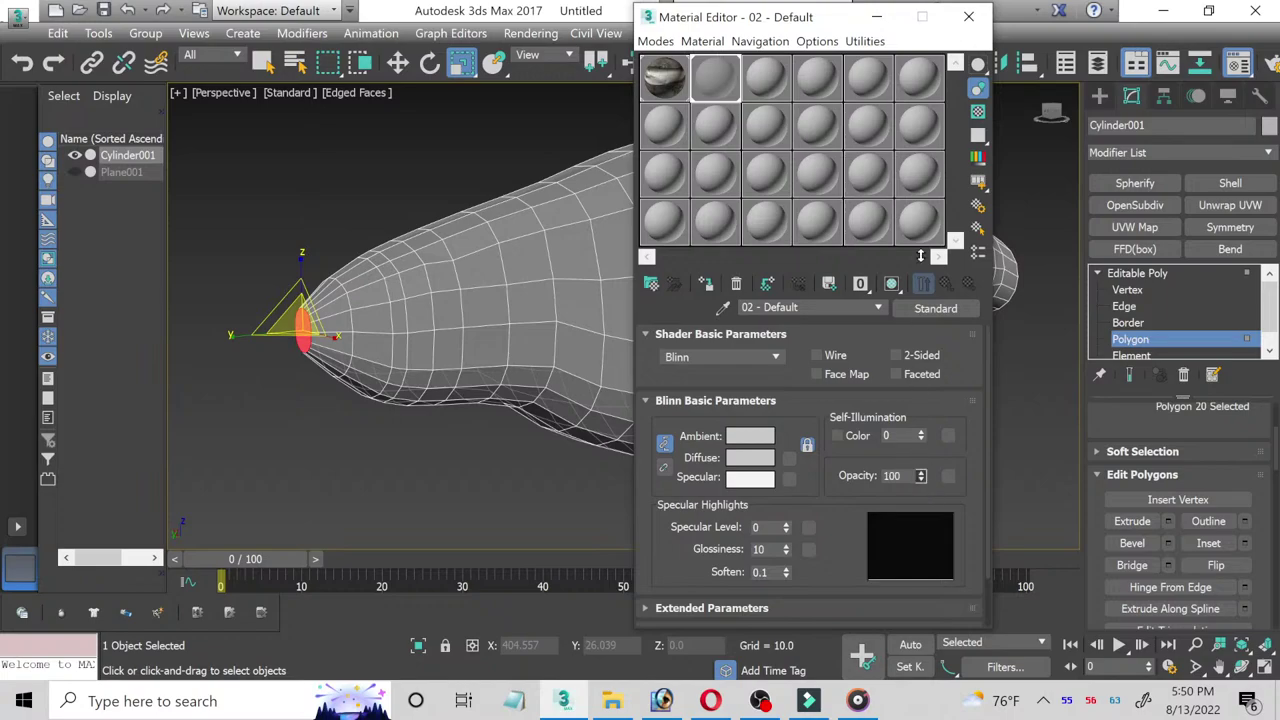
click(965, 20)
click(1263, 665)
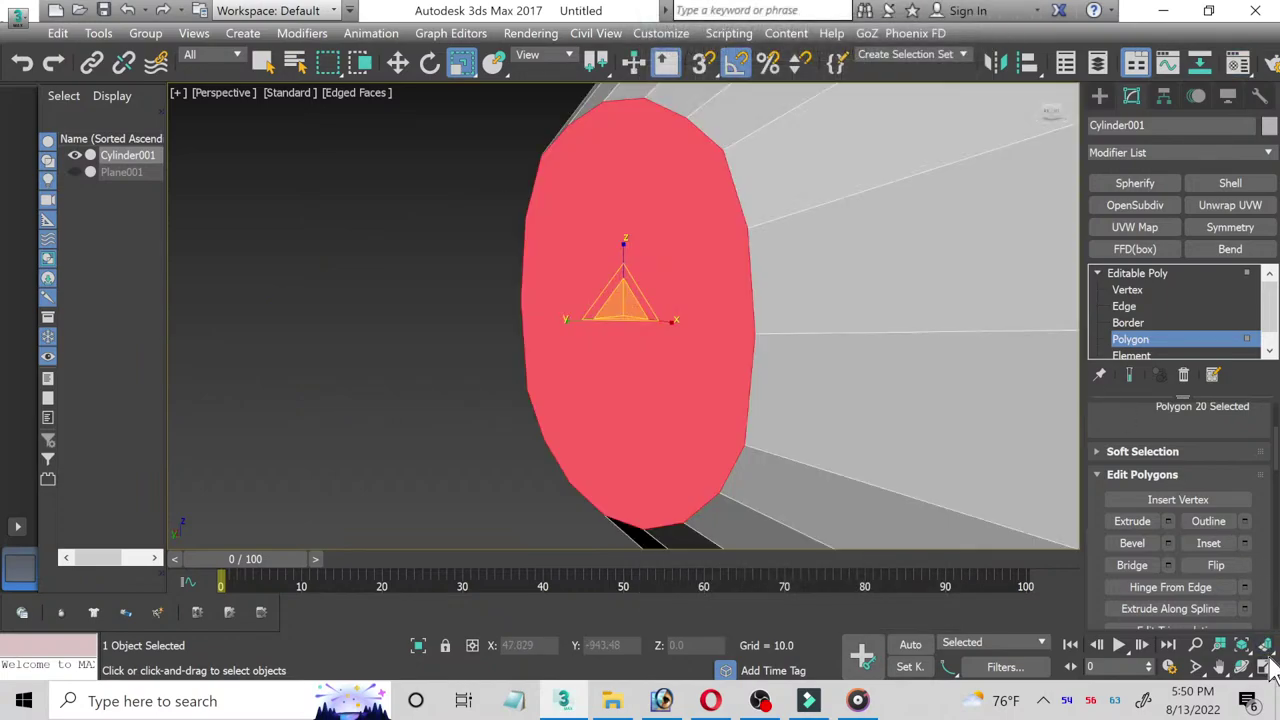
click(1263, 667)
mouse_move(877, 465)
alt+middle_down()
mouse_move(927, 499)
mouse_move(773, 503)
alt+middle_up()
scroll(773, 503, down, 5)
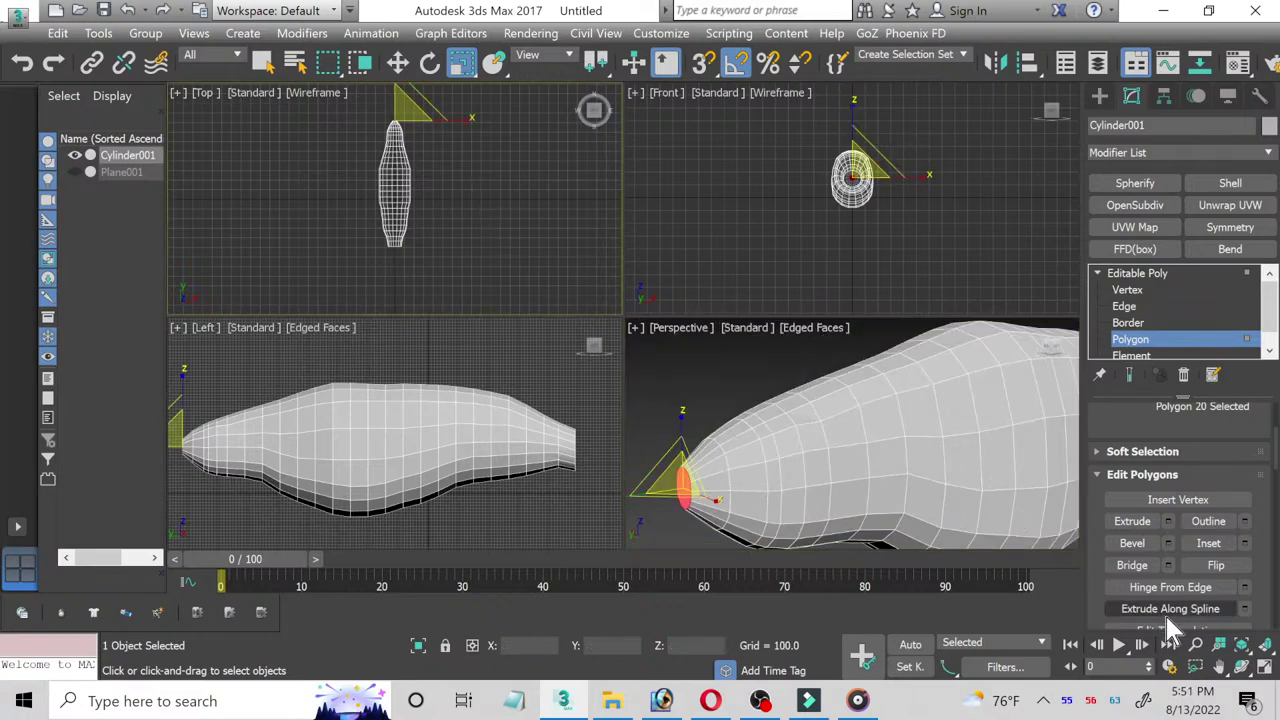
Step: Add a UVW Map modifier to Cylinder001 from the modifier list
click(1265, 667)
scroll(679, 228, up, 2)
scroll(625, 152, up, 2)
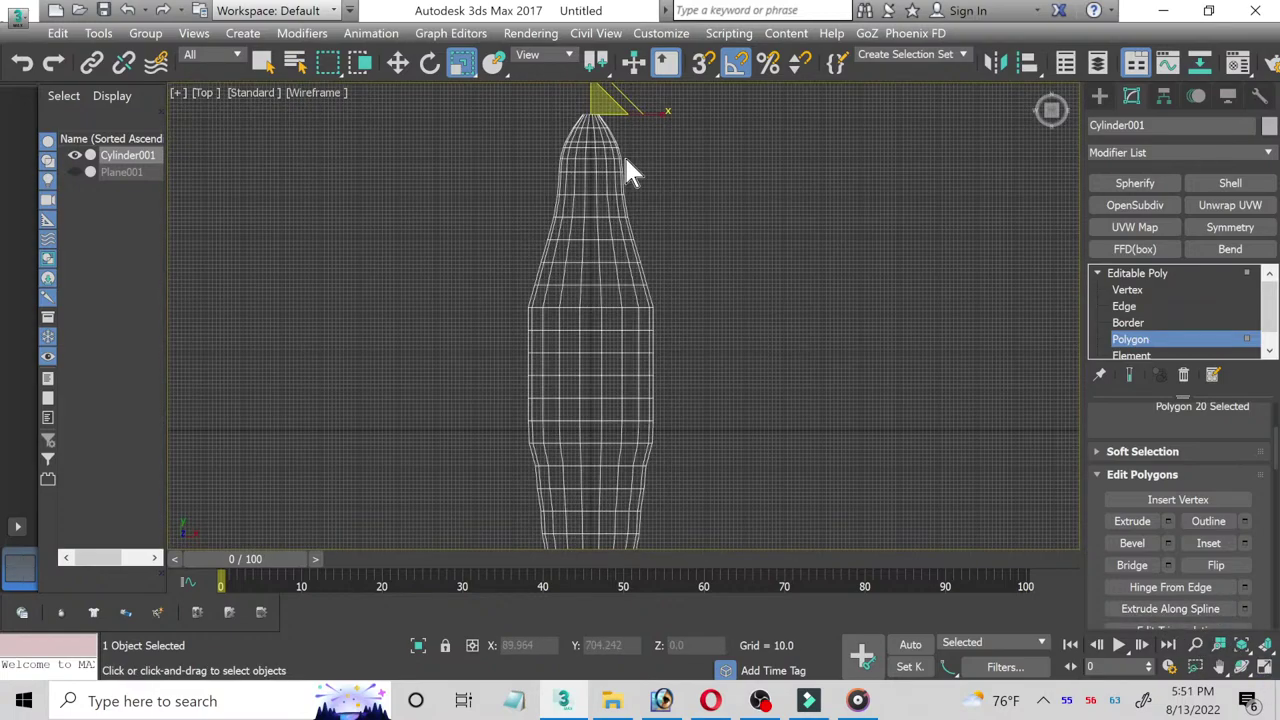
scroll(605, 178, up, 1)
scroll(646, 196, up, 1)
scroll(651, 208, up, 1)
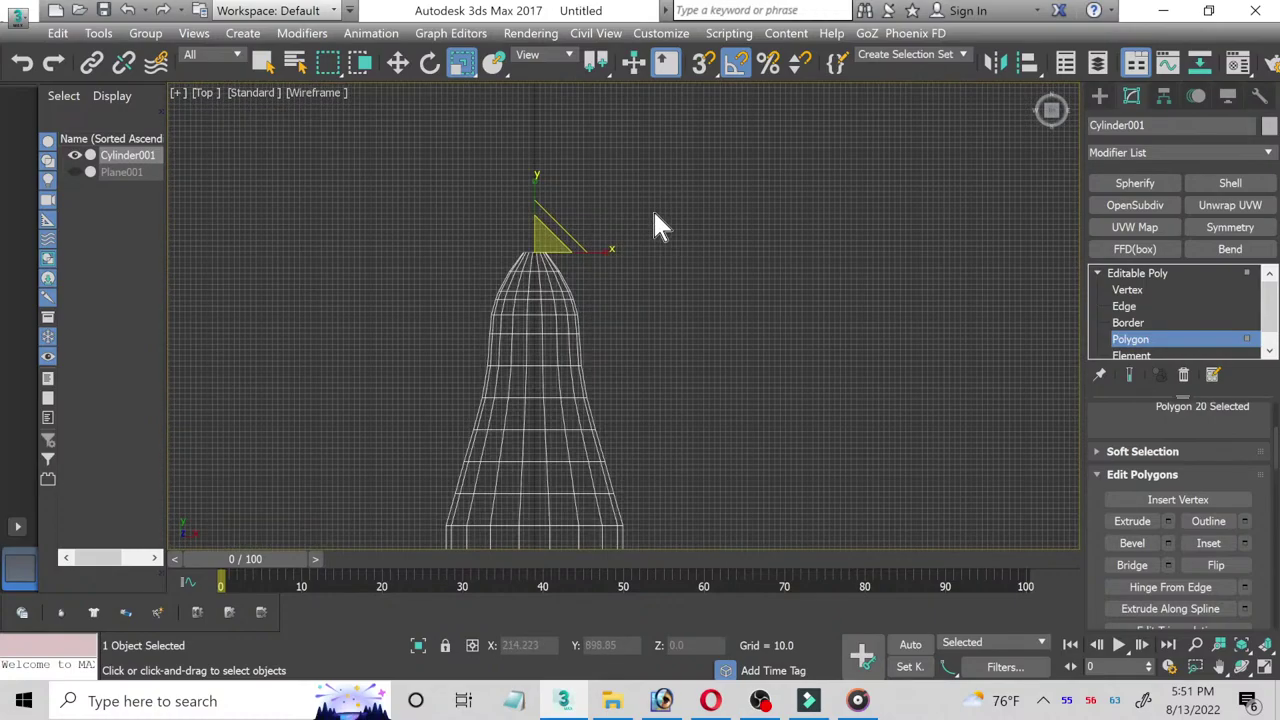
scroll(664, 221, up, 1)
click(1128, 228)
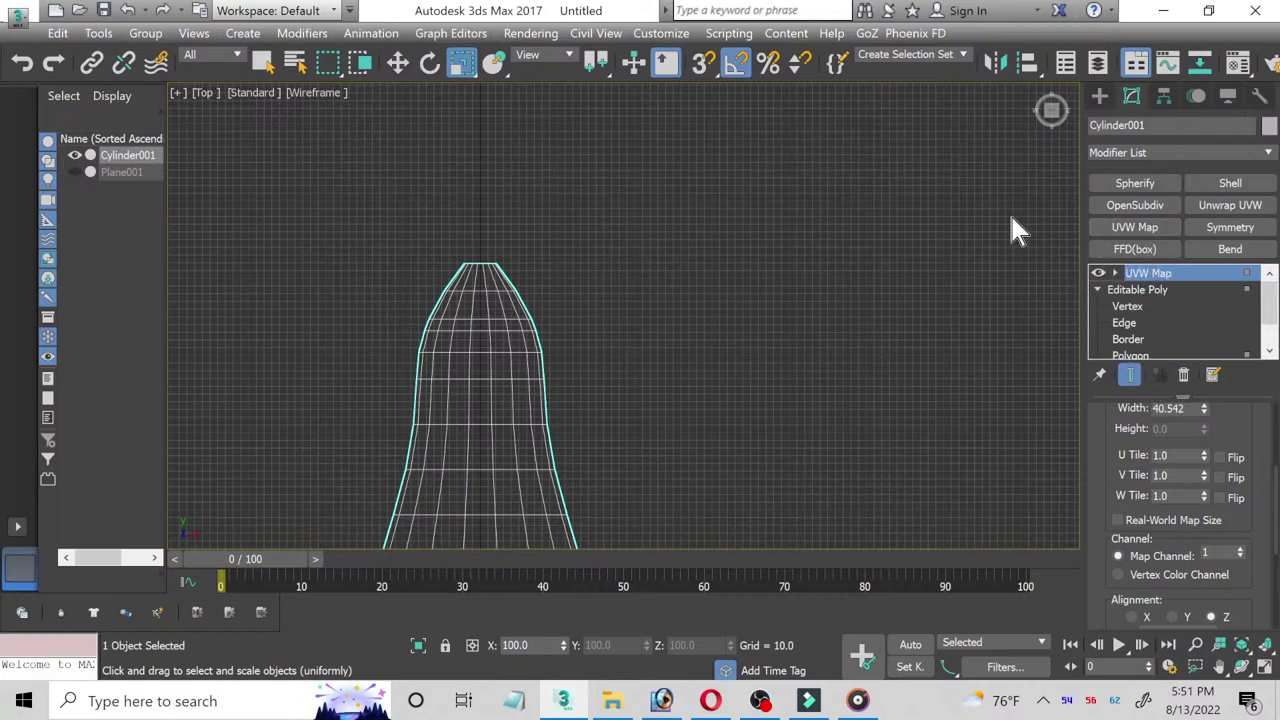
Step: Delete UVW Map from Cylinder001's stack and return to Editable Poly Polygon level
right_click(1135, 280)
click(1150, 289)
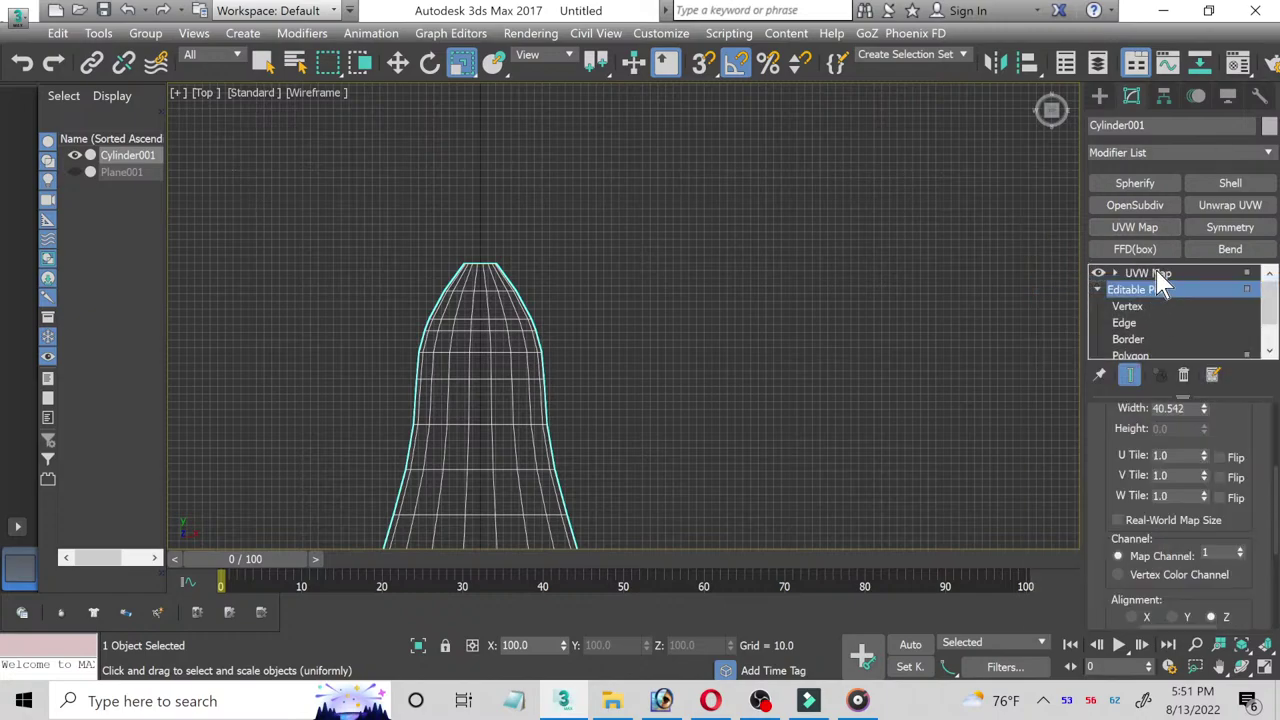
click(1157, 274)
right_click(1157, 274)
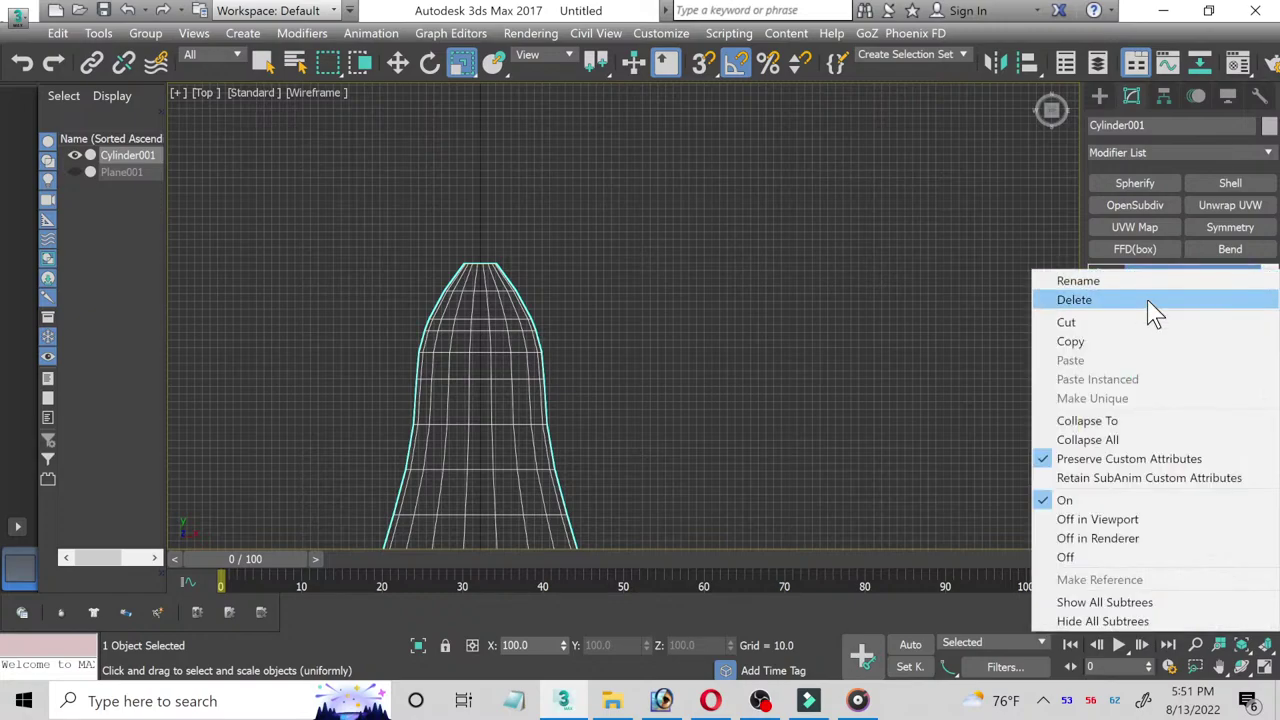
click(1150, 301)
key(4)
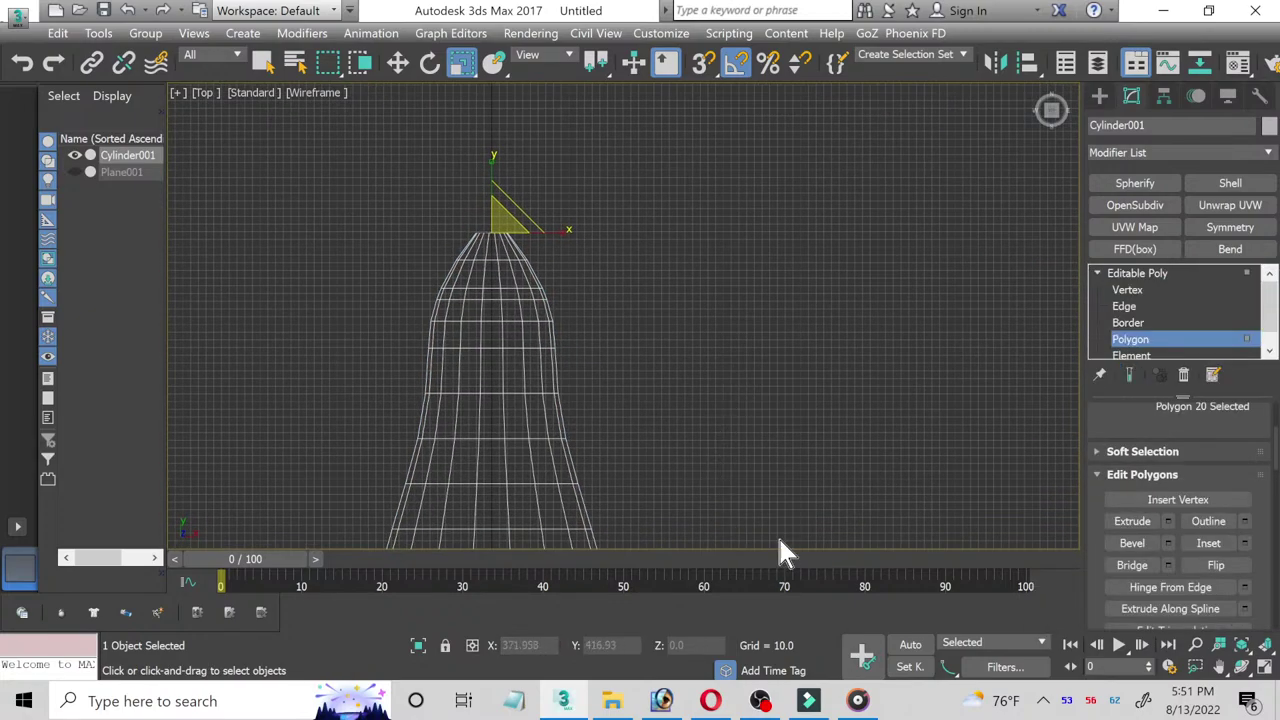
Step: Switch to Opera, open a new tab, and briefly view then close the saved European Grayling photos page
click(710, 700)
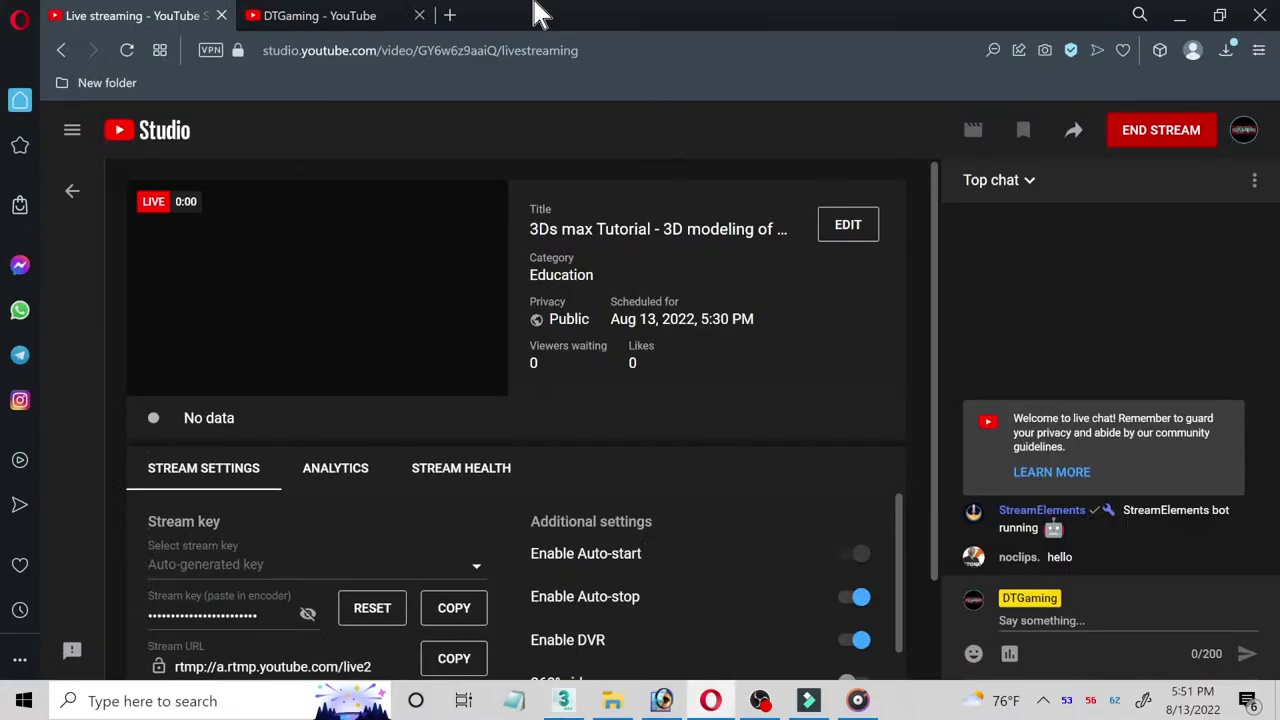
click(449, 15)
click(362, 14)
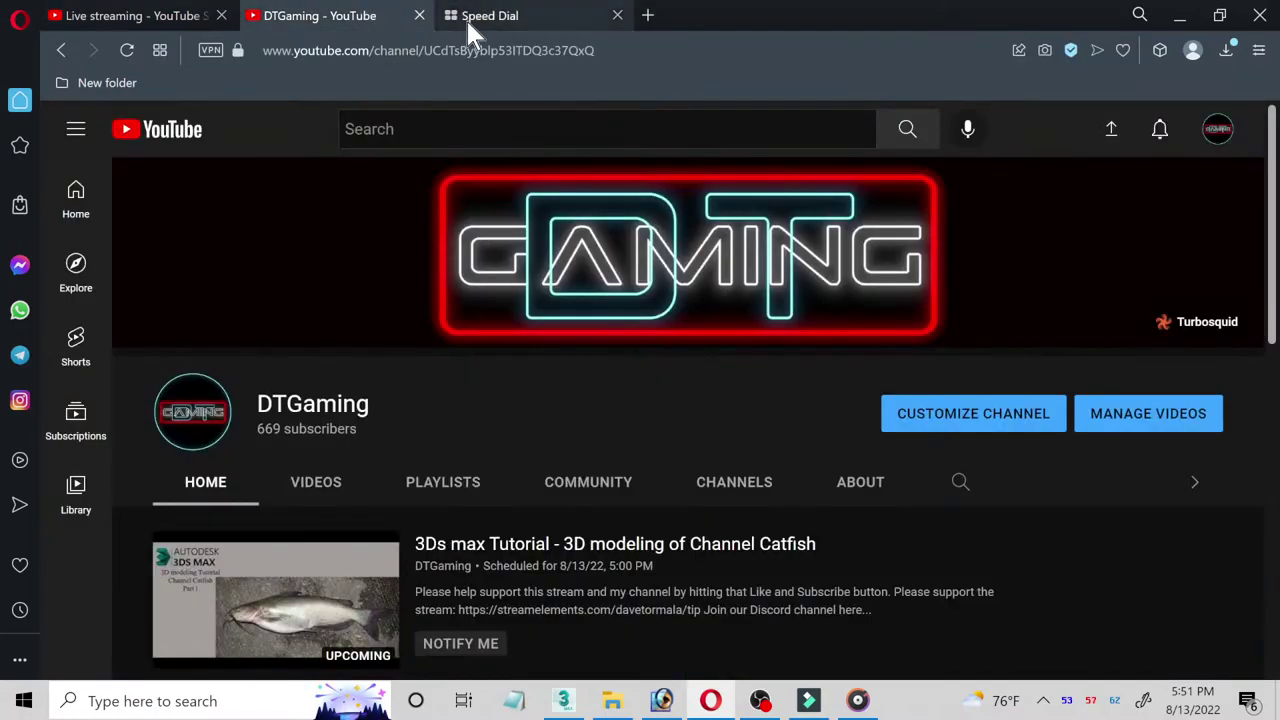
click(466, 18)
scroll(1030, 397, down, 3)
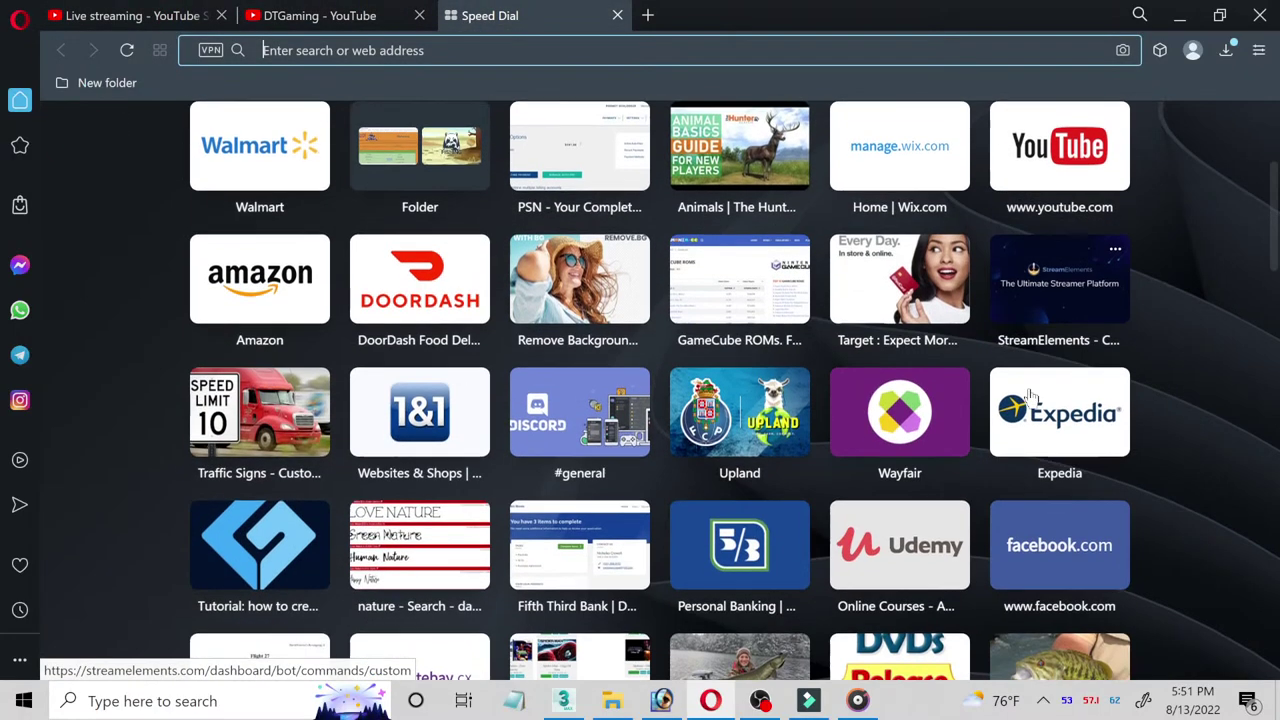
scroll(1031, 400, up, 3)
scroll(1045, 400, down, 4)
scroll(1055, 402, down, 10)
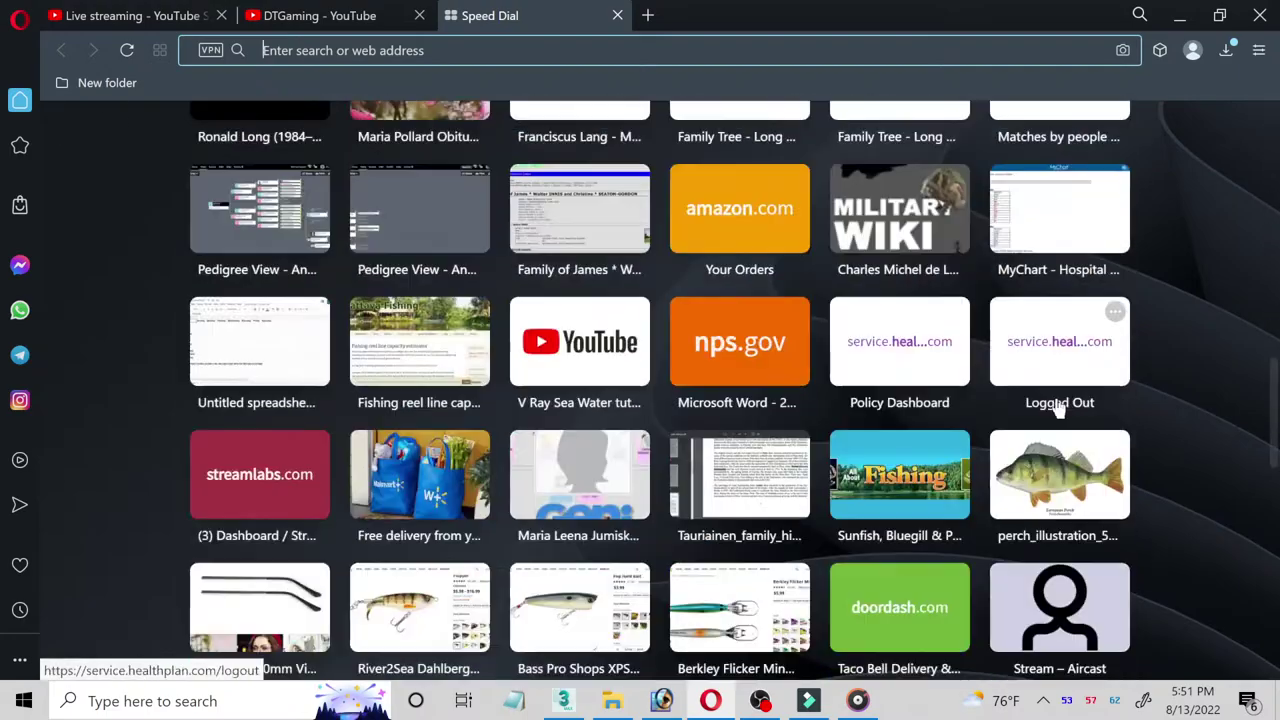
scroll(1058, 410, down, 5)
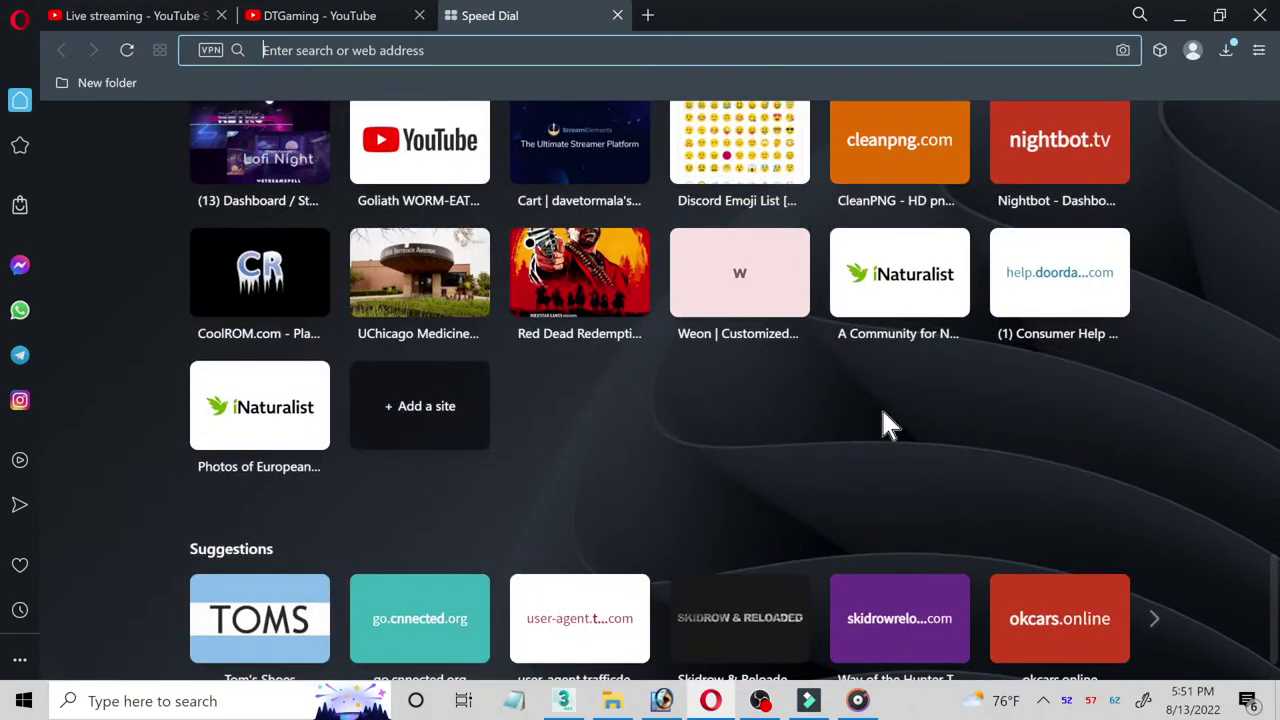
click(300, 430)
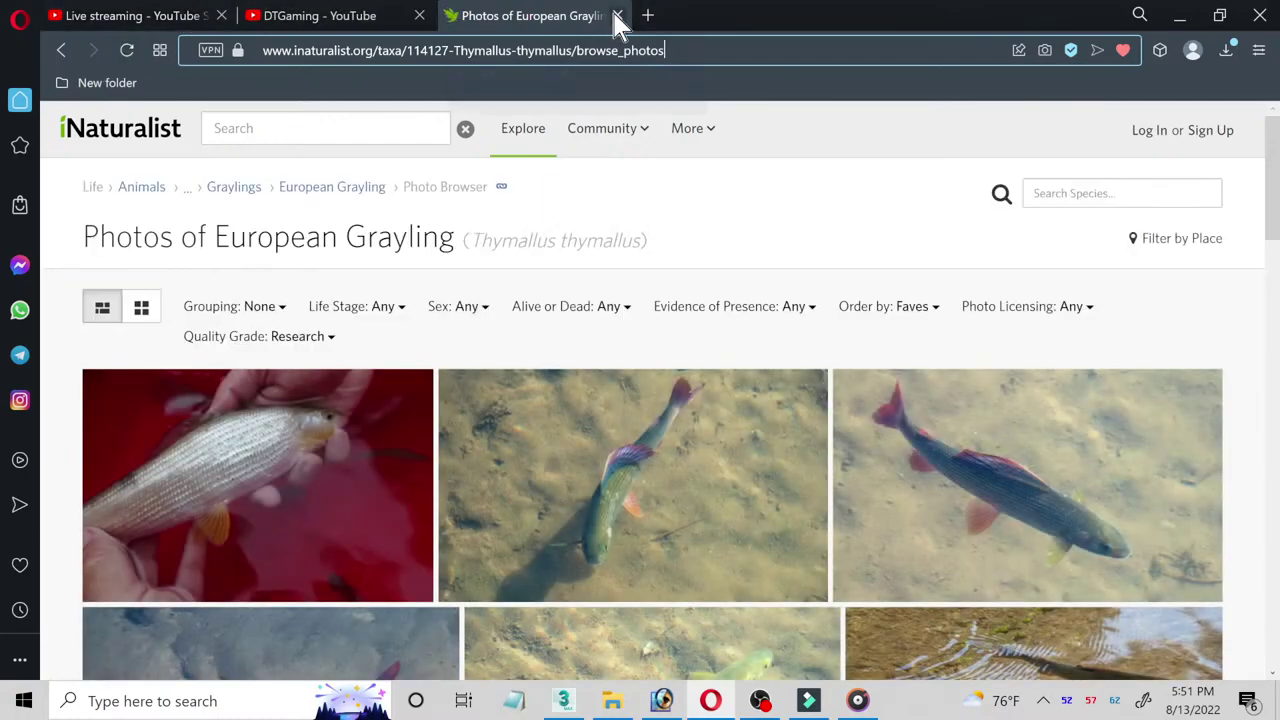
click(618, 16)
Step: From a fresh tab's Speed Dial, open iNaturalist and then the saved European Grayling photos page
click(452, 16)
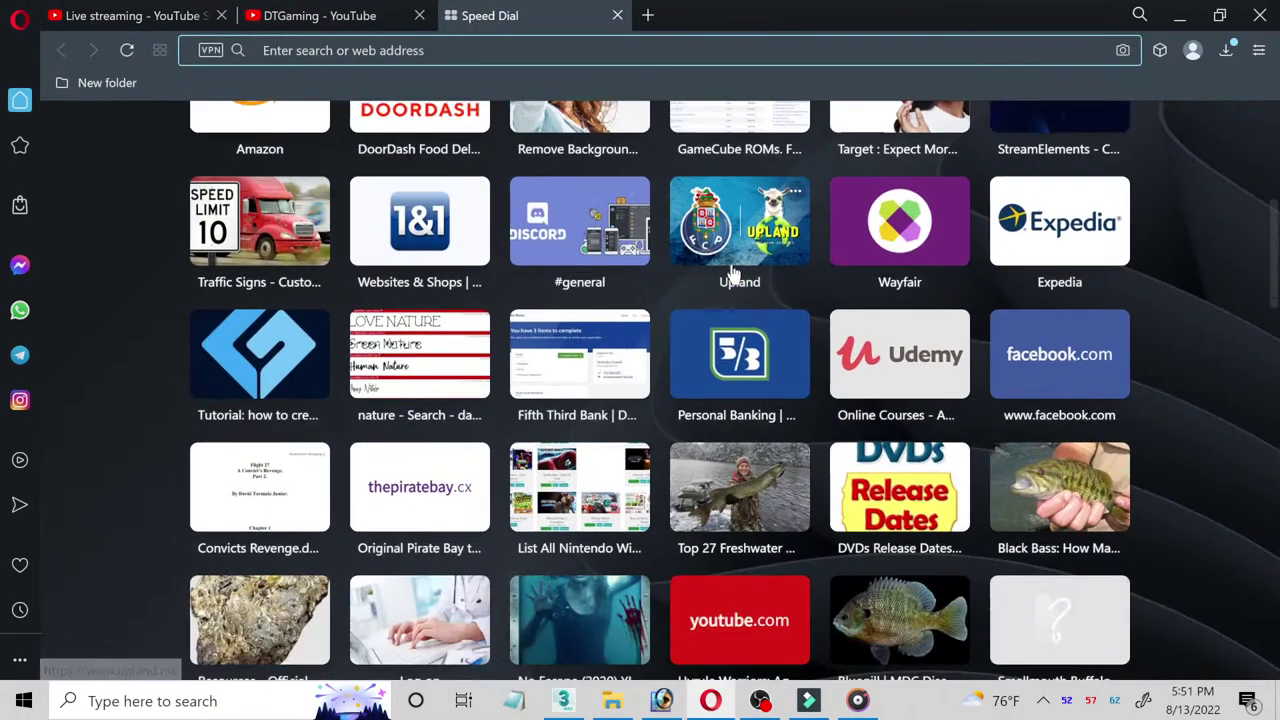
scroll(735, 262, down, 5)
scroll(760, 270, down, 5)
scroll(872, 373, down, 3)
scroll(893, 381, up, 1)
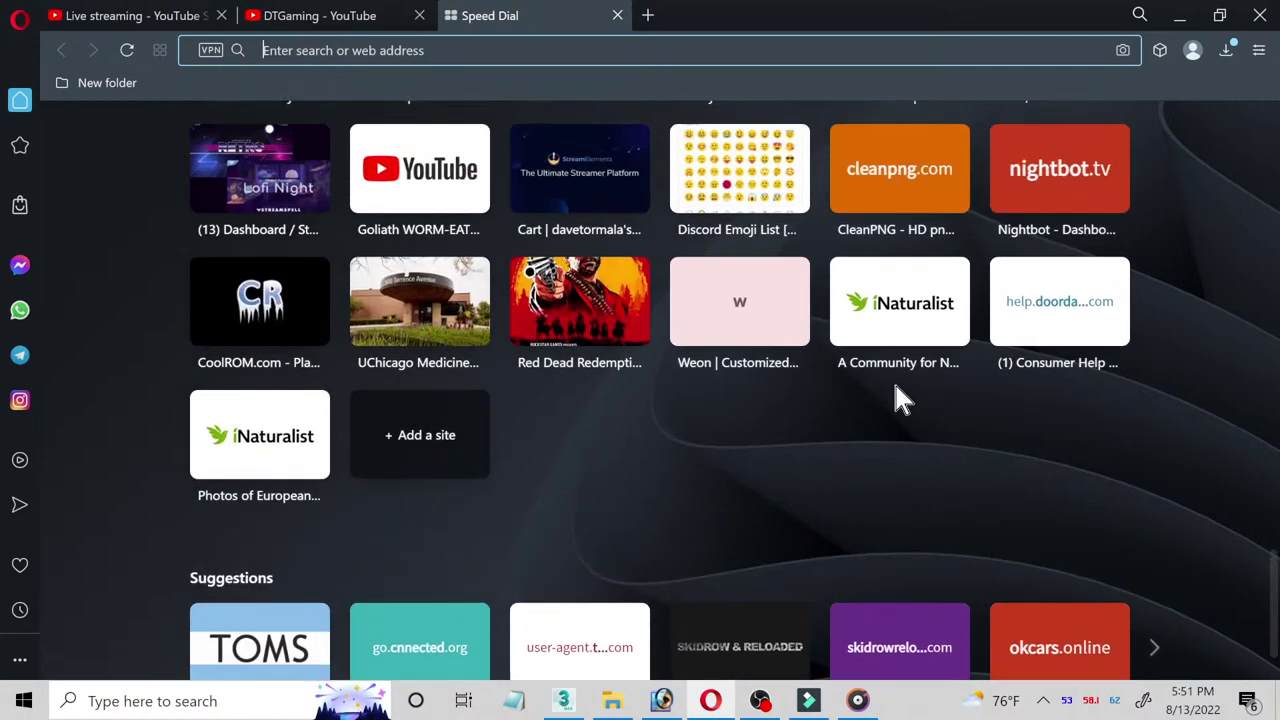
click(888, 345)
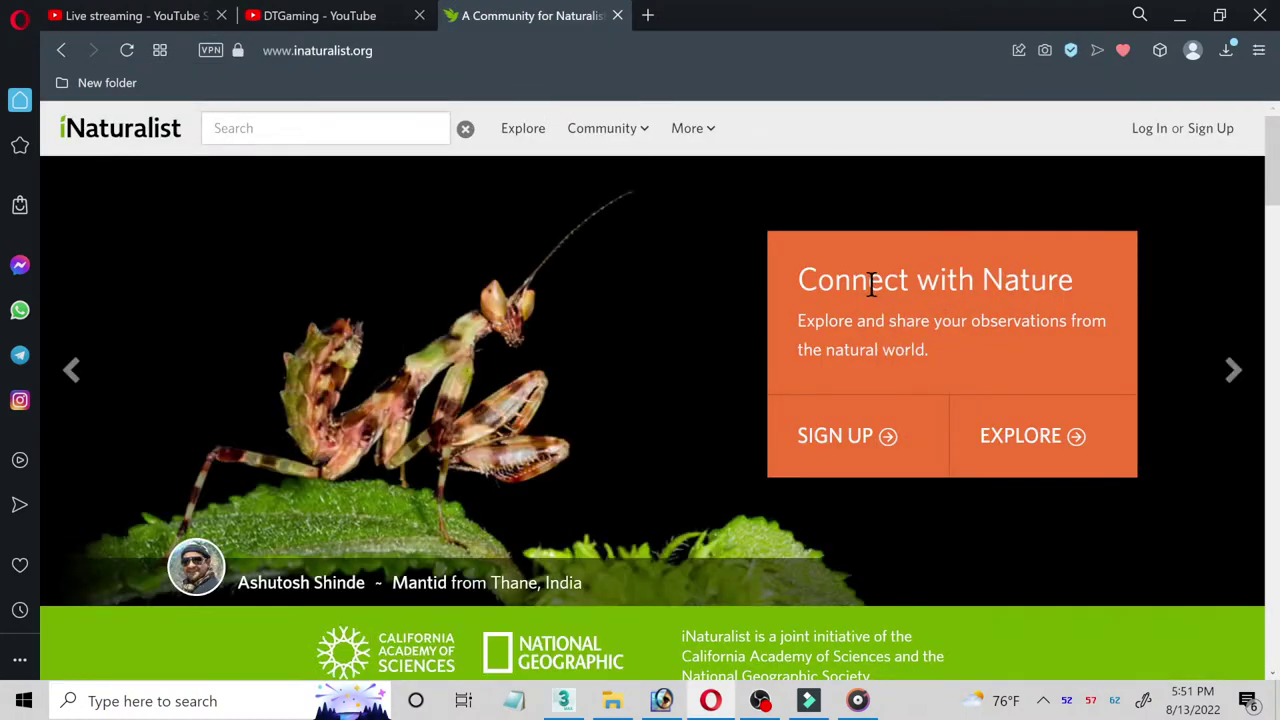
click(58, 52)
scroll(352, 354, down, 10)
scroll(365, 350, down, 5)
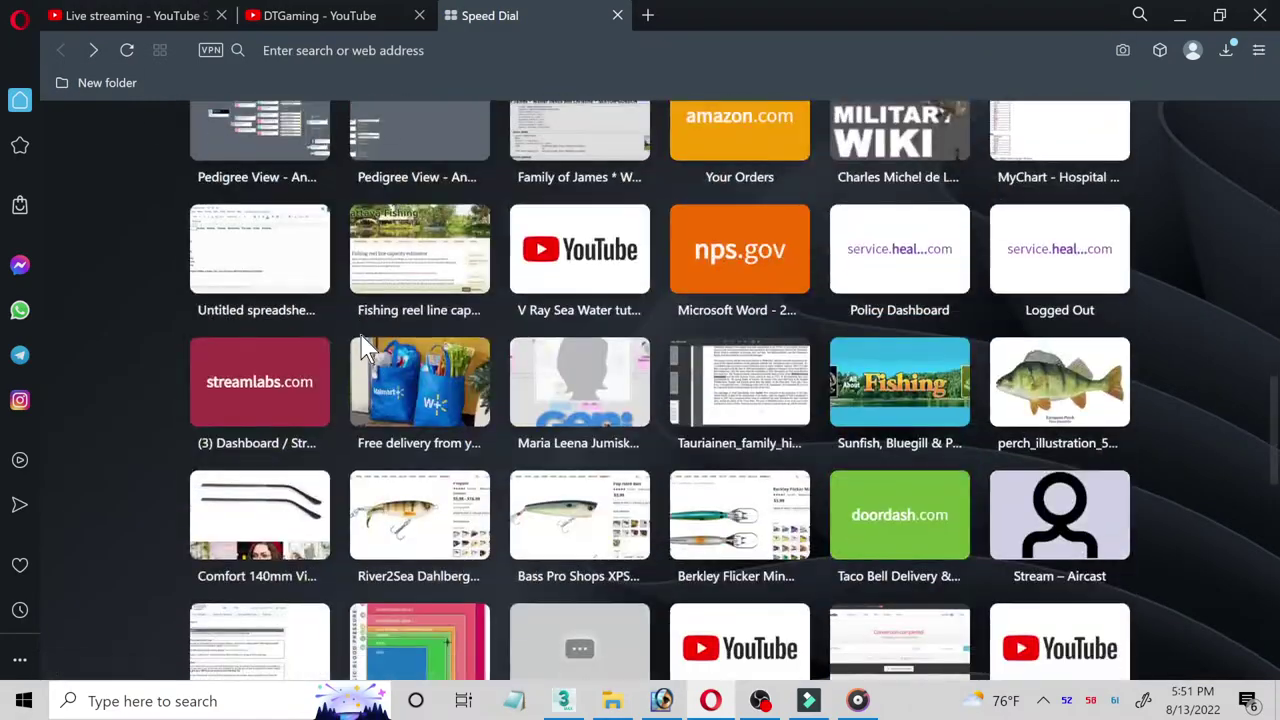
scroll(365, 350, down, 5)
click(270, 615)
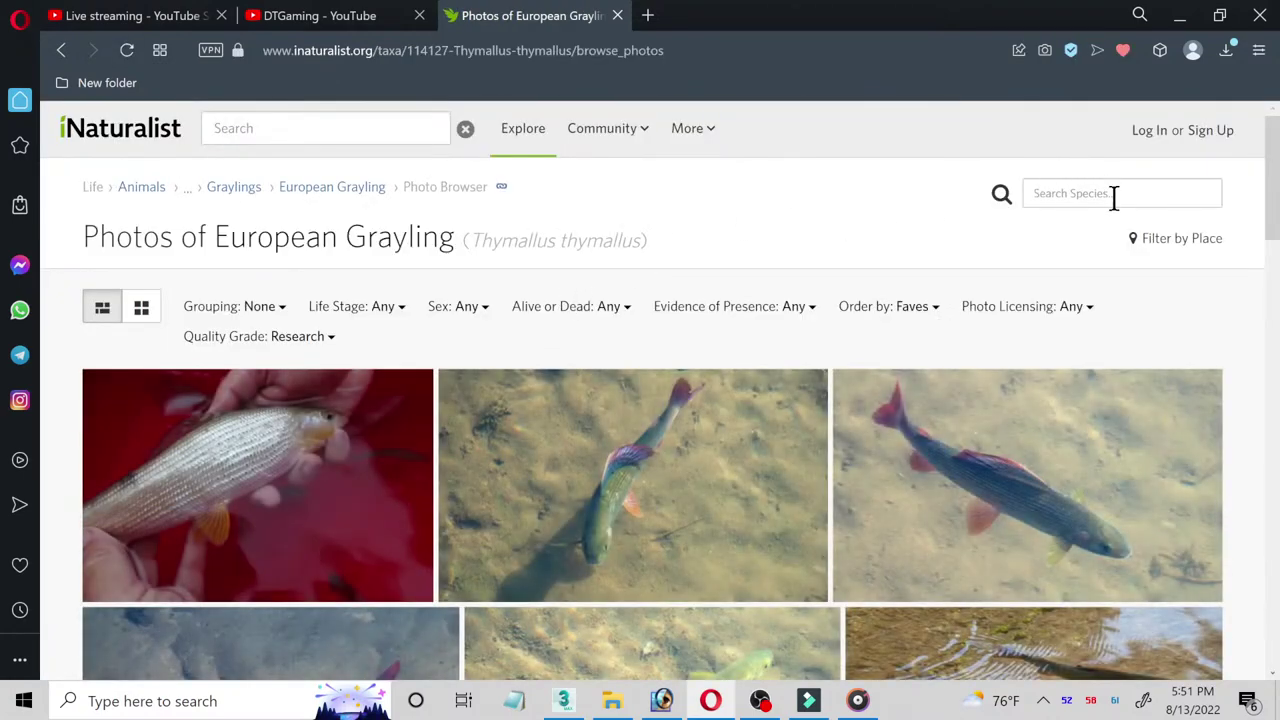
Step: Search iNaturalist species for 'chann' and open the Channel Catfish page
click(1084, 185)
text(chan)
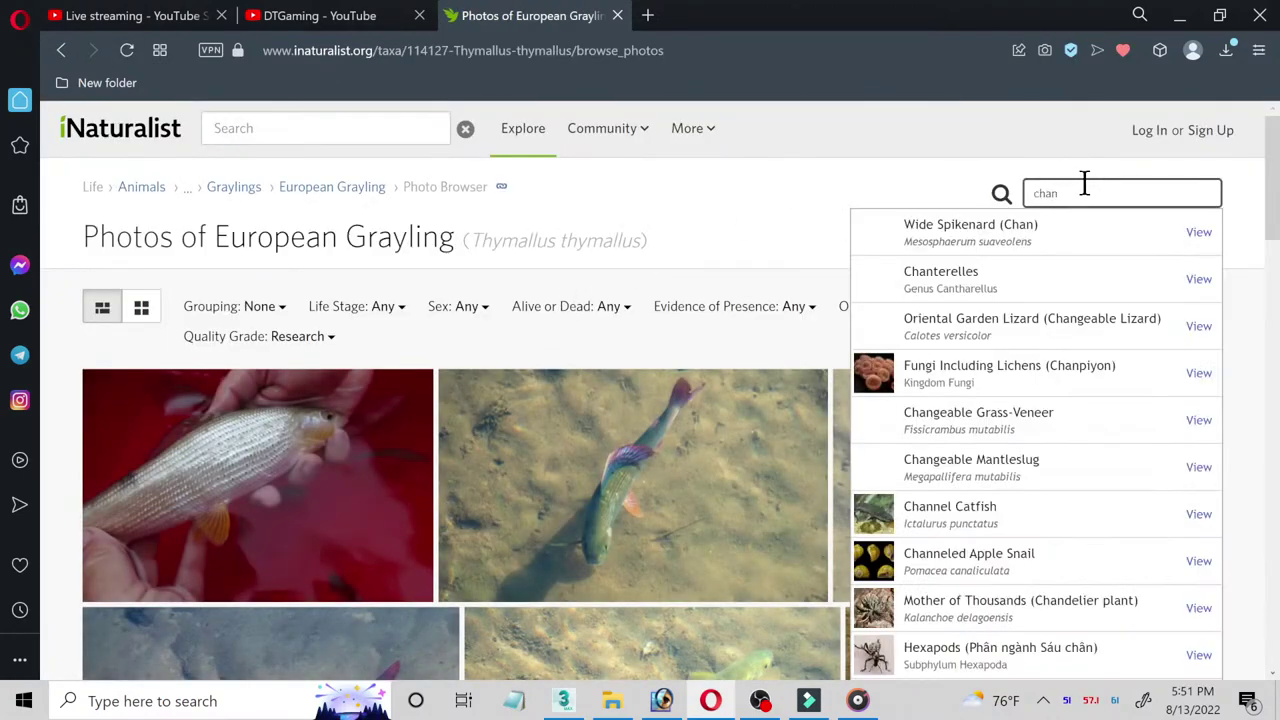
text(n)
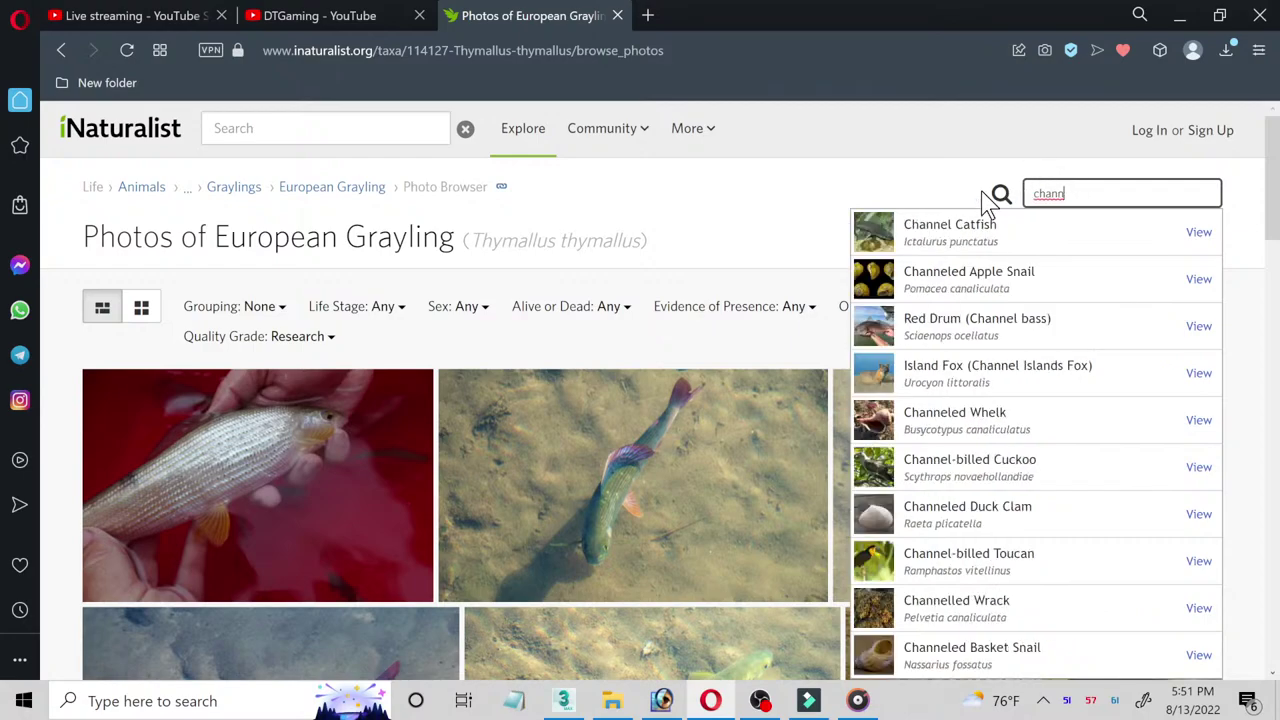
click(966, 231)
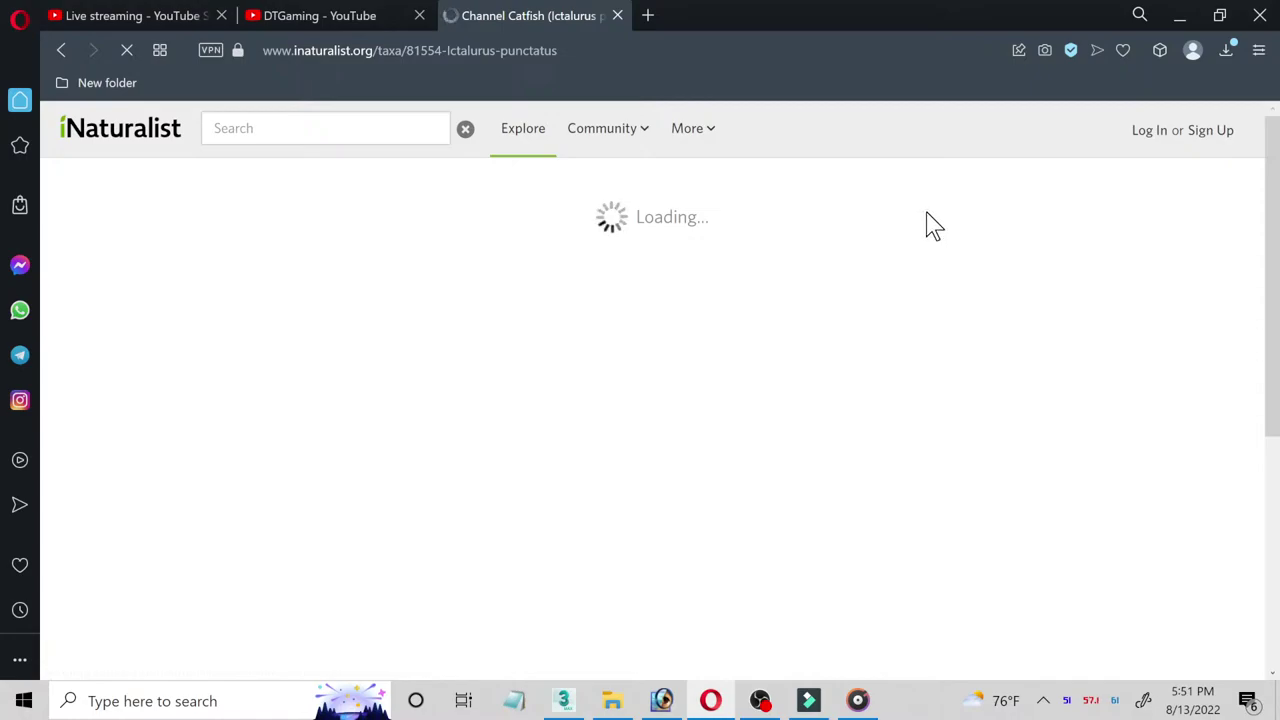
Step: Bring OBS Studio forward and toggle the Display Capture source's visibility off
click(762, 702)
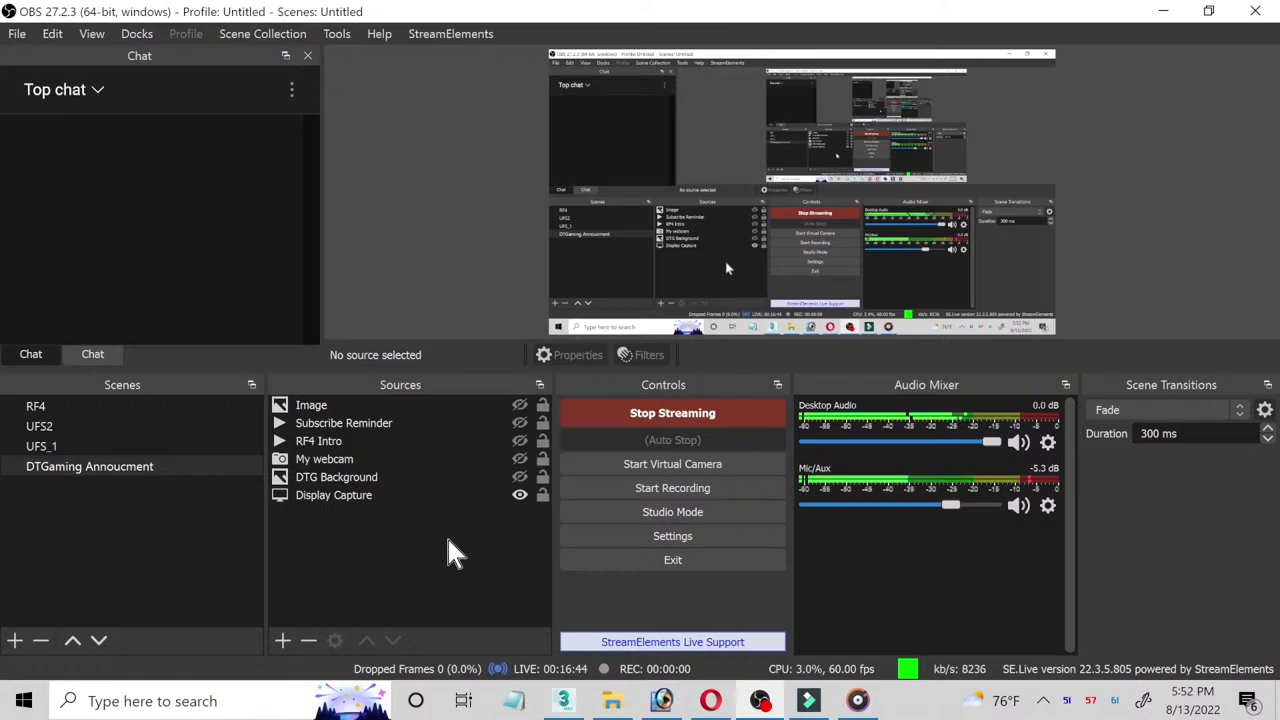
click(520, 494)
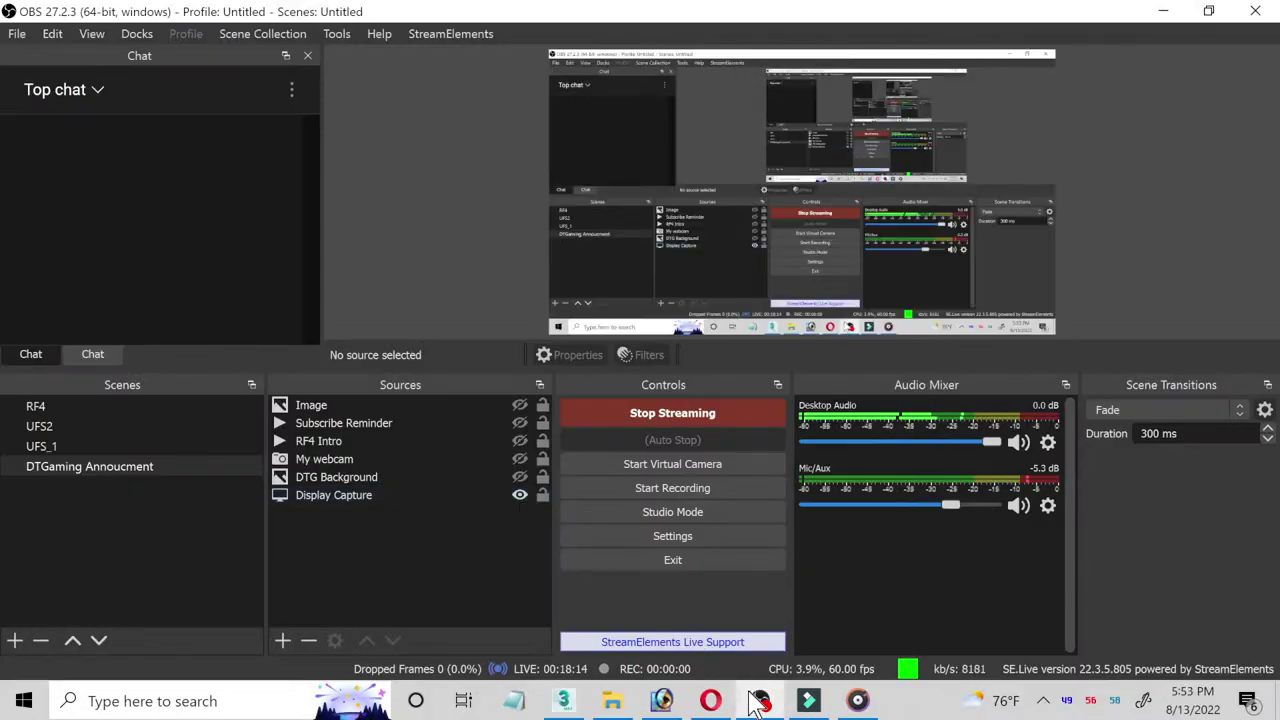
Step: Back in 3ds Max, view the channel catfish_ref photo in the image viewer and close it
click(578, 700)
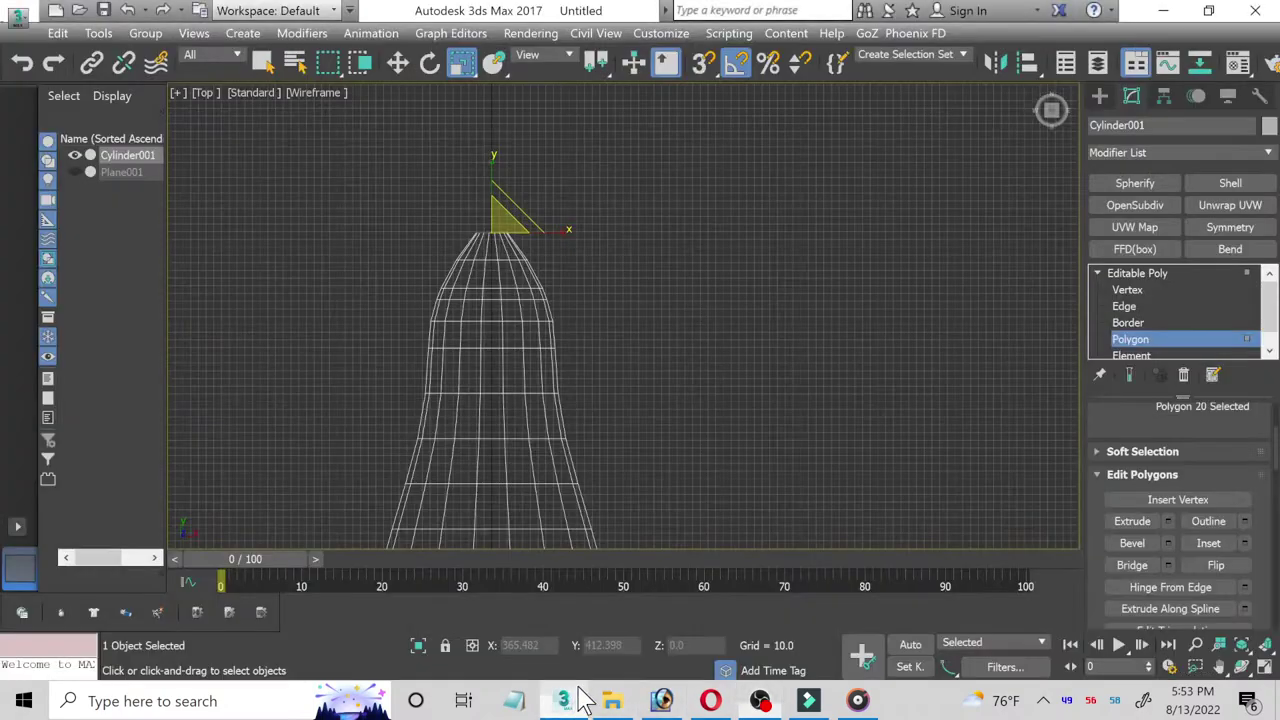
click(512, 36)
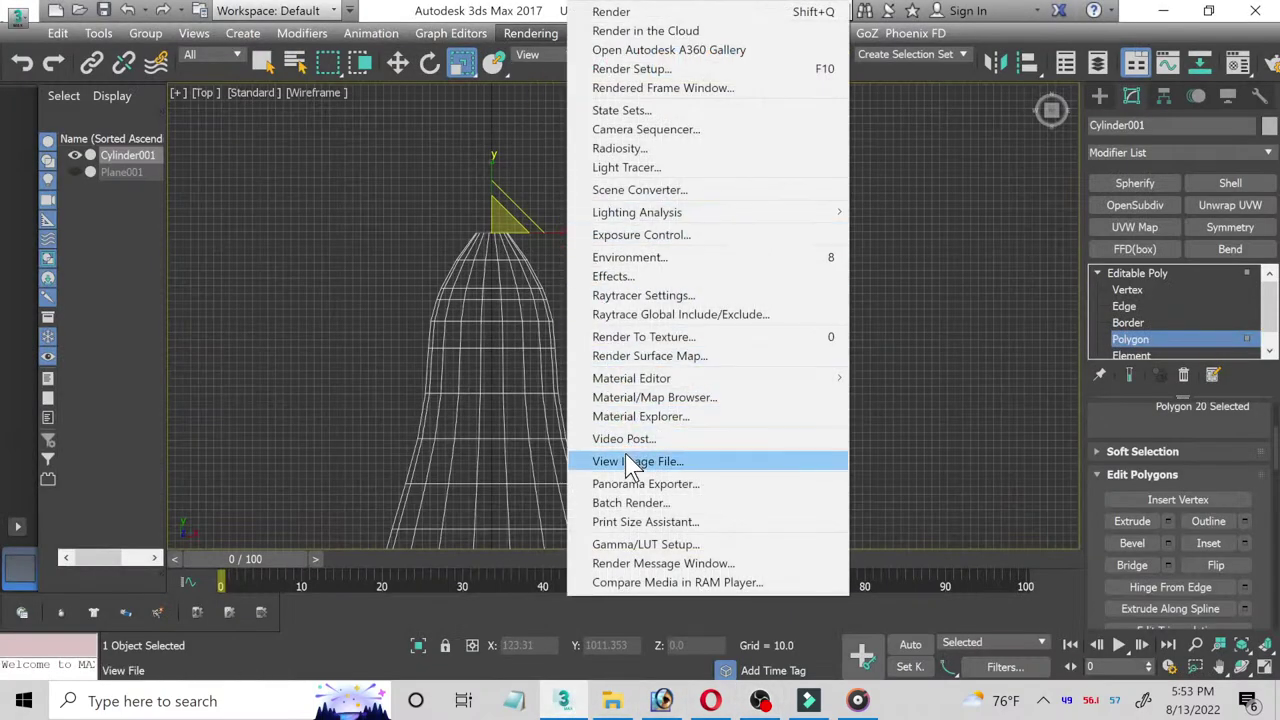
click(631, 462)
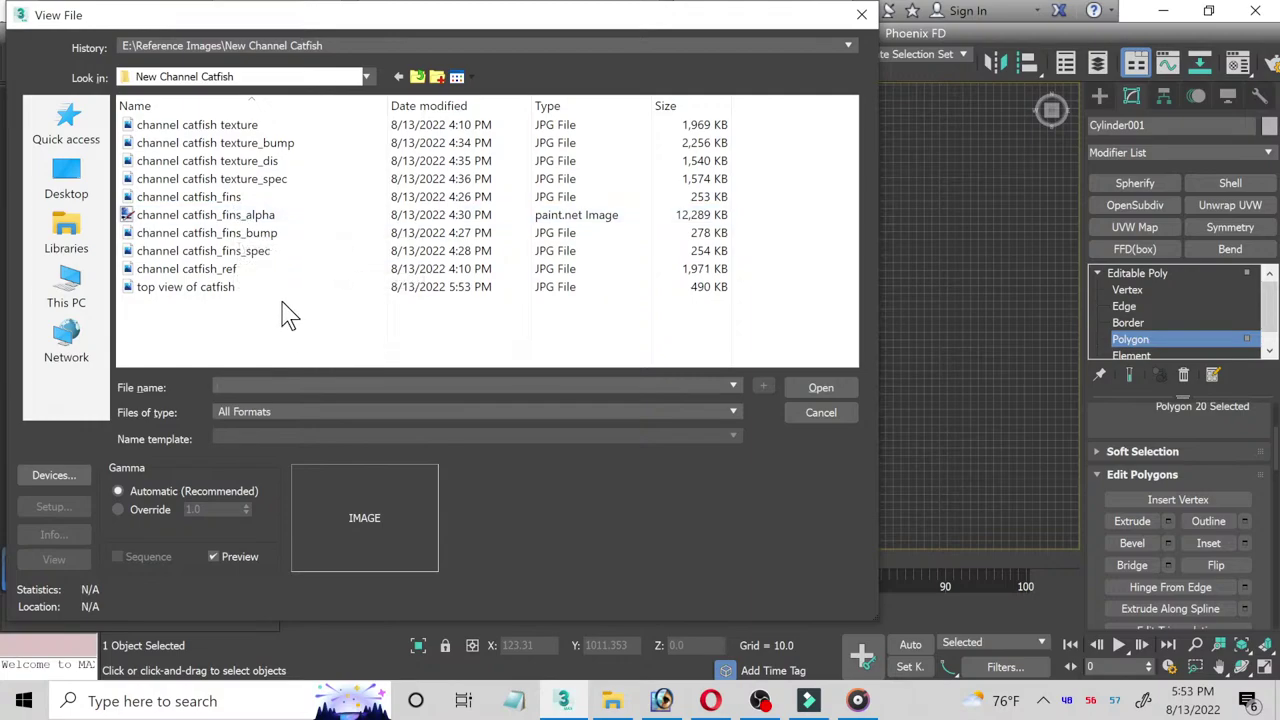
double_click(210, 270)
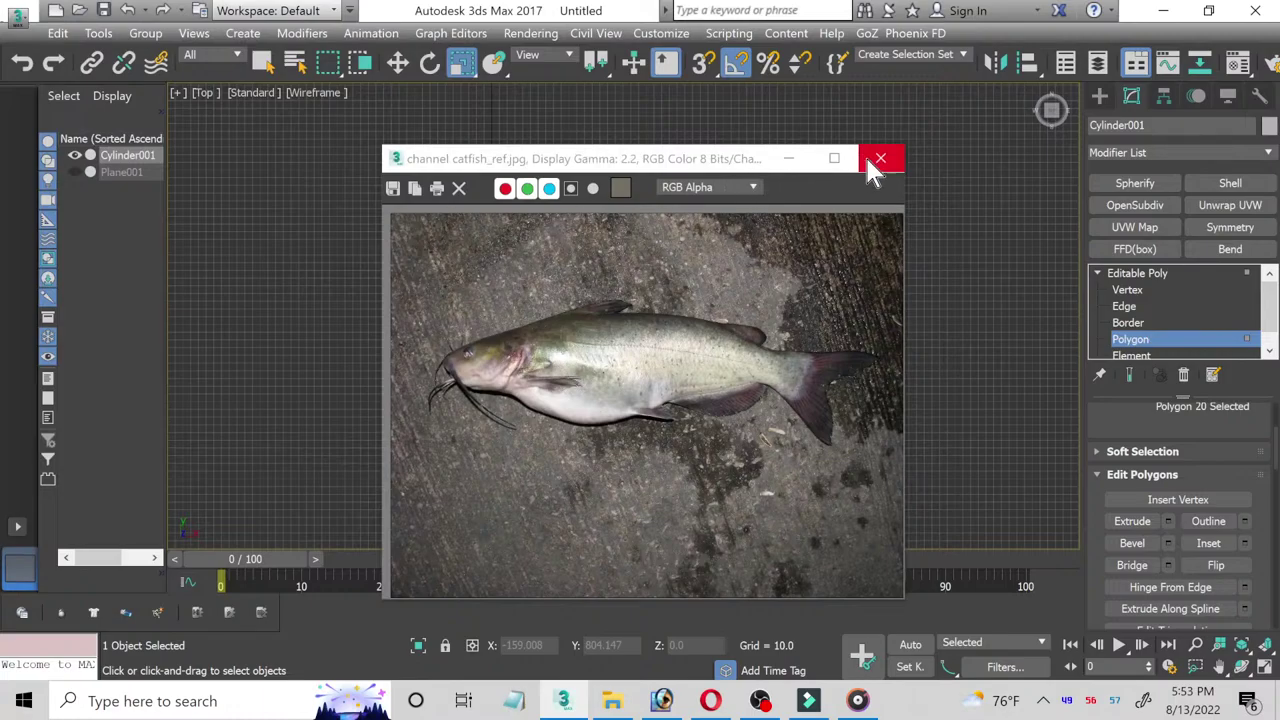
click(880, 158)
Step: View 'top view of catfish' beside the cylinder, then close the image viewer
click(509, 40)
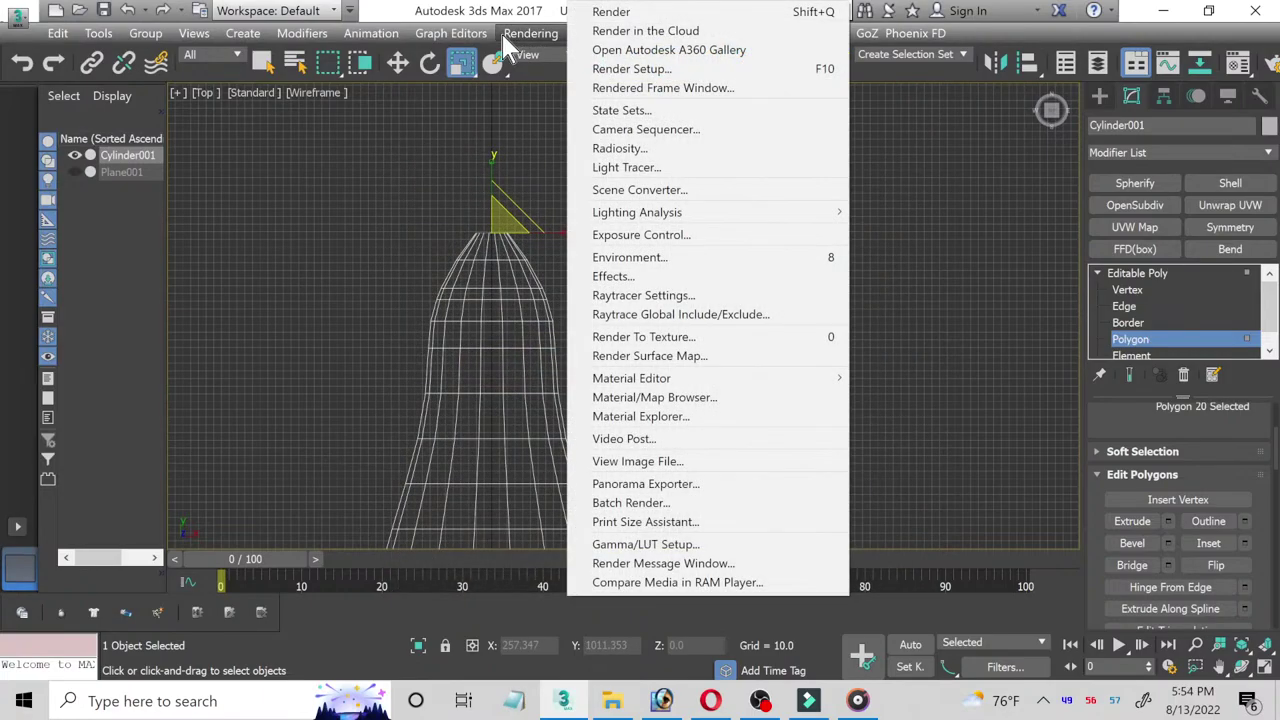
click(652, 466)
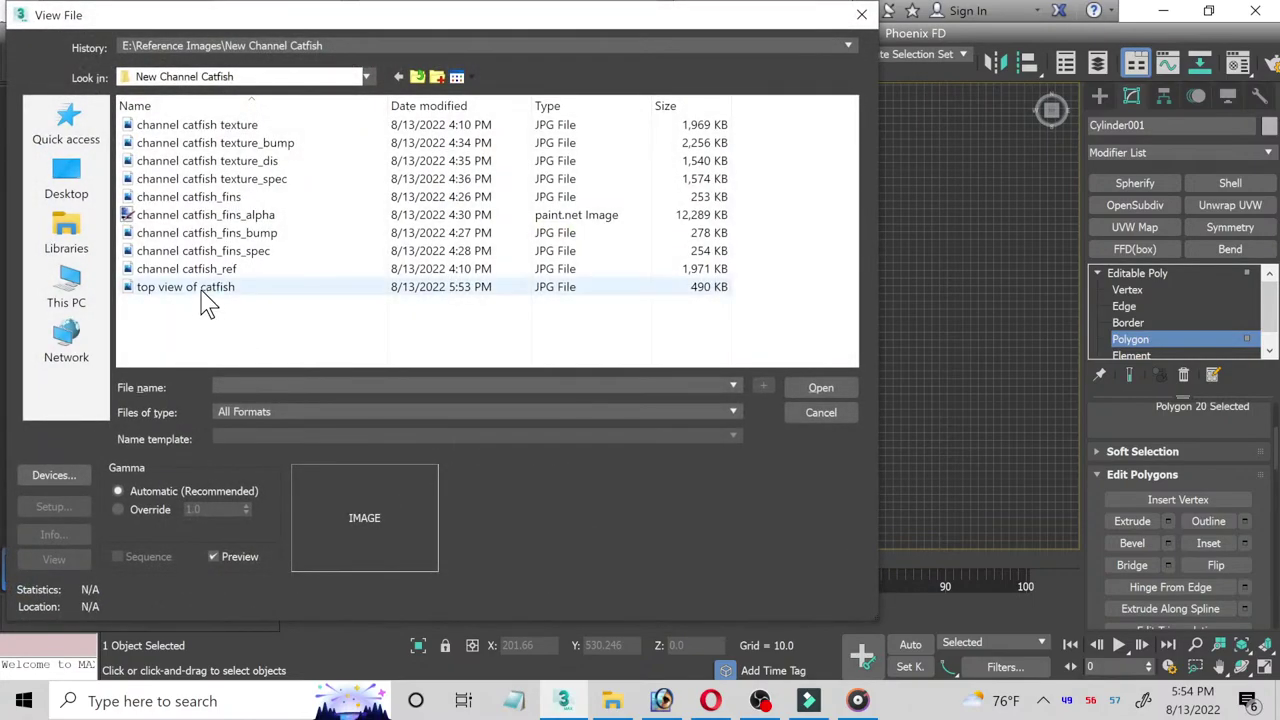
double_click(203, 293)
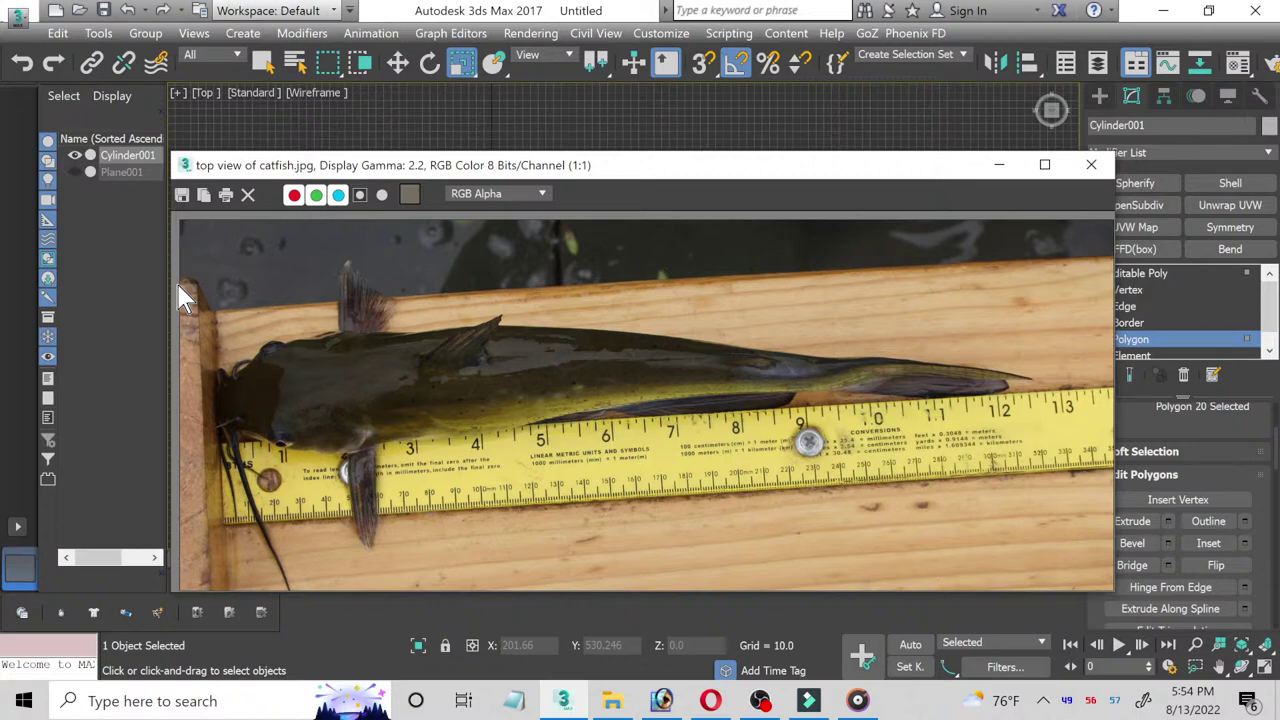
mouse_move(478, 170)
mouse_down()
mouse_move(940, 105)
mouse_move(378, 74)
mouse_up()
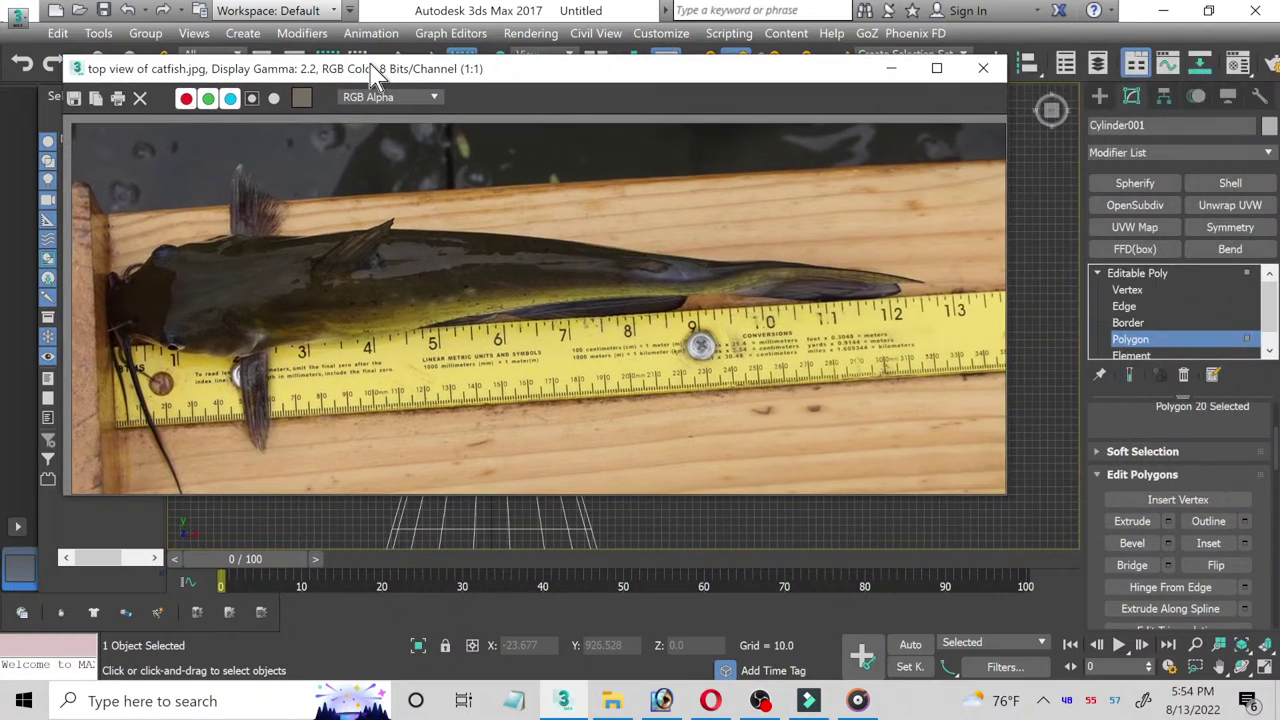
scroll(452, 210, down, 1)
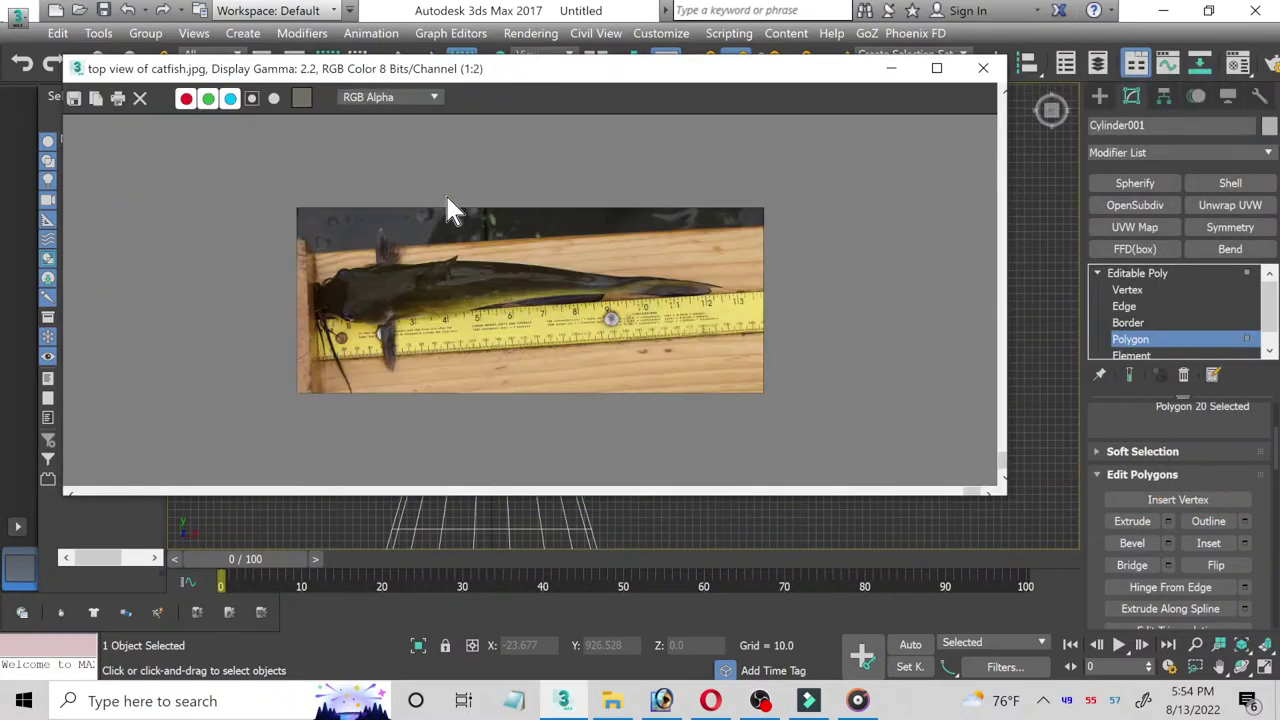
click(994, 74)
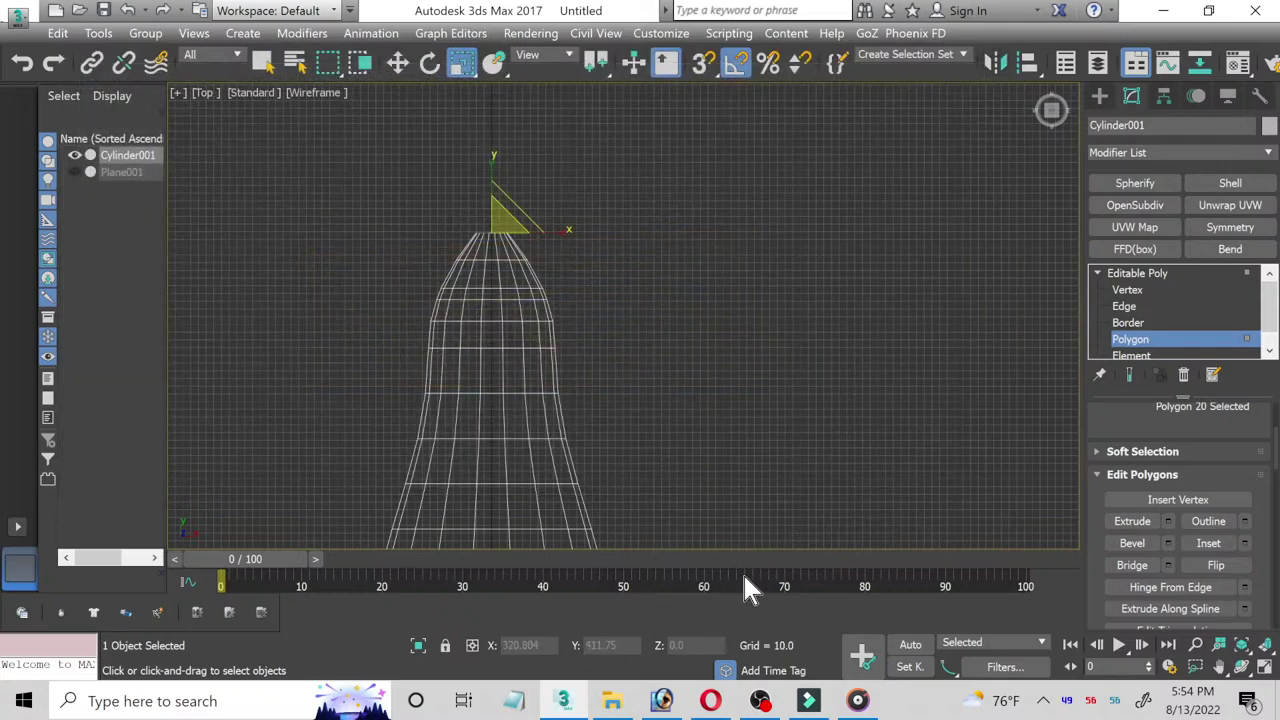
Step: Rotate the catfish photo canvas 90° CW and fit it on screen
click(661, 700)
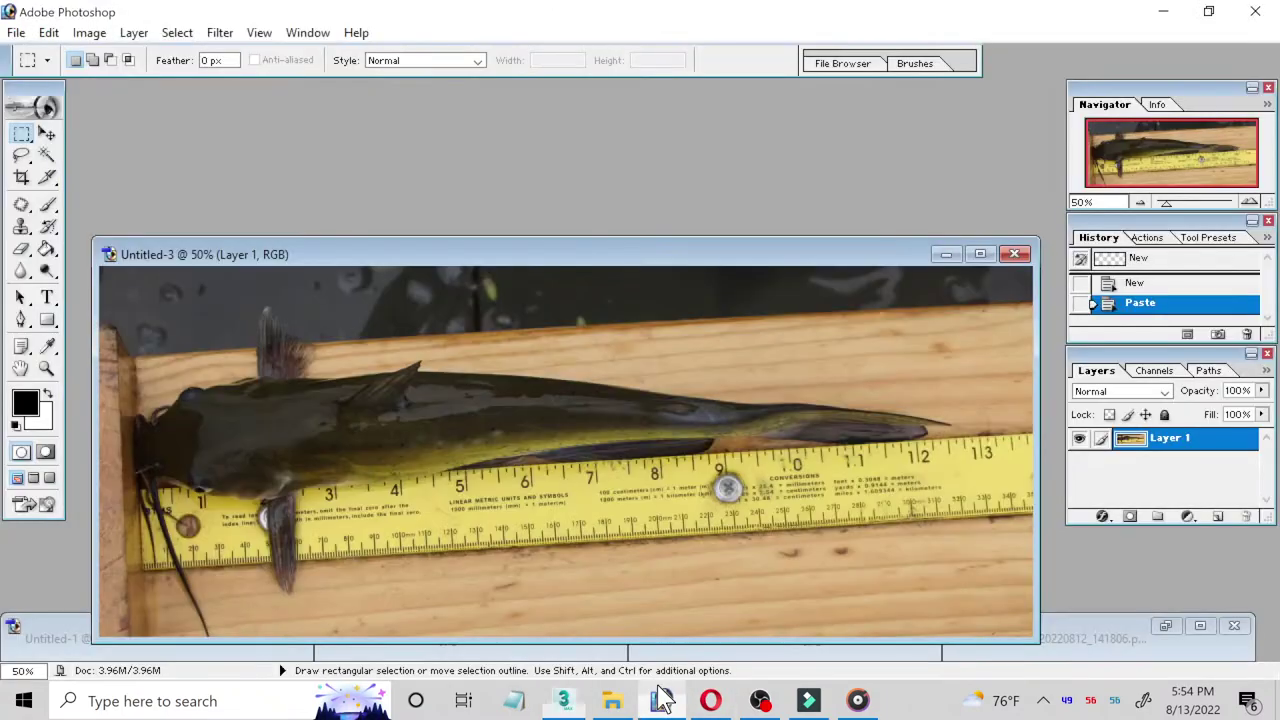
click(49, 33)
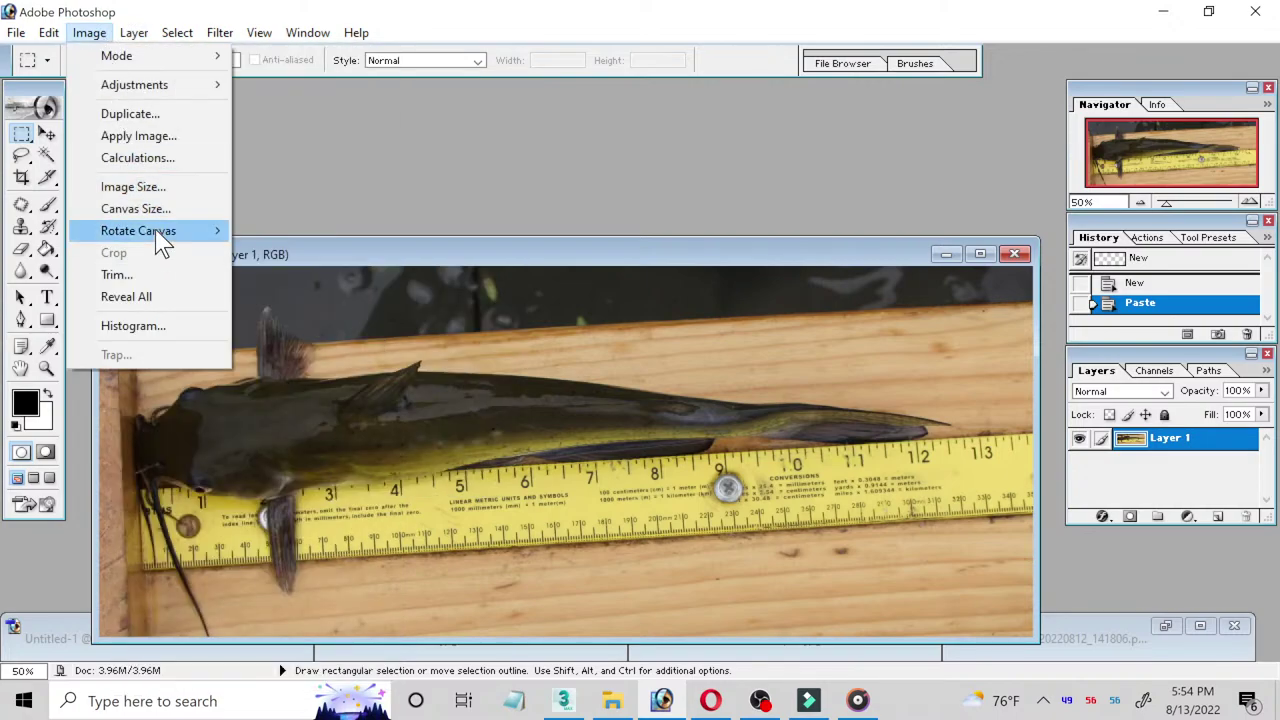
mouse_move(138, 231)
click(279, 253)
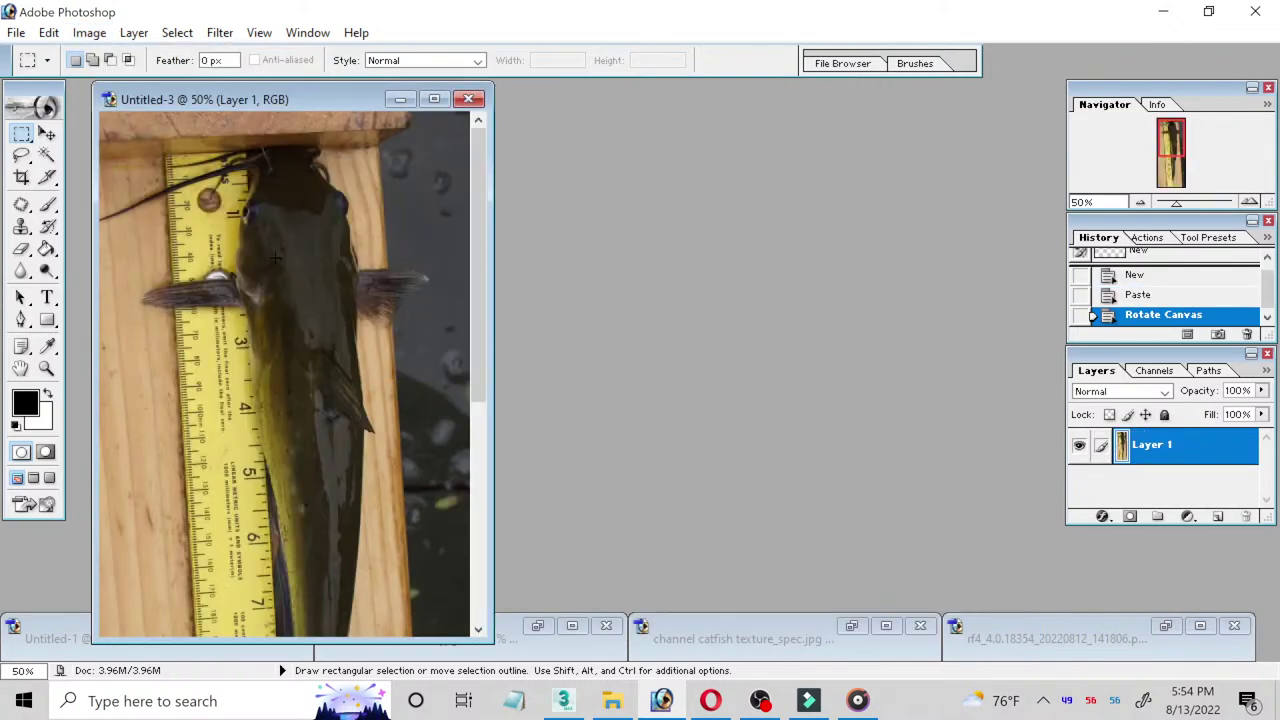
click(46, 368)
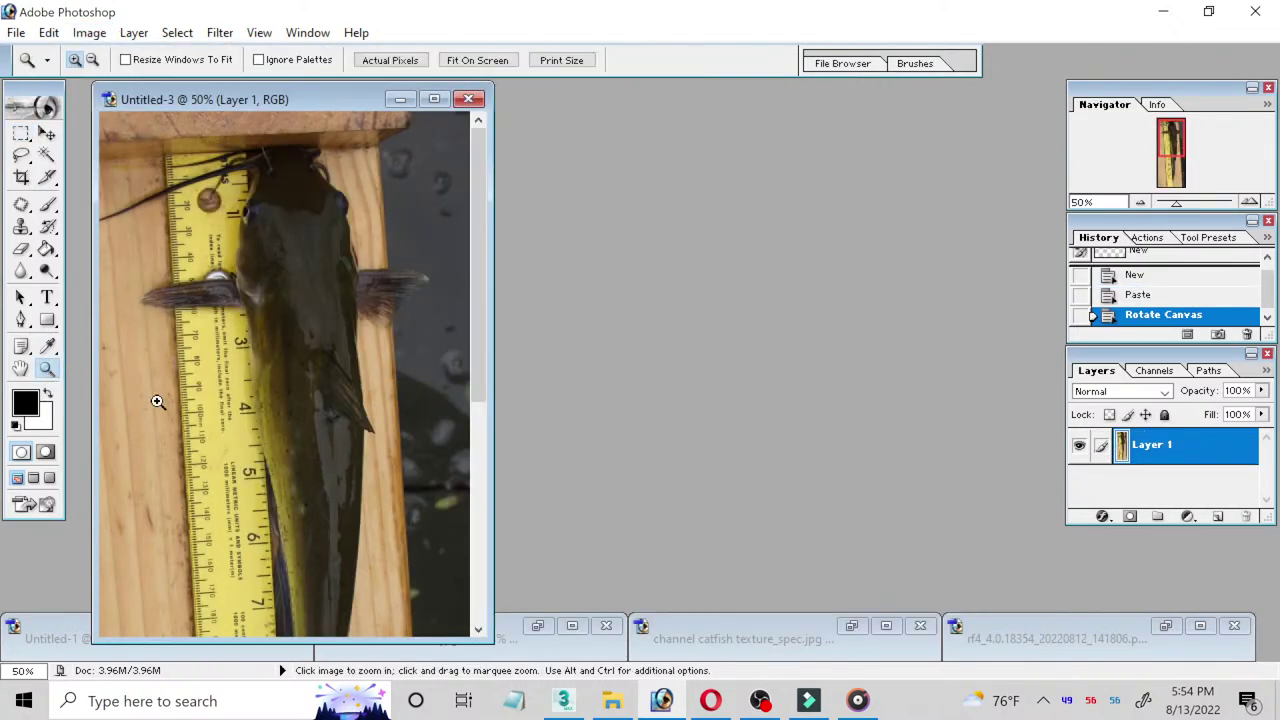
right_click(160, 404)
click(191, 420)
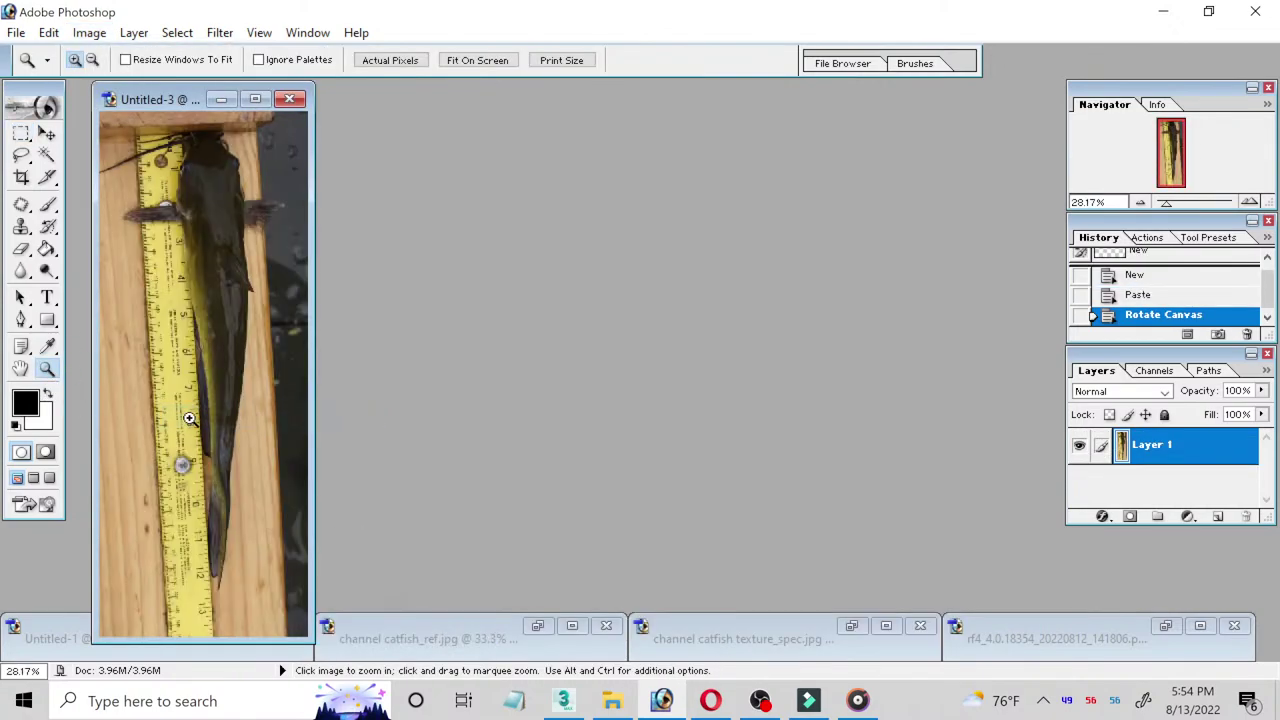
Step: Save the photo as a JPEG, replacing 'top view of catfish'
click(17, 33)
click(89, 220)
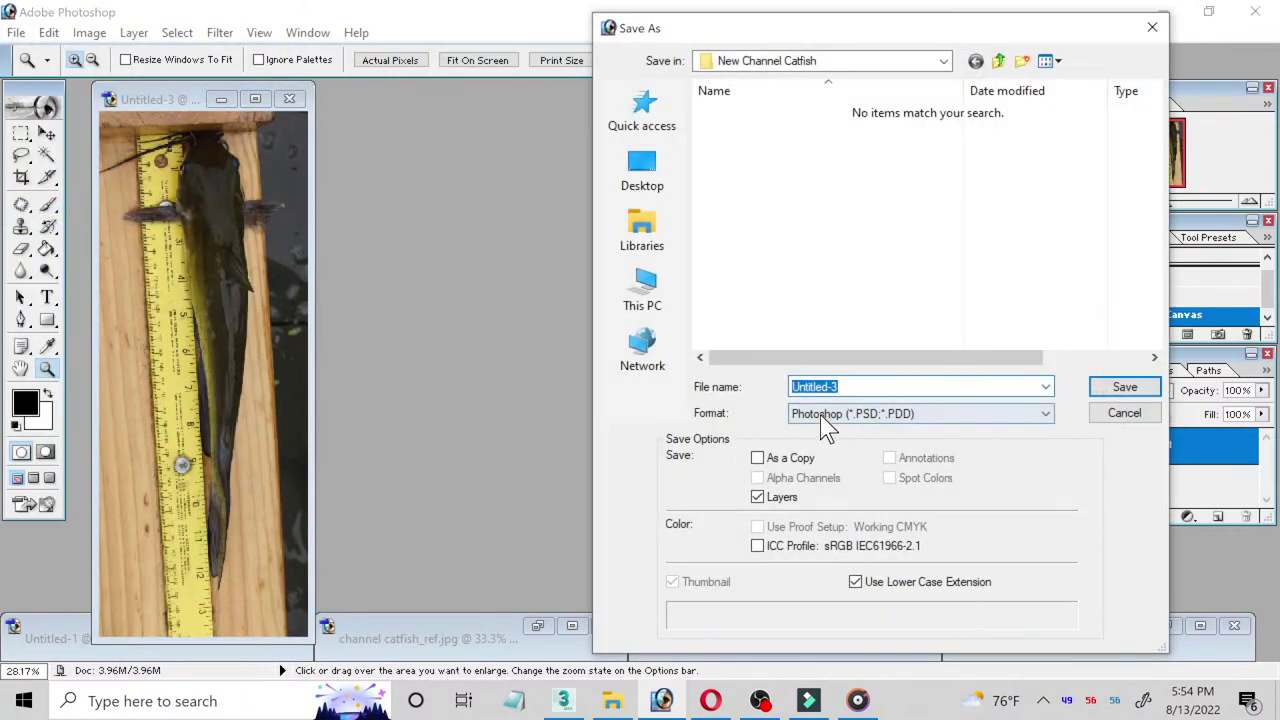
click(840, 411)
click(857, 523)
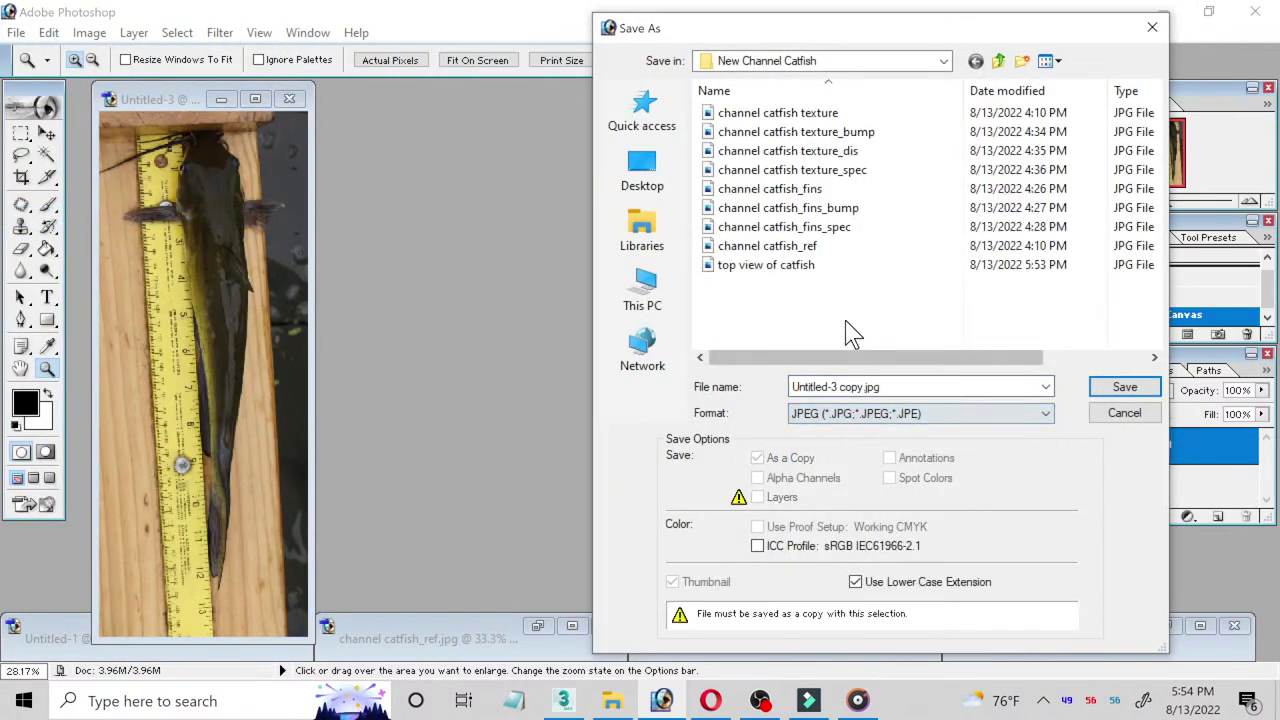
double_click(788, 266)
click(636, 278)
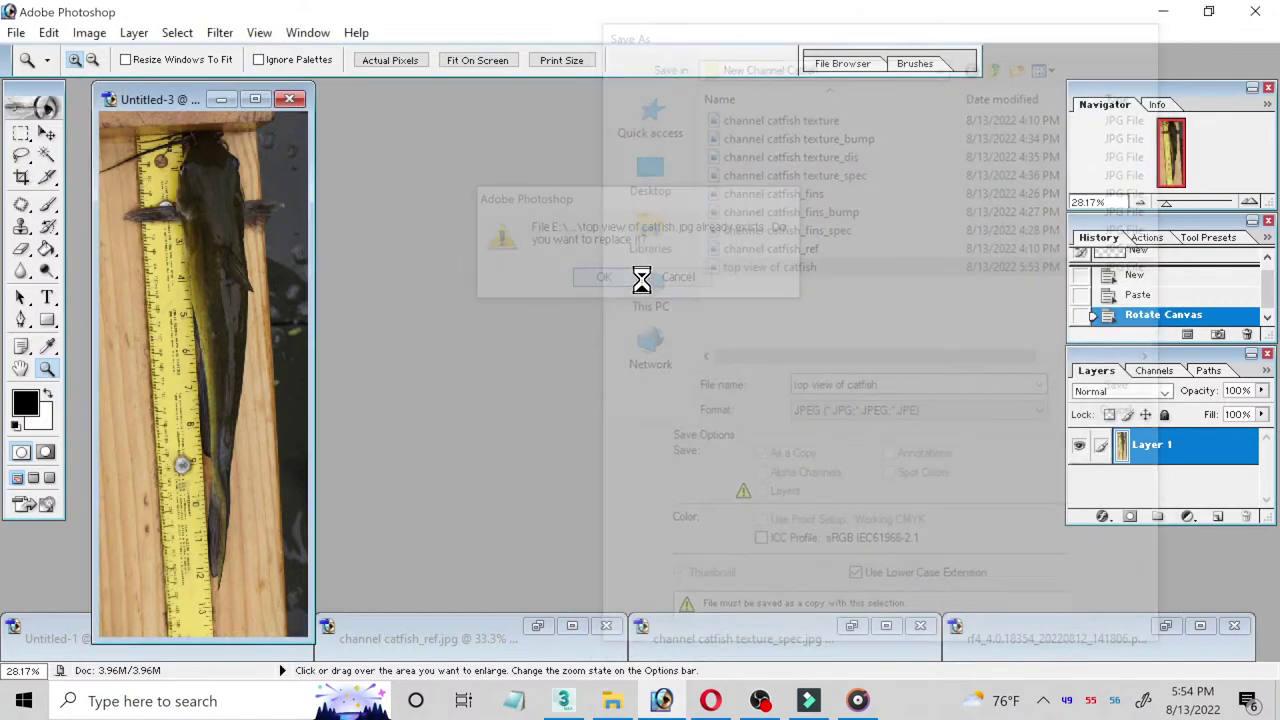
click(836, 207)
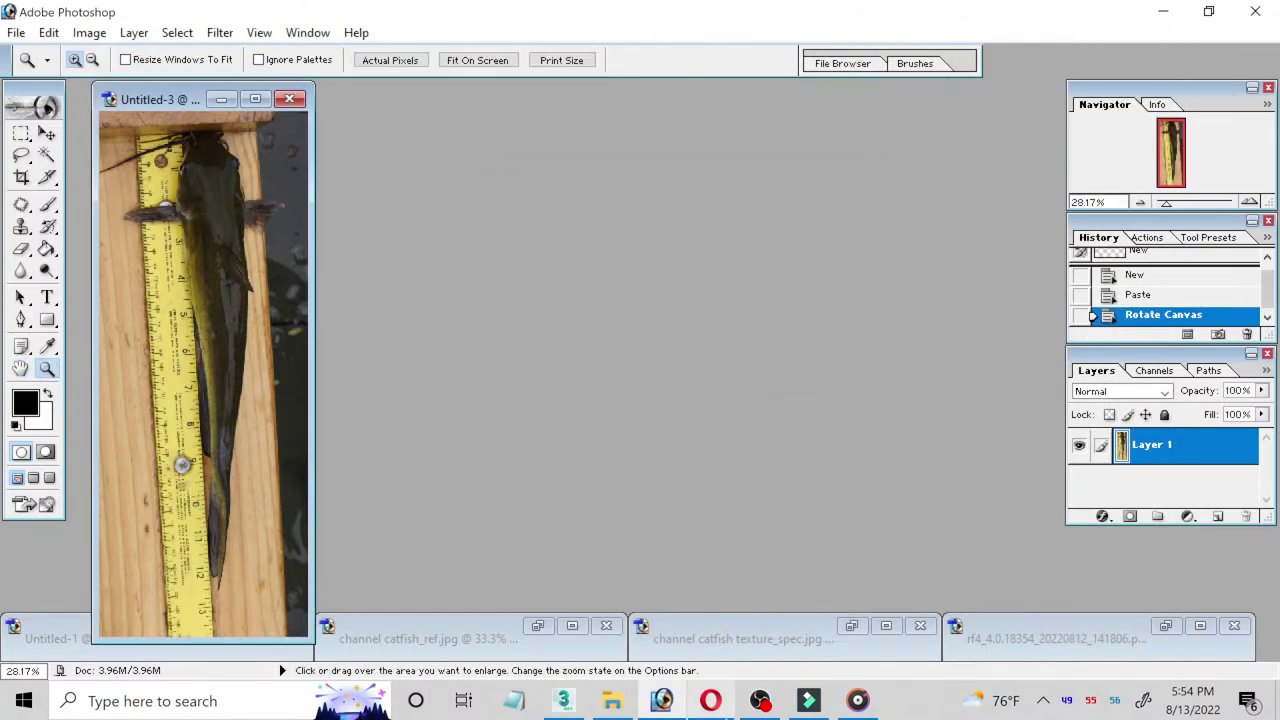
Step: Centre the cylinder and open 'top view of catfish.jpg' with View Image File
click(564, 702)
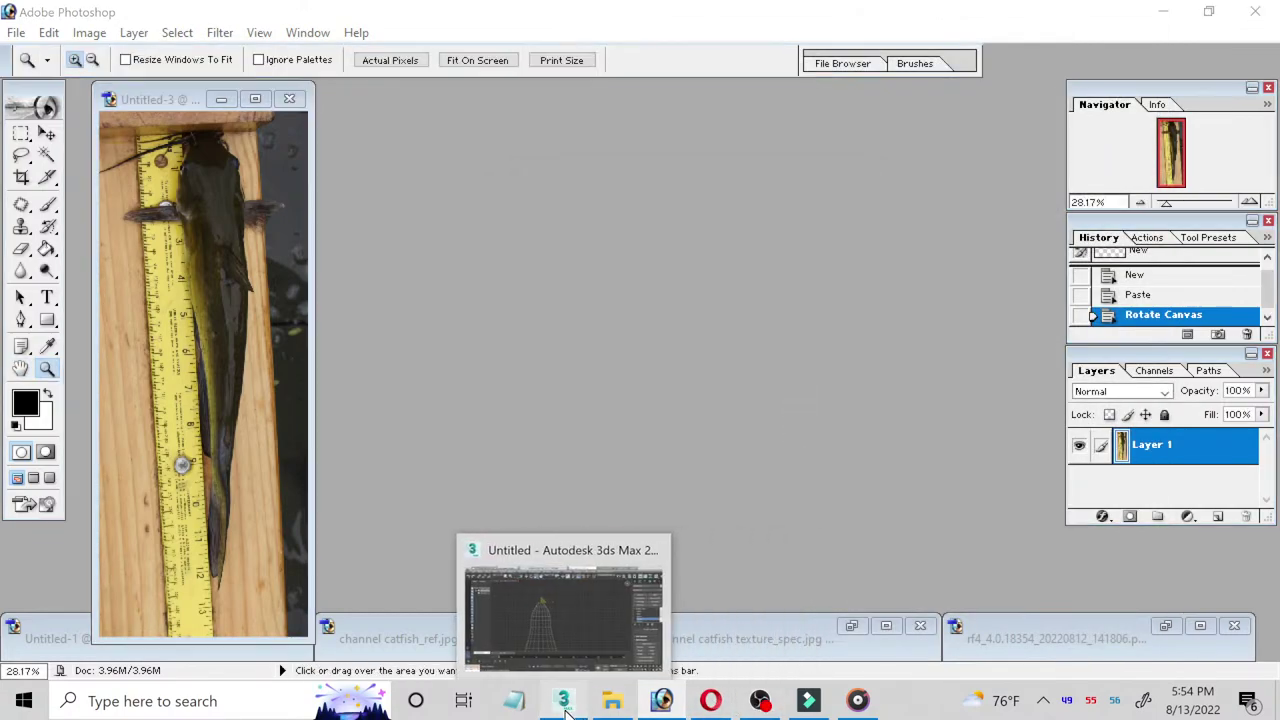
scroll(443, 257, down, 2)
scroll(337, 451, down, 3)
scroll(337, 451, up, 4)
mouse_move(420, 400)
middle_down()
mouse_move(697, 282)
mouse_move(740, 234)
middle_up()
click(530, 33)
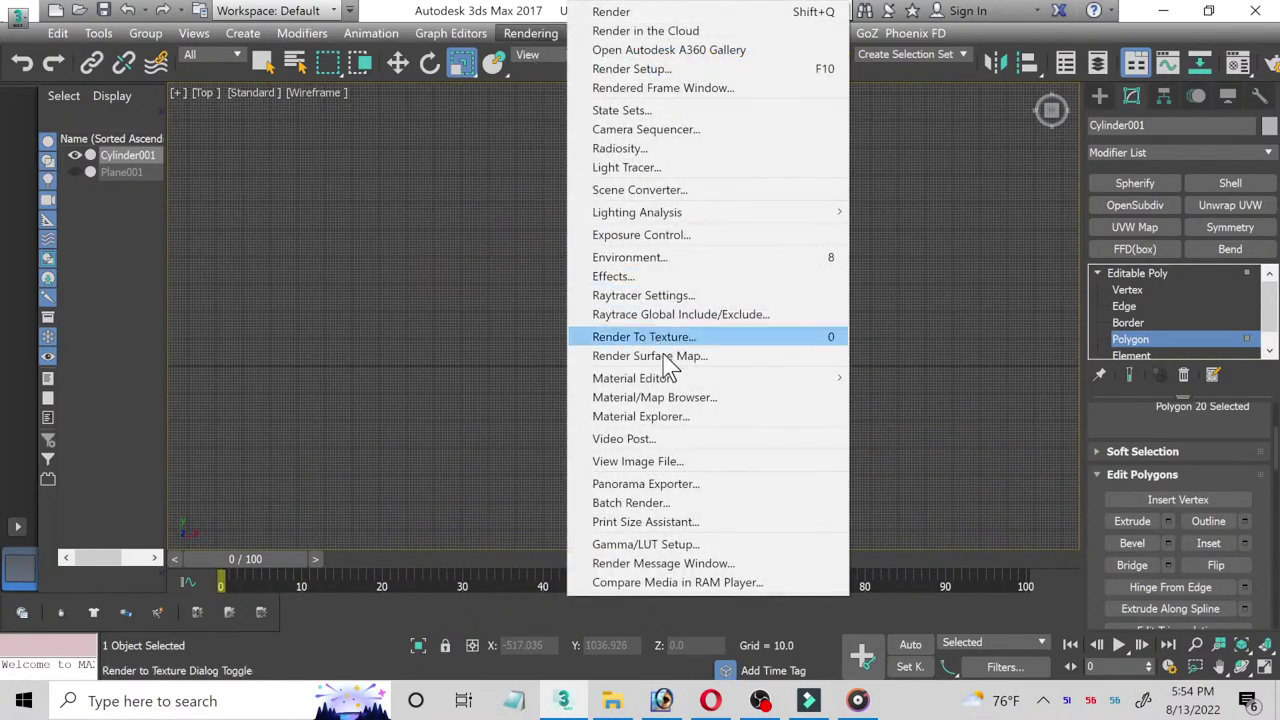
click(672, 461)
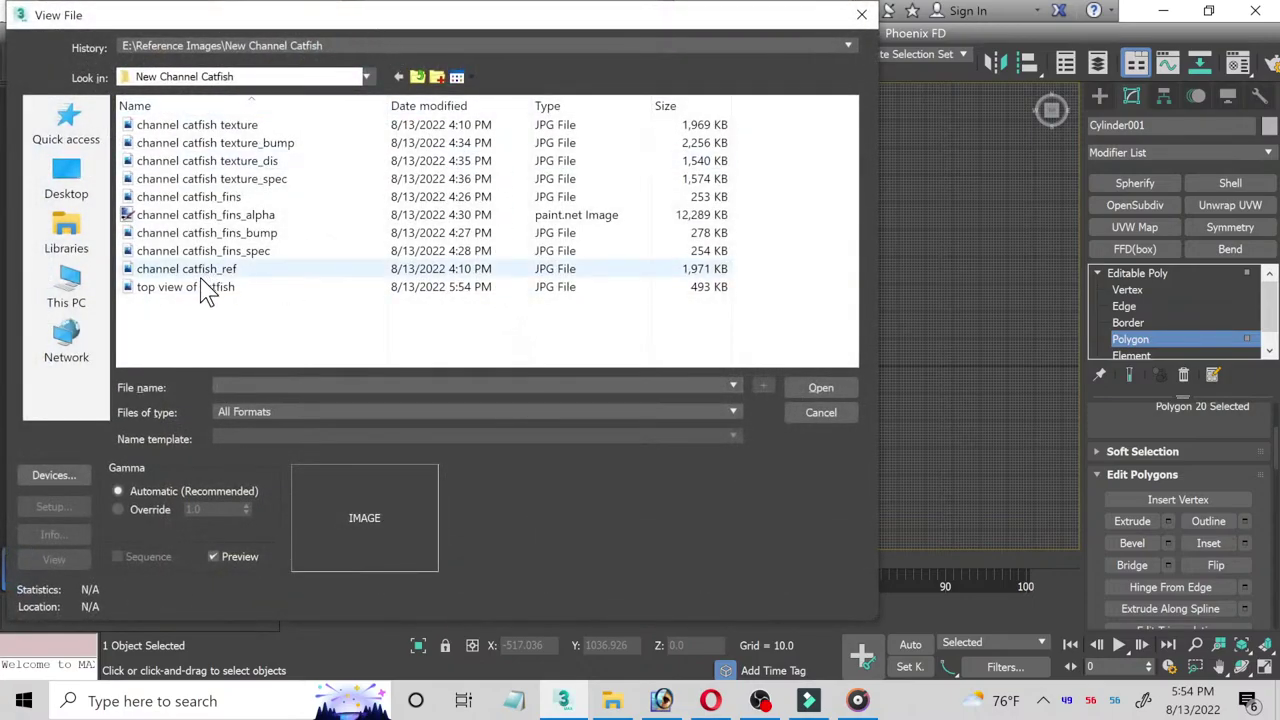
click(202, 289)
click(202, 289)
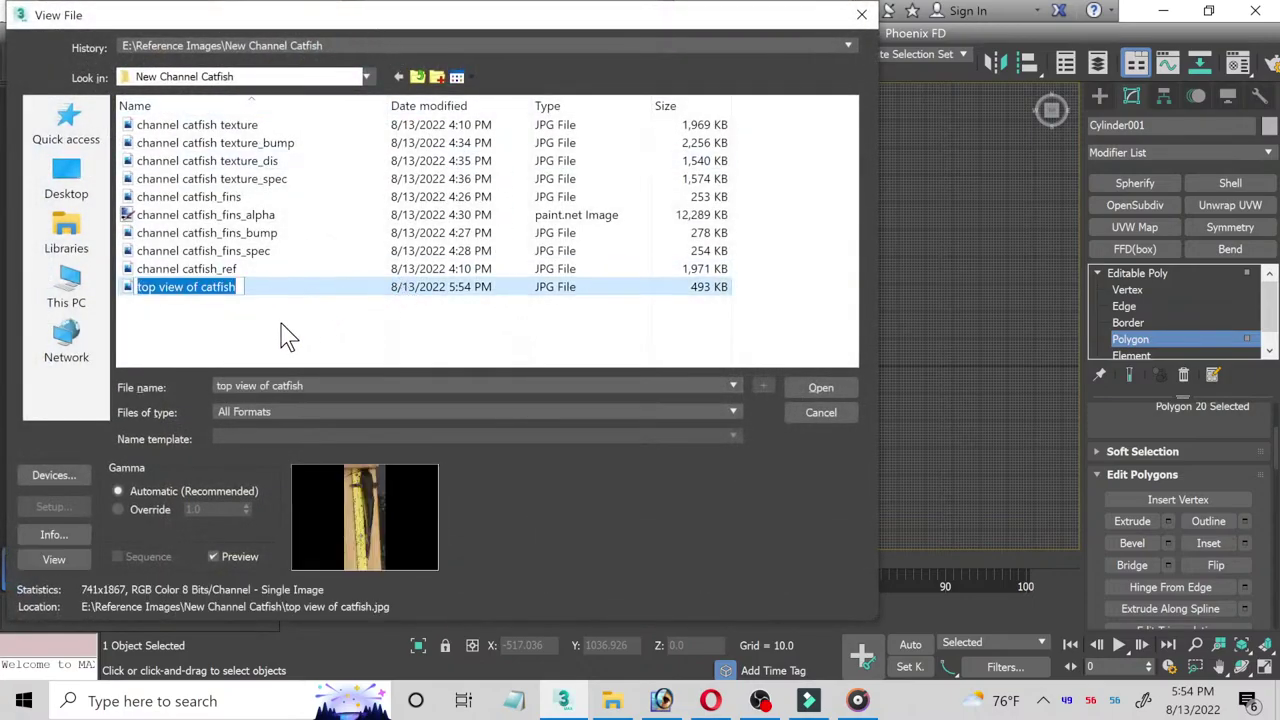
click(234, 331)
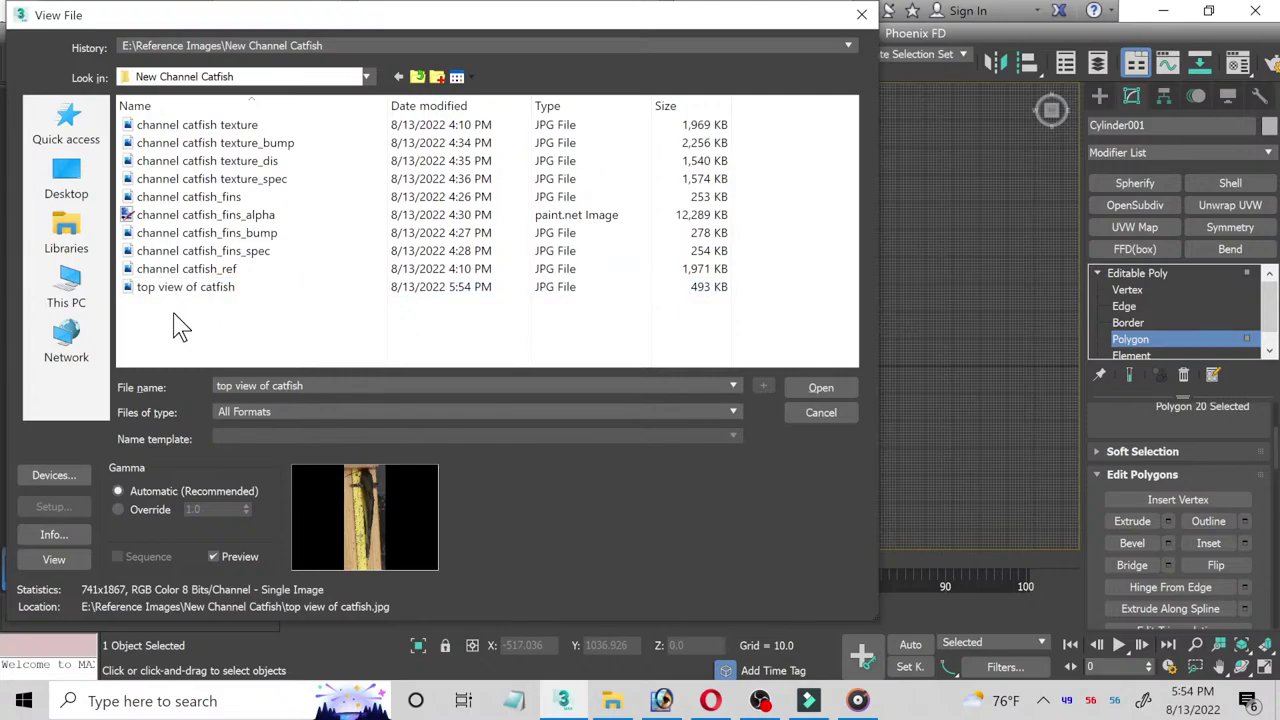
double_click(160, 287)
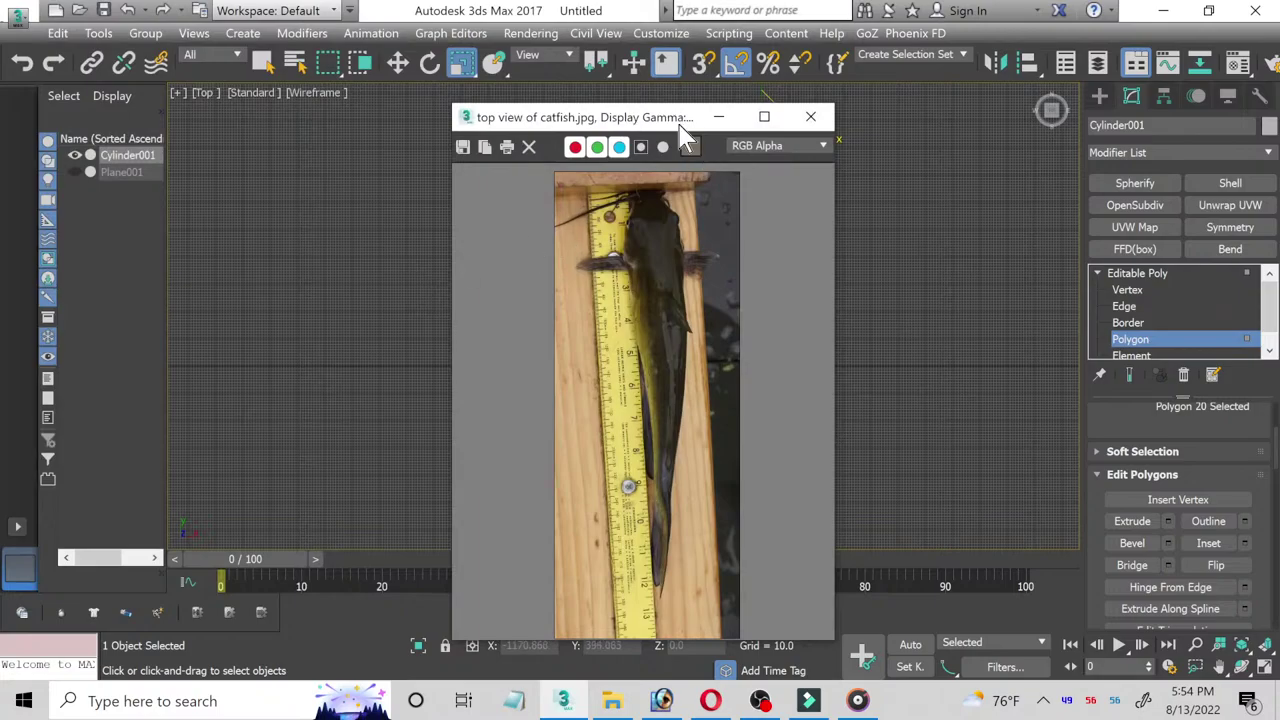
Step: Move and widen the image viewer beside the viewport, panning the Top view to frame the cylinder
drag(679, 126, 449, 71)
scroll(457, 186, up, 2)
scroll(455, 173, up, 1)
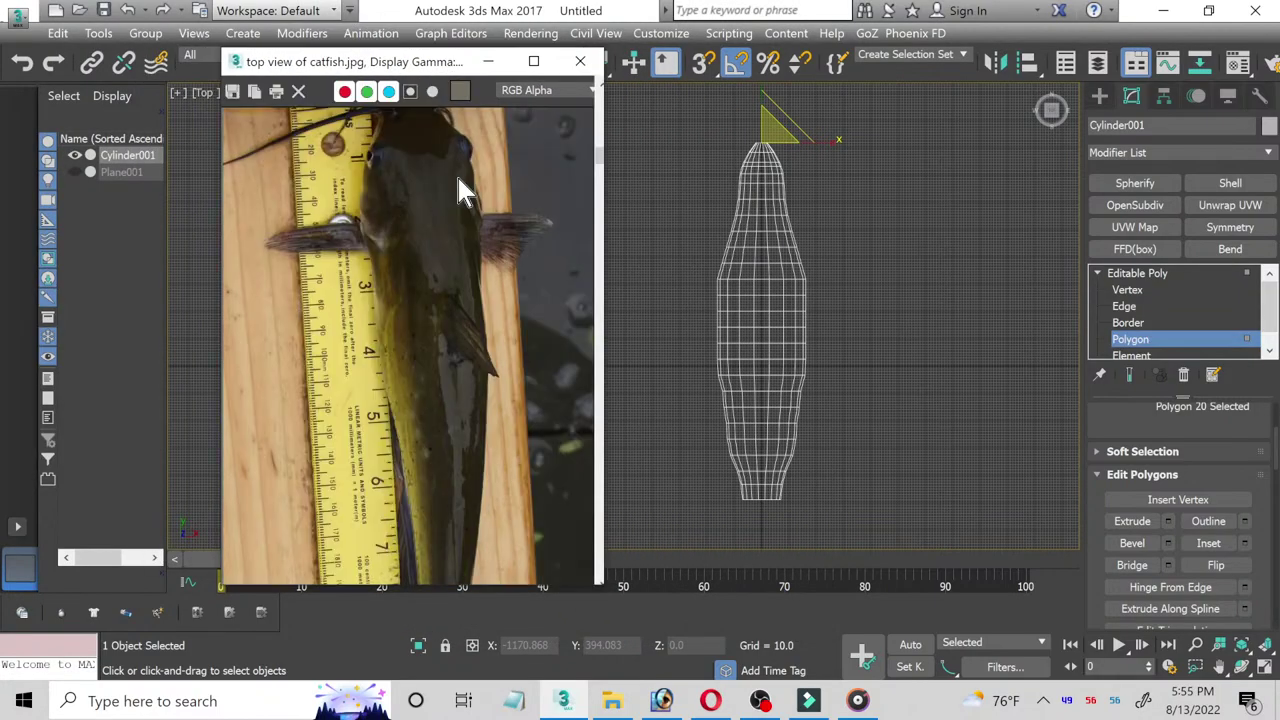
middle_drag(709, 223, 692, 288)
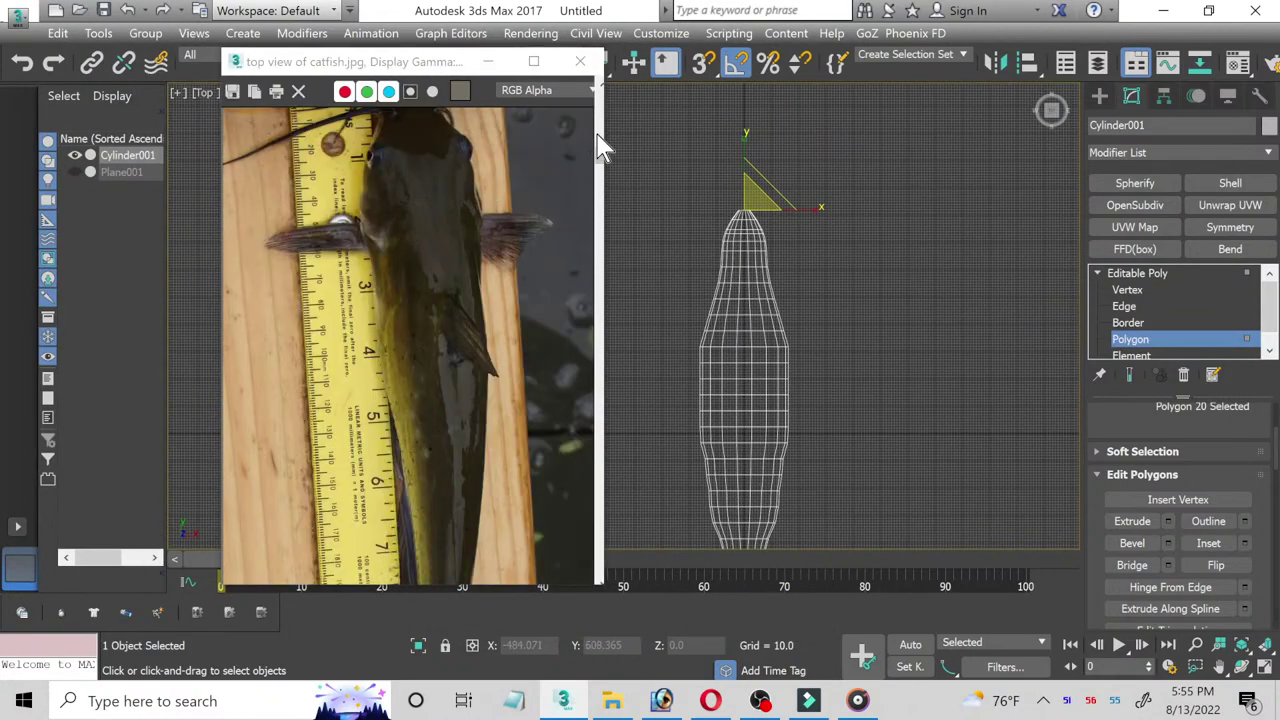
click(598, 90)
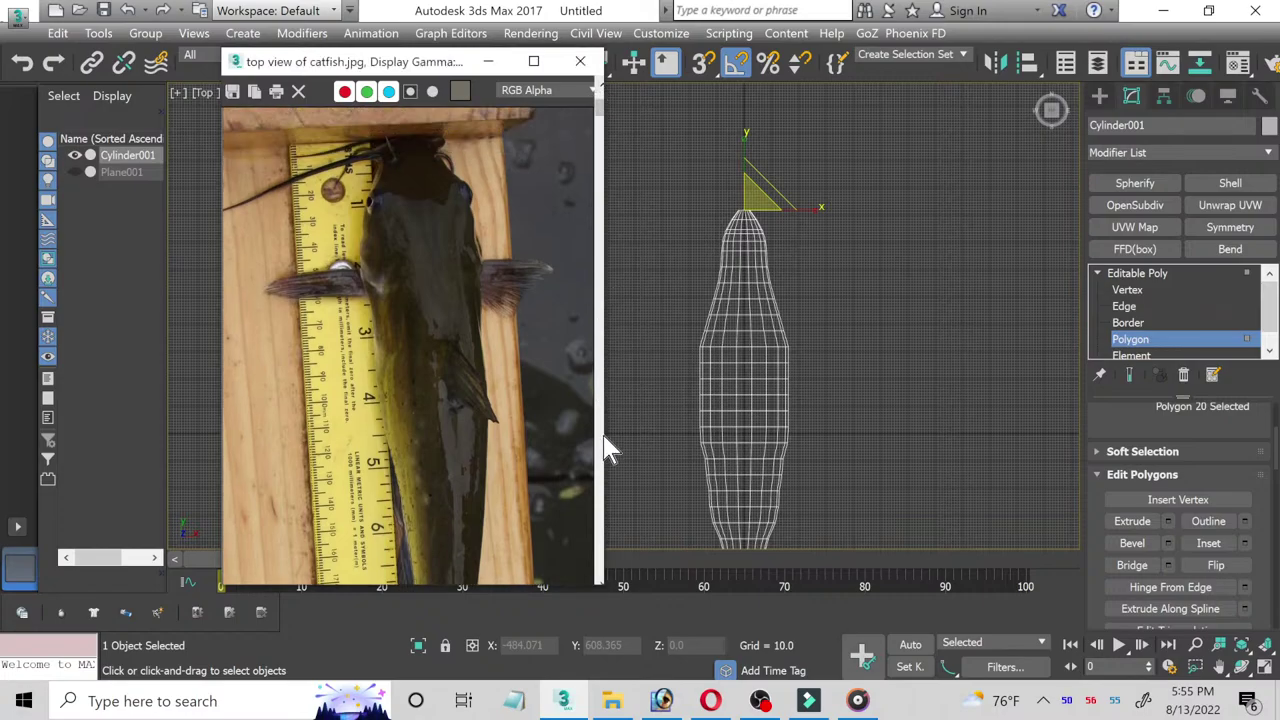
drag(604, 436, 692, 429)
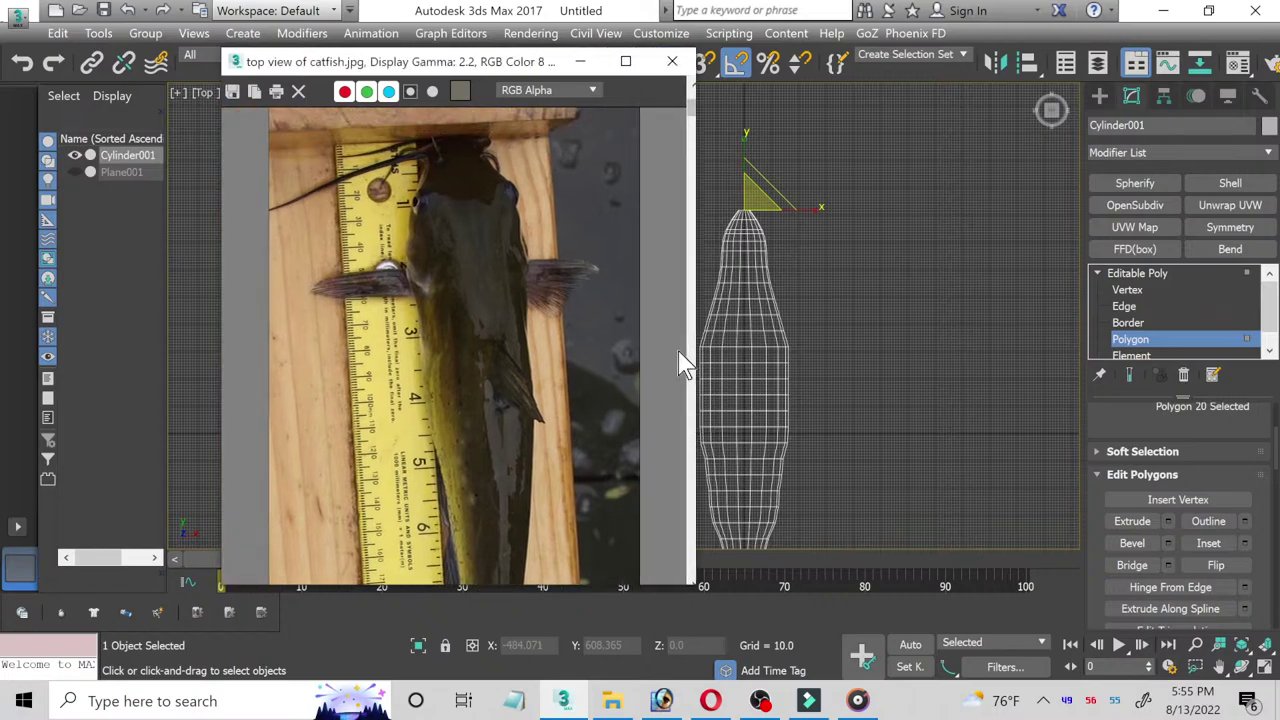
drag(530, 62, 455, 55)
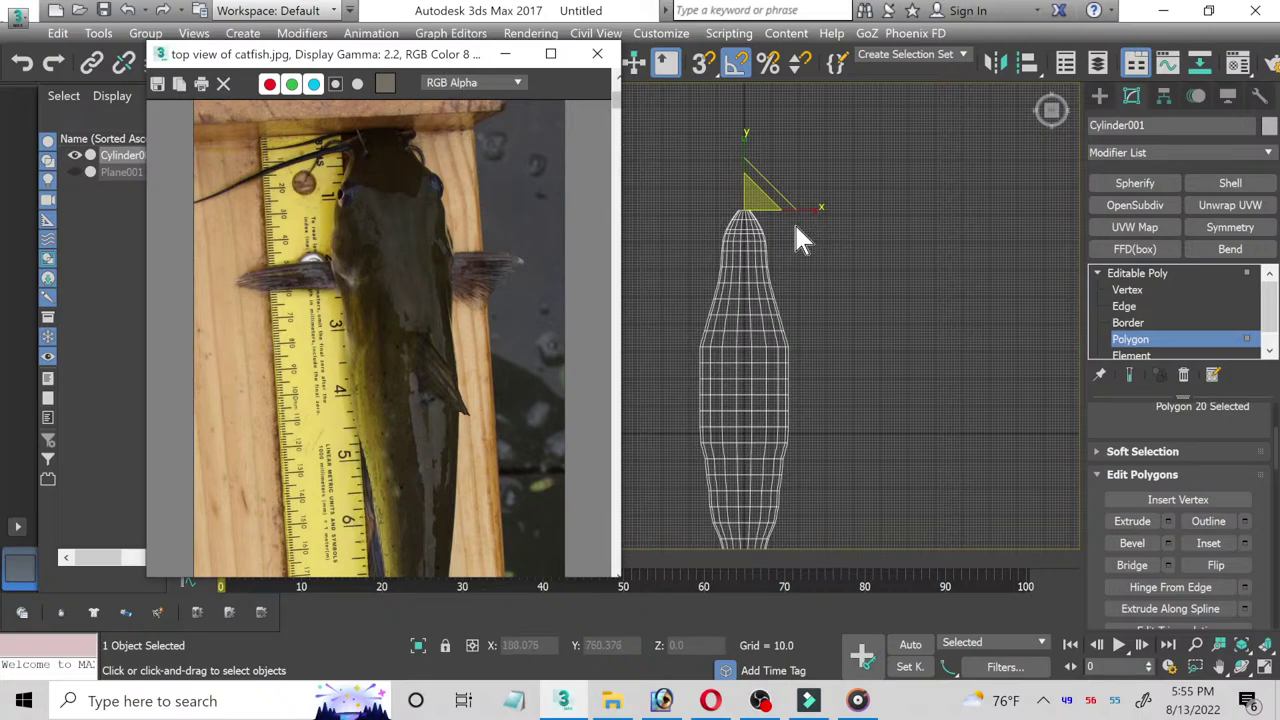
scroll(790, 235, up, 1)
scroll(760, 243, up, 1)
mouse_move(757, 243)
middle_down()
mouse_move(823, 257)
mouse_move(891, 305)
middle_up()
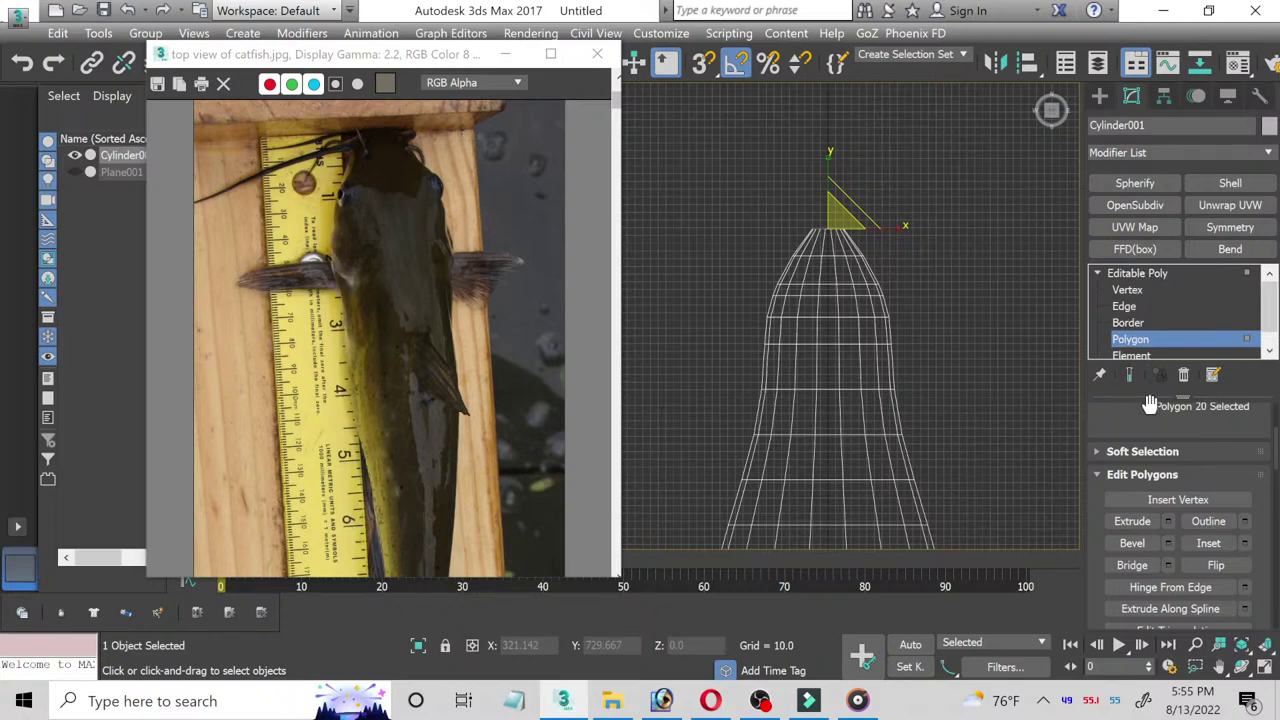
Step: Exit Editable Poly's Polygon level and add a 4x4x4 FFD(box) modifier to Cylinder001
click(1150, 273)
scroll(1150, 296, down, 1)
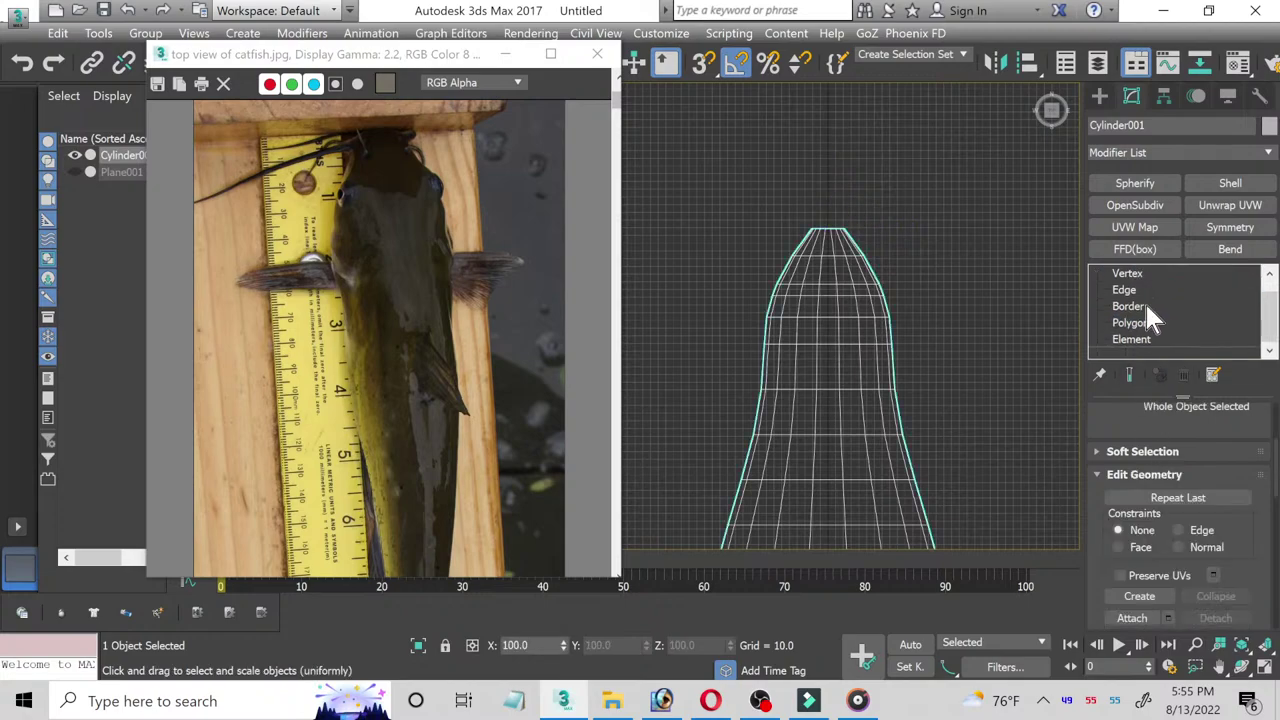
scroll(1143, 285, up, 1)
click(1150, 339)
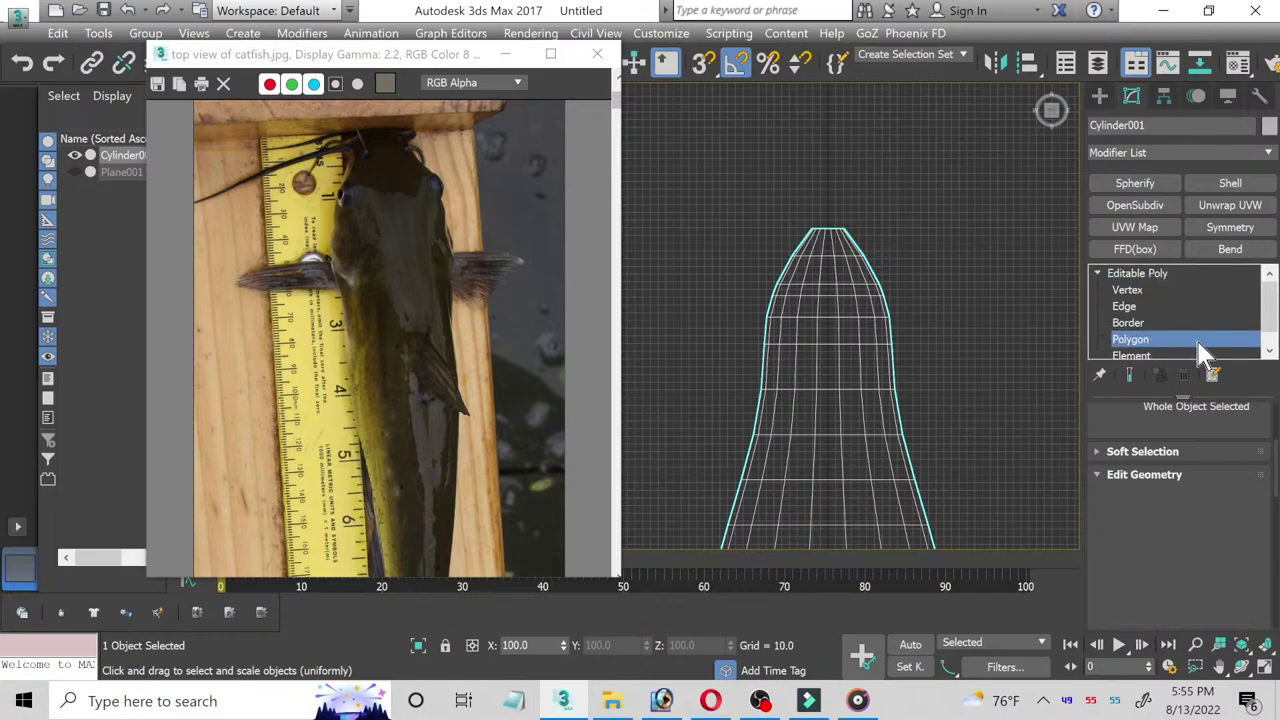
click(1145, 276)
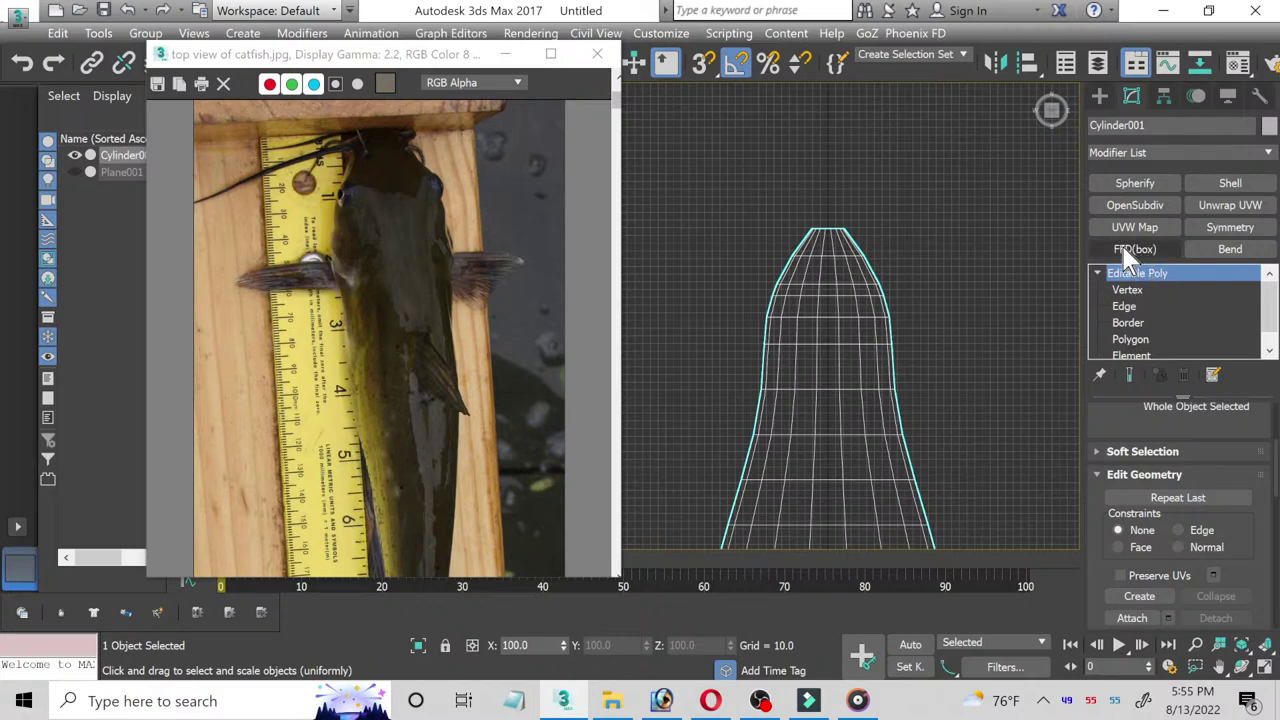
click(1137, 252)
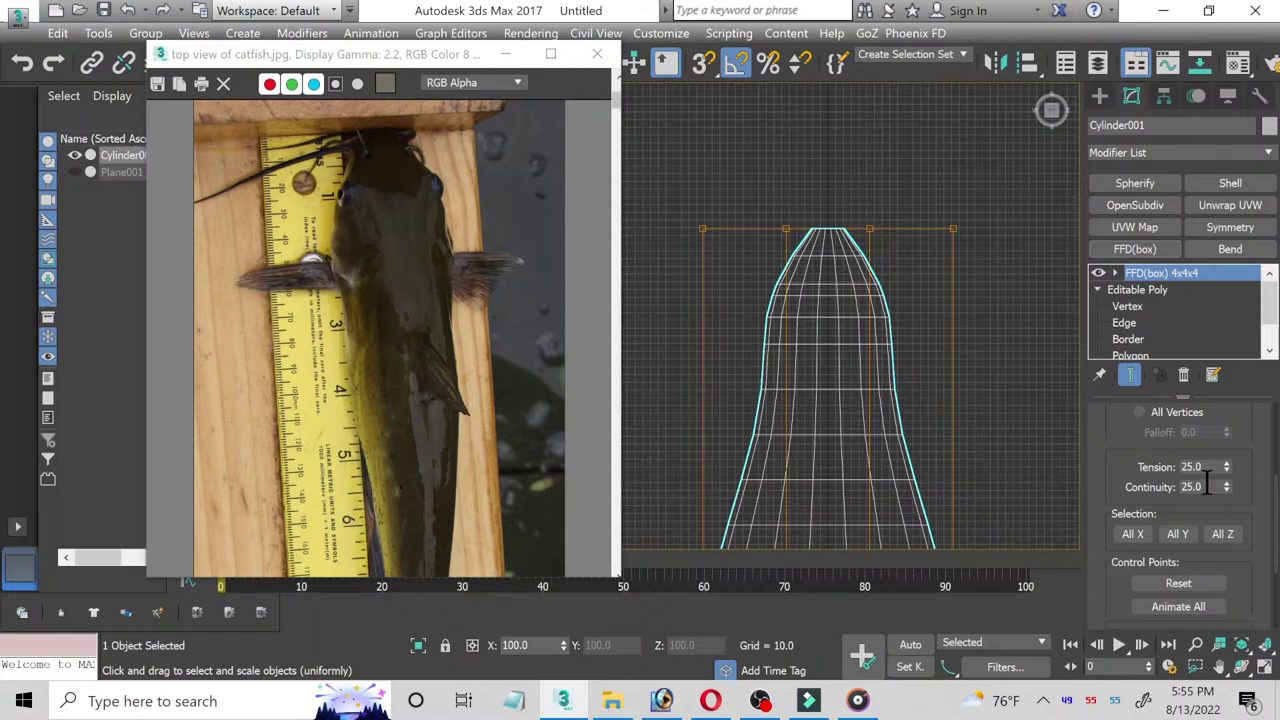
Step: Set the FFD(box) lattice dimensions to 8x8x8 and show its Control Points level
scroll(1255, 485, up, 1)
scroll(1255, 485, up, 3)
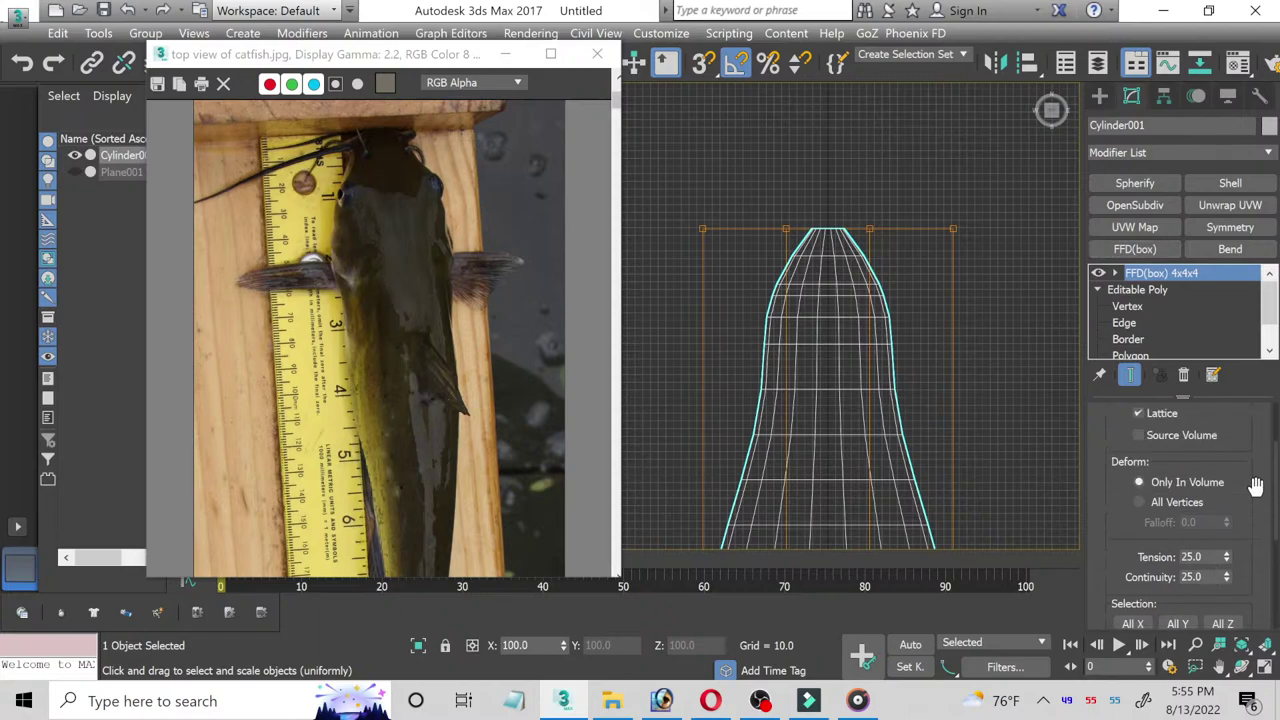
scroll(1252, 486, up, 3)
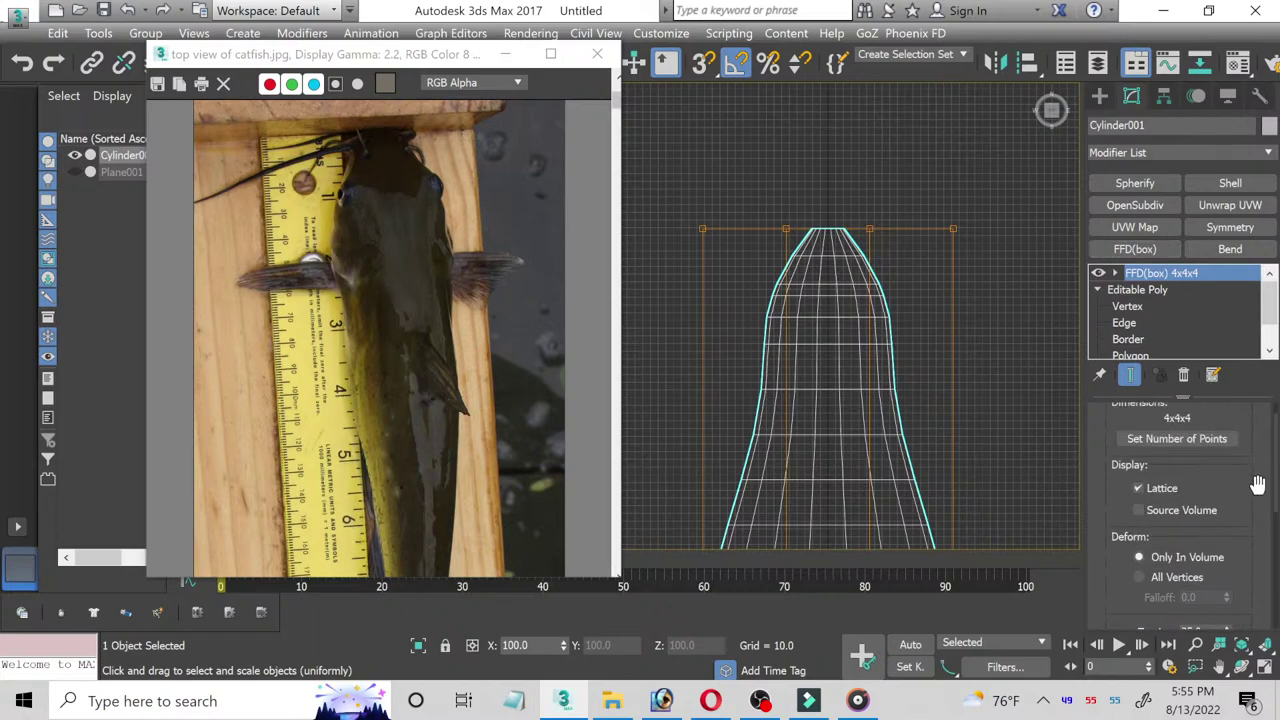
click(1205, 441)
text(8)
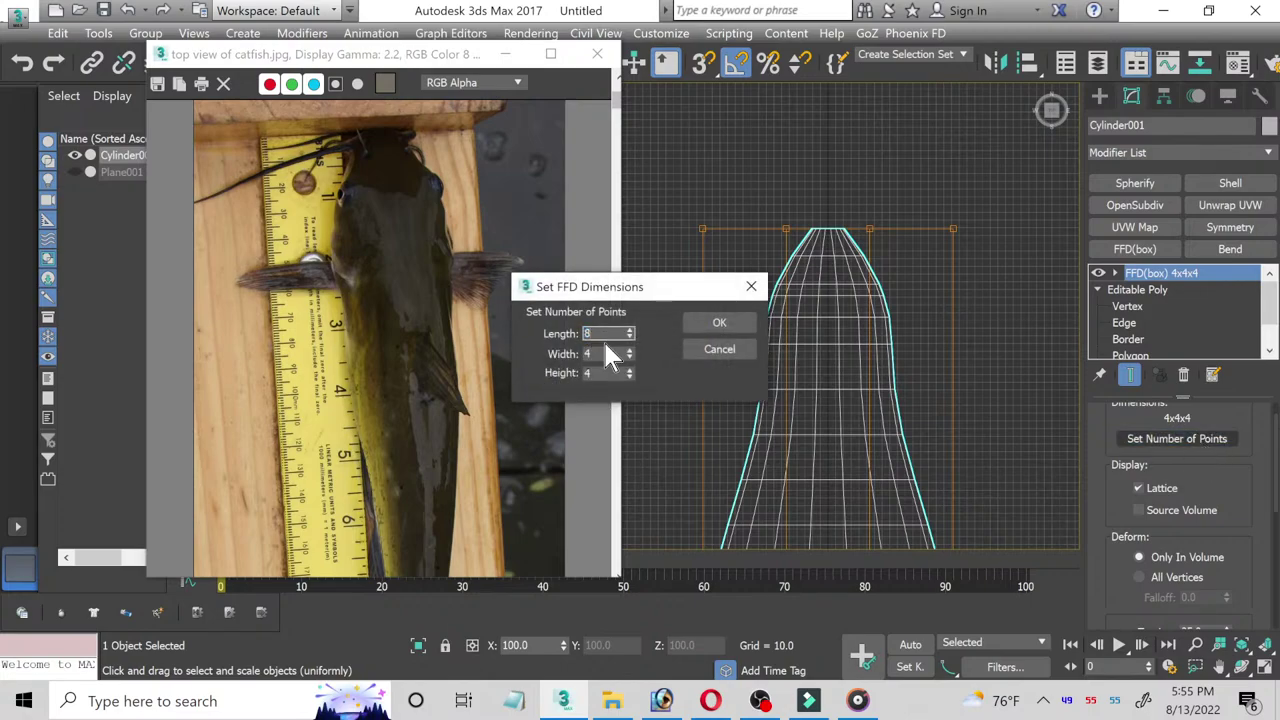
key(Tab)
text(8)
key(Tab)
text(8)
click(712, 322)
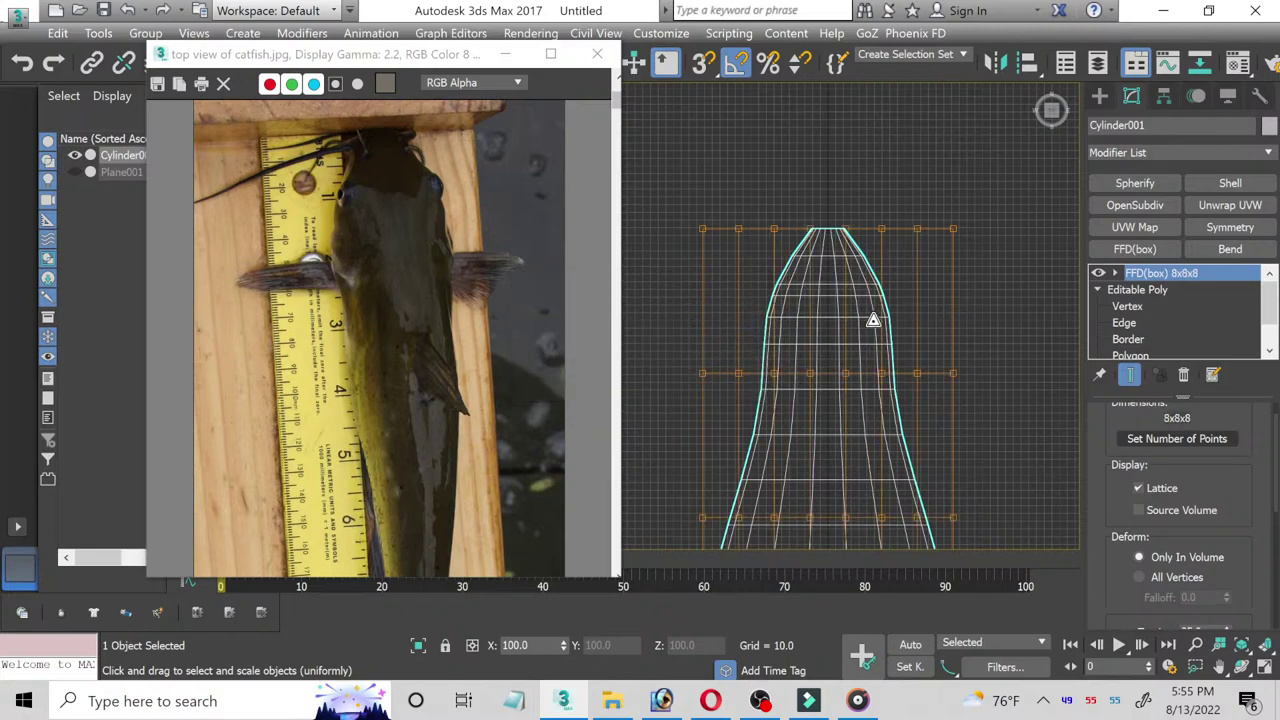
click(1115, 274)
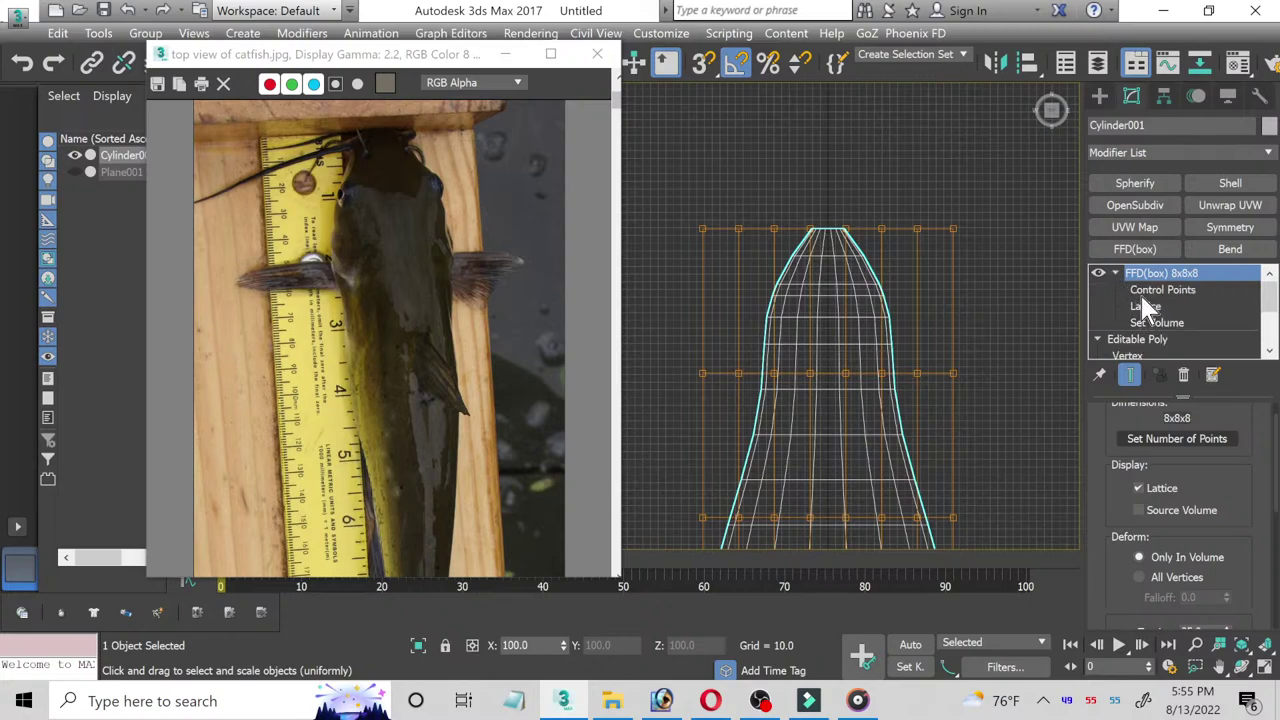
Step: Widen the top lattice row, scale the bottom row to 82% and the middle row to 90%
click(1140, 290)
mouse_move(905, 262)
mouse_down()
mouse_move(922, 229)
mouse_move(912, 234)
mouse_up()
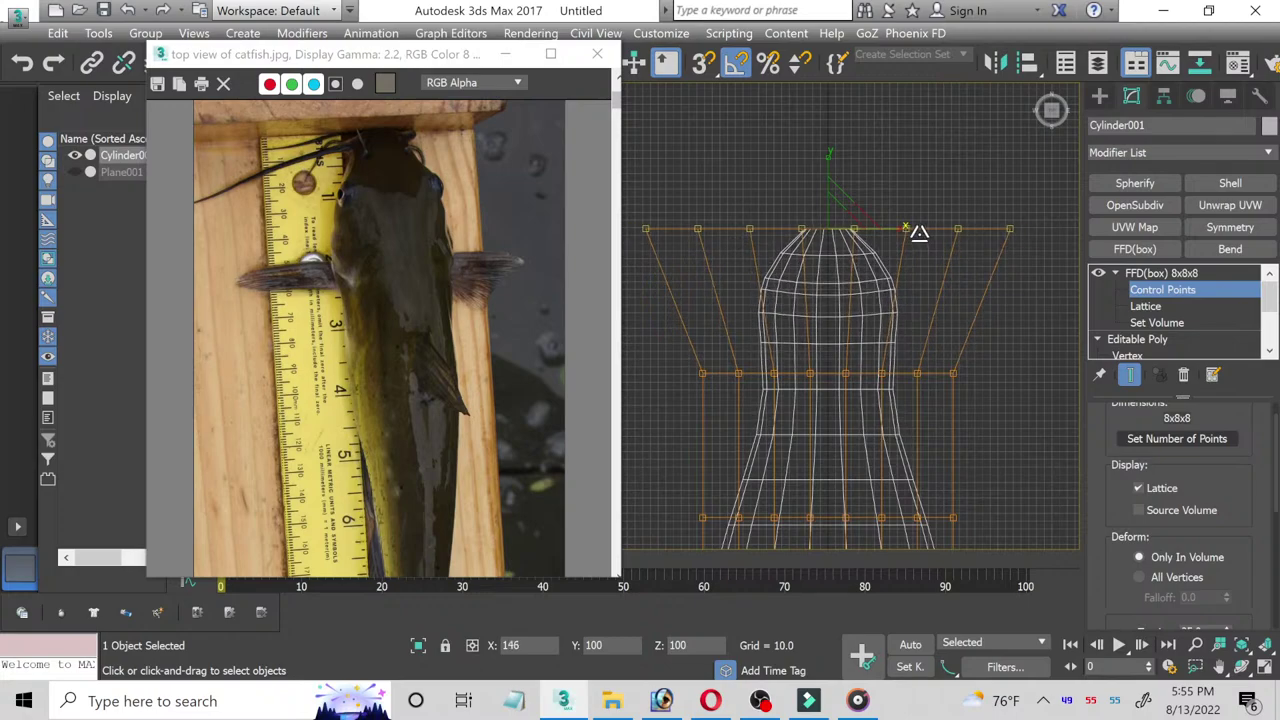
drag(694, 347, 995, 410)
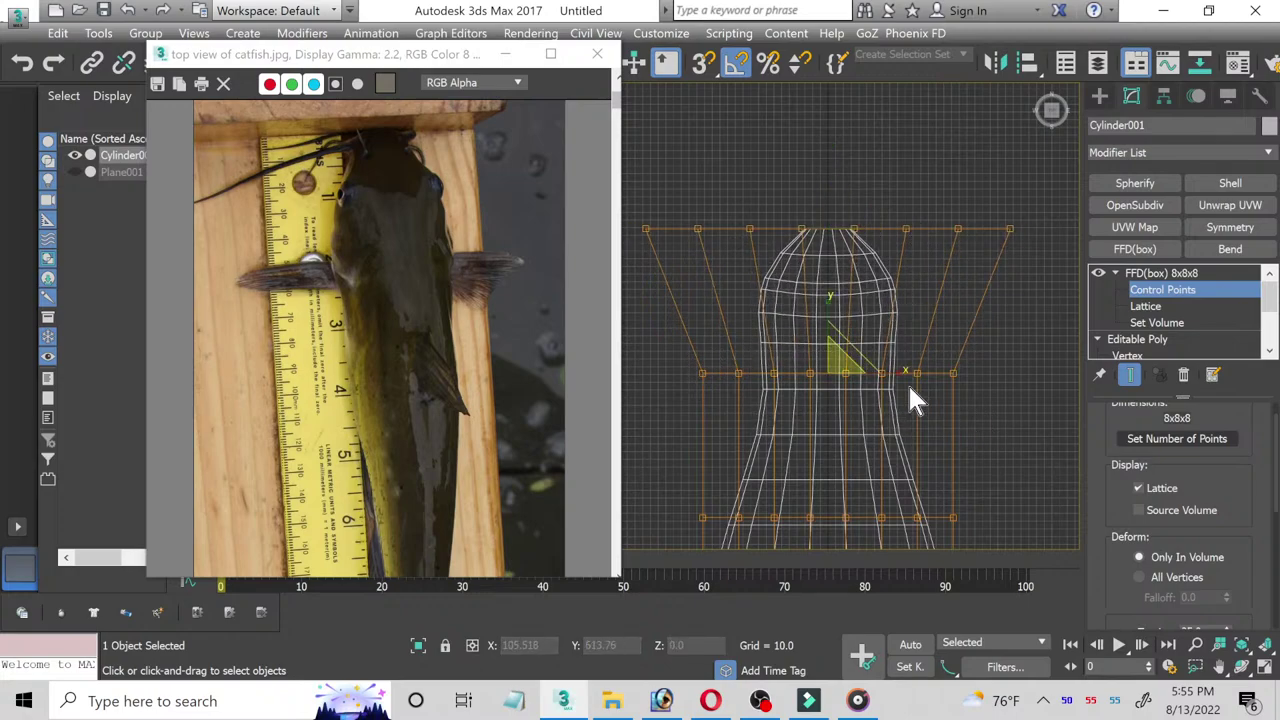
mouse_move(895, 374)
mouse_down()
mouse_move(911, 375)
mouse_move(835, 466)
mouse_up()
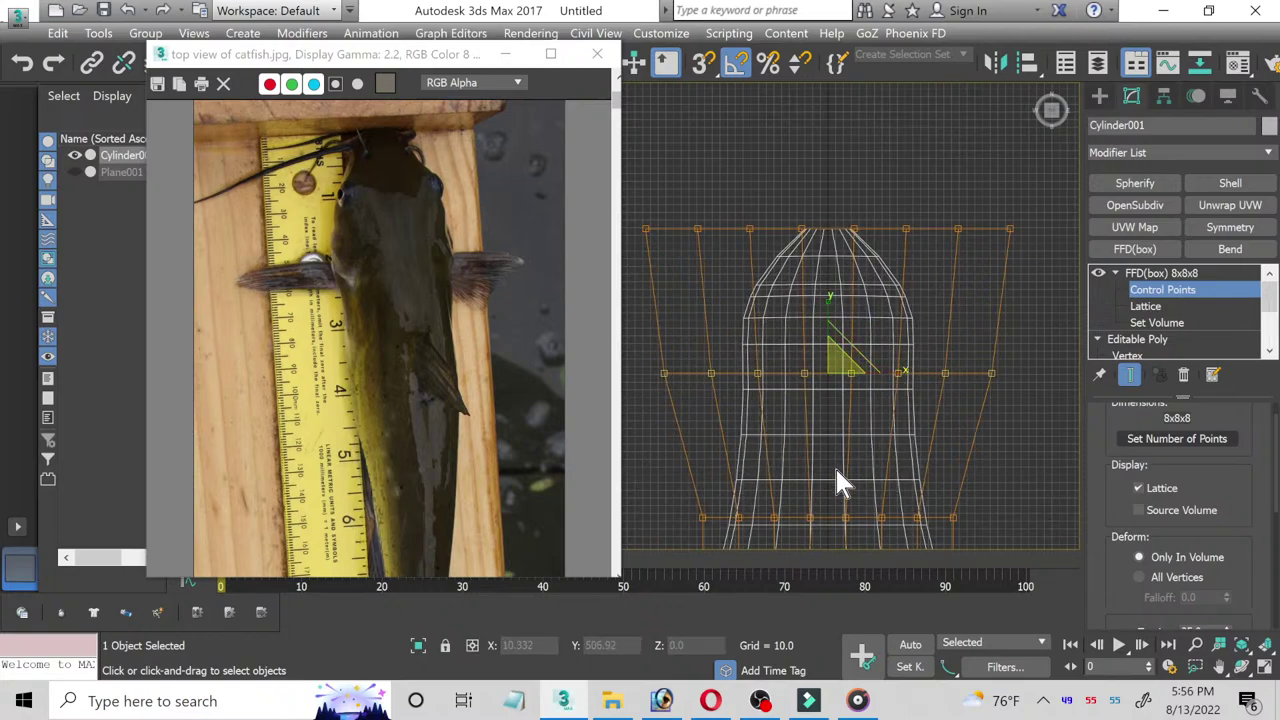
middle_drag(835, 466, 705, 325)
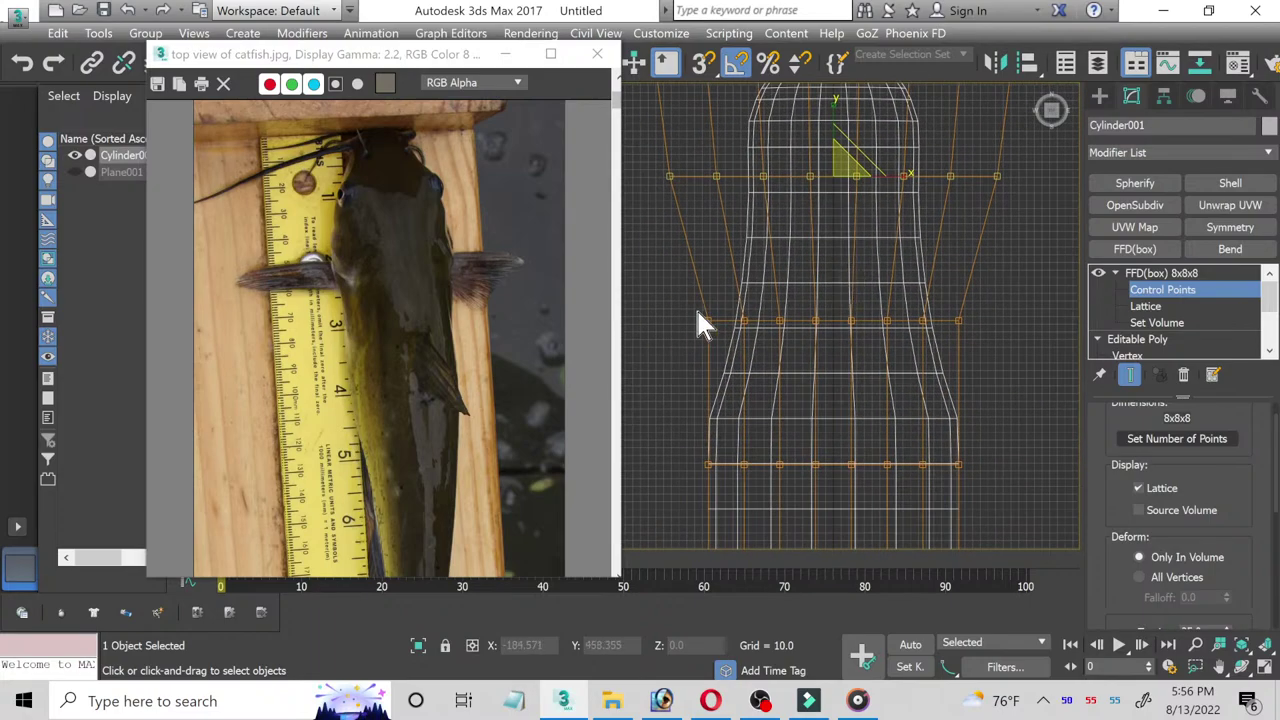
drag(695, 307, 1003, 359)
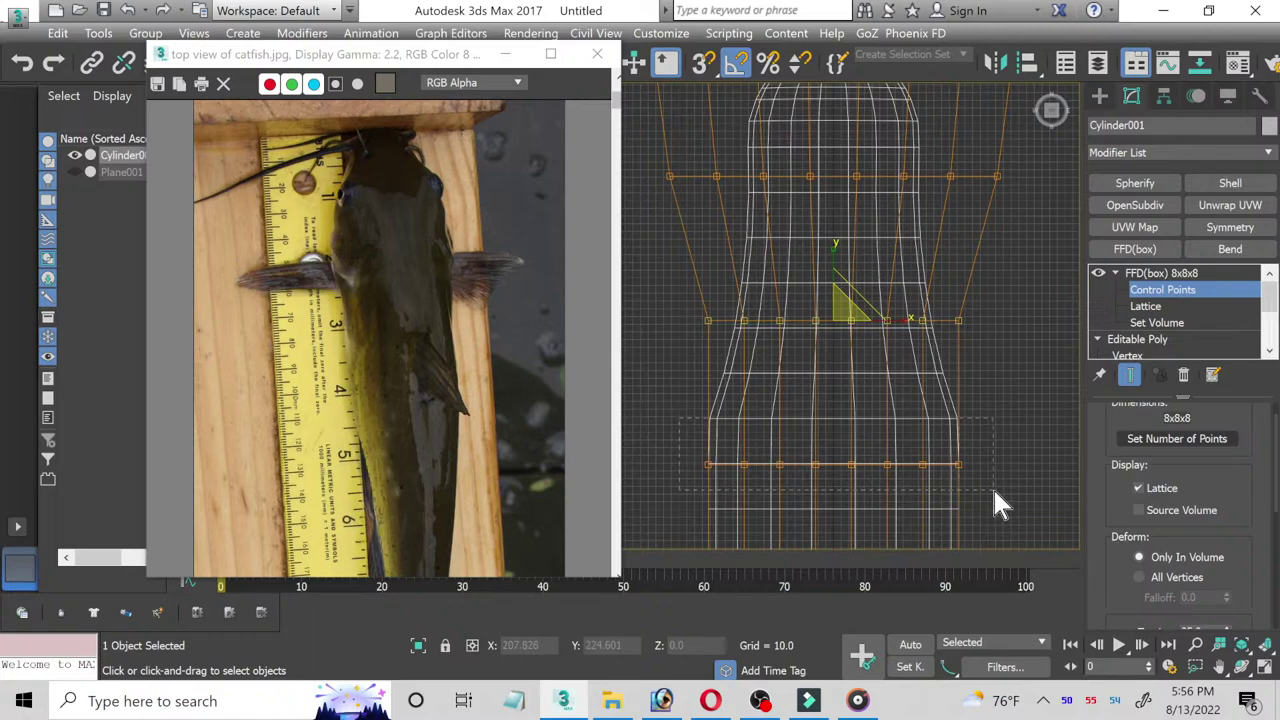
drag(993, 492, 992, 490)
drag(897, 460, 882, 470)
drag(956, 353, 1004, 348)
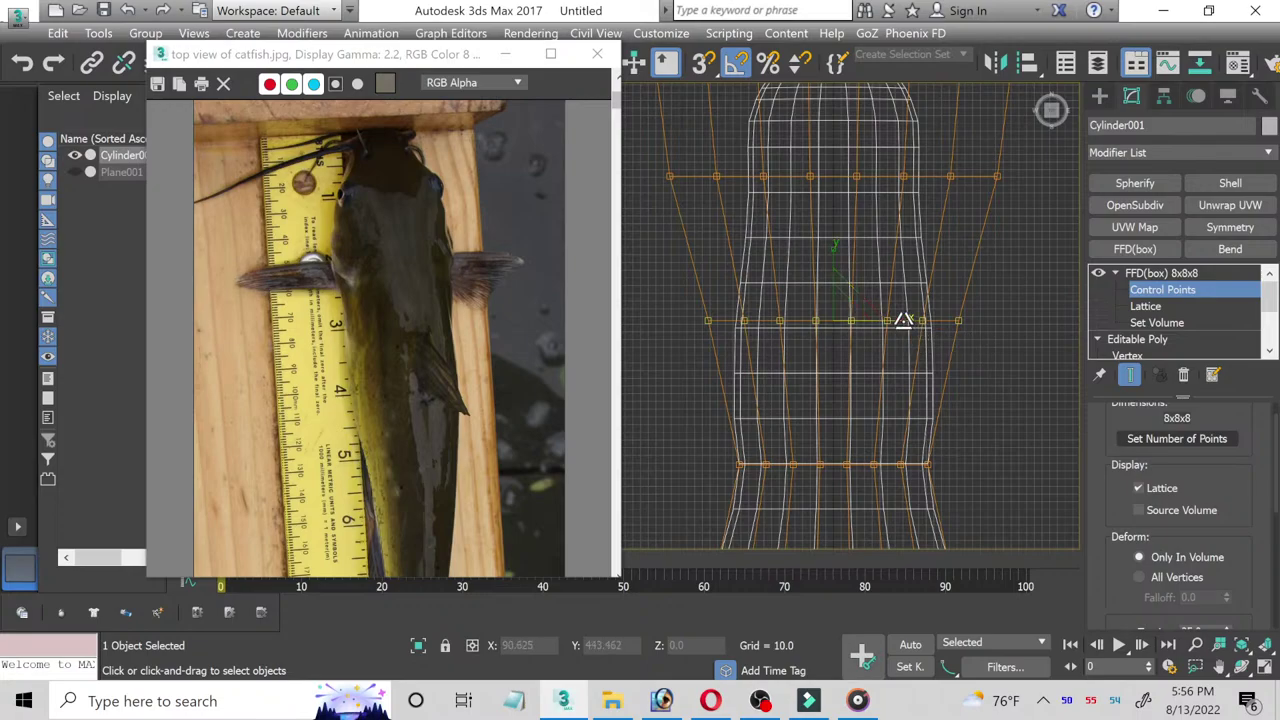
drag(905, 320, 899, 320)
Step: Select and narrow successive lattice rows from bottom to top, panning to keep the model framed
scroll(813, 279, down, 2)
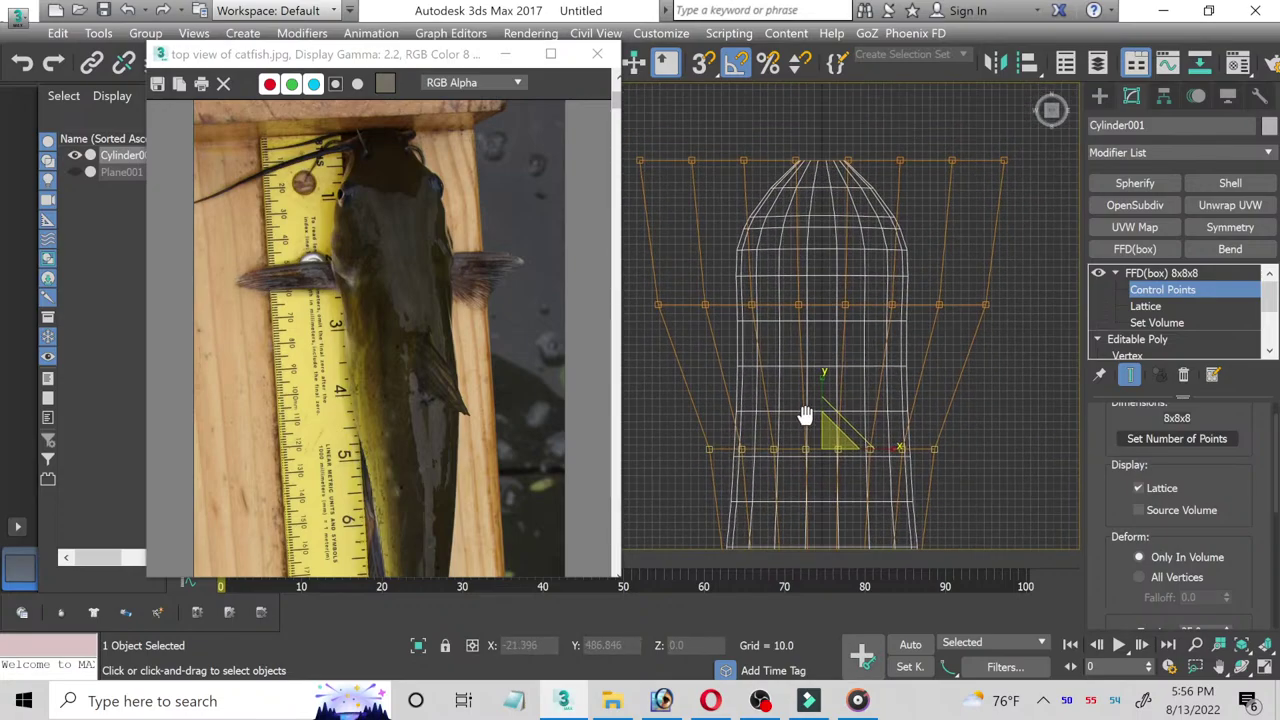
scroll(828, 428, down, 1)
scroll(800, 377, down, 2)
middle_drag(799, 372, 814, 192)
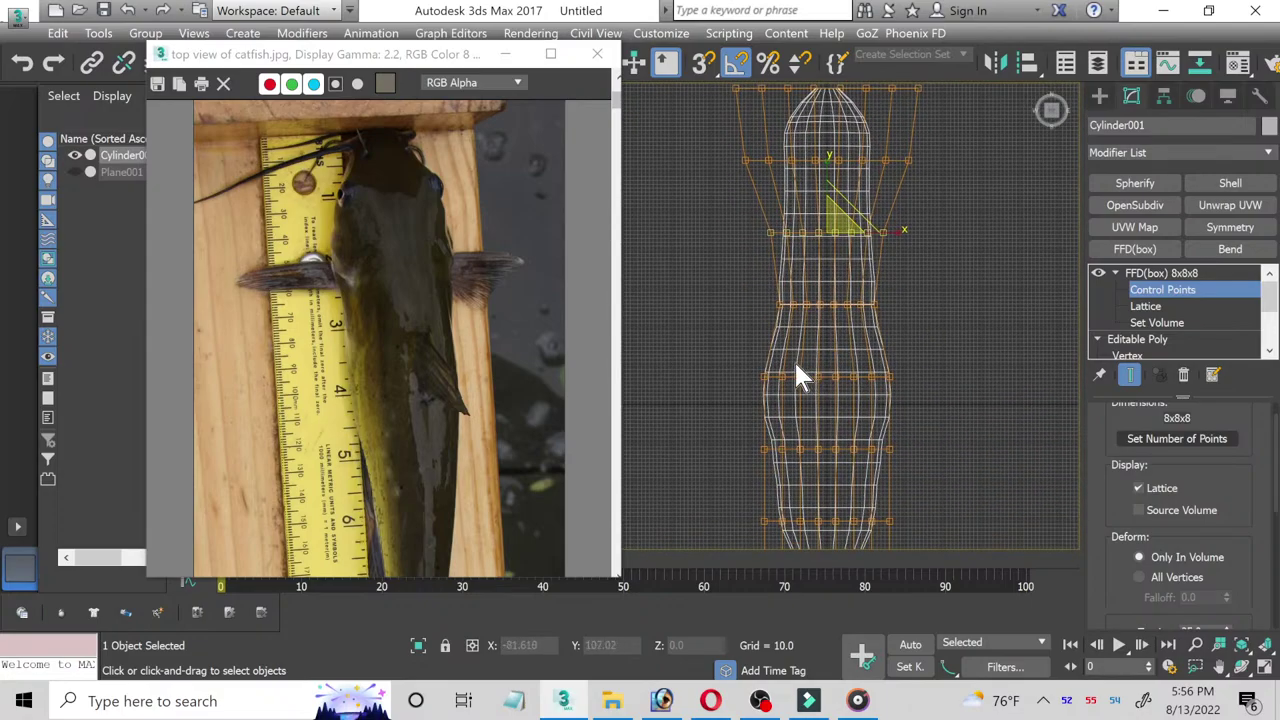
mouse_move(943, 428)
mouse_down()
mouse_move(951, 408)
mouse_move(886, 380)
mouse_up()
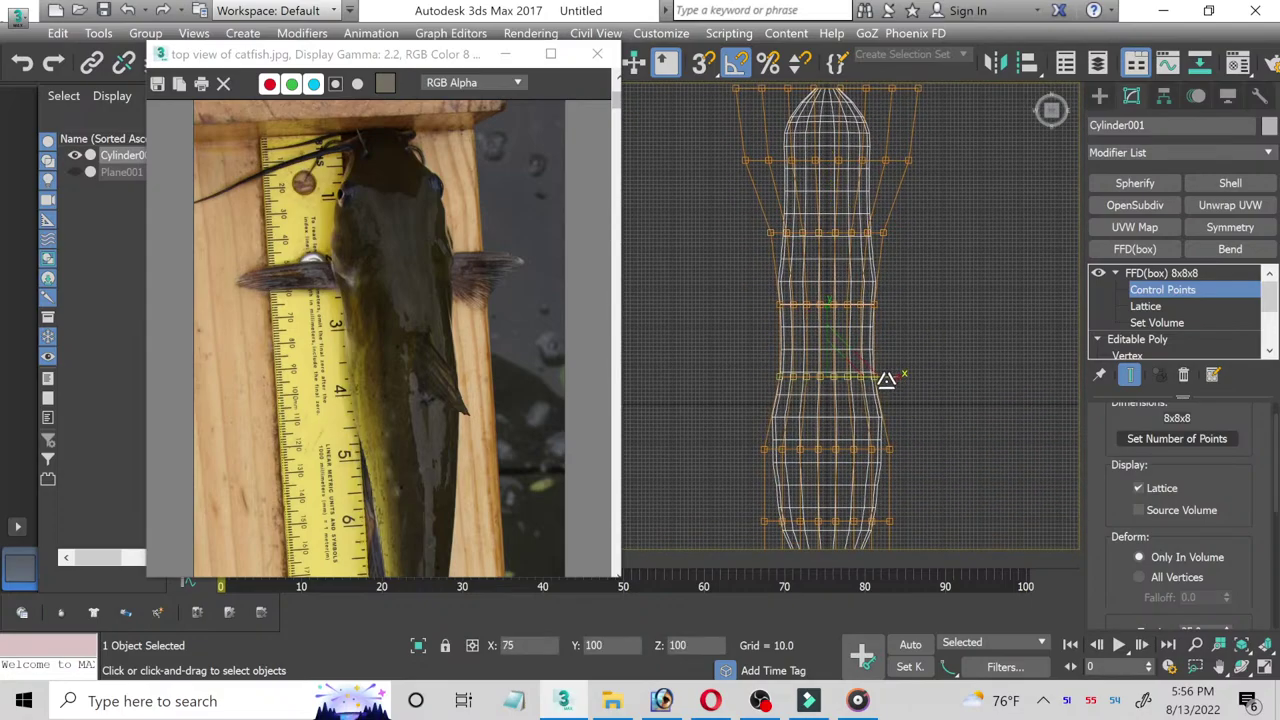
drag(902, 292, 899, 314)
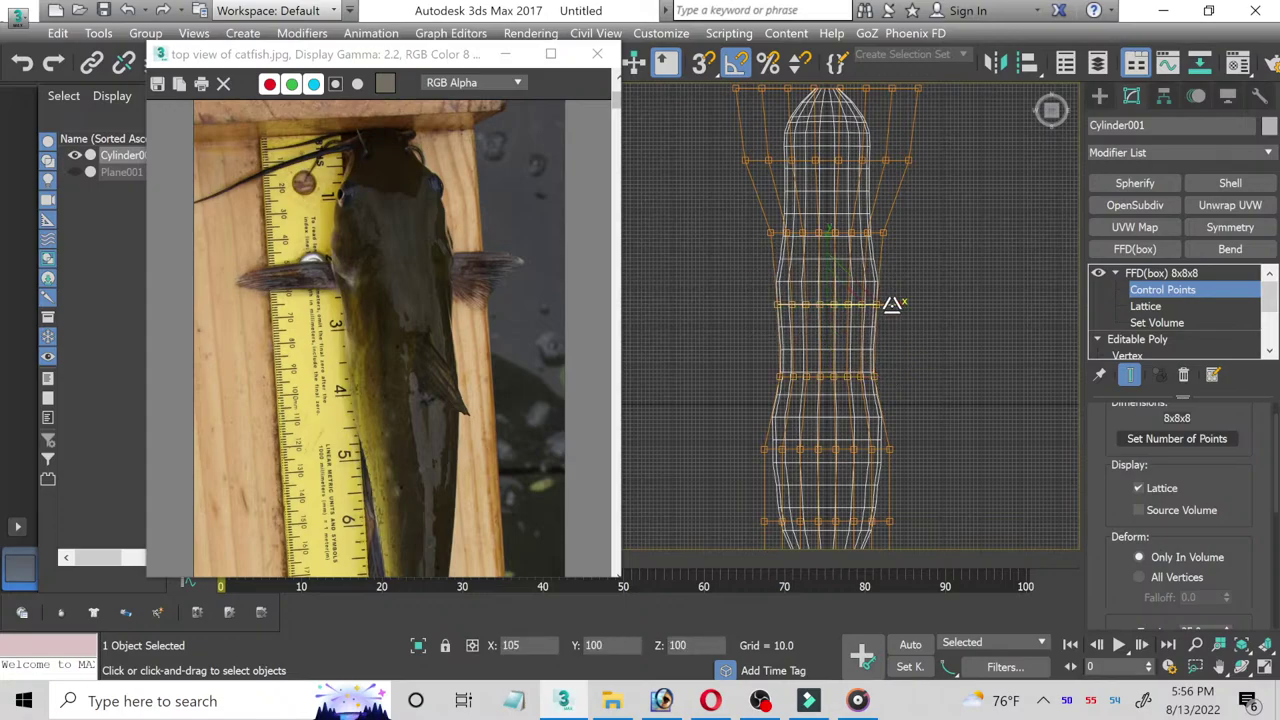
drag(911, 243, 894, 229)
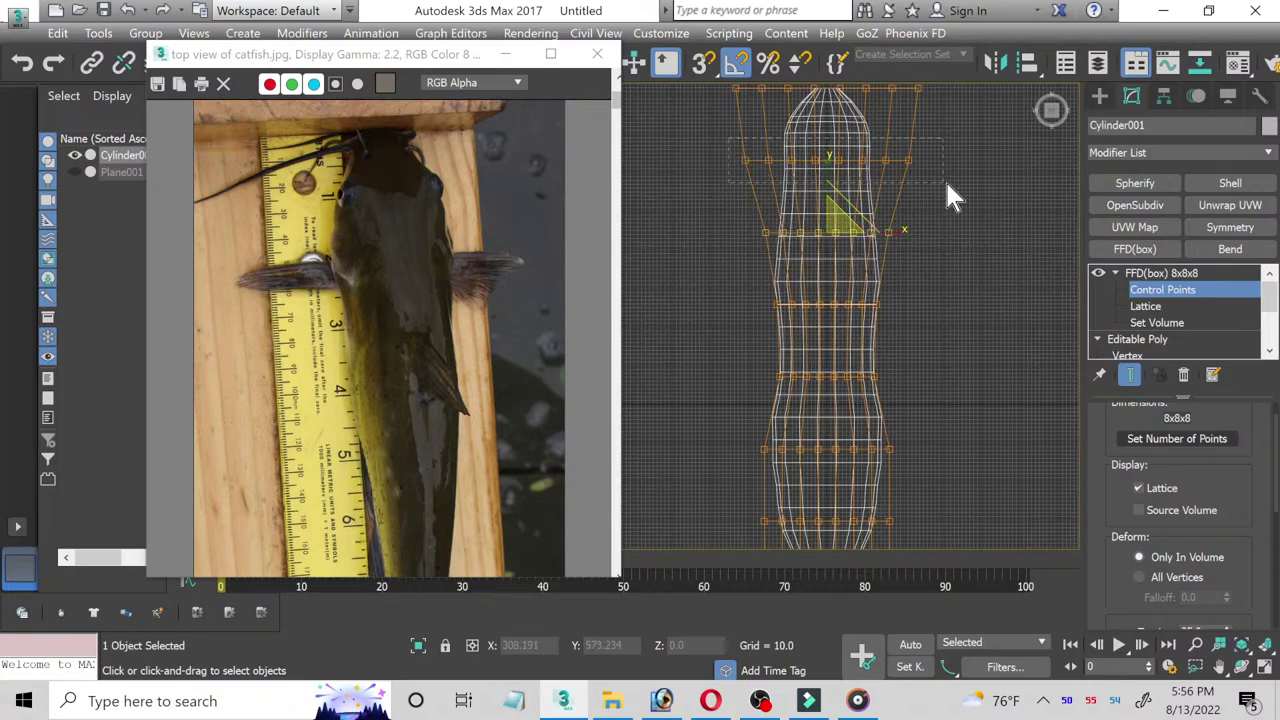
drag(946, 184, 897, 161)
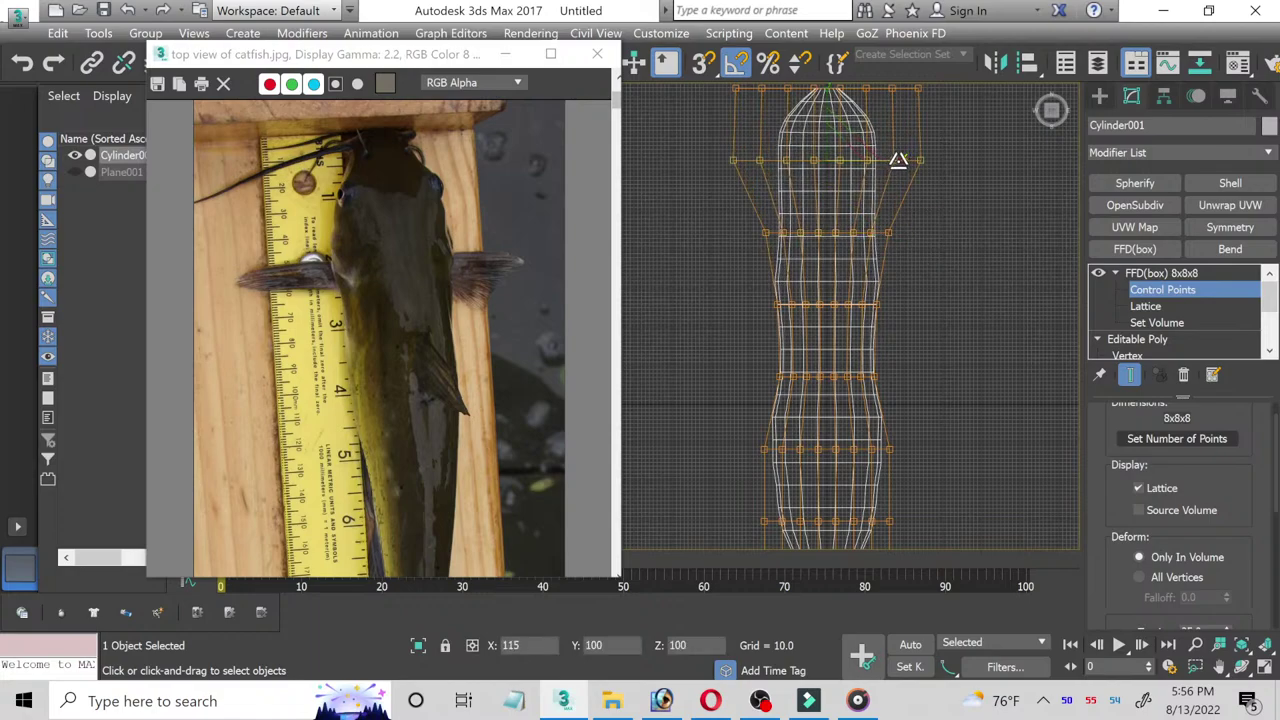
mouse_move(801, 210)
middle_down()
mouse_move(791, 309)
mouse_move(806, 177)
middle_up()
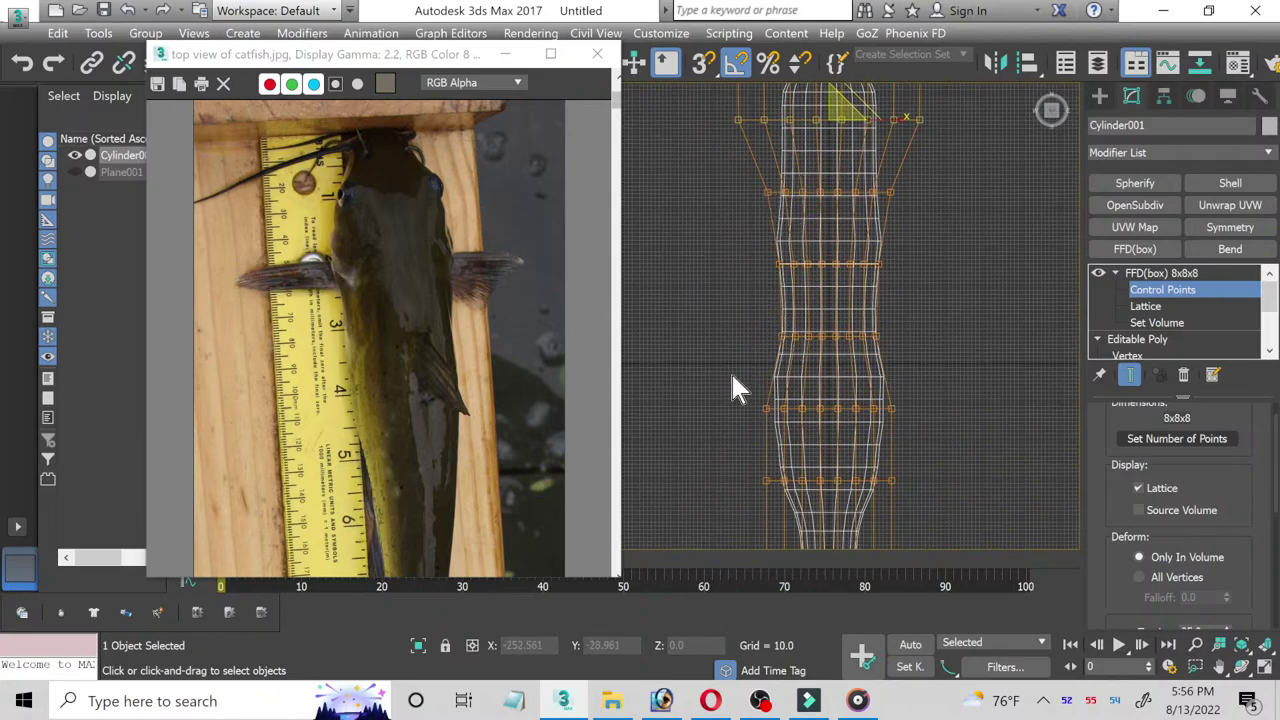
drag(966, 428, 966, 428)
middle_drag(894, 445, 677, 268)
Step: Scale the bottom lattice rows inward to taper the tail end
scroll(560, 365, down, 2)
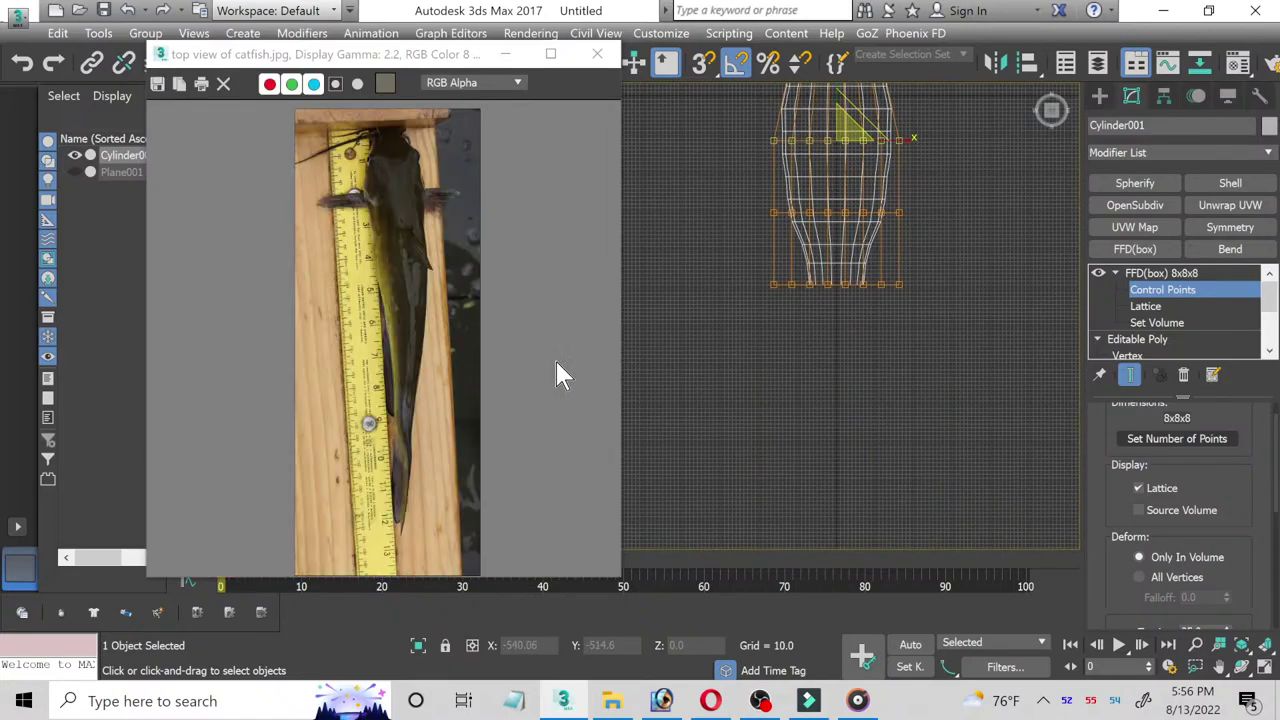
scroll(400, 495, up, 2)
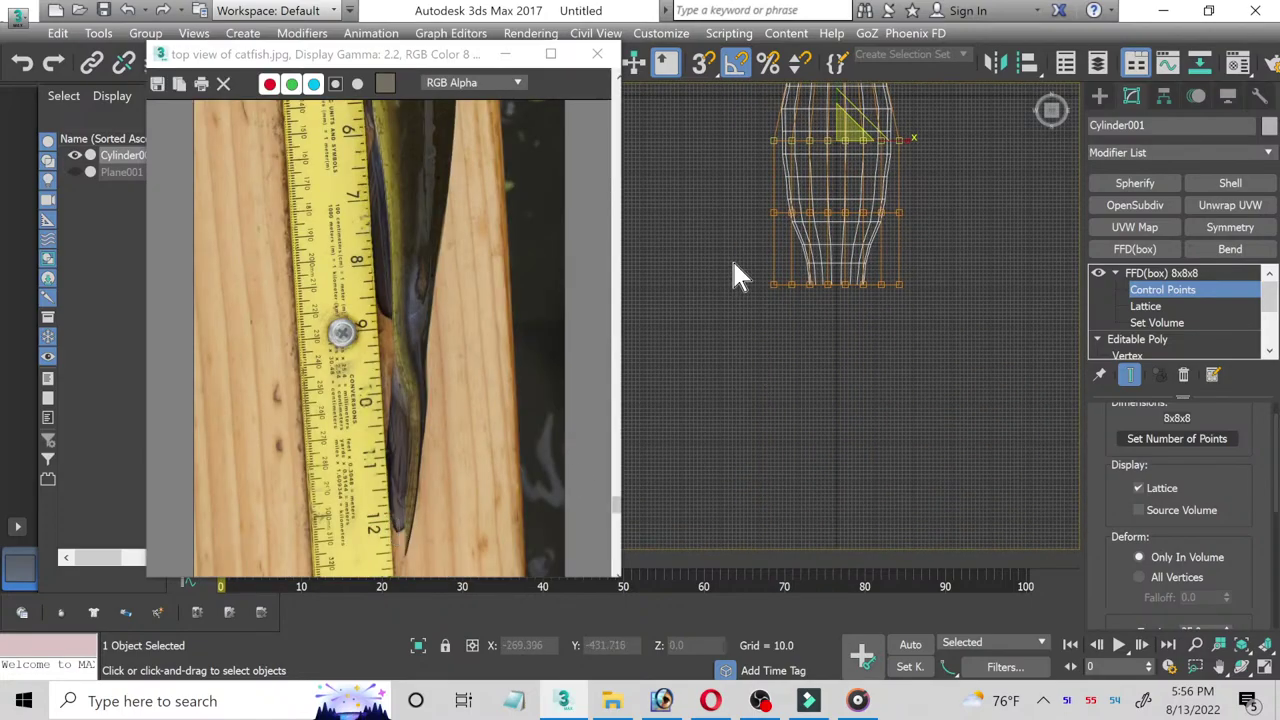
drag(733, 265, 975, 317)
mouse_move(914, 282)
mouse_down()
mouse_move(858, 225)
mouse_move(760, 200)
mouse_up()
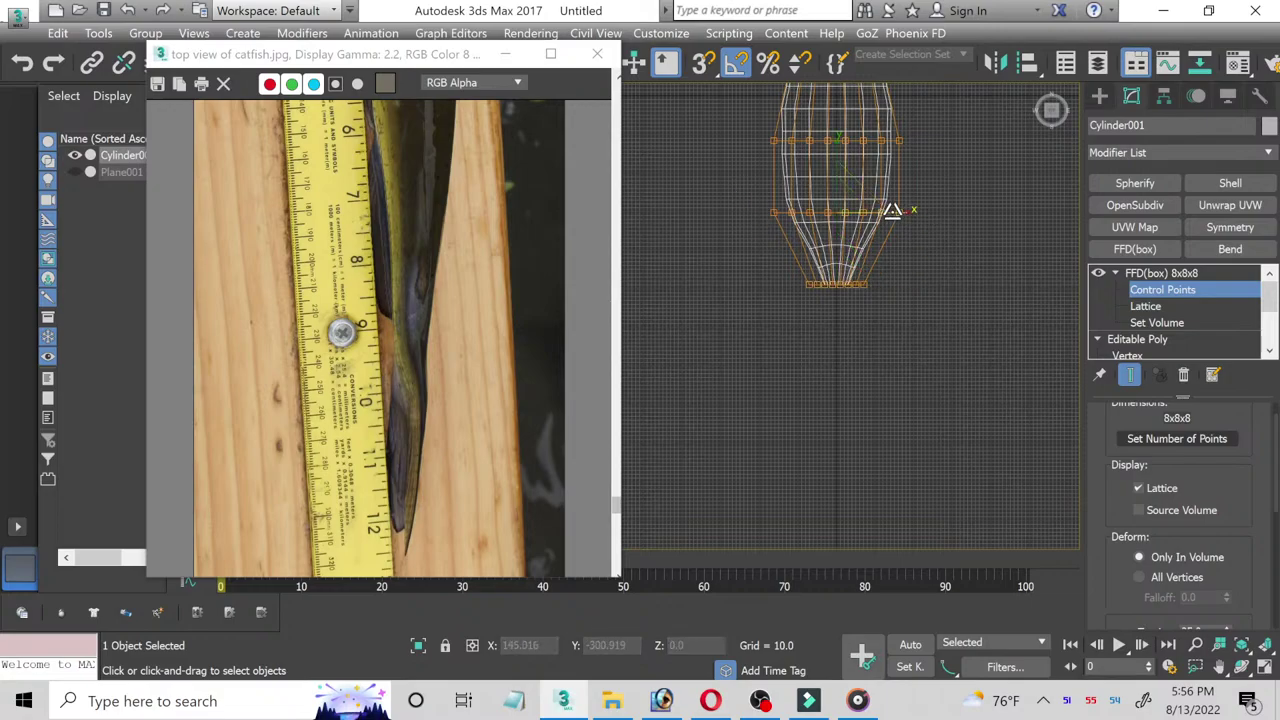
drag(894, 212, 869, 212)
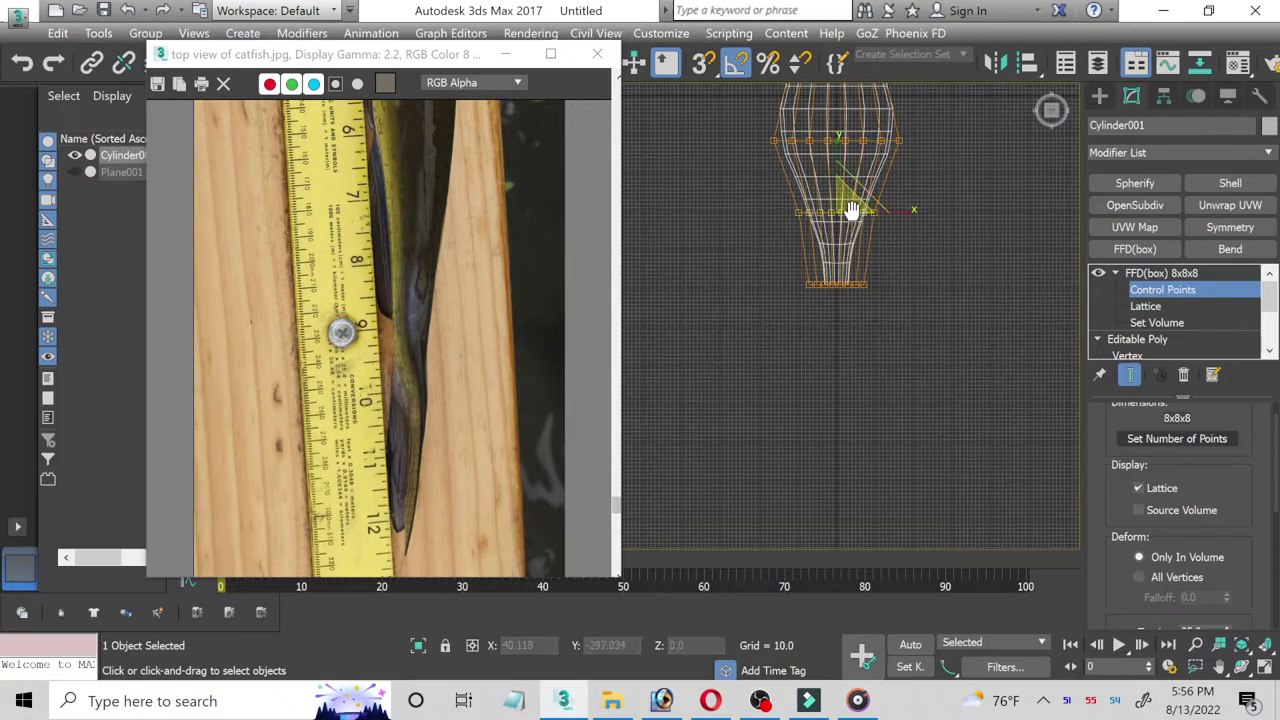
middle_drag(850, 206, 787, 352)
mouse_move(750, 306)
mouse_down()
mouse_move(900, 327)
mouse_move(838, 307)
mouse_up()
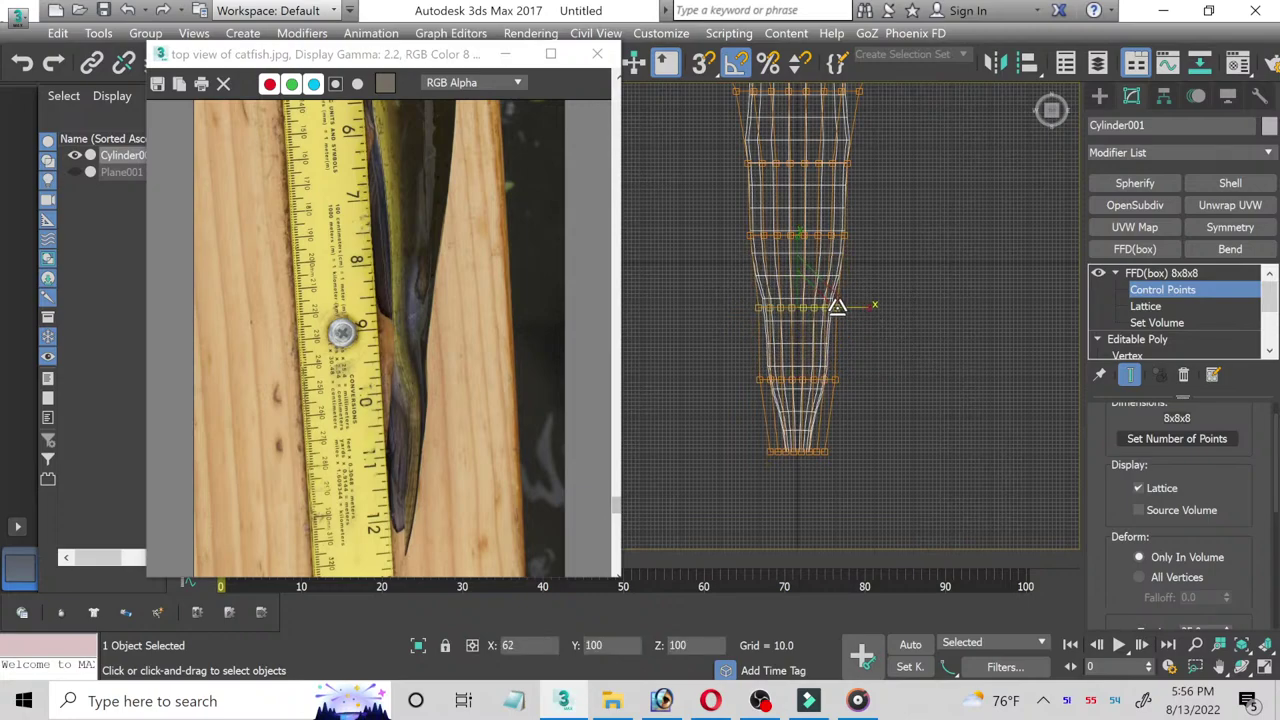
mouse_move(722, 213)
mouse_down()
mouse_move(900, 248)
mouse_move(836, 234)
mouse_up()
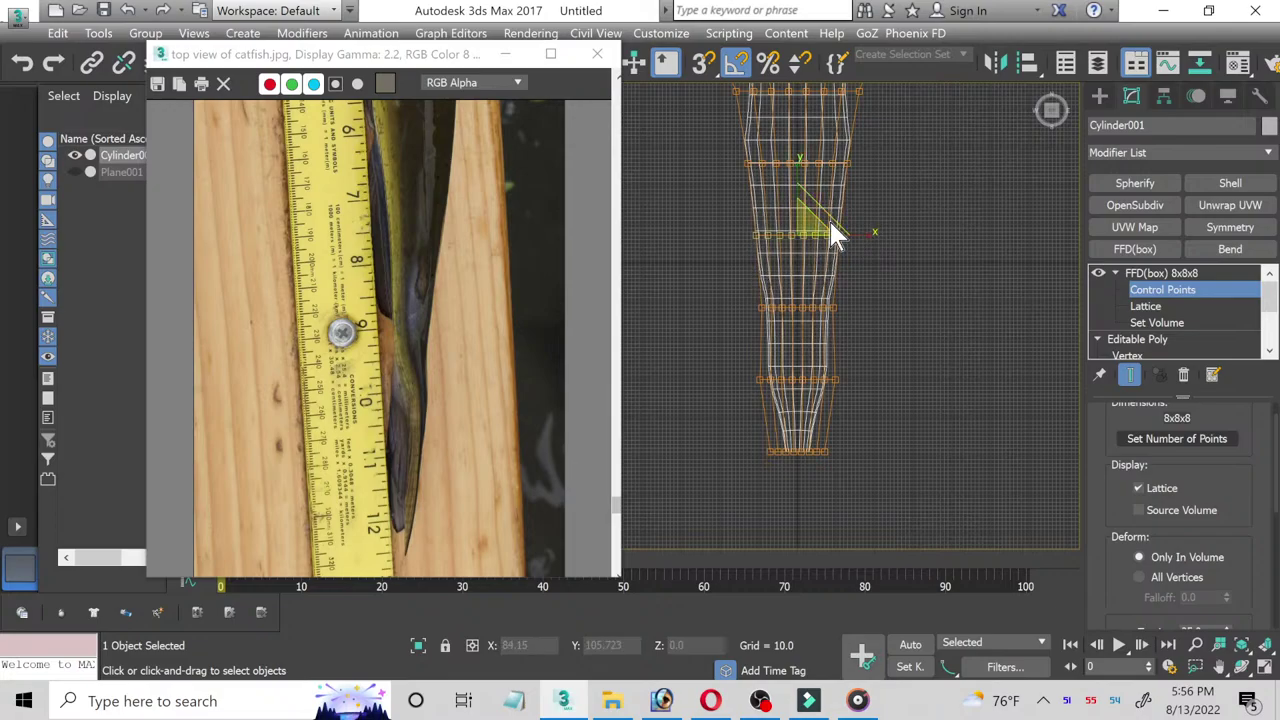
scroll(835, 235, up, 2)
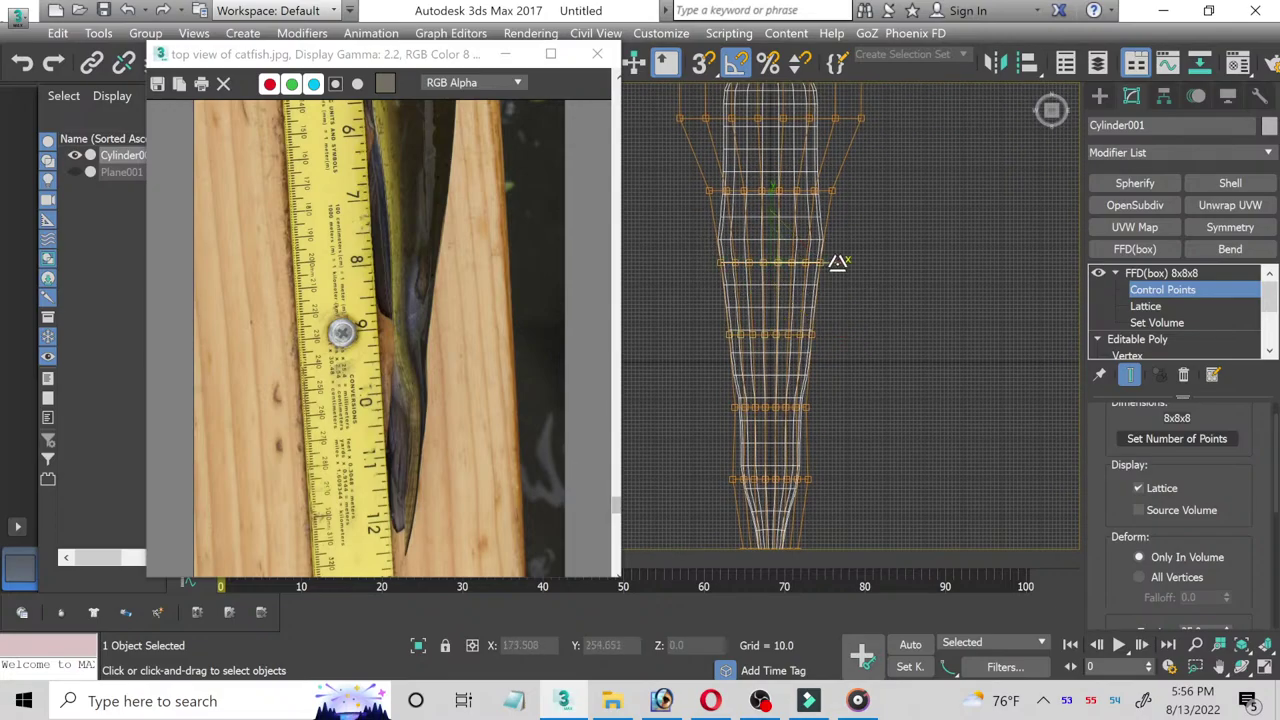
scroll(786, 268, down, 1)
scroll(706, 285, down, 2)
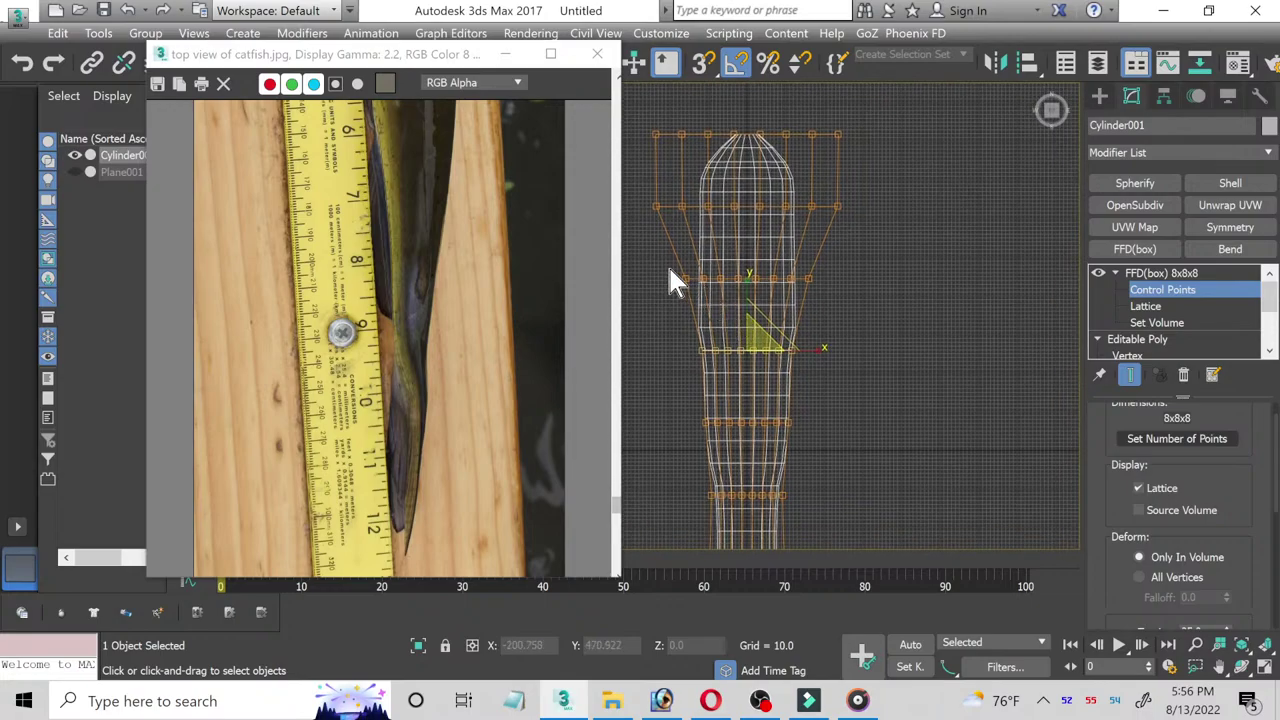
Step: Widen the upper lattice rows to broaden the head end, then frame the whole body
drag(667, 264, 877, 301)
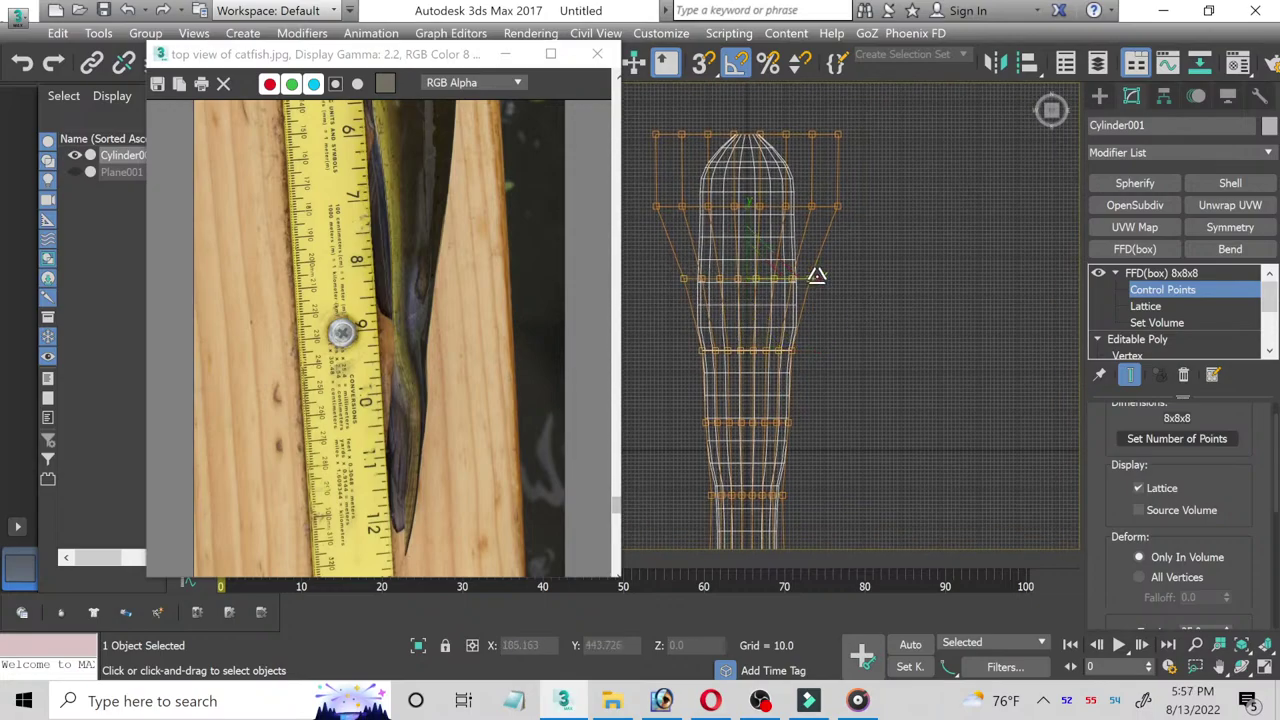
click(814, 208)
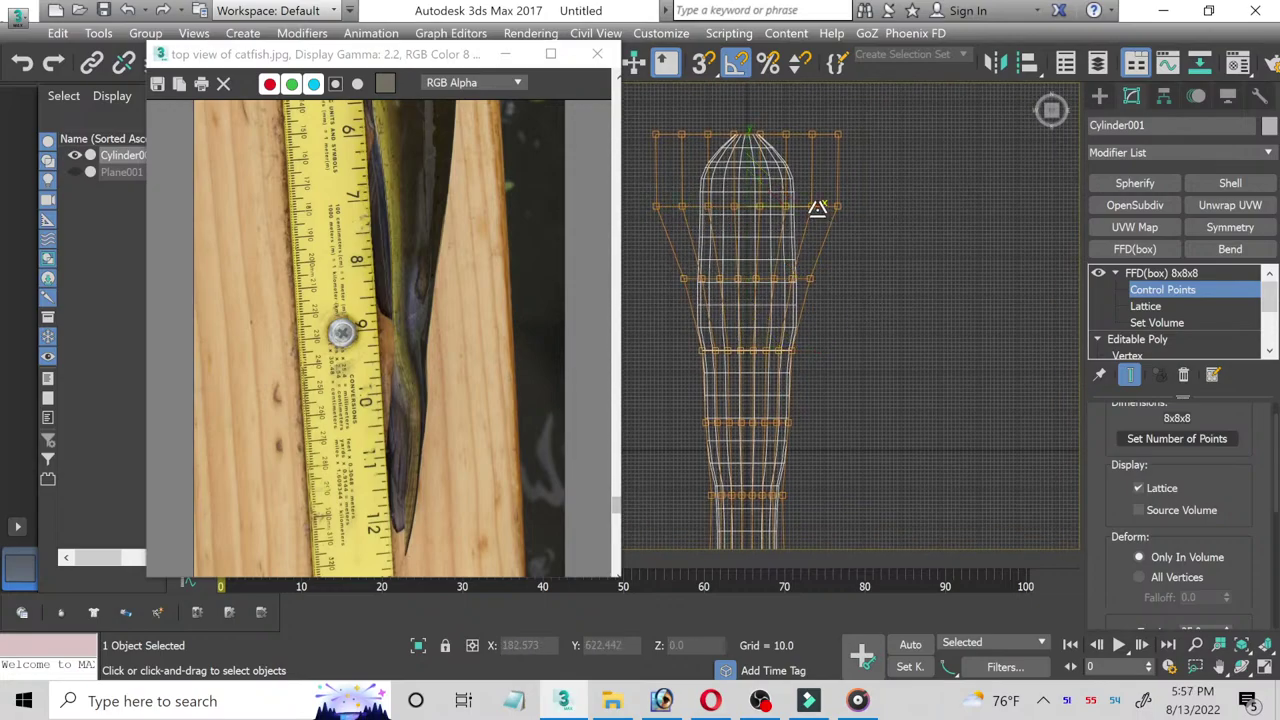
drag(817, 207, 822, 209)
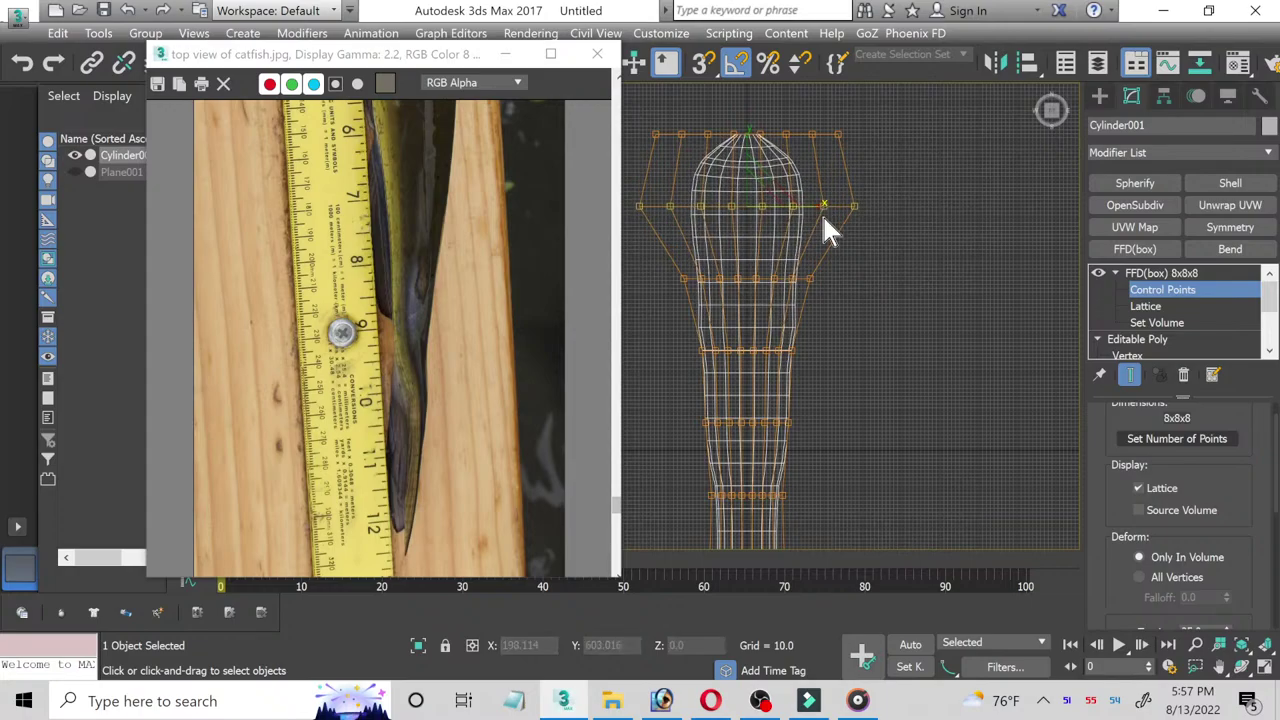
middle_drag(751, 246, 854, 157)
scroll(854, 157, down, 2)
scroll(773, 263, down, 2)
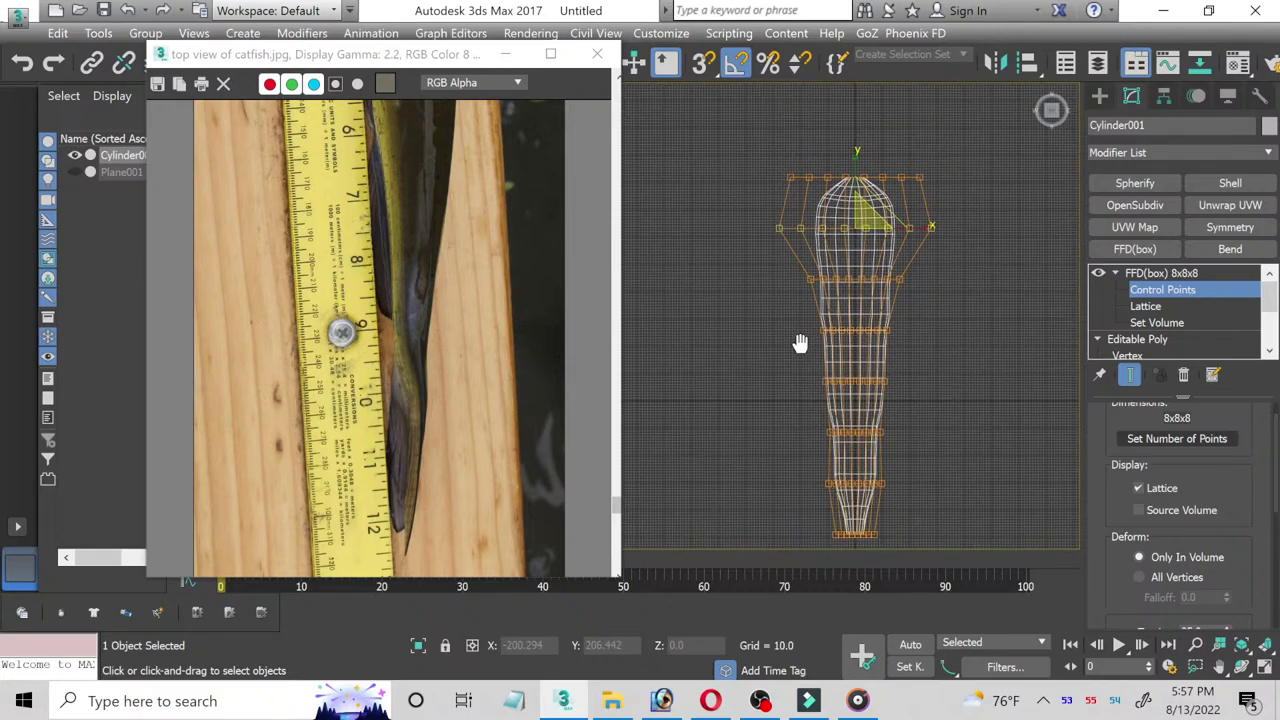
scroll(773, 263, down, 1)
scroll(466, 203, down, 3)
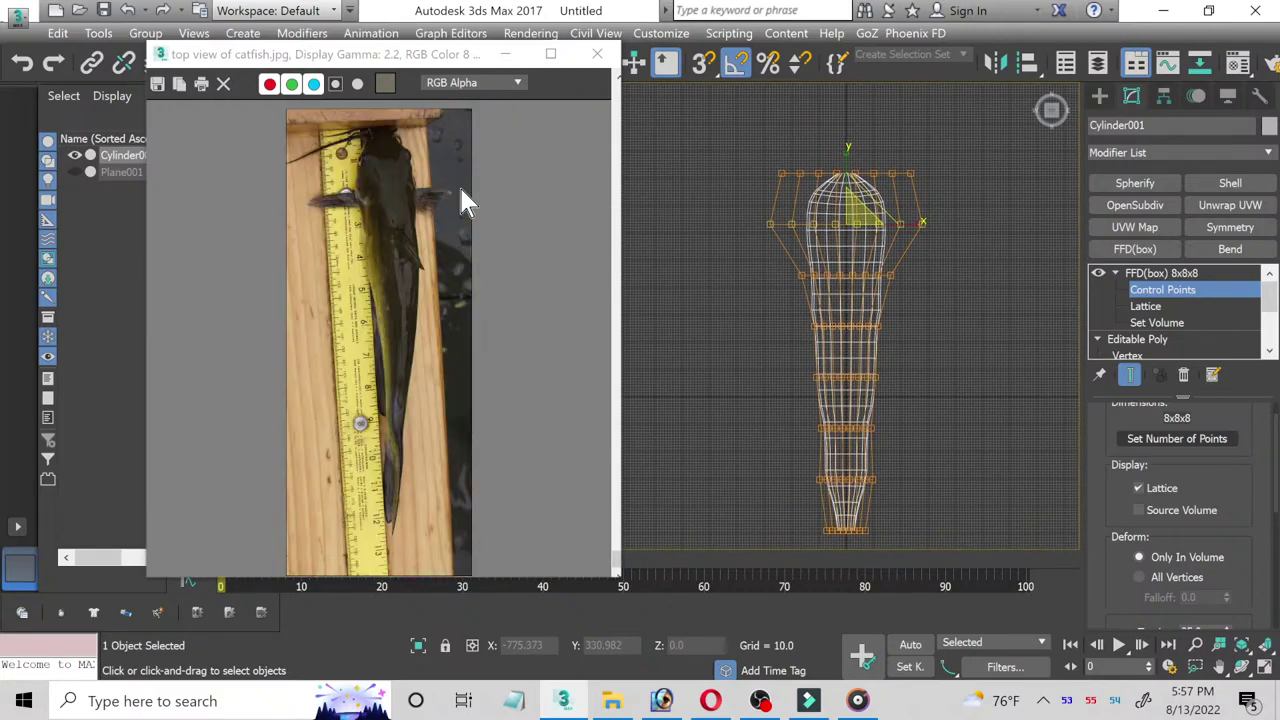
middle_drag(752, 422, 737, 339)
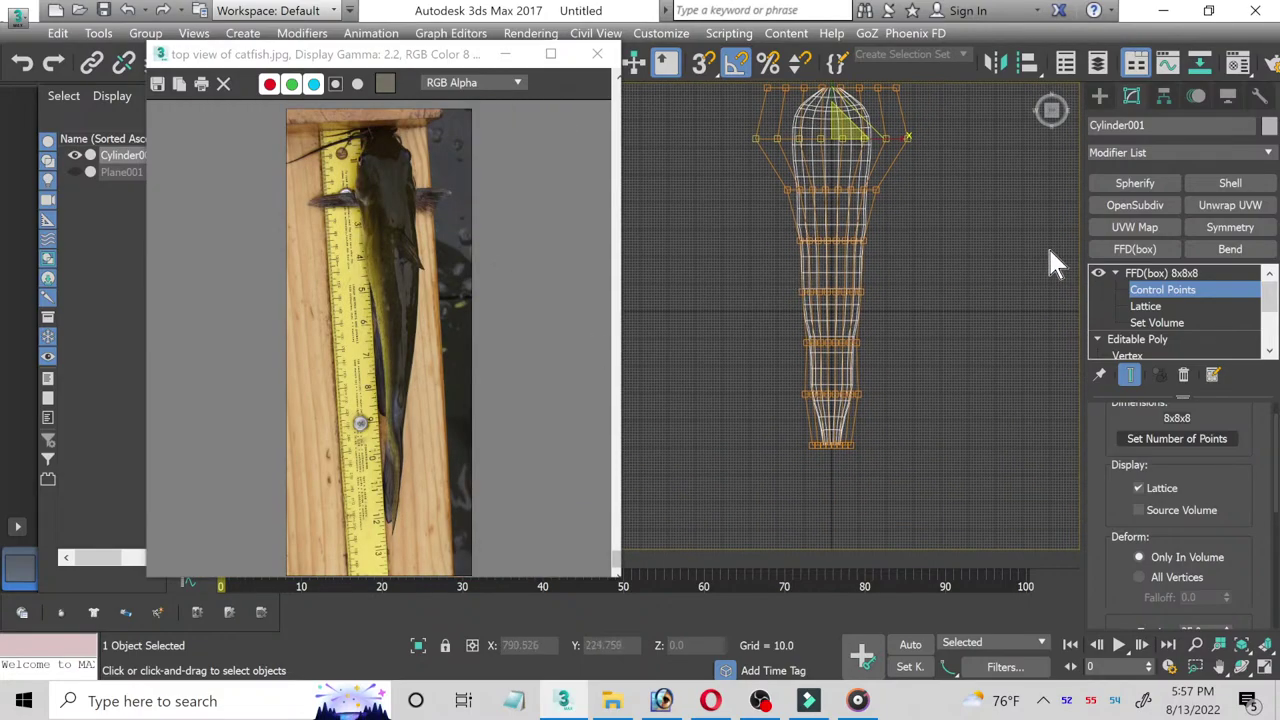
Step: Replace the cylinder's existing lattice modifier with a fresh FFD(box) modifier
right_click(1155, 276)
click(1131, 308)
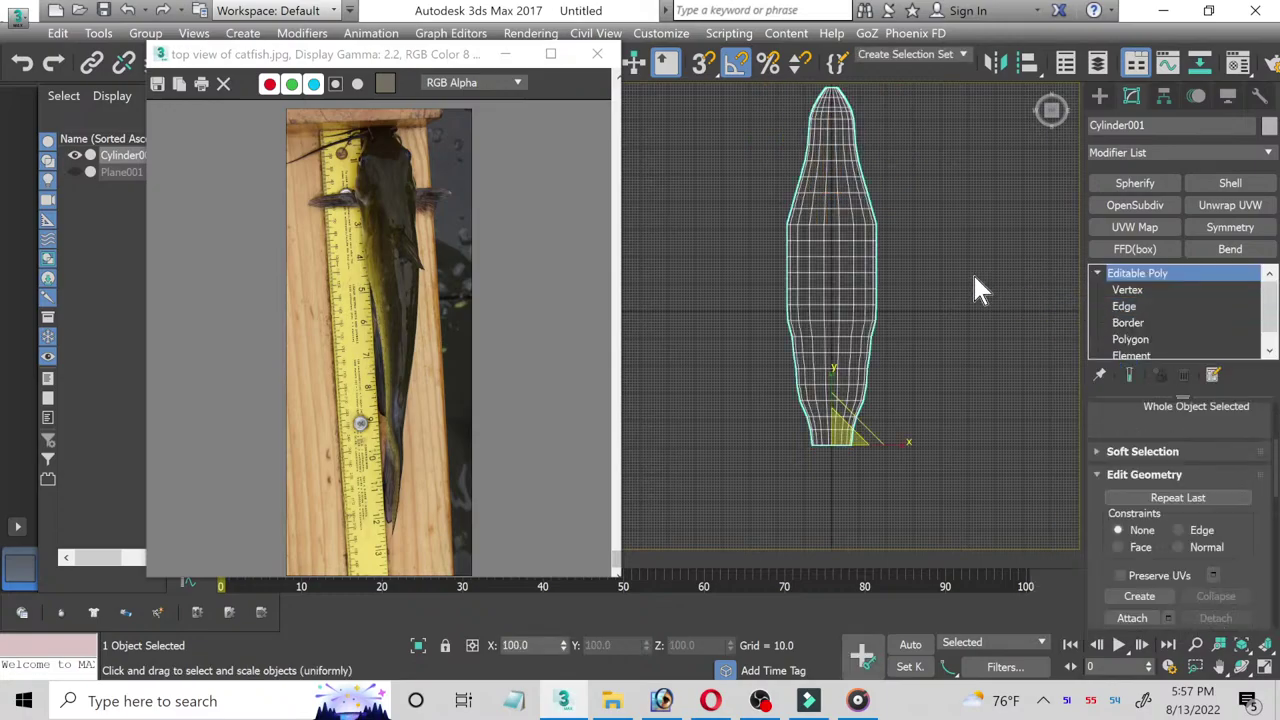
click(1136, 252)
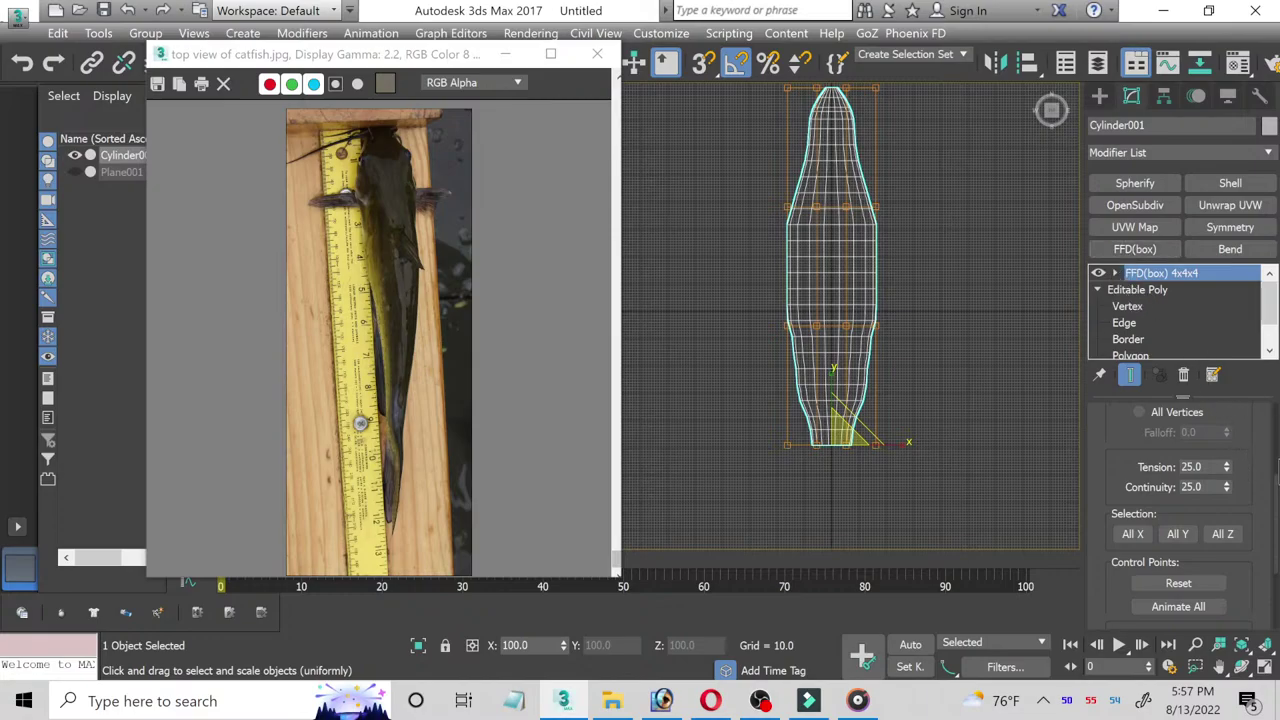
scroll(1262, 432, up, 5)
scroll(1263, 430, up, 2)
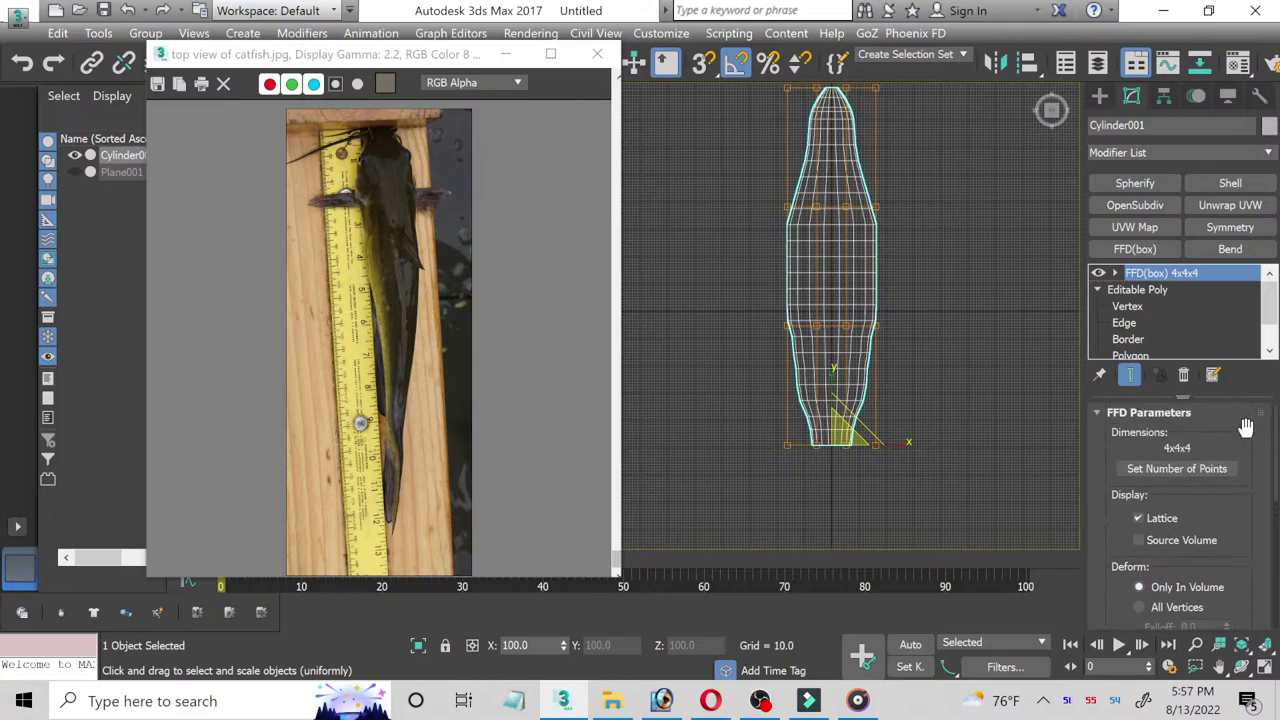
Step: Set the FFD(box) lattice to 10×10×10 control points
click(1187, 466)
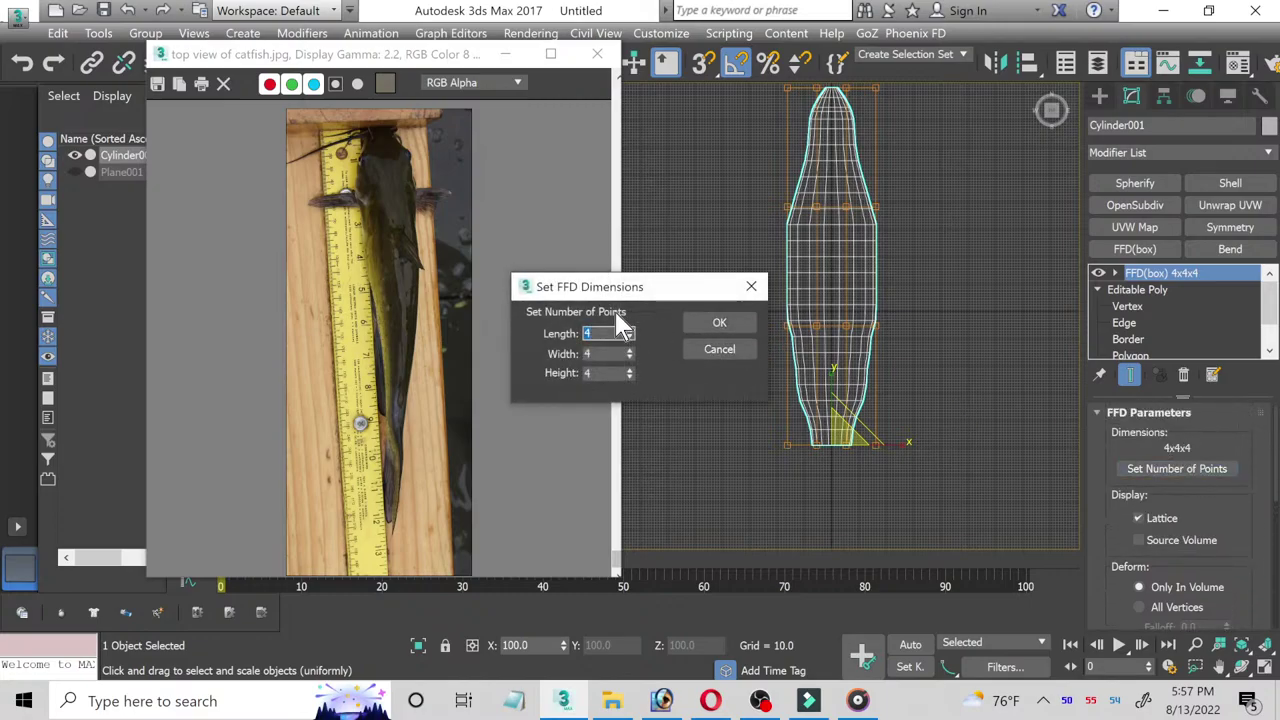
text(10)
key(Tab)
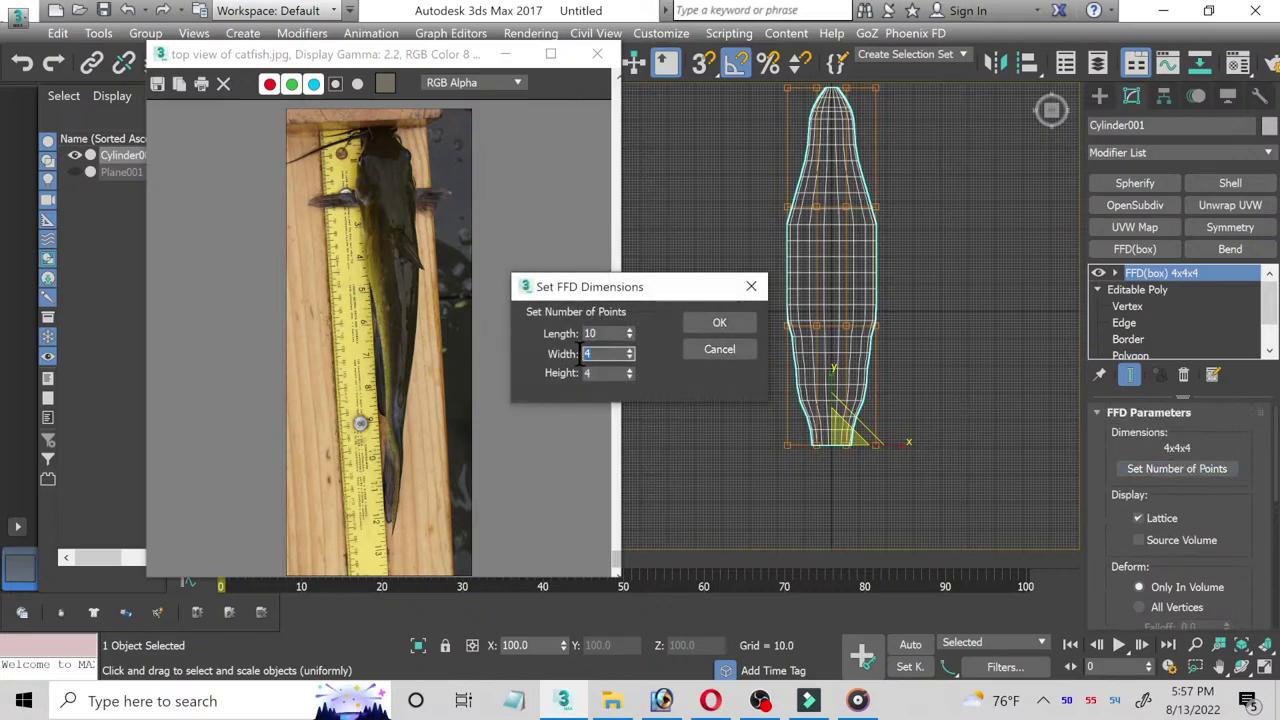
text(10)
key(Tab)
text(10)
click(686, 325)
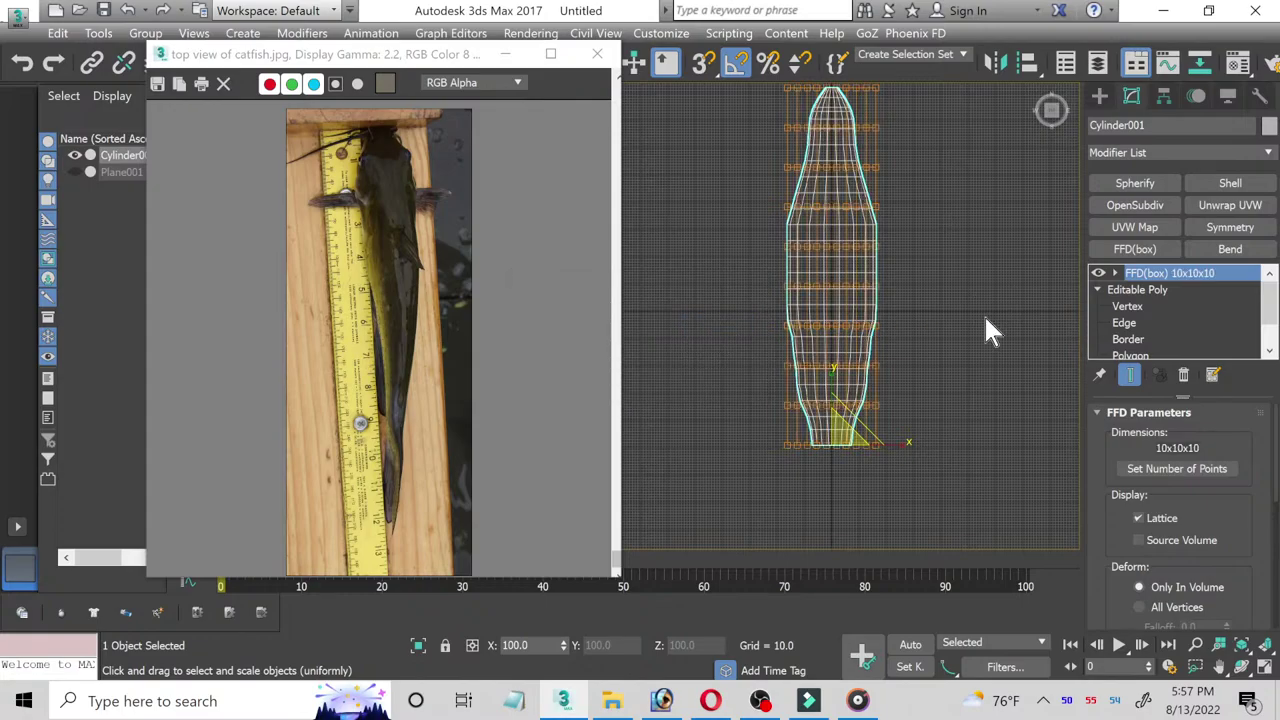
scroll(915, 433, up, 2)
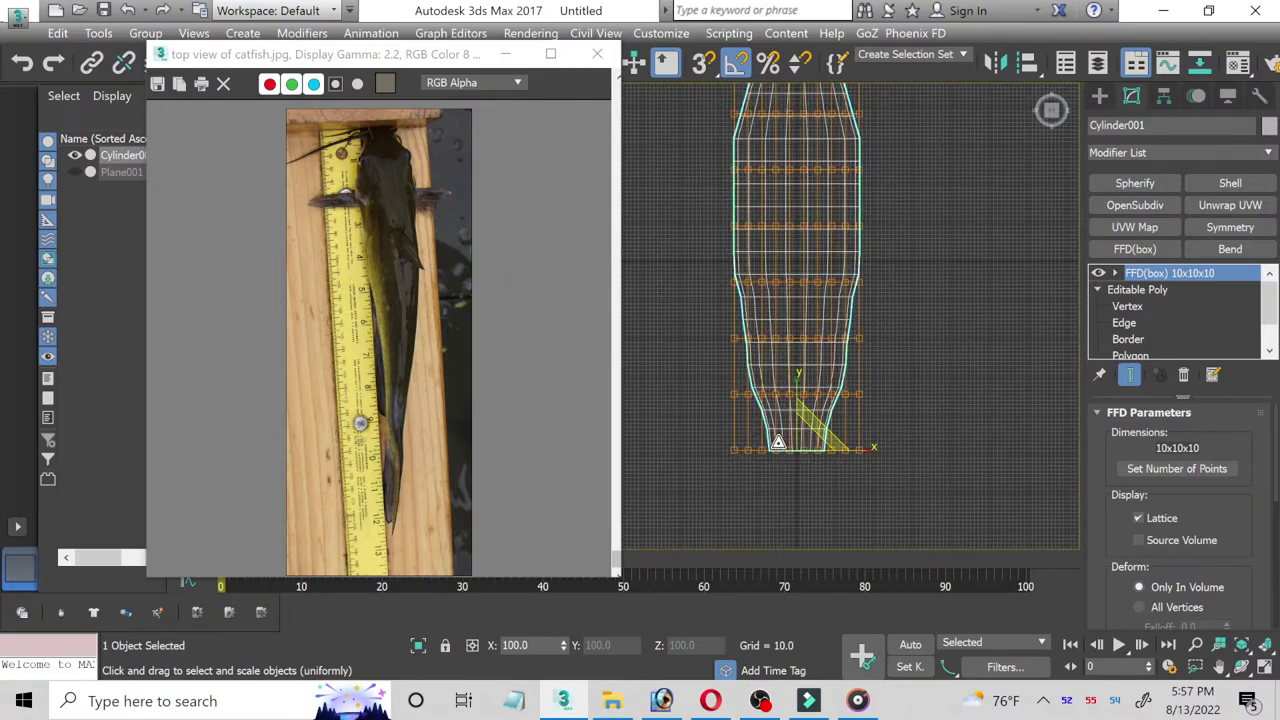
Step: Enter FFD Control Points and select the bottom row of lattice points
click(1115, 273)
click(1124, 289)
drag(707, 424, 899, 472)
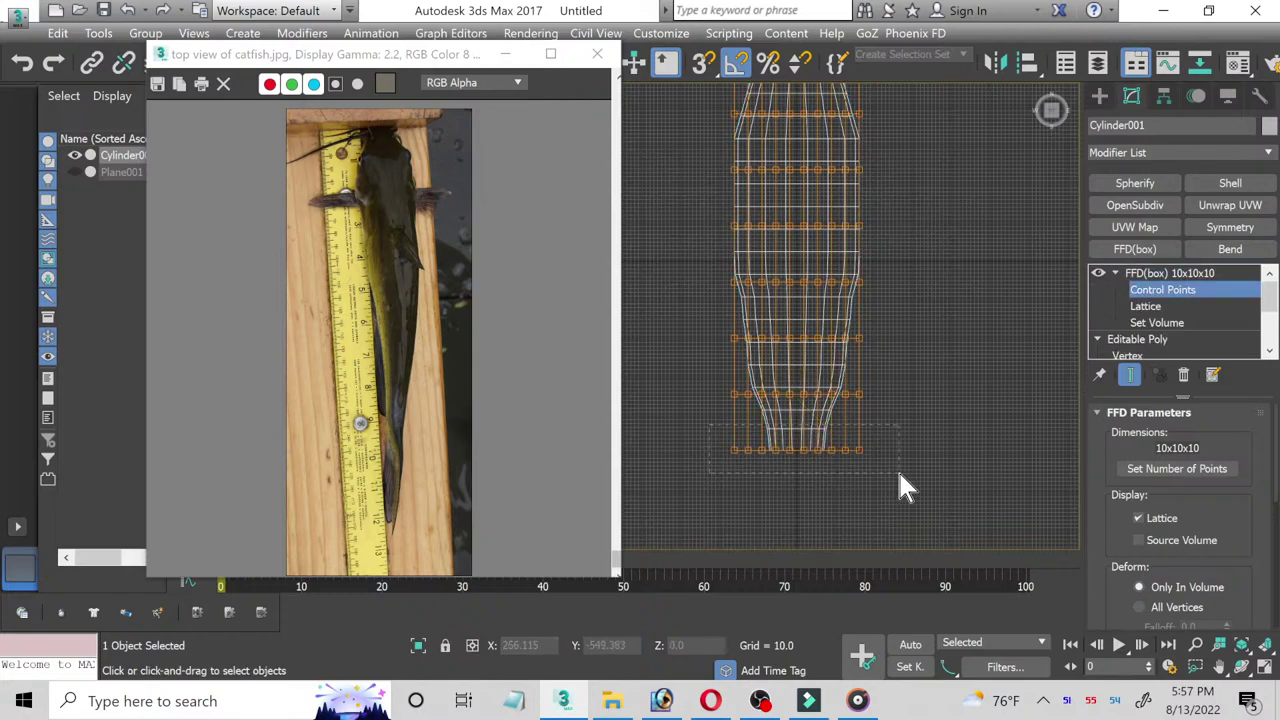
scroll(806, 372, up, 2)
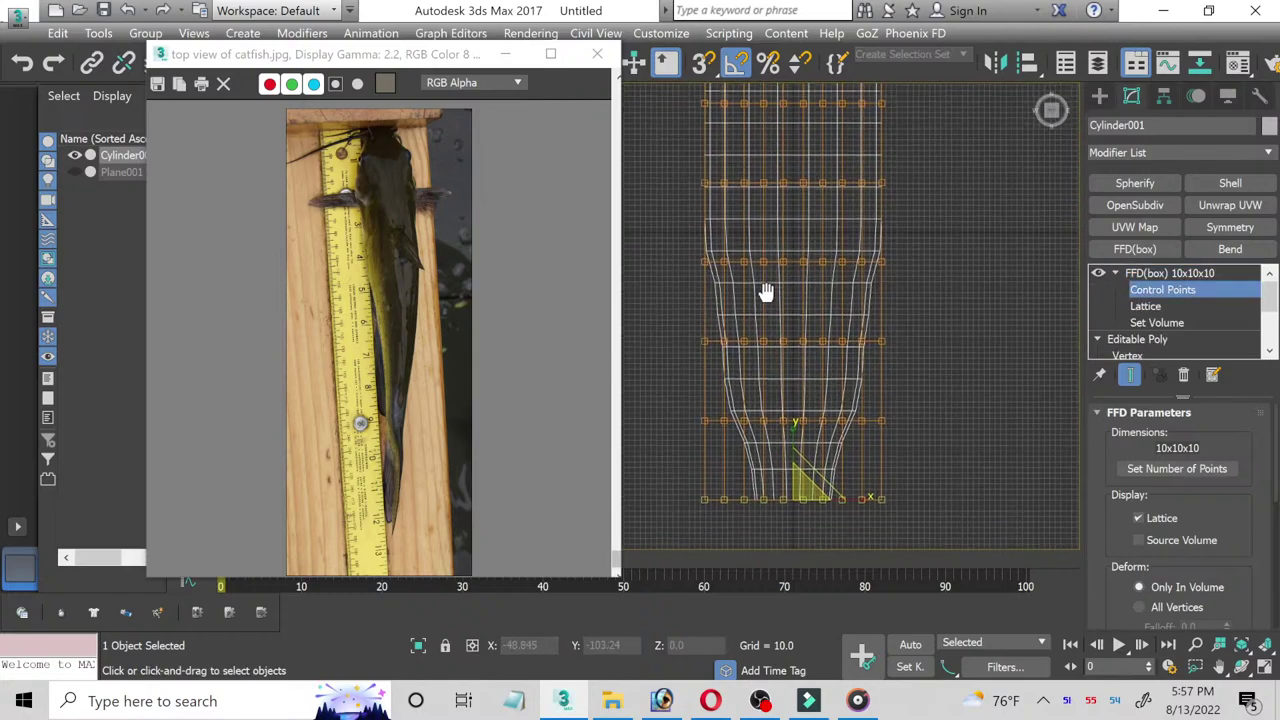
middle_drag(766, 271, 792, 343)
scroll(1139, 306, down, 1)
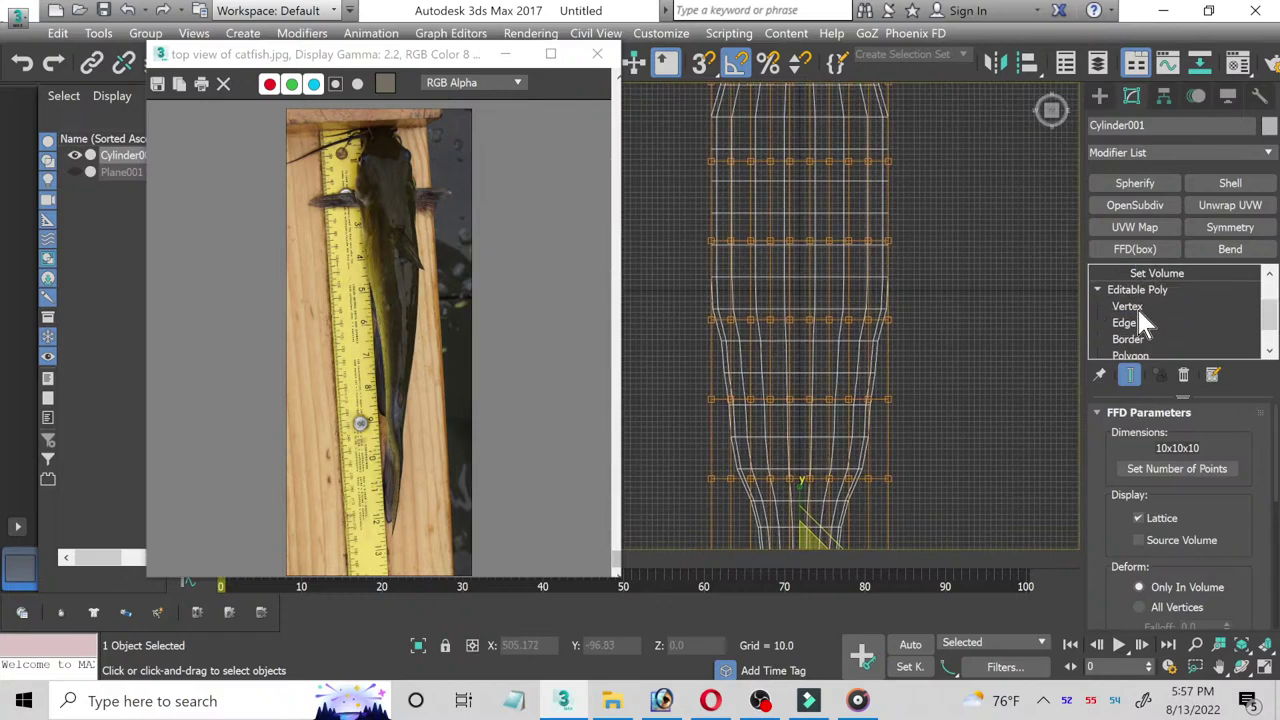
Step: Scale the six middle vertex rows to about 97% in X, then deselect them
click(1135, 305)
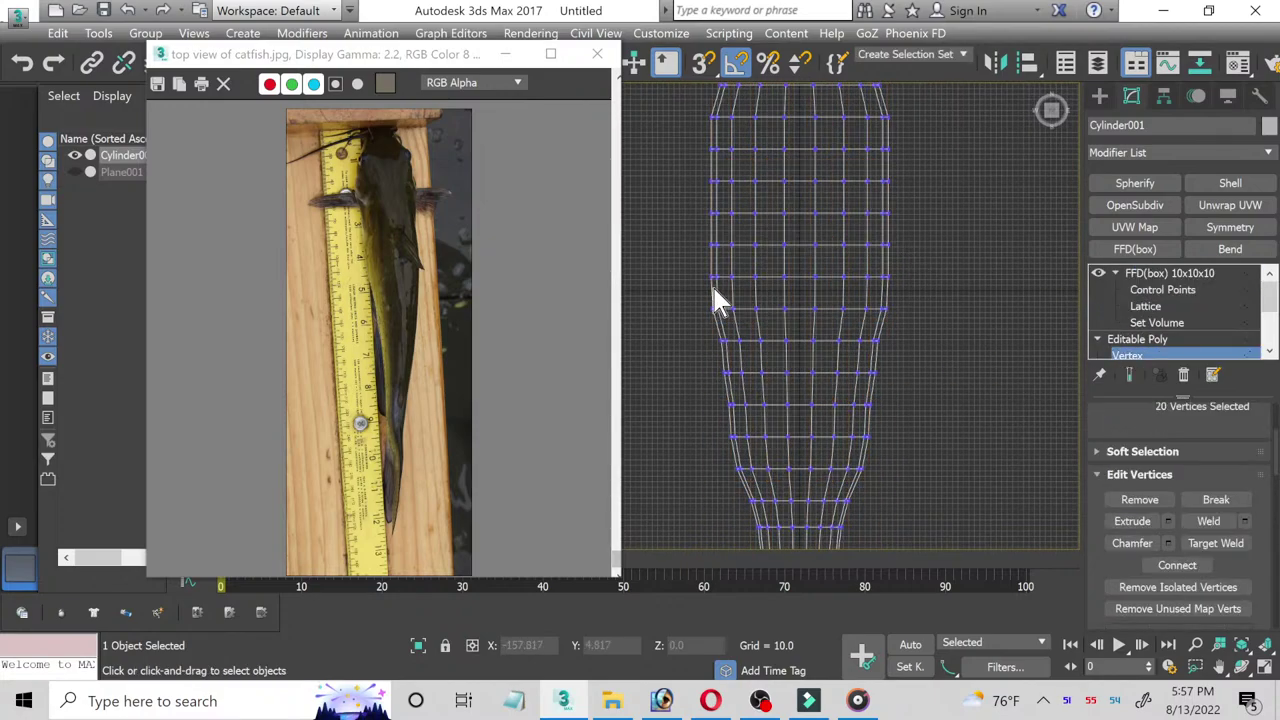
mouse_move(696, 294)
mouse_down()
mouse_move(921, 318)
mouse_move(857, 307)
mouse_up()
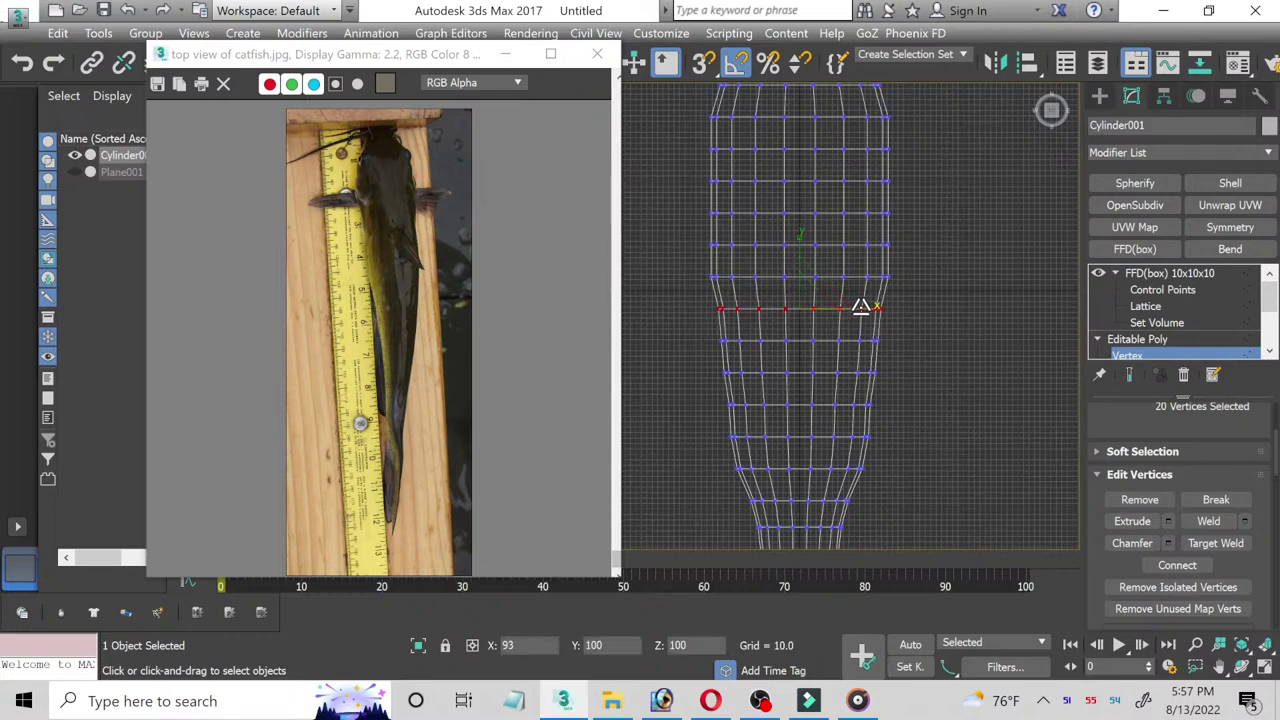
middle_drag(714, 289, 731, 430)
scroll(729, 329, down, 2)
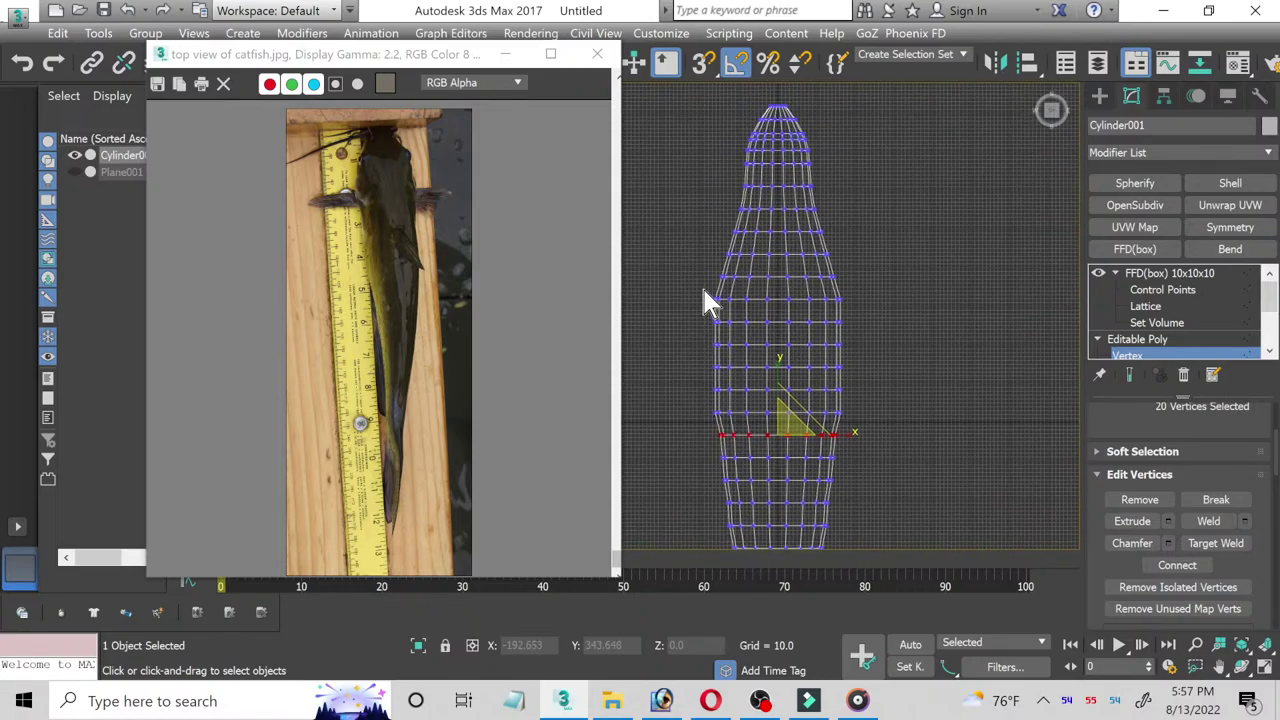
drag(855, 416, 705, 290)
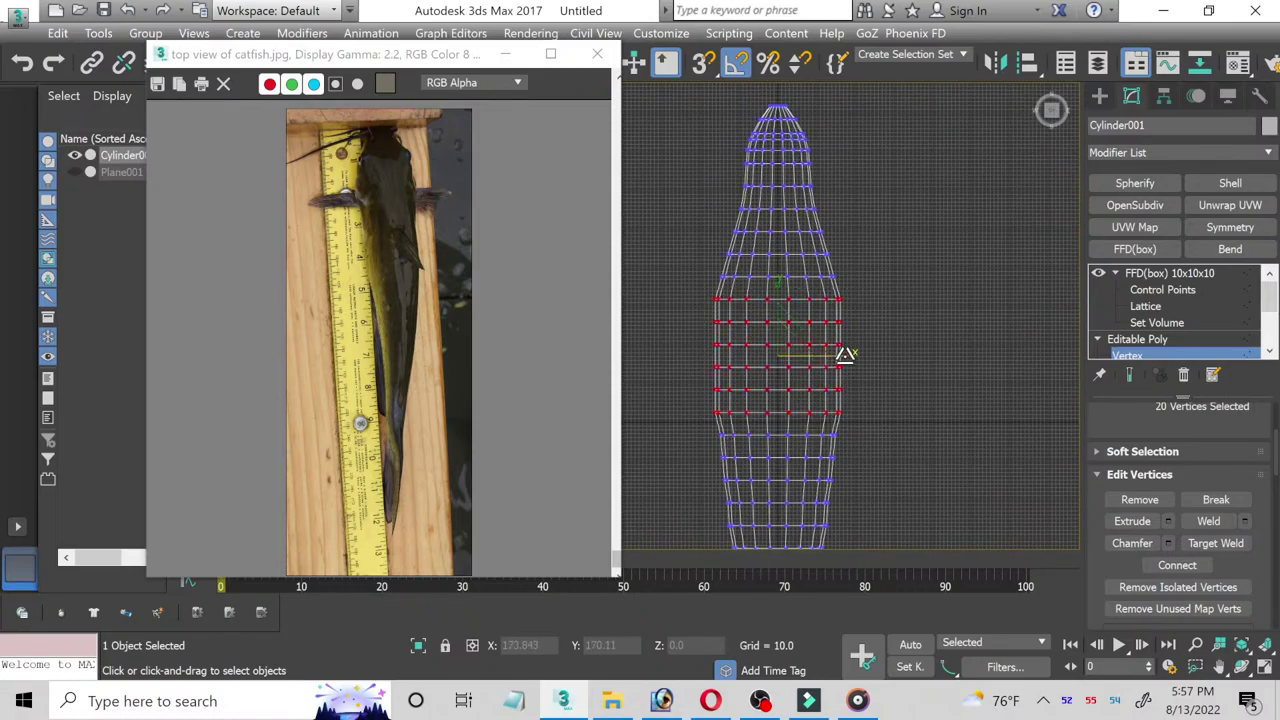
drag(846, 354, 845, 355)
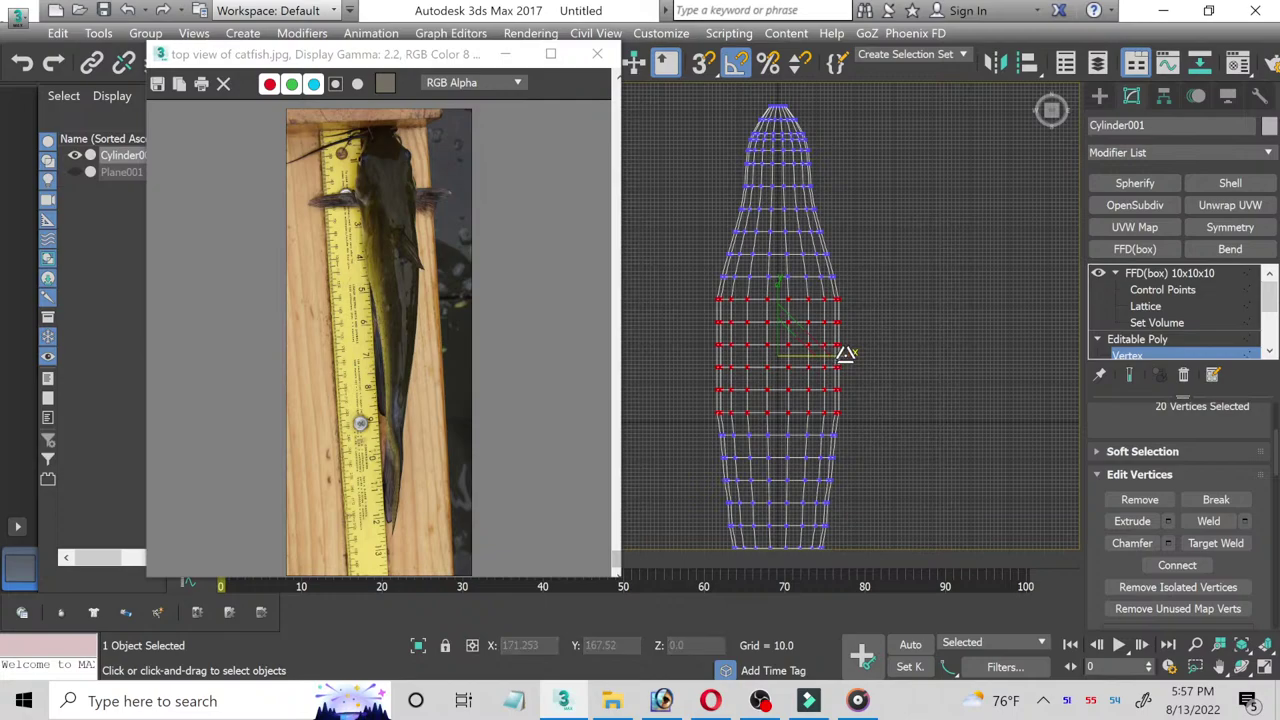
click(800, 256)
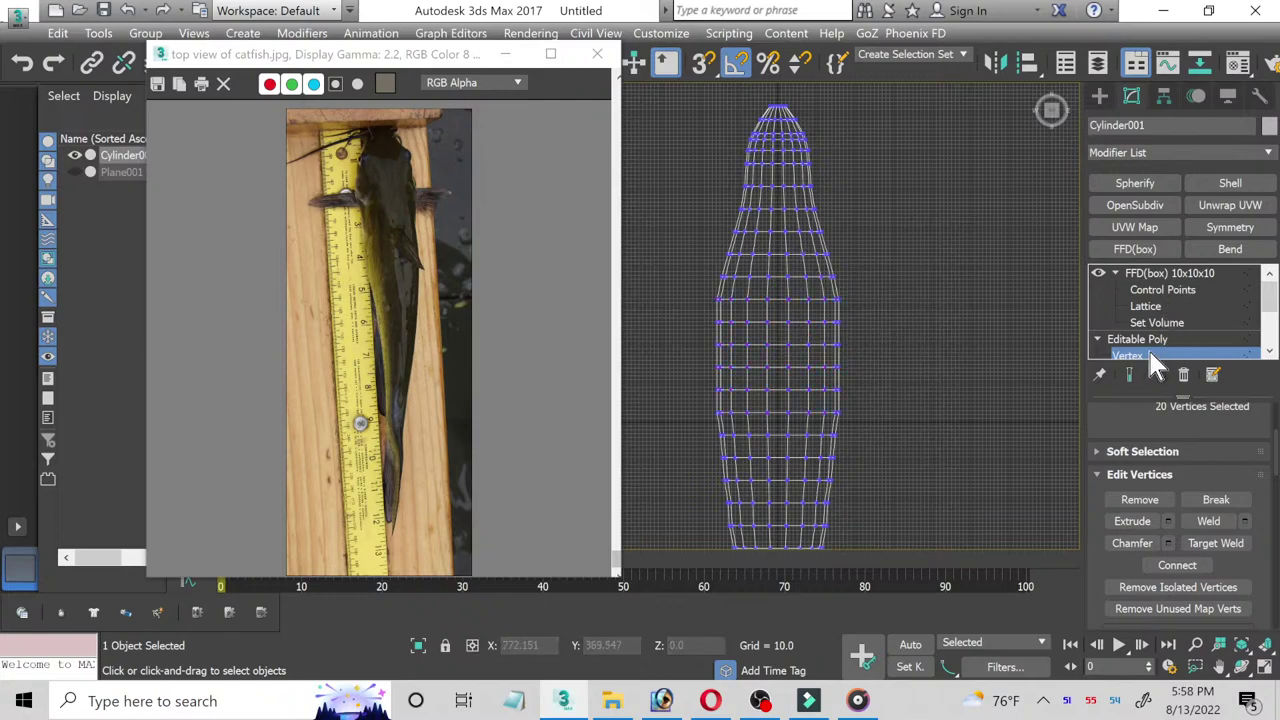
click(1164, 273)
Step: Pinch the bottom two FFD control-point rows inward in X toward the tail
key(1)
middle_drag(899, 355, 894, 246)
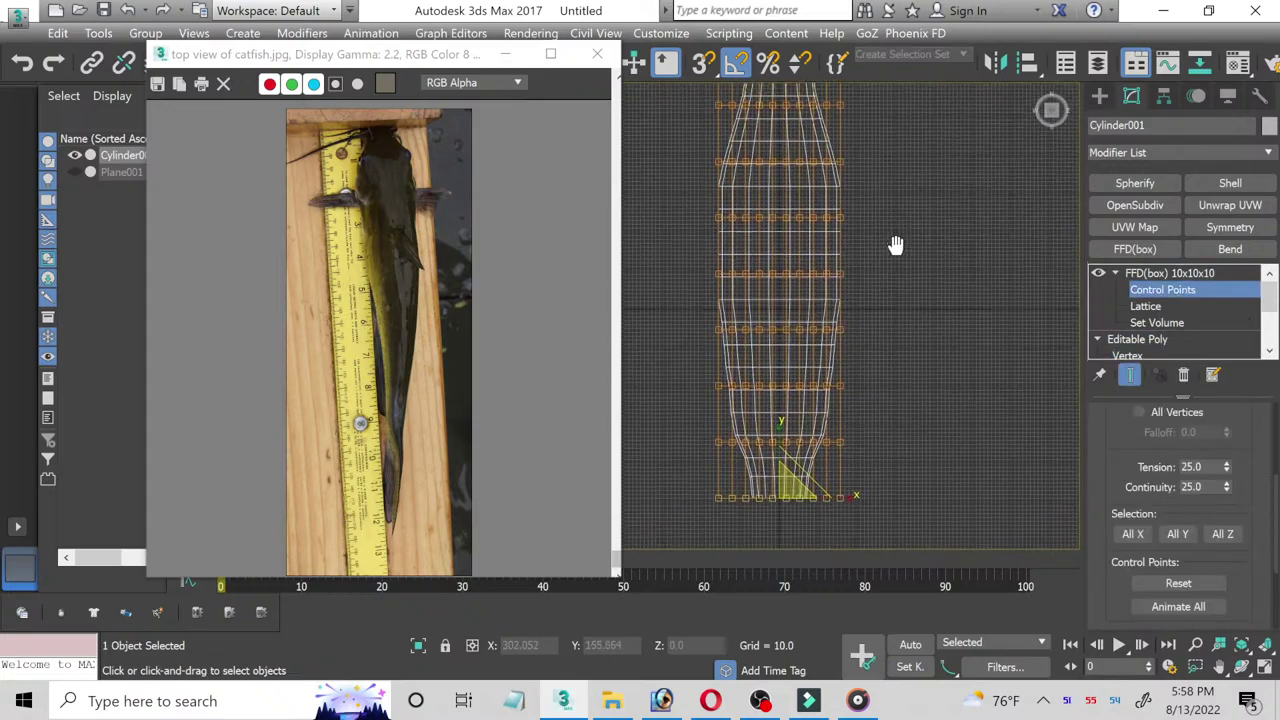
drag(886, 484, 730, 440)
scroll(823, 460, up, 3)
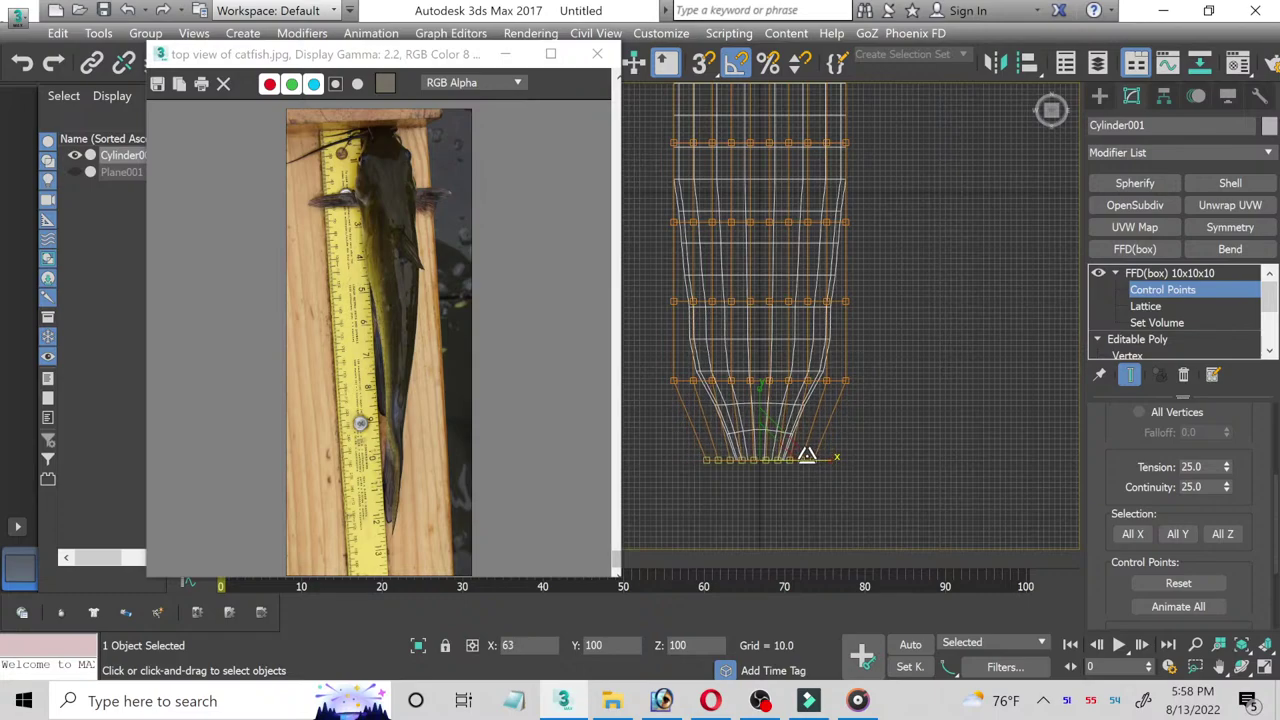
drag(664, 372, 912, 410)
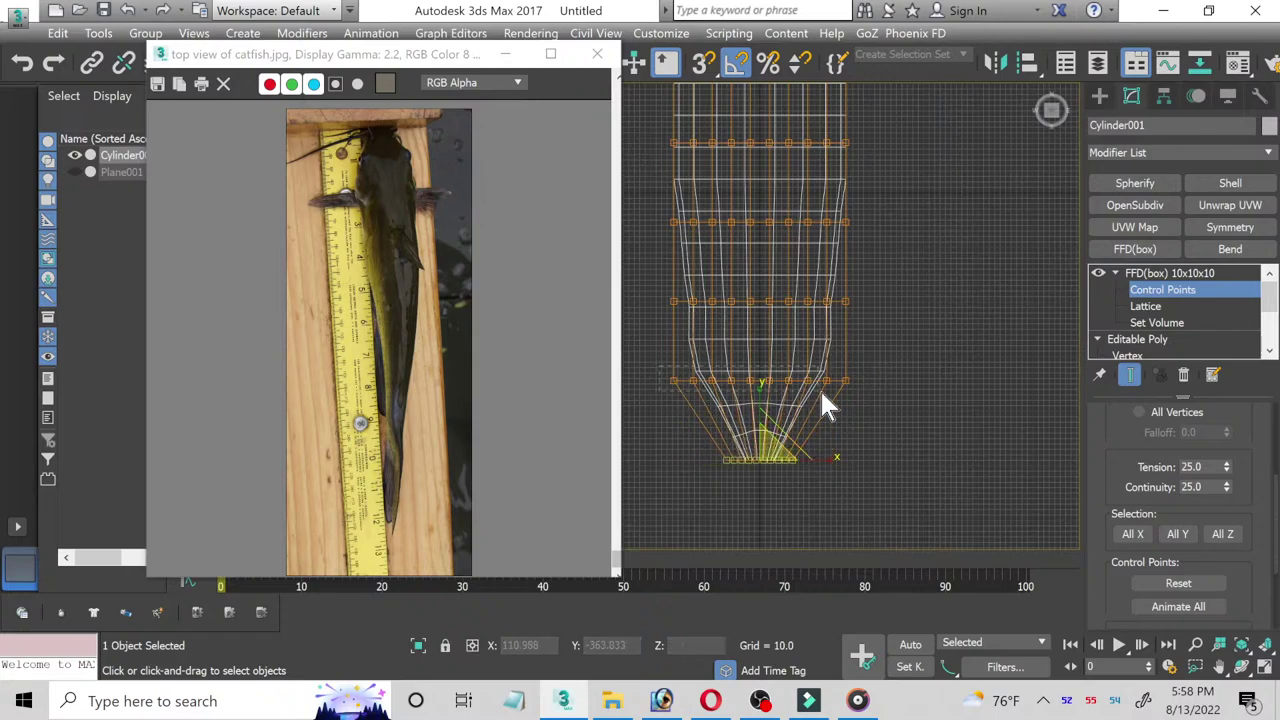
drag(826, 383, 717, 380)
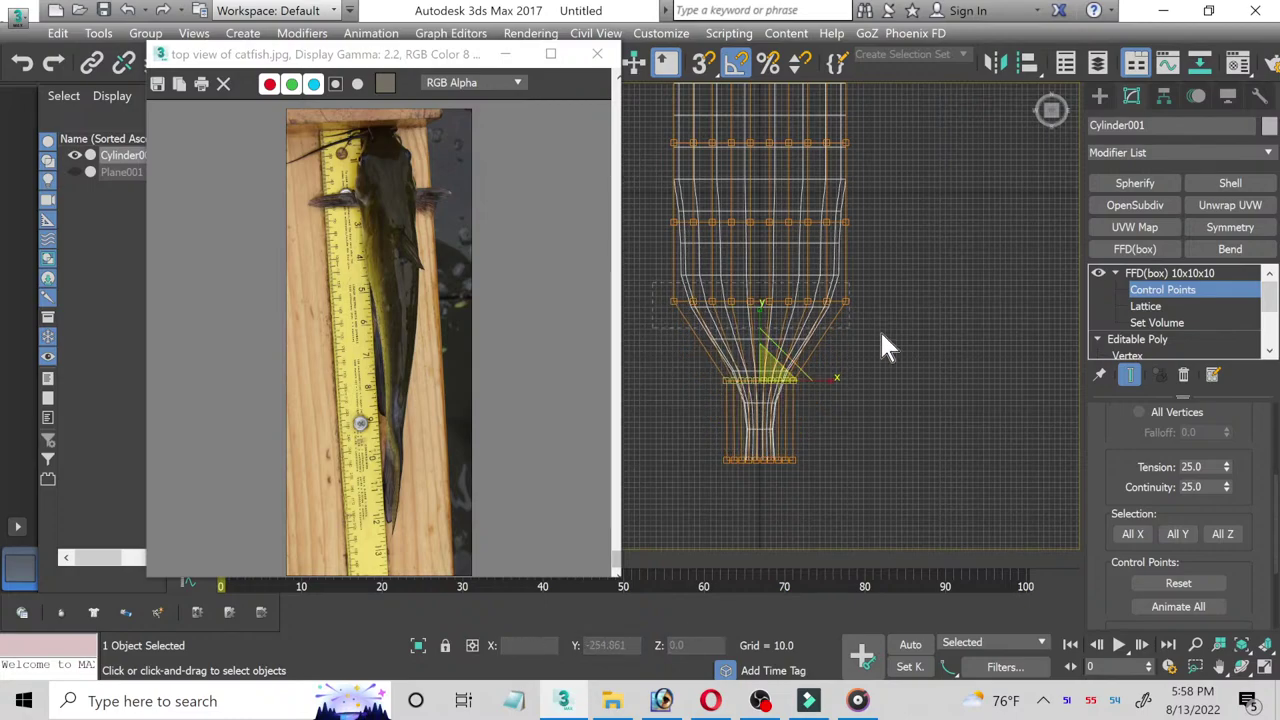
Step: Narrow the next lower lattice rows in X, to about 82% and 78%
drag(879, 329, 808, 305)
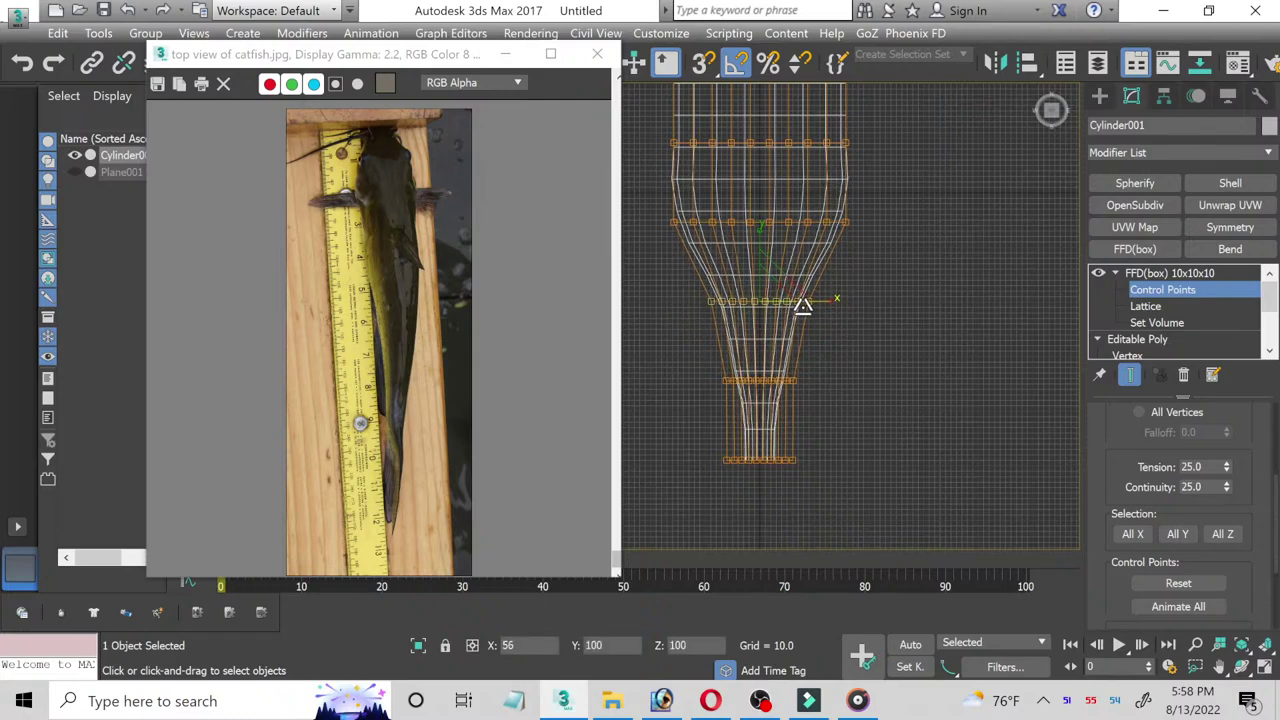
middle_drag(675, 245, 710, 360)
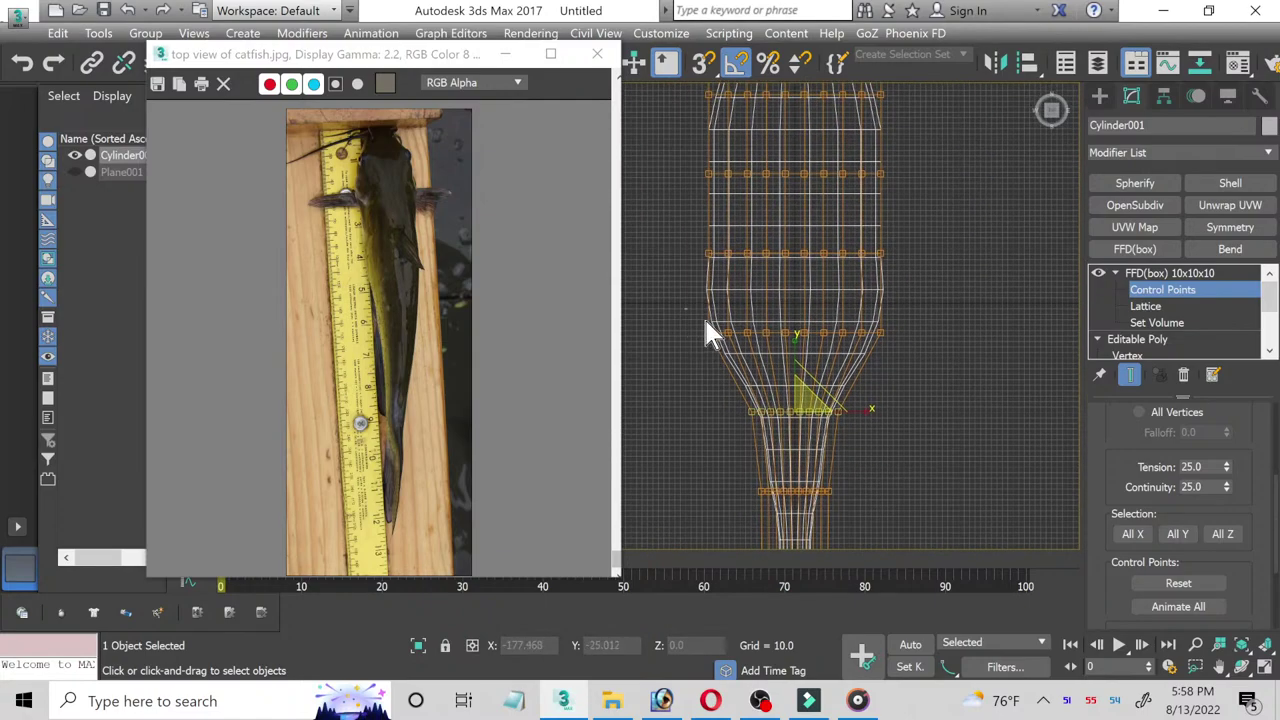
drag(978, 375, 978, 376)
drag(860, 330, 847, 328)
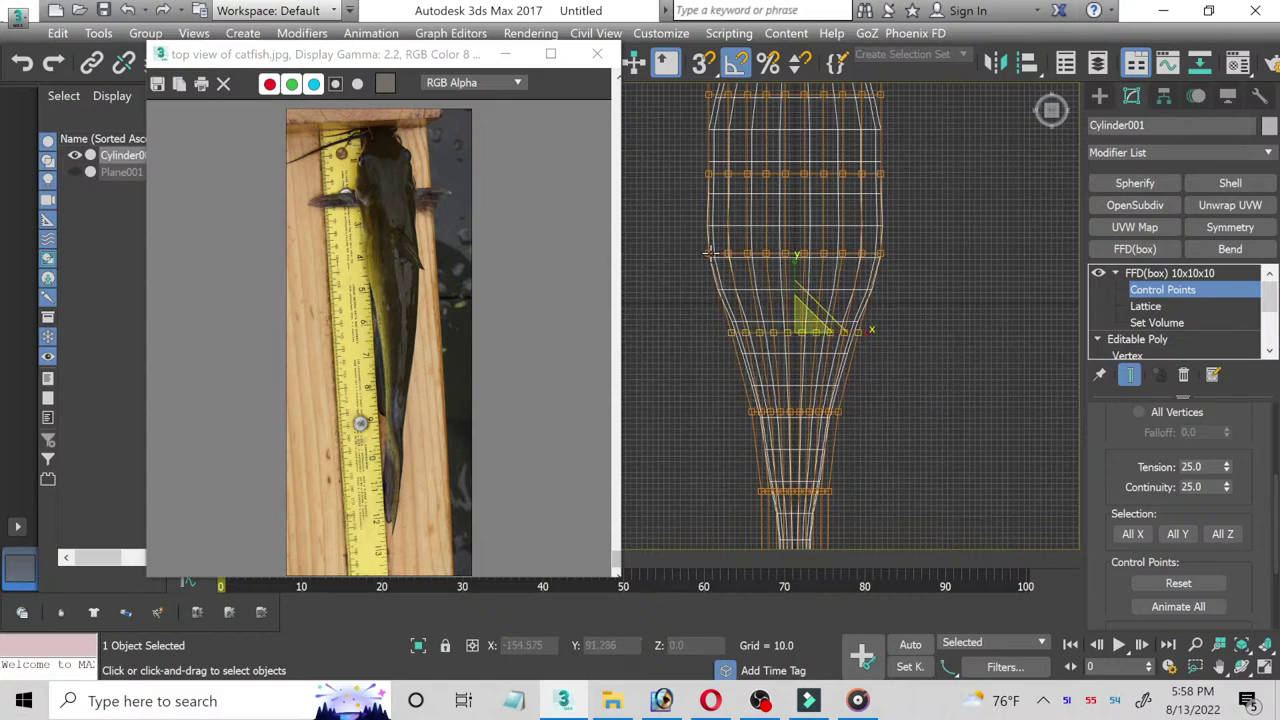
drag(861, 336, 685, 240)
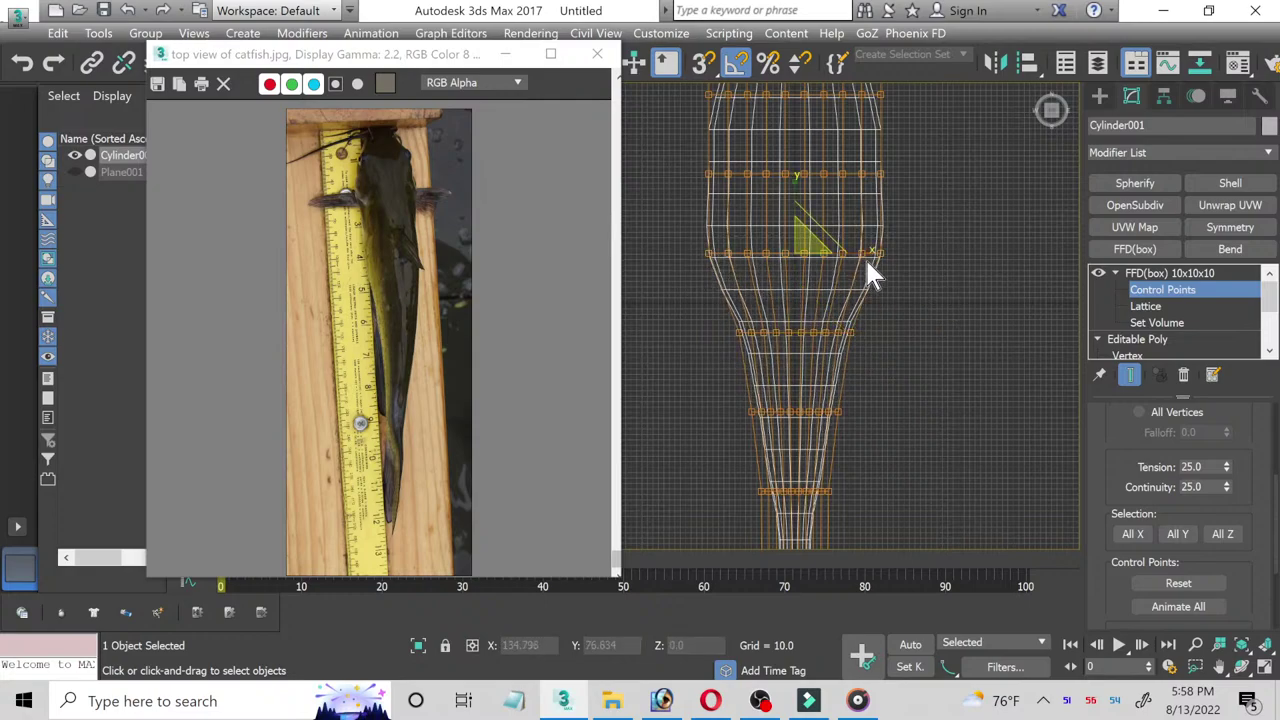
mouse_move(895, 265)
mouse_down()
mouse_move(695, 242)
mouse_move(853, 255)
mouse_up()
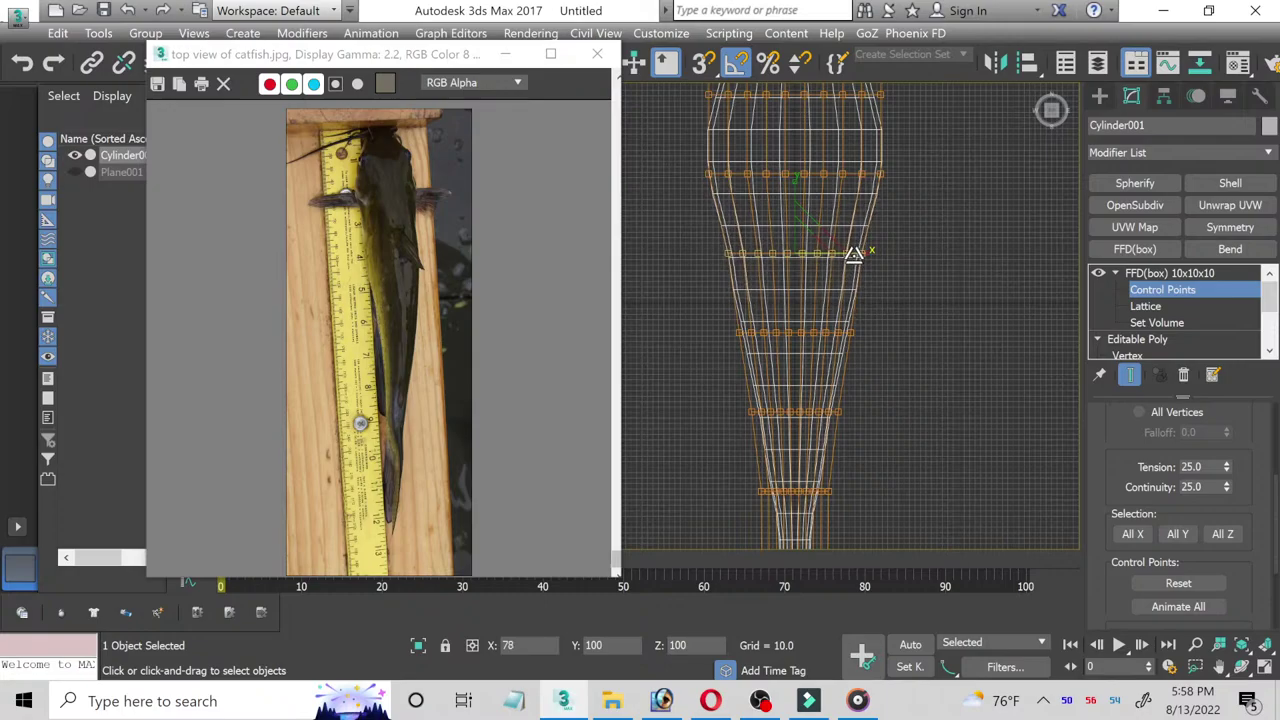
middle_drag(853, 255, 813, 457)
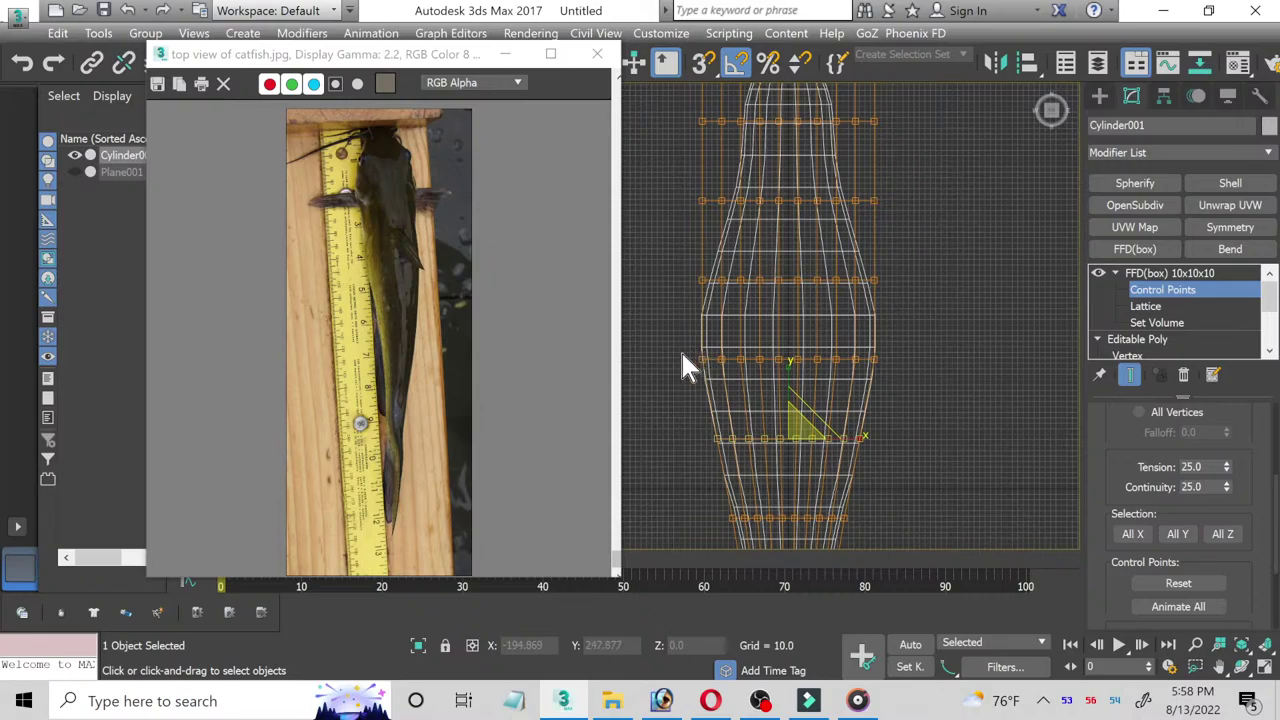
scroll(782, 500, down, 3)
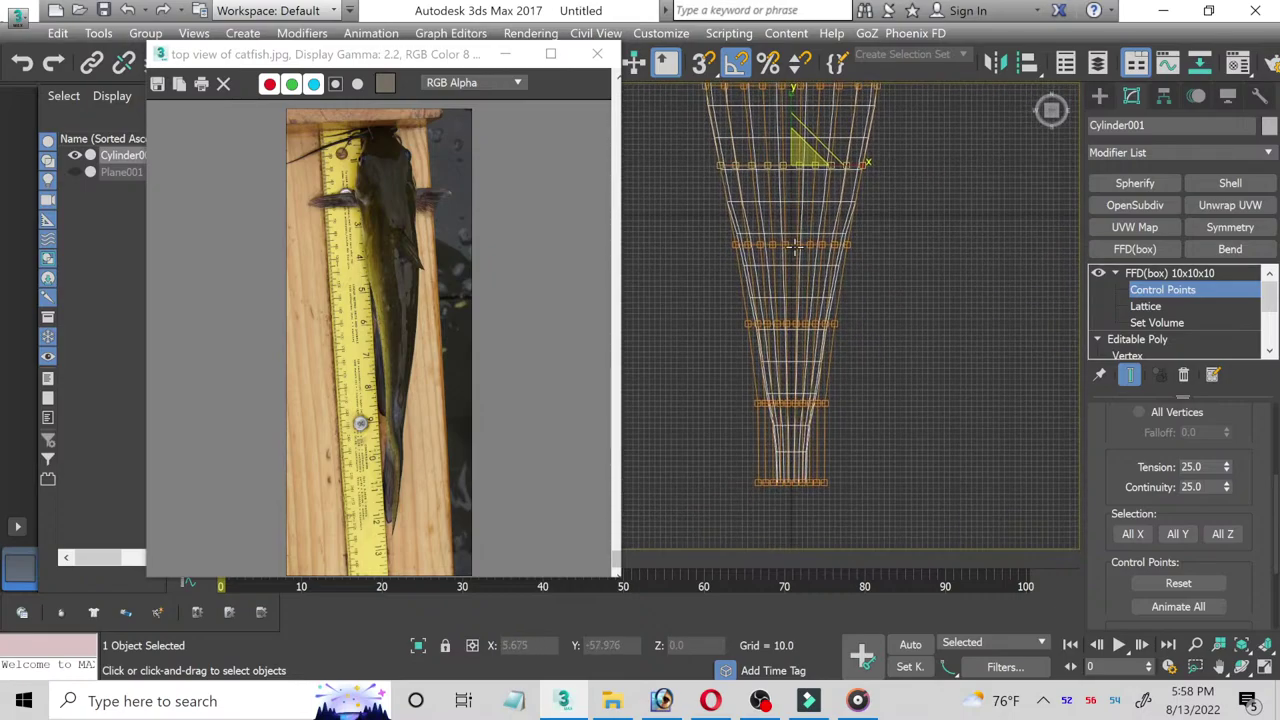
Step: Widen the top four FFD control-point rows in X to round the head end
middle_drag(751, 223, 769, 516)
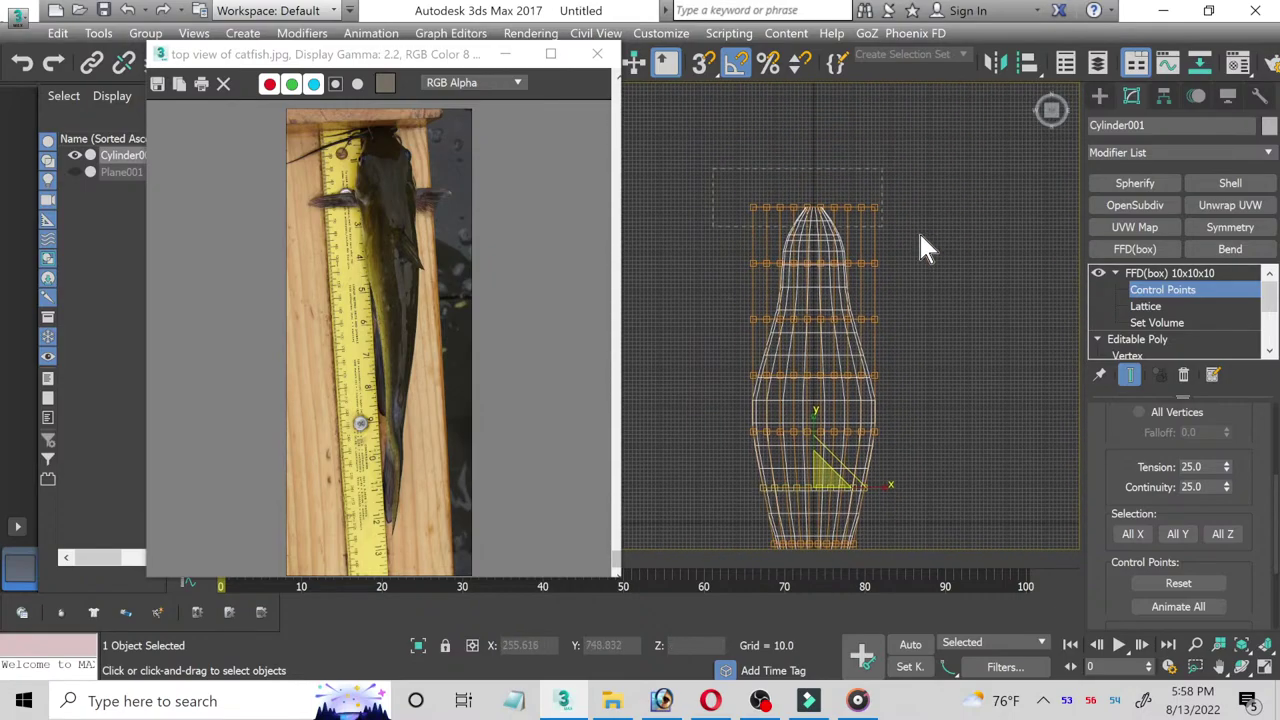
drag(920, 240, 910, 208)
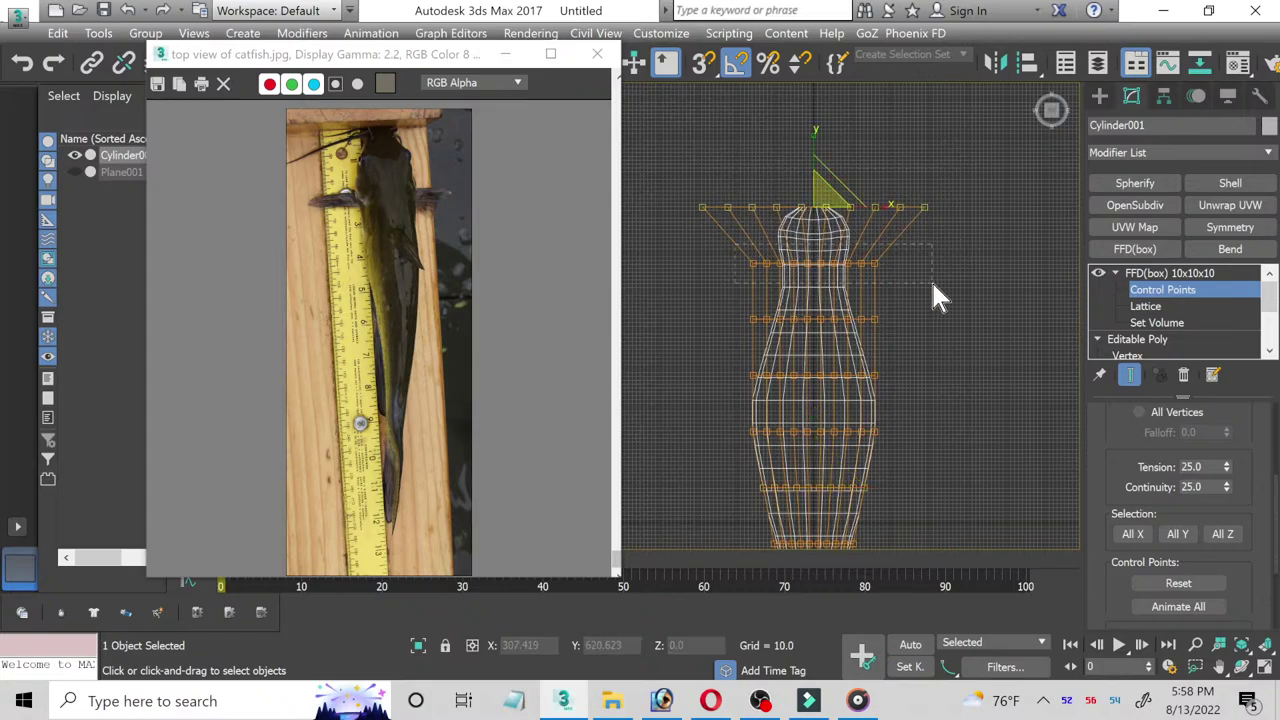
drag(931, 280, 887, 262)
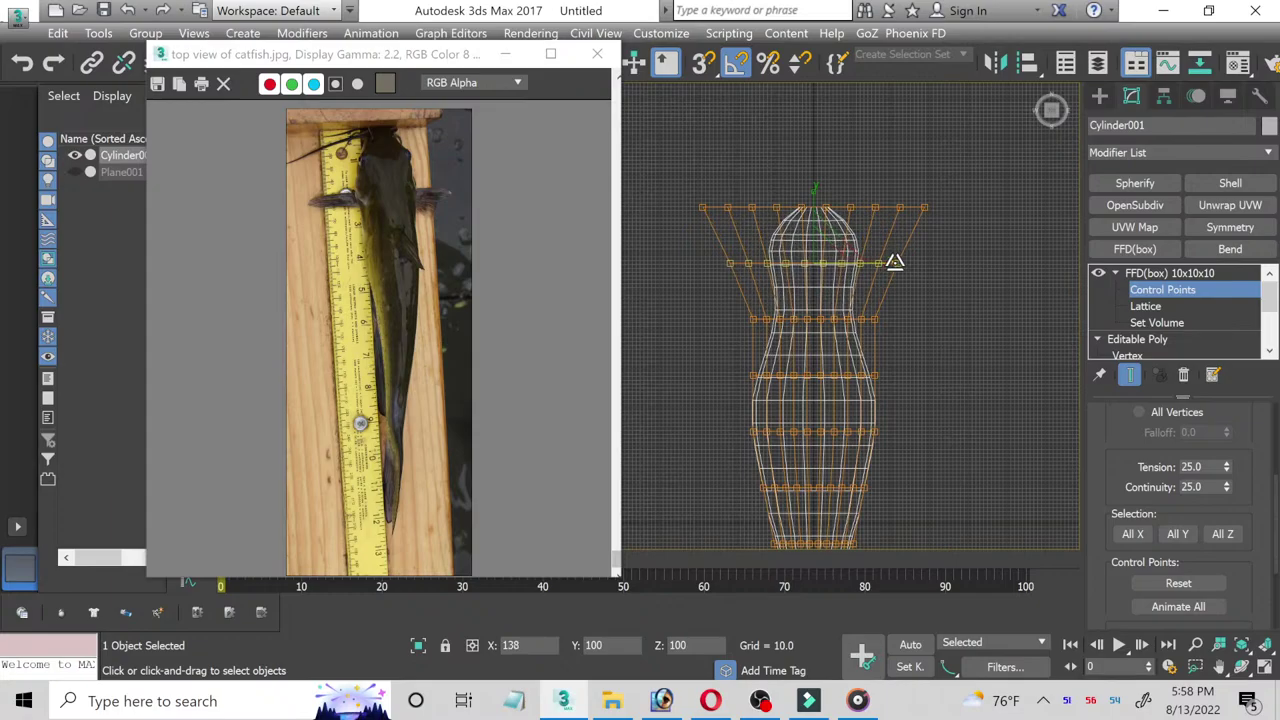
click(893, 262)
click(902, 321)
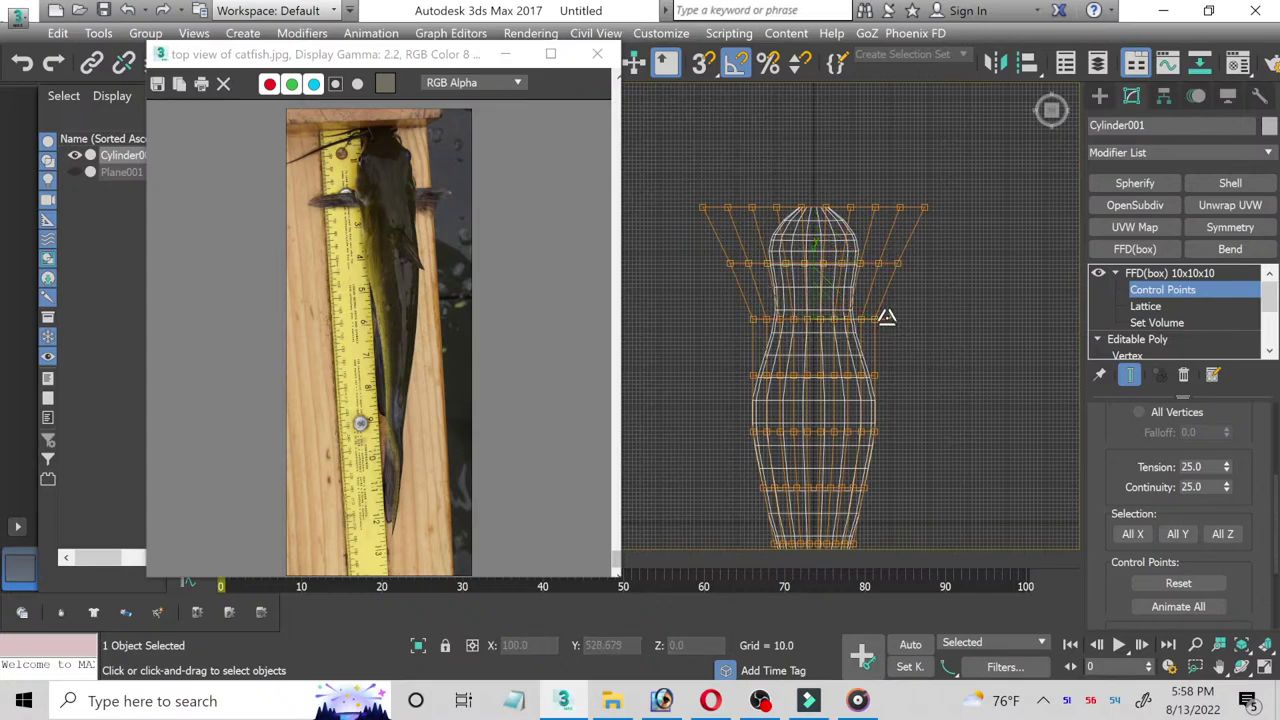
drag(888, 317, 884, 317)
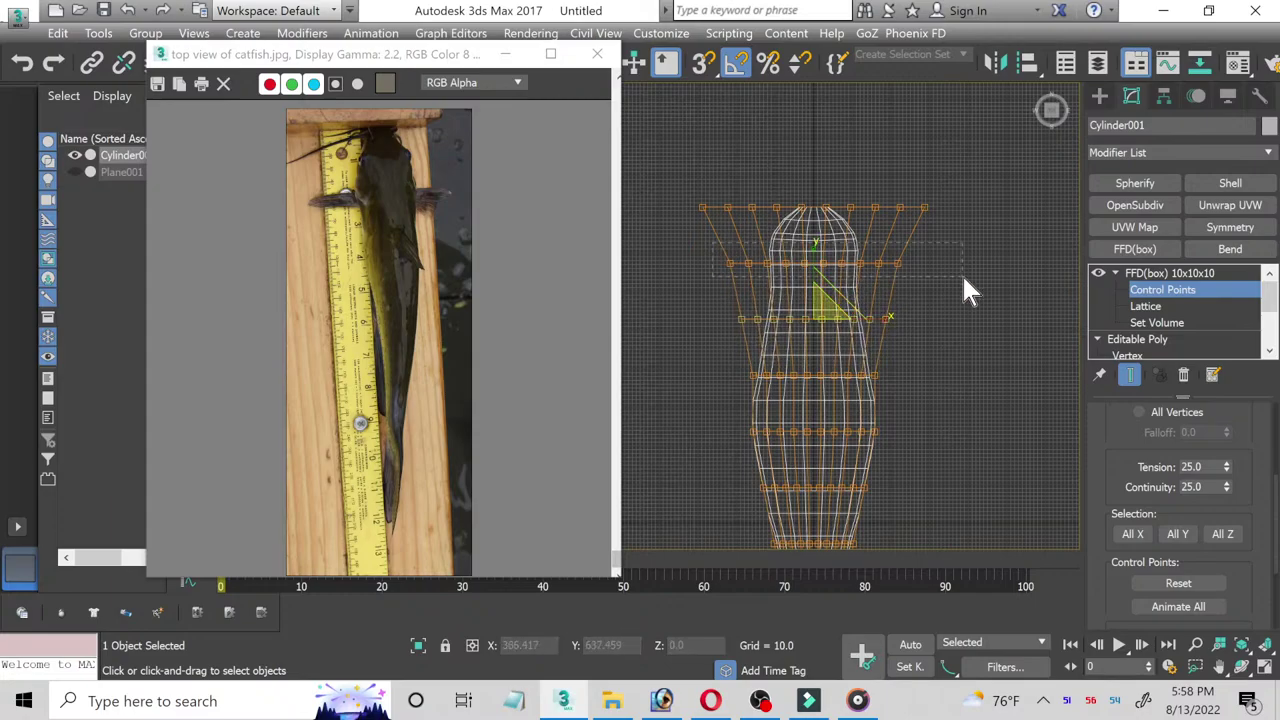
drag(963, 277, 876, 263)
click(879, 256)
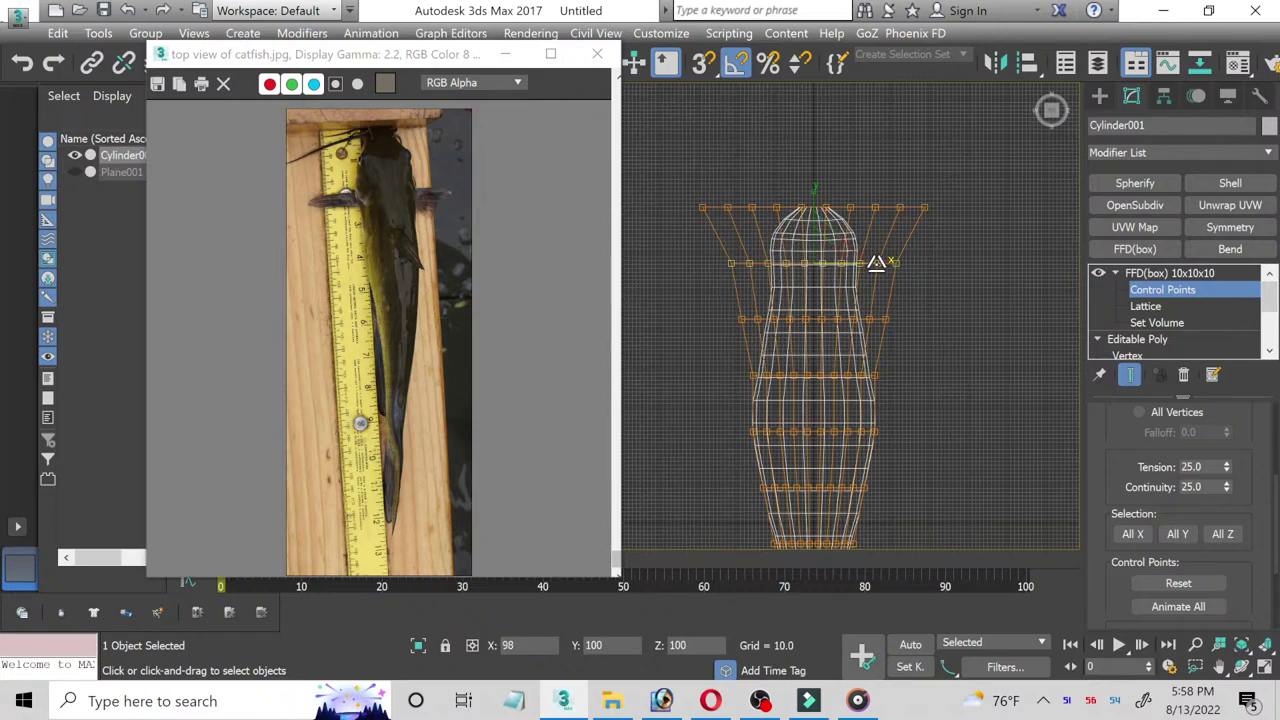
mouse_move(929, 338)
mouse_down()
mouse_move(885, 338)
mouse_move(880, 320)
mouse_up()
drag(845, 395, 875, 372)
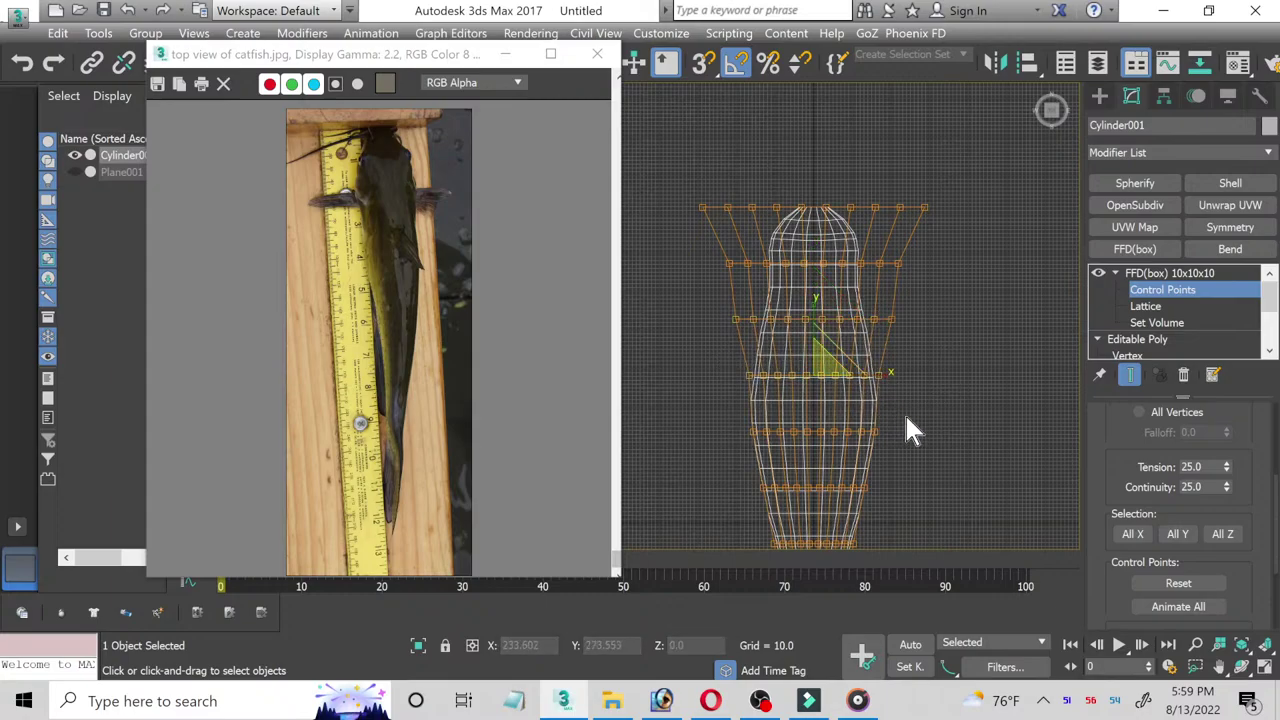
Step: Narrow two lower lattice rows in X to match the body outline
middle_drag(905, 420, 886, 325)
drag(860, 298, 855, 293)
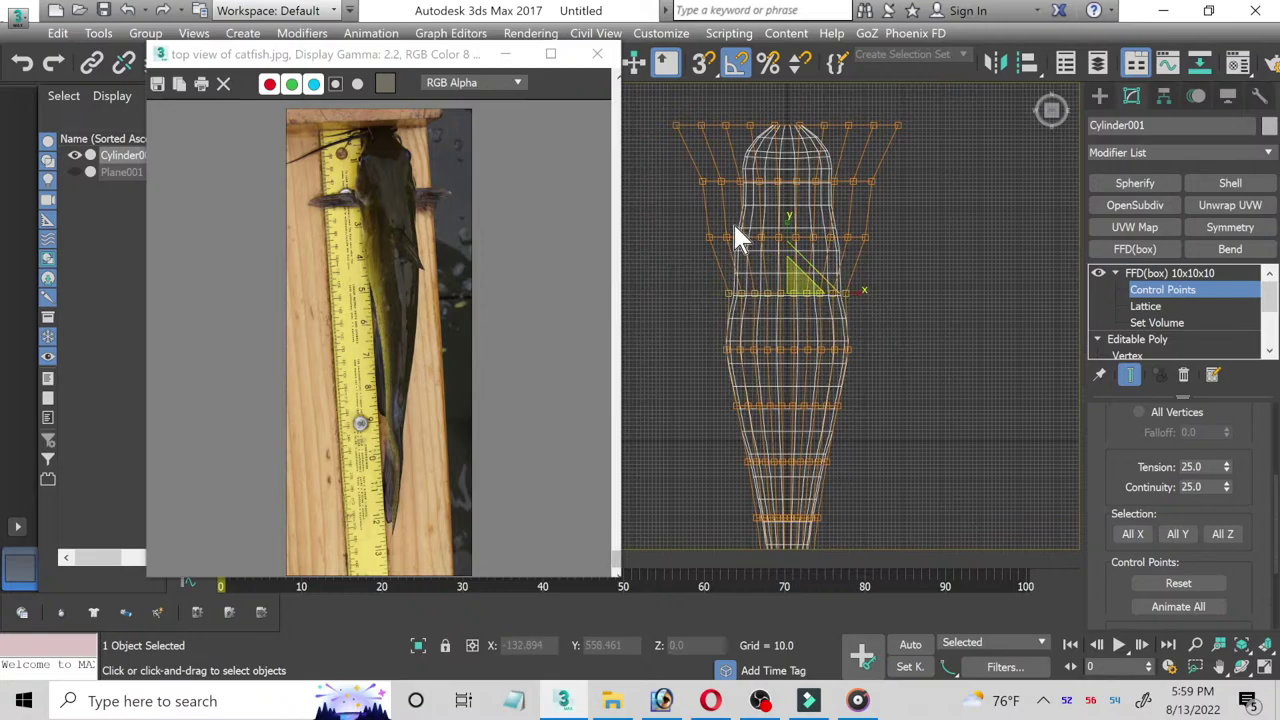
drag(901, 255, 705, 222)
drag(864, 237, 858, 238)
Step: Slightly widen three upper lattice rows in X along the body
middle_drag(943, 306, 932, 383)
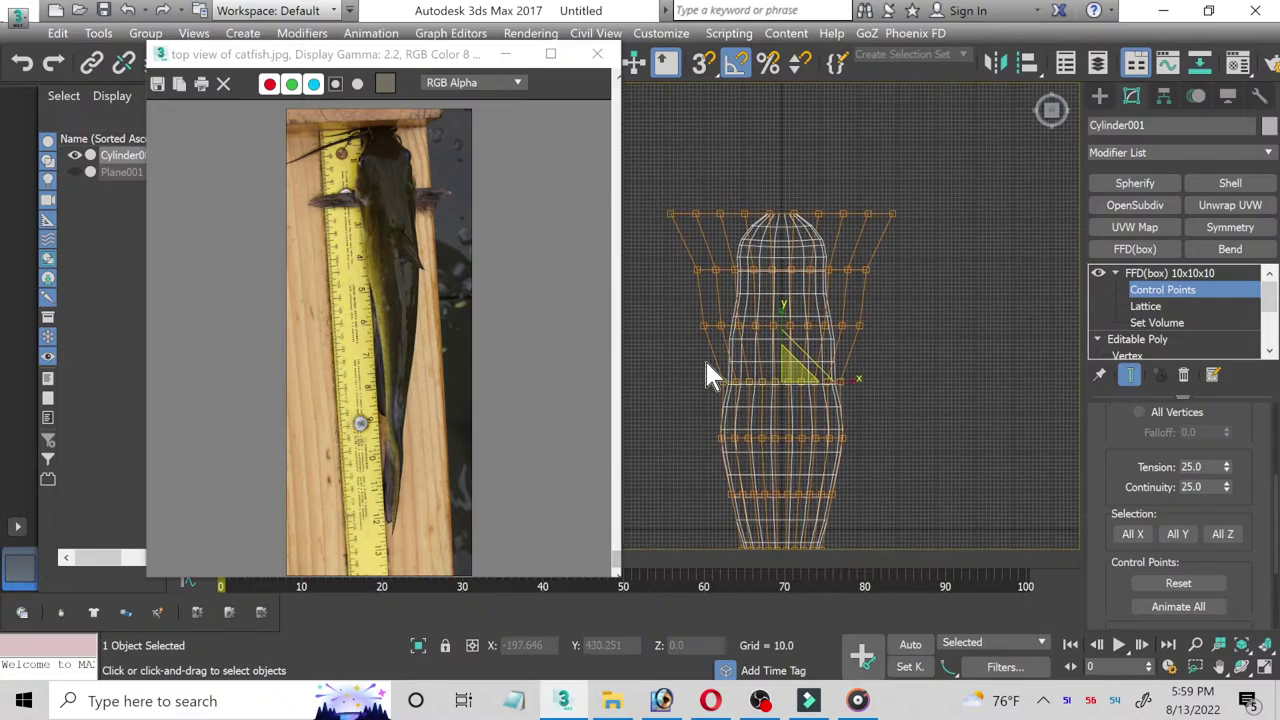
drag(851, 380, 855, 381)
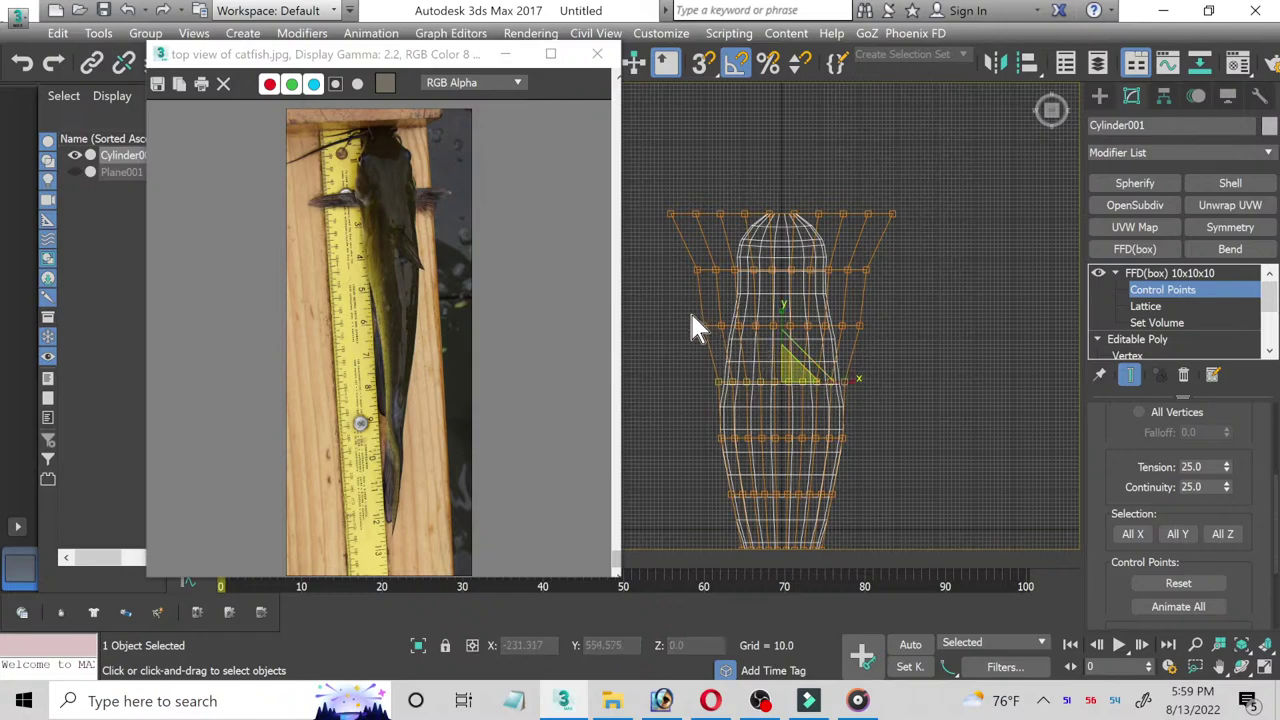
click(857, 330)
drag(845, 327, 849, 328)
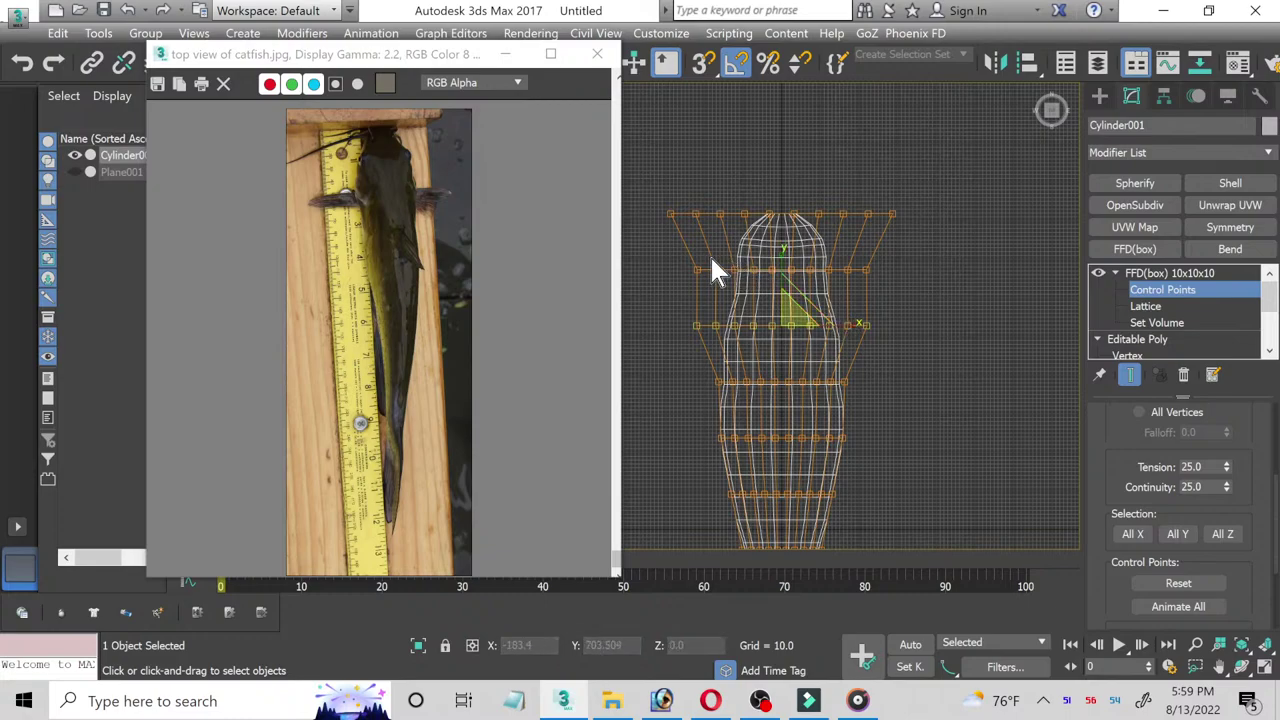
drag(921, 290, 852, 269)
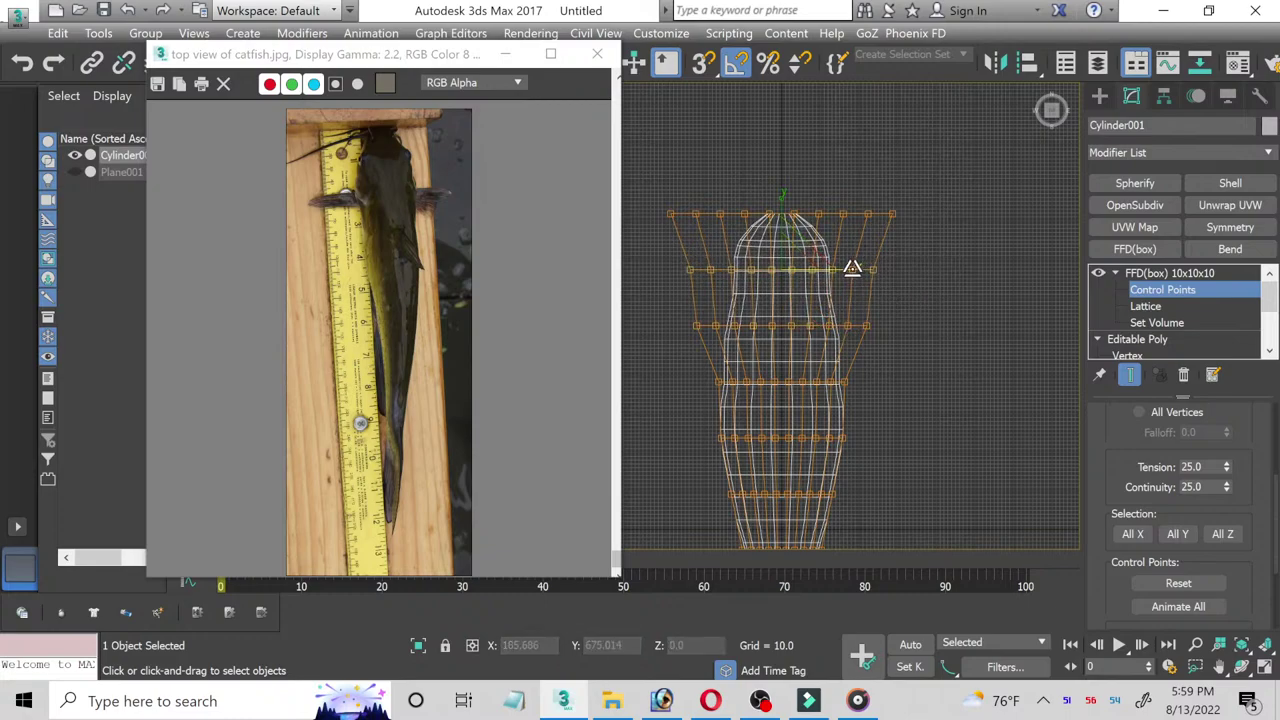
scroll(887, 355, up, 3)
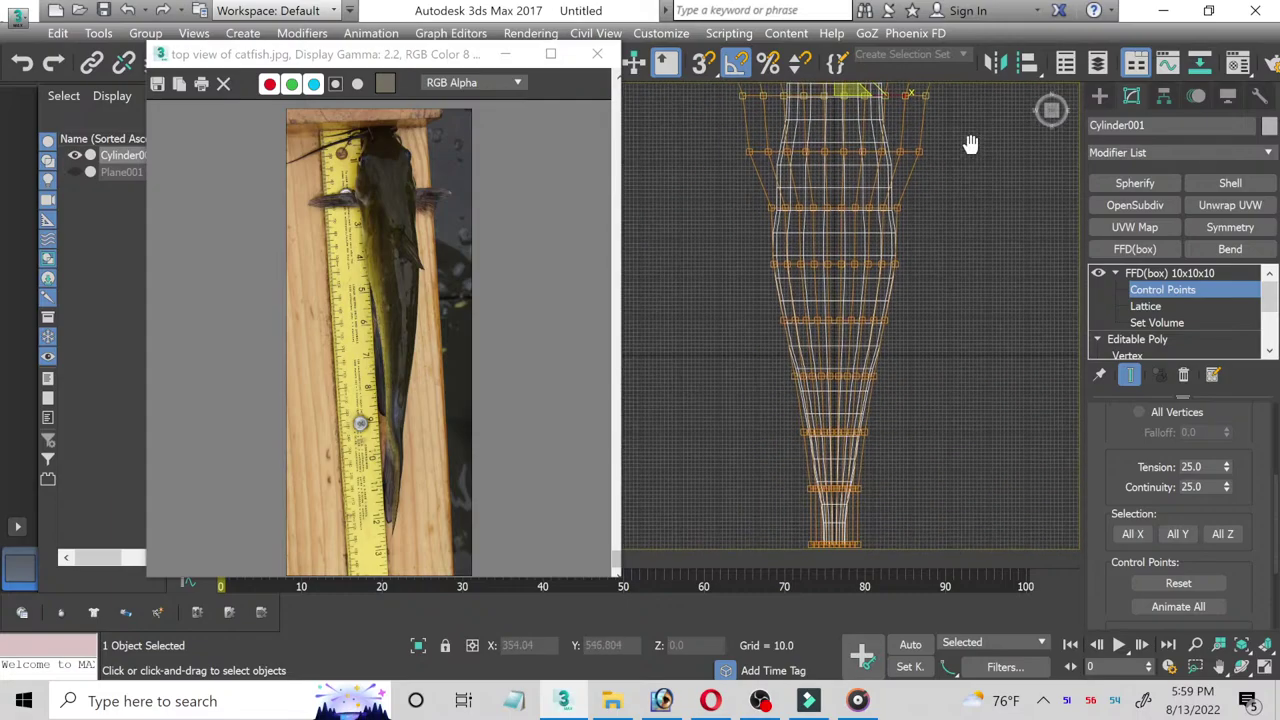
scroll(887, 355, down, 4)
scroll(887, 355, up, 1)
Step: Collapse the FFD modifier into the Editable Poly and enter Vertex mode
right_click(1165, 274)
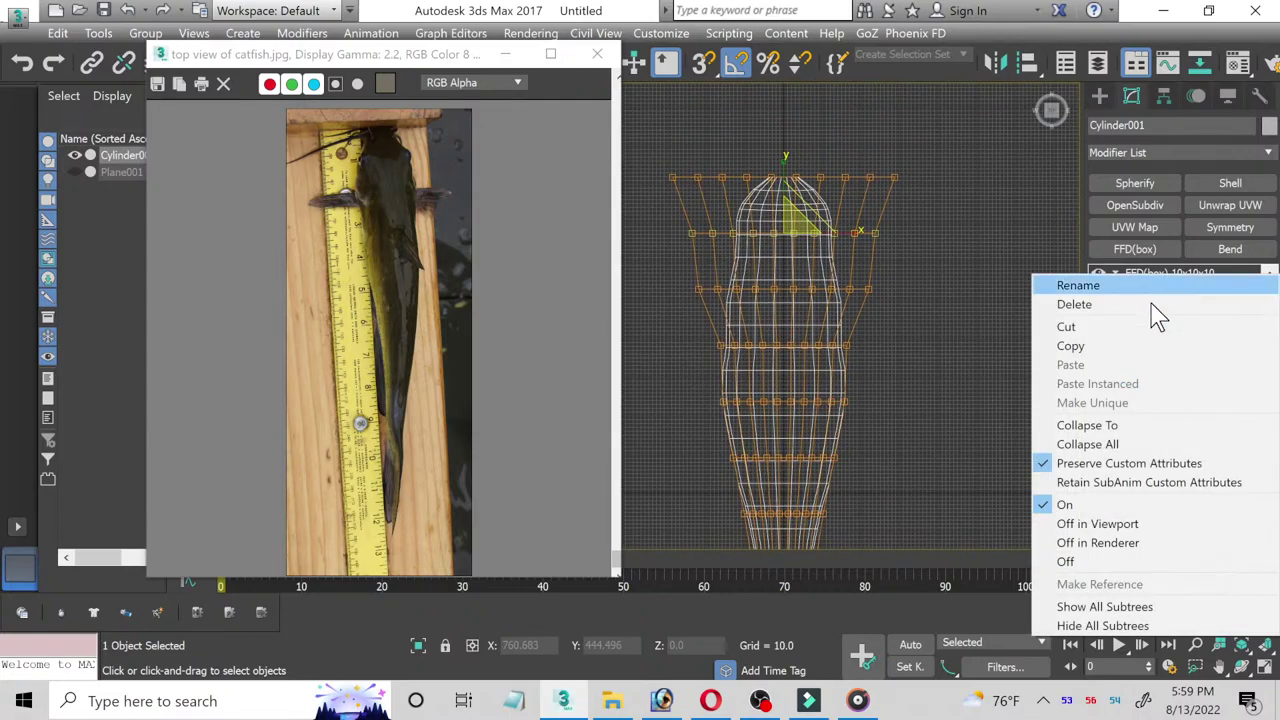
click(1105, 443)
click(739, 404)
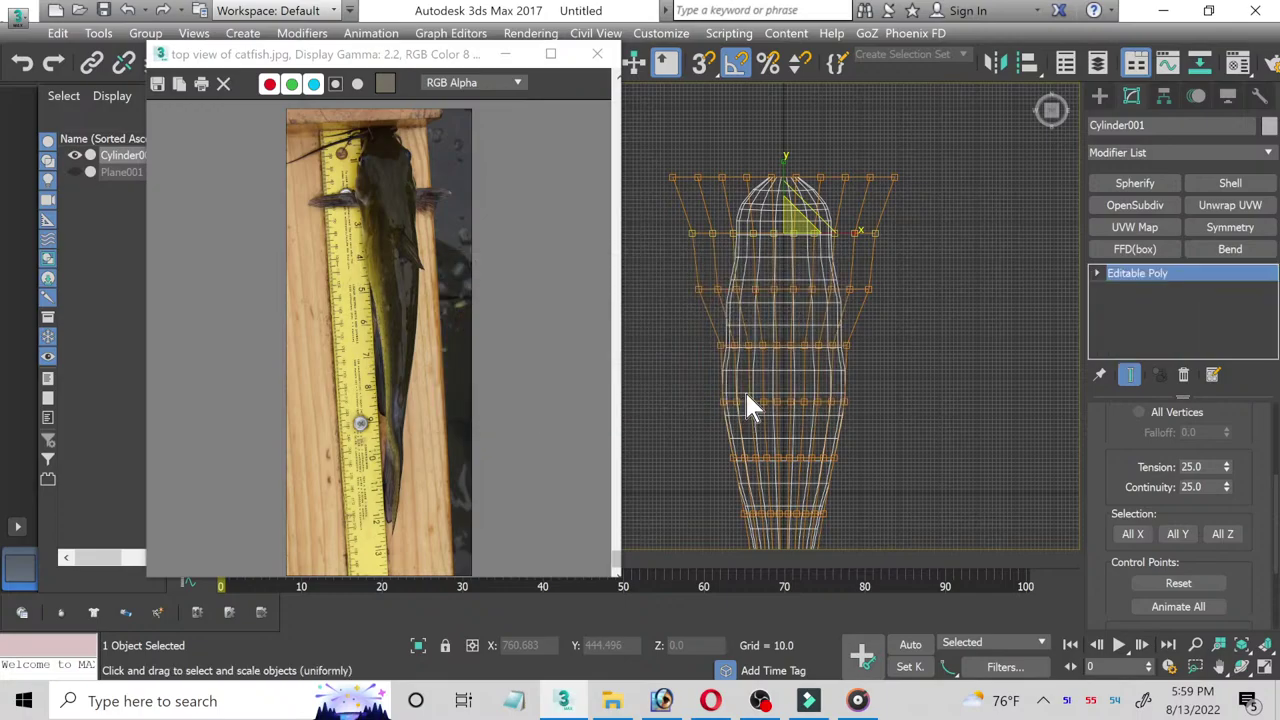
click(1097, 273)
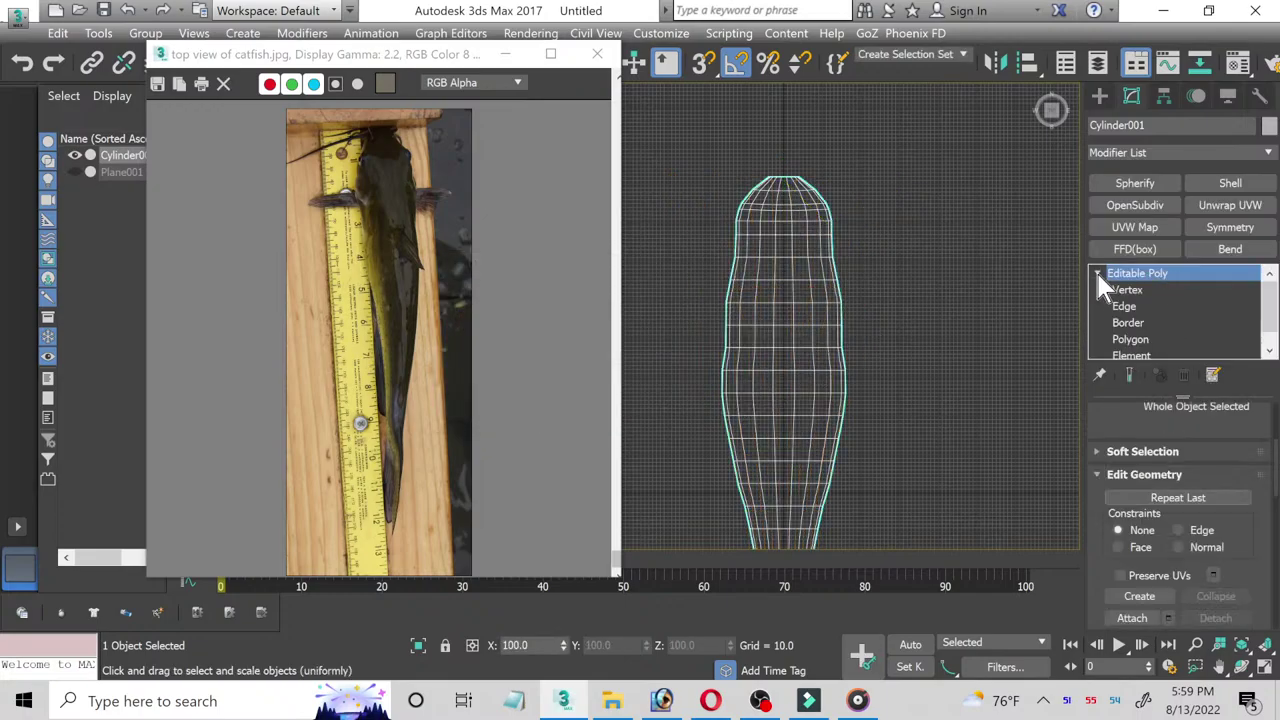
click(1127, 290)
scroll(805, 230, up, 5)
scroll(805, 260, down, 3)
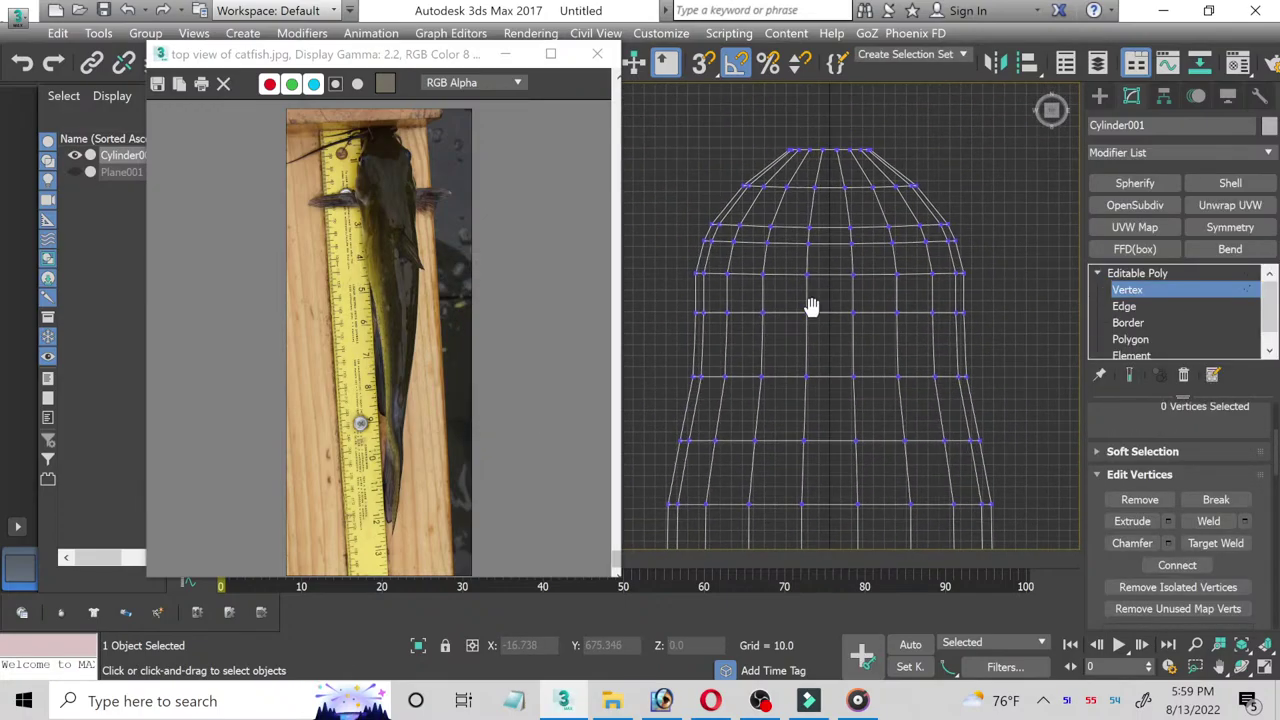
scroll(810, 340, down, 2)
scroll(725, 375, down, 1)
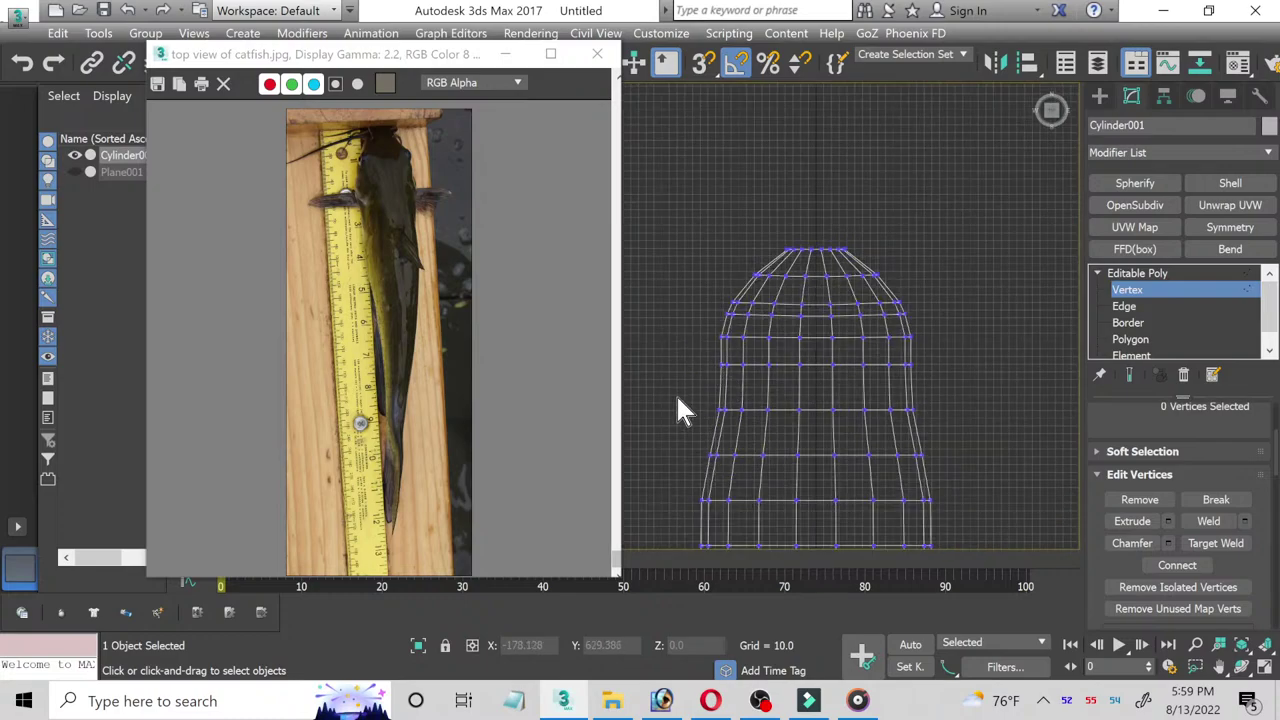
scroll(690, 398, down, 2)
middle_drag(704, 400, 741, 293)
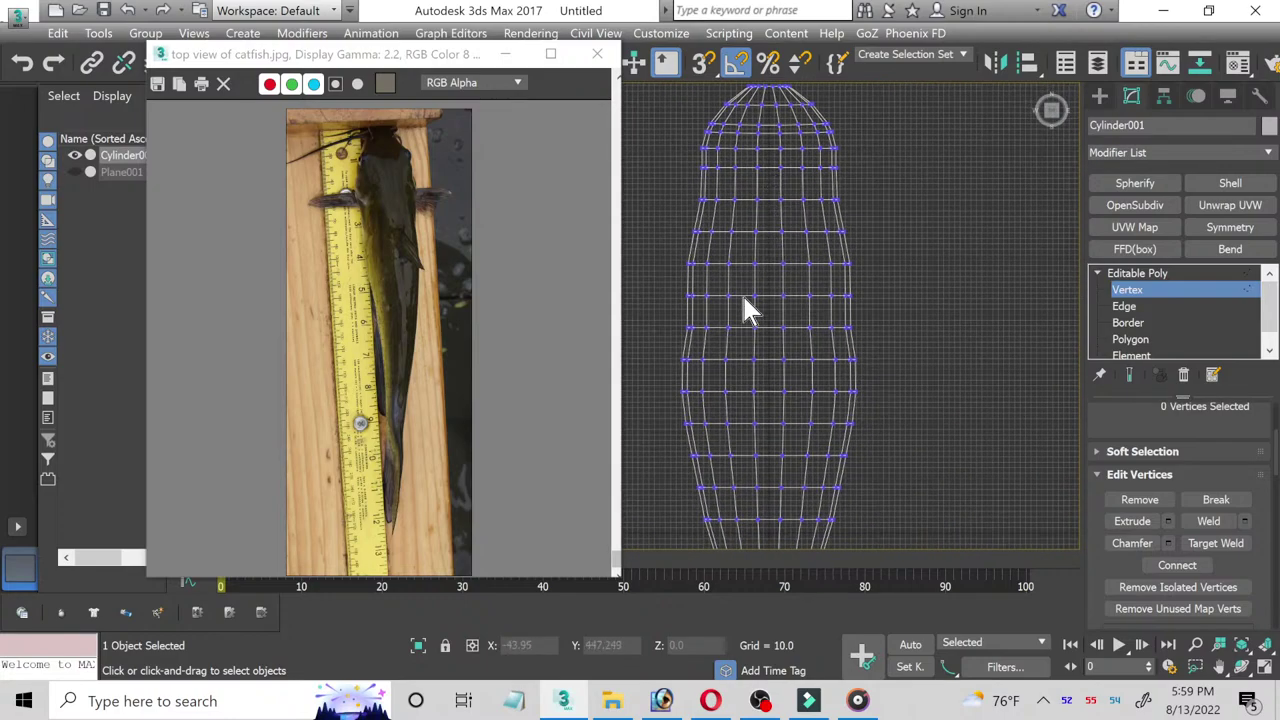
scroll(742, 296, down, 2)
Step: Slightly widen two upper vertex rows in X near the head, then deselect
mouse_move(690, 300)
mouse_down()
mouse_move(848, 320)
mouse_move(813, 314)
mouse_up()
scroll(809, 328, up, 2)
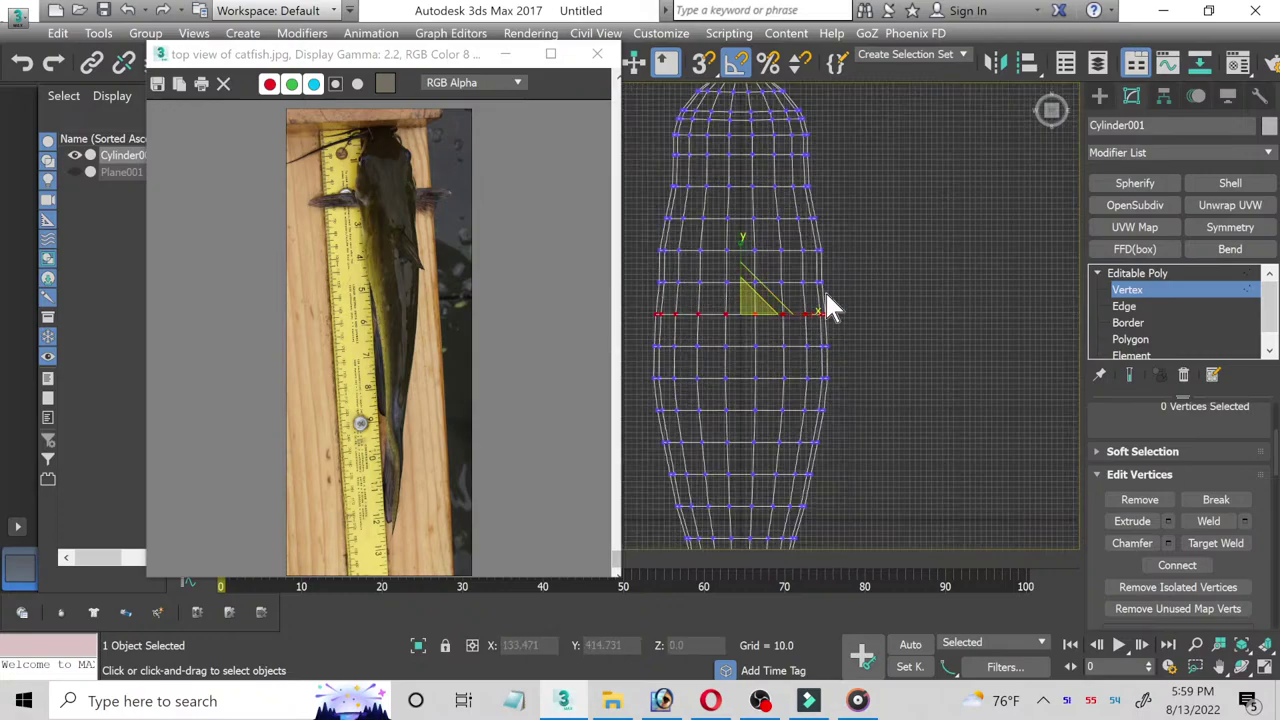
click(822, 283)
drag(814, 286, 814, 290)
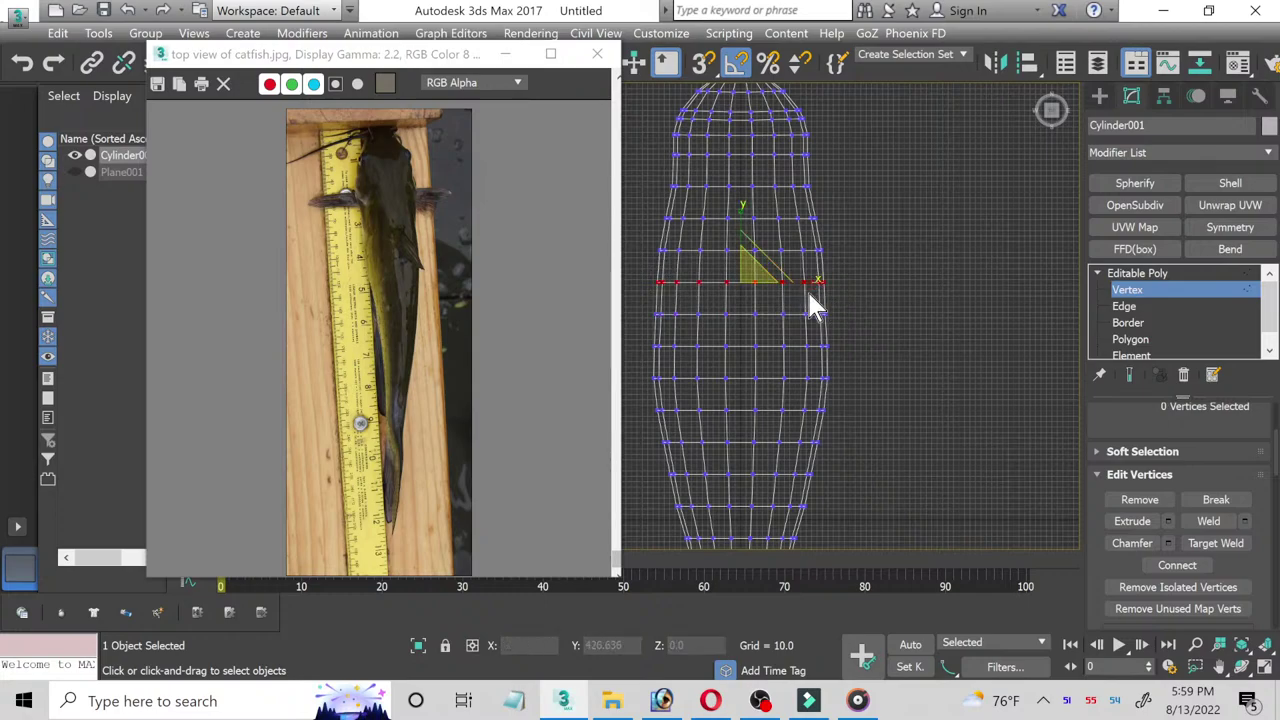
mouse_move(815, 305)
middle_down()
mouse_move(789, 343)
mouse_move(742, 226)
middle_up()
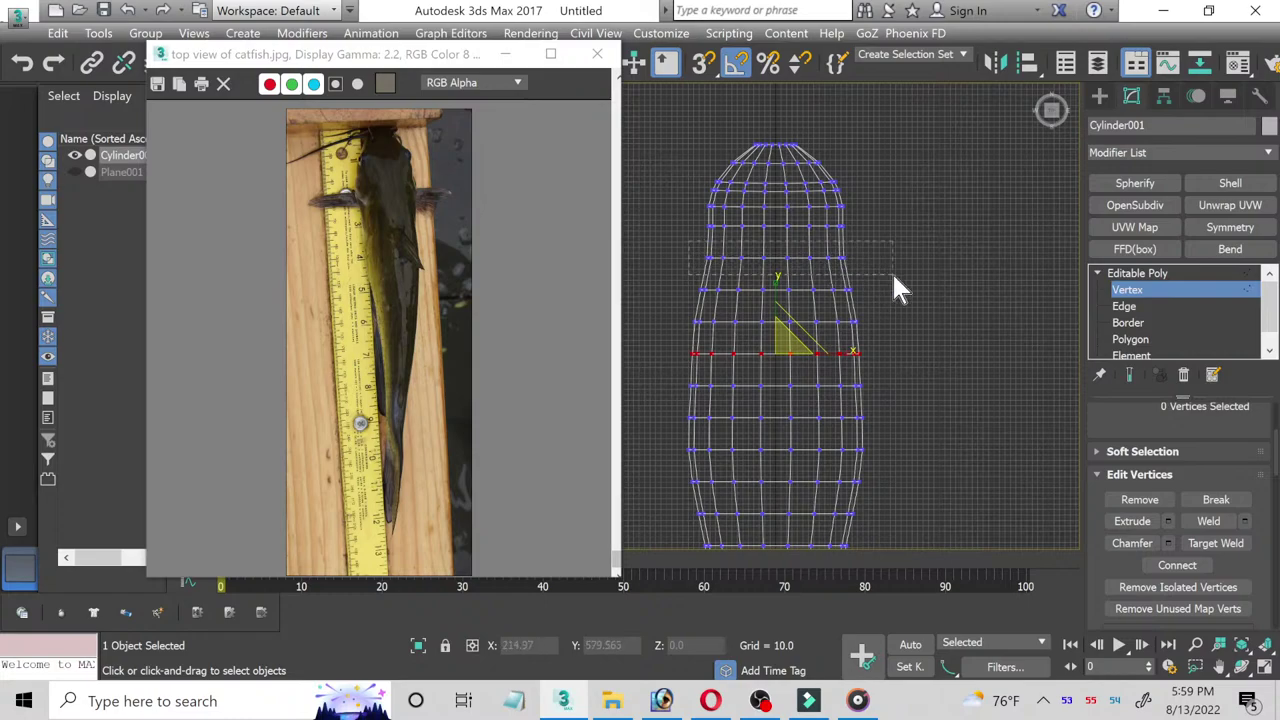
drag(895, 280, 846, 258)
click(840, 252)
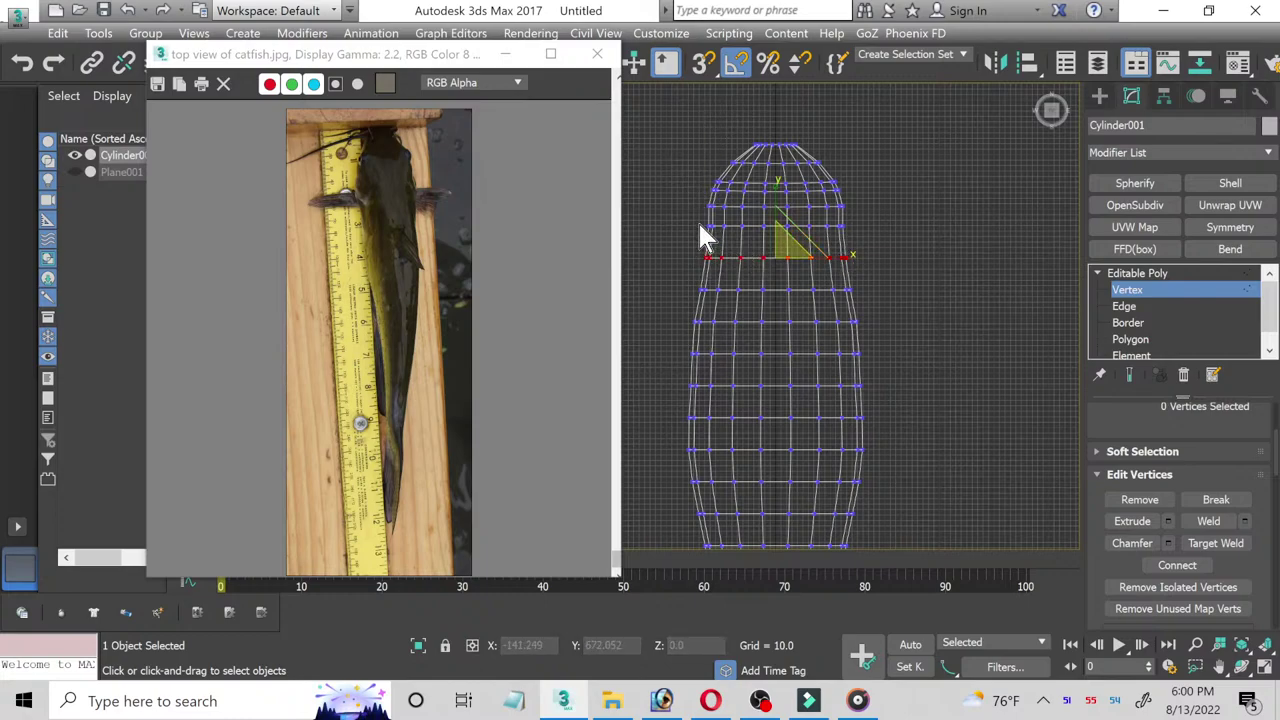
drag(877, 239, 846, 228)
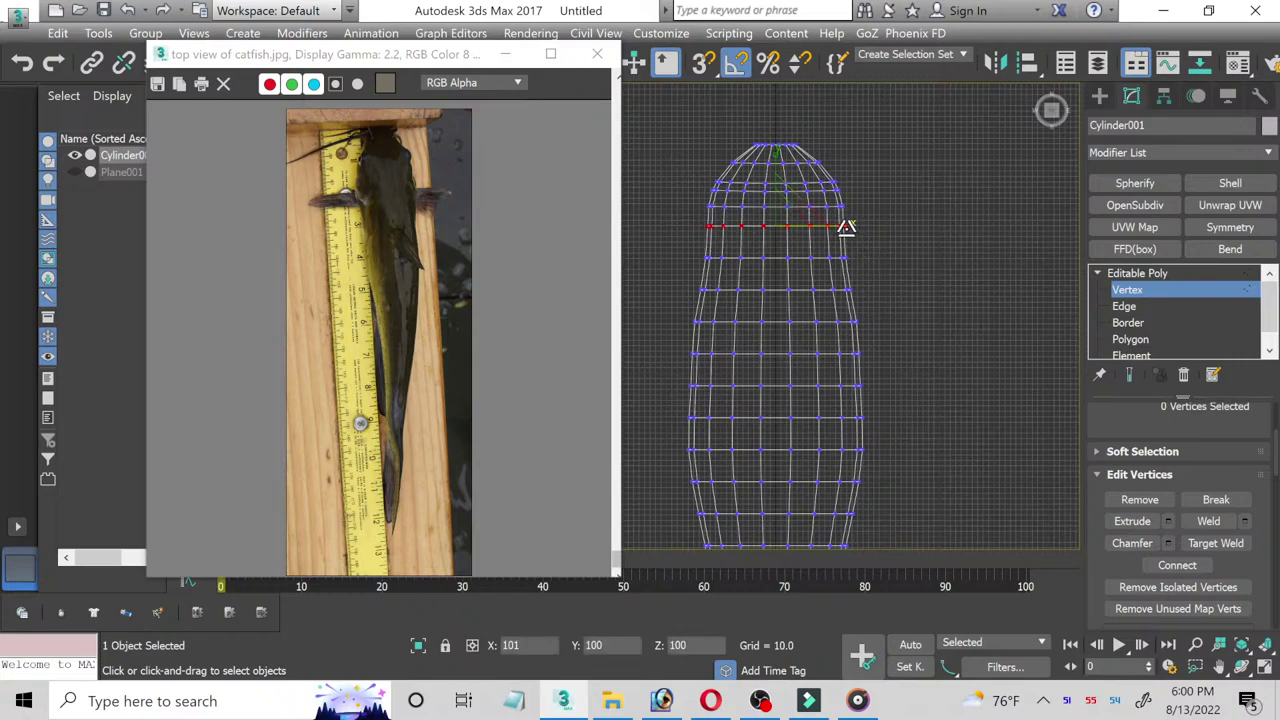
click(900, 230)
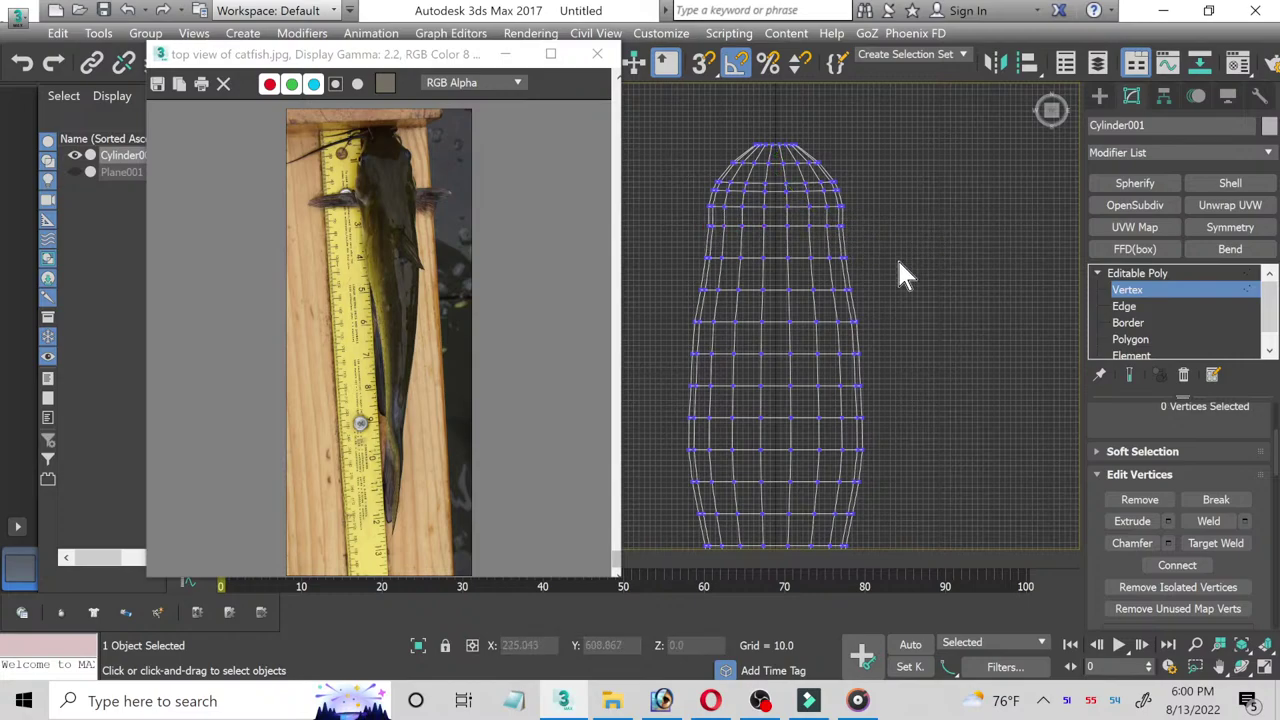
scroll(896, 257, down, 4)
scroll(905, 487, up, 2)
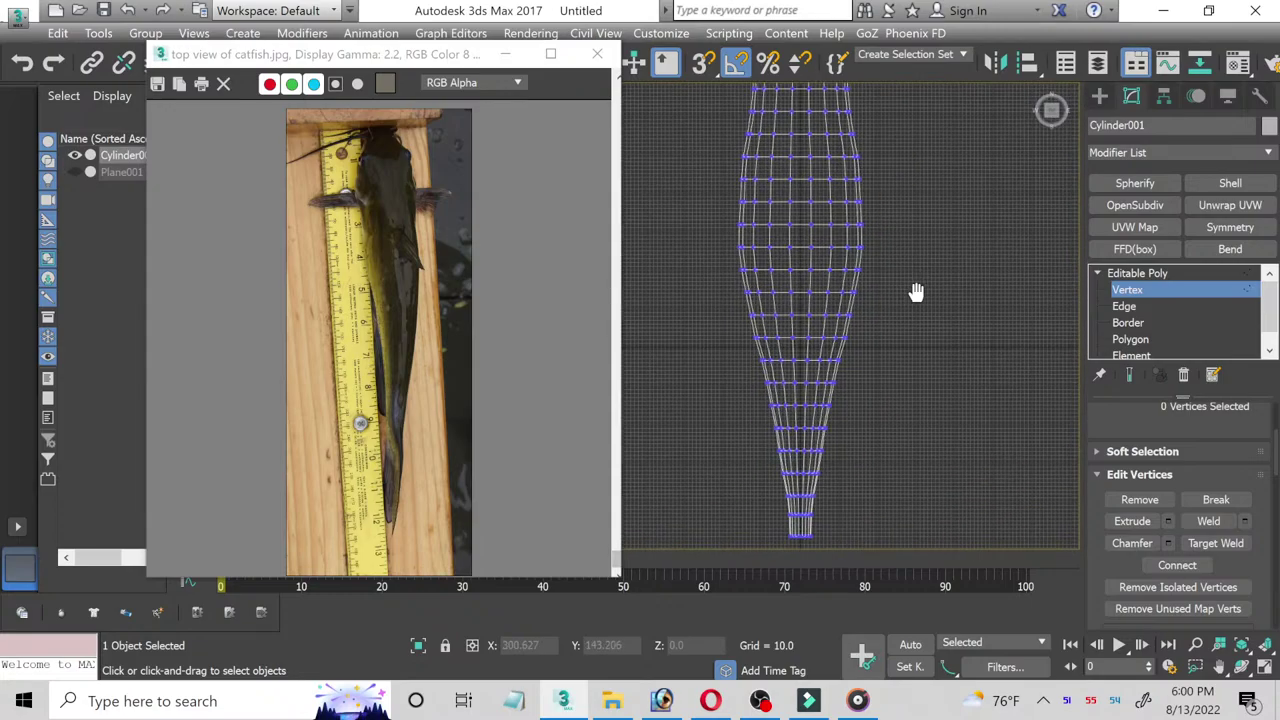
Step: Hide the reference image and orbit a maximized Perspective view of the fish body
click(1263, 668)
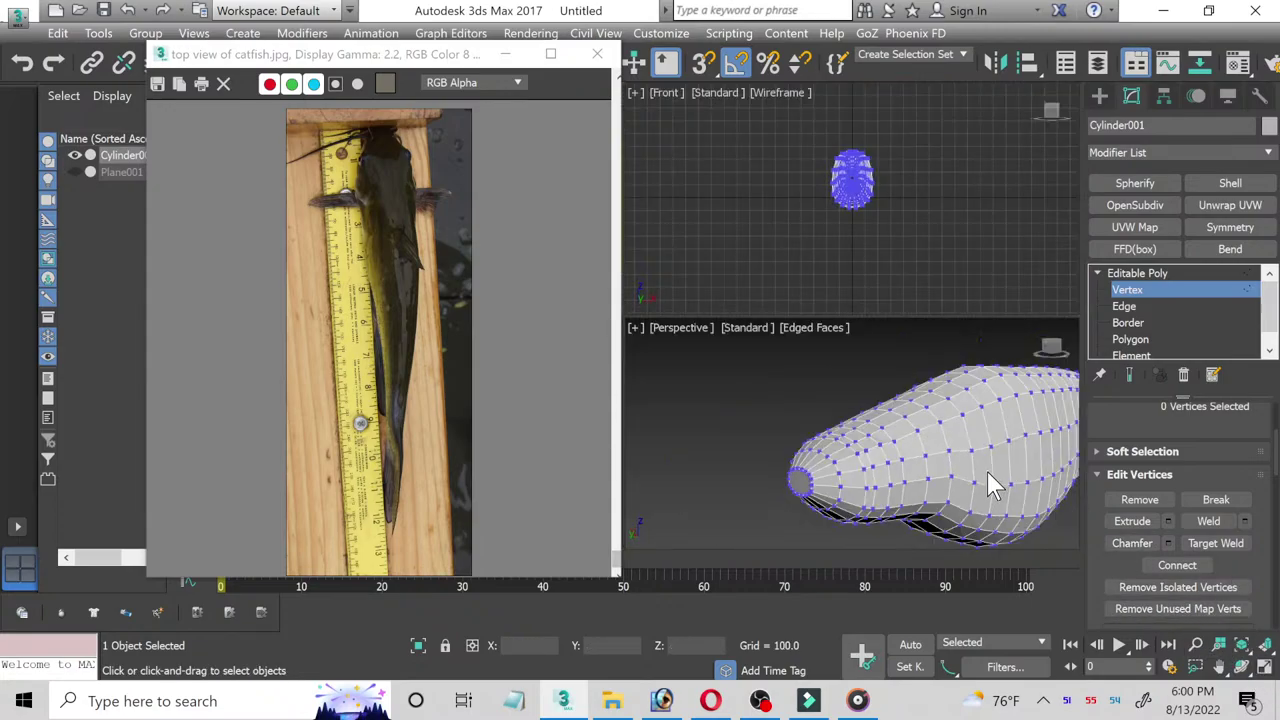
alt+middle_drag(990, 485, 909, 478)
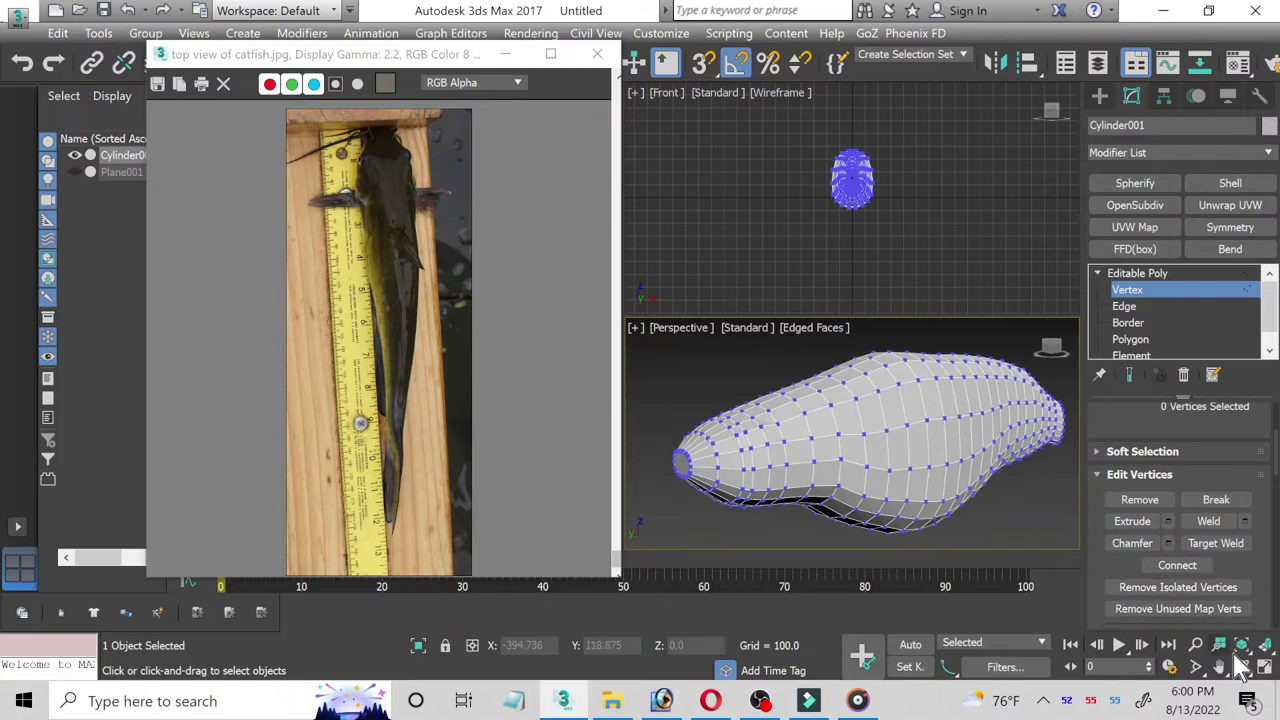
click(1263, 668)
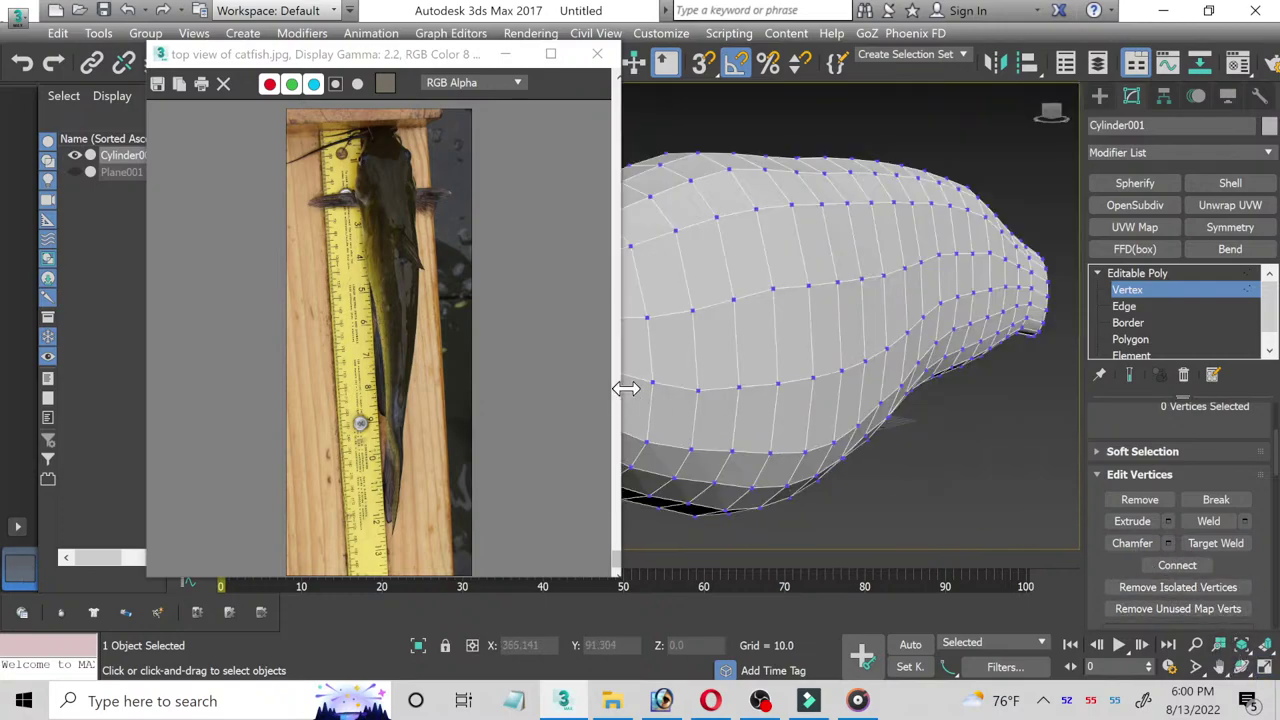
click(505, 54)
scroll(655, 330, down, 3)
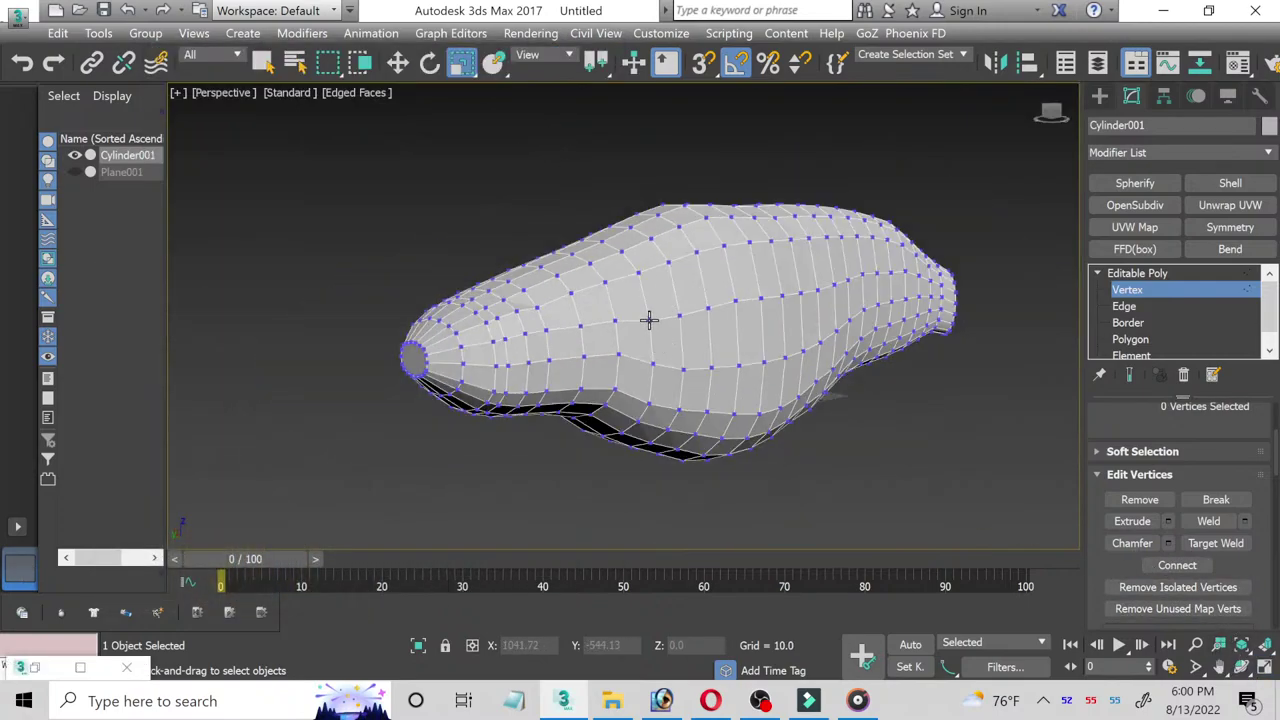
click(1241, 667)
mouse_move(702, 386)
mouse_down()
mouse_move(737, 348)
mouse_move(729, 289)
mouse_move(631, 246)
mouse_move(638, 275)
mouse_move(674, 280)
mouse_move(670, 263)
mouse_move(663, 443)
mouse_move(666, 357)
mouse_up()
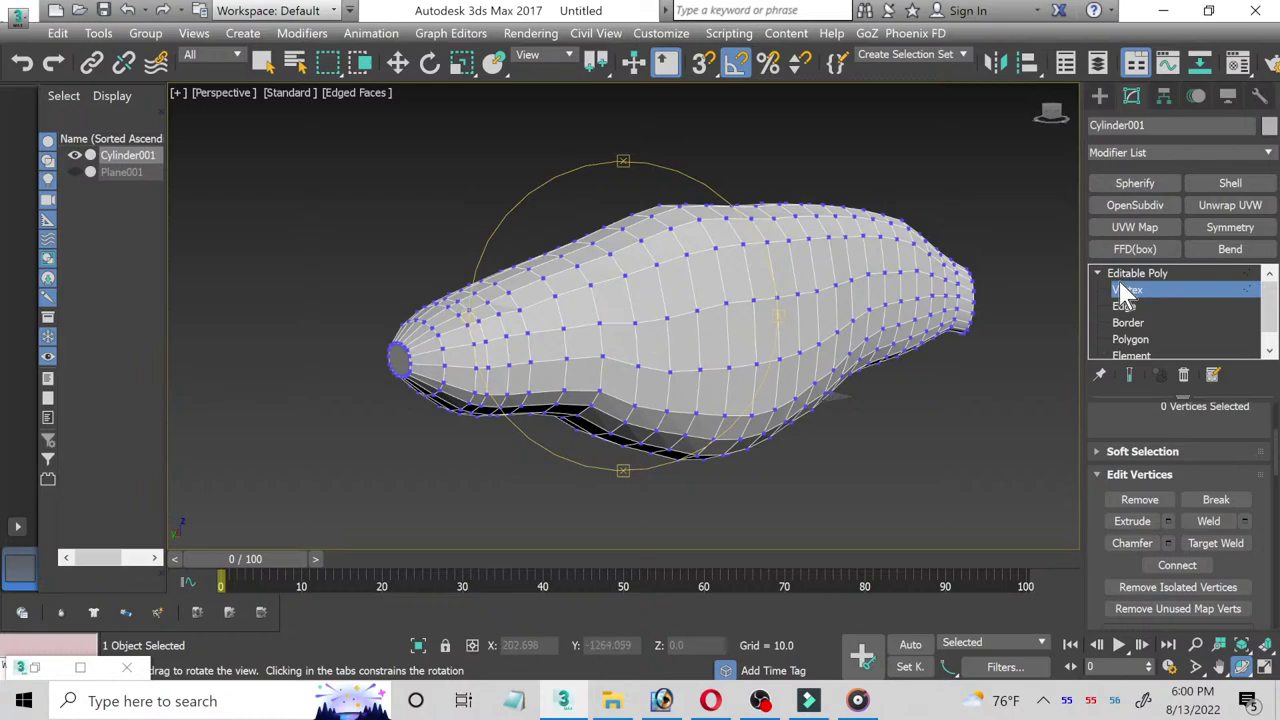
Step: Leave Vertex mode and save the scene as channel catfish_new.max in E:\Scenes
key(r)
key(1)
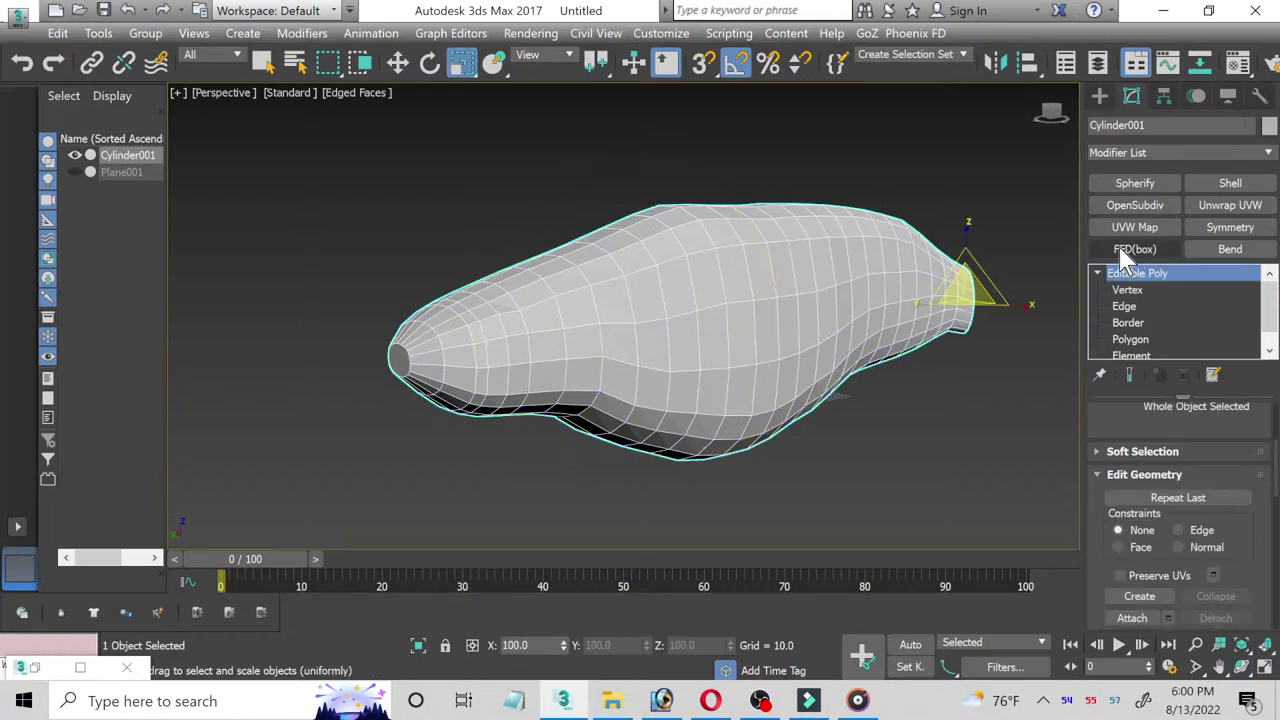
click(103, 10)
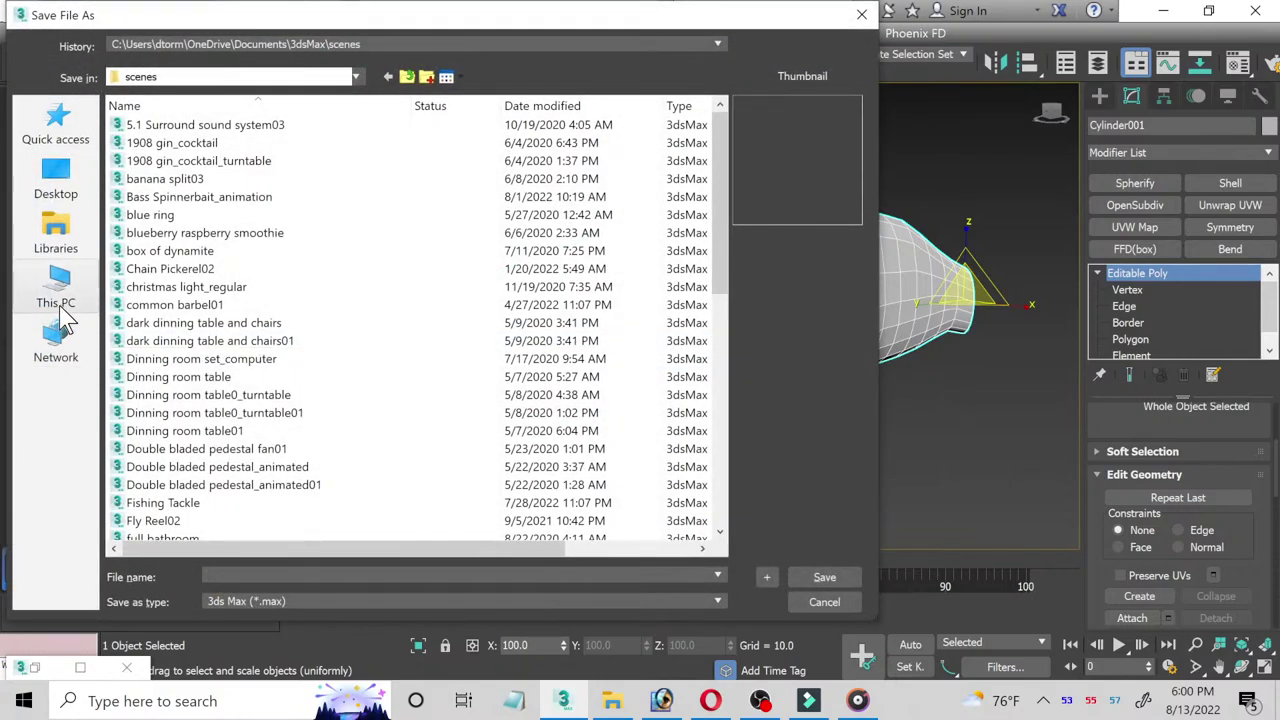
click(56, 290)
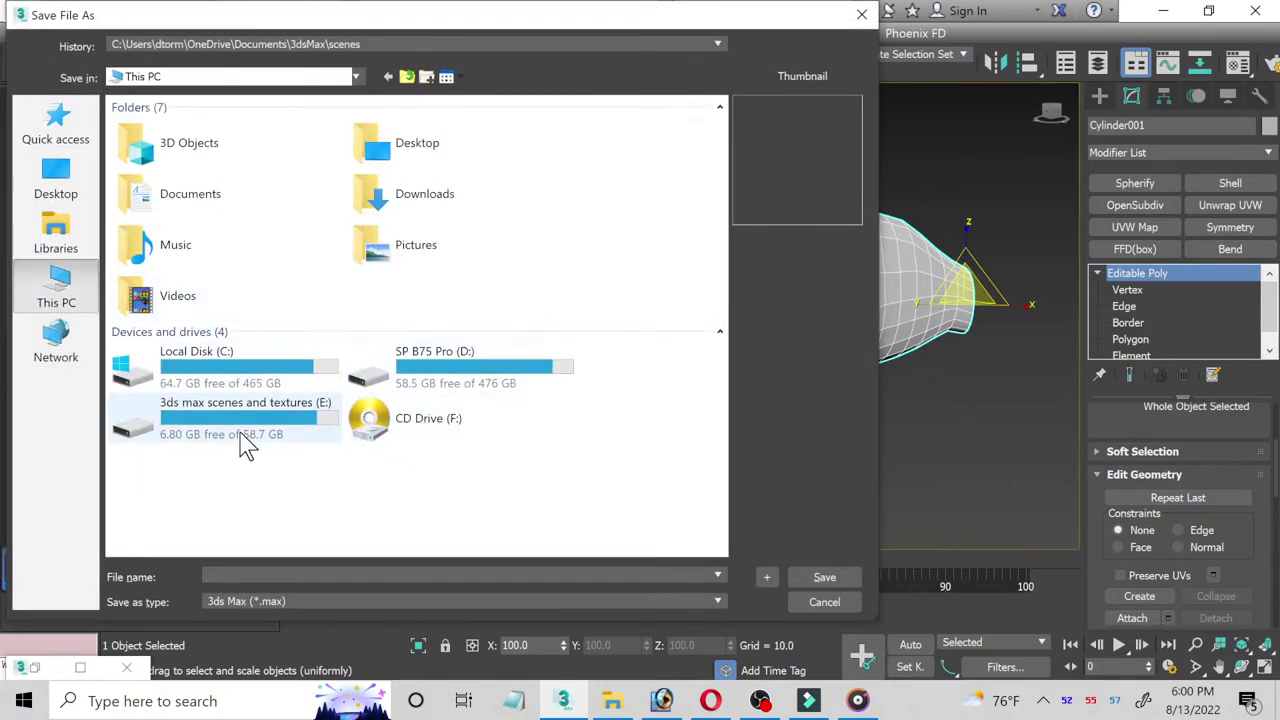
double_click(211, 423)
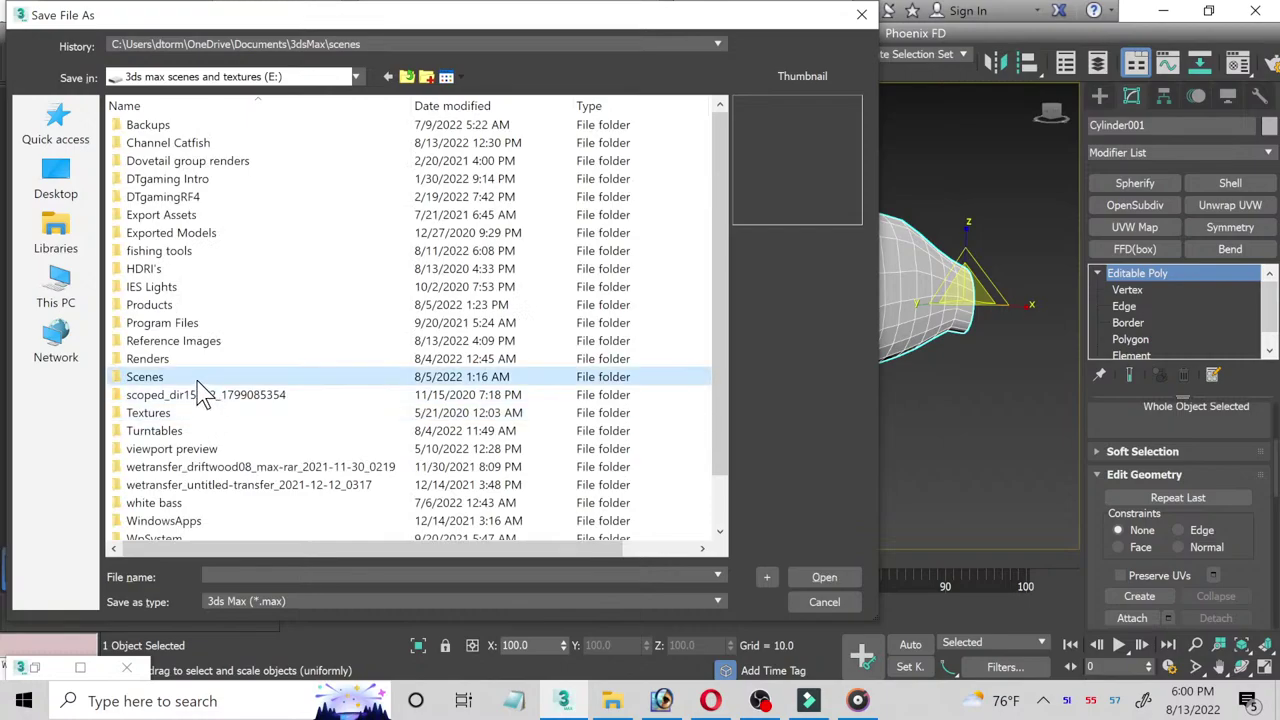
double_click(198, 378)
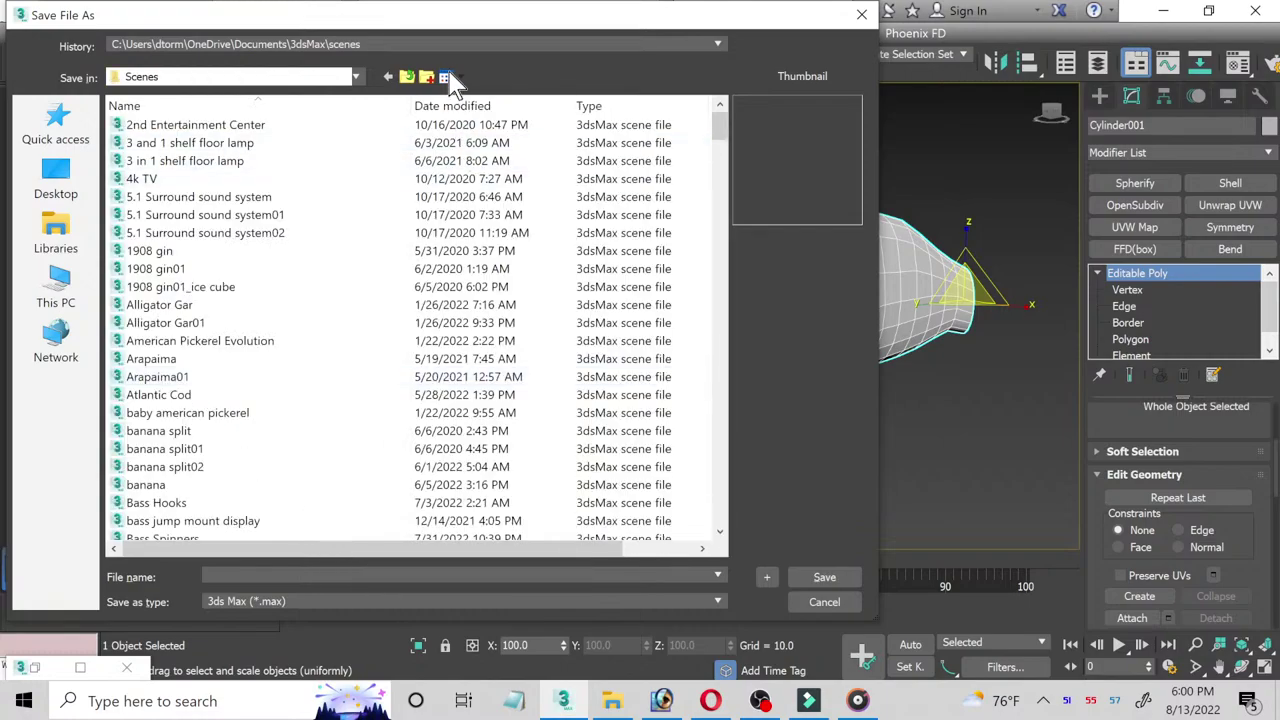
click(487, 568)
text(channel catfish)
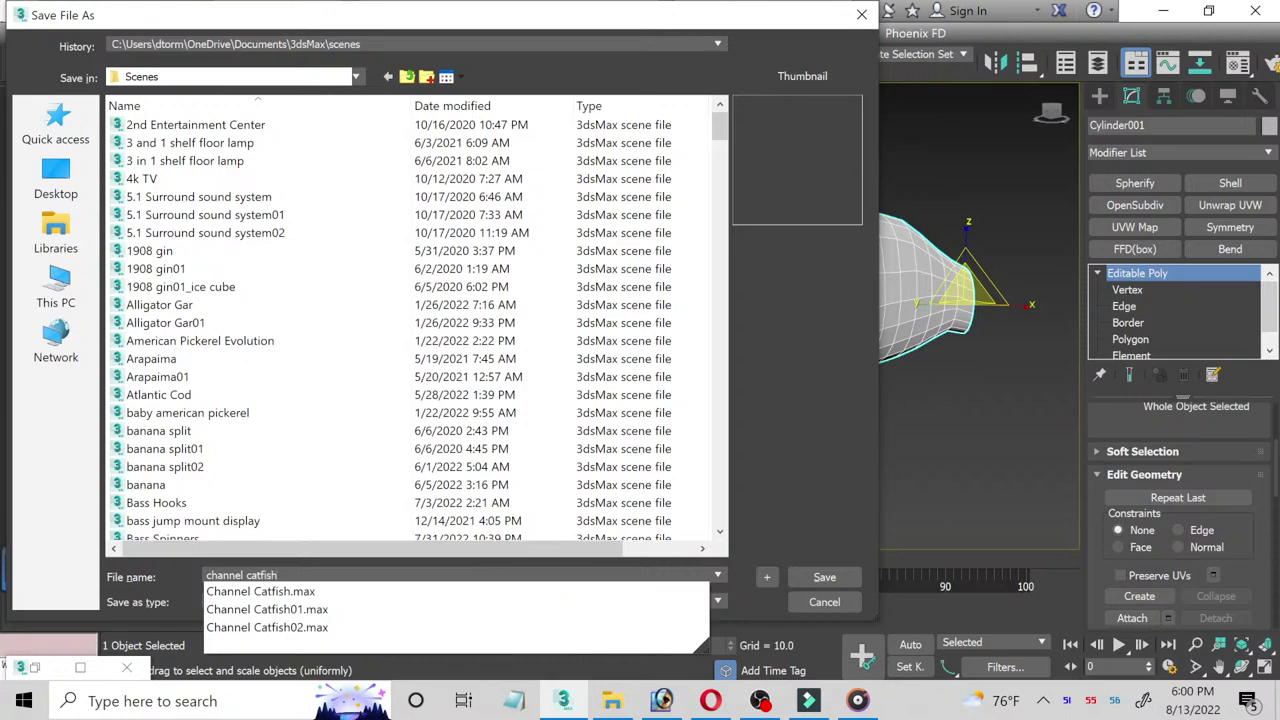
text(_)
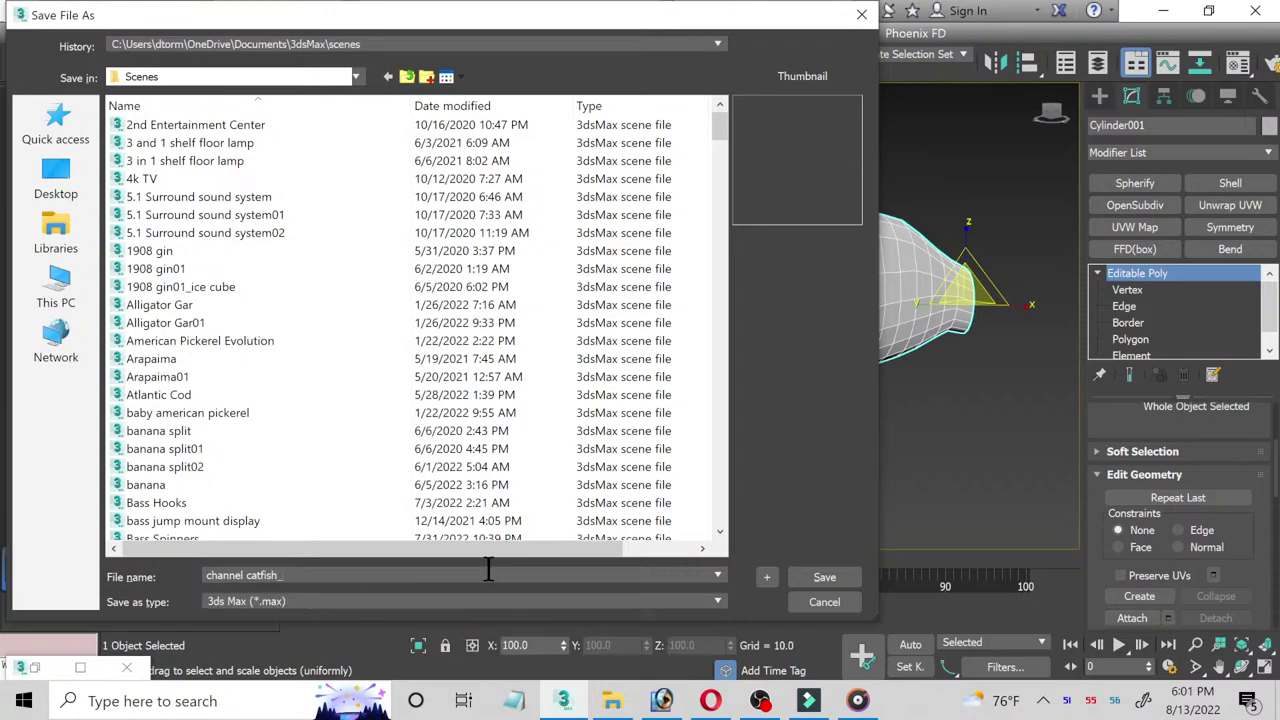
text(new)
key(Return)
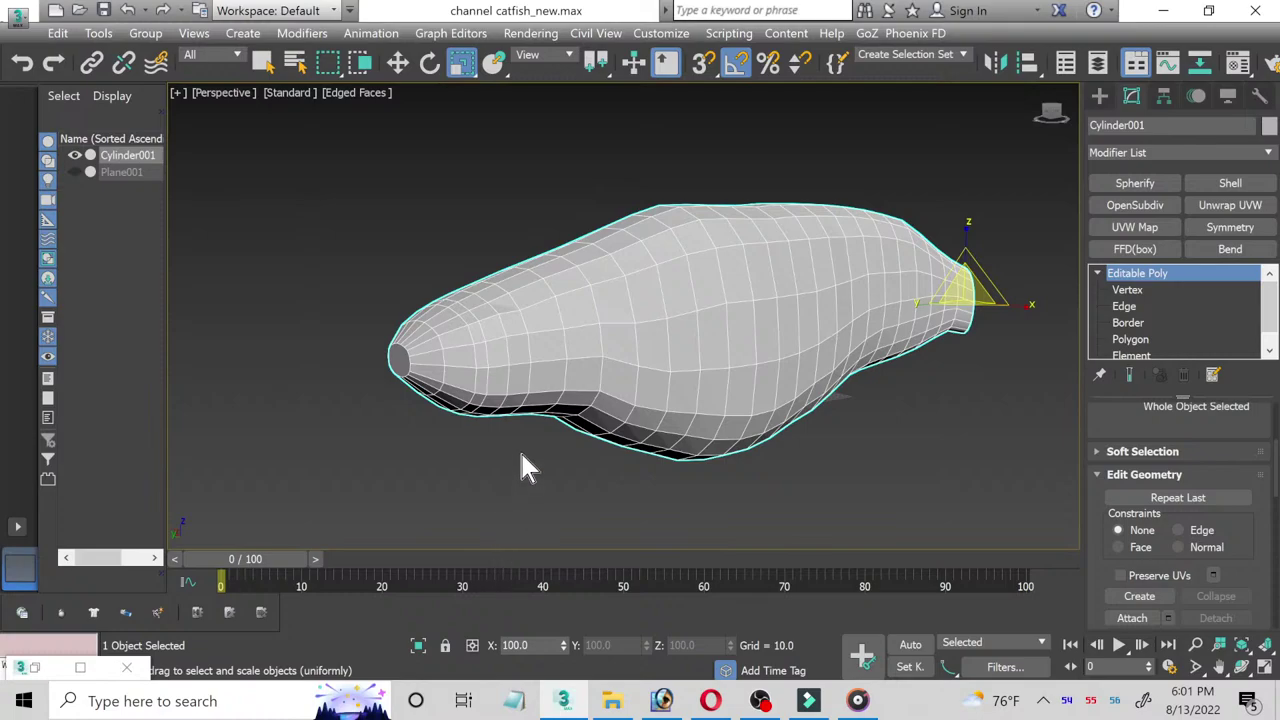
Step: Add an FFD(box) modifier to the body with an 8x8x8 lattice
click(1135, 249)
drag(1255, 470, 1265, 484)
scroll(1262, 482, up, 2)
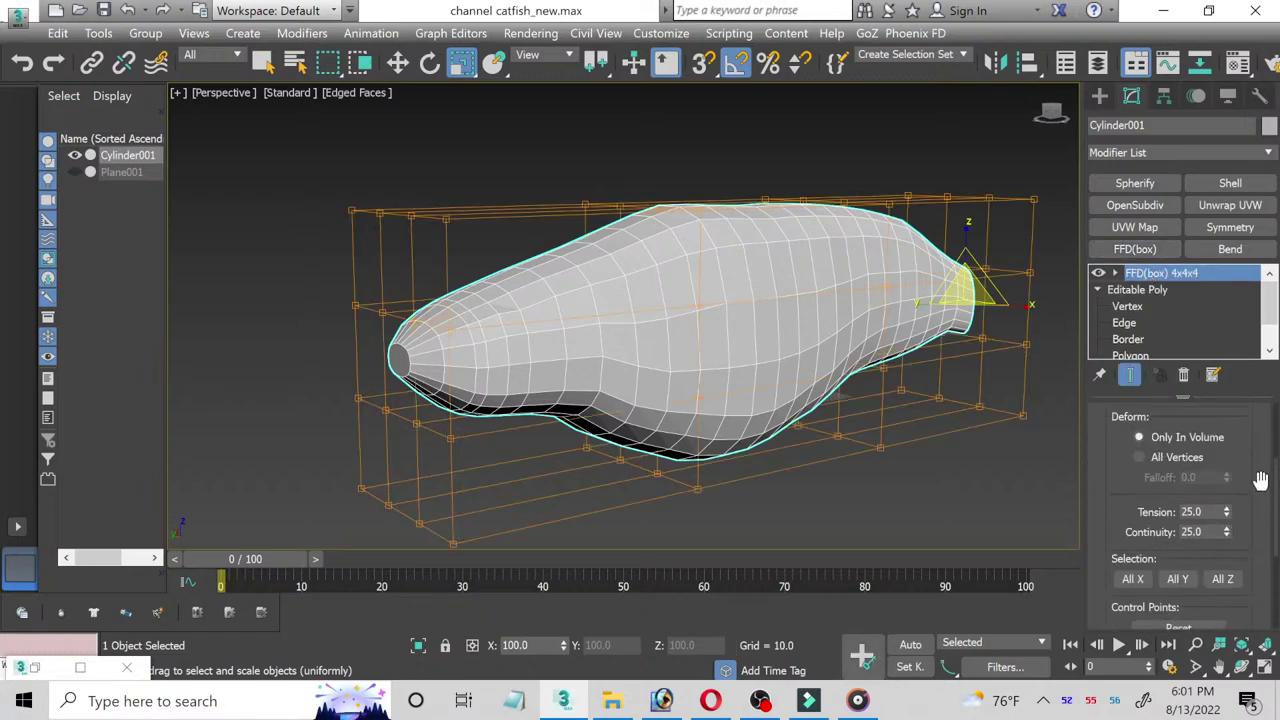
scroll(1258, 480, up, 2)
scroll(1255, 478, up, 1)
click(1228, 478)
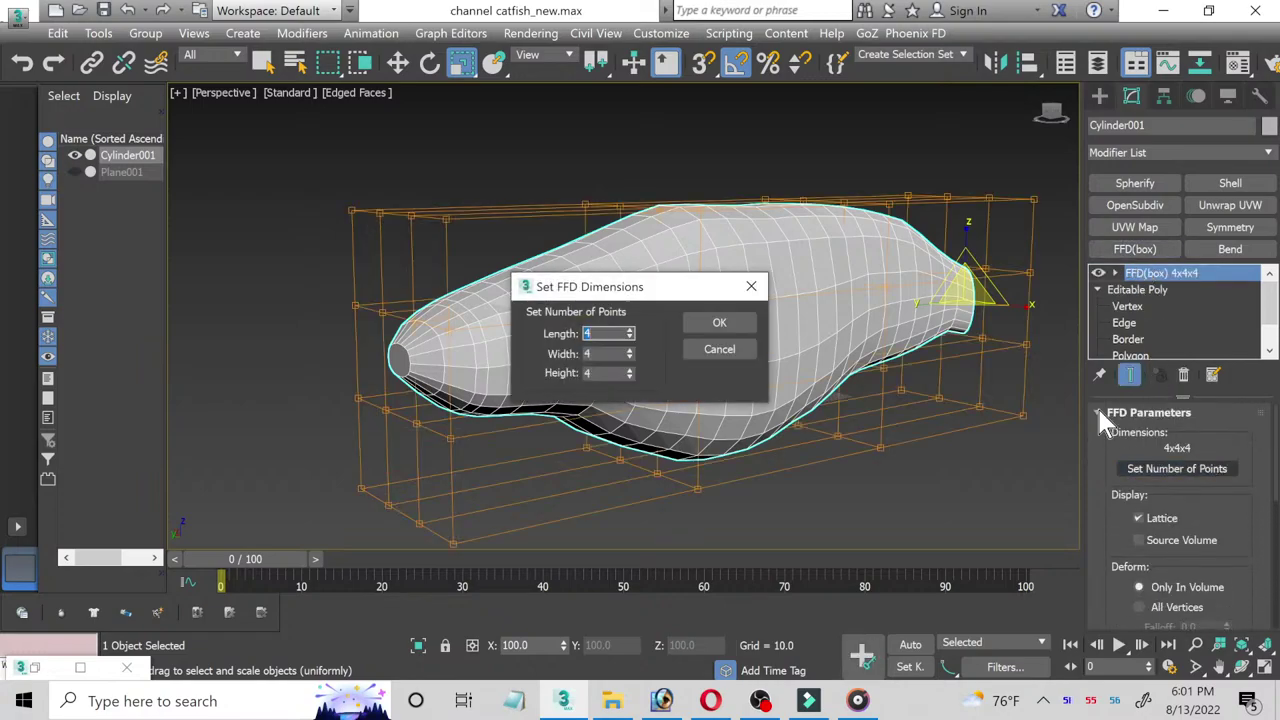
text(8)
click(592, 355)
text(8)
key(Tab)
click(692, 324)
Step: Scale the body and lattice narrower along X to about 81%
click(1240, 666)
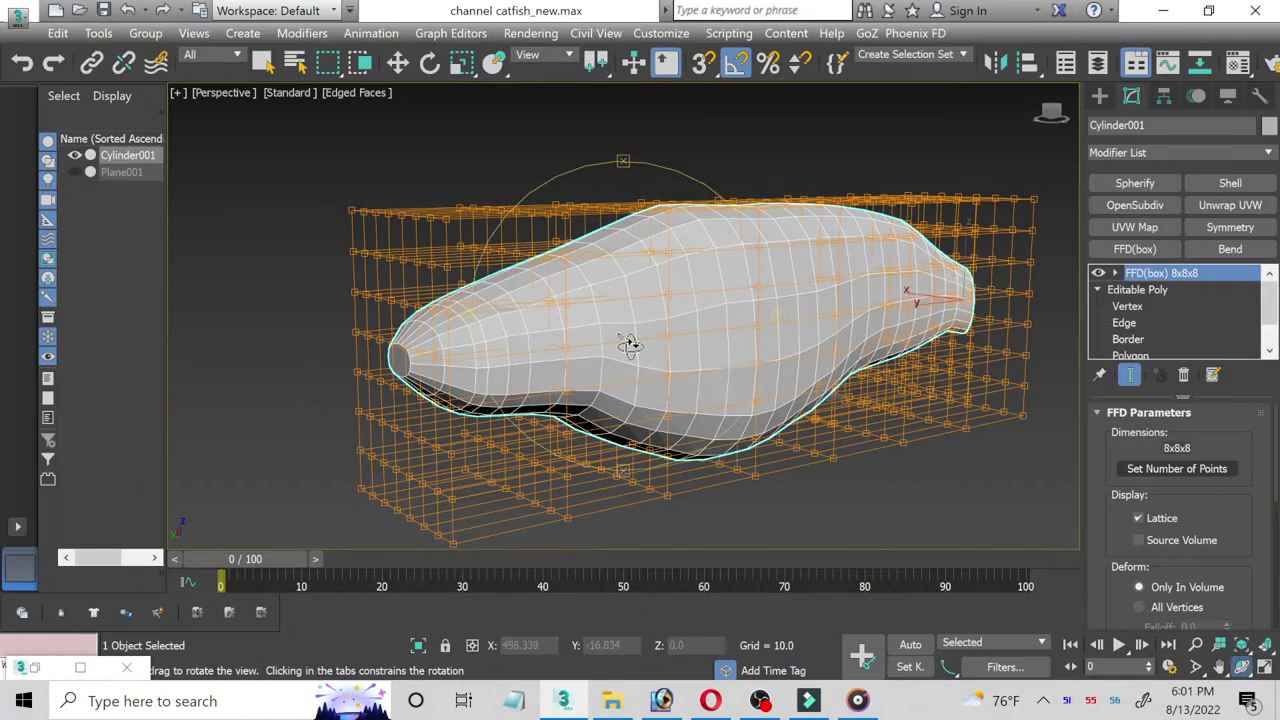
drag(629, 343, 690, 332)
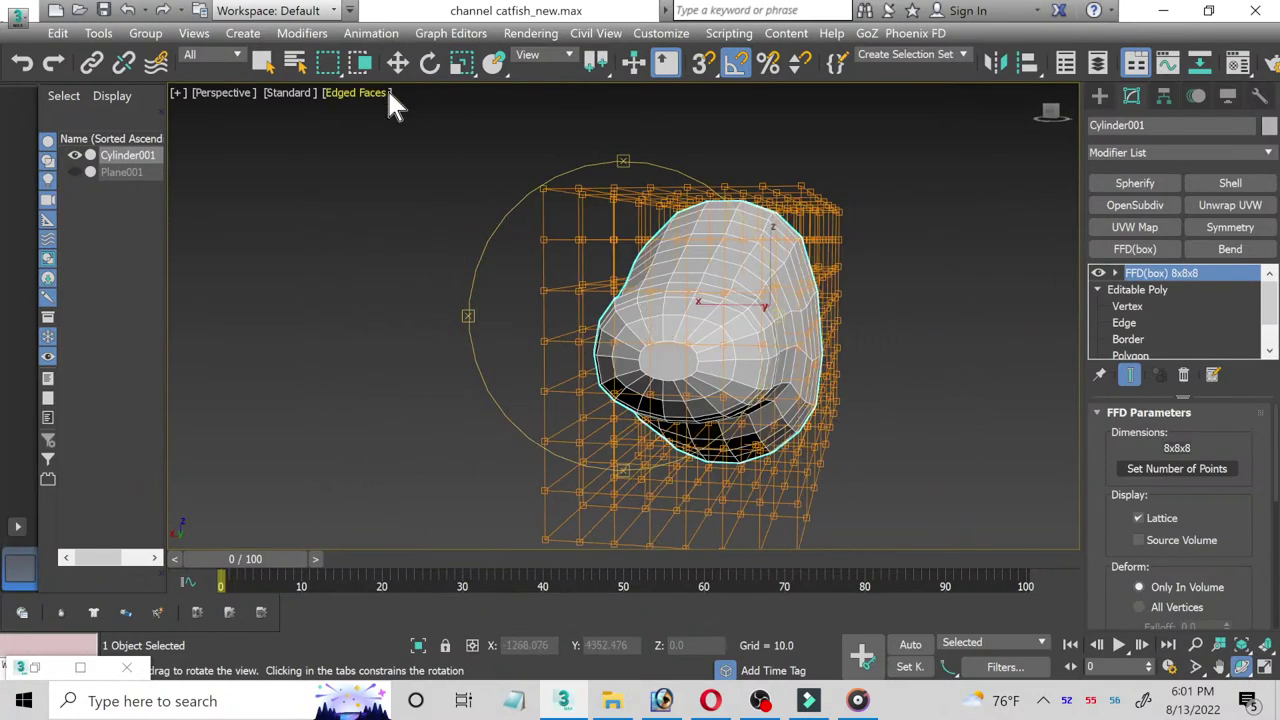
click(462, 62)
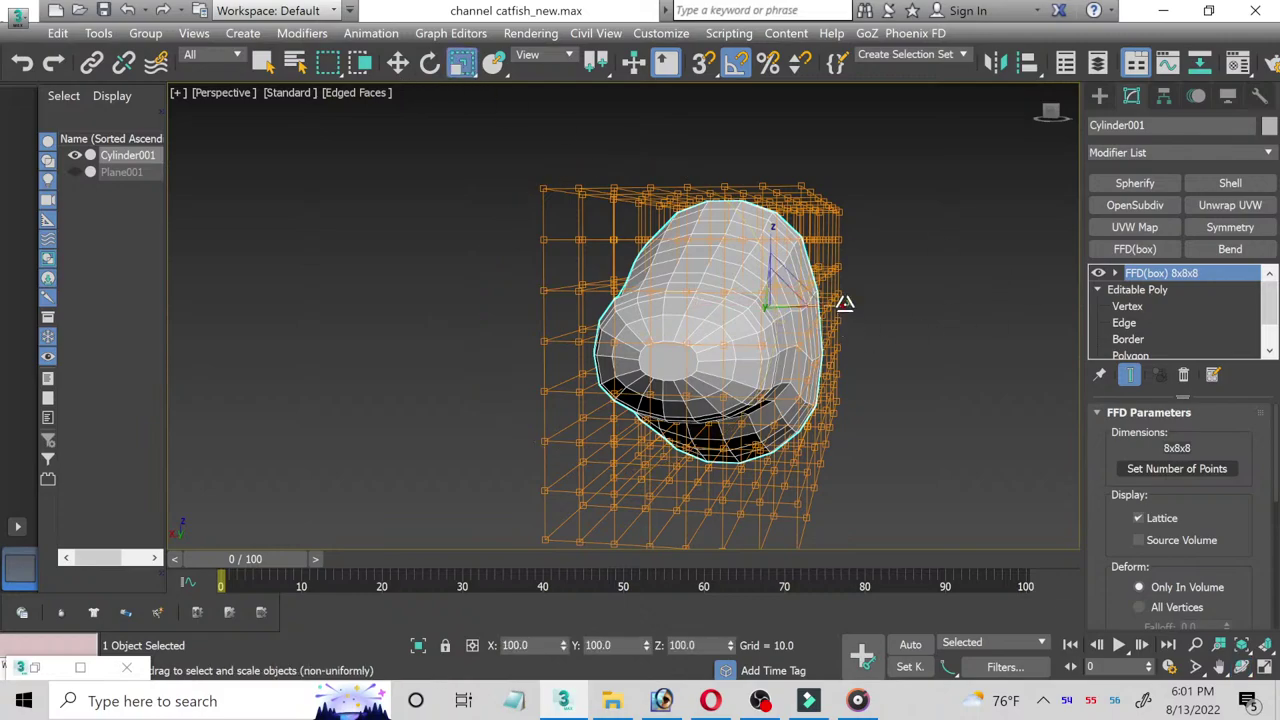
drag(846, 299, 836, 302)
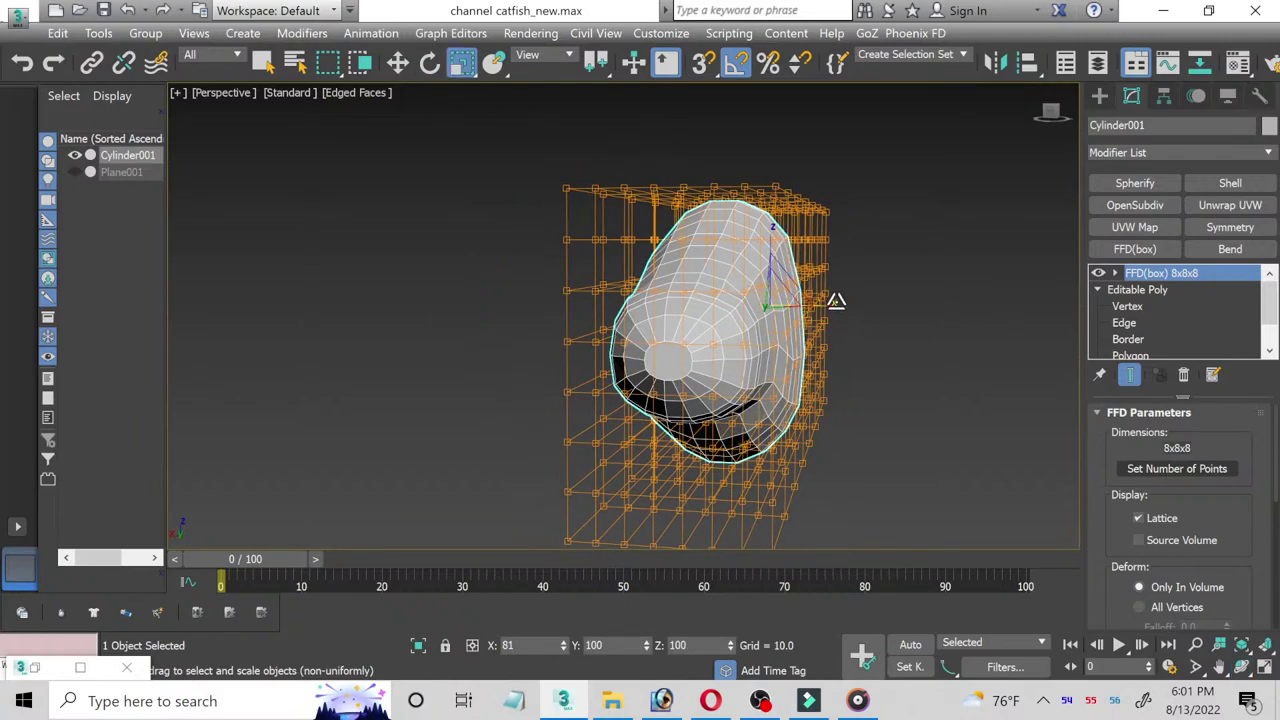
Step: Switch to four views, then maximize the Front viewport
click(1264, 666)
right_click(848, 266)
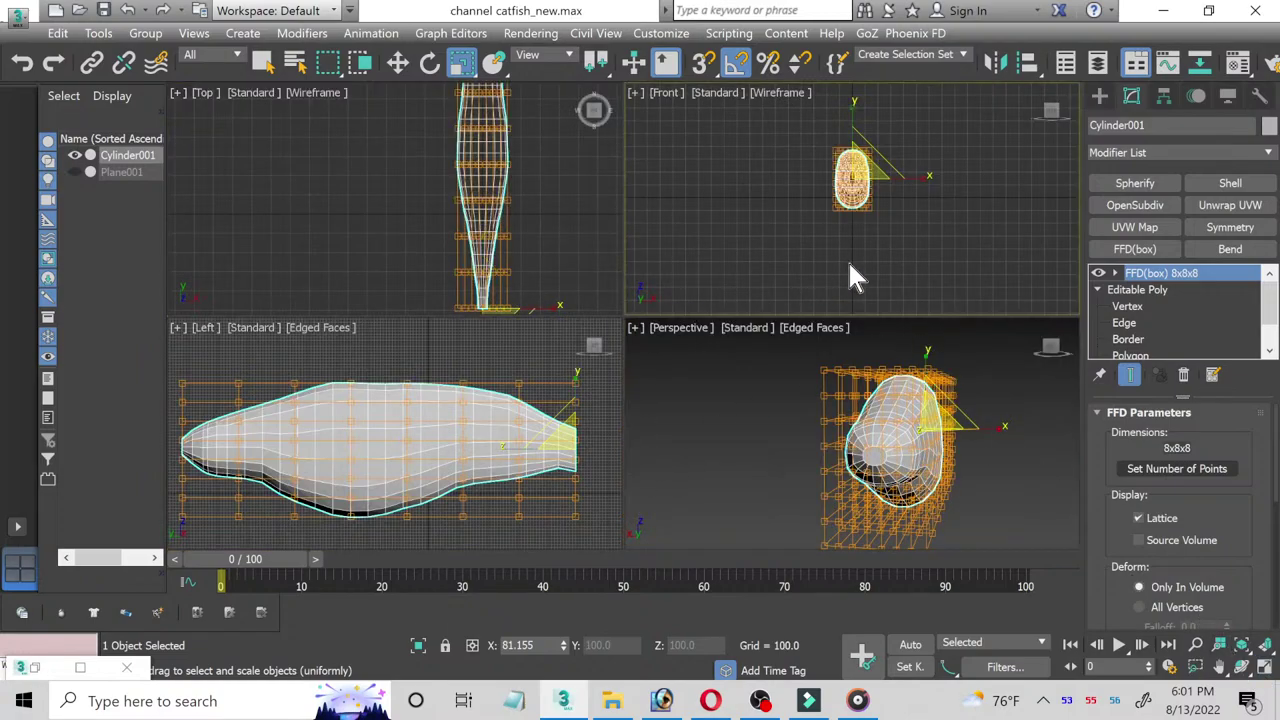
click(1264, 666)
scroll(585, 325, up, 5)
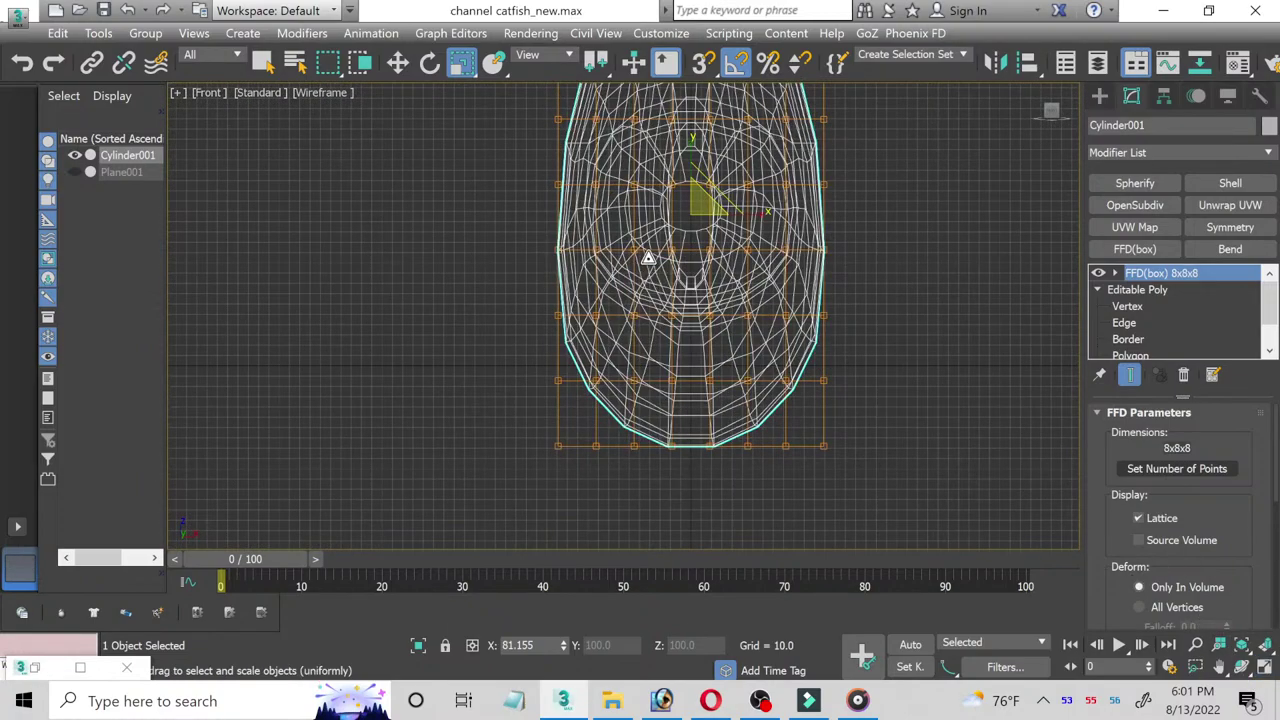
scroll(600, 337, down, 2)
scroll(506, 448, down, 1)
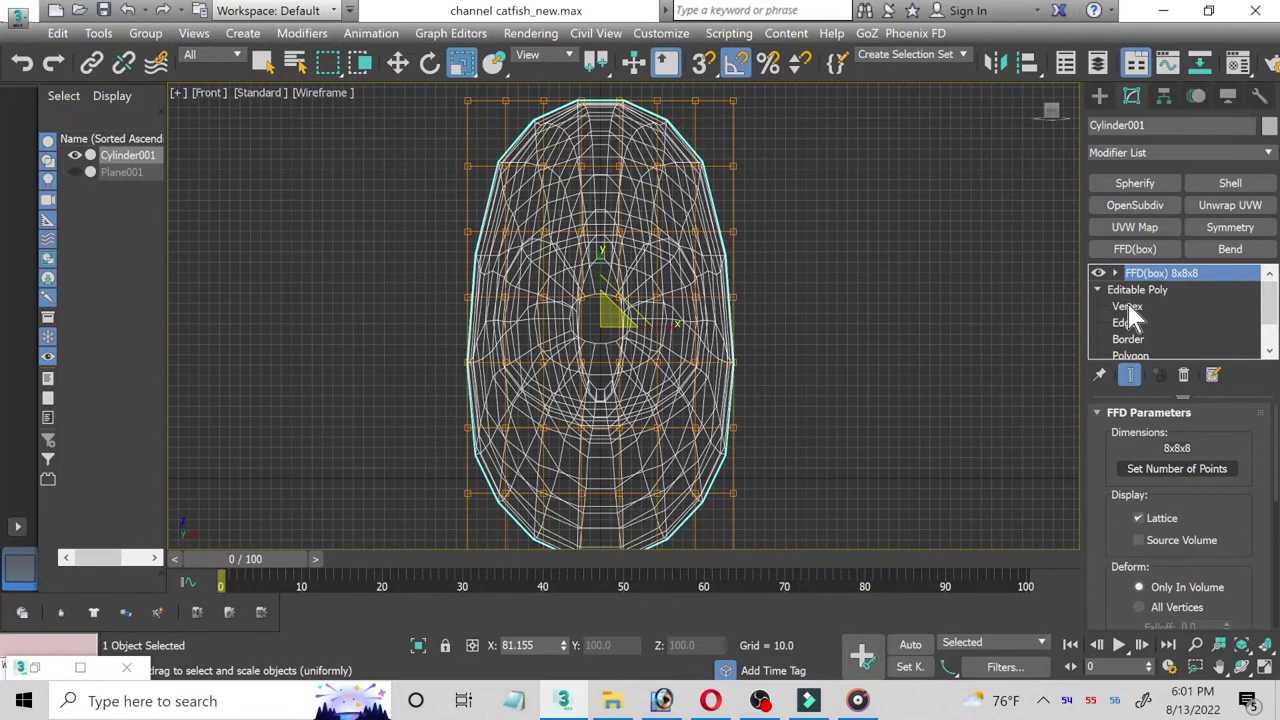
Step: In FFD Control Points, scale the side lattice columns inward along X
click(1115, 273)
click(1162, 289)
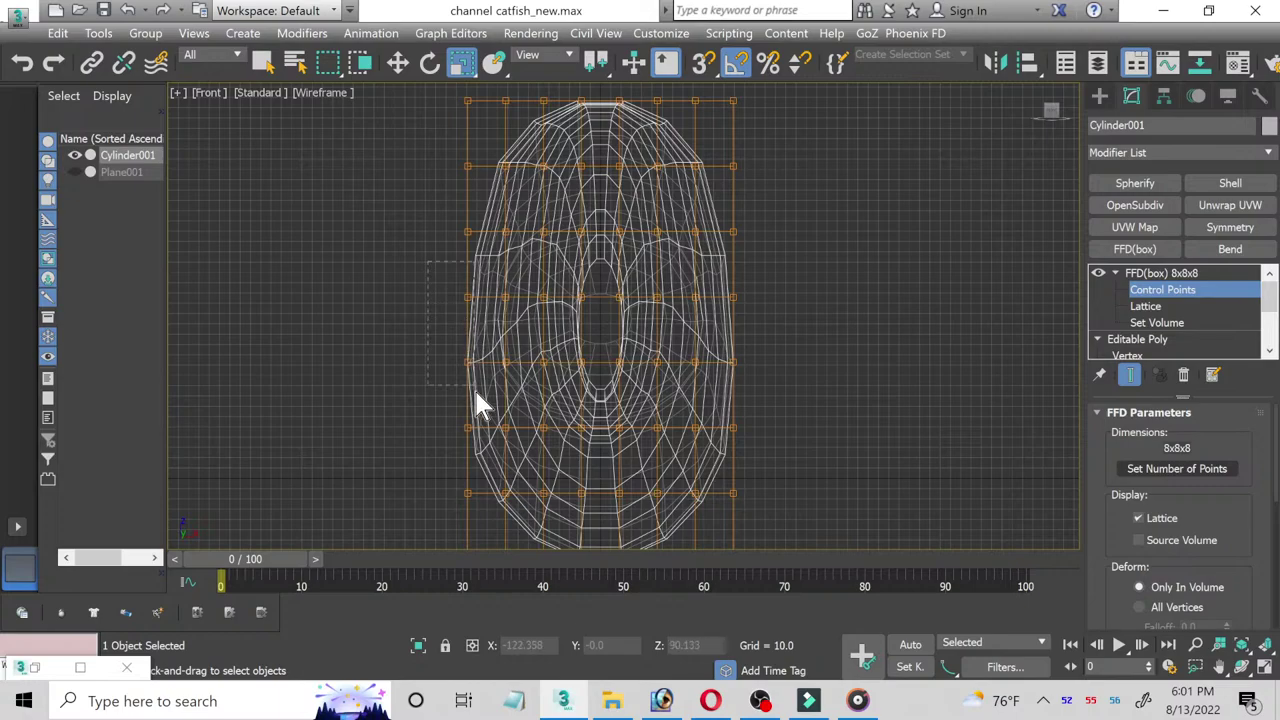
click(467, 361)
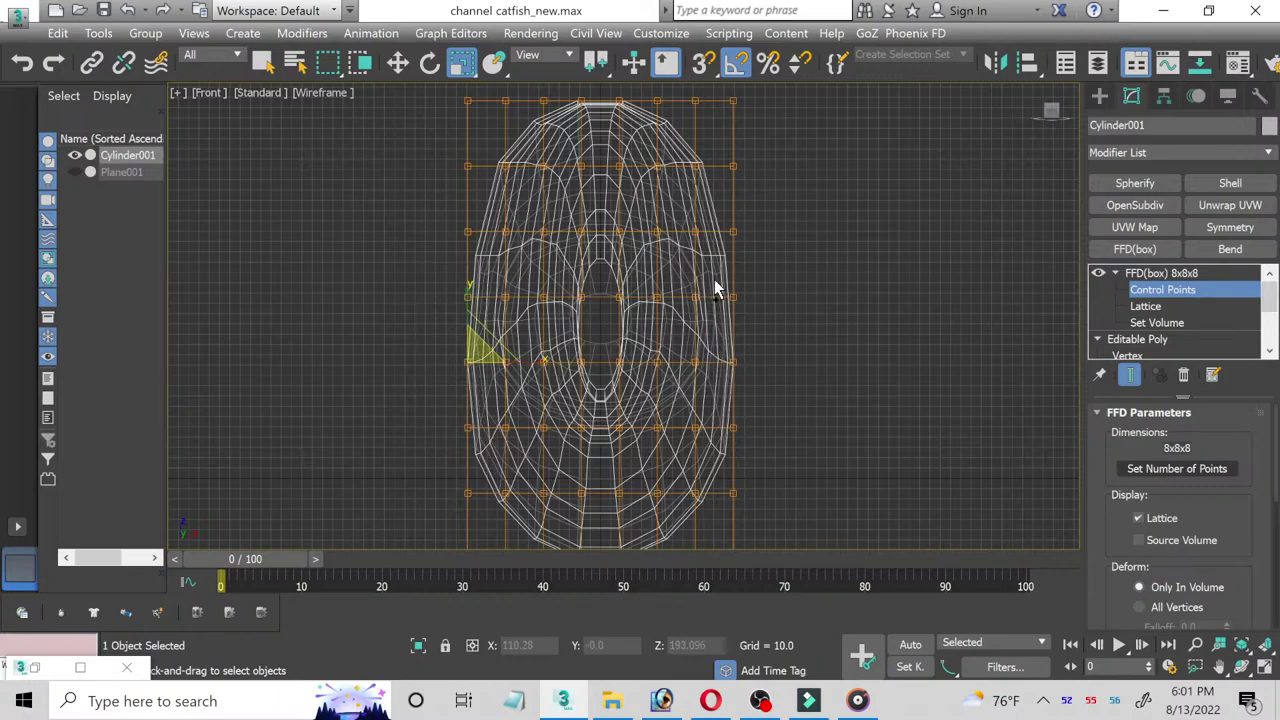
ctrl+click(737, 361)
click(662, 362)
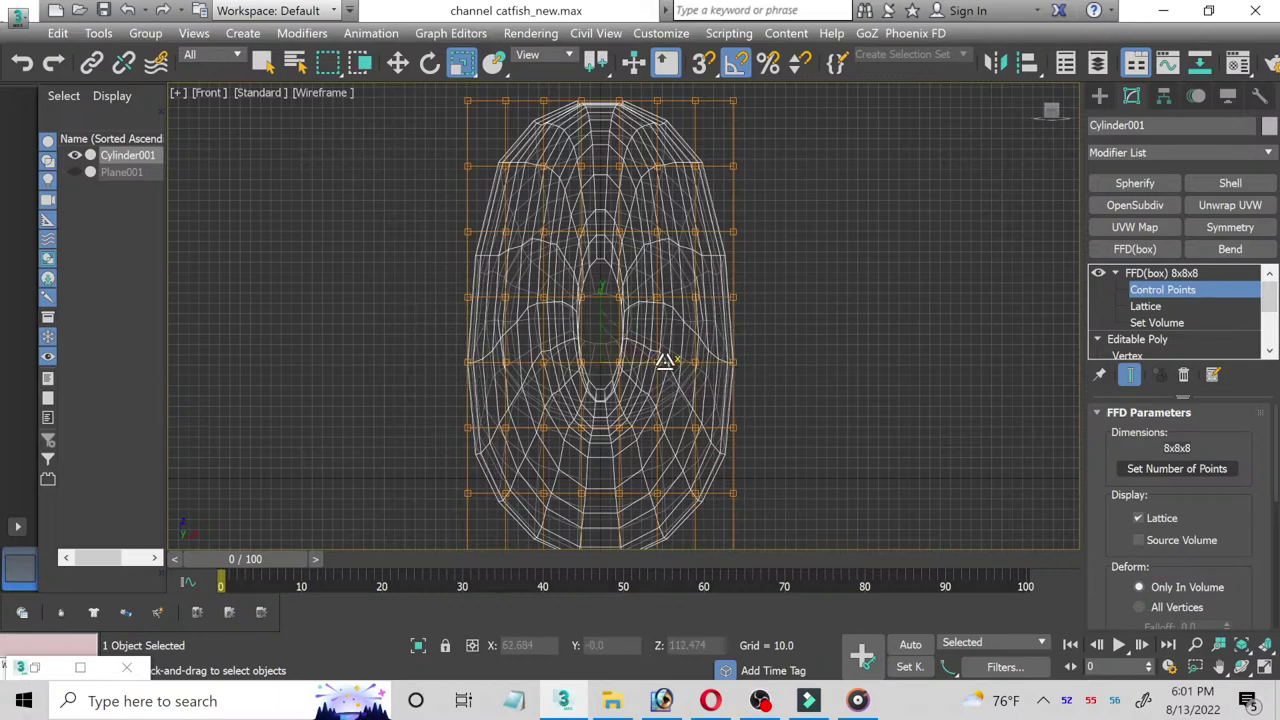
key(ctrl+z)
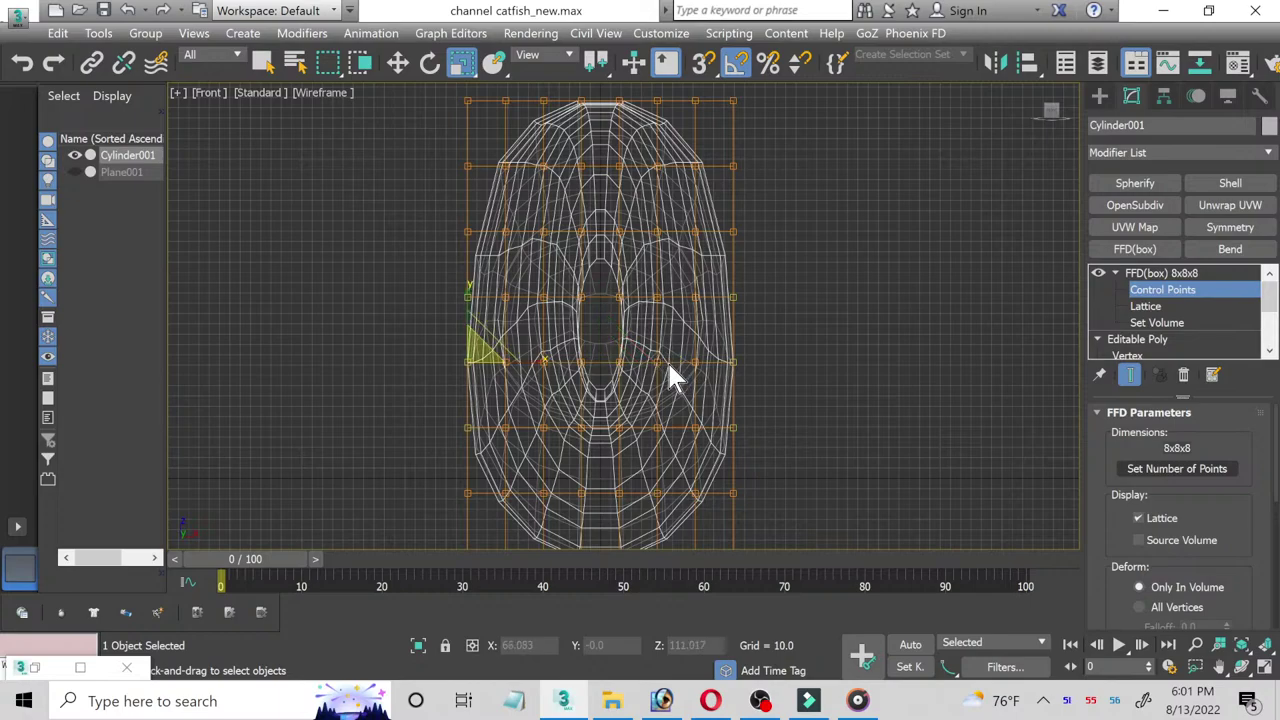
key(ctrl+y)
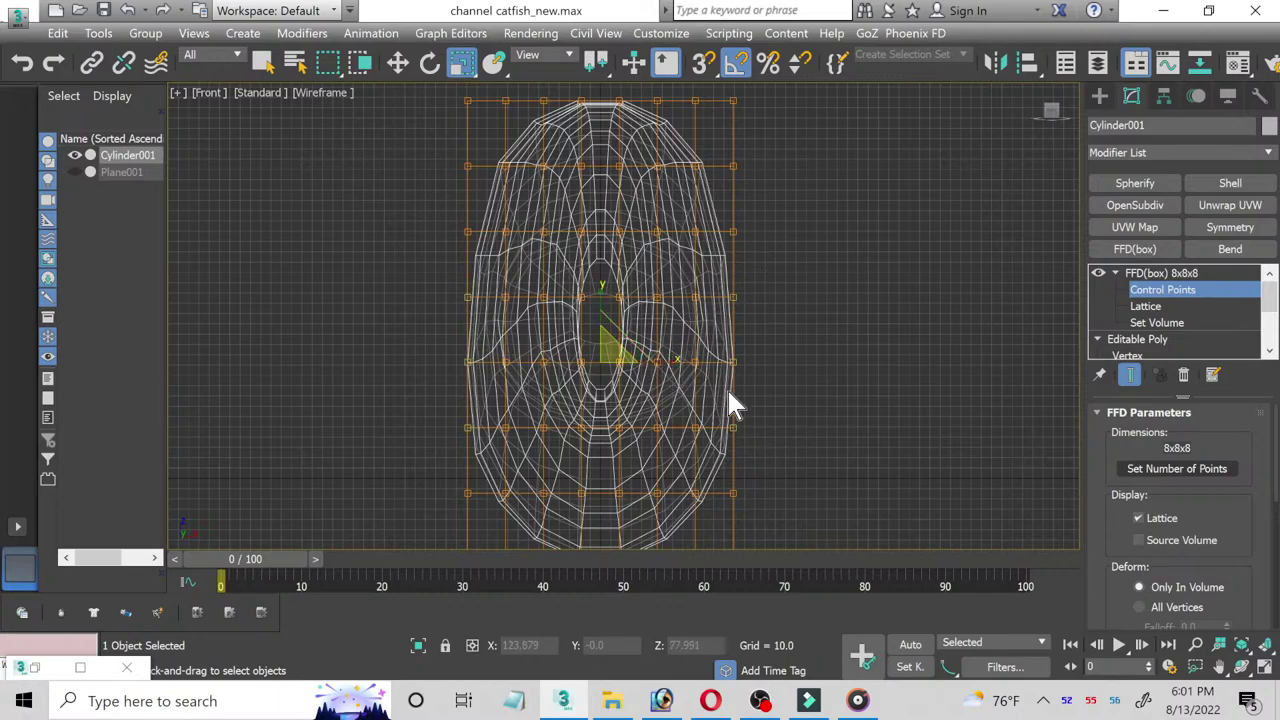
drag(675, 364, 679, 361)
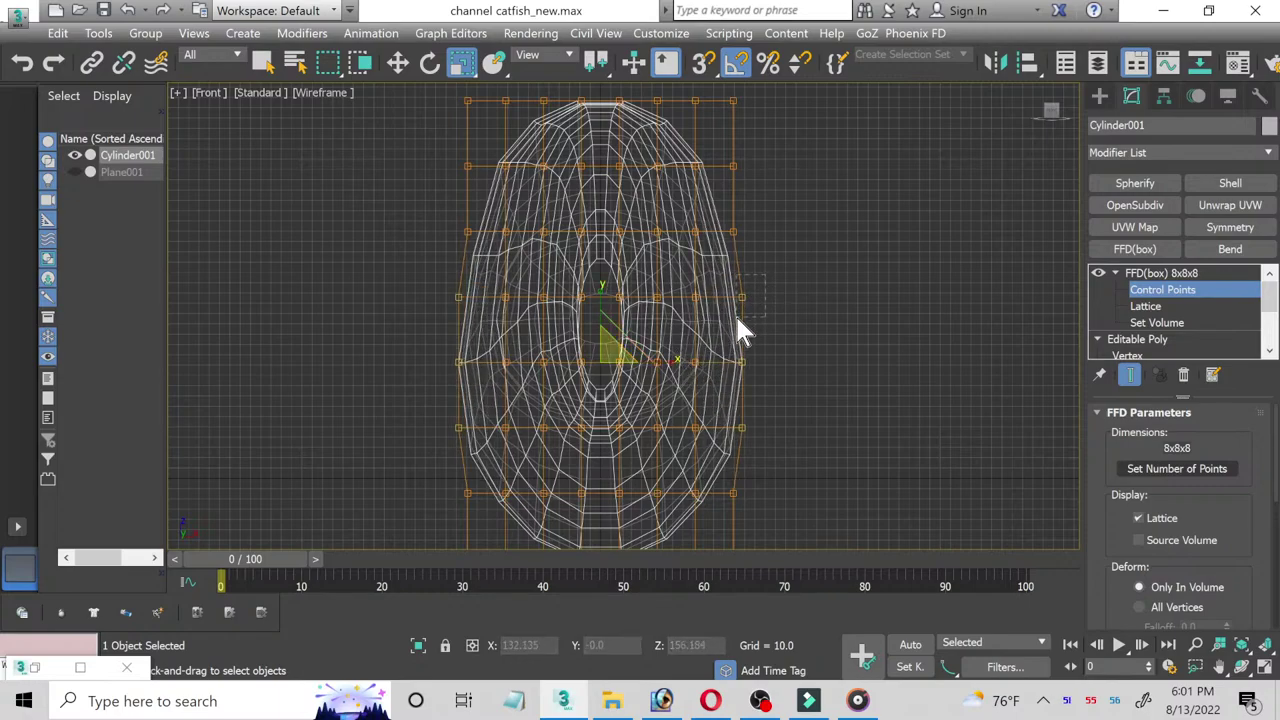
drag(737, 318, 740, 315)
ctrl+drag(448, 292, 478, 315)
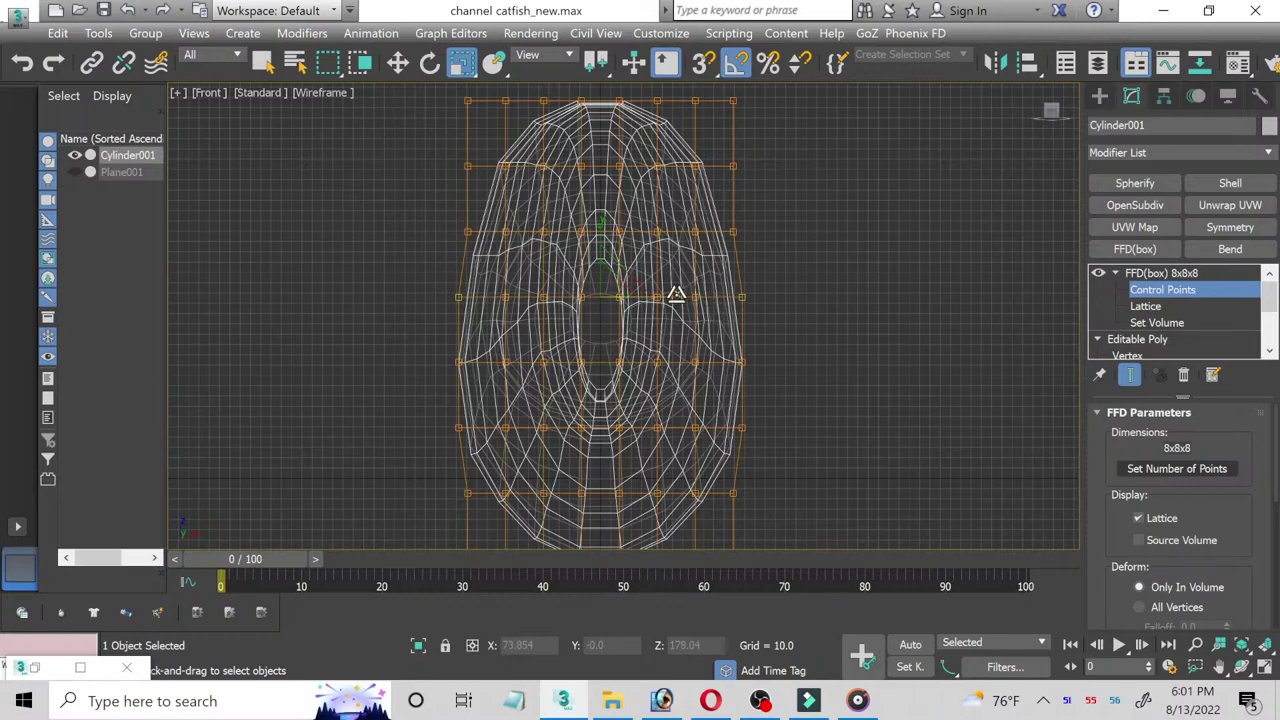
drag(676, 294, 674, 295)
Step: Narrow the top three lattice rows to taper the top, then deselect and restore four views
scroll(680, 298, down, 1)
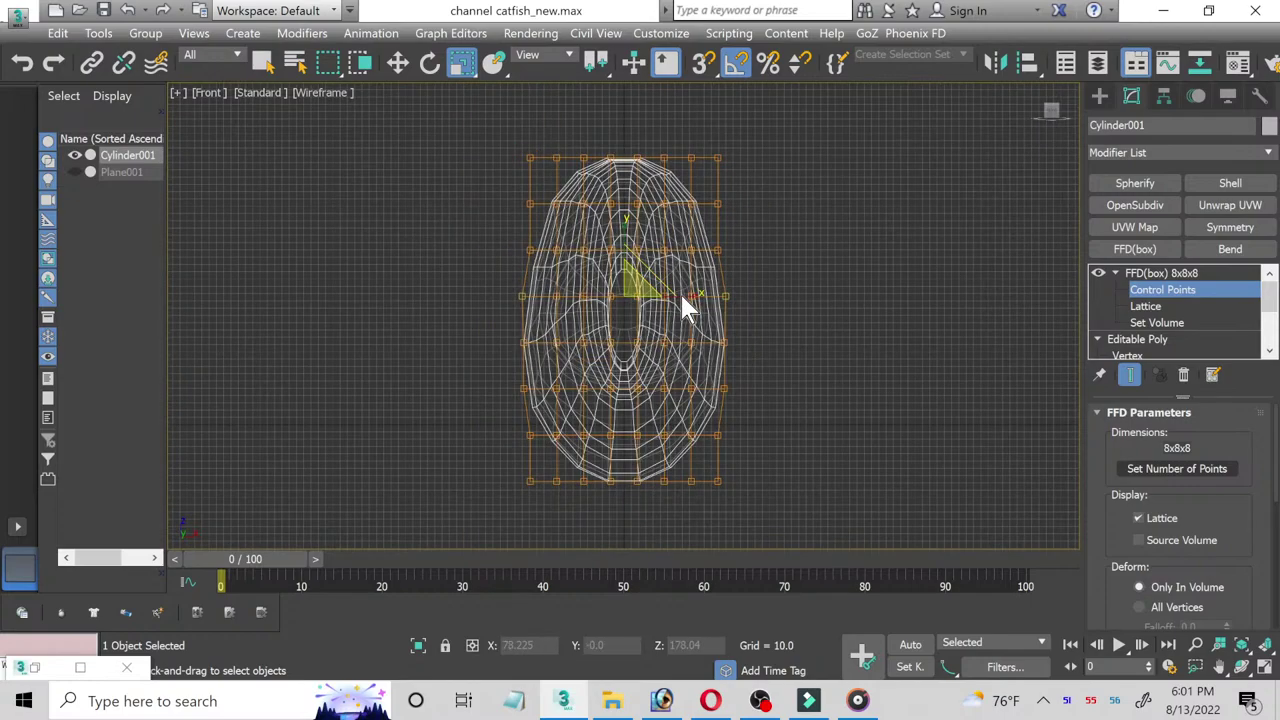
mouse_move(535, 143)
mouse_down()
mouse_move(761, 172)
mouse_move(683, 157)
mouse_up()
mouse_move(507, 195)
mouse_down()
mouse_move(716, 206)
mouse_move(681, 204)
mouse_up()
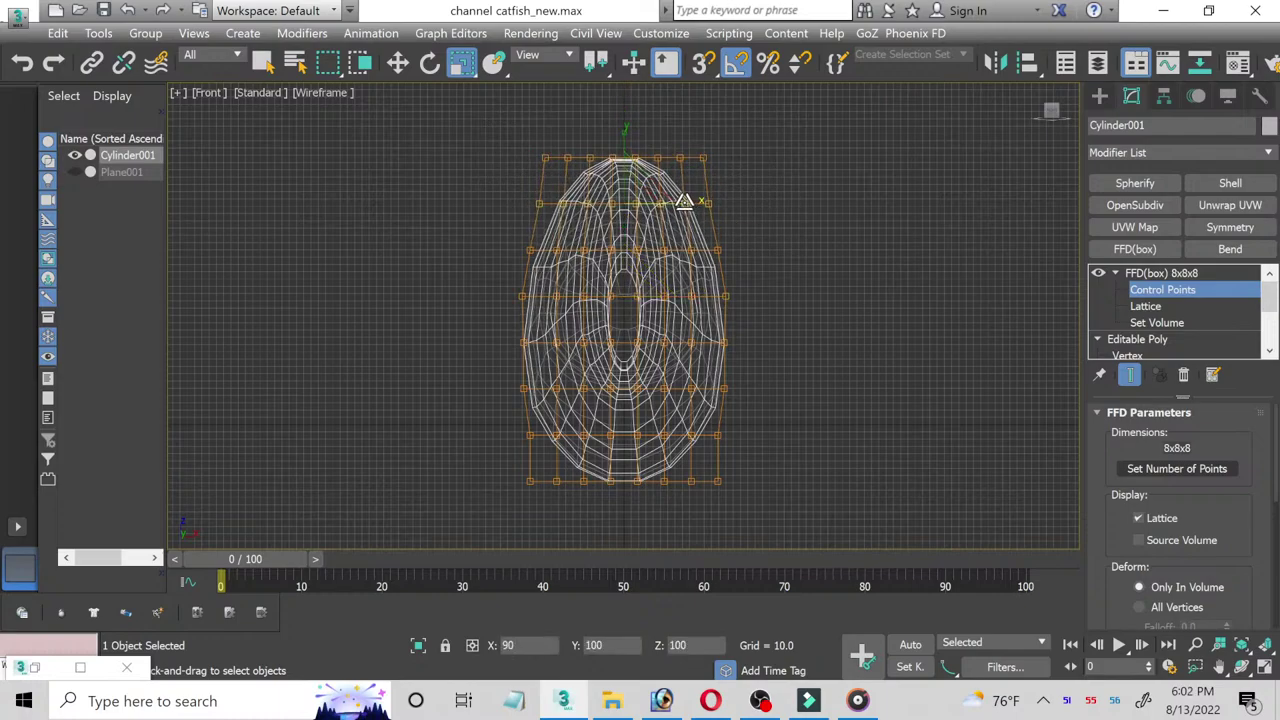
mouse_move(507, 233)
mouse_down()
mouse_move(722, 251)
mouse_move(630, 415)
mouse_up()
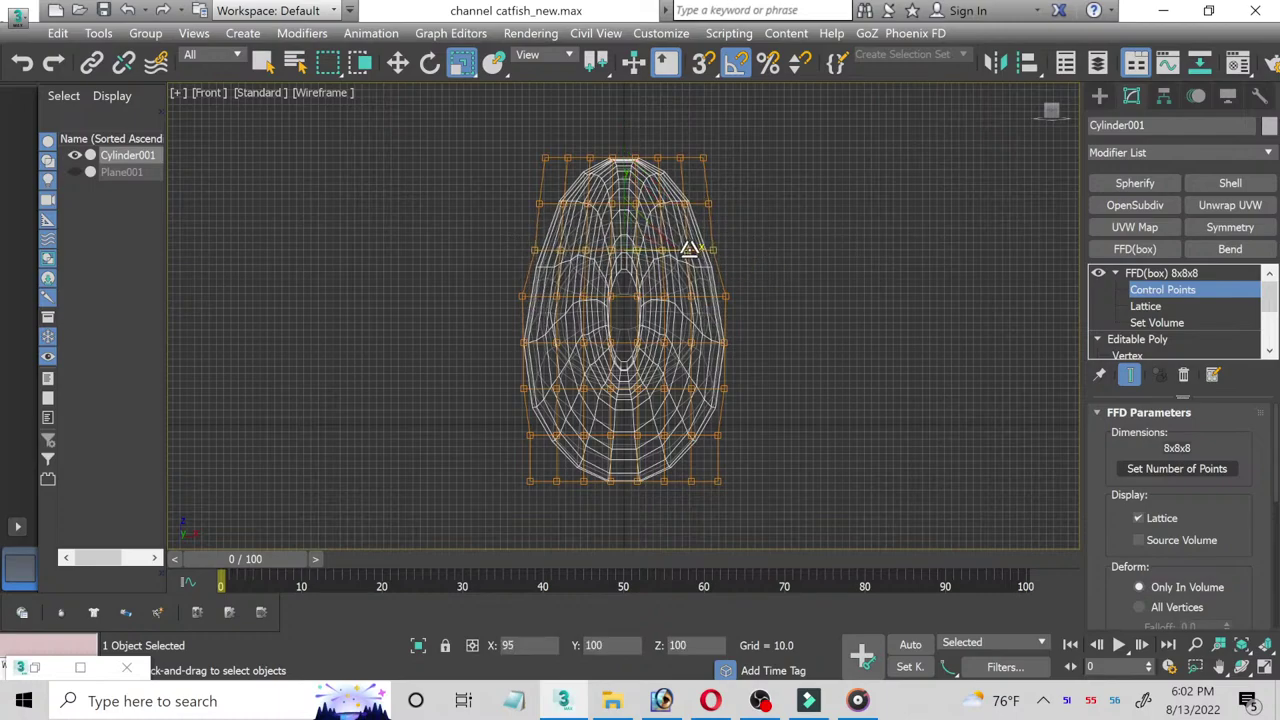
click(622, 483)
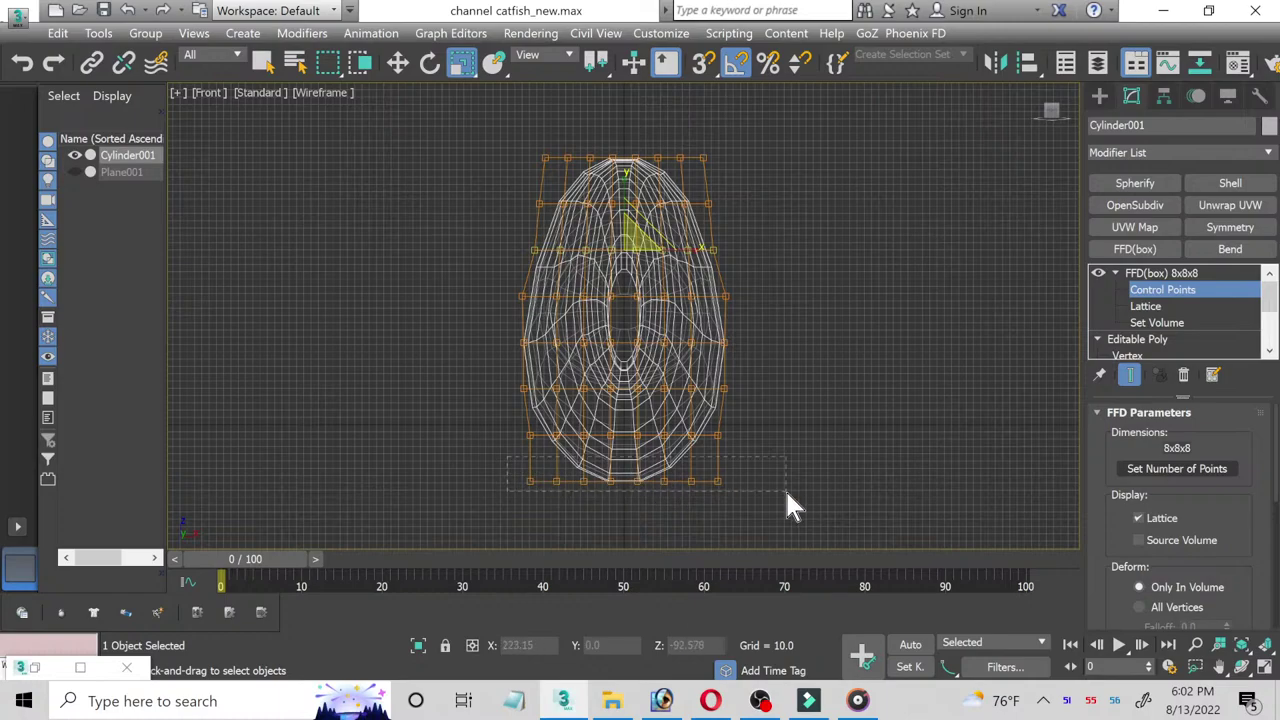
click(899, 531)
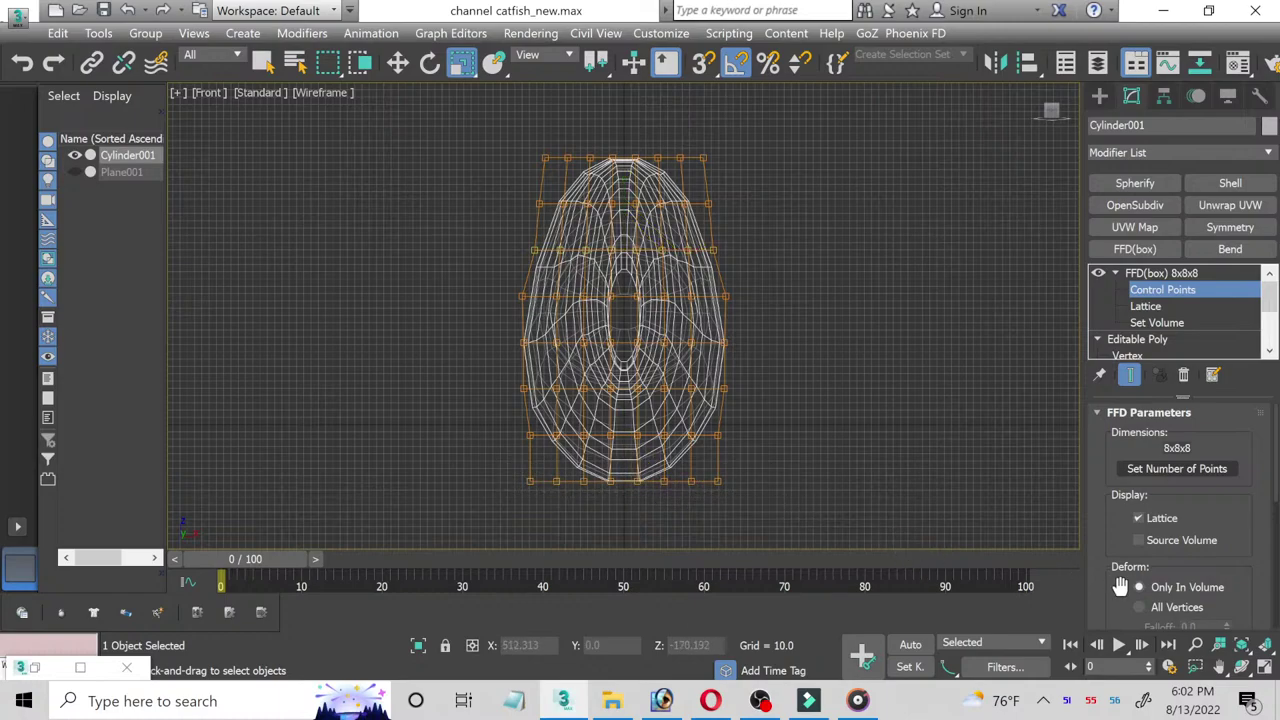
click(1258, 669)
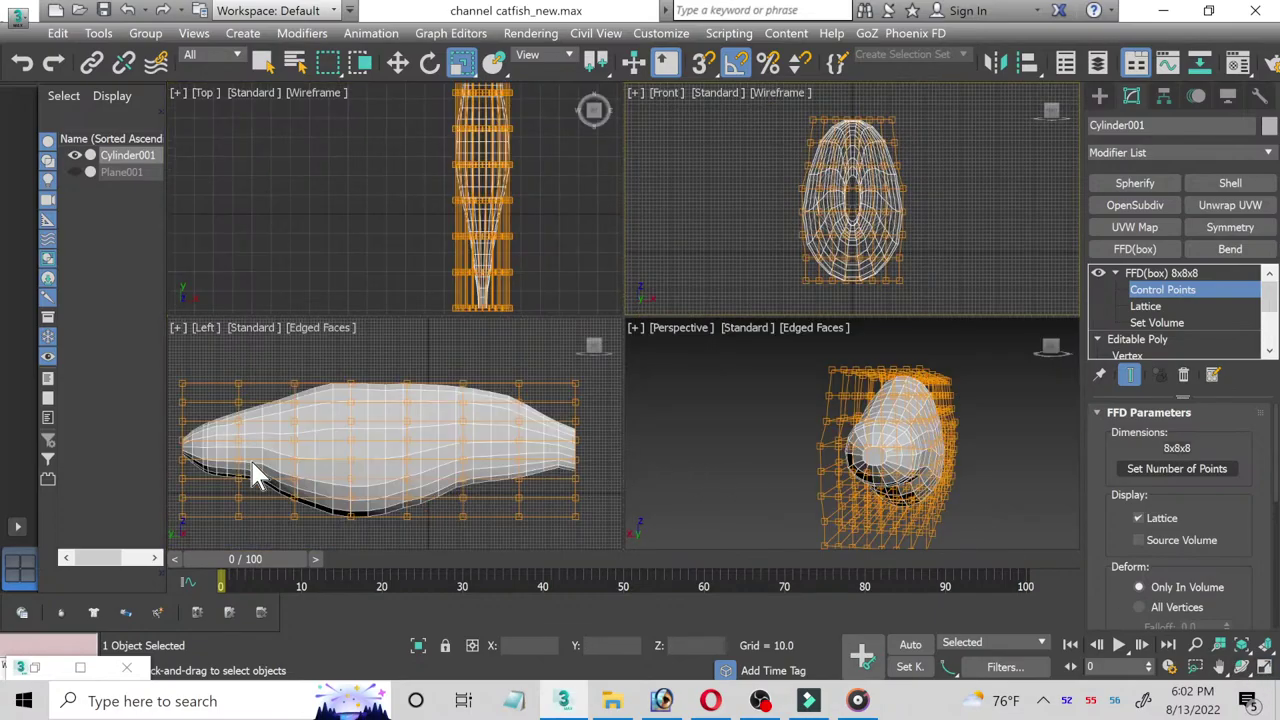
Step: Move and scale the lower lattice points narrower to reshape the body's underside
drag(260, 450, 481, 503)
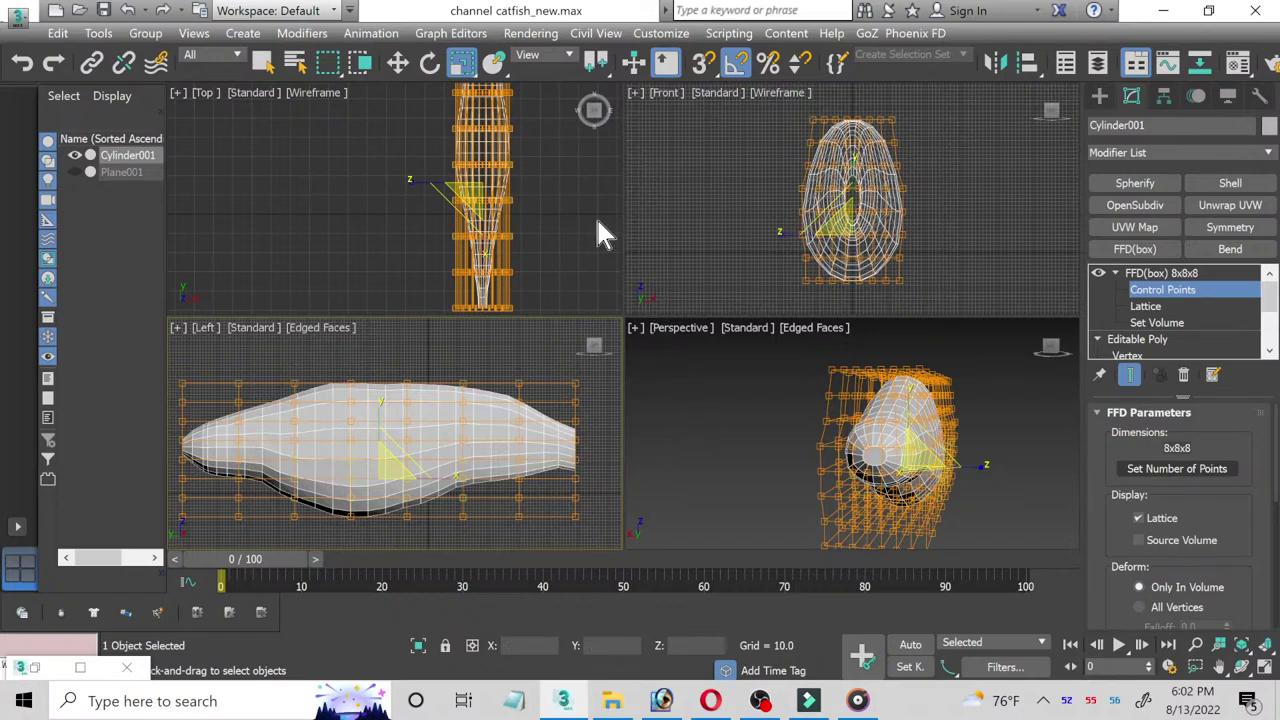
mouse_move(771, 250)
mouse_down()
mouse_move(944, 251)
mouse_move(924, 232)
mouse_up()
key(r)
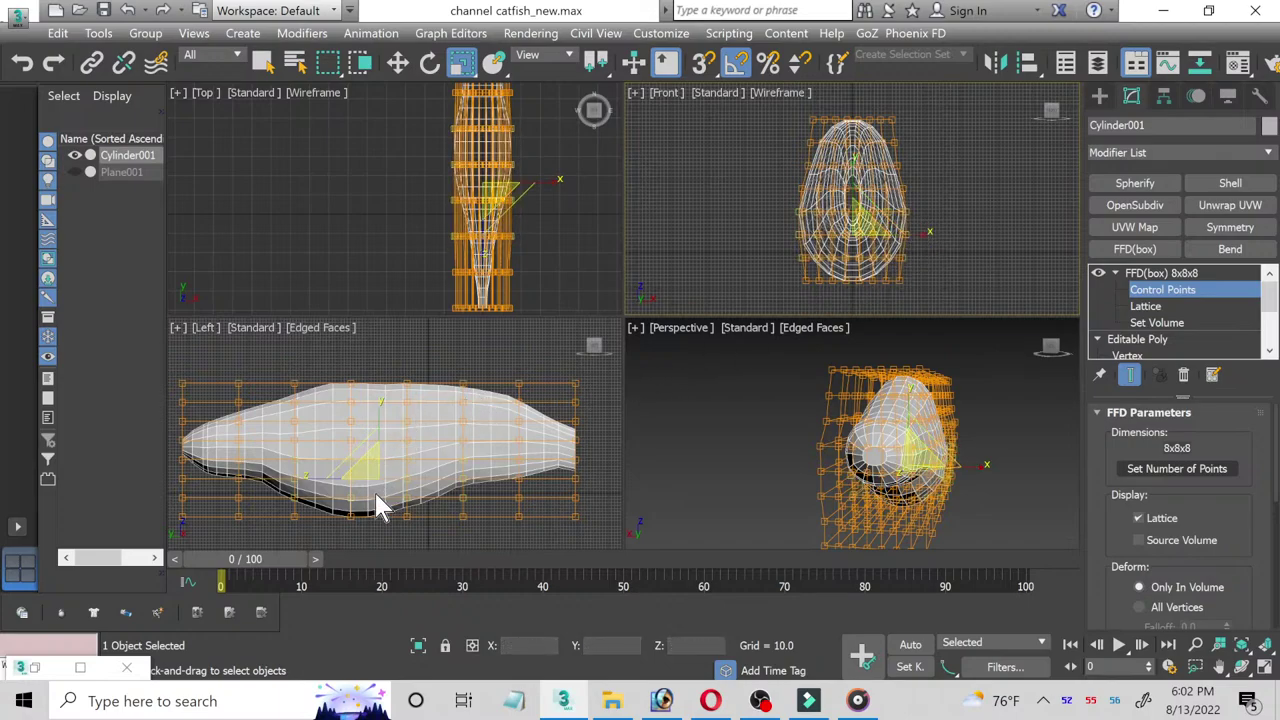
drag(265, 518, 429, 530)
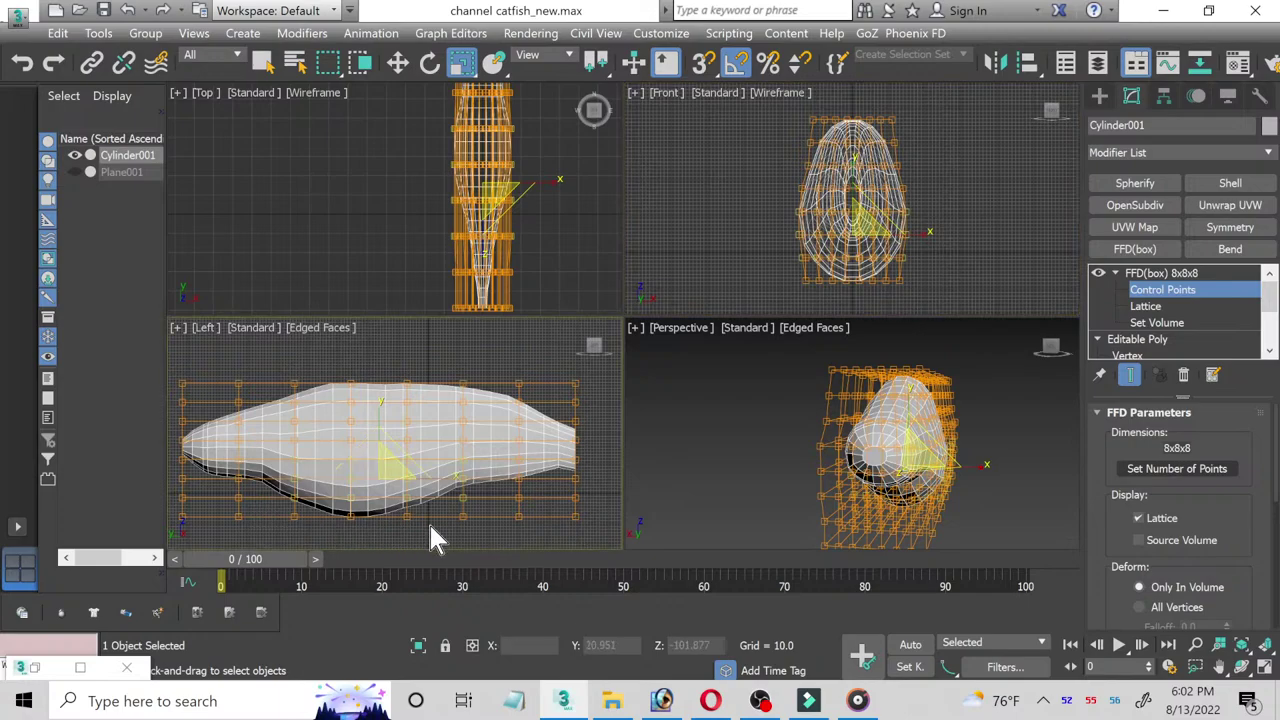
click(950, 283)
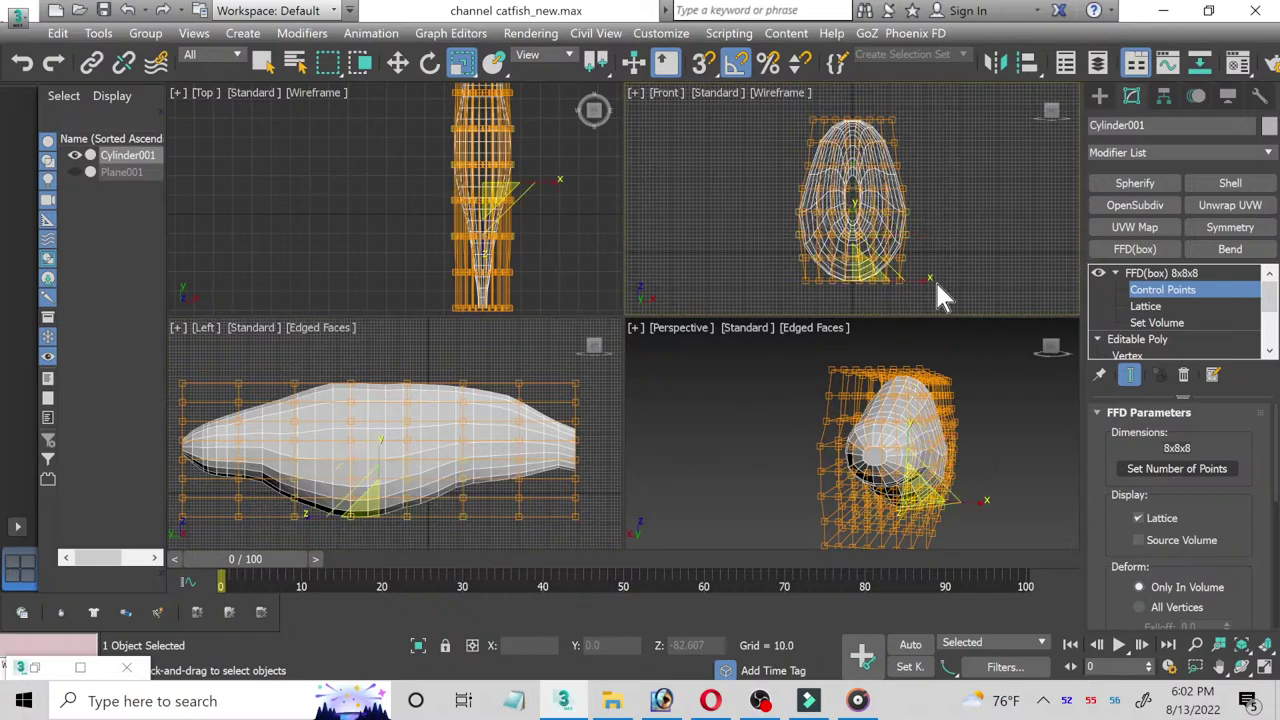
click(922, 283)
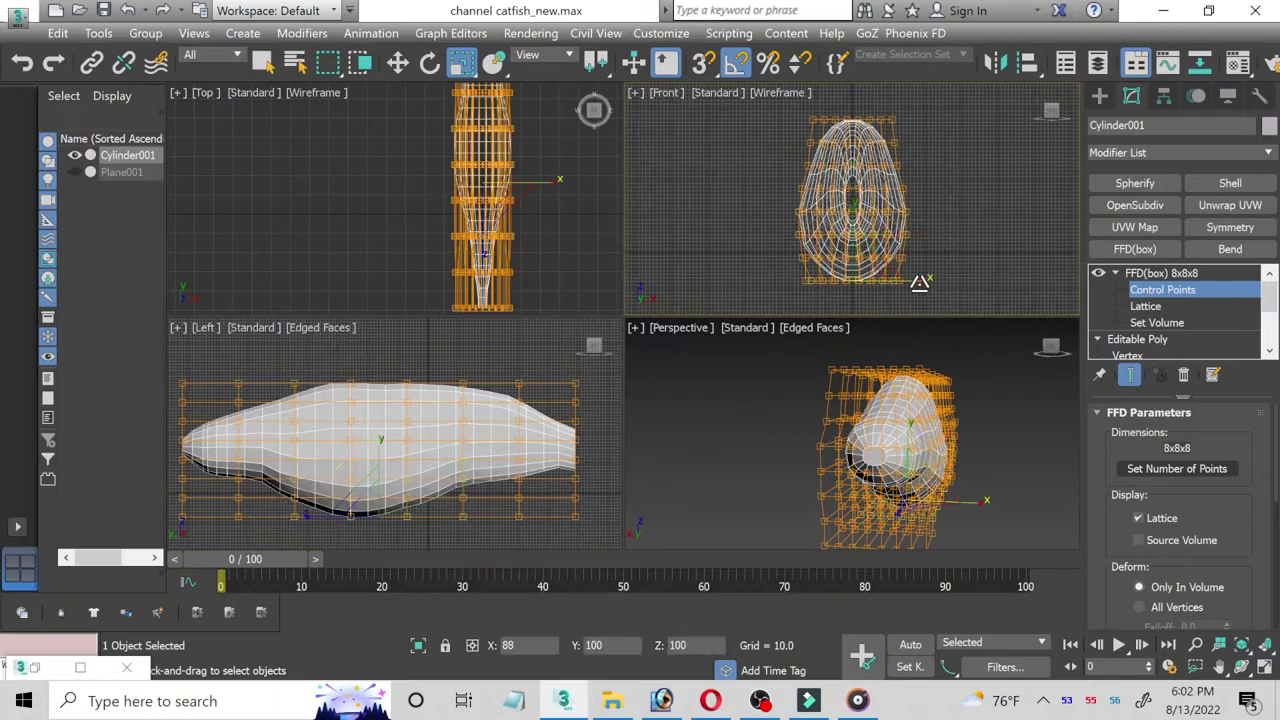
drag(919, 283, 921, 283)
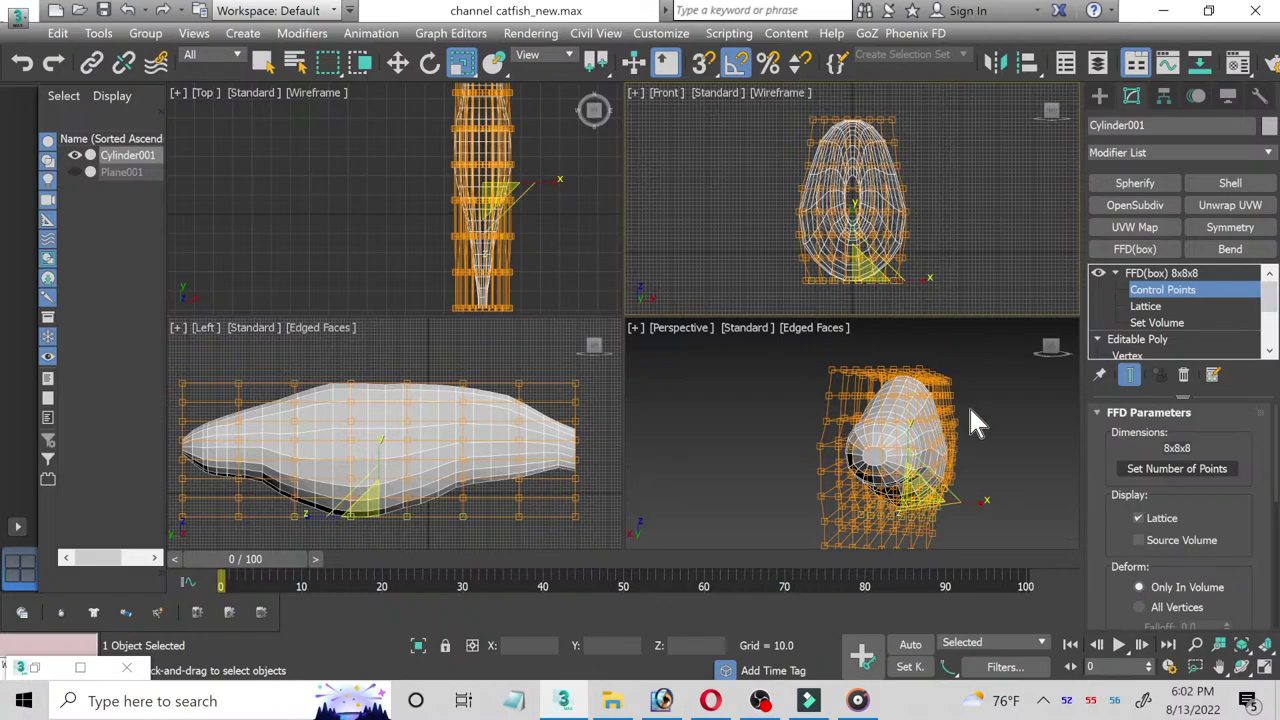
Step: Exit to the FFD(box) level, reselect the body, and orbit the maximized Perspective view
click(1155, 290)
click(1155, 290)
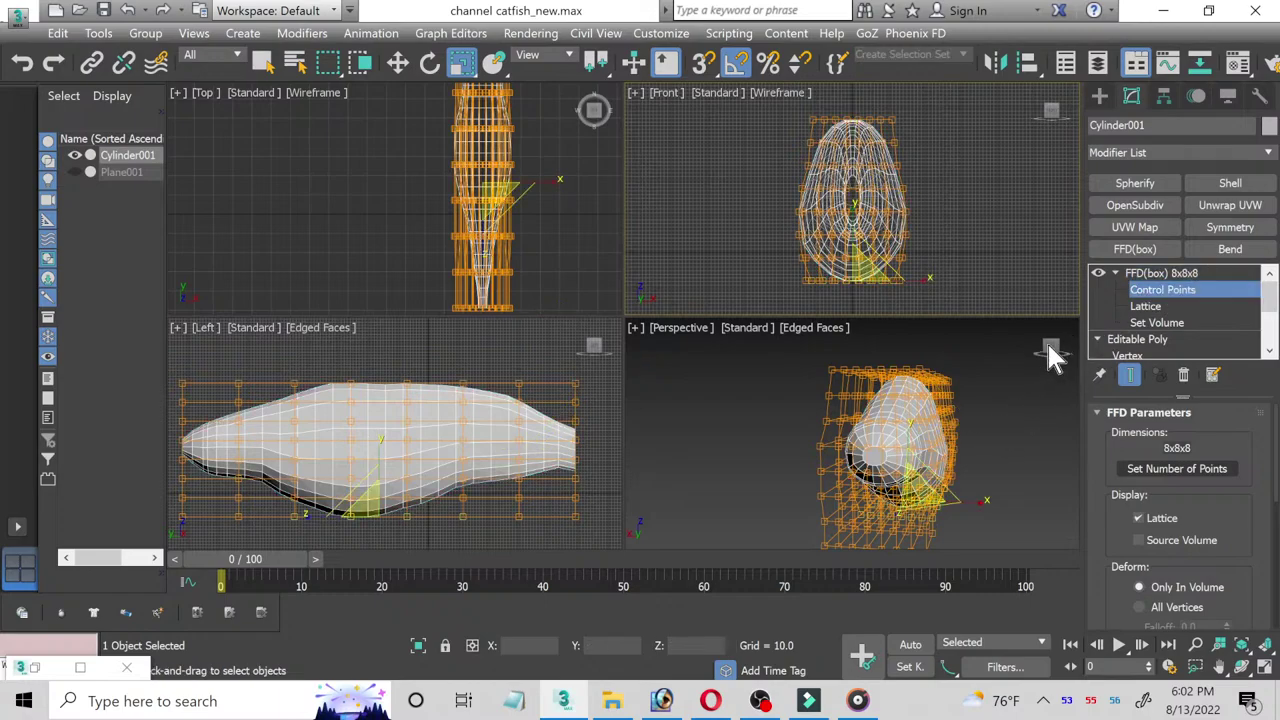
click(1150, 290)
click(1036, 394)
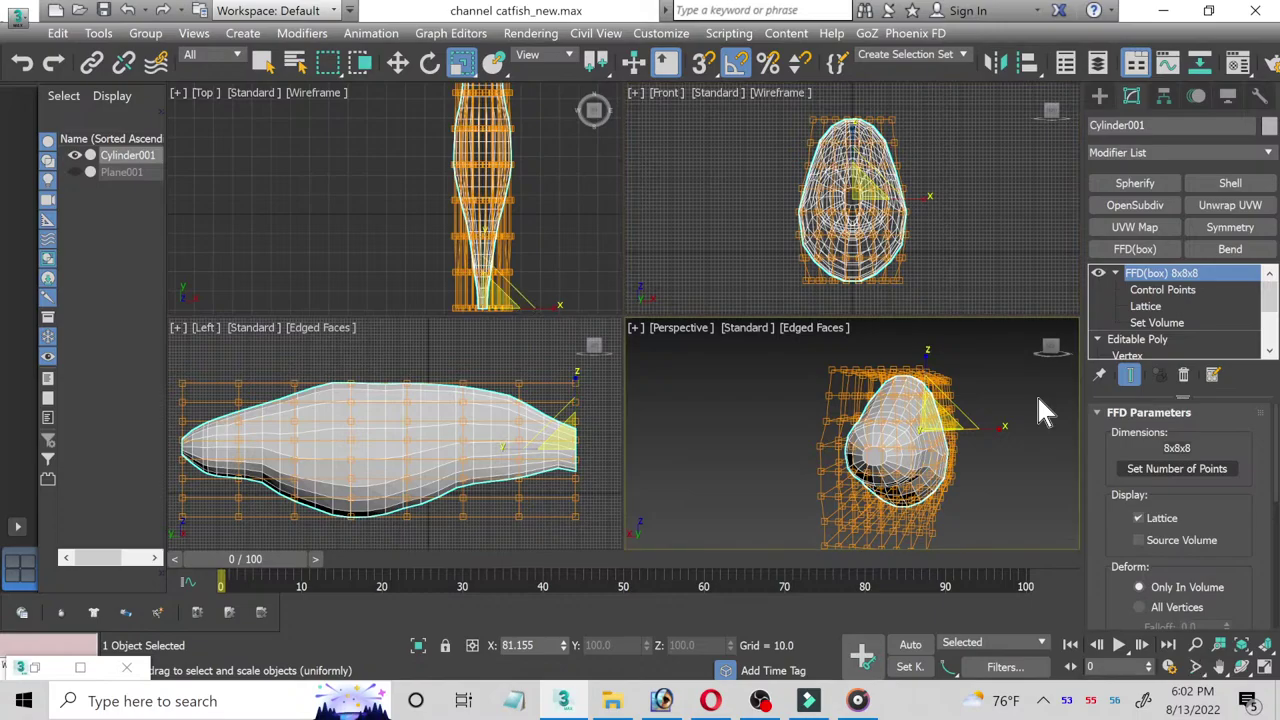
click(925, 458)
click(1263, 666)
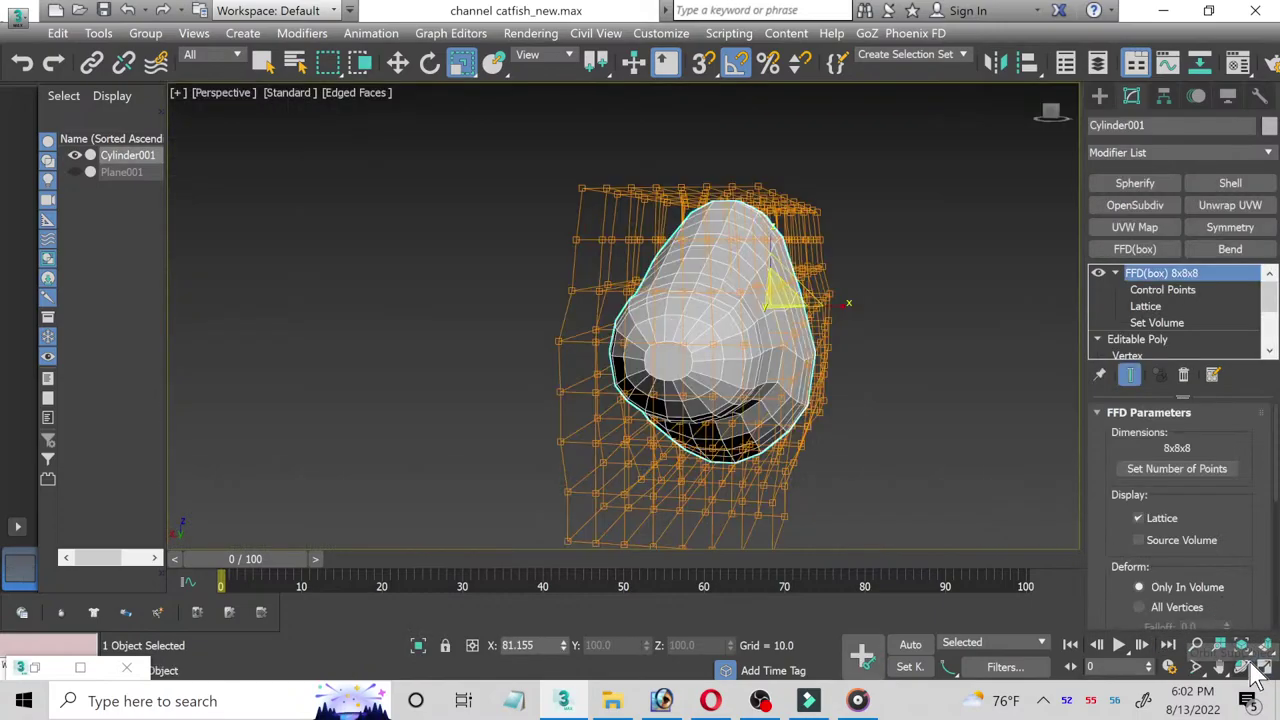
click(1241, 666)
mouse_move(808, 400)
mouse_down()
mouse_move(568, 268)
mouse_move(697, 322)
mouse_move(634, 386)
mouse_move(630, 421)
mouse_move(651, 406)
mouse_move(646, 351)
mouse_move(557, 352)
mouse_move(463, 314)
mouse_move(661, 333)
mouse_move(626, 409)
mouse_move(638, 340)
mouse_up()
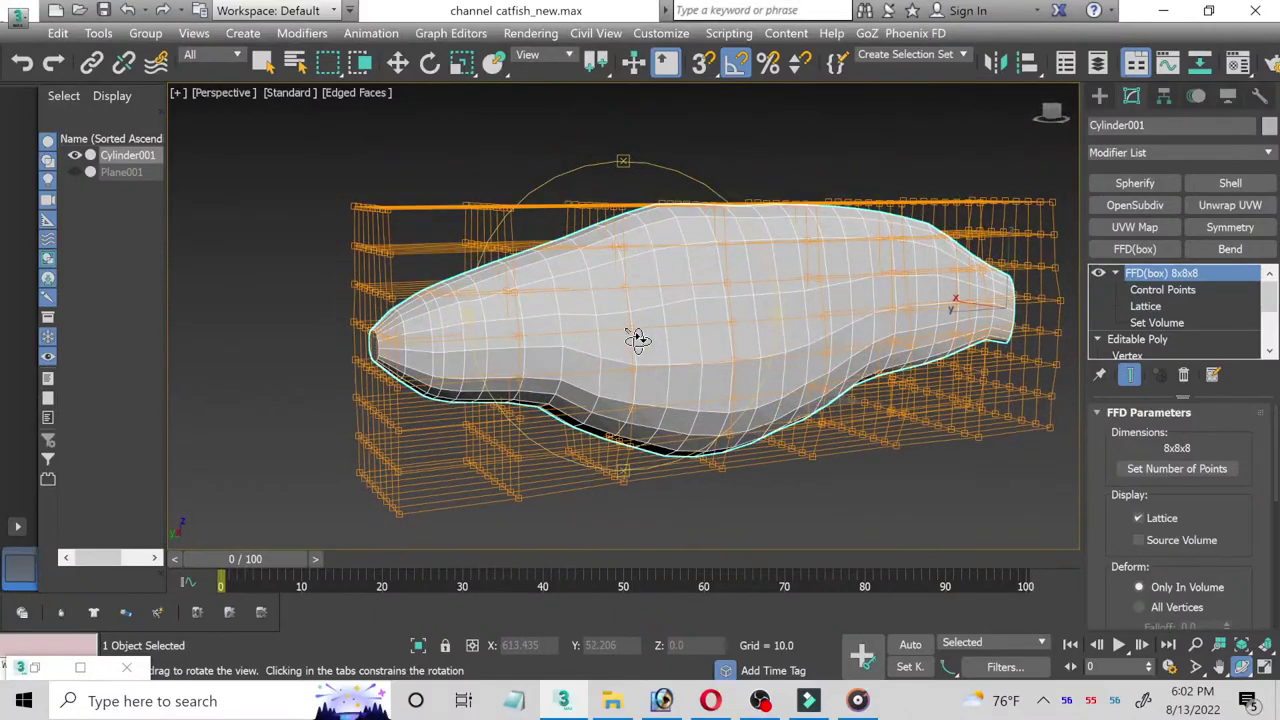
Step: Collapse the FFD(box) stack into an Editable Poly and restore the four-view layout
right_click(1164, 274)
click(1090, 447)
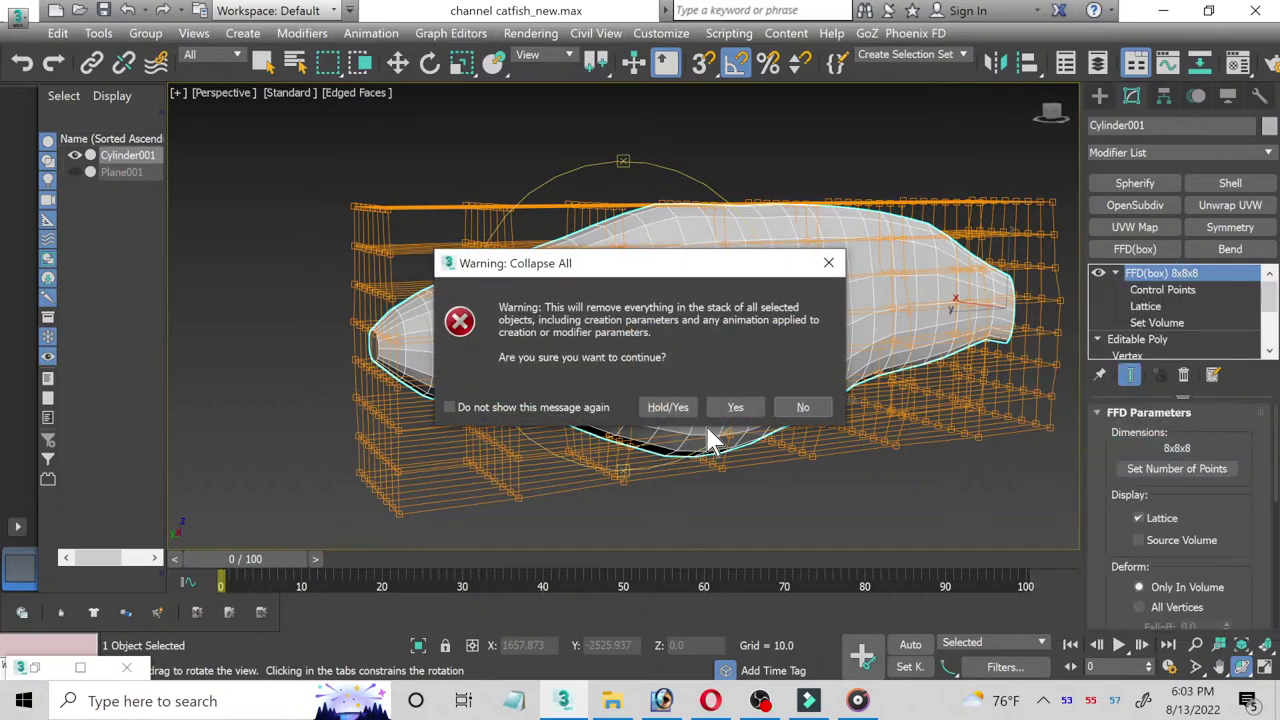
click(737, 406)
click(1265, 668)
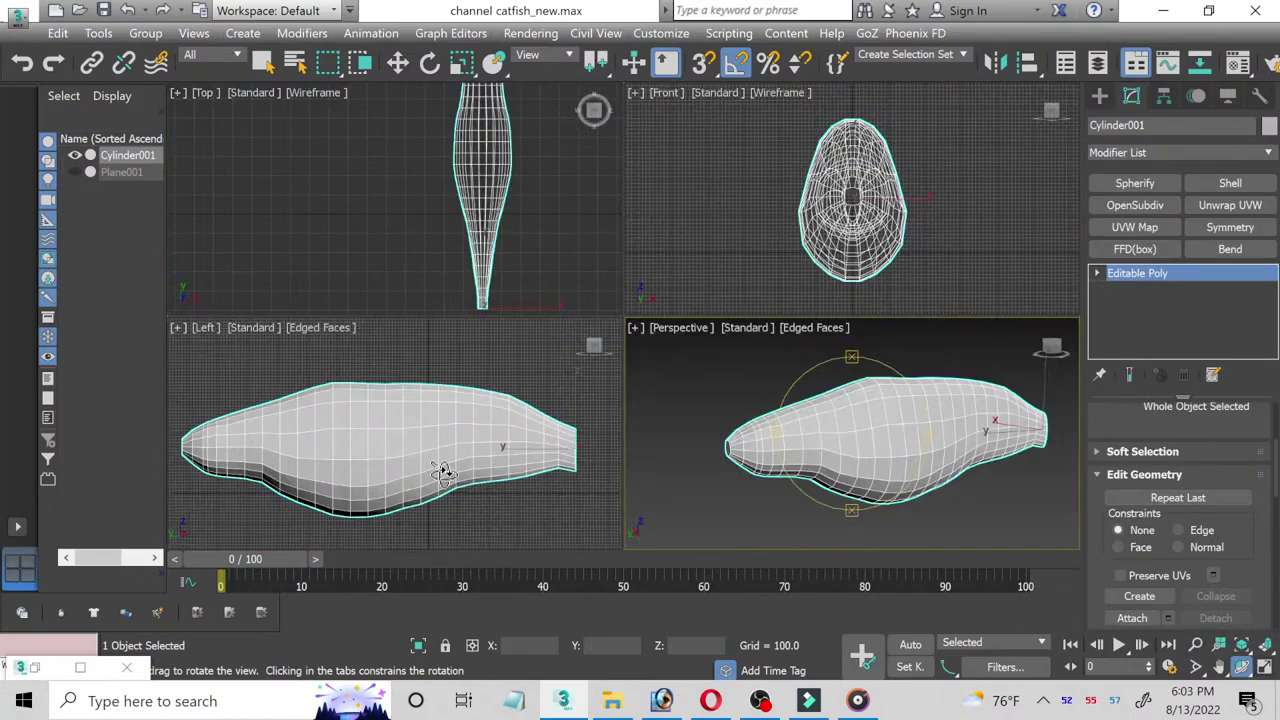
key(r)
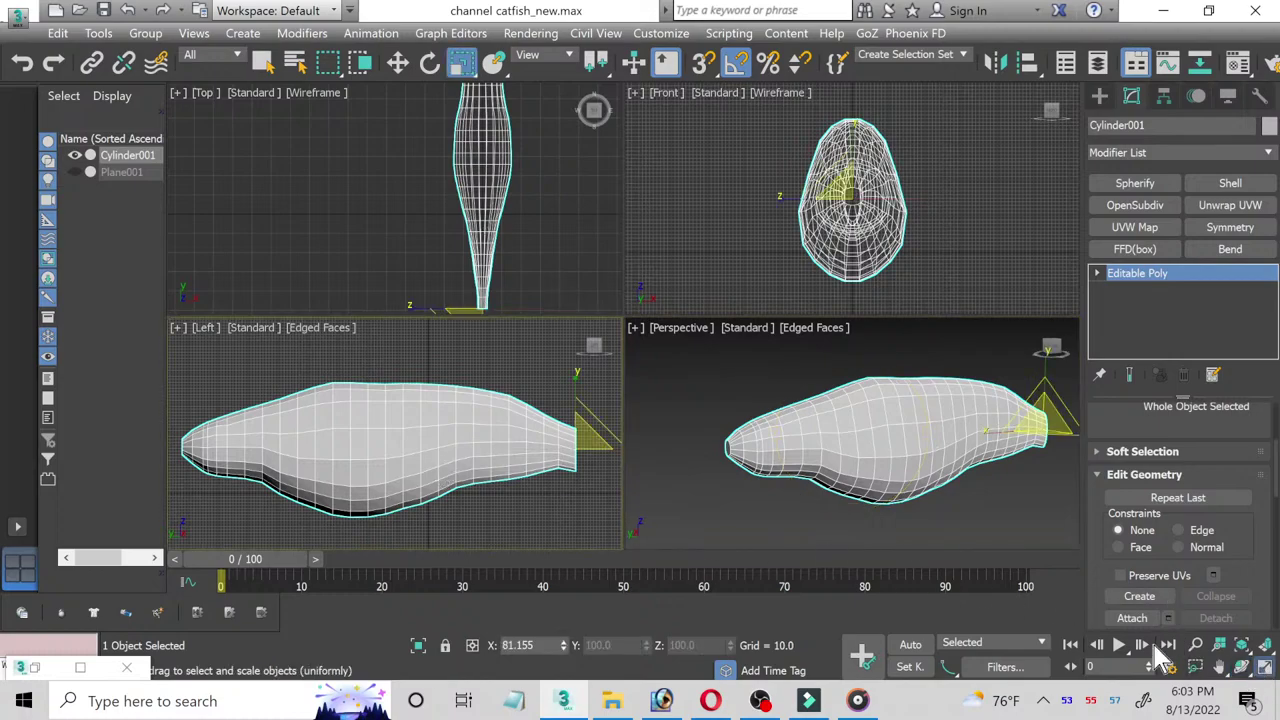
click(1265, 668)
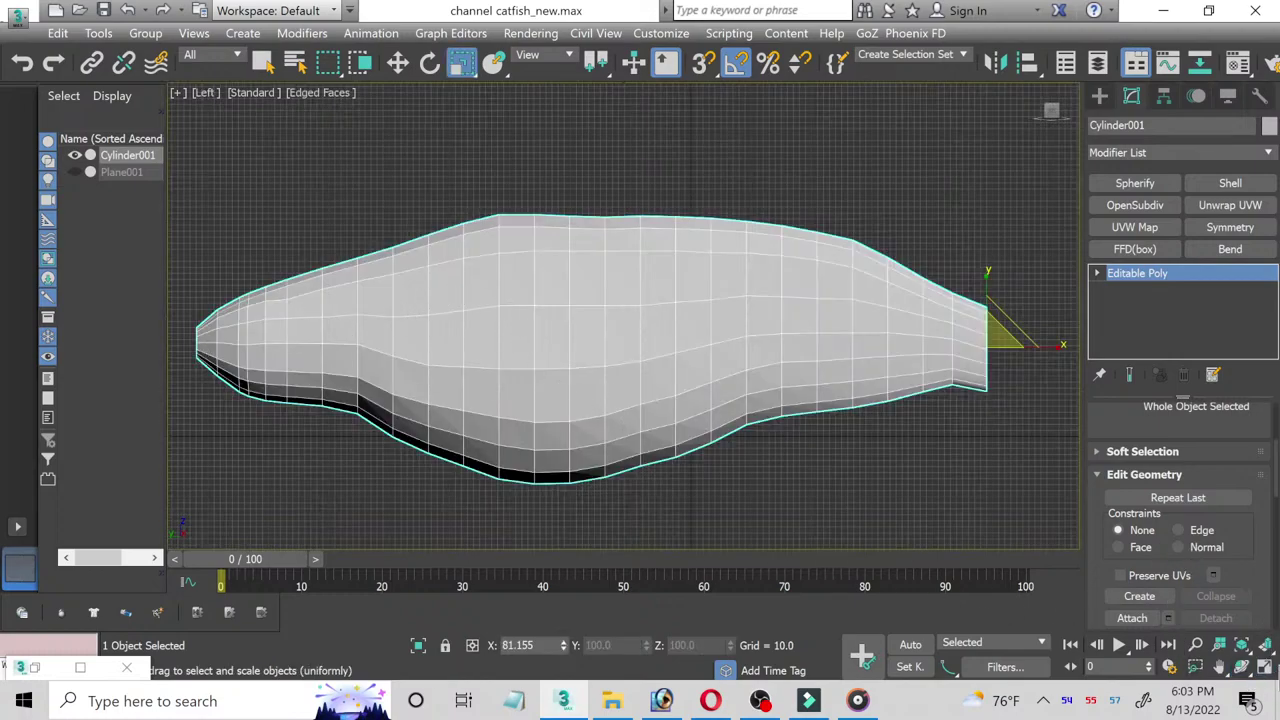
click(1265, 668)
scroll(437, 136, up, 2)
Step: In Edge mode, select the edge loop along the body's top centre
scroll(486, 158, up, 2)
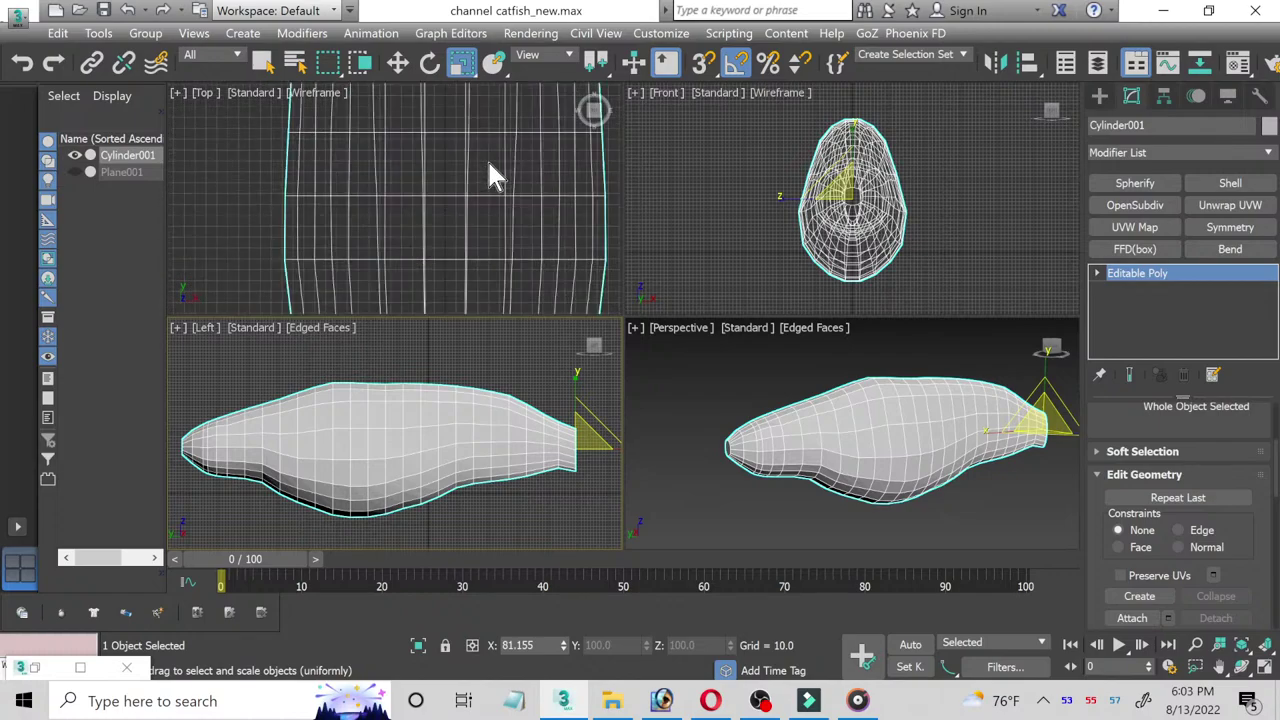
scroll(479, 160, up, 2)
scroll(475, 164, up, 2)
click(476, 171)
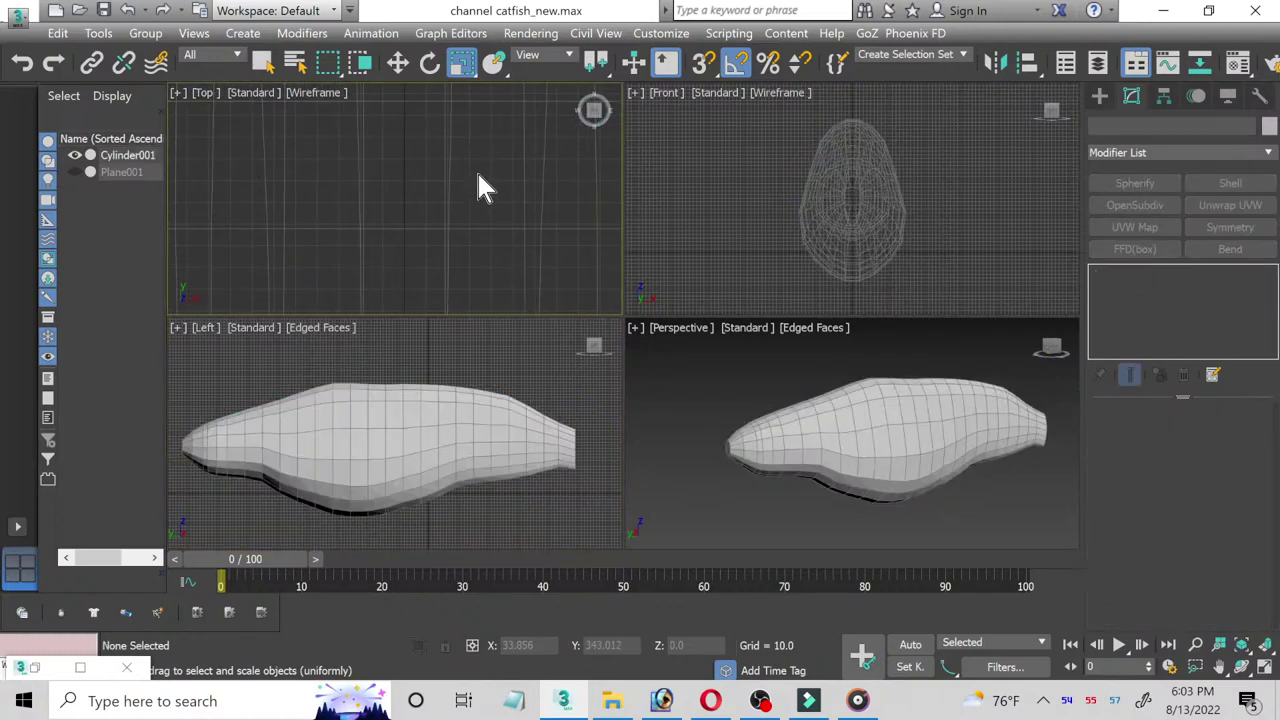
click(446, 181)
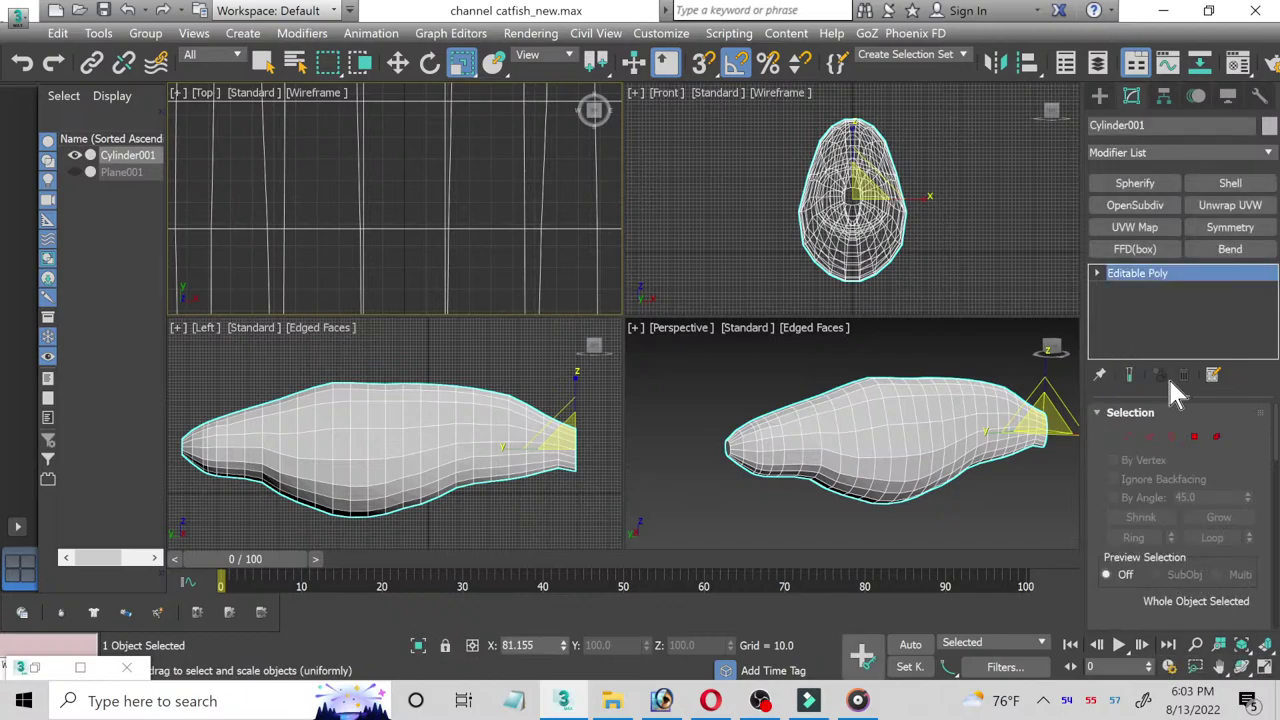
click(1149, 437)
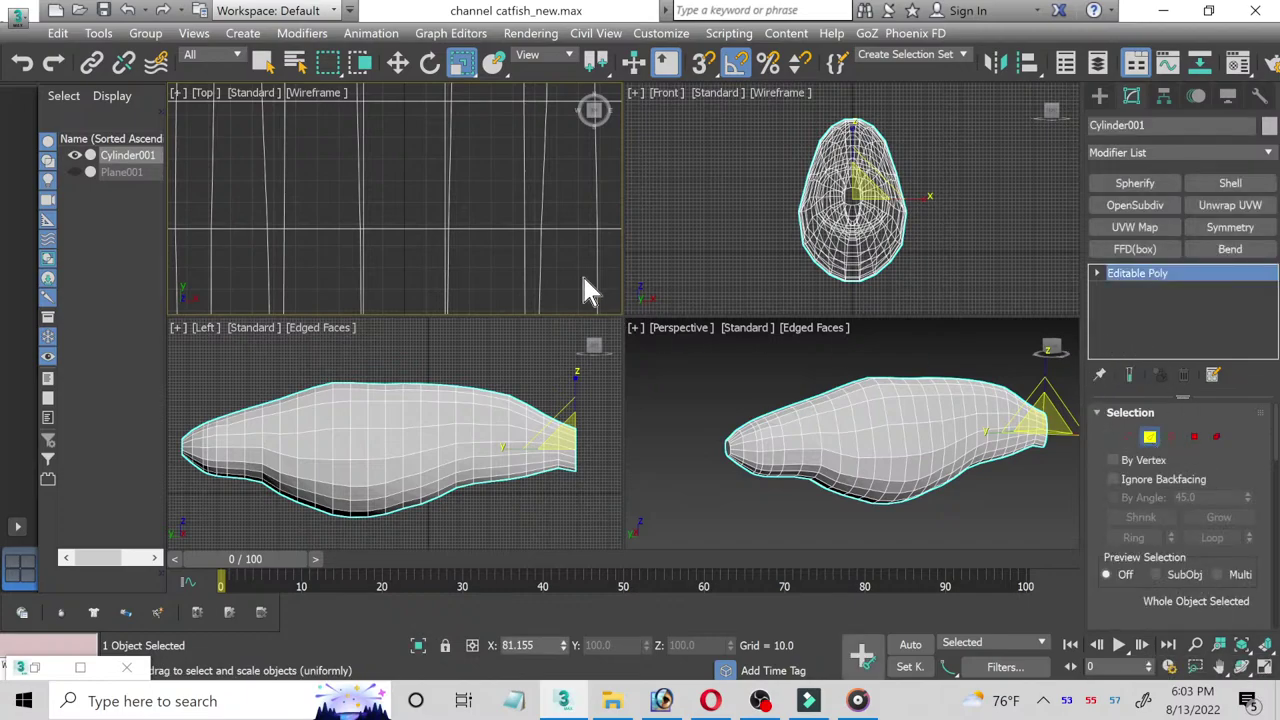
scroll(451, 179, up, 1)
scroll(447, 174, up, 1)
click(446, 176)
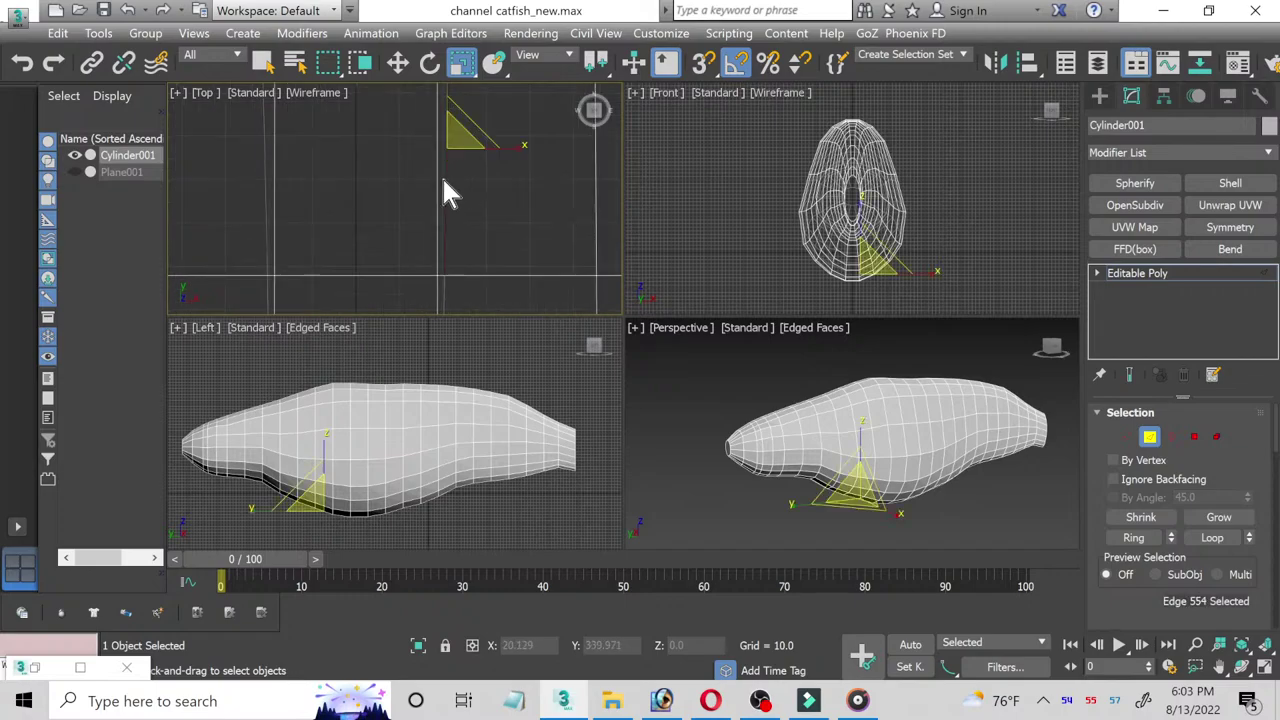
click(400, 204)
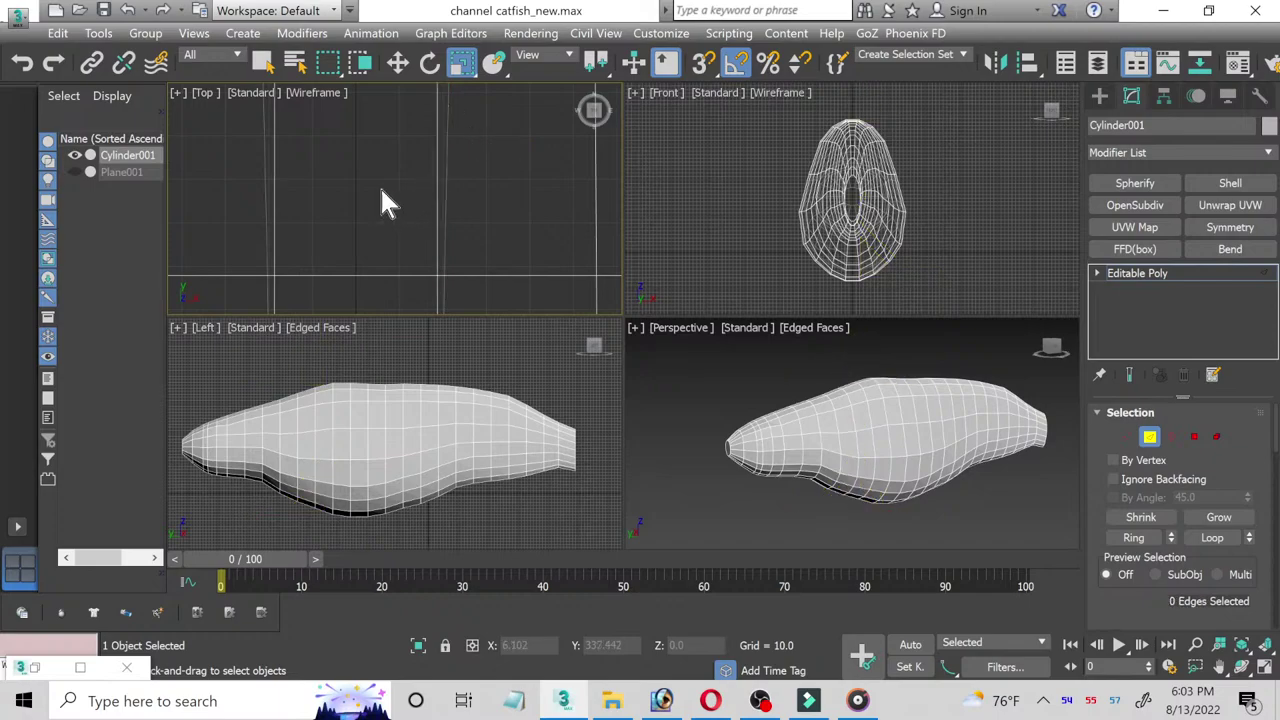
drag(497, 197, 494, 202)
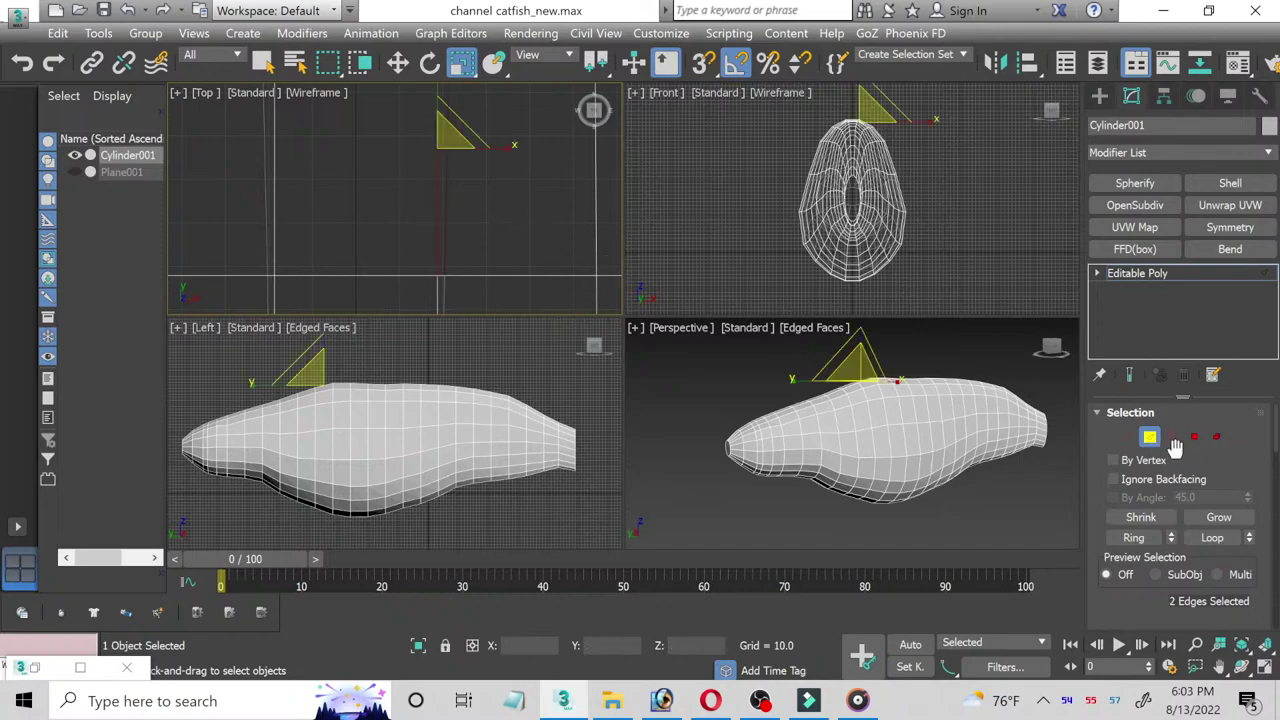
click(1212, 537)
Step: Scale the top edge loop to about 2% on X, then deselect it
scroll(533, 178, up, 2)
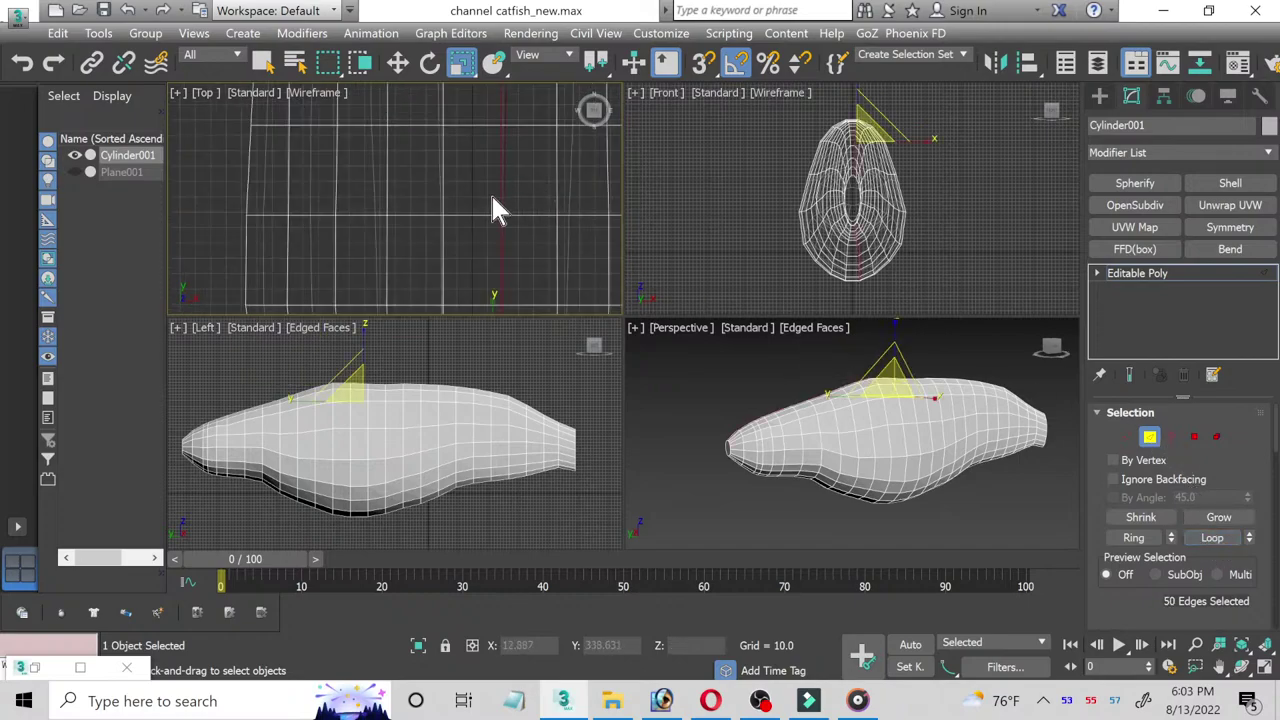
middle_drag(397, 100, 394, 162)
key(z)
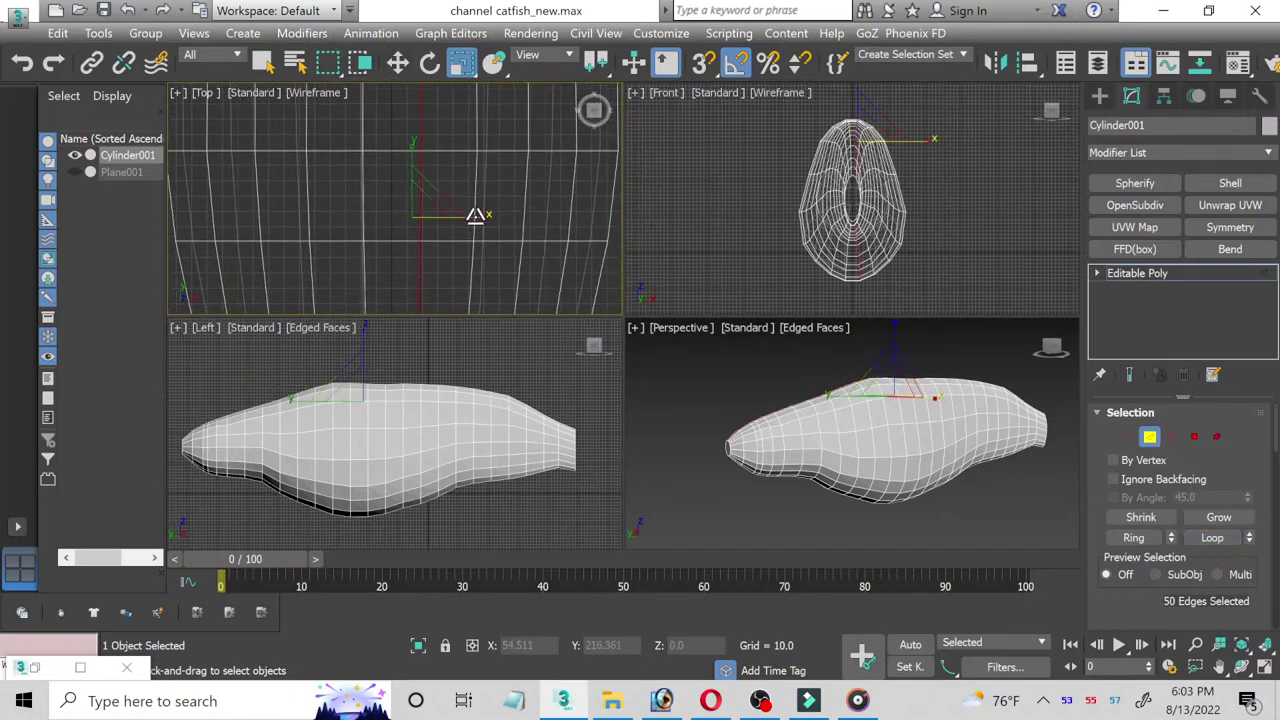
drag(483, 220, 225, 236)
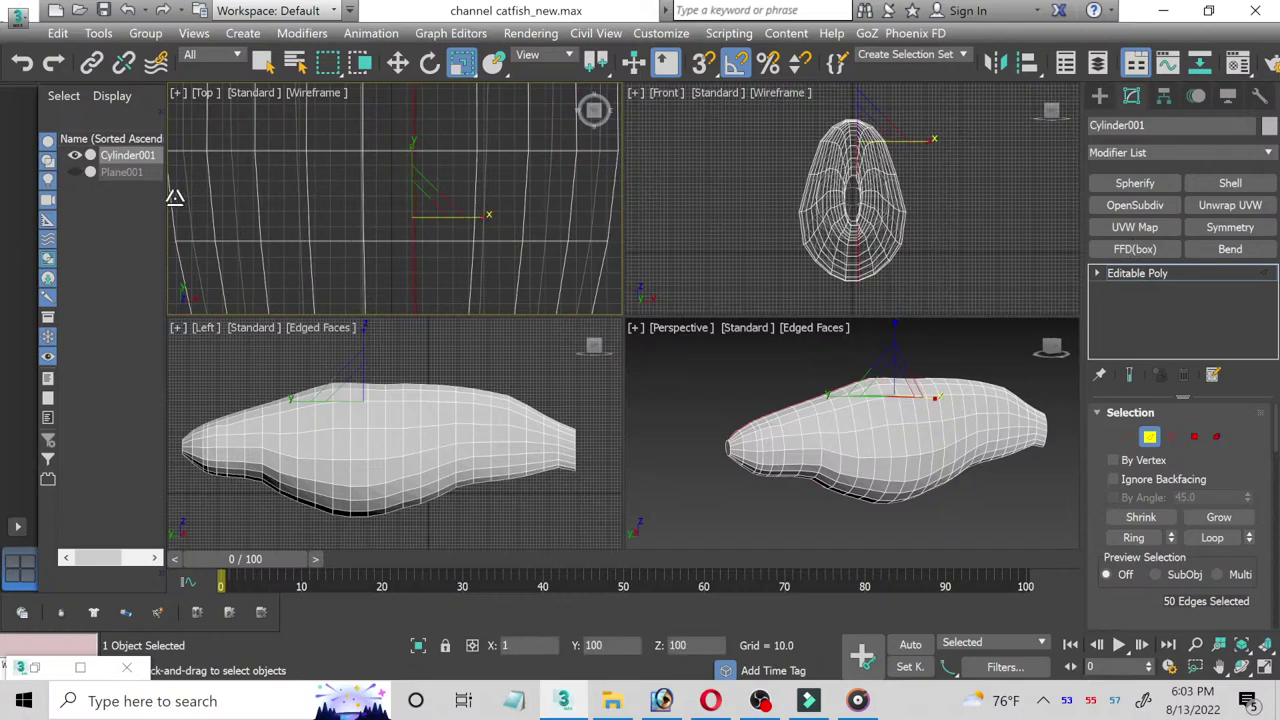
drag(391, 290, 585, 355)
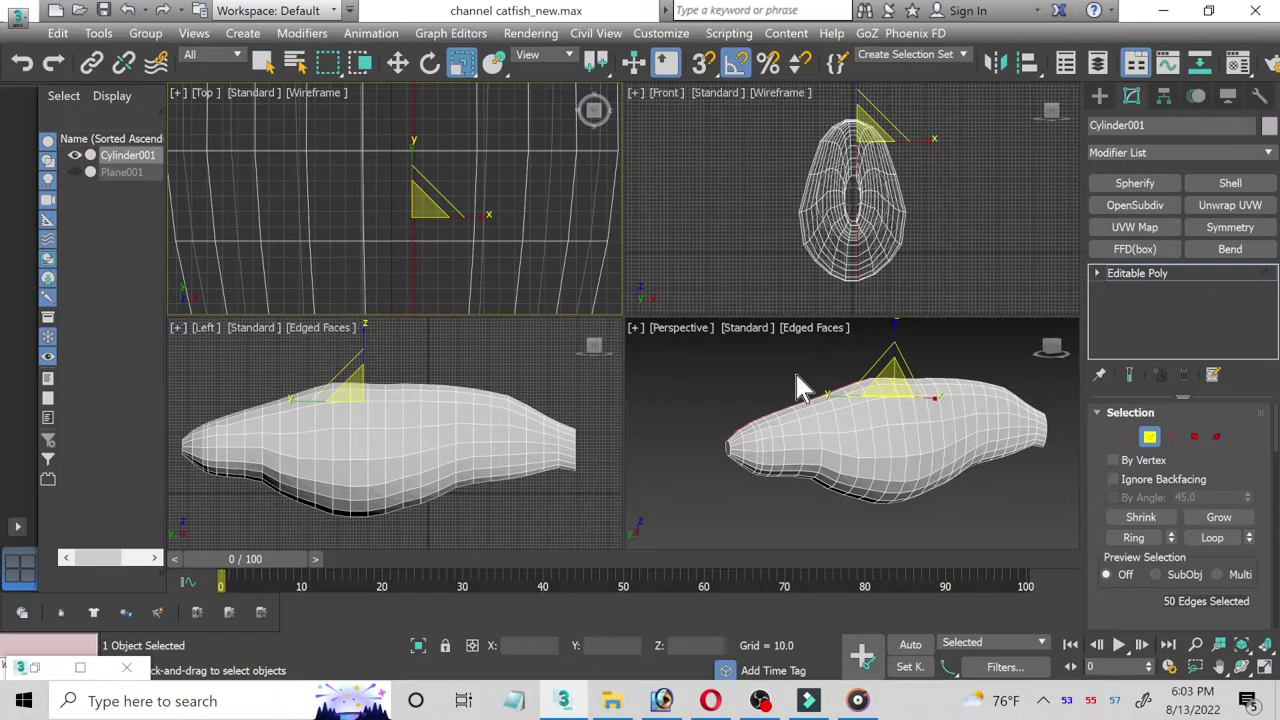
scroll(850, 148, up, 3)
scroll(845, 146, up, 3)
scroll(855, 190, up, 3)
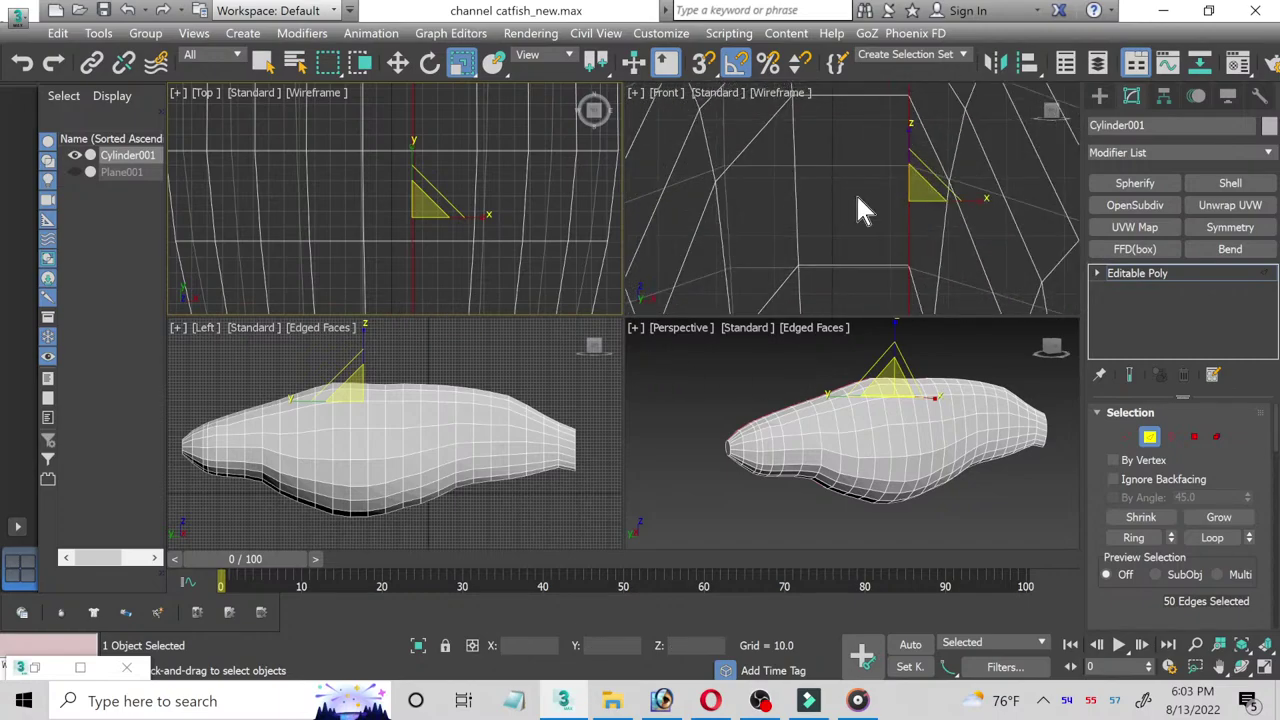
right_click(859, 199)
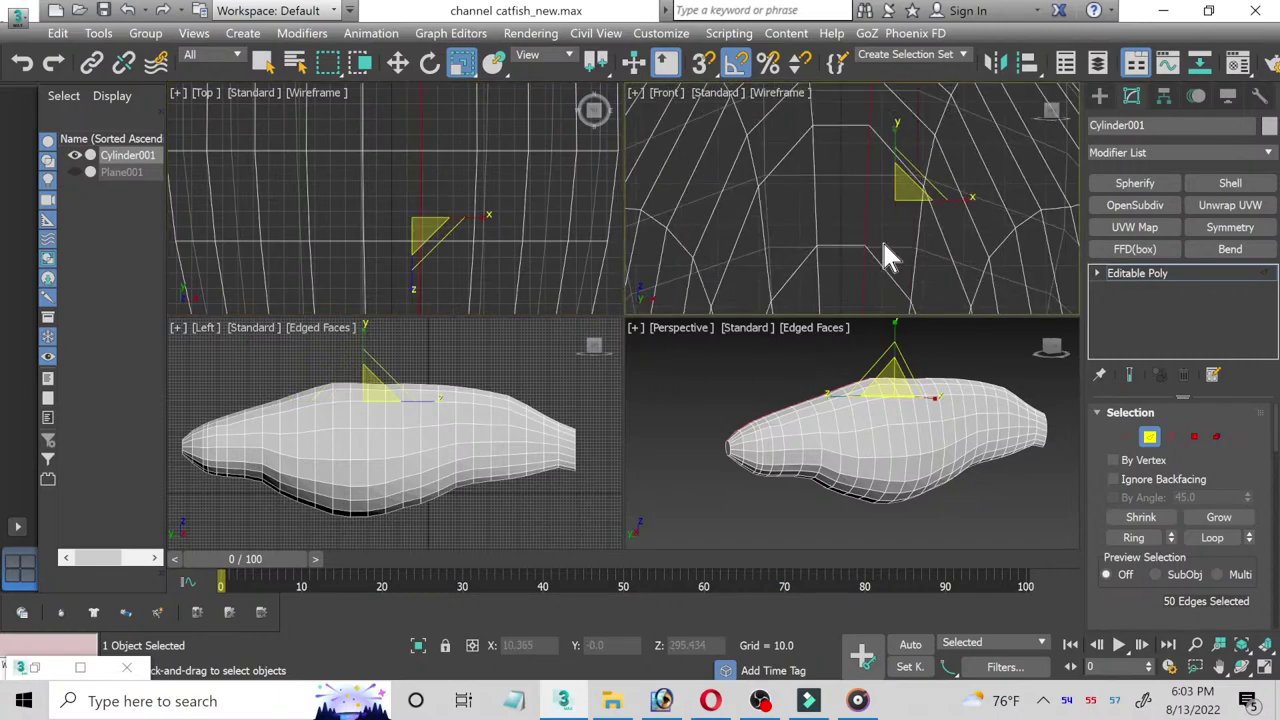
right_click(882, 258)
click(655, 283)
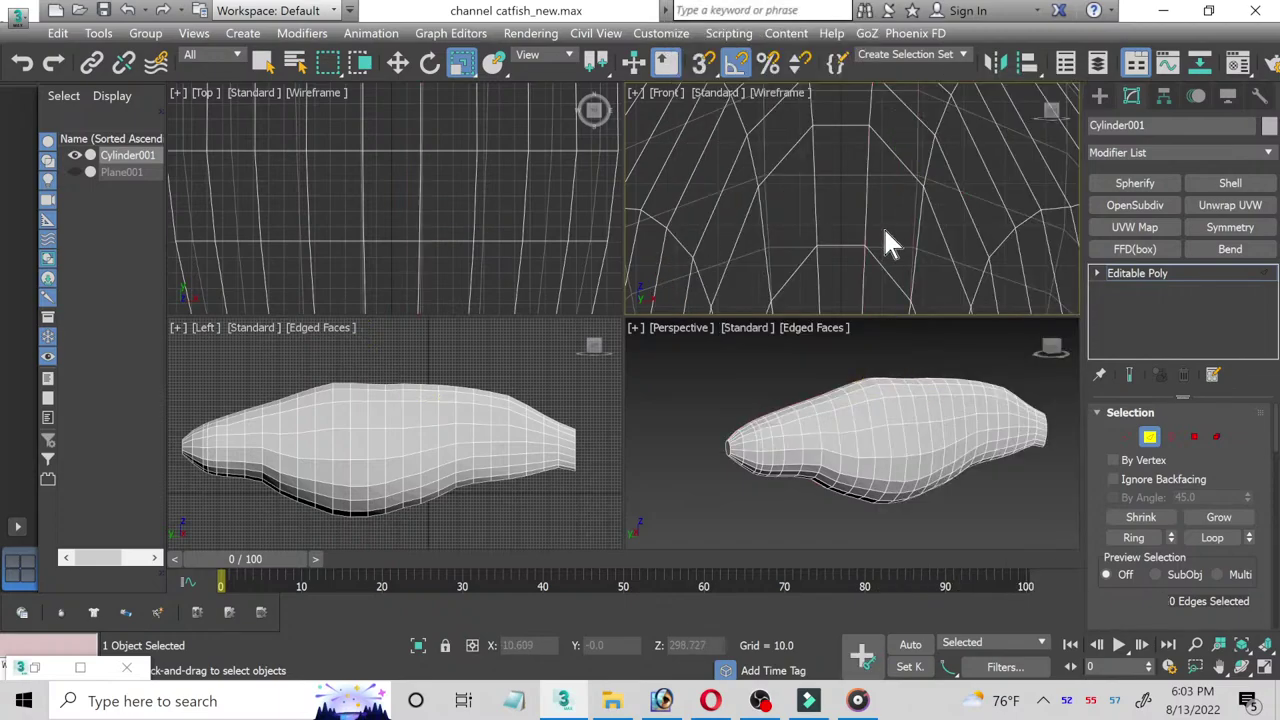
Step: In the maximized Front view, select the ring of edges around the body
click(1264, 667)
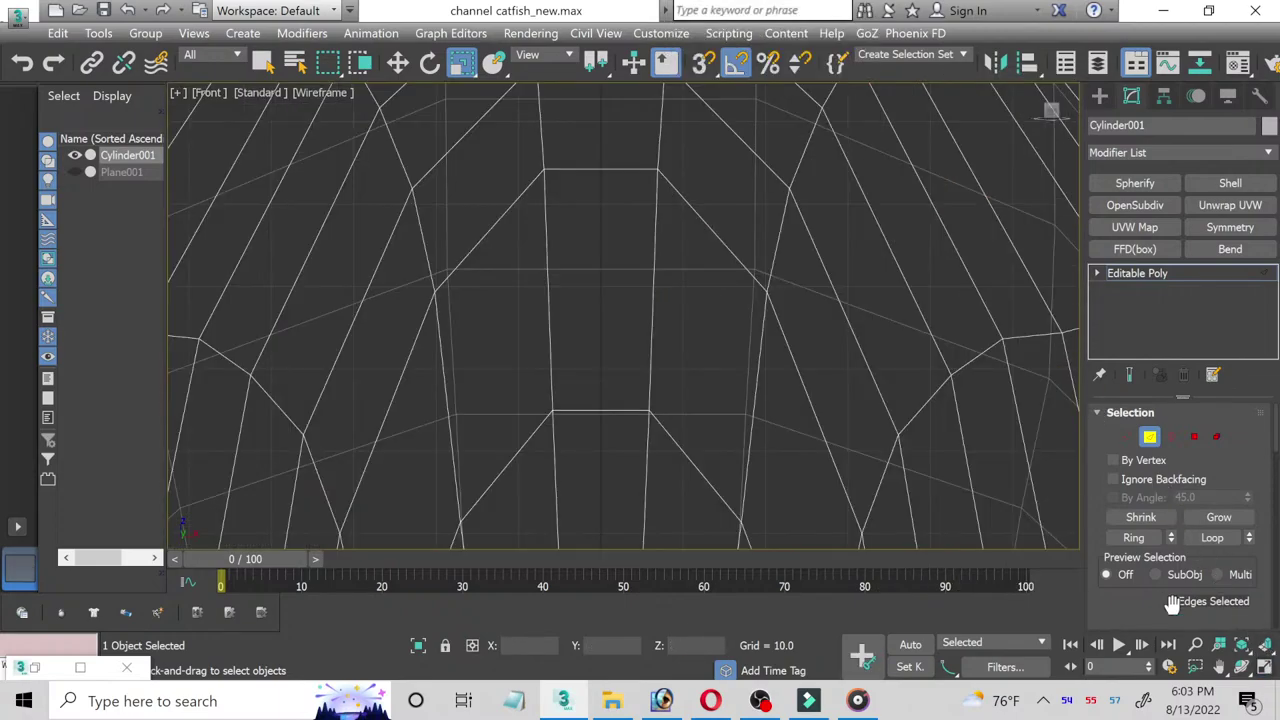
scroll(614, 423, down, 3)
middle_drag(617, 437, 617, 222)
scroll(617, 222, up, 2)
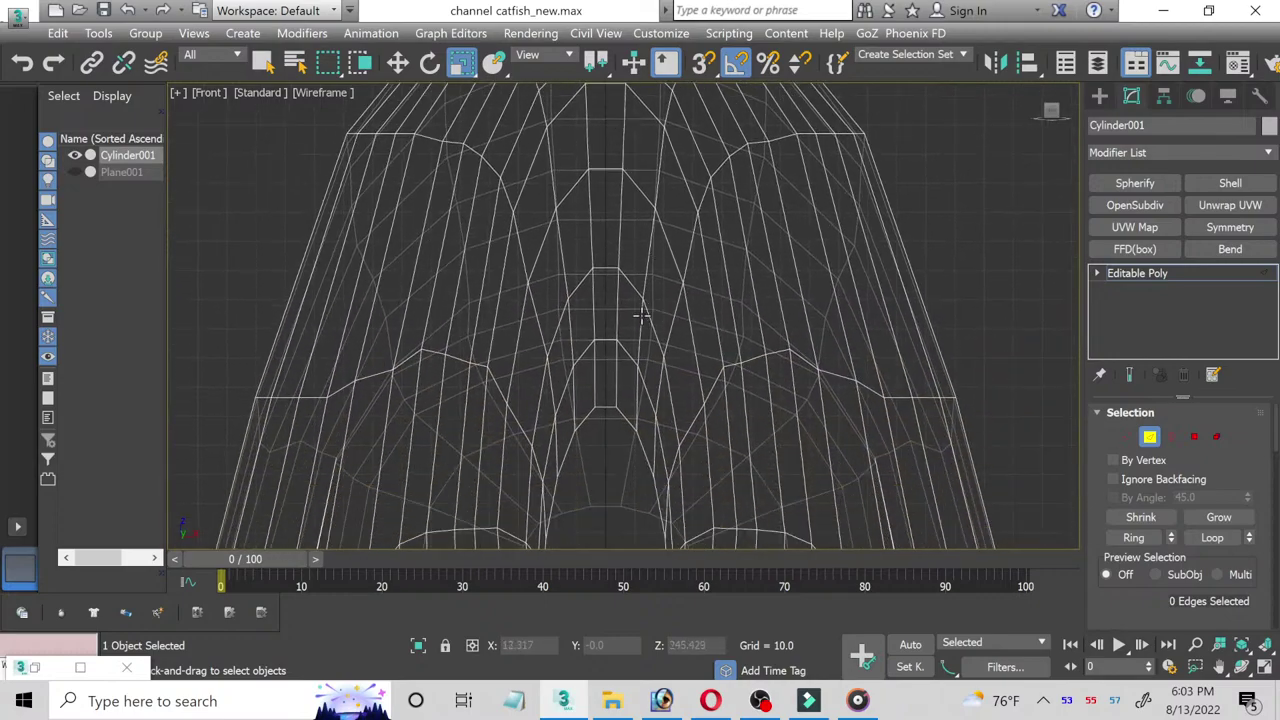
scroll(623, 409, down, 3)
scroll(586, 151, up, 1)
scroll(600, 300, up, 2)
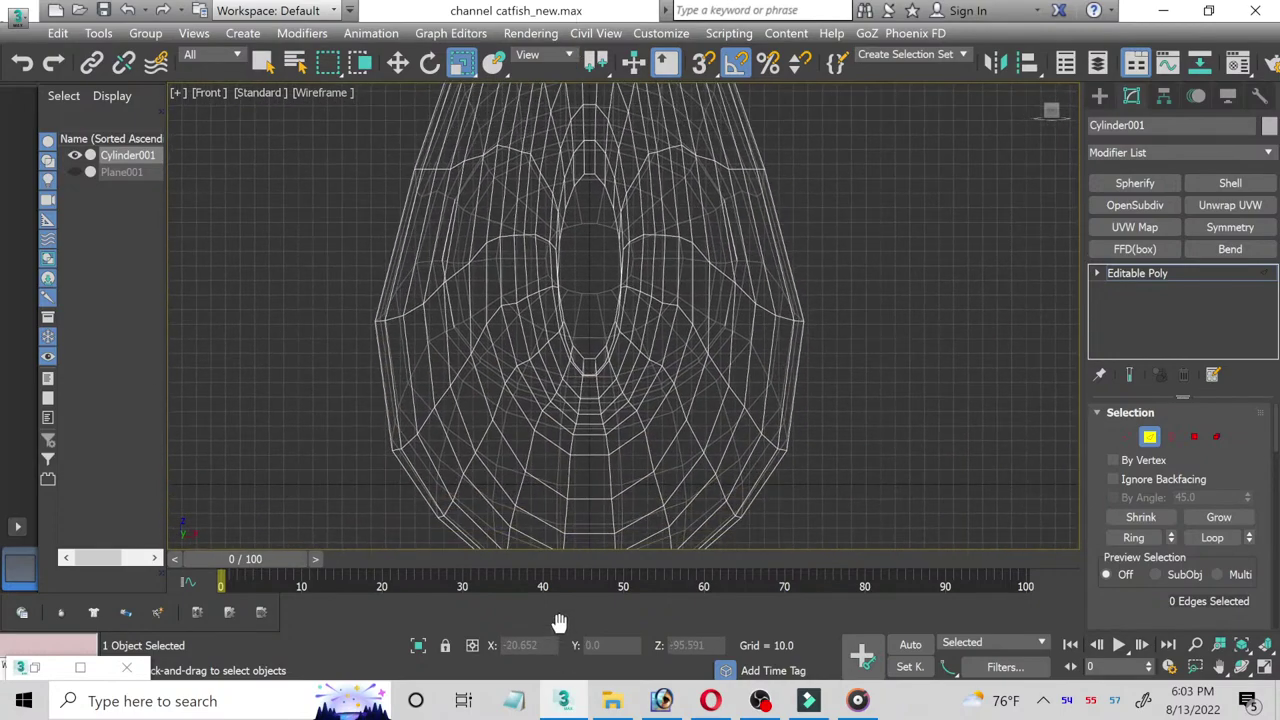
scroll(860, 487, down, 2)
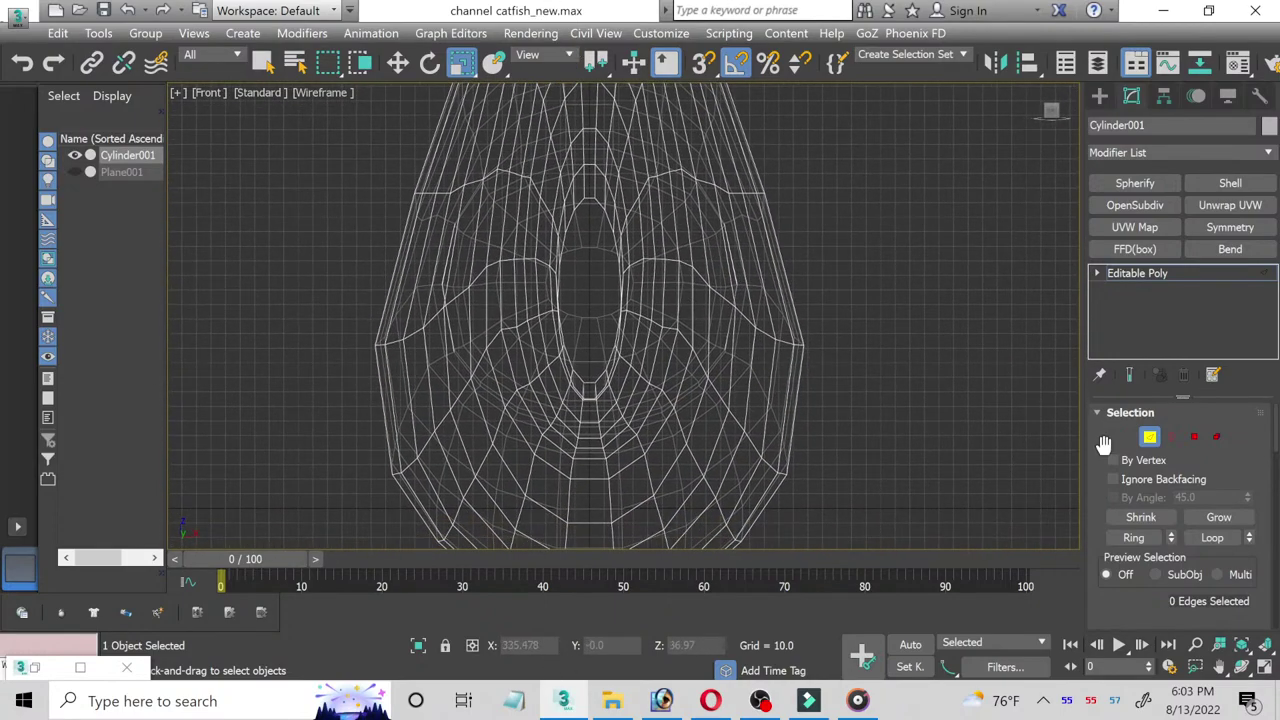
click(589, 386)
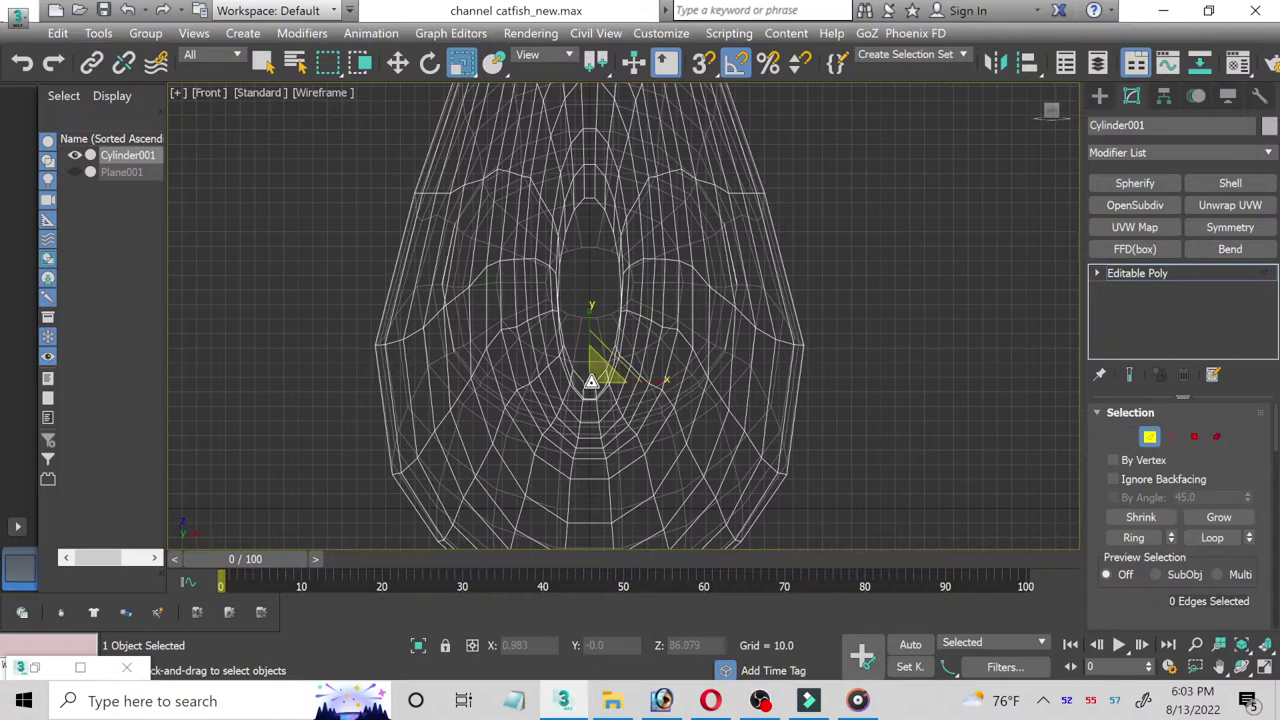
scroll(578, 190, up, 2)
click(590, 150)
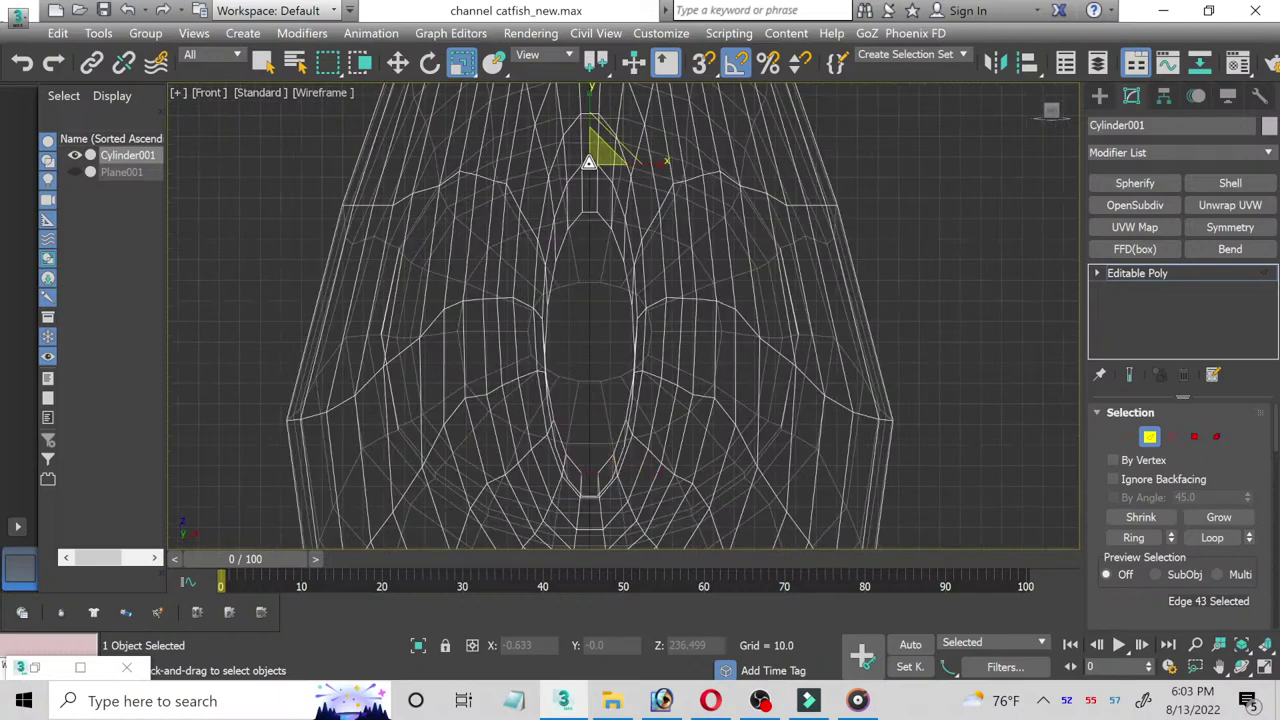
ctrl+click(592, 170)
click(1134, 537)
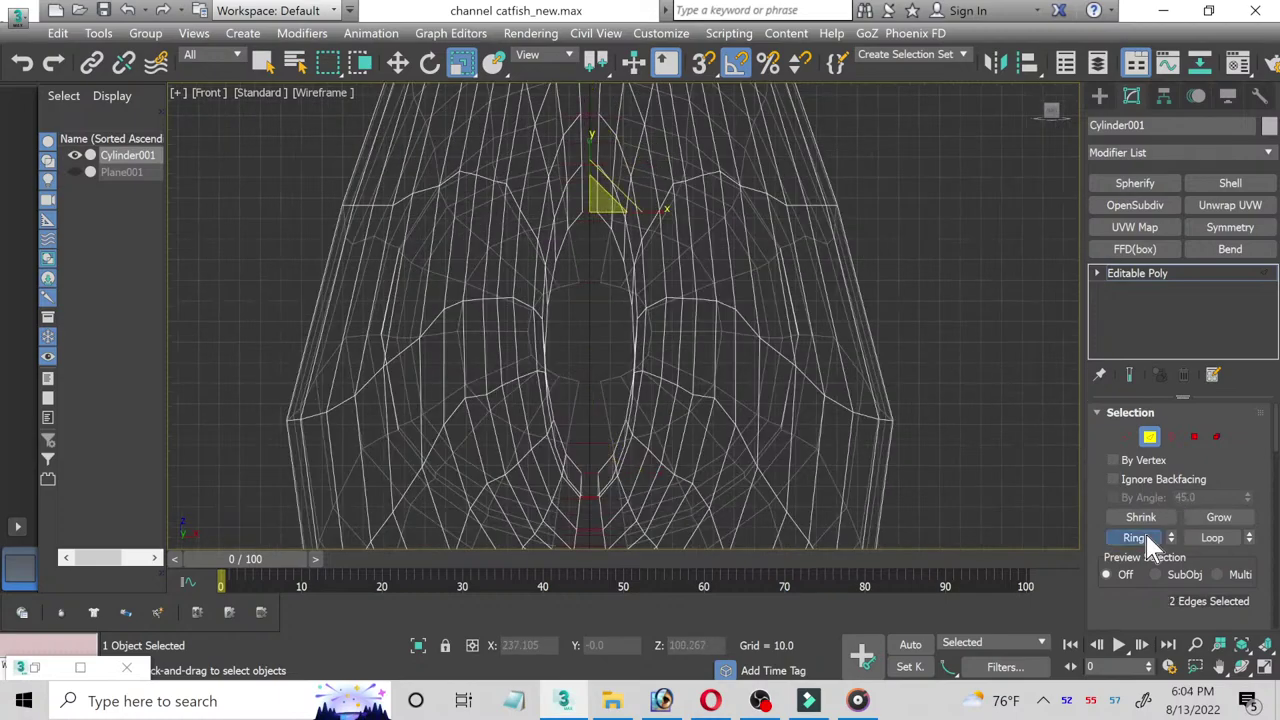
Step: Connect the edge ring with 1 segment, deselect, and return to four views
scroll(1180, 526, down, 1)
scroll(1195, 532, down, 3)
scroll(1193, 526, down, 1)
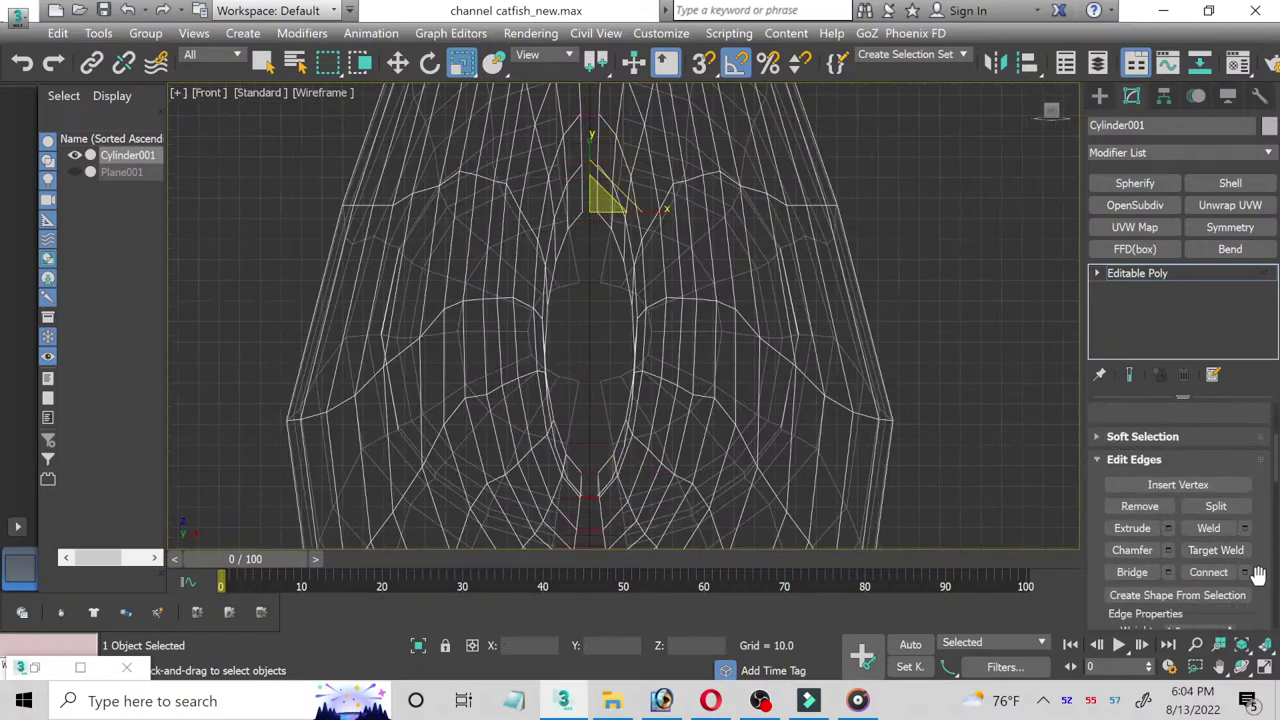
click(1245, 574)
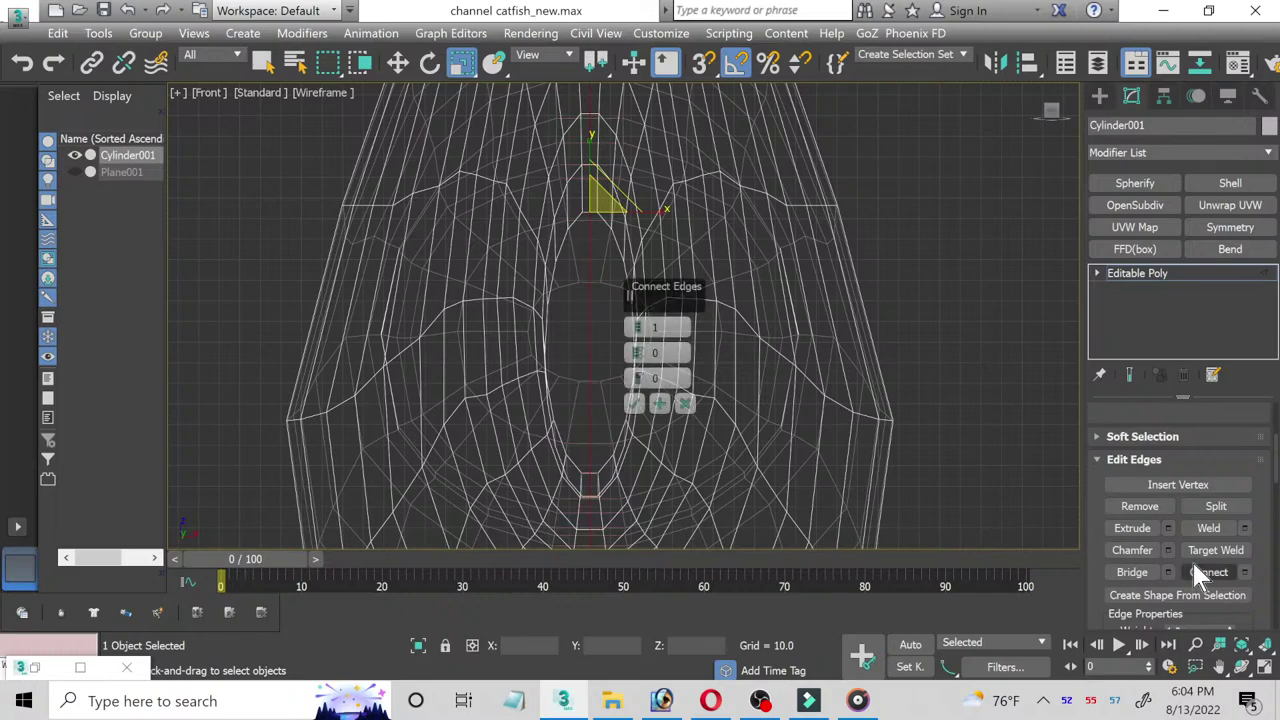
click(634, 405)
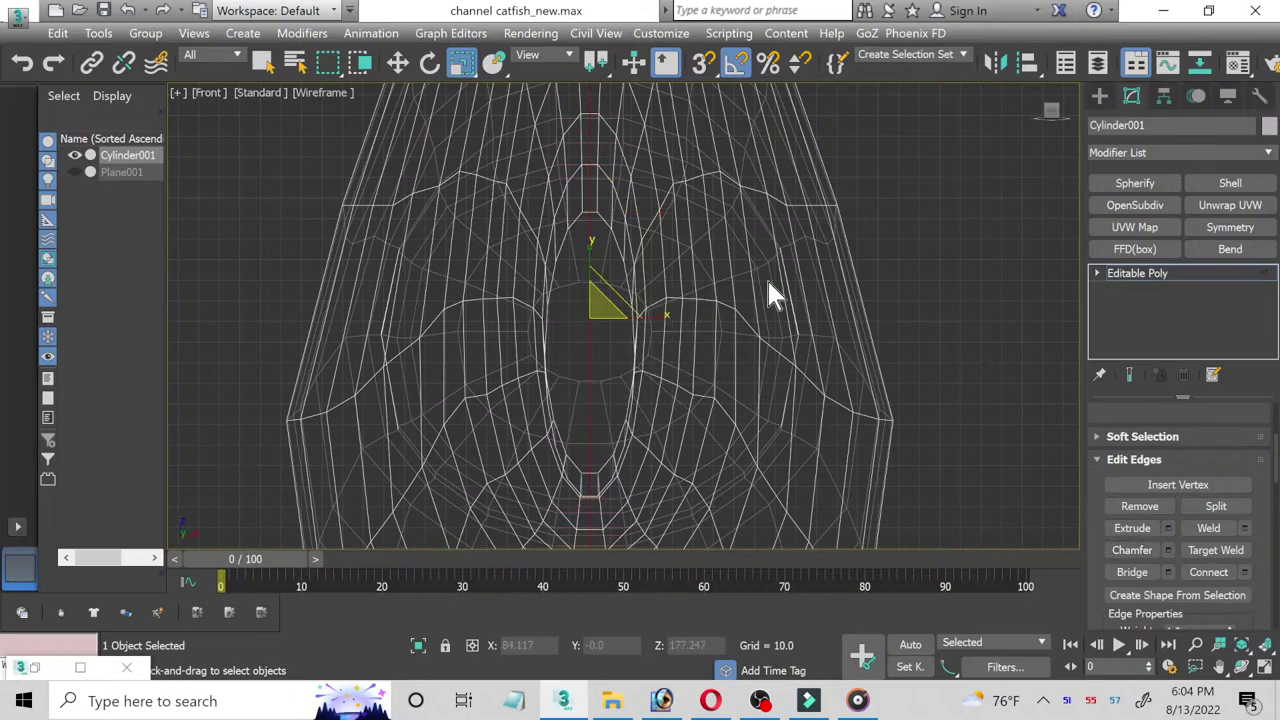
click(925, 190)
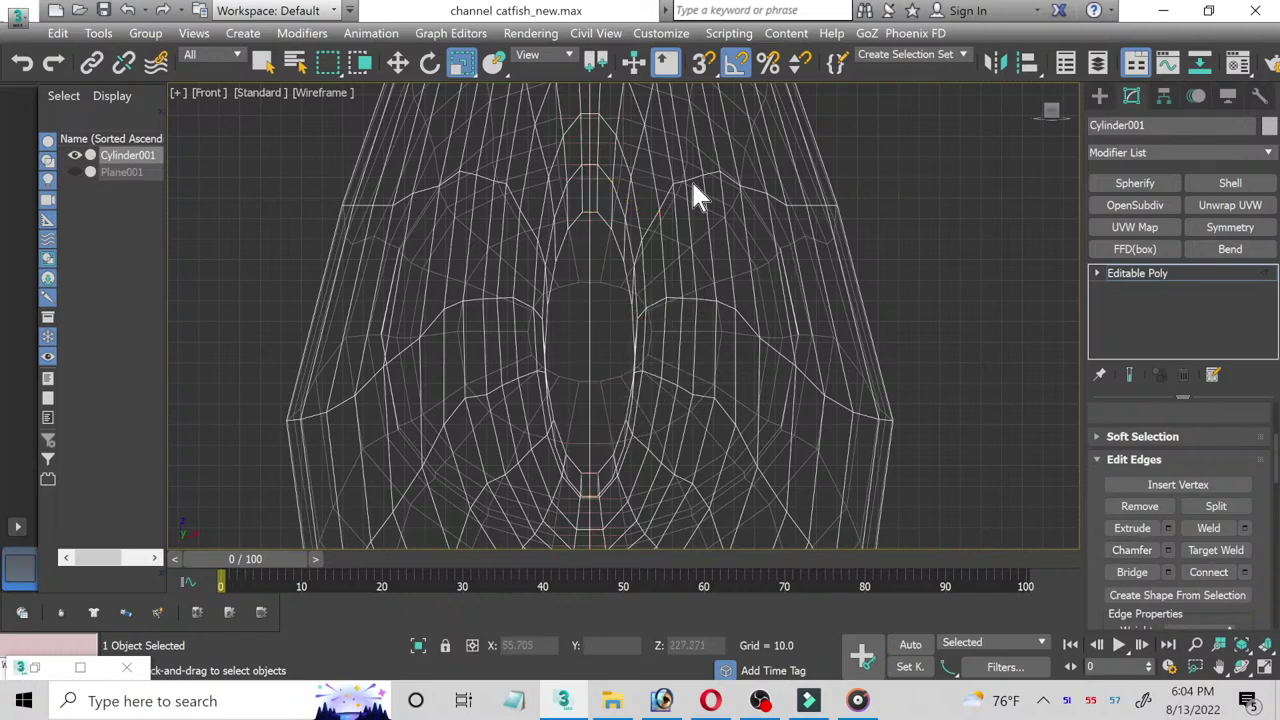
click(1265, 668)
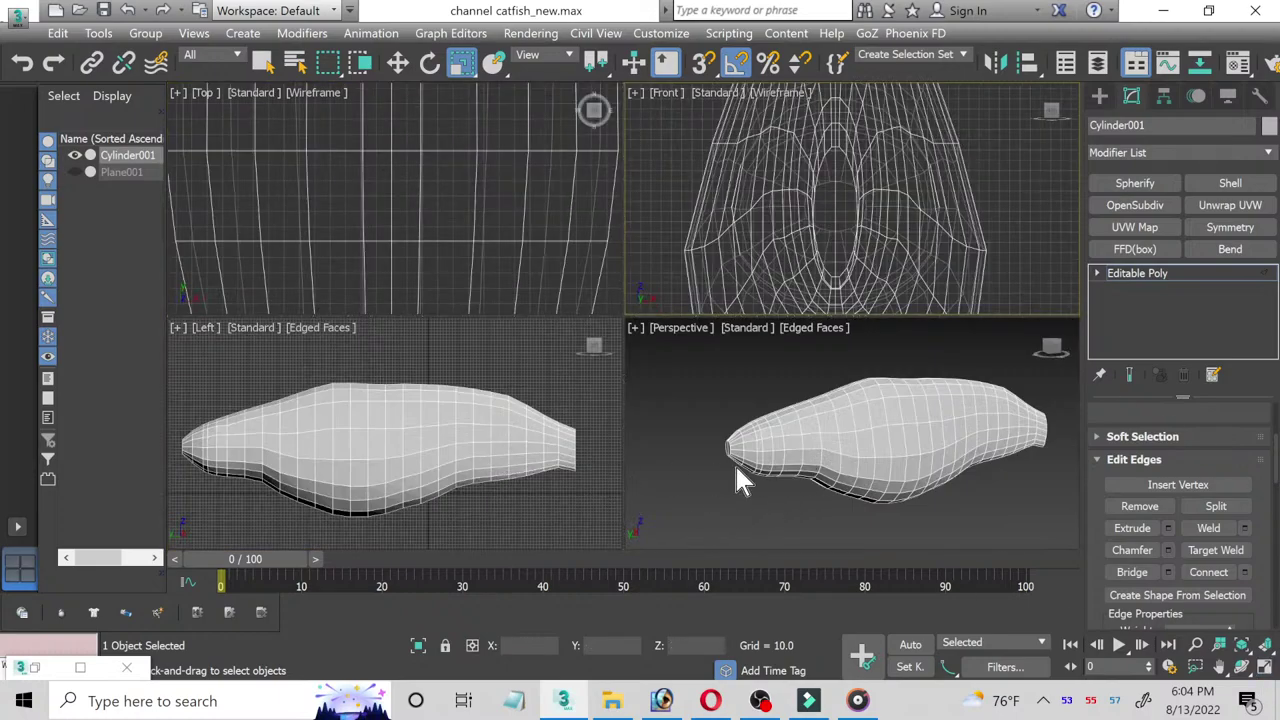
Step: Unhide Plane001 and set the body material's opacity to 30 in the Material Editor
click(74, 172)
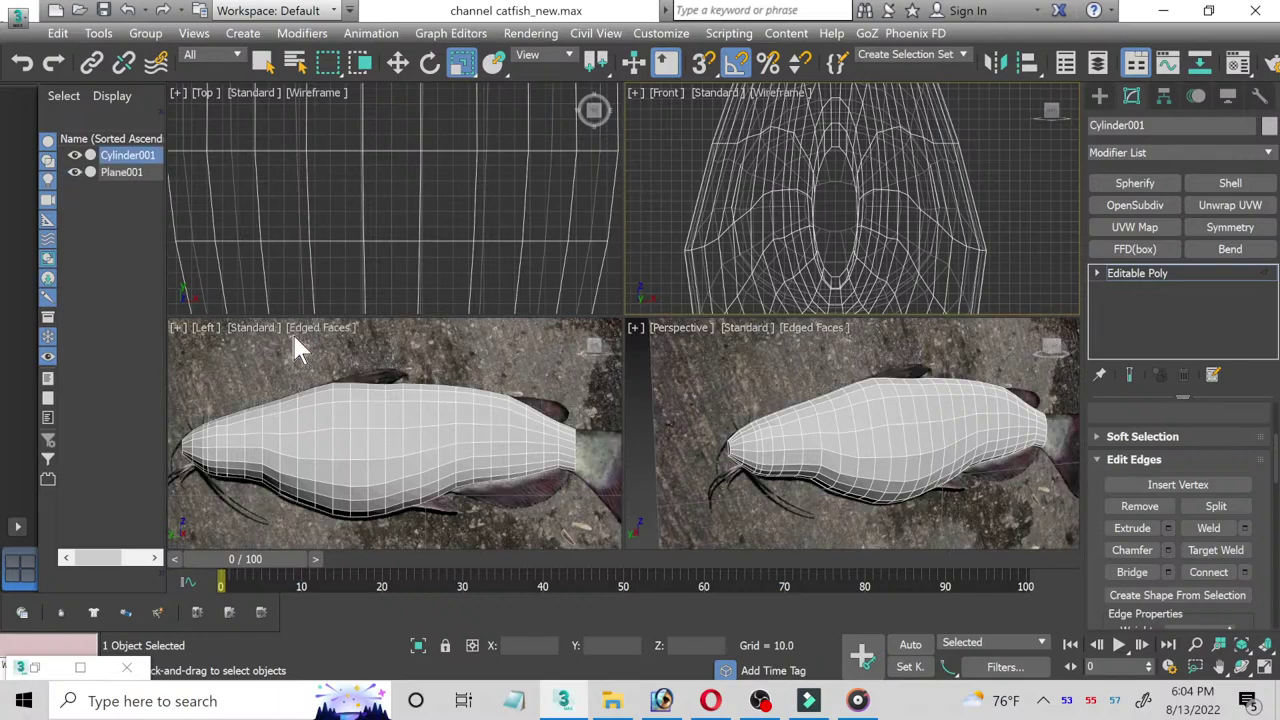
click(510, 496)
key(m)
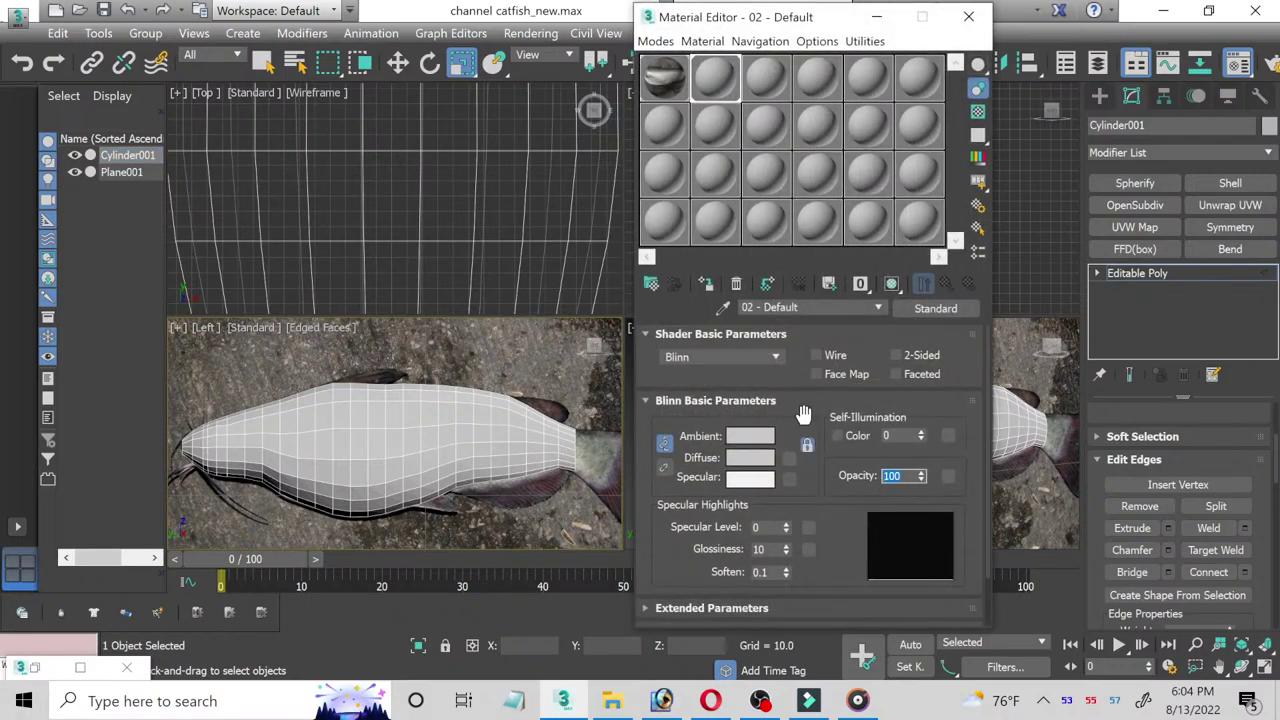
text(0)
key(Return)
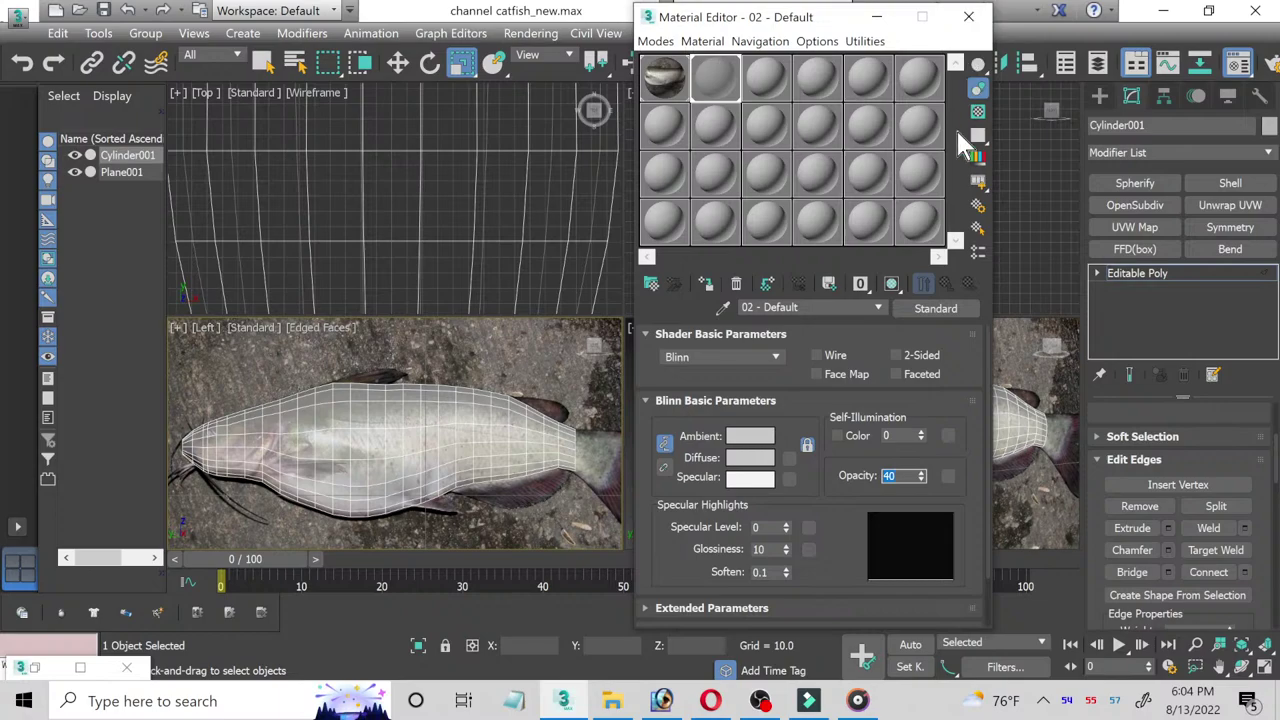
scroll(895, 474, down, 1)
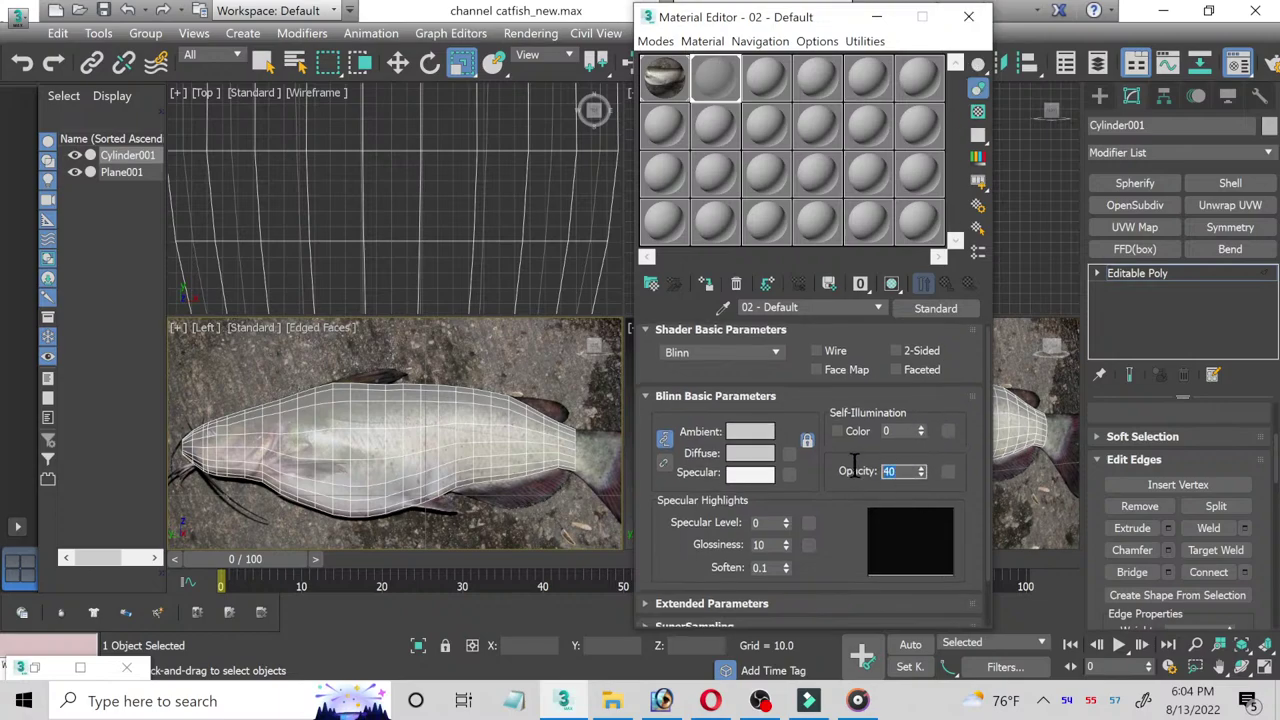
text(30)
key(Return)
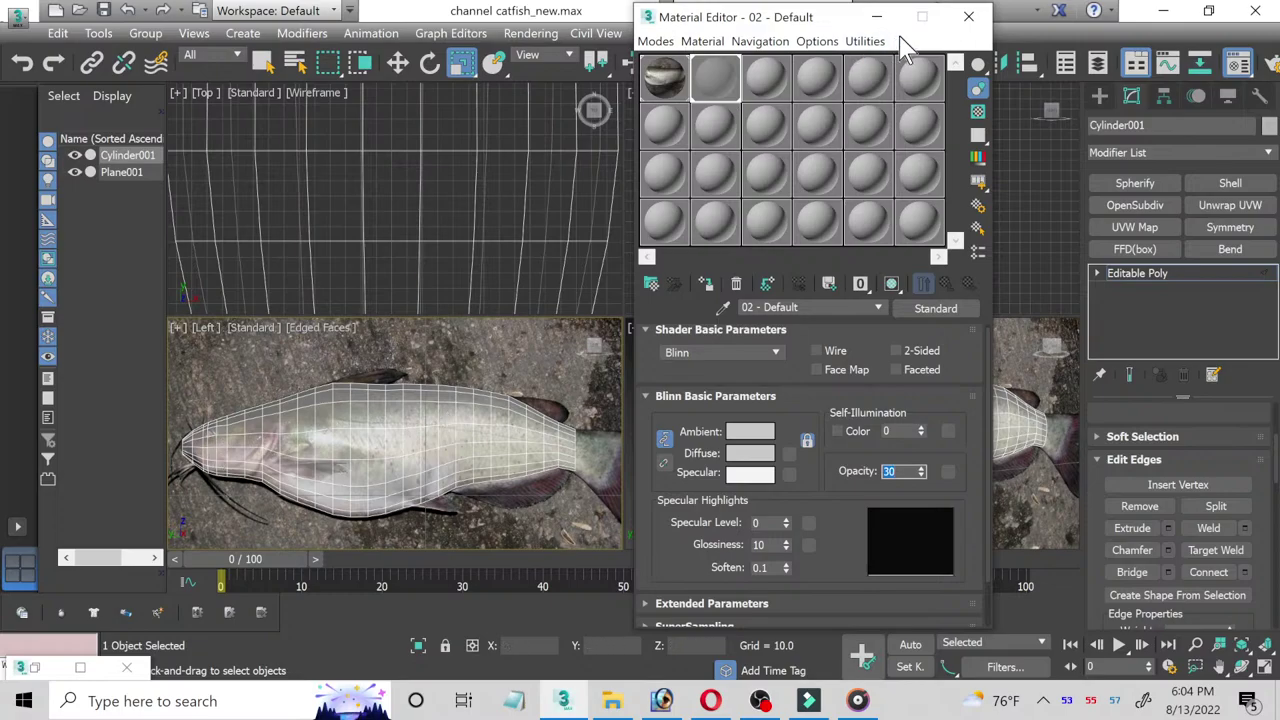
click(967, 20)
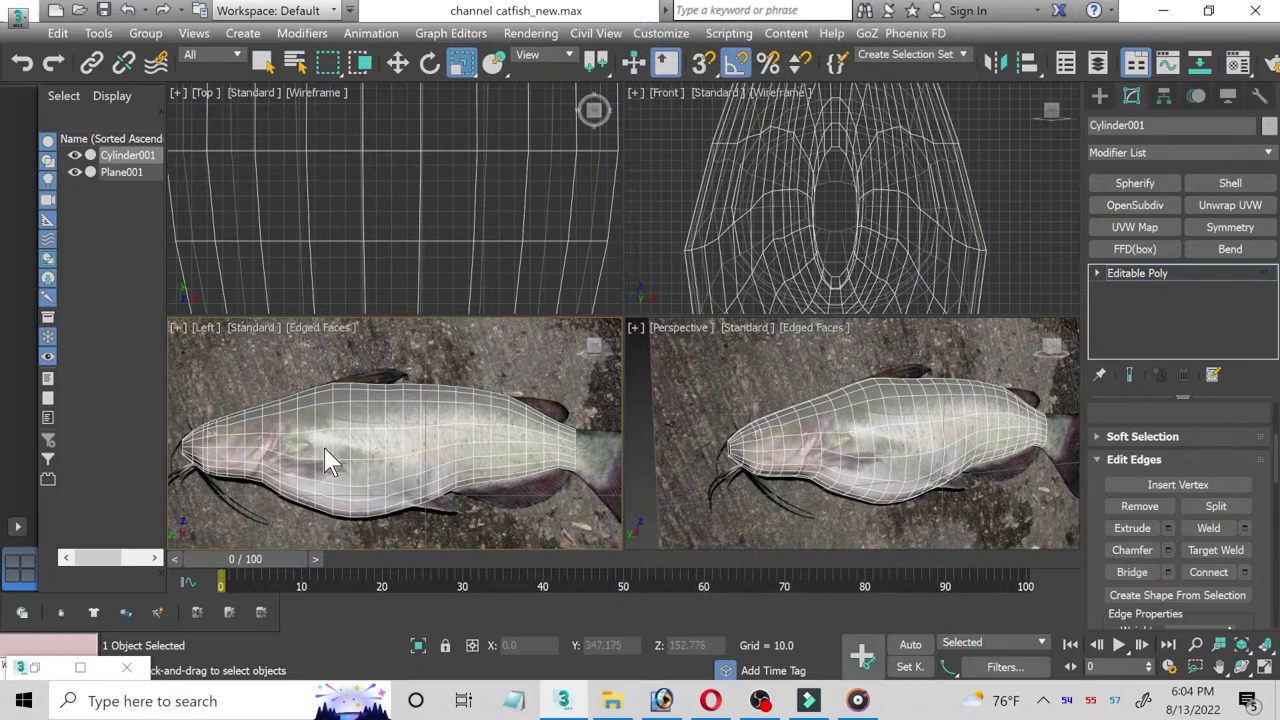
right_click(257, 449)
Step: Maximize the Left view and pan and zoom onto the catfish head
click(508, 414)
click(1264, 667)
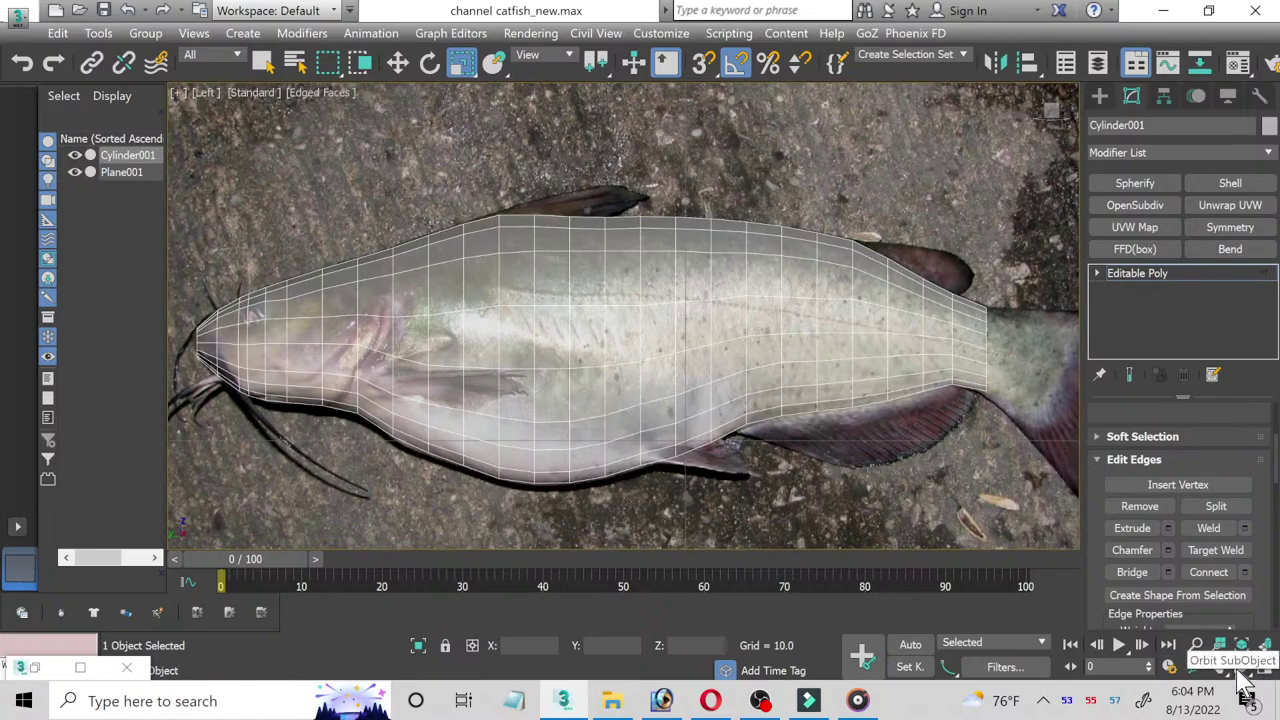
click(1219, 667)
scroll(543, 409, up, 3)
scroll(480, 405, up, 3)
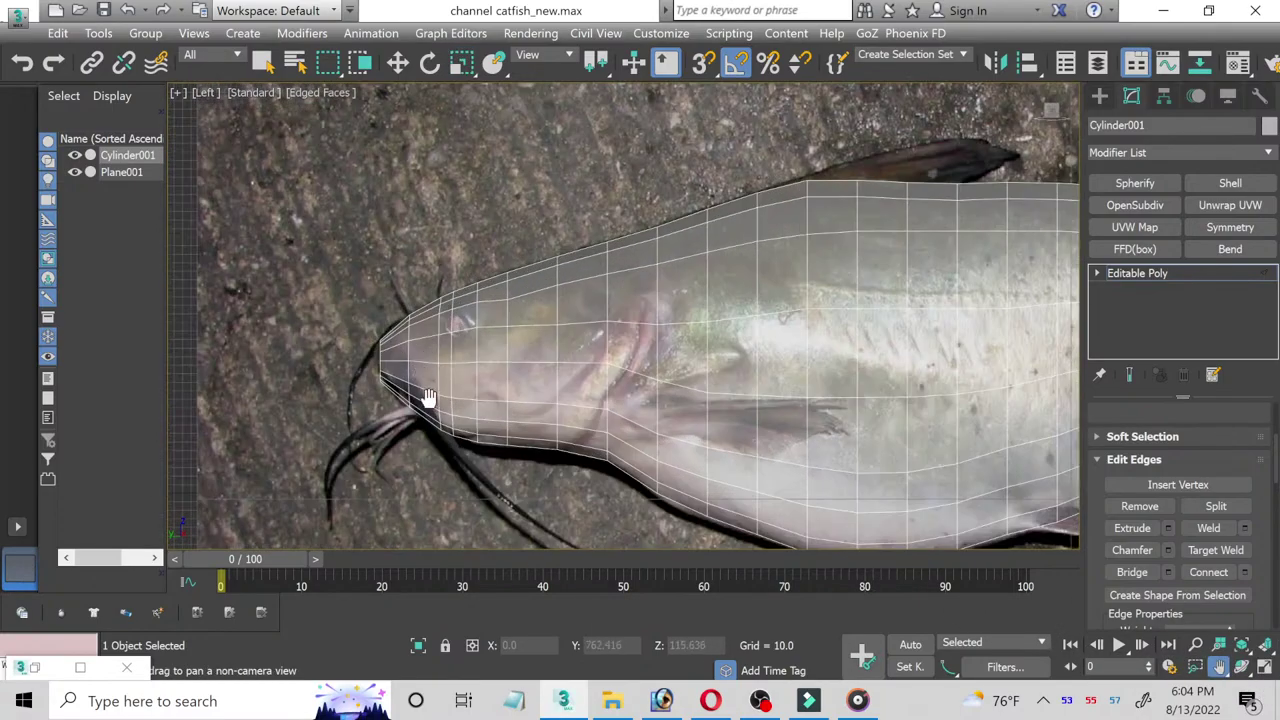
scroll(453, 401, up, 3)
scroll(337, 343, down, 3)
scroll(523, 471, up, 3)
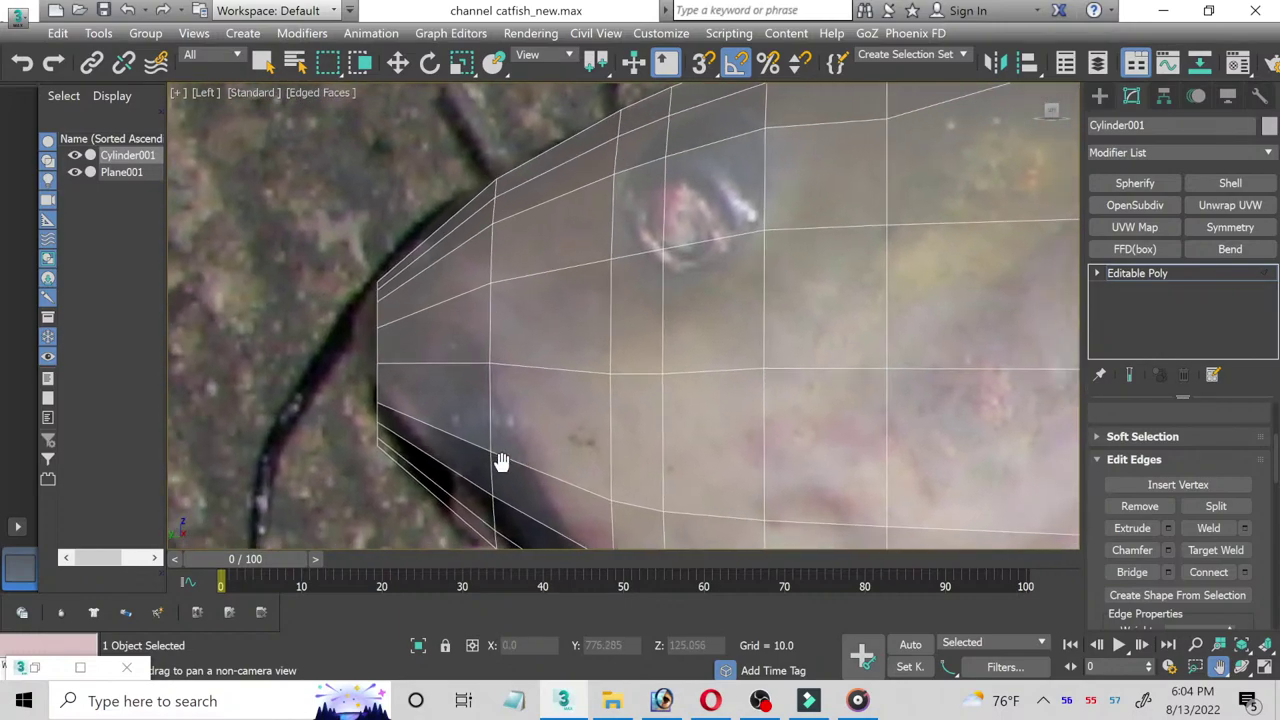
drag(500, 457, 408, 366)
Step: Hide Cylinder001 and reframe the view on the head in the photo
click(75, 156)
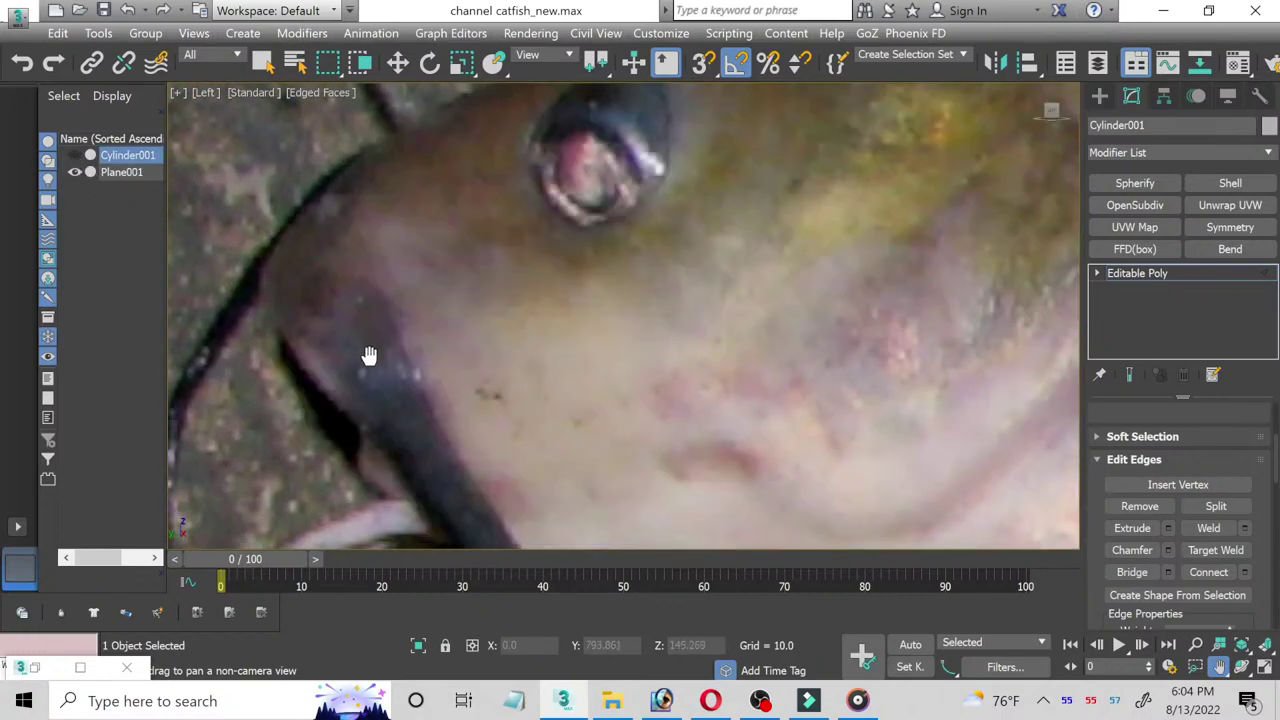
scroll(337, 329, down, 2)
scroll(316, 323, down, 1)
scroll(300, 330, down, 2)
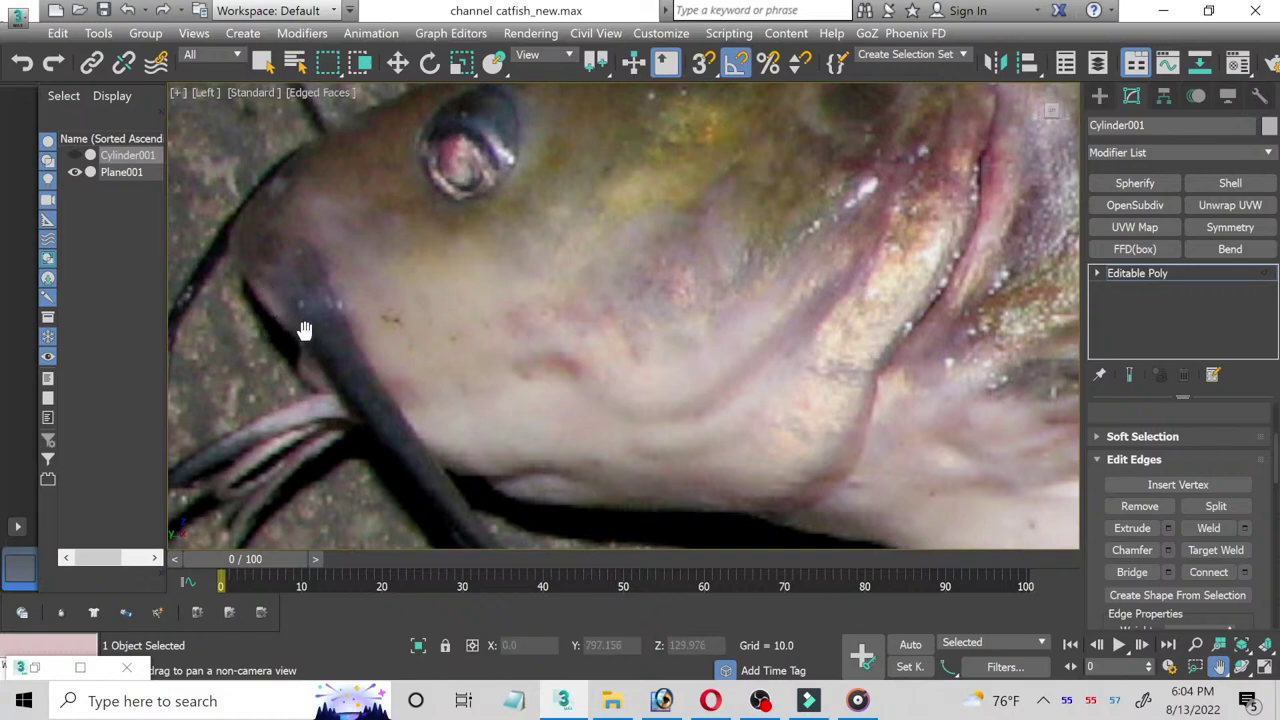
middle_drag(411, 366, 365, 298)
scroll(365, 298, down, 1)
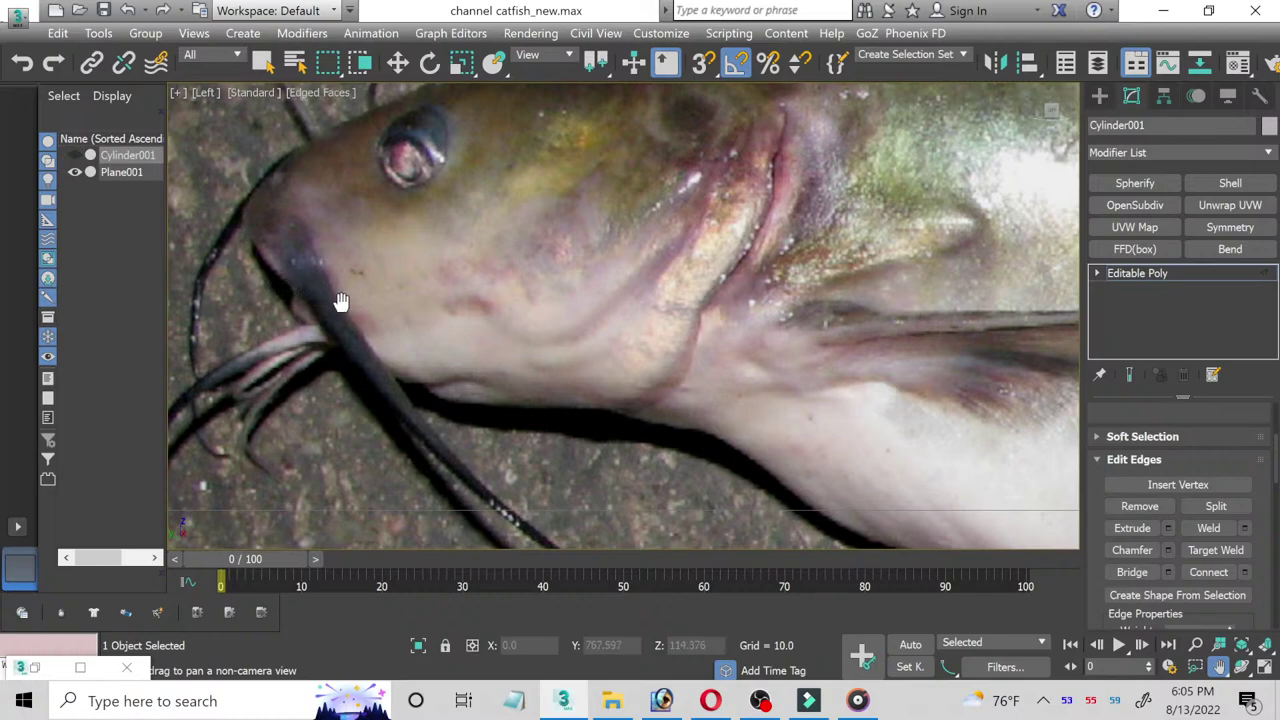
Step: Bring back the top-view catfish photo window, minimize it again, and reframe the head
click(50, 670)
scroll(369, 129, up, 2)
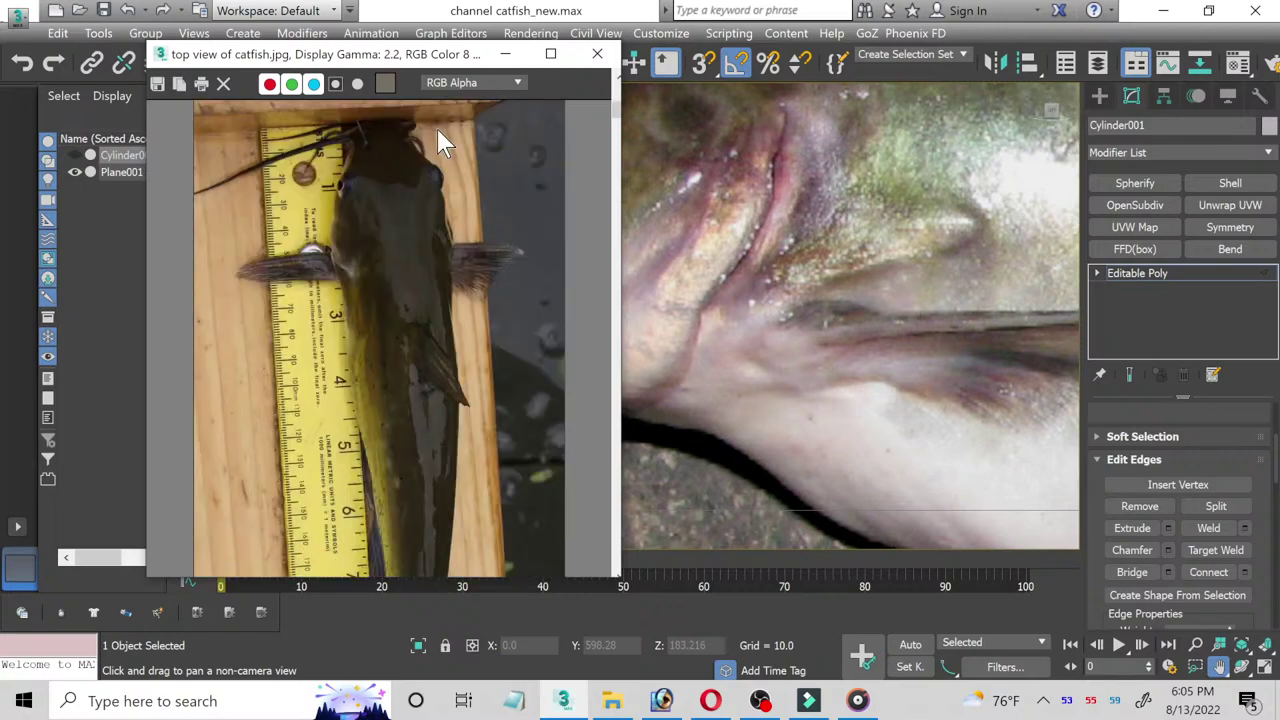
click(505, 54)
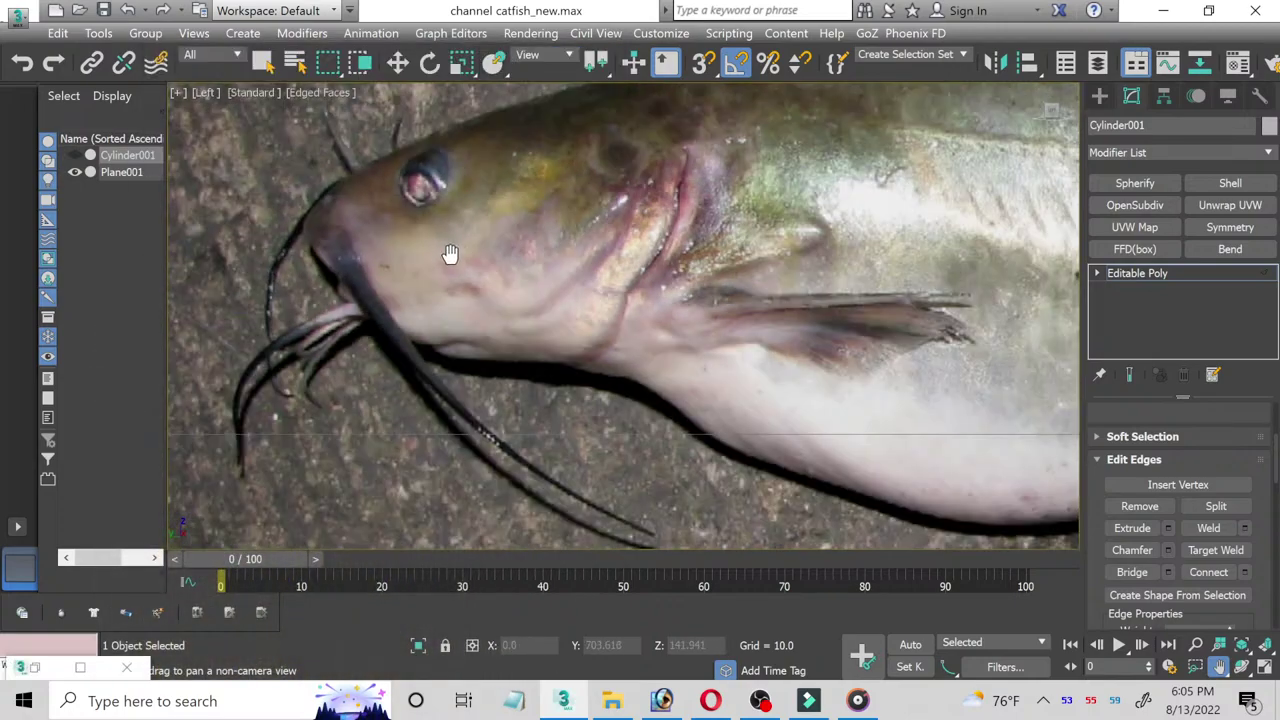
mouse_move(480, 257)
mouse_down()
mouse_move(391, 289)
mouse_move(353, 271)
mouse_move(430, 272)
mouse_up()
scroll(353, 271, down, 2)
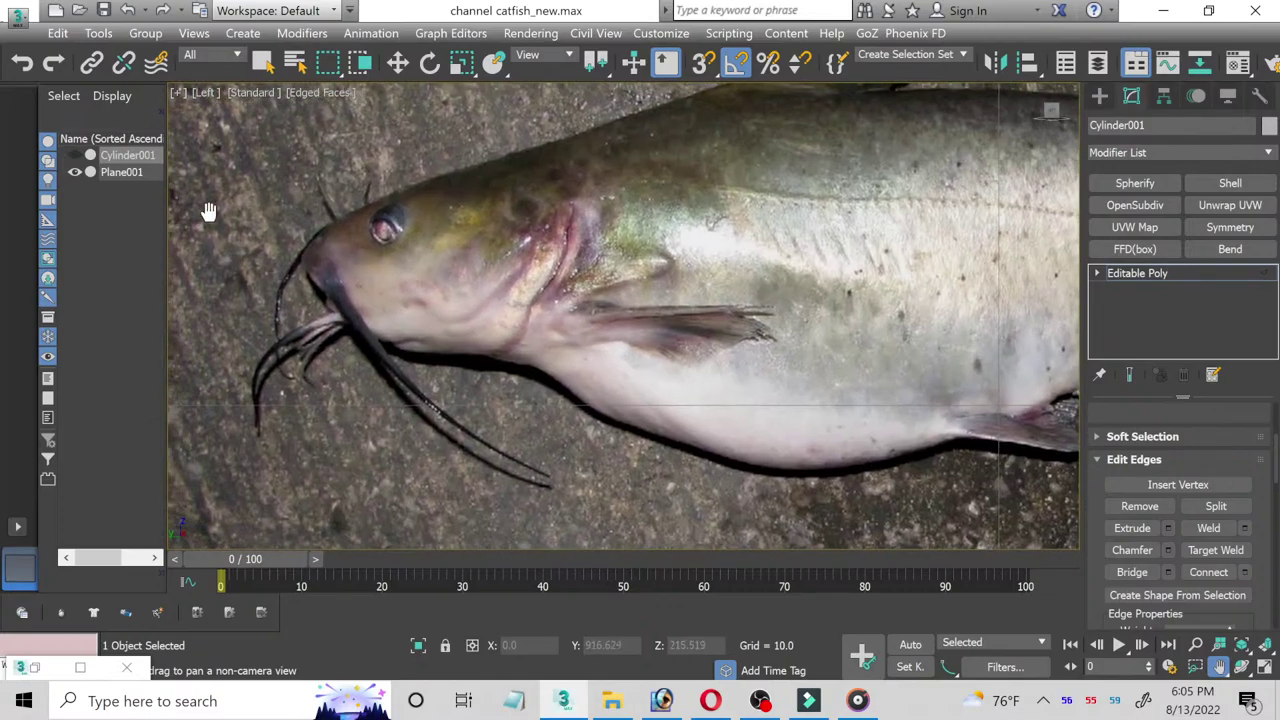
Step: Unhide Cylinder001 and activate Select and Move, framing the mesh's head end
click(73, 153)
scroll(322, 266, up, 2)
scroll(334, 263, up, 2)
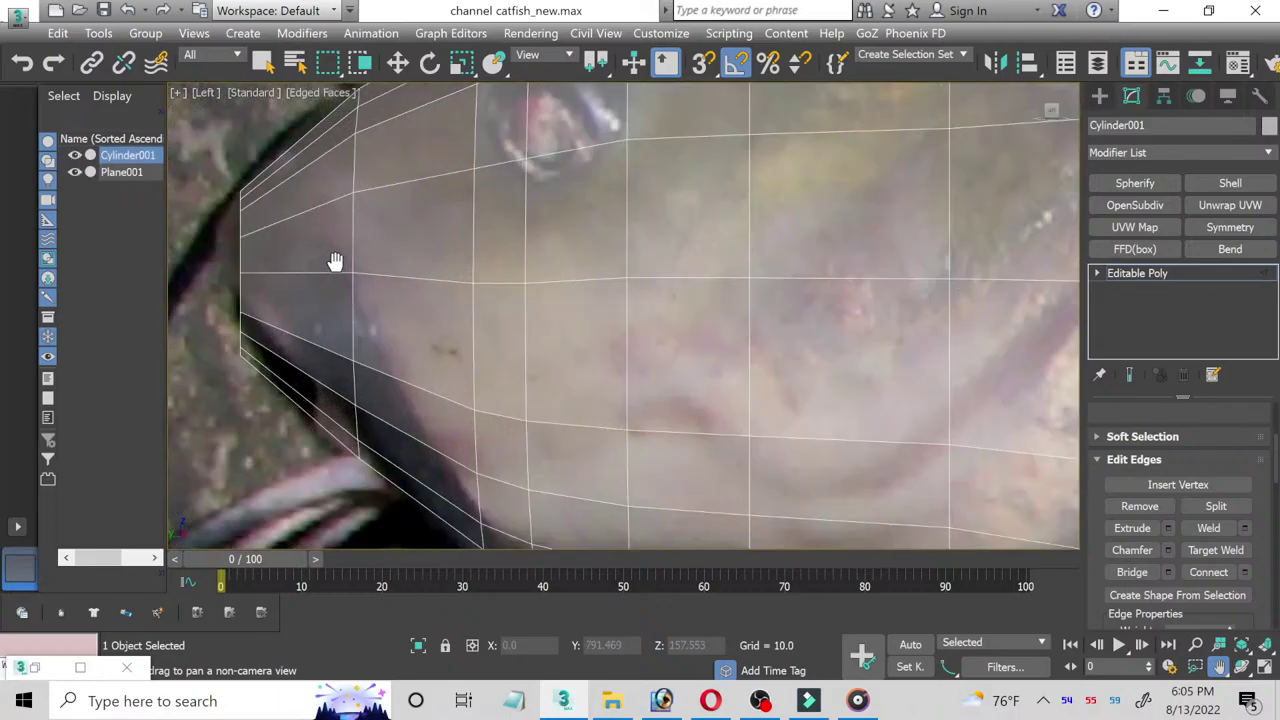
click(398, 66)
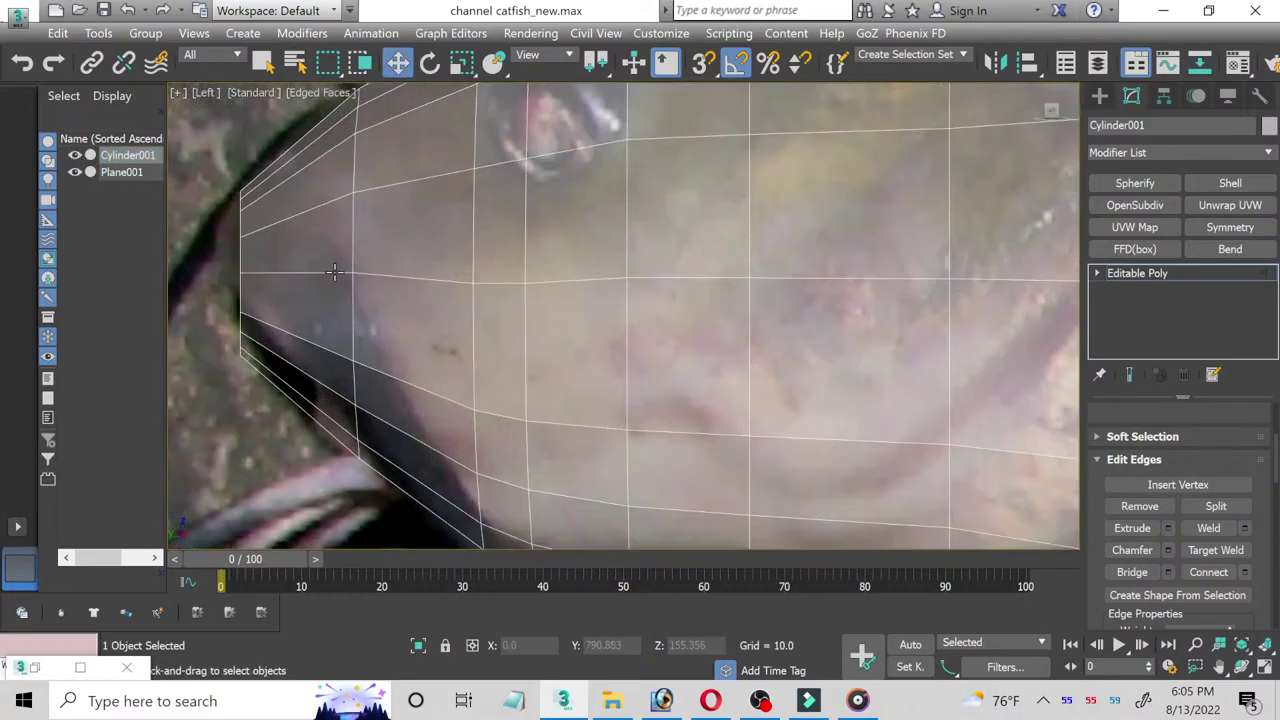
scroll(334, 271, down, 1)
mouse_move(350, 270)
middle_down()
mouse_move(571, 289)
mouse_move(434, 347)
middle_up()
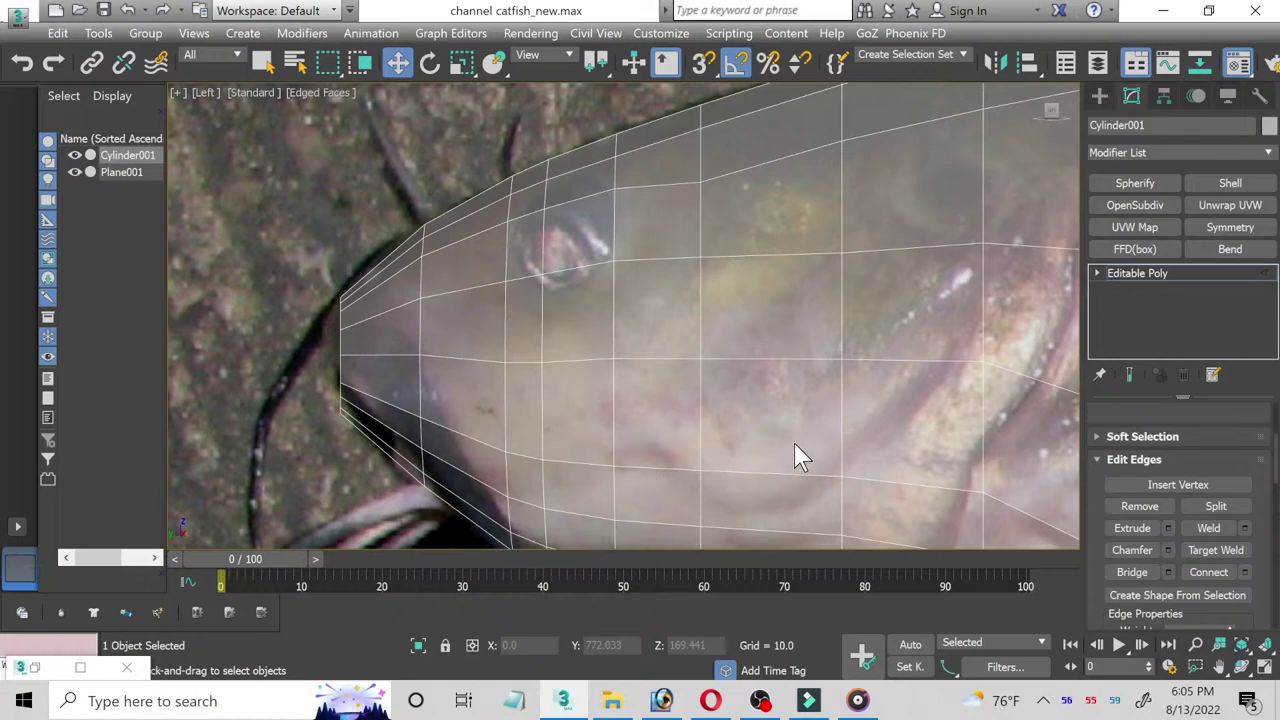
Step: Set the catfish body material's opacity to 10 and close the Material Editor
key(m)
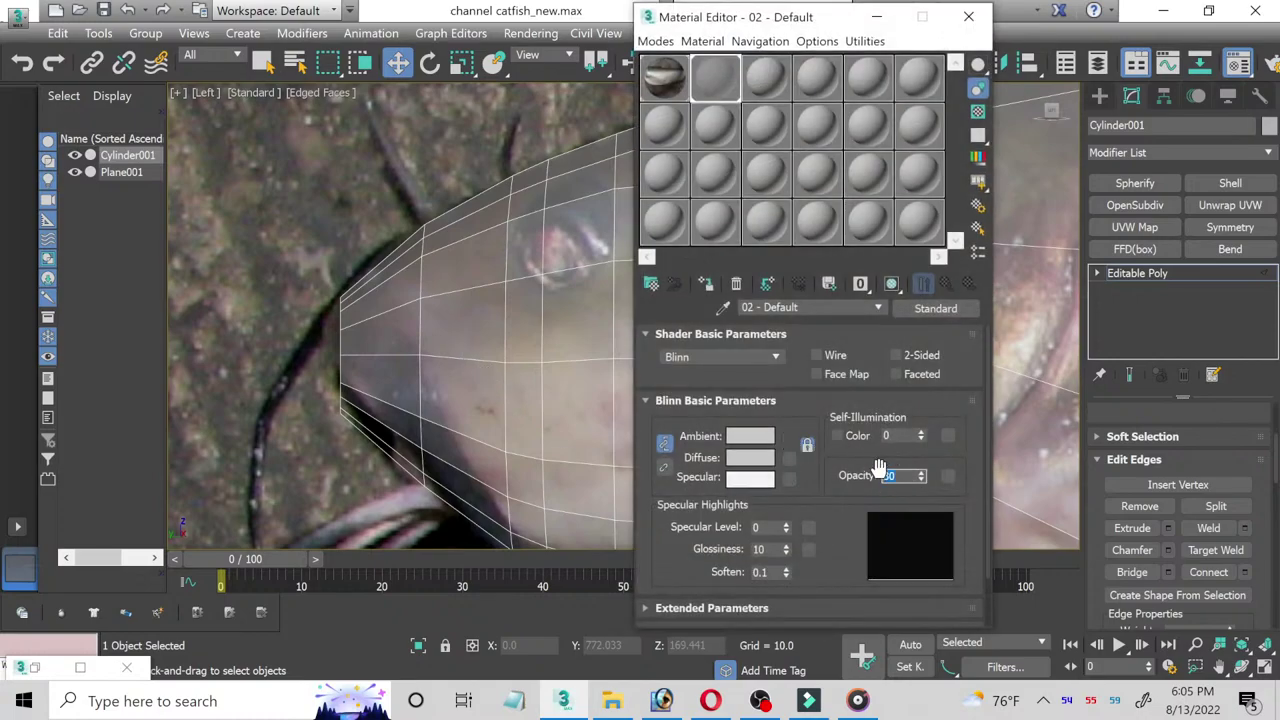
text(1)
key(Return)
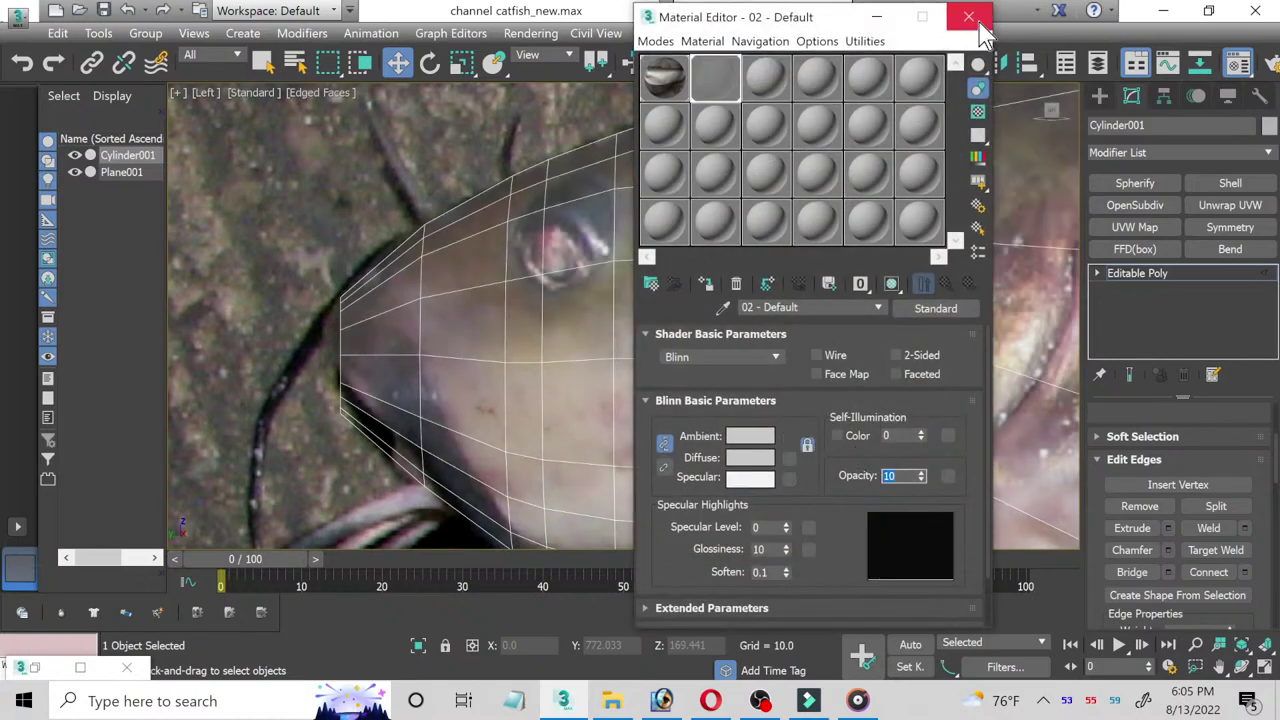
click(968, 16)
Step: Zoom into the mouth in the Left view and enter Editable Poly Edge level at Edit Geometry
scroll(318, 422, up, 3)
scroll(390, 435, up, 3)
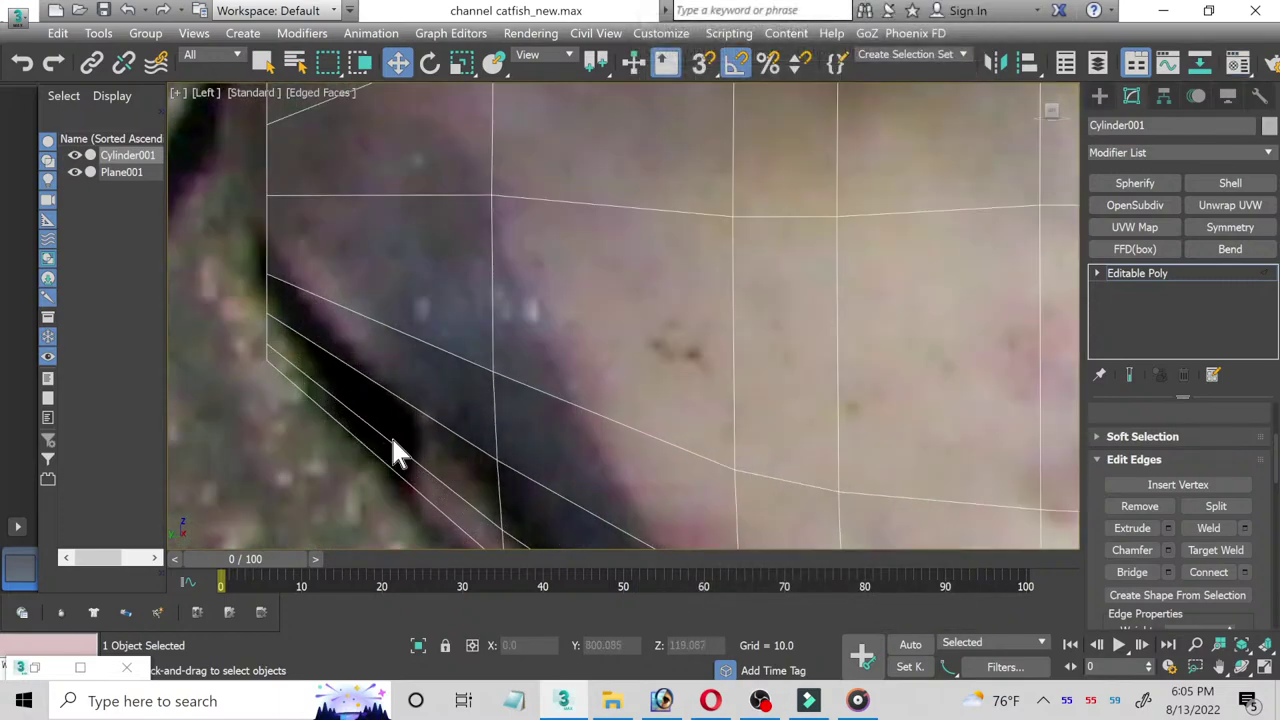
scroll(374, 194, up, 2)
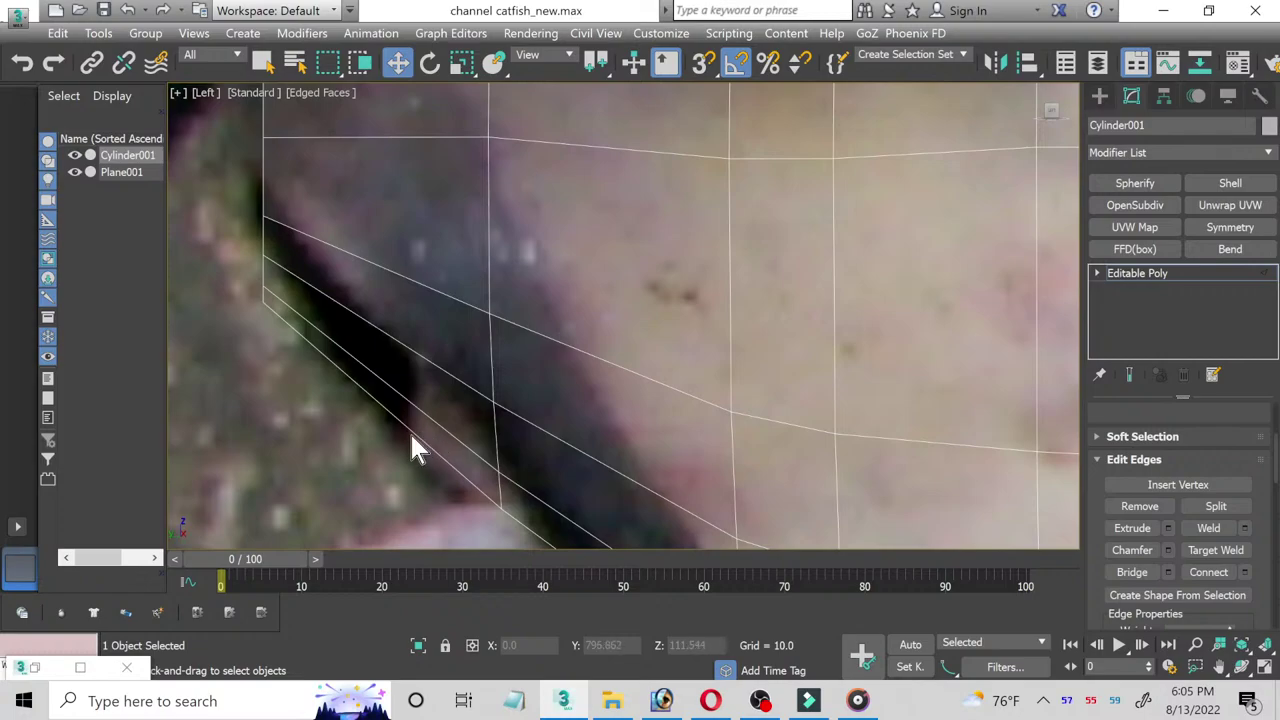
click(1097, 273)
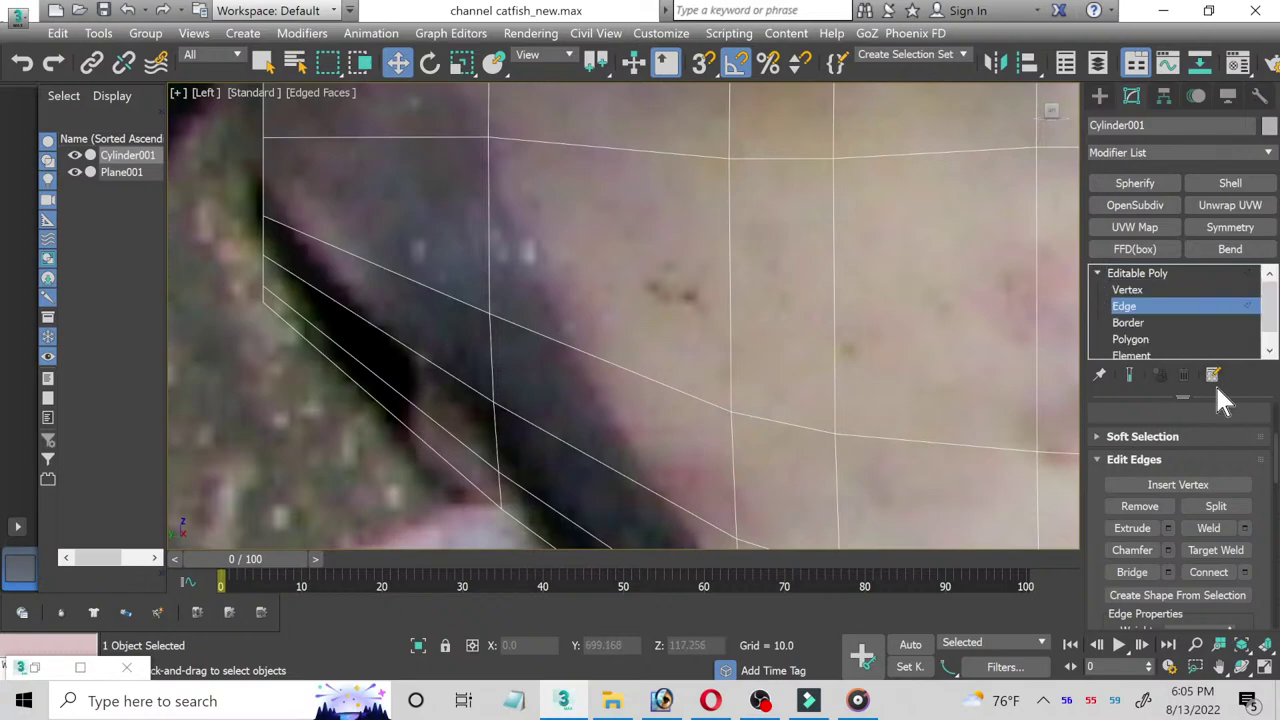
scroll(1257, 462, down, 1)
scroll(1257, 462, down, 1)
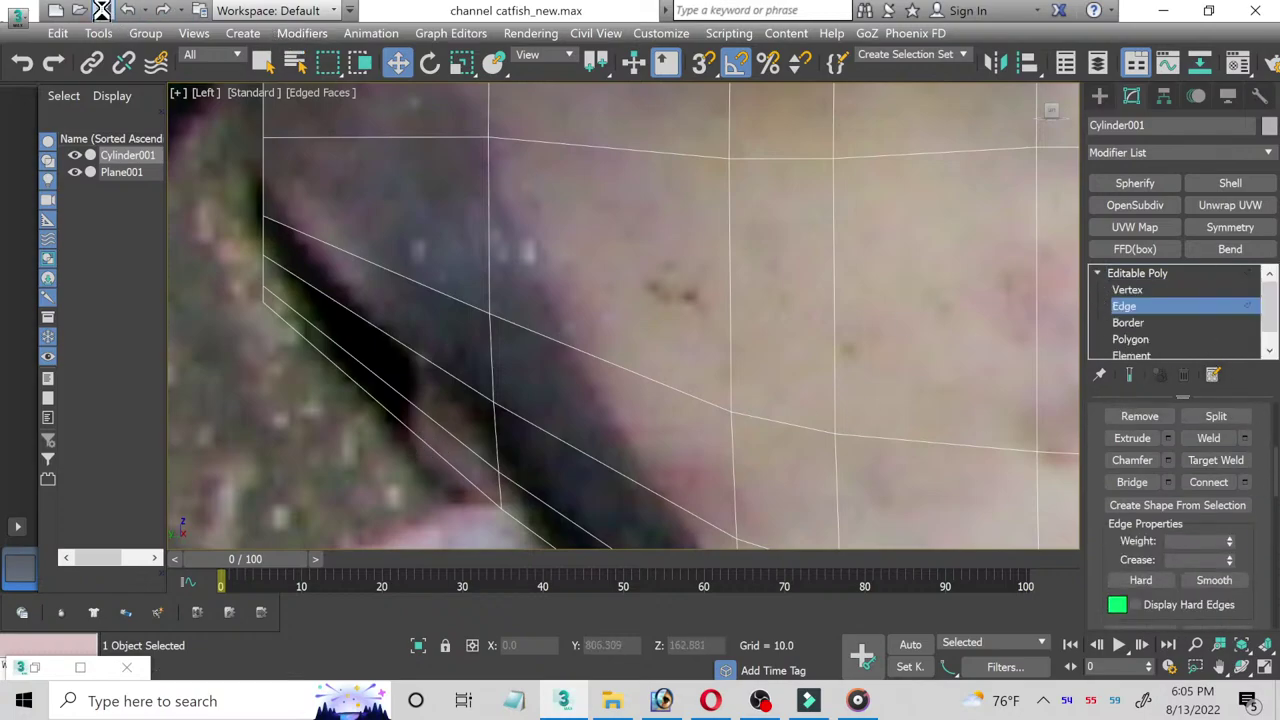
scroll(1250, 550, down, 1)
scroll(1243, 541, down, 2)
scroll(1246, 549, down, 2)
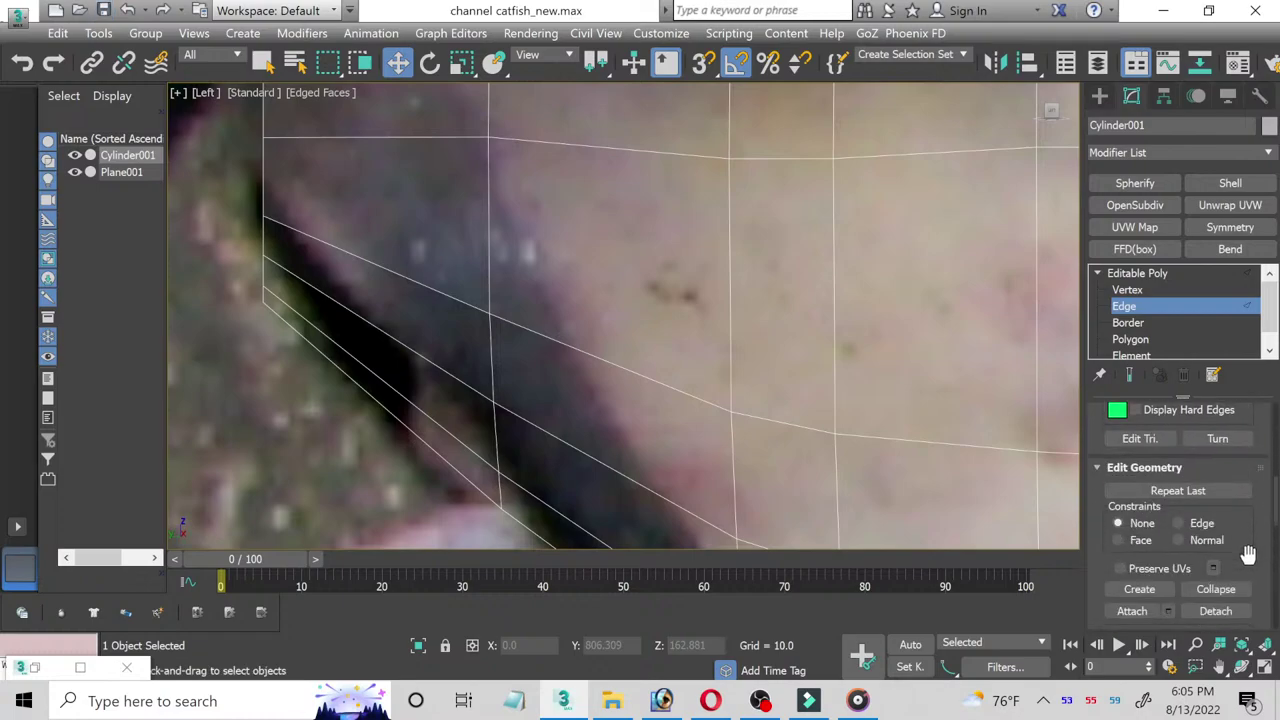
scroll(1246, 571, down, 2)
Step: Cut a new edge from an upper edge to the lower edge across the mouth corner
scroll(1240, 590, down, 1)
click(1237, 583)
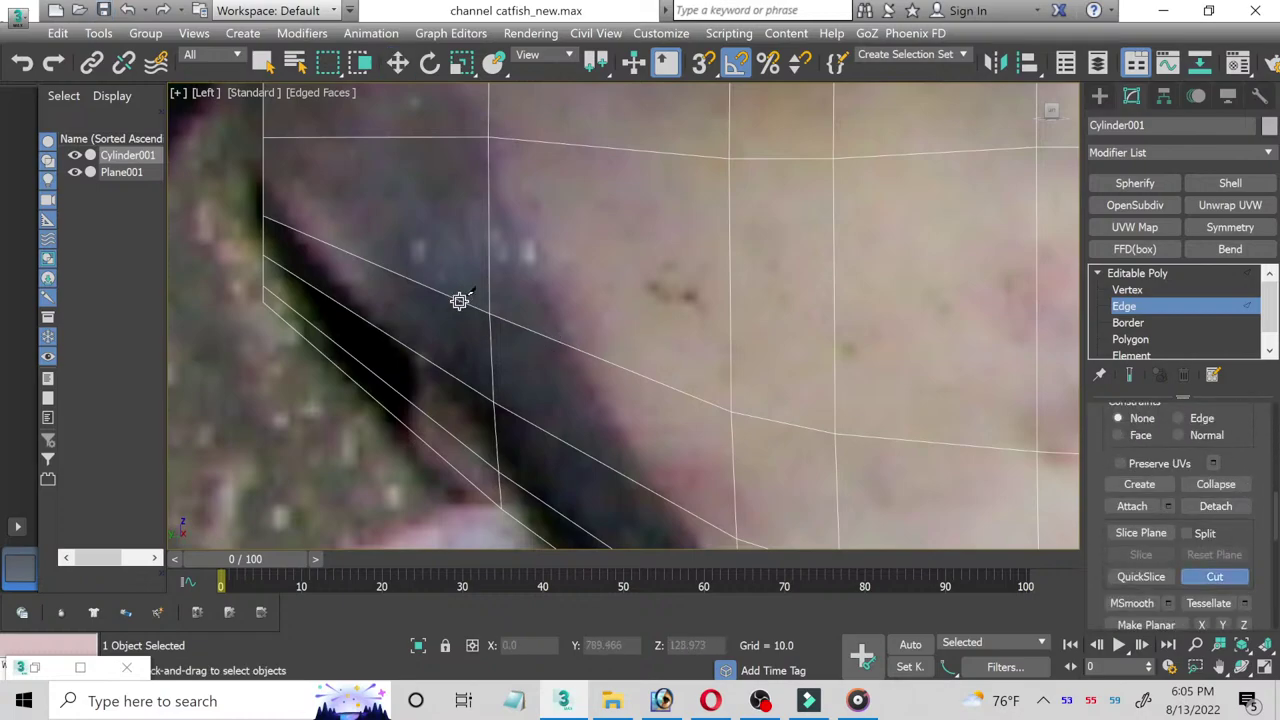
middle_drag(369, 220, 368, 282)
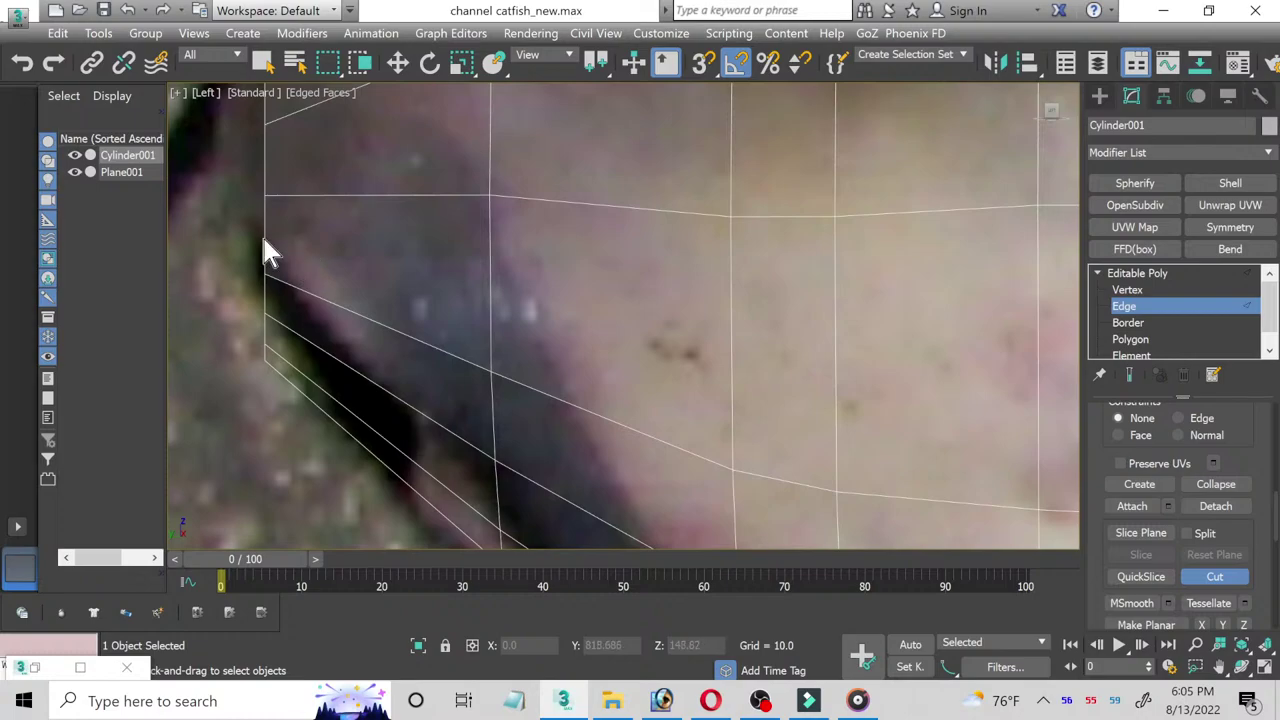
click(264, 237)
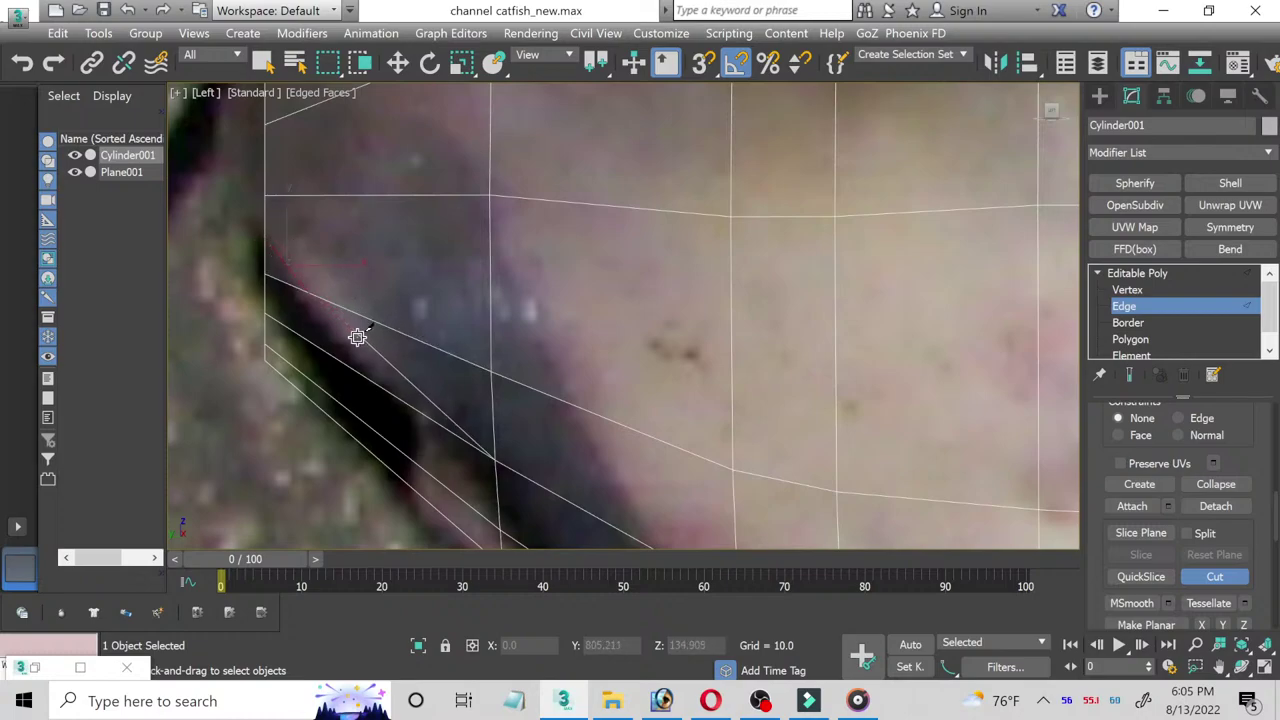
click(421, 413)
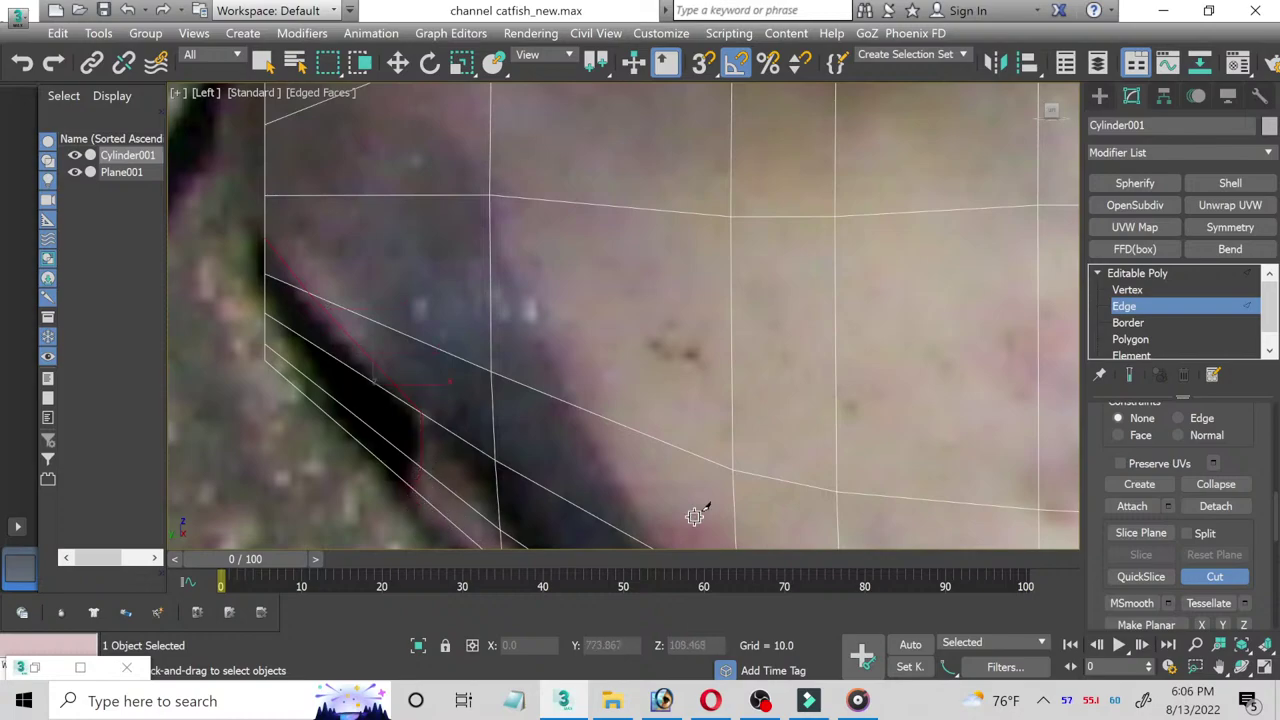
click(1214, 576)
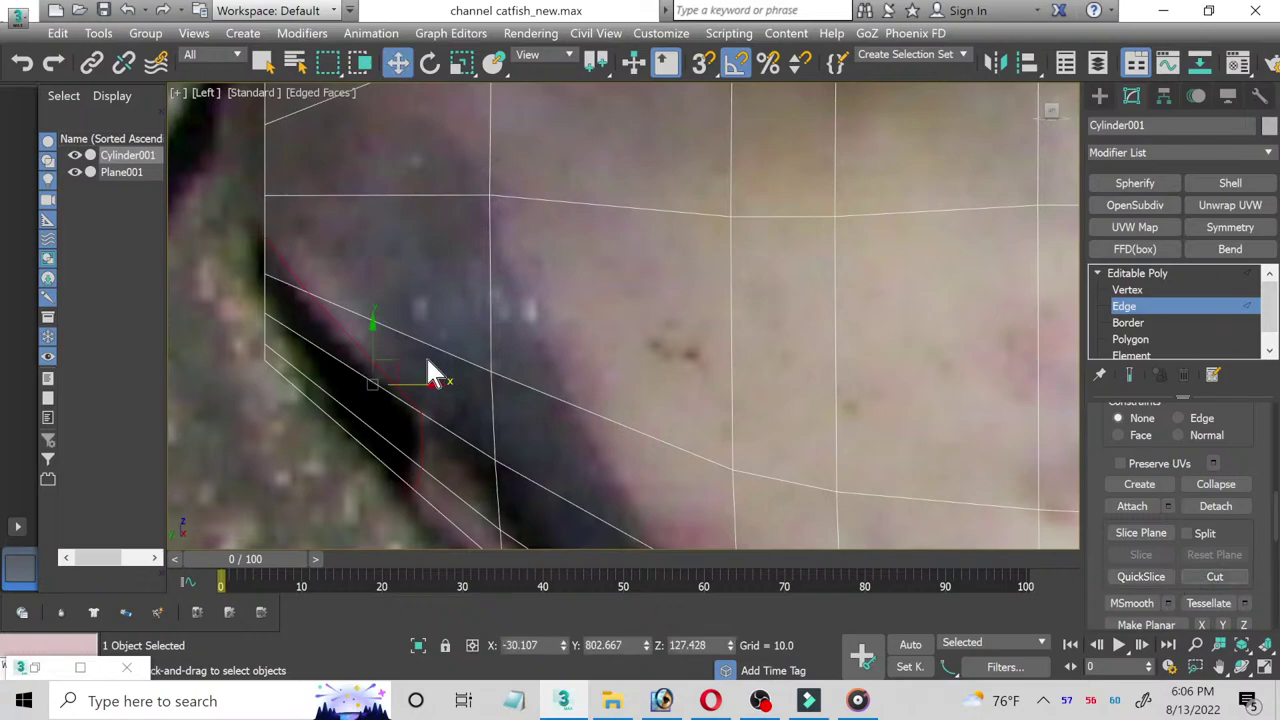
scroll(430, 375, down, 2)
scroll(436, 322, down, 1)
scroll(434, 314, down, 1)
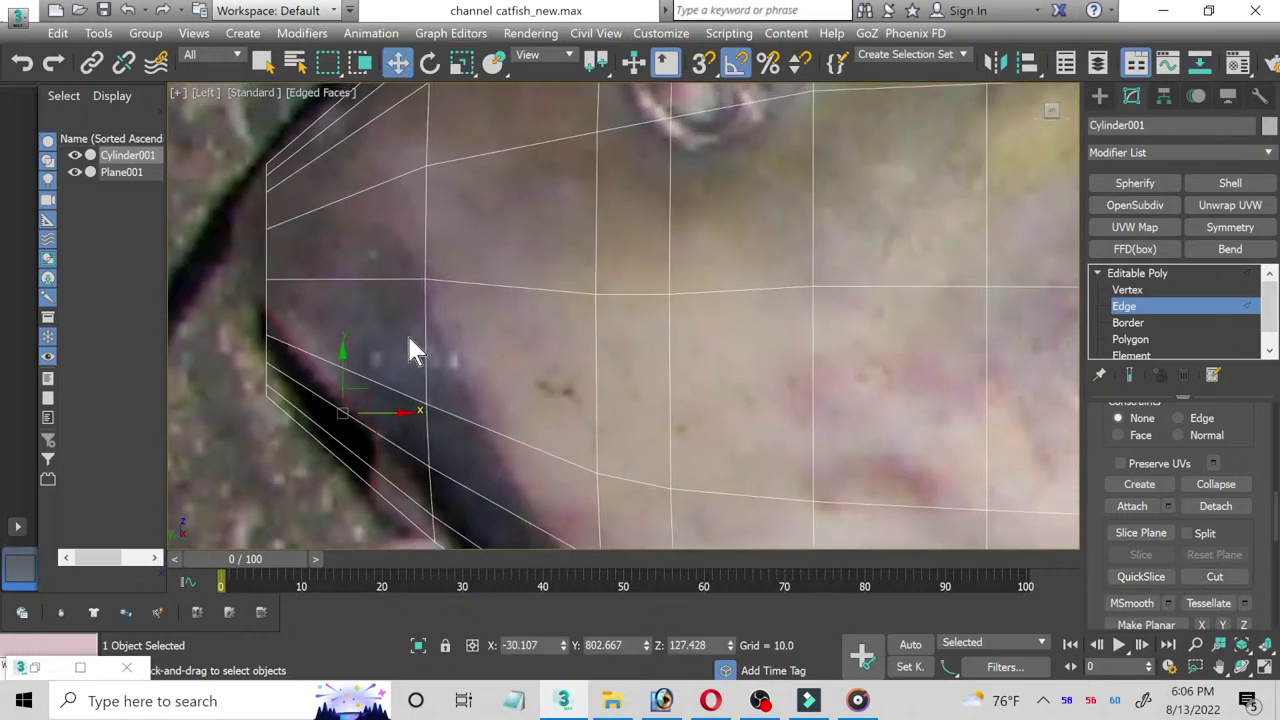
scroll(409, 349, down, 1)
middle_drag(432, 332, 425, 310)
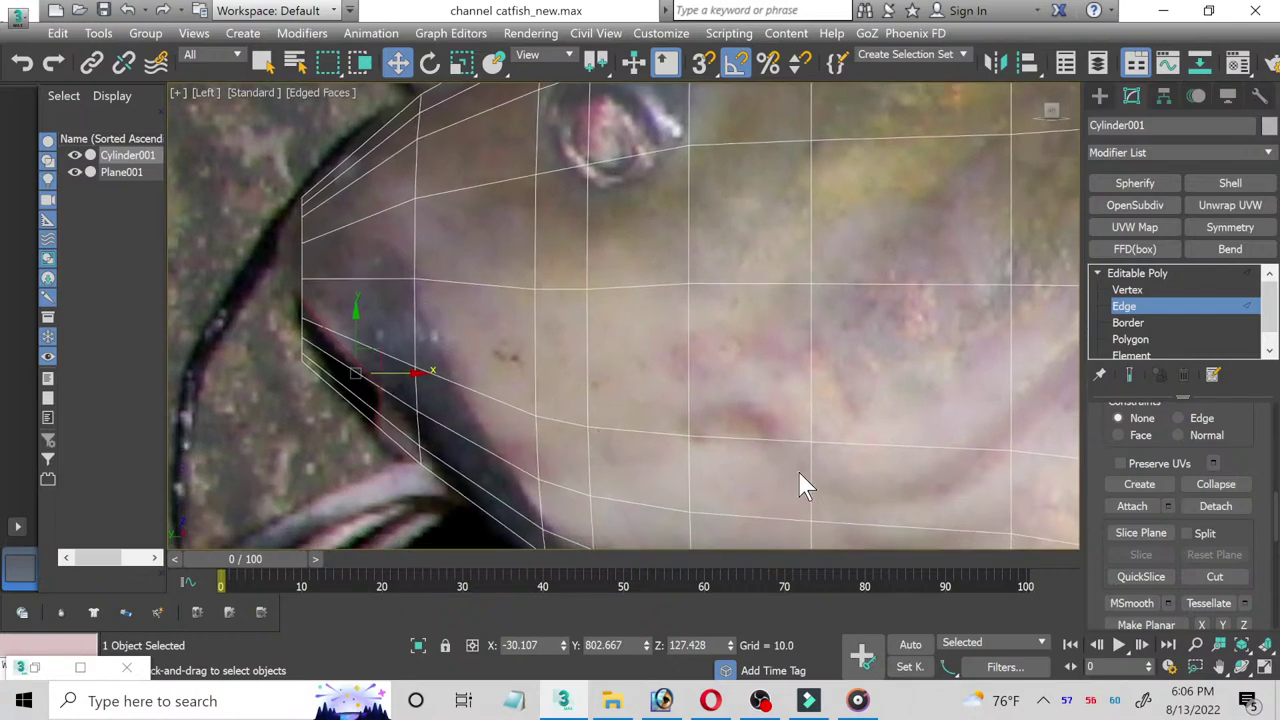
Step: Maximize the Perspective view, orbit and pan to the fish head, and open the Material Editor
click(1264, 667)
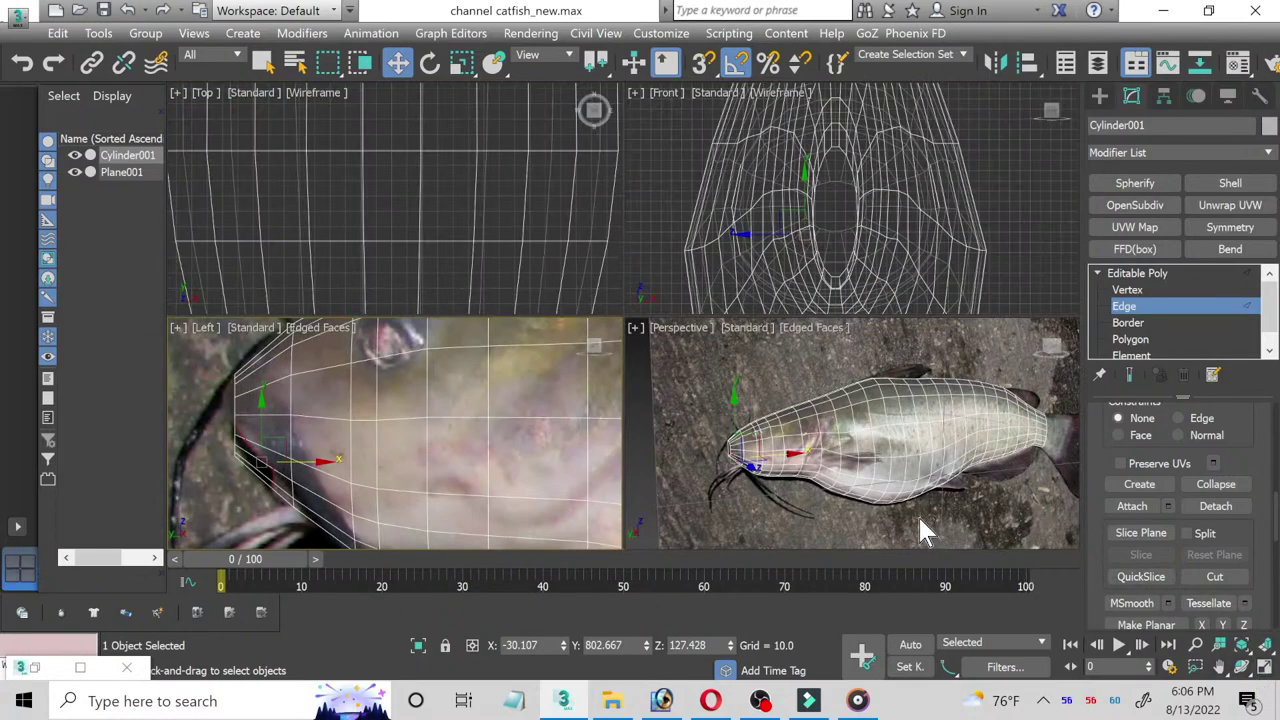
click(922, 530)
click(1263, 667)
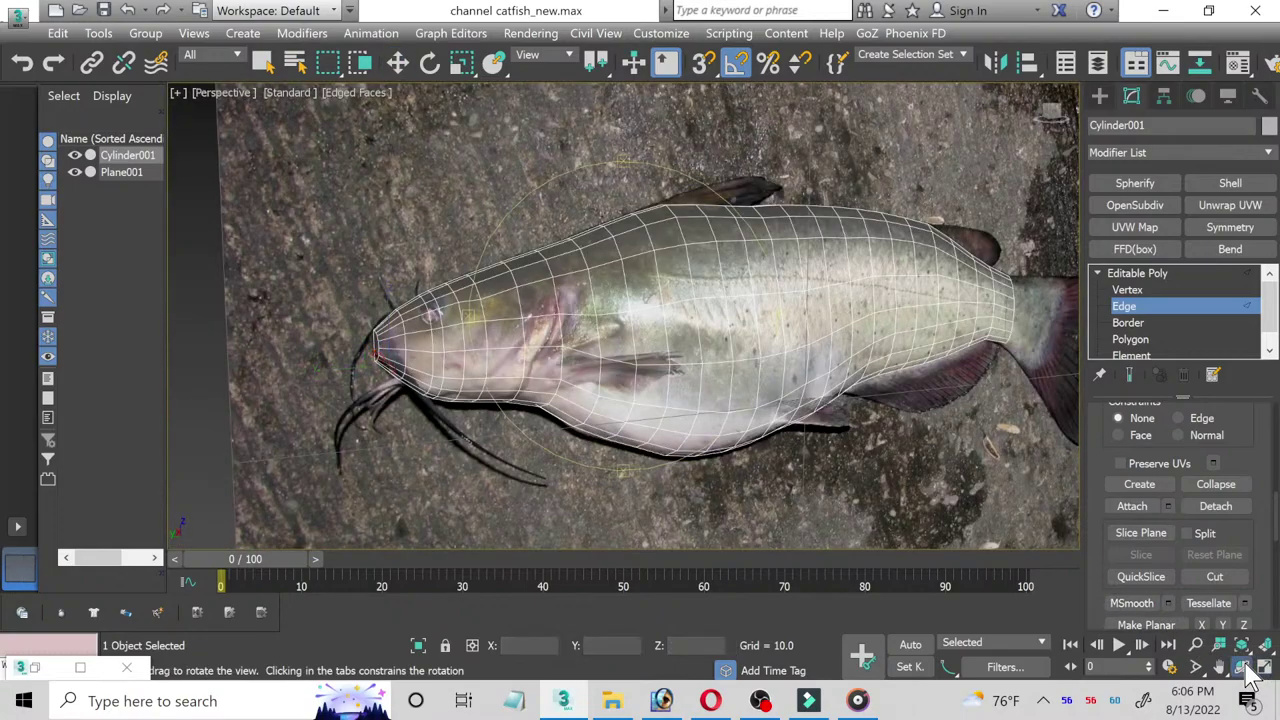
drag(643, 397, 326, 362)
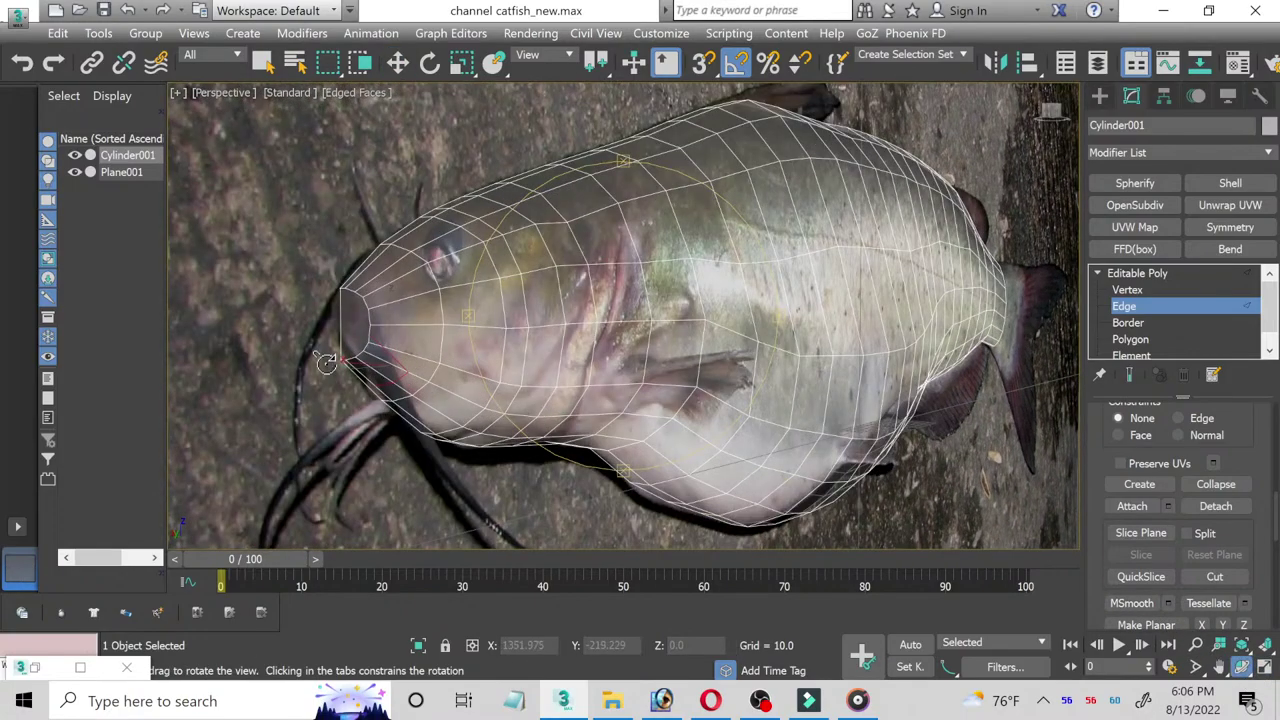
scroll(486, 380, up, 5)
middle_drag(486, 380, 653, 247)
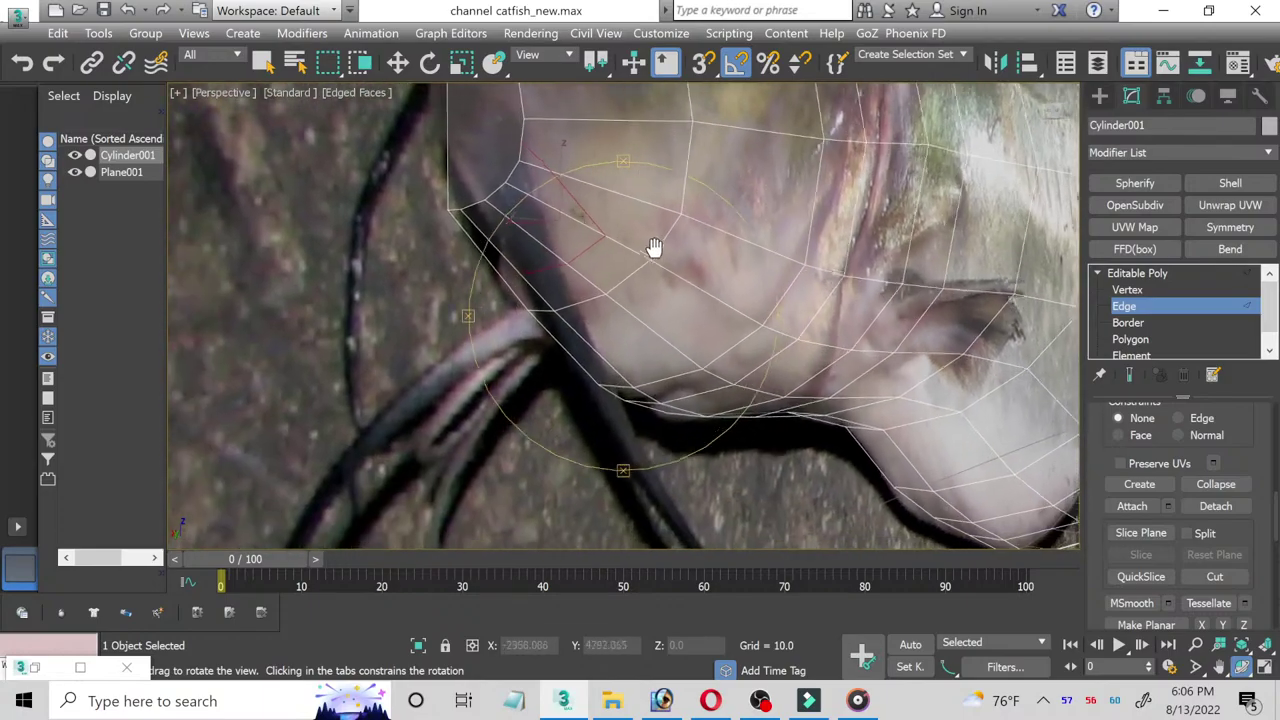
mouse_move(653, 247)
mouse_down()
mouse_move(771, 300)
mouse_move(700, 394)
mouse_move(583, 412)
mouse_up()
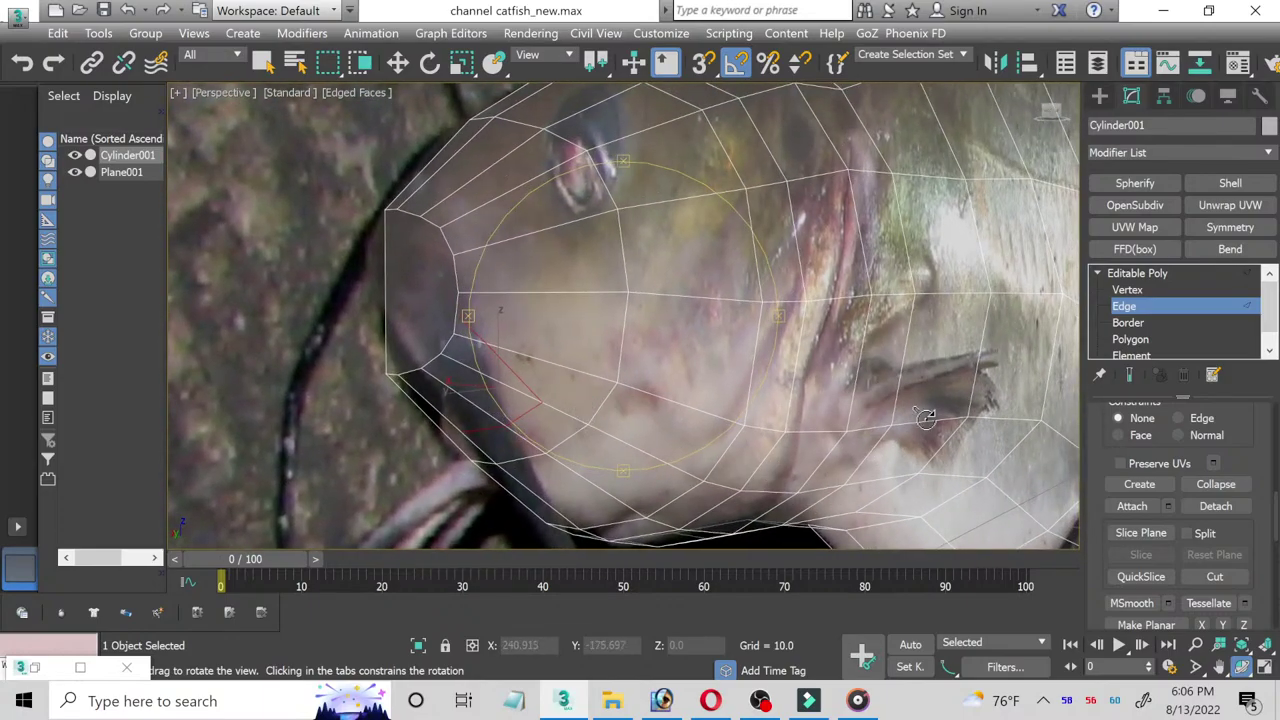
key(m)
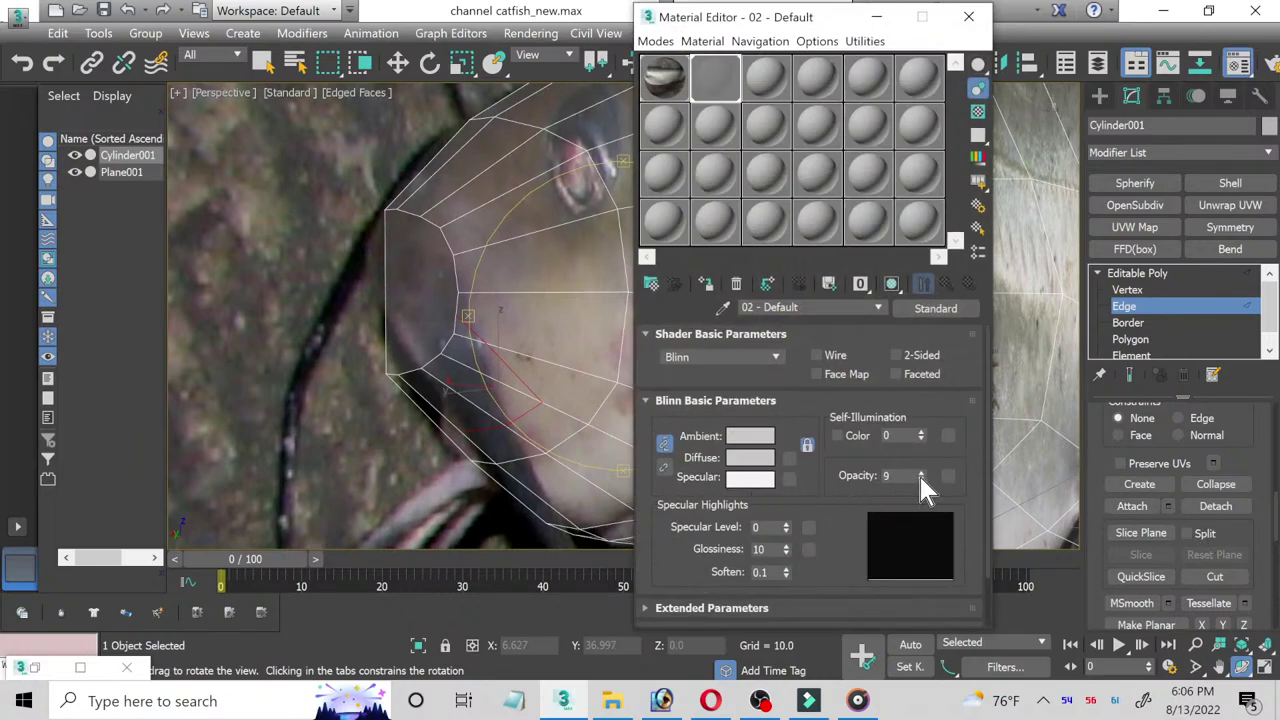
Step: Restore body material opacity to 100, hide Plane001, and add a Symmetry modifier
drag(922, 475, 958, 37)
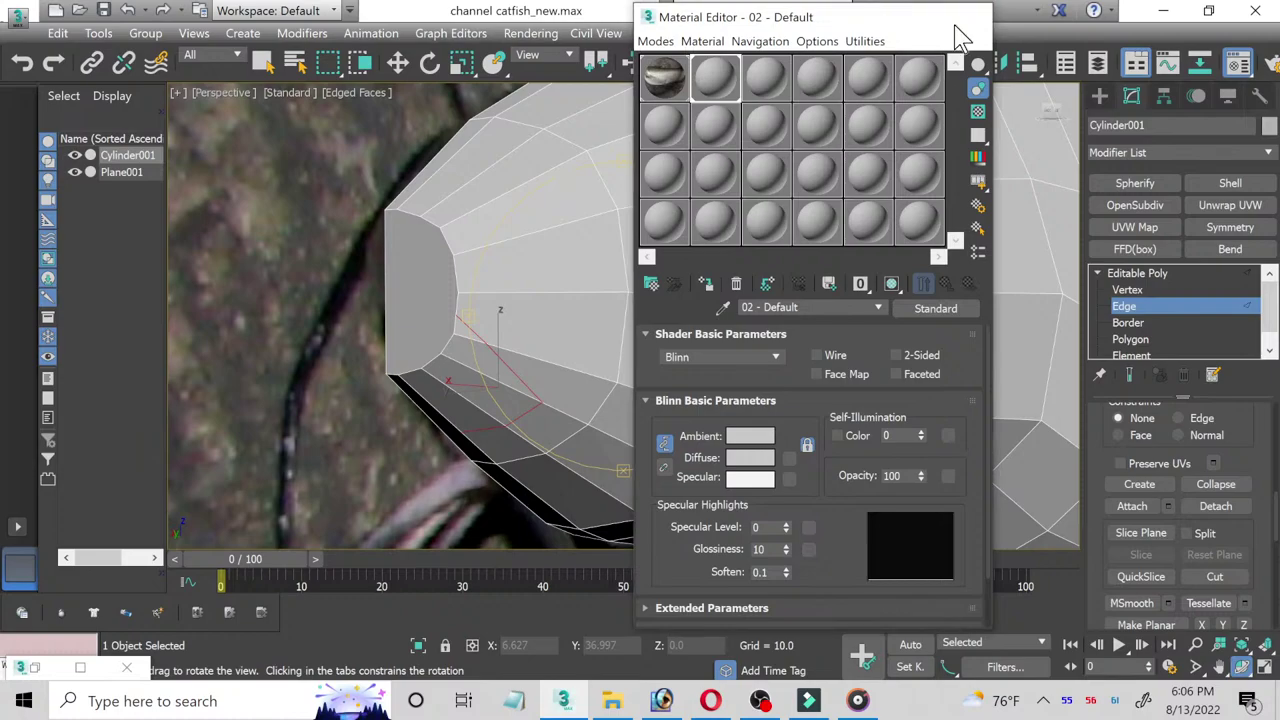
click(975, 17)
click(75, 172)
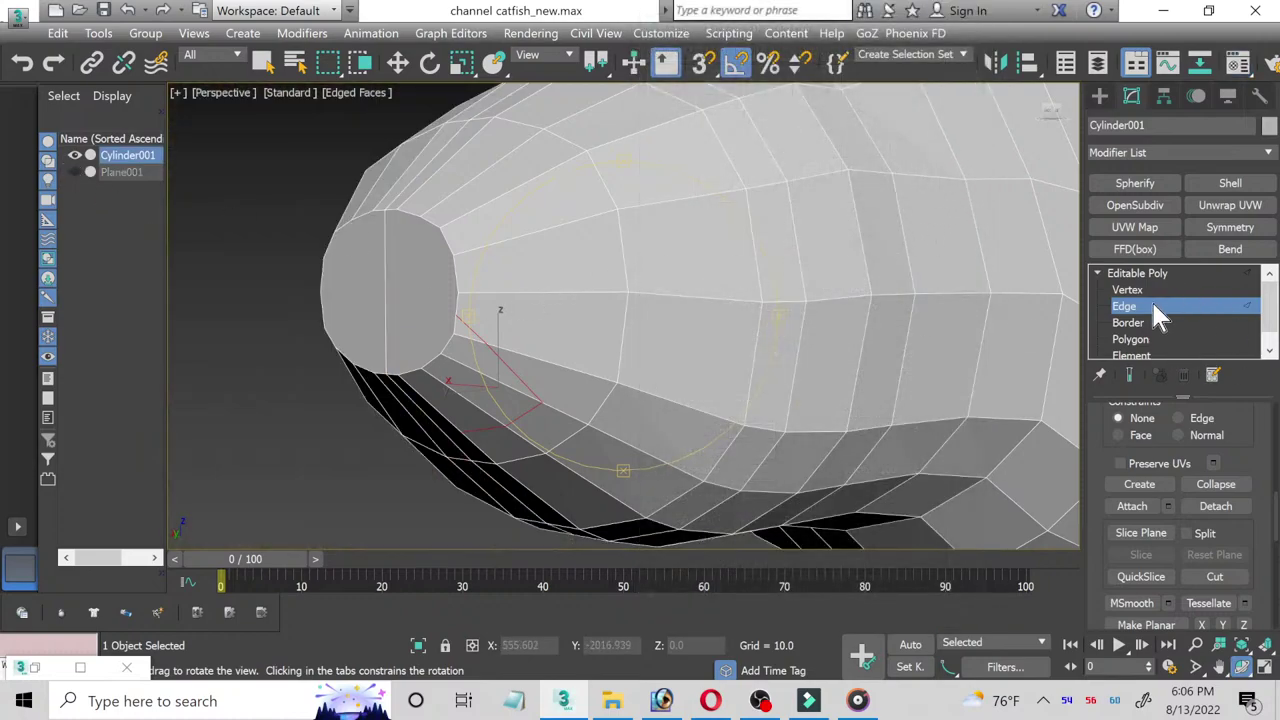
click(1150, 273)
click(1229, 229)
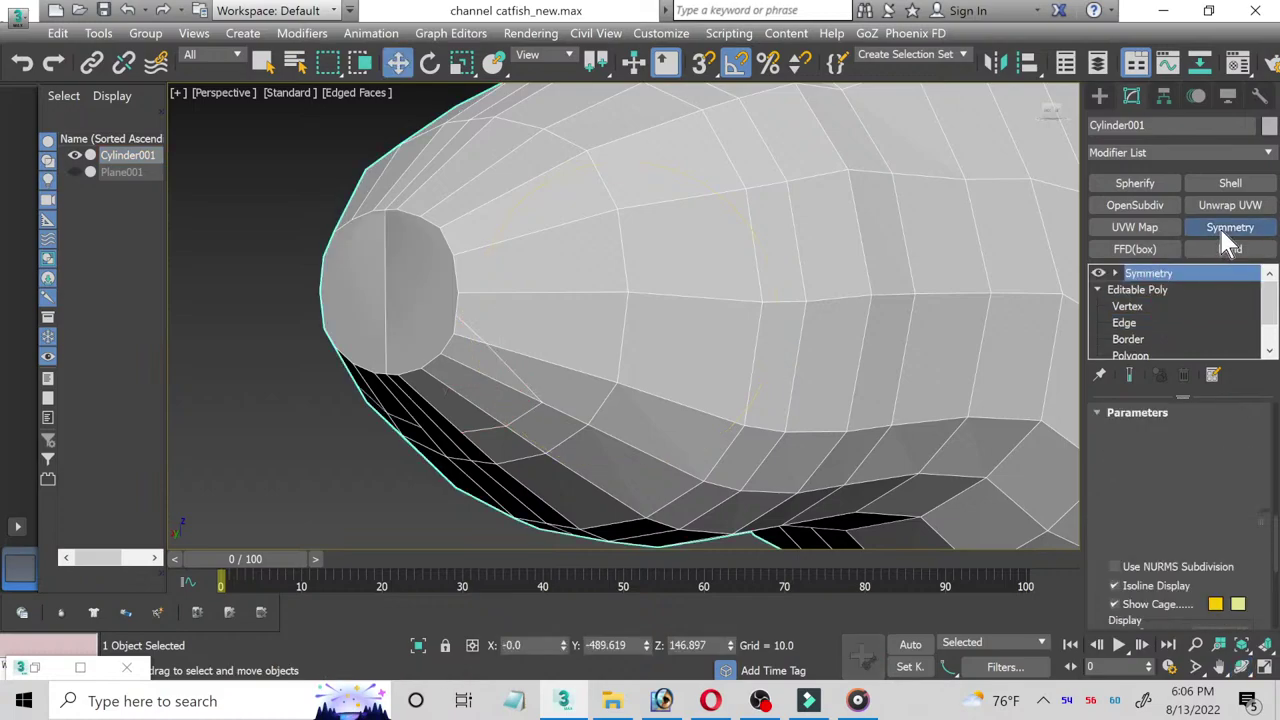
click(1128, 305)
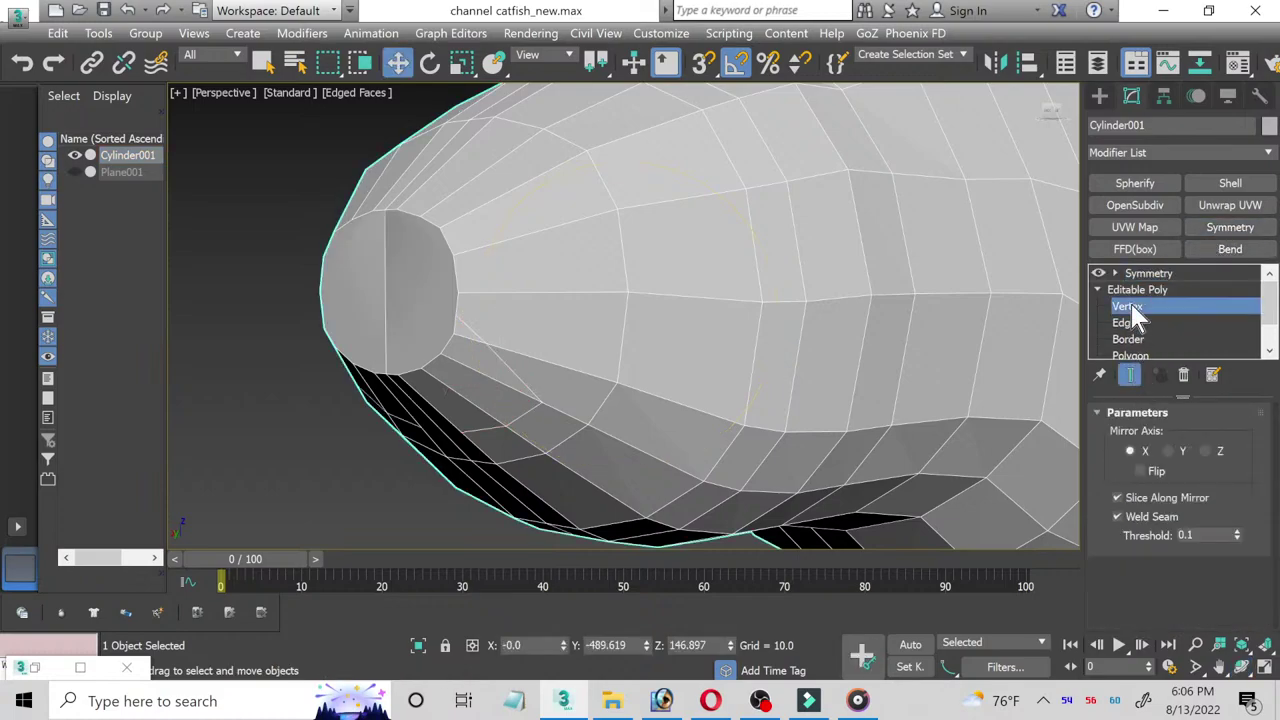
click(1131, 376)
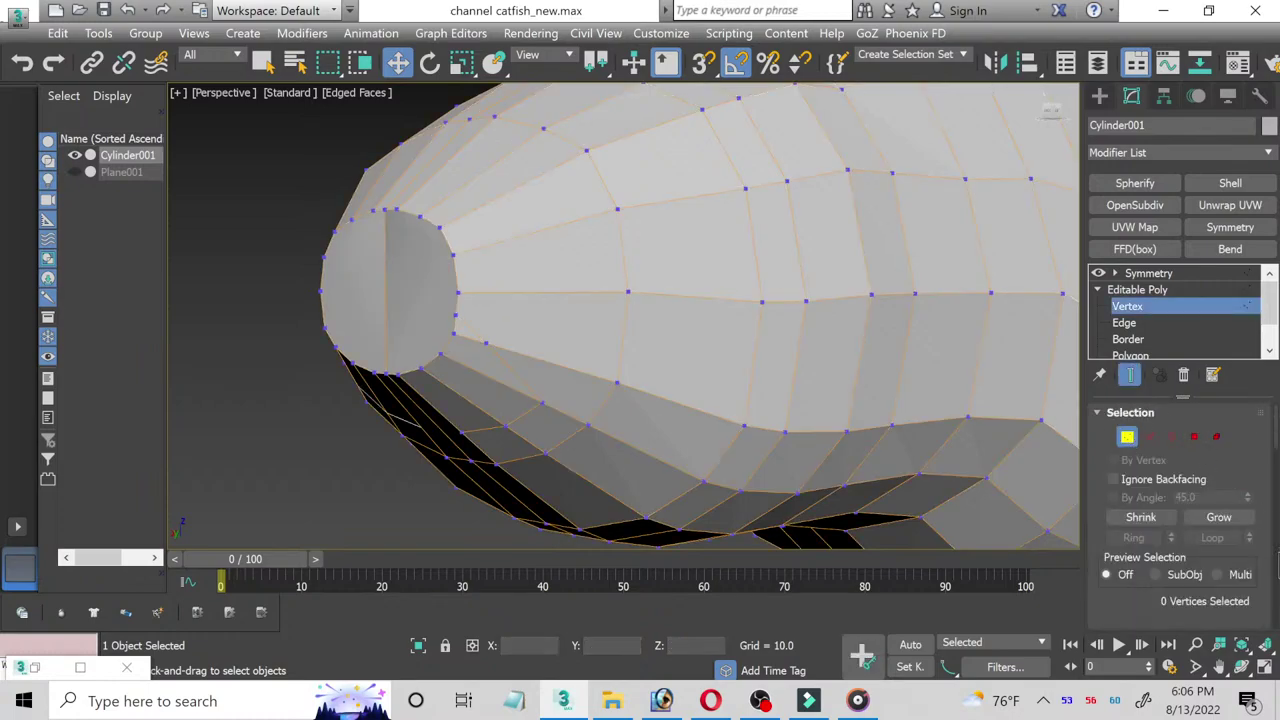
scroll(1268, 537, down, 2)
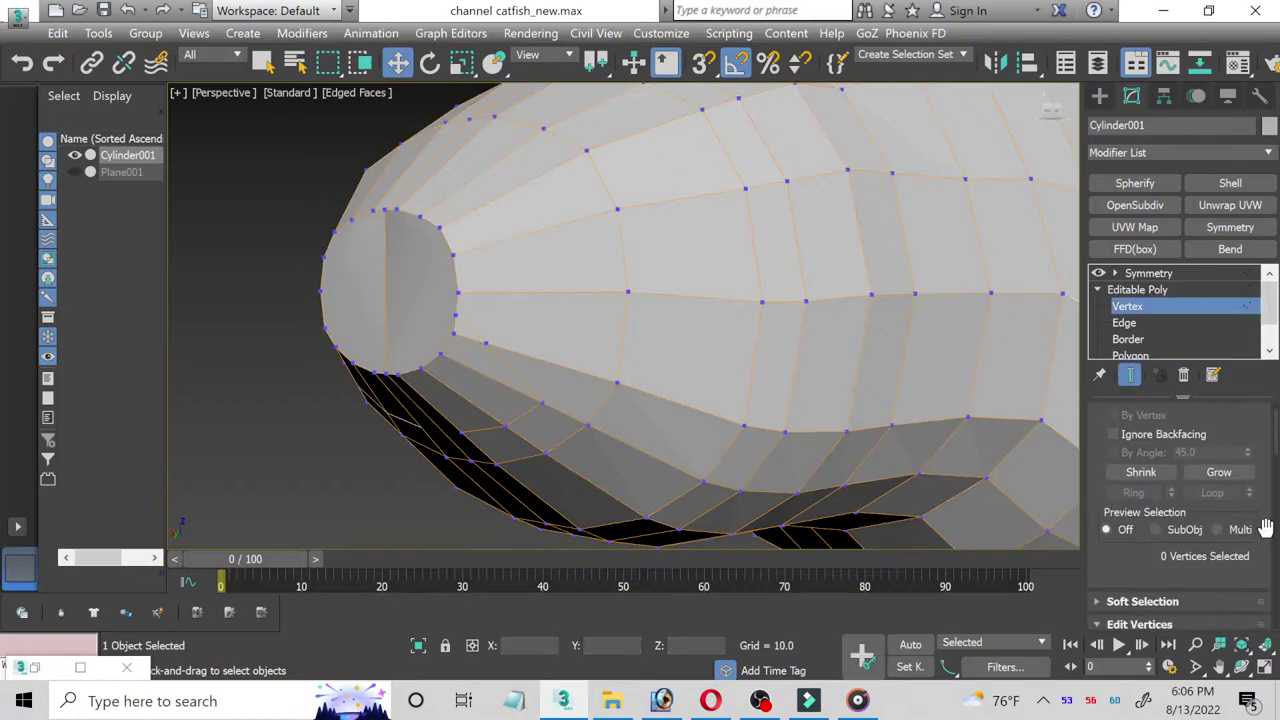
scroll(394, 309, up, 3)
scroll(403, 305, up, 5)
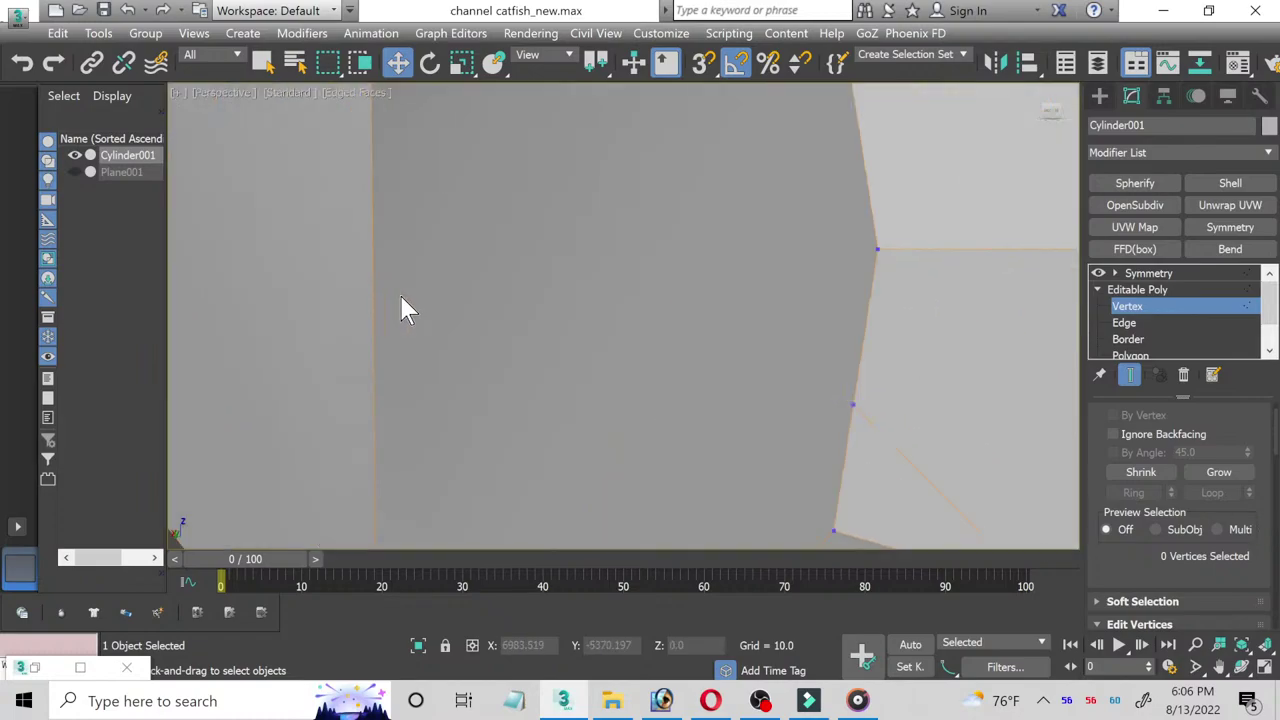
scroll(410, 465, down, 3)
scroll(417, 450, down, 2)
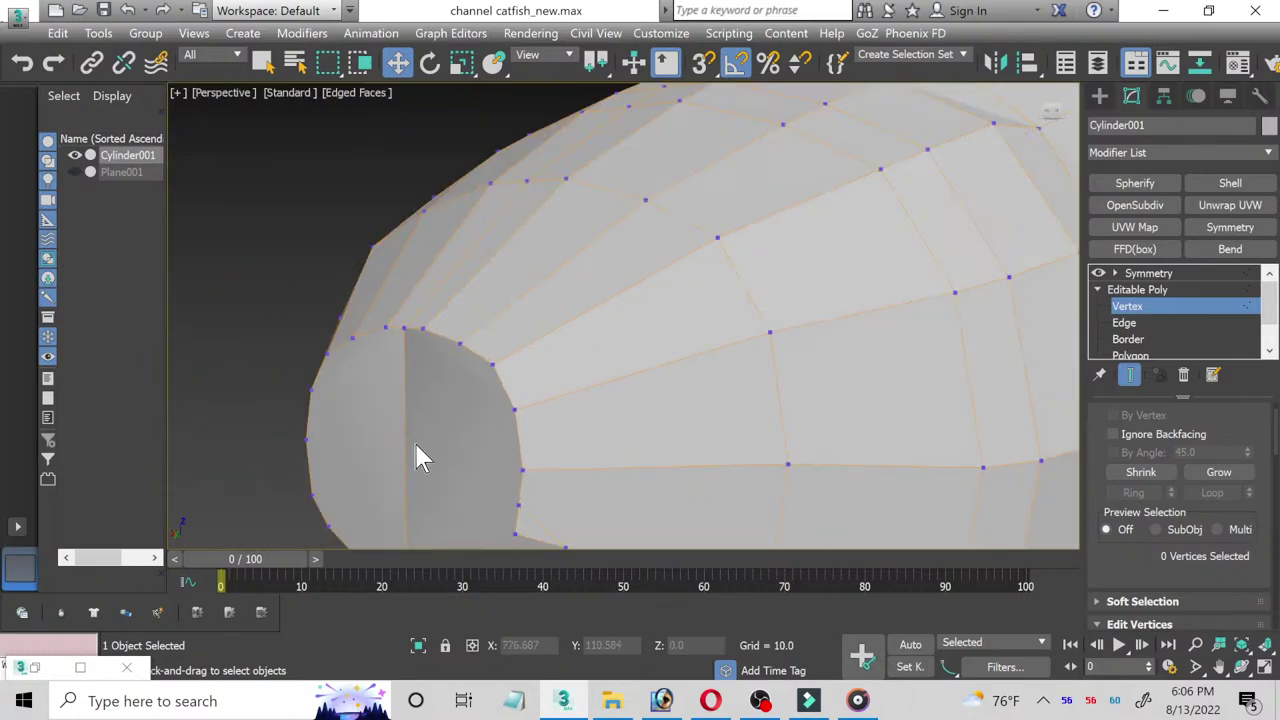
mouse_move(418, 419)
middle_down()
mouse_move(423, 306)
mouse_move(420, 434)
mouse_move(418, 330)
middle_up()
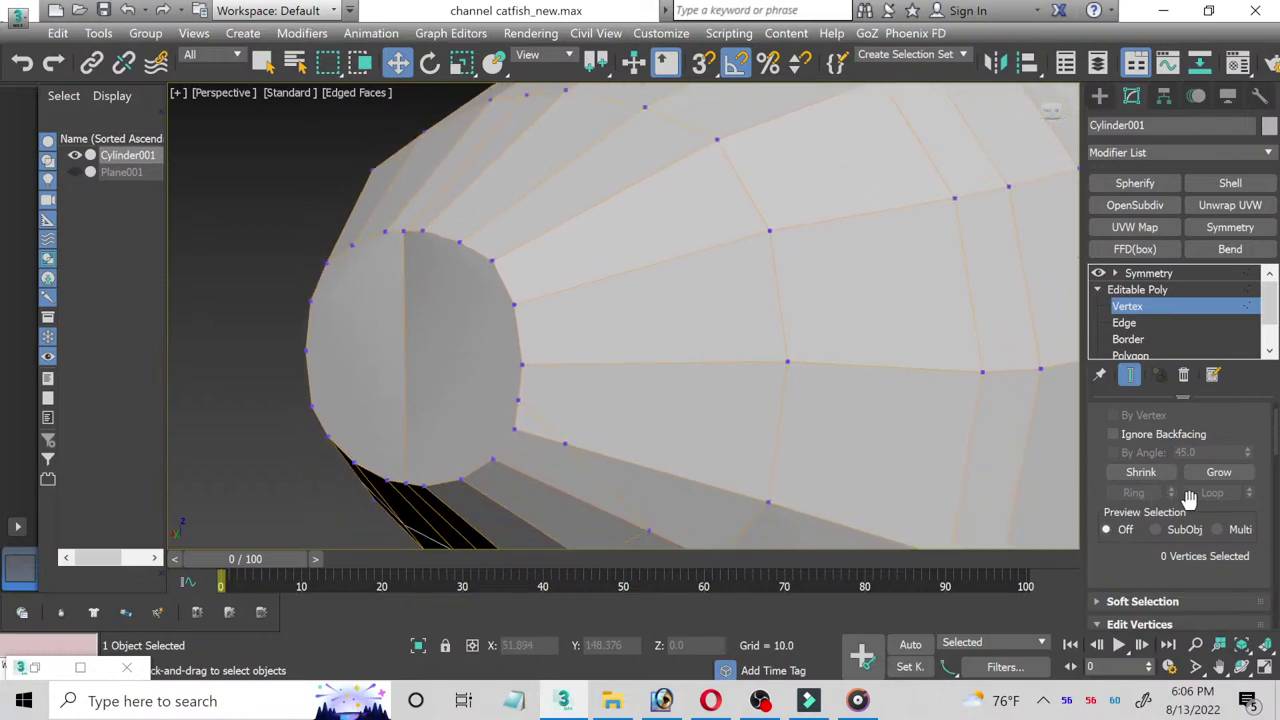
scroll(1190, 498, down, 2)
scroll(1190, 498, down, 3)
scroll(1190, 498, down, 3)
scroll(1190, 498, down, 3)
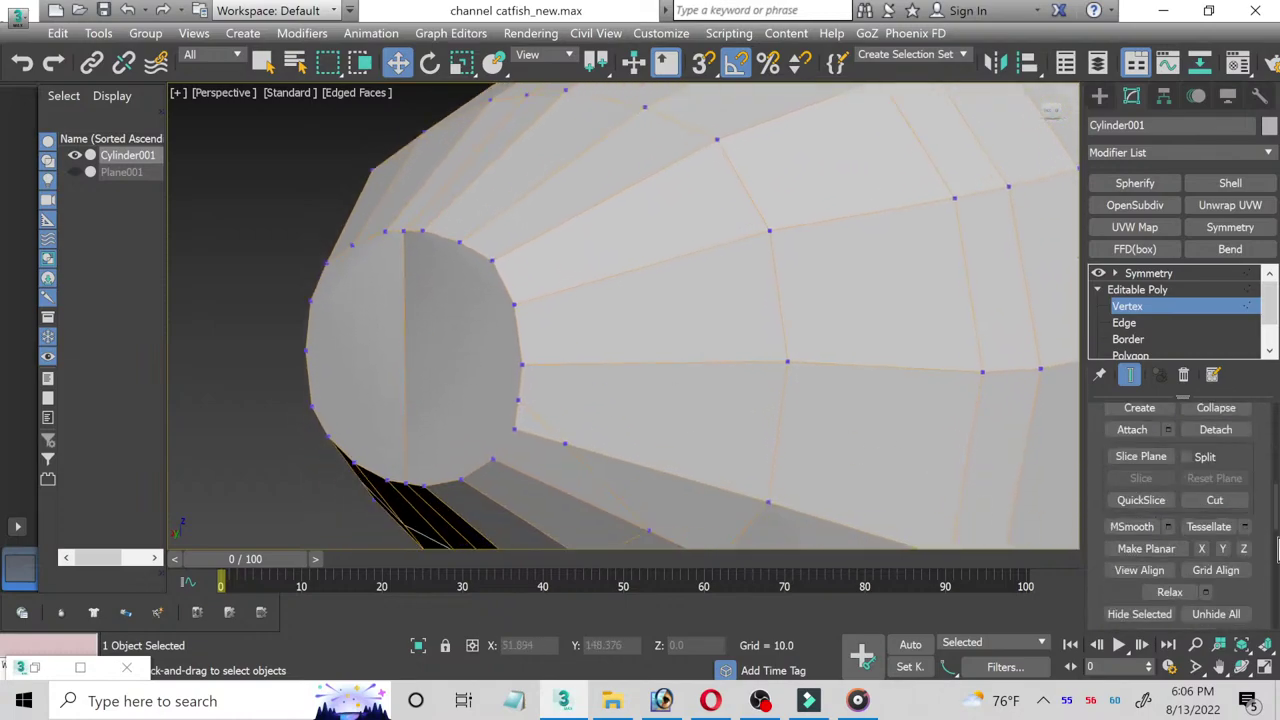
scroll(1277, 546, down, 3)
scroll(1250, 535, down, 3)
scroll(1248, 535, down, 3)
scroll(1248, 535, down, 3)
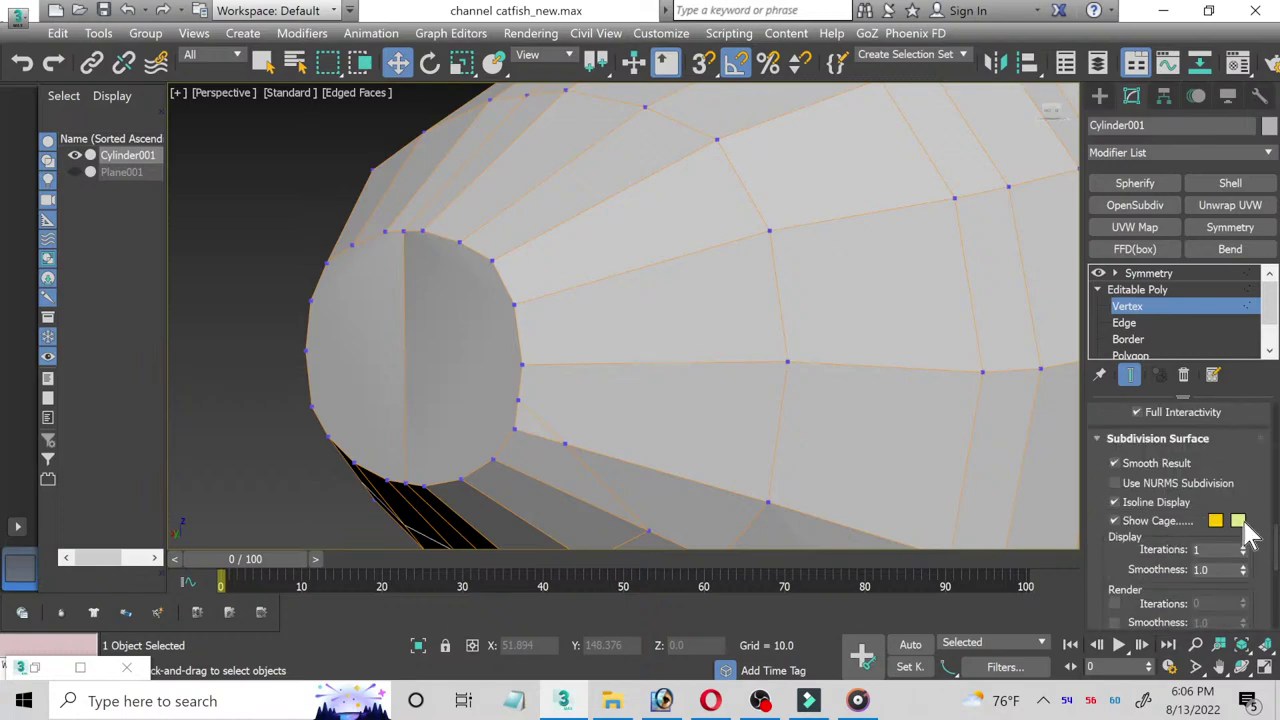
click(1114, 521)
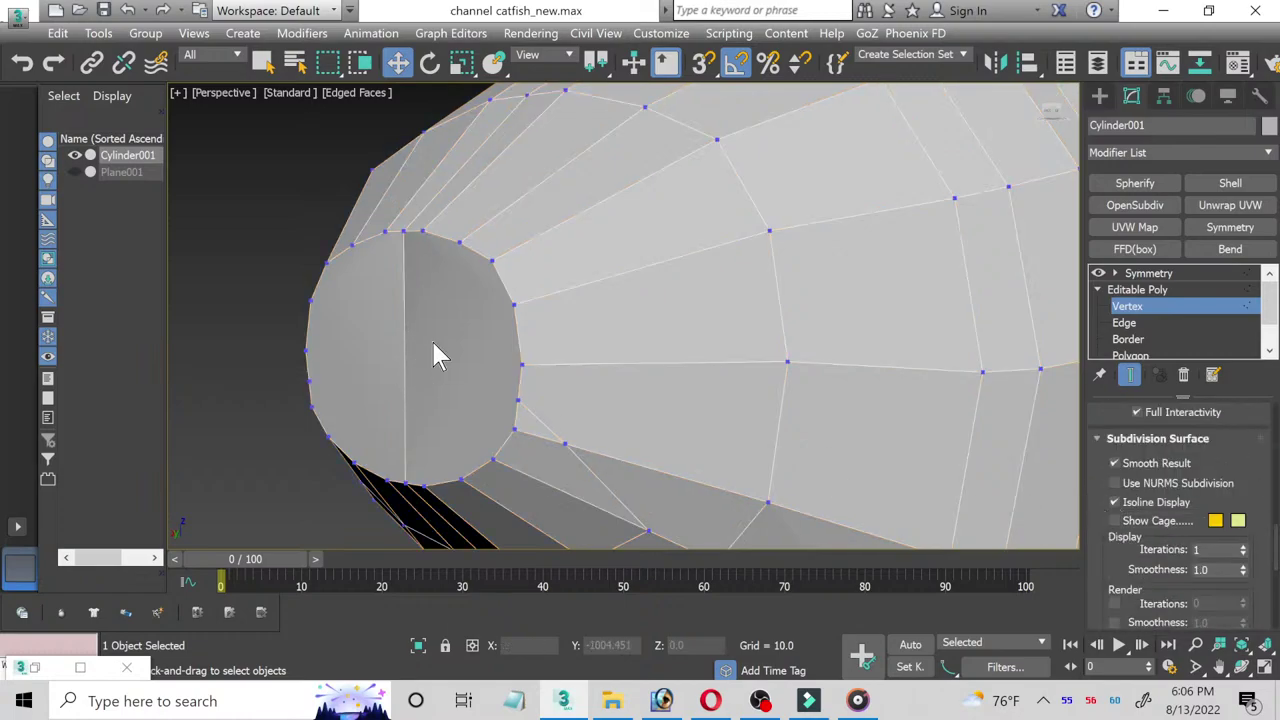
scroll(1268, 451, up, 2)
scroll(1268, 451, up, 2)
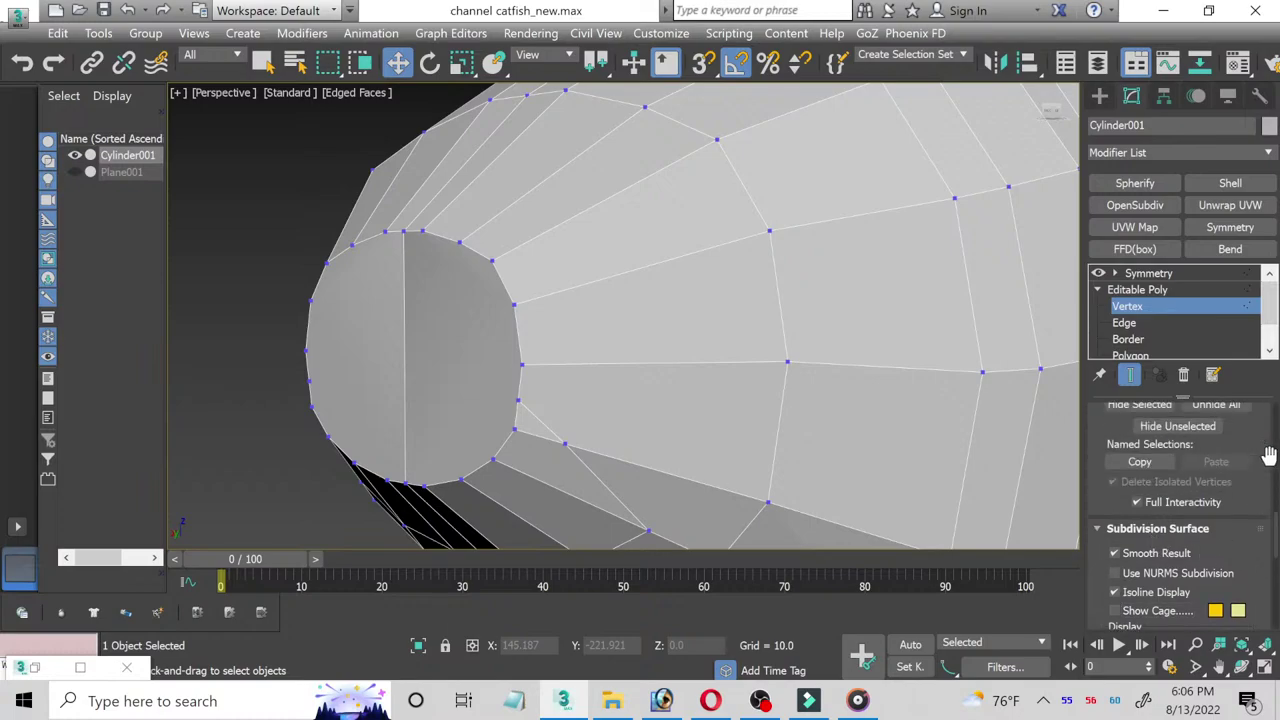
scroll(1268, 455, up, 2)
scroll(1277, 470, up, 2)
scroll(1277, 470, up, 2)
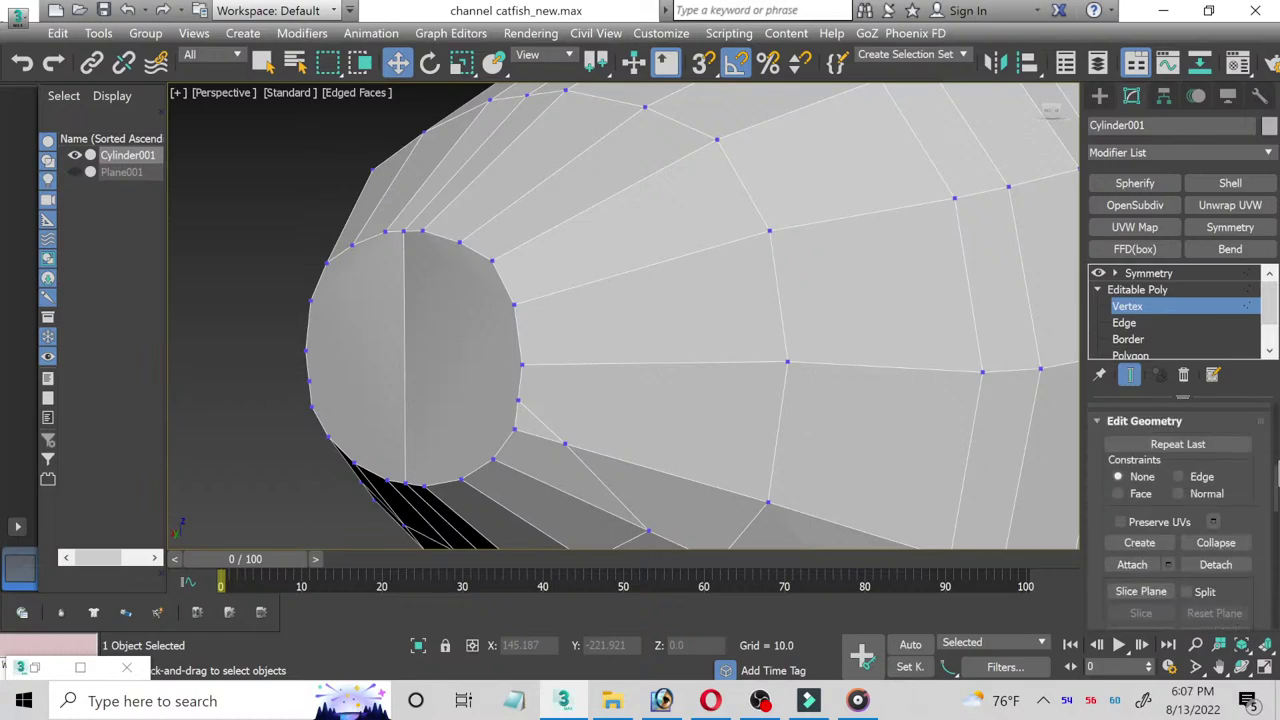
scroll(1277, 470, up, 2)
scroll(1277, 470, up, 3)
scroll(1276, 472, up, 3)
scroll(1275, 475, up, 2)
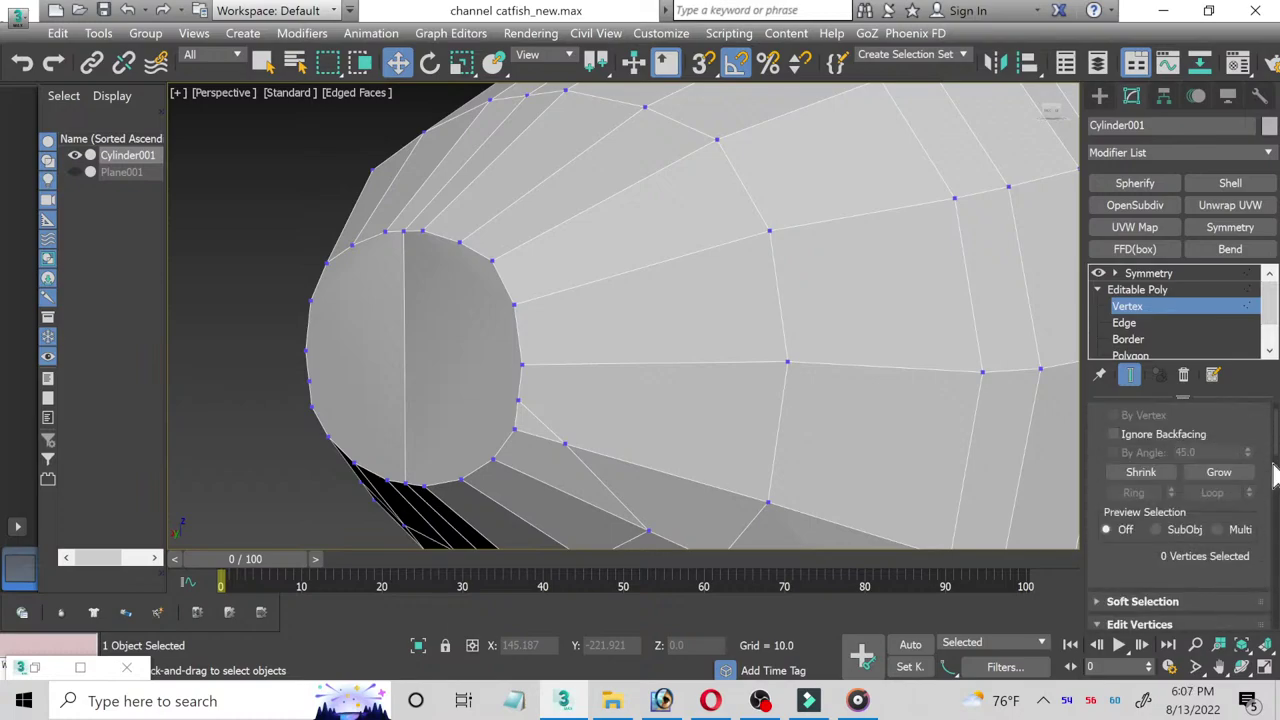
scroll(1275, 475, up, 1)
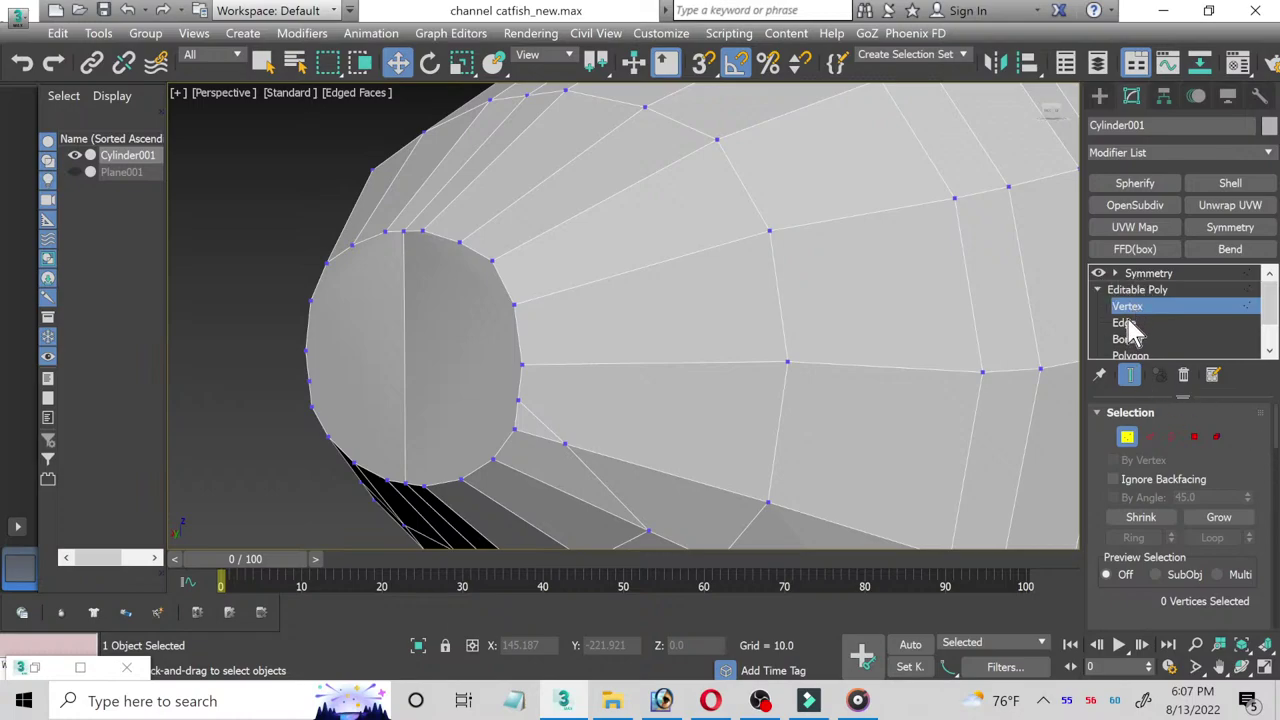
Step: Toggle Show End Result, try the Edge and Border levels, and check the Symmetry settings
click(1129, 374)
click(1128, 323)
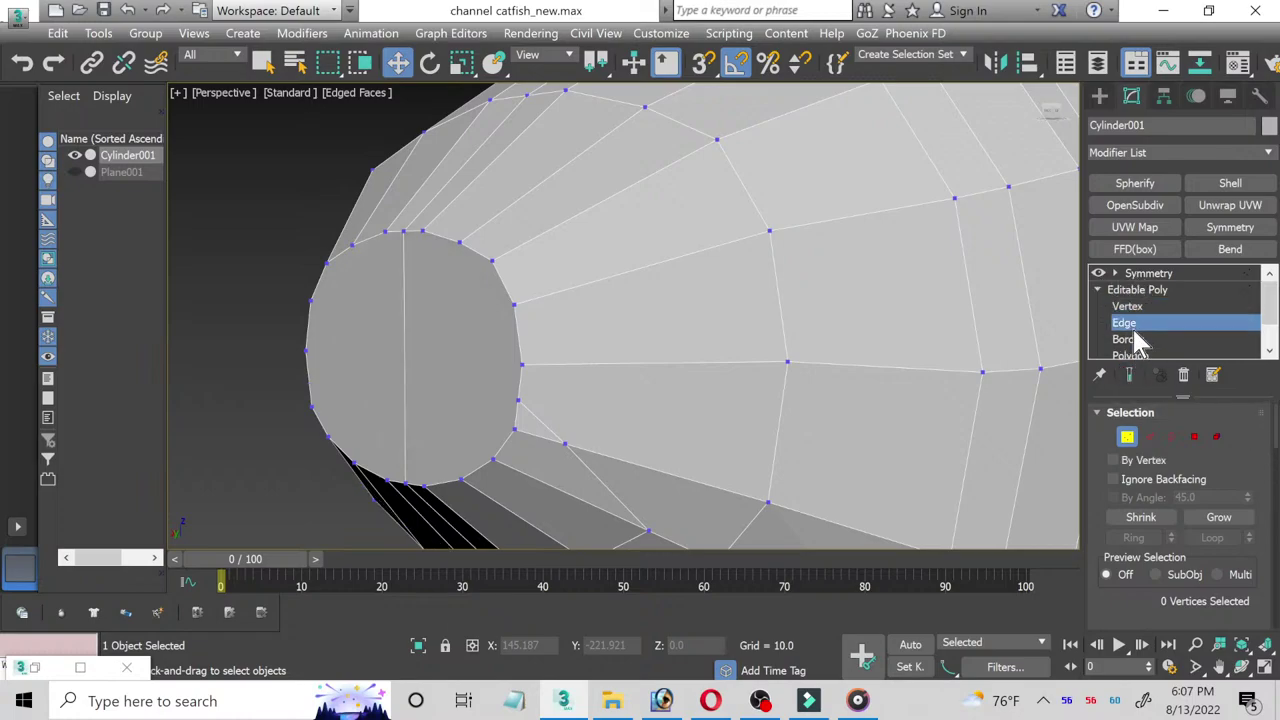
double_click(404, 314)
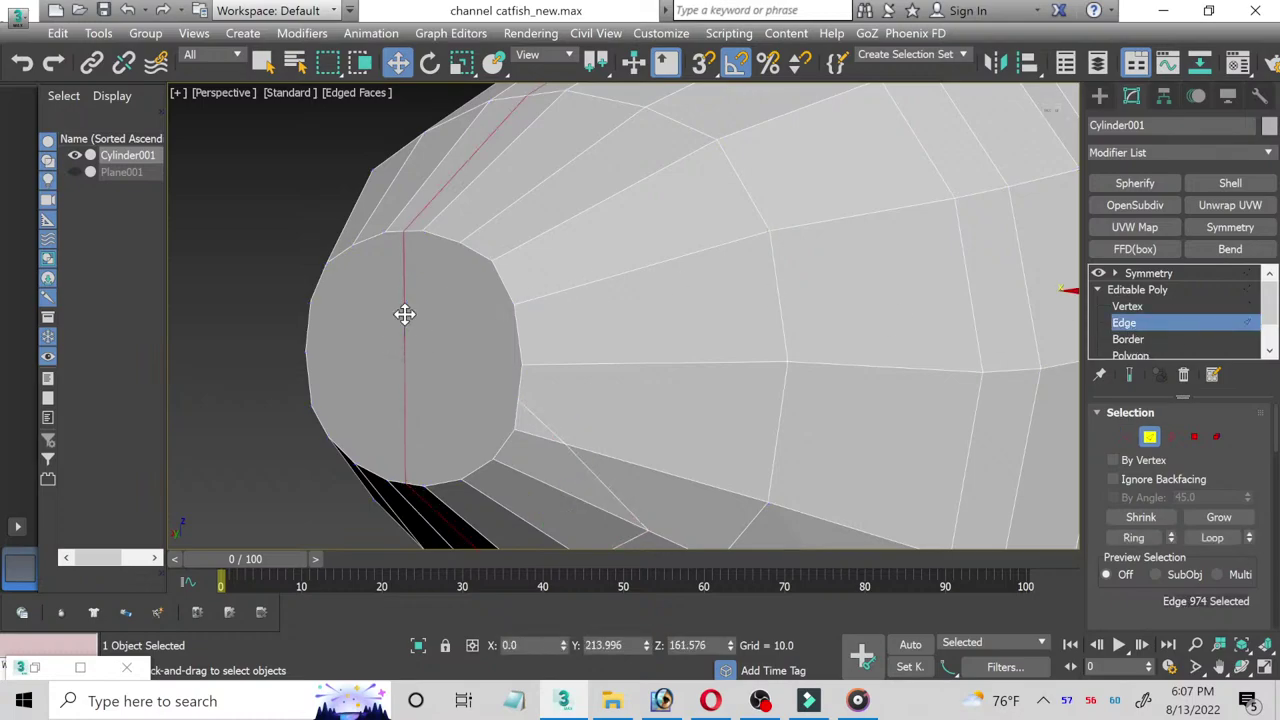
click(490, 320)
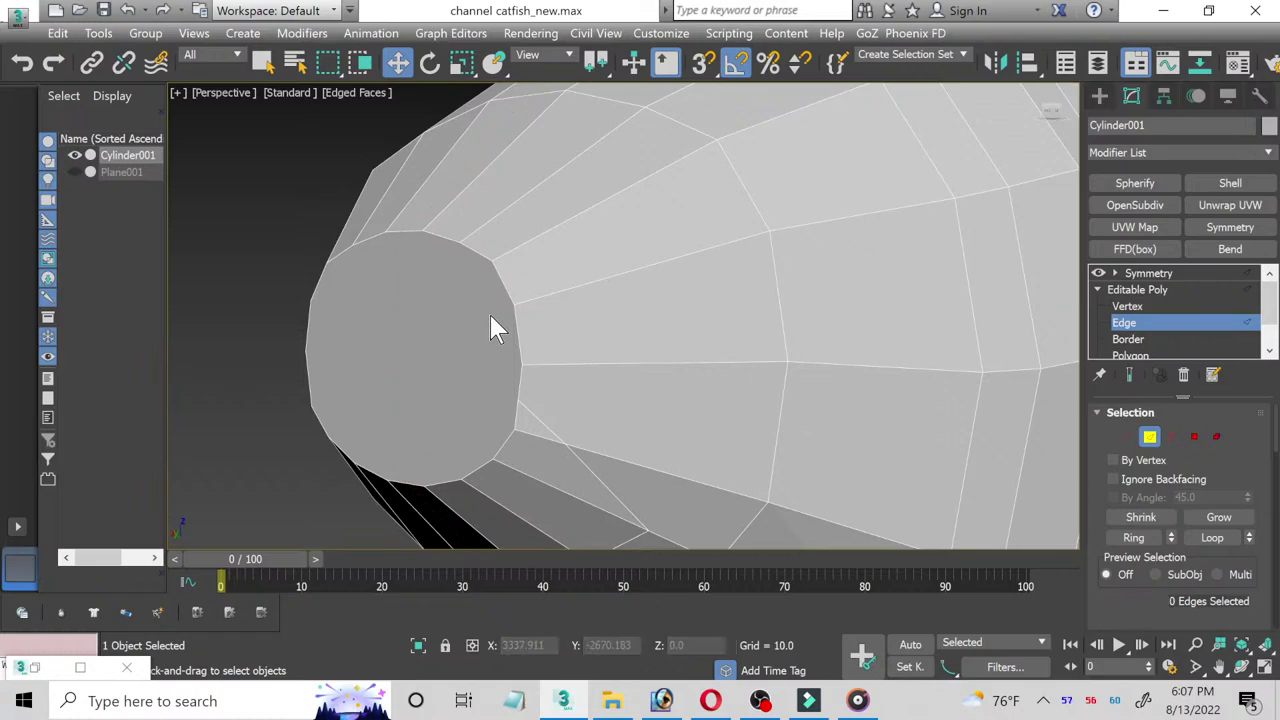
click(1152, 340)
click(1140, 290)
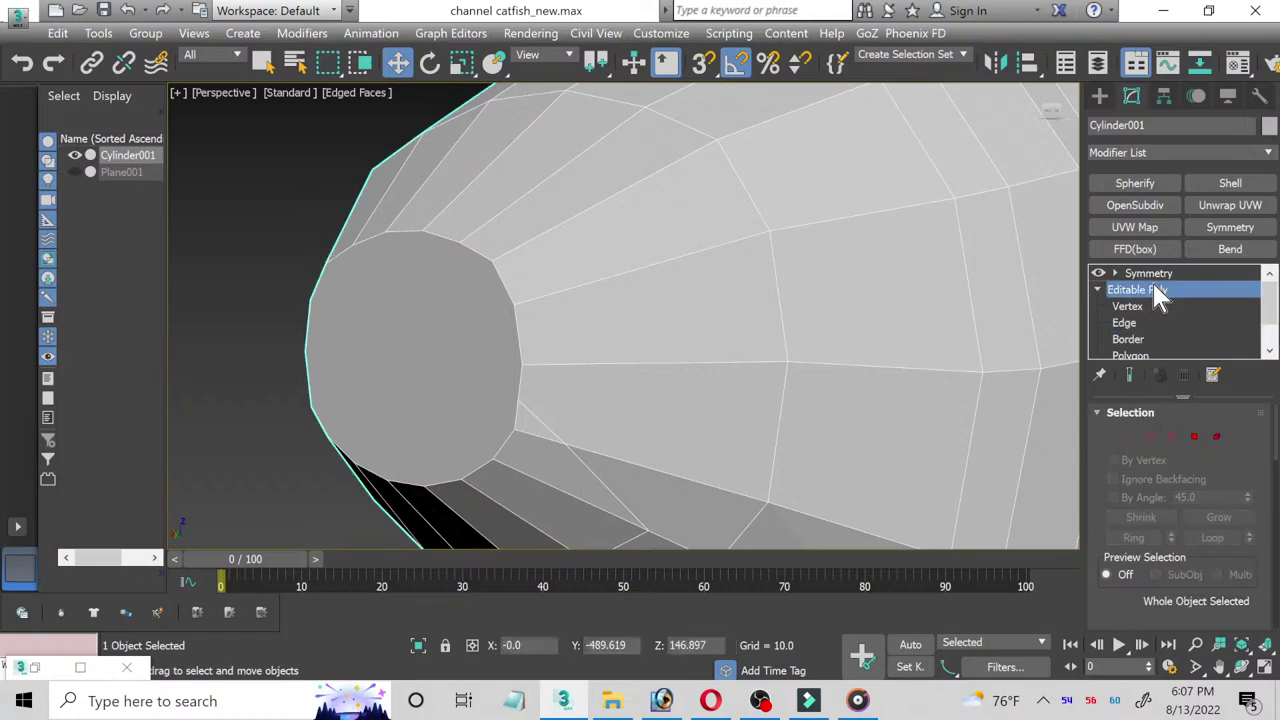
click(1150, 274)
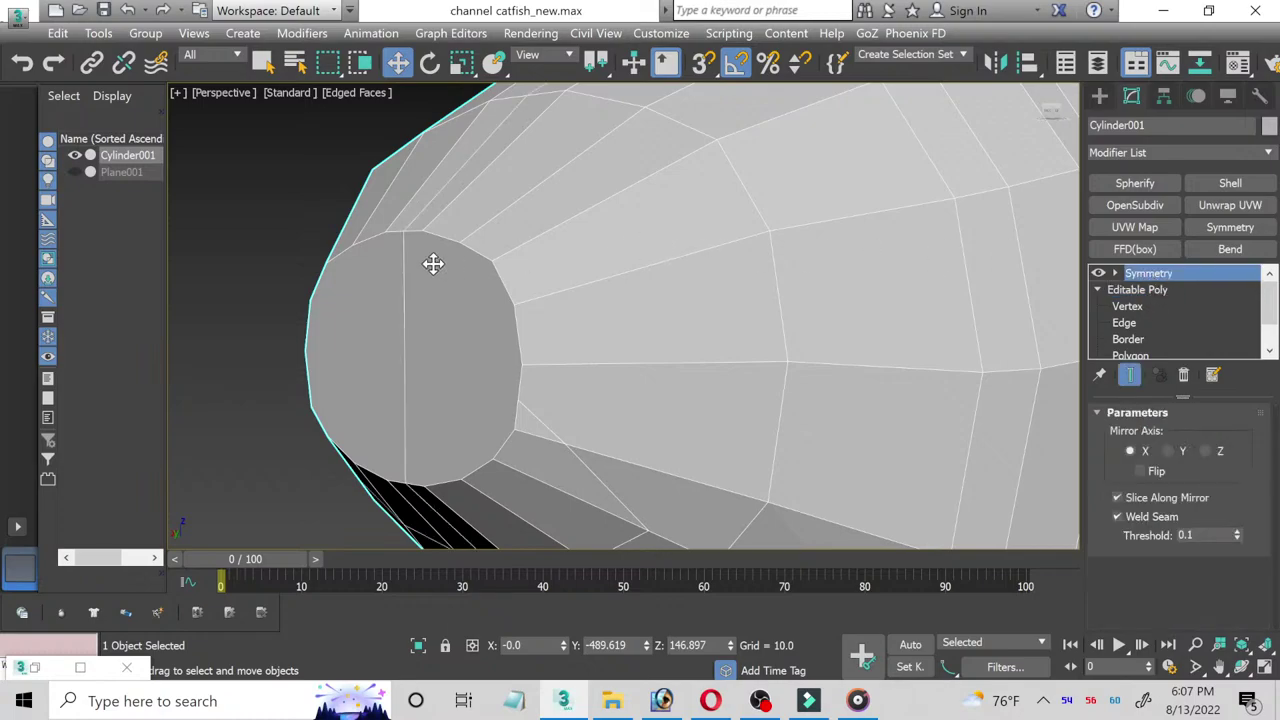
Step: Pan to the head's underside and return to Editable Poly vertex editing
middle_drag(449, 374, 457, 229)
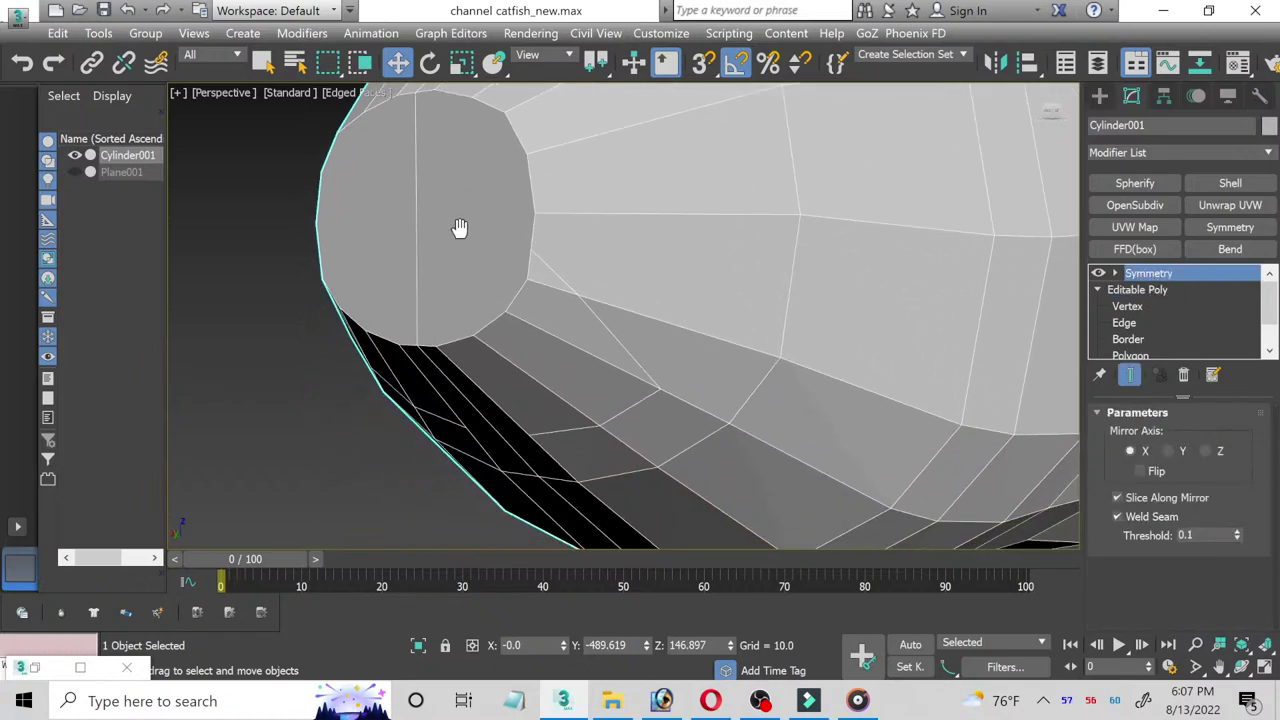
click(1129, 305)
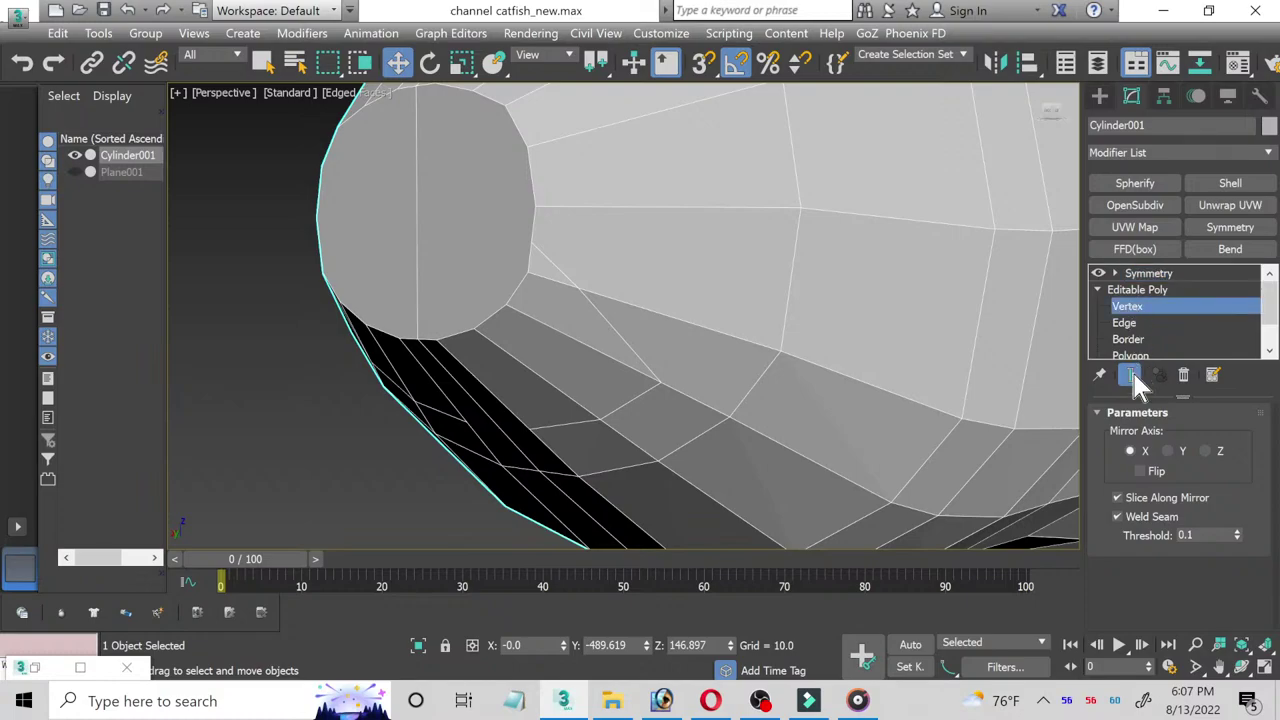
click(1130, 376)
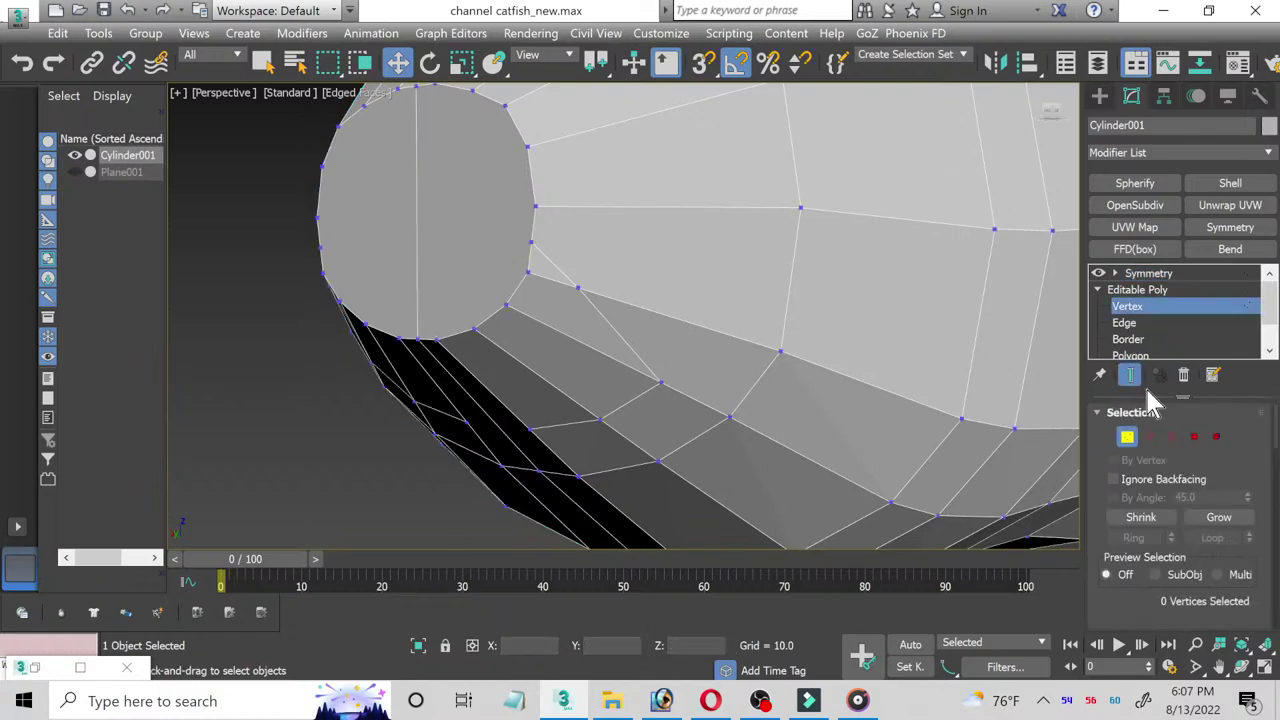
scroll(1162, 442, down, 3)
scroll(1220, 480, down, 3)
Step: Cut new edges across the round front cap and along the head's underside
scroll(1273, 529, down, 3)
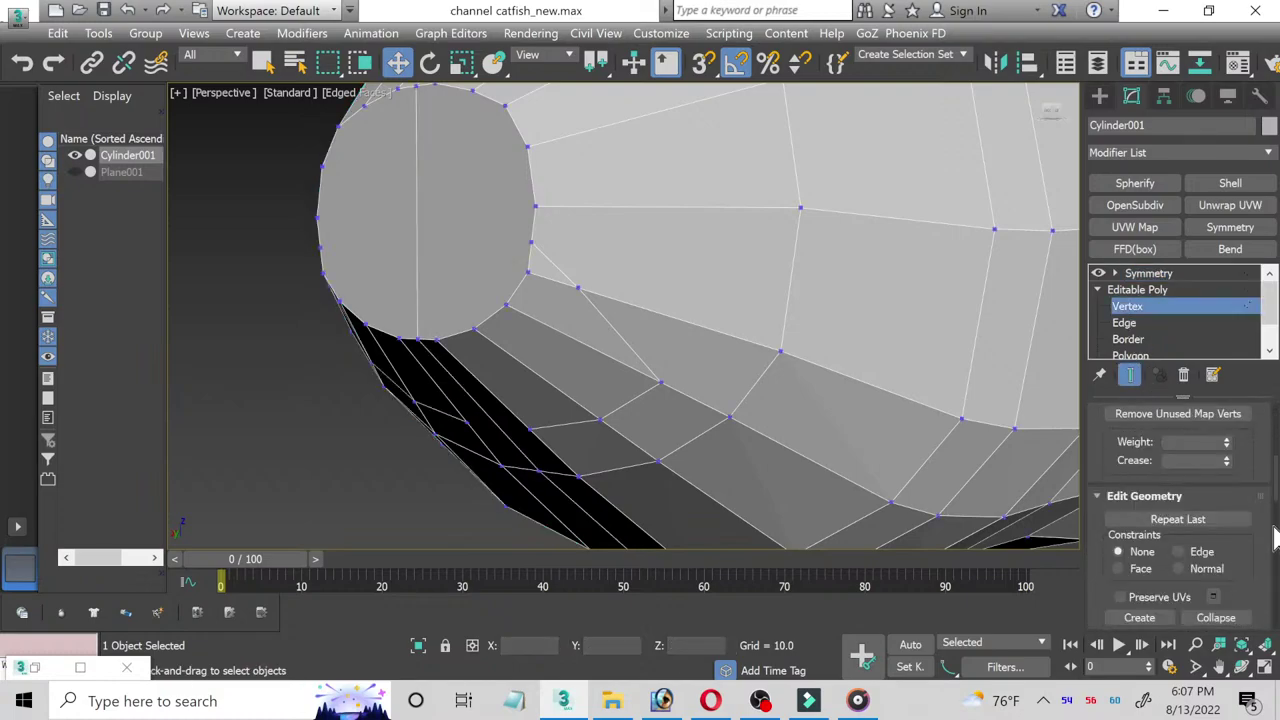
scroll(1273, 538, down, 2)
click(1215, 590)
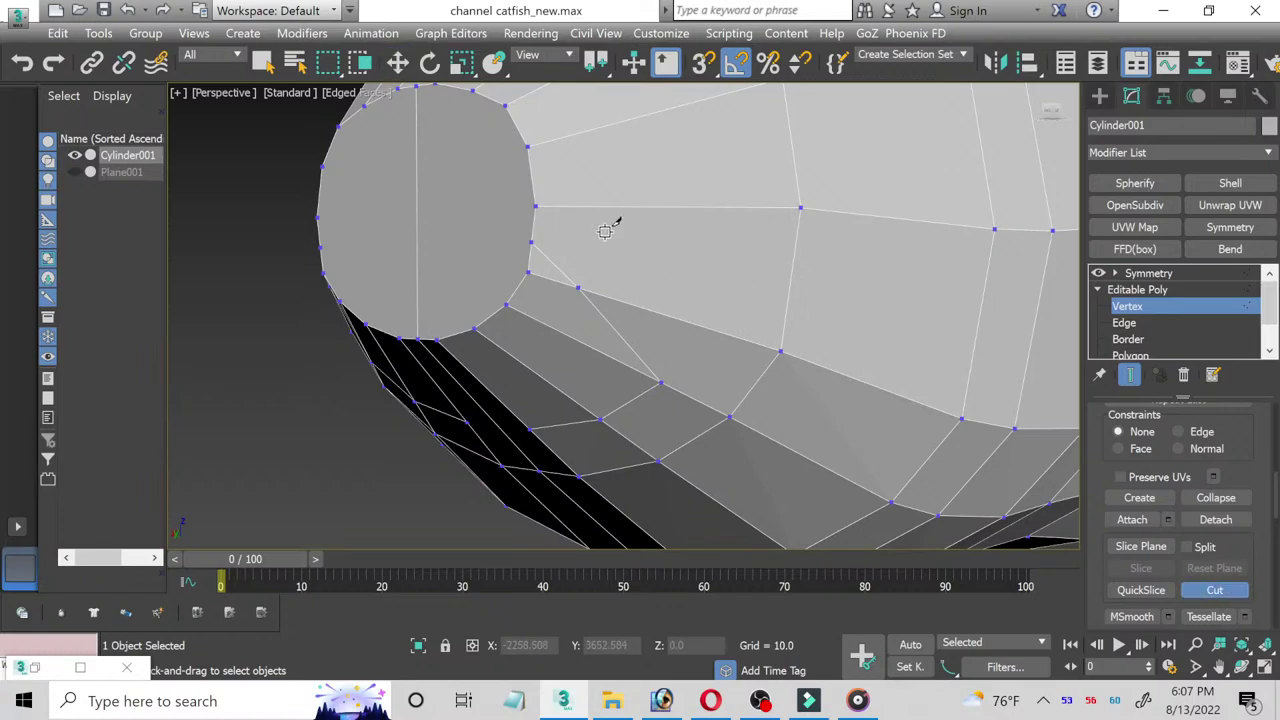
click(531, 242)
click(357, 252)
scroll(503, 429, up, 2)
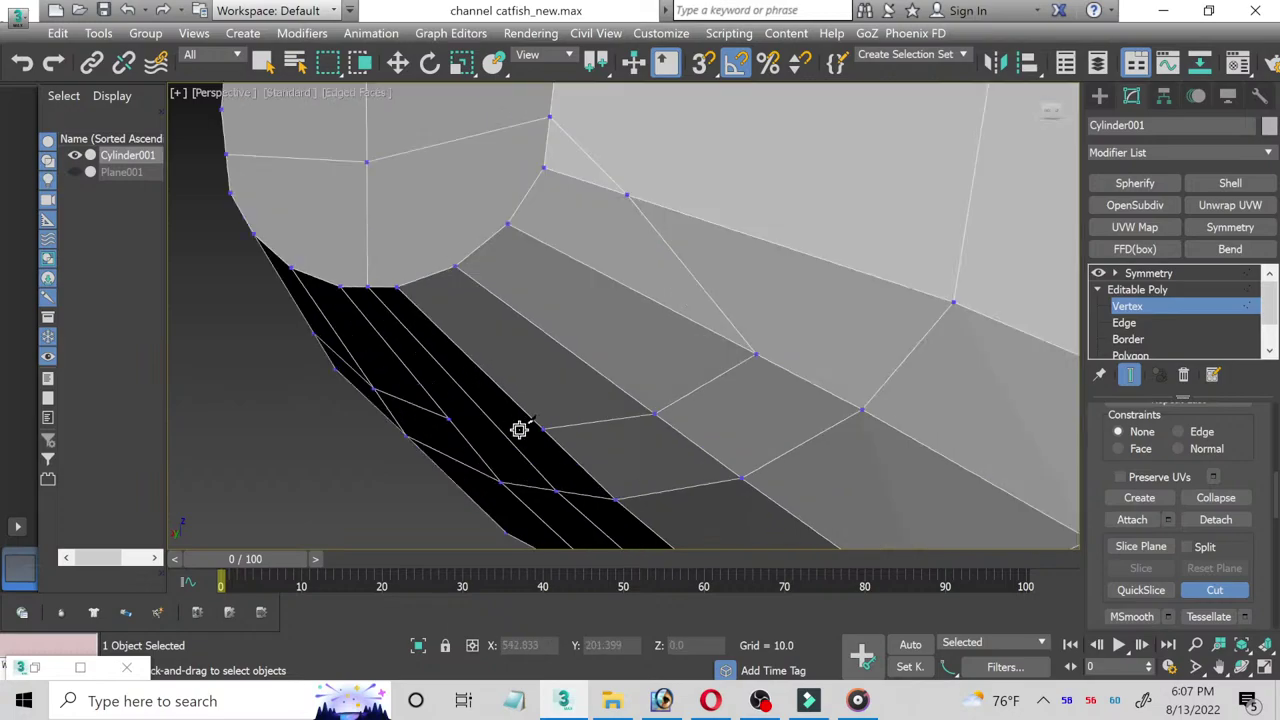
click(544, 429)
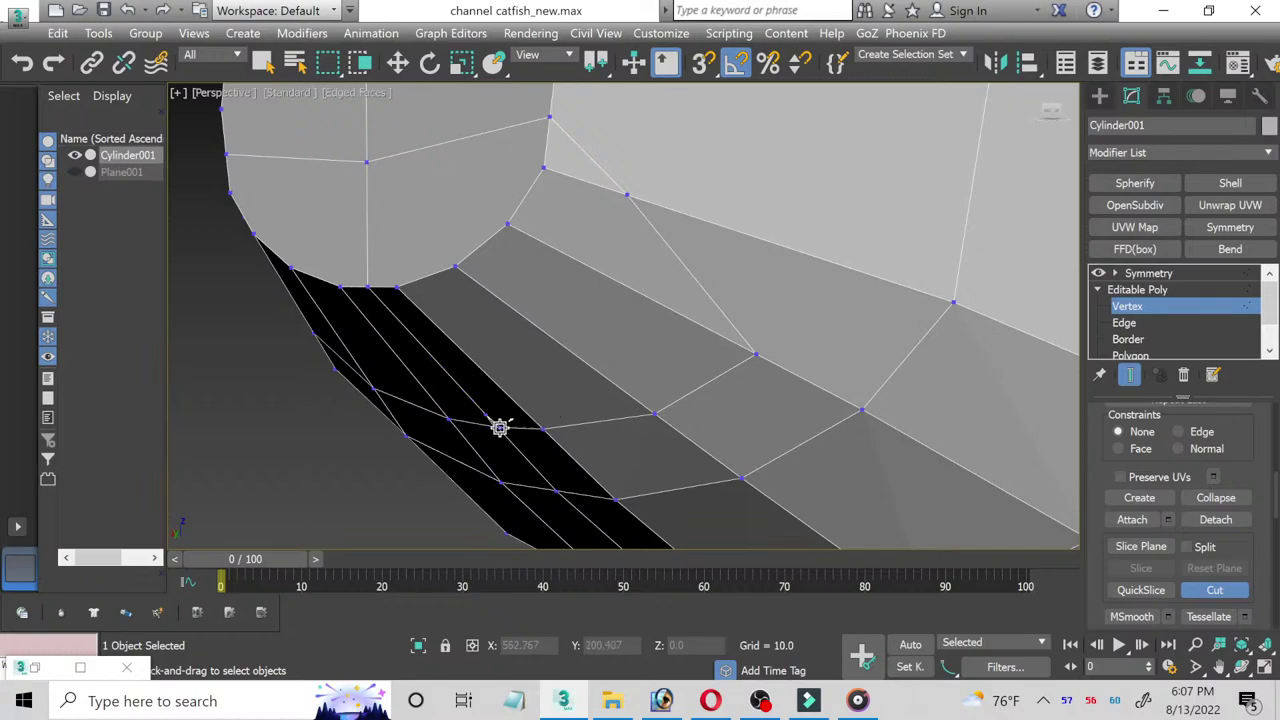
scroll(484, 350, down, 2)
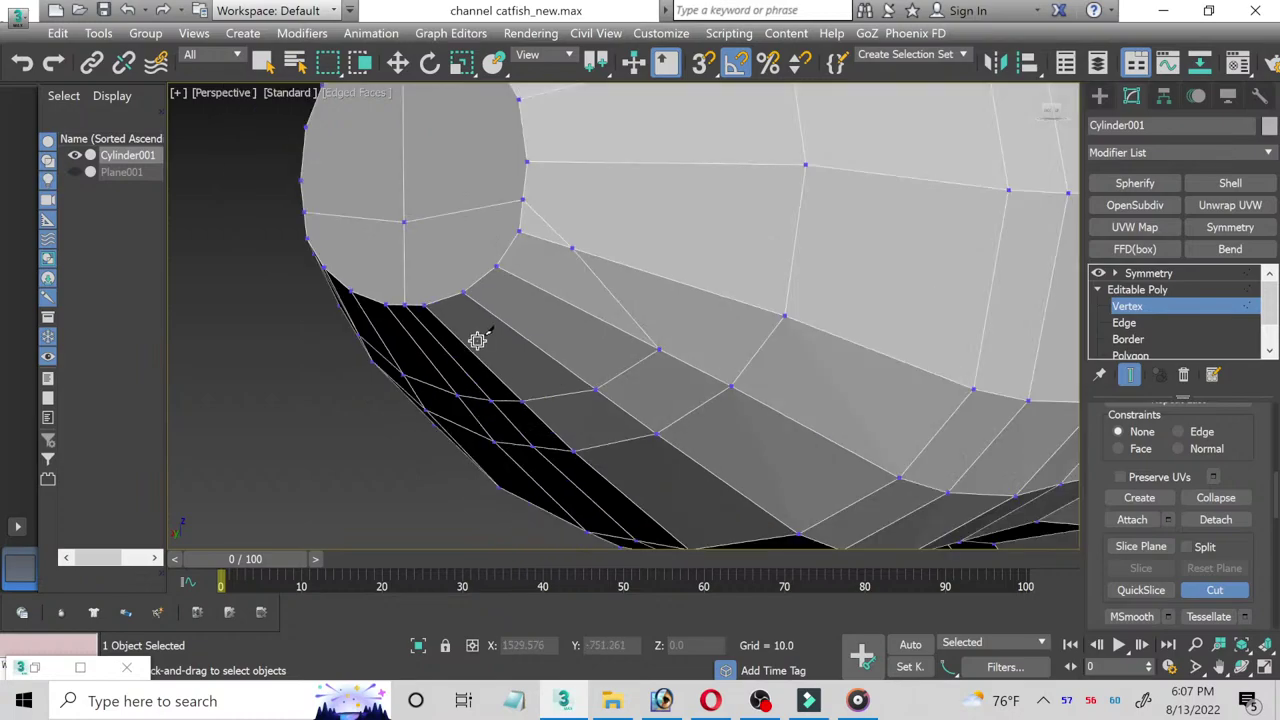
middle_drag(463, 349, 478, 435)
scroll(478, 435, down, 2)
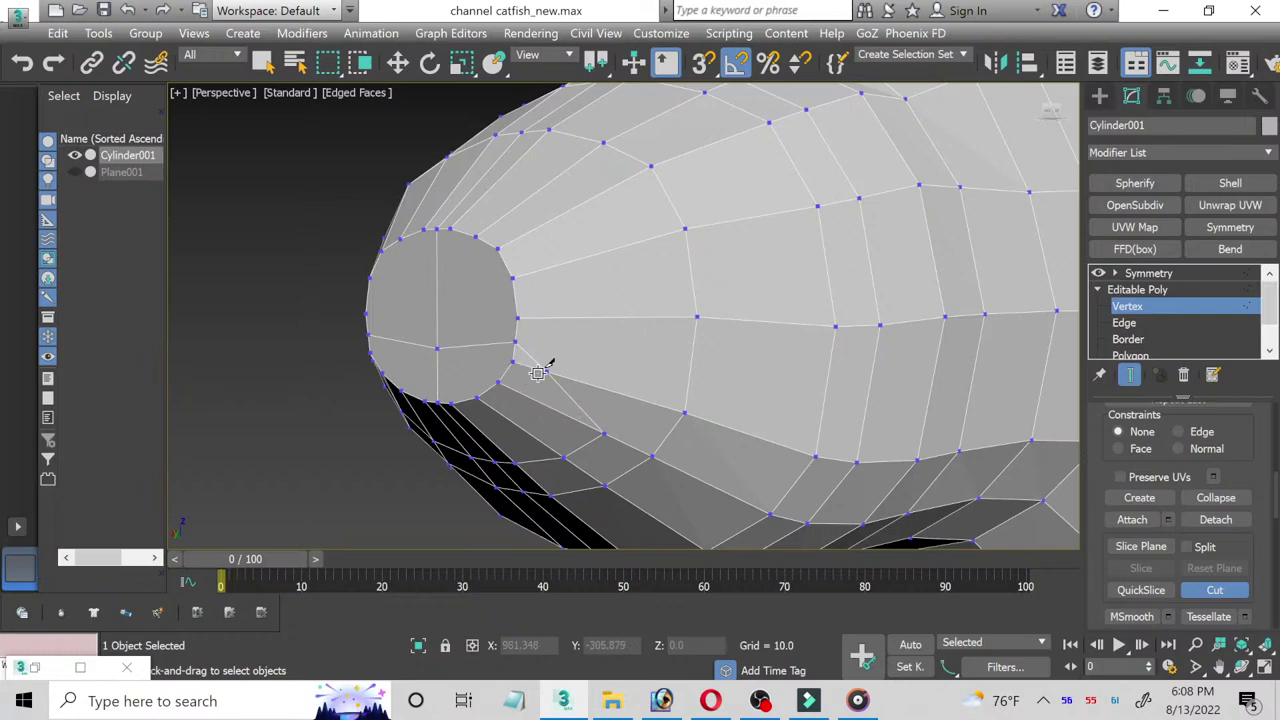
Step: Select the lower front-cap half and underside polygons and delete them
click(1224, 592)
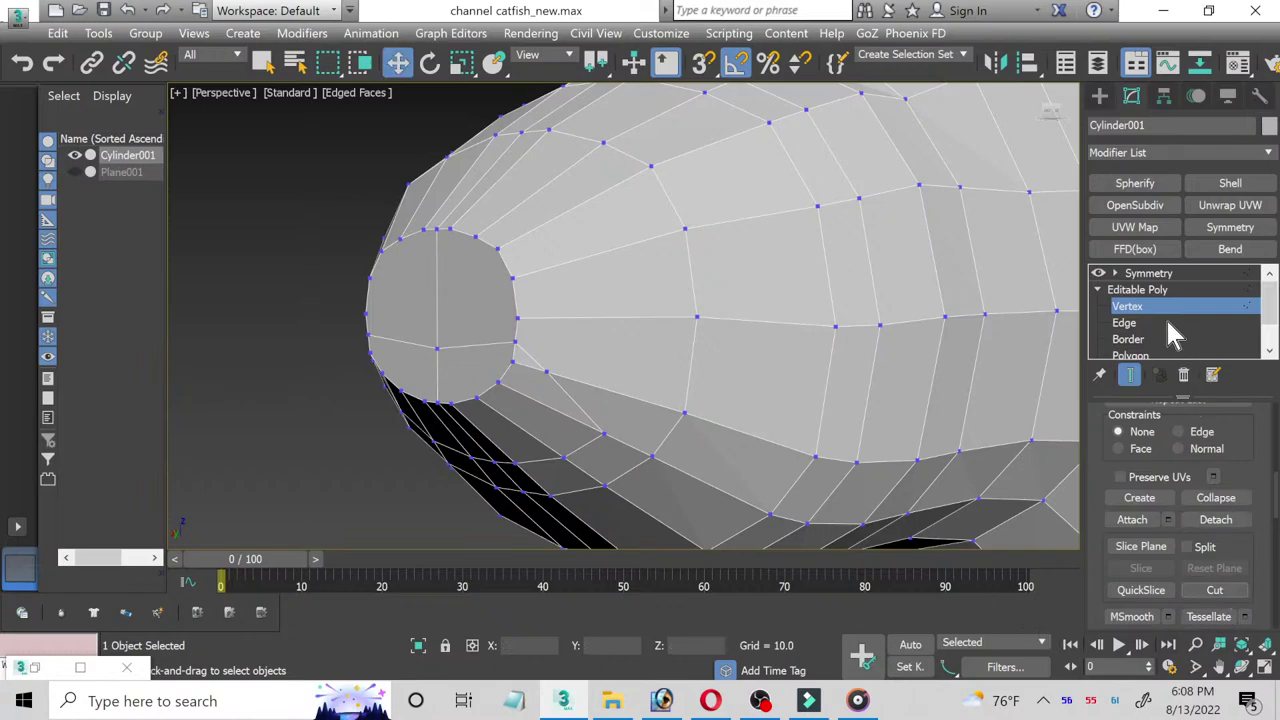
scroll(1172, 338, down, 1)
click(1135, 323)
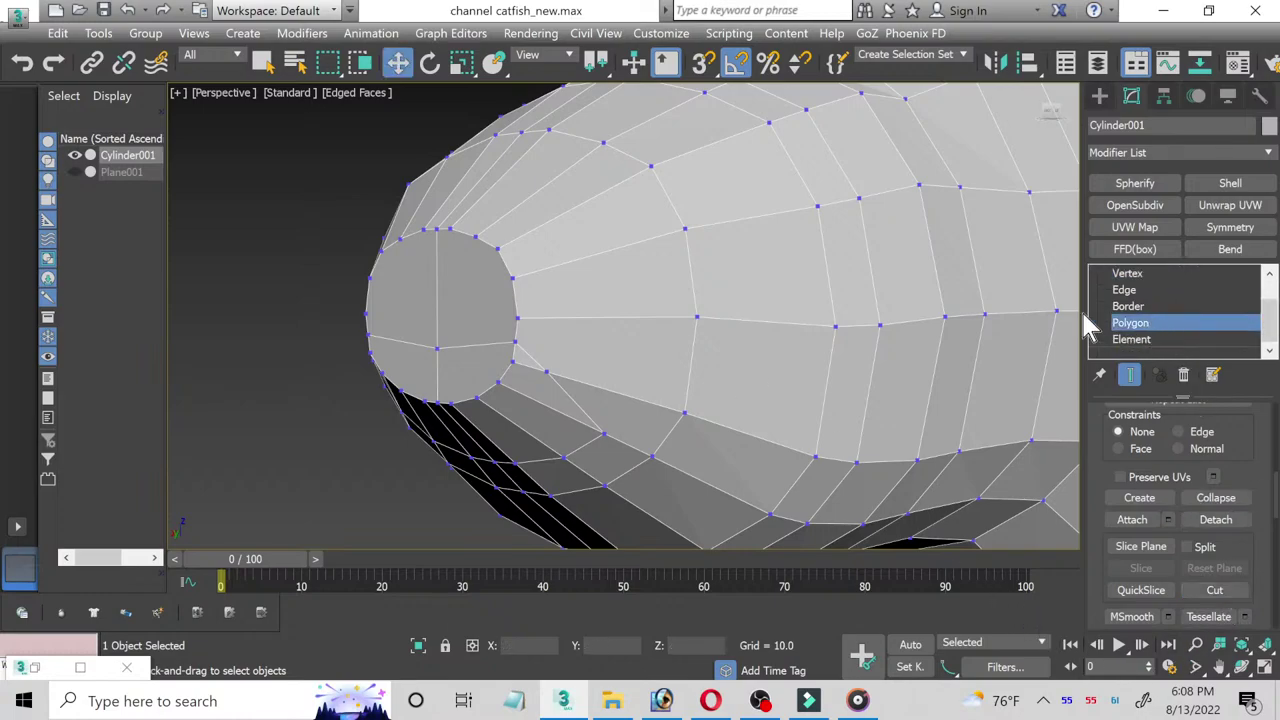
click(500, 347)
click(522, 361)
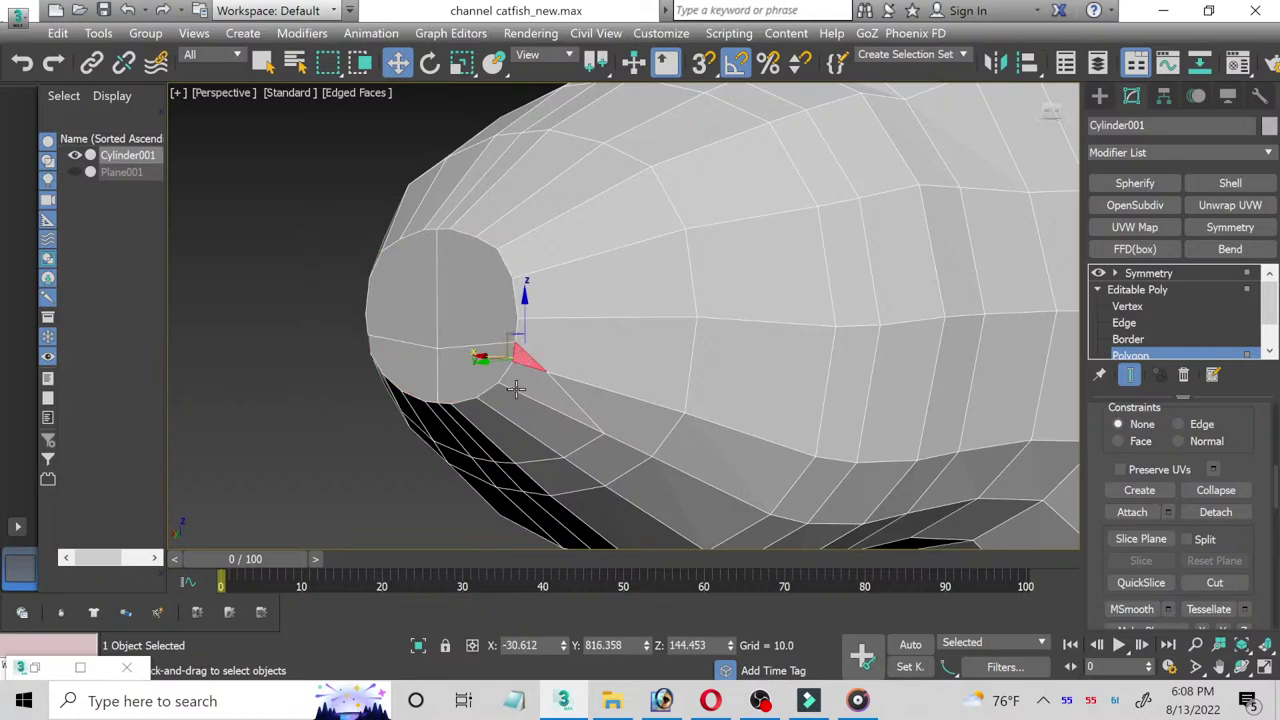
ctrl+click(512, 398)
ctrl+click(498, 415)
ctrl+click(485, 432)
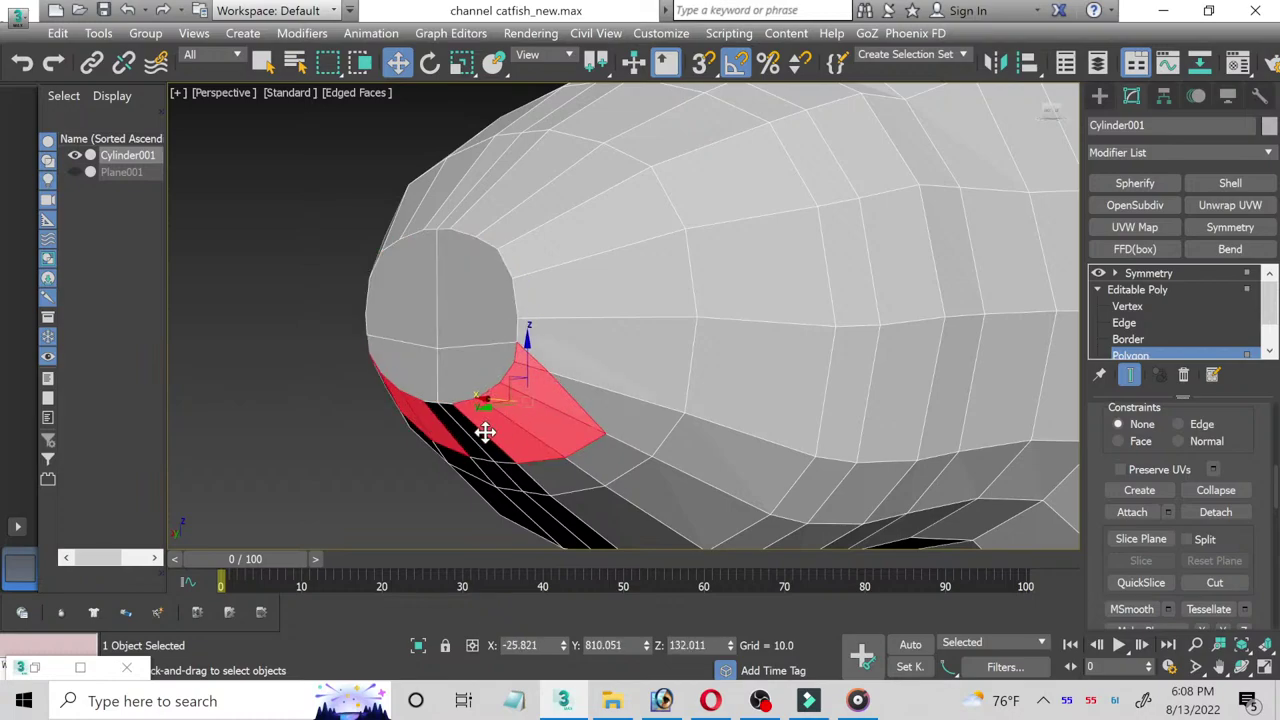
ctrl+click(484, 432)
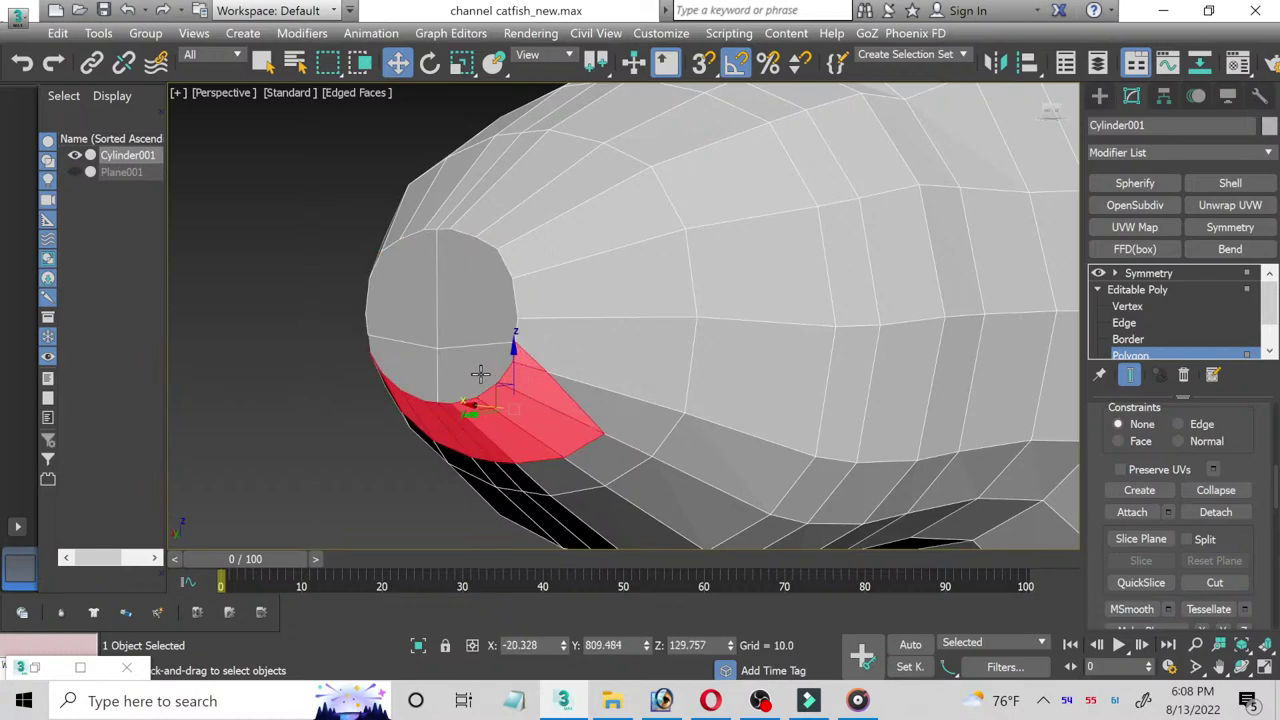
ctrl+click(484, 372)
key(Delete)
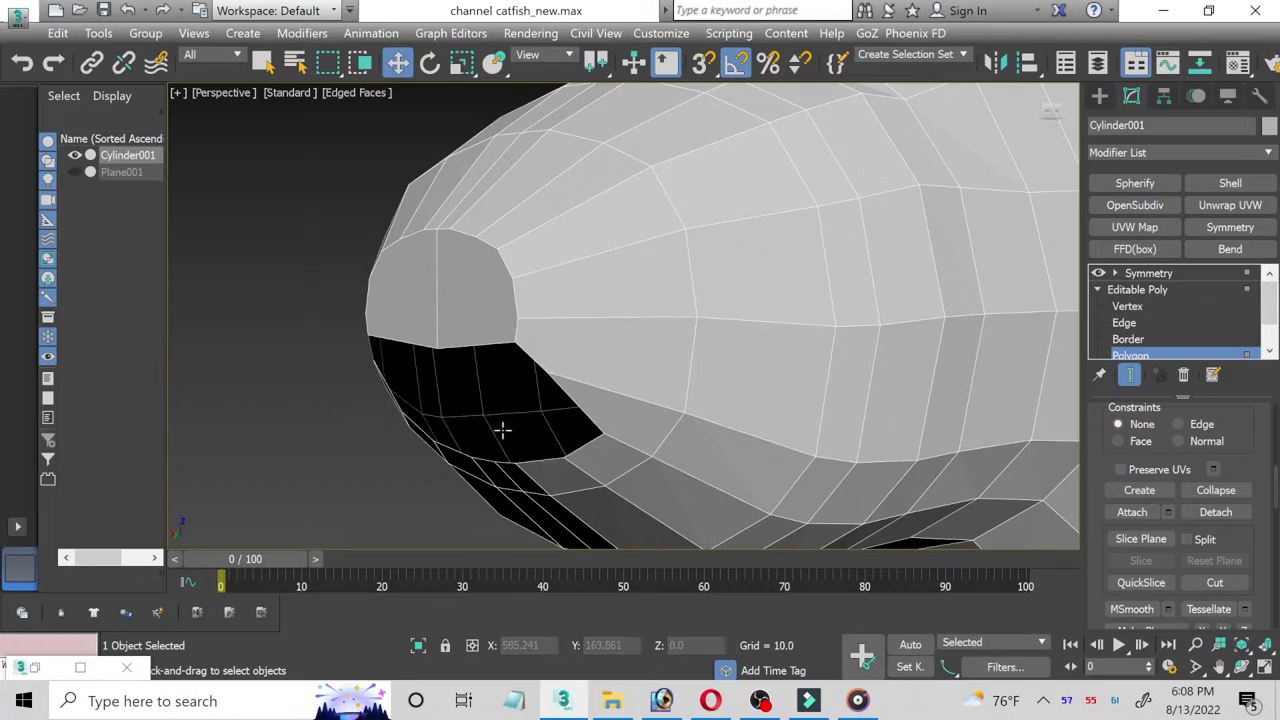
Step: Orbit the view to inspect the new mouth opening from the side
middle_drag(677, 434, 604, 352)
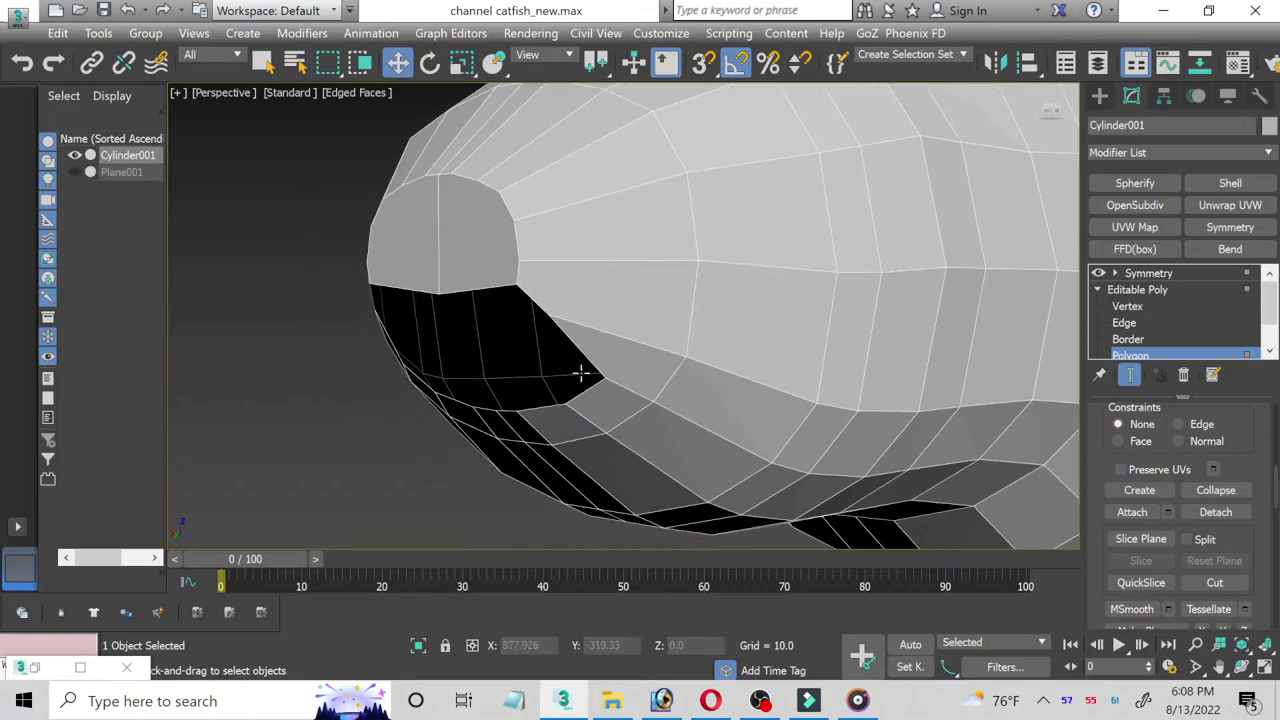
click(1243, 668)
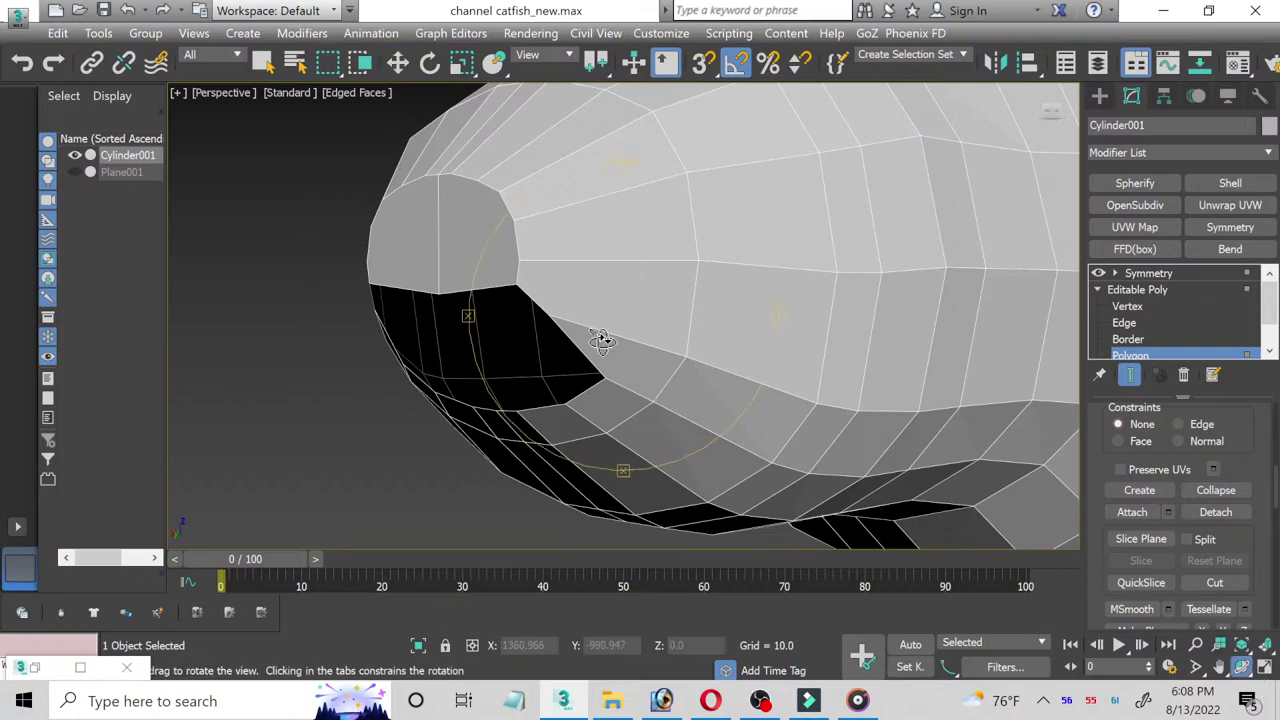
drag(600, 337, 591, 337)
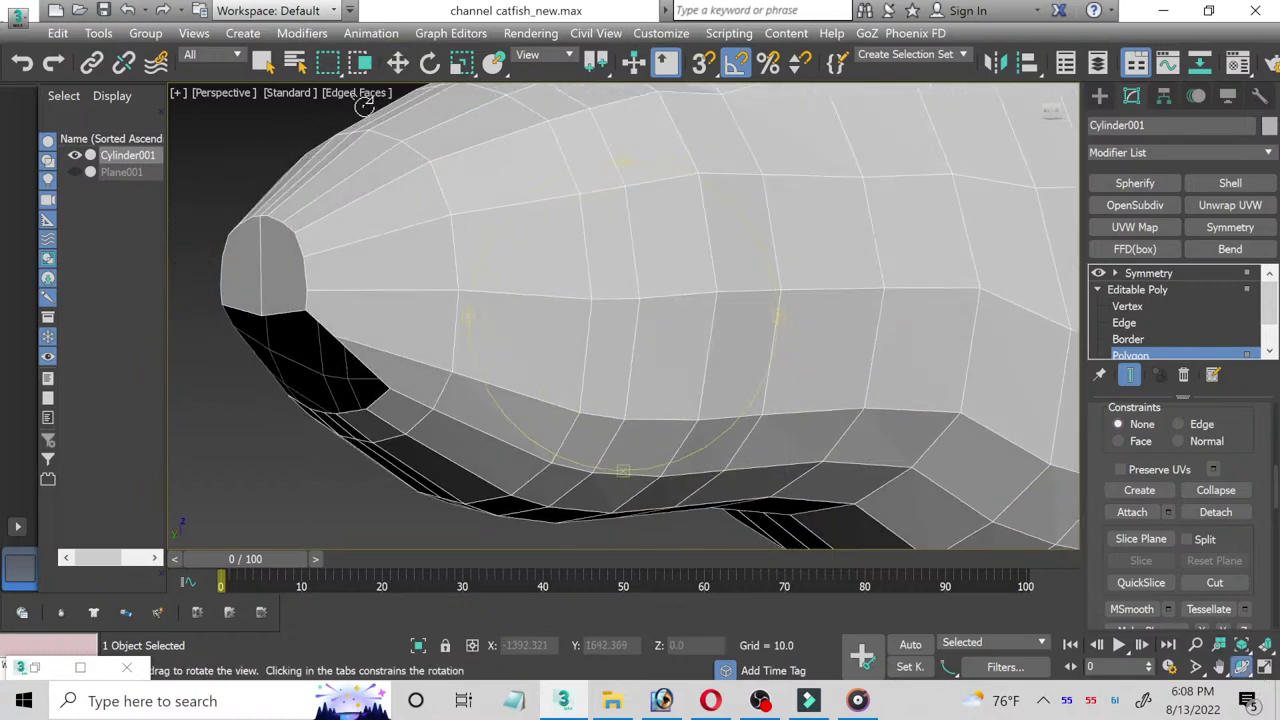
click(398, 62)
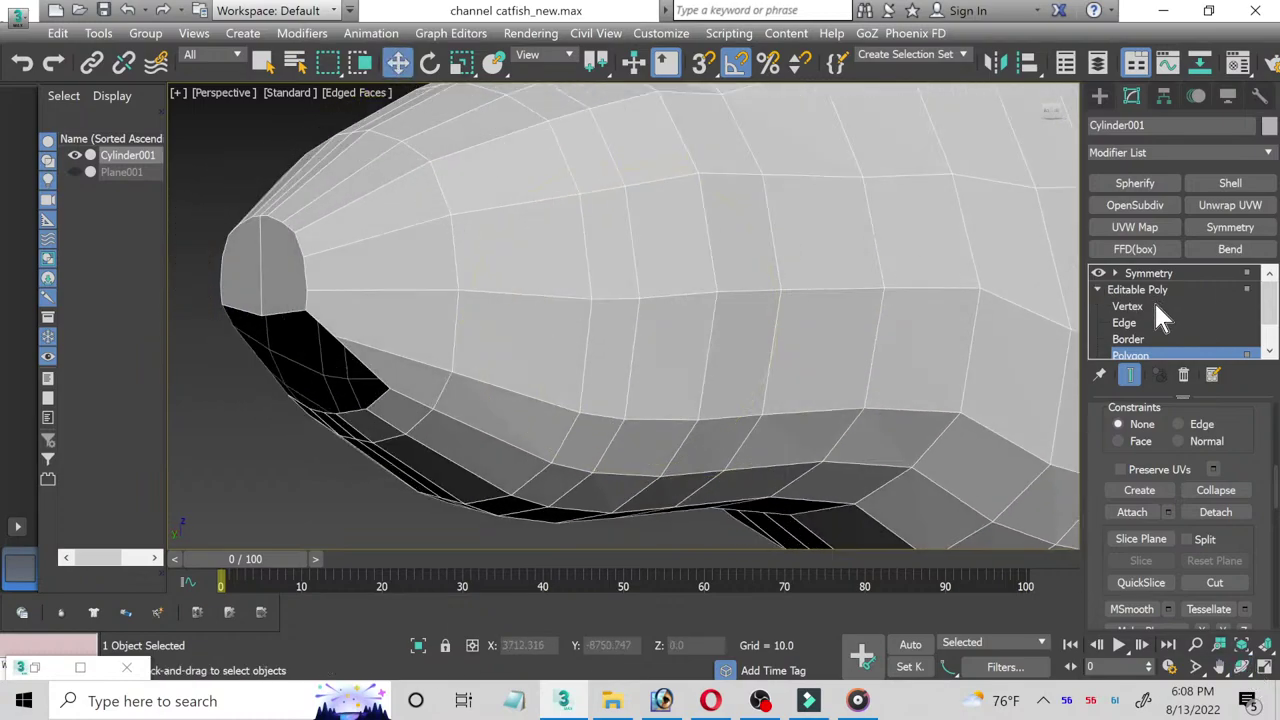
Step: Collapse the Symmetry modifier with Collapse All, confirming the warning
click(1160, 274)
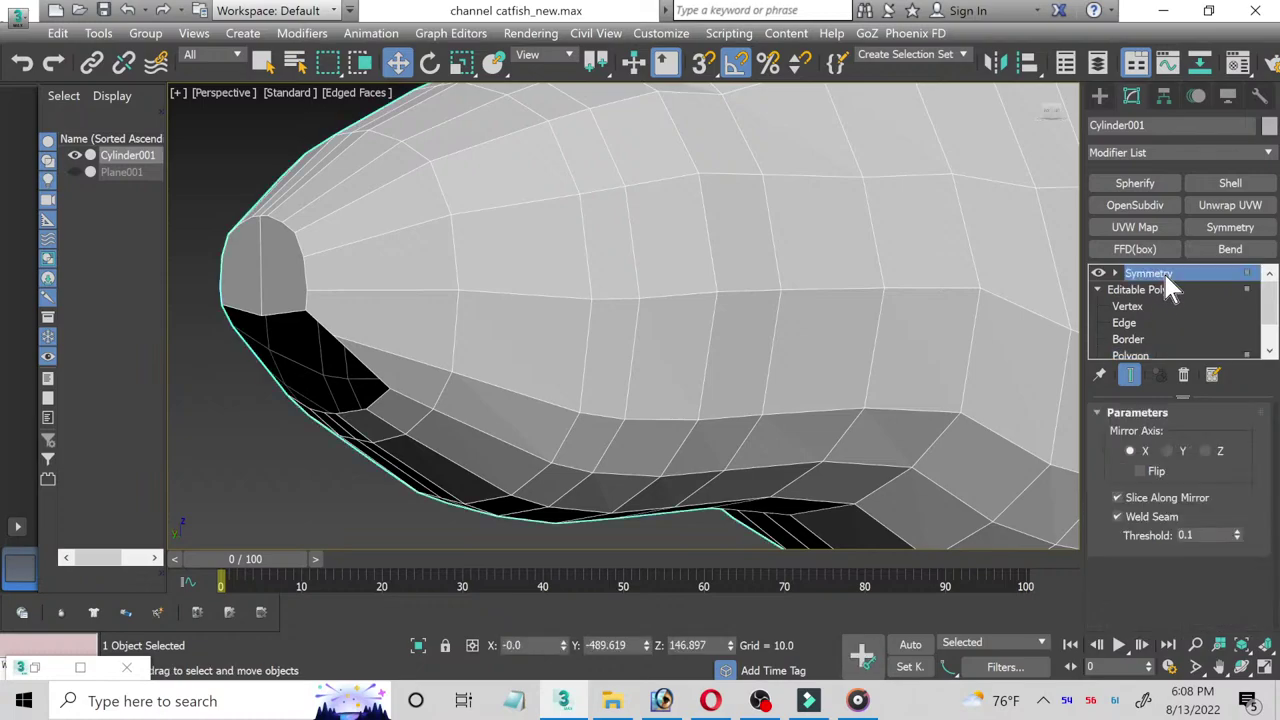
right_click(1165, 276)
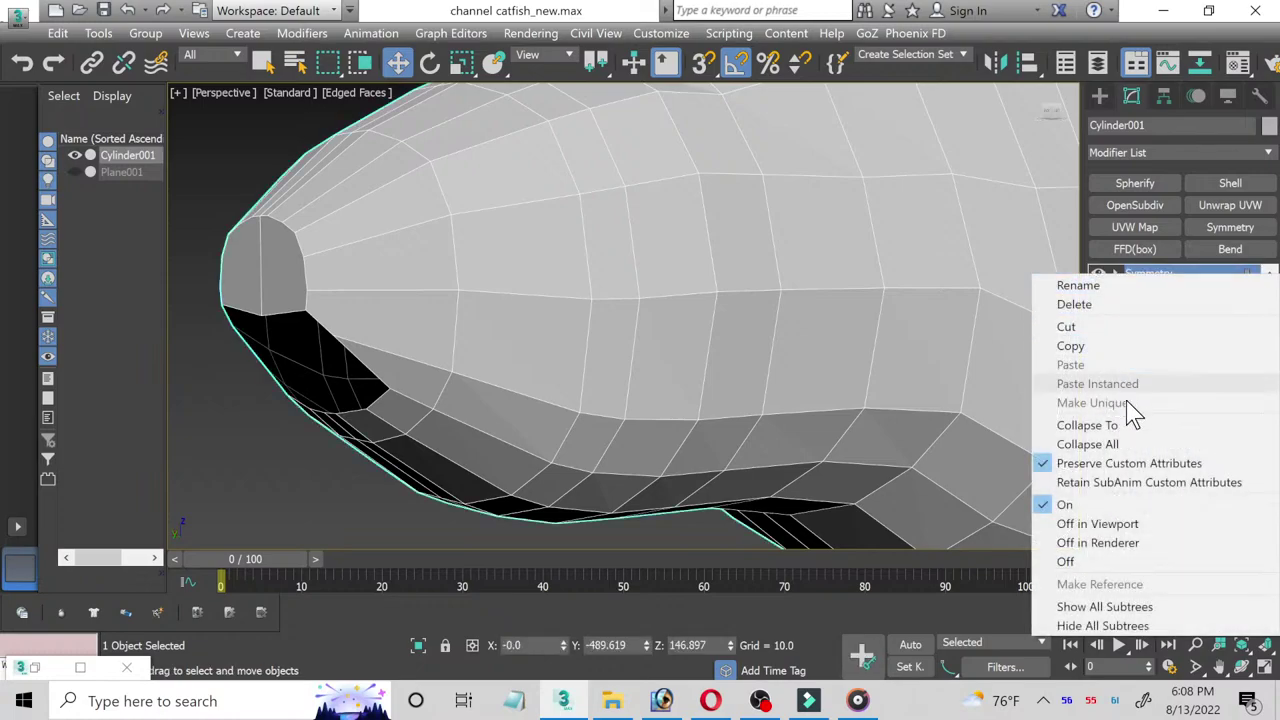
click(1085, 444)
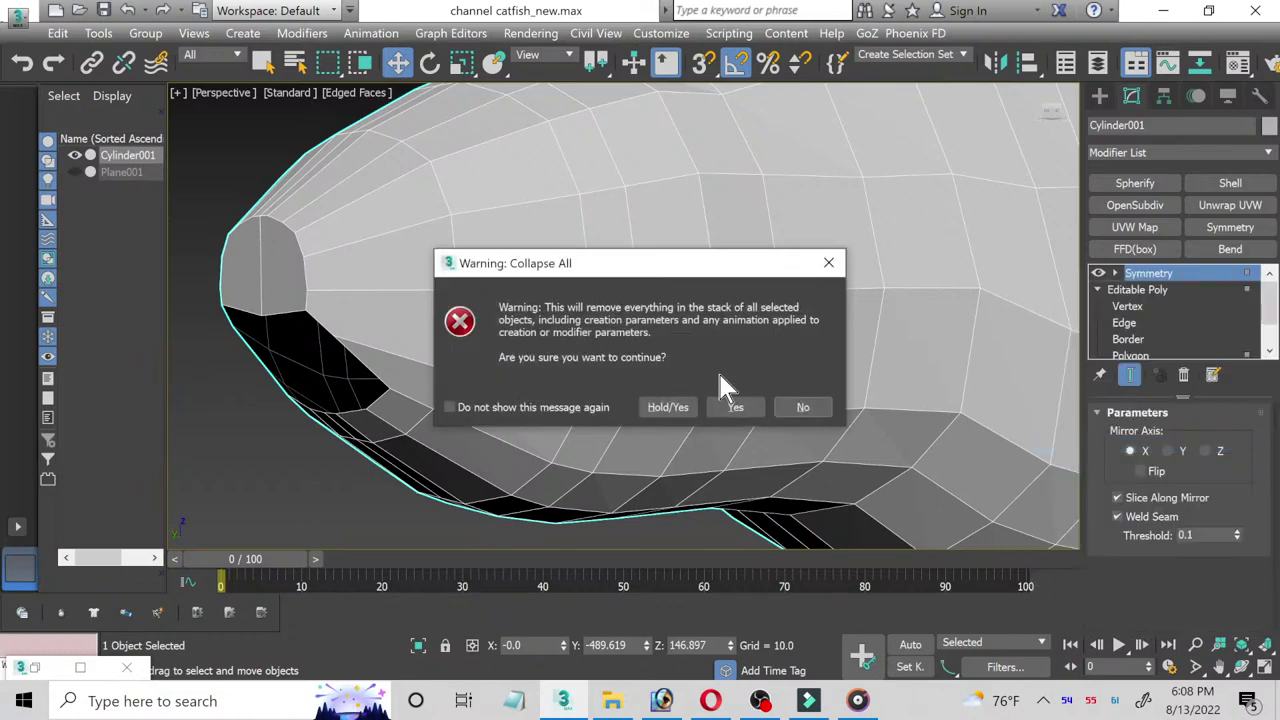
click(733, 402)
middle_drag(428, 326, 922, 383)
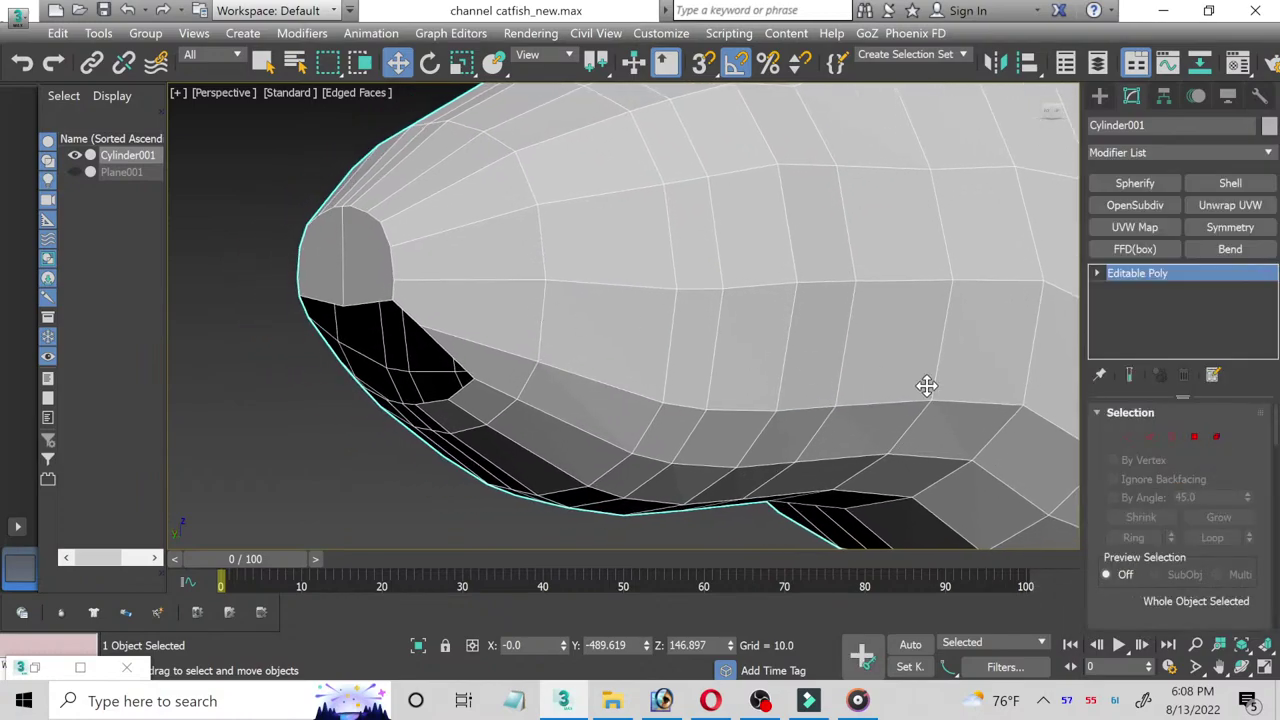
Step: Select edges at the mouth's lower border and re-apply the Symmetry modifier
click(1150, 436)
double_click(391, 360)
scroll(405, 373, up, 3)
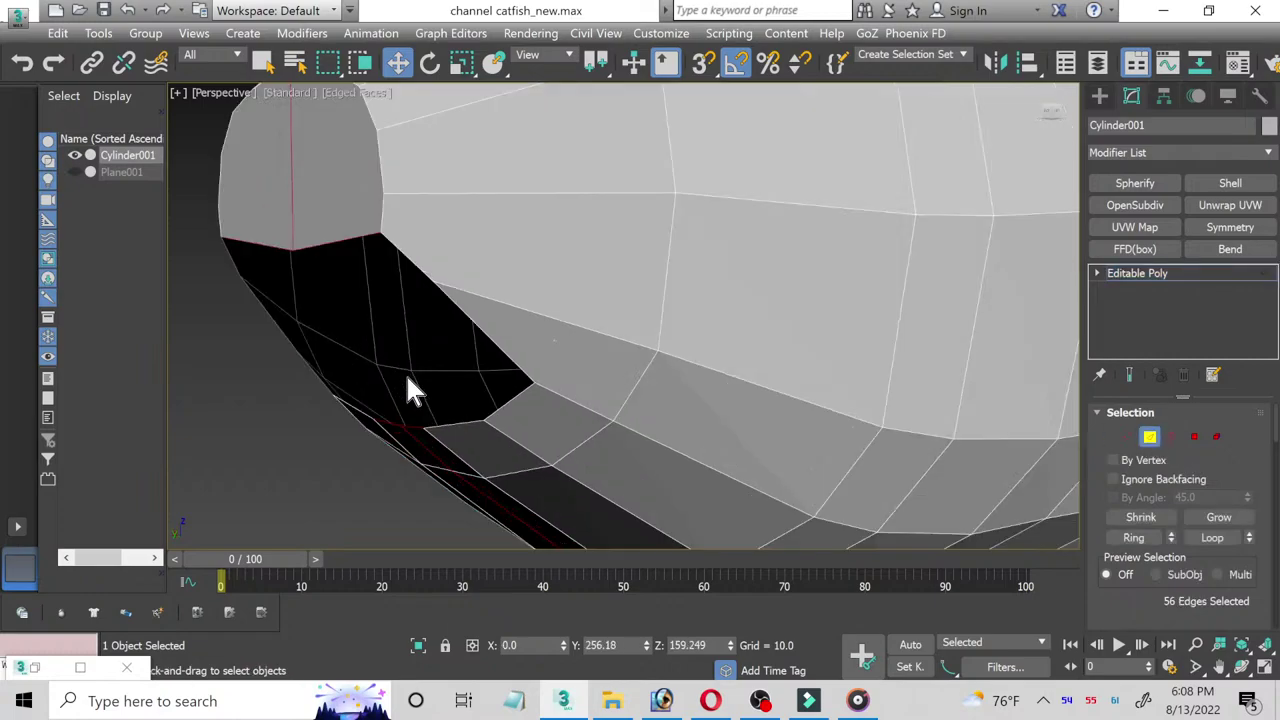
click(506, 401)
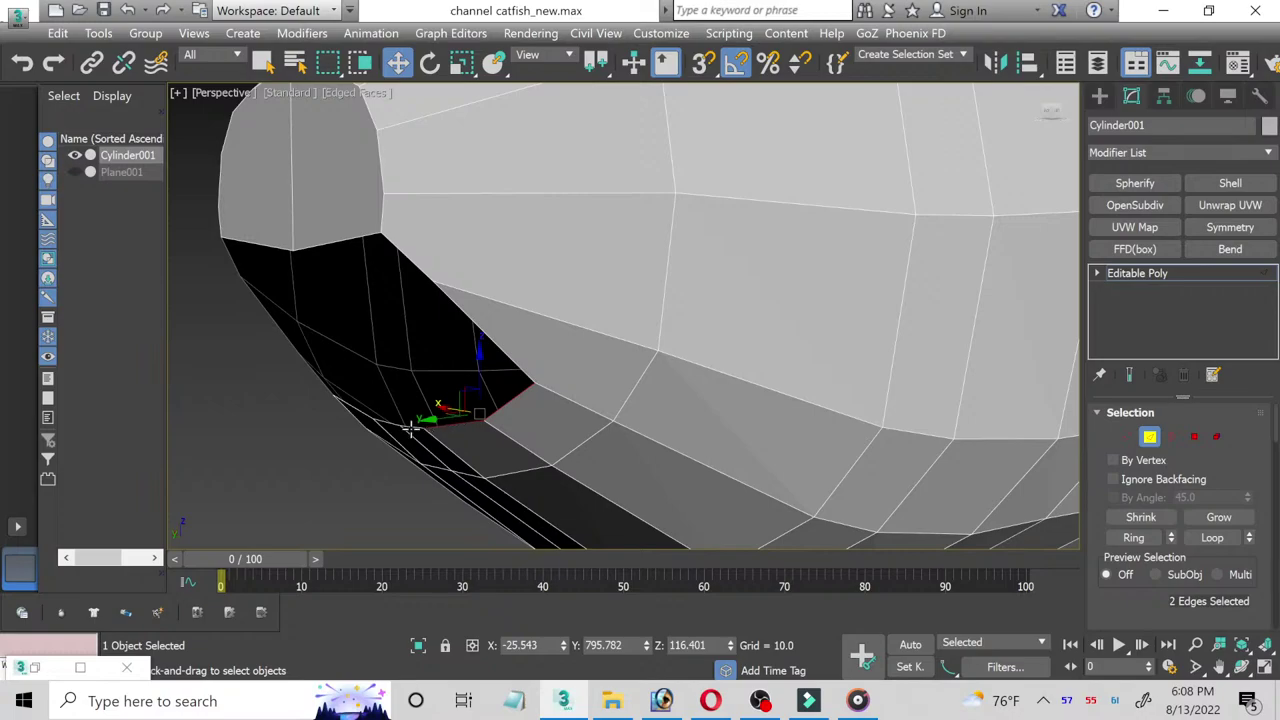
ctrl+click(409, 424)
middle_drag(479, 442, 776, 450)
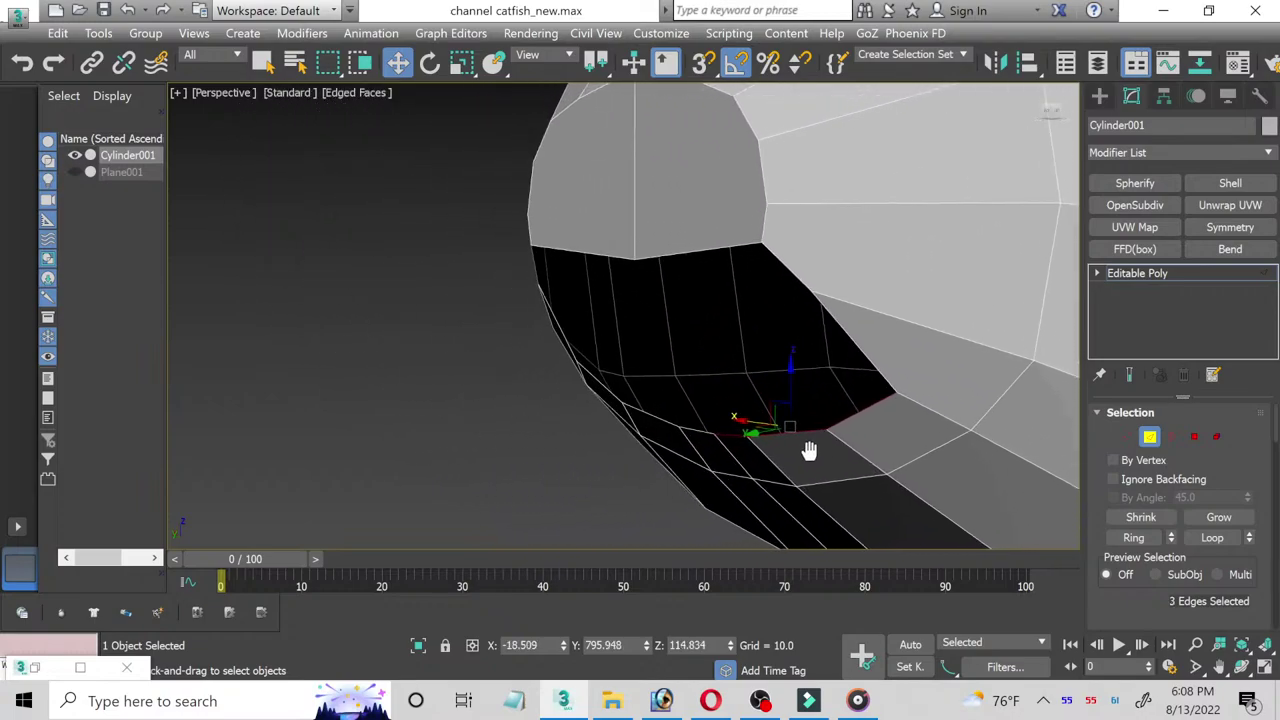
key(s)
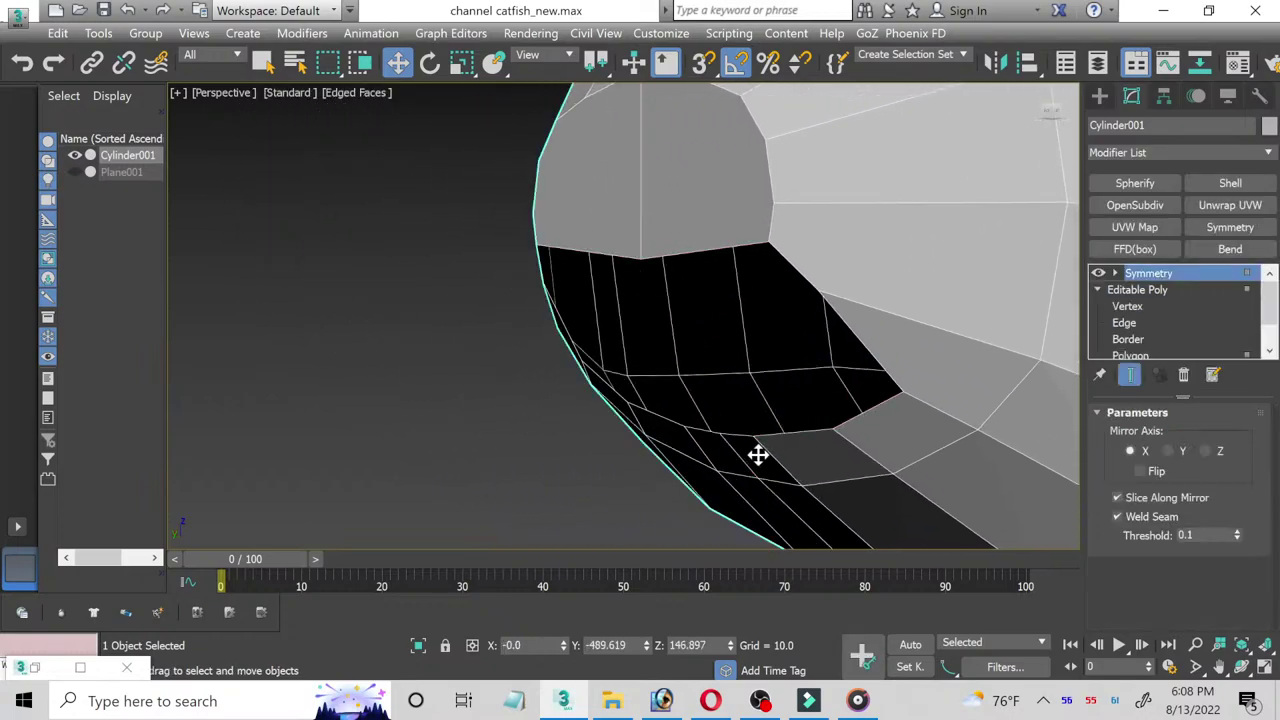
Step: Shift-drag three lower mouth-border edges to extrude a new strip of faces
click(1146, 322)
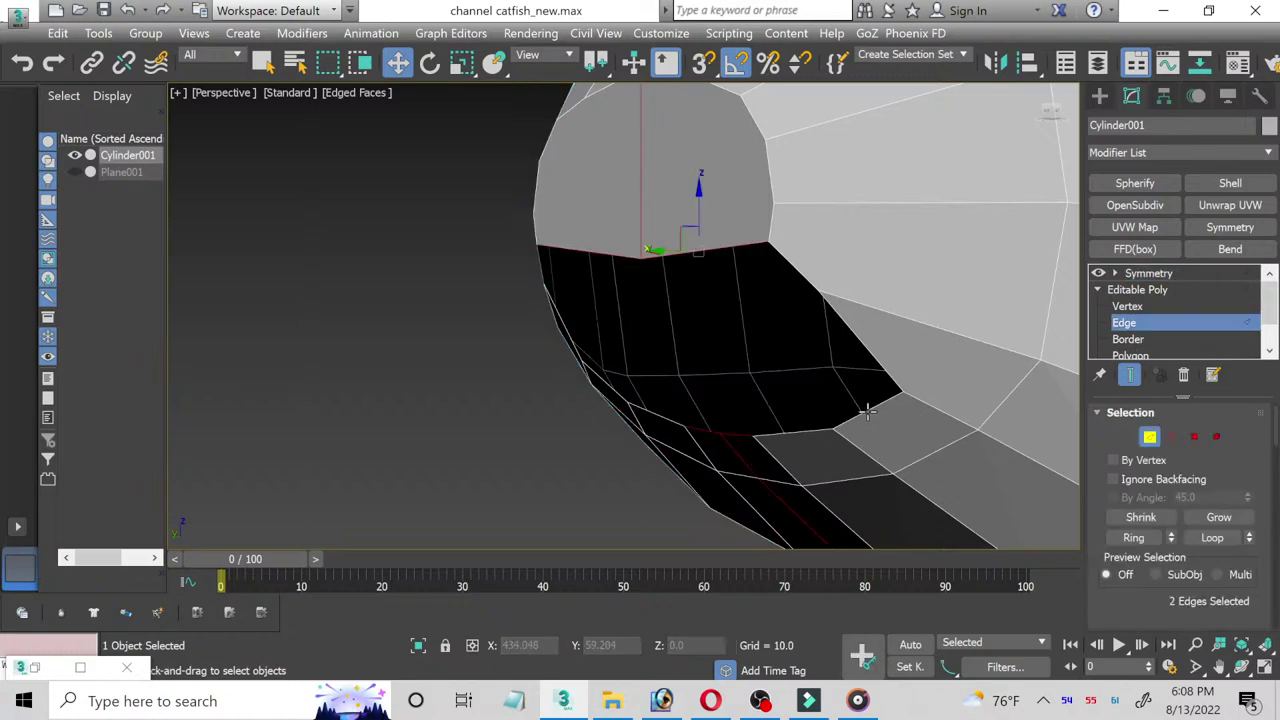
click(838, 425)
ctrl+click(802, 432)
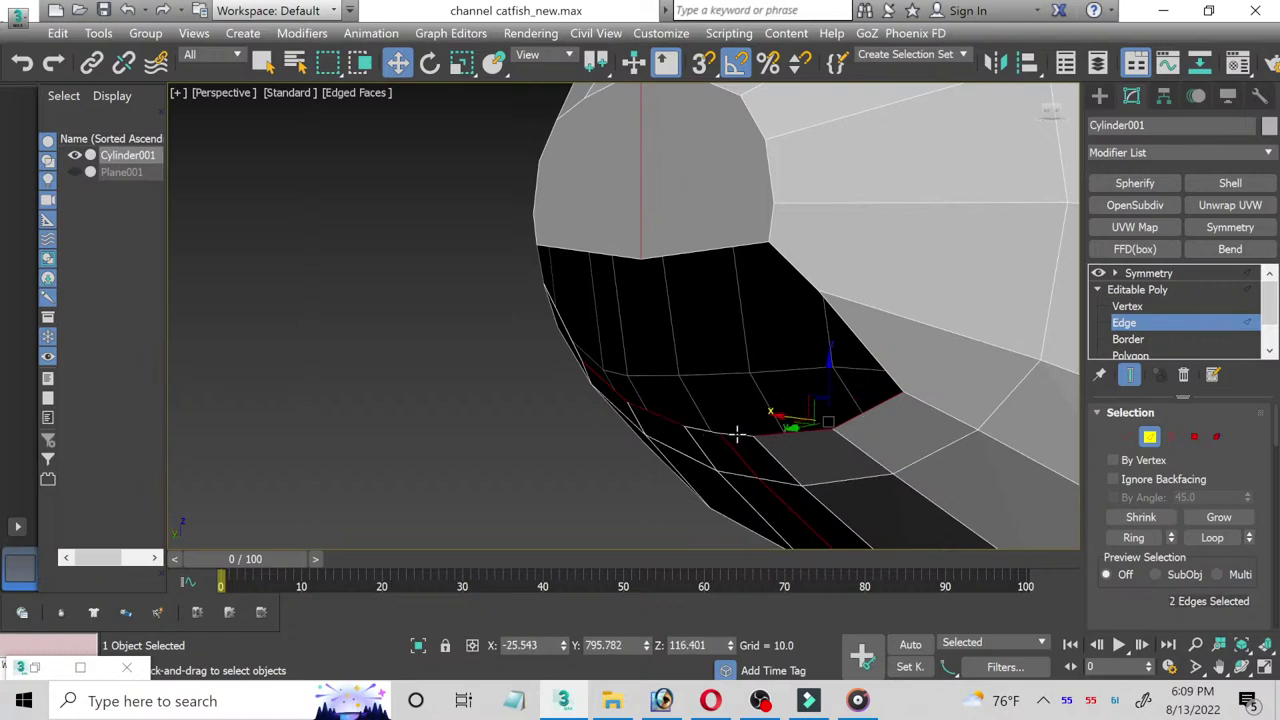
ctrl+click(755, 433)
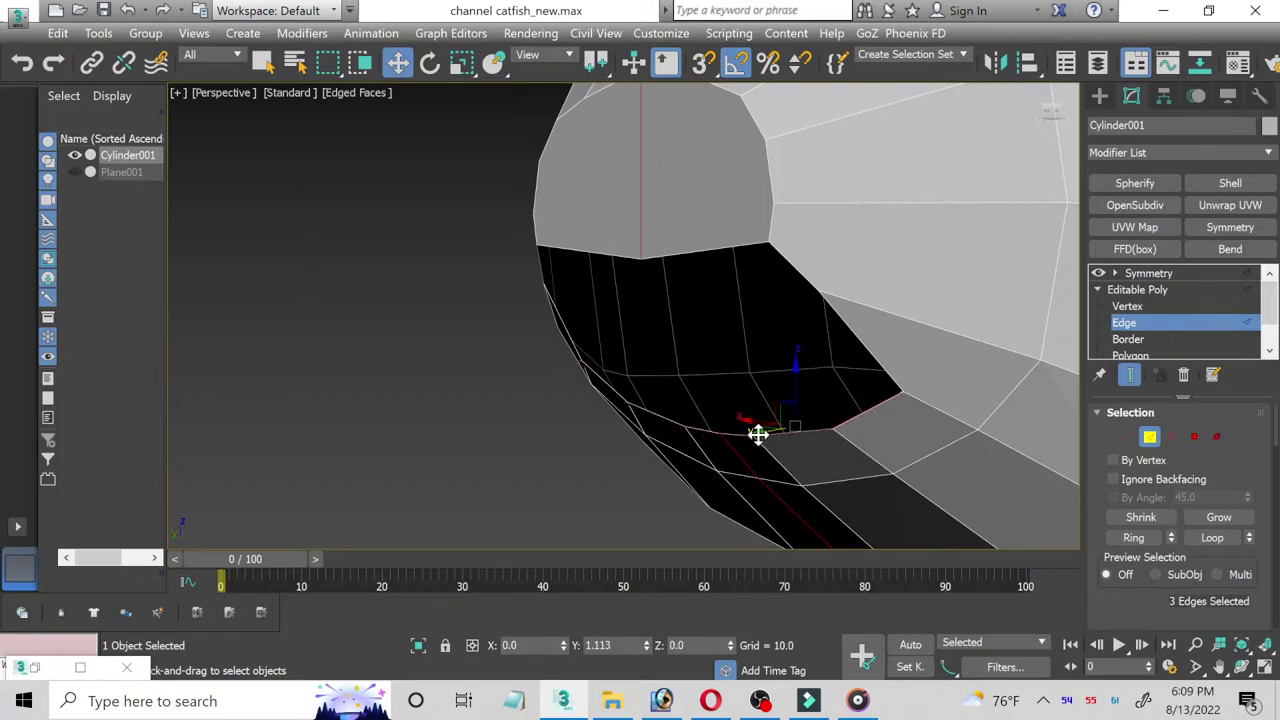
shift+drag(749, 435, 690, 443)
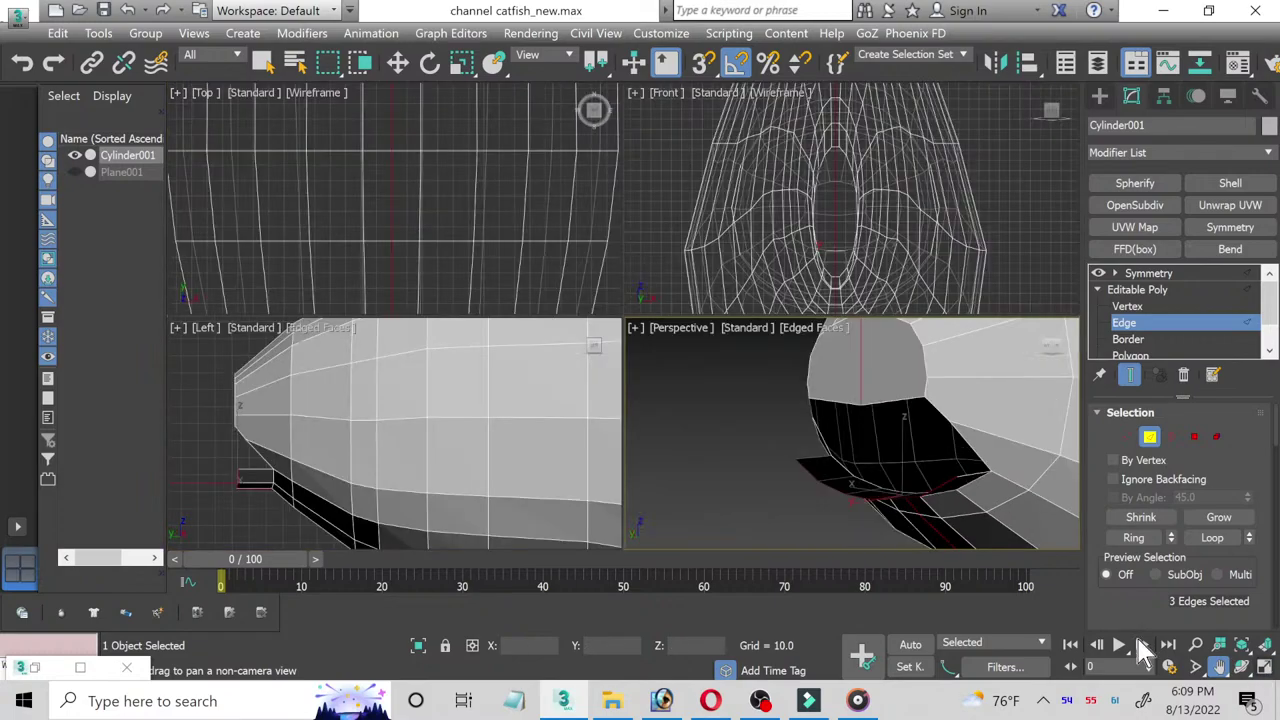
Step: In the maximized Left view, drag the three extended mouth edges up and forward, then restore four views
click(1264, 667)
right_click(459, 507)
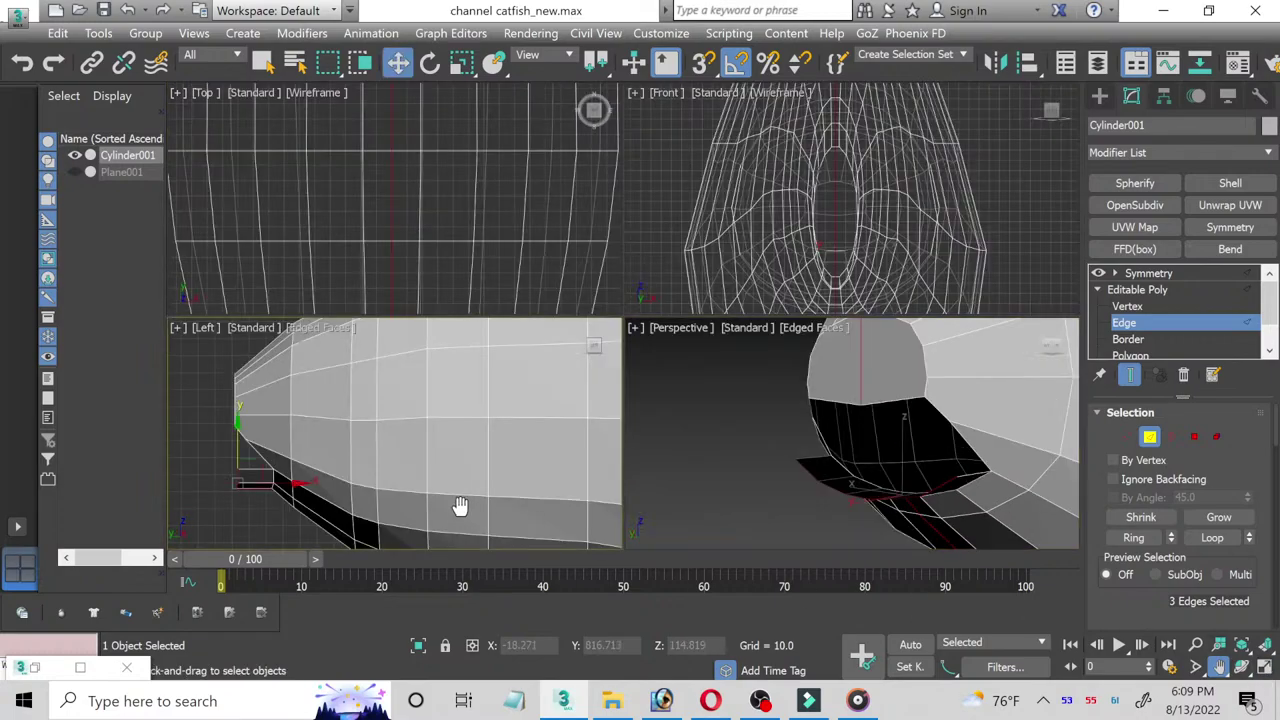
click(1263, 668)
scroll(334, 330, up, 2)
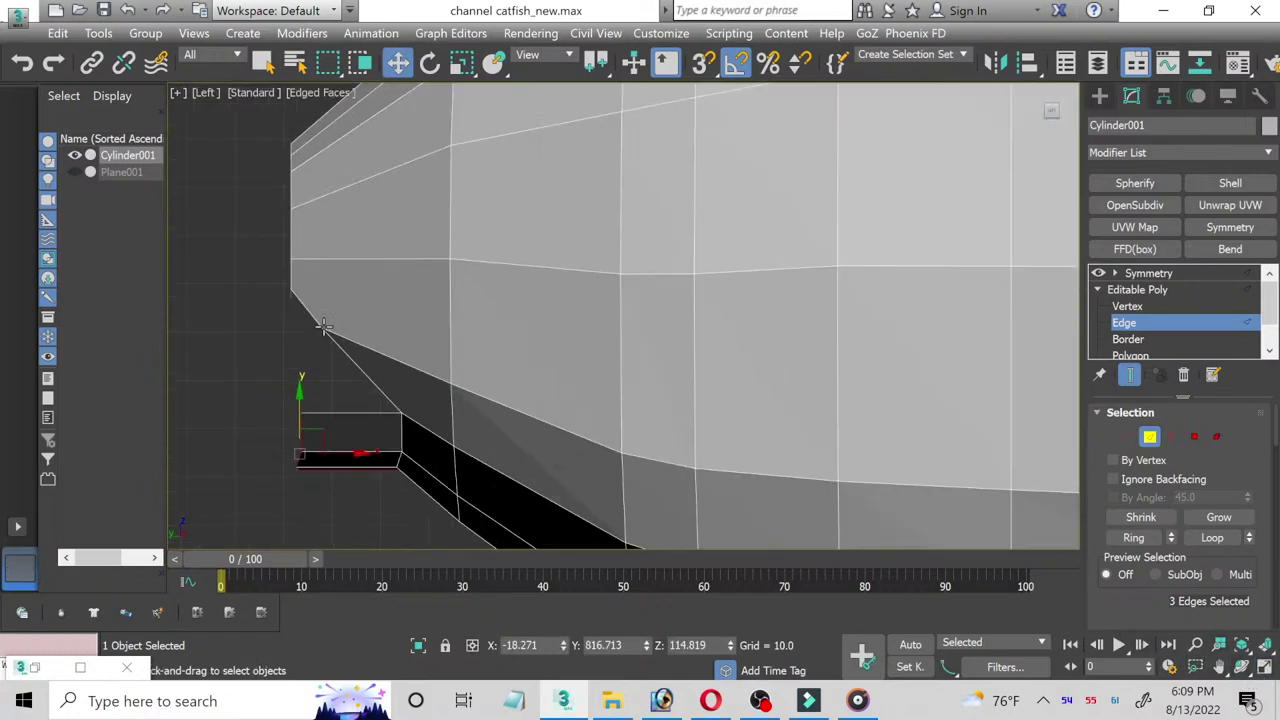
scroll(322, 326, up, 2)
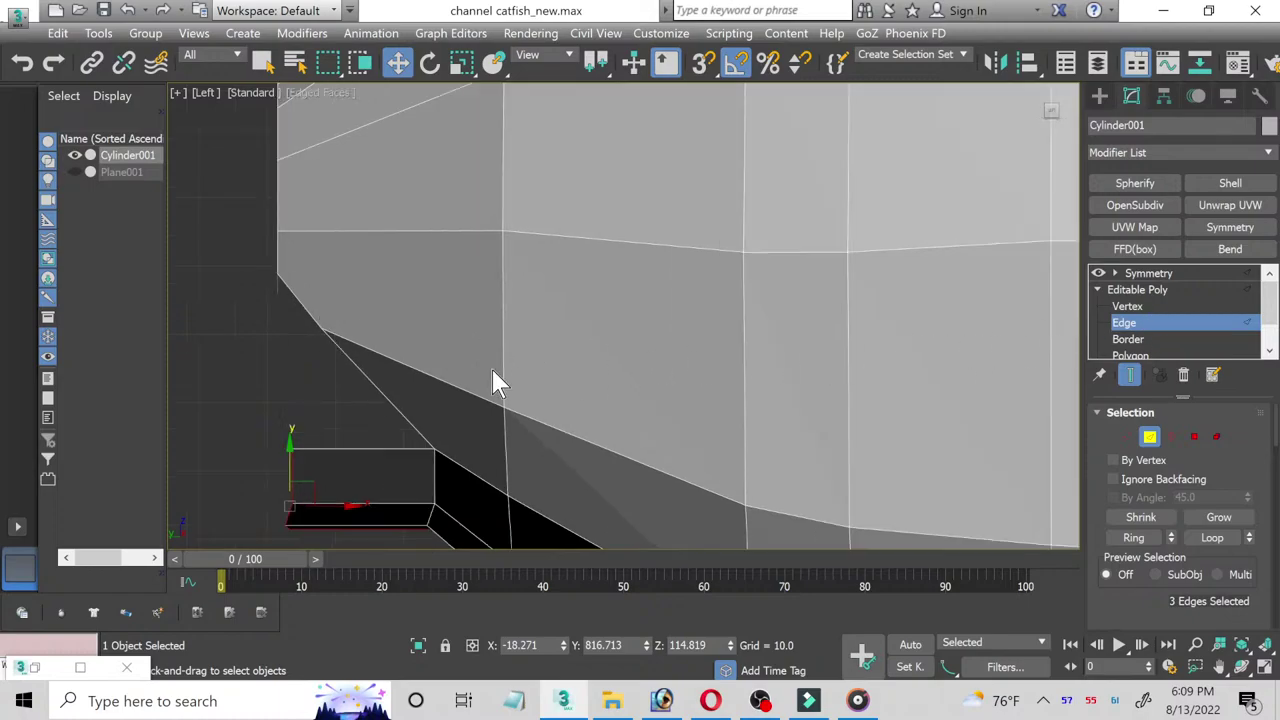
scroll(497, 383, down, 2)
scroll(500, 405, down, 1)
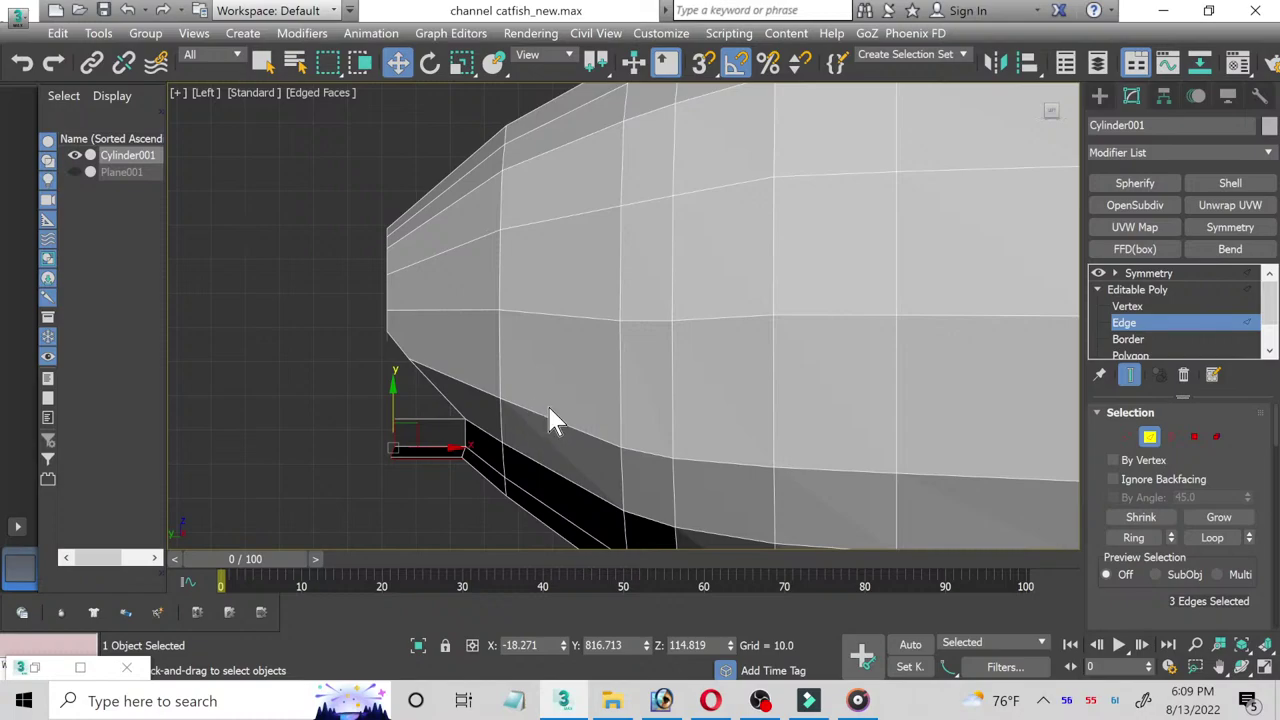
scroll(395, 392, up, 2)
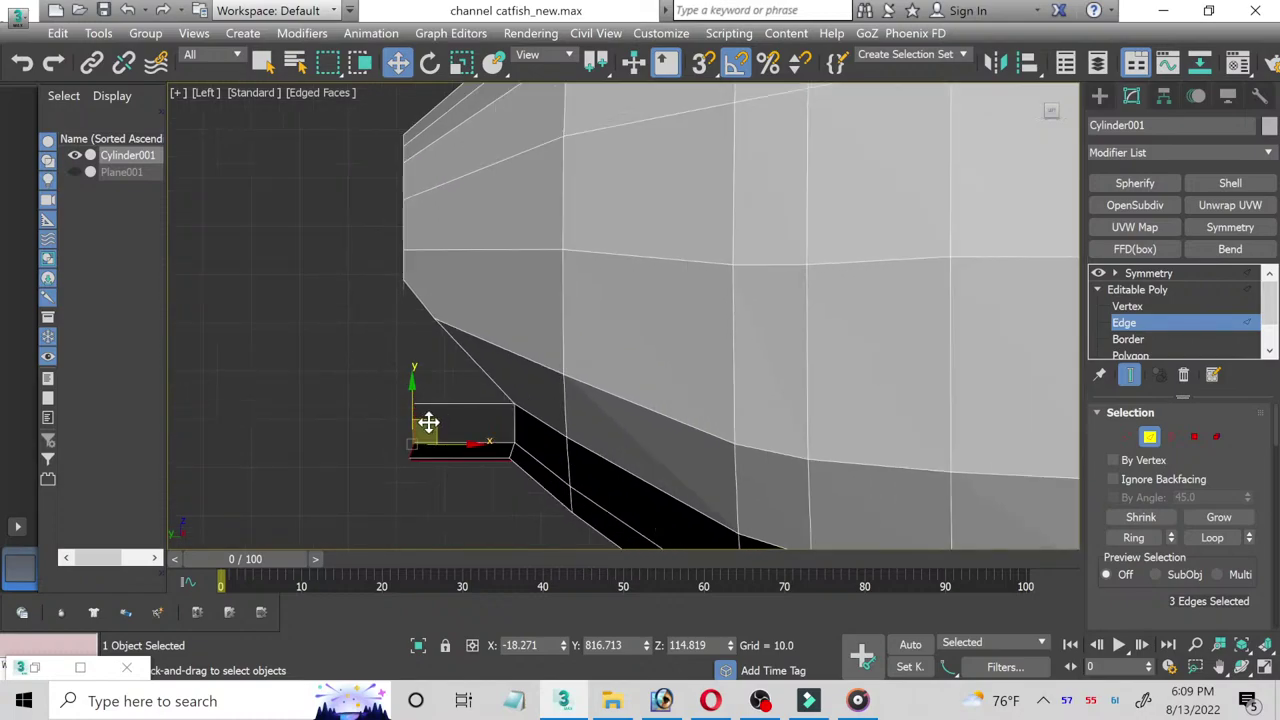
drag(426, 420, 415, 358)
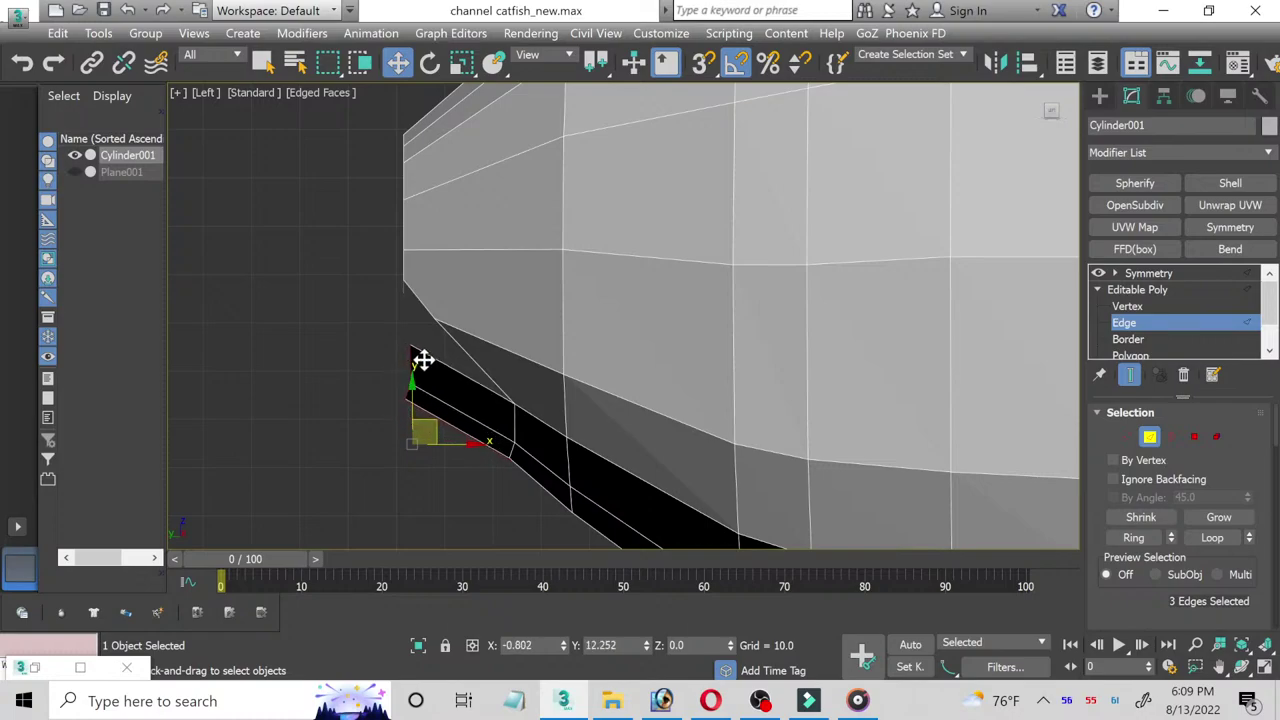
click(1266, 668)
Step: Orbit the maximized Perspective view to a front-on view of the mouth and select a mouth-strip edge
middle_click(988, 482)
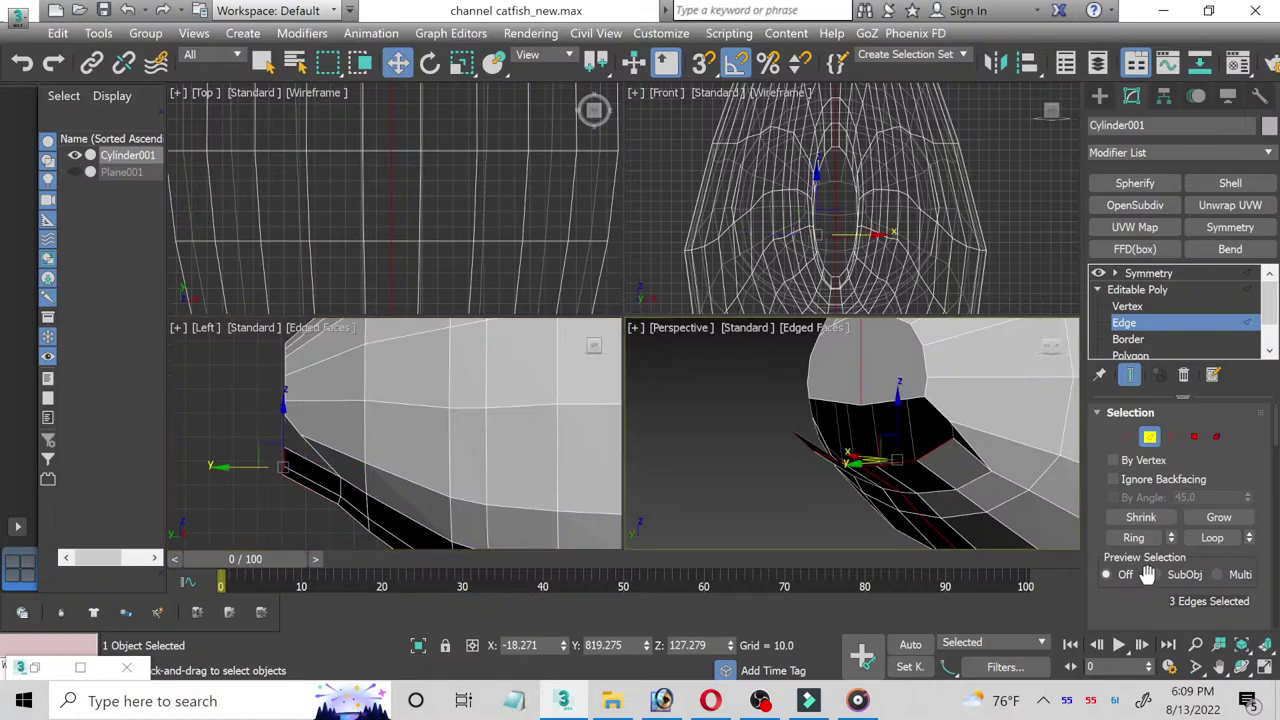
click(1266, 668)
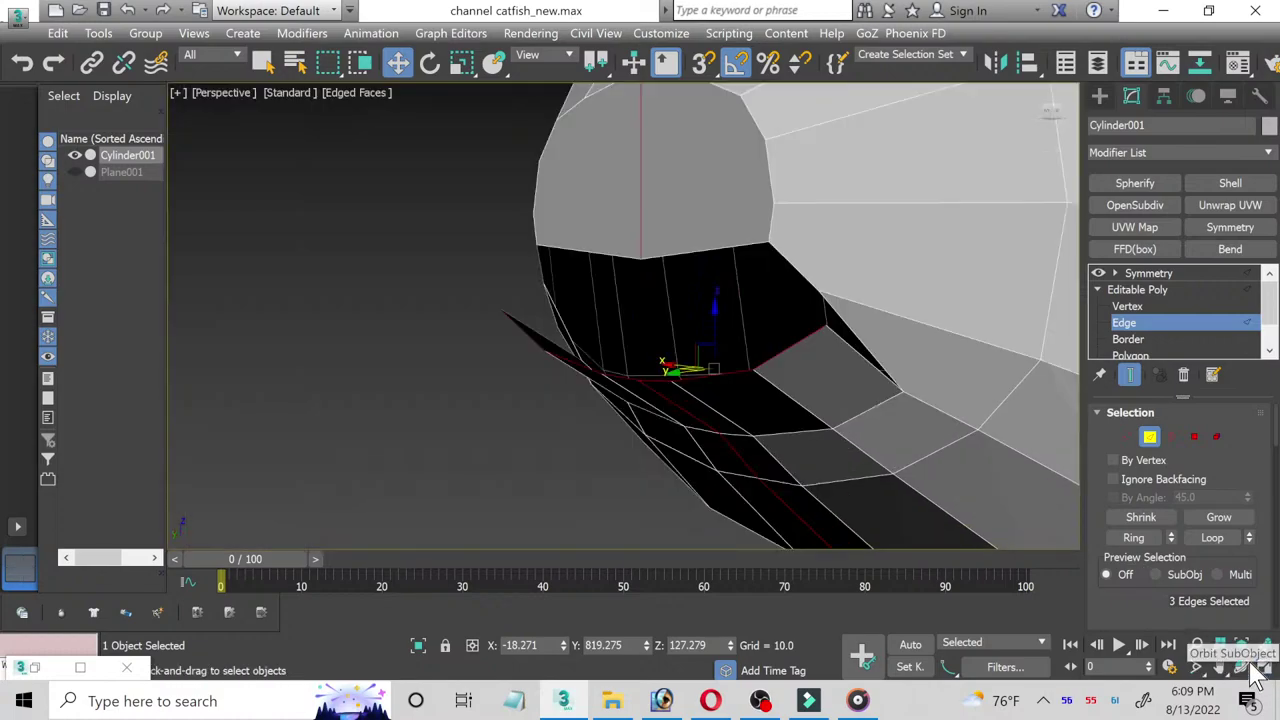
click(1241, 667)
mouse_move(840, 450)
mouse_down()
mouse_move(620, 400)
mouse_move(620, 420)
mouse_move(646, 429)
mouse_move(671, 401)
mouse_move(615, 398)
mouse_up()
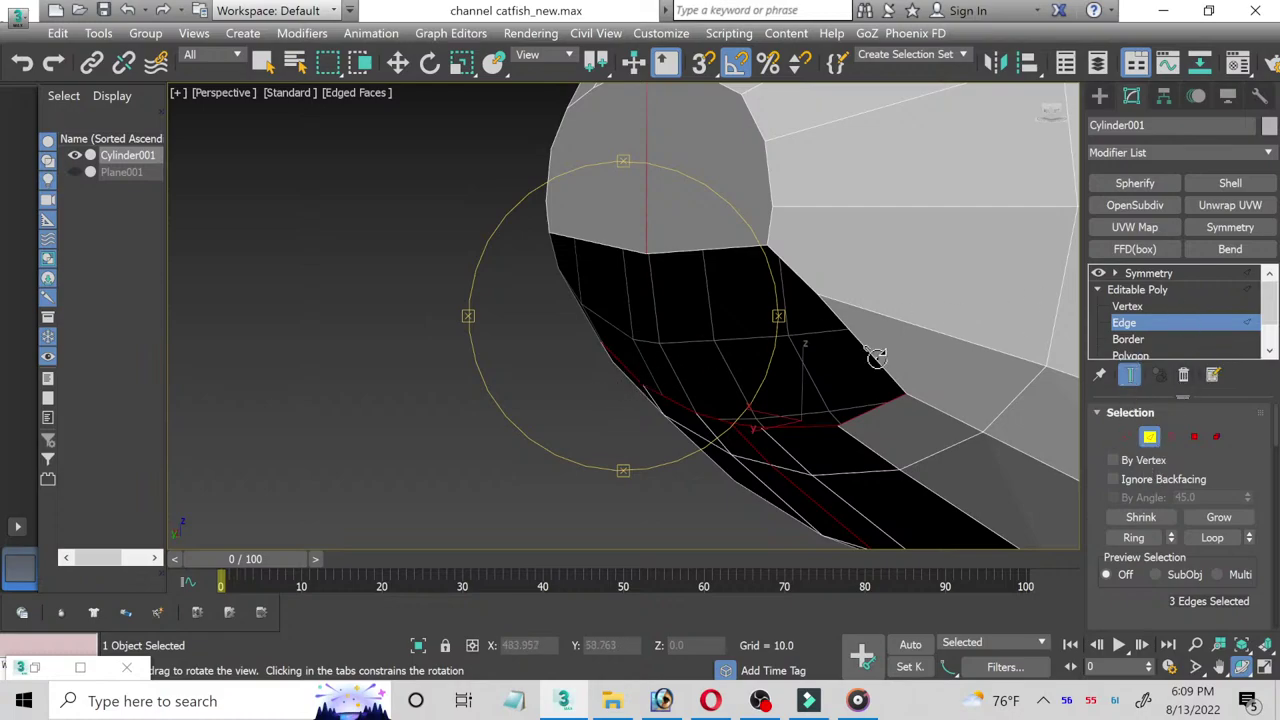
click(402, 66)
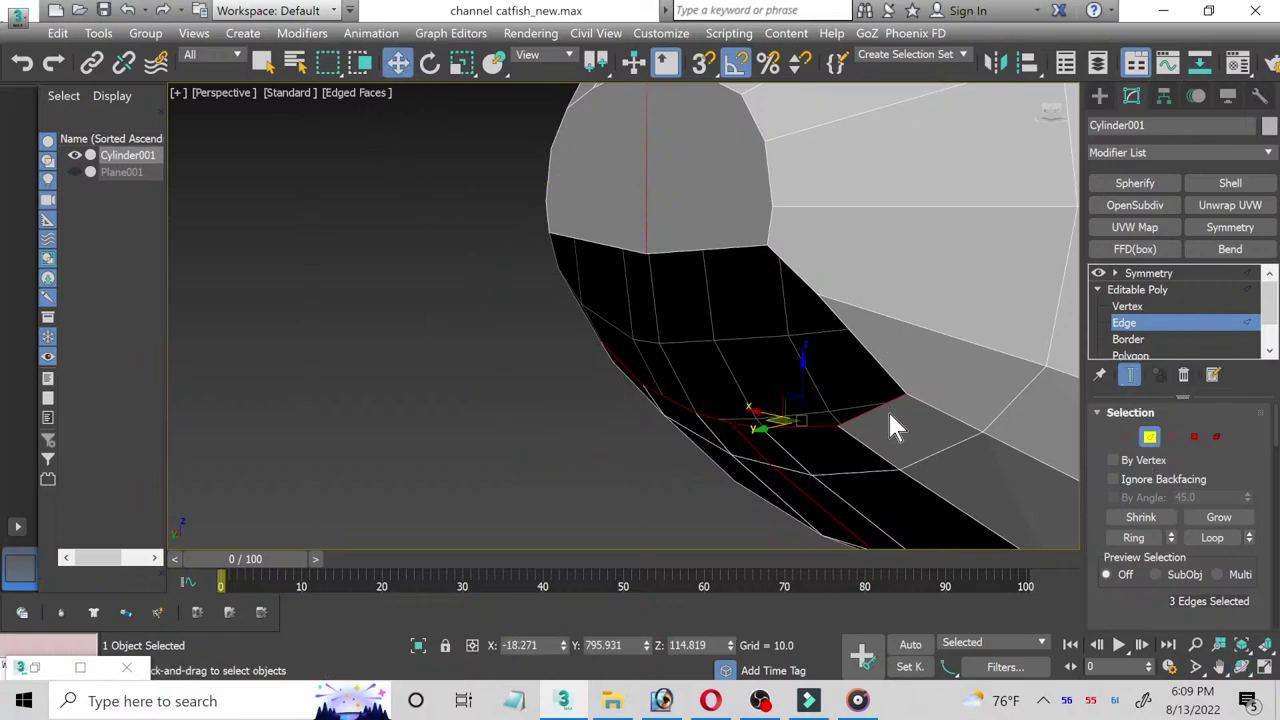
click(845, 430)
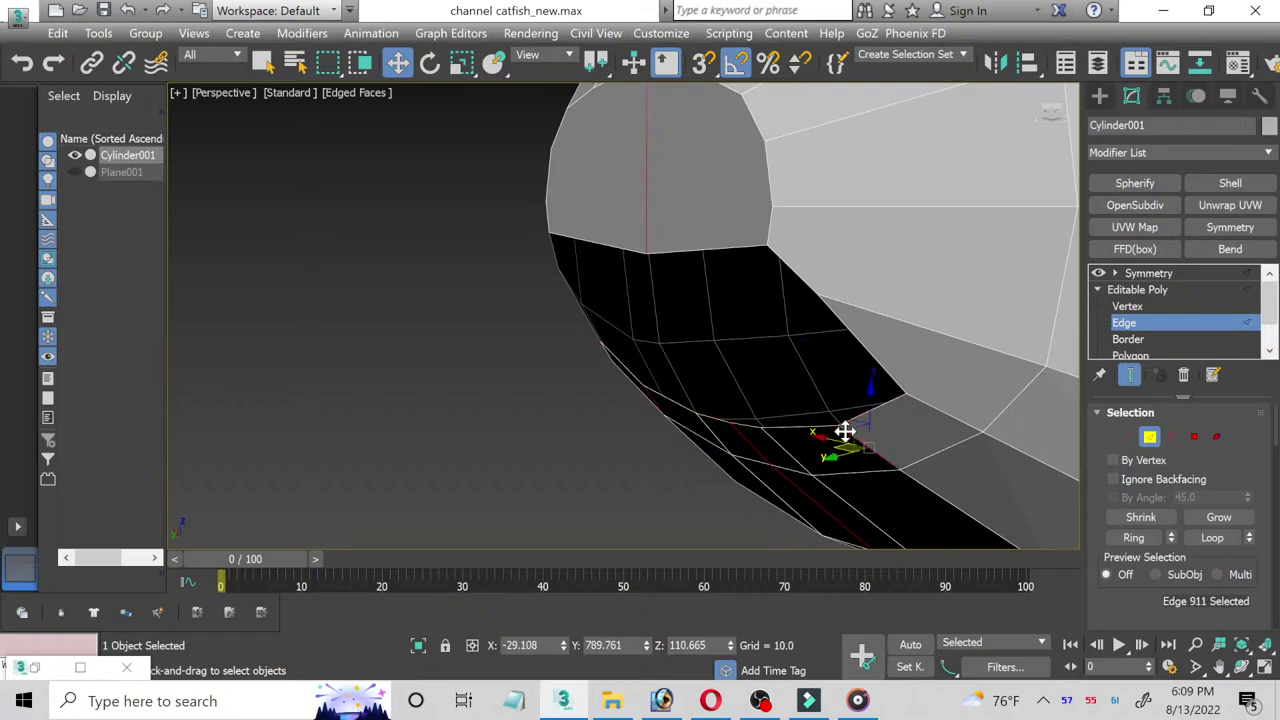
scroll(1170, 336, down, 1)
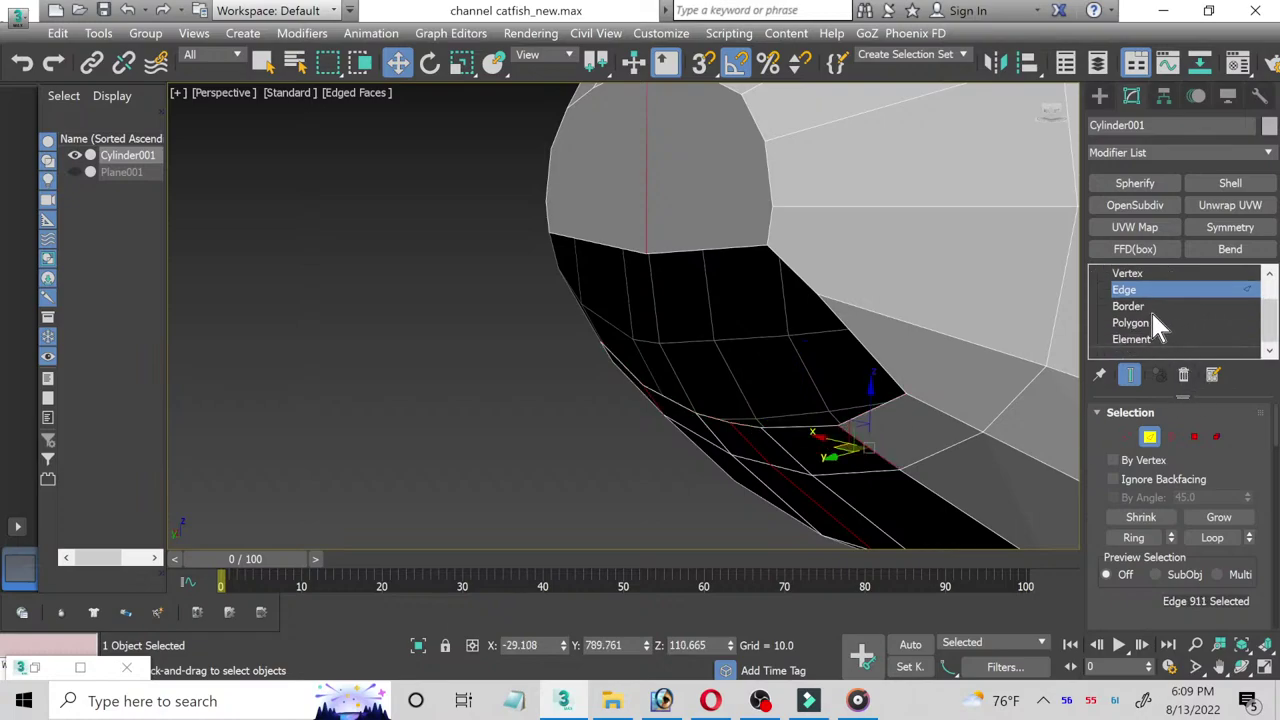
Step: Switch to Border level, then choose Collapse All on the Symmetry modifier in the stack
click(1135, 306)
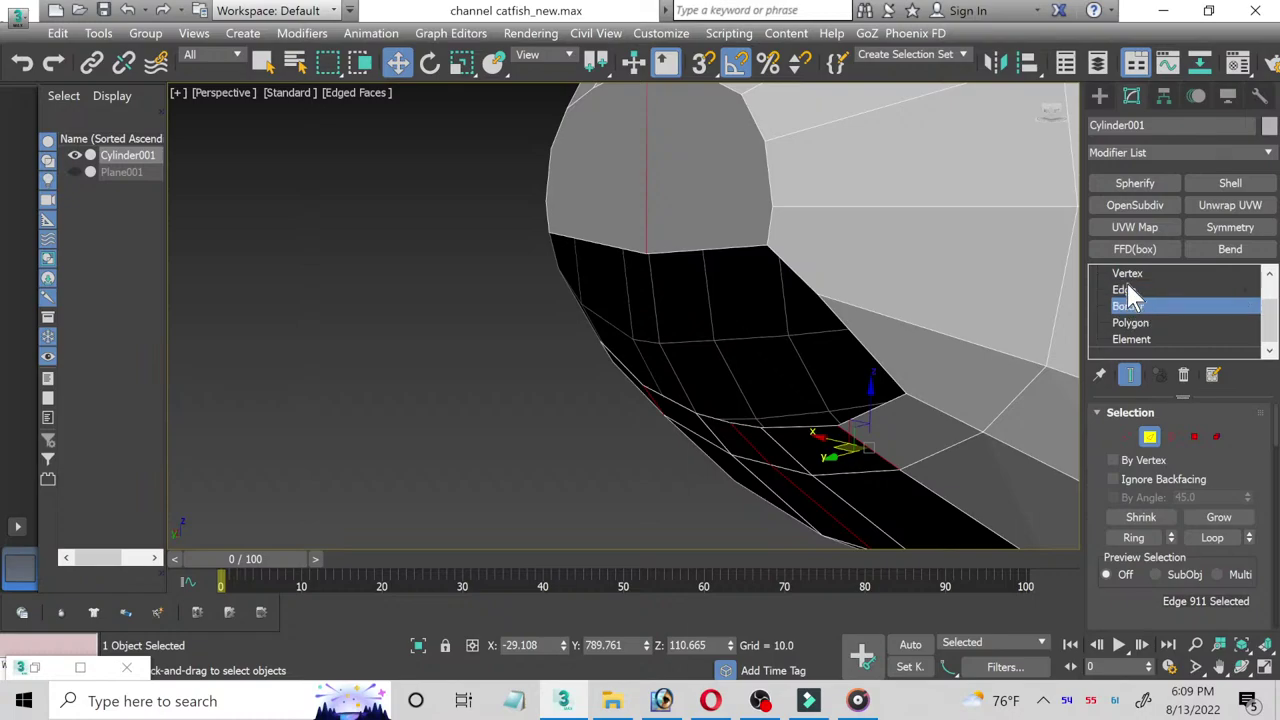
scroll(1130, 330, up, 1)
click(1142, 274)
right_click(1142, 274)
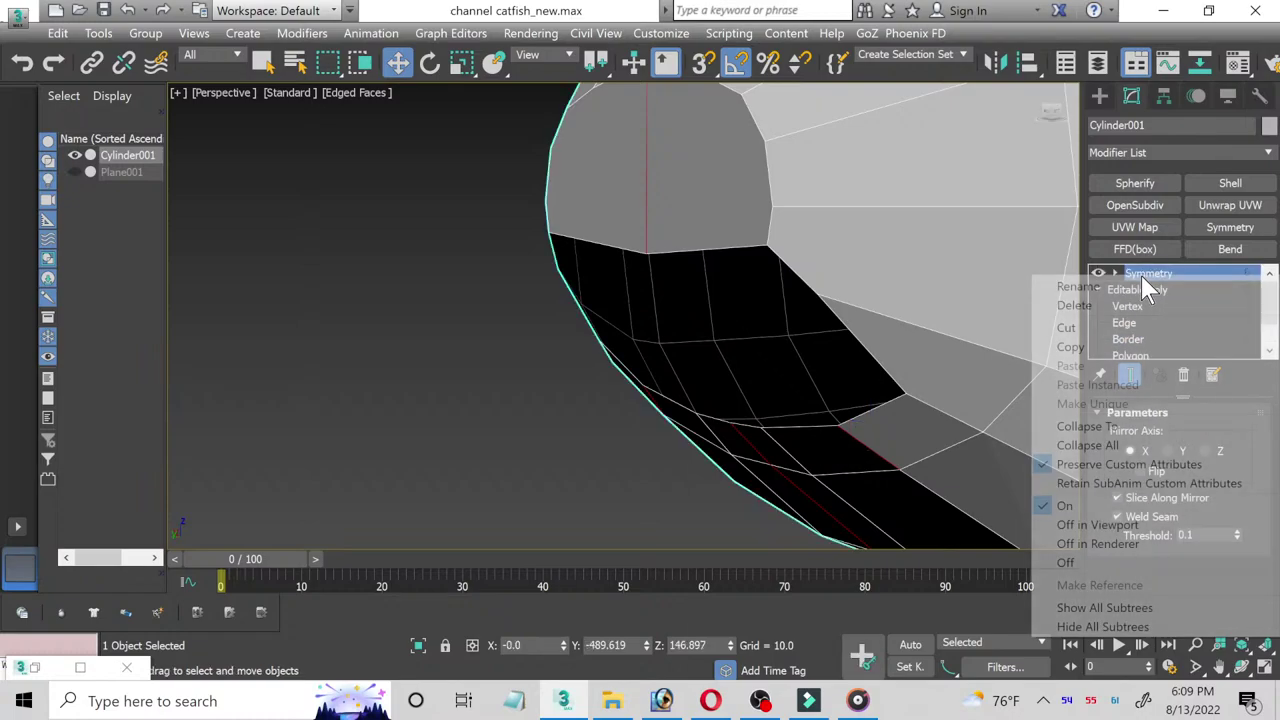
click(1087, 445)
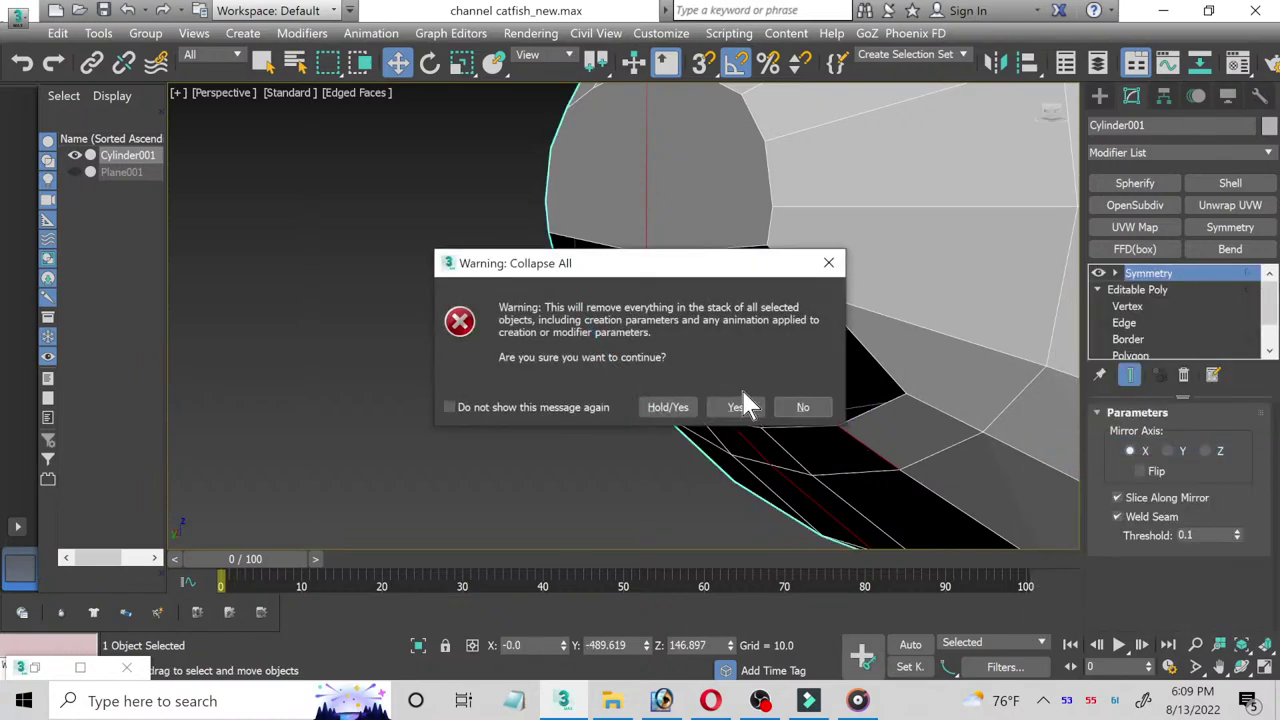
Step: Confirm collapsing the stack into Editable Poly and select the mouth's open border loop
click(736, 406)
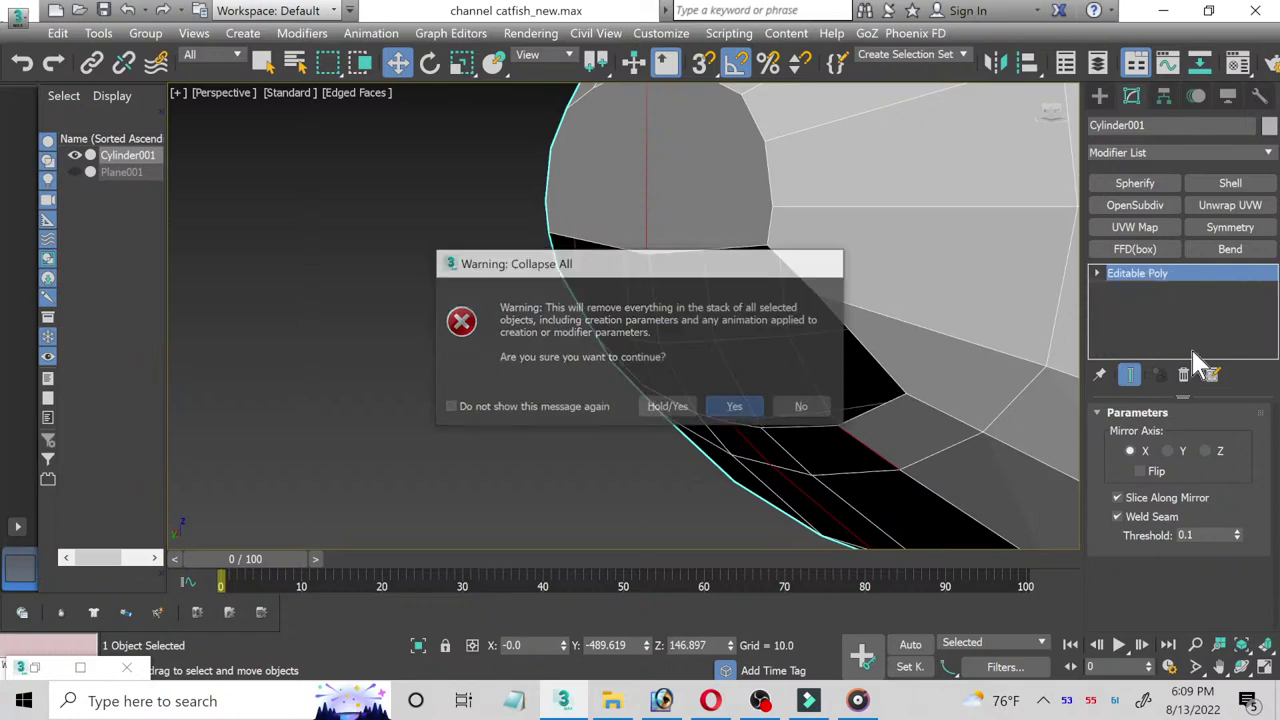
click(1098, 272)
click(1141, 320)
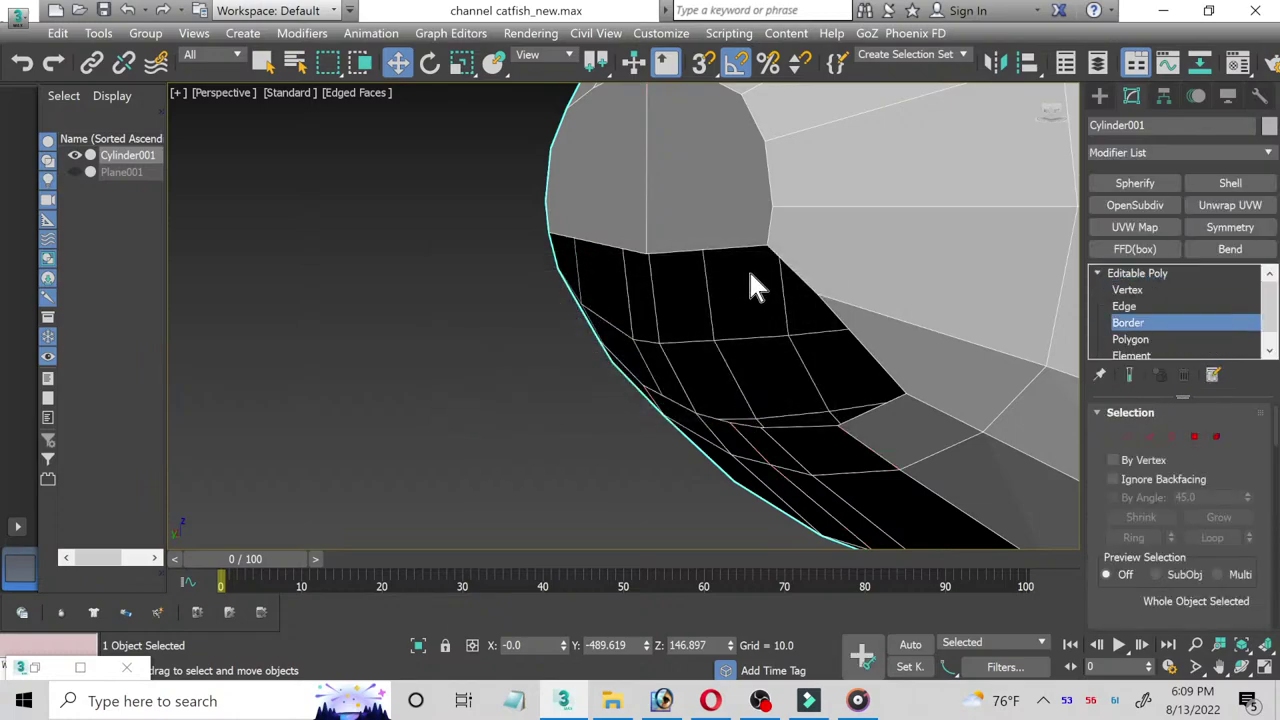
click(789, 267)
Step: Shift-scale the mouth border to a 90% inner loop, push it back into the head, and orbit
click(461, 62)
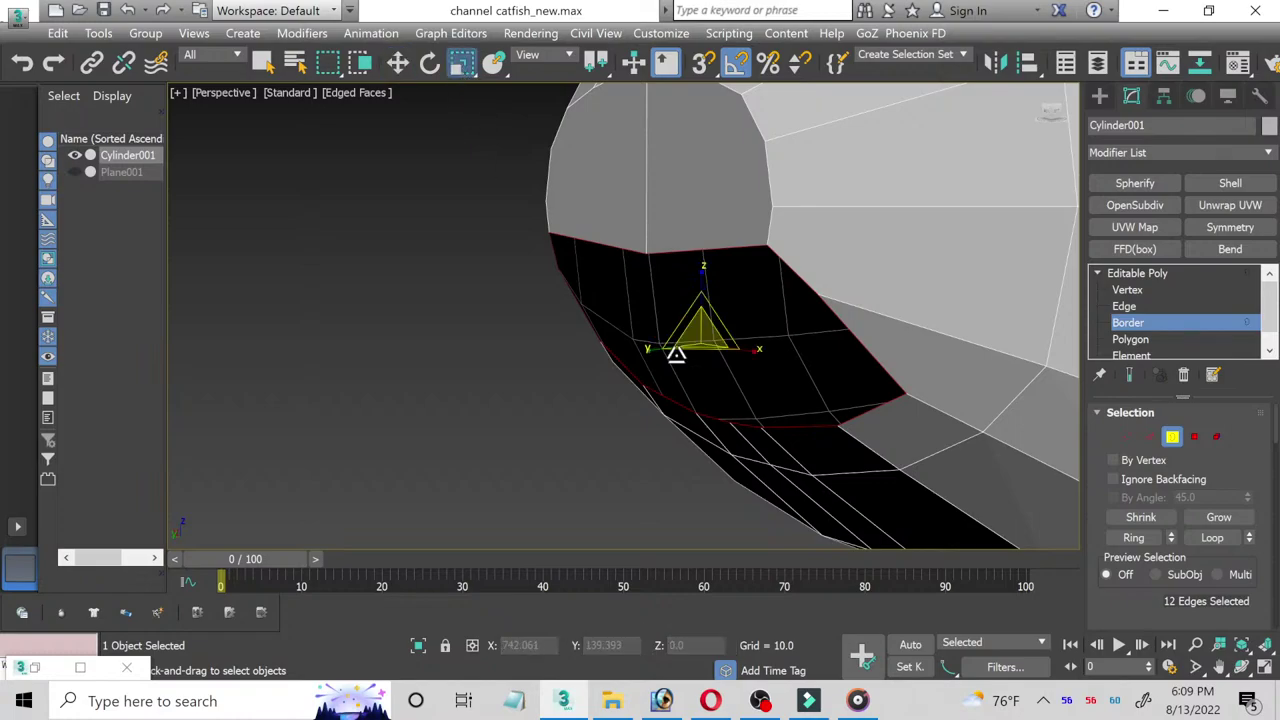
shift+drag(702, 330, 702, 352)
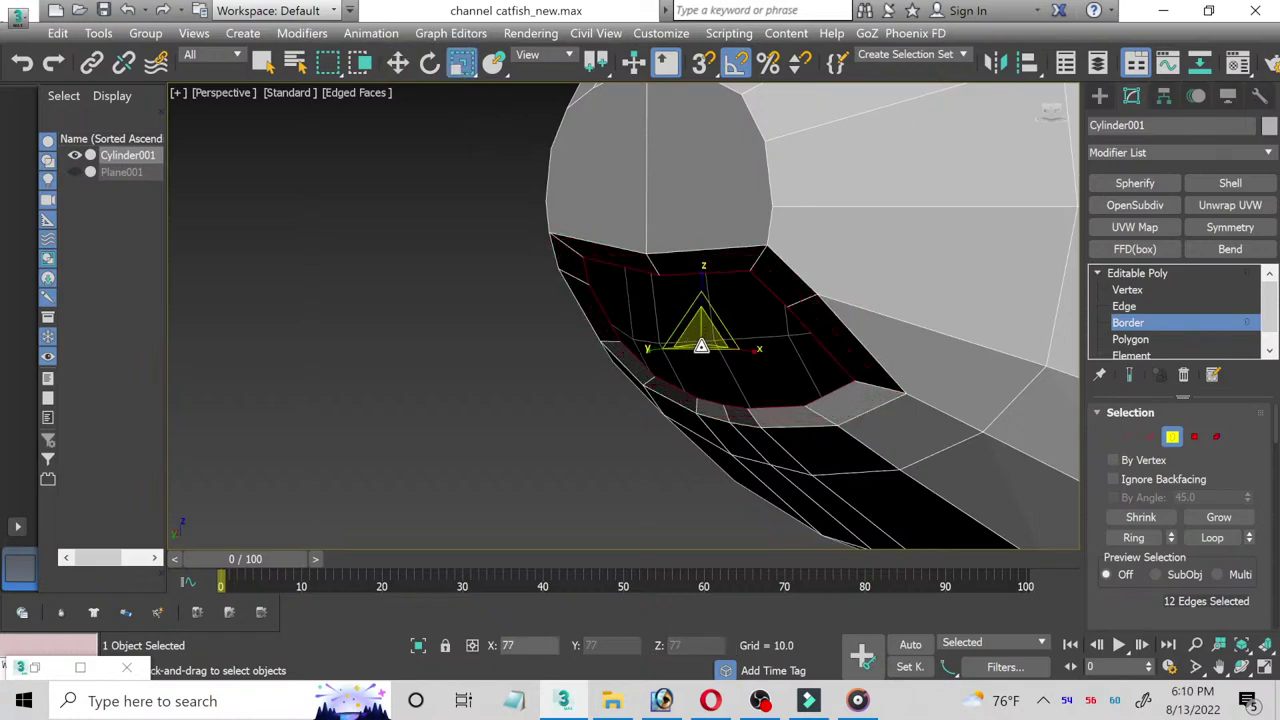
click(397, 62)
drag(668, 349, 697, 349)
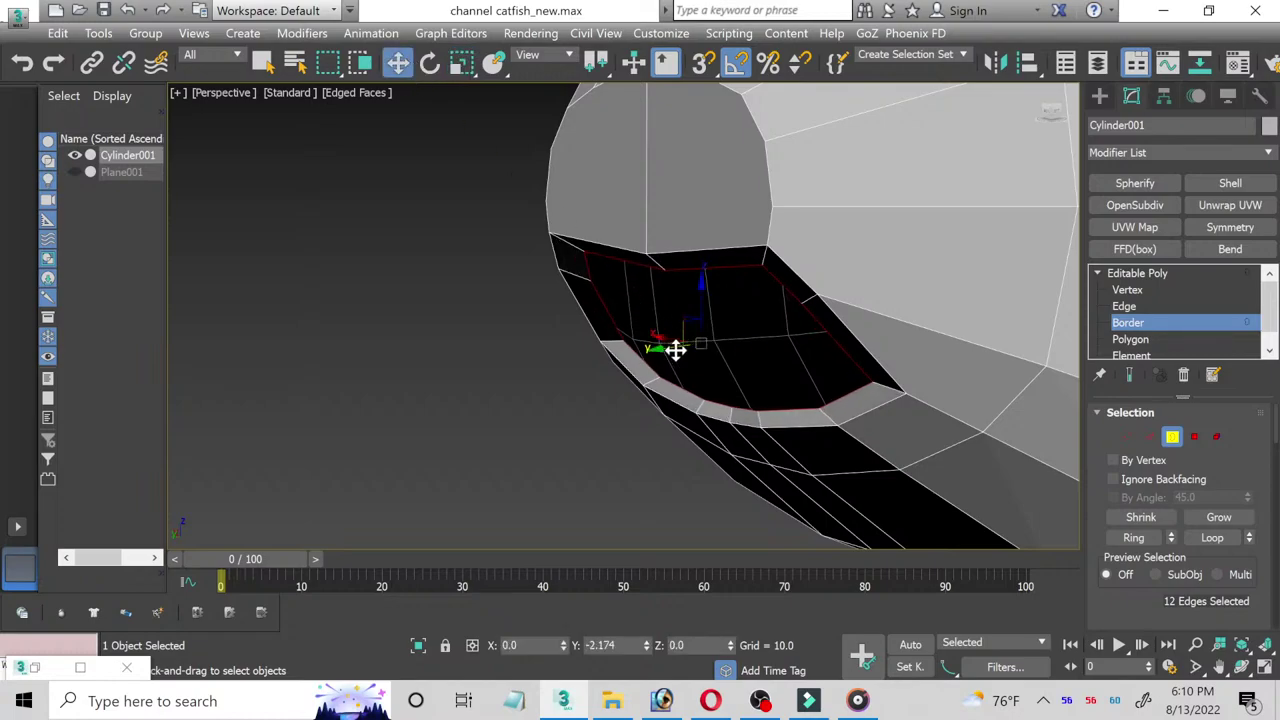
click(1241, 666)
mouse_move(714, 423)
mouse_down()
mouse_move(686, 371)
mouse_move(809, 386)
mouse_move(655, 377)
mouse_move(663, 386)
mouse_move(700, 380)
mouse_move(663, 366)
mouse_move(697, 375)
mouse_move(660, 380)
mouse_move(651, 360)
mouse_move(719, 368)
mouse_up()
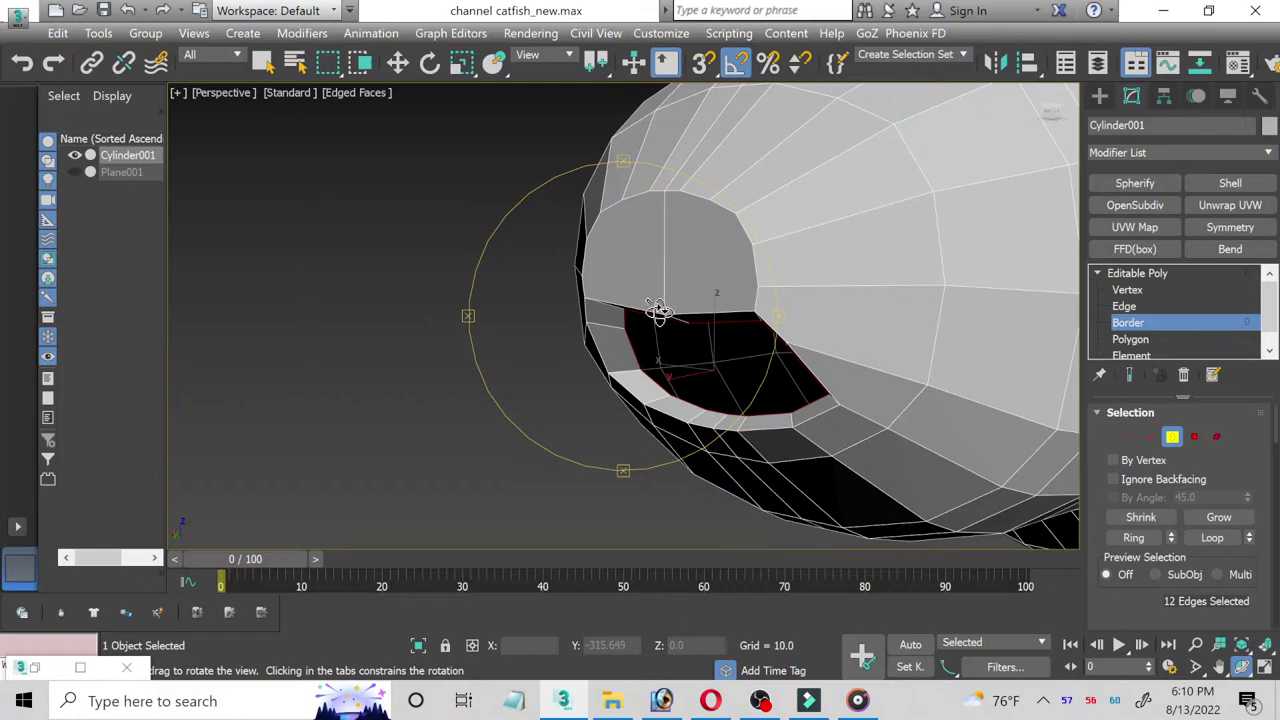
Step: Grow the mouth edge selection to 54 edges with Alt+L and add an X-mirrored Symmetry modifier
mouse_move(657, 316)
mouse_down()
mouse_move(673, 314)
mouse_move(617, 309)
mouse_move(571, 343)
mouse_move(700, 335)
mouse_move(680, 366)
mouse_move(706, 337)
mouse_move(662, 323)
mouse_move(614, 343)
mouse_move(660, 343)
mouse_up()
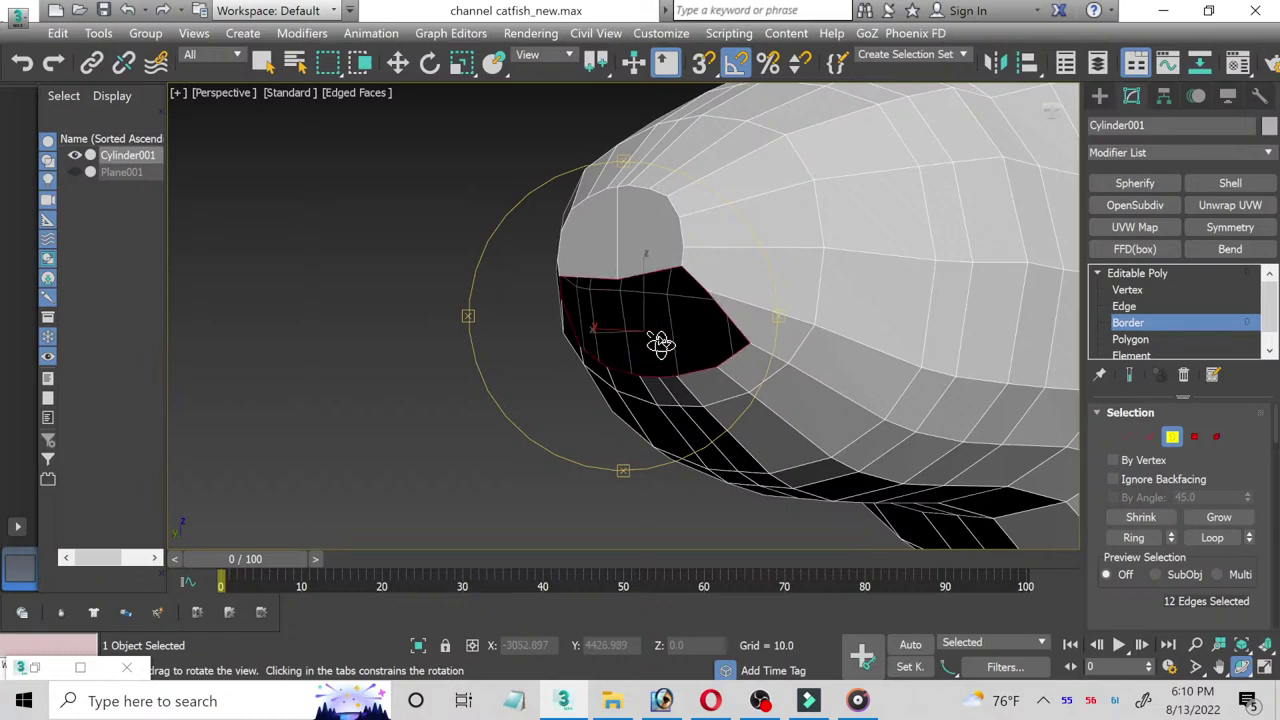
key(alt+l)
click(1230, 227)
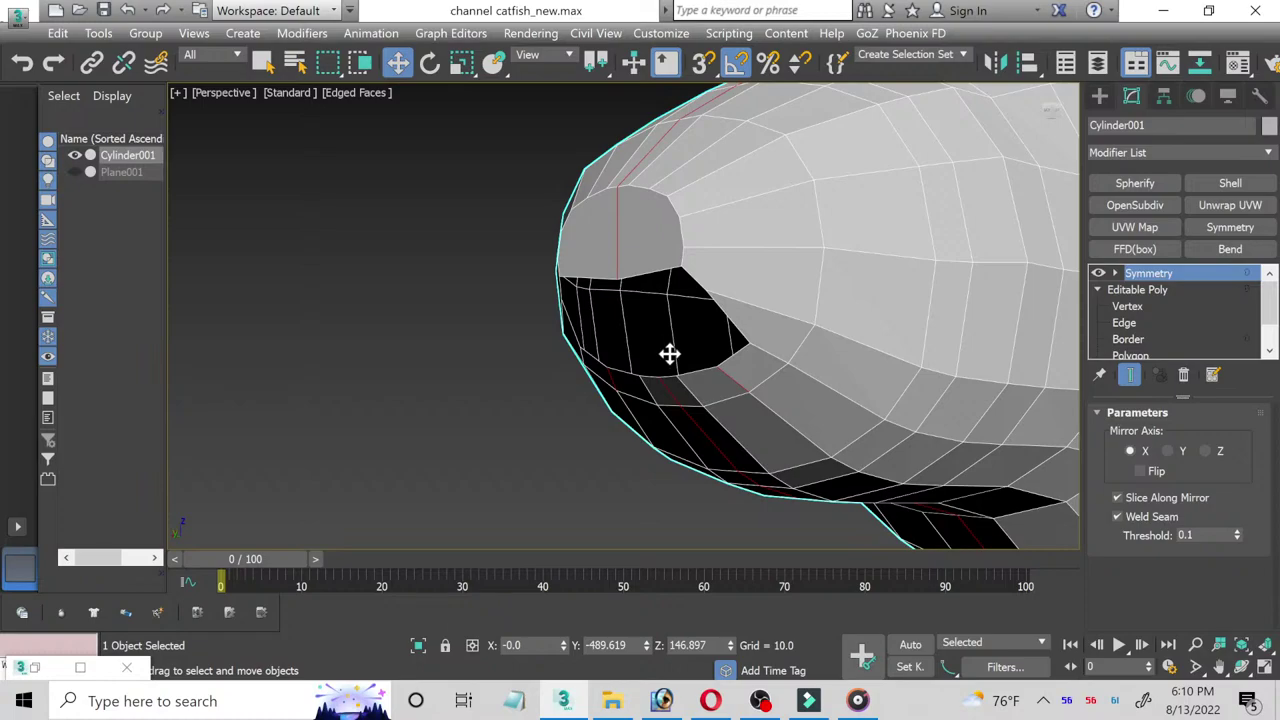
Step: Undo back past the Symmetry modifier and edge selection, then zoom out to the whole fish
scroll(669, 354, down, 2)
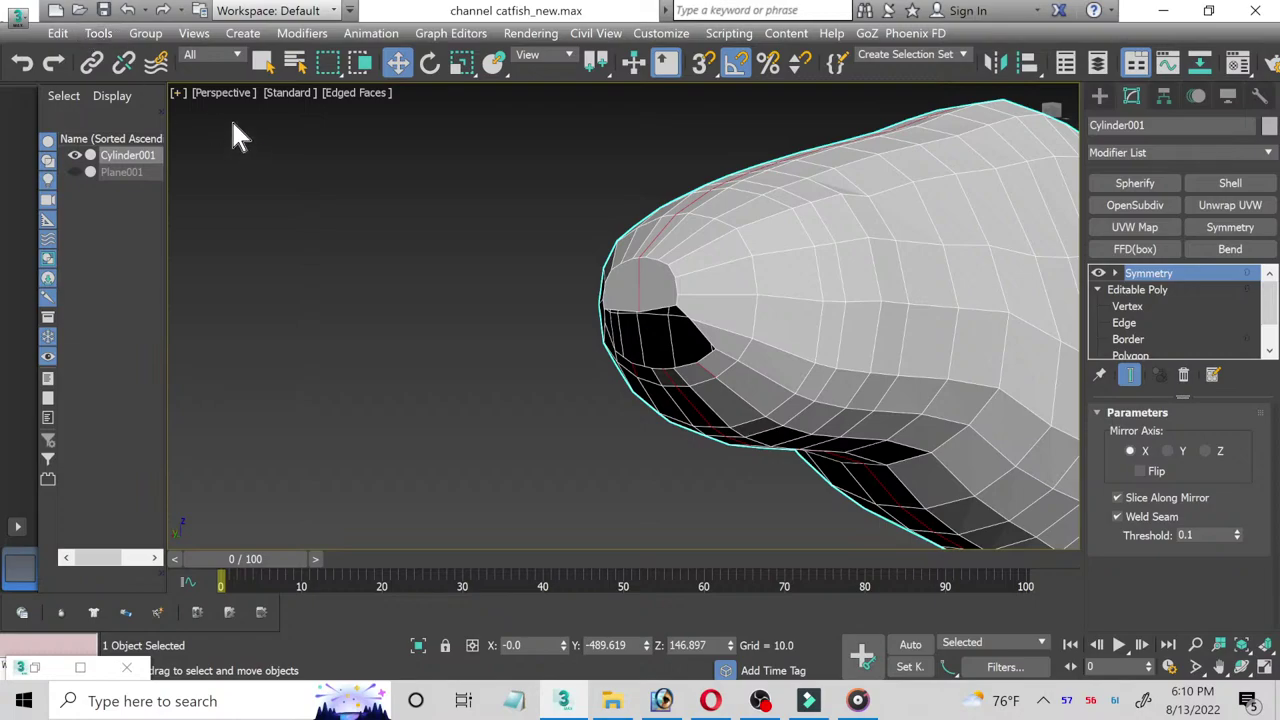
key(ctrl+z)
key(ctrl+z)
key(ctrl+z)
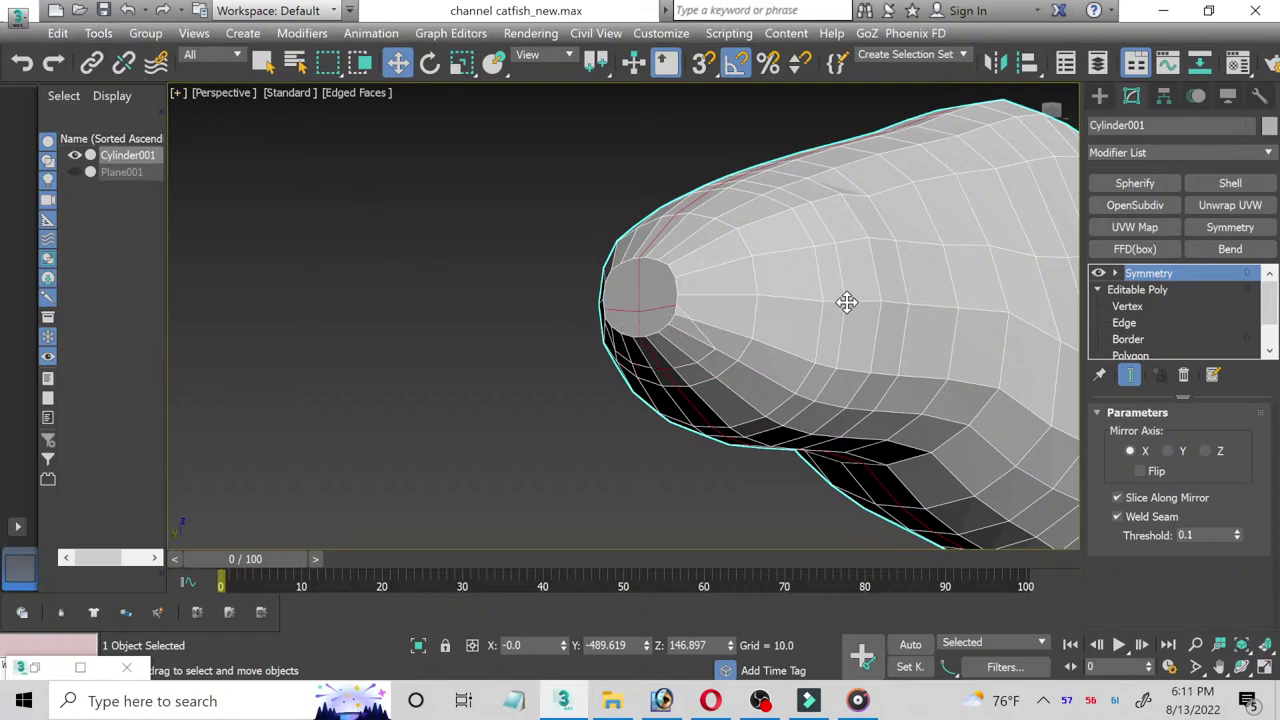
scroll(846, 300, up, 2)
middle_drag(717, 323, 551, 325)
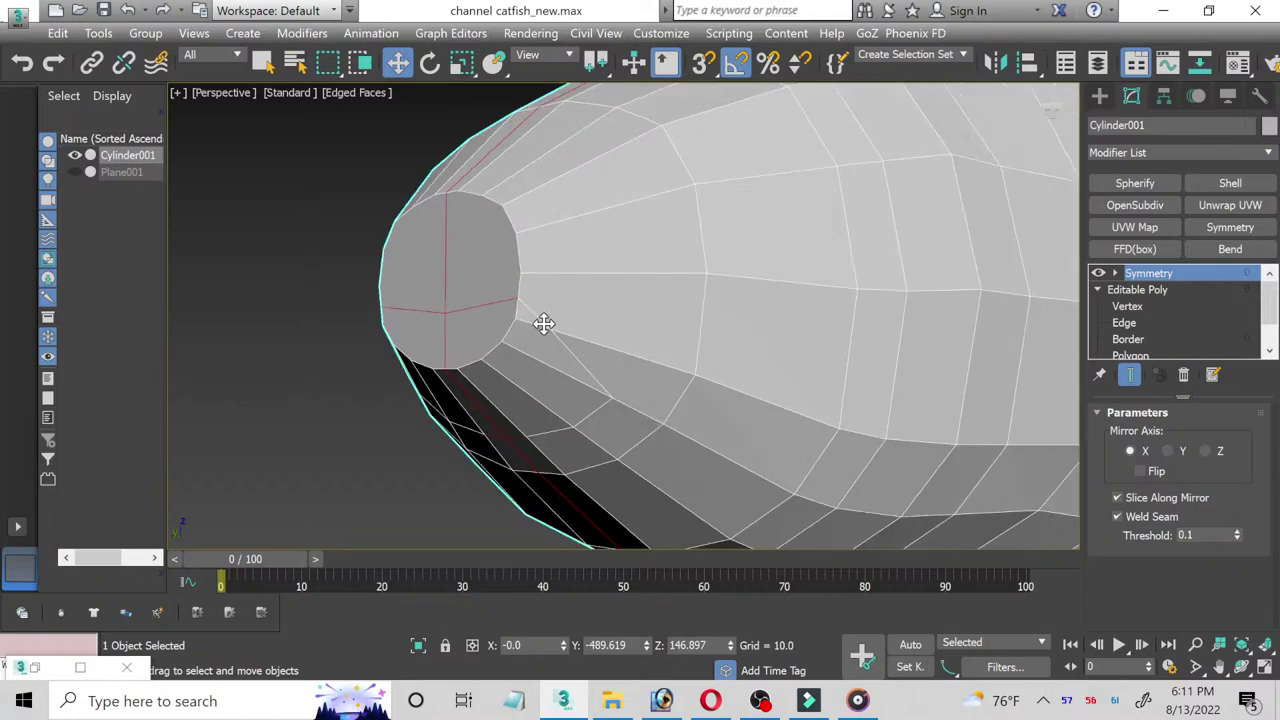
key(ctrl+z)
key(ctrl+z)
key(ctrl+z)
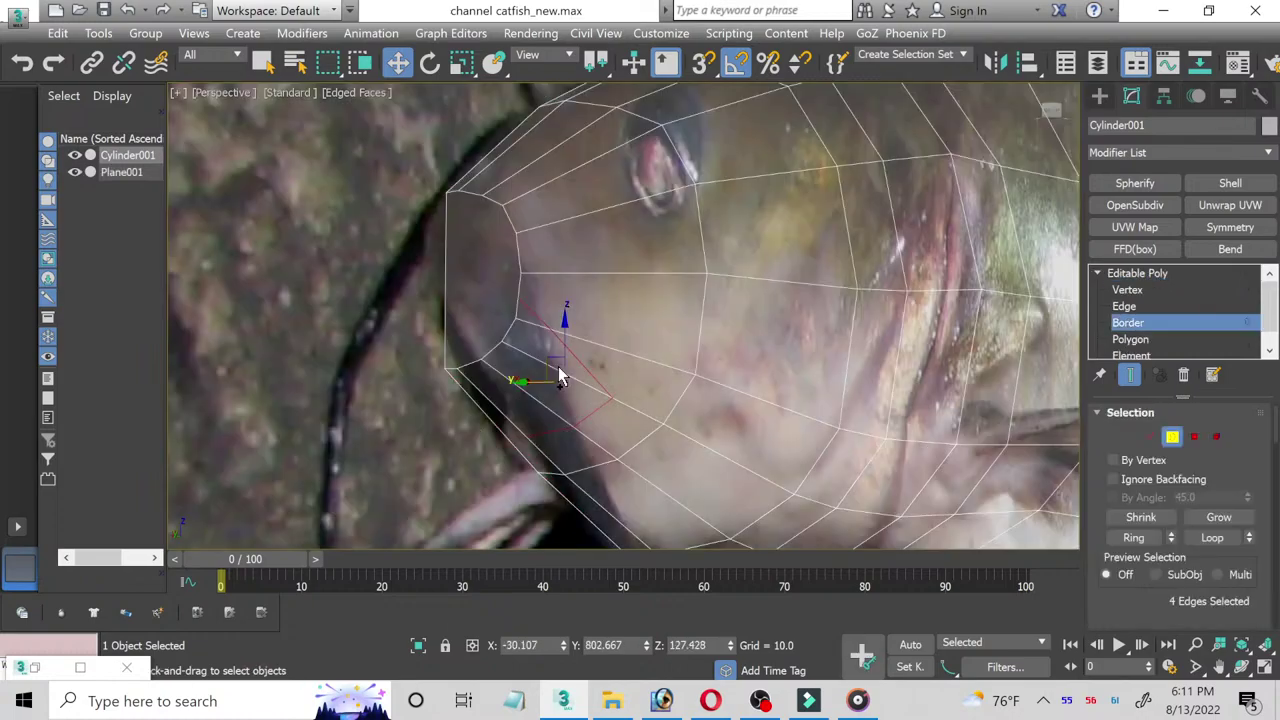
key(ctrl+z)
key(ctrl+z)
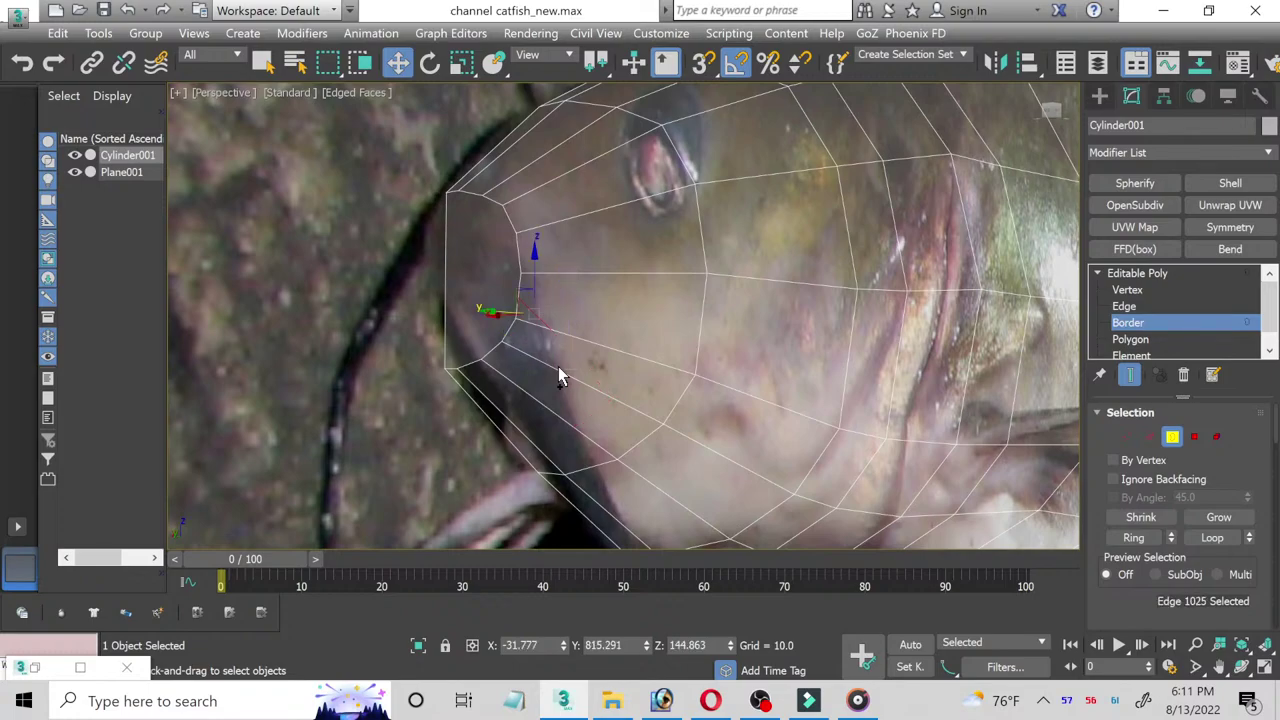
key(ctrl+z)
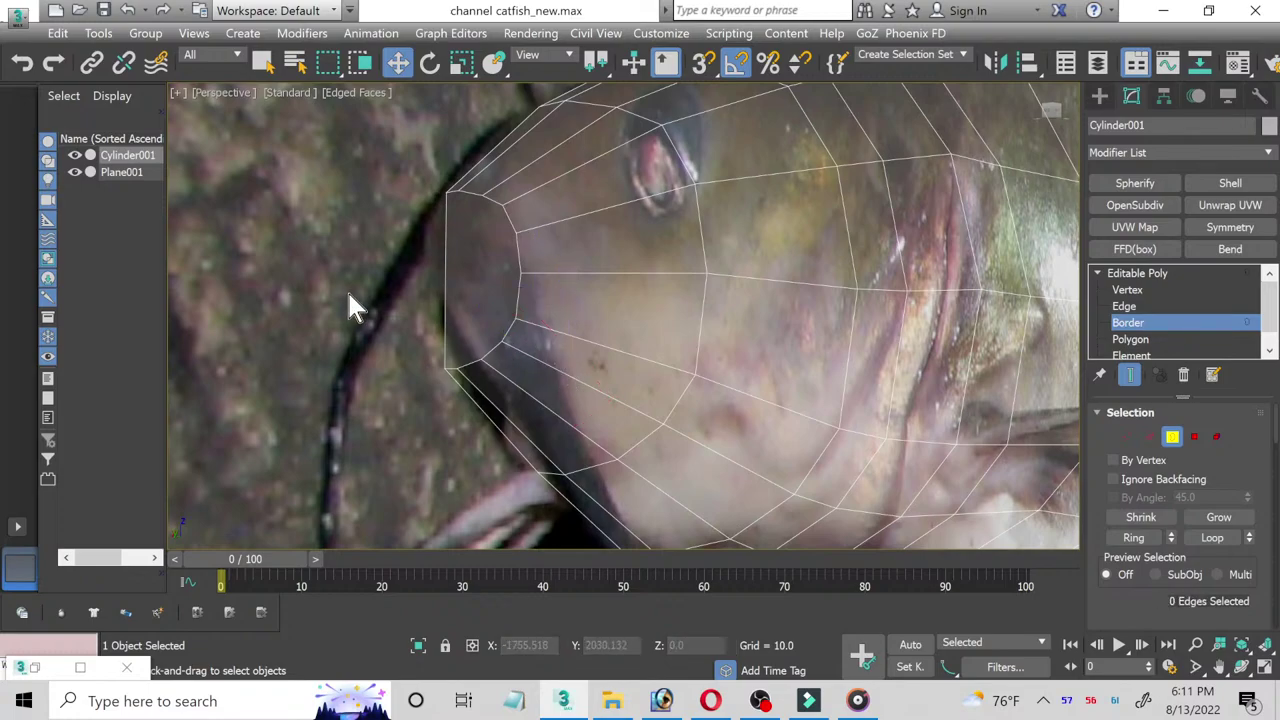
scroll(429, 295, down, 2)
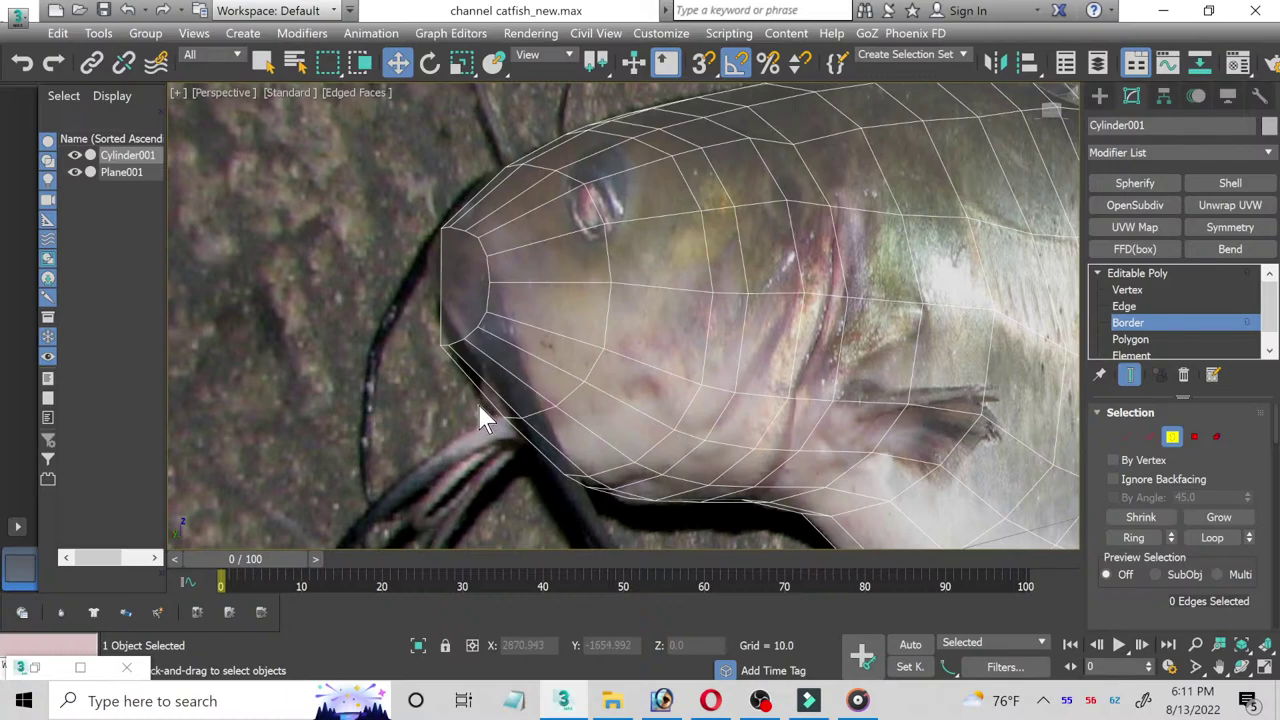
scroll(486, 420, down, 2)
scroll(614, 449, down, 2)
scroll(371, 374, down, 2)
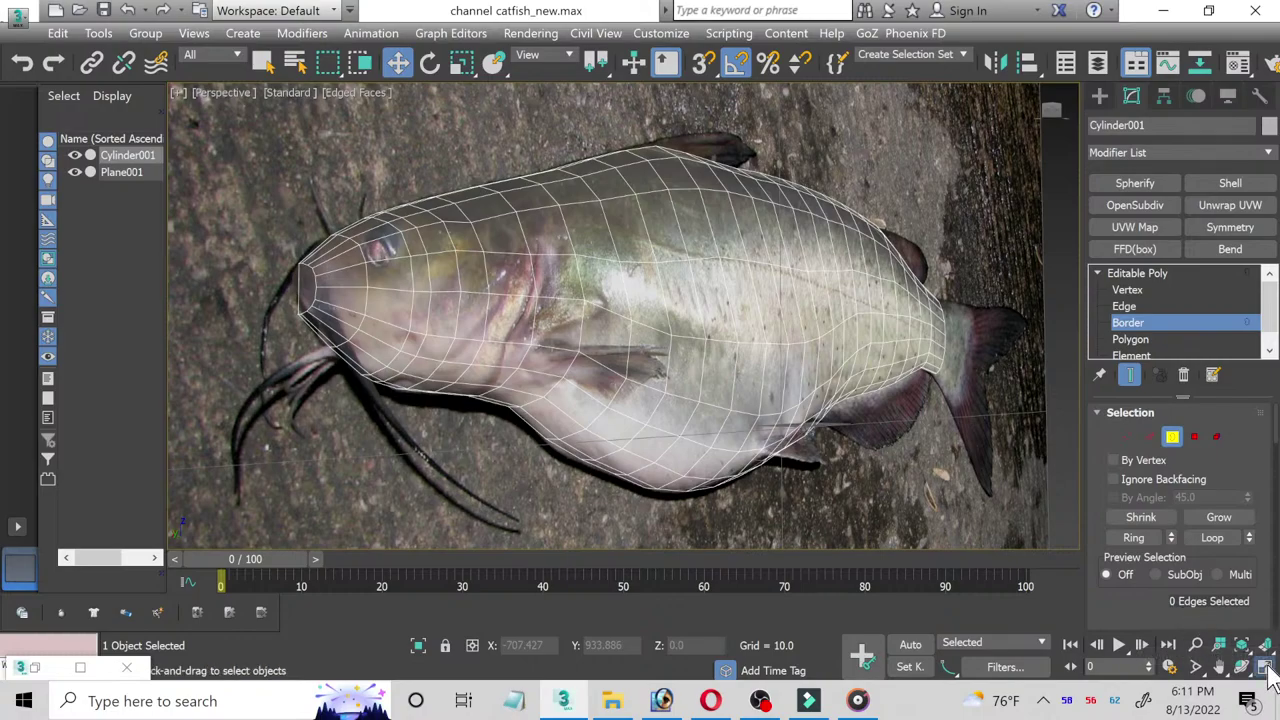
Step: Restore four viewports and view channel catfish_ref.jpg from the New Channel Catfish folder via Rendering > View Image File
click(1265, 668)
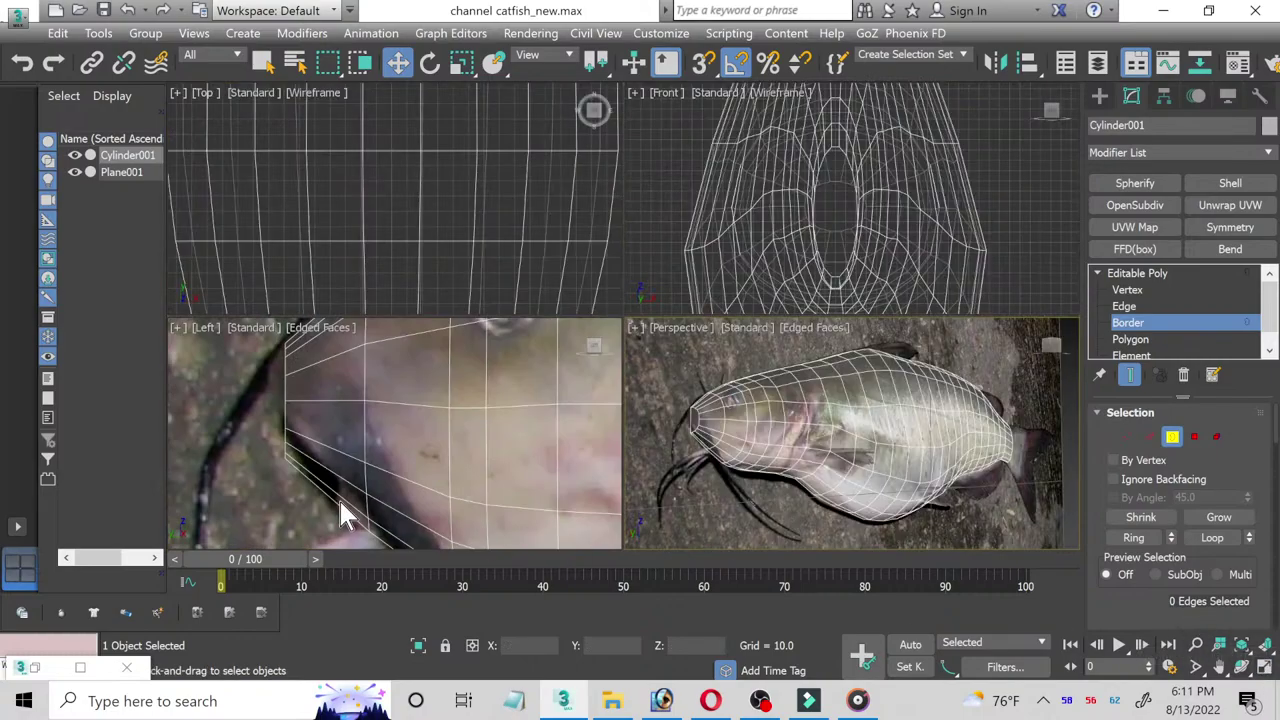
click(532, 35)
click(627, 461)
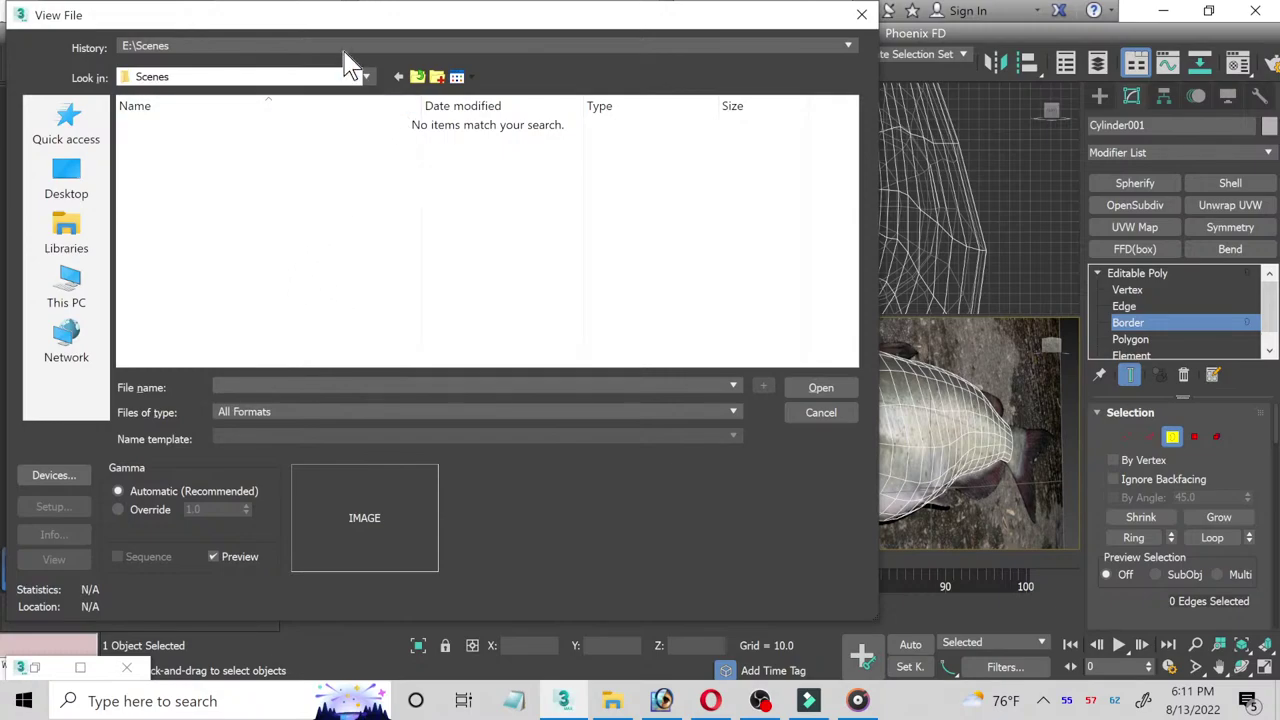
click(343, 50)
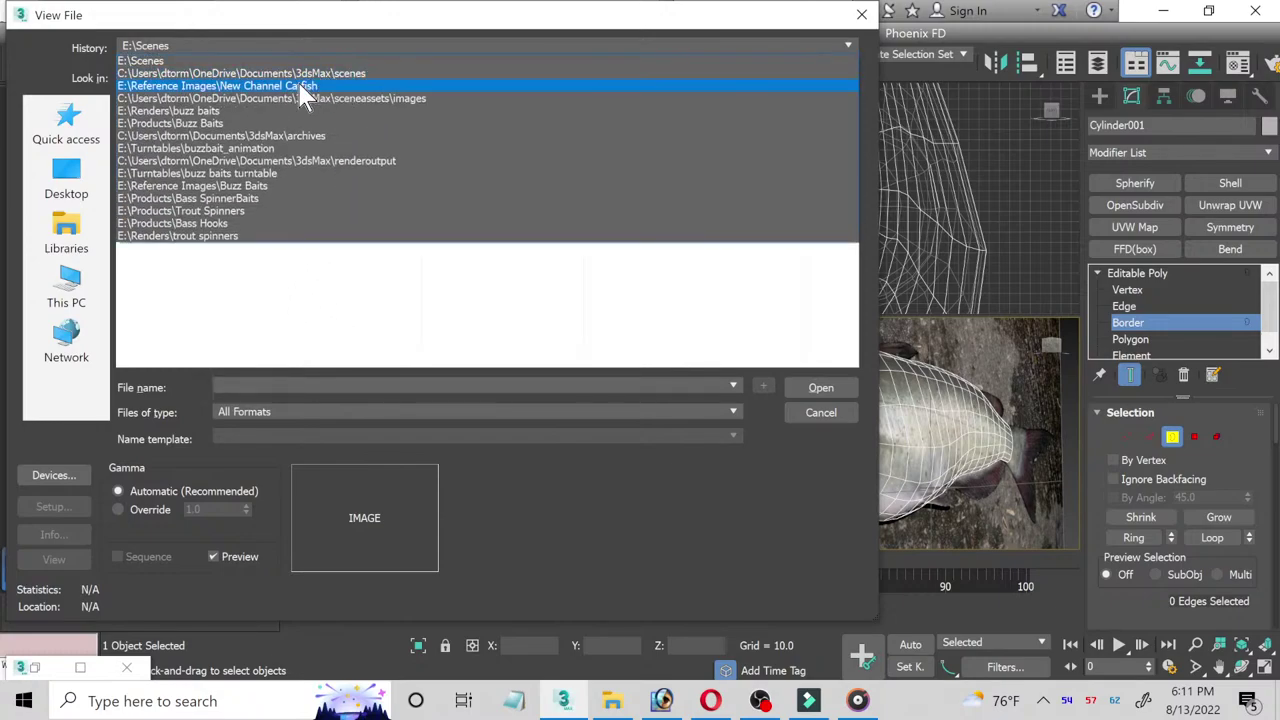
click(300, 86)
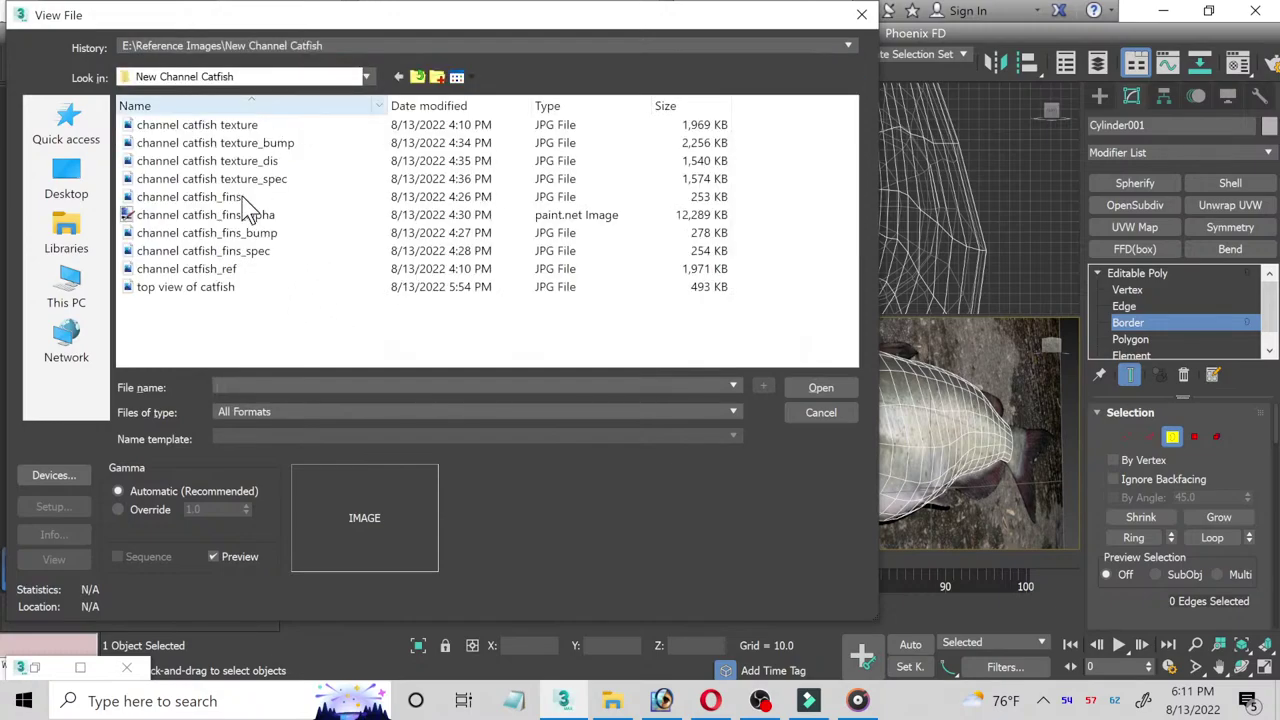
double_click(200, 268)
drag(540, 166, 686, 140)
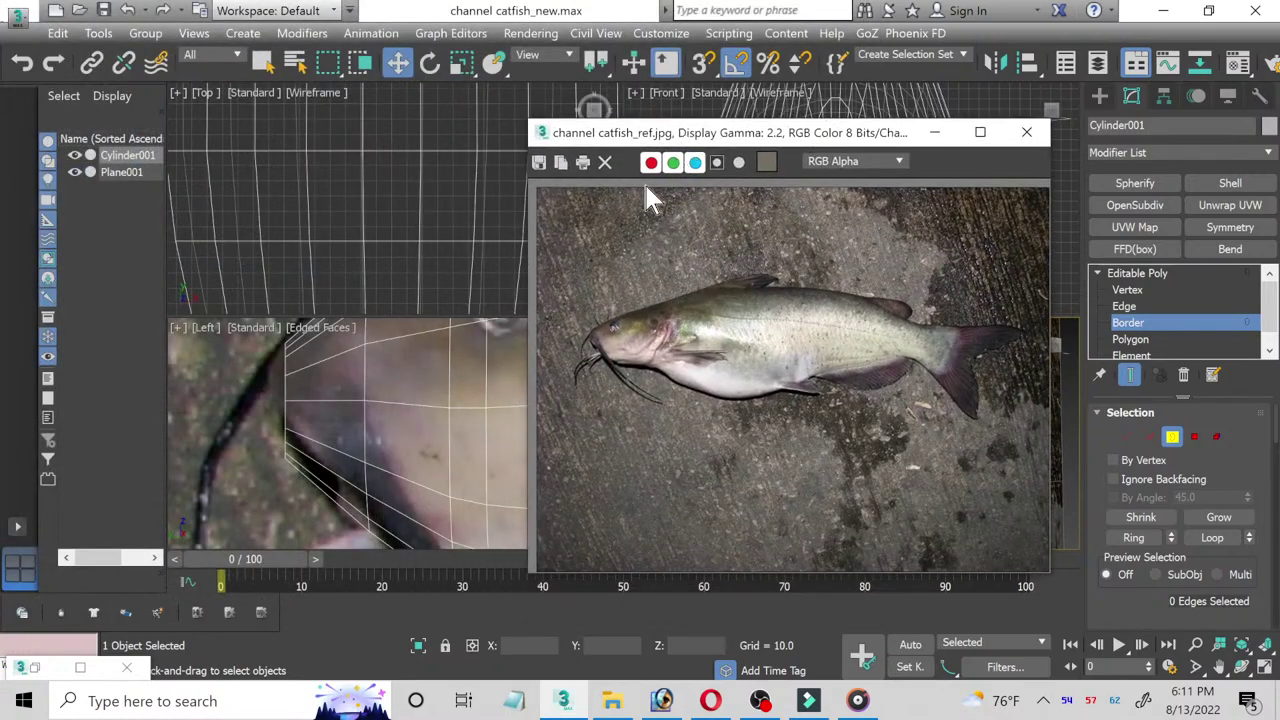
scroll(588, 345, up, 2)
scroll(590, 390, up, 2)
scroll(585, 408, up, 2)
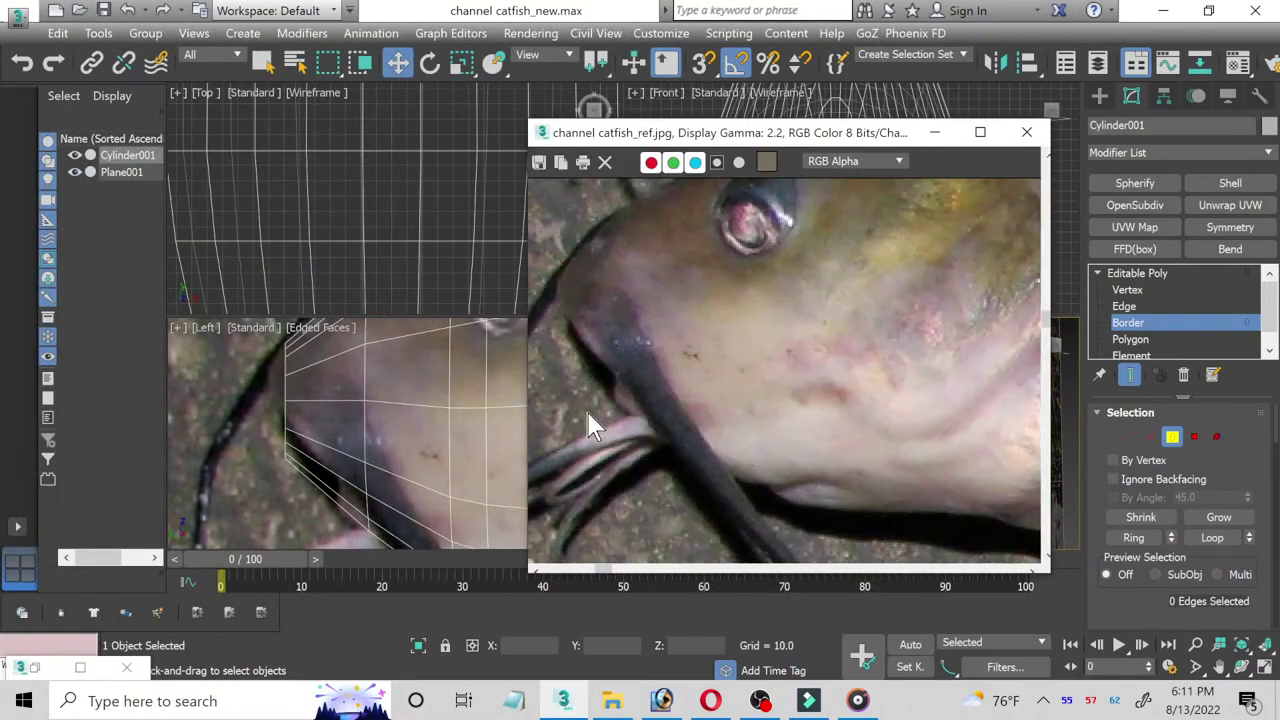
scroll(587, 413, up, 1)
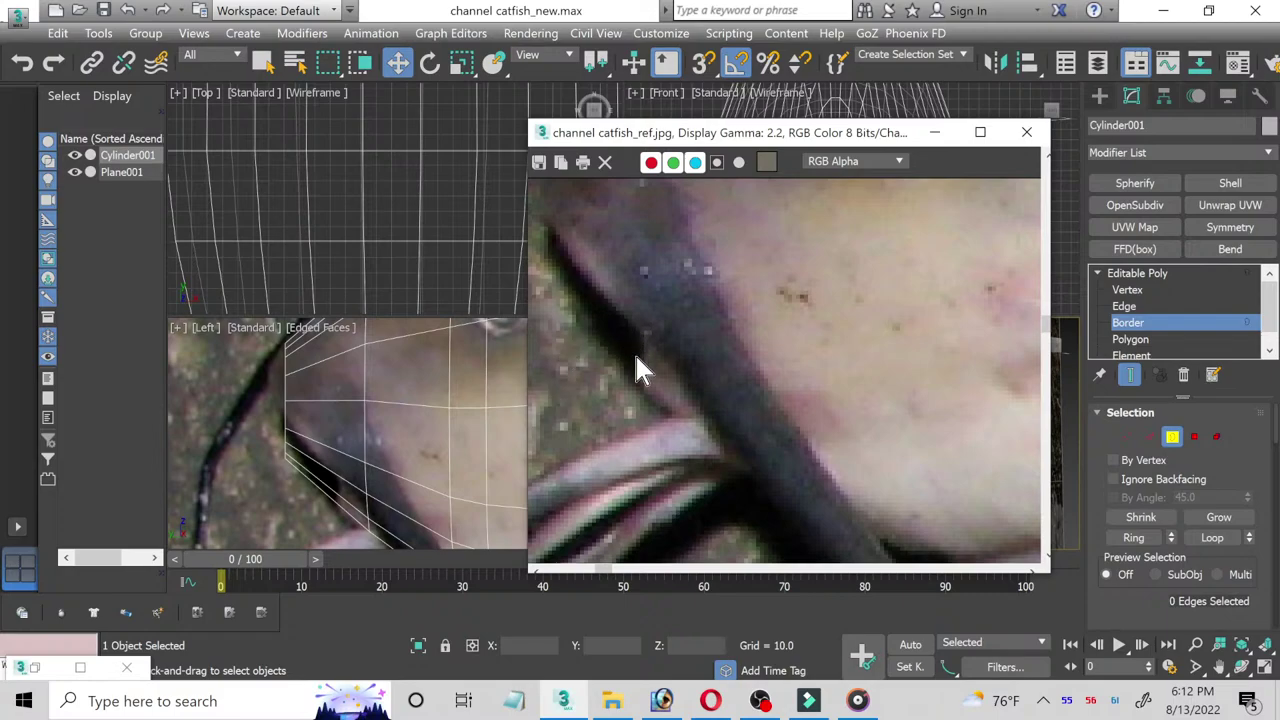
scroll(766, 404, down, 2)
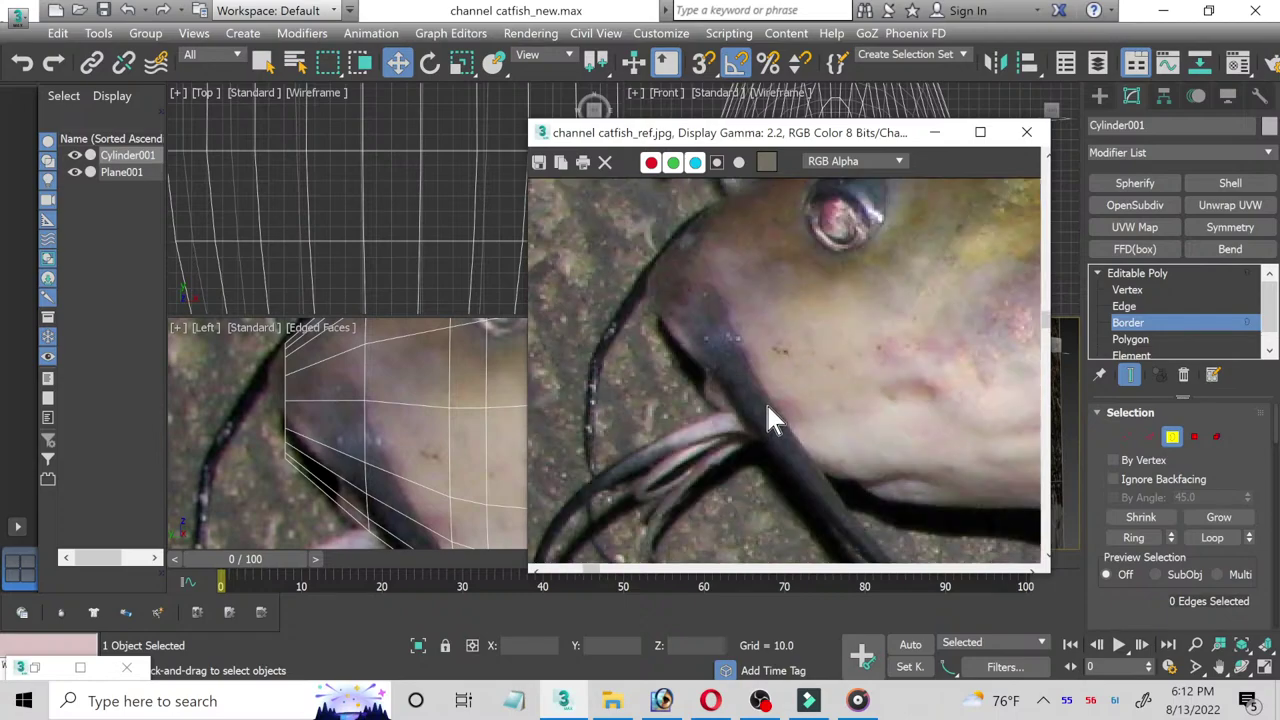
scroll(766, 412, down, 1)
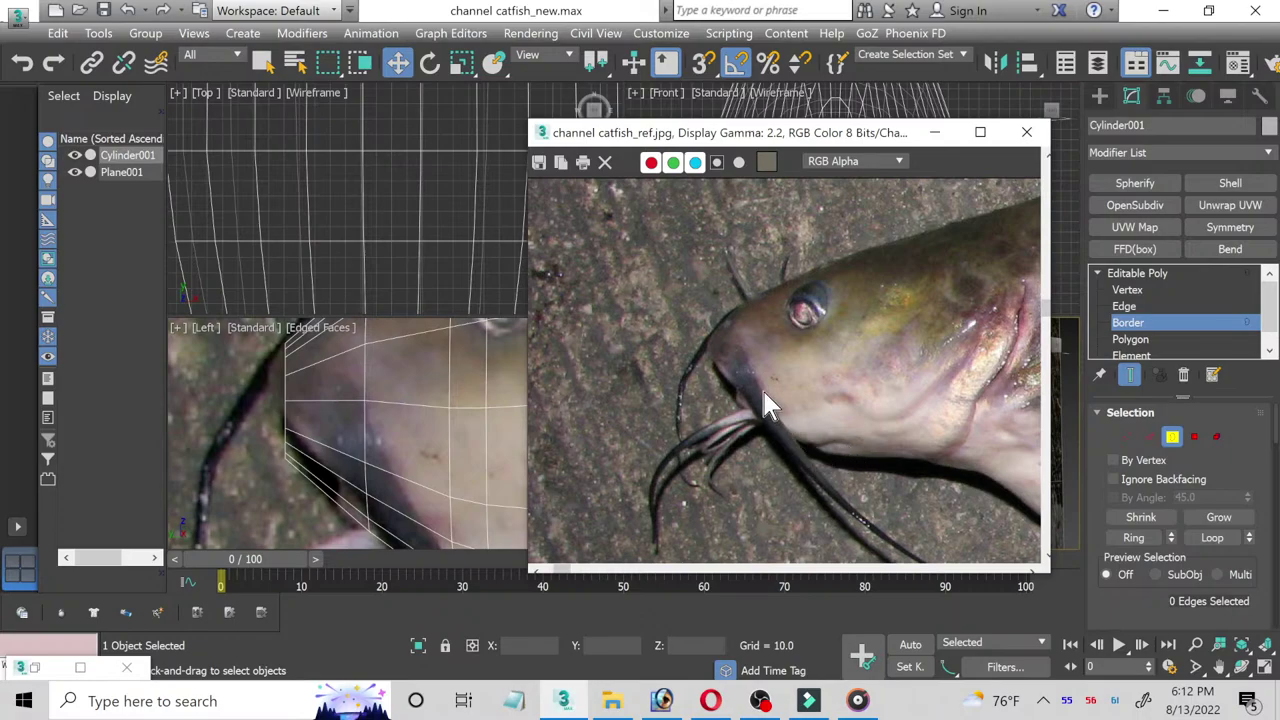
scroll(869, 452, up, 2)
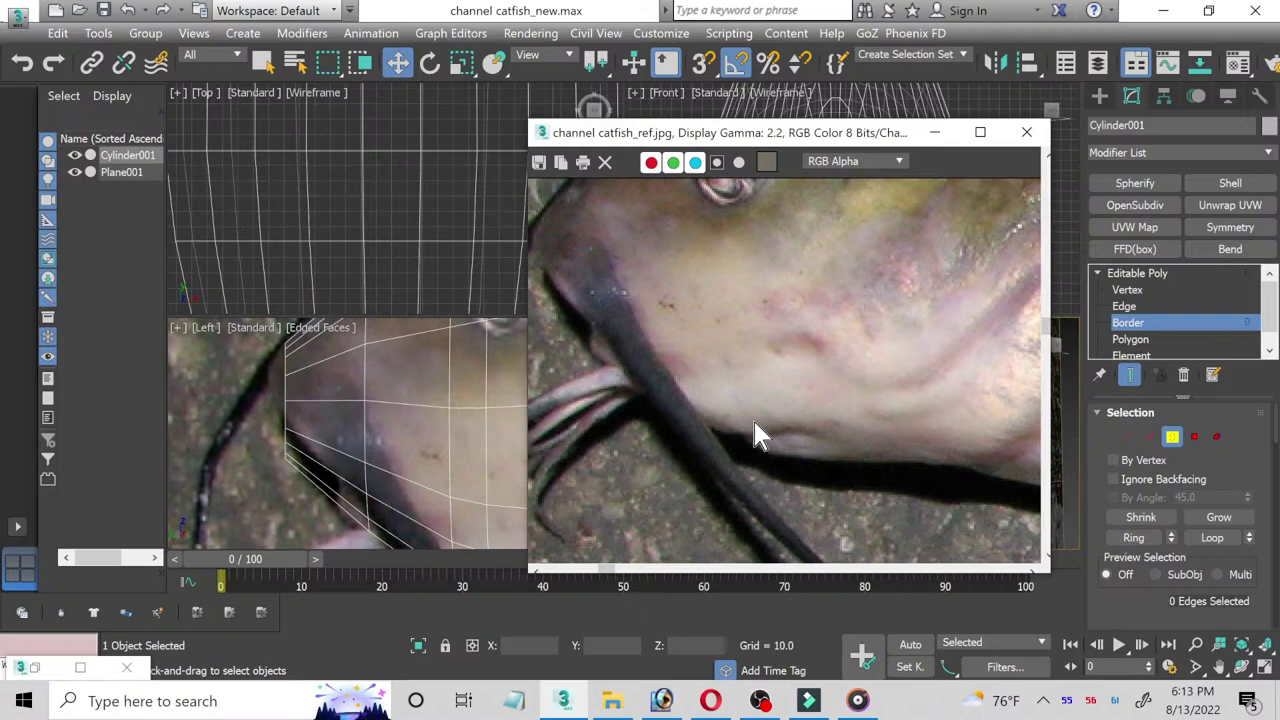
click(760, 701)
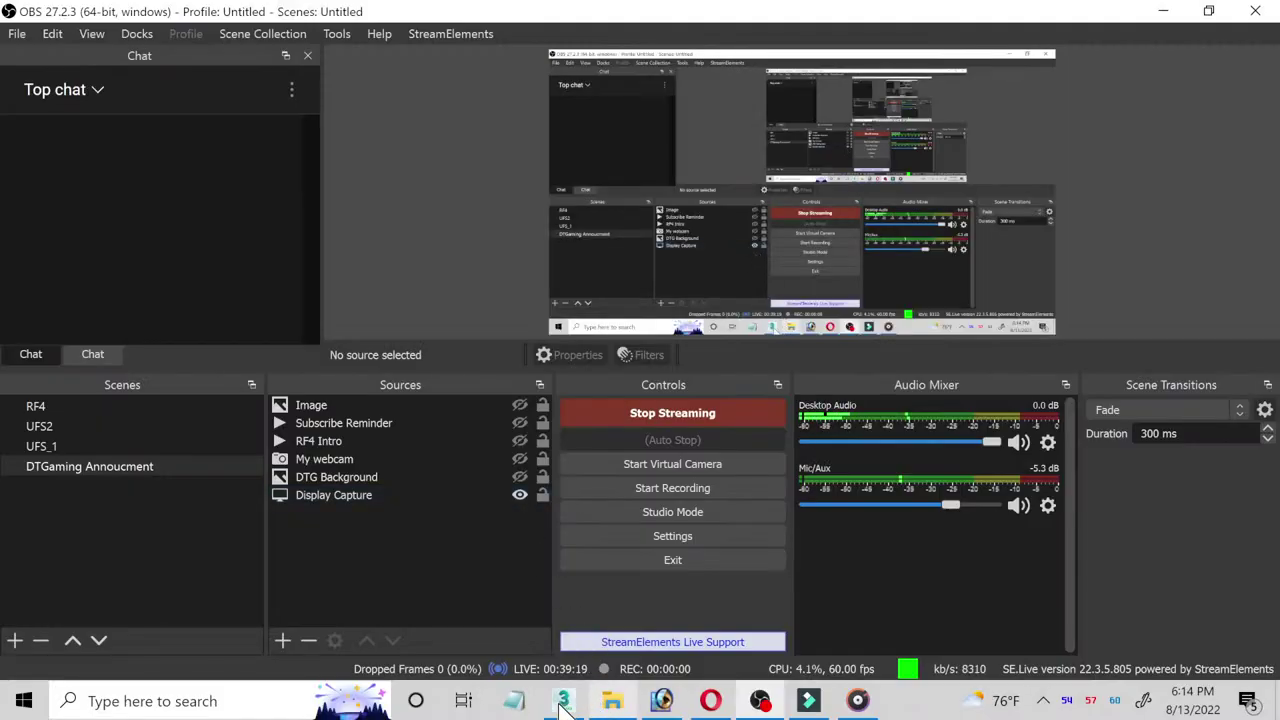
click(552, 699)
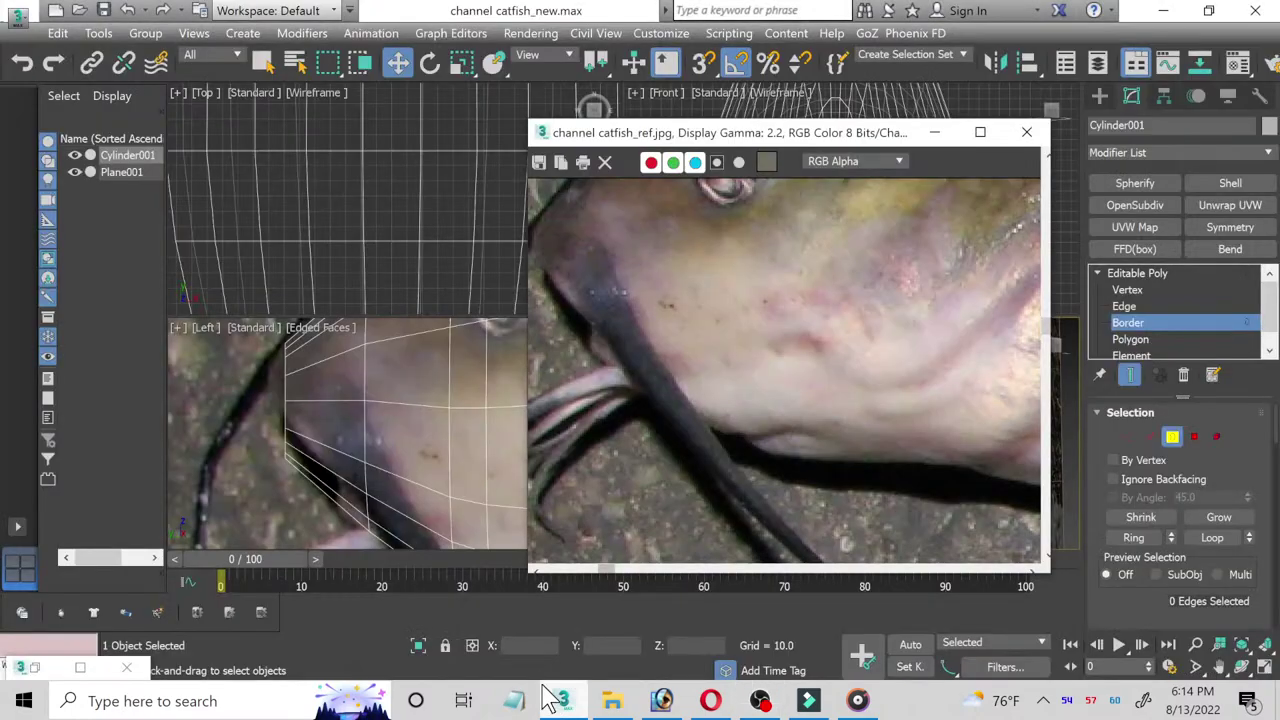
Step: Close the current reference viewer and open the catfish mouth image through View Image File
click(1026, 133)
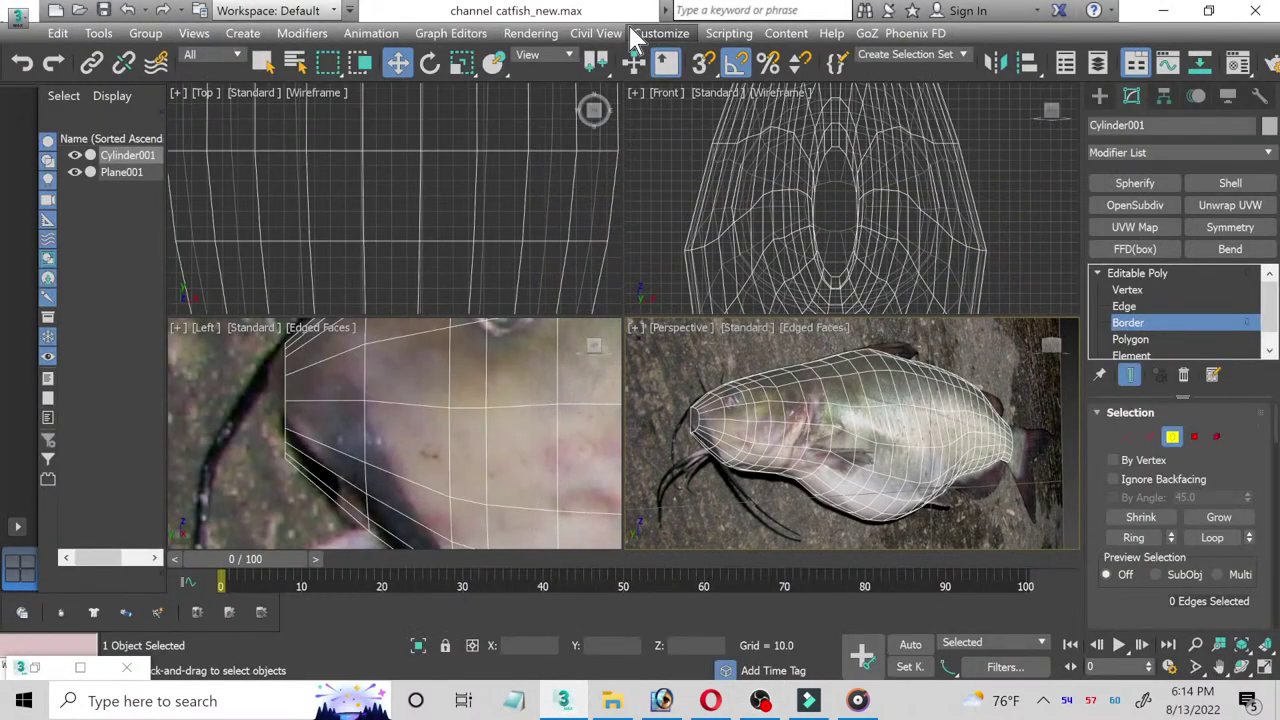
click(530, 33)
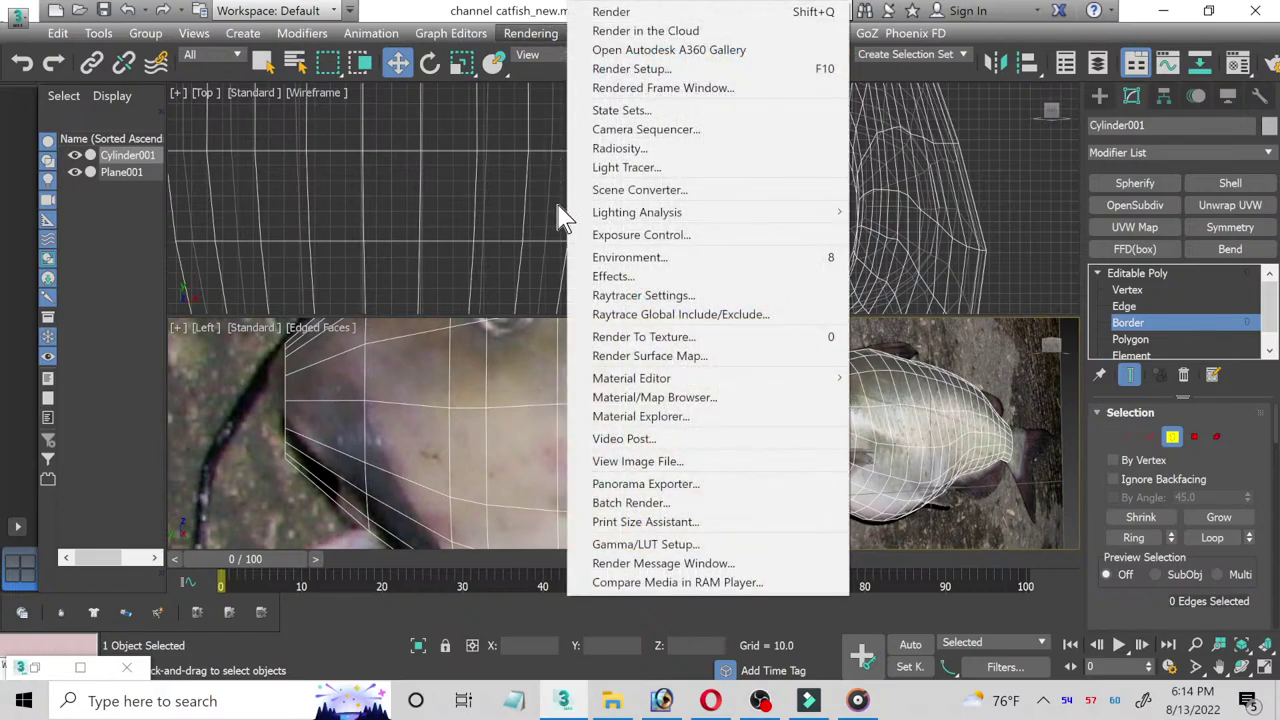
click(650, 461)
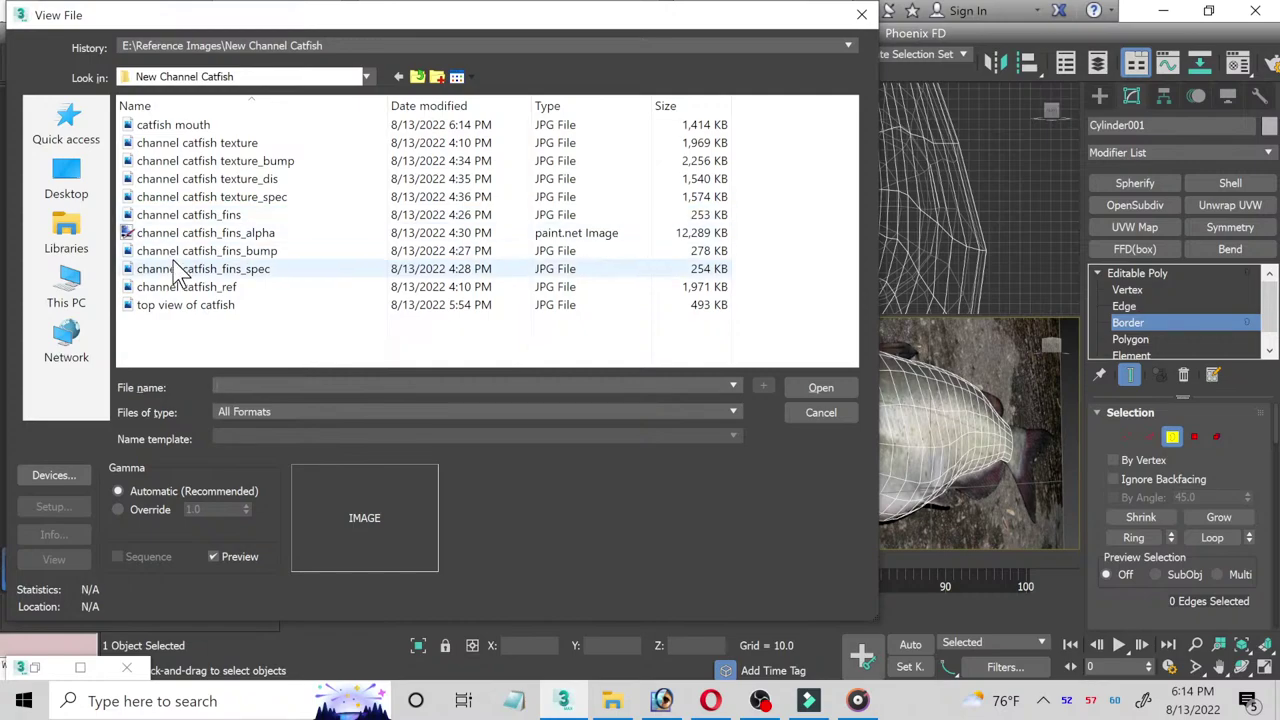
double_click(170, 124)
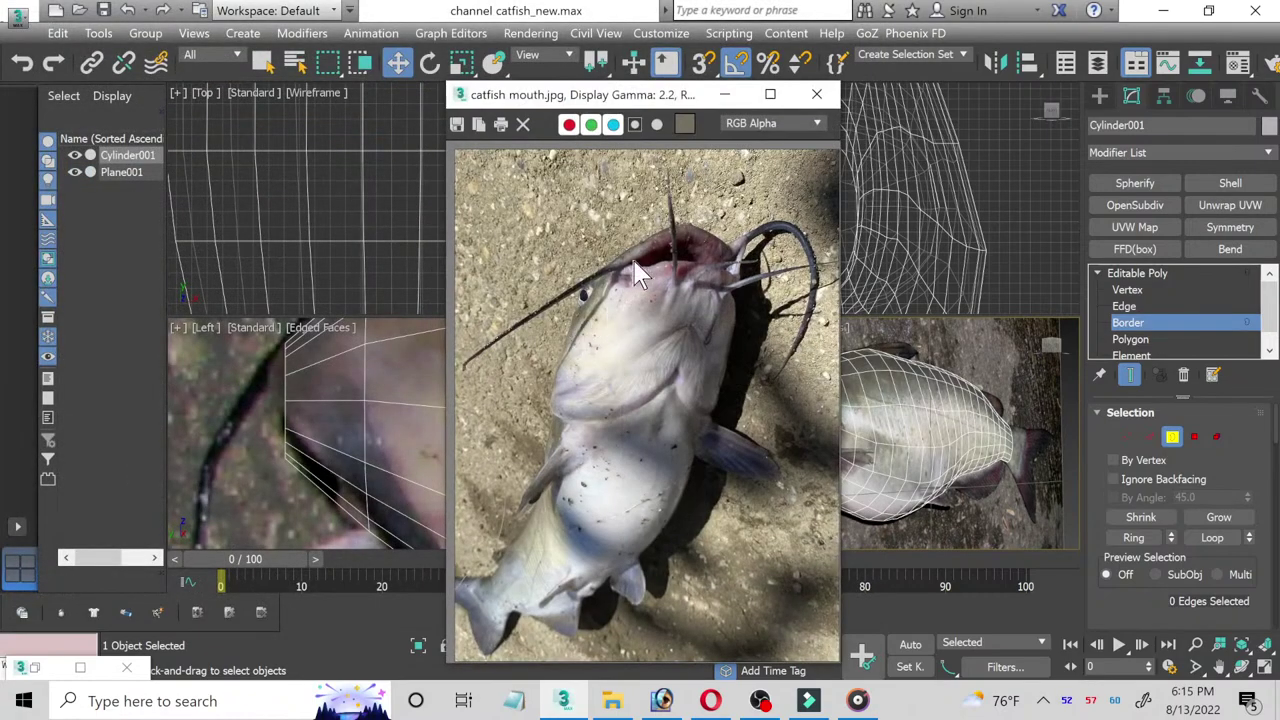
mouse_move(642, 97)
mouse_down()
mouse_move(675, 95)
mouse_move(620, 93)
mouse_up()
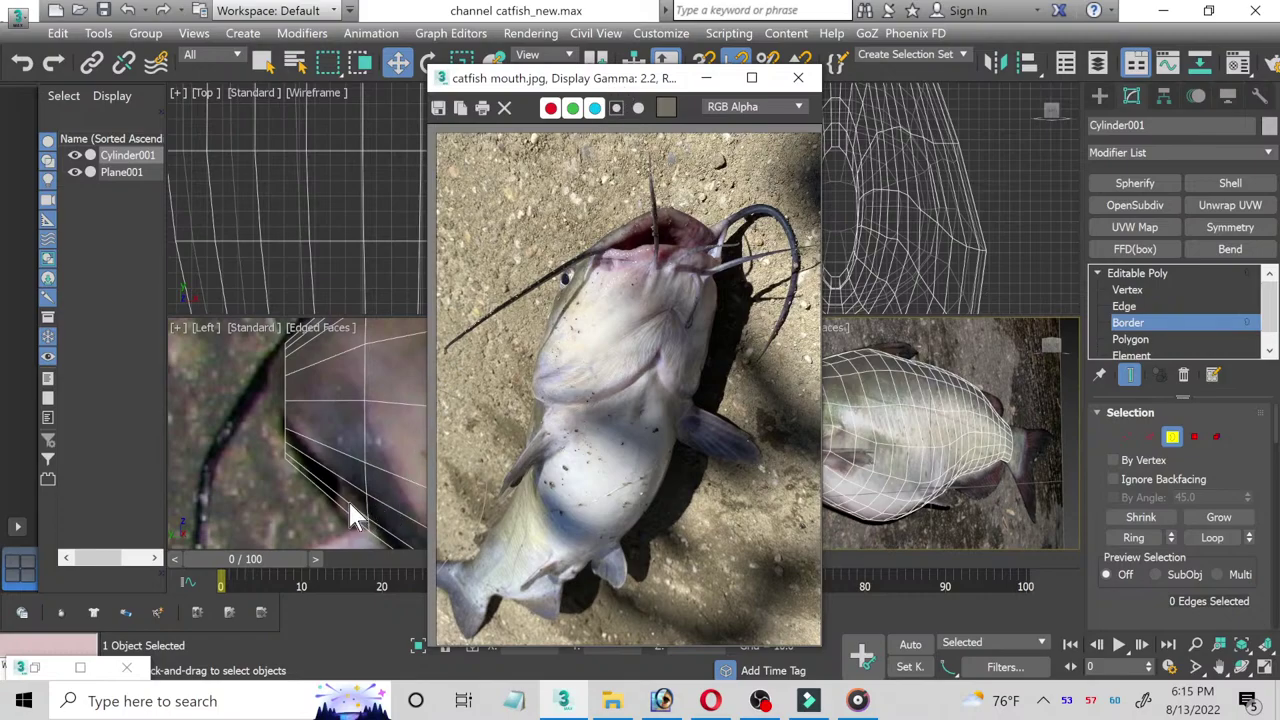
Step: Move the catfish mouth photo aside and frame the fish head in the side view for comparison
scroll(350, 503, up, 1)
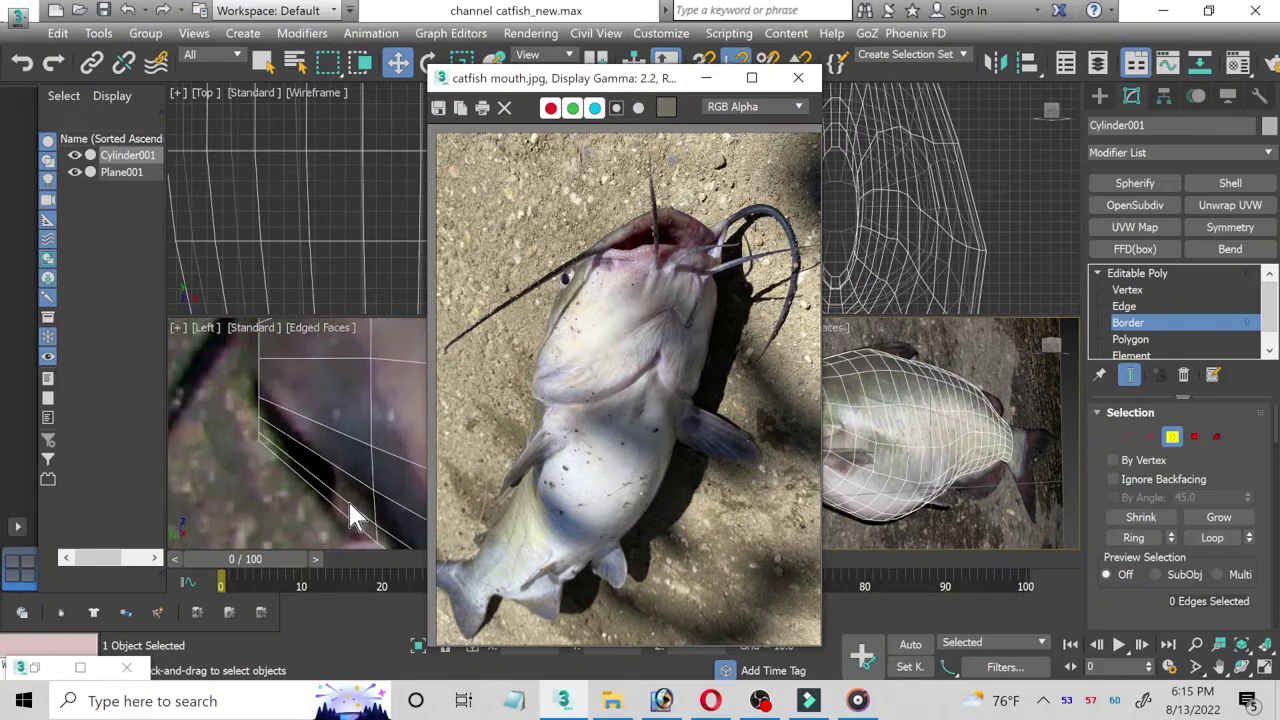
mouse_move(600, 88)
mouse_down()
mouse_move(365, 80)
mouse_move(716, 47)
mouse_up()
scroll(425, 392, down, 3)
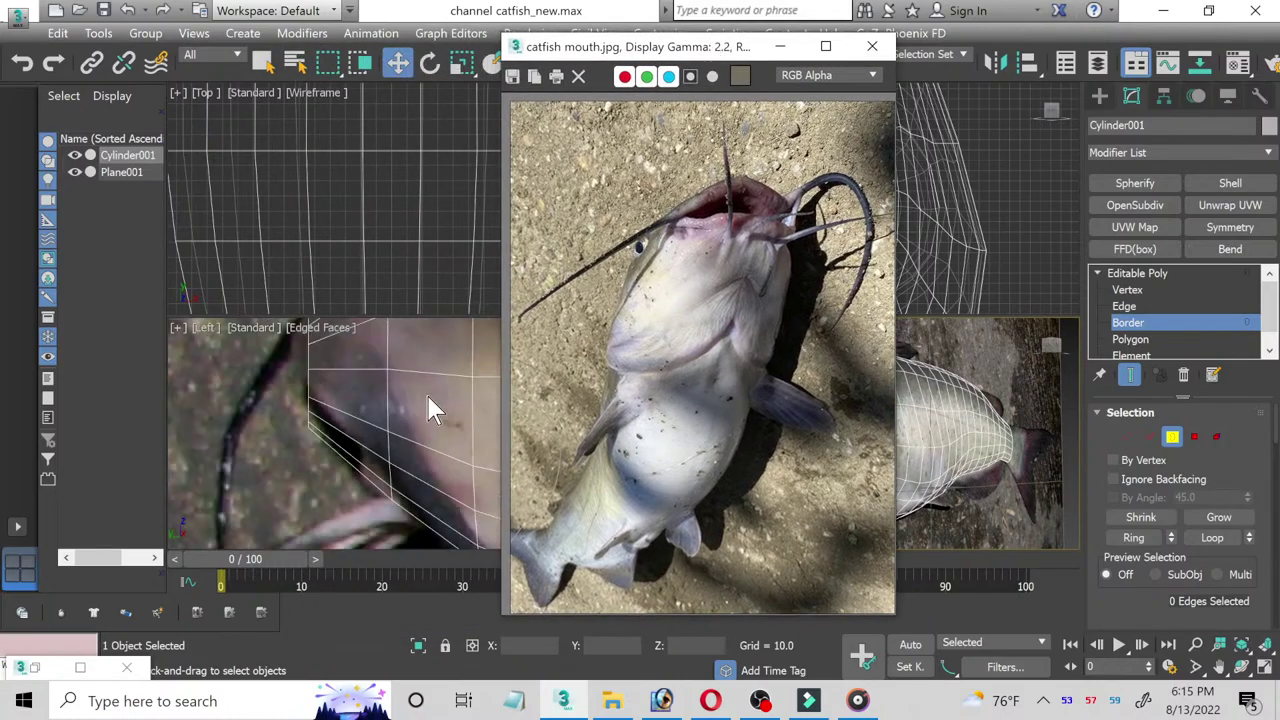
scroll(416, 398, down, 3)
middle_drag(416, 398, 328, 452)
scroll(328, 452, up, 1)
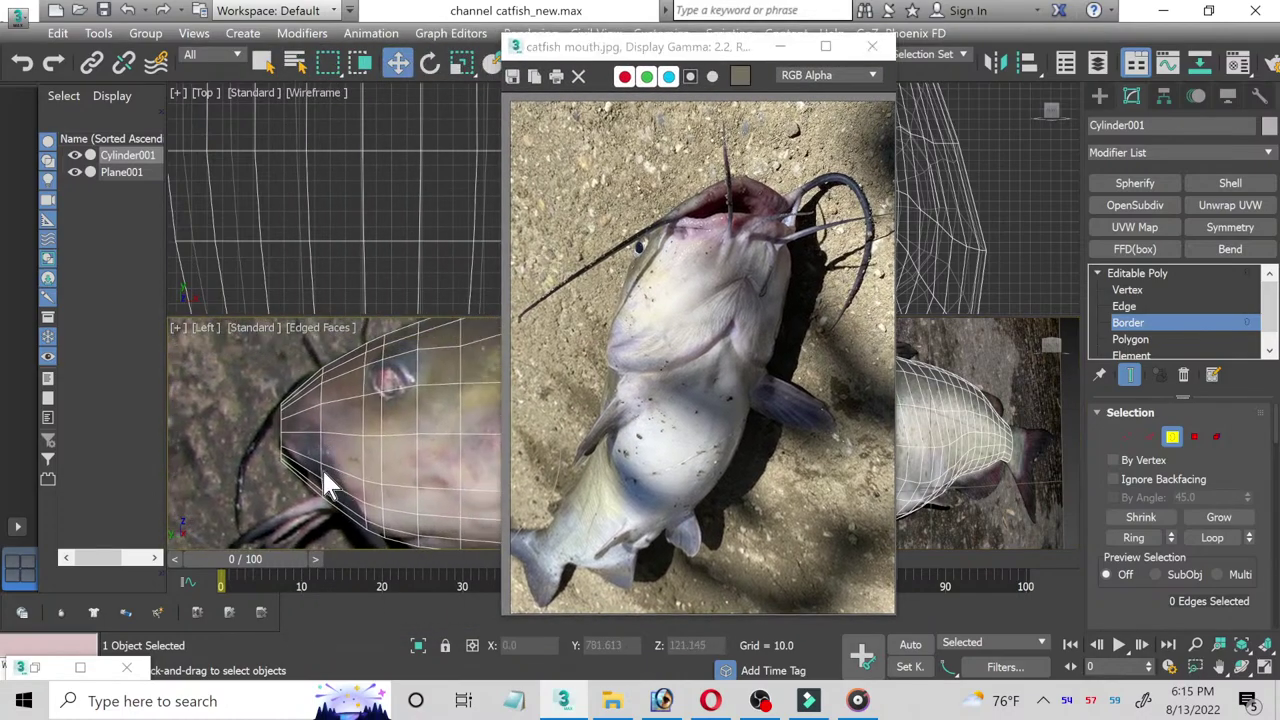
scroll(290, 466, up, 1)
scroll(293, 460, up, 1)
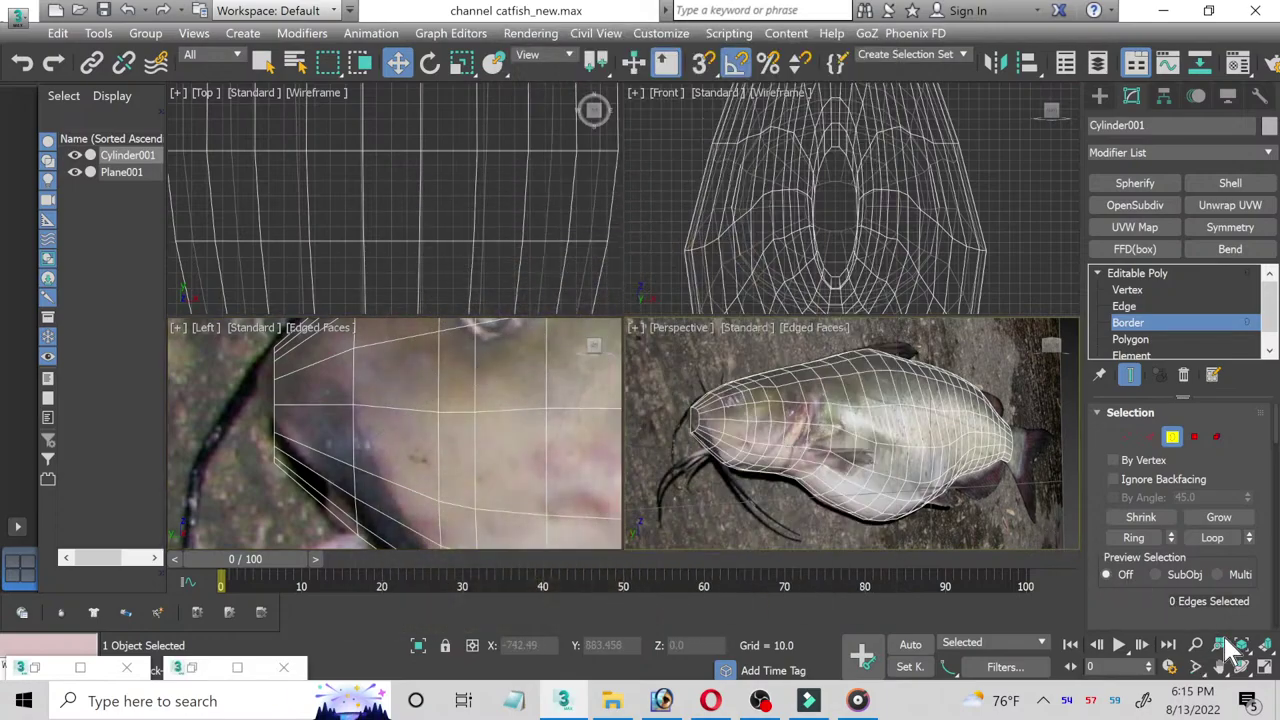
Step: Maximize the Perspective view and pan and zoom it in
click(1264, 667)
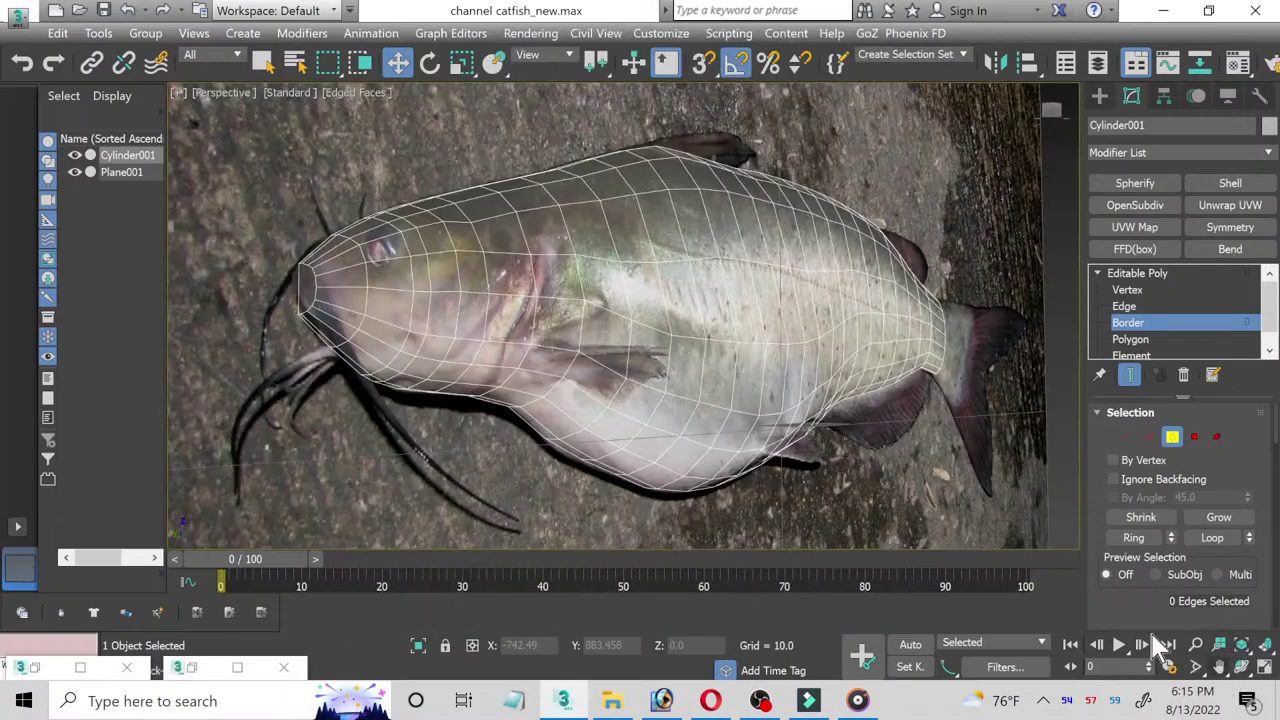
click(1220, 668)
scroll(437, 348, up, 3)
scroll(480, 366, up, 3)
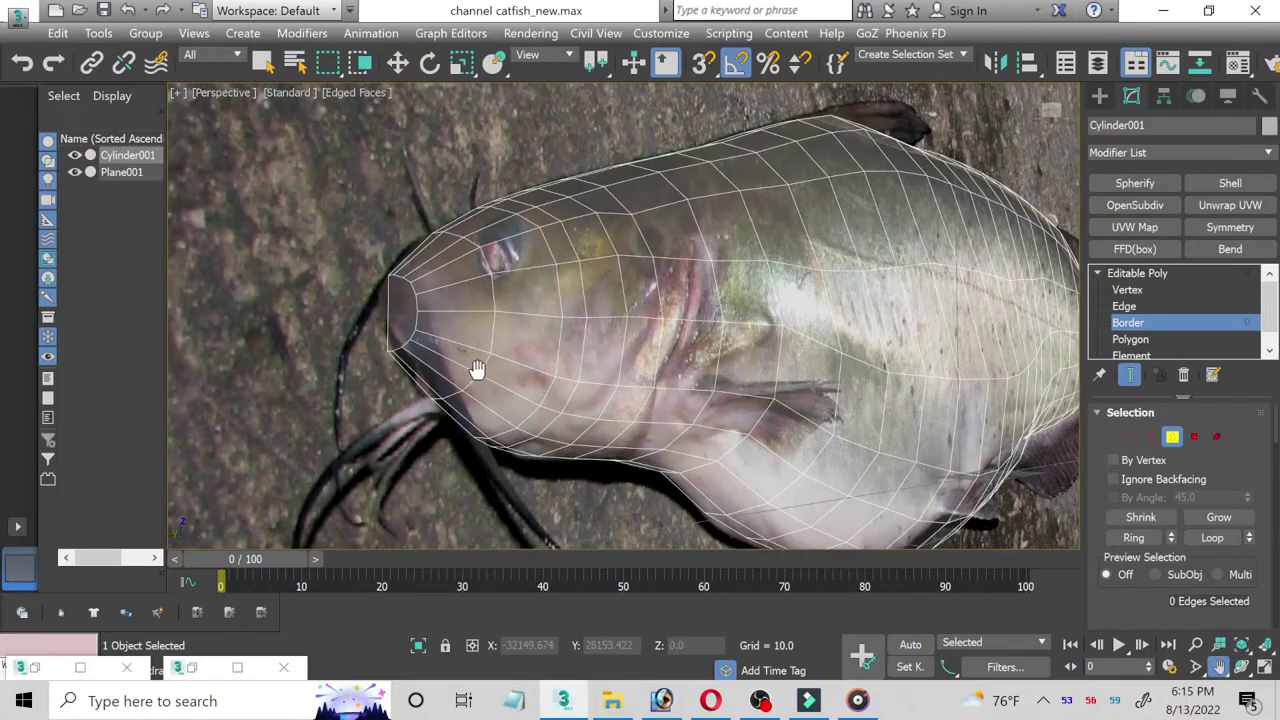
scroll(475, 370, up, 2)
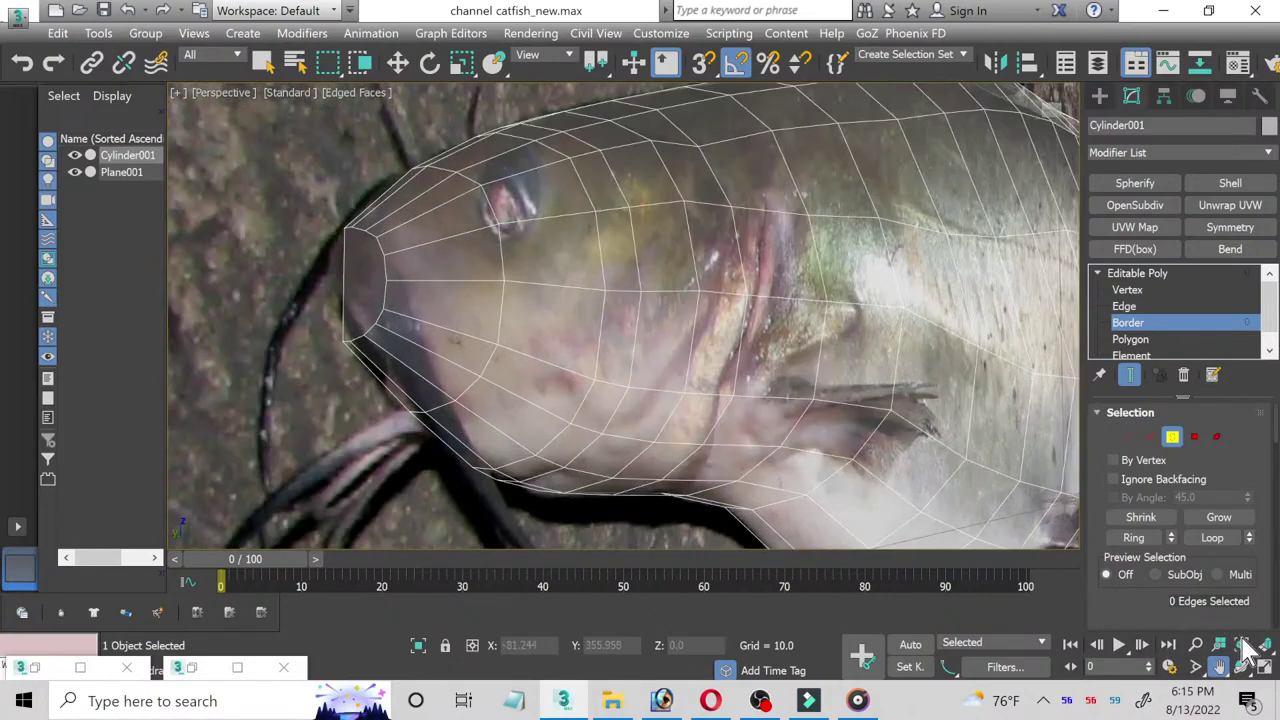
Step: Maximize the Left view, enter Vertex level, and scroll the panel down to Edit Geometry
click(1264, 667)
click(309, 516)
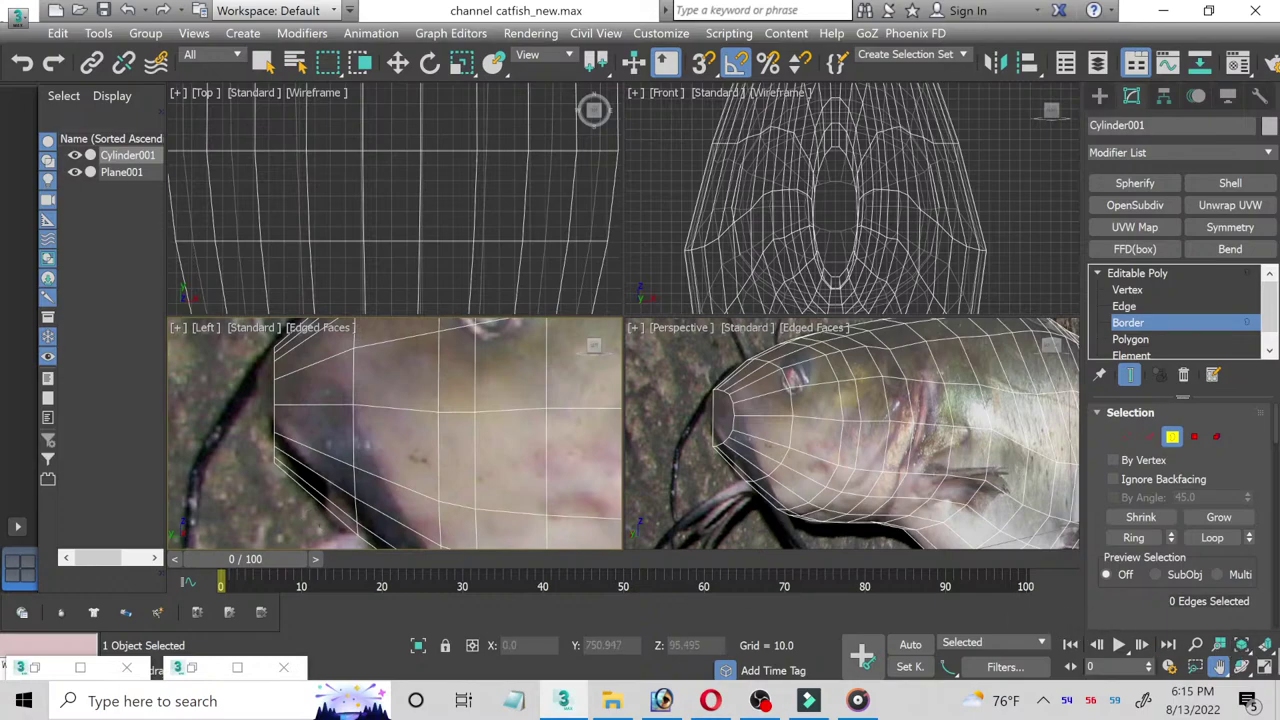
click(1264, 667)
click(1147, 291)
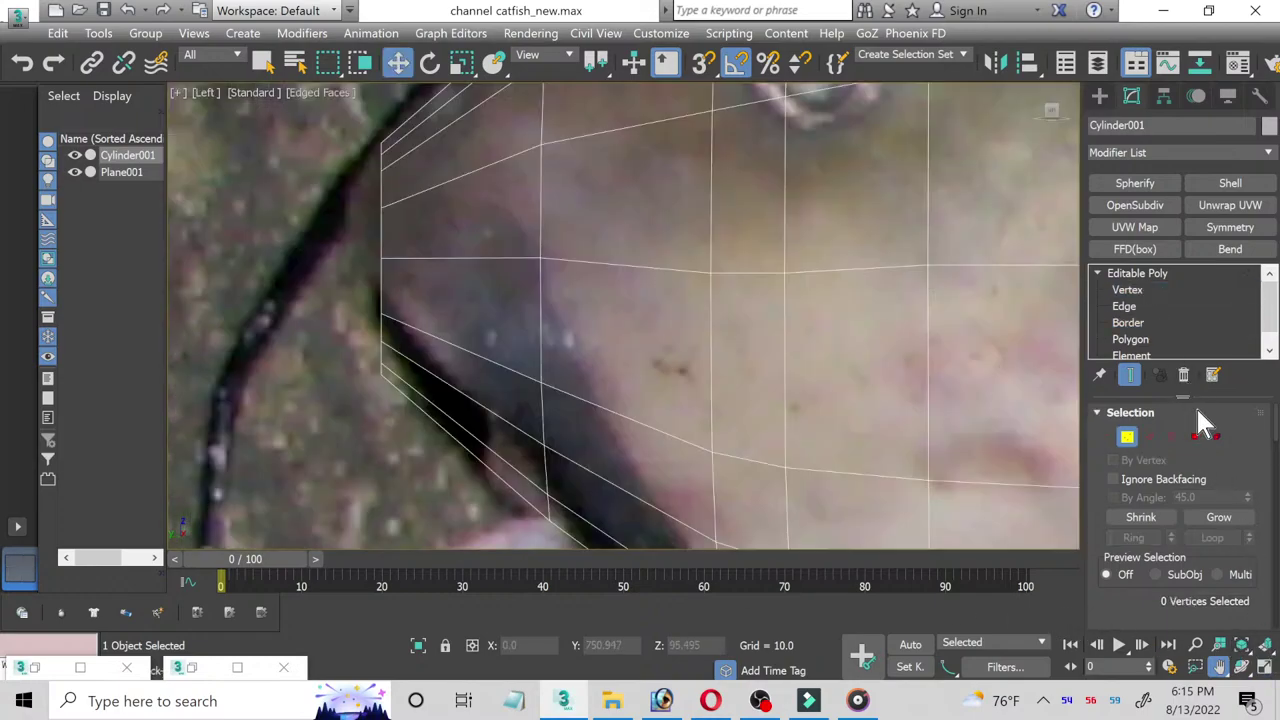
scroll(1267, 533, down, 2)
scroll(1267, 533, down, 2)
scroll(1267, 533, down, 2)
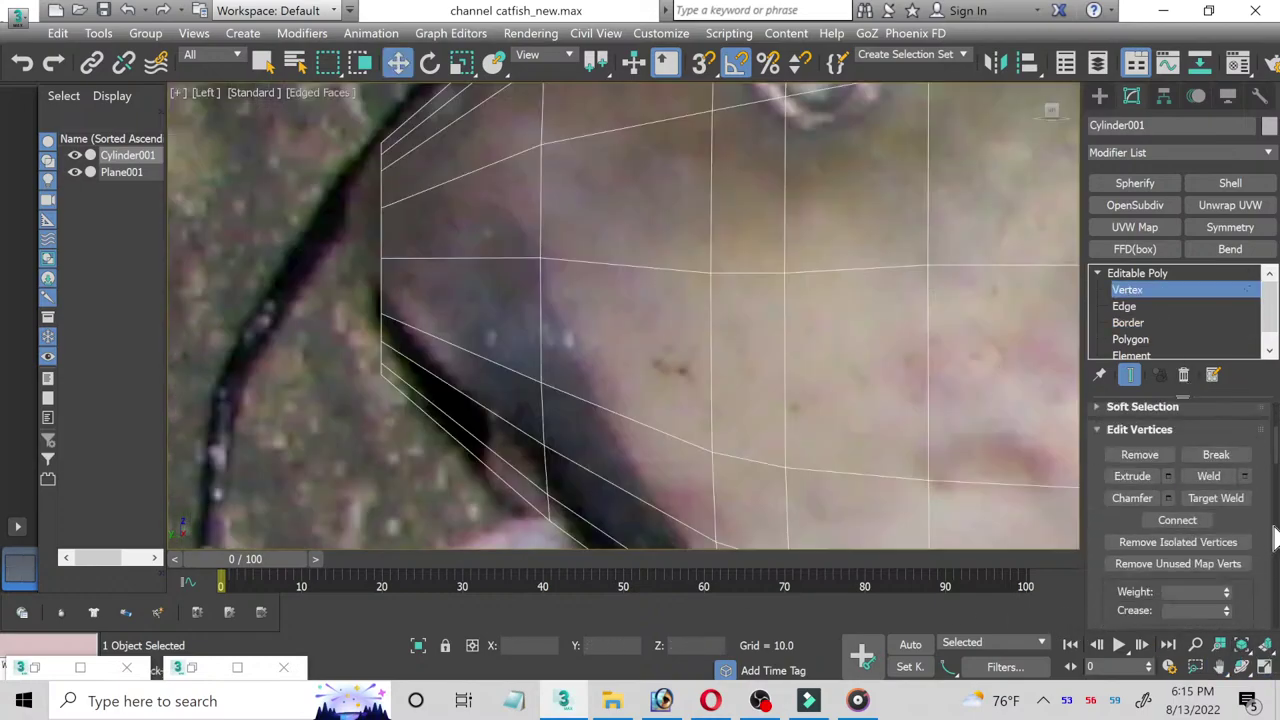
scroll(1270, 534, down, 1)
scroll(1275, 535, down, 2)
scroll(1262, 545, down, 1)
Step: Cut a new edge across the mouth faces from the lower mouth edge up to the upper one
scroll(1249, 560, down, 1)
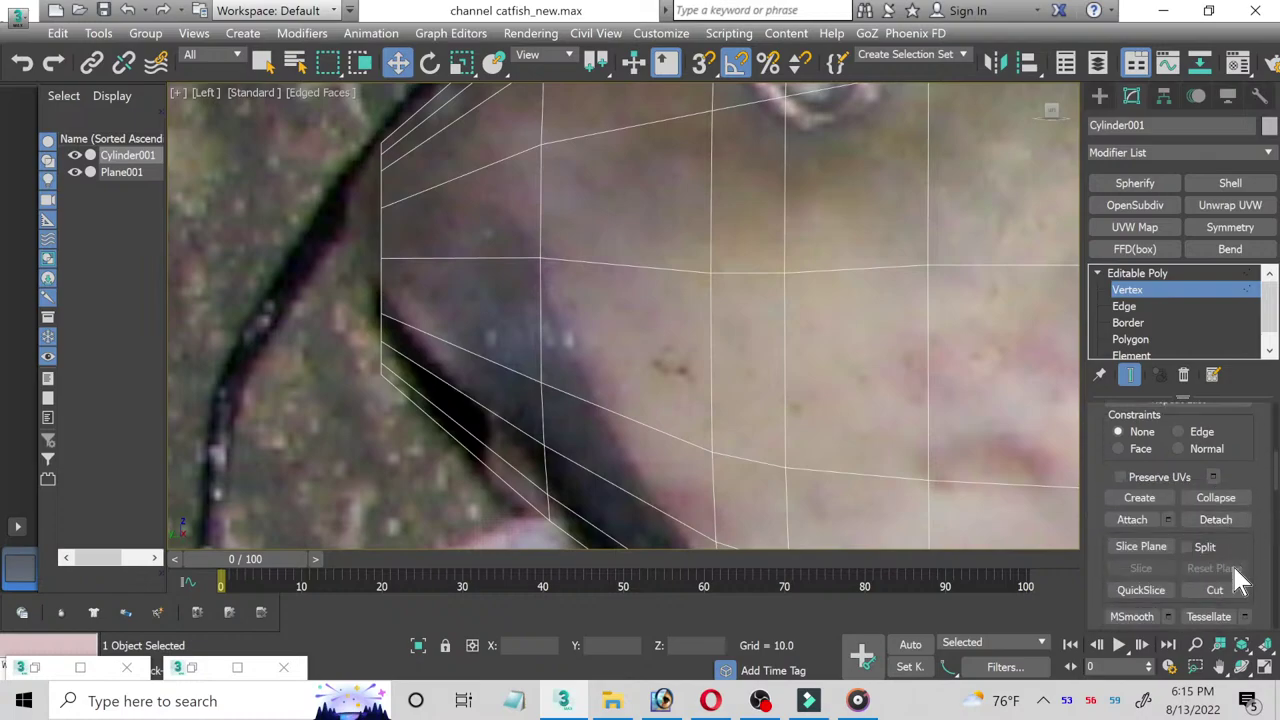
click(1214, 590)
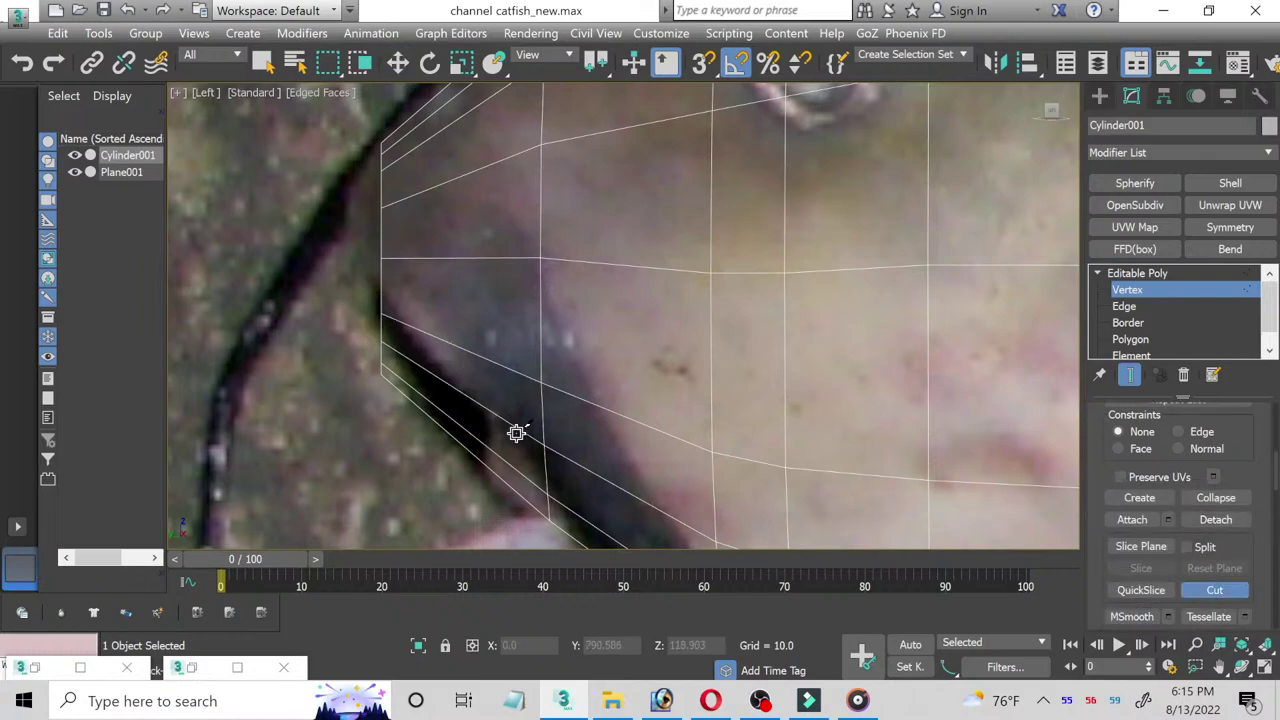
middle_drag(526, 366, 524, 338)
scroll(524, 338, up, 2)
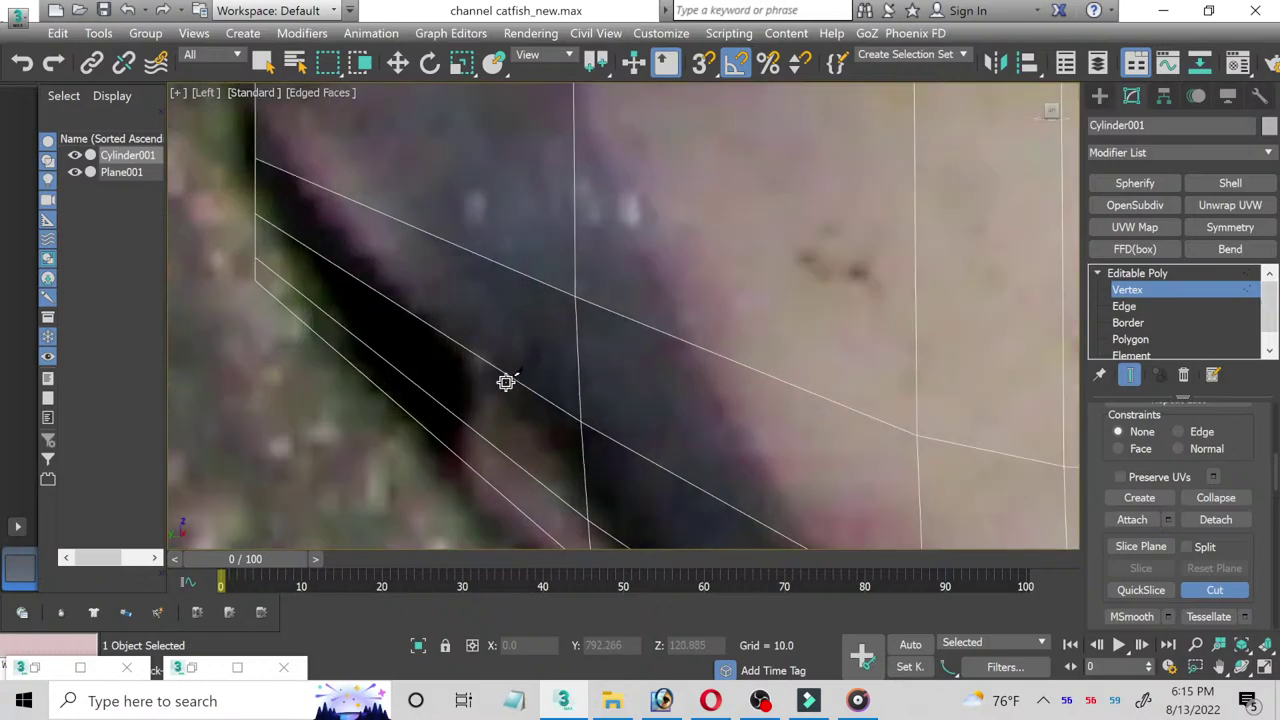
click(462, 460)
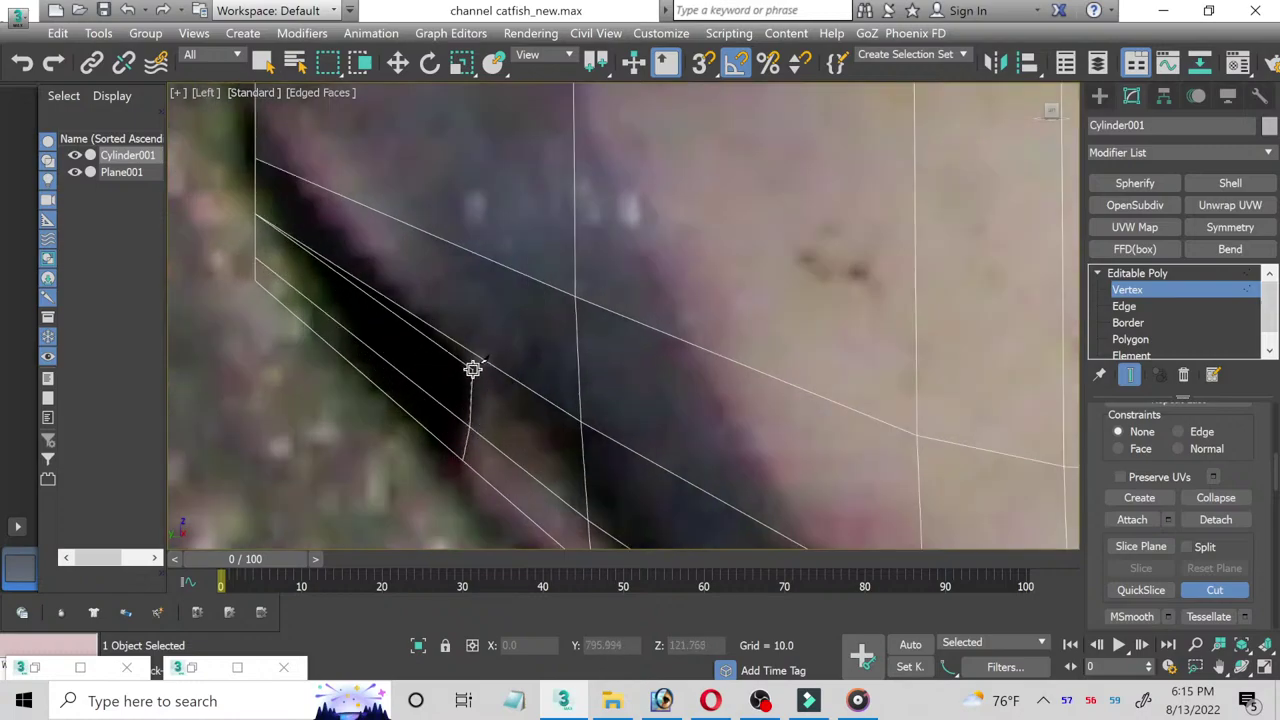
click(473, 350)
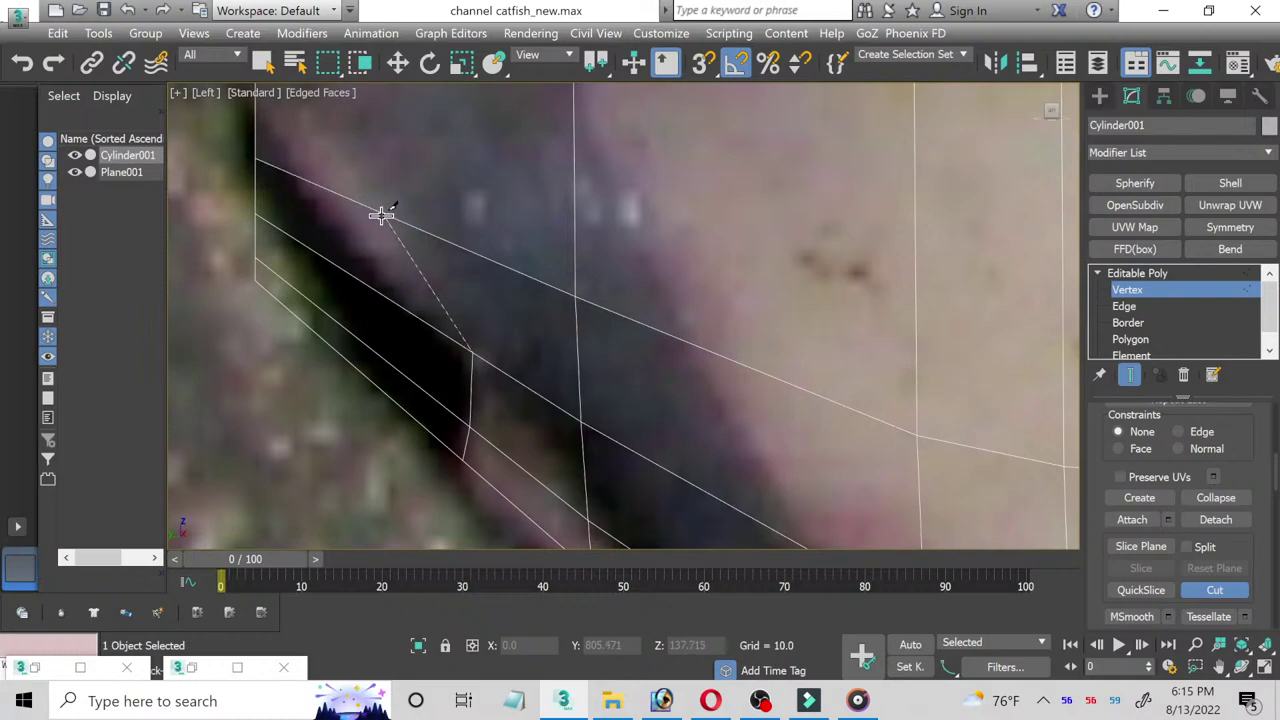
click(381, 215)
Step: Reframe the side view around the new mouth cut and exit the Cut tool
middle_drag(337, 177, 381, 314)
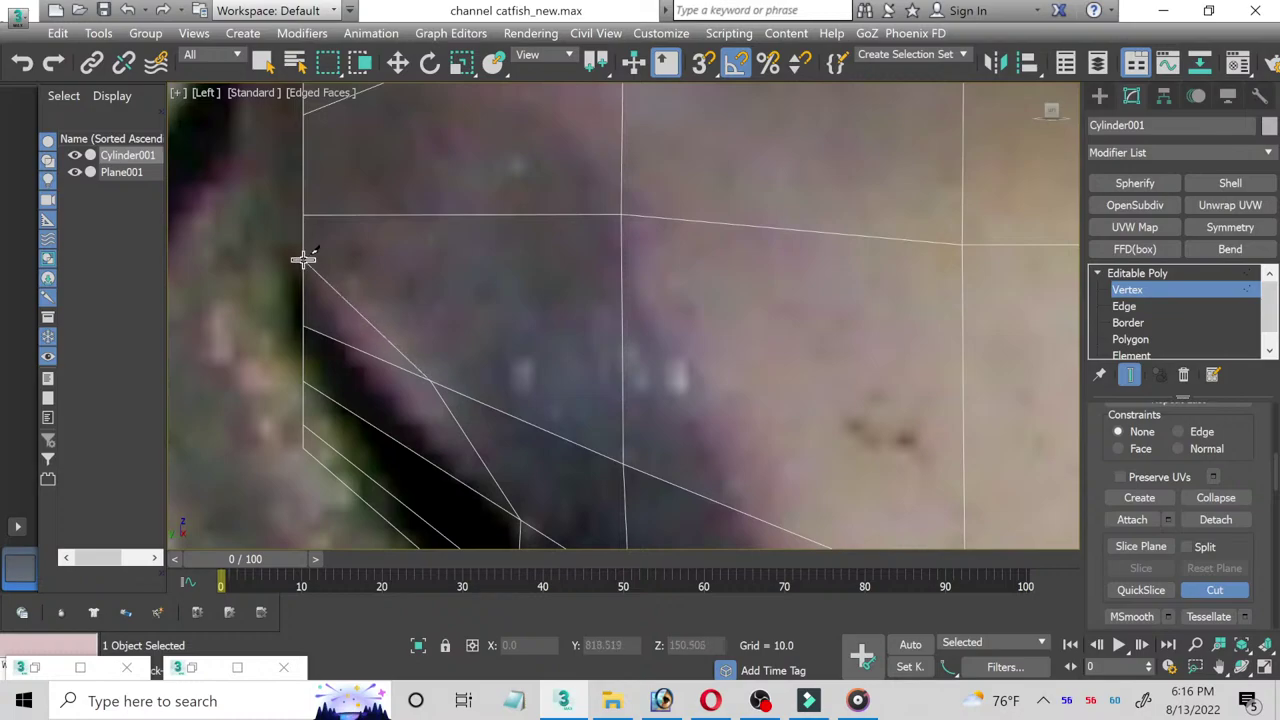
scroll(486, 380, down, 2)
middle_drag(486, 380, 471, 266)
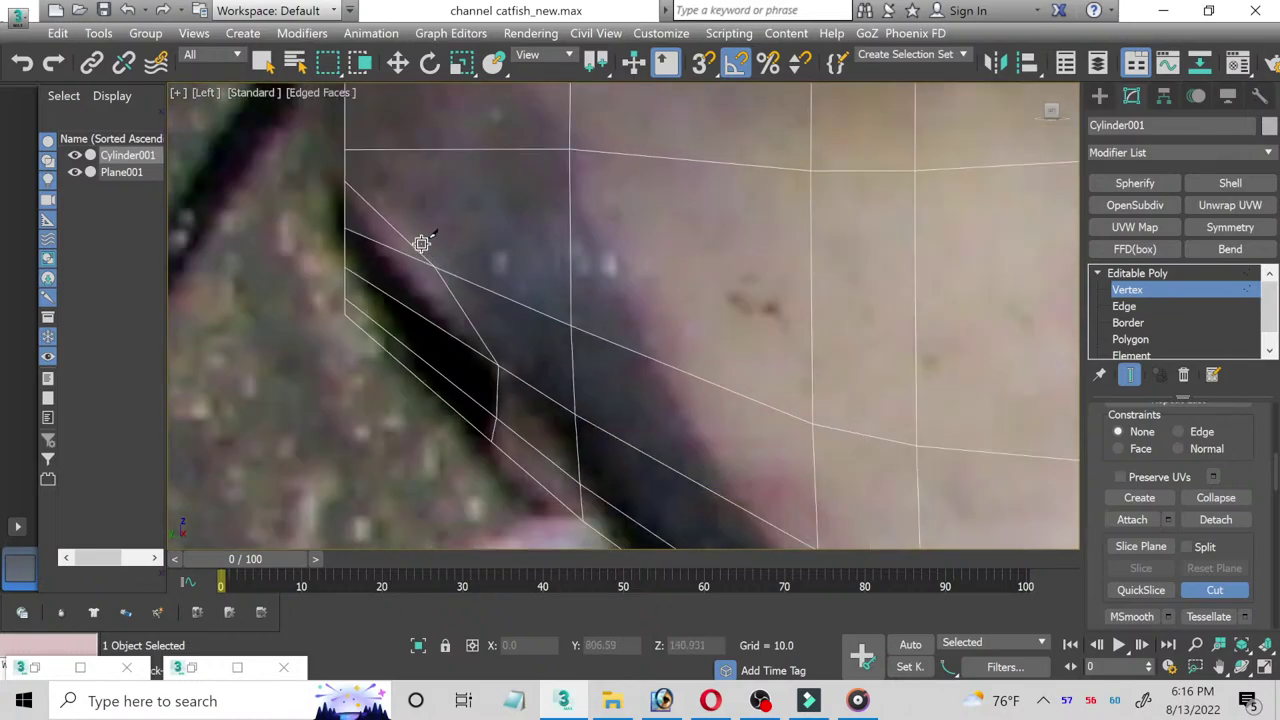
scroll(421, 244, down, 2)
mouse_move(414, 237)
middle_down()
mouse_move(400, 380)
mouse_move(394, 329)
mouse_move(360, 262)
middle_up()
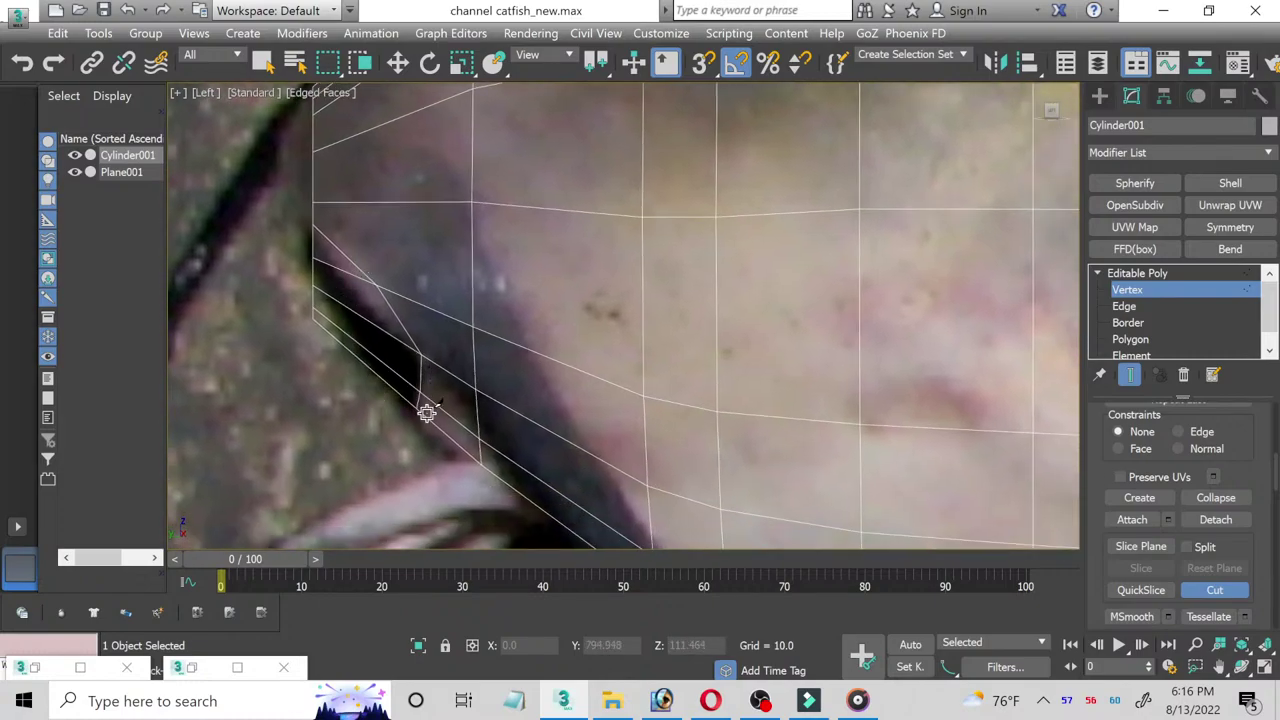
scroll(426, 413, up, 2)
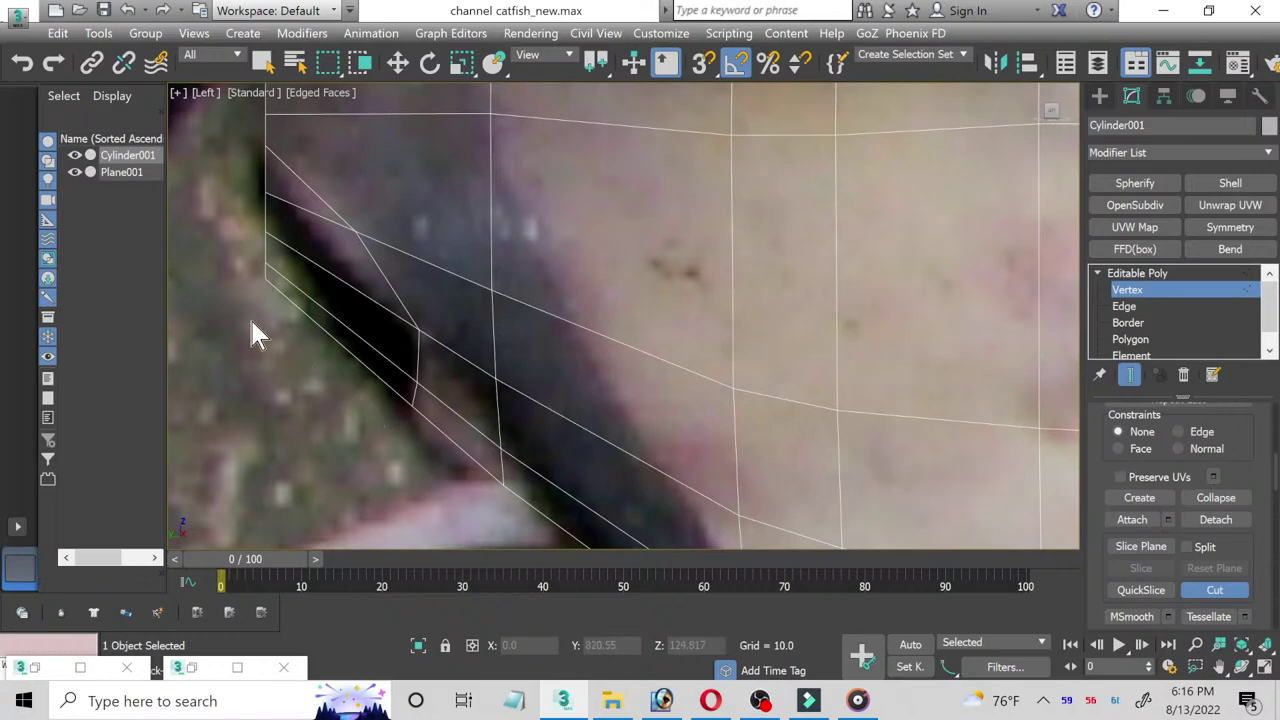
scroll(266, 352, down, 1)
middle_drag(266, 350, 305, 368)
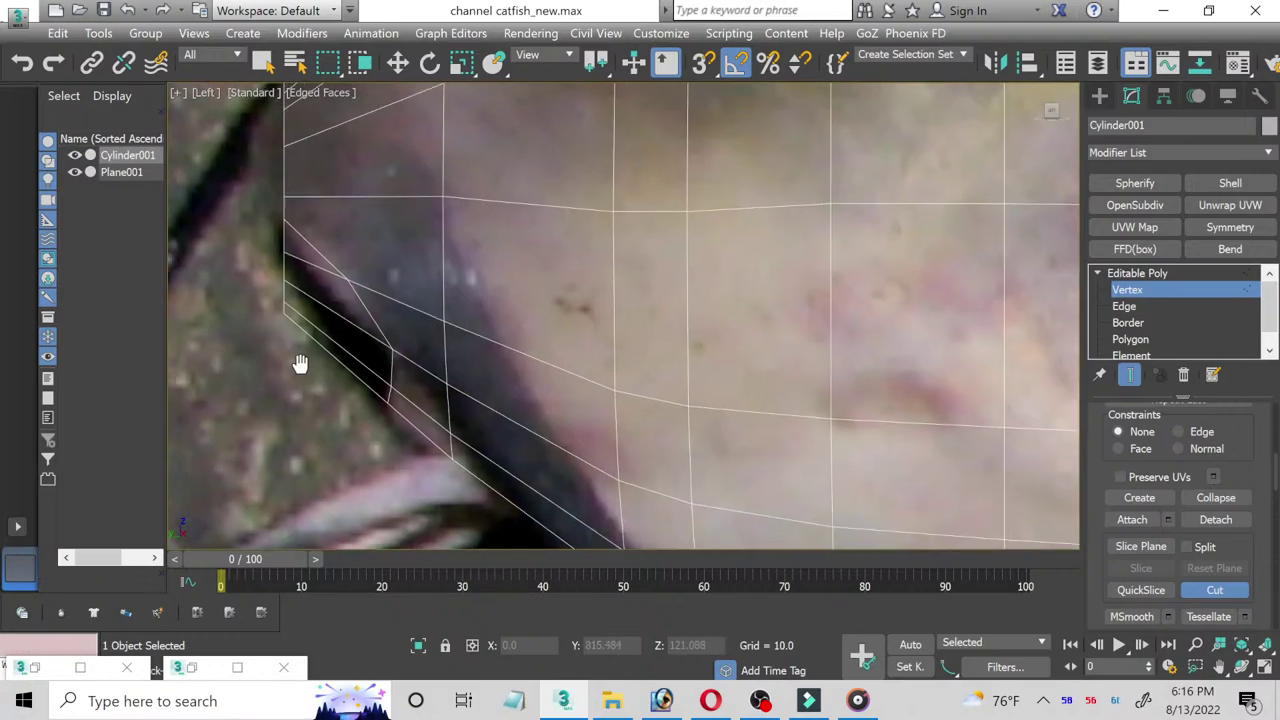
scroll(305, 368, down, 2)
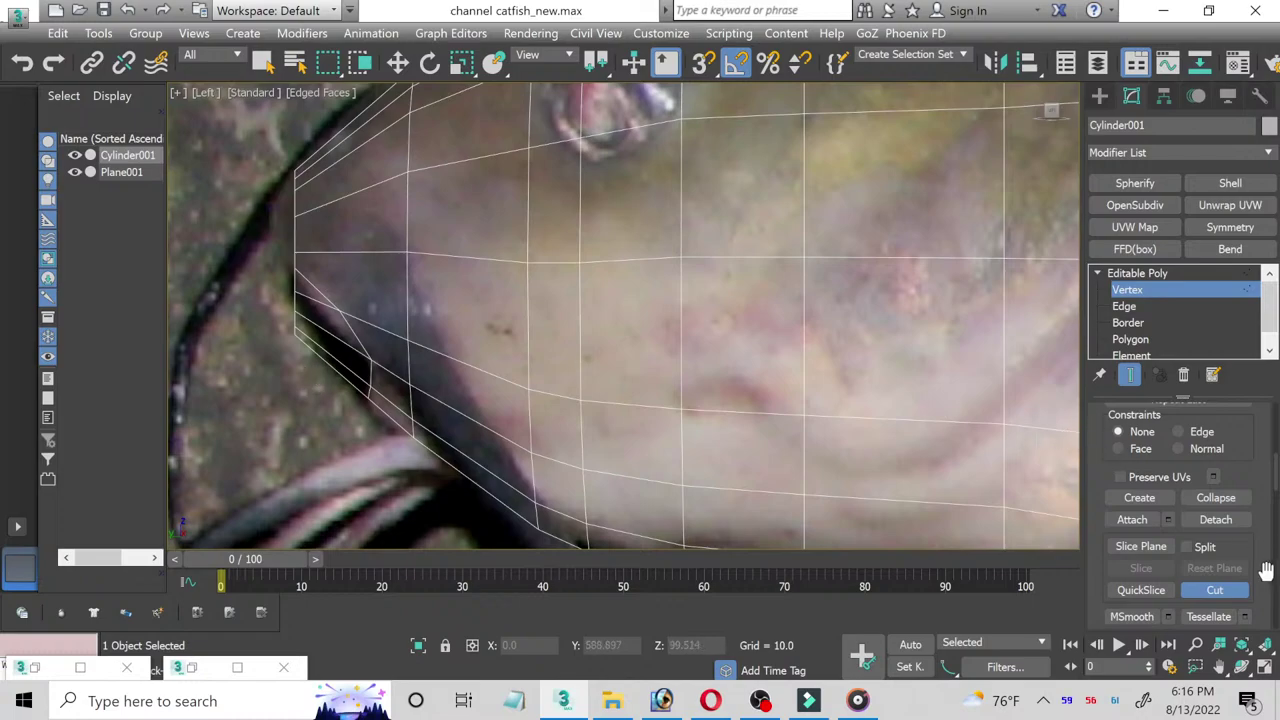
click(1228, 592)
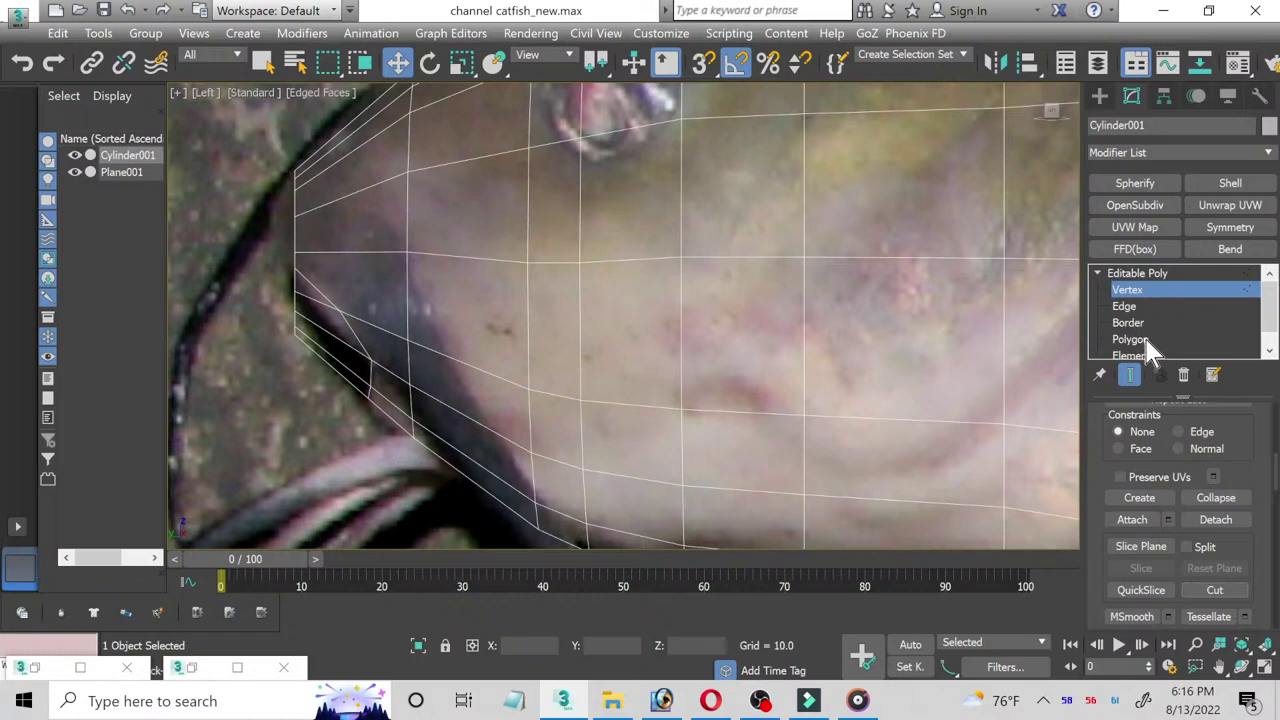
scroll(1167, 317, down, 1)
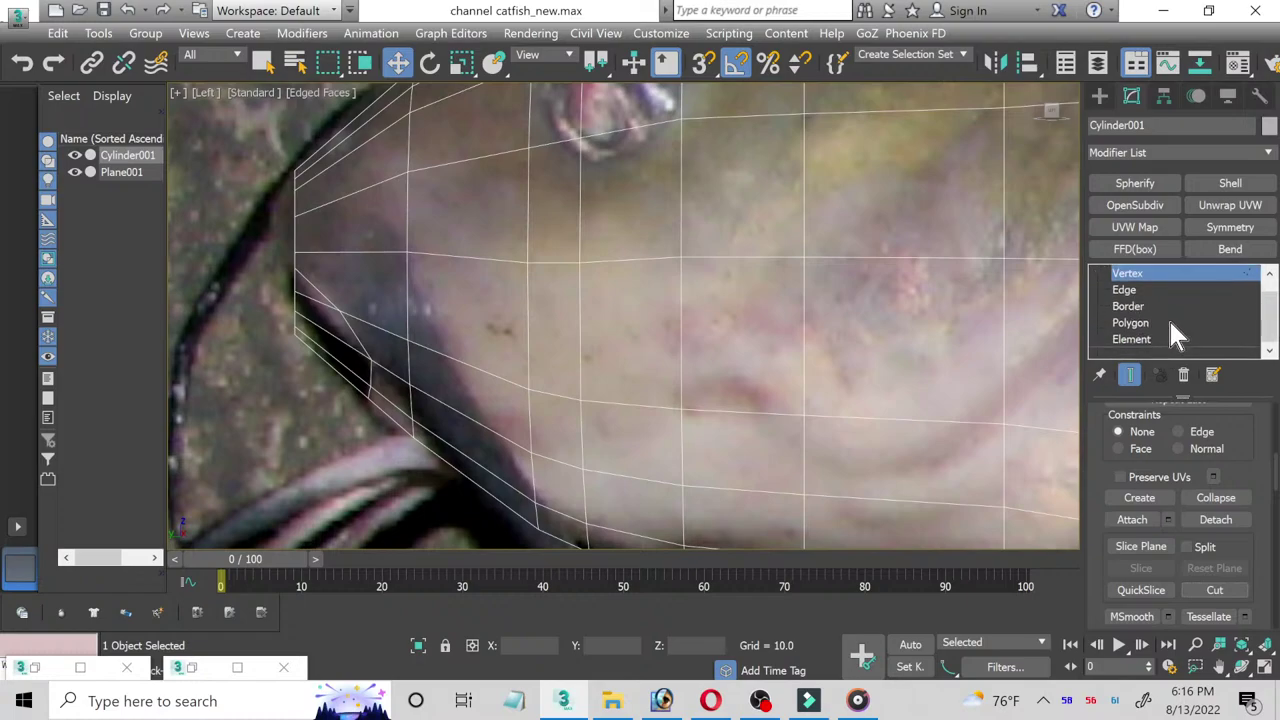
Step: Hide the Plane001 reference photo plane and reselect Cylinder001 at vertex level
click(1264, 666)
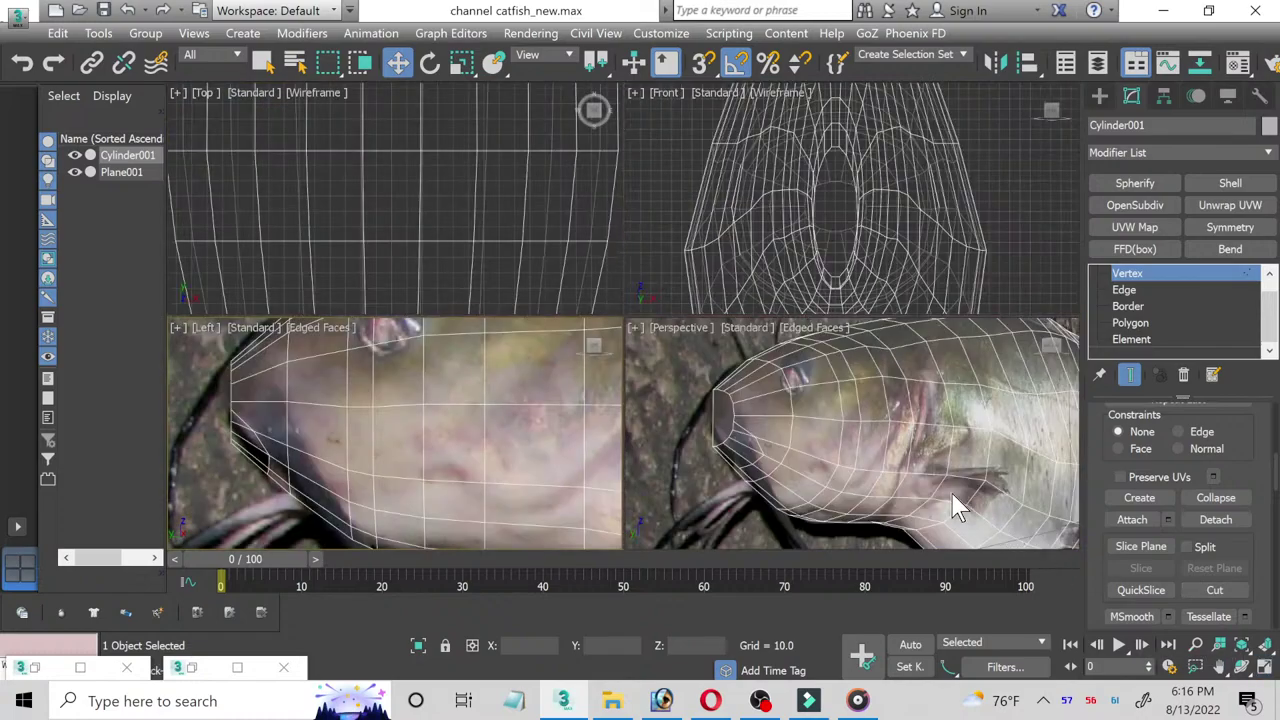
key(m)
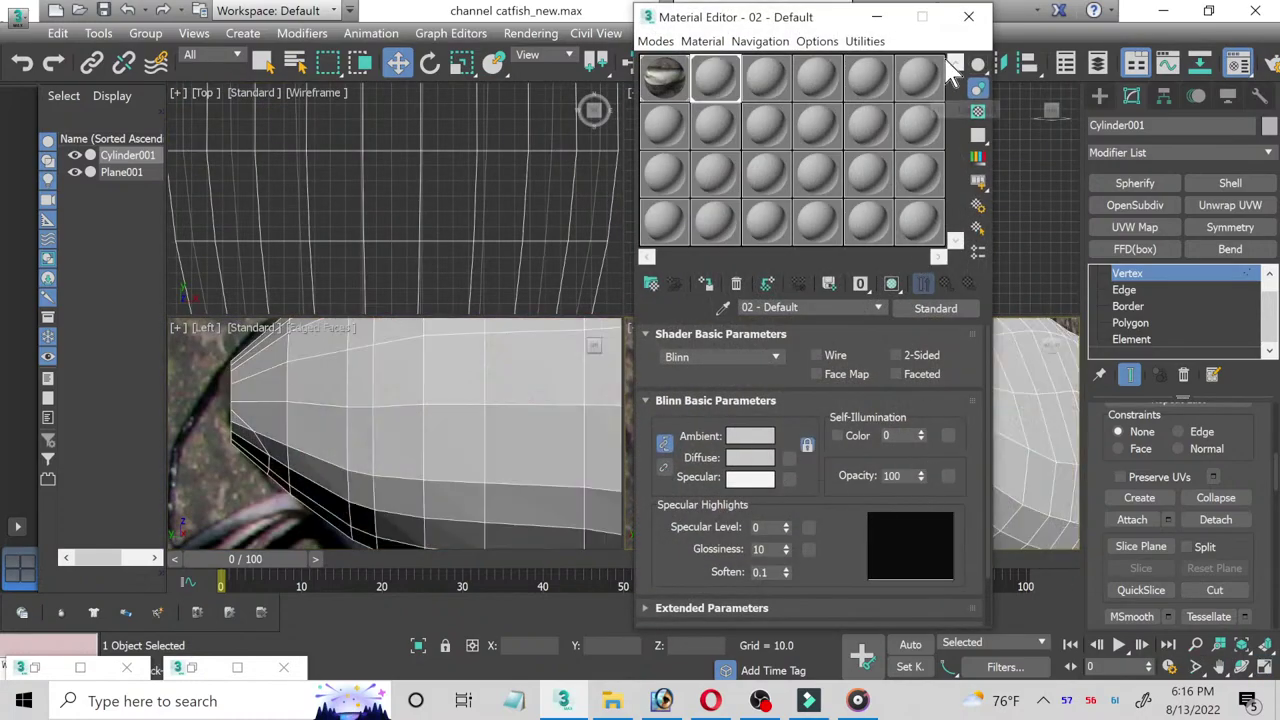
click(968, 17)
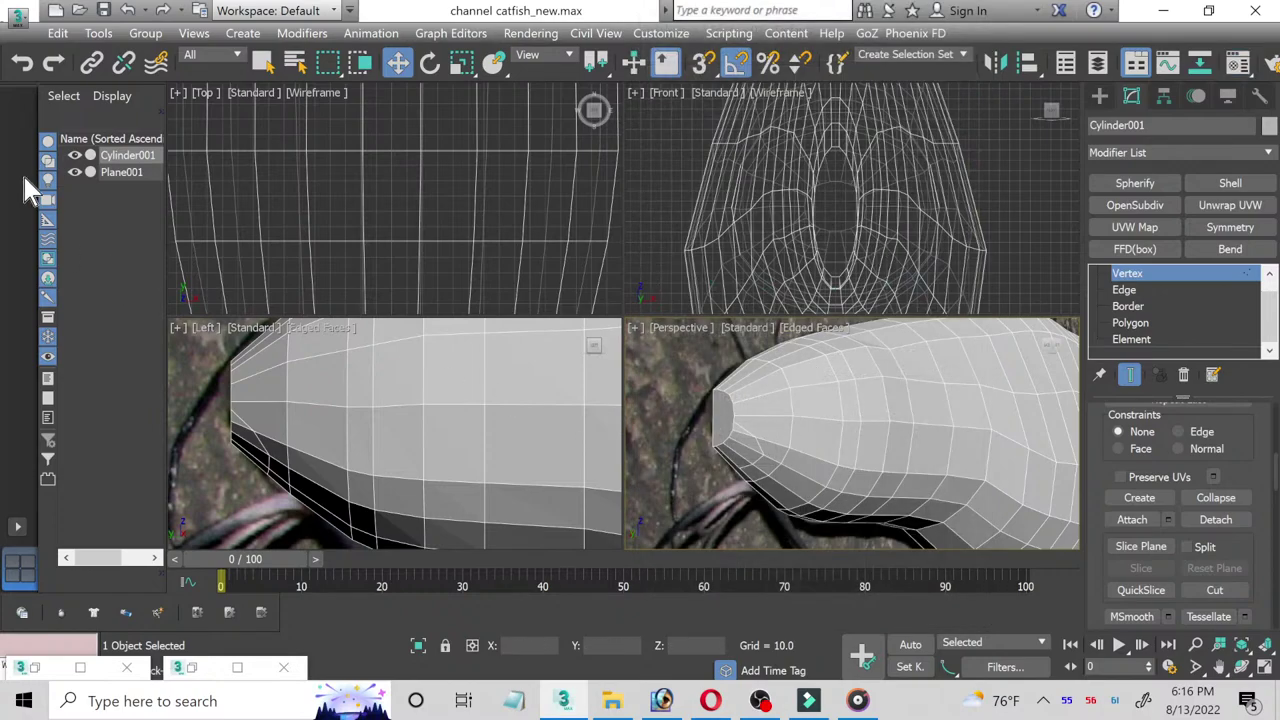
click(110, 200)
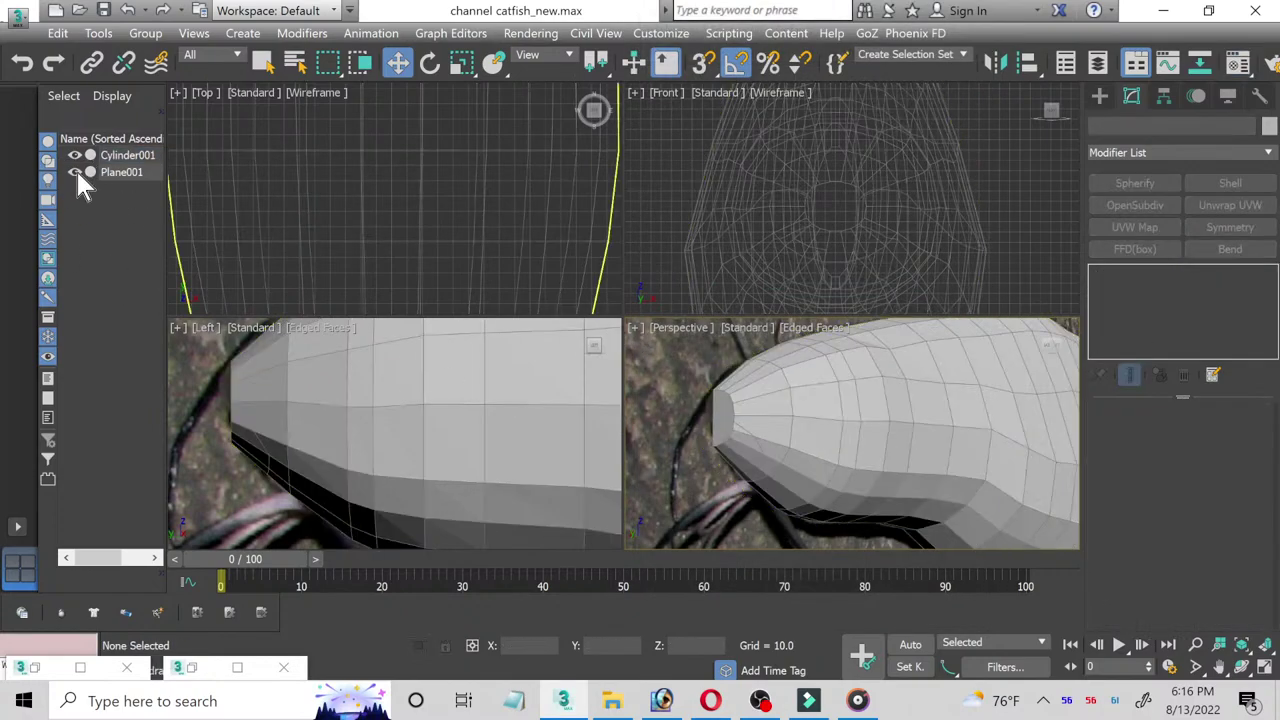
click(75, 172)
click(830, 390)
key(1)
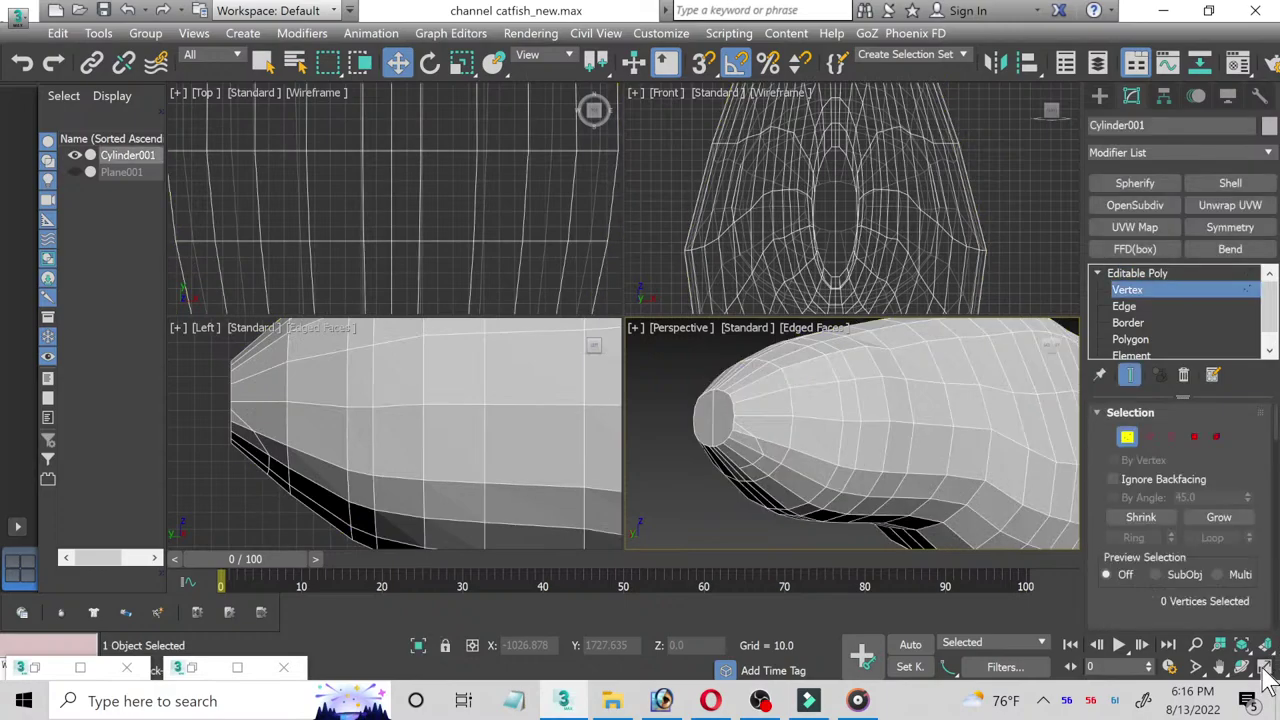
Step: In the maximized Perspective view, delete the edges running through the mouth cap, then return to Vertex level
click(1265, 667)
click(1124, 306)
click(337, 263)
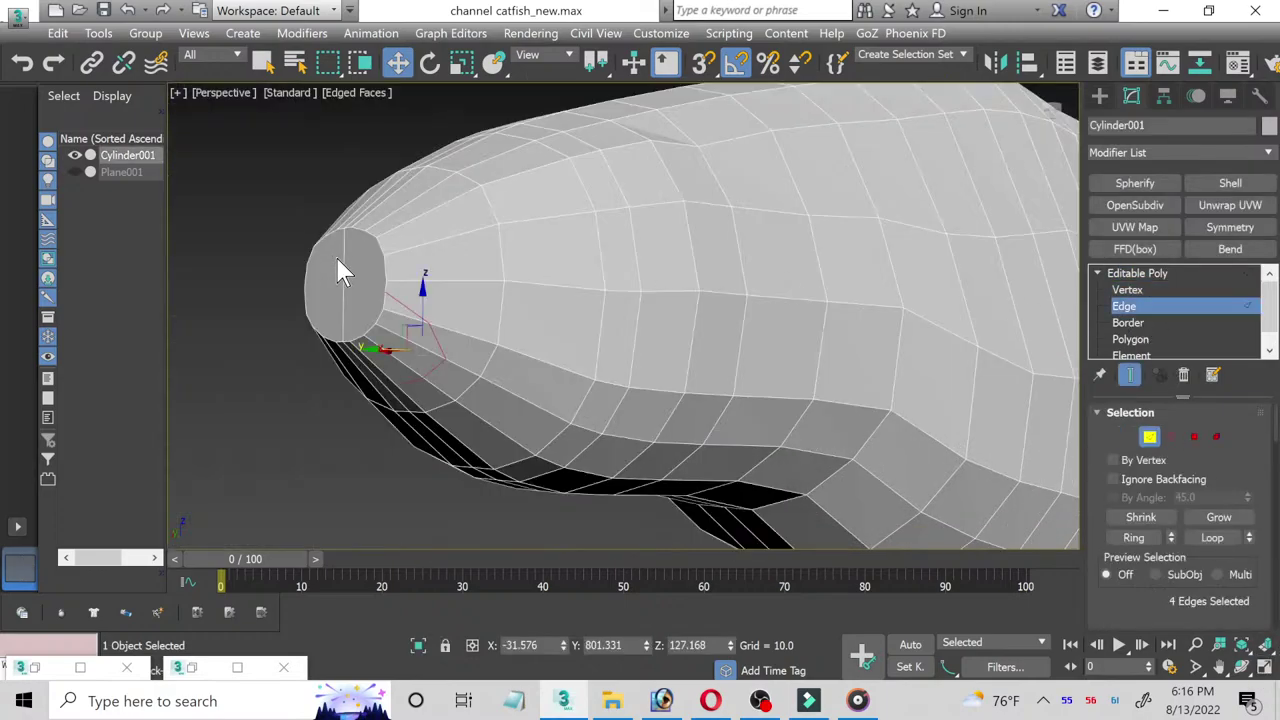
scroll(340, 280, up, 2)
key(BackSpace)
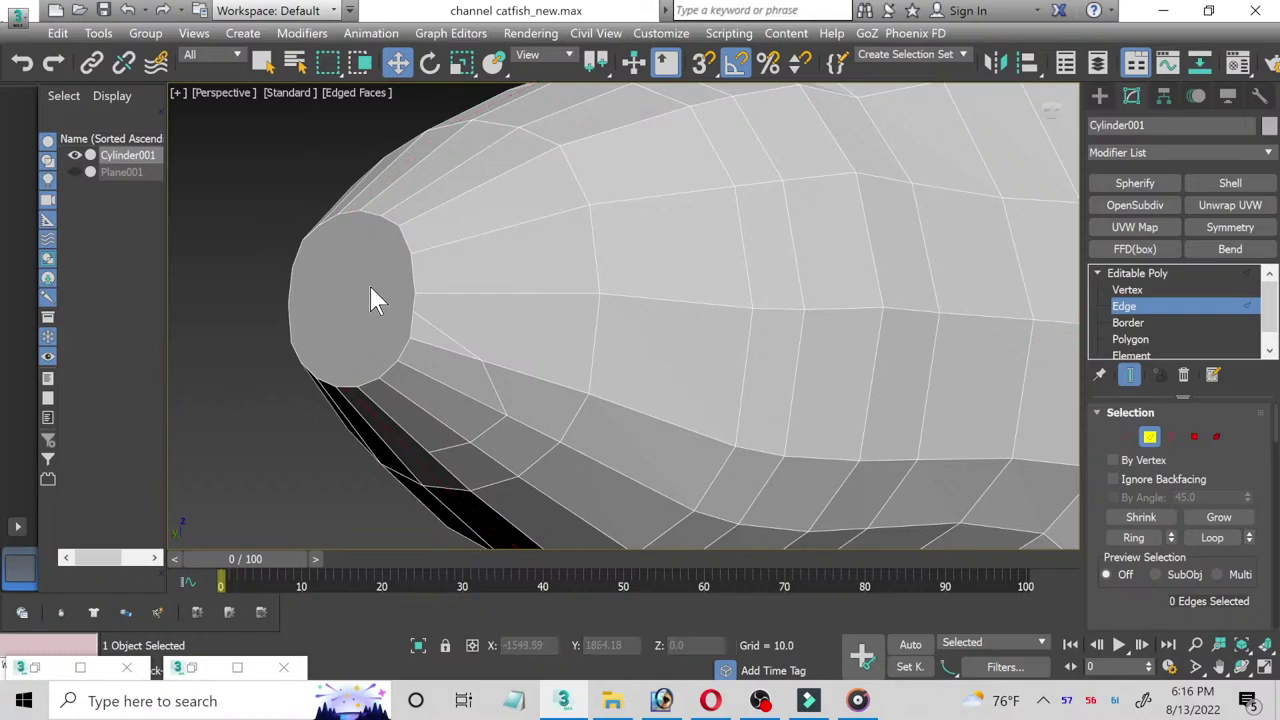
scroll(506, 354, up, 2)
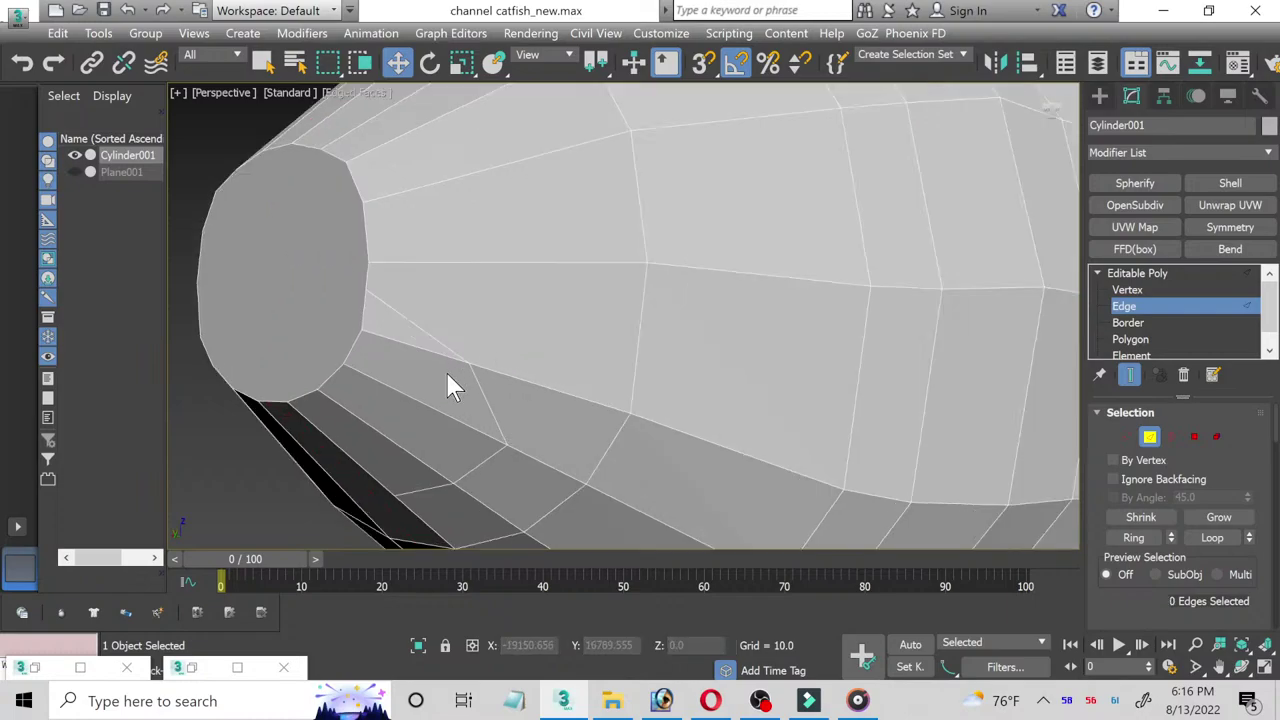
click(1128, 290)
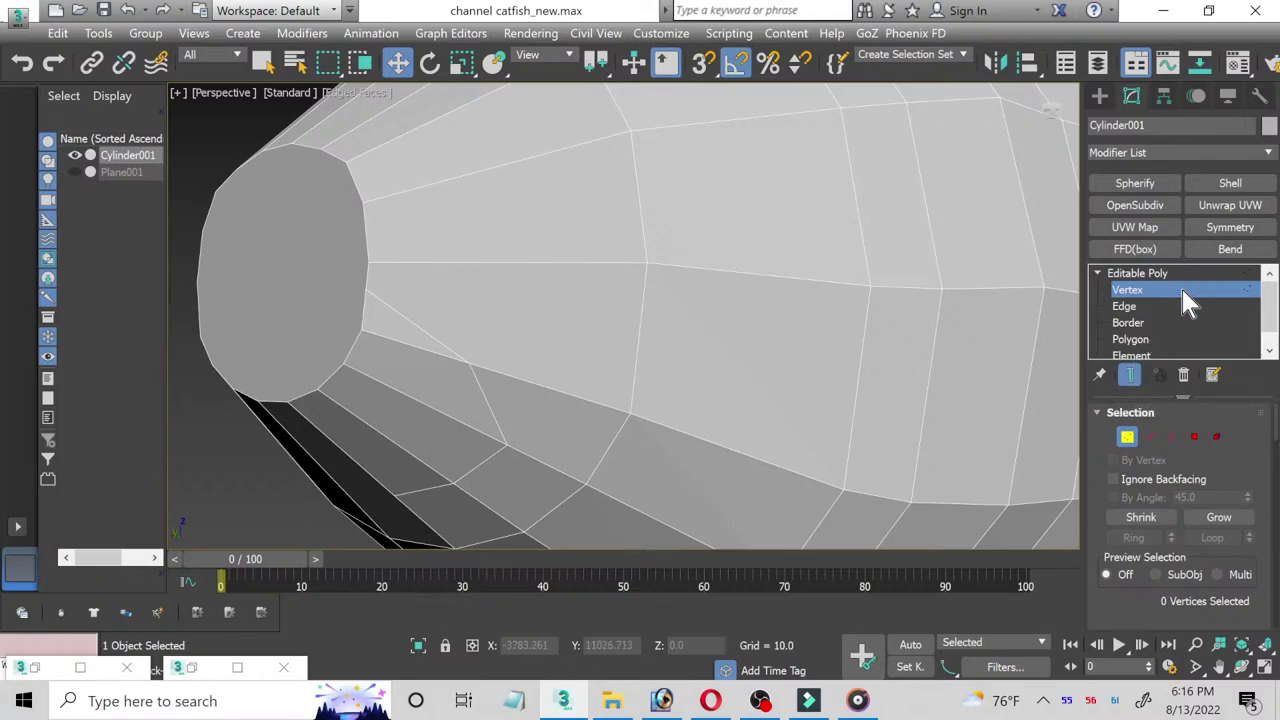
Step: Add a Symmetry modifier to the cylinder body and return to Editable Poly vertex level
click(1230, 227)
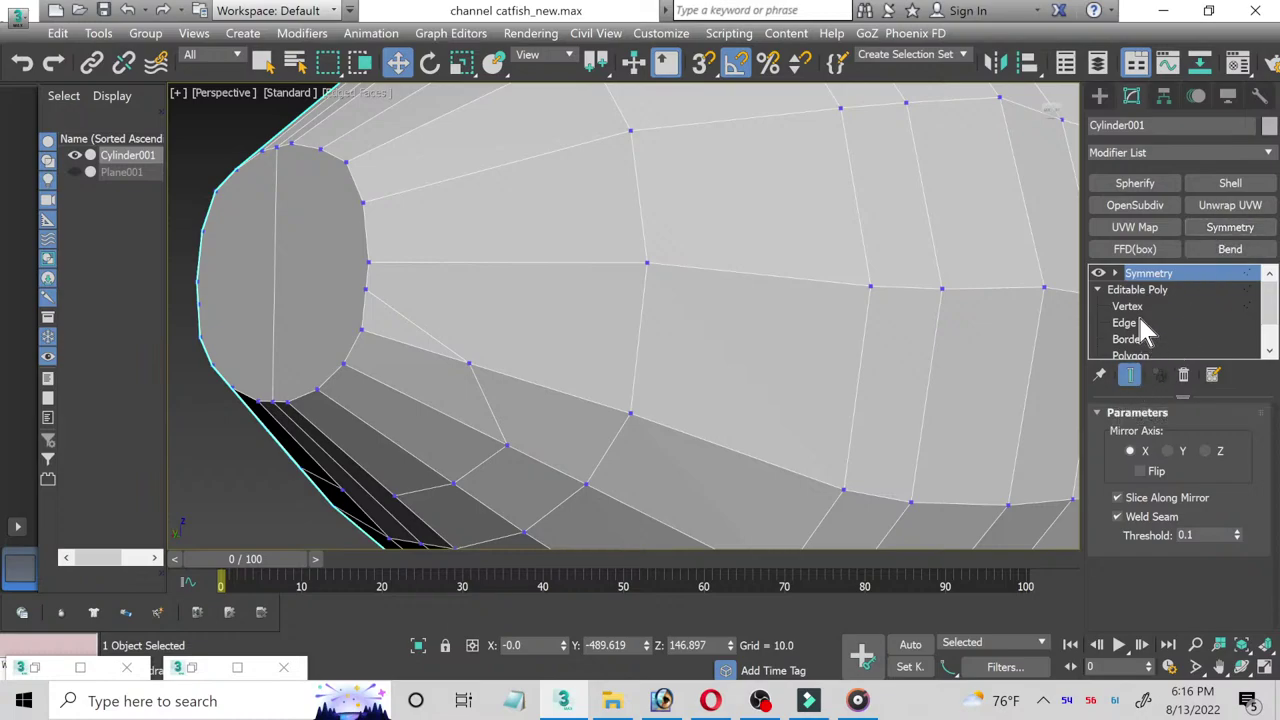
click(1137, 308)
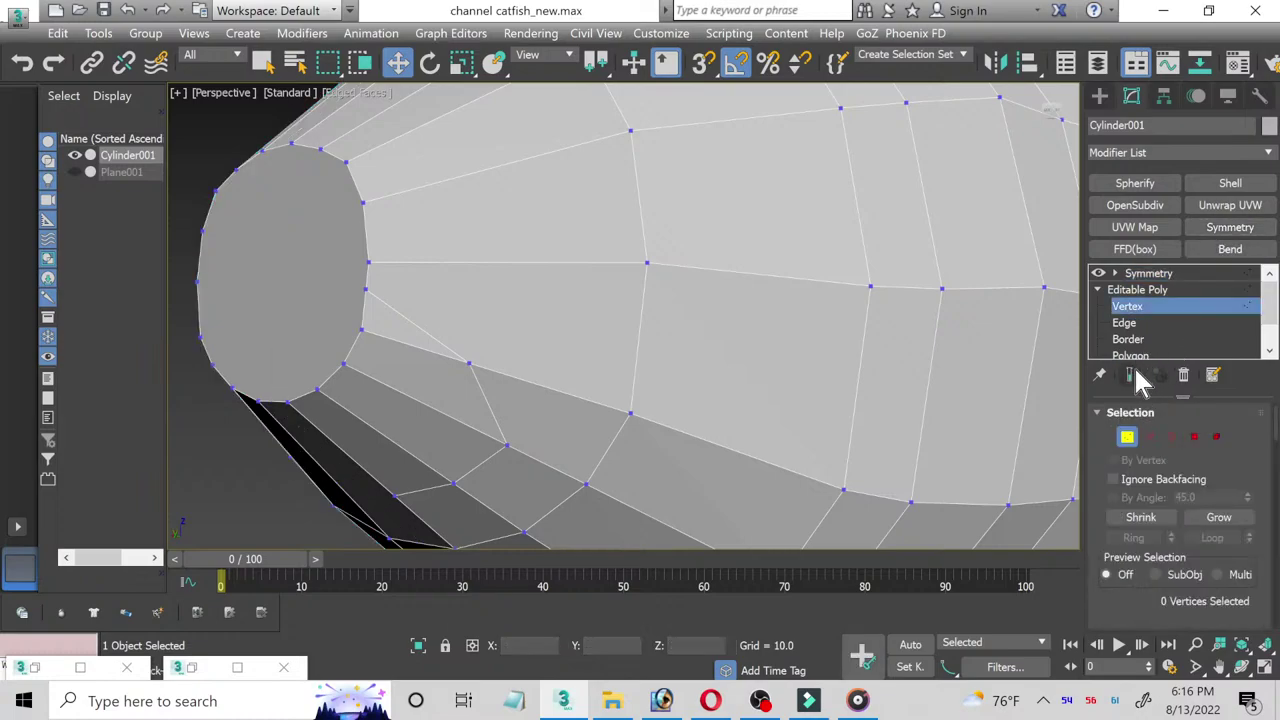
scroll(1180, 516, down, 1)
scroll(1180, 516, down, 2)
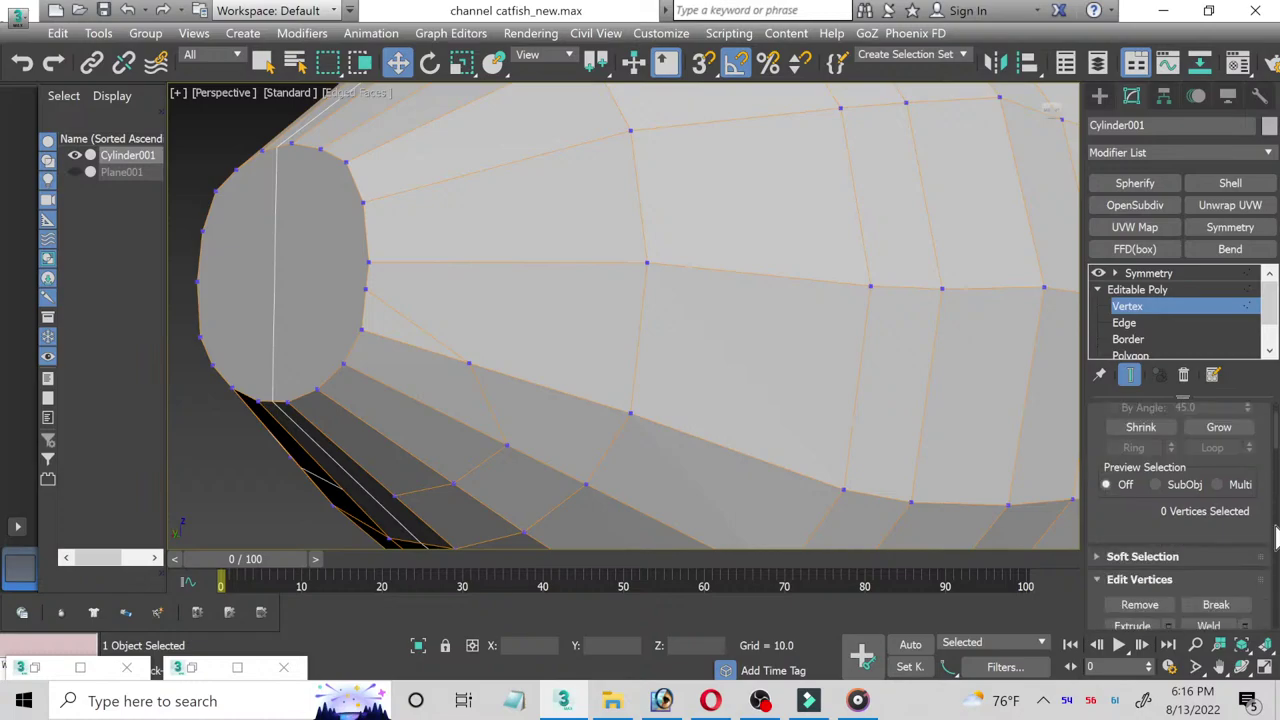
scroll(1180, 516, down, 2)
scroll(1180, 516, down, 2)
scroll(1263, 598, down, 2)
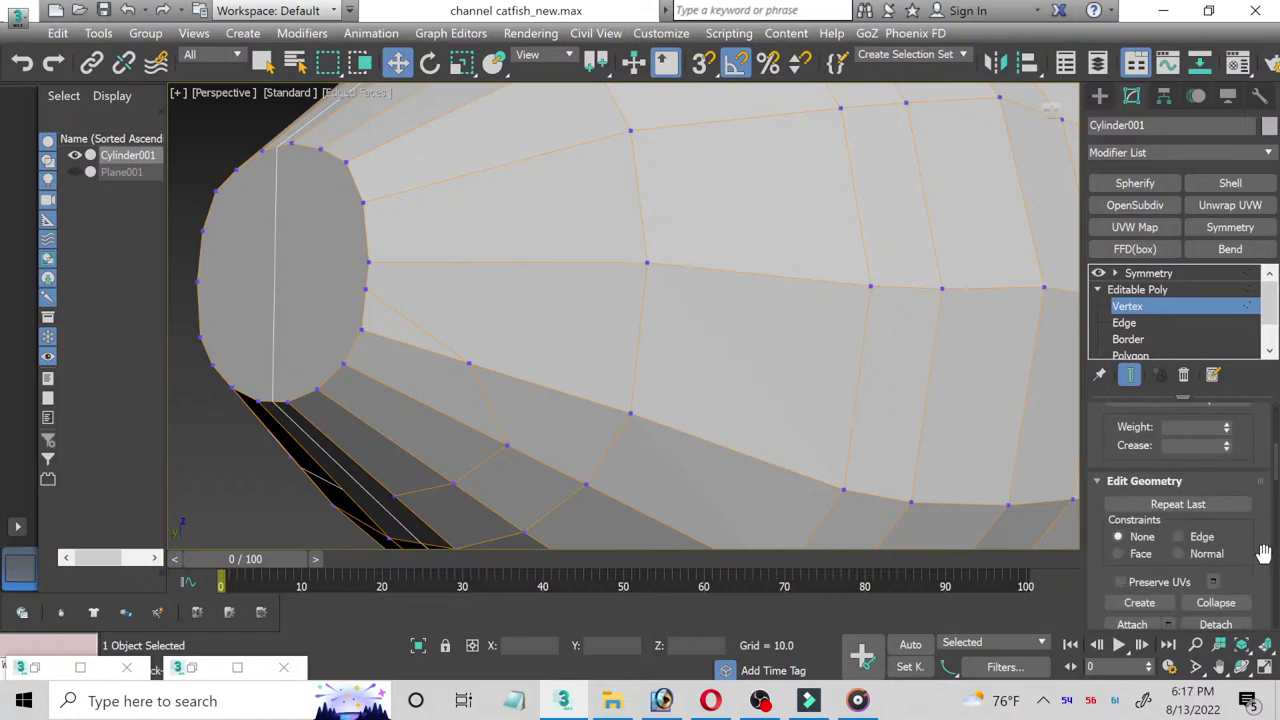
scroll(1263, 598, down, 2)
scroll(1263, 598, down, 2)
Step: Uncheck Show Cage in the Subdivision Surface rollout to hide the orange cage
click(1113, 580)
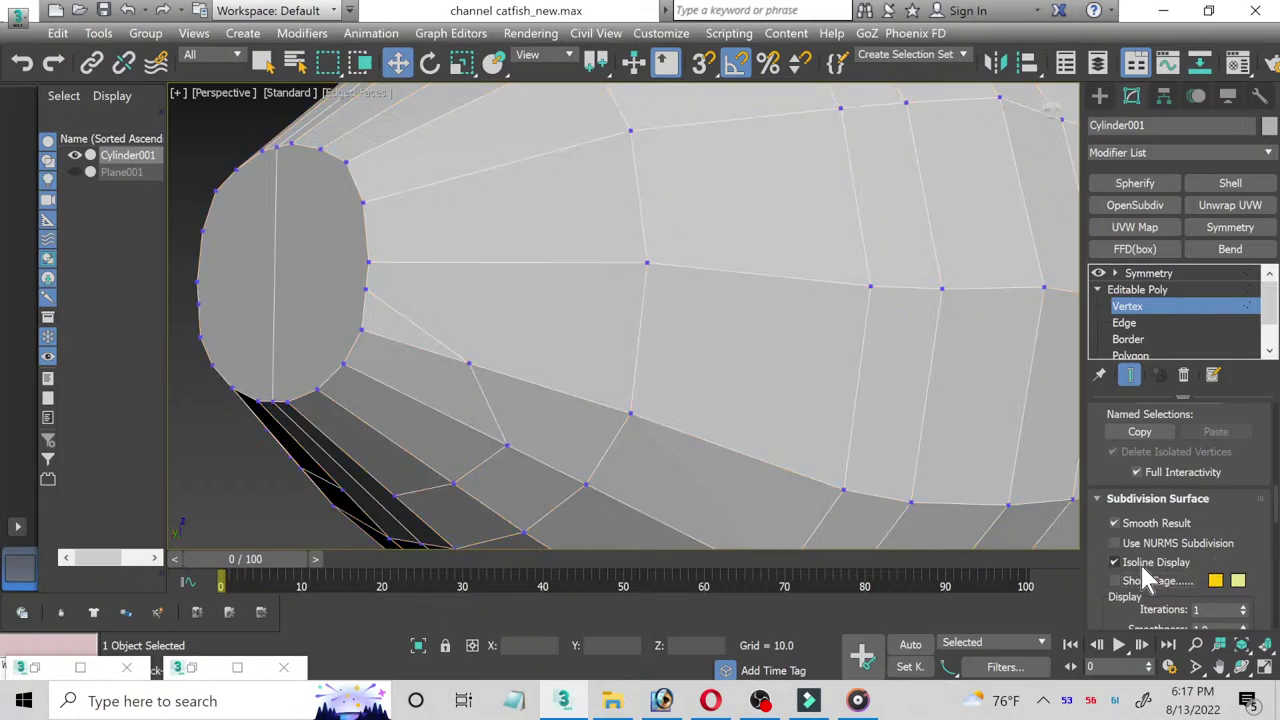
scroll(1243, 525, up, 1)
scroll(1258, 527, up, 2)
scroll(1262, 527, up, 3)
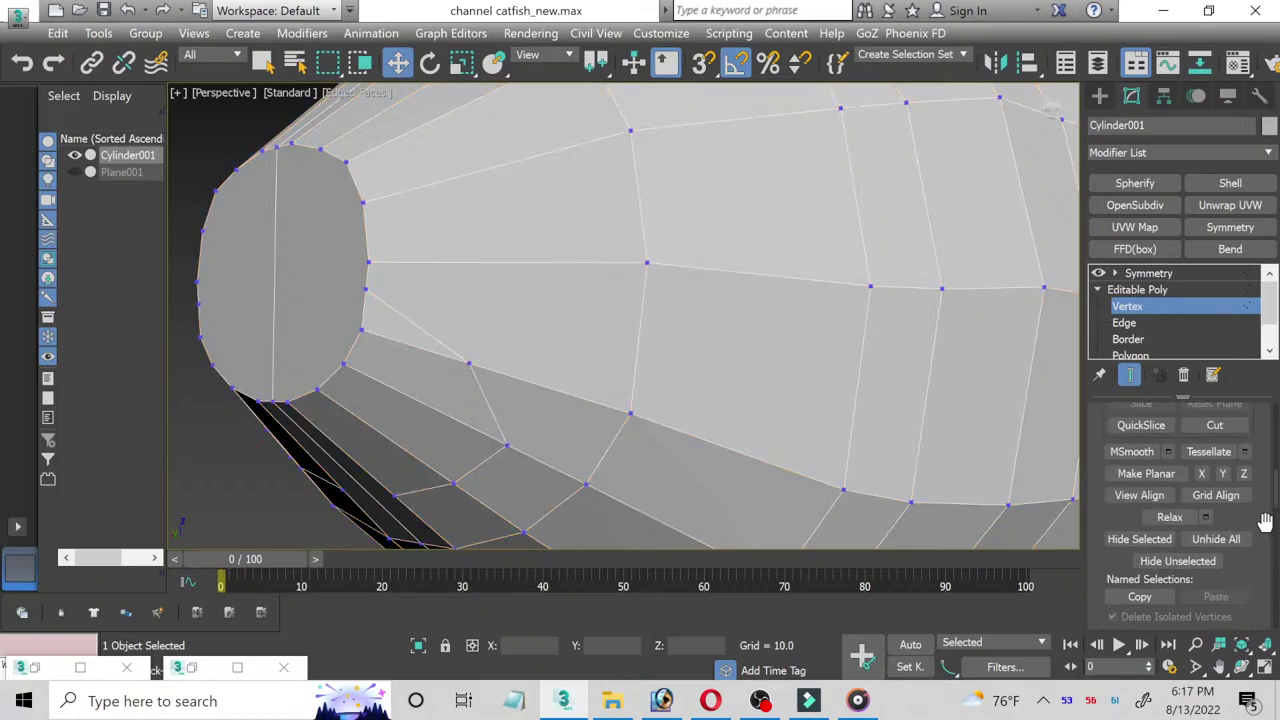
scroll(1263, 526, up, 2)
scroll(1264, 525, up, 3)
scroll(1265, 524, up, 2)
scroll(1265, 524, up, 4)
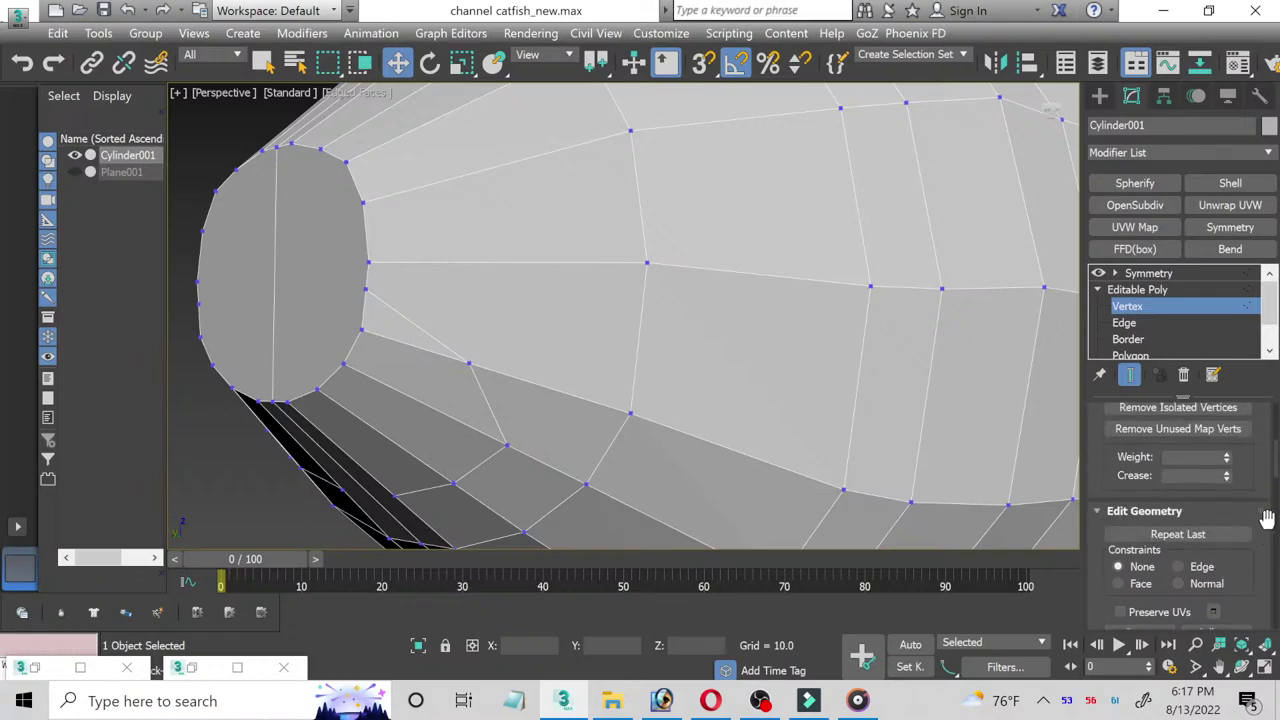
scroll(1266, 525, up, 2)
scroll(1267, 527, up, 2)
scroll(1270, 535, down, 3)
scroll(1268, 527, down, 2)
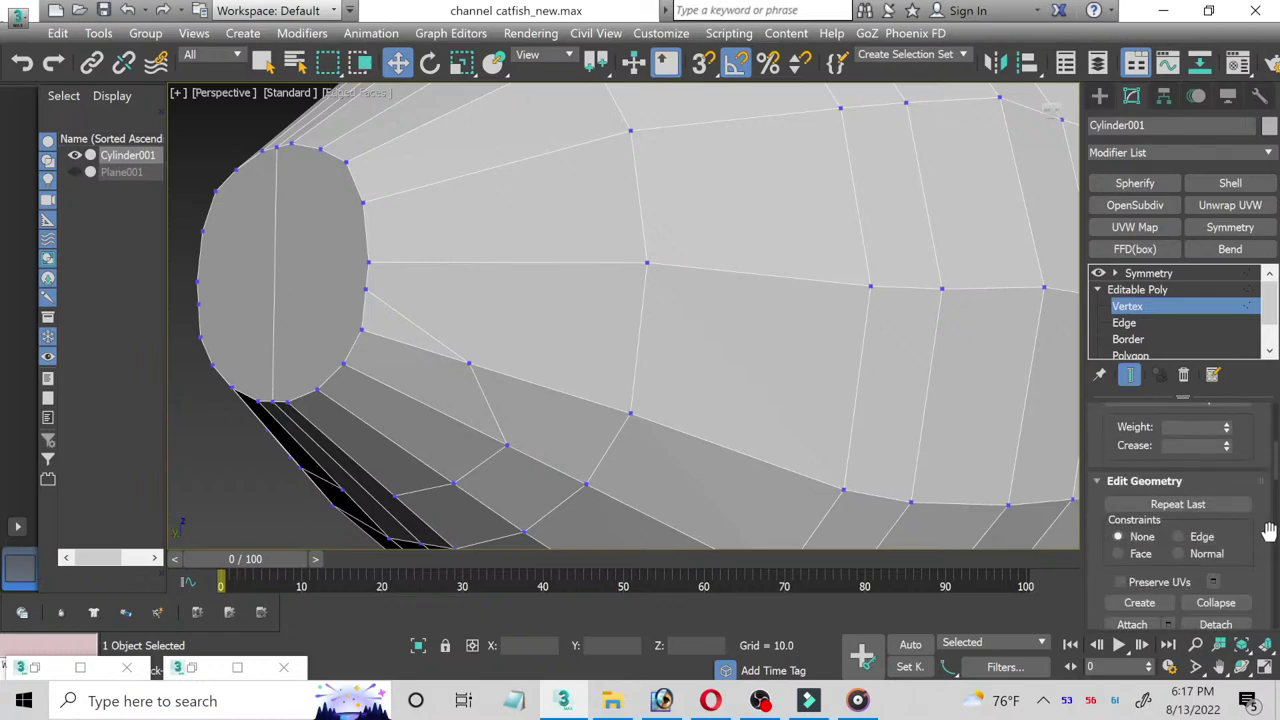
scroll(1266, 535, down, 3)
Step: Cut a horizontal edge across the cylinder's front cap from vertex to vertex
click(1215, 606)
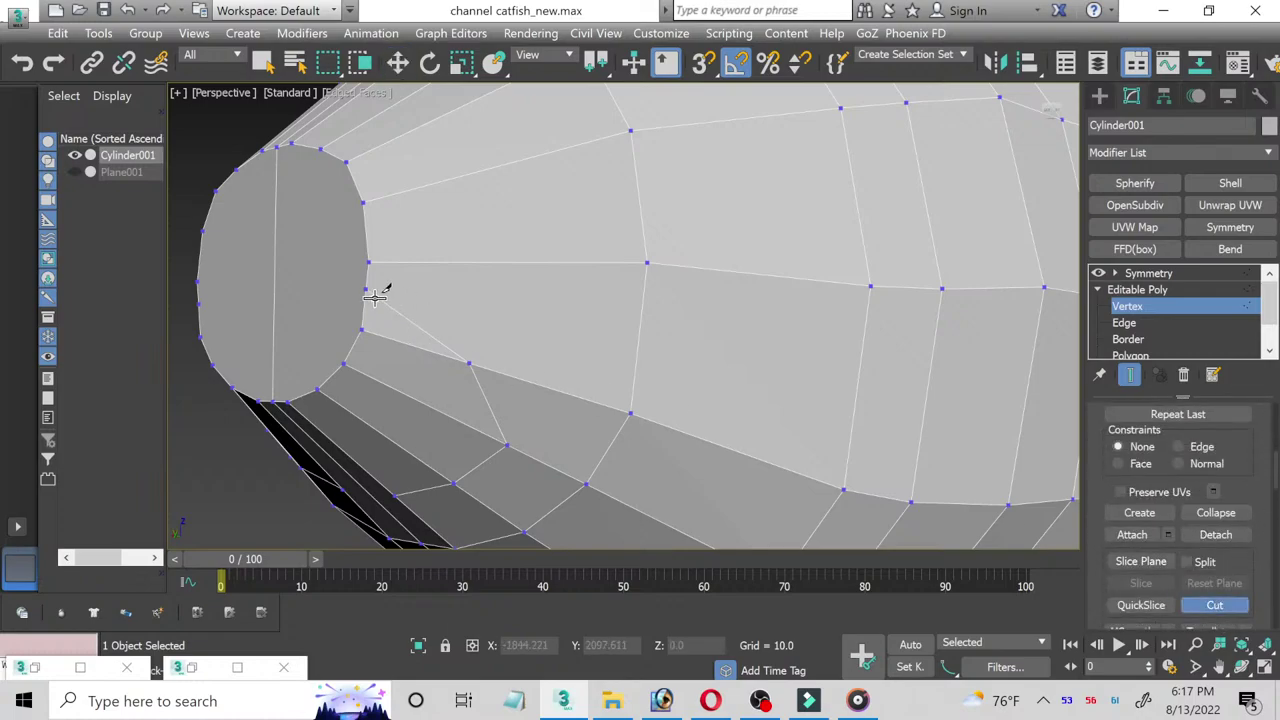
scroll(355, 290, up, 3)
mouse_move(357, 306)
middle_down()
mouse_move(436, 319)
mouse_move(523, 249)
middle_up()
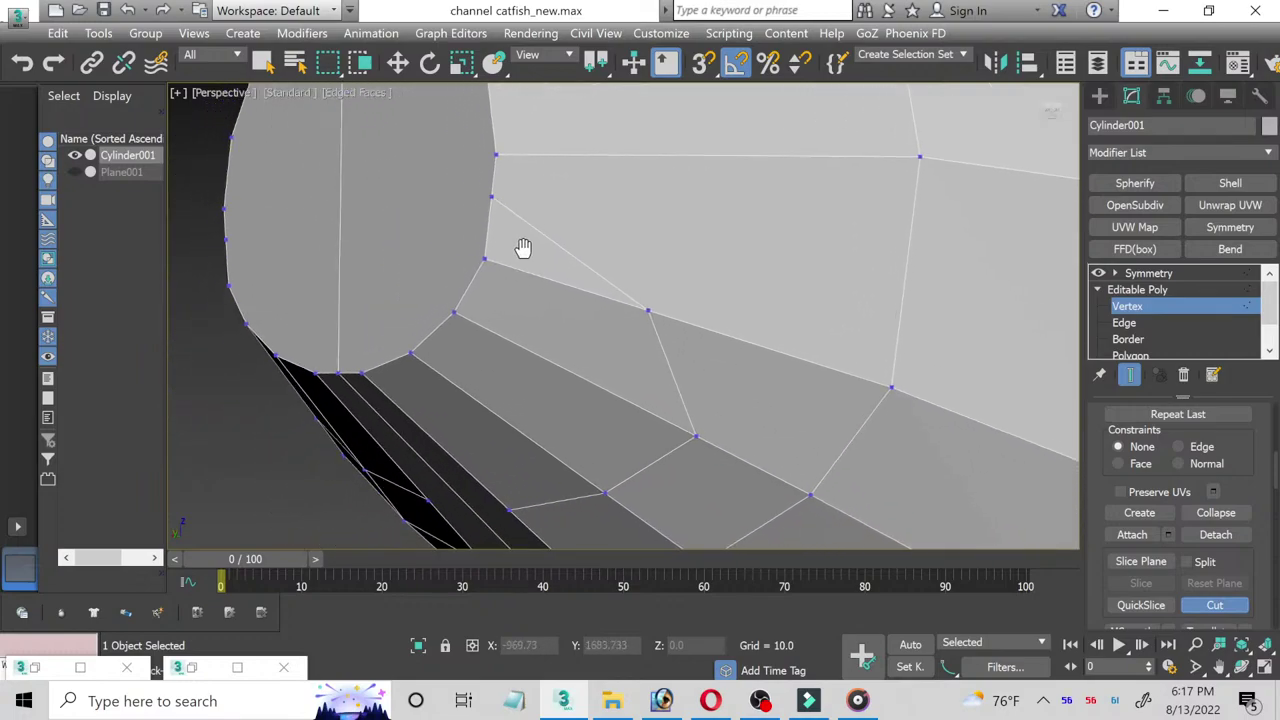
scroll(565, 432, up, 1)
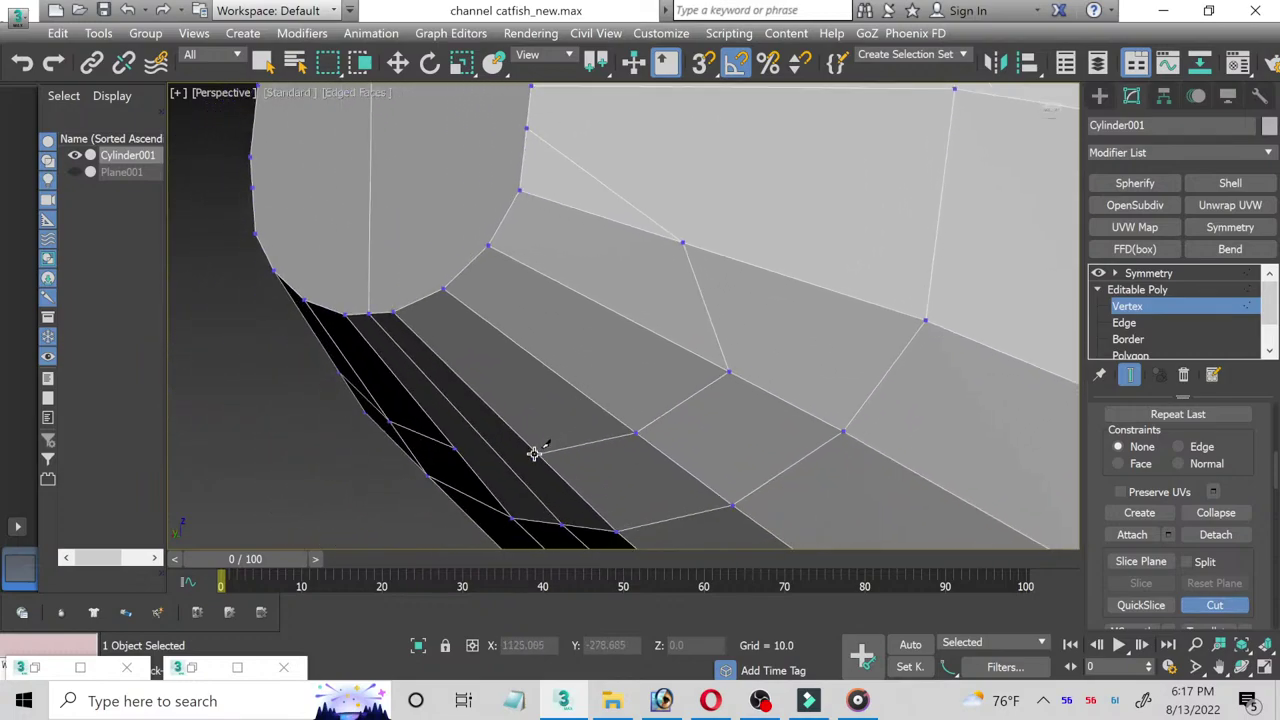
click(538, 453)
mouse_move(488, 391)
alt+middle_down()
mouse_move(486, 337)
mouse_move(497, 477)
mouse_move(518, 352)
alt+middle_up()
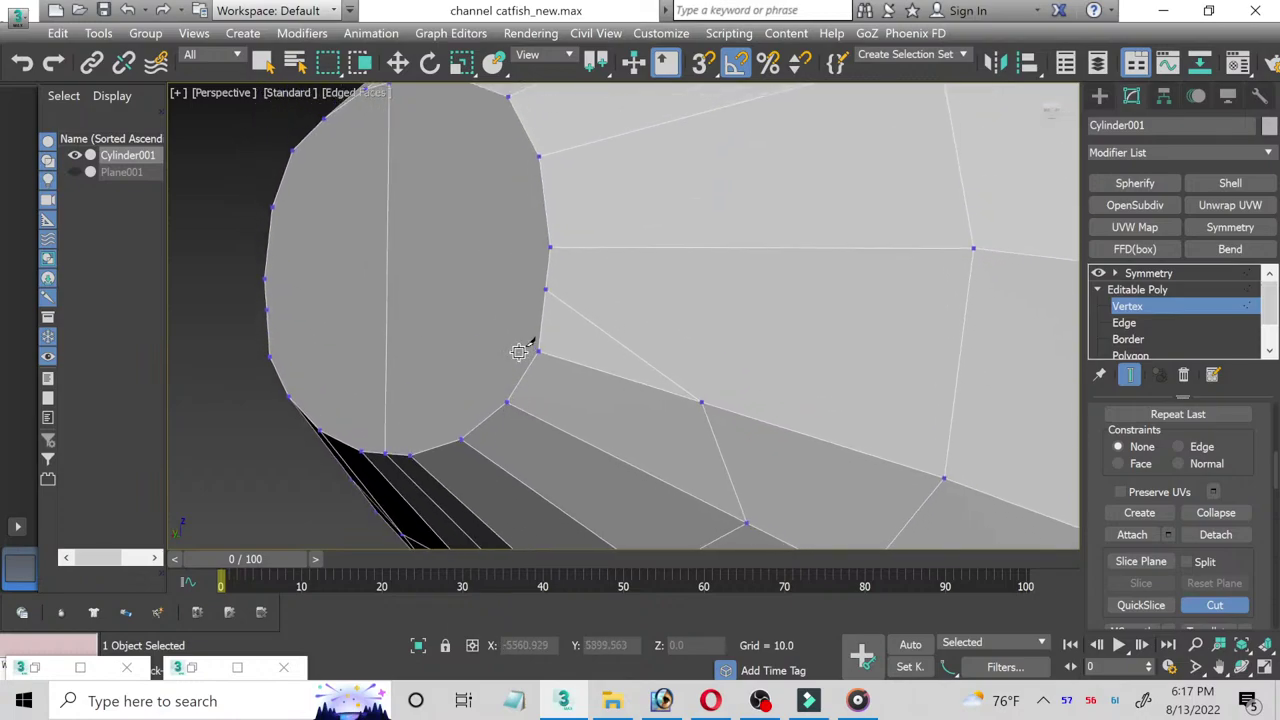
click(545, 289)
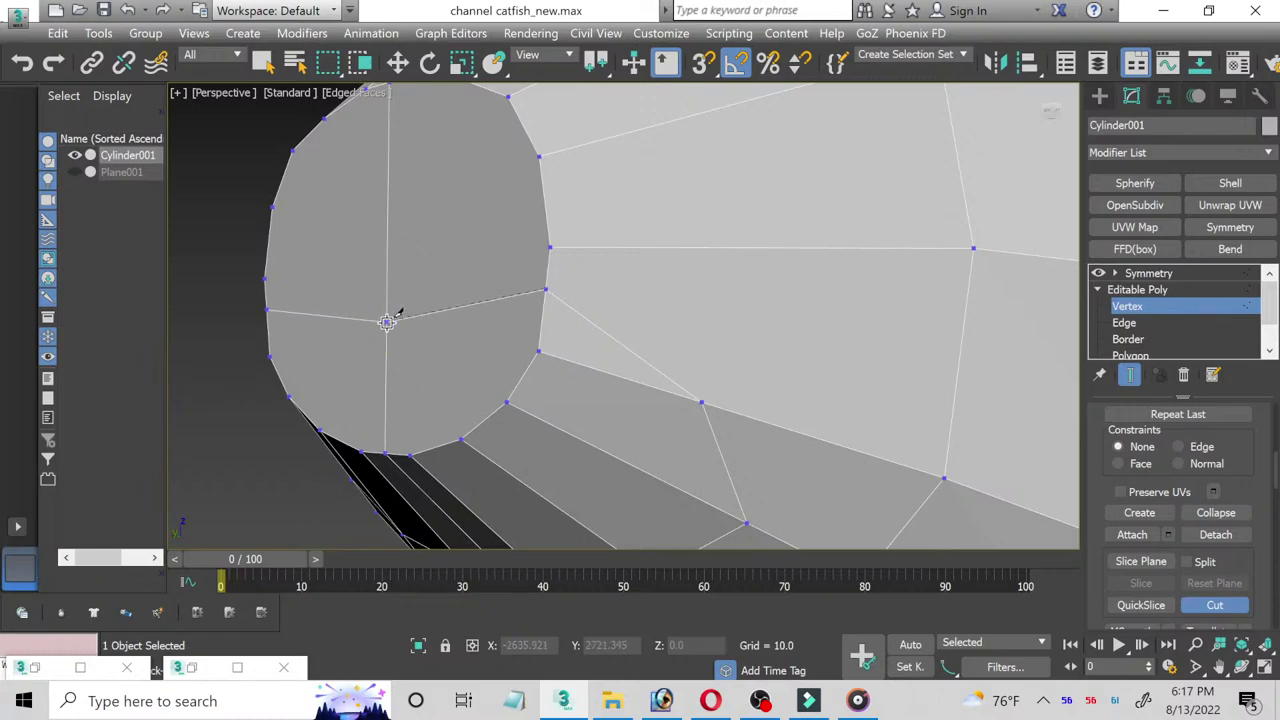
scroll(407, 272, down, 3)
middle_drag(414, 257, 437, 306)
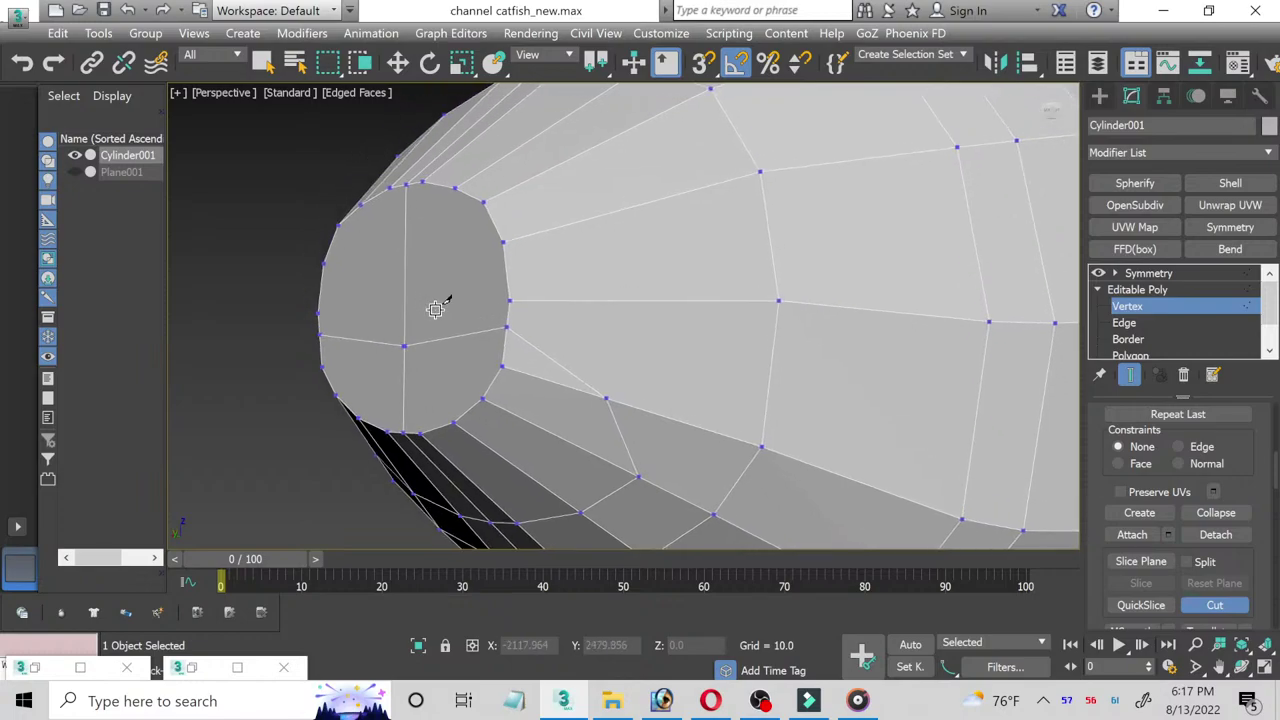
key(w)
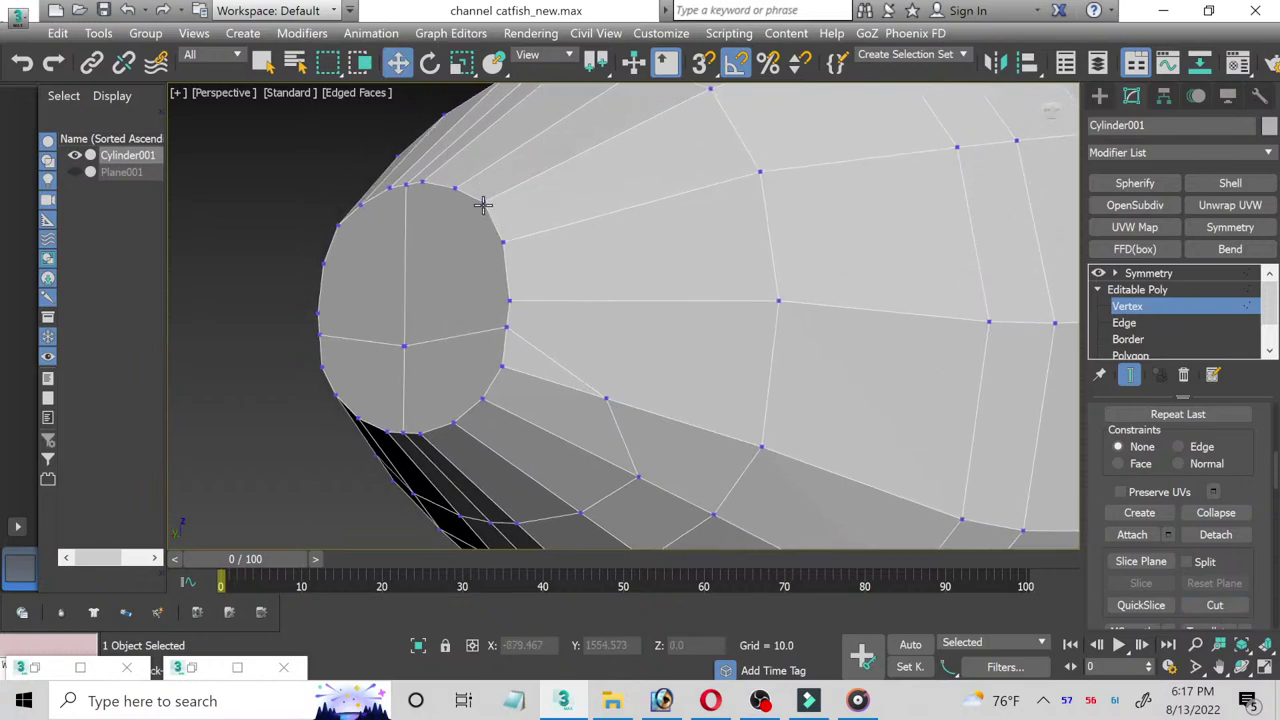
Step: Cut several short vertical edges down from the cap's top edge
scroll(1219, 481, down, 1)
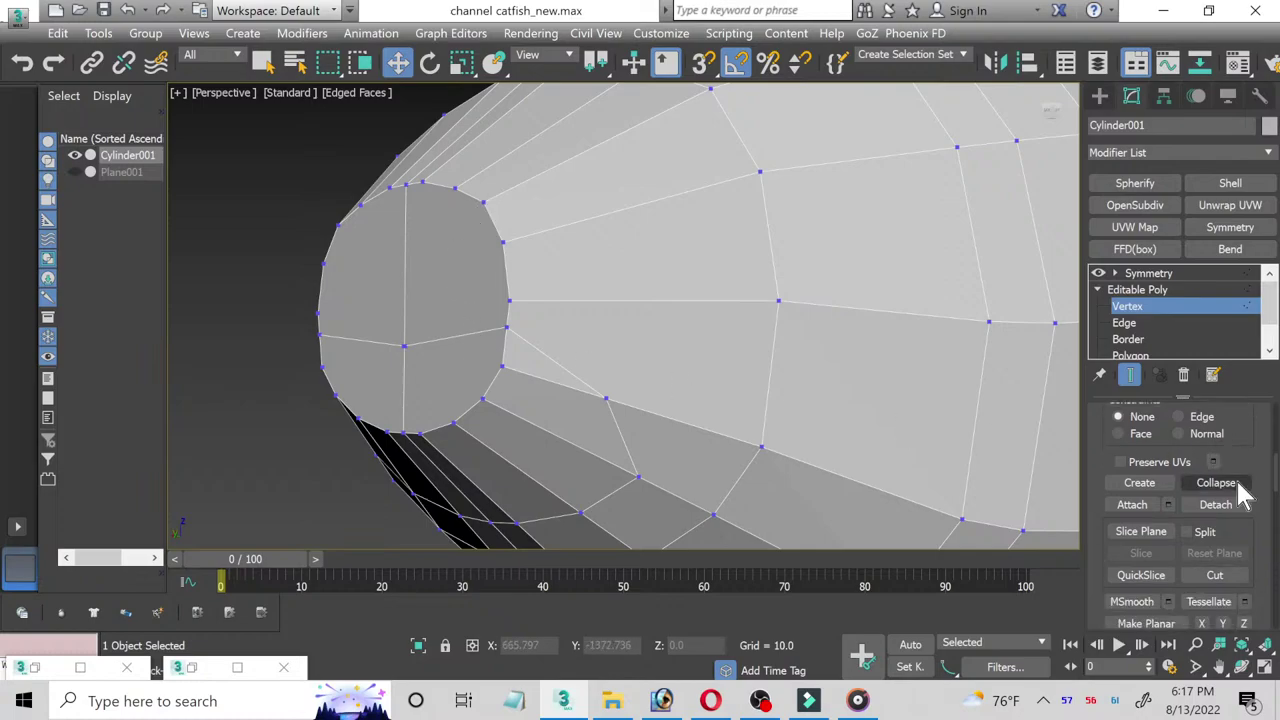
click(1215, 573)
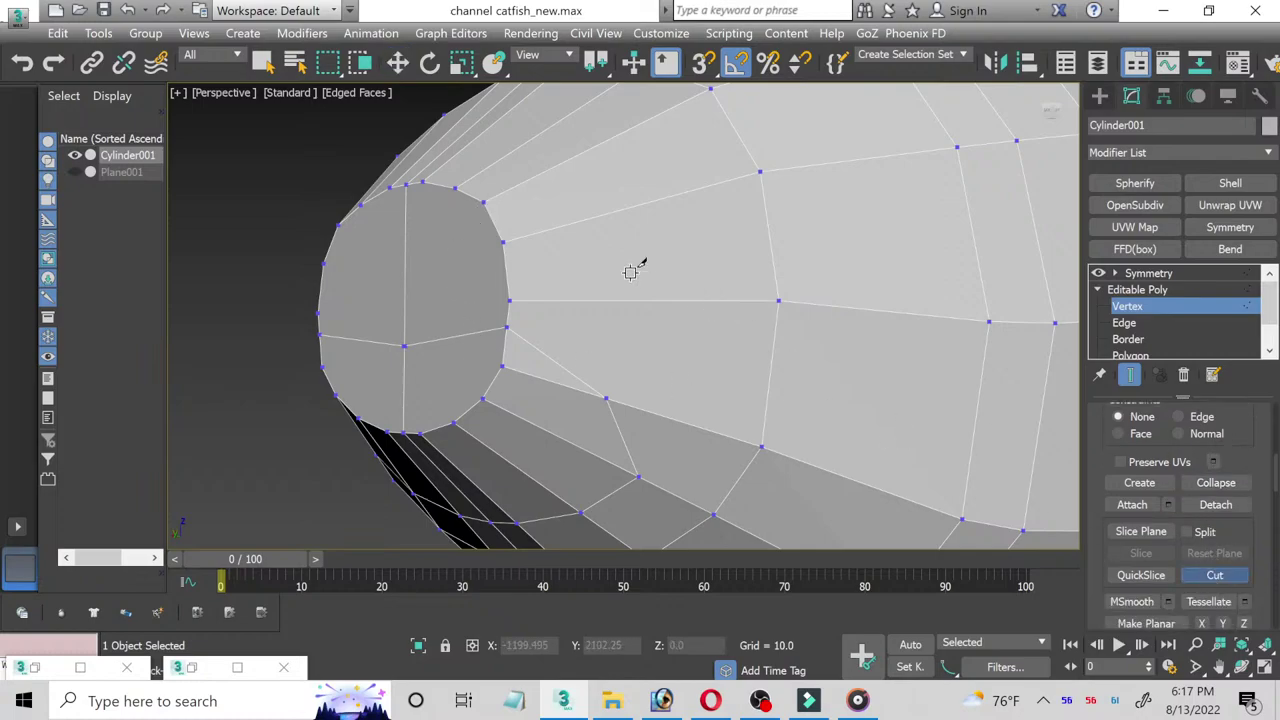
click(482, 203)
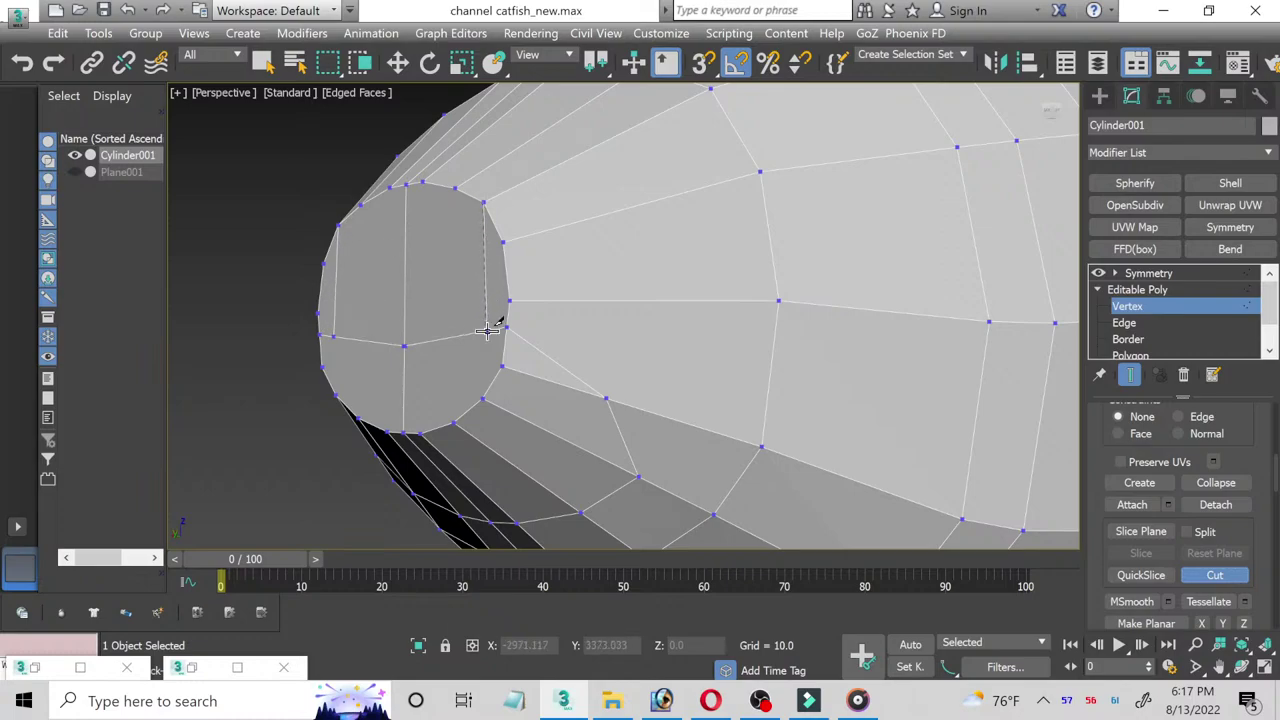
click(454, 186)
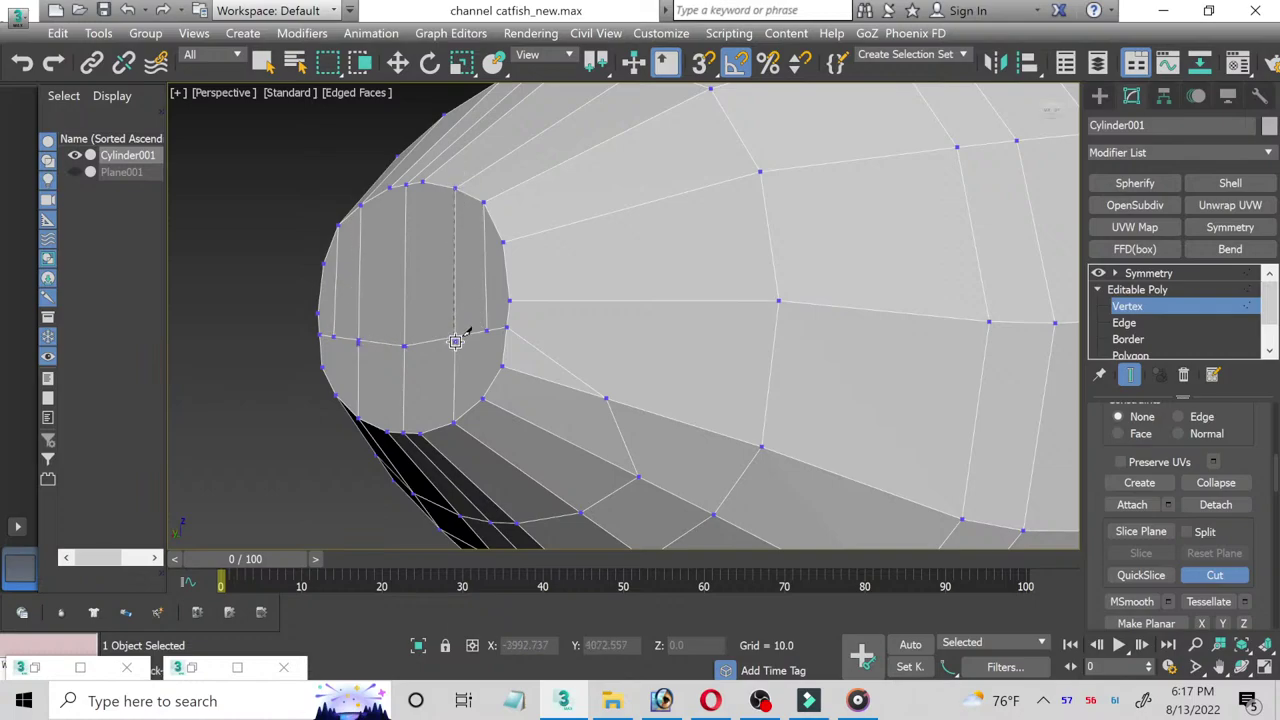
click(425, 182)
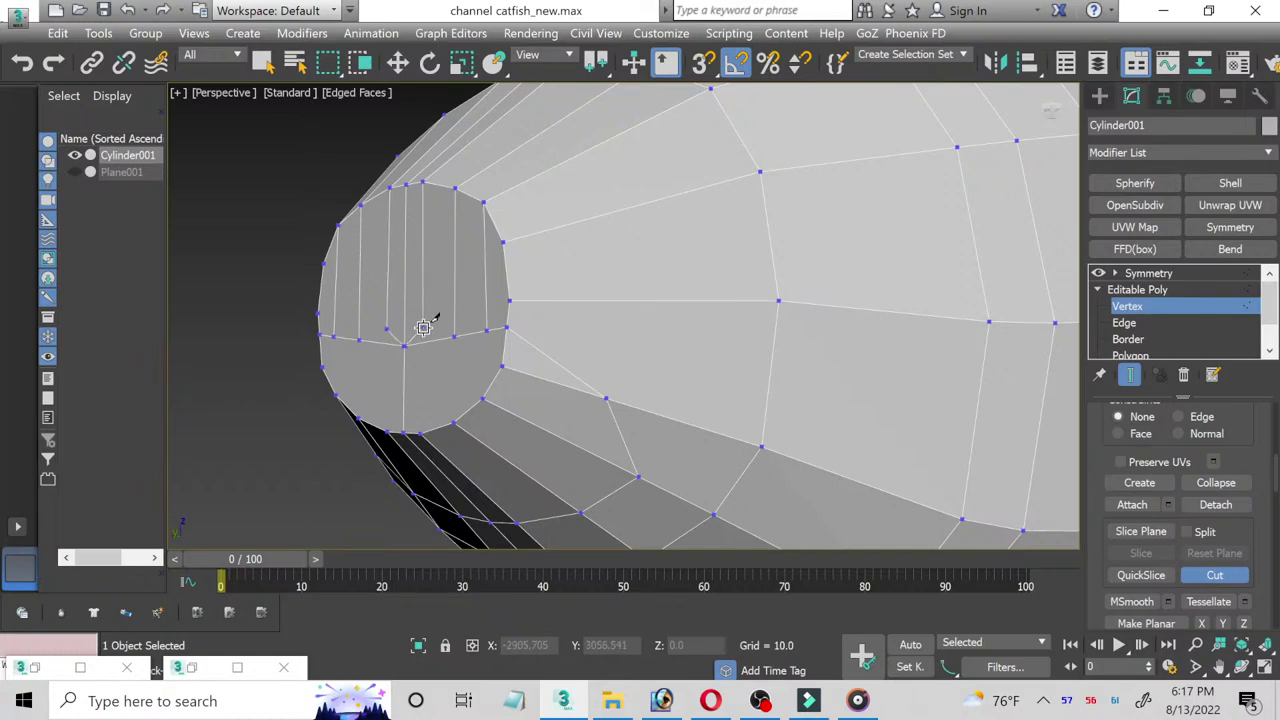
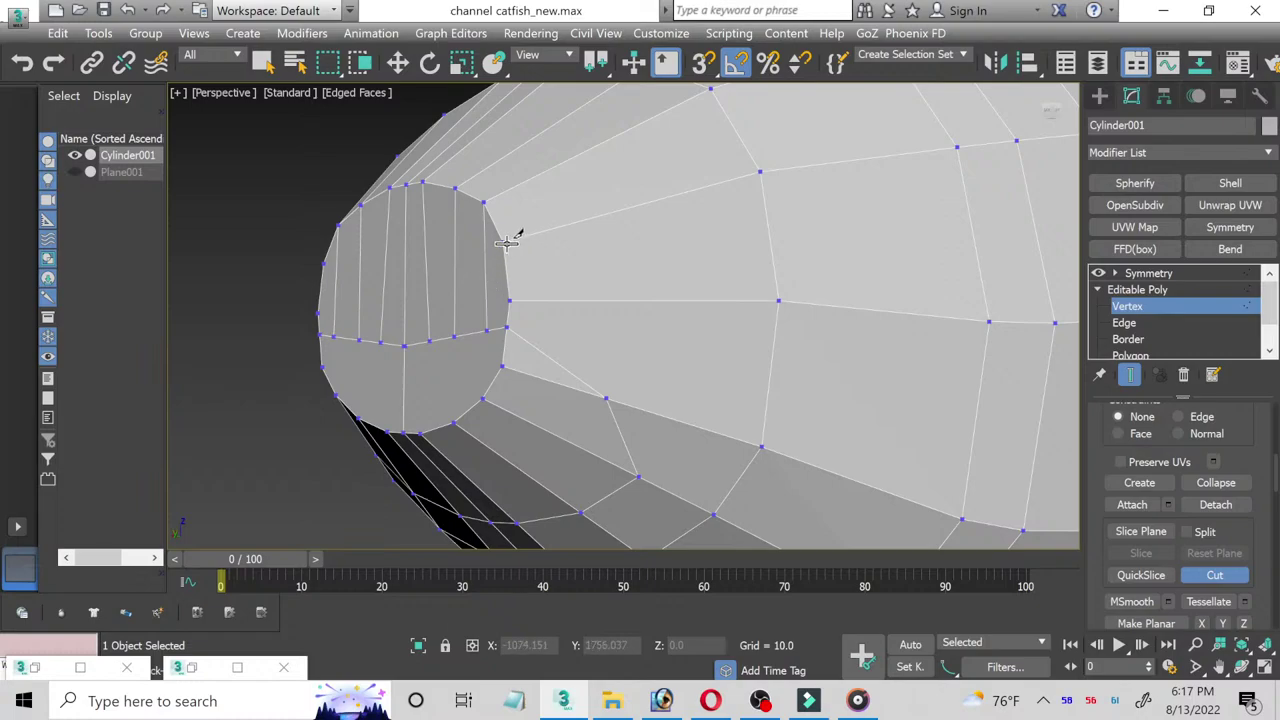
Step: Cut two more horizontal lines across the snout's flat front cap, then end the cut
click(487, 300)
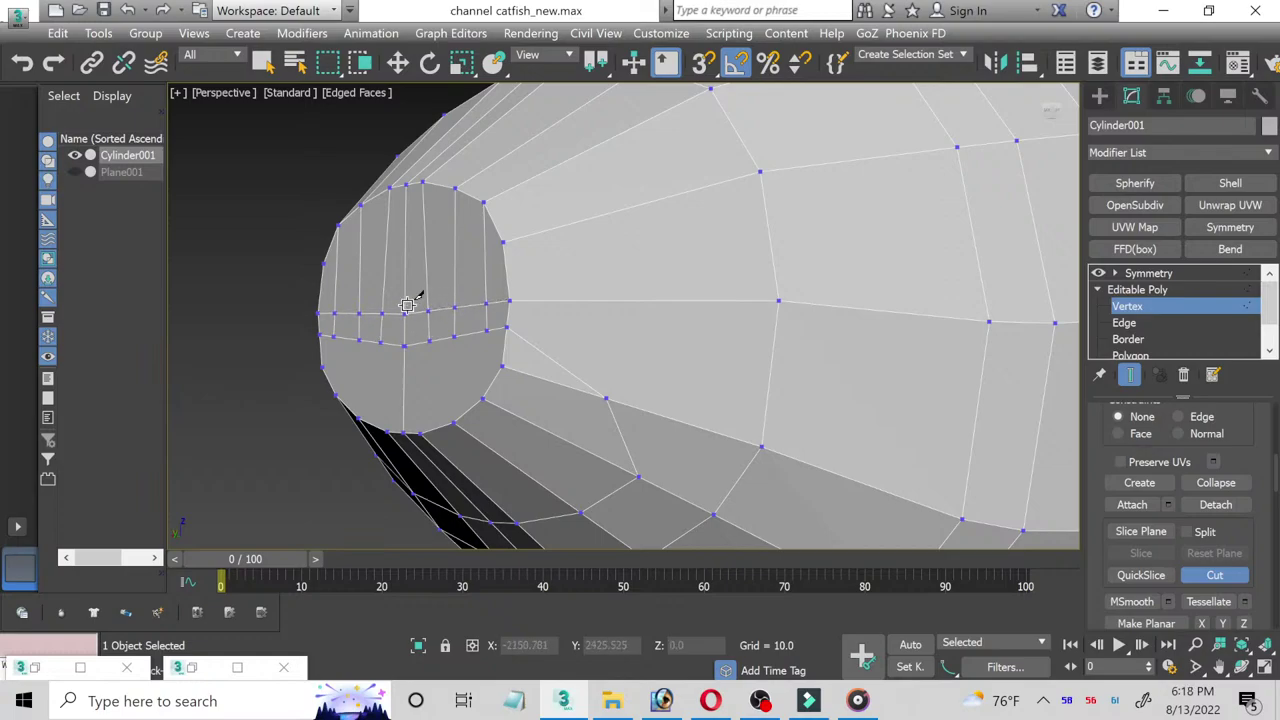
click(501, 242)
click(1186, 577)
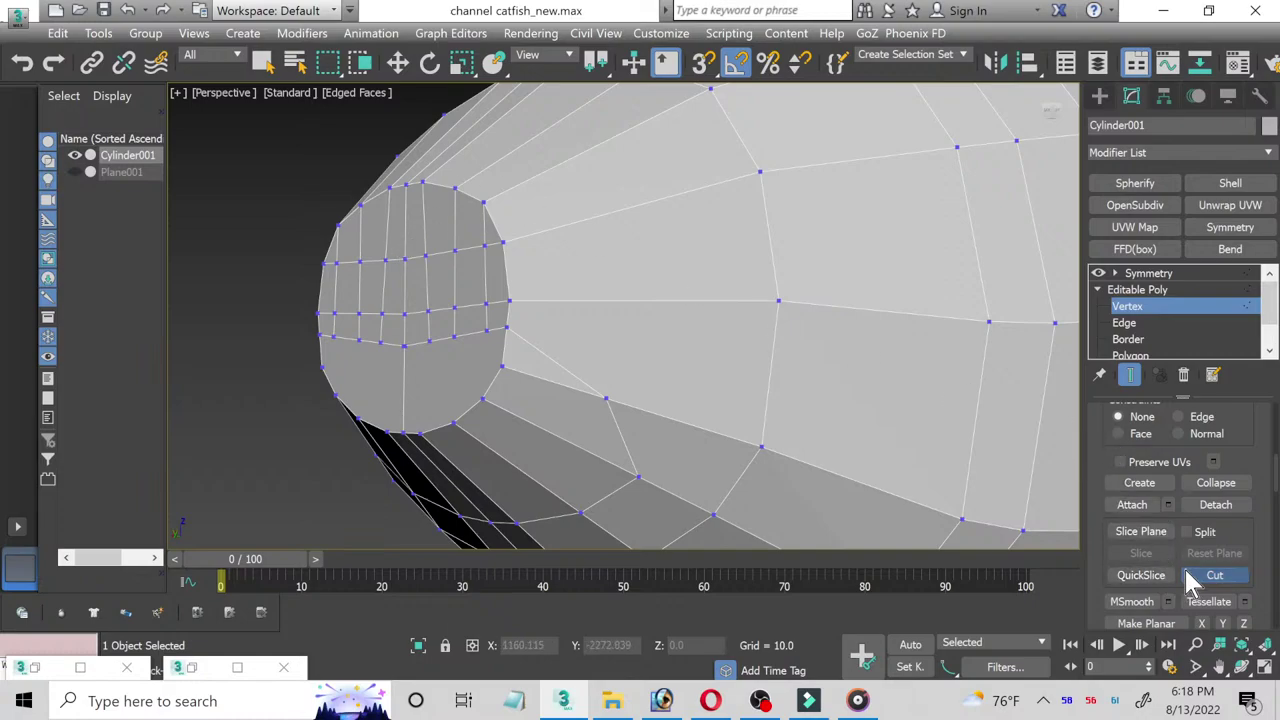
scroll(1155, 330, down, 1)
Step: Select the lower snout-cap and underside polygons and delete them to open the mouth
click(1153, 323)
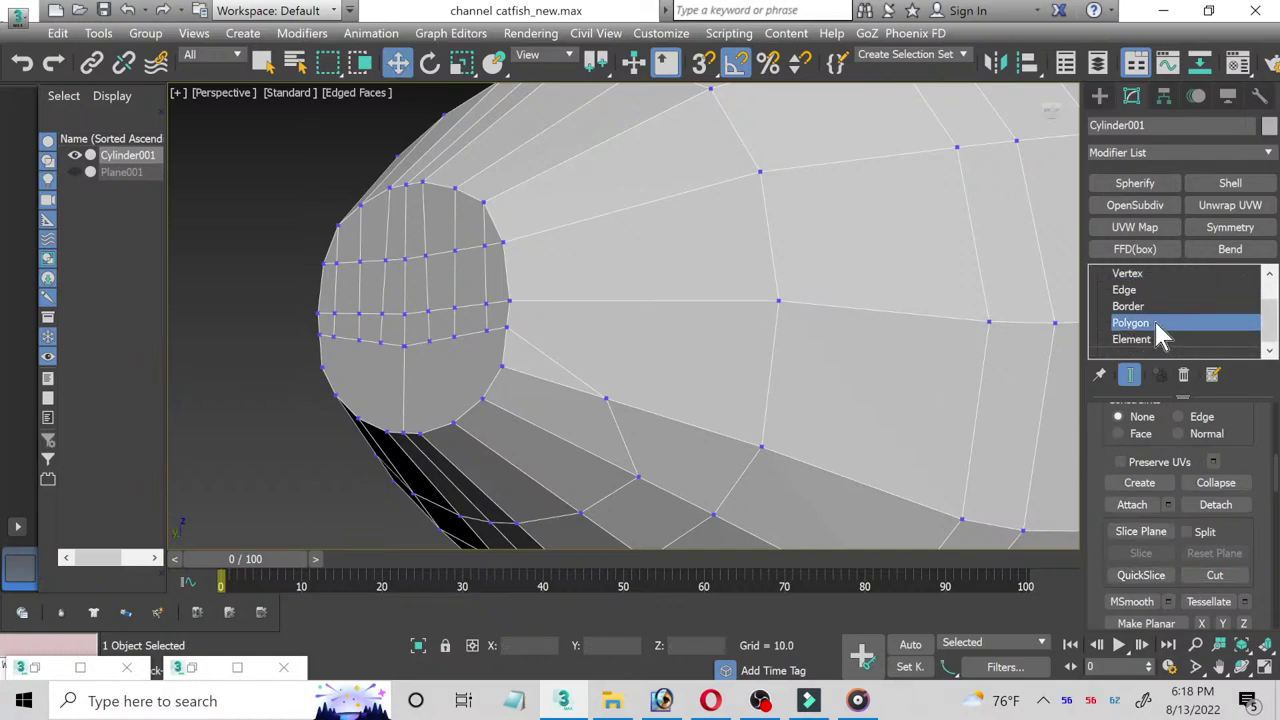
click(457, 346)
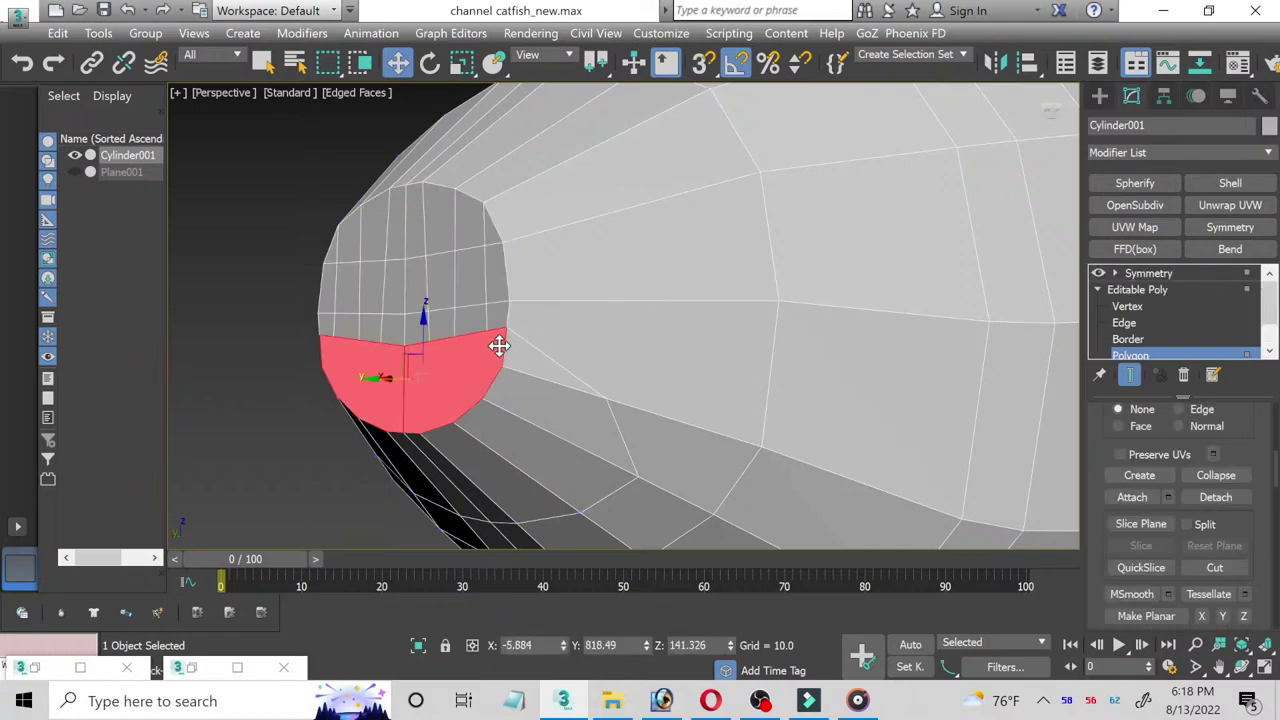
ctrl+click(508, 346)
ctrl+click(524, 391)
ctrl+click(538, 424)
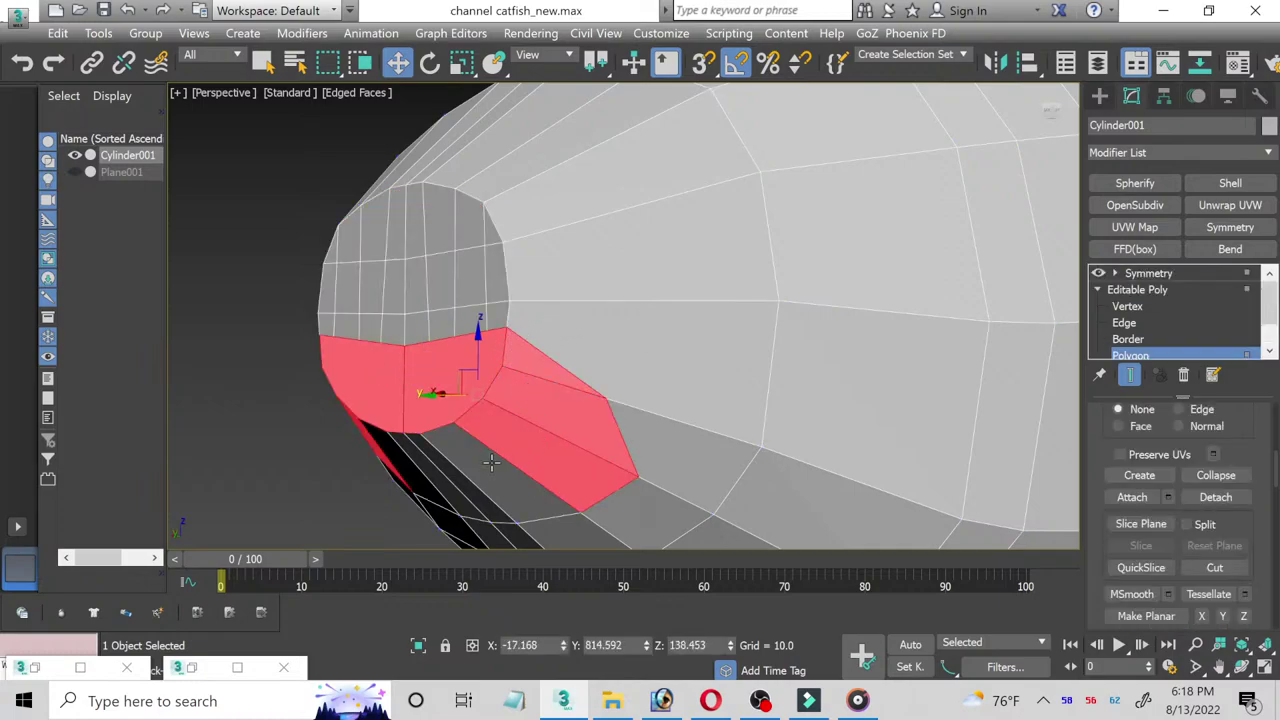
ctrl+click(492, 465)
ctrl+click(447, 474)
key(Delete)
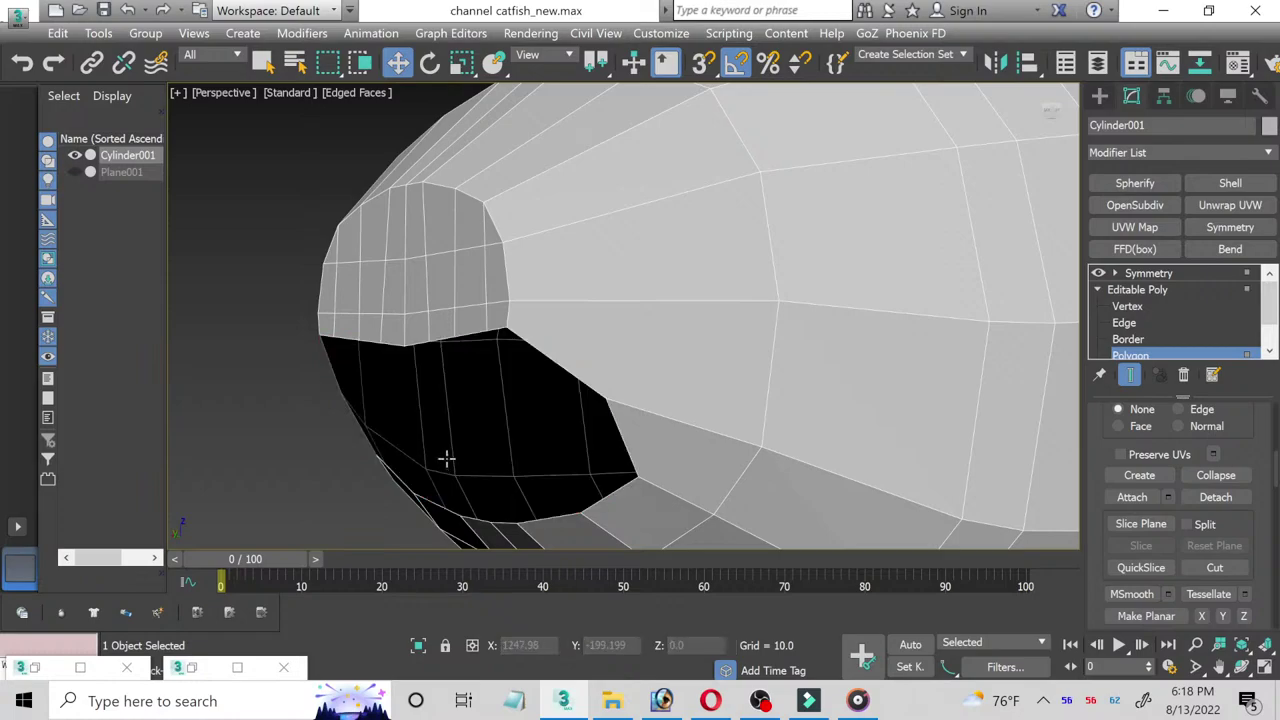
Step: Select the four lower mouth-rim faces and extrude them by 10.0
scroll(486, 411, up, 2)
mouse_move(511, 349)
middle_down()
mouse_move(438, 344)
mouse_move(477, 329)
middle_up()
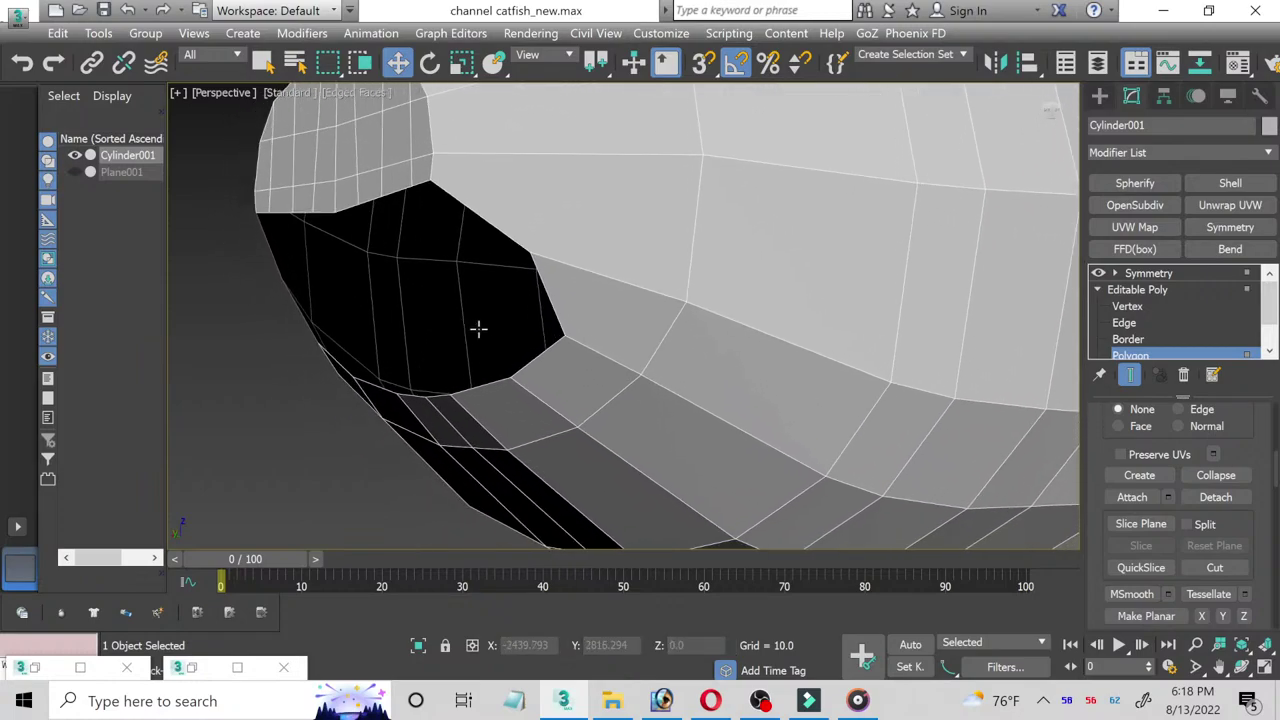
click(592, 387)
ctrl+click(515, 415)
ctrl+click(380, 405)
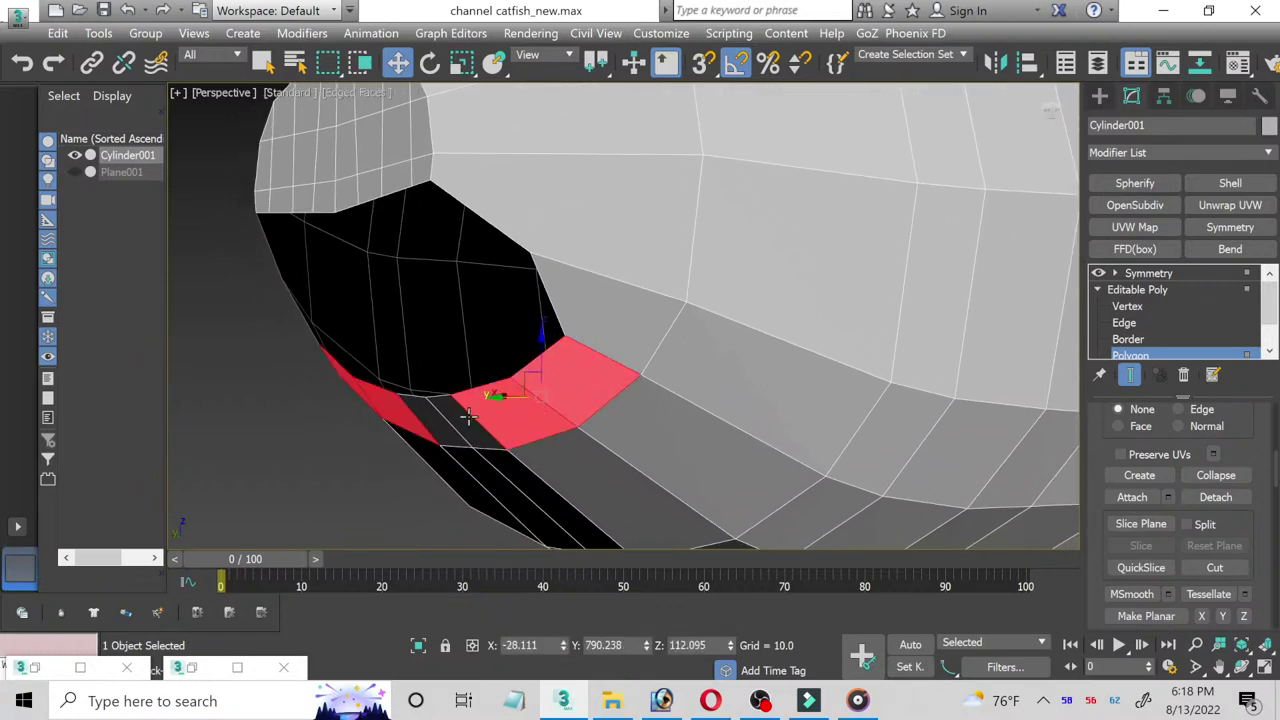
ctrl+click(450, 420)
scroll(1176, 530, up, 3)
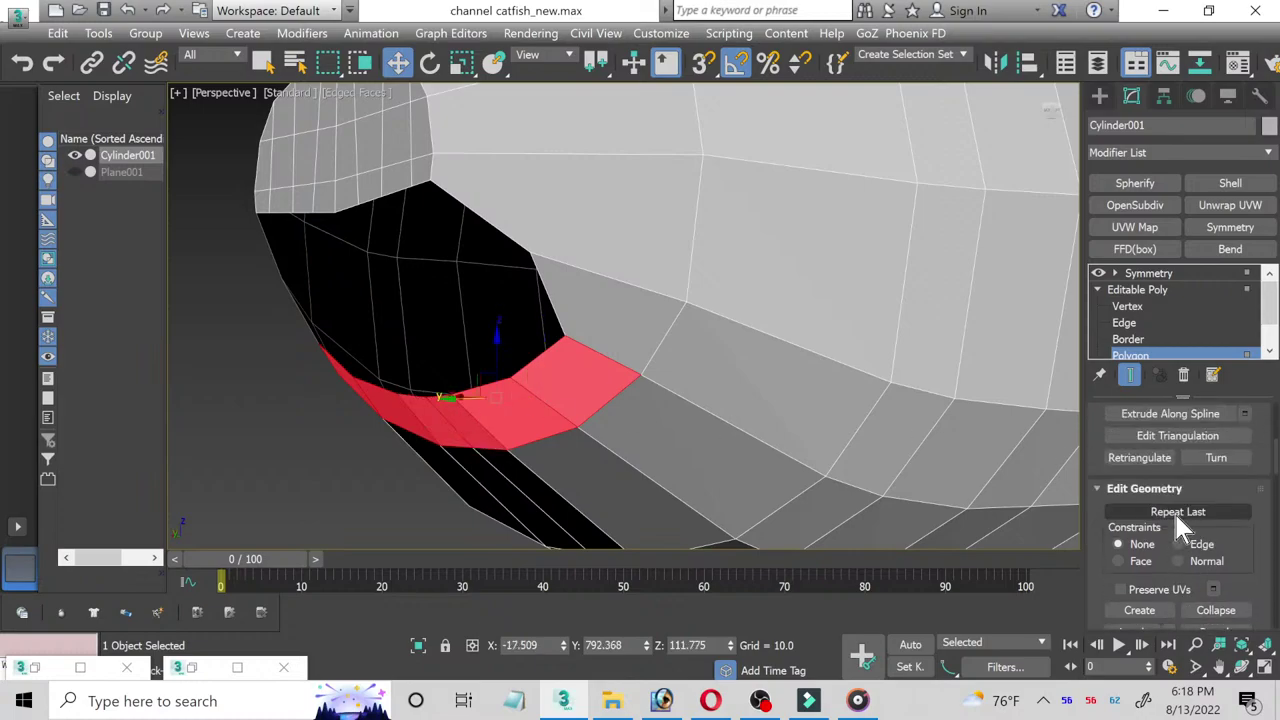
scroll(1165, 515, down, 1)
scroll(1160, 512, up, 2)
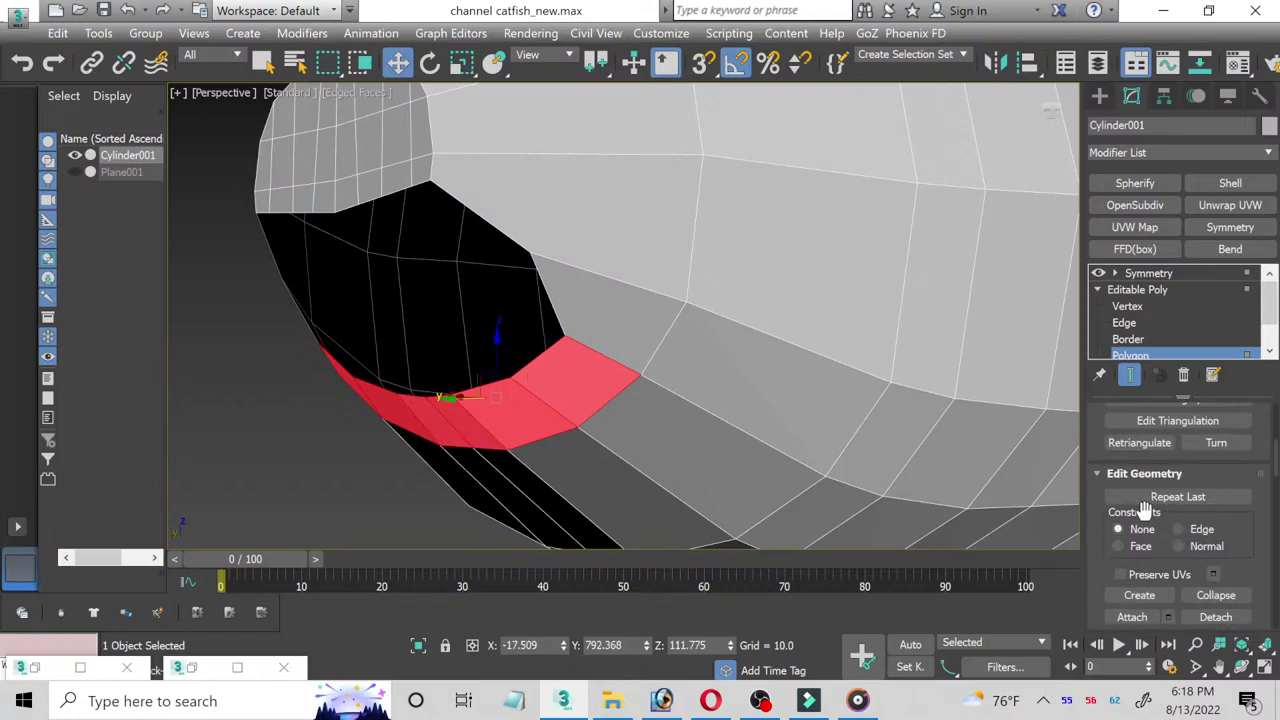
scroll(1145, 507, up, 3)
scroll(1148, 515, up, 2)
click(1167, 506)
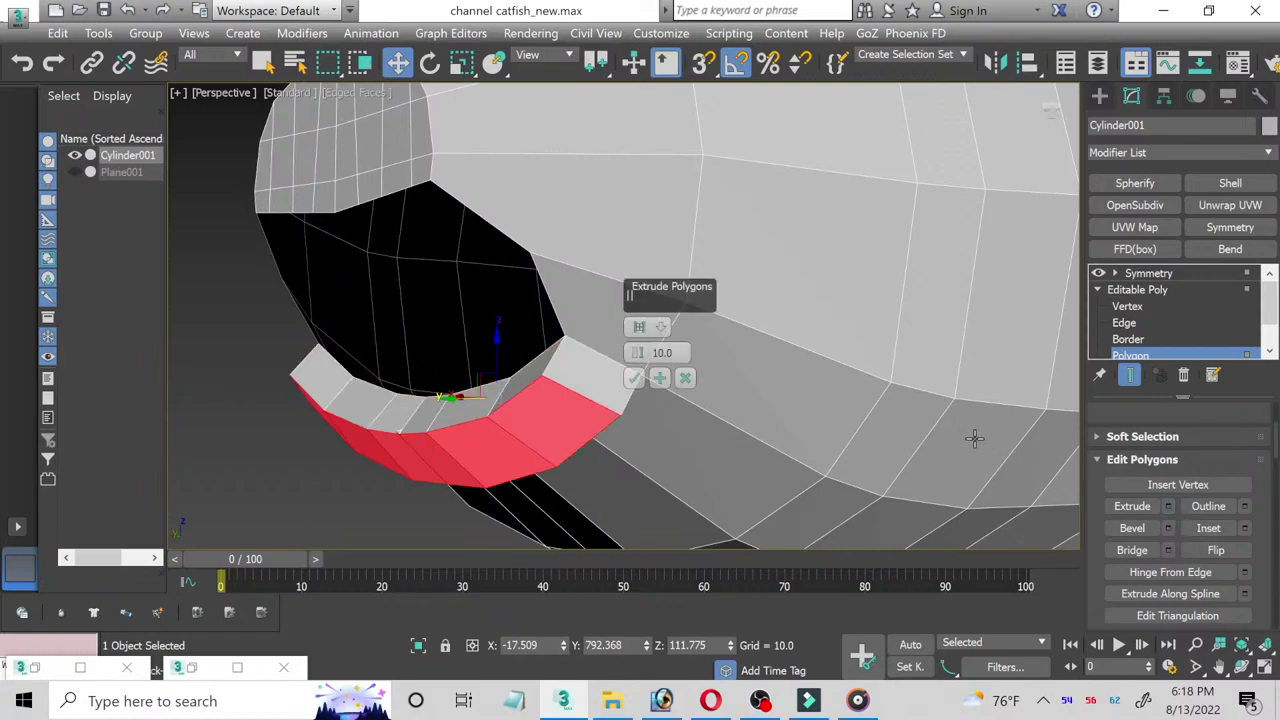
click(632, 378)
Step: In the maximized side view with Plane001 shown, move the extruded lip up and forward
click(1266, 670)
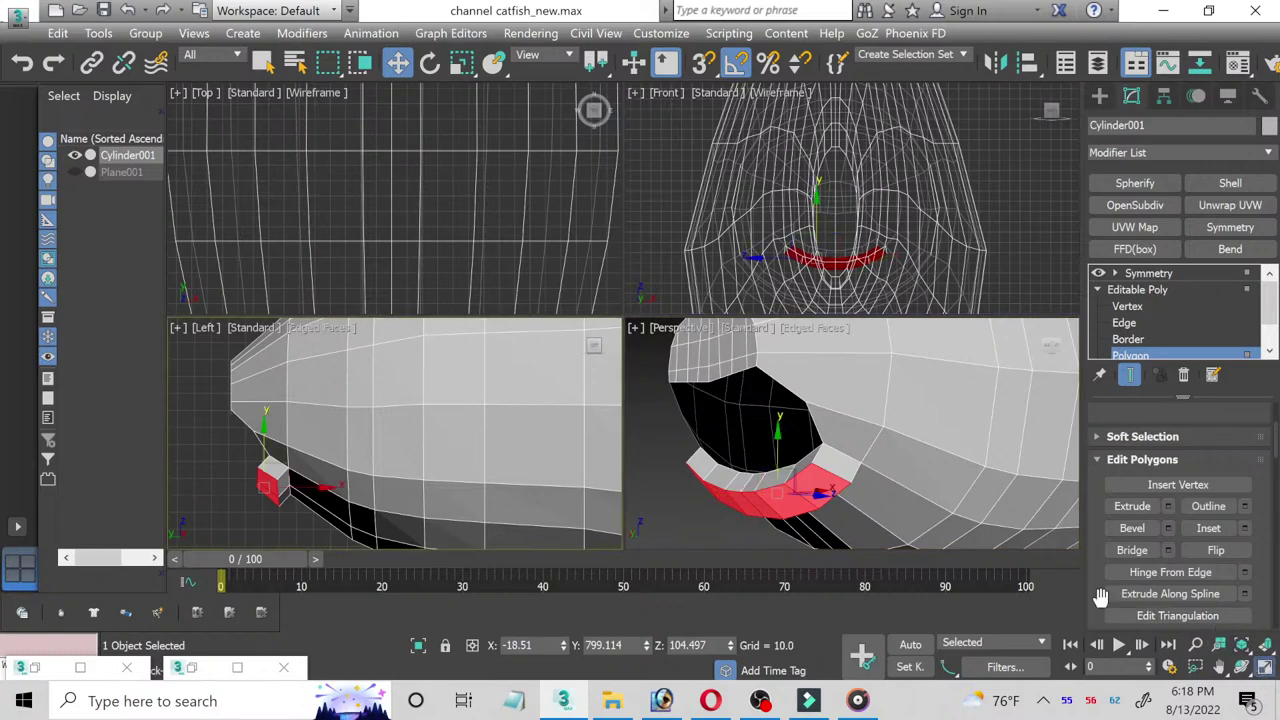
key(alt+w)
click(75, 172)
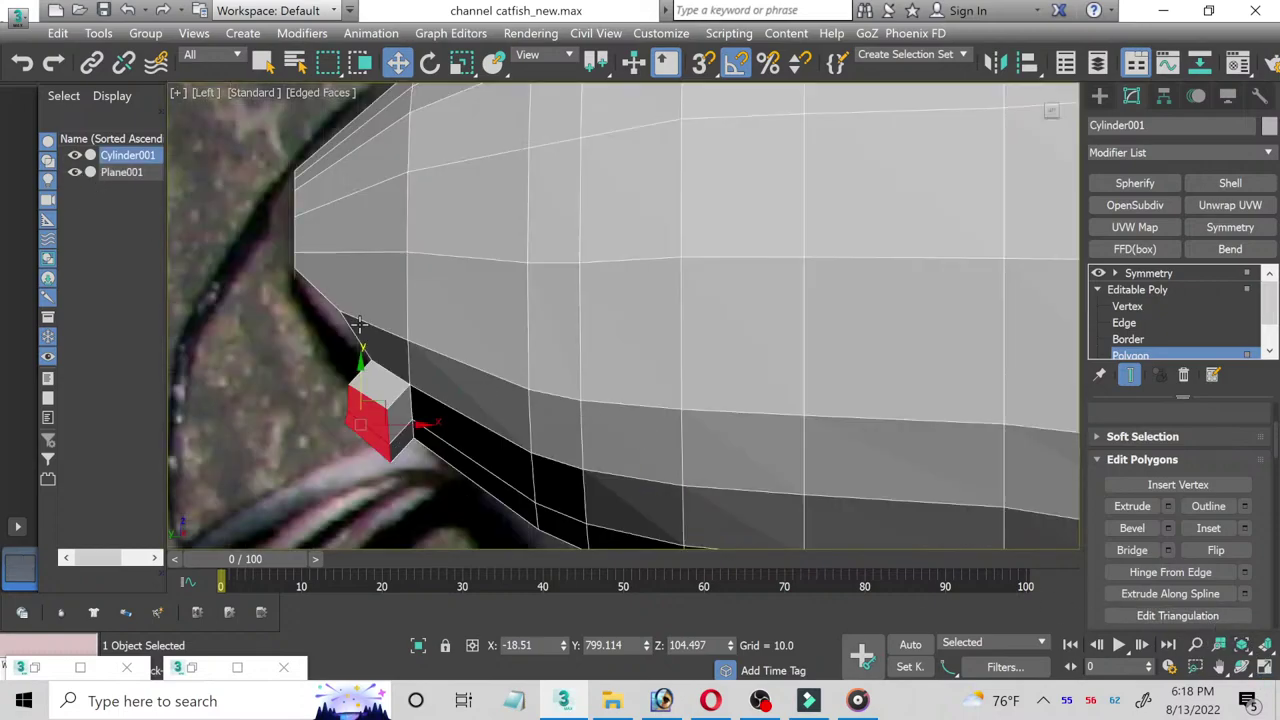
scroll(397, 408, up, 2)
drag(391, 448, 335, 371)
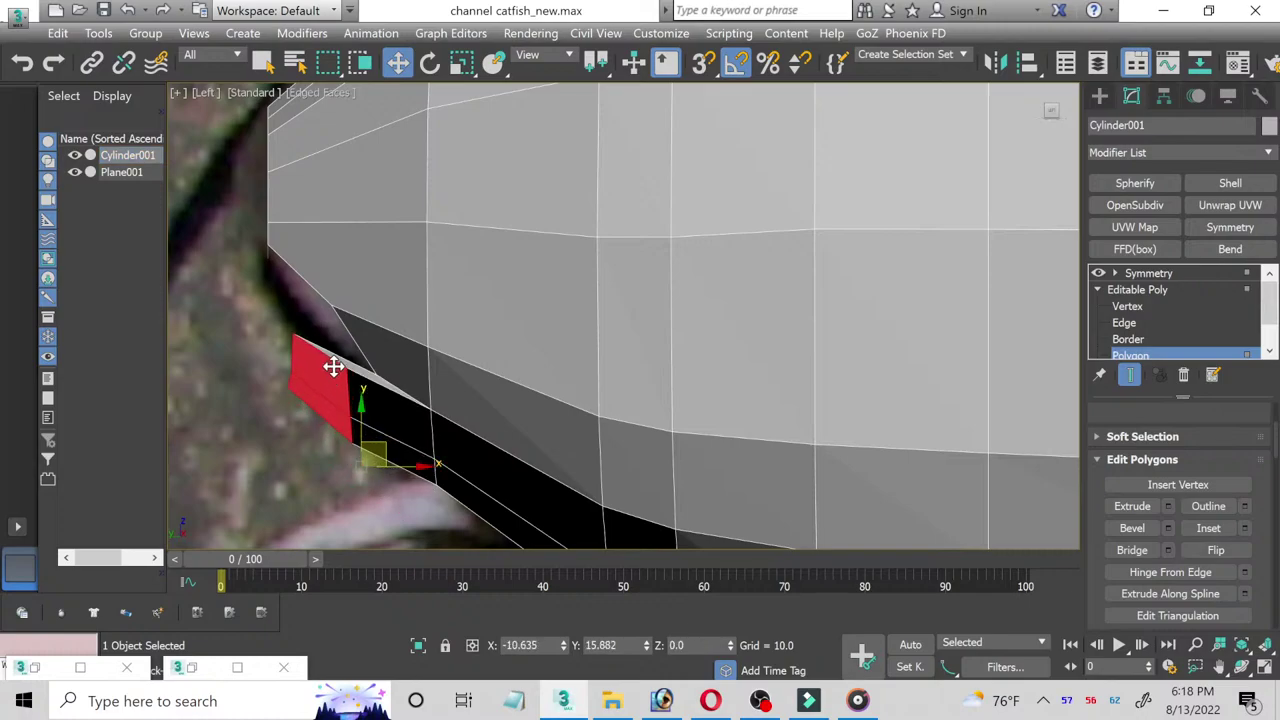
Step: Orbit the perspective view to check the mouth from the front, then exit Polygon level
click(1264, 667)
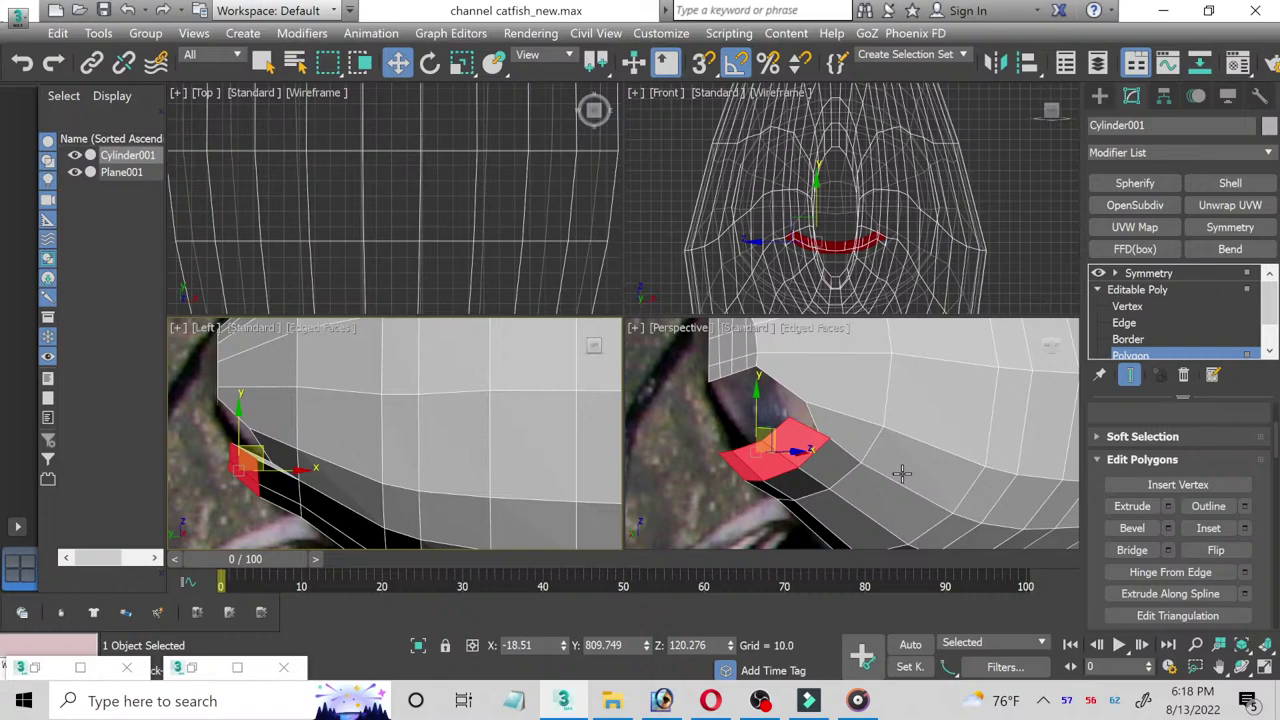
click(1264, 667)
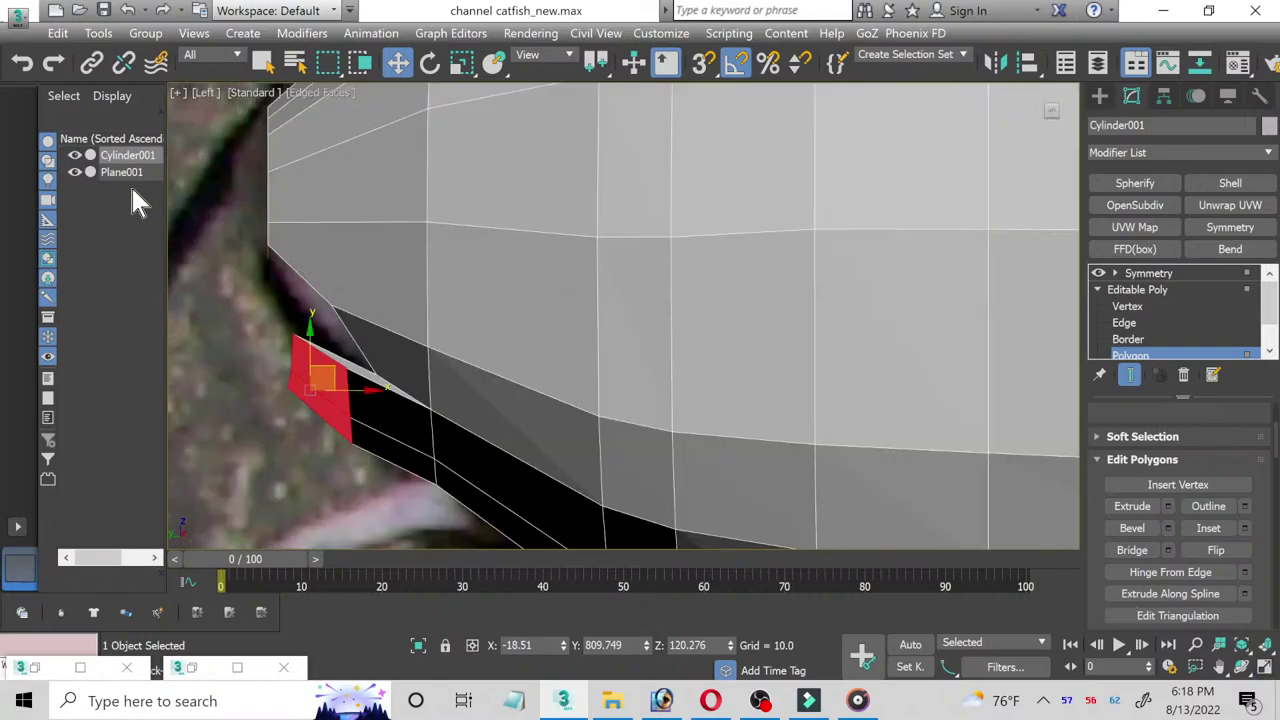
click(1263, 668)
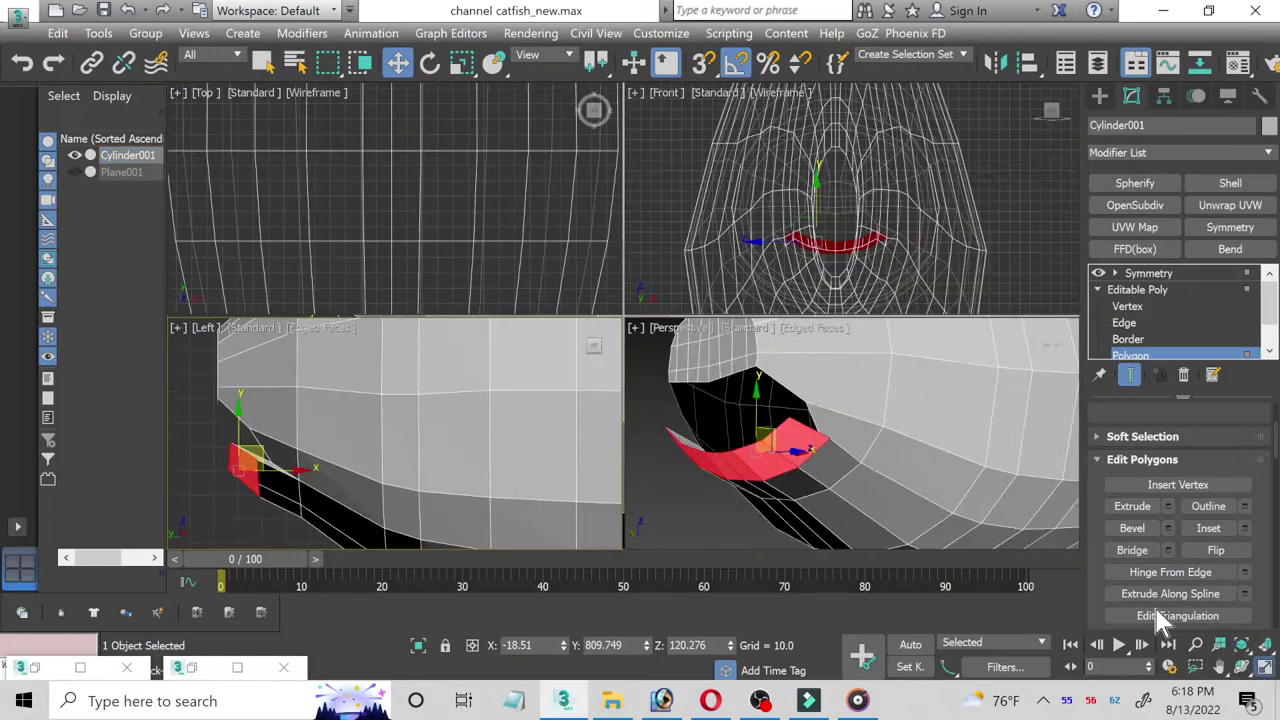
click(1263, 668)
click(1241, 667)
mouse_move(655, 378)
mouse_down()
mouse_move(686, 386)
mouse_move(651, 389)
mouse_move(654, 371)
mouse_move(611, 366)
mouse_move(626, 326)
mouse_move(642, 324)
mouse_up()
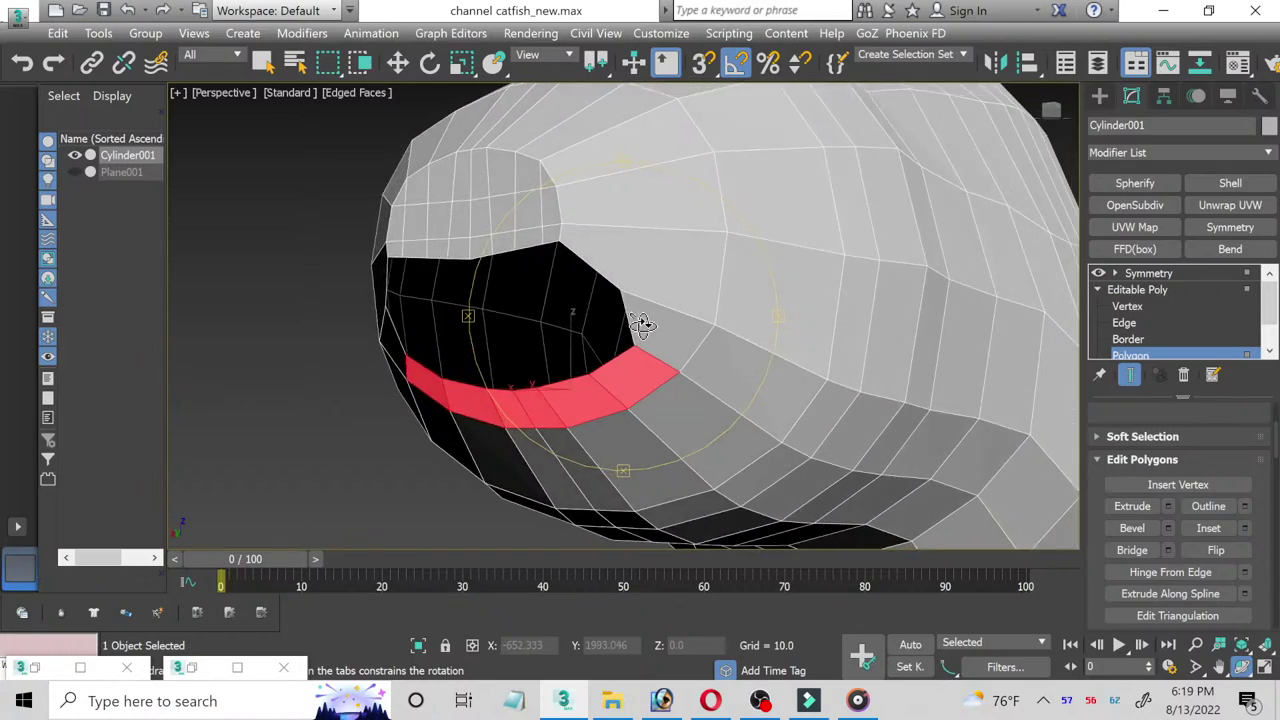
click(1160, 355)
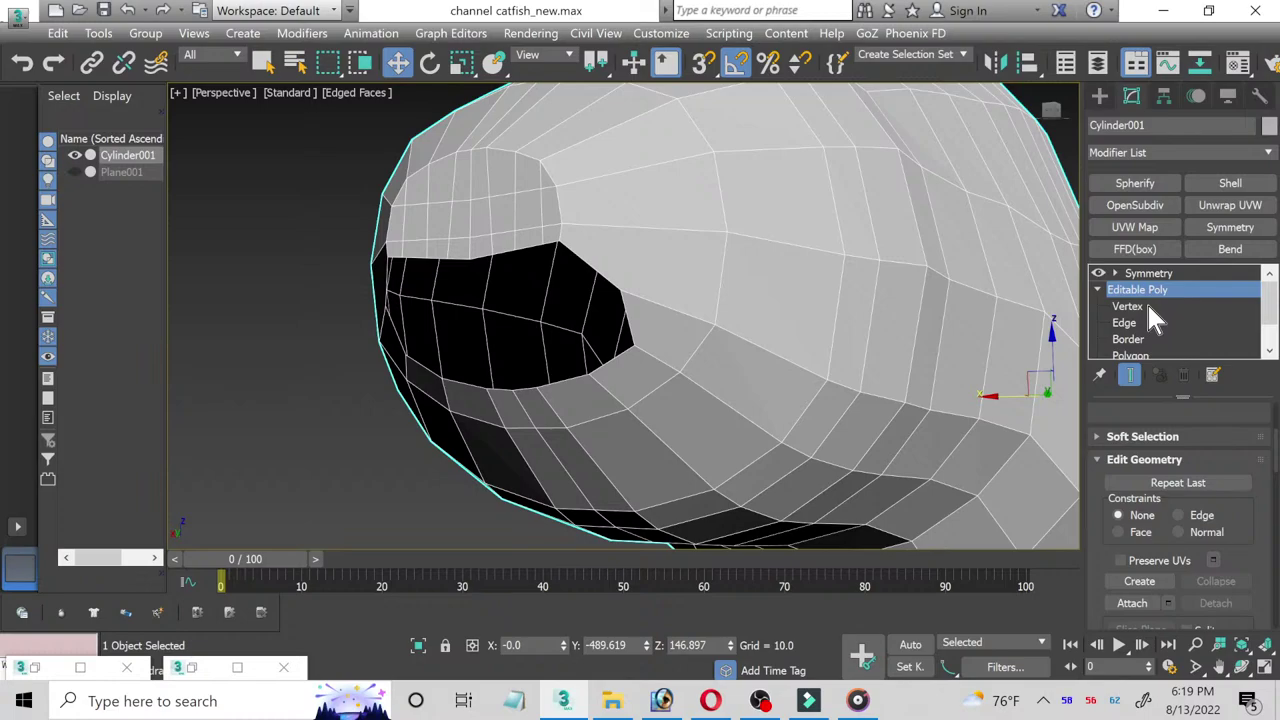
Step: Maximize the Left view, unhide the Plane001 reference photo and frame the snout over it
click(1241, 668)
drag(662, 429, 606, 400)
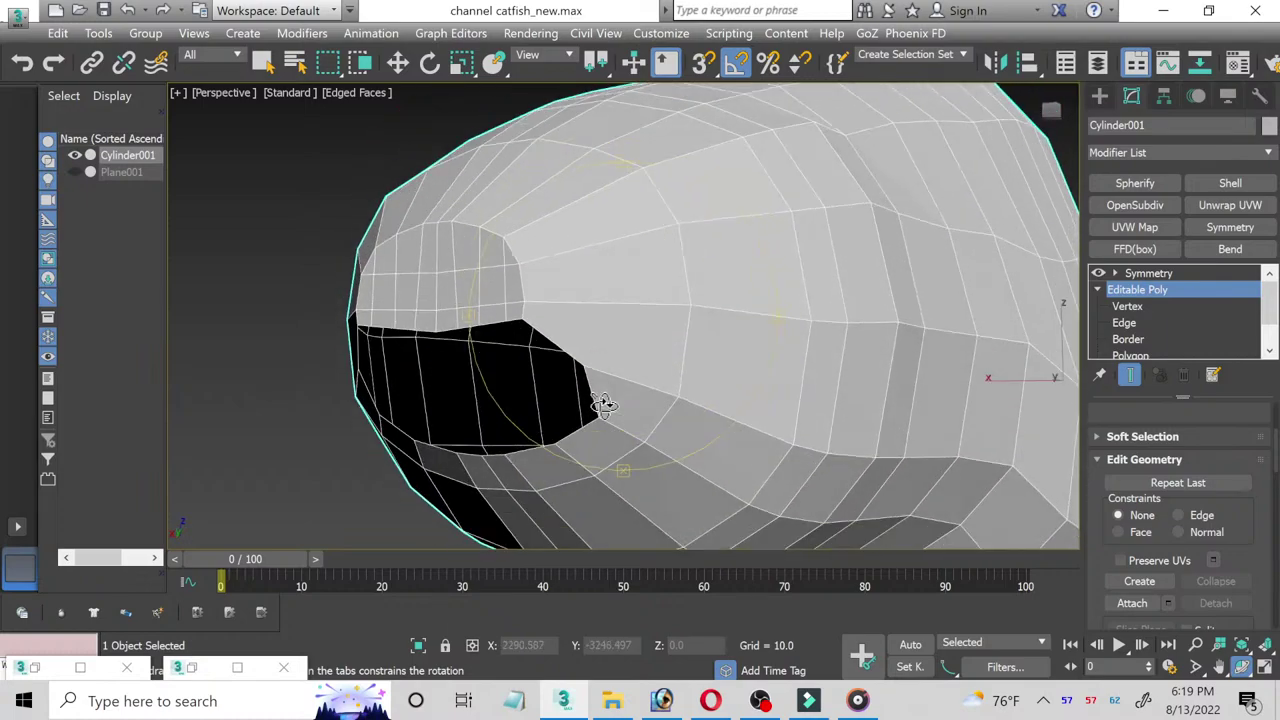
click(1264, 668)
right_click(477, 393)
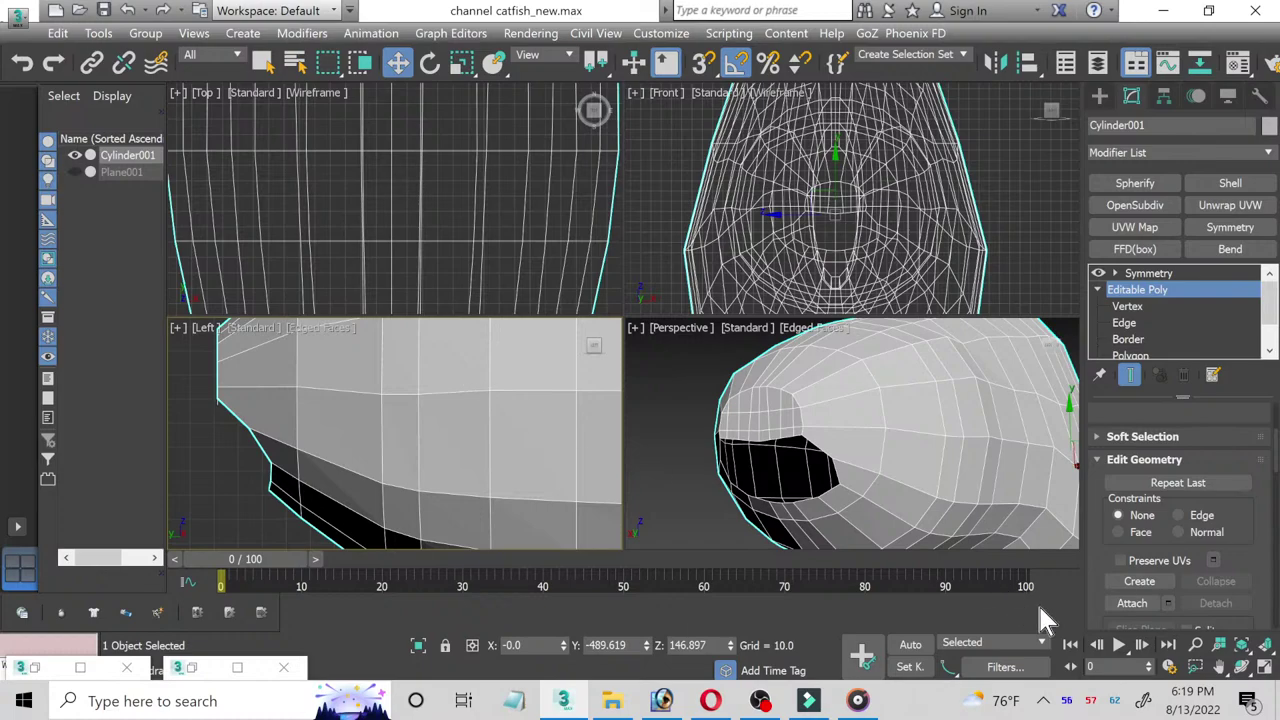
click(1264, 668)
scroll(293, 300, down, 2)
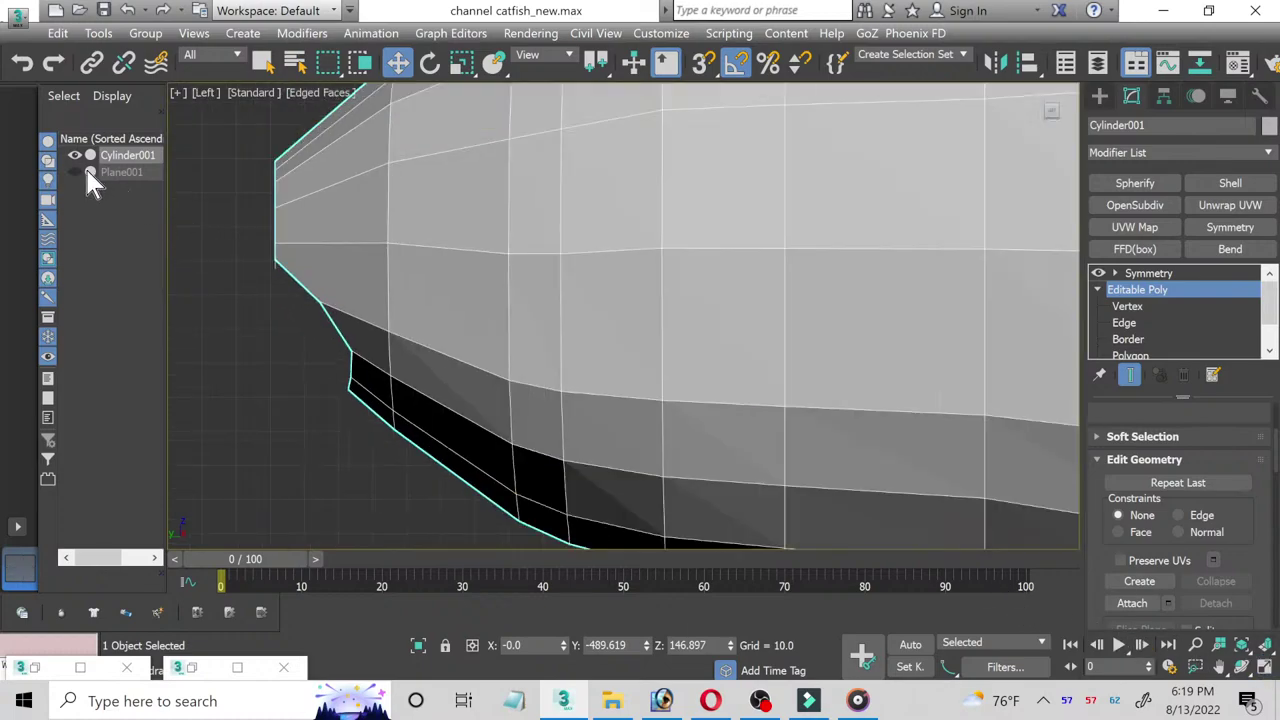
click(75, 172)
scroll(414, 329, up, 2)
middle_drag(414, 329, 500, 429)
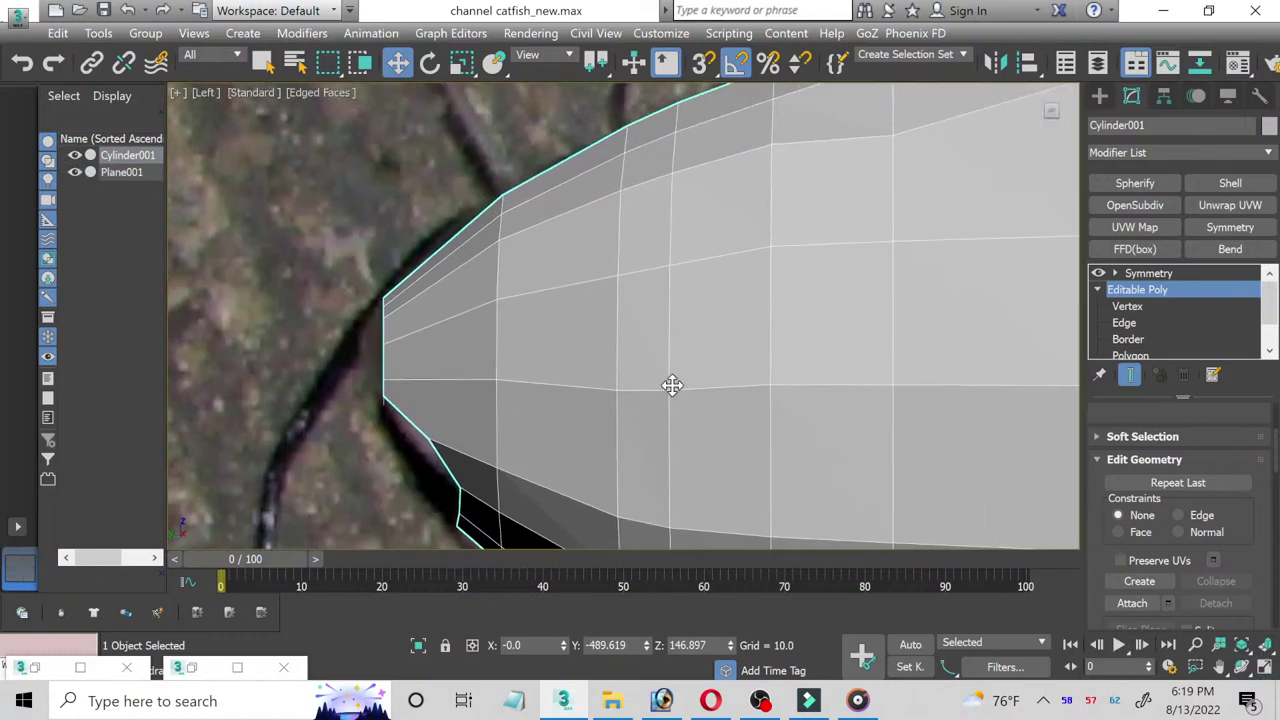
Step: Collapse the Symmetry modifier into the Editable Poly with Collapse All, confirming Yes
click(1125, 306)
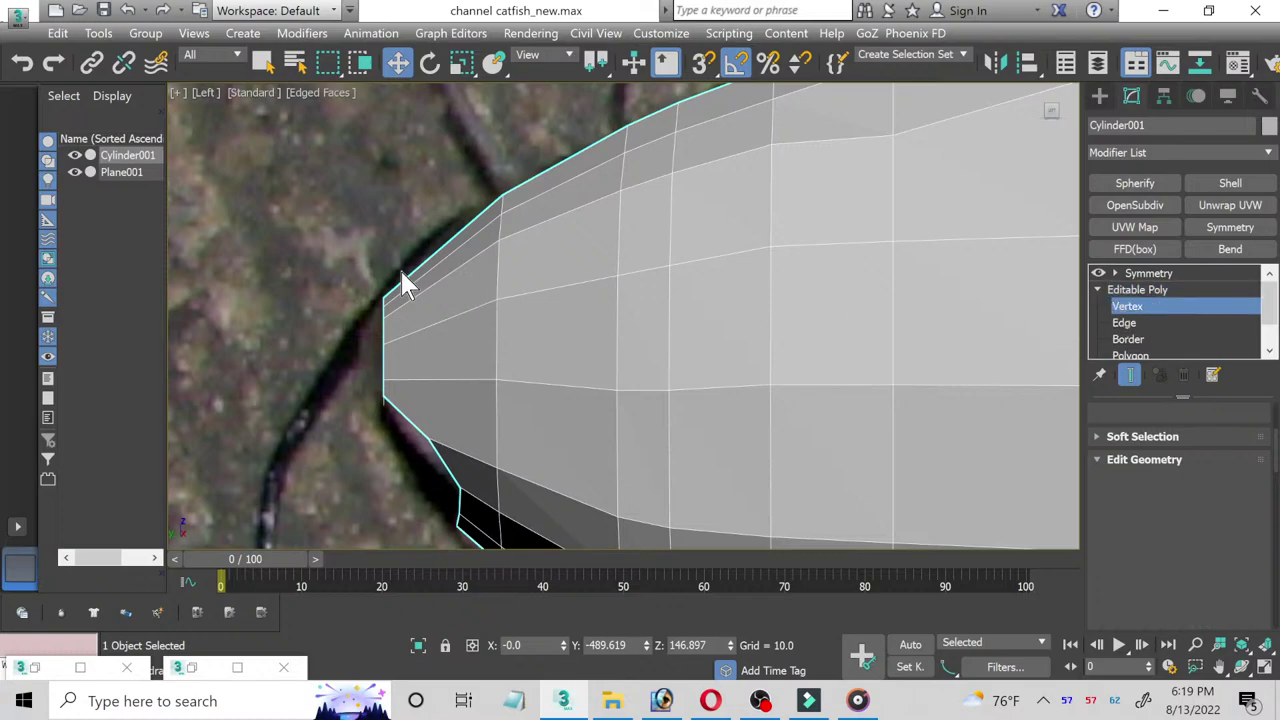
click(1136, 289)
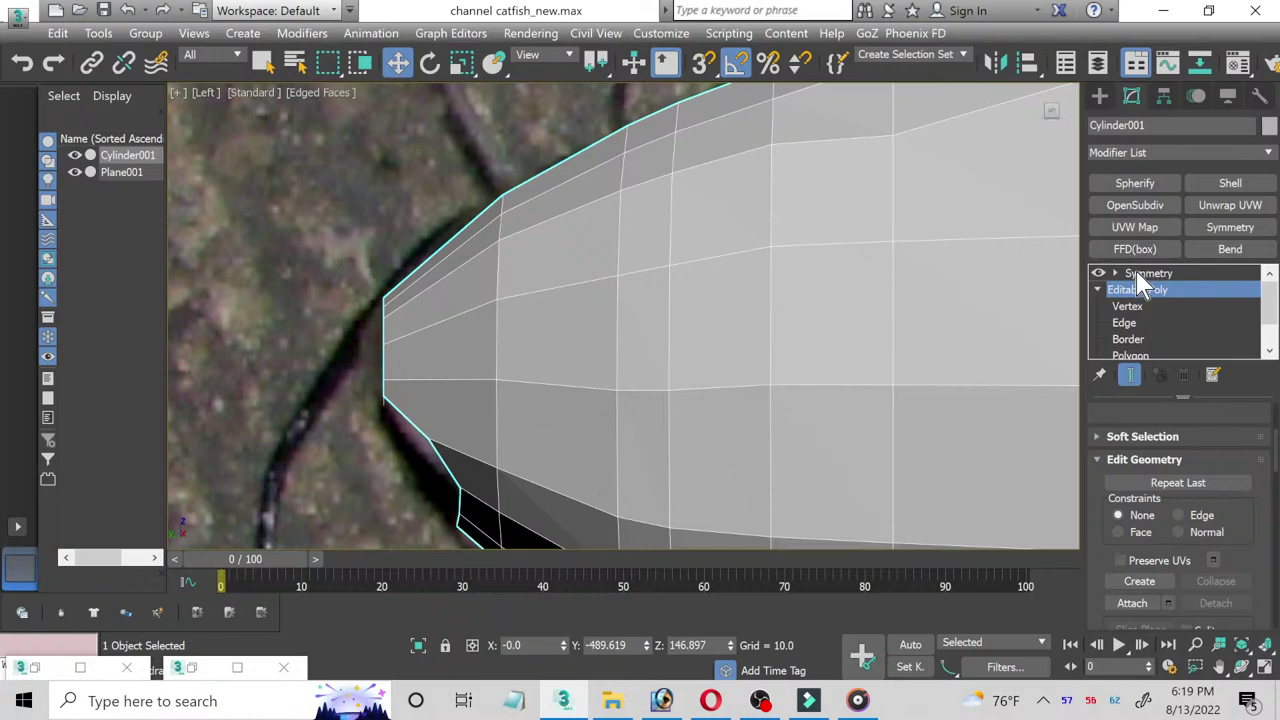
click(1140, 280)
right_click(1139, 280)
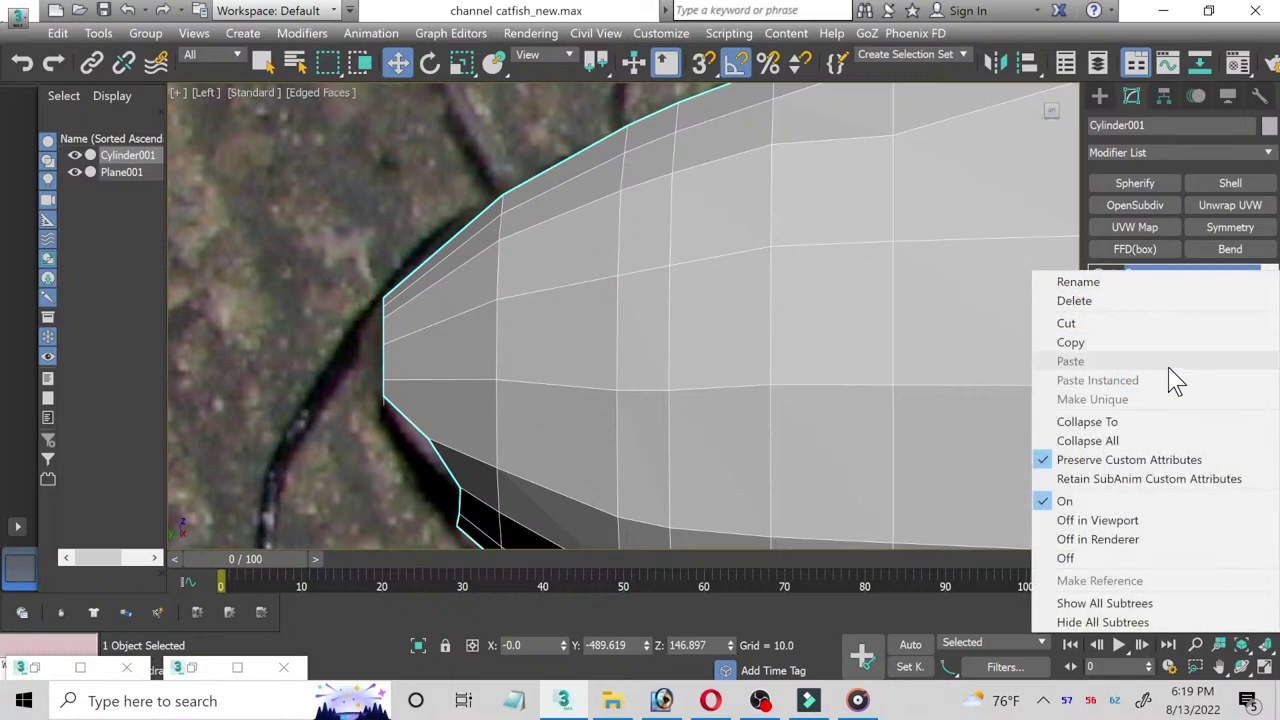
click(1157, 440)
click(713, 407)
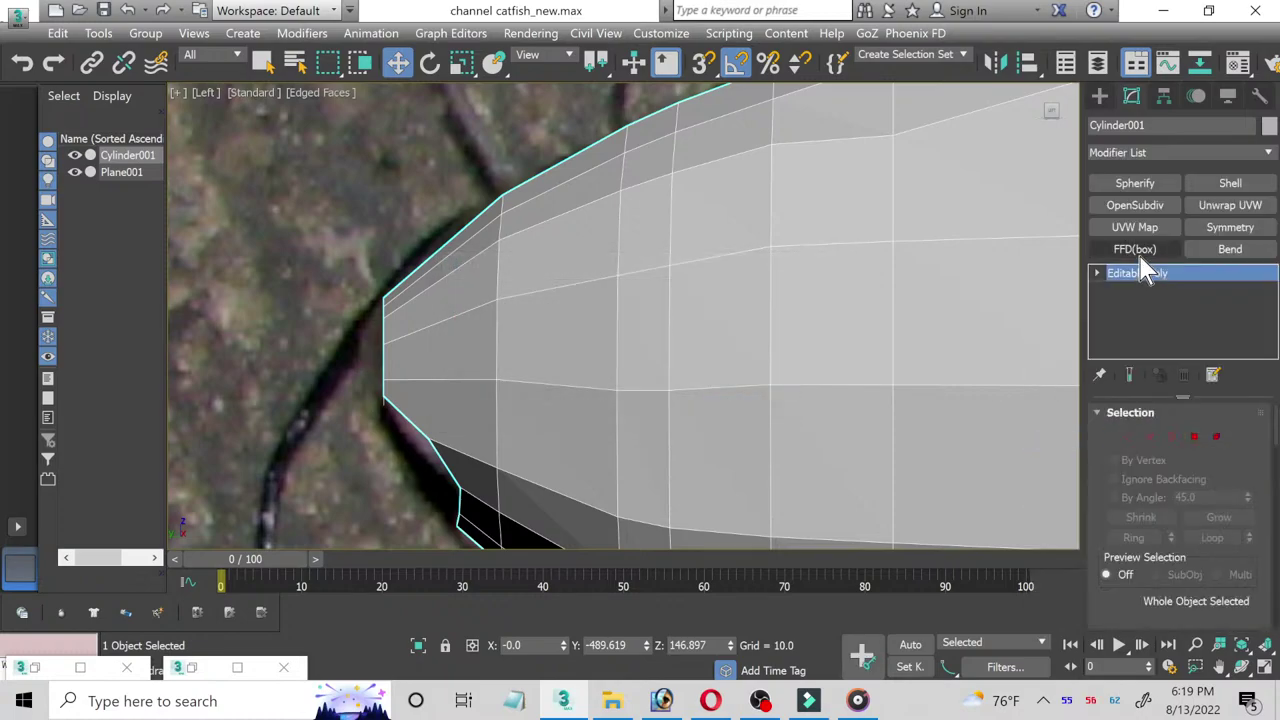
Step: Add an FFD(box) modifier with a 6x6x6 lattice to the head
click(1138, 250)
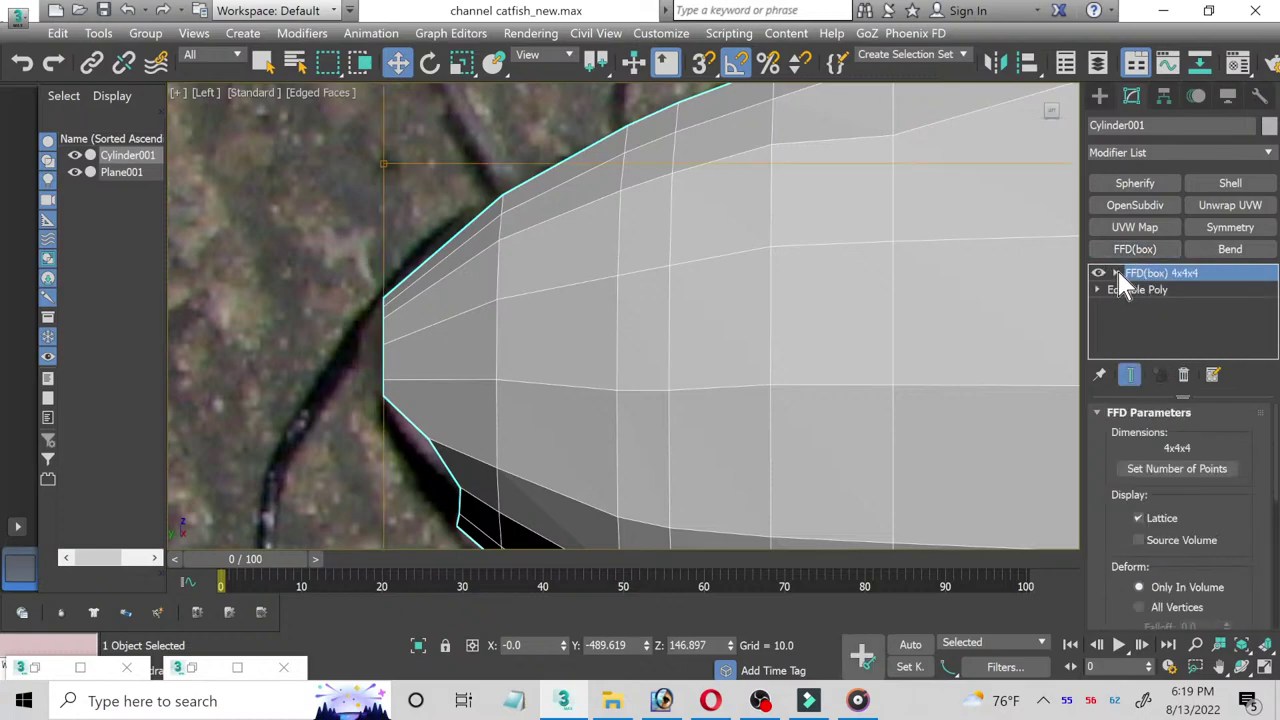
click(1199, 467)
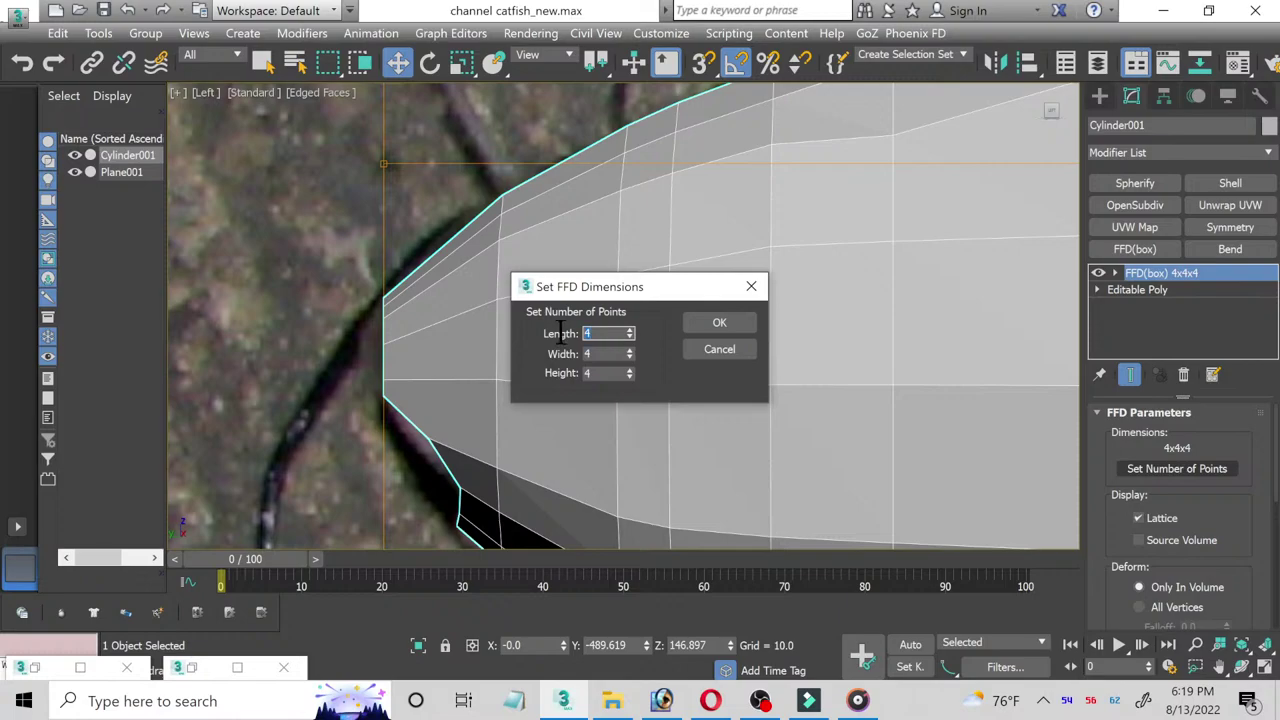
click(604, 355)
text(6)
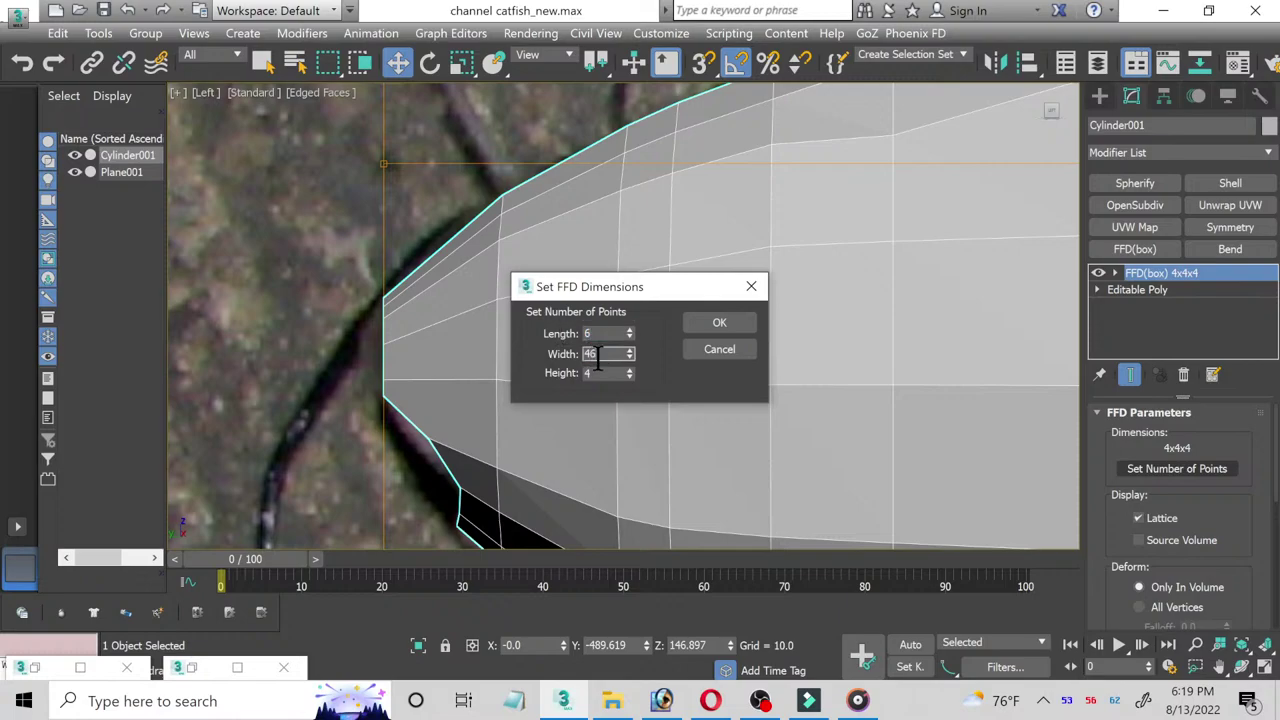
double_click(605, 373)
text(6)
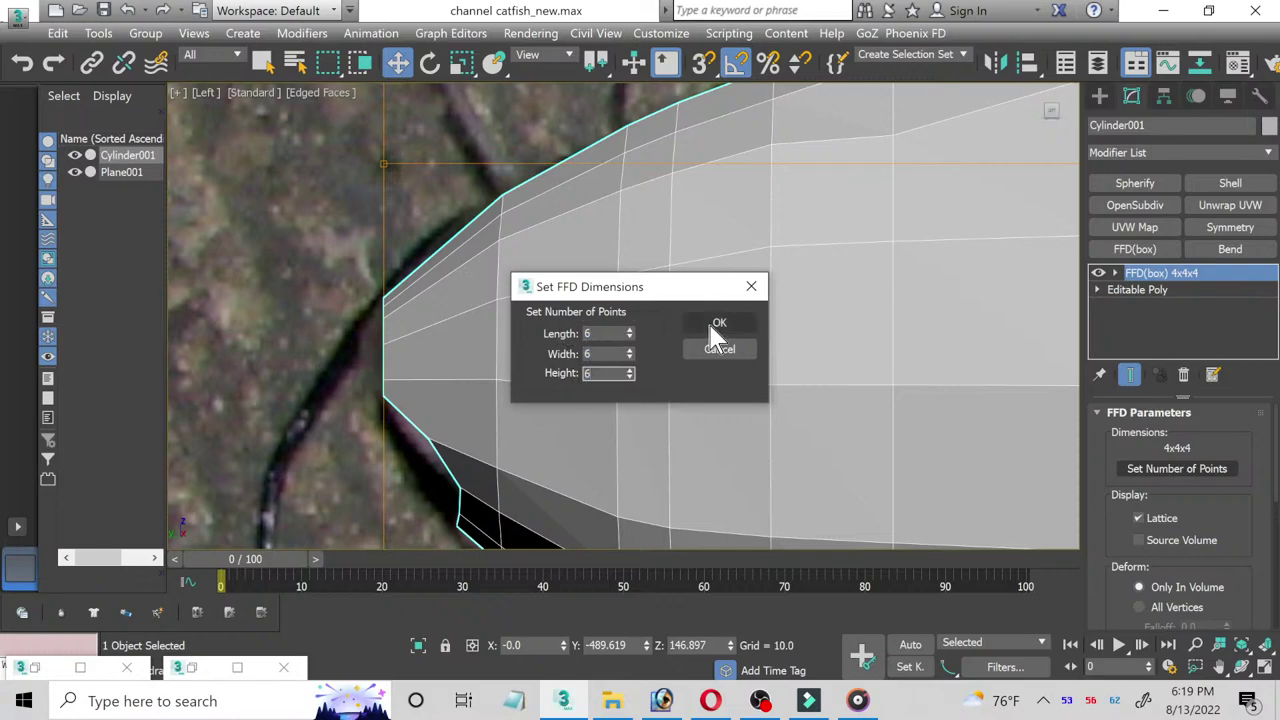
click(719, 322)
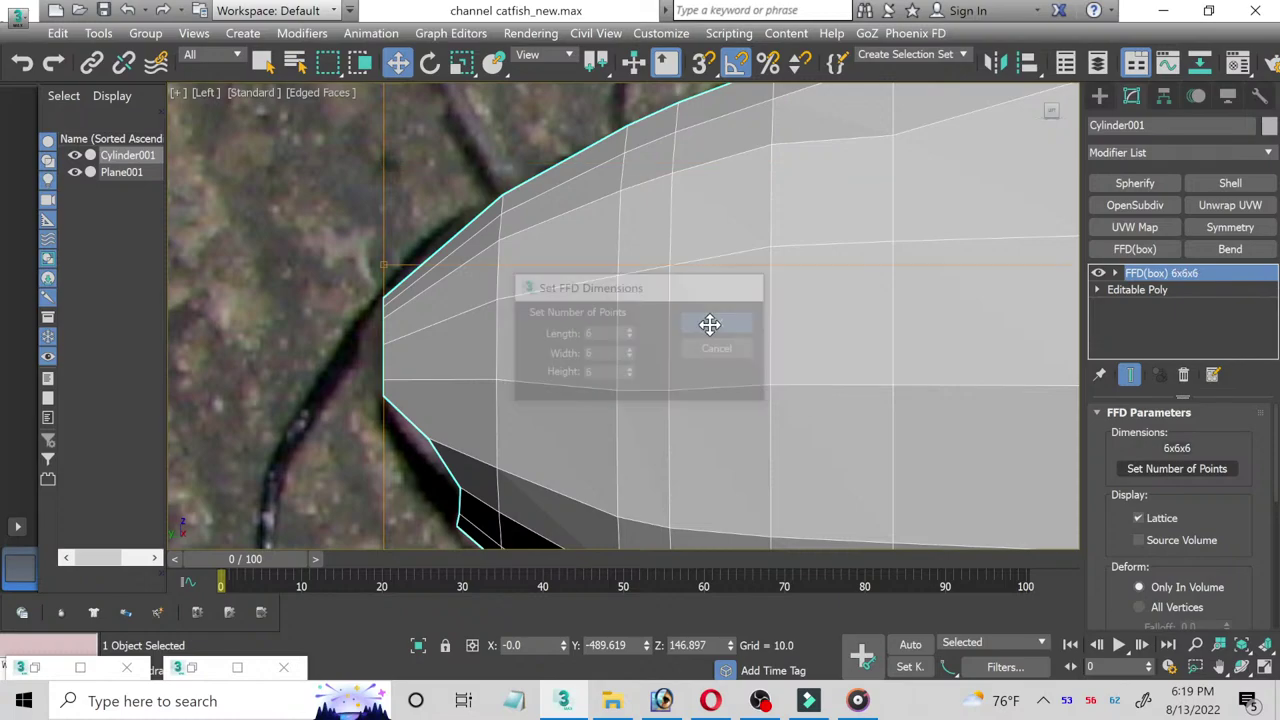
Step: Enter the FFD's Control Points level and frame the head in the side view
click(1114, 272)
click(1124, 288)
scroll(463, 206, down, 3)
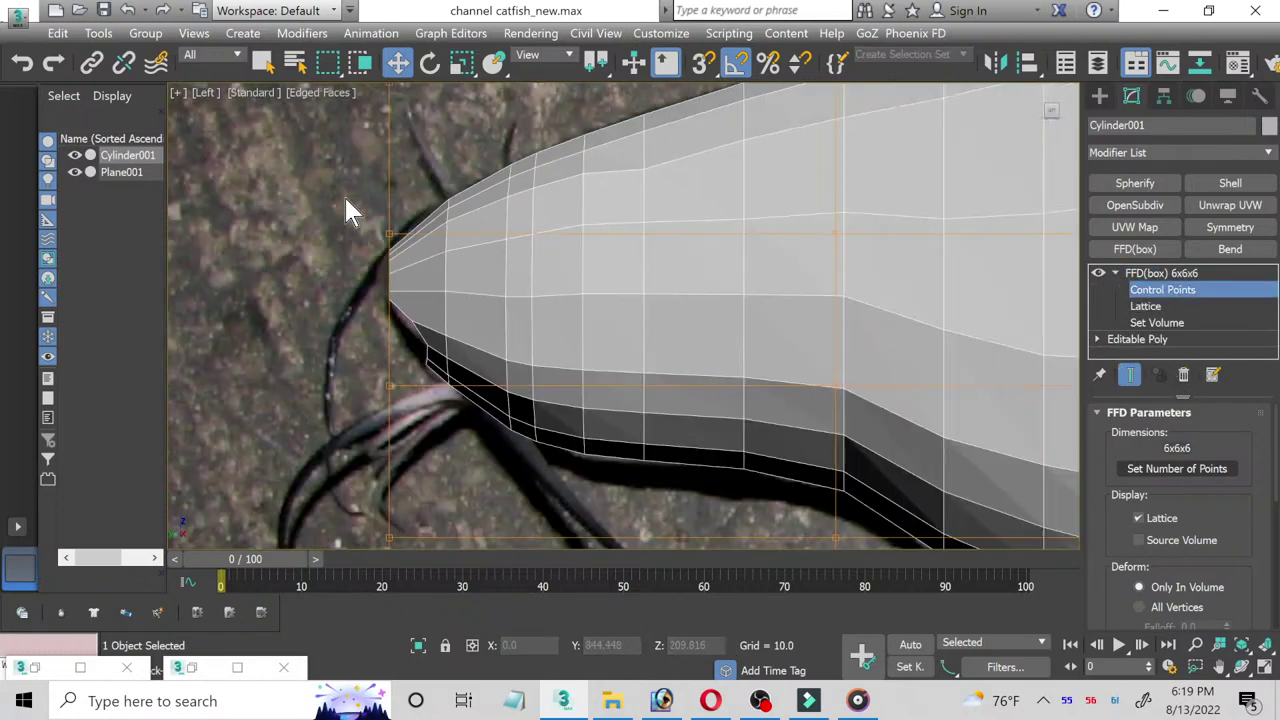
mouse_move(343, 194)
middle_down()
mouse_move(350, 324)
mouse_move(371, 271)
middle_up()
scroll(357, 329, up, 2)
scroll(380, 347, up, 2)
scroll(371, 271, down, 2)
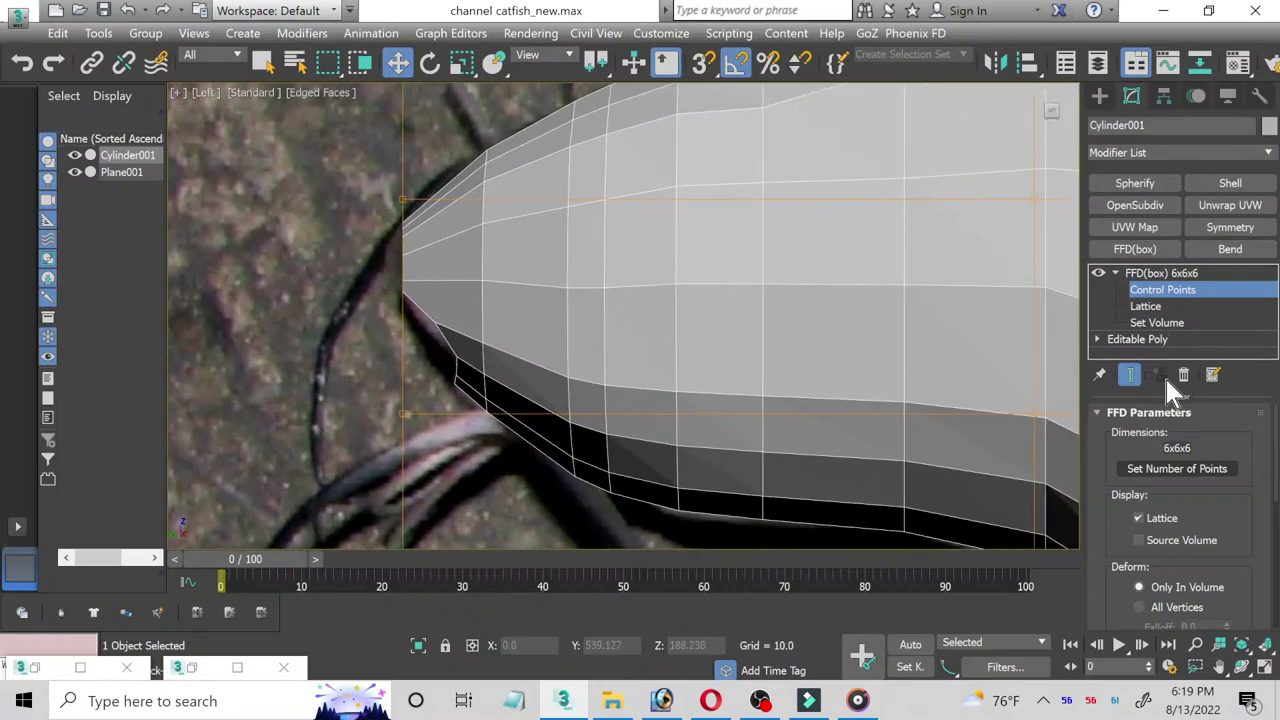
Step: Increase the FFD lattice to 10x10x10 points
click(1222, 470)
text(10)
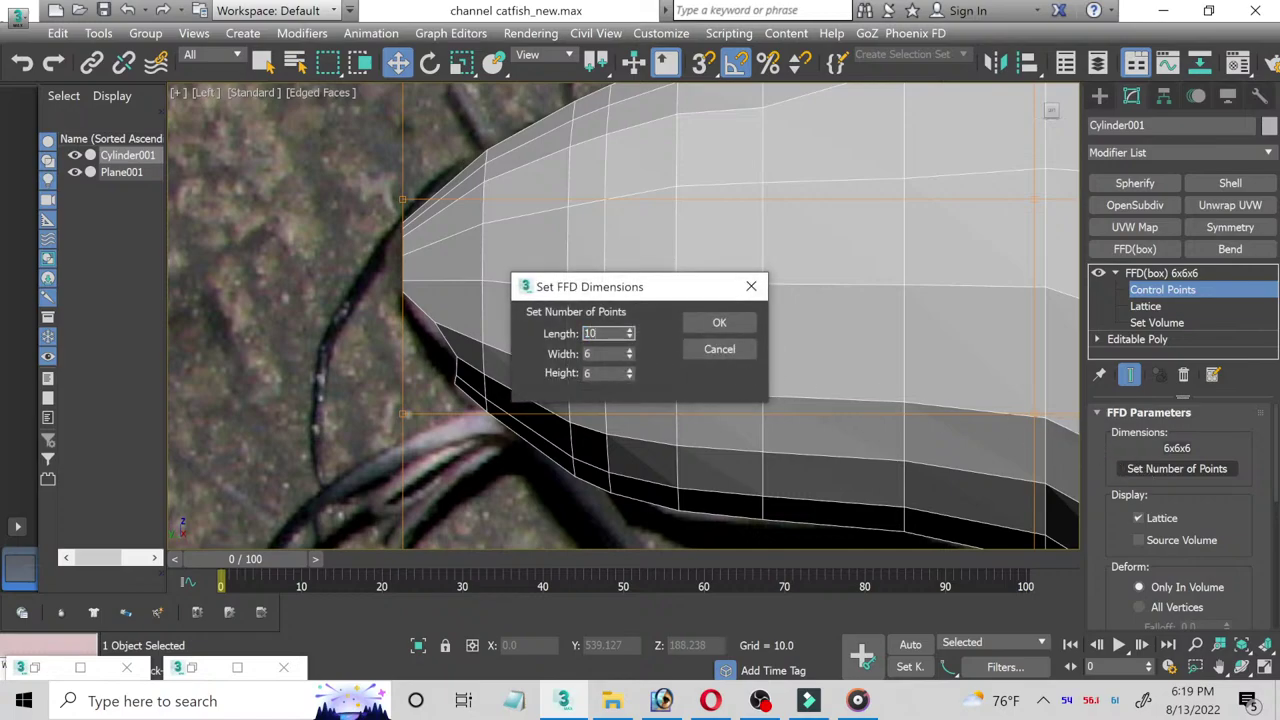
key(Tab)
key(Tab)
text(10)
click(700, 325)
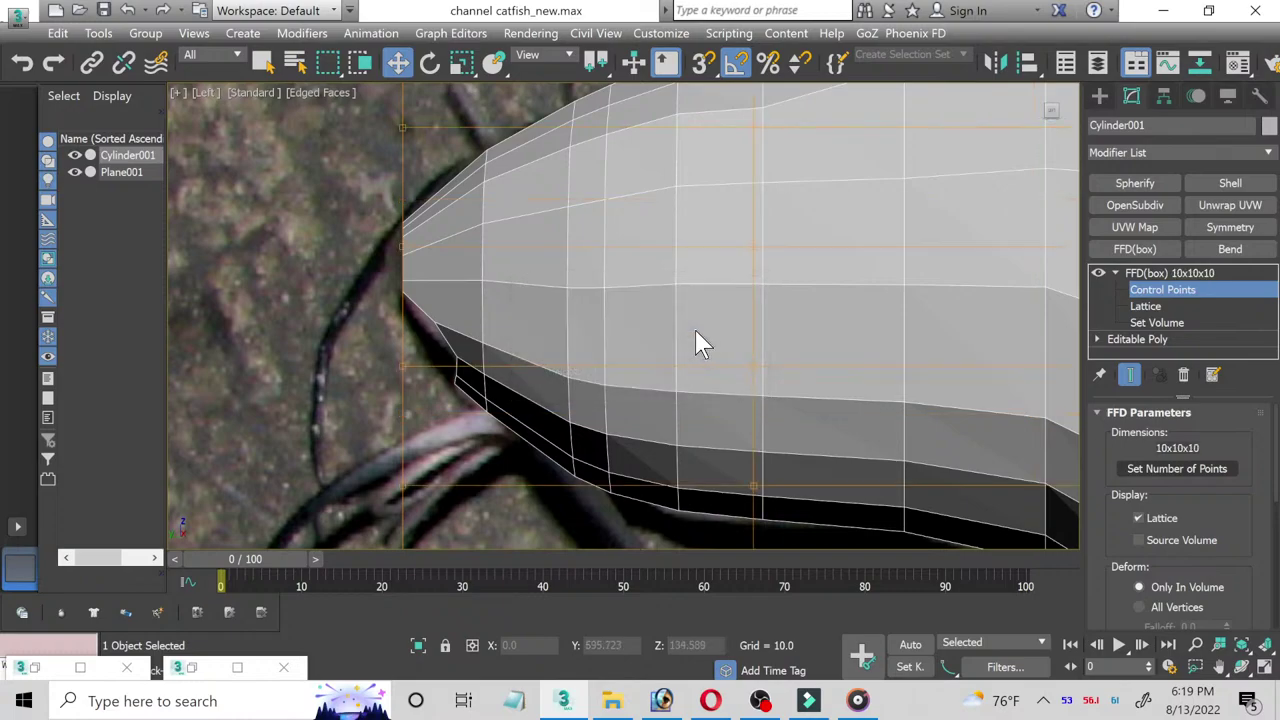
Step: Pull the snout-tip control point leftward and adjust a lower point near the nose
click(400, 245)
drag(443, 246, 415, 238)
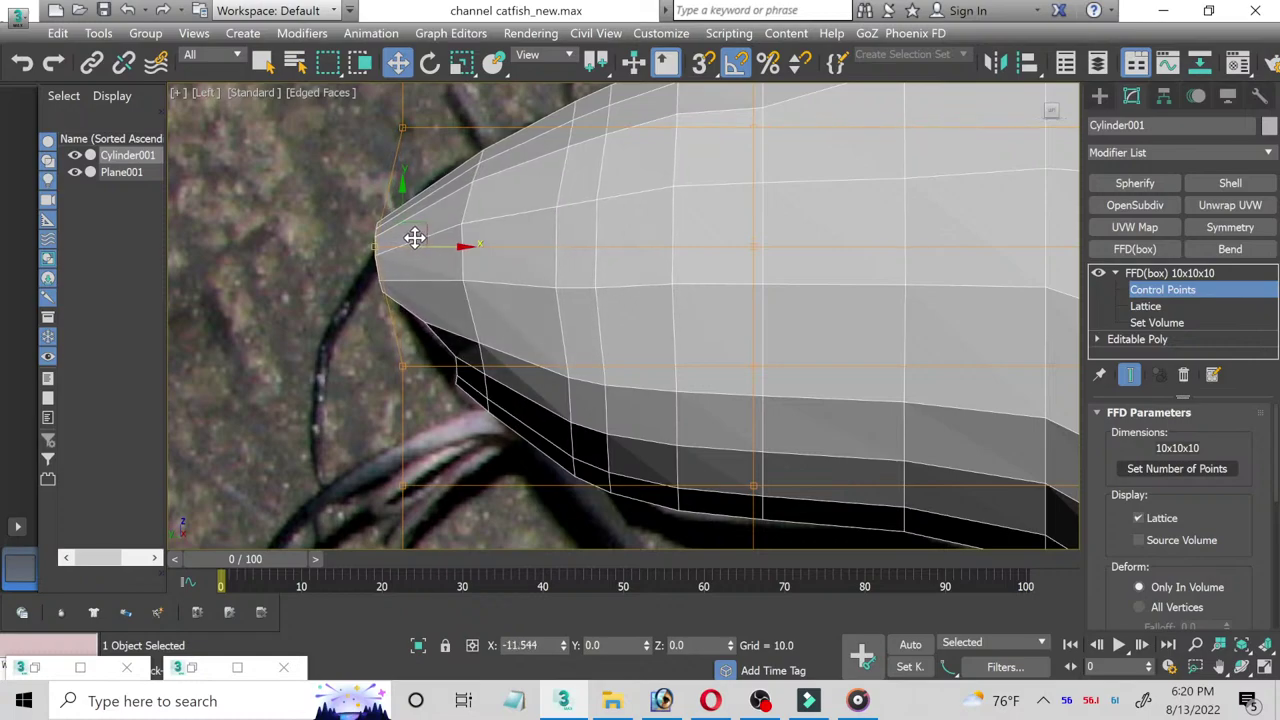
click(401, 366)
drag(433, 359, 437, 364)
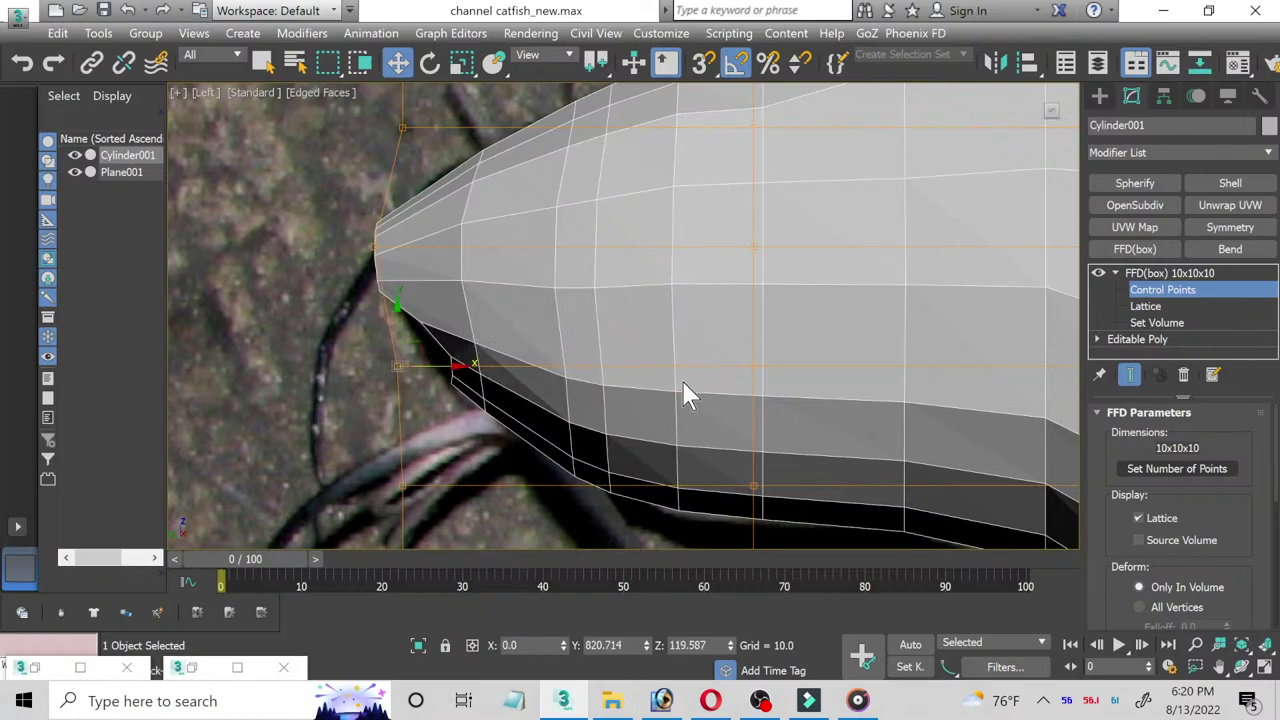
scroll(686, 394, down, 2)
scroll(677, 395, up, 2)
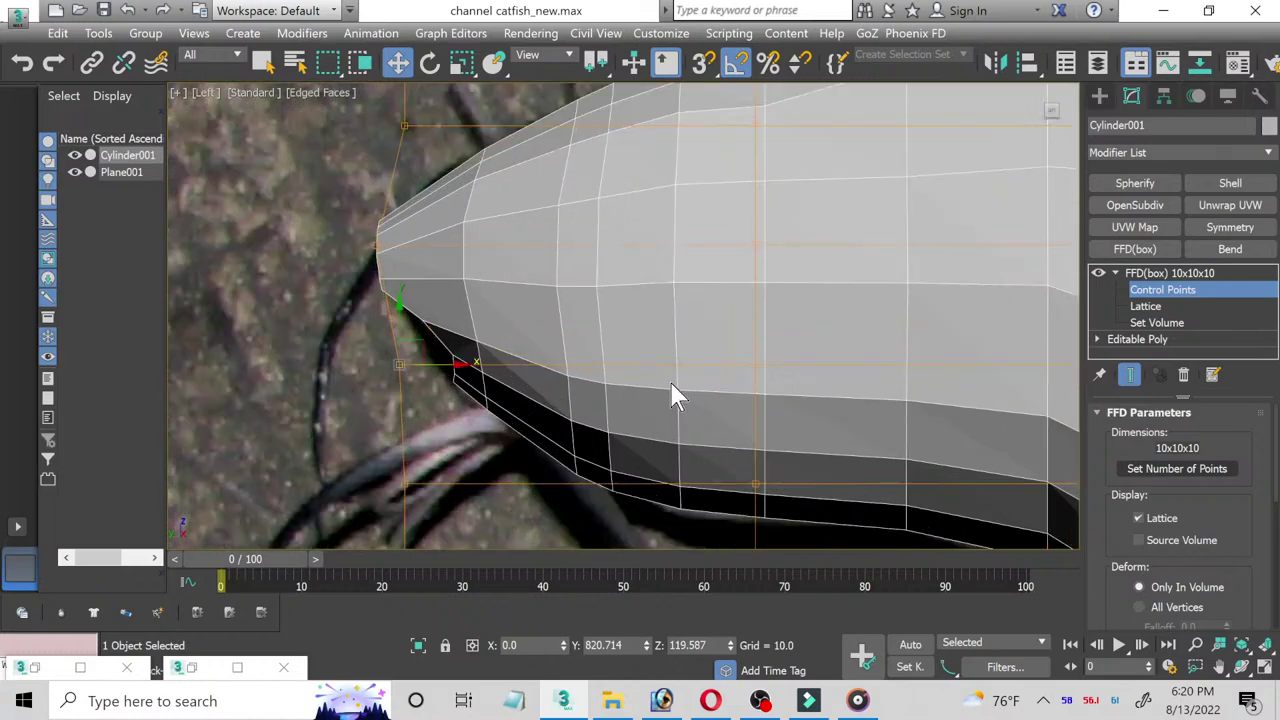
scroll(671, 384, down, 1)
scroll(667, 378, up, 1)
Step: Raise a control point above the snout to lift it, then leave Control Points
click(1263, 666)
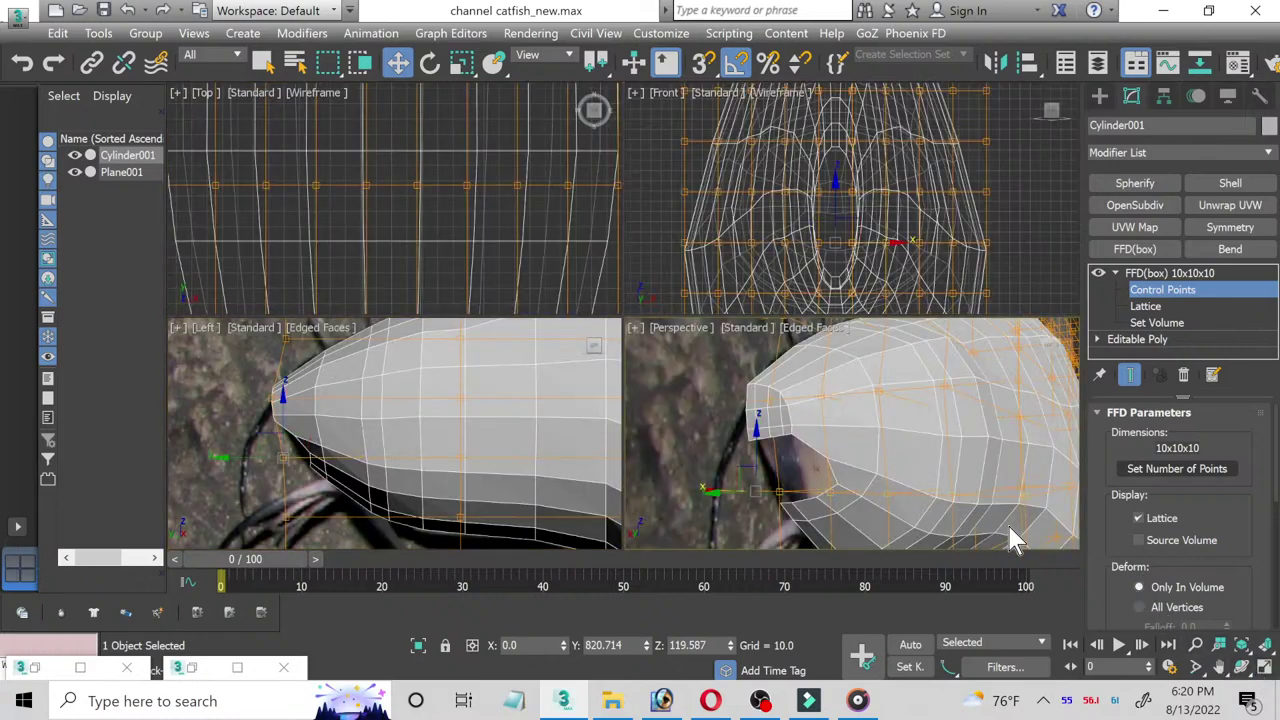
click(1263, 666)
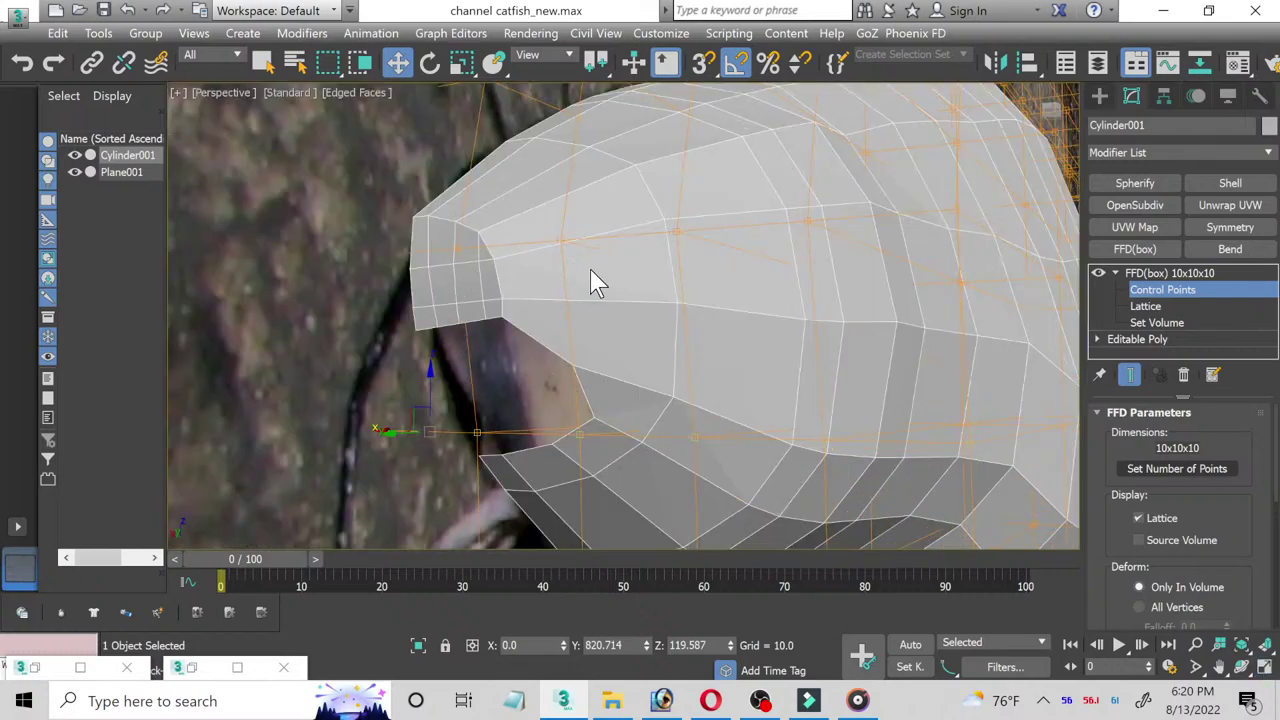
click(1263, 666)
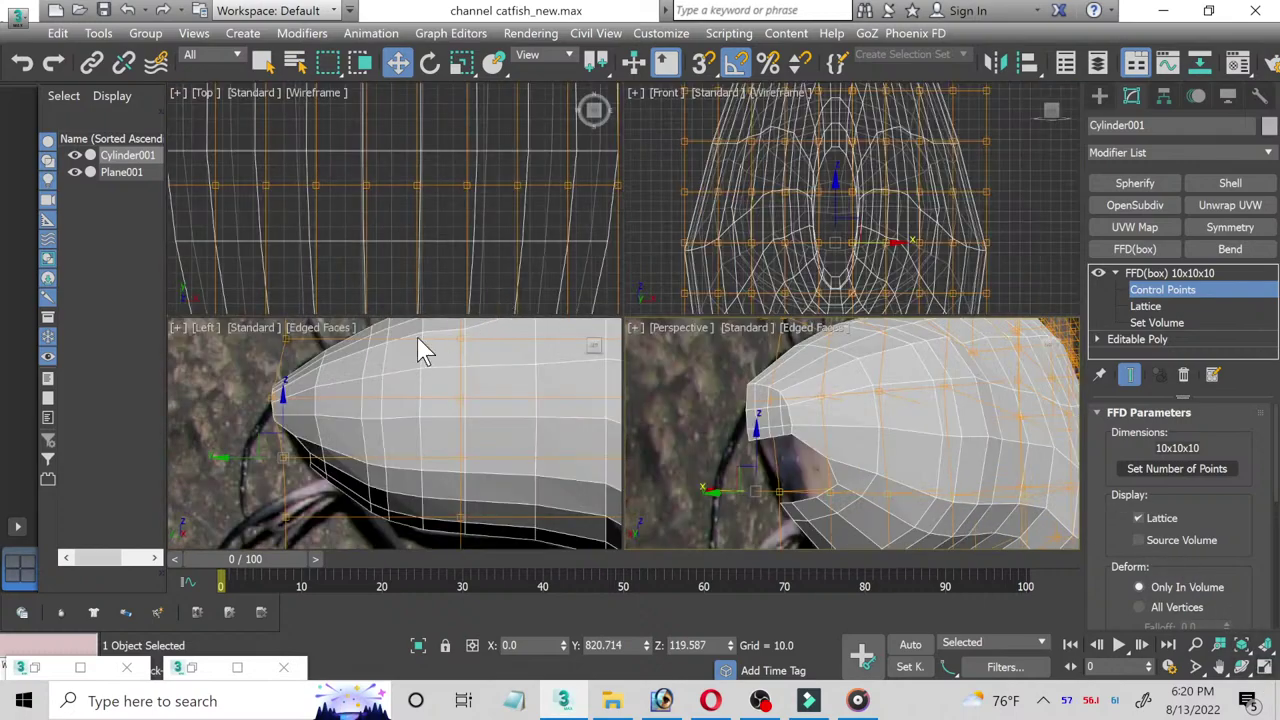
middle_drag(313, 352, 322, 462)
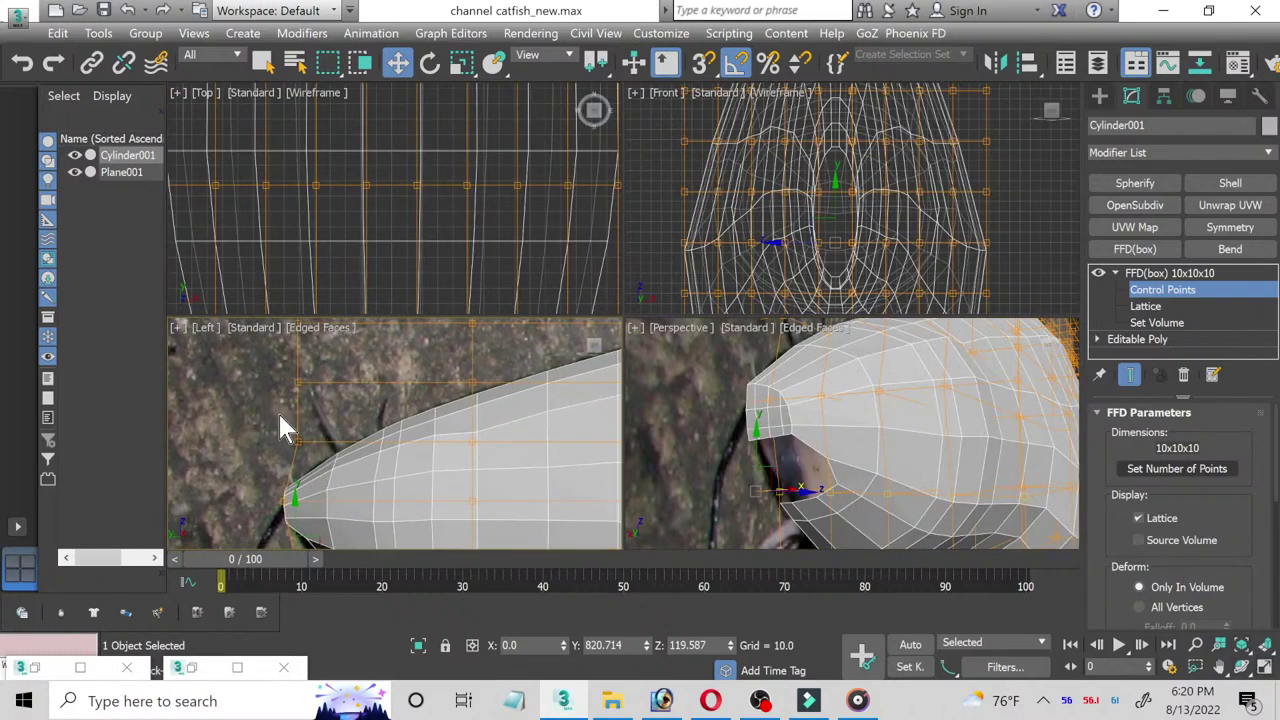
drag(322, 462, 318, 450)
drag(329, 398, 326, 360)
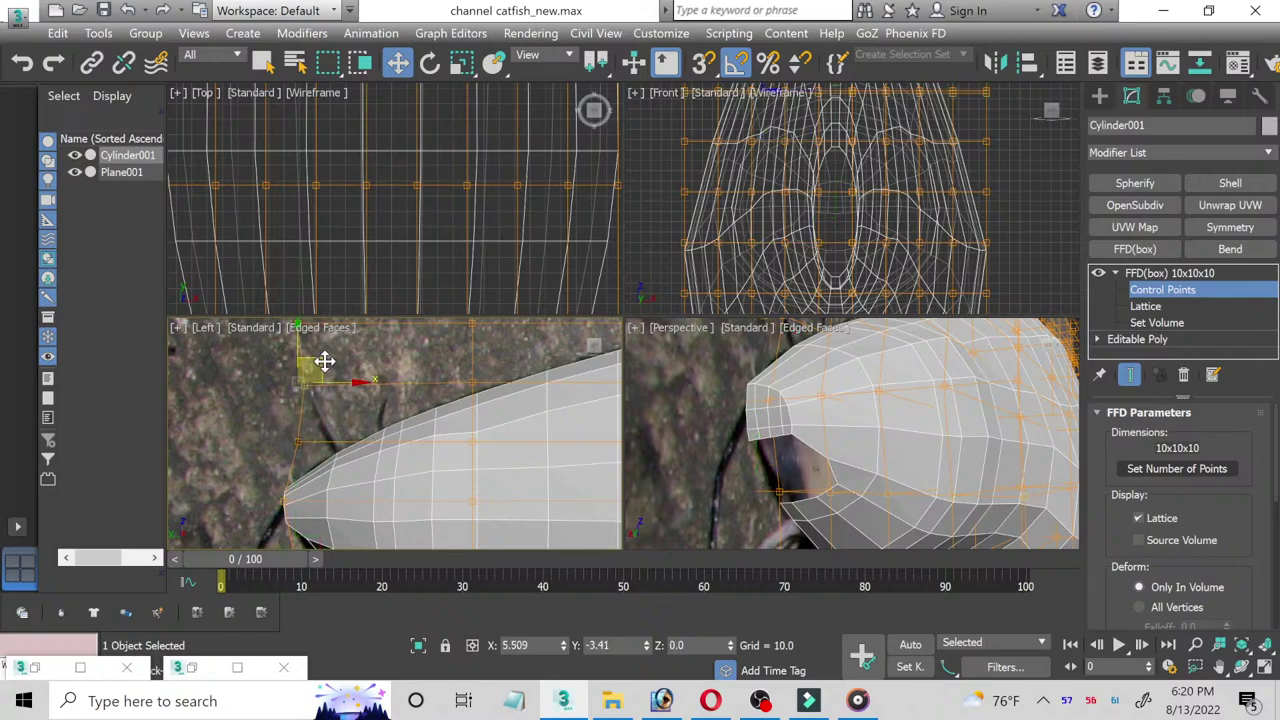
drag(318, 462, 317, 428)
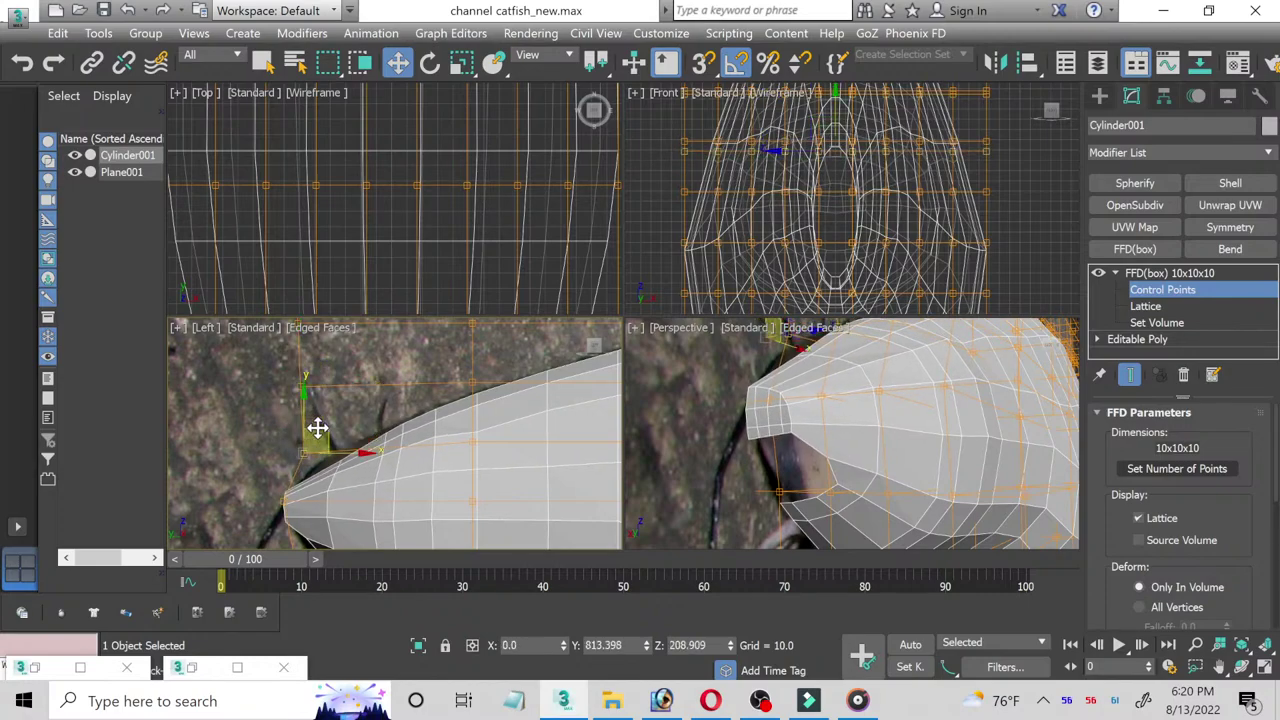
click(1166, 276)
Step: Try Collapse All on the FFD, then inspect the Editable Poly vertices in the maximized side view
right_click(1168, 284)
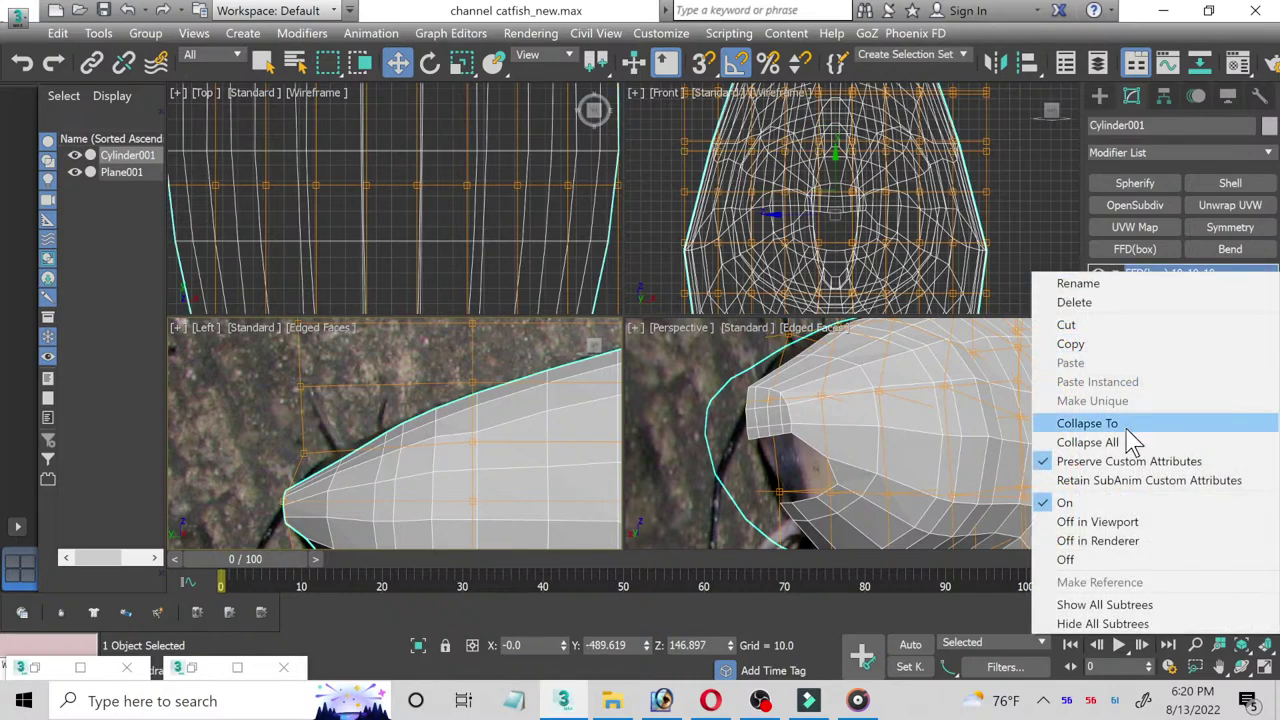
click(1080, 442)
click(737, 407)
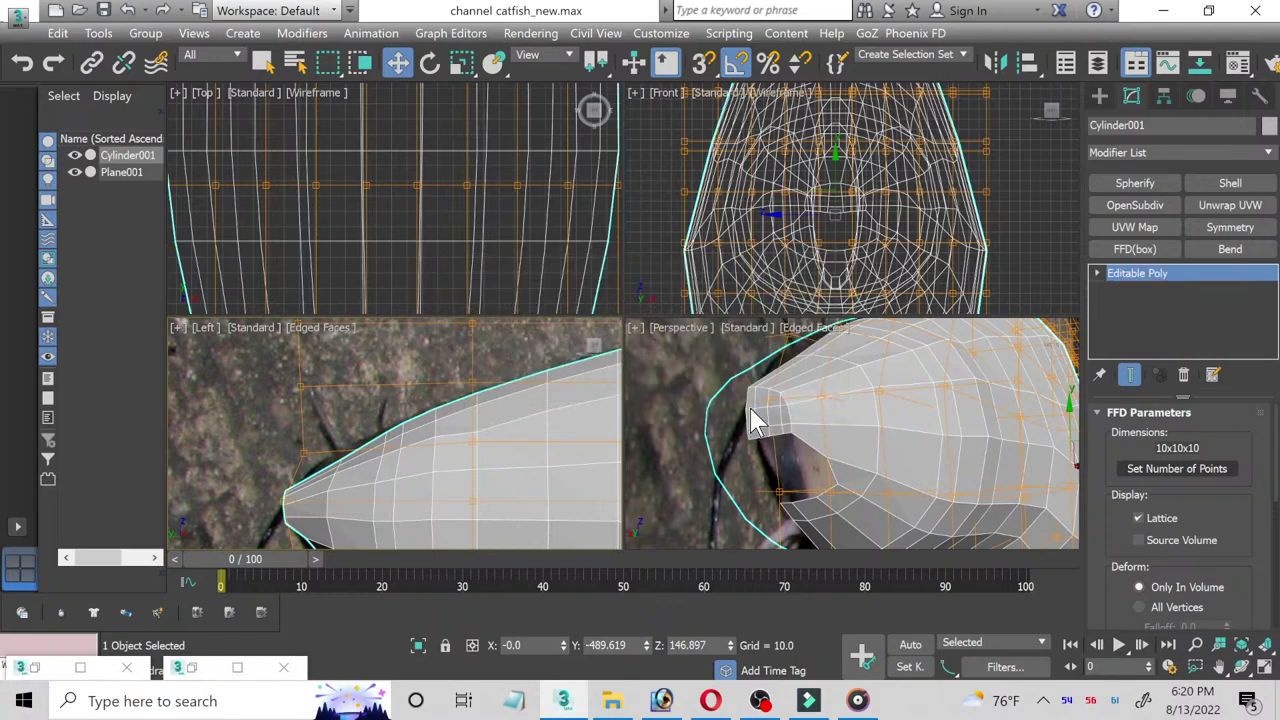
mouse_move(428, 477)
middle_down()
mouse_move(423, 400)
mouse_move(413, 375)
mouse_move(402, 380)
middle_up()
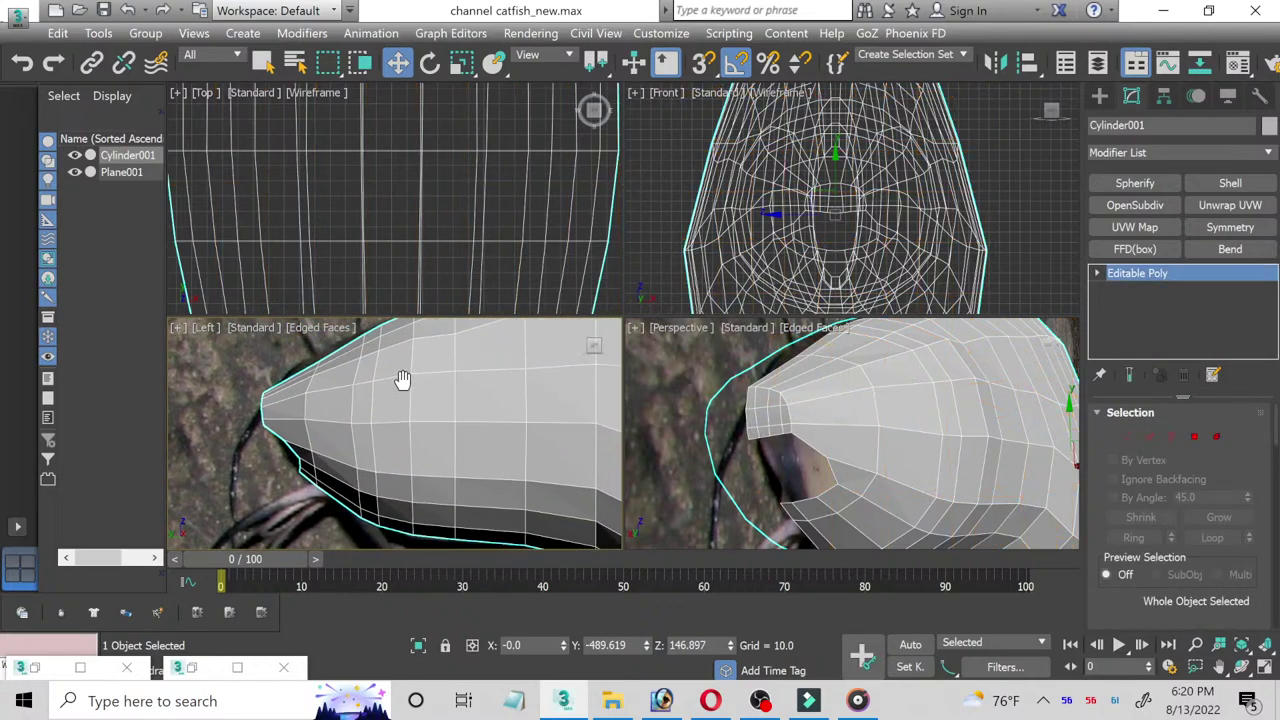
click(1097, 273)
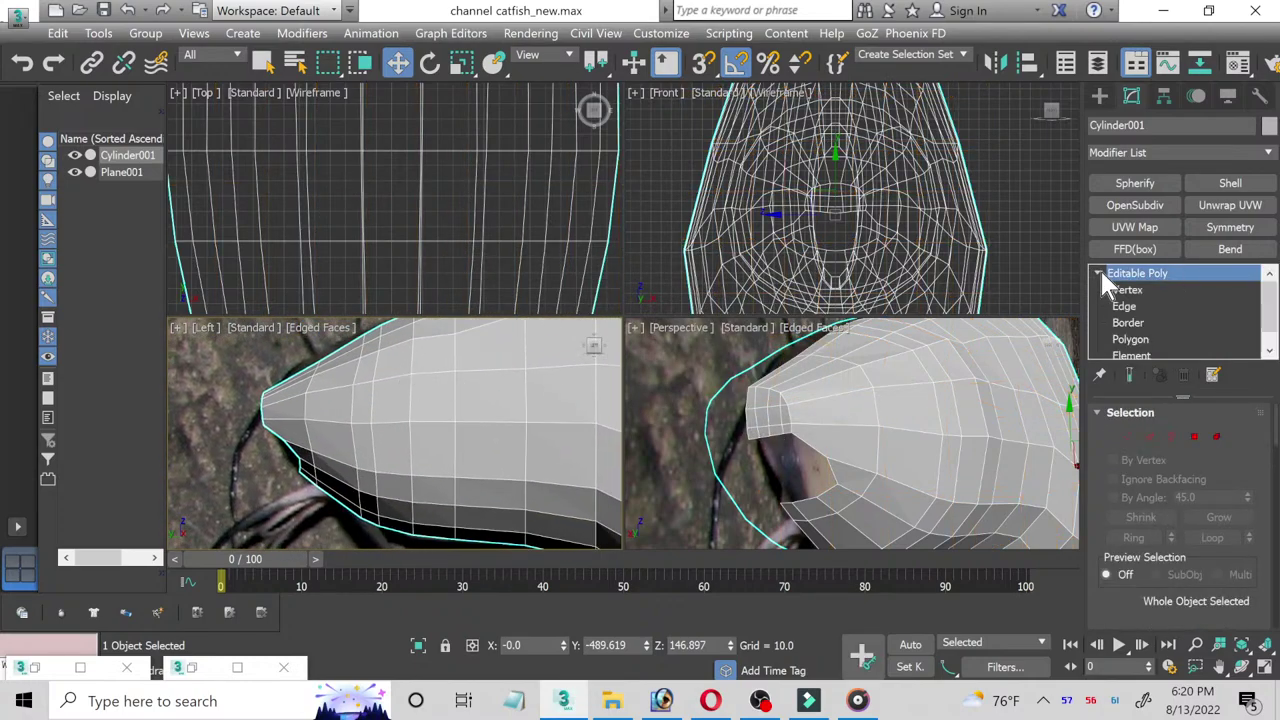
click(1127, 290)
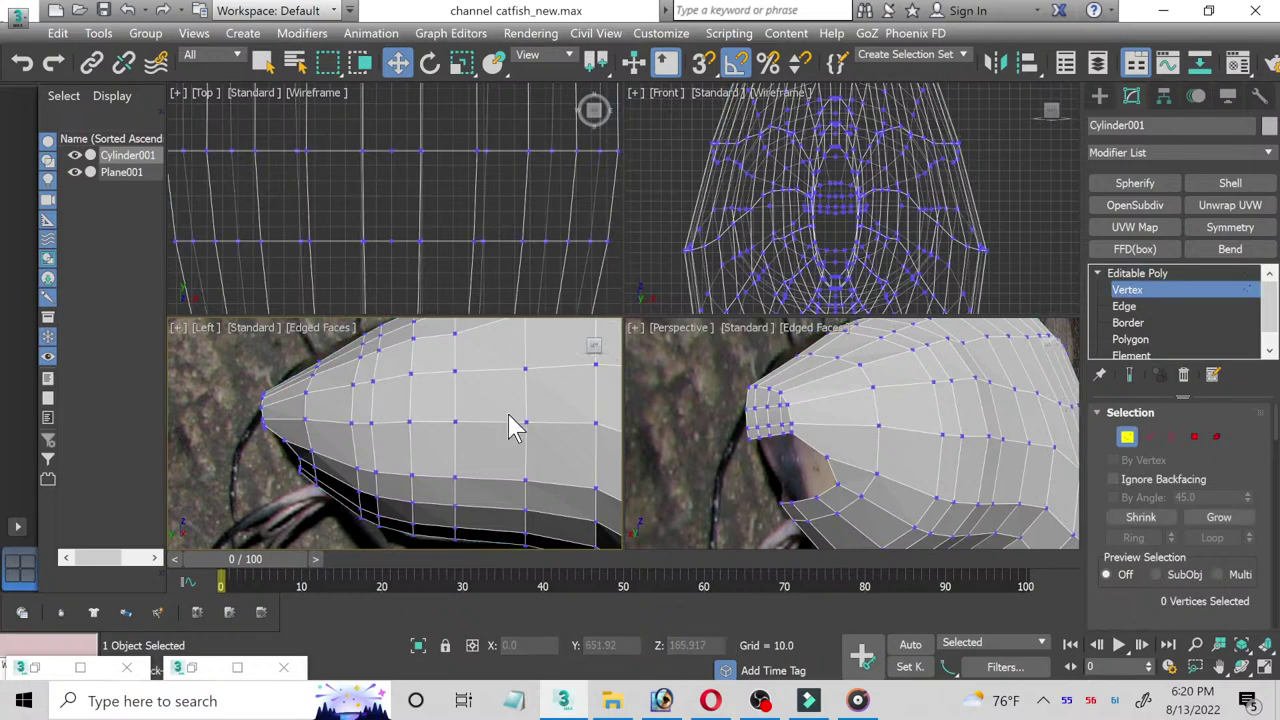
click(1266, 670)
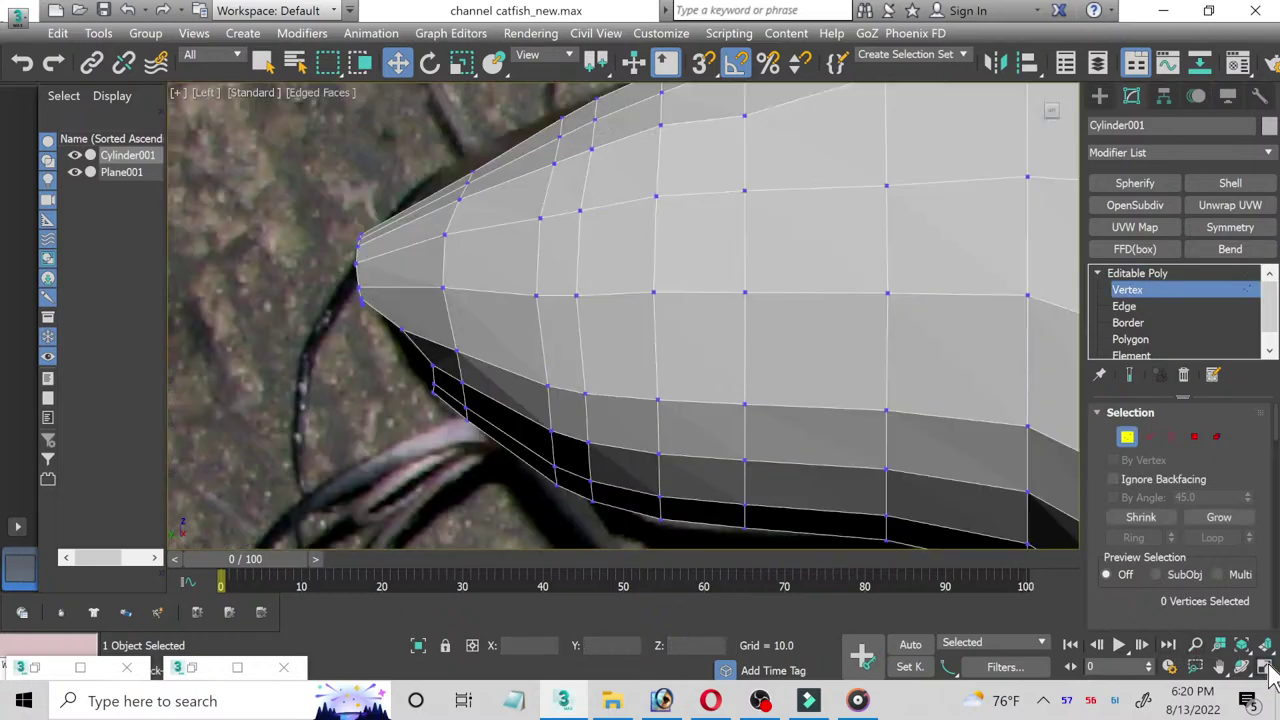
scroll(300, 183, up, 2)
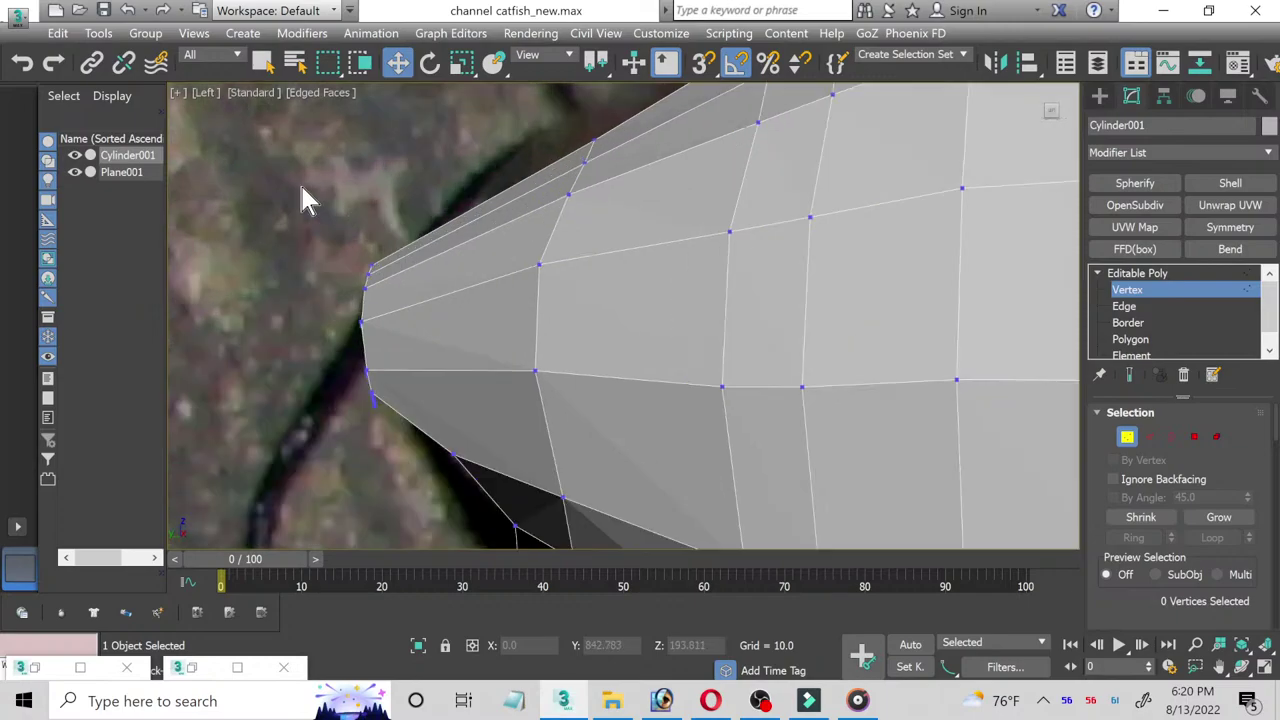
scroll(531, 186, down, 2)
middle_drag(518, 319, 463, 414)
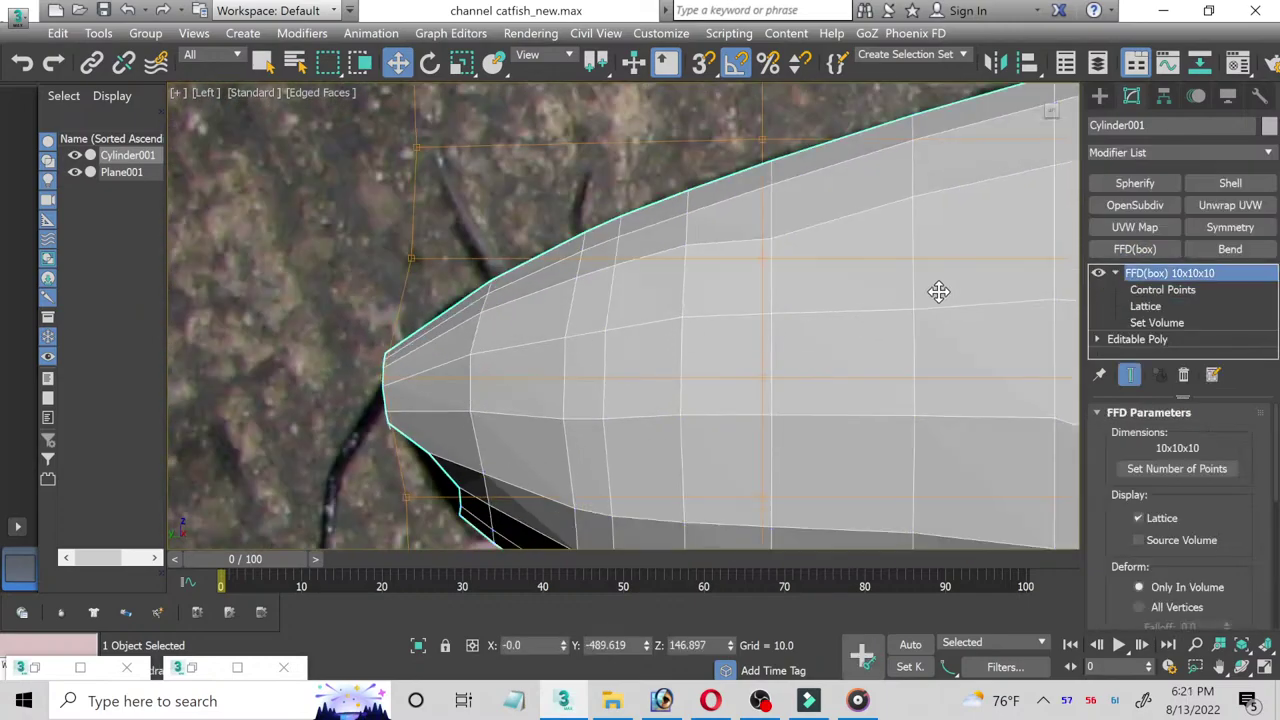
Step: Delete the FFD(box) modifier, leaving only the Editable Poly in the stack
right_click(1145, 287)
click(1070, 315)
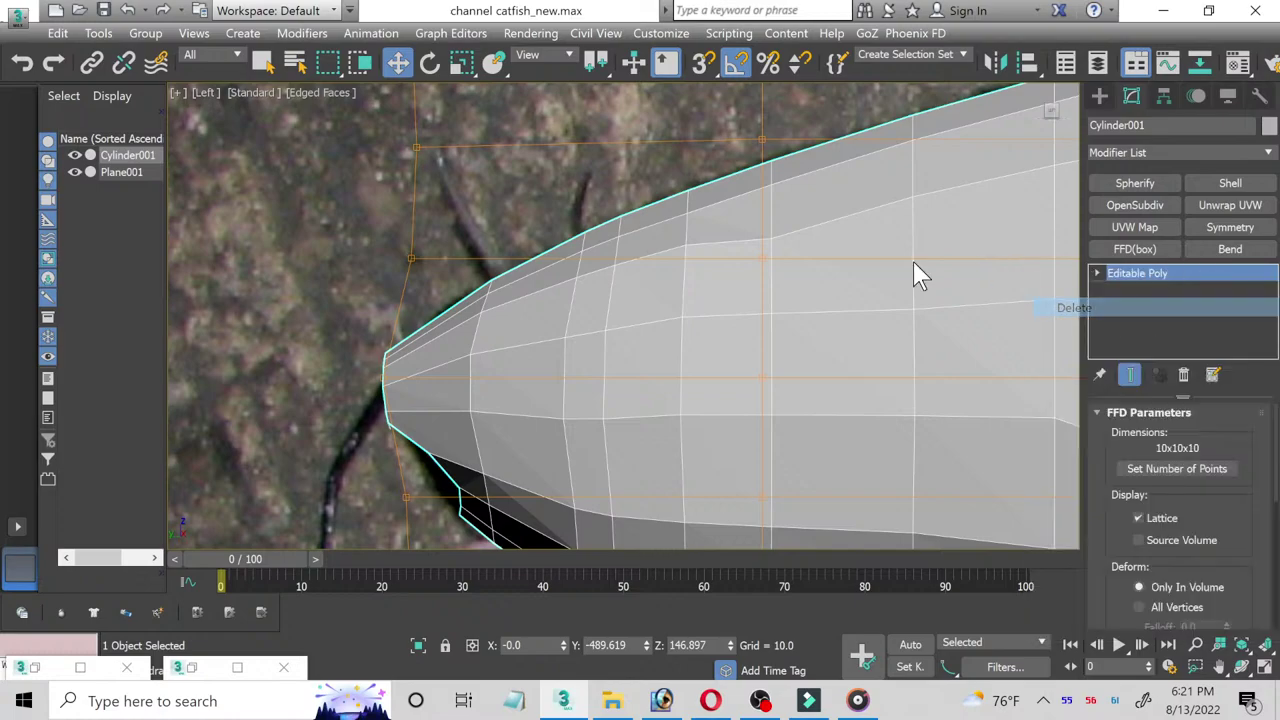
middle_drag(683, 337, 703, 254)
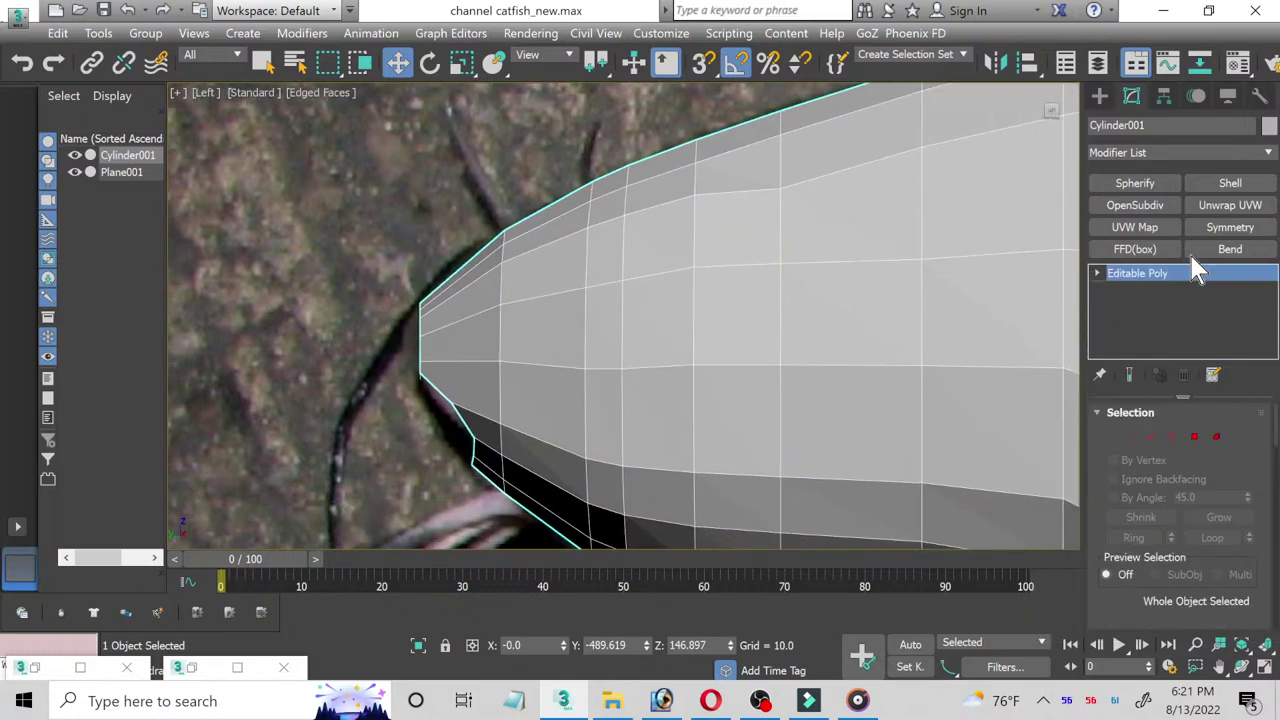
Step: At Vertex level, move the snout's top-corner vertices down-left to close the gap
click(1098, 273)
click(1112, 290)
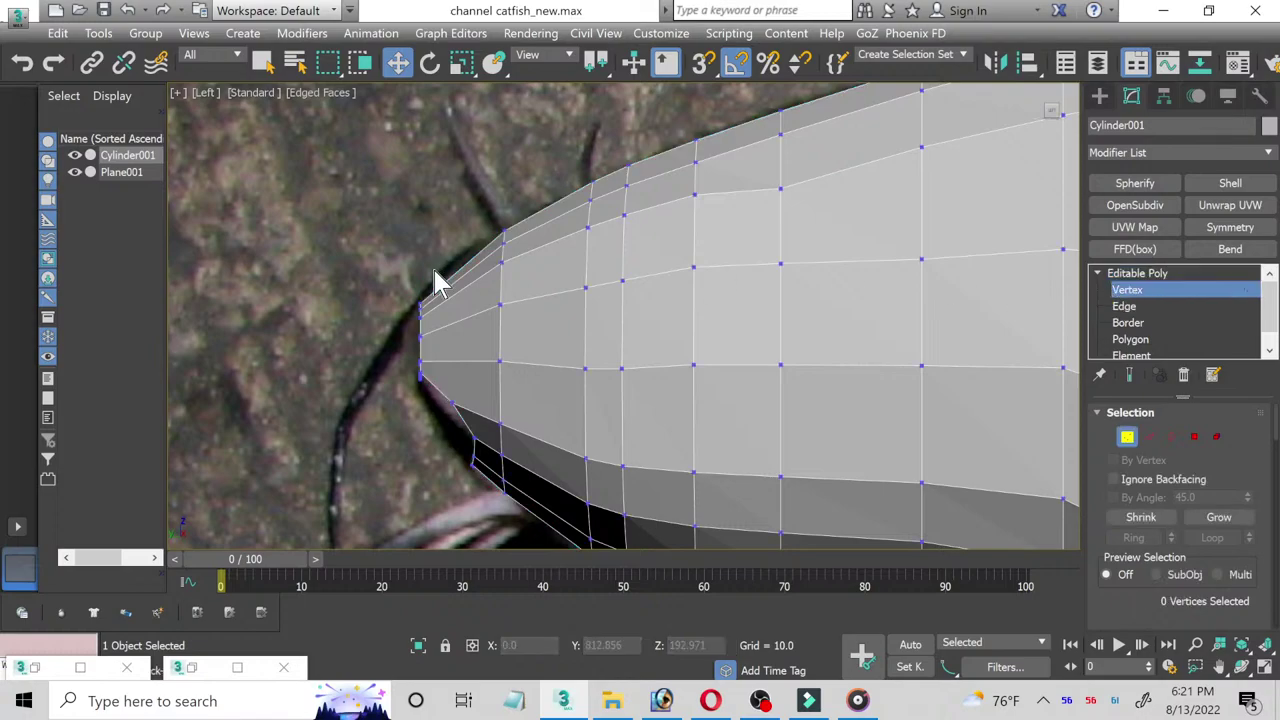
scroll(434, 277, up, 3)
scroll(417, 337, up, 3)
drag(395, 308, 437, 301)
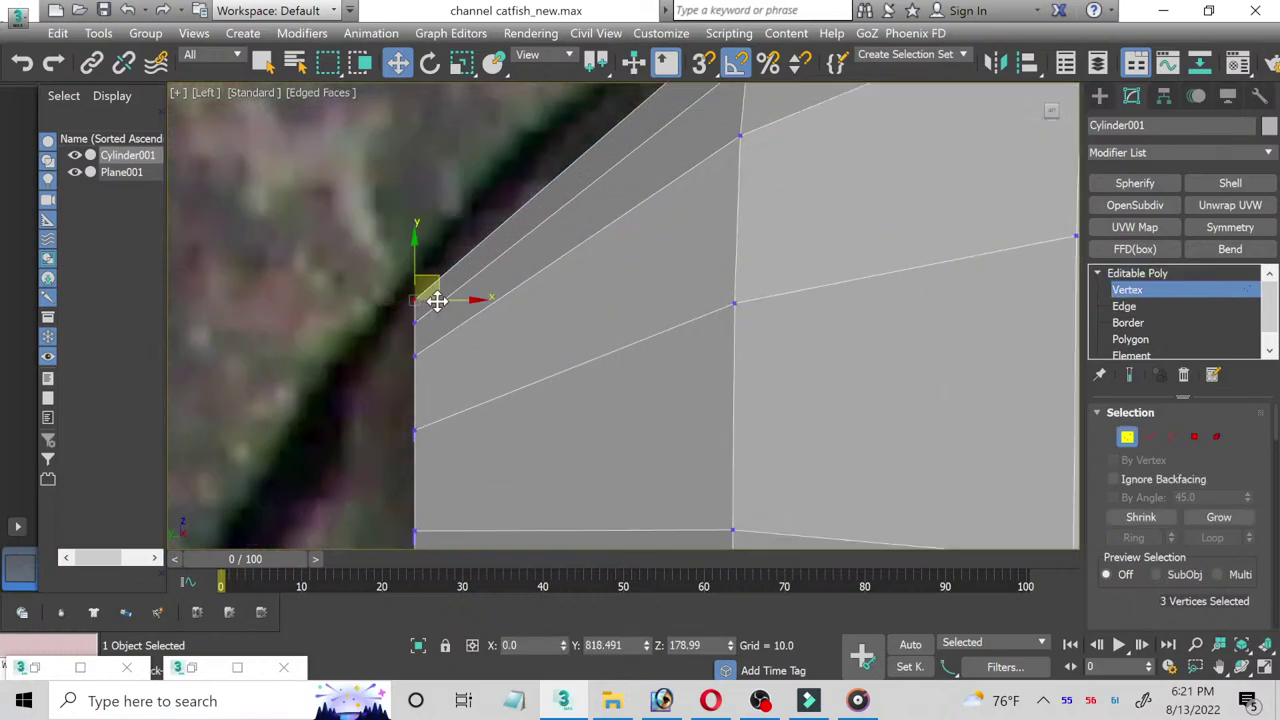
click(437, 284)
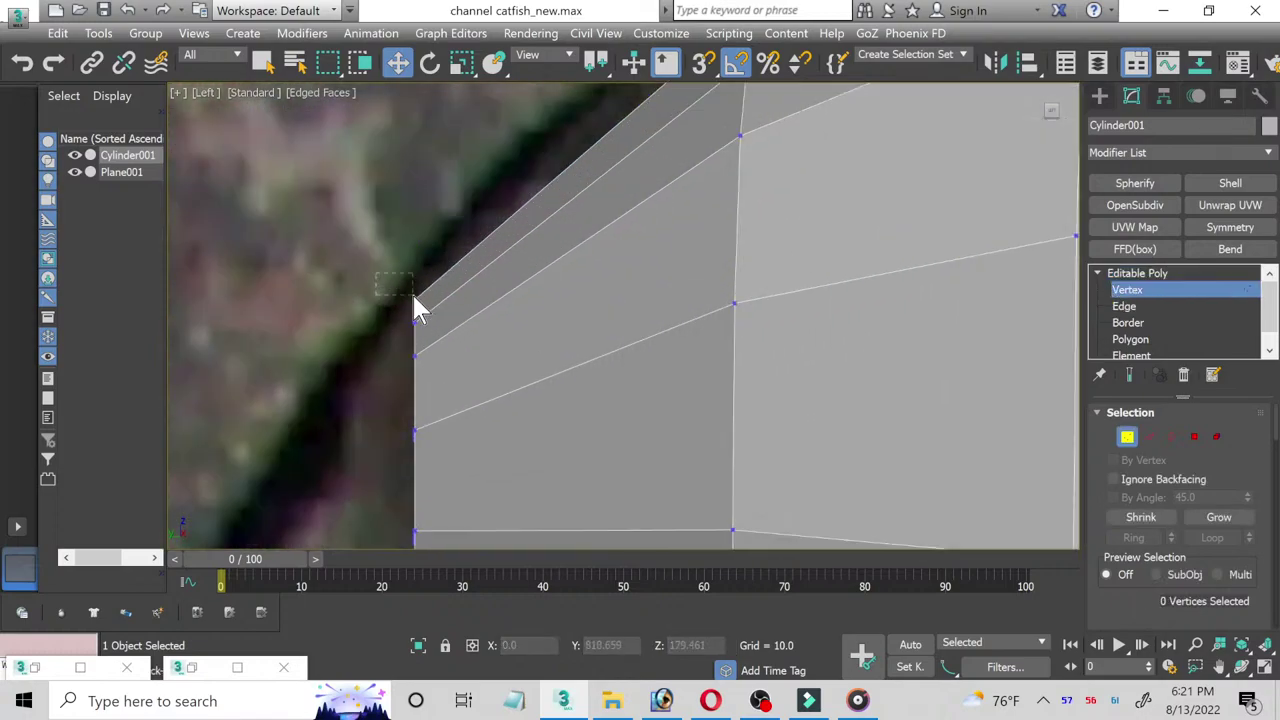
mouse_move(414, 297)
mouse_down()
mouse_move(434, 314)
mouse_move(385, 313)
mouse_move(437, 320)
mouse_move(437, 299)
mouse_move(379, 353)
mouse_move(445, 375)
mouse_up()
click(400, 329)
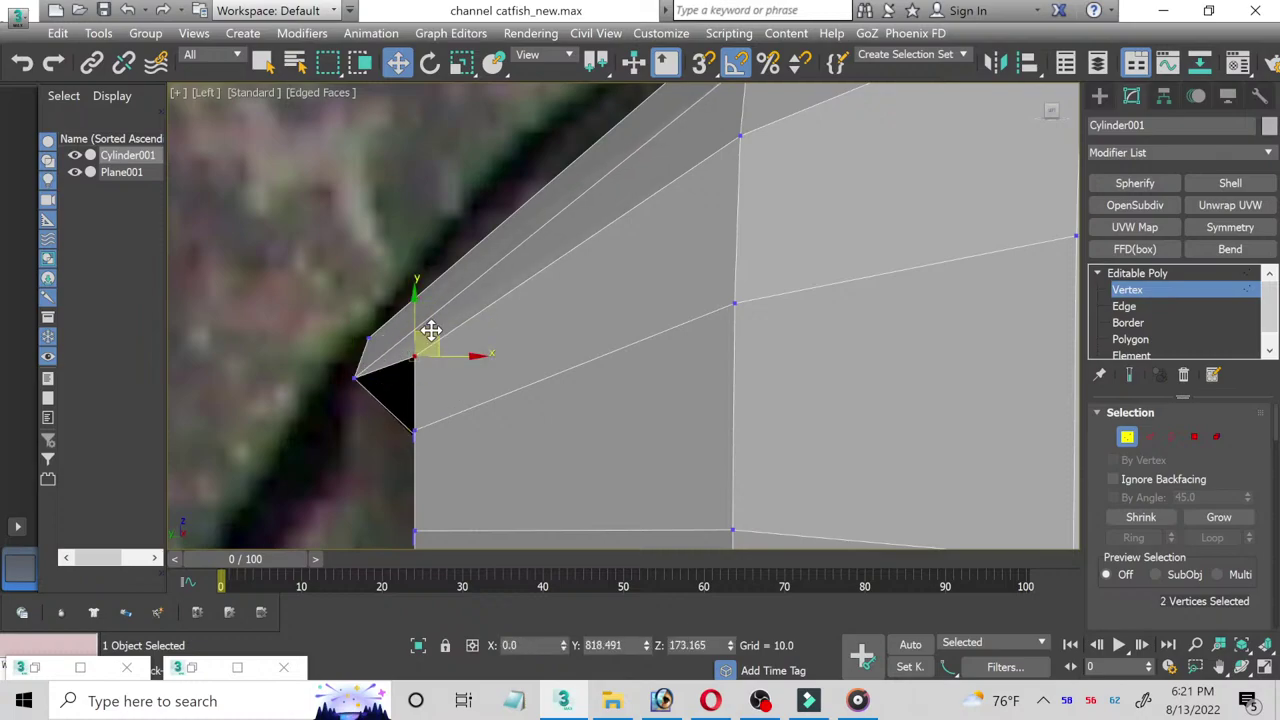
mouse_move(430, 330)
mouse_down()
mouse_move(364, 395)
mouse_move(412, 480)
mouse_up()
scroll(487, 303, up, 2)
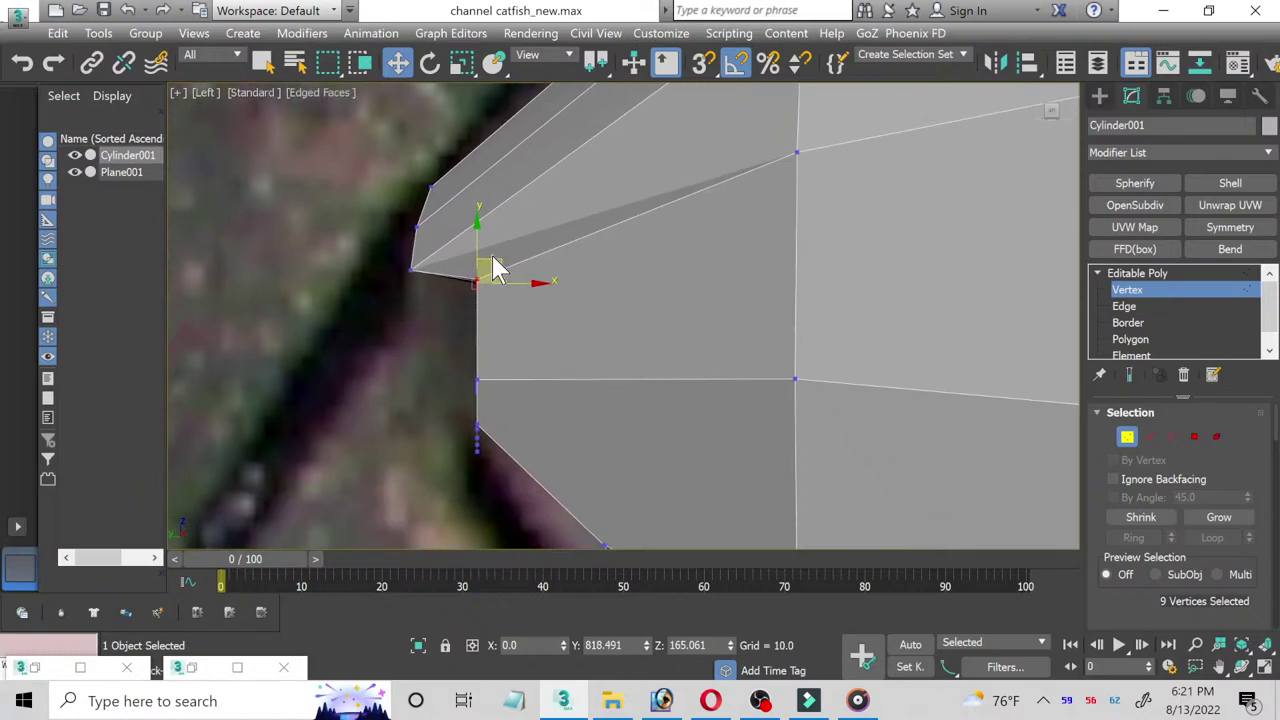
drag(491, 258, 421, 289)
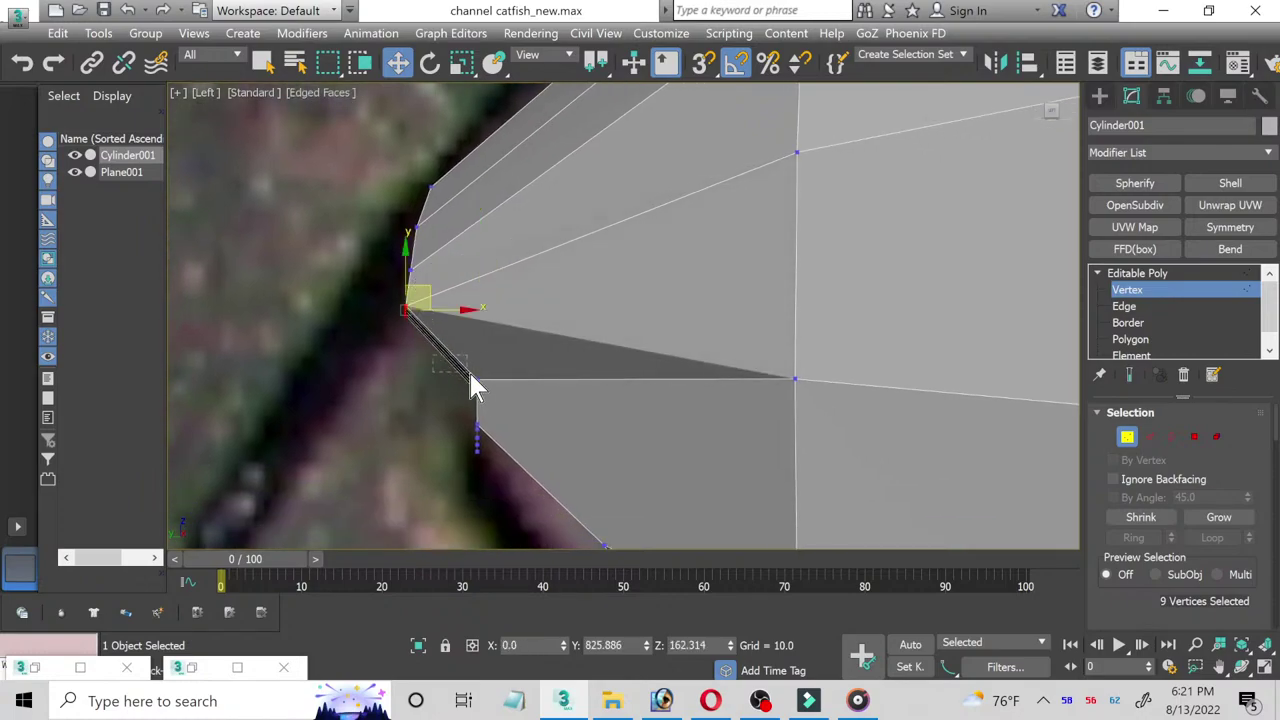
Step: Select the lower snout and mouth-corner vertices and centre the view on the mouth corner
mouse_move(494, 387)
mouse_down()
mouse_move(500, 375)
mouse_move(420, 345)
mouse_up()
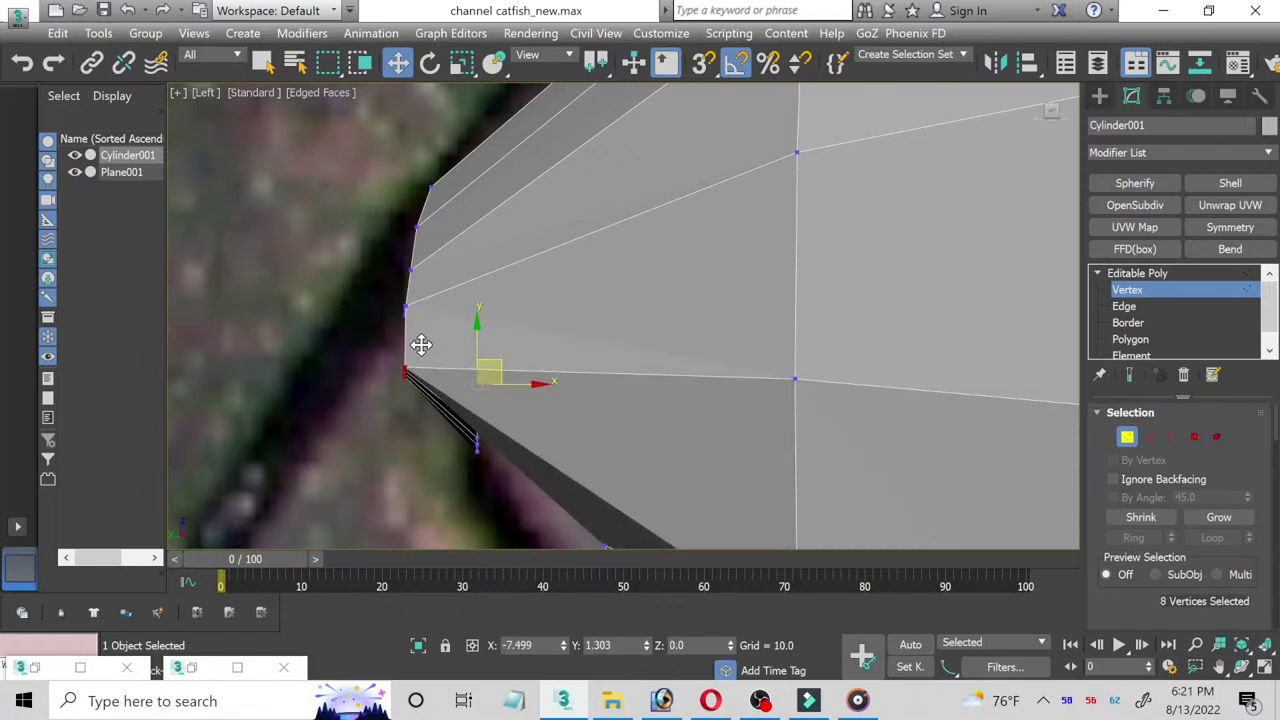
scroll(447, 480, up, 2)
drag(505, 448, 426, 386)
scroll(430, 390, down, 2)
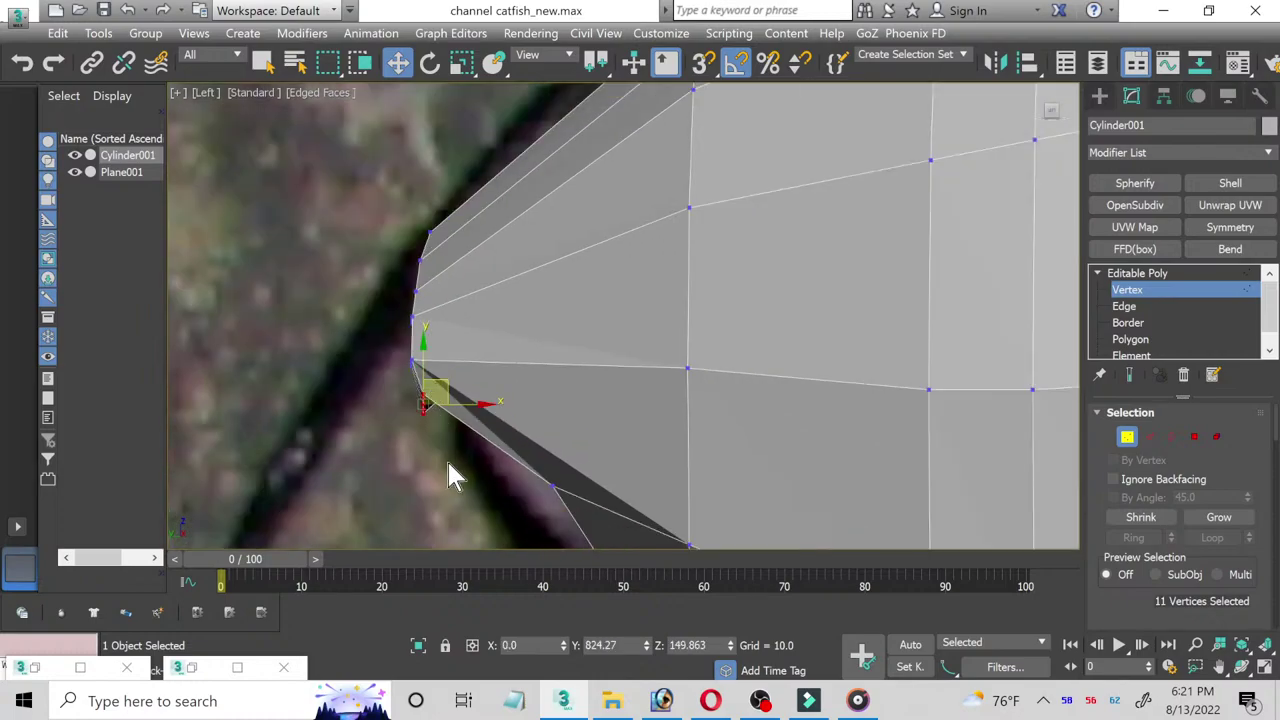
middle_drag(449, 477, 465, 408)
scroll(465, 408, up, 3)
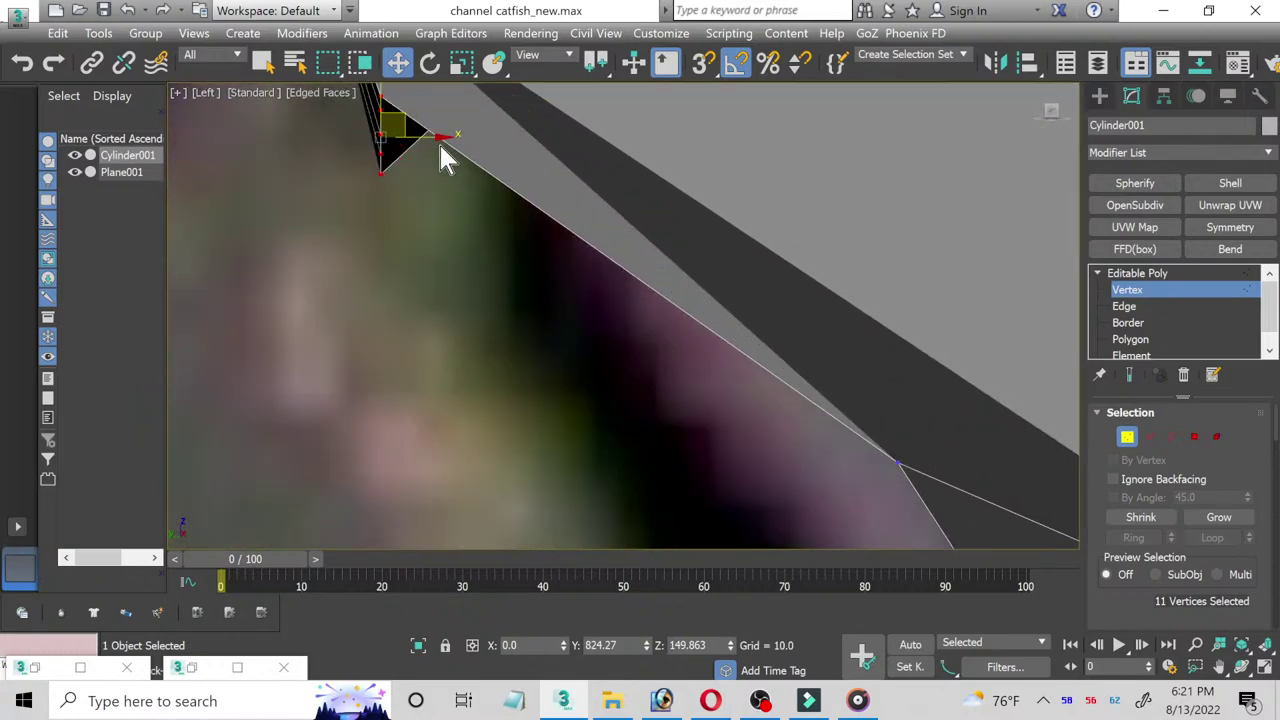
middle_drag(443, 143, 477, 328)
click(450, 185)
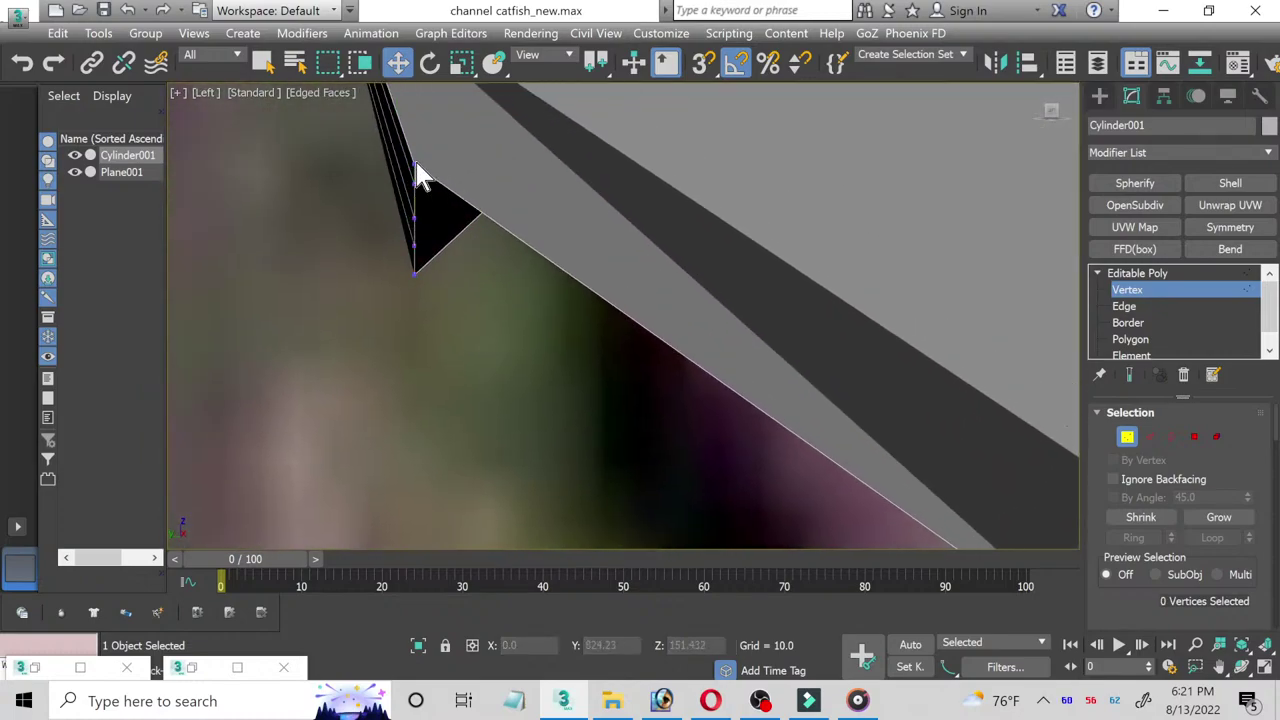
Step: Slide four vertices along the mouth edge down-right to even out the mouth line
click(412, 162)
mouse_move(429, 143)
mouse_down()
mouse_move(511, 189)
mouse_move(609, 281)
mouse_up()
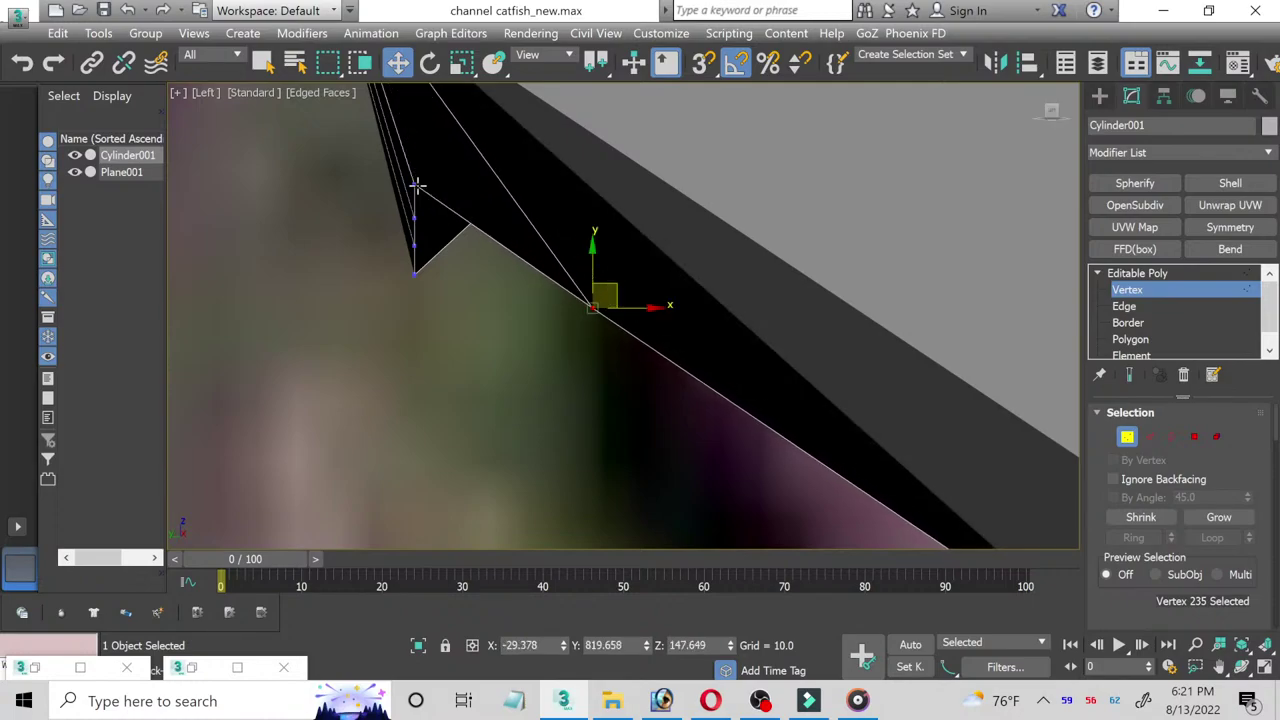
click(416, 185)
drag(432, 170, 534, 247)
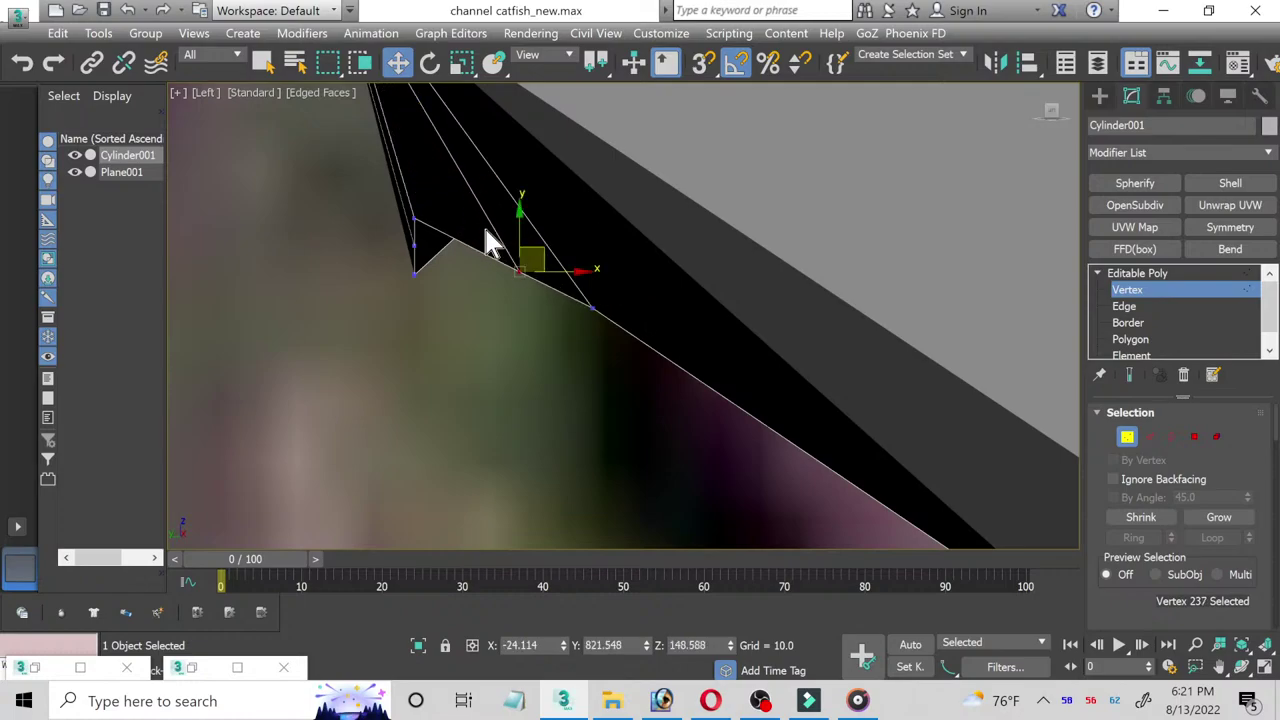
click(415, 215)
drag(432, 195, 486, 220)
click(414, 247)
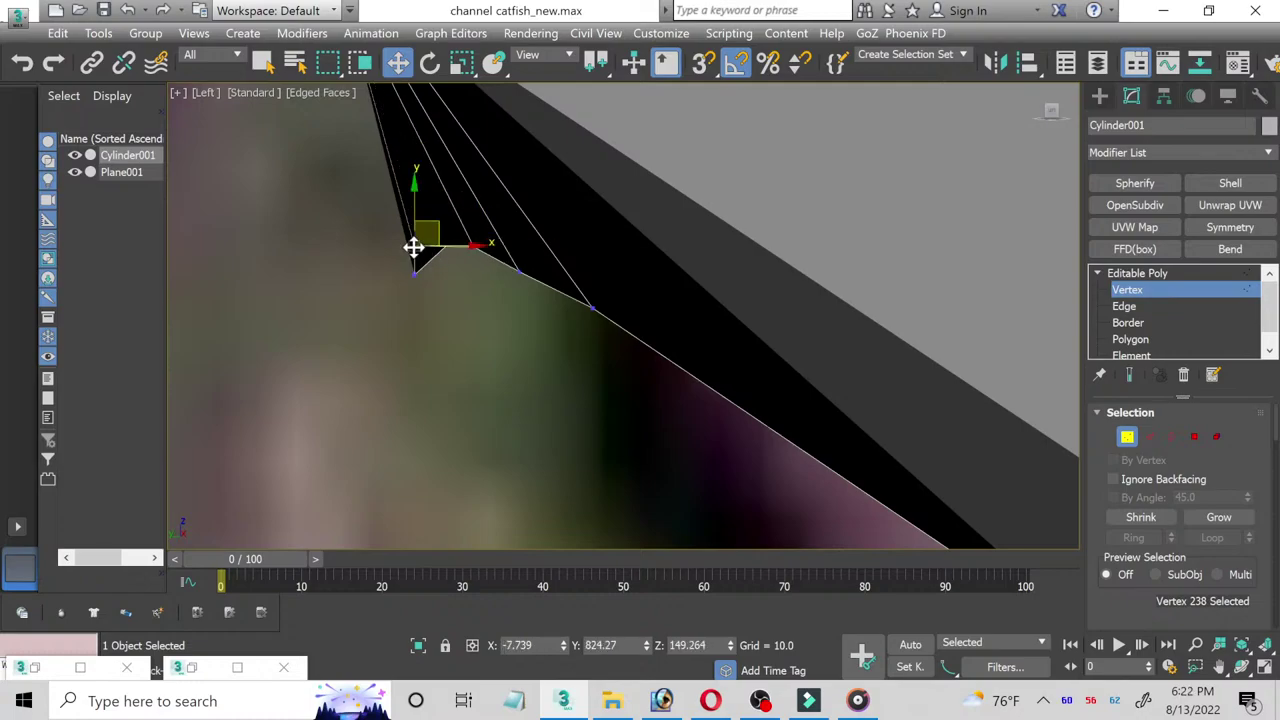
mouse_move(414, 248)
mouse_down()
mouse_move(440, 223)
mouse_move(470, 236)
mouse_up()
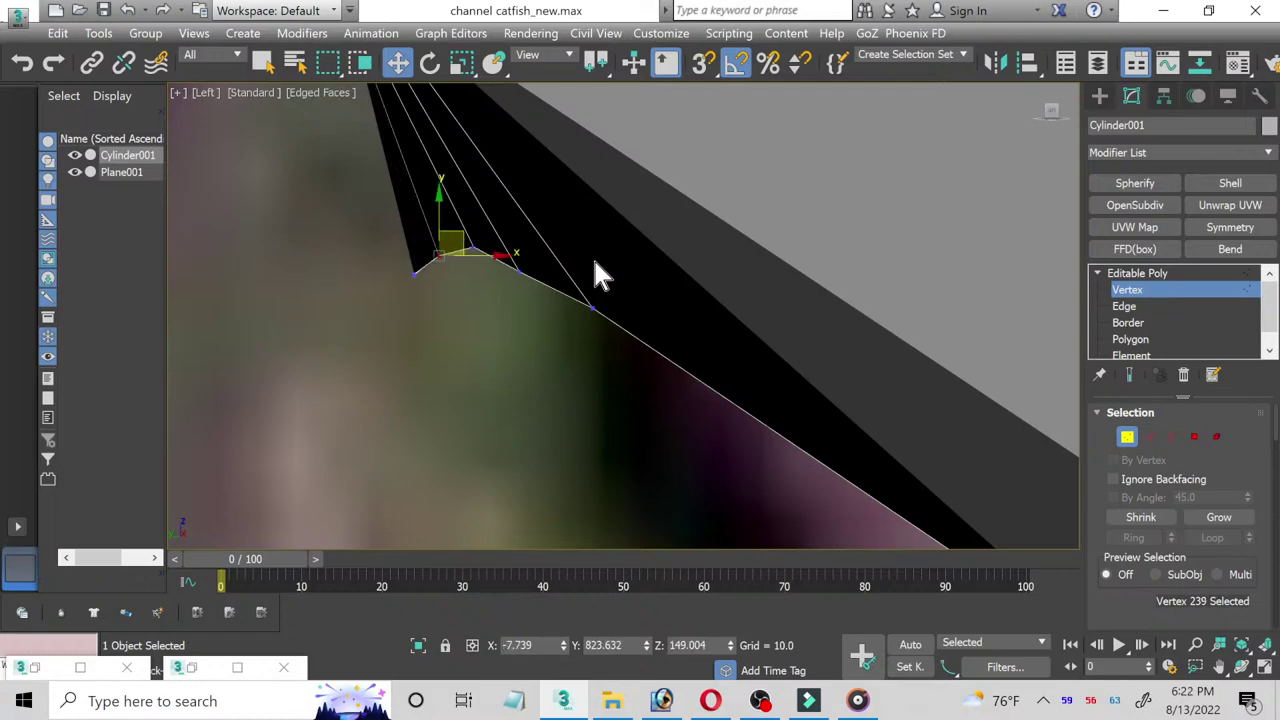
Step: Tuck the last mouth-corner vertex into place to match the catfish outline
scroll(540, 282, up, 4)
scroll(517, 267, down, 4)
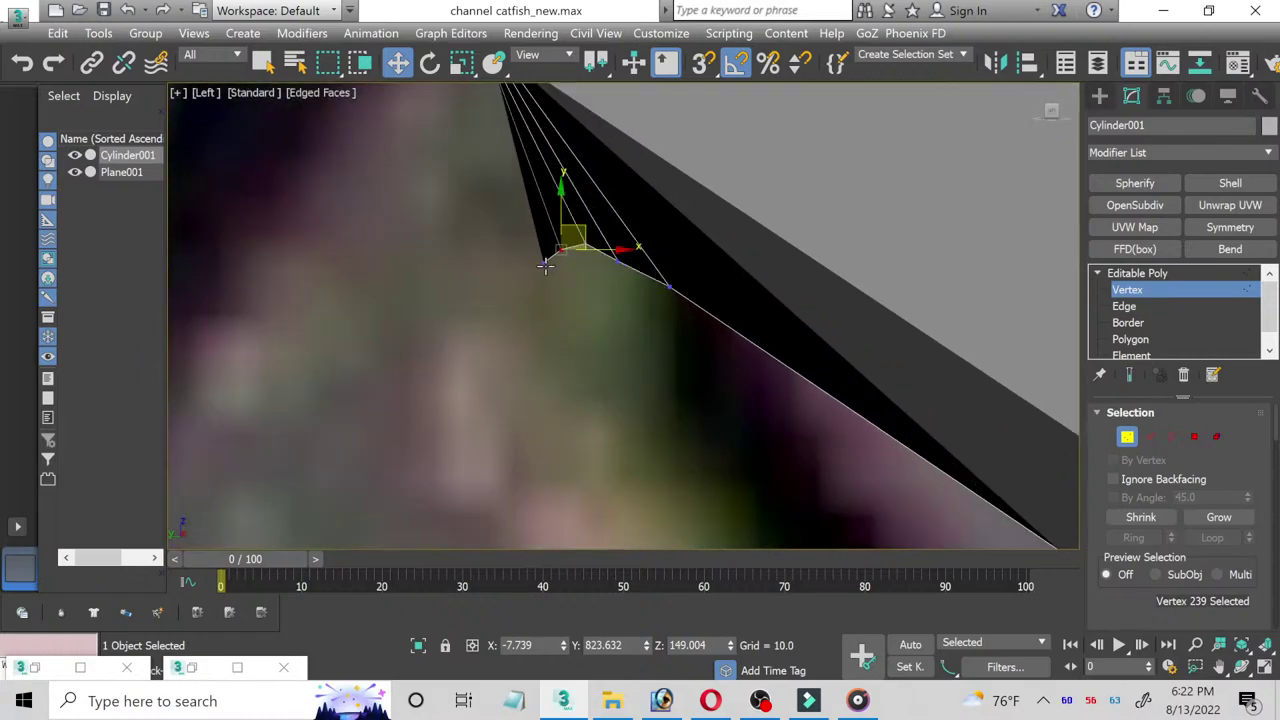
click(540, 260)
mouse_move(552, 225)
mouse_down()
mouse_move(534, 214)
mouse_move(535, 255)
mouse_up()
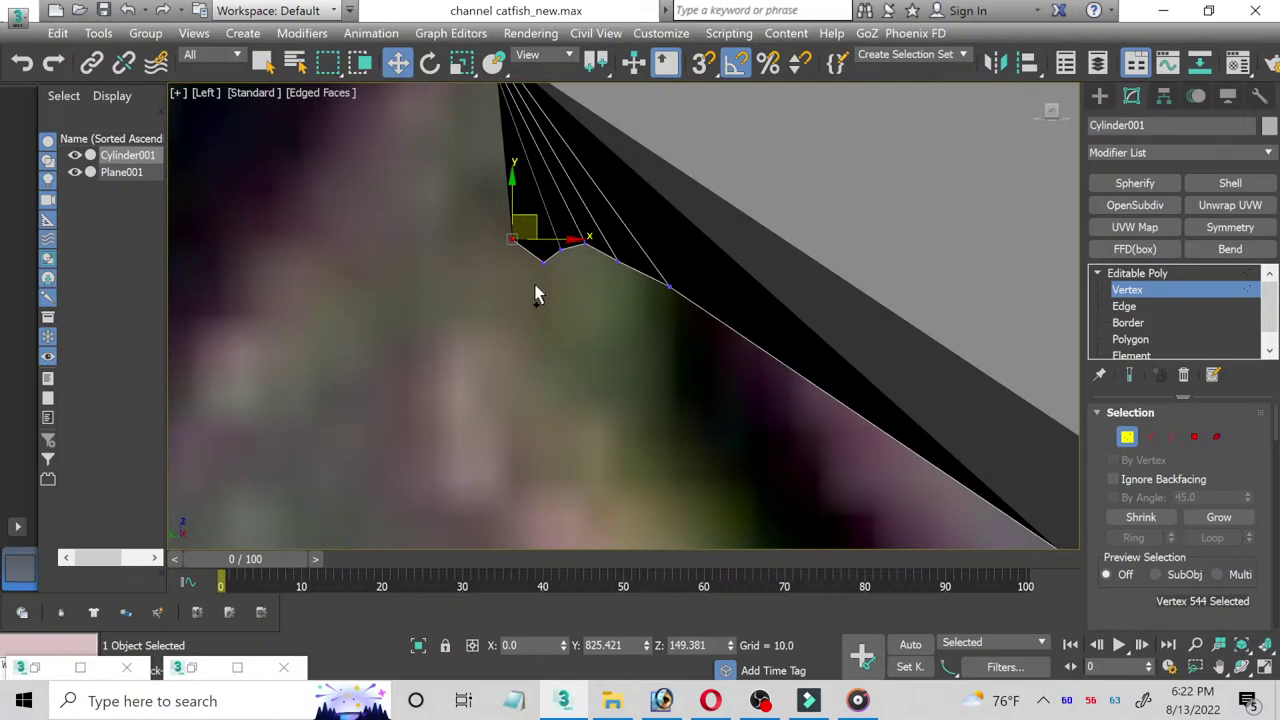
mouse_move(524, 280)
mouse_down()
mouse_move(553, 291)
mouse_move(563, 252)
mouse_move(539, 221)
mouse_move(546, 236)
mouse_up()
scroll(495, 206, up, 4)
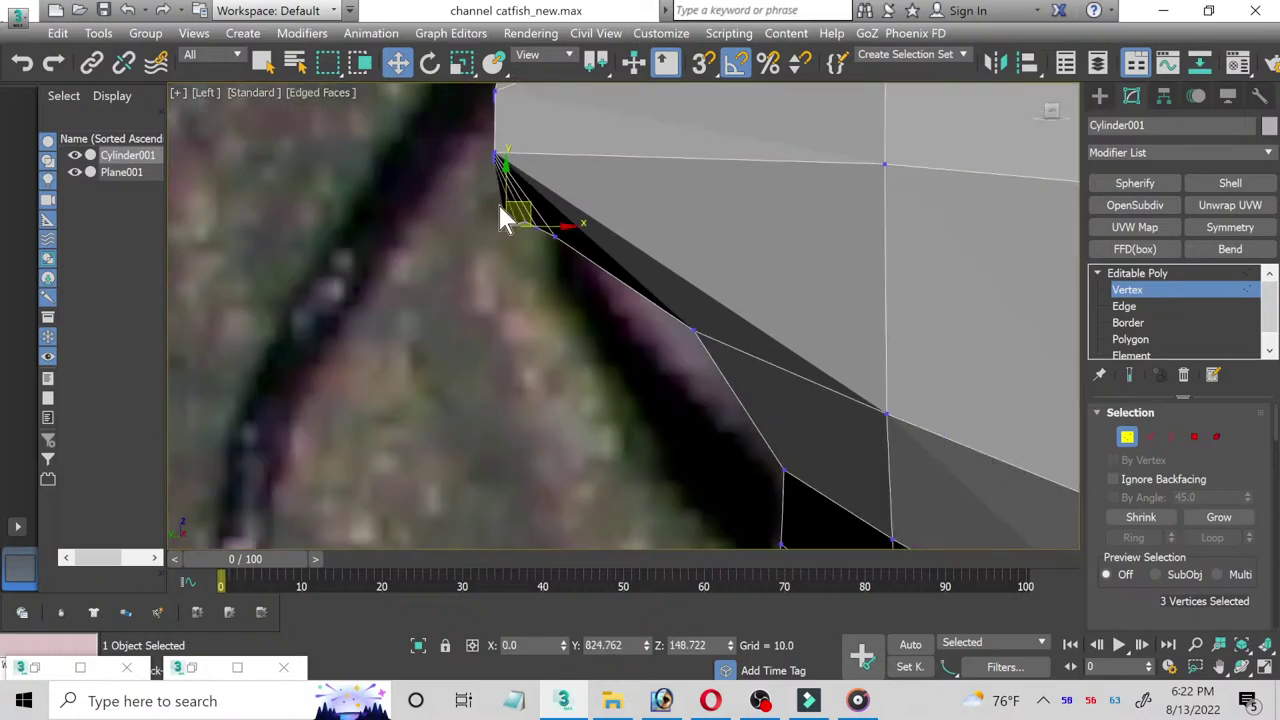
Step: Hide the reference plane Plane001 and maximize the Perspective view
key(1)
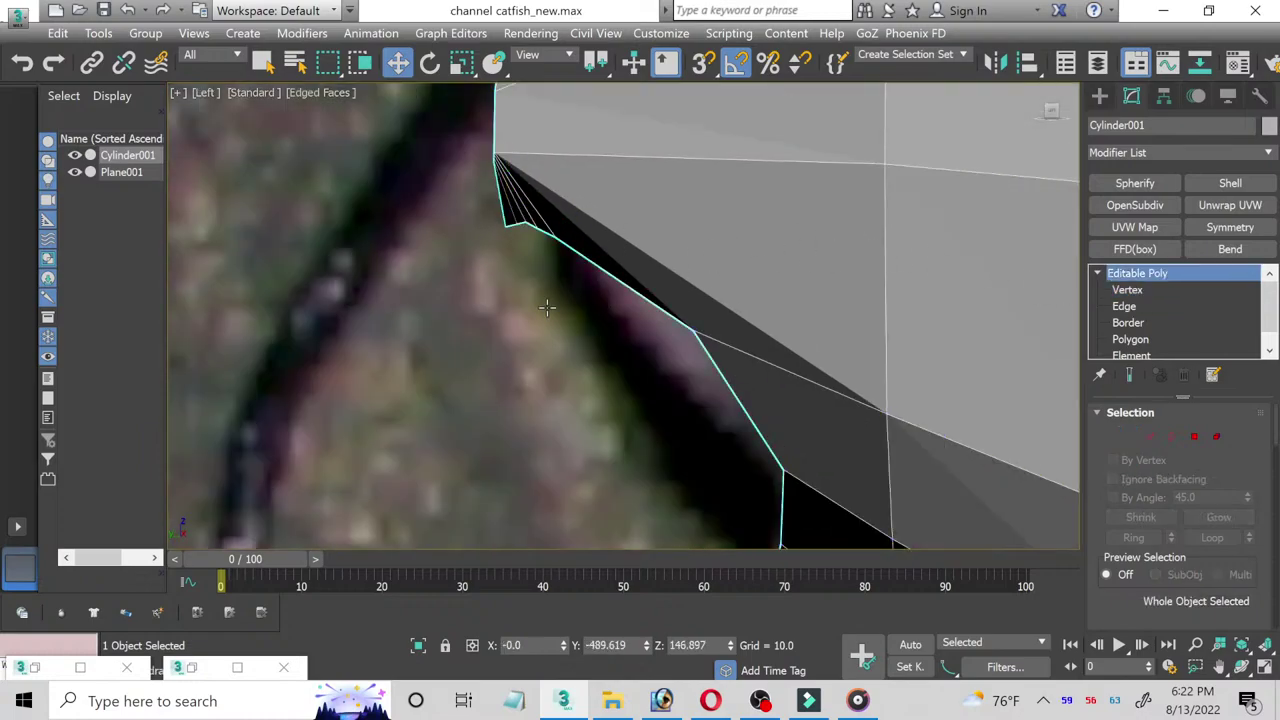
click(563, 289)
scroll(852, 352, down, 2)
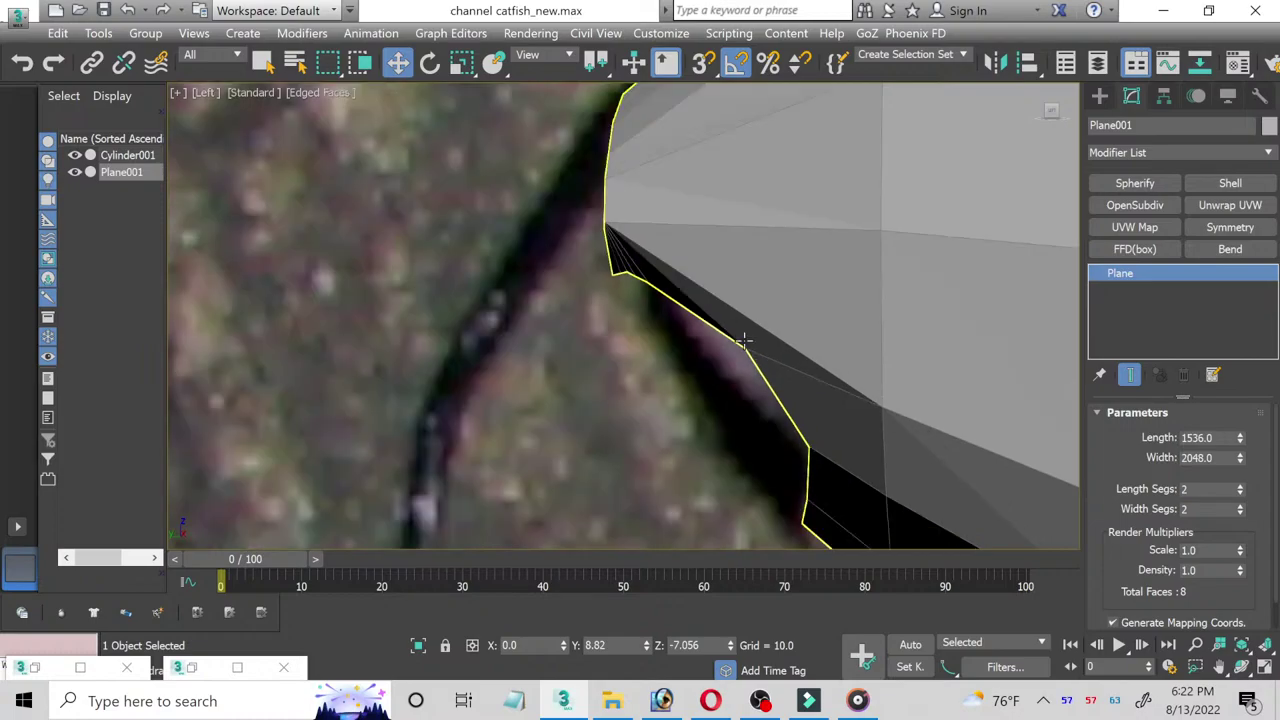
click(74, 172)
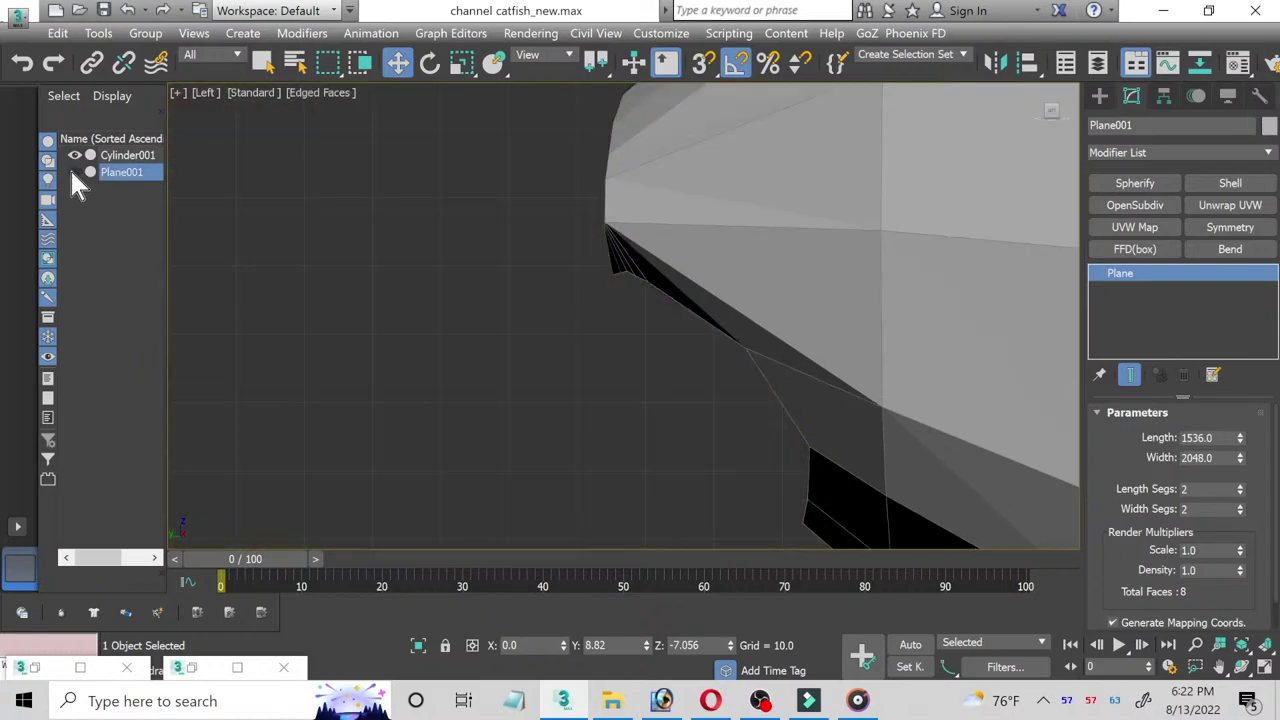
click(1263, 667)
scroll(903, 484, up, 2)
scroll(900, 470, up, 2)
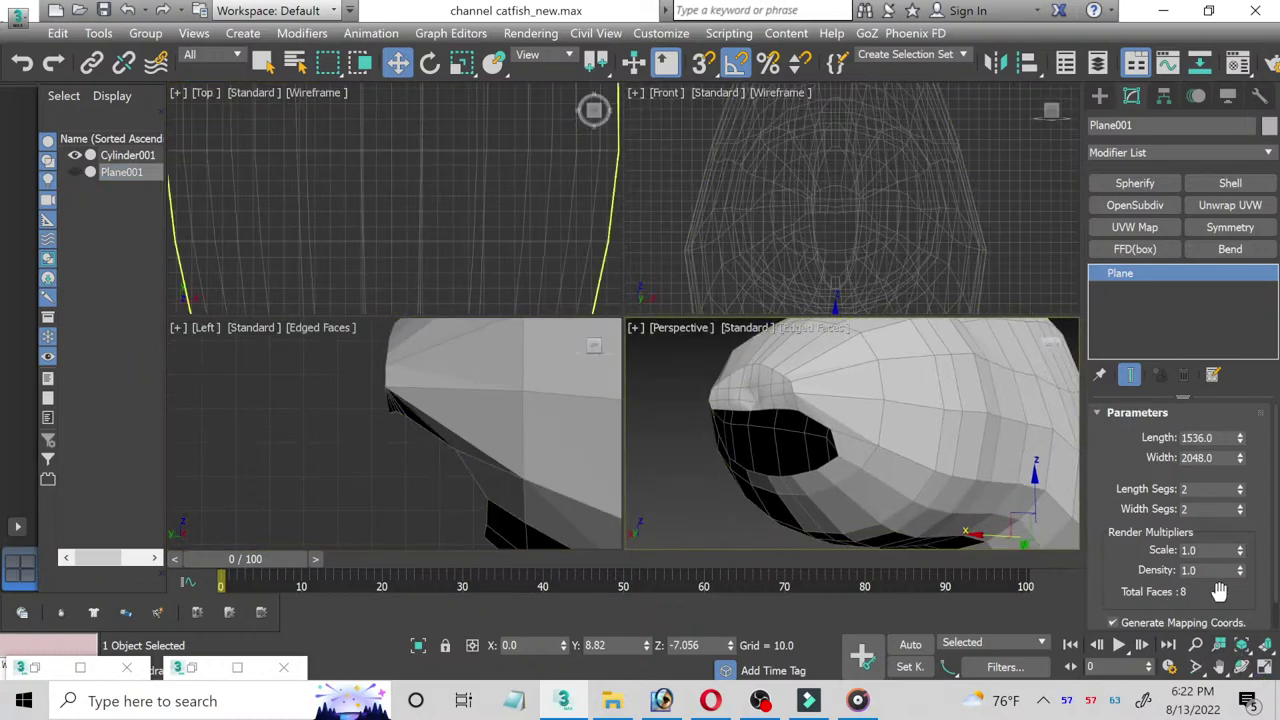
click(1263, 667)
scroll(463, 200, up, 2)
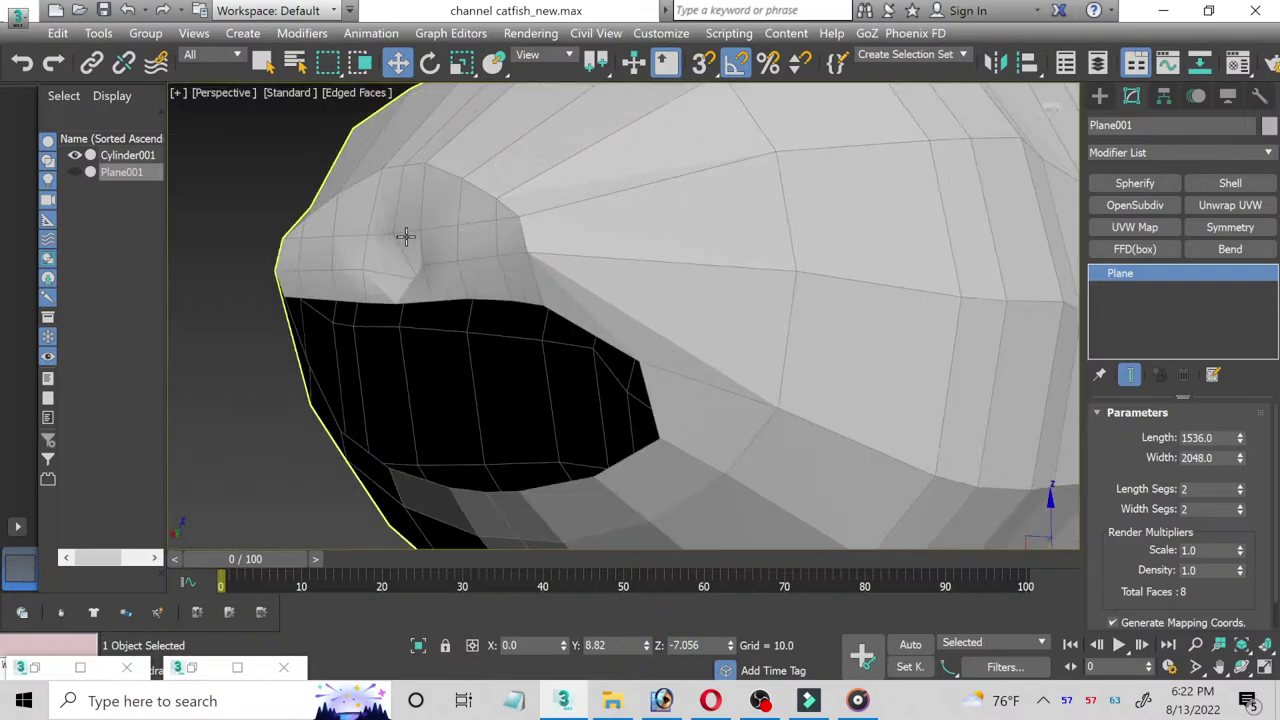
scroll(406, 234, up, 2)
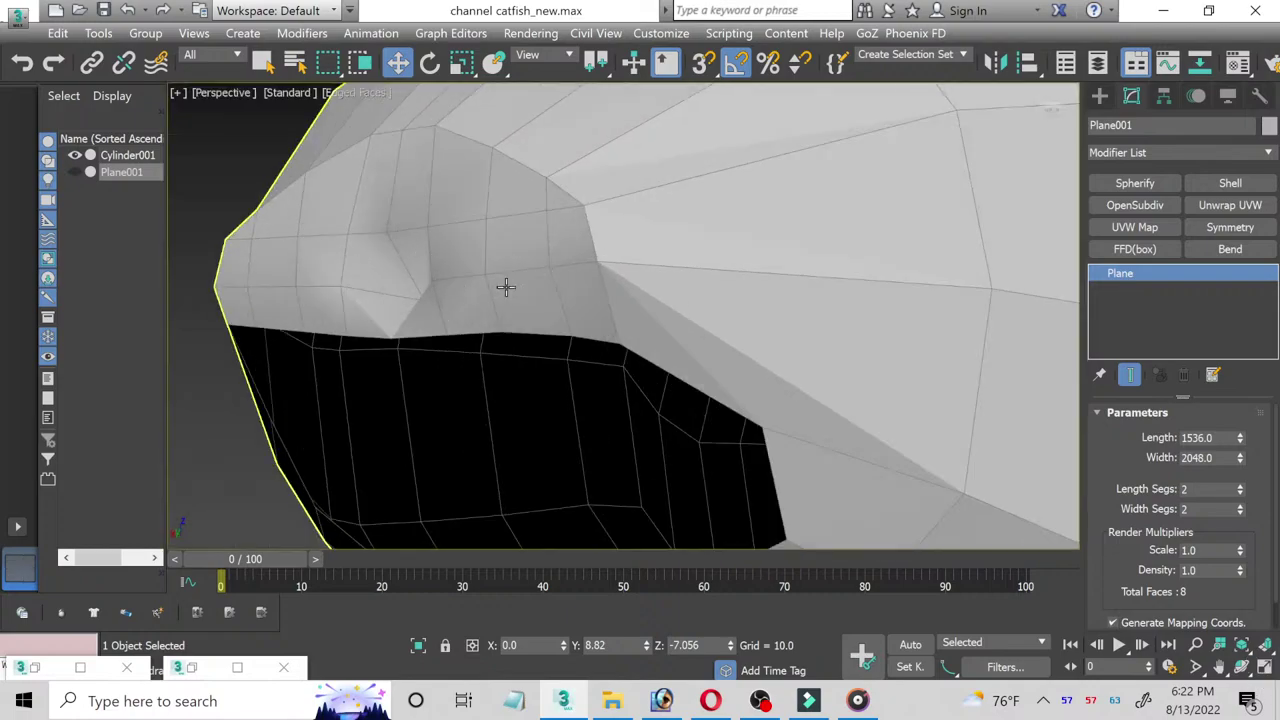
Step: Nudge vertex 535 above the mouth corner of Cylinder001 to smooth the upper lip
click(783, 291)
click(1110, 292)
scroll(340, 265, down, 2)
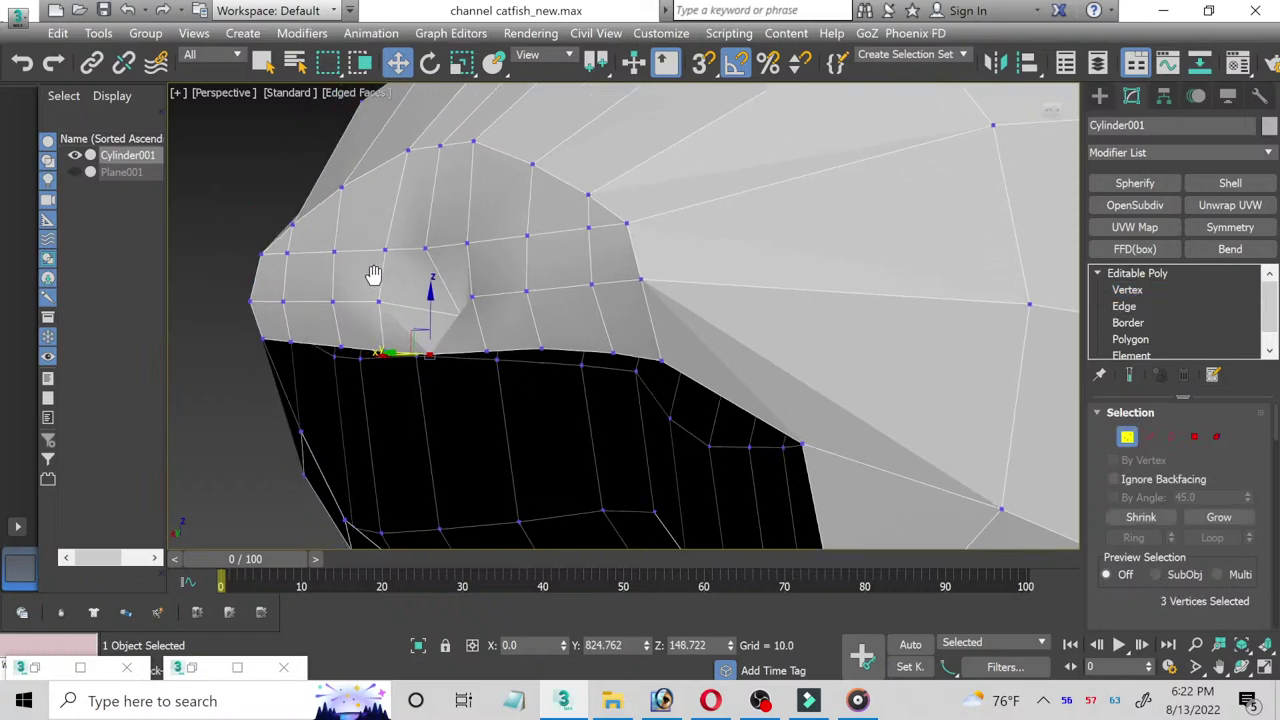
scroll(470, 300, up, 3)
click(653, 372)
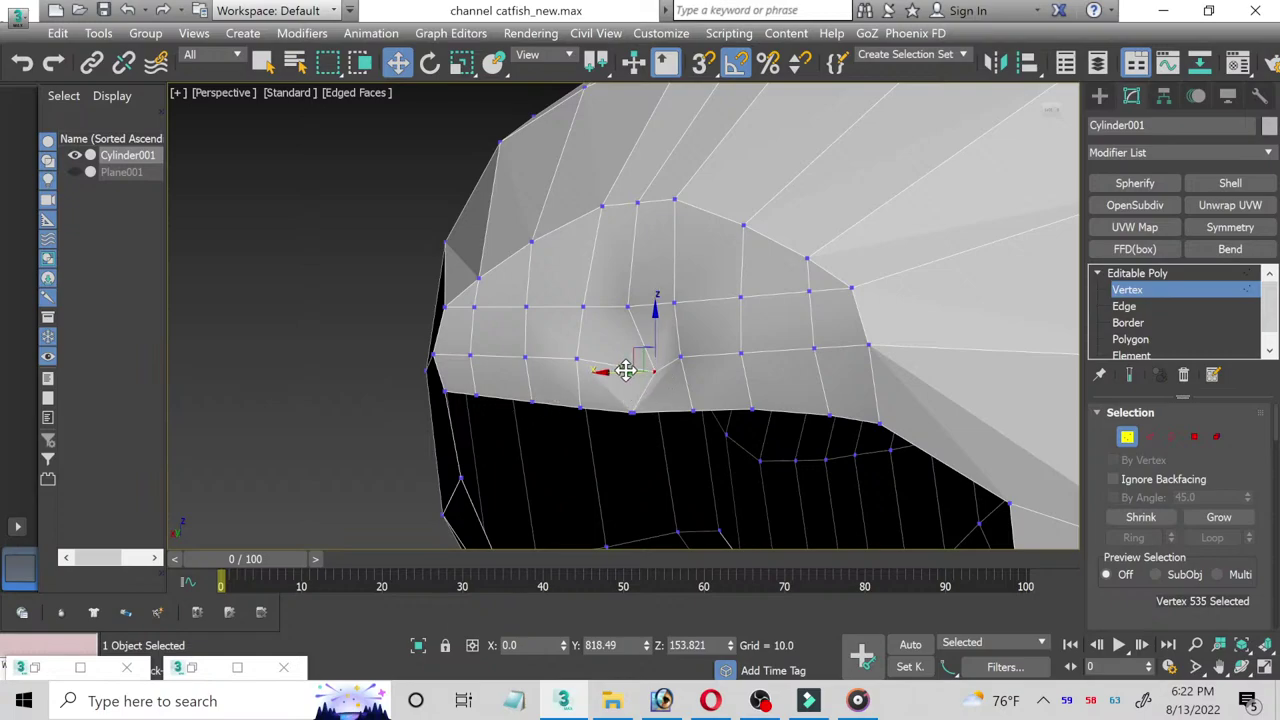
drag(648, 392, 622, 420)
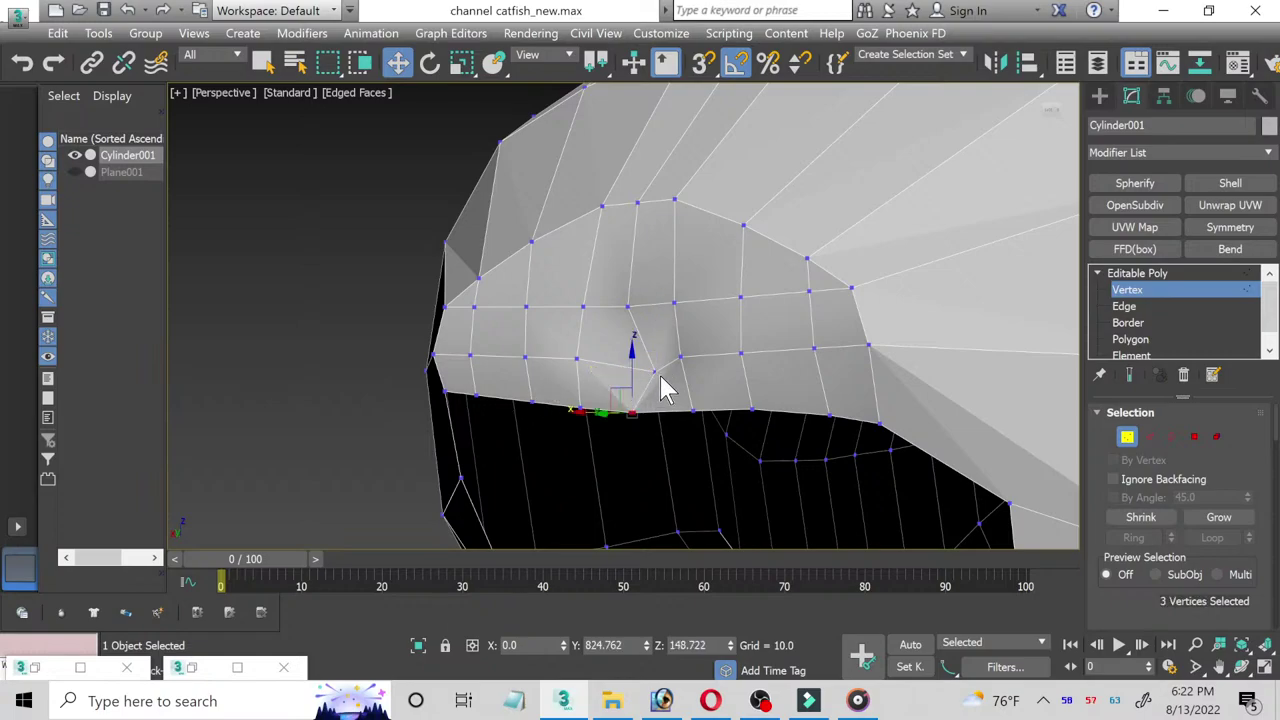
click(653, 371)
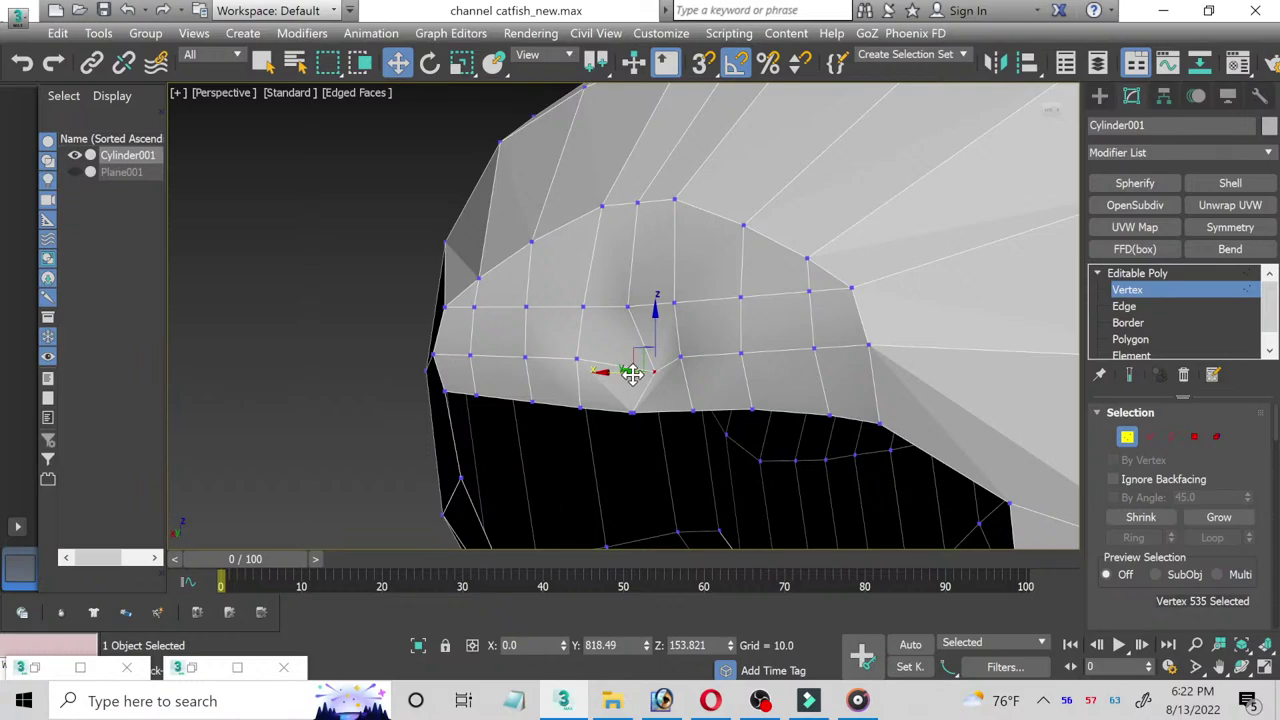
mouse_move(650, 371)
mouse_down()
mouse_move(624, 371)
mouse_move(627, 321)
mouse_up()
alt+middle_drag(851, 383, 629, 334)
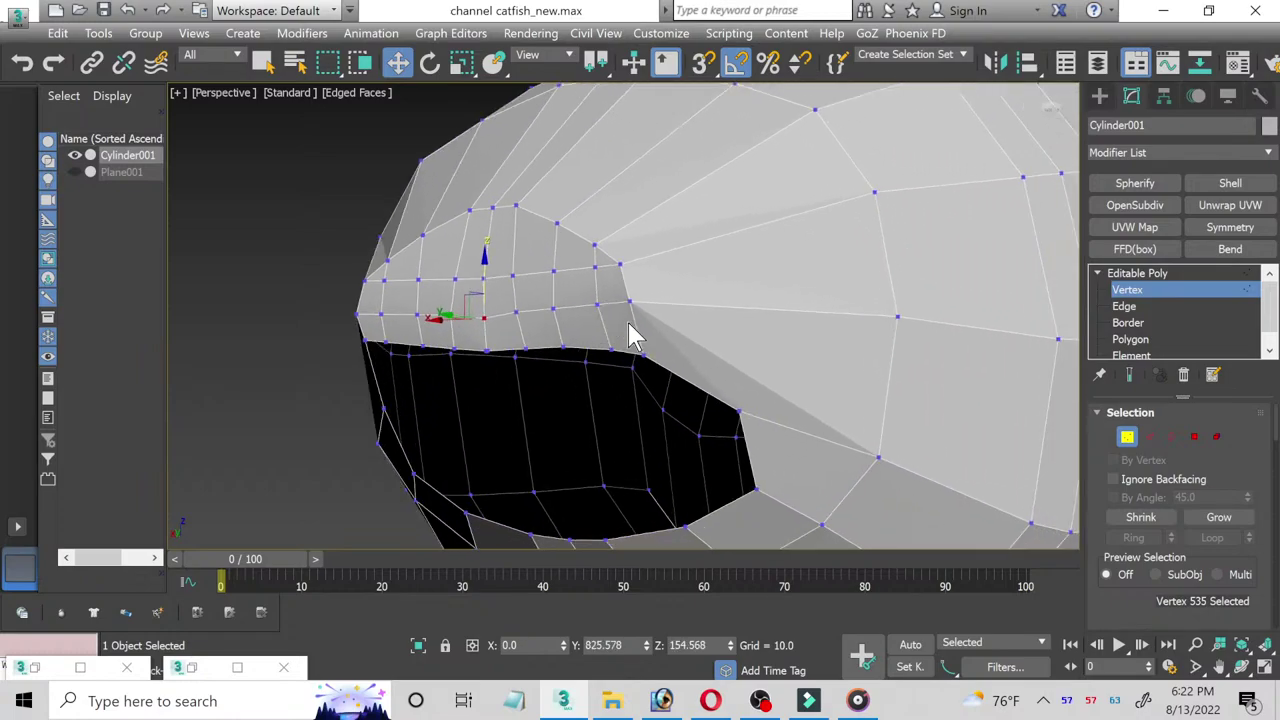
click(1242, 668)
Step: Add OpenSubdiv smoothing to the head mesh and preview the result
mouse_move(629, 366)
mouse_down()
mouse_move(574, 371)
mouse_move(589, 374)
mouse_up()
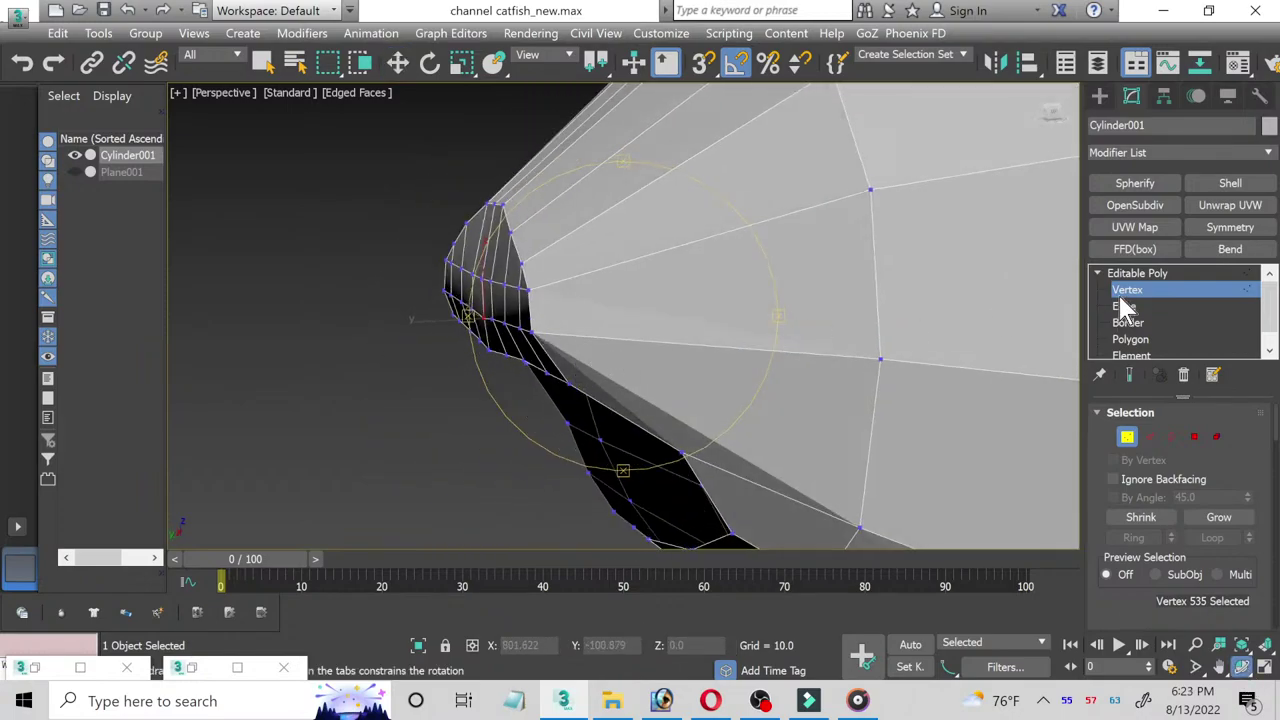
key(w)
key(1)
click(1135, 205)
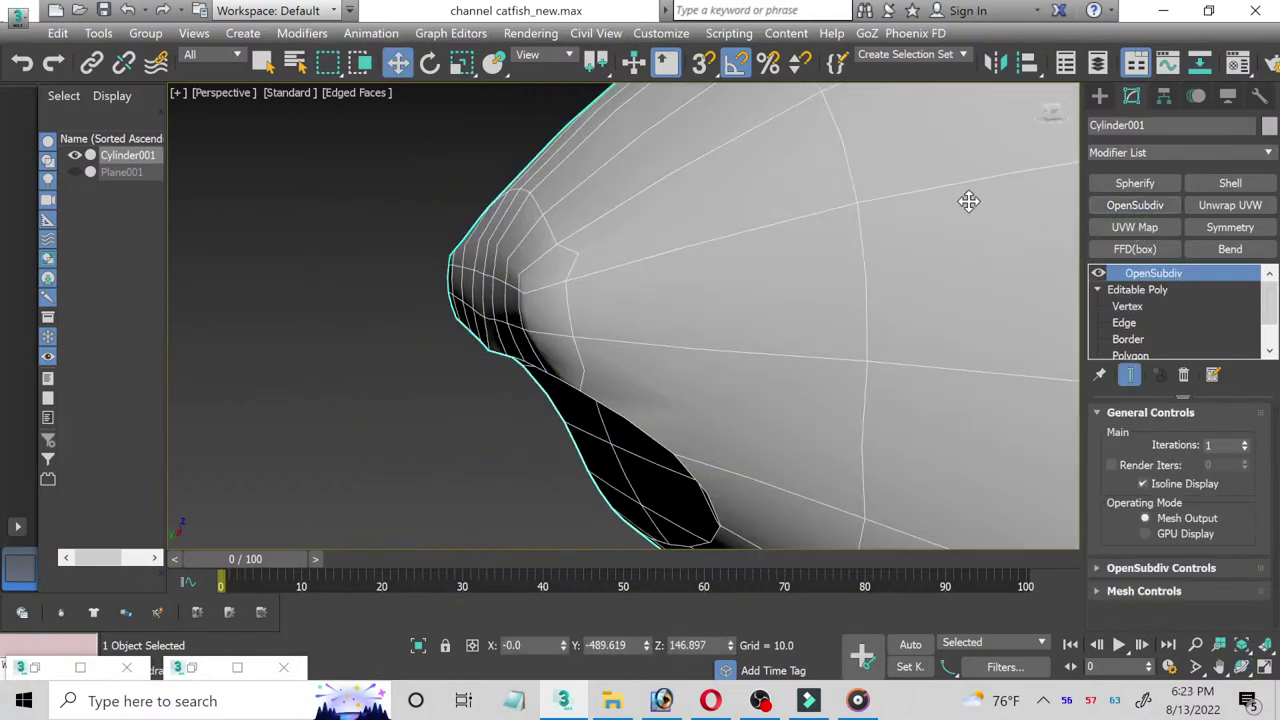
click(406, 308)
scroll(580, 297, up, 2)
scroll(603, 300, down, 3)
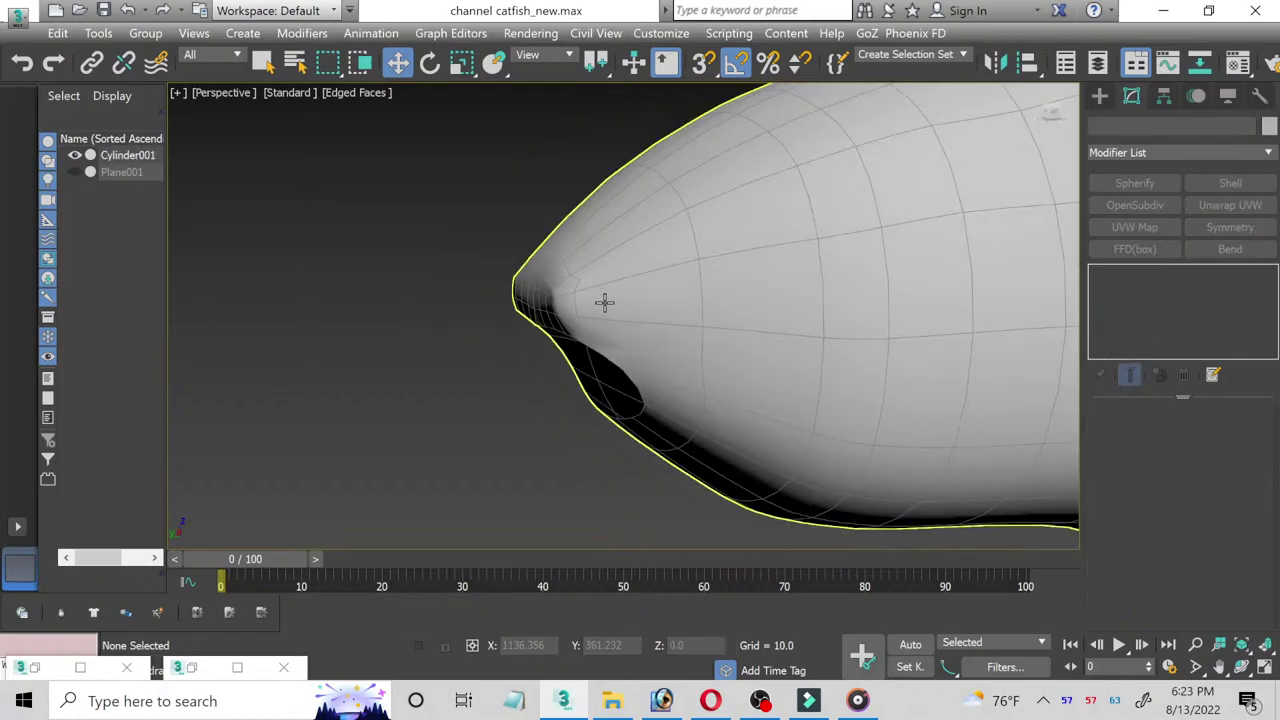
scroll(603, 297, up, 2)
Step: Compare the underlying vertex cage with the smoothed OpenSubdiv result
click(601, 297)
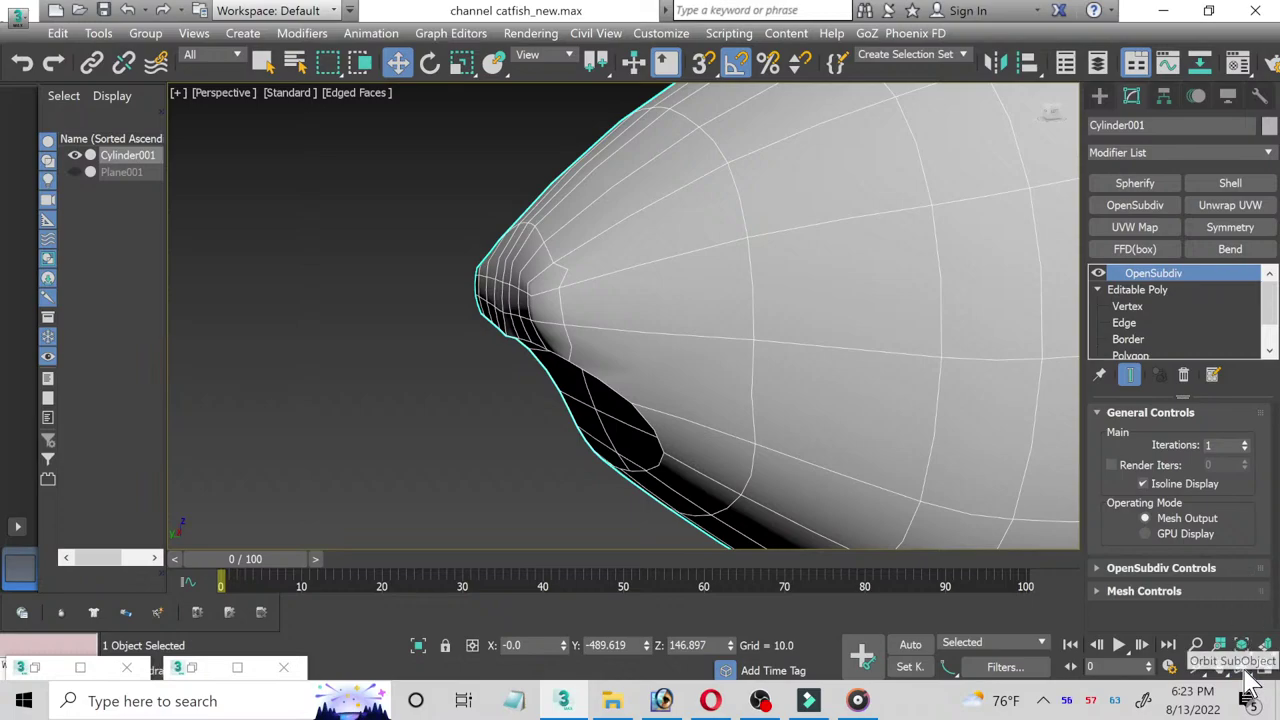
click(1140, 305)
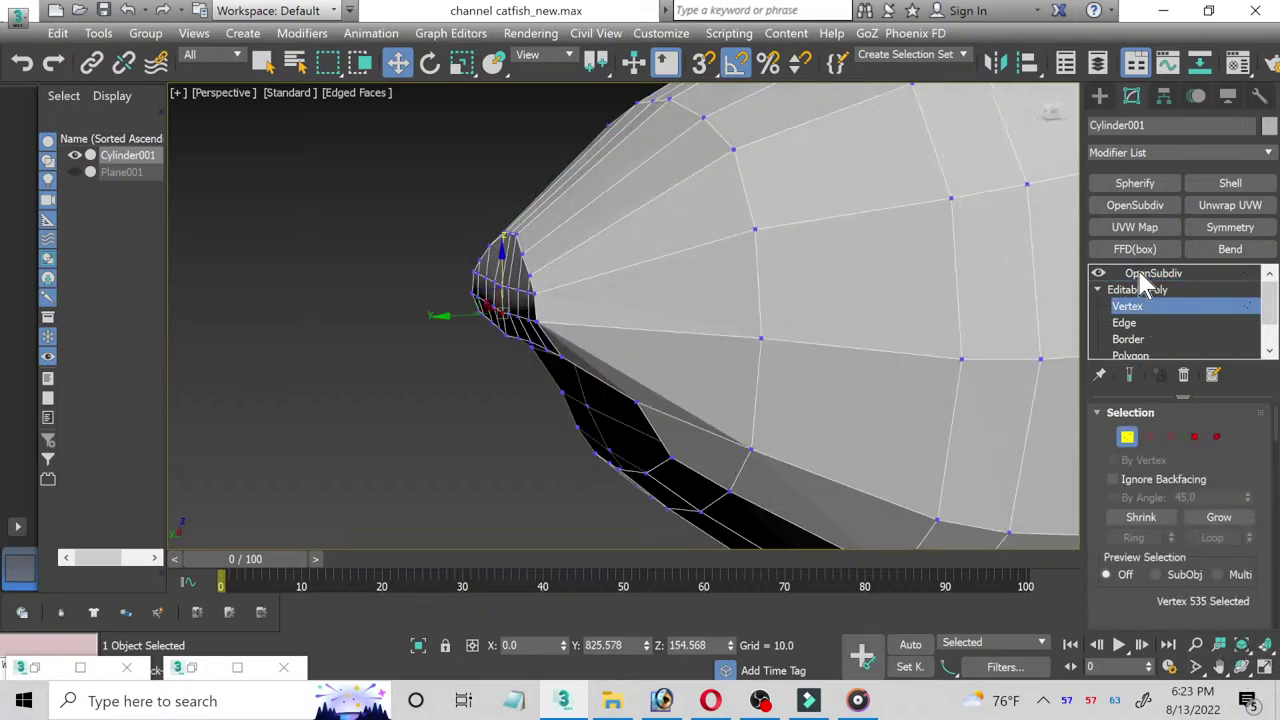
click(1136, 271)
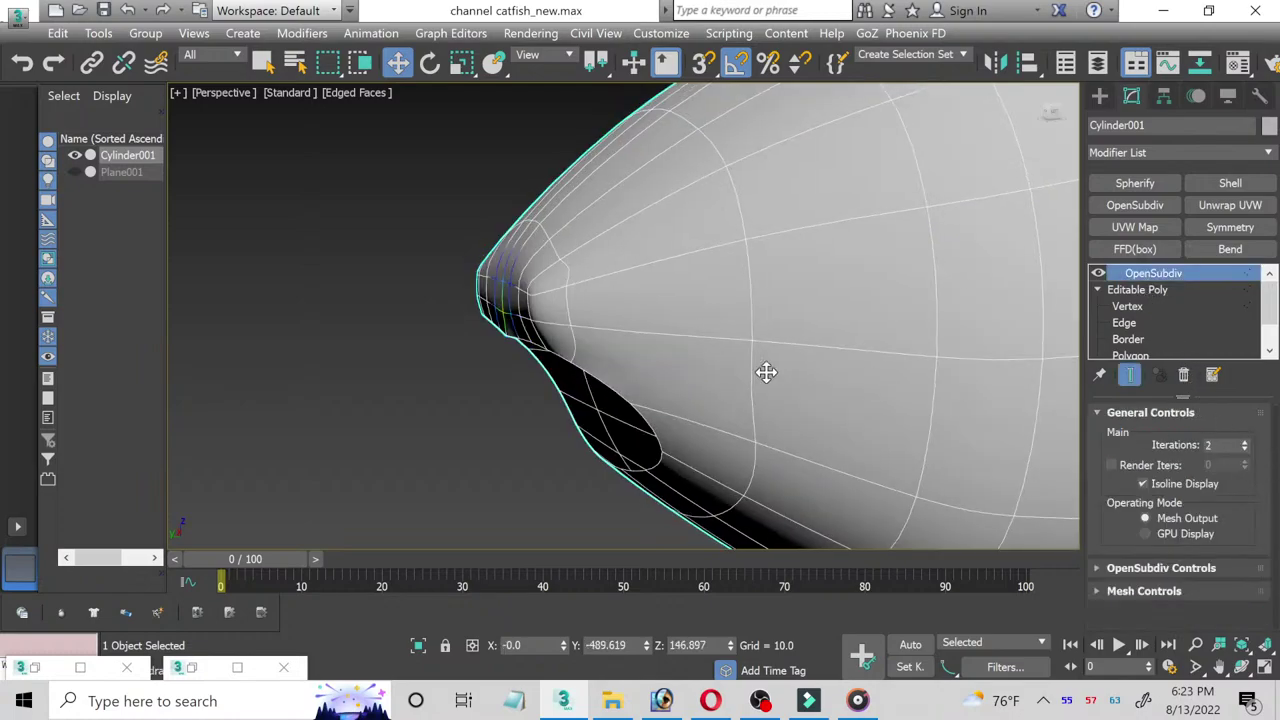
click(369, 345)
click(651, 316)
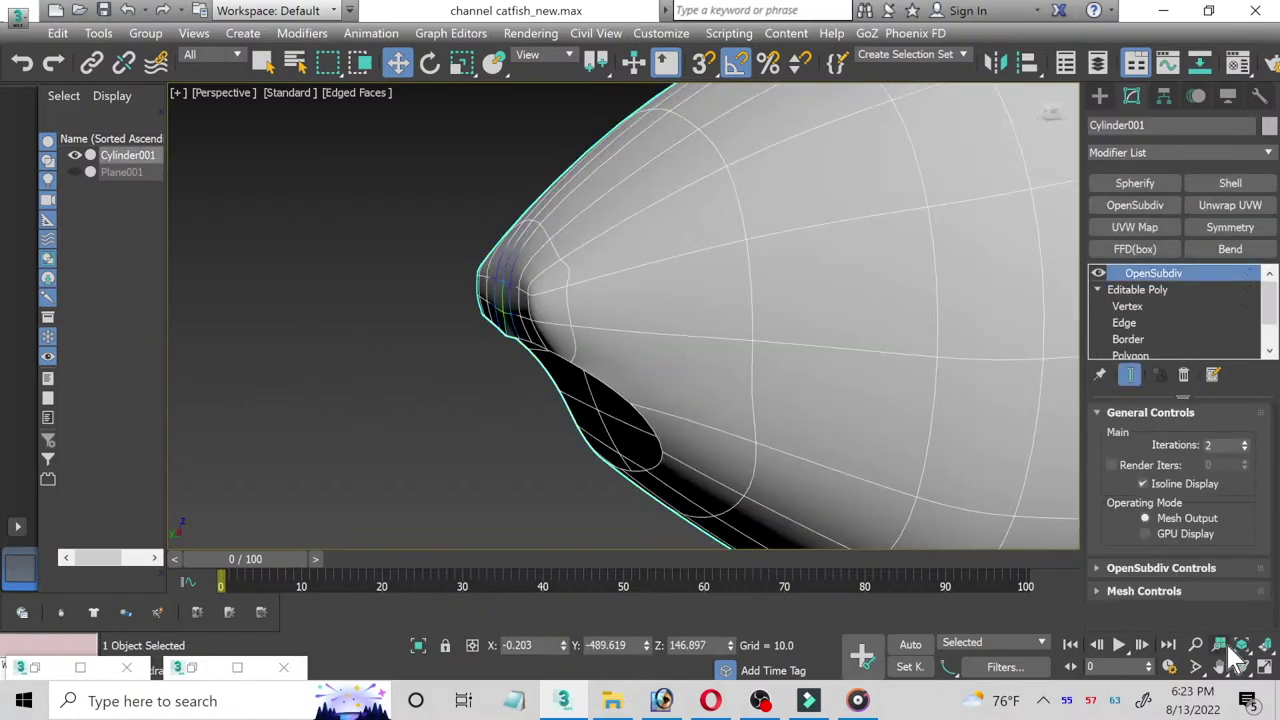
click(1126, 307)
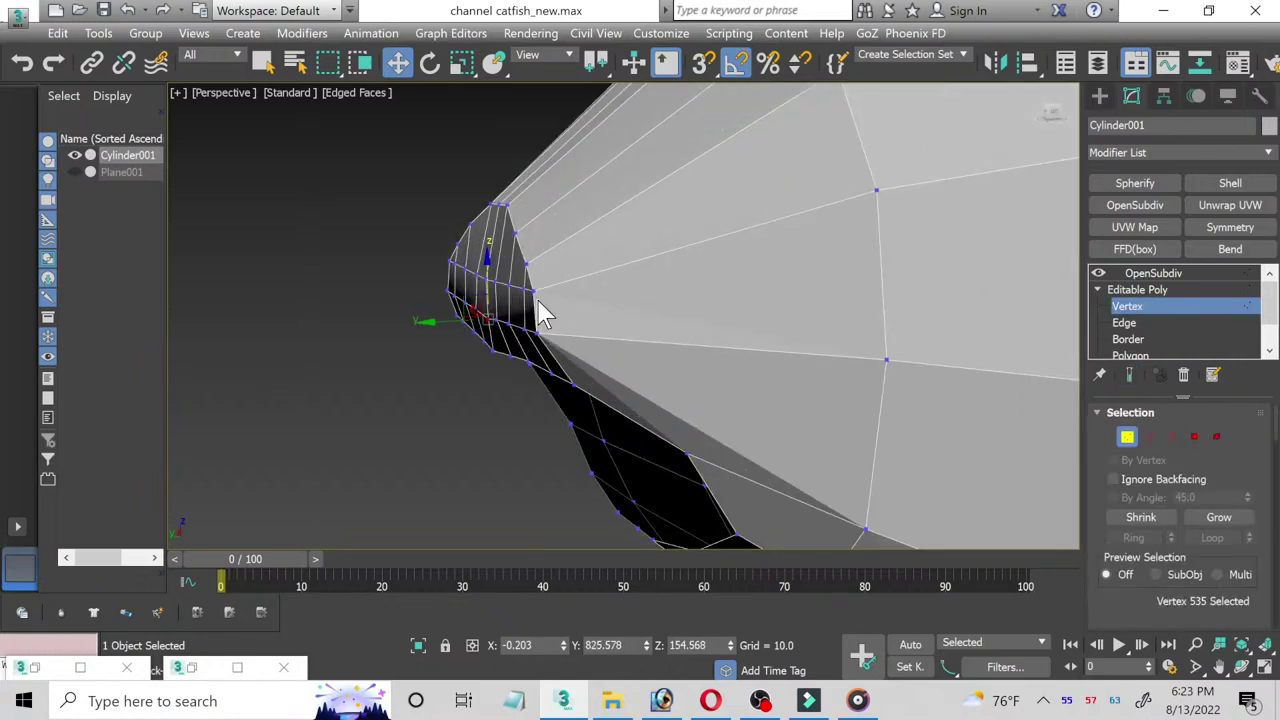
Step: Return to Edge level on the snout and switch to the four-viewport layout
click(1124, 322)
scroll(509, 284, up, 2)
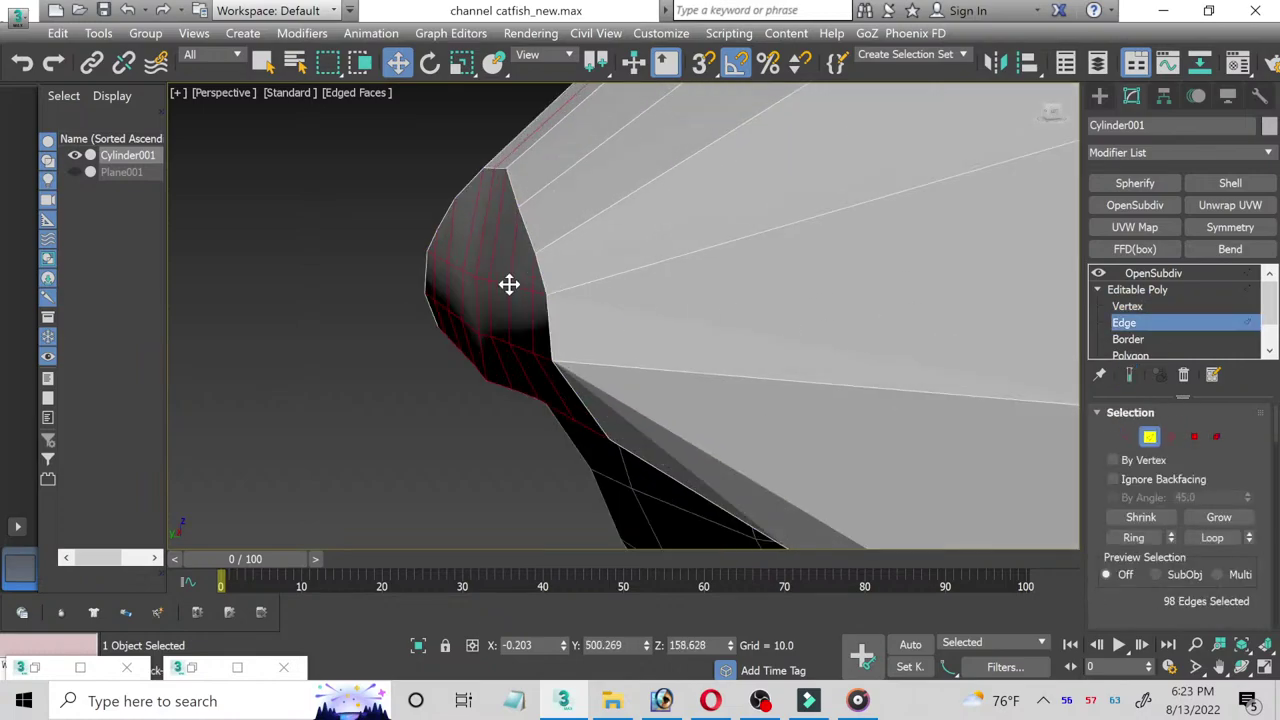
click(511, 302)
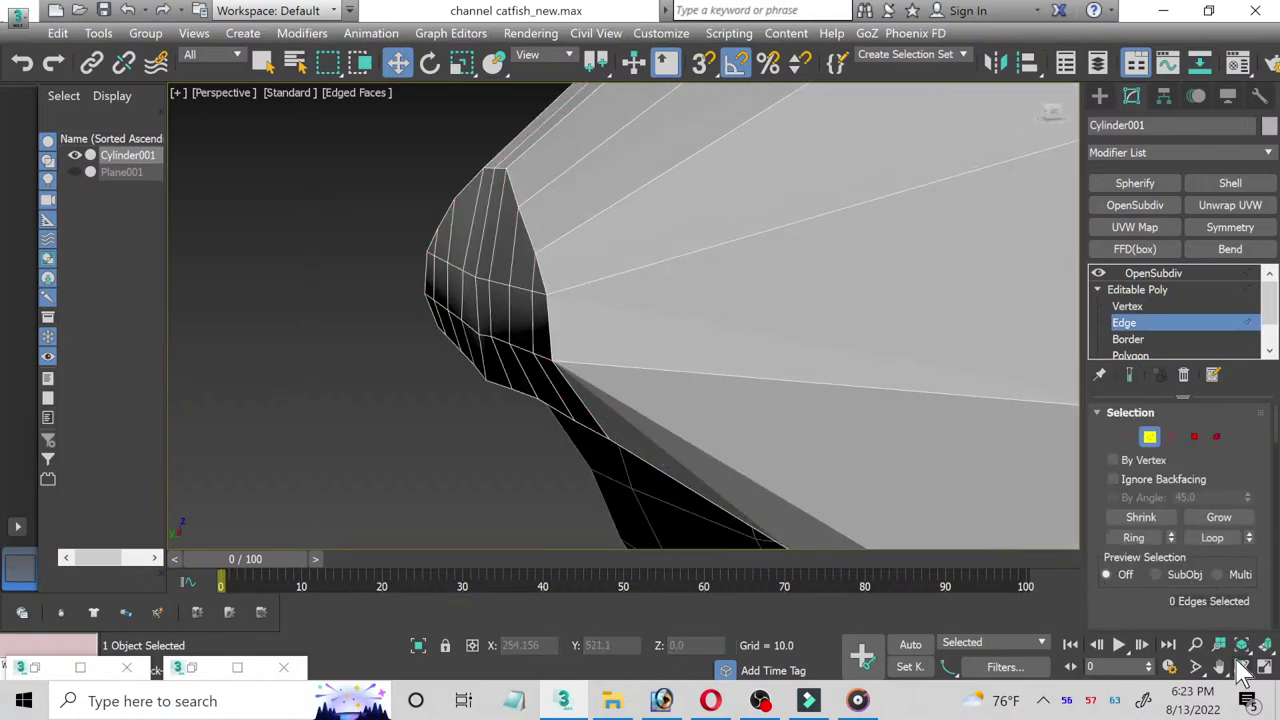
key(ctrl+z)
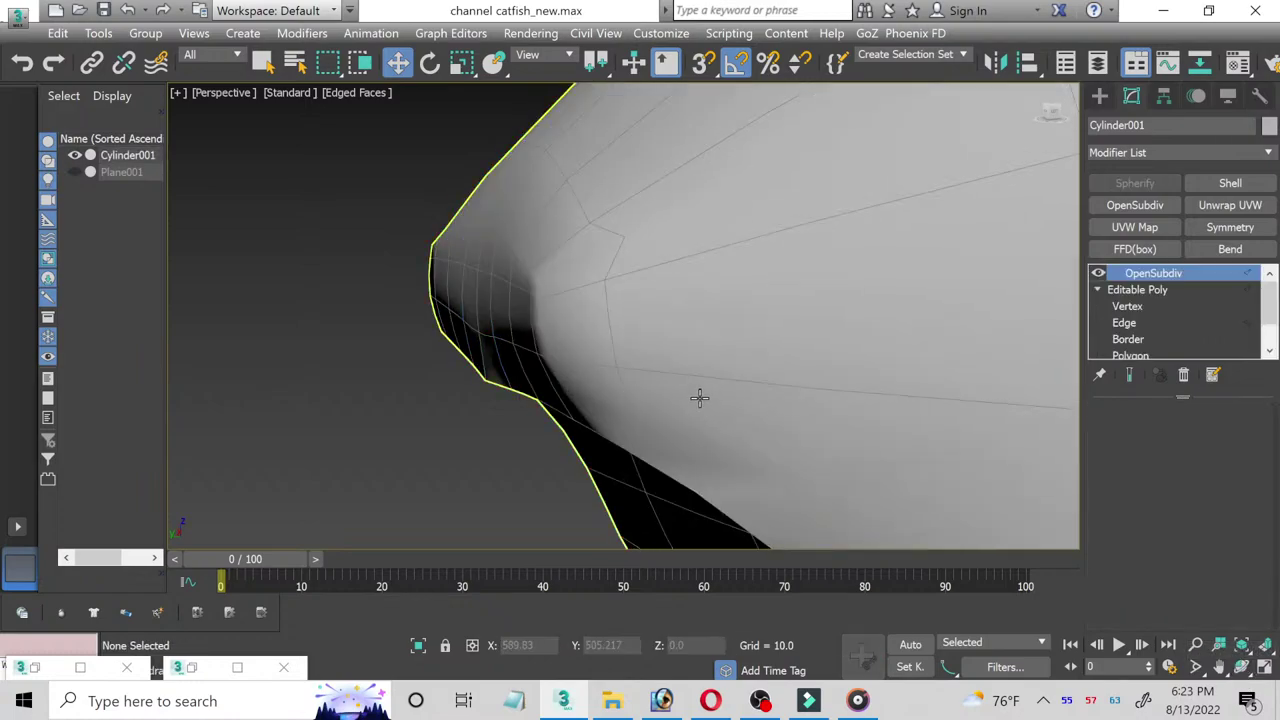
key(ctrl+z)
key(ctrl+z)
Step: Unhide Plane001 and nudge the selected snout edges to match the reference photo
click(1265, 667)
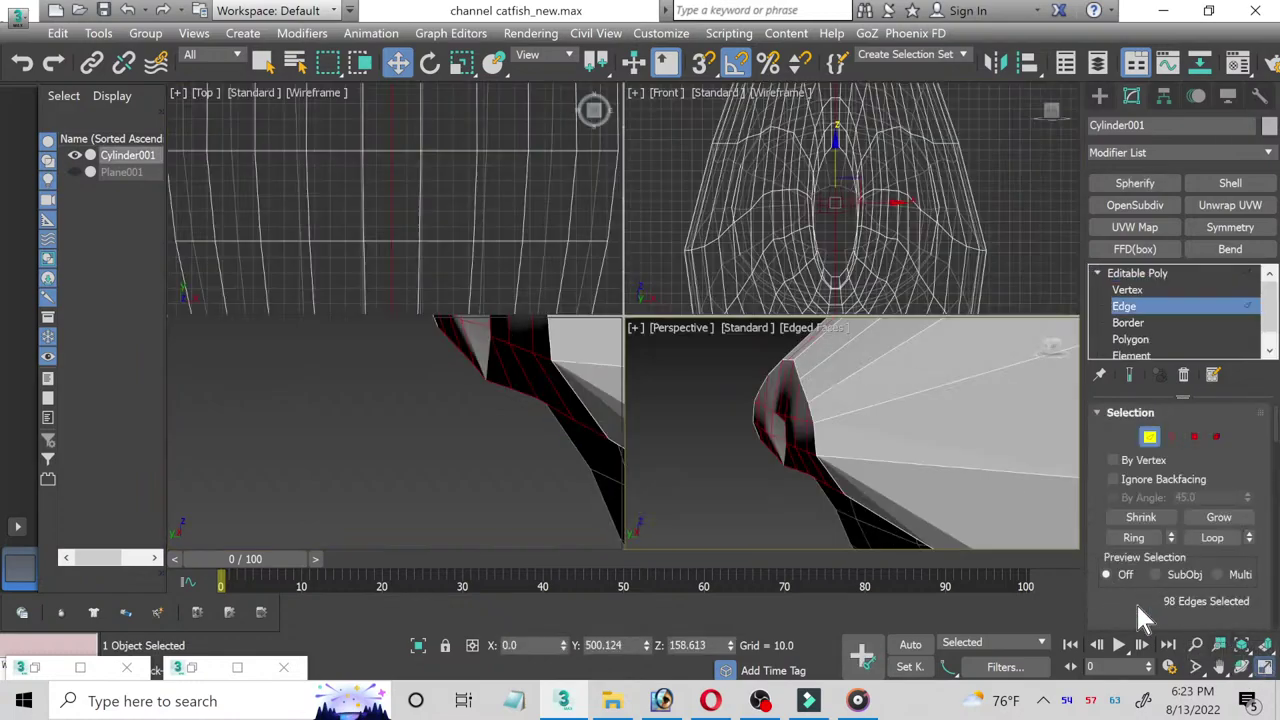
key(ctrl+z)
key(ctrl+z)
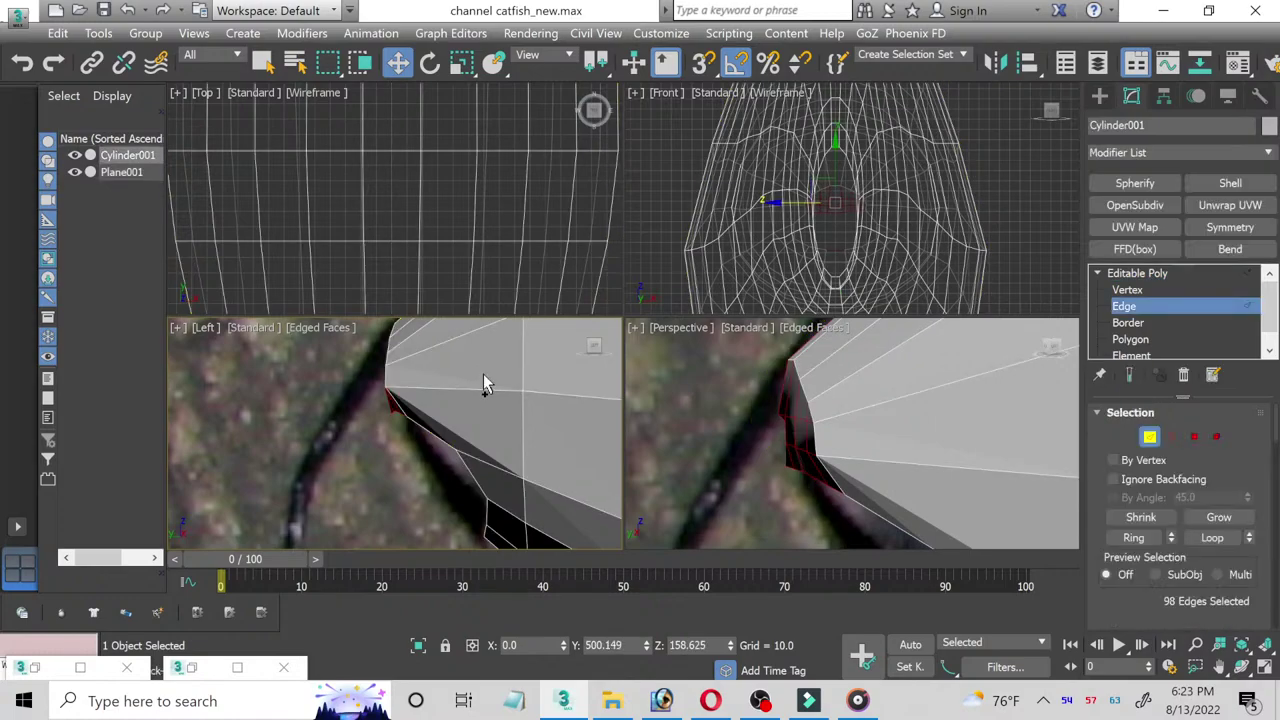
key(ctrl+z)
key(ctrl+z)
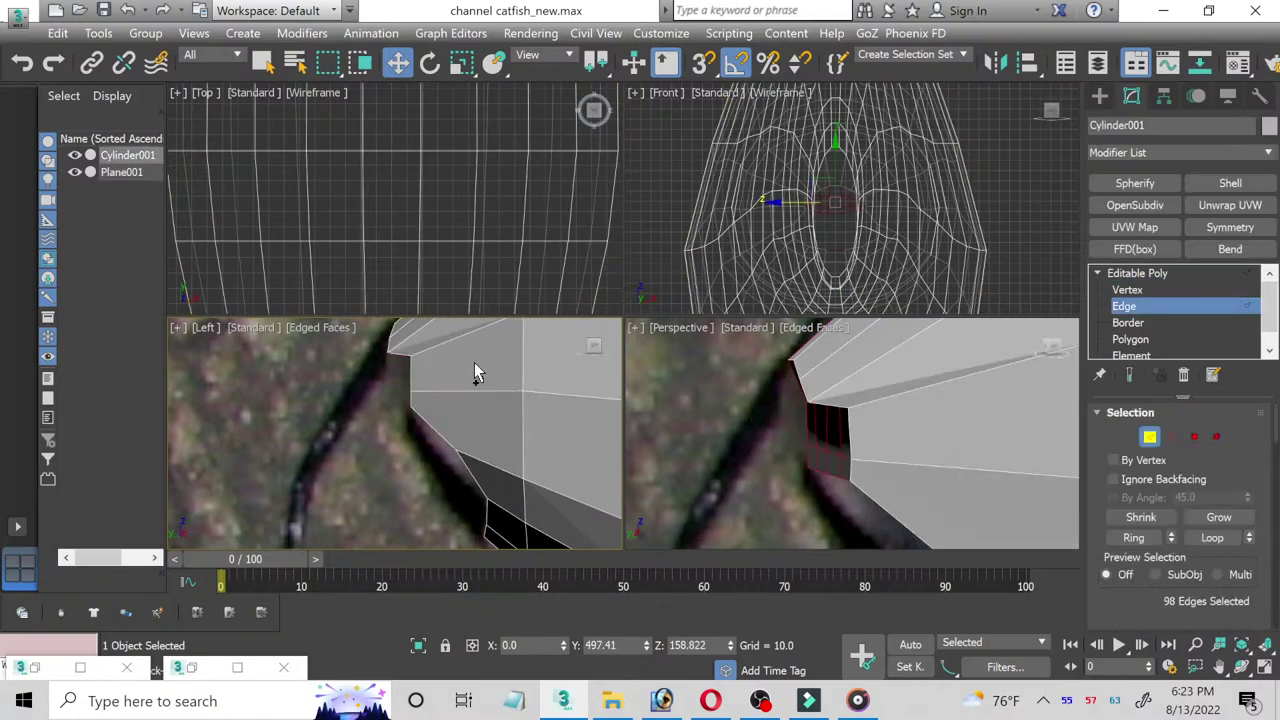
key(ctrl+z)
middle_drag(474, 370, 474, 443)
key(ctrl+z)
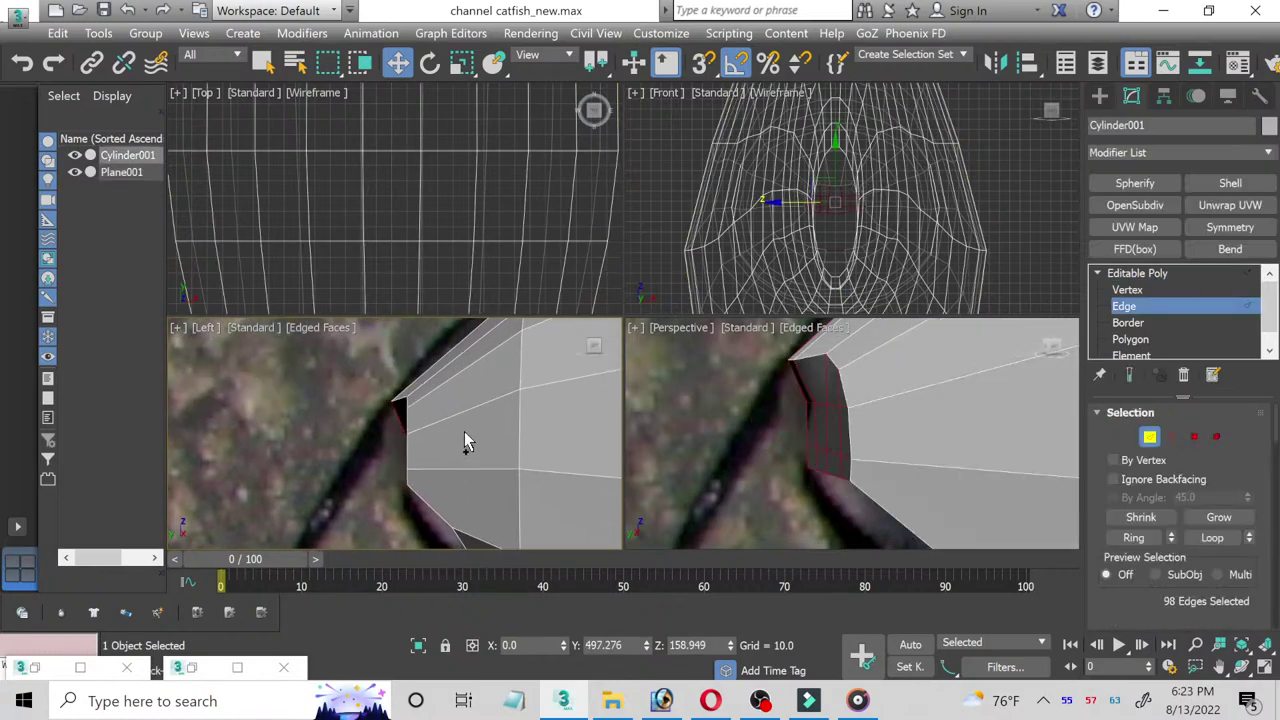
key(ctrl+z)
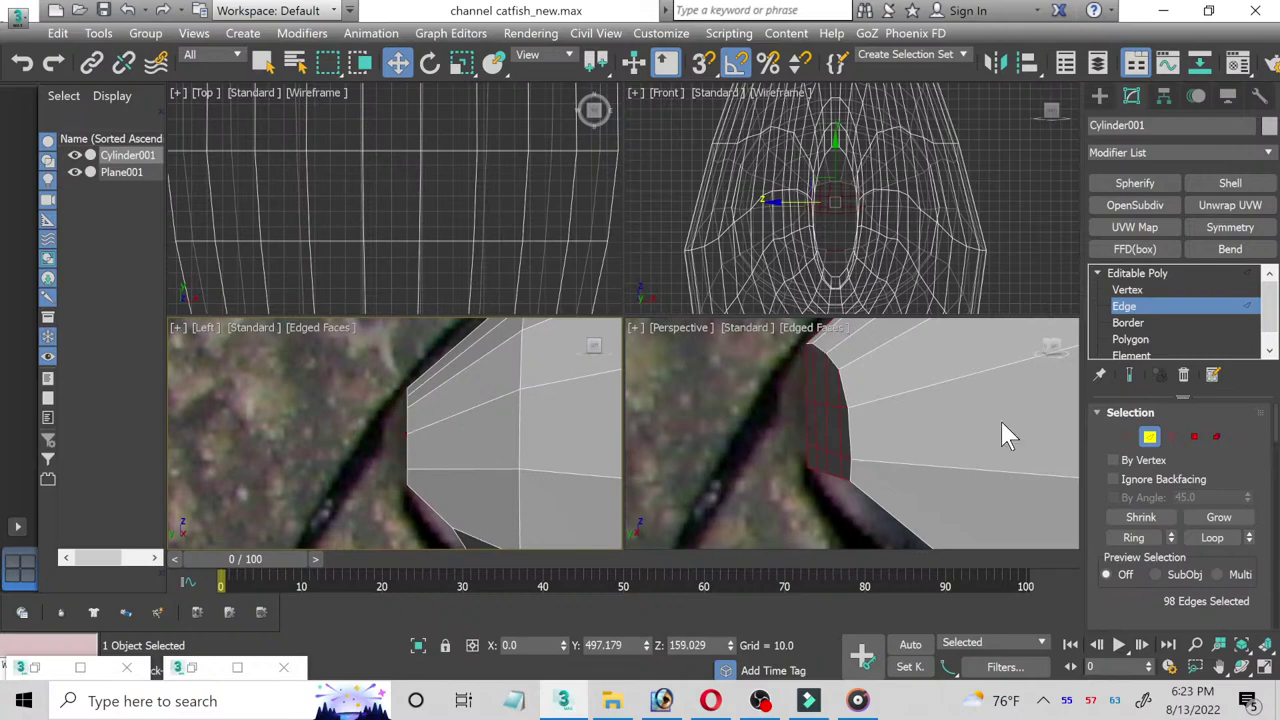
Step: Maximize Perspective, hide Plane001 and select OpenSubdiv in the stack
click(913, 407)
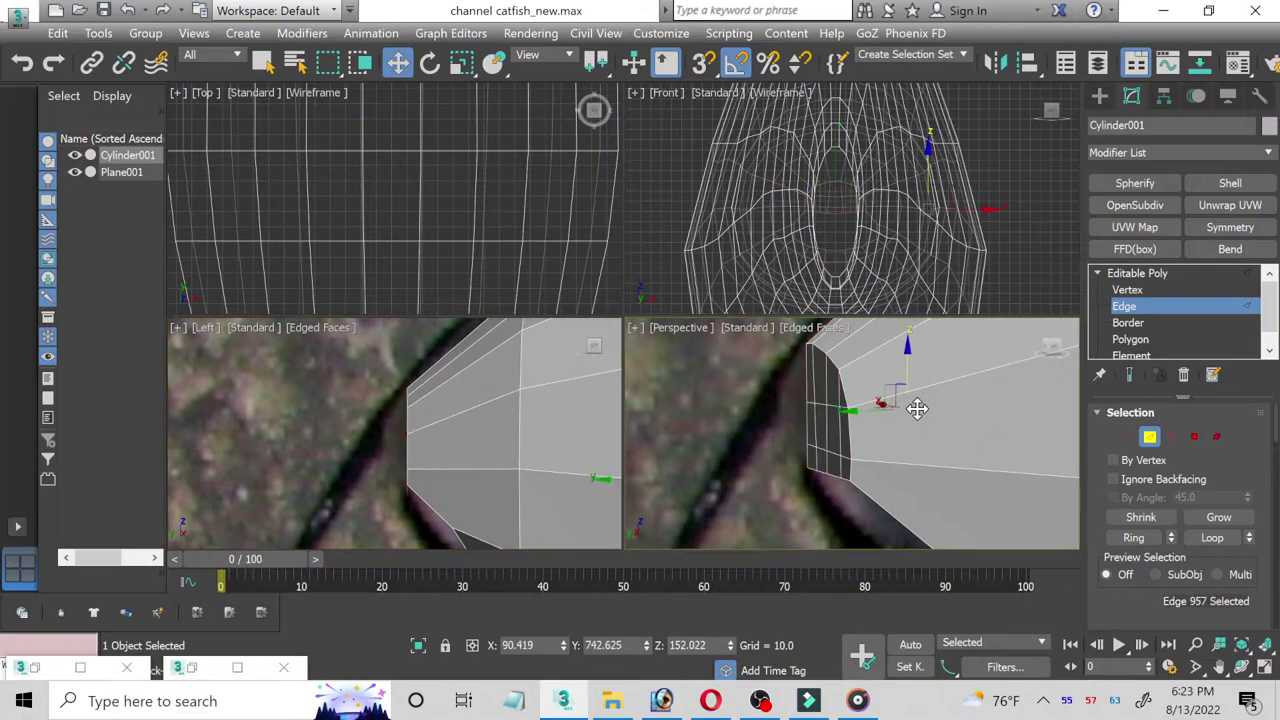
click(1264, 668)
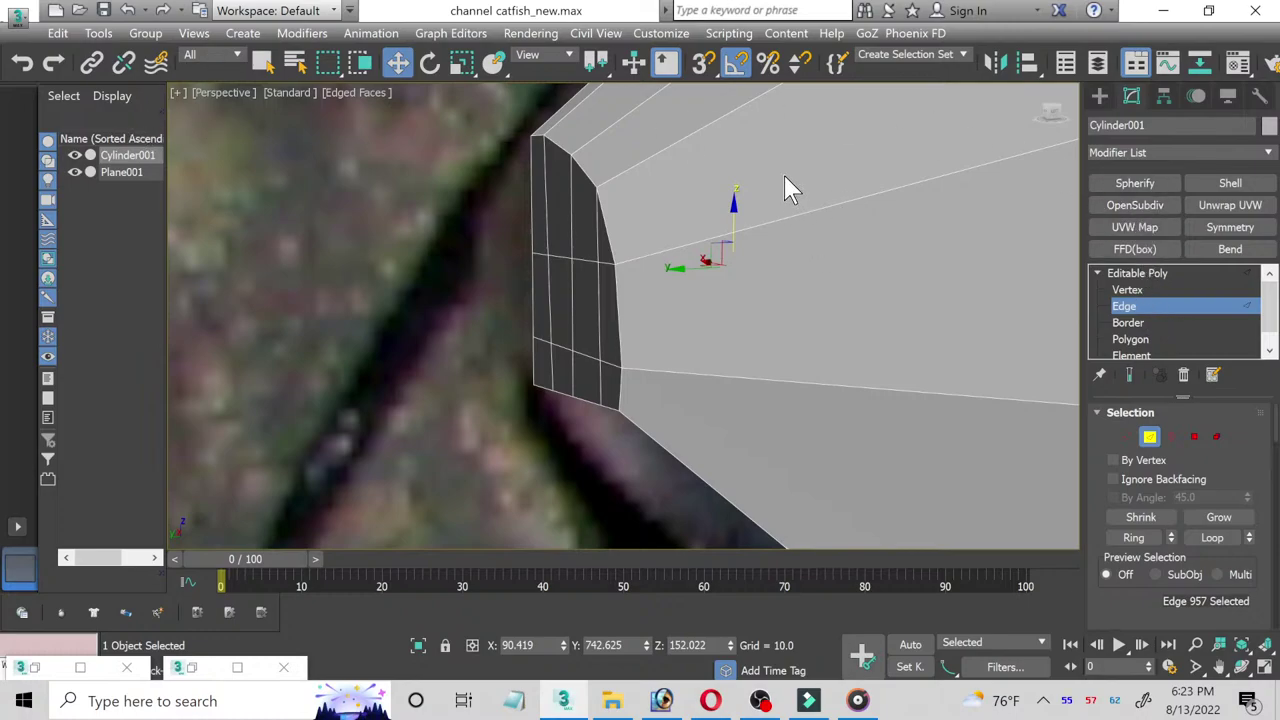
click(75, 172)
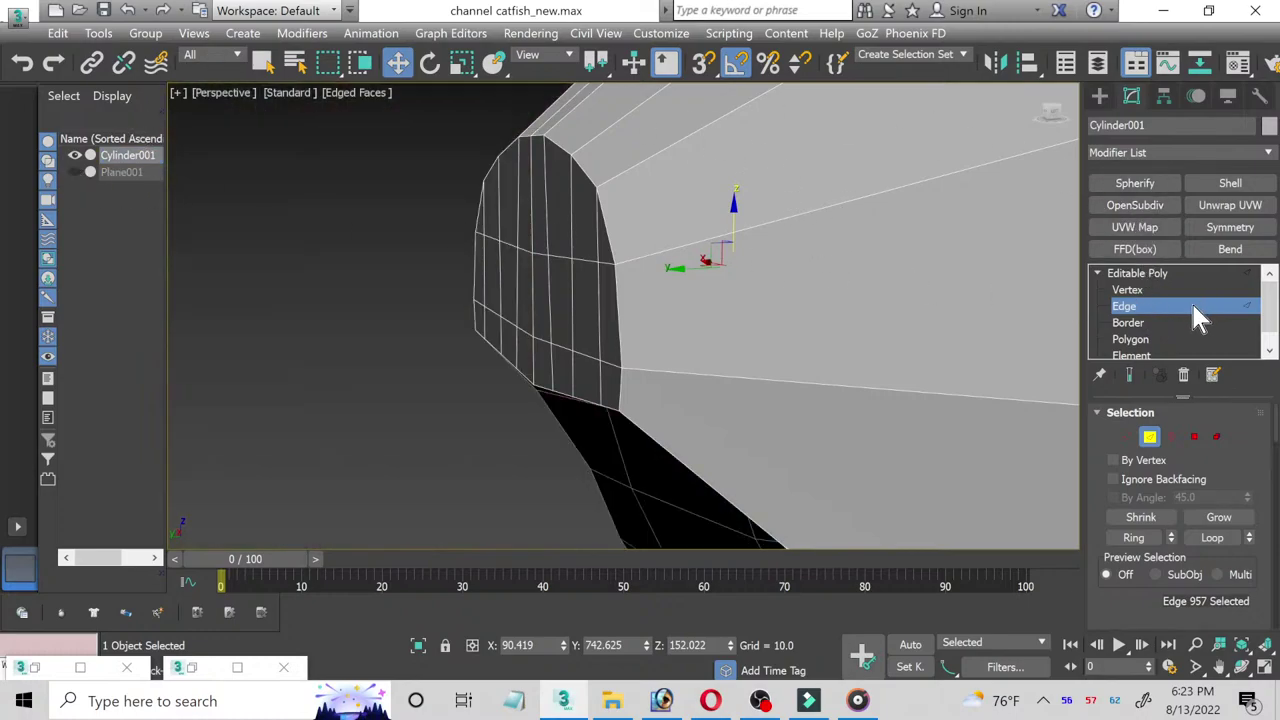
click(1125, 306)
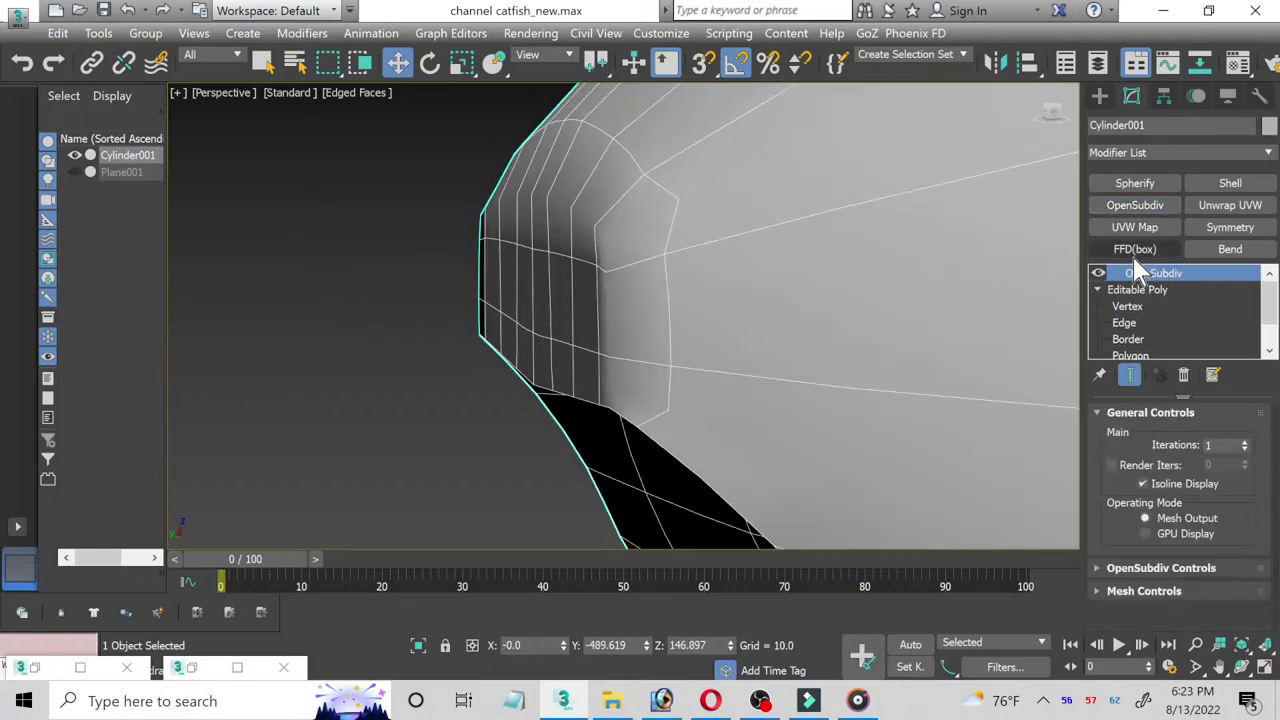
Step: Select several edges on the snout's front cap at Edge level, then clear them
click(1124, 323)
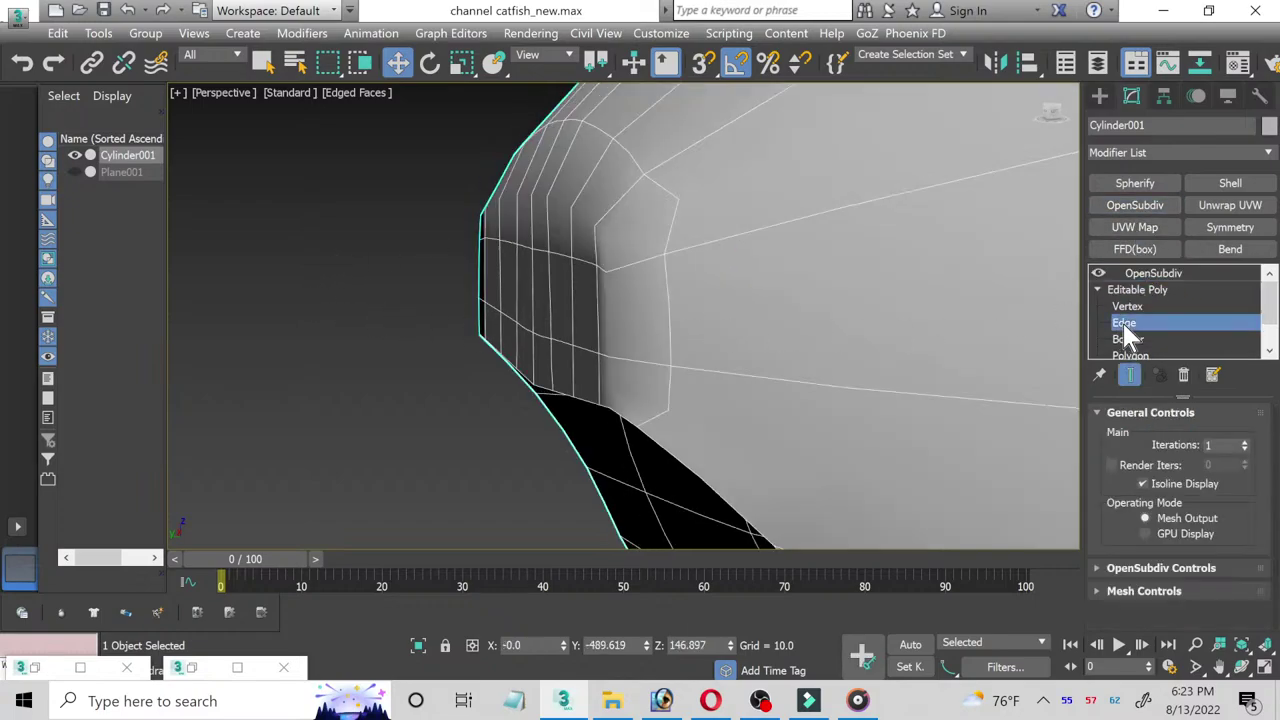
click(566, 210)
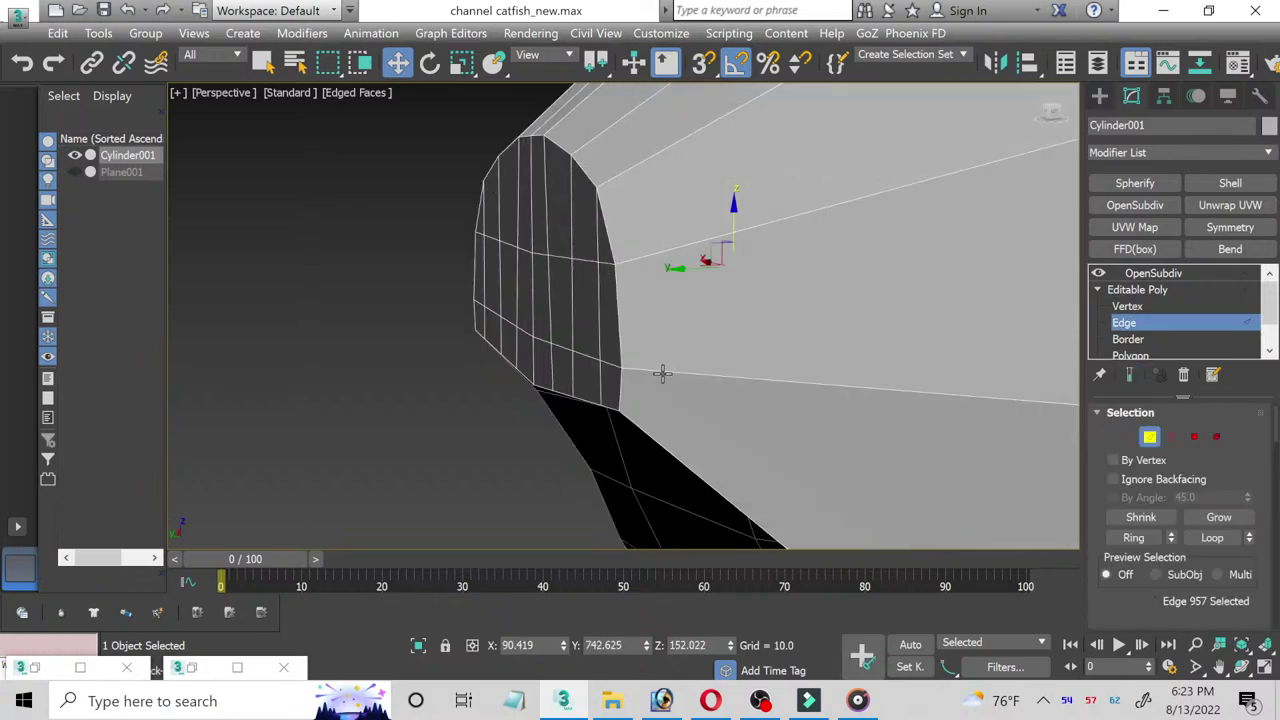
click(585, 360)
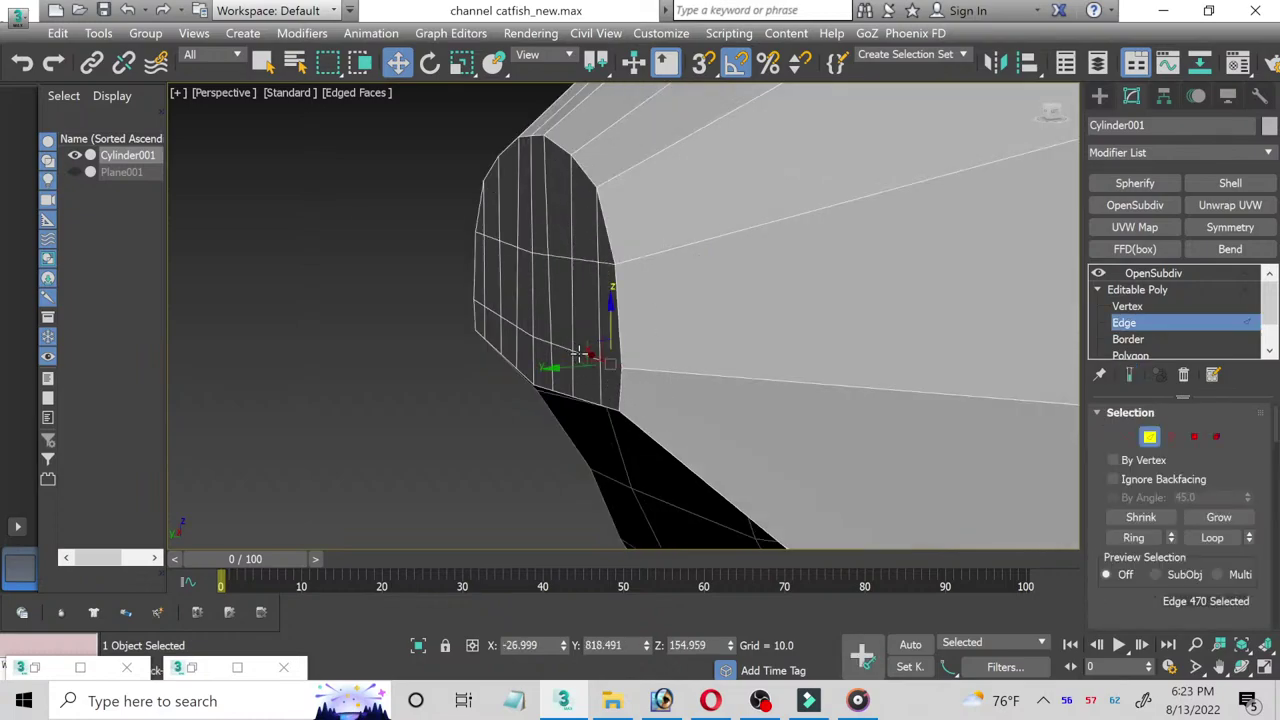
double_click(575, 354)
ctrl+click(528, 349)
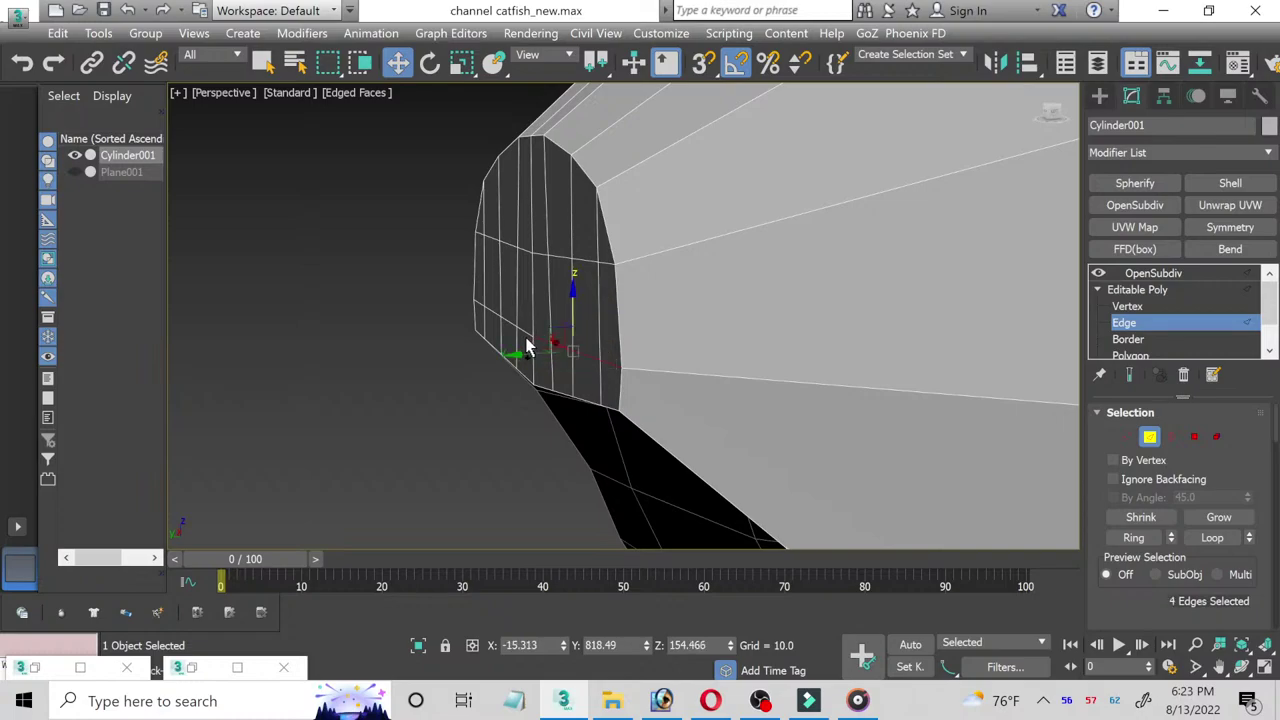
ctrl+click(519, 342)
ctrl+click(504, 342)
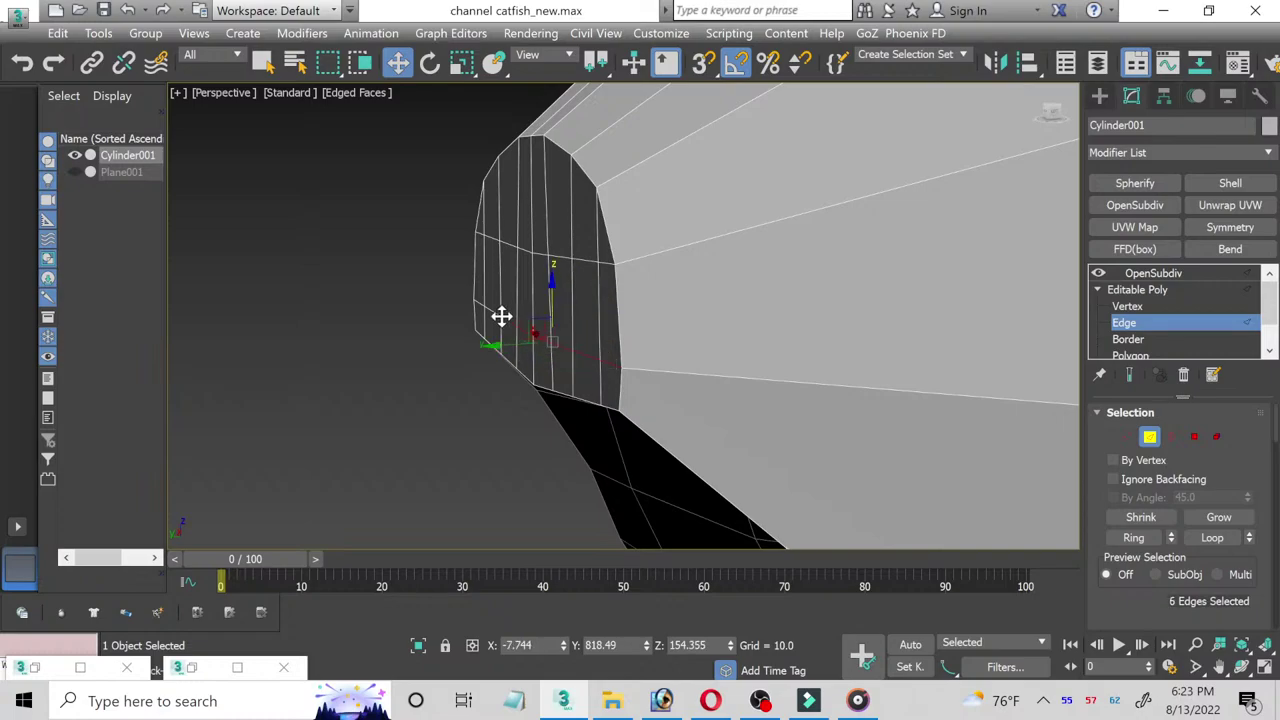
ctrl+click(483, 305)
ctrl+click(478, 300)
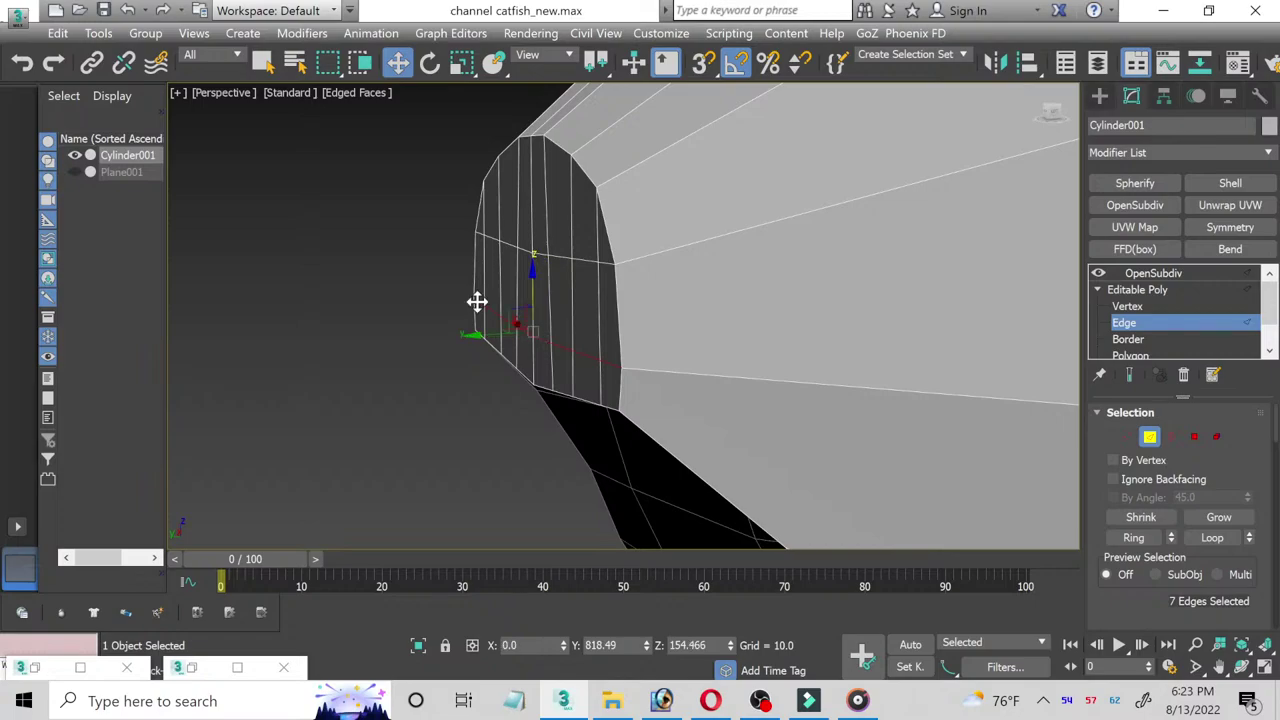
click(574, 313)
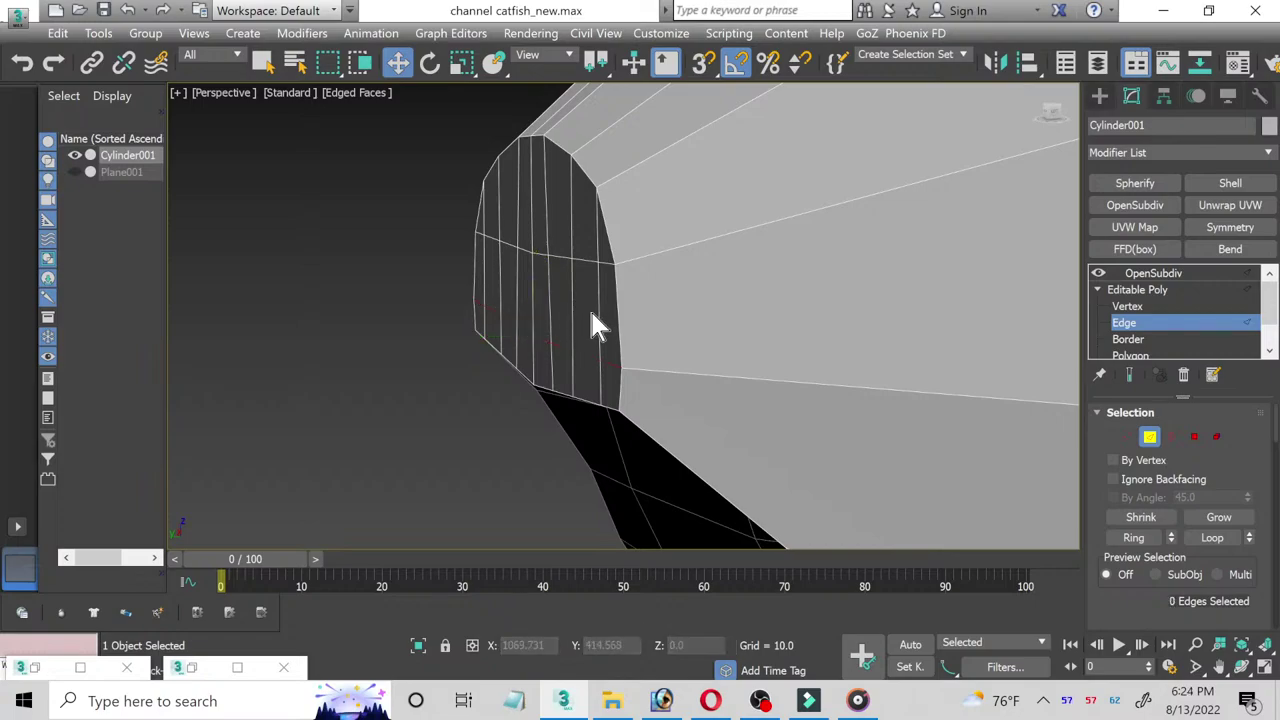
Step: Marquee-select the middle row of snout-cap vertices at Vertex level
mouse_move(612, 360)
alt+middle_down()
mouse_move(606, 386)
mouse_move(851, 357)
alt+middle_up()
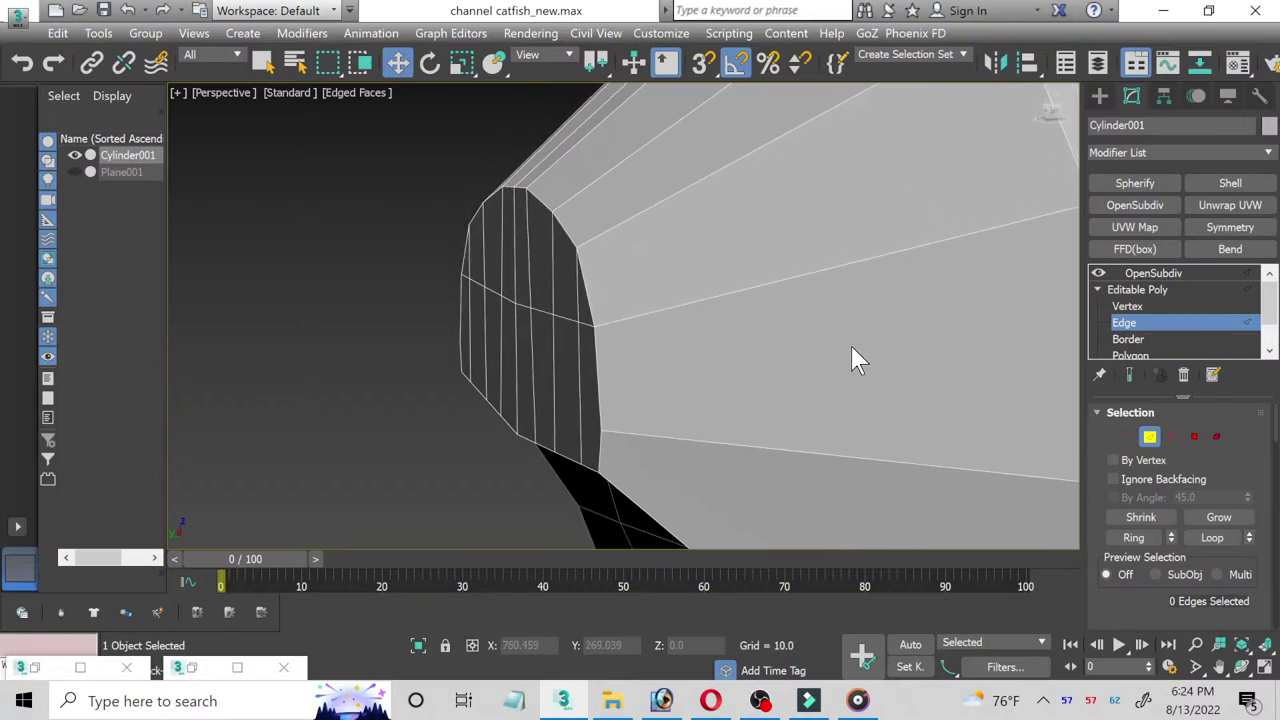
click(1120, 306)
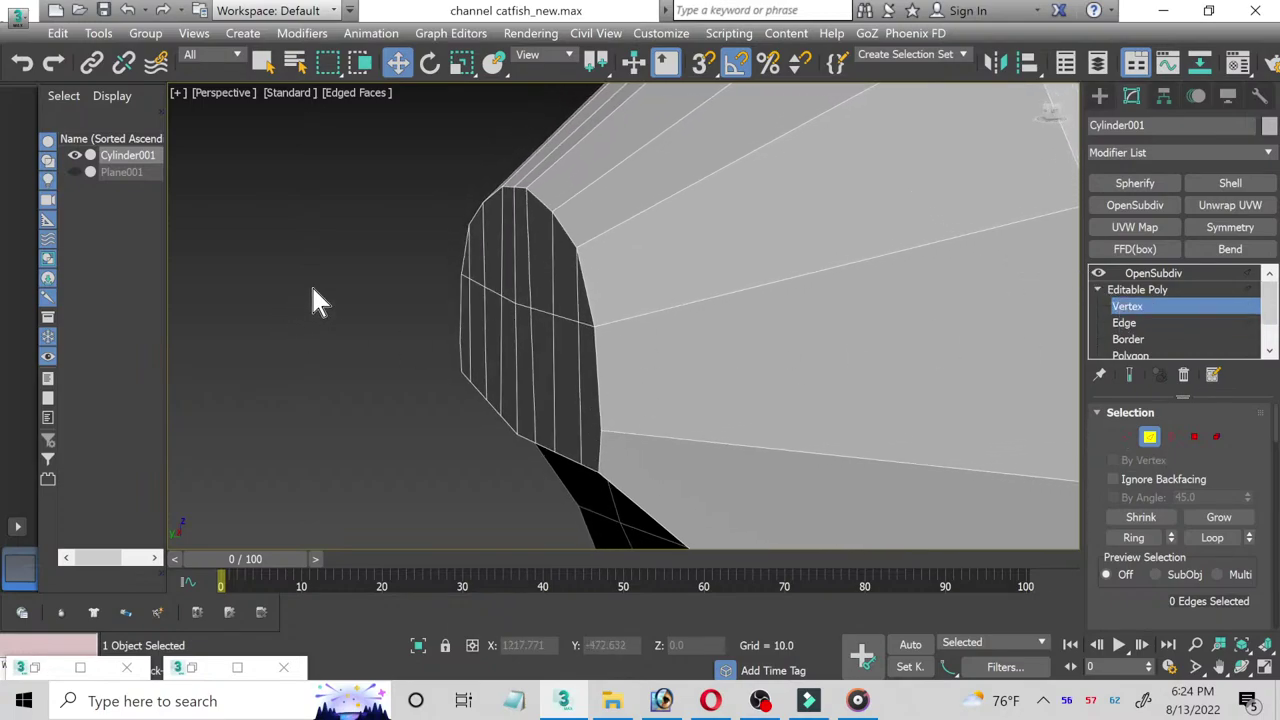
mouse_move(603, 347)
mouse_down()
mouse_move(613, 330)
mouse_move(618, 342)
mouse_up()
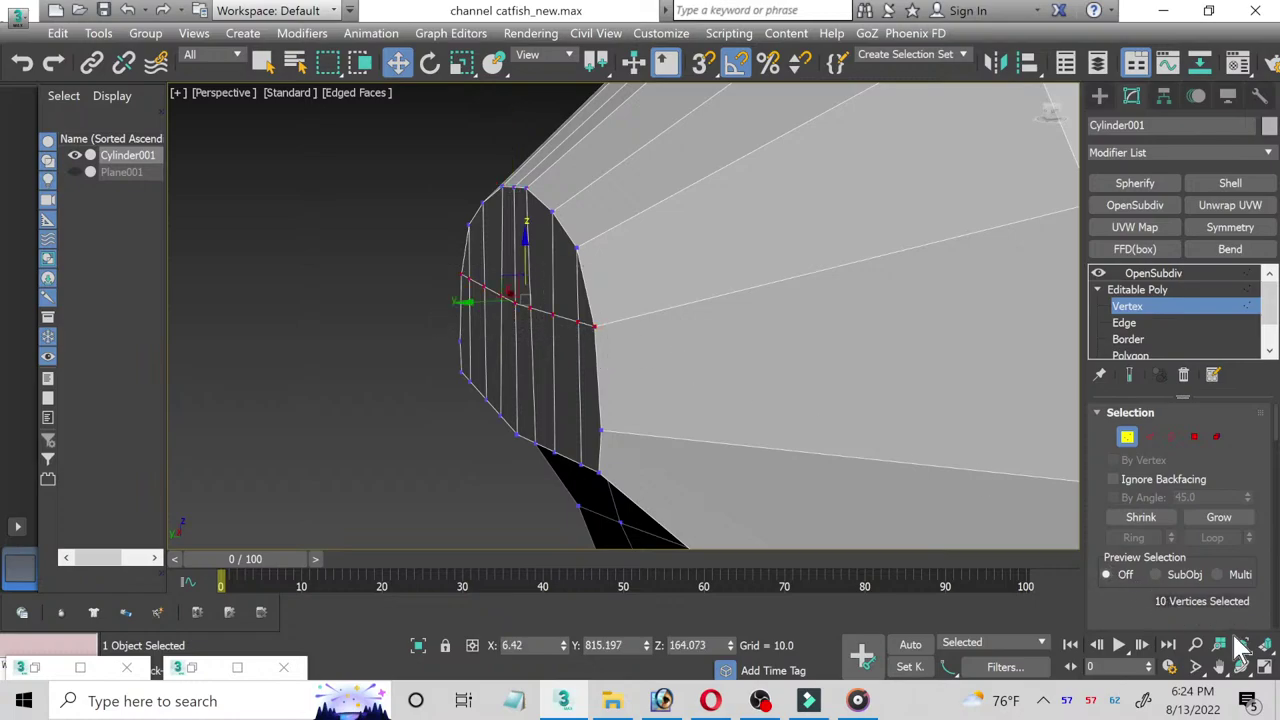
click(1264, 667)
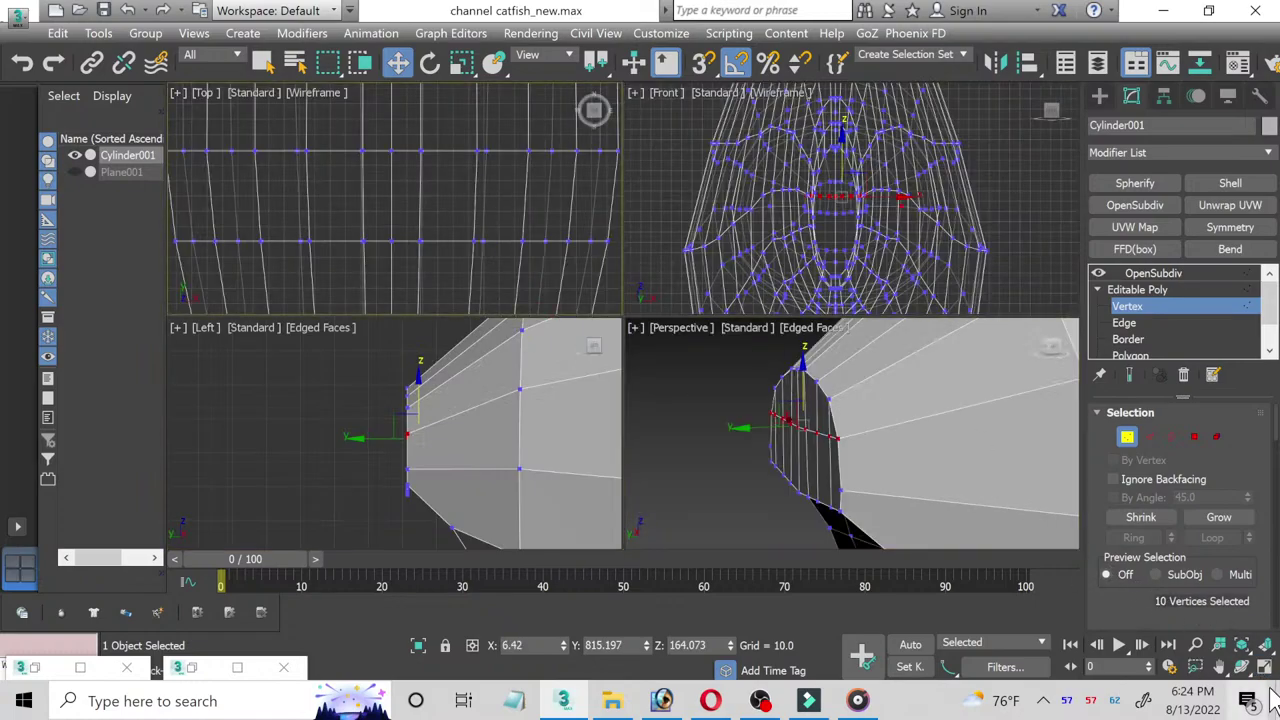
Step: Maximize the top view, zoom in, and clear the vertex selection
key(alt+w)
scroll(552, 259, down, 5)
scroll(500, 523, up, 5)
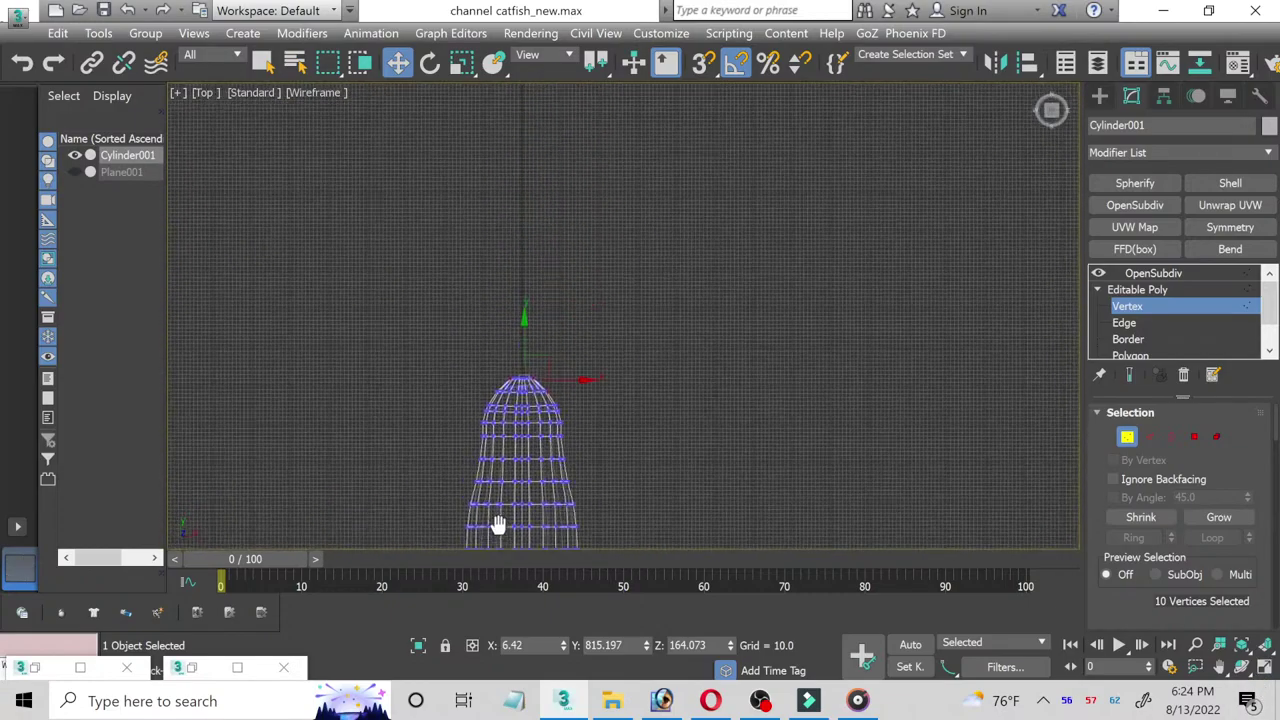
scroll(505, 525, up, 2)
scroll(505, 288, up, 2)
scroll(560, 200, up, 2)
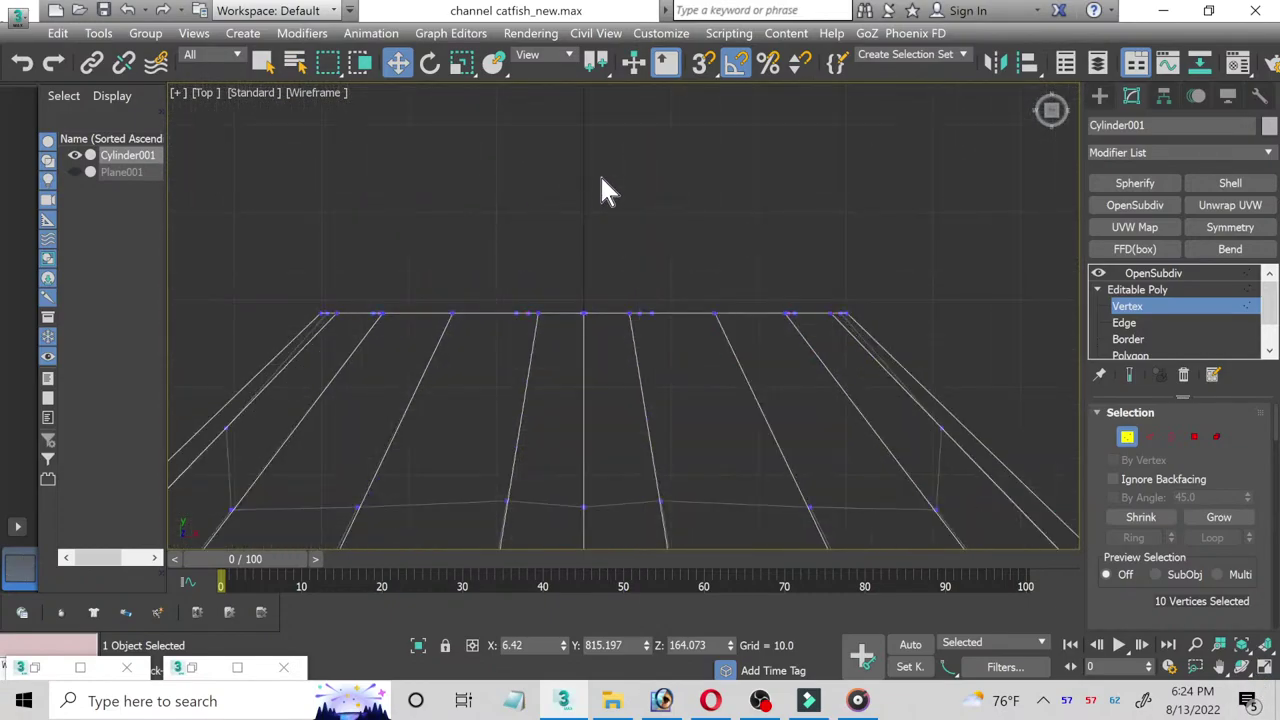
click(437, 265)
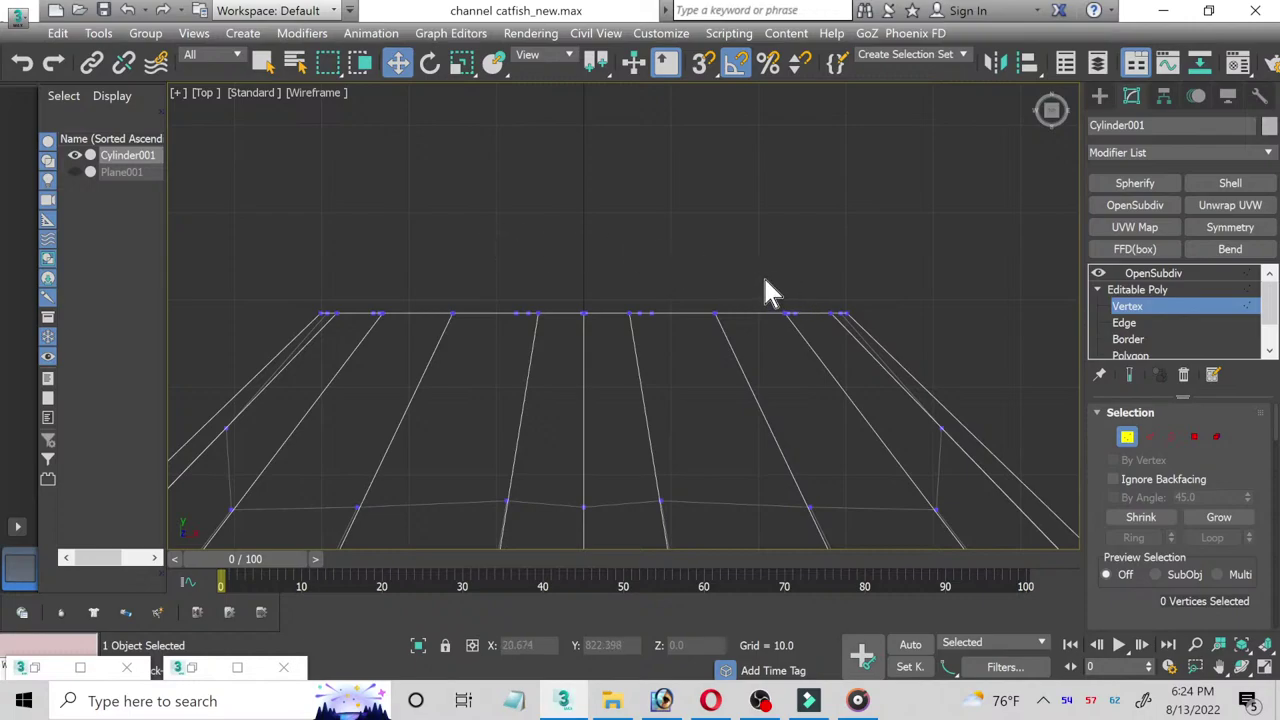
Step: Replace OpenSubdiv with a Symmetry modifier and show the end result at Vertex level
click(1157, 270)
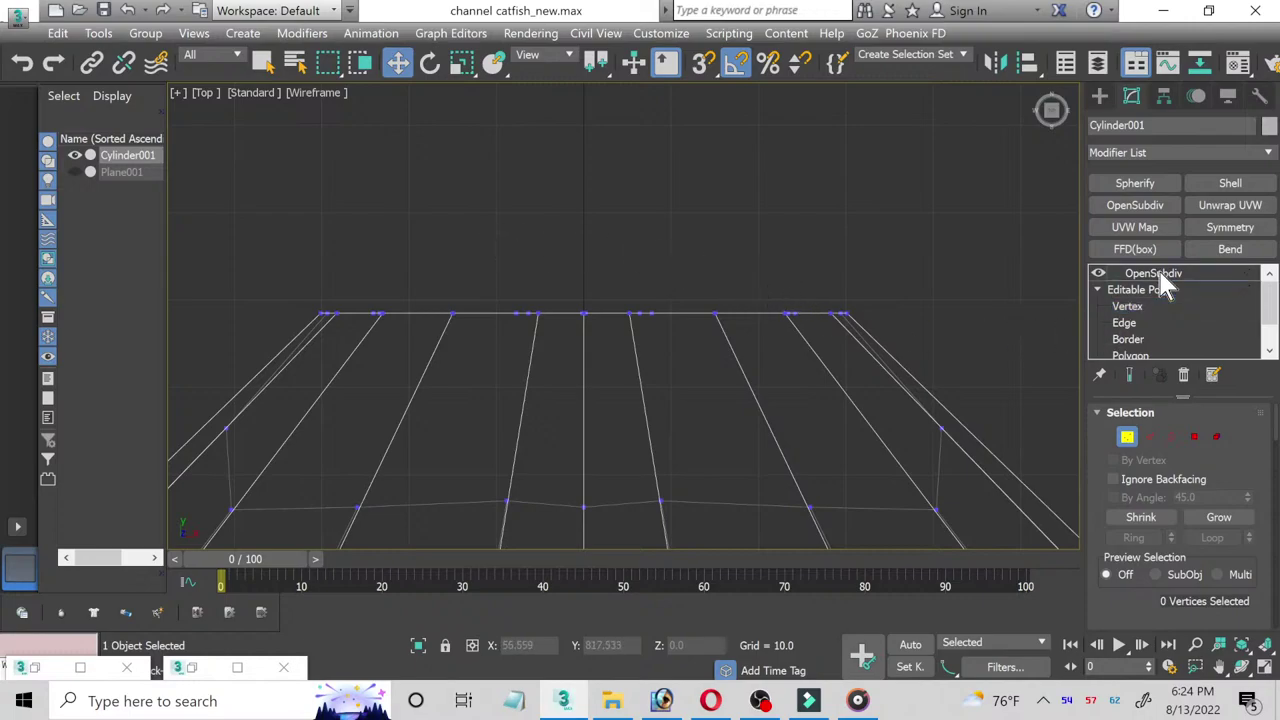
right_click(1155, 272)
click(1148, 301)
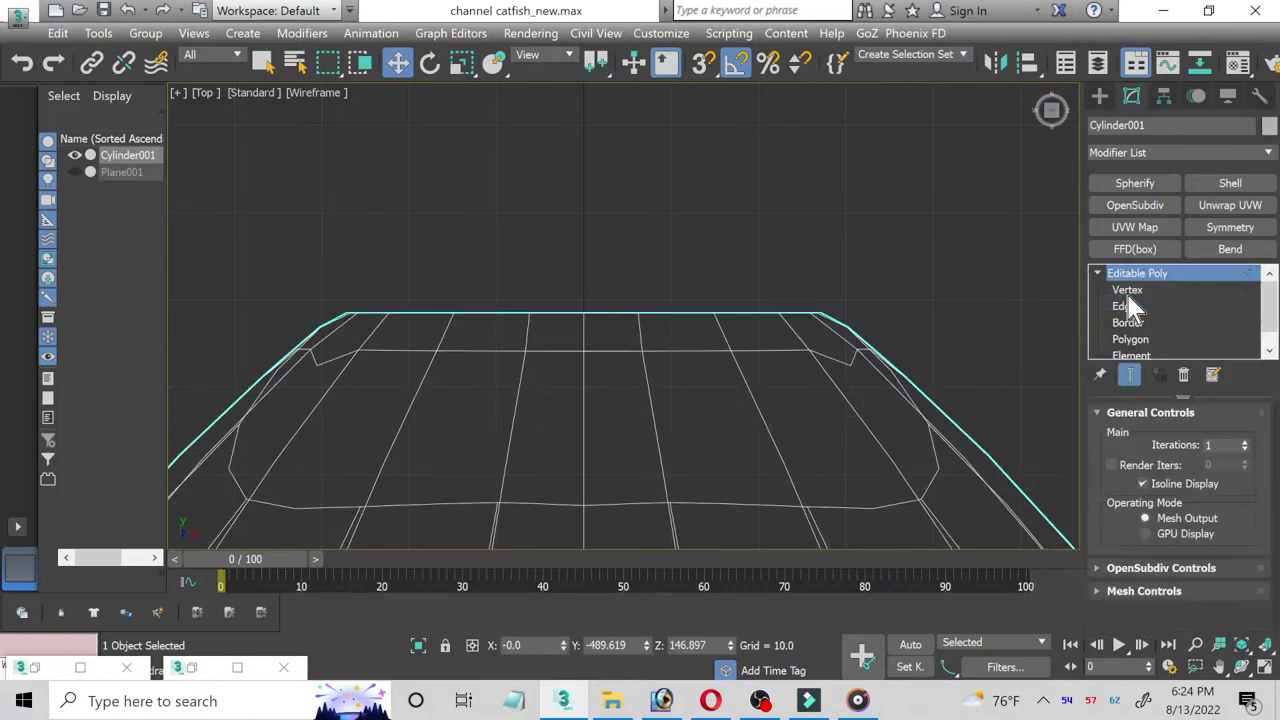
click(1143, 278)
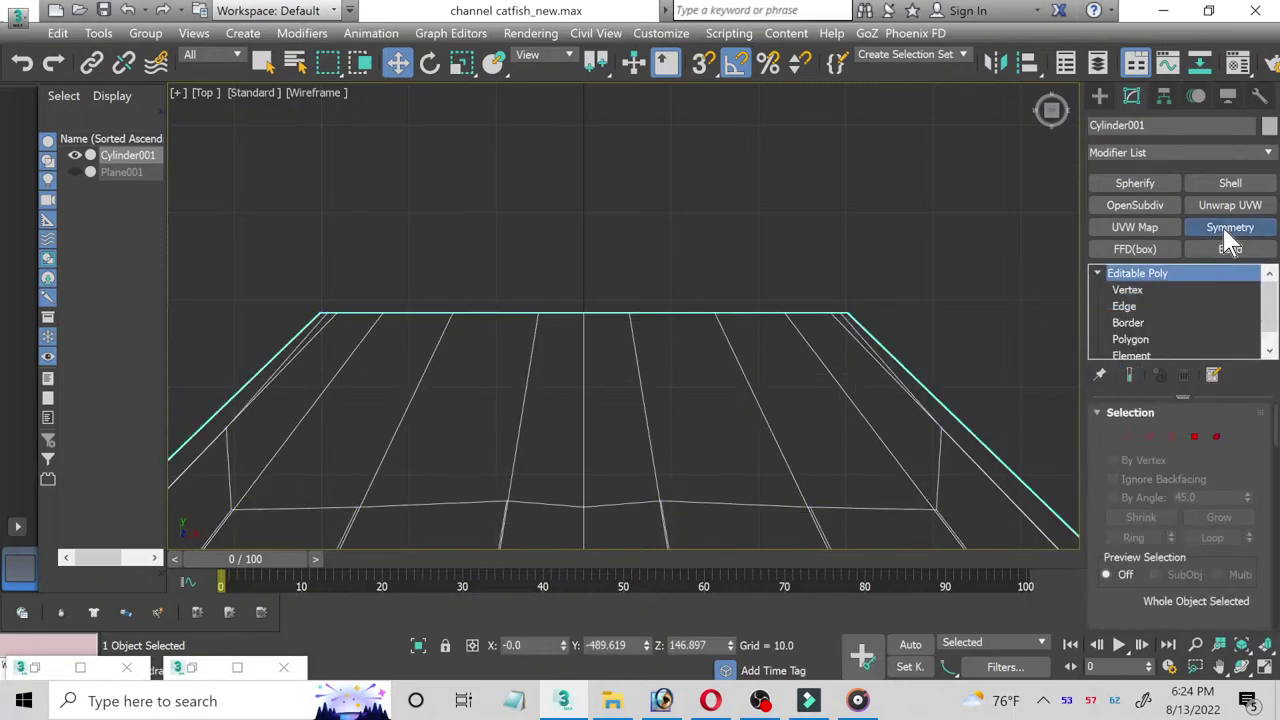
click(1230, 227)
click(1144, 306)
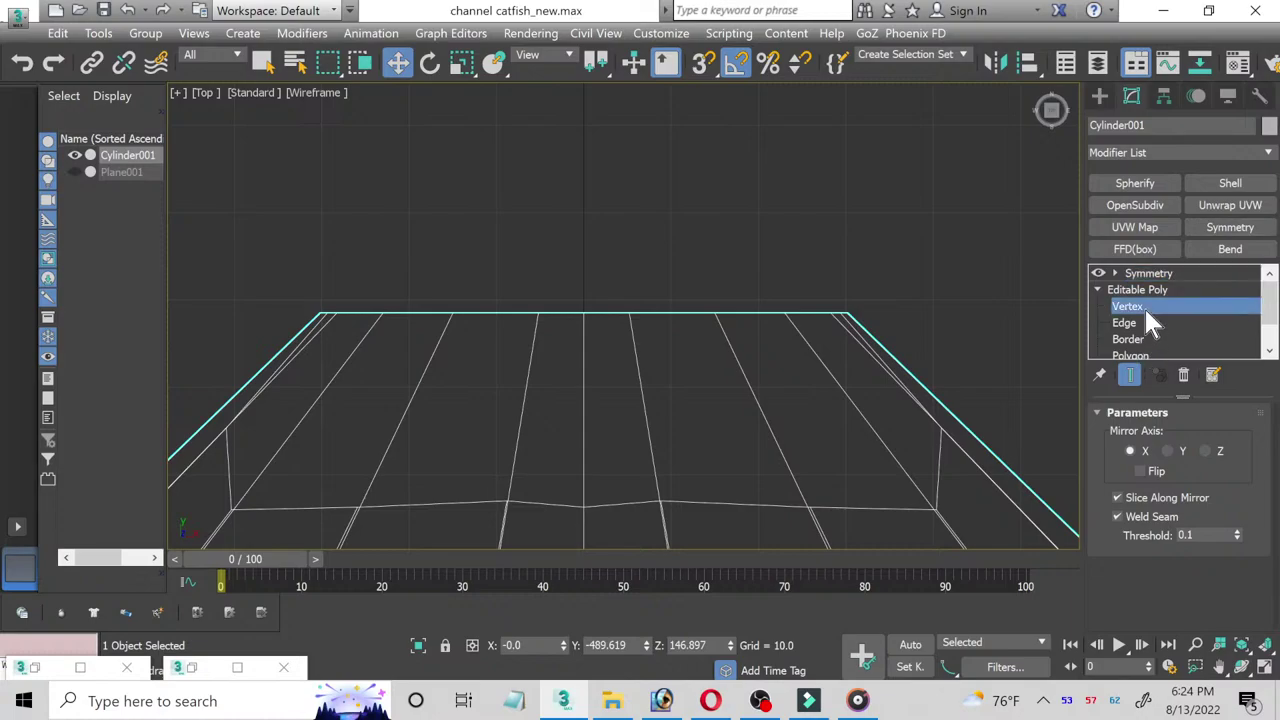
click(1129, 374)
Step: Raise the top-left rim vertices and upper outline vertices to round the curve
drag(350, 284, 394, 323)
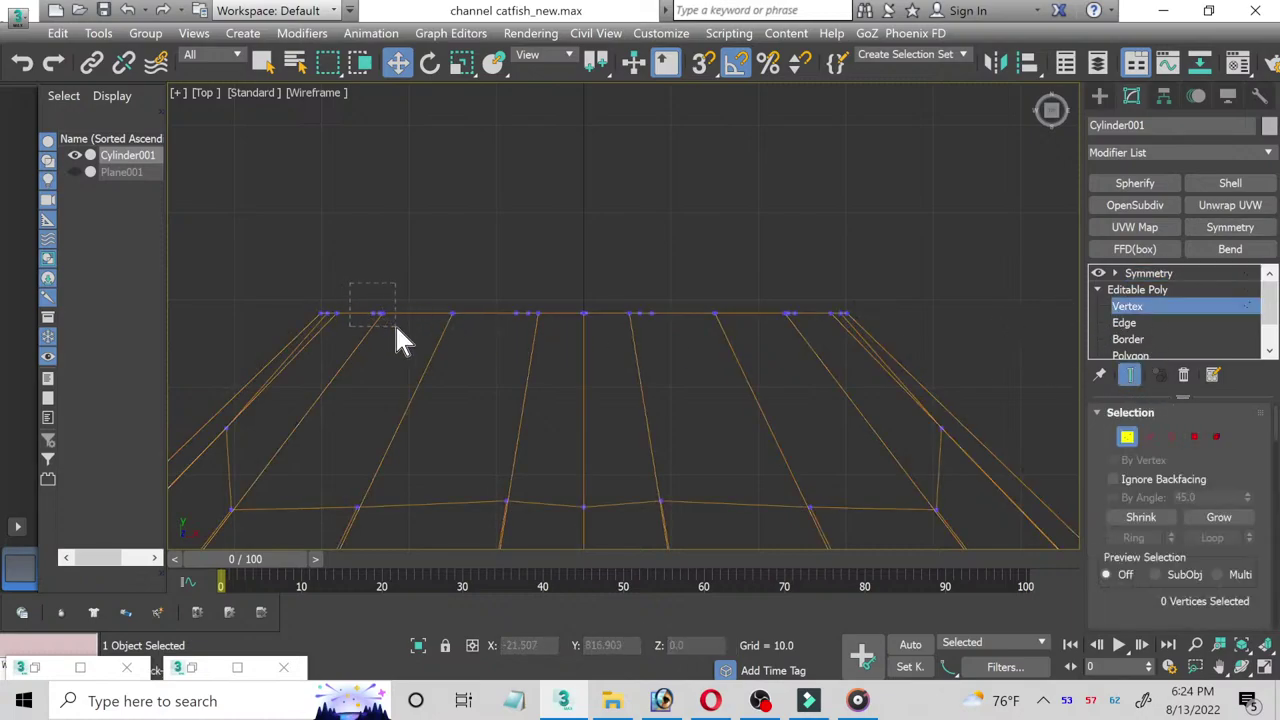
drag(377, 263, 380, 228)
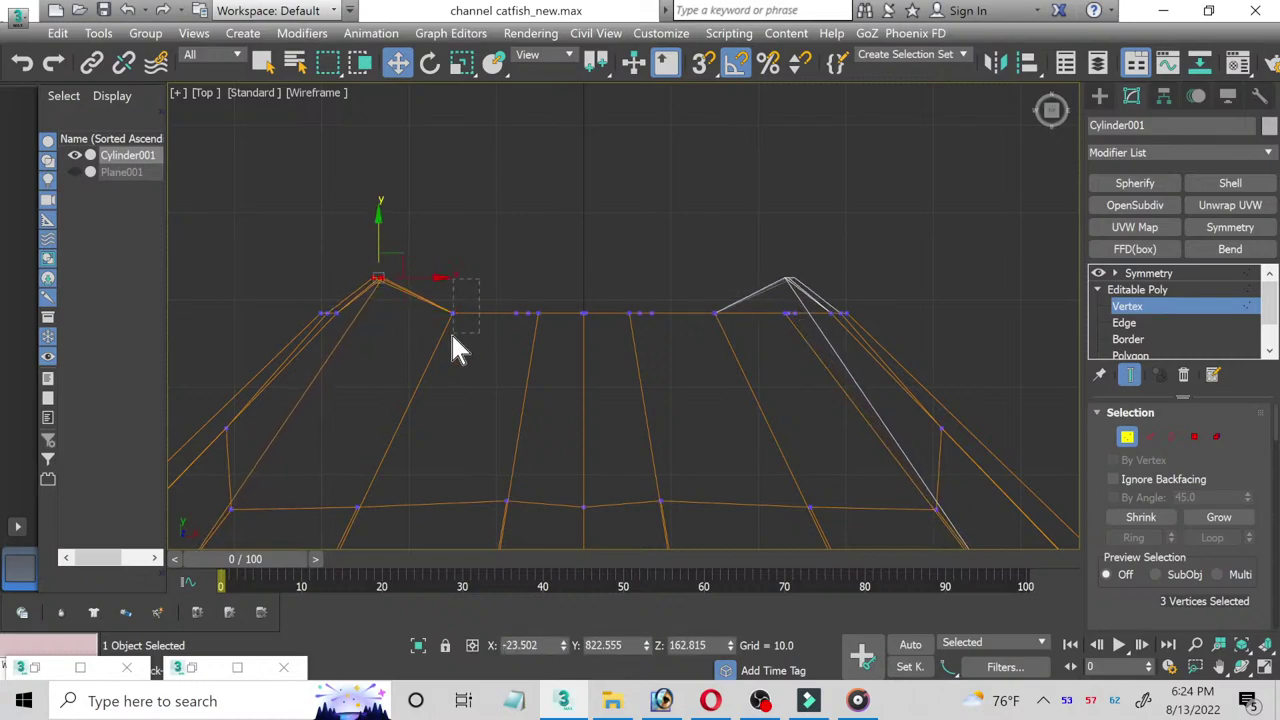
drag(453, 338, 452, 334)
drag(451, 271, 450, 220)
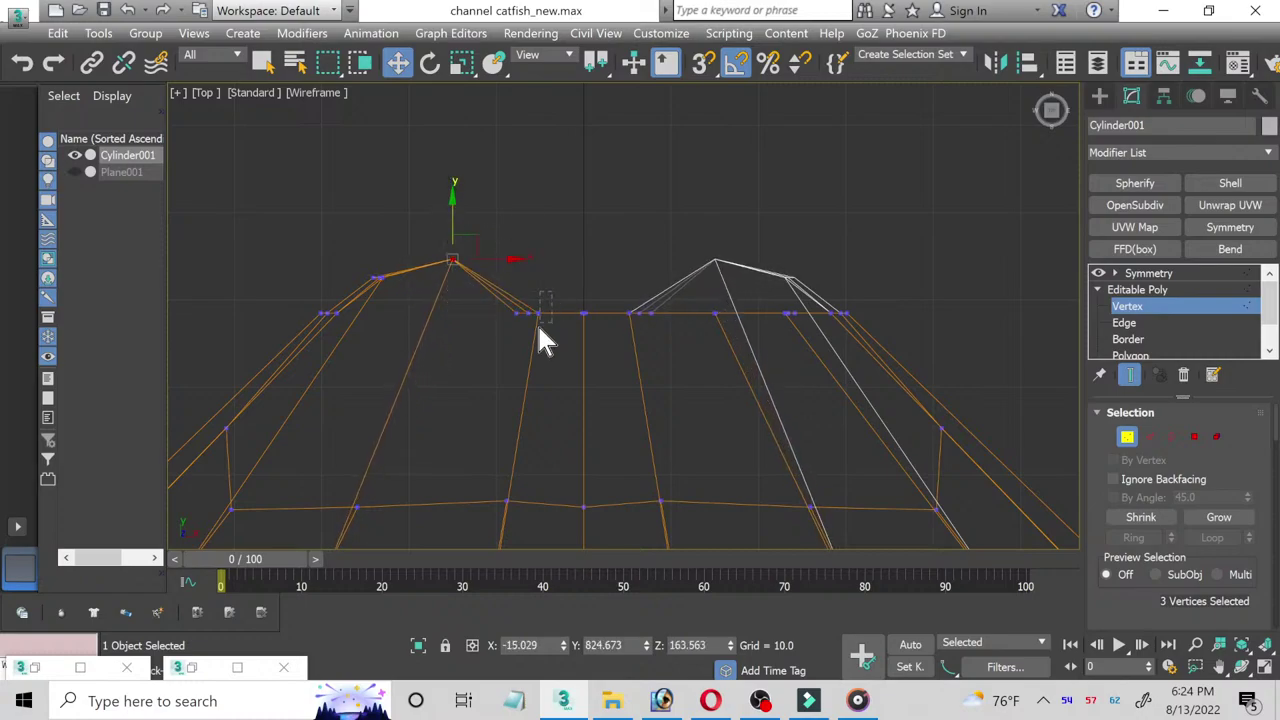
drag(539, 327, 503, 330)
drag(522, 269, 540, 248)
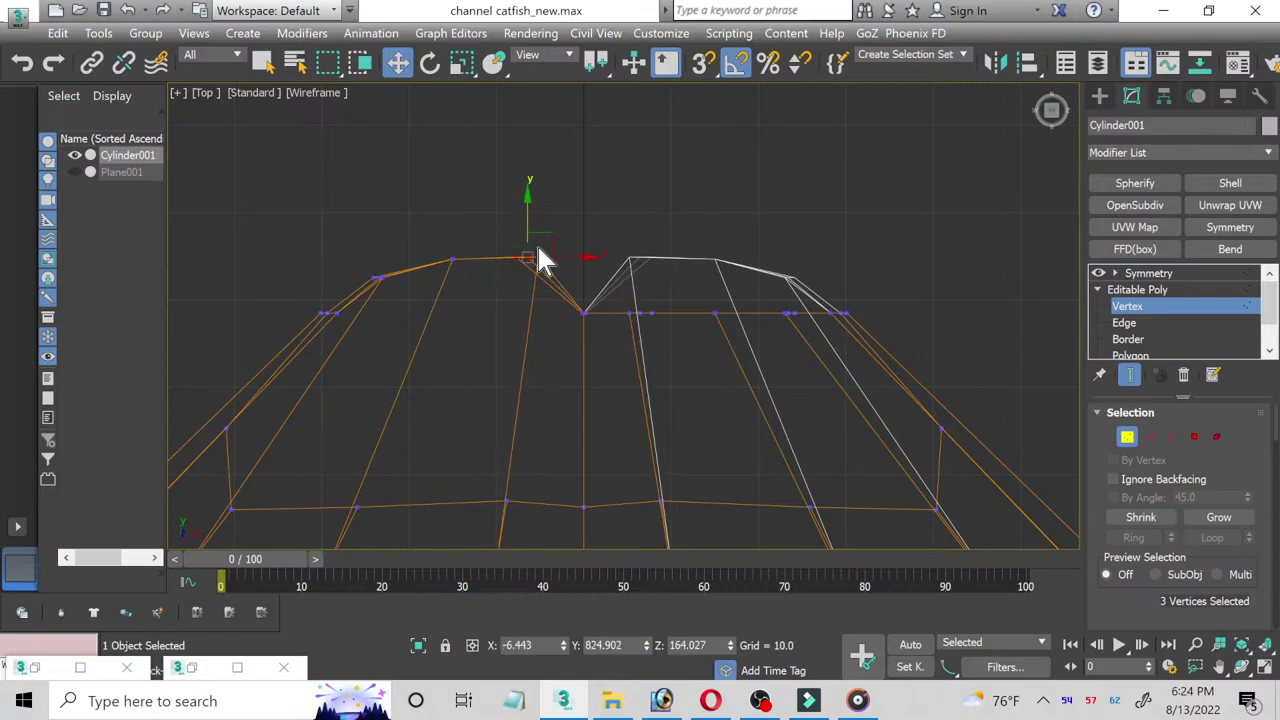
mouse_move(567, 296)
mouse_down()
mouse_move(599, 340)
mouse_move(580, 206)
mouse_up()
drag(503, 209, 544, 258)
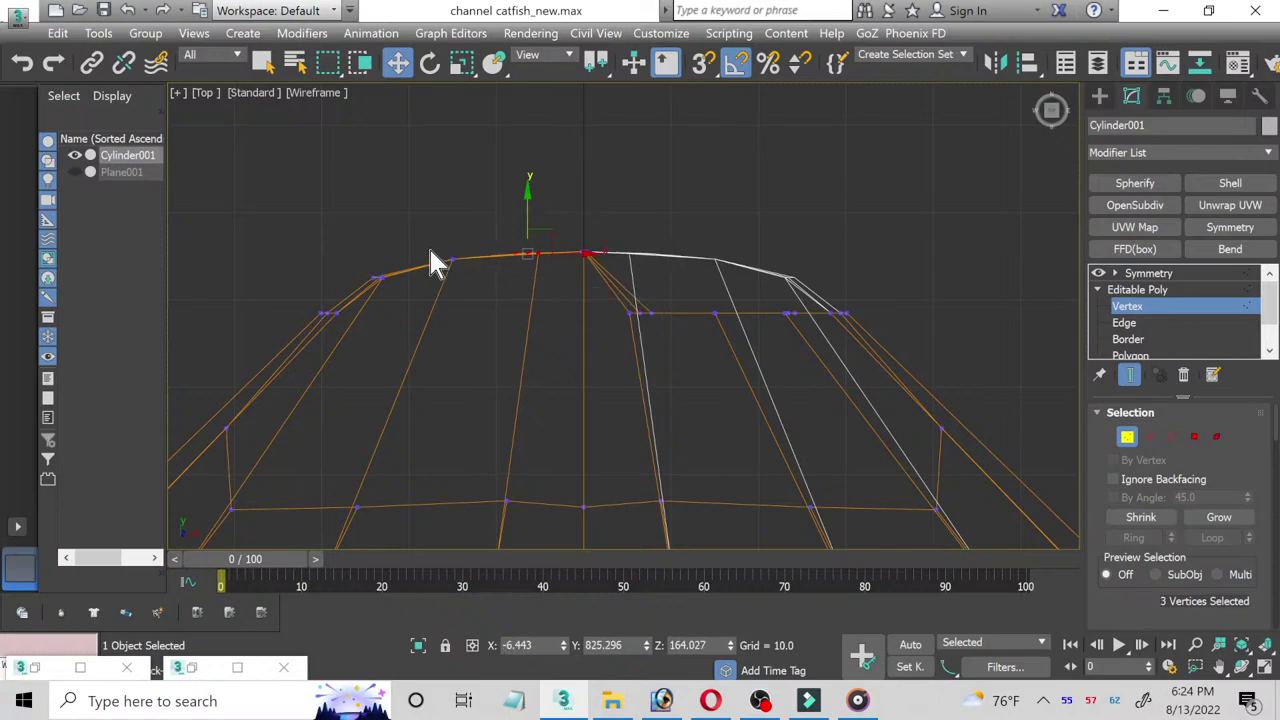
Step: Pull up the lower-left outline vertices to finish rounding the snout curve
scroll(334, 301, up, 3)
scroll(361, 352, up, 3)
click(335, 338)
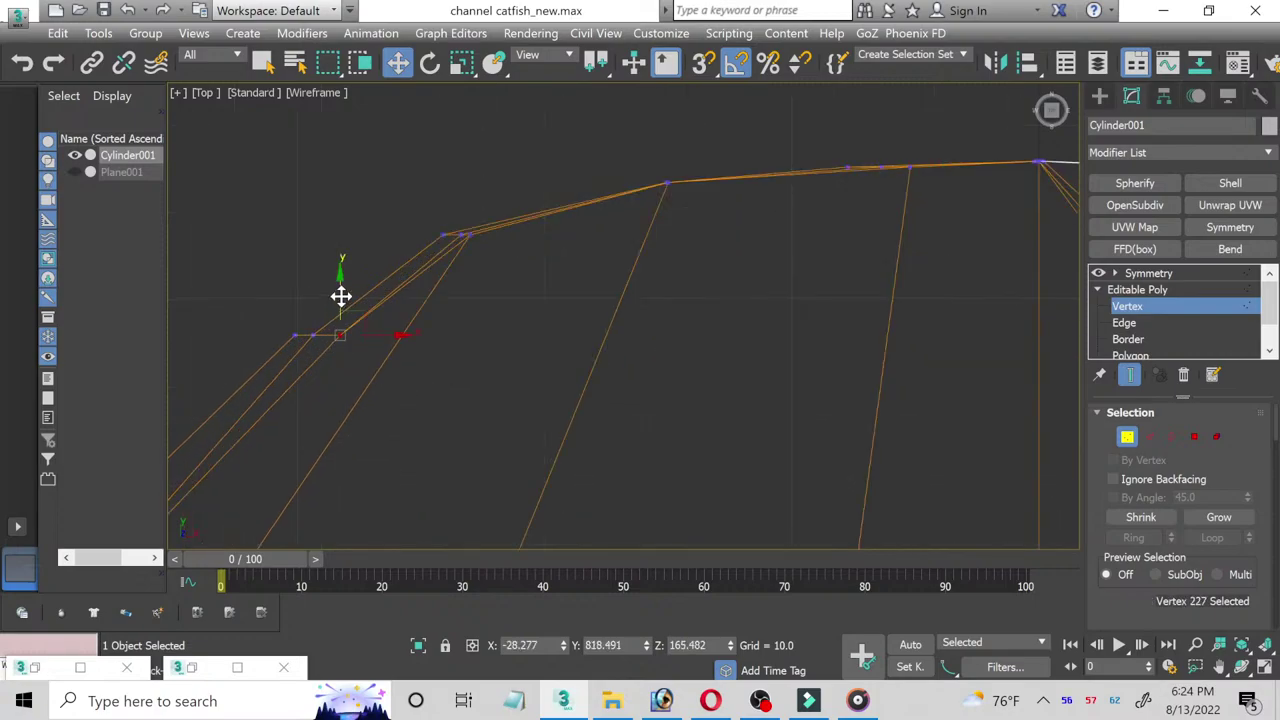
mouse_move(340, 294)
mouse_down()
mouse_move(352, 256)
mouse_move(363, 274)
mouse_up()
click(309, 334)
click(316, 338)
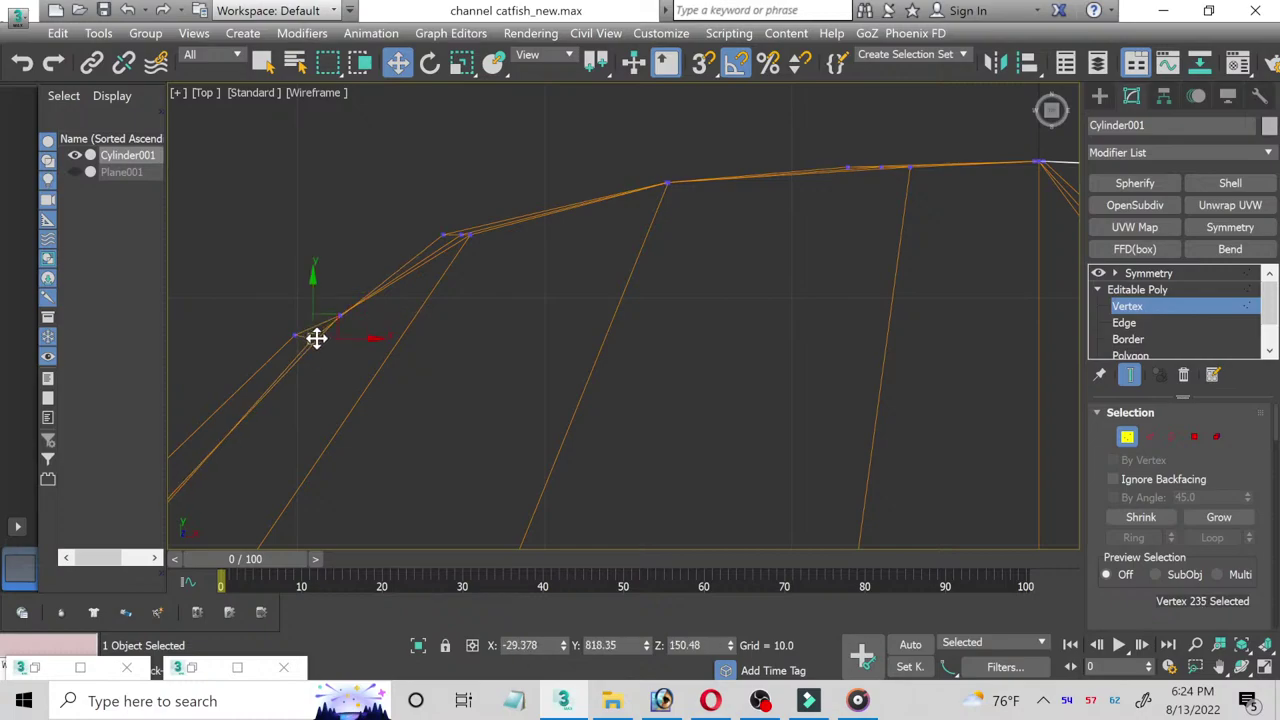
click(330, 362)
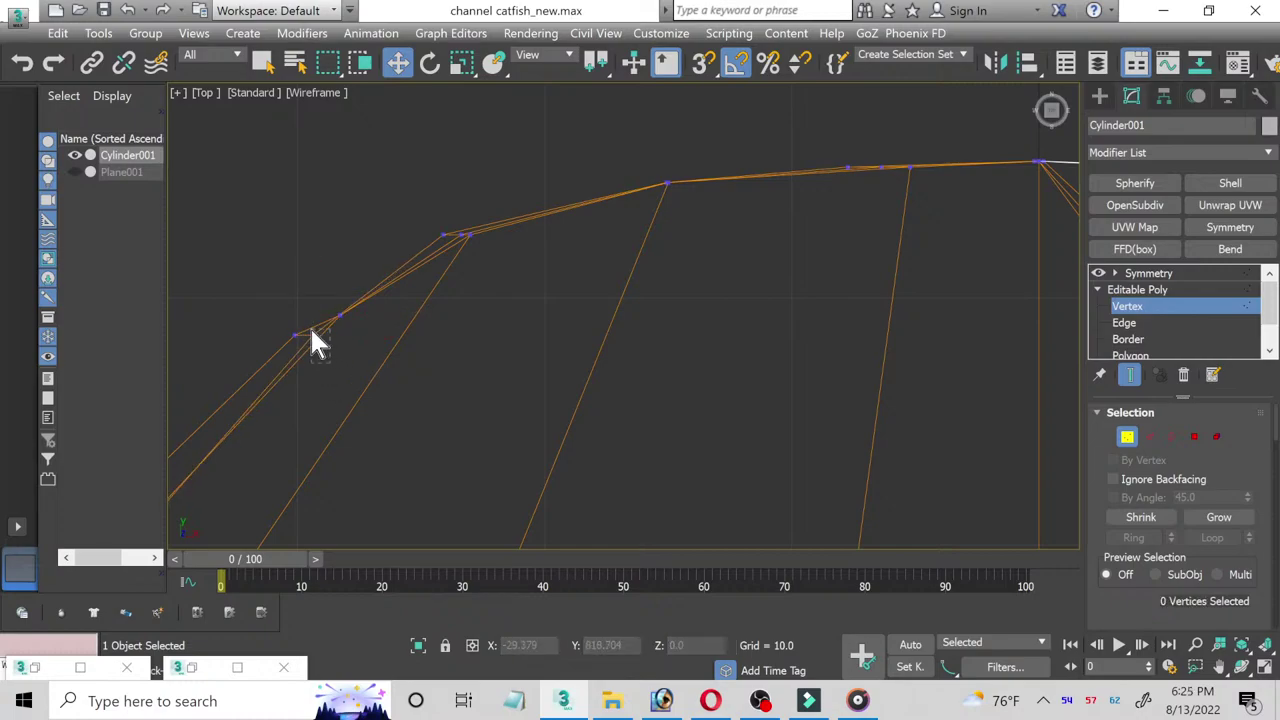
drag(316, 343, 315, 285)
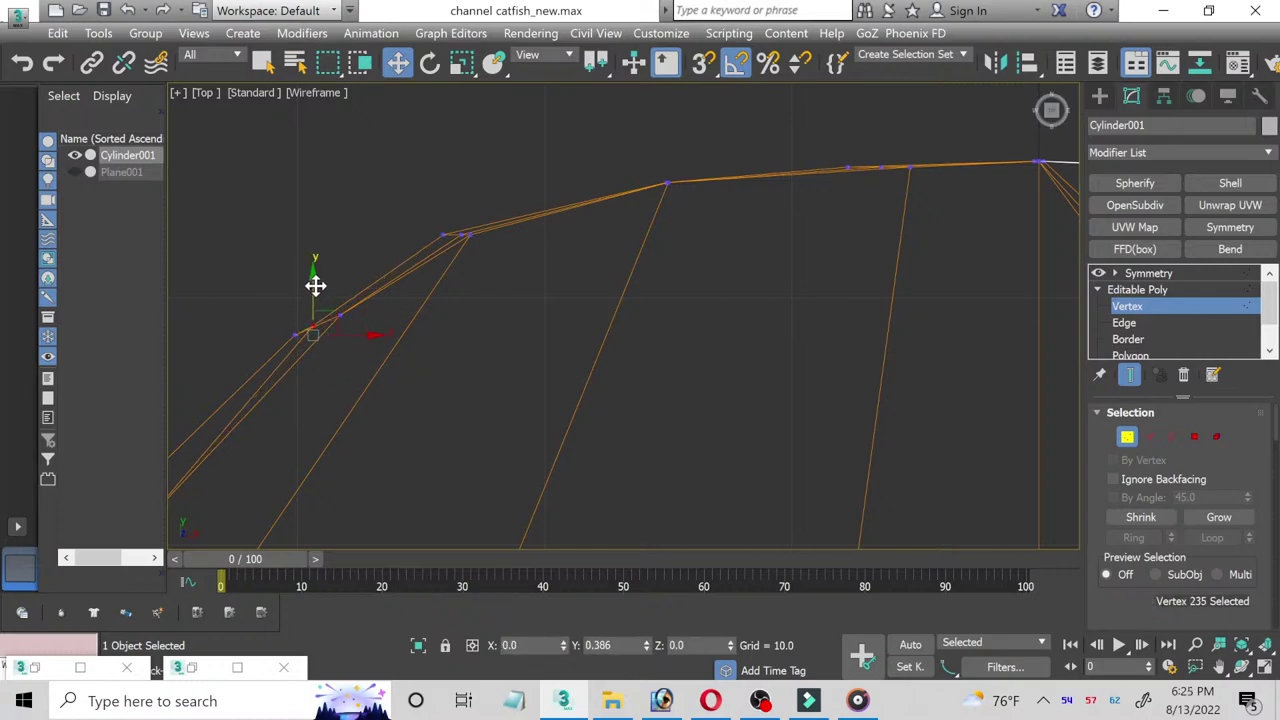
mouse_move(499, 286)
middle_down()
mouse_move(680, 351)
mouse_move(484, 300)
middle_up()
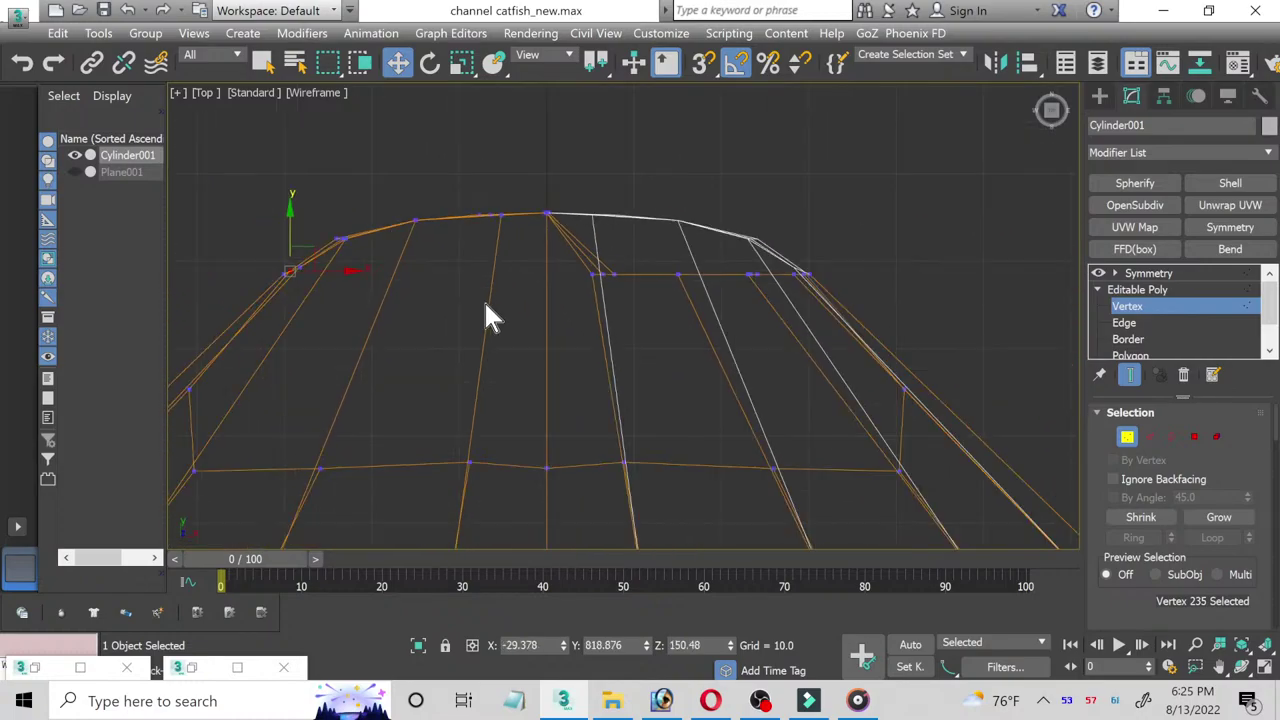
Step: Toggle Show End Result and switch between Symmetry and Vertex level in the stack
click(1132, 375)
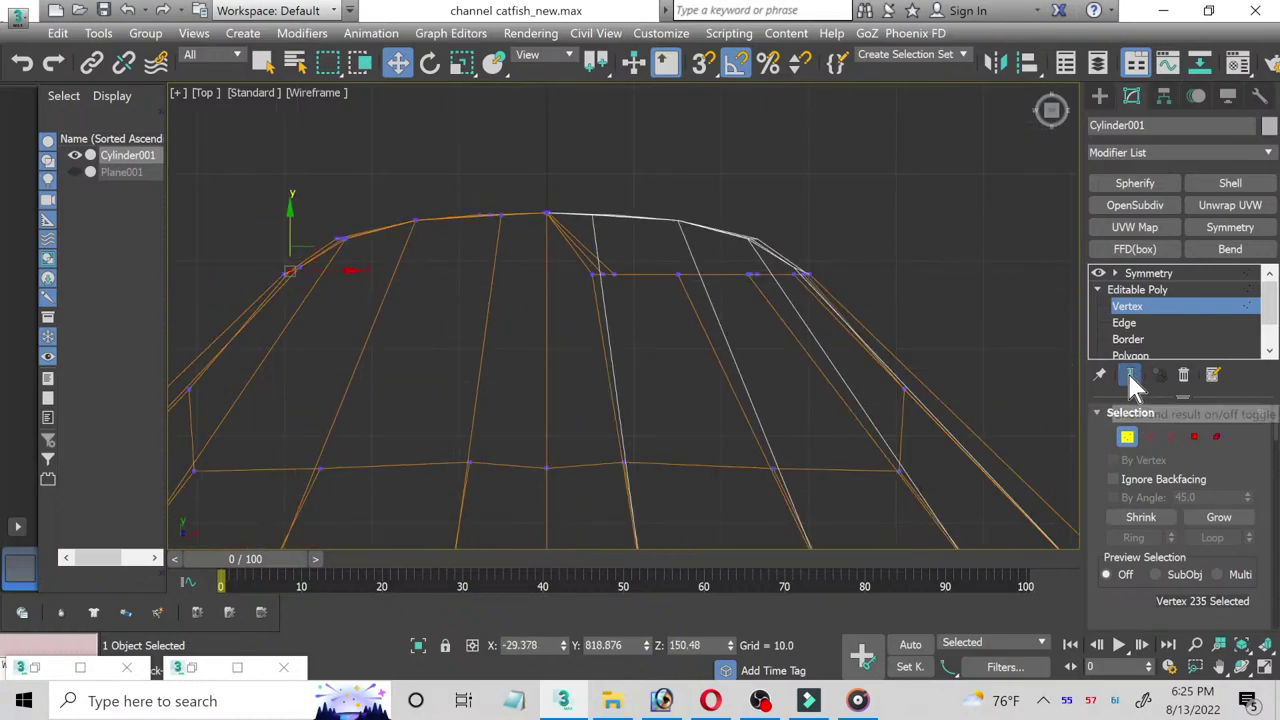
click(1143, 286)
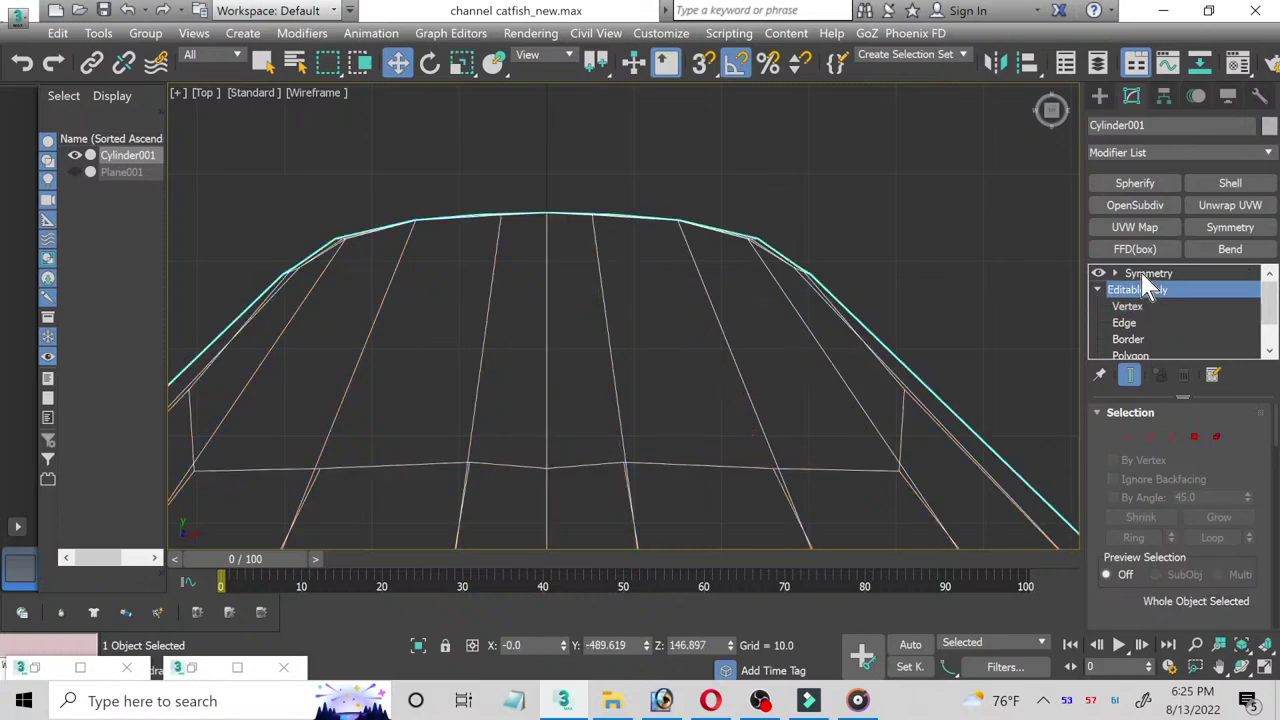
click(1148, 276)
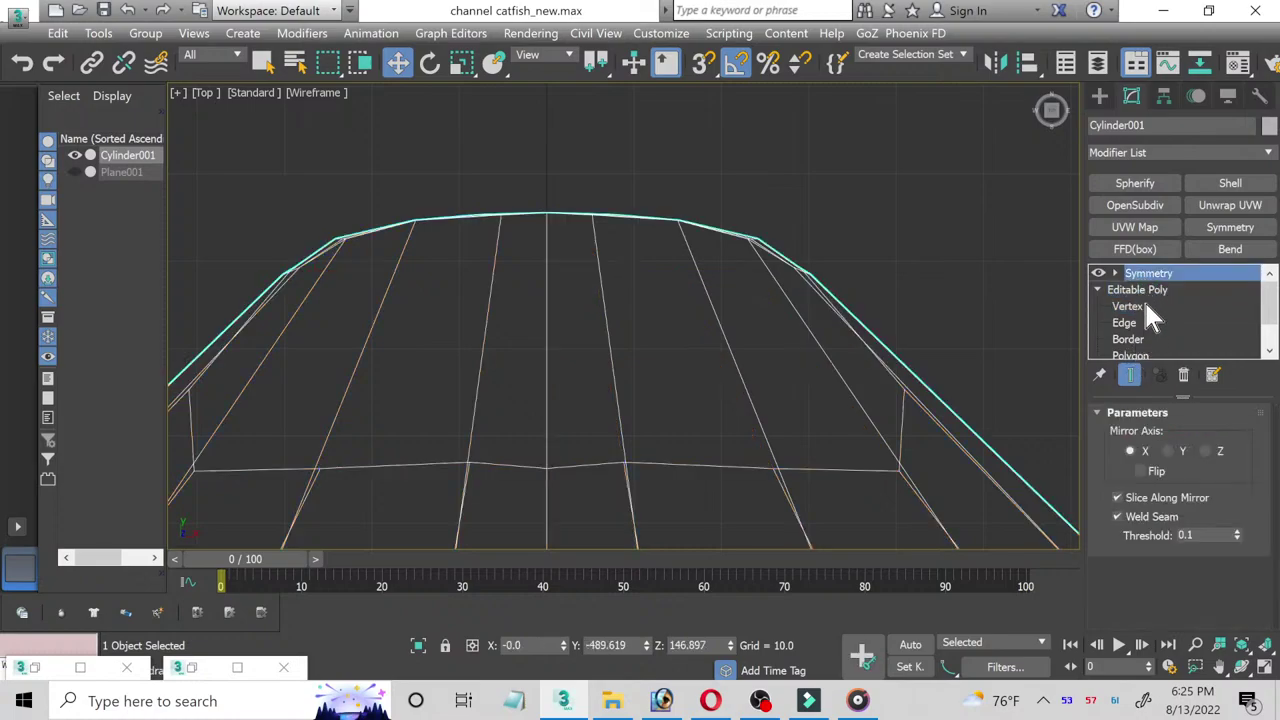
click(1143, 298)
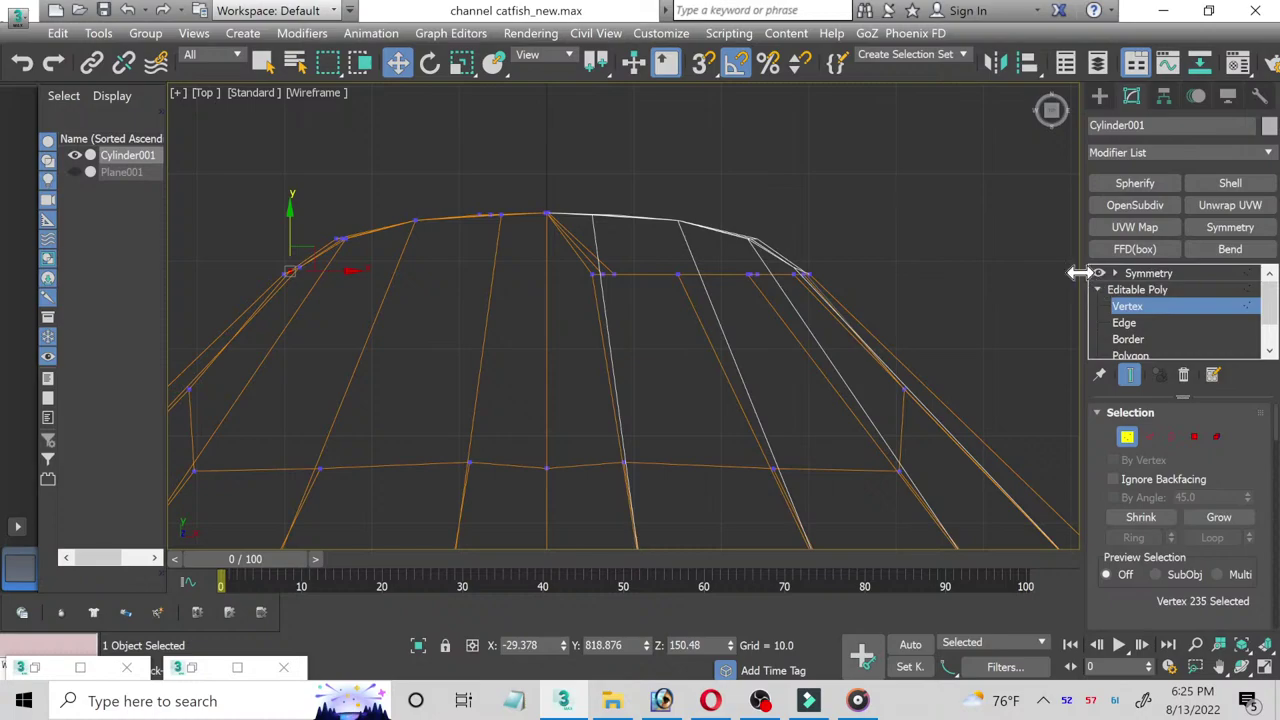
click(1155, 279)
click(1150, 306)
Step: Uncheck Show Cage under Subdivision Surface to hide the orange cage
scroll(1270, 460, down, 5)
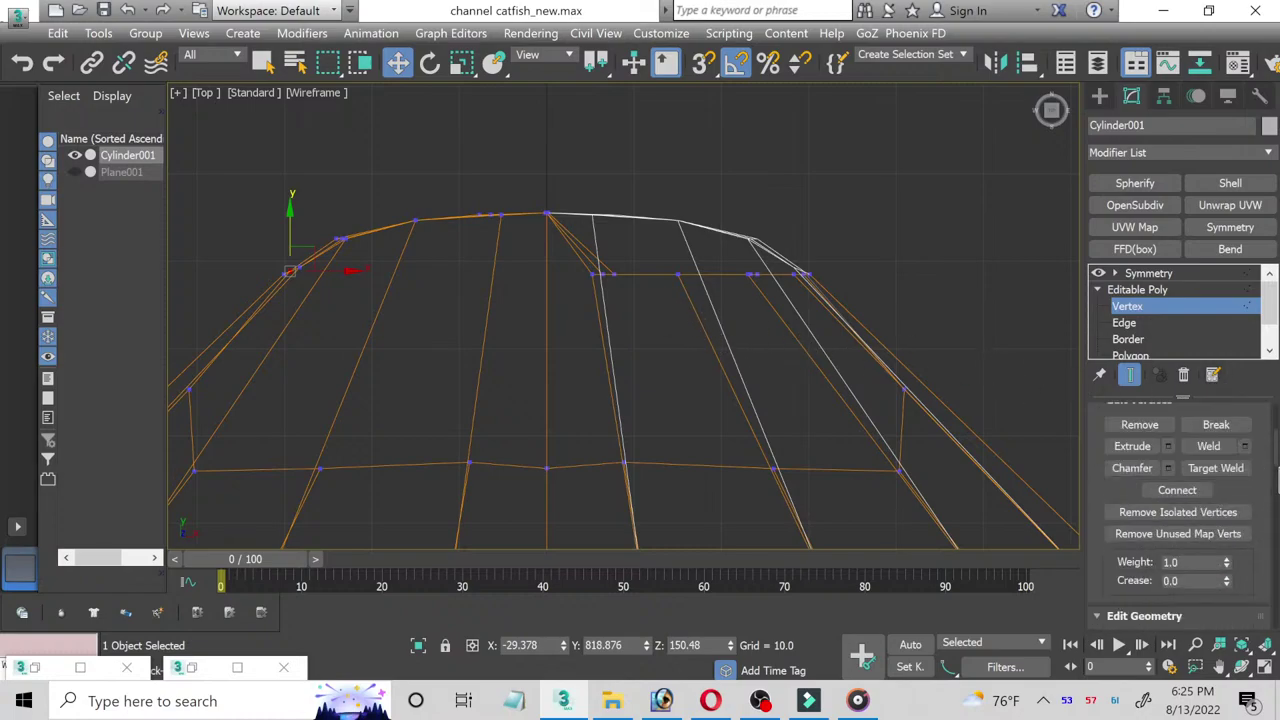
scroll(1180, 480, down, 2)
scroll(1180, 480, down, 2)
scroll(1180, 480, down, 3)
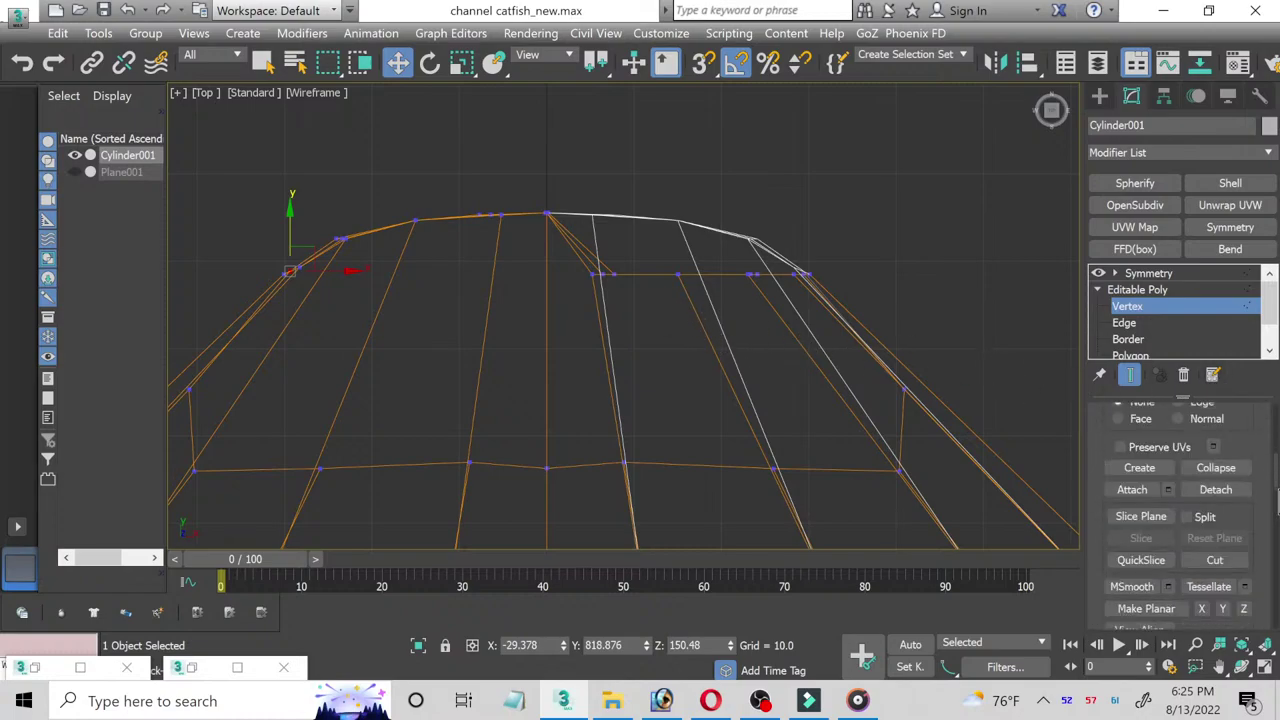
scroll(1180, 480, down, 2)
scroll(1277, 500, down, 3)
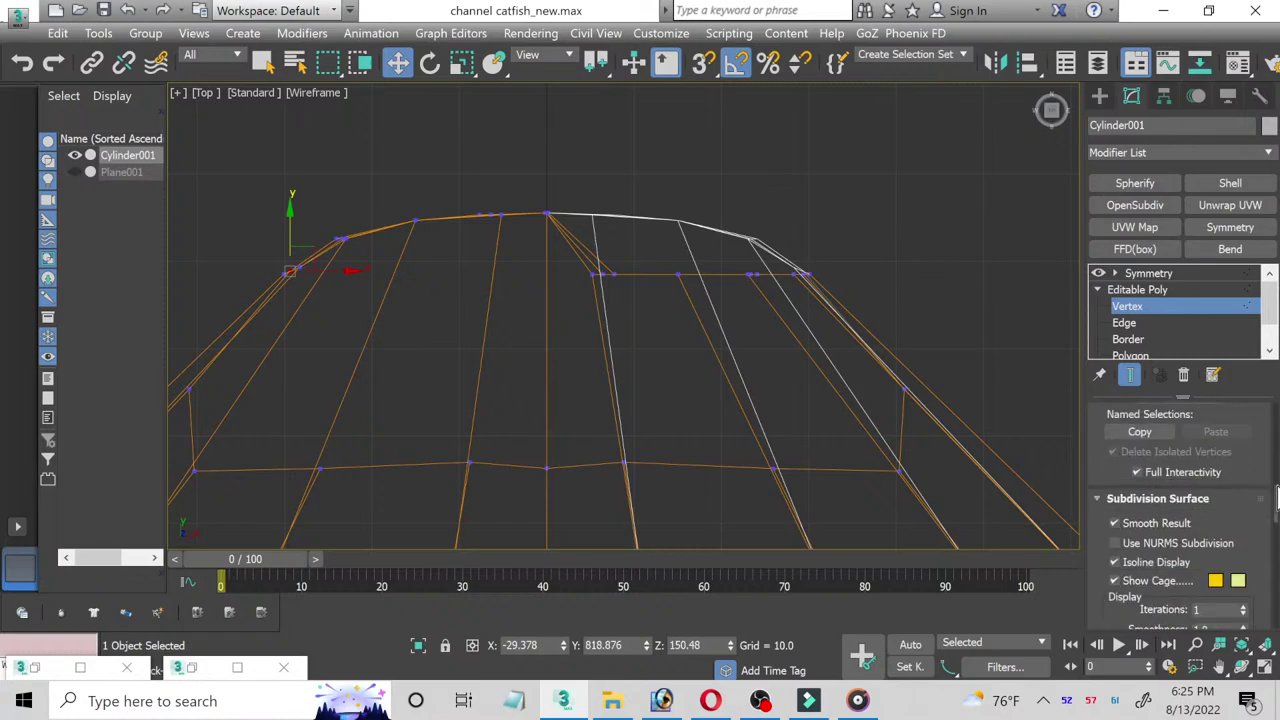
click(1117, 580)
scroll(1248, 455, up, 3)
scroll(1248, 455, up, 3)
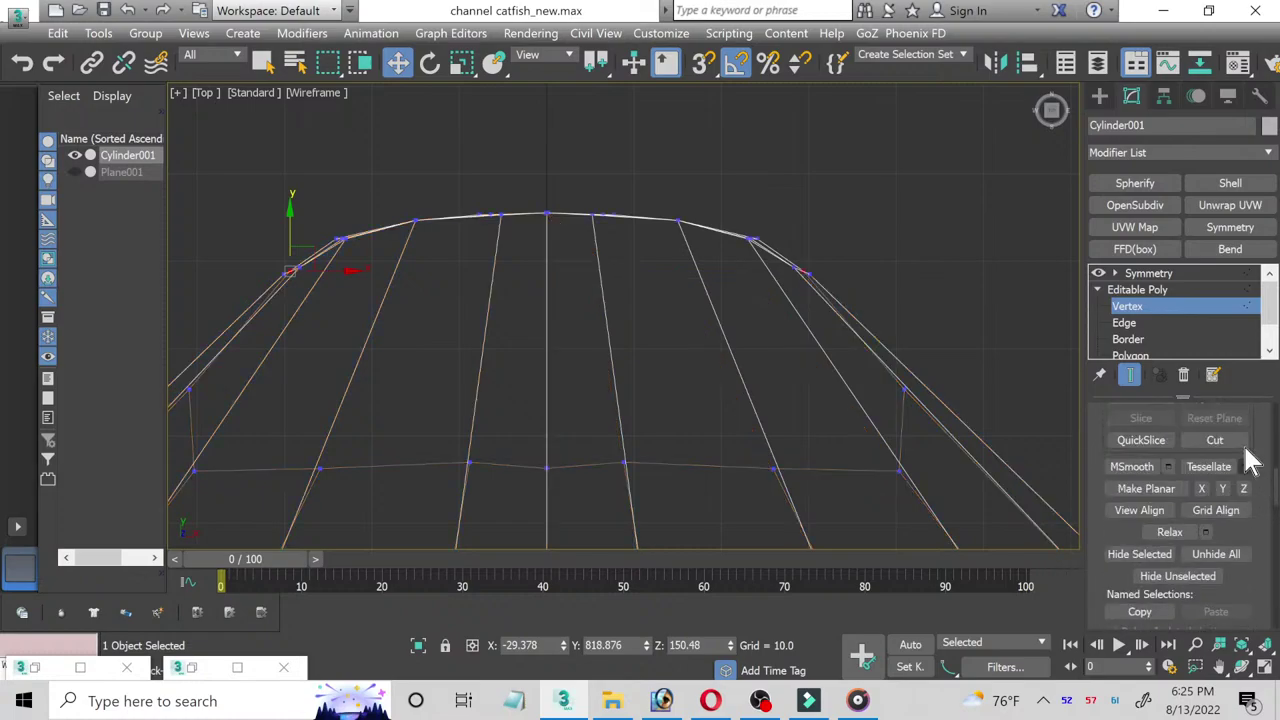
scroll(1253, 460, up, 3)
scroll(1244, 445, up, 2)
scroll(1250, 460, up, 3)
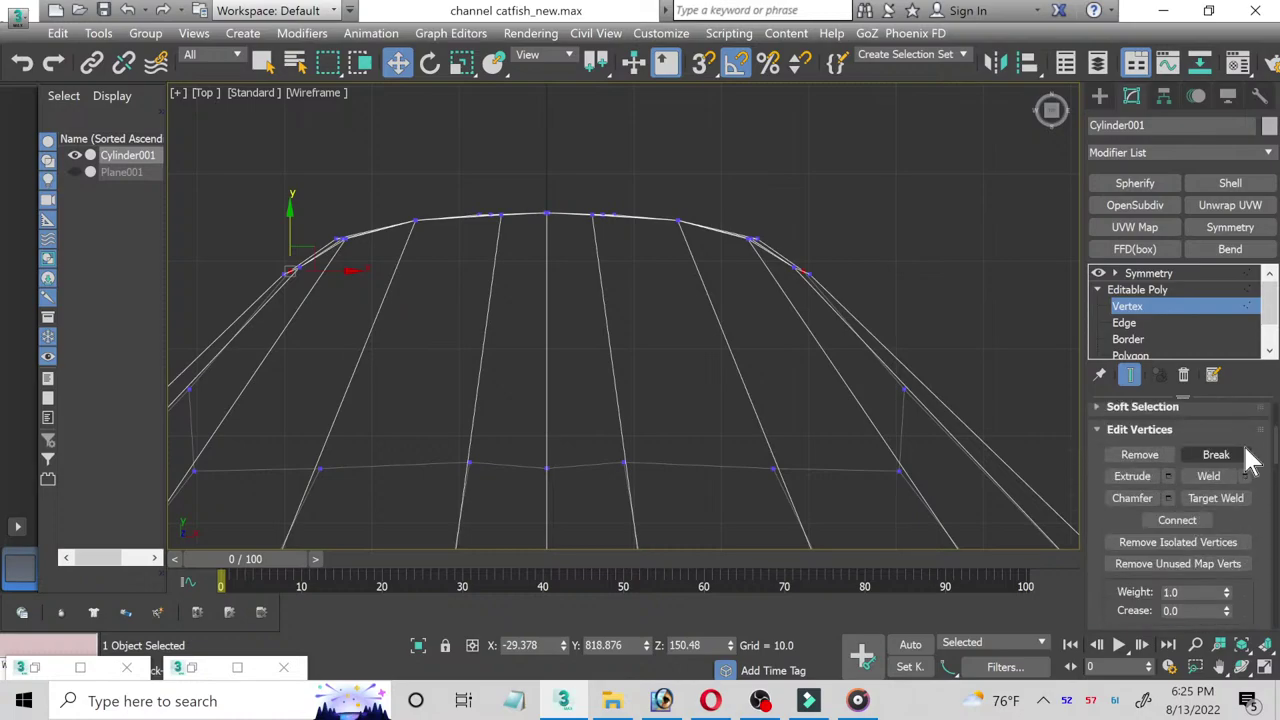
scroll(1220, 420, up, 3)
scroll(1180, 380, up, 3)
Step: Raise four lower-ring vertices, ending with the centre one, into an even arc
middle_drag(530, 450, 680, 394)
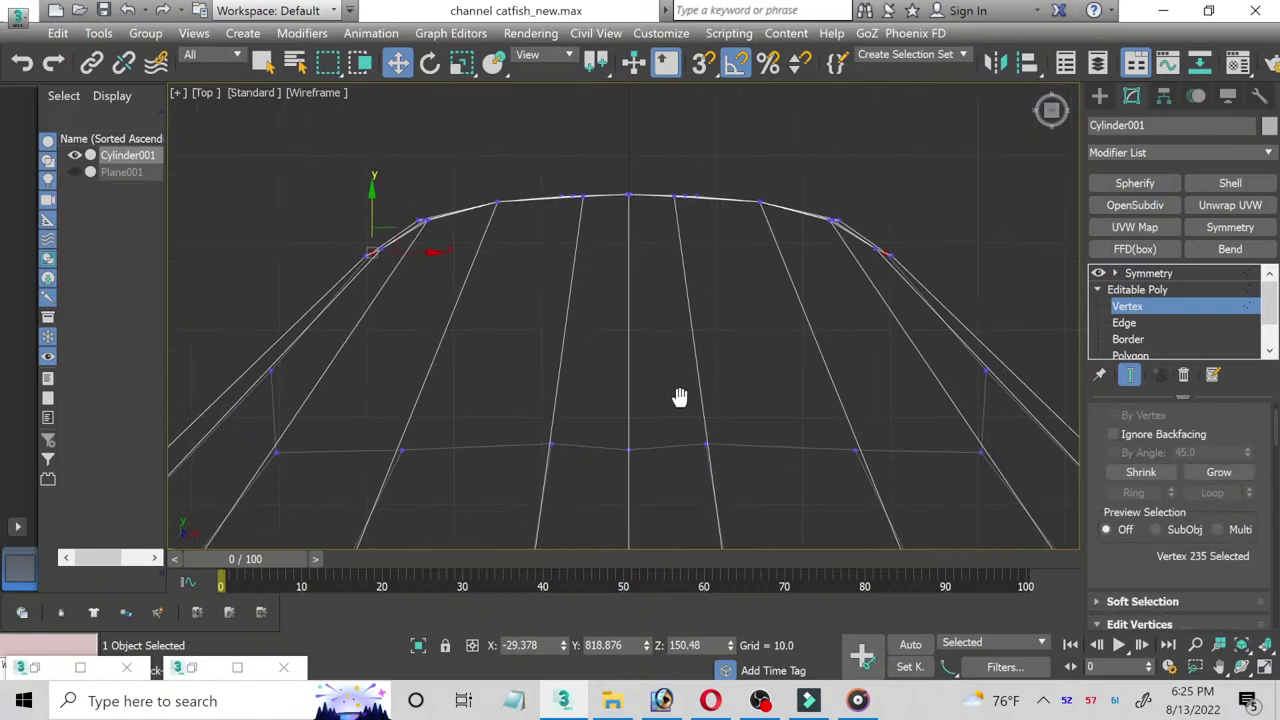
middle_drag(408, 474, 495, 440)
drag(451, 458, 452, 460)
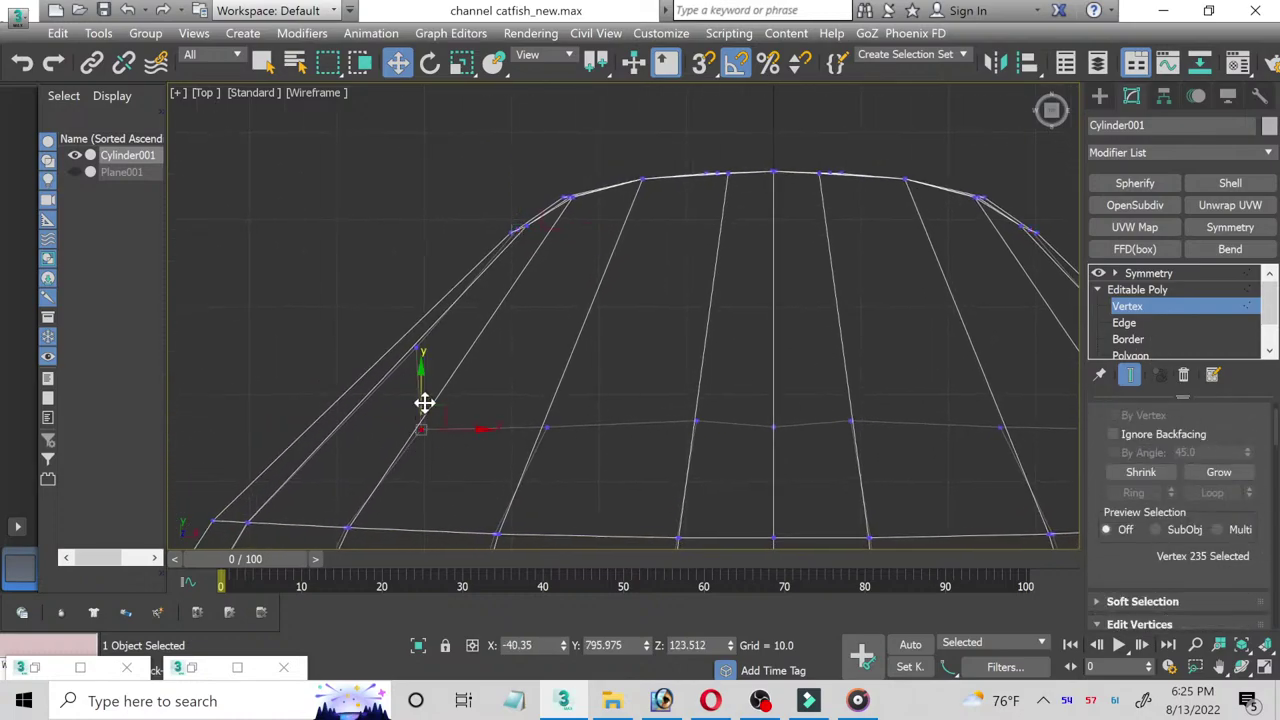
drag(439, 402, 497, 314)
click(541, 434)
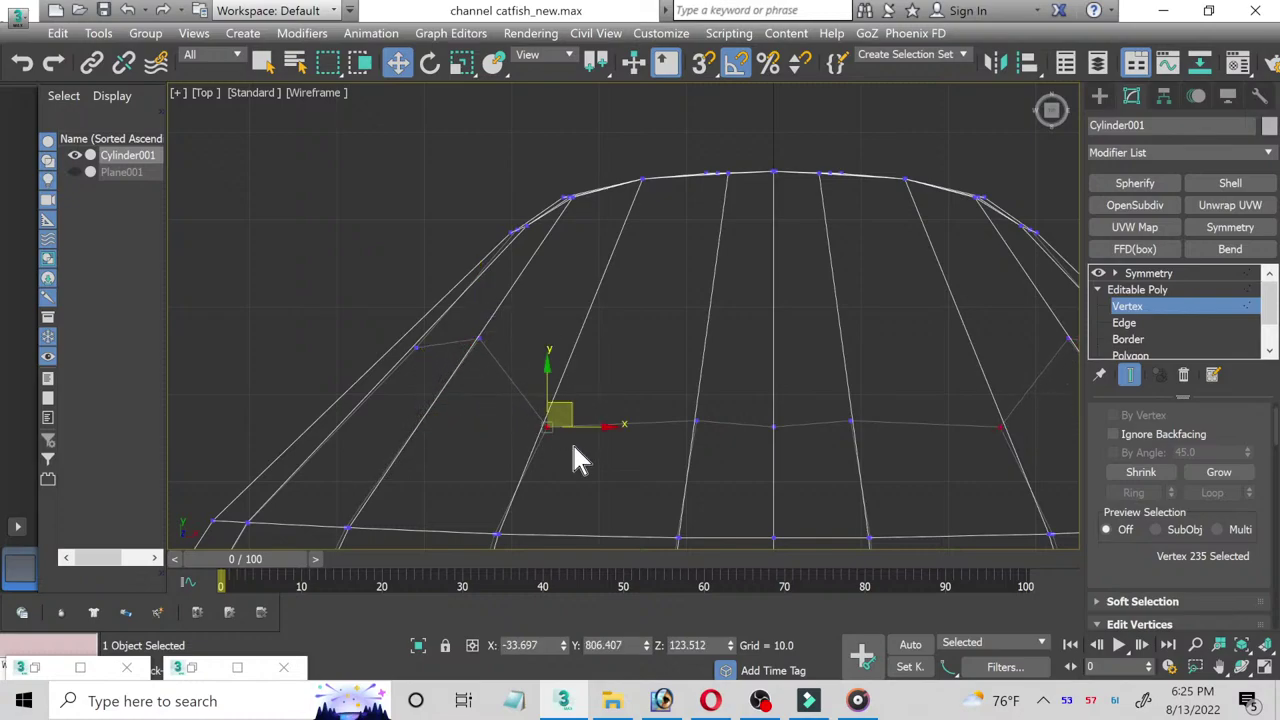
drag(573, 406, 611, 303)
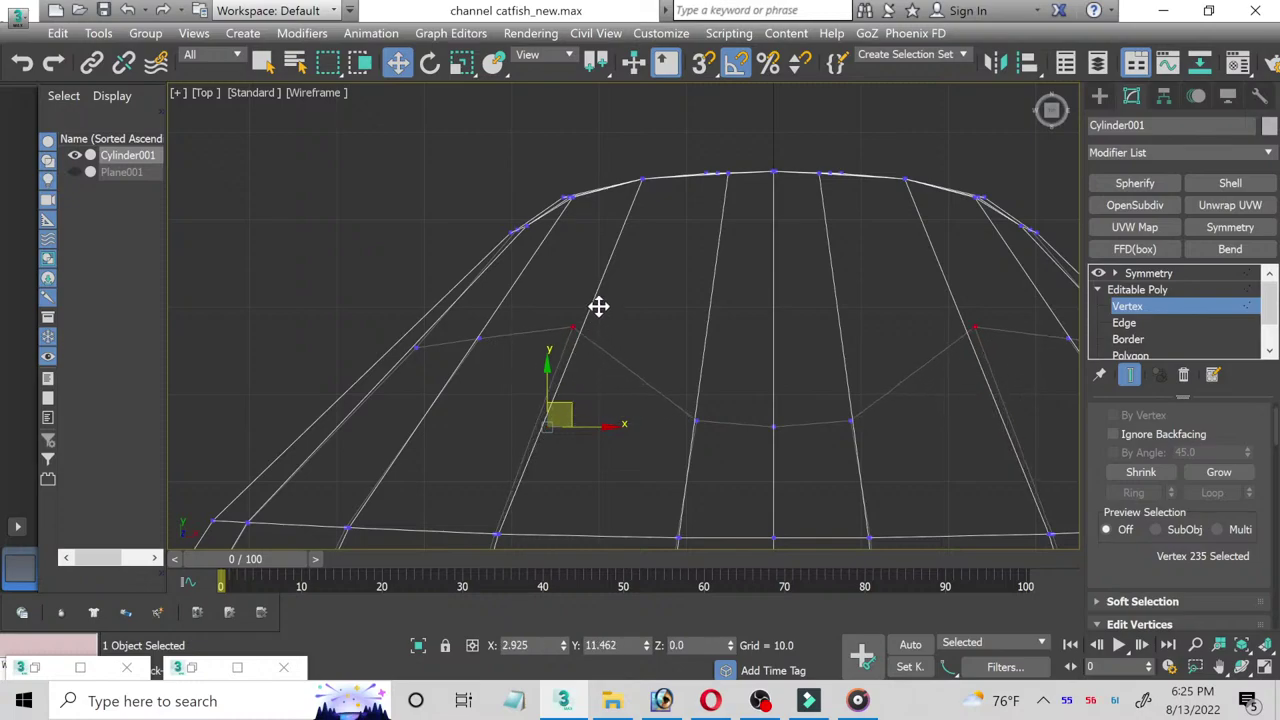
click(694, 421)
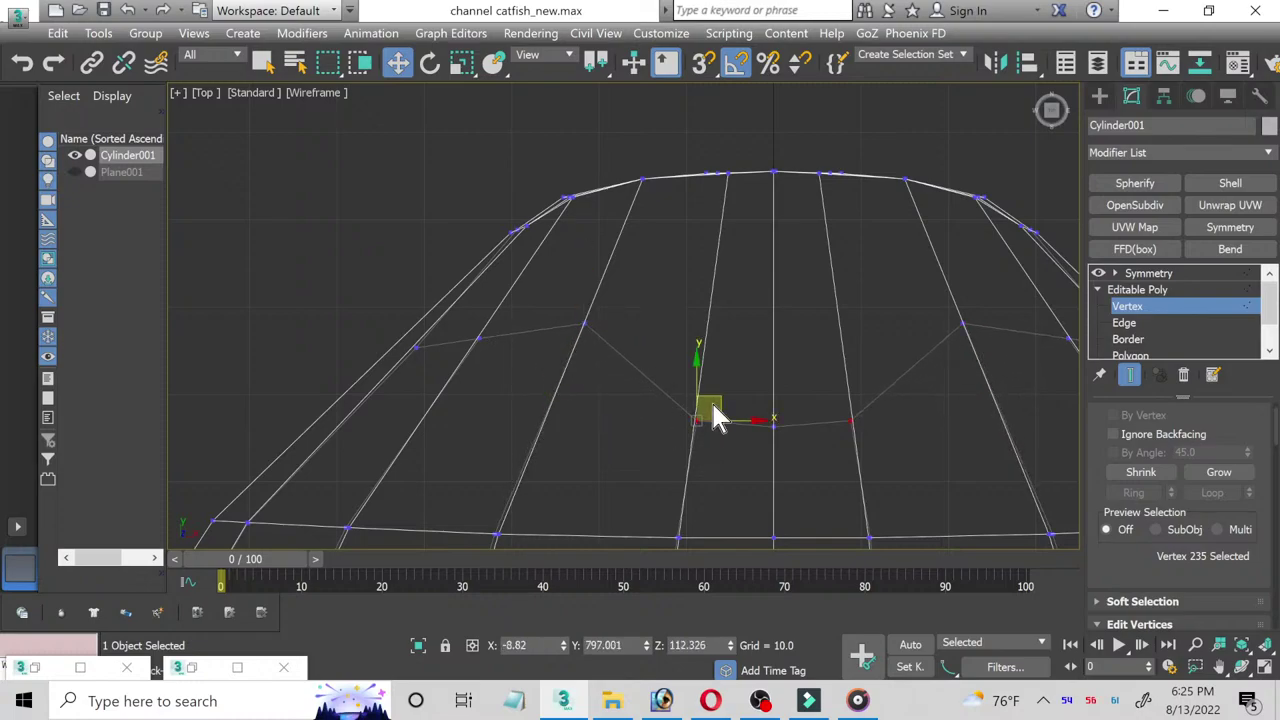
drag(721, 395, 737, 288)
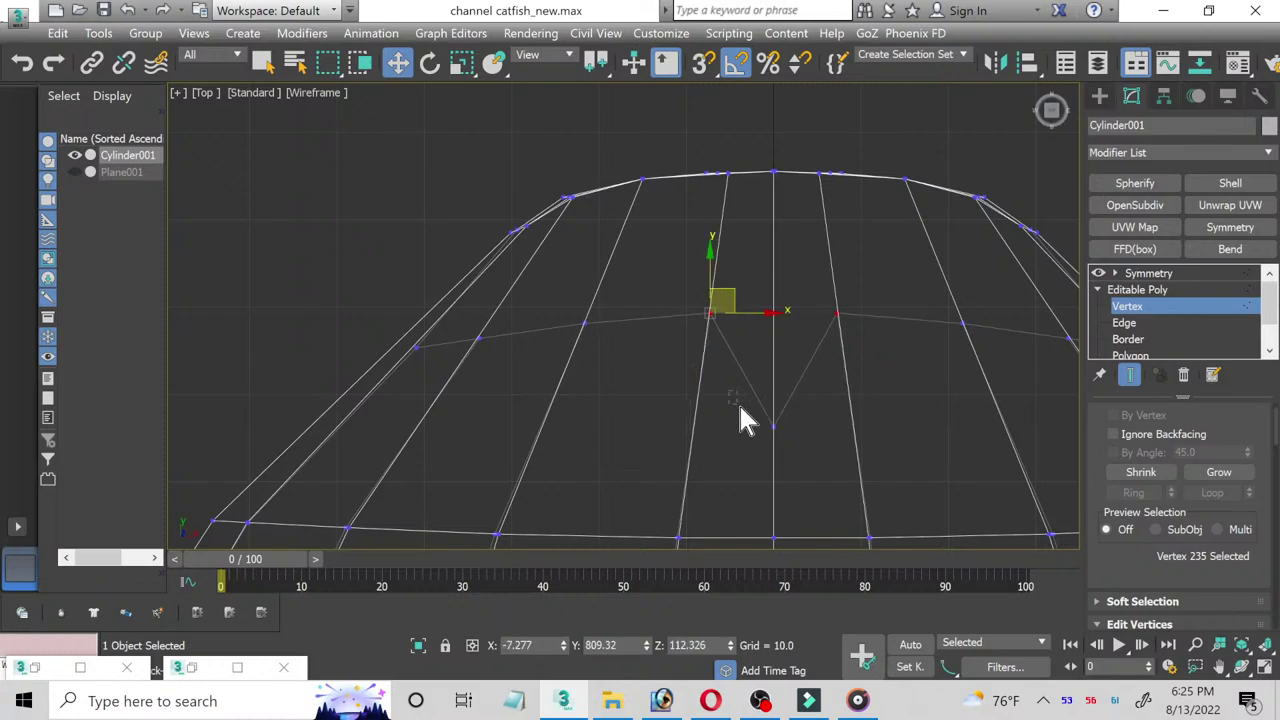
click(773, 425)
drag(794, 404, 806, 291)
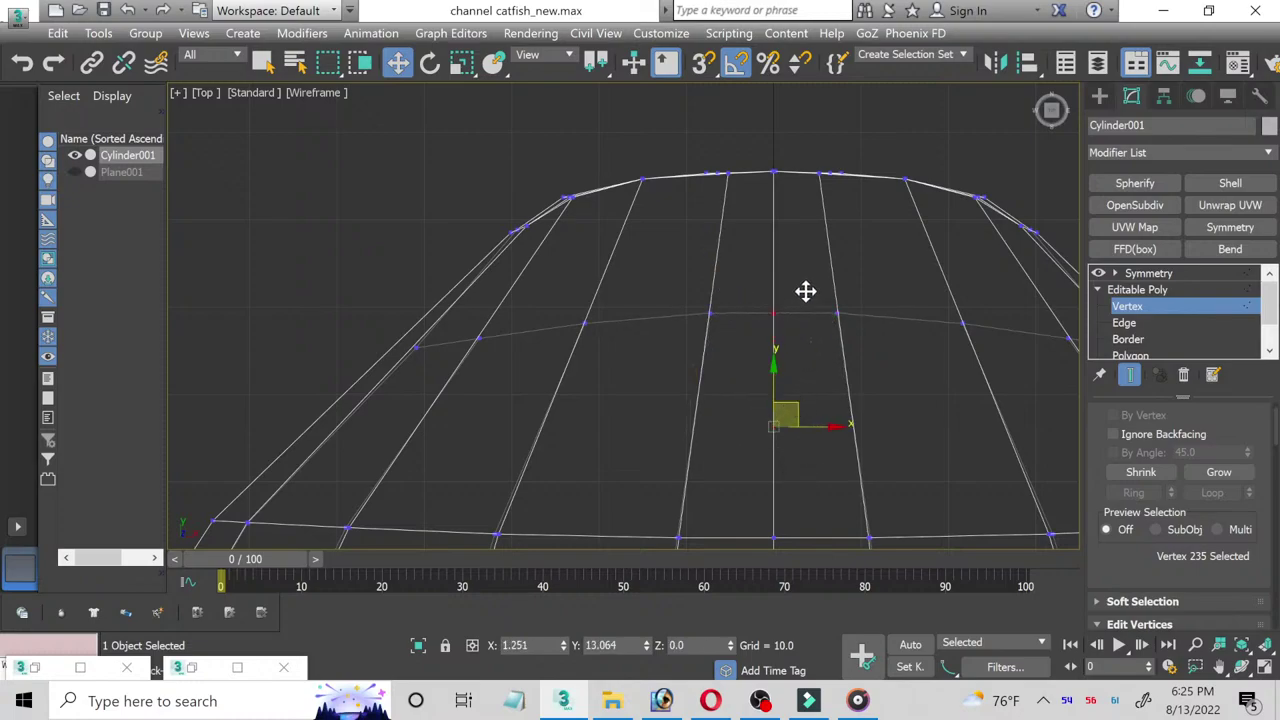
middle_drag(955, 396, 727, 343)
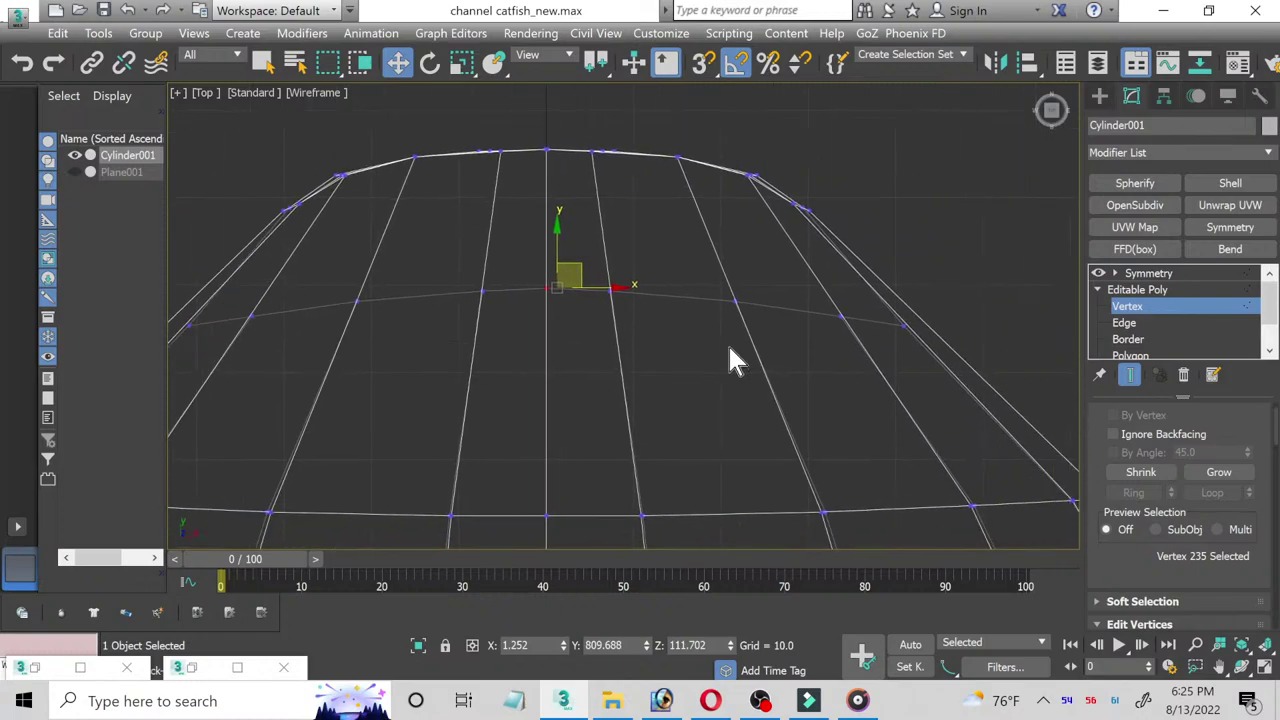
Step: Add OpenSubdiv at 2 iterations and orbit the perspective view to face the nose
click(1125, 290)
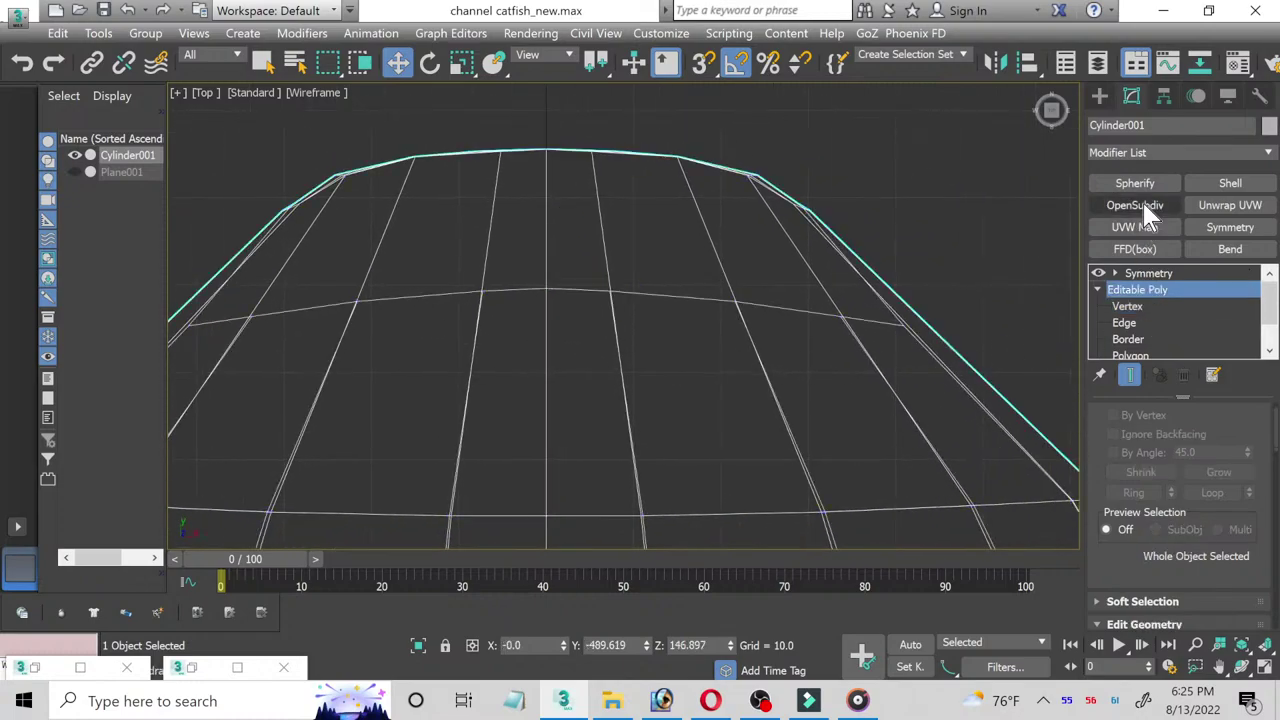
click(1134, 205)
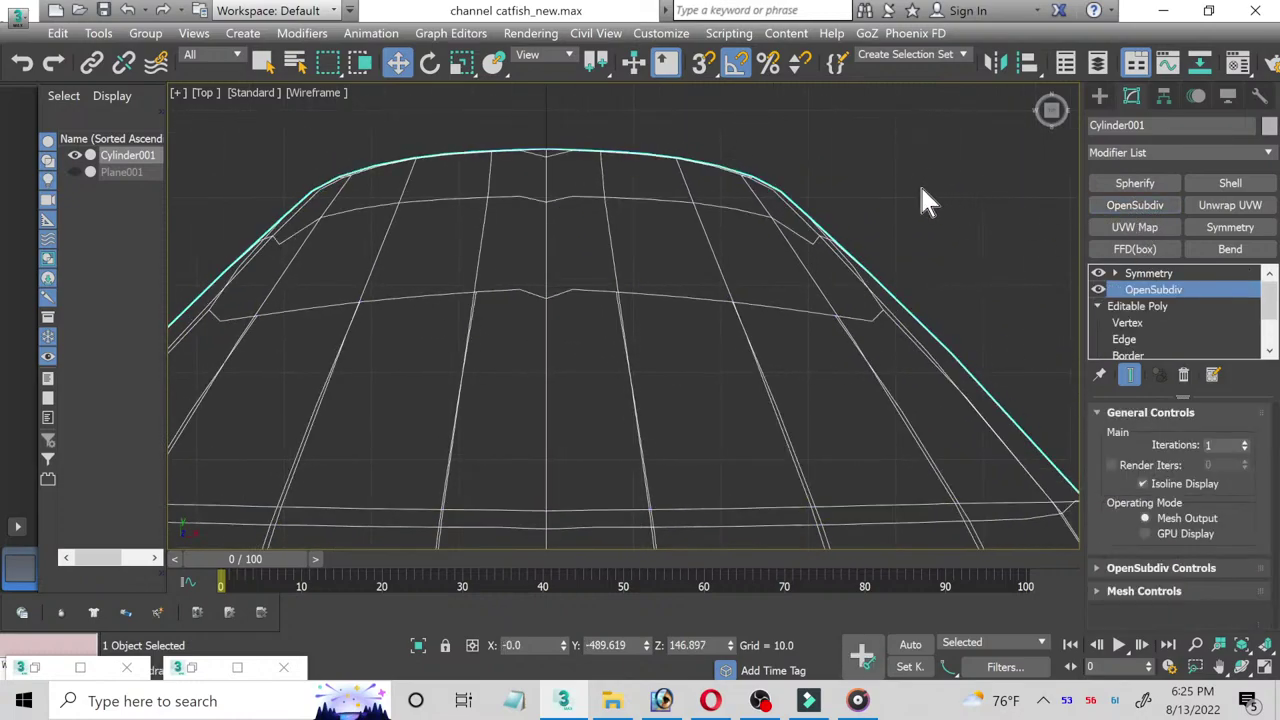
click(1246, 443)
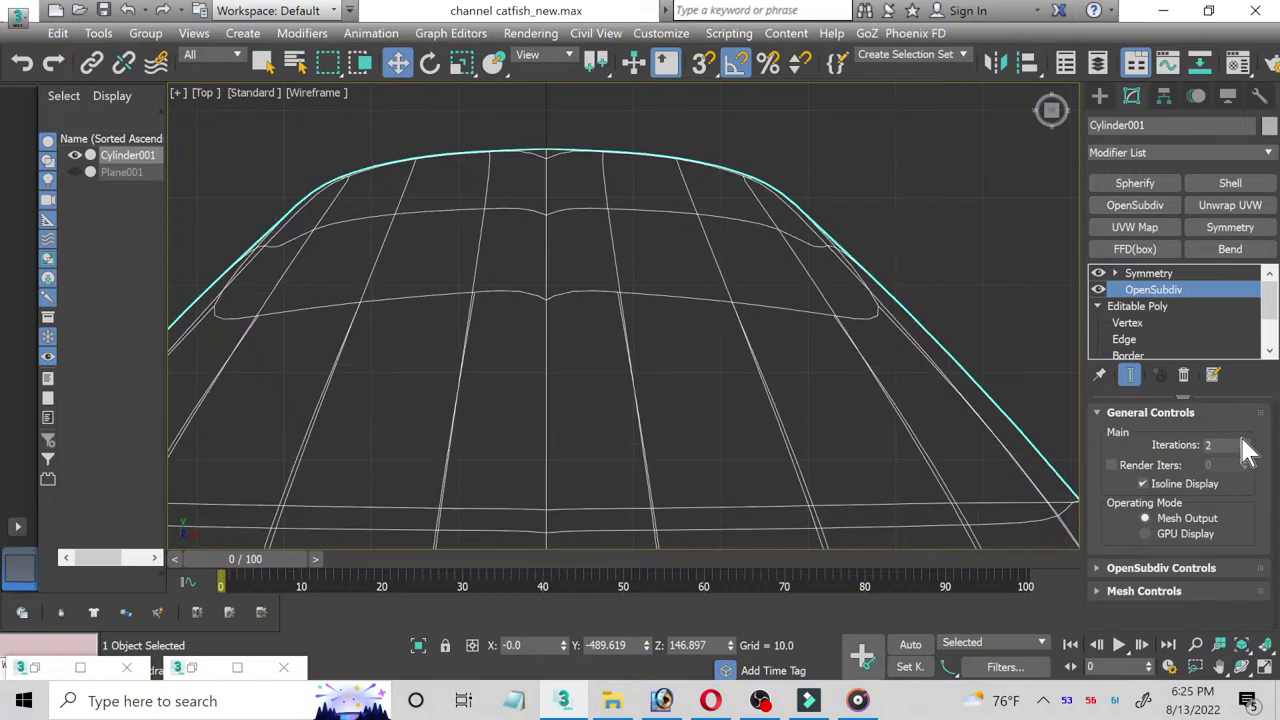
click(1265, 668)
mouse_move(937, 451)
middle_down()
mouse_move(887, 377)
mouse_move(820, 417)
middle_up()
click(1265, 668)
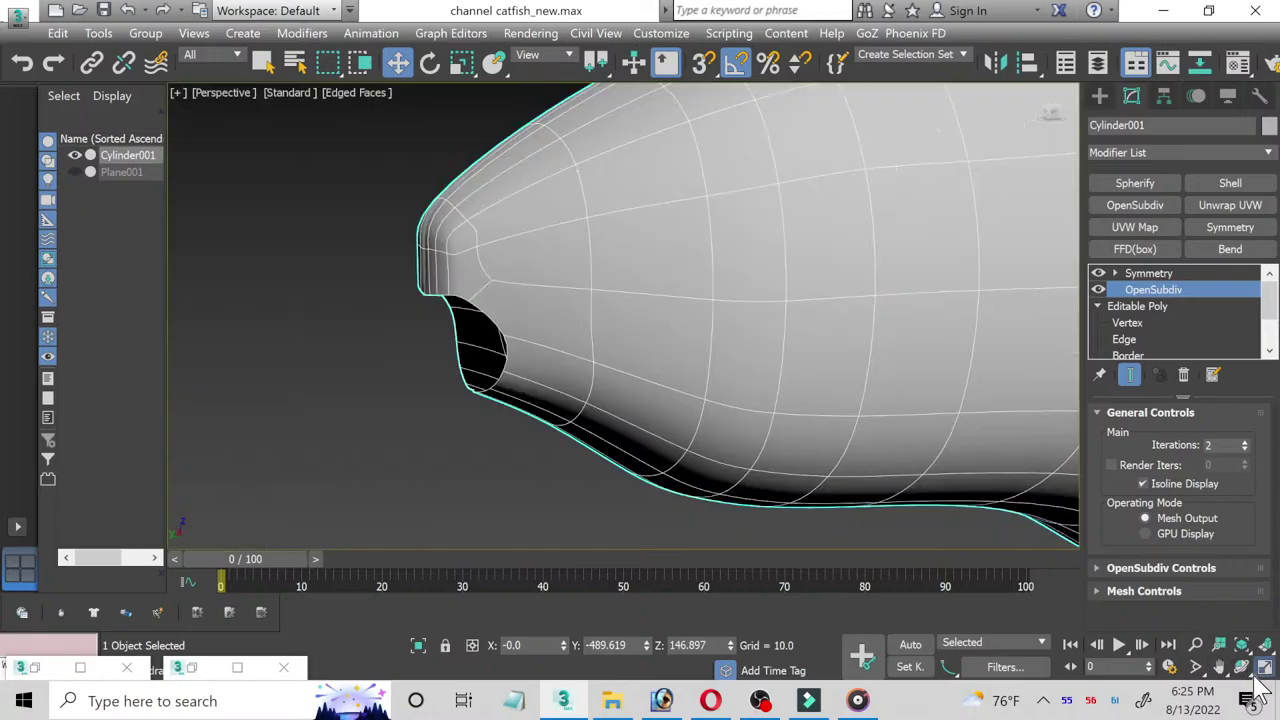
click(1241, 667)
mouse_move(630, 390)
mouse_down()
mouse_move(587, 390)
mouse_move(549, 443)
mouse_move(560, 451)
mouse_move(574, 374)
mouse_move(600, 328)
mouse_move(600, 357)
mouse_move(588, 368)
mouse_move(600, 314)
mouse_move(547, 355)
mouse_move(627, 355)
mouse_up()
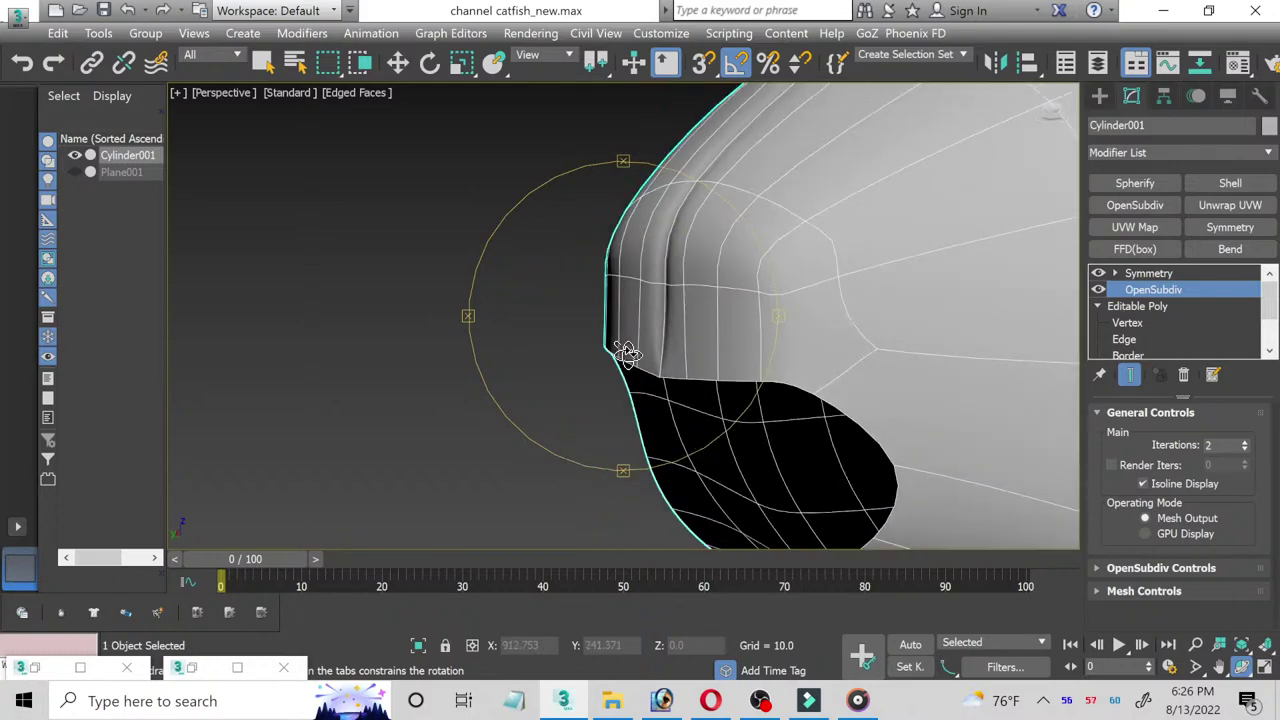
Step: Check the Symmetry settings, then delete OpenSubdiv from the modifier stack
click(1127, 340)
key(w)
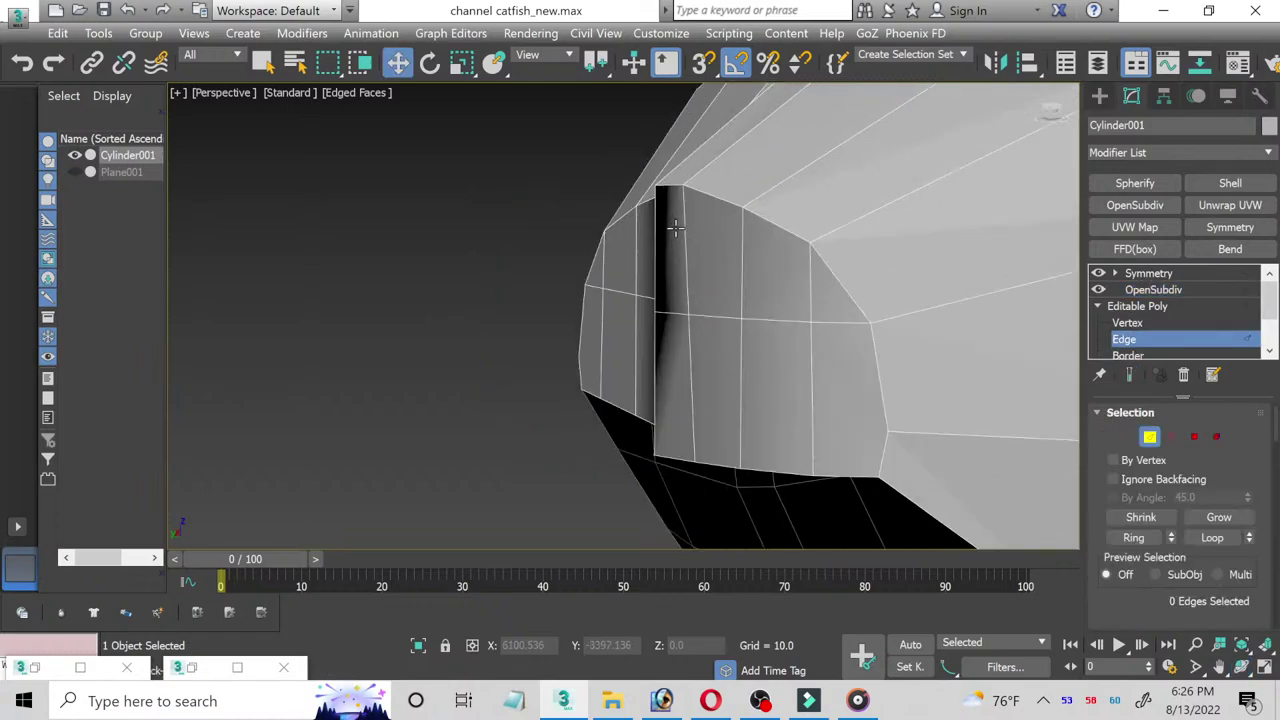
click(1152, 277)
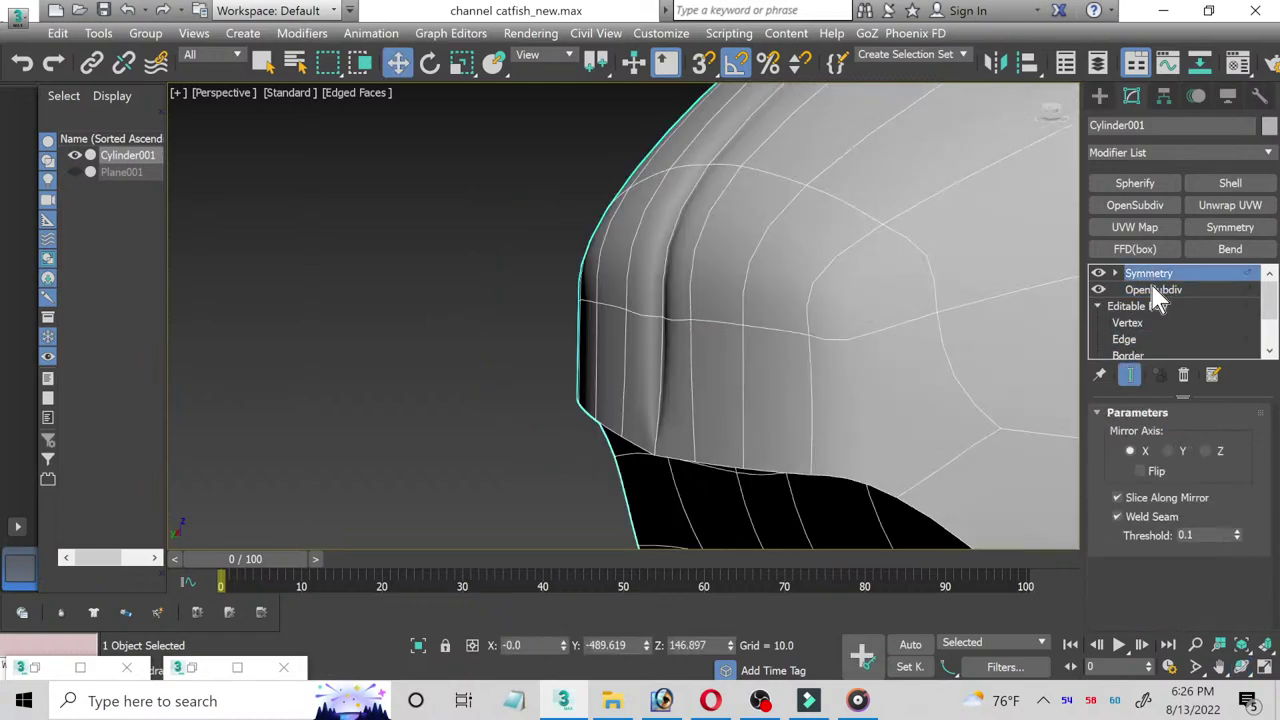
right_click(1157, 295)
click(1147, 300)
click(1152, 305)
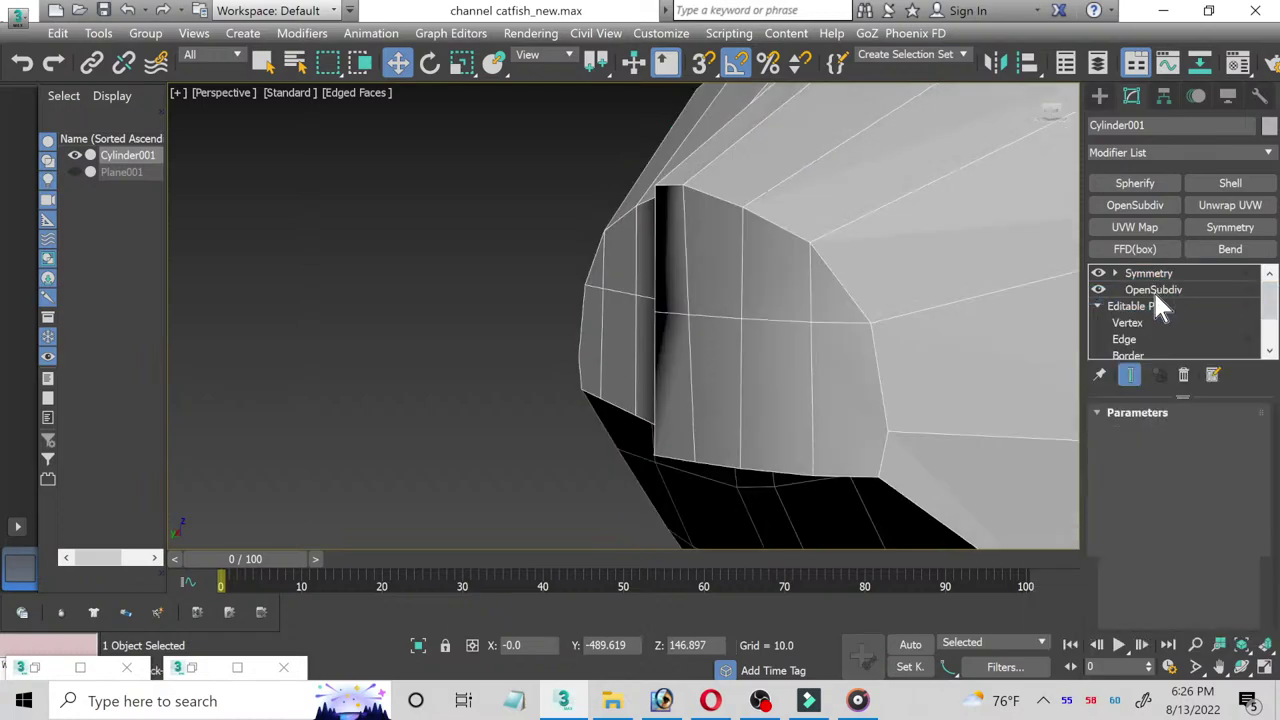
click(1156, 273)
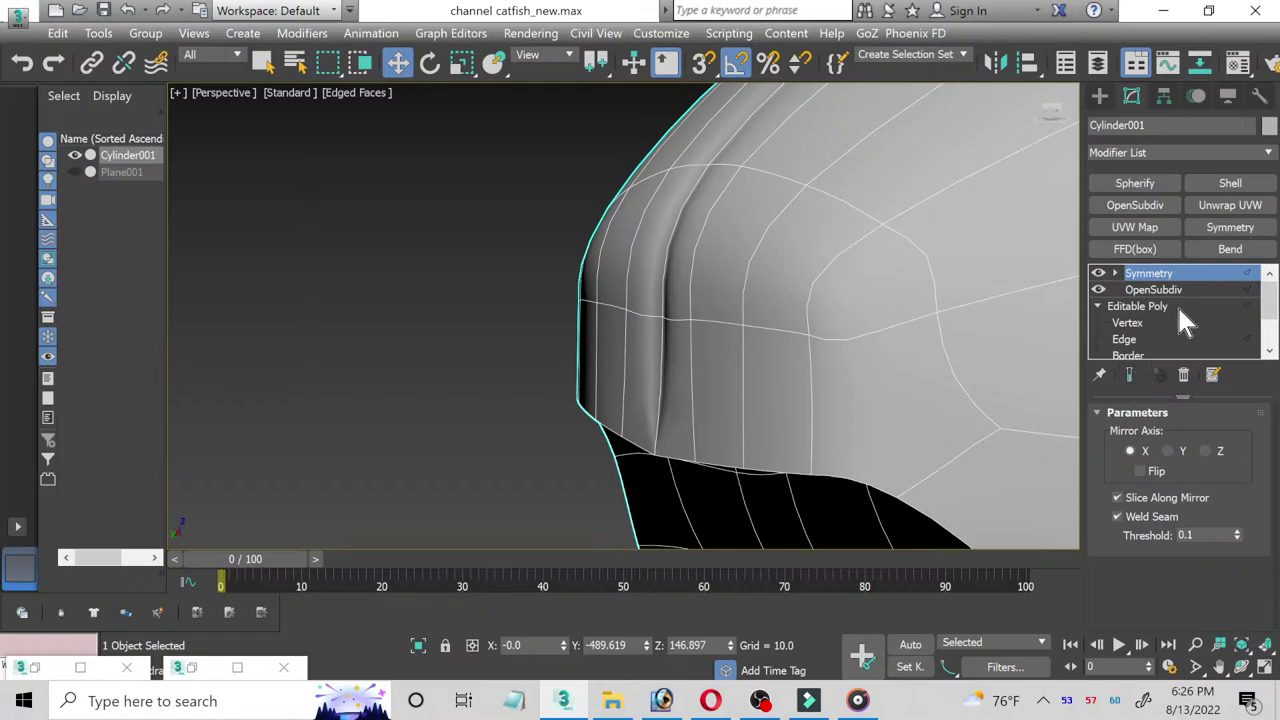
right_click(1180, 296)
click(1152, 321)
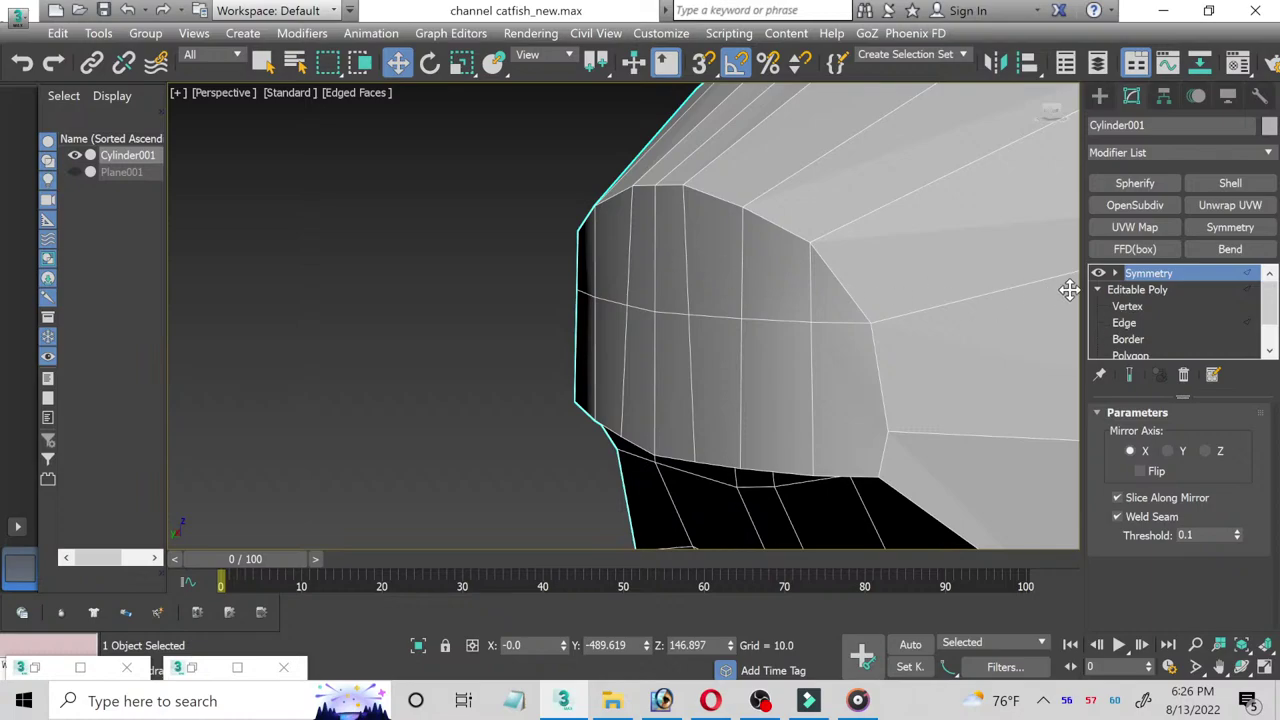
Step: Expand Symmetry's mirror level and orbit below the head to inspect the open mouth
click(1115, 273)
click(1129, 288)
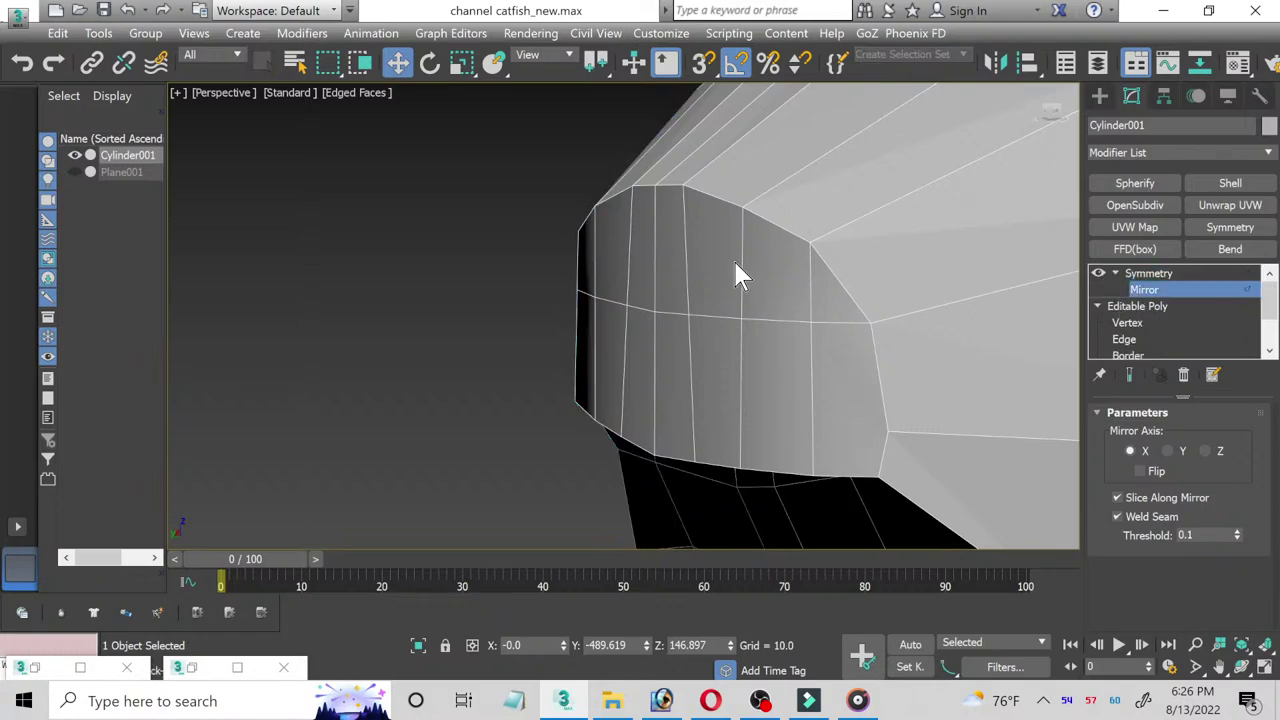
mouse_move(732, 258)
alt+middle_down()
mouse_move(740, 278)
mouse_move(640, 266)
alt+middle_up()
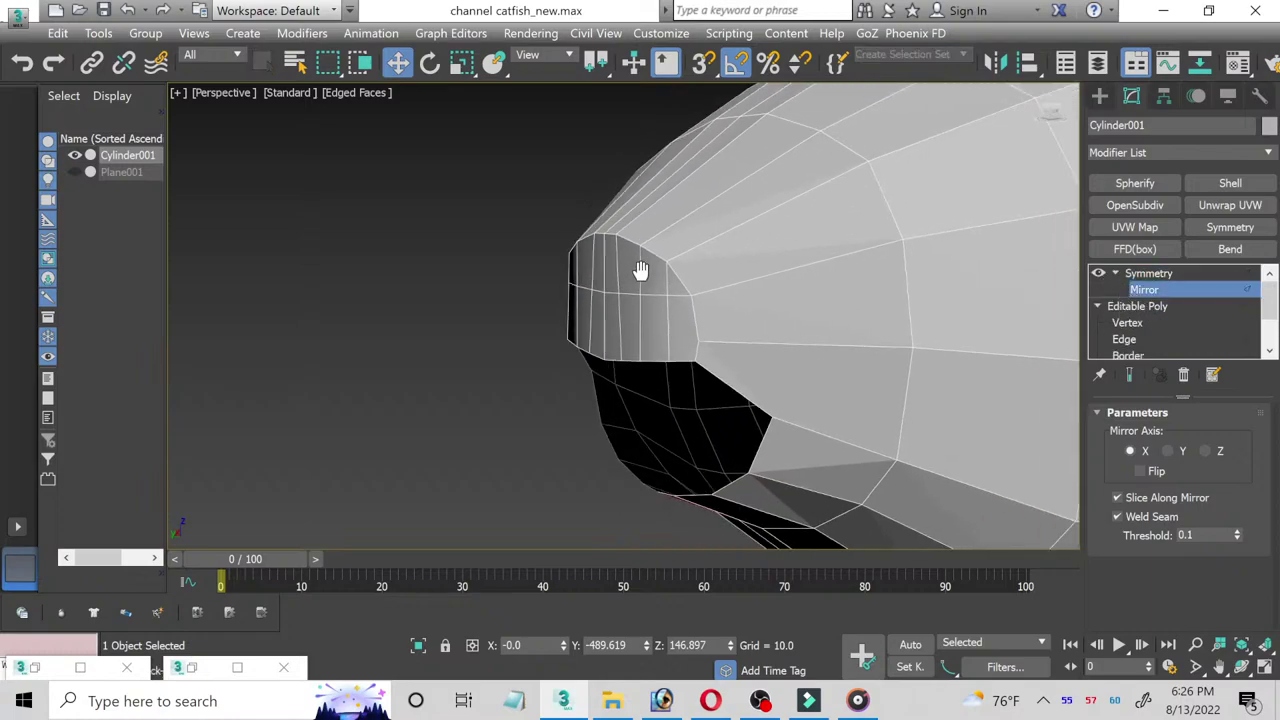
click(1252, 667)
mouse_move(528, 394)
mouse_down()
mouse_move(819, 374)
mouse_move(743, 380)
mouse_move(680, 346)
mouse_move(814, 306)
mouse_move(614, 449)
mouse_move(683, 223)
mouse_move(614, 440)
mouse_move(640, 235)
mouse_move(646, 371)
mouse_move(674, 265)
mouse_up()
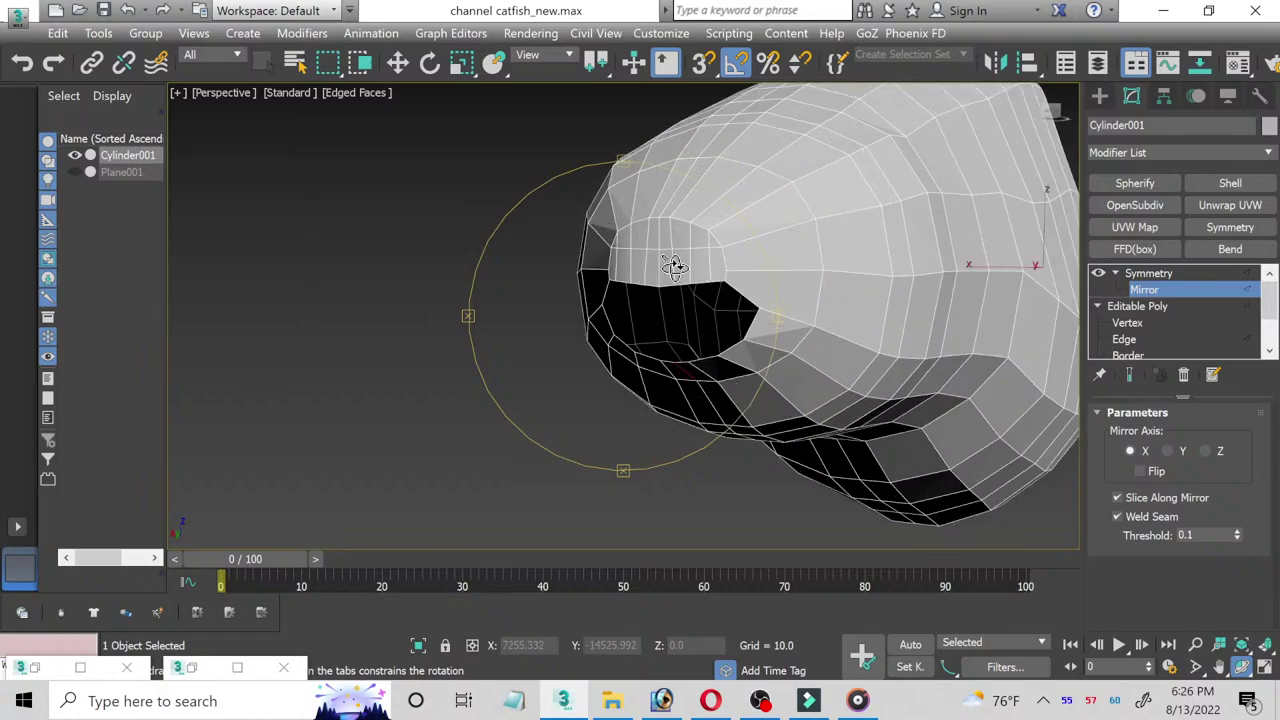
scroll(674, 265, up, 2)
scroll(674, 266, up, 2)
middle_drag(674, 271, 662, 303)
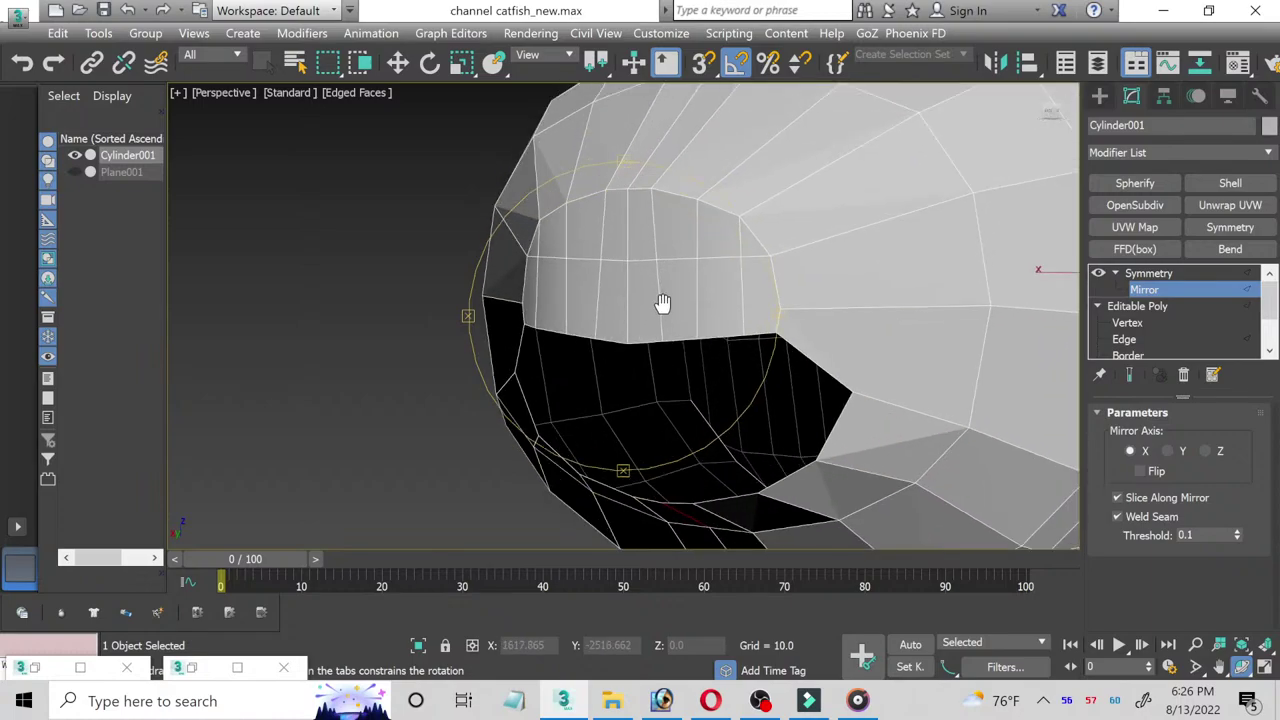
Step: Add OpenSubdiv above Symmetry and compare the base, Symmetry and smoothed levels
click(1155, 274)
click(1136, 205)
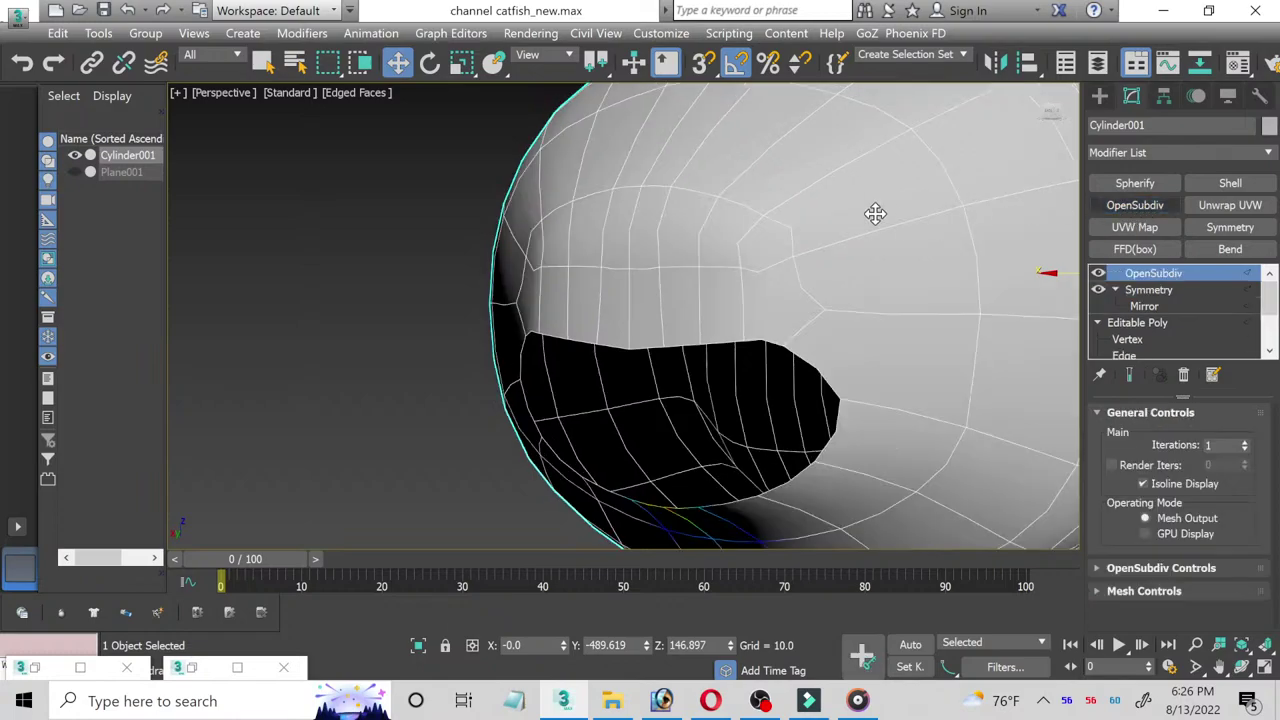
mouse_move(706, 251)
middle_down()
mouse_move(420, 289)
mouse_move(505, 275)
mouse_move(515, 285)
middle_up()
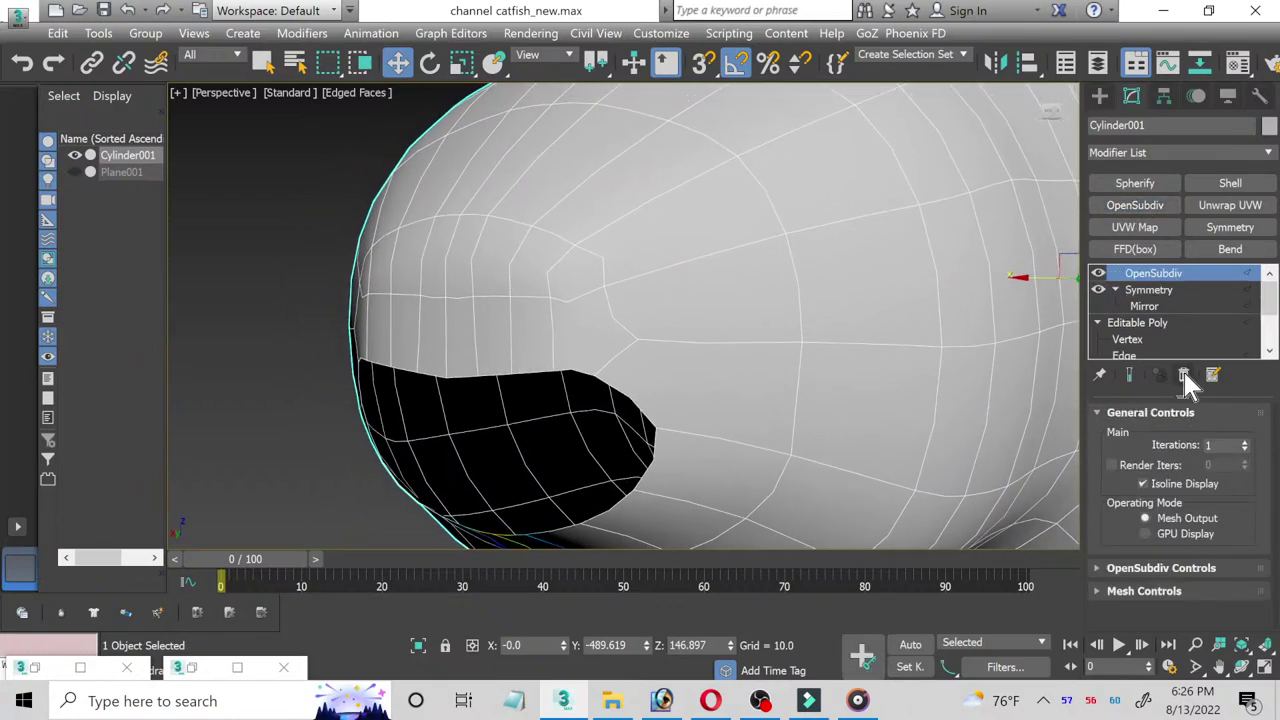
click(1155, 289)
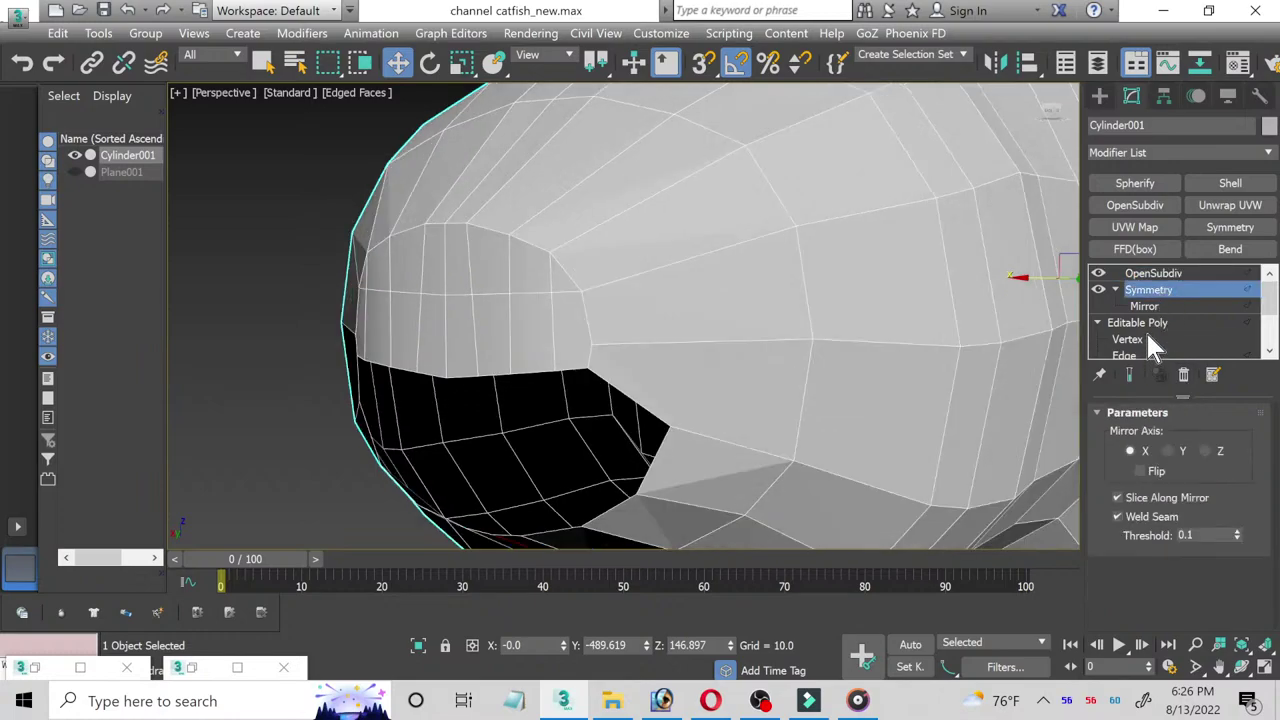
scroll(1150, 330, down, 2)
click(1148, 306)
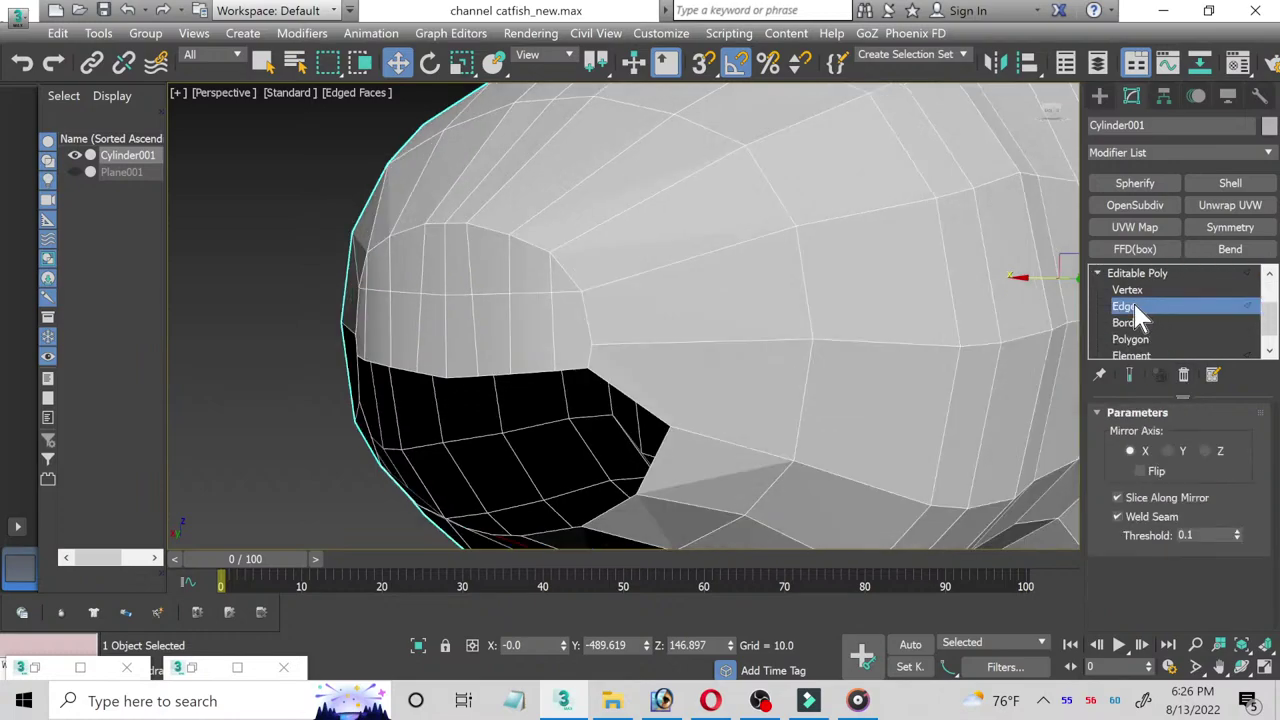
scroll(1150, 350, down, 2)
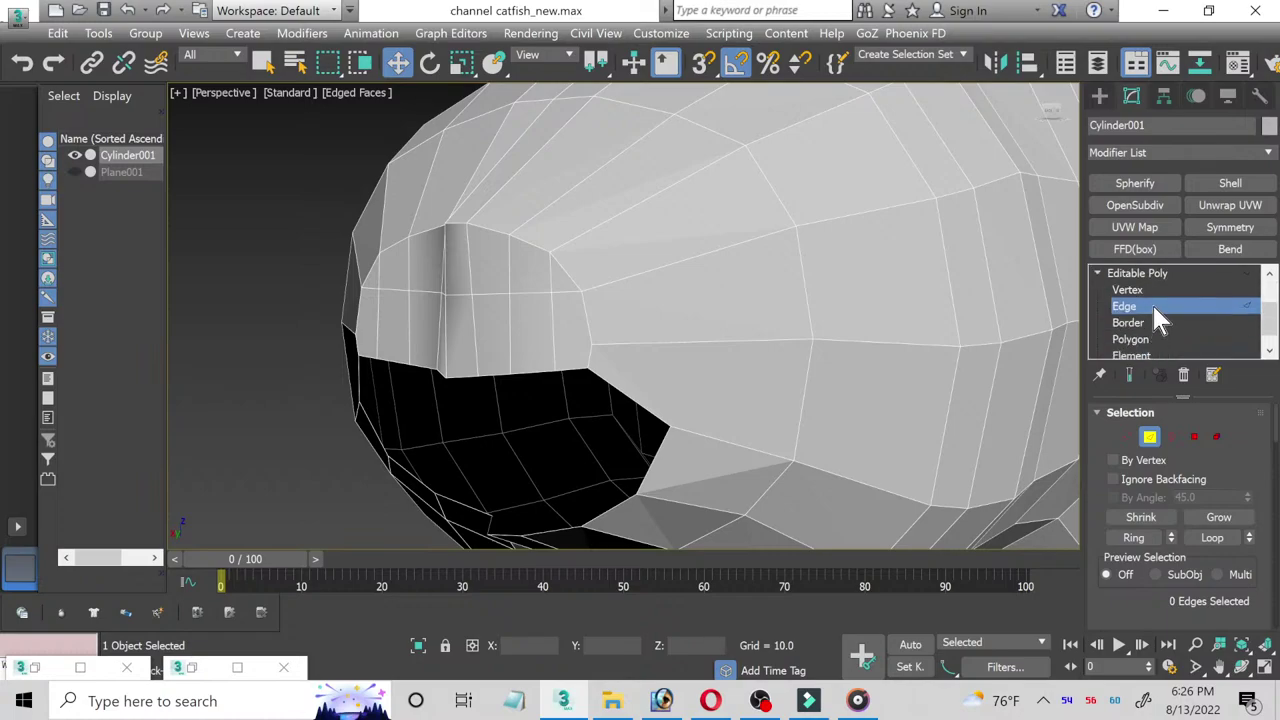
click(1151, 302)
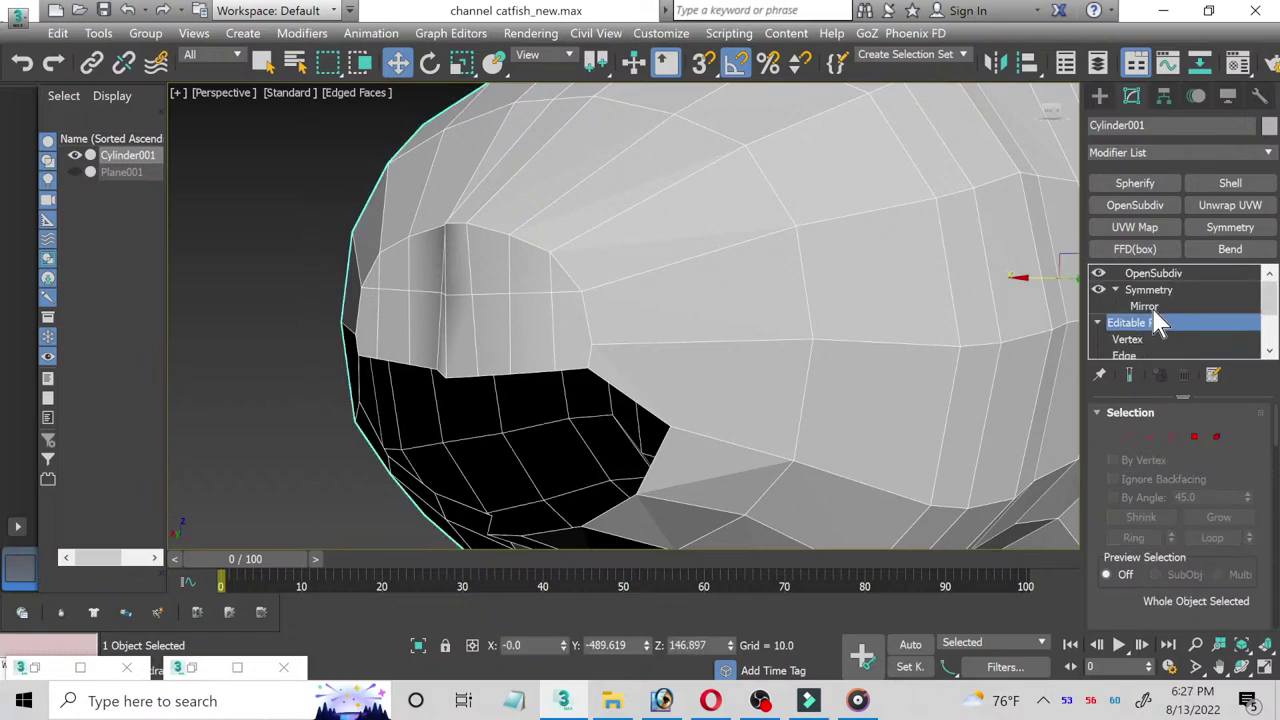
click(1160, 290)
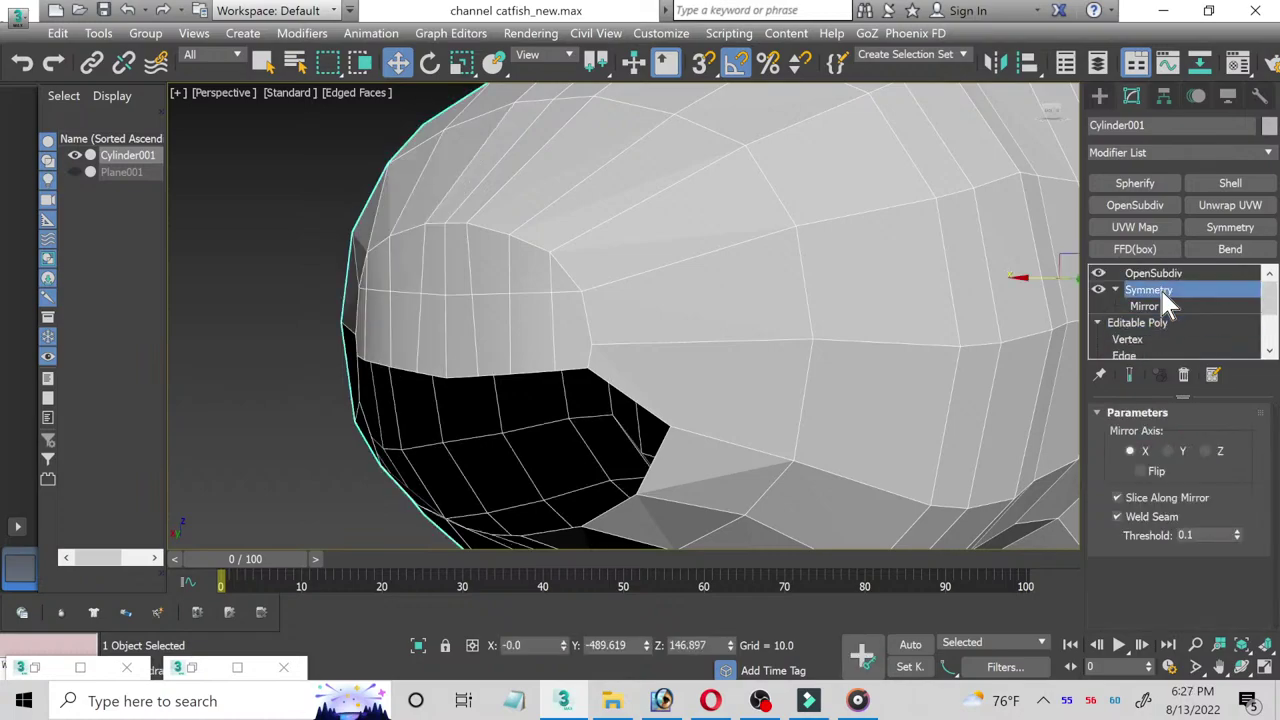
click(1158, 273)
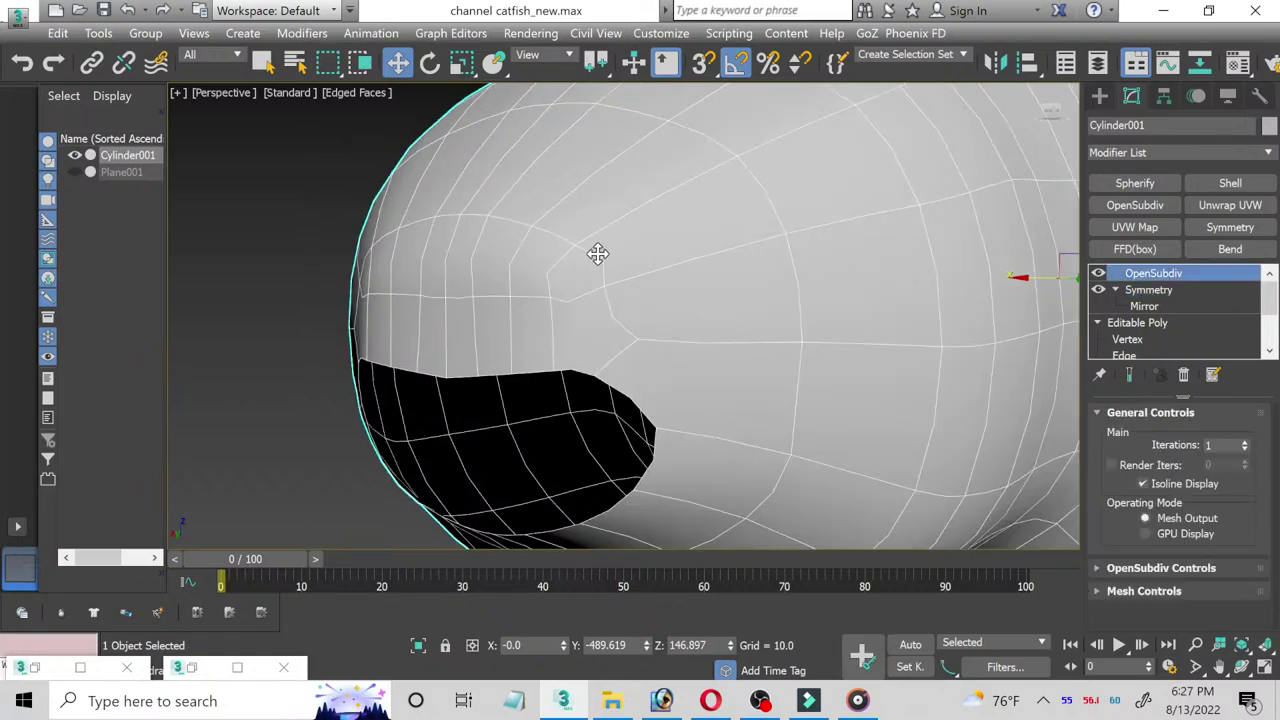
Step: Orbit to a side view, then maximize the Left view from the four-viewport layout
alt+middle_drag(597, 254, 711, 334)
click(1241, 645)
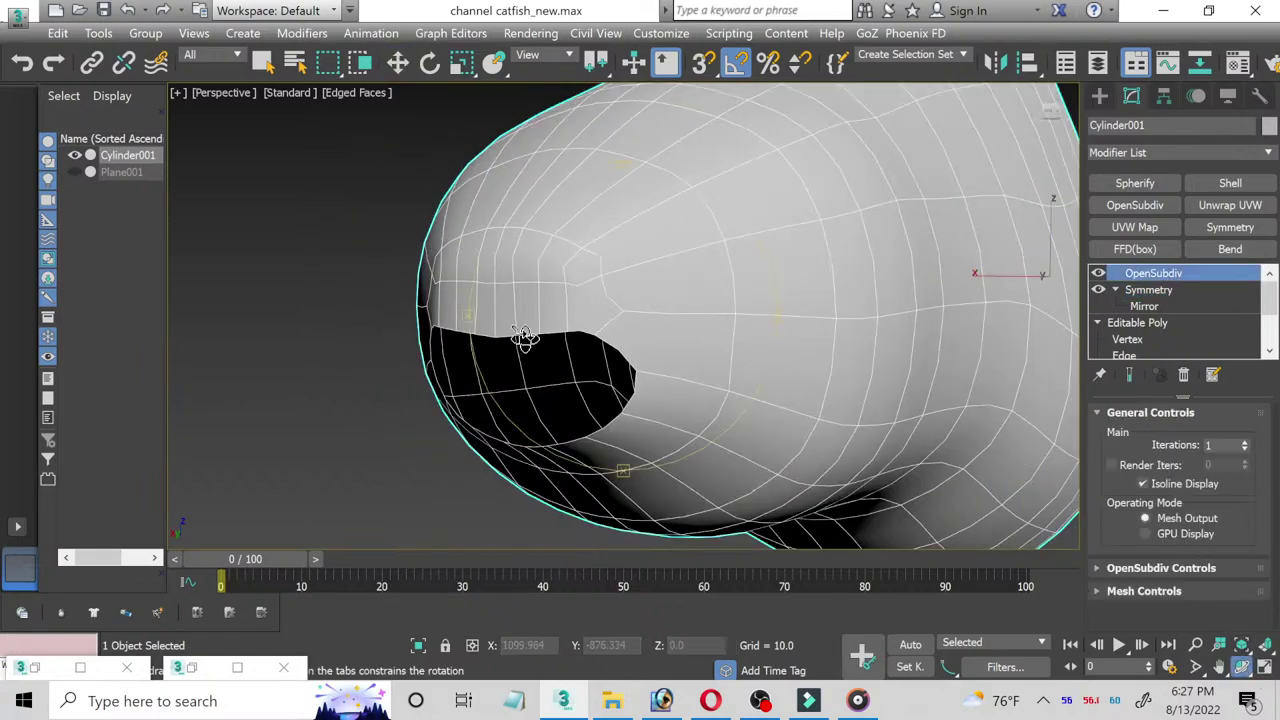
mouse_move(524, 337)
mouse_down()
mouse_move(548, 338)
mouse_move(507, 333)
mouse_up()
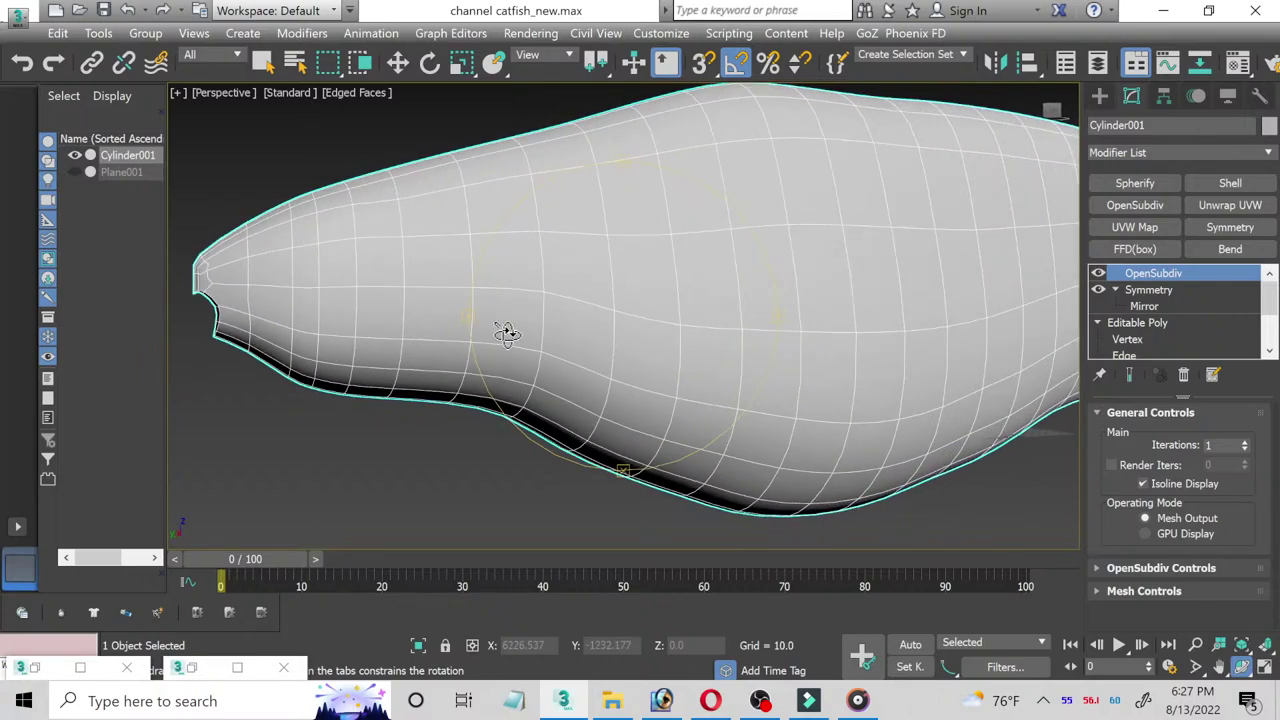
click(1265, 667)
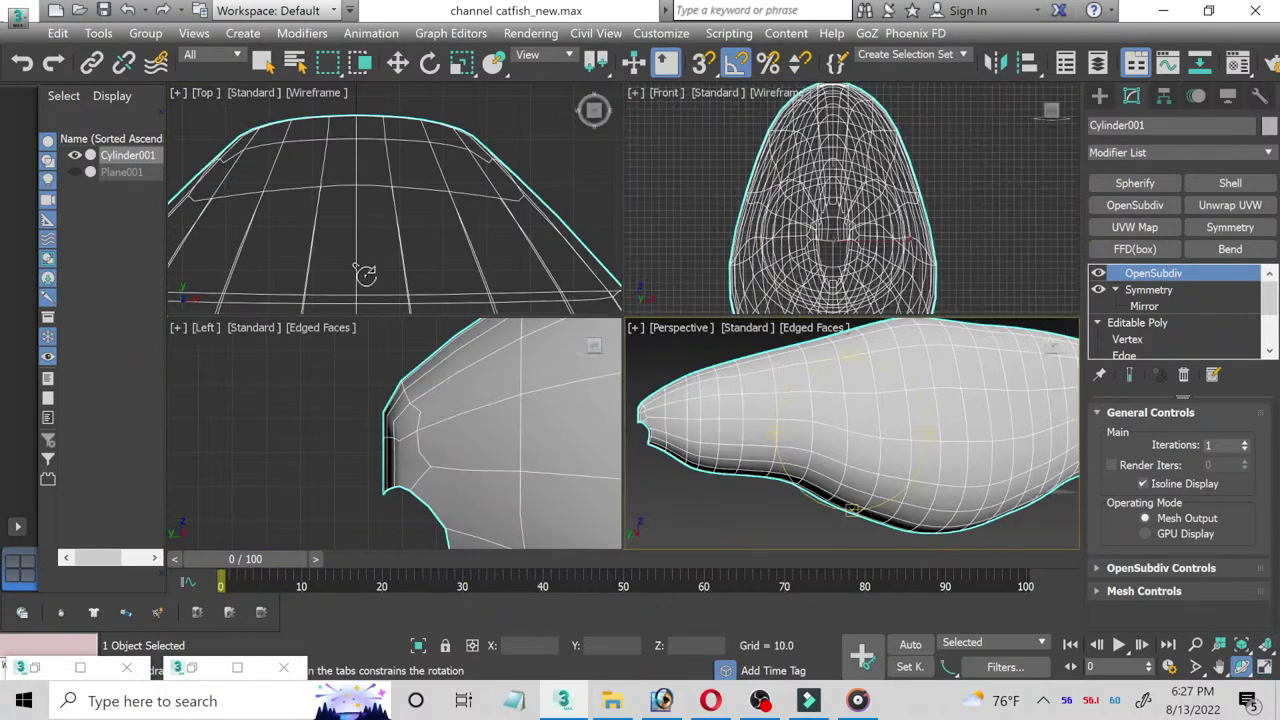
right_click(473, 428)
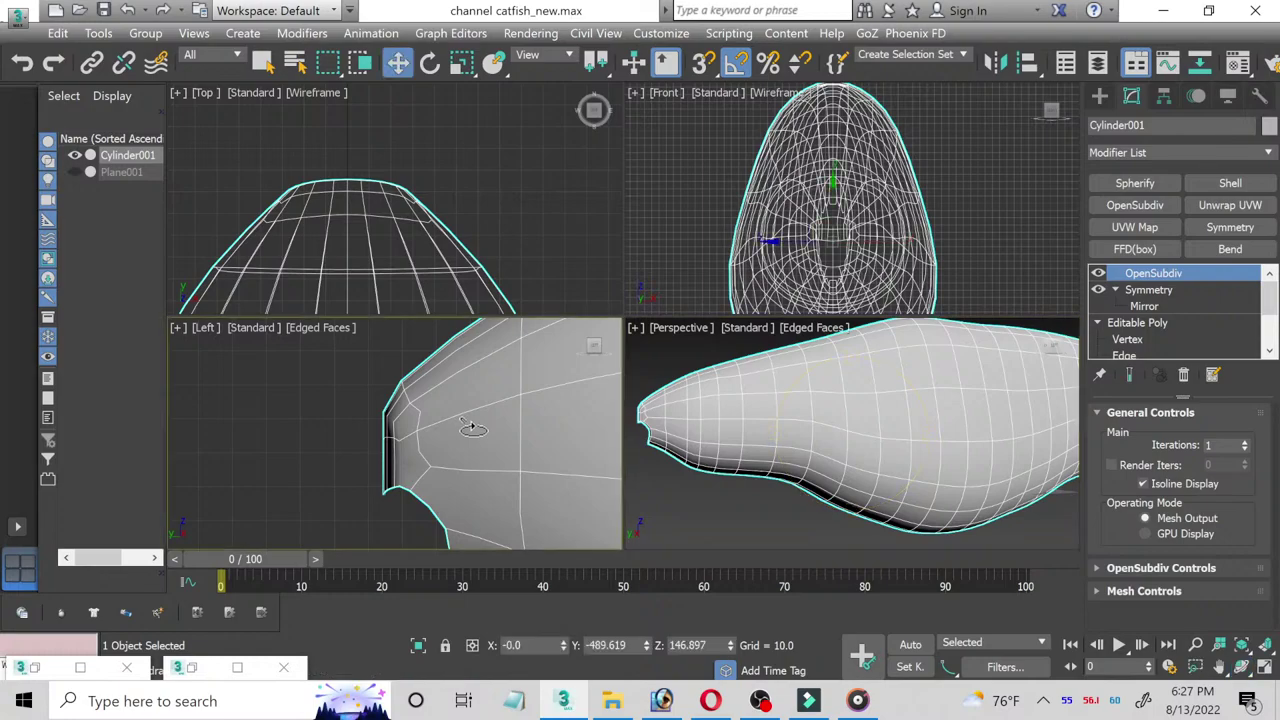
click(1263, 666)
Step: Hide OpenSubdiv and move snout and lower-lip vertices to reshape the snout tip
click(1128, 339)
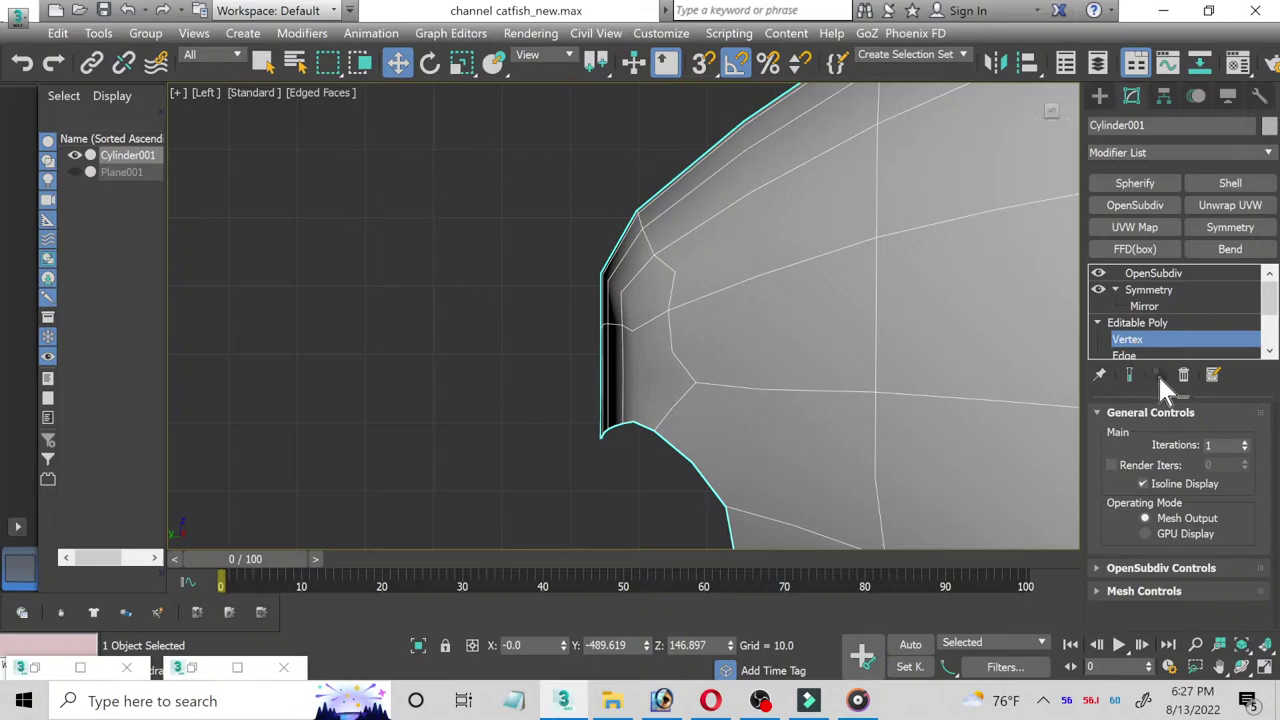
click(1123, 375)
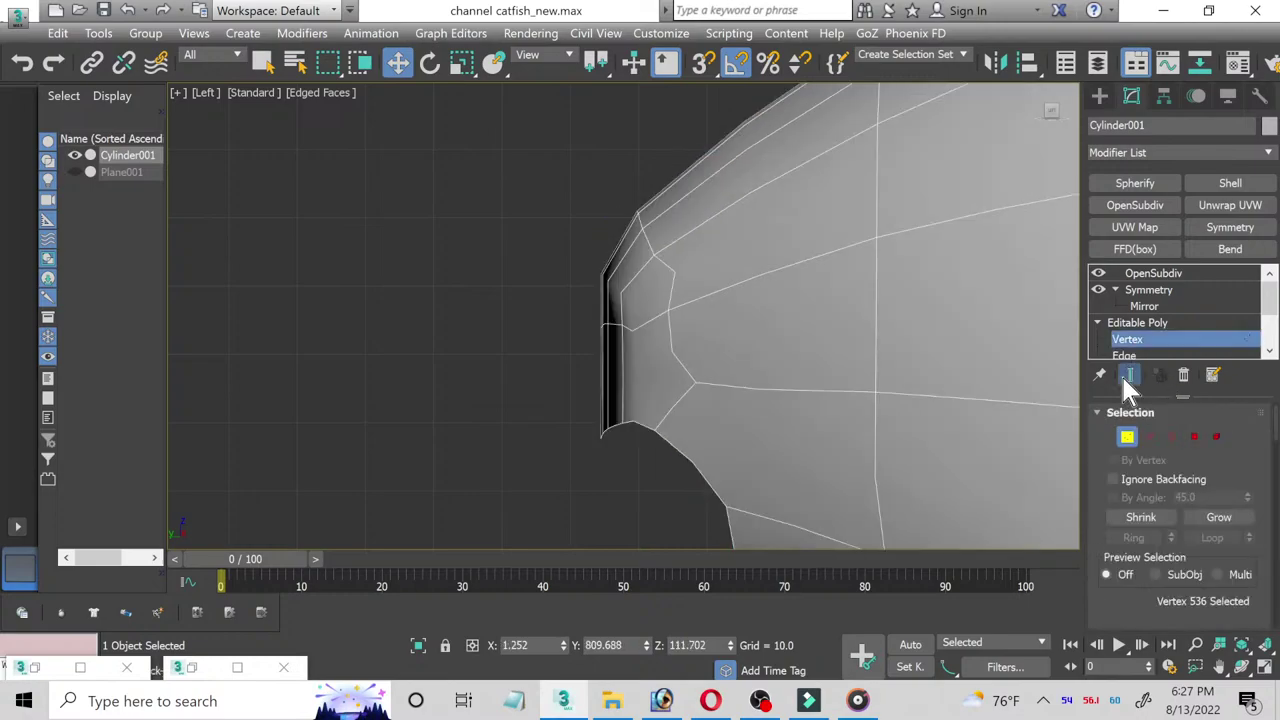
click(1098, 273)
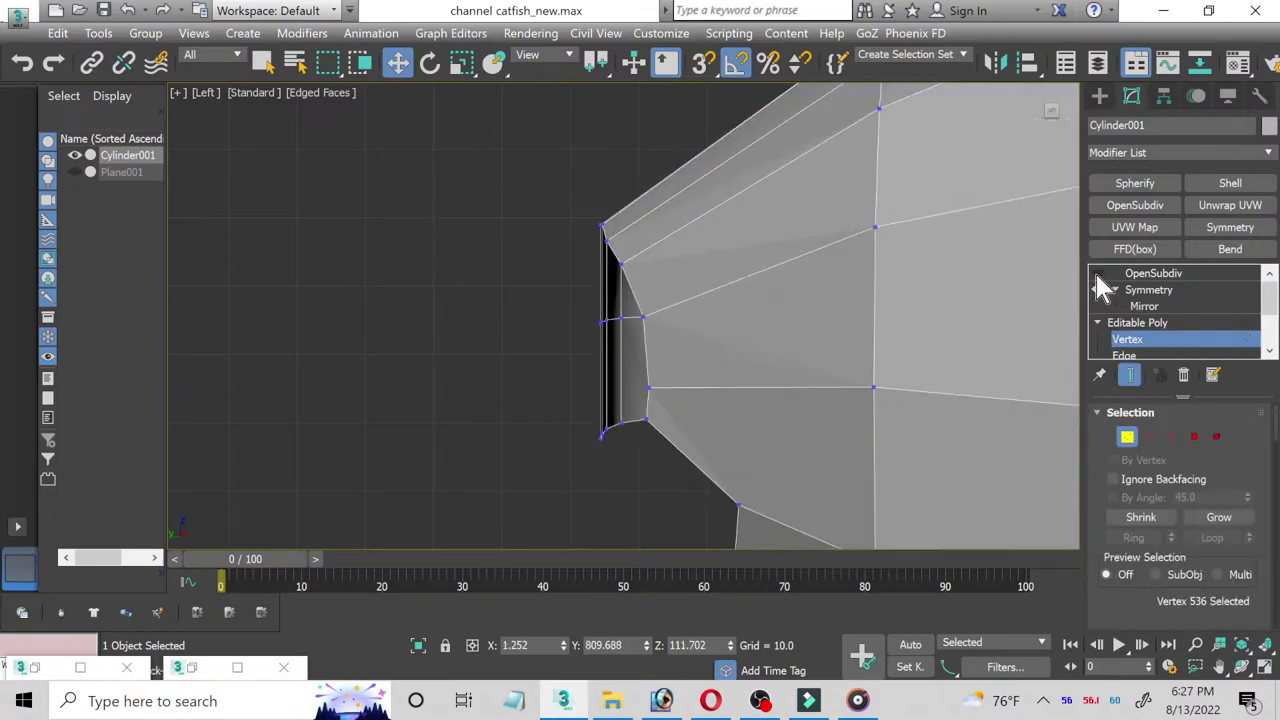
mouse_move(561, 295)
mouse_down()
mouse_move(681, 322)
mouse_move(634, 301)
mouse_up()
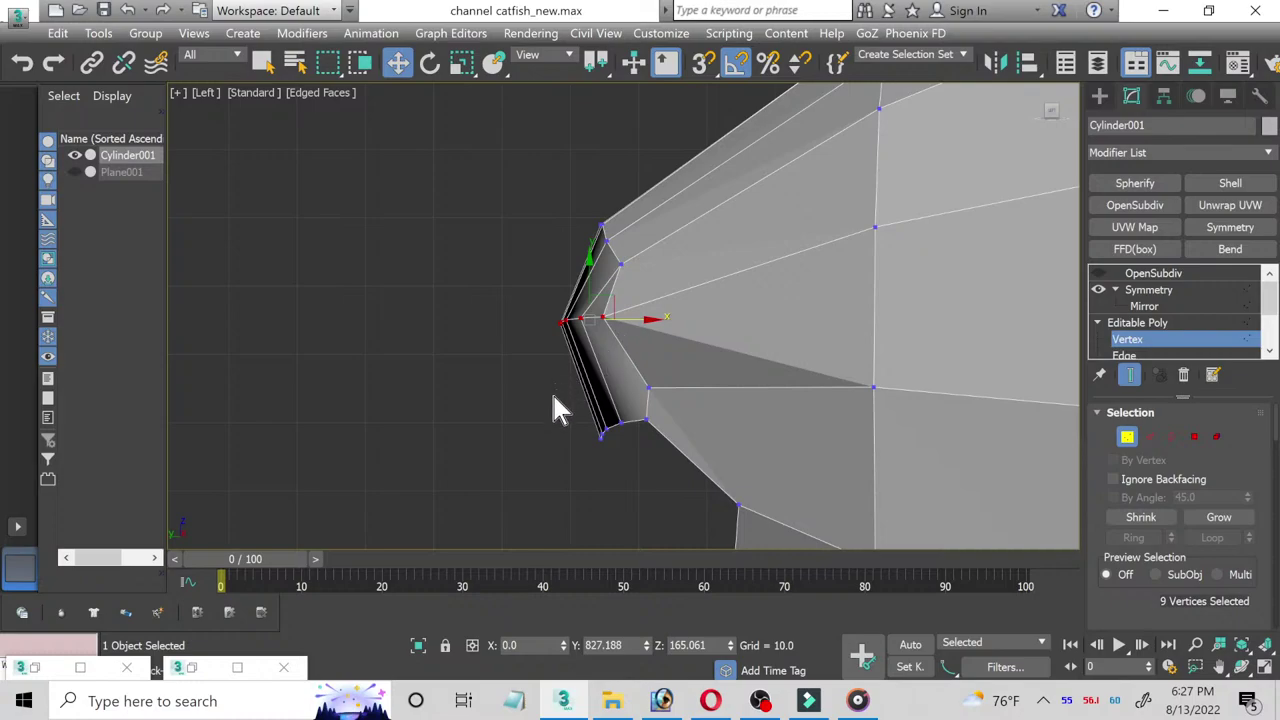
drag(686, 437, 626, 420)
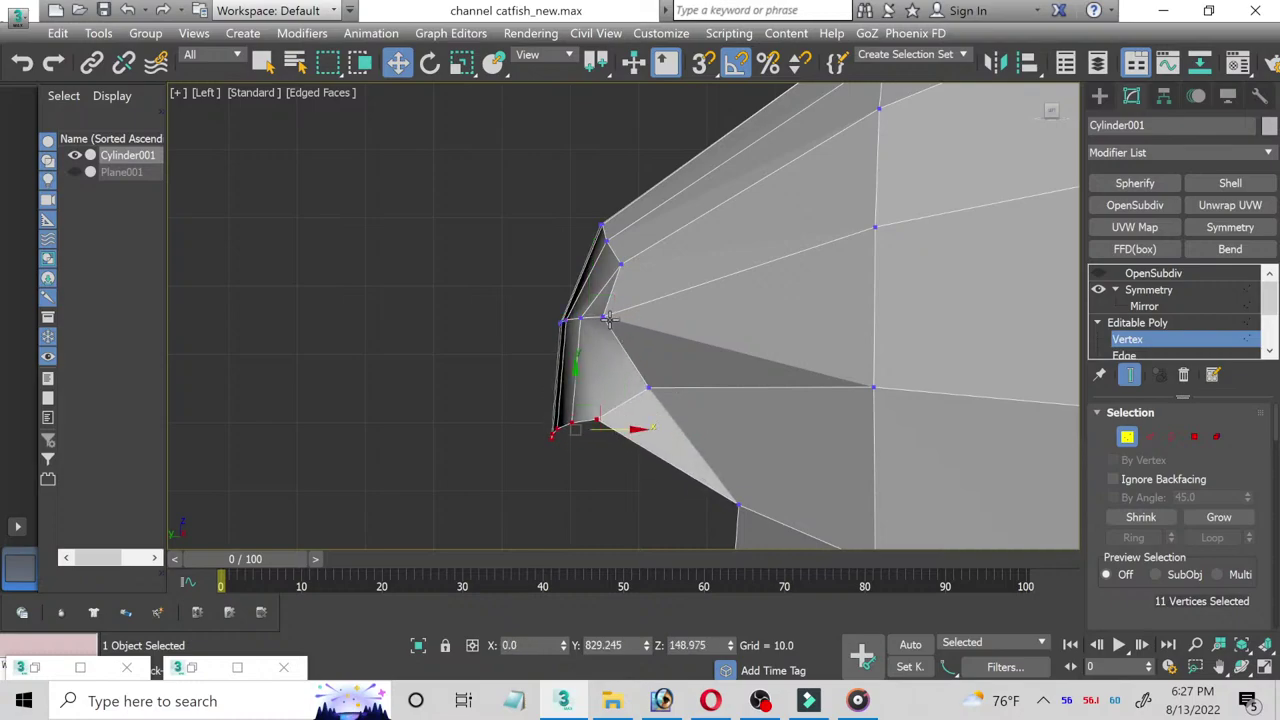
drag(605, 317, 669, 316)
click(651, 388)
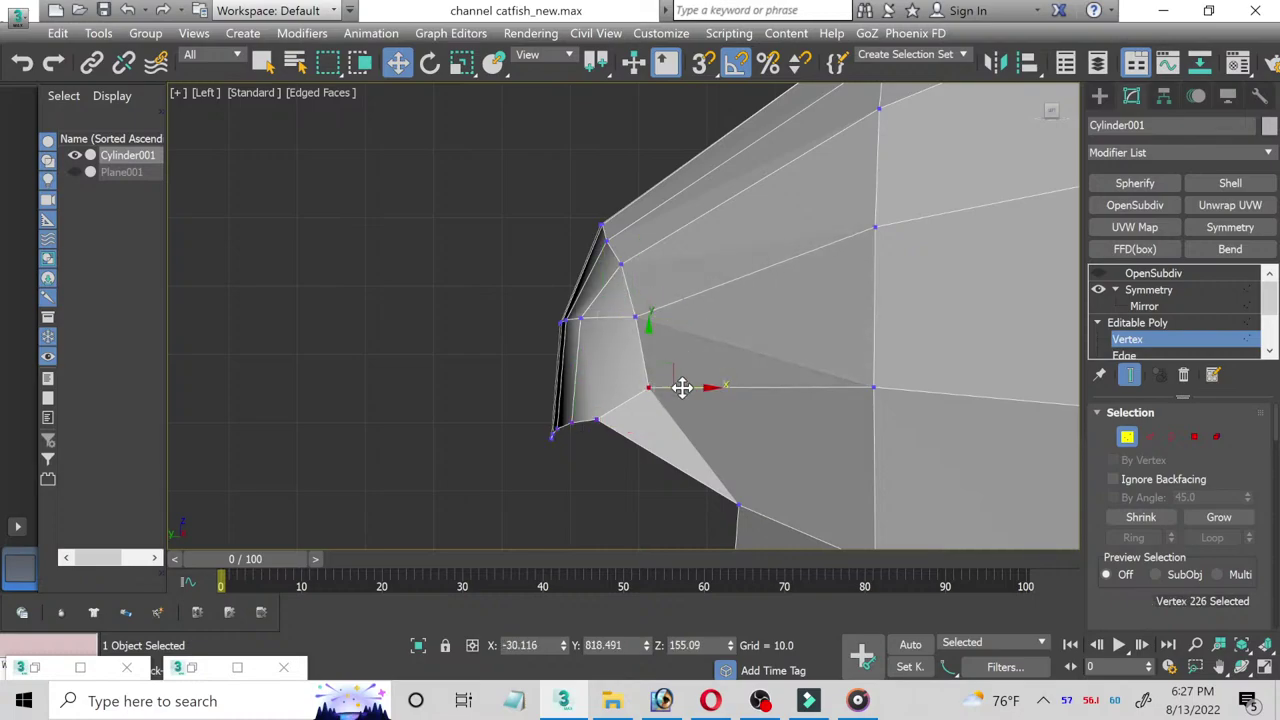
drag(680, 388, 690, 388)
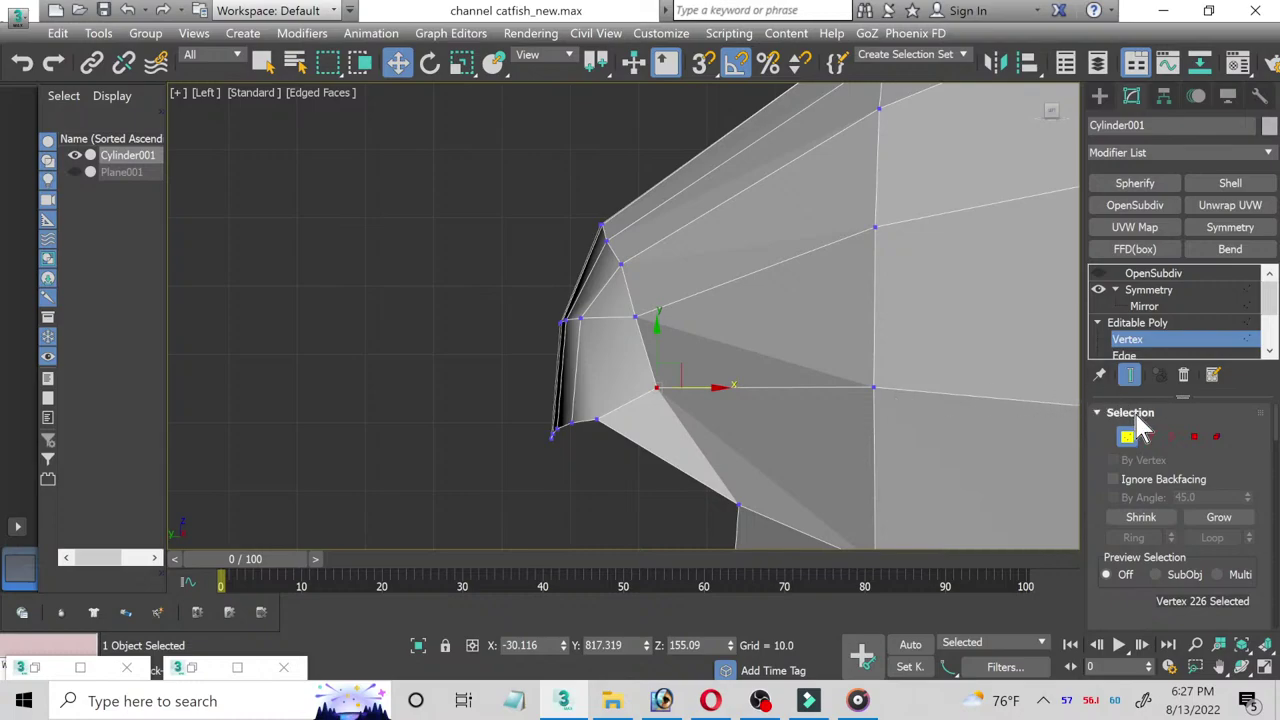
Step: Re-enable OpenSubdiv, deselect the head, and return to four views with Top active
click(1150, 276)
click(1098, 274)
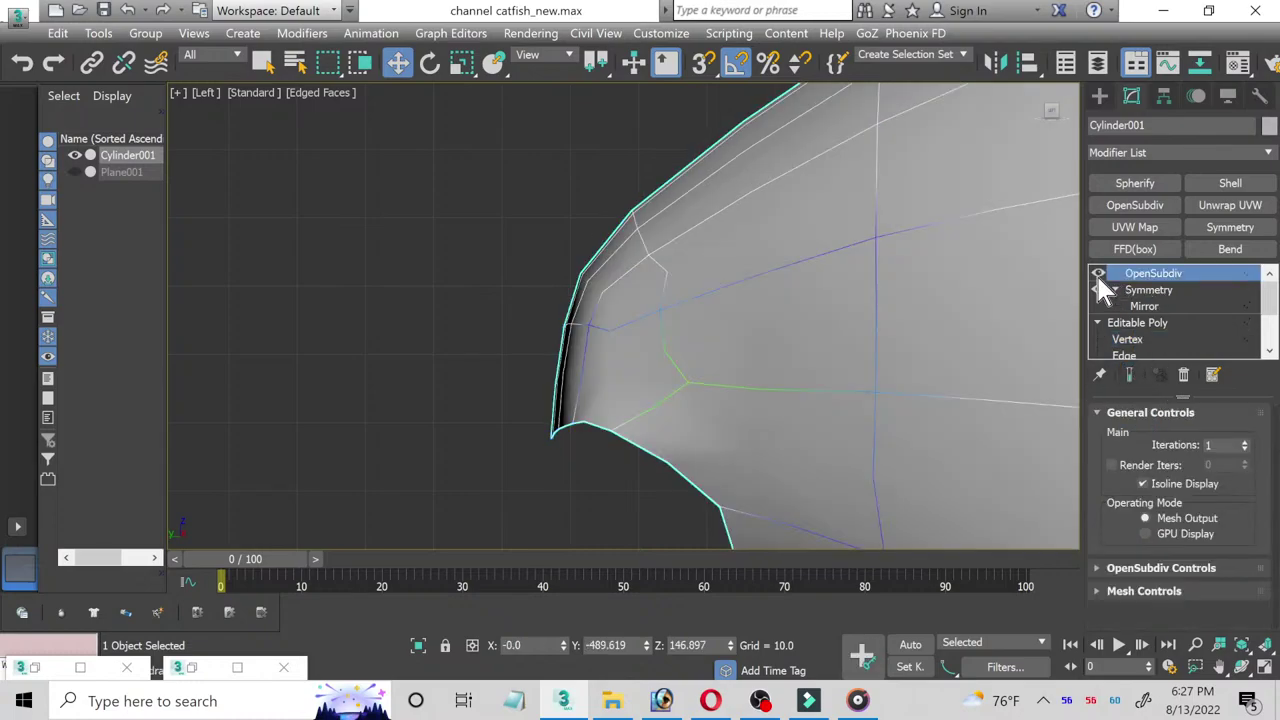
click(442, 303)
scroll(880, 374, down, 2)
scroll(880, 374, up, 3)
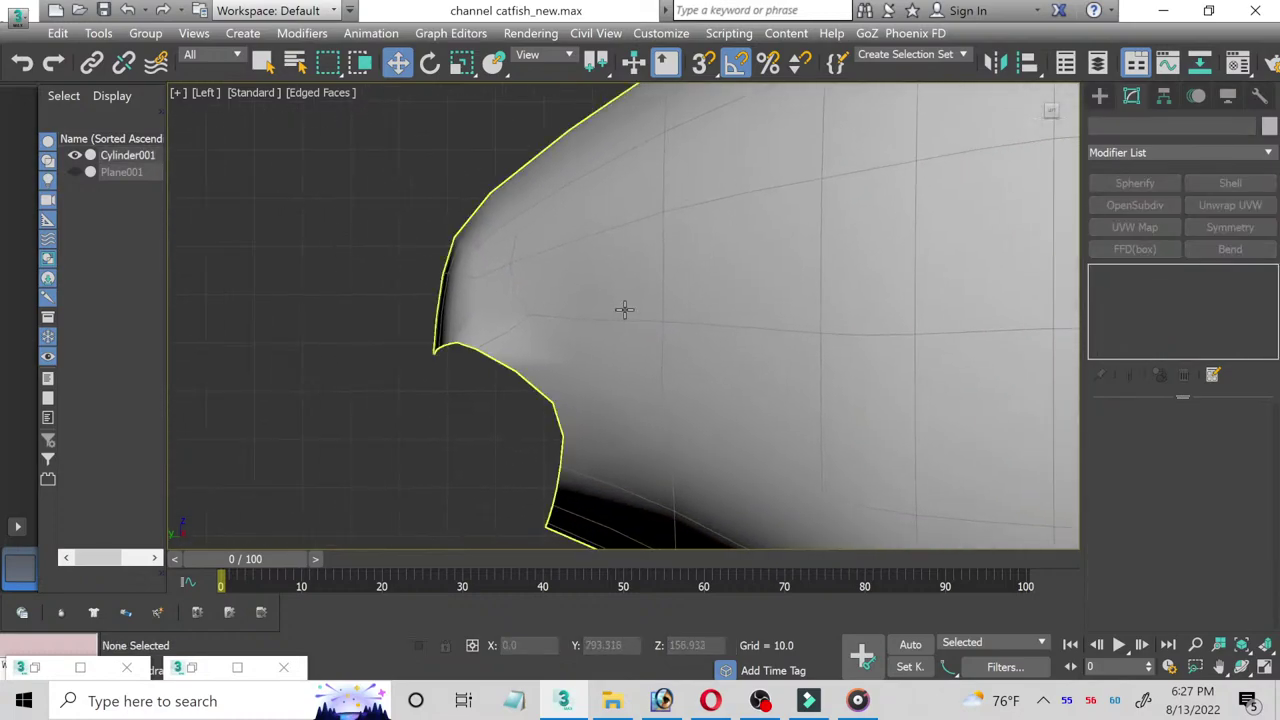
scroll(624, 309, down, 2)
scroll(721, 367, down, 1)
key(alt+w)
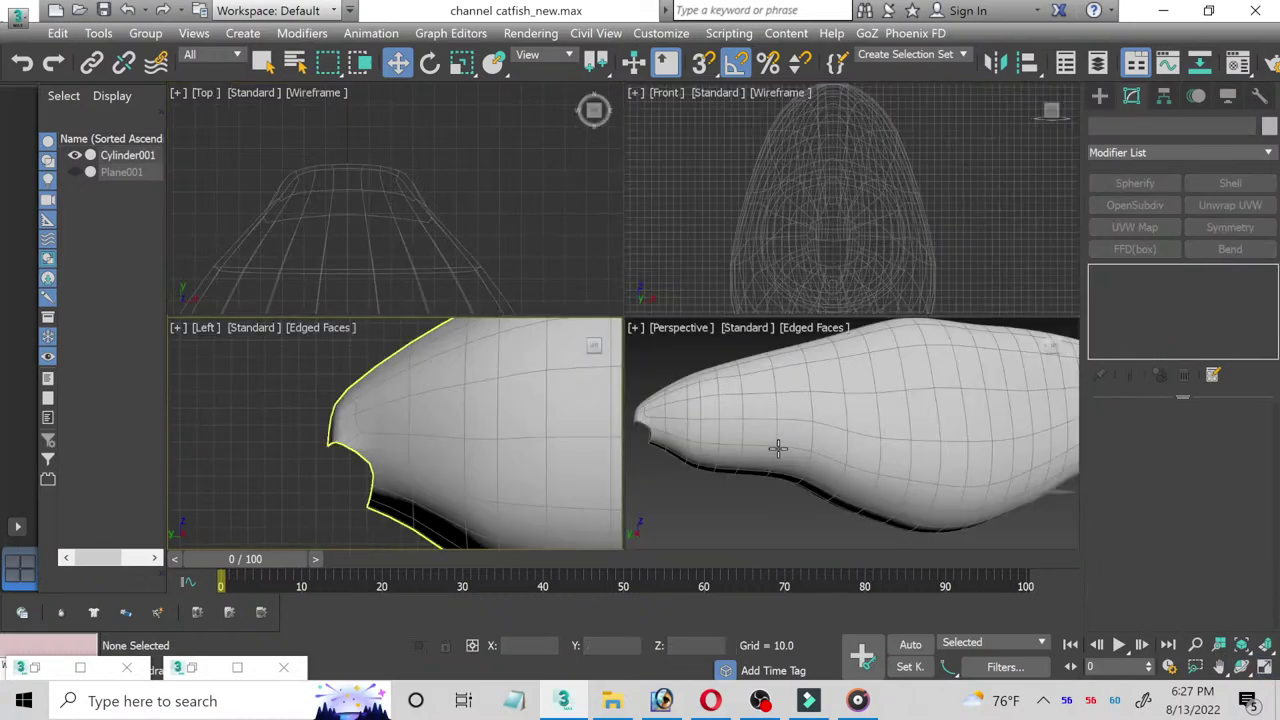
click(362, 220)
Step: Maximize the Top view and enter vertex level with Show End Result on
click(362, 220)
click(1265, 667)
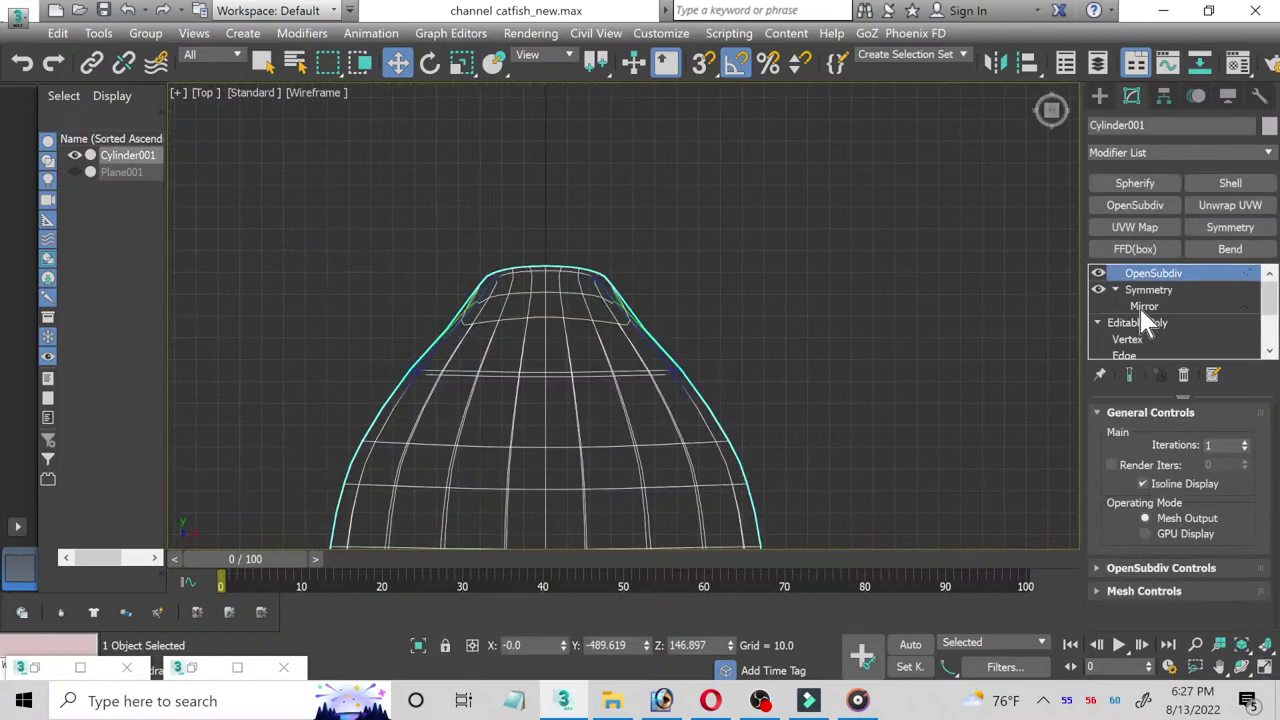
click(1127, 339)
scroll(535, 251, up, 2)
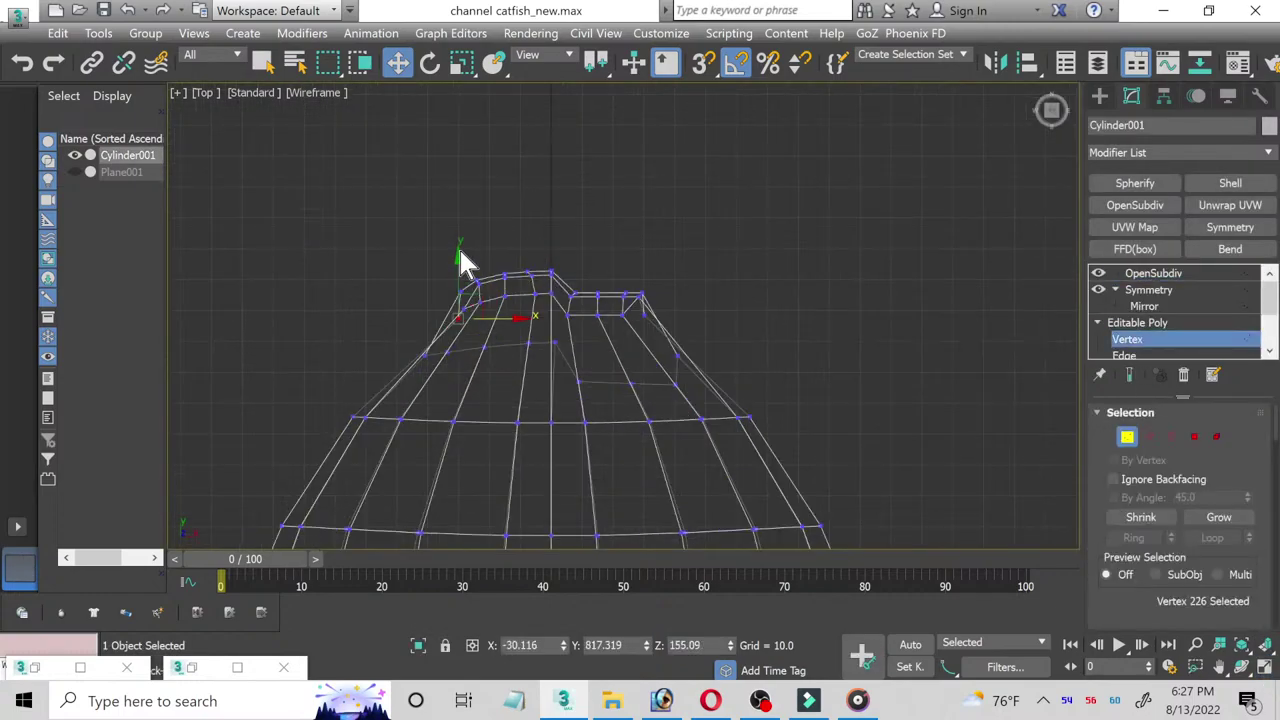
scroll(466, 263, up, 2)
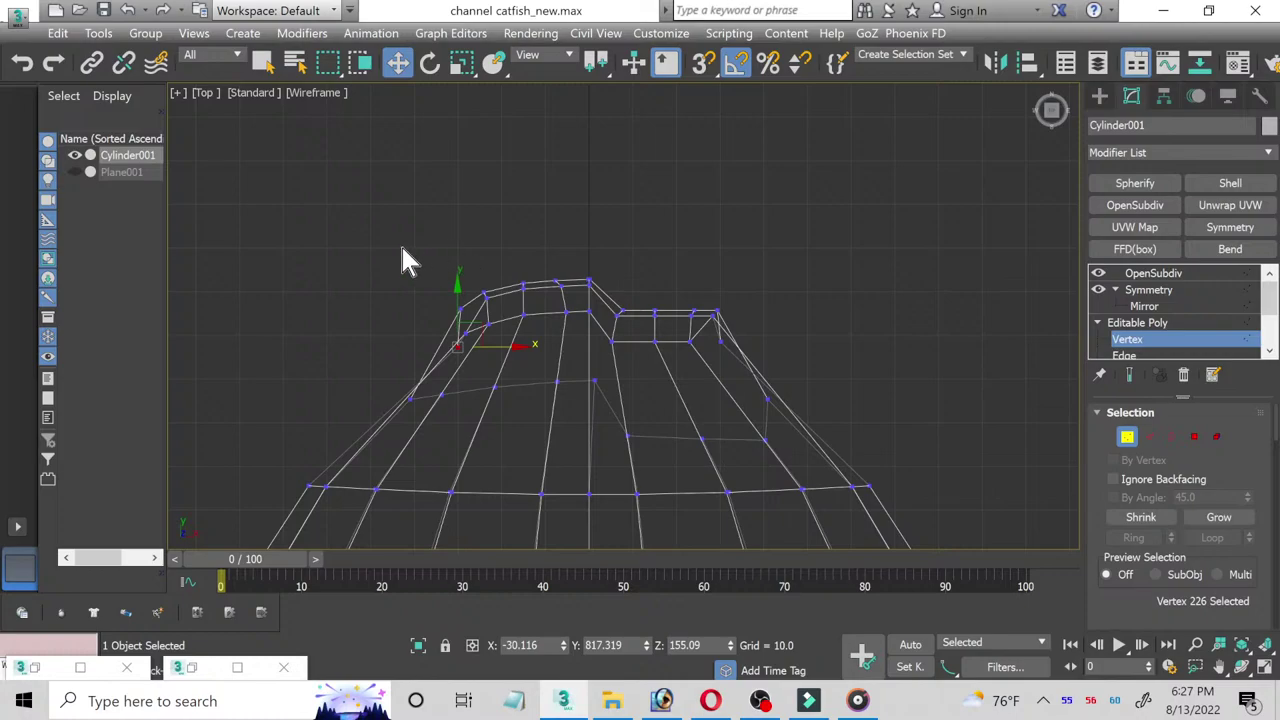
click(1129, 374)
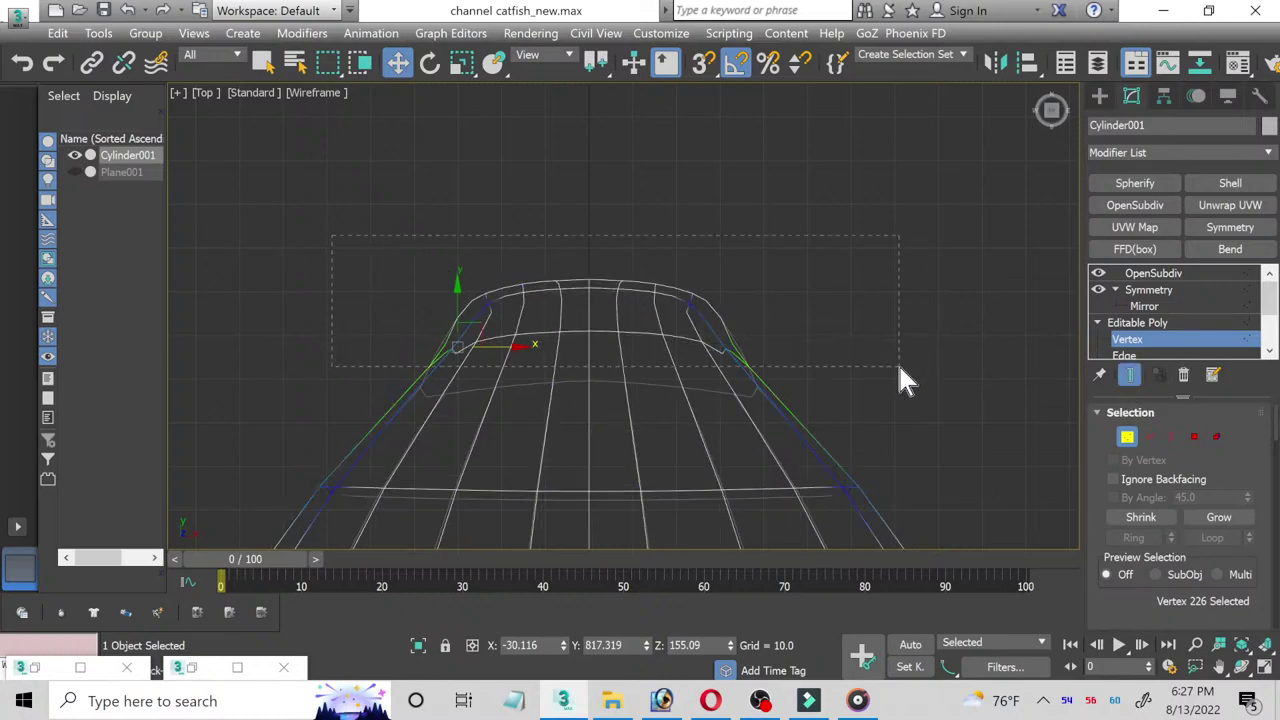
drag(900, 369, 900, 369)
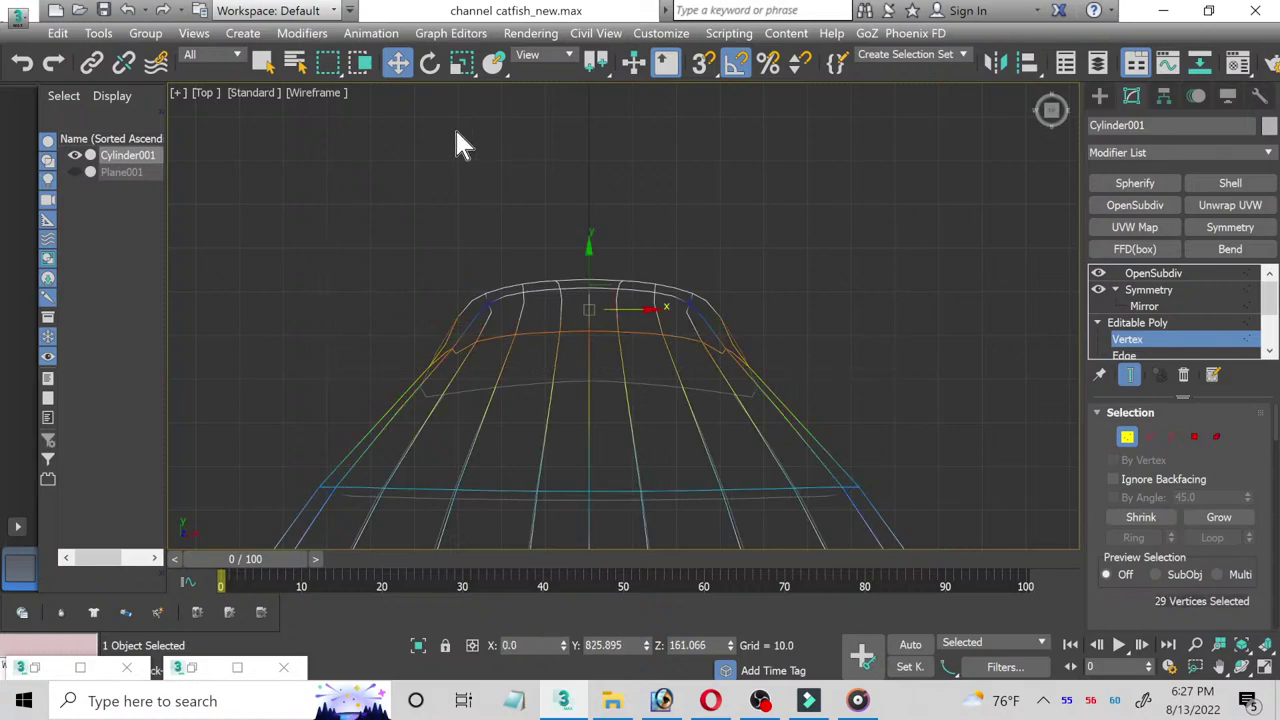
click(467, 58)
click(838, 303)
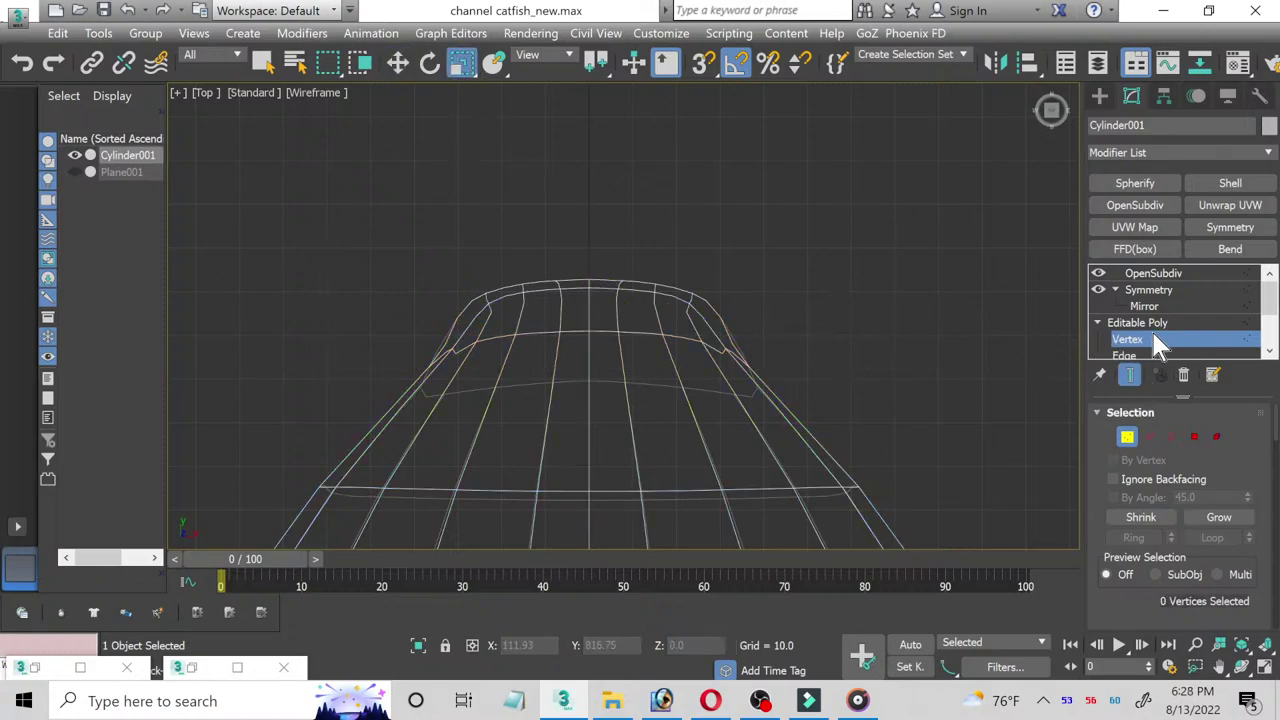
Step: Toggle the end-result preview from OpenSubdiv and step between vertex and border levels
click(1158, 272)
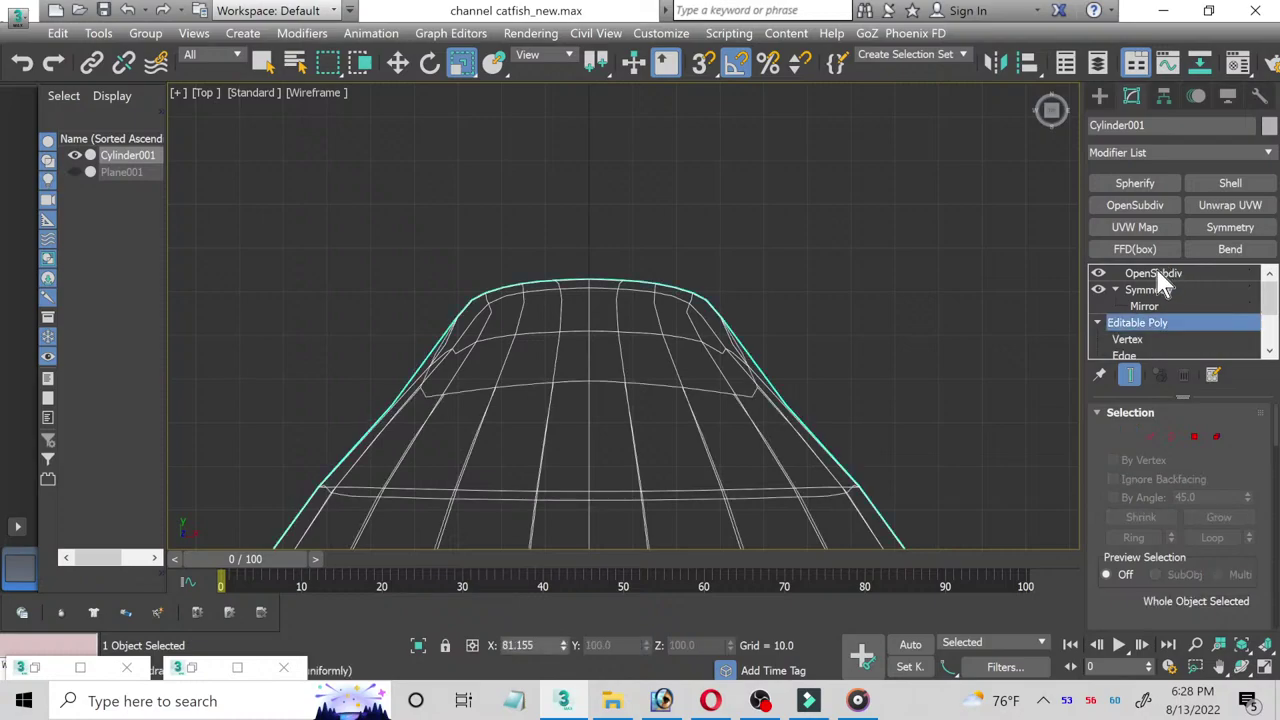
click(1133, 370)
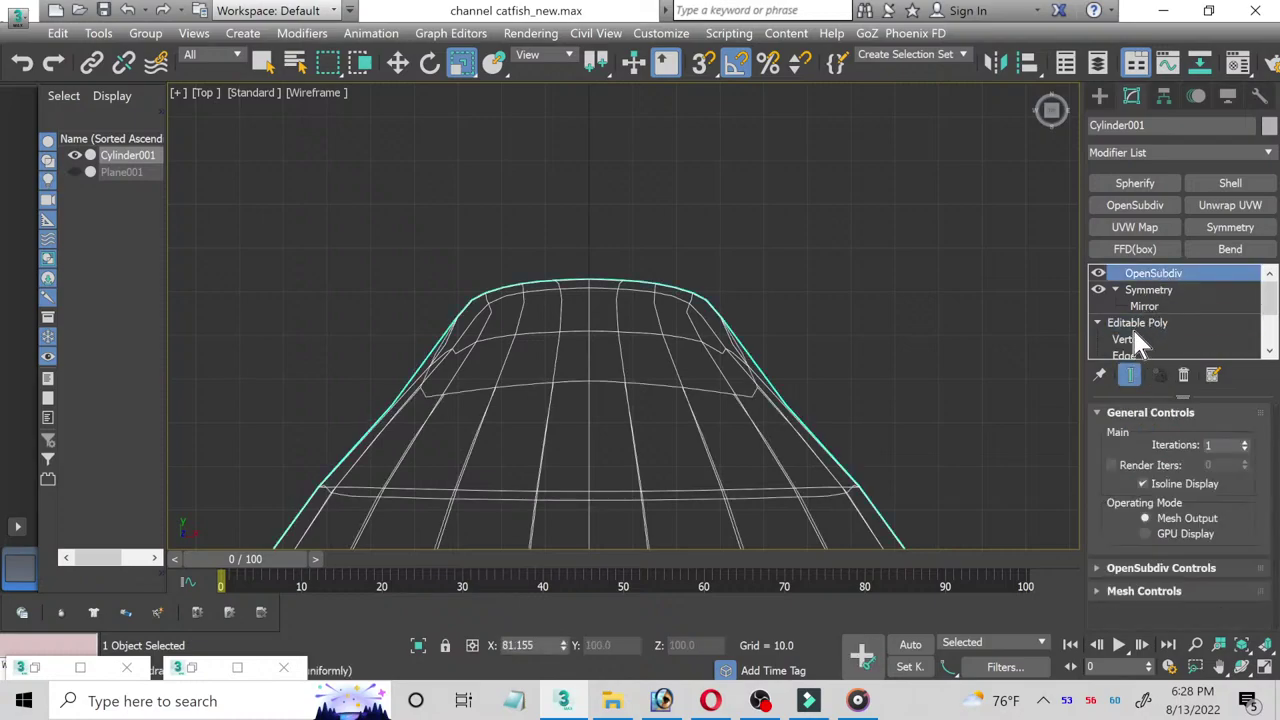
click(1134, 340)
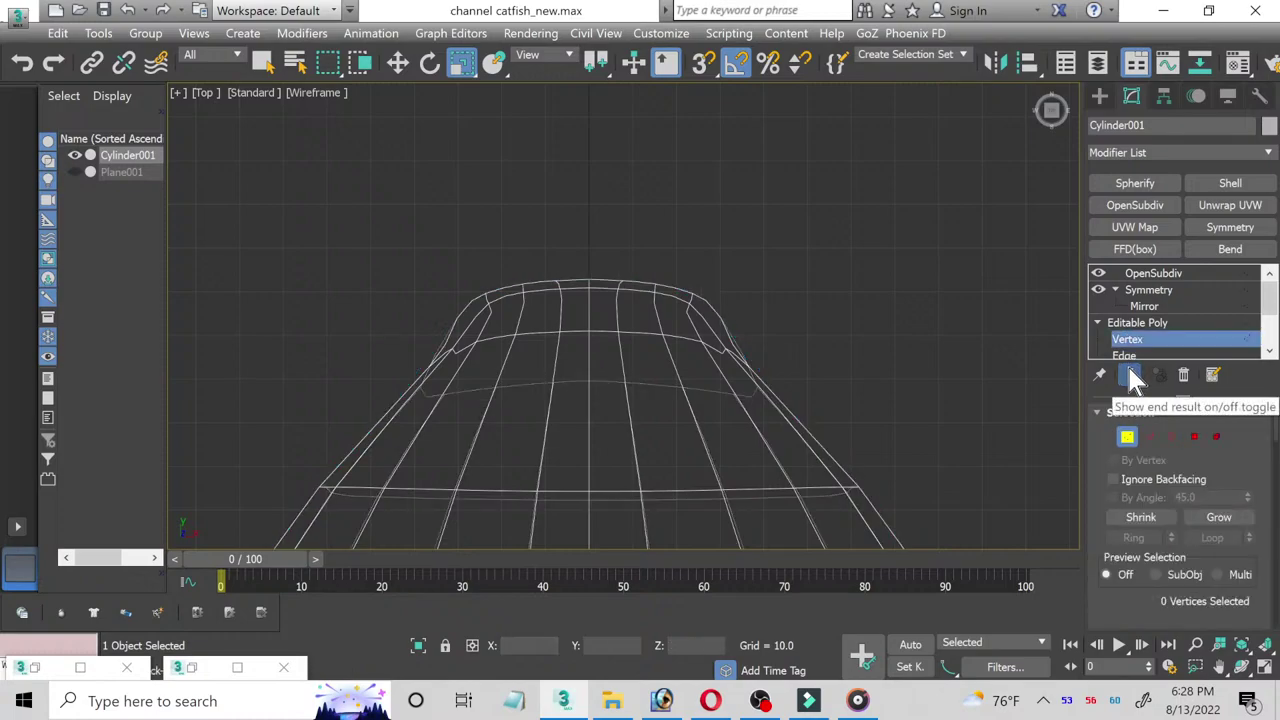
scroll(1140, 340, down, 2)
click(1135, 323)
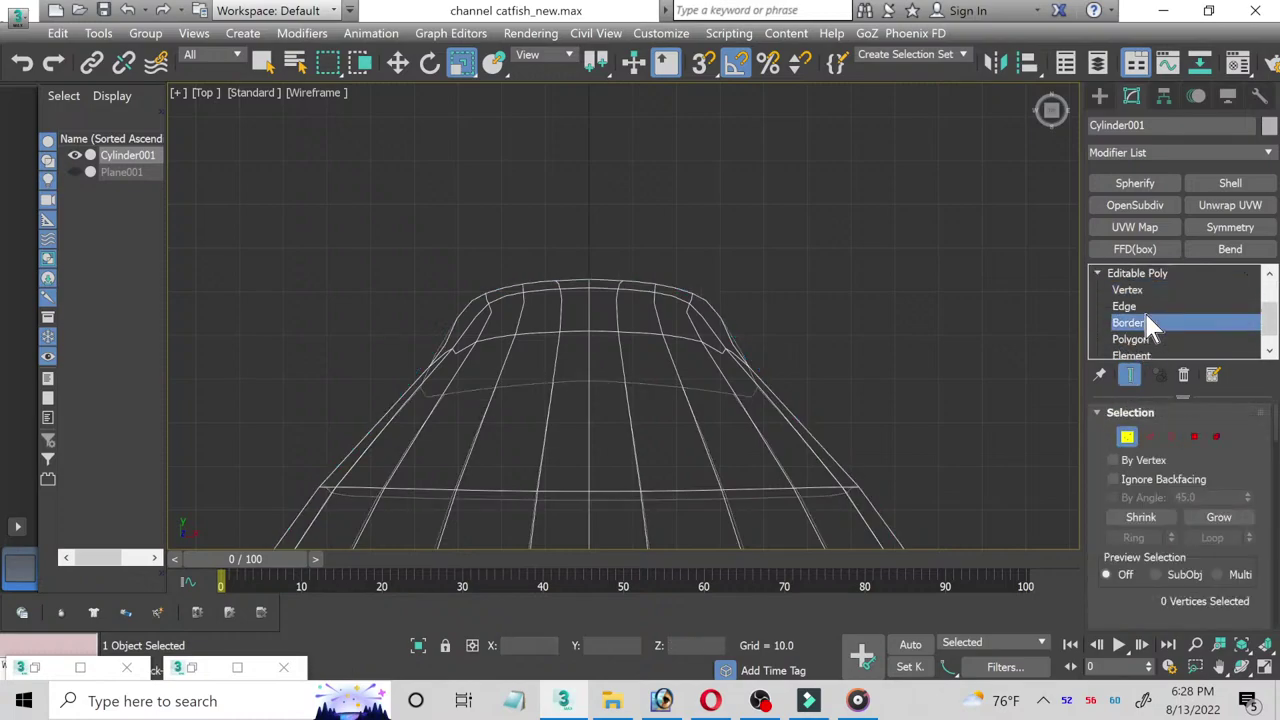
scroll(1138, 305, up, 1)
click(1133, 305)
scroll(1145, 325, up, 1)
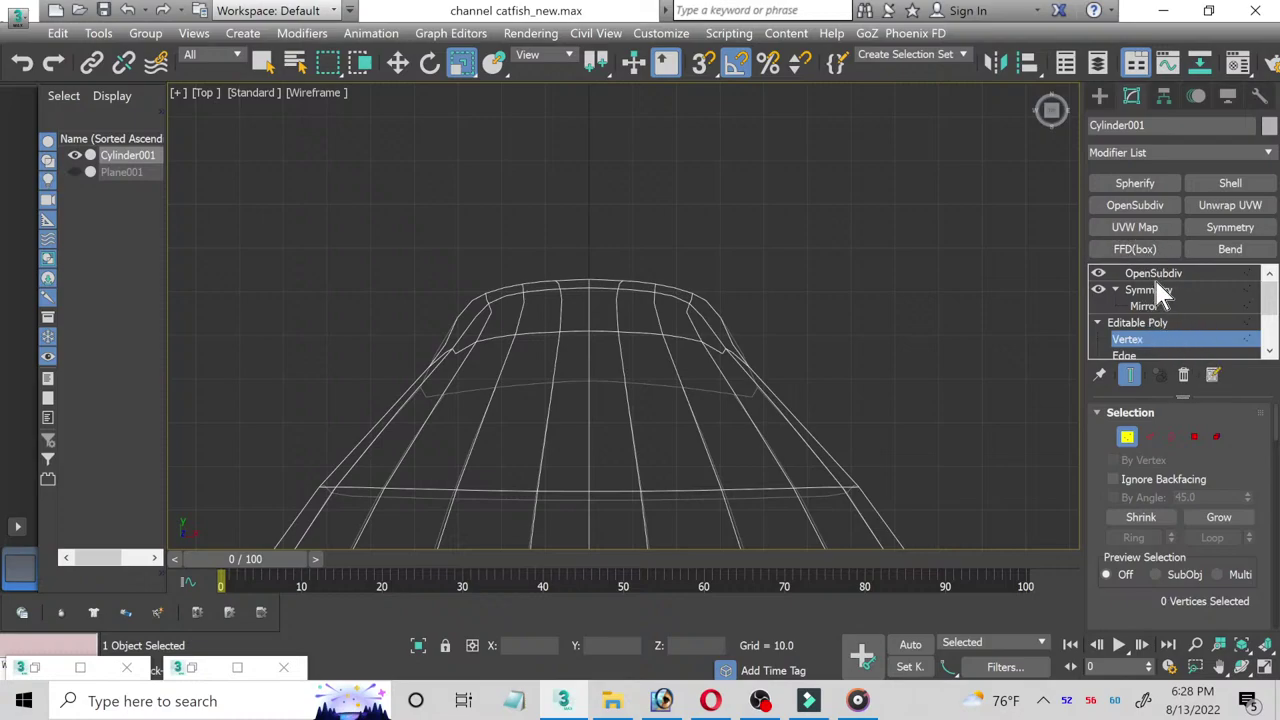
Step: Review the Symmetry and OpenSubdiv settings, then return to Editable Poly vertex level
click(1158, 290)
click(1165, 273)
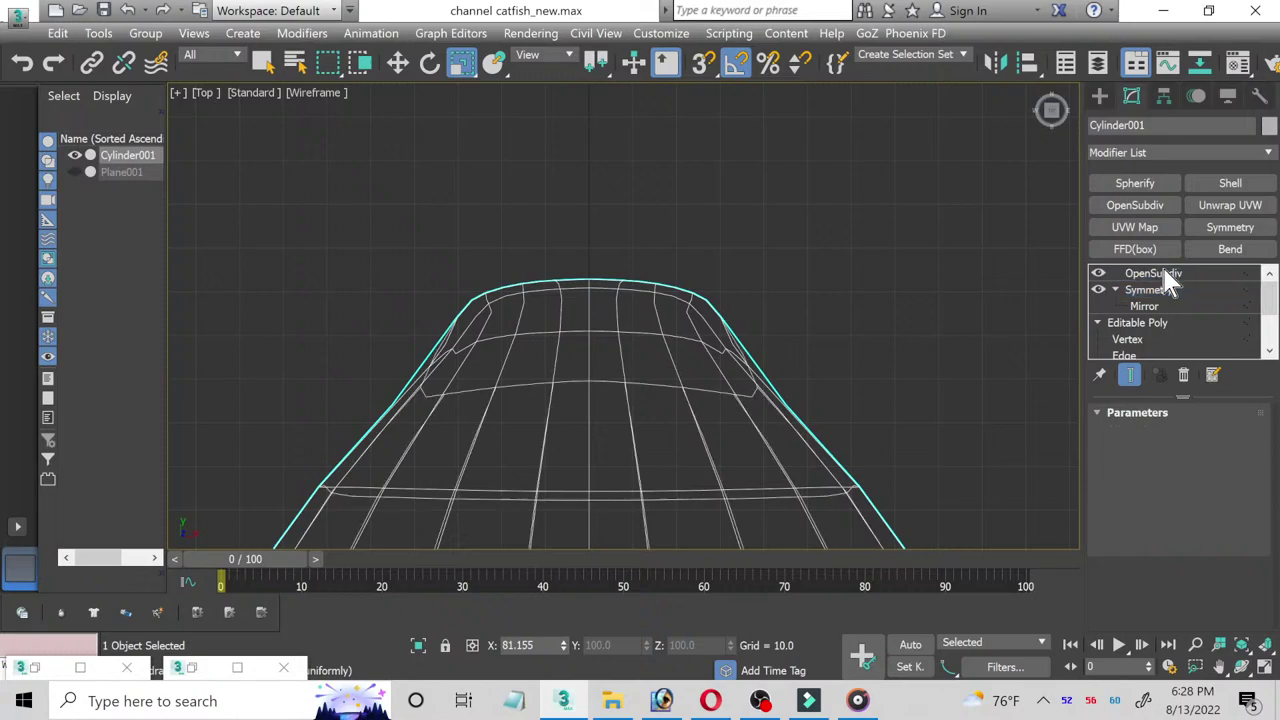
click(1148, 323)
click(1145, 339)
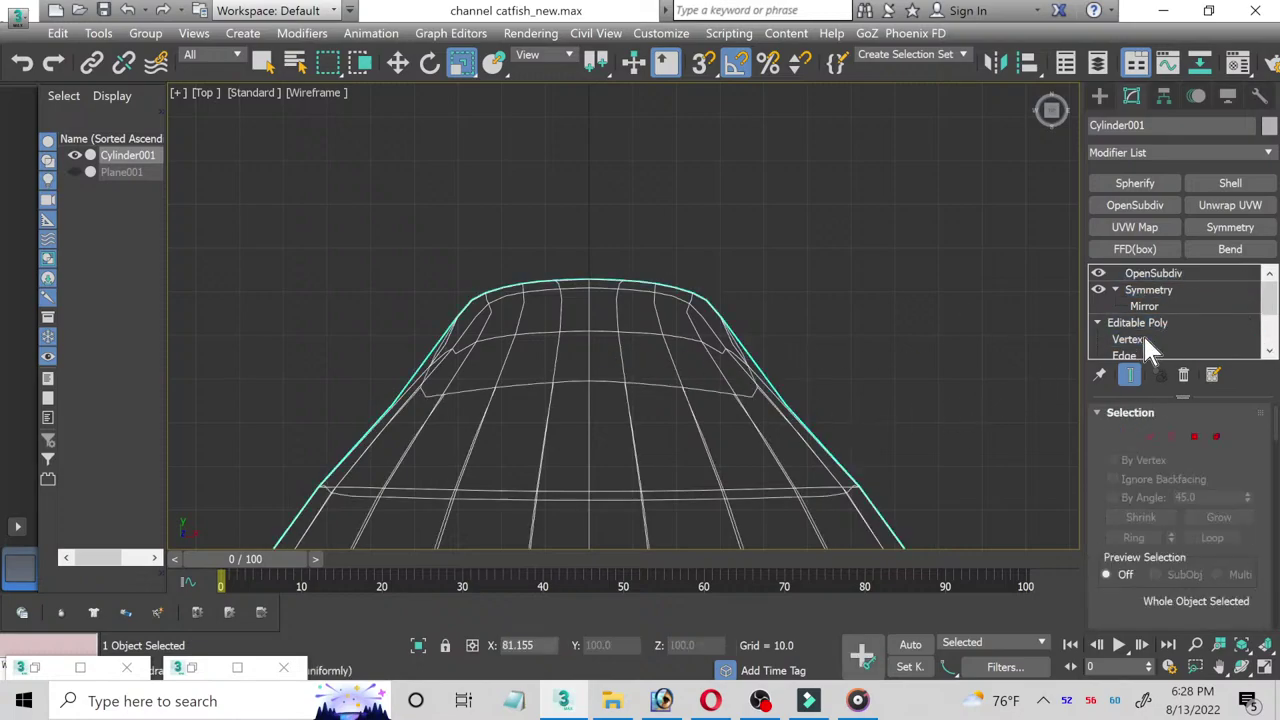
click(1145, 339)
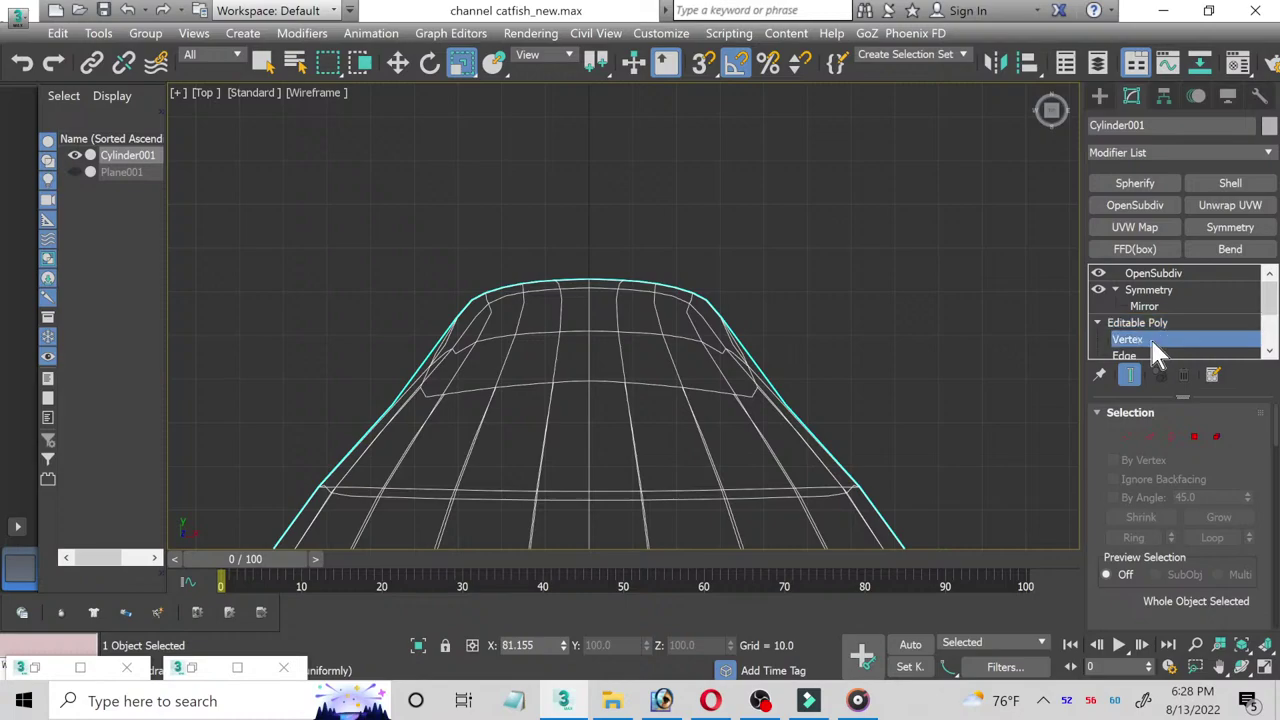
click(1127, 437)
click(1127, 437)
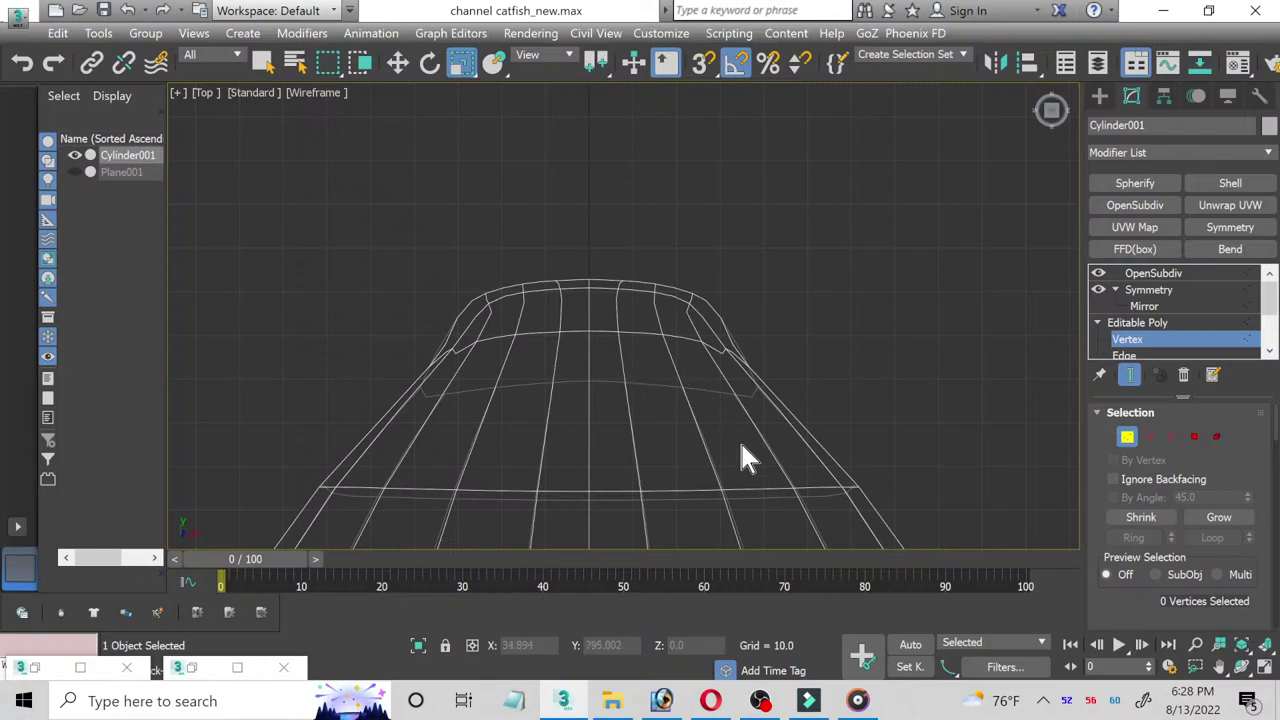
Step: Select two vertices on the head's side, then open OpenSubdiv's context options
middle_drag(741, 446, 730, 128)
drag(815, 401, 815, 402)
scroll(605, 465, down, 1)
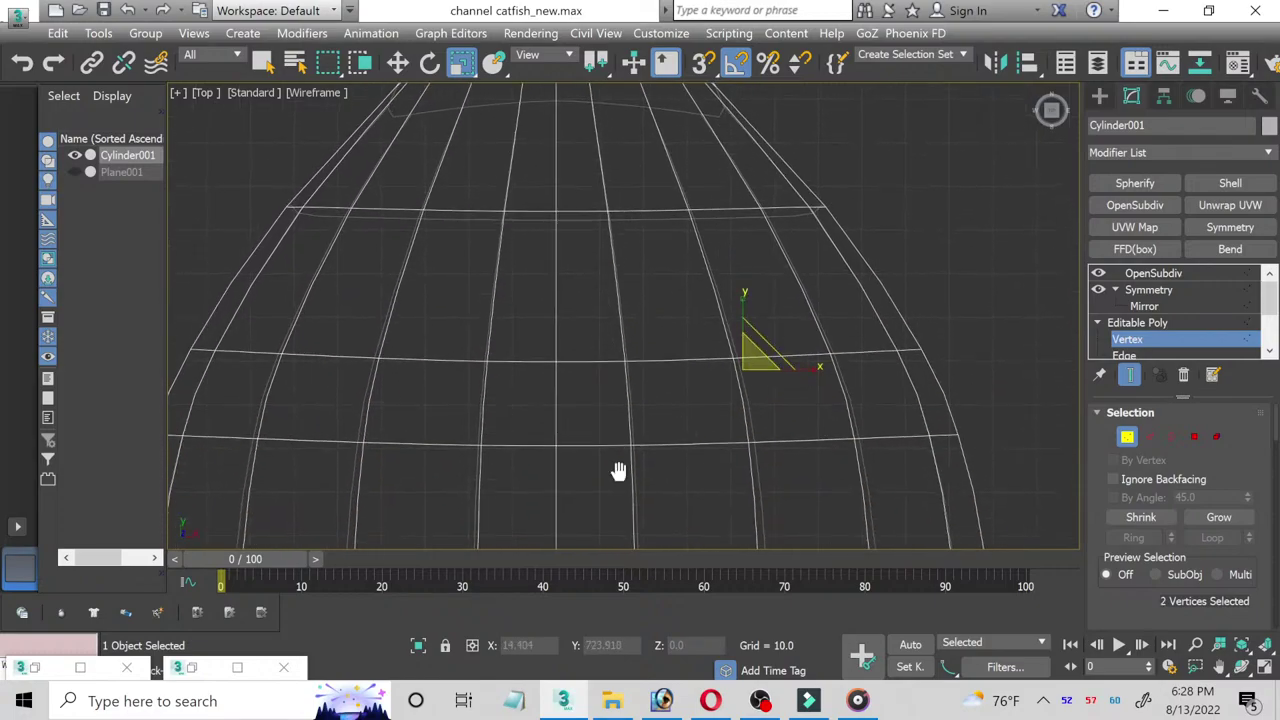
scroll(615, 520, down, 2)
scroll(560, 360, down, 2)
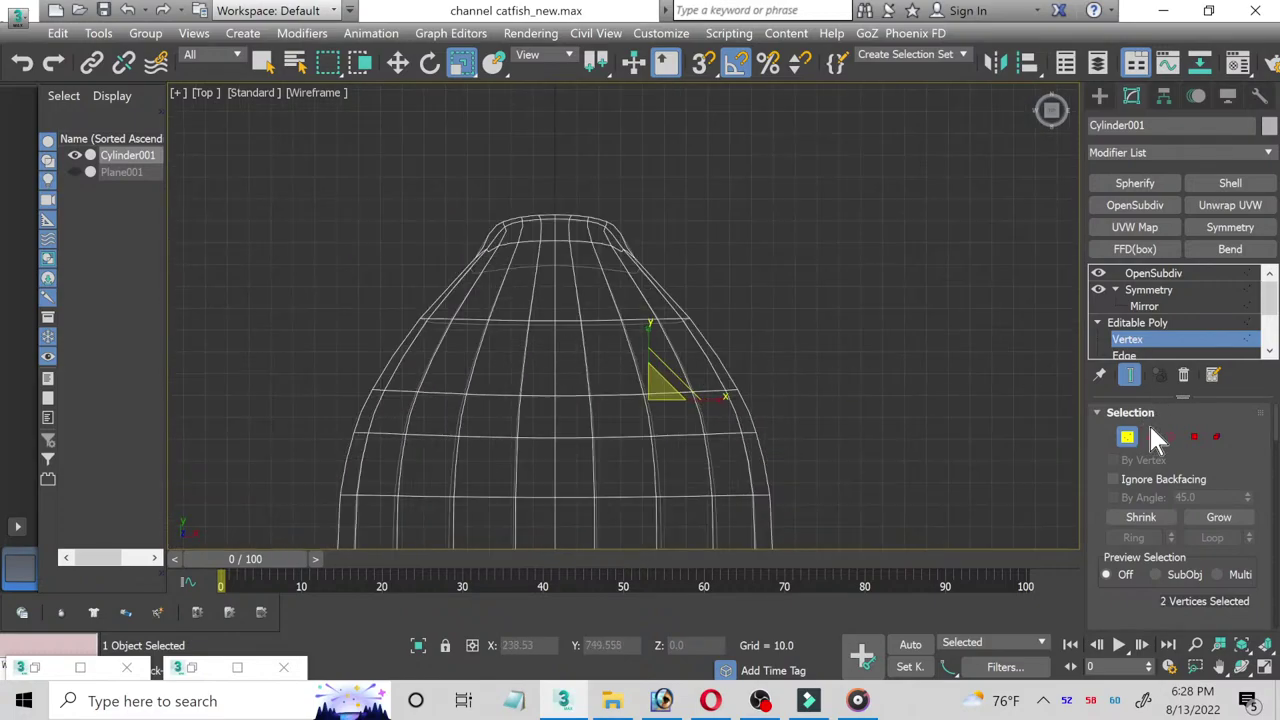
click(1155, 272)
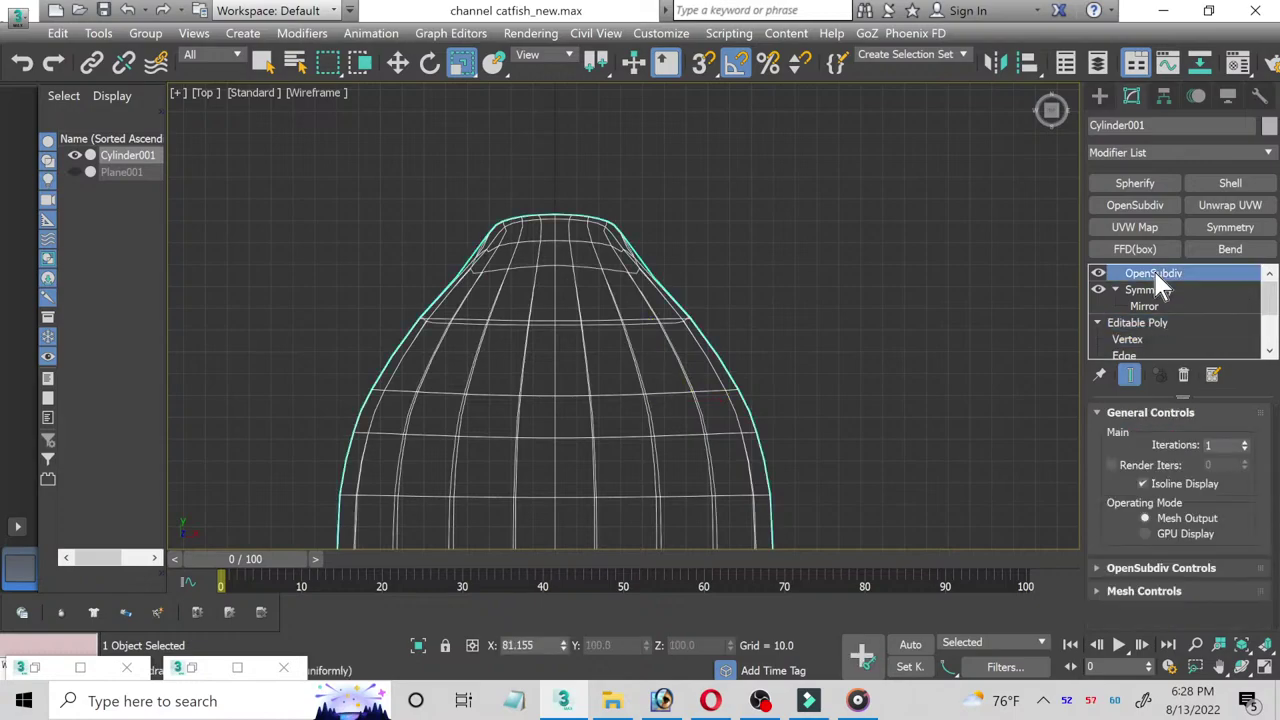
right_click(1154, 274)
Step: Delete both OpenSubdiv and Symmetry, leaving only the Editable Poly mesh
click(1143, 305)
right_click(1148, 284)
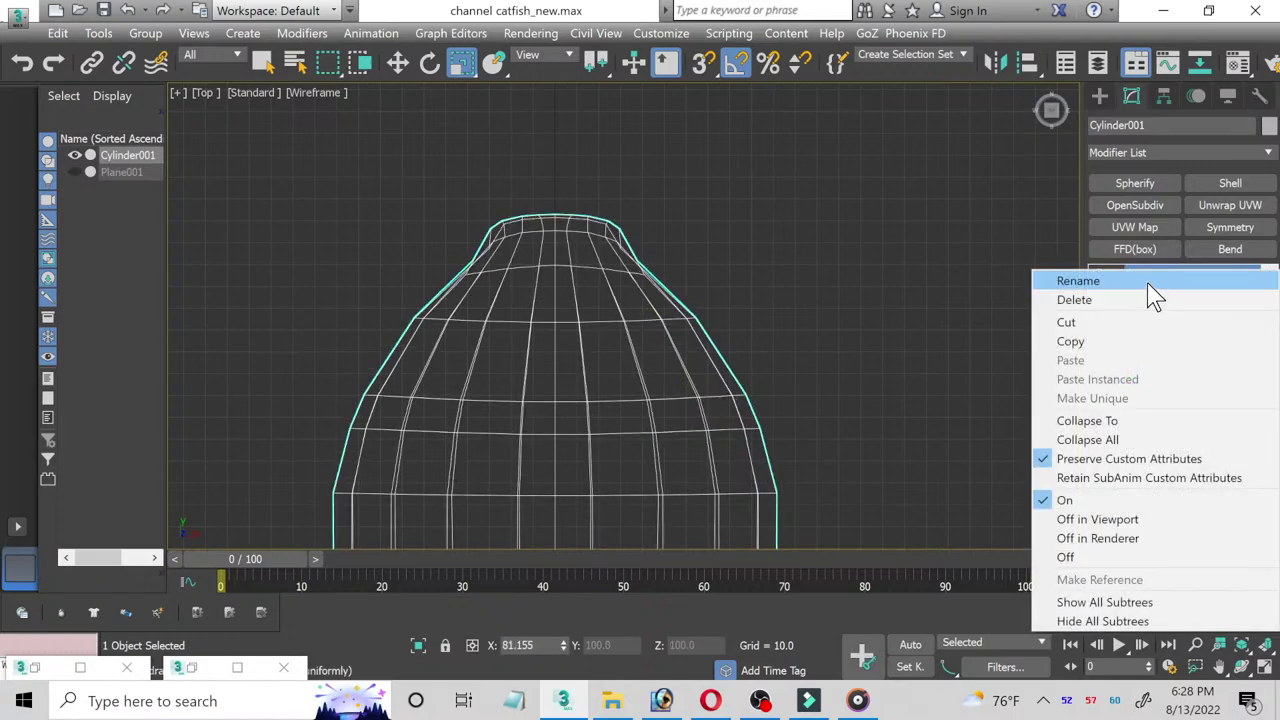
click(1143, 302)
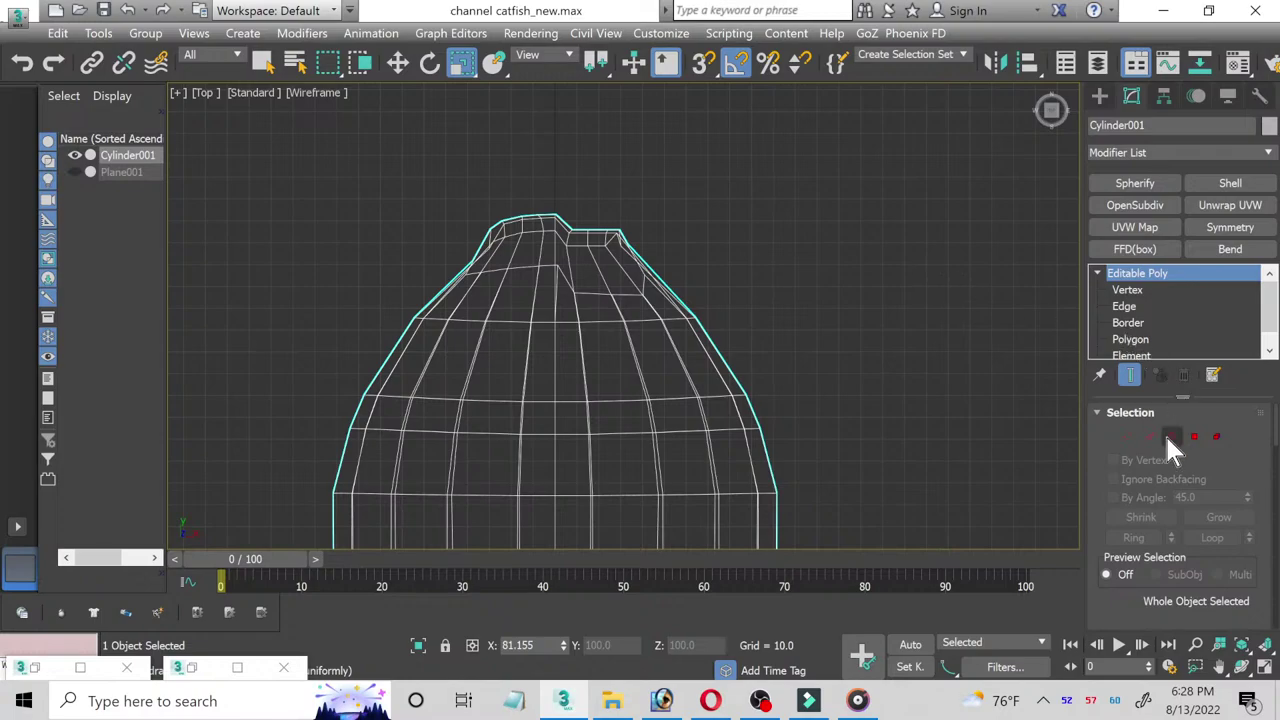
click(1135, 290)
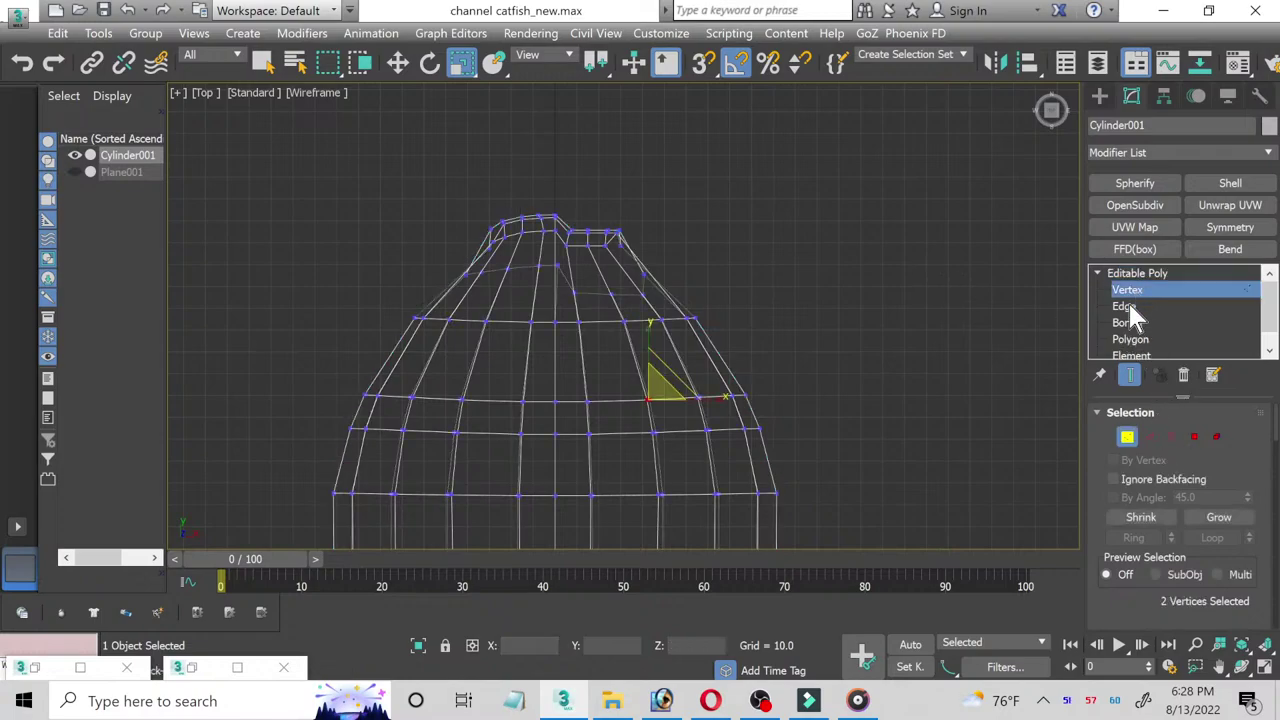
click(625, 320)
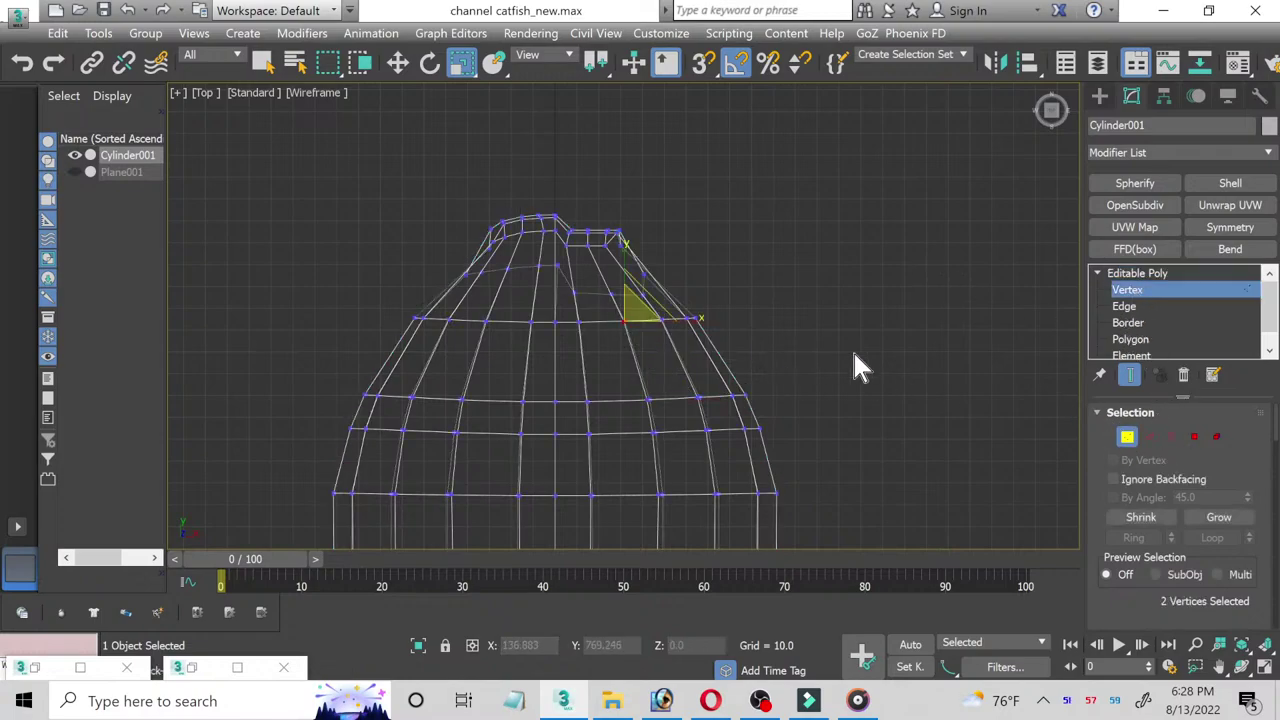
Step: Add a new Symmetry modifier and edit vertices with Show End Result enabled
click(1154, 275)
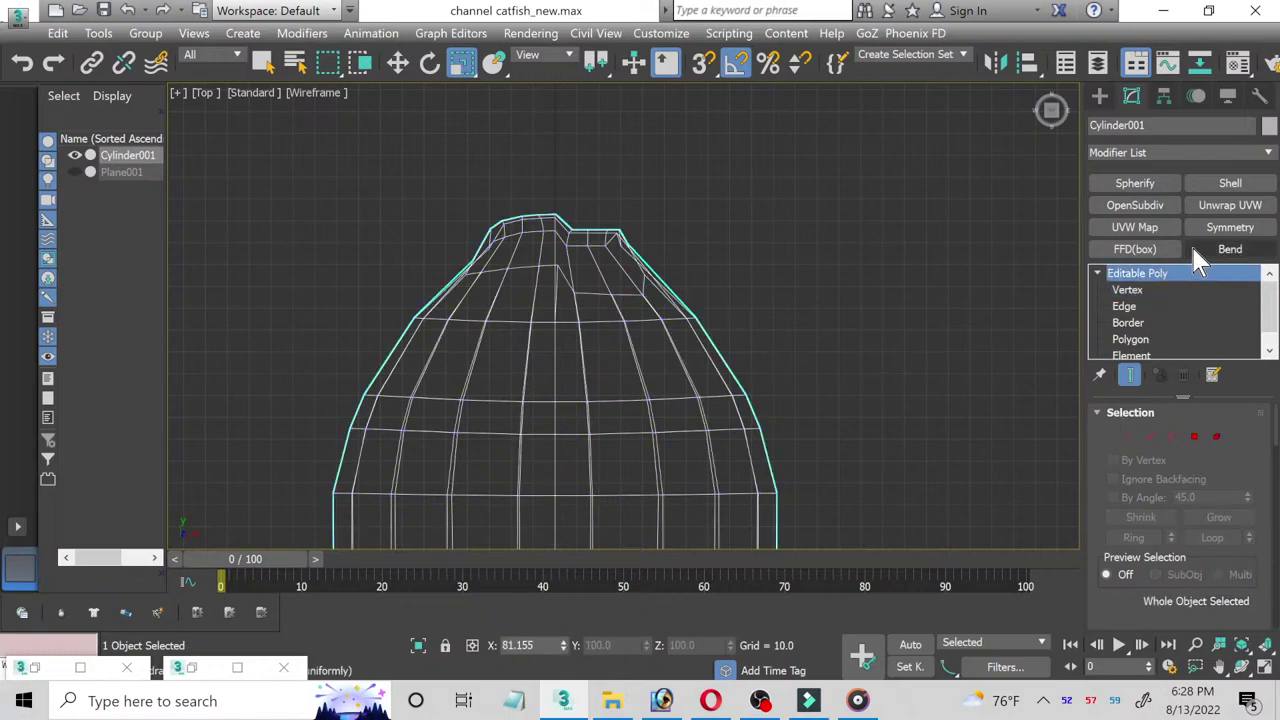
click(1230, 227)
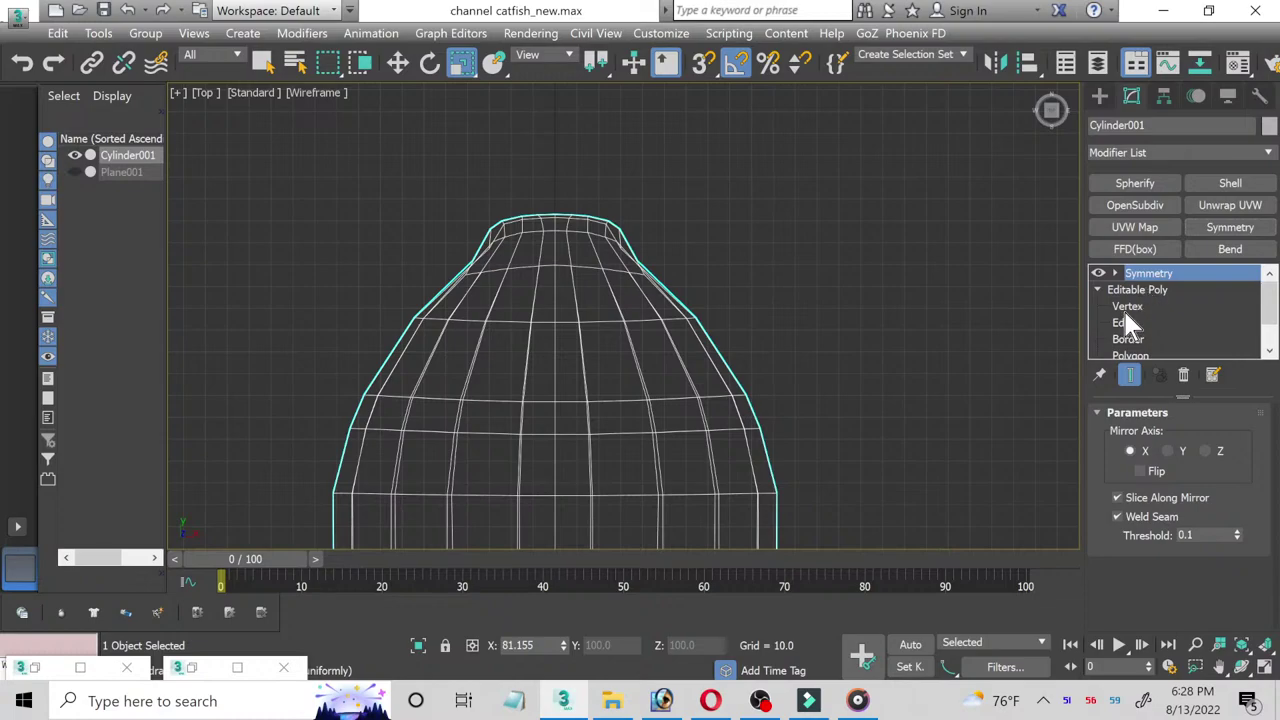
click(1127, 307)
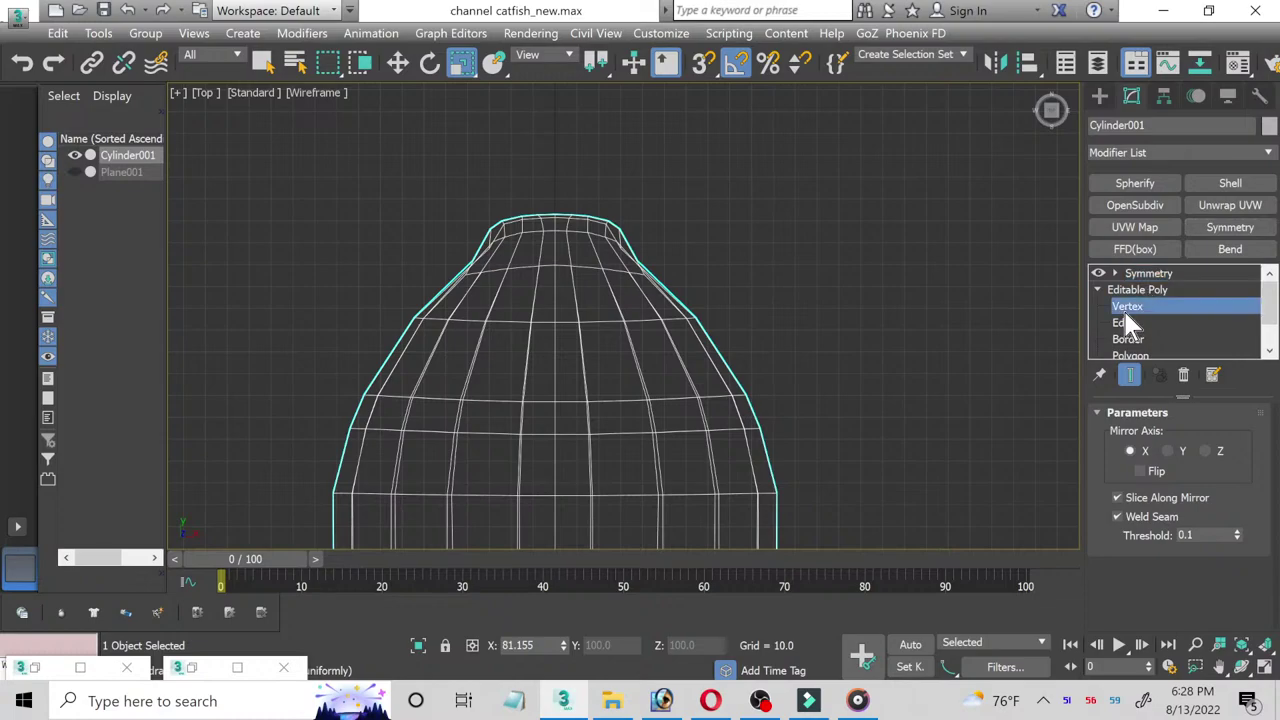
click(1129, 374)
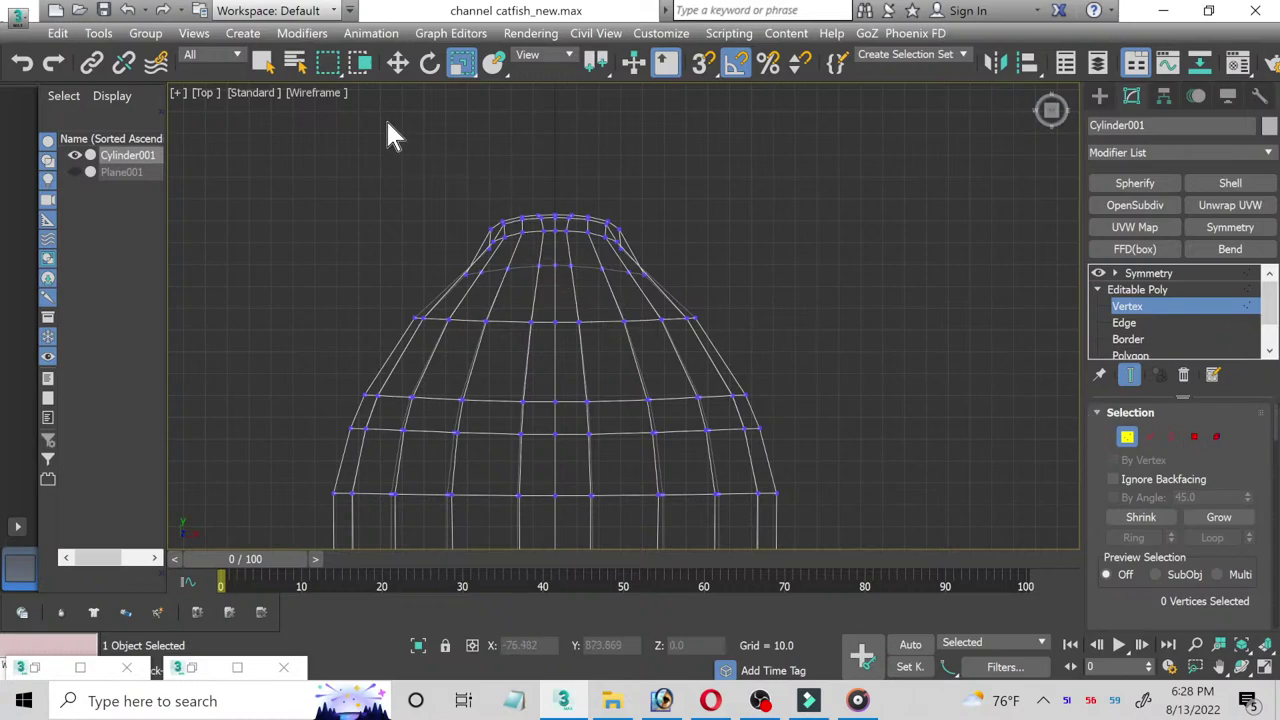
click(397, 62)
scroll(545, 310, up, 2)
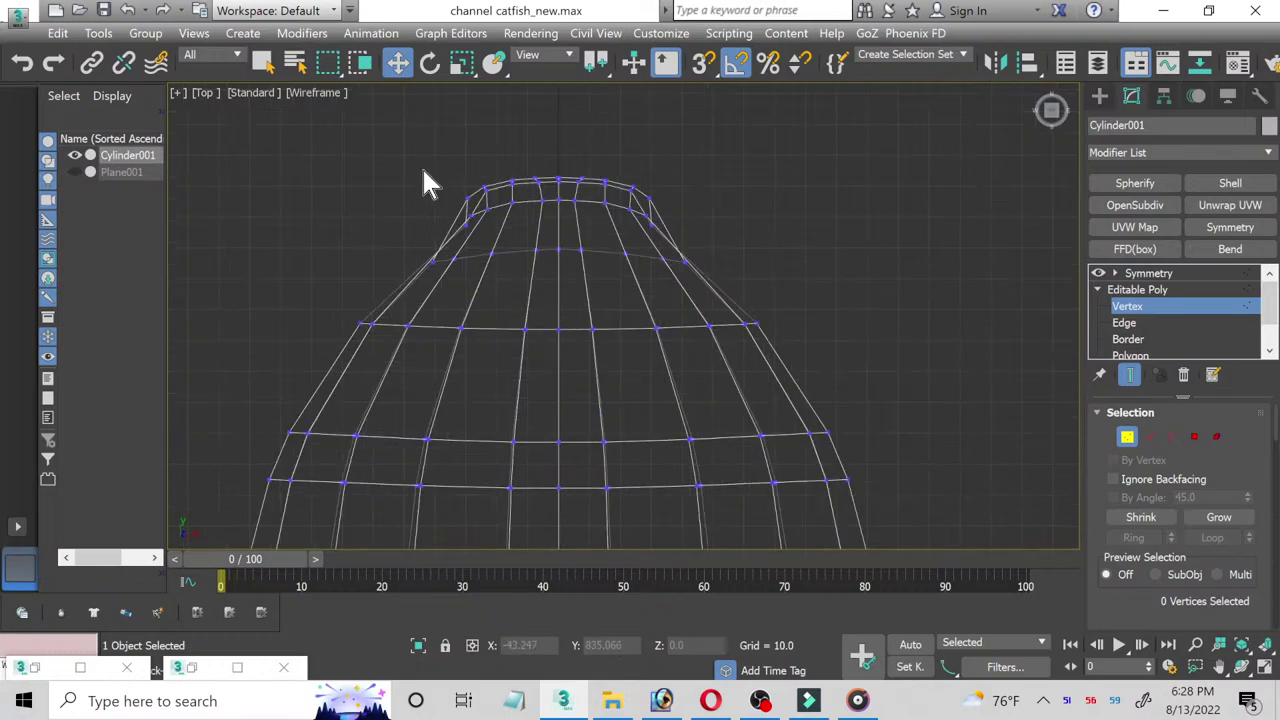
Step: Select the snout-tip vertex rings, grow by one ring, and scale them wider on X
drag(736, 286, 735, 287)
click(462, 68)
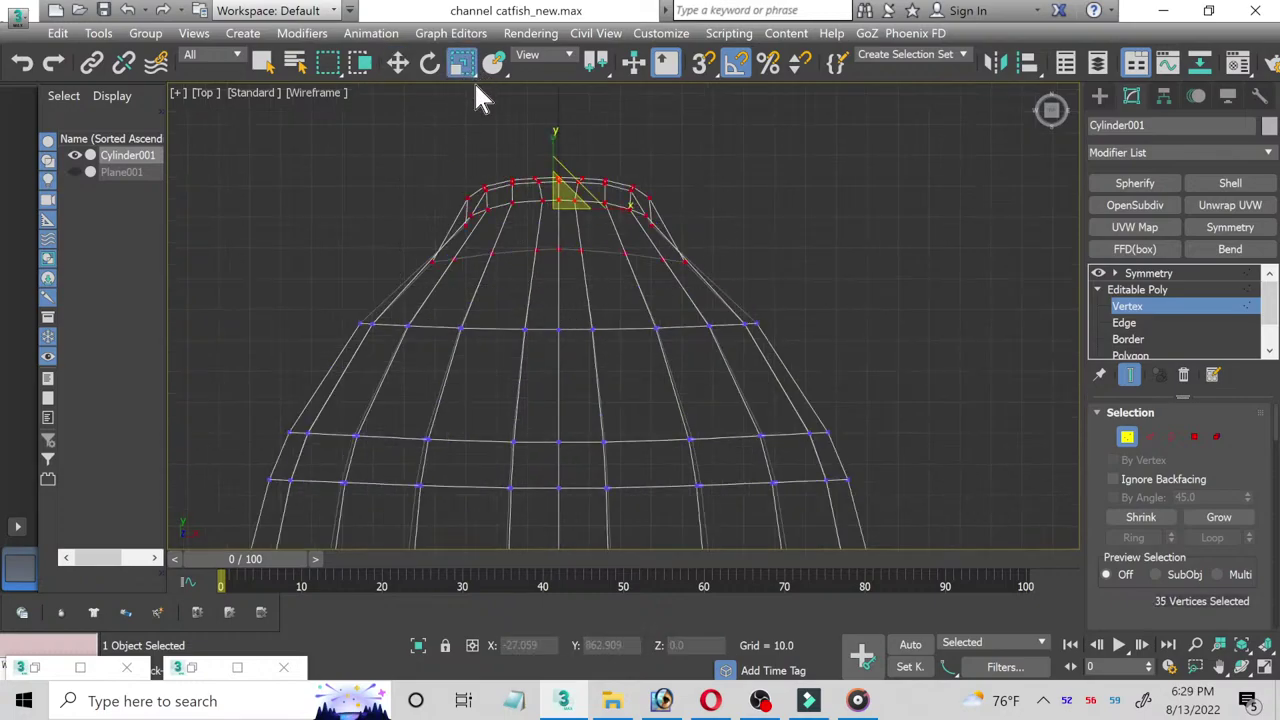
drag(620, 213, 624, 208)
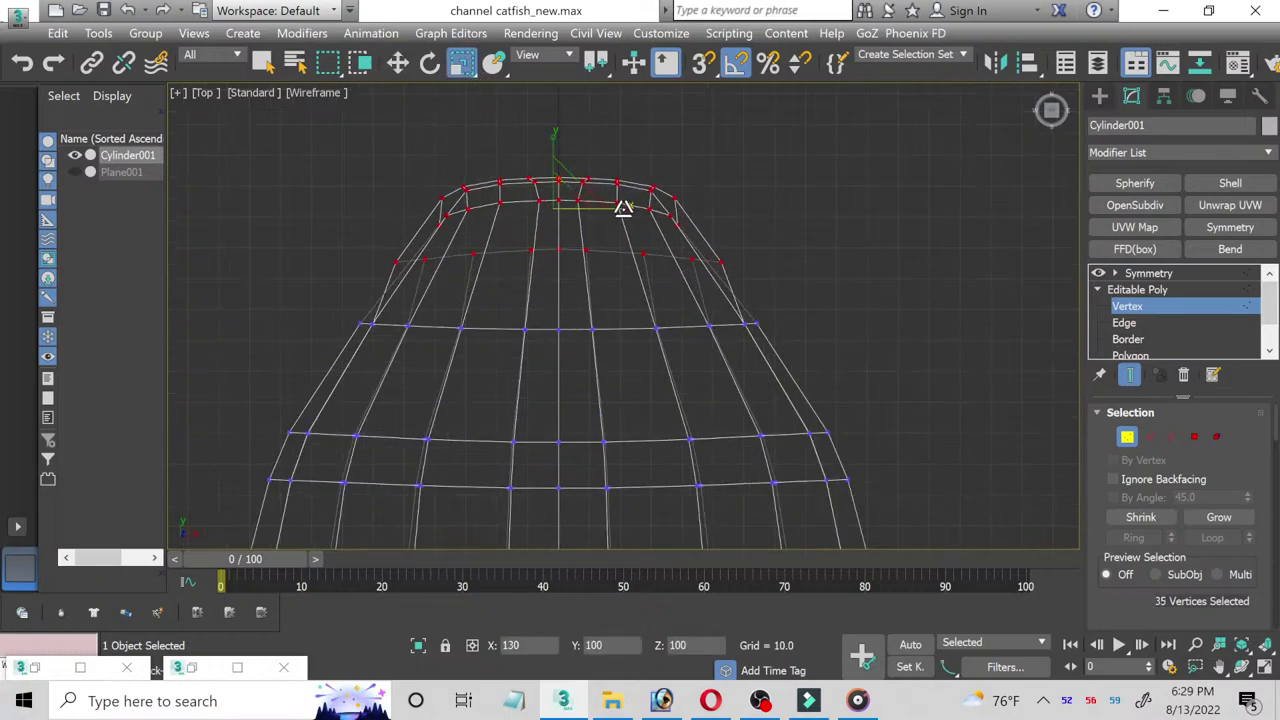
drag(624, 208, 626, 208)
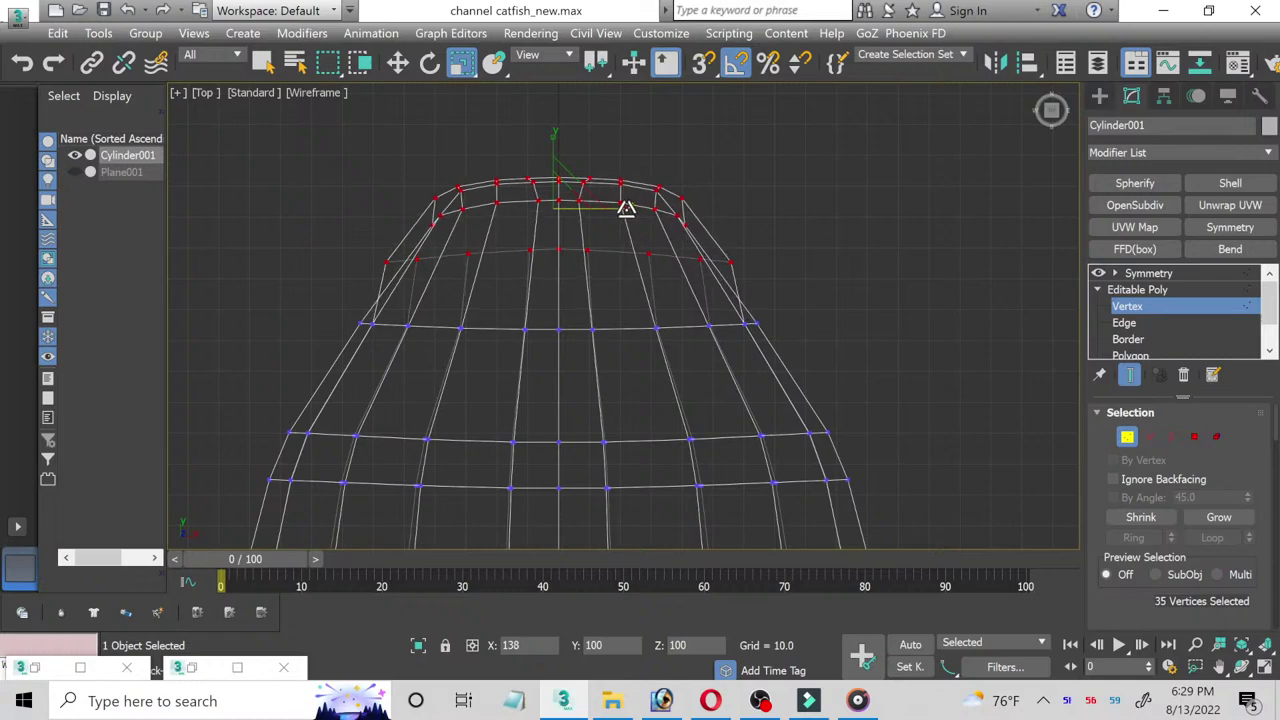
key(ctrl+z)
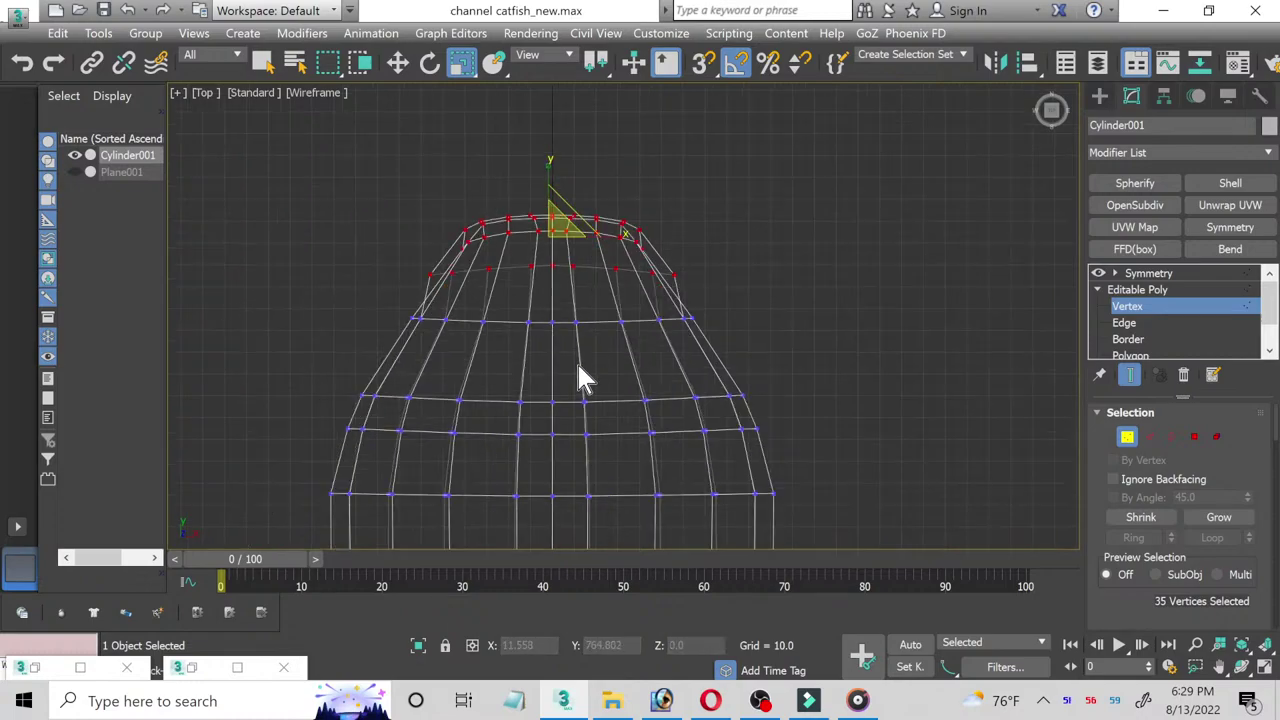
key(ctrl+z)
scroll(583, 400, up, 5)
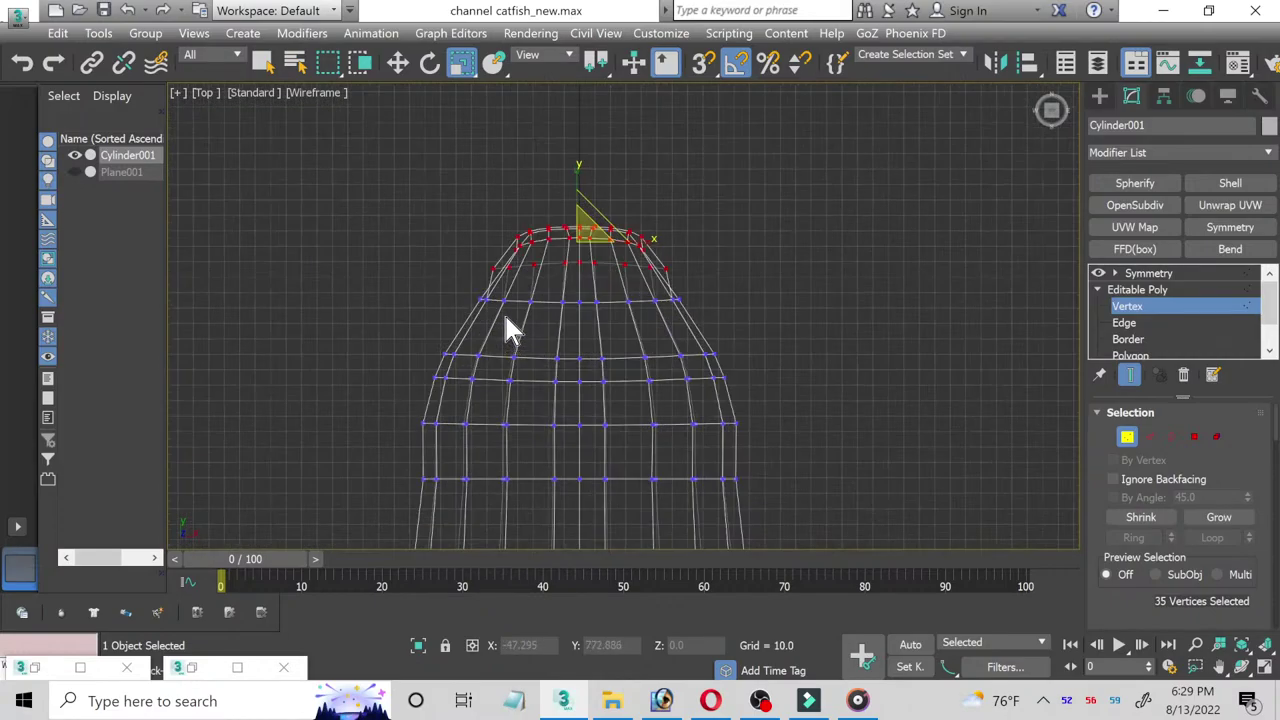
scroll(430, 205, down, 5)
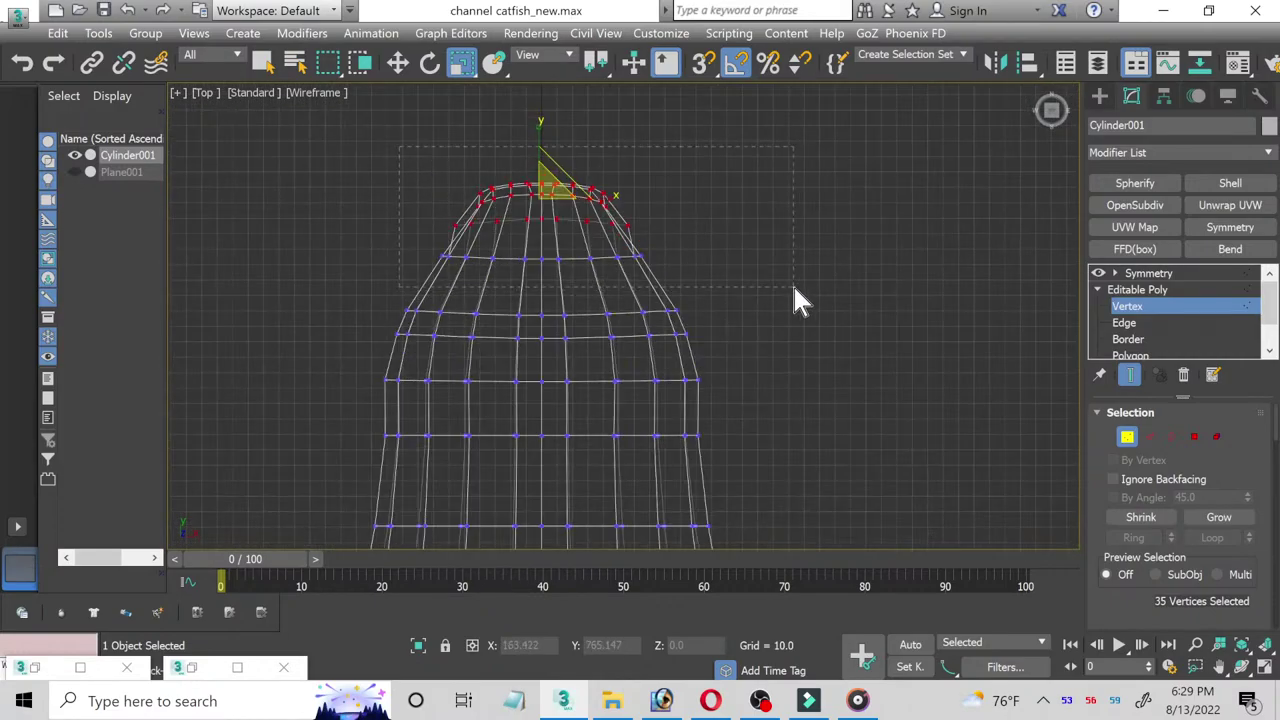
key(ctrl+Page_Up)
drag(606, 214, 614, 219)
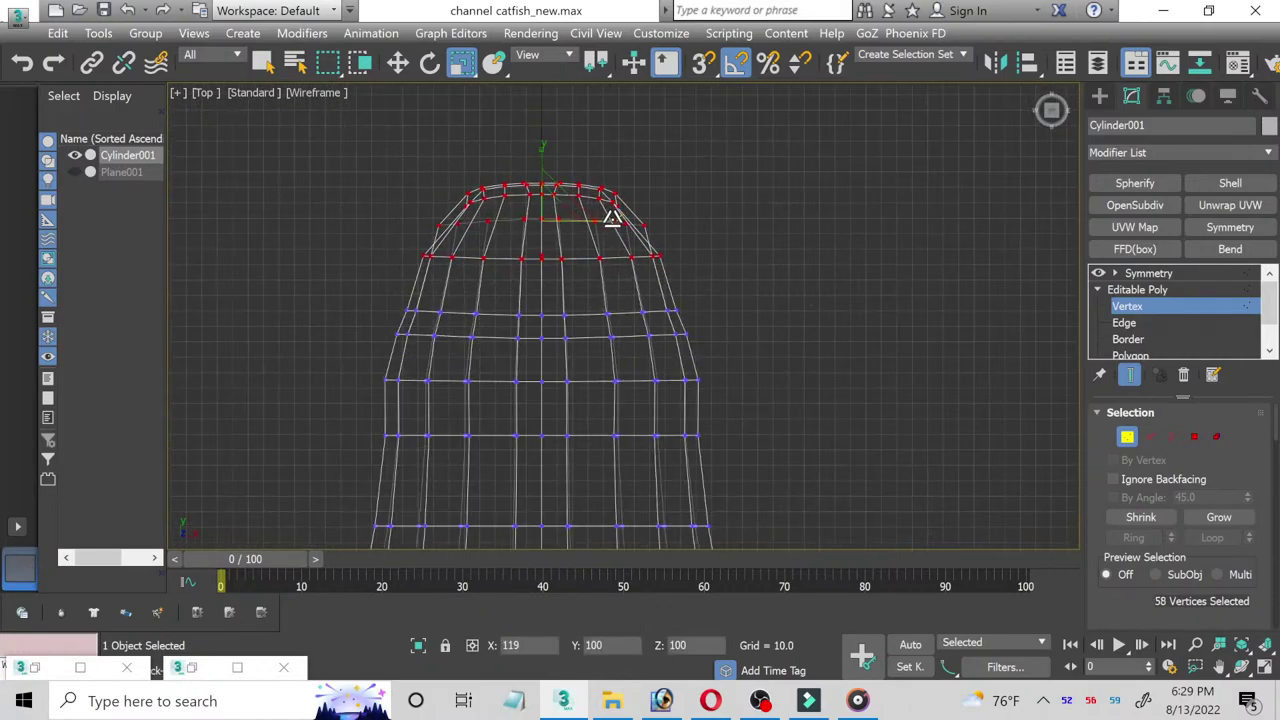
Step: Add OpenSubdiv above Symmetry and open the Symmetry mirror plane
click(1160, 274)
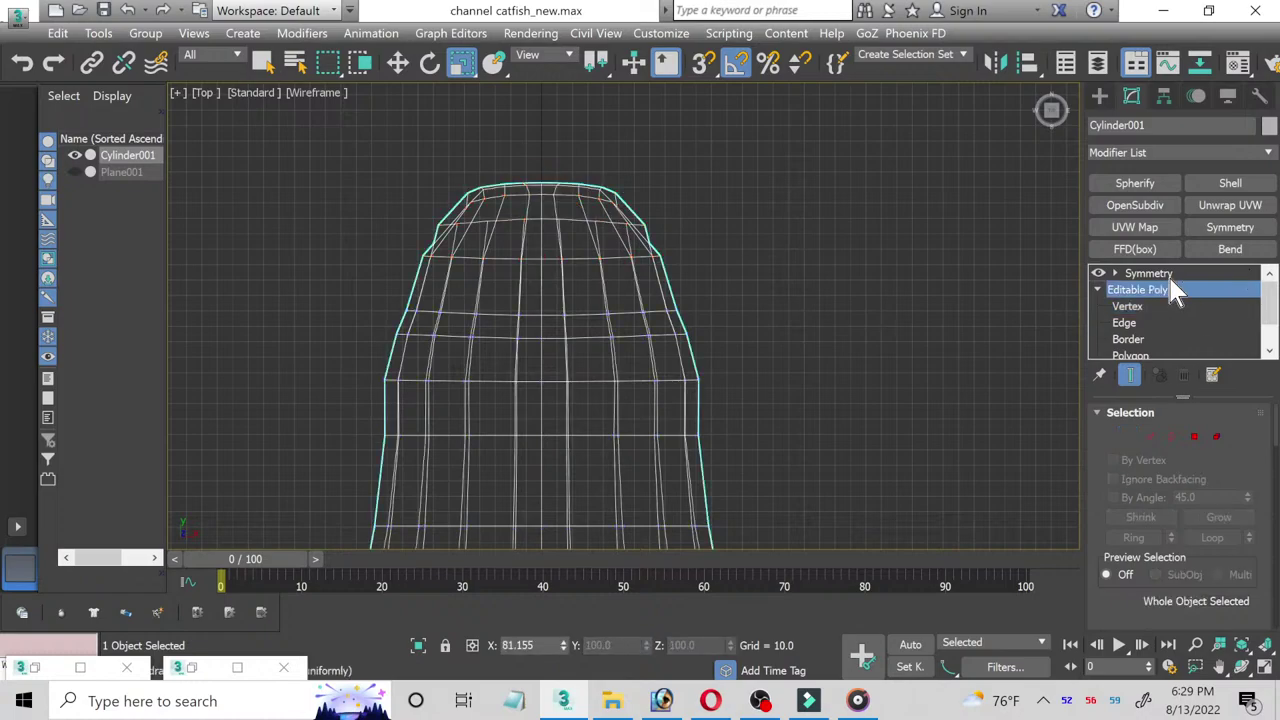
click(1136, 204)
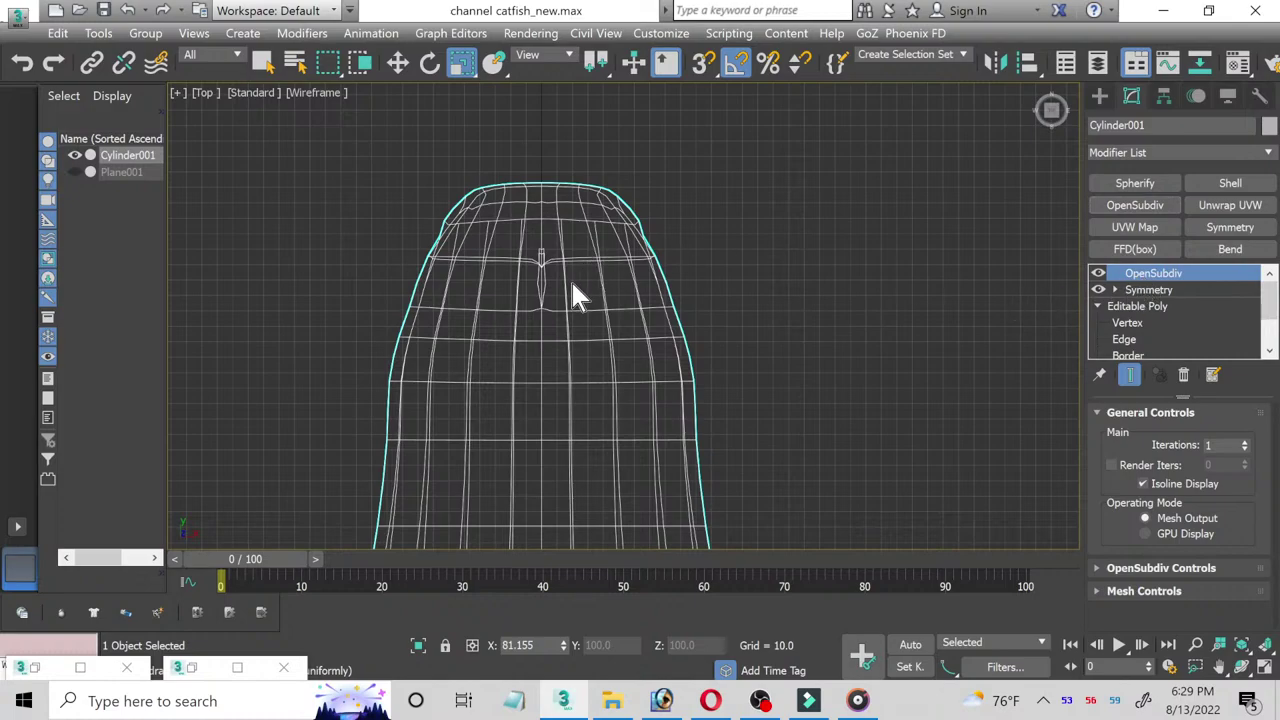
scroll(572, 285, up, 3)
scroll(572, 285, up, 2)
click(1116, 289)
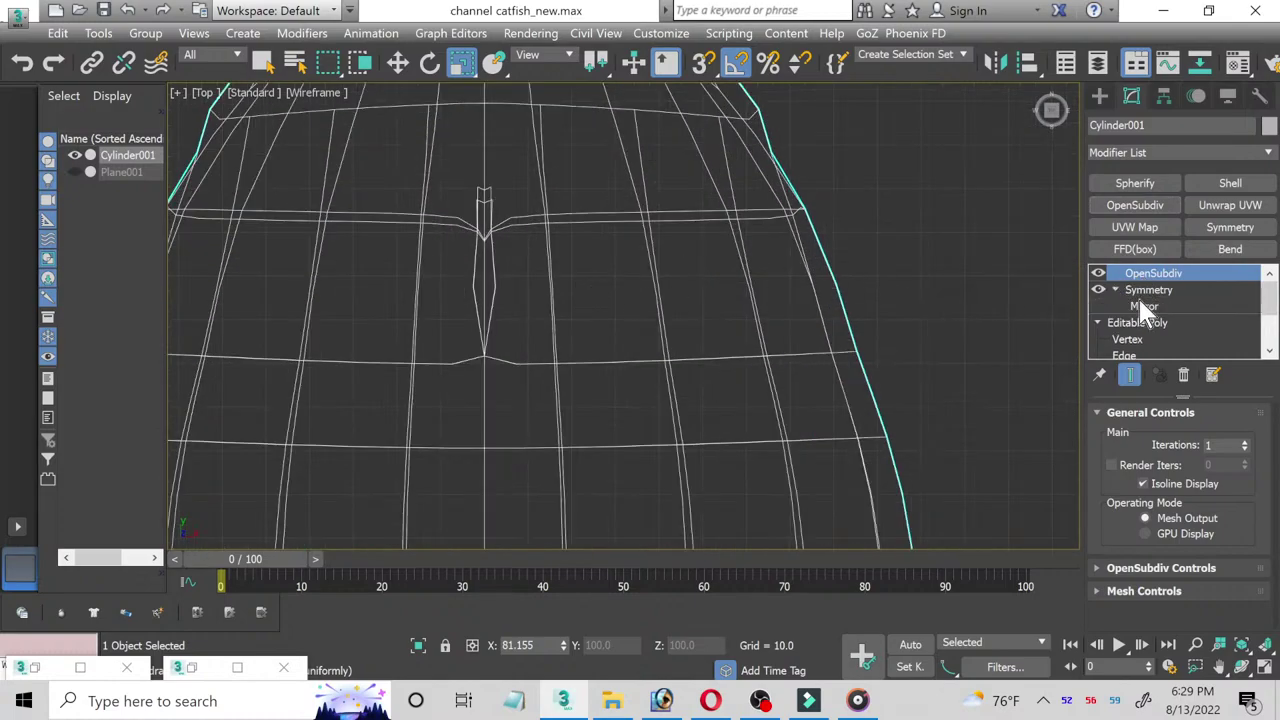
click(1144, 306)
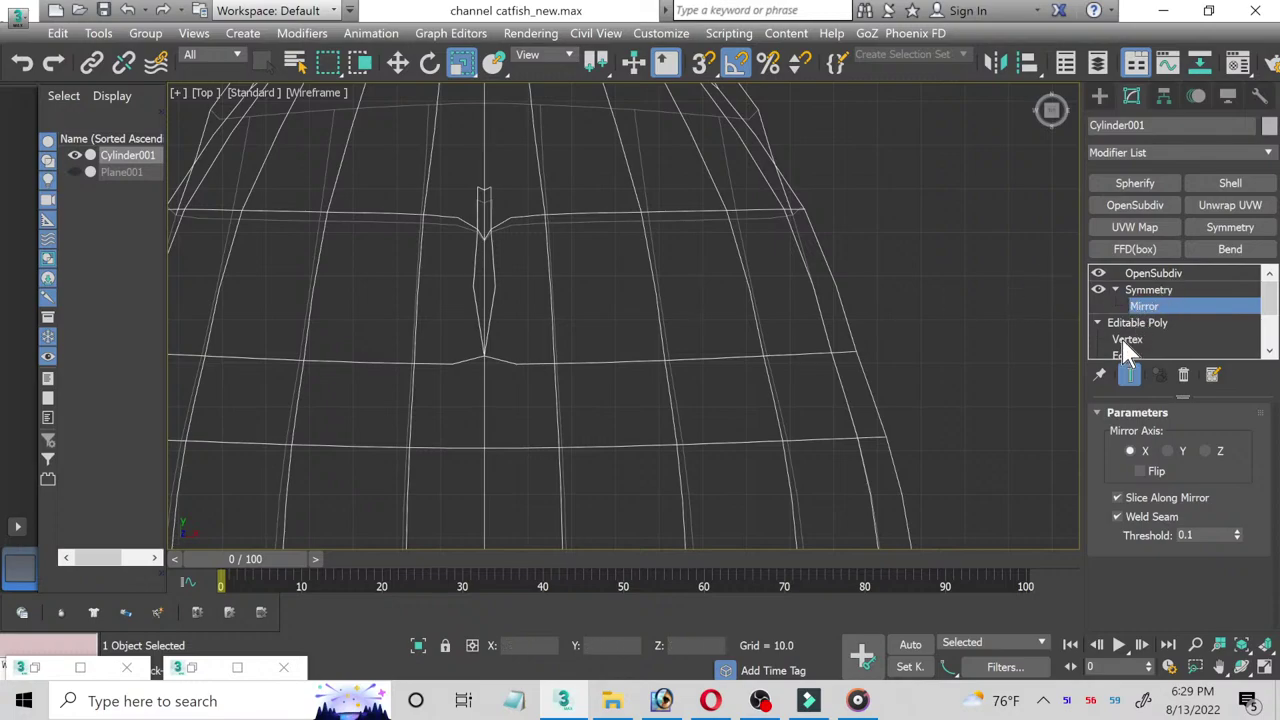
Step: Select the centre edges of the base mesh and hide OpenSubdiv in the viewport
scroll(1127, 345, down, 1)
click(1130, 305)
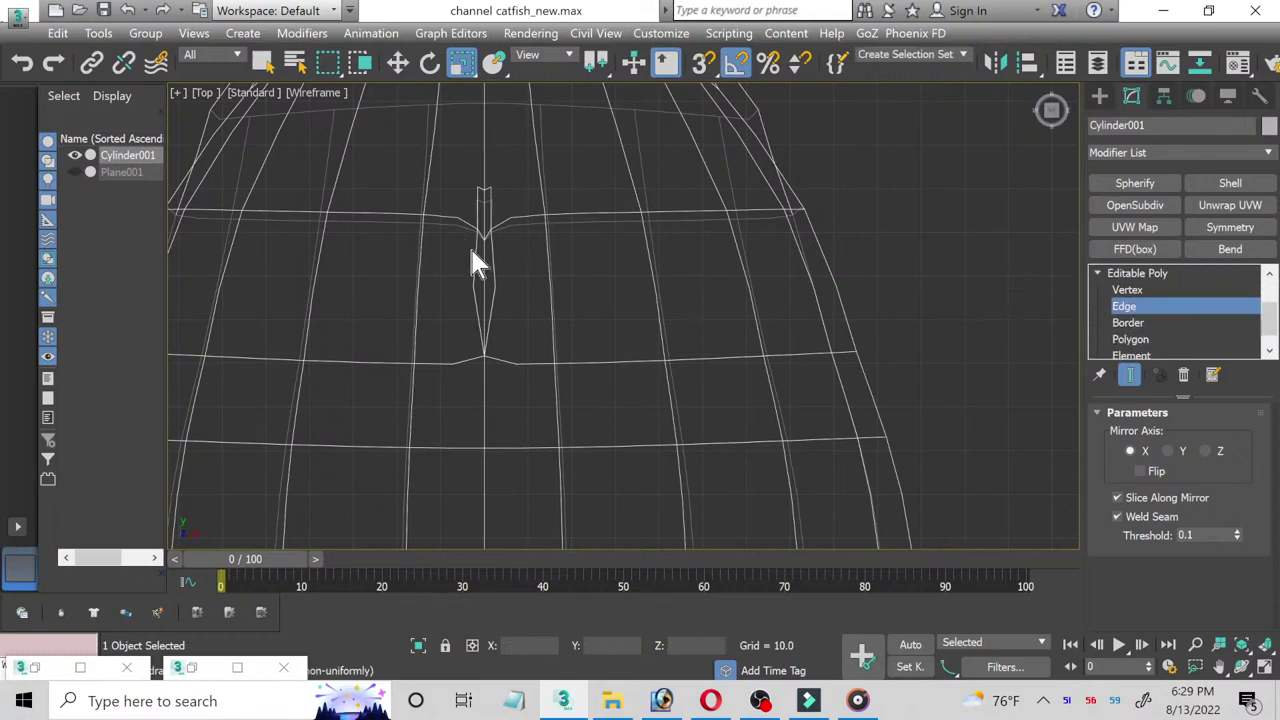
scroll(484, 280, up, 1)
scroll(484, 280, up, 1)
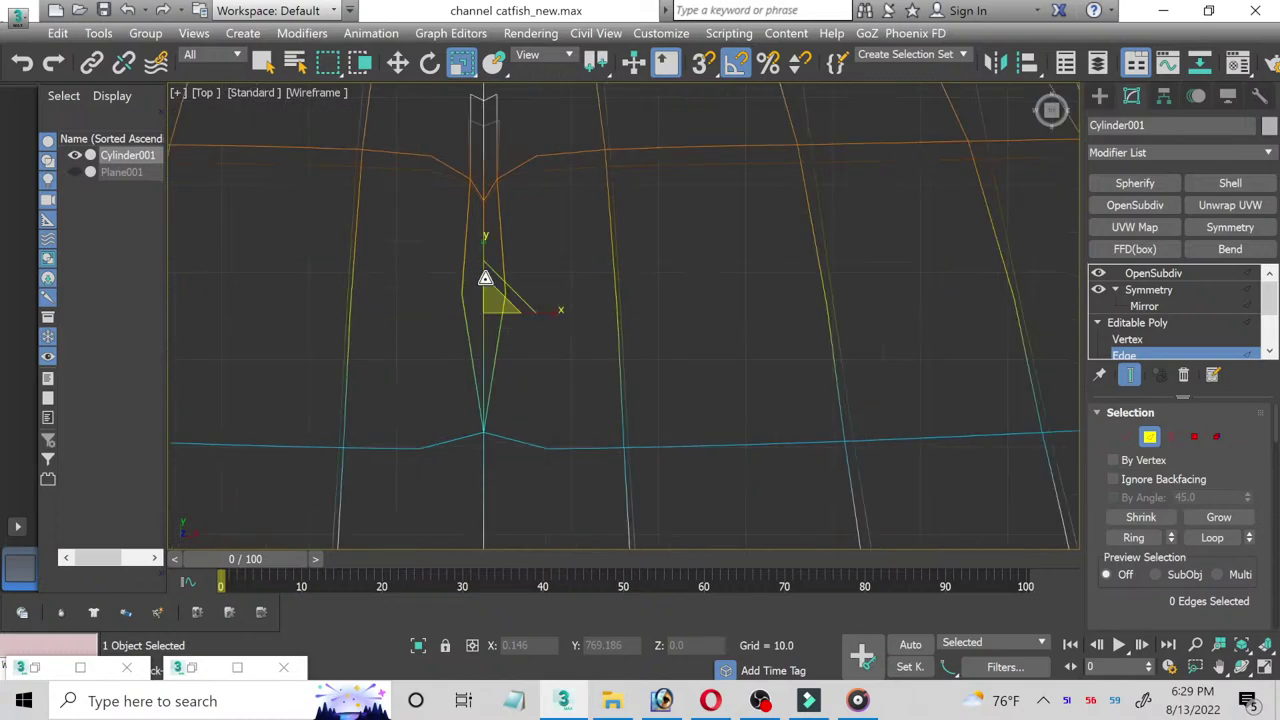
click(486, 285)
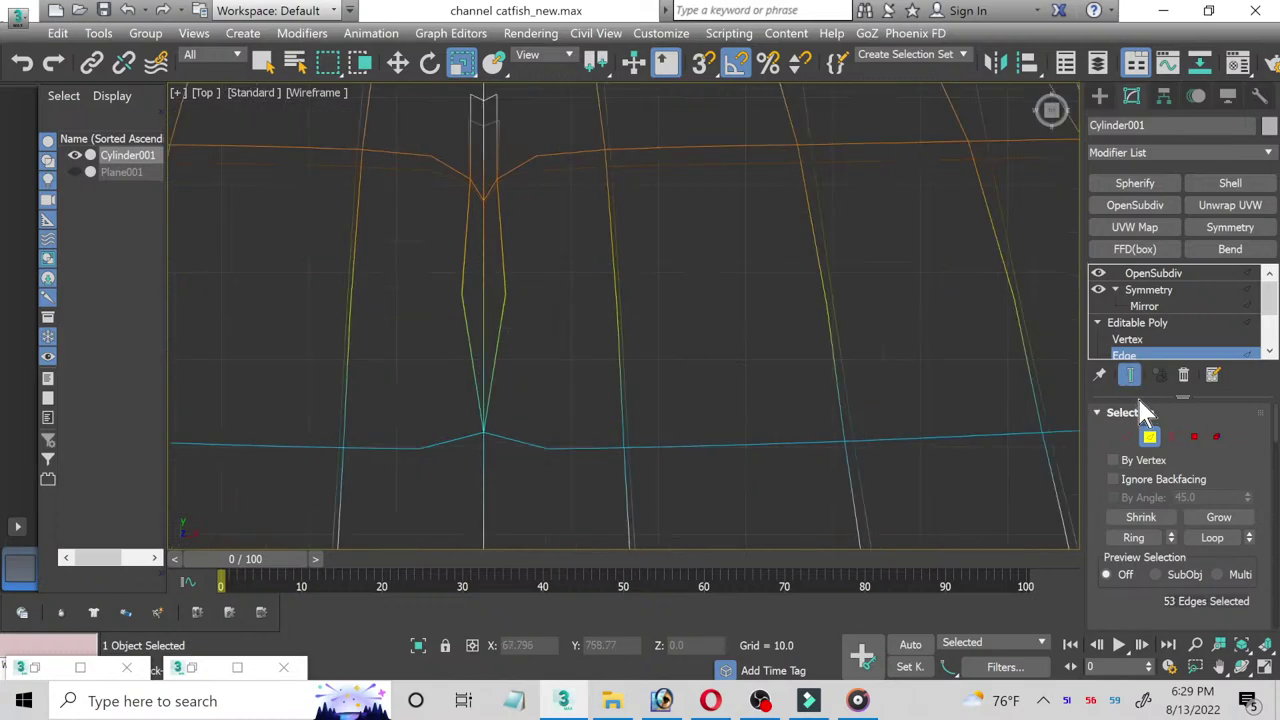
click(1150, 432)
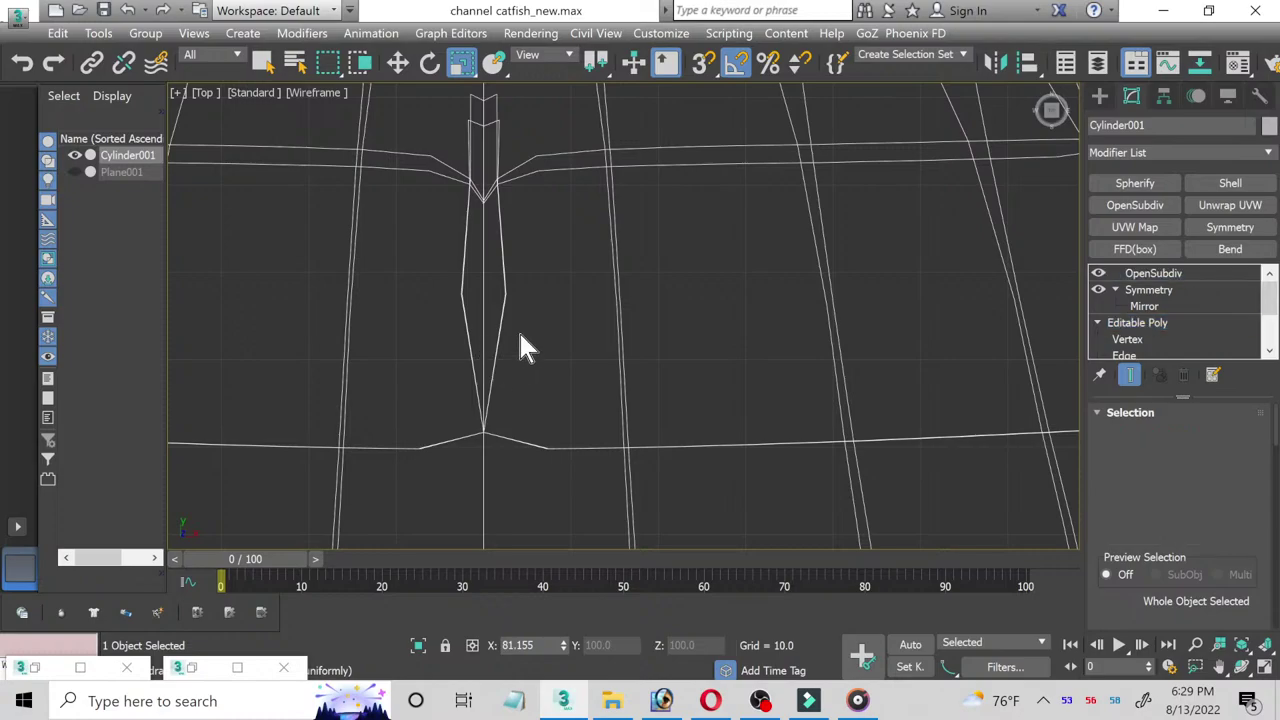
click(1153, 274)
click(1098, 273)
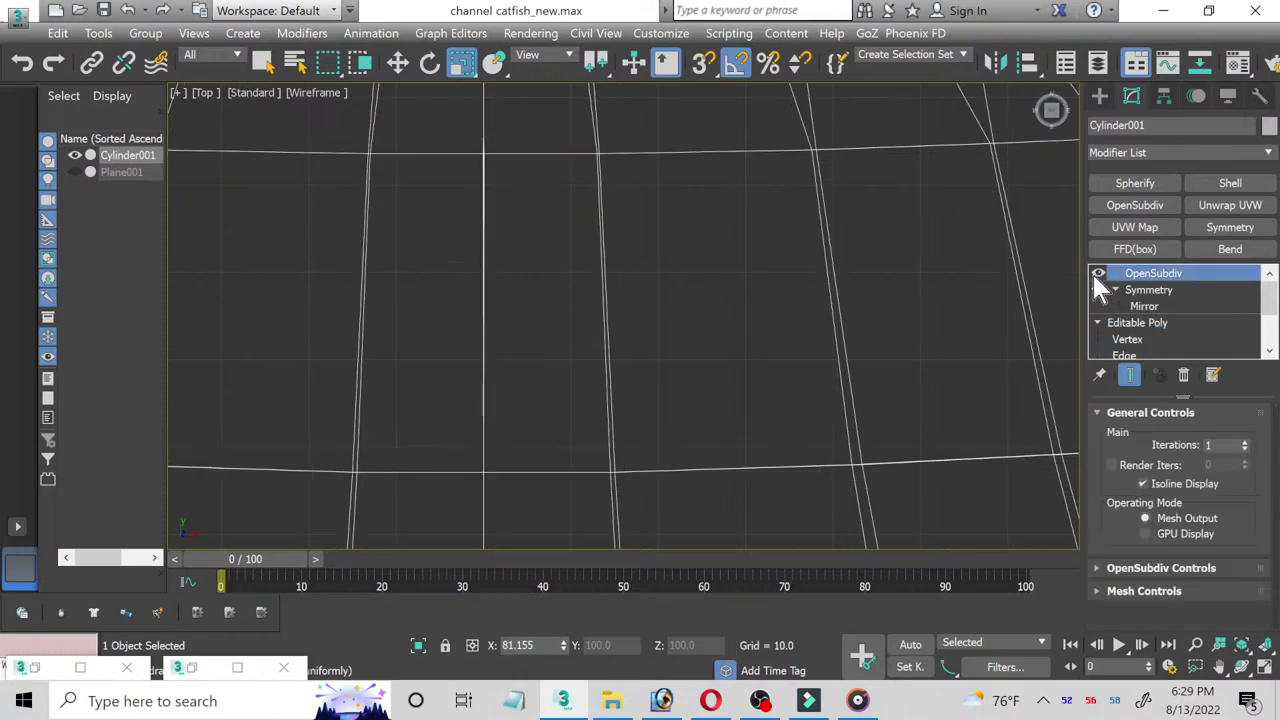
Step: Restore the 53-edge centre selection and turn OpenSubdiv smoothing back on
click(500, 295)
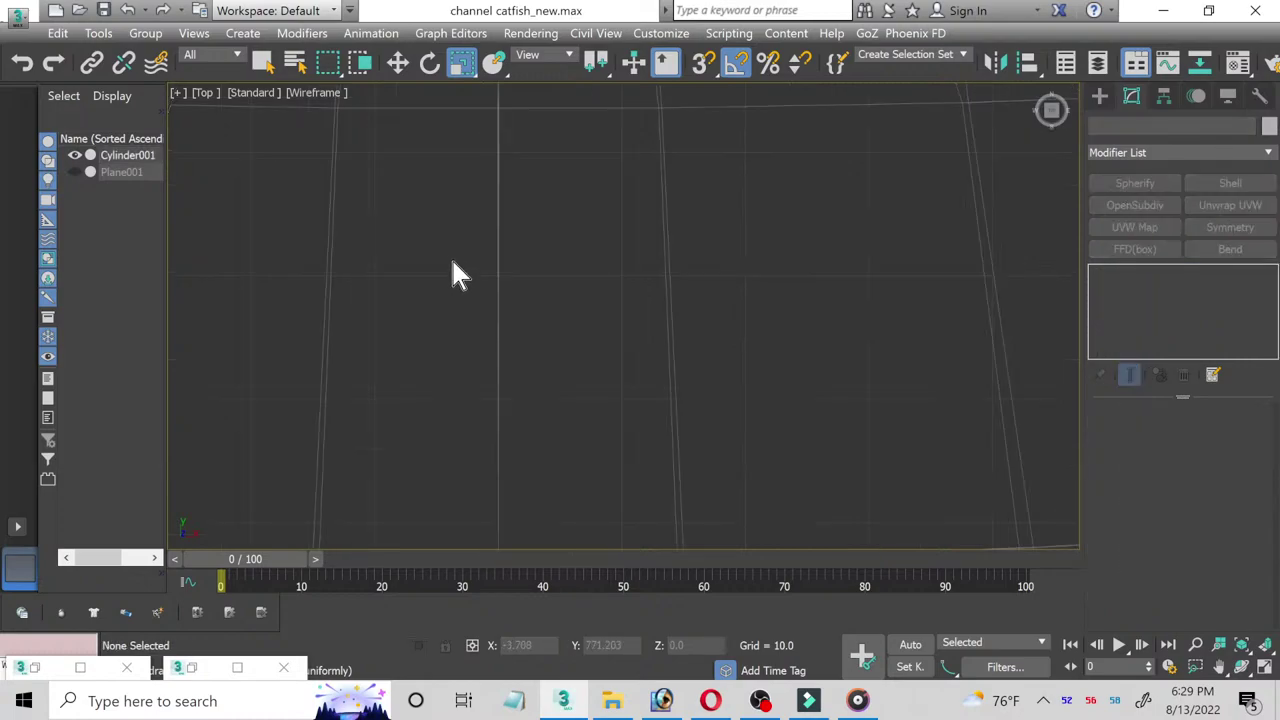
click(493, 294)
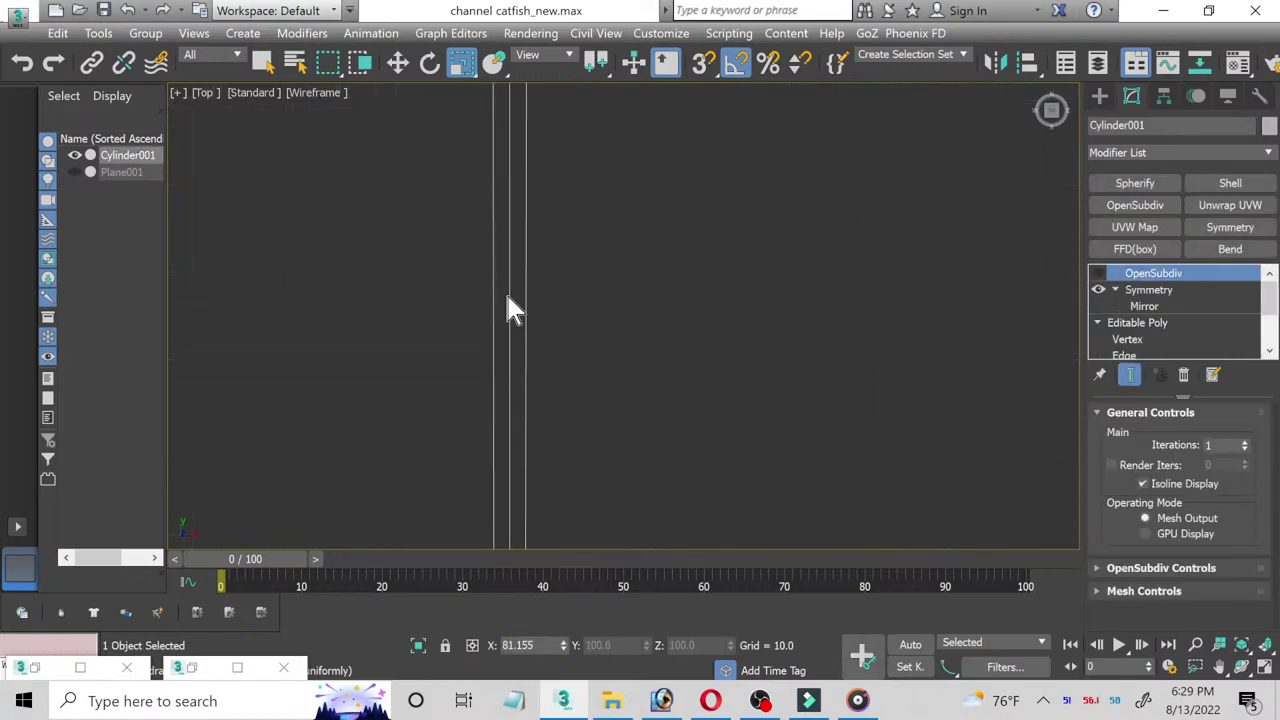
scroll(1130, 305, down, 2)
click(1134, 291)
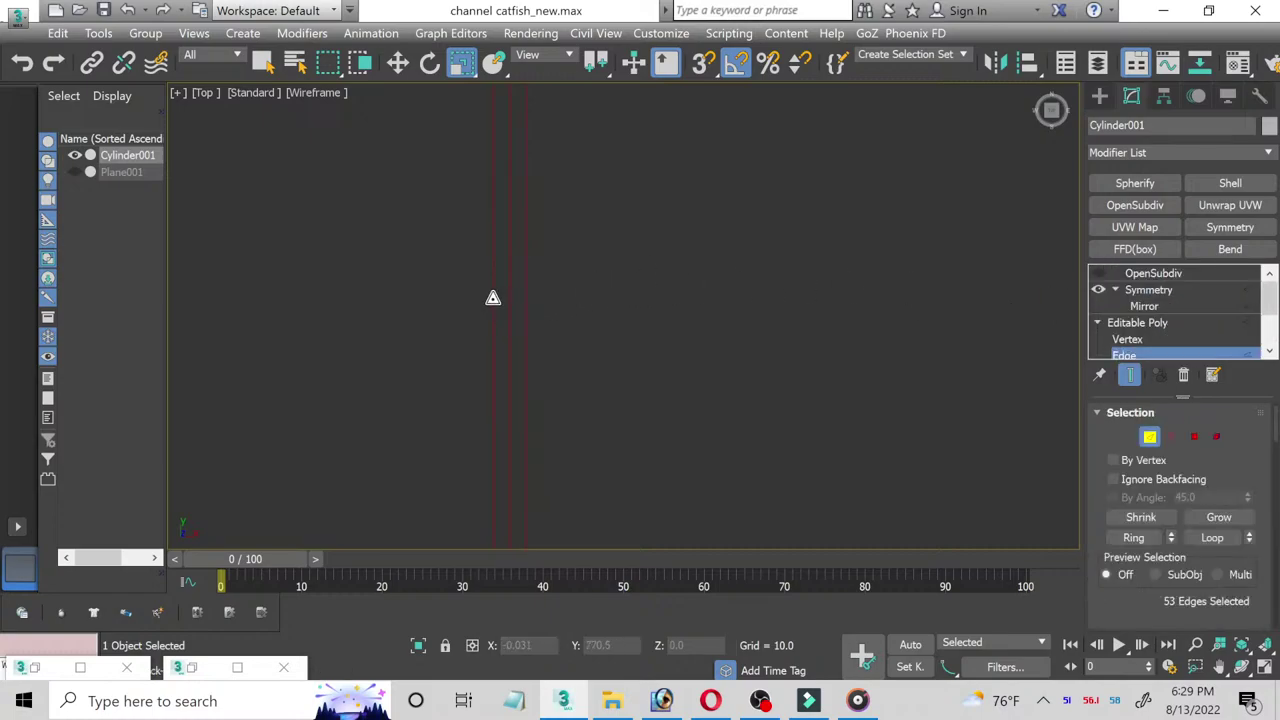
click(546, 304)
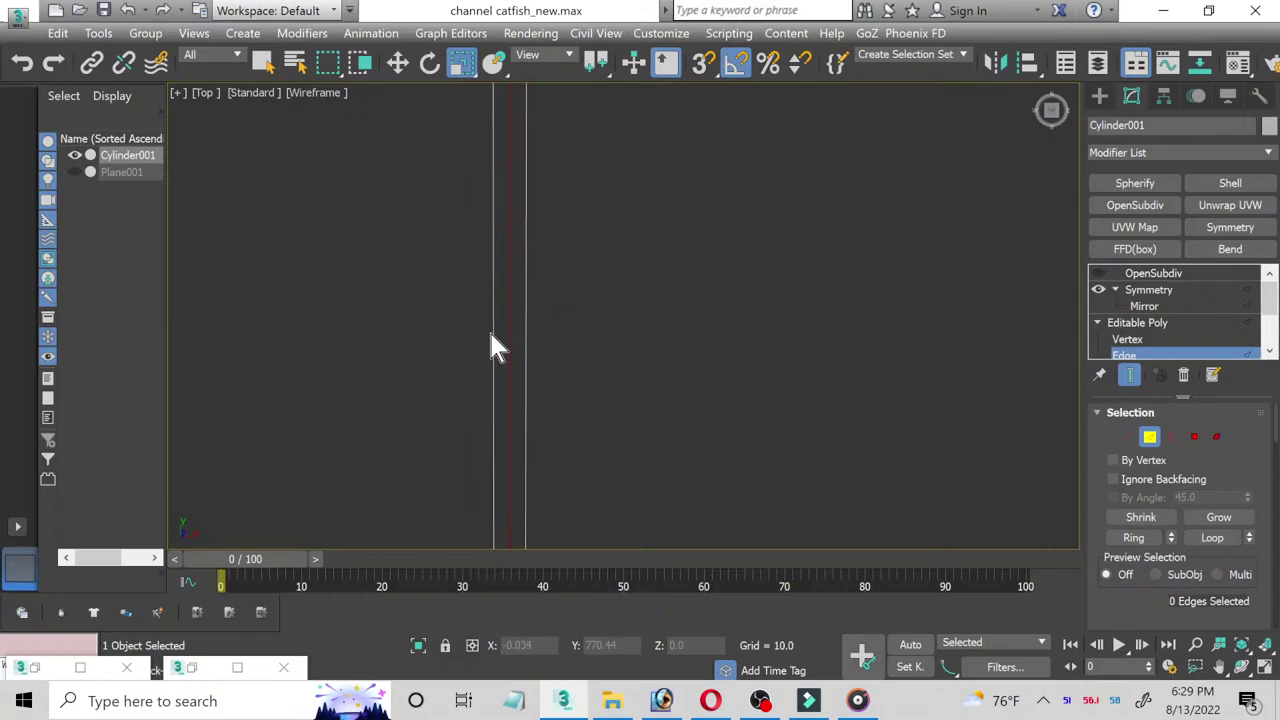
key(ctrl+z)
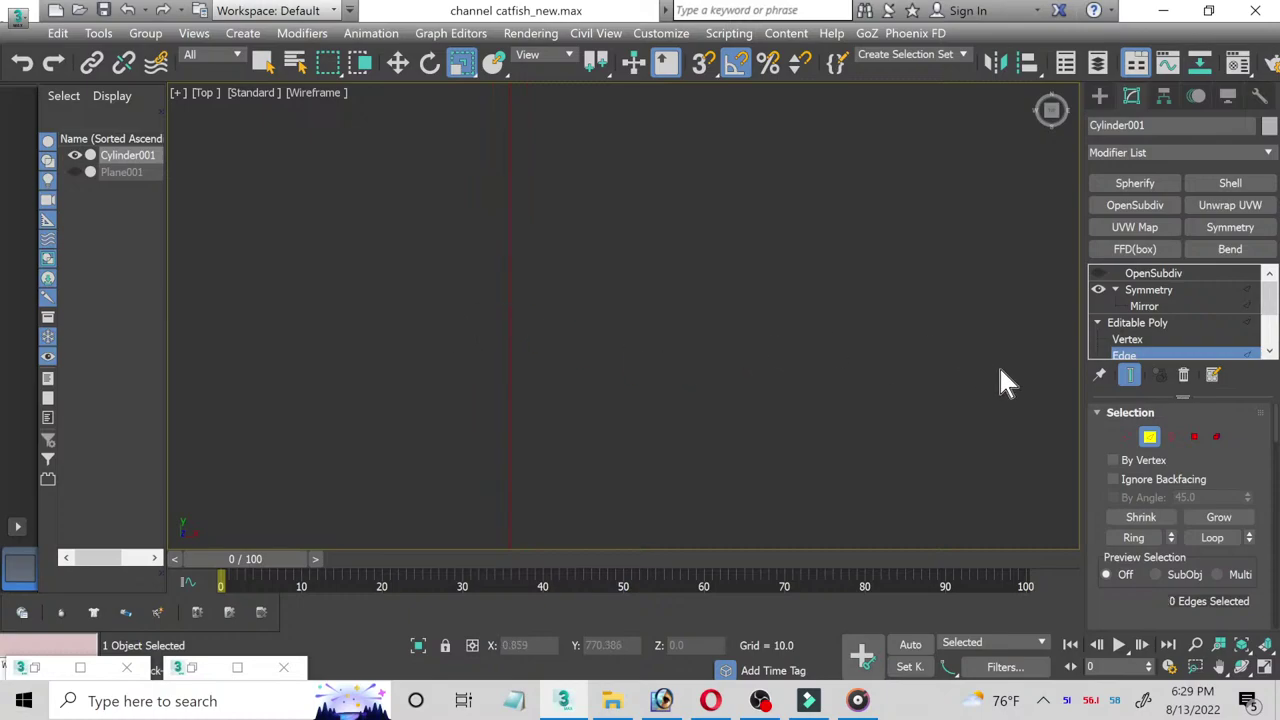
click(1148, 322)
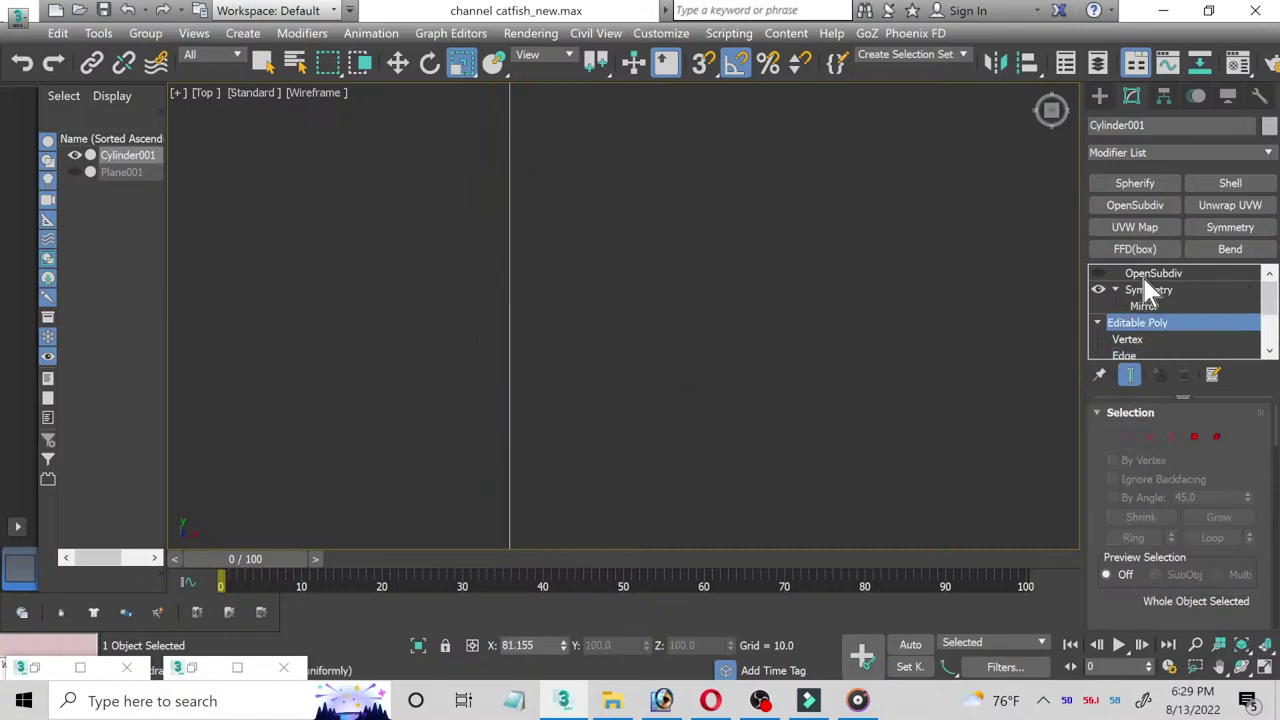
click(1143, 274)
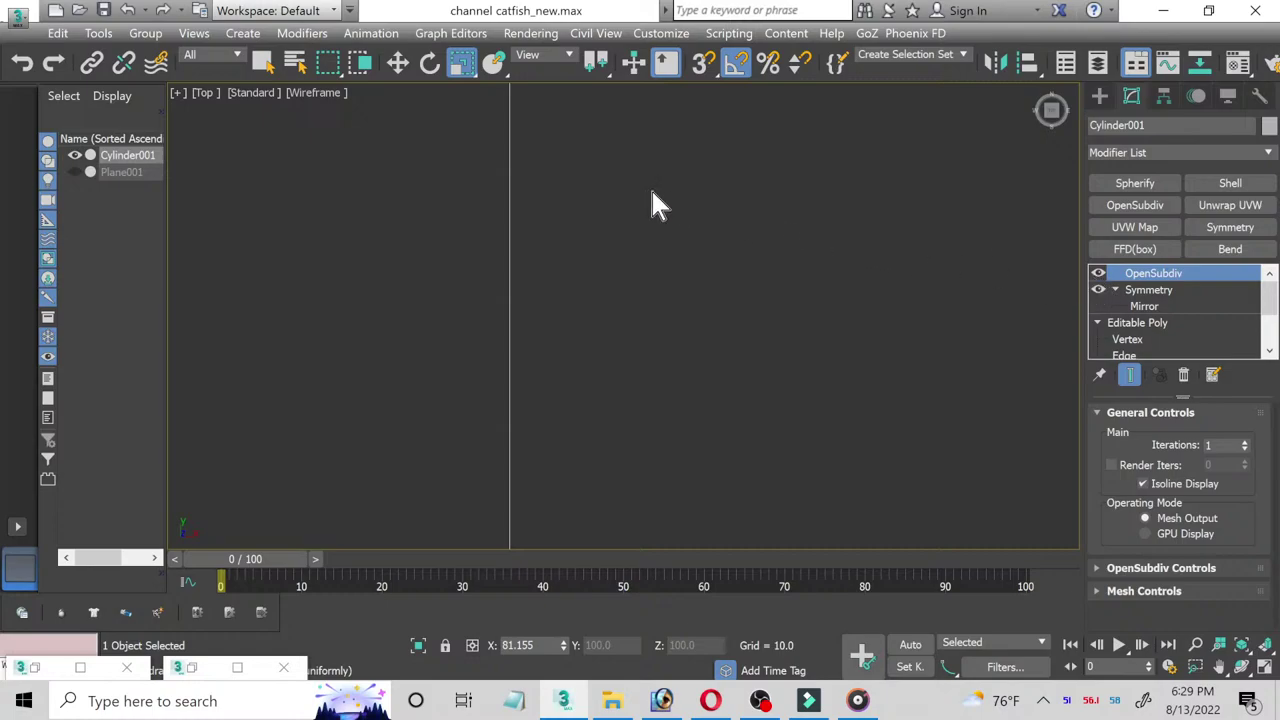
Step: Zoom out, then maximize the Perspective view with the head mesh selected
scroll(604, 198, down, 6)
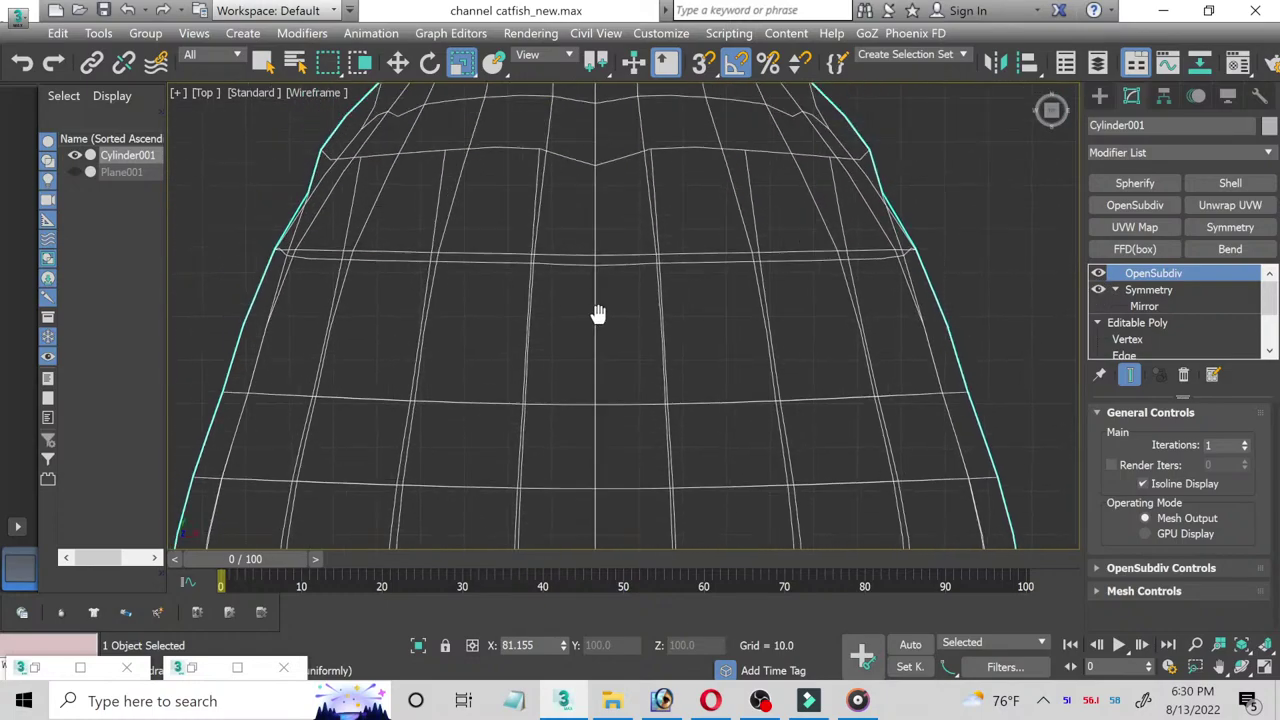
scroll(598, 314, down, 2)
scroll(594, 420, down, 1)
scroll(594, 414, down, 1)
scroll(594, 414, down, 1)
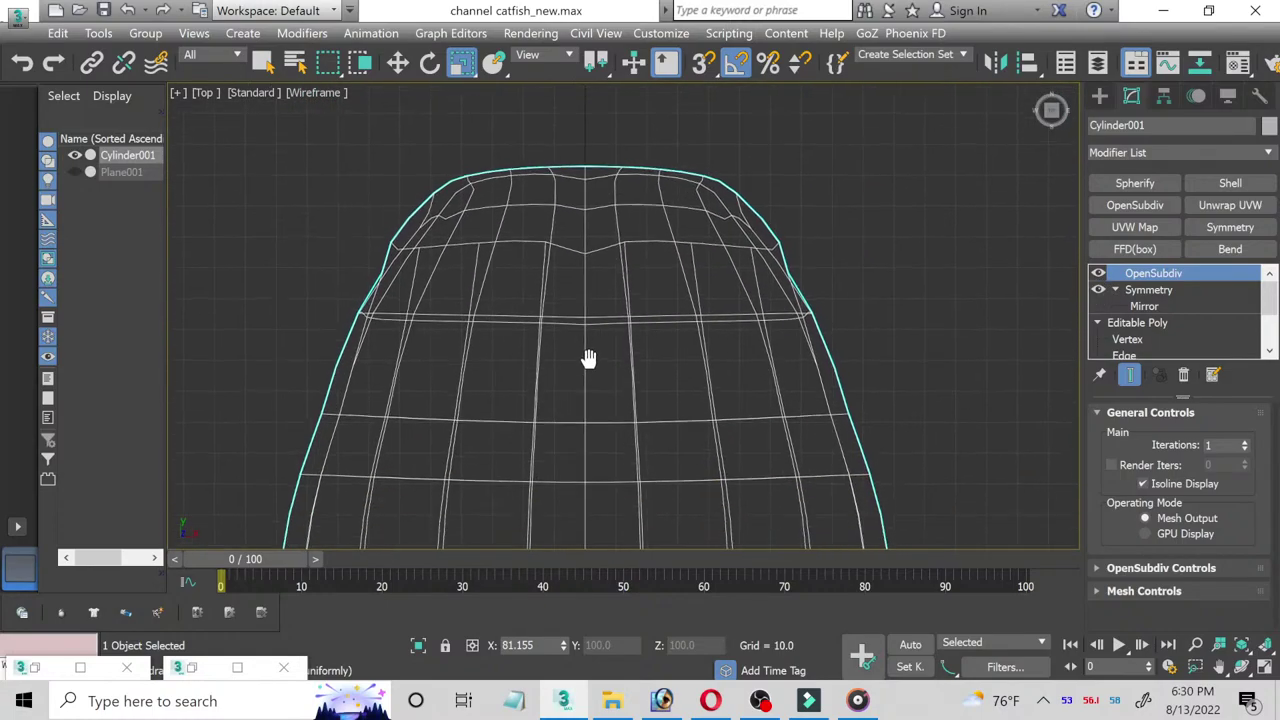
middle_drag(588, 358, 588, 355)
click(1266, 665)
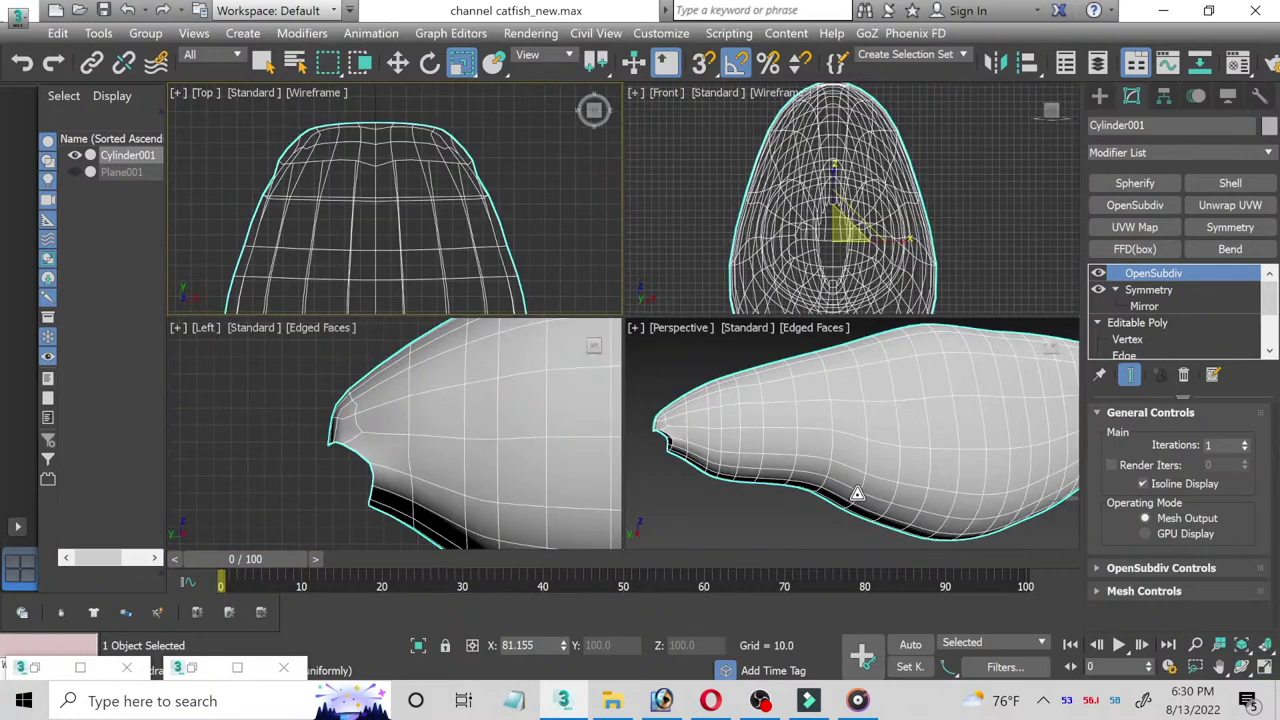
click(766, 532)
click(900, 507)
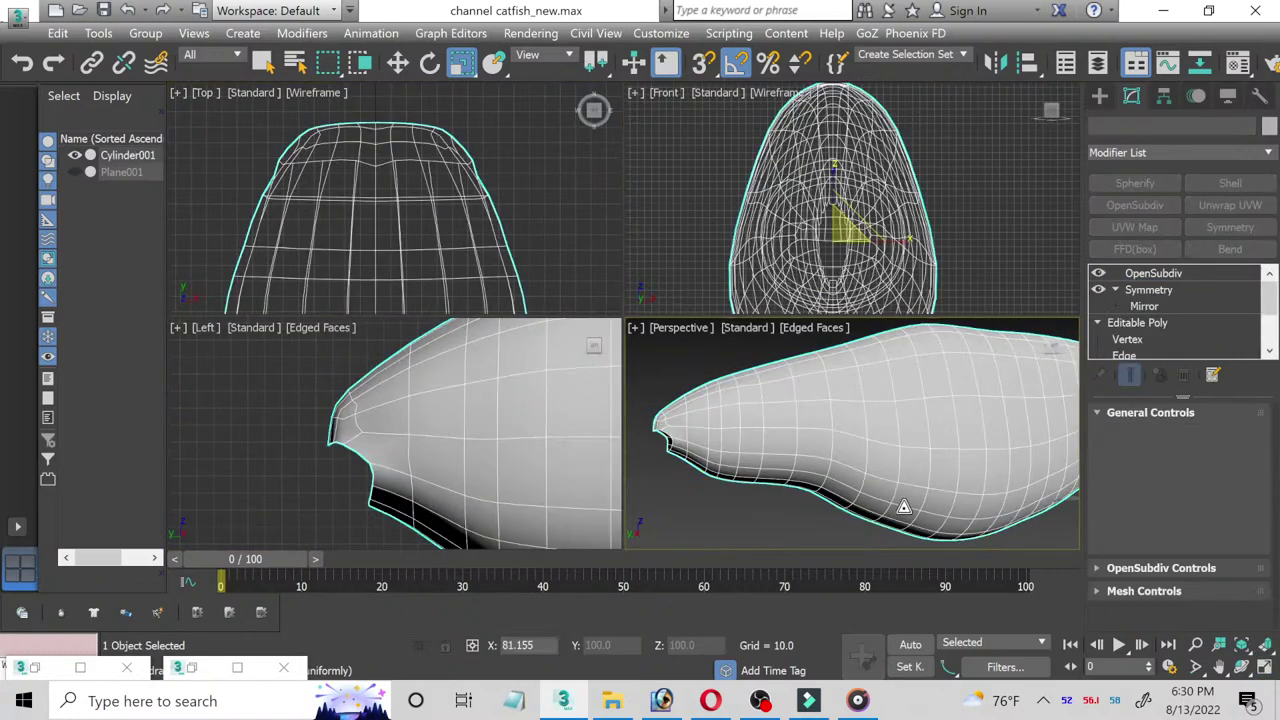
click(1262, 668)
Step: Orbit the Perspective view to the open mouth and enter the head's Editable Poly vertex level
click(1243, 668)
mouse_move(600, 385)
mouse_down()
mouse_move(674, 363)
mouse_move(614, 343)
mouse_move(603, 363)
mouse_move(631, 369)
mouse_move(517, 309)
mouse_up()
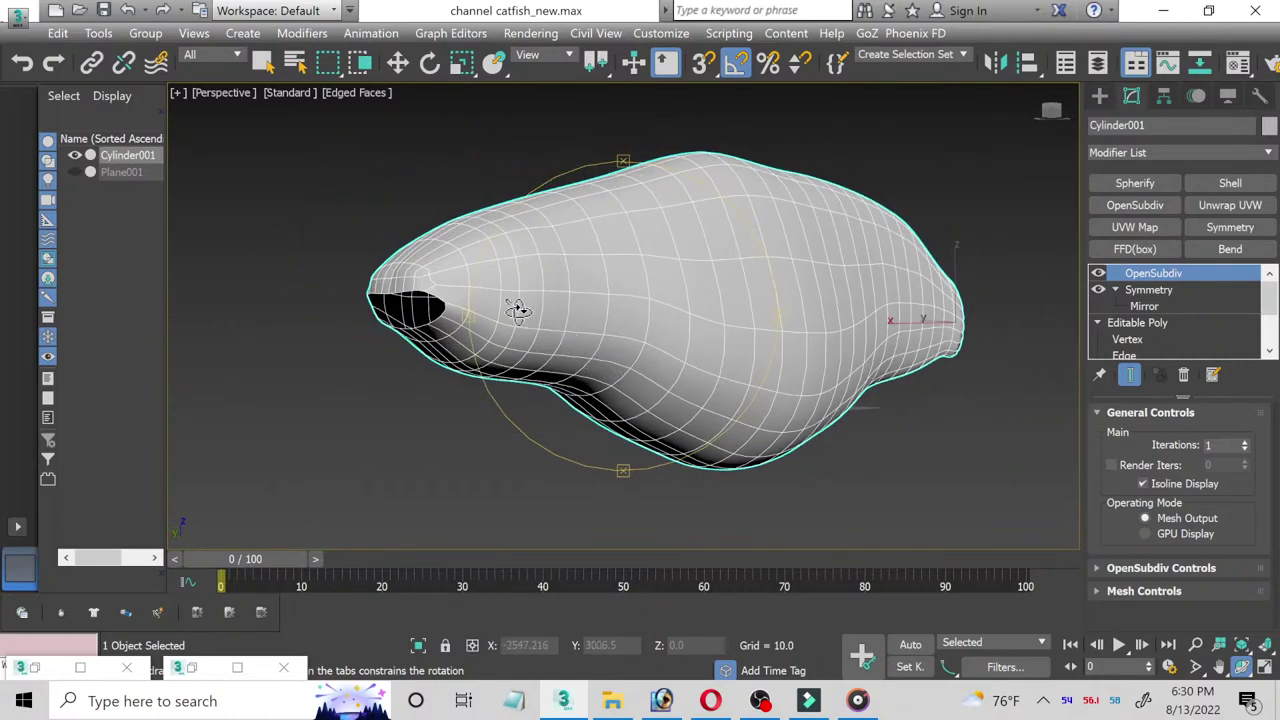
scroll(420, 298, up, 3)
mouse_move(420, 298)
mouse_down()
mouse_move(623, 354)
mouse_move(519, 373)
mouse_up()
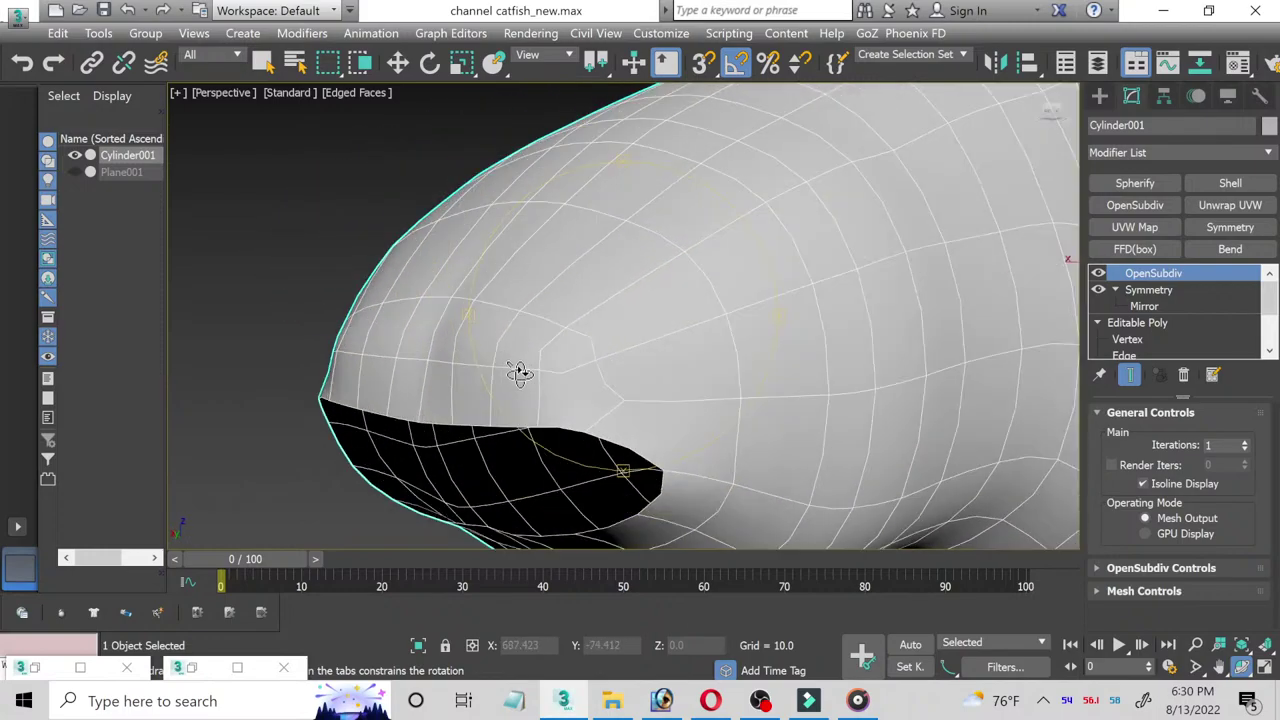
click(1133, 337)
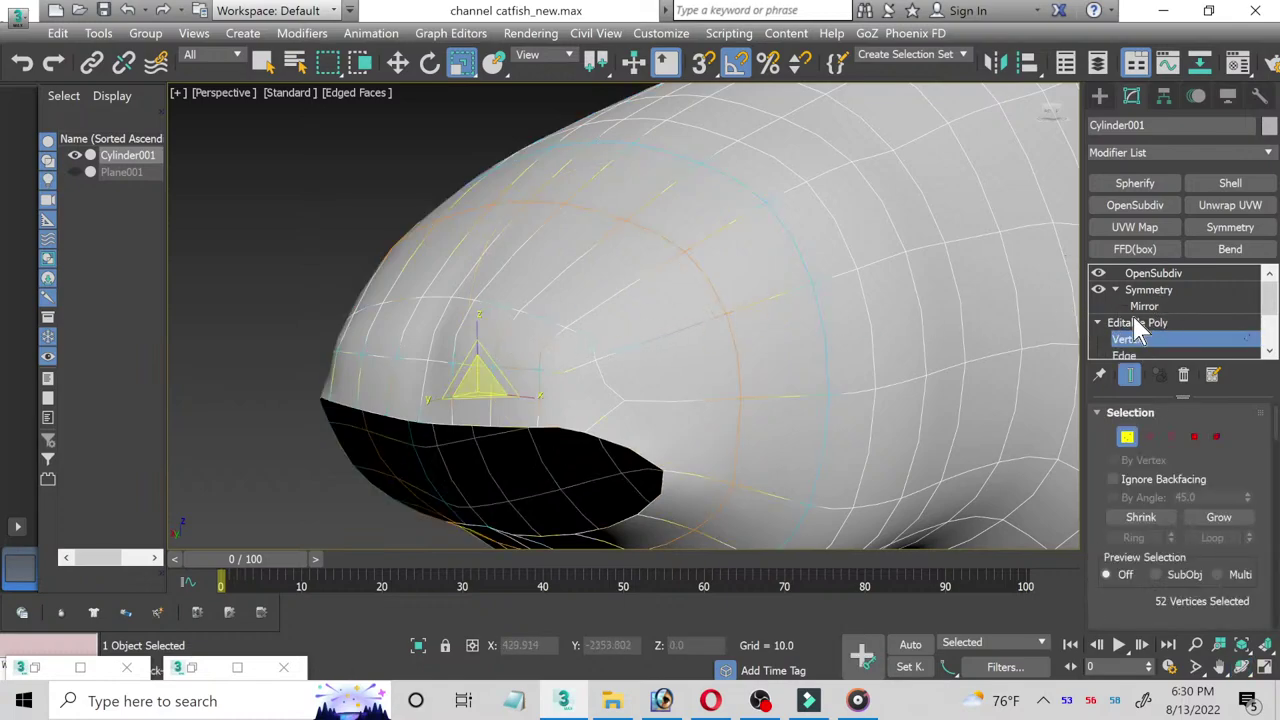
scroll(1135, 318, down, 1)
Step: Delete the OpenSubdiv modifier from the head's modifier stack
click(1128, 307)
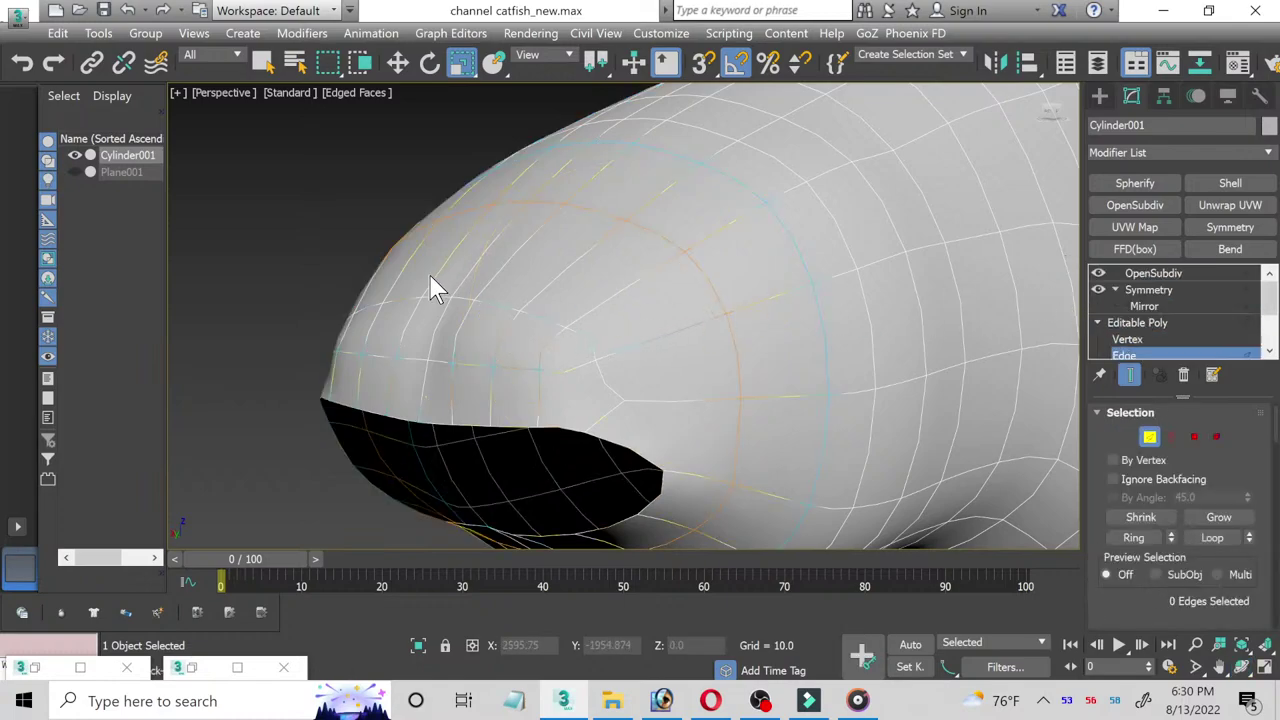
scroll(436, 301, up, 3)
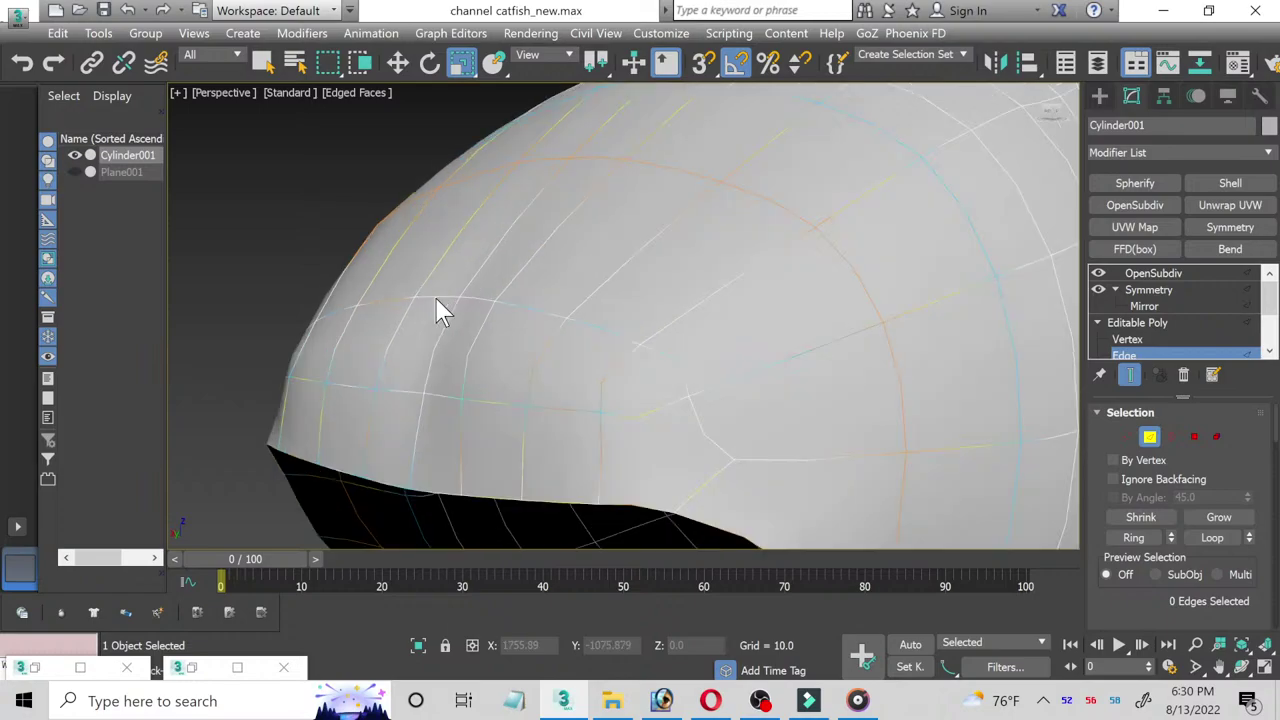
right_click(1143, 282)
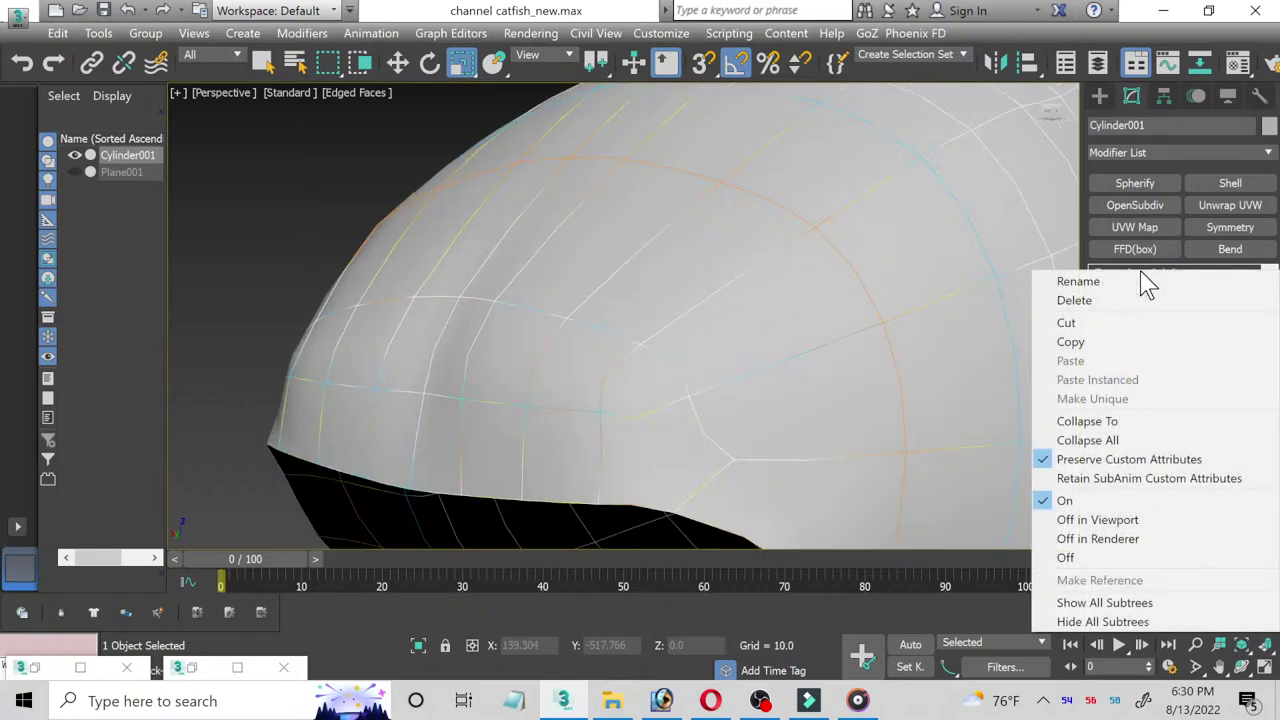
click(1115, 300)
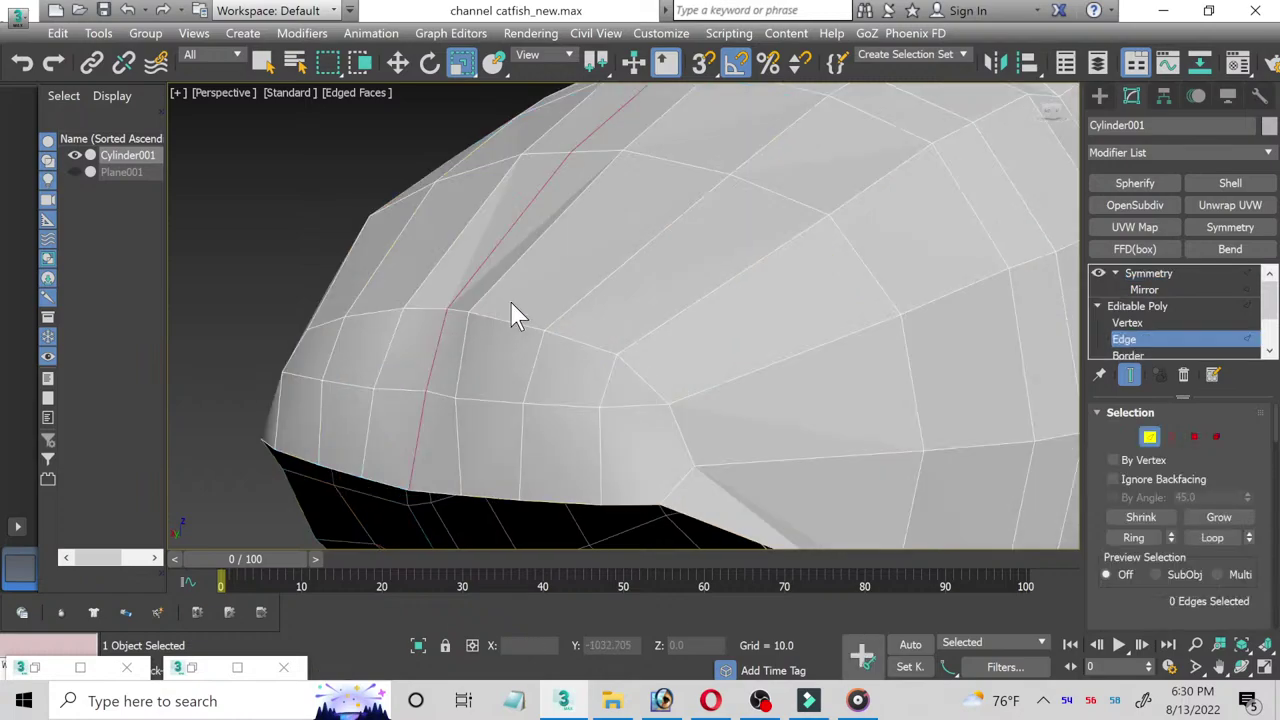
Step: Restore the 52-vertex selection, orbit around the snout, and switch to edge level
click(1126, 323)
key(ctrl+a)
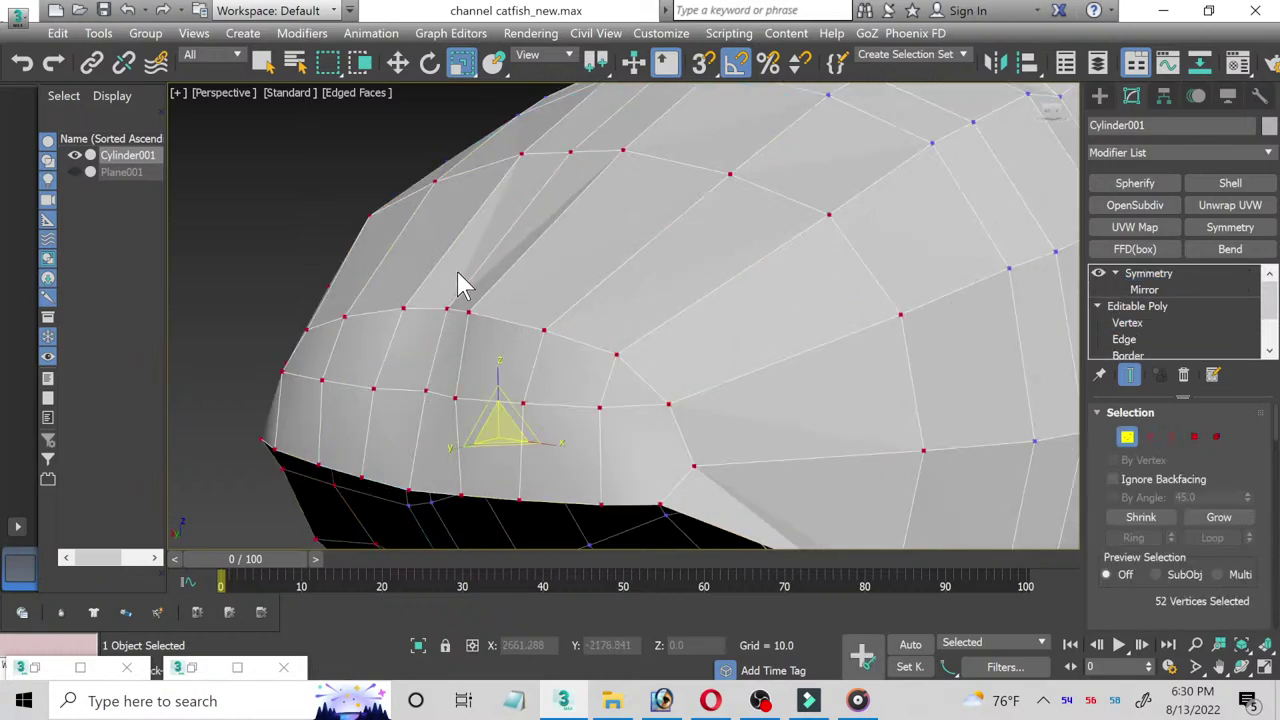
scroll(455, 318, up, 3)
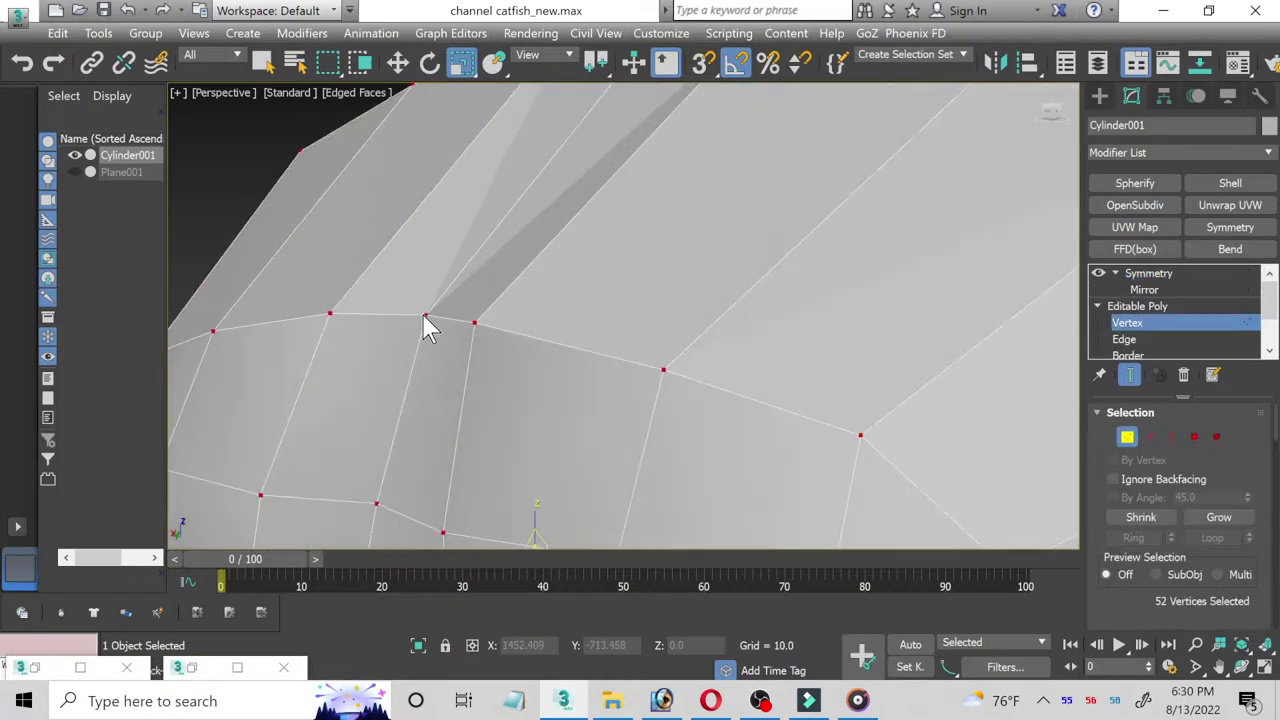
mouse_move(480, 286)
alt+middle_down()
mouse_move(449, 437)
mouse_move(531, 404)
alt+middle_up()
click(1124, 339)
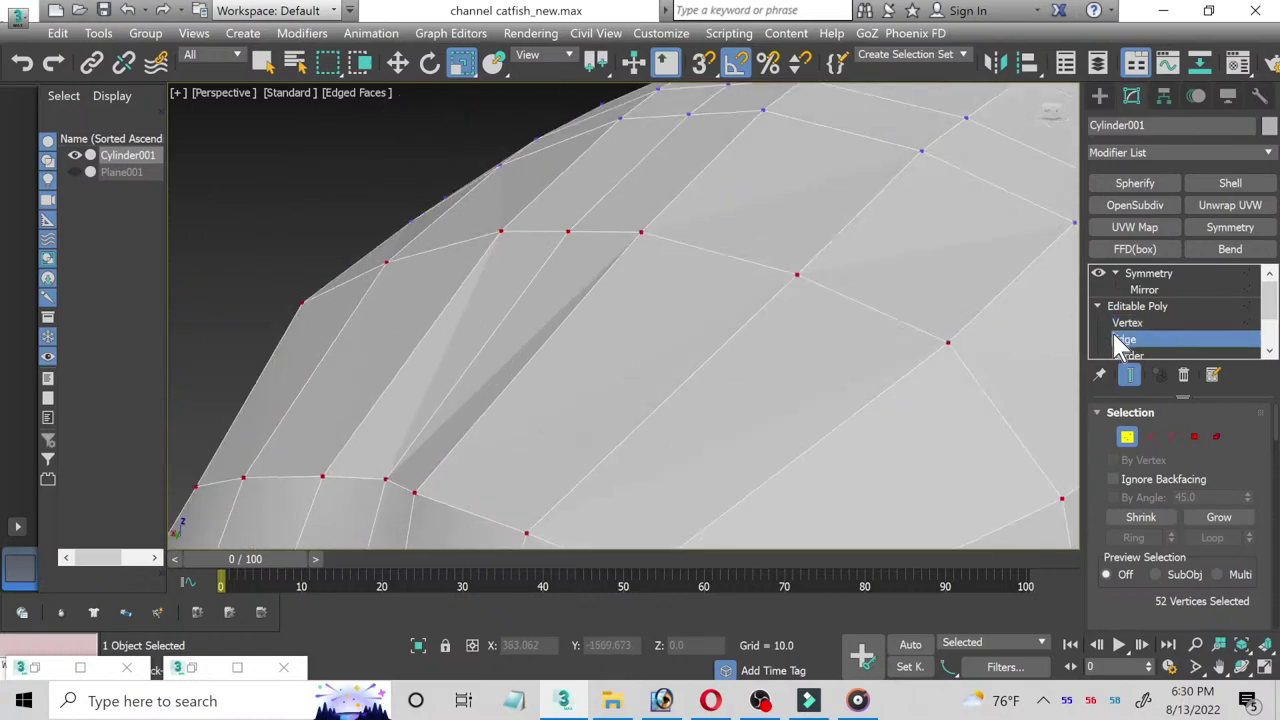
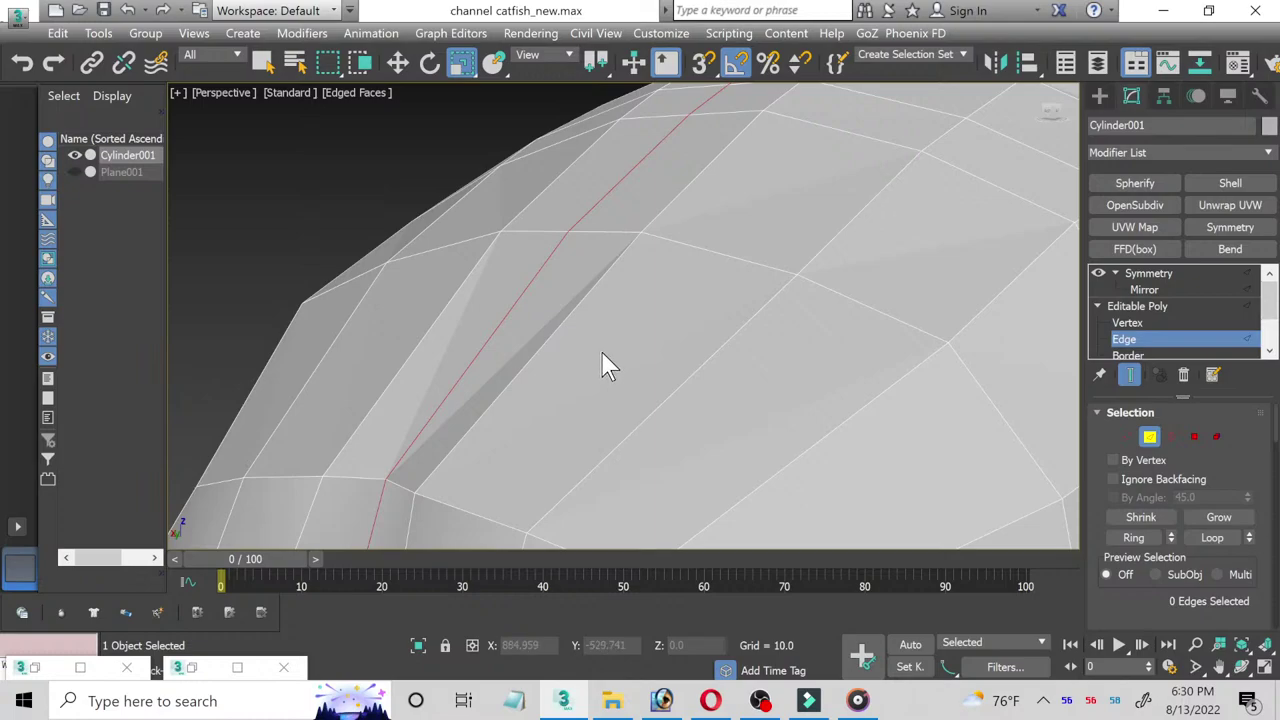
Step: Collapse the Symmetry modifier into the editable poly with Collapse All
click(1125, 322)
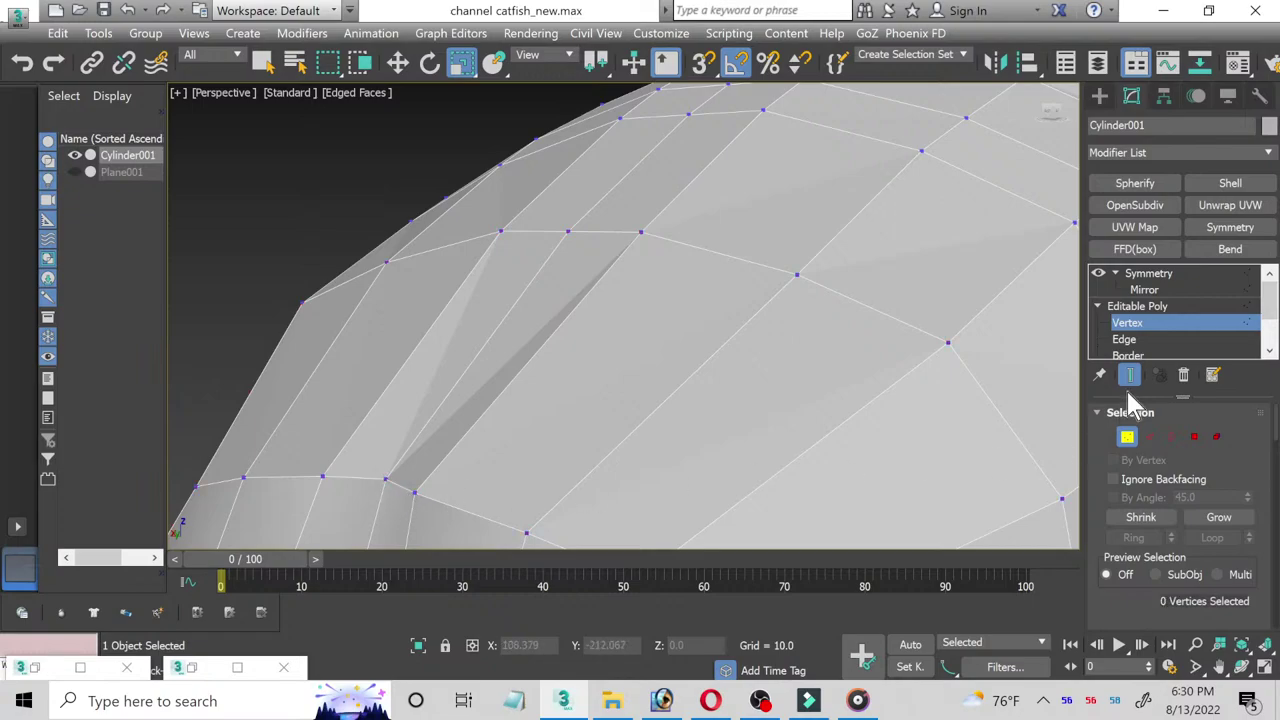
click(1150, 277)
right_click(1148, 280)
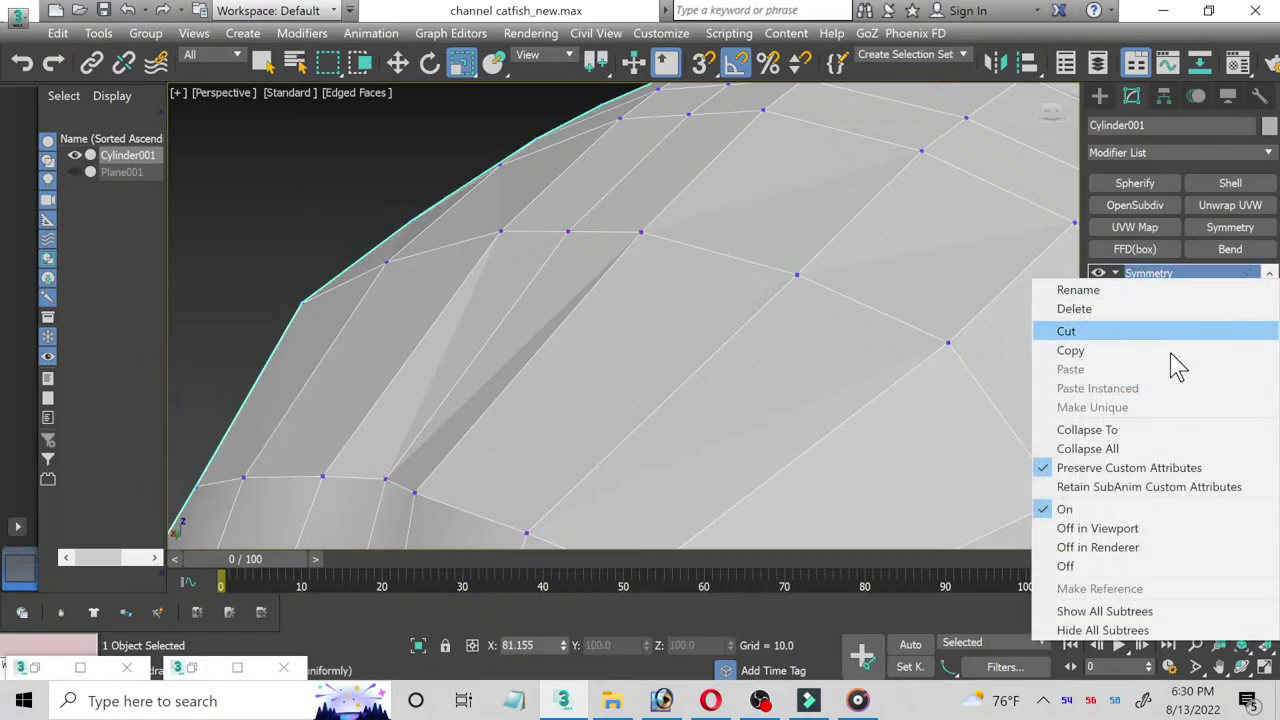
click(1154, 449)
click(752, 416)
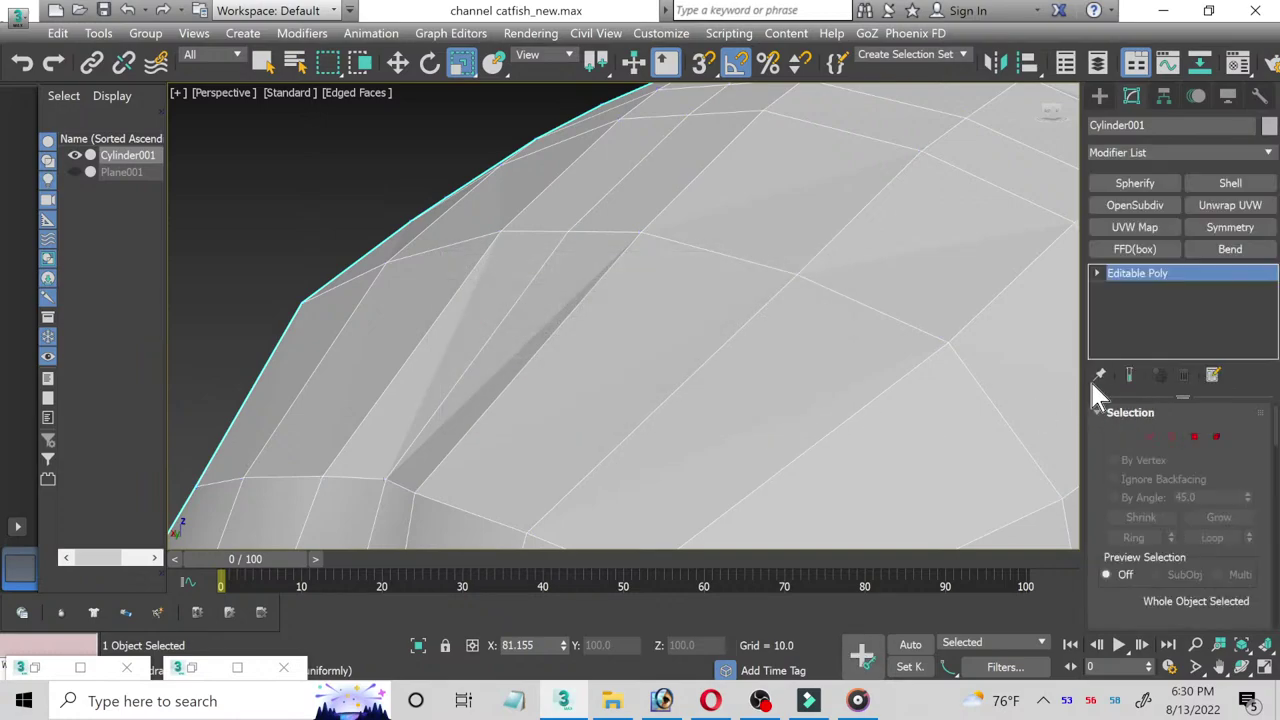
Step: At Vertex level, move a lower side vertex and raise an upper-row vertex
click(1098, 274)
click(1122, 289)
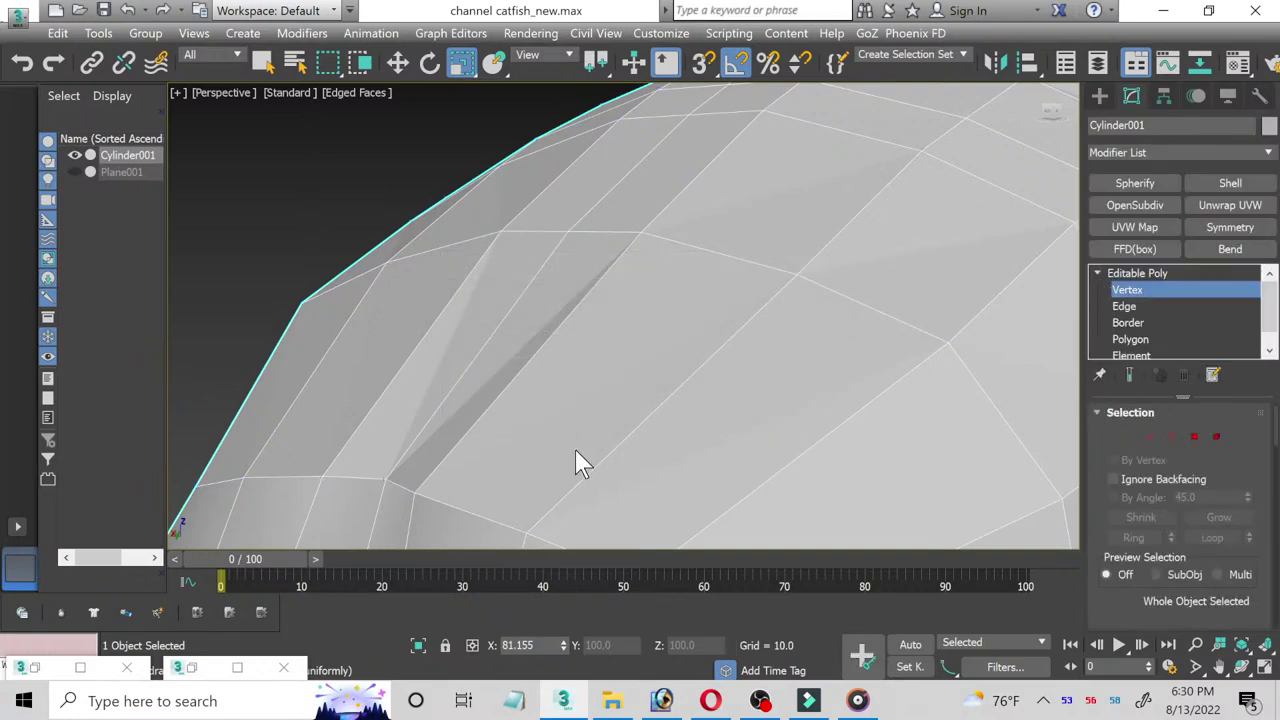
click(386, 478)
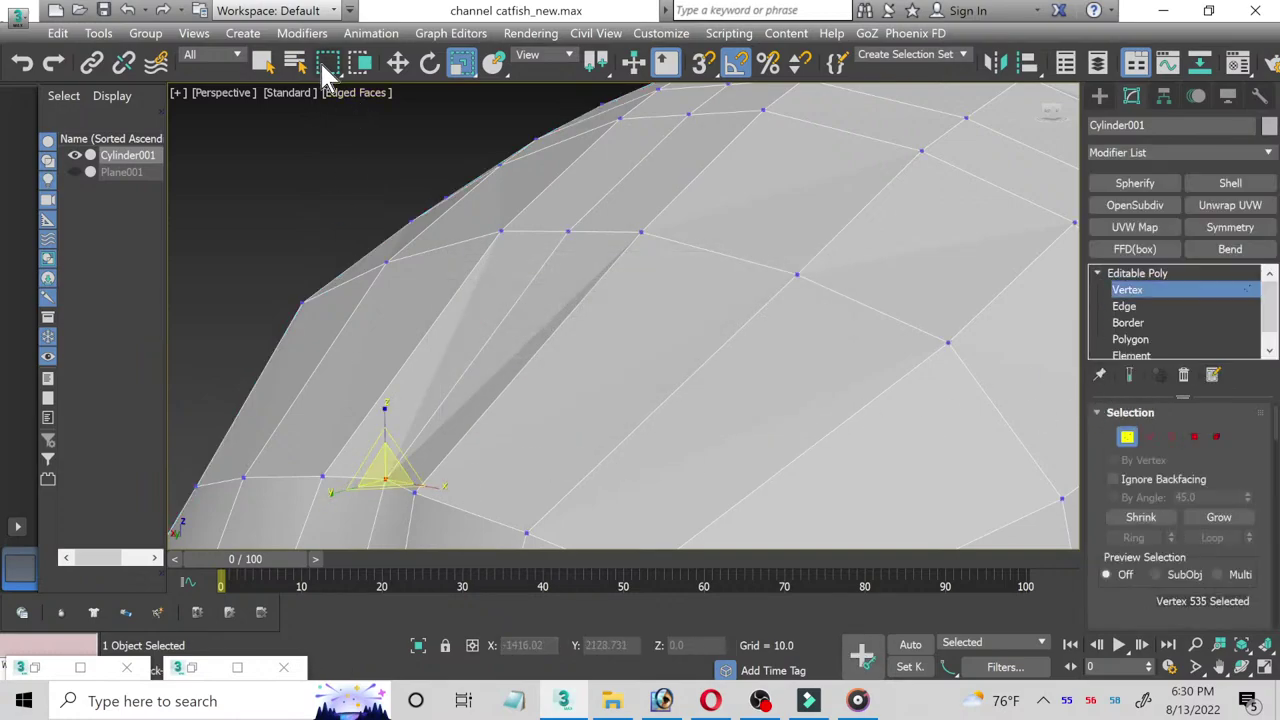
click(397, 62)
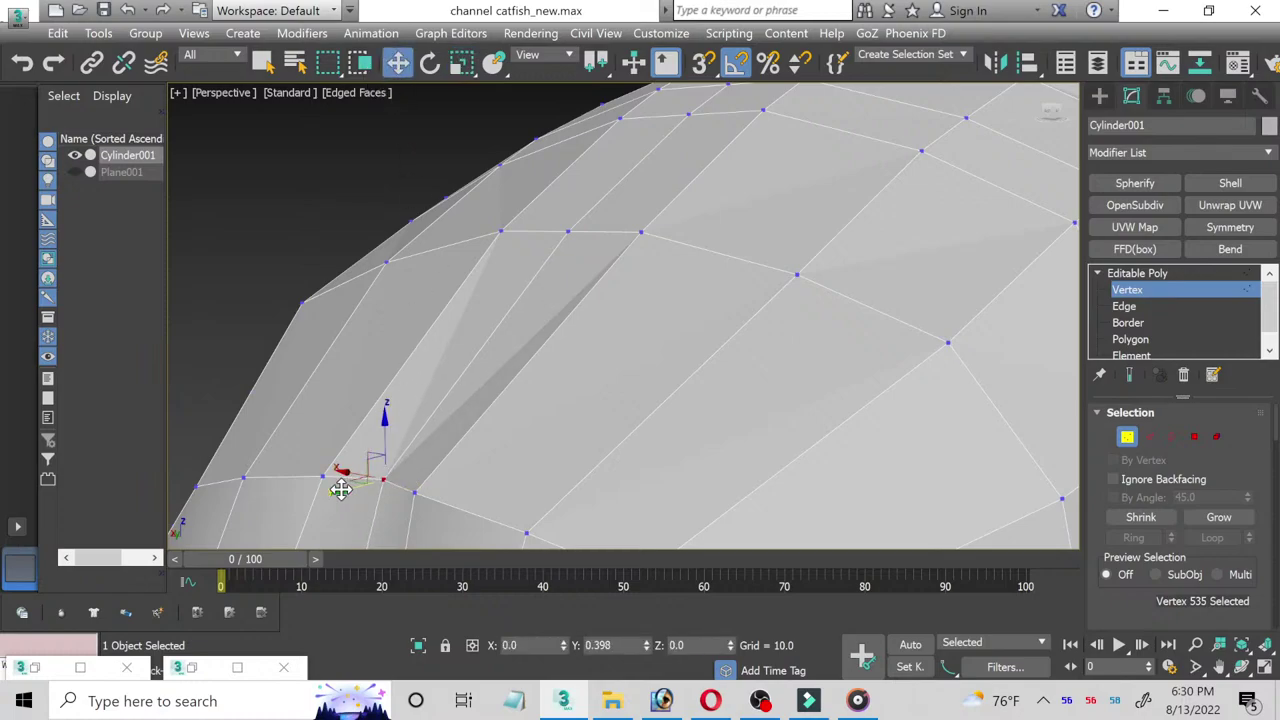
mouse_move(340, 489)
mouse_down()
mouse_move(318, 491)
mouse_move(329, 486)
mouse_up()
drag(366, 432, 369, 421)
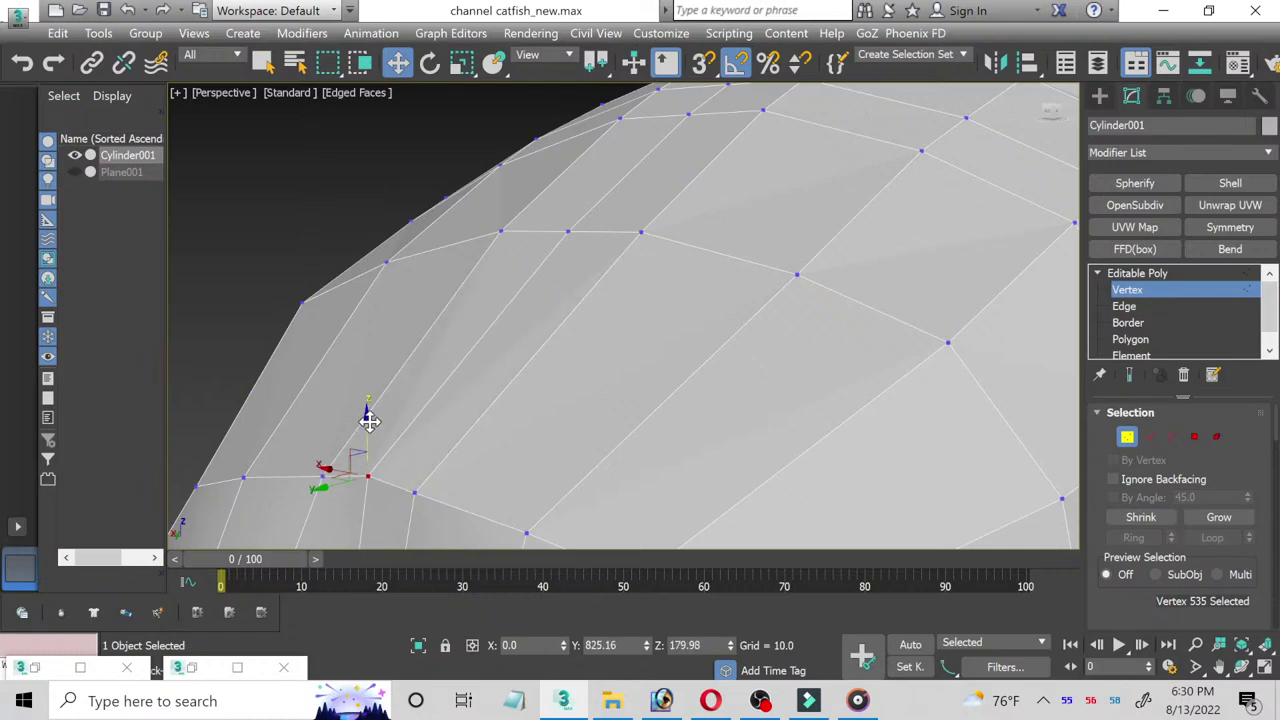
click(567, 233)
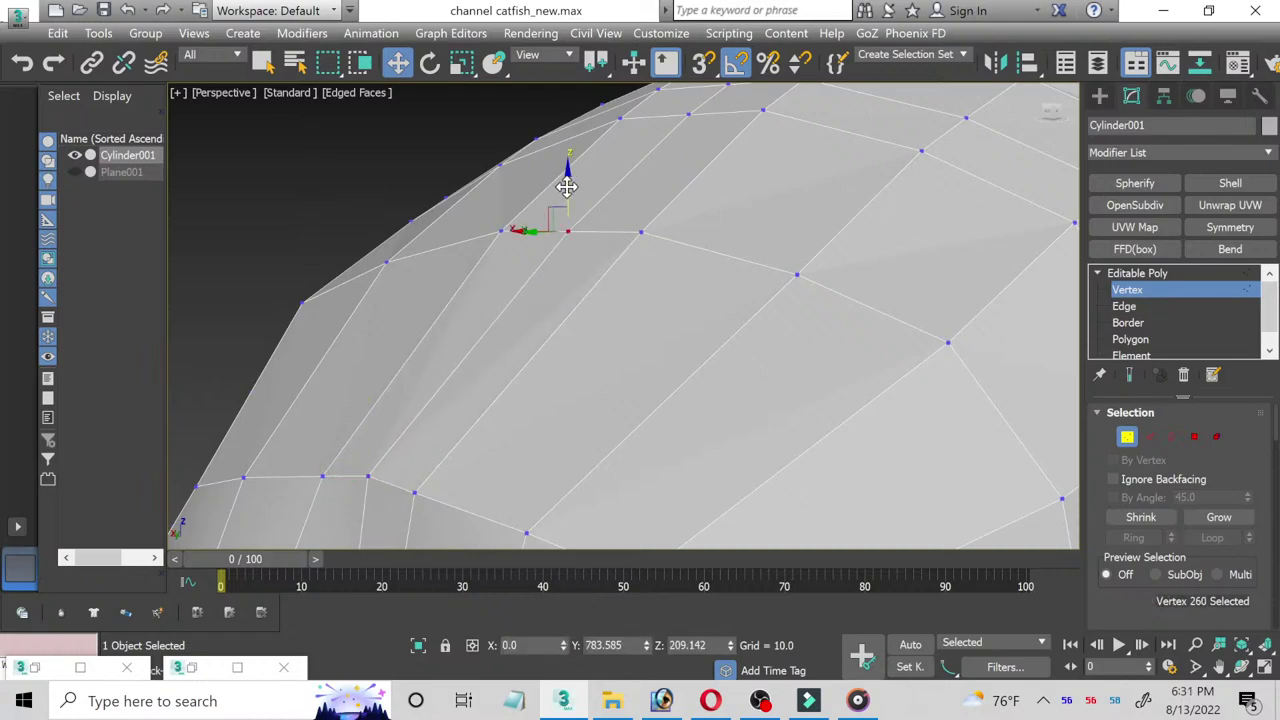
drag(567, 186, 570, 182)
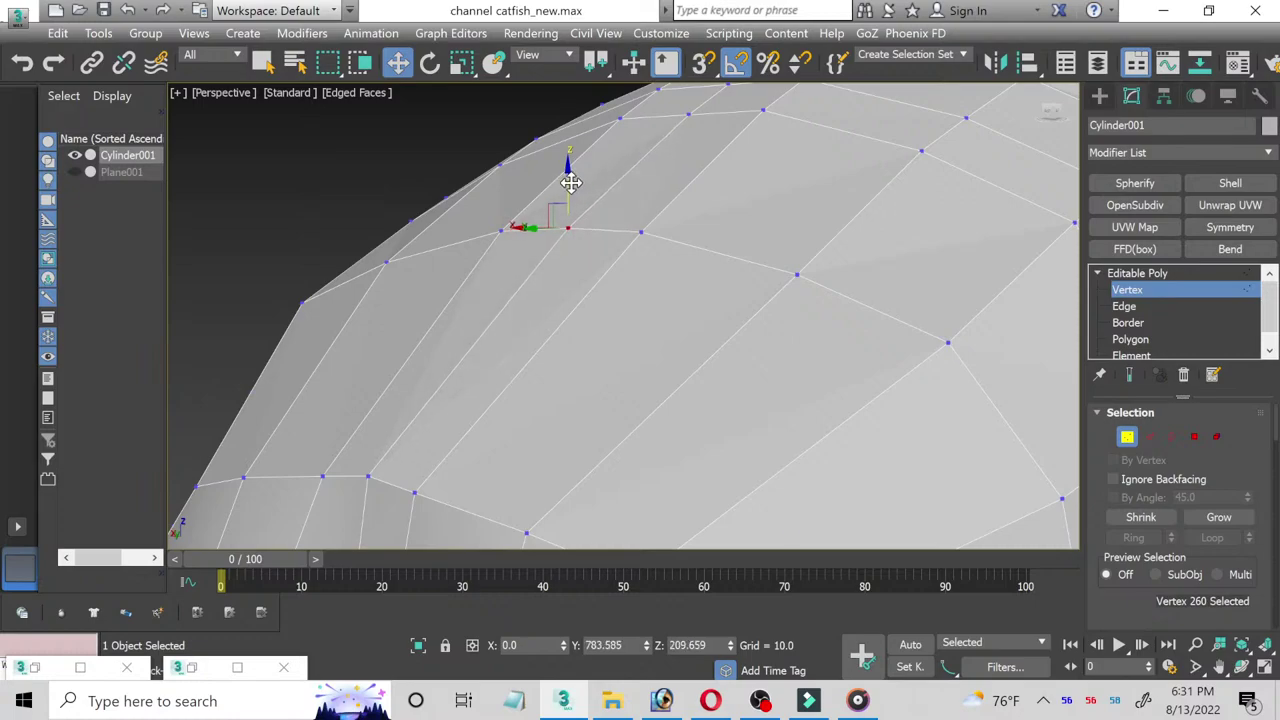
Step: Frame the mouth, nudge the side vertex slightly down, then switch to Border level
scroll(600, 230, down, 2)
scroll(560, 330, down, 2)
middle_drag(463, 257, 571, 309)
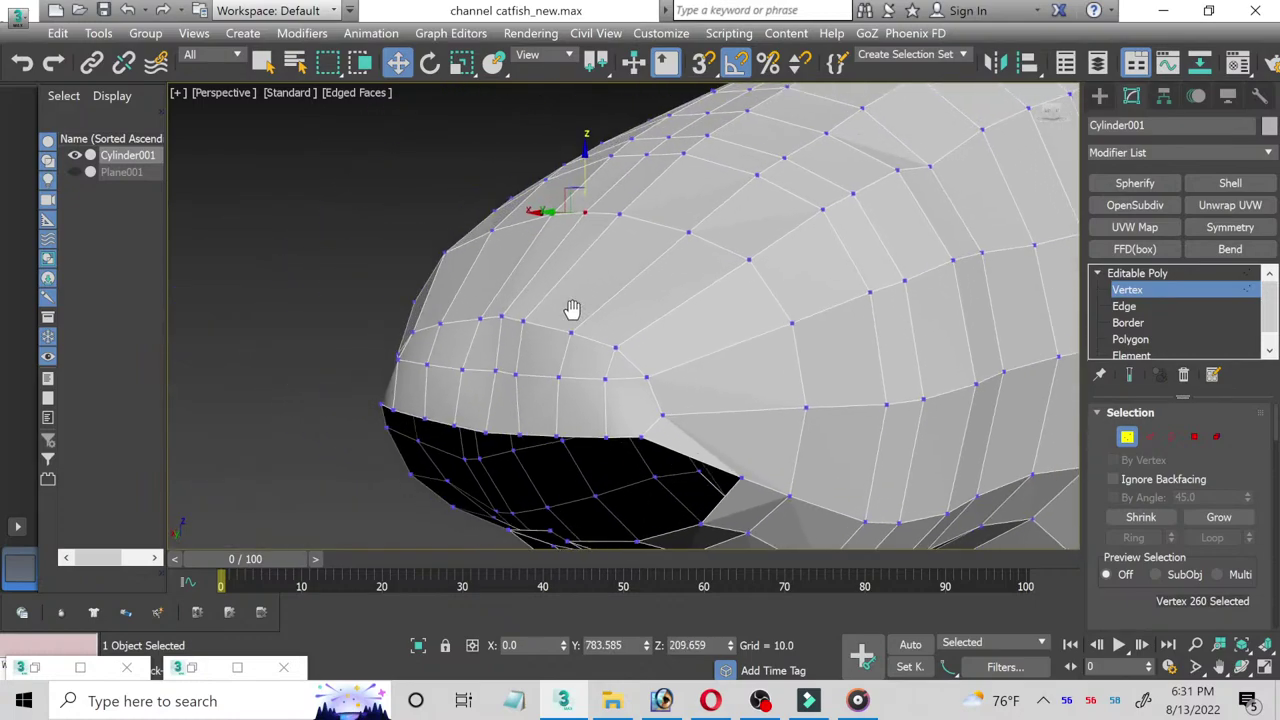
scroll(560, 320, up, 3)
click(460, 300)
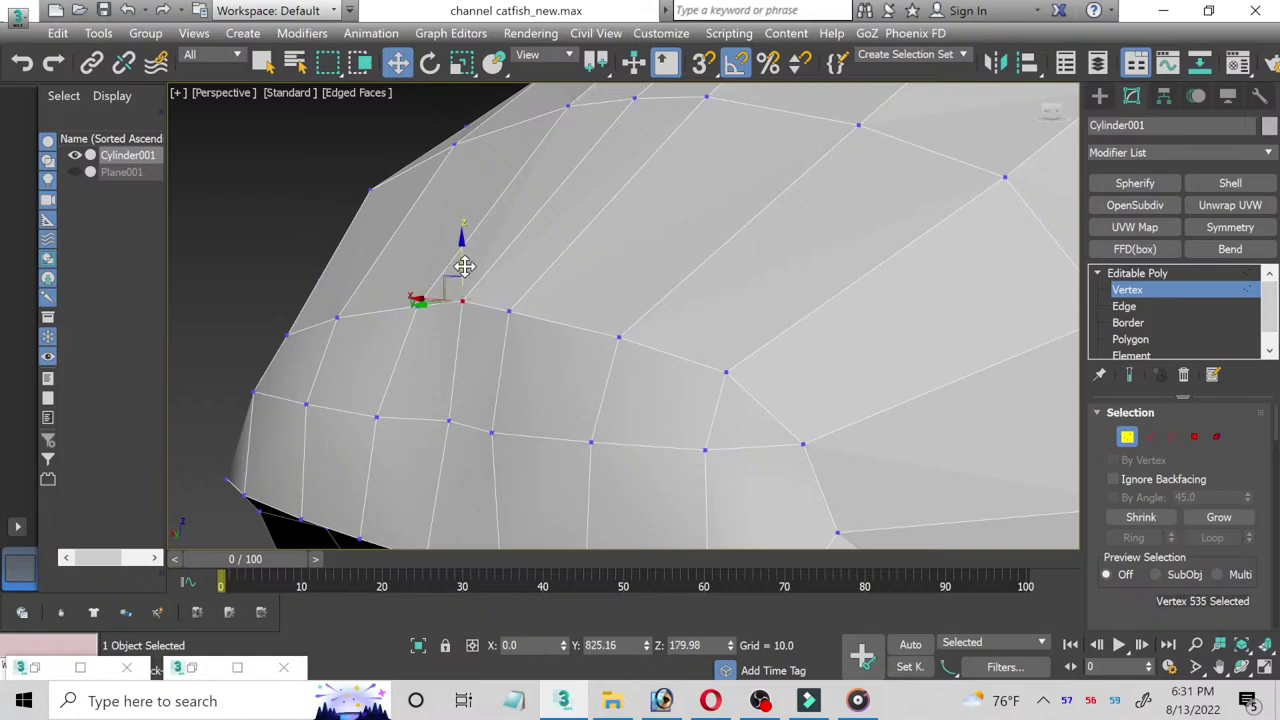
drag(464, 266, 466, 277)
scroll(603, 323, down, 2)
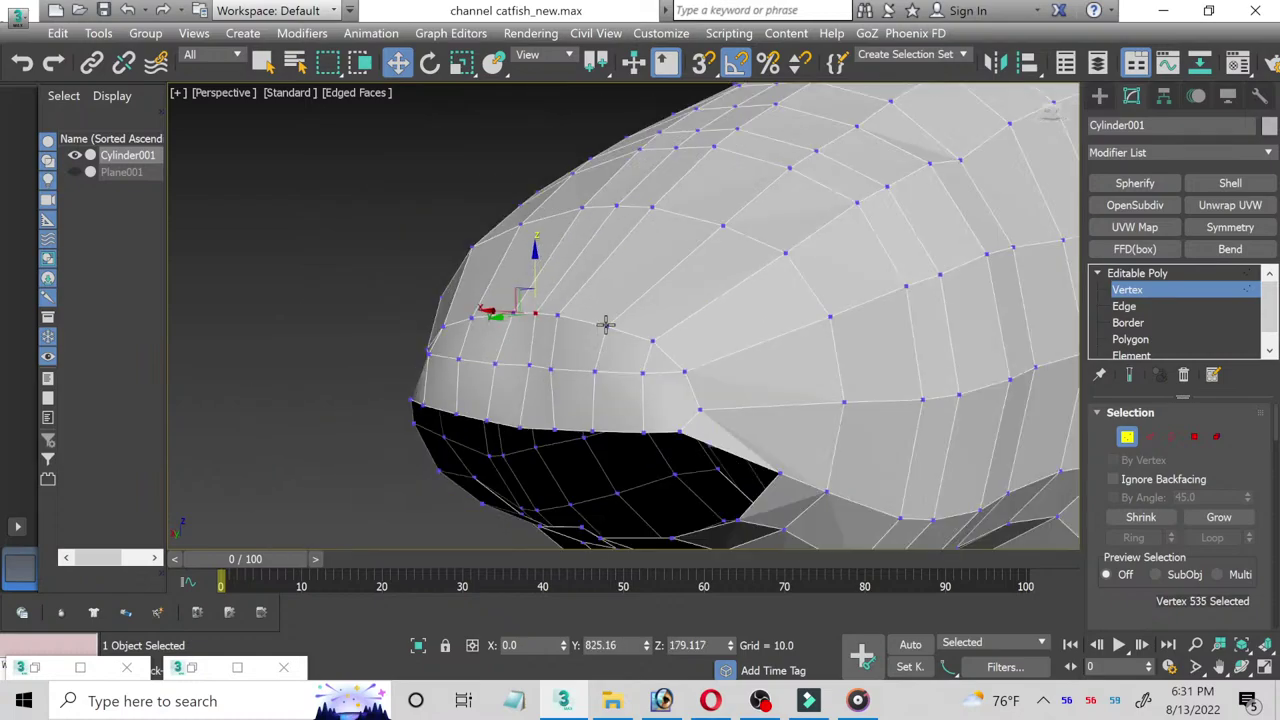
middle_drag(603, 323, 615, 271)
click(1130, 339)
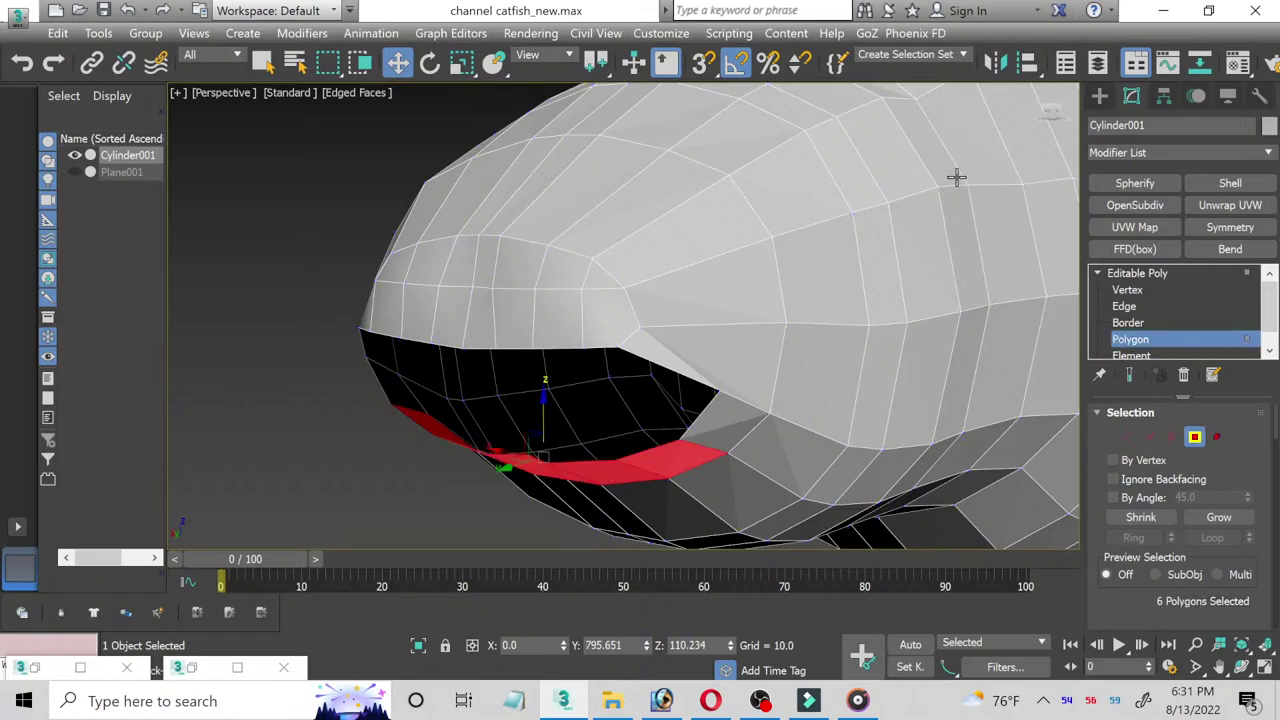
click(1128, 322)
mouse_move(505, 355)
middle_down()
mouse_move(575, 274)
mouse_move(563, 269)
middle_up()
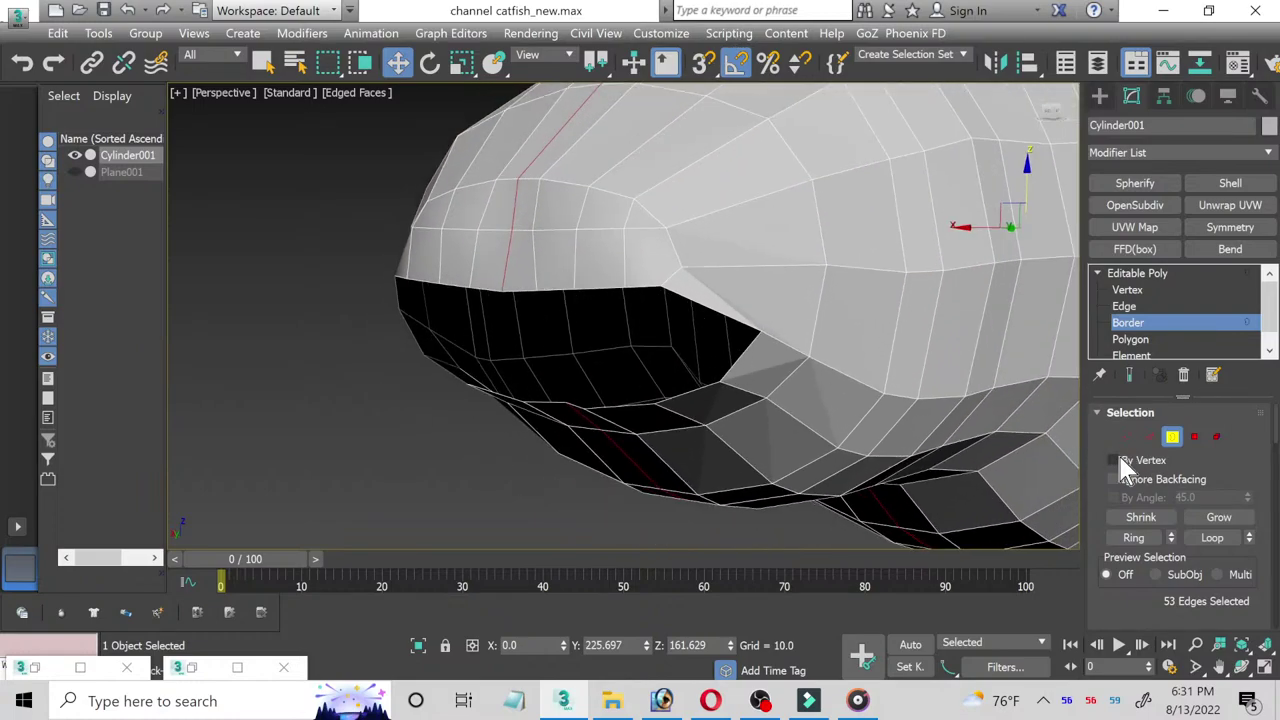
Step: Maximize the Left viewport at Vertex level, zoomed in on the mouth
click(1265, 667)
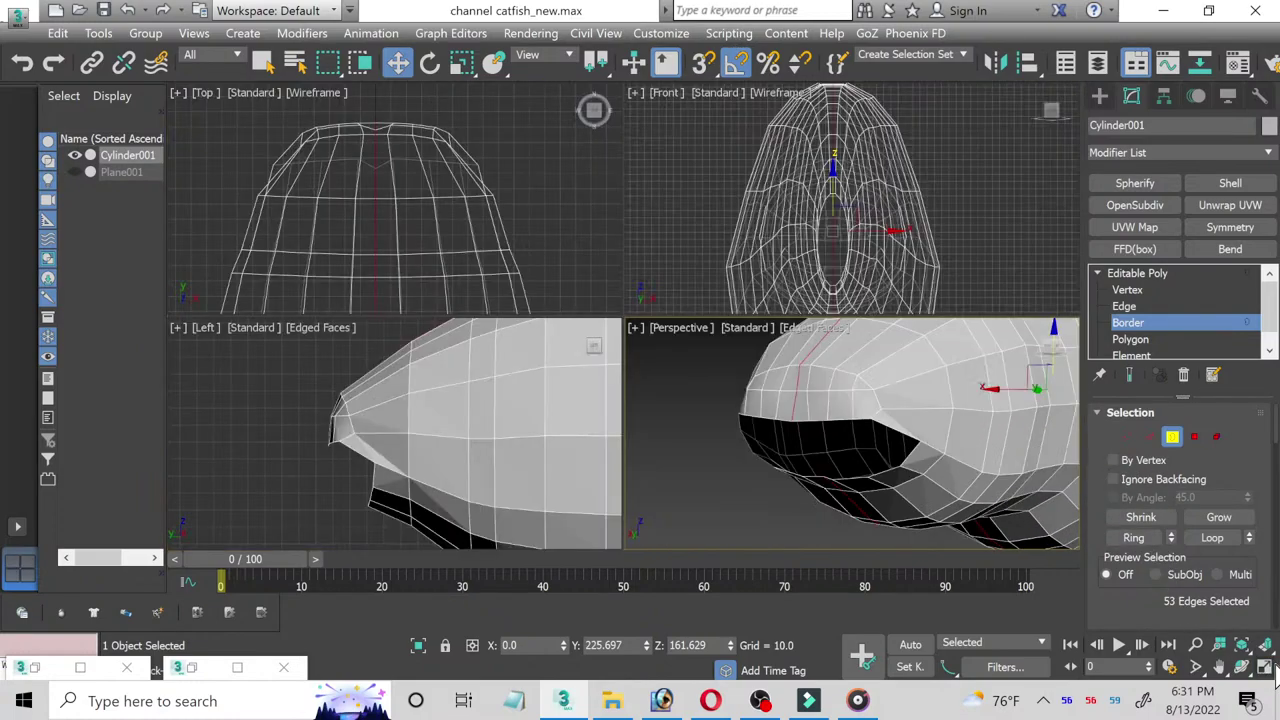
right_click(522, 504)
click(1265, 667)
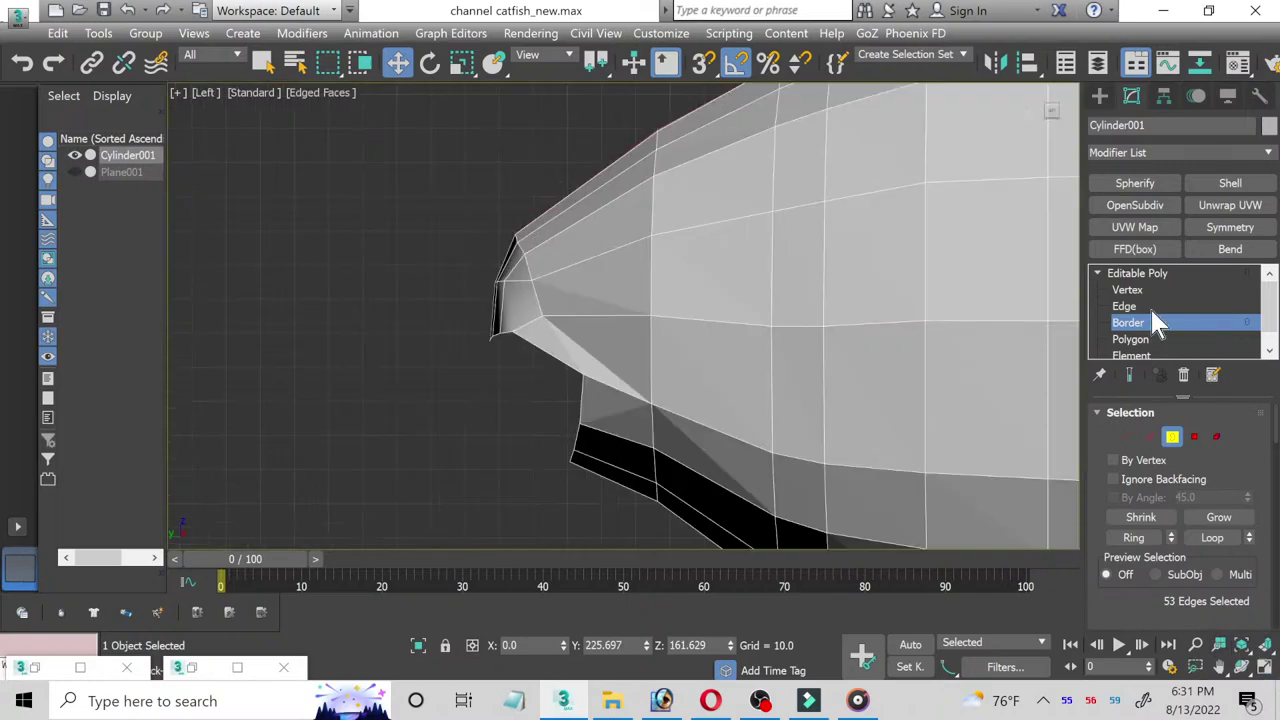
click(1130, 291)
scroll(586, 343, up, 3)
scroll(586, 343, up, 2)
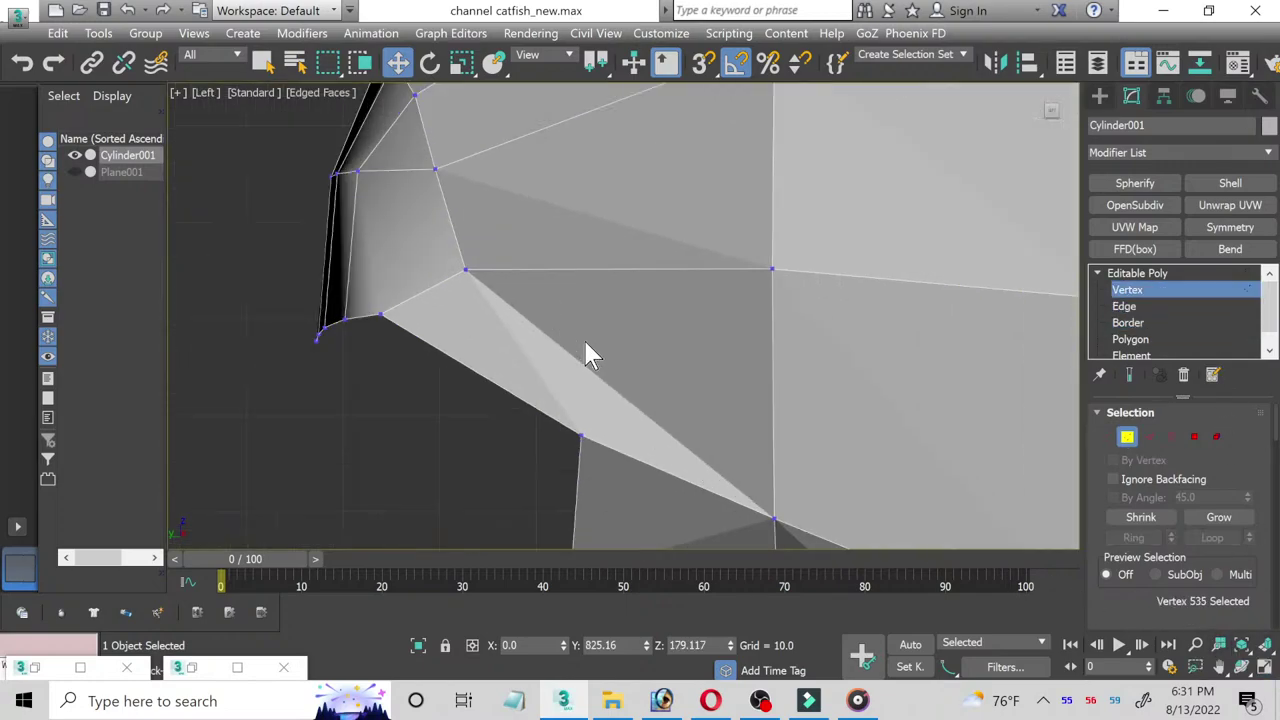
Step: Select two vertices near the mouth and move them to reshape the mouth contour
ctrl+click(580, 437)
scroll(600, 430, down, 2)
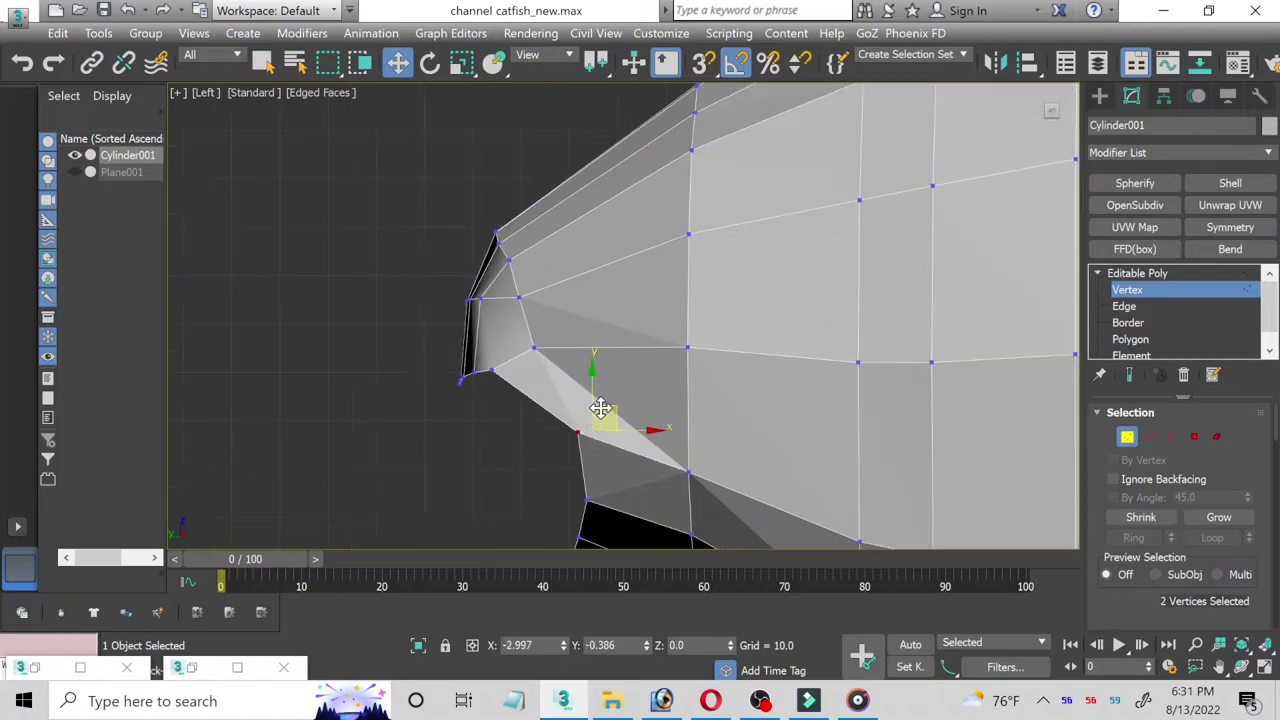
middle_drag(449, 480, 420, 390)
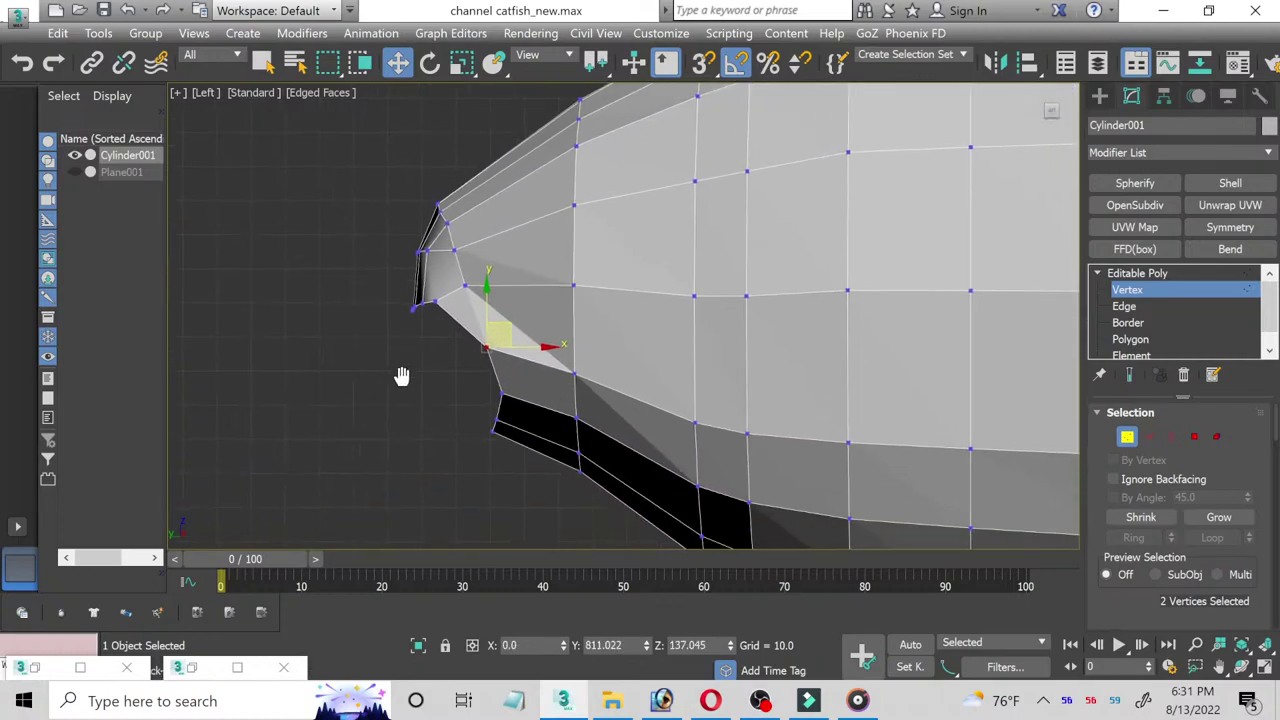
scroll(428, 302, up, 2)
scroll(443, 318, up, 2)
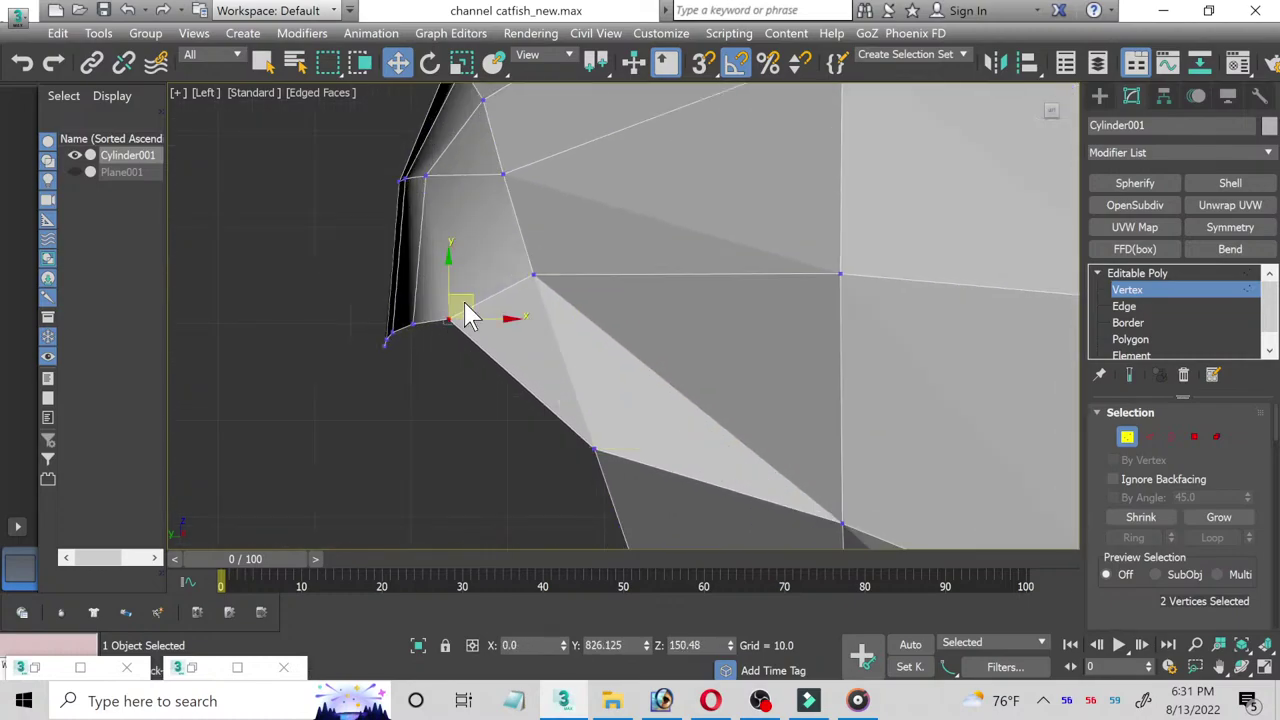
drag(472, 313, 487, 311)
Step: Shift the vertex above the mouth opening slightly left, then restore four viewports
scroll(528, 393, down, 2)
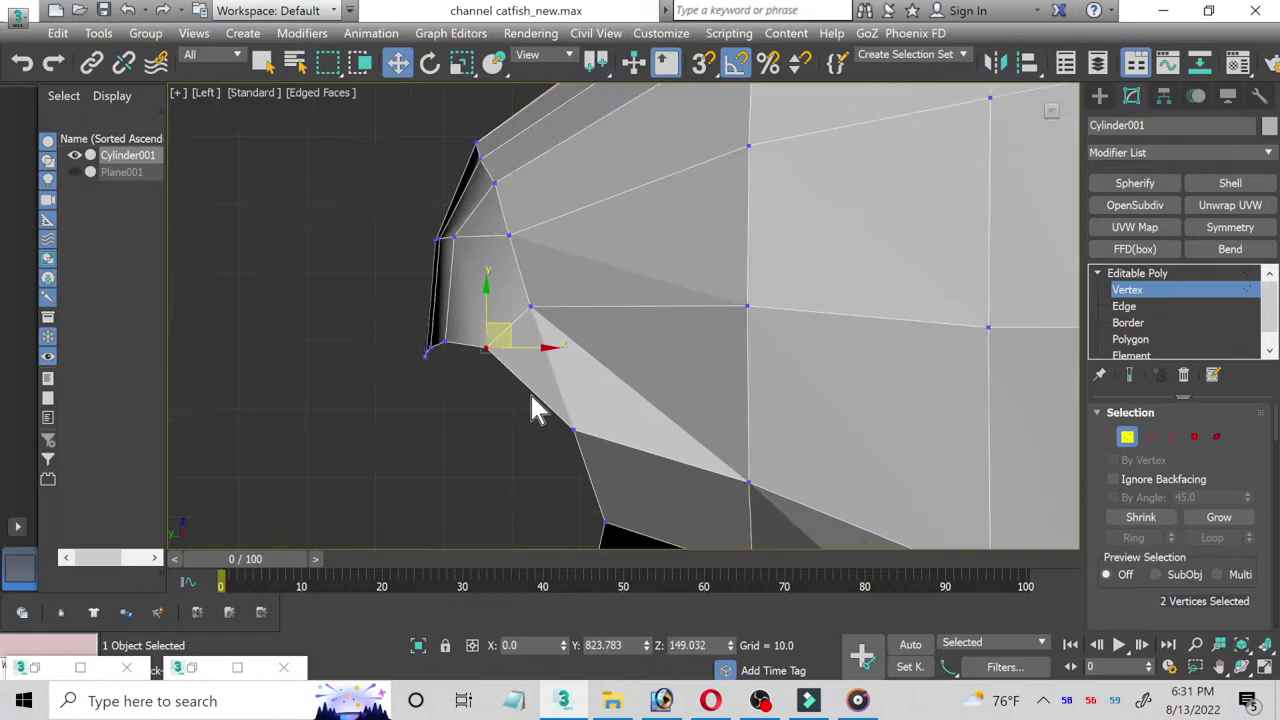
middle_drag(680, 465, 530, 362)
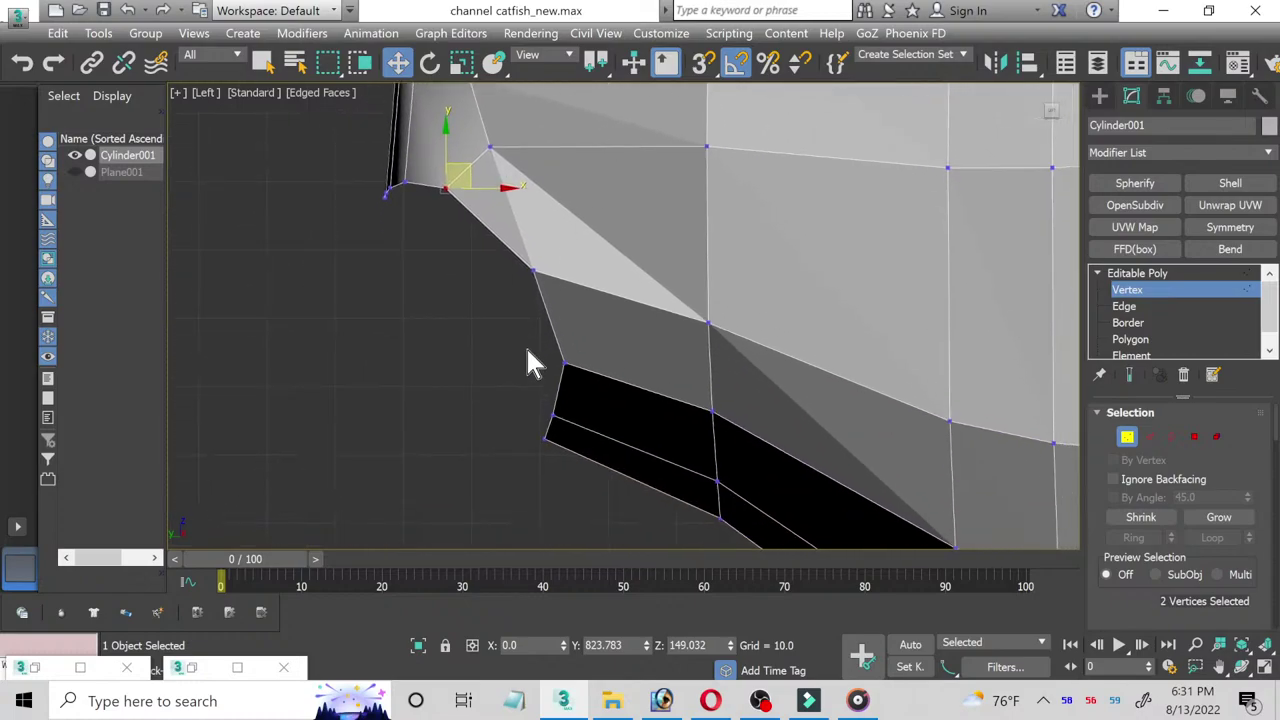
click(588, 378)
drag(620, 363, 613, 365)
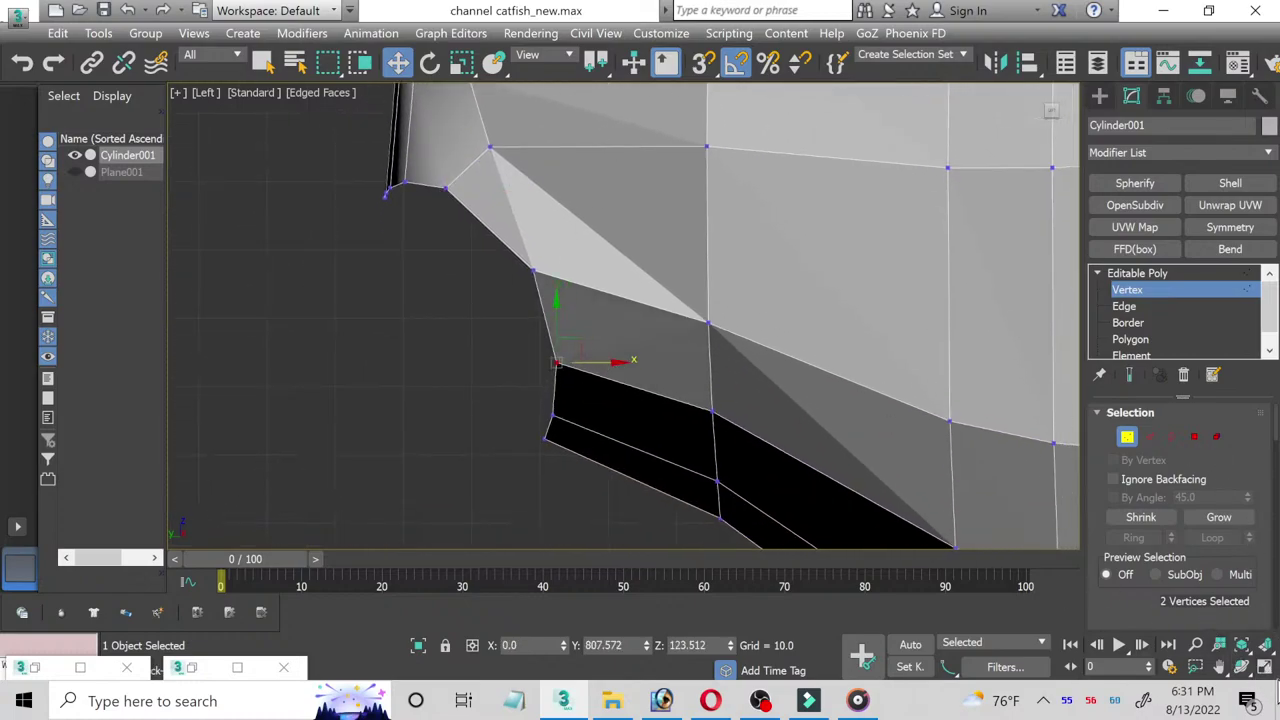
click(1264, 666)
middle_click(757, 488)
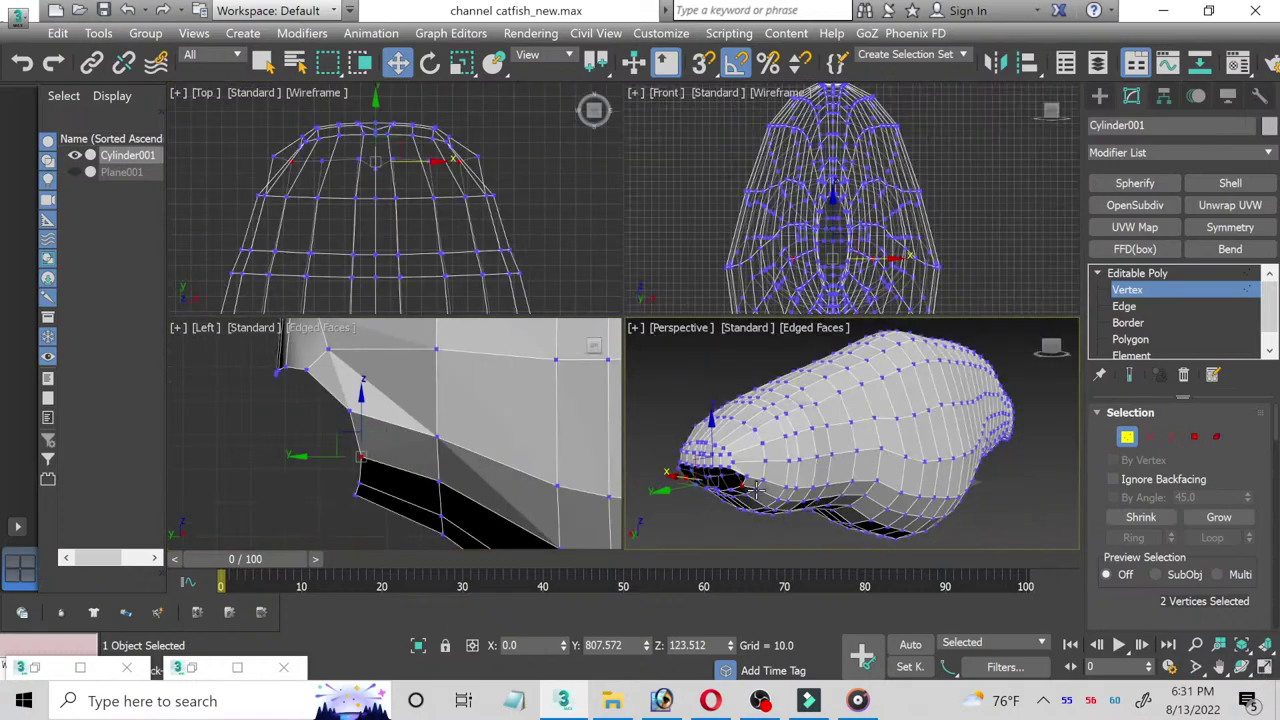
Step: In the Top view, move a right-side vertex inward toward the centre
middle_drag(757, 488, 789, 480)
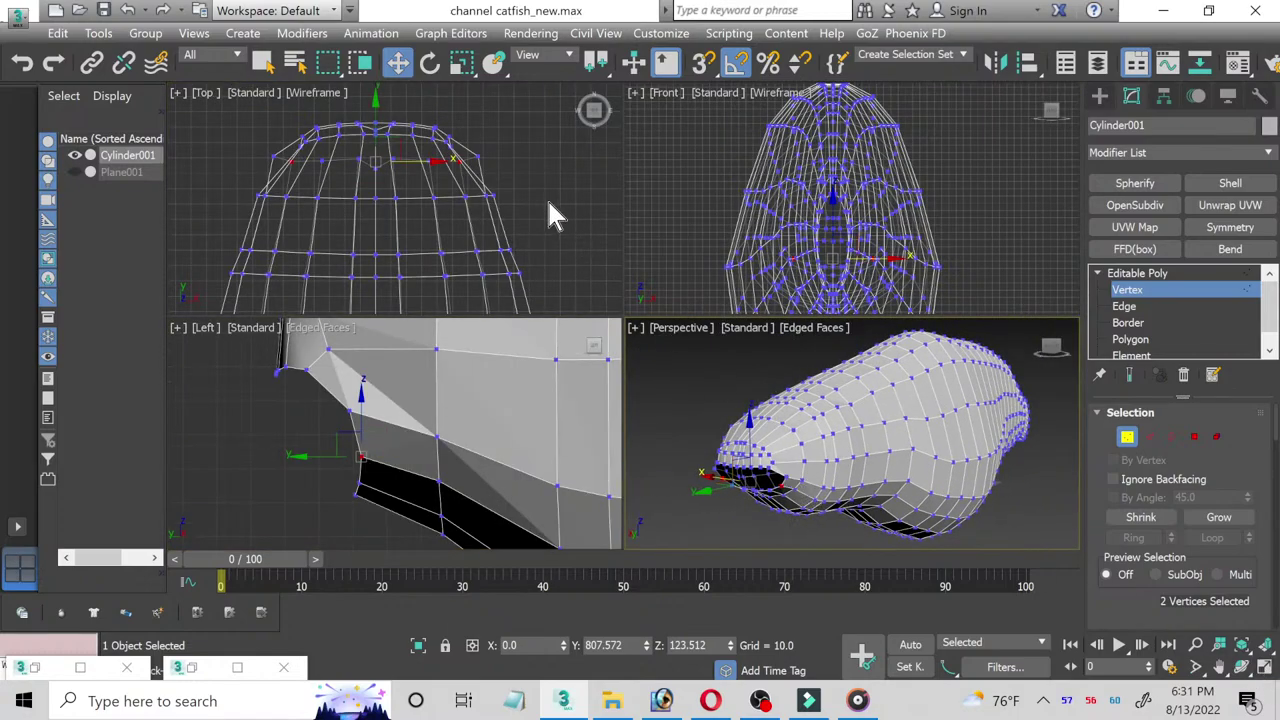
scroll(274, 128, up, 2)
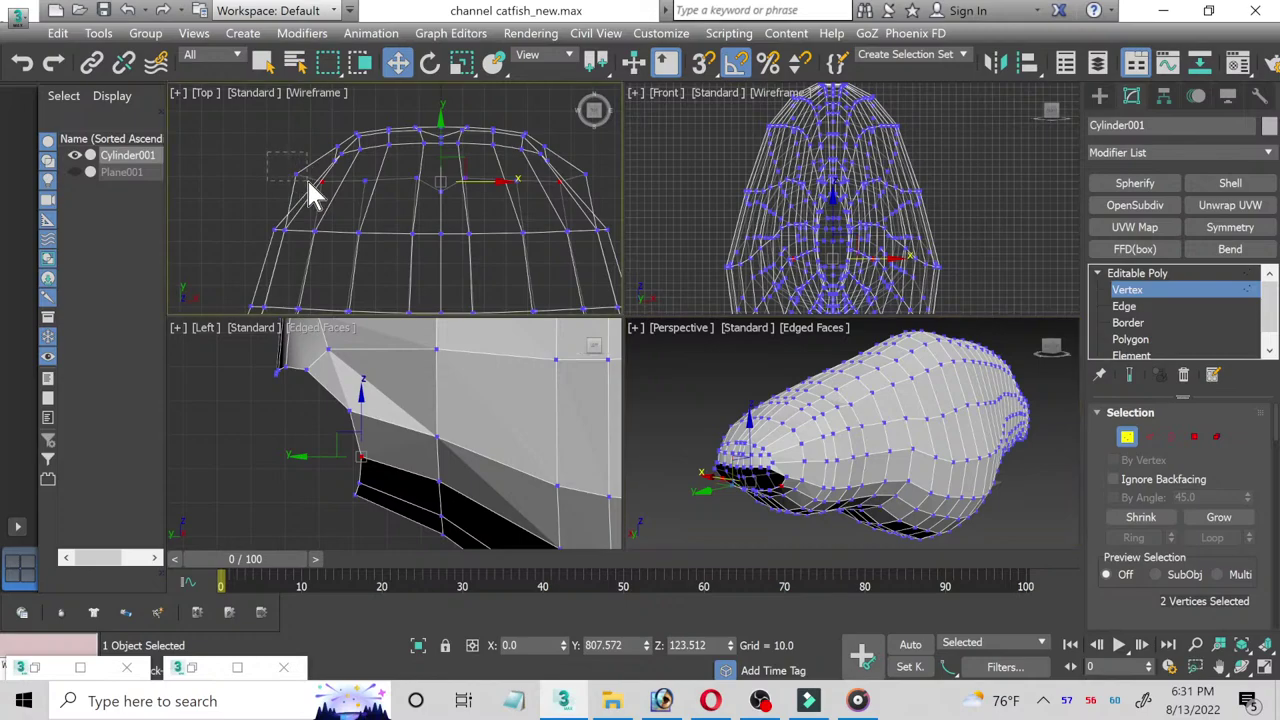
click(315, 176)
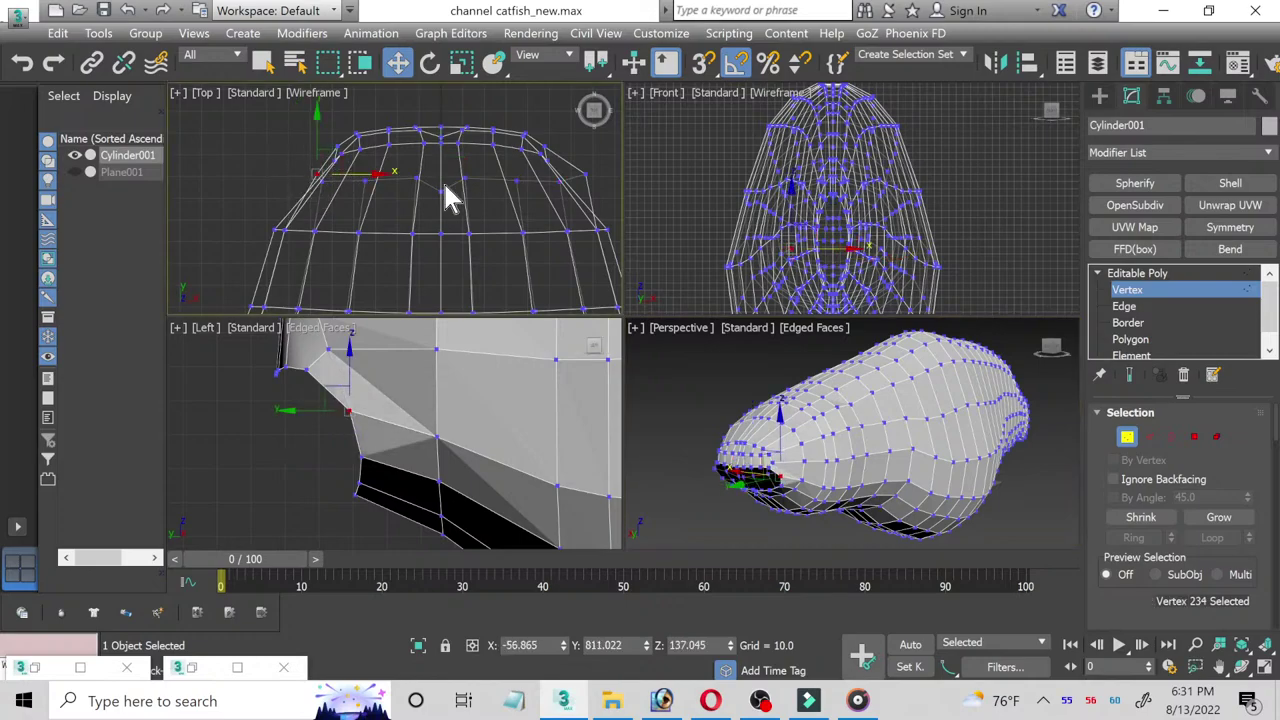
middle_drag(586, 214, 466, 206)
click(491, 203)
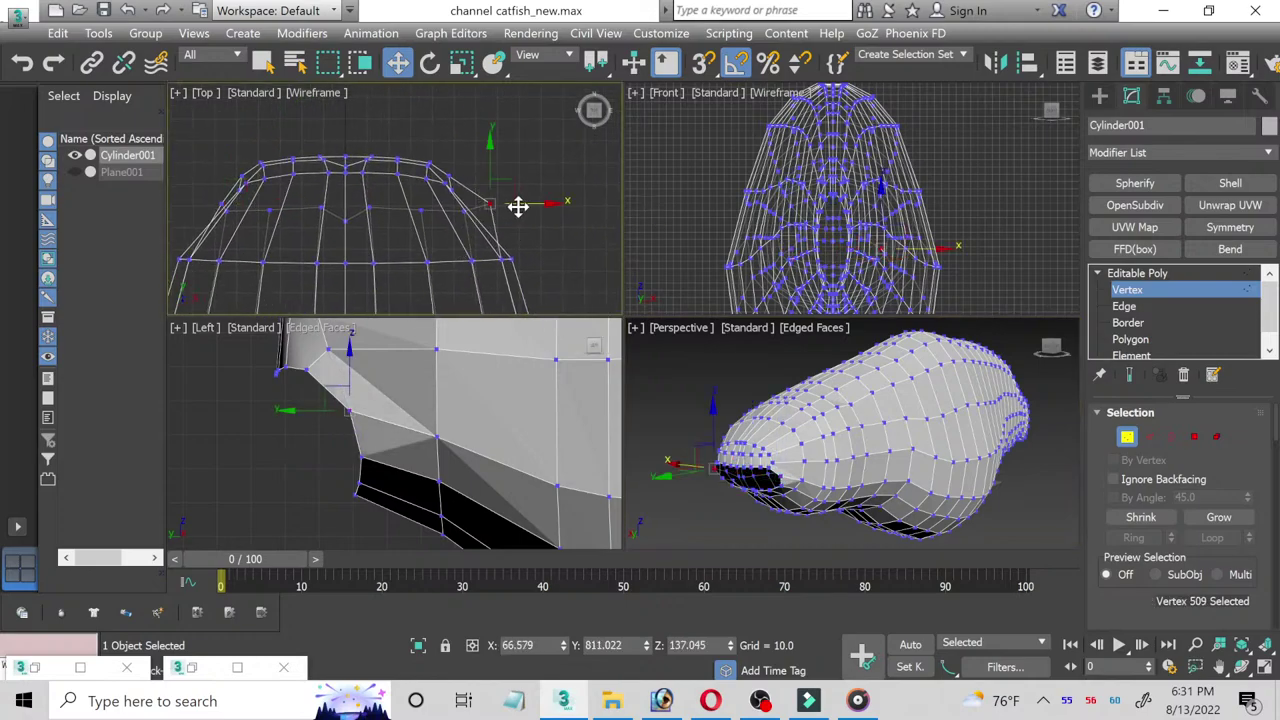
drag(517, 206, 521, 204)
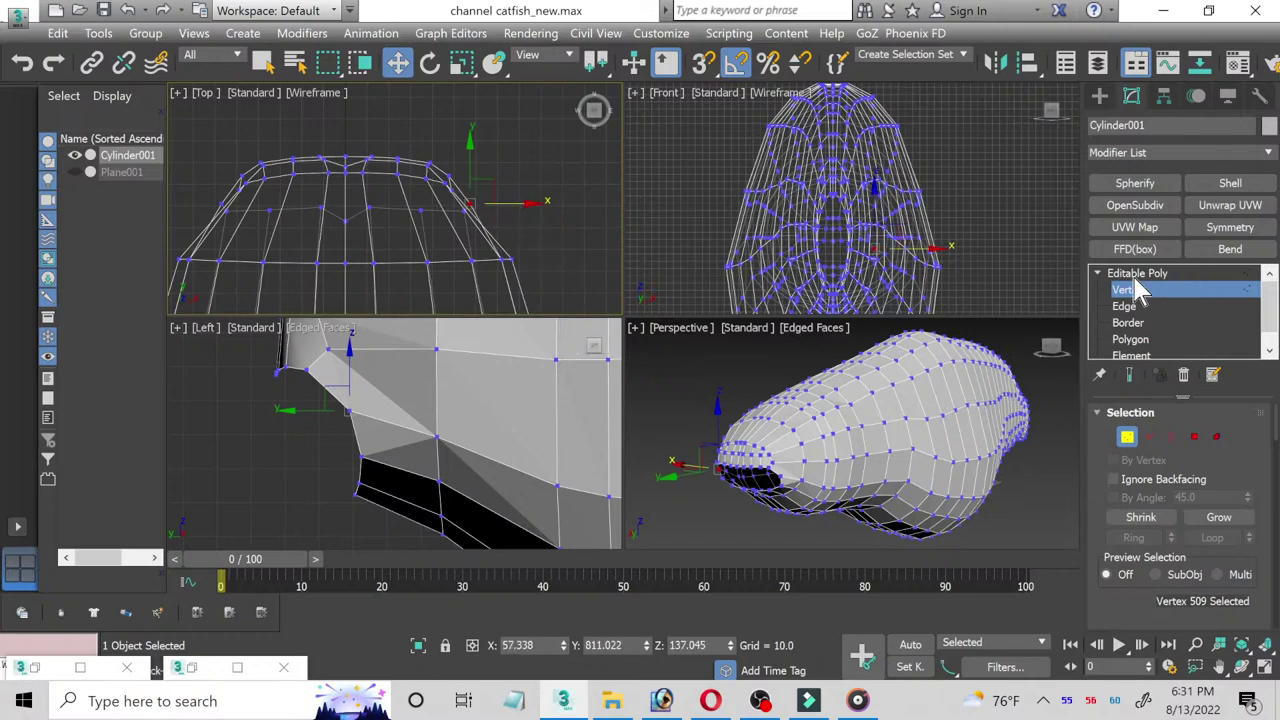
click(1013, 528)
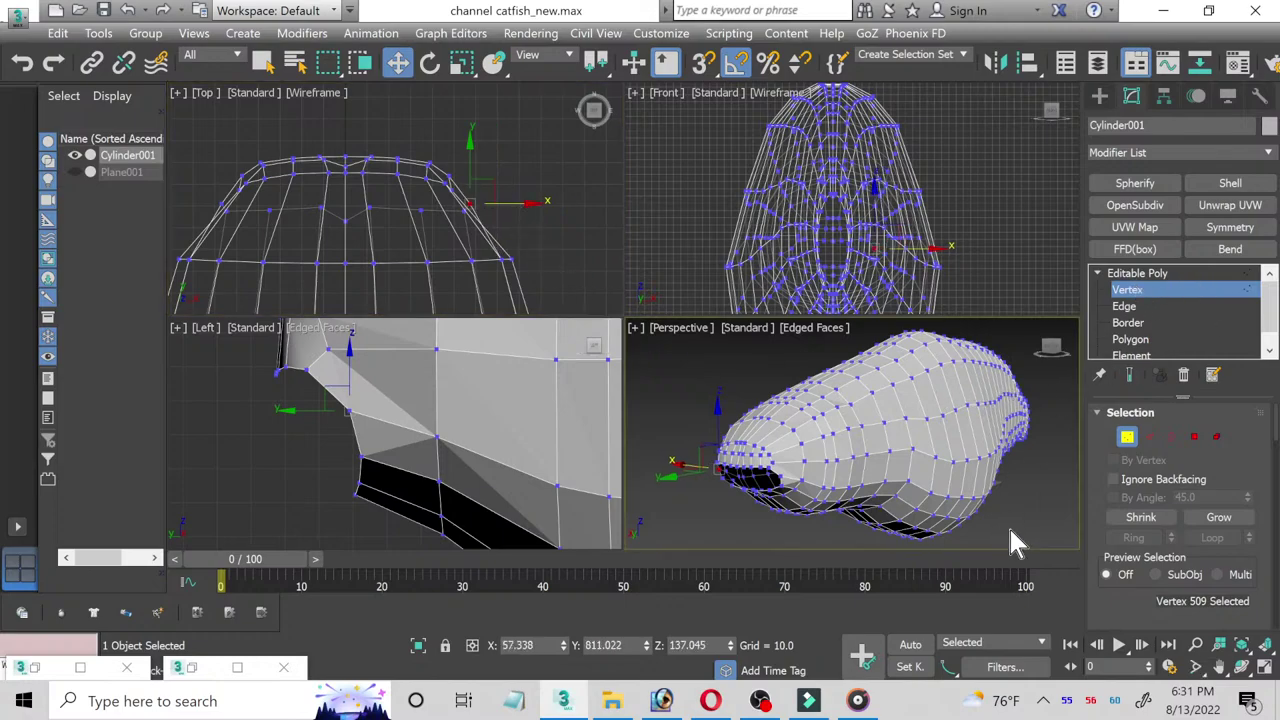
Step: Maximize the Left viewport and frame the whole fish with the head centered
click(447, 512)
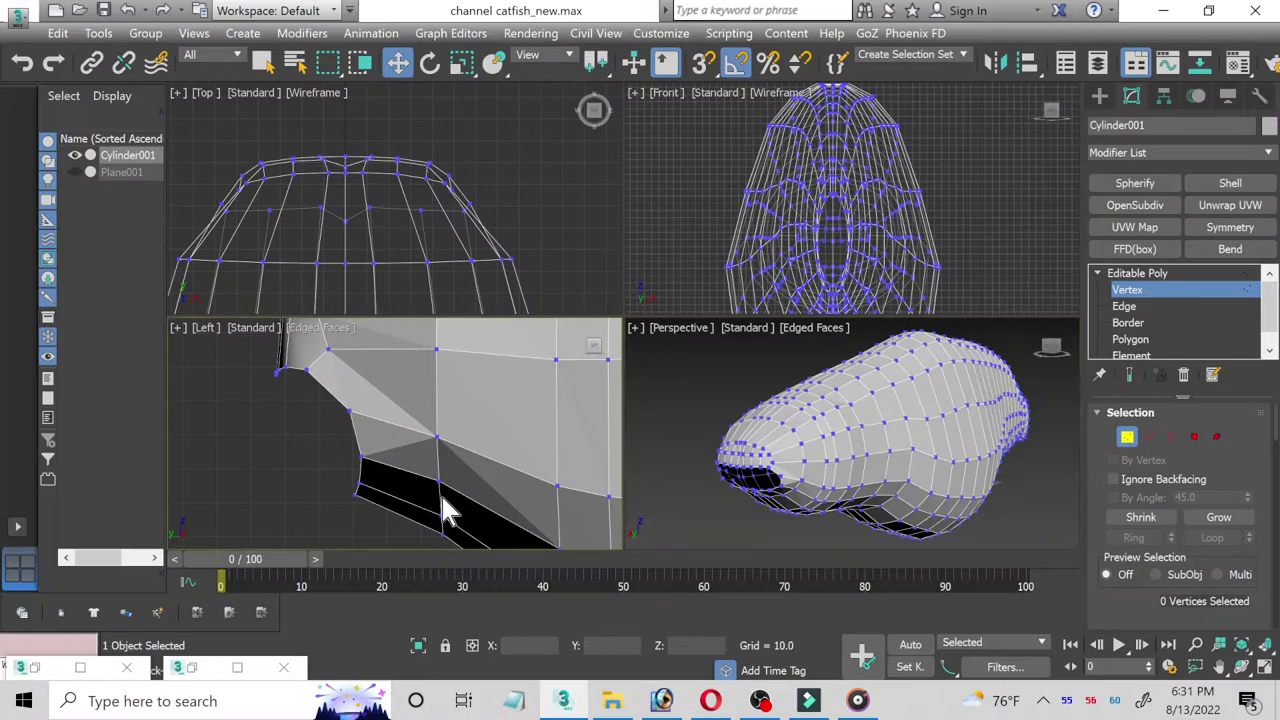
click(1265, 667)
click(1219, 667)
drag(769, 307, 522, 327)
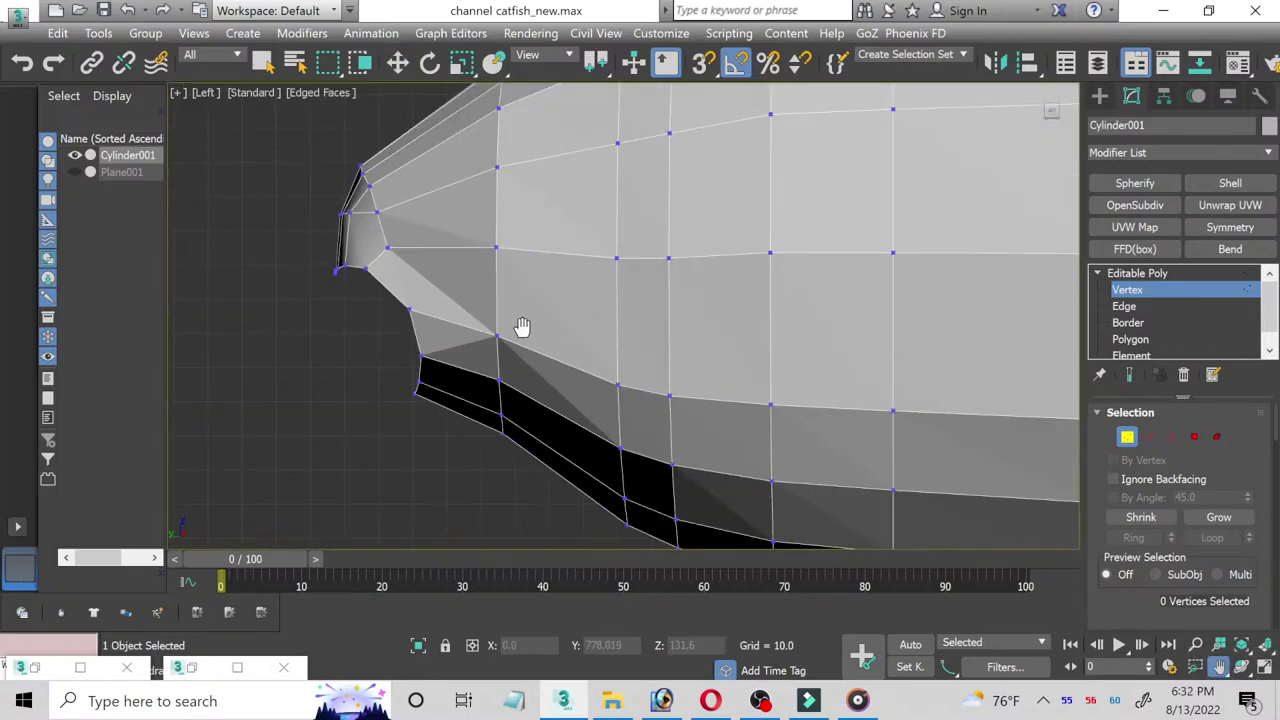
scroll(522, 327, down, 3)
scroll(629, 371, up, 1)
drag(629, 371, 486, 309)
scroll(482, 322, down, 2)
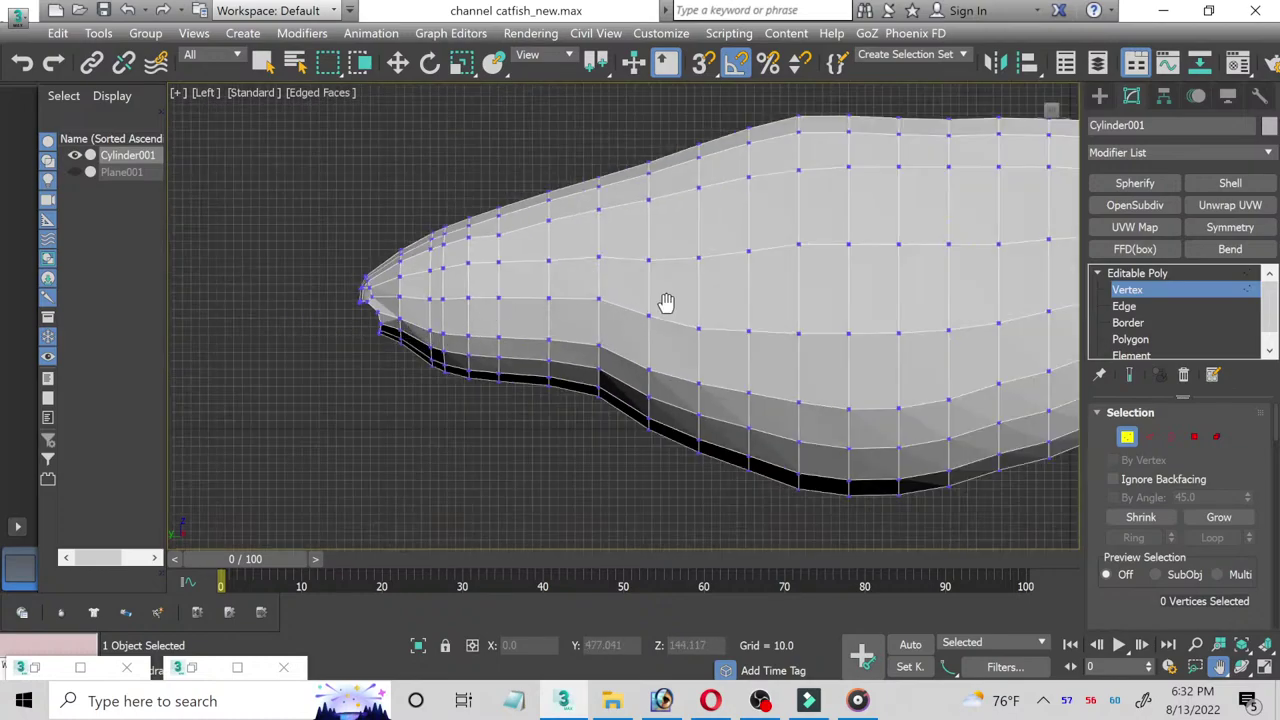
drag(666, 302, 366, 383)
scroll(419, 370, down, 2)
middle_drag(407, 385, 637, 351)
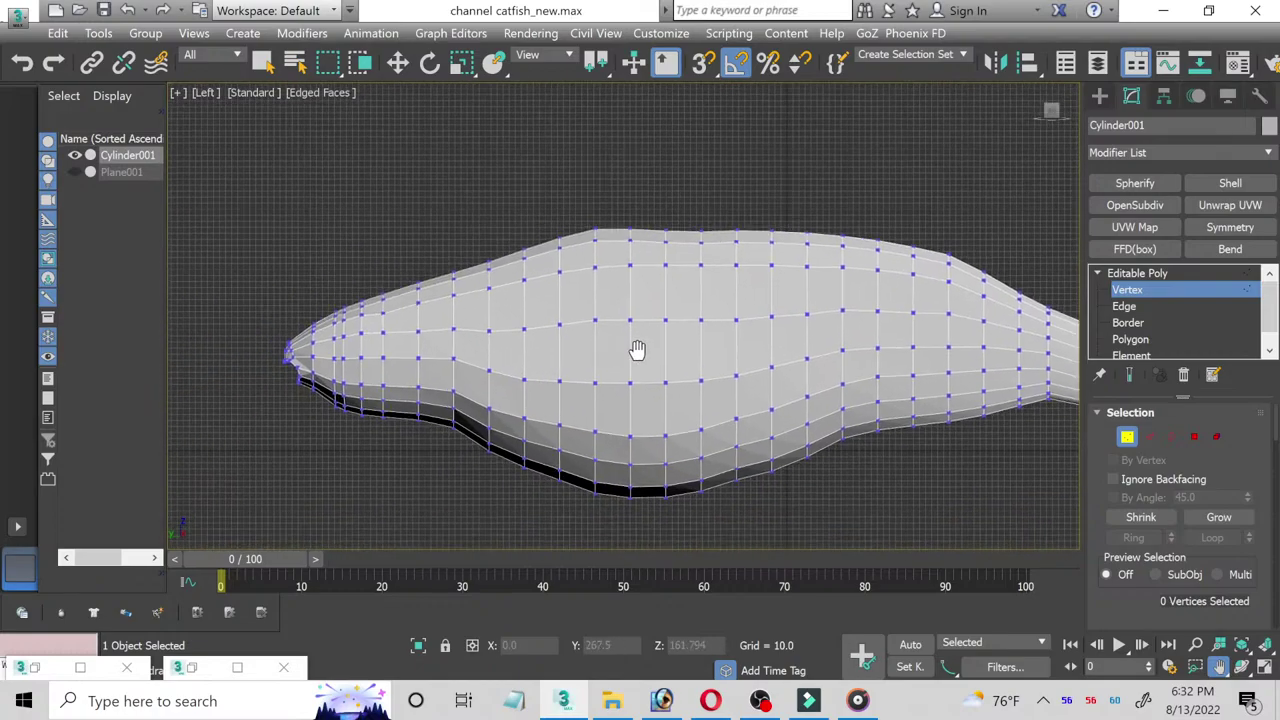
scroll(309, 357, up, 3)
scroll(400, 374, up, 2)
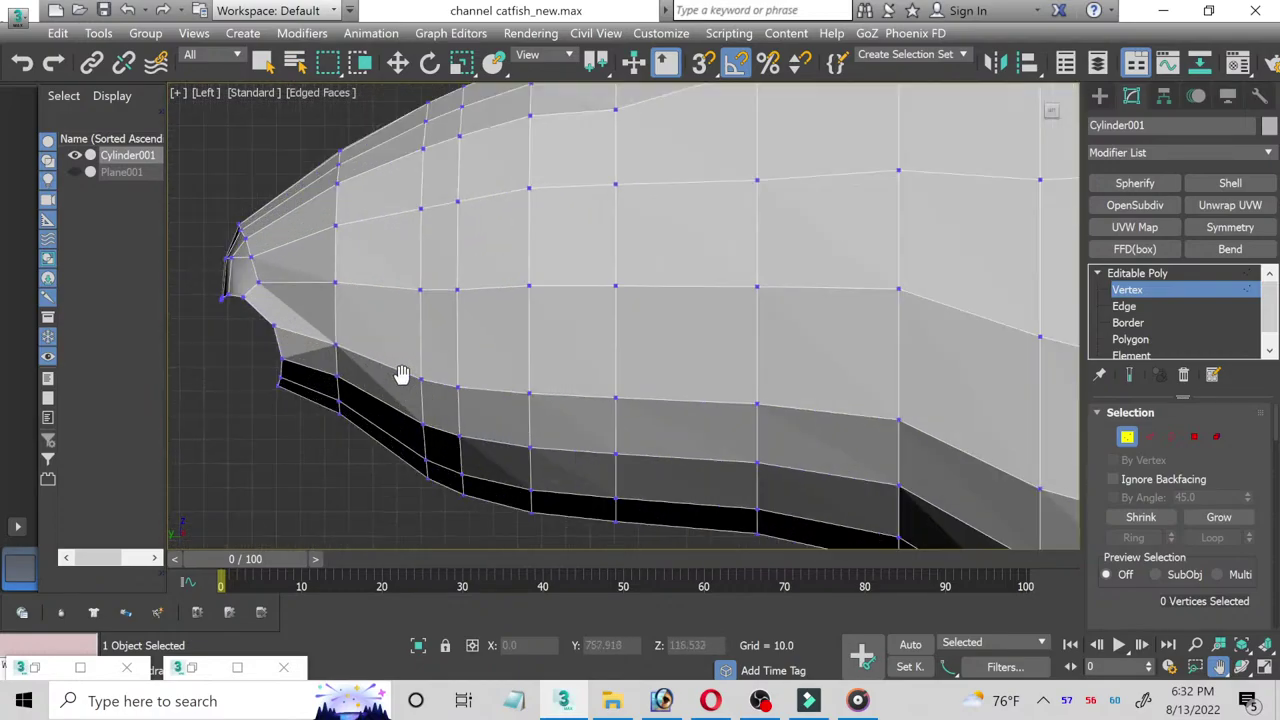
Step: Add OpenSubdiv with 2 iterations and orbit the Perspective view to face the nose
click(1135, 205)
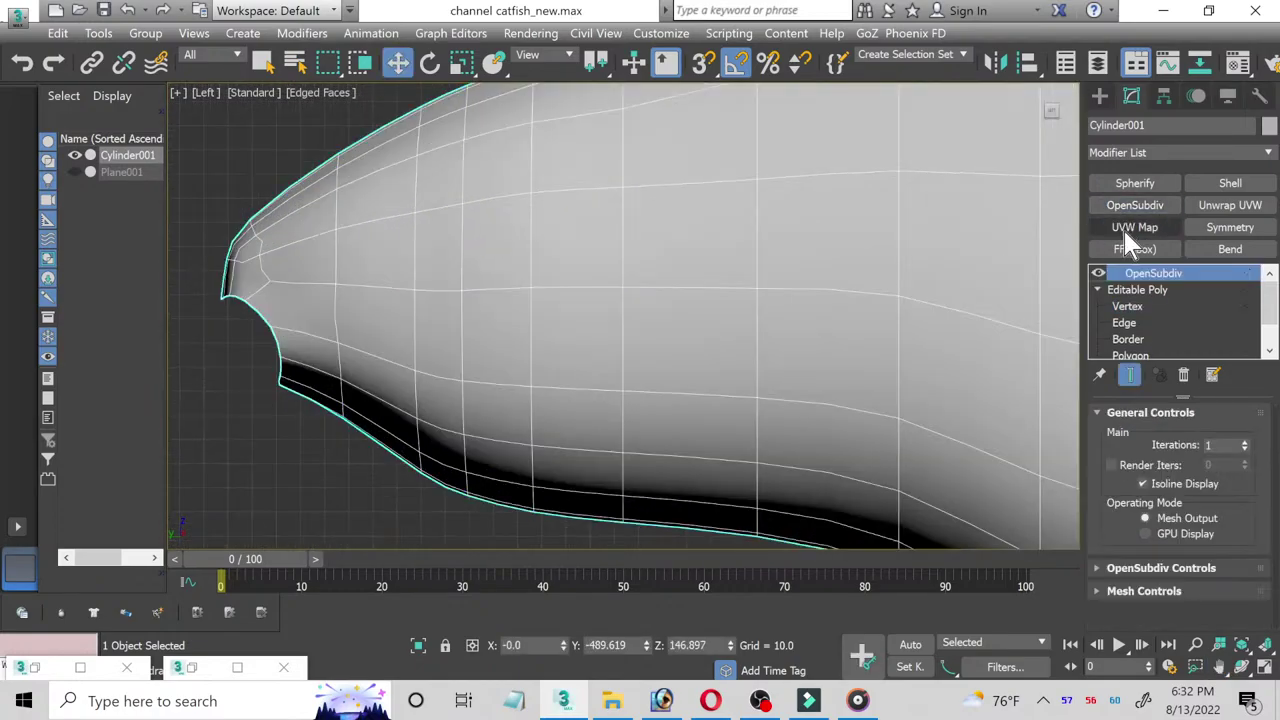
click(1244, 441)
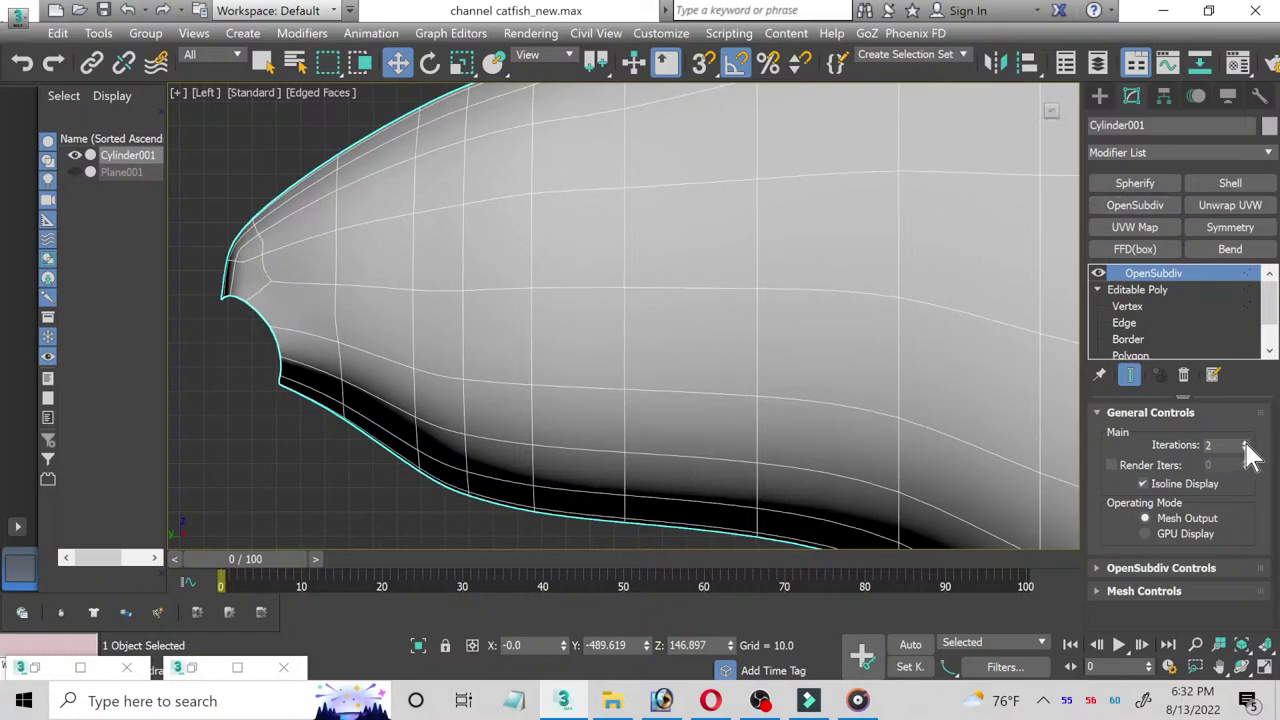
click(1266, 665)
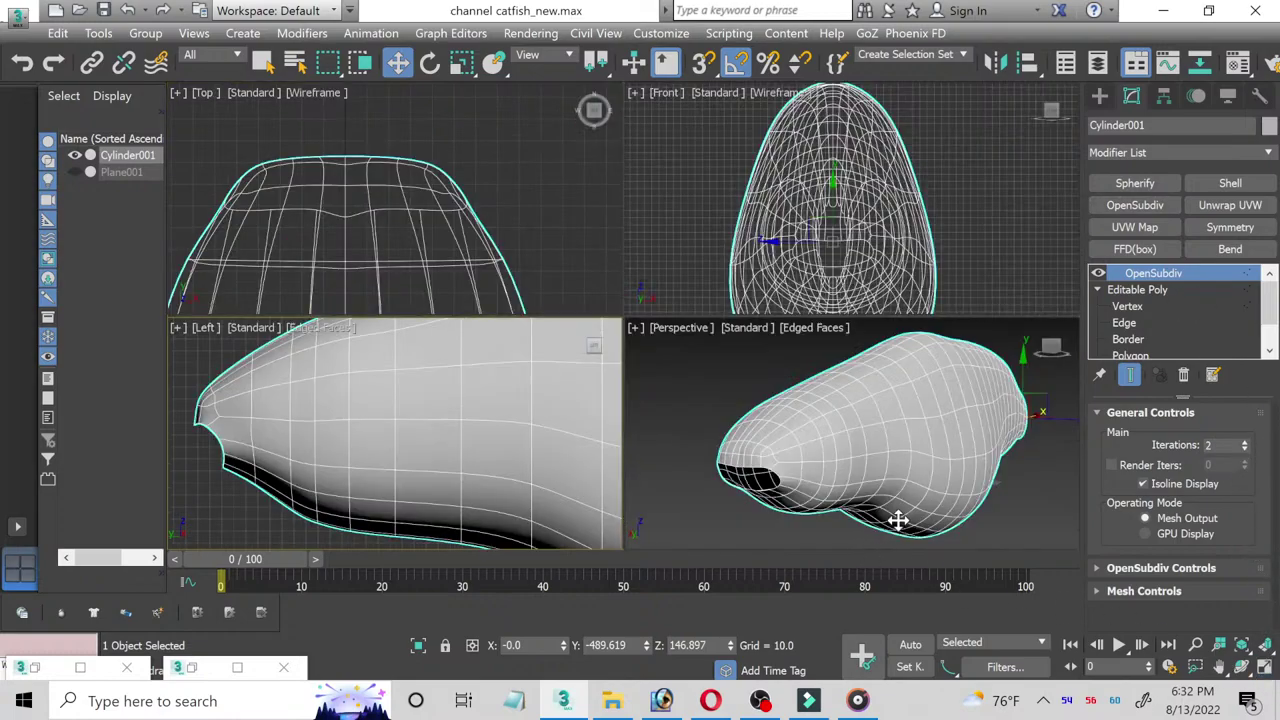
click(1026, 524)
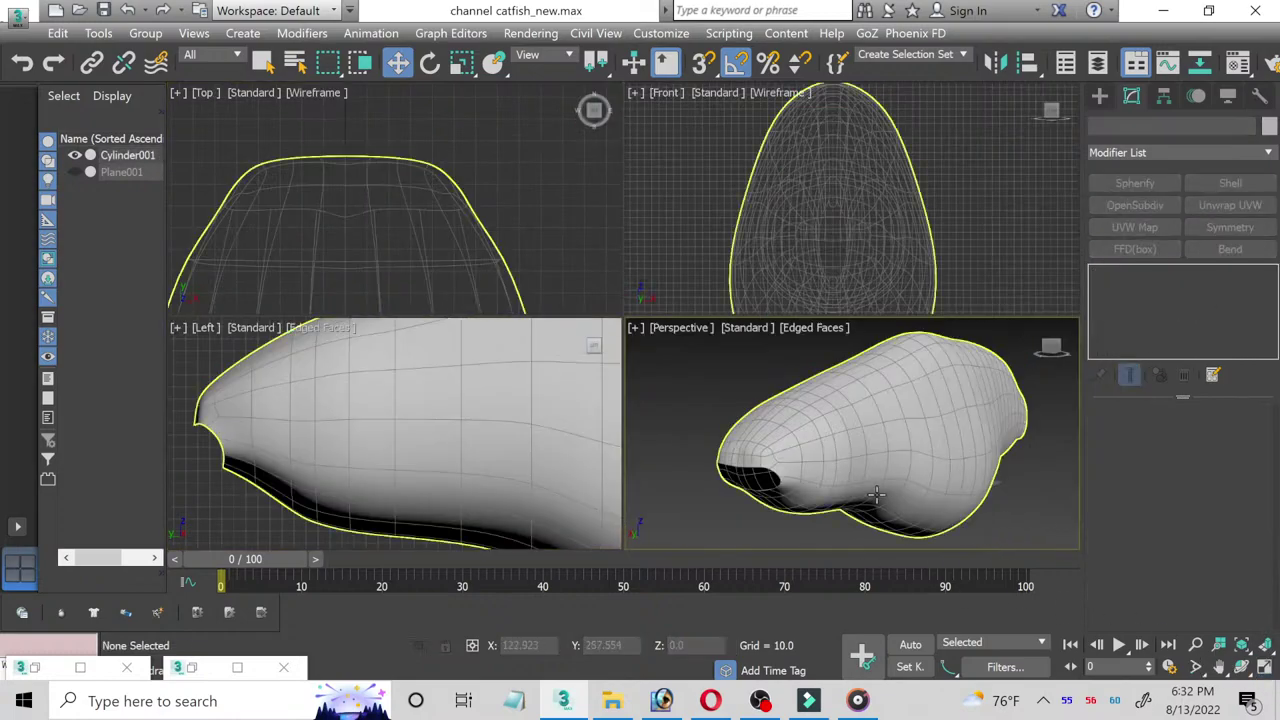
click(1266, 665)
click(1241, 665)
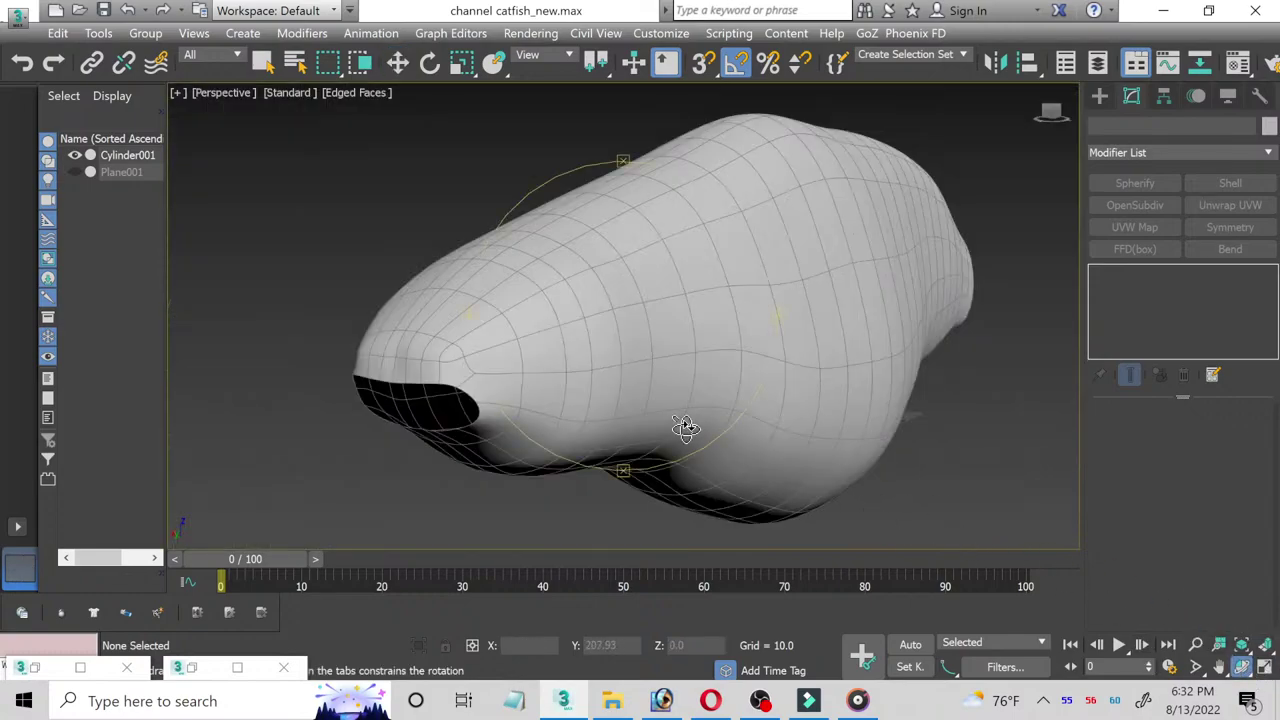
mouse_move(680, 423)
mouse_down()
mouse_move(591, 423)
mouse_move(629, 386)
mouse_move(503, 302)
mouse_move(563, 537)
mouse_move(549, 346)
mouse_move(527, 322)
mouse_up()
mouse_move(449, 331)
mouse_down()
mouse_move(614, 400)
mouse_move(571, 337)
mouse_move(582, 342)
mouse_up()
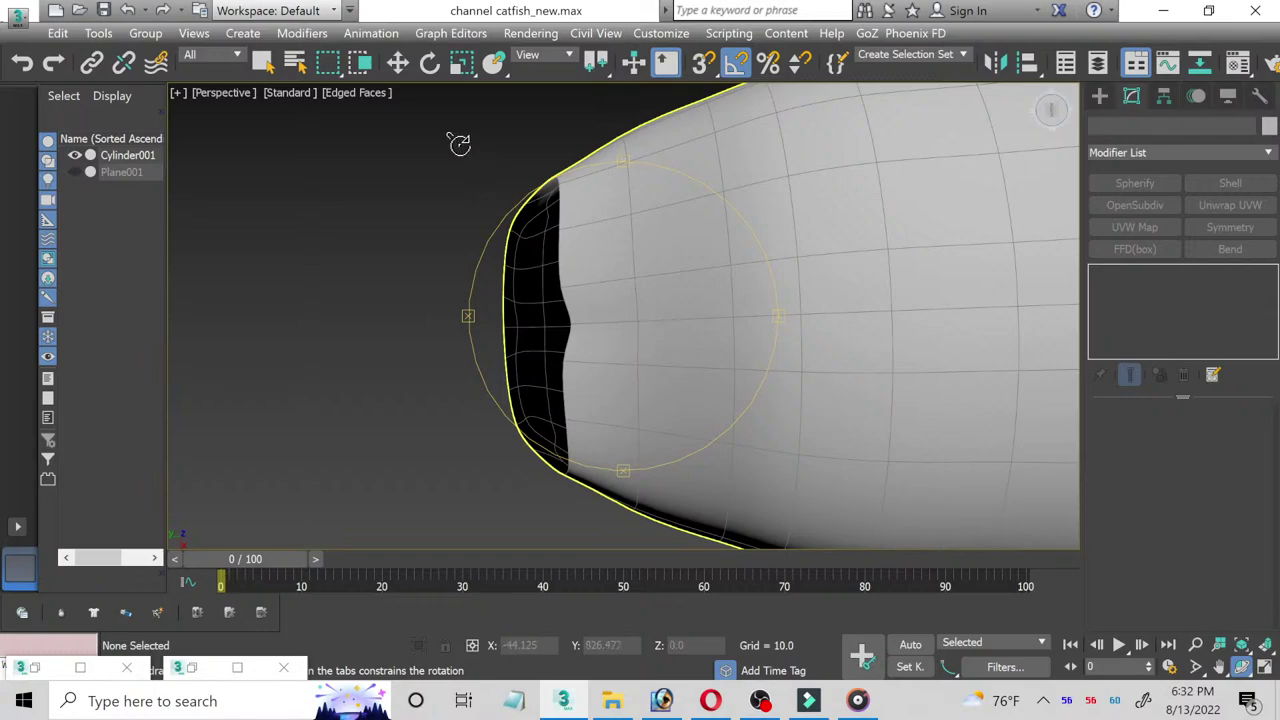
Step: Slide the snout's nose-tip vertex inward to straighten the notch
click(405, 62)
click(620, 193)
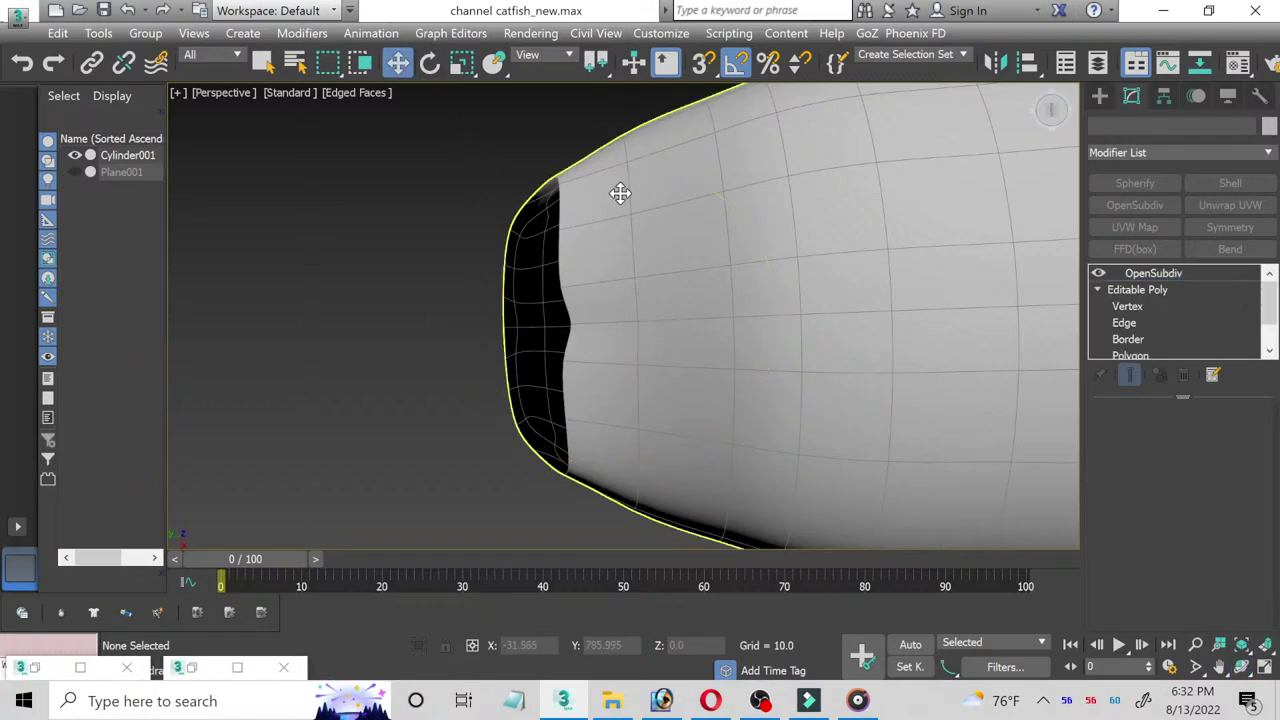
click(1110, 302)
scroll(565, 308, up, 3)
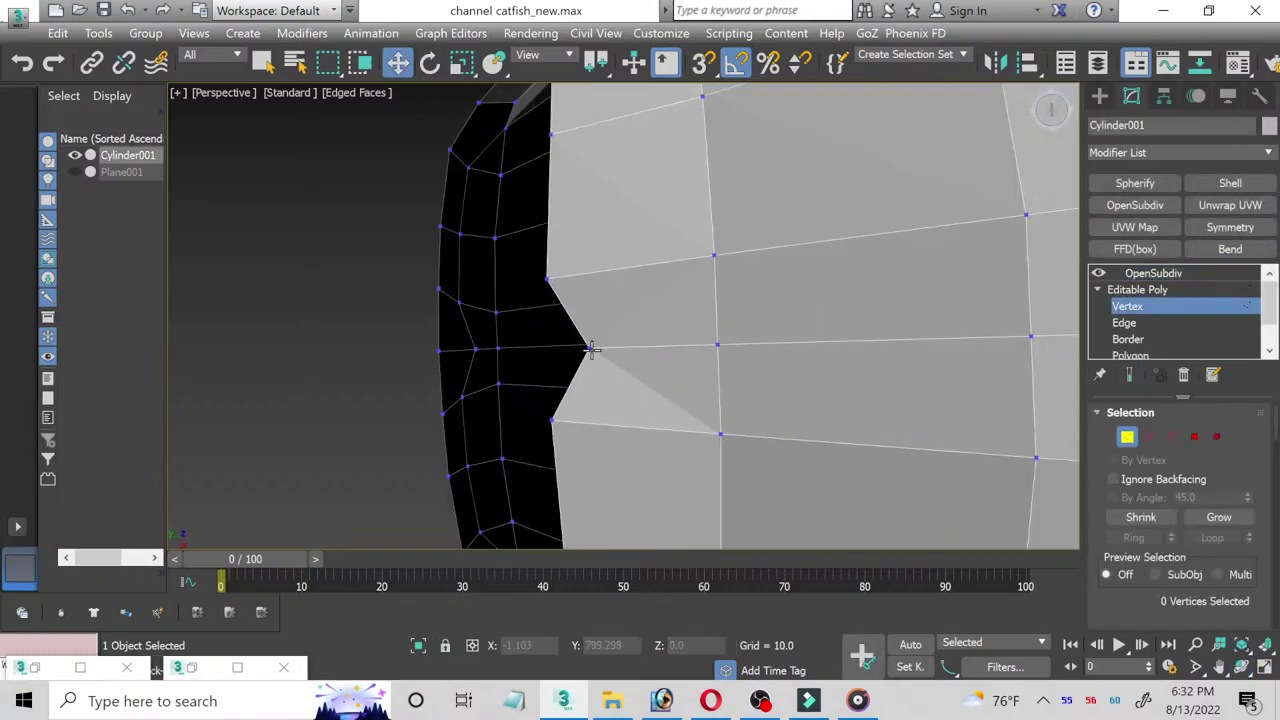
click(591, 349)
drag(546, 352, 500, 347)
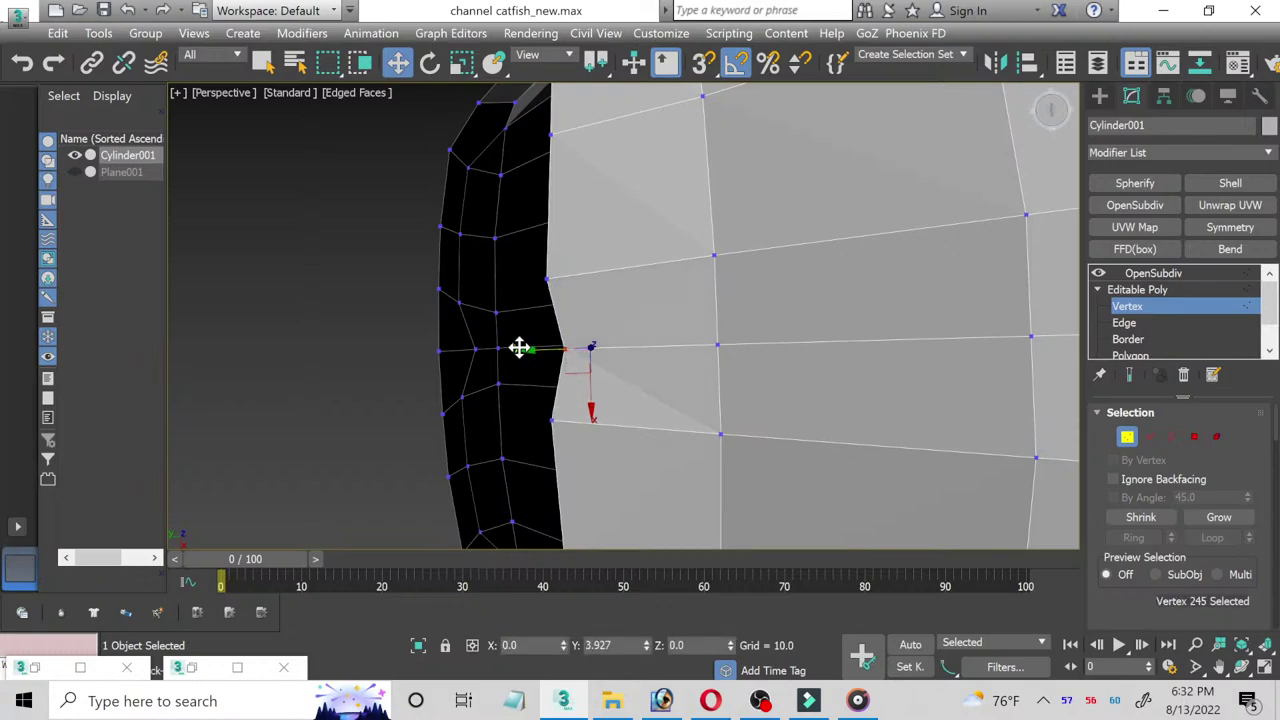
click(1126, 322)
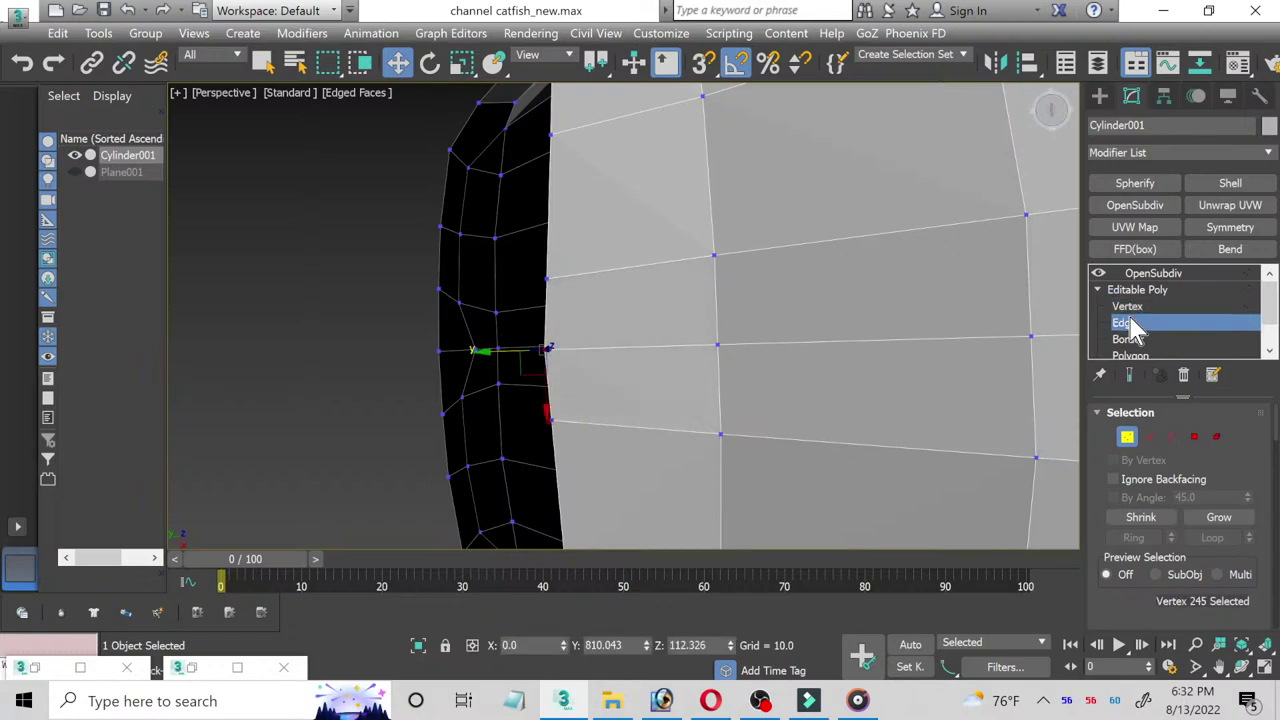
click(1153, 273)
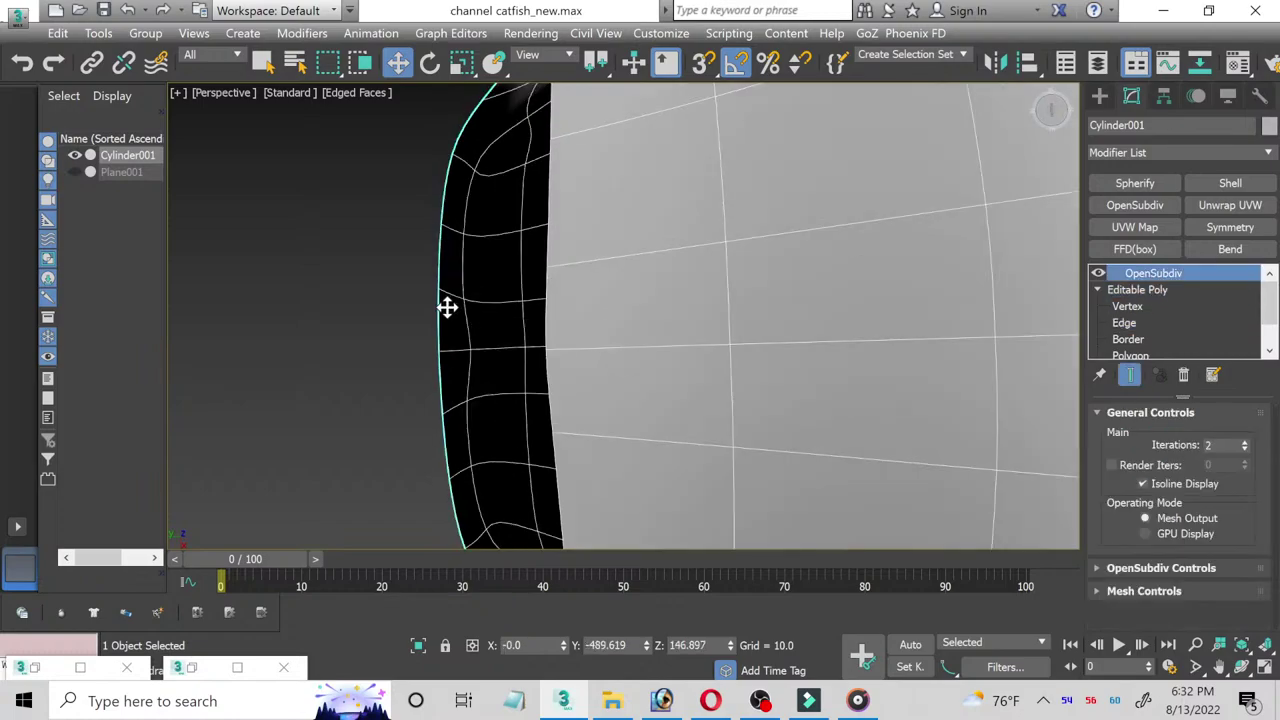
scroll(450, 307, down, 3)
scroll(734, 378, down, 3)
Step: Orbit above the fish and nudge a vertex above the mouth
mouse_move(734, 378)
alt+middle_down()
mouse_move(577, 323)
mouse_move(466, 366)
alt+middle_up()
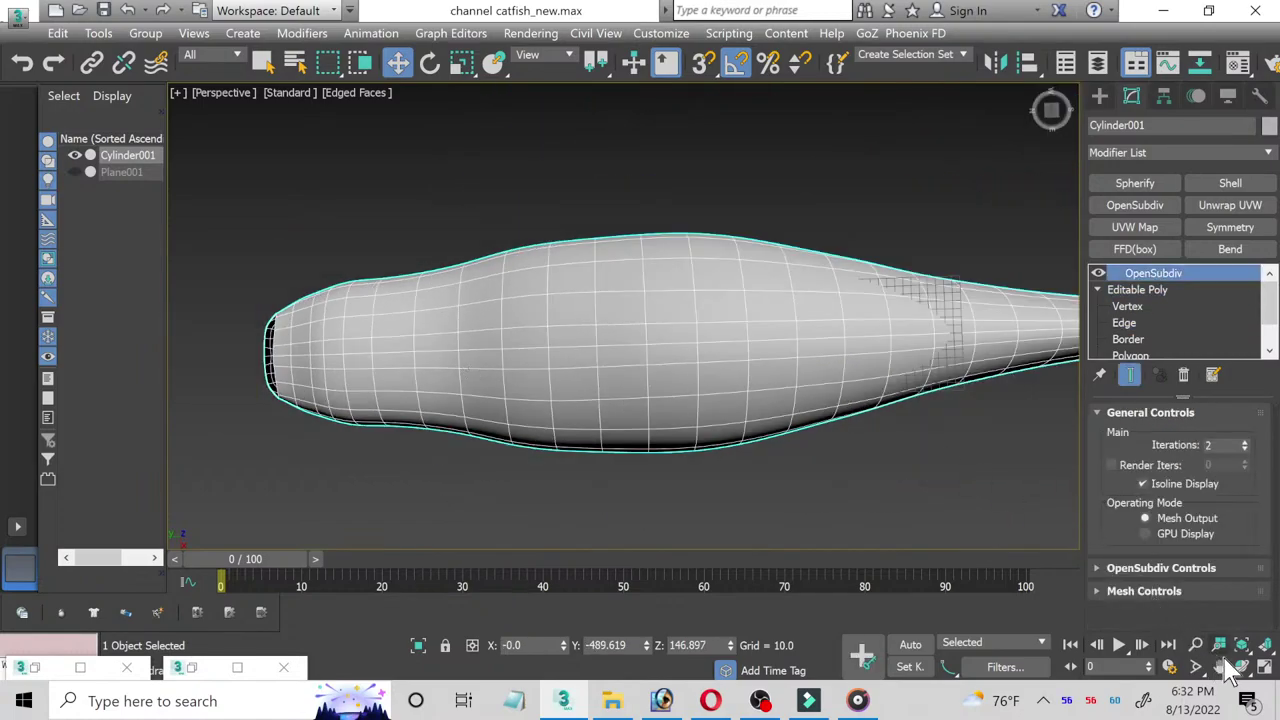
key(e)
mouse_move(562, 340)
alt+middle_down()
mouse_move(566, 403)
mouse_move(604, 424)
mouse_move(503, 389)
alt+middle_up()
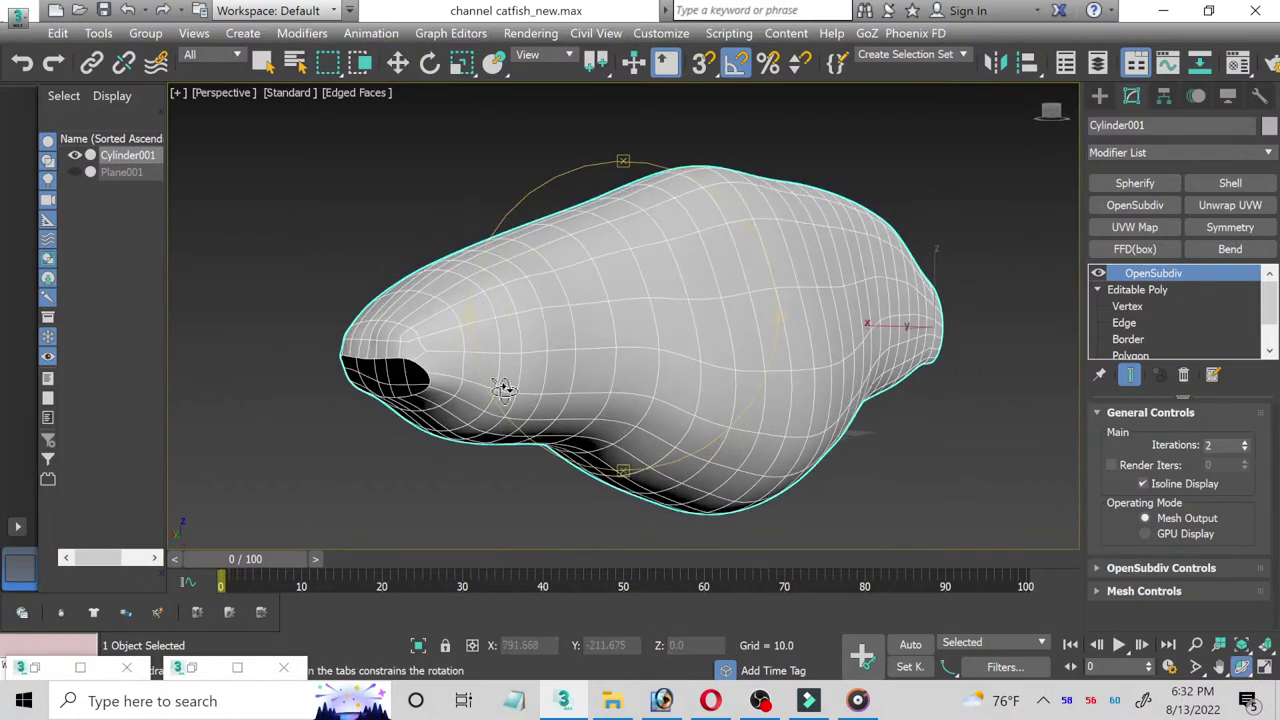
scroll(386, 345, up, 2)
scroll(376, 328, up, 3)
scroll(377, 328, up, 2)
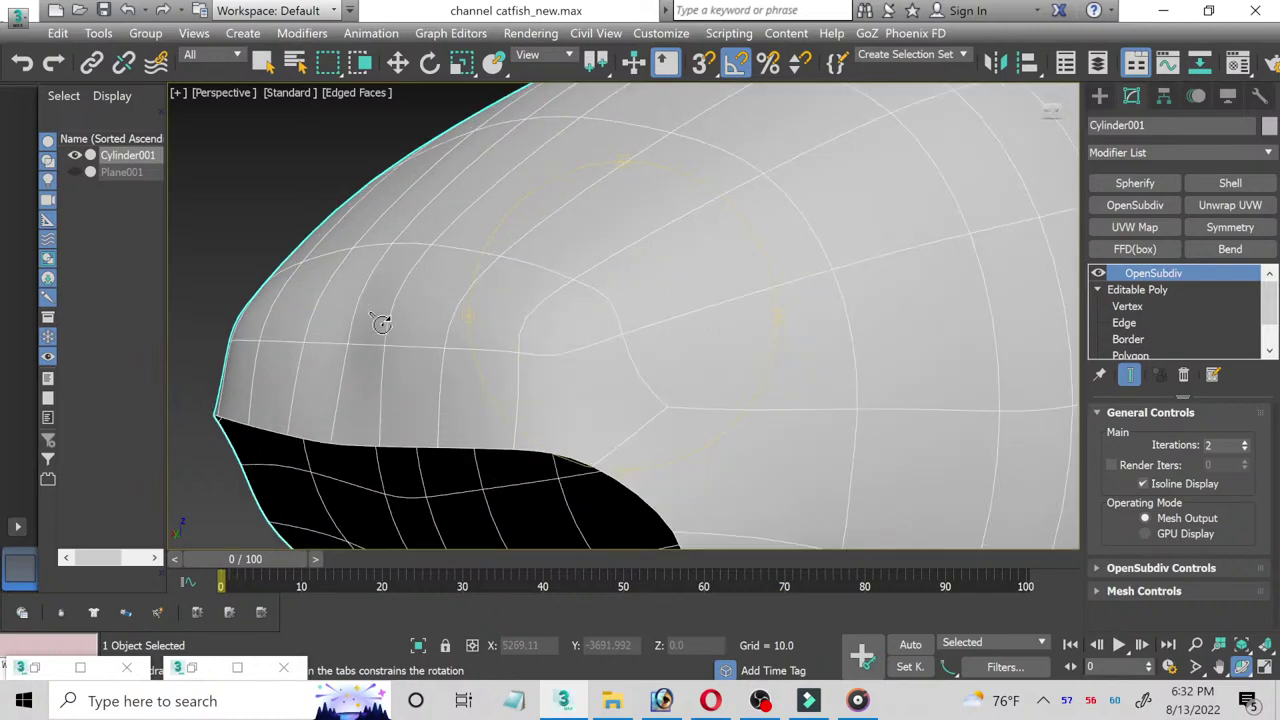
click(1128, 306)
key(w)
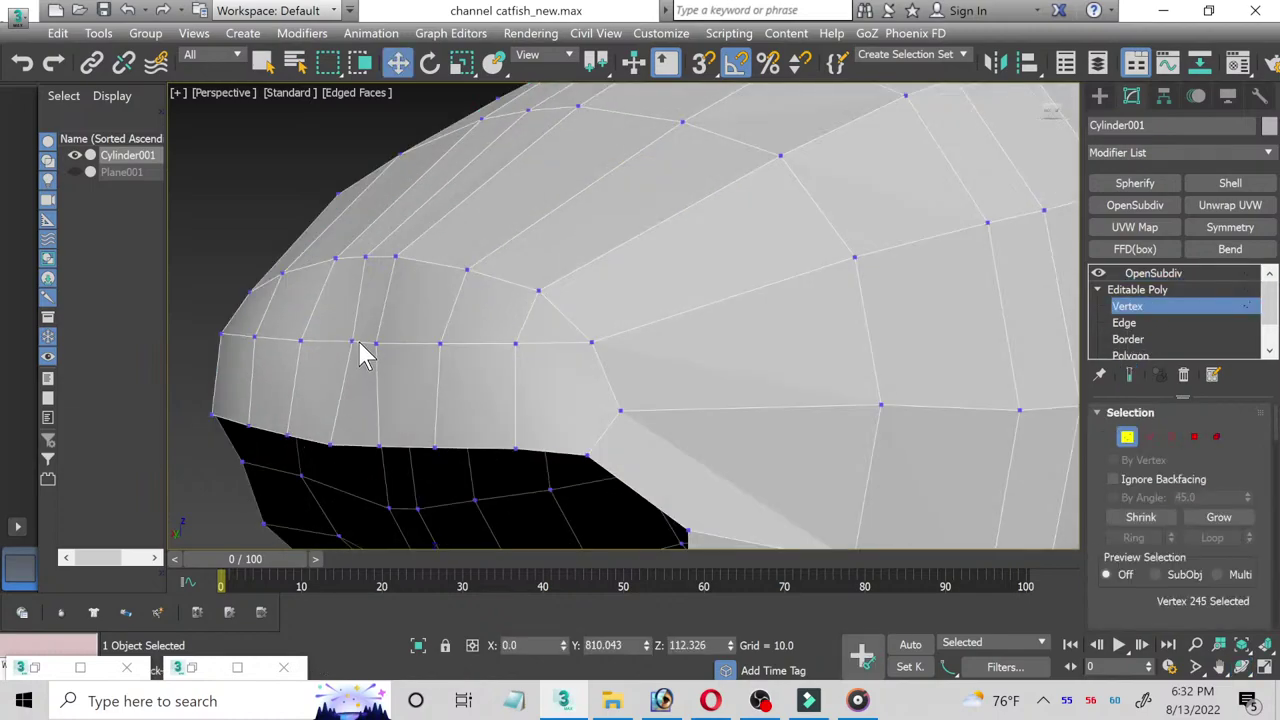
scroll(363, 355, up, 2)
click(350, 342)
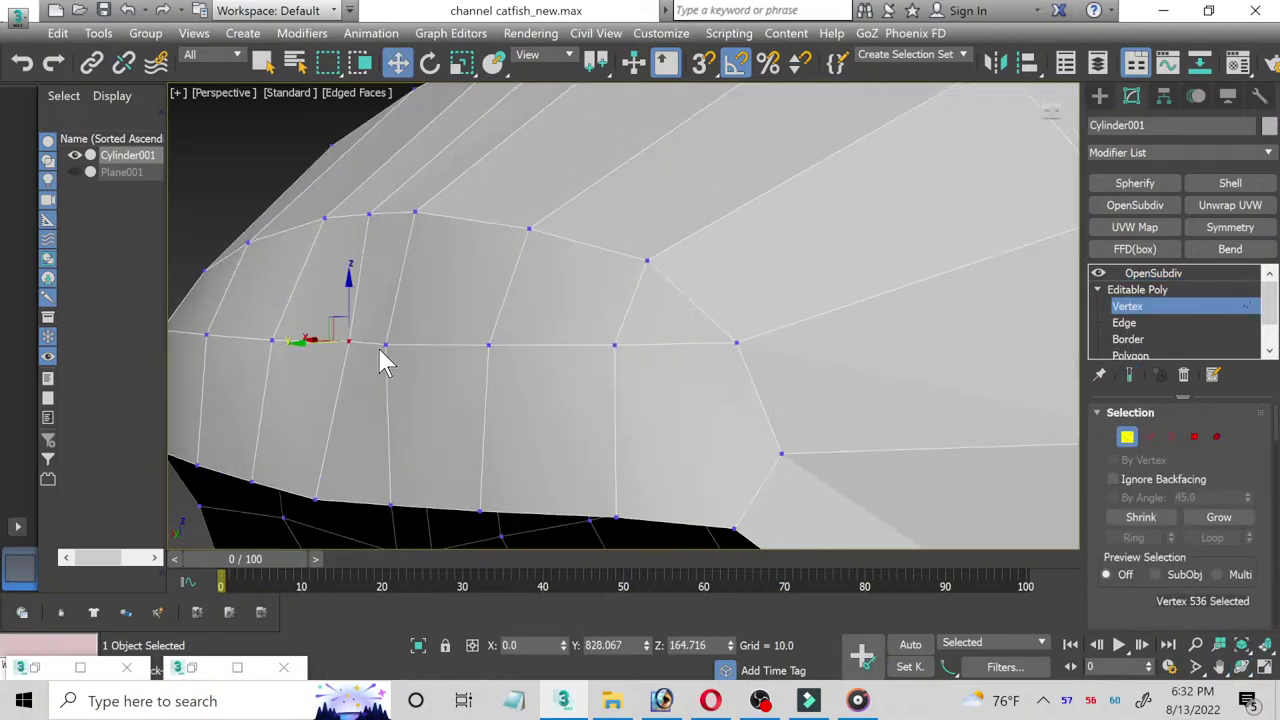
drag(331, 337, 299, 341)
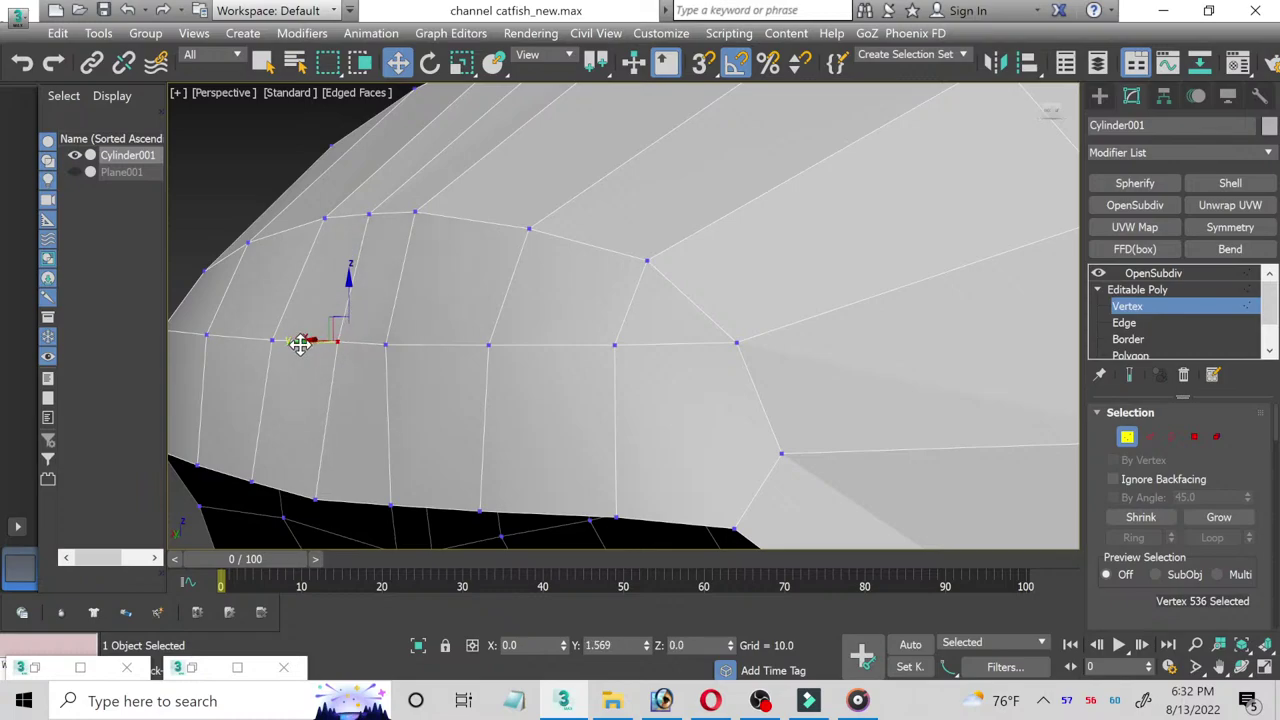
Step: Toggle Show End Result to compare the smoothed surface with the low-poly cage
click(1131, 375)
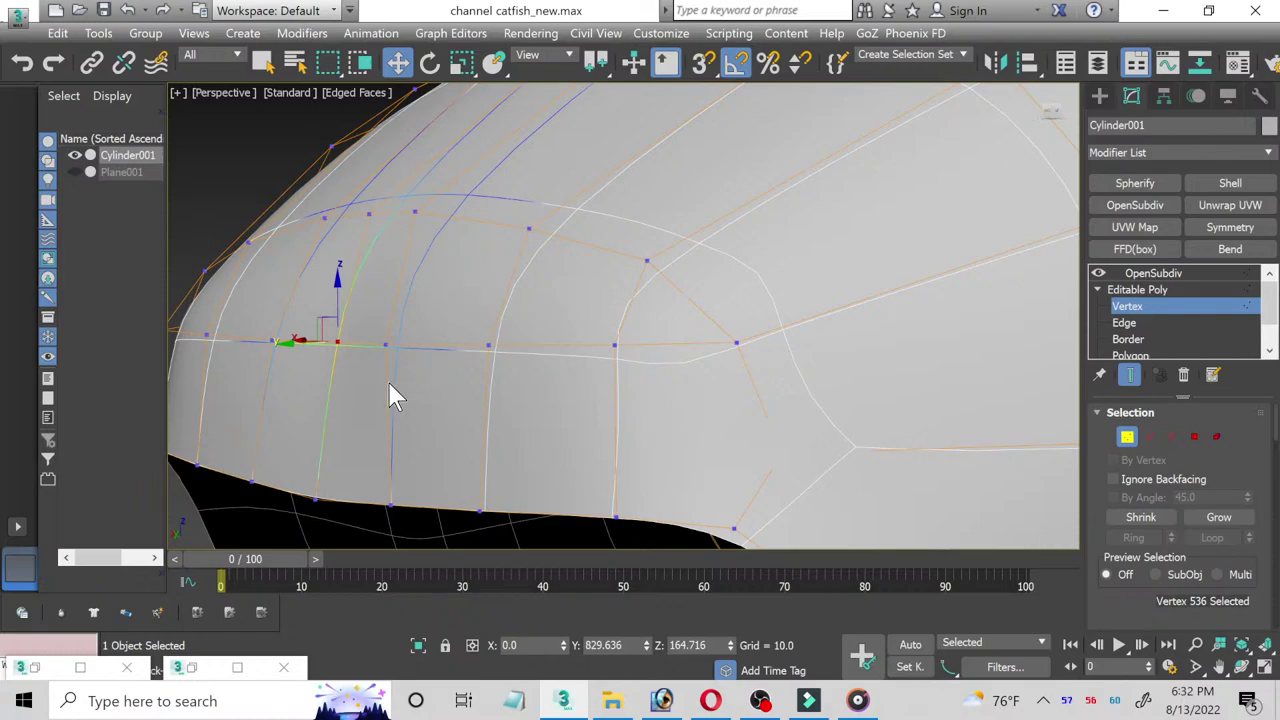
scroll(395, 393, down, 2)
scroll(397, 391, down, 3)
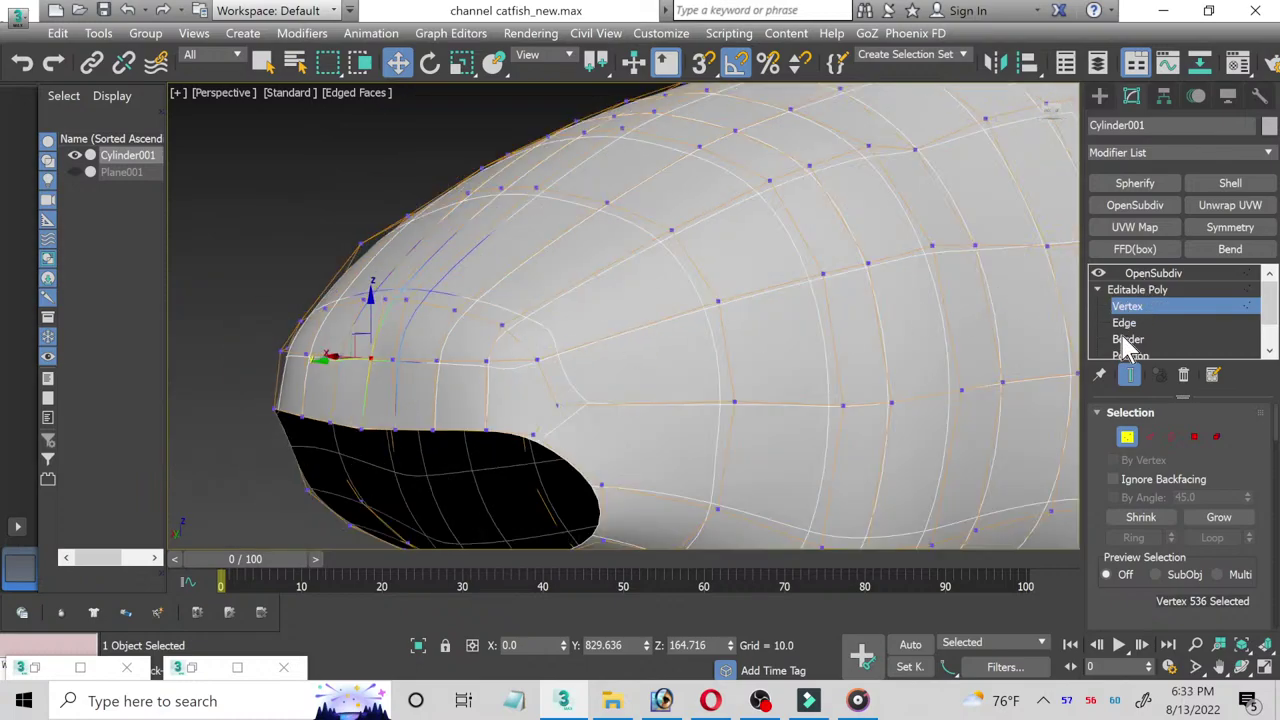
click(1131, 375)
click(1160, 273)
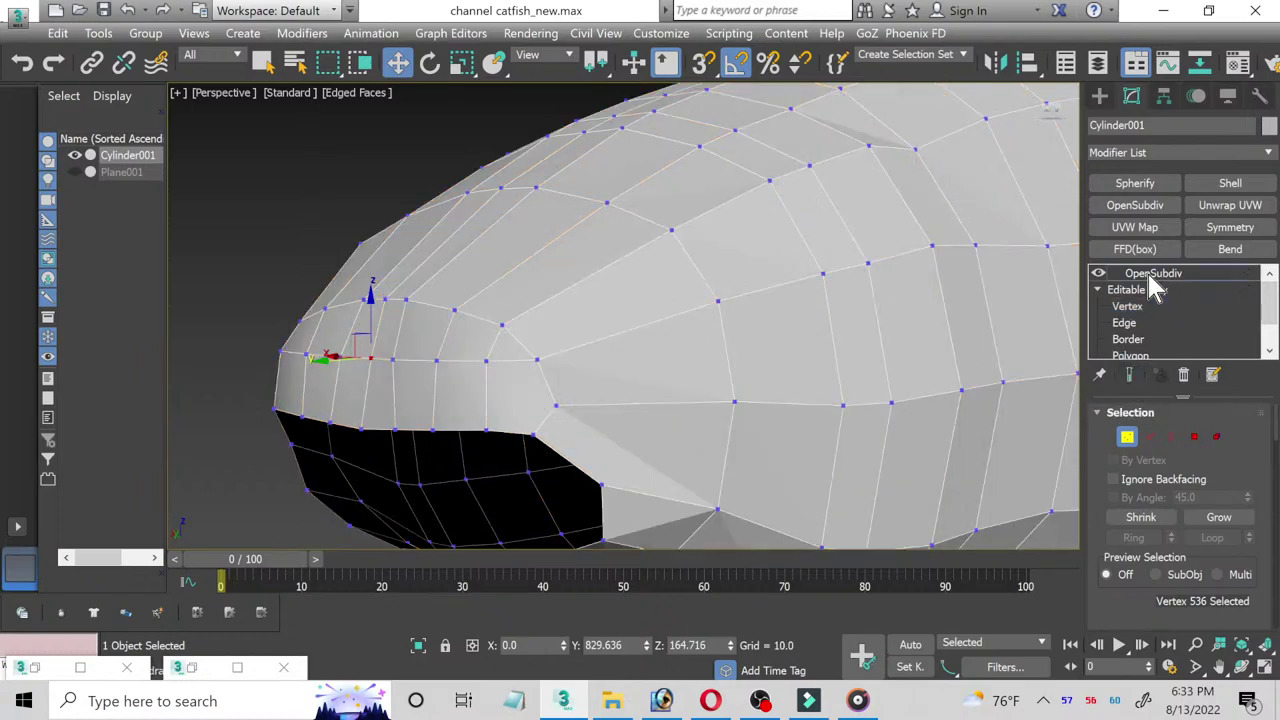
click(273, 196)
click(377, 348)
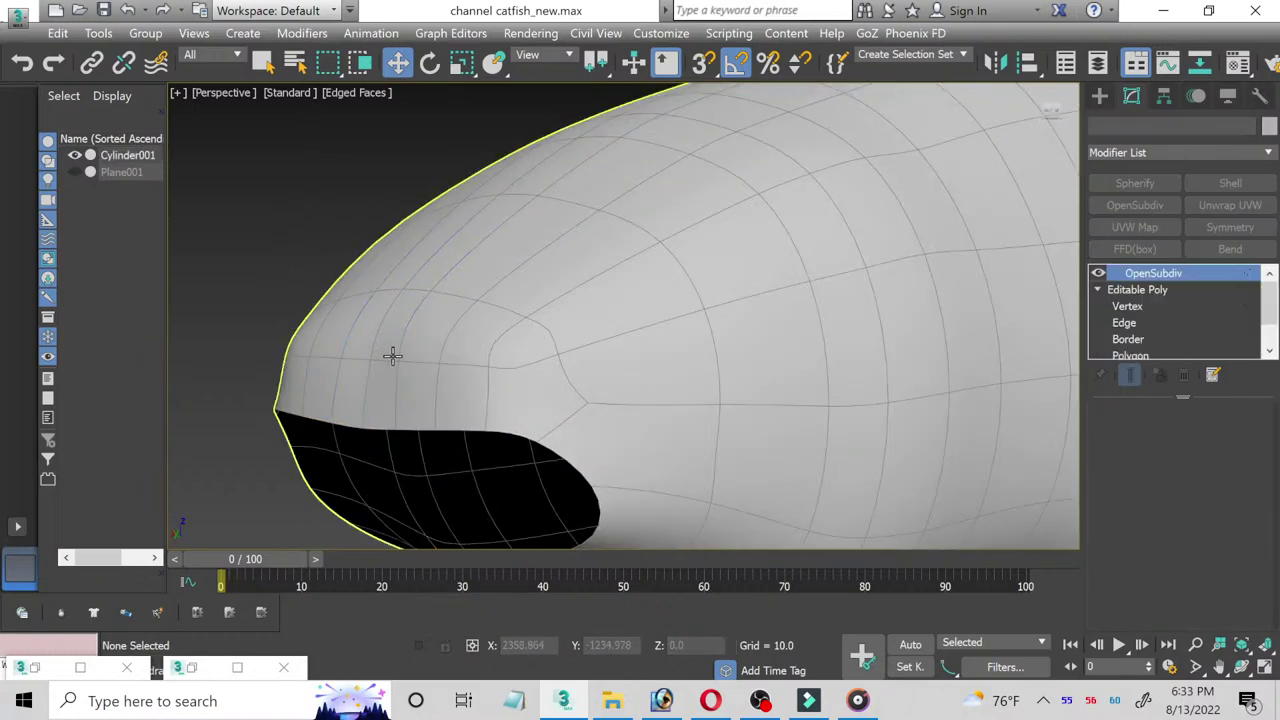
mouse_move(586, 414)
alt+middle_down()
mouse_move(585, 310)
mouse_move(894, 329)
alt+middle_up()
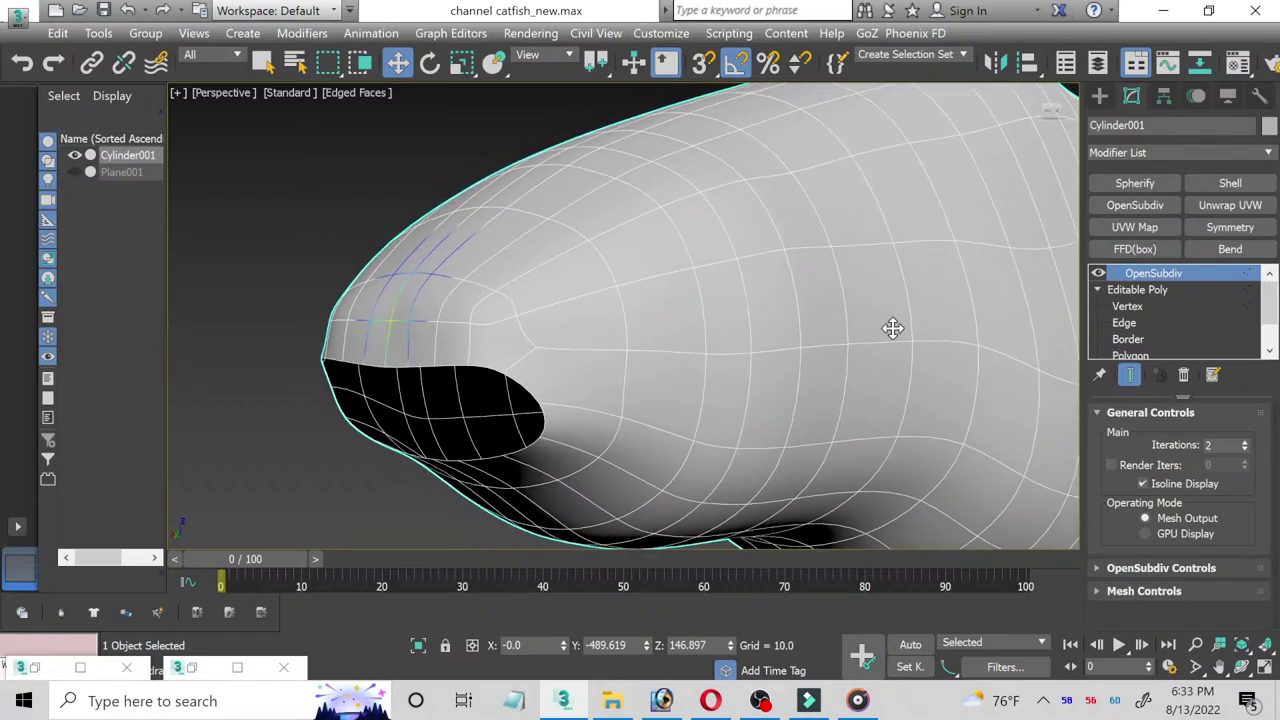
click(1145, 300)
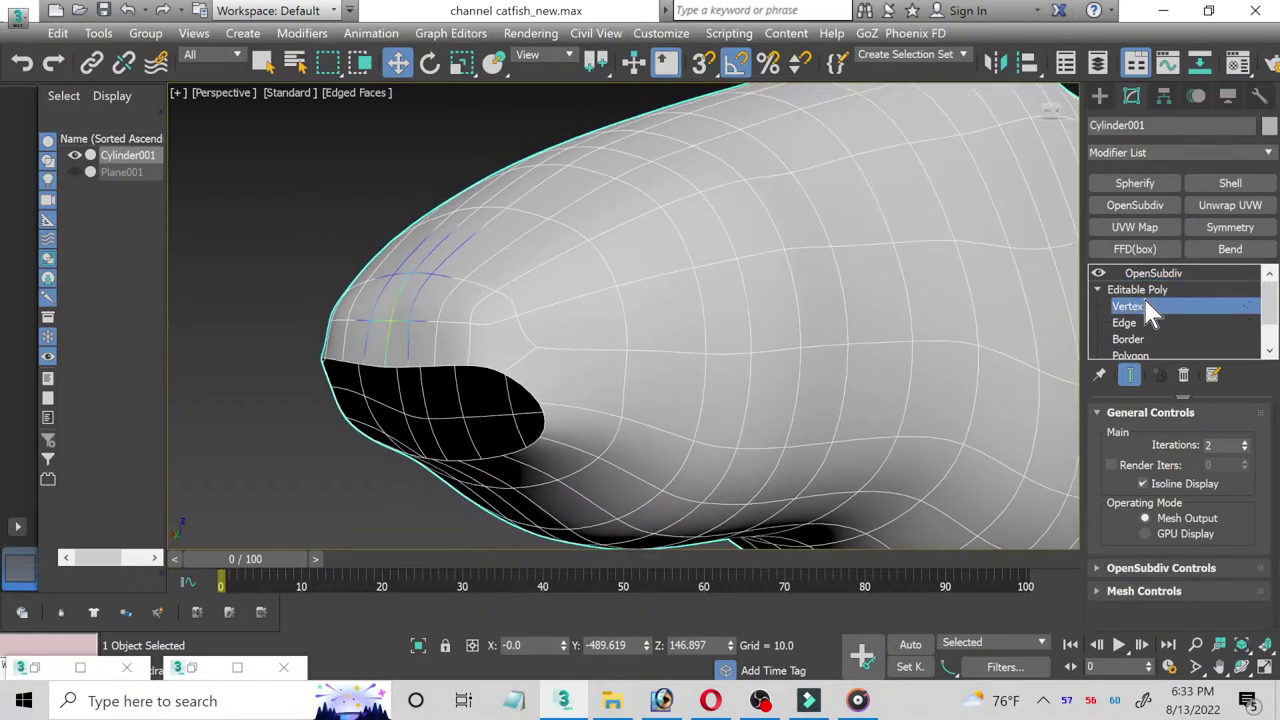
click(1152, 290)
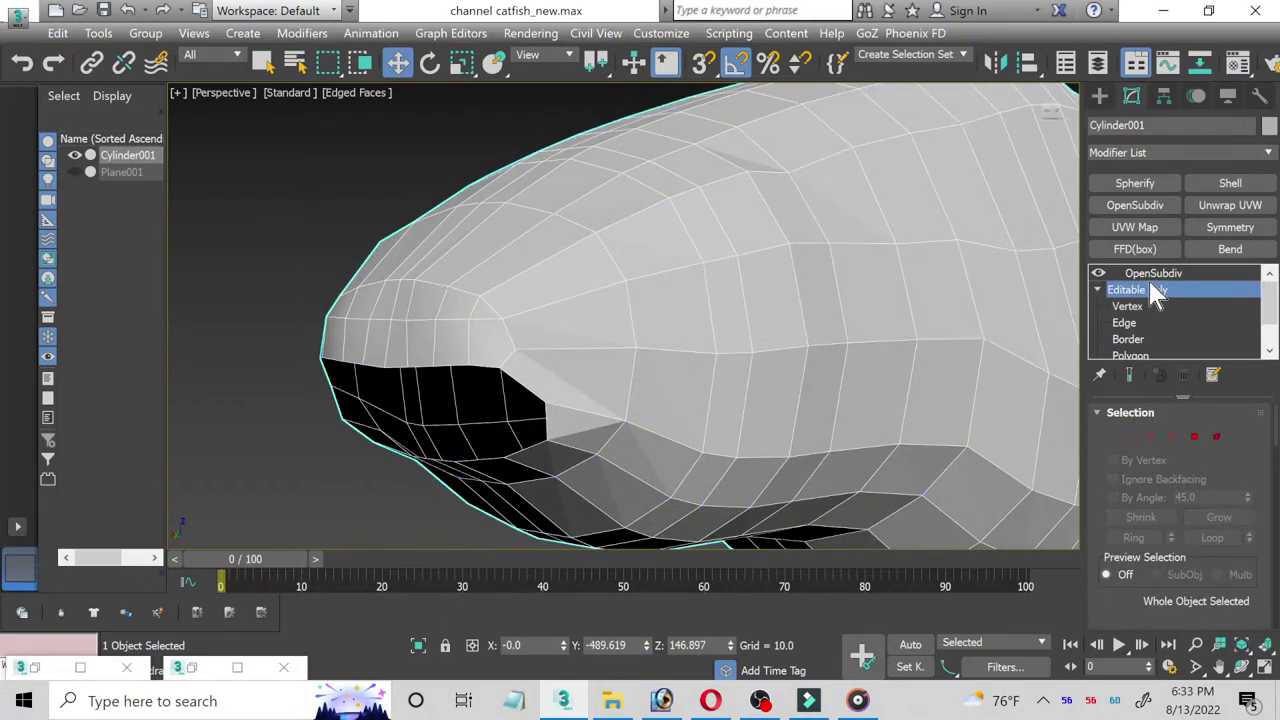
click(1150, 276)
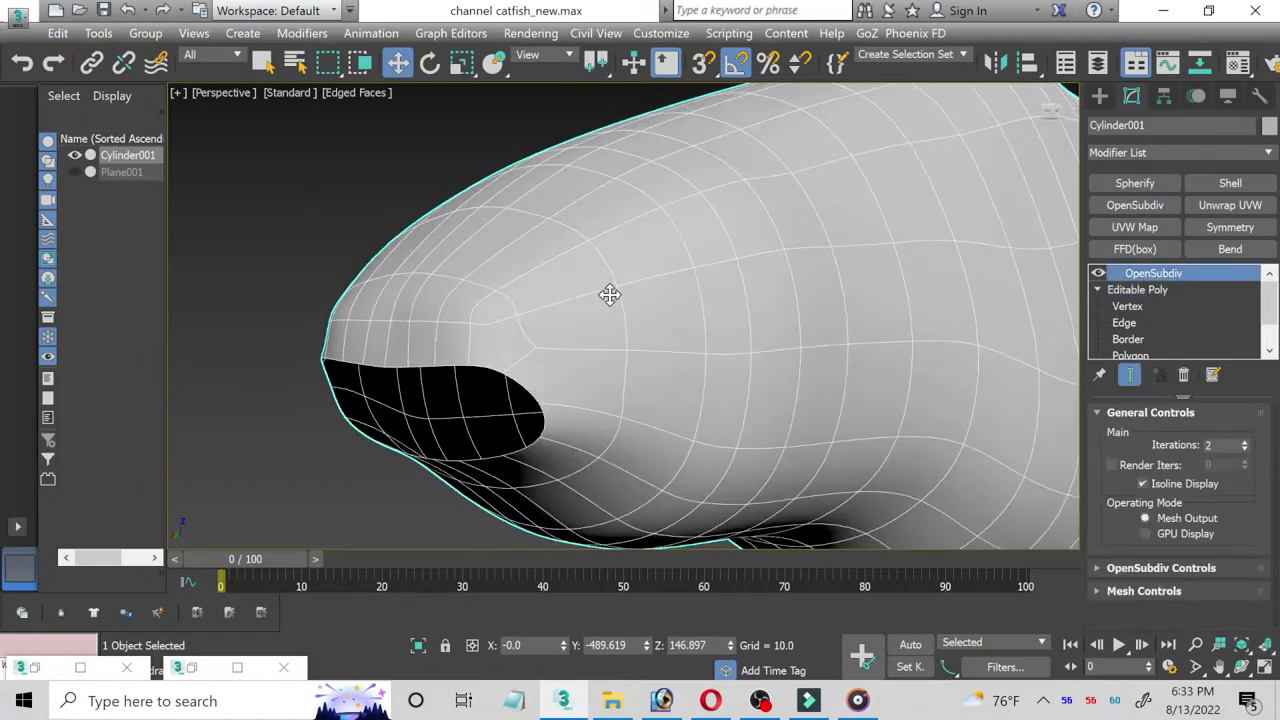
Step: Delete the OpenSubdiv modifier and unhide the catfish reference plane
mouse_move(589, 297)
alt+middle_down()
mouse_move(500, 314)
mouse_move(523, 286)
alt+middle_up()
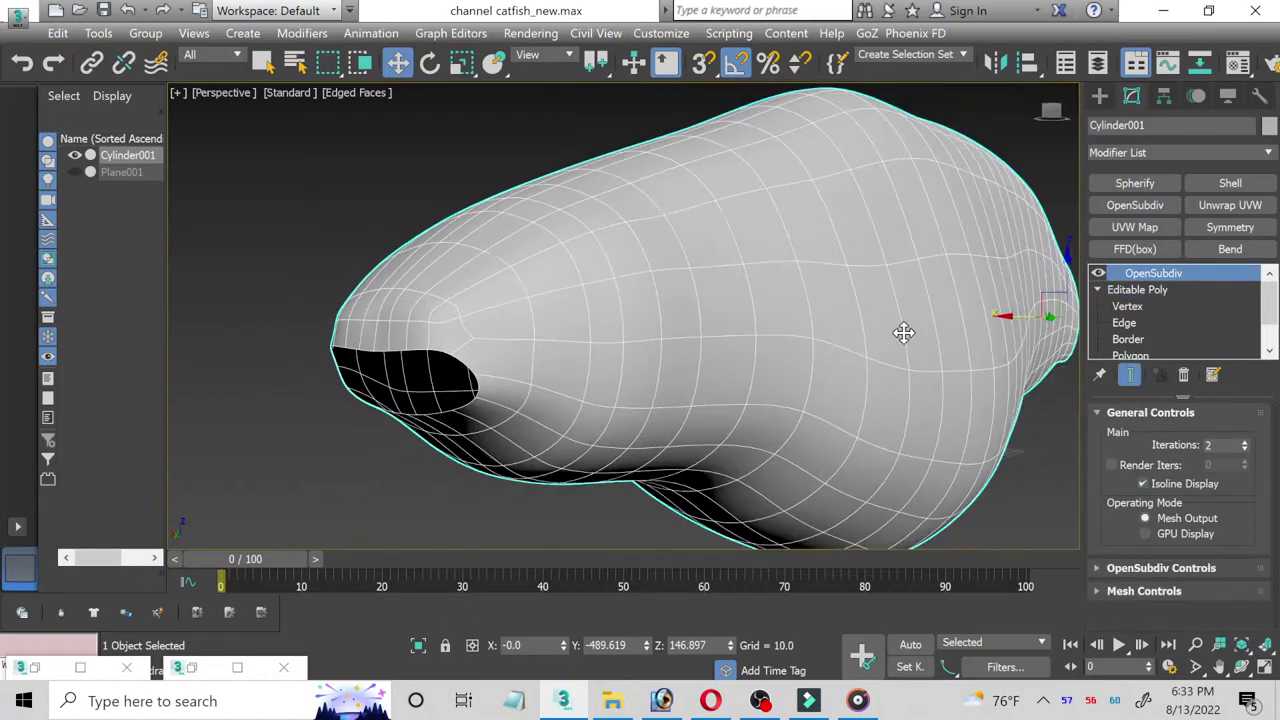
right_click(1172, 283)
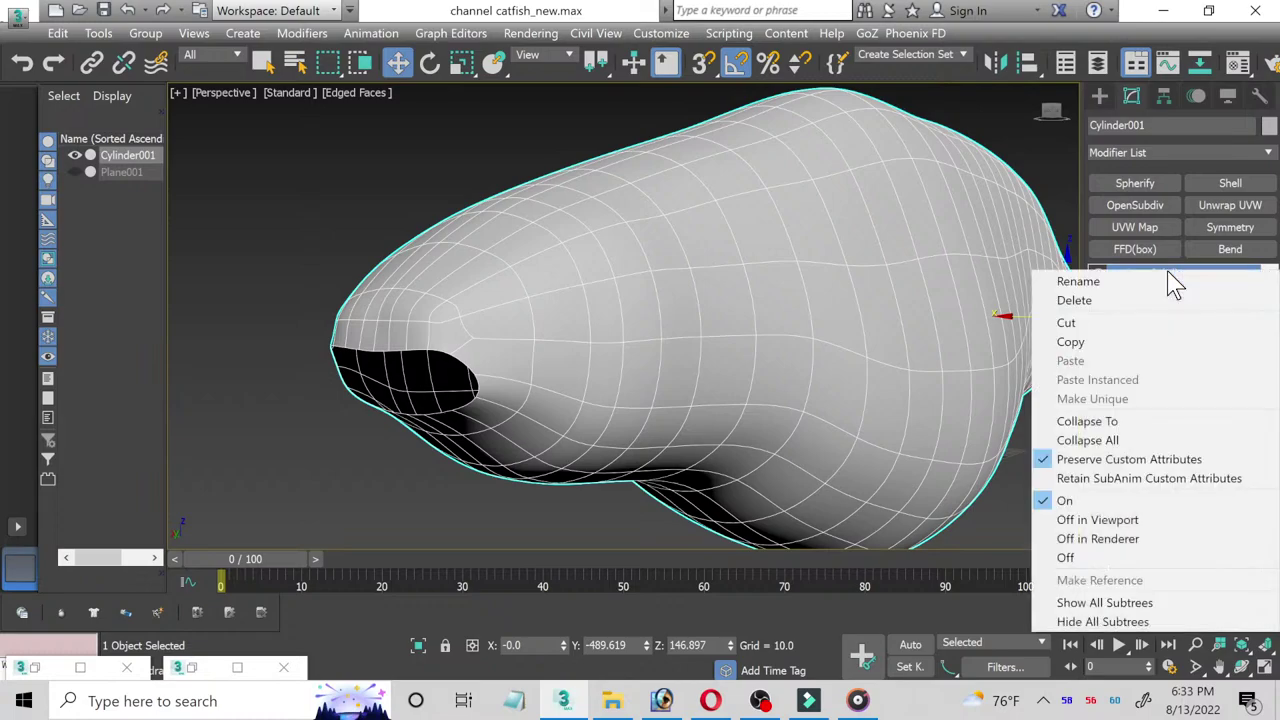
click(1123, 297)
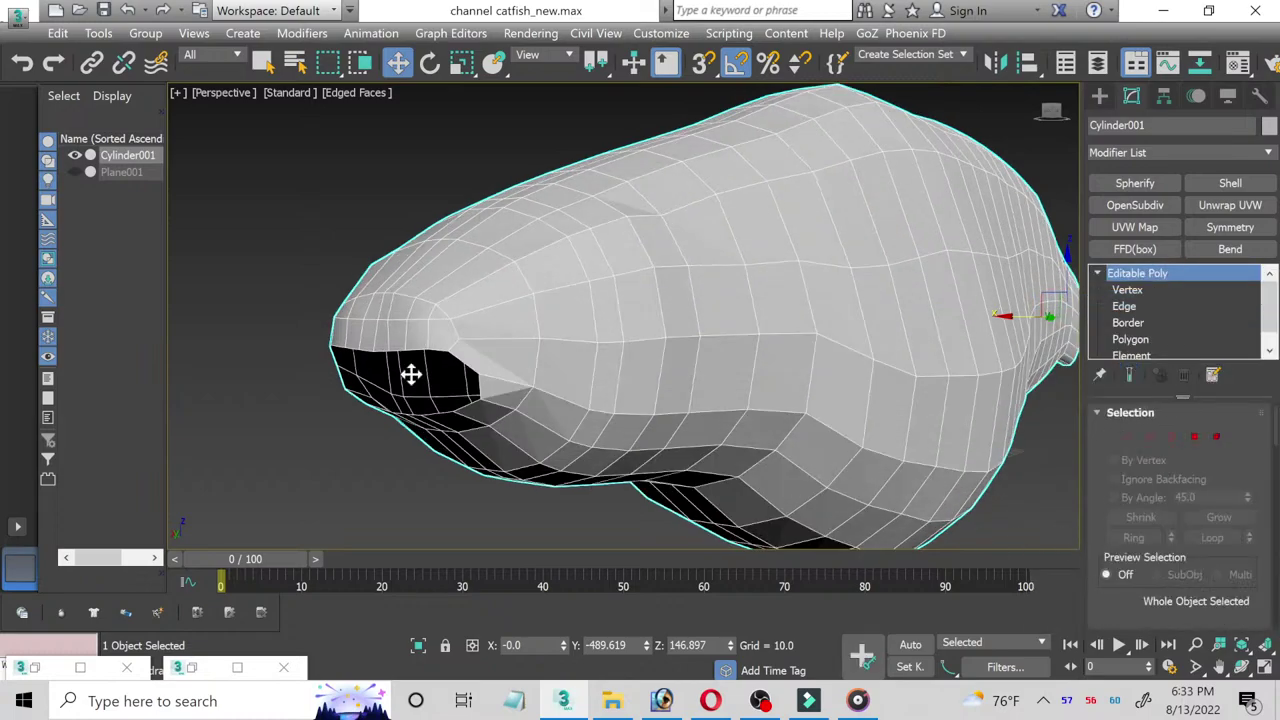
click(74, 172)
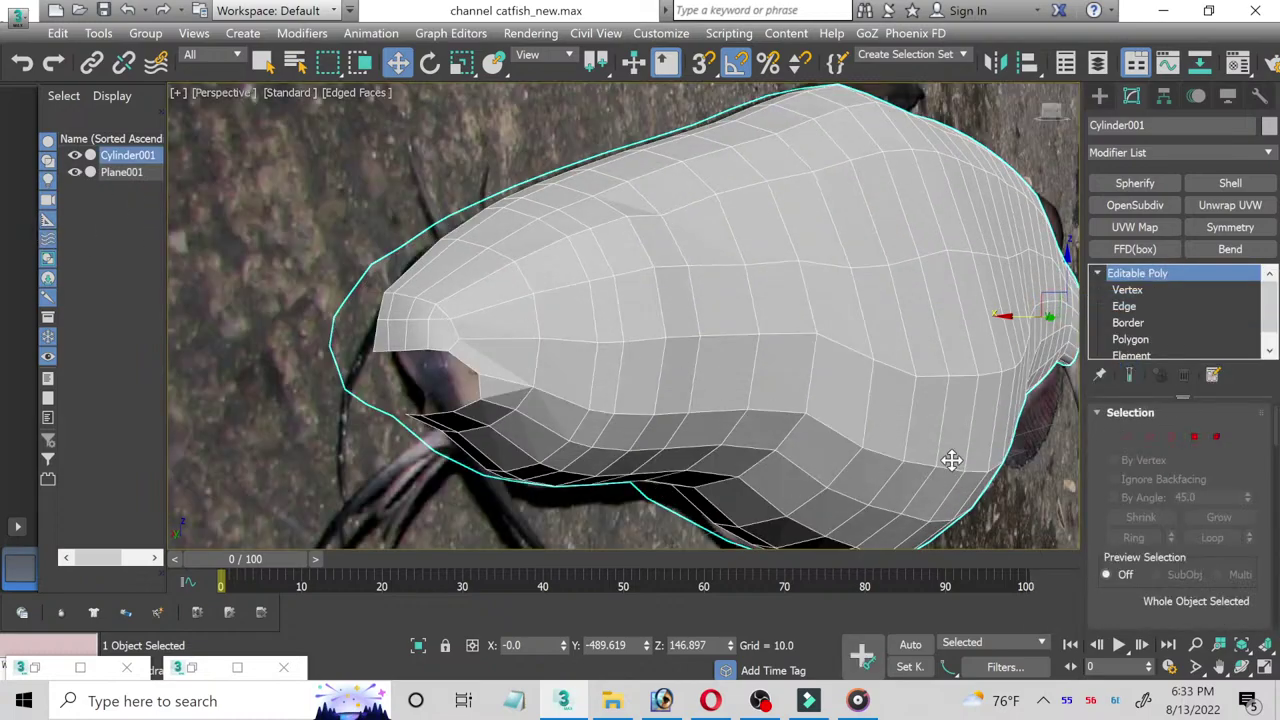
Step: Maximize the Left viewport and bring up the Material Editor
click(1265, 666)
click(404, 469)
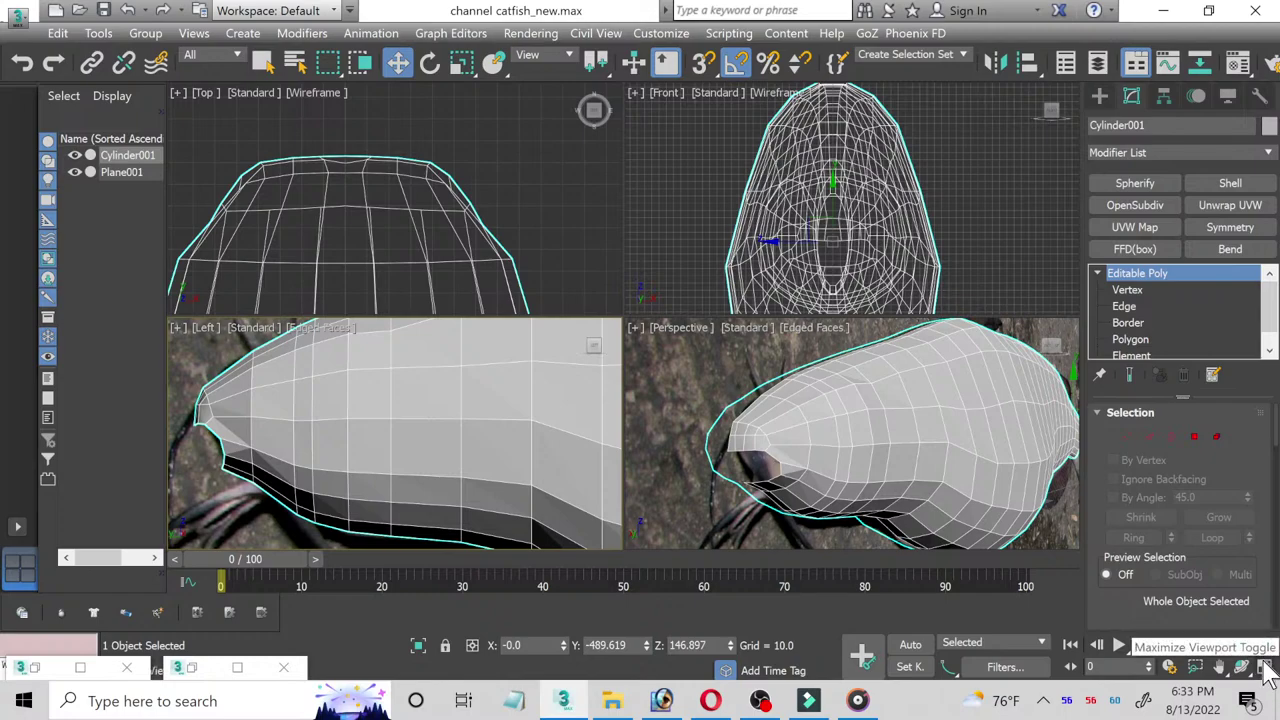
click(1264, 668)
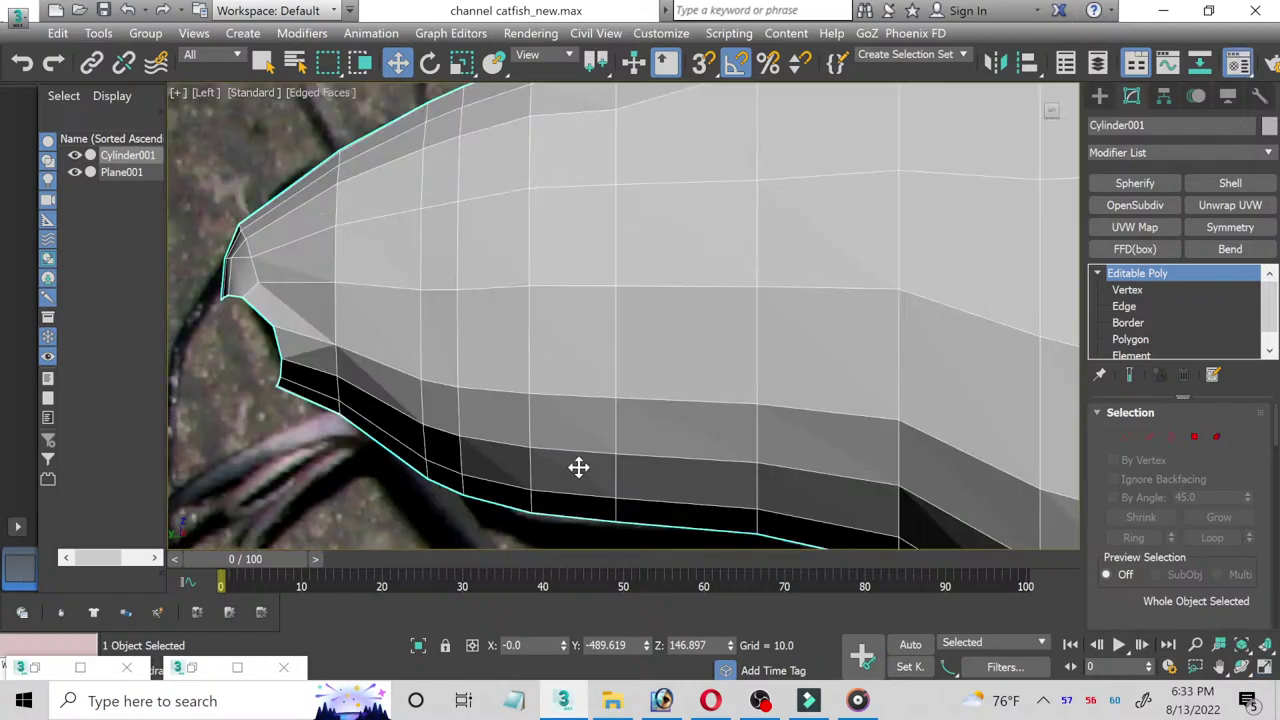
key(m)
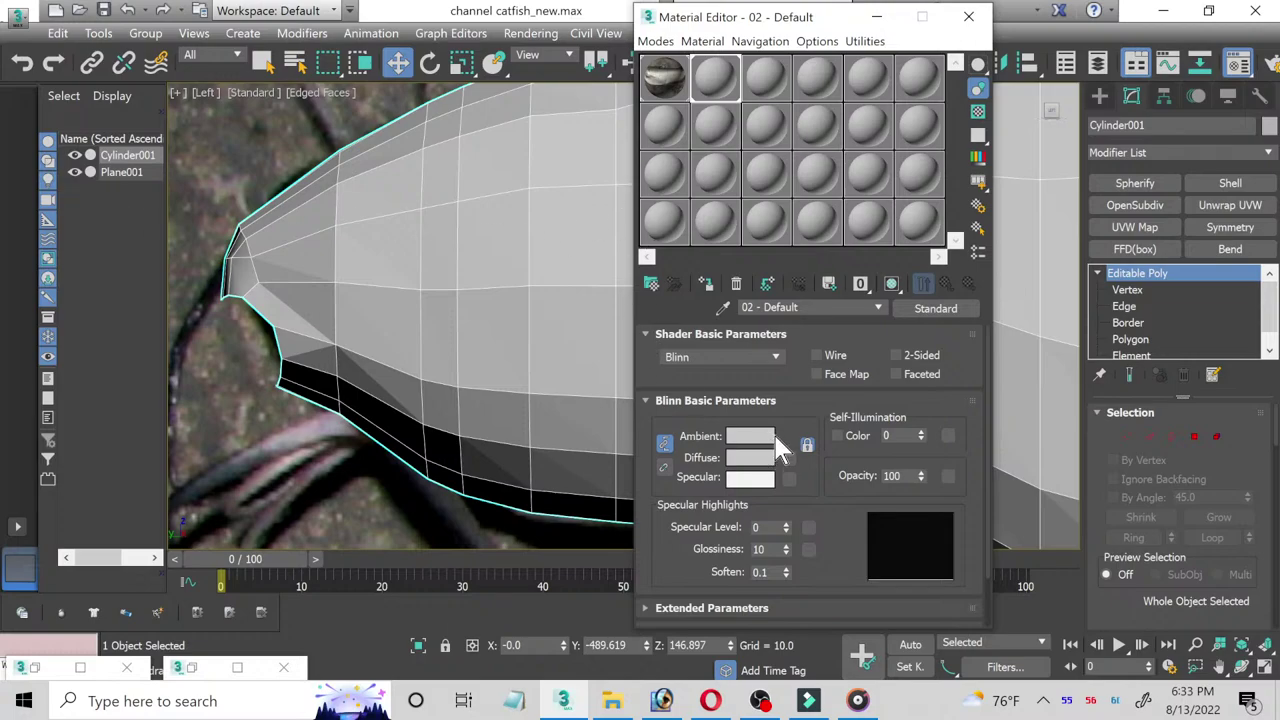
Step: Set the material opacity to 50, close the editor, and pan to the pectoral area
double_click(912, 475)
text(50)
key(Return)
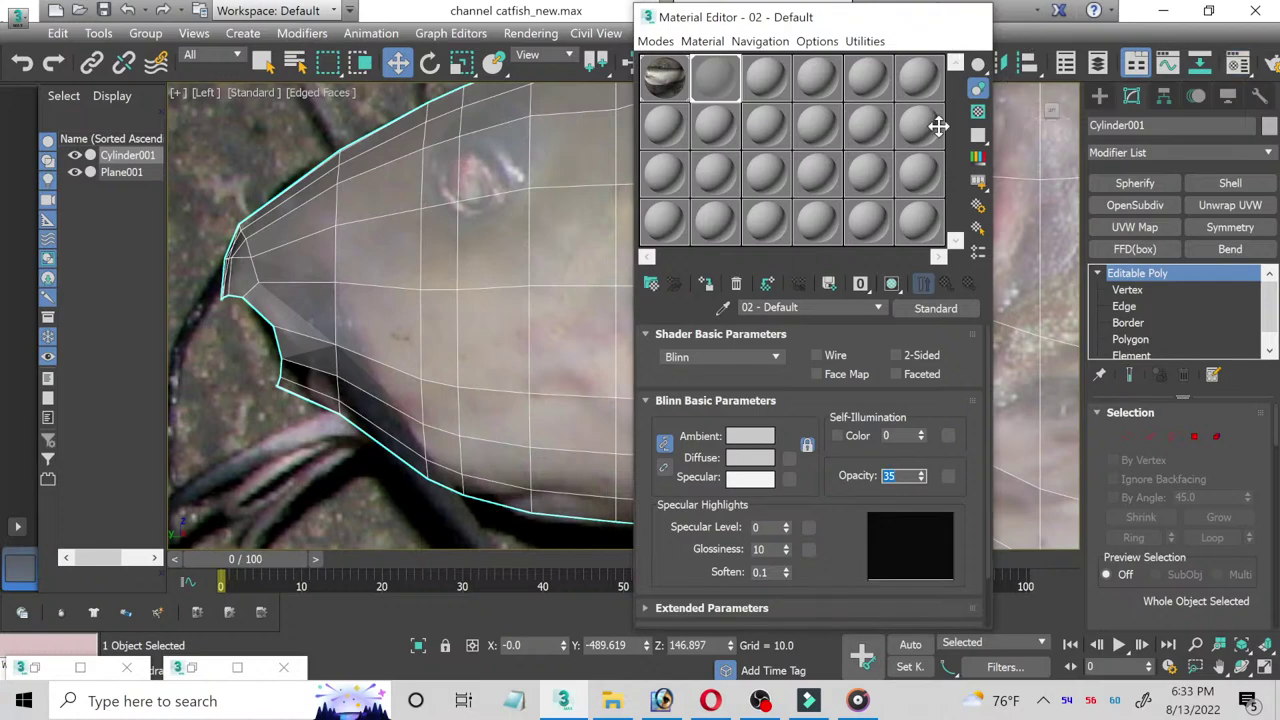
click(968, 17)
scroll(916, 325, down, 2)
middle_drag(916, 325, 514, 357)
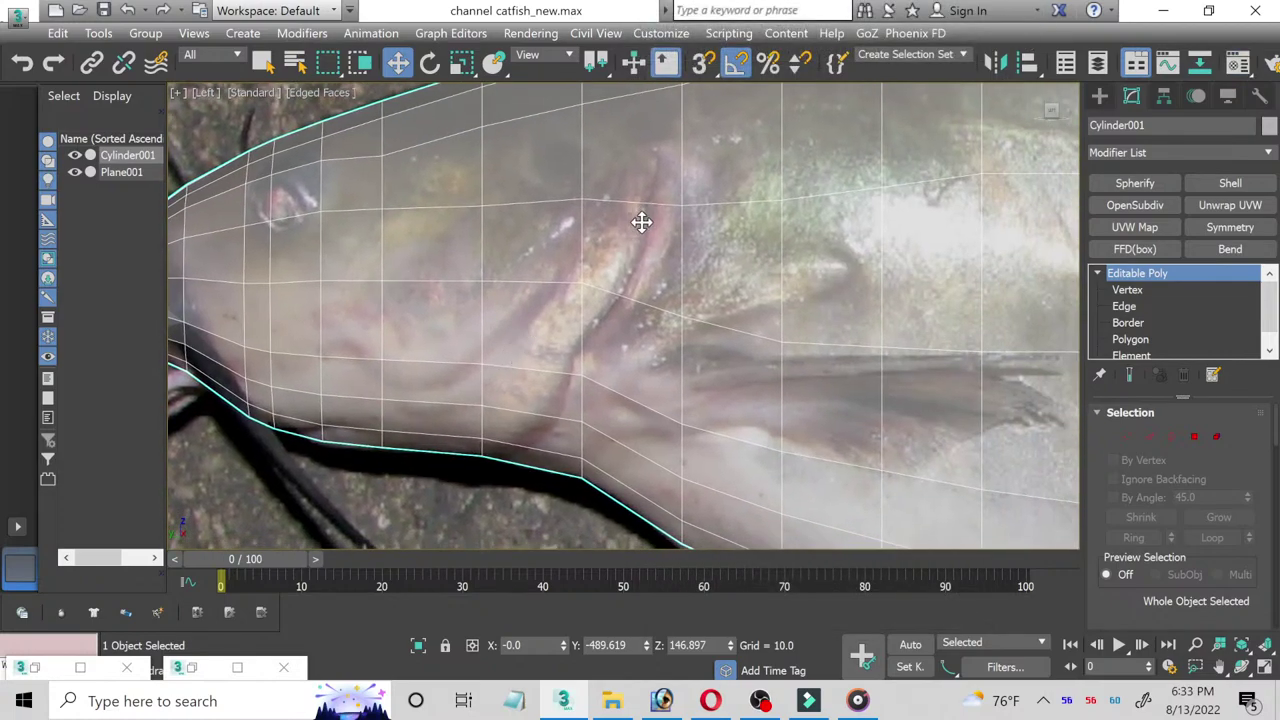
Step: Enter Vertex level, enable Cut in Edit Geometry, and frame the gill outline
click(1127, 290)
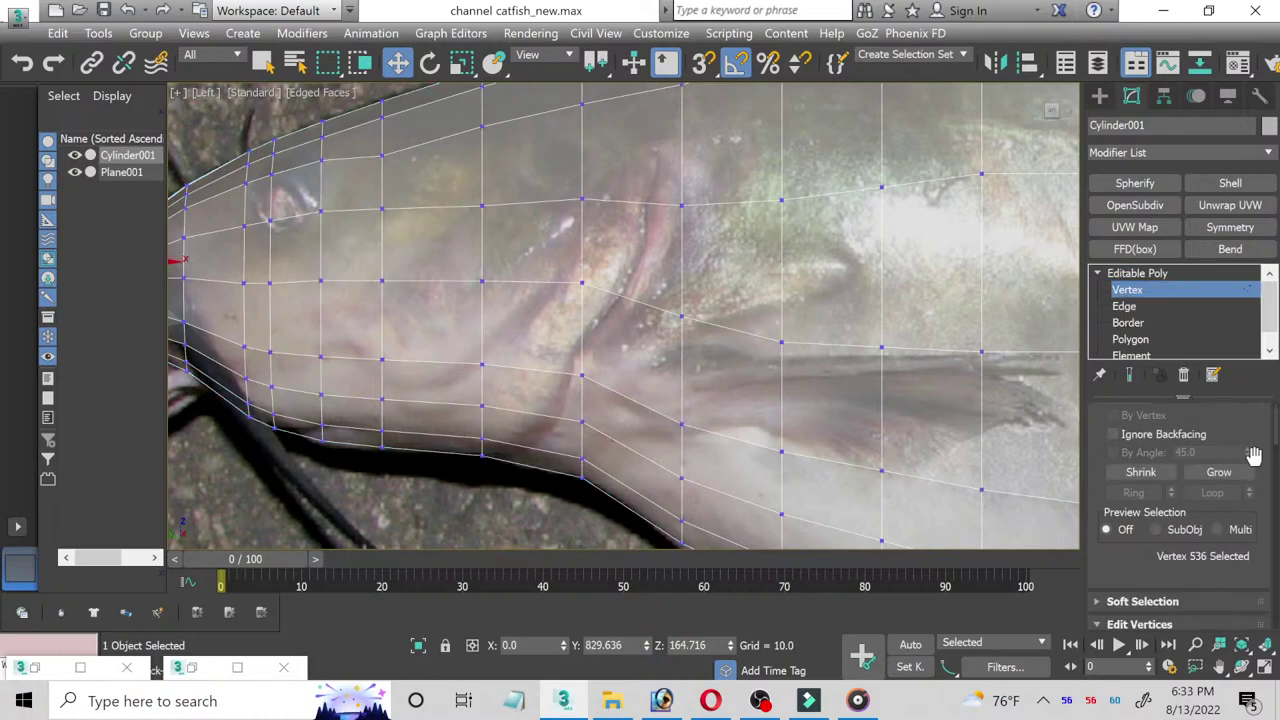
scroll(1255, 456, down, 2)
scroll(1255, 456, down, 2)
scroll(1260, 420, down, 2)
scroll(1260, 490, down, 2)
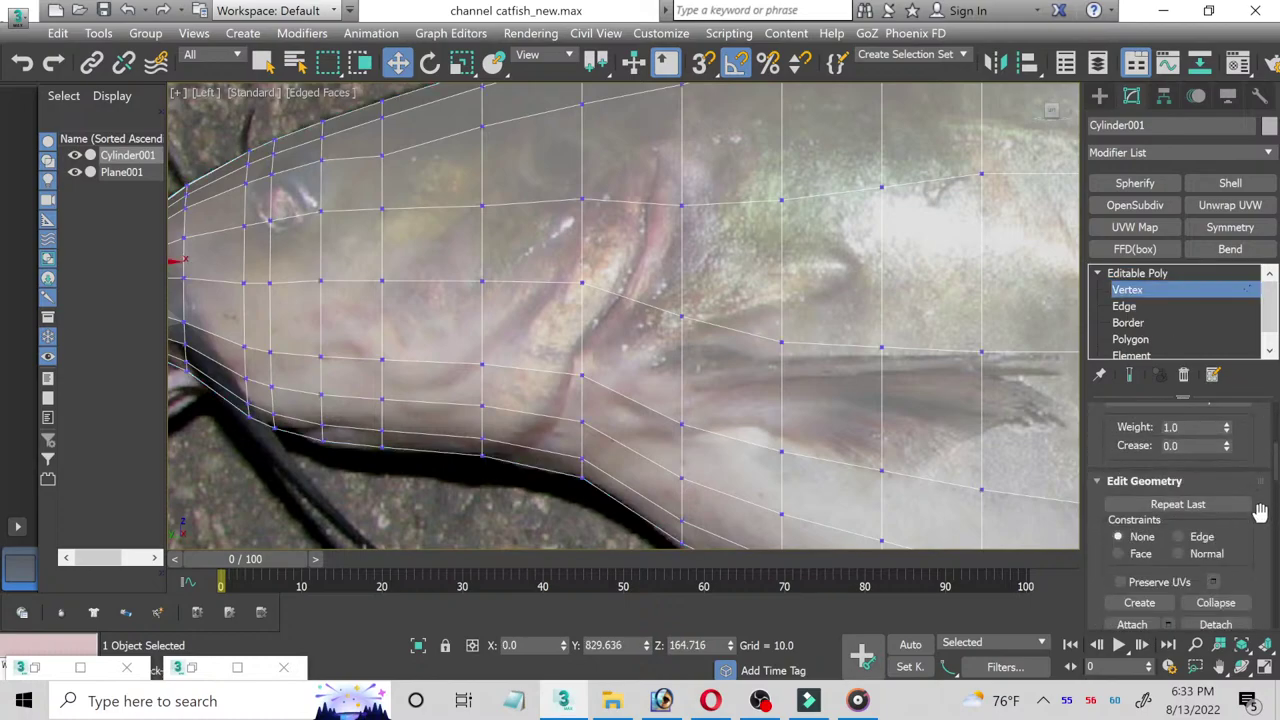
scroll(1258, 520, down, 2)
scroll(1258, 530, down, 1)
click(1215, 575)
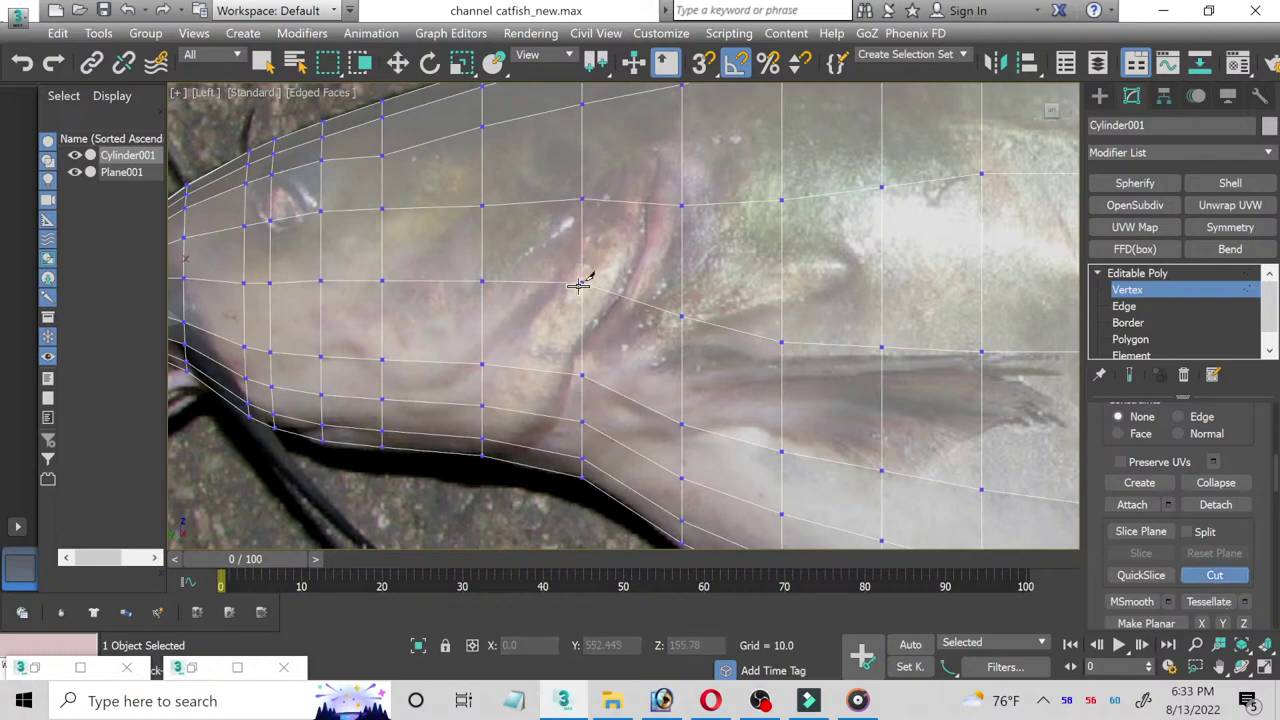
middle_drag(586, 274, 550, 348)
scroll(608, 274, up, 3)
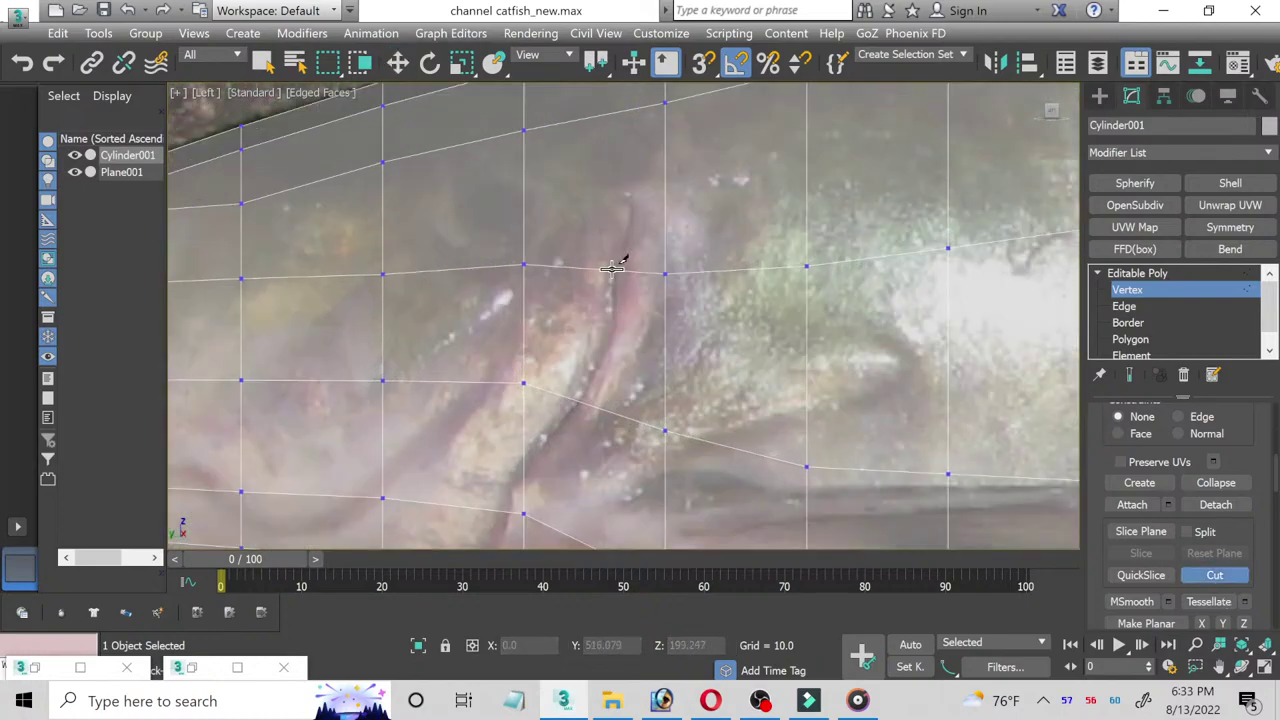
middle_drag(623, 260, 560, 322)
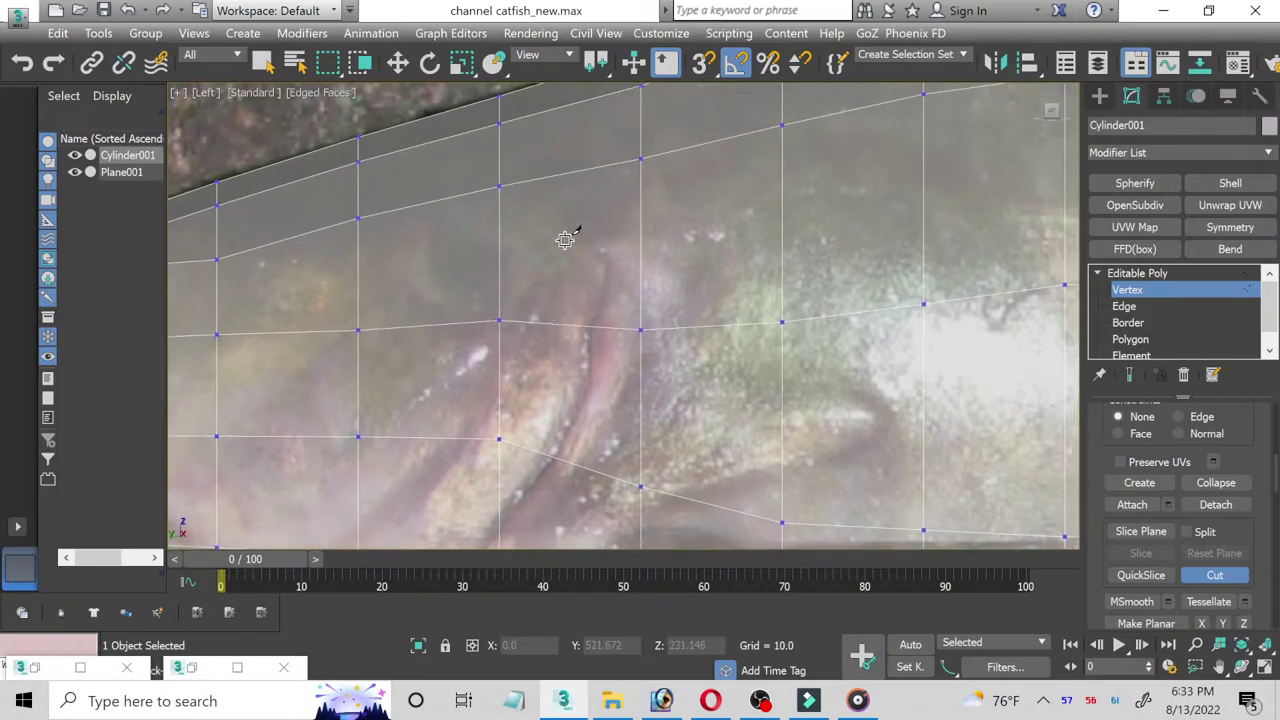
Step: Cut an edge line along the curved gill cover from its top down to the belly edge
click(498, 185)
click(606, 253)
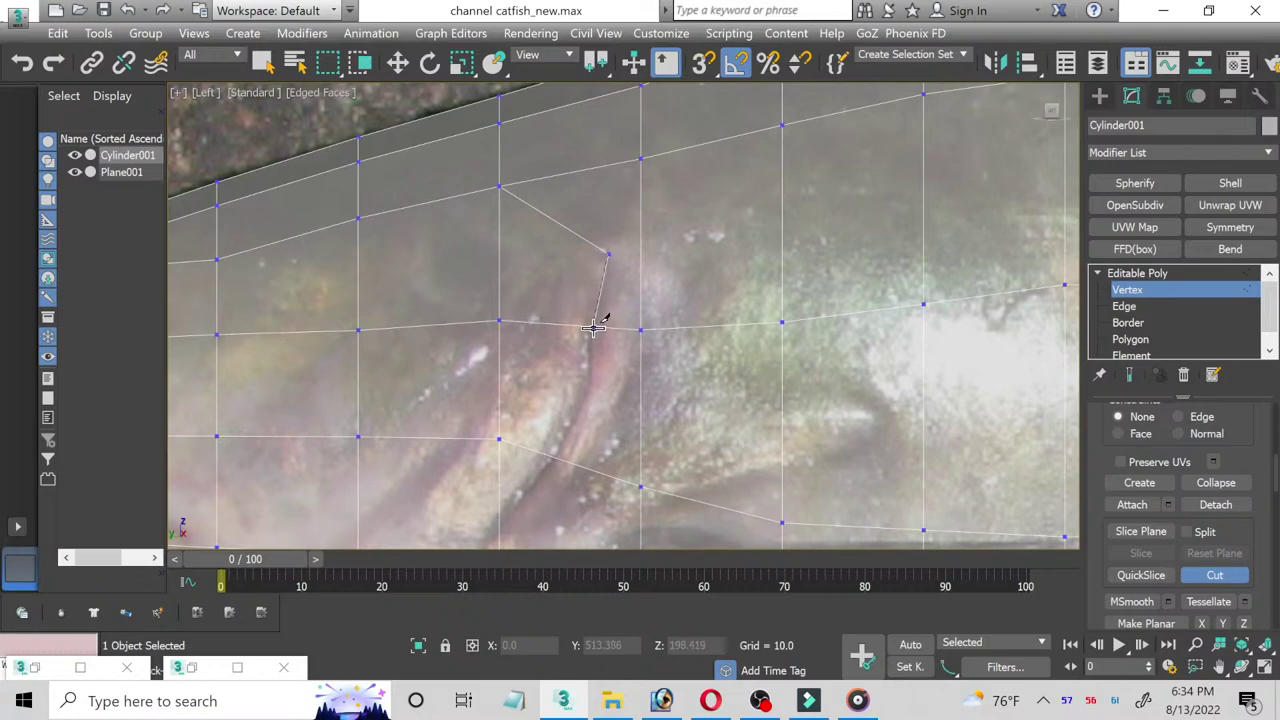
click(593, 327)
click(587, 389)
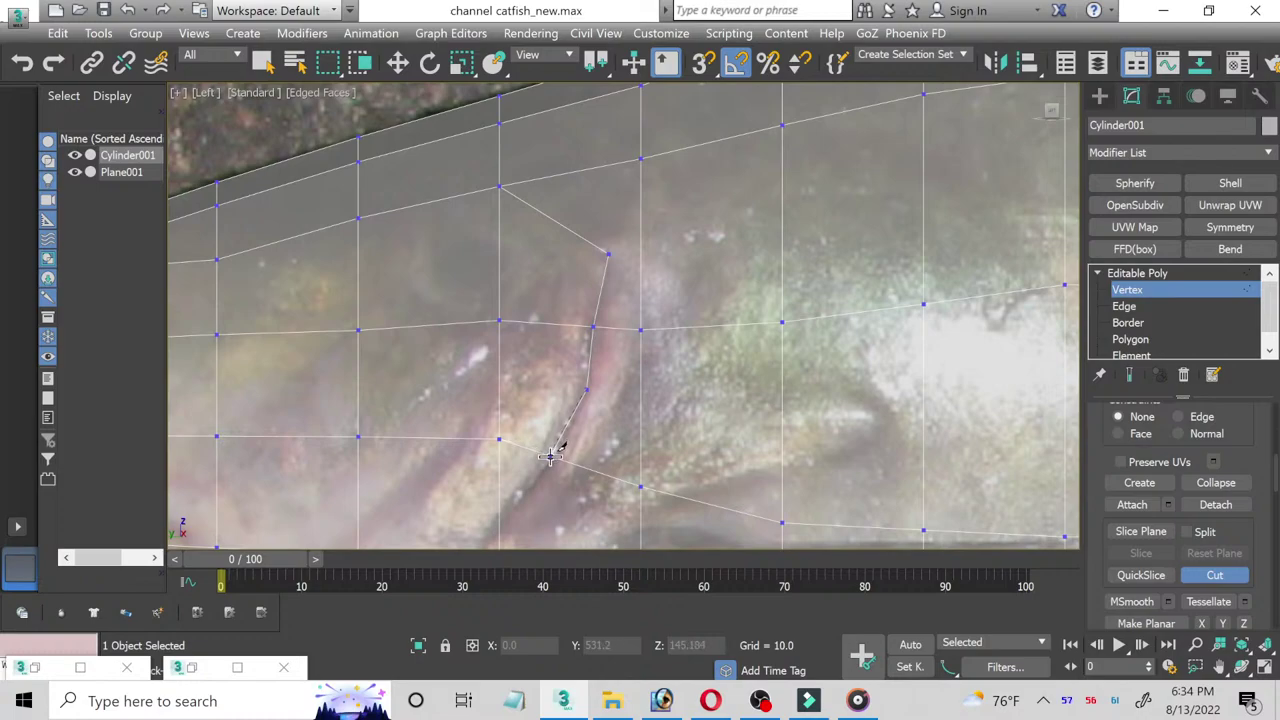
click(550, 456)
middle_drag(562, 449, 623, 316)
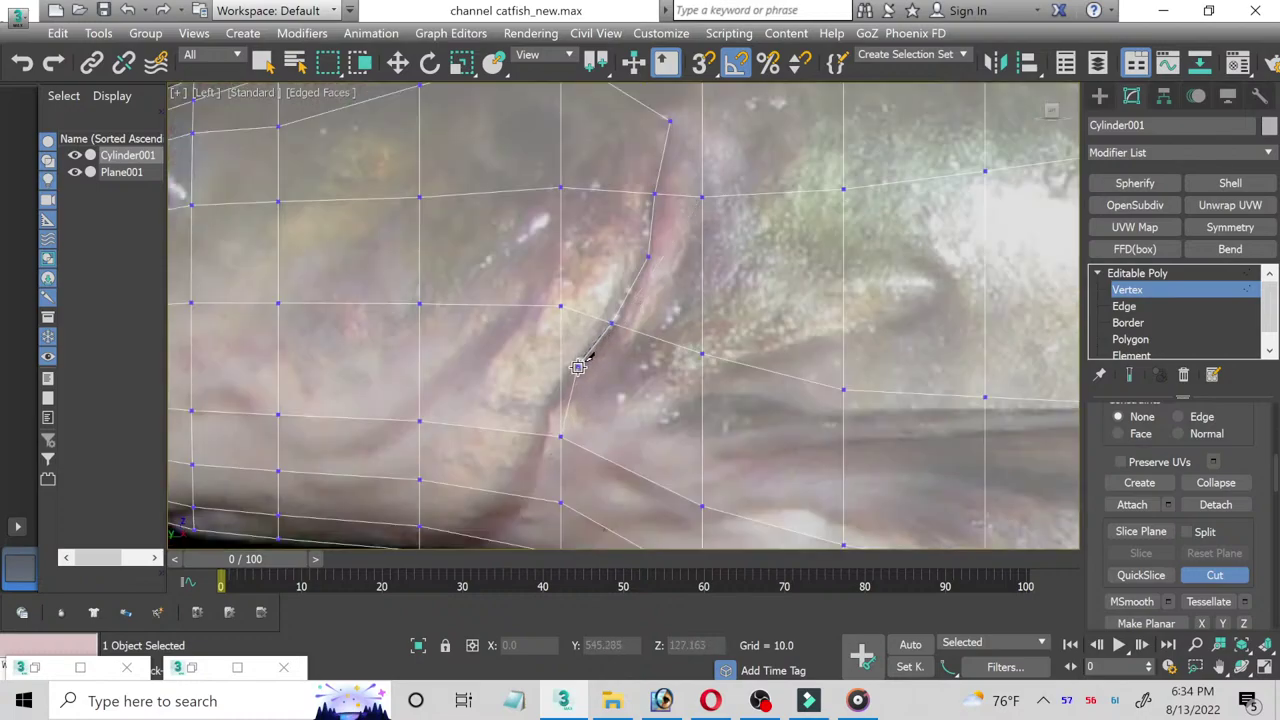
click(562, 393)
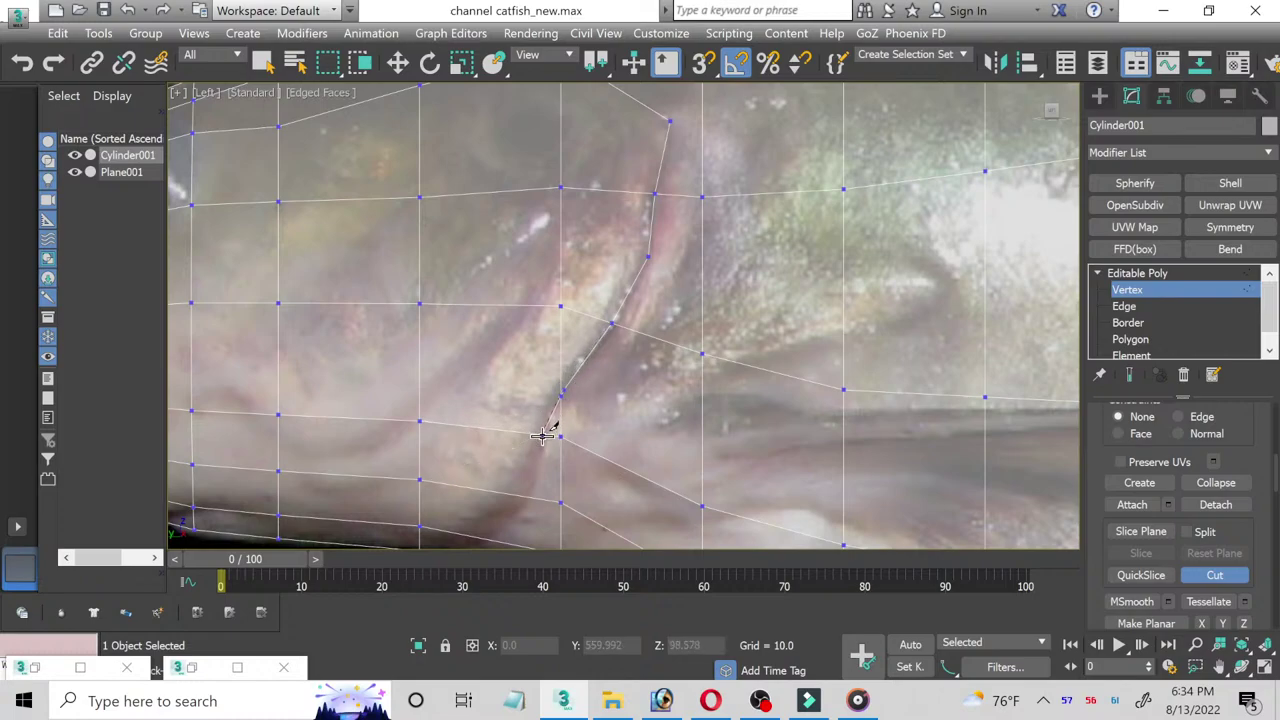
click(542, 435)
middle_drag(507, 493, 620, 320)
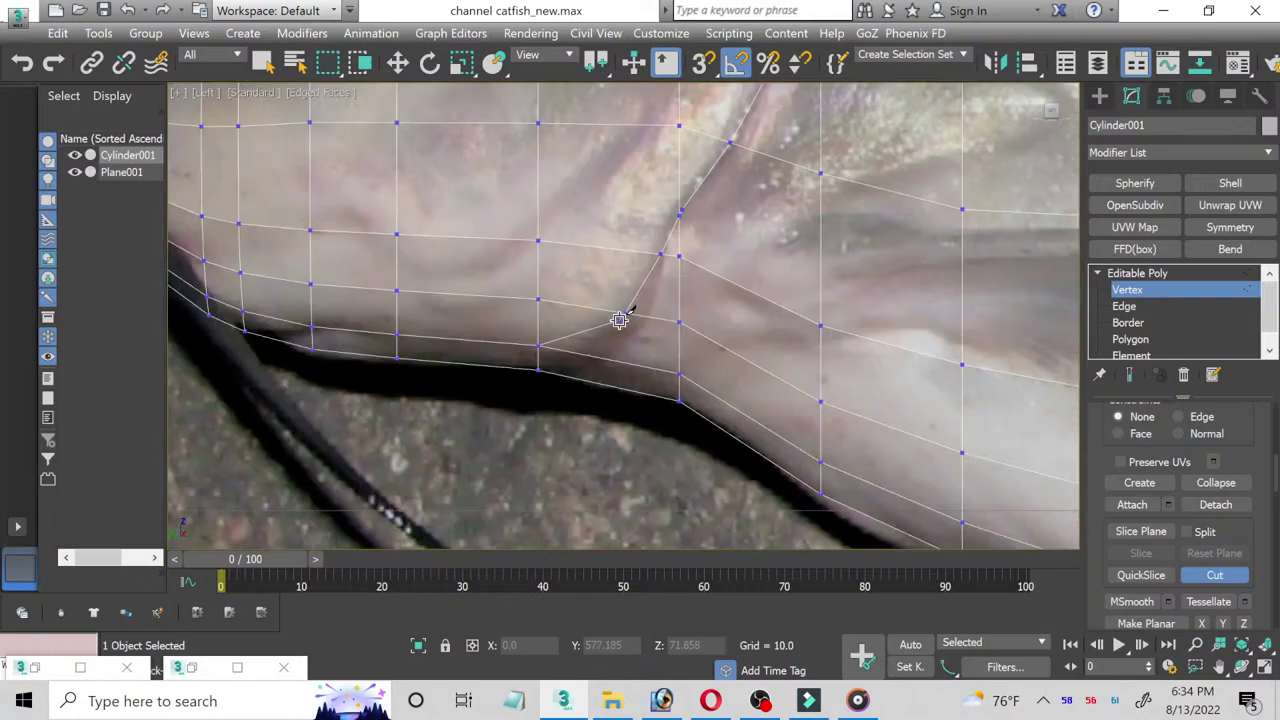
click(623, 315)
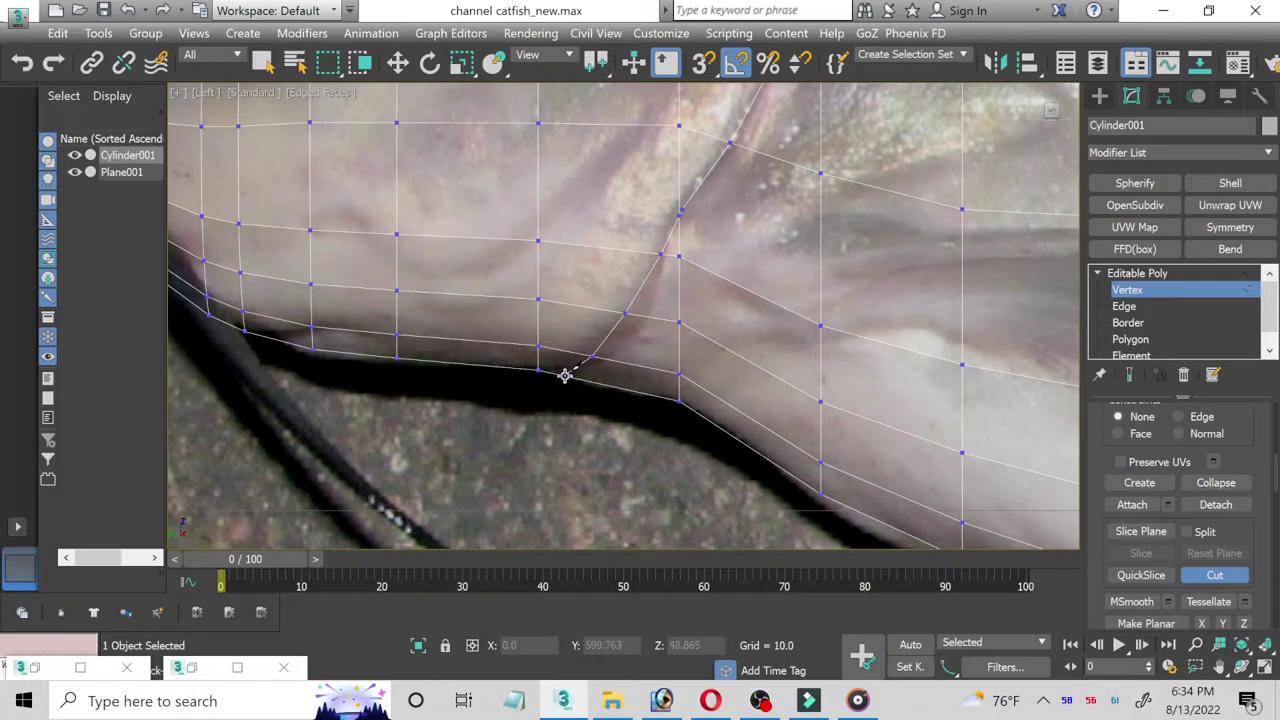
Step: Zoom out and begin a second cut at the upper gill vertex
scroll(589, 274, down, 1)
scroll(578, 246, down, 1)
scroll(550, 470, down, 1)
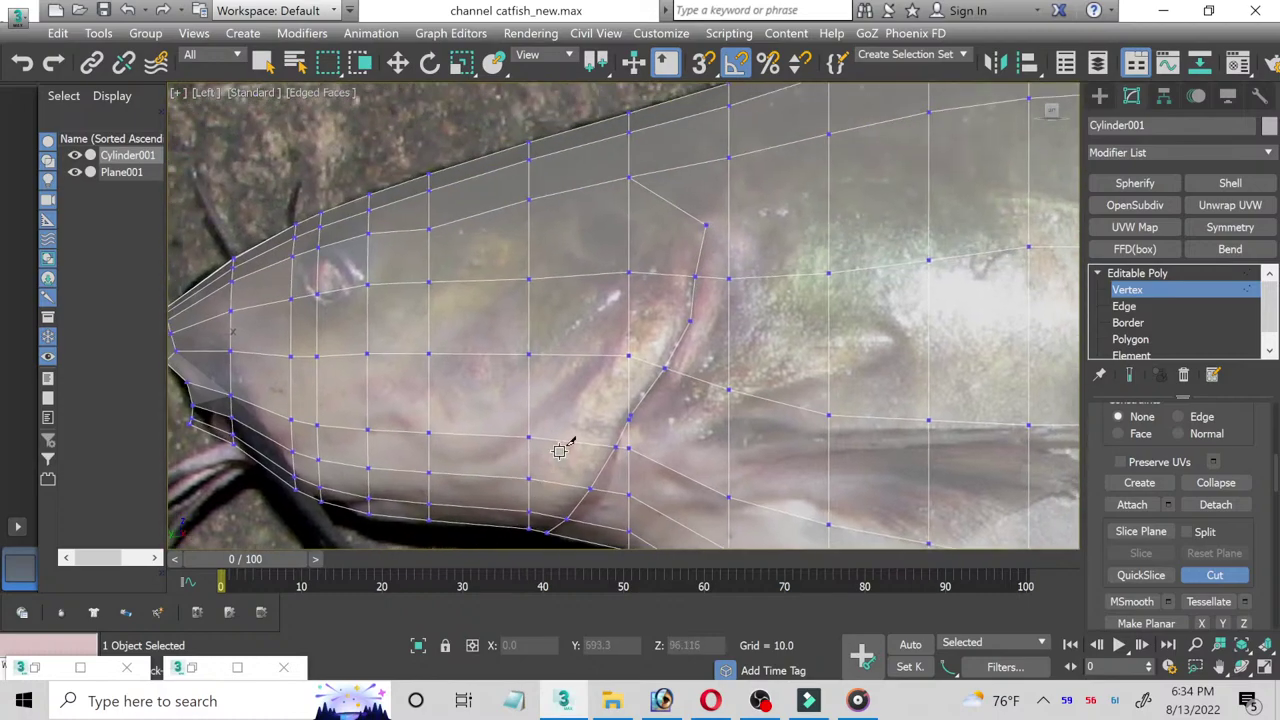
scroll(565, 445, down, 1)
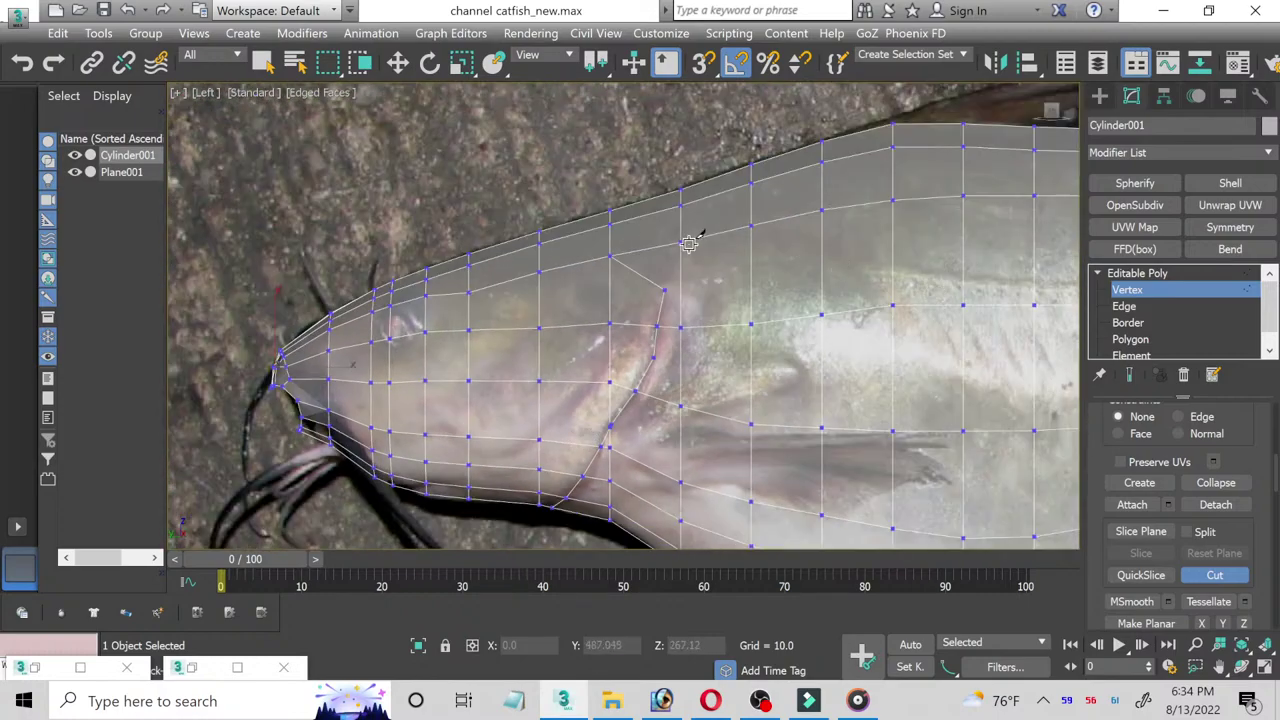
scroll(689, 244, up, 2)
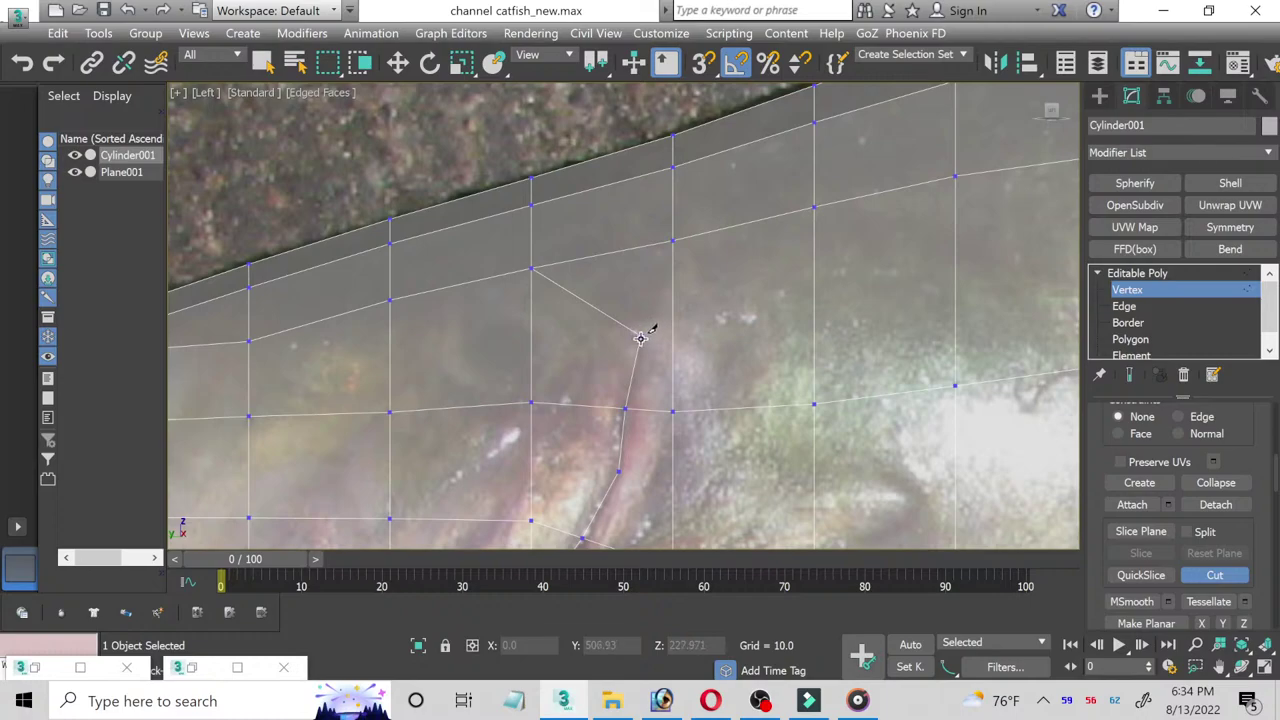
click(640, 334)
Step: Cut a new edge from the upper gill vertex up to the head's top edge
right_click(661, 311)
click(640, 334)
click(671, 242)
middle_drag(766, 374, 751, 305)
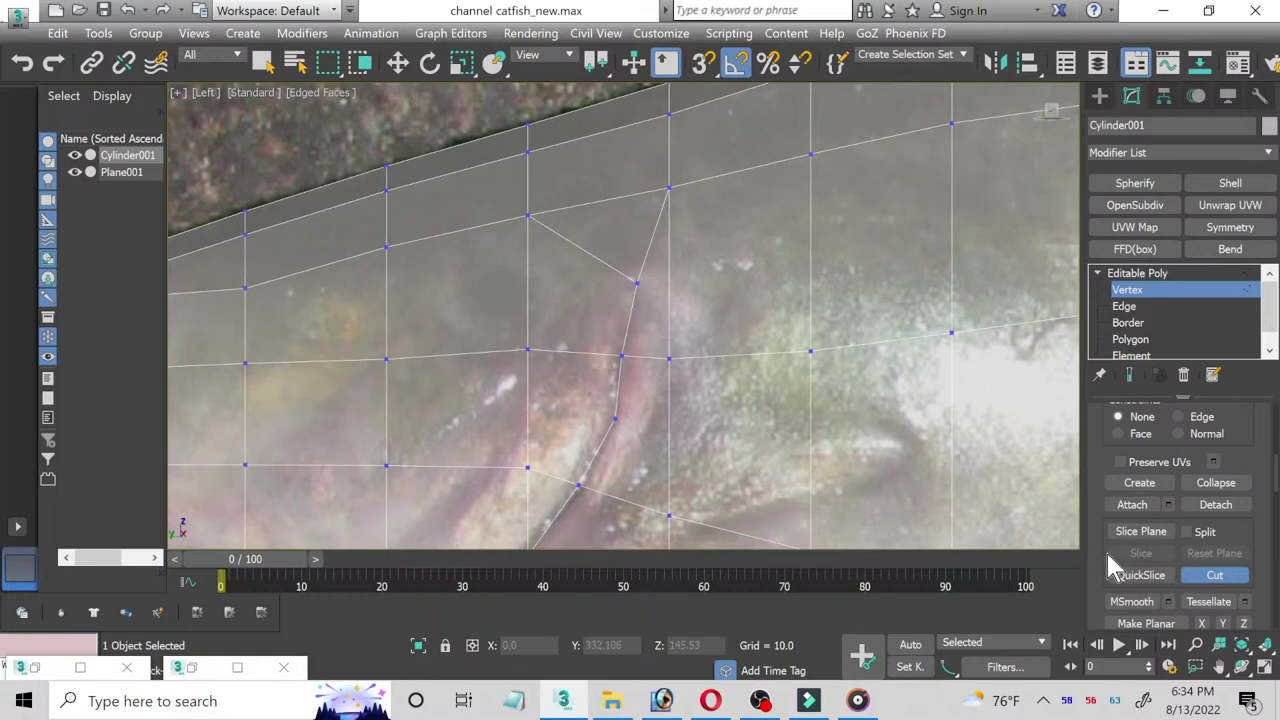
Step: Return to four viewports with Move active and reset the 02 - Default material to opaque
click(1264, 668)
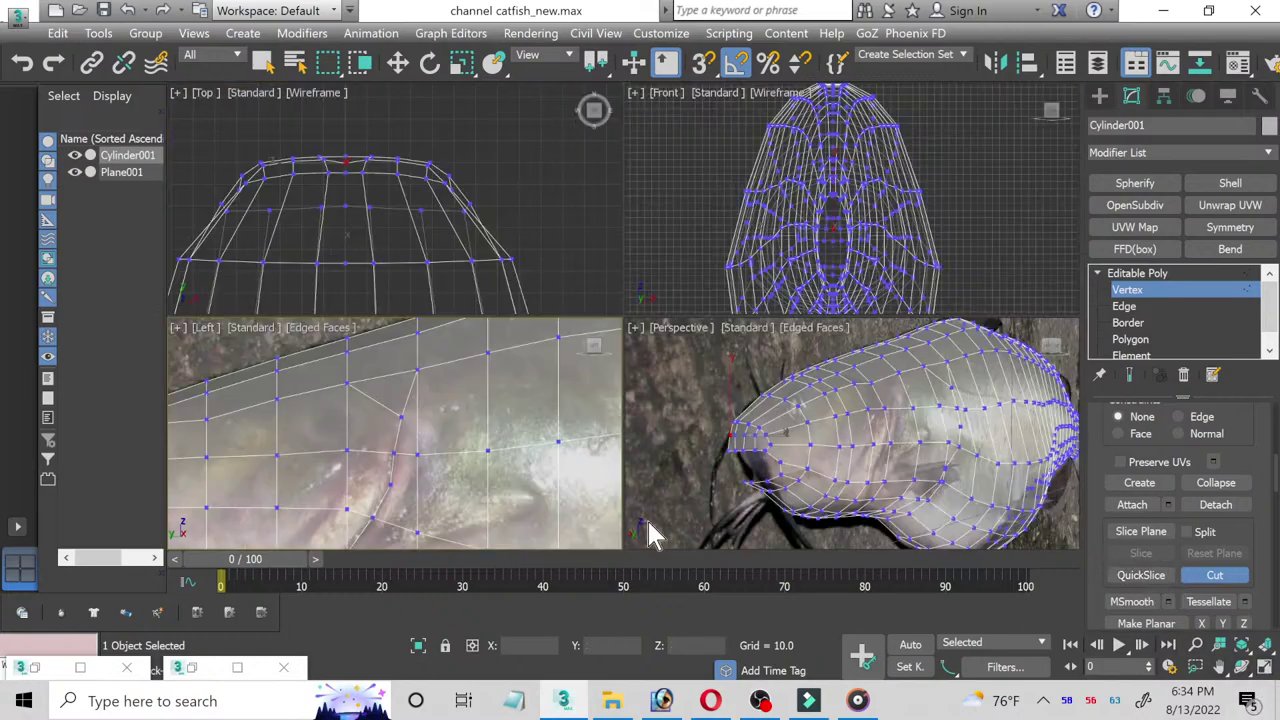
key(w)
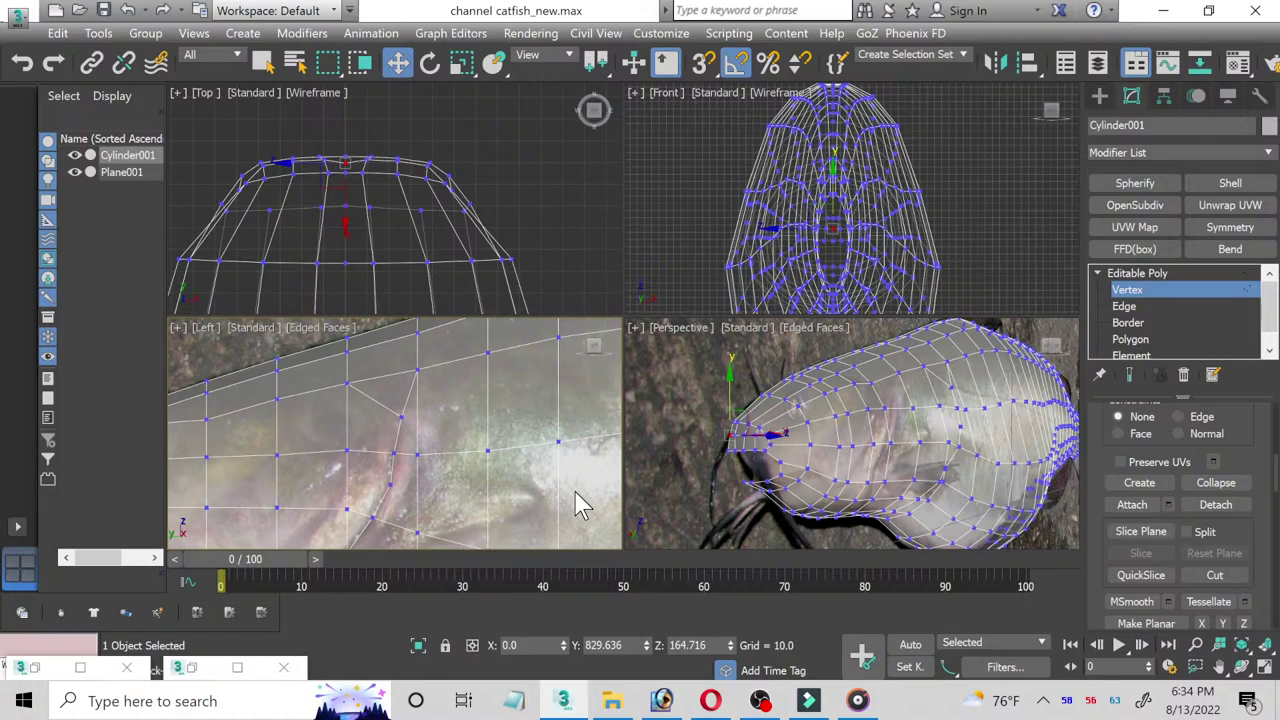
key(m)
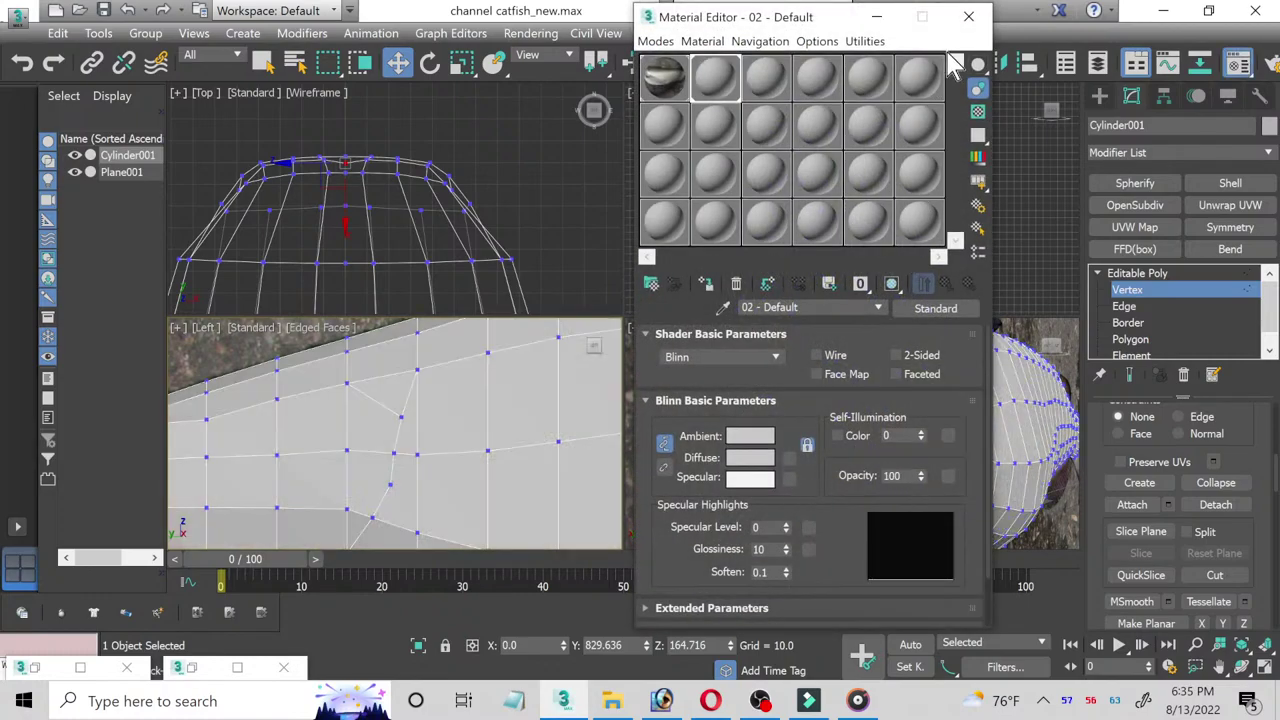
click(968, 17)
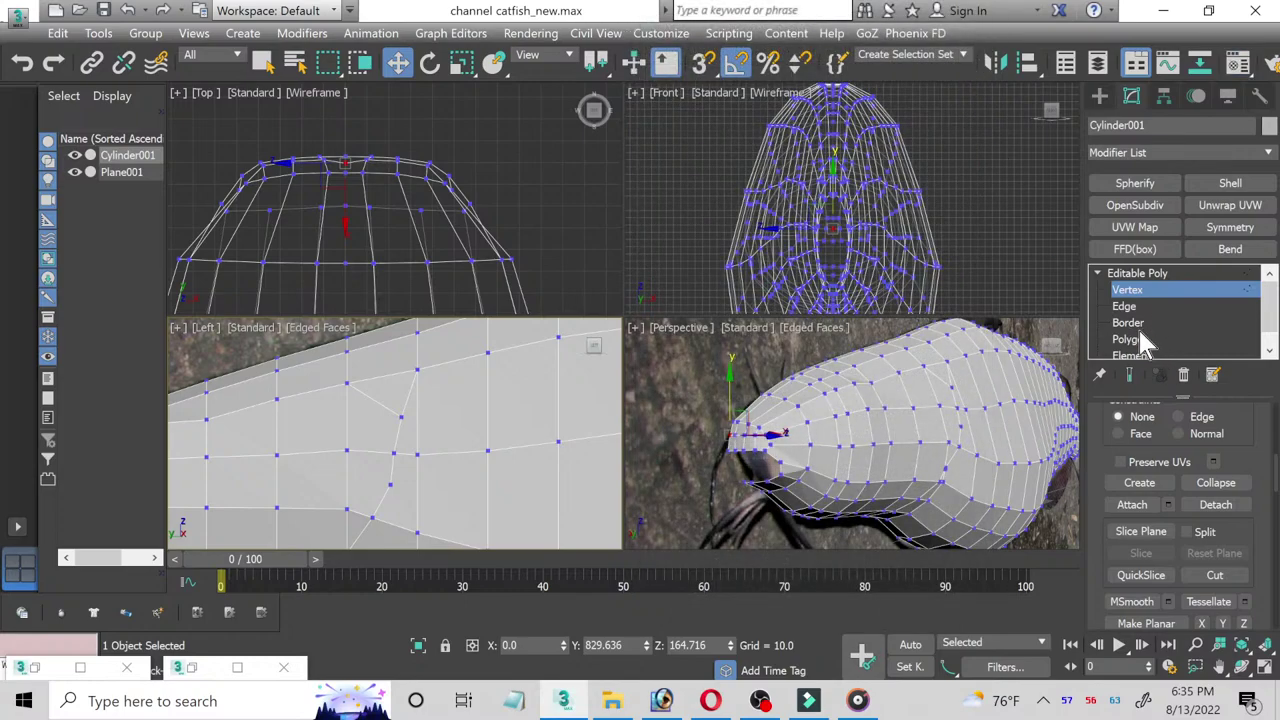
Step: In the maximized Left view at Polygon level, select the gill-strip polygons behind the new line
click(1131, 339)
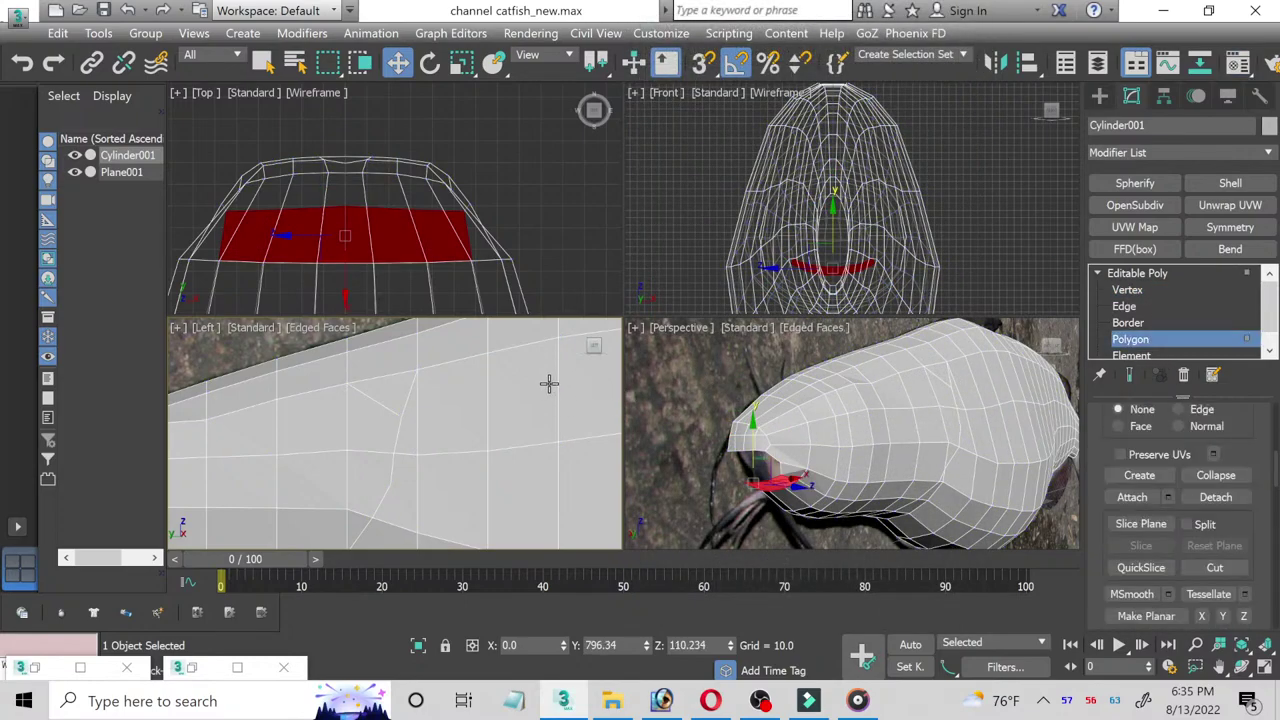
scroll(441, 409, down, 2)
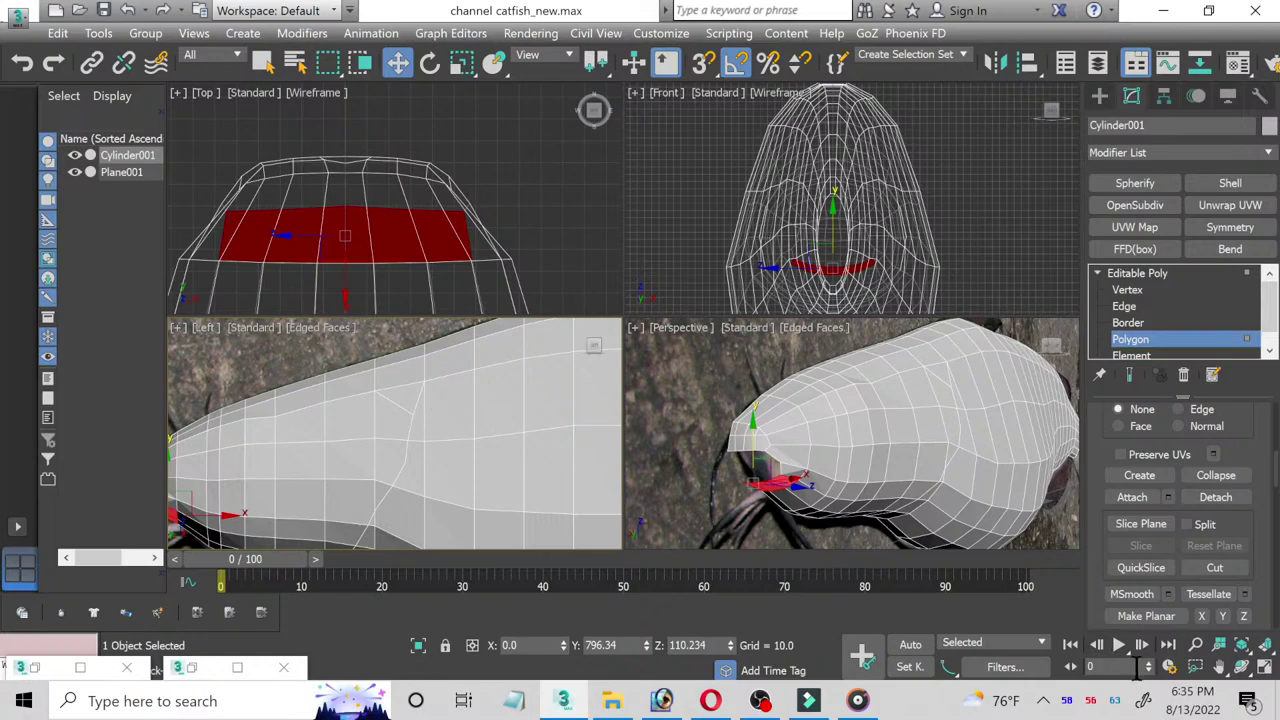
click(1262, 667)
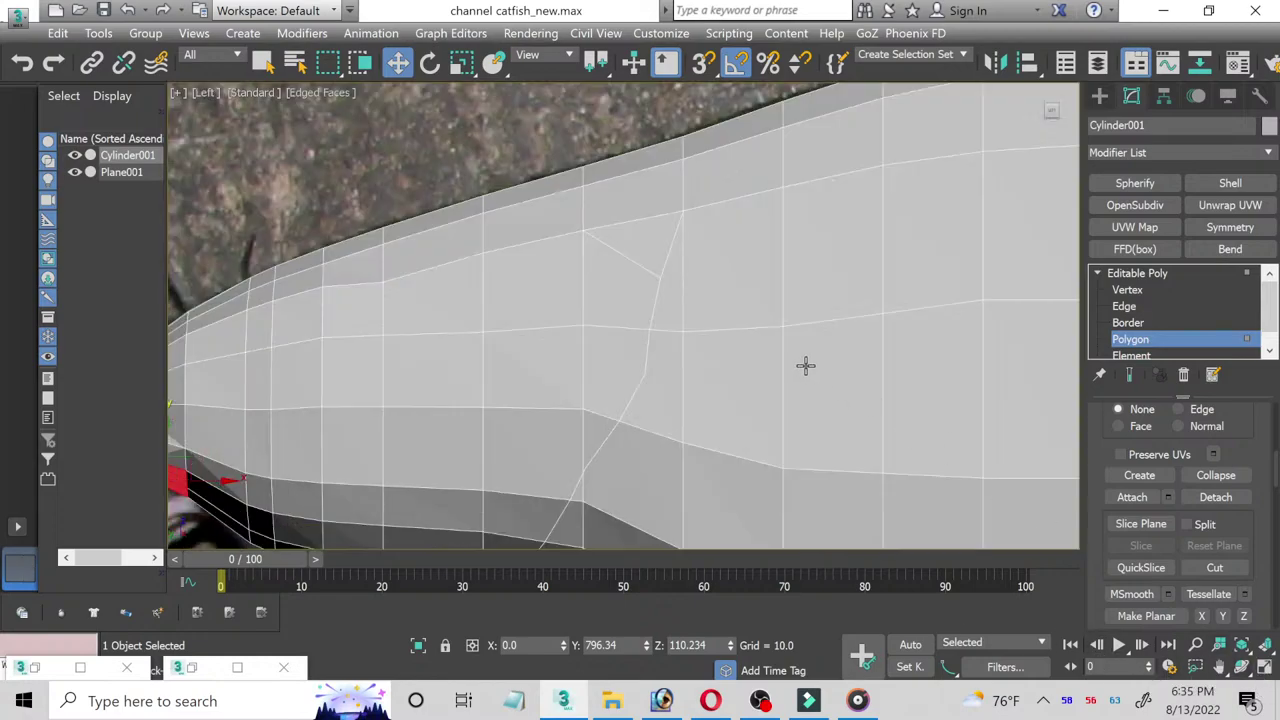
click(561, 263)
ctrl+click(595, 288)
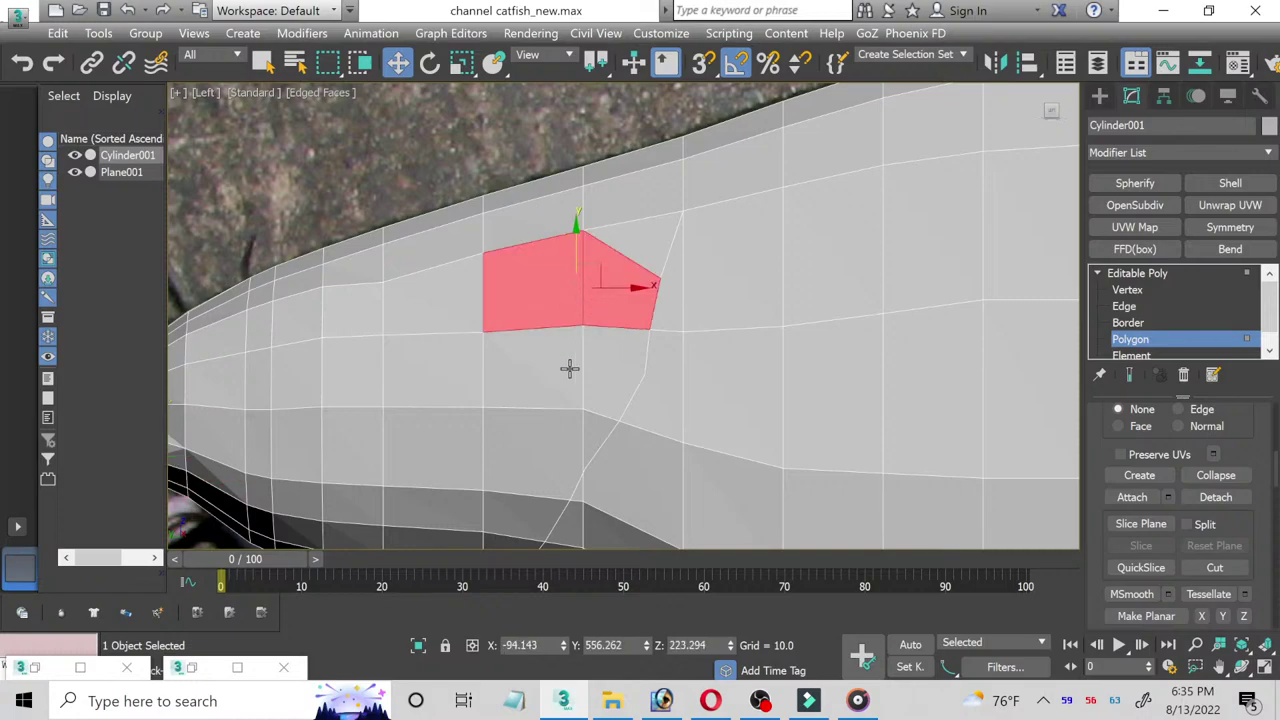
ctrl+click(589, 366)
ctrl+click(560, 366)
middle_drag(560, 366, 558, 253)
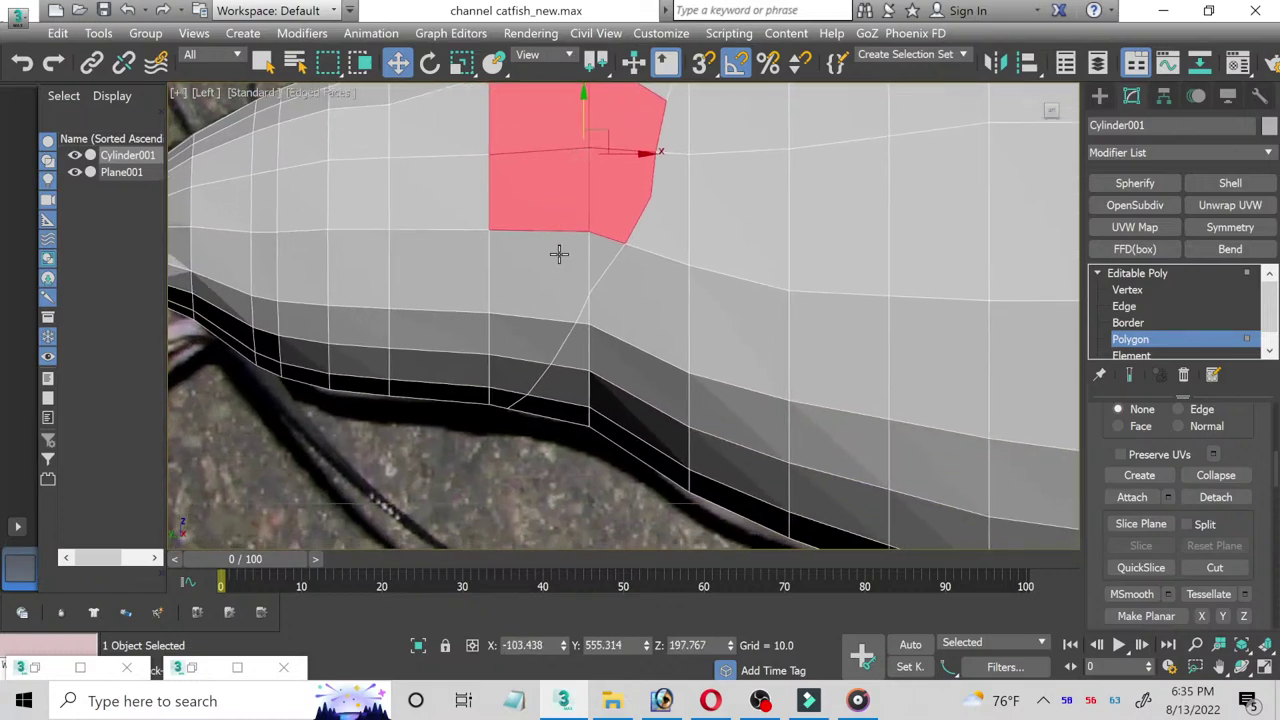
ctrl+click(538, 263)
ctrl+click(600, 258)
ctrl+click(545, 330)
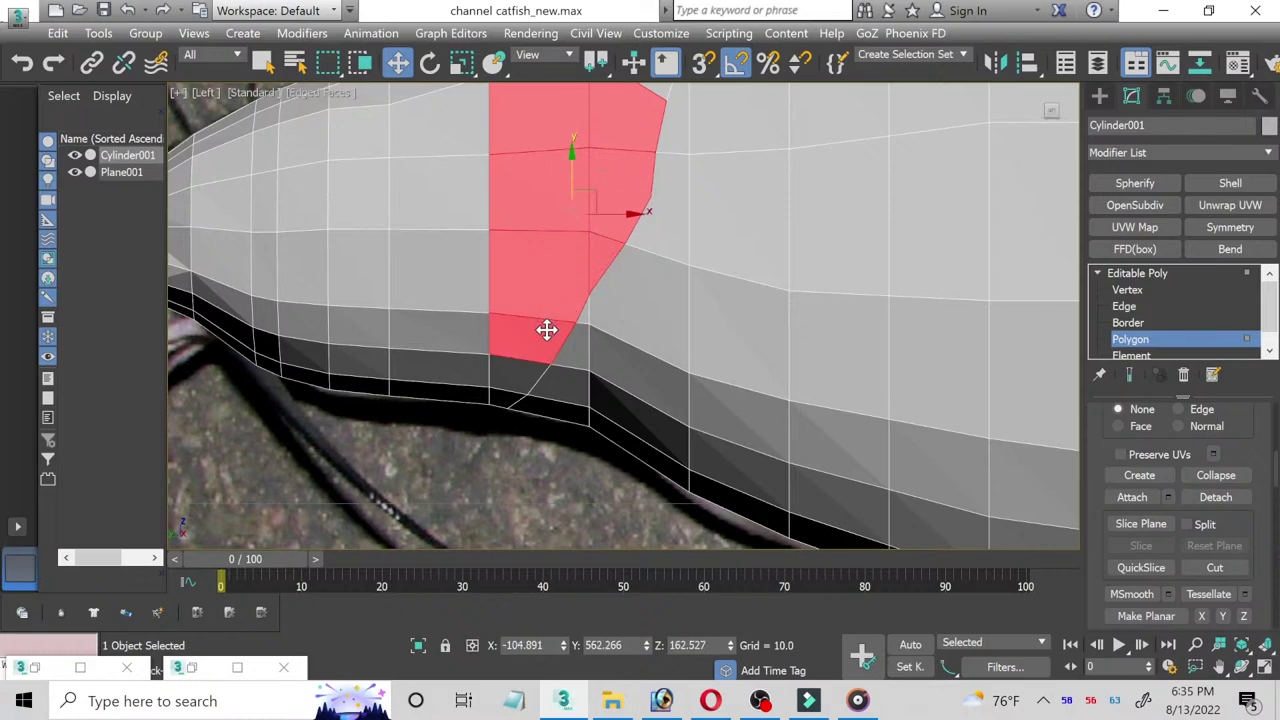
ctrl+click(524, 378)
Step: Add the neighbouring polygon column down to the bottom, then restore four viewports
mouse_move(503, 297)
middle_down()
mouse_move(588, 410)
mouse_move(581, 375)
middle_up()
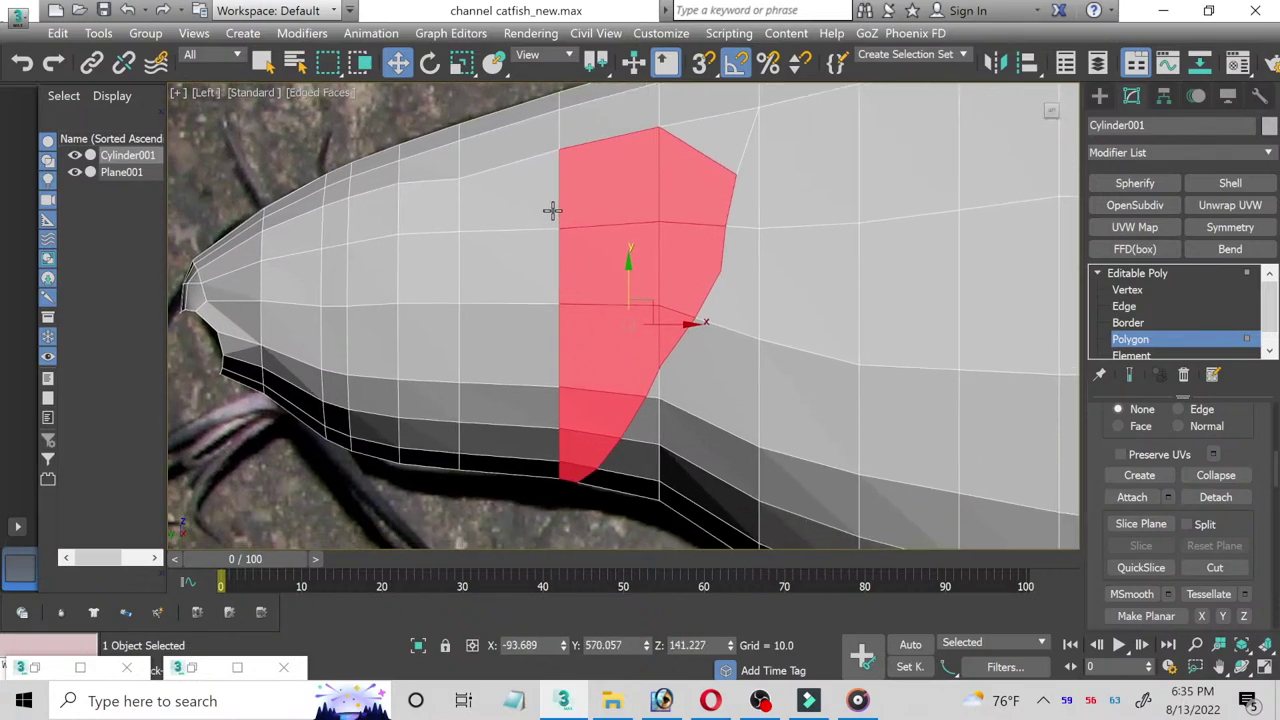
ctrl+click(552, 210)
ctrl+click(537, 277)
ctrl+click(529, 349)
ctrl+click(516, 450)
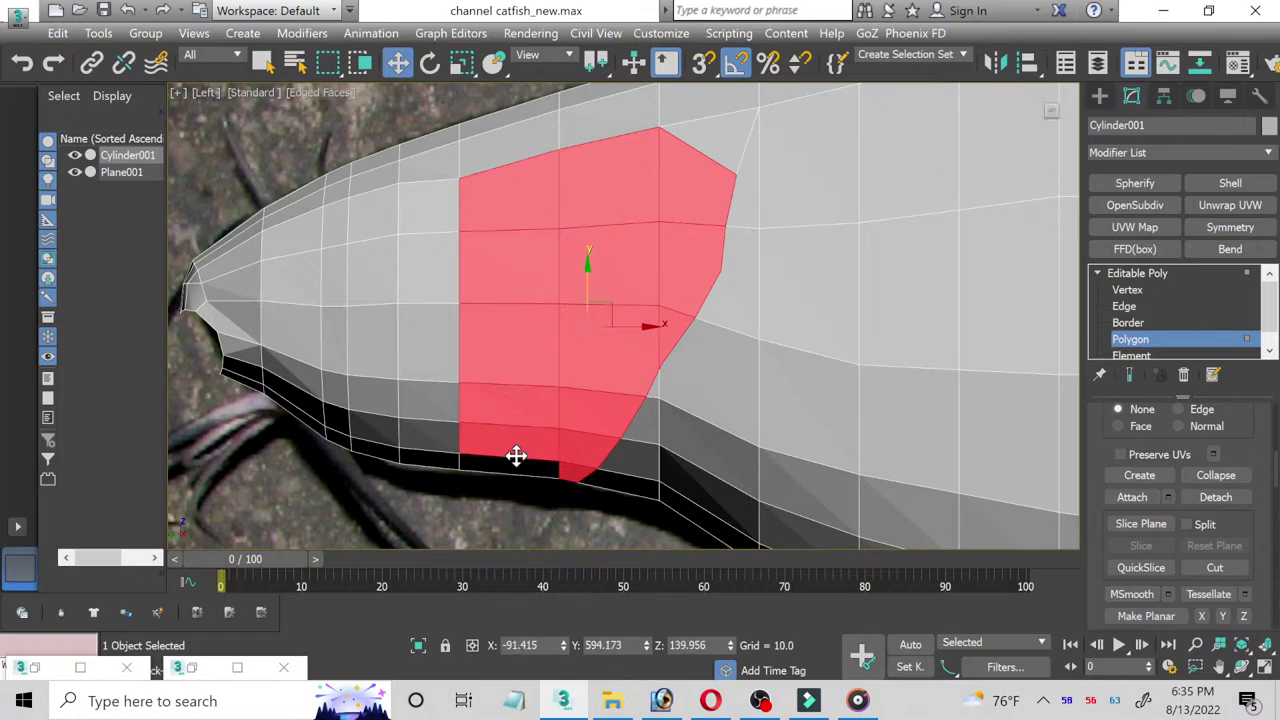
ctrl+click(516, 464)
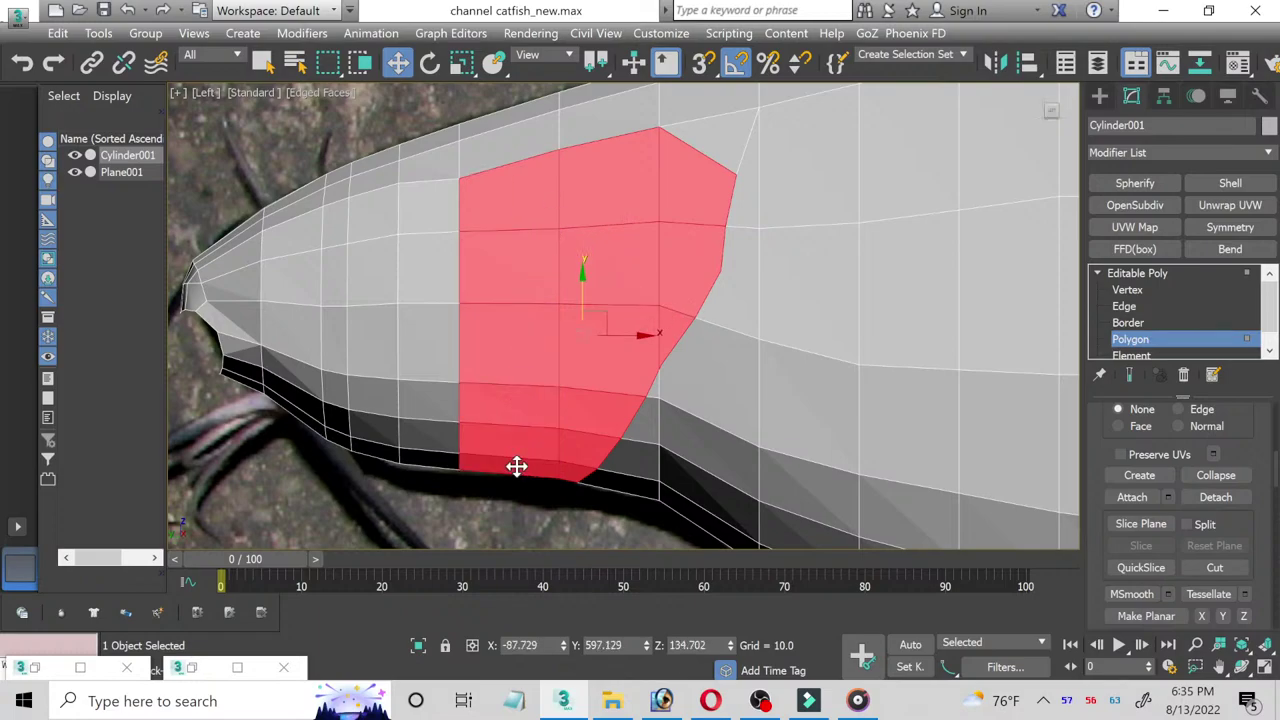
click(1265, 668)
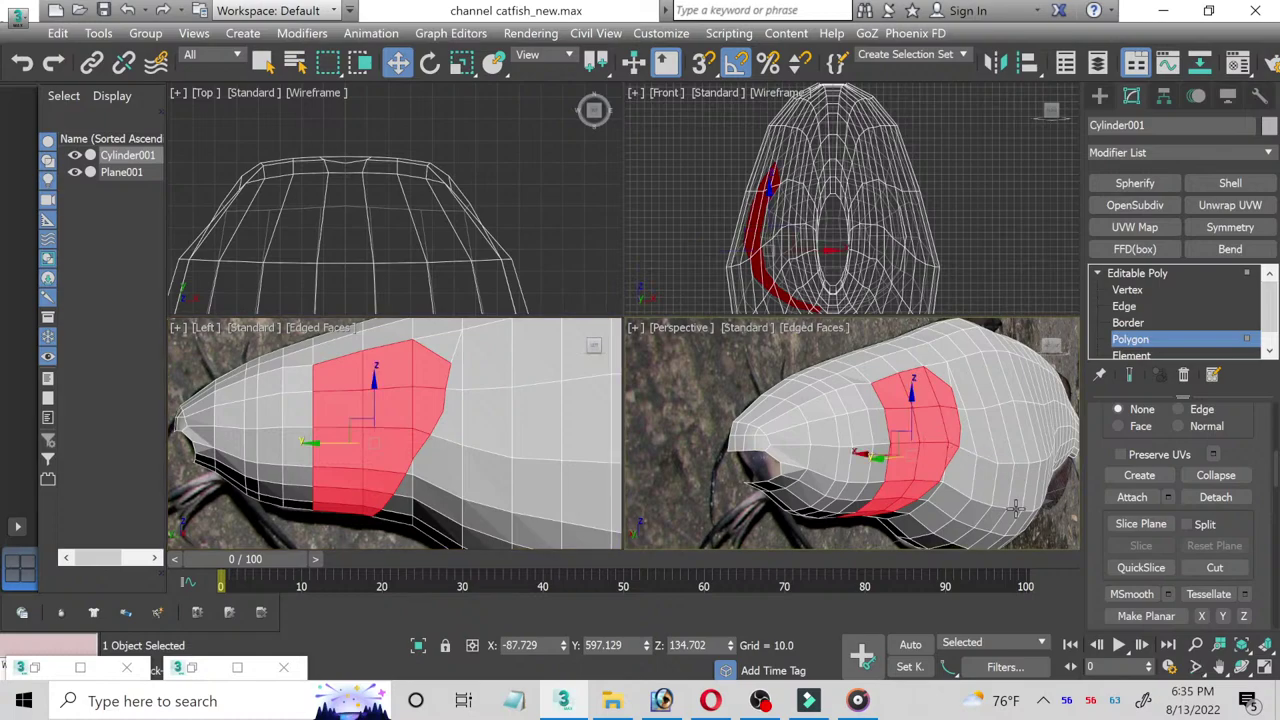
Step: Maximize the Perspective view and zoom in on the selected gill polygons
click(1262, 668)
key(e)
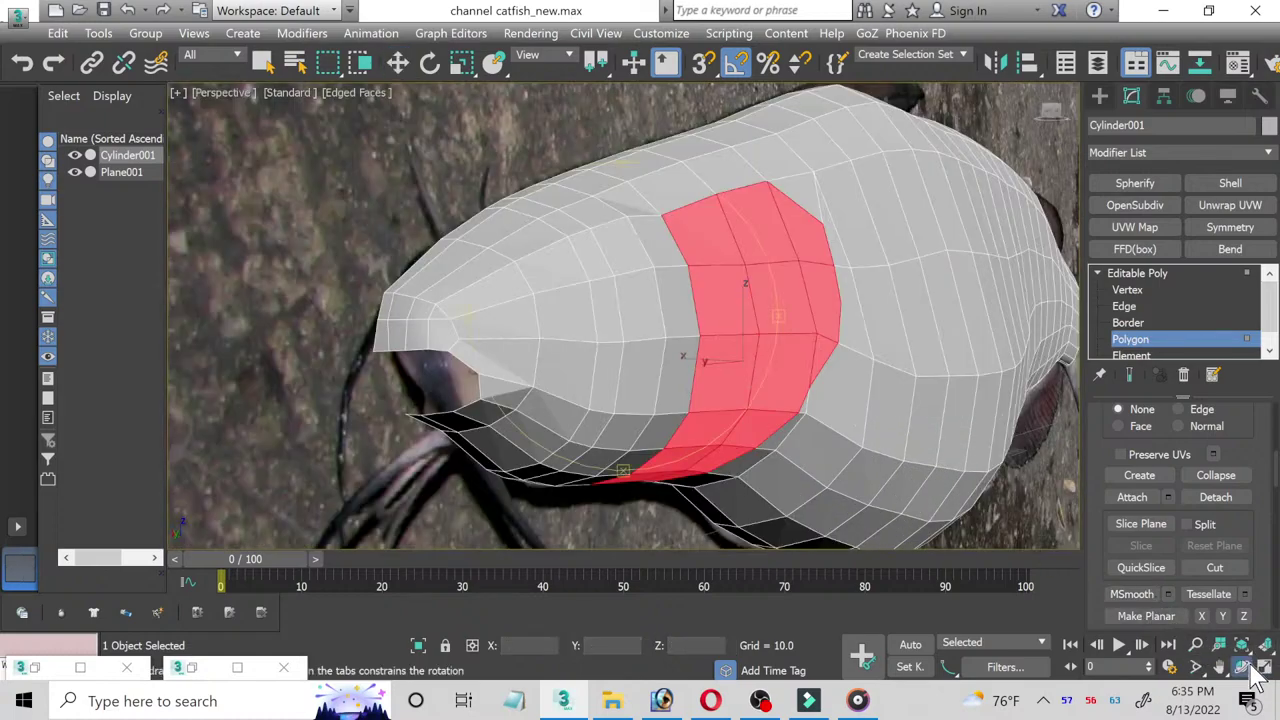
scroll(720, 352, up, 2)
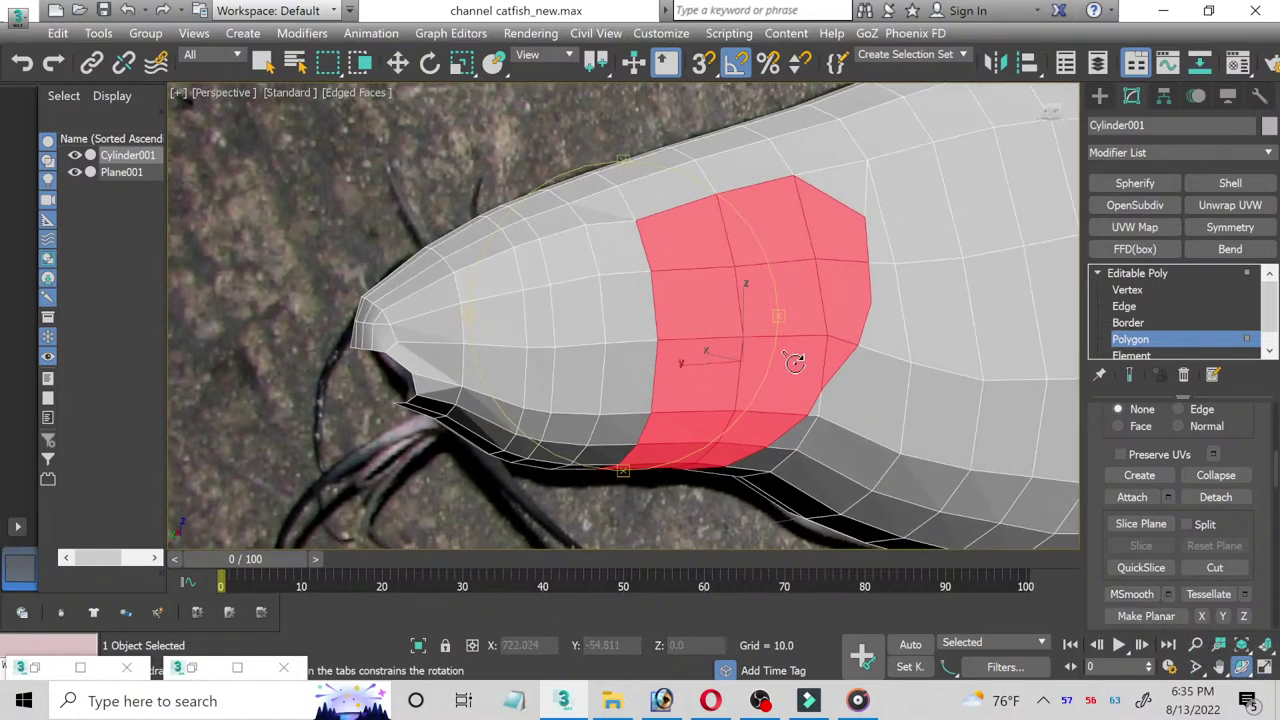
scroll(790, 358, up, 2)
scroll(786, 360, up, 2)
scroll(1240, 540, down, 3)
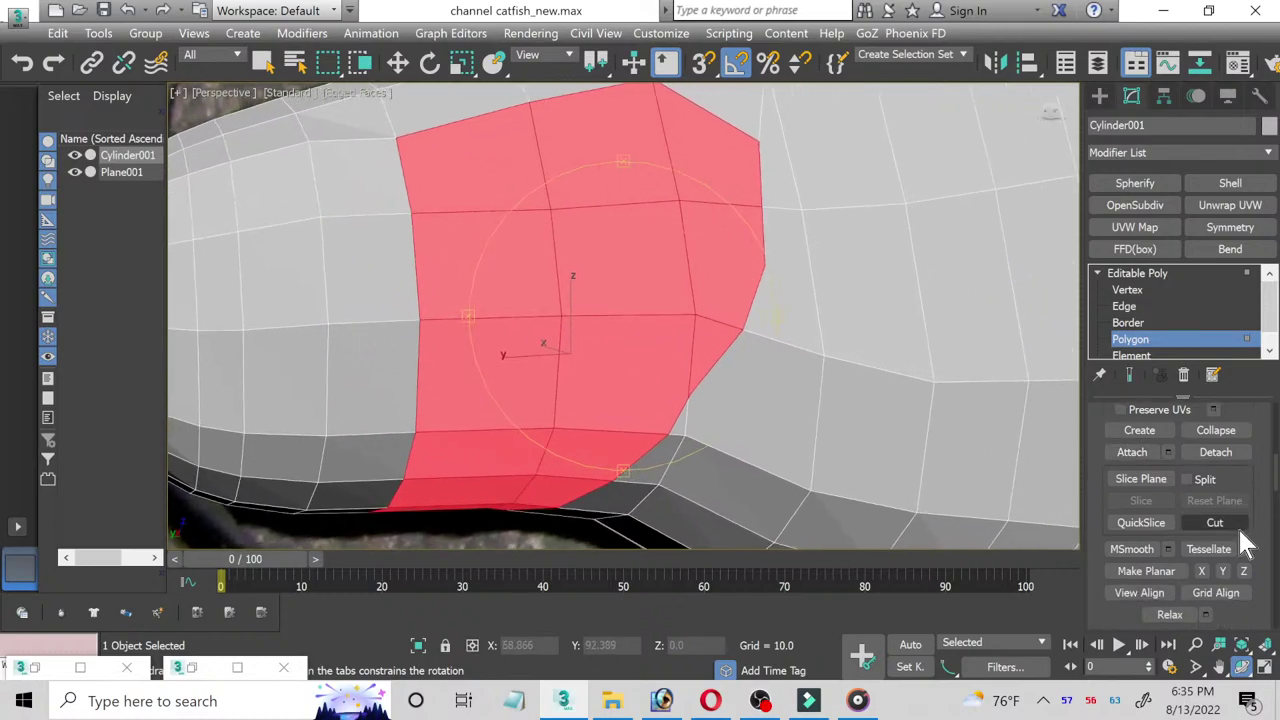
scroll(1218, 541, up, 2)
scroll(1212, 534, up, 2)
scroll(1210, 535, up, 3)
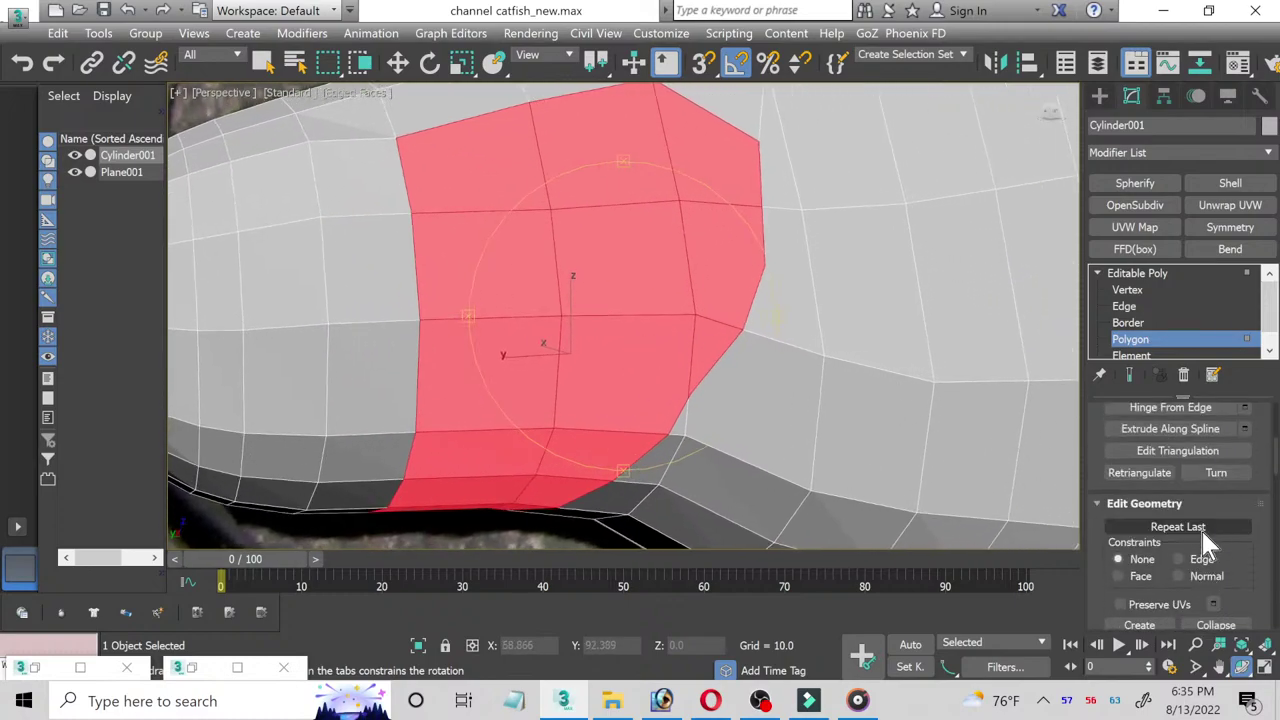
scroll(1200, 527, up, 2)
scroll(1191, 519, up, 1)
scroll(1185, 495, up, 1)
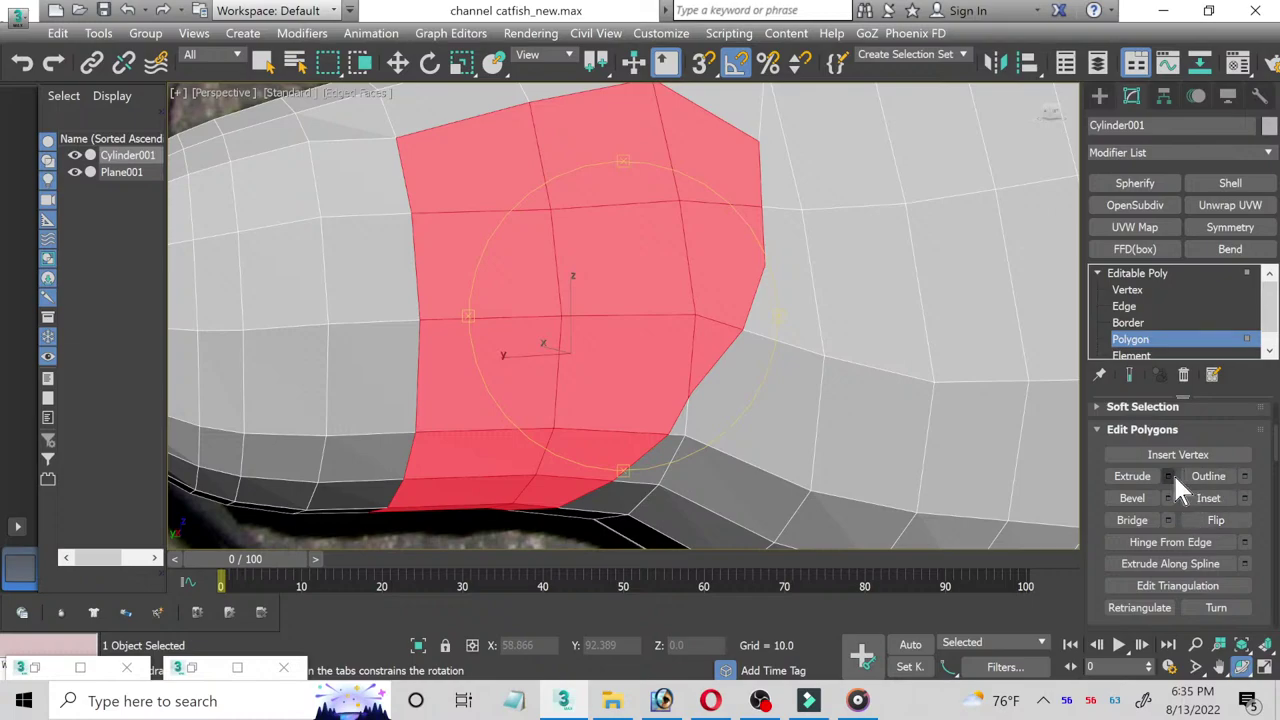
Step: Extrude the selected polygons outward with a Height of 13.365
click(1169, 476)
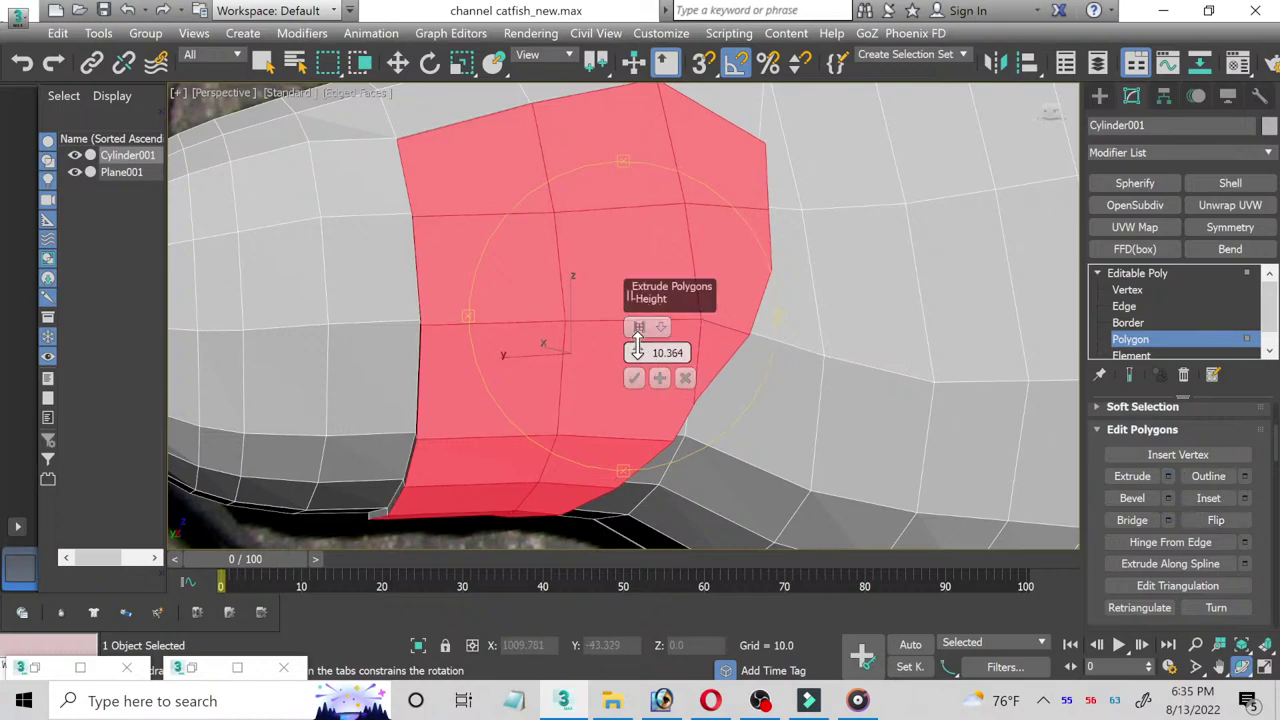
drag(637, 345, 636, 325)
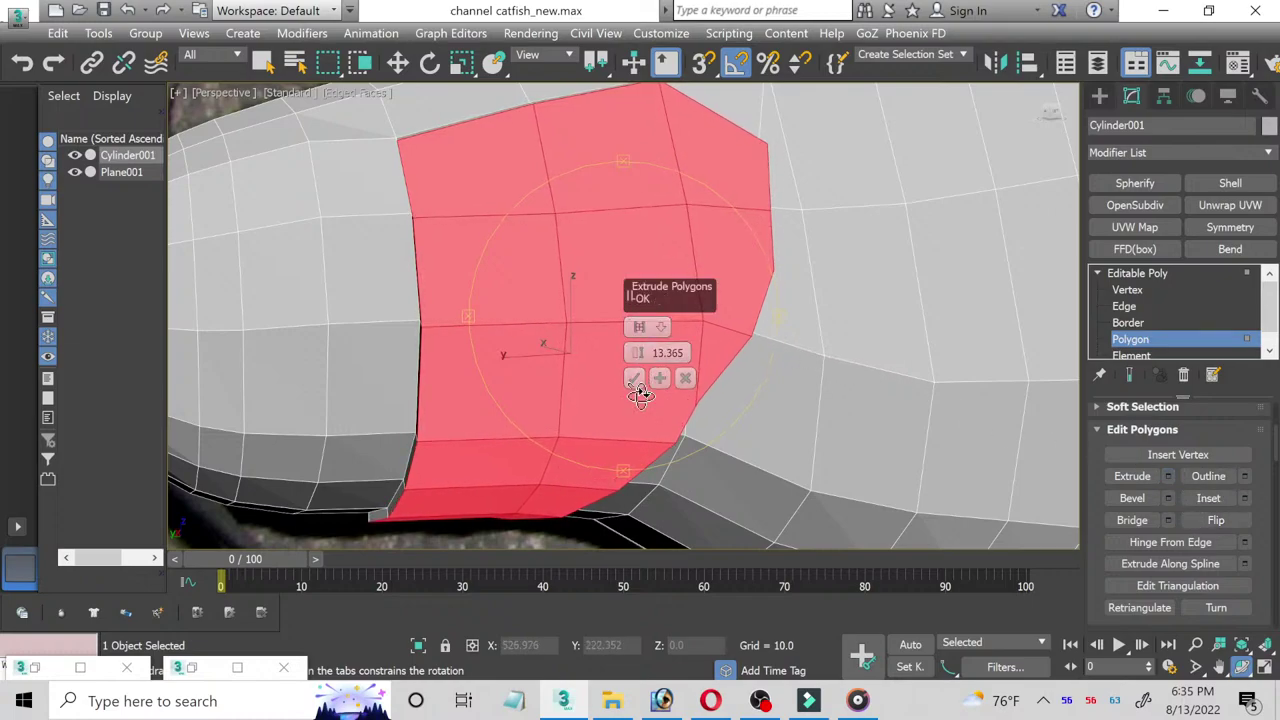
click(634, 380)
Step: Nudge the extruded polygons along Y, disable Angle Snap, and tilt them slightly
key(w)
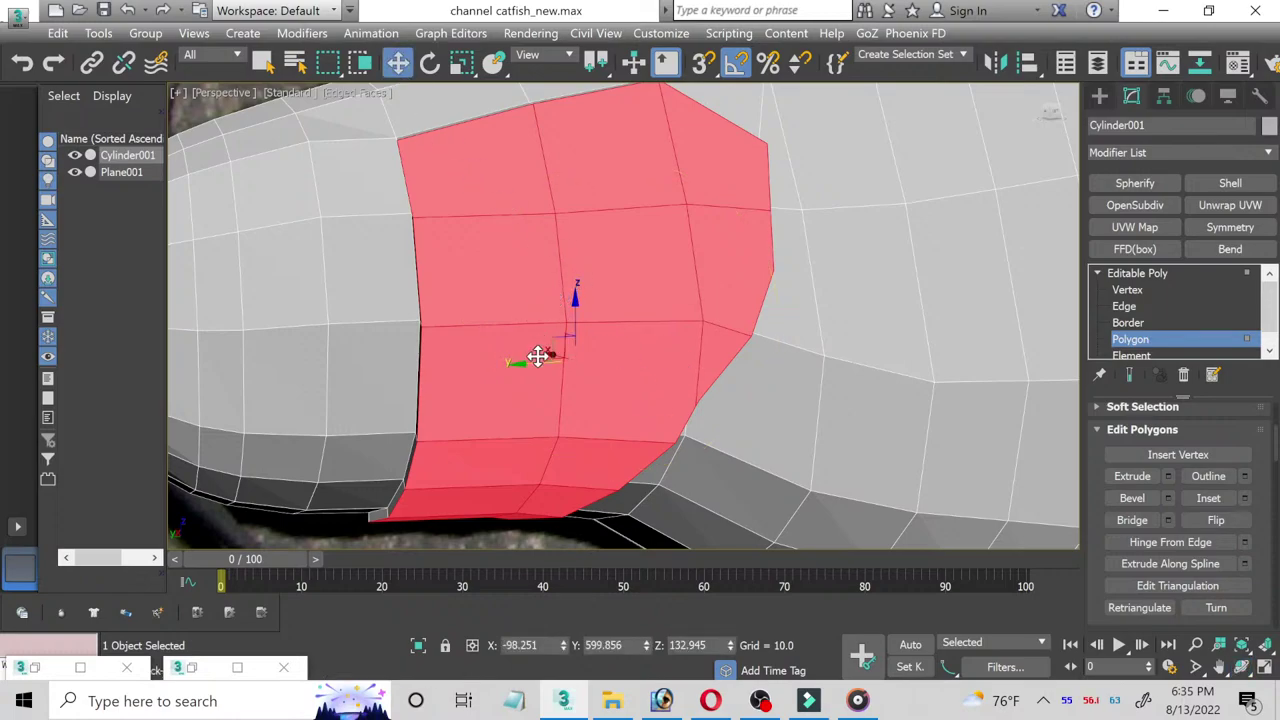
drag(536, 362, 543, 362)
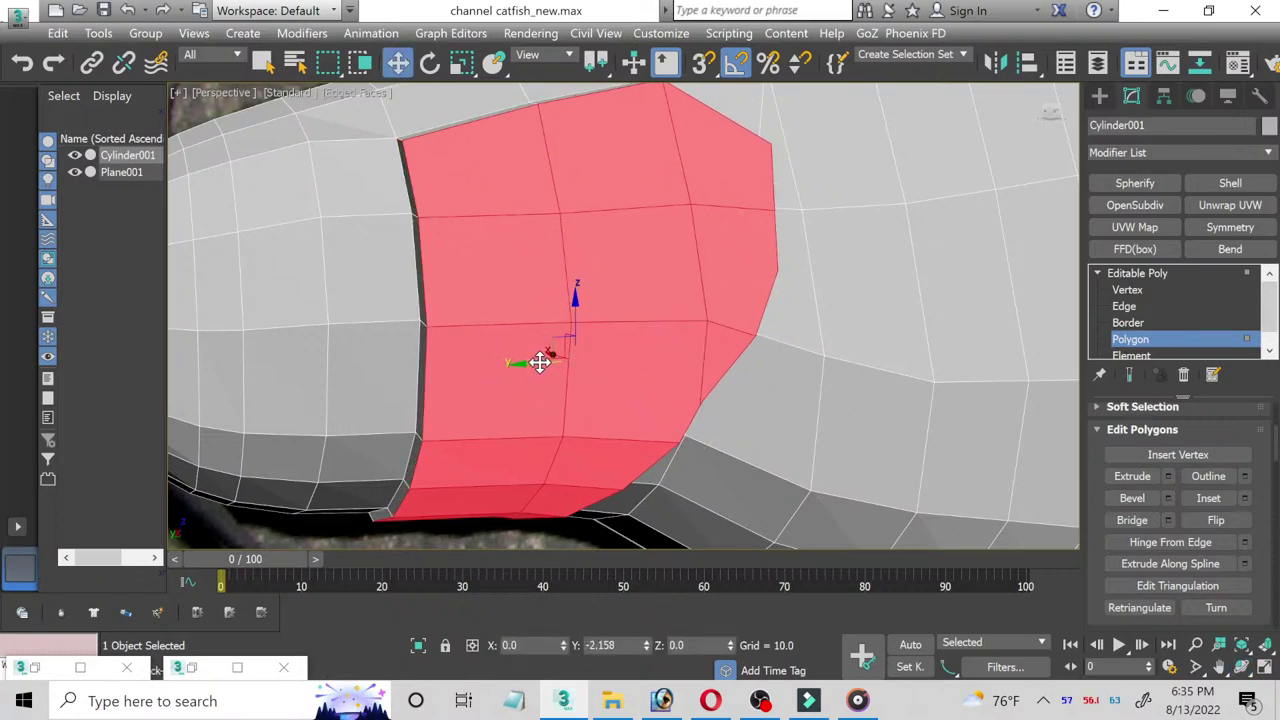
click(735, 62)
key(e)
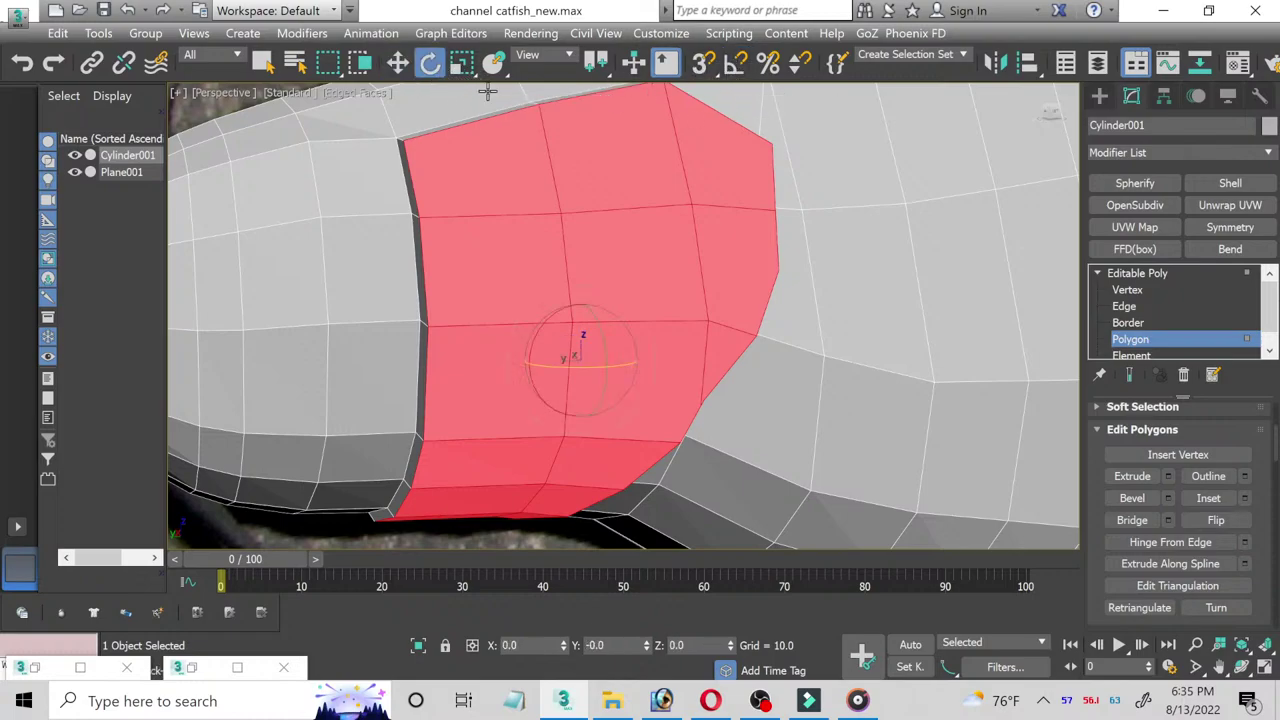
click(578, 377)
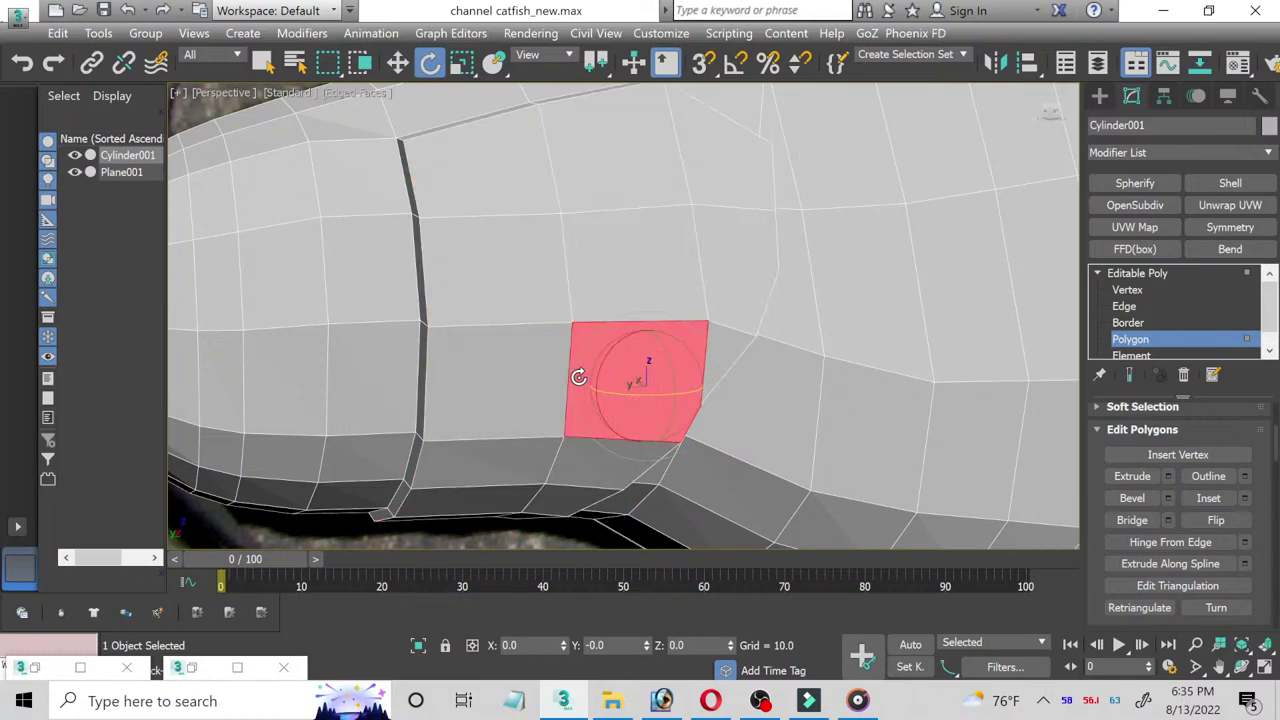
key(ctrl+z)
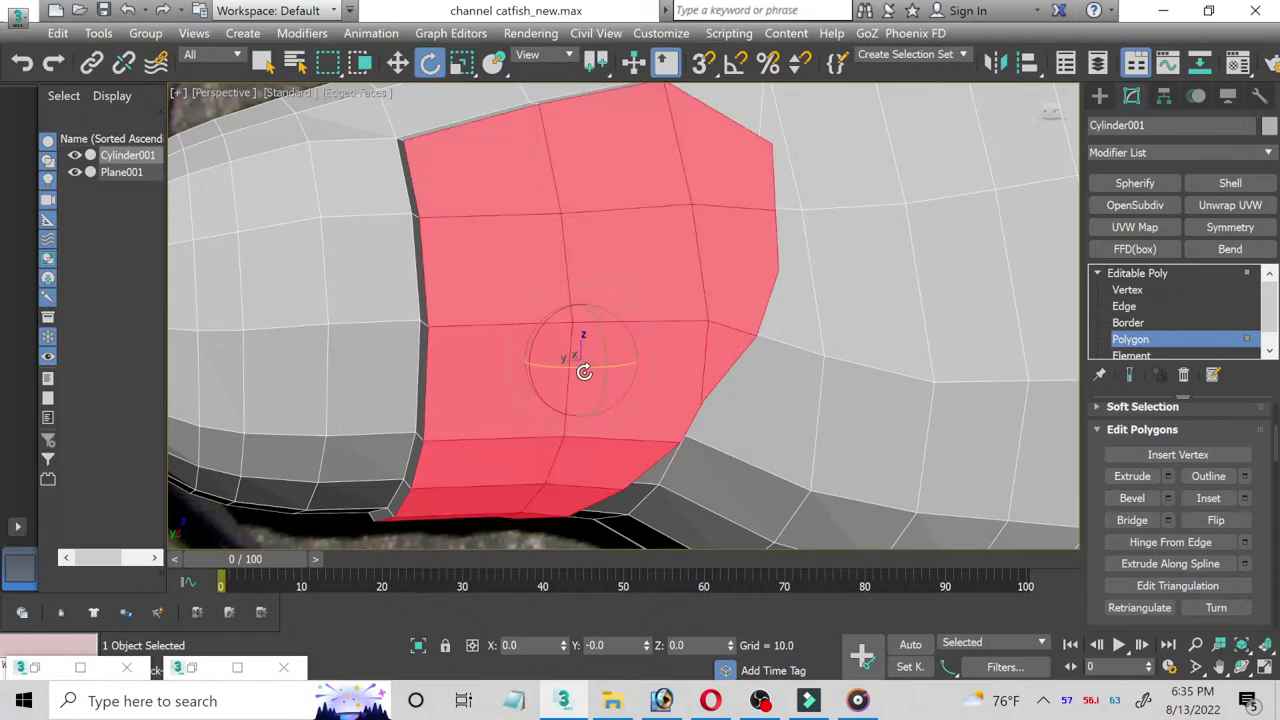
drag(583, 372, 580, 368)
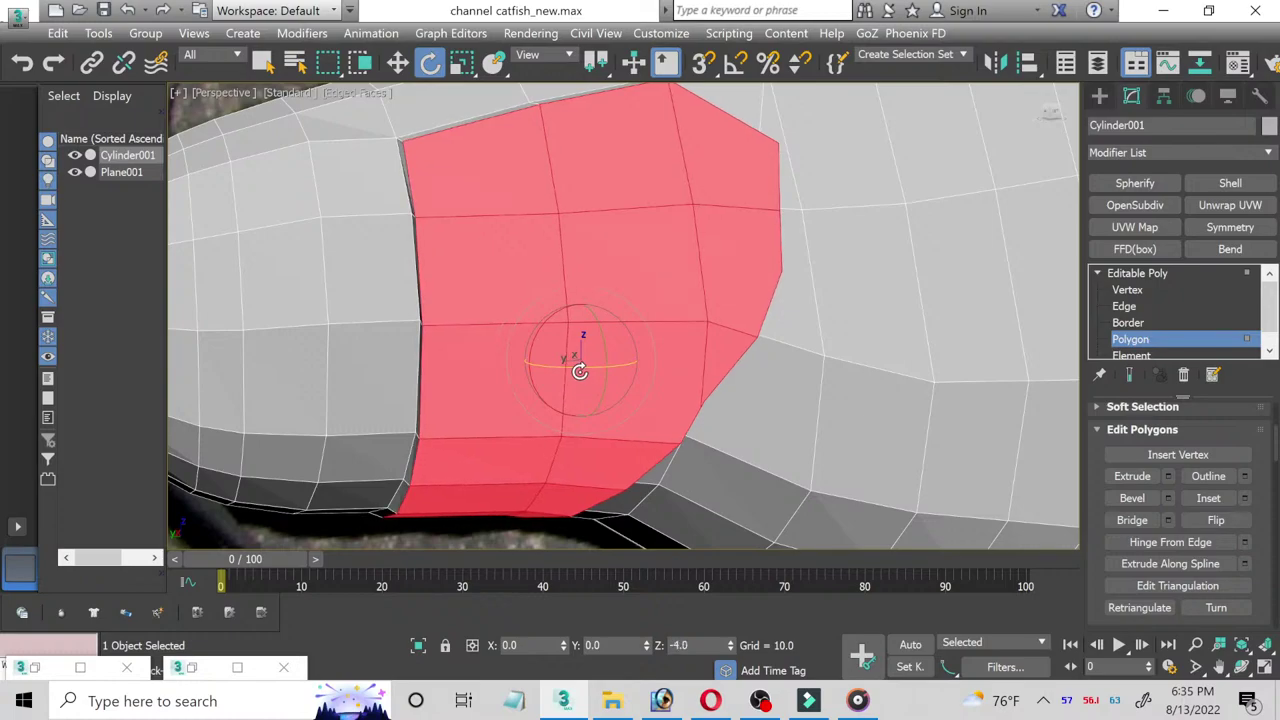
Step: Shift the extruded patch slightly right and return to four viewports
click(397, 62)
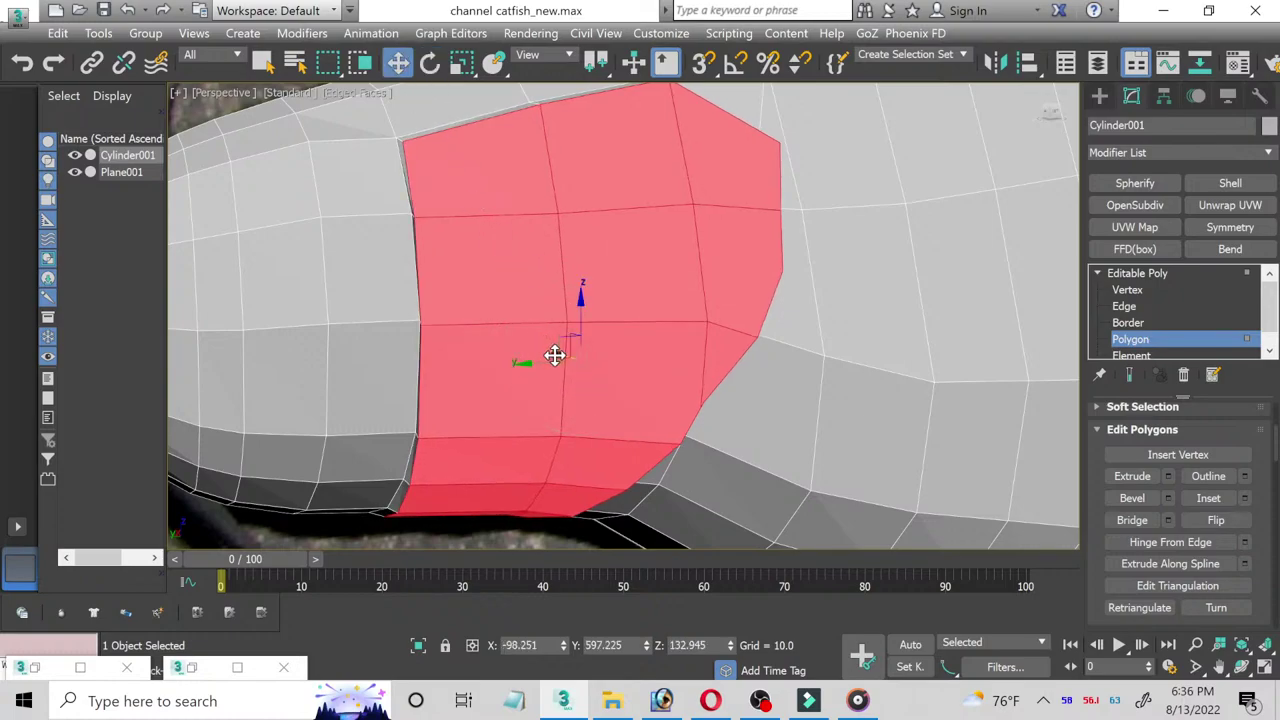
drag(555, 355, 575, 368)
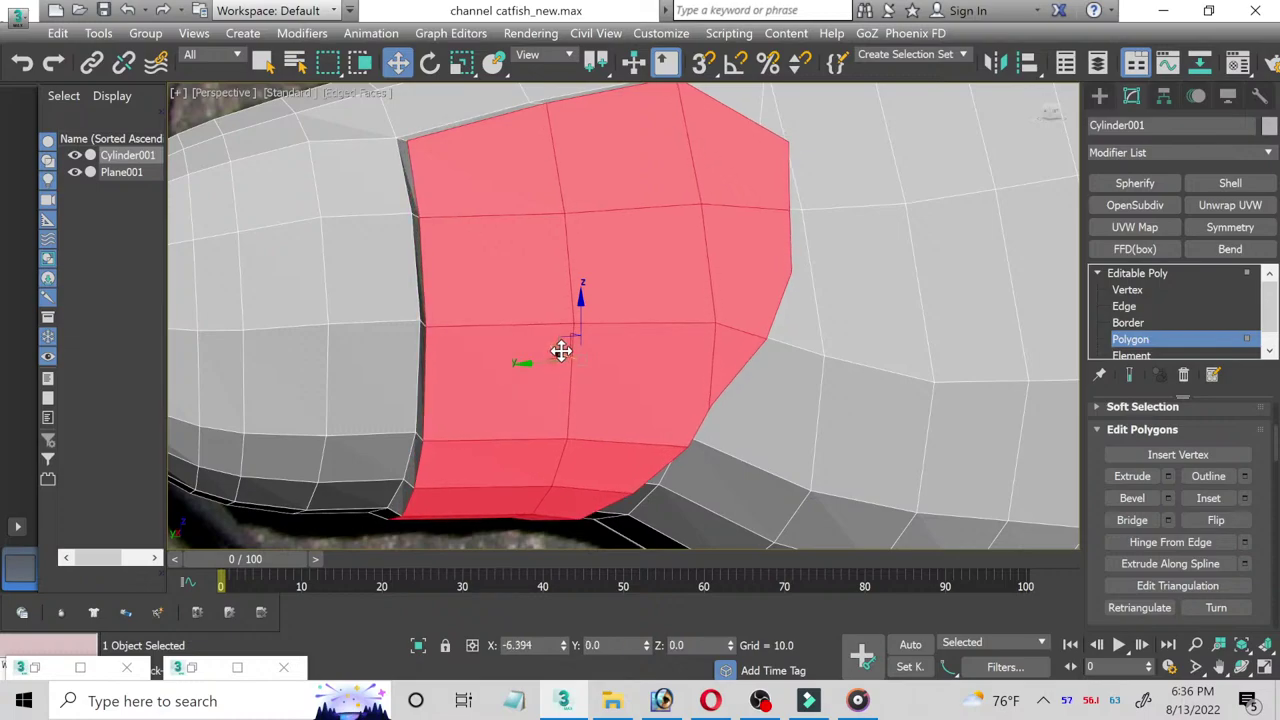
key(ctrl+z)
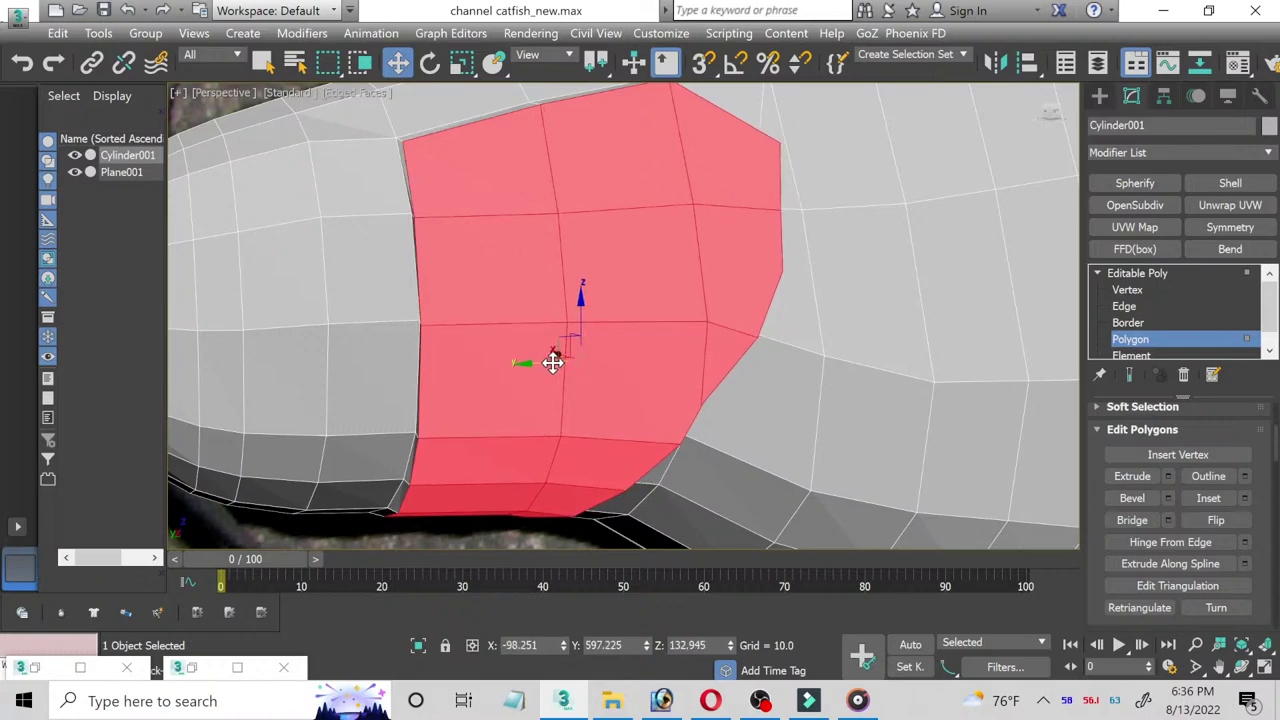
drag(553, 357, 561, 353)
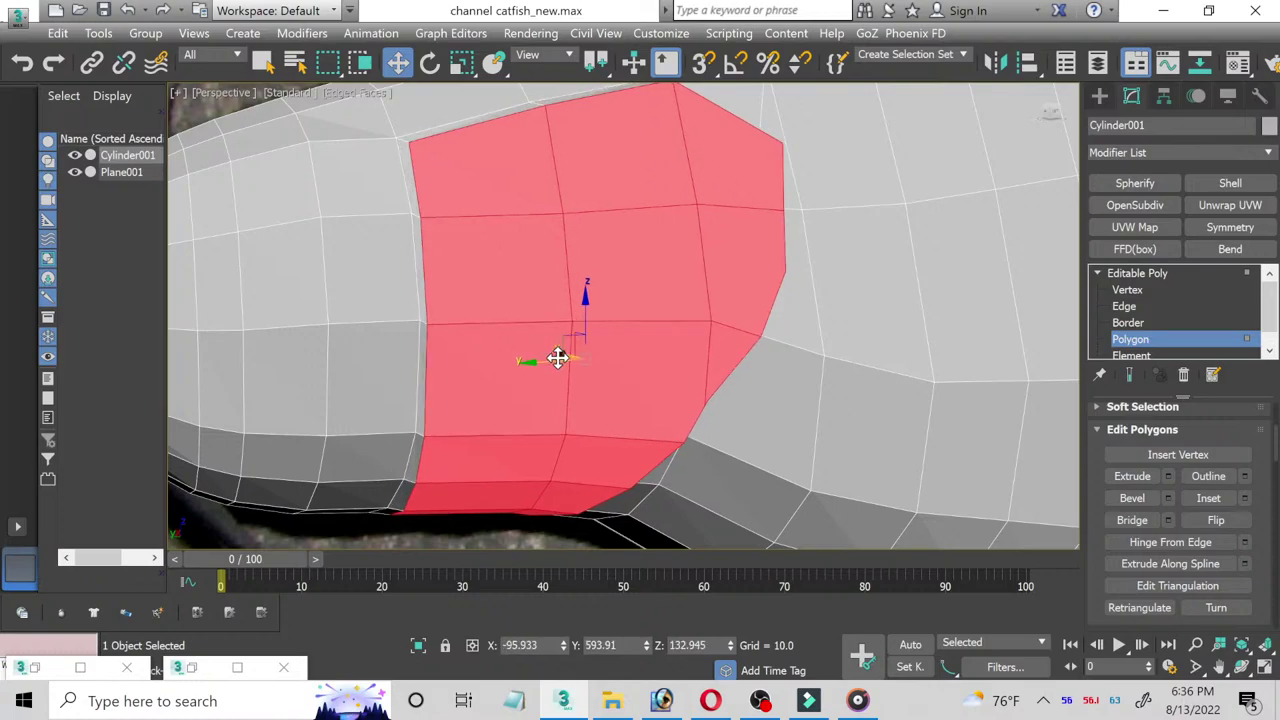
click(1264, 669)
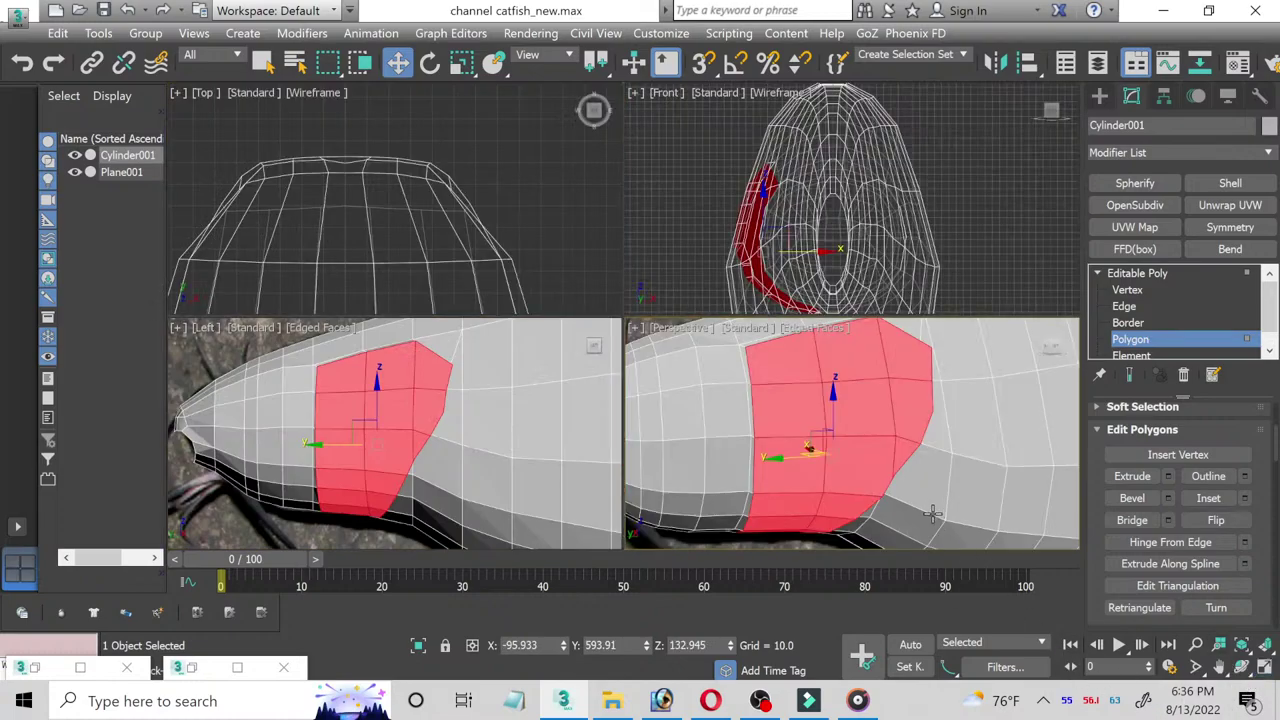
Step: In maximized Perspective, view from below and shift and tilt the patch inward
right_click(930, 348)
click(1264, 669)
key(e)
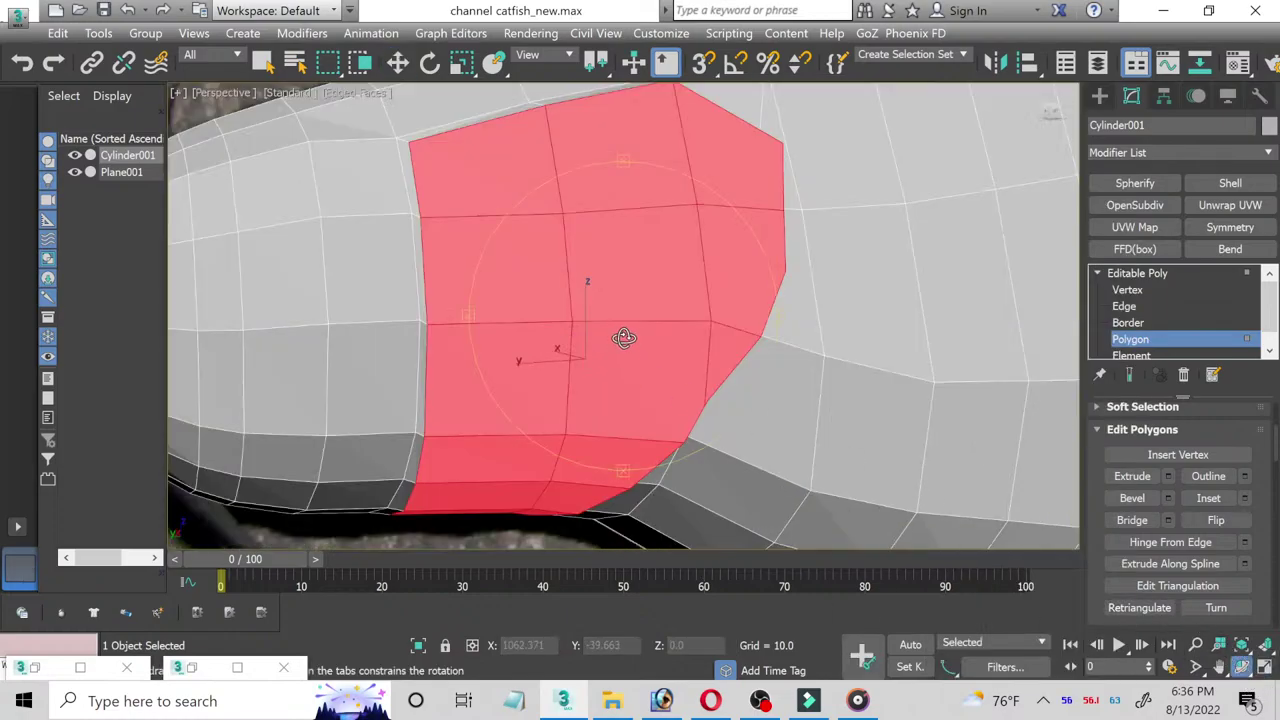
mouse_move(624, 338)
alt+middle_down()
mouse_move(537, 343)
mouse_move(551, 369)
mouse_move(562, 378)
mouse_move(506, 234)
alt+middle_up()
click(397, 62)
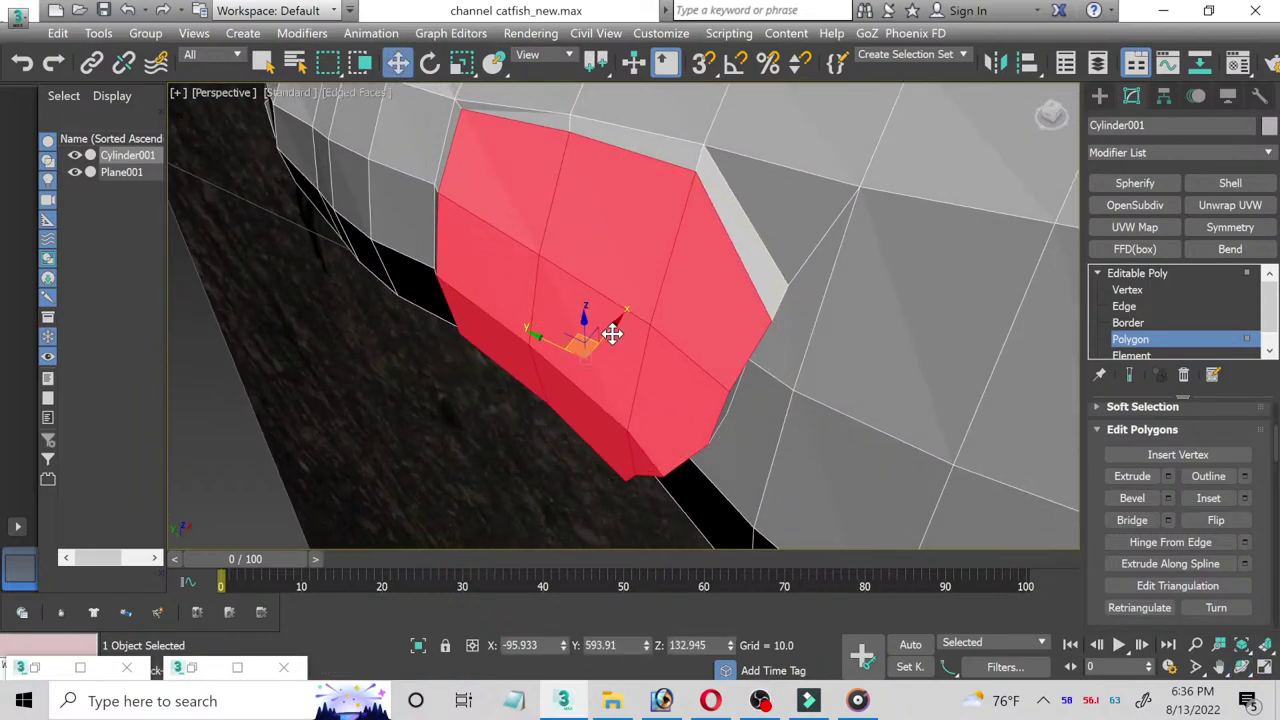
drag(612, 334, 618, 322)
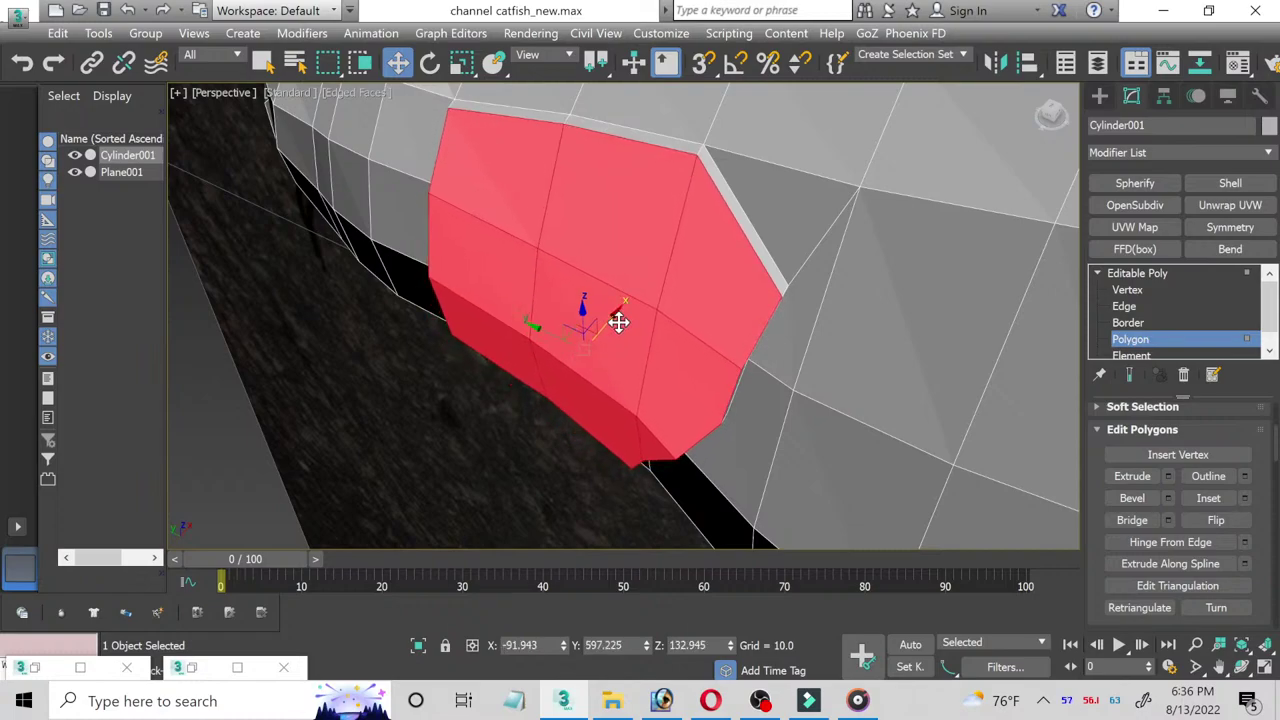
click(431, 65)
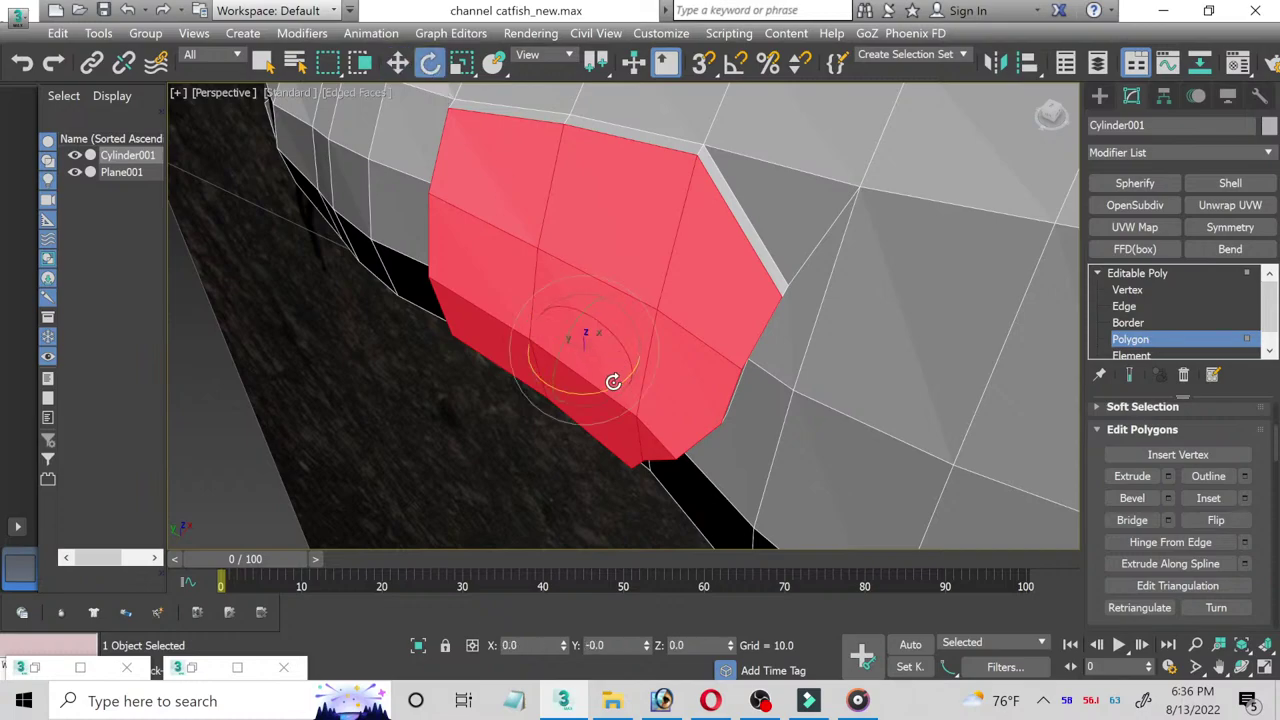
drag(608, 392, 612, 388)
drag(618, 390, 605, 338)
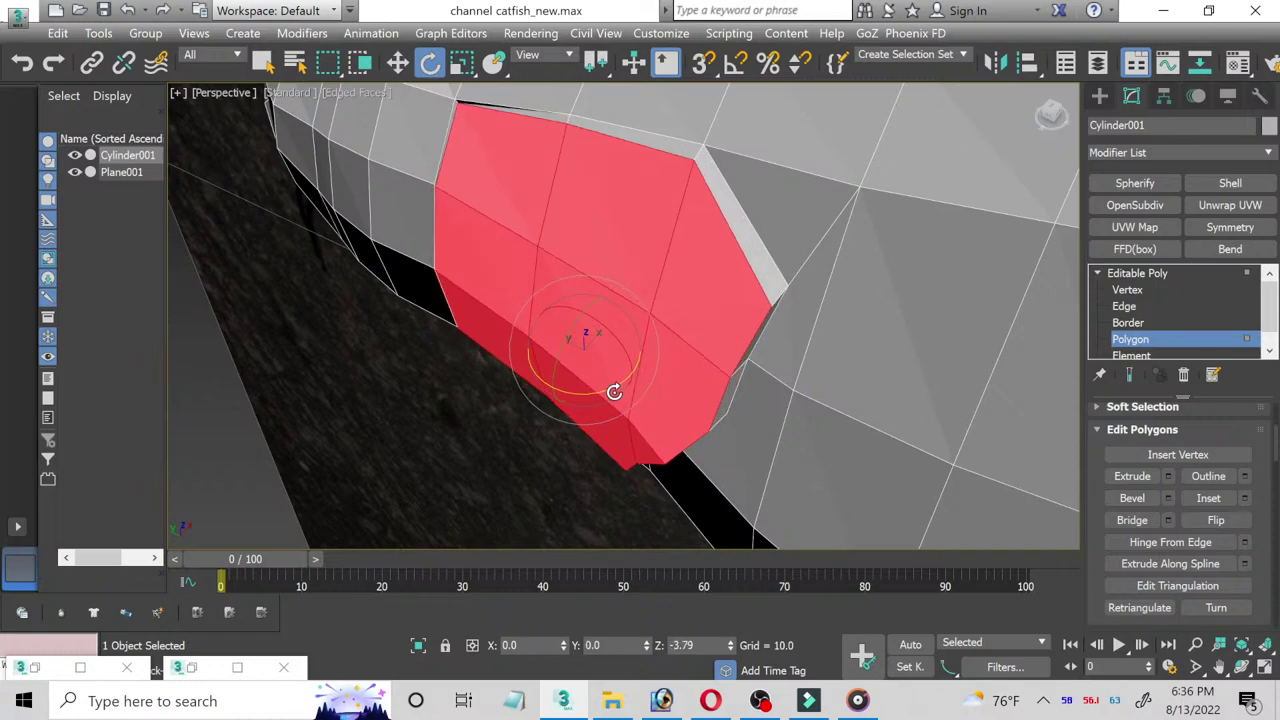
Step: Orbit around the patch and nudge it slightly left and along Y
click(398, 62)
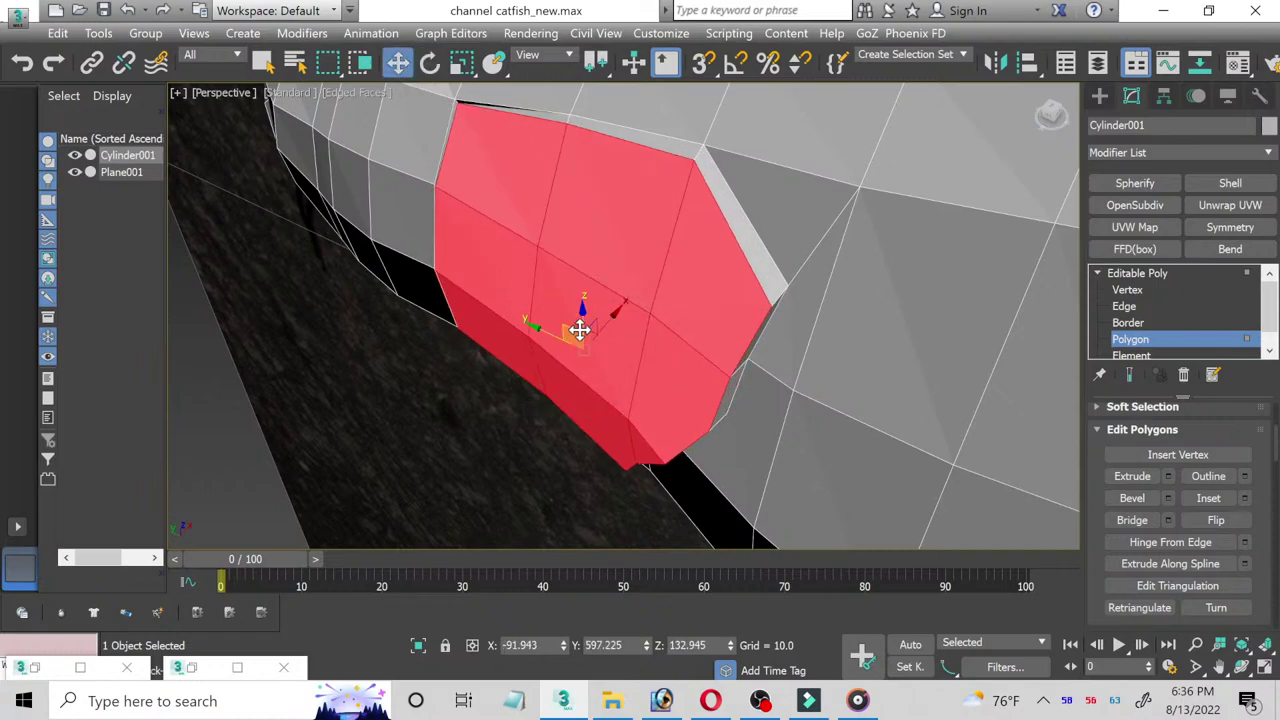
drag(604, 319, 600, 322)
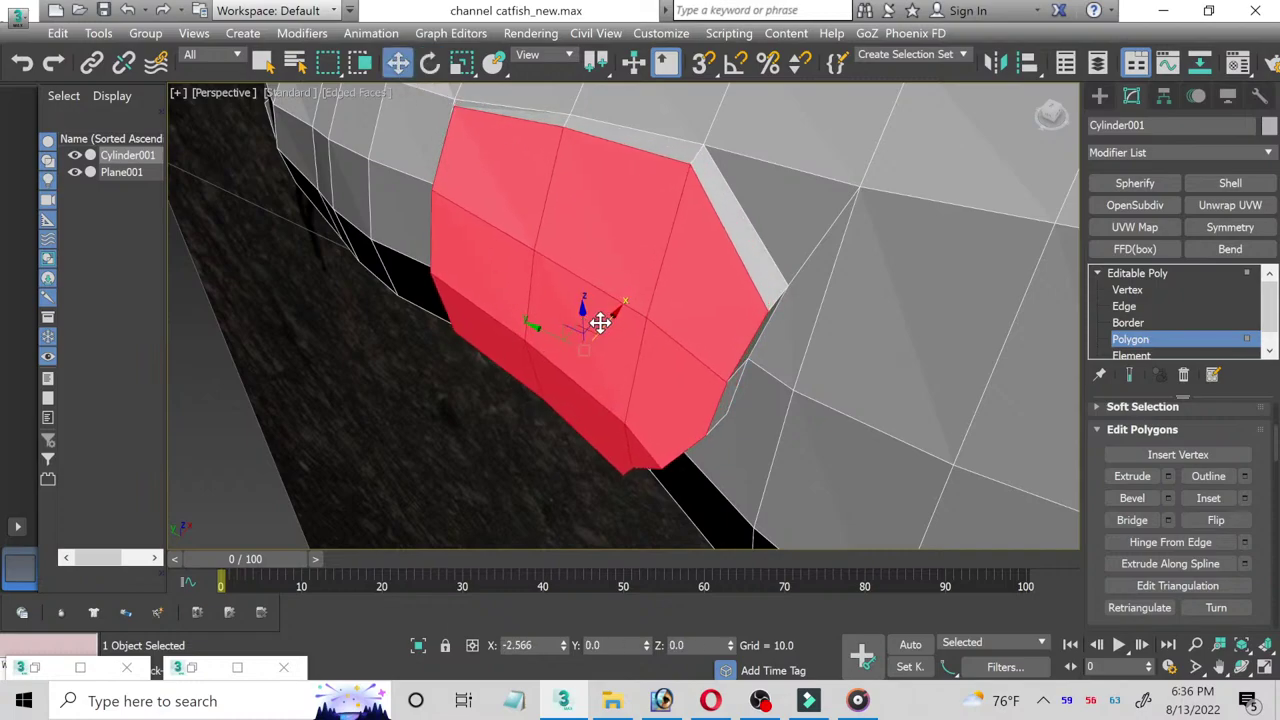
key(e)
click(1238, 664)
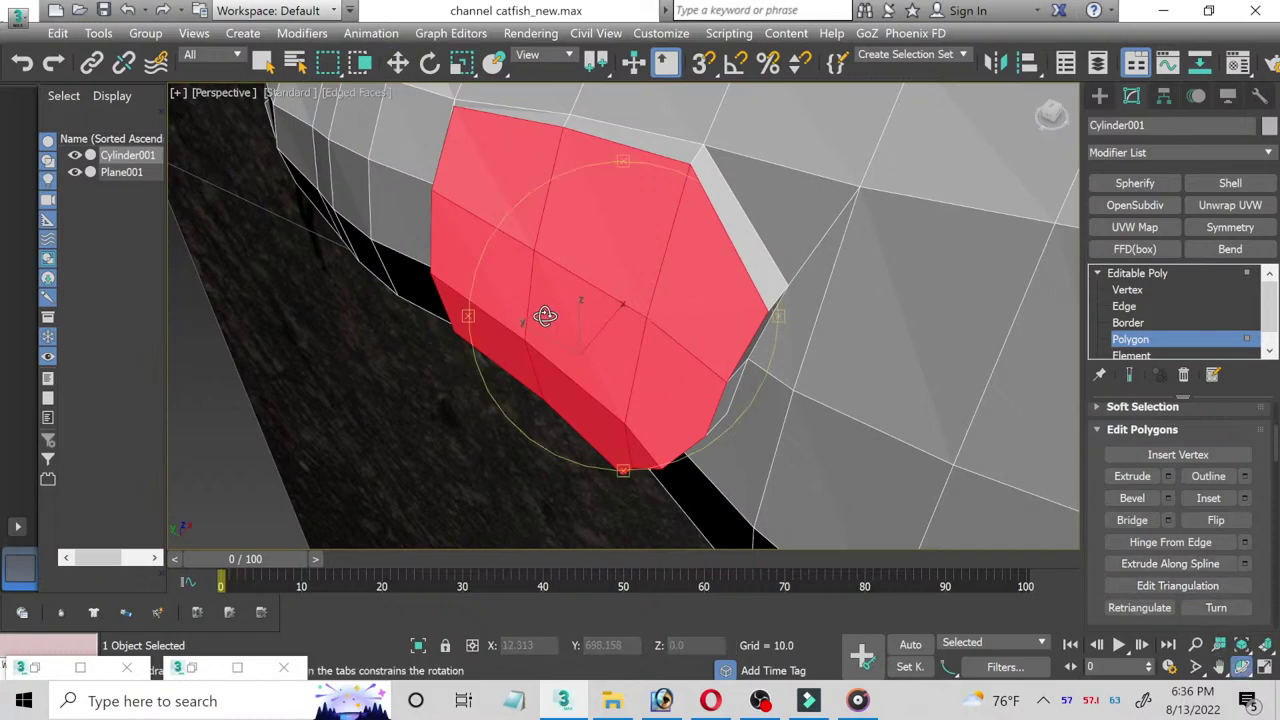
drag(543, 314, 634, 283)
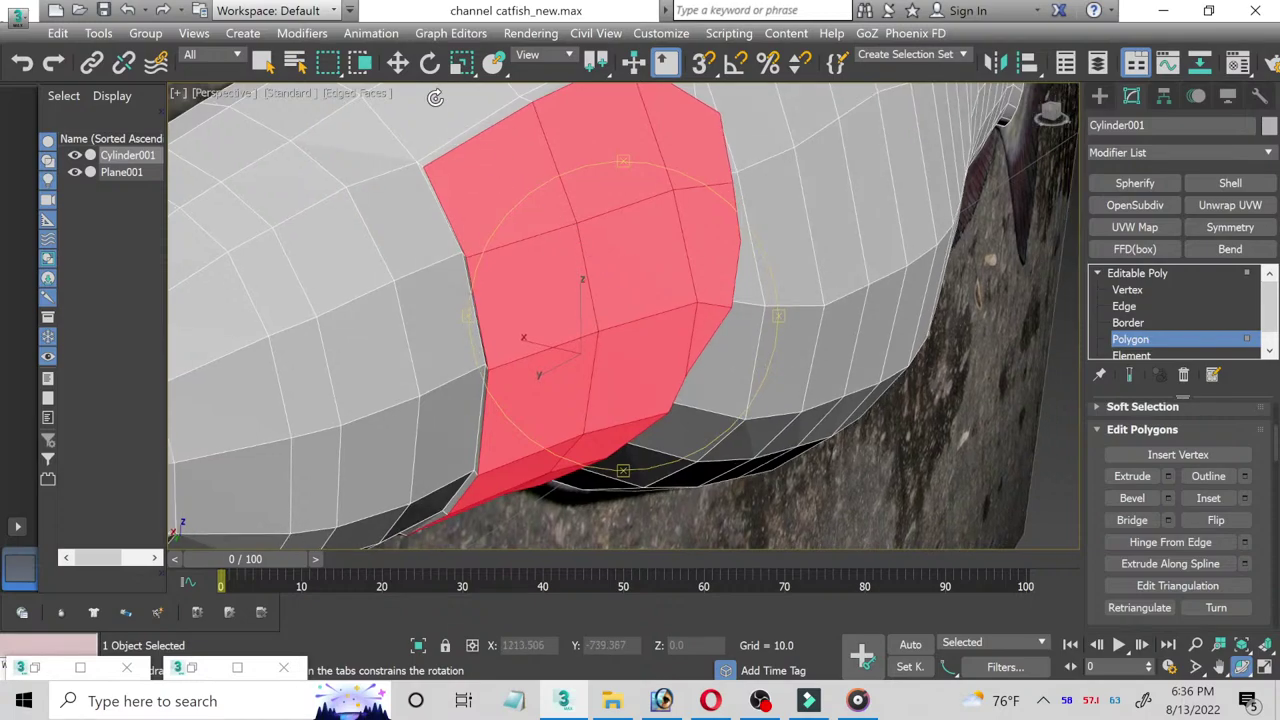
click(399, 64)
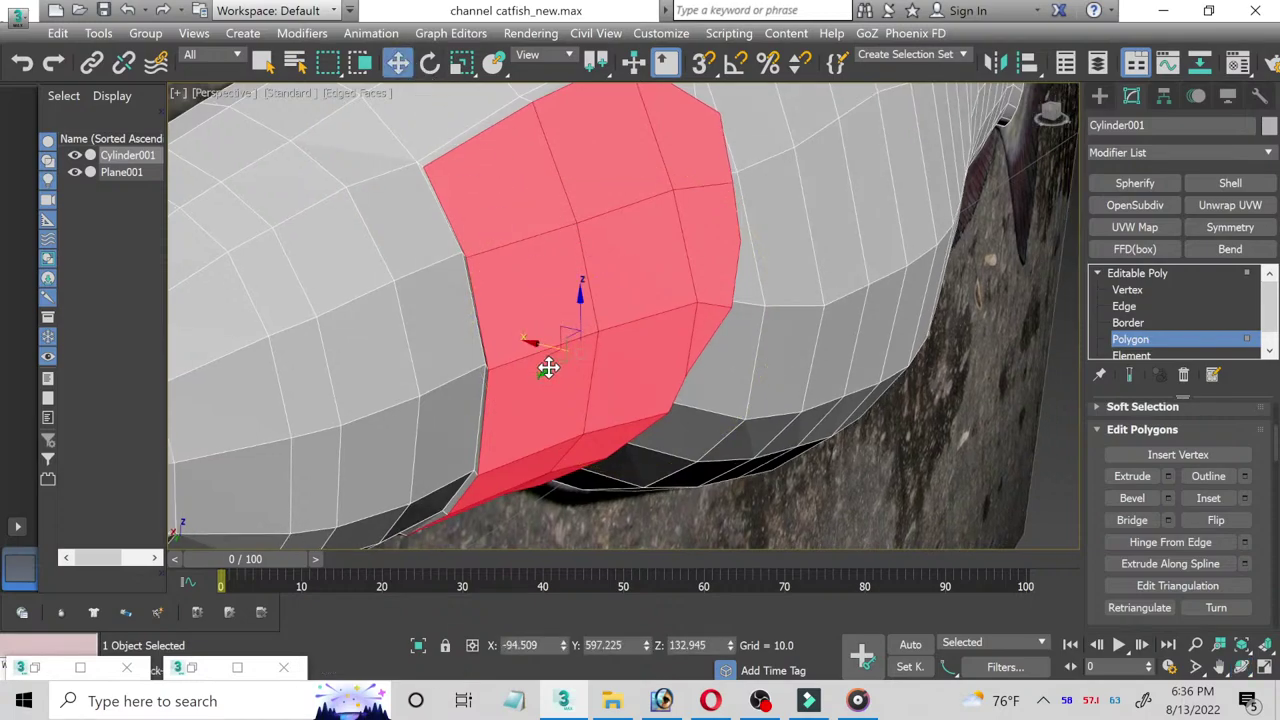
drag(549, 371, 554, 370)
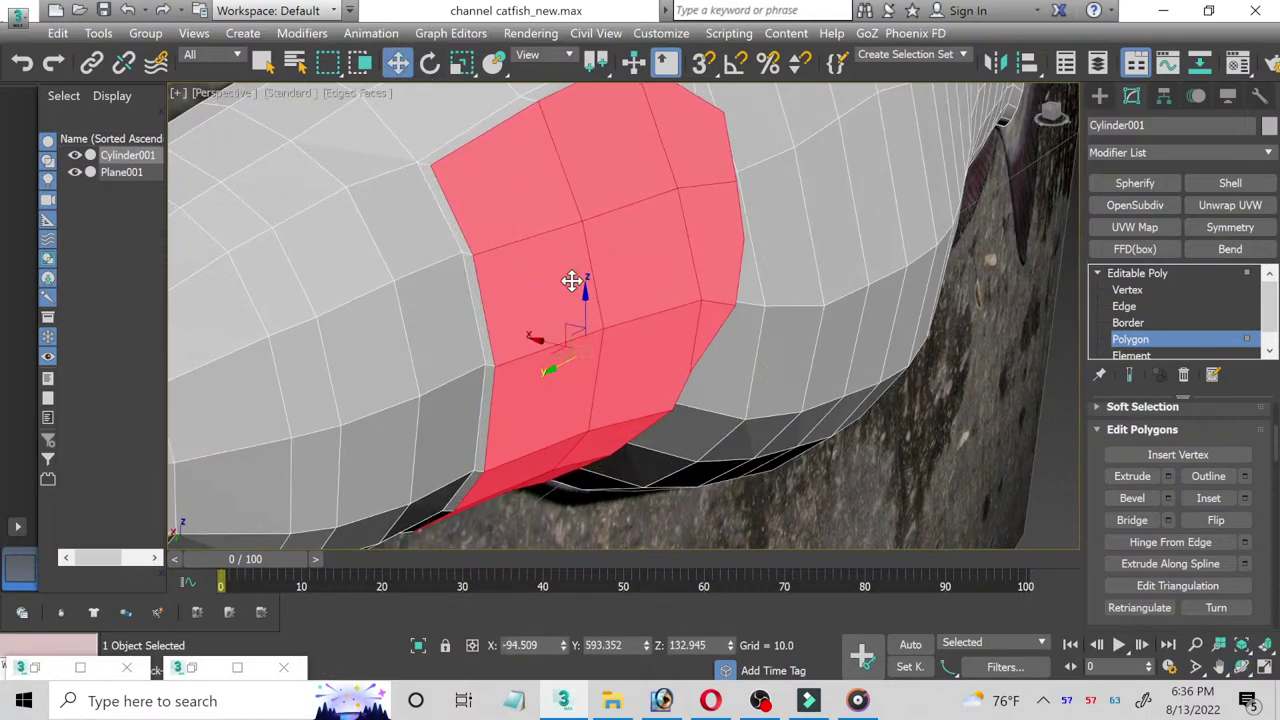
scroll(570, 278, down, 3)
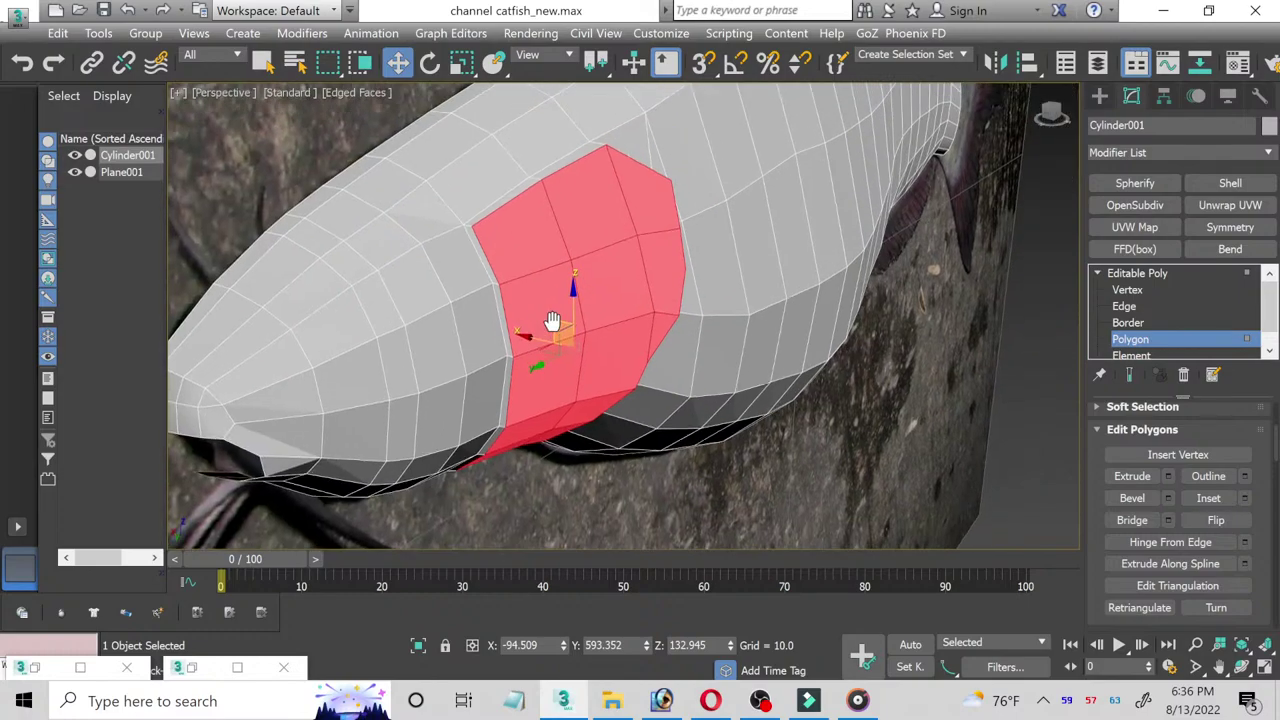
Step: At Vertex level with Target Weld on, weld the first two stray vertices onto neighbours
click(1148, 292)
scroll(500, 220, up, 5)
scroll(500, 228, up, 2)
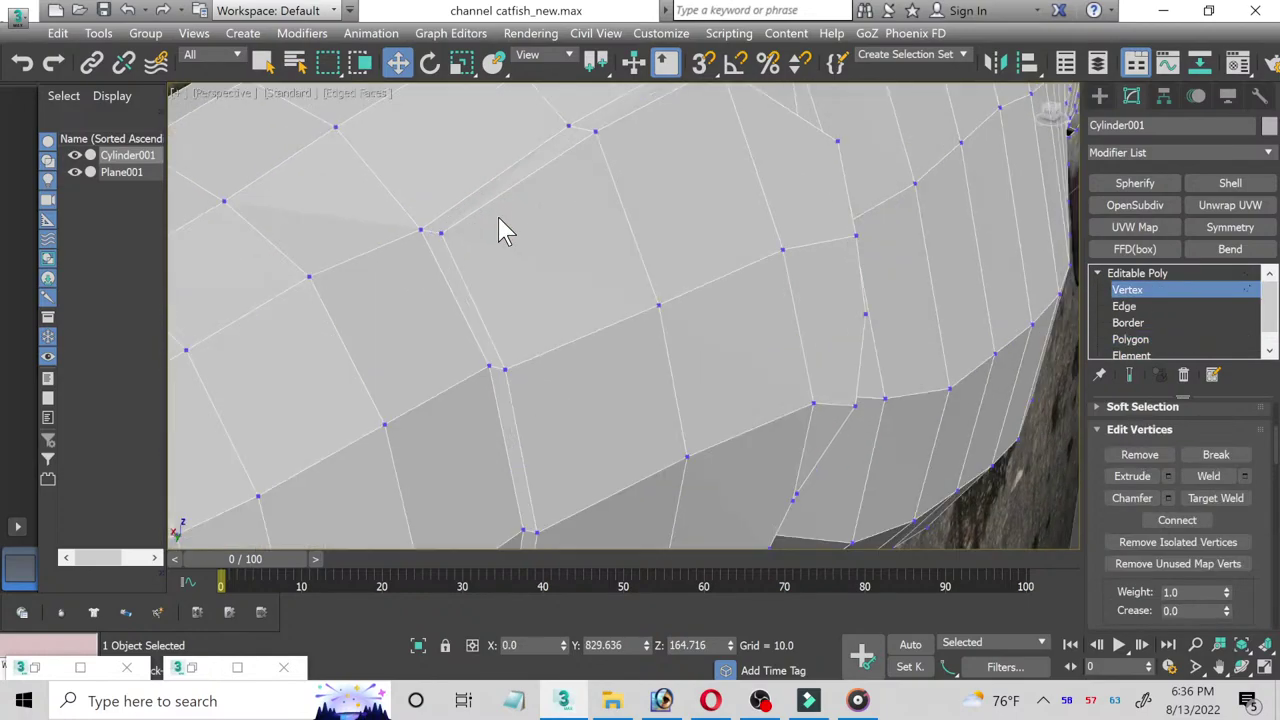
click(1210, 497)
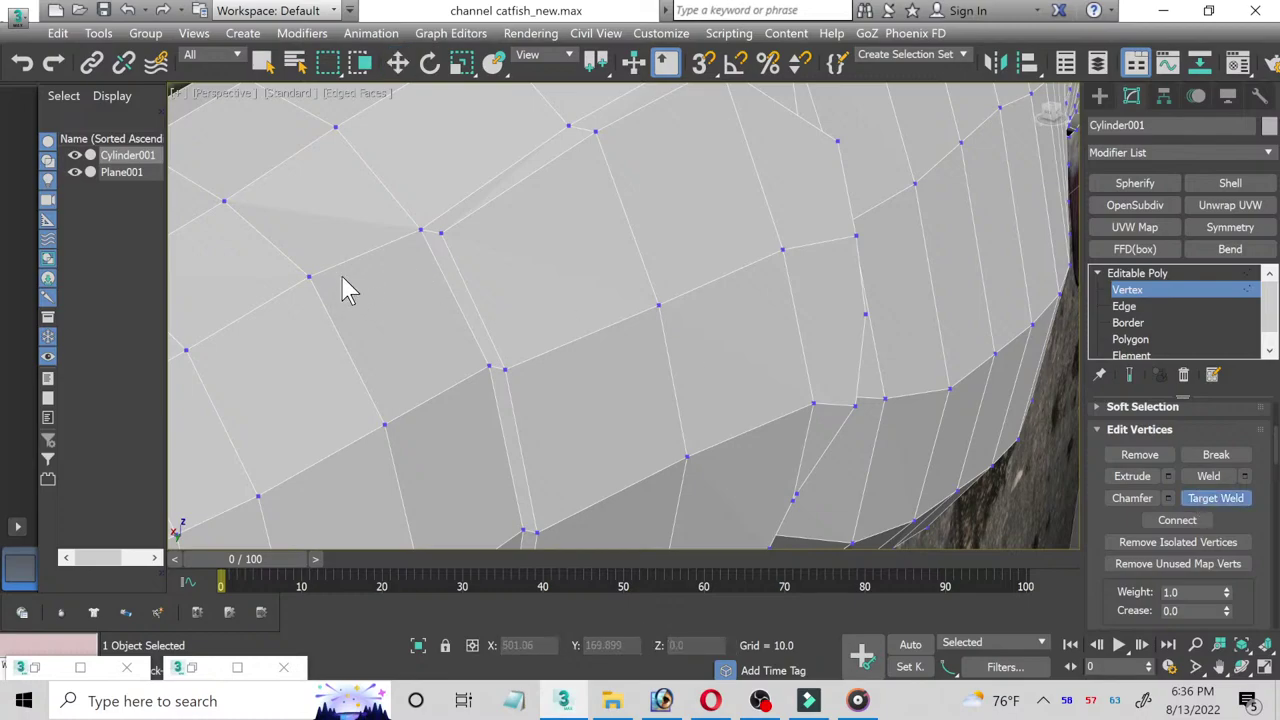
scroll(412, 252, up, 2)
click(456, 226)
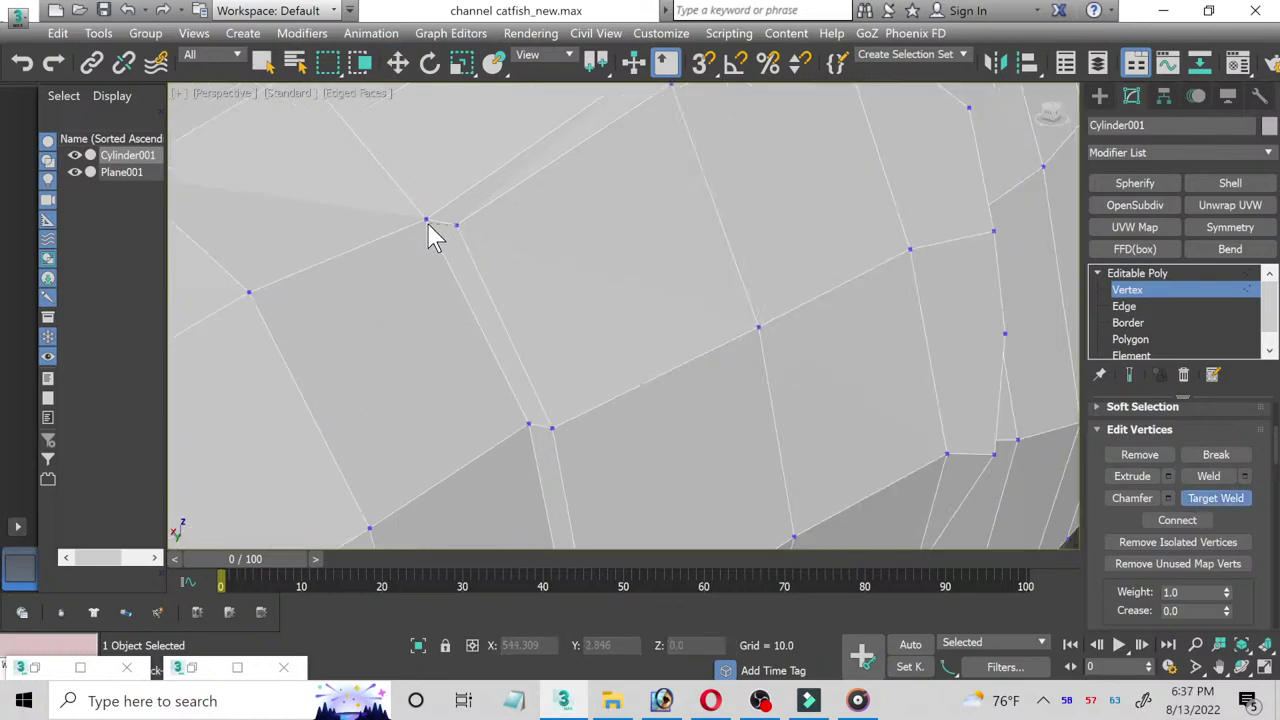
click(427, 221)
alt+middle_drag(614, 430, 572, 330)
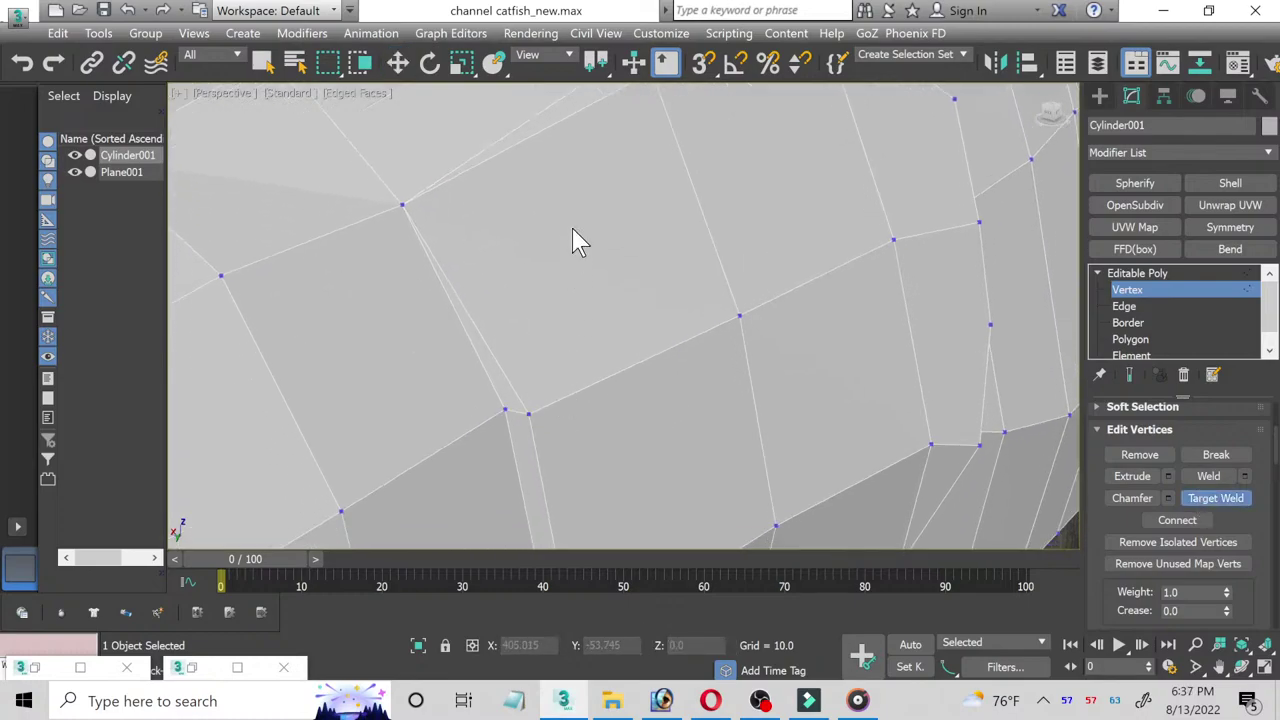
alt+middle_drag(577, 240, 466, 470)
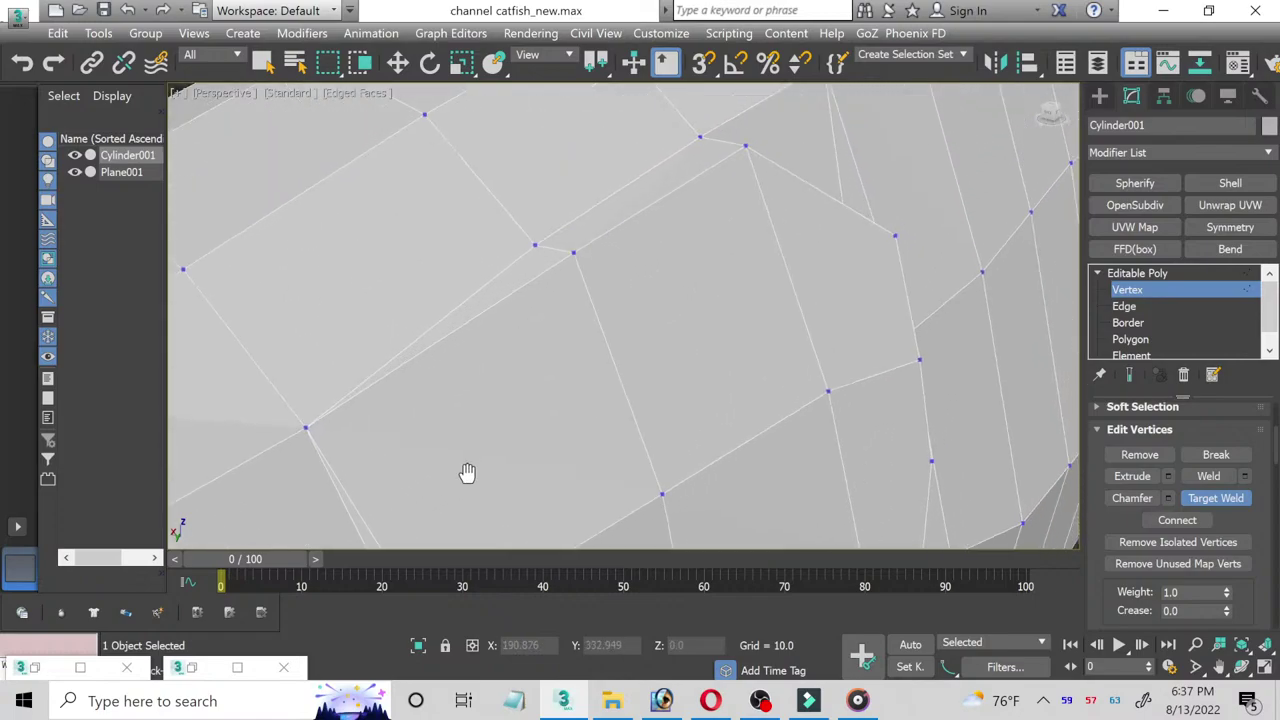
click(573, 251)
click(533, 246)
Step: Weld two more underside vertices onto their neighbours to close the remaining gaps
alt+middle_drag(526, 371, 474, 355)
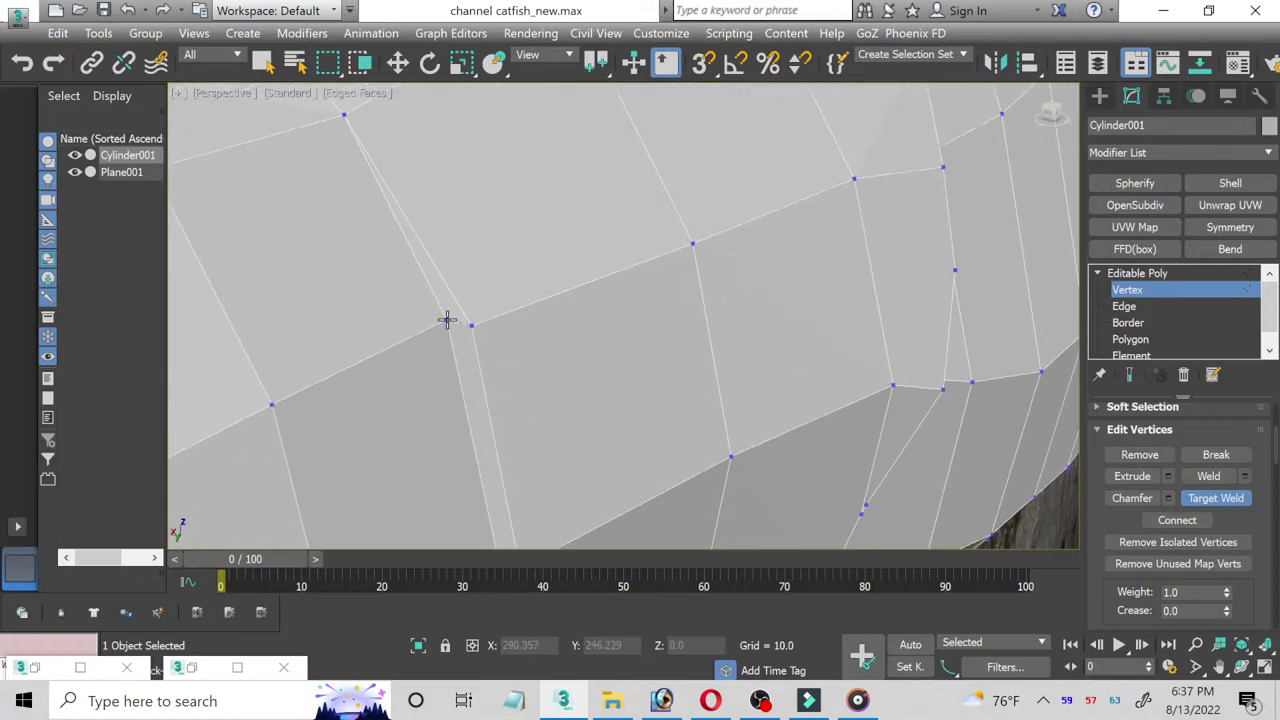
mouse_move(509, 397)
alt+middle_down()
mouse_move(551, 240)
mouse_move(614, 250)
alt+middle_up()
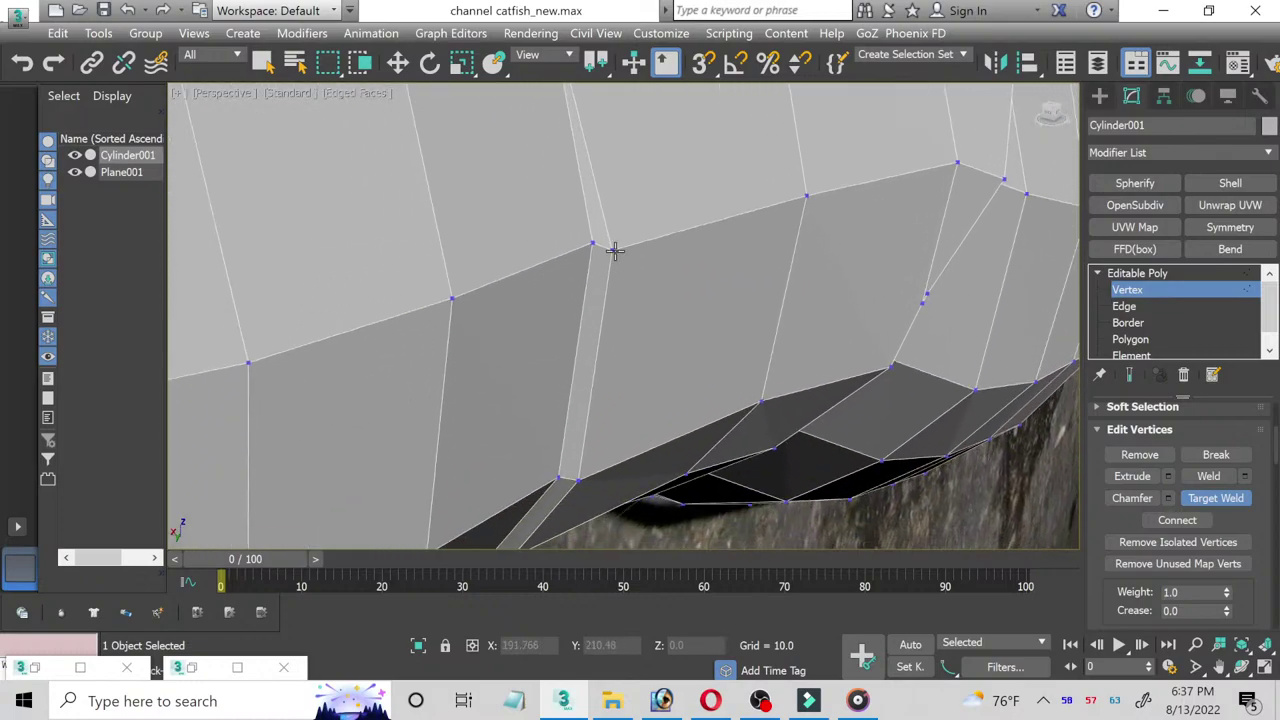
click(597, 245)
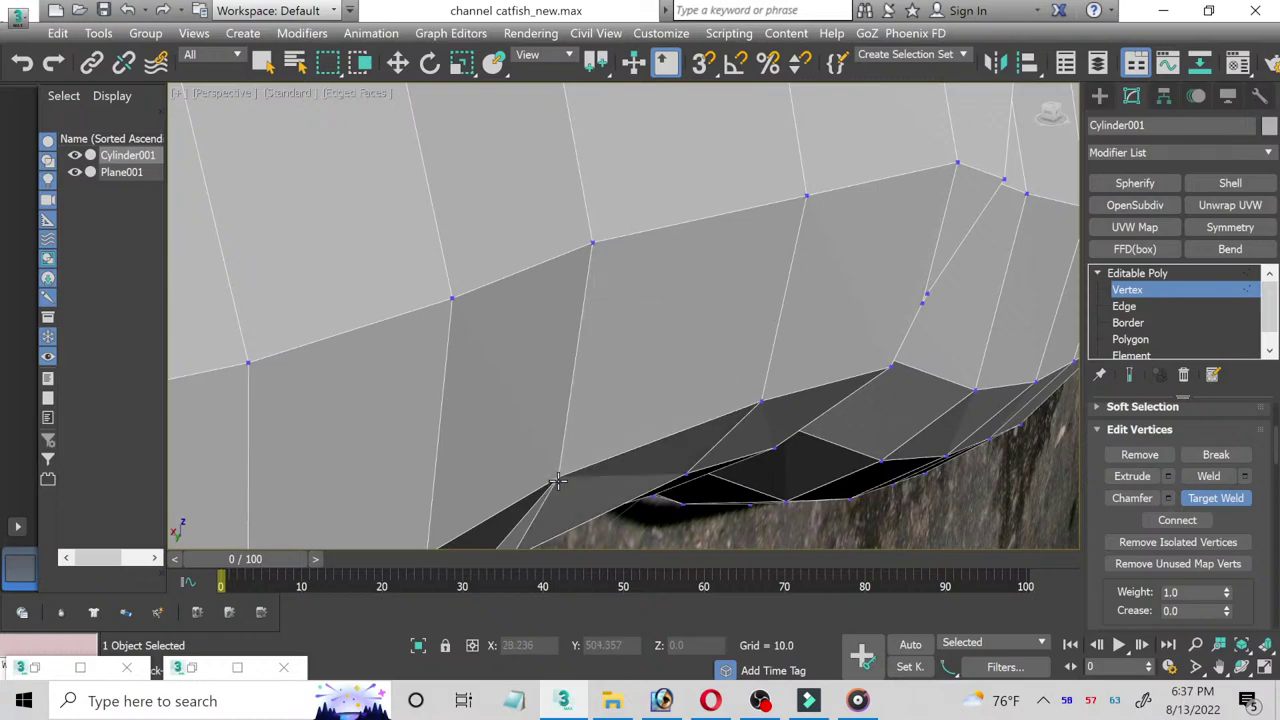
mouse_move(557, 477)
alt+middle_down()
mouse_move(586, 434)
mouse_move(651, 229)
alt+middle_up()
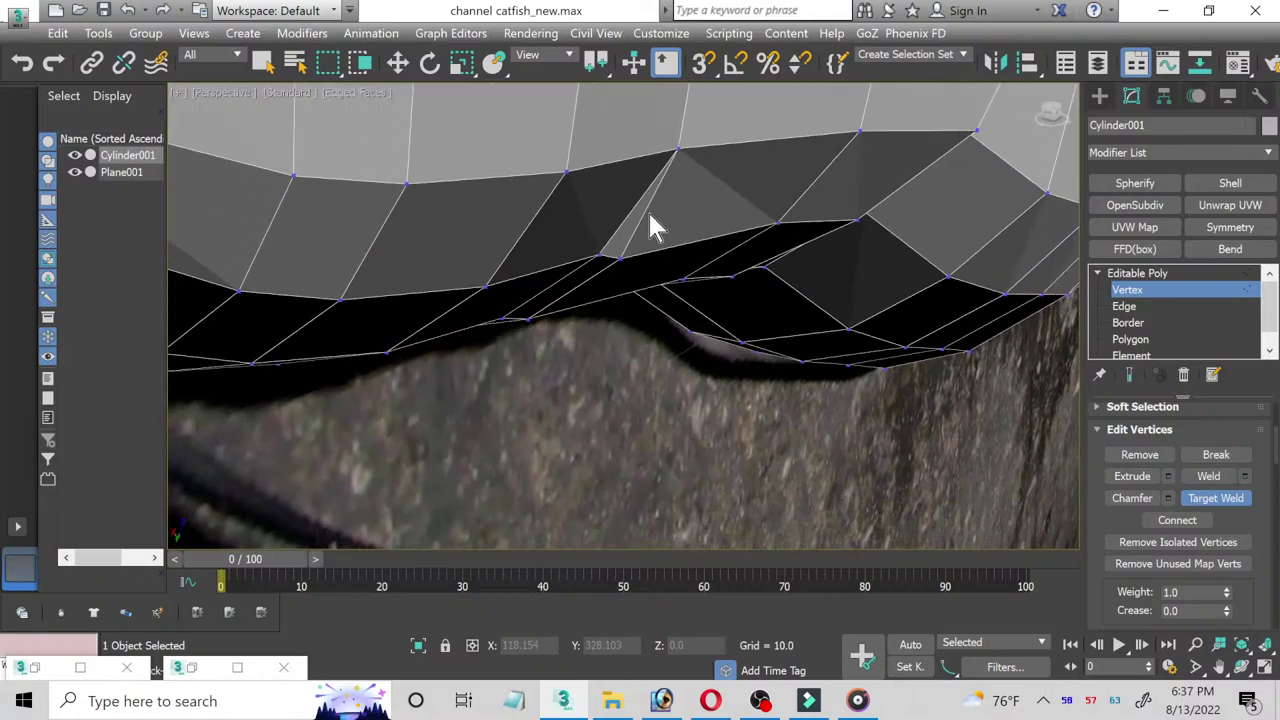
click(595, 253)
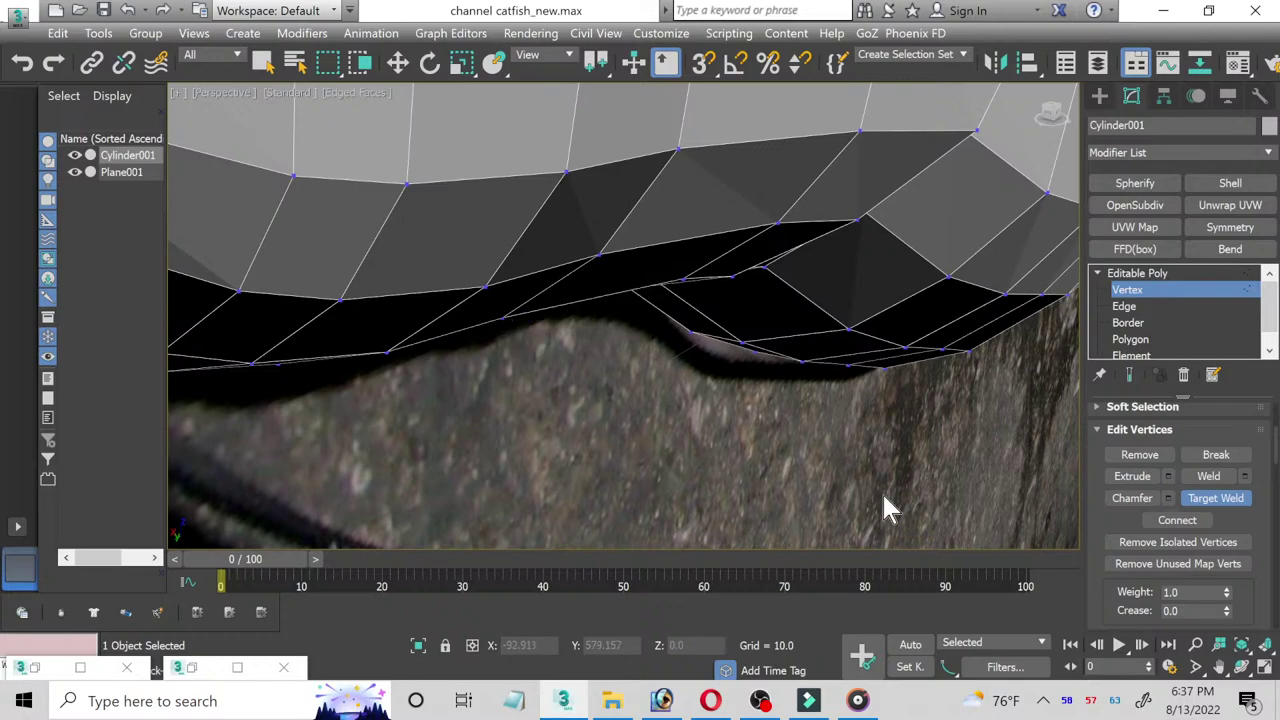
click(1241, 668)
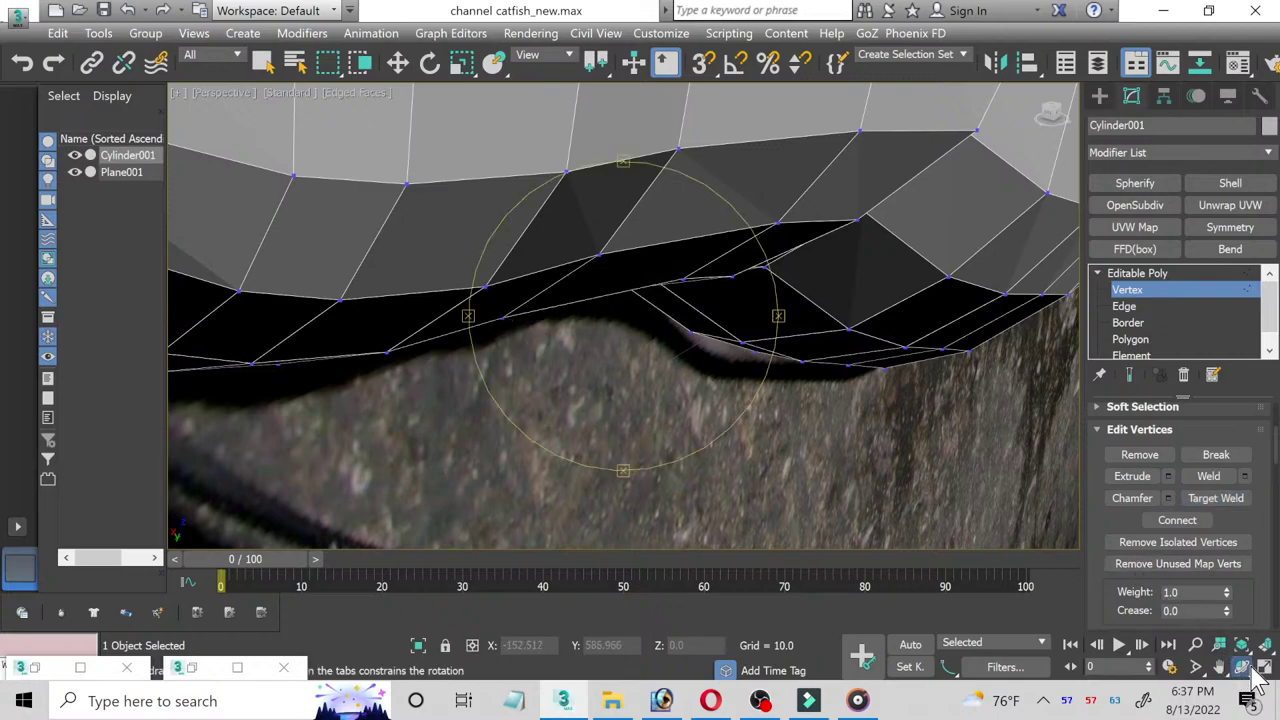
click(1263, 667)
right_click(958, 518)
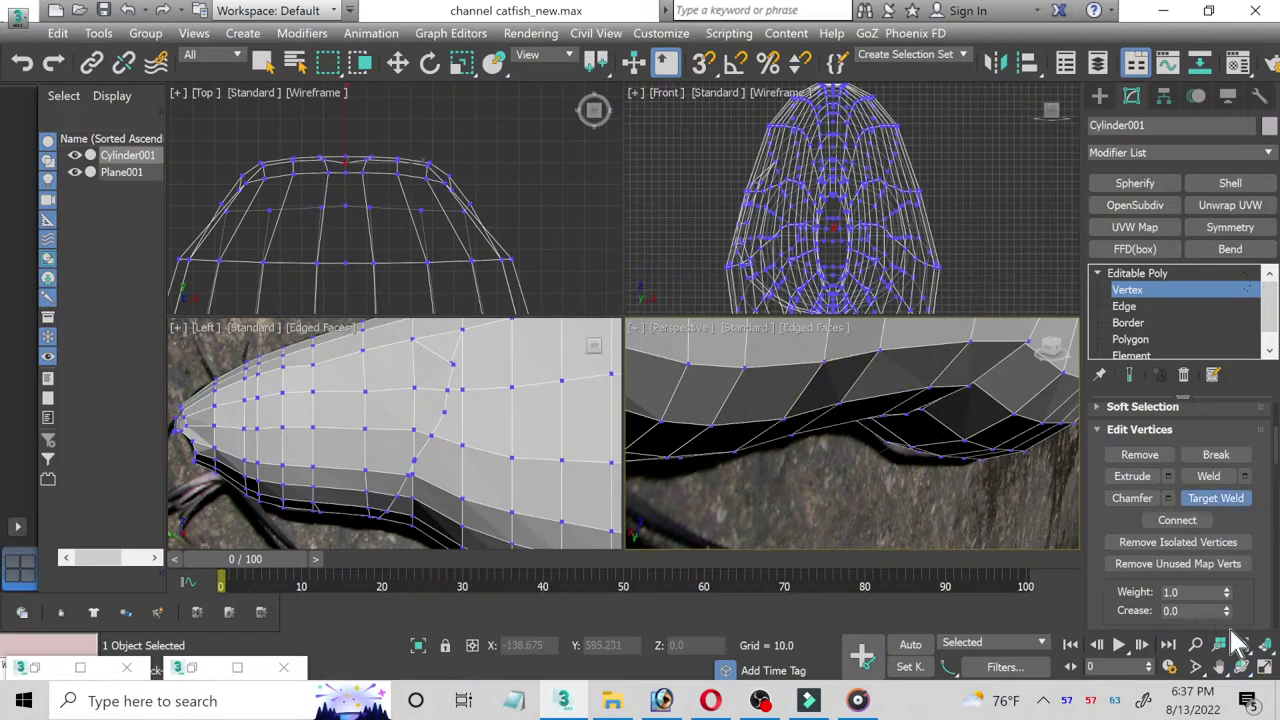
click(1263, 667)
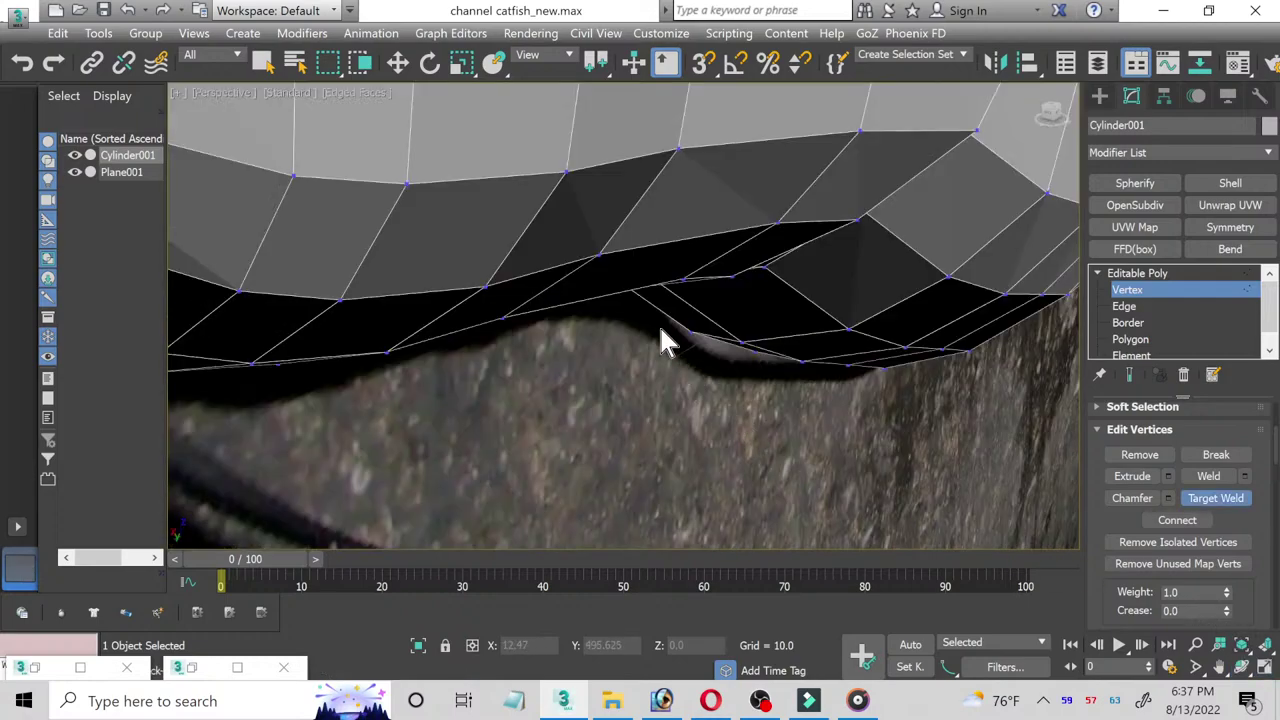
scroll(660, 335, down, 5)
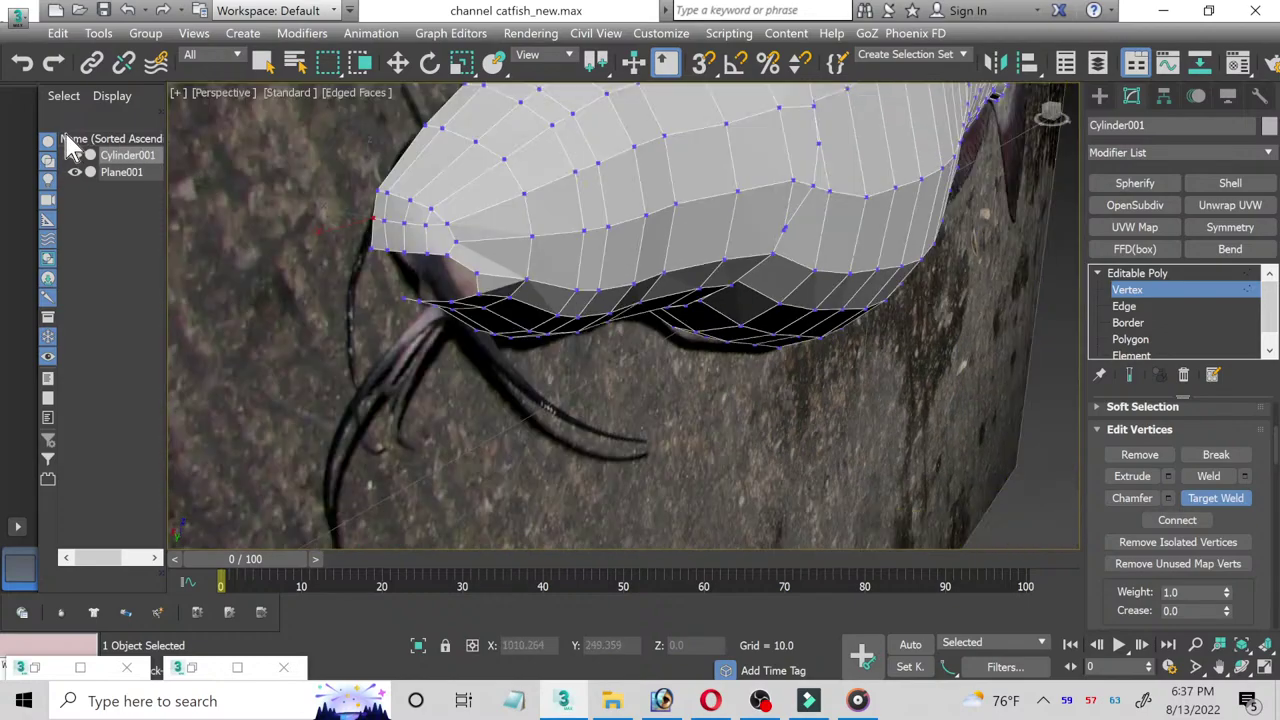
Step: Hide the Plane001 rock background and orbit to view the side of the head
click(75, 173)
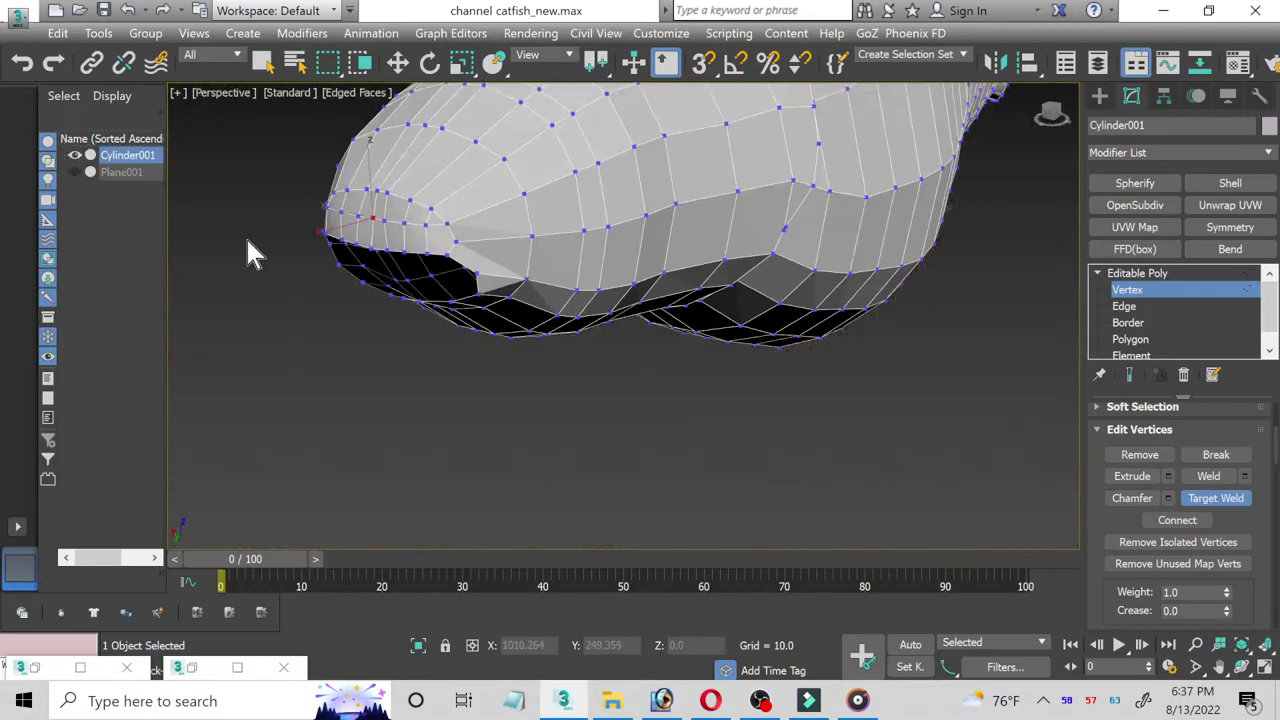
click(1241, 667)
mouse_move(638, 312)
mouse_down()
mouse_move(586, 225)
mouse_move(808, 240)
mouse_up()
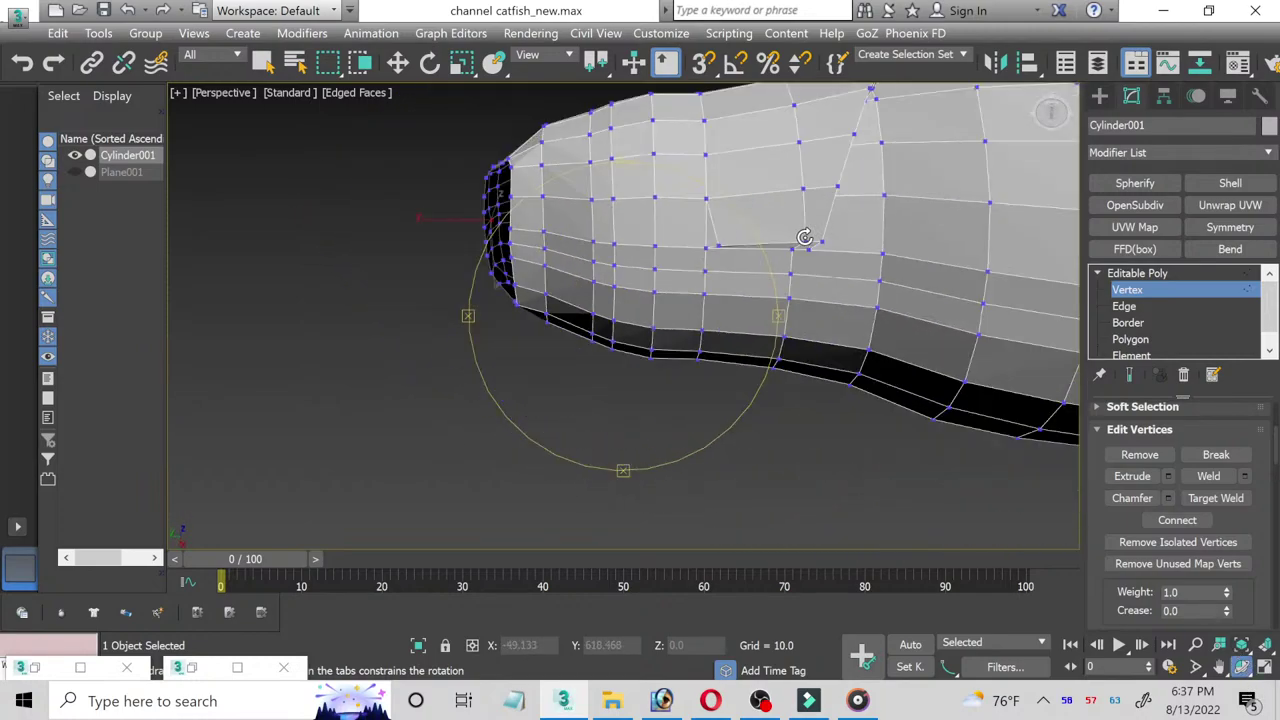
mouse_move(808, 240)
middle_down()
mouse_move(566, 314)
mouse_move(600, 291)
middle_up()
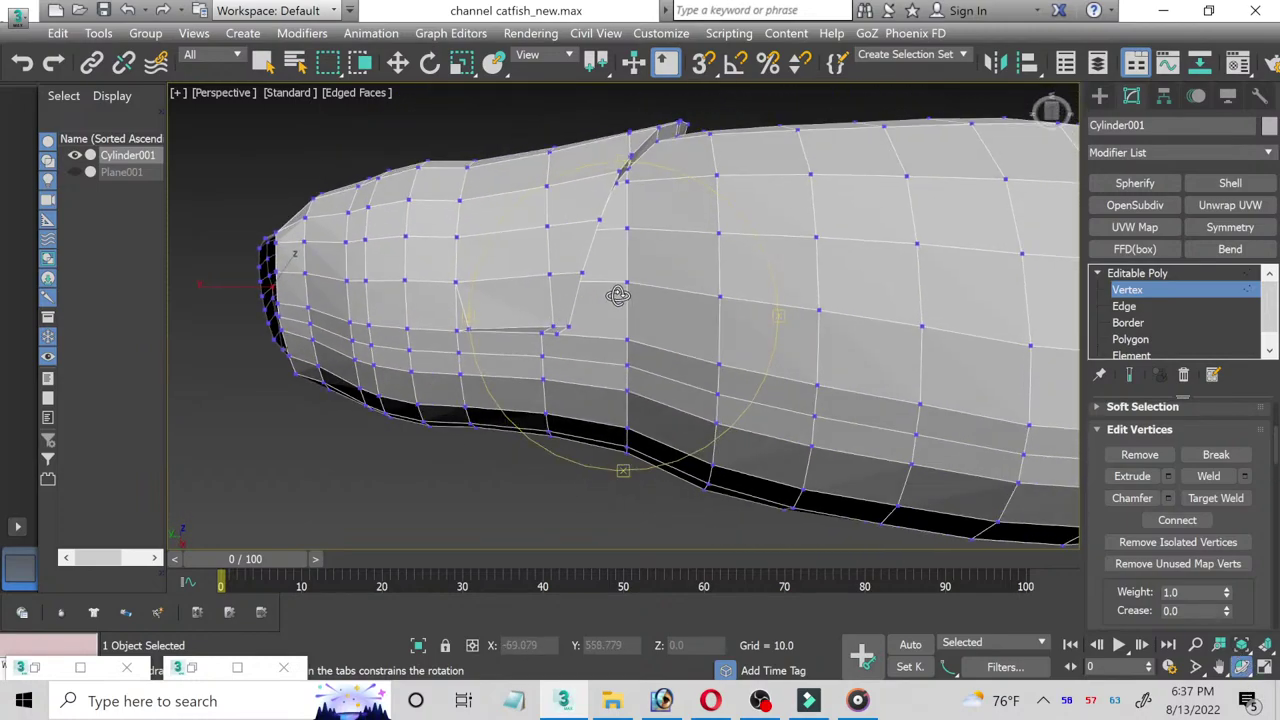
drag(617, 294, 616, 292)
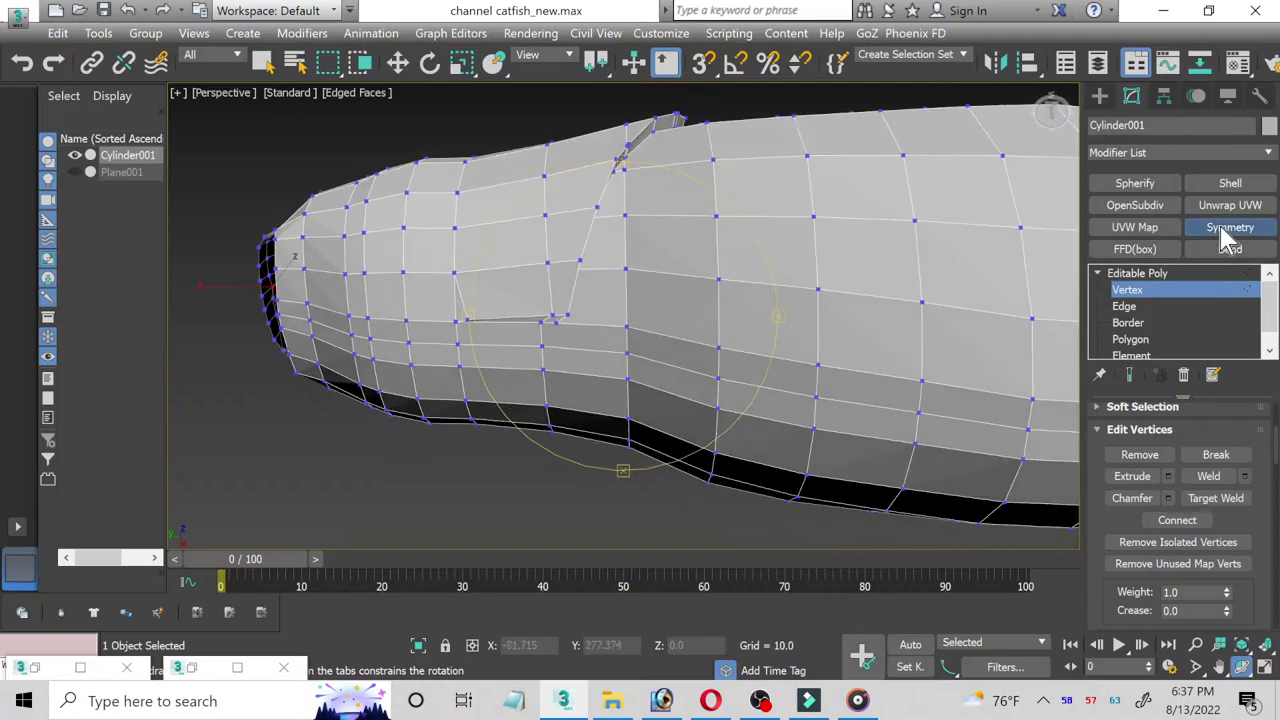
Step: Add a Symmetry modifier across X, then OpenSubdiv smoothing at 1 iteration
click(1220, 228)
click(545, 120)
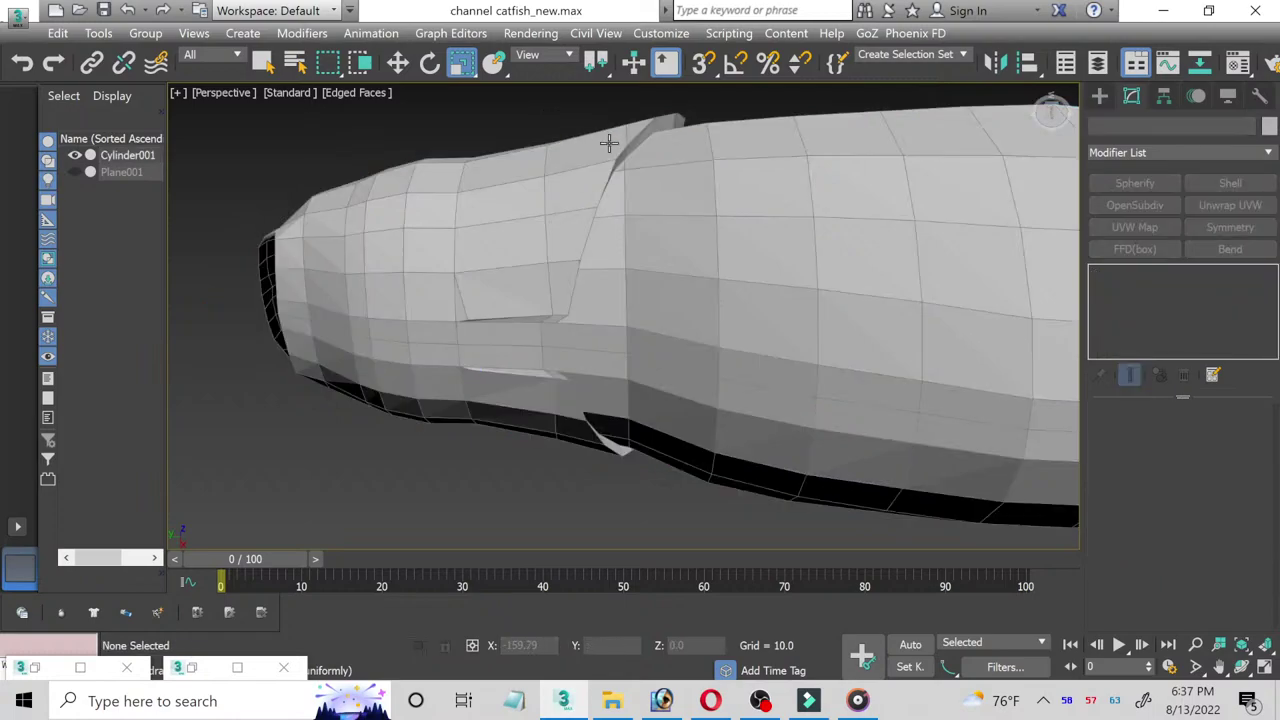
click(704, 246)
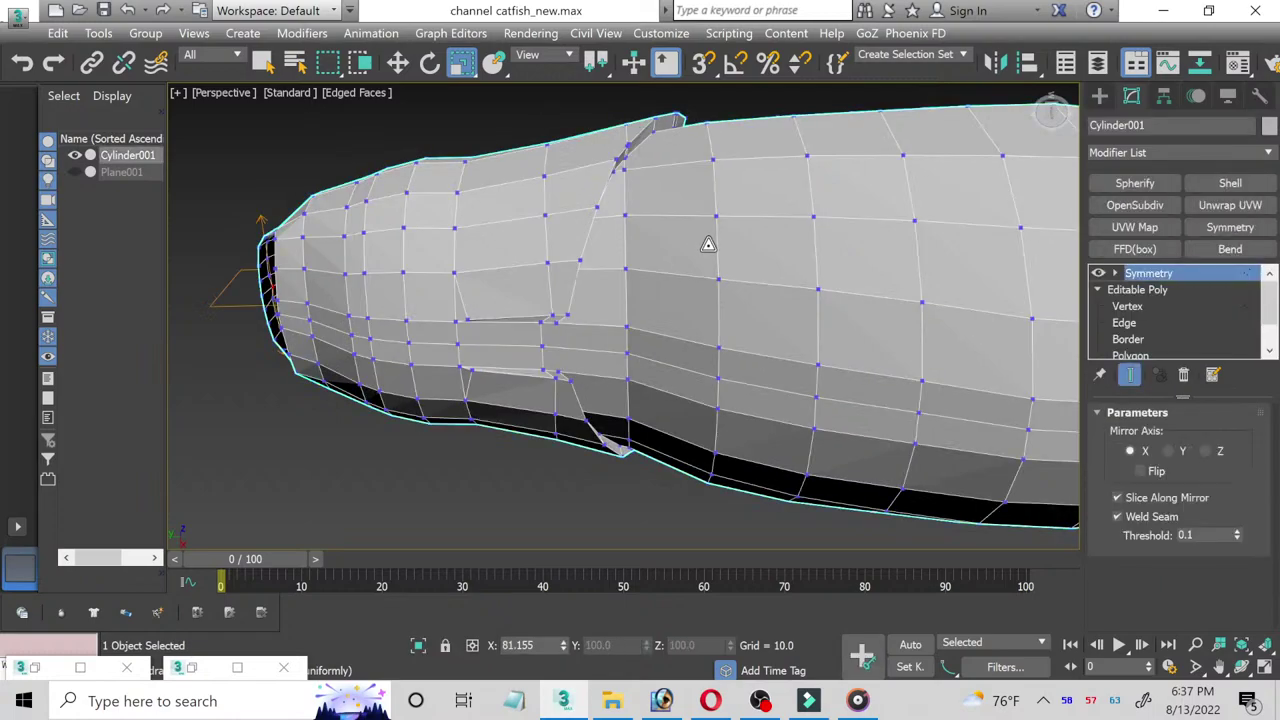
click(1135, 205)
click(505, 118)
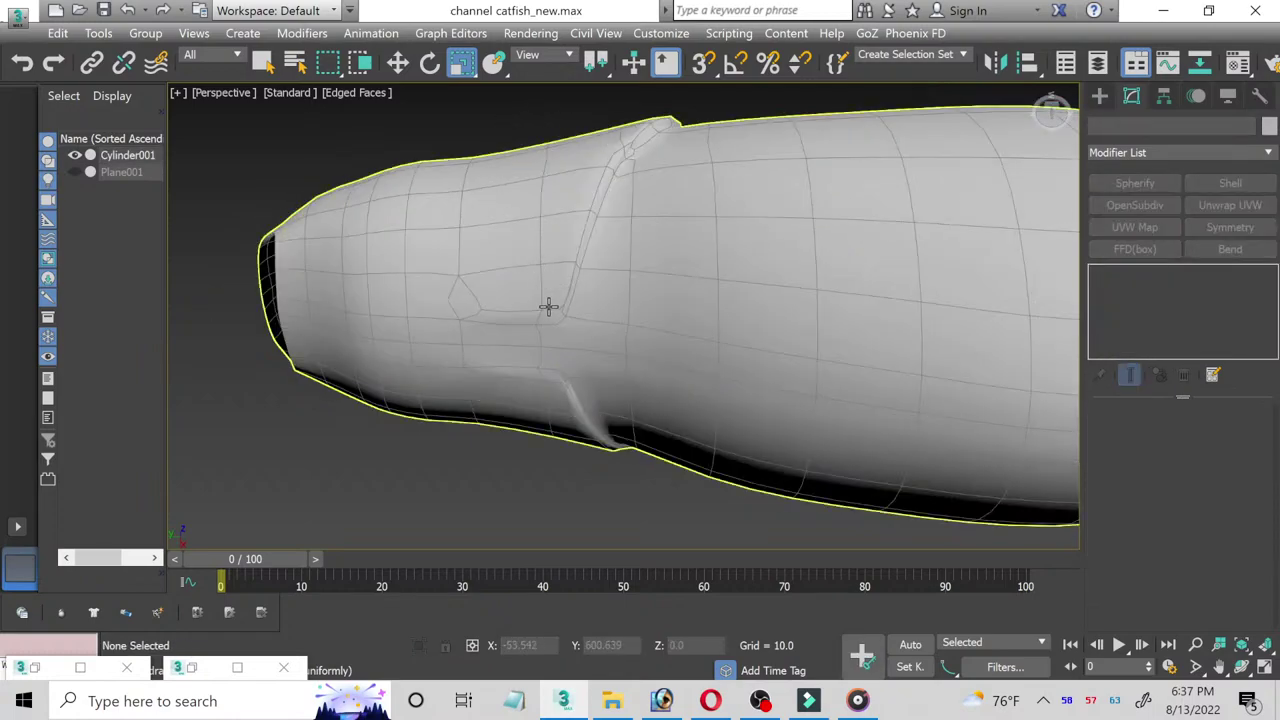
scroll(533, 350, up, 3)
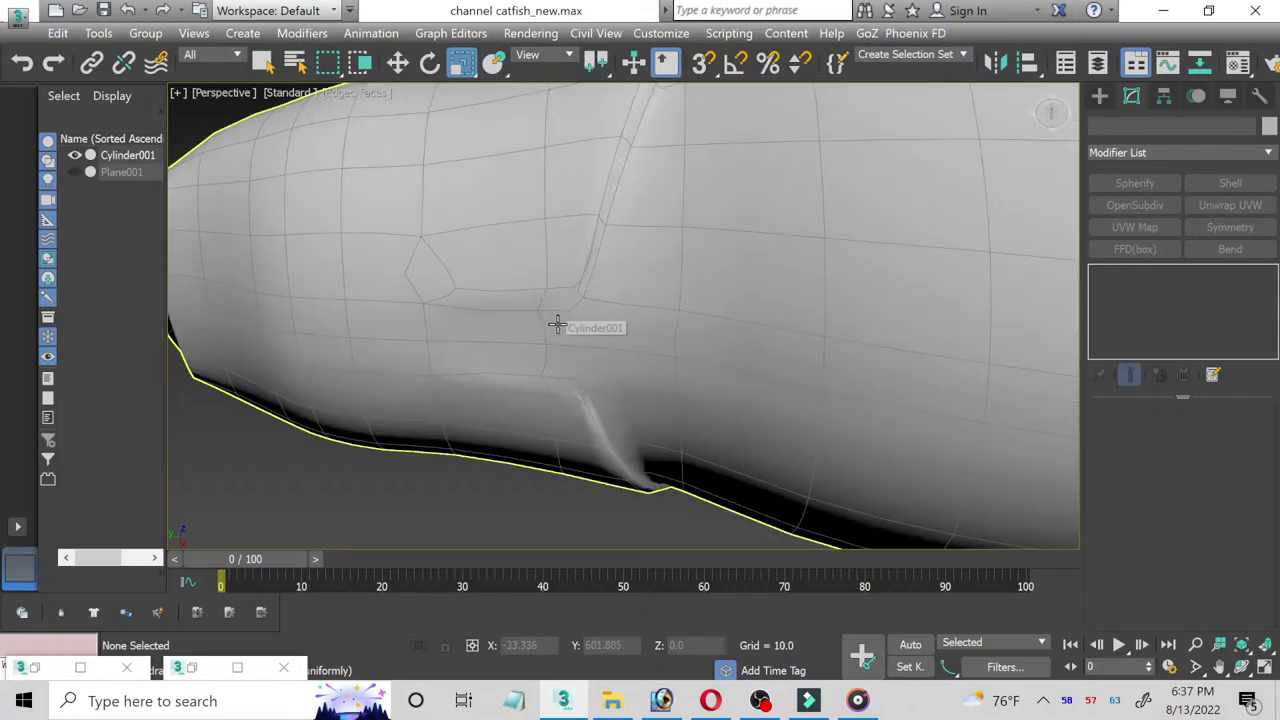
scroll(557, 323, down, 2)
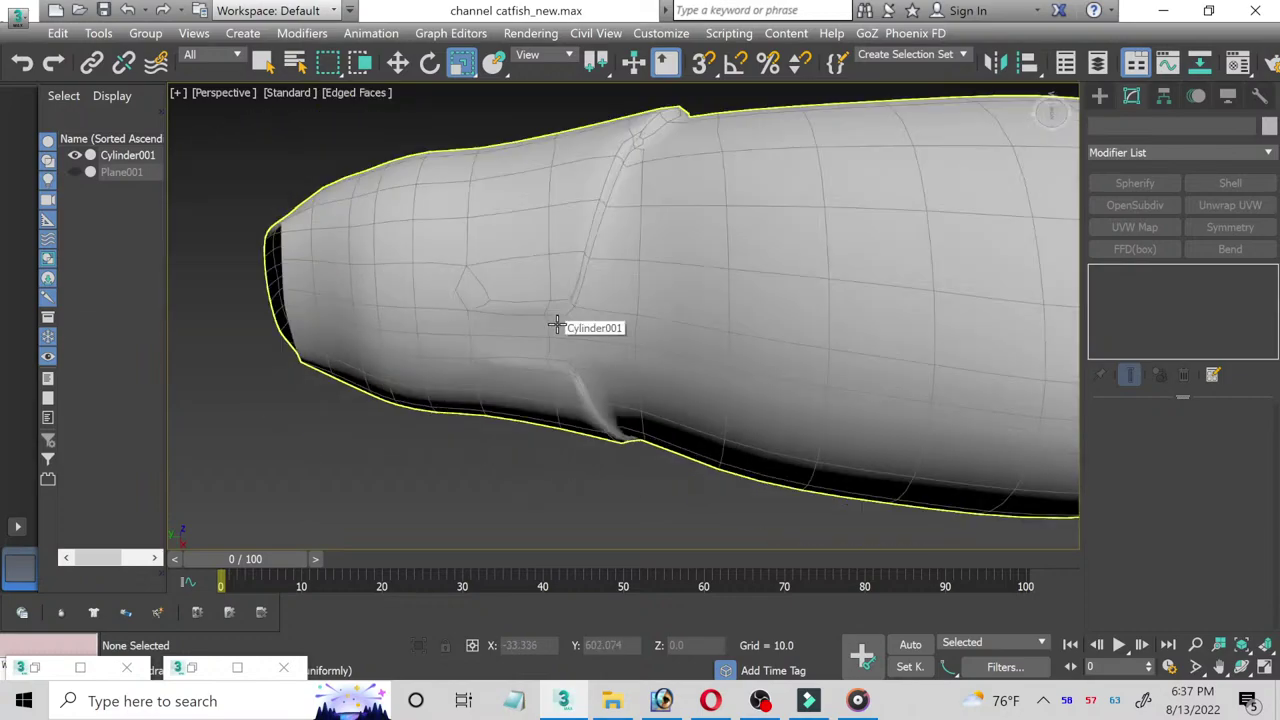
scroll(557, 323, up, 2)
click(557, 320)
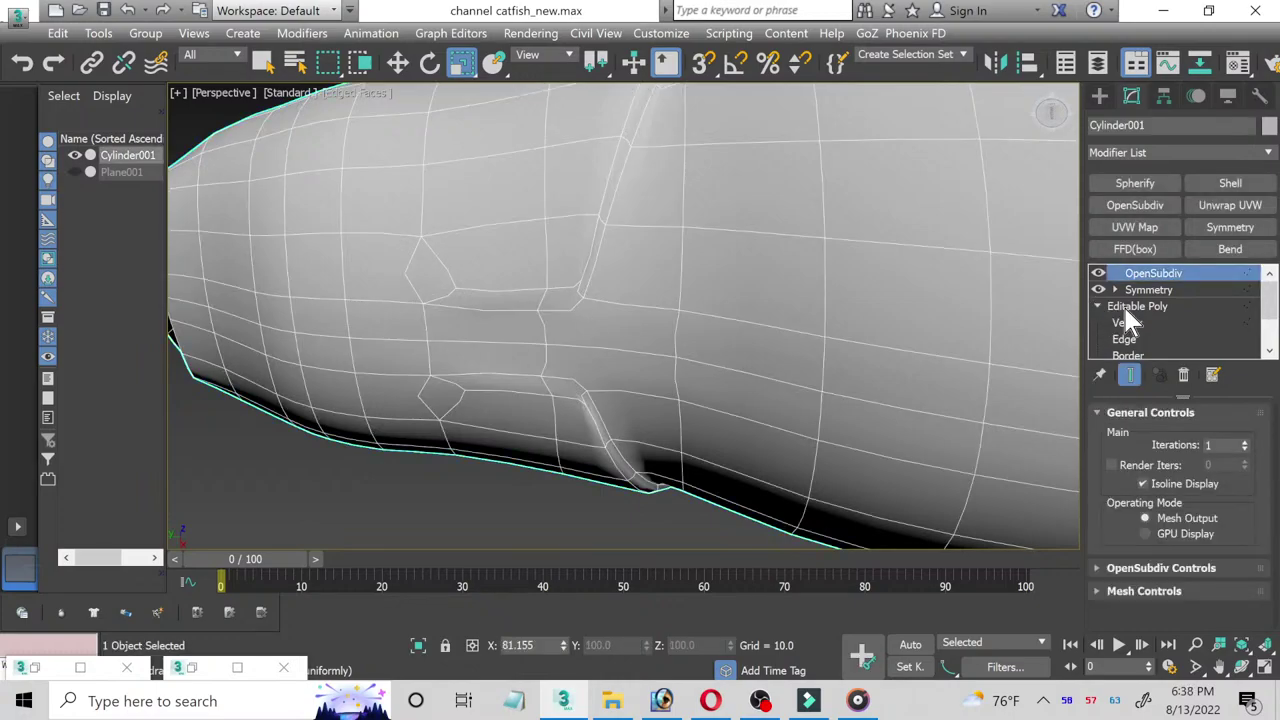
Step: Undo the recent selection changes, OpenSubdiv smoothing and earlier vertex edits
key(ctrl+z)
key(ctrl+z)
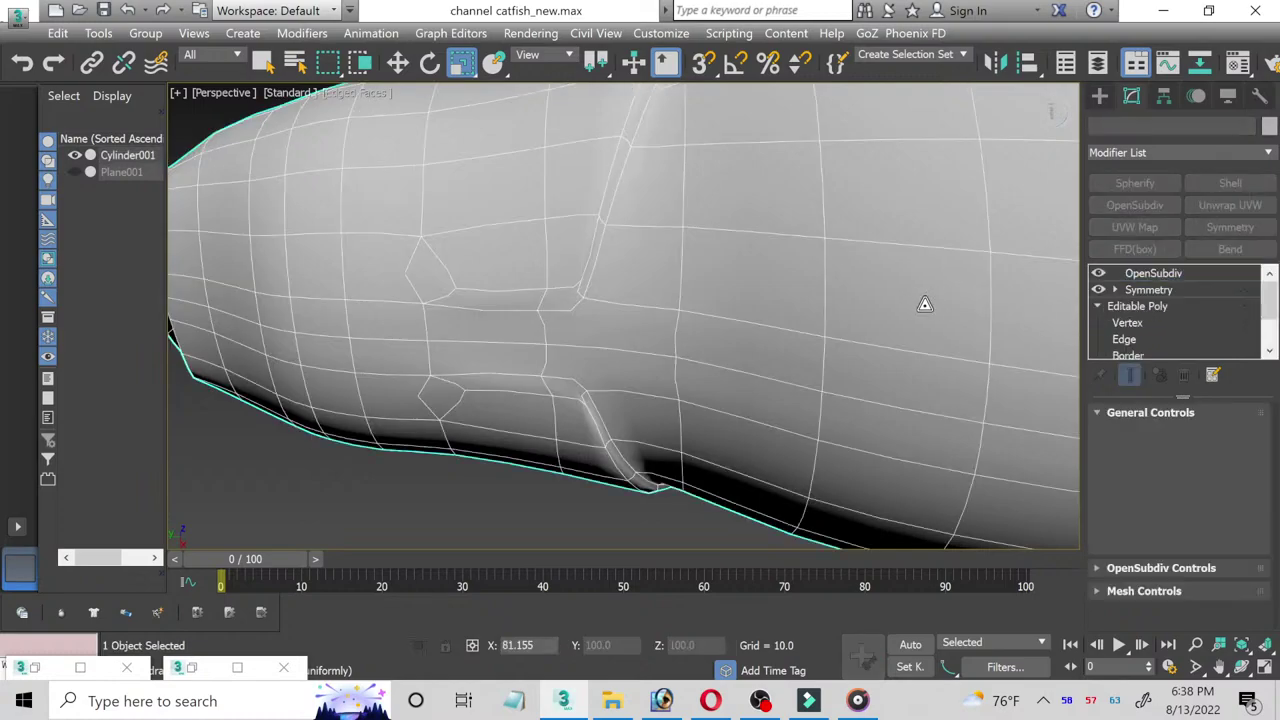
key(ctrl+z)
key(ctrl+z)
key(ctrl+z)
key(ctrl+z)
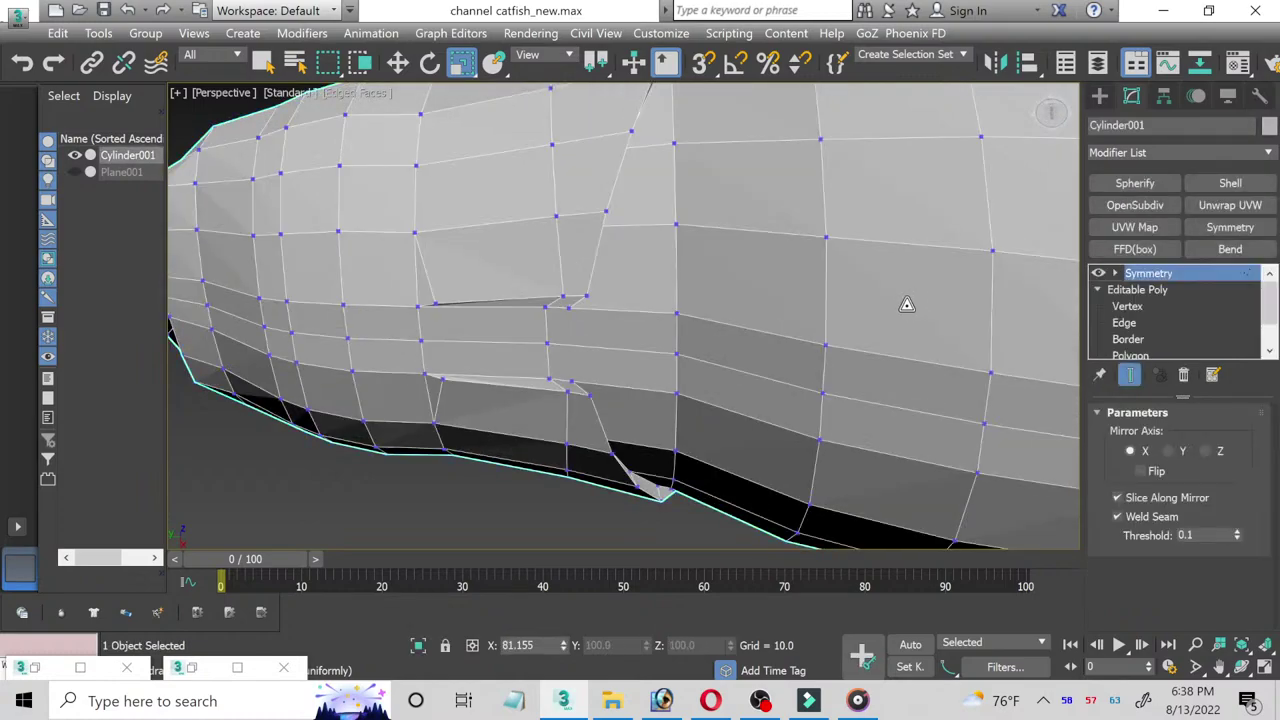
key(ctrl+z)
key(ctrl+z)
key(ctrl+z)
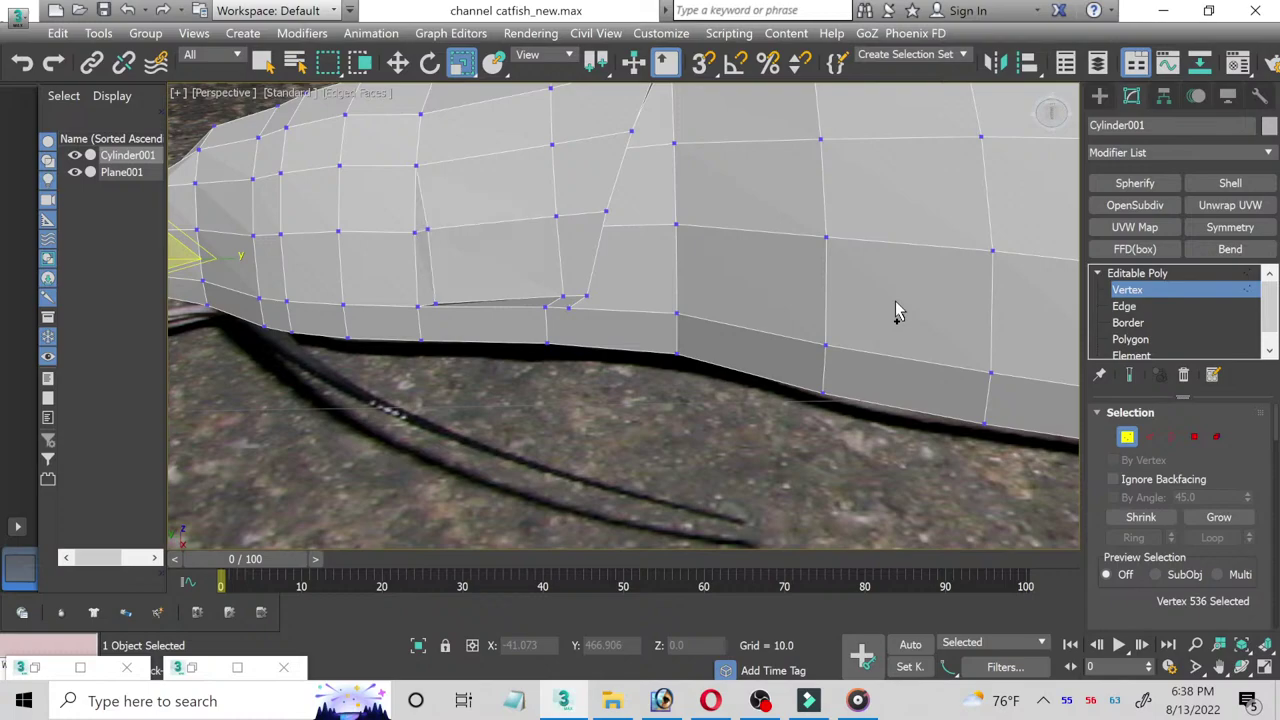
scroll(425, 303, up, 2)
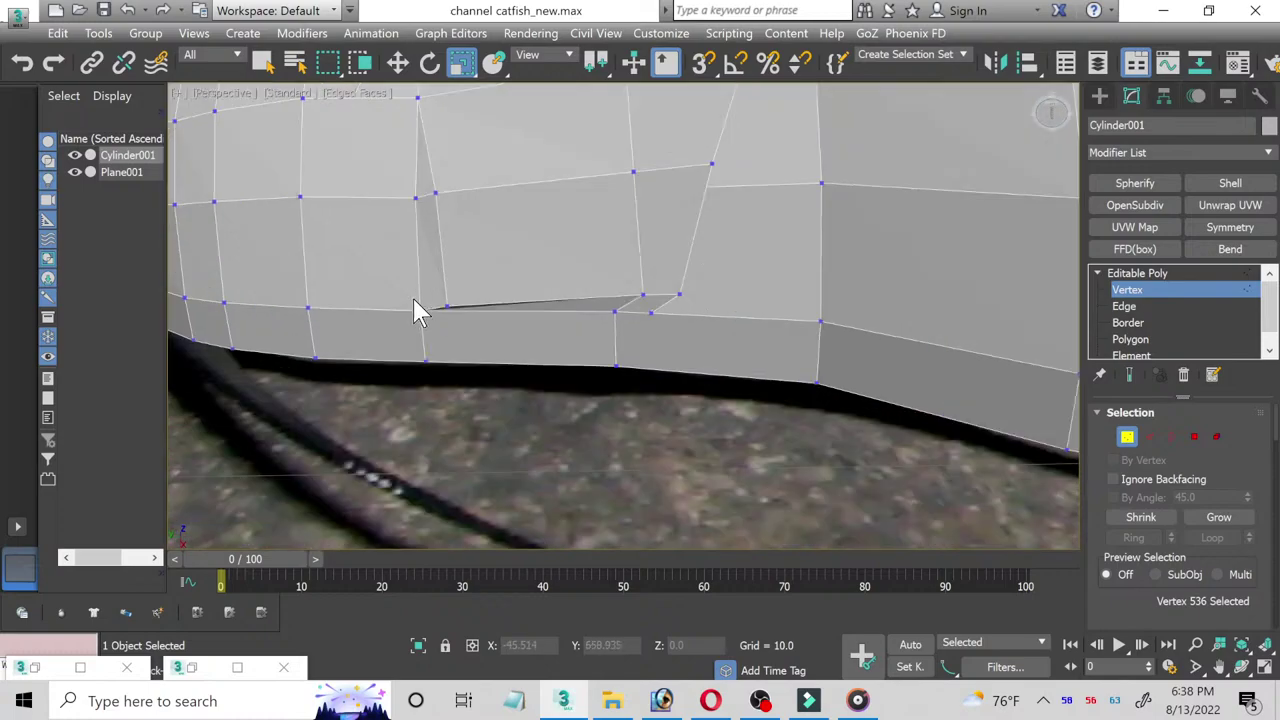
scroll(418, 310, up, 2)
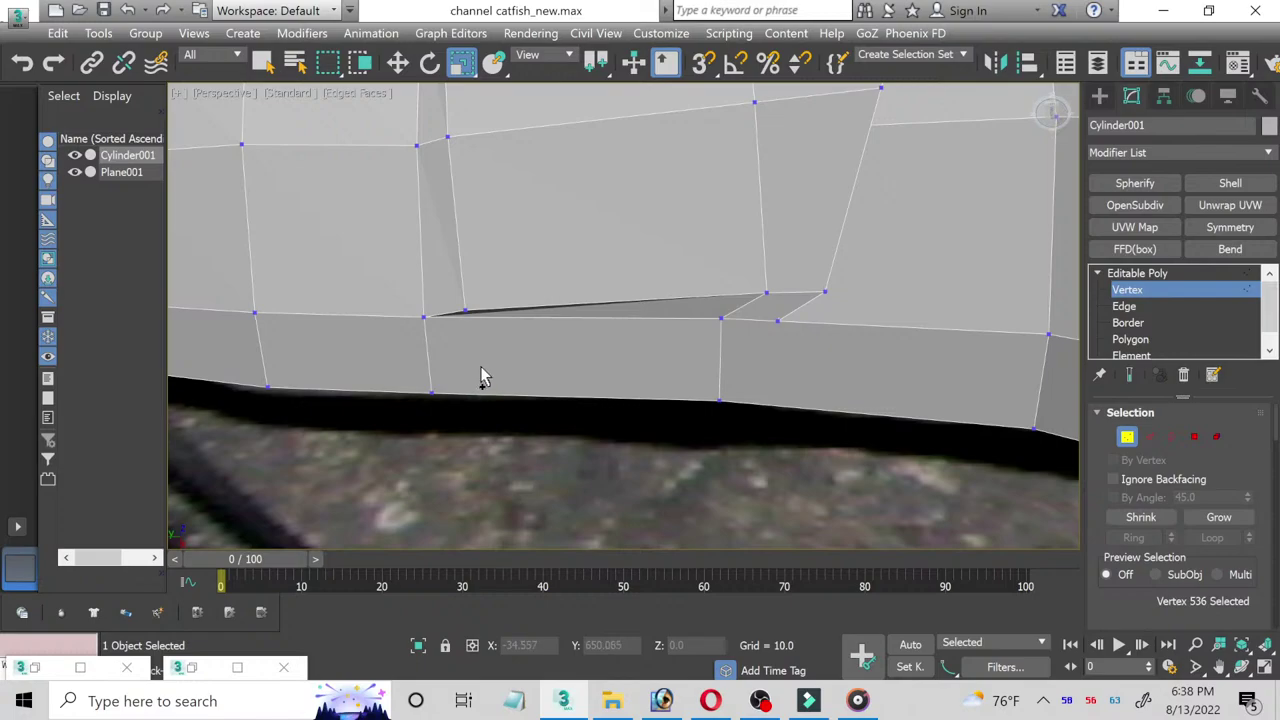
key(ctrl+z)
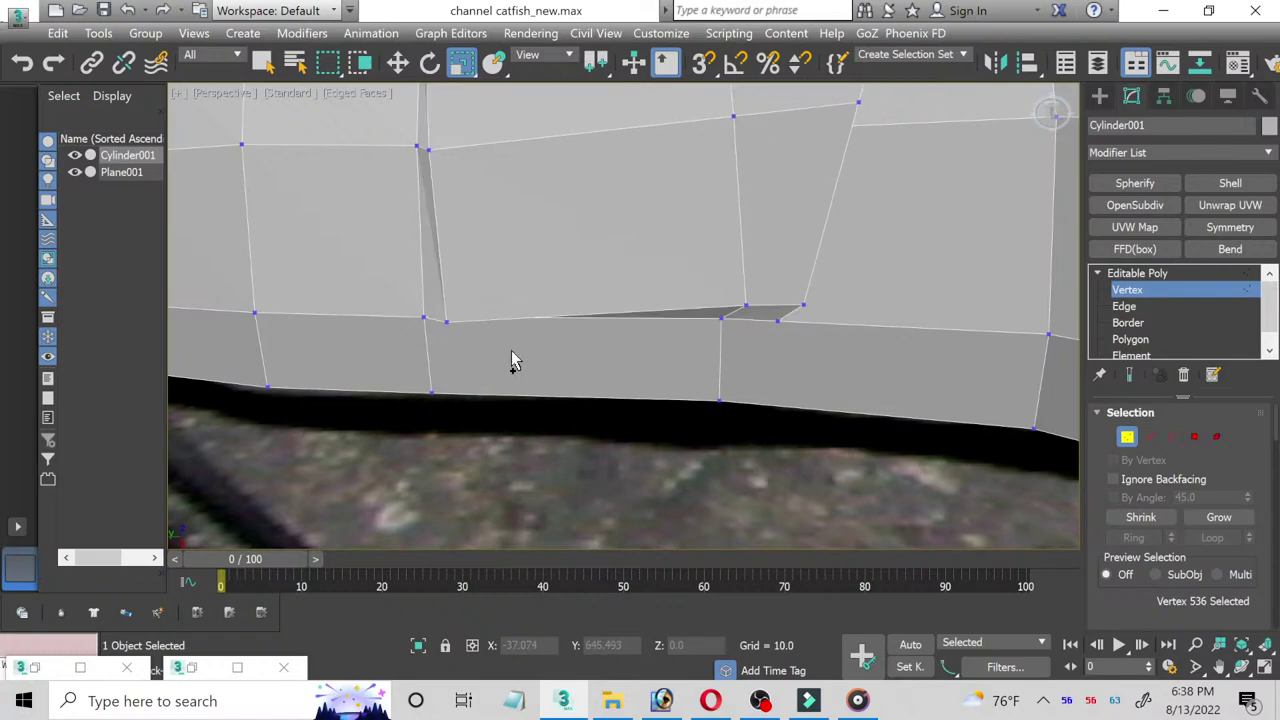
key(ctrl+z)
key(ctrl+z)
key(ctrl+z)
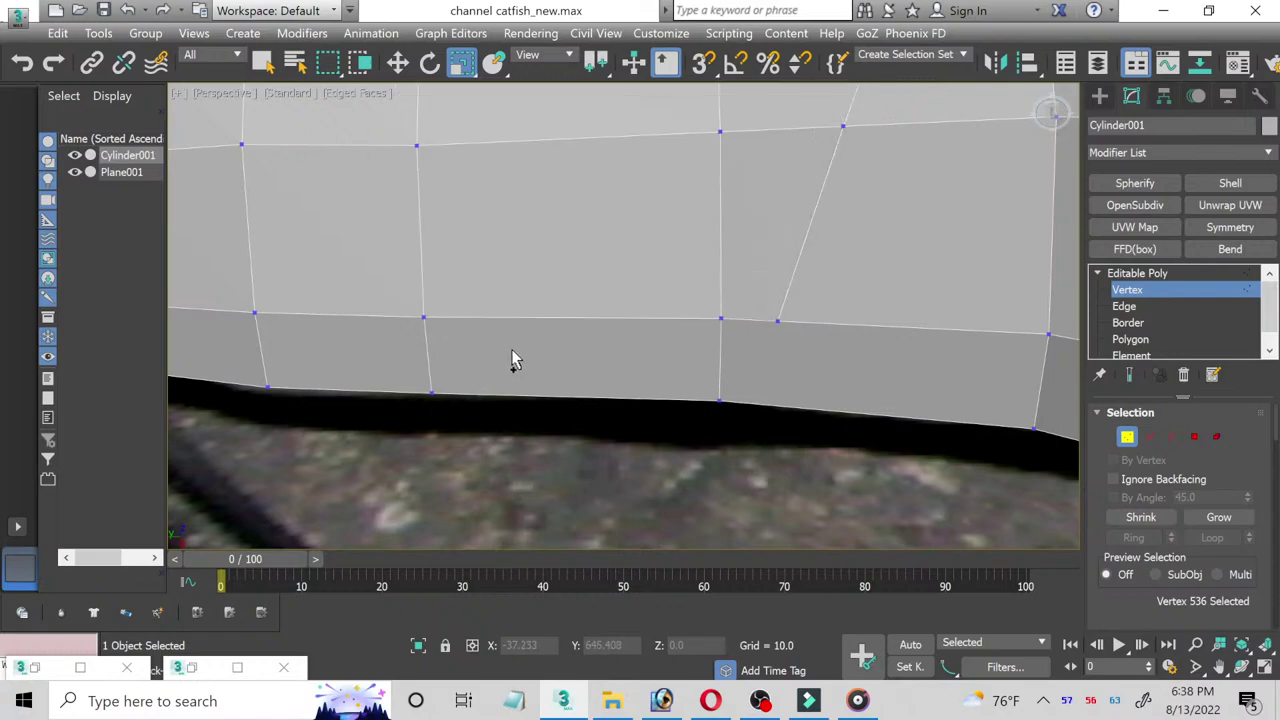
Step: Select a lower-row vertex for moving and set Edit Geometry constraints to Edge
click(423, 317)
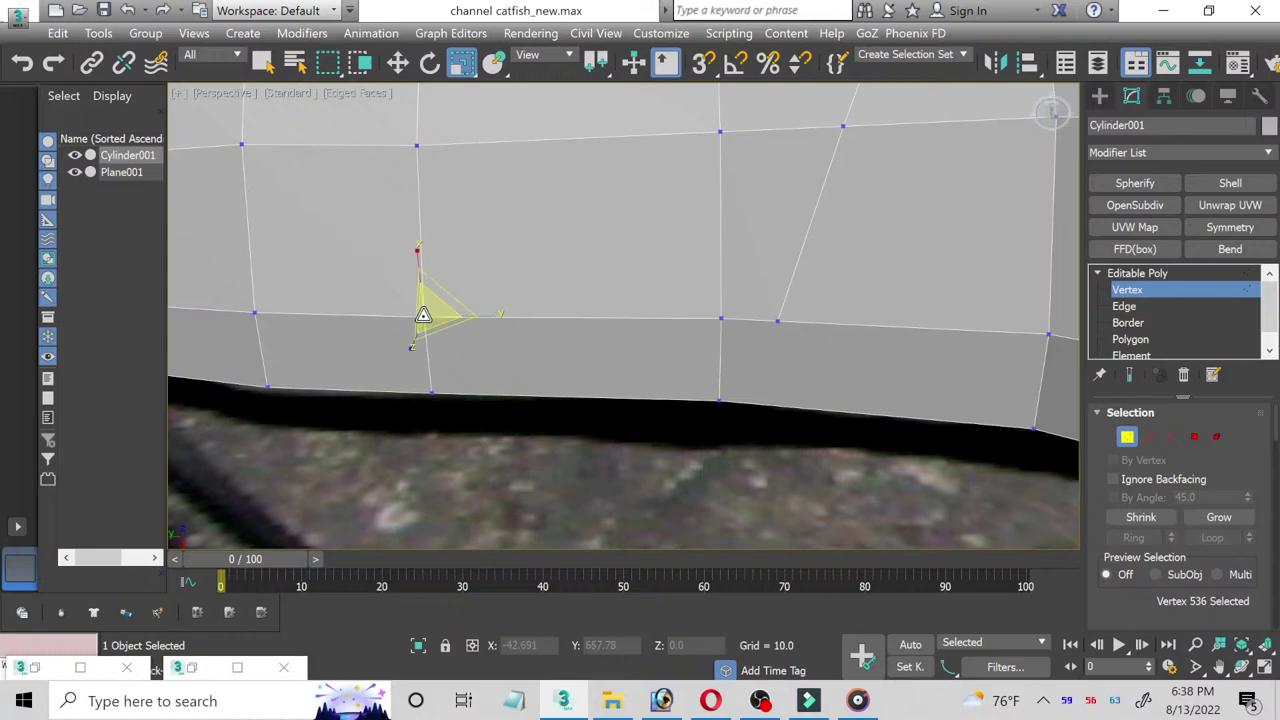
click(398, 63)
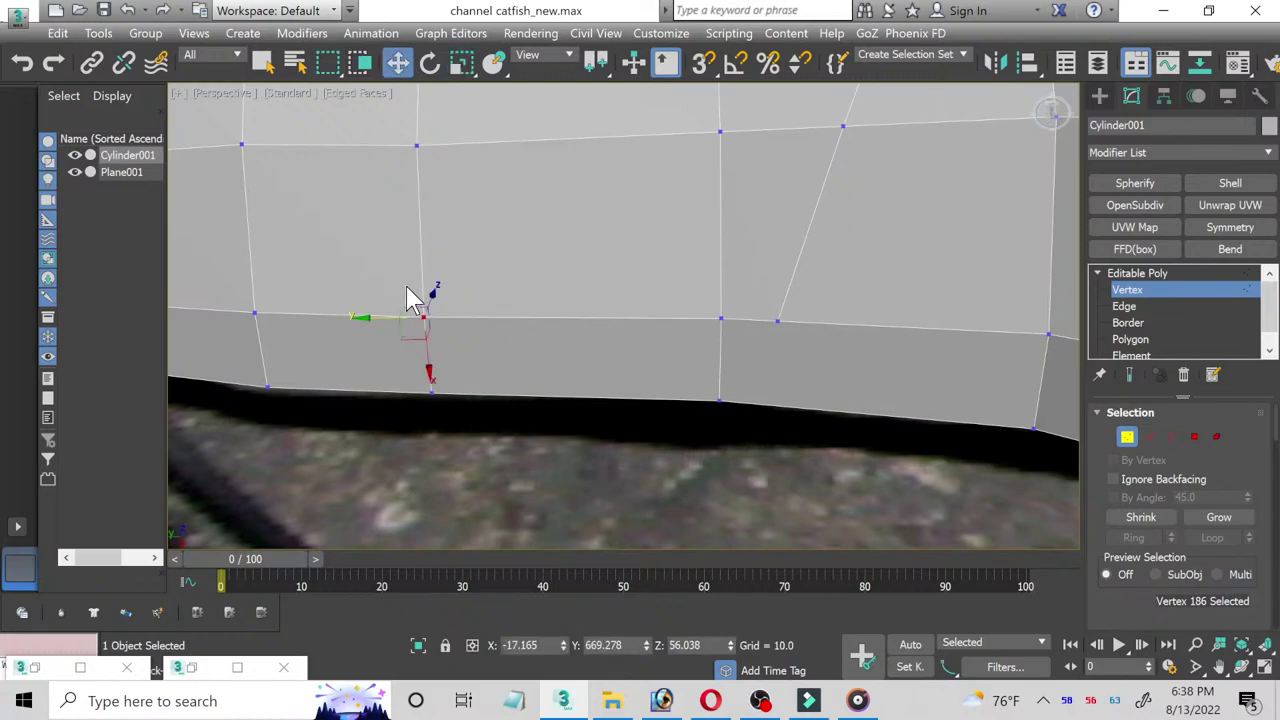
scroll(1262, 460, down, 2)
scroll(1262, 503, down, 3)
scroll(1262, 503, down, 2)
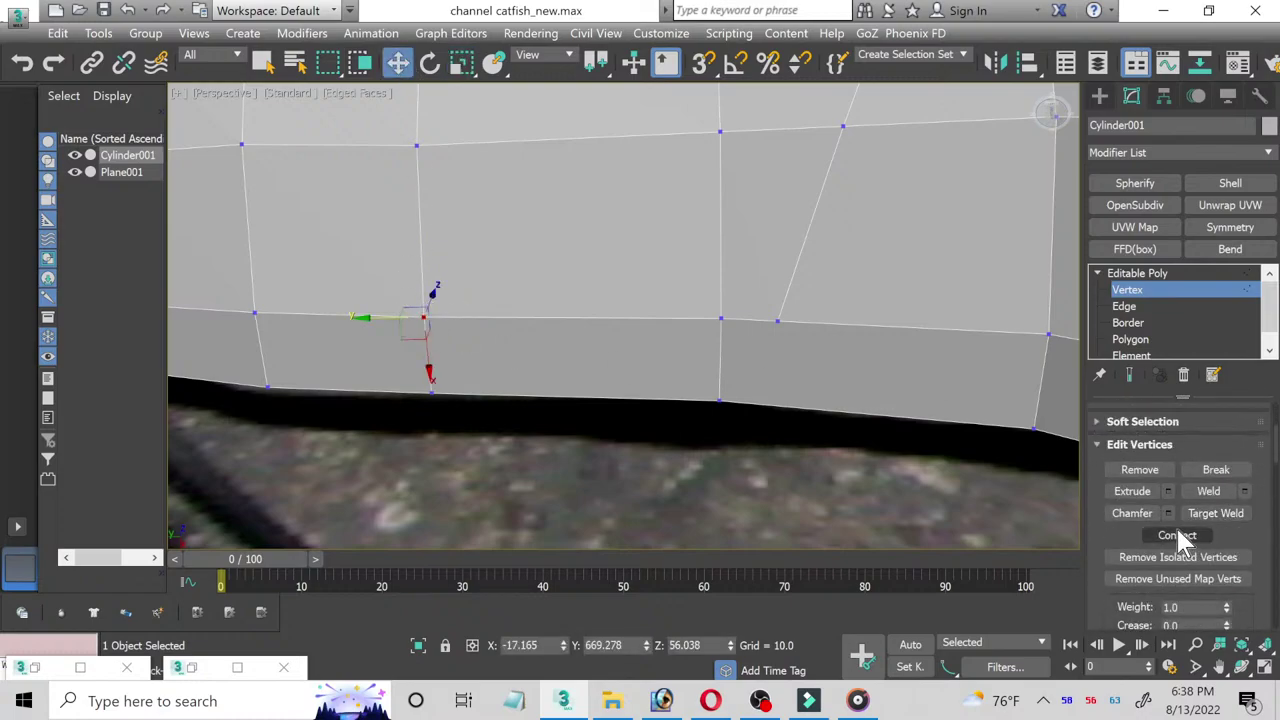
scroll(1180, 537, down, 2)
scroll(1190, 537, down, 2)
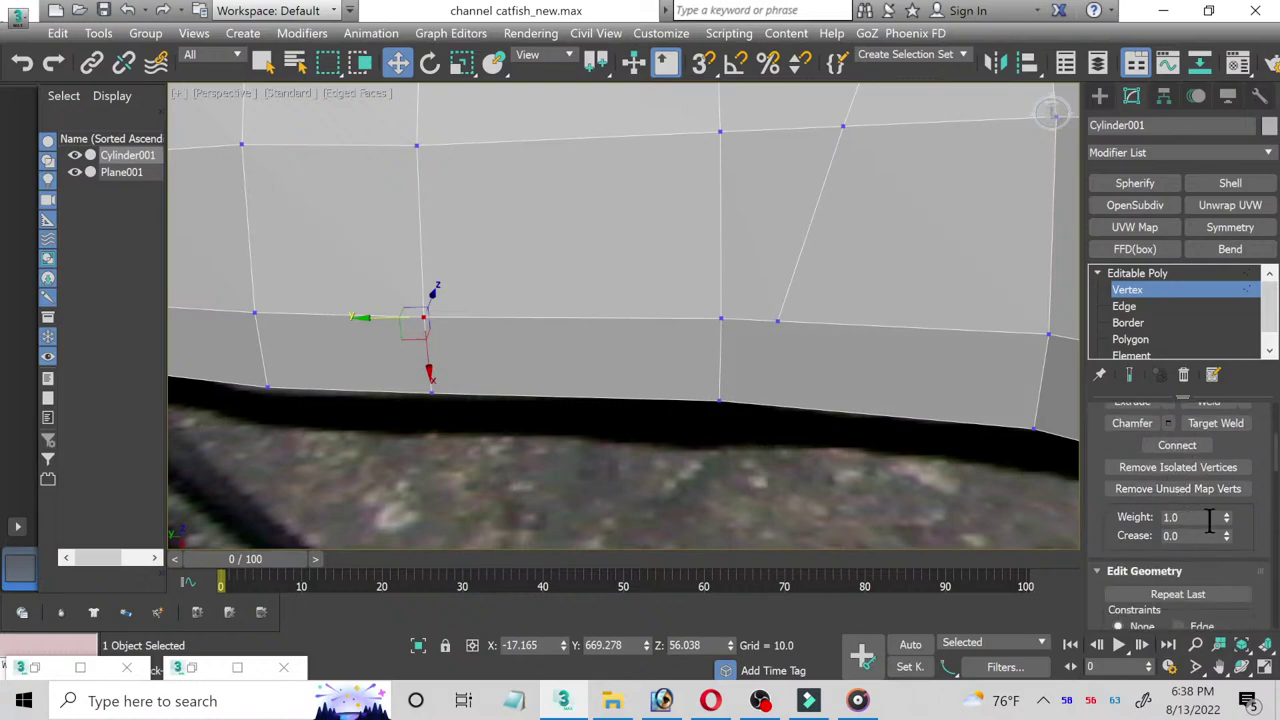
scroll(1225, 530, down, 1)
click(1178, 581)
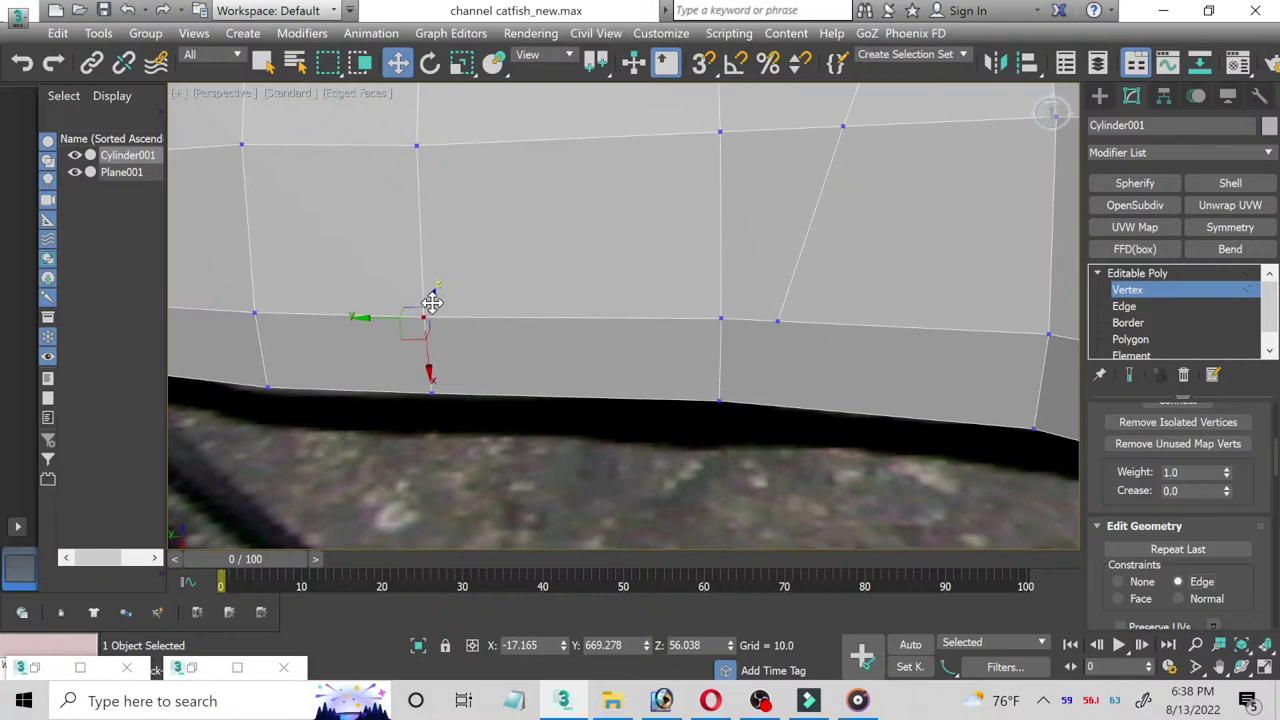
Step: Slide two lower-row vertices upward along their edges to even out the row
drag(428, 363, 432, 388)
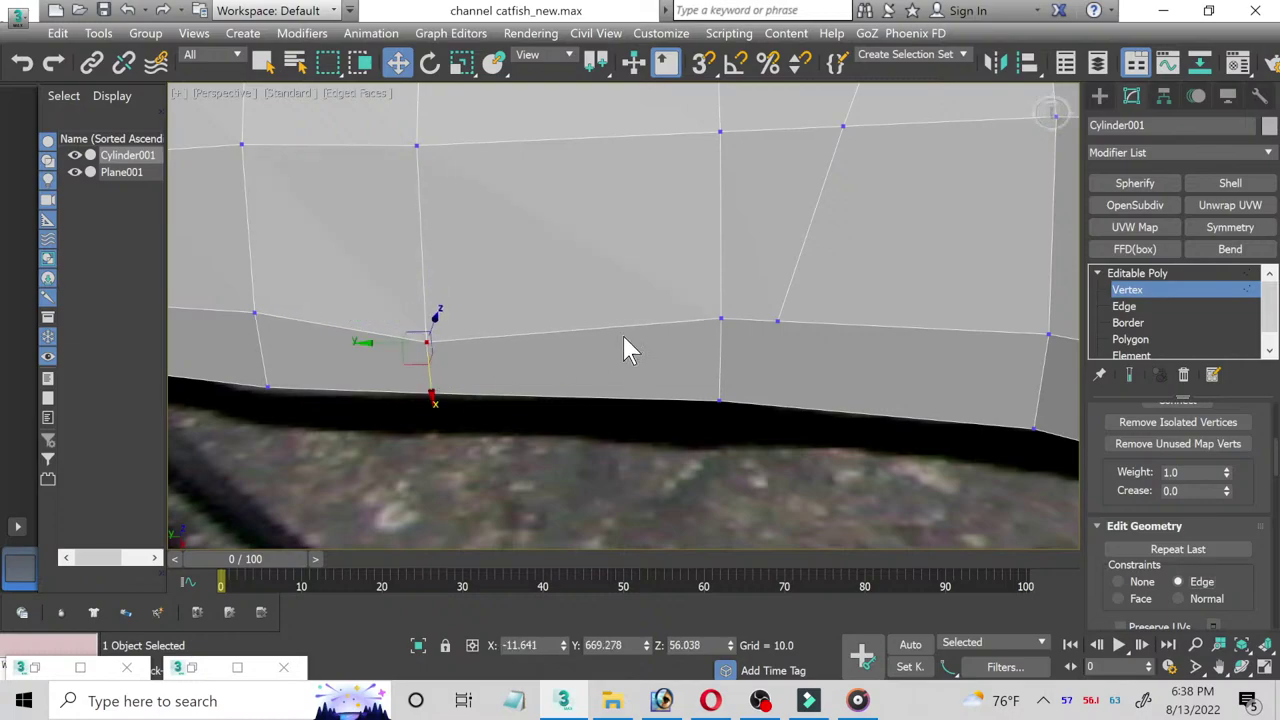
click(720, 320)
drag(720, 361, 715, 372)
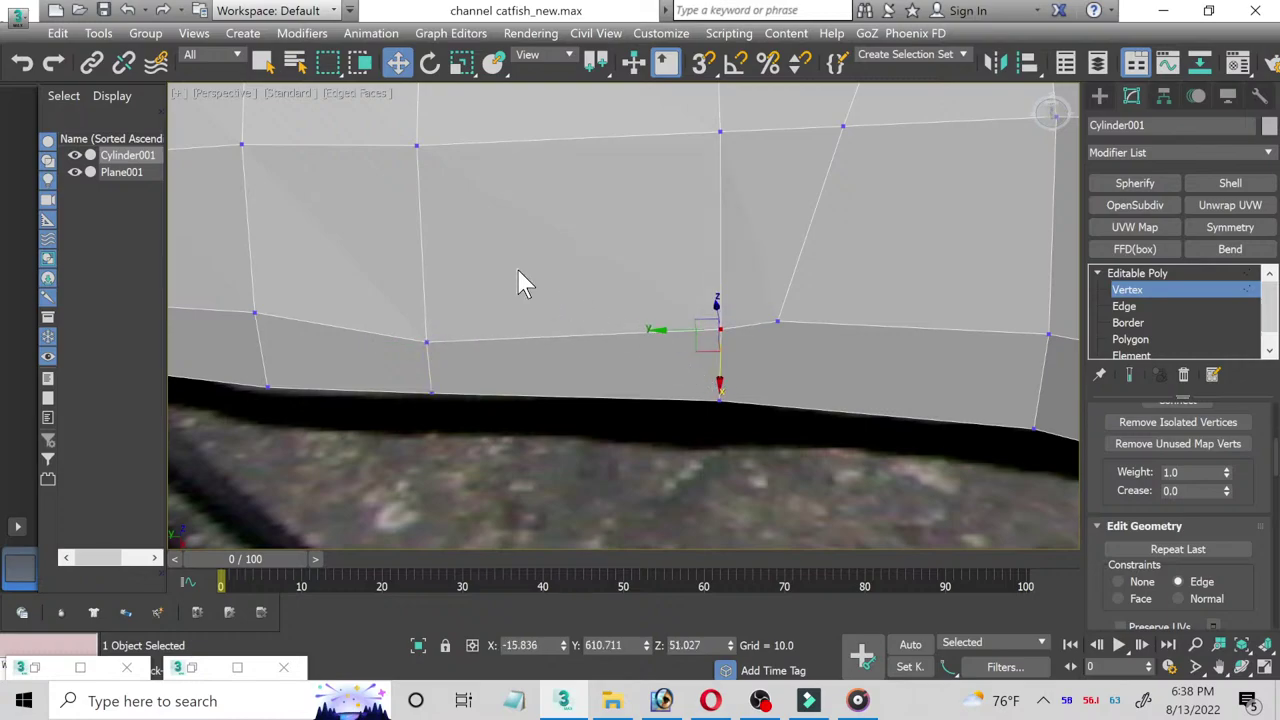
alt+middle_drag(523, 280, 679, 281)
Step: Select the block of pectoral polygons on the head's side and frame them in perspective
click(1140, 340)
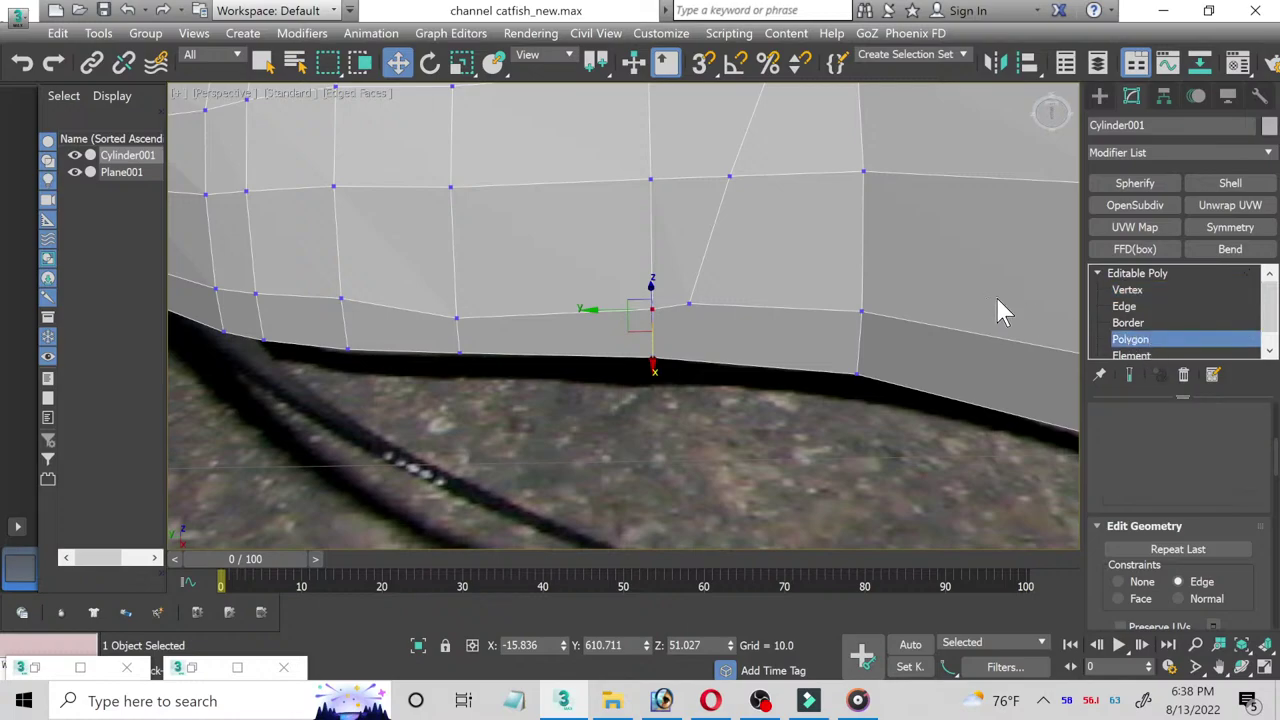
click(737, 240)
scroll(1188, 485, up, 3)
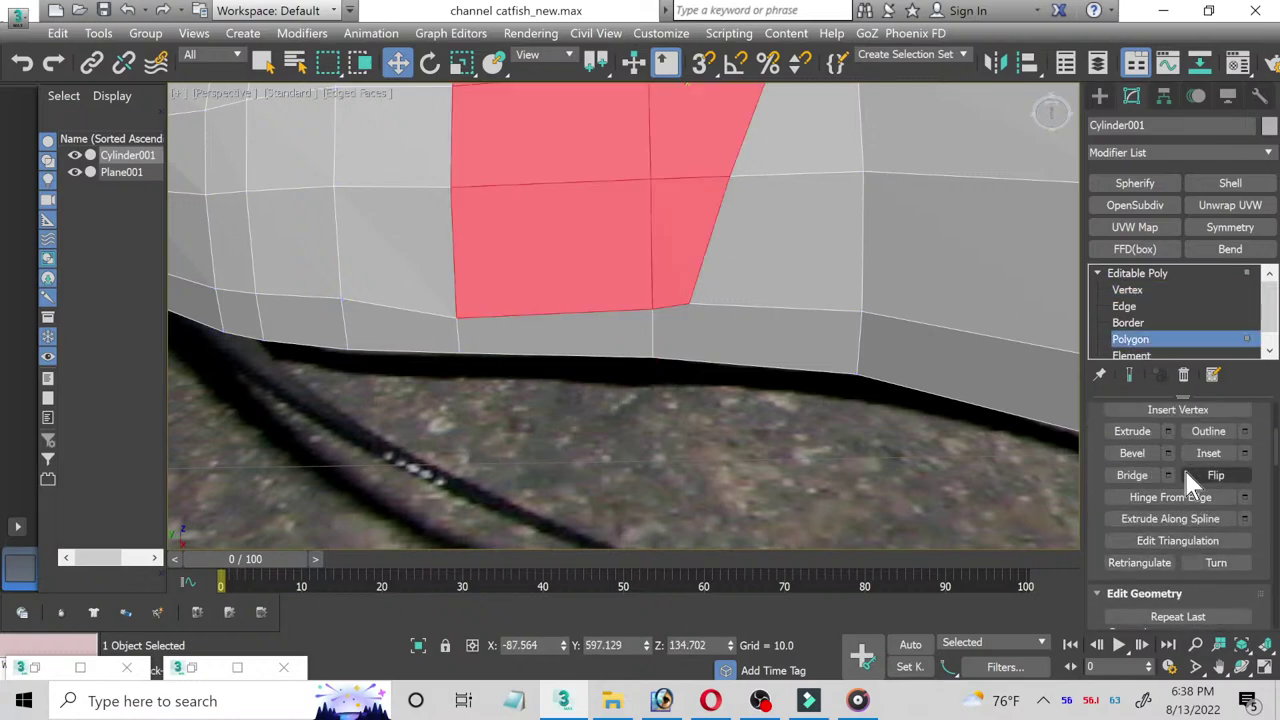
click(1265, 668)
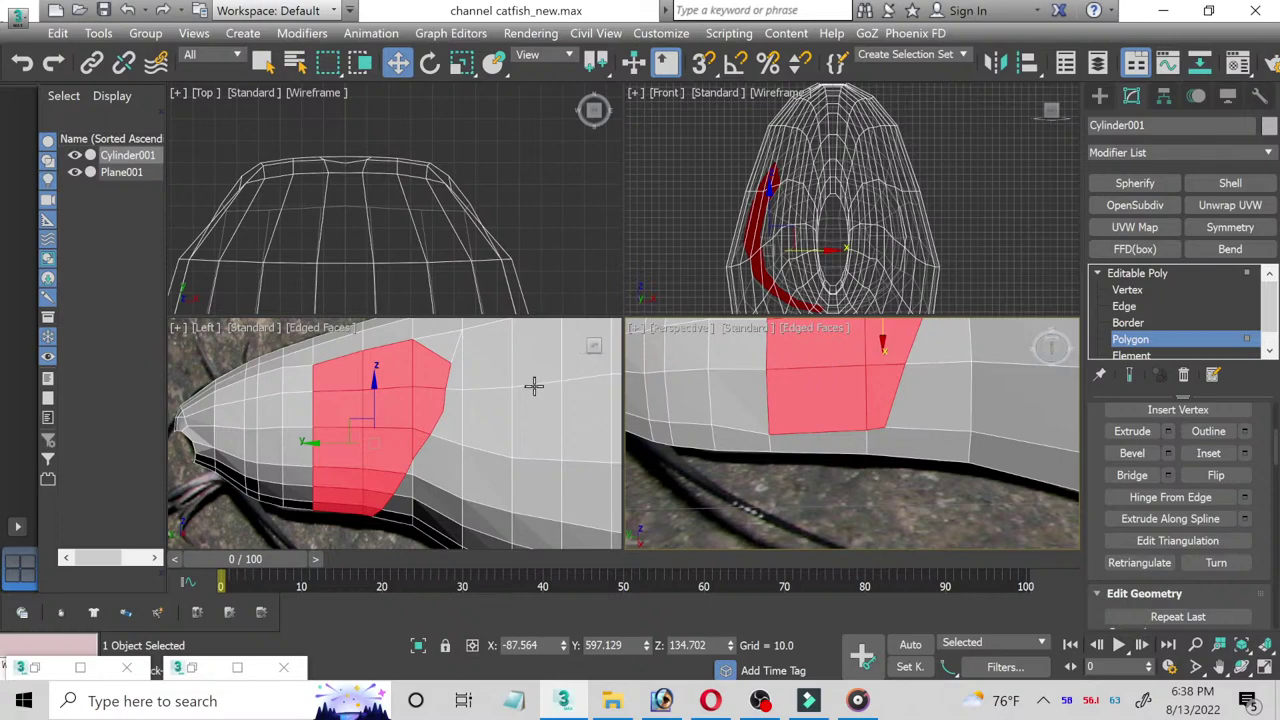
right_click(816, 410)
click(995, 420)
click(1265, 668)
mouse_move(700, 330)
alt+middle_down()
mouse_move(740, 320)
mouse_move(735, 396)
mouse_move(714, 243)
mouse_move(1018, 362)
alt+middle_up()
scroll(735, 396, up, 3)
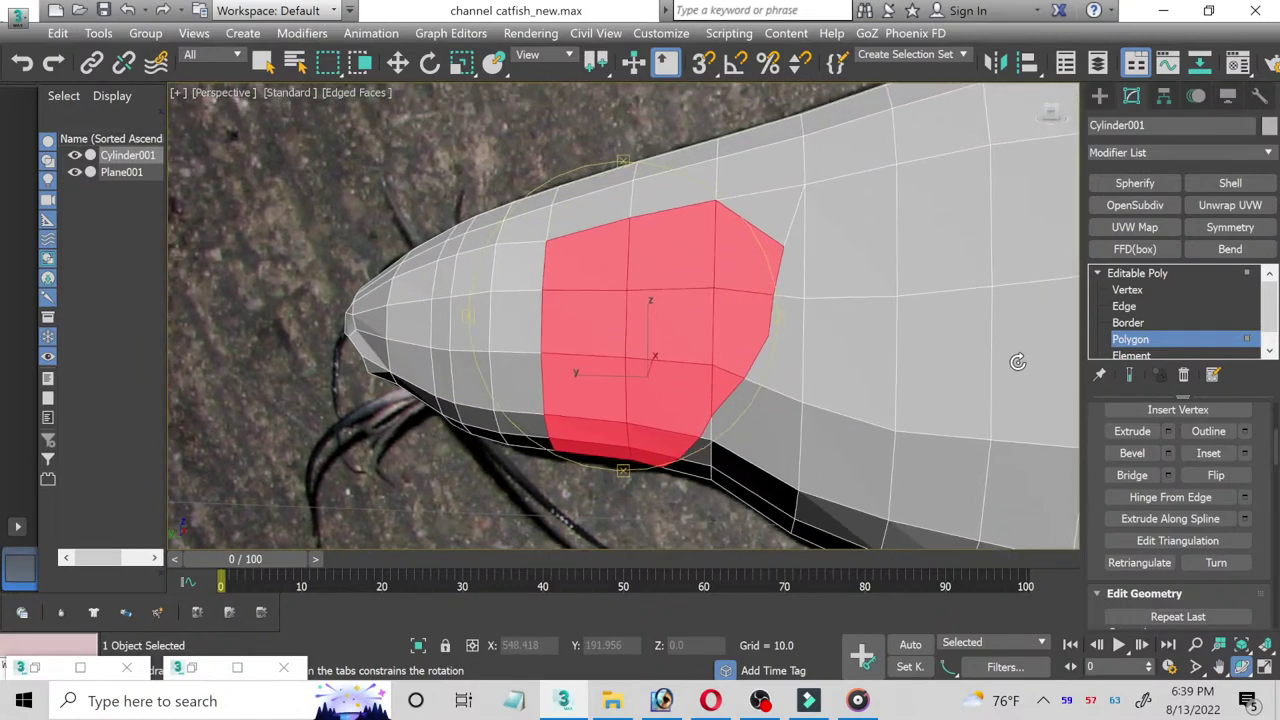
Step: Extrude the pectoral polygons, then rotate and nudge the extrusion with constraints set to None
click(1167, 431)
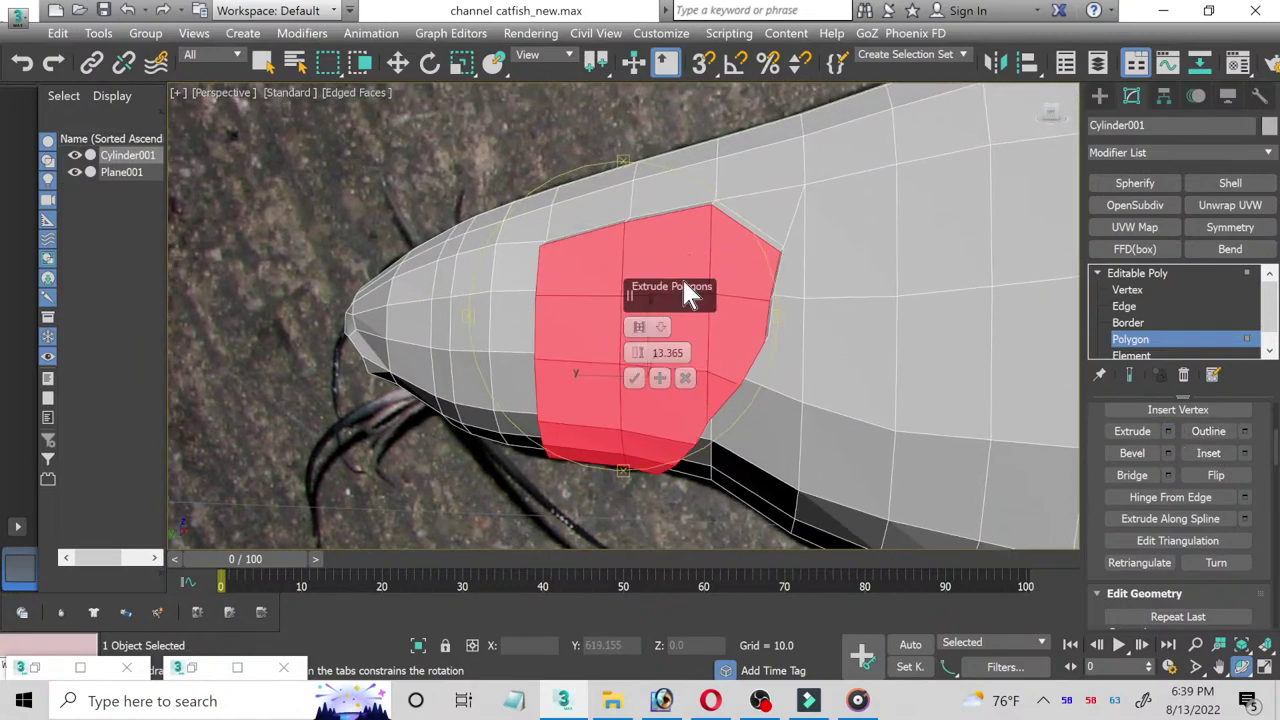
click(634, 377)
scroll(700, 349, up, 2)
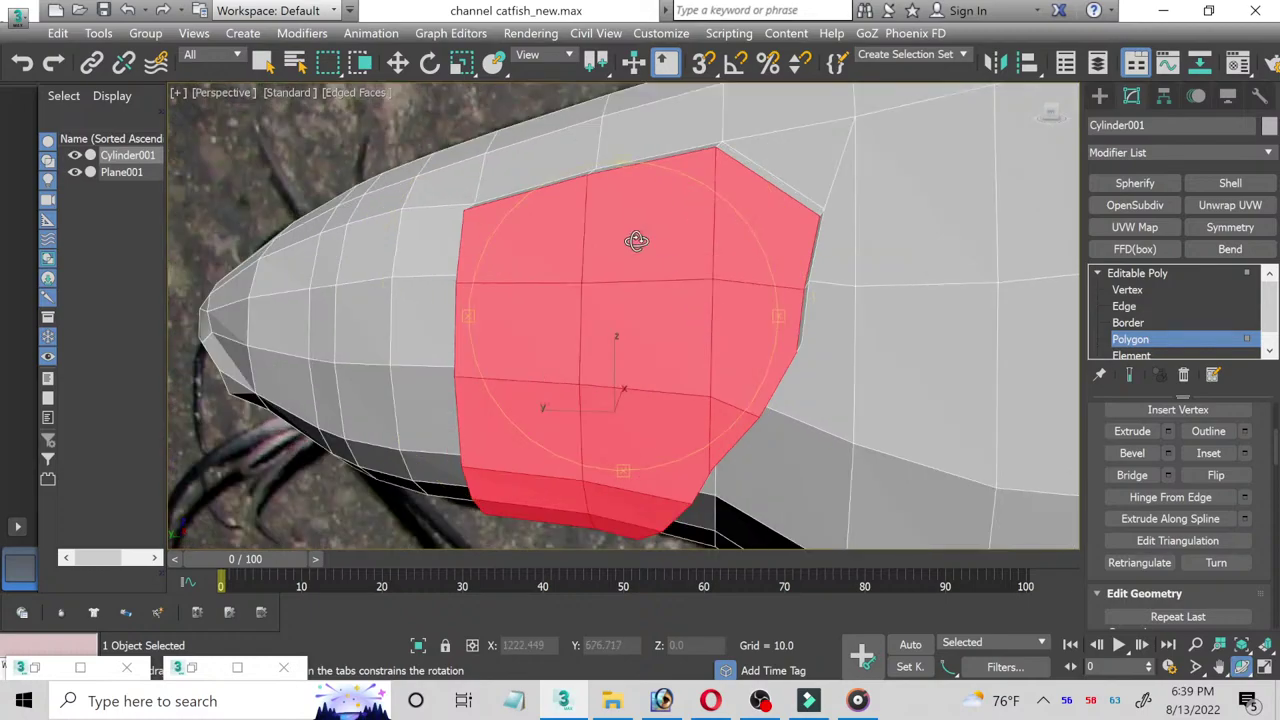
click(429, 65)
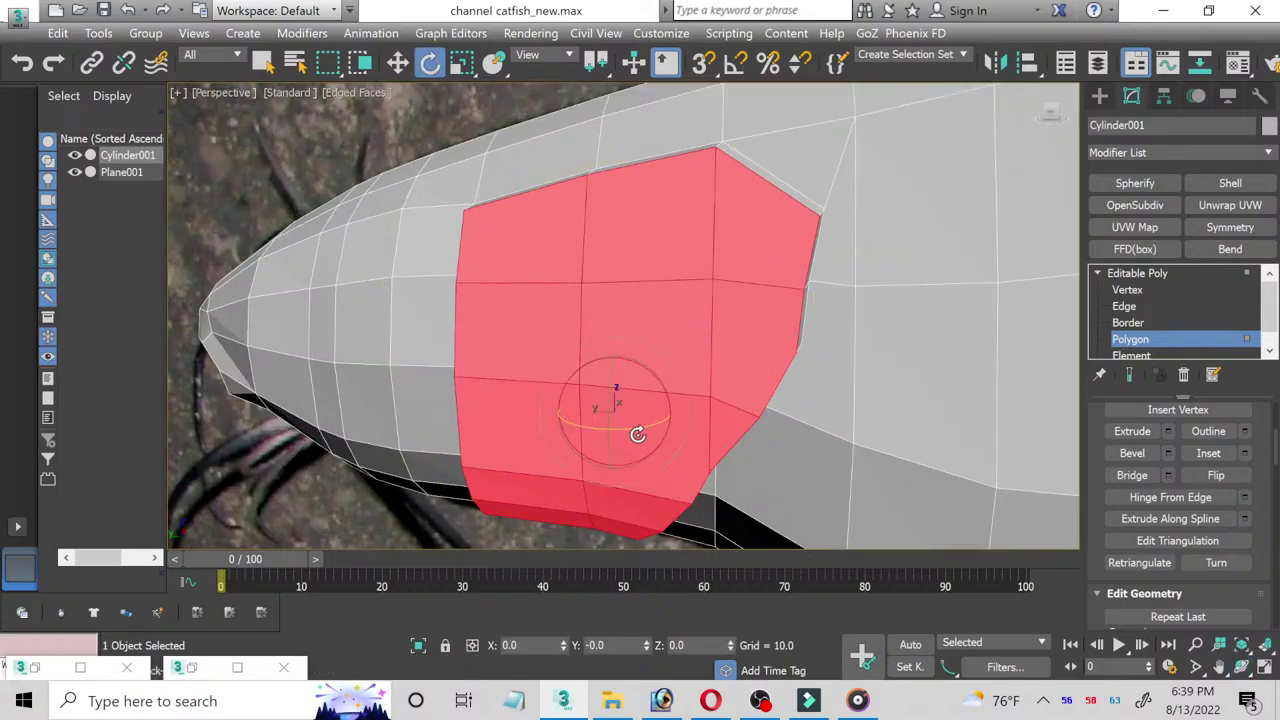
mouse_move(637, 434)
mouse_down()
mouse_move(608, 428)
mouse_move(640, 434)
mouse_move(625, 445)
mouse_up()
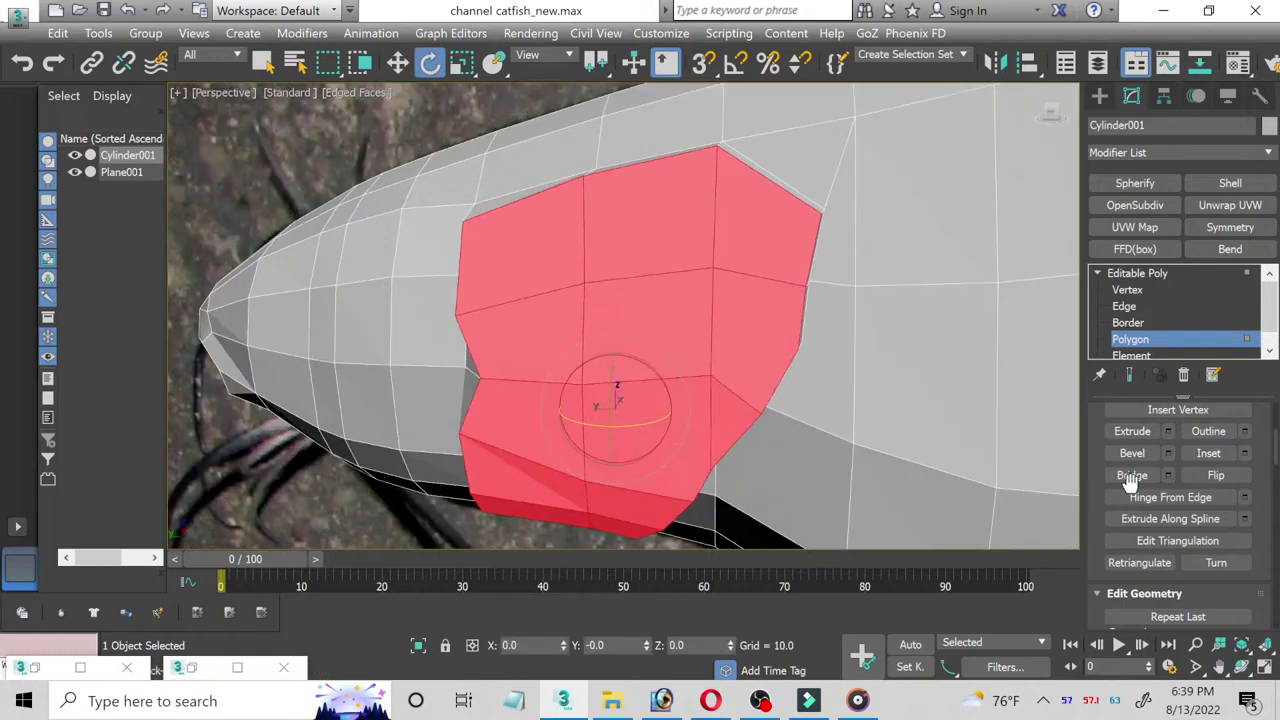
scroll(1240, 520, down, 3)
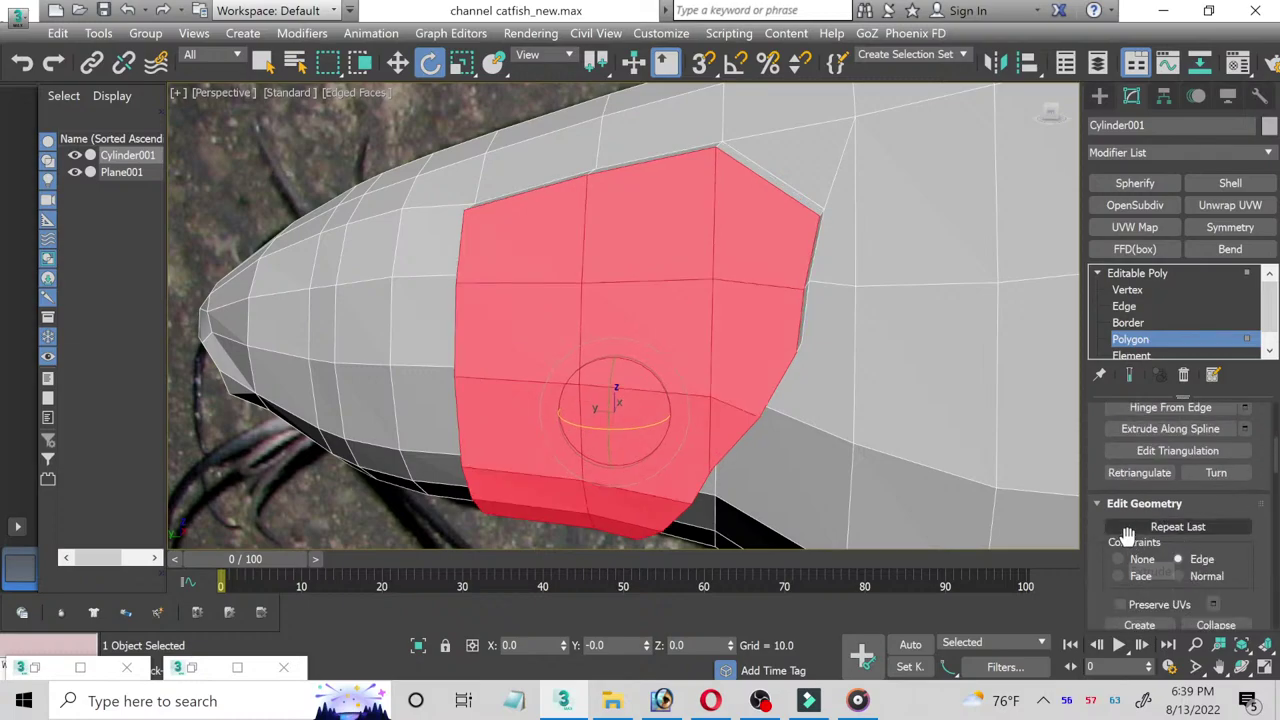
click(1120, 559)
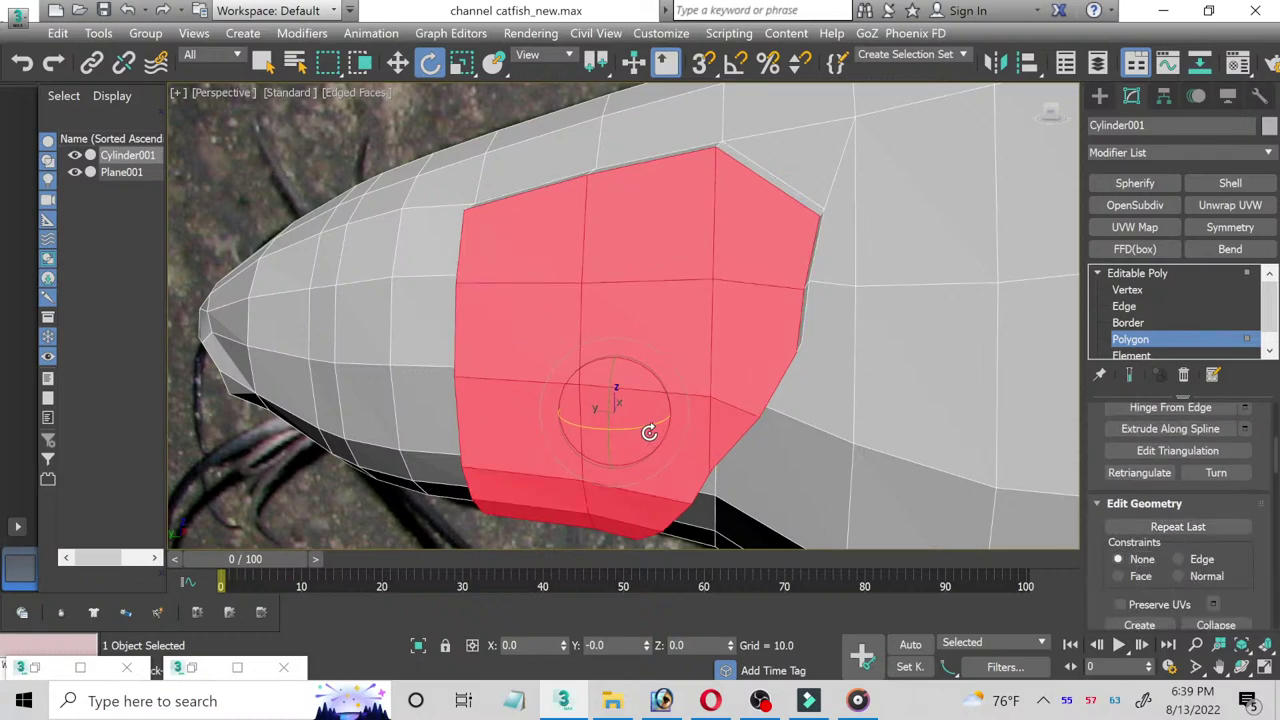
drag(649, 432, 646, 432)
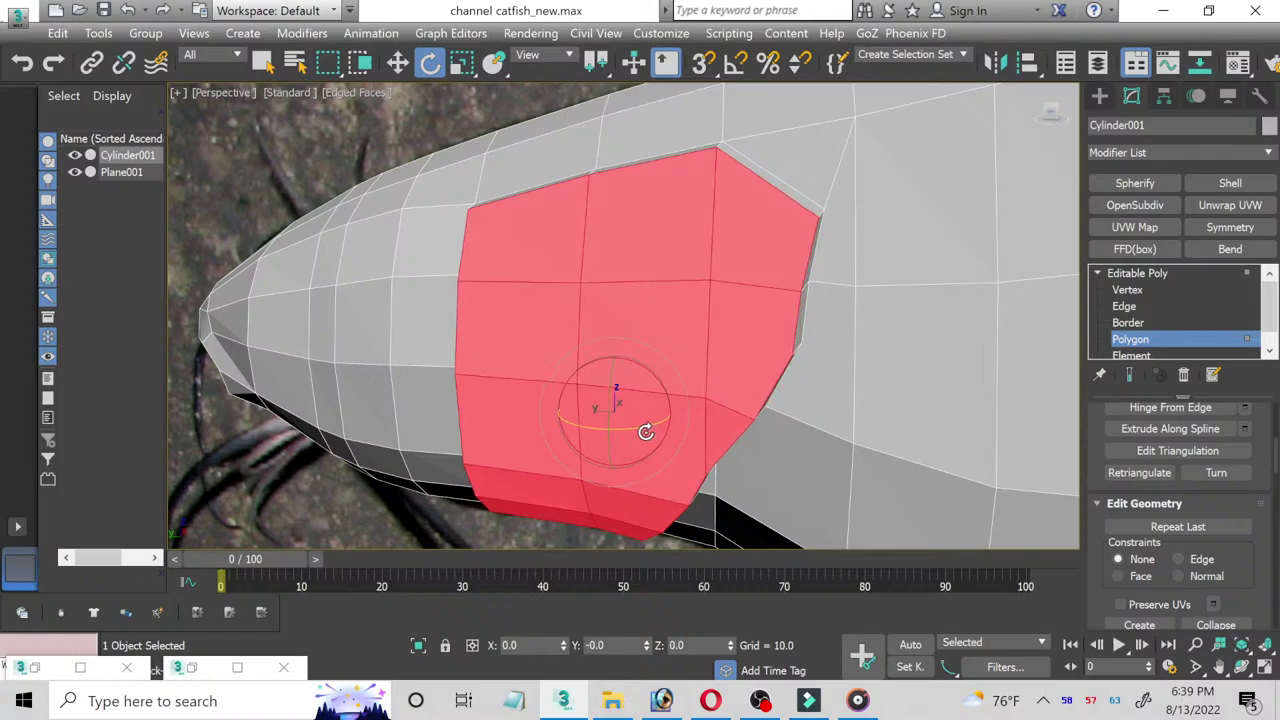
click(397, 62)
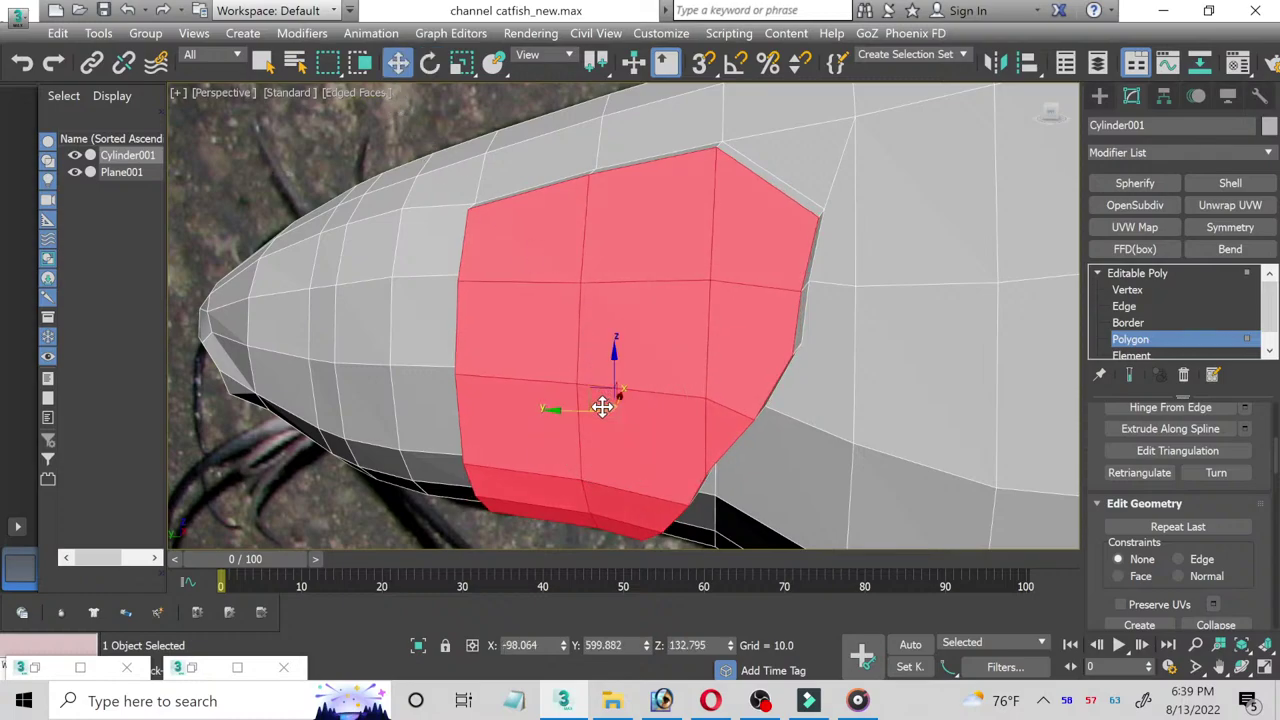
drag(602, 407, 608, 406)
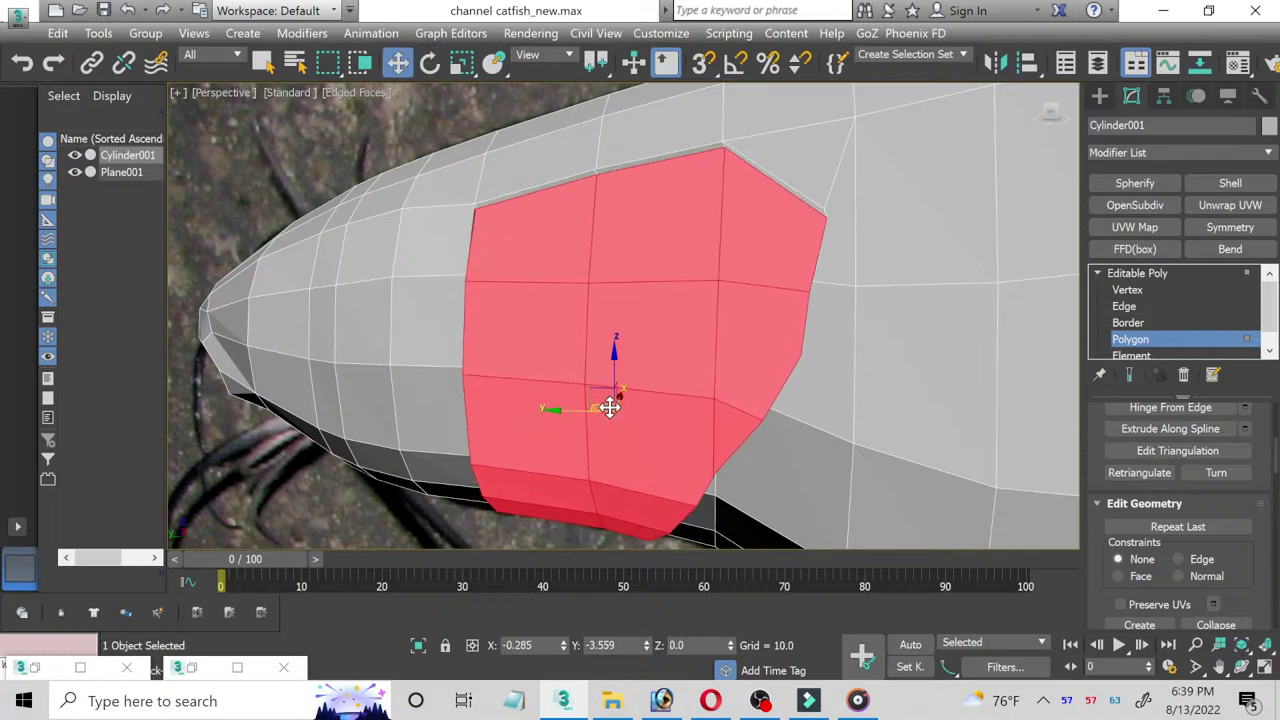
Step: Orbit closer to the extrusion and return to Vertex level
click(1241, 666)
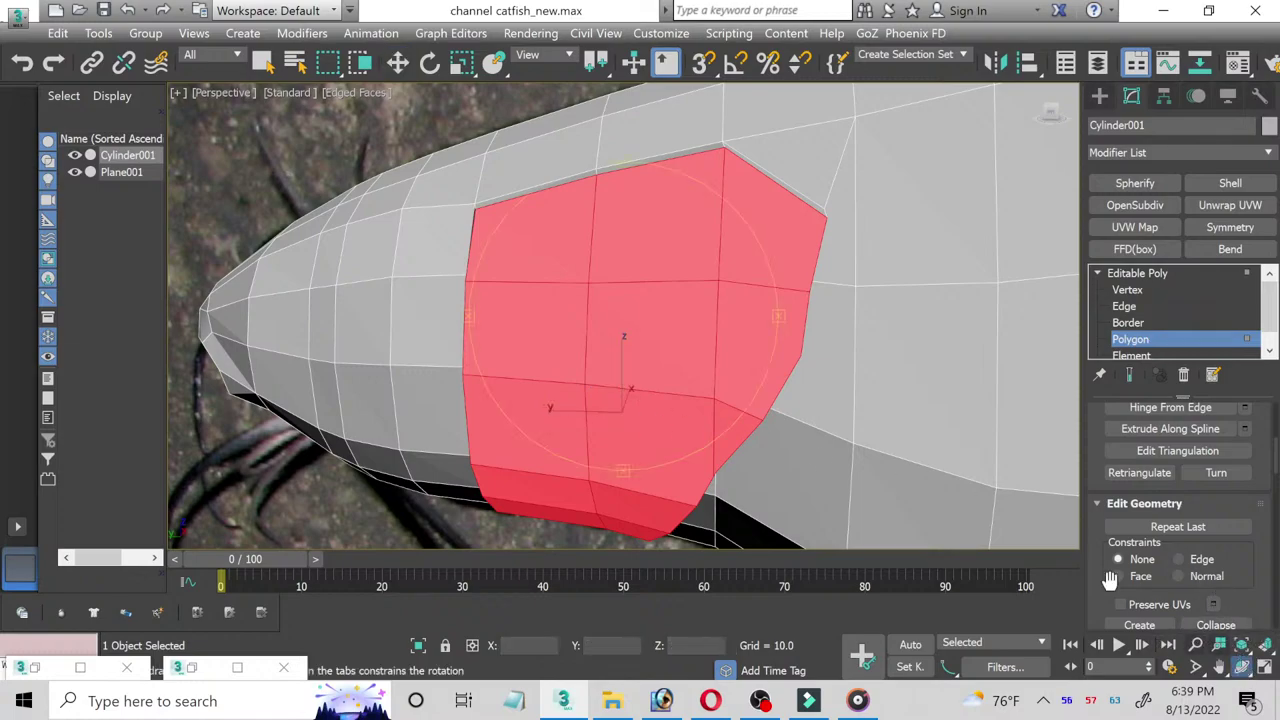
mouse_move(570, 334)
mouse_down()
mouse_move(531, 320)
mouse_move(566, 323)
mouse_up()
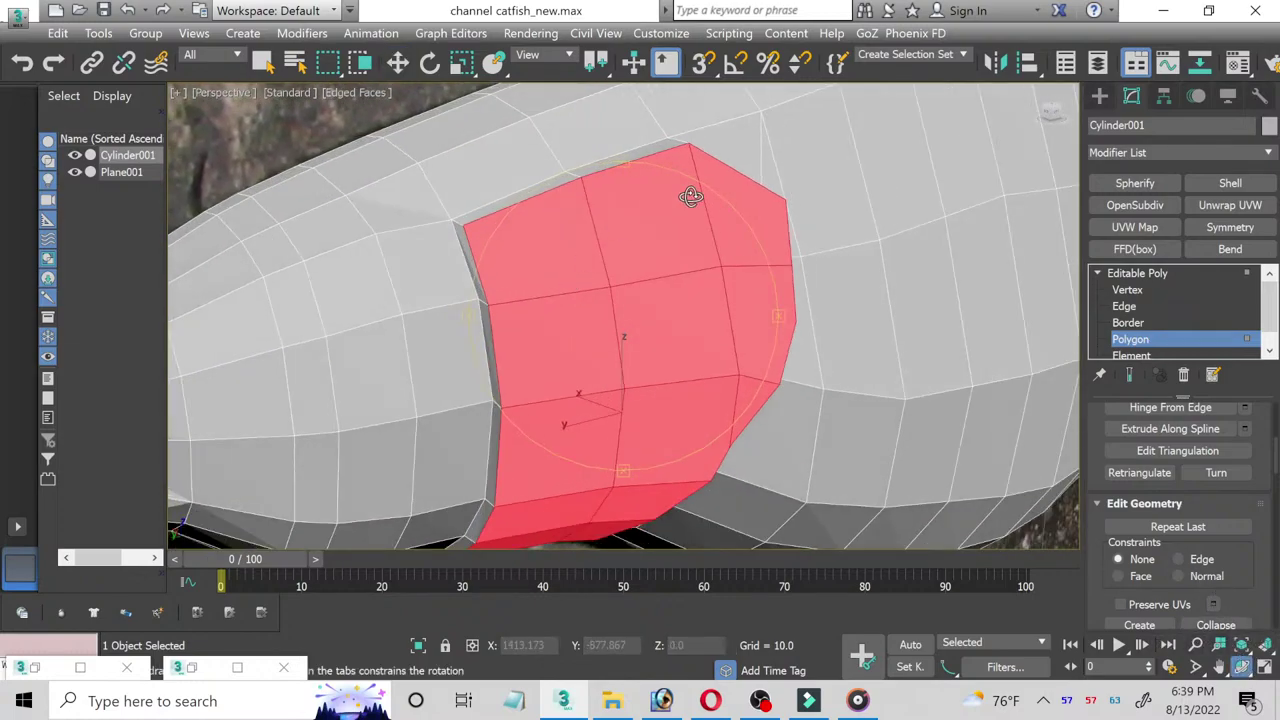
scroll(458, 256, up, 3)
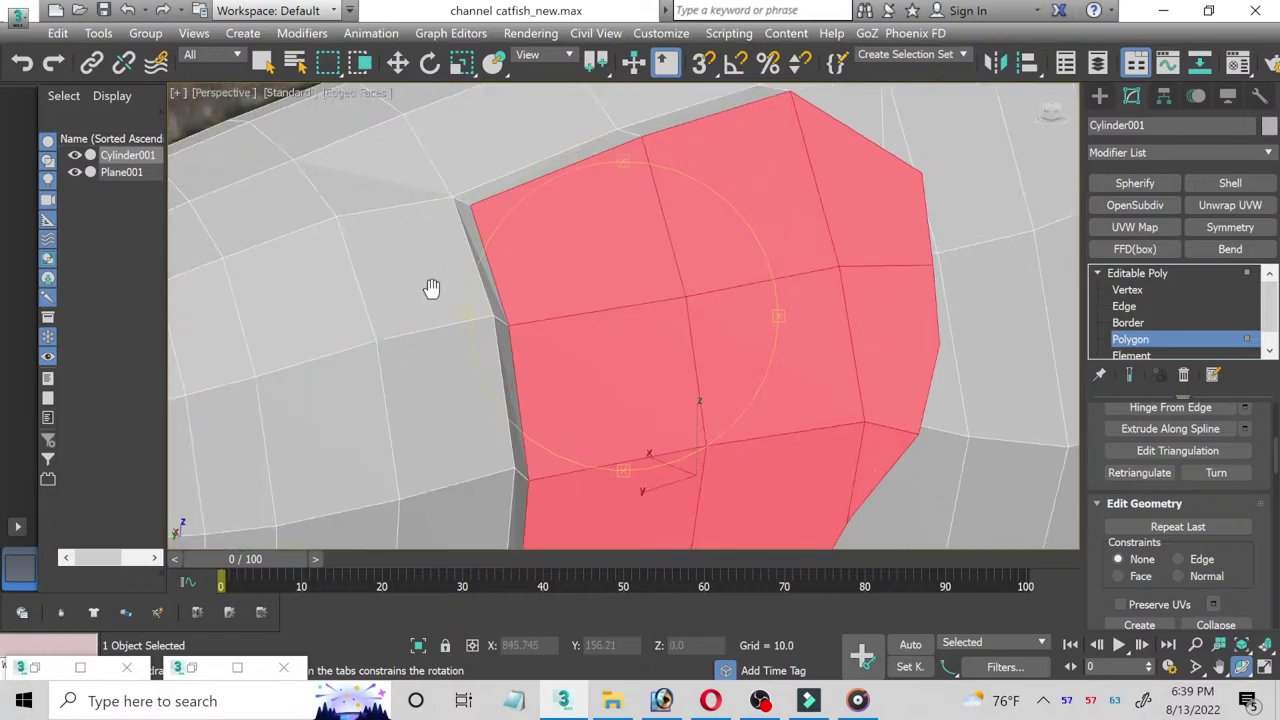
drag(428, 286, 470, 295)
click(1128, 289)
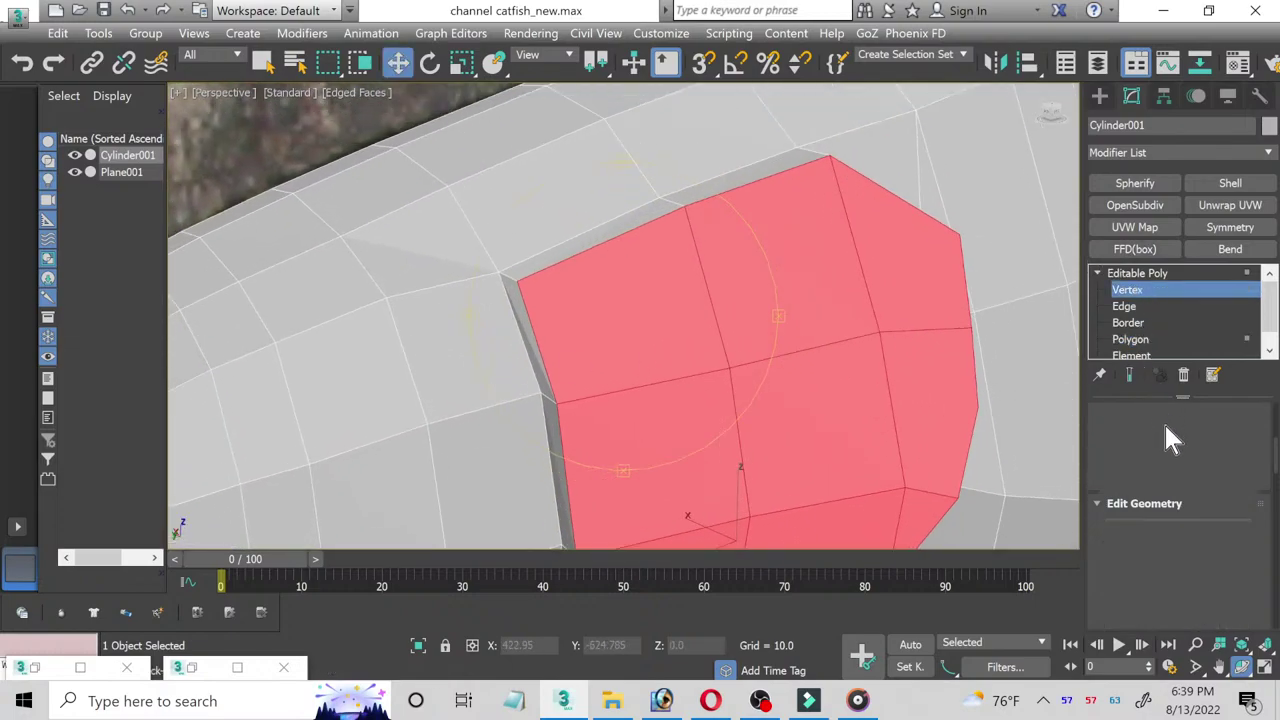
click(762, 702)
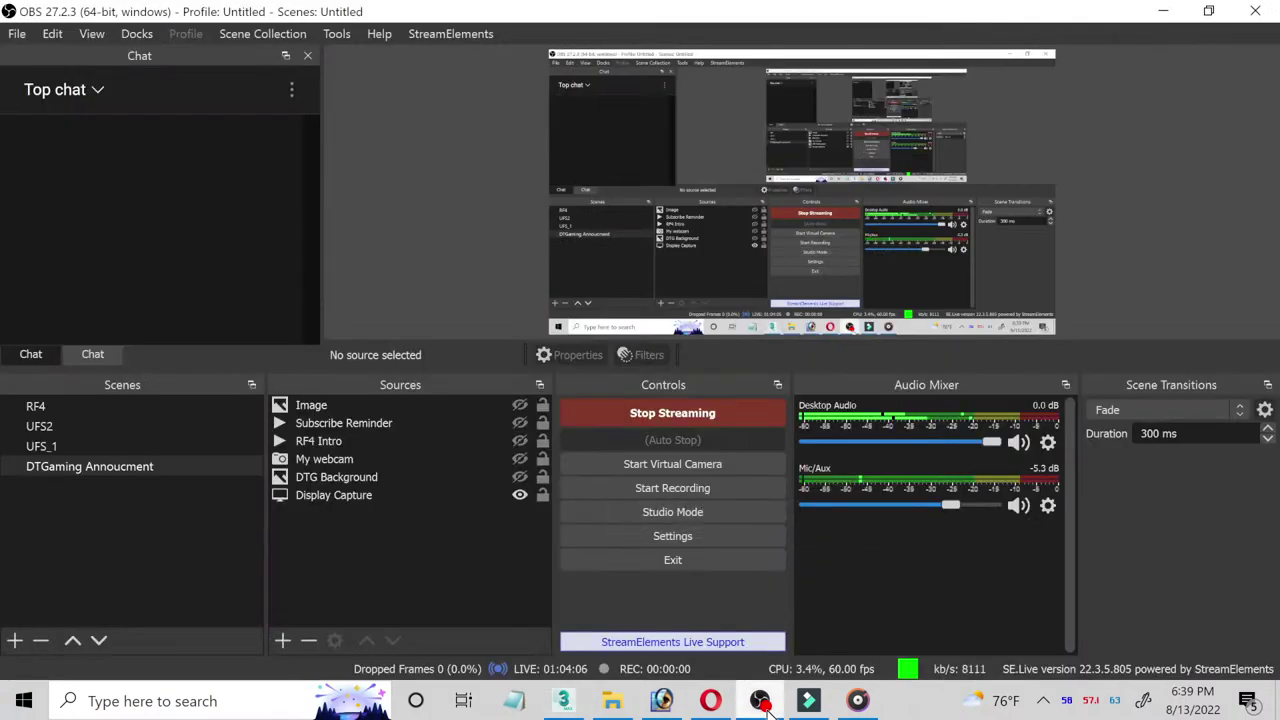
click(762, 702)
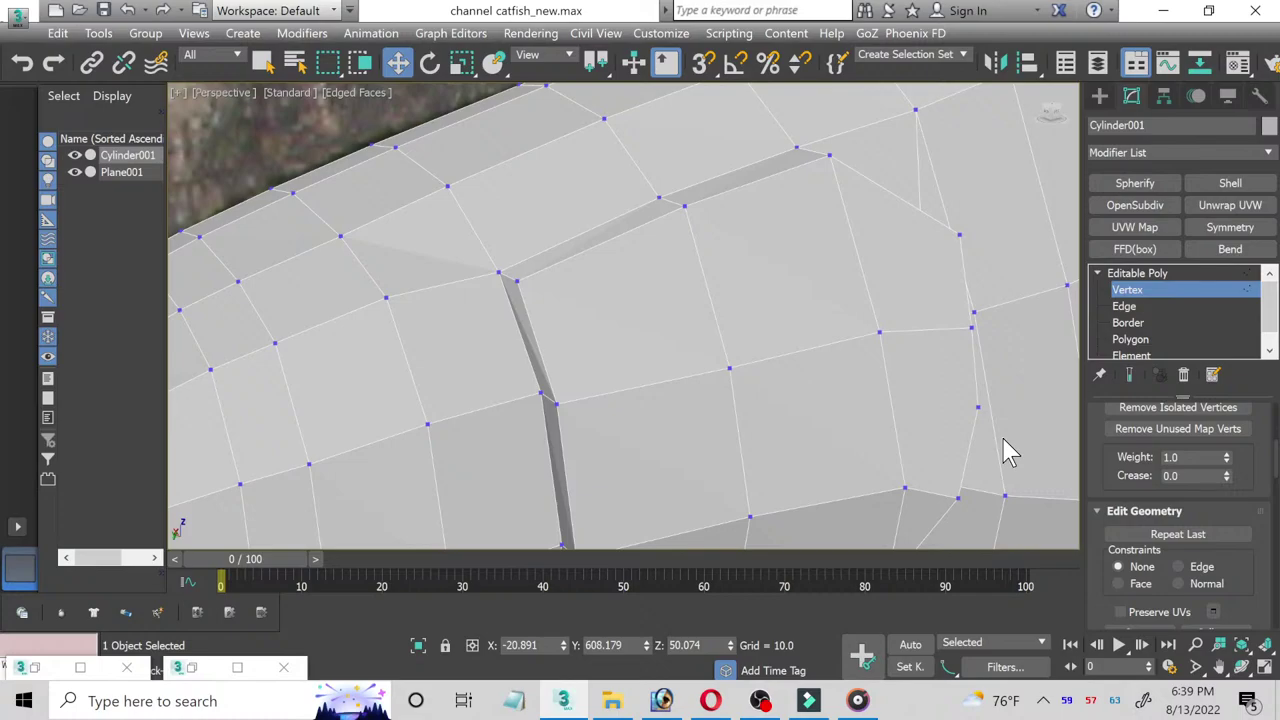
Step: Target-weld four stray seam vertices onto their neighbouring vertices
scroll(1258, 440, down, 3)
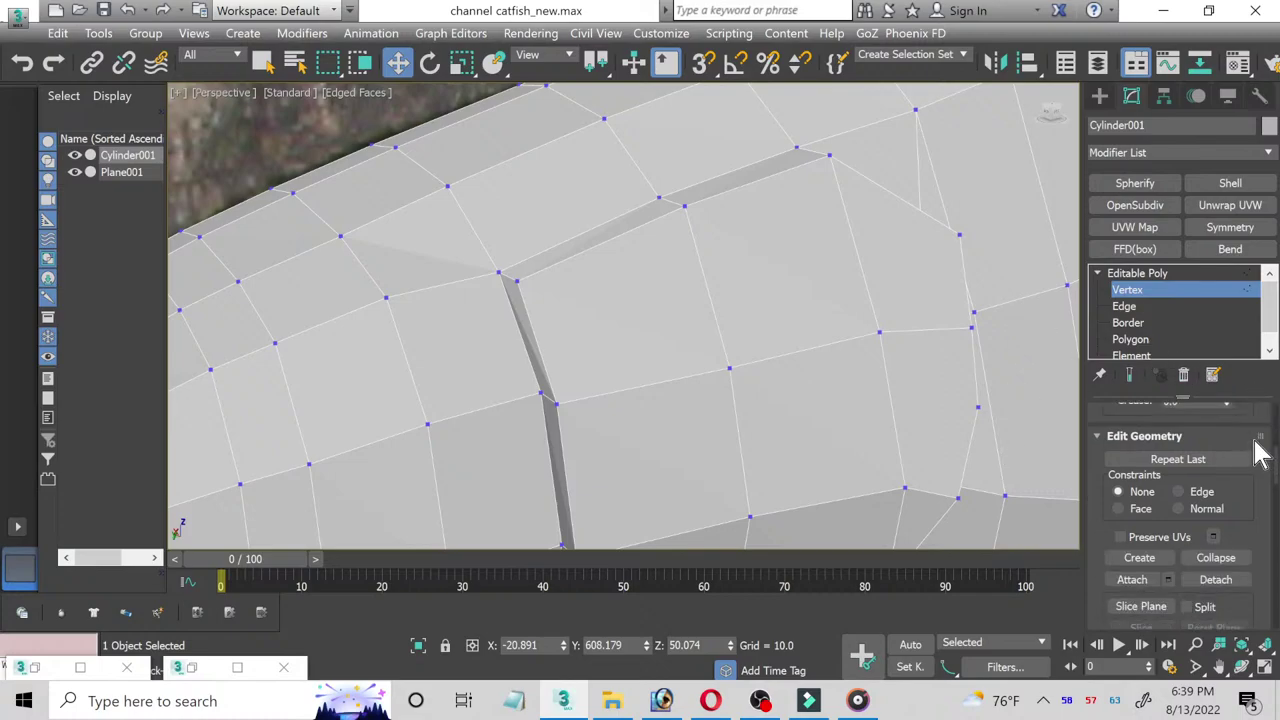
scroll(1258, 452, up, 2)
scroll(1250, 455, up, 2)
scroll(1245, 458, up, 2)
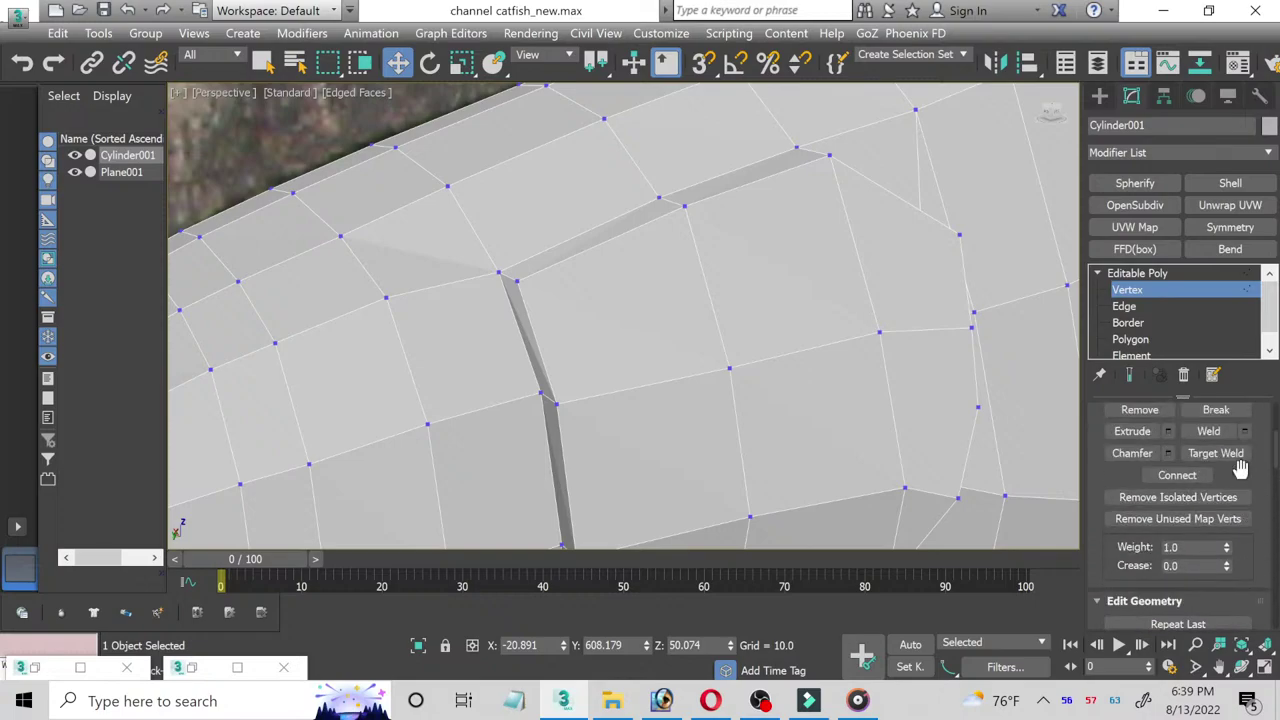
click(1236, 456)
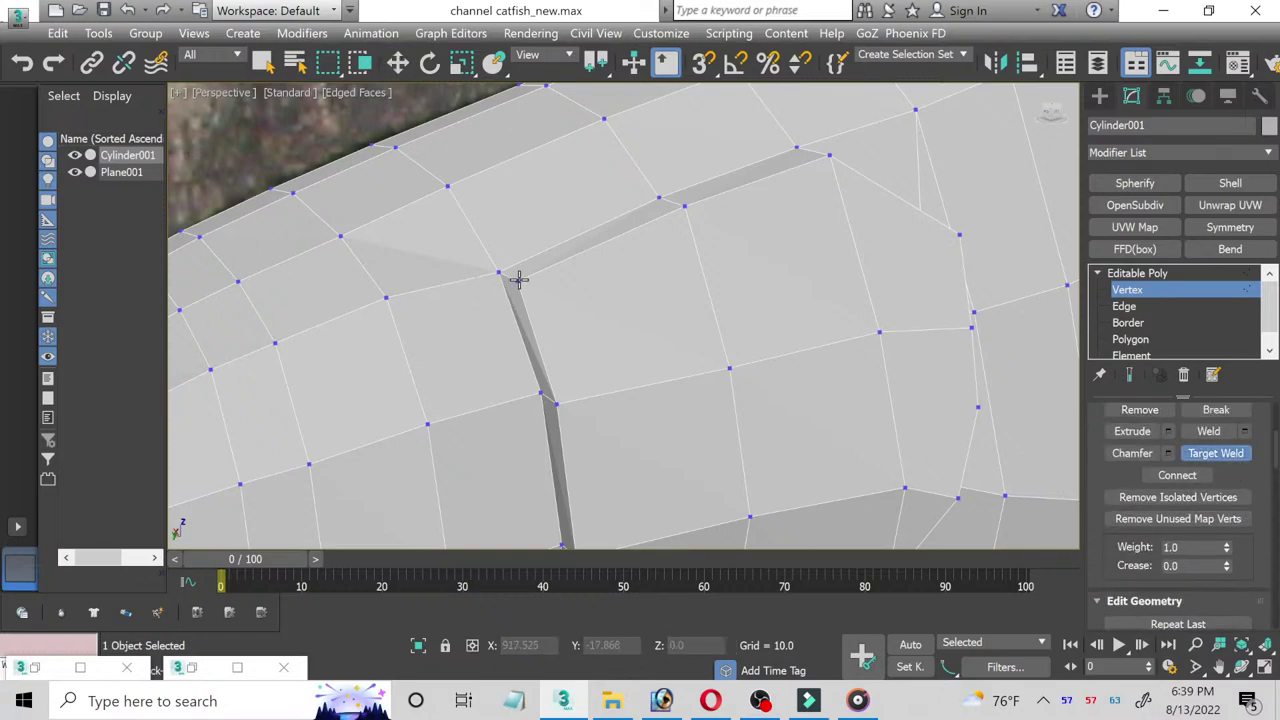
click(497, 270)
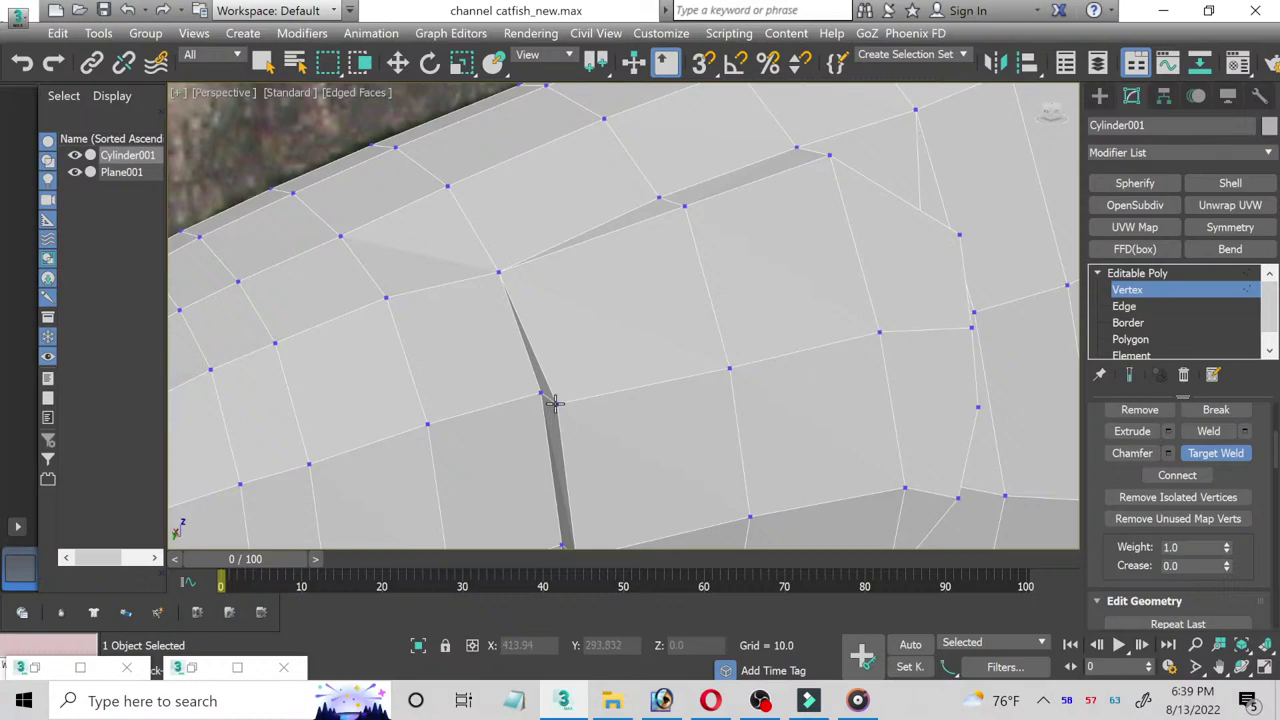
click(543, 396)
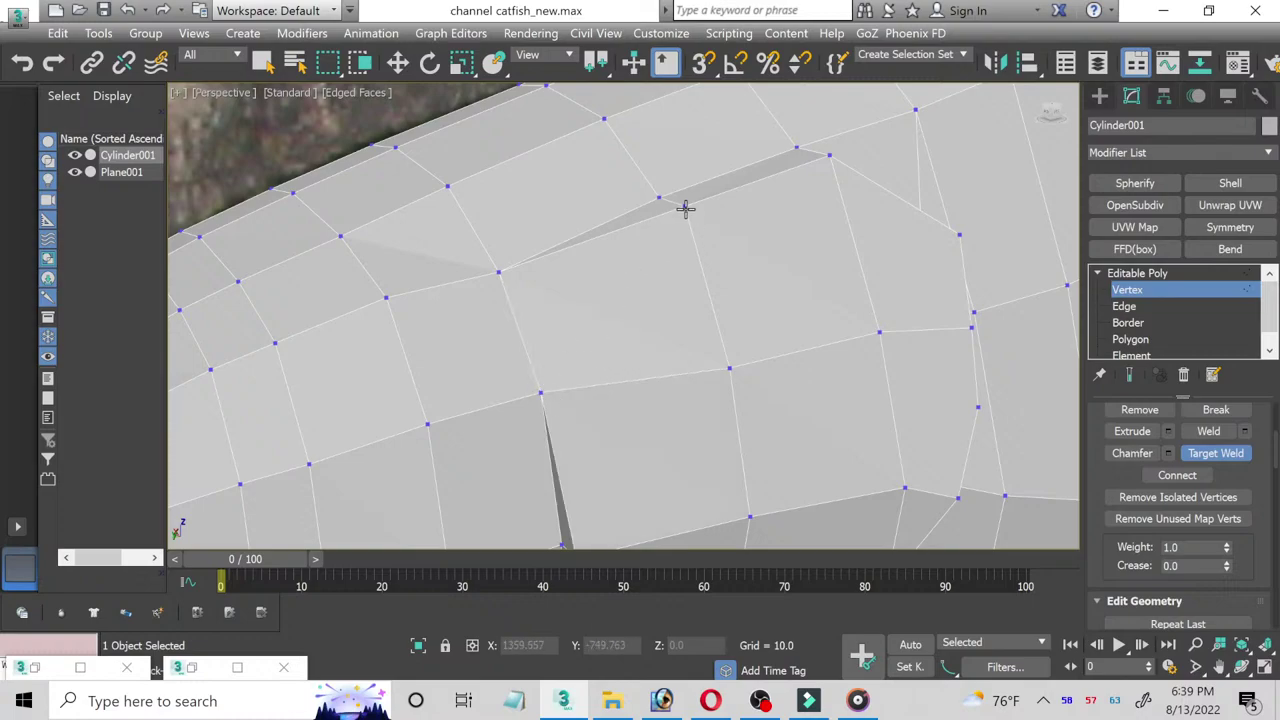
click(657, 197)
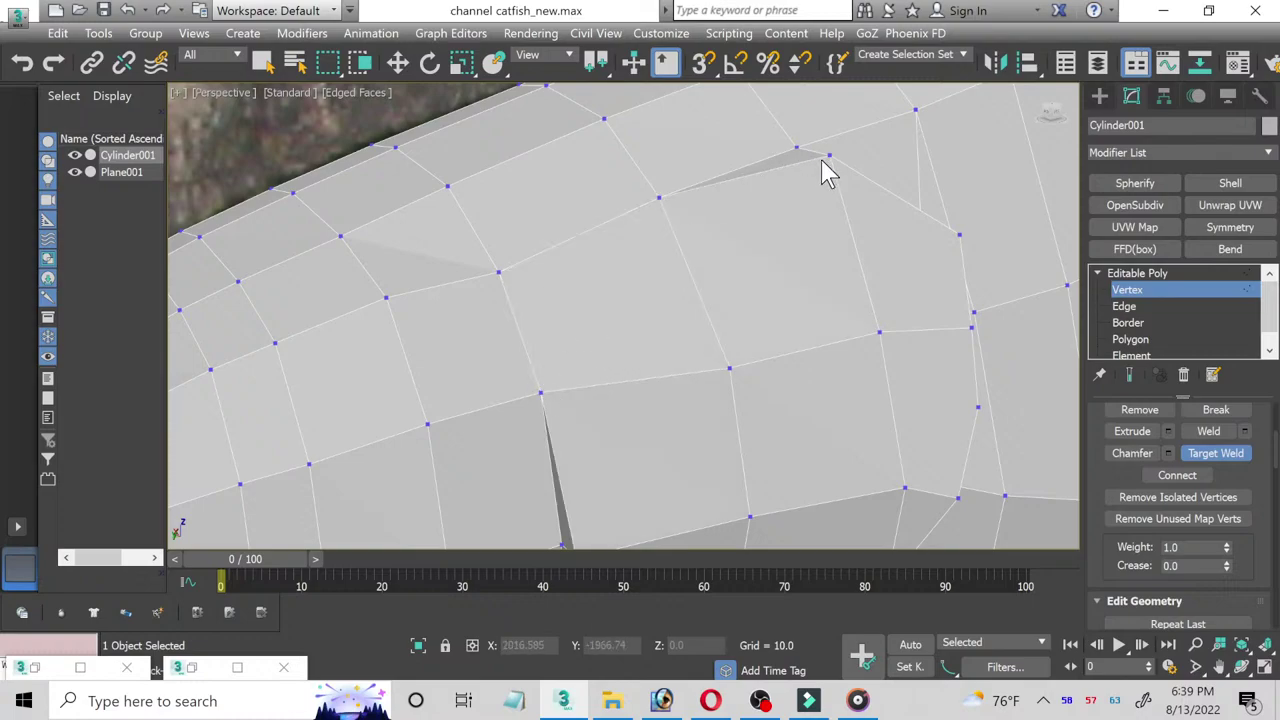
click(796, 148)
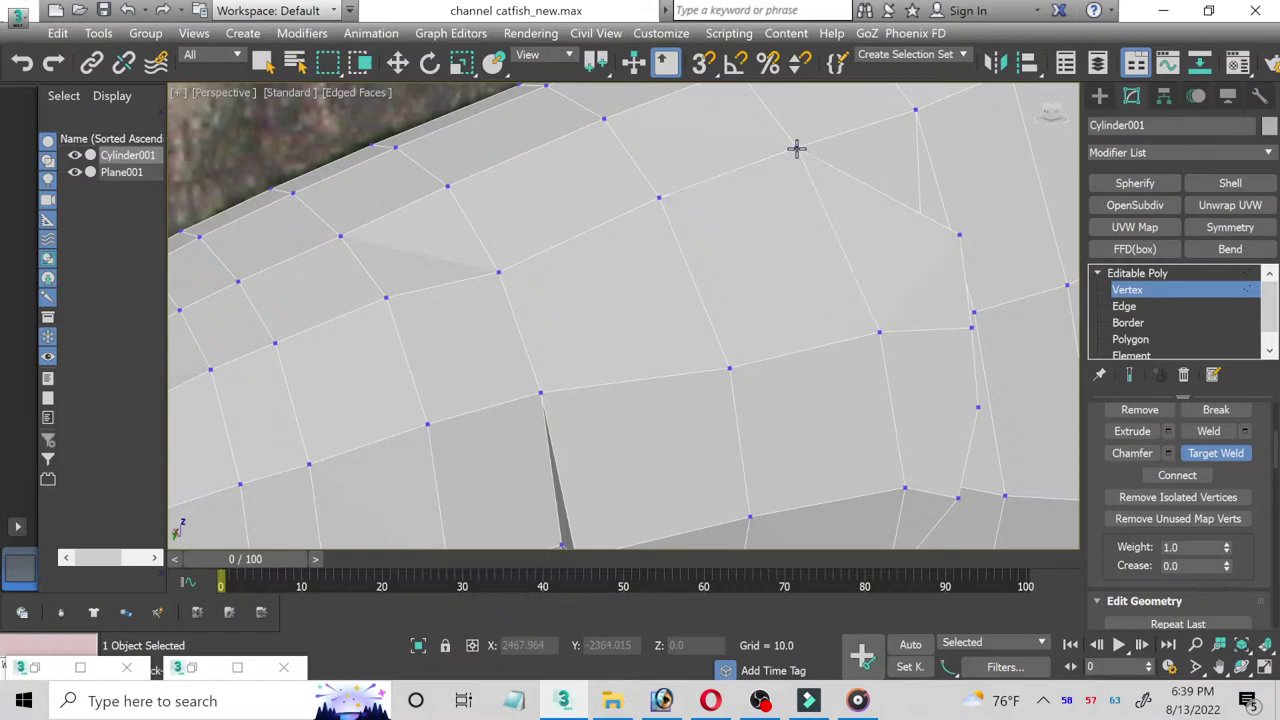
Step: From a side view, weld two more vertices to remove the dark sliver strip
mouse_move(666, 320)
alt+middle_down()
mouse_move(720, 194)
mouse_move(727, 260)
alt+middle_up()
scroll(690, 215, up, 2)
mouse_move(654, 171)
middle_down()
mouse_move(634, 277)
mouse_move(676, 190)
middle_up()
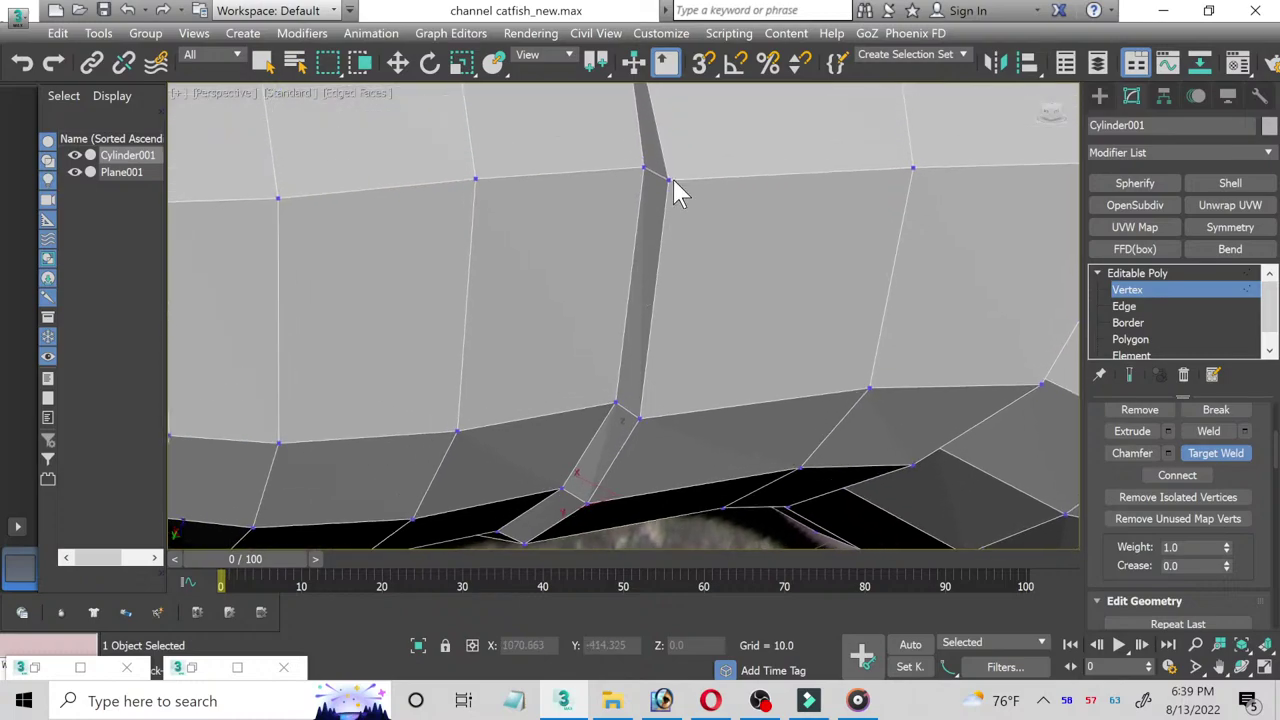
click(645, 167)
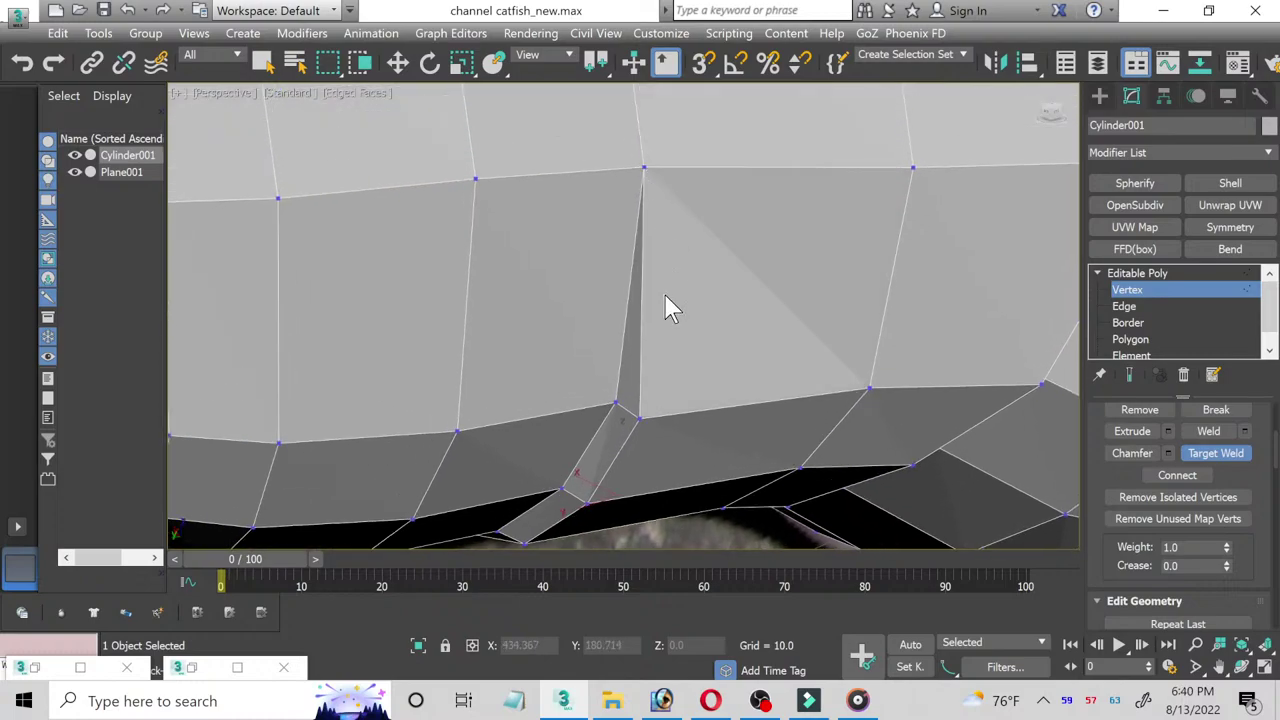
click(618, 404)
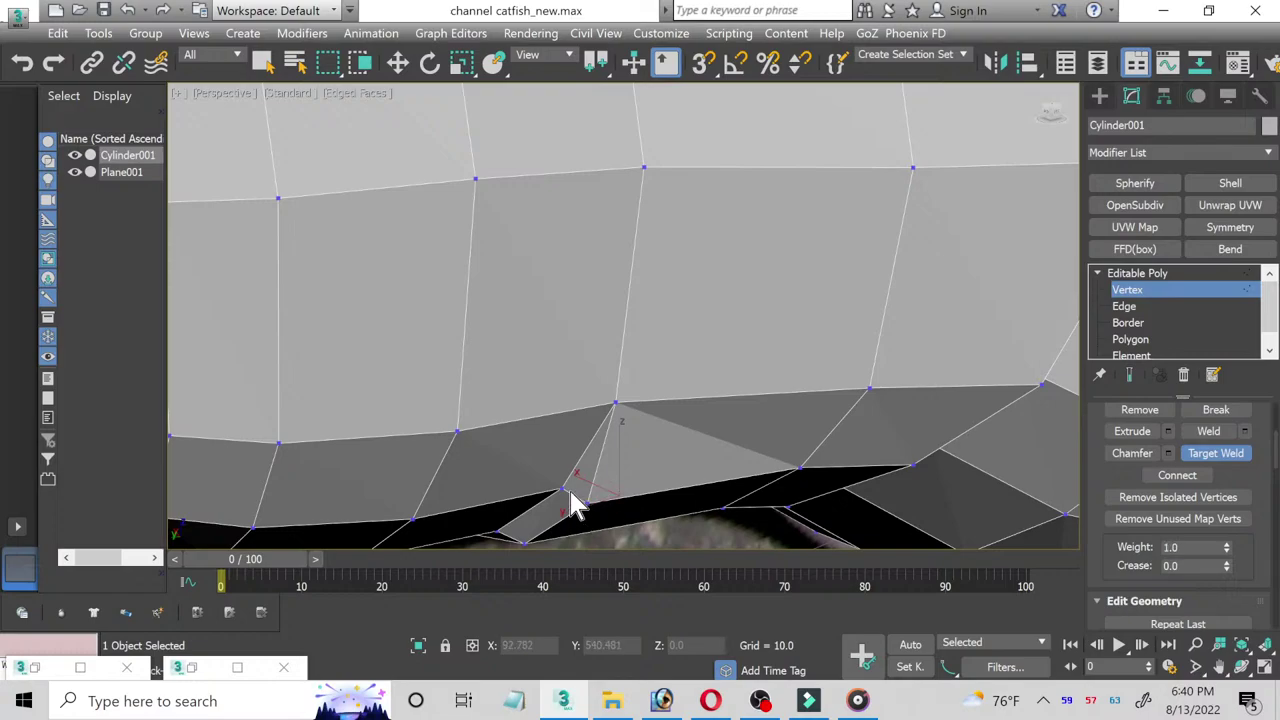
mouse_move(577, 491)
alt+middle_down()
mouse_move(611, 408)
mouse_move(583, 411)
alt+middle_up()
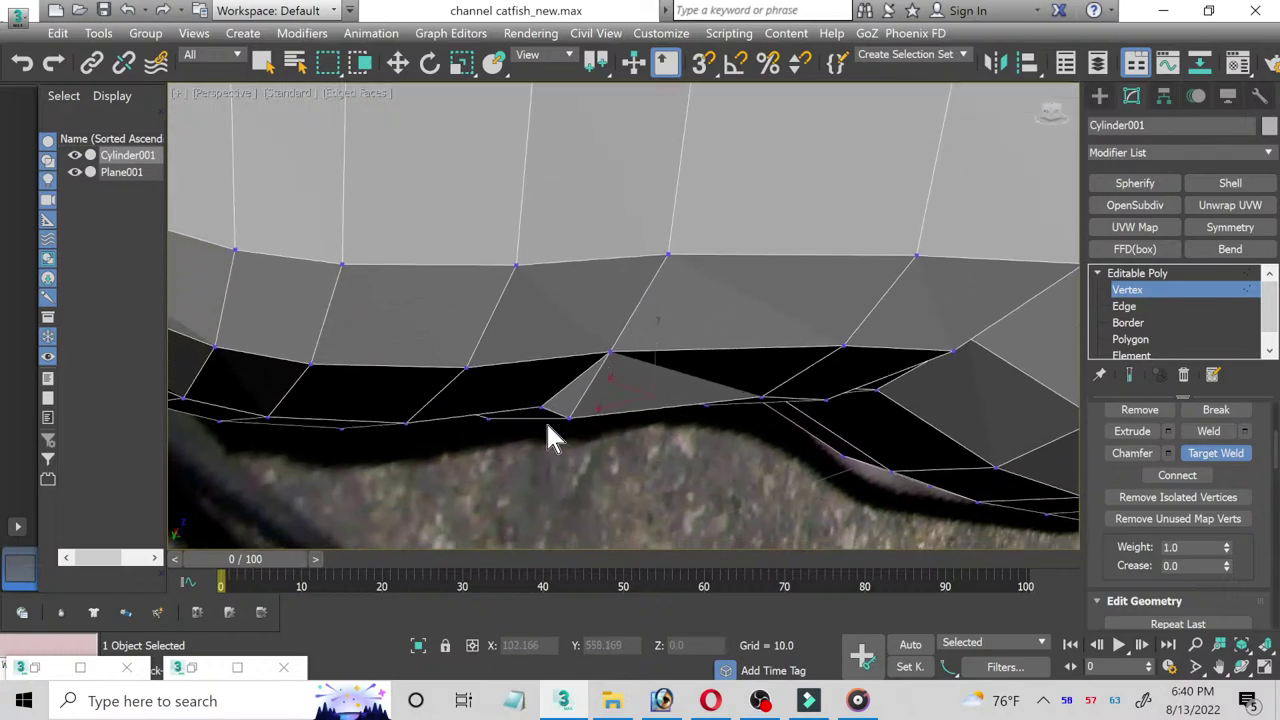
right_click(551, 423)
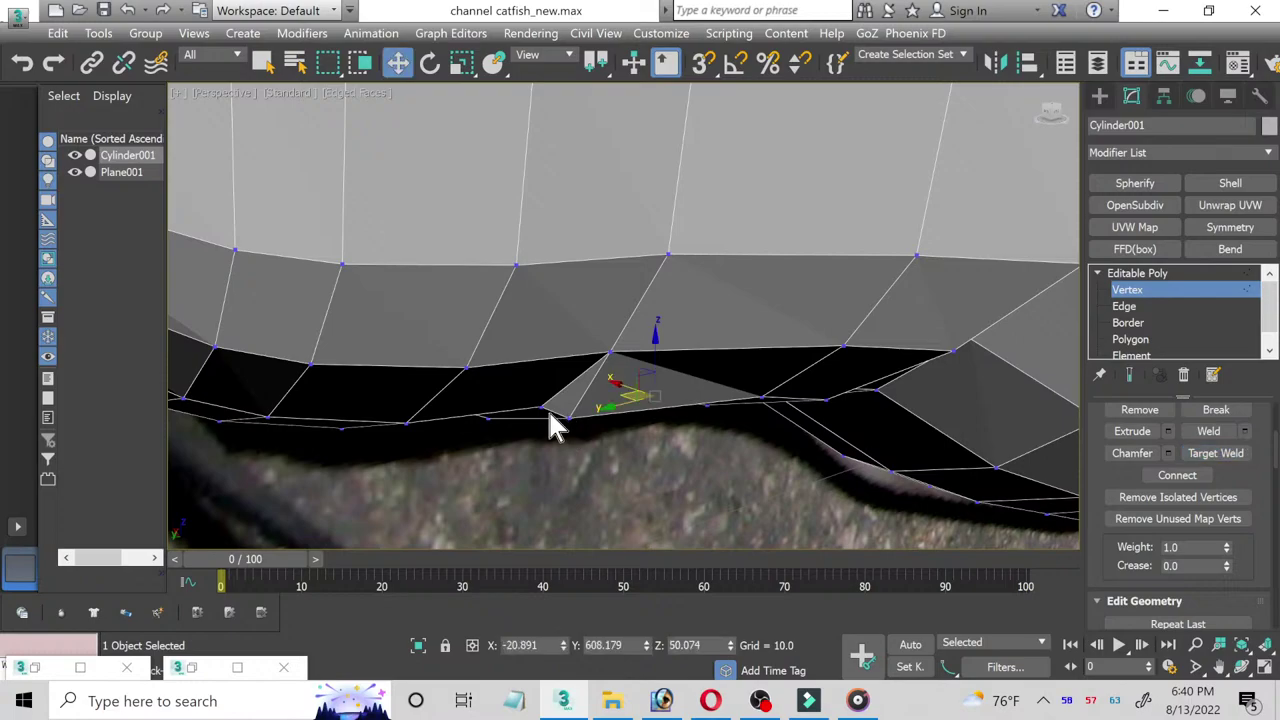
Step: Weld the small-triangle vertex and an underside vertex, then orbit to the head's front
click(1230, 455)
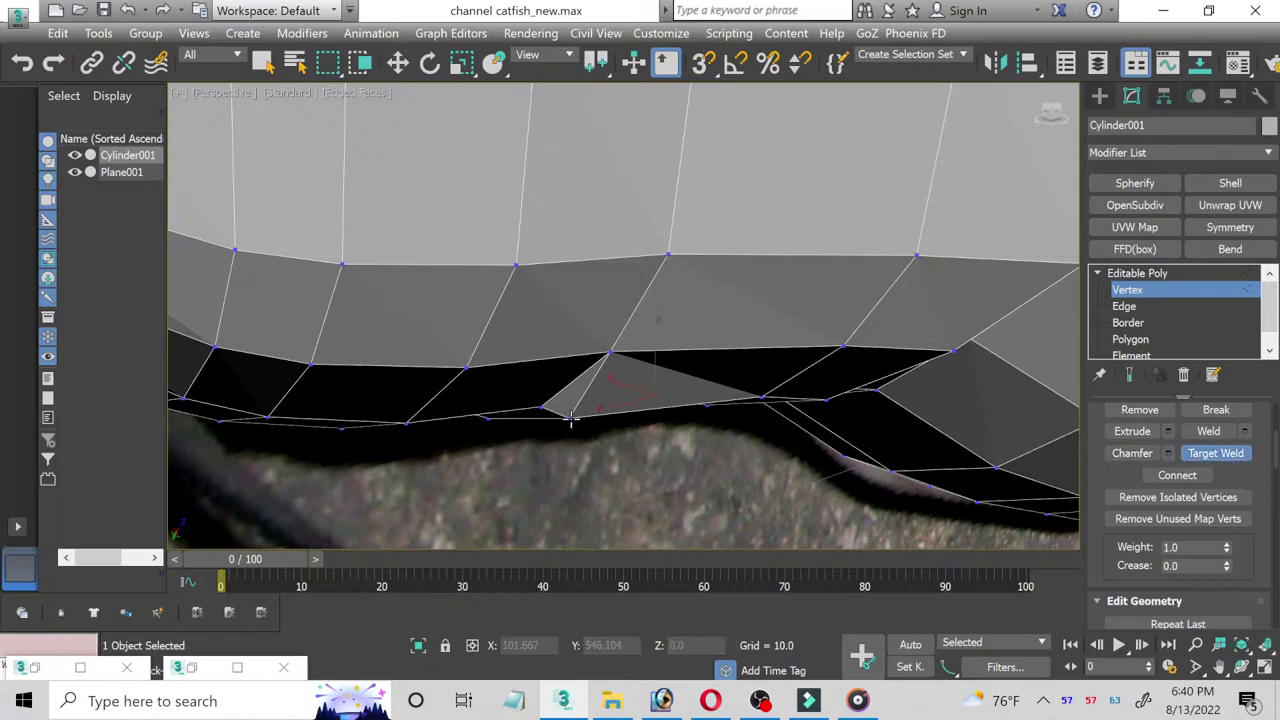
click(540, 408)
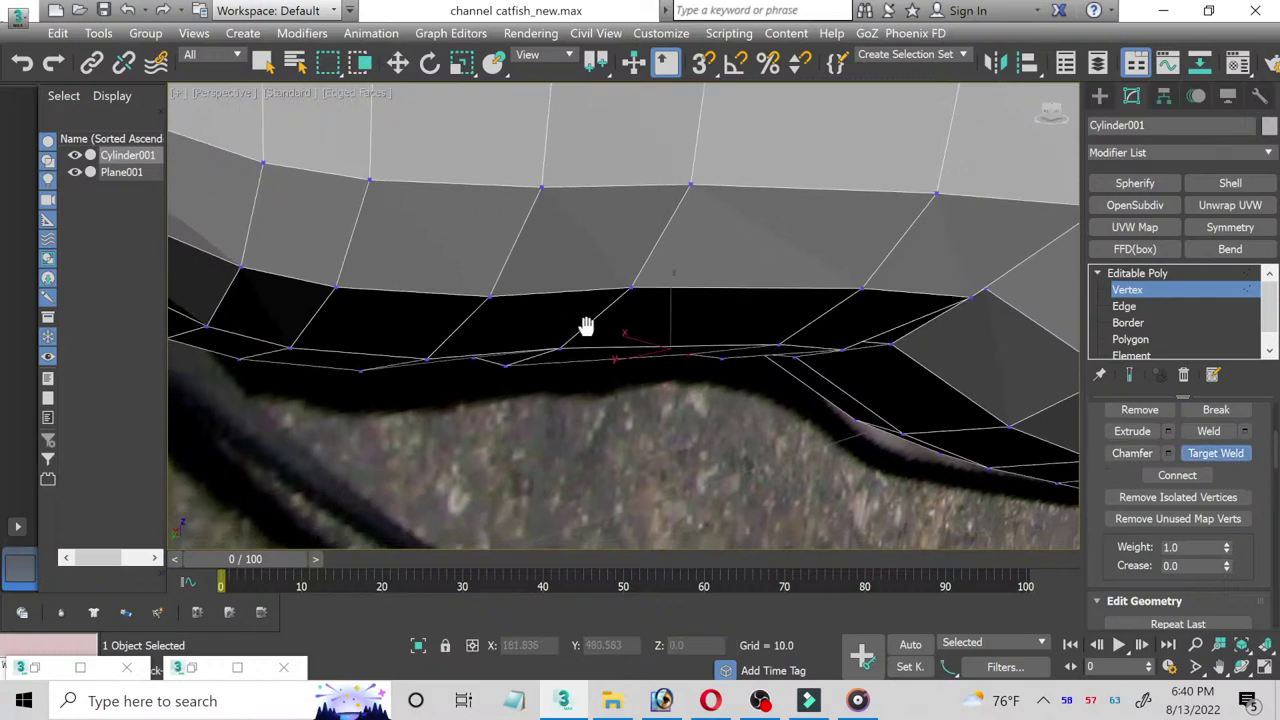
middle_drag(537, 410, 533, 204)
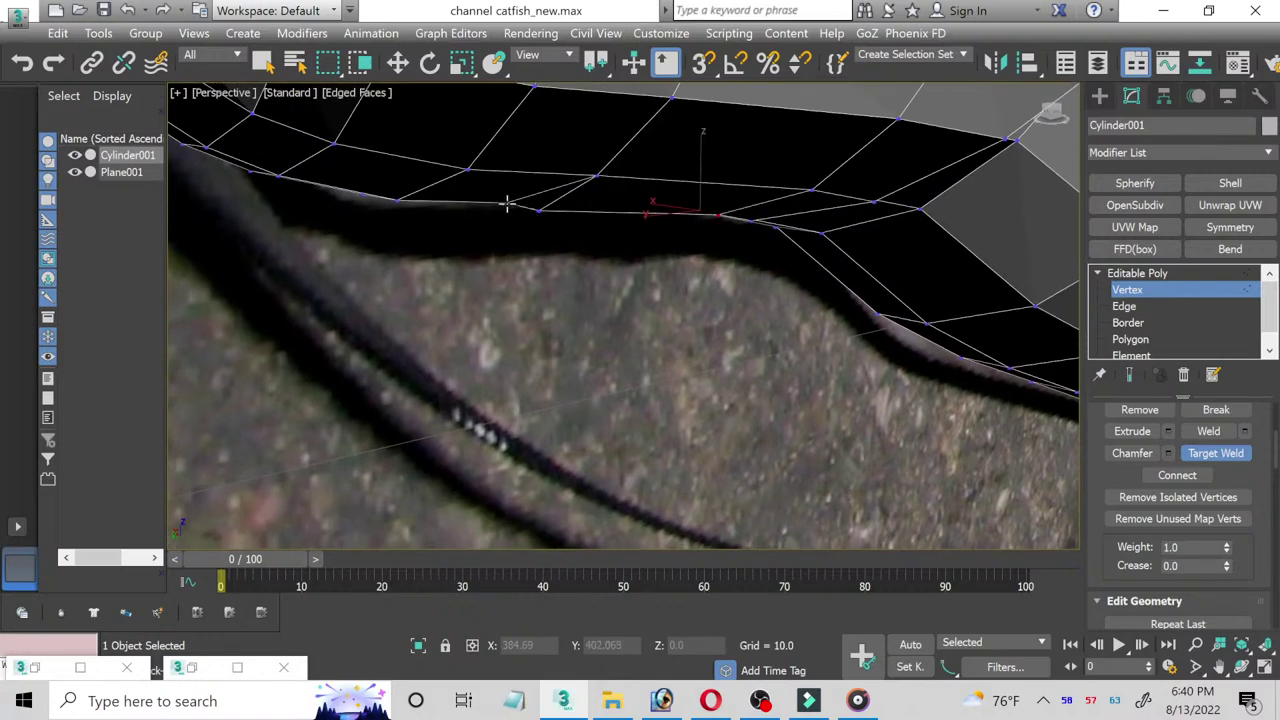
click(508, 204)
mouse_move(565, 290)
alt+middle_down()
mouse_move(510, 465)
mouse_move(591, 323)
alt+middle_up()
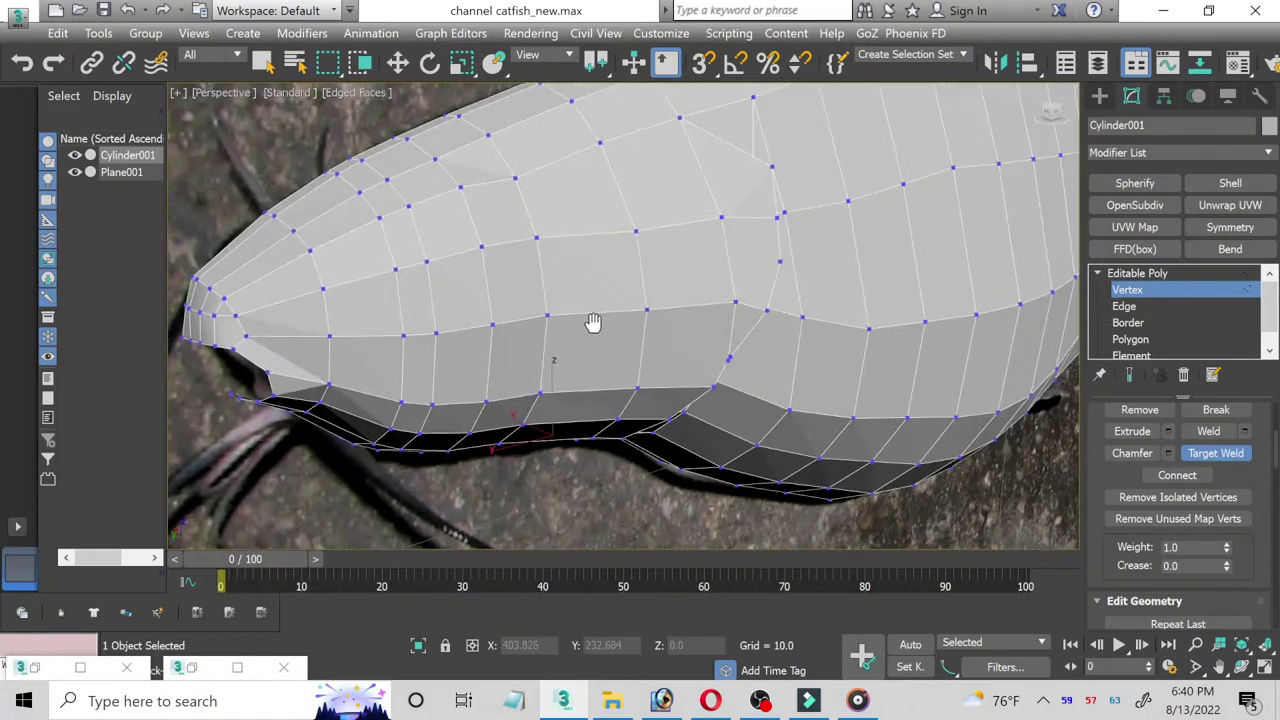
scroll(591, 323, up, 3)
click(1241, 666)
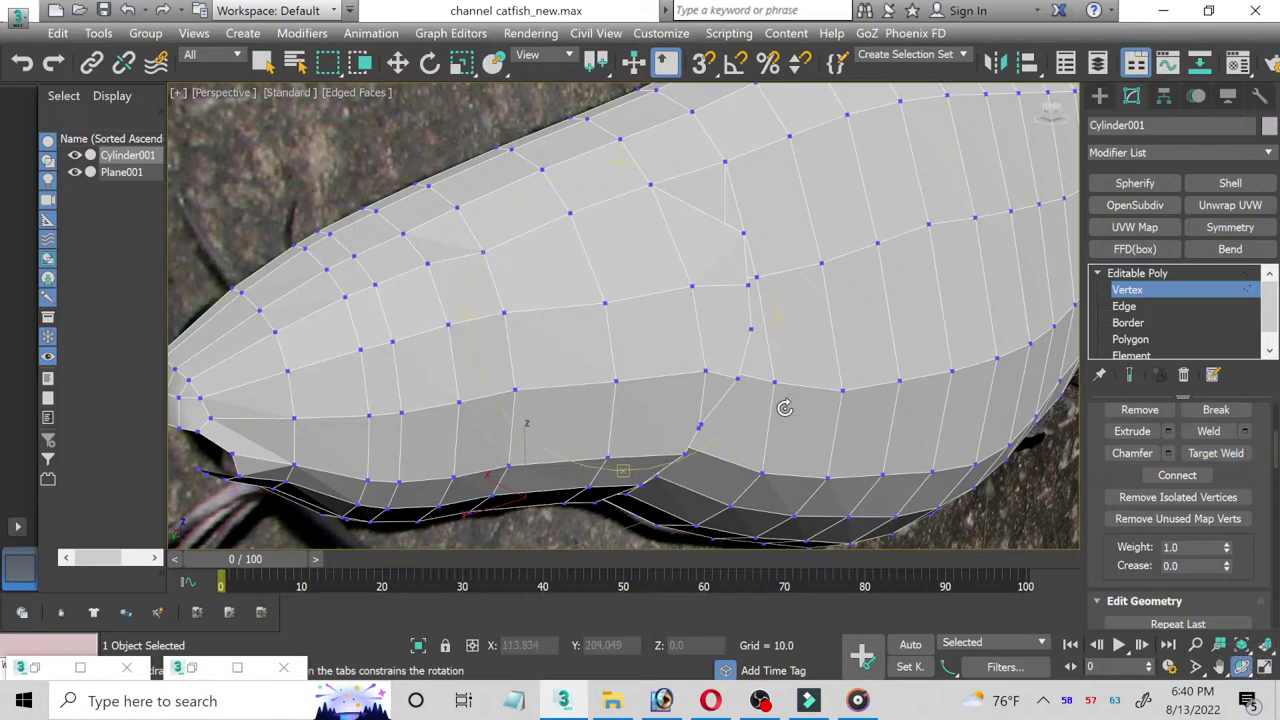
drag(670, 390, 585, 470)
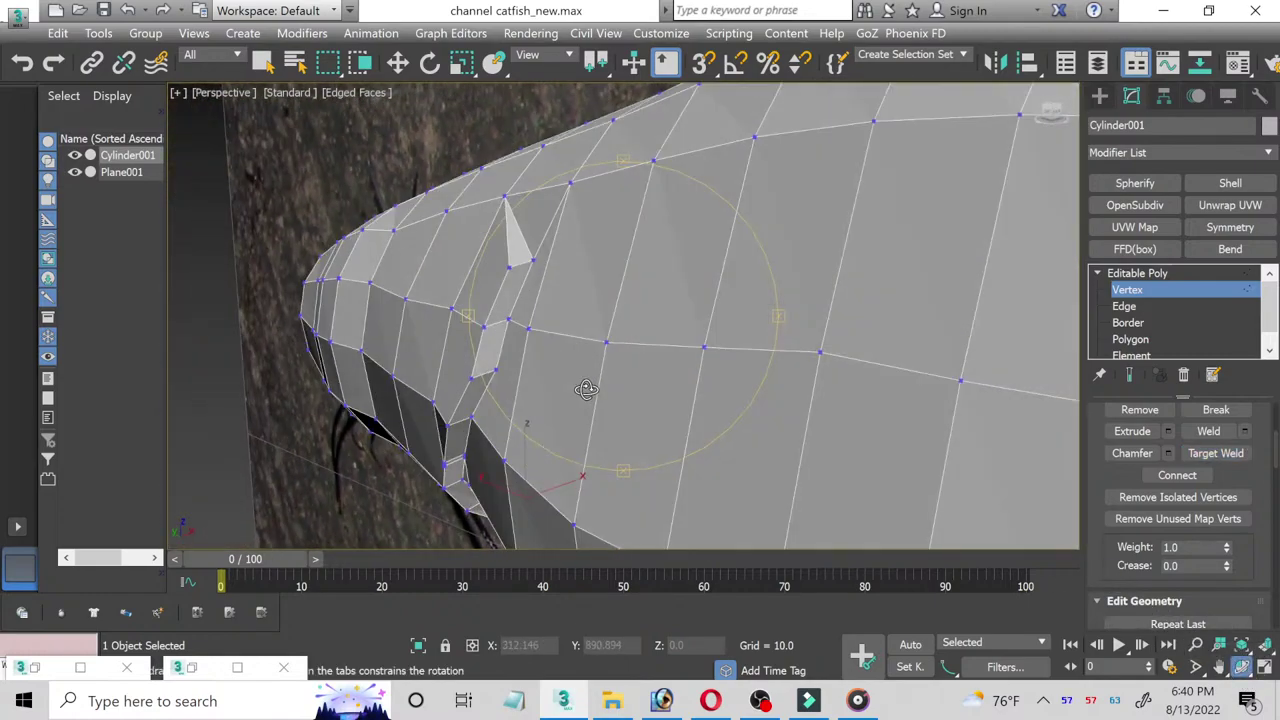
Step: Select the pale triangle's bottom vertex and the vertices along the narrow strip
click(1124, 306)
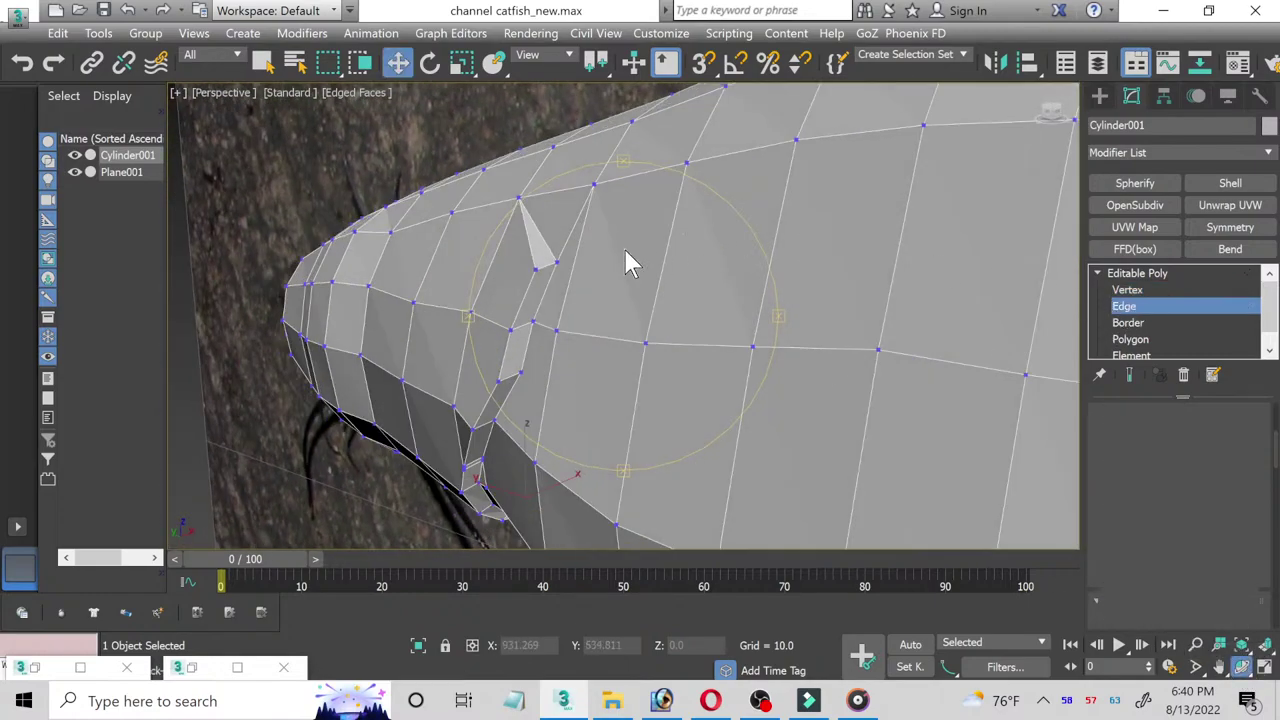
scroll(624, 248, up, 2)
scroll(459, 279, up, 2)
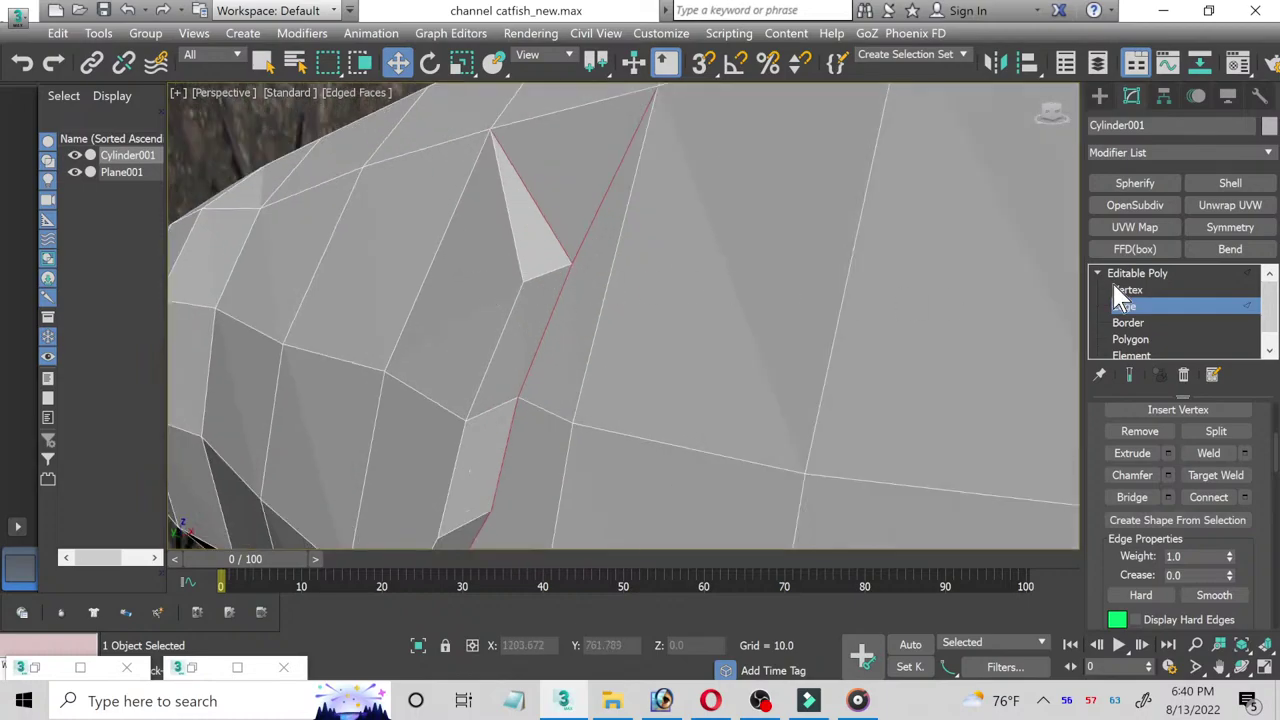
click(1127, 290)
click(521, 281)
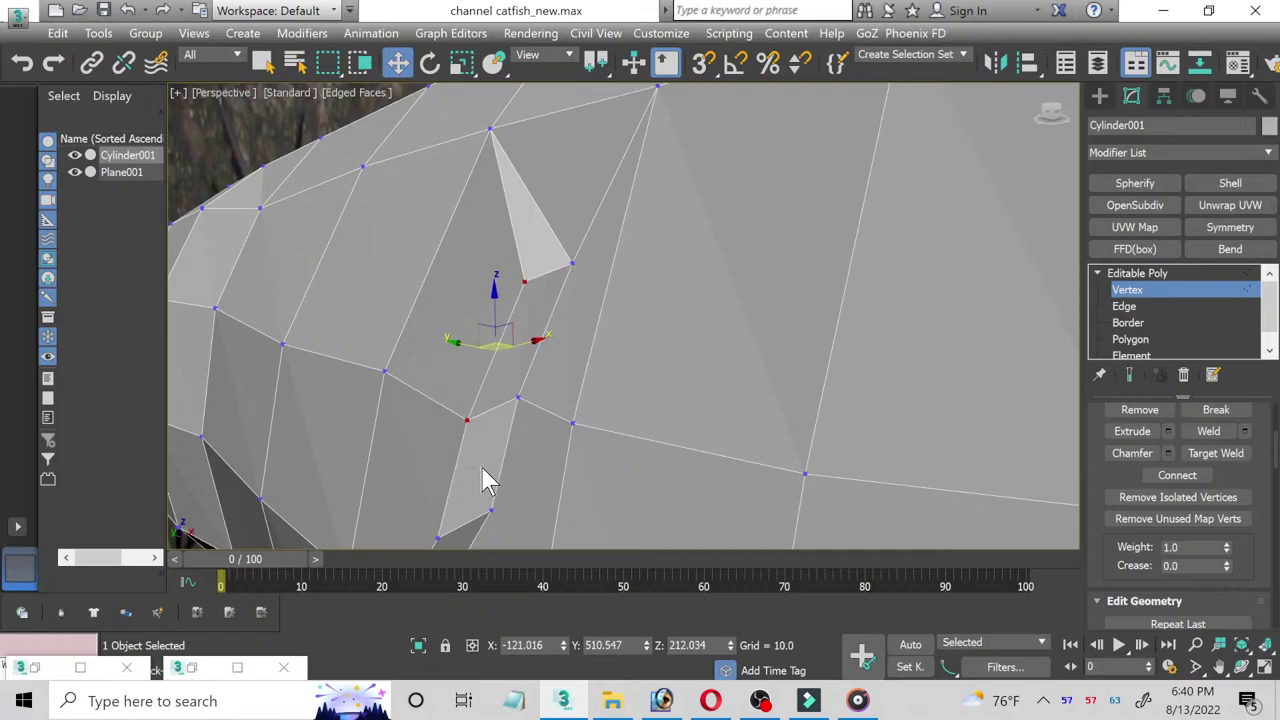
scroll(540, 278, up, 3)
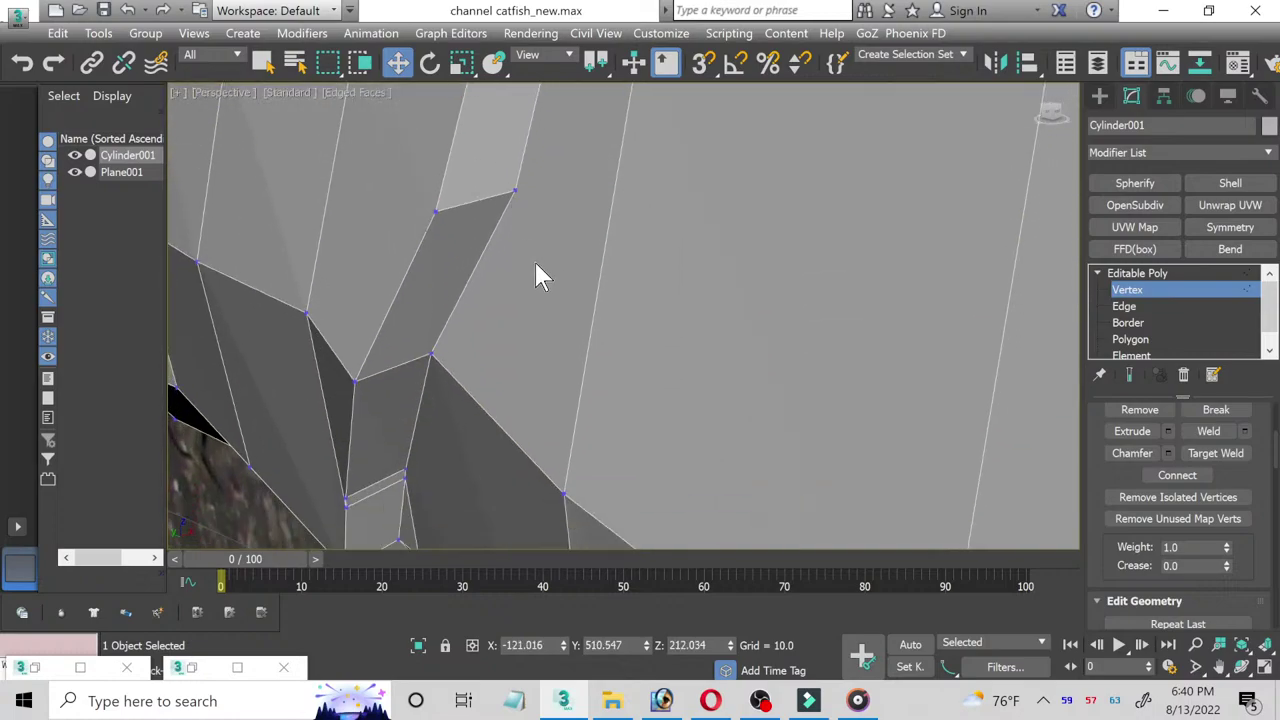
click(436, 211)
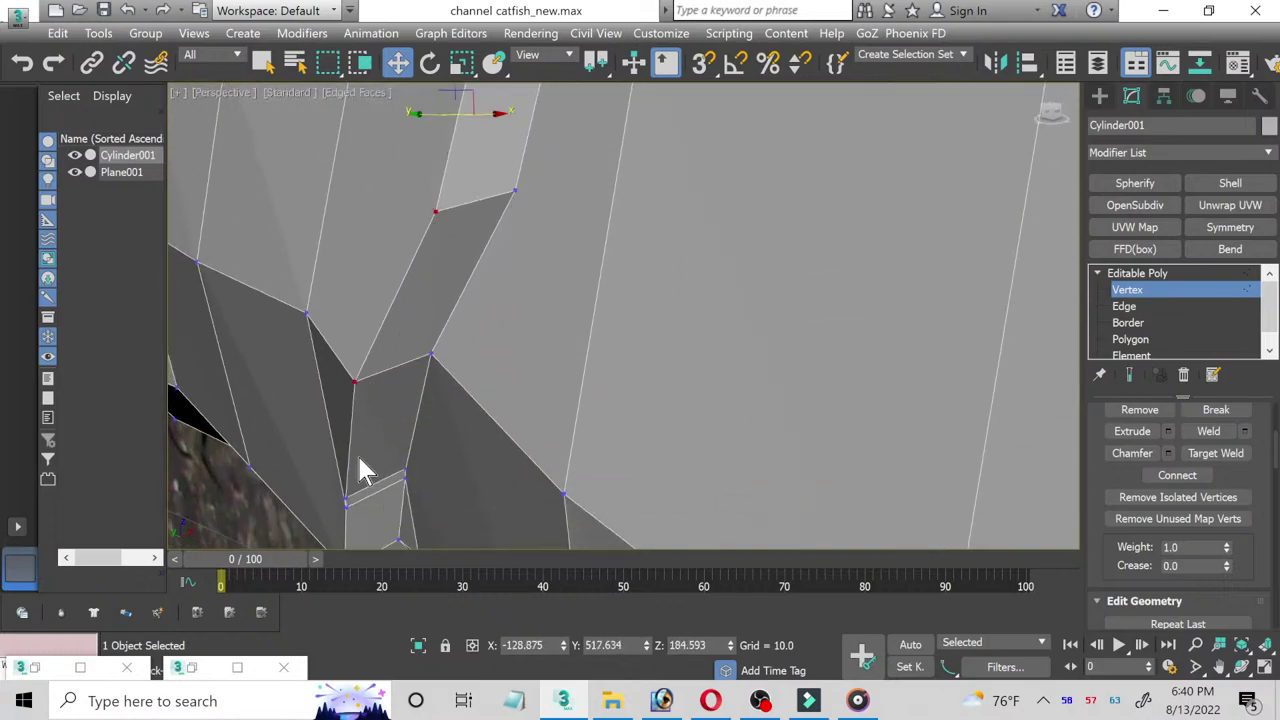
alt+middle_drag(357, 453, 455, 185)
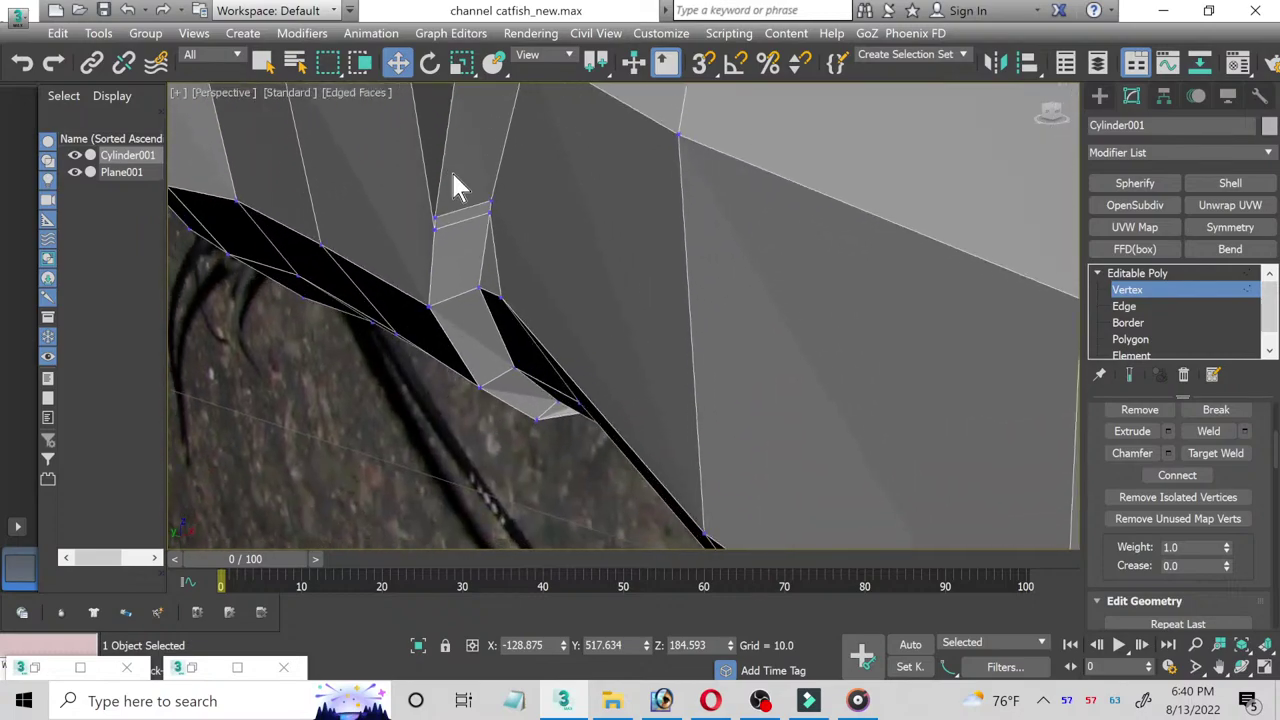
ctrl+click(434, 230)
ctrl+click(430, 306)
Step: Nudge the selected strip vertices slightly along X
mouse_move(480, 400)
middle_down()
mouse_move(543, 309)
mouse_move(563, 75)
middle_up()
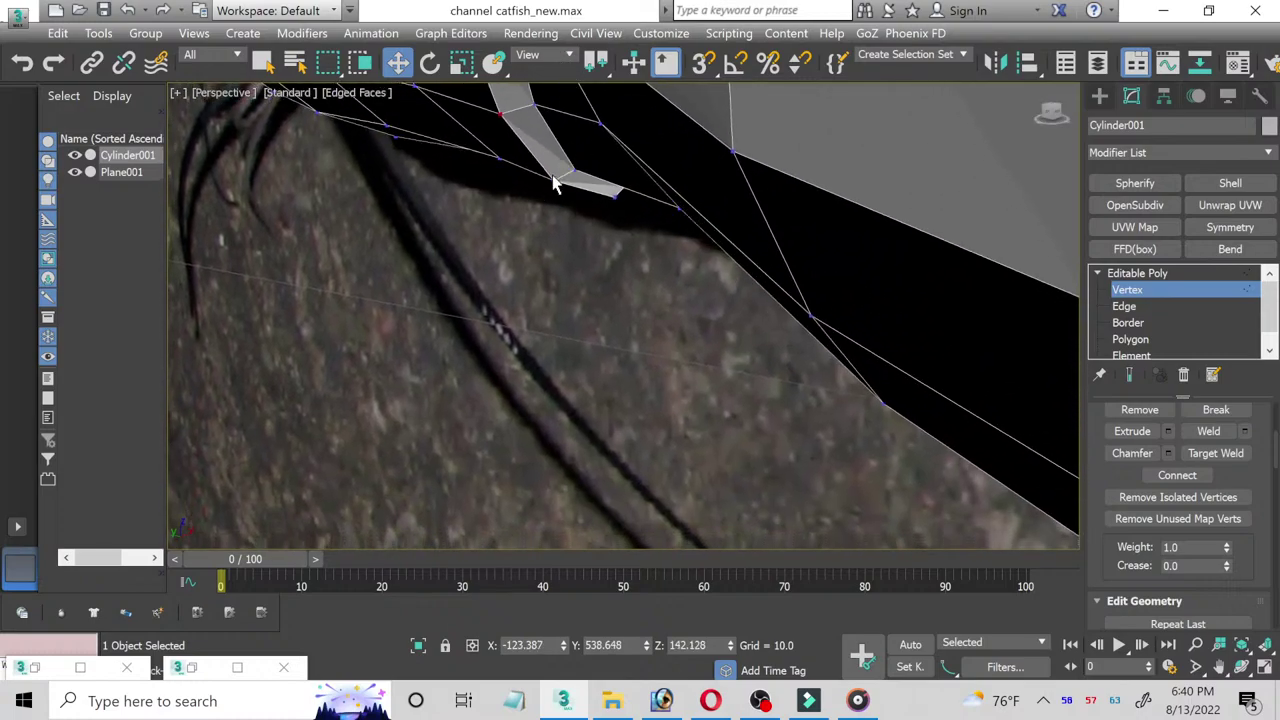
scroll(489, 409, down, 5)
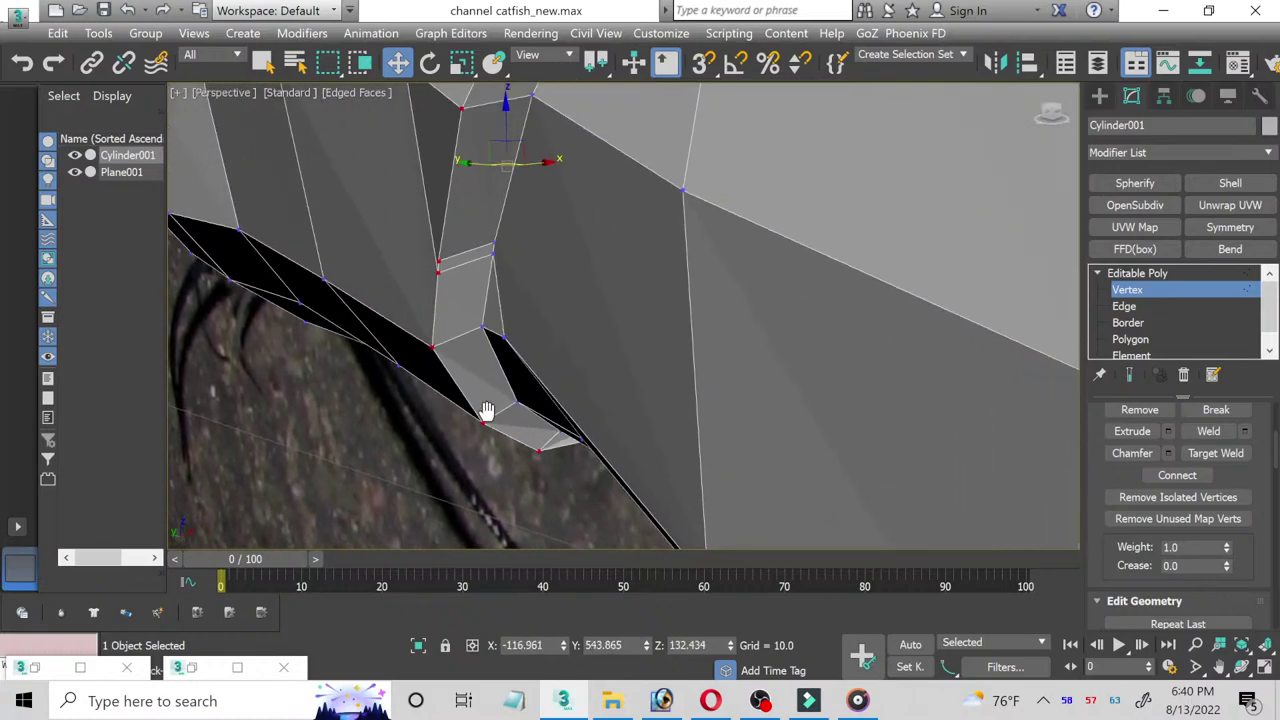
drag(530, 251, 536, 251)
mouse_move(594, 223)
alt+middle_down()
mouse_move(537, 449)
mouse_move(553, 415)
alt+middle_up()
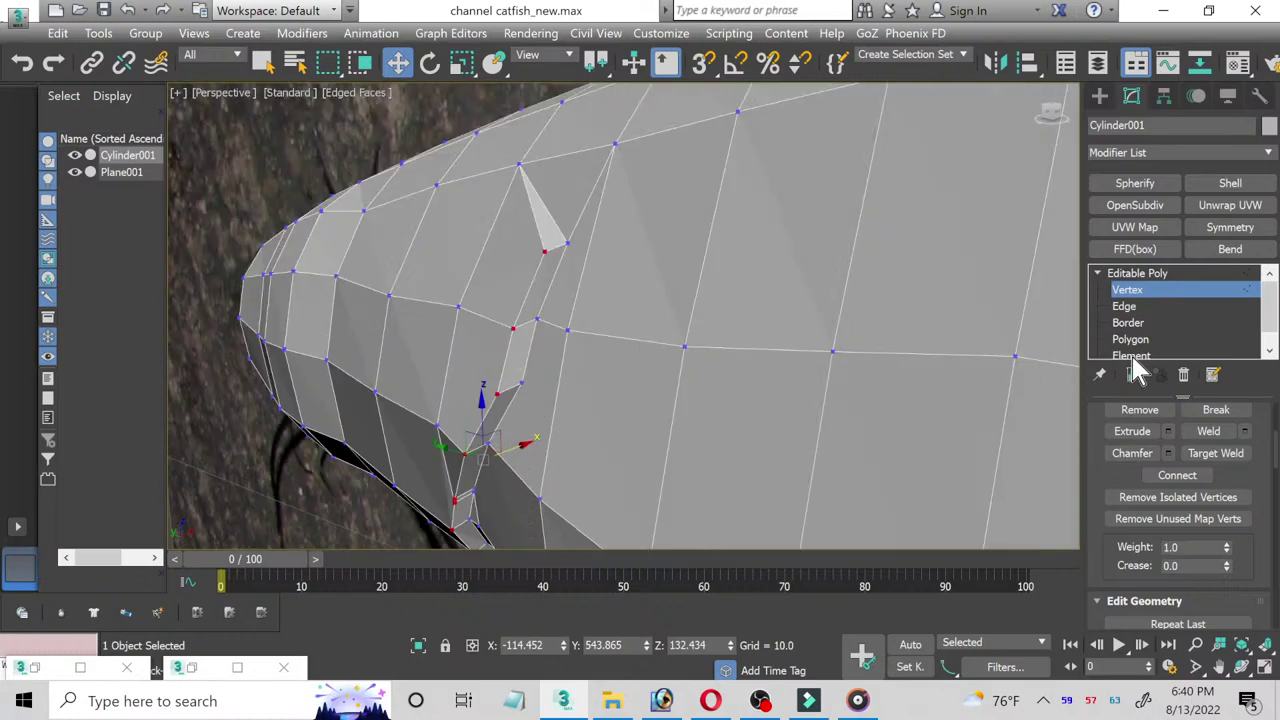
Step: Ring-select edges across the narrow strip and Connect them into 2 closely pinched loops
click(1138, 308)
mouse_move(640, 300)
alt+middle_down()
mouse_move(729, 235)
mouse_move(571, 230)
mouse_move(537, 263)
alt+middle_up()
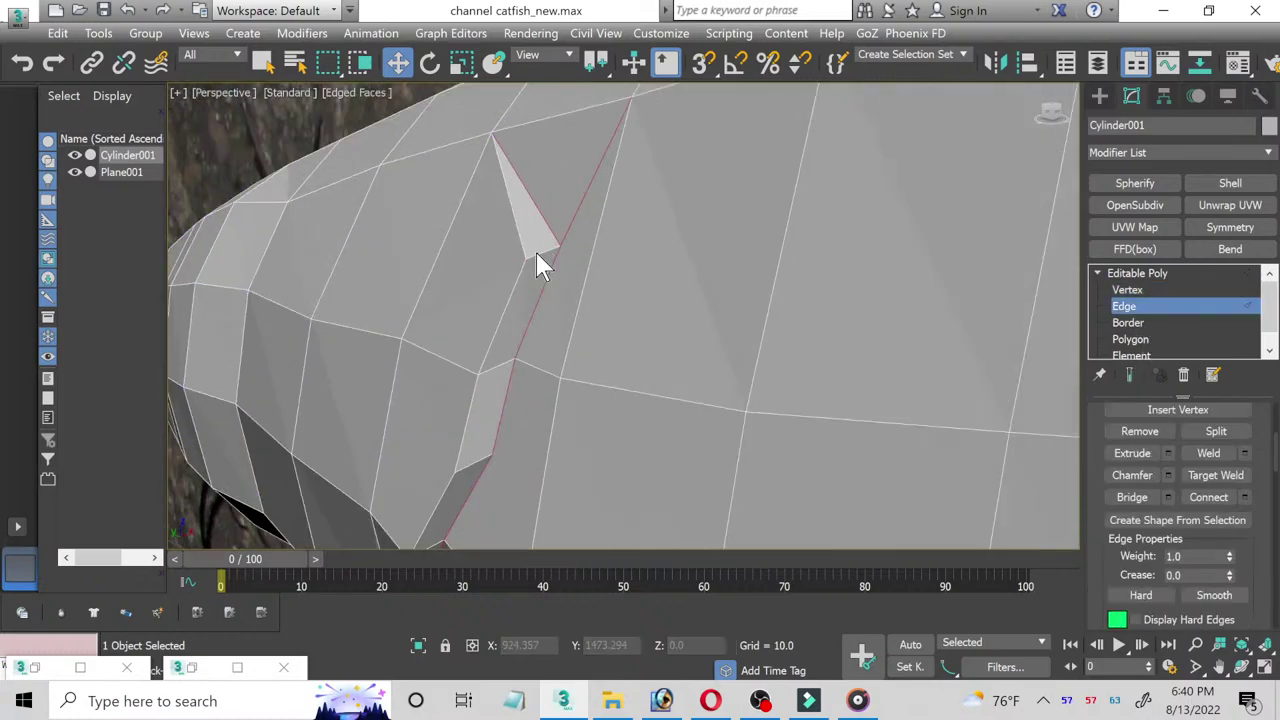
click(539, 254)
scroll(1165, 523, up, 2)
scroll(1165, 523, up, 2)
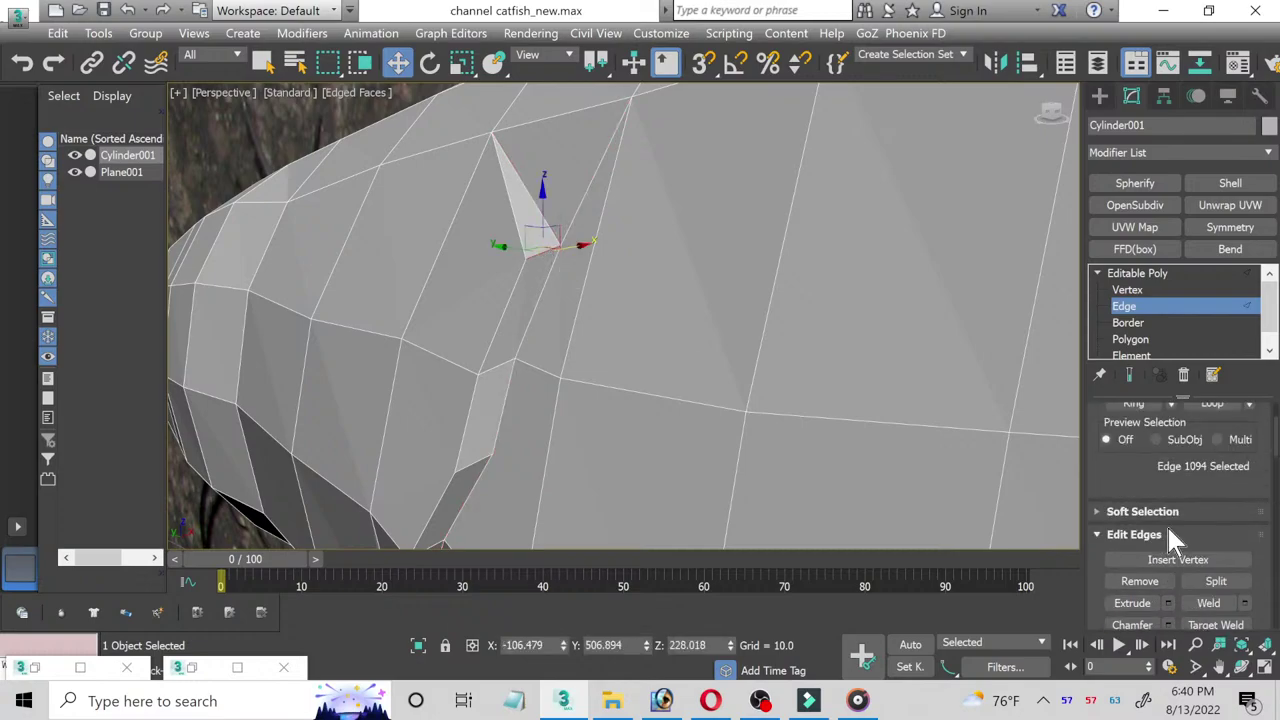
scroll(1117, 455, up, 2)
click(1132, 448)
scroll(1170, 490, down, 2)
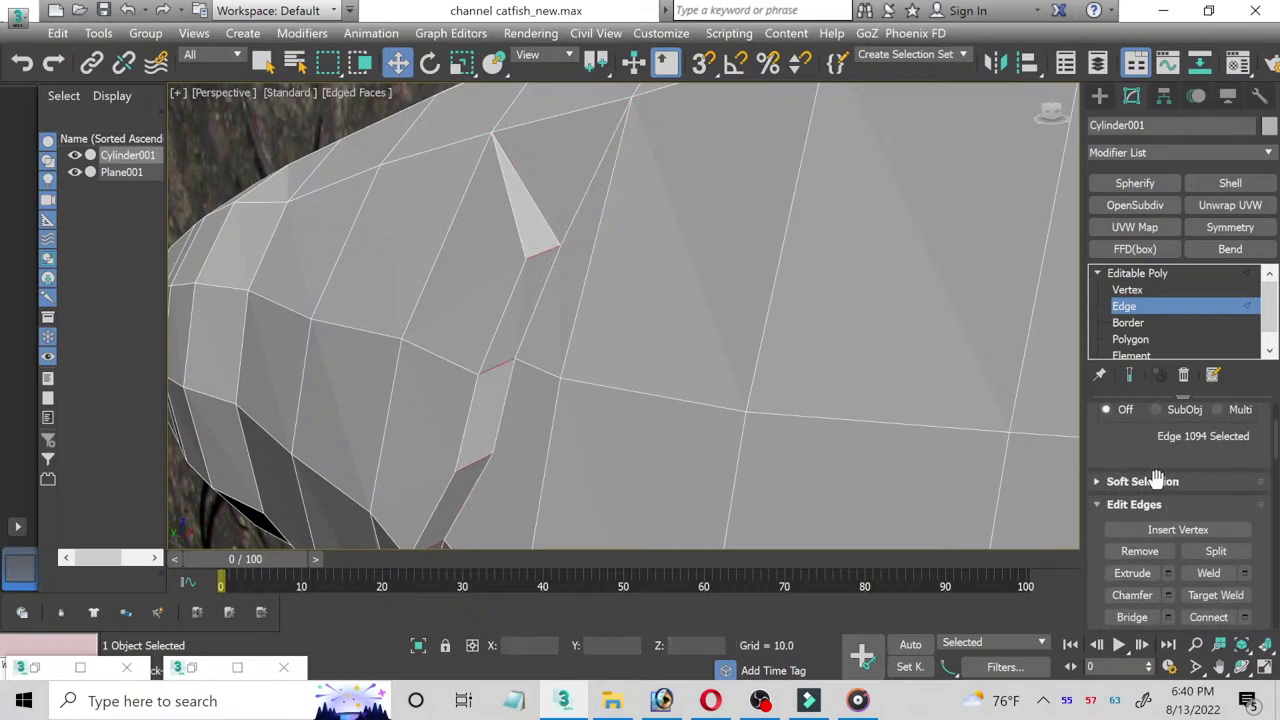
scroll(1200, 510, down, 2)
click(1245, 528)
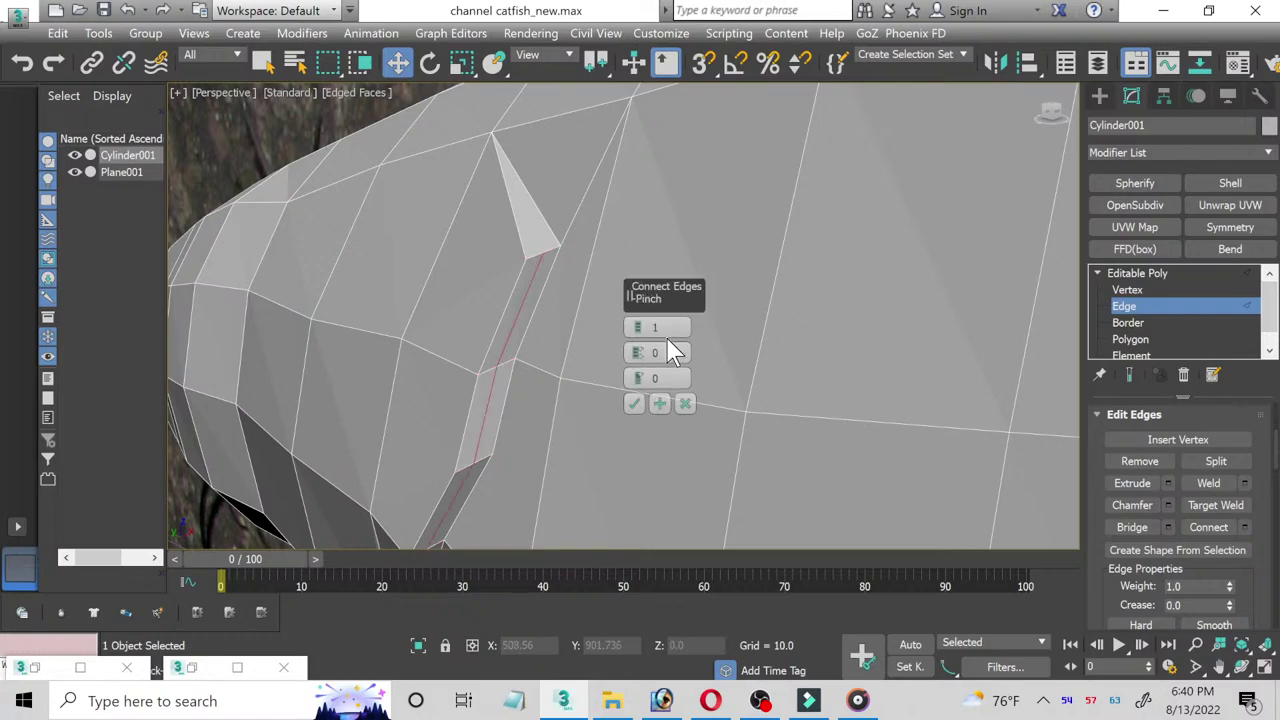
mouse_move(640, 323)
mouse_down()
mouse_move(638, 336)
mouse_move(636, 241)
mouse_up()
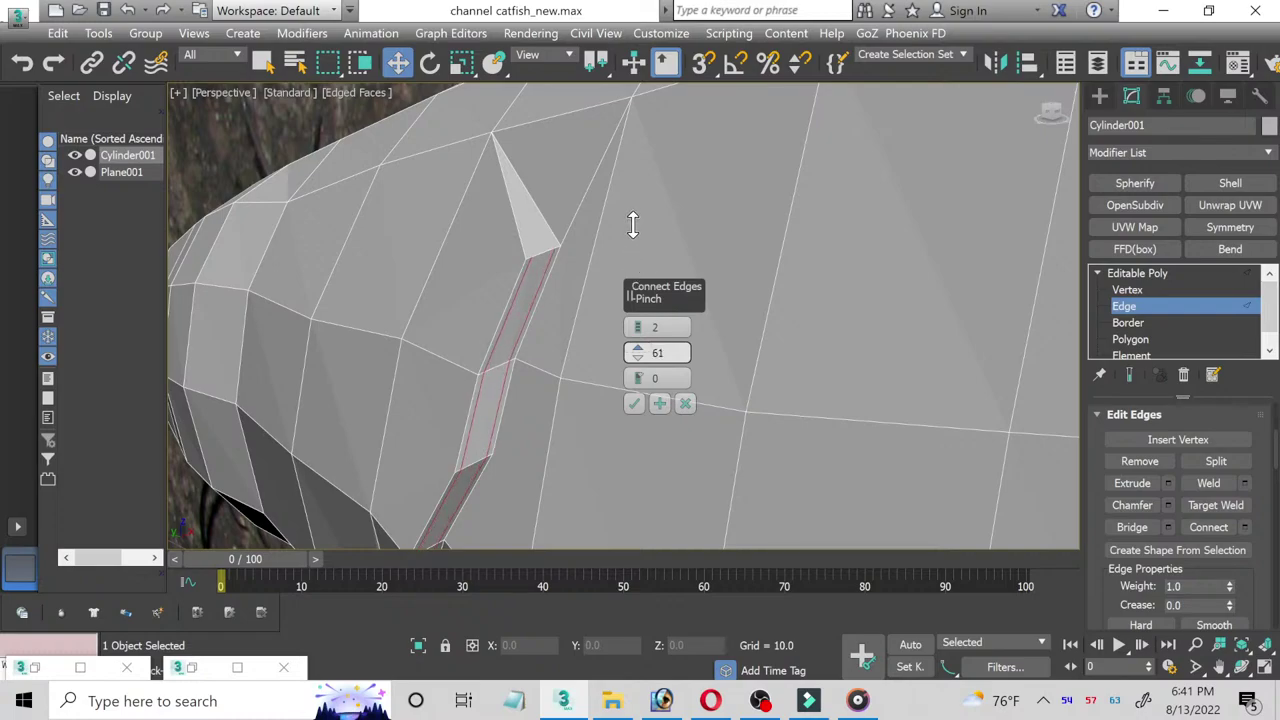
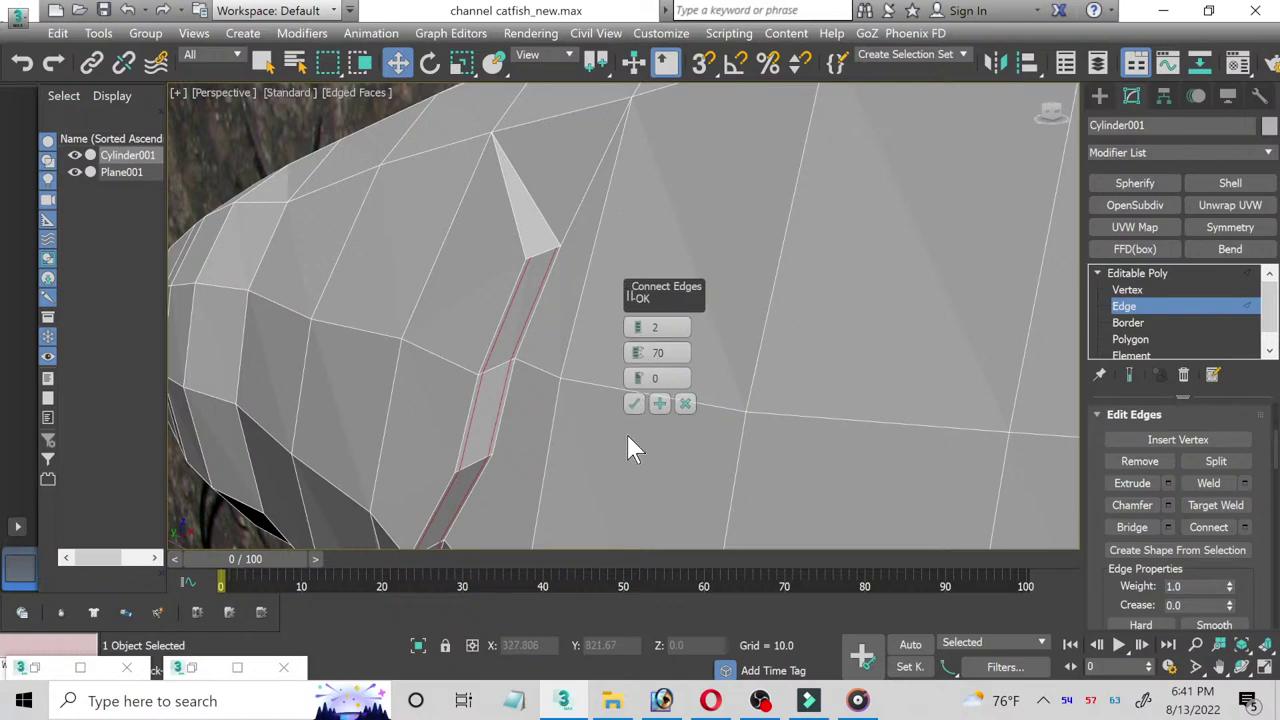
Step: Confirm the head-strip edge connection and switch to Vertex level, framing the spike triangle
click(634, 403)
click(1127, 291)
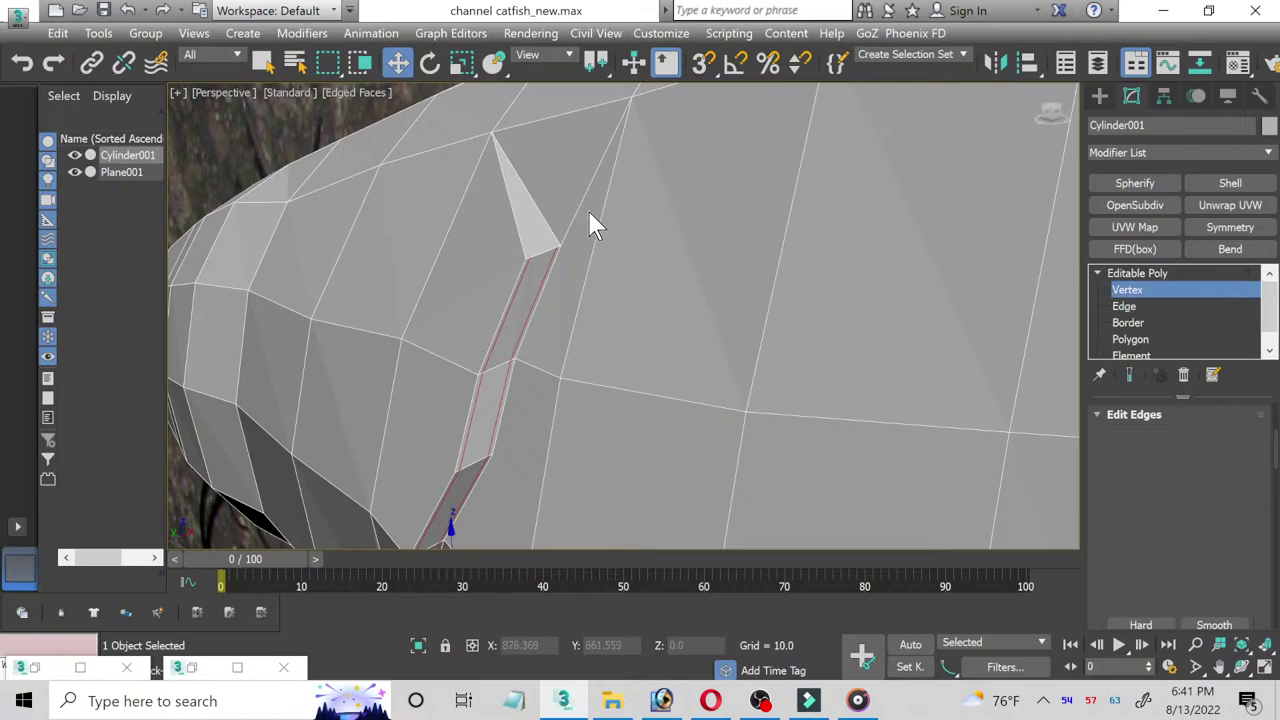
scroll(500, 195, up, 3)
middle_drag(492, 200, 474, 254)
scroll(474, 254, down, 3)
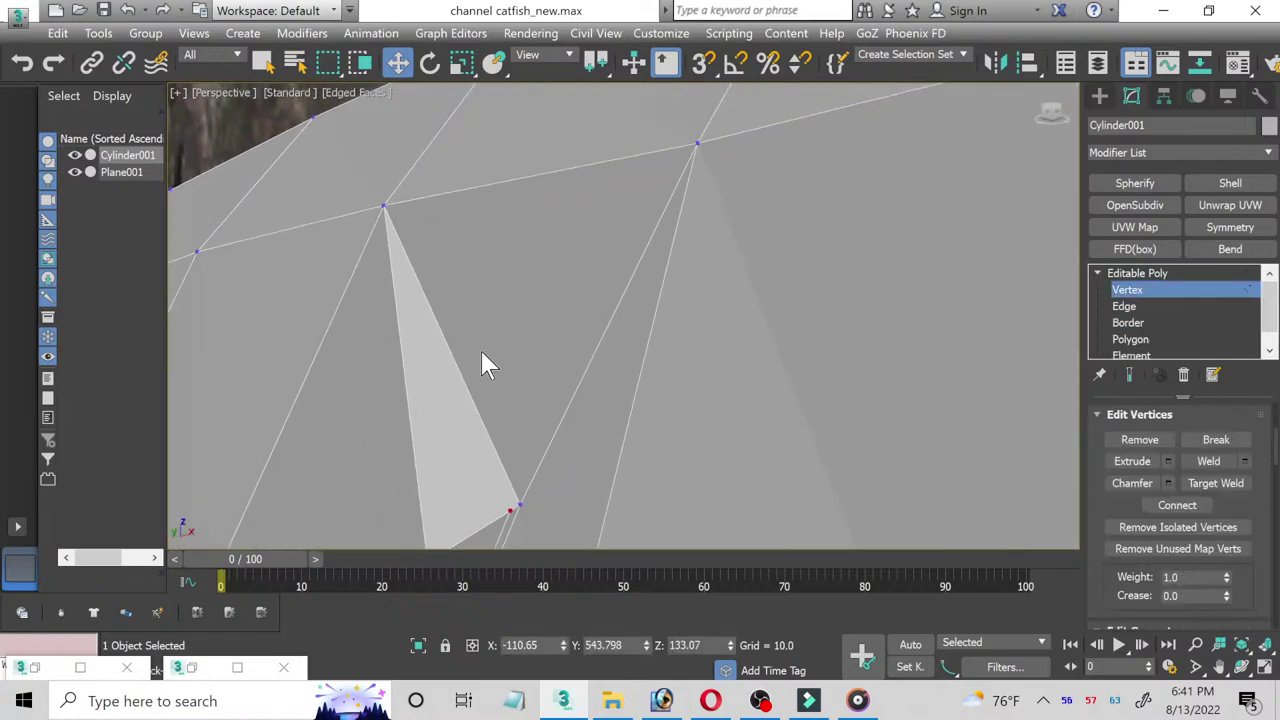
scroll(483, 363, down, 1)
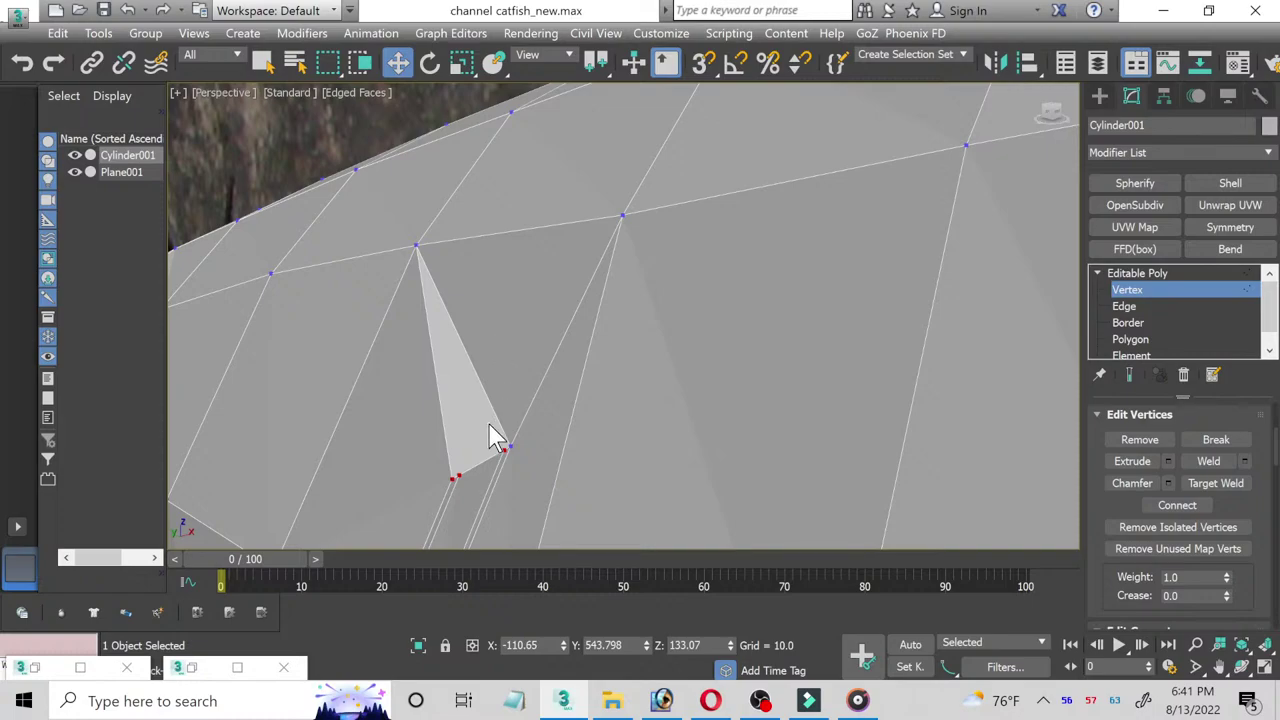
Step: Connect both lower vertices of the spike triangle to its top vertex with new edges
click(459, 478)
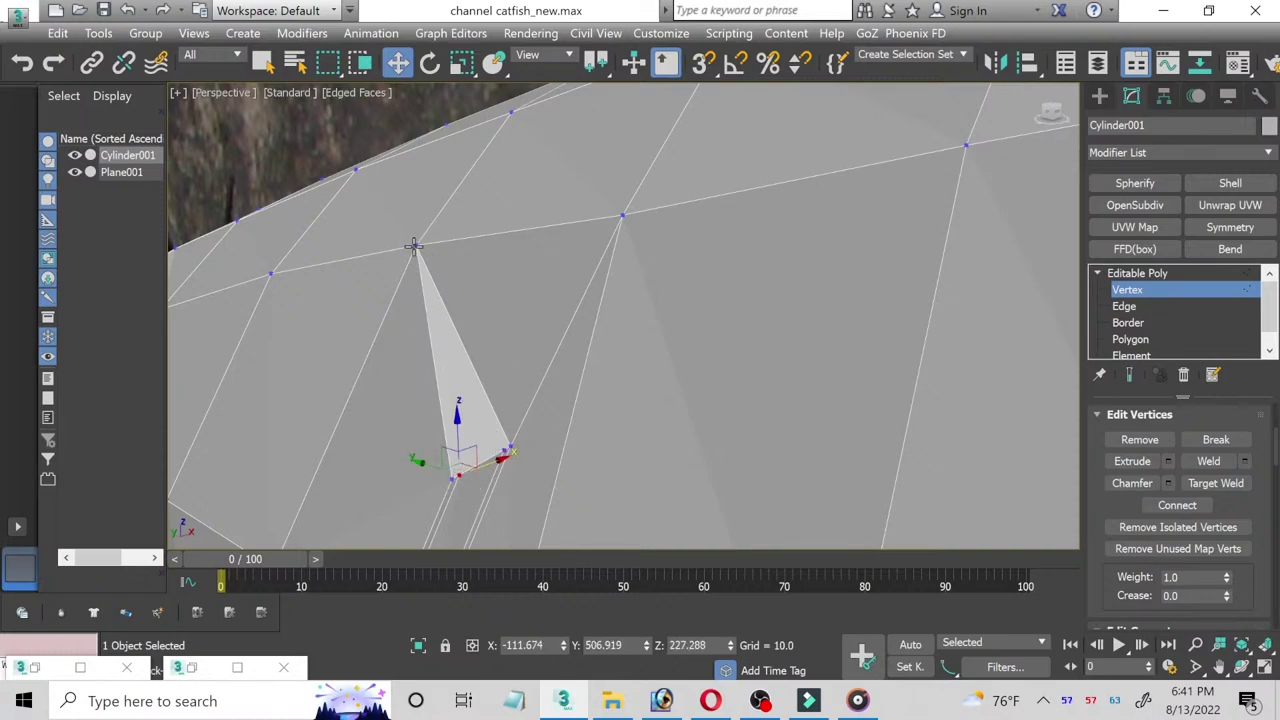
ctrl+click(413, 246)
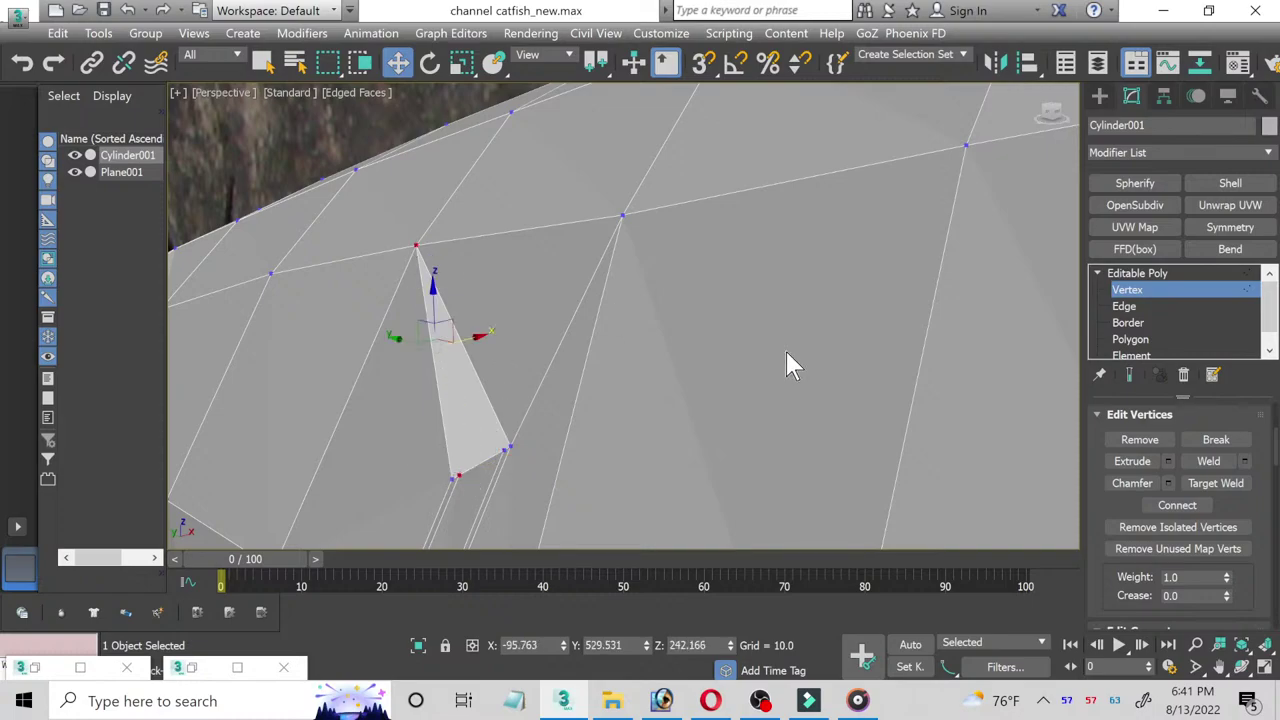
click(1187, 503)
click(506, 450)
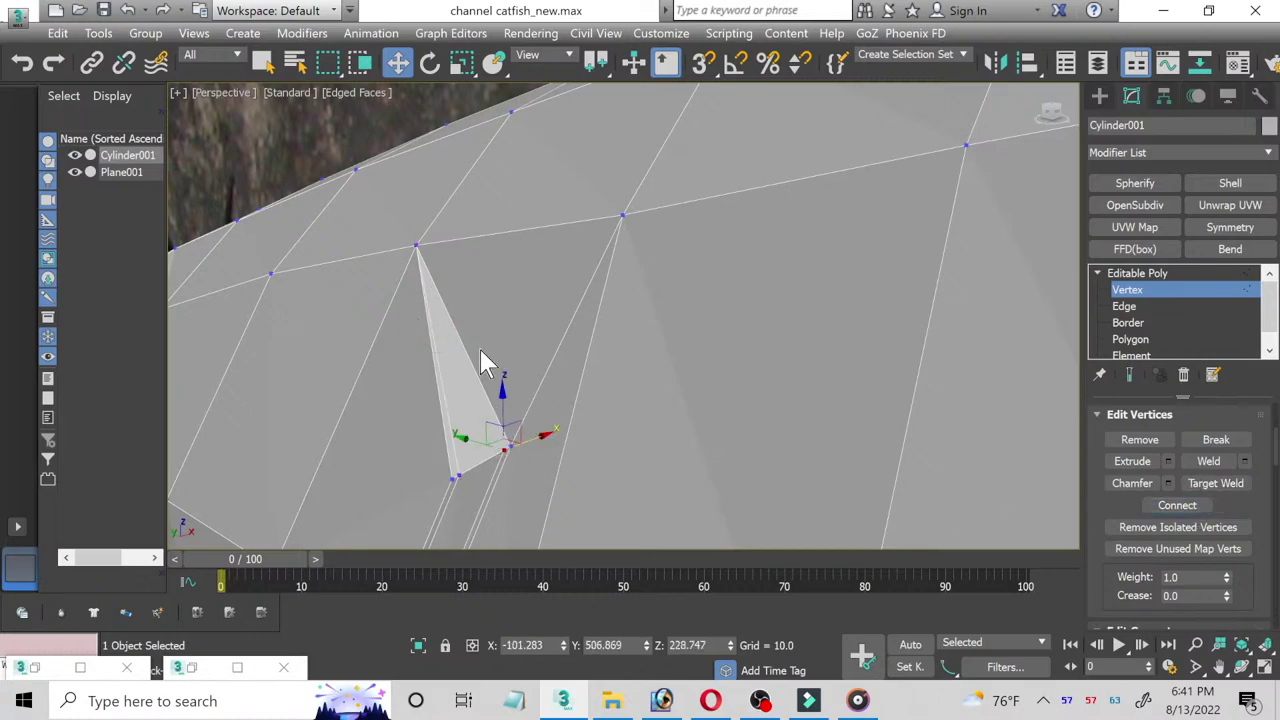
ctrl+click(416, 247)
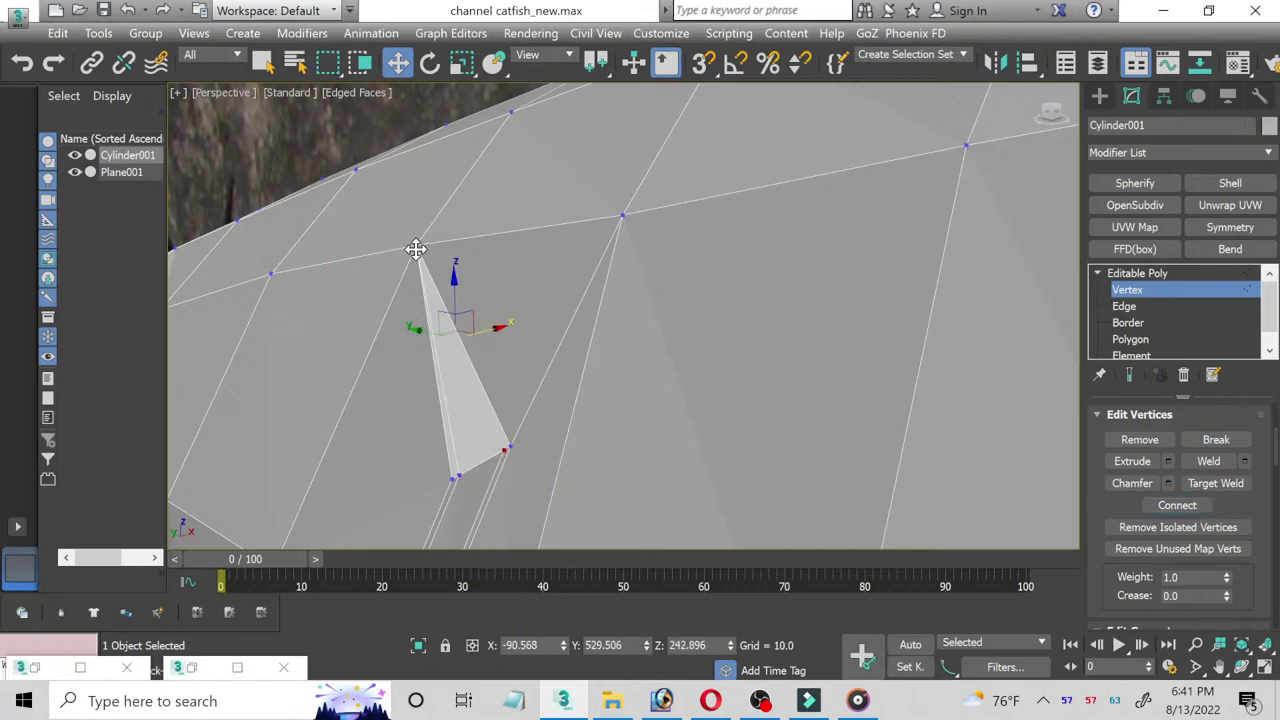
click(1180, 505)
scroll(524, 404, down, 5)
alt+middle_drag(514, 486, 720, 477)
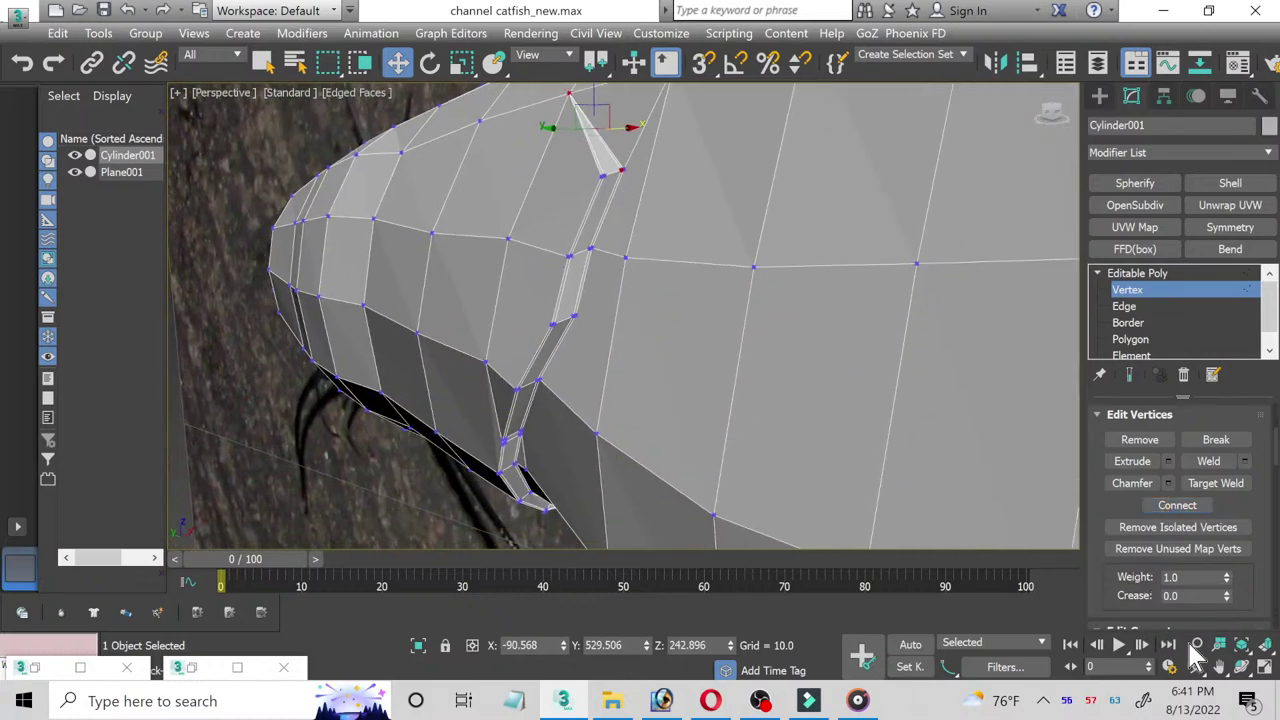
Step: At the strip's lower end, join a strip vertex to a lower-edge vertex with a new edge
click(1241, 666)
scroll(578, 450, up, 4)
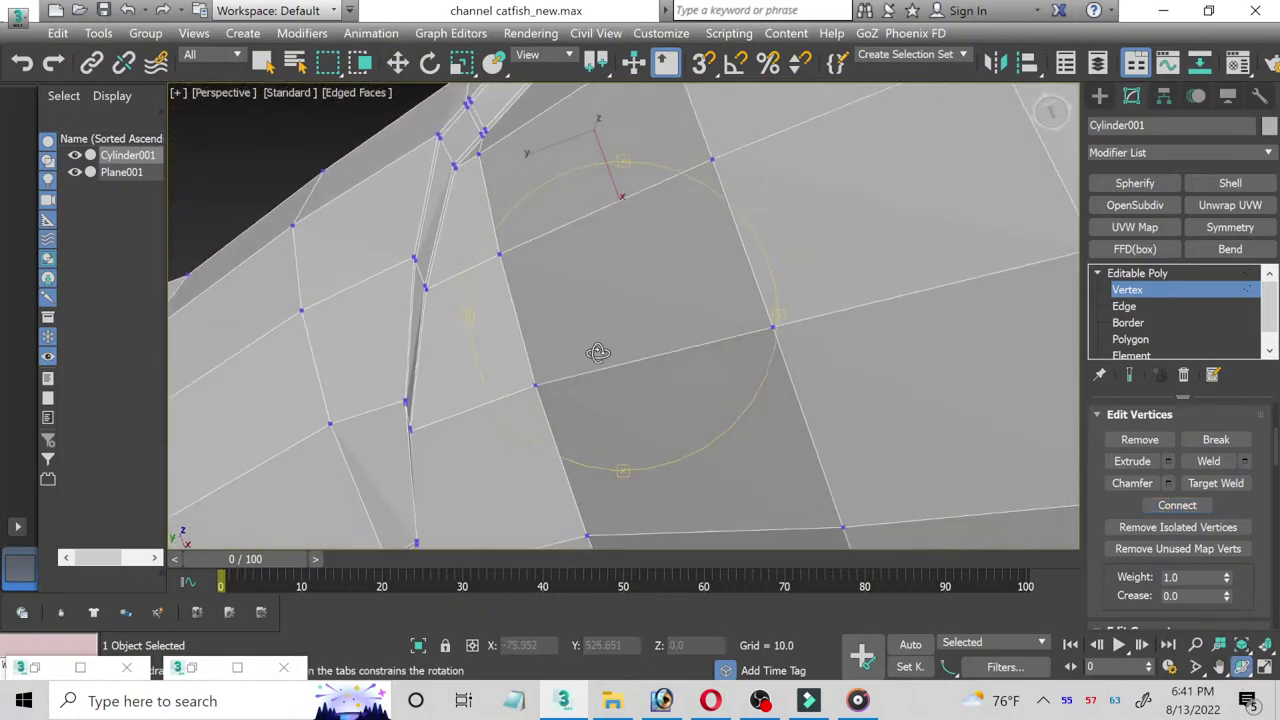
drag(548, 432, 494, 140)
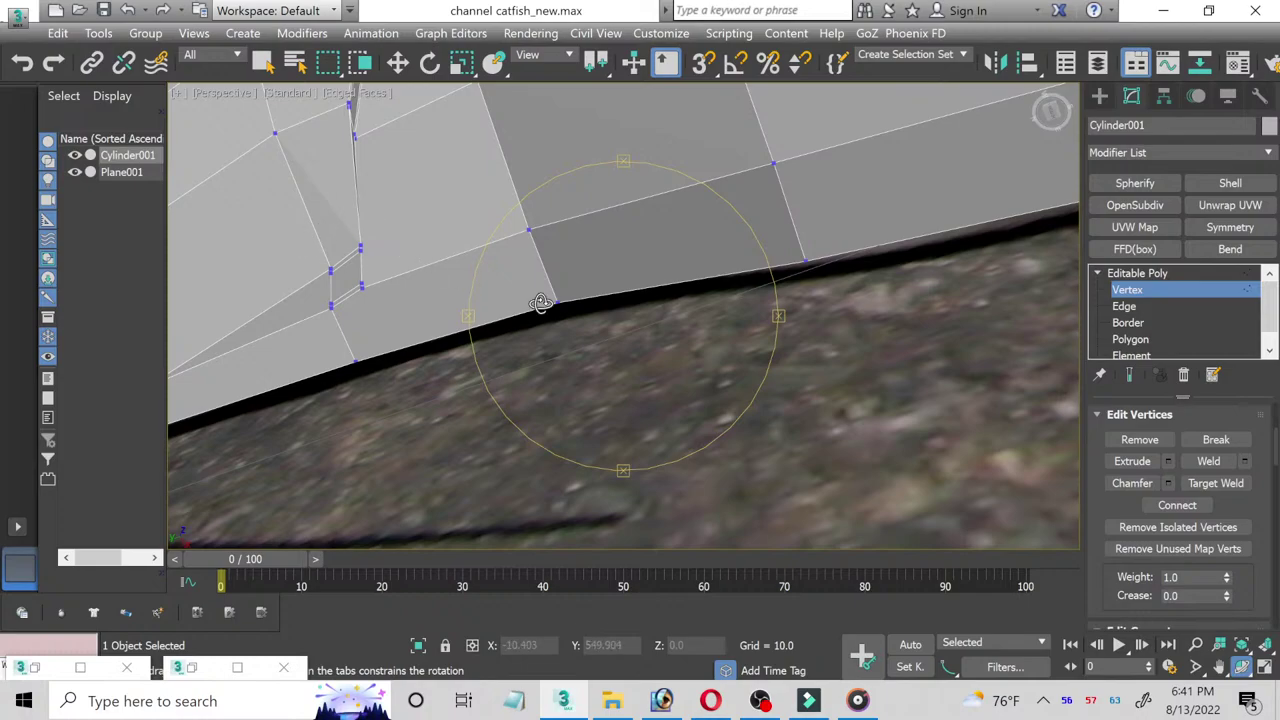
drag(541, 304, 533, 311)
drag(328, 399, 476, 271)
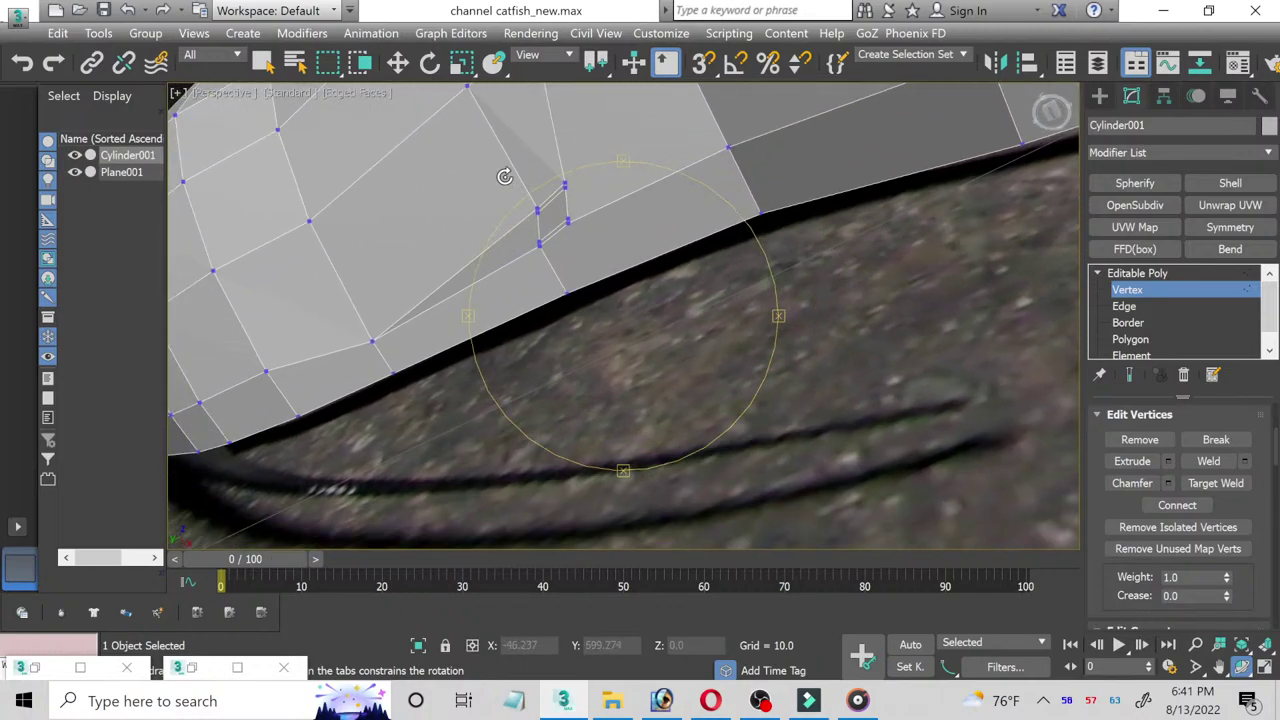
click(398, 62)
scroll(537, 215, up, 2)
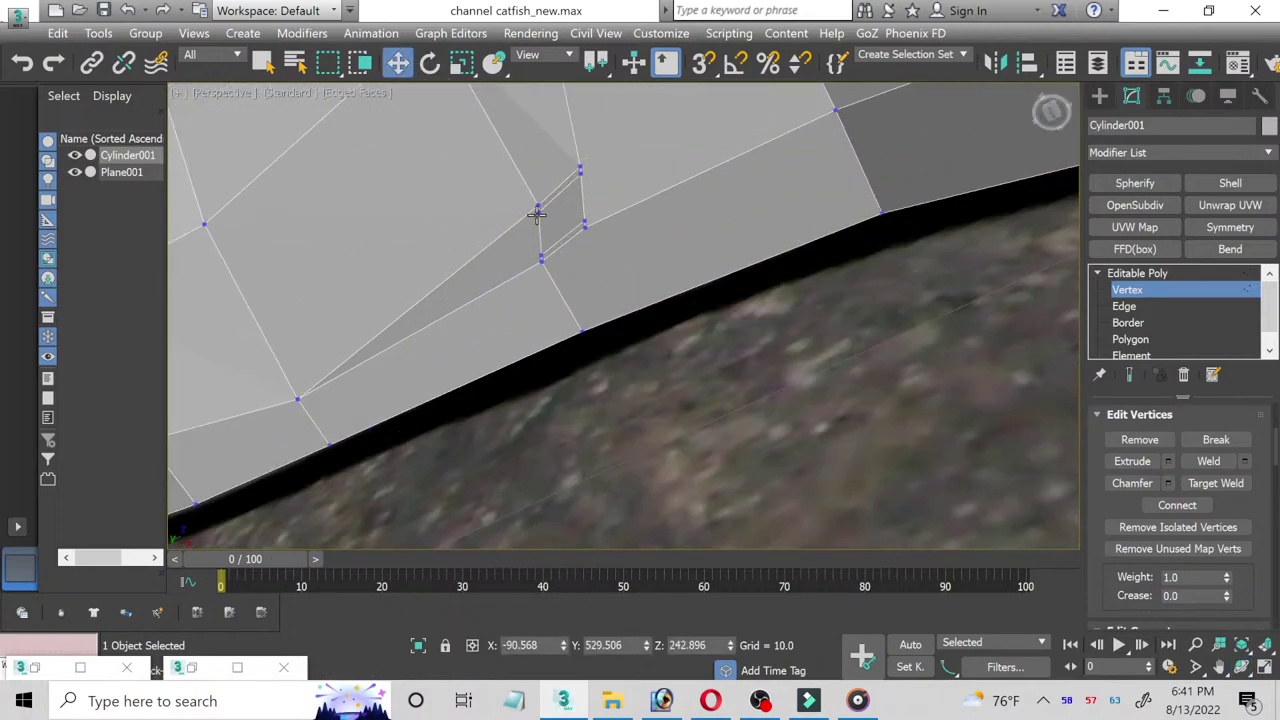
click(537, 215)
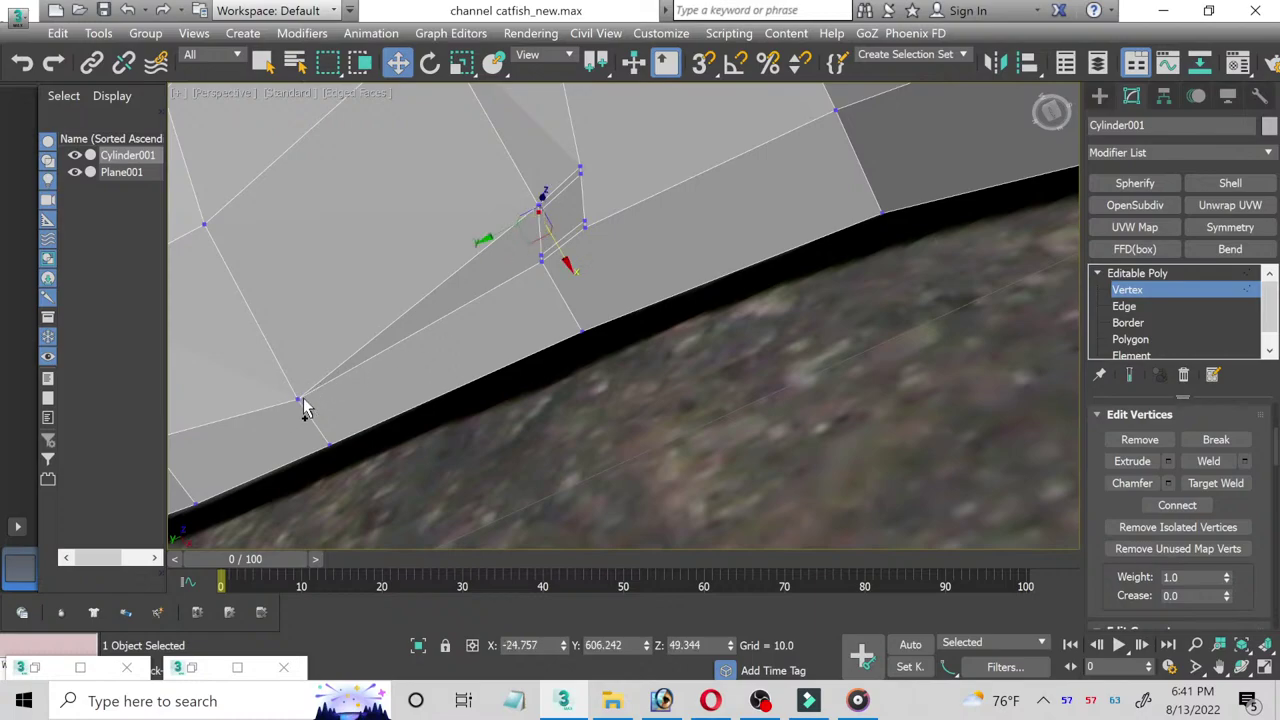
ctrl+click(298, 400)
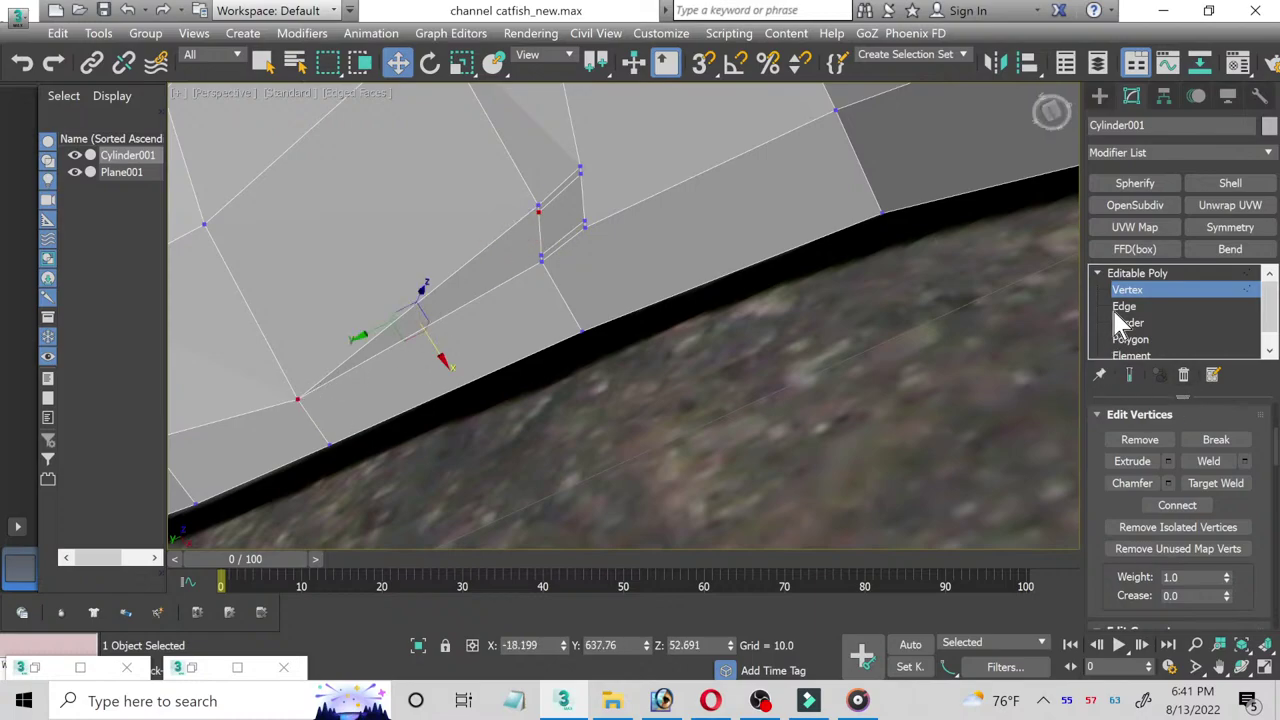
click(1181, 495)
Step: Join a second strip vertex to the same lower-edge vertex with another edge
click(540, 254)
ctrl+click(298, 400)
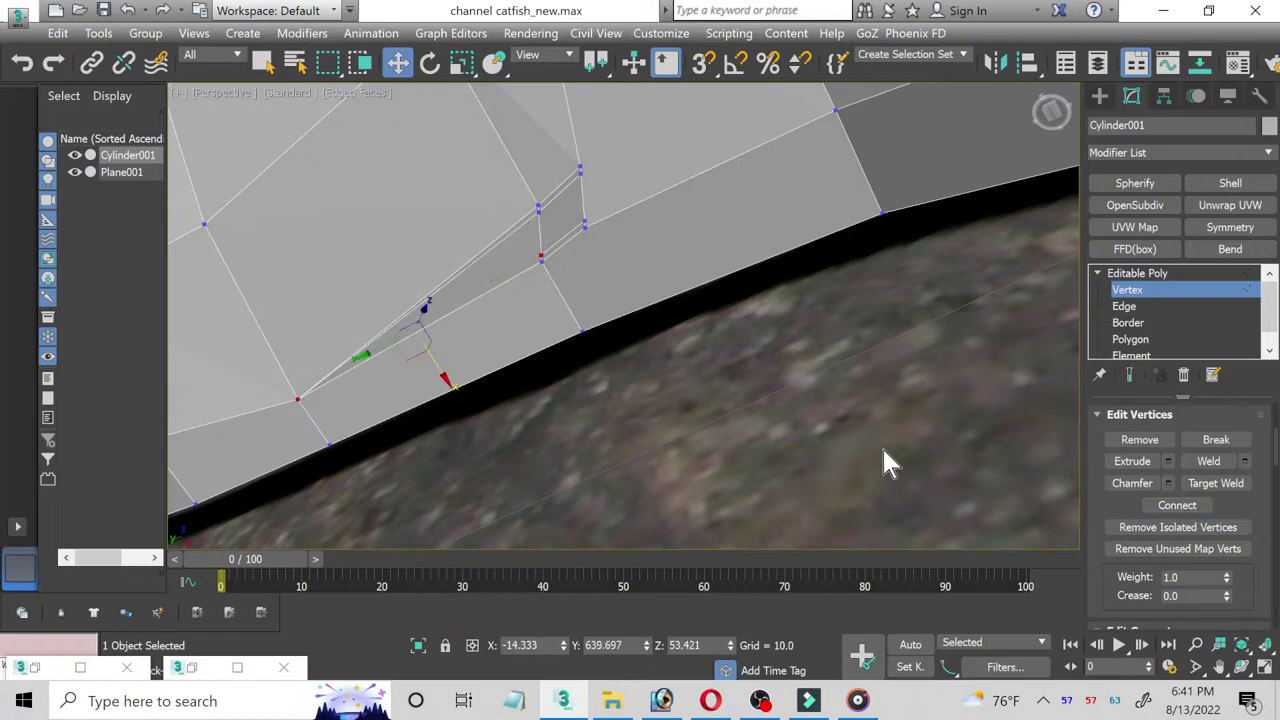
click(1185, 505)
Step: At Polygon level, select the thin strip polygon and the upper spike polygon
click(1145, 340)
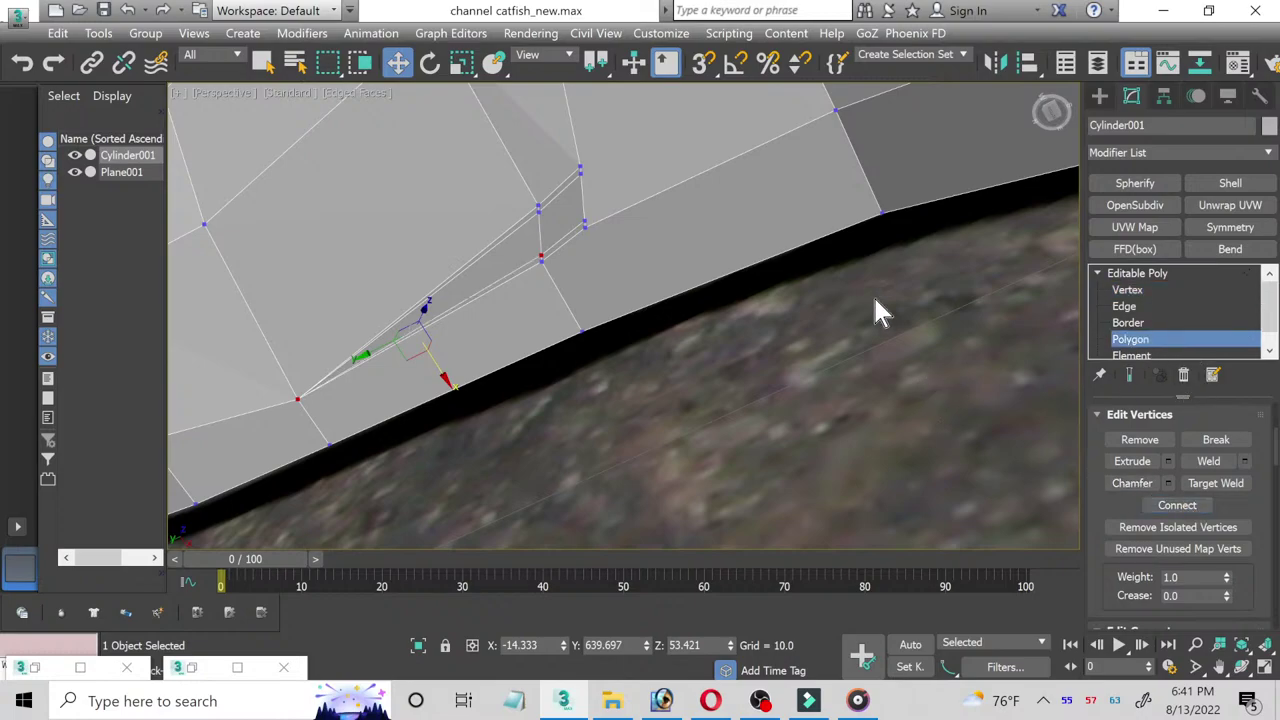
click(518, 252)
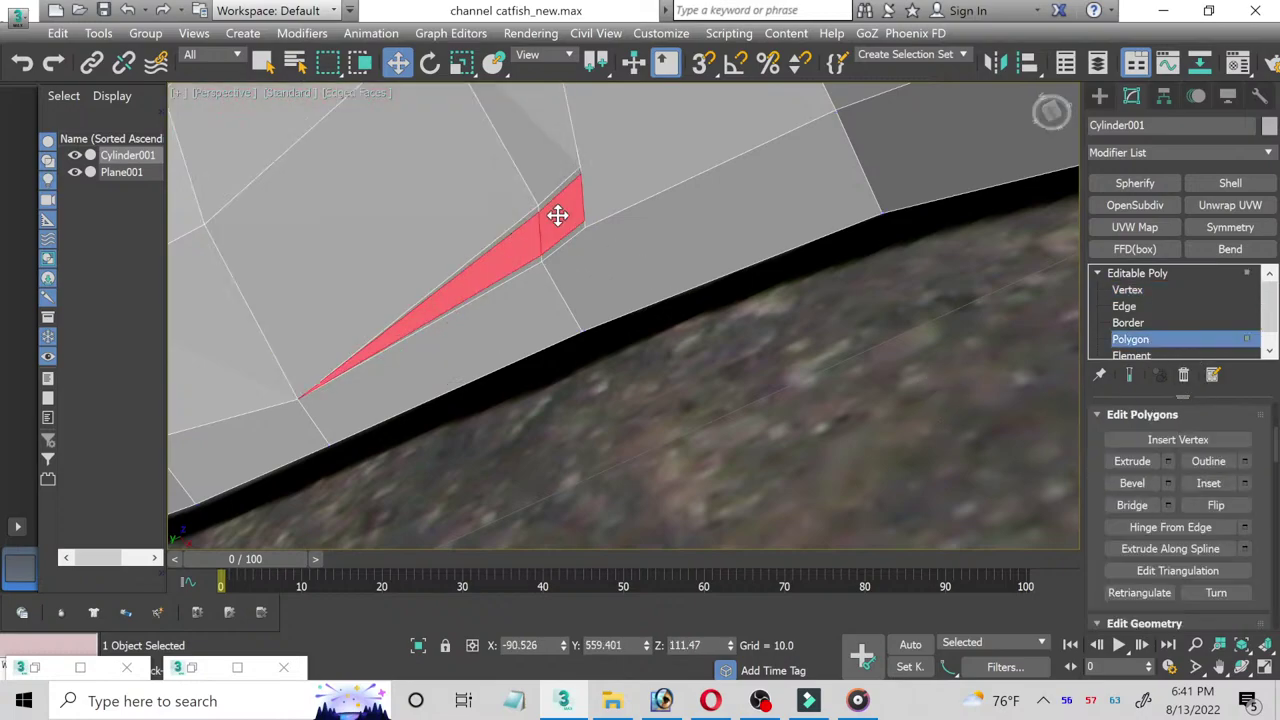
scroll(672, 316, down, 1)
scroll(670, 312, down, 1)
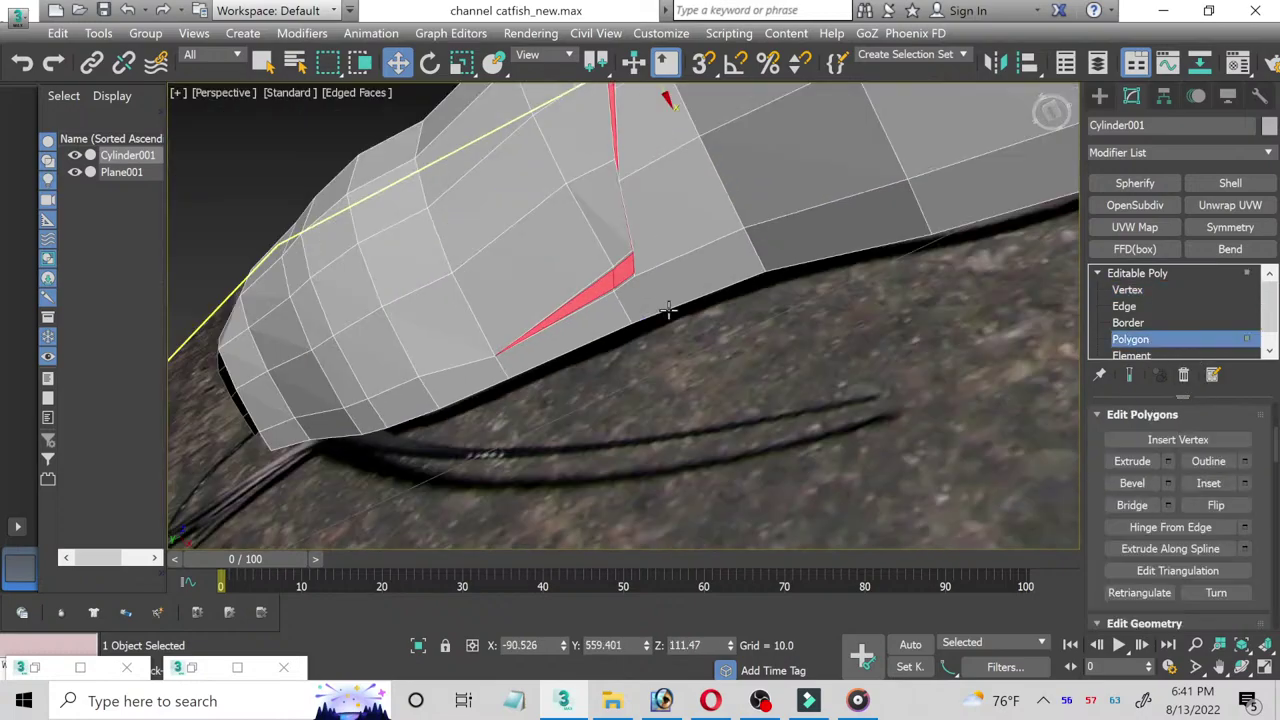
click(1241, 666)
mouse_move(557, 344)
mouse_down()
mouse_move(559, 323)
mouse_move(617, 309)
mouse_up()
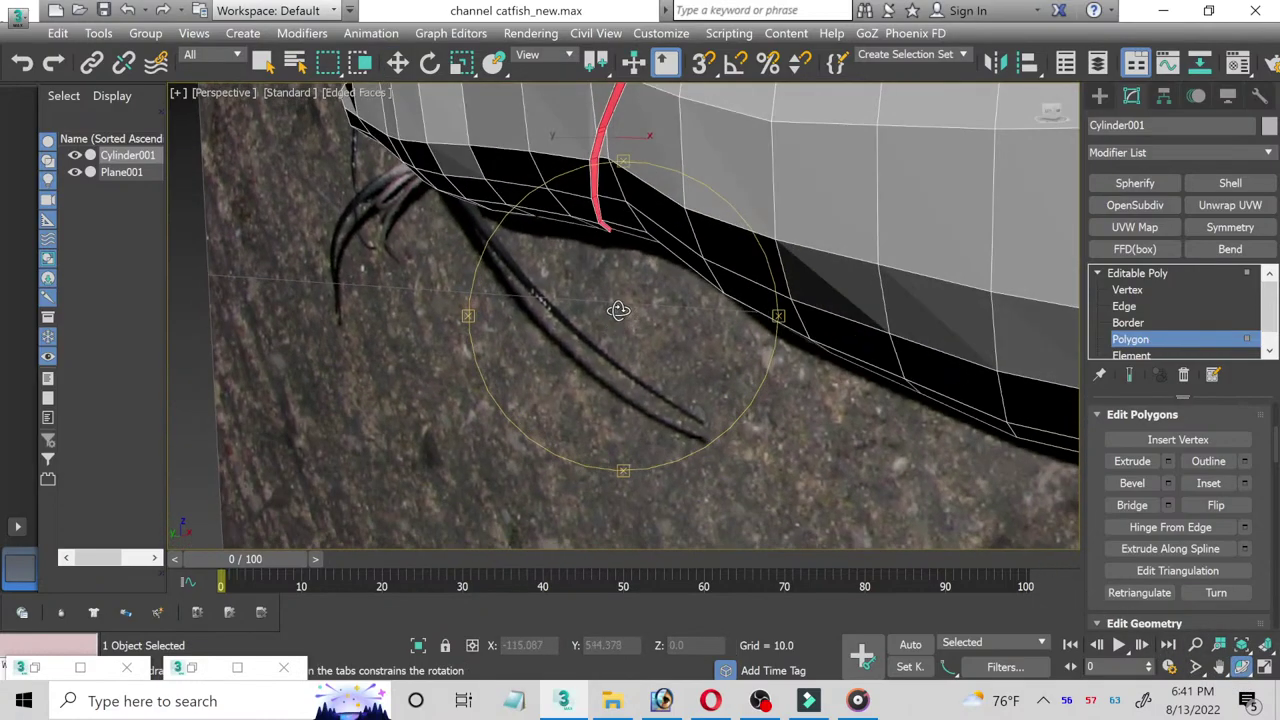
middle_drag(612, 210, 600, 224)
drag(600, 224, 562, 468)
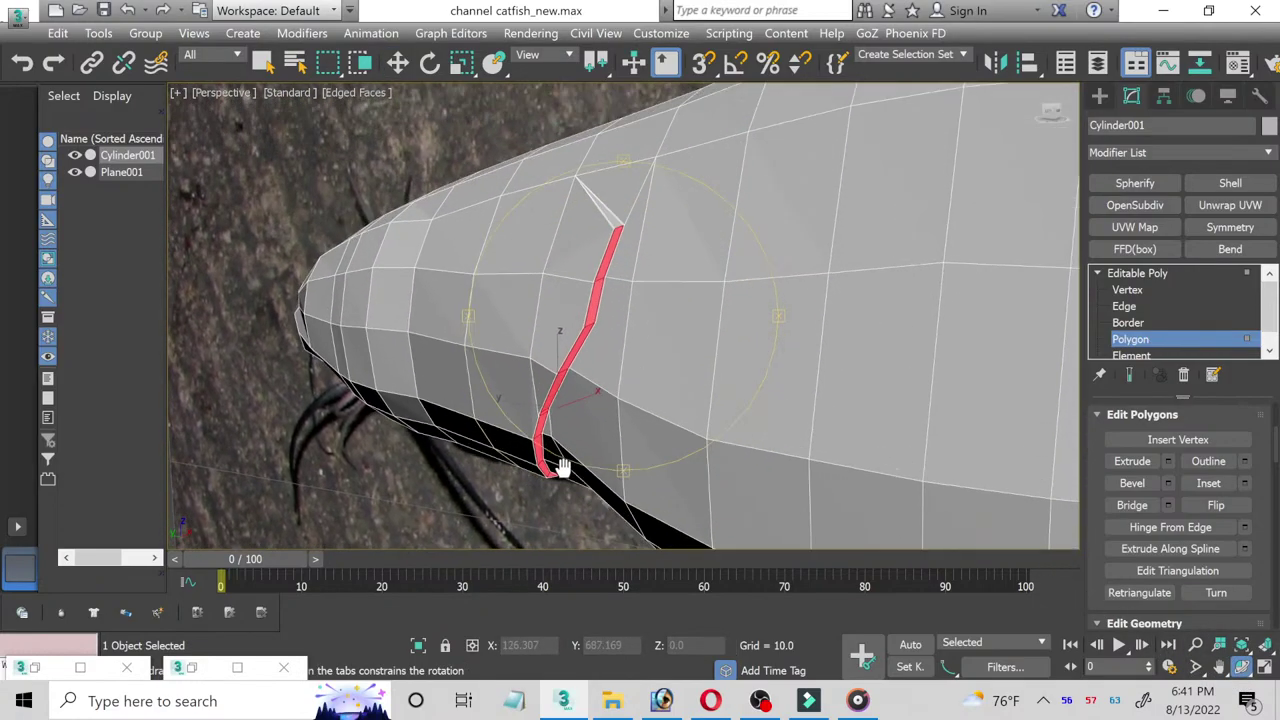
mouse_move(595, 248)
mouse_down()
mouse_move(580, 214)
mouse_move(587, 232)
mouse_up()
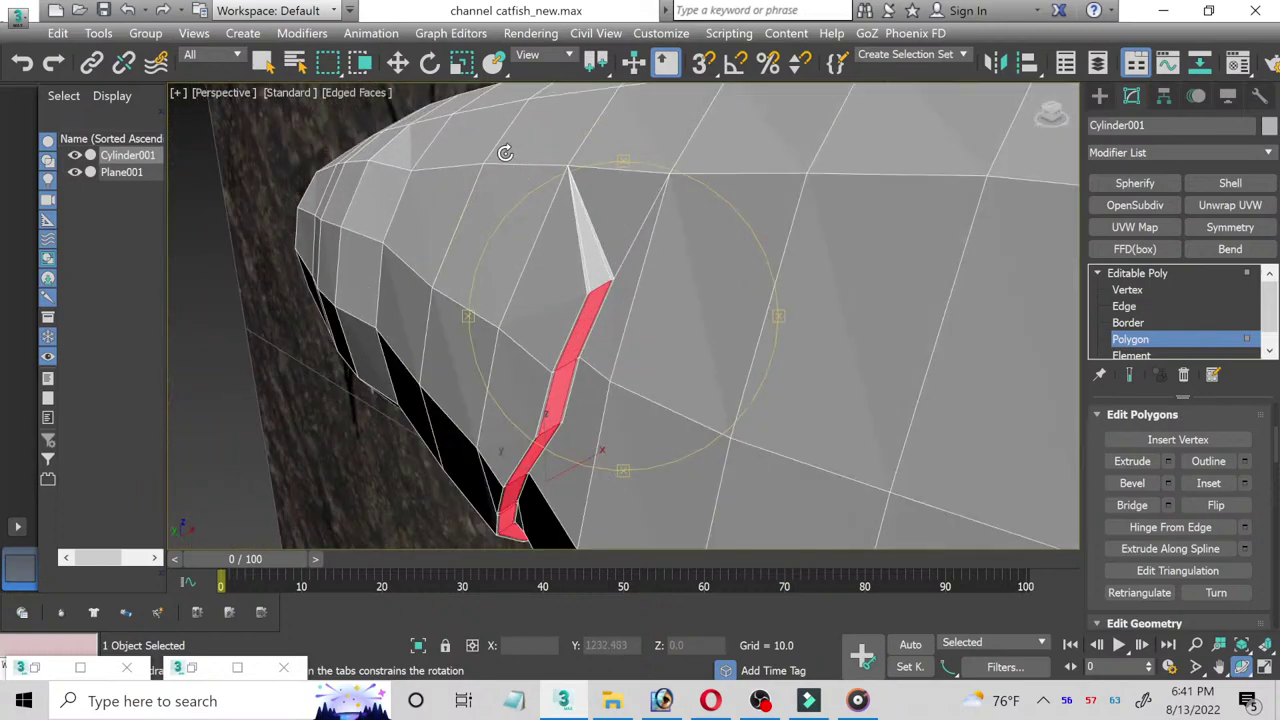
click(398, 62)
ctrl+click(592, 267)
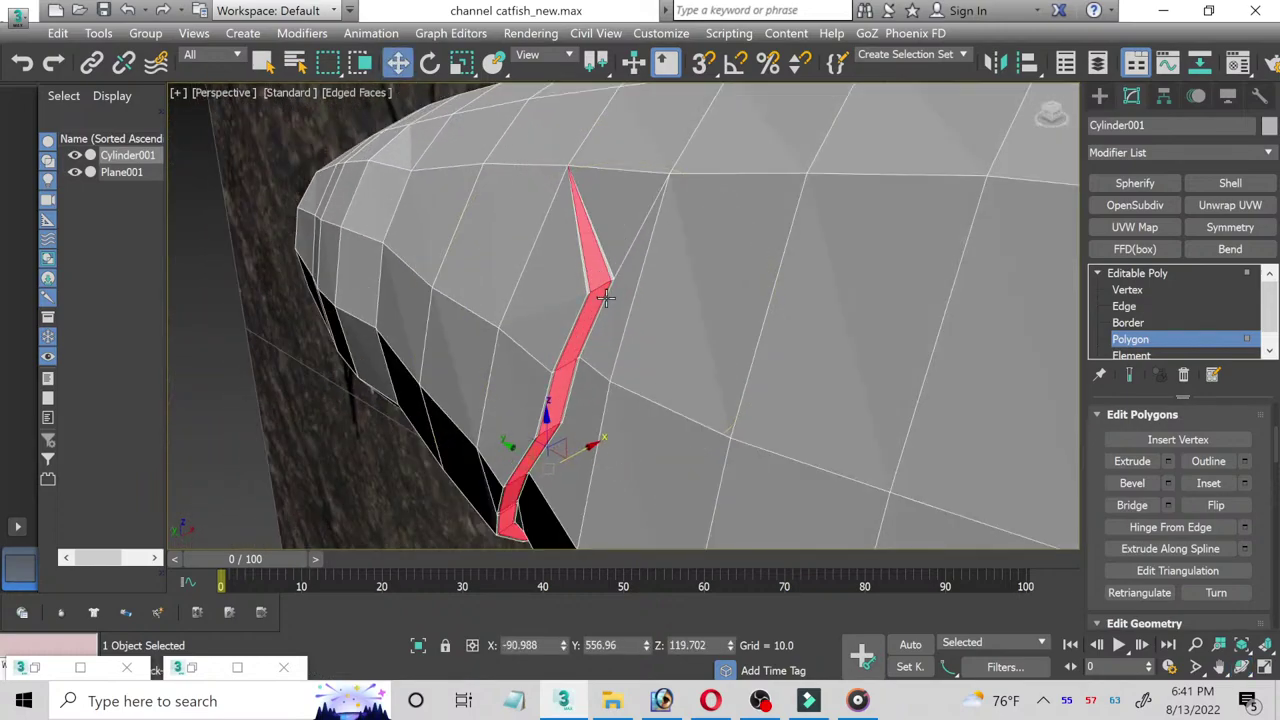
scroll(700, 320, up, 2)
Step: Extrude the selected strip polygons slightly inward by -1.549
click(1168, 461)
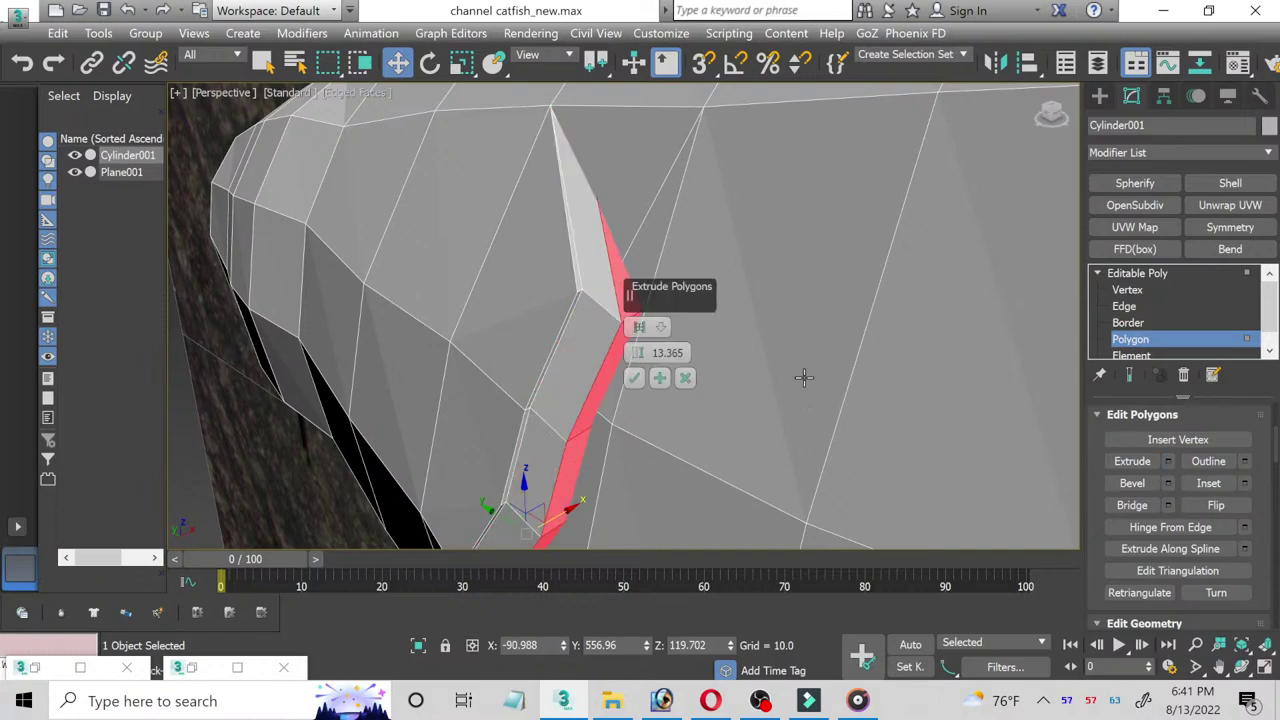
click(650, 320)
click(650, 355)
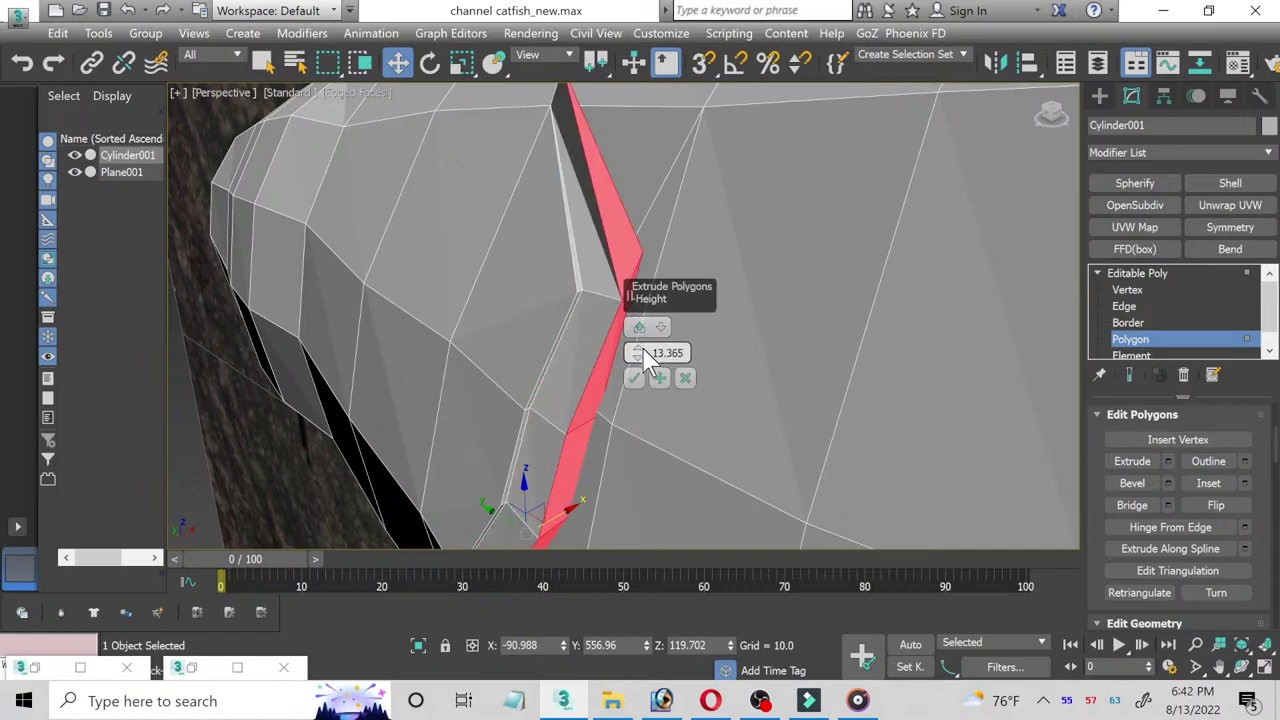
mouse_move(643, 352)
mouse_down()
mouse_move(644, 430)
mouse_move(651, 414)
mouse_up()
click(634, 377)
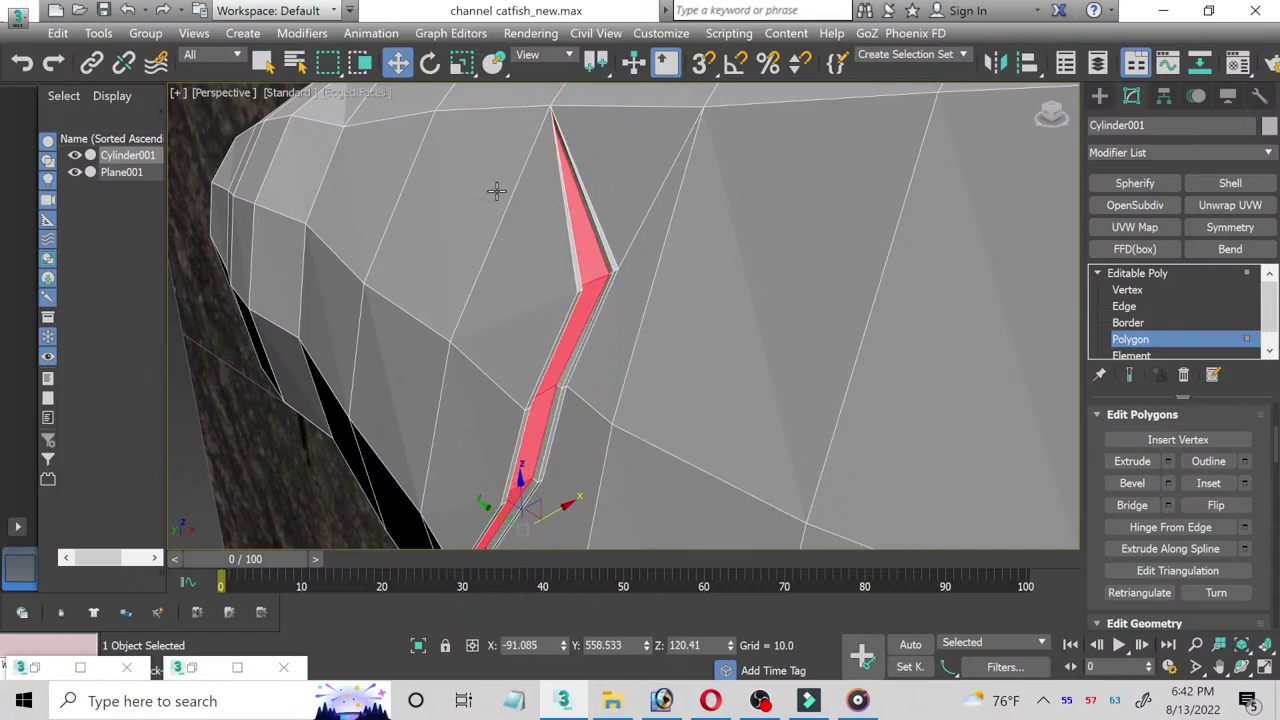
Step: Scale and nudge the strip polygons, then extrude them a second time
click(461, 63)
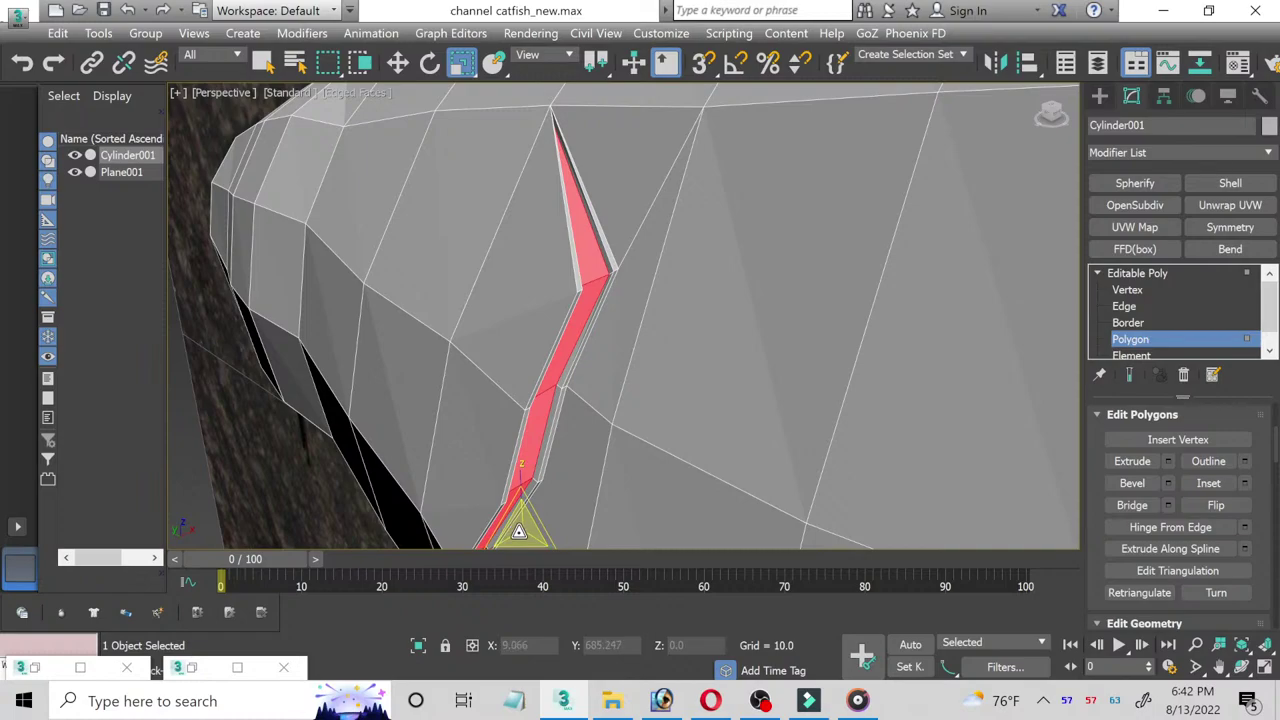
drag(520, 531, 521, 509)
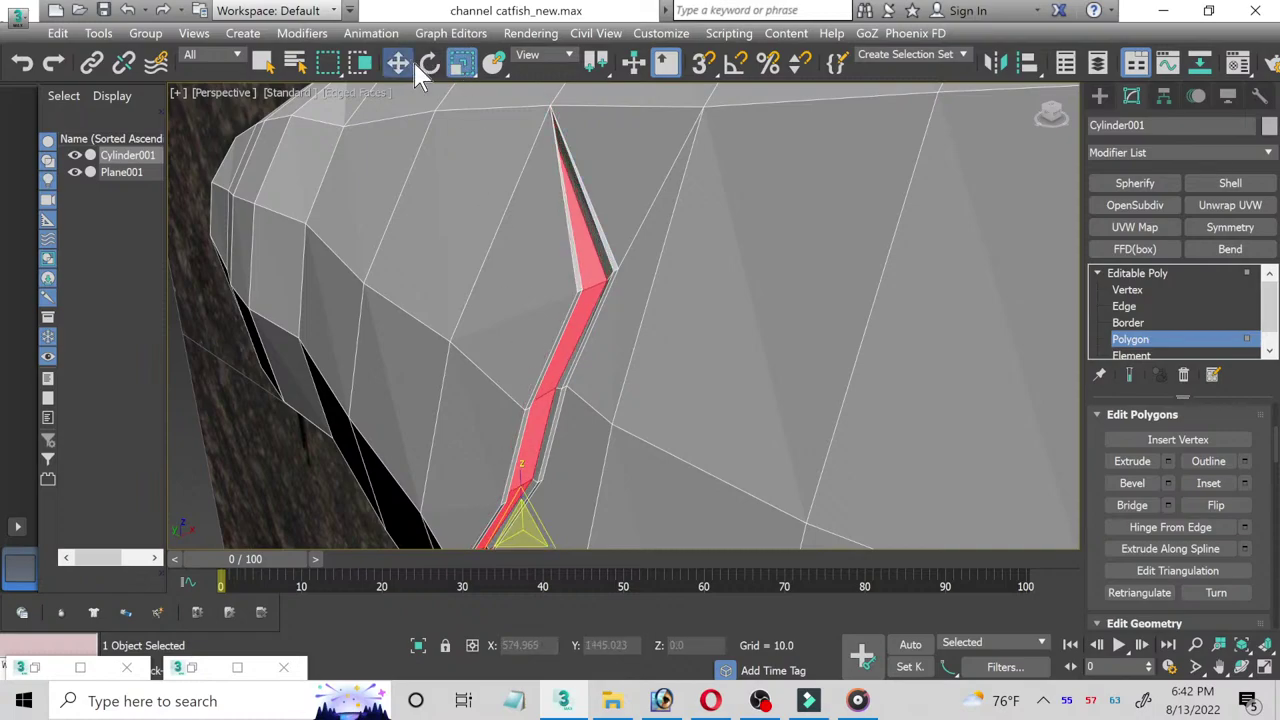
alt+middle_drag(586, 280, 575, 398)
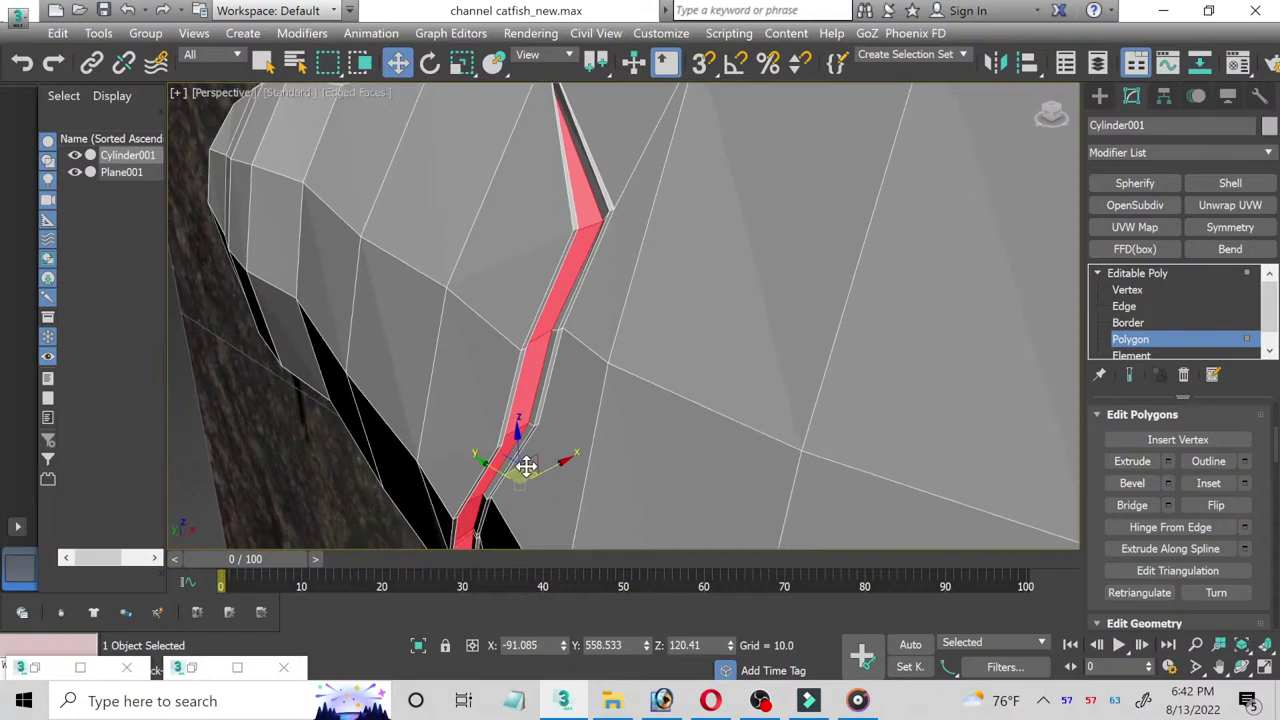
drag(526, 466, 529, 455)
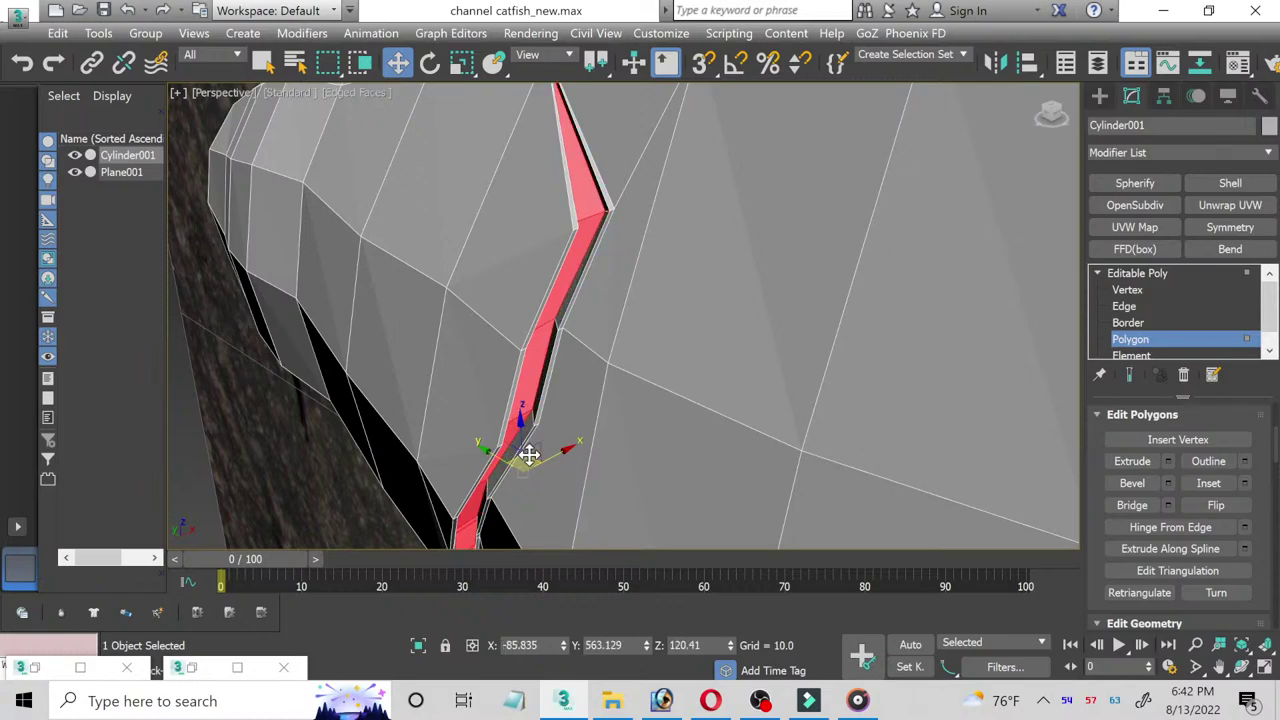
click(1166, 458)
click(640, 378)
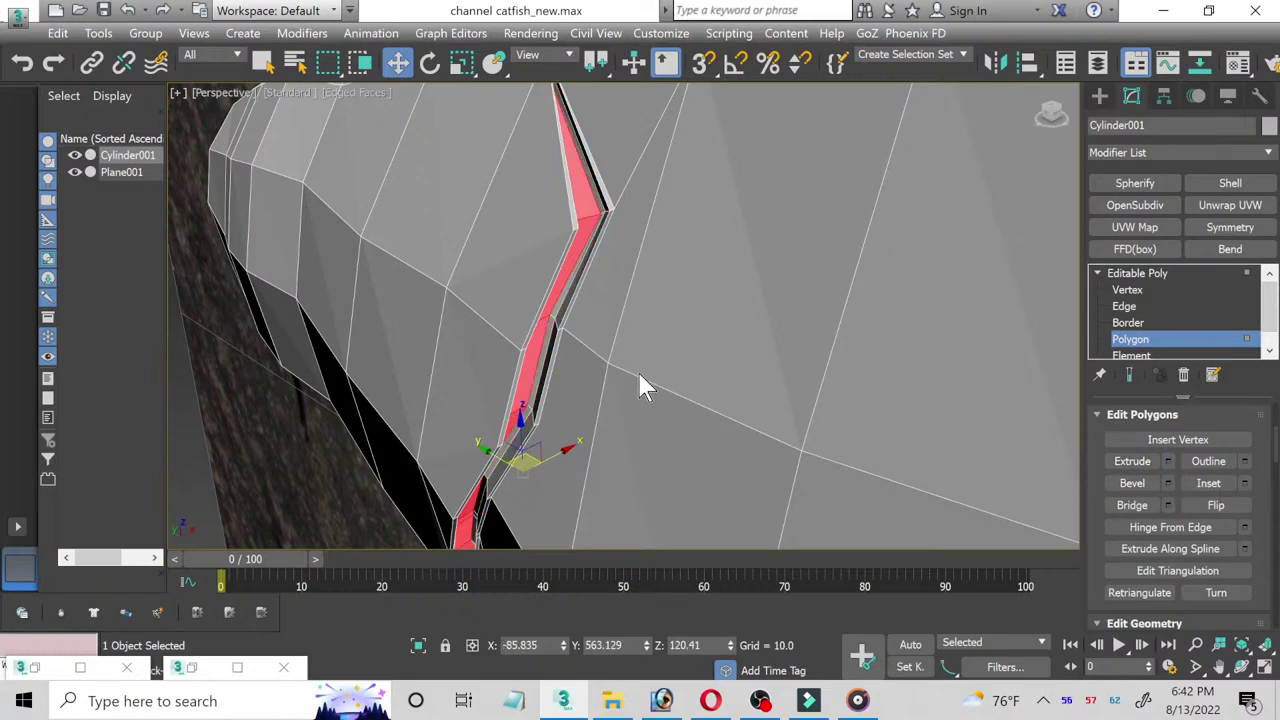
Step: Shrink the red slit polygons slightly, nudge them right, and return to object level
click(461, 62)
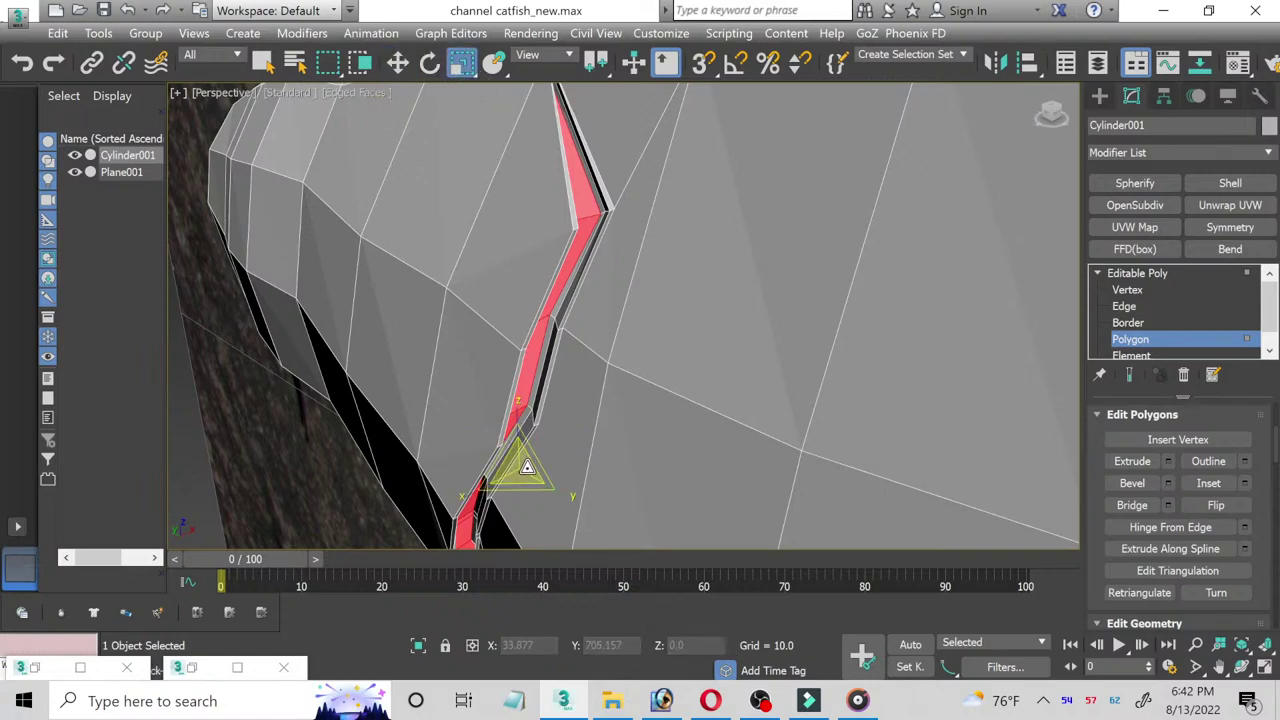
drag(517, 470, 517, 472)
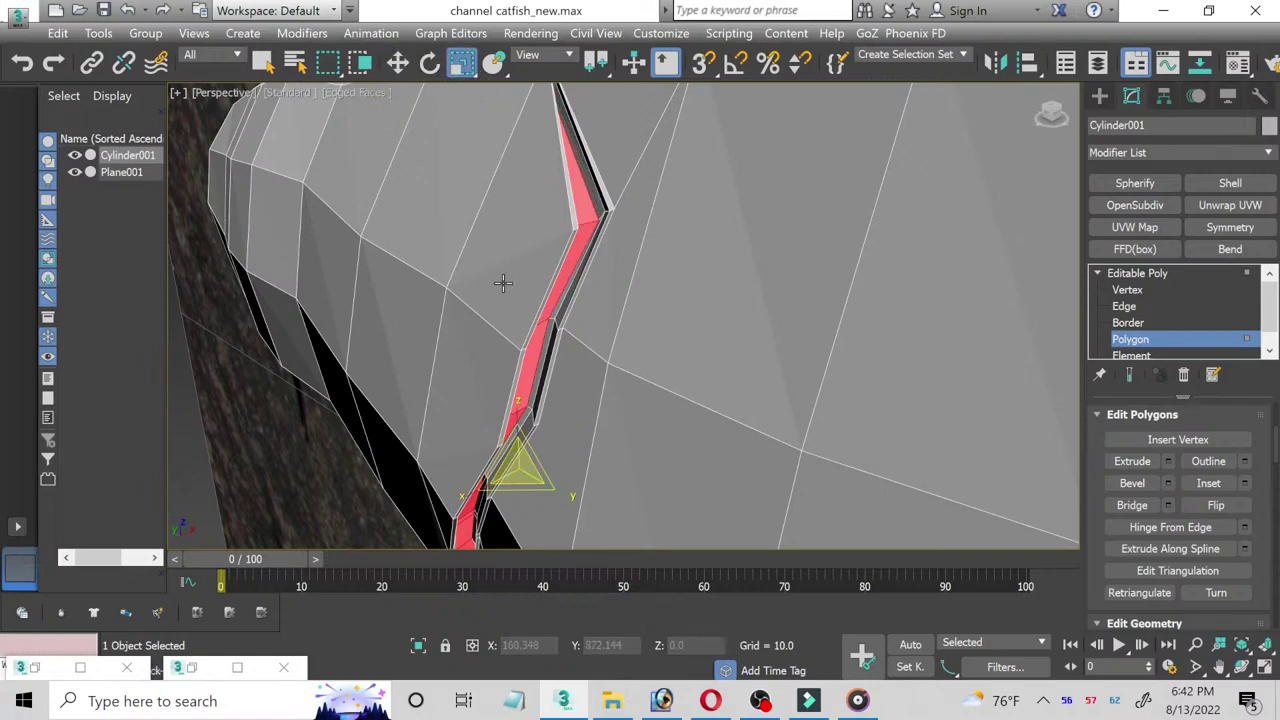
click(398, 63)
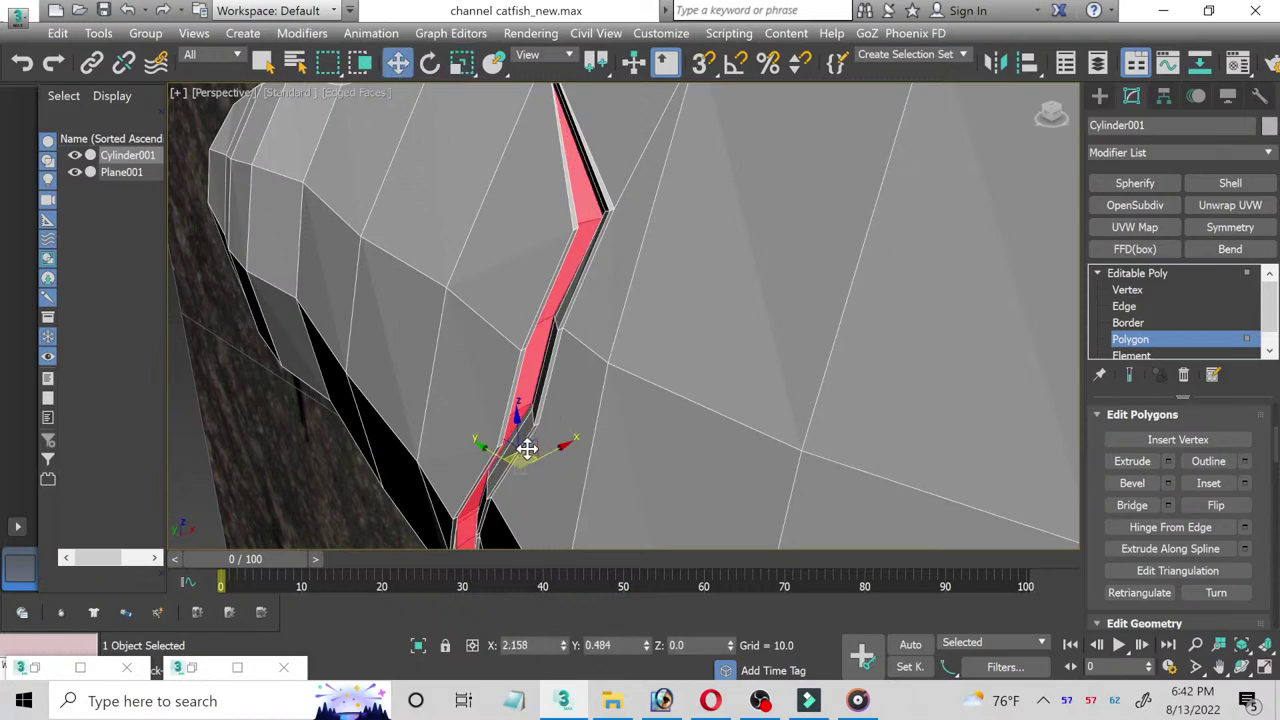
drag(522, 451, 528, 450)
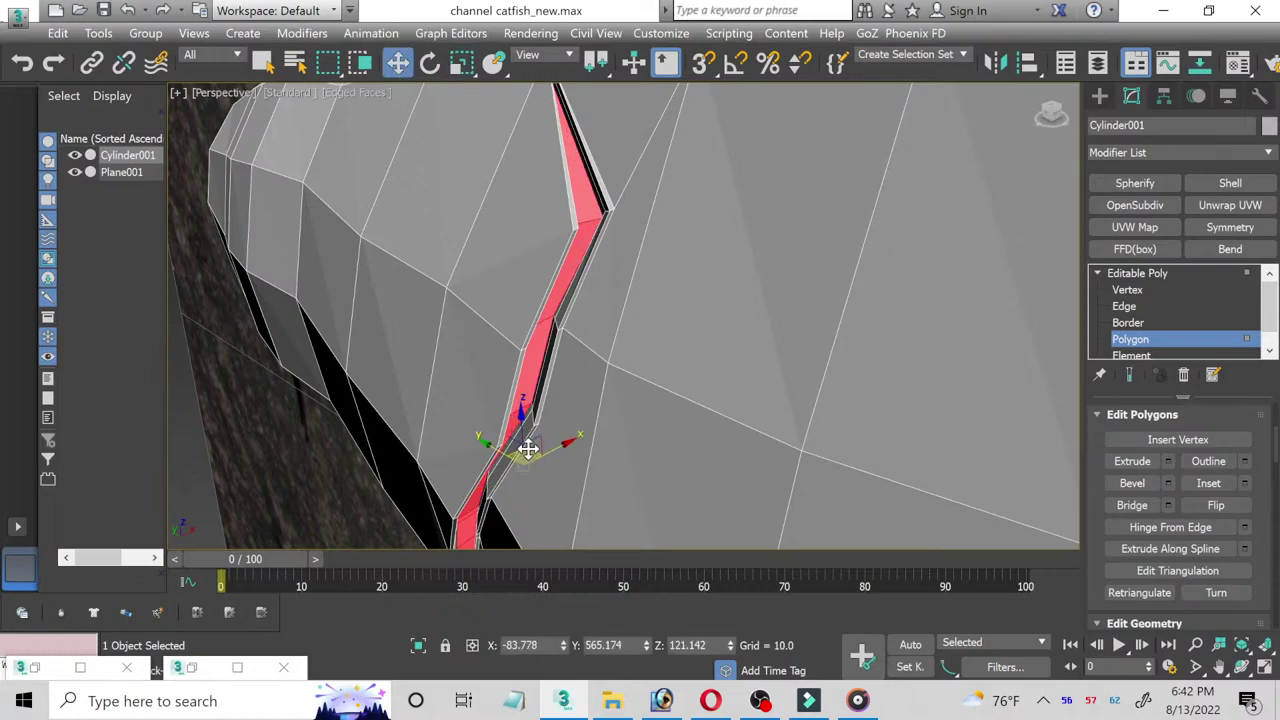
click(1164, 339)
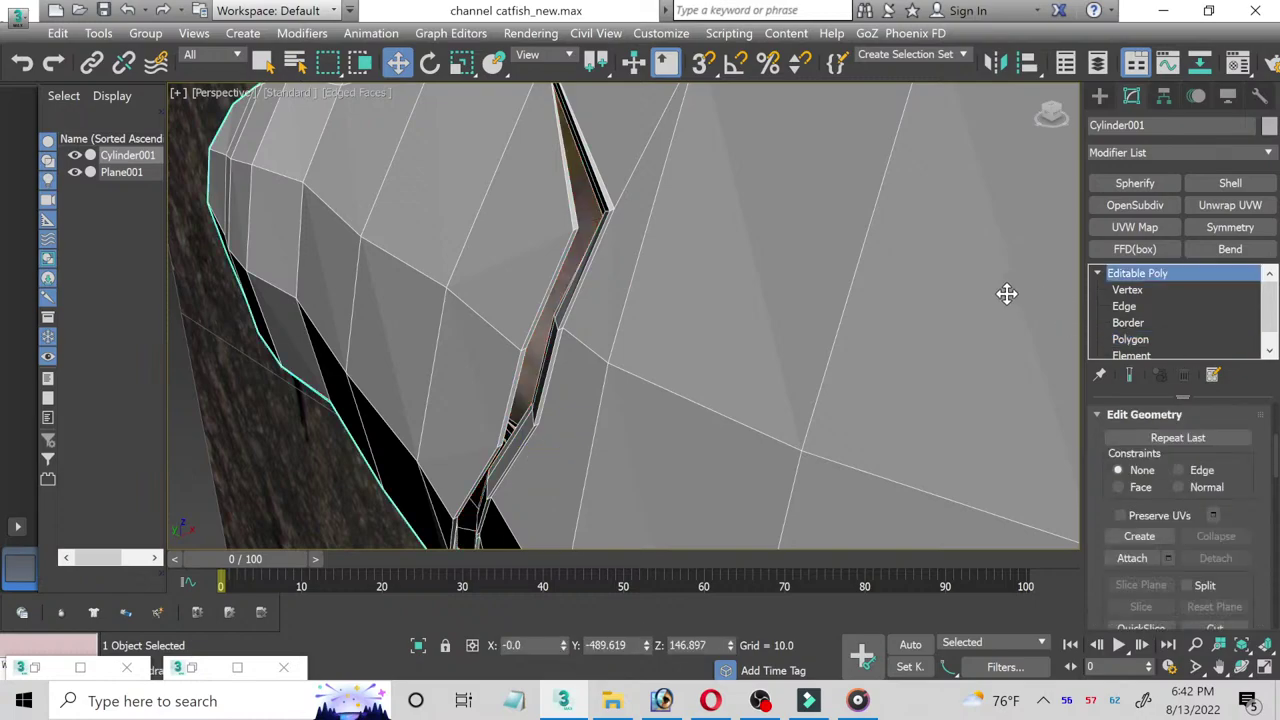
Step: Add a Symmetry modifier mirroring the fish across X and hide Plane001
scroll(1164, 442, up, 1)
scroll(1164, 442, up, 1)
scroll(1164, 442, up, 2)
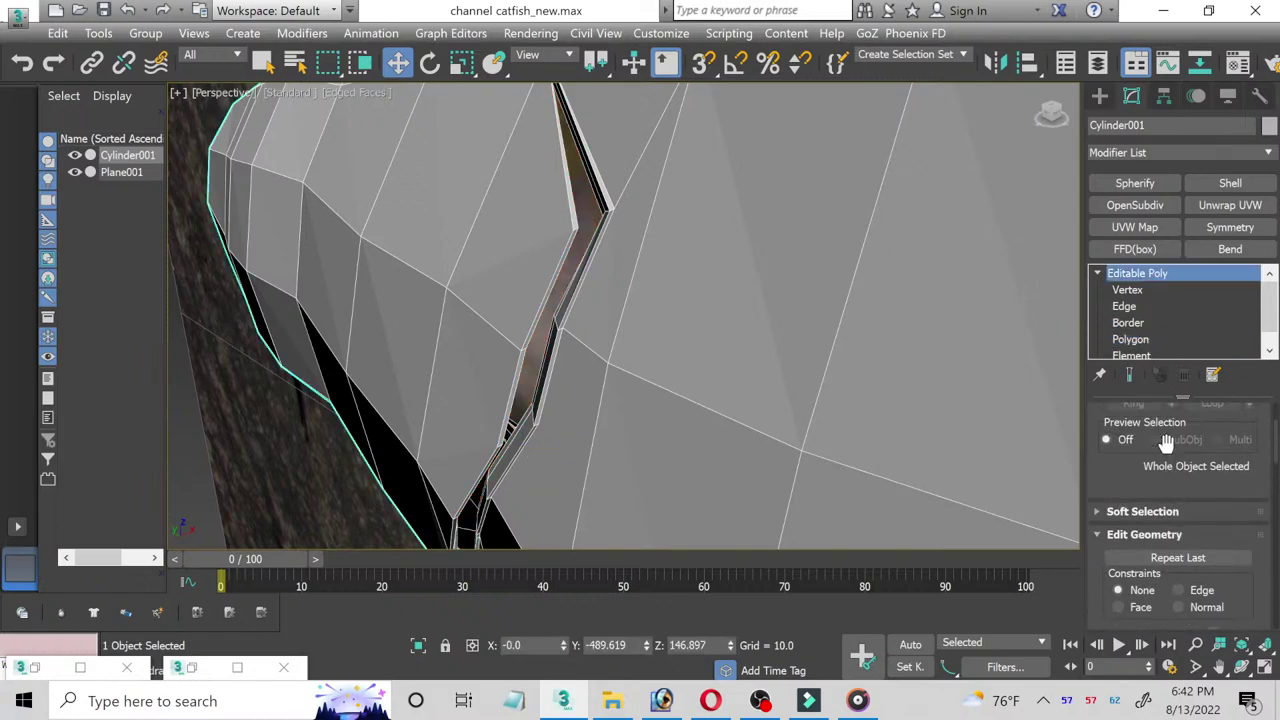
scroll(1164, 442, up, 1)
scroll(1164, 442, up, 2)
scroll(1164, 442, up, 1)
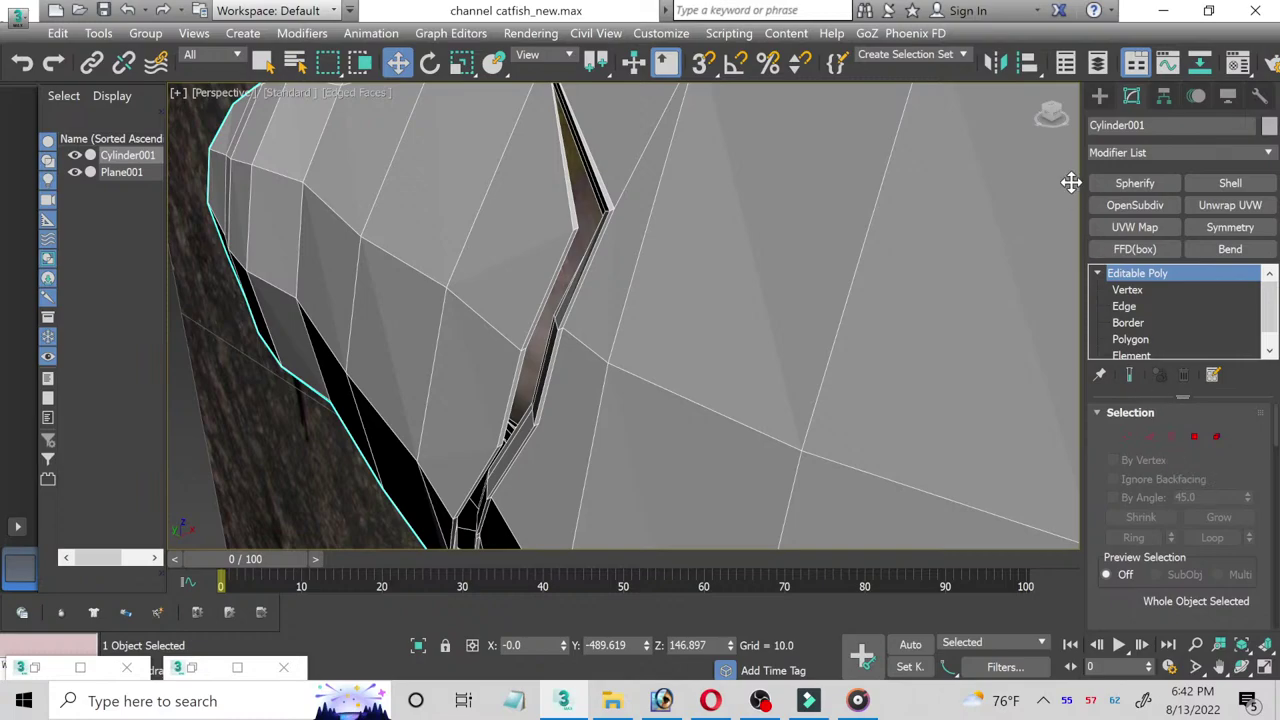
click(1230, 227)
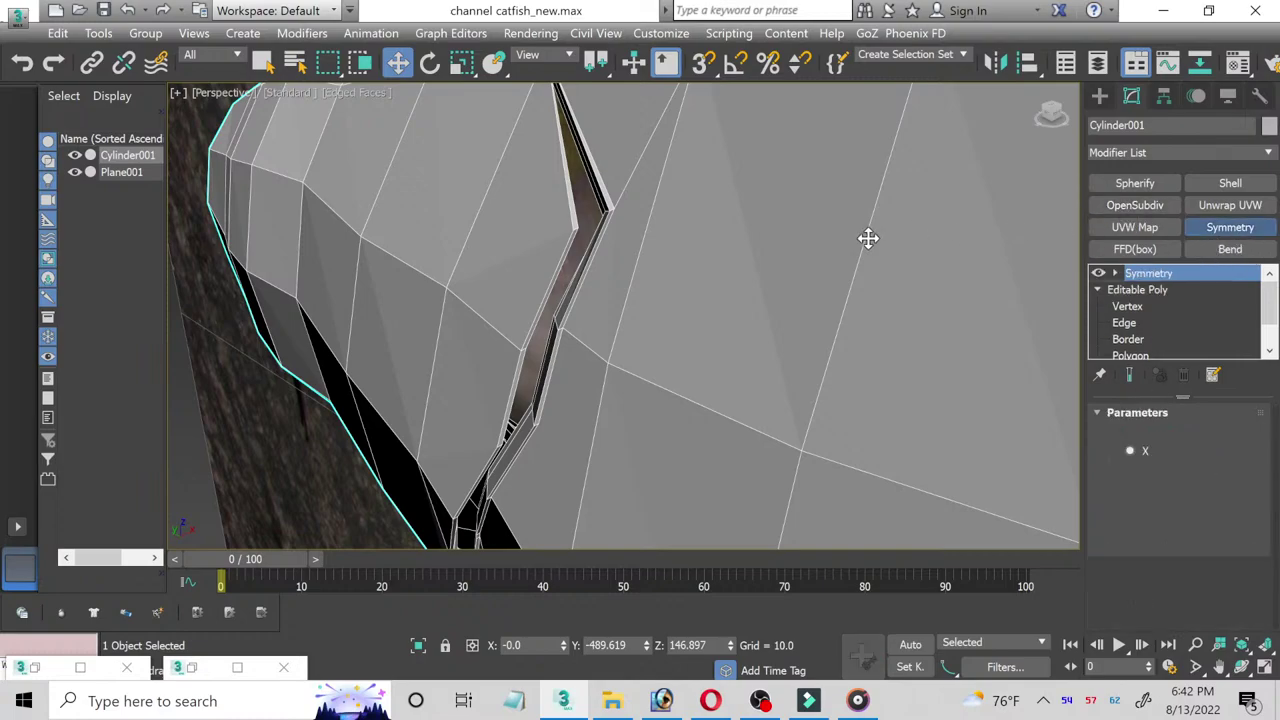
mouse_move(818, 240)
alt+middle_down()
mouse_move(749, 263)
mouse_move(253, 280)
alt+middle_up()
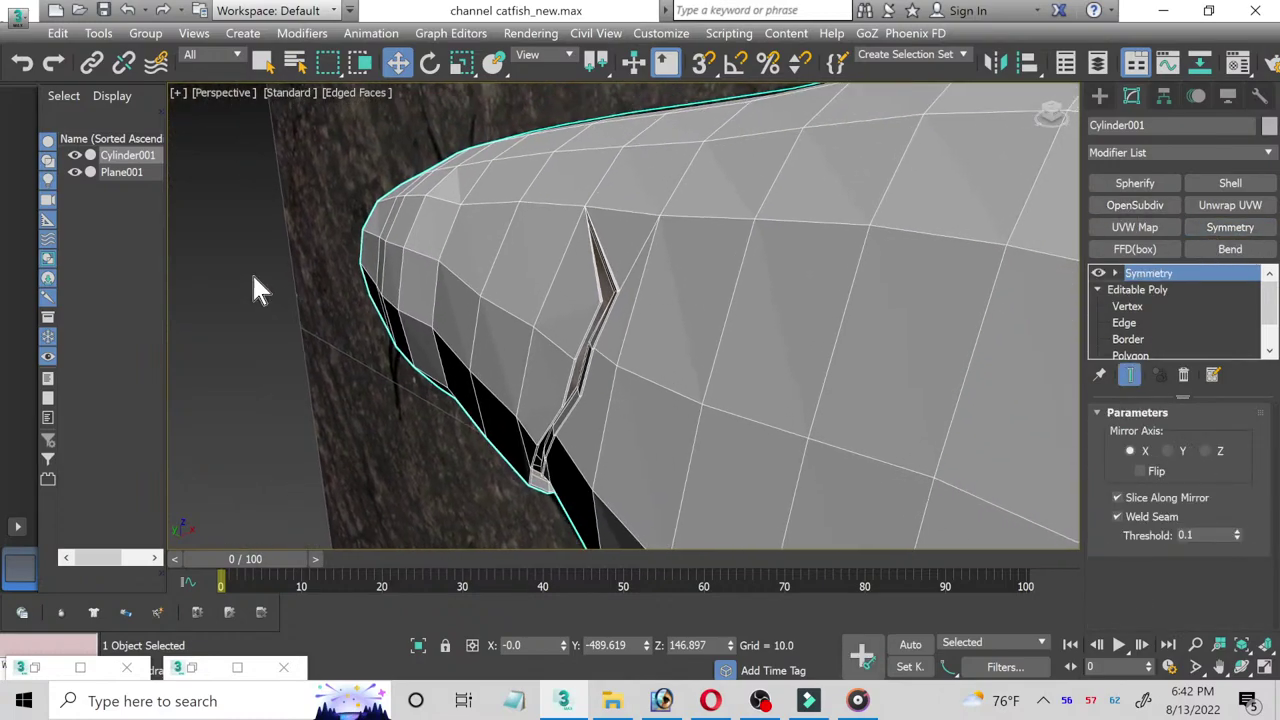
click(75, 172)
click(1240, 666)
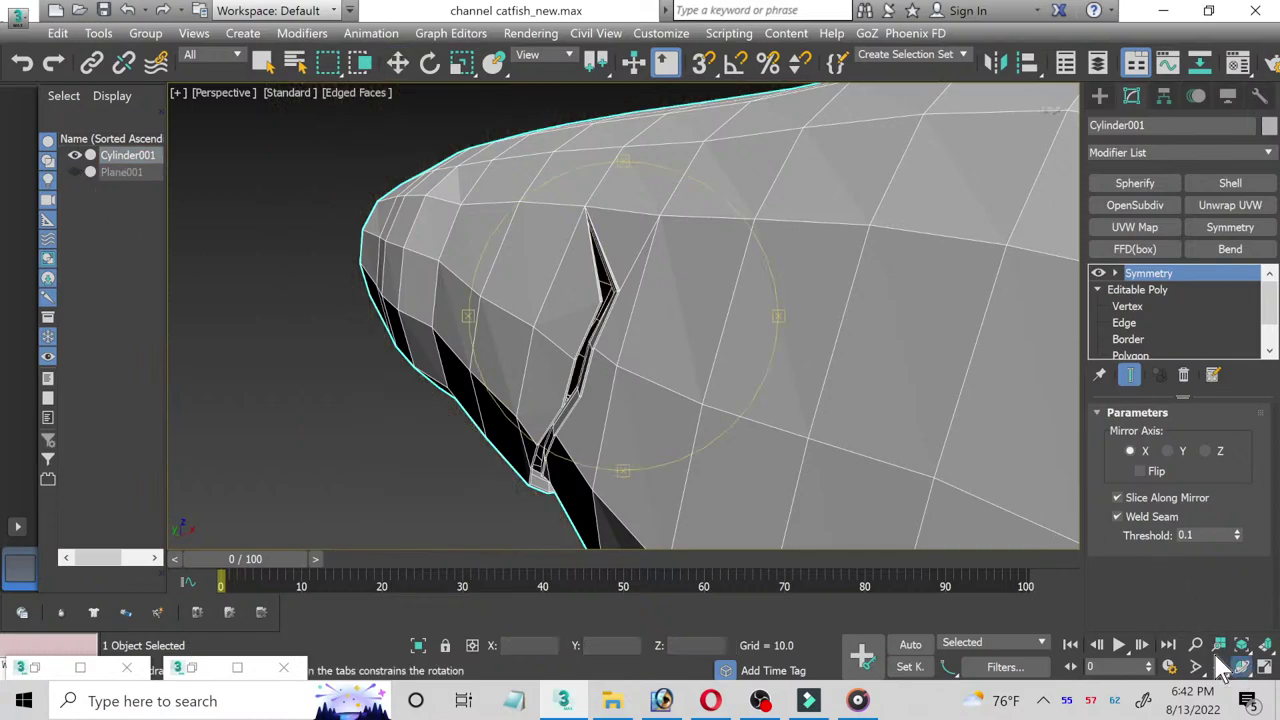
mouse_move(640, 300)
mouse_down()
mouse_move(668, 398)
mouse_move(654, 366)
mouse_move(623, 403)
mouse_move(616, 291)
mouse_move(626, 237)
mouse_move(651, 231)
mouse_move(639, 236)
mouse_up()
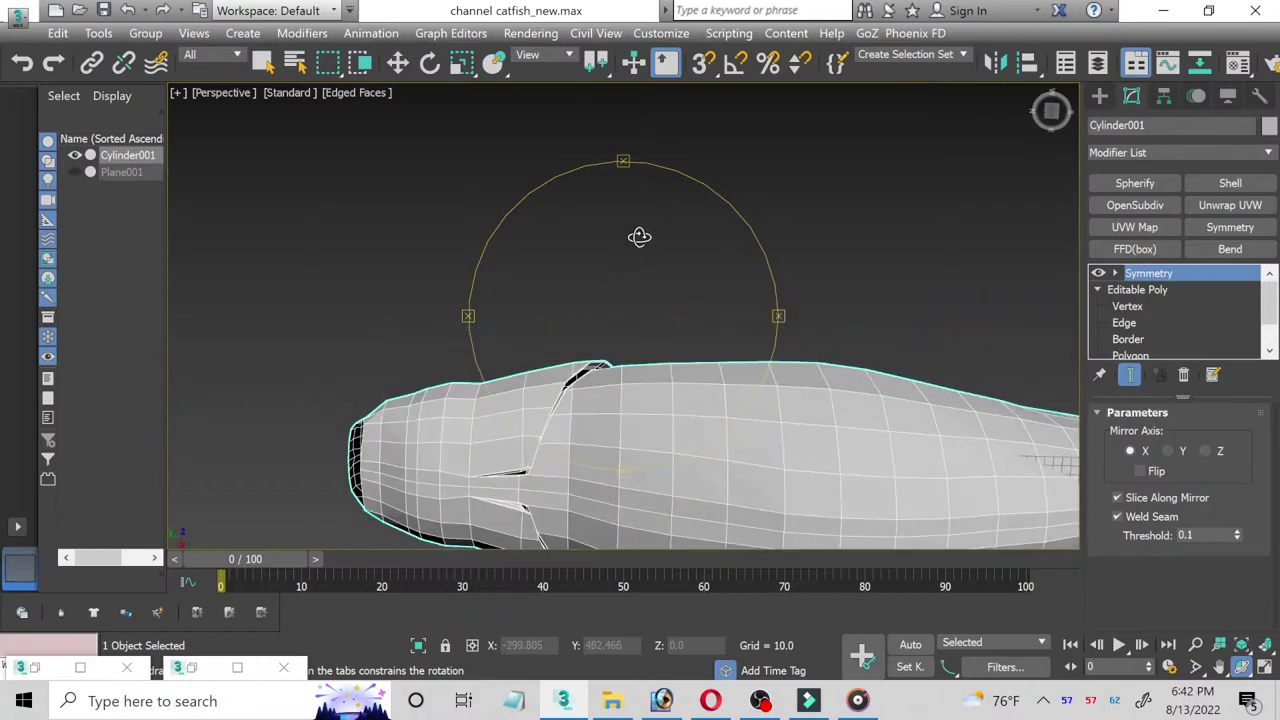
Step: Add OpenSubdiv with 2 iterations and switch the viewport to Default Shading without edges
click(1140, 207)
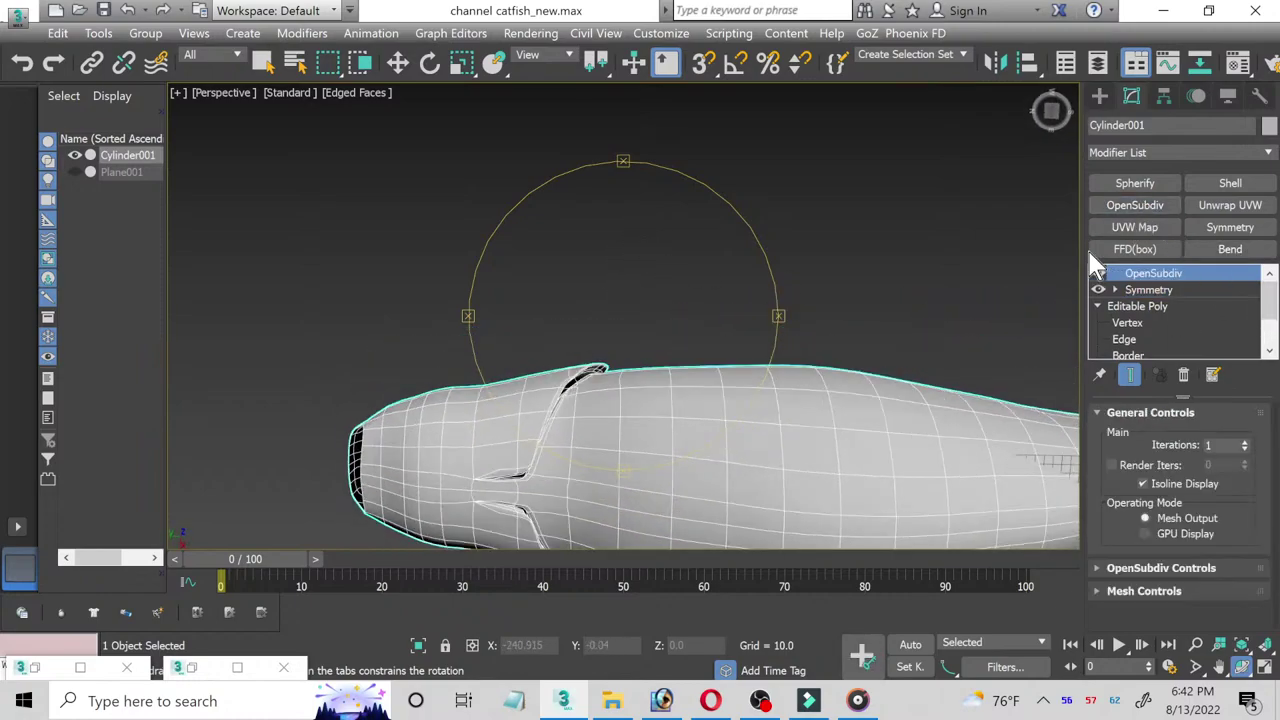
mouse_move(634, 354)
mouse_down()
mouse_move(609, 349)
mouse_move(591, 478)
mouse_move(600, 420)
mouse_move(571, 349)
mouse_move(586, 300)
mouse_move(661, 307)
mouse_move(669, 320)
mouse_move(589, 343)
mouse_up()
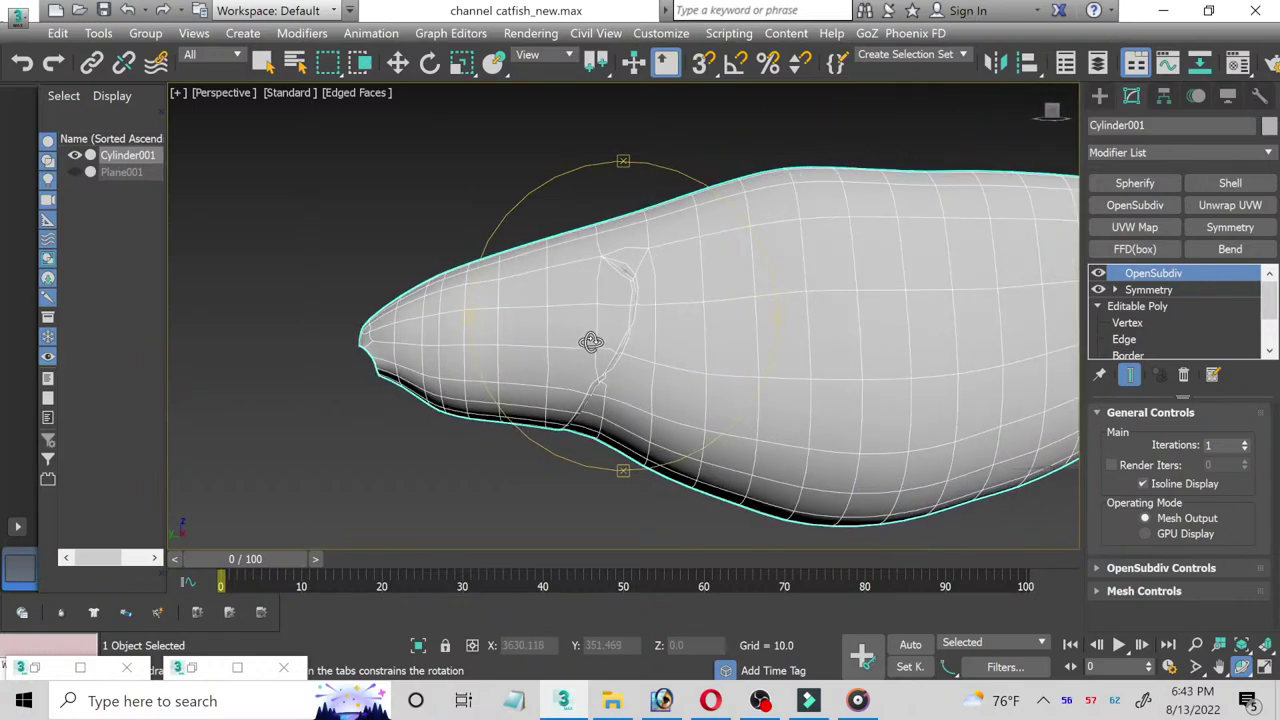
click(1245, 442)
click(395, 65)
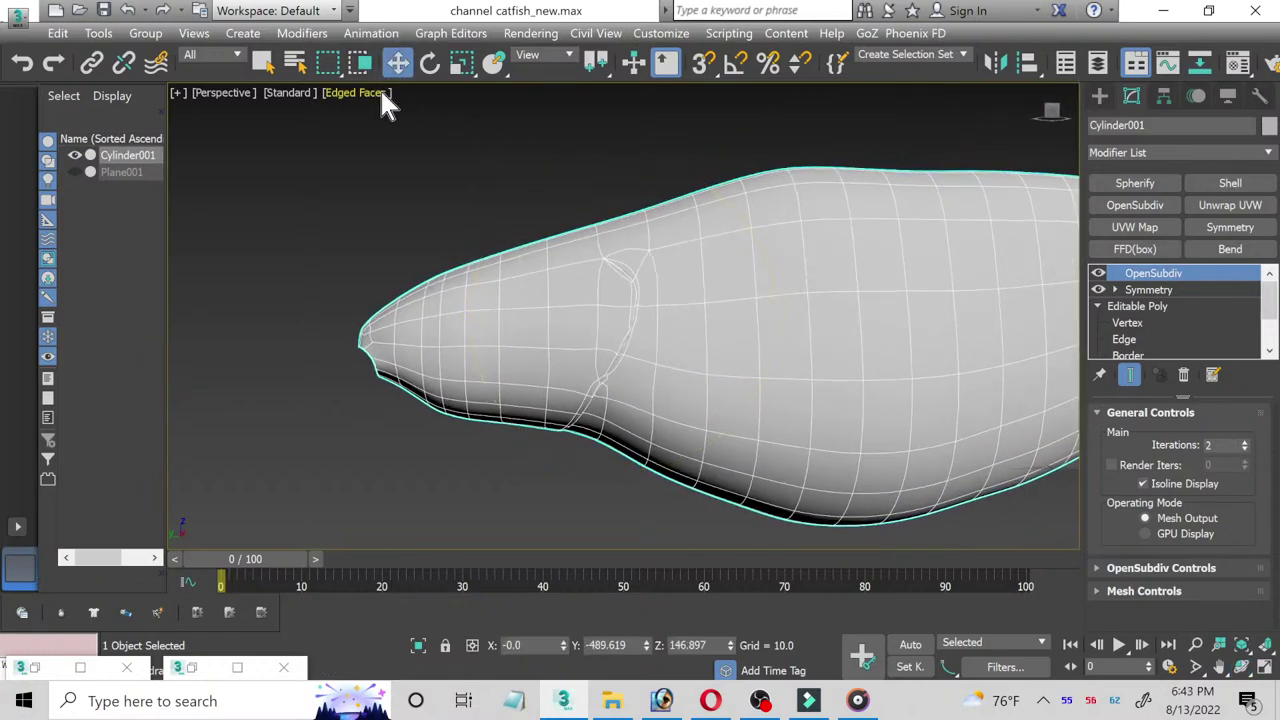
click(380, 92)
click(447, 263)
click(539, 237)
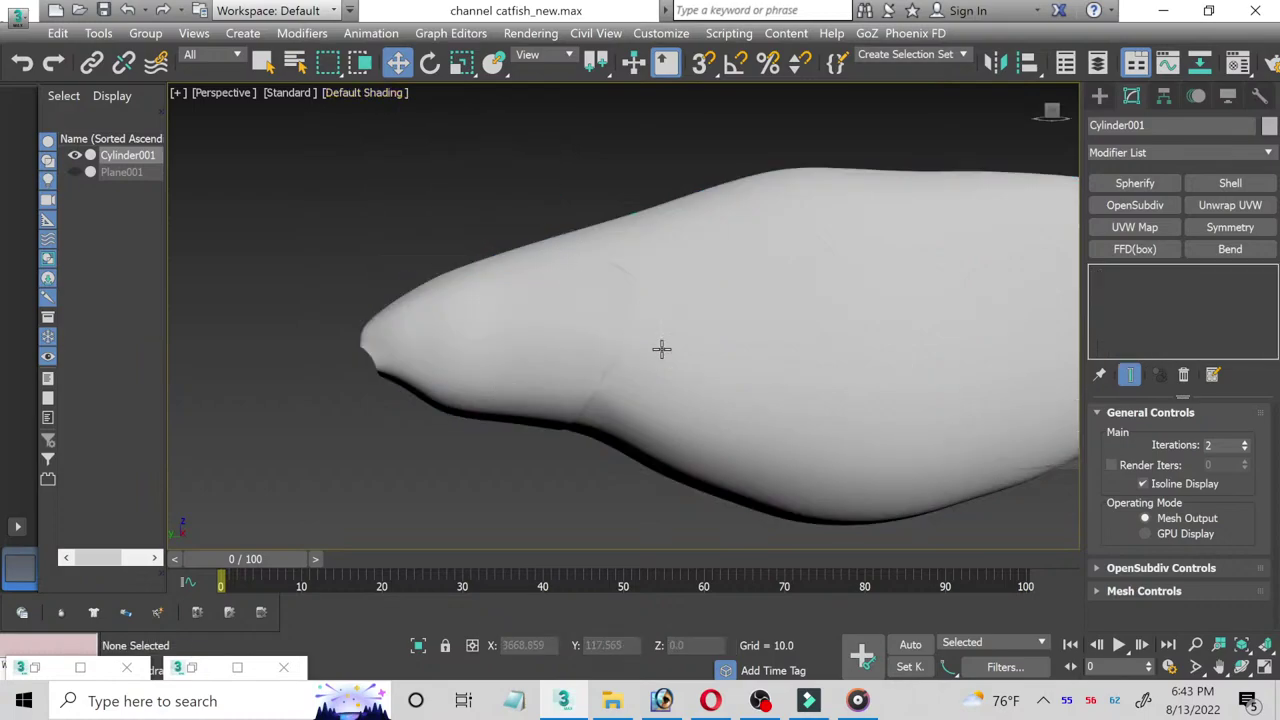
Step: Orbit around the smoothed catfish body to inspect the head and side
mouse_move(717, 363)
middle_down()
mouse_move(534, 409)
mouse_move(530, 365)
middle_up()
click(530, 365)
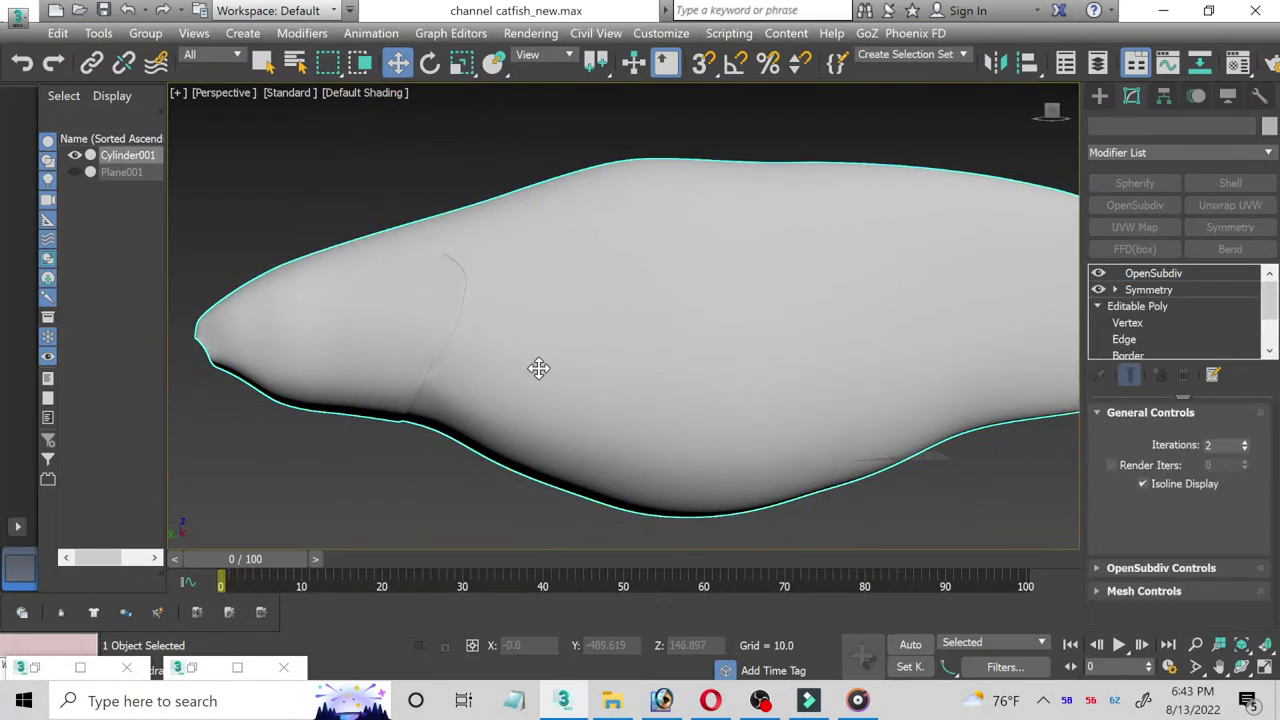
click(1241, 667)
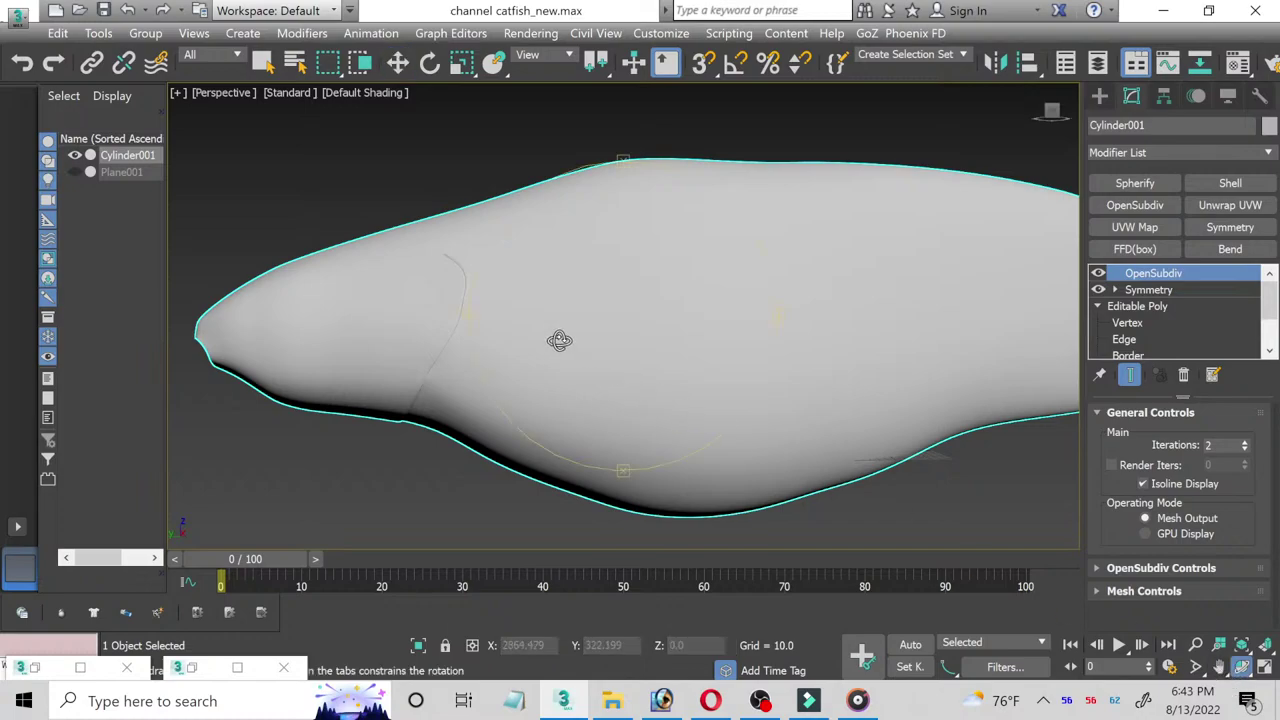
mouse_move(559, 340)
mouse_down()
mouse_move(523, 374)
mouse_move(551, 426)
mouse_move(586, 417)
mouse_move(626, 377)
mouse_move(636, 344)
mouse_move(563, 240)
mouse_move(562, 256)
mouse_move(494, 277)
mouse_up()
scroll(314, 331, up, 3)
scroll(368, 343, up, 5)
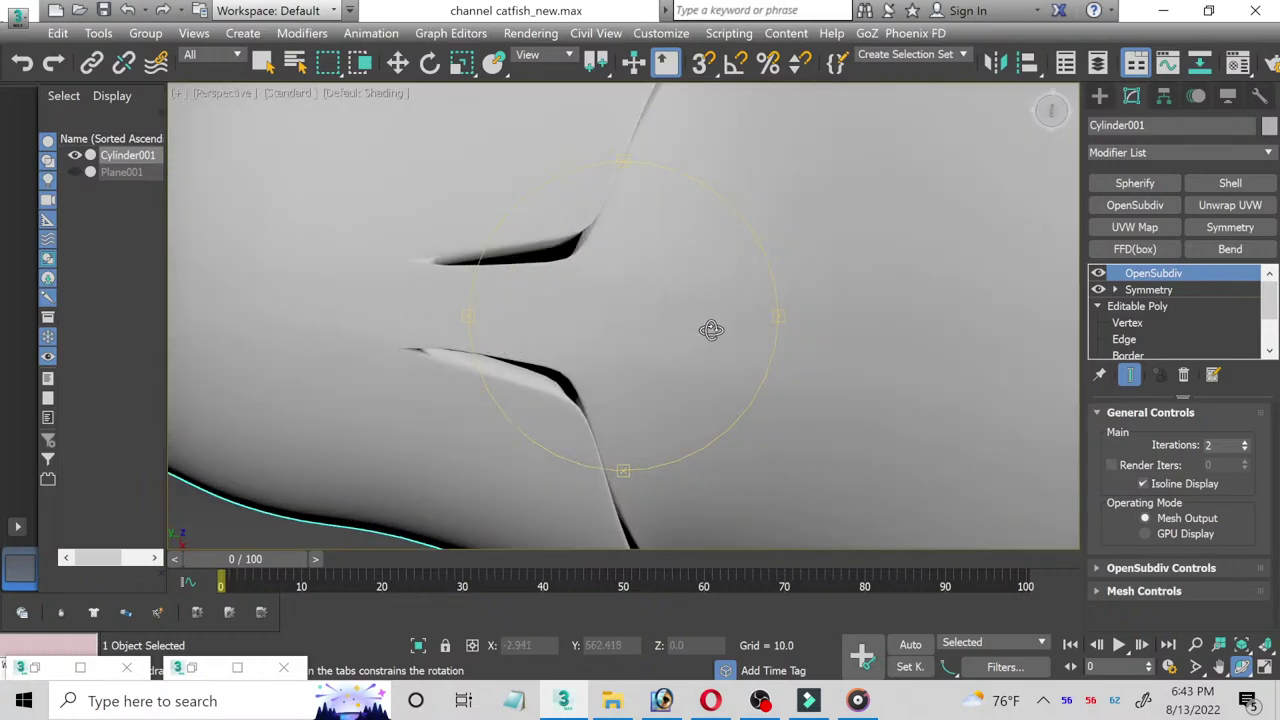
mouse_move(711, 330)
mouse_down()
mouse_move(686, 432)
mouse_move(697, 361)
mouse_move(677, 331)
mouse_move(712, 334)
mouse_up()
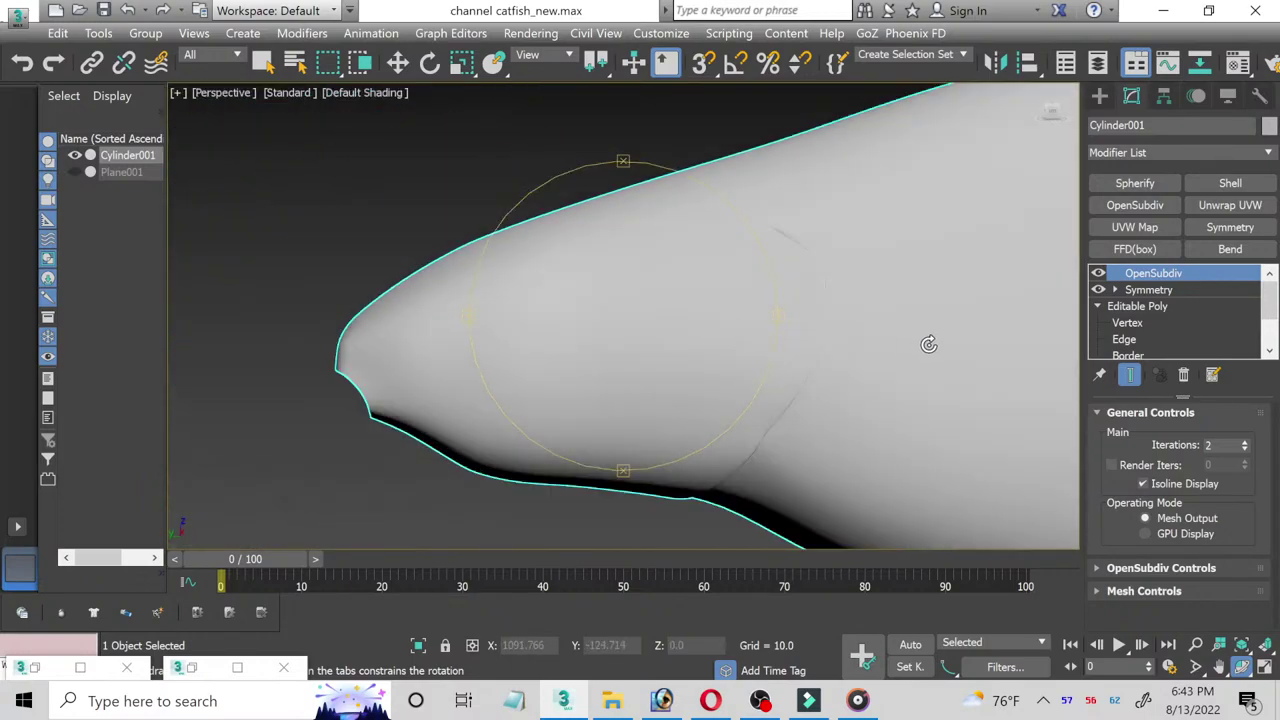
drag(928, 344, 1133, 287)
right_click(1160, 280)
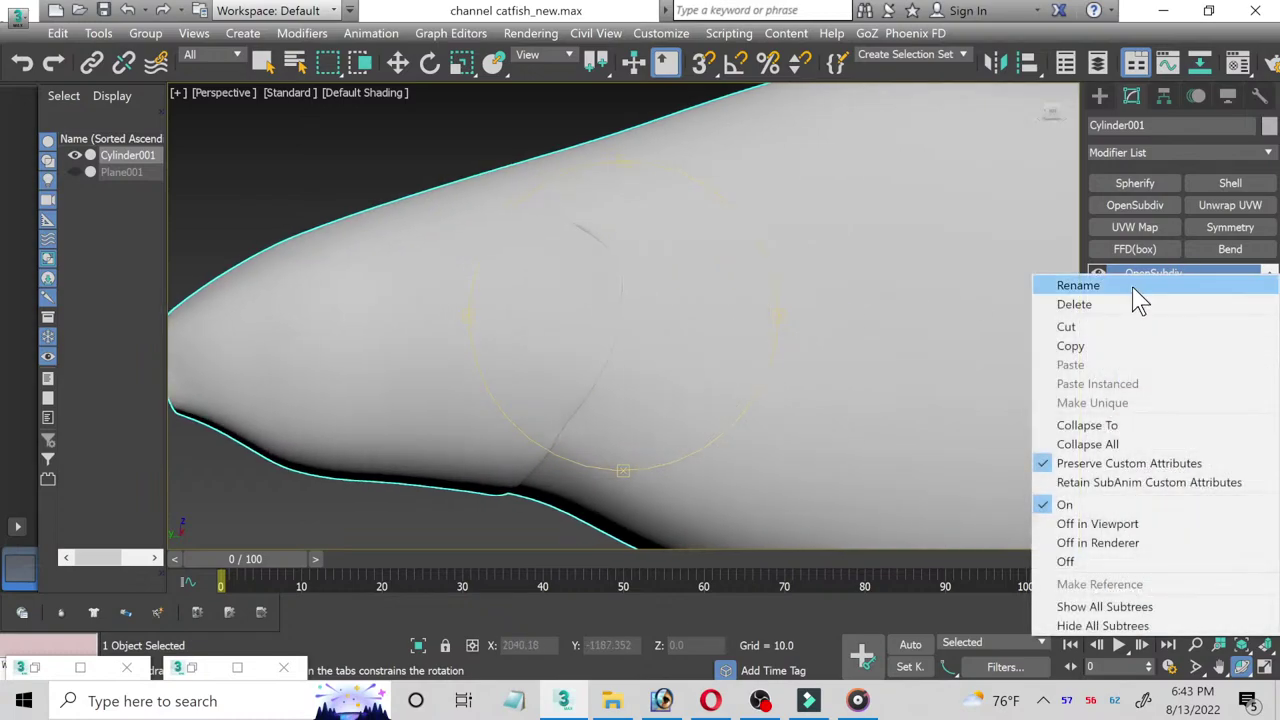
Step: Delete the OpenSubdiv and Symmetry modifiers from the stack
click(1128, 302)
right_click(1150, 280)
click(1070, 301)
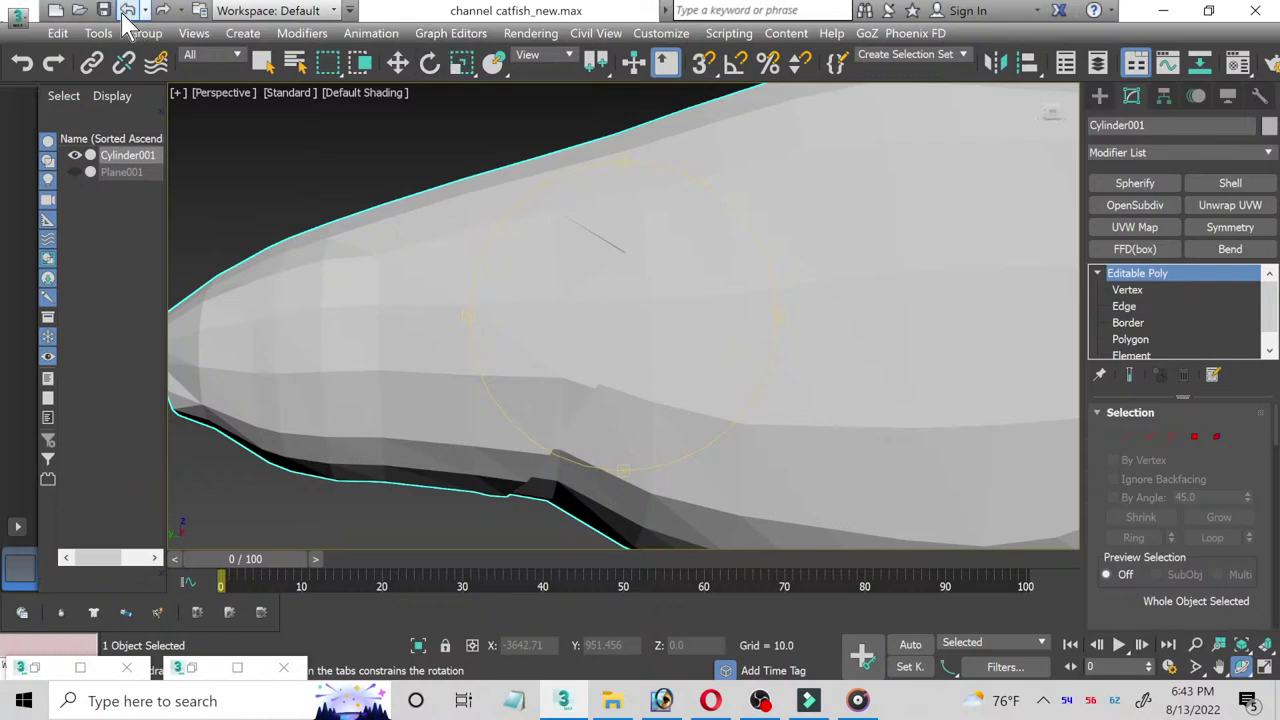
click(528, 33)
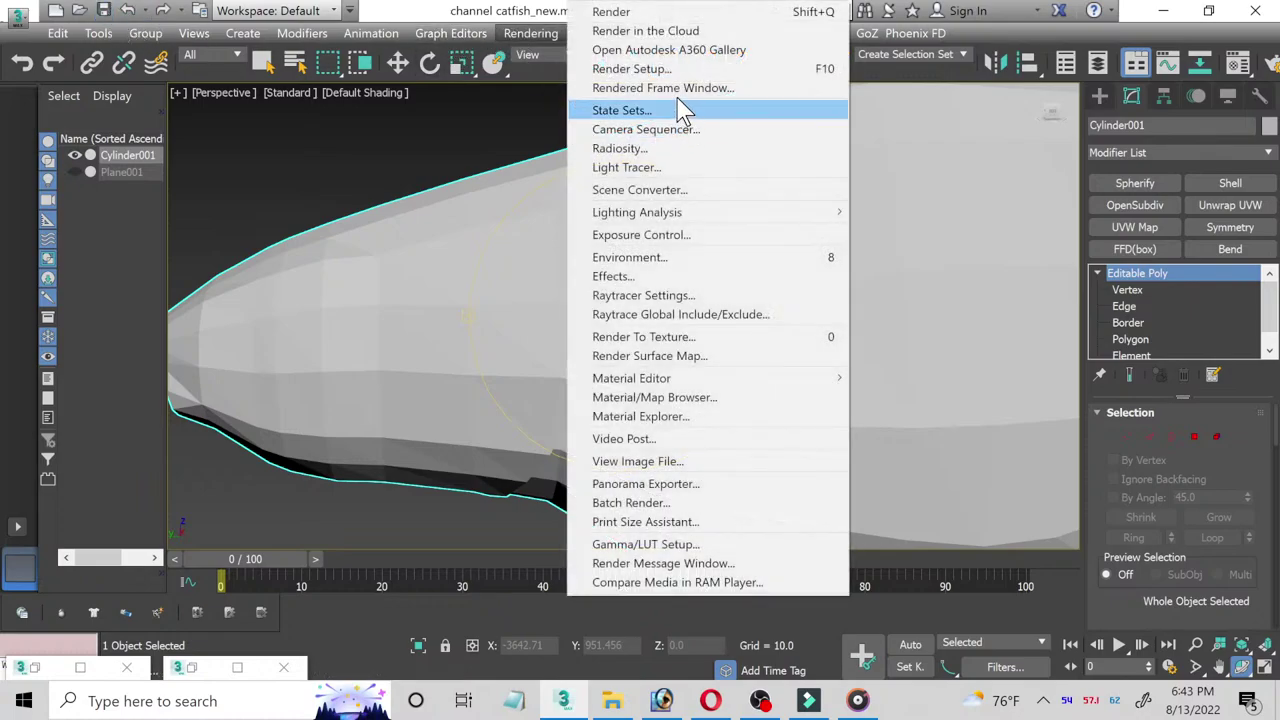
click(632, 76)
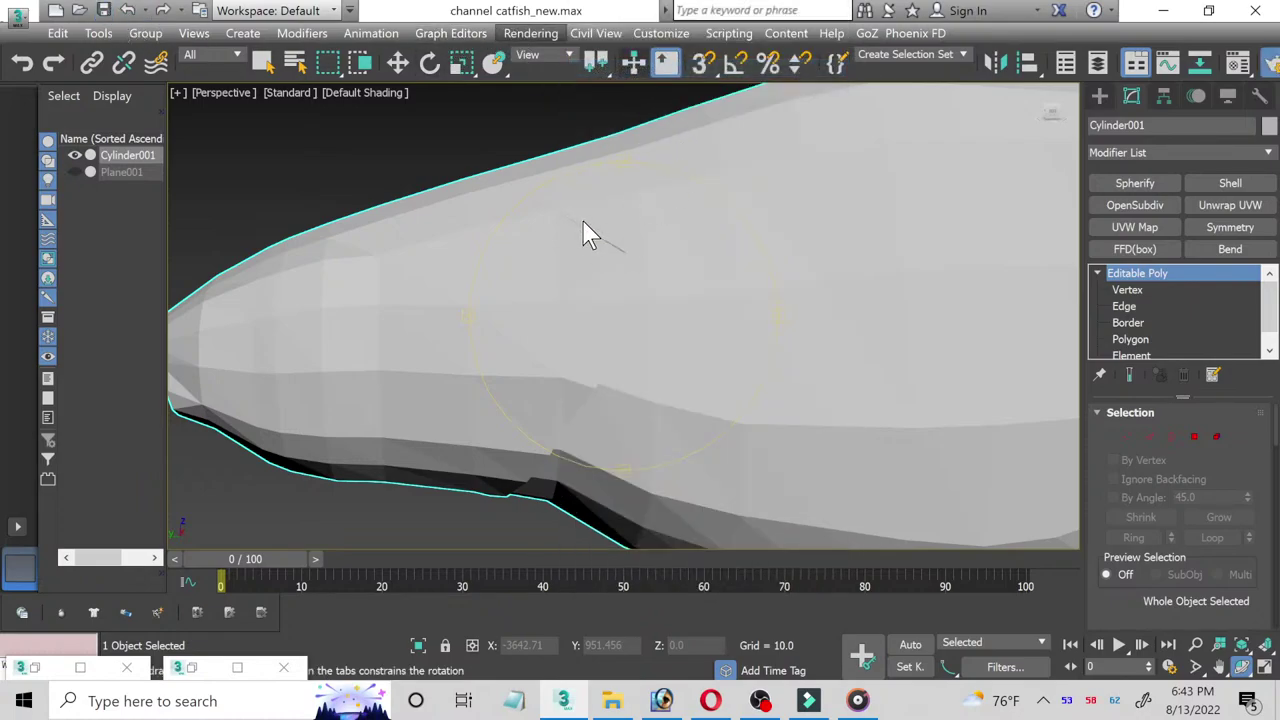
Step: Set the renderer to V-Ray Adv 3.40.01 and load the Product Rendering_New preset at 1920×1080
key(F10)
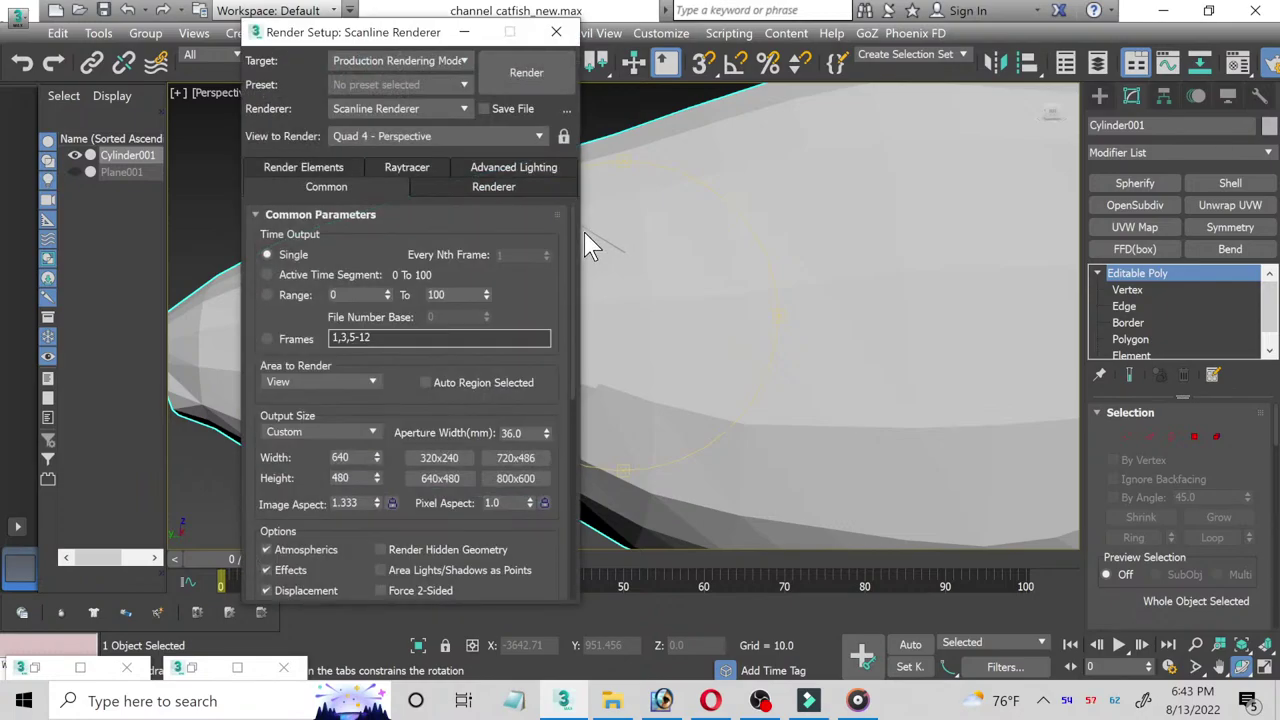
click(367, 106)
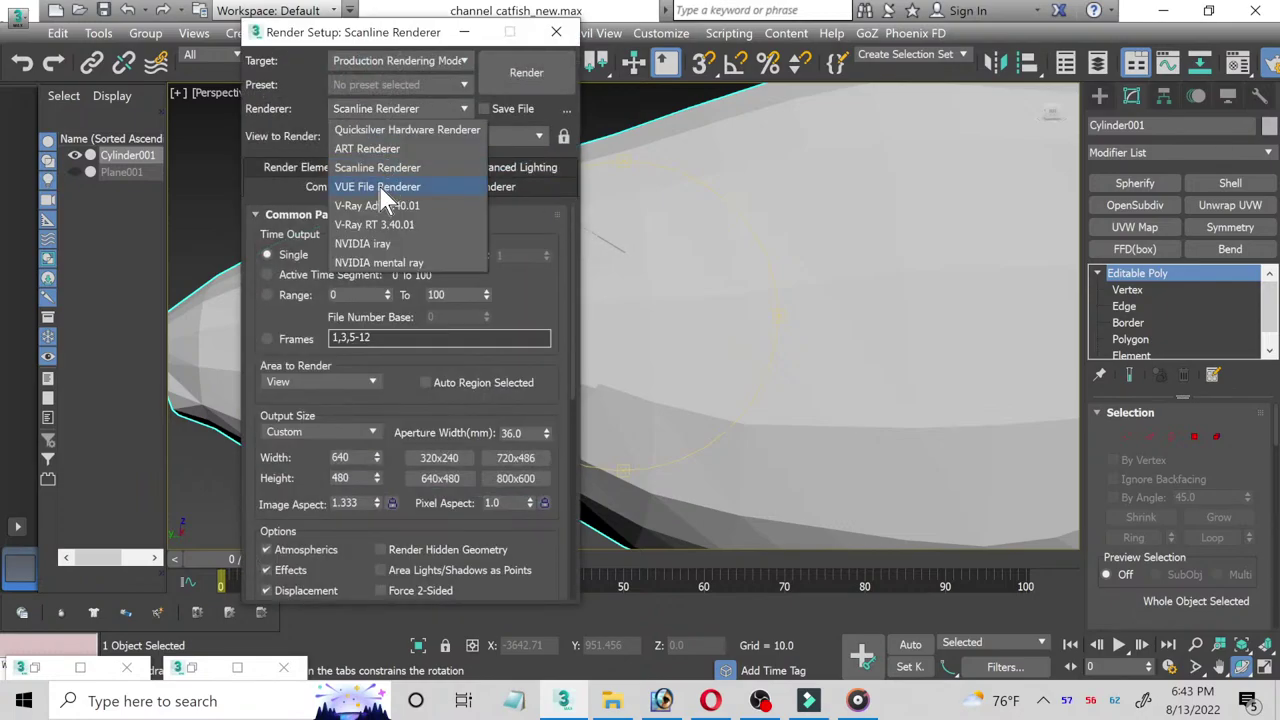
click(371, 203)
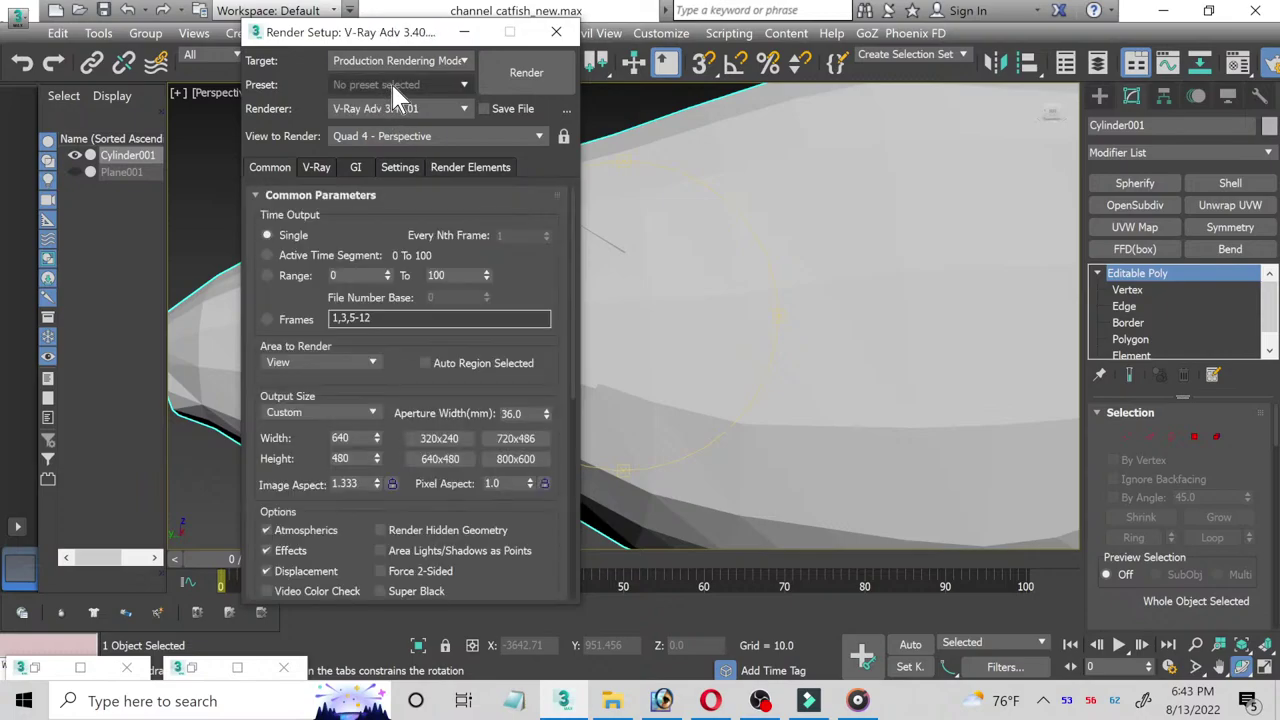
click(391, 84)
click(394, 97)
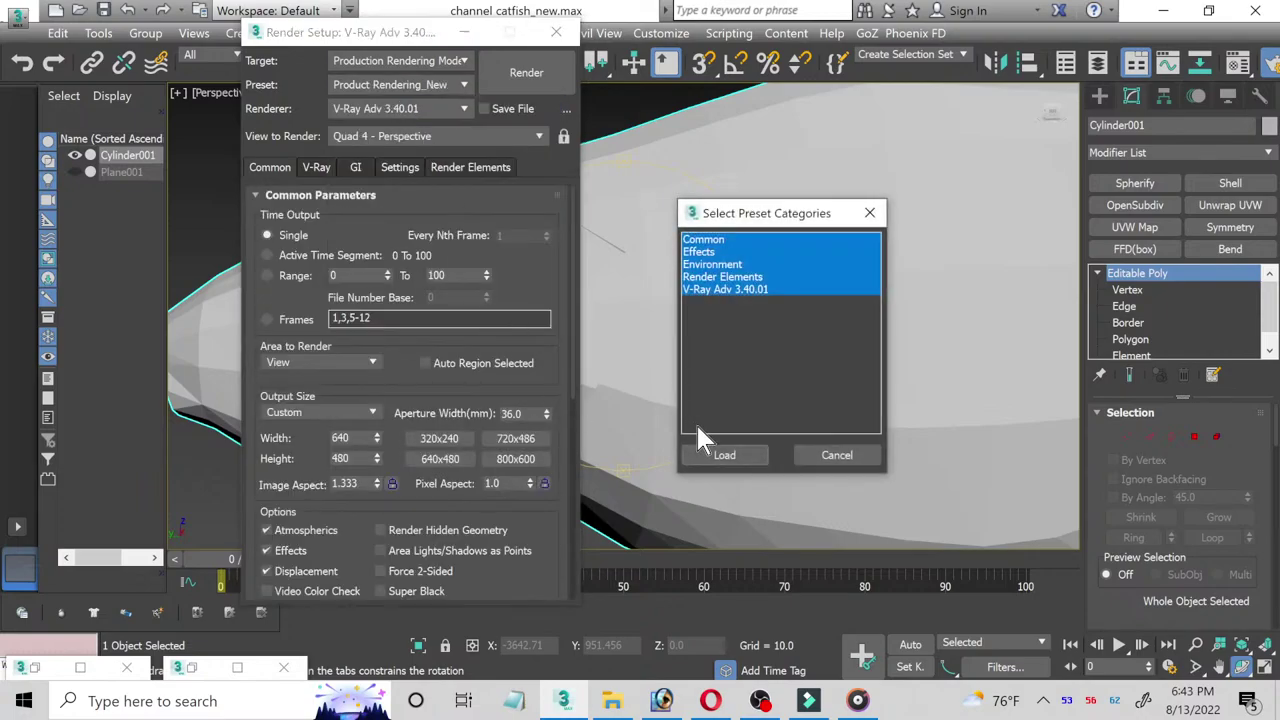
click(720, 456)
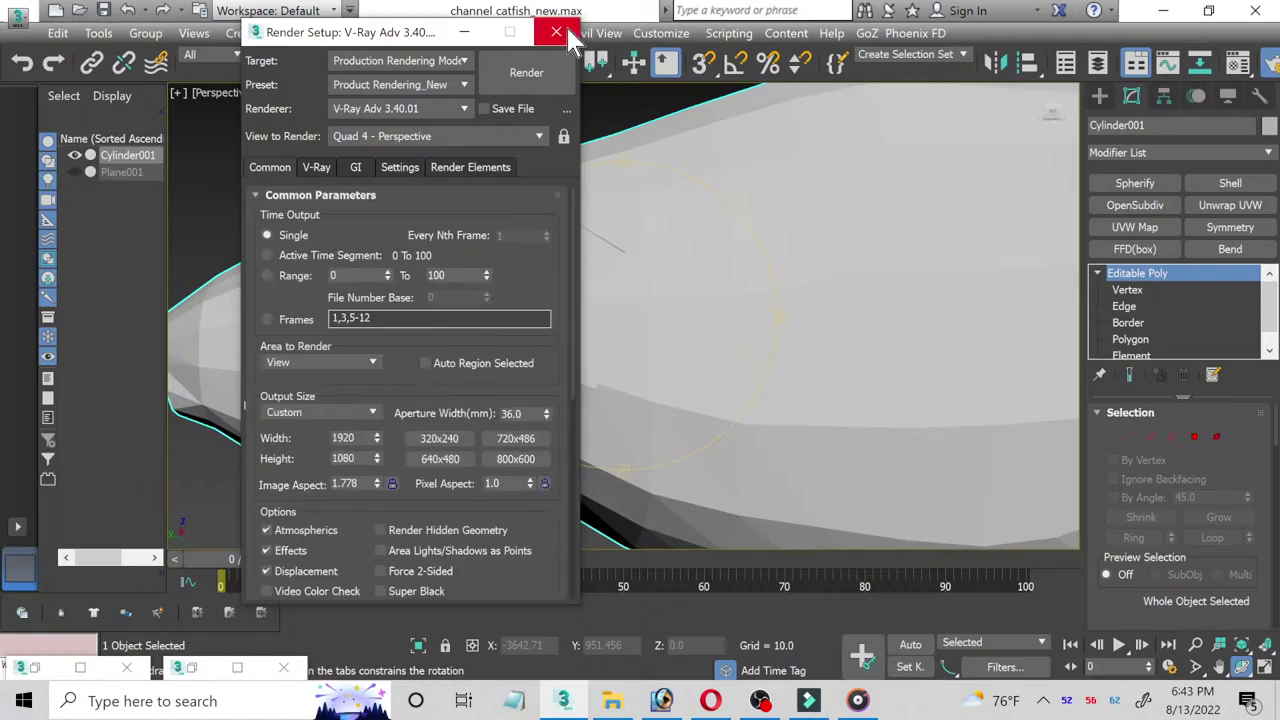
click(557, 33)
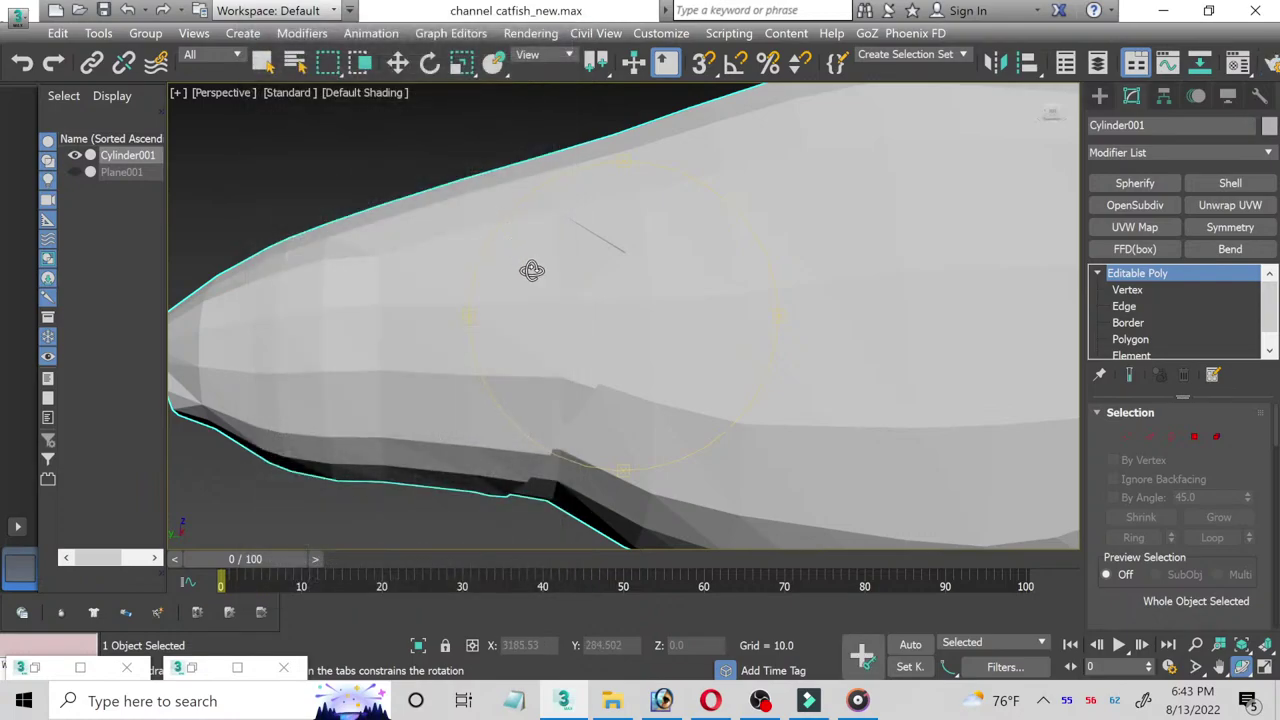
Step: Turn Edged Faces shading back on to show the mesh edges, then bring up the application menu
mouse_move(517, 364)
mouse_down()
mouse_move(541, 361)
mouse_move(489, 366)
mouse_move(540, 331)
mouse_move(526, 322)
mouse_move(551, 363)
mouse_up()
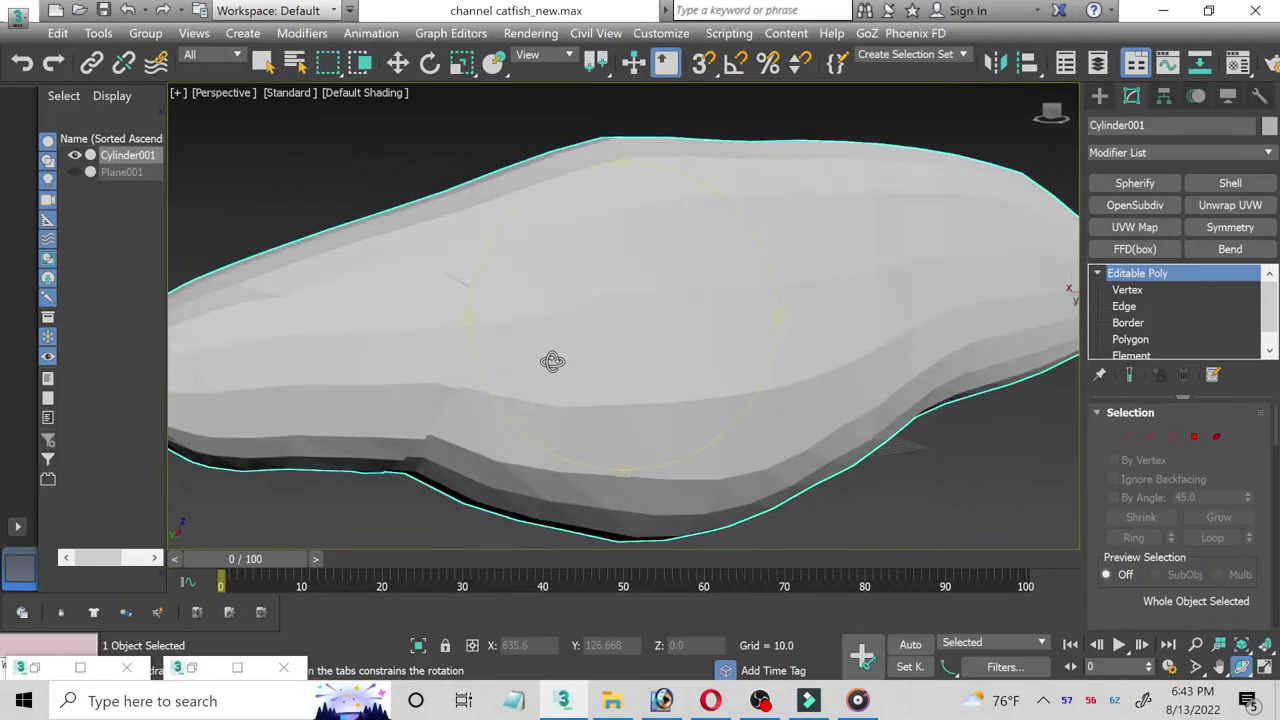
click(381, 92)
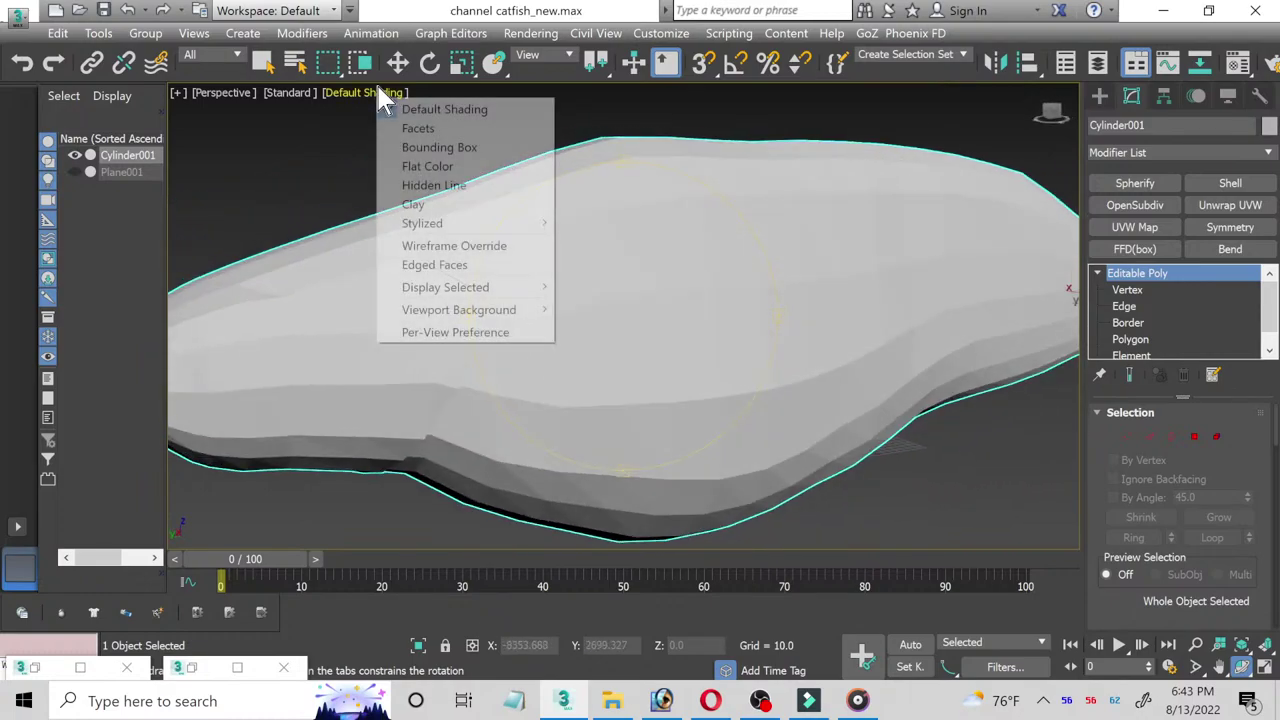
click(487, 270)
mouse_move(568, 334)
mouse_down()
mouse_move(657, 314)
mouse_move(646, 314)
mouse_up()
scroll(645, 312, down, 2)
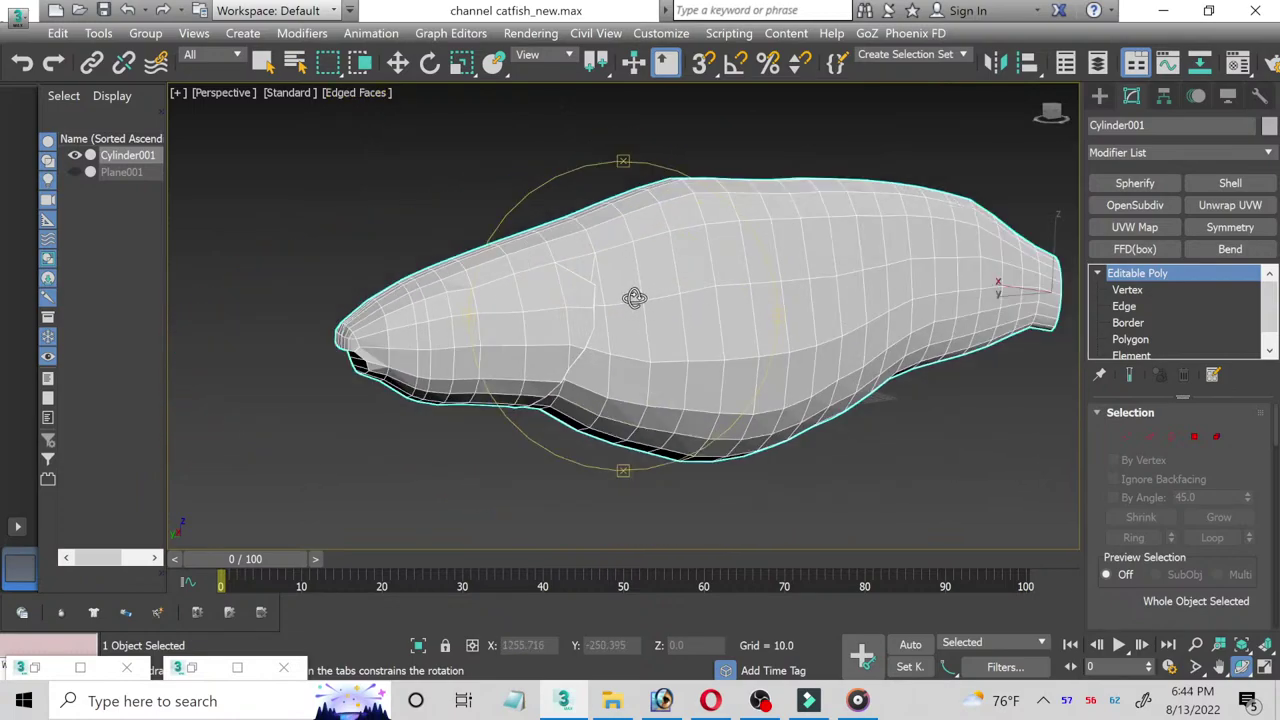
click(18, 18)
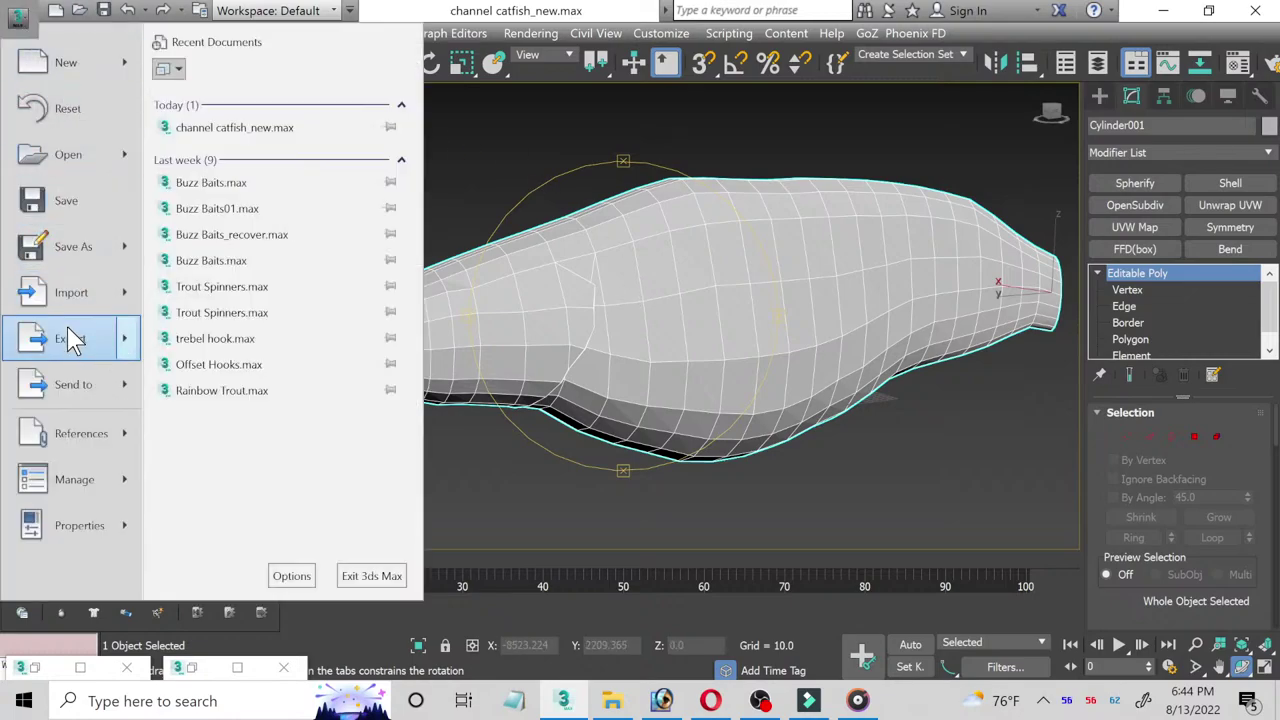
mouse_move(72, 338)
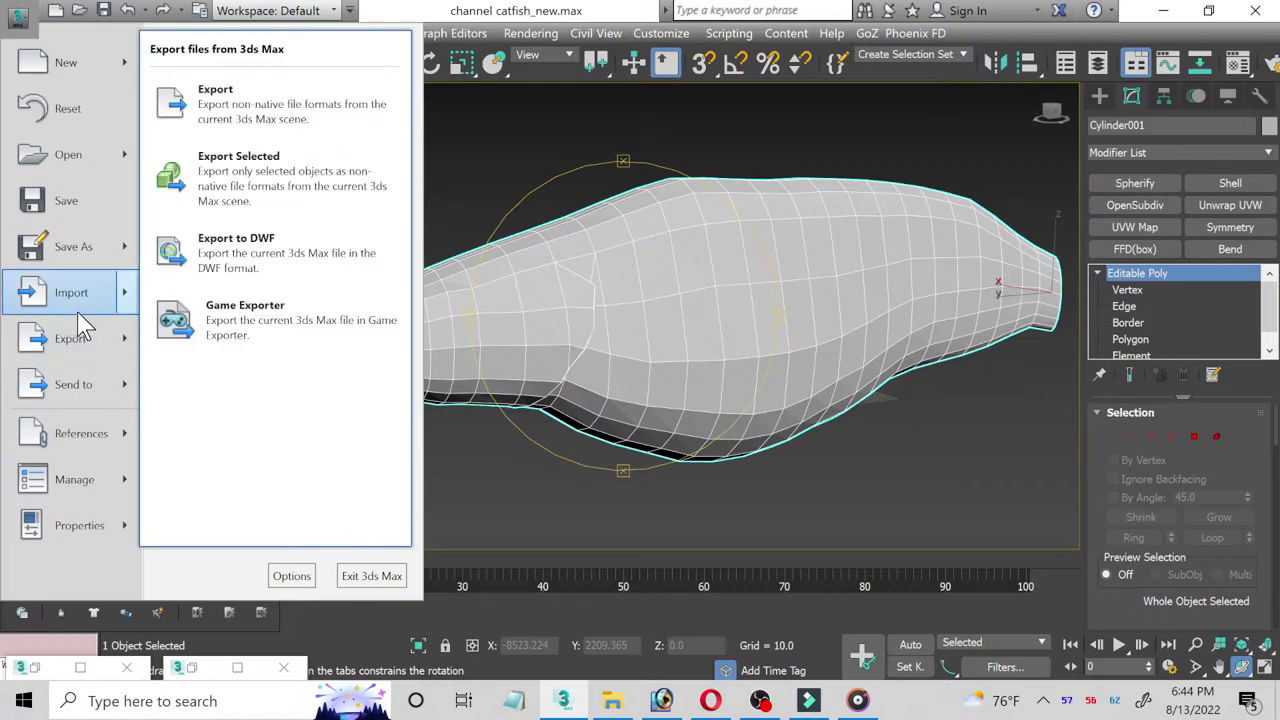
Step: Start a Merge and open American Pickerel.max from E:\Products\American Pickerel
click(258, 187)
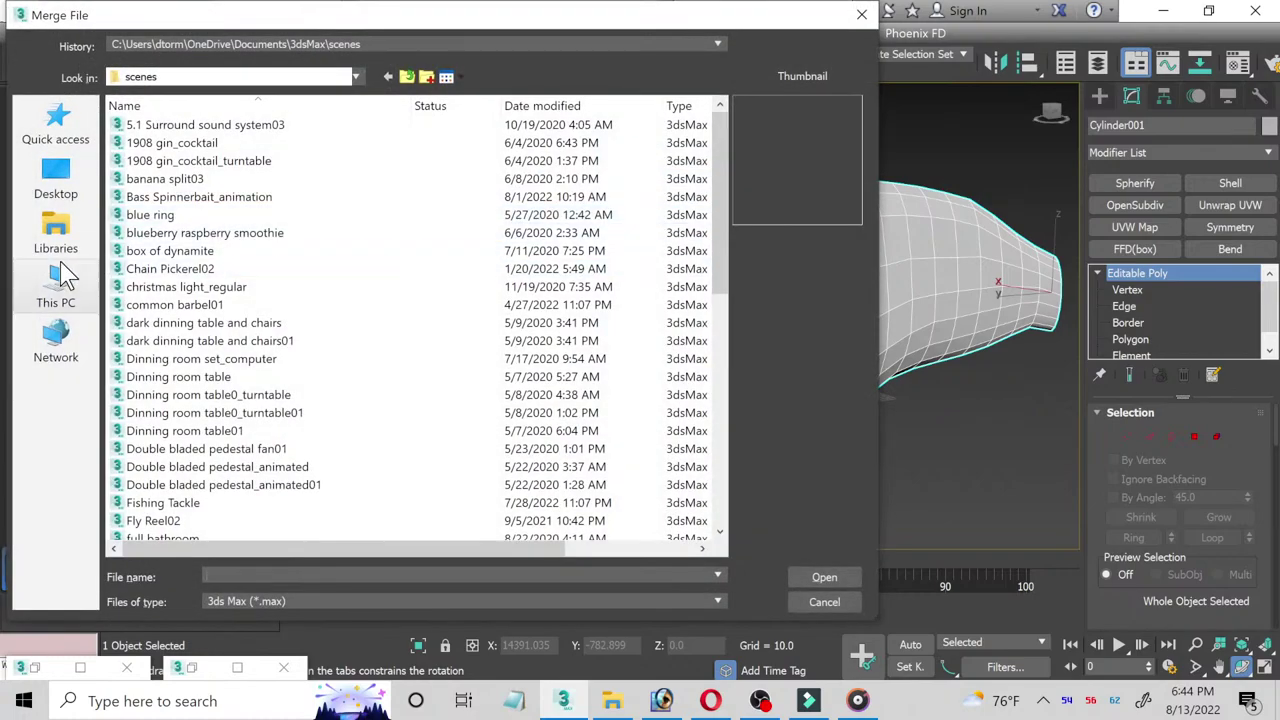
click(57, 285)
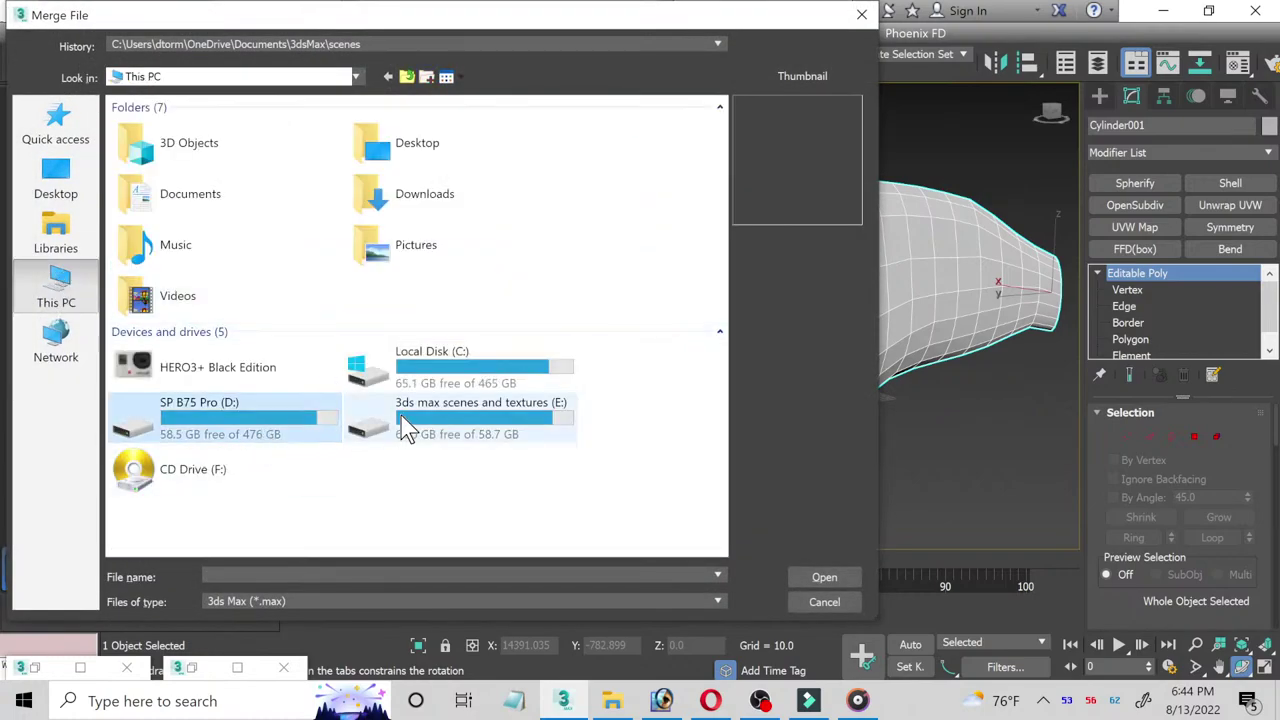
double_click(400, 425)
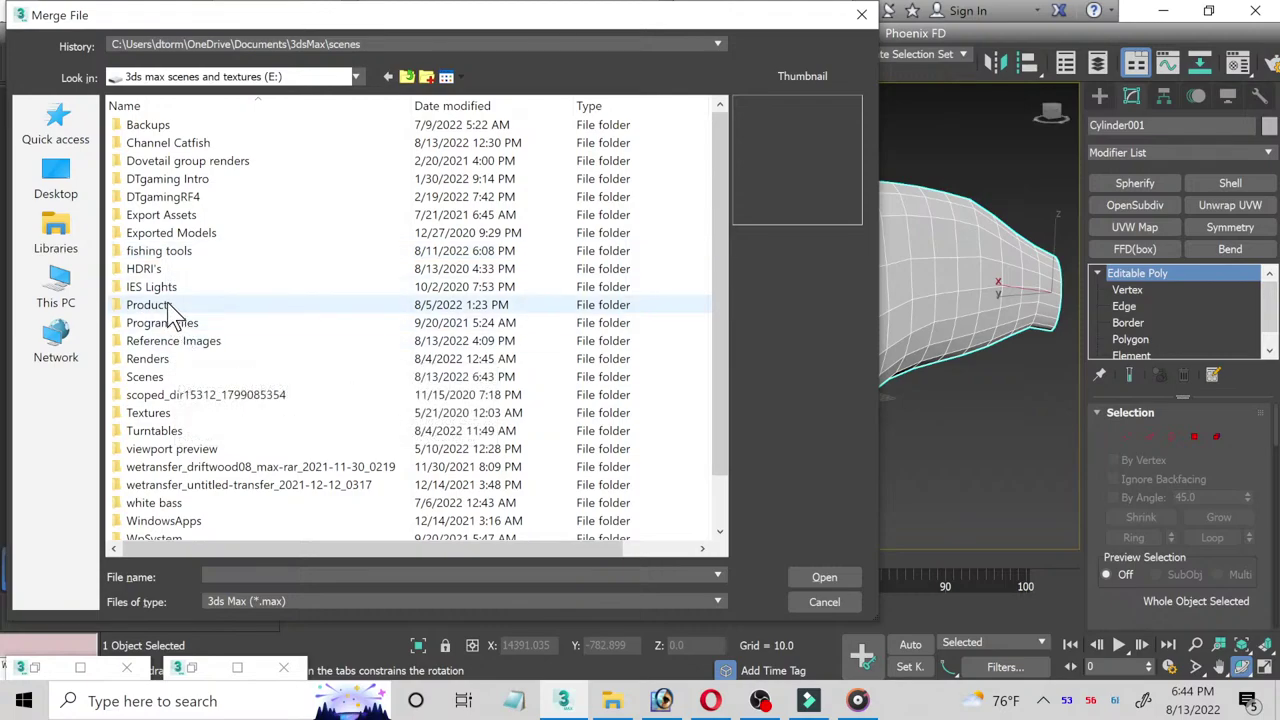
double_click(170, 308)
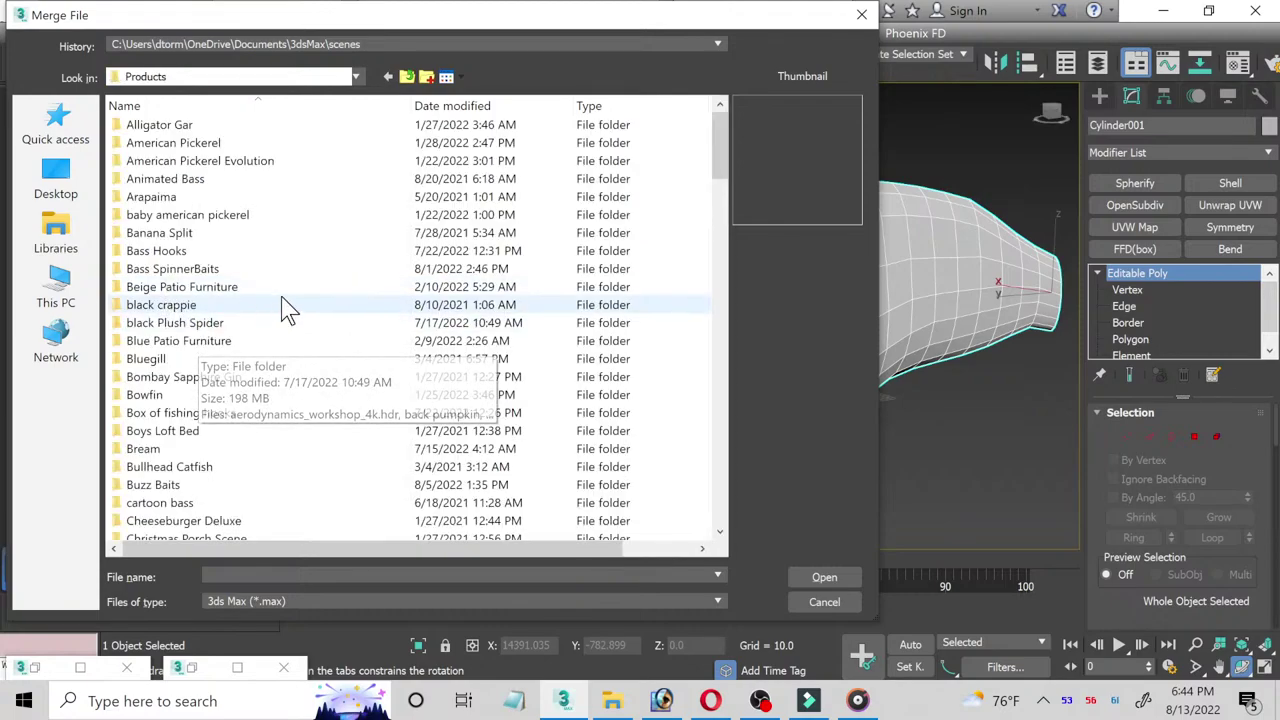
scroll(270, 298, down, 1)
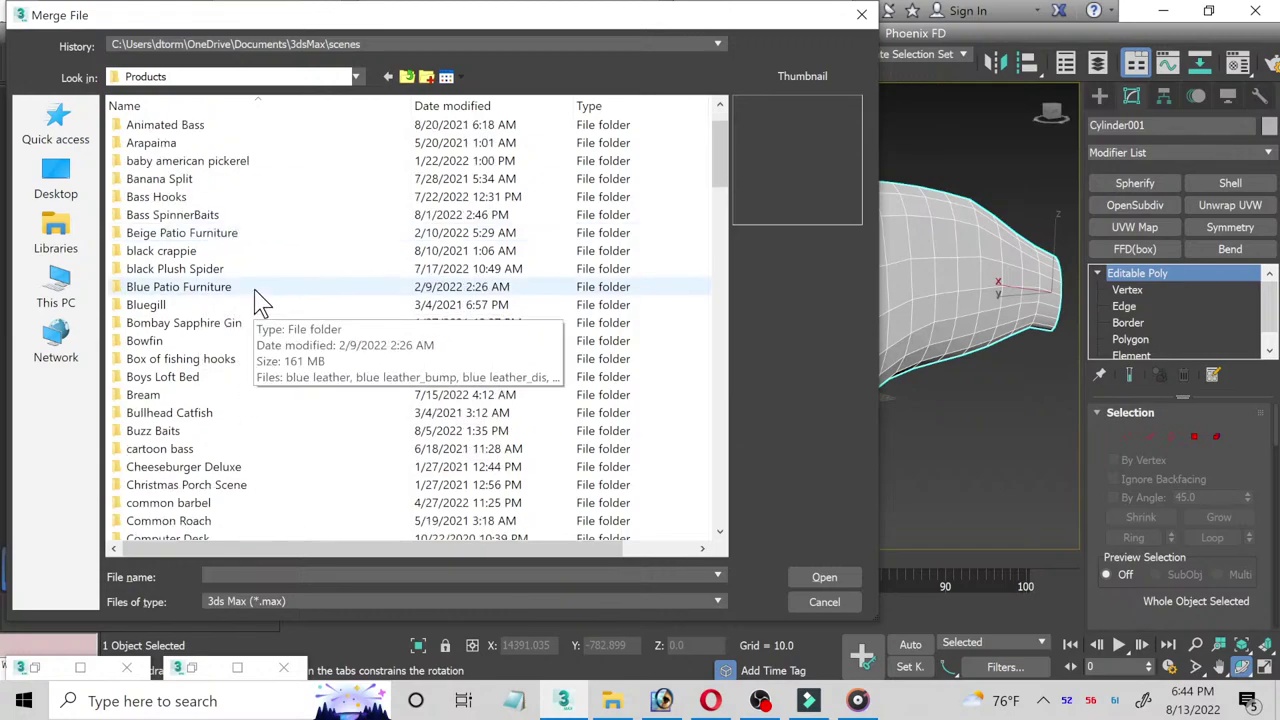
scroll(260, 296, up, 1)
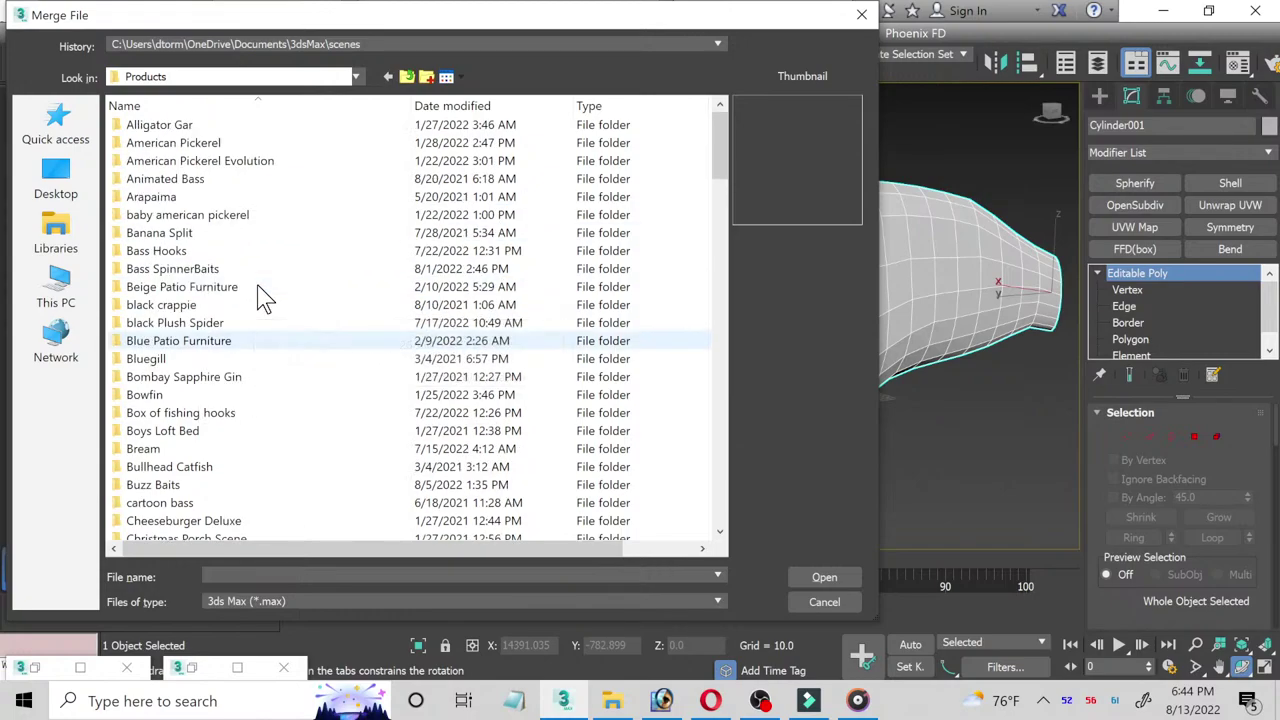
double_click(196, 150)
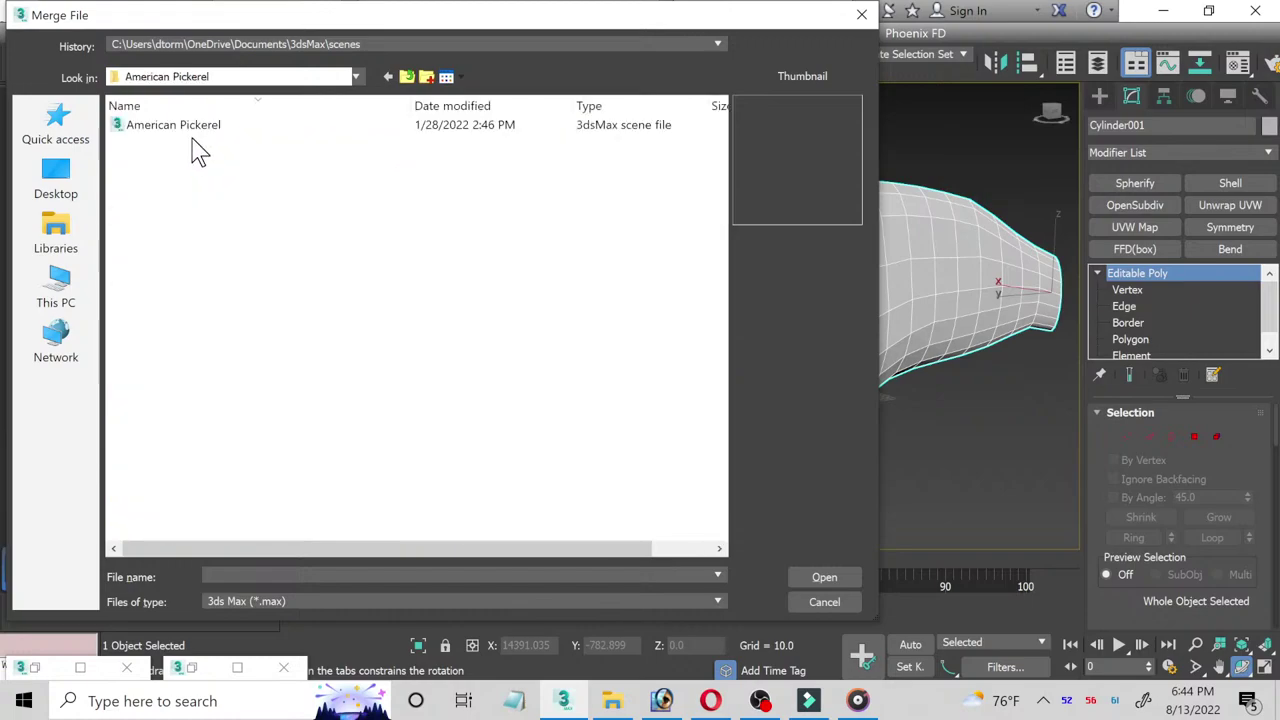
double_click(192, 145)
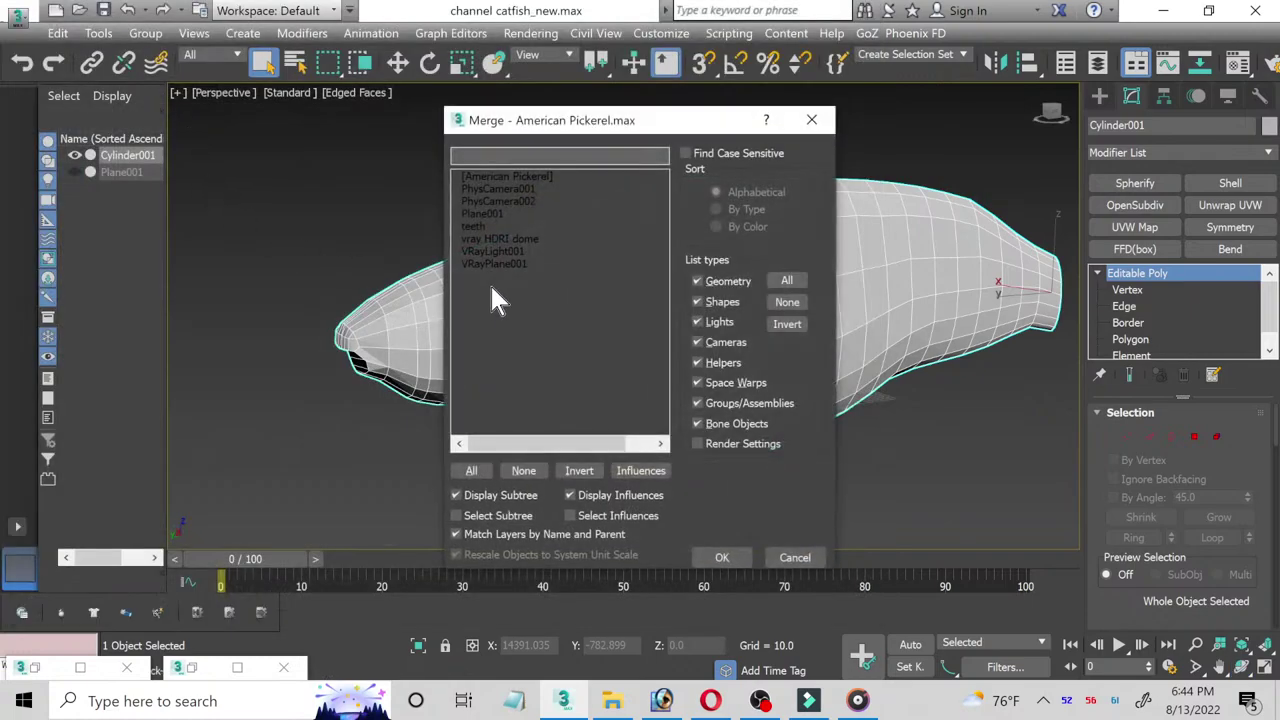
Step: Merge VRayPlane001, VRayLight001 and the vray HDRI dome into the catfish scene
click(487, 262)
ctrl+click(490, 251)
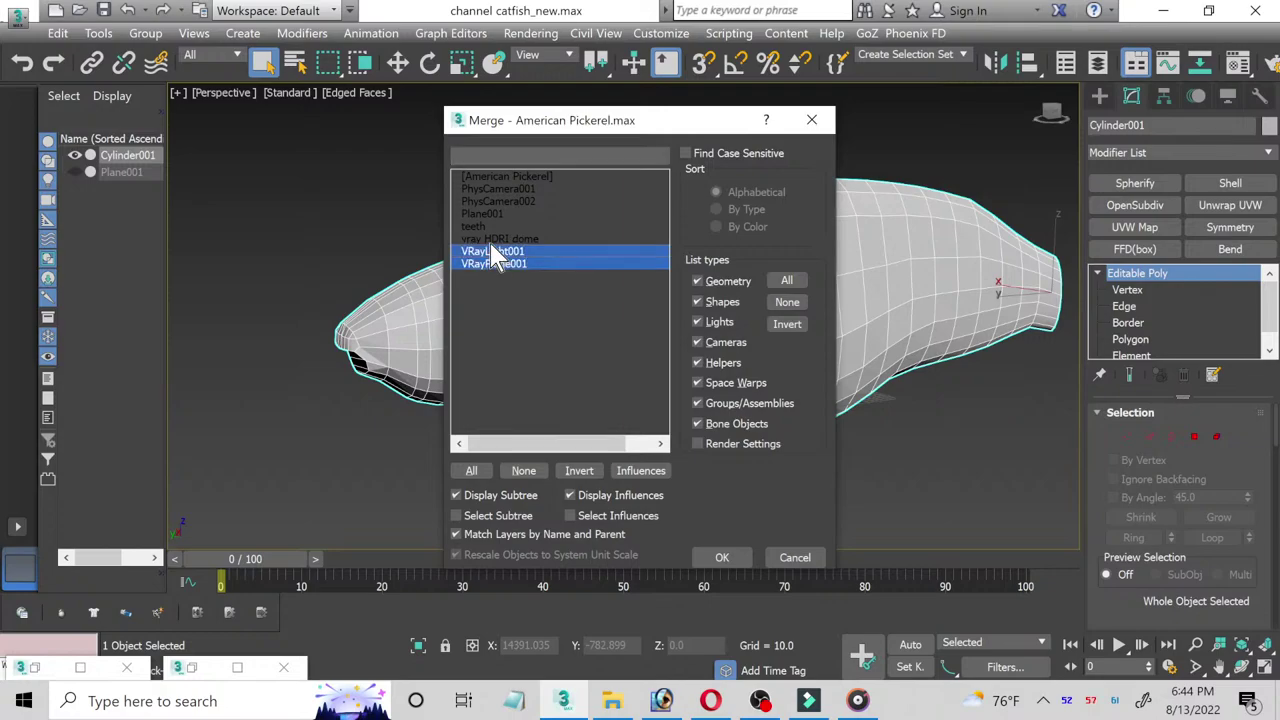
ctrl+click(490, 239)
click(722, 557)
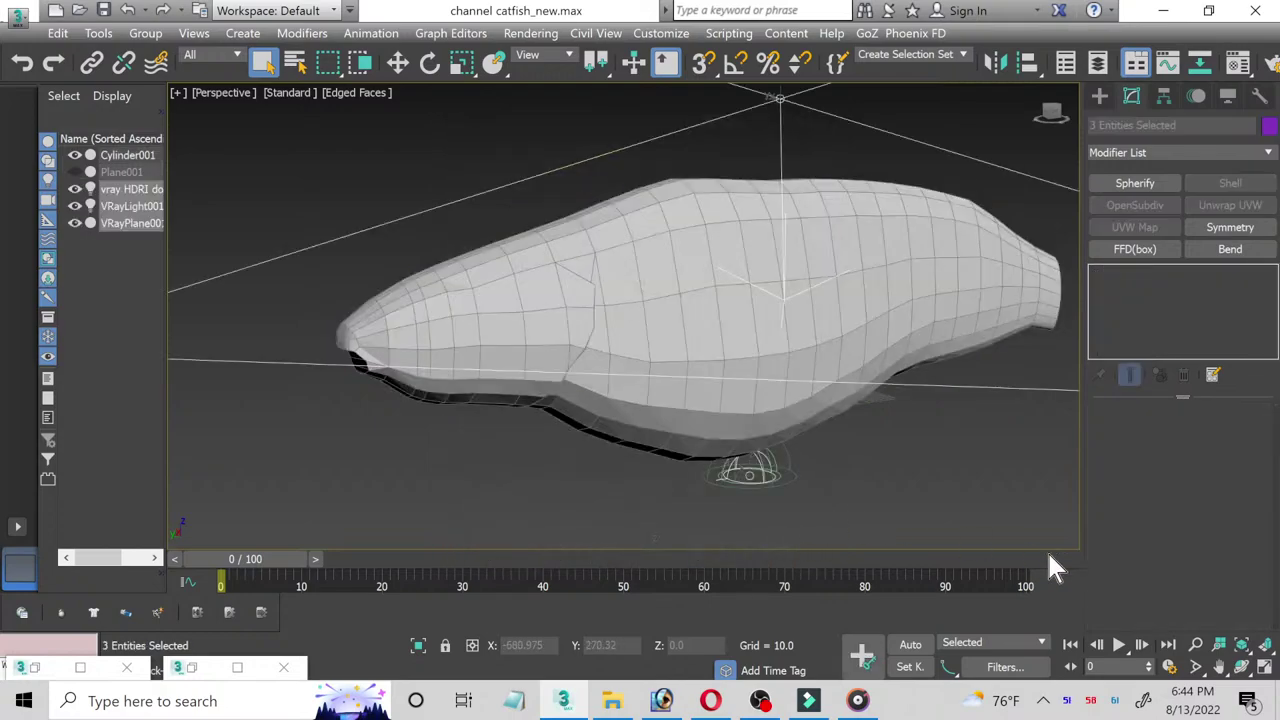
Step: Maximize the Front view and select the merged VRayPlane001
click(1264, 667)
scroll(850, 190, down, 3)
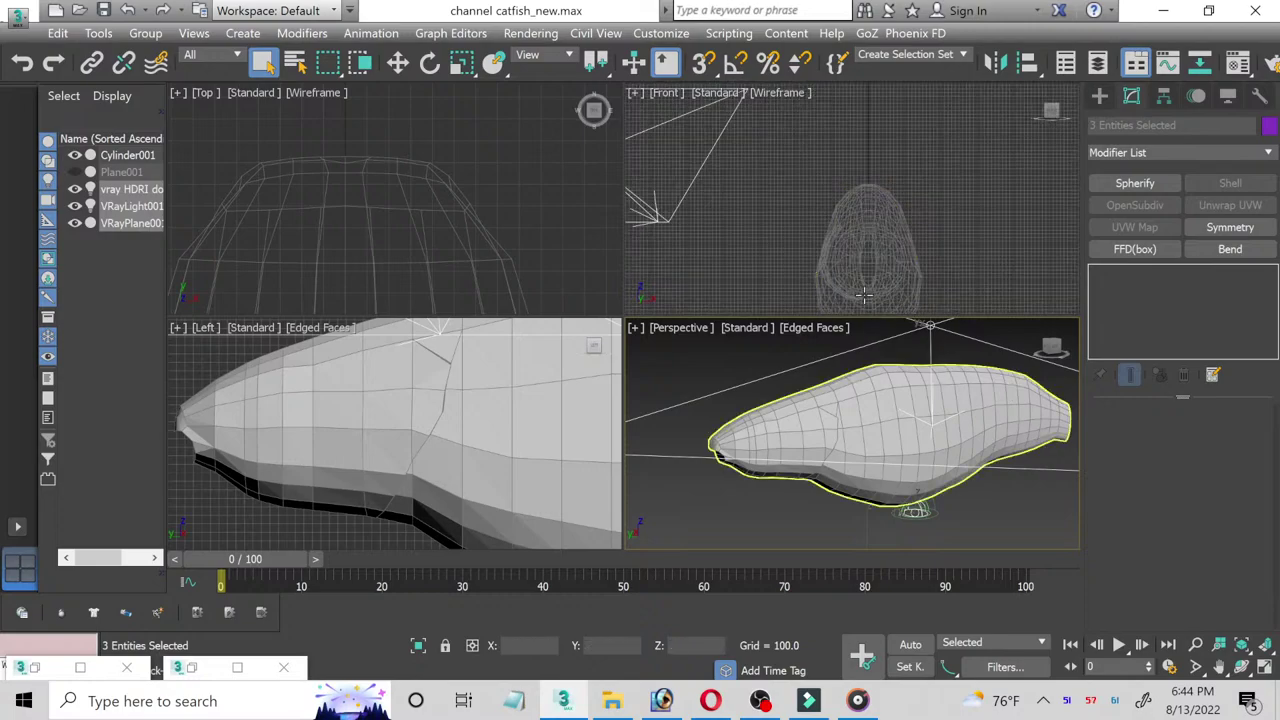
middle_drag(870, 200, 836, 168)
scroll(836, 168, down, 3)
scroll(835, 172, down, 2)
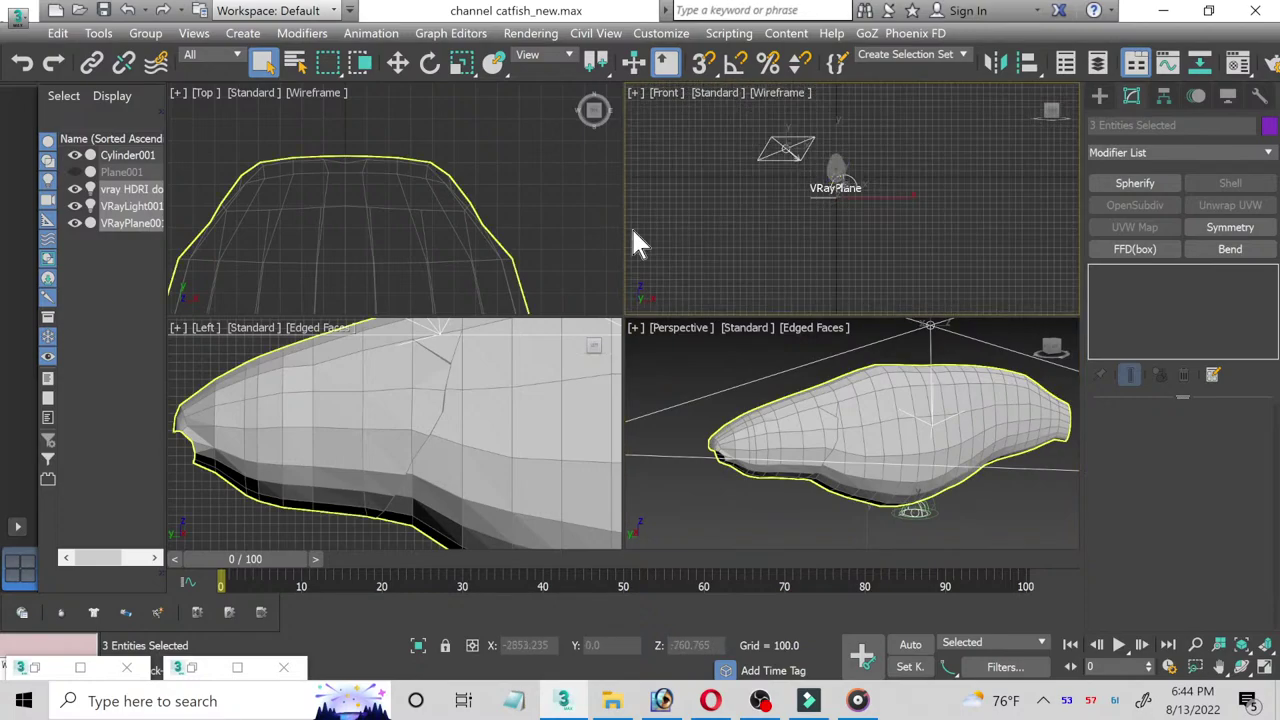
right_click(818, 222)
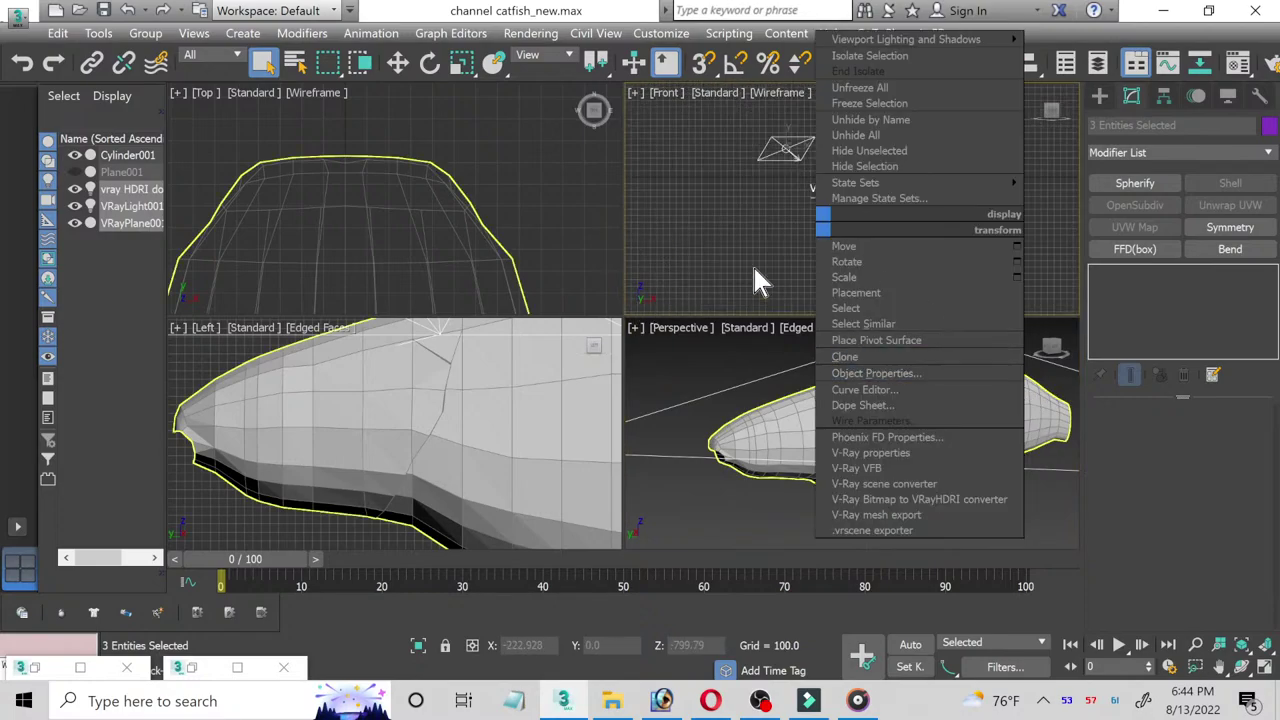
click(1264, 667)
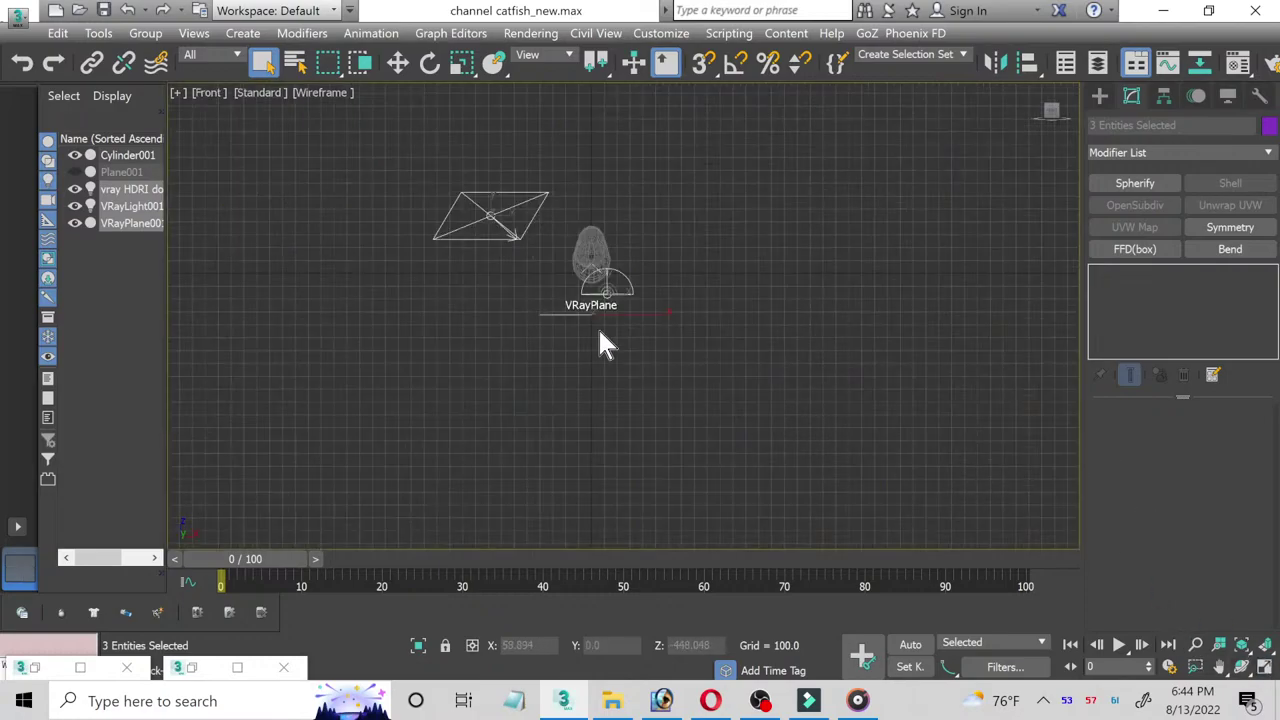
scroll(541, 300, up, 2)
scroll(640, 315, up, 2)
click(700, 315)
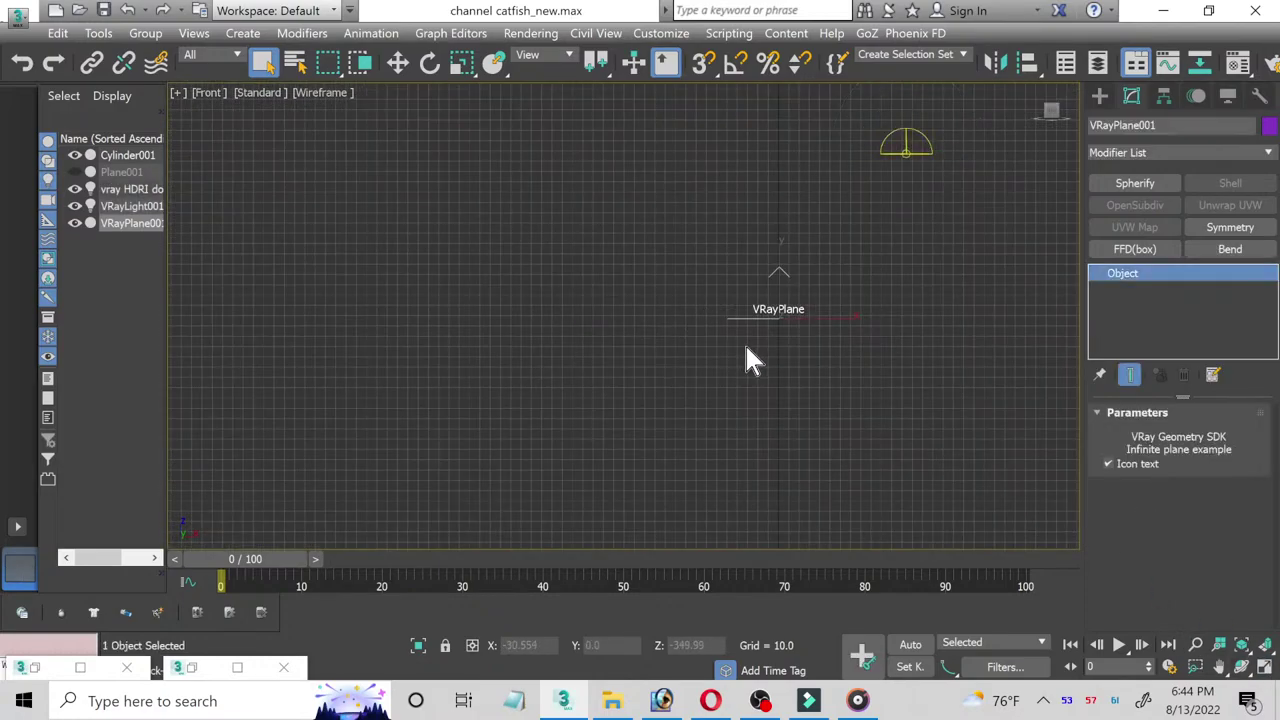
middle_drag(790, 380, 690, 394)
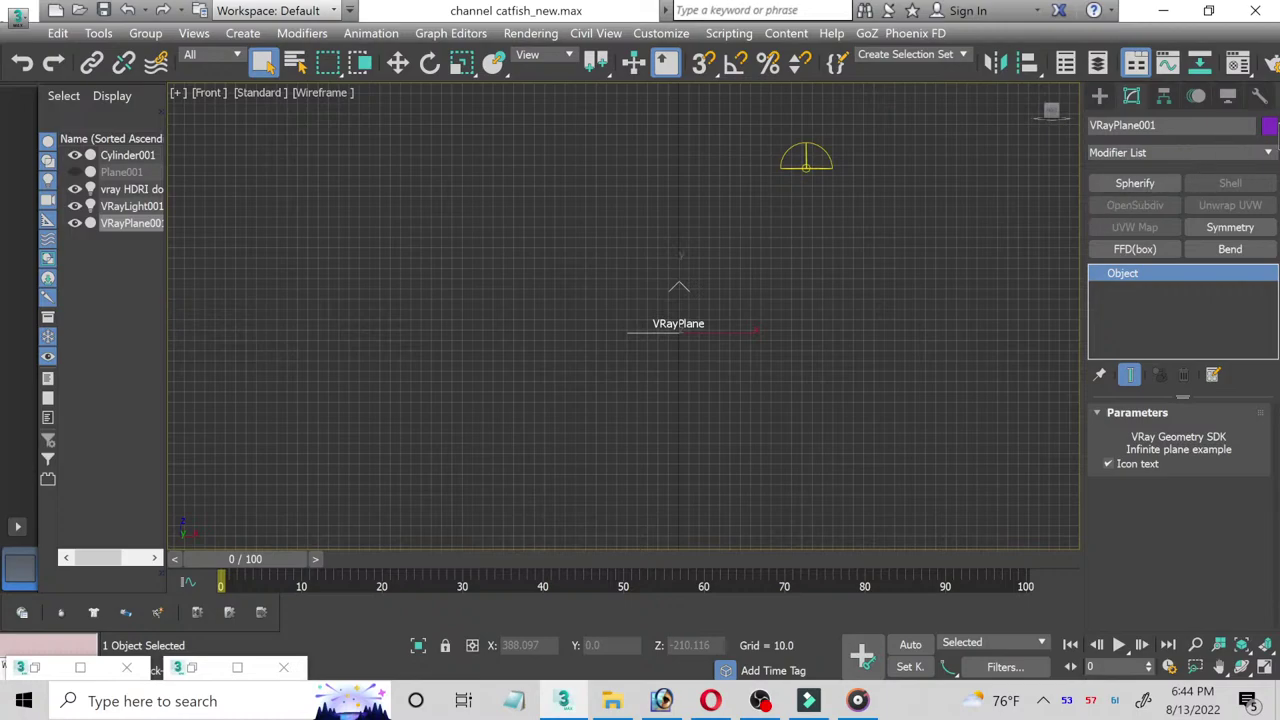
Step: Set the VRay plane's object colour to grey
click(1270, 127)
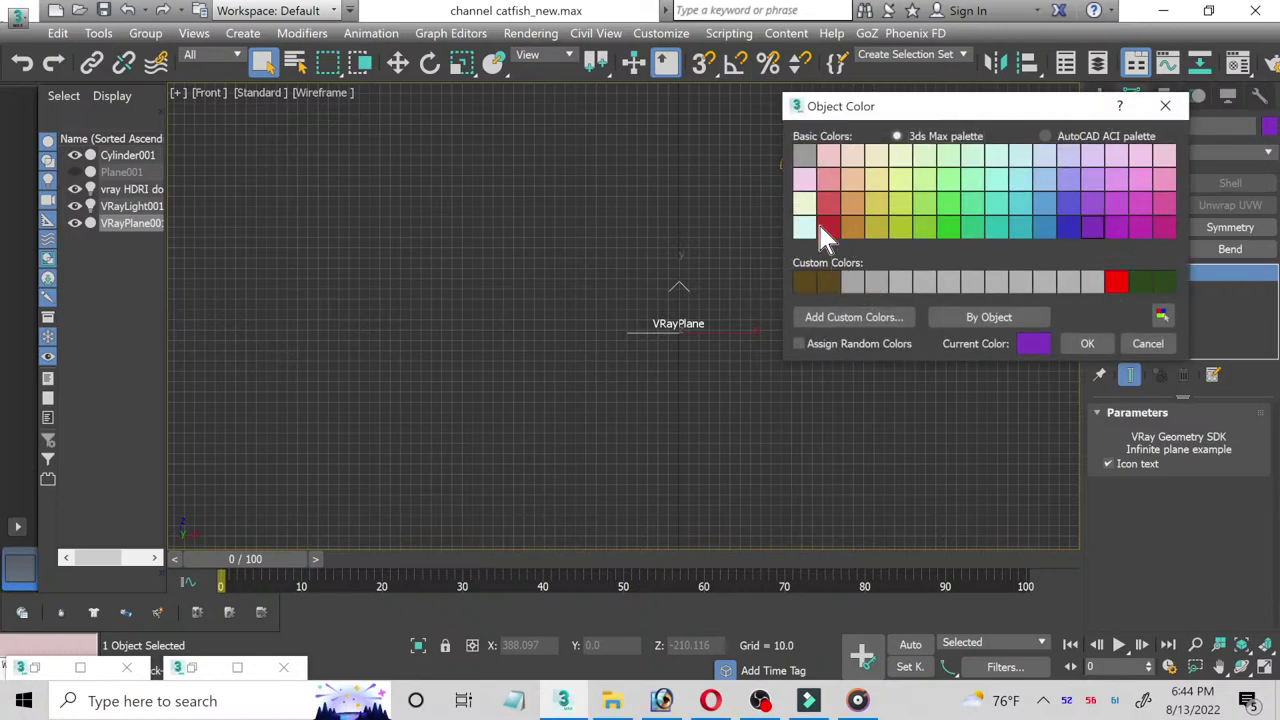
click(1086, 286)
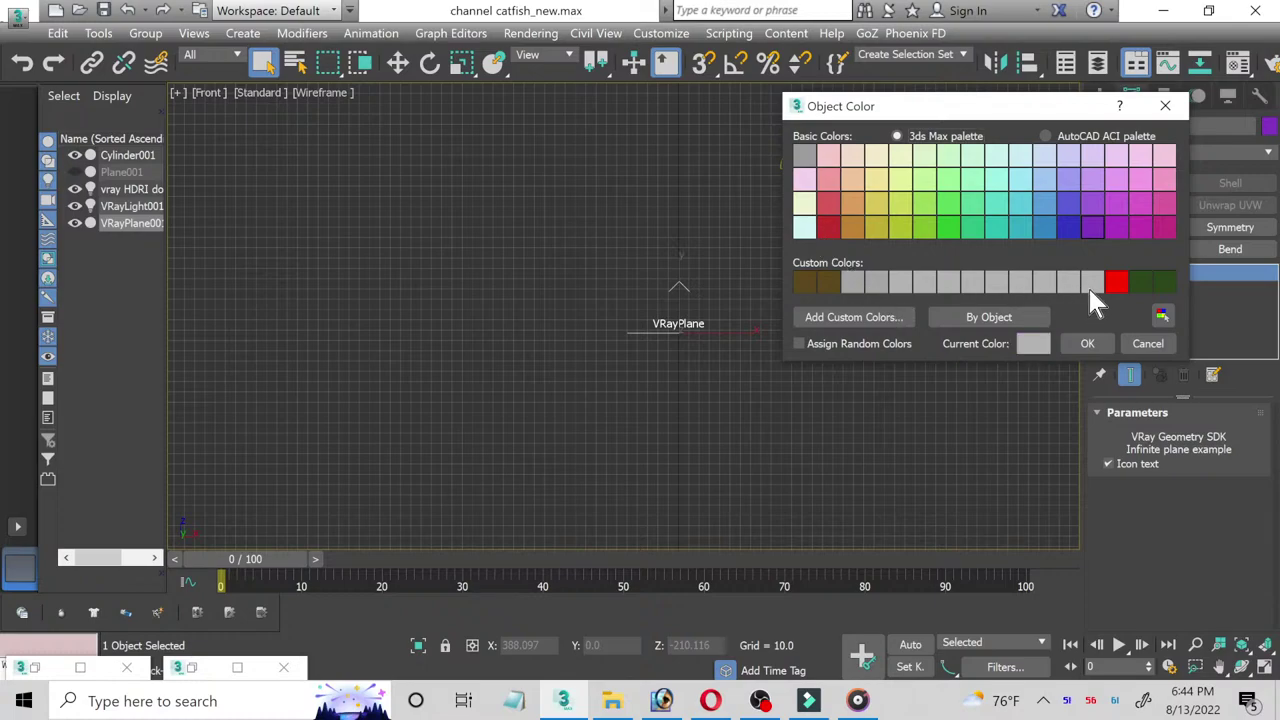
click(1075, 345)
Step: Move the VRay plane up under the catfish and the HDRI dome light down onto it
scroll(773, 342, up, 2)
click(397, 63)
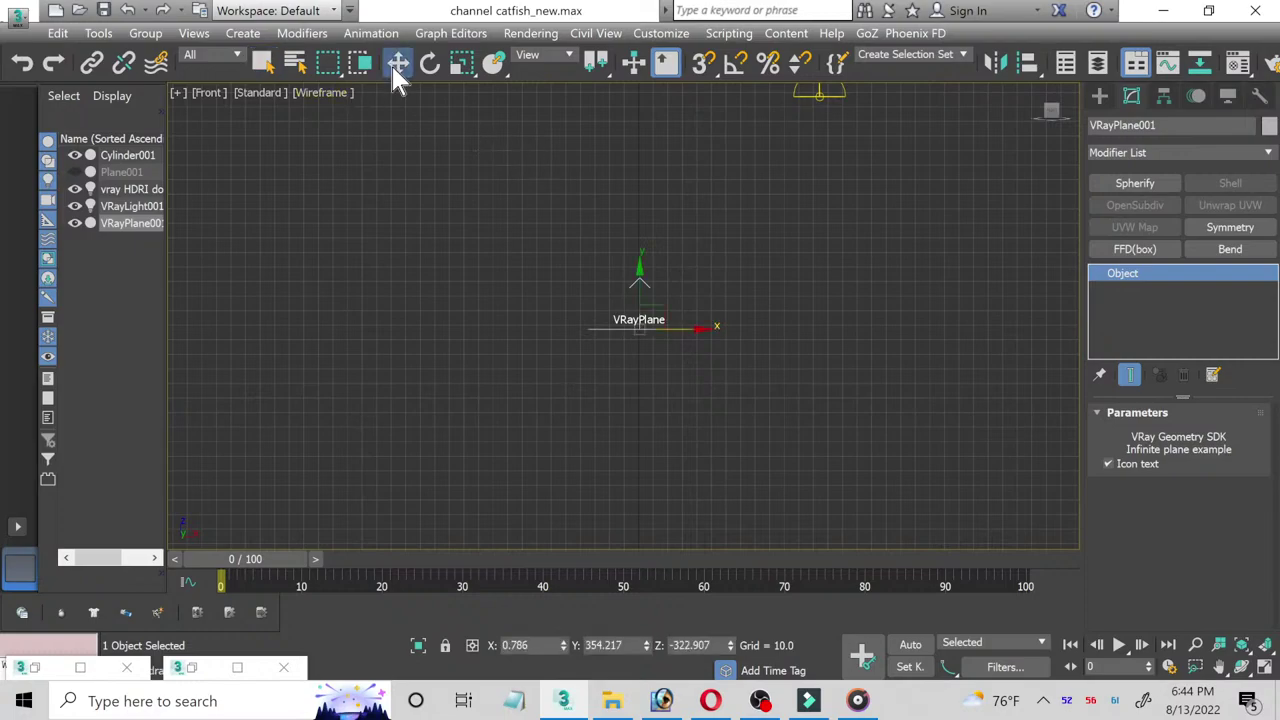
scroll(668, 246, down, 2)
middle_drag(668, 246, 594, 366)
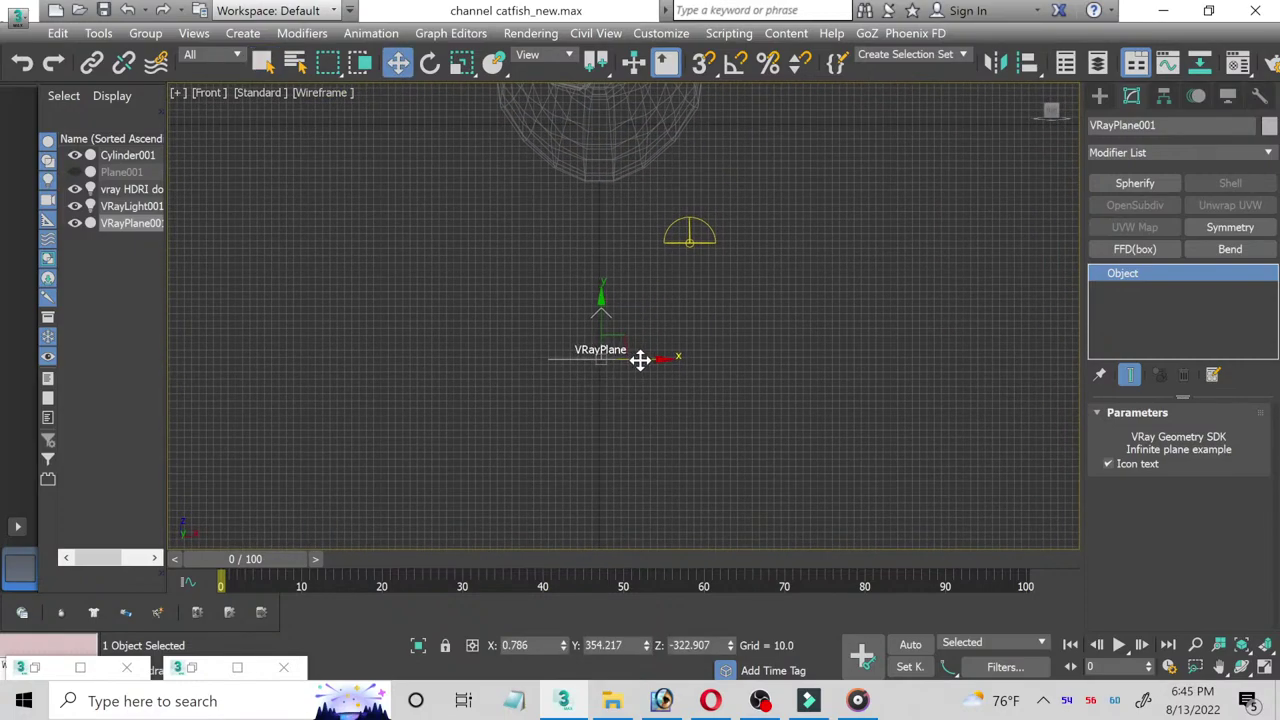
mouse_move(631, 342)
mouse_down()
mouse_move(640, 250)
mouse_move(623, 217)
mouse_move(621, 253)
mouse_up()
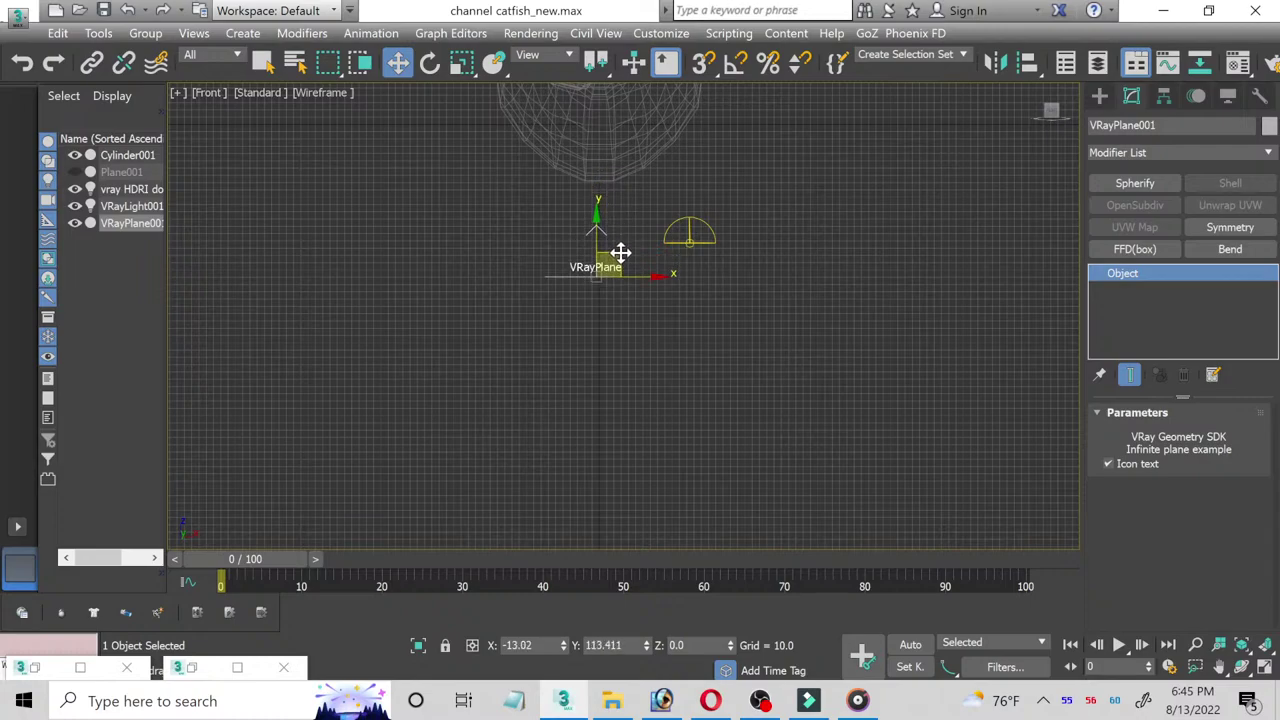
click(690, 234)
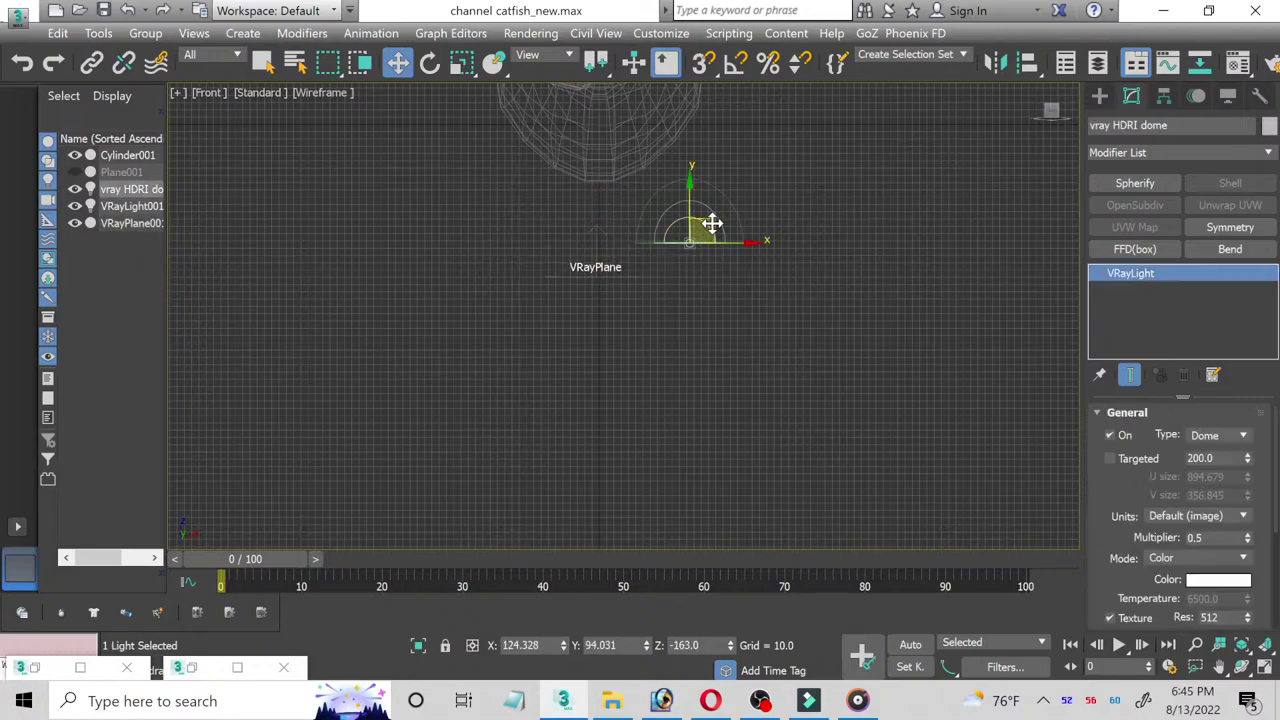
drag(714, 217, 619, 251)
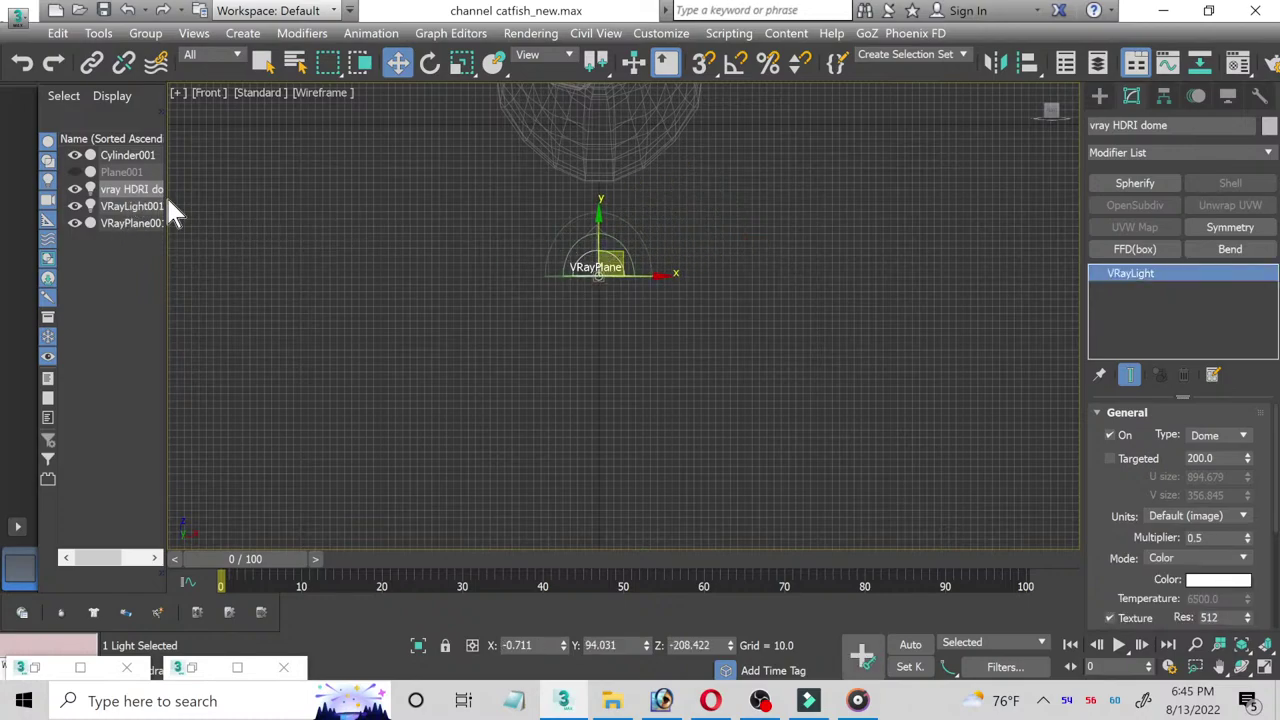
Step: Instance the dome light's HDRI map into an empty Material Editor slot and set its multiplier to 1.0
key(m)
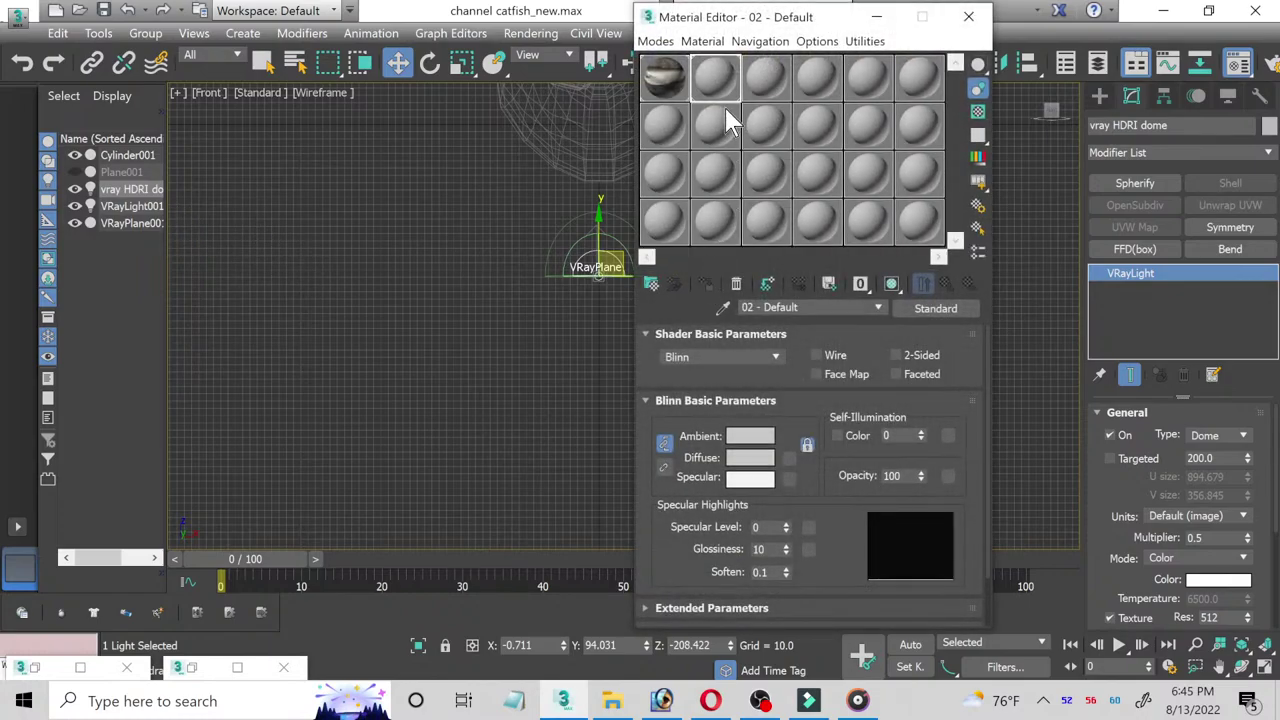
drag(780, 14, 560, 21)
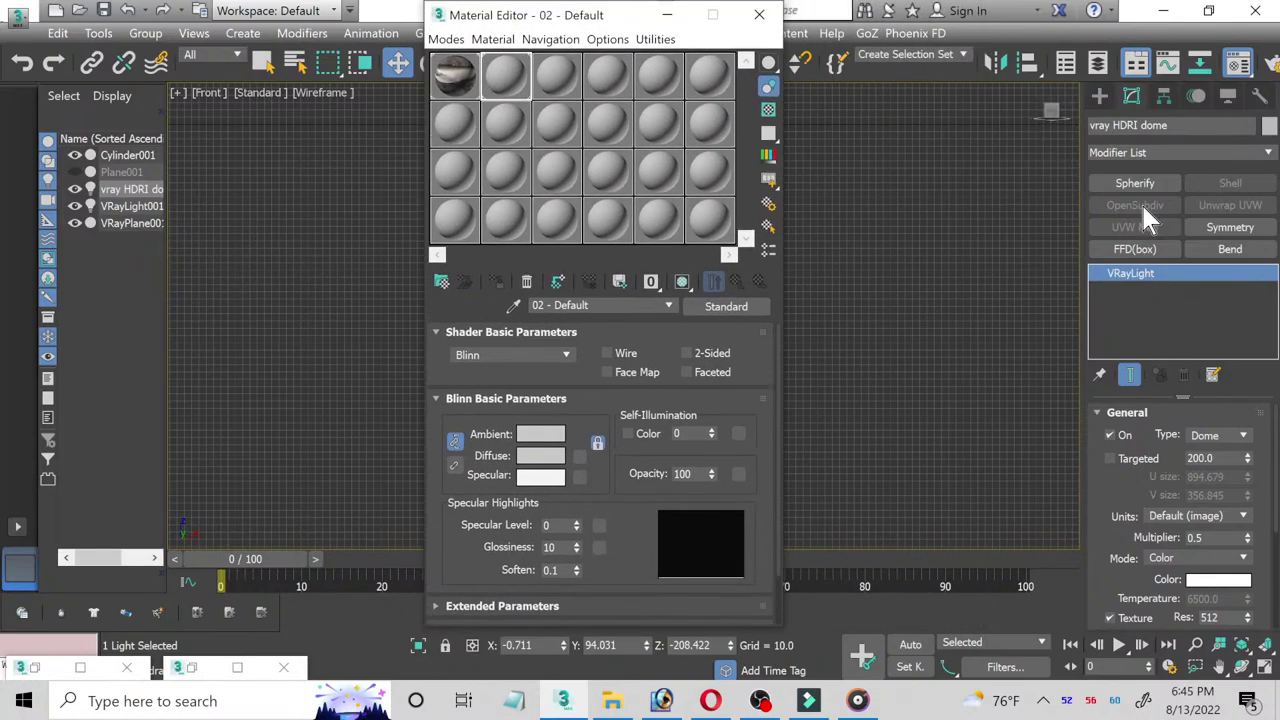
scroll(1253, 447, down, 2)
scroll(1253, 447, down, 2)
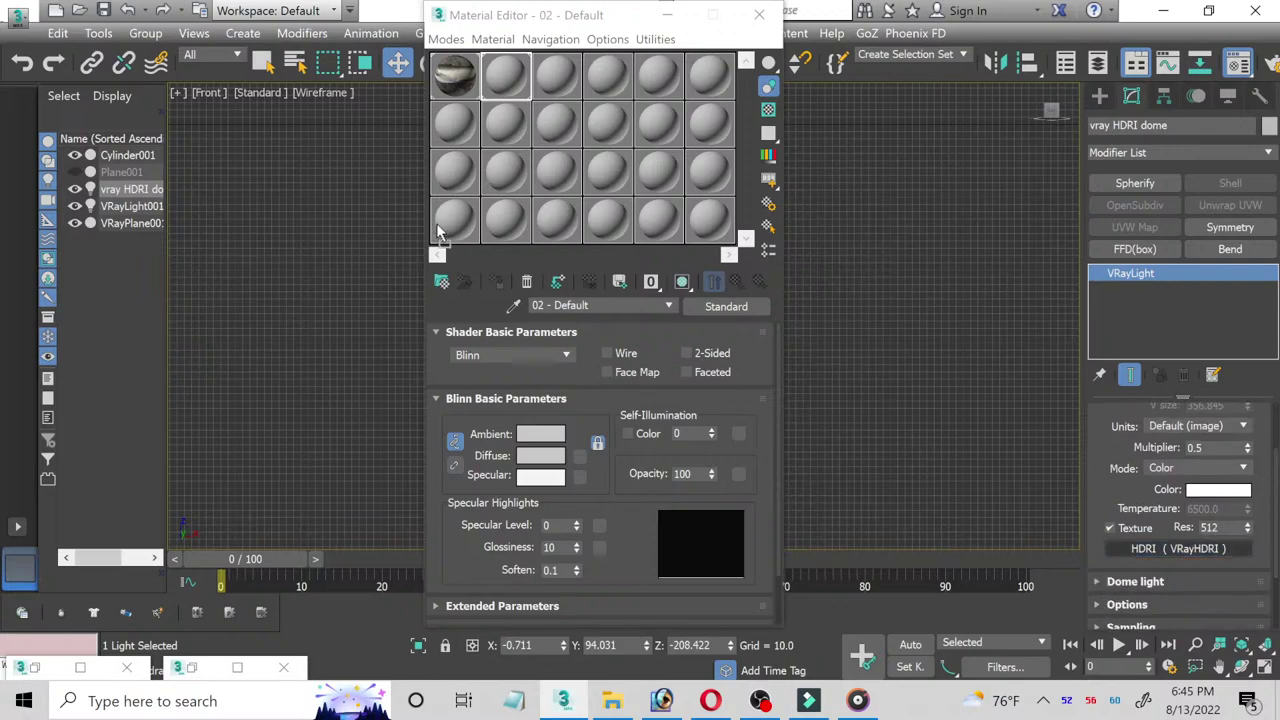
drag(440, 237, 448, 228)
click(560, 380)
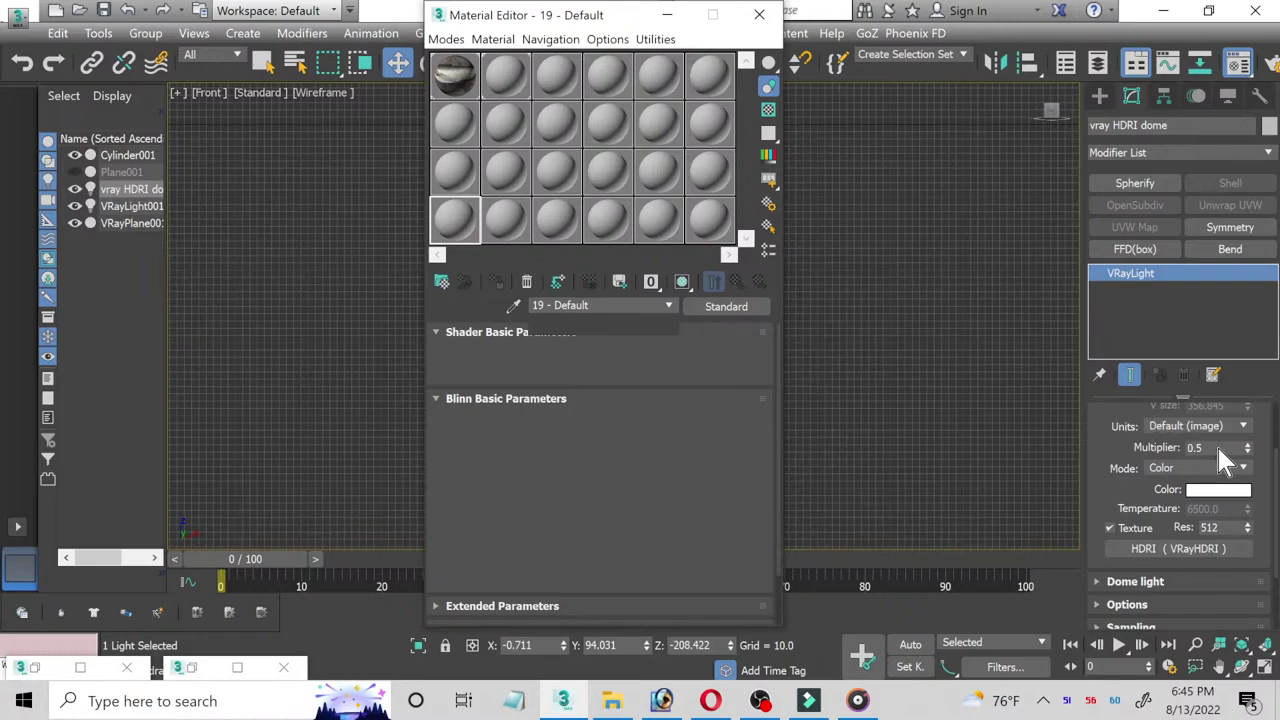
click(1152, 450)
text(1)
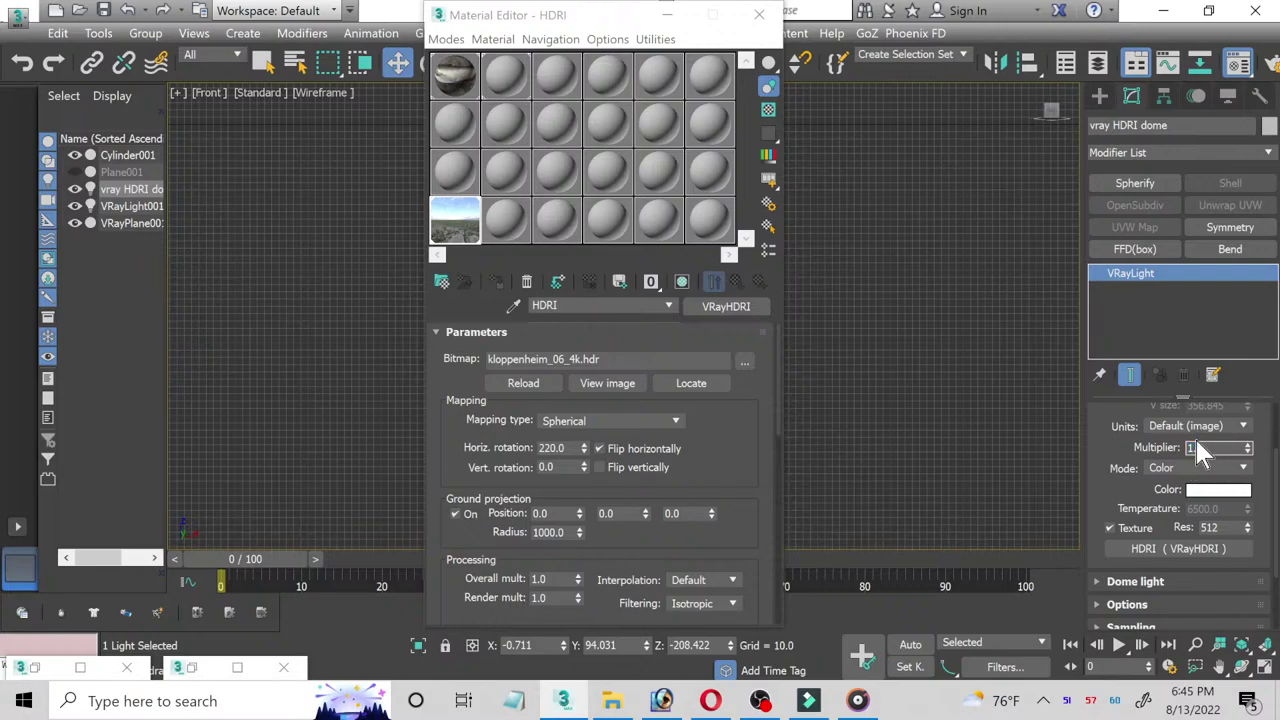
key(Return)
click(665, 14)
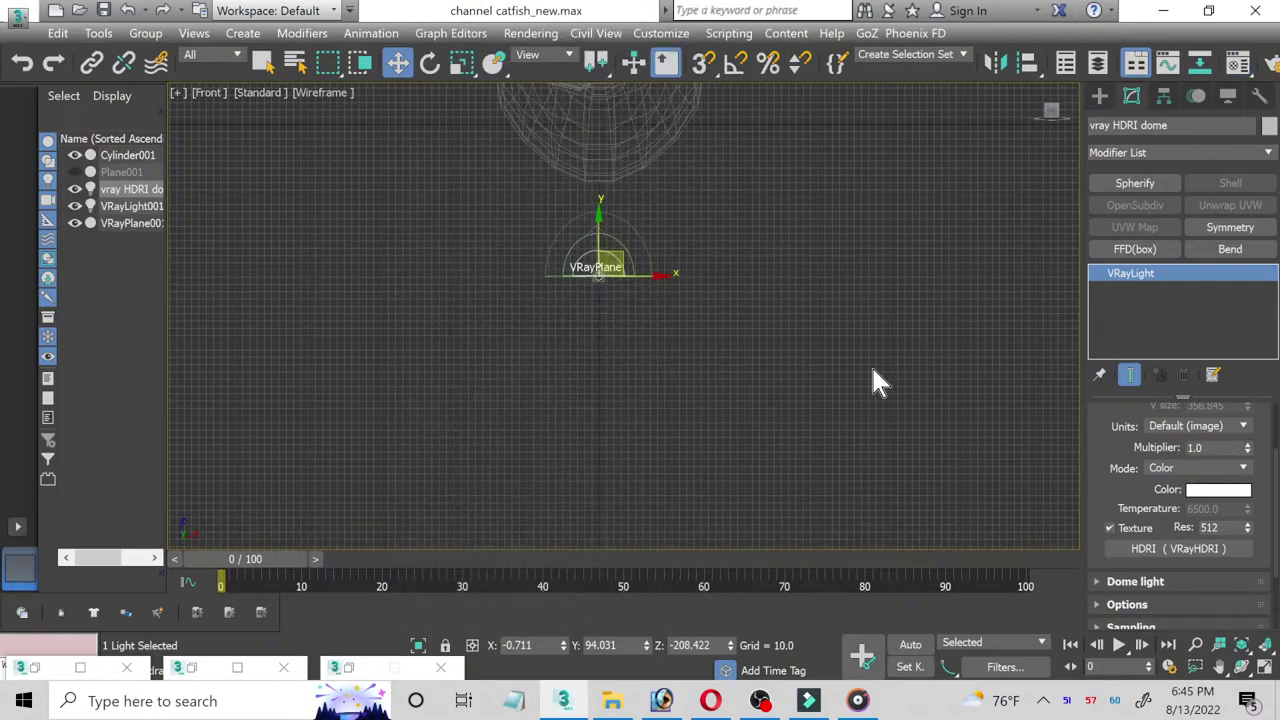
Step: Select Cylinder001 in a maximized Perspective view and add an OpenSubdiv modifier at 1 iteration
click(1264, 667)
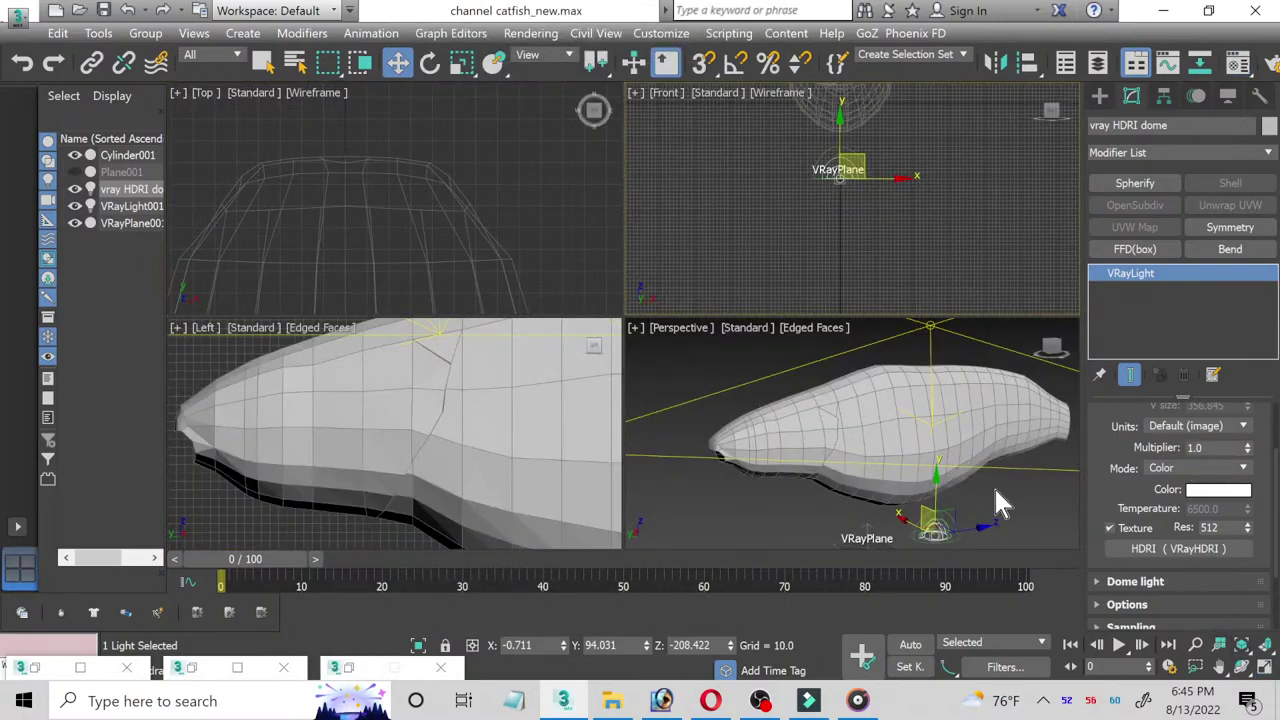
click(925, 437)
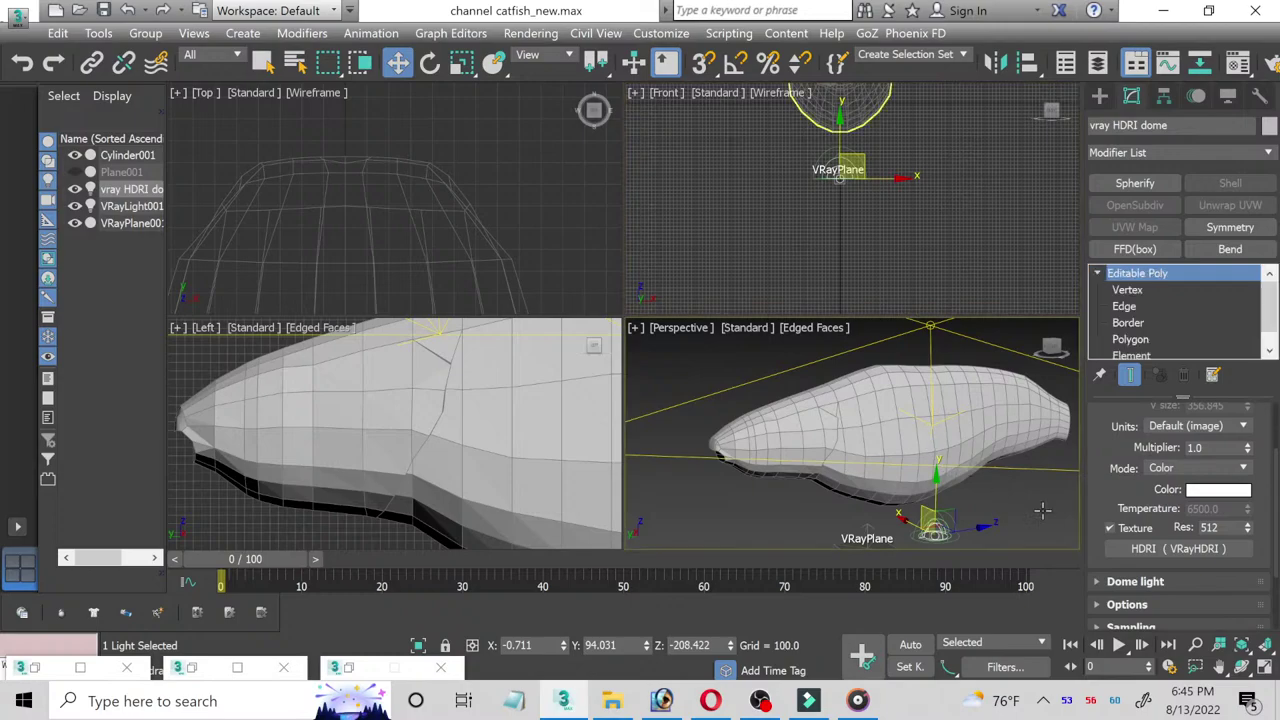
click(1244, 670)
click(1241, 667)
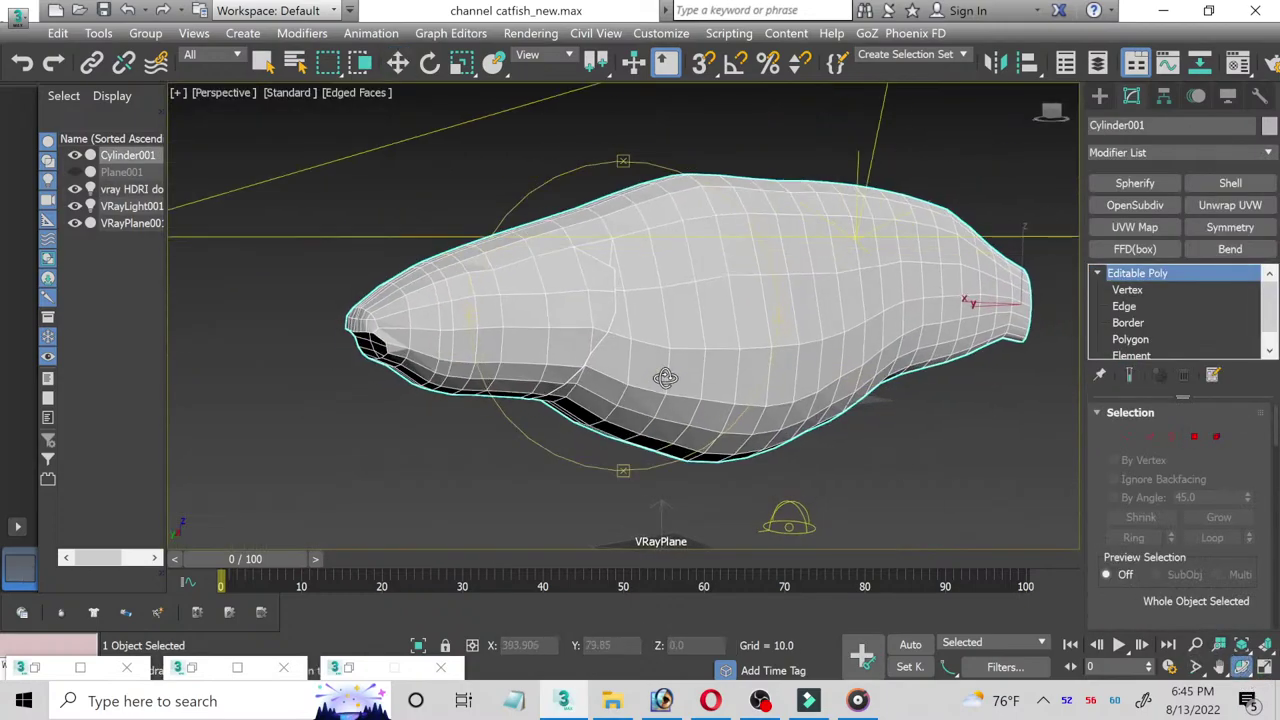
mouse_move(718, 390)
mouse_down()
mouse_move(562, 388)
mouse_move(571, 354)
mouse_move(615, 370)
mouse_up()
click(1196, 645)
drag(651, 423, 601, 355)
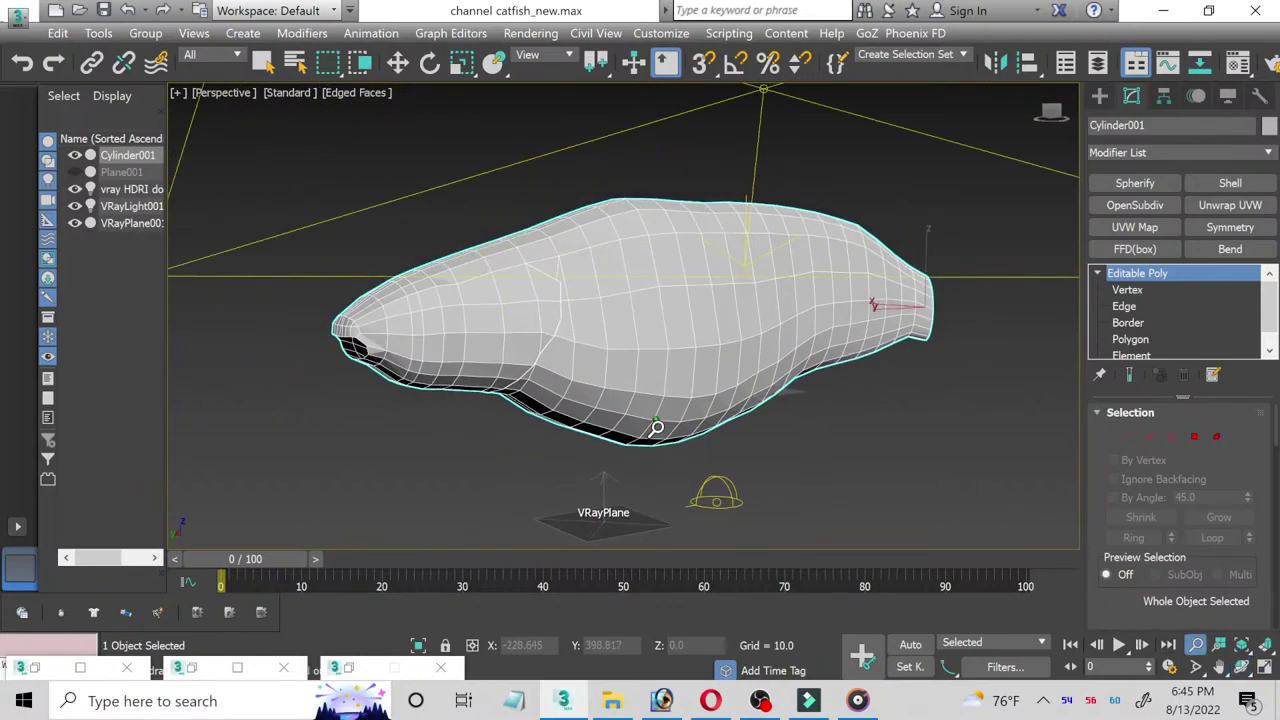
click(398, 64)
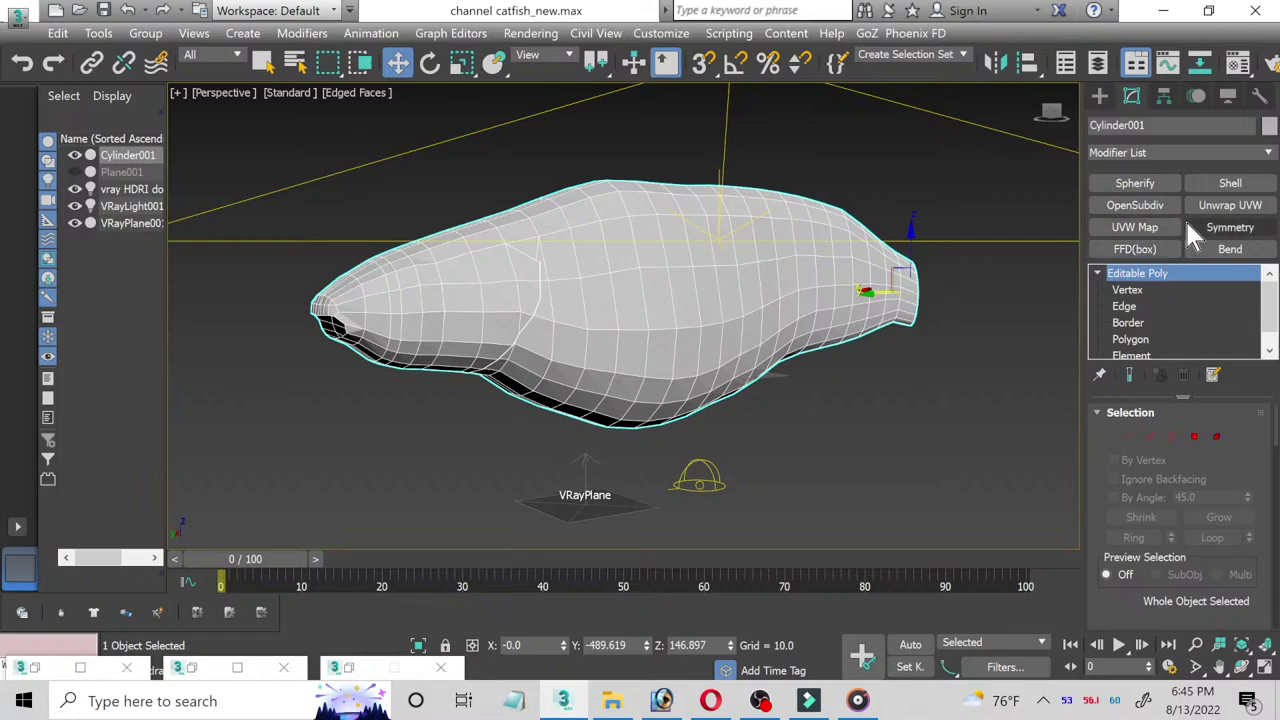
click(1146, 207)
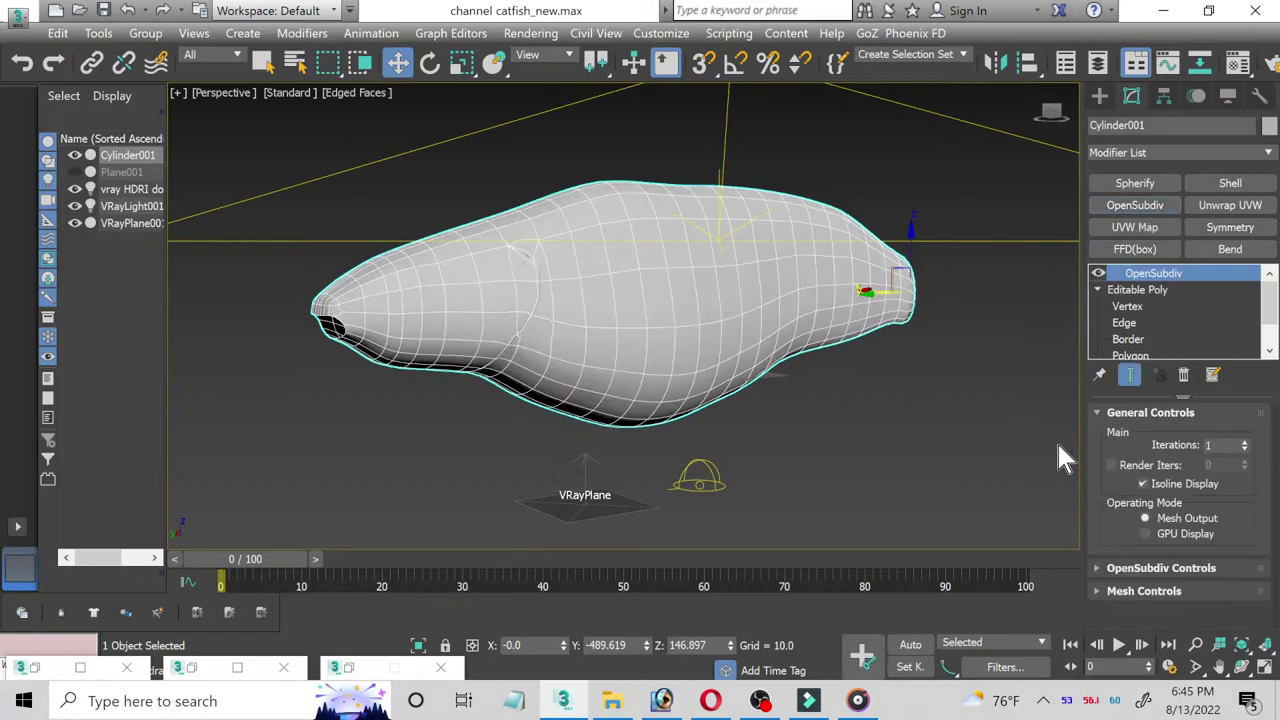
click(956, 436)
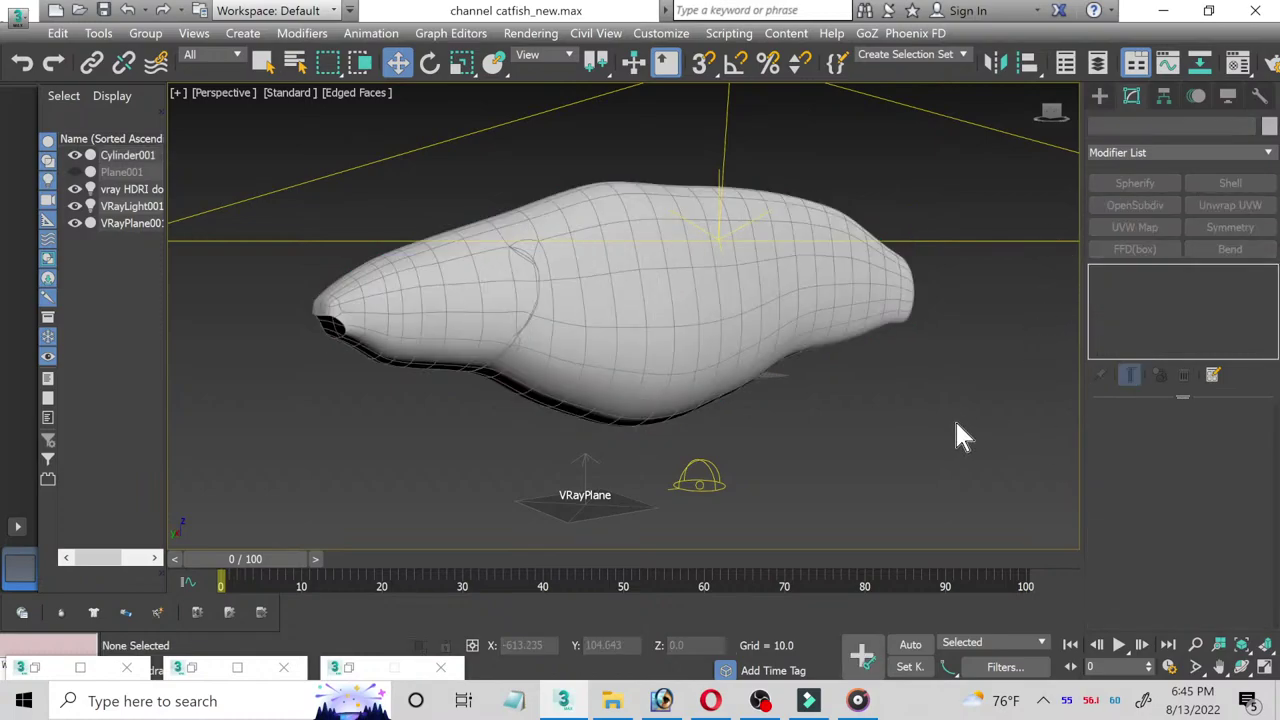
key(shift+q)
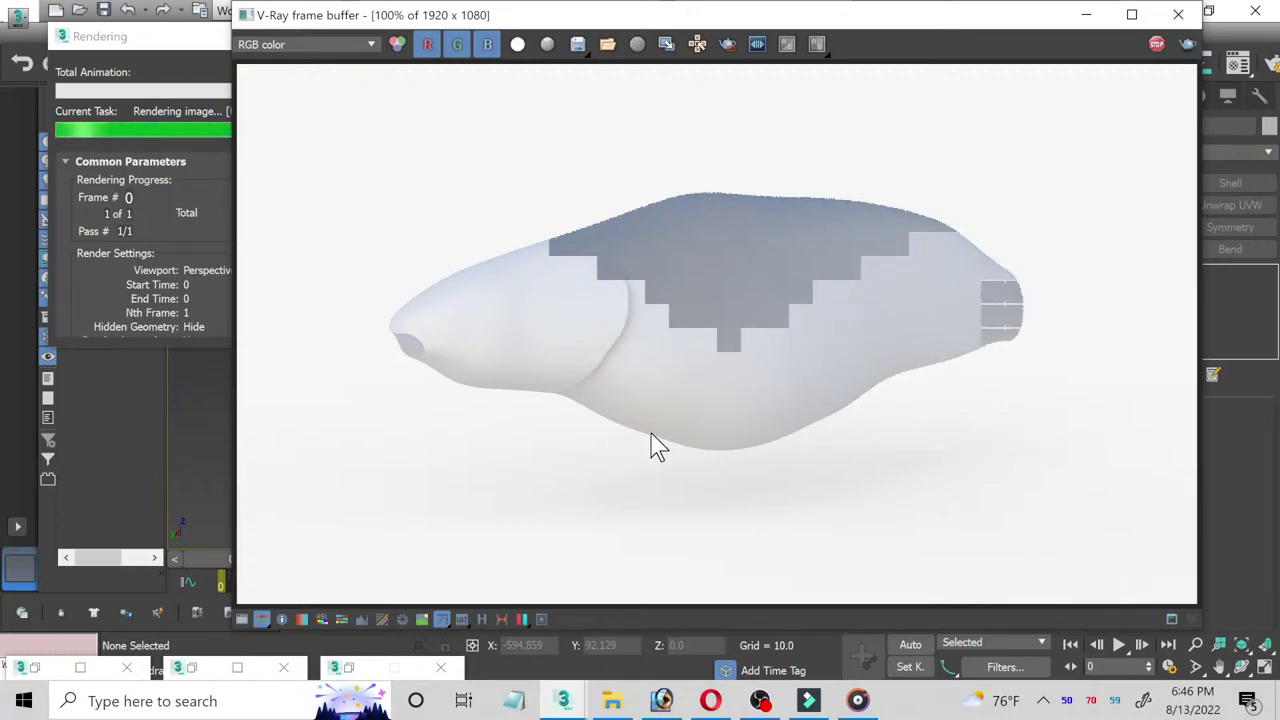
click(200, 86)
click(372, 68)
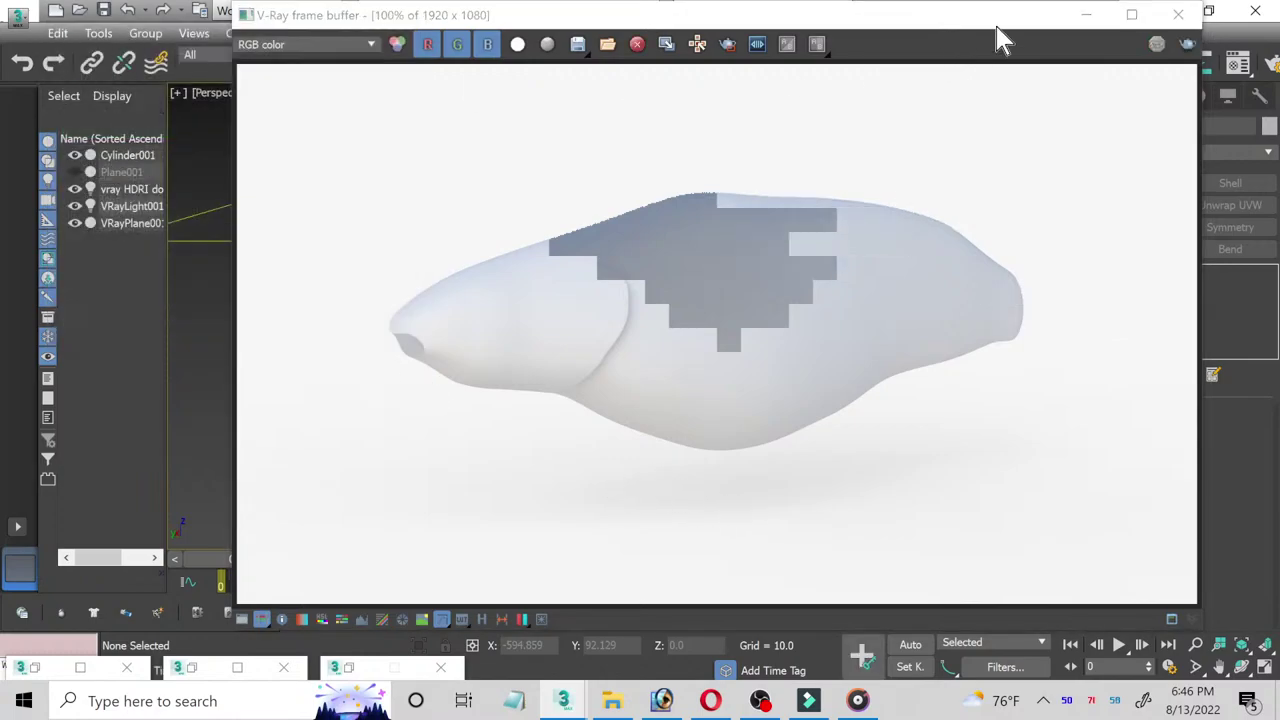
click(1178, 14)
click(565, 505)
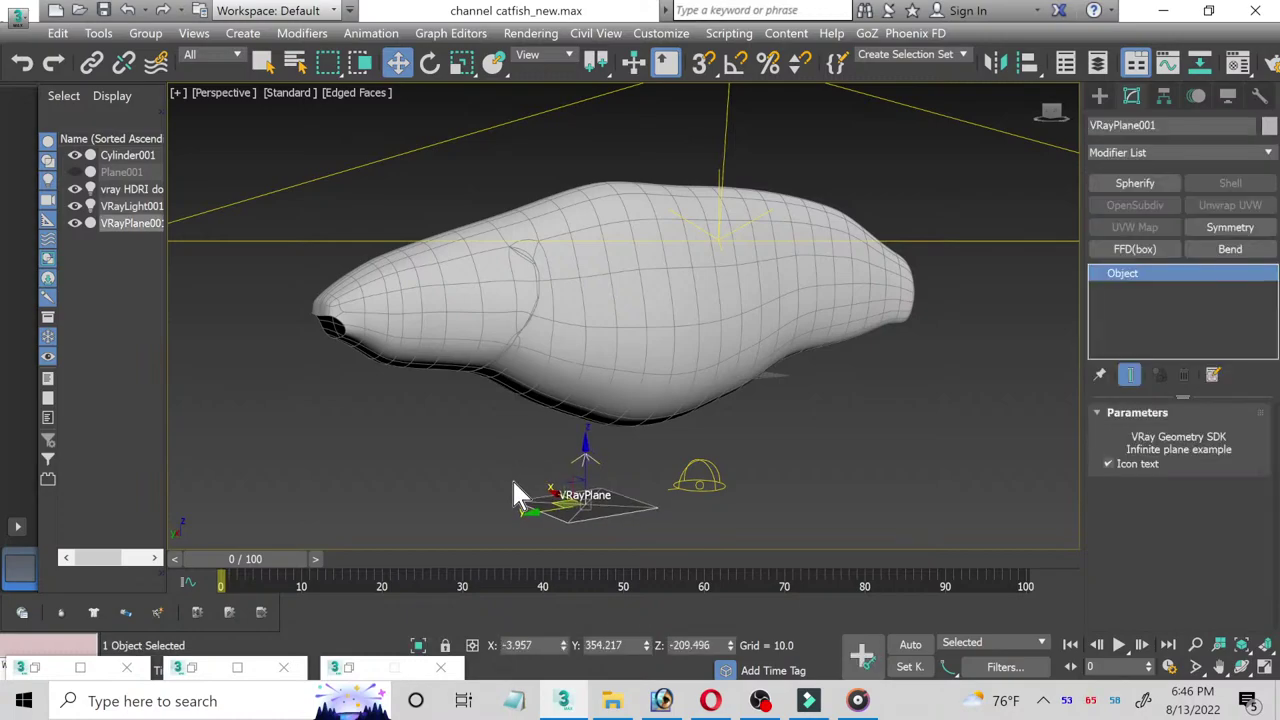
Step: Swap the dome light's HDRI bitmap from lakes_4k to delta_2_4k.hdr in E:\HDRI's
key(m)
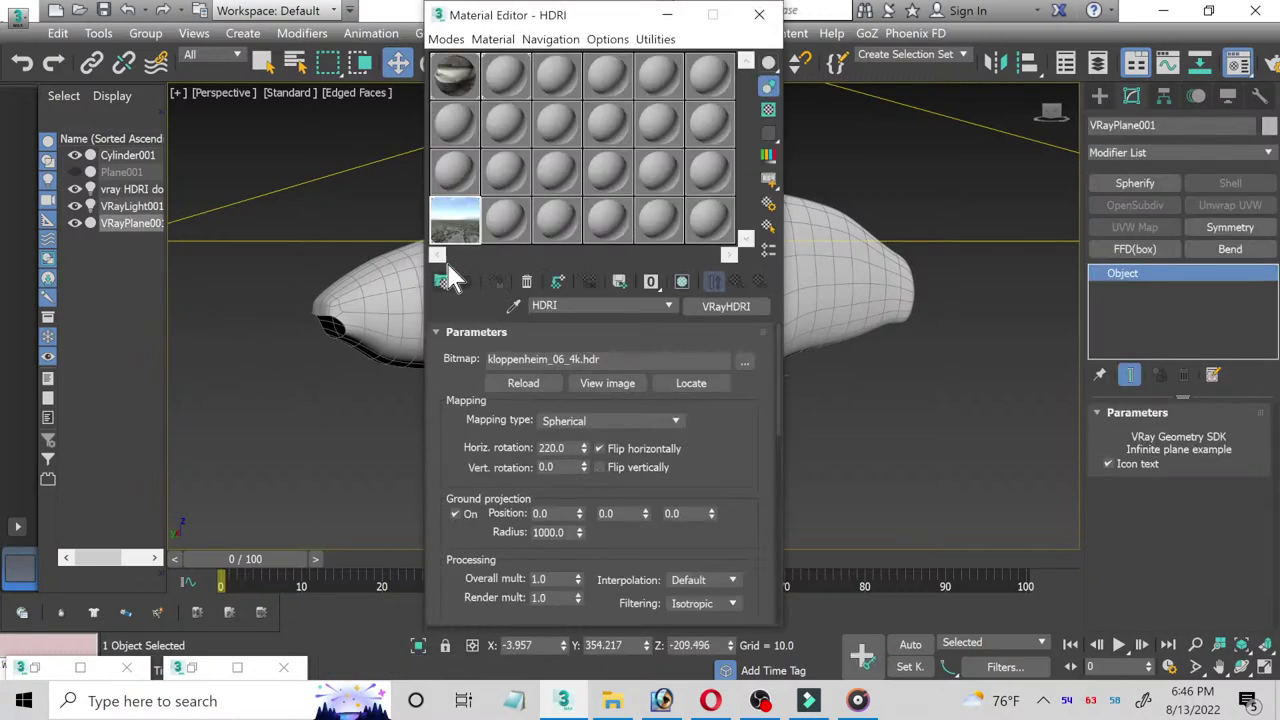
click(744, 362)
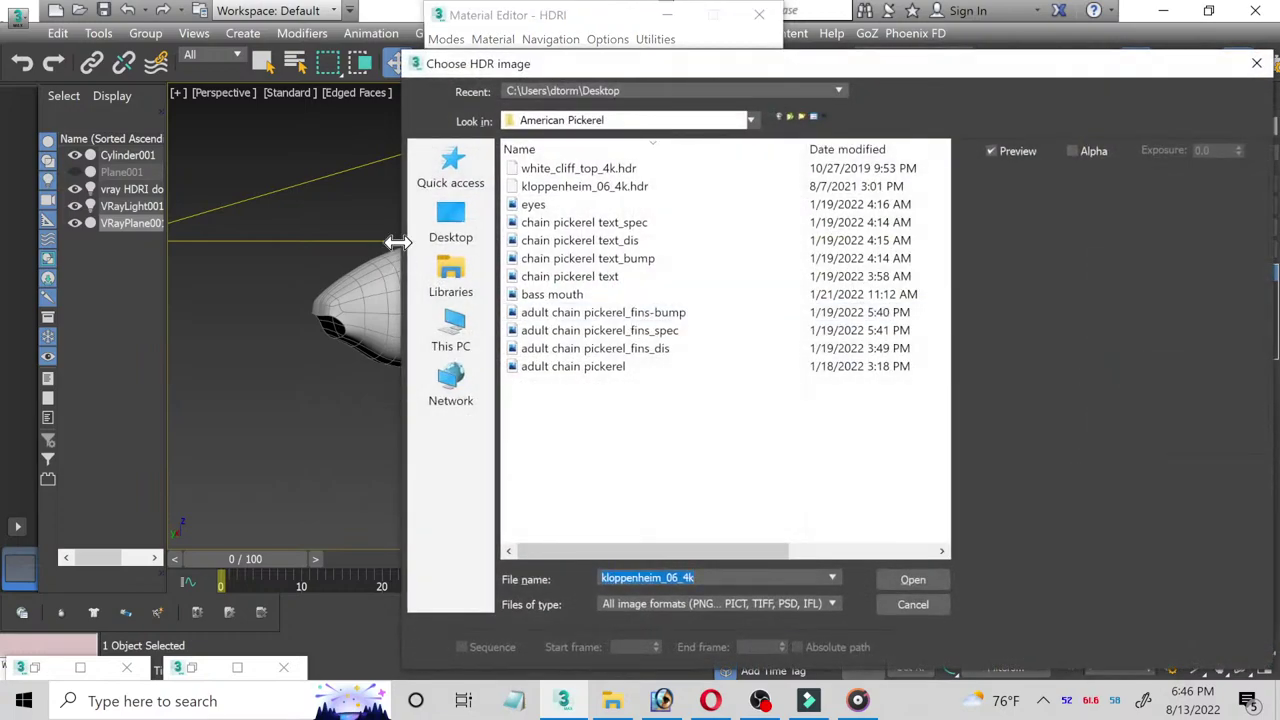
click(450, 335)
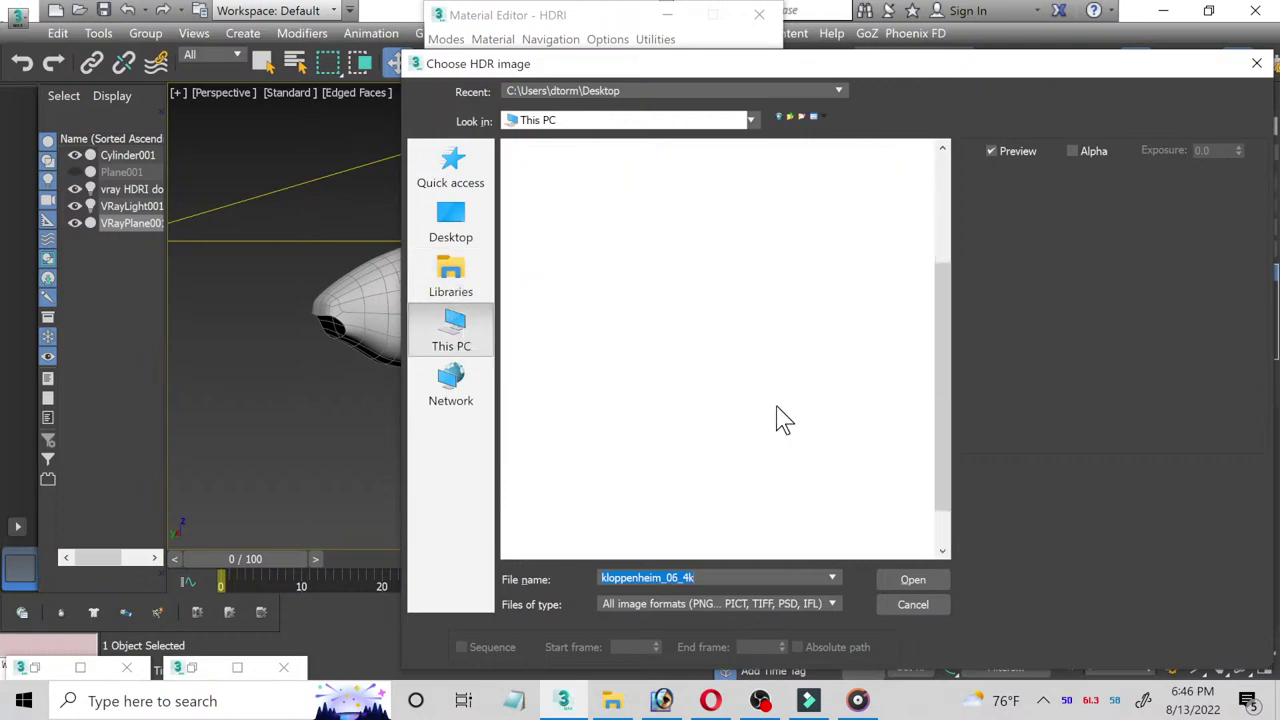
double_click(640, 510)
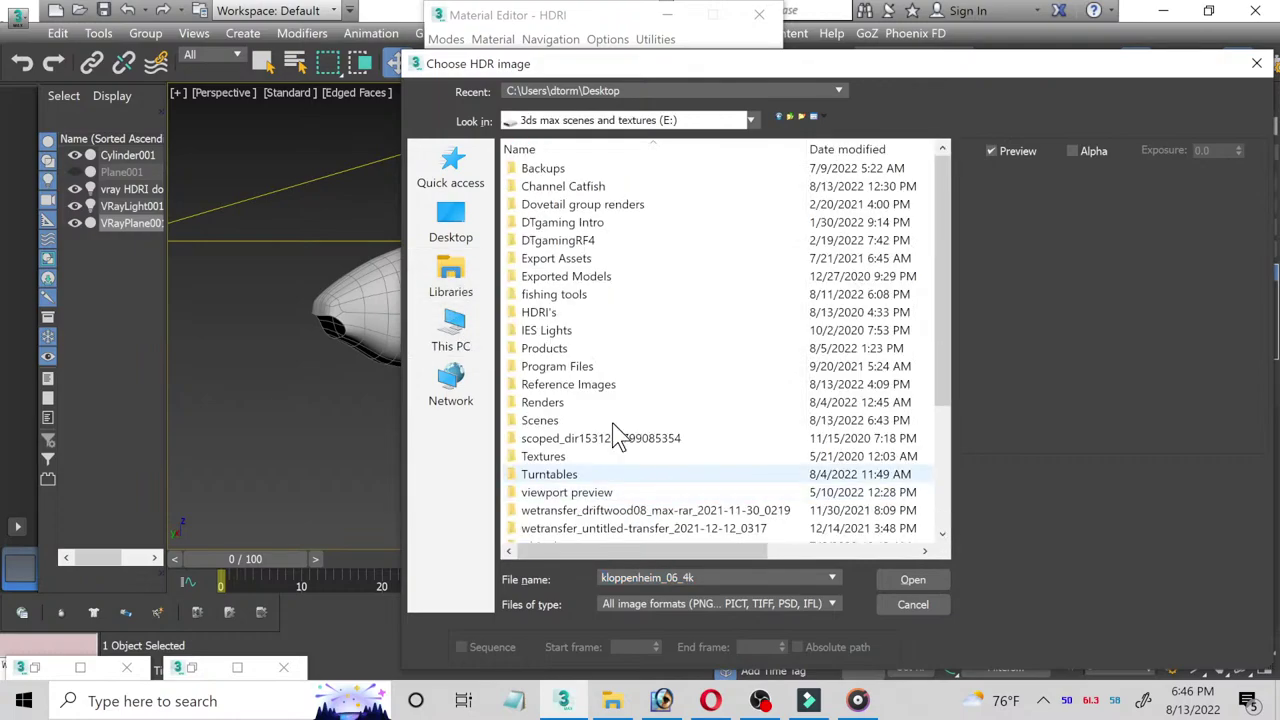
double_click(550, 314)
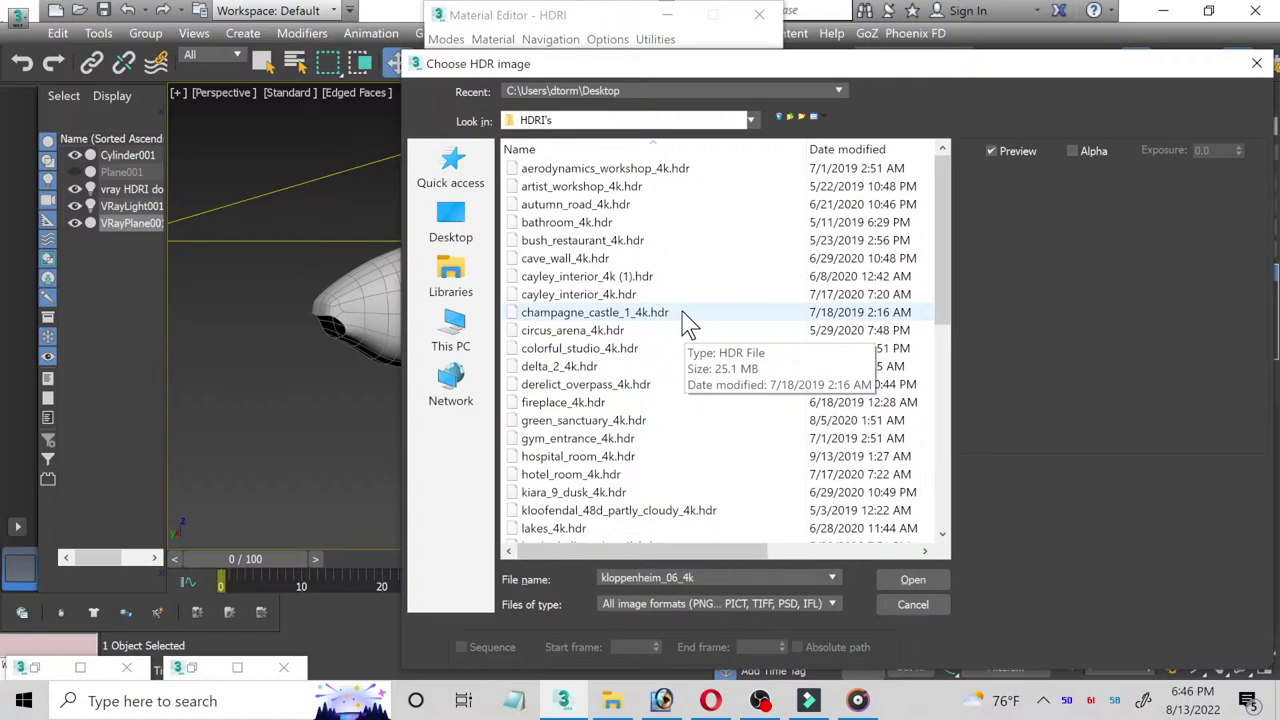
scroll(688, 322, down, 1)
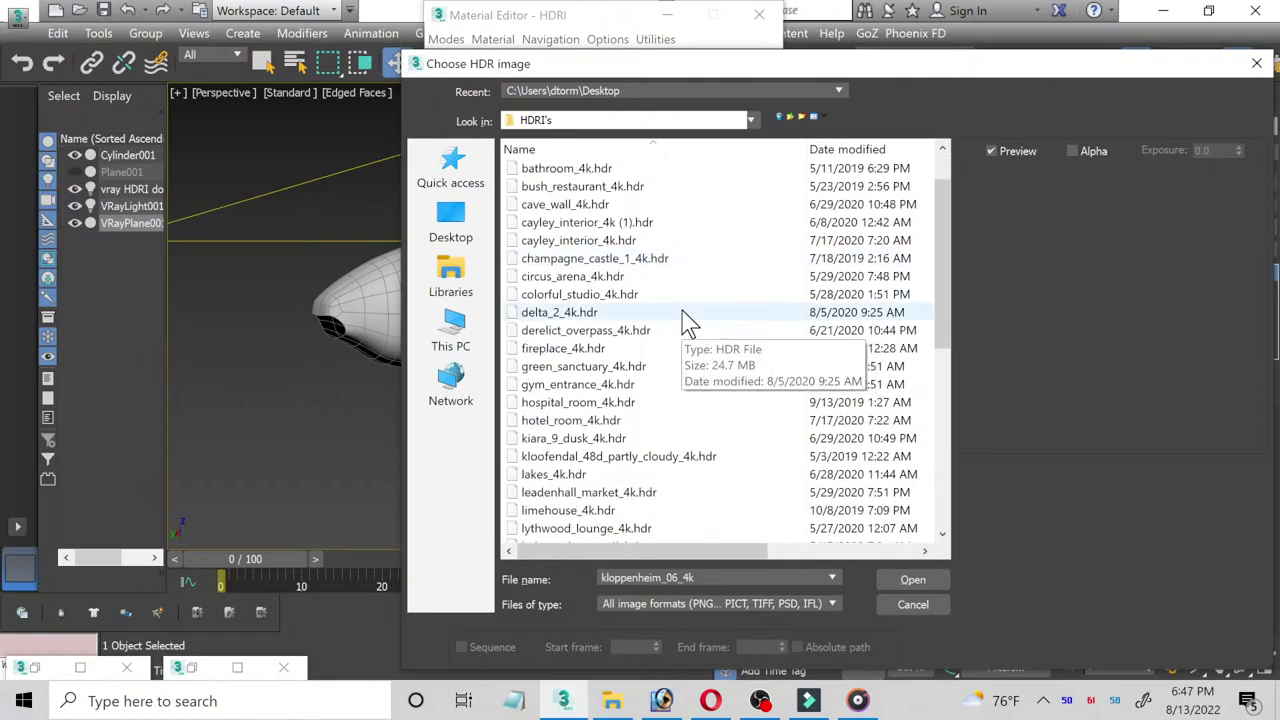
click(570, 476)
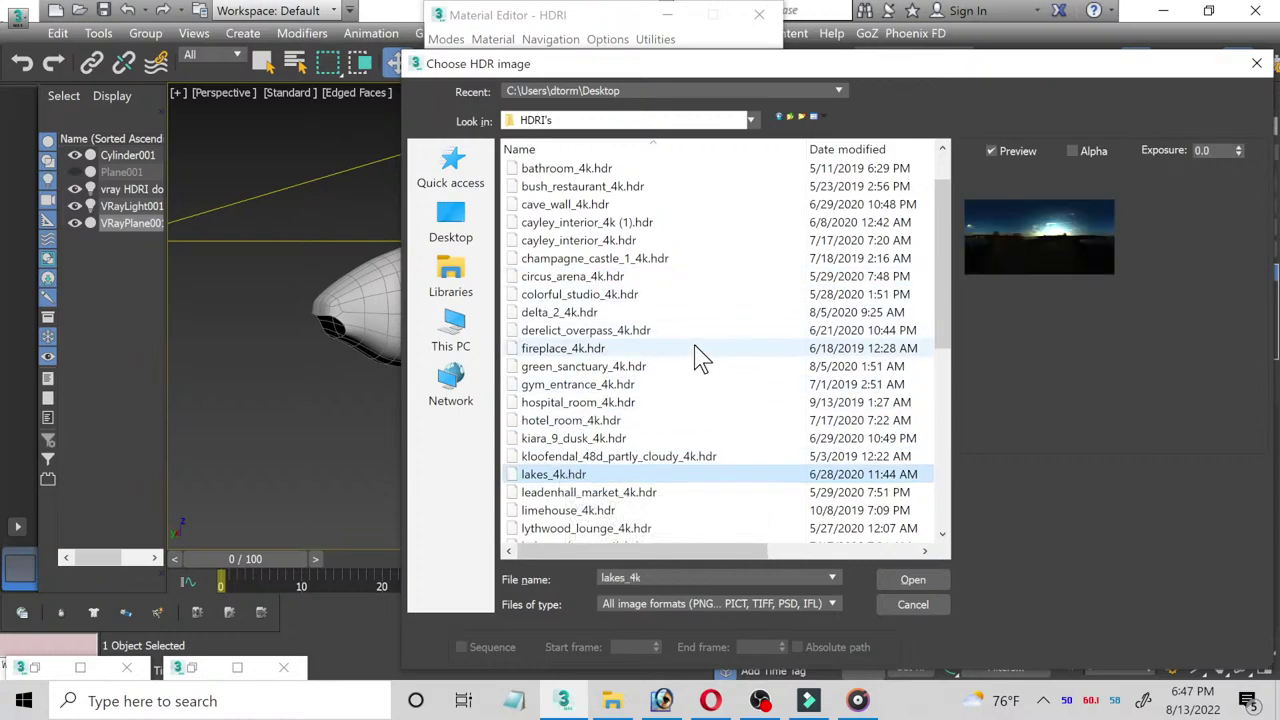
scroll(696, 360, down, 1)
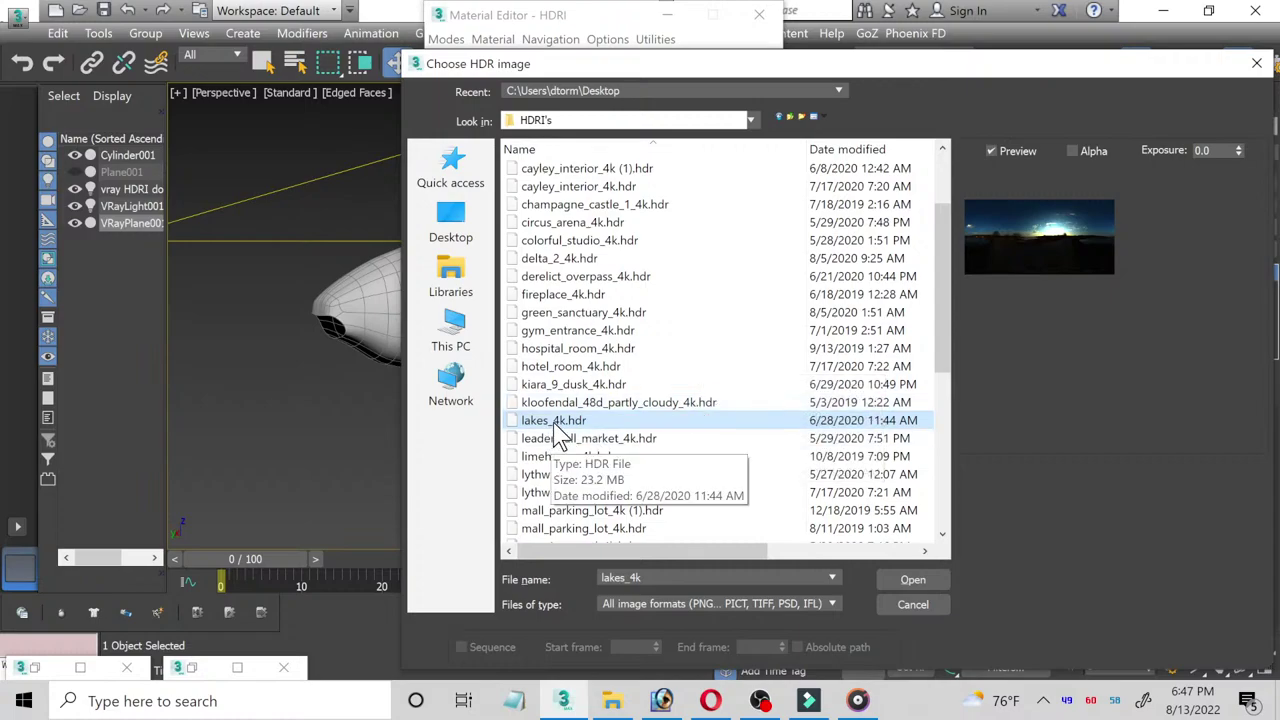
scroll(590, 350, up, 2)
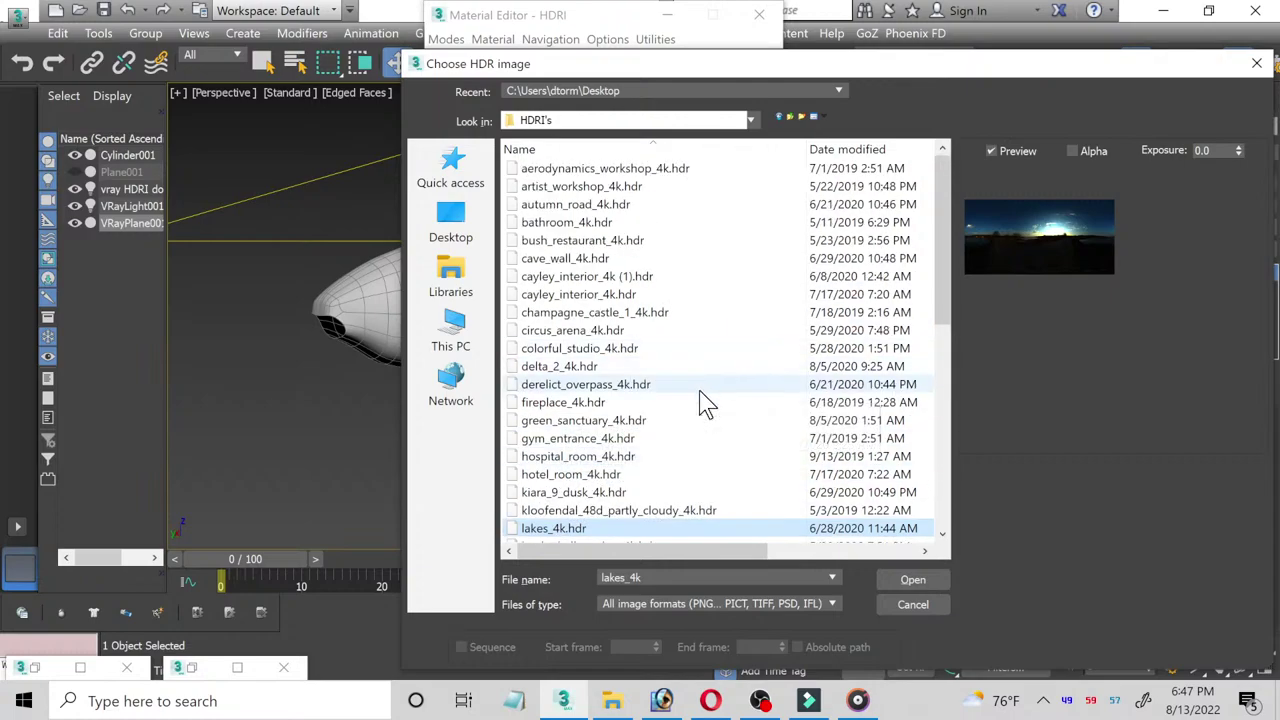
click(560, 370)
double_click(553, 366)
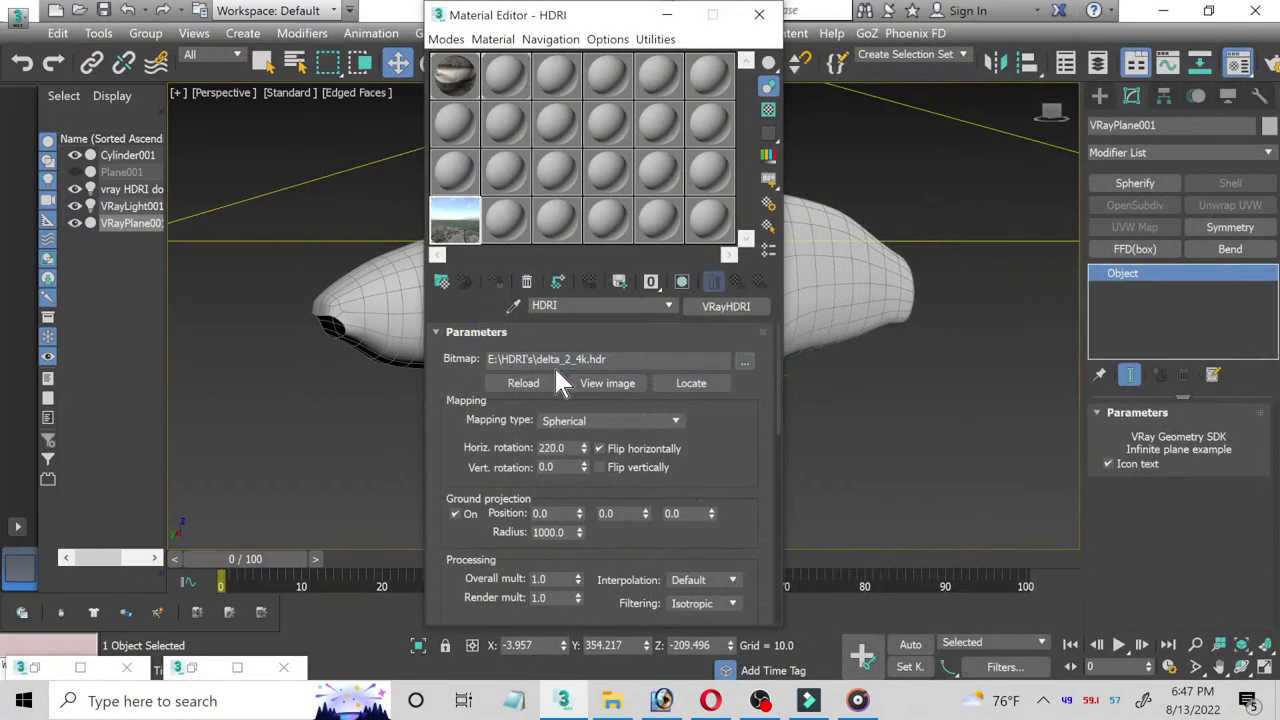
click(668, 14)
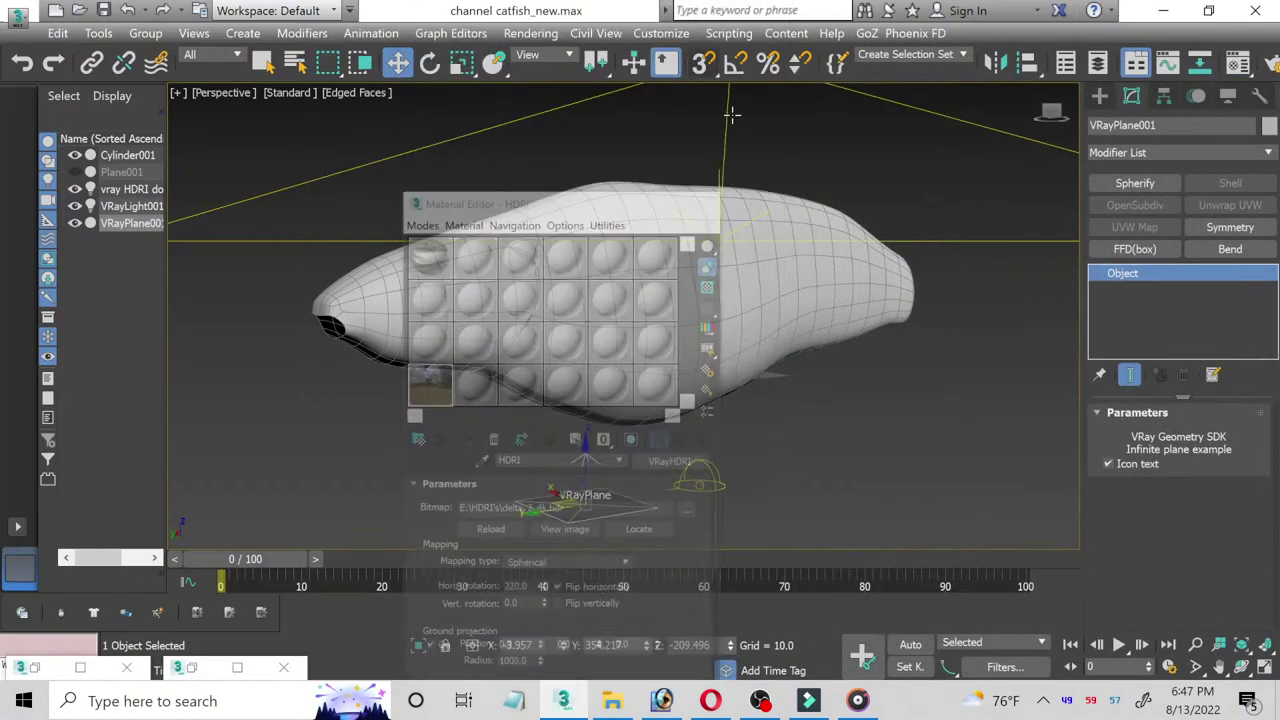
click(832, 160)
key(shift+q)
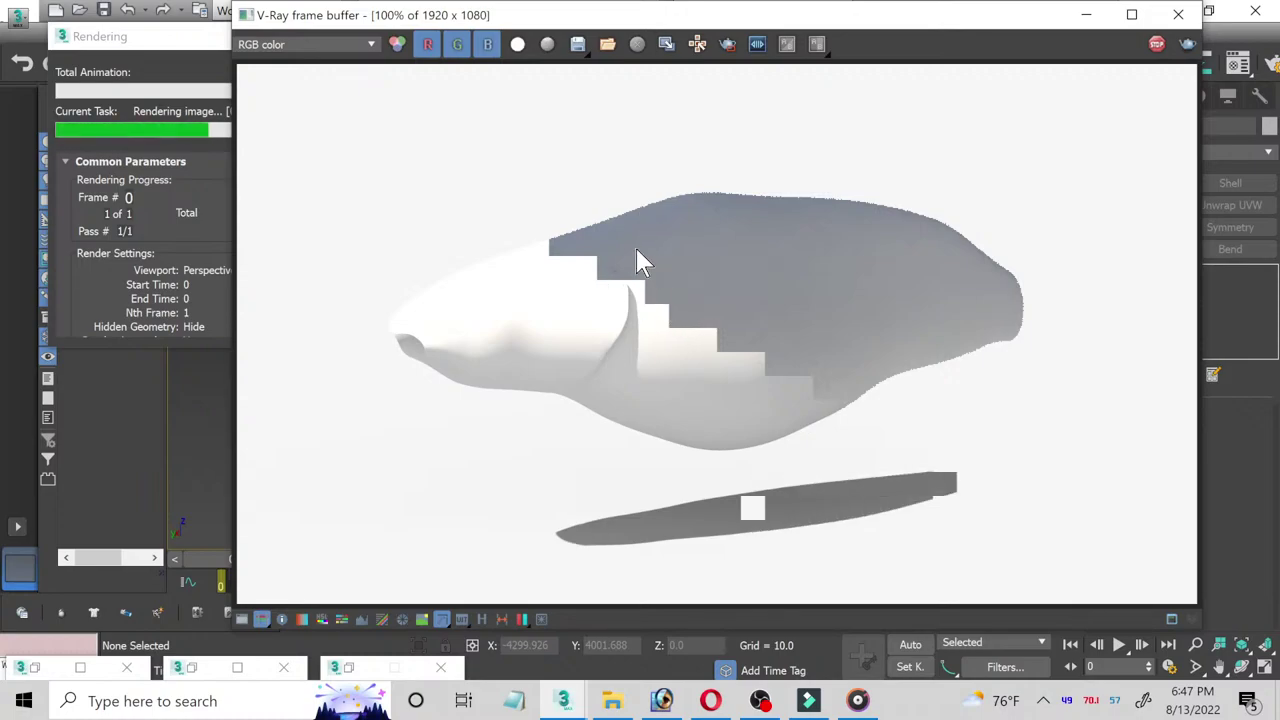
click(140, 40)
click(362, 70)
click(1178, 15)
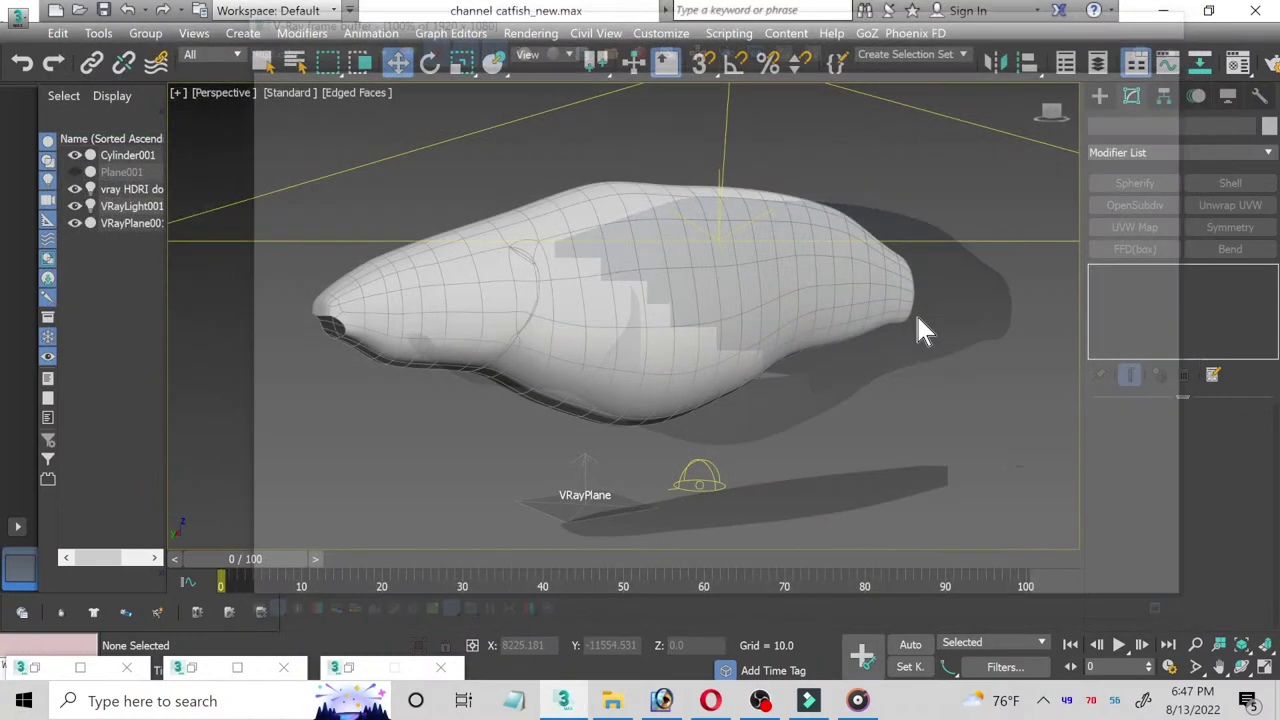
click(694, 480)
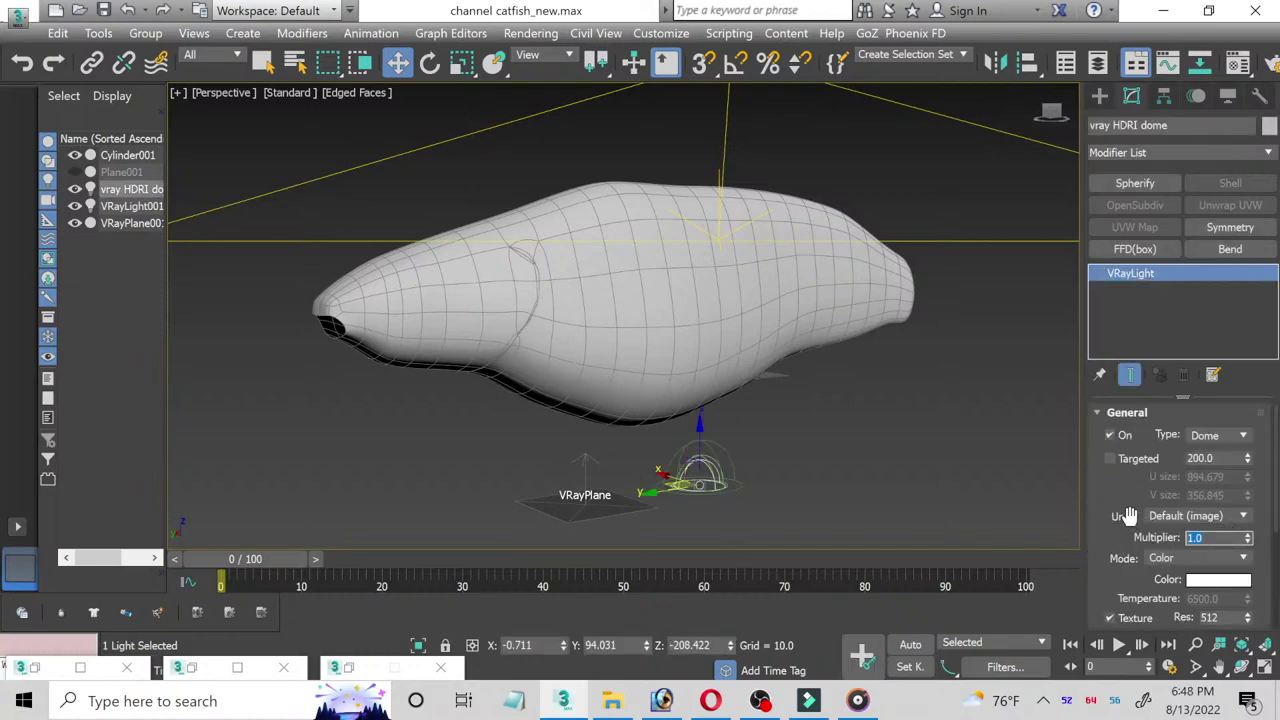
Step: Deselect the dome light and return to the four-viewport layout
click(897, 443)
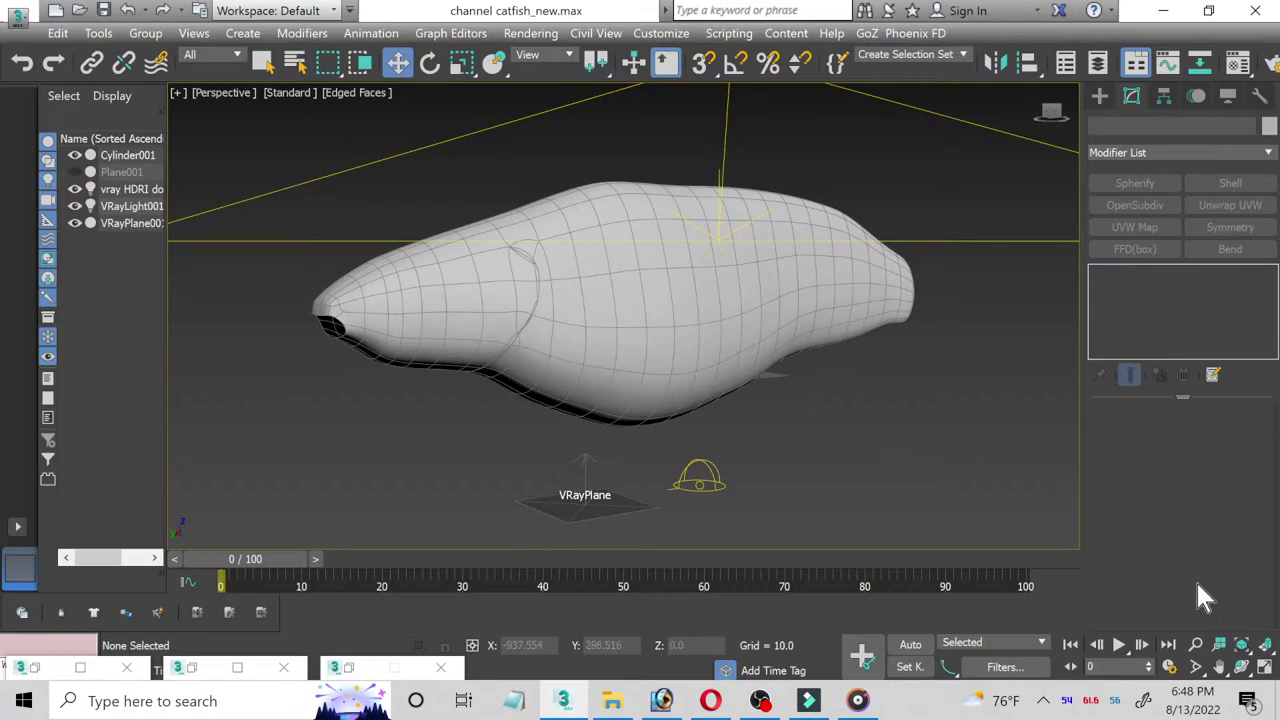
click(1241, 644)
click(1265, 666)
click(540, 384)
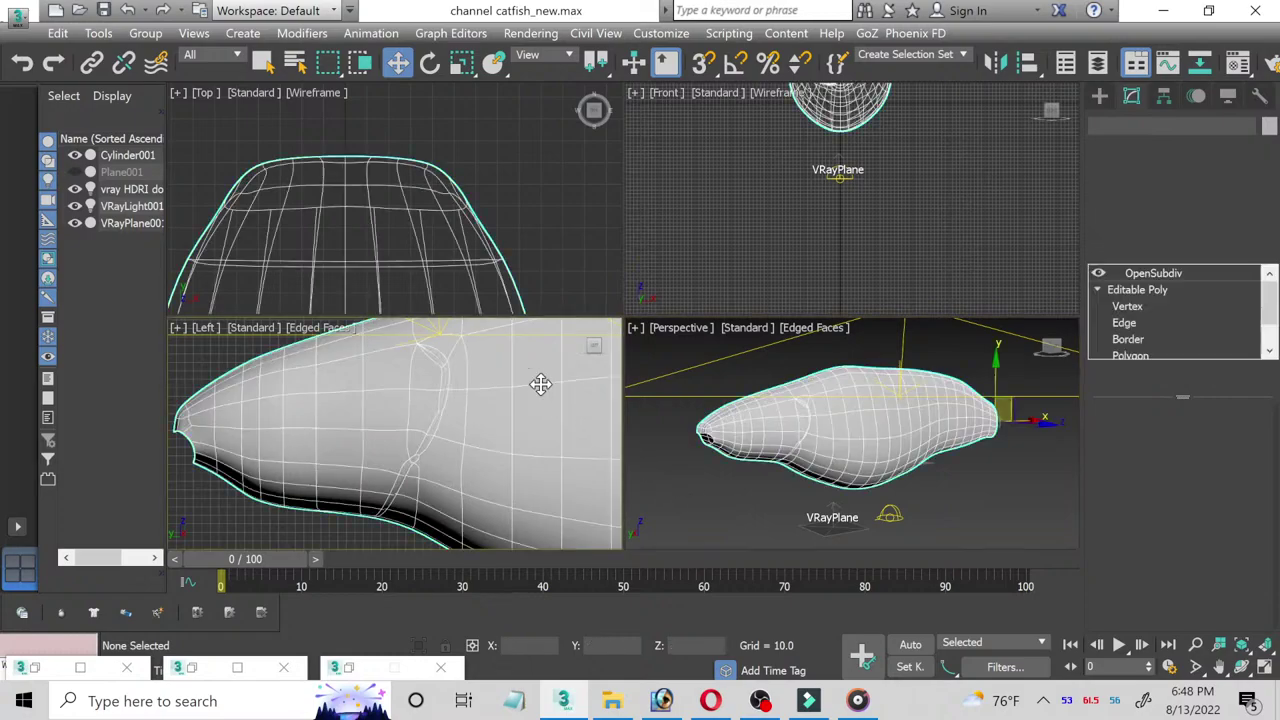
click(1265, 666)
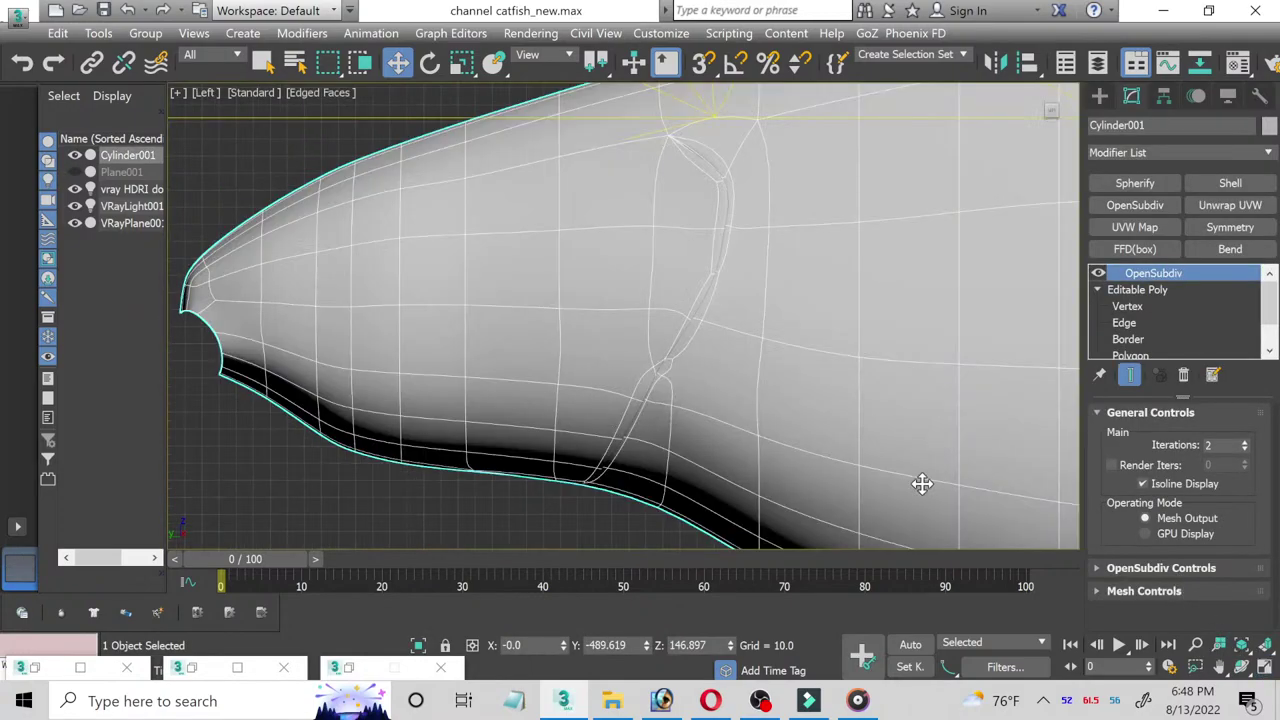
click(1265, 666)
click(520, 283)
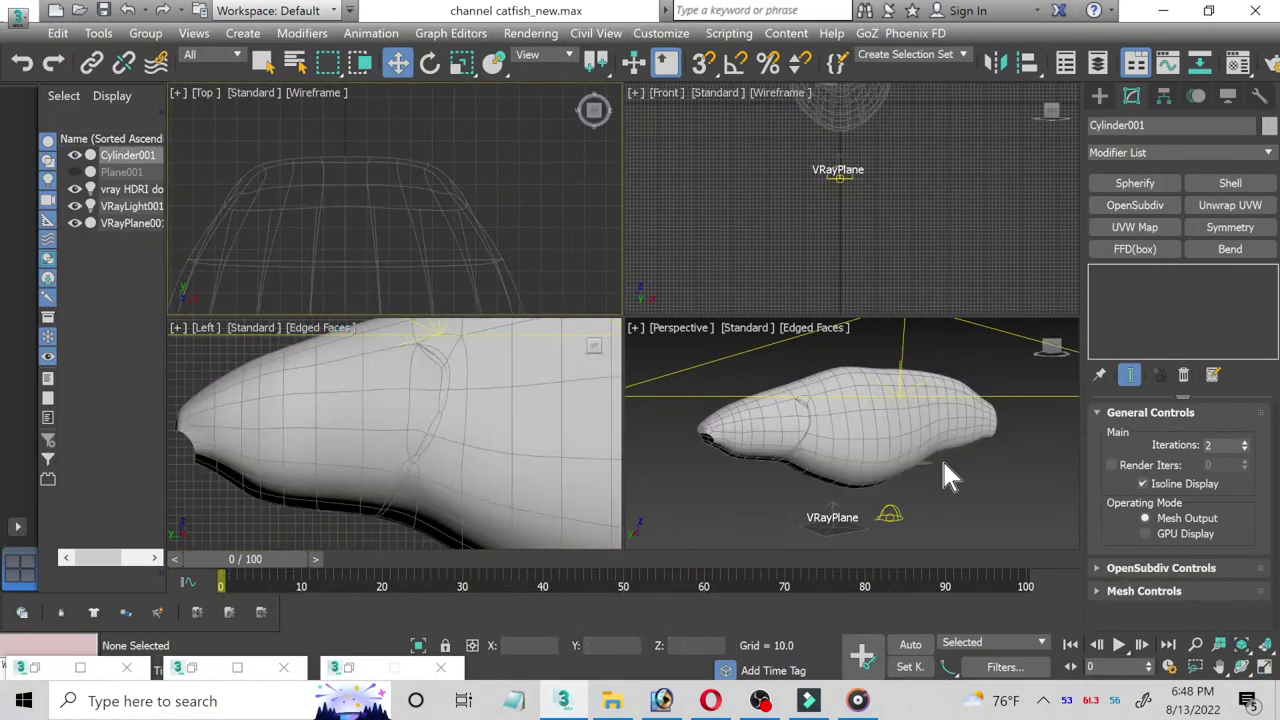
Step: Maximize the Top view, select the catfish body and pan to its middle
click(1265, 666)
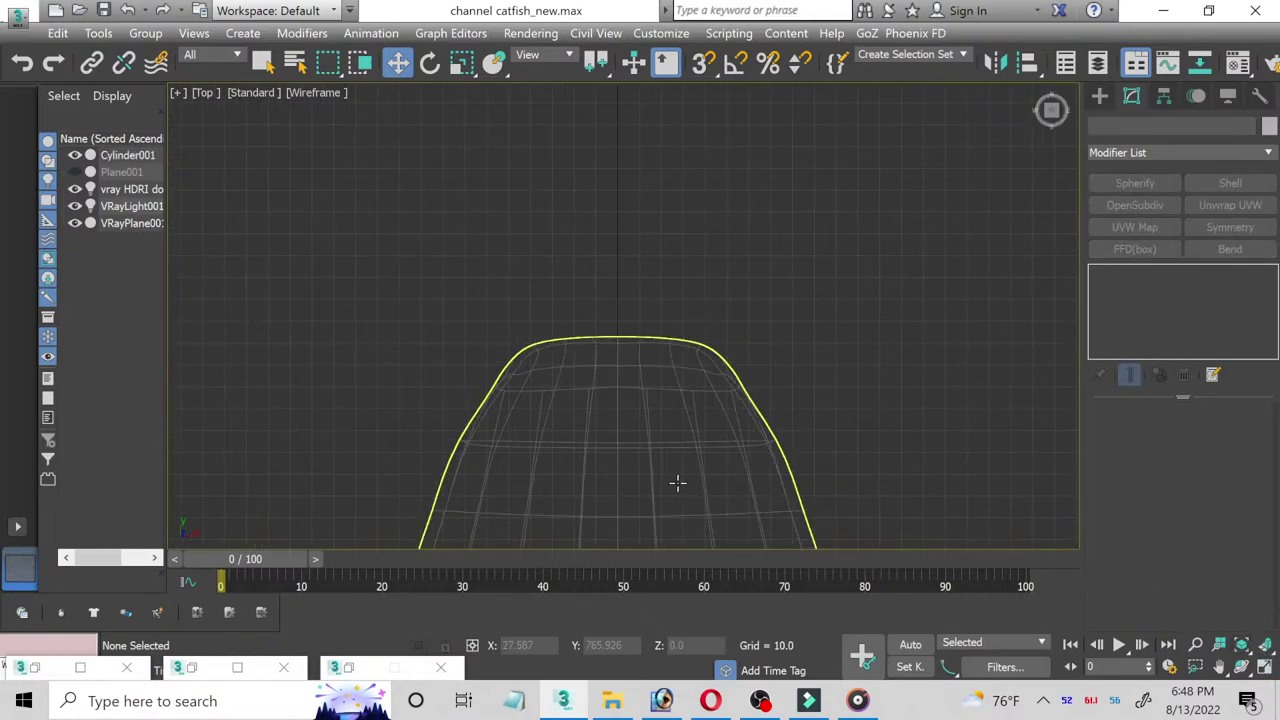
scroll(634, 200, up, 2)
click(632, 224)
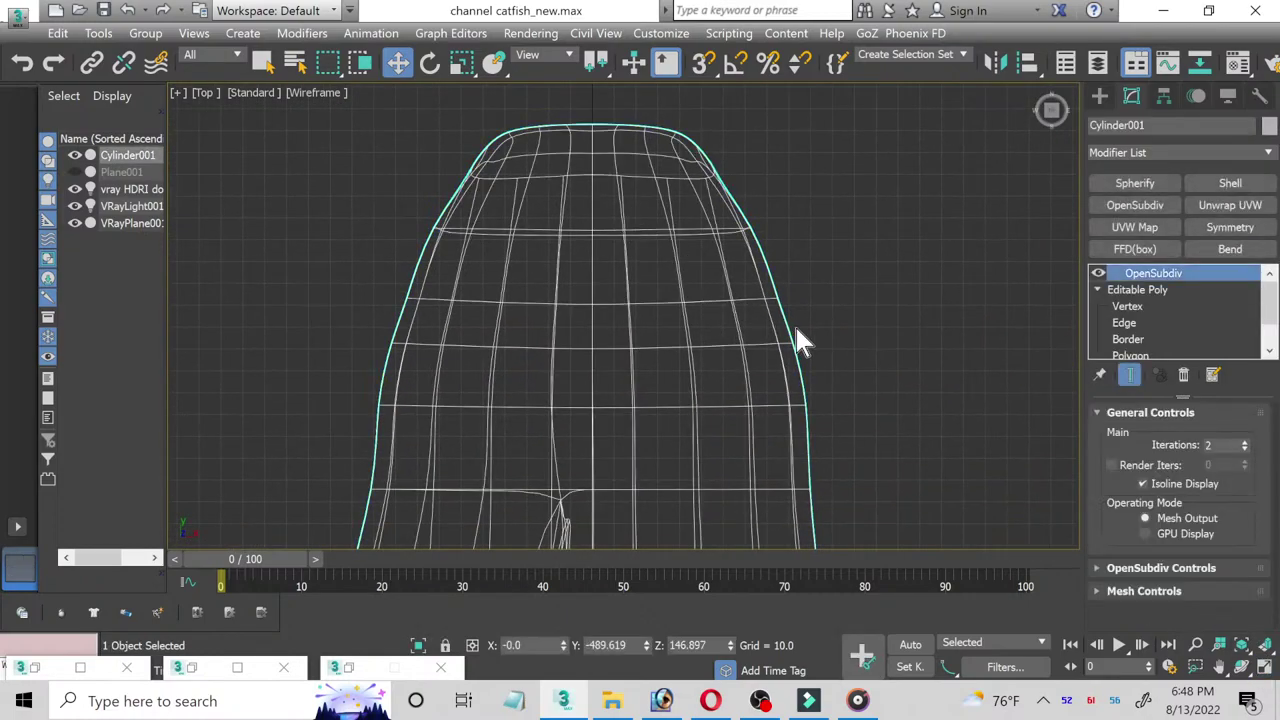
scroll(780, 305, down, 3)
middle_drag(780, 305, 717, 105)
scroll(896, 216, down, 2)
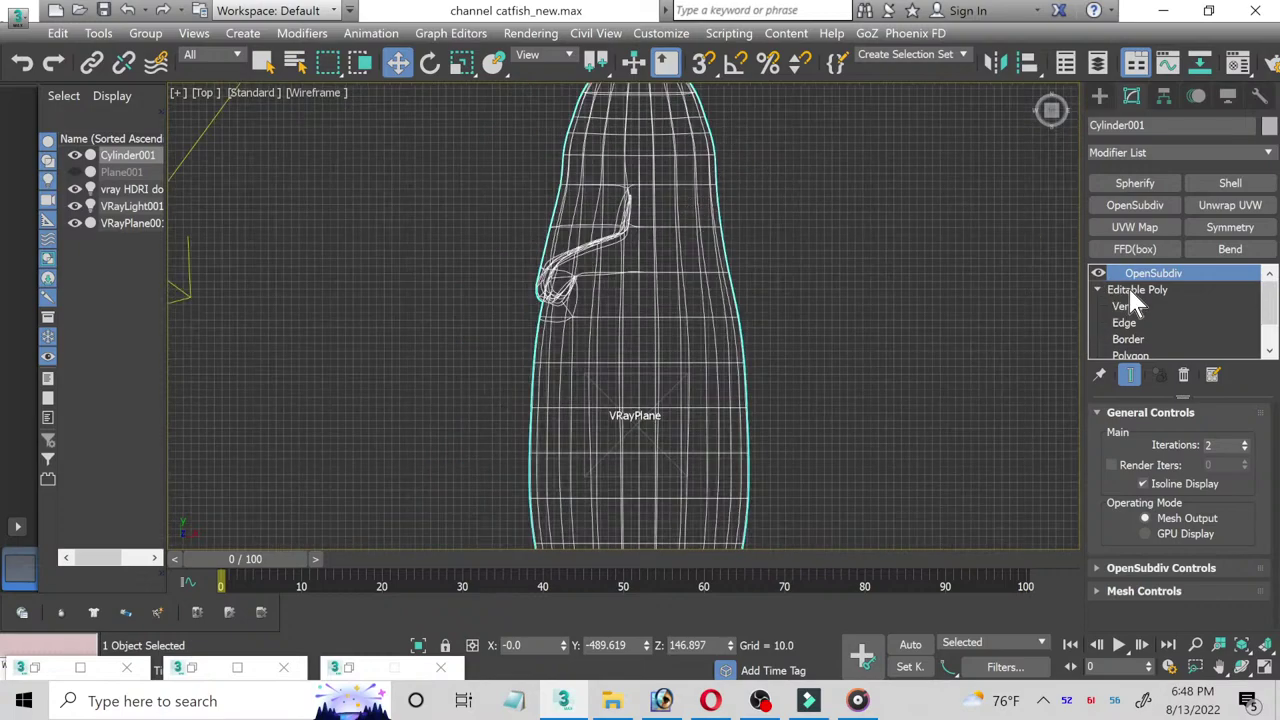
Step: Add a Symmetry modifier to the catfish body and delete its OpenSubdiv modifier
click(1230, 227)
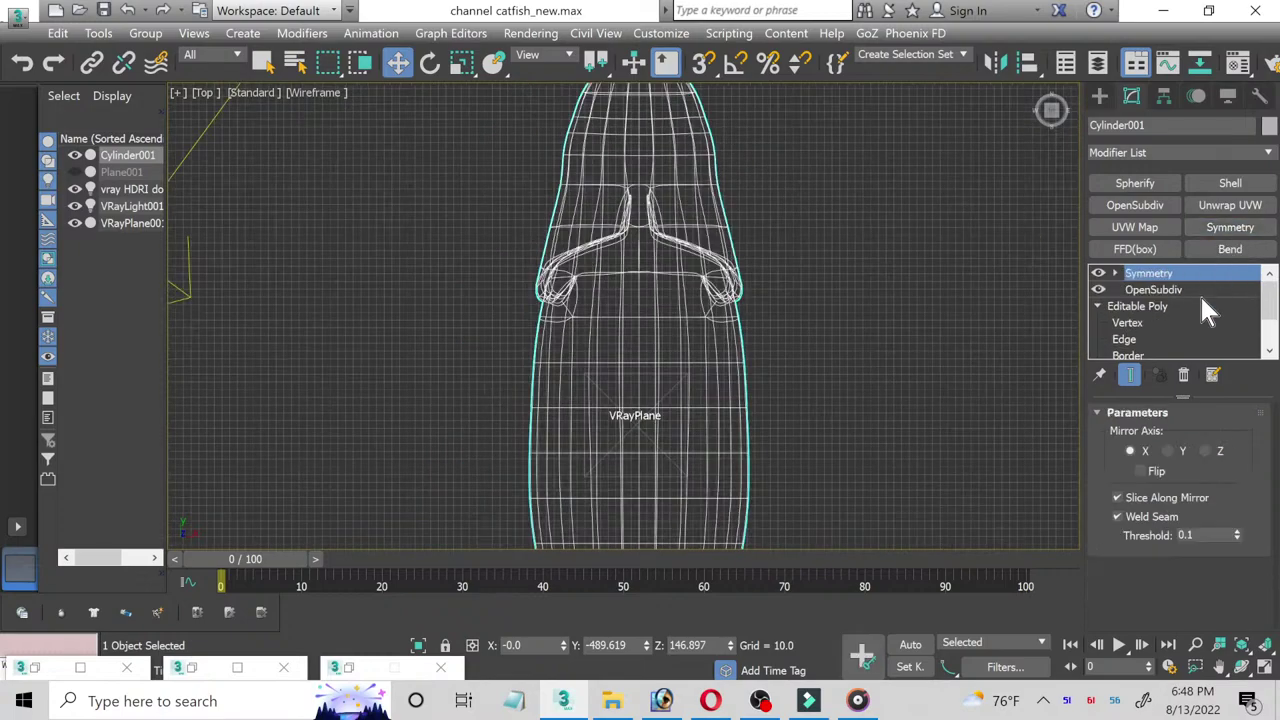
right_click(1153, 287)
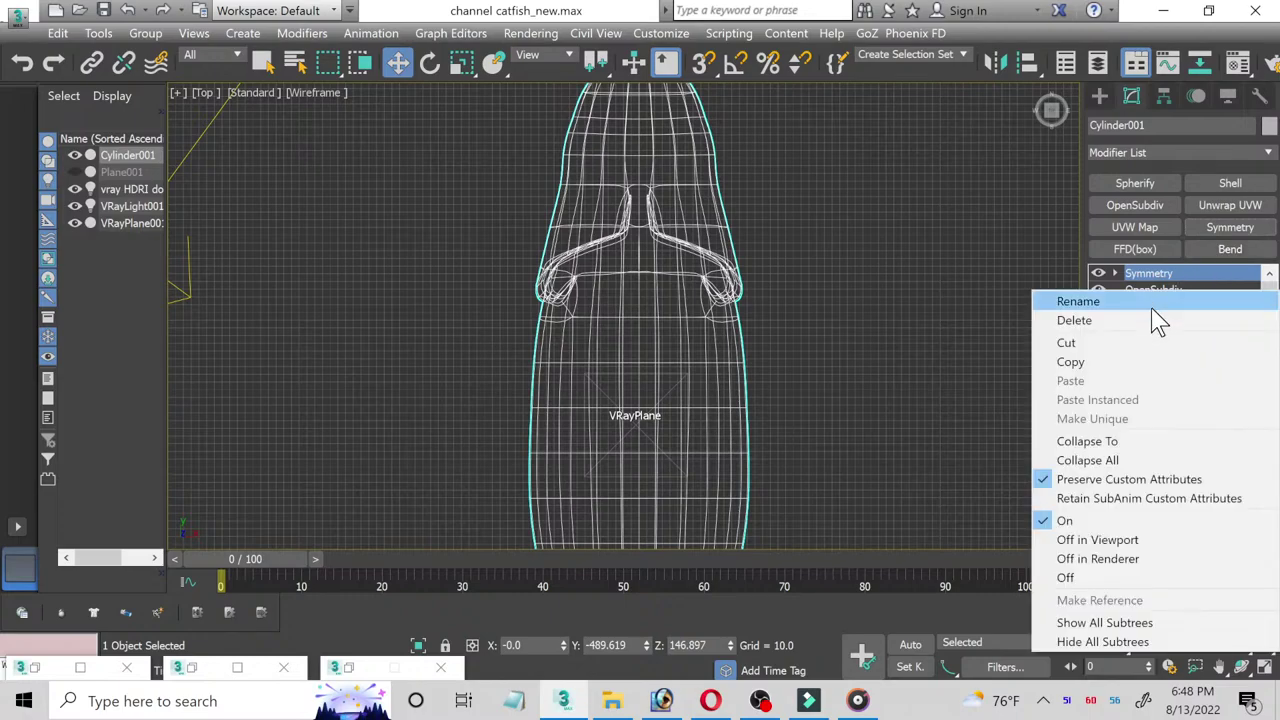
click(1153, 318)
Step: Collapse the whole modifier stack into a single Editable Poly
right_click(1182, 266)
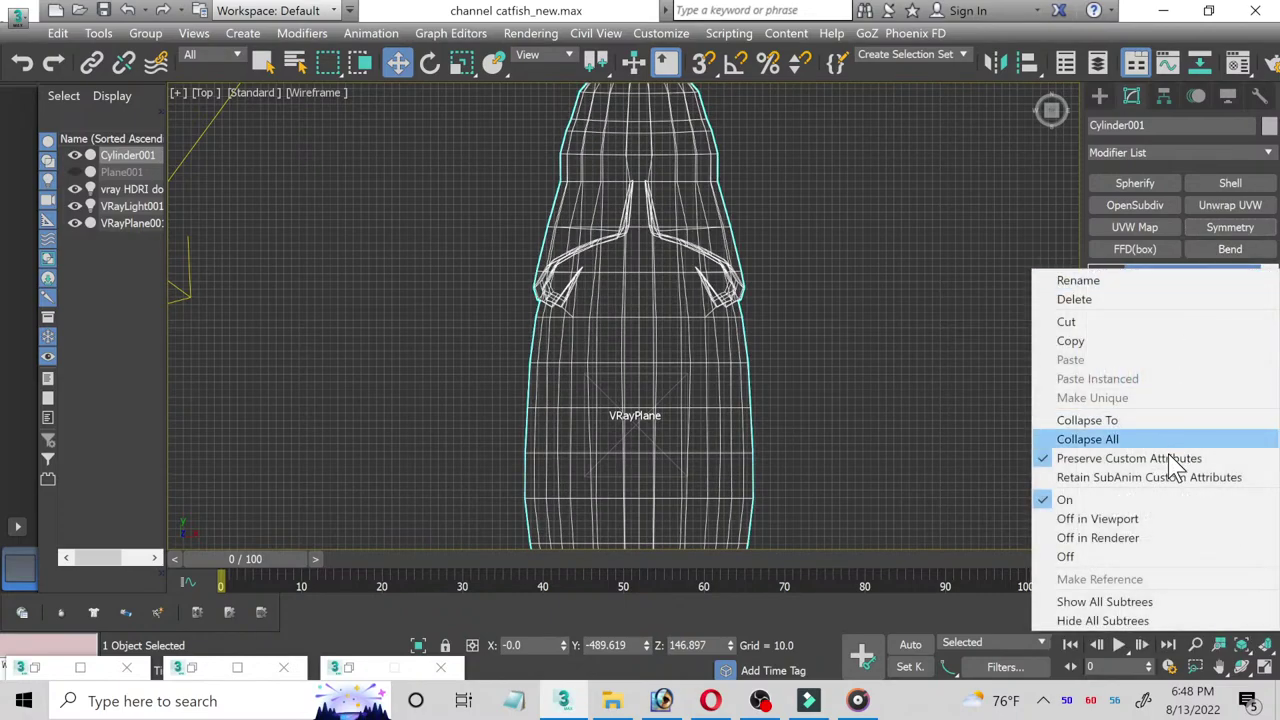
click(1137, 439)
click(755, 405)
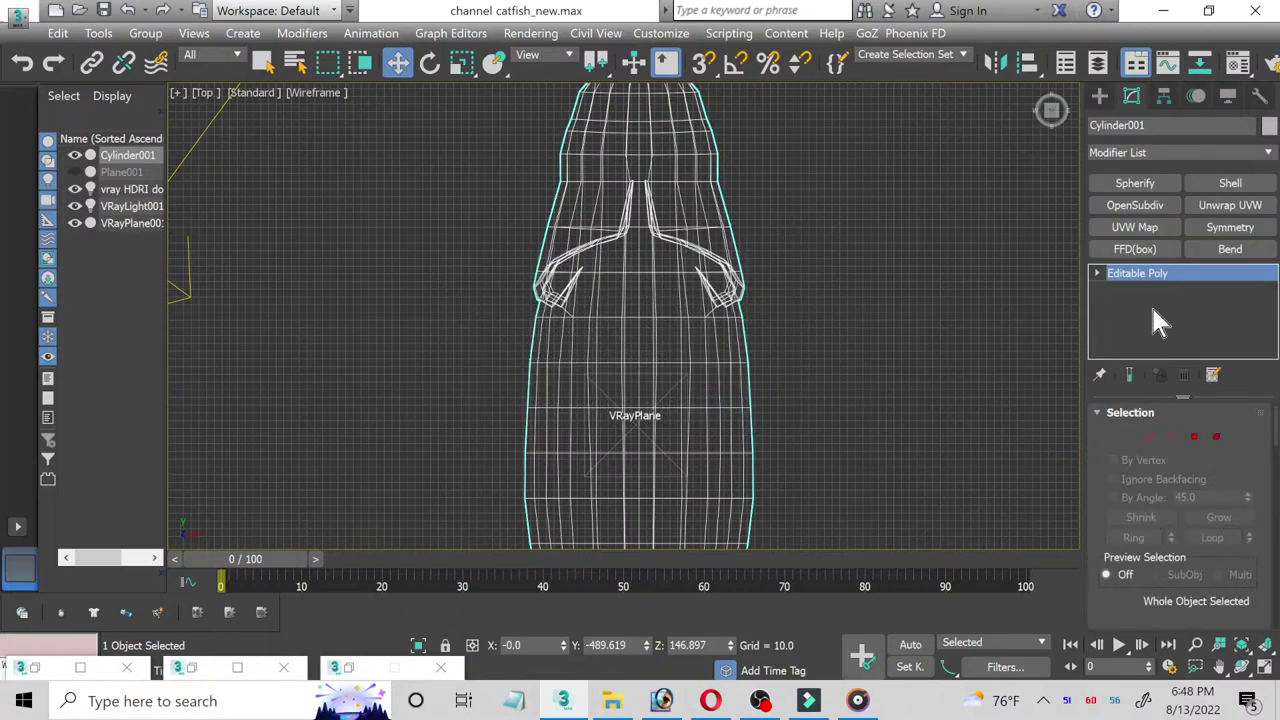
click(1193, 438)
middle_drag(727, 213, 655, 352)
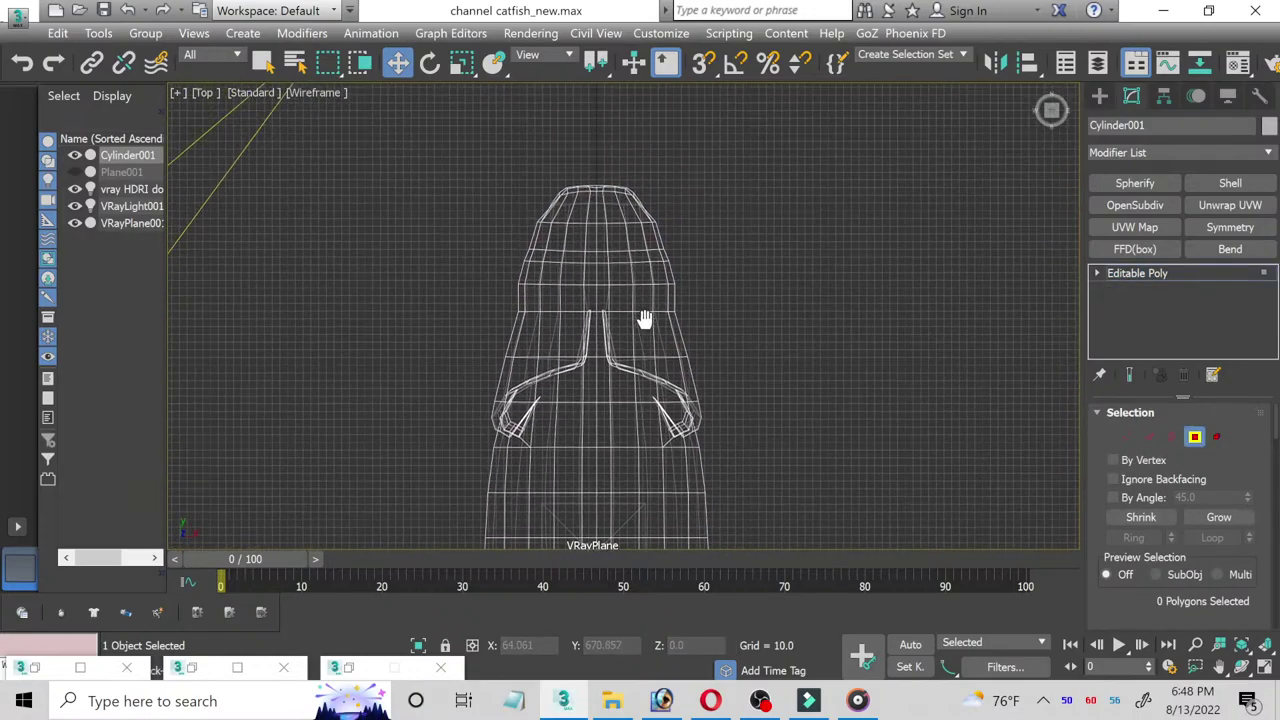
scroll(659, 276, up, 2)
scroll(655, 270, up, 3)
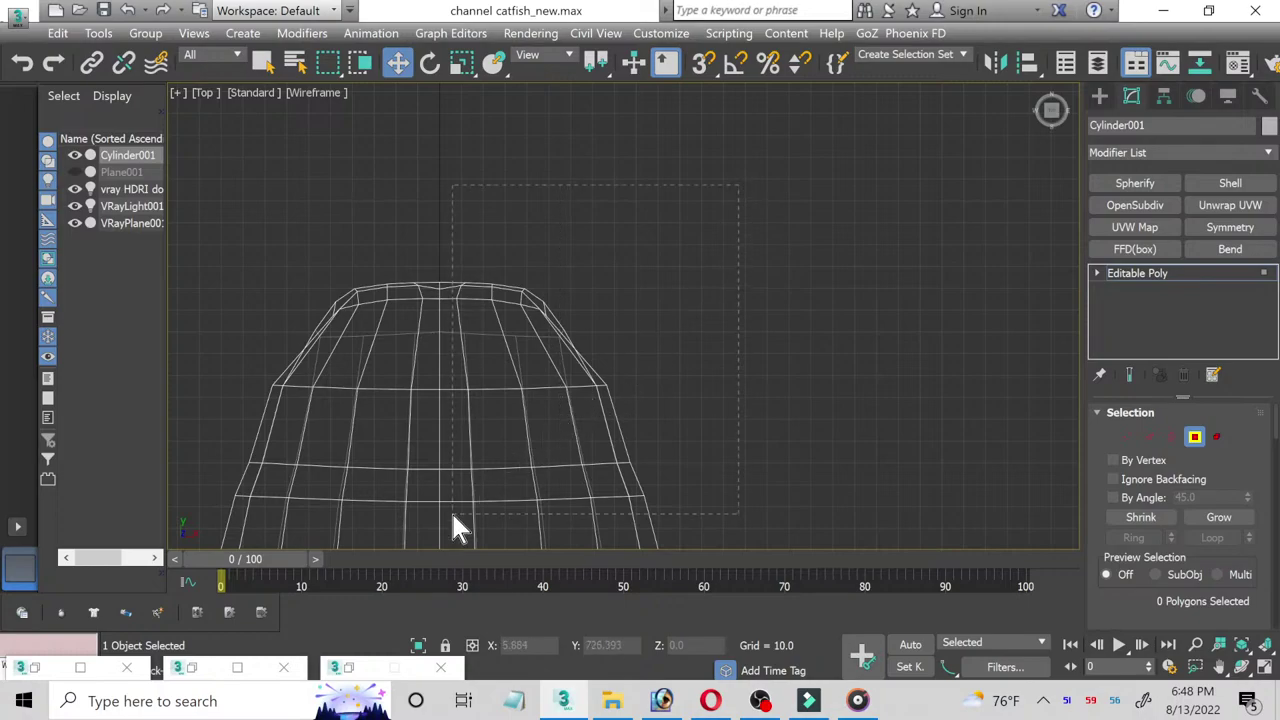
drag(450, 511, 660, 285)
middle_drag(493, 490, 574, 165)
scroll(574, 165, down, 2)
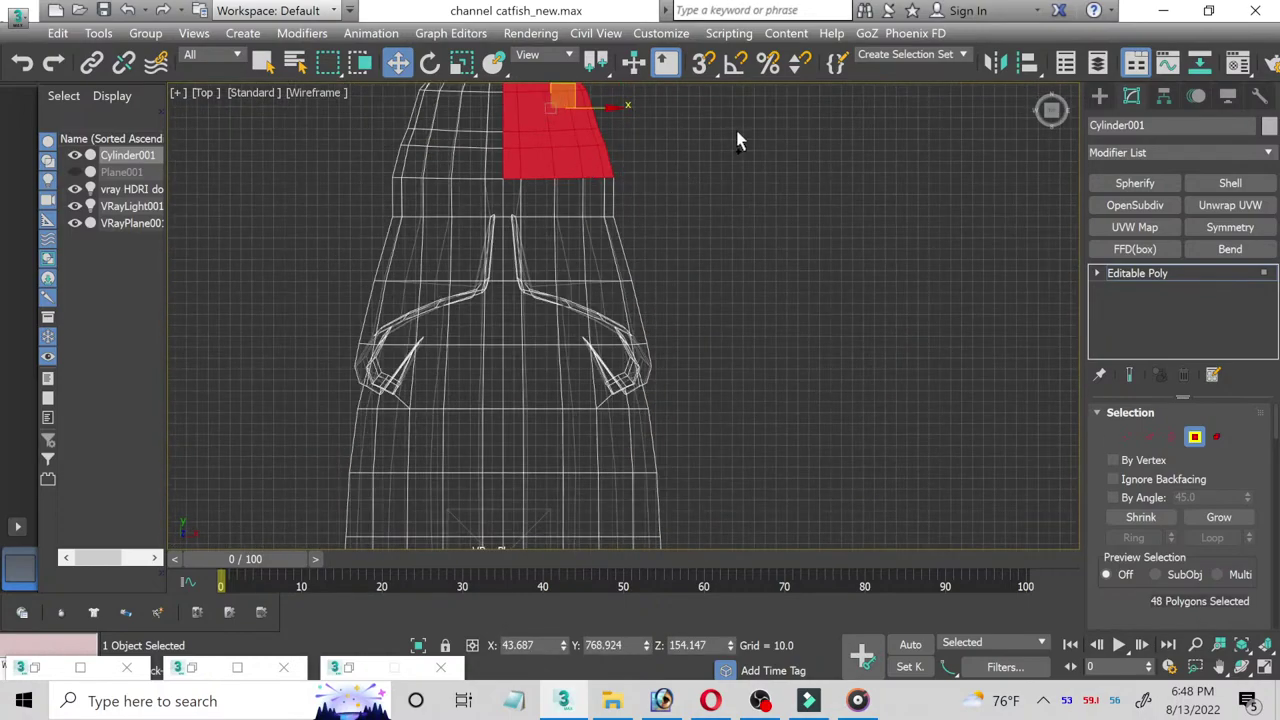
ctrl+drag(509, 467, 611, 471)
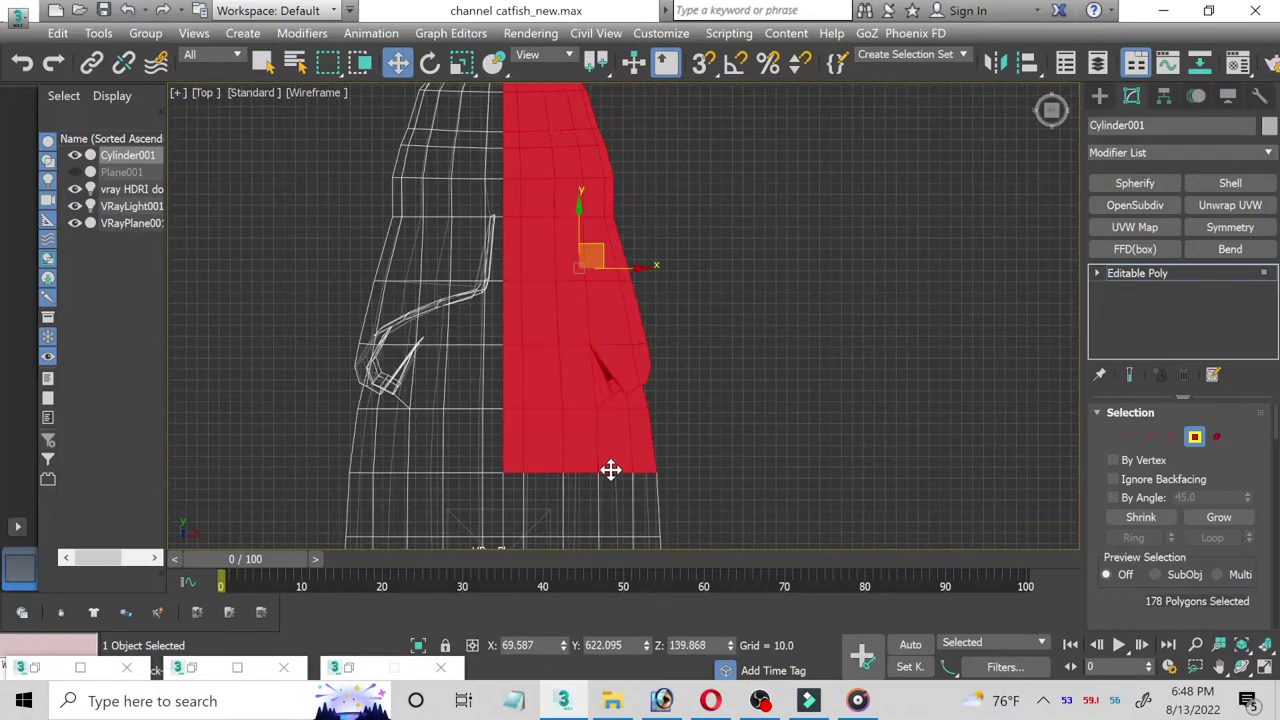
middle_drag(629, 413, 650, 188)
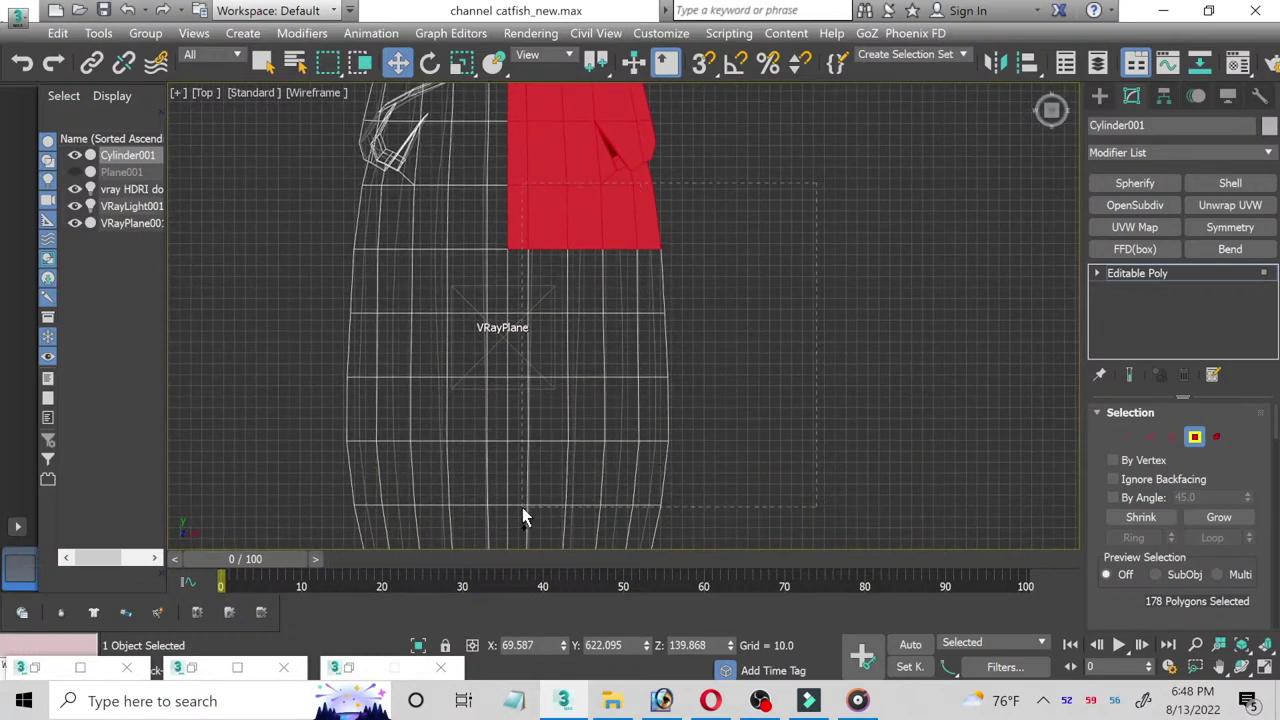
ctrl+drag(527, 517, 523, 514)
middle_drag(546, 480, 805, 175)
mouse_move(528, 433)
ctrl+mouse_down()
mouse_move(476, 466)
mouse_move(486, 470)
ctrl+mouse_up()
scroll(542, 250, up, 1)
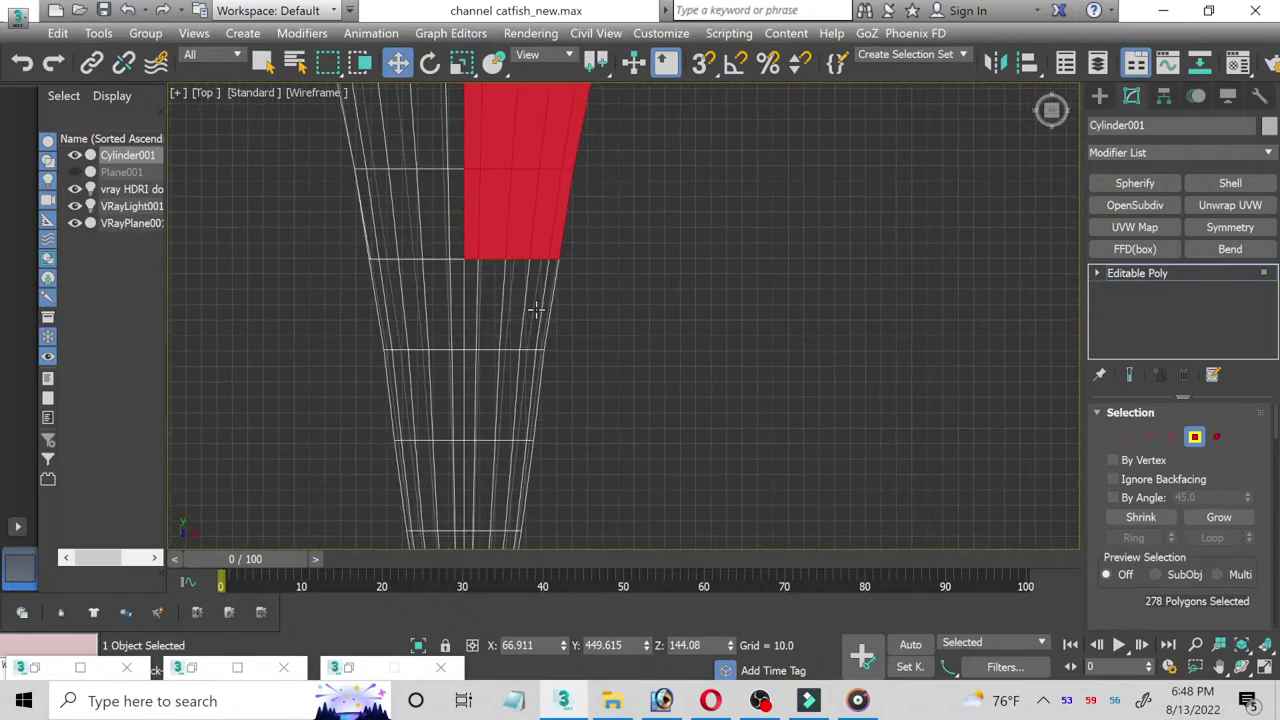
scroll(535, 306, up, 1)
ctrl+click(446, 497)
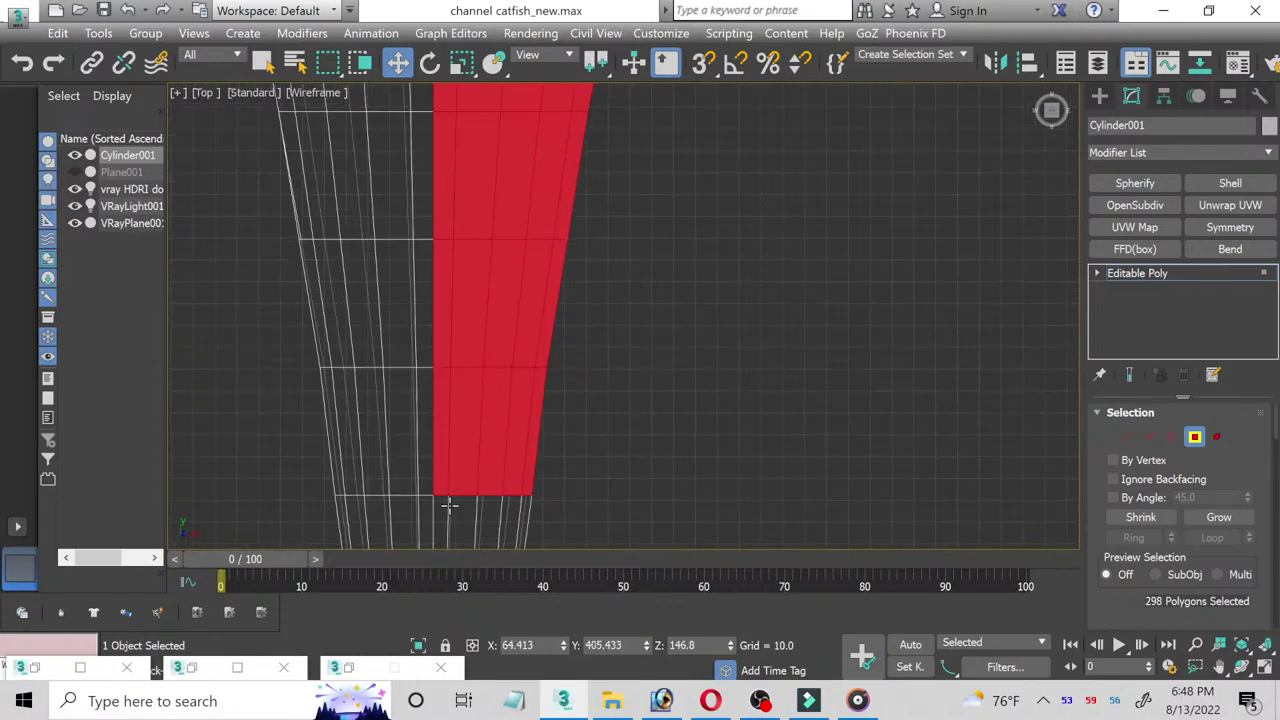
scroll(643, 143, down, 2)
scroll(556, 330, down, 1)
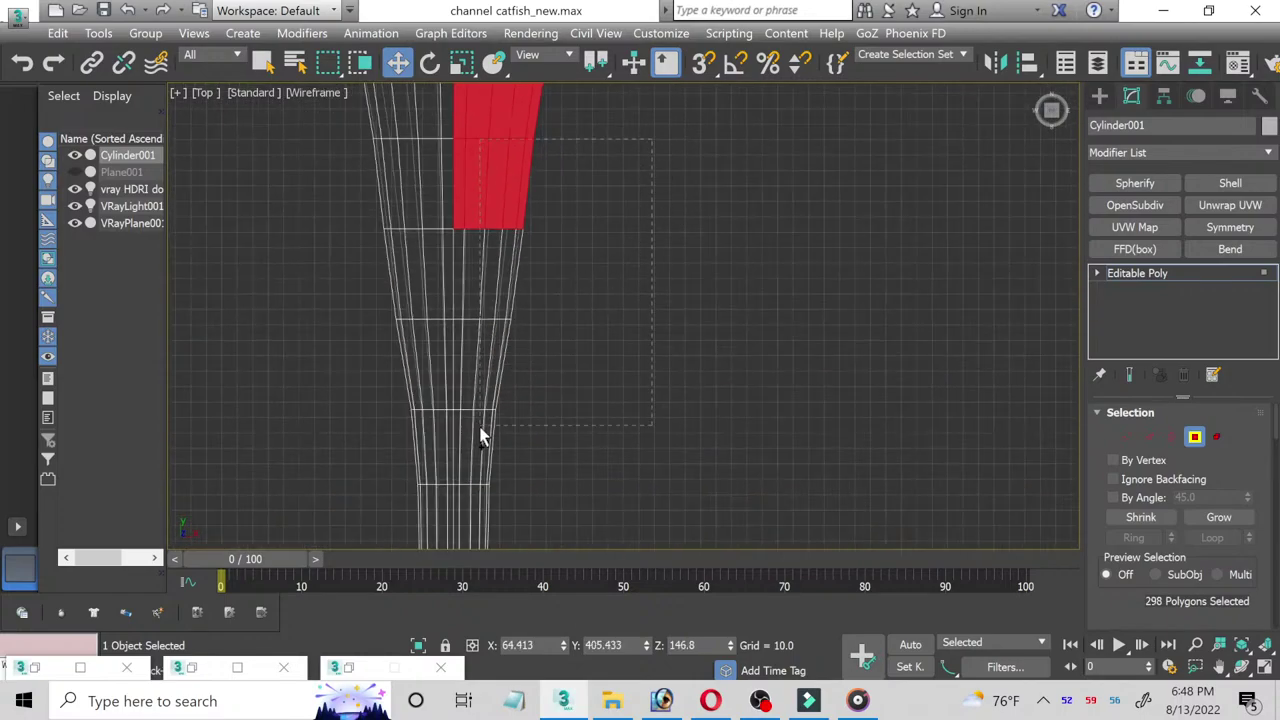
ctrl+drag(462, 444, 457, 457)
middle_drag(457, 457, 466, 163)
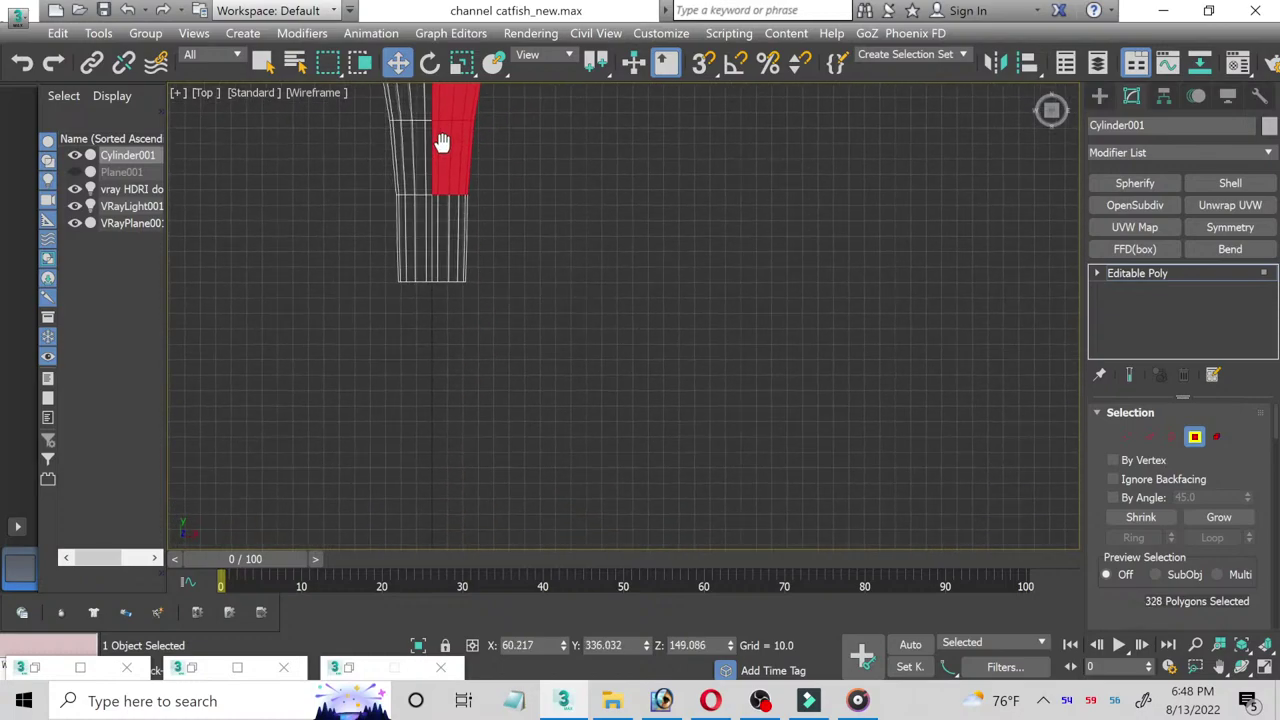
scroll(466, 163, up, 1)
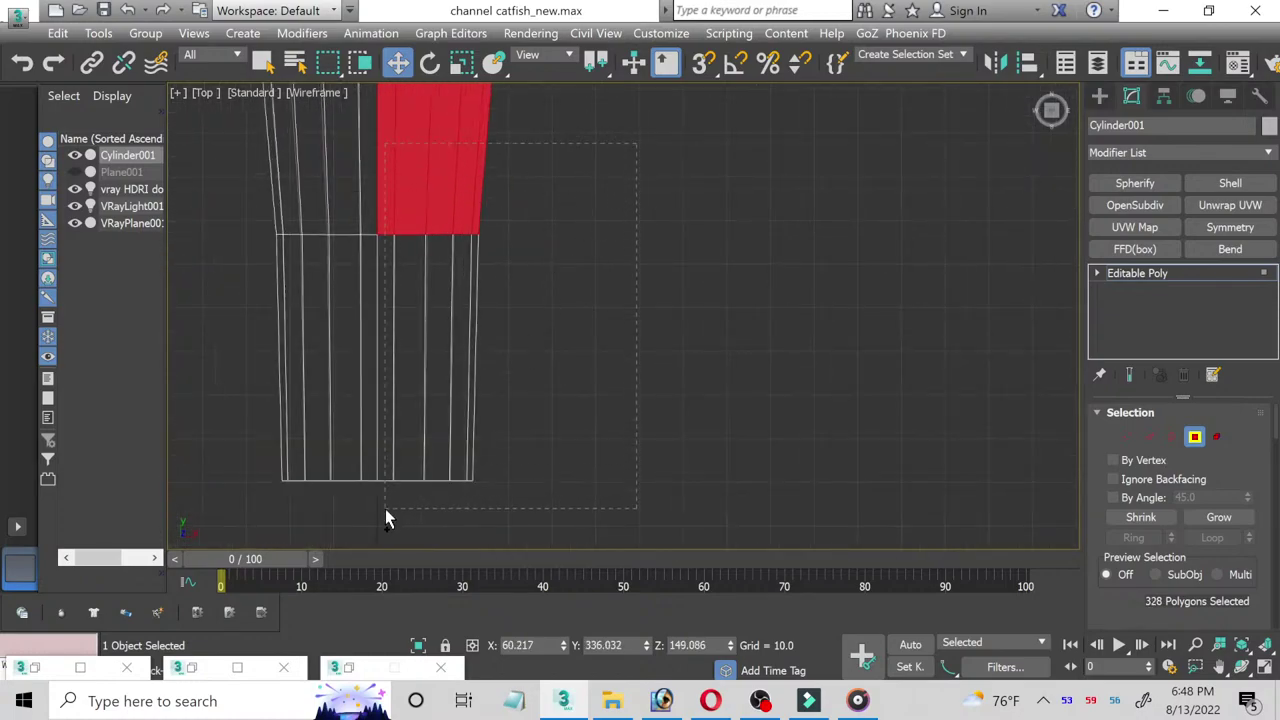
ctrl+drag(386, 512, 414, 475)
click(477, 360)
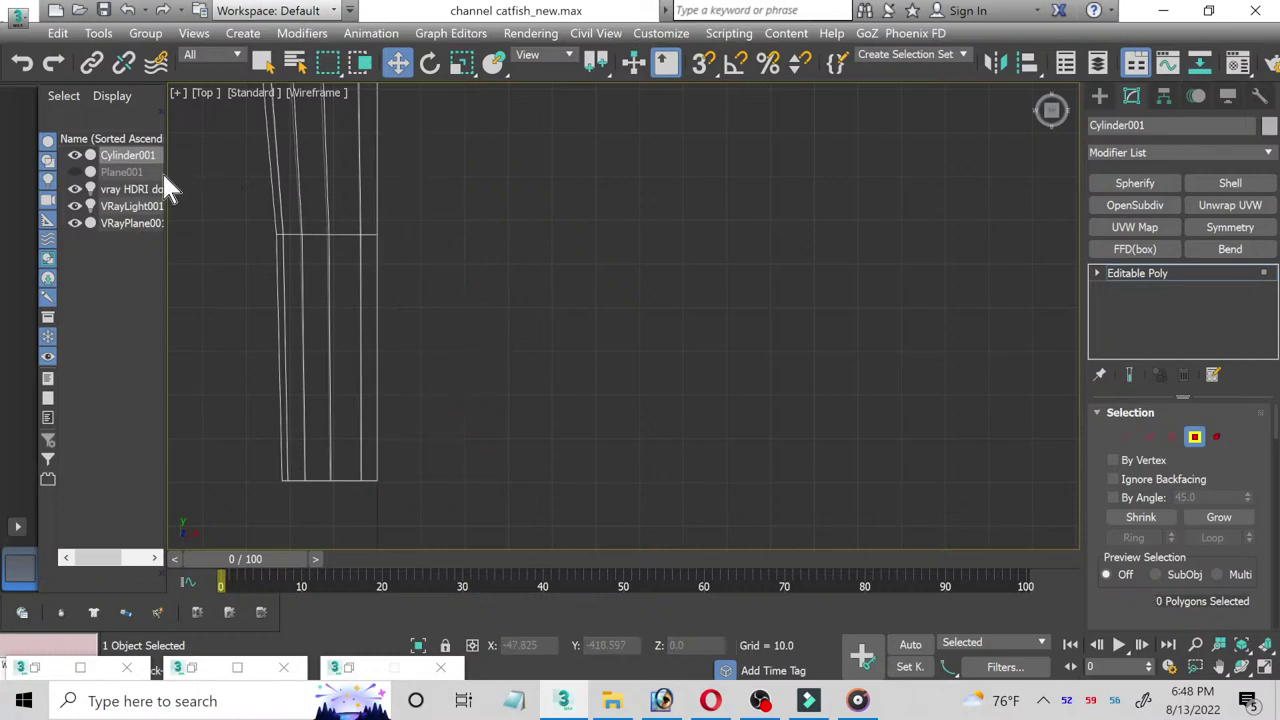
scroll(180, 243, up, 2)
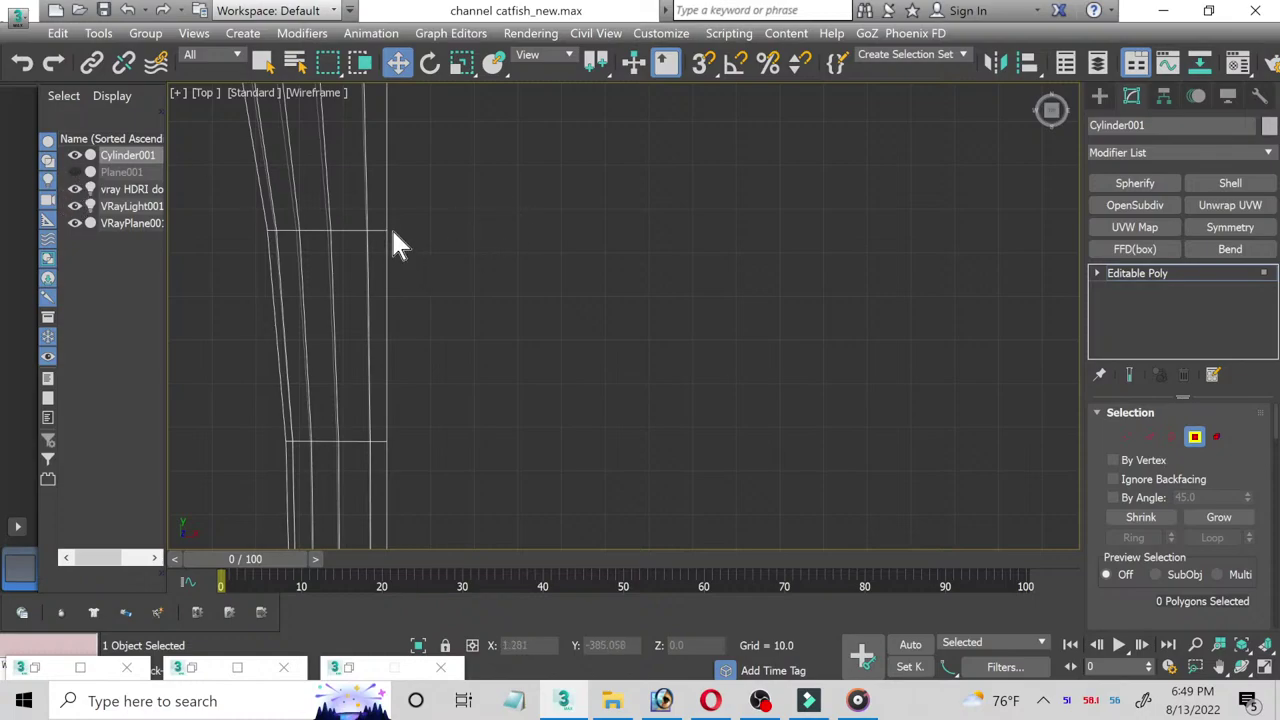
scroll(397, 245, down, 2)
scroll(443, 394, down, 2)
scroll(480, 437, down, 2)
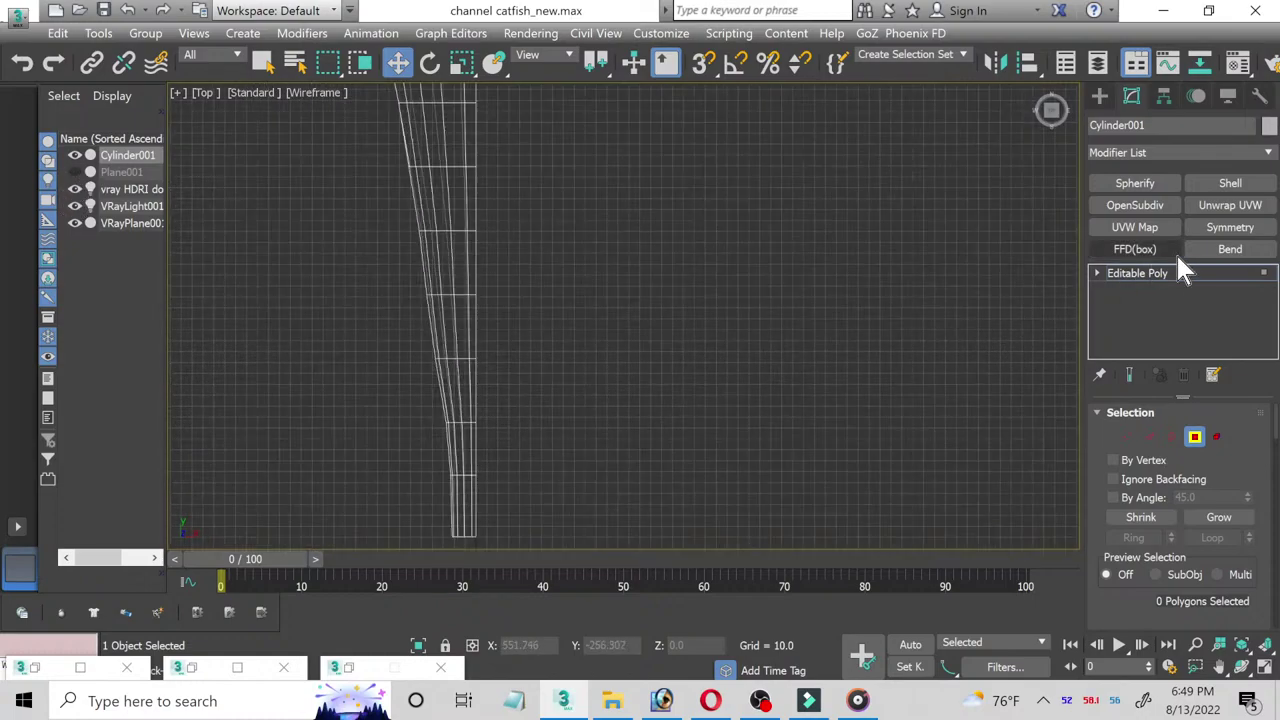
click(1195, 437)
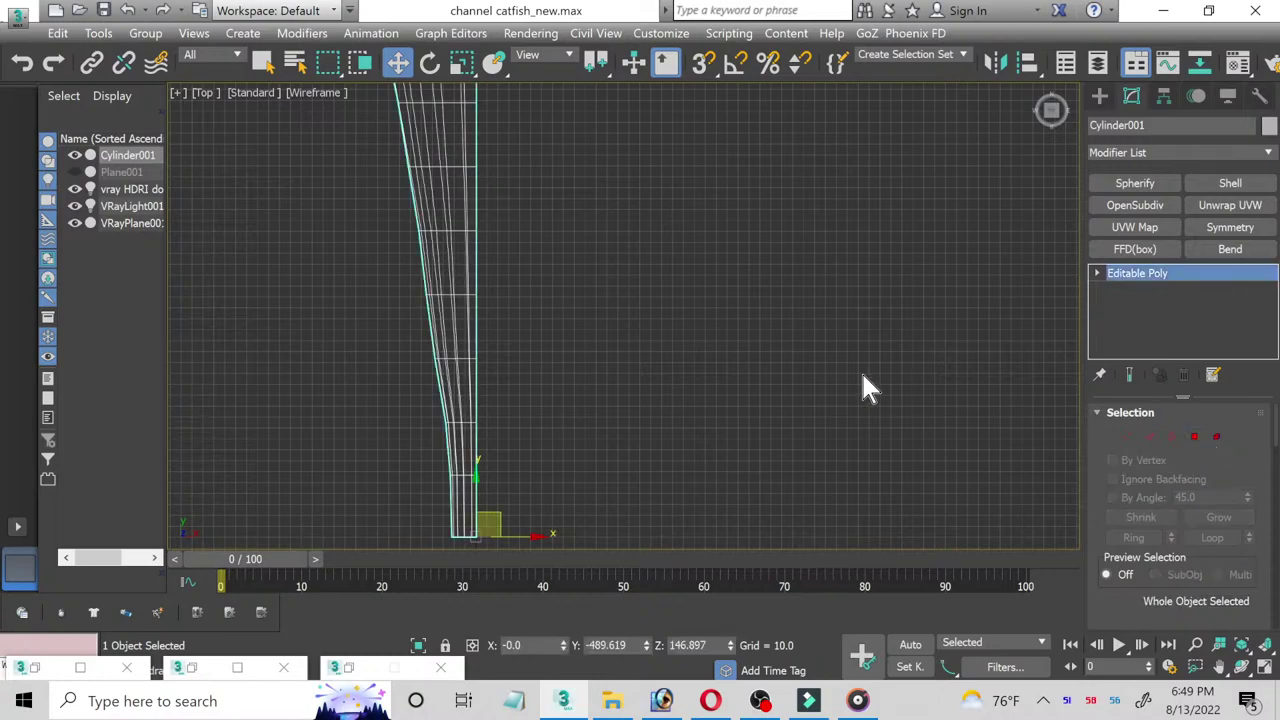
Step: Turn an unused Material Editor slot into a VRayMtl material
key(m)
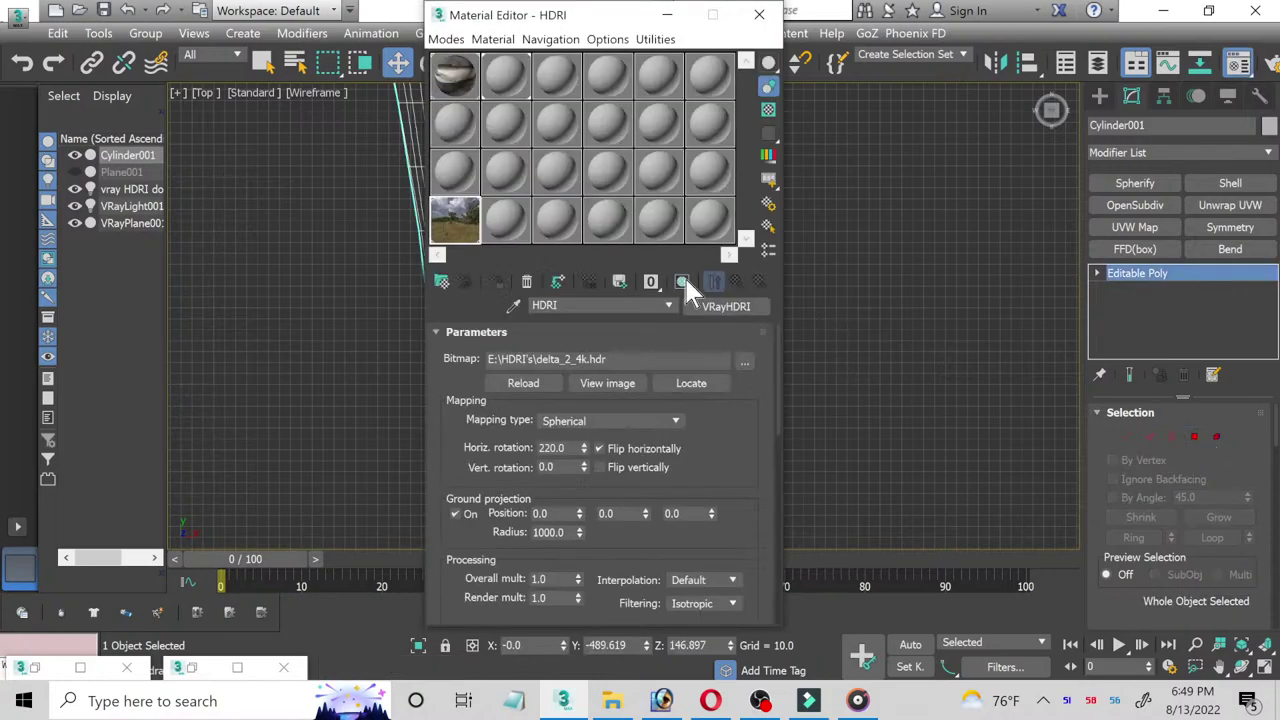
click(453, 121)
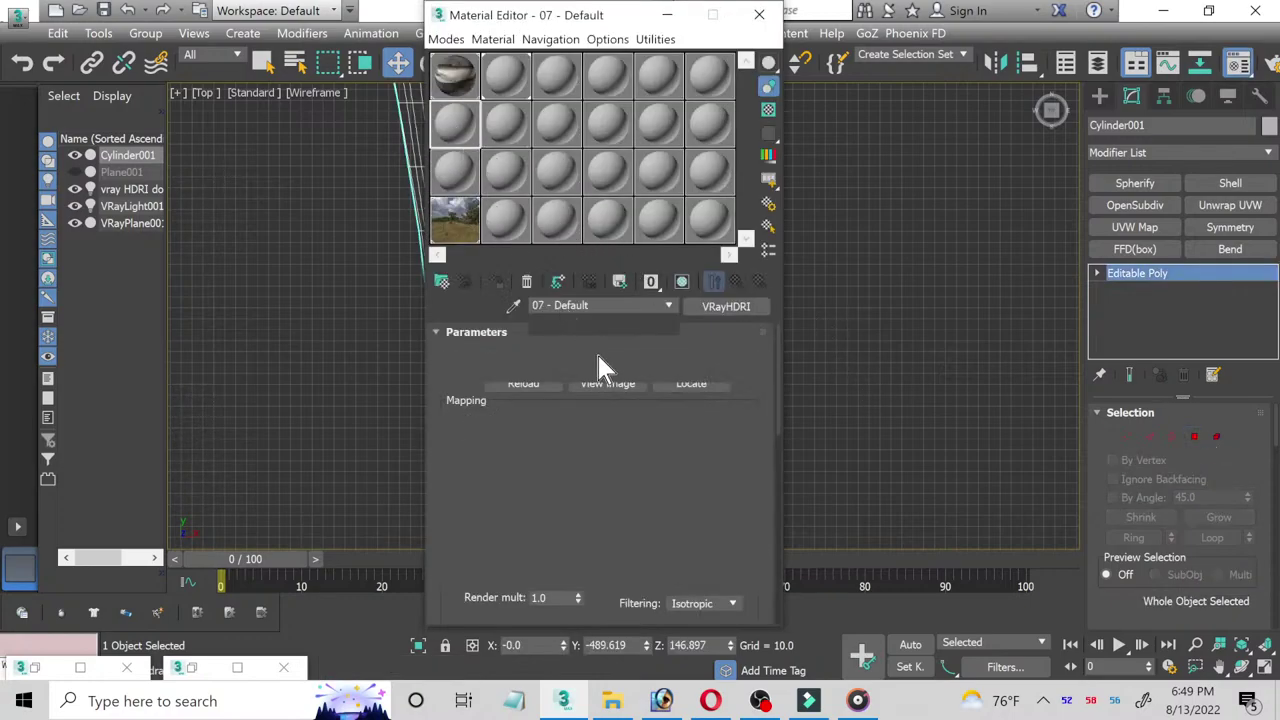
click(708, 307)
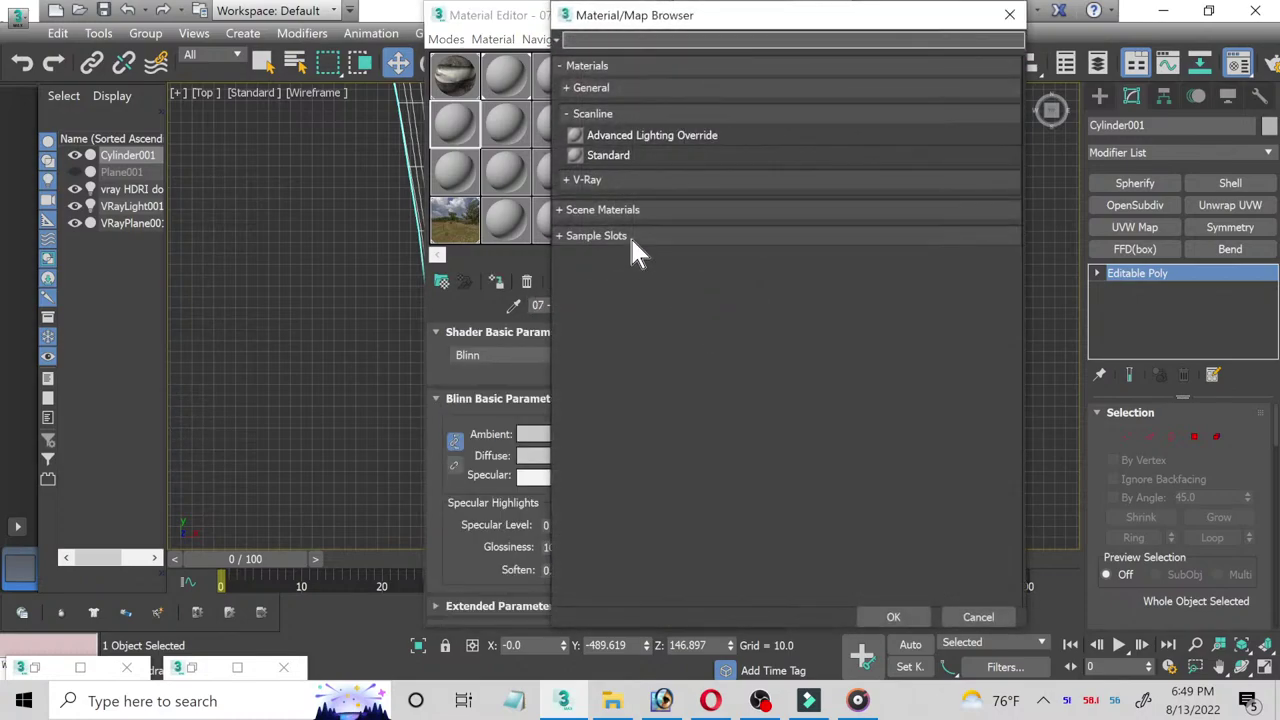
click(565, 179)
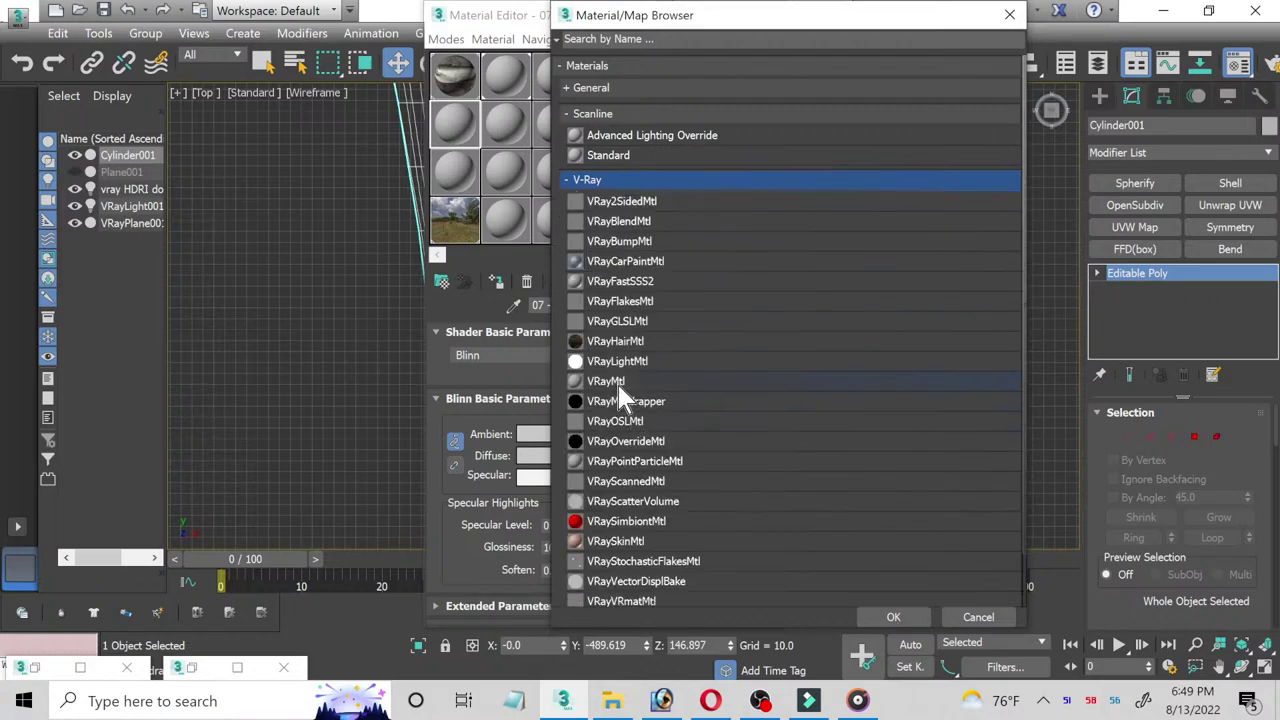
double_click(609, 378)
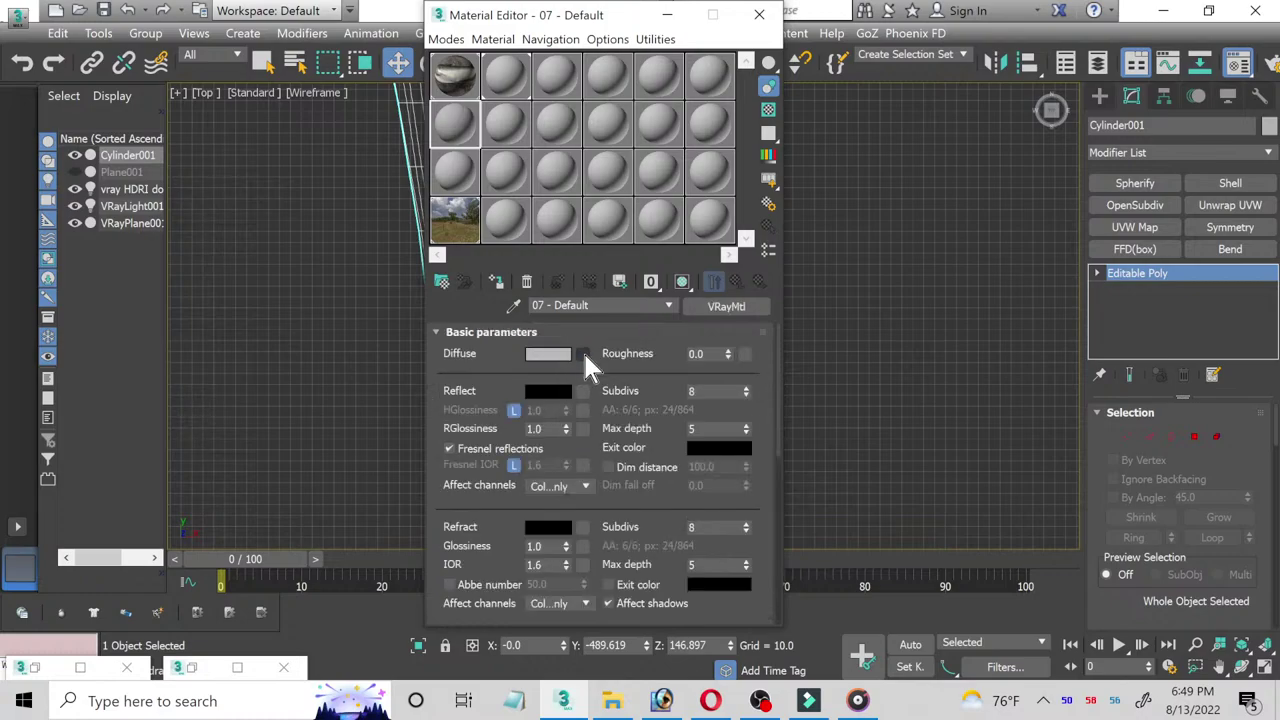
Step: Load channel catfish texture.jpg as the material's diffuse bitmap
click(584, 355)
key(Escape)
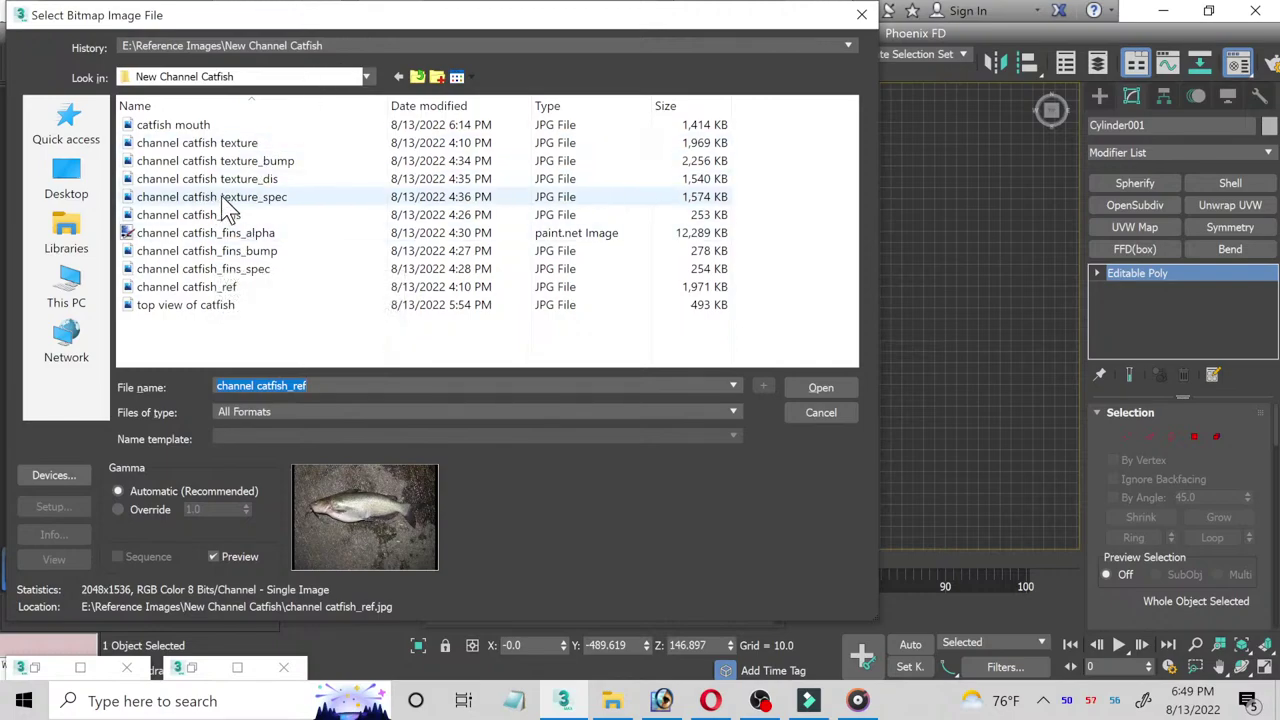
click(224, 146)
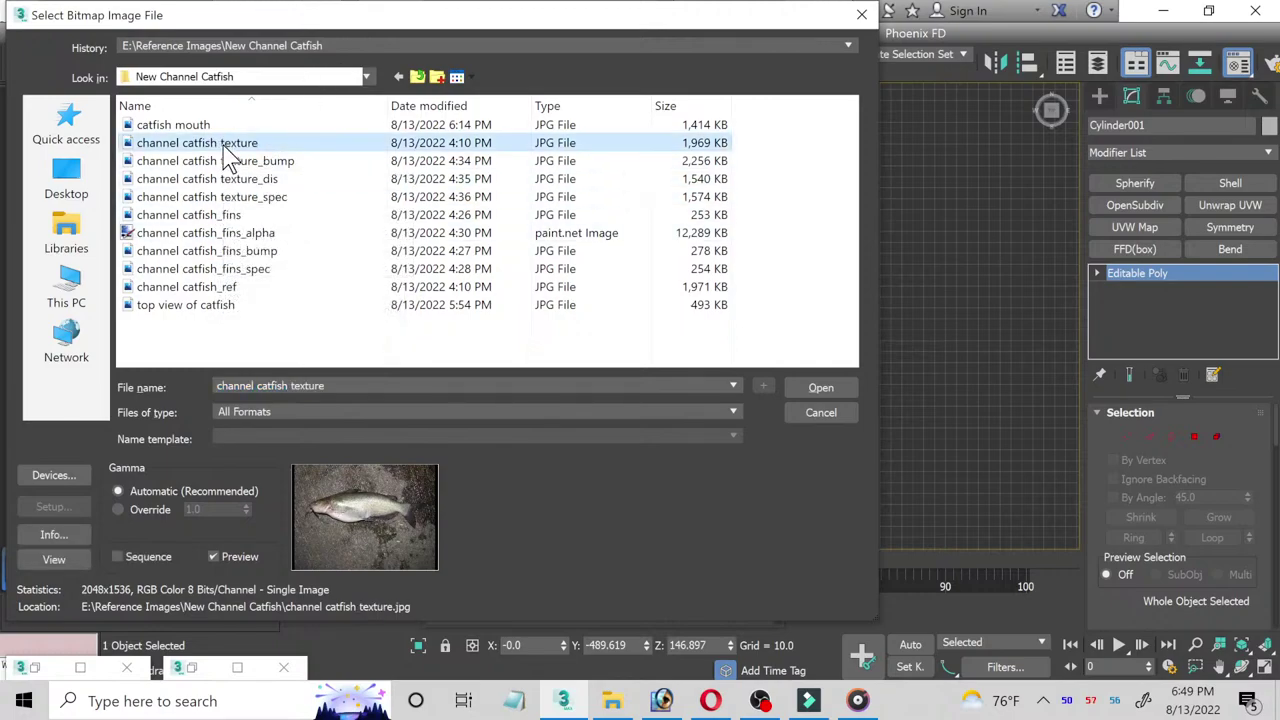
double_click(226, 150)
click(733, 282)
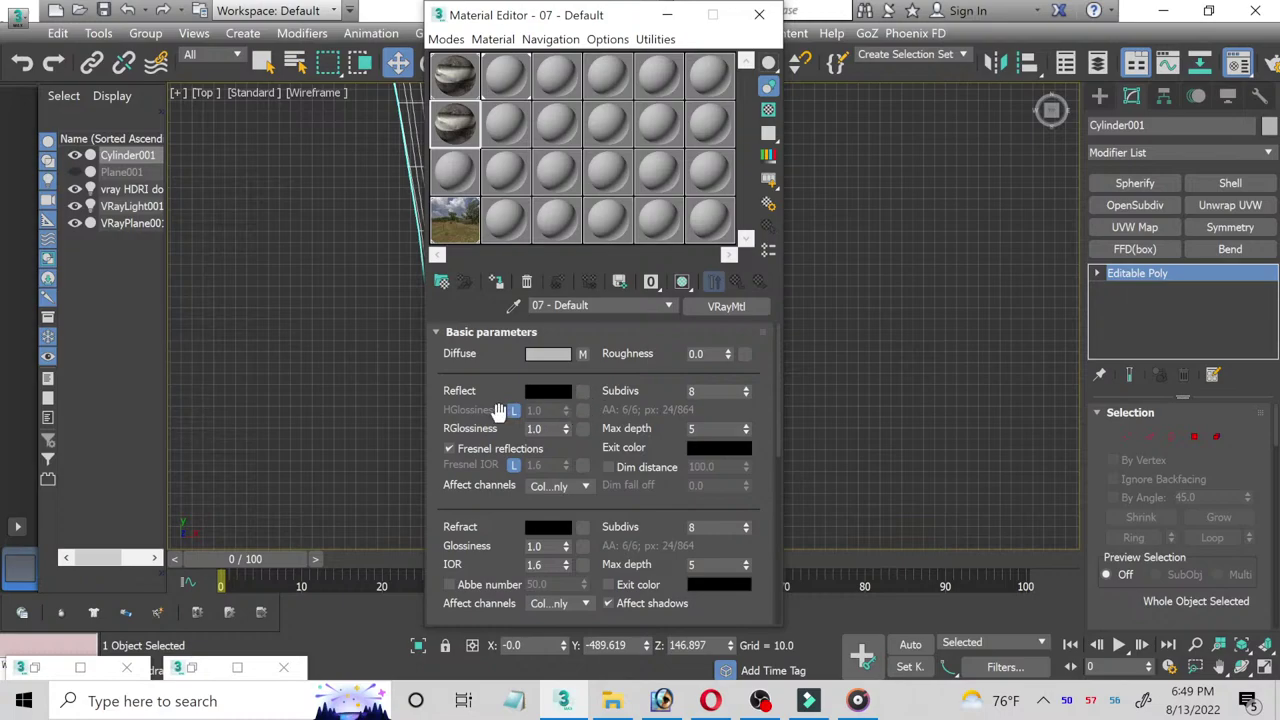
Step: Unlock highlight glossiness and set the reflection colour to near white
click(512, 409)
click(550, 391)
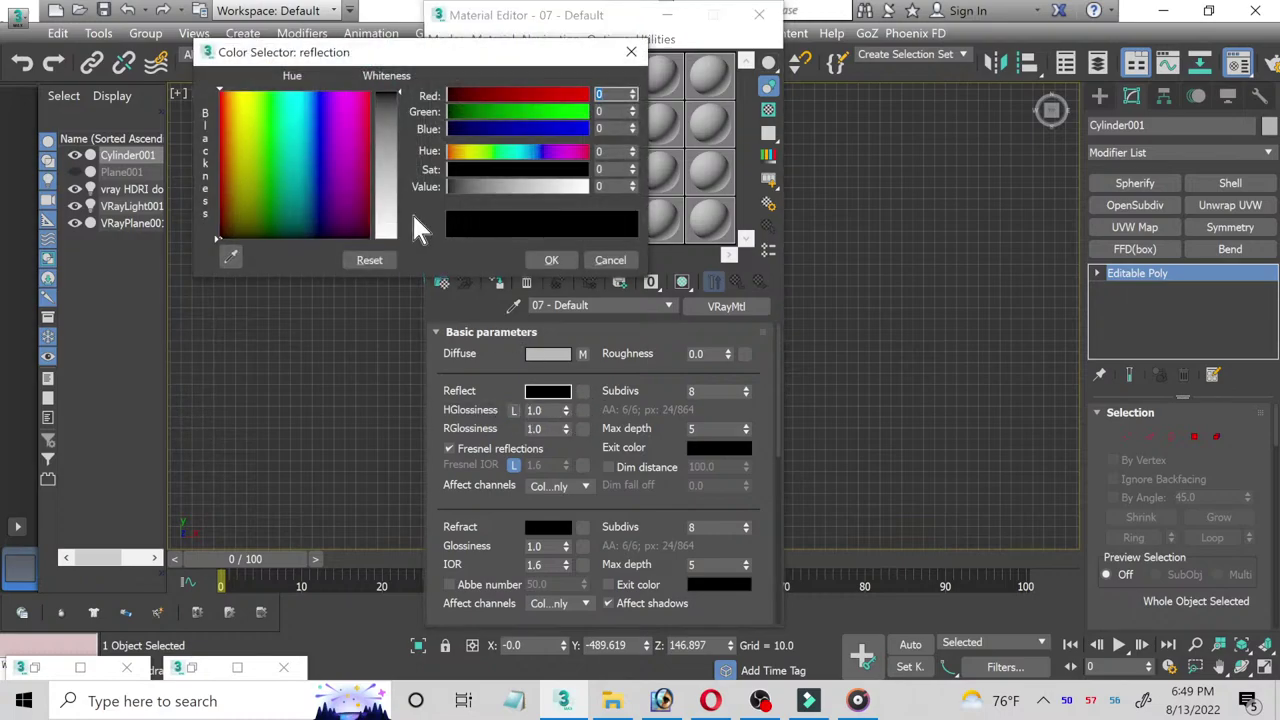
click(398, 230)
click(548, 262)
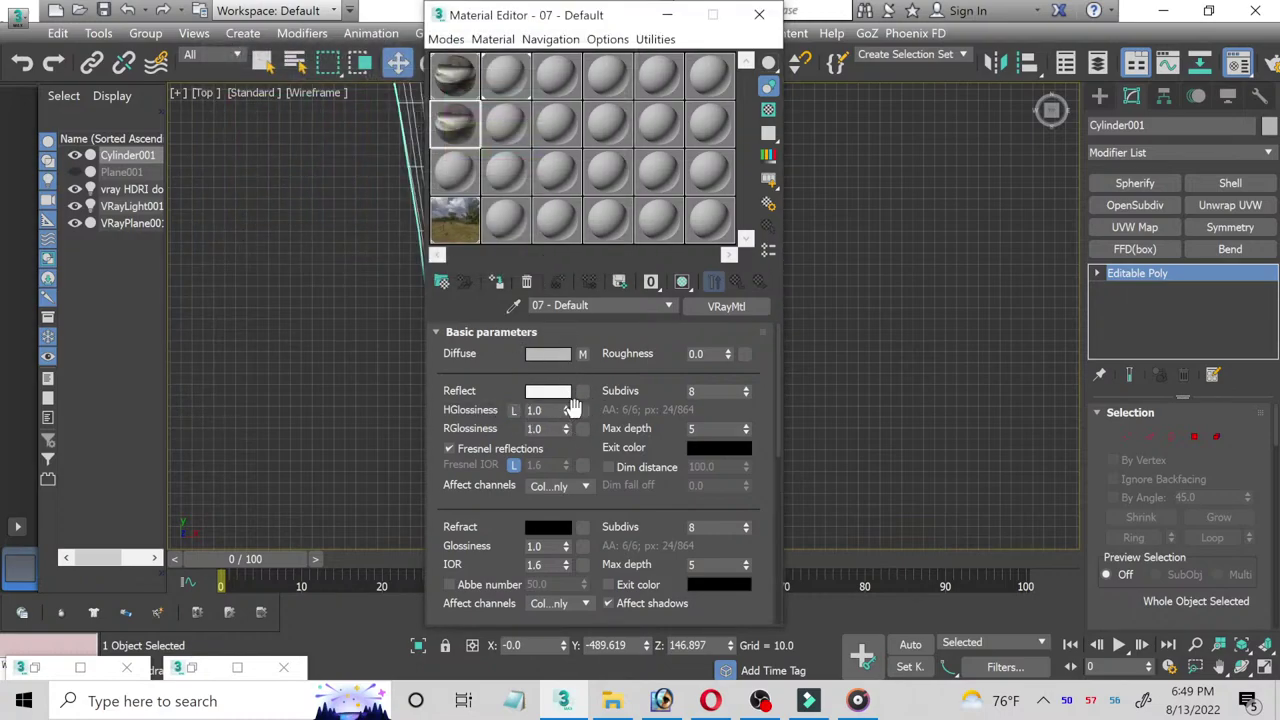
Step: Use channel catfish texture_spec.jpg as the HGlossiness bitmap map
click(586, 409)
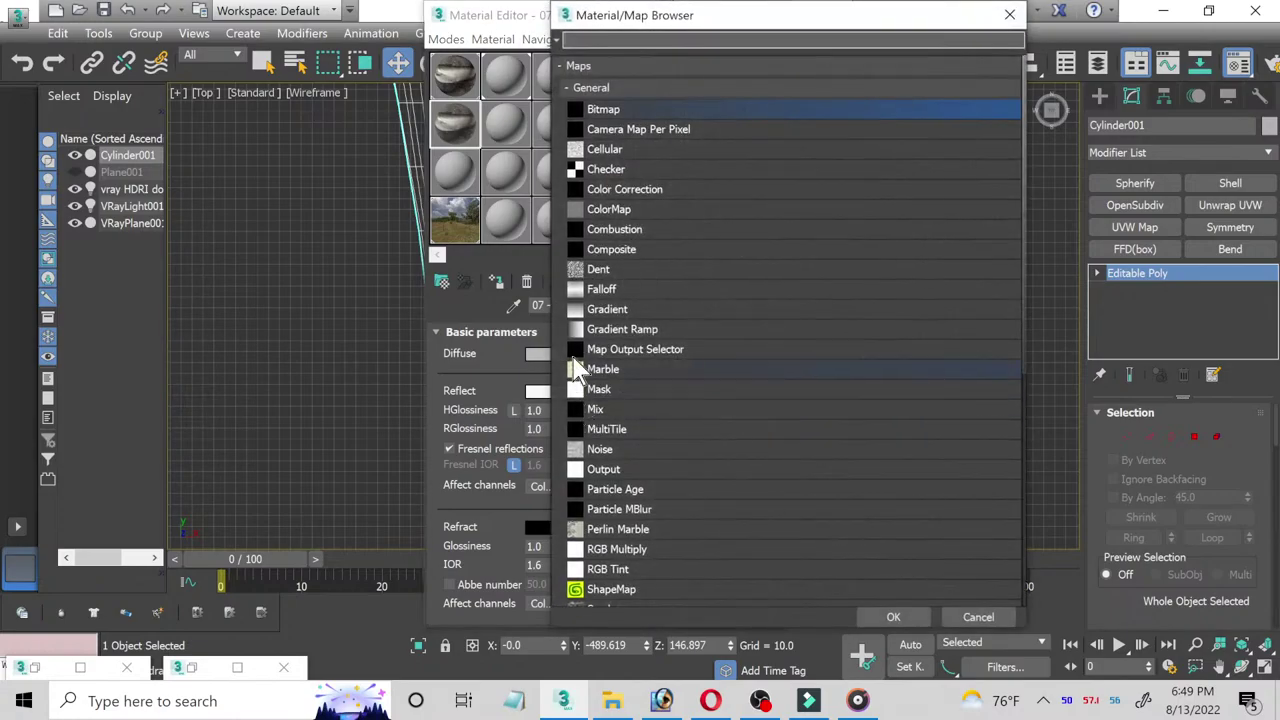
double_click(606, 112)
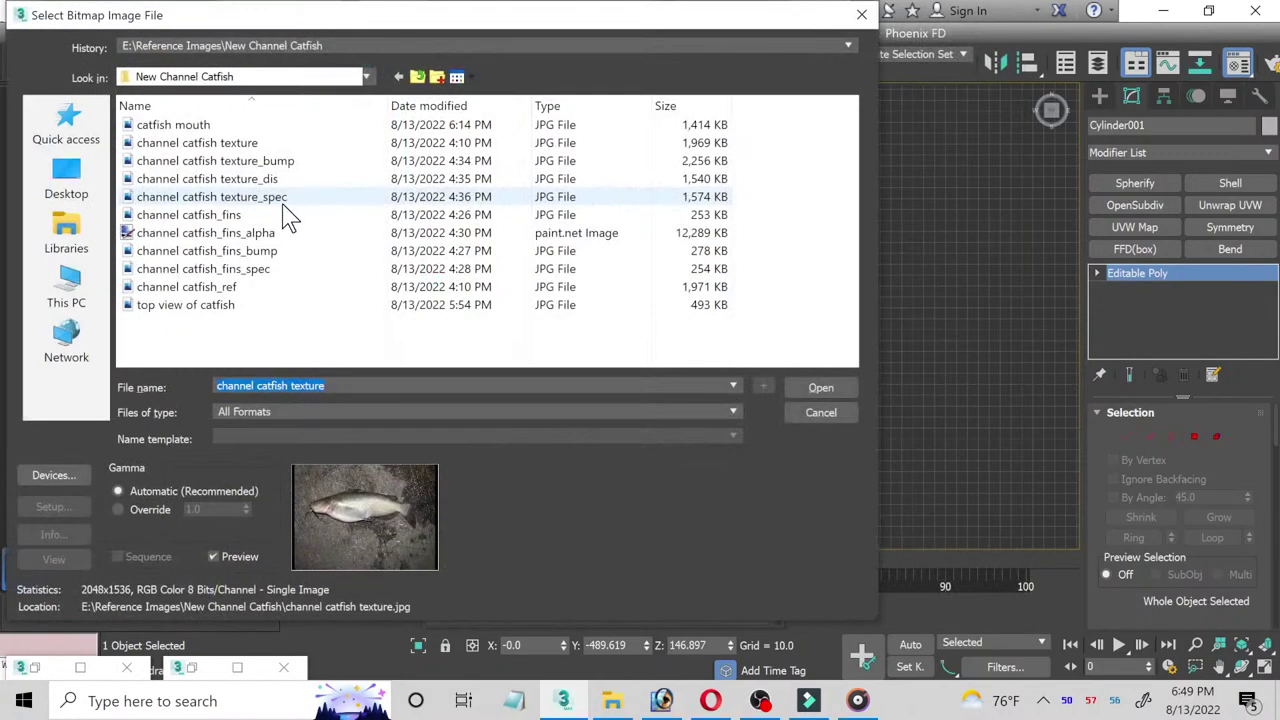
click(220, 197)
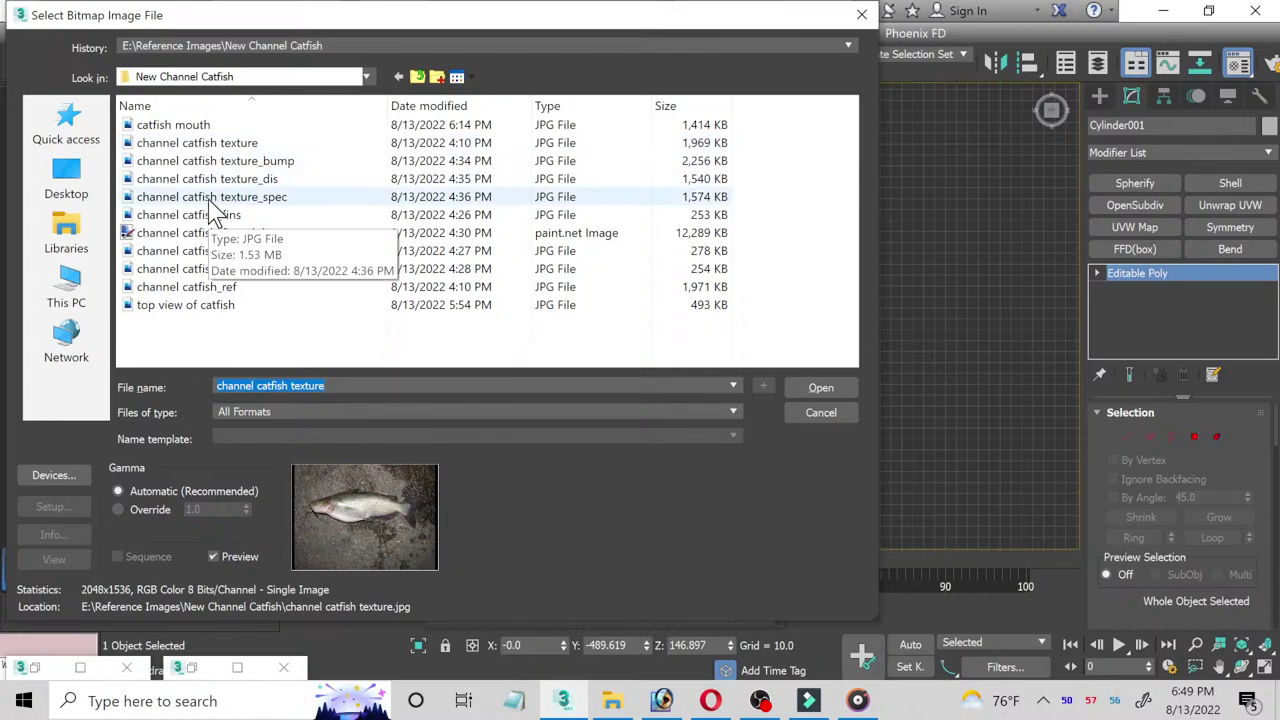
double_click(209, 201)
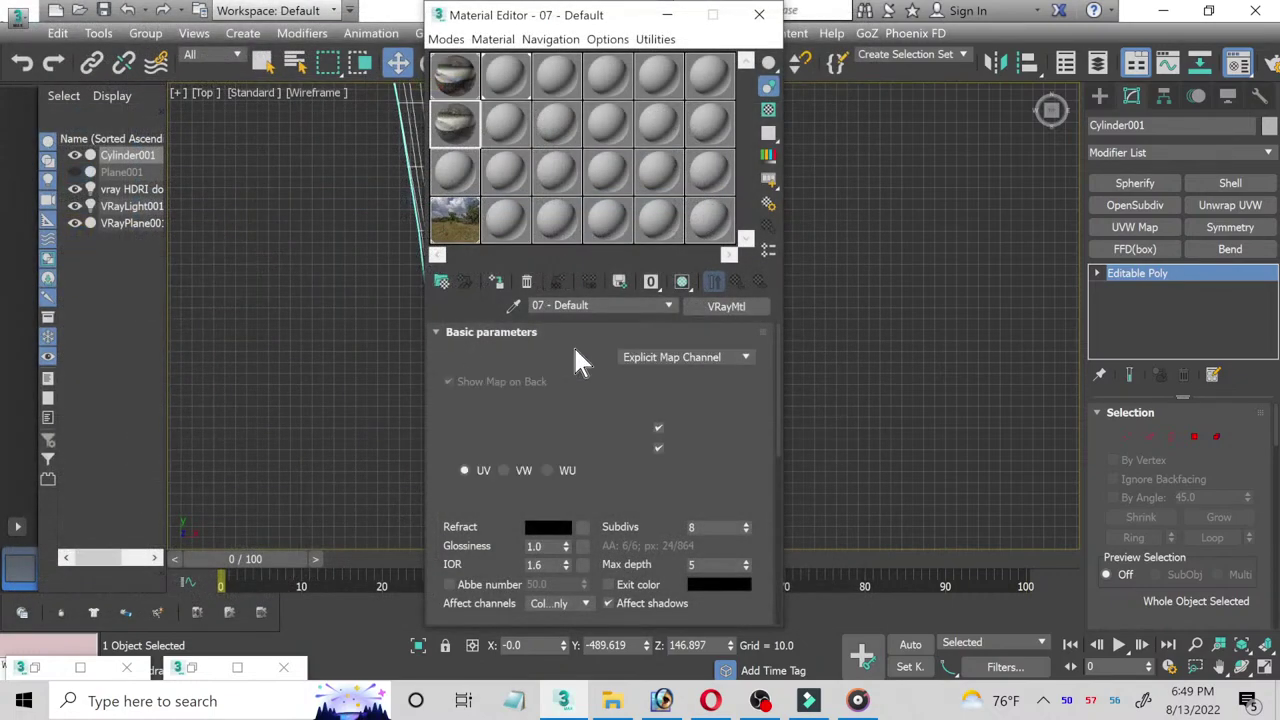
click(736, 283)
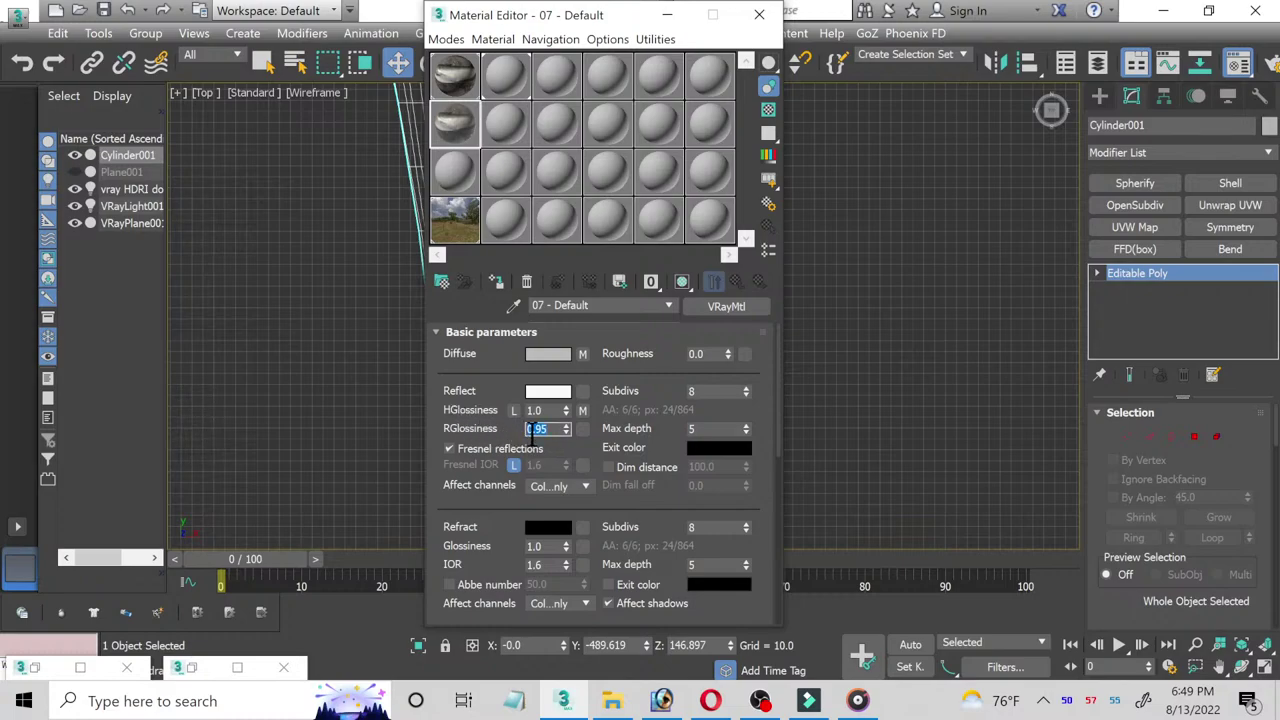
Step: Set the Bump map to the channel catfish texture_bump bitmap
click(655, 333)
click(570, 513)
scroll(566, 520, down, 3)
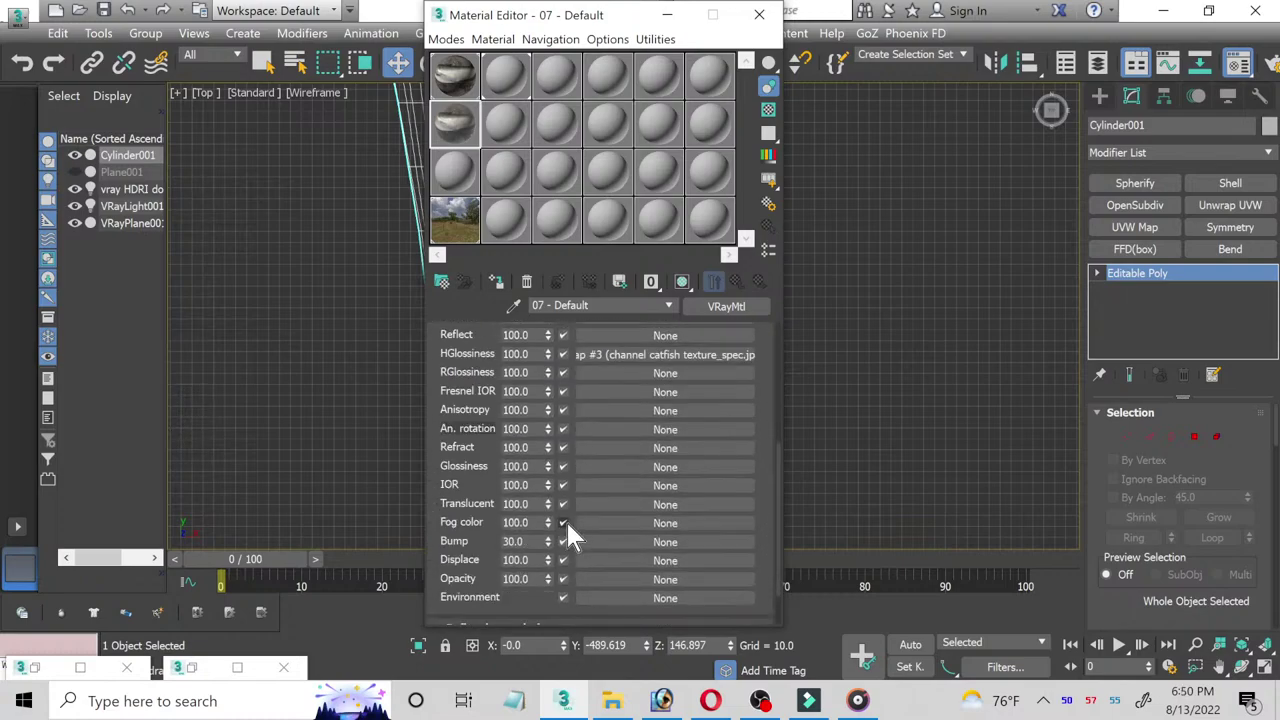
click(594, 541)
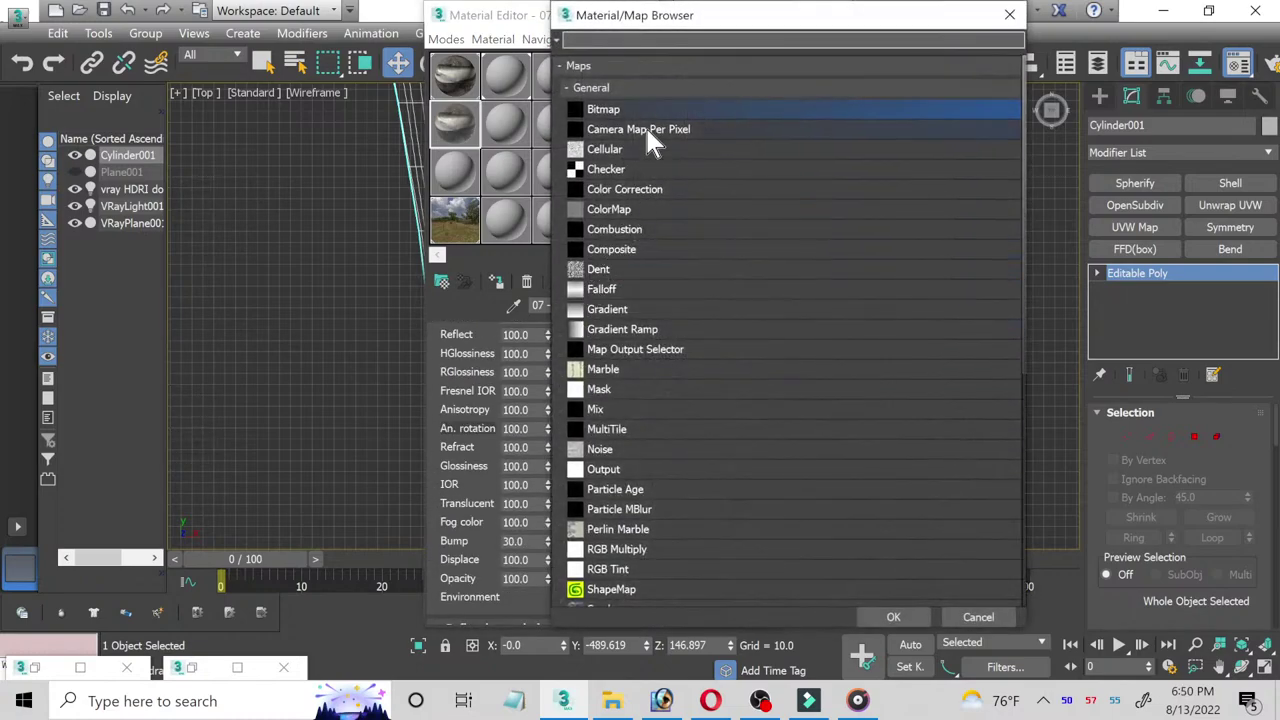
double_click(635, 110)
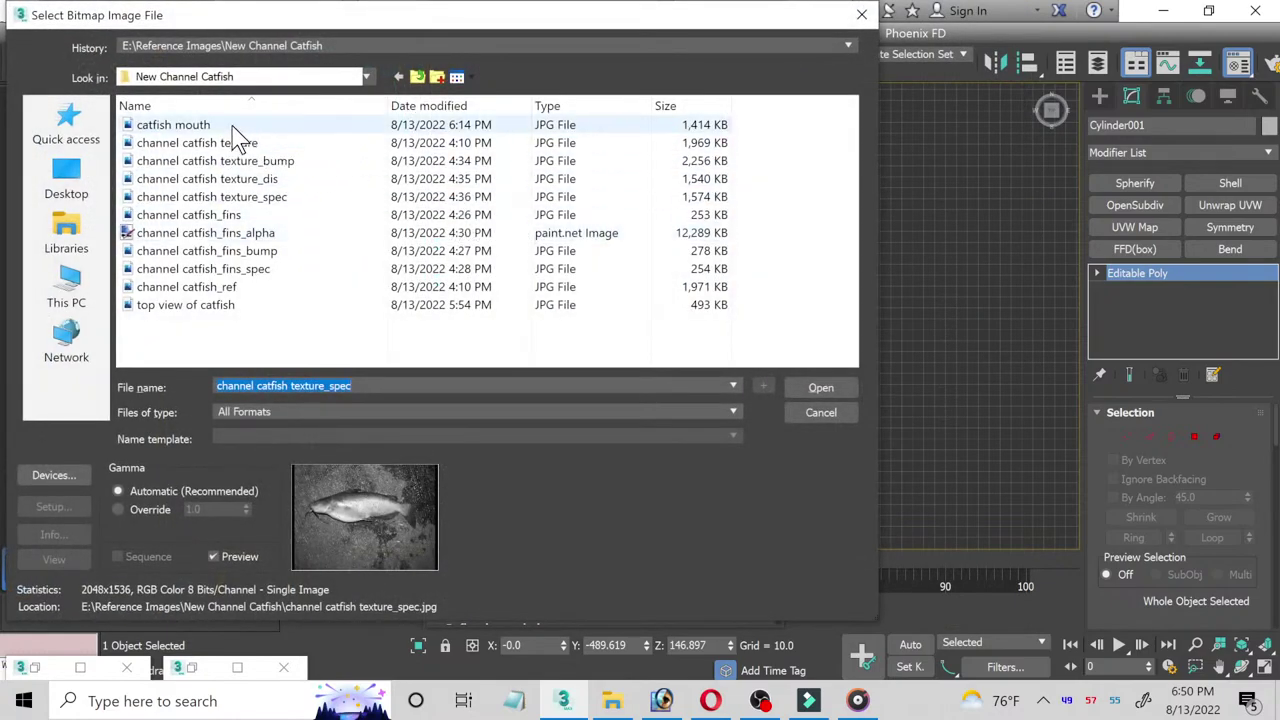
click(196, 251)
mouse_move(228, 251)
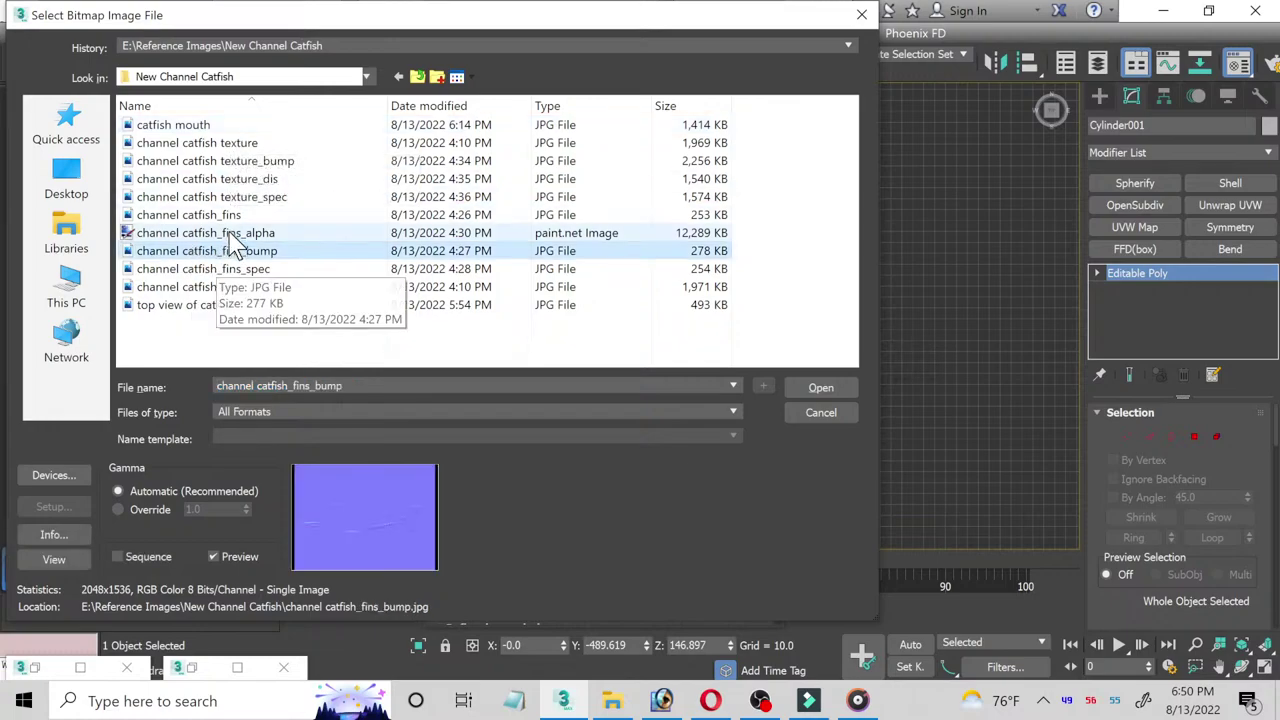
click(237, 164)
double_click(237, 170)
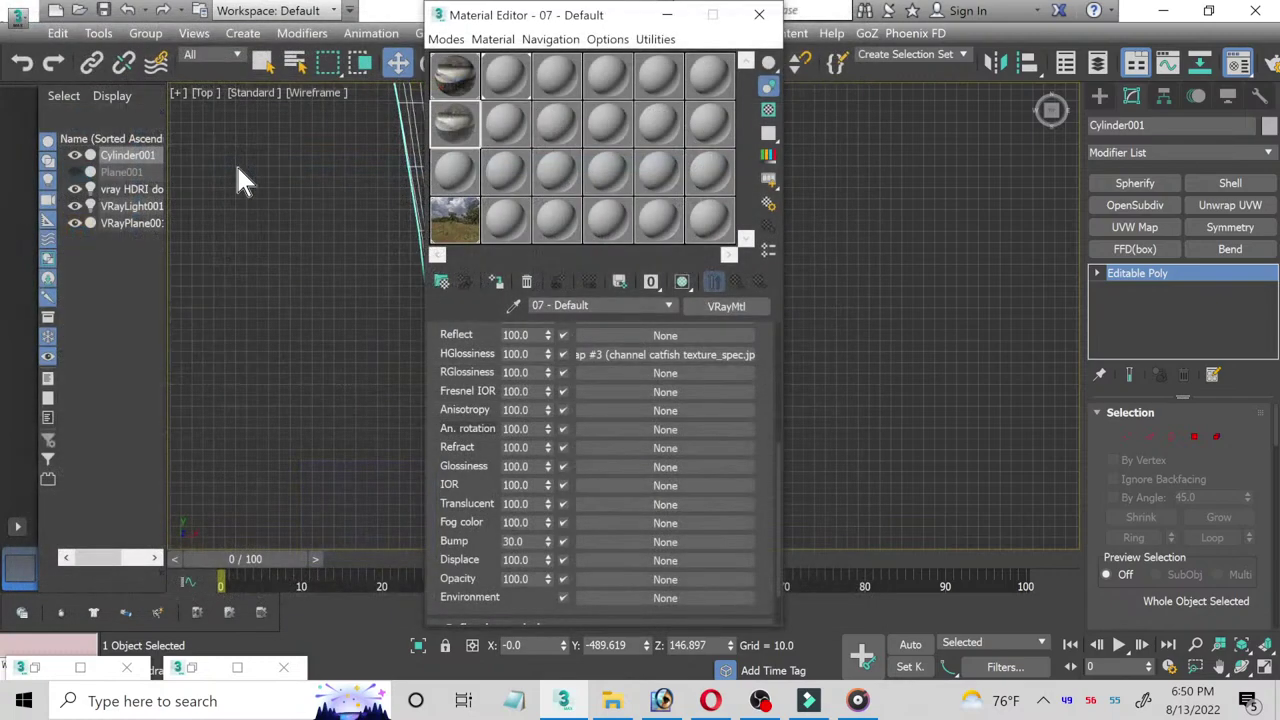
click(745, 276)
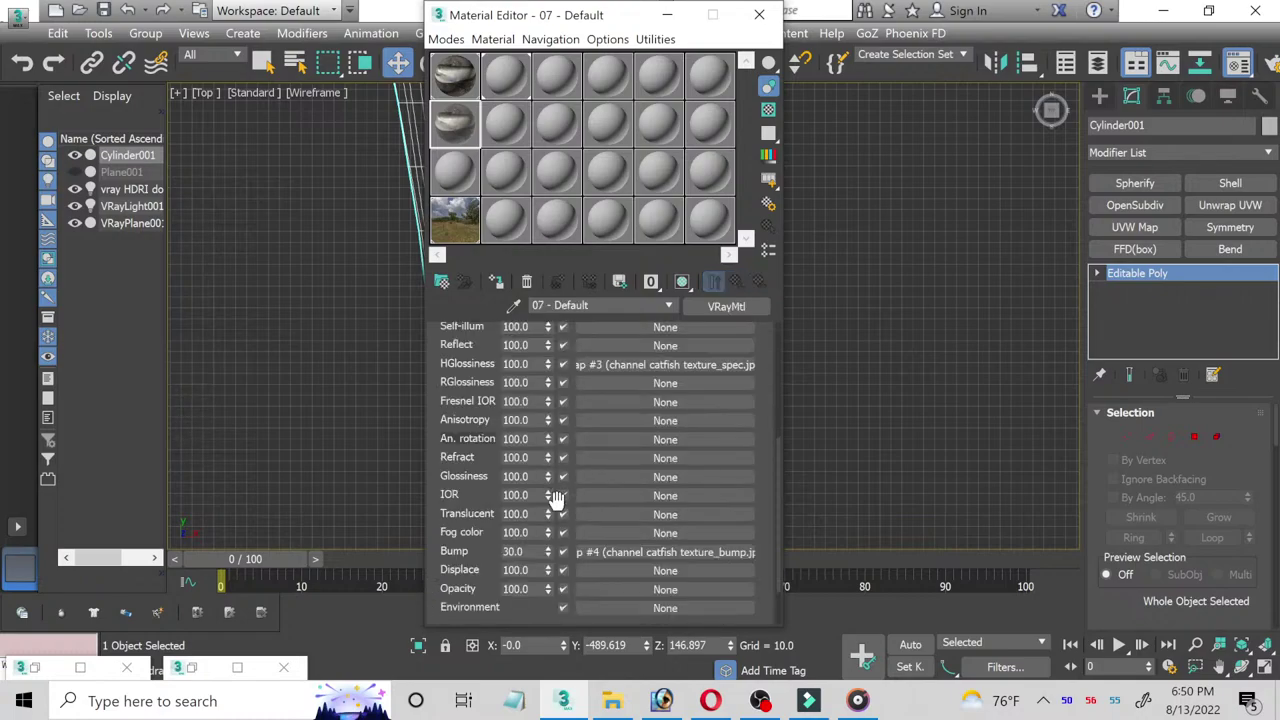
Step: Set Displace to 2.0 with the channel catfish texture_dis bitmap
text(2)
click(605, 570)
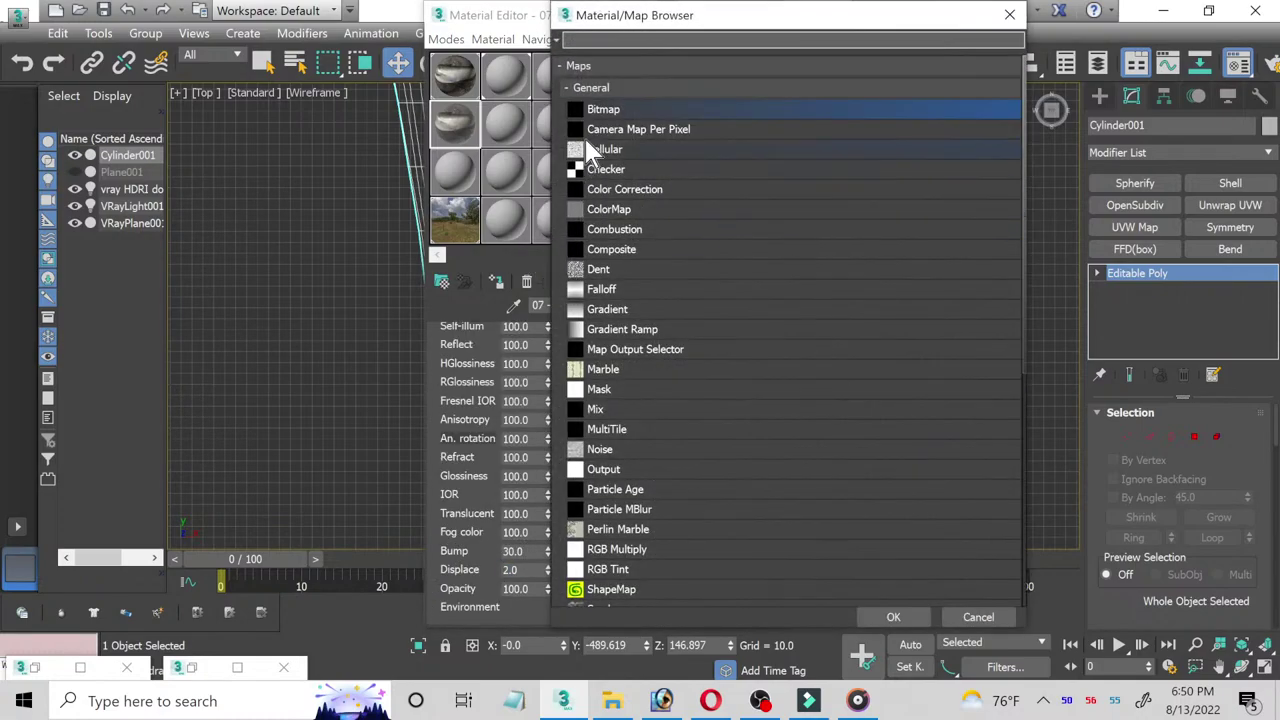
key(Escape)
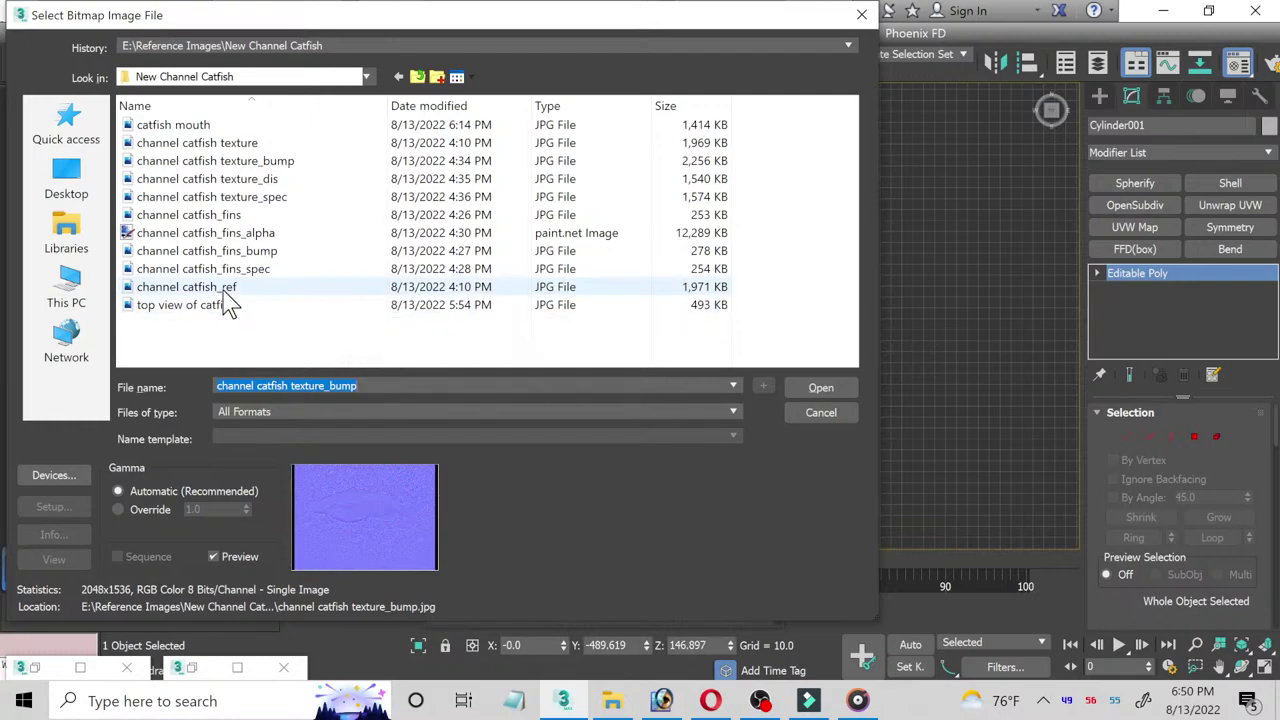
double_click(250, 182)
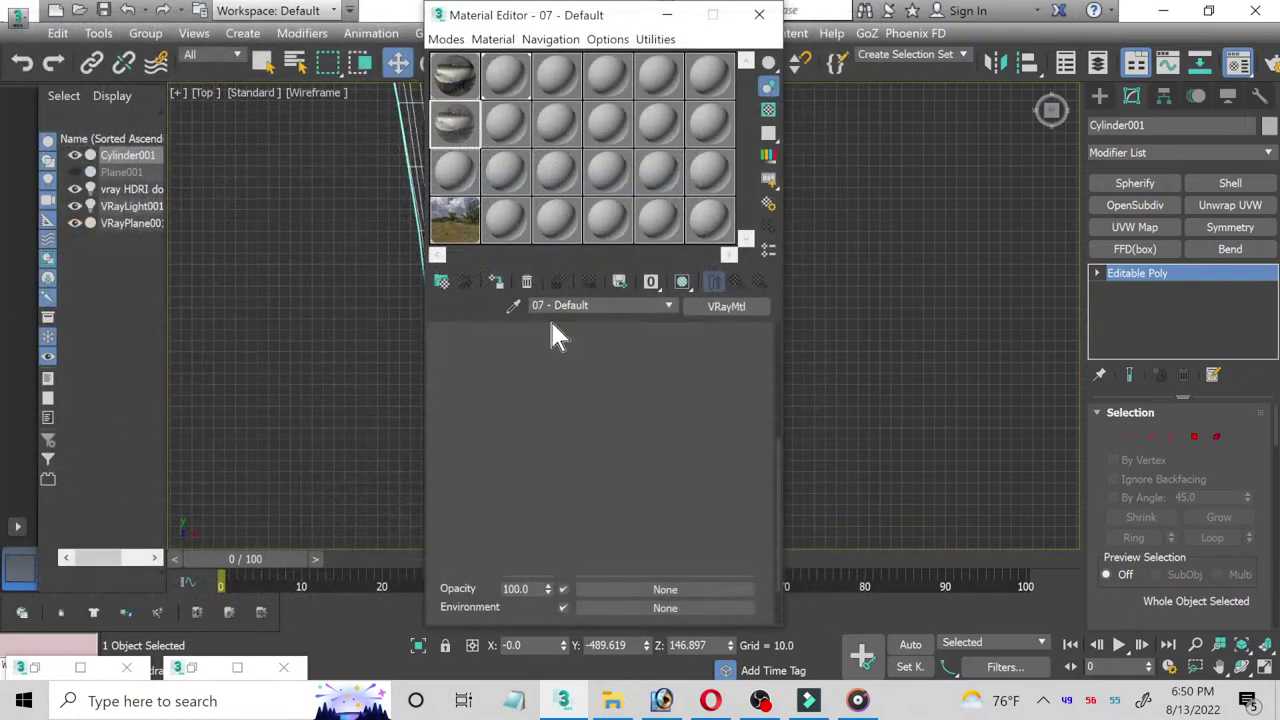
click(734, 282)
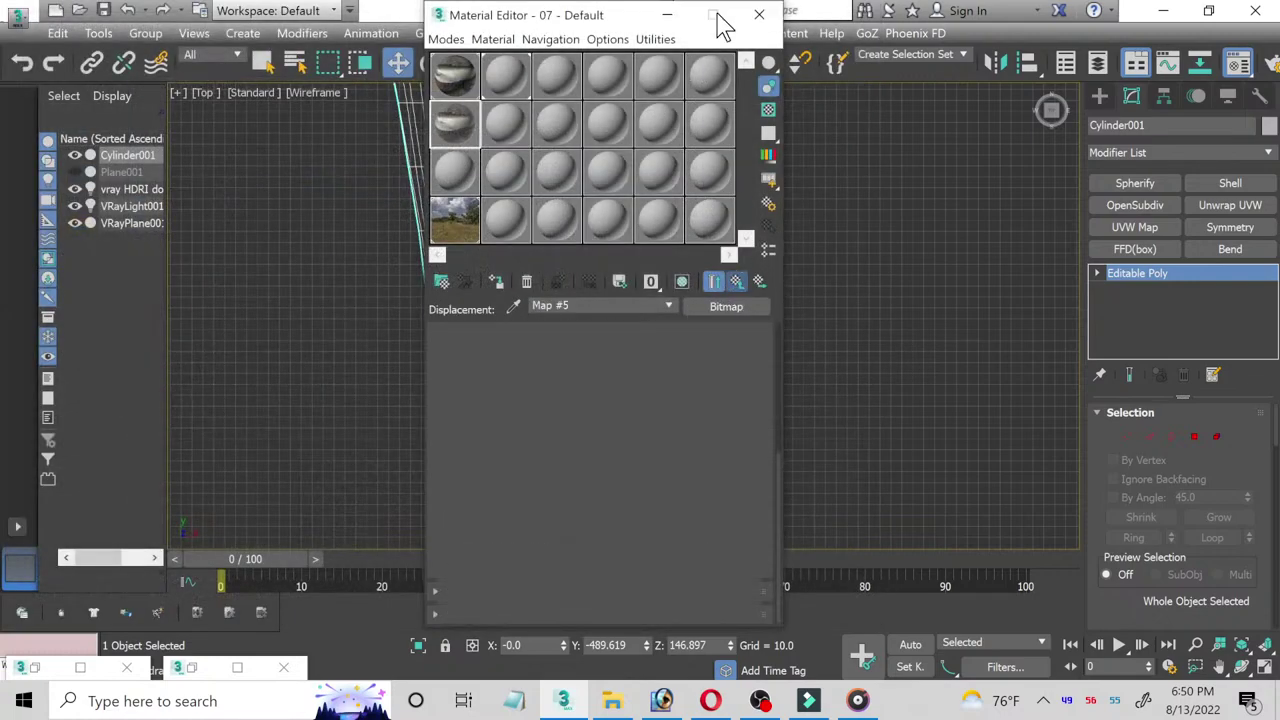
Step: Assign the 07 - Default material to the fish body and show it shaded in viewports
click(1264, 667)
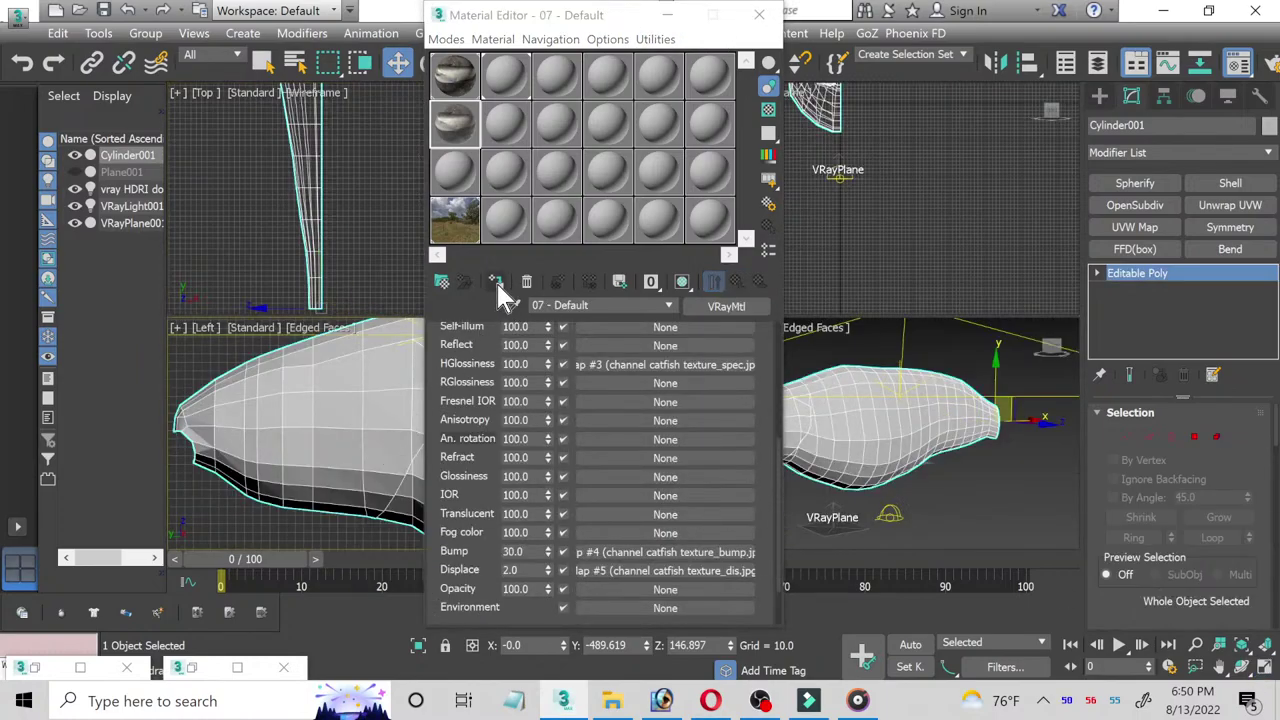
click(497, 281)
click(681, 281)
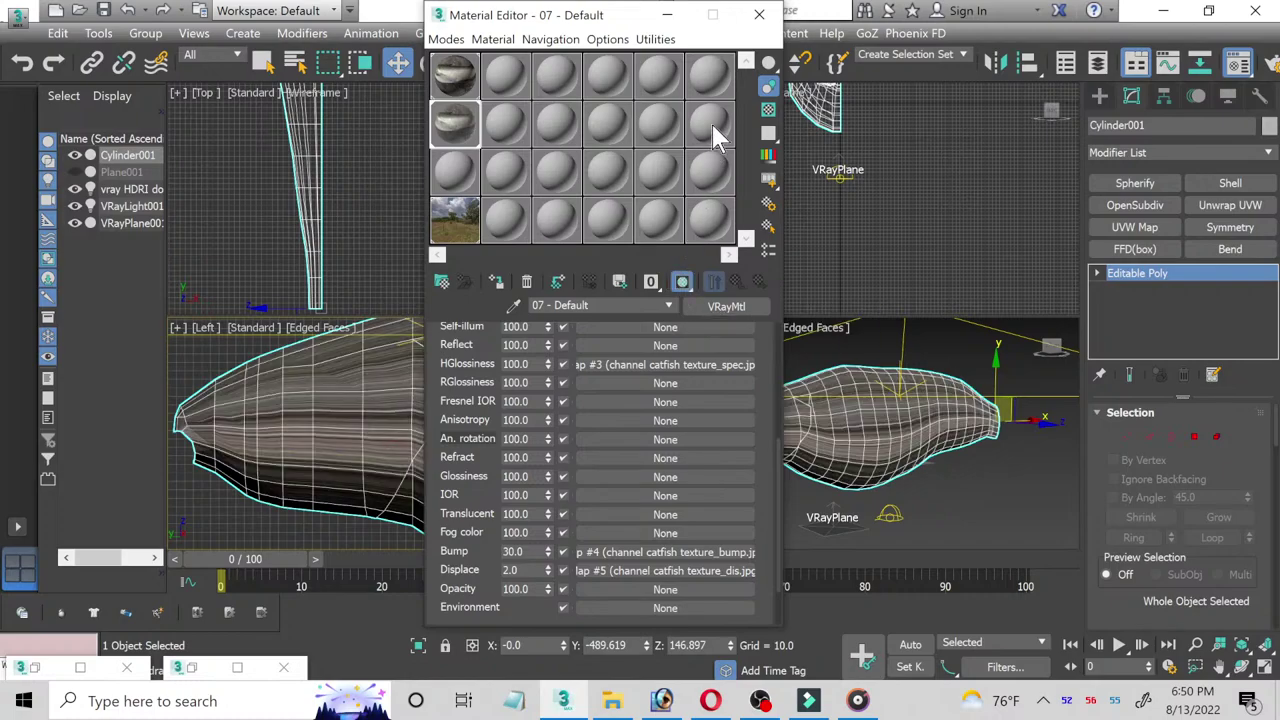
click(759, 14)
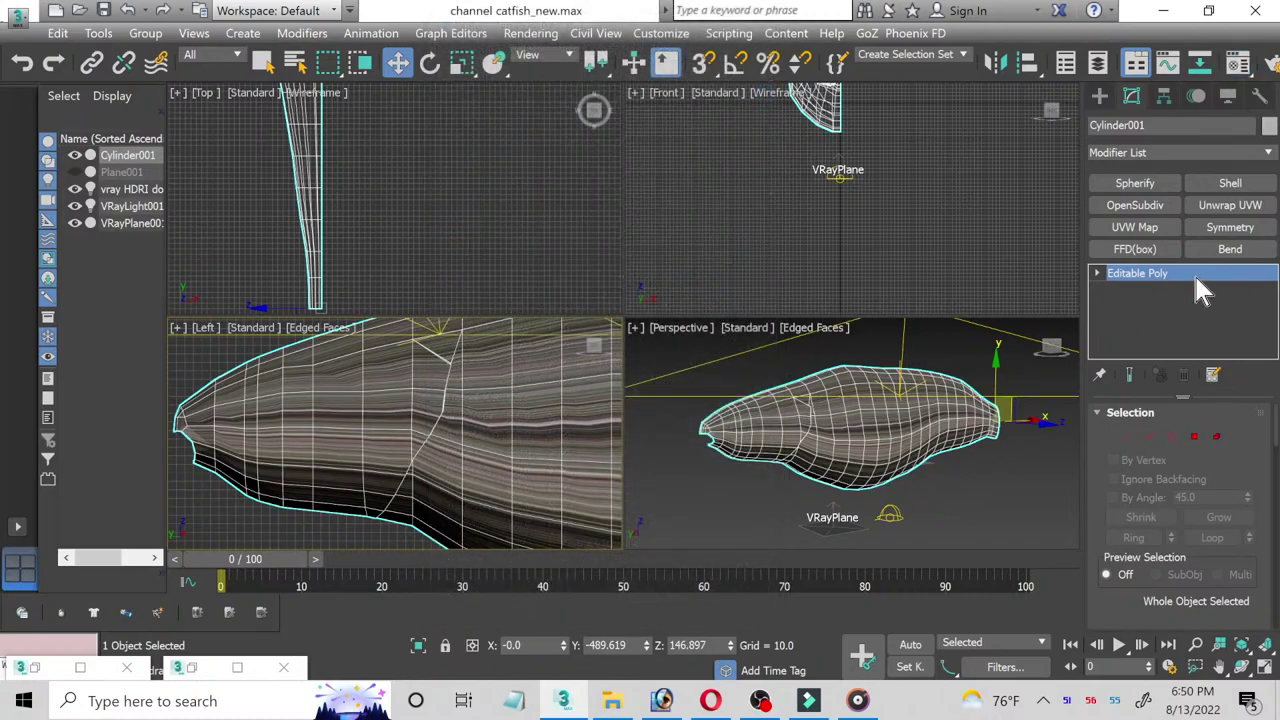
Step: Add an Unwrap UVW modifier with a Planar projection fitted to the fish body
click(1224, 206)
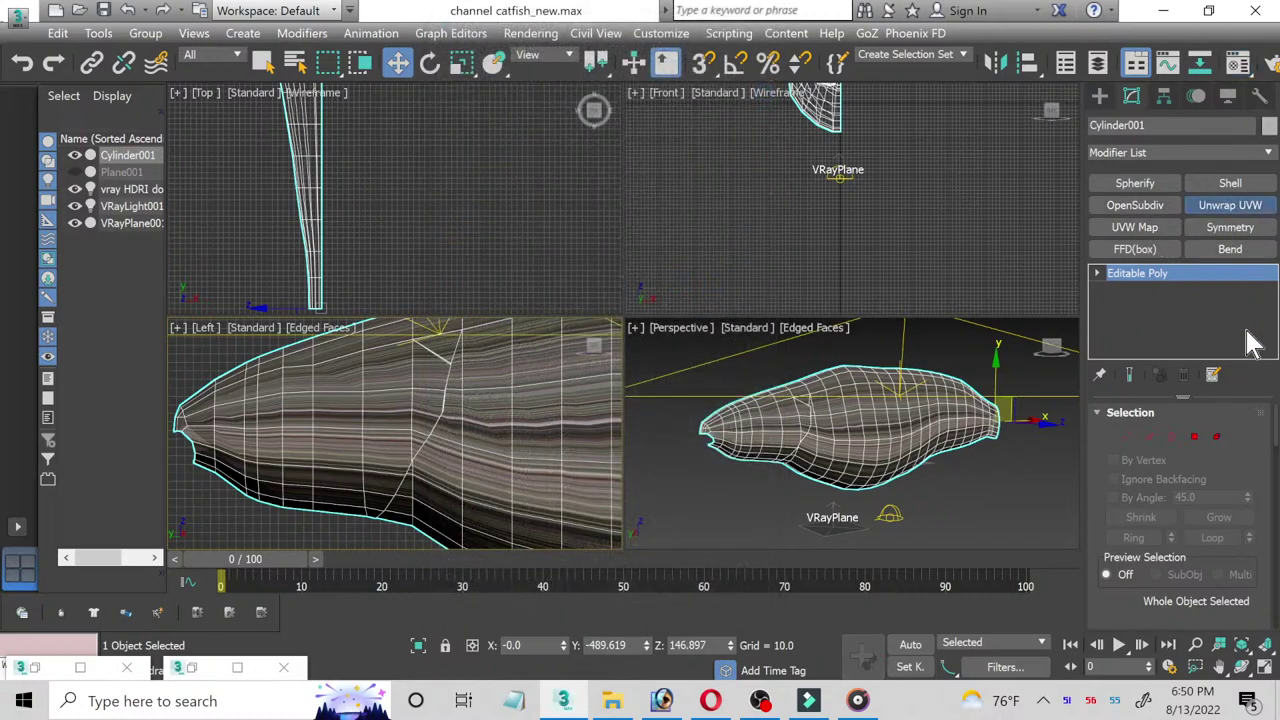
drag(1276, 420, 1276, 455)
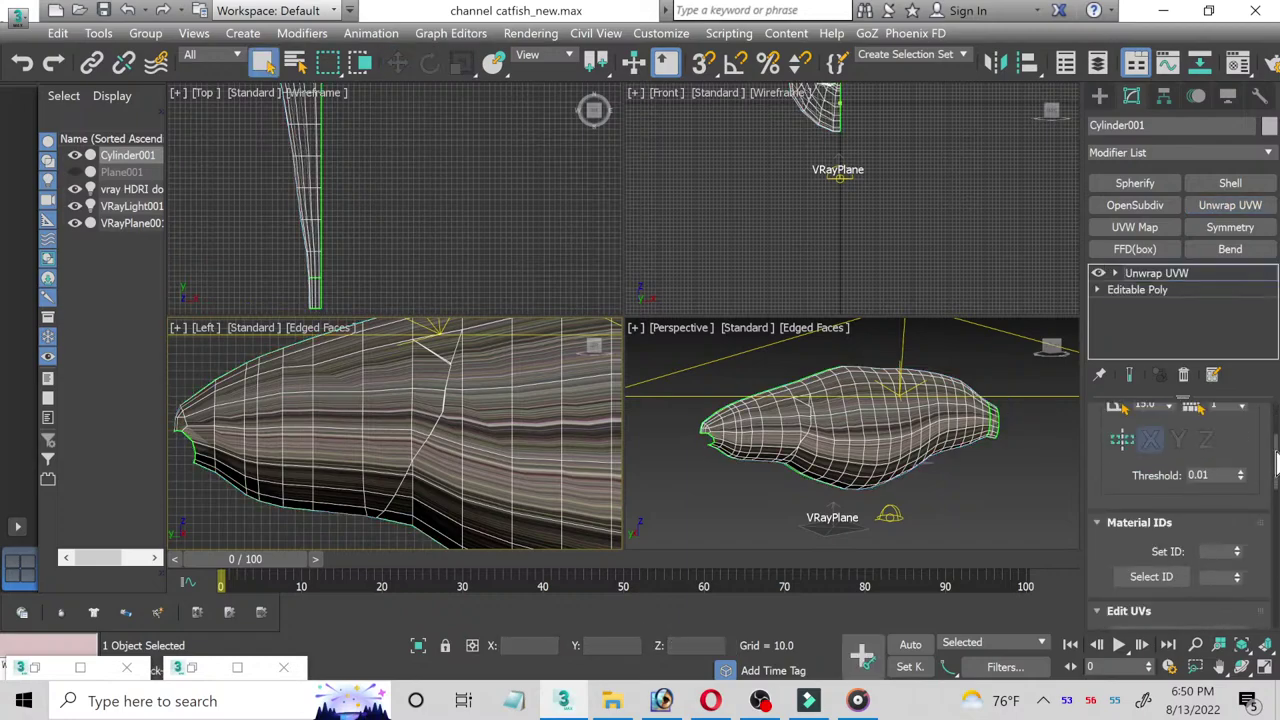
scroll(1276, 458, down, 3)
scroll(1167, 492, down, 2)
scroll(1167, 492, down, 2)
scroll(1143, 505, down, 3)
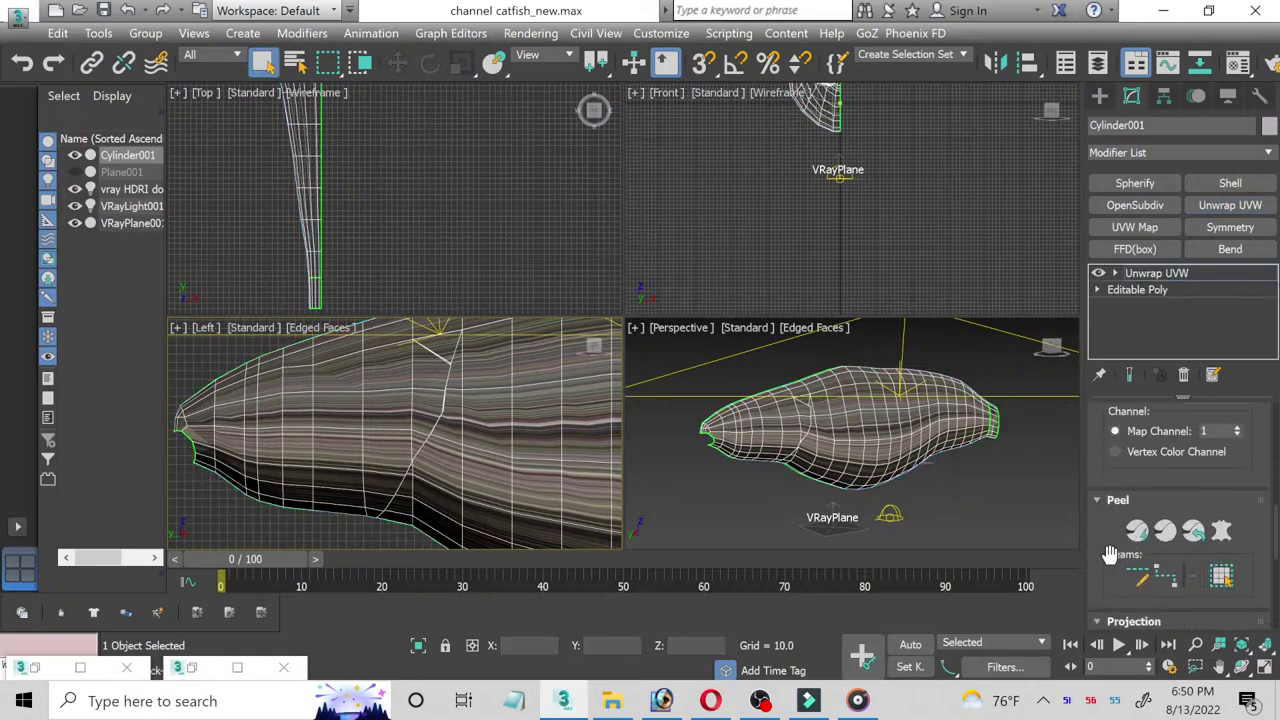
scroll(1110, 556, down, 2)
scroll(1125, 562, down, 1)
click(1137, 564)
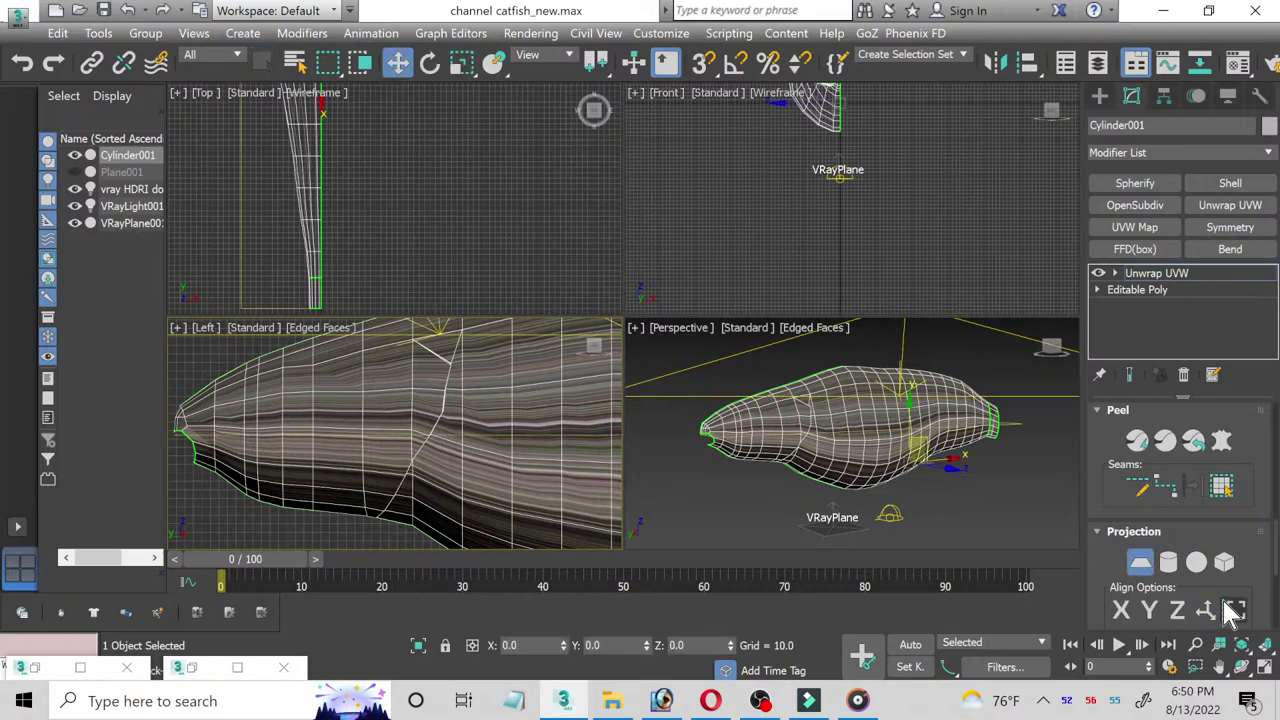
click(1232, 610)
scroll(1236, 595, up, 2)
scroll(1240, 575, up, 2)
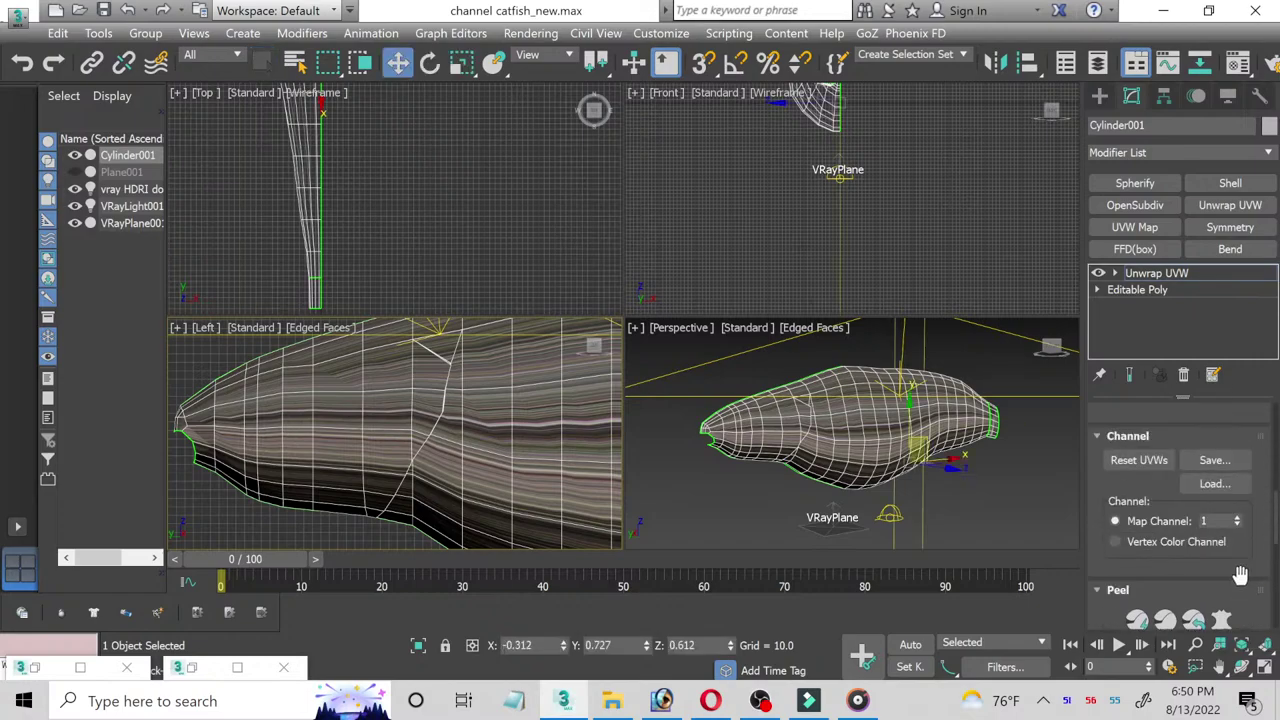
scroll(1240, 575, up, 1)
scroll(1220, 520, up, 2)
Step: Inspect the unwrap in a full-screen UV Editor, checking its background texture list
click(1182, 490)
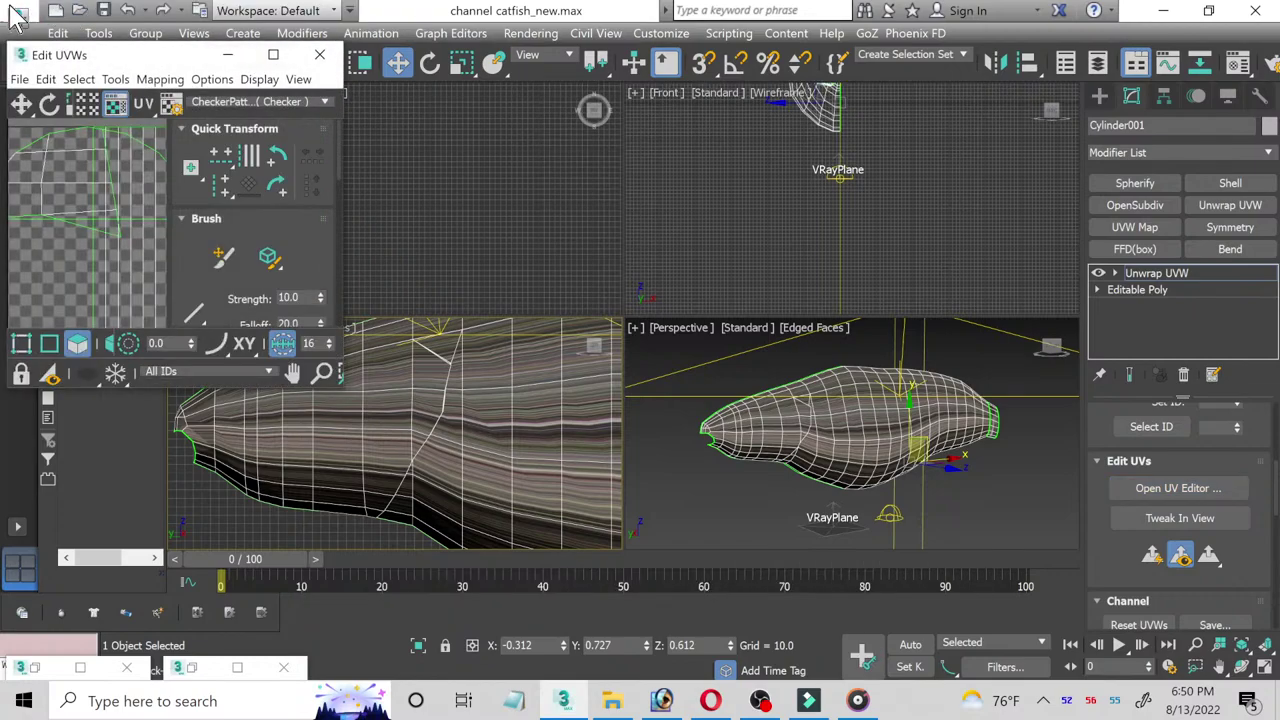
click(273, 54)
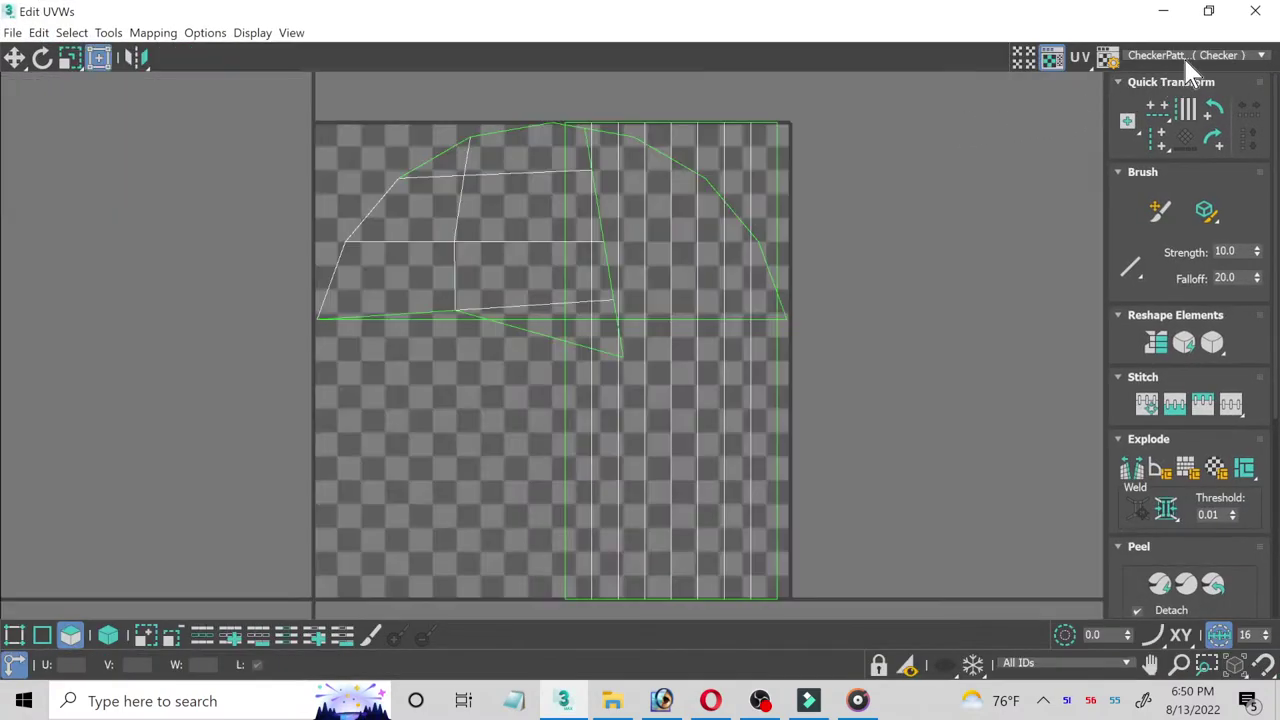
click(1188, 60)
click(1272, 22)
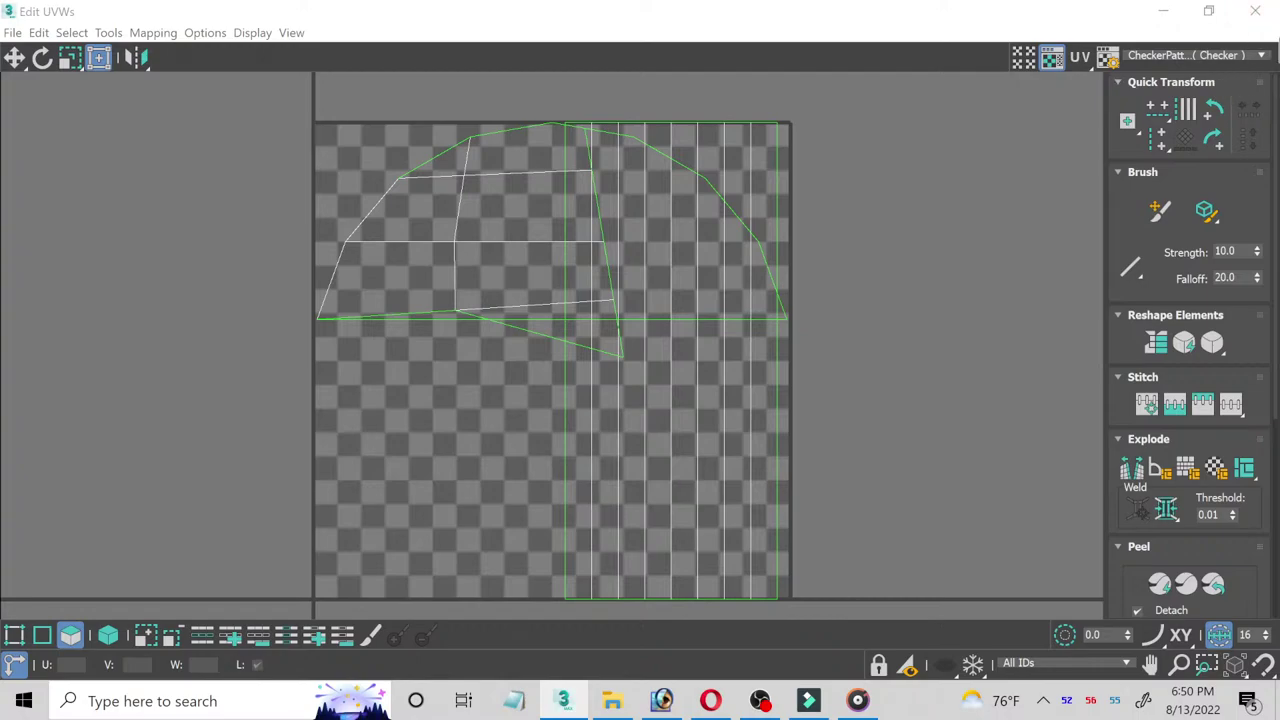
click(1255, 11)
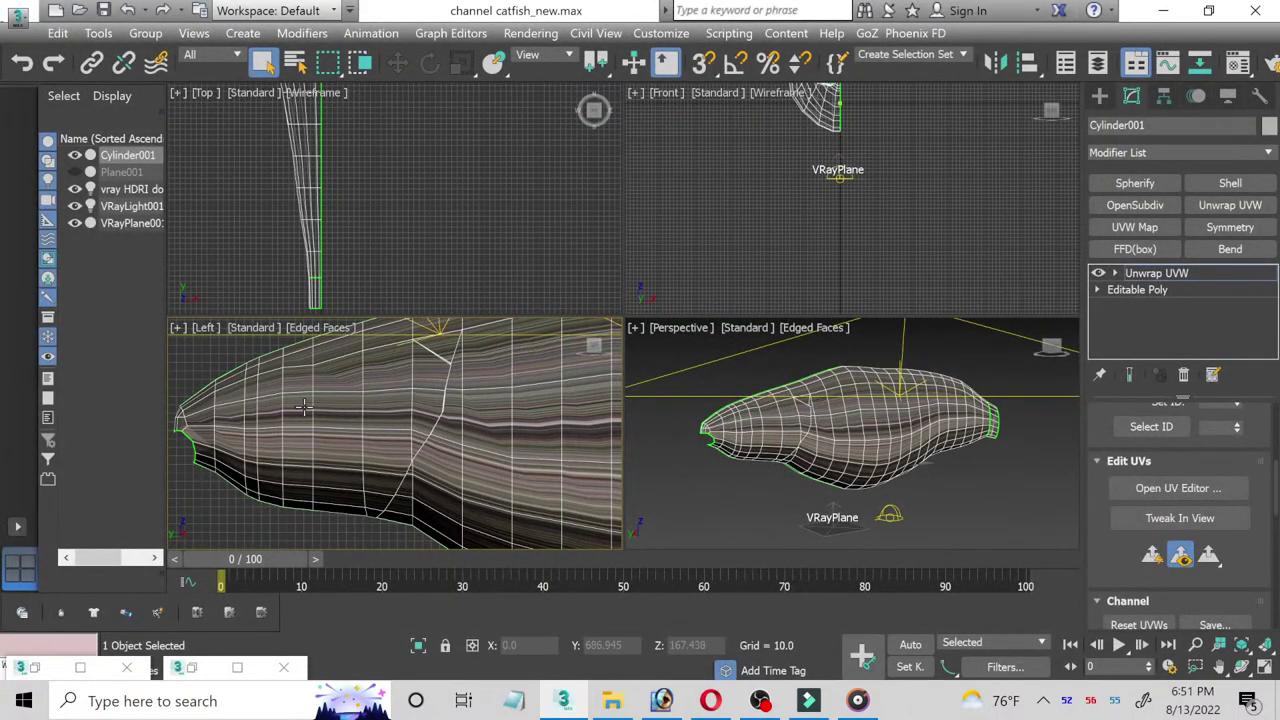
Step: Delete the Unwrap UVW modifier and select all of the fish body's polygons
right_click(1180, 280)
click(1050, 304)
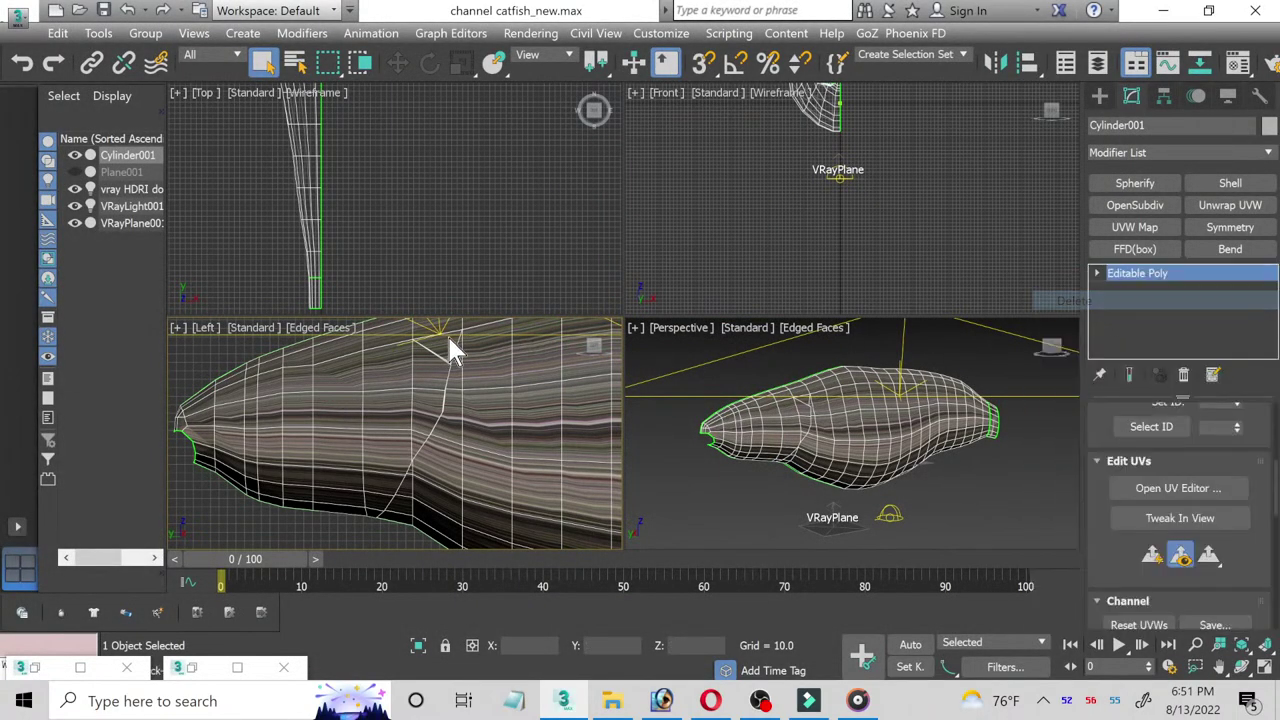
click(1196, 437)
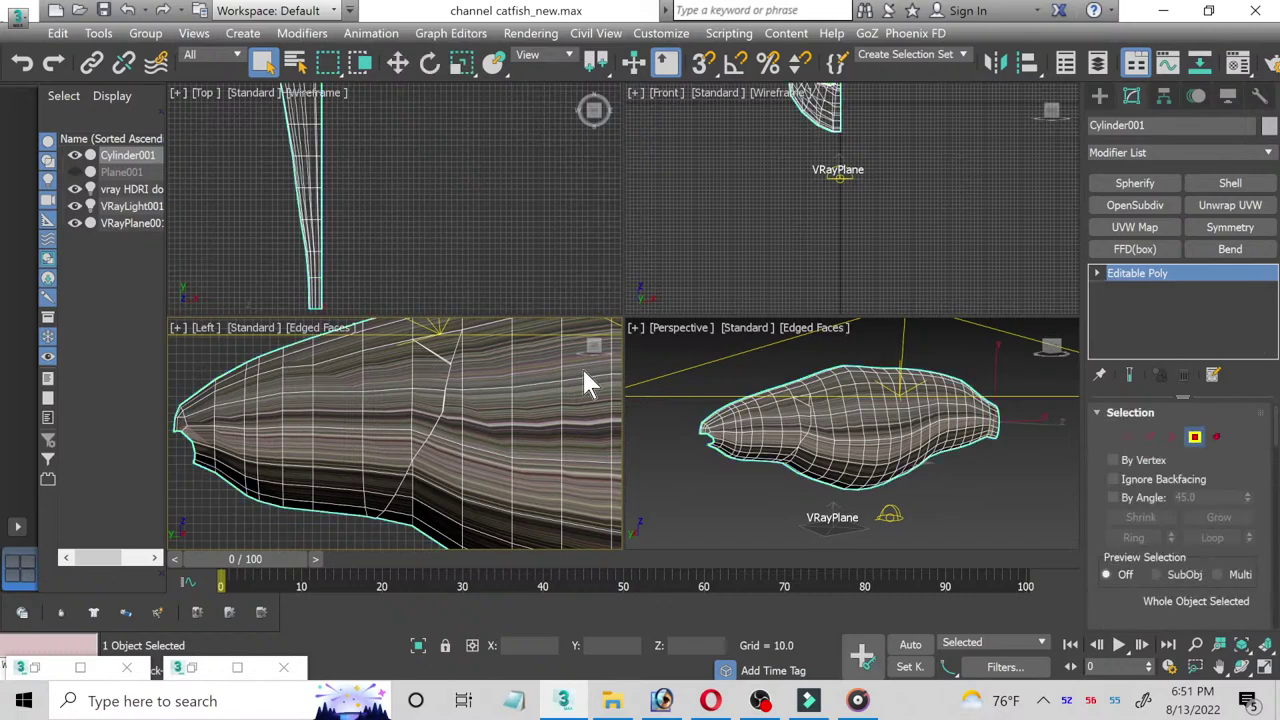
key(ctrl+a)
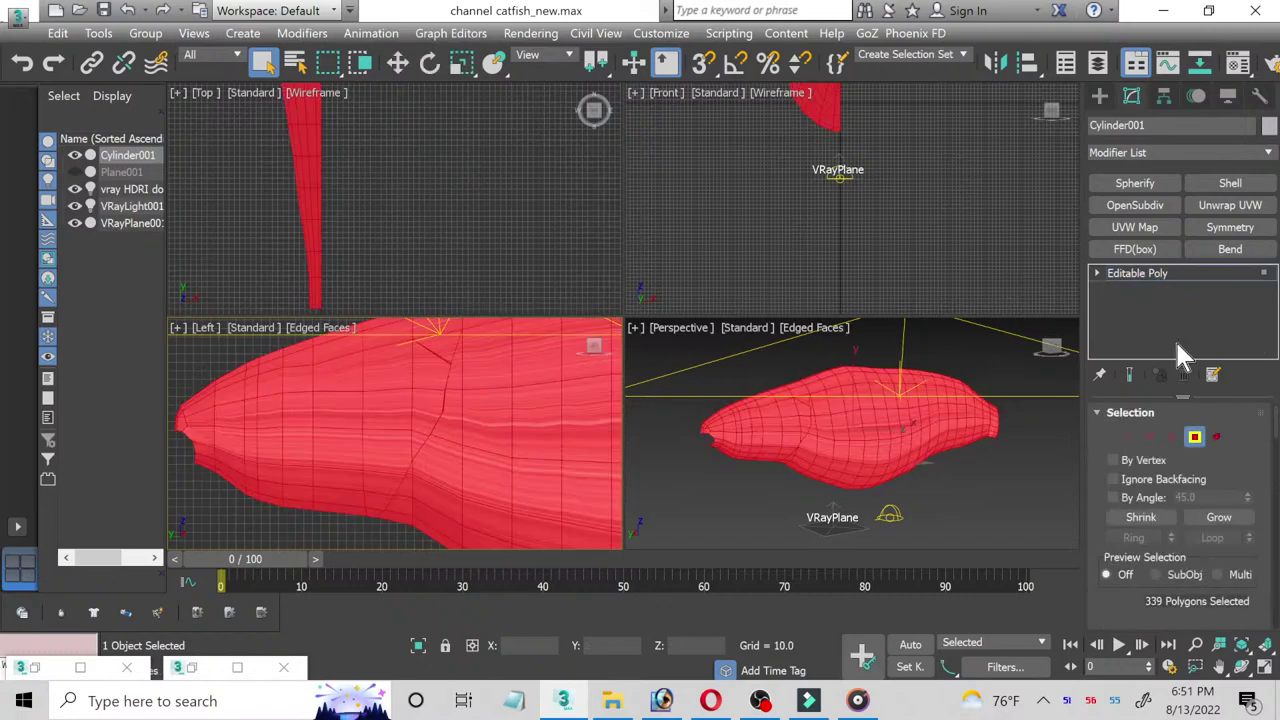
Step: Add a new Unwrap UVW with planar projection on the selected polygons and open the UV Editor
click(1224, 206)
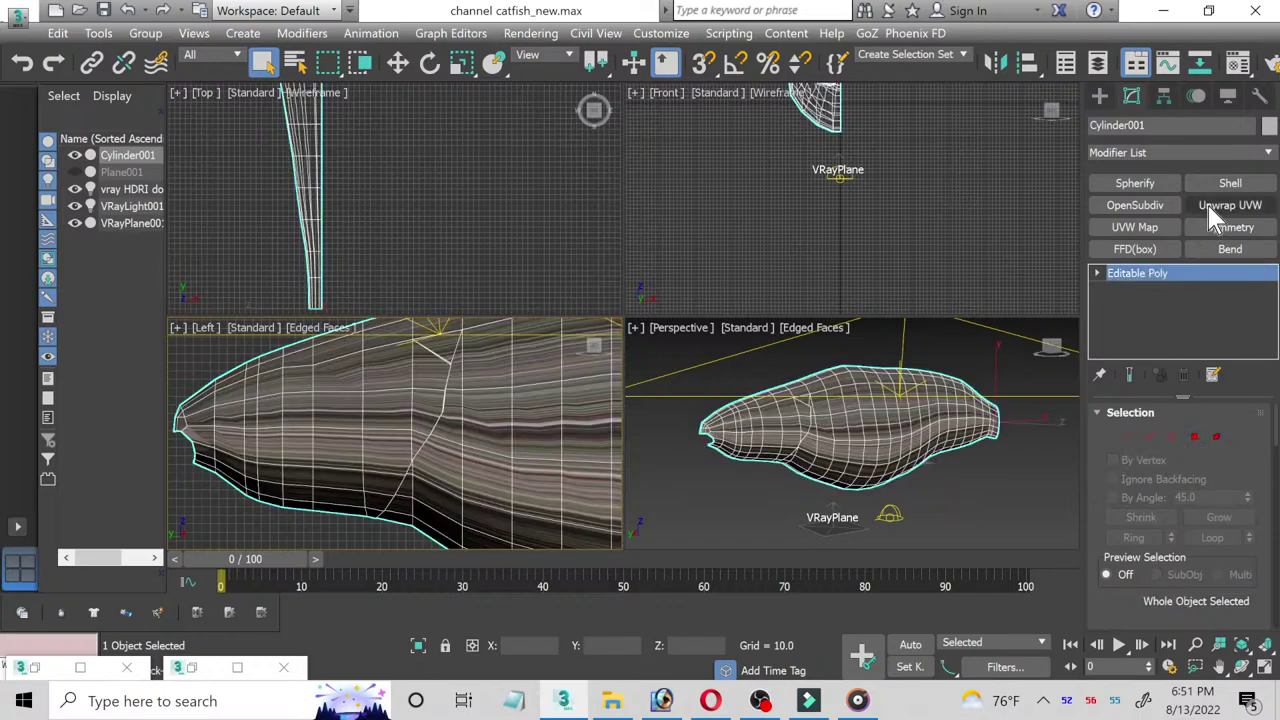
scroll(1257, 490, down, 3)
scroll(1276, 470, down, 2)
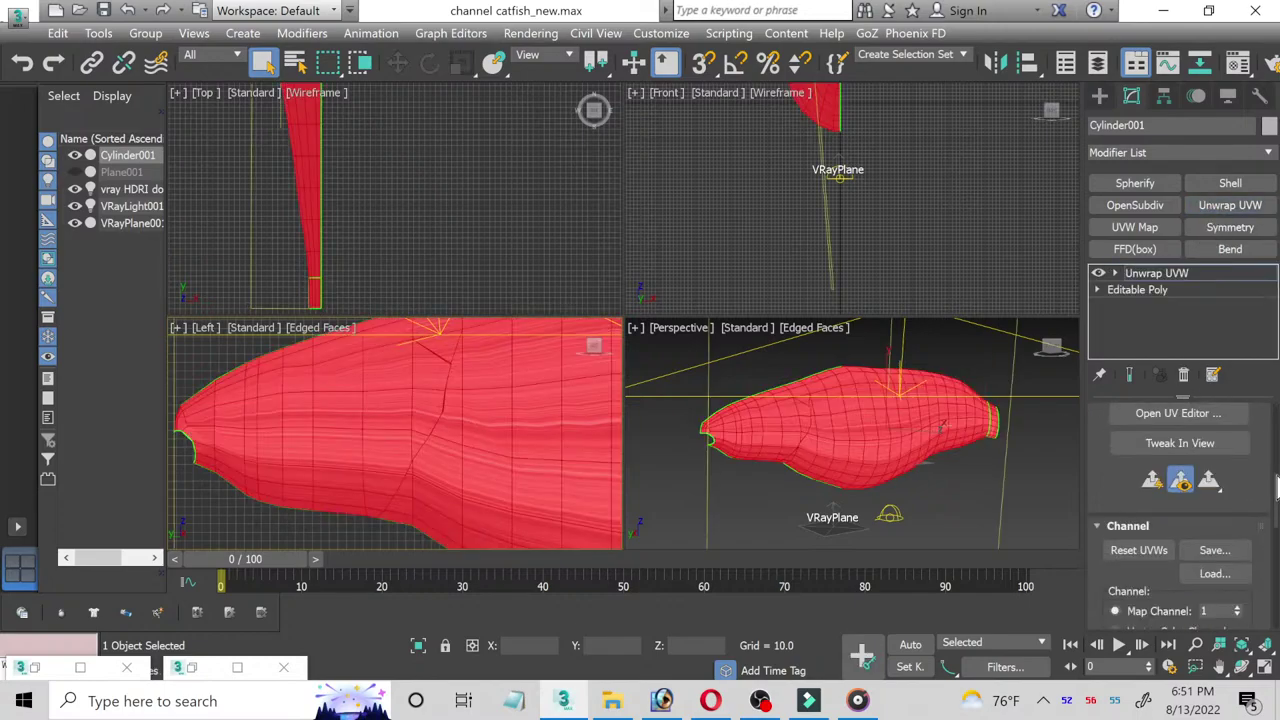
scroll(1276, 487, down, 2)
scroll(1260, 525, down, 3)
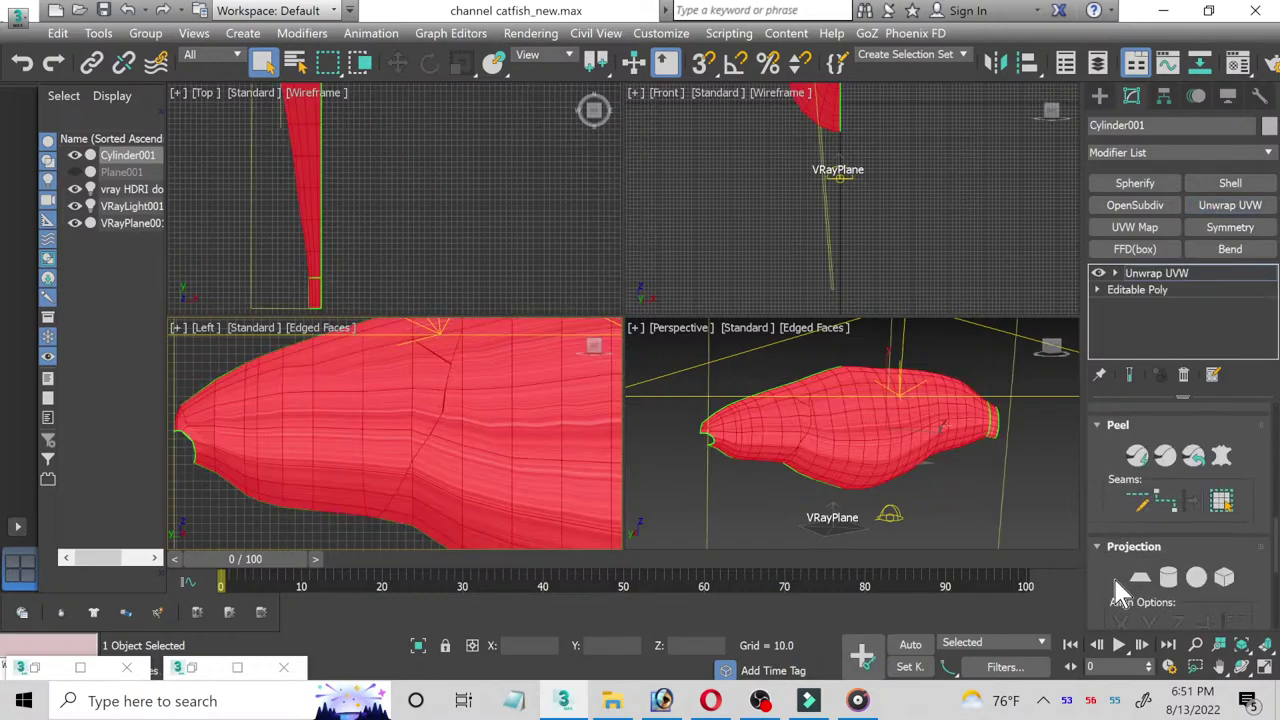
click(1140, 578)
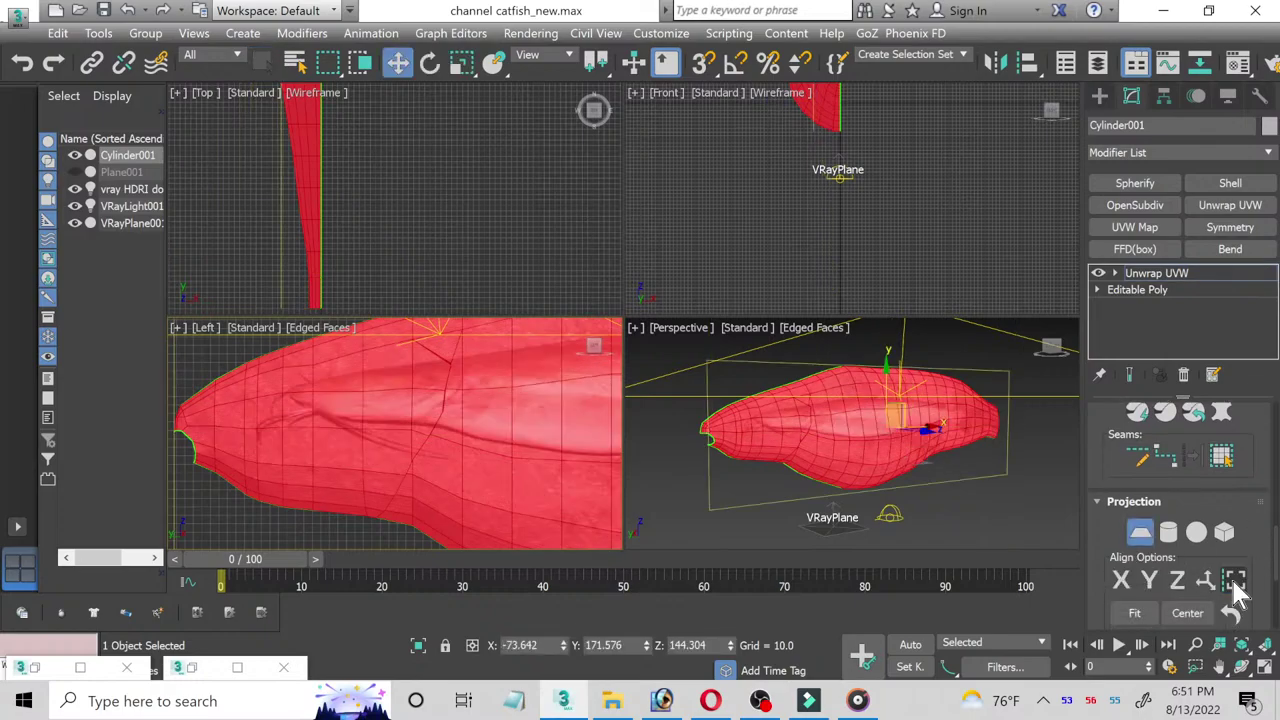
scroll(1230, 585, up, 1)
scroll(1200, 570, up, 2)
scroll(1184, 557, up, 2)
scroll(1178, 560, up, 2)
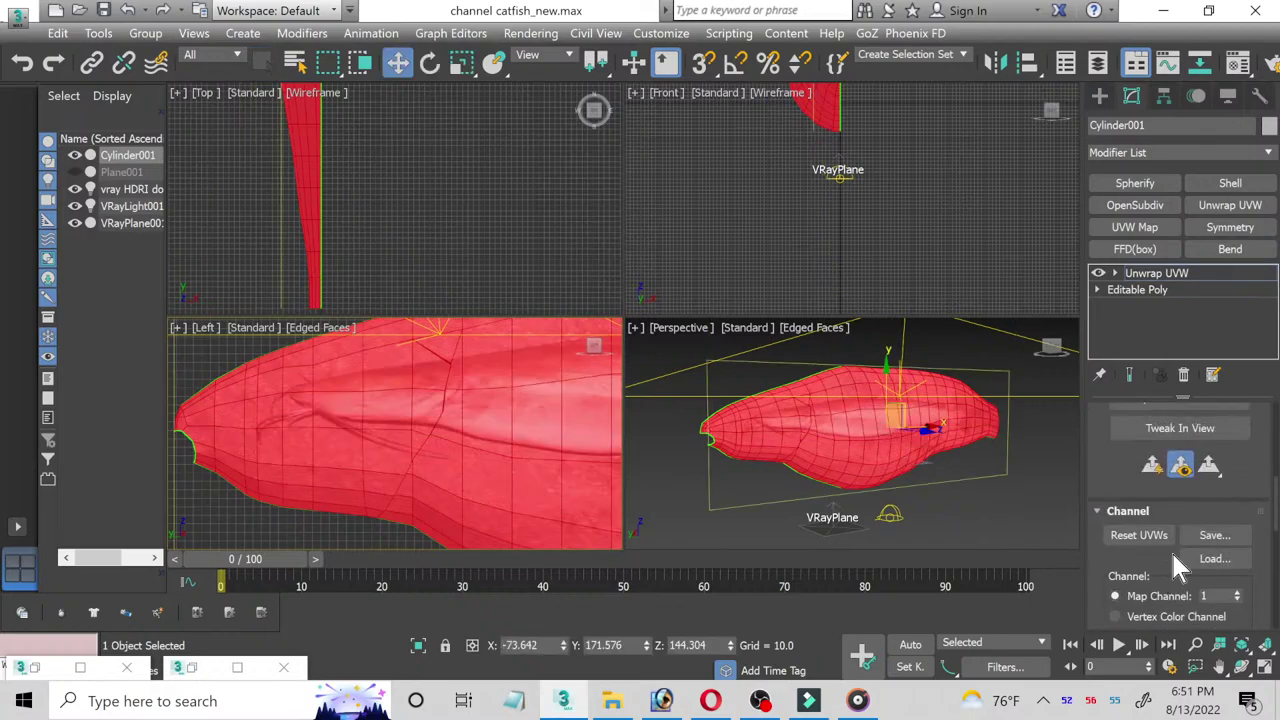
scroll(1175, 540, up, 1)
click(1150, 443)
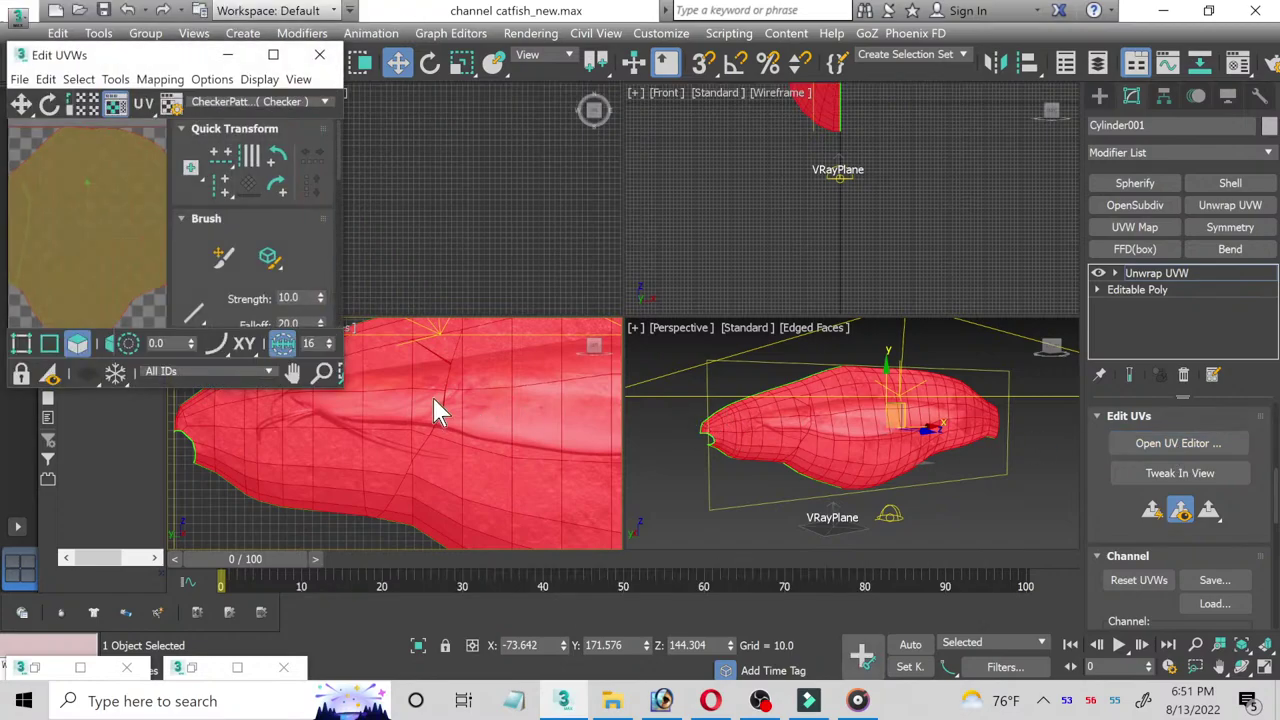
Step: Maximize Edit UVWs and display the catfish photo as the background texture
click(273, 54)
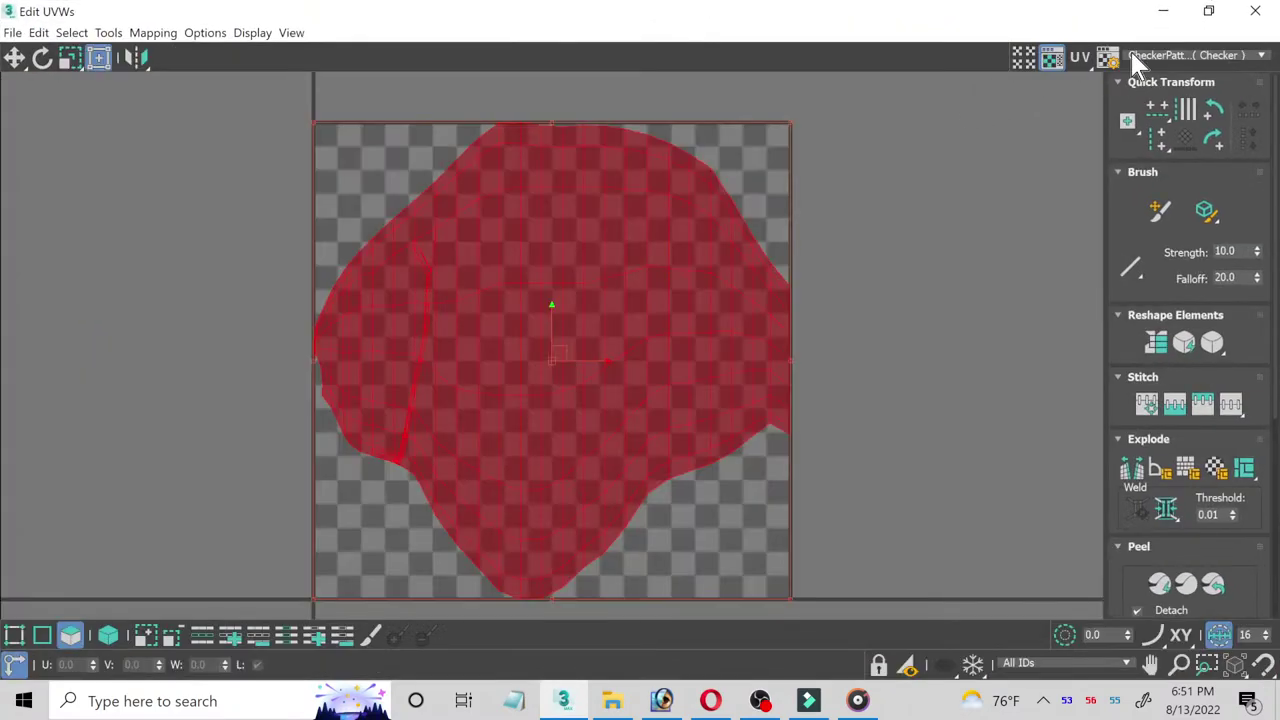
click(1210, 56)
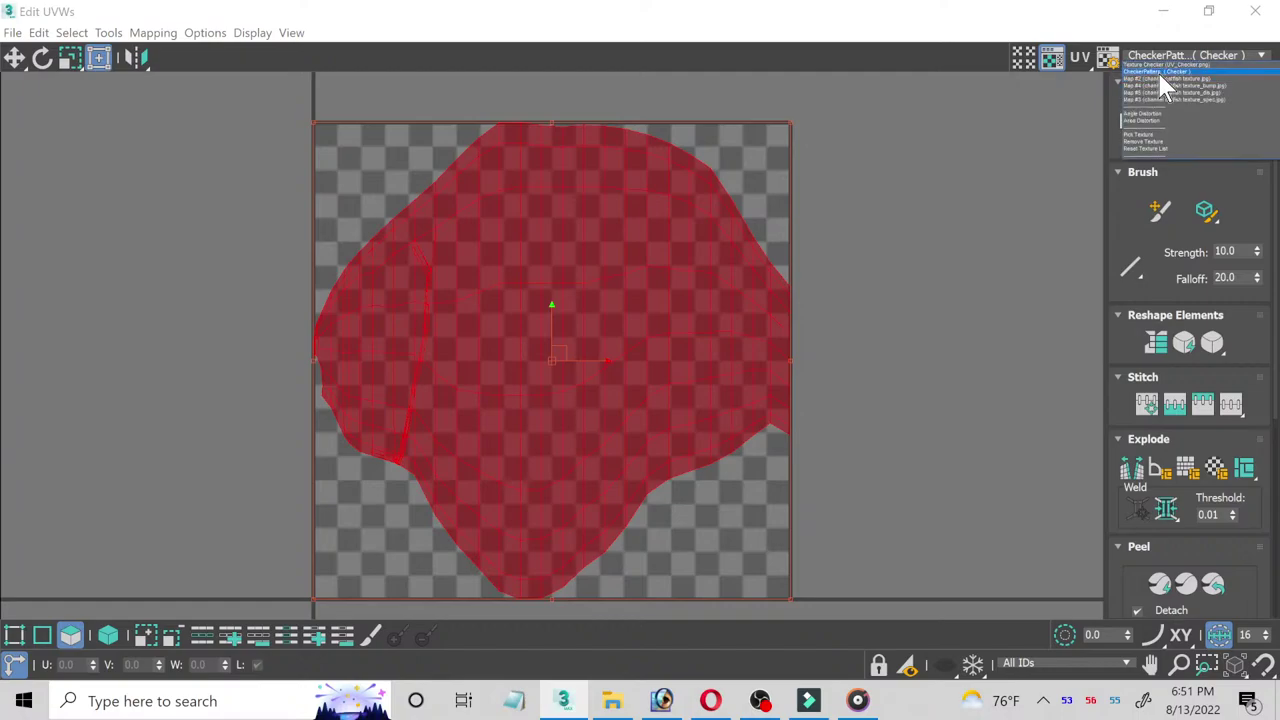
click(1160, 78)
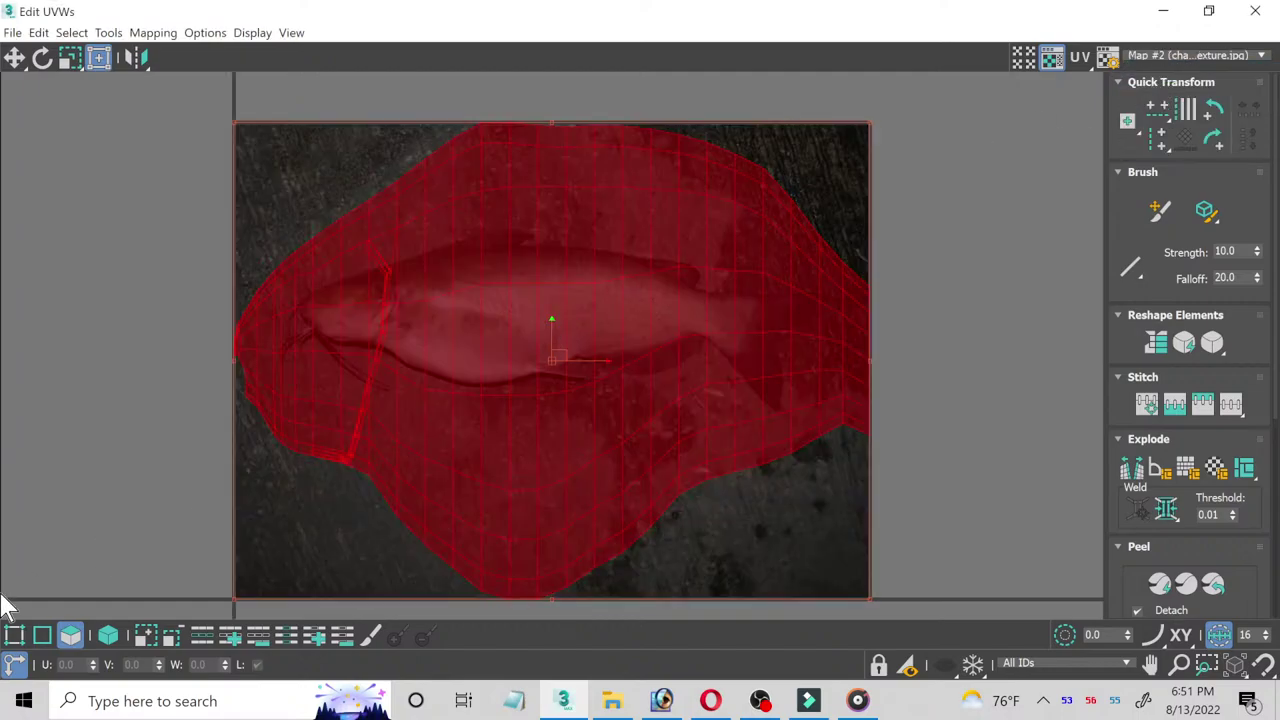
Step: Select all UV faces, shrink the layout and move it onto the fish's body
click(70, 635)
click(70, 635)
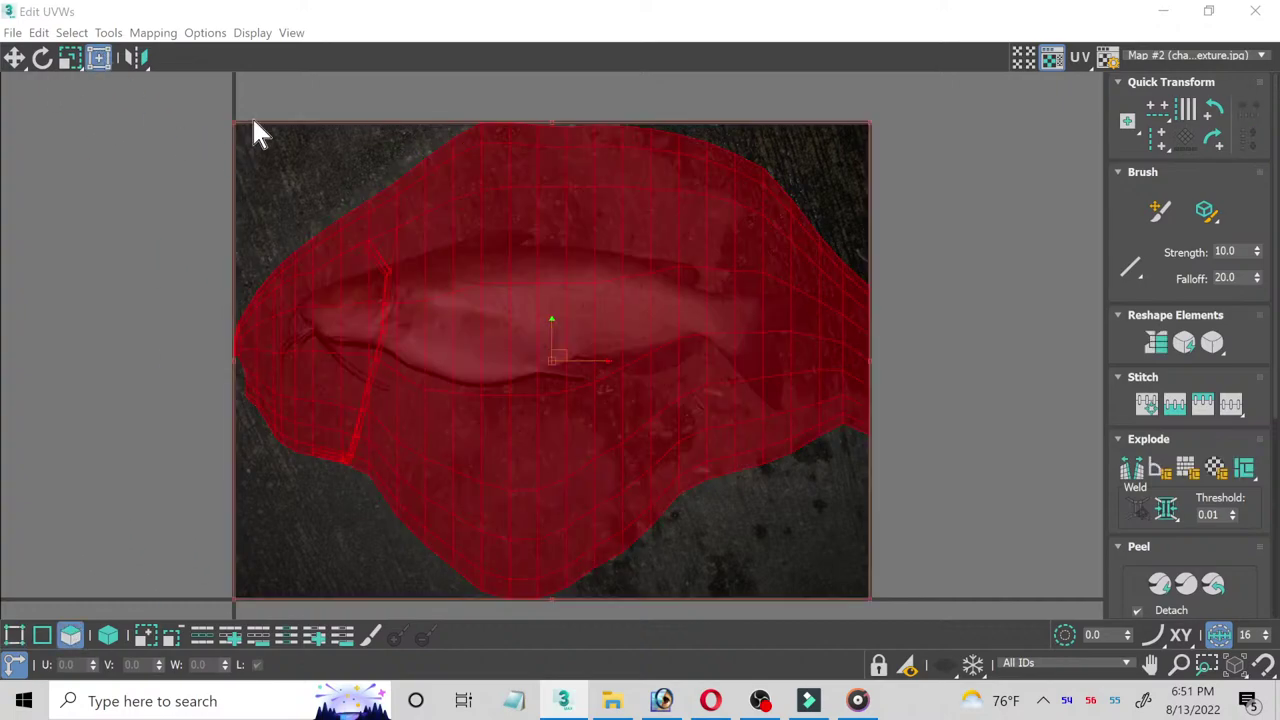
drag(239, 118, 544, 470)
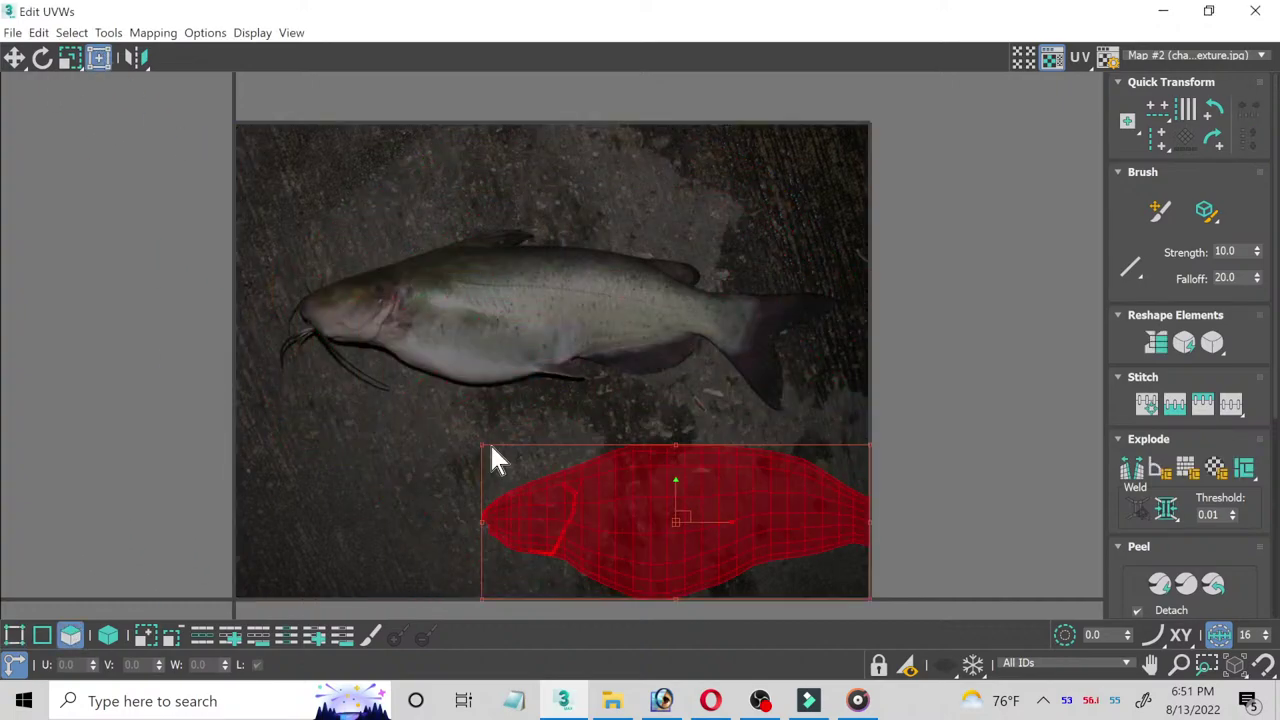
drag(663, 520, 415, 316)
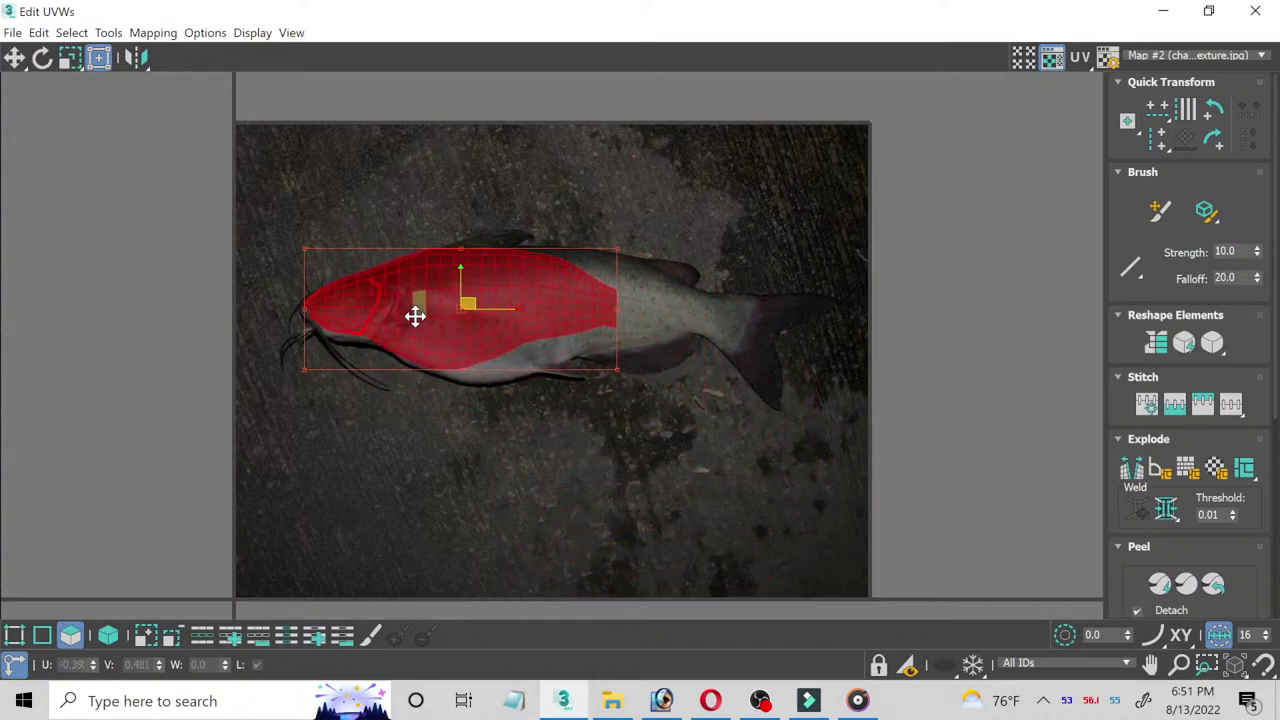
Step: Stretch the UV layout right toward the tail, up to the back and down to the belly
scroll(465, 367, up, 2)
scroll(362, 350, up, 3)
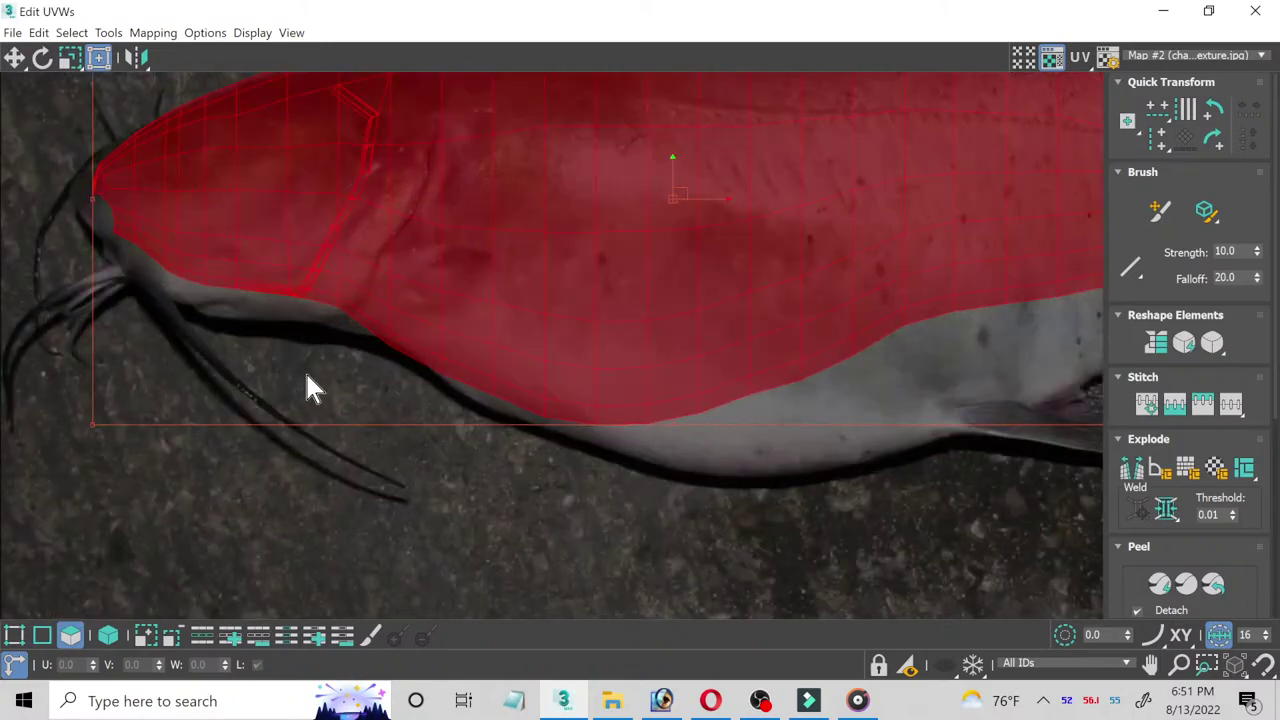
scroll(304, 370, up, 3)
scroll(141, 280, down, 2)
scroll(160, 309, down, 2)
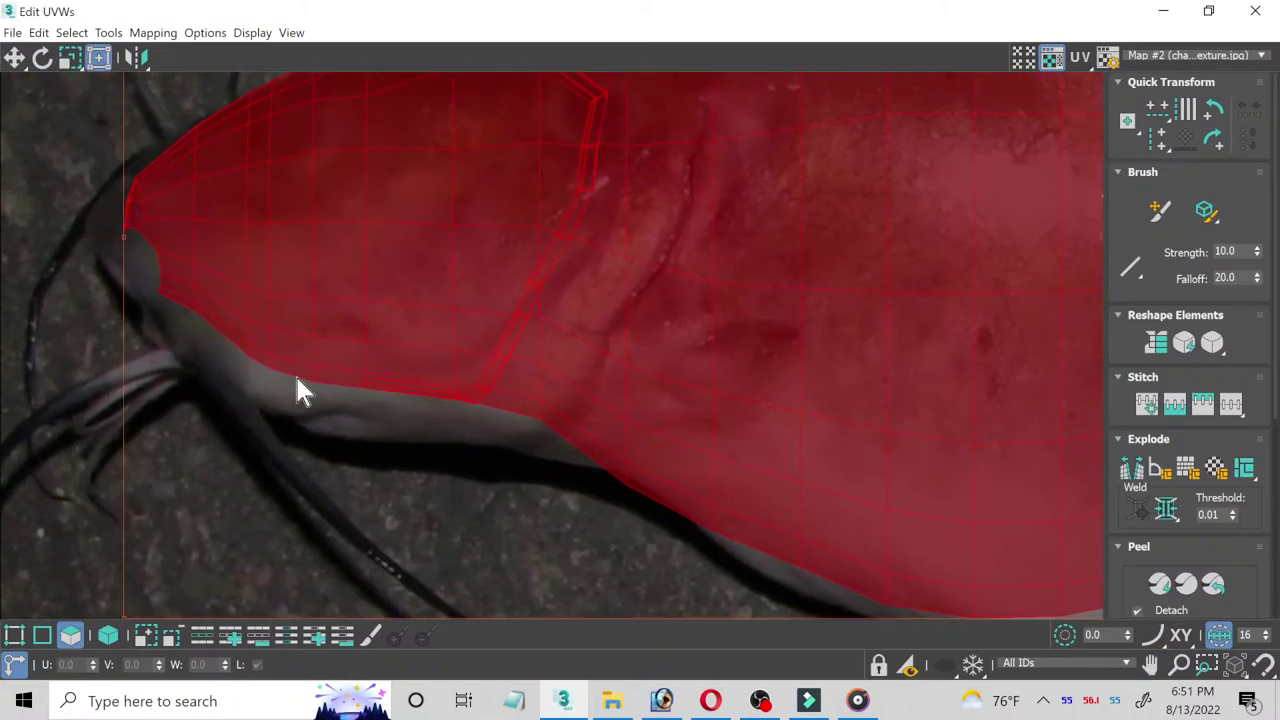
scroll(297, 389, down, 2)
scroll(770, 400, down, 2)
middle_drag(770, 400, 451, 386)
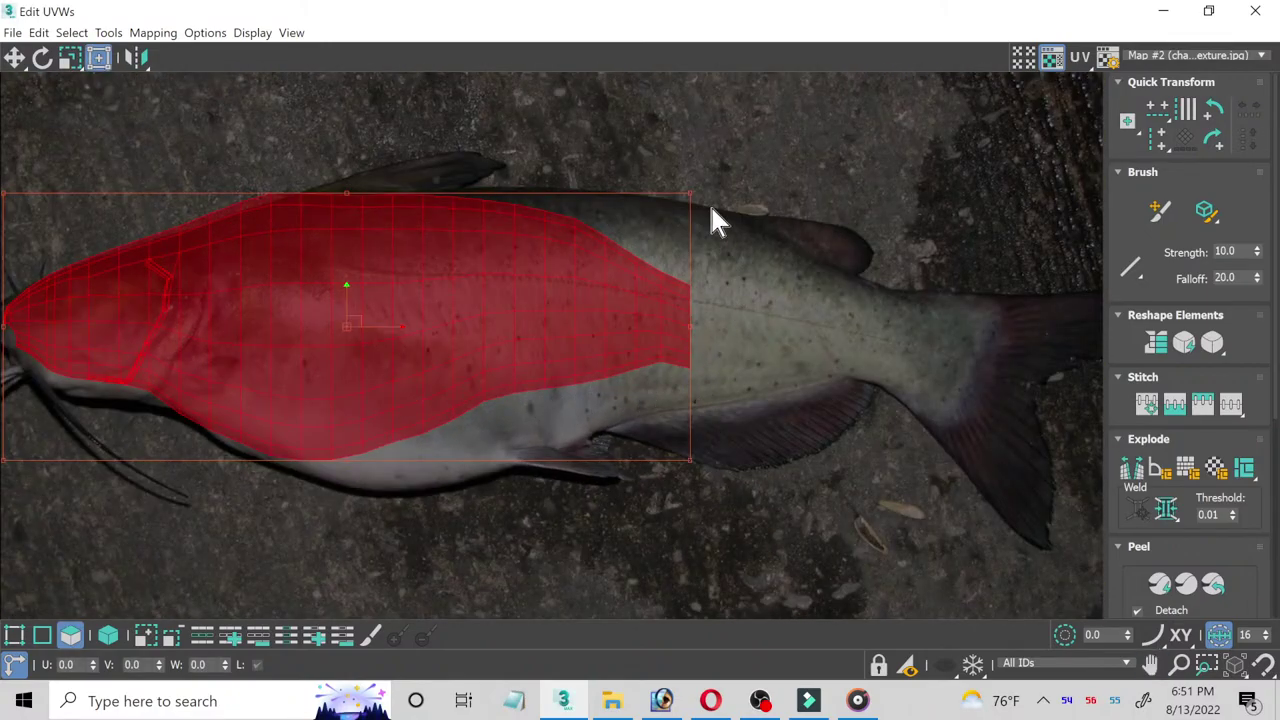
drag(694, 196, 903, 205)
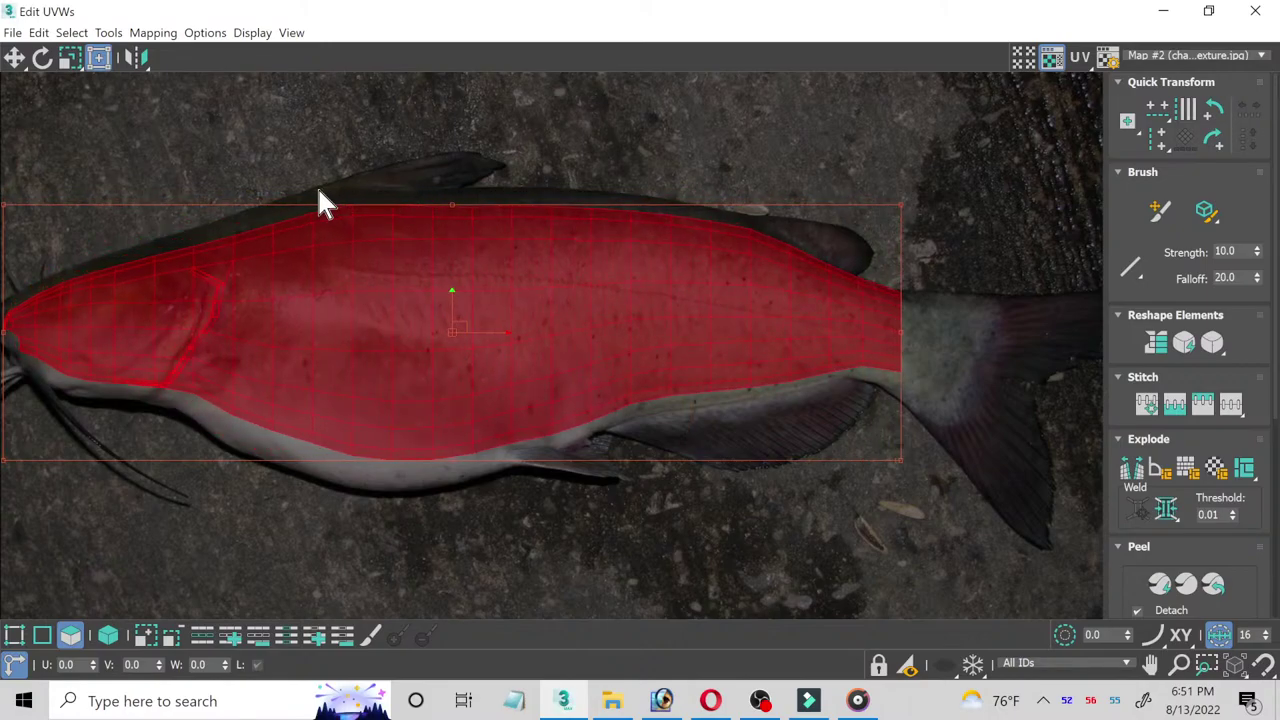
middle_drag(563, 325, 741, 315)
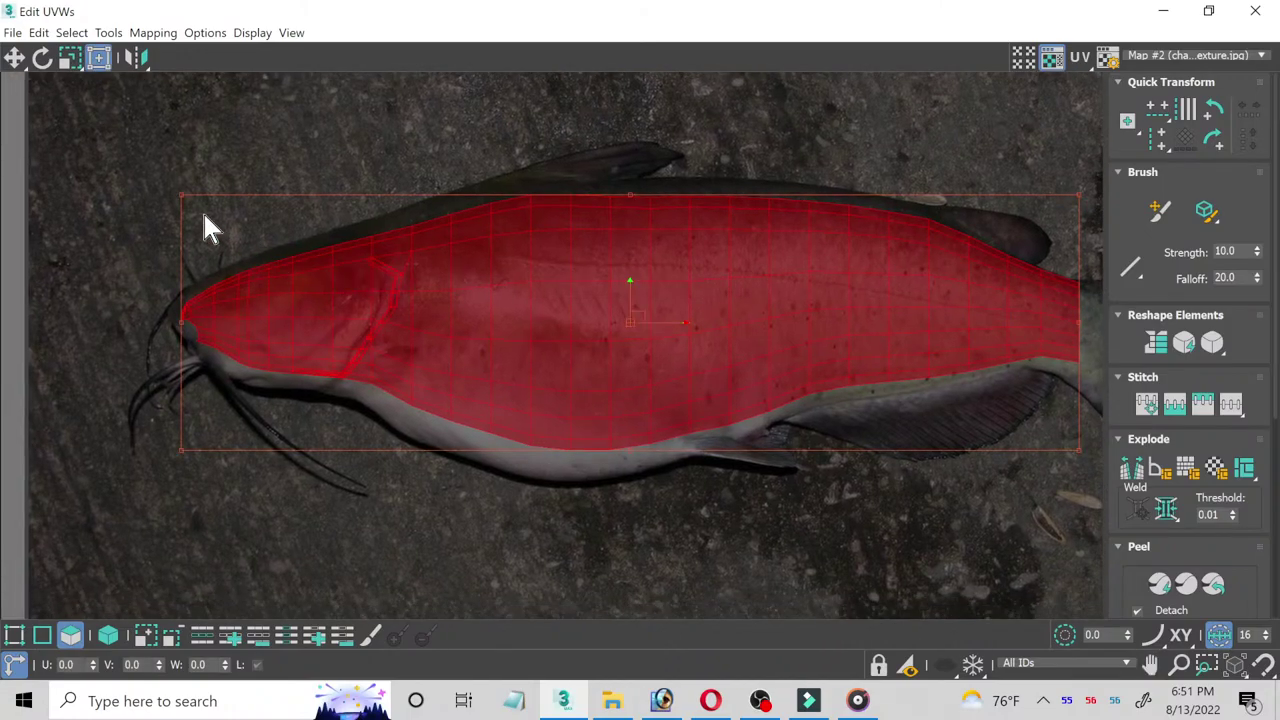
mouse_move(187, 196)
mouse_down()
mouse_move(186, 179)
mouse_move(178, 186)
mouse_up()
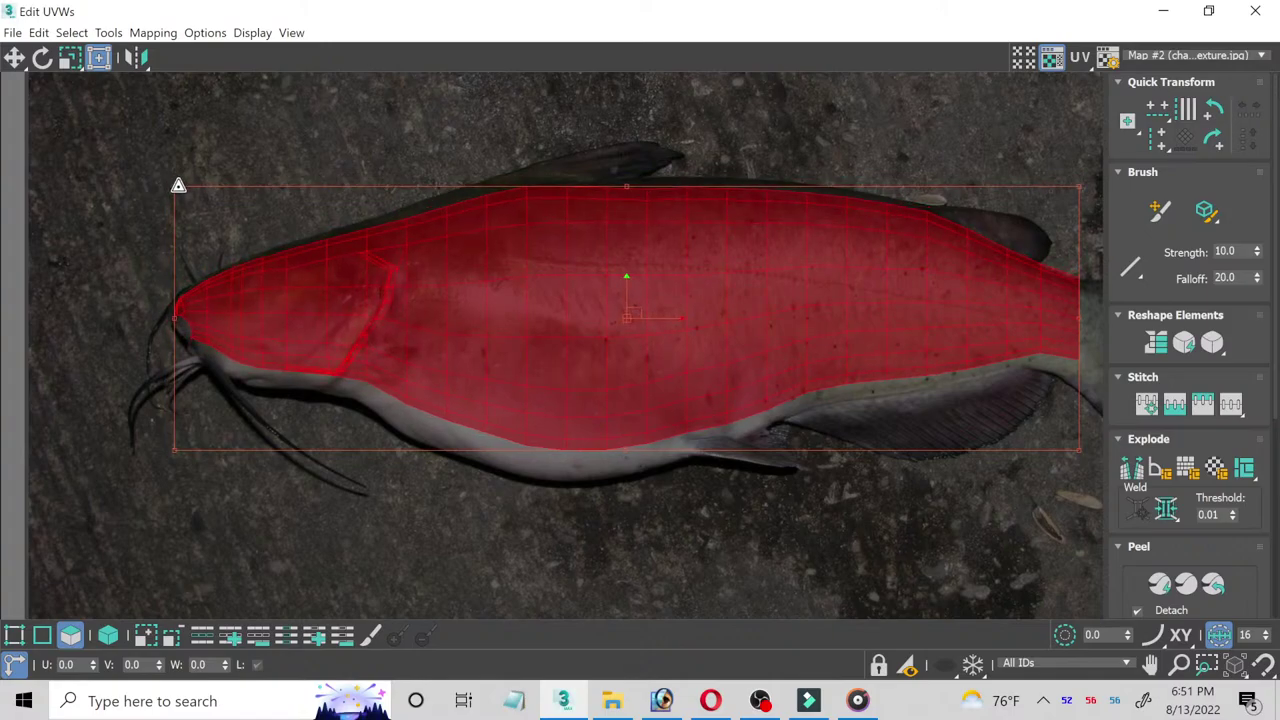
drag(173, 451, 178, 474)
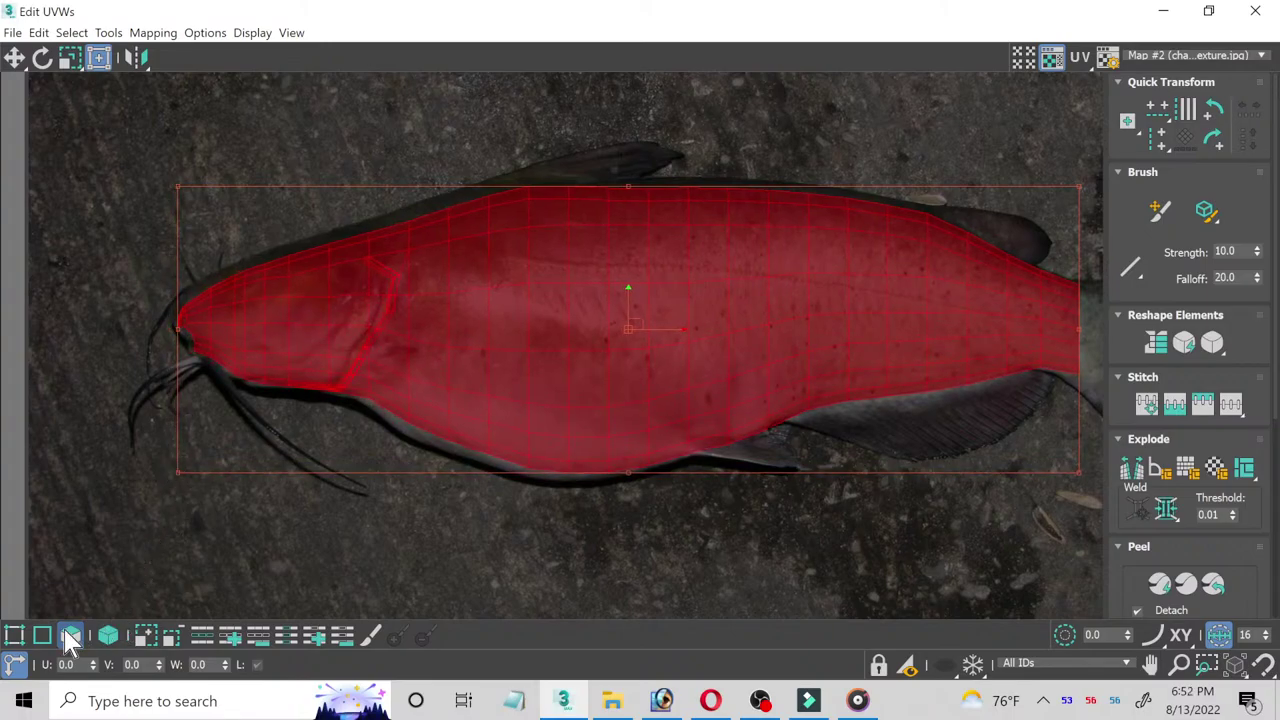
Step: Select the nose-tip UV vertices and move them up-left onto the catfish snout
click(14, 636)
scroll(150, 330, up, 3)
scroll(152, 297, up, 3)
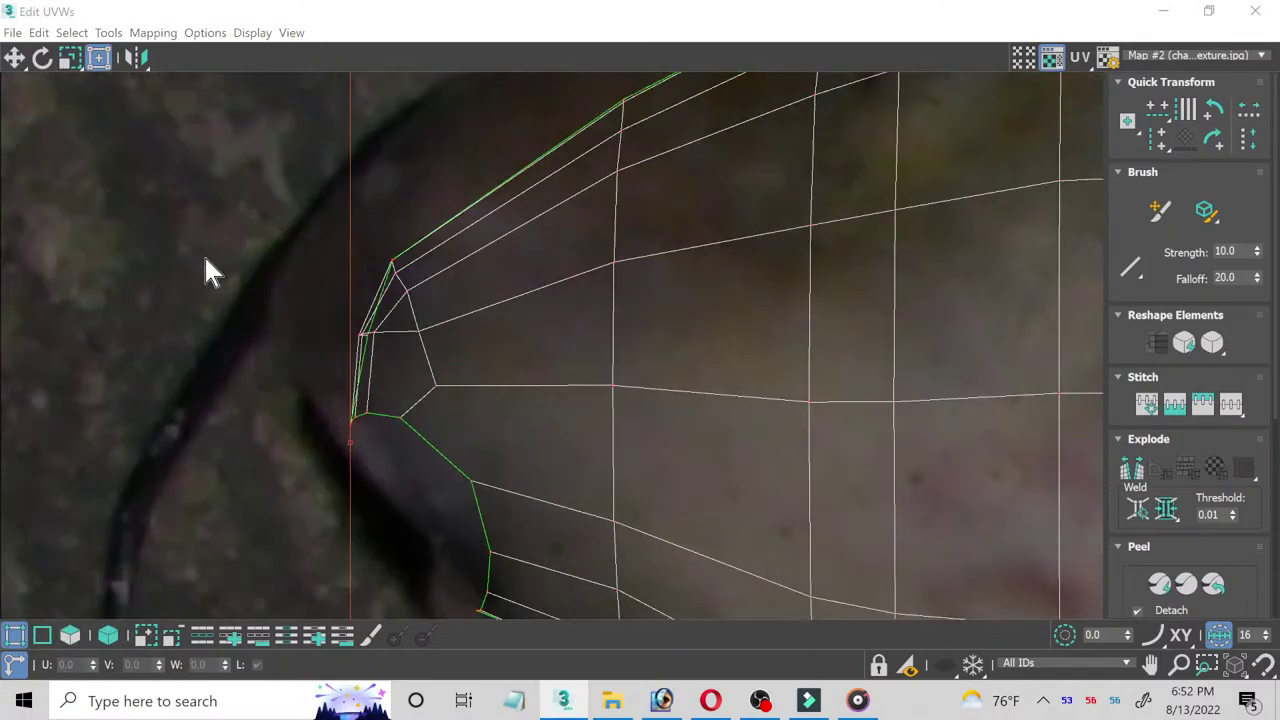
drag(325, 240, 443, 488)
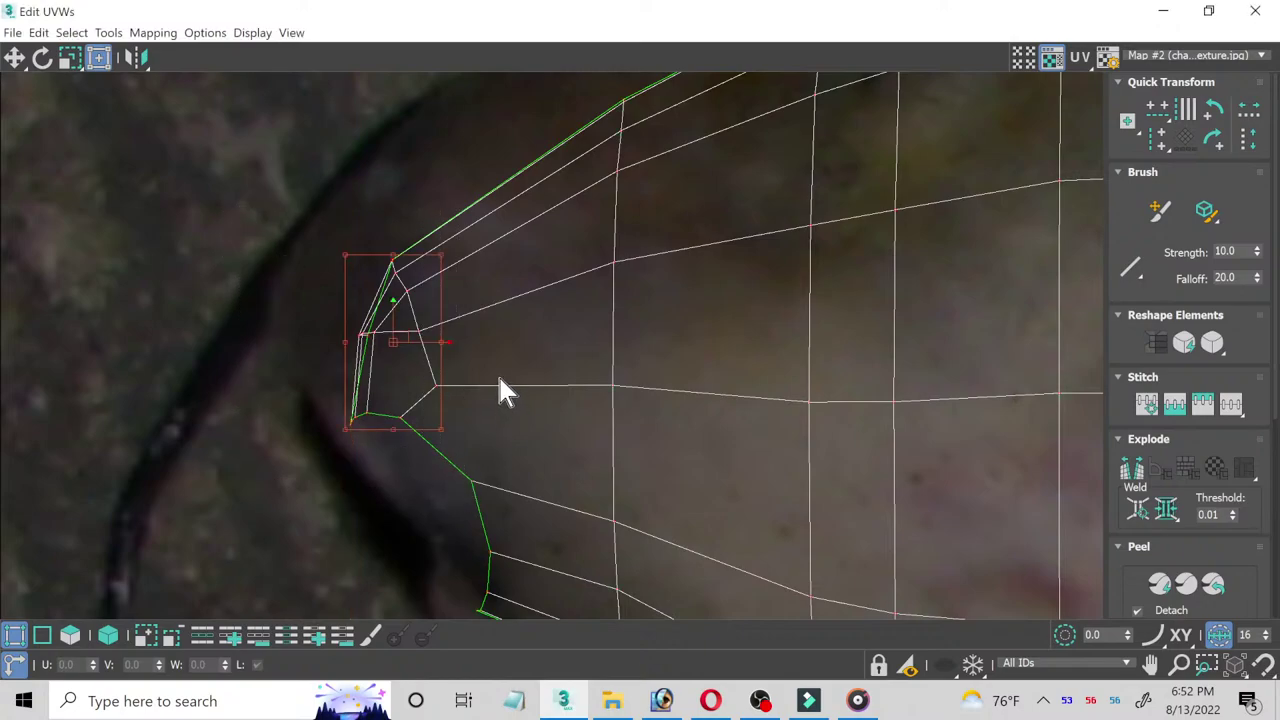
middle_drag(505, 390, 457, 430)
click(14, 57)
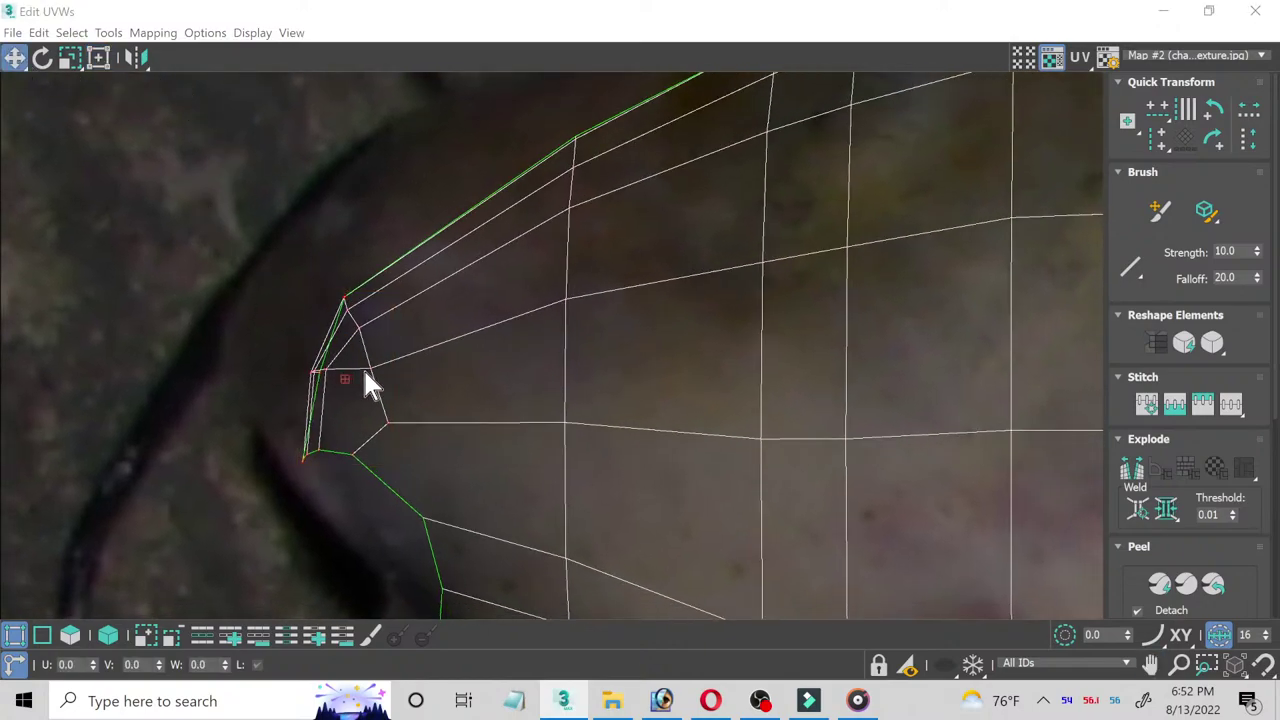
drag(374, 366, 349, 309)
drag(330, 287, 320, 289)
Step: Fit the lower-jaw and snout-tip UV vertices onto the fish outline
scroll(430, 392, down, 2)
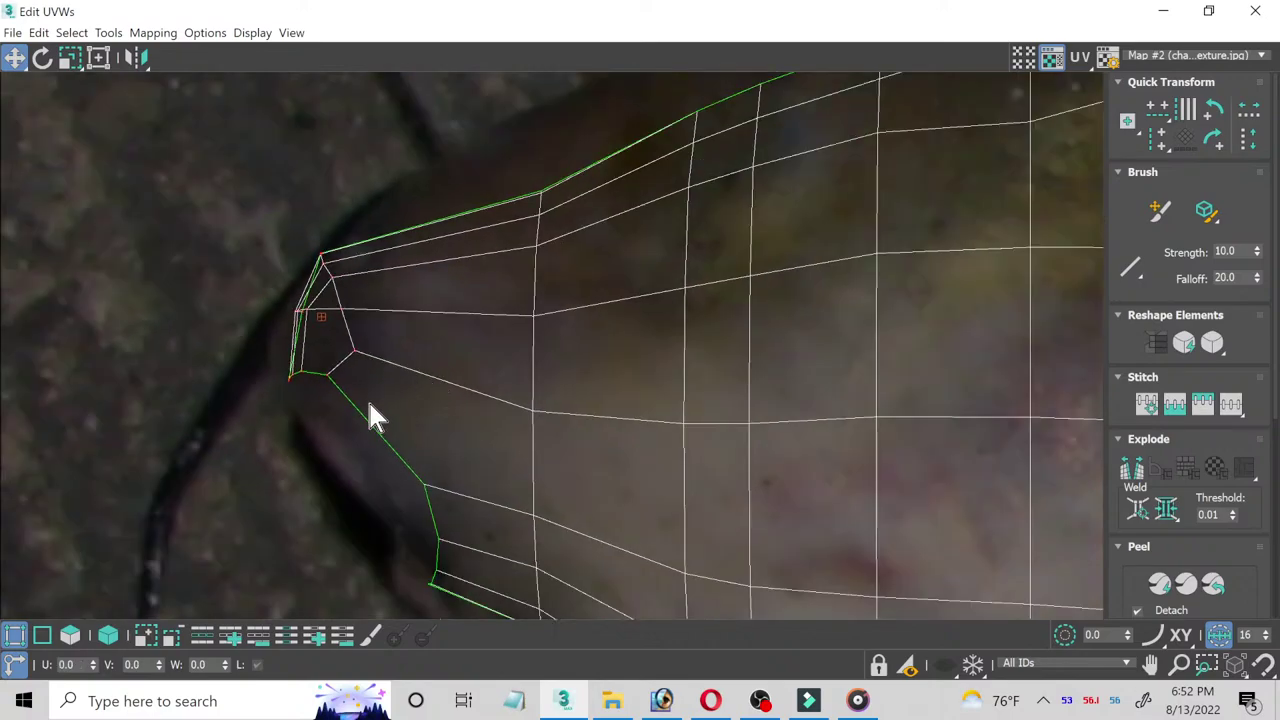
click(326, 371)
scroll(334, 400, up, 2)
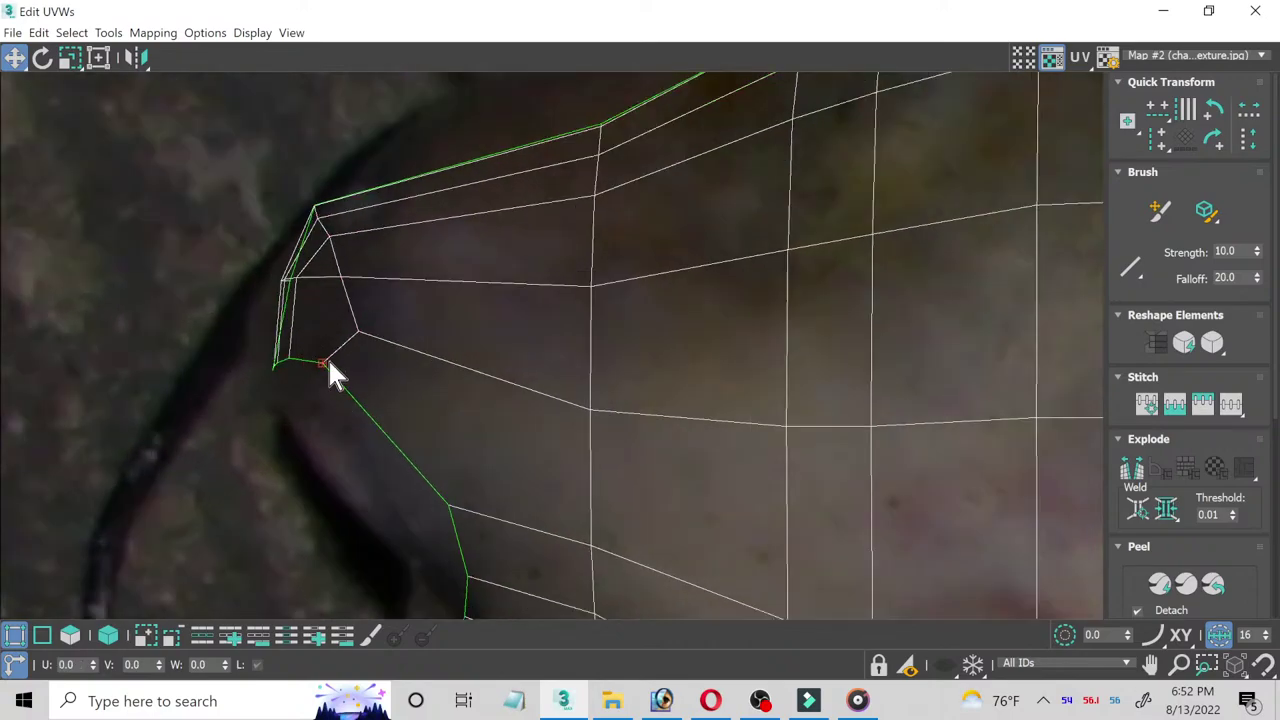
scroll(310, 390, up, 2)
mouse_move(432, 502)
mouse_down()
mouse_move(524, 571)
mouse_move(431, 543)
mouse_up()
scroll(315, 350, up, 2)
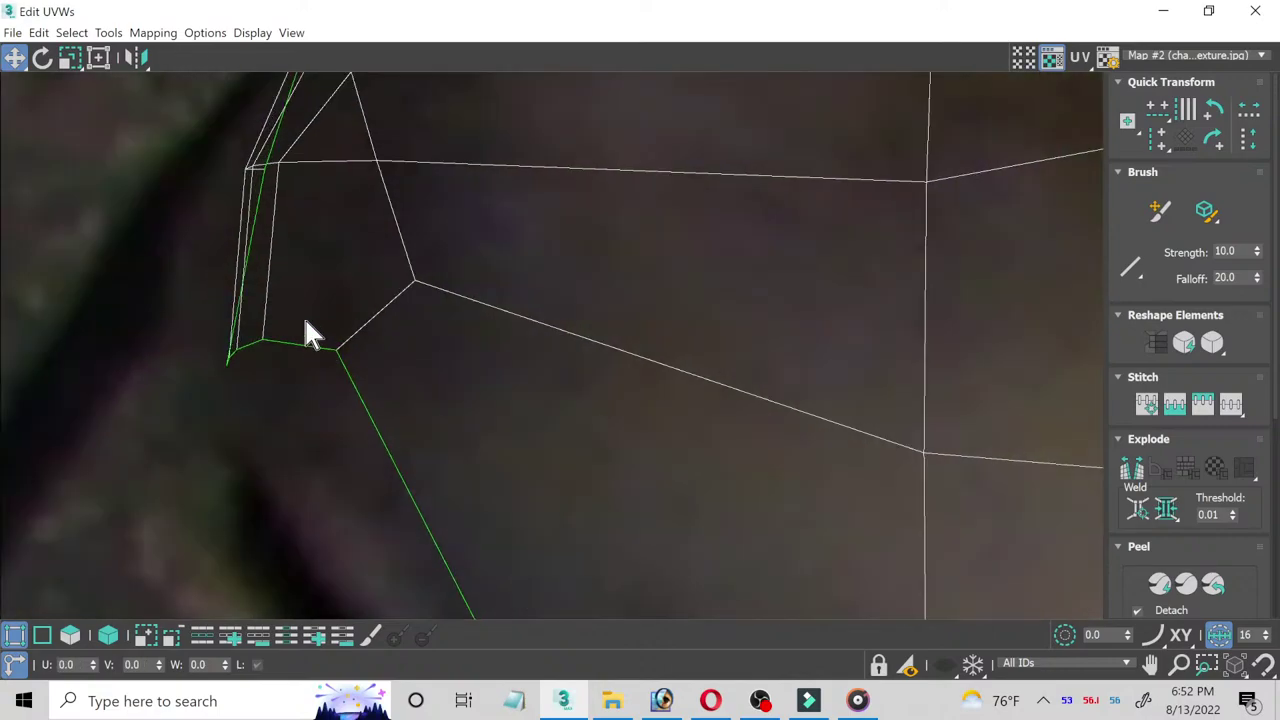
drag(336, 350, 301, 497)
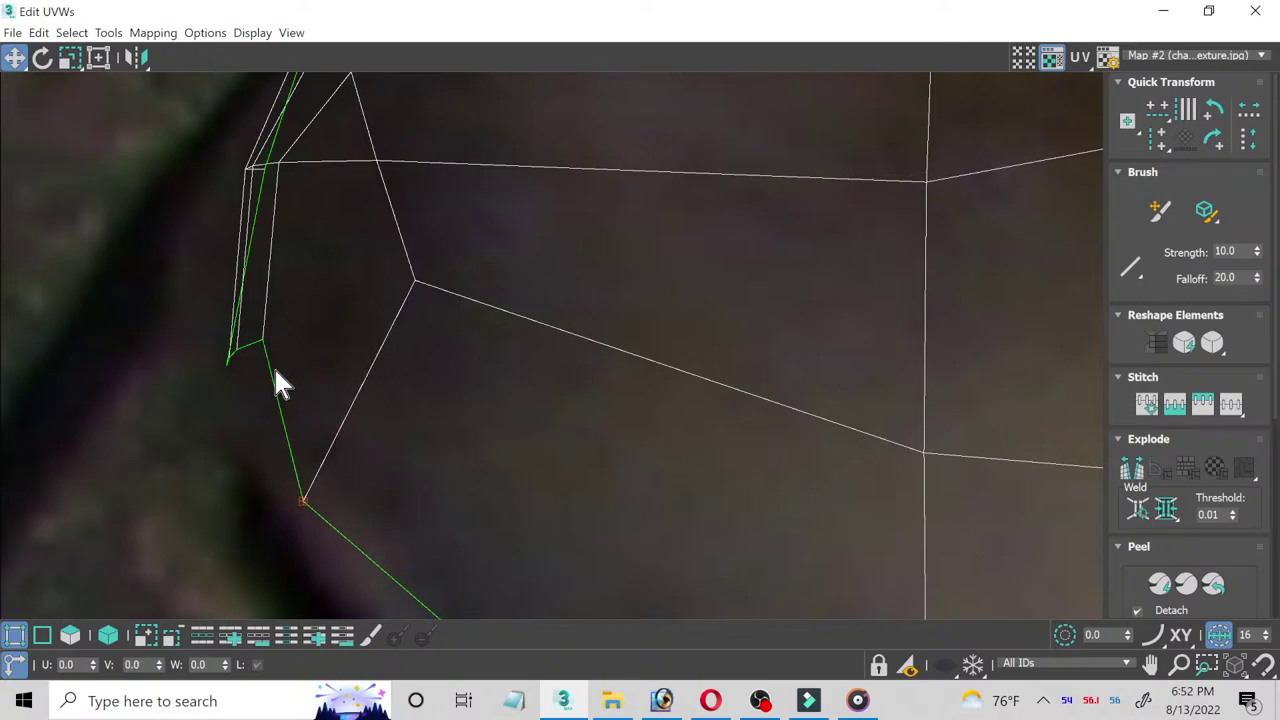
scroll(273, 374, up, 2)
mouse_move(249, 317)
mouse_down()
mouse_move(288, 342)
mouse_move(260, 451)
mouse_move(274, 486)
mouse_up()
scroll(230, 345, up, 2)
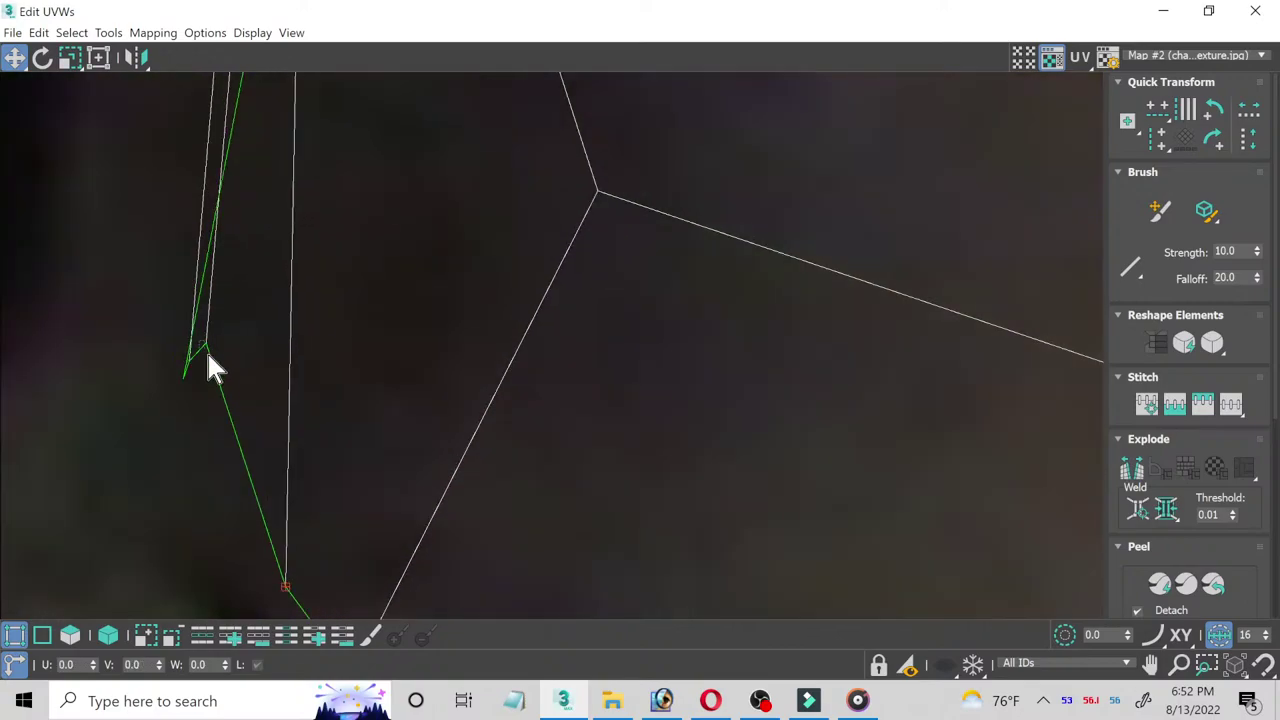
mouse_move(285, 587)
mouse_down()
mouse_move(229, 477)
mouse_move(237, 500)
mouse_up()
scroll(195, 348, up, 1)
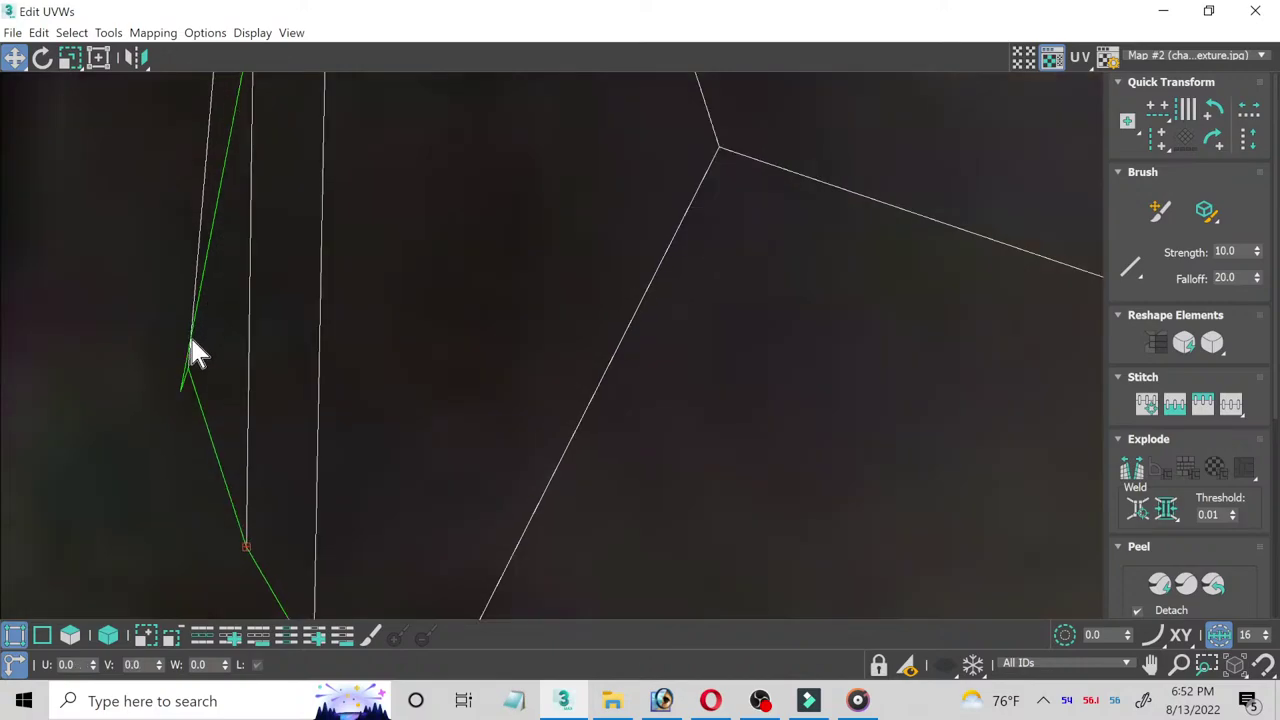
click(203, 372)
drag(193, 364, 217, 471)
Step: Move the vertices at the head's mesh corner left onto the fish outline
middle_drag(223, 194, 316, 536)
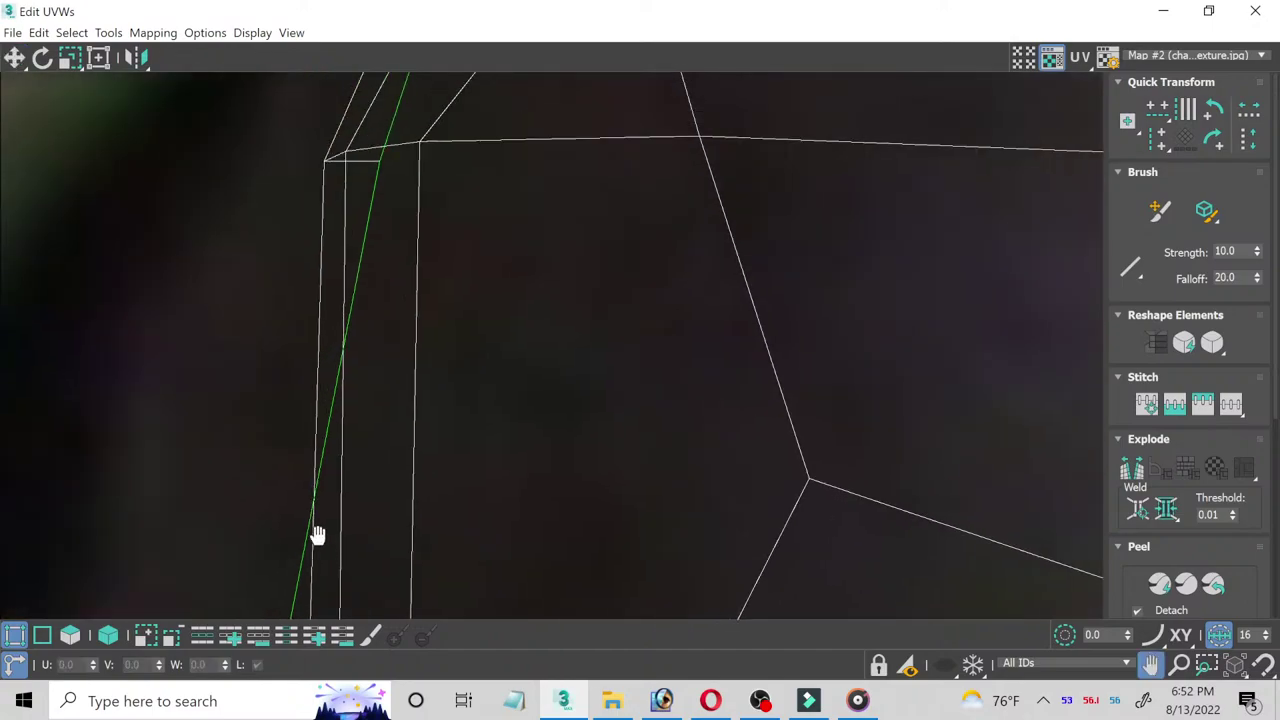
scroll(385, 250, down, 2)
mouse_move(385, 250)
middle_down()
mouse_move(409, 320)
mouse_move(360, 527)
middle_up()
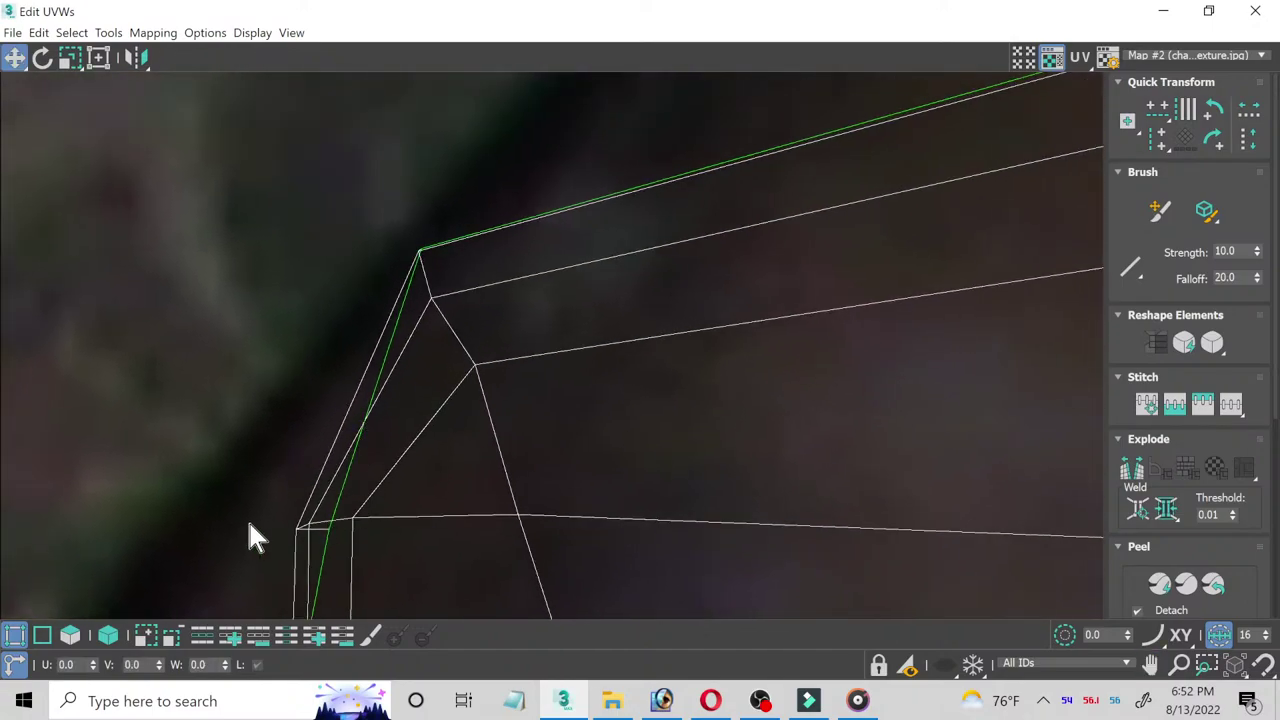
mouse_move(362, 560)
middle_down()
mouse_move(451, 317)
mouse_move(514, 80)
mouse_move(393, 420)
middle_up()
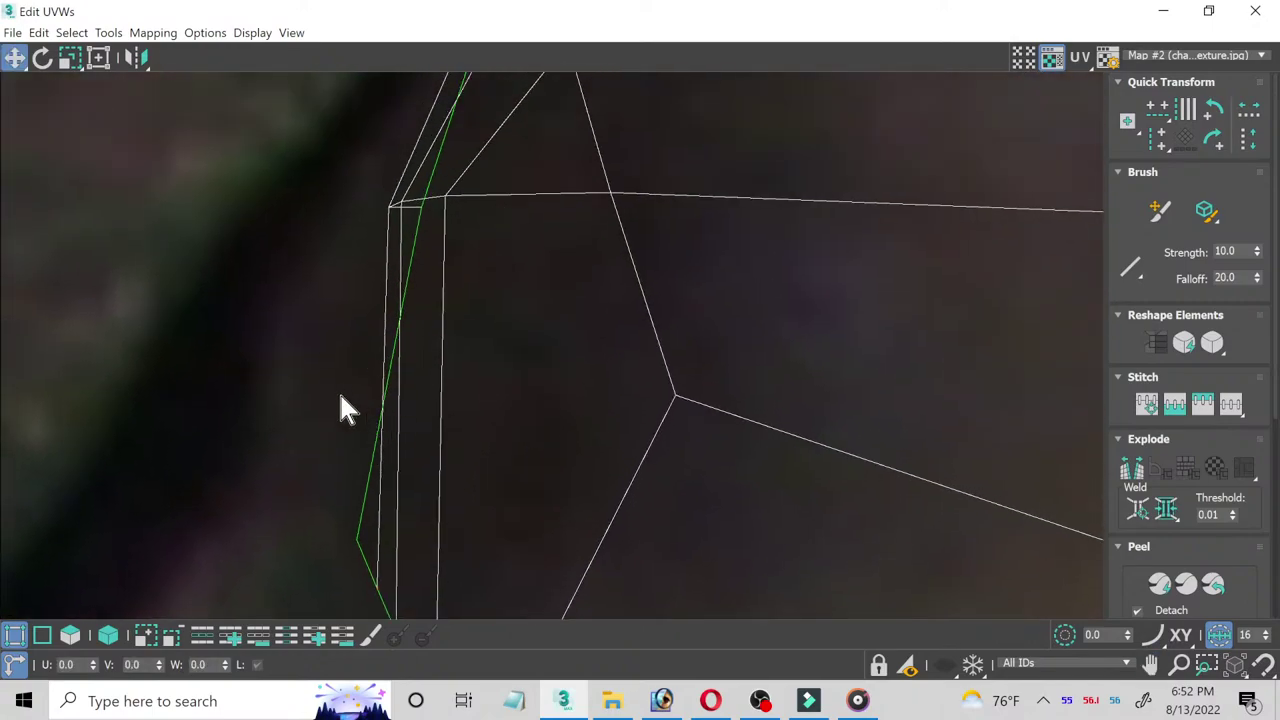
drag(358, 541, 311, 507)
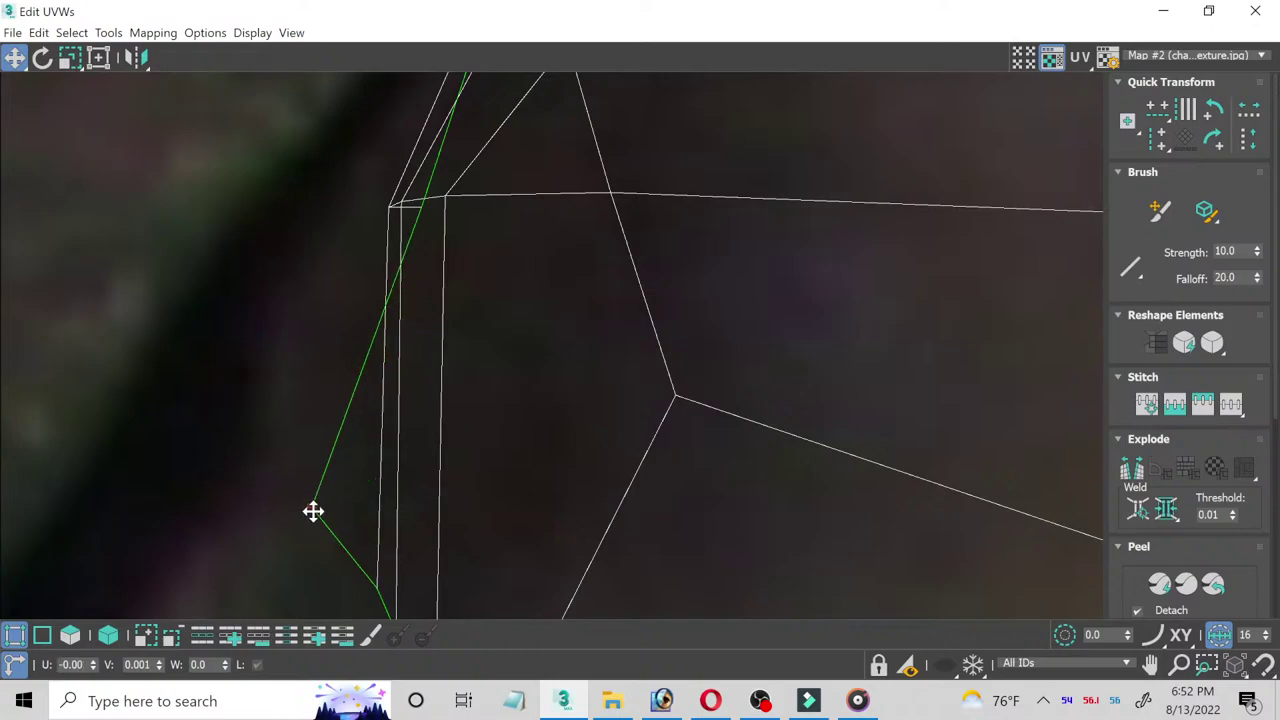
click(435, 208)
mouse_move(424, 210)
mouse_down()
mouse_move(343, 200)
mouse_move(330, 212)
mouse_move(369, 214)
mouse_up()
Step: Zoom into the upper mesh corner and nudge its border vertices onto the outline
scroll(388, 188, up, 2)
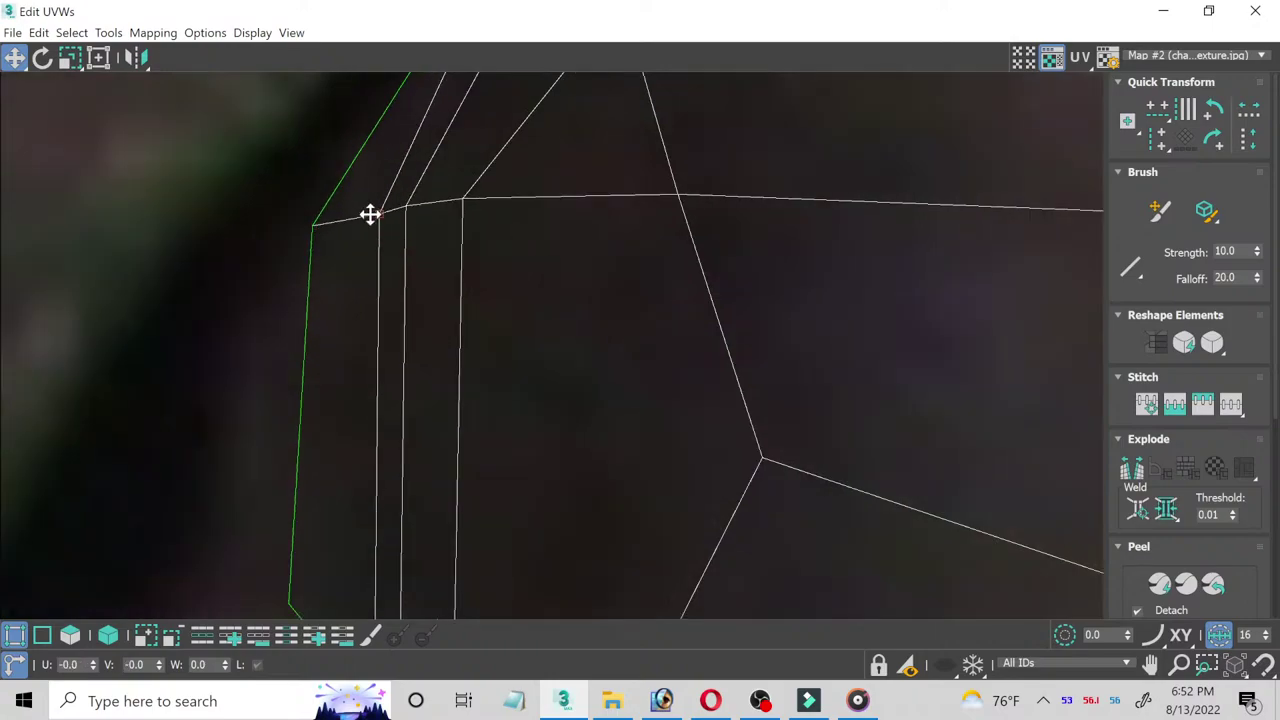
scroll(420, 212, down, 2)
middle_drag(460, 211, 408, 380)
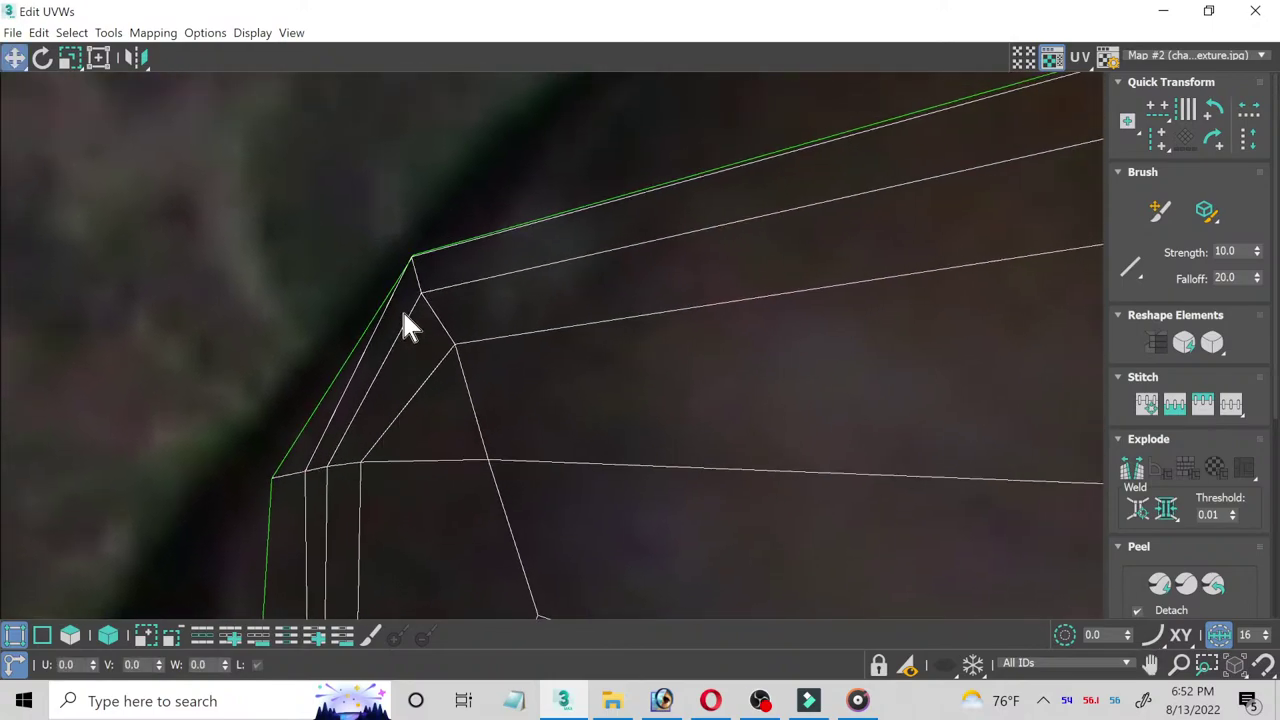
scroll(408, 323, up, 2)
scroll(450, 205, up, 1)
scroll(445, 206, up, 2)
scroll(430, 211, up, 2)
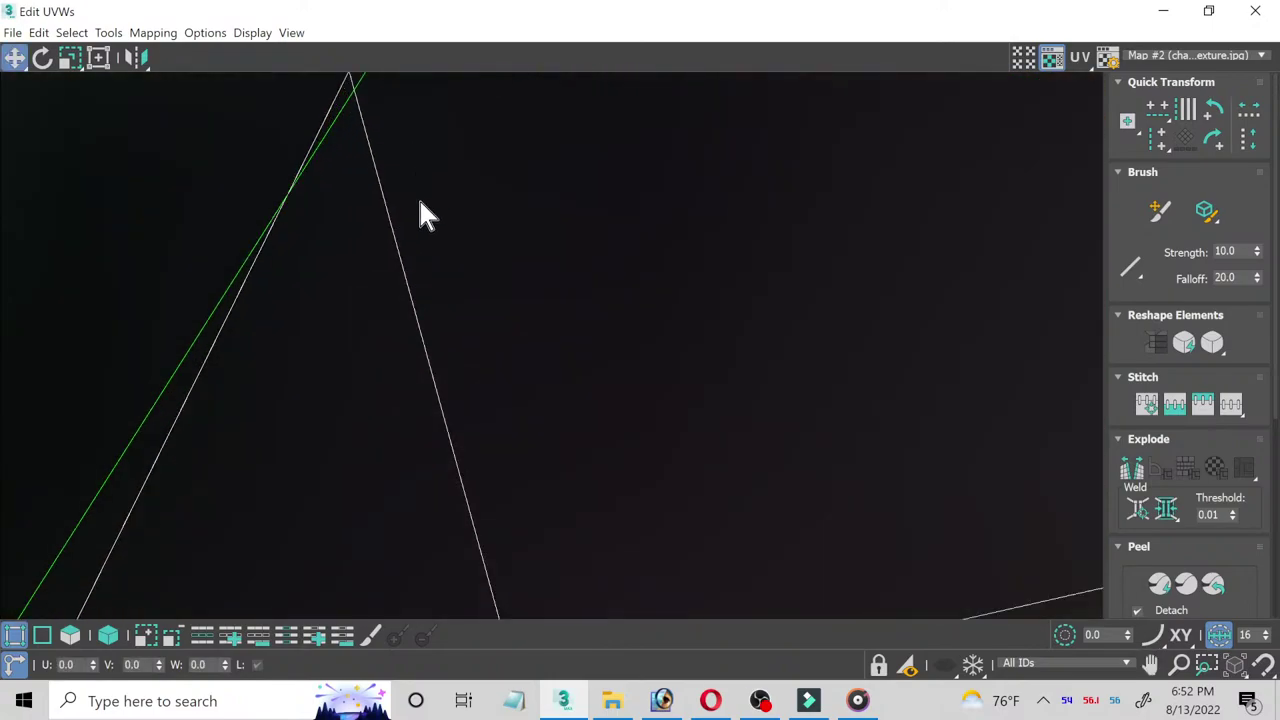
middle_drag(423, 214, 500, 345)
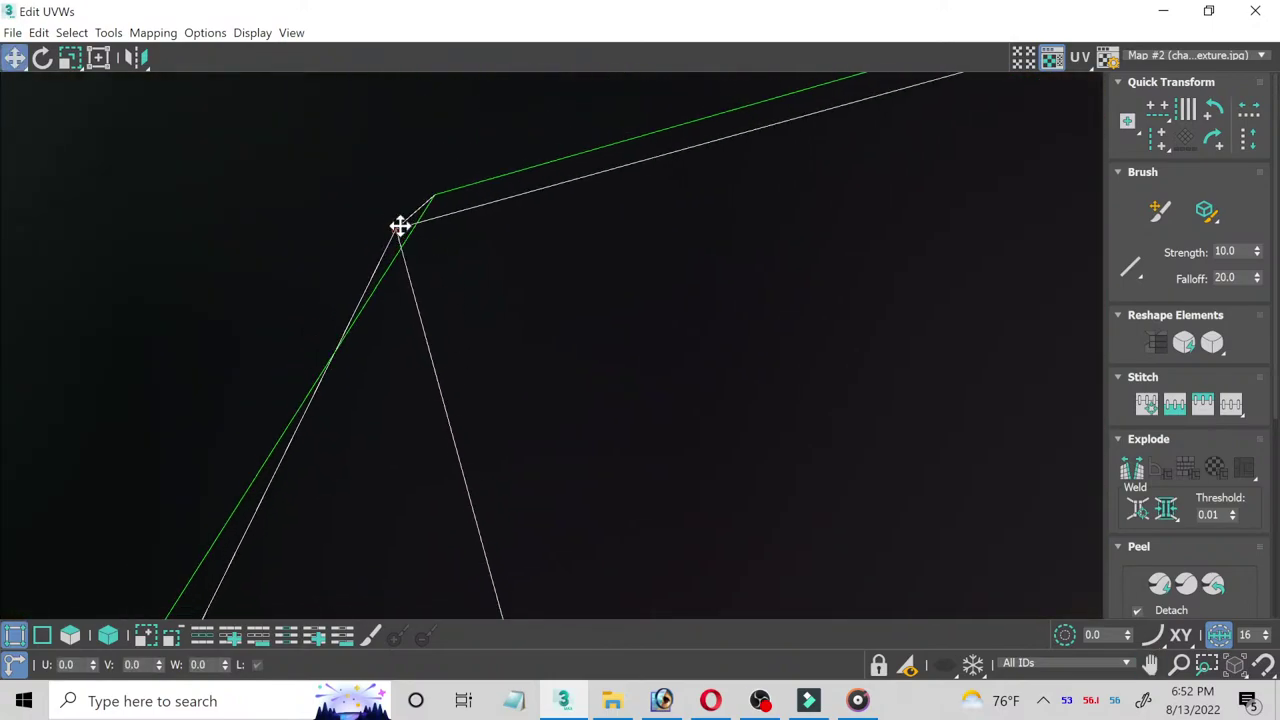
drag(400, 226, 487, 375)
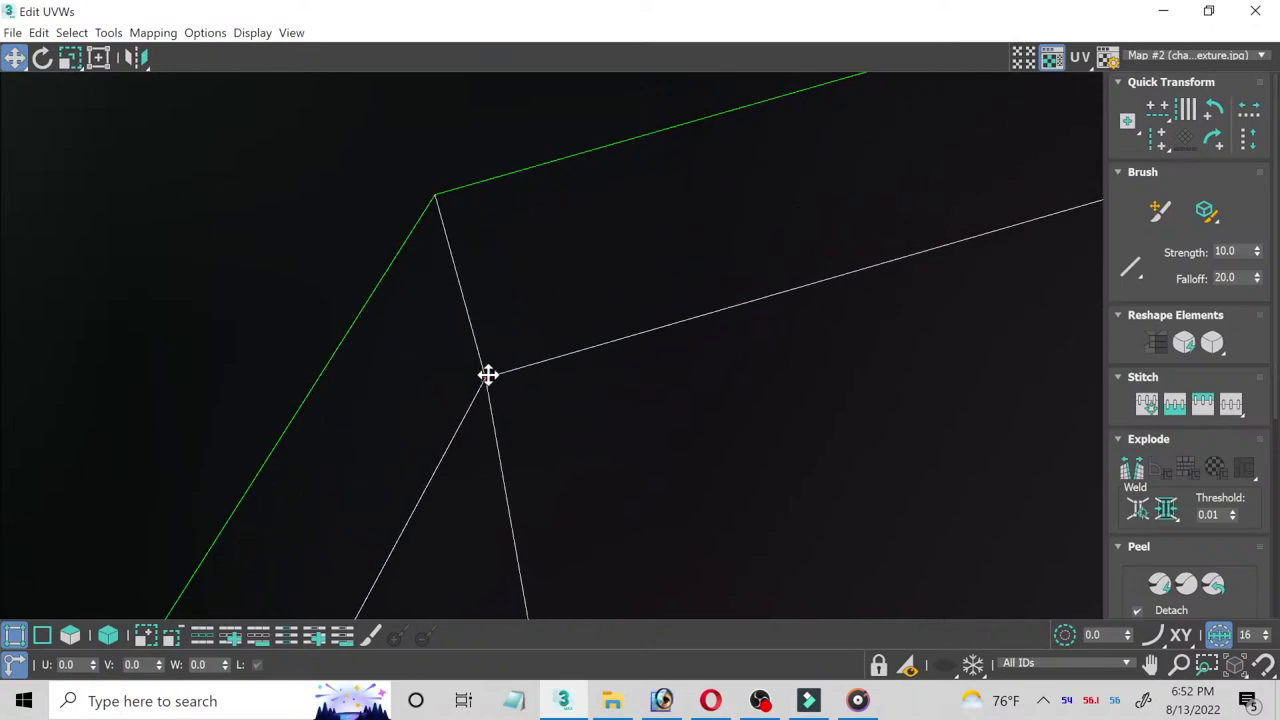
scroll(487, 375, down, 2)
mouse_move(500, 428)
middle_down()
mouse_move(523, 323)
mouse_move(480, 211)
middle_up()
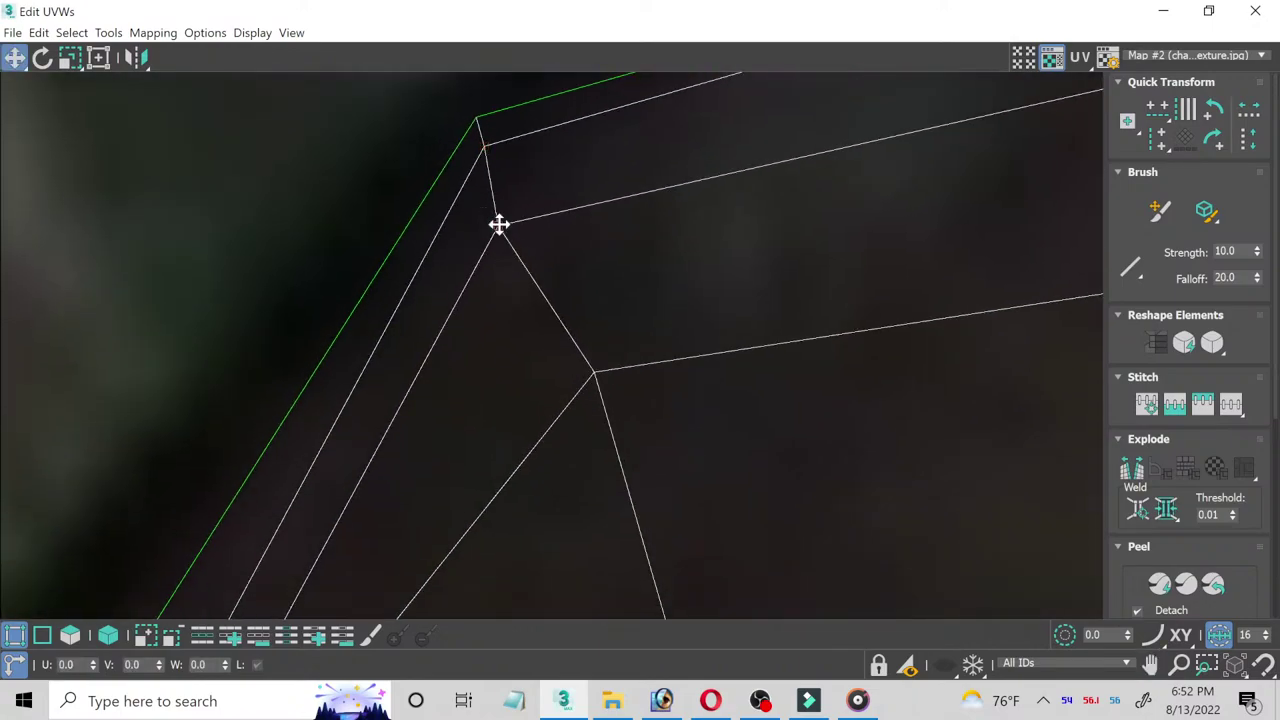
drag(499, 224, 526, 246)
scroll(523, 366, down, 2)
middle_drag(523, 366, 537, 103)
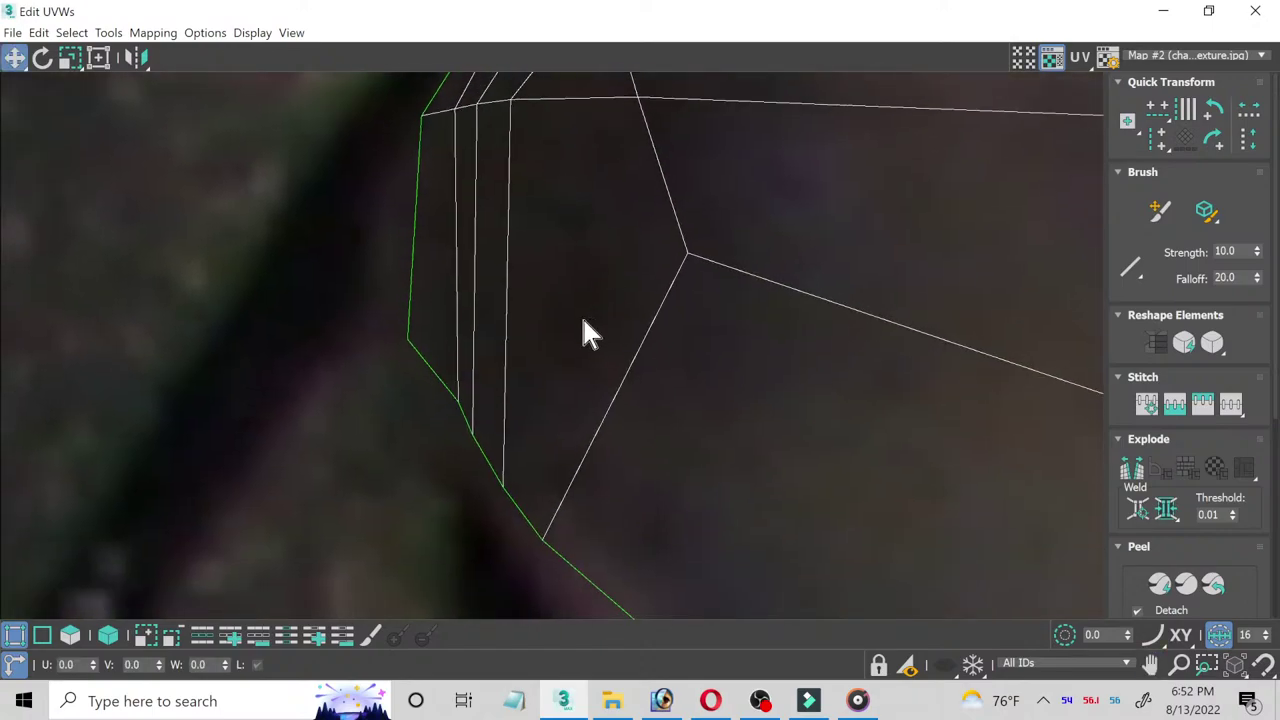
scroll(499, 352, up, 2)
drag(434, 414, 411, 414)
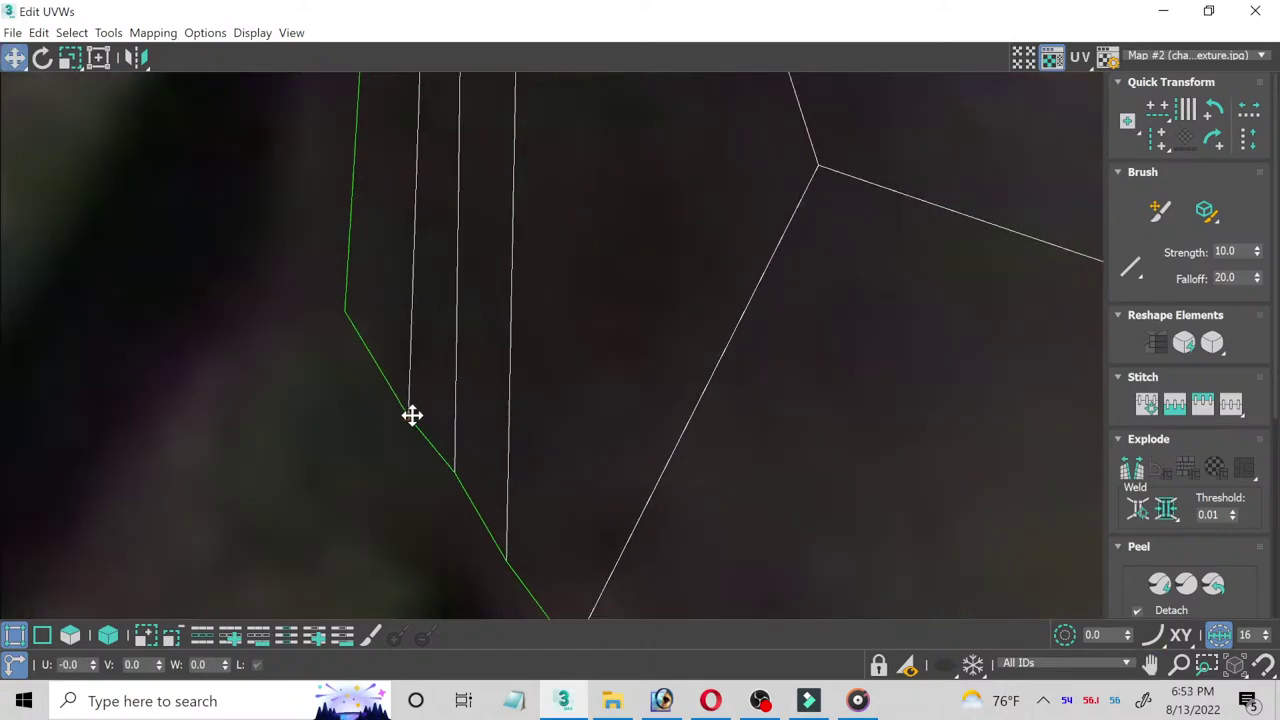
scroll(603, 491, down, 2)
scroll(570, 235, down, 1)
scroll(560, 233, down, 1)
Step: Move several lower border vertices up-left onto the catfish outline
scroll(553, 338, up, 1)
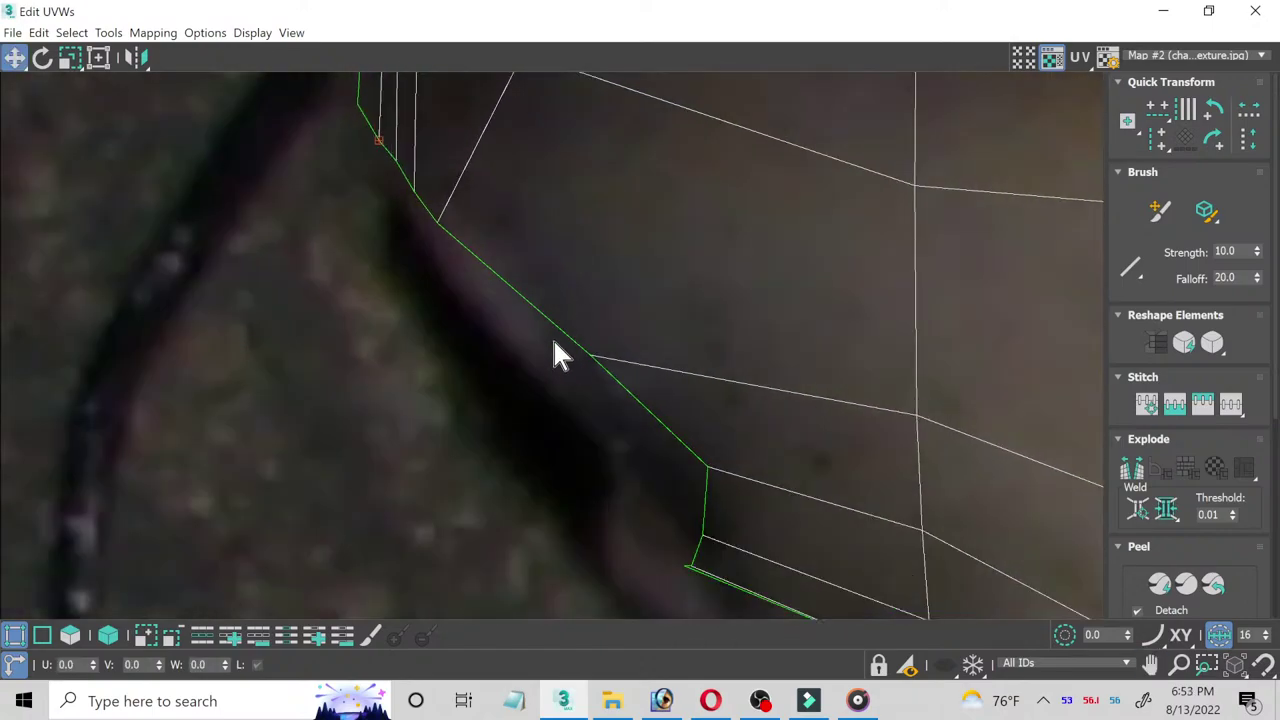
mouse_move(556, 338)
mouse_down()
mouse_move(634, 385)
mouse_move(520, 349)
mouse_move(543, 343)
mouse_up()
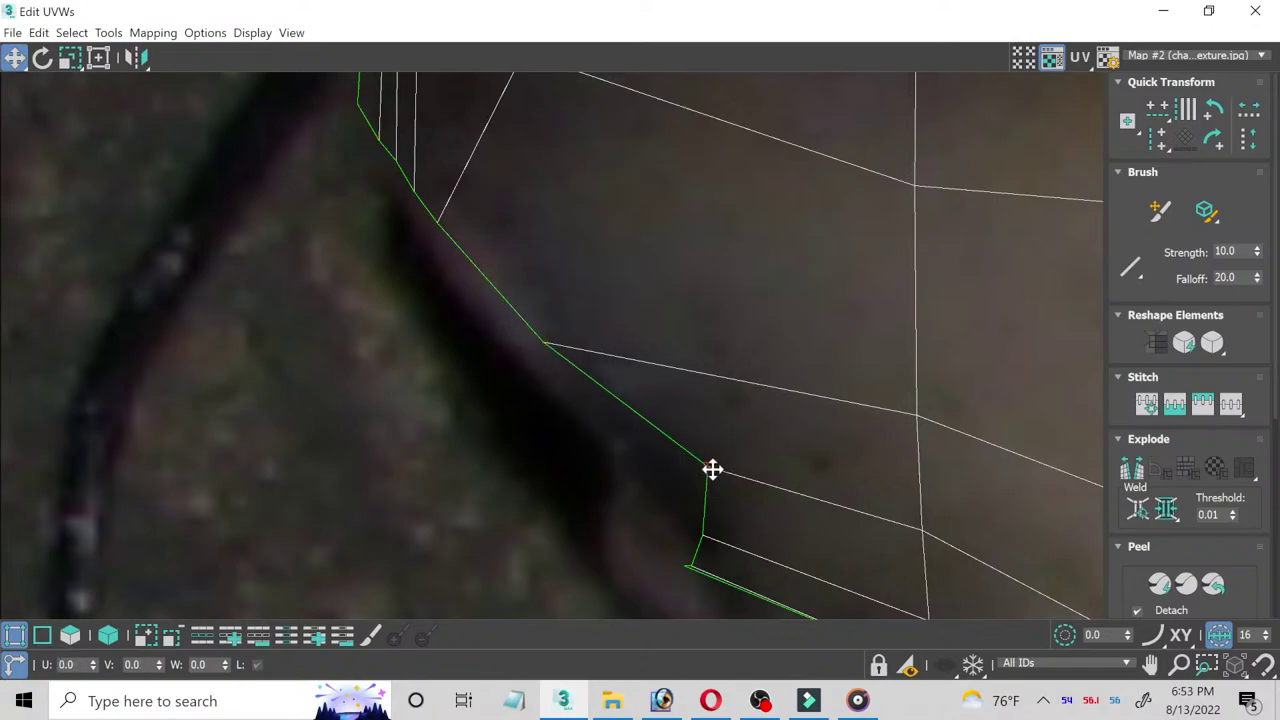
drag(711, 469, 634, 437)
drag(707, 530, 646, 495)
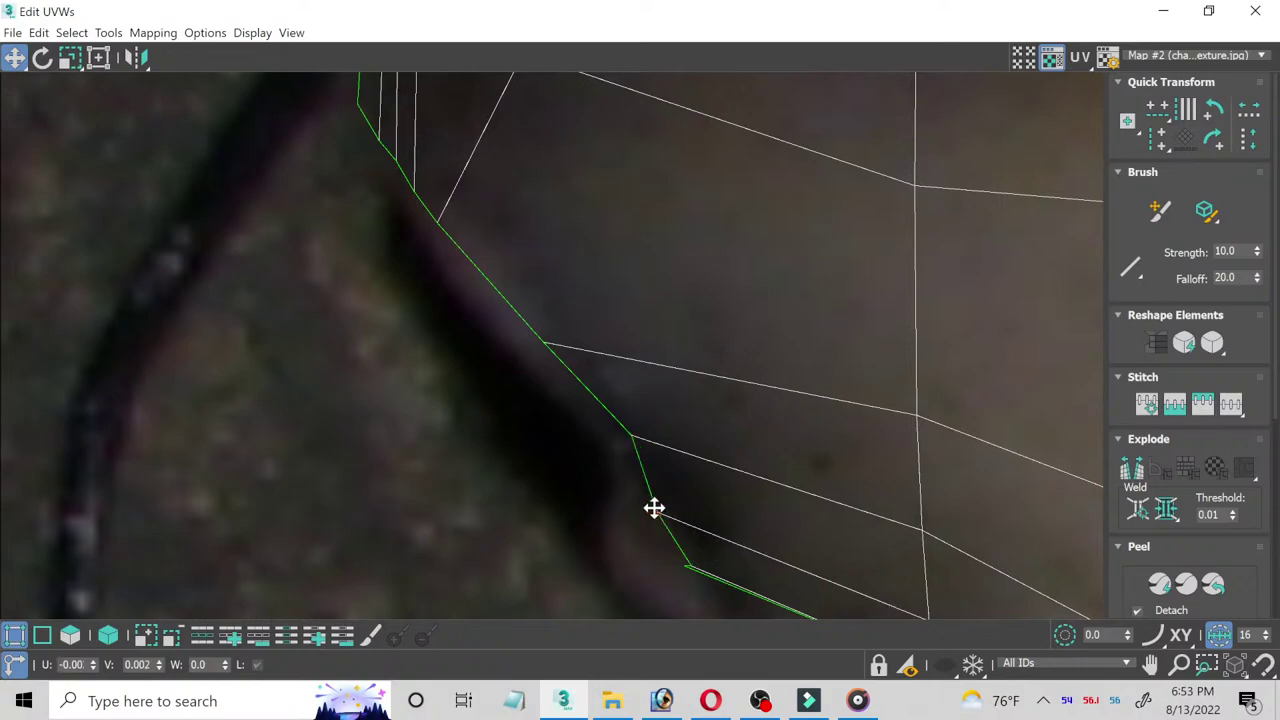
middle_drag(646, 495, 643, 343)
scroll(645, 355, up, 4)
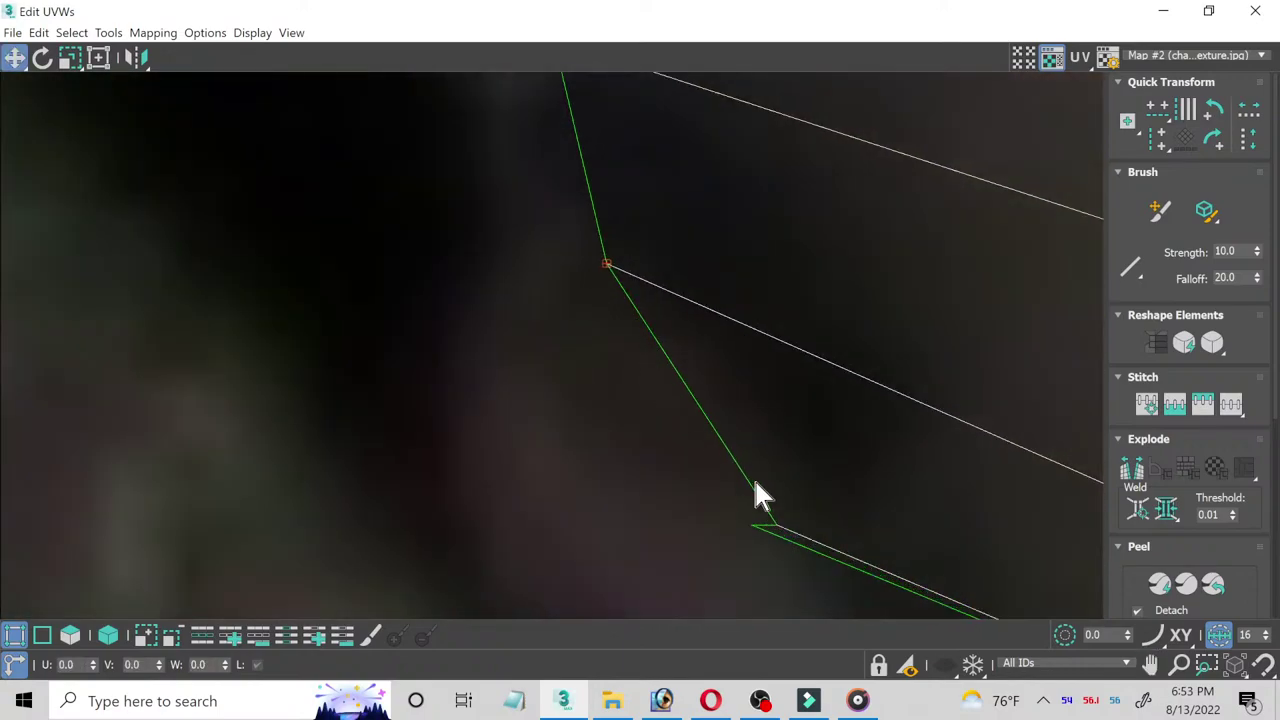
mouse_move(801, 537)
mouse_down()
mouse_move(802, 523)
mouse_move(619, 422)
mouse_up()
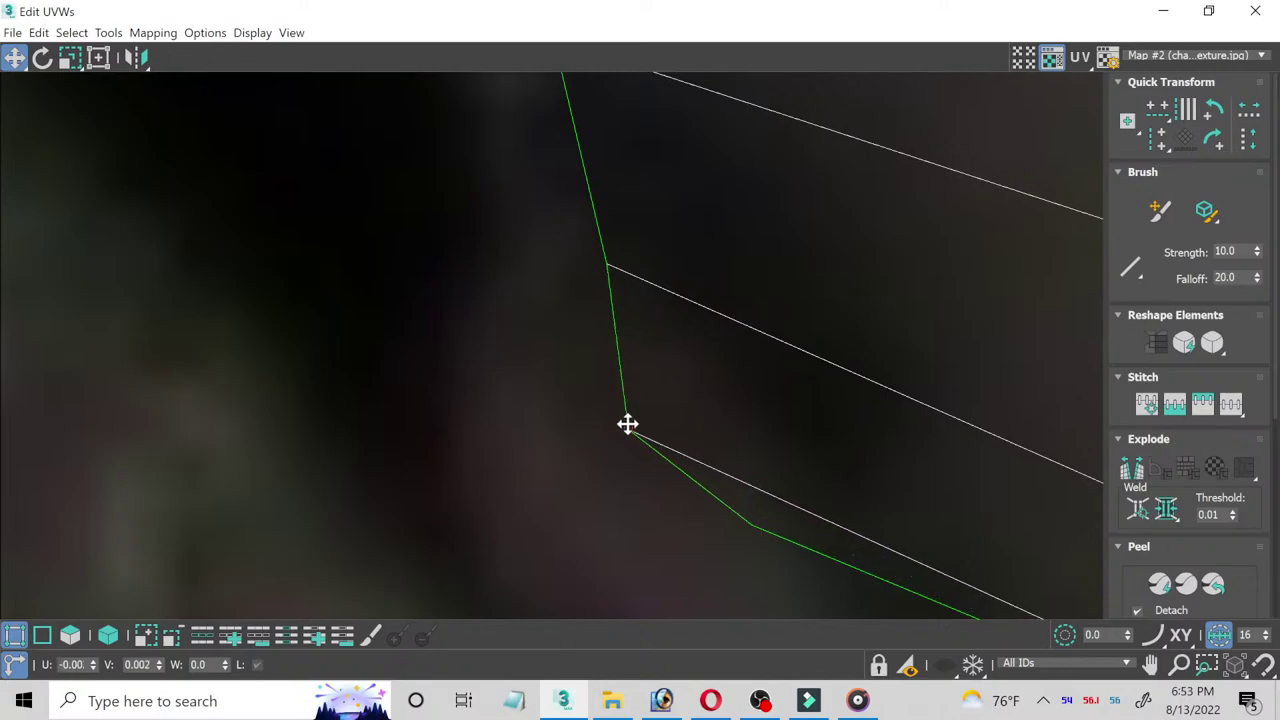
mouse_move(705, 488)
mouse_down()
mouse_move(786, 548)
mouse_move(576, 536)
mouse_up()
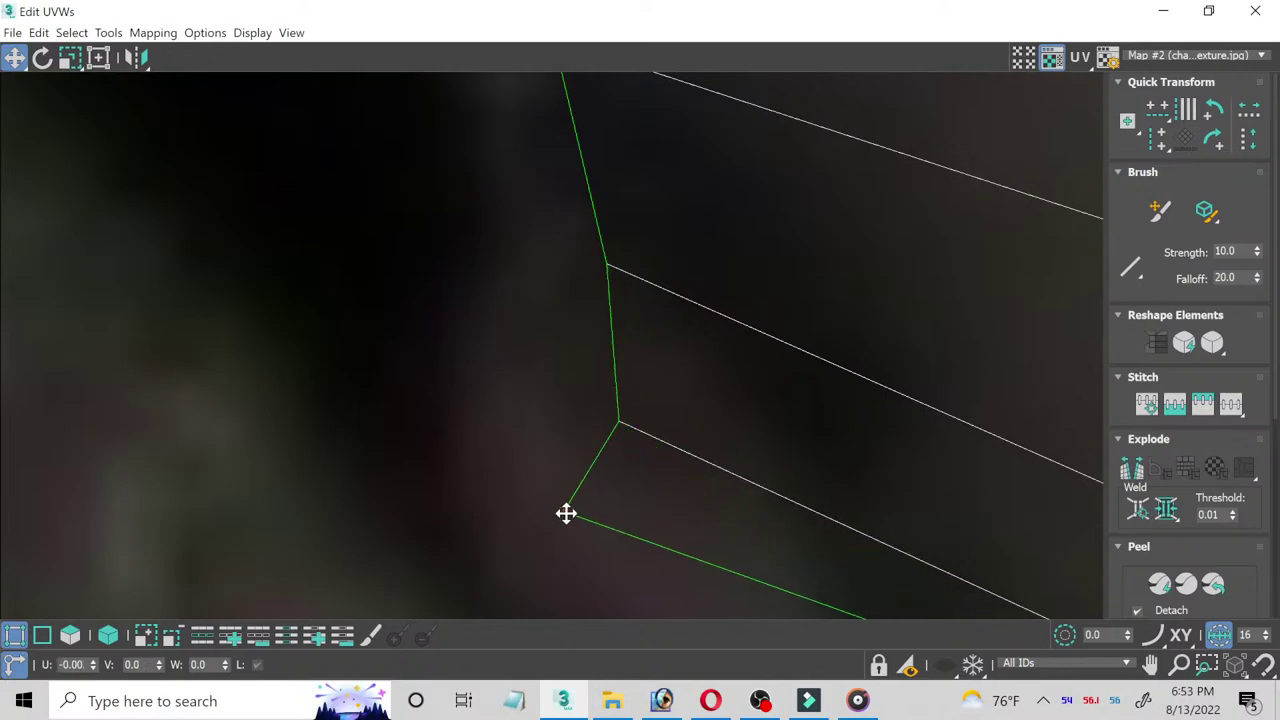
Step: Move the vertex where the edges meet down onto the outline and fine-tune it
scroll(734, 486, down, 3)
scroll(751, 471, down, 3)
mouse_move(751, 471)
middle_down()
mouse_move(723, 371)
mouse_move(401, 248)
middle_up()
scroll(401, 248, down, 1)
scroll(483, 323, up, 2)
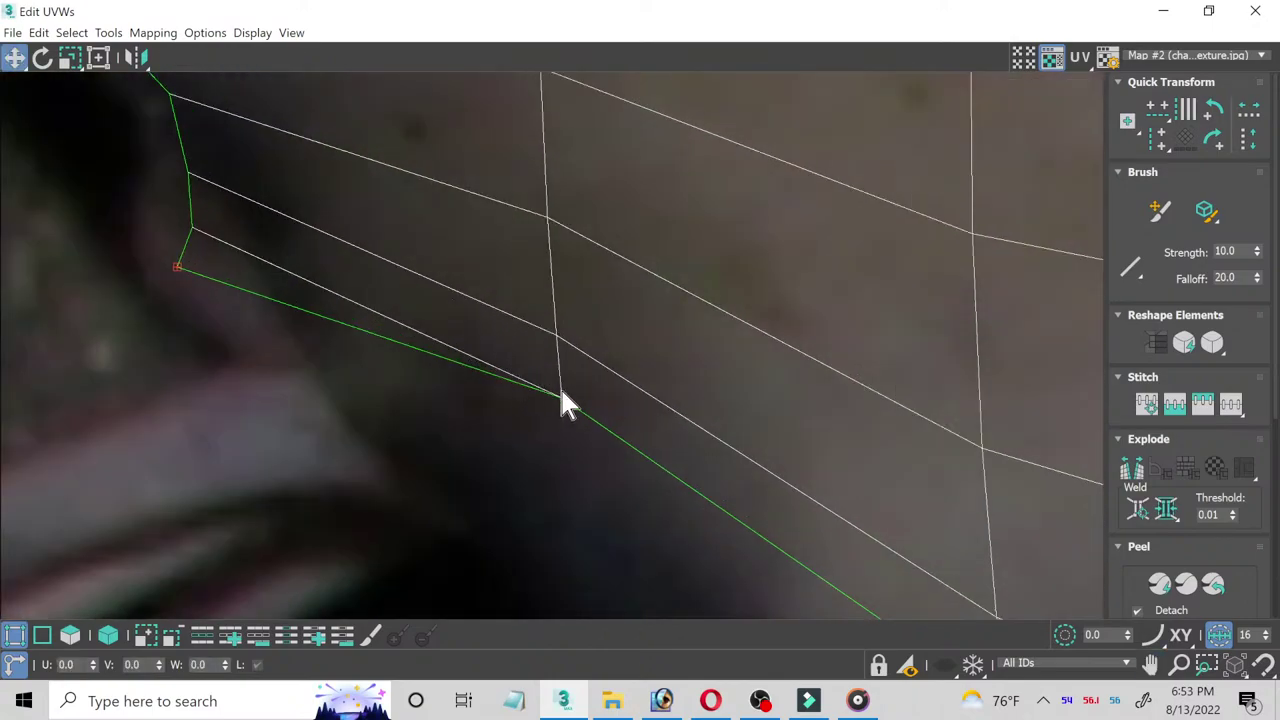
scroll(559, 386, up, 2)
scroll(545, 400, up, 2)
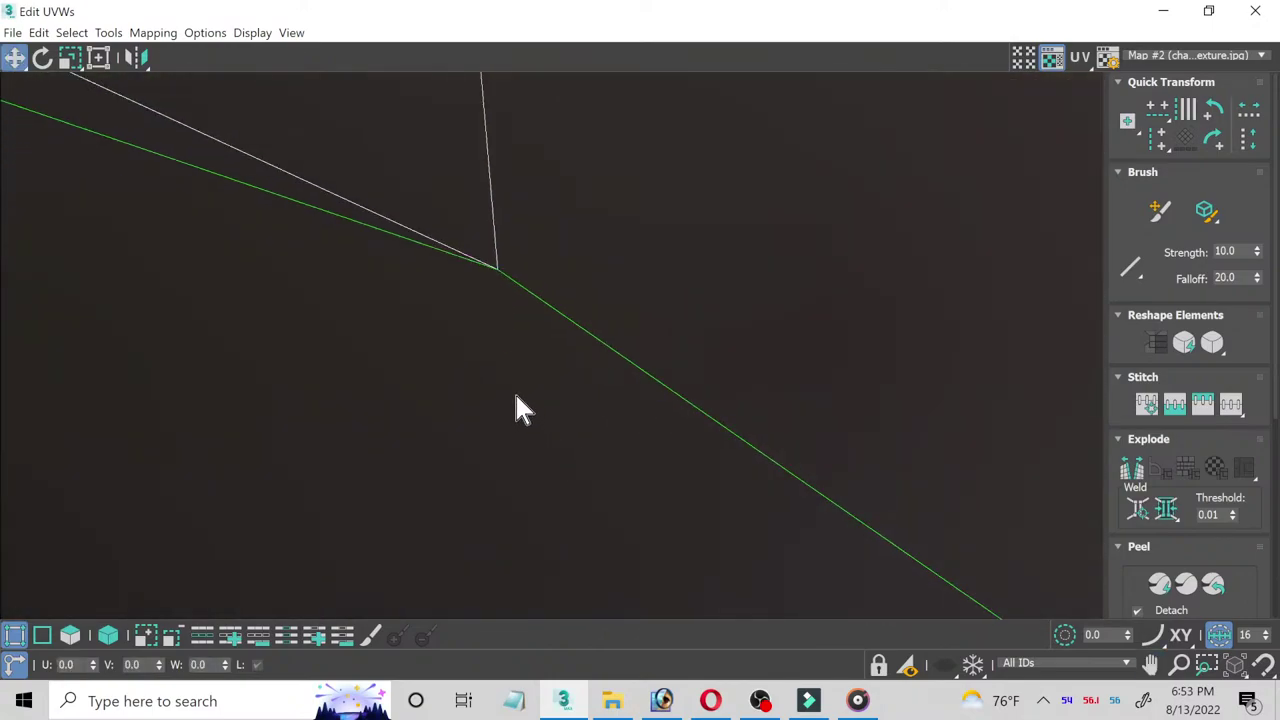
click(497, 268)
click(489, 268)
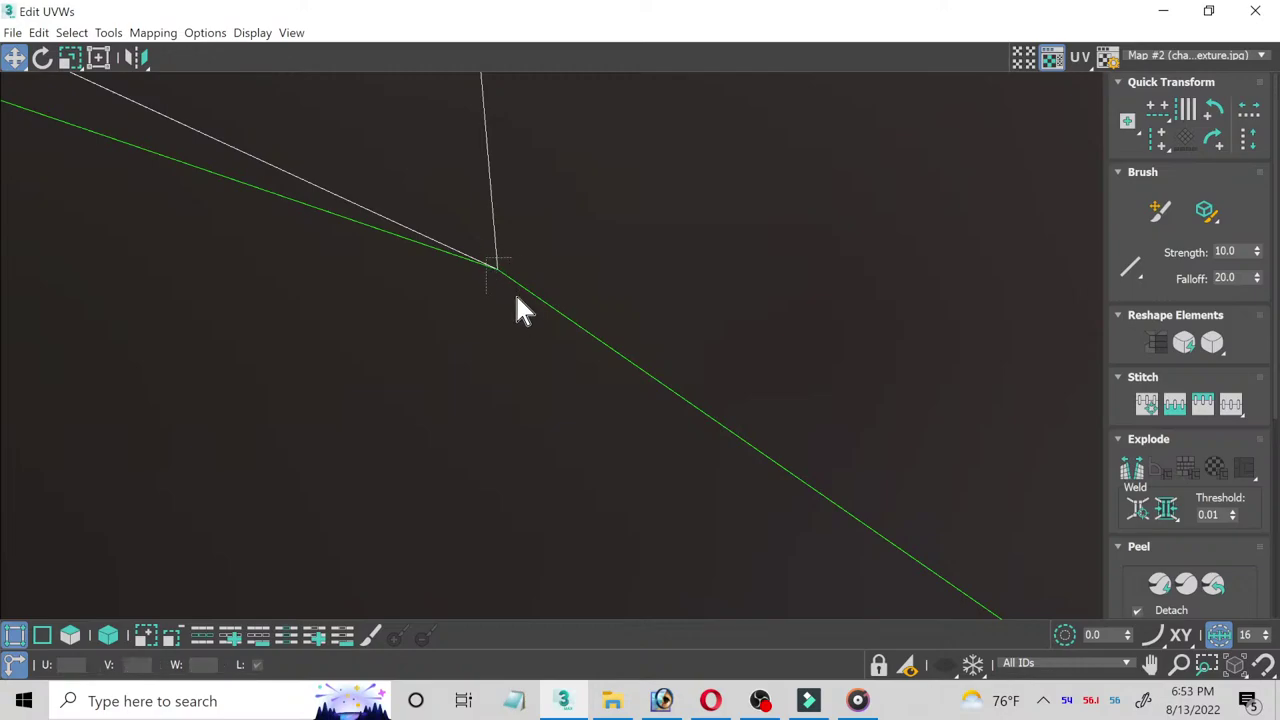
click(497, 270)
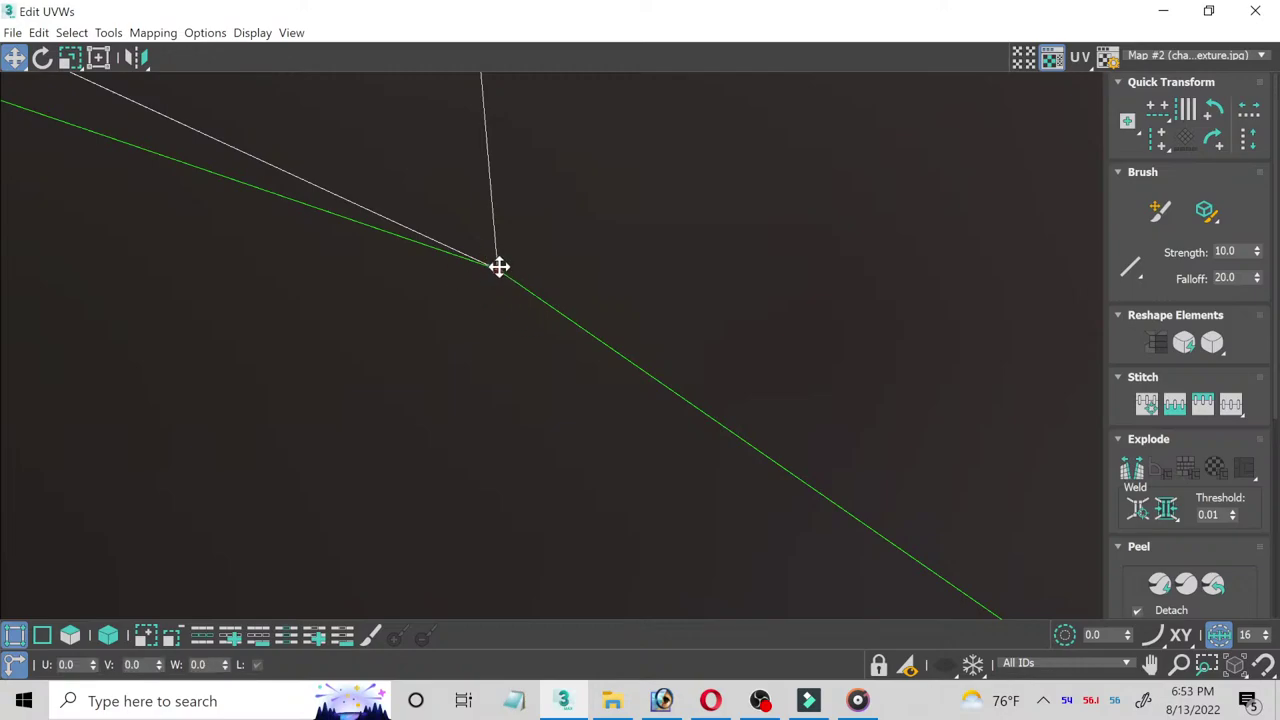
drag(494, 266, 487, 354)
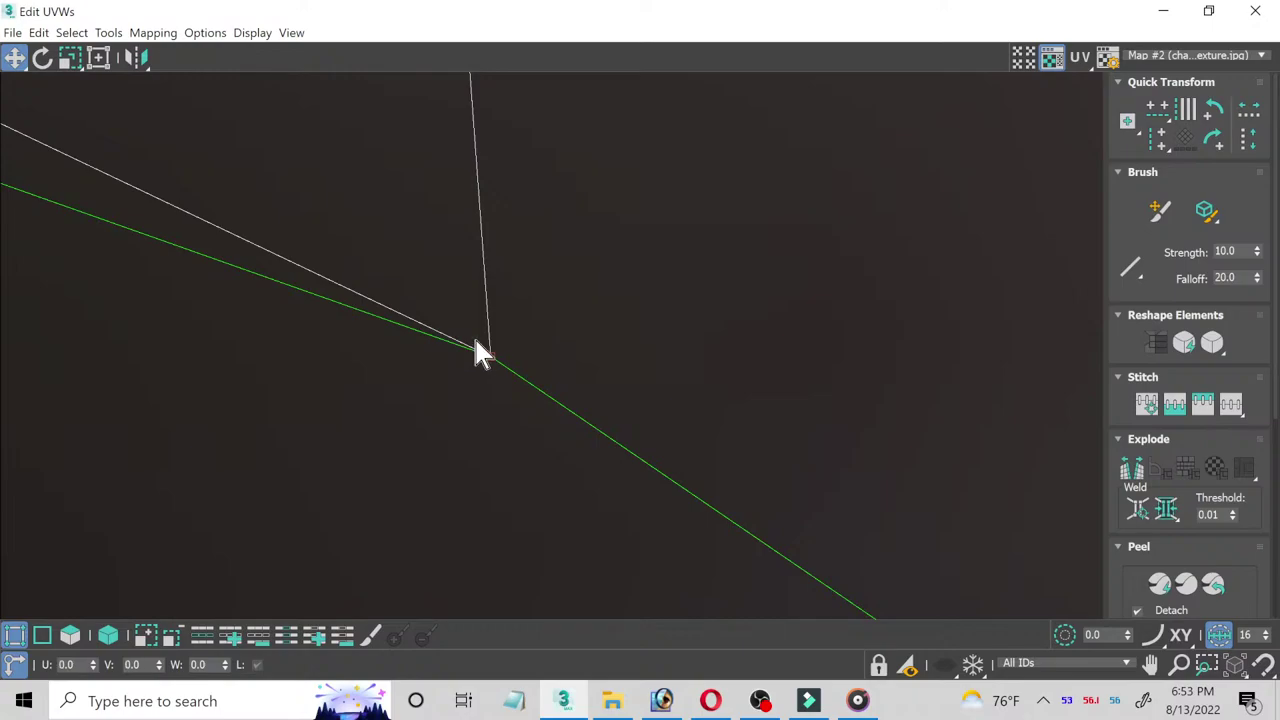
mouse_move(475, 341)
middle_down()
mouse_move(402, 468)
mouse_move(557, 270)
mouse_move(500, 414)
middle_up()
scroll(390, 478, down, 2)
scroll(381, 480, down, 2)
scroll(507, 414, up, 1)
drag(507, 414, 499, 432)
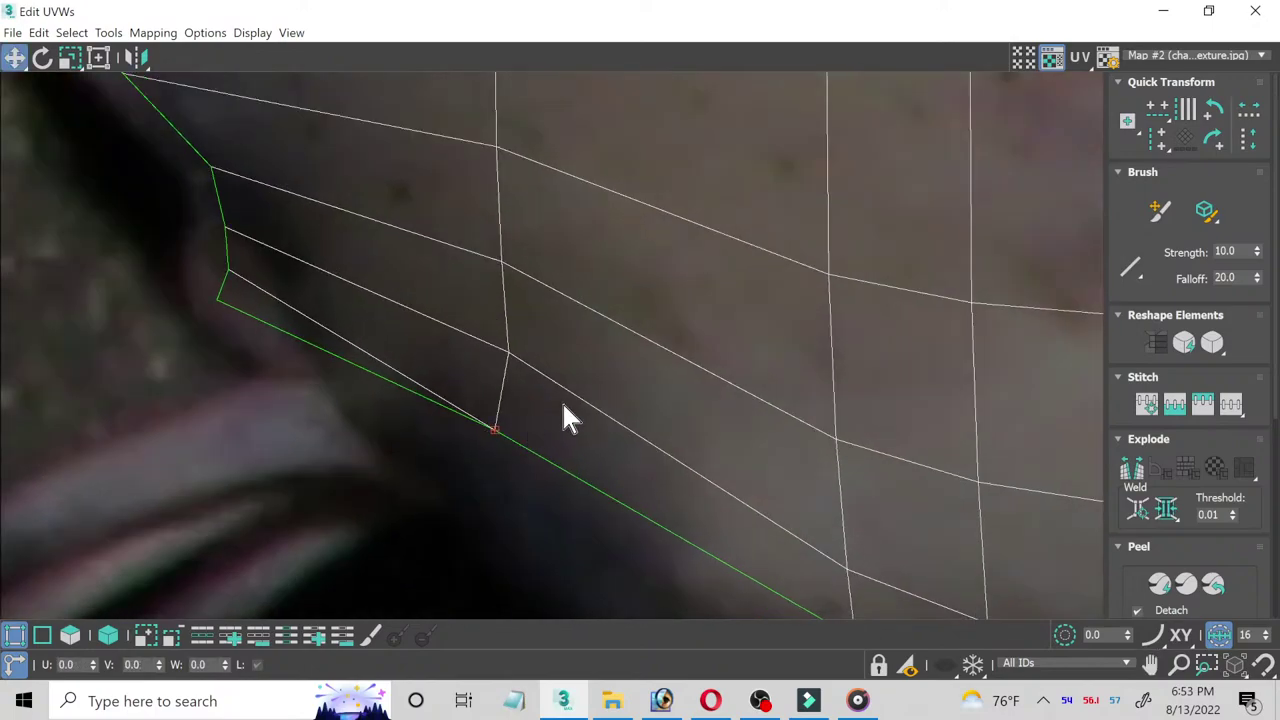
scroll(630, 385, down, 1)
Step: Raise one underside vertex and lower another border vertex onto the fish's edge
scroll(590, 340, down, 2)
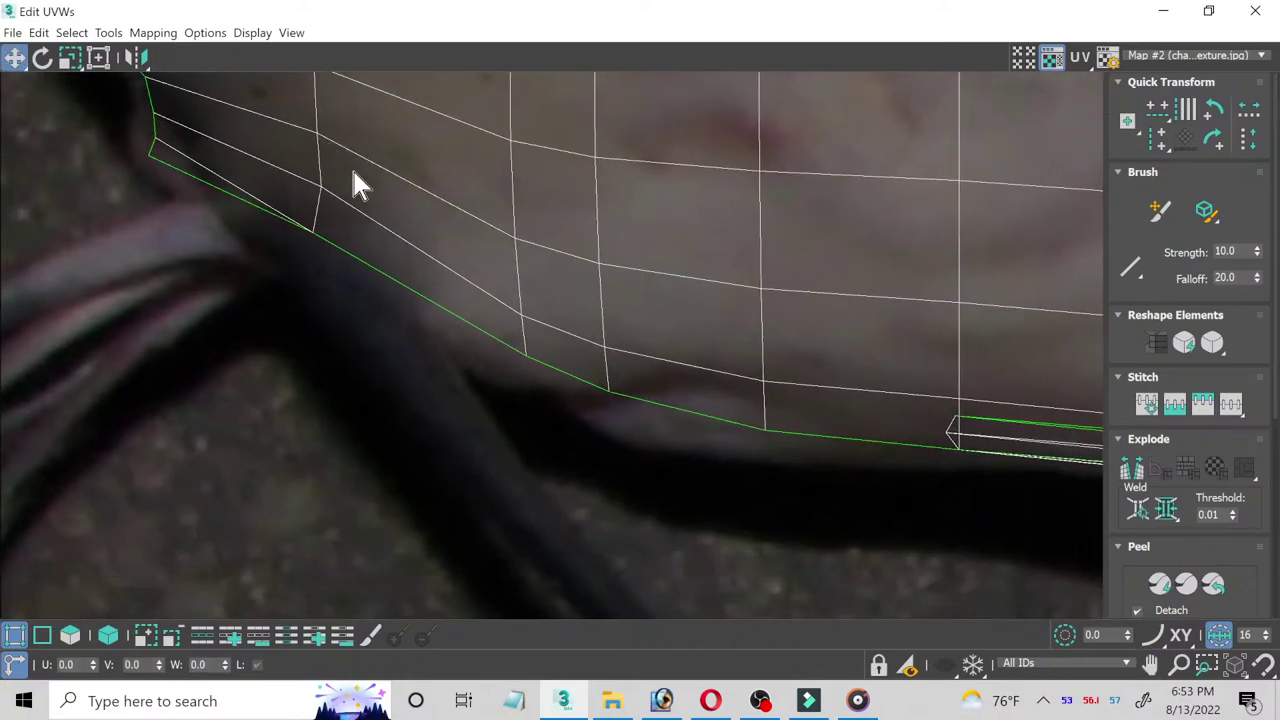
scroll(552, 323, up, 2)
drag(590, 315, 677, 456)
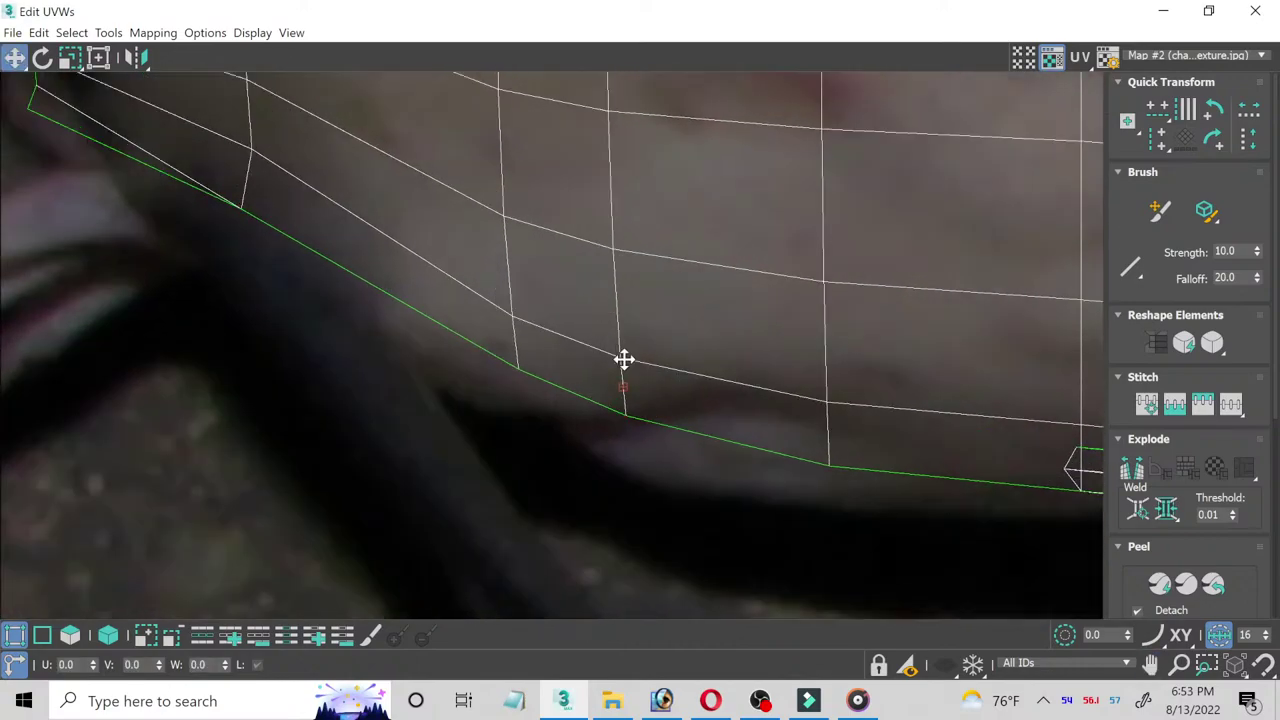
drag(623, 360, 620, 346)
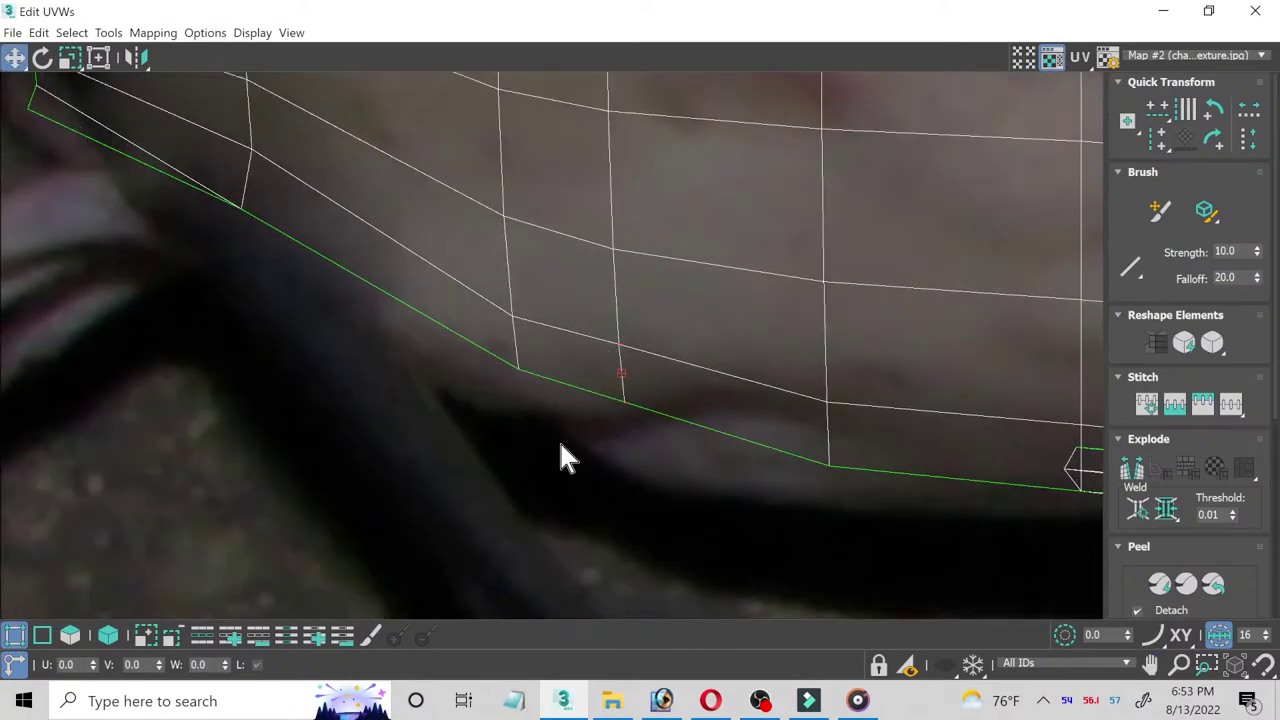
drag(797, 395, 847, 519)
mouse_move(560, 320)
mouse_down()
mouse_move(643, 380)
mouse_move(620, 382)
mouse_up()
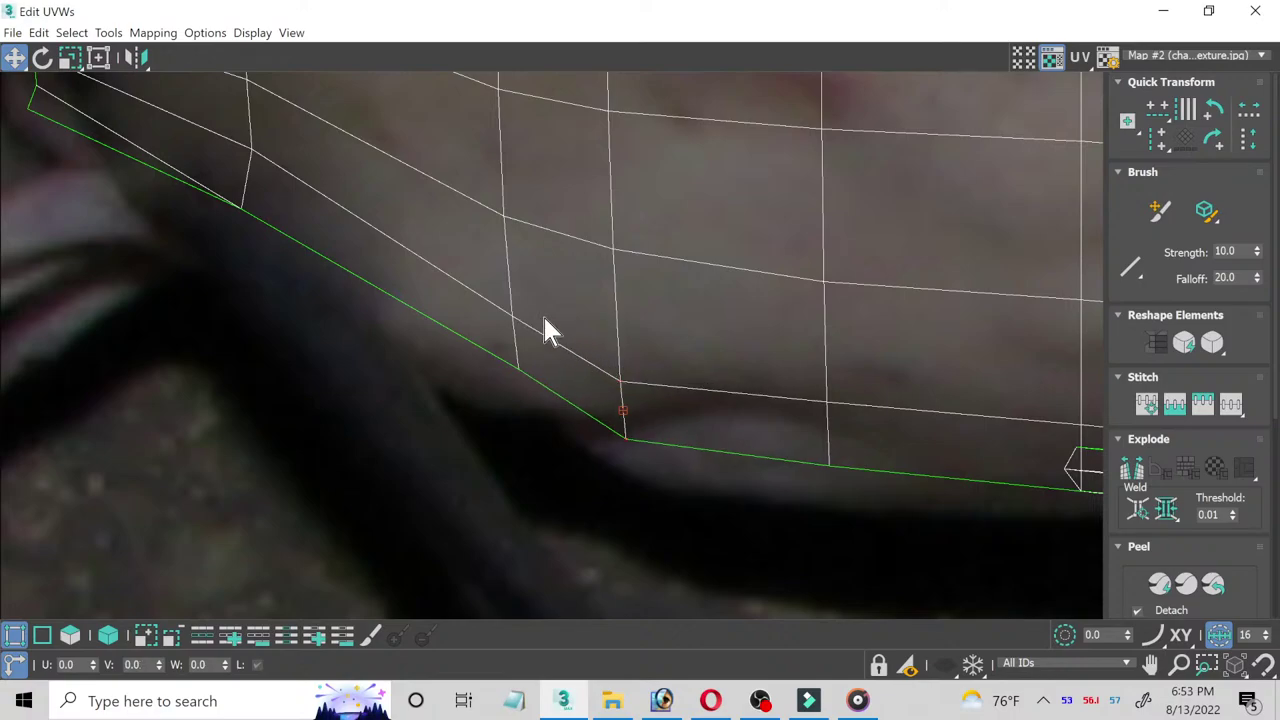
drag(478, 292, 537, 394)
drag(511, 323, 508, 342)
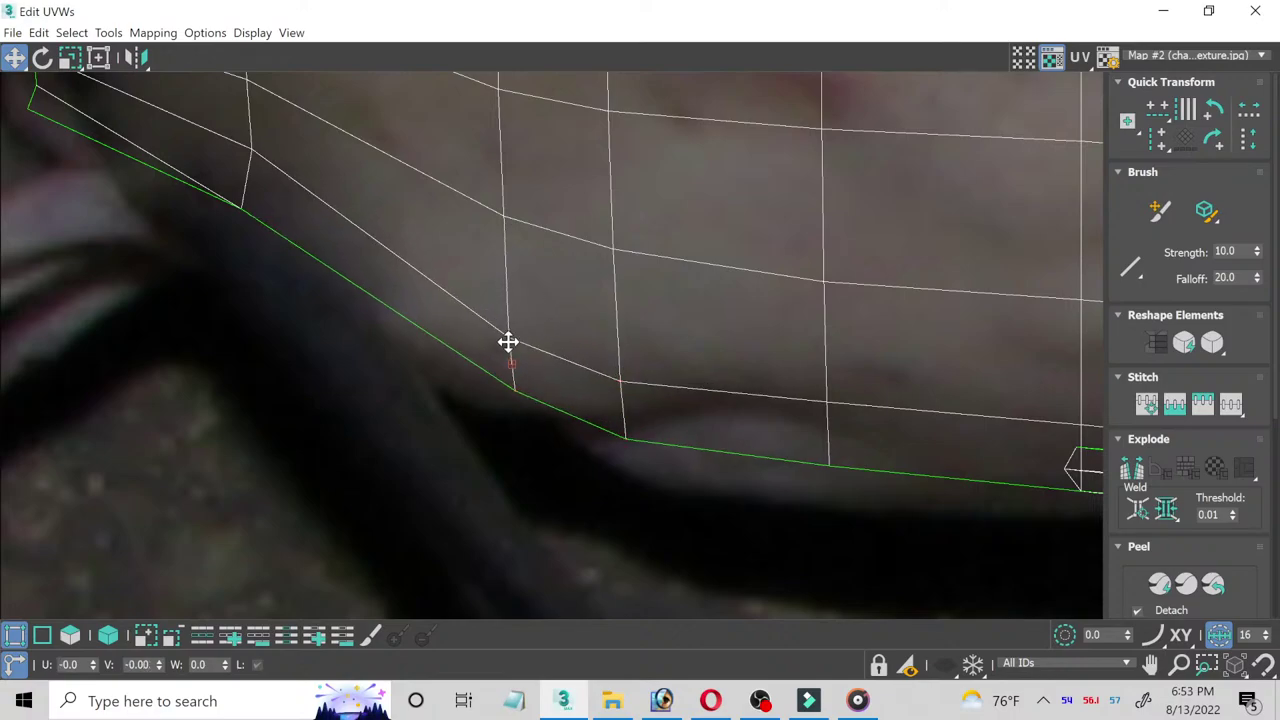
Step: Raise the green strip's left end vertex to the outline, then clear the selection and zoom out
scroll(677, 397, down, 2)
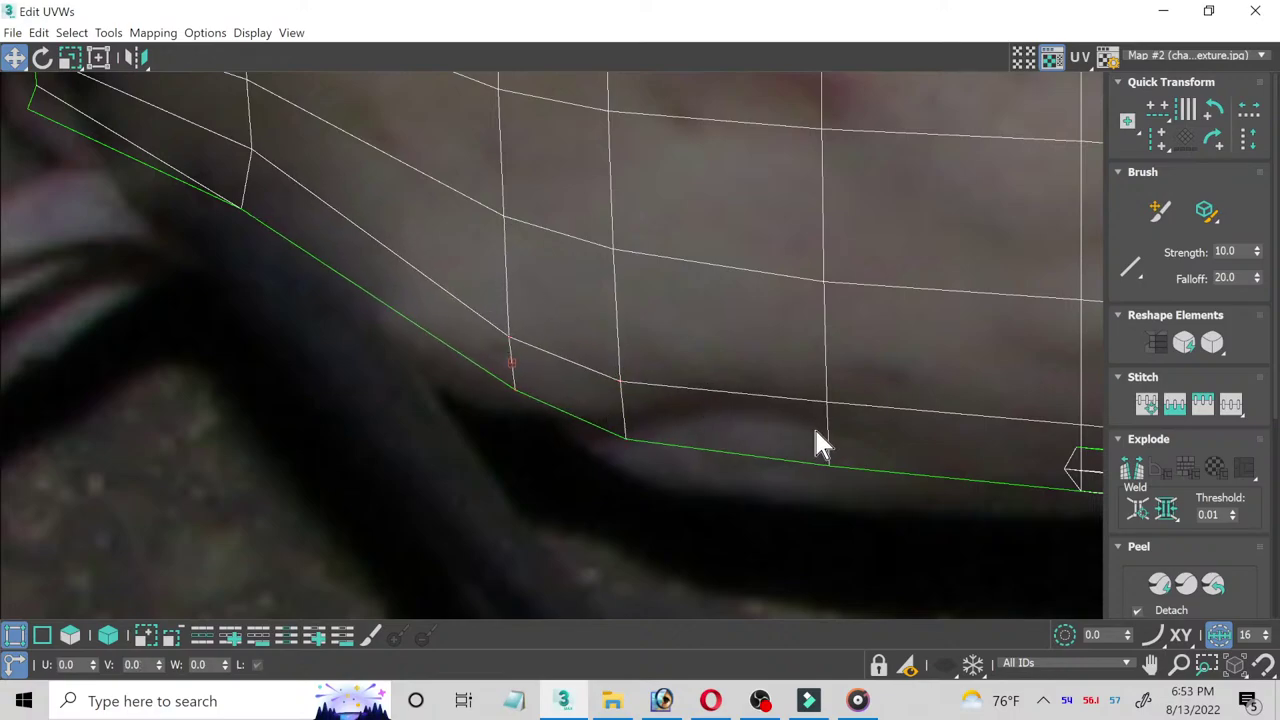
middle_drag(843, 434, 523, 409)
scroll(596, 367, down, 2)
scroll(597, 366, down, 3)
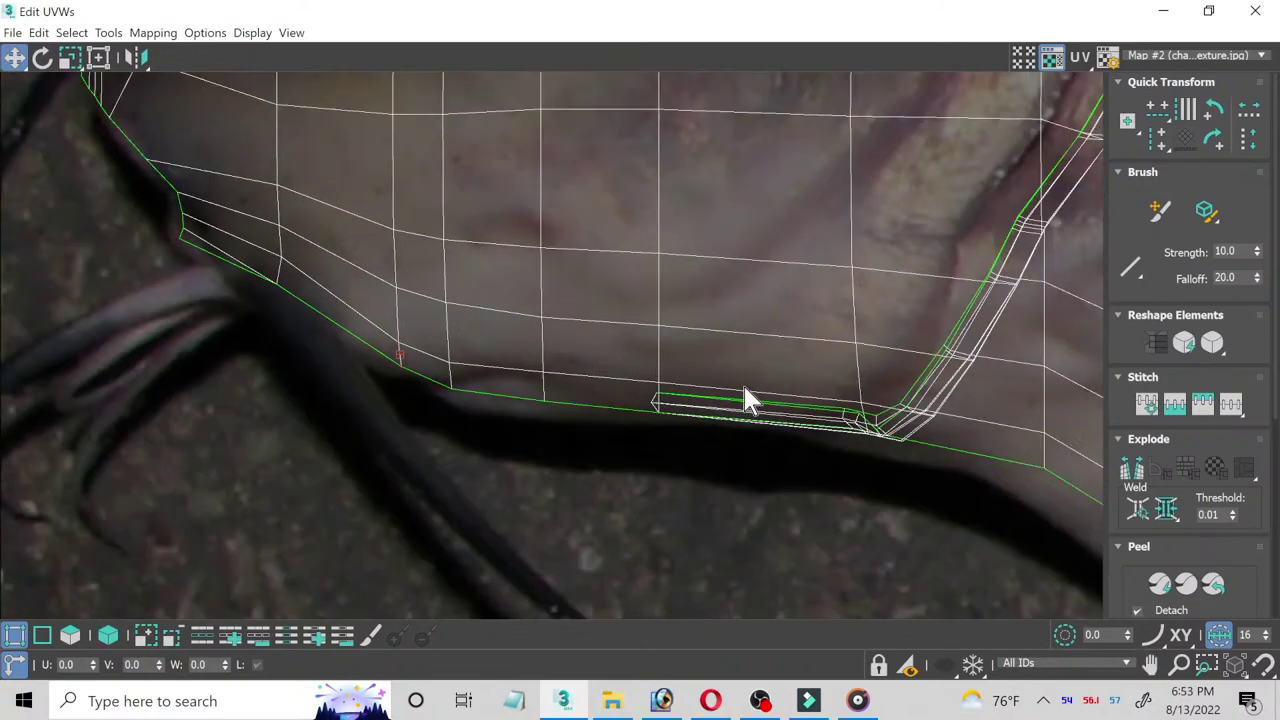
scroll(557, 367, up, 5)
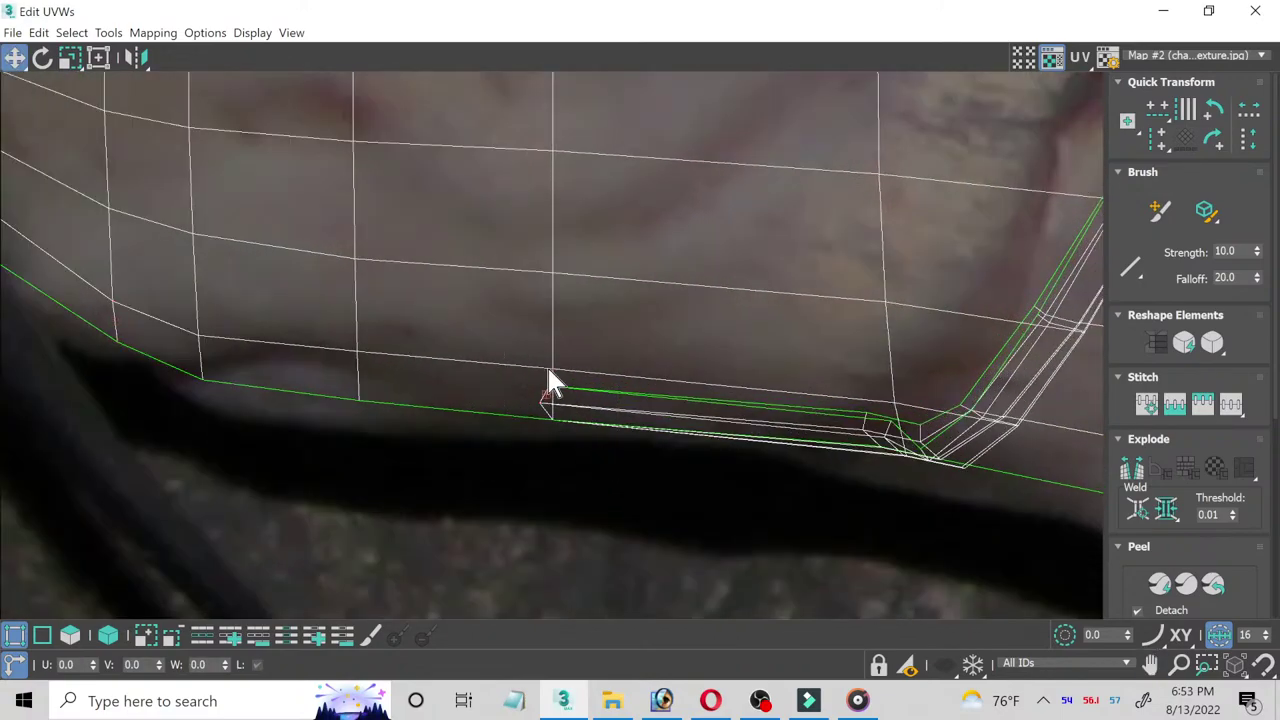
drag(549, 380, 551, 352)
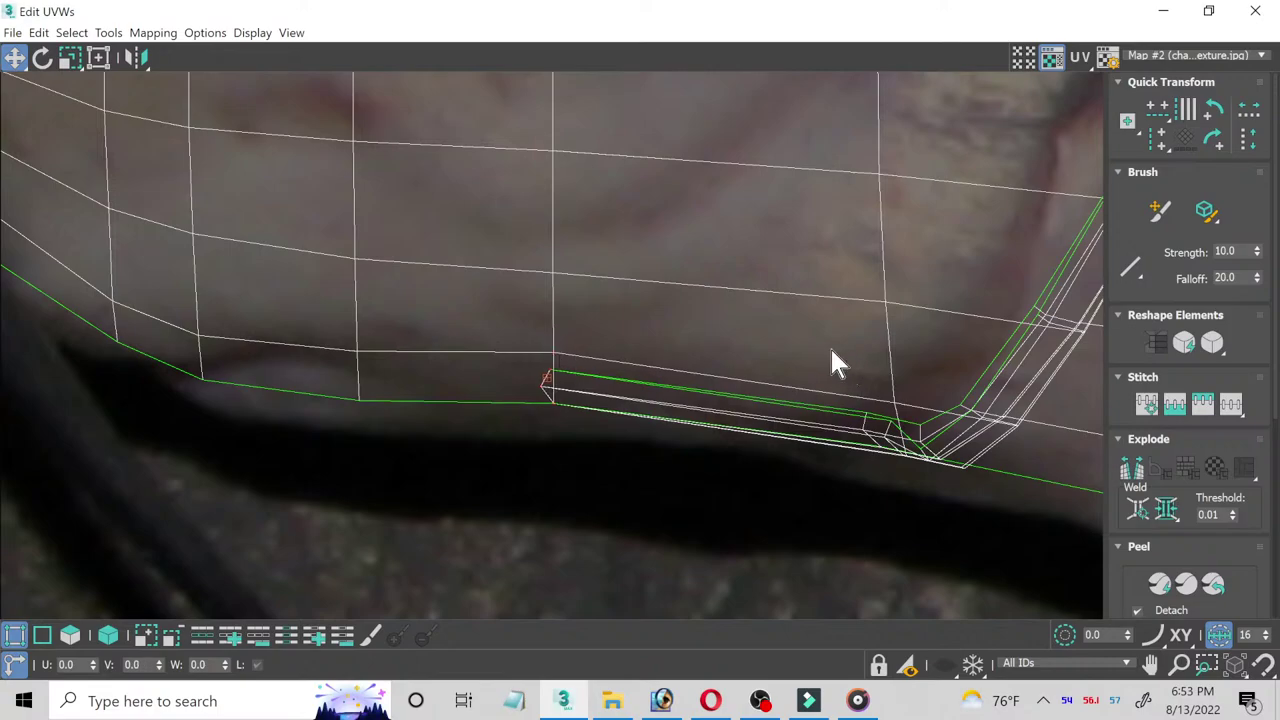
drag(832, 352, 1040, 537)
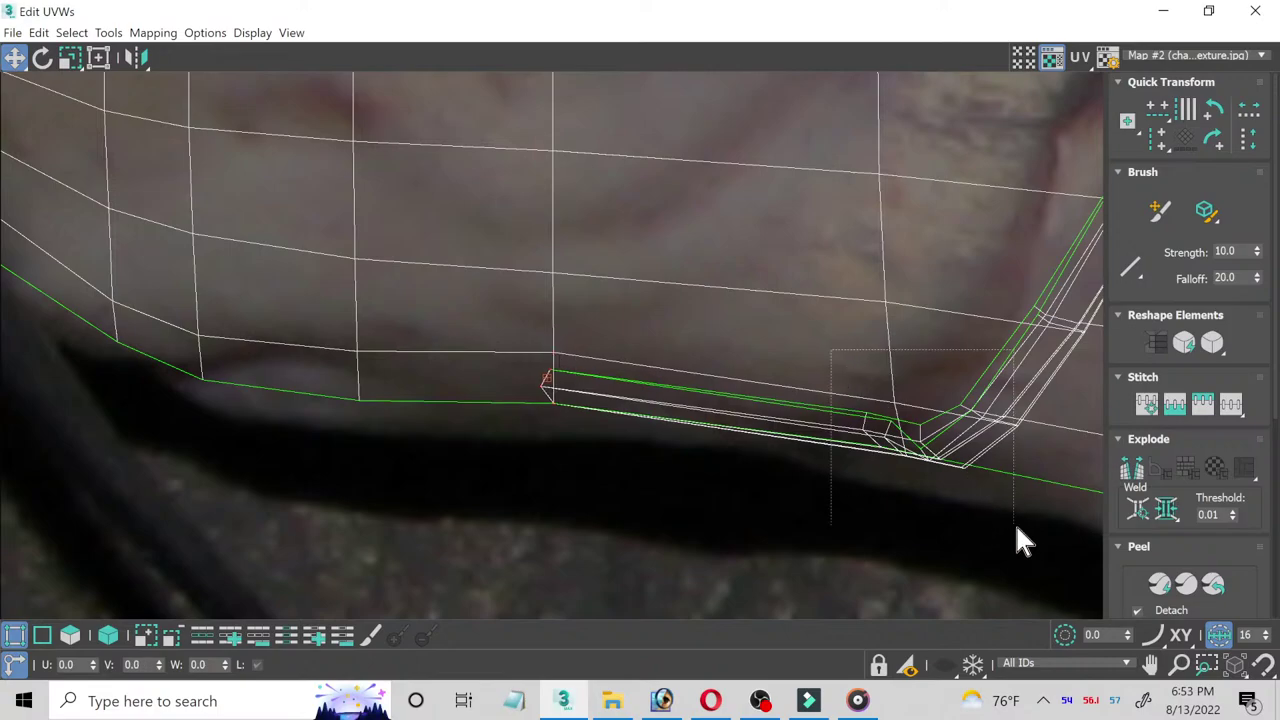
click(1020, 416)
scroll(861, 319, down, 5)
scroll(808, 248, down, 5)
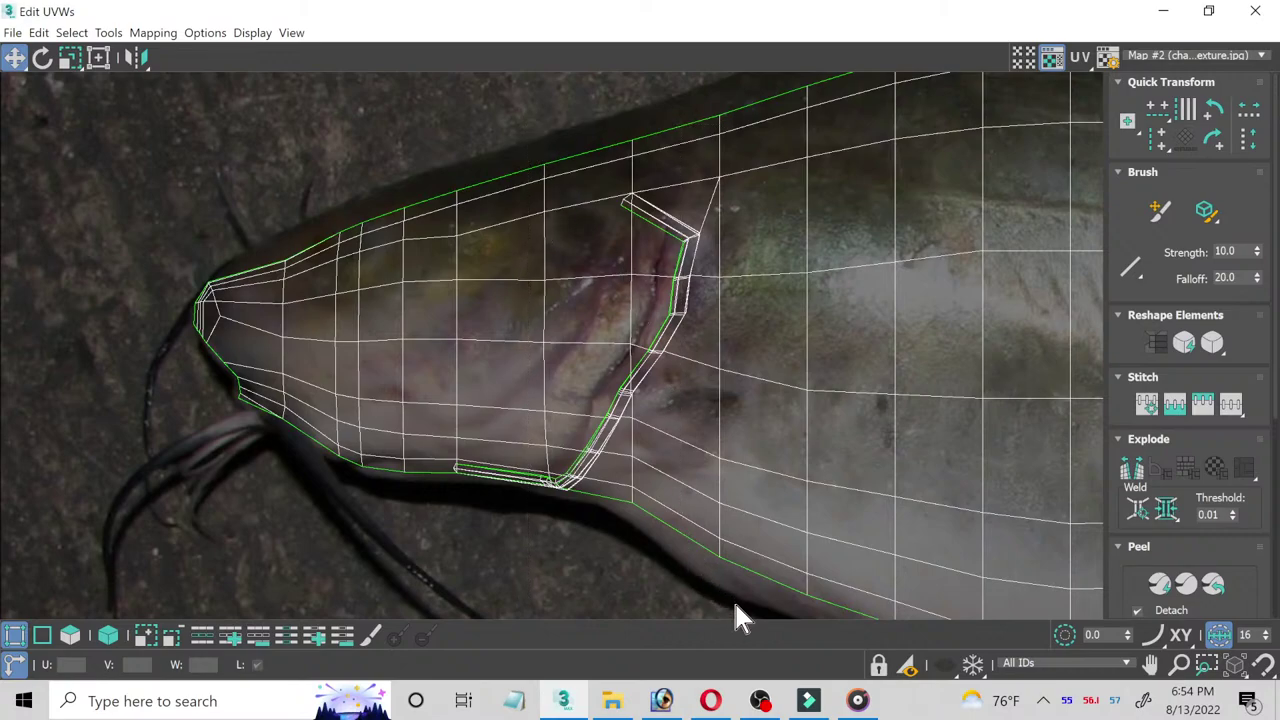
Step: Shift the gill-seam vertices left and move the column below the gill onto the photo outline
click(680, 155)
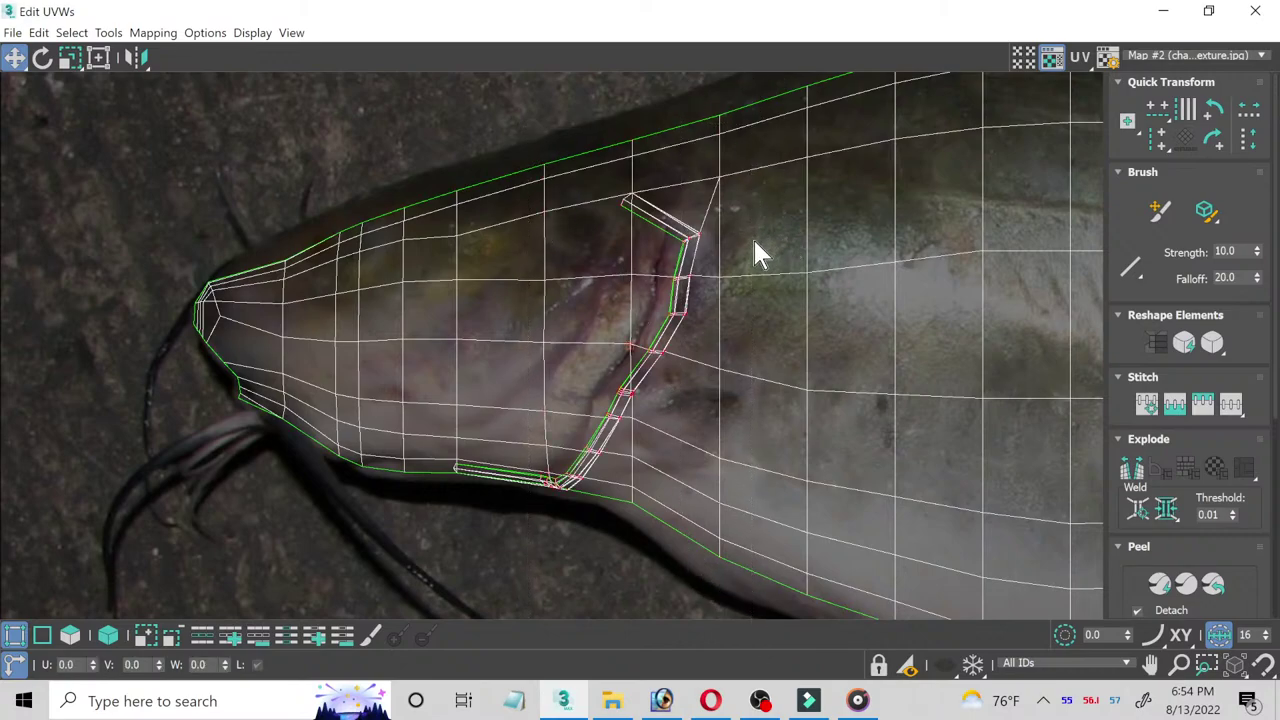
drag(730, 368, 702, 357)
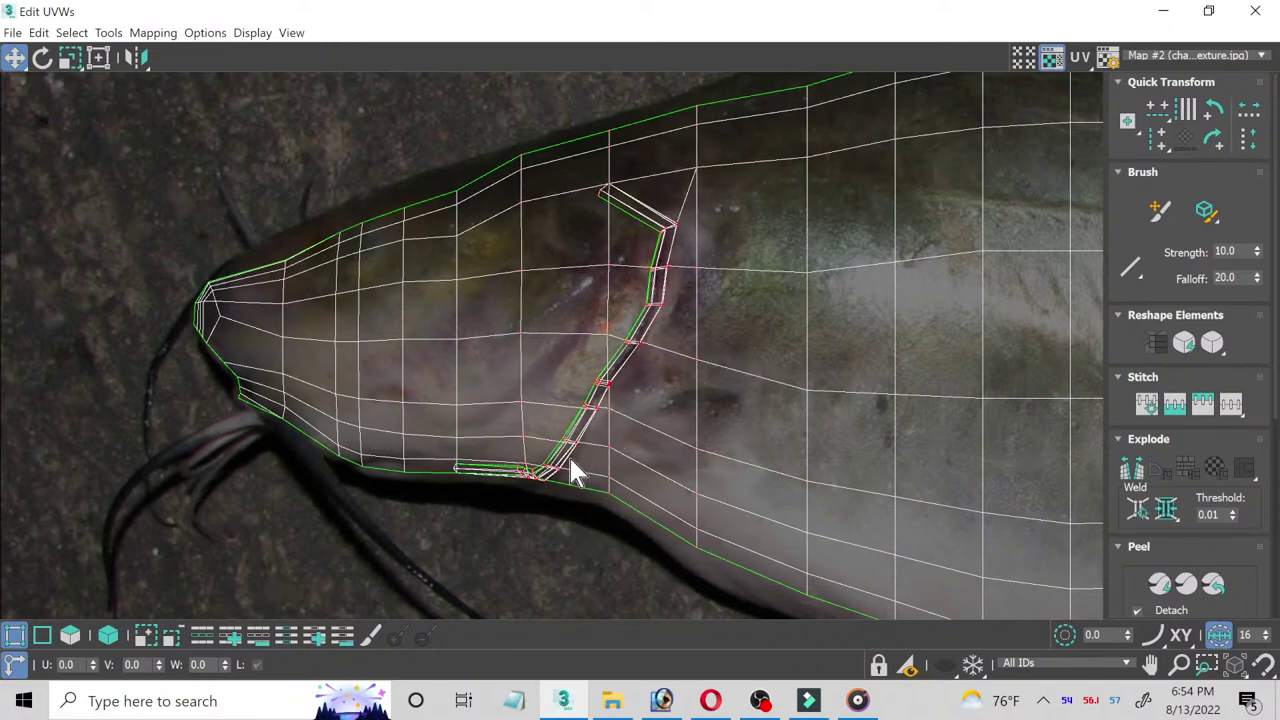
scroll(569, 470, up, 3)
scroll(700, 420, down, 2)
scroll(690, 510, down, 1)
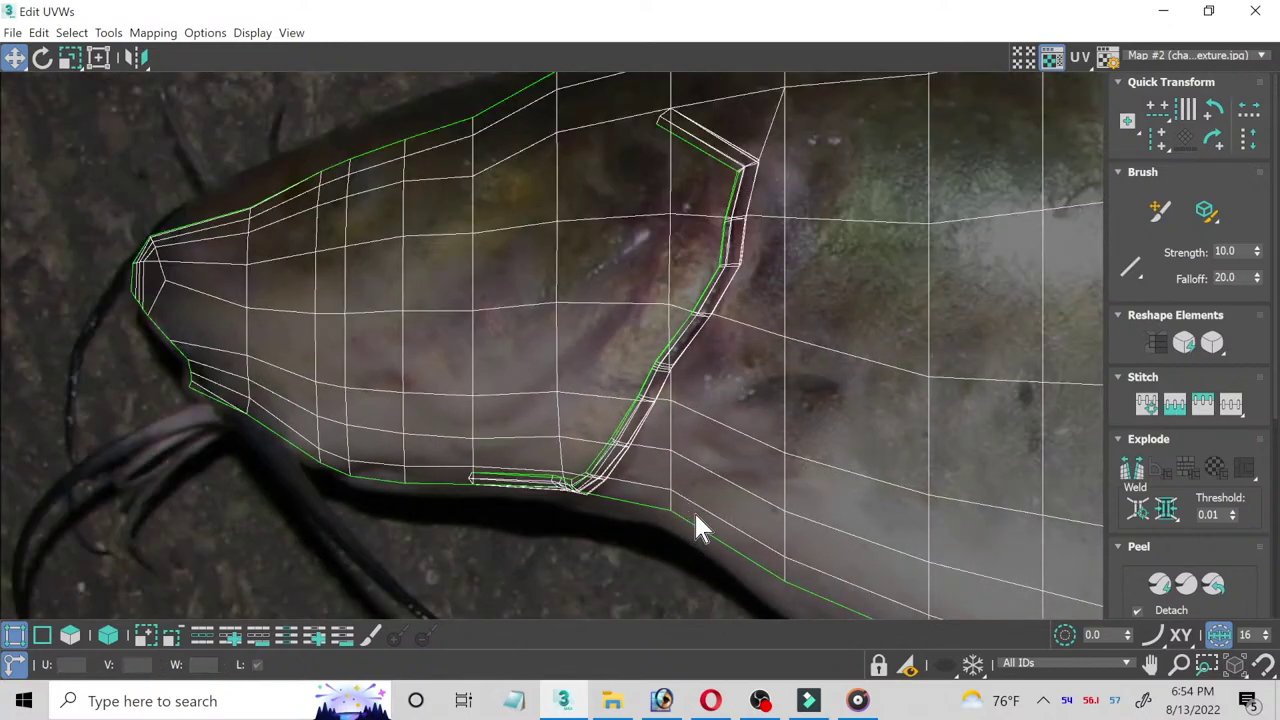
middle_drag(697, 530, 606, 313)
scroll(595, 203, up, 2)
drag(594, 205, 650, 440)
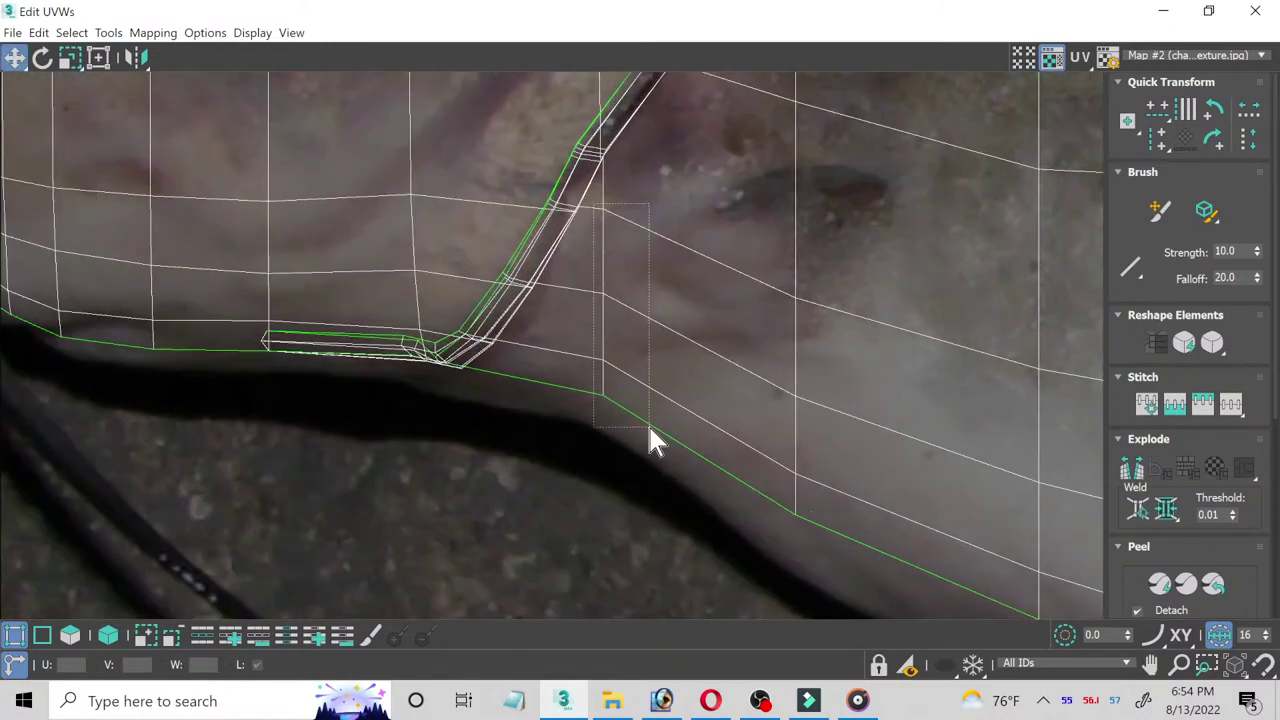
drag(600, 391, 611, 401)
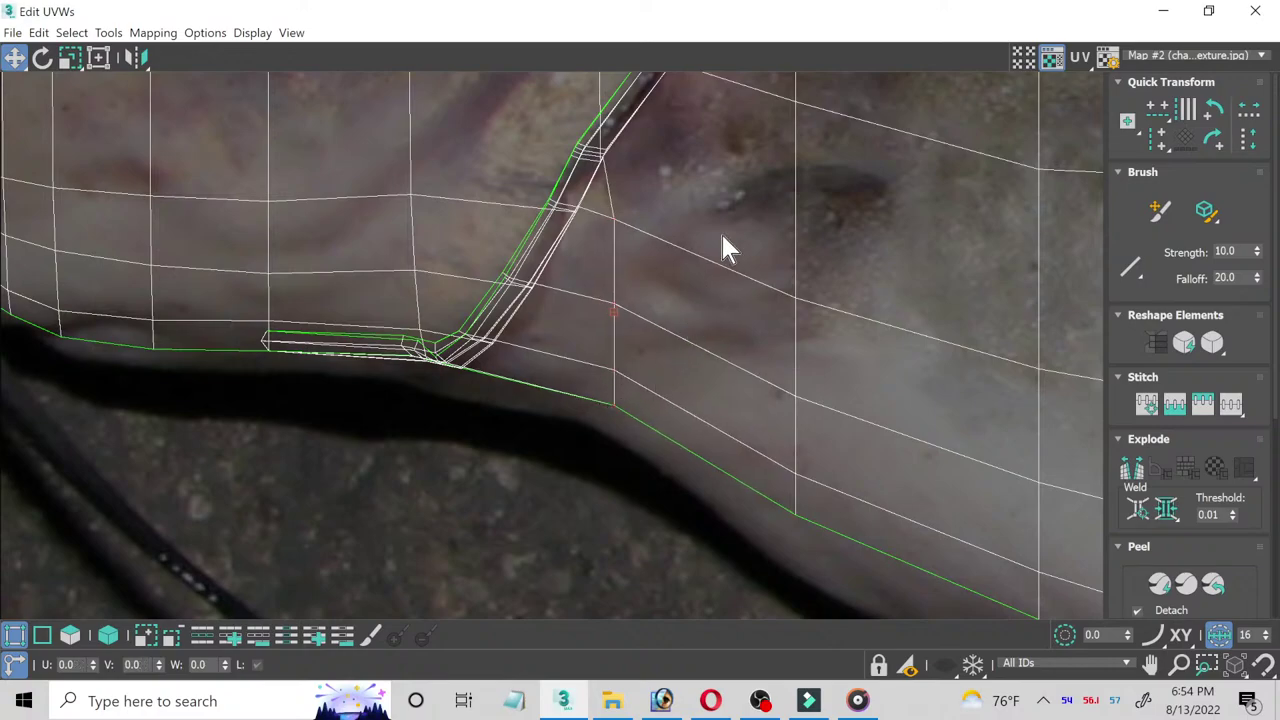
Step: Lower the next belly vertex and two vertex columns onto the catfish's belly outline
scroll(725, 248, down, 1)
click(782, 462)
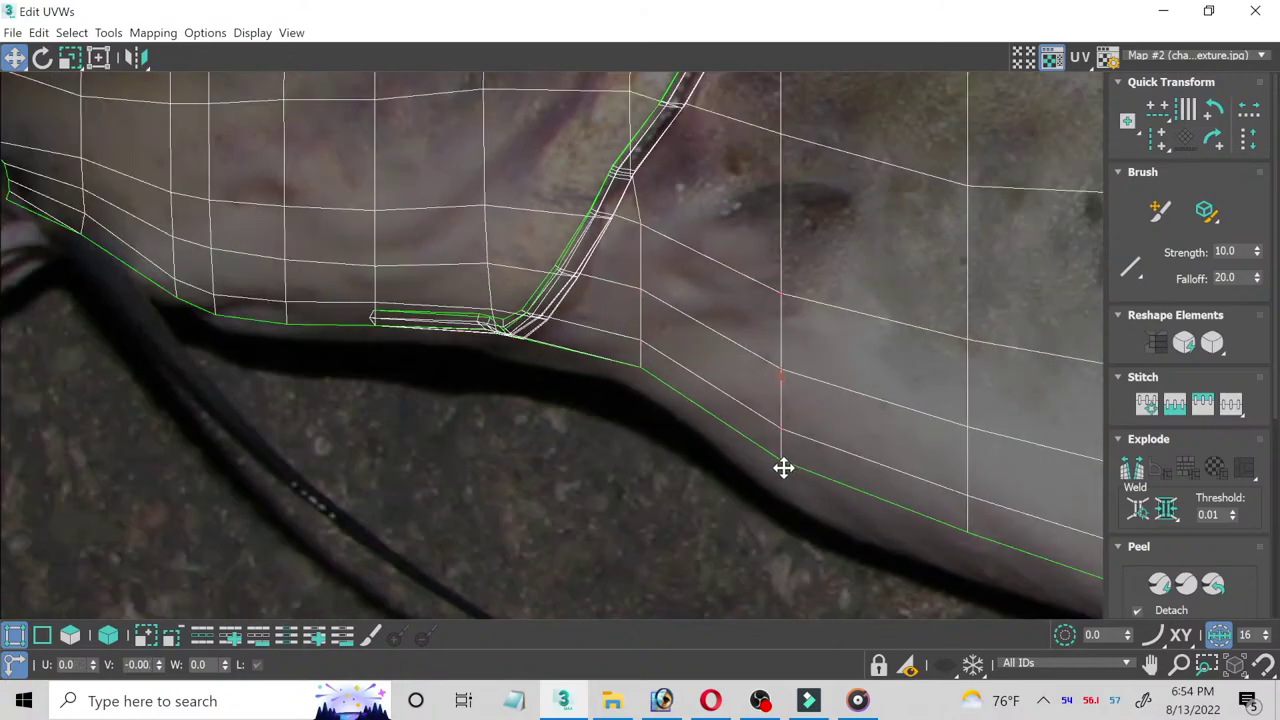
drag(783, 467, 783, 483)
middle_drag(839, 501, 390, 275)
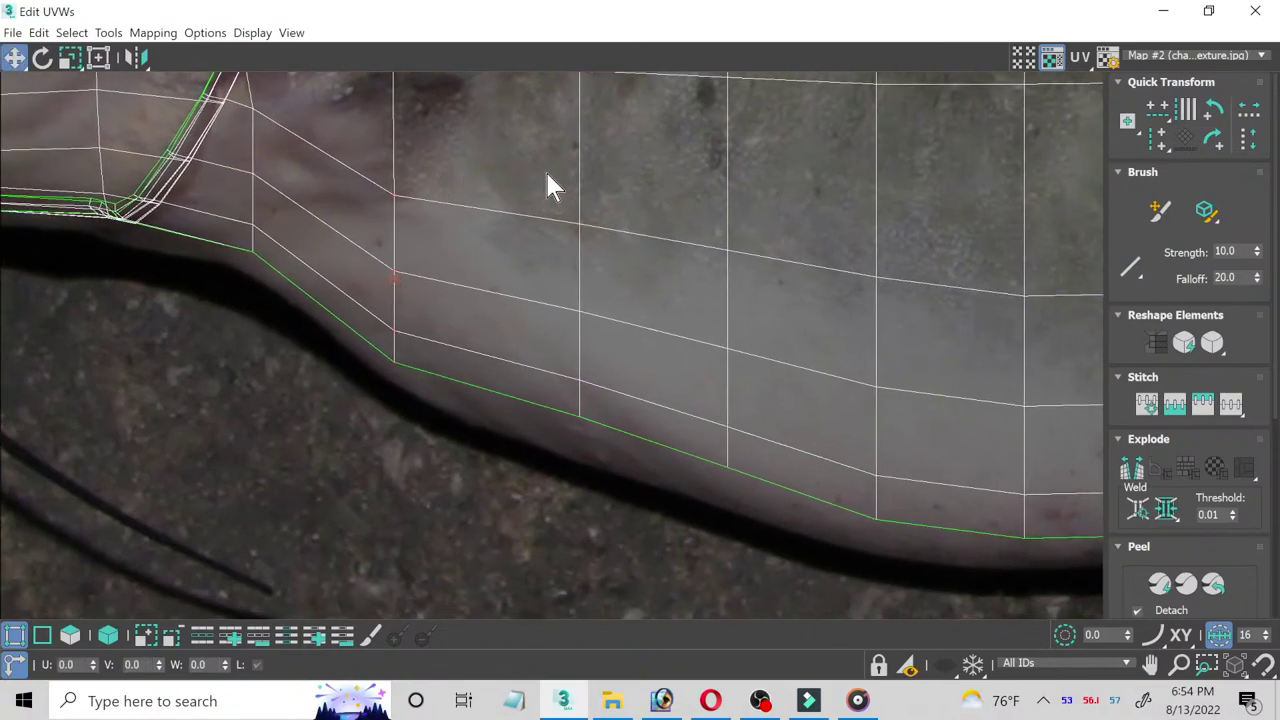
click(579, 320)
drag(585, 422, 585, 440)
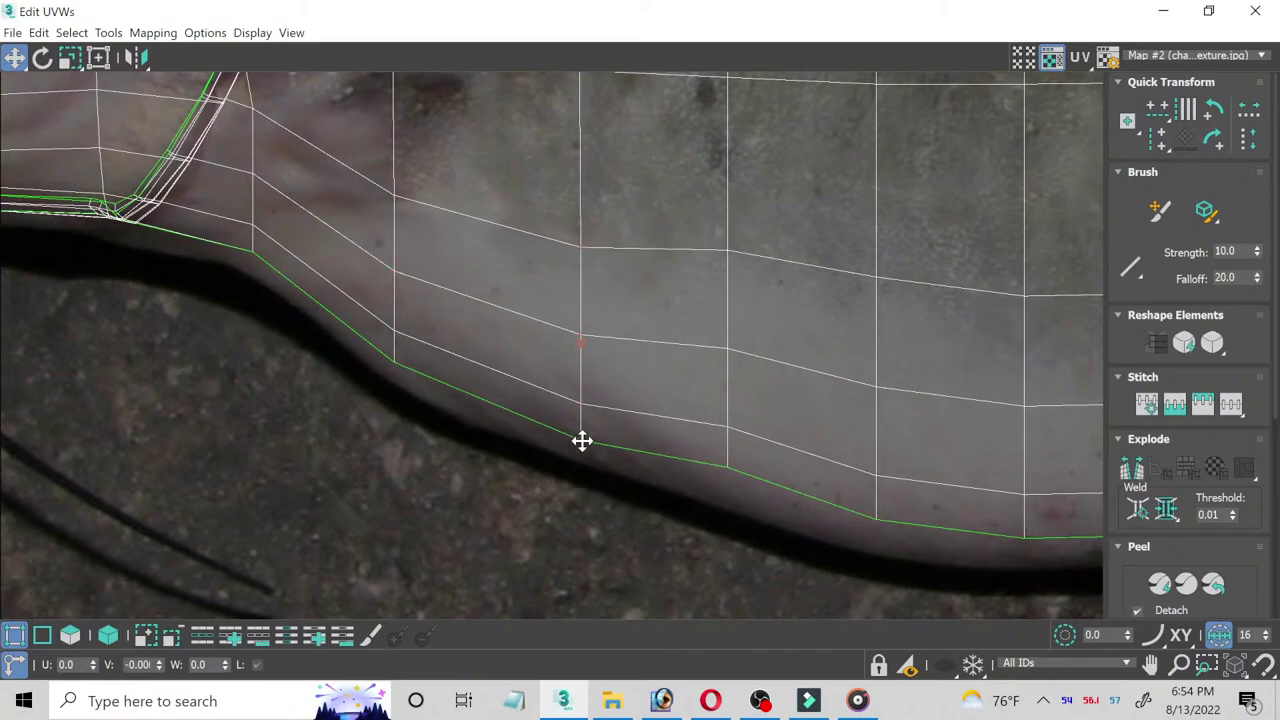
drag(678, 211, 768, 534)
drag(729, 466, 729, 492)
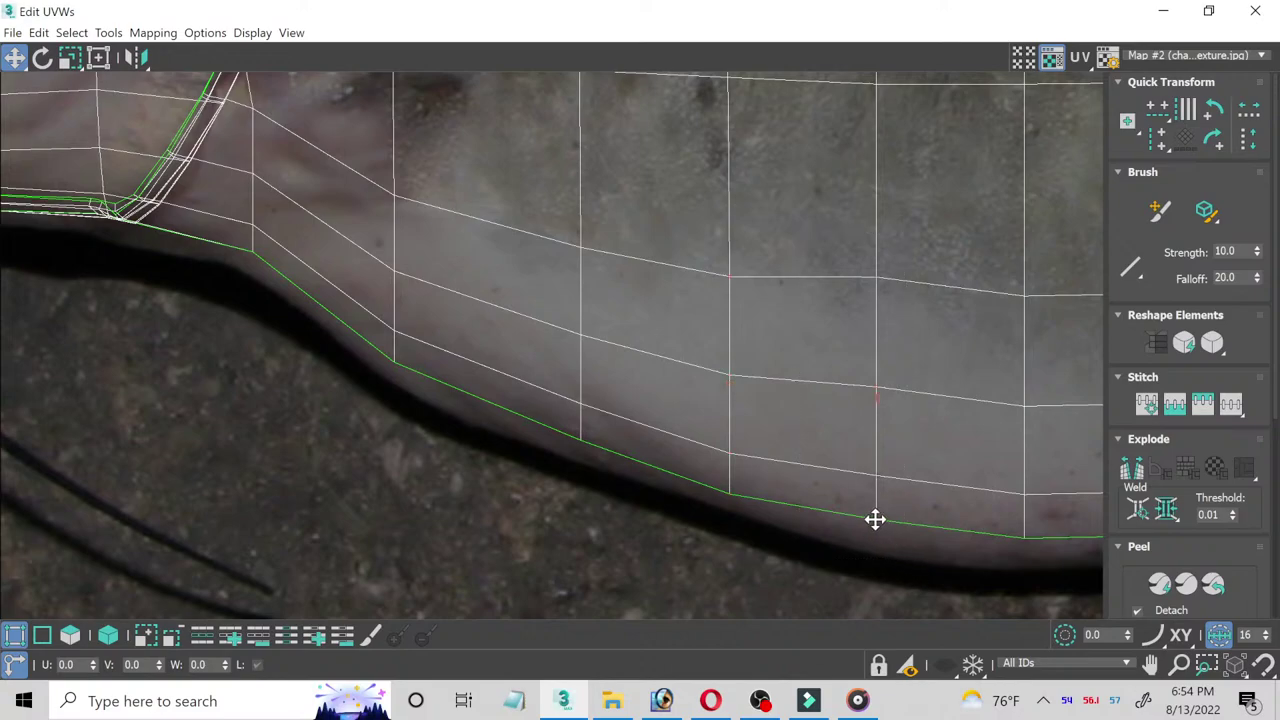
Step: Select vertex columns on the right part of the belly and raise one to follow the edge
middle_drag(874, 517, 377, 414)
mouse_move(342, 183)
mouse_down()
mouse_move(445, 494)
mouse_move(389, 479)
mouse_up()
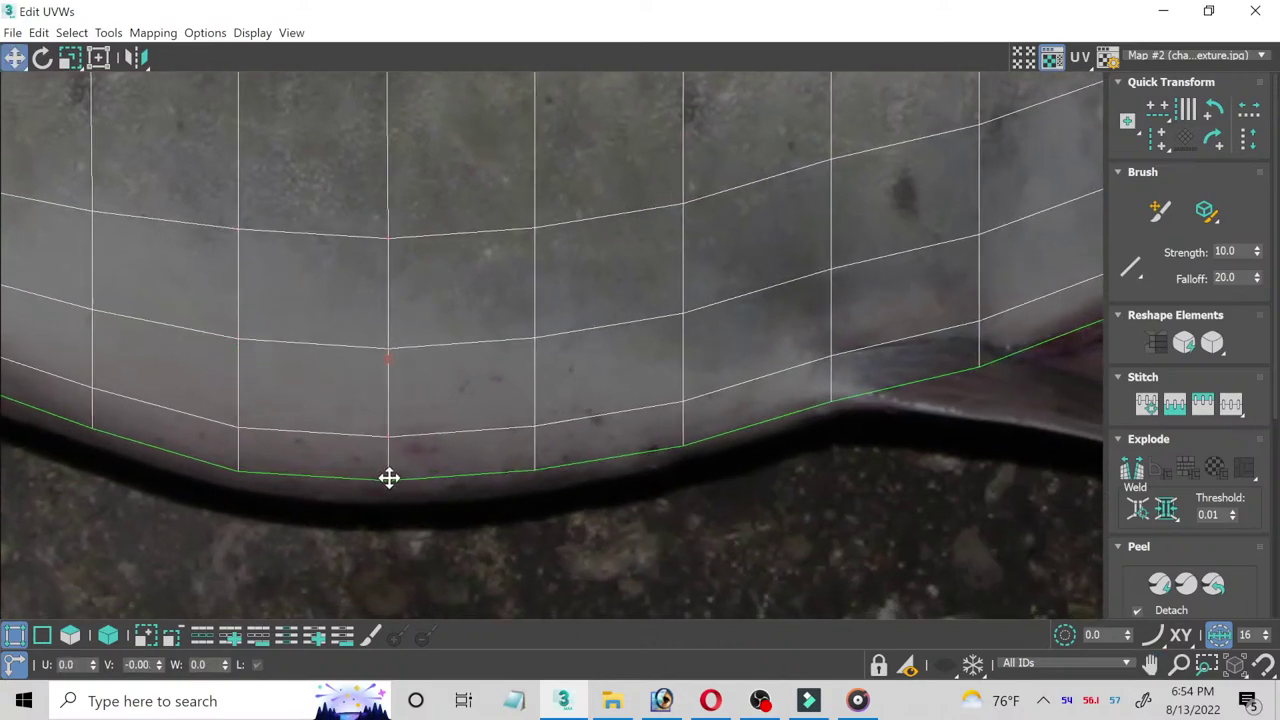
drag(580, 484, 466, 176)
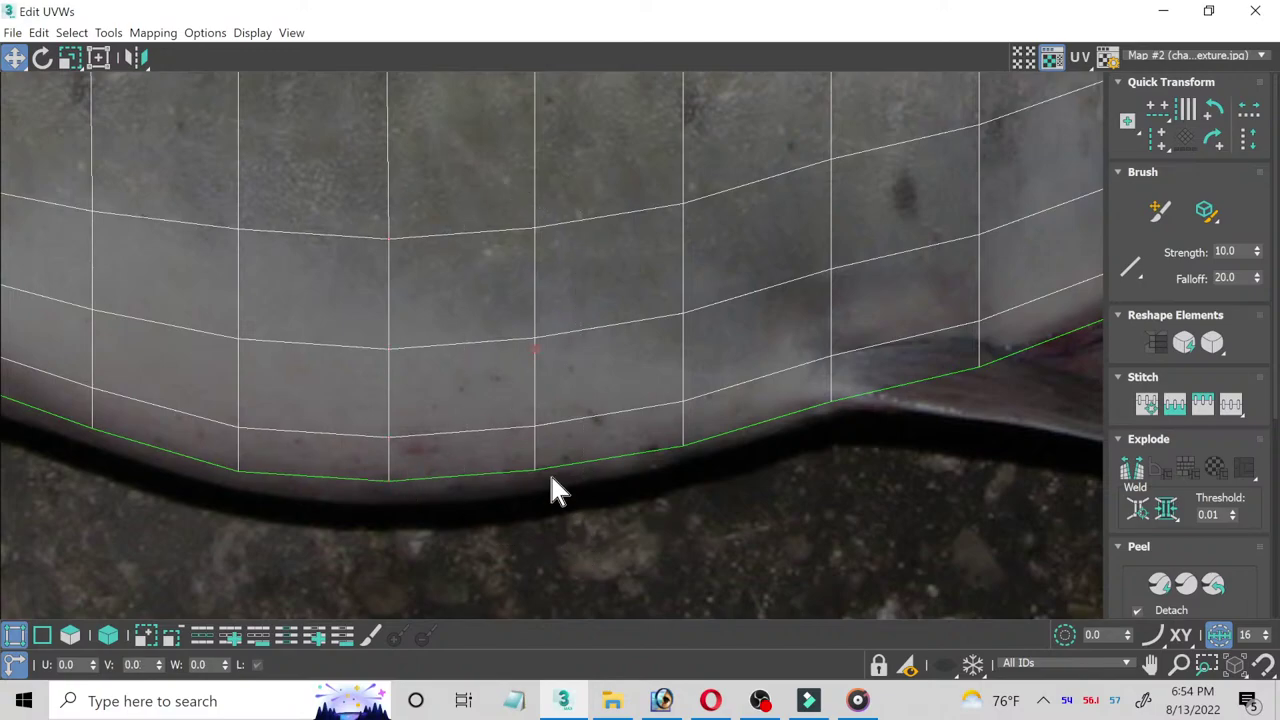
drag(665, 188, 753, 506)
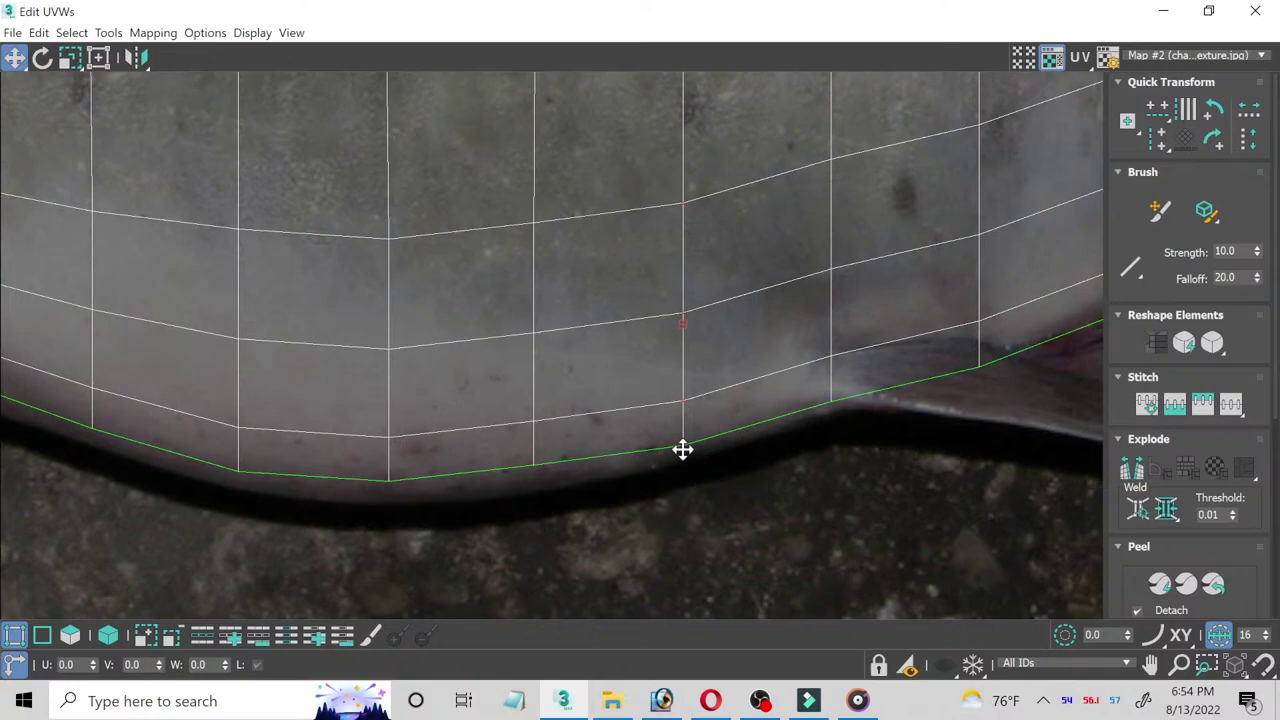
drag(683, 449, 681, 442)
Step: Raise the vertex columns around the pectoral fin onto the belly outline
scroll(681, 443, down, 4)
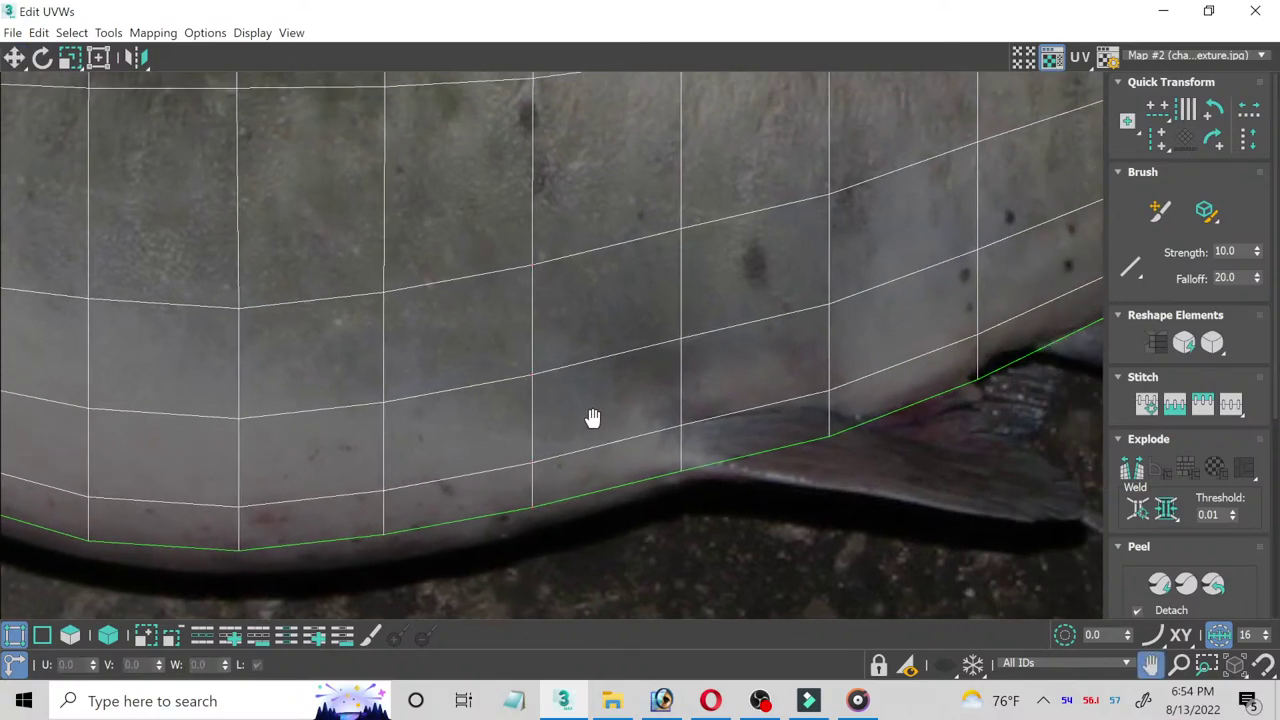
middle_drag(763, 363, 548, 205)
scroll(605, 410, up, 4)
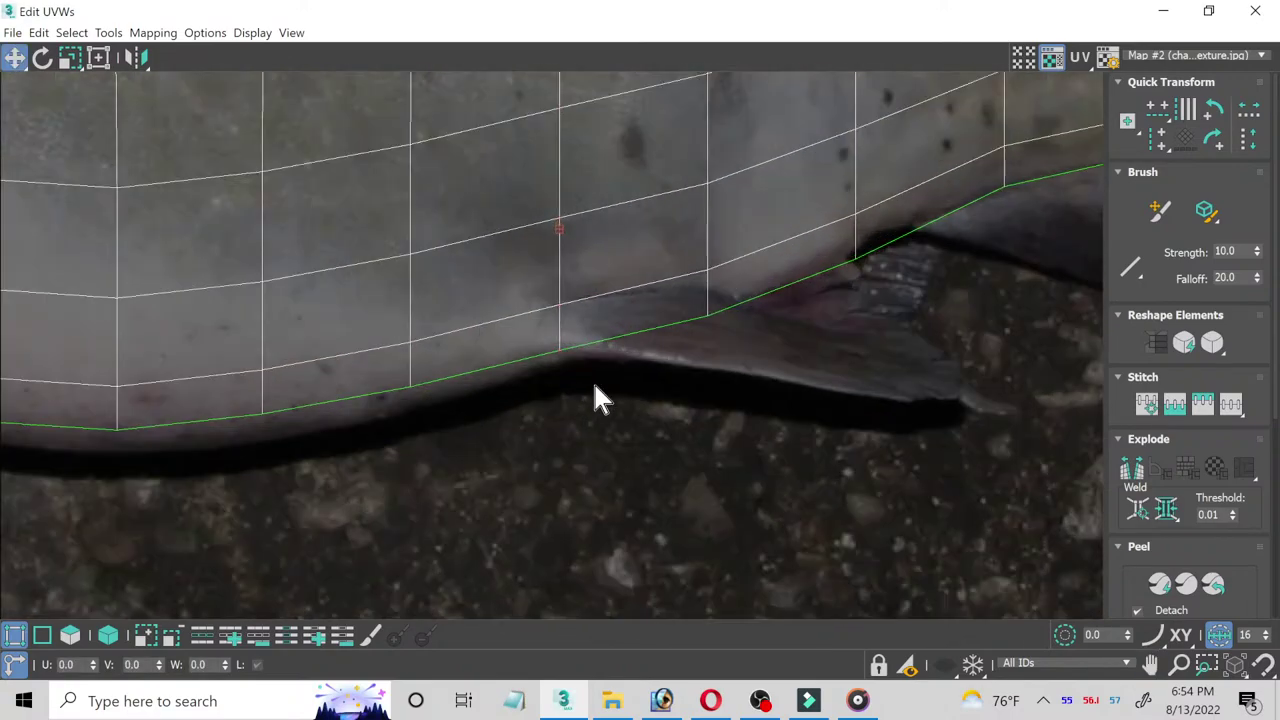
drag(561, 302, 560, 280)
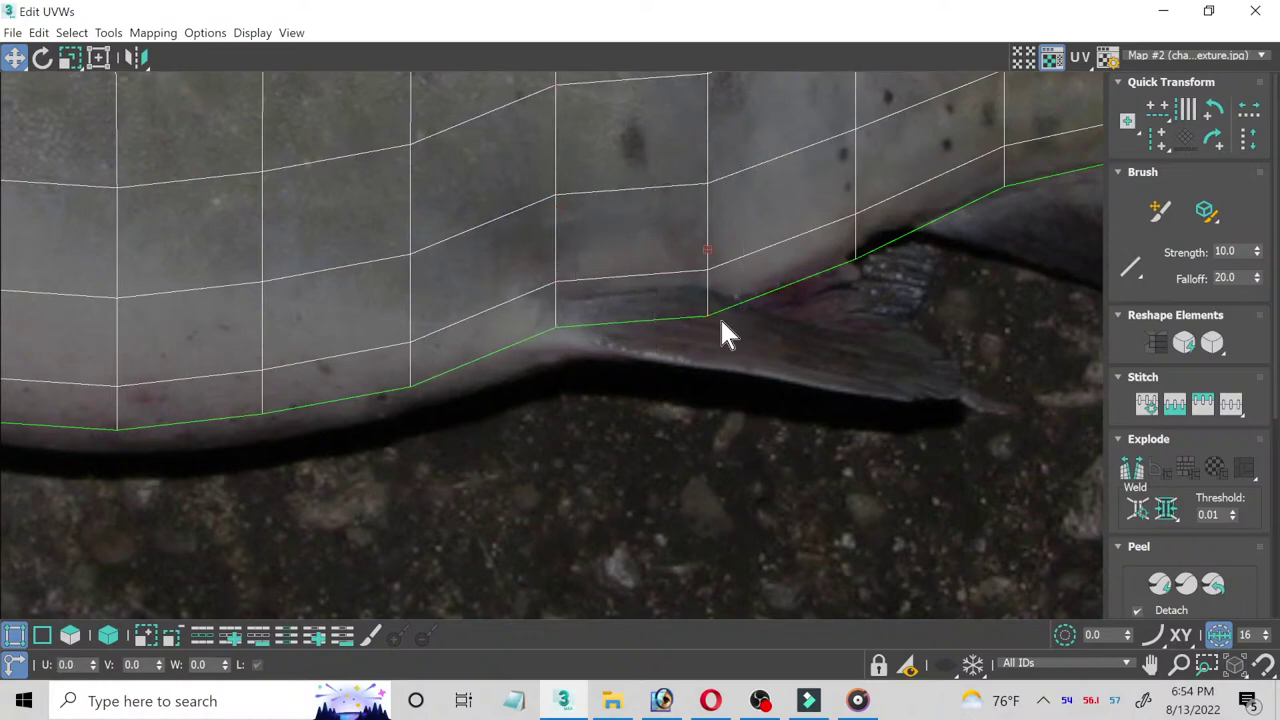
drag(706, 318, 707, 277)
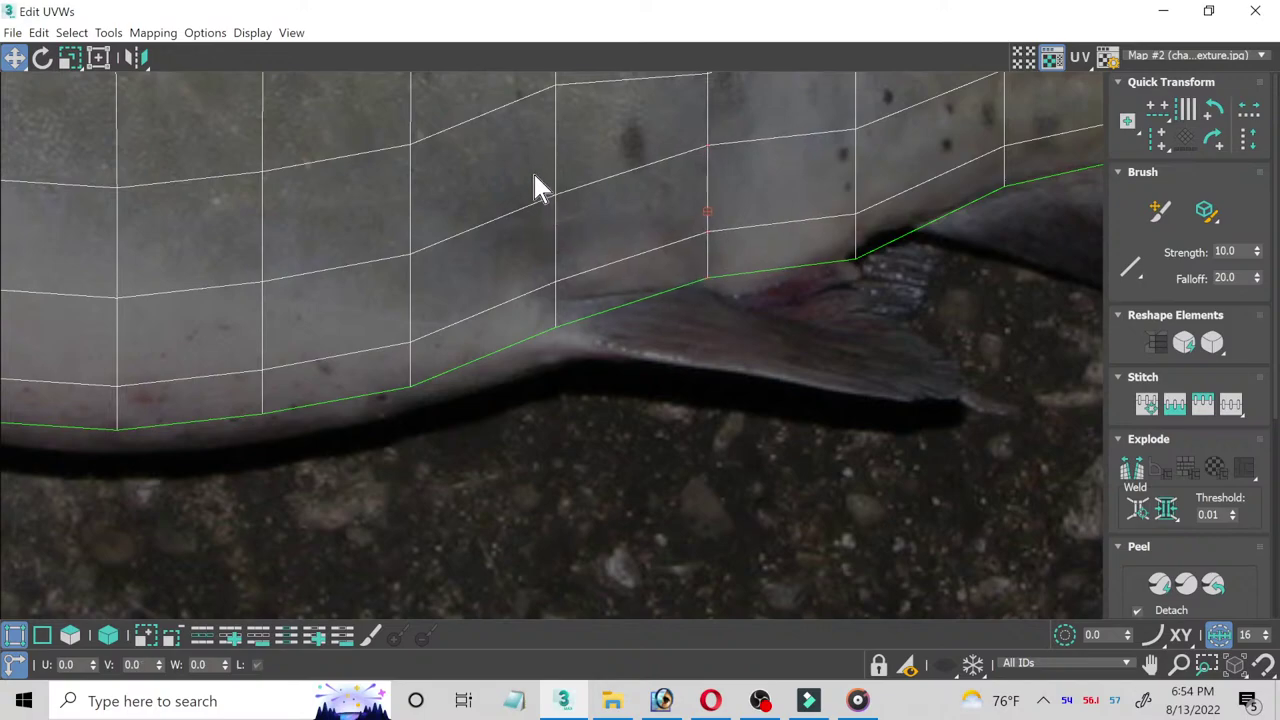
click(552, 317)
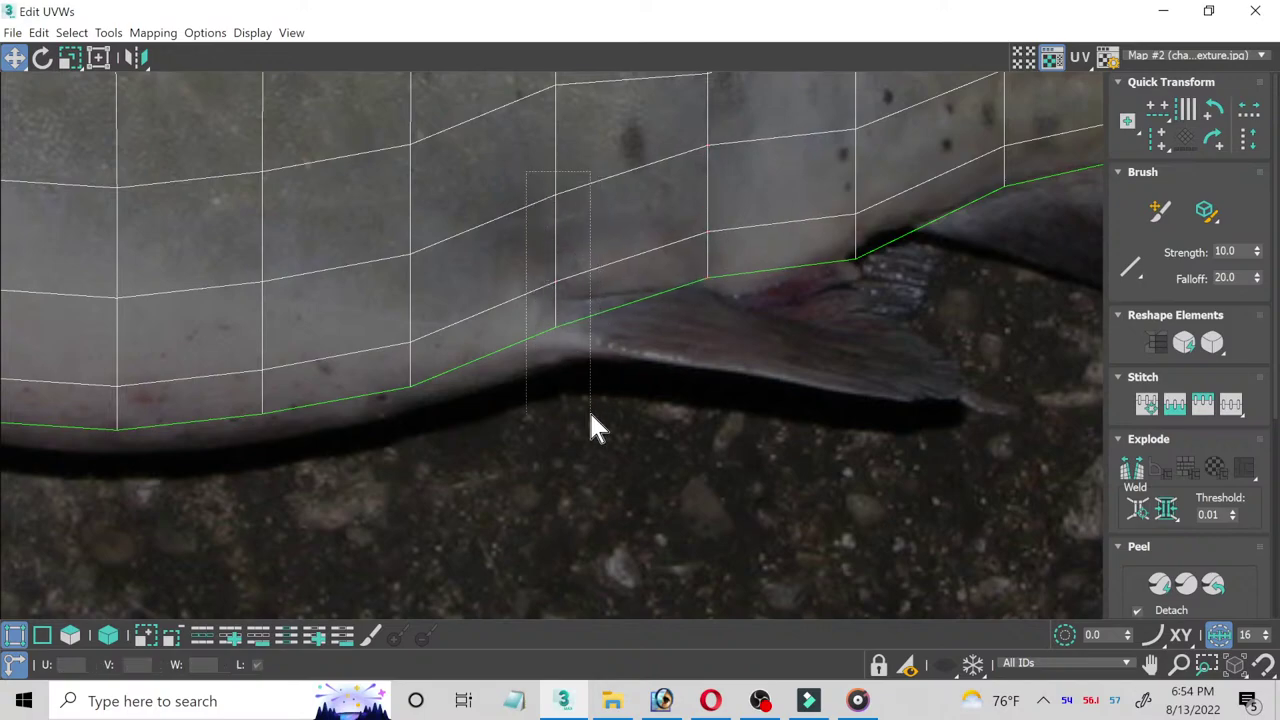
drag(556, 328, 559, 294)
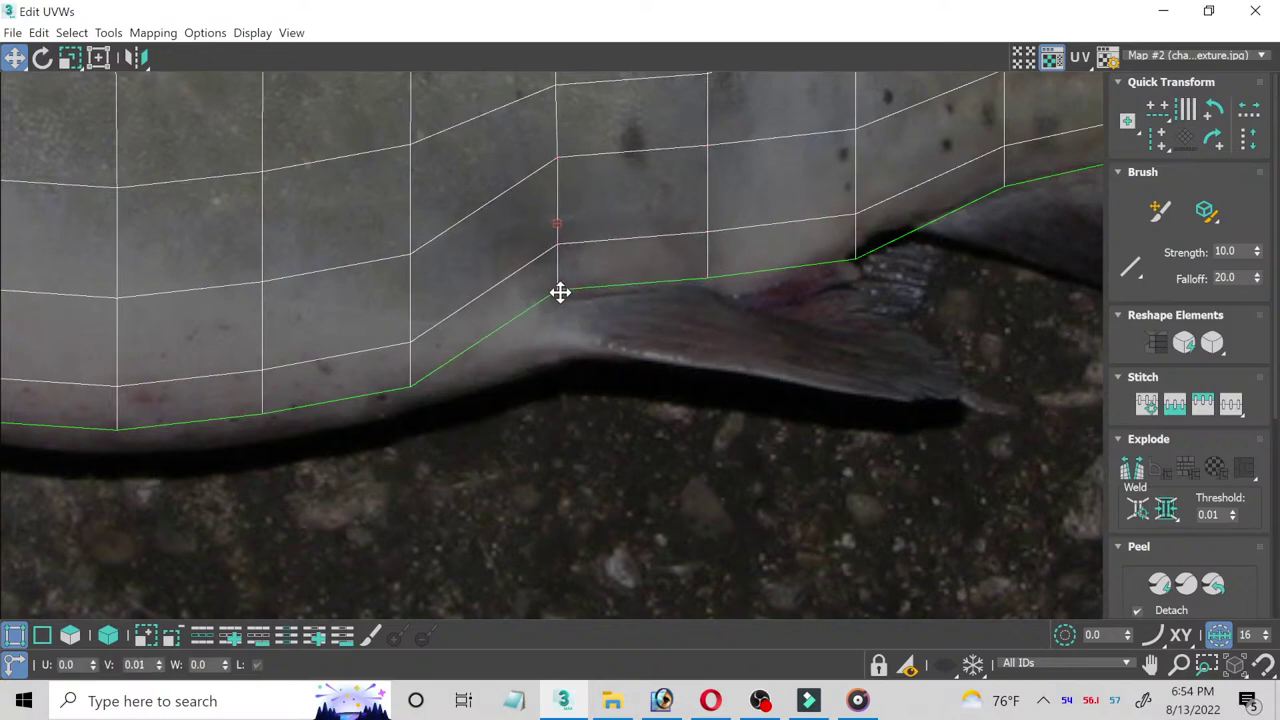
Step: Raise the belly vertex columns past the fin up to the body edge
middle_drag(637, 286, 466, 391)
middle_drag(591, 219, 440, 305)
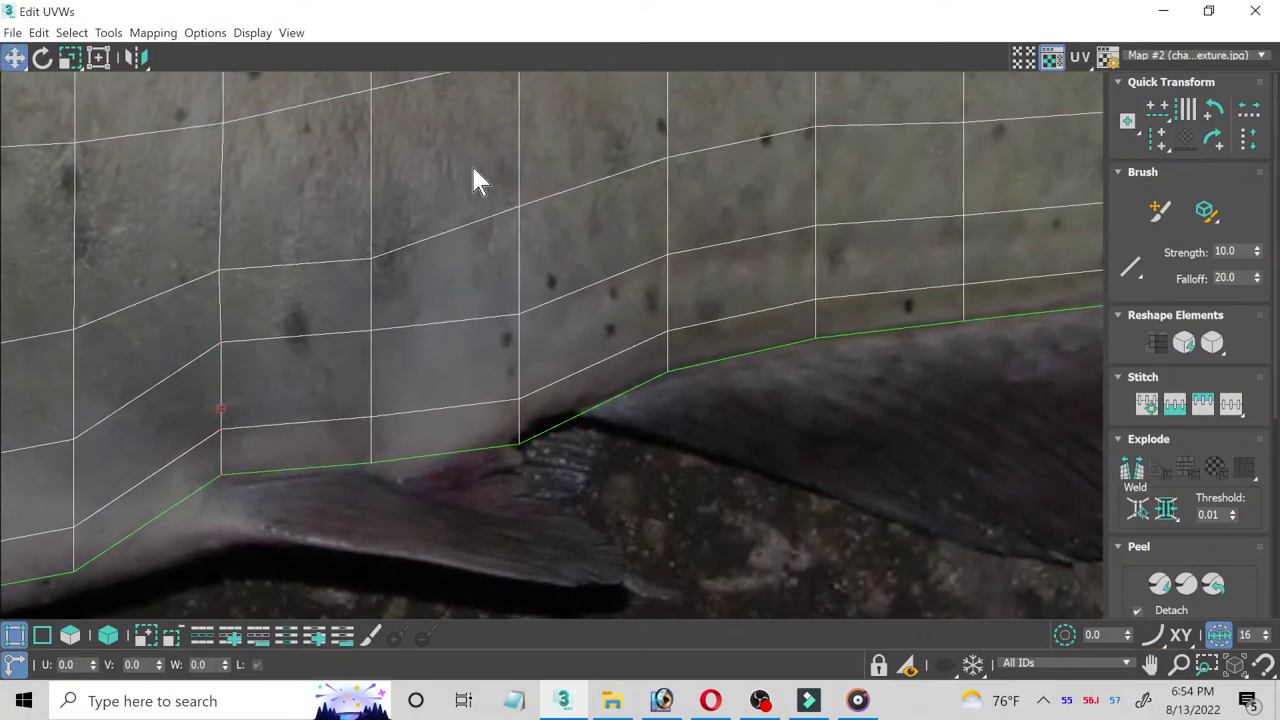
drag(520, 443, 520, 410)
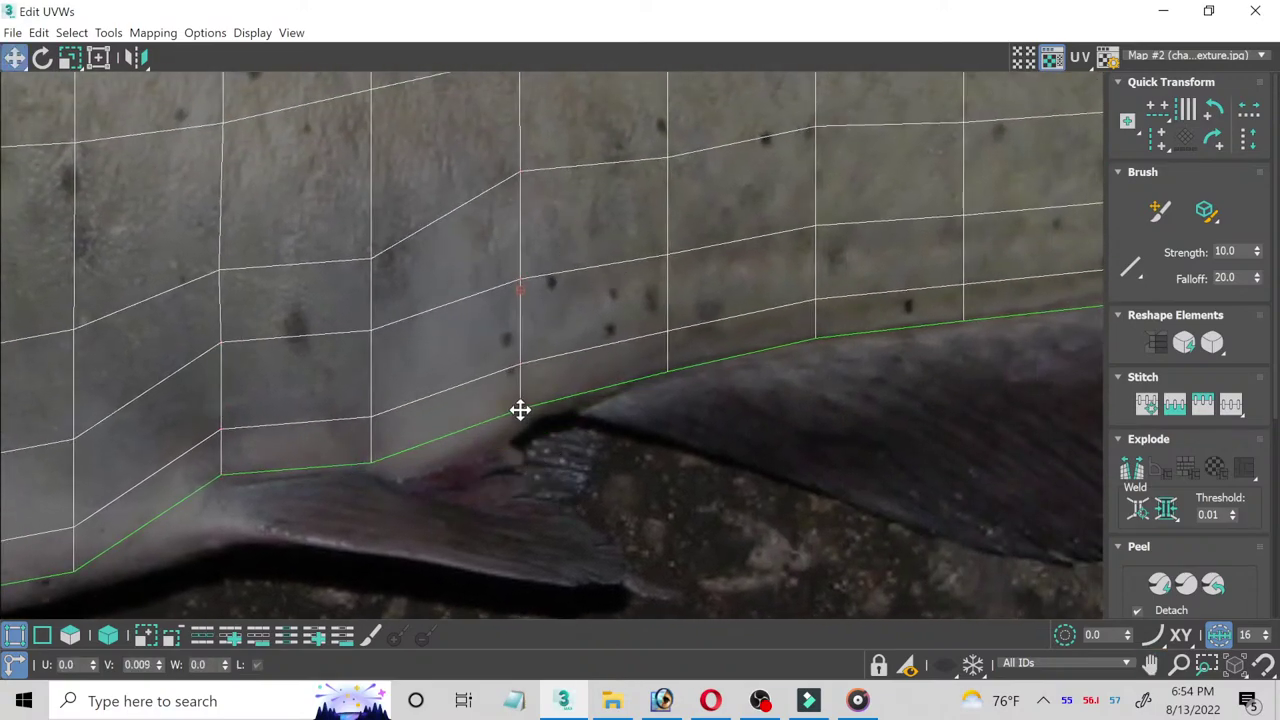
middle_drag(599, 308, 522, 398)
mouse_move(548, 234)
mouse_down()
mouse_move(626, 488)
mouse_move(589, 477)
mouse_up()
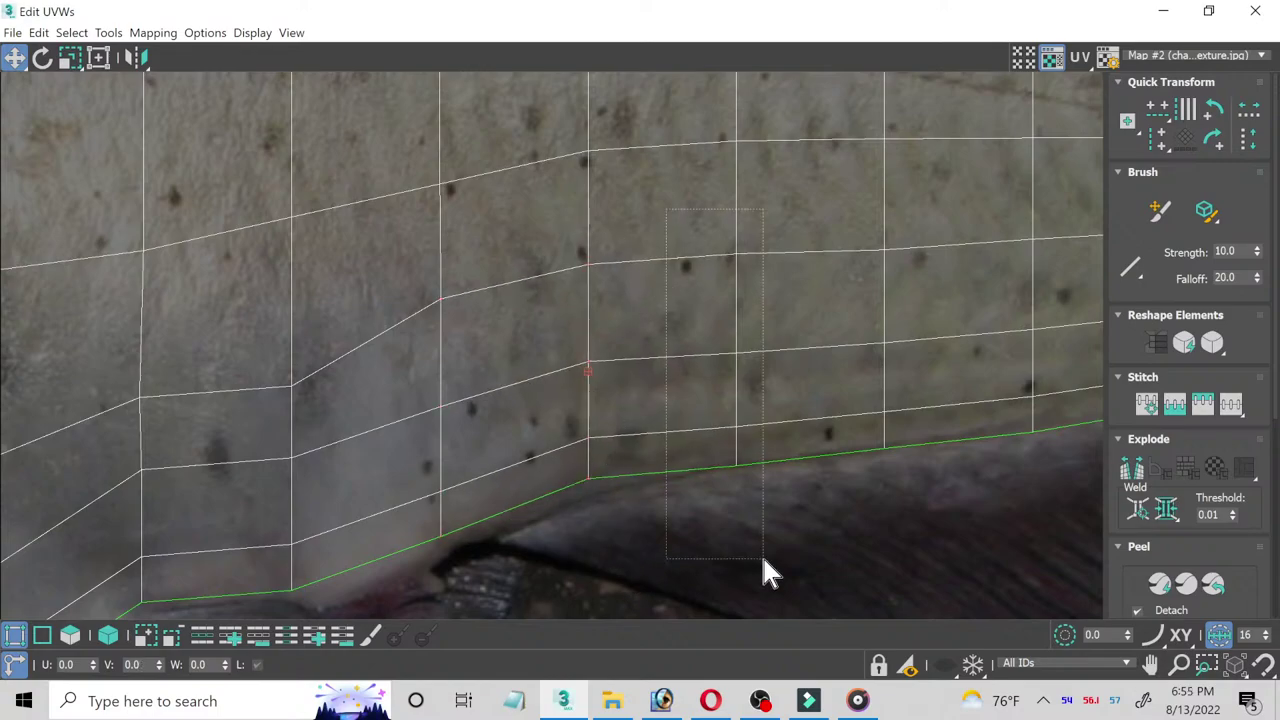
drag(666, 210, 761, 553)
drag(735, 466, 734, 446)
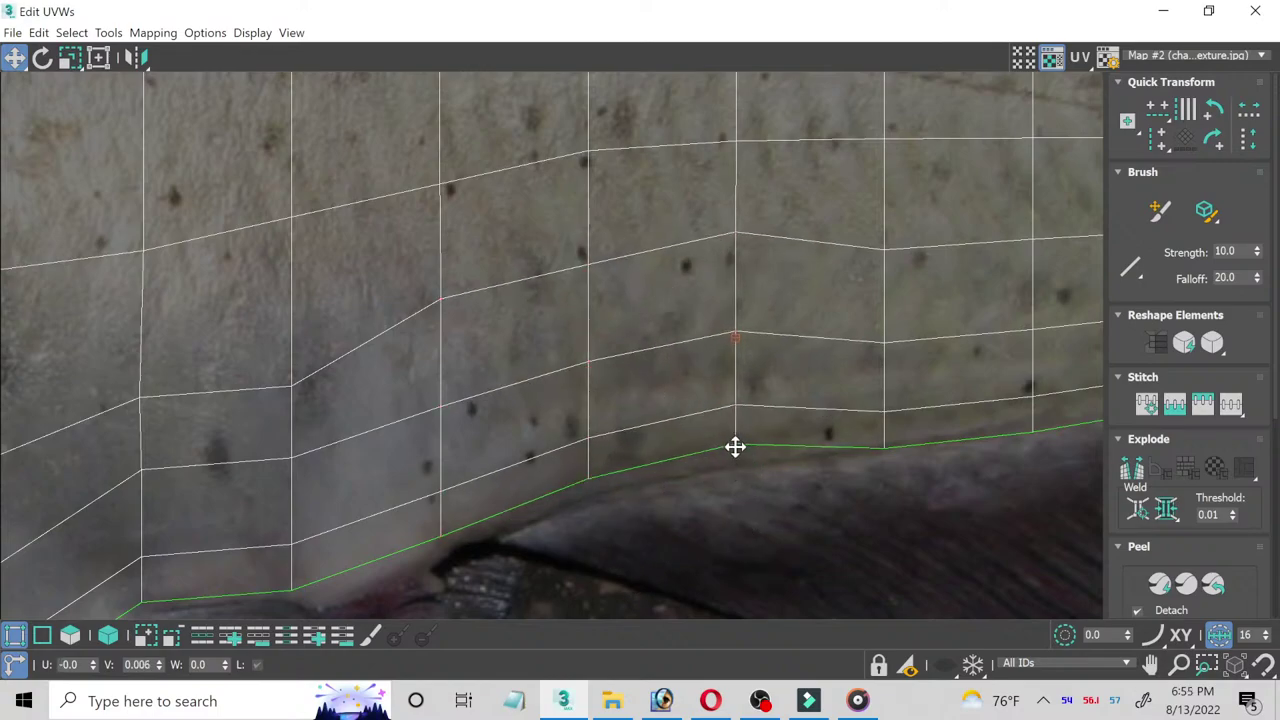
middle_drag(794, 449, 457, 406)
mouse_move(490, 285)
mouse_down()
mouse_move(537, 390)
mouse_move(564, 537)
mouse_move(551, 495)
mouse_up()
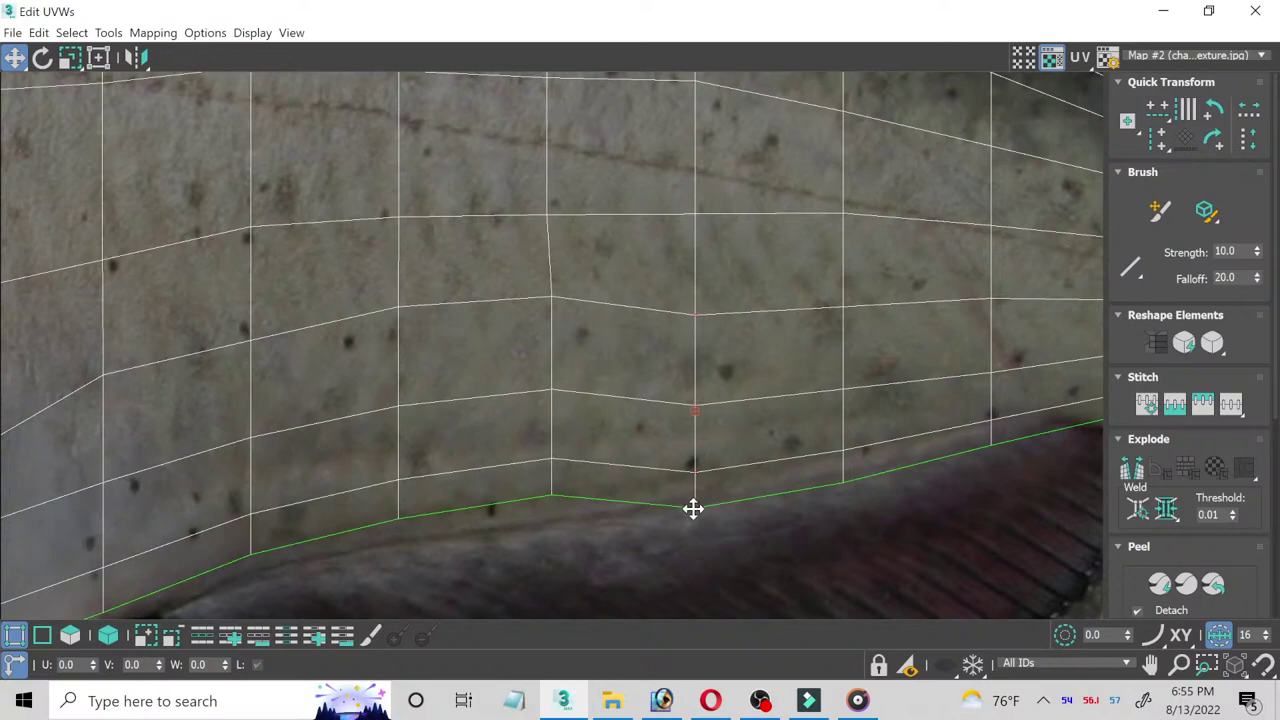
drag(689, 506, 693, 483)
Step: Adjust the vertices near the tail so the lower edge narrows with the body
scroll(693, 483, down, 2)
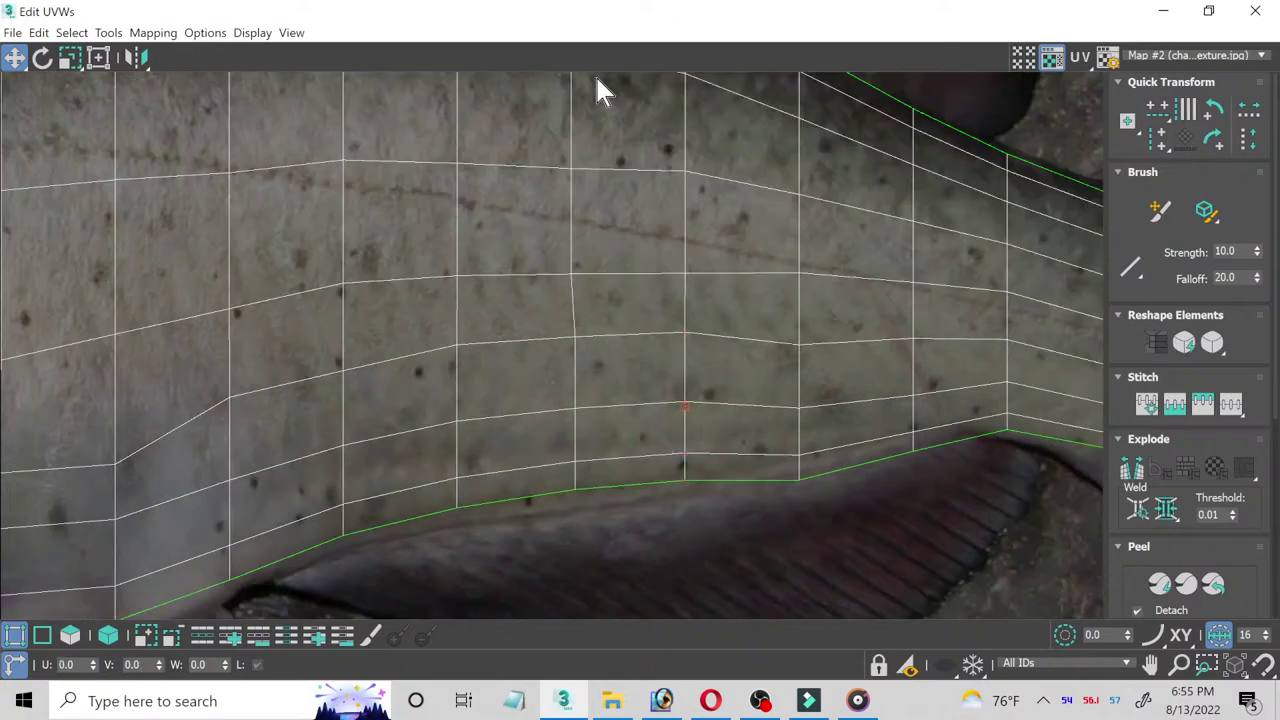
mouse_move(783, 252)
mouse_down()
mouse_move(824, 490)
mouse_move(798, 460)
mouse_up()
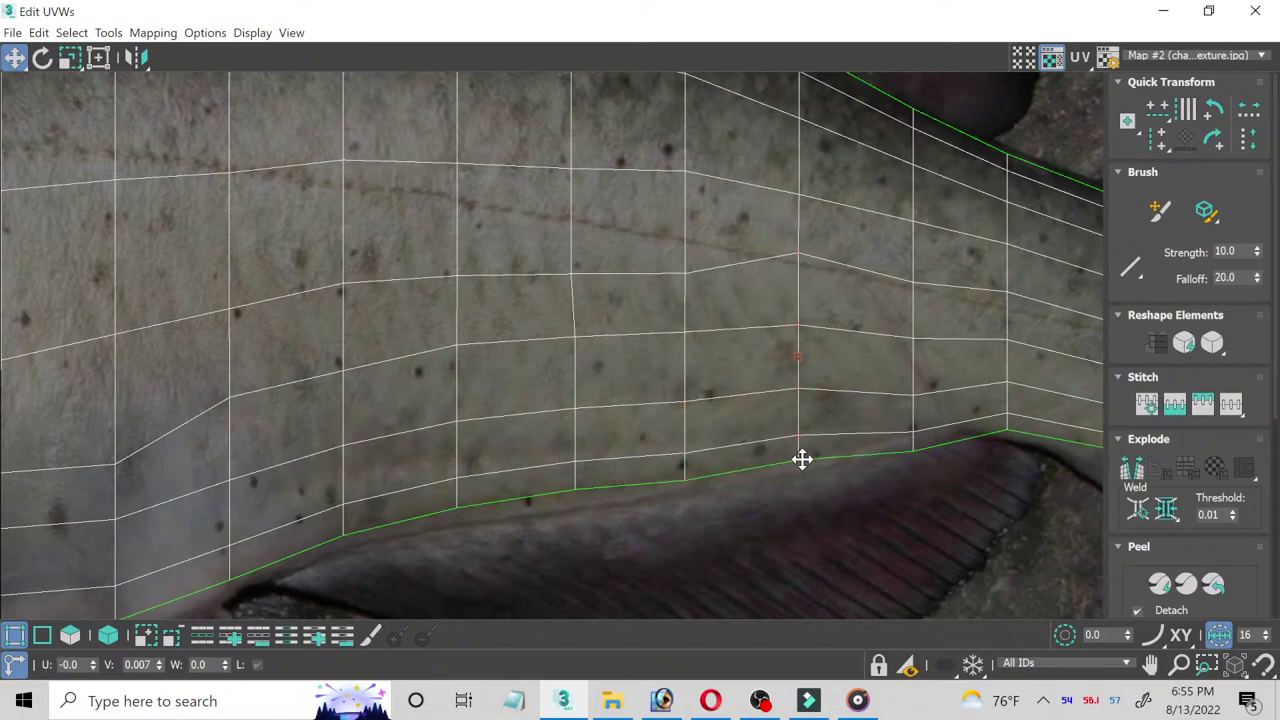
scroll(798, 460, down, 3)
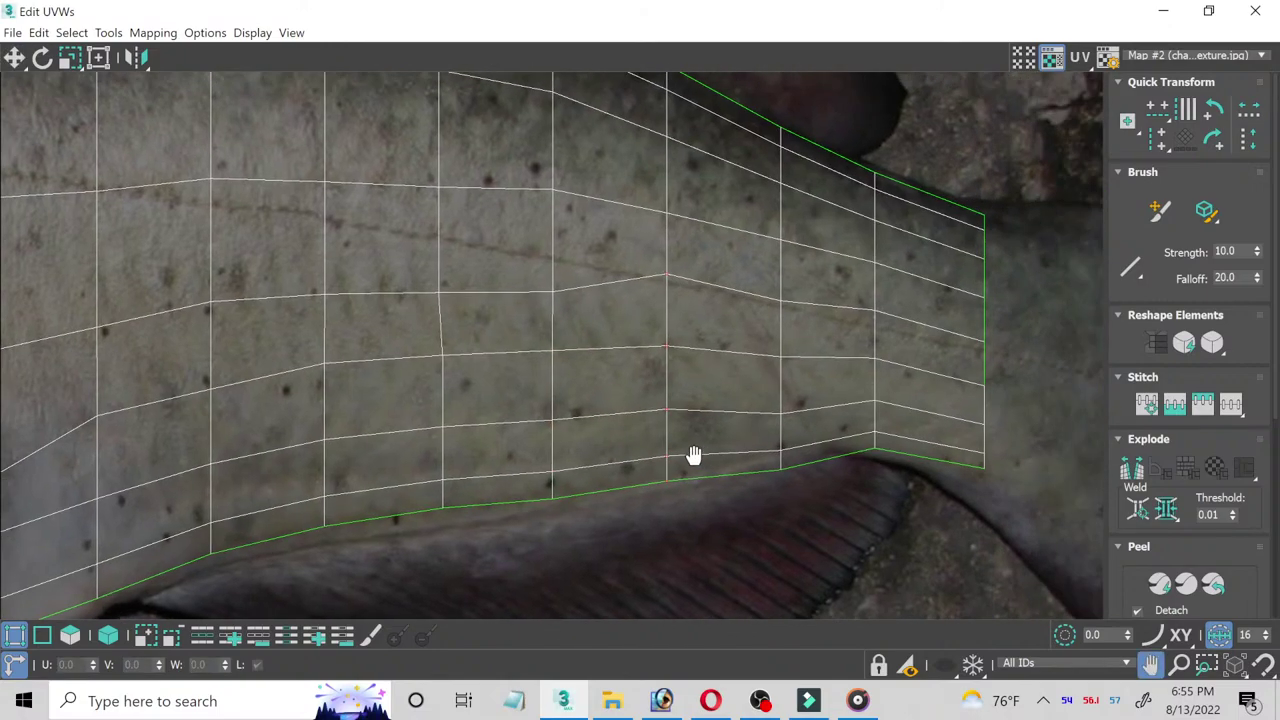
scroll(462, 328, up, 3)
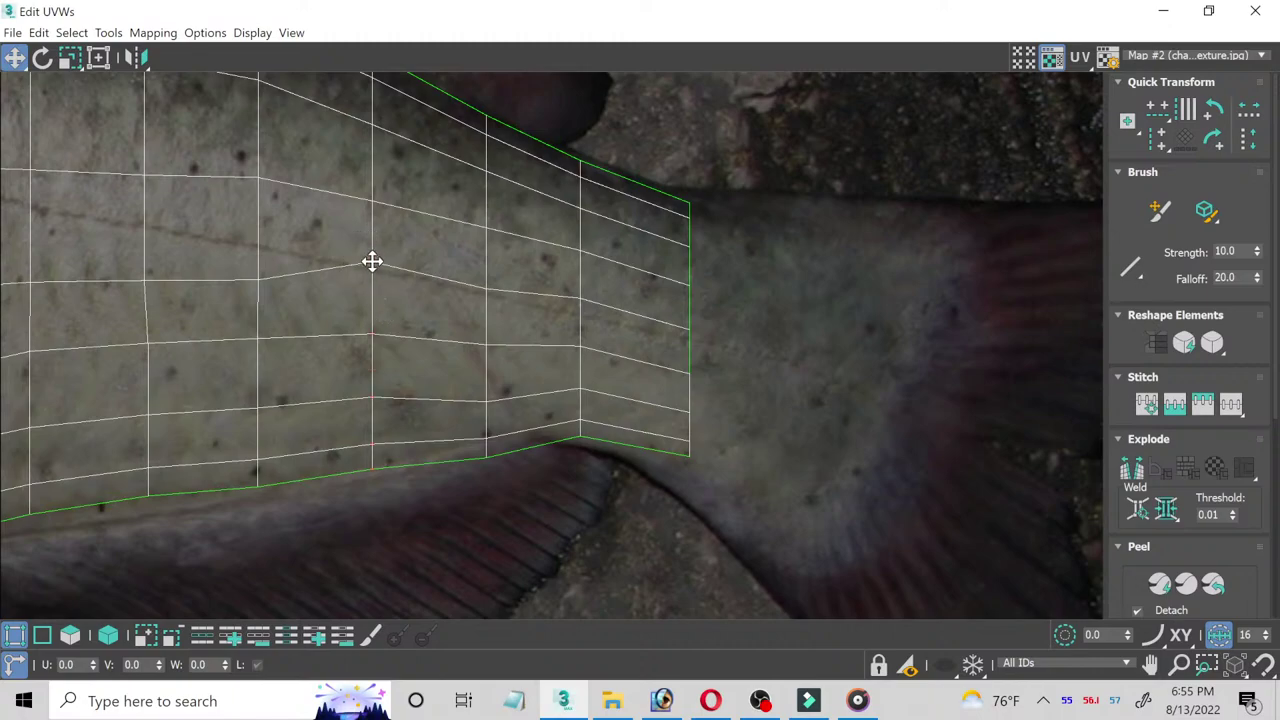
drag(371, 262, 367, 283)
drag(445, 323, 527, 509)
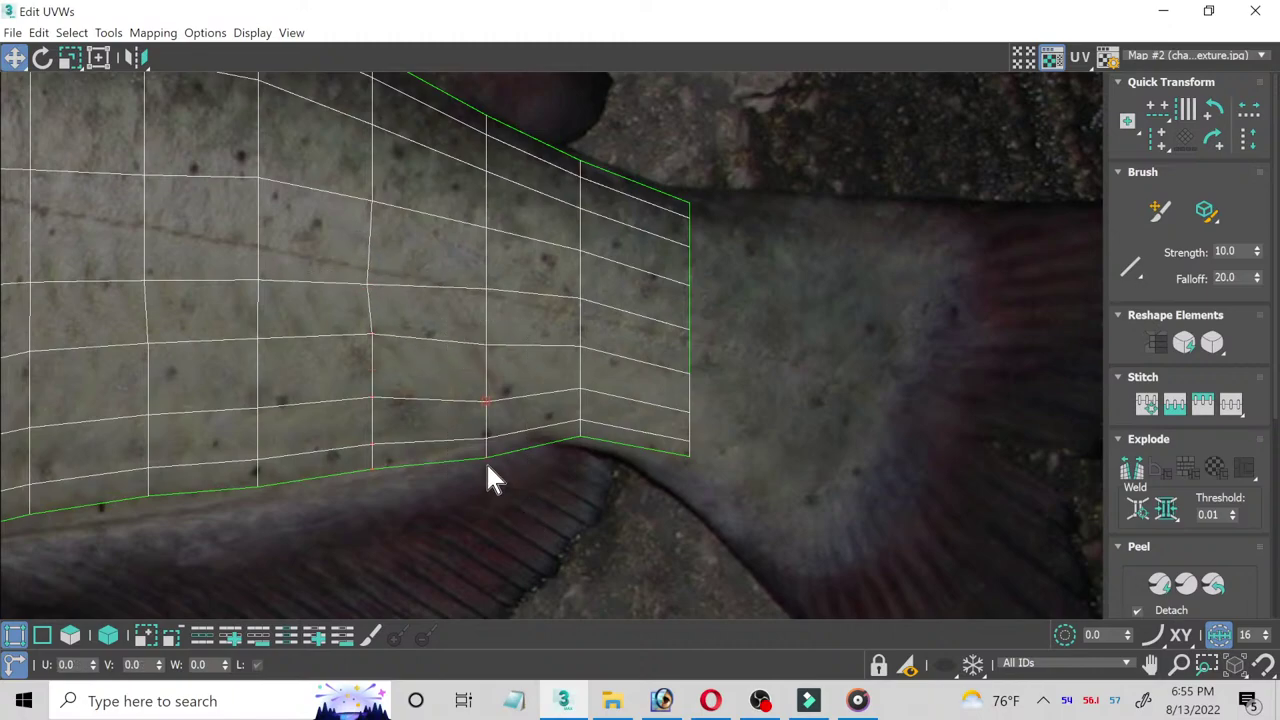
drag(484, 460, 483, 434)
mouse_move(562, 366)
mouse_down()
mouse_move(588, 445)
mouse_move(580, 421)
mouse_up()
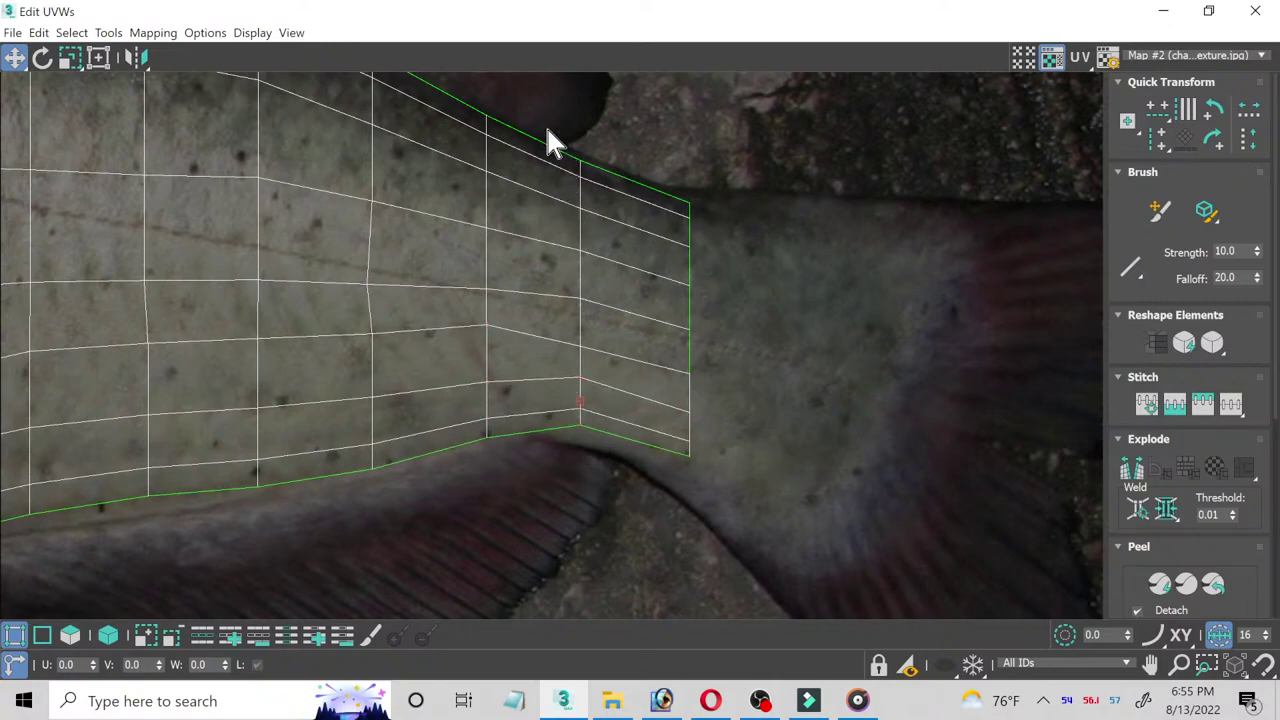
Step: Use Freeform mode to straighten the last two tail columns, pulling the top vertex onto the outline
click(98, 57)
drag(700, 468, 676, 466)
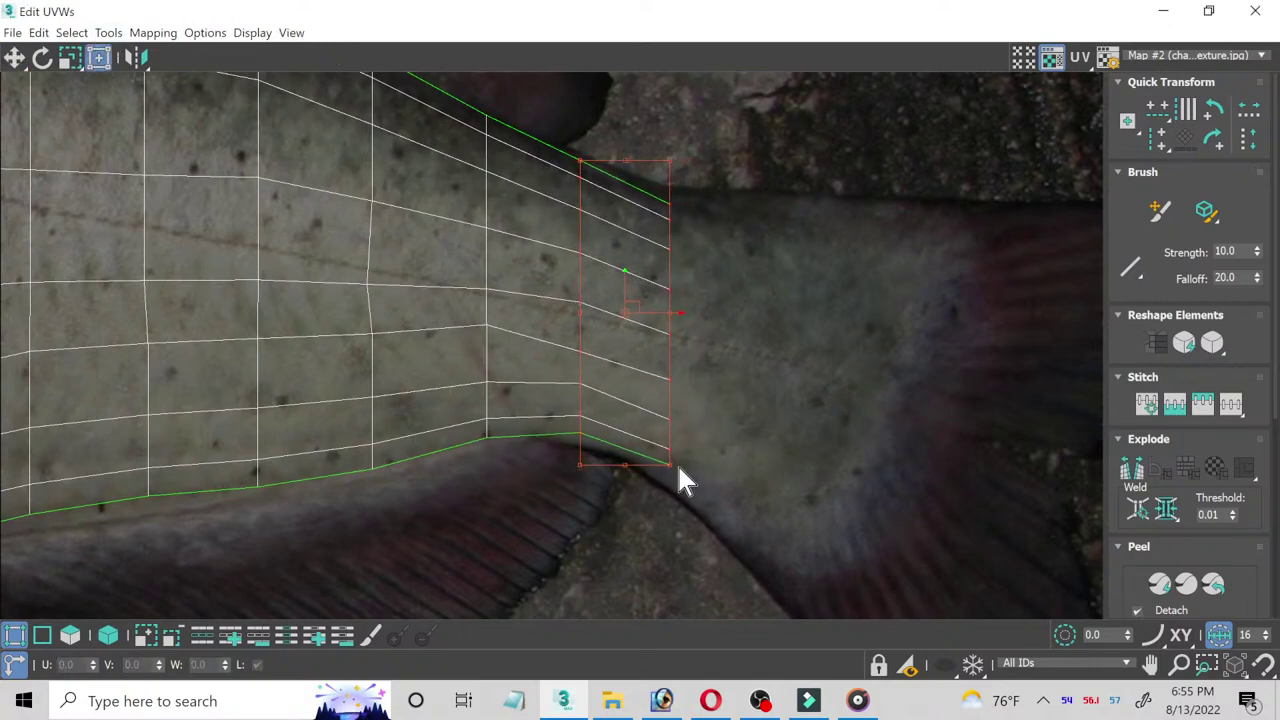
drag(440, 100, 510, 495)
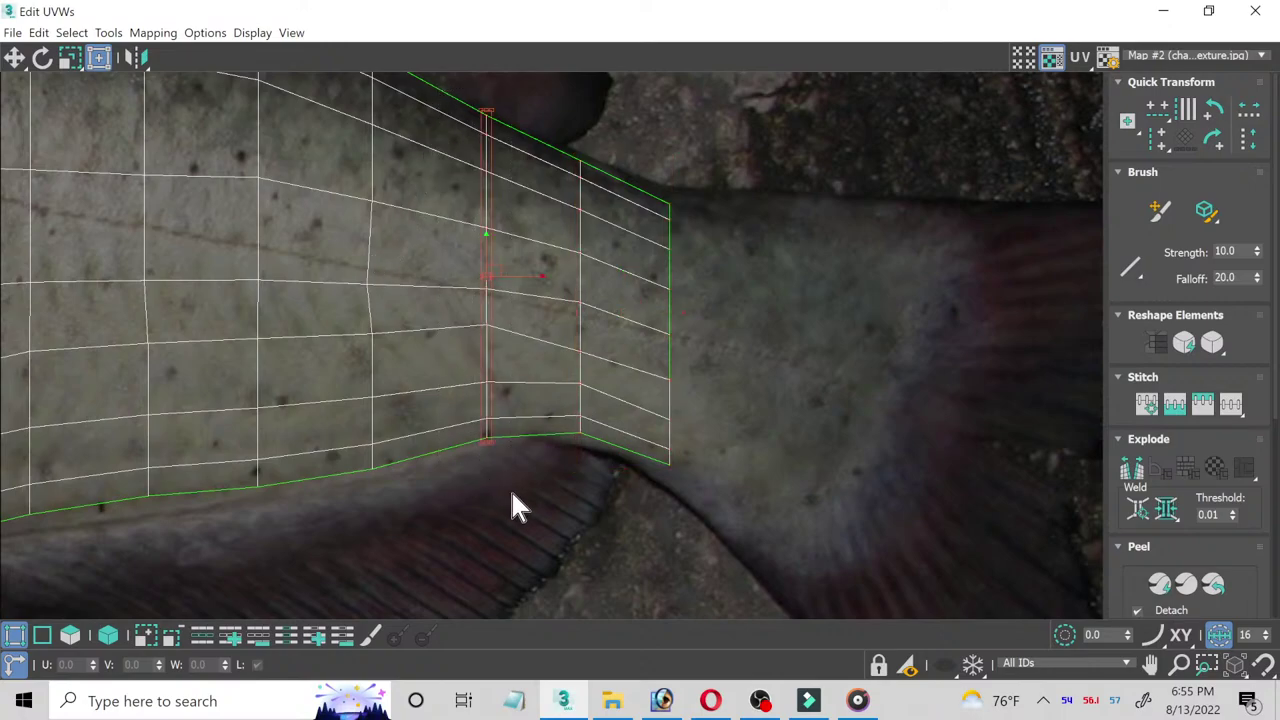
drag(493, 441, 491, 436)
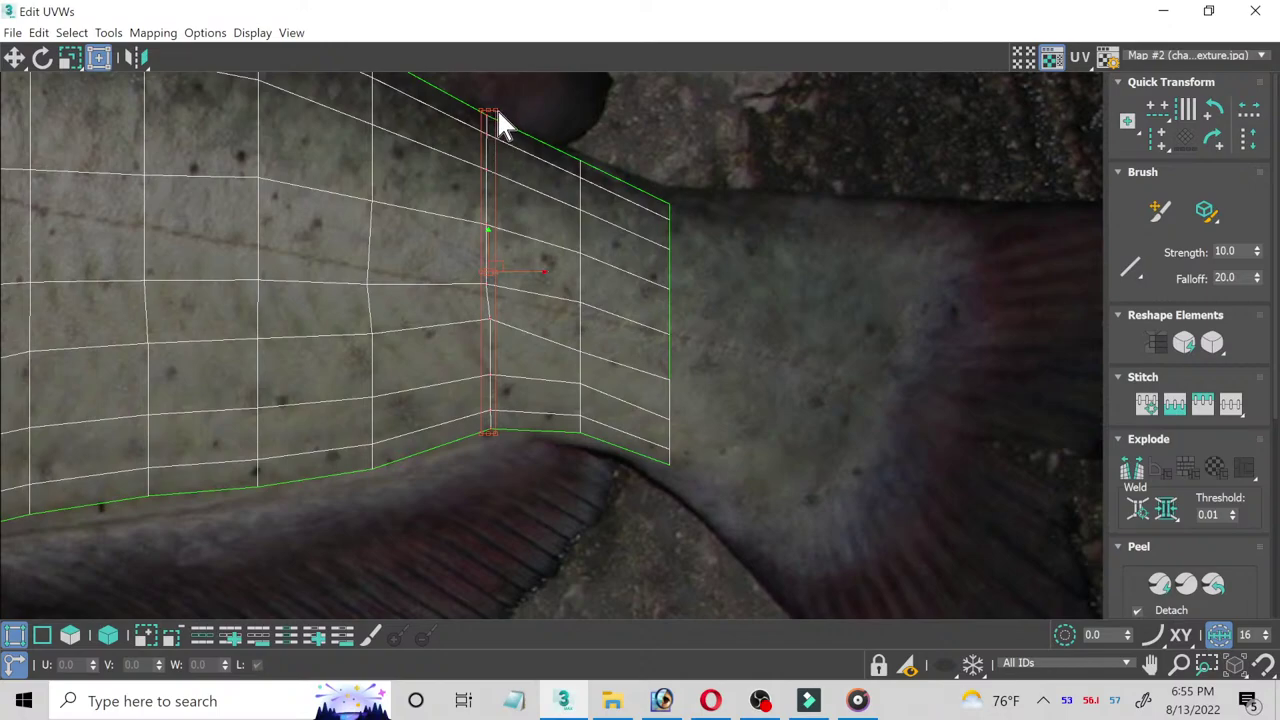
drag(497, 108, 490, 114)
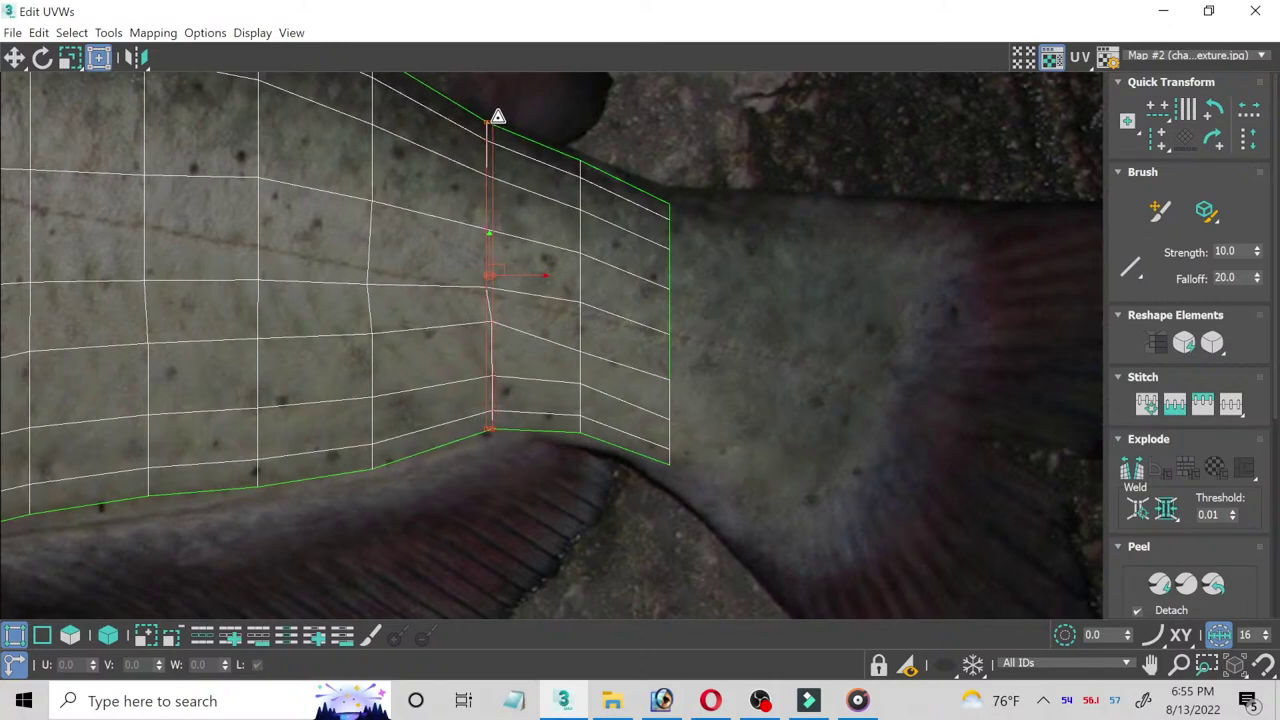
click(14, 57)
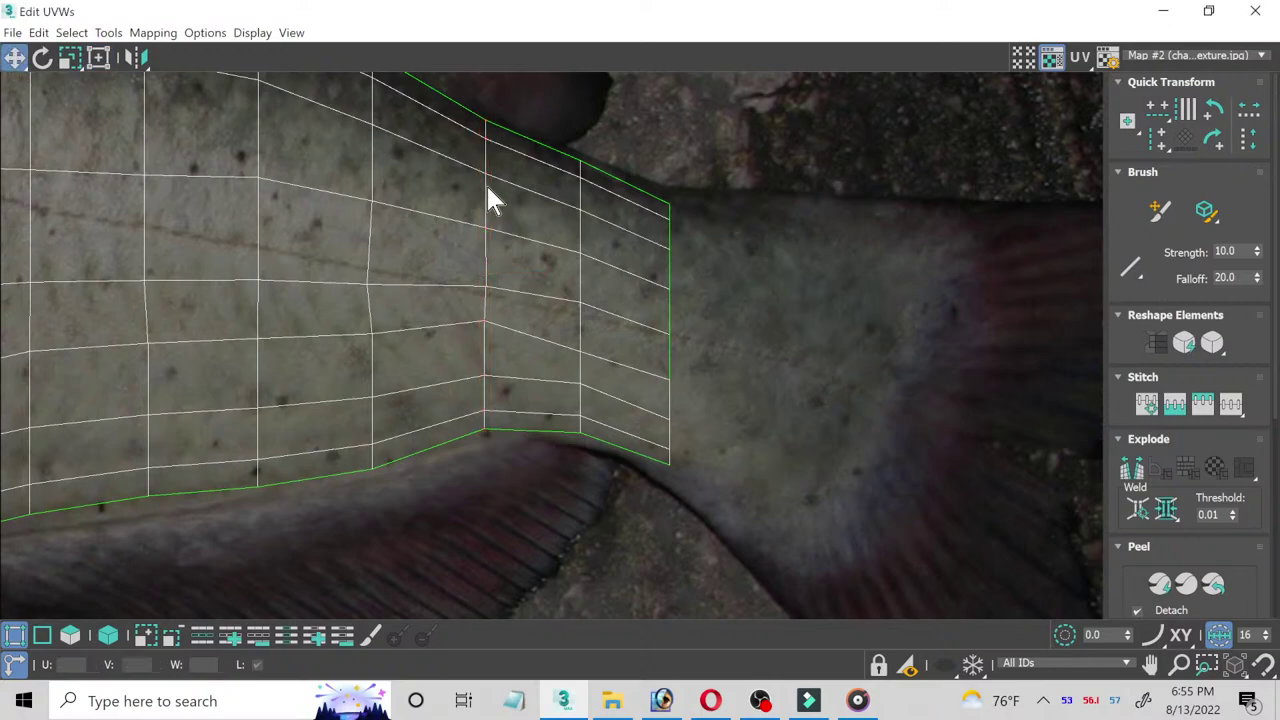
Step: Lift the first upper-edge vertices onto the catfish's dark back outline
middle_drag(562, 188, 560, 243)
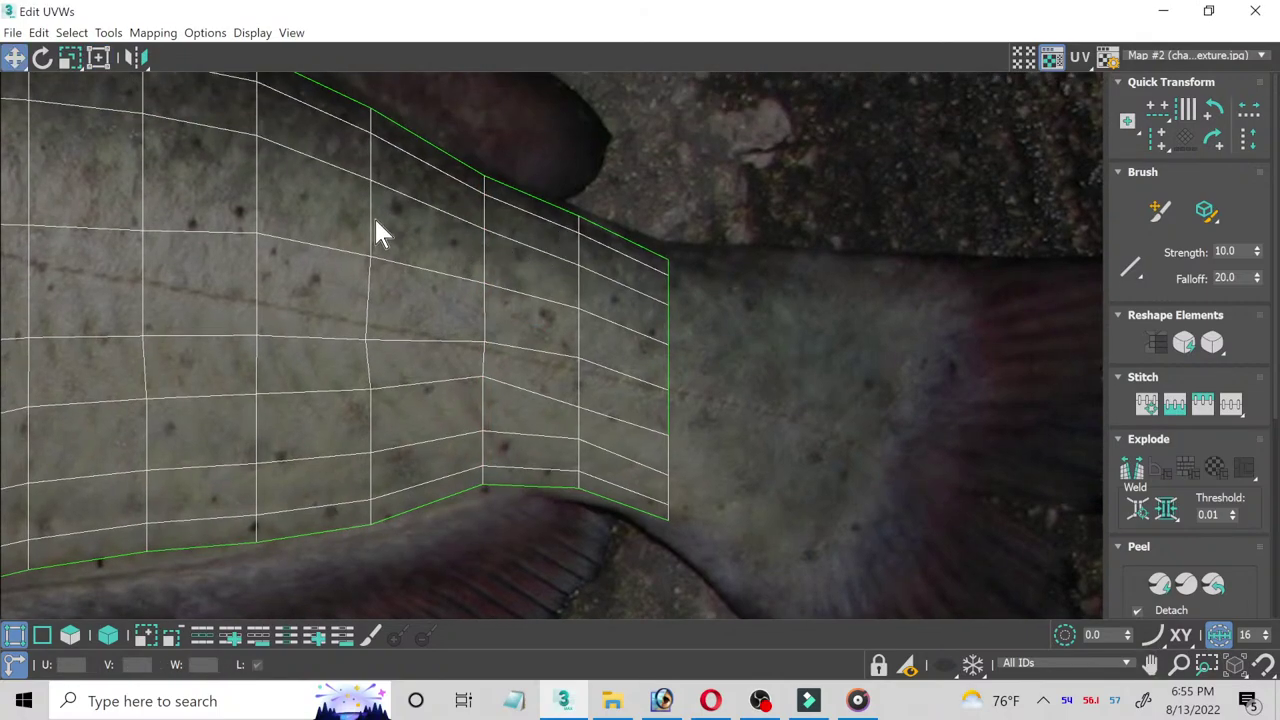
middle_drag(371, 229, 437, 350)
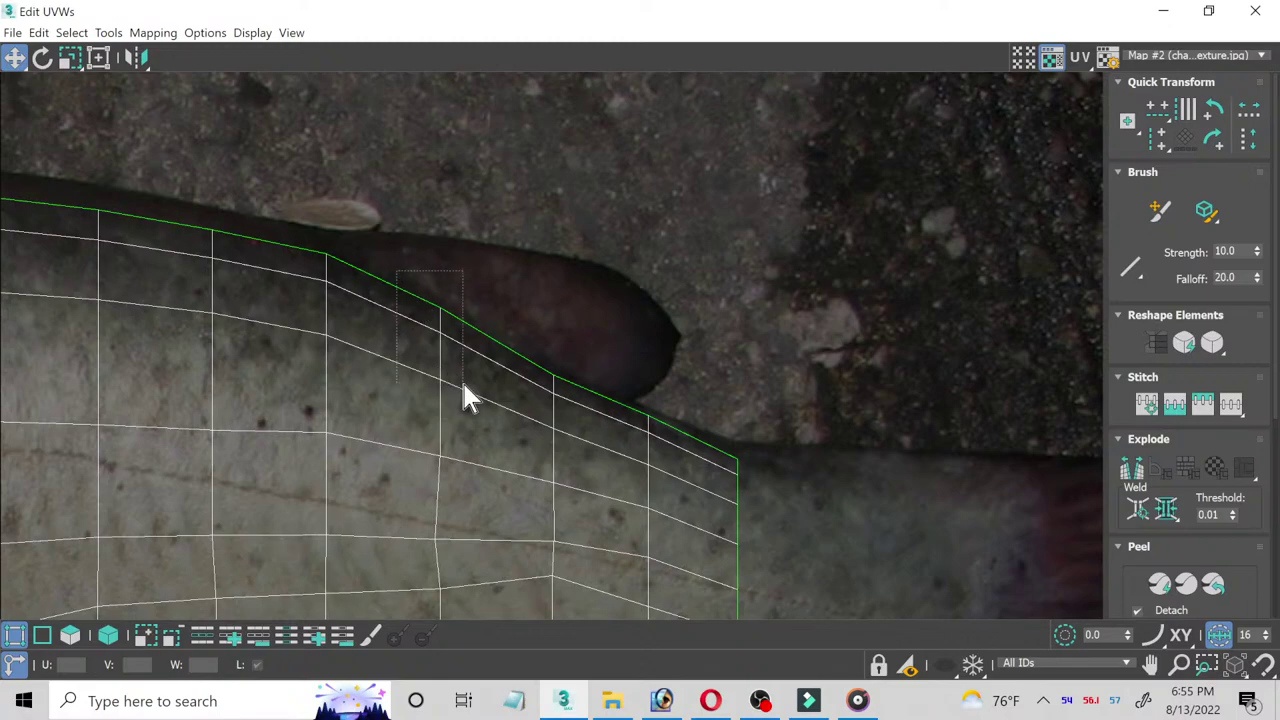
drag(462, 384, 446, 392)
scroll(446, 390, up, 2)
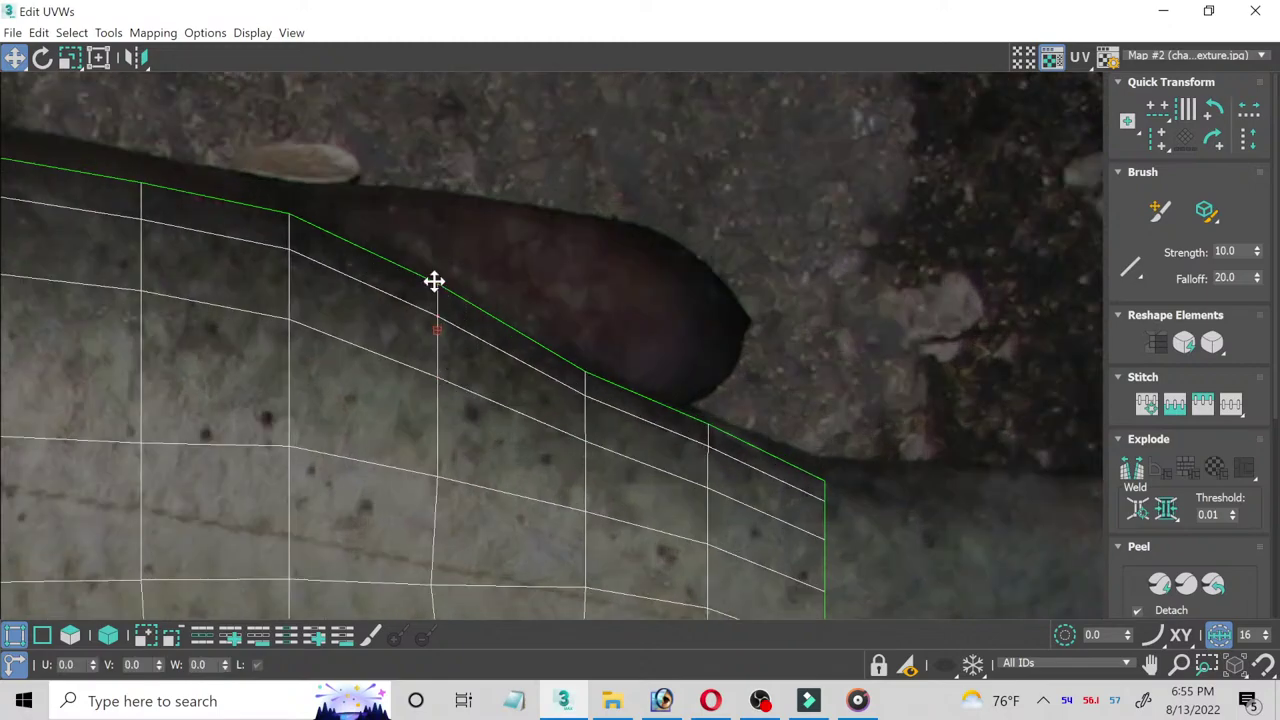
scroll(433, 281, up, 2)
drag(441, 281, 443, 277)
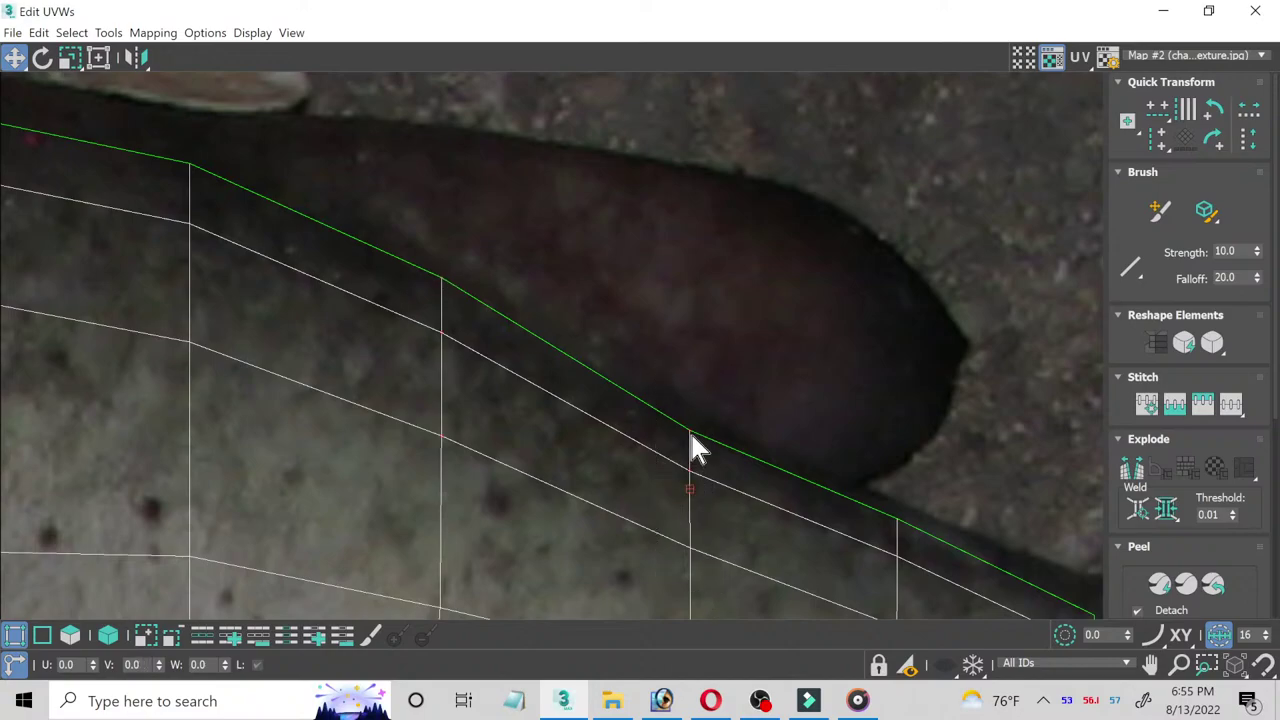
drag(689, 438, 691, 423)
middle_drag(762, 475, 400, 229)
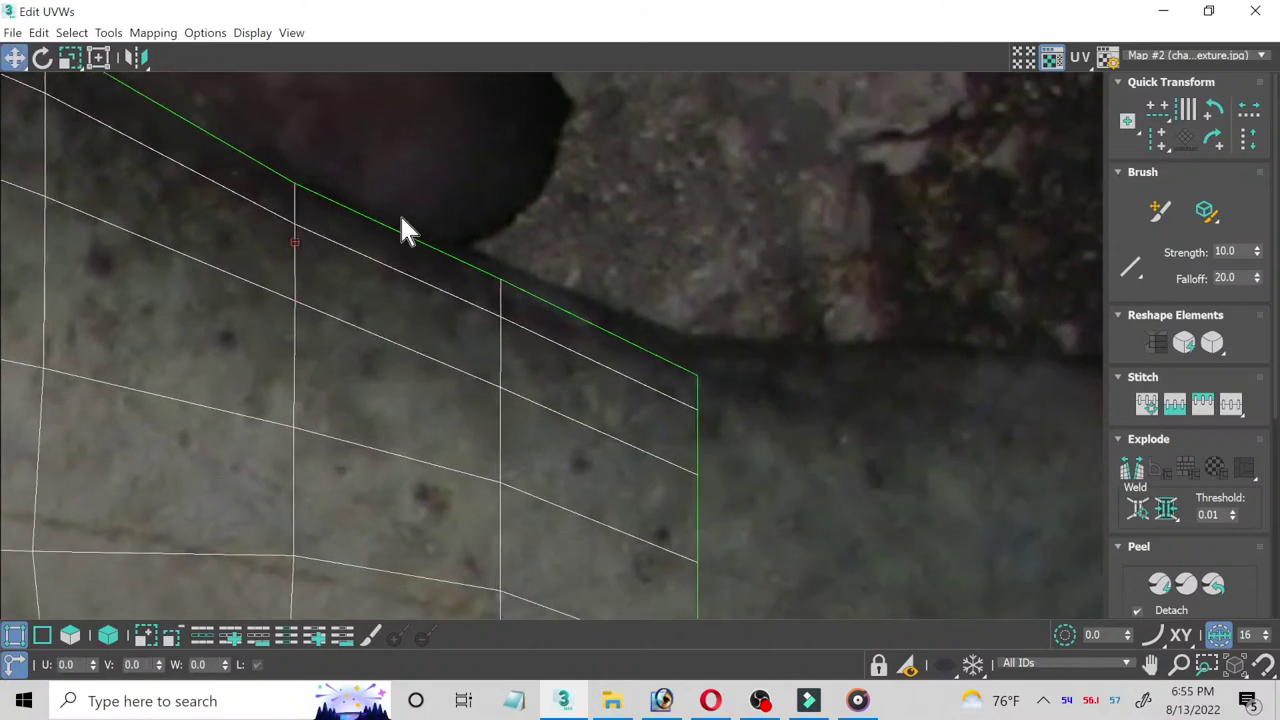
drag(438, 214, 530, 416)
drag(503, 280, 505, 272)
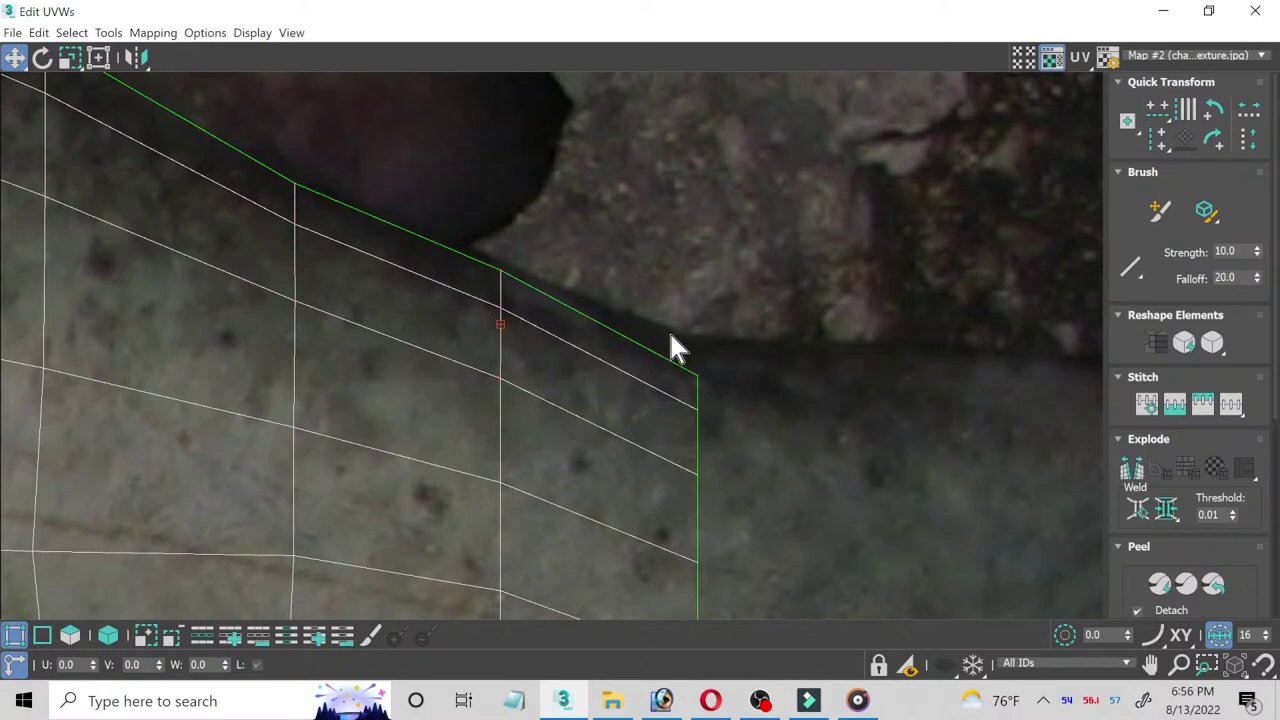
mouse_move(697, 470)
mouse_down()
mouse_move(700, 446)
mouse_move(697, 457)
mouse_up()
Step: Raise the next vertex columns toward the head to follow the back edge
middle_drag(106, 266, 520, 514)
scroll(618, 410, down, 3)
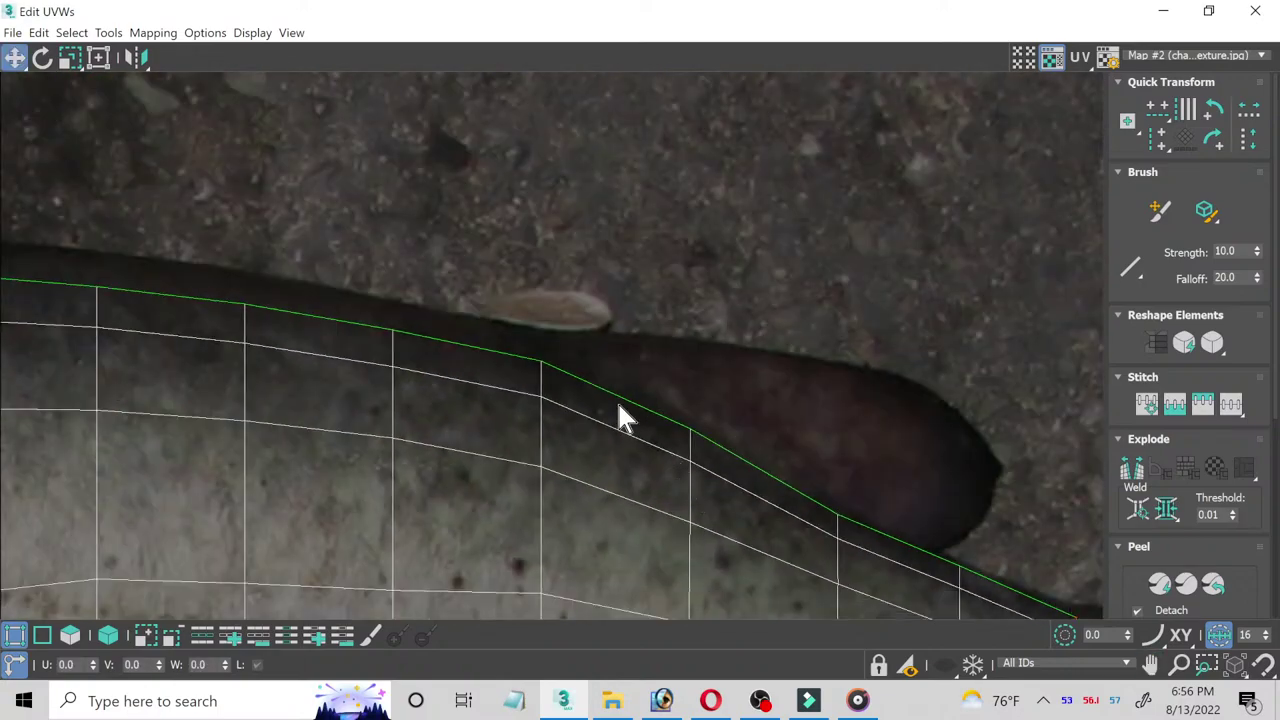
scroll(543, 395, up, 2)
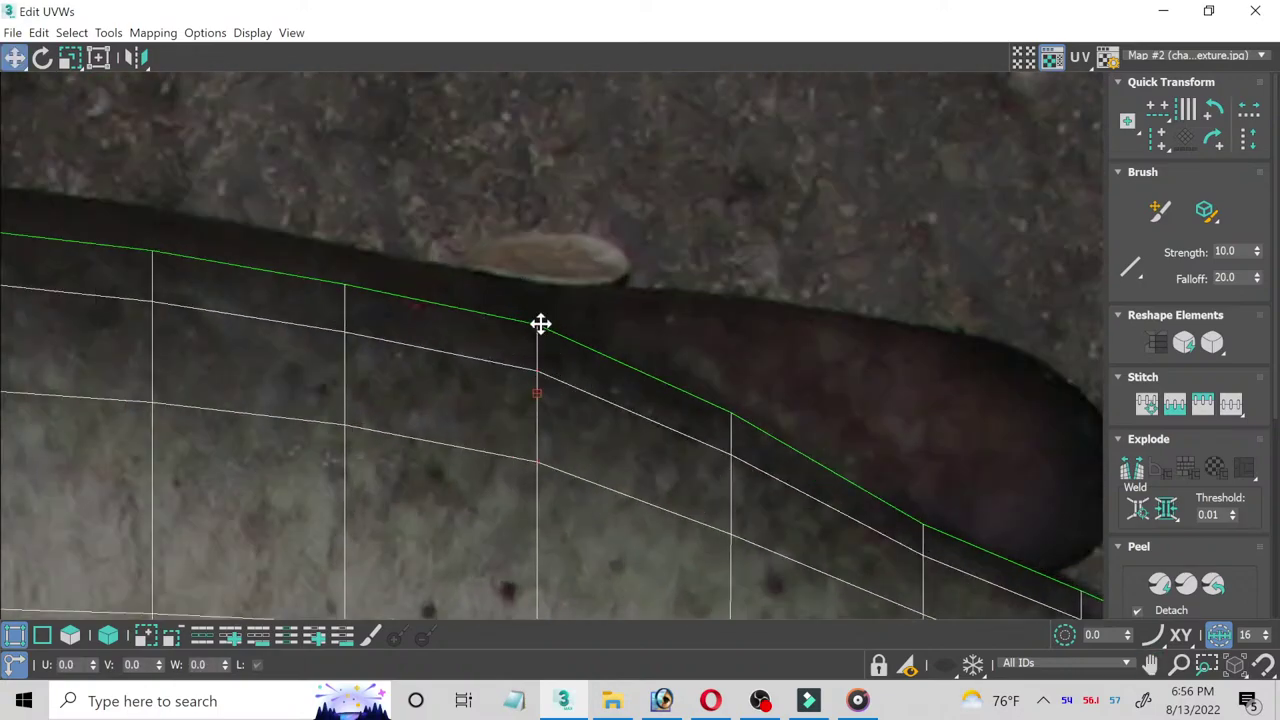
drag(540, 323, 541, 297)
middle_drag(410, 352, 670, 296)
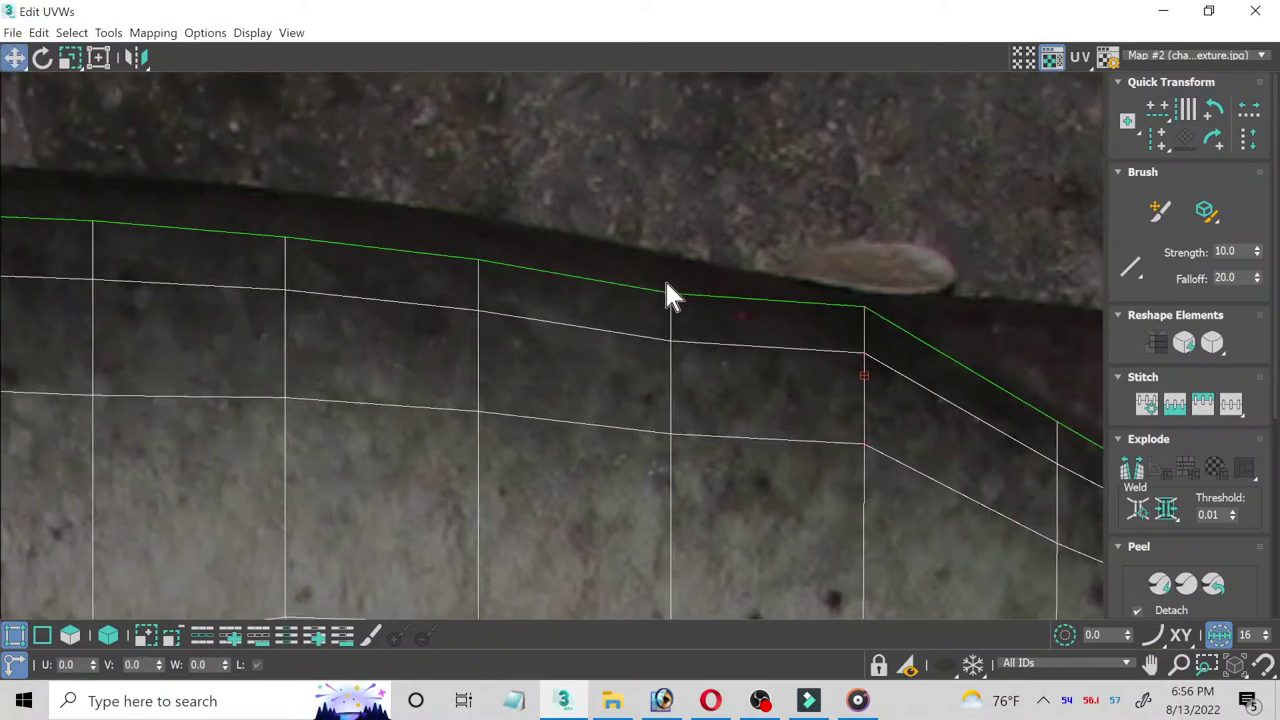
mouse_move(697, 513)
mouse_down()
mouse_move(699, 446)
mouse_move(664, 409)
mouse_up()
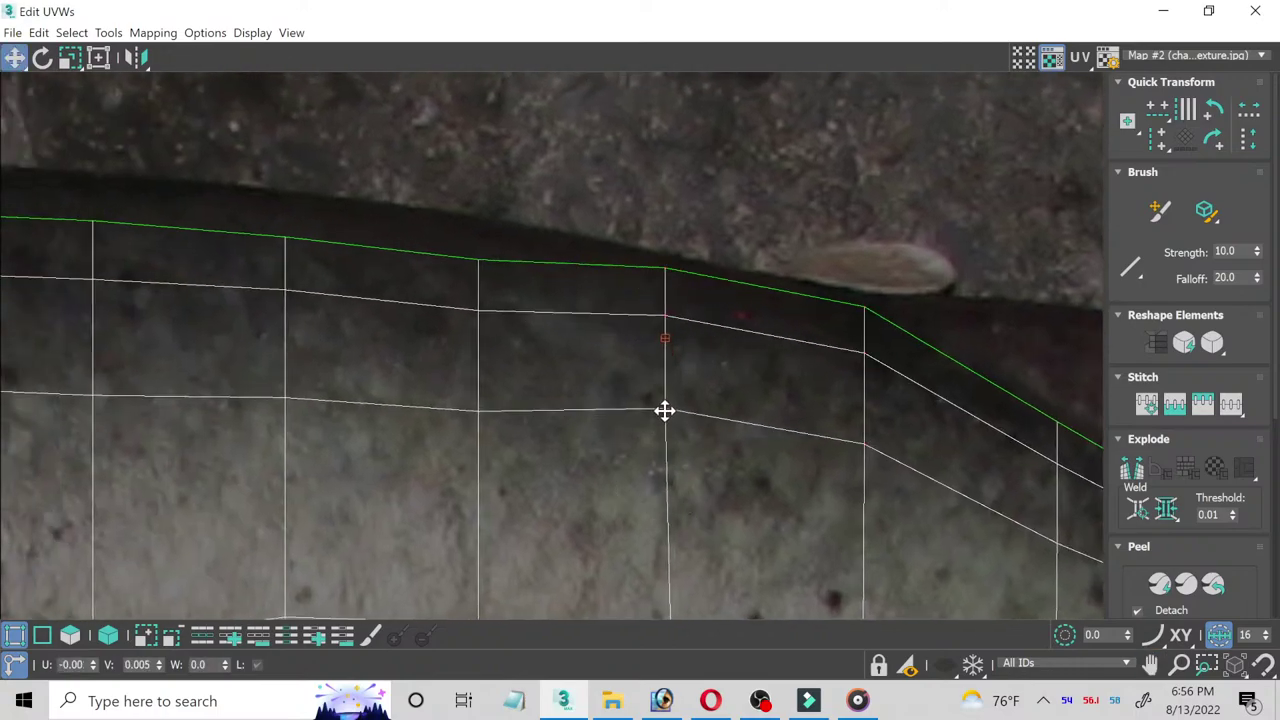
drag(509, 478, 510, 477)
drag(476, 412, 474, 387)
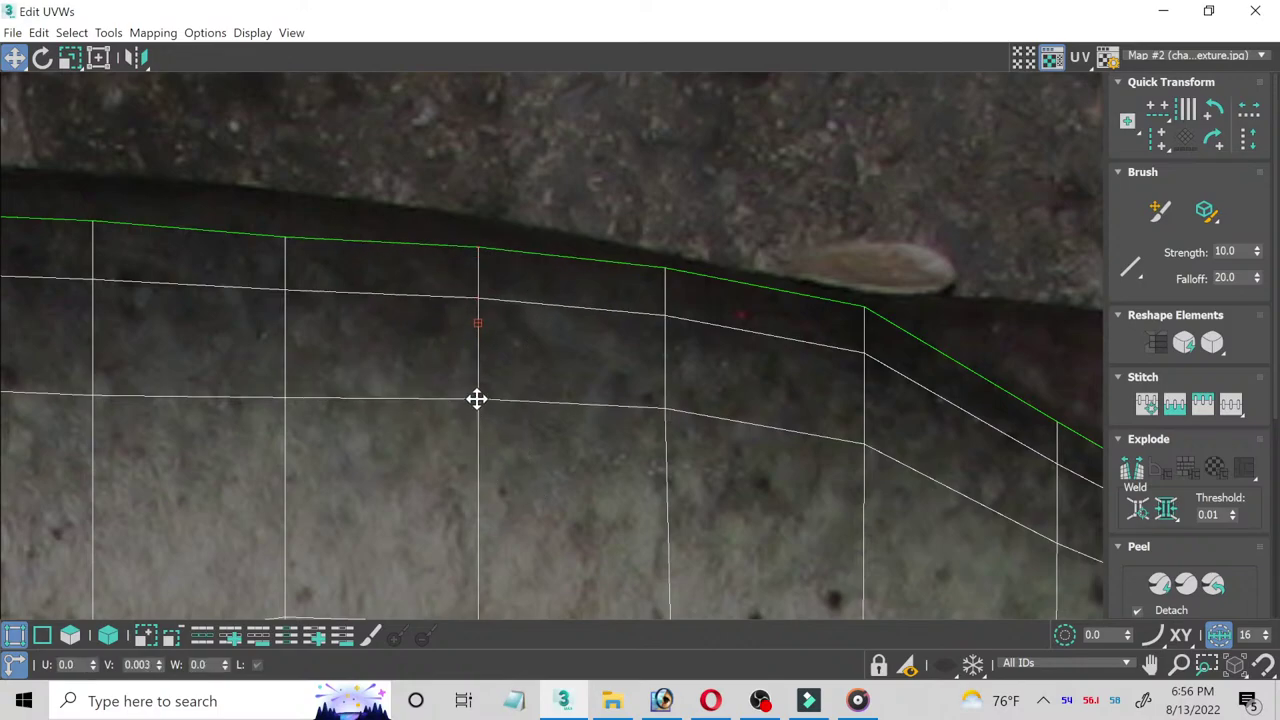
drag(198, 200, 364, 464)
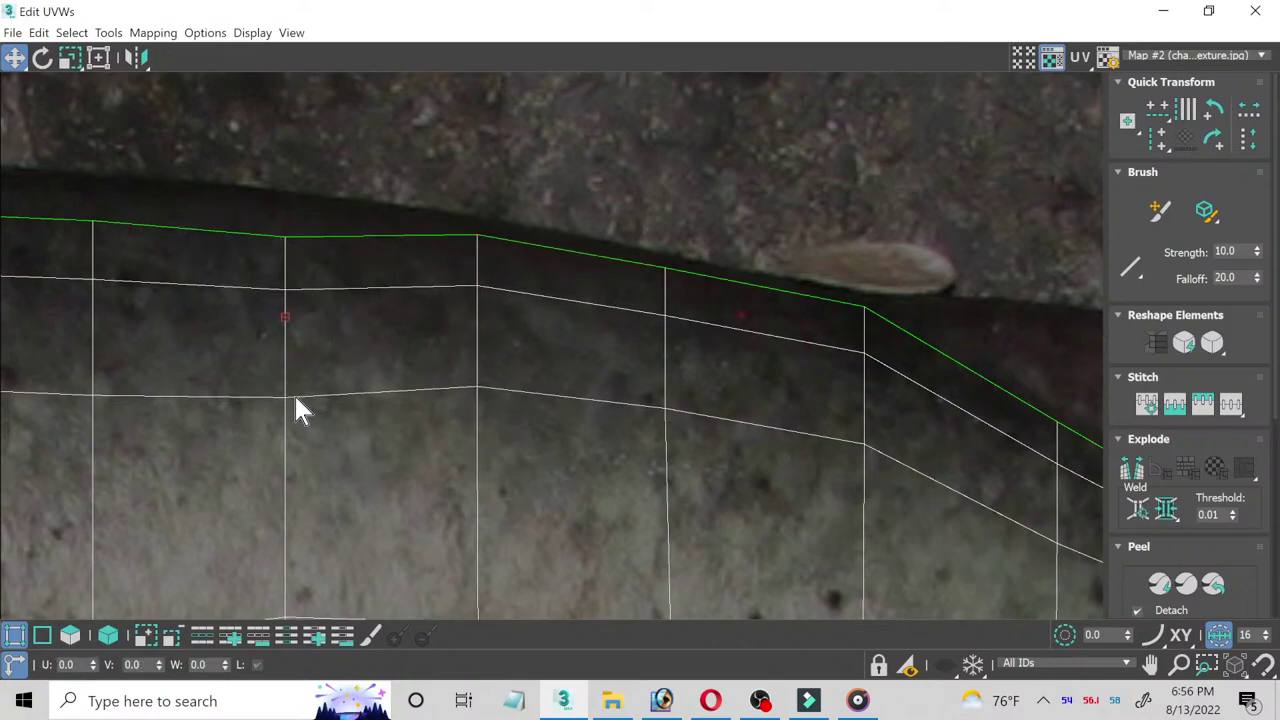
drag(286, 394, 291, 366)
Step: Raise further back-edge columns, smoothing the dip in the upper outline
middle_drag(229, 400, 714, 476)
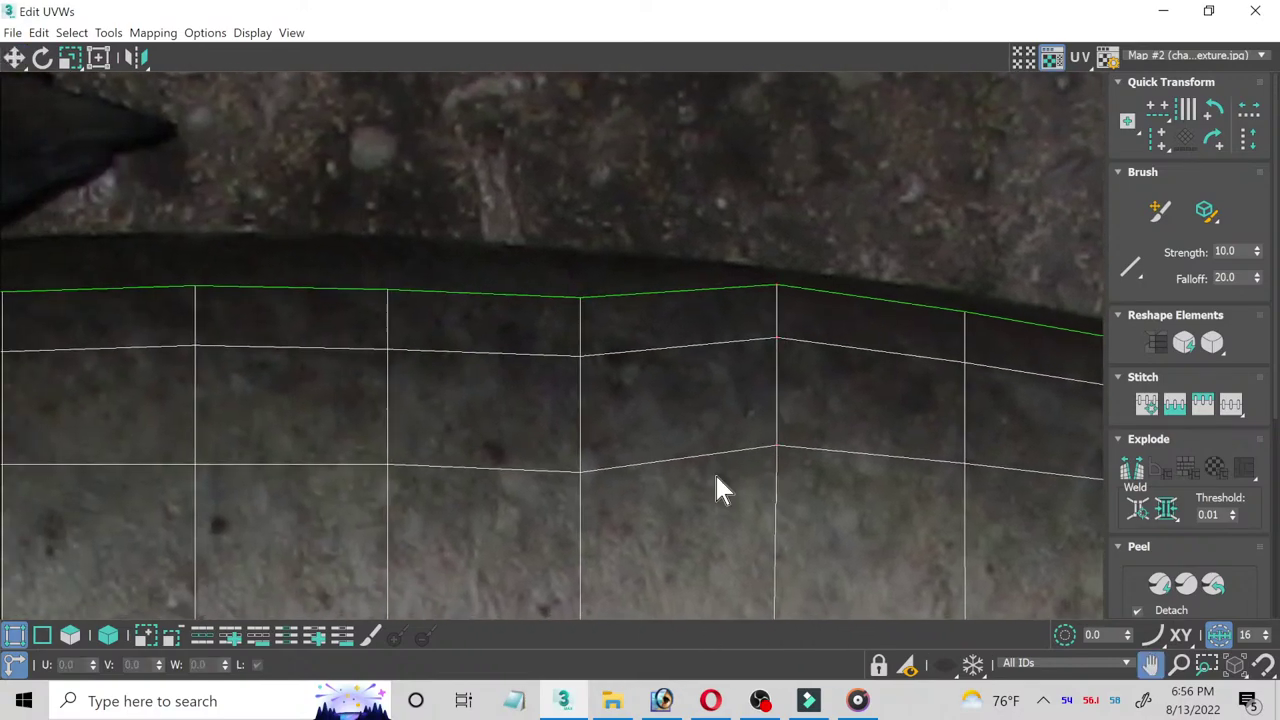
drag(530, 268, 675, 526)
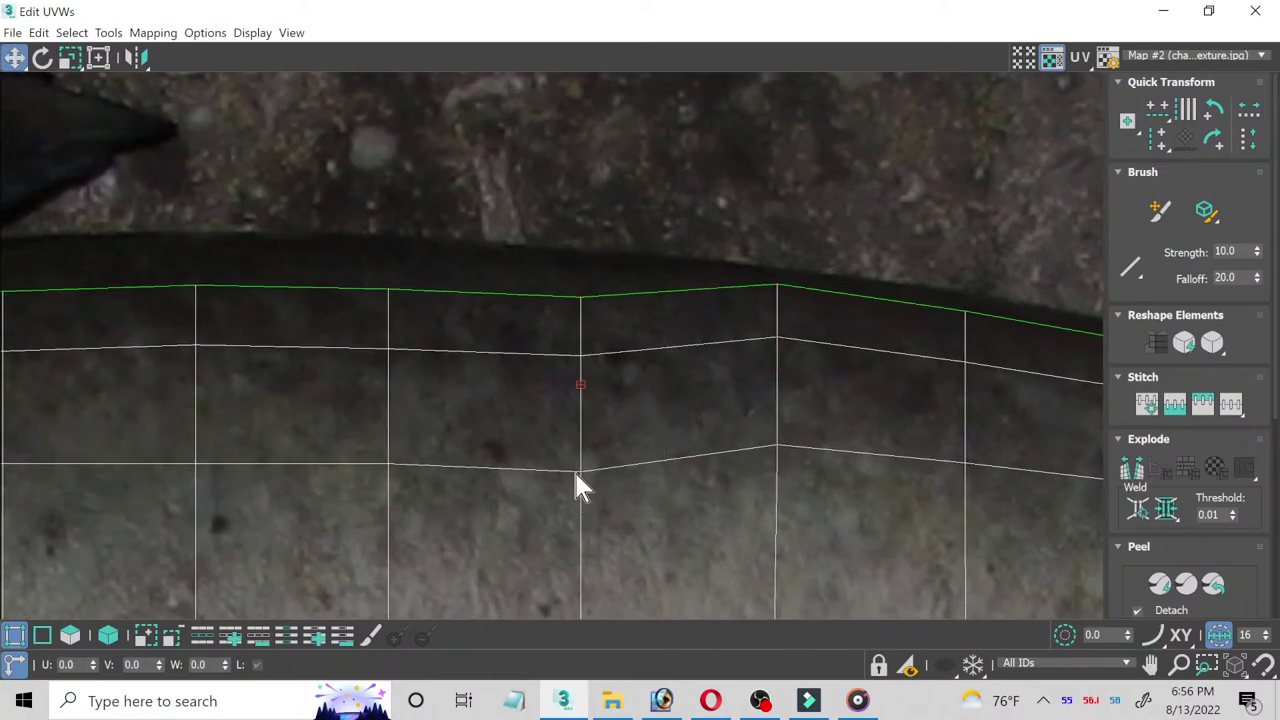
drag(575, 471, 575, 441)
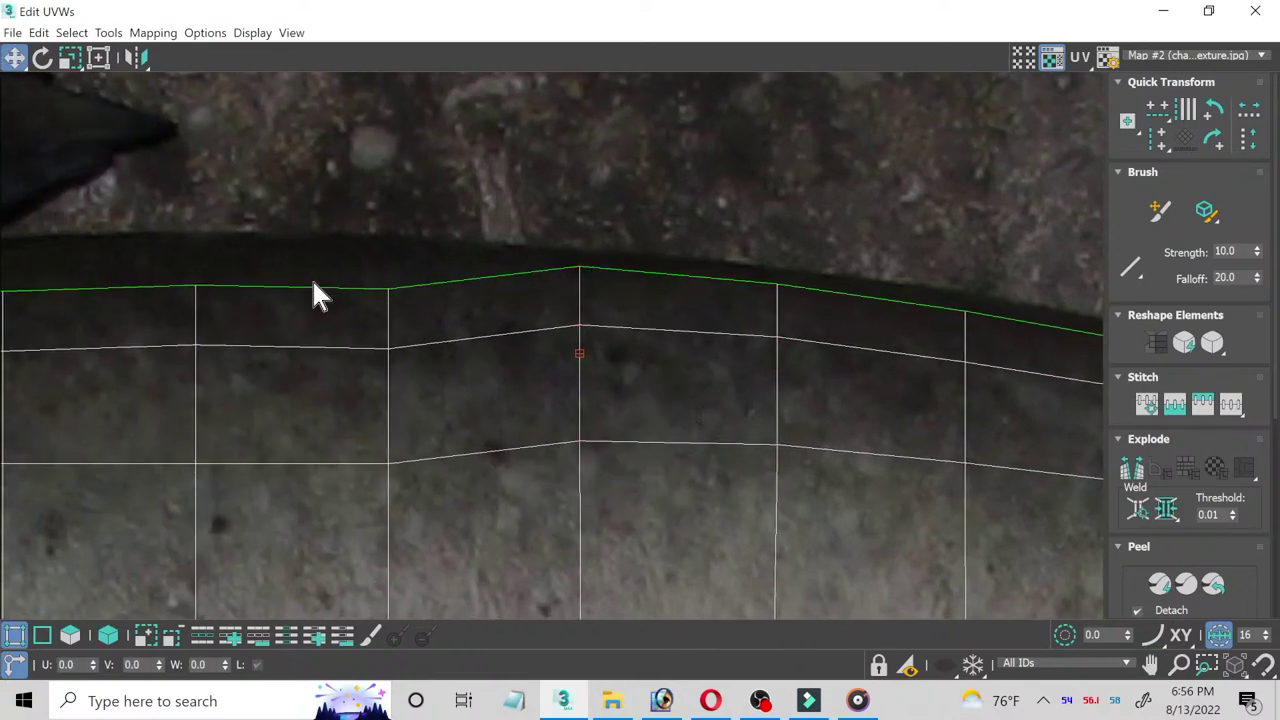
mouse_move(312, 283)
mouse_down()
mouse_move(450, 463)
mouse_move(387, 424)
mouse_up()
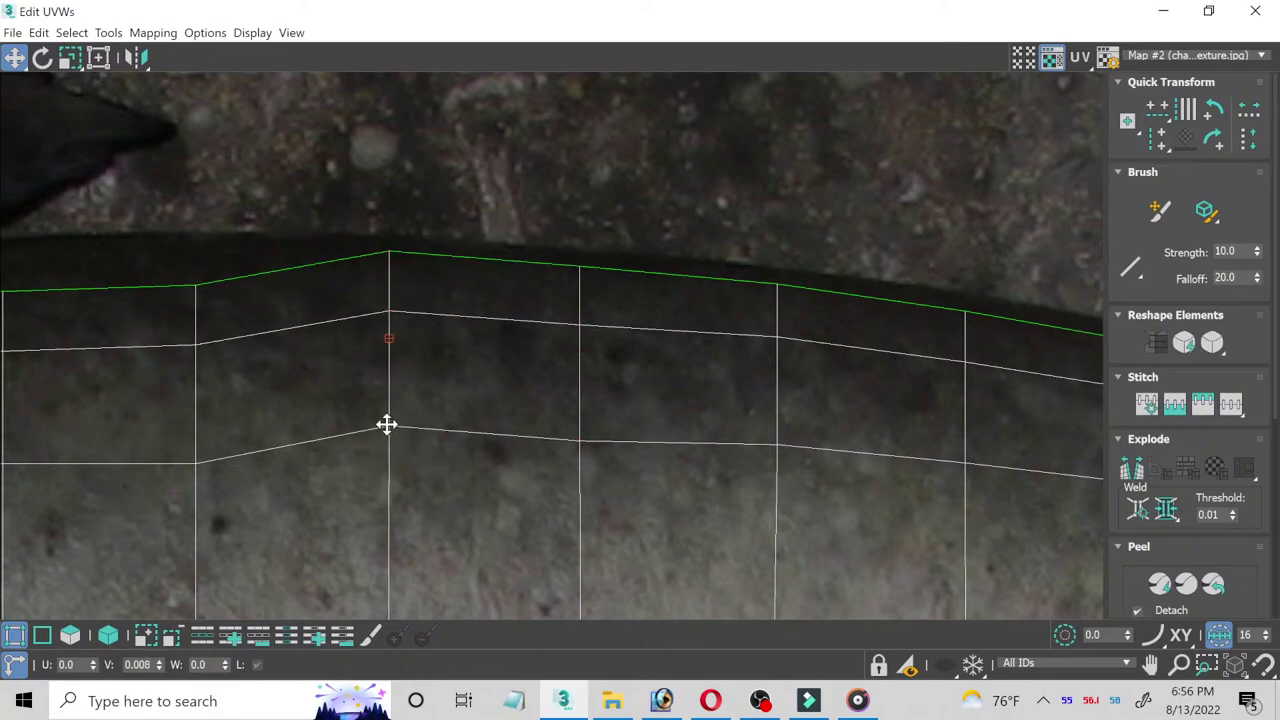
middle_drag(340, 445, 545, 512)
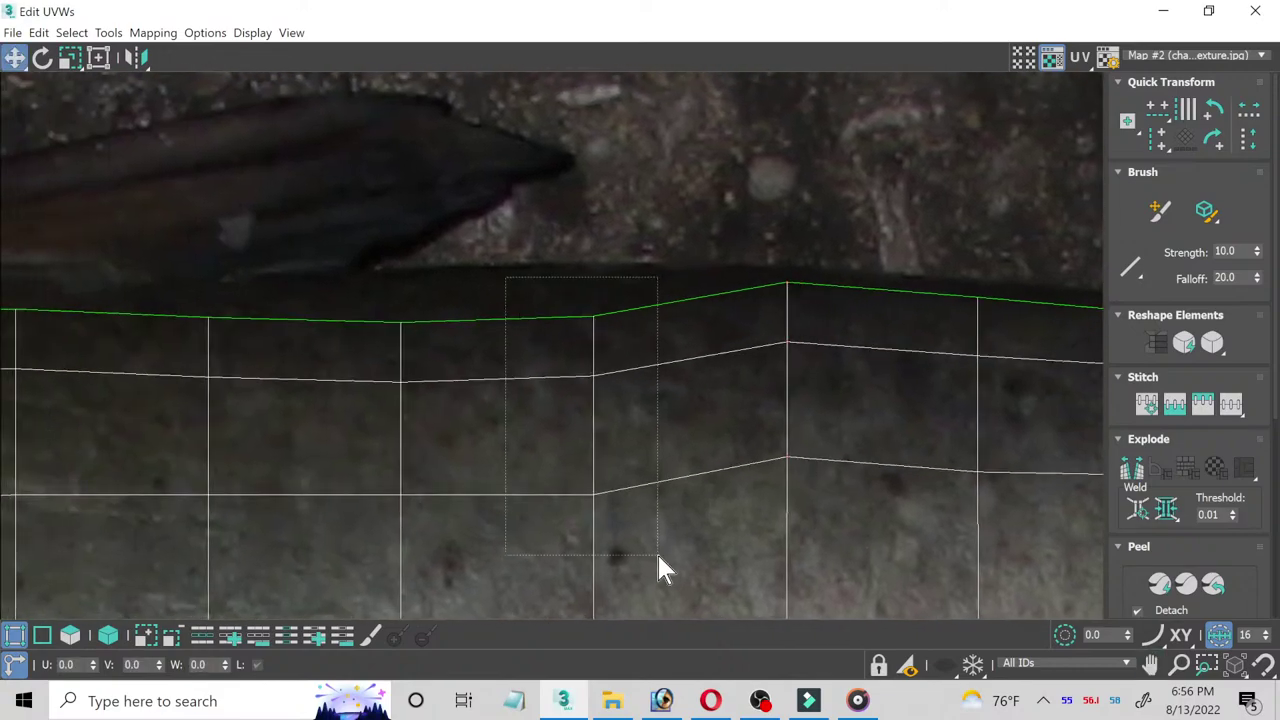
drag(593, 495, 589, 458)
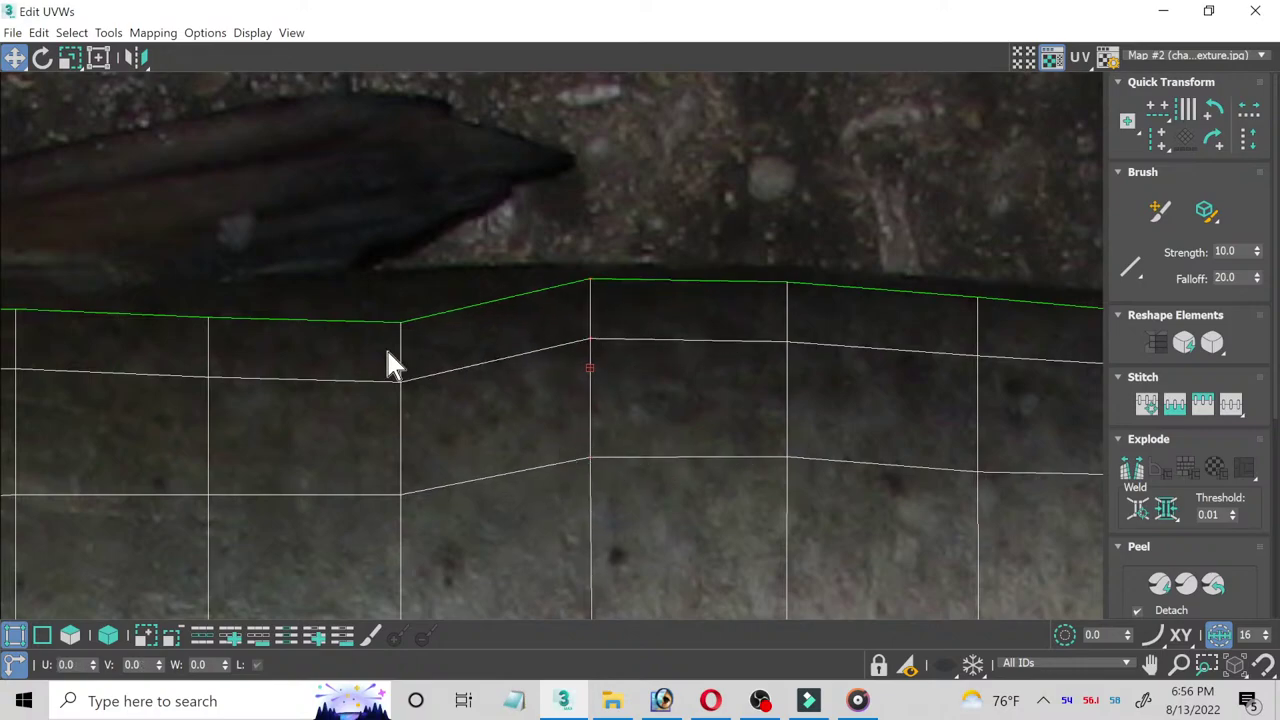
mouse_move(400, 405)
mouse_down()
mouse_move(407, 486)
mouse_move(397, 452)
mouse_up()
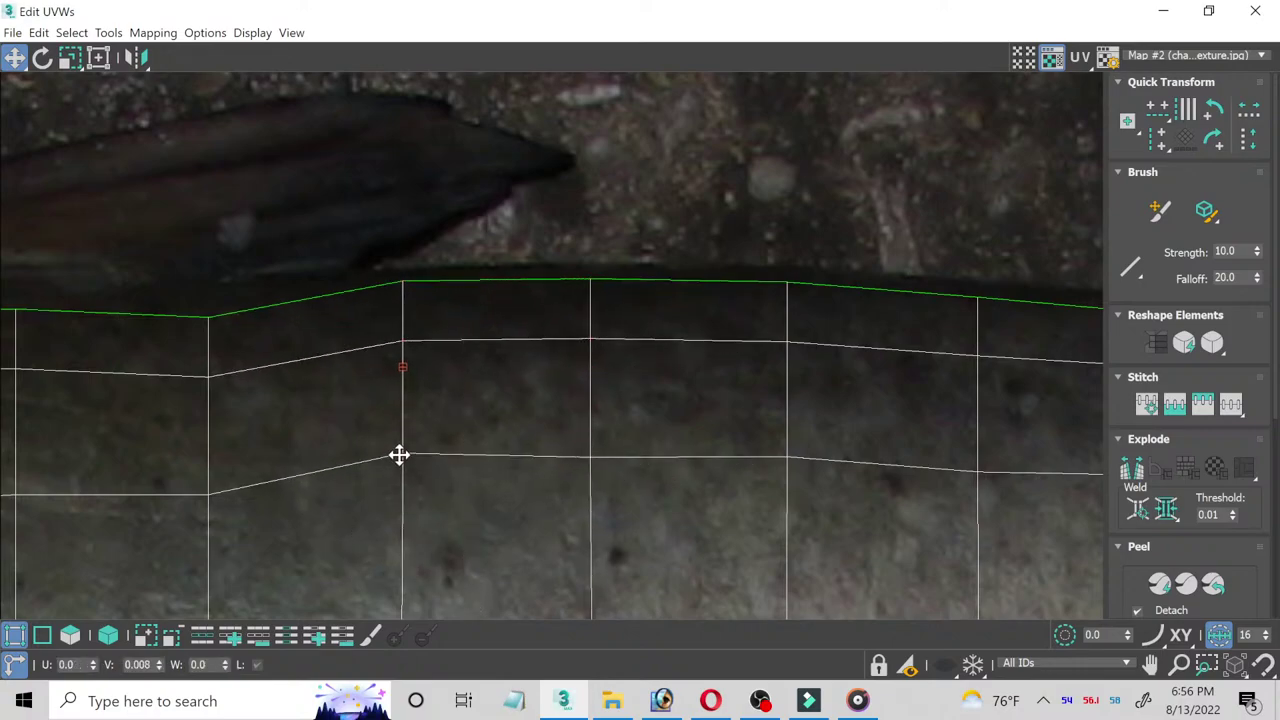
middle_drag(341, 470, 765, 507)
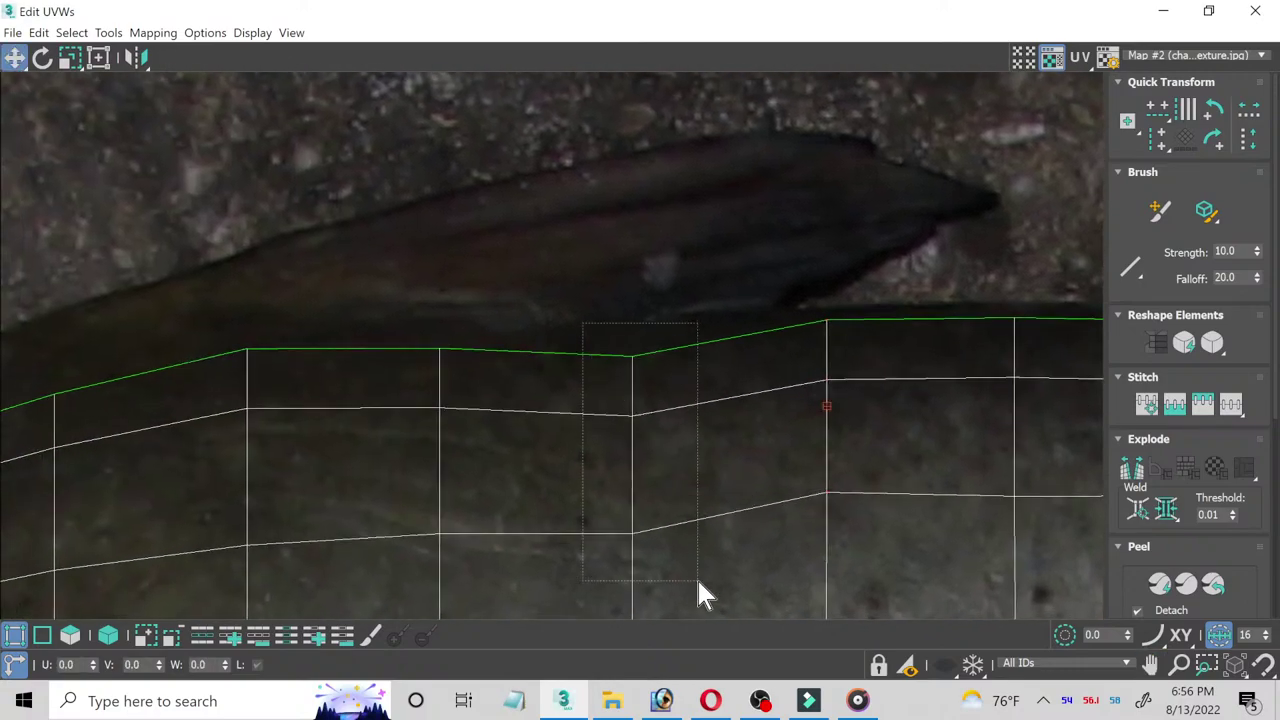
drag(623, 408, 697, 591)
drag(628, 535, 621, 513)
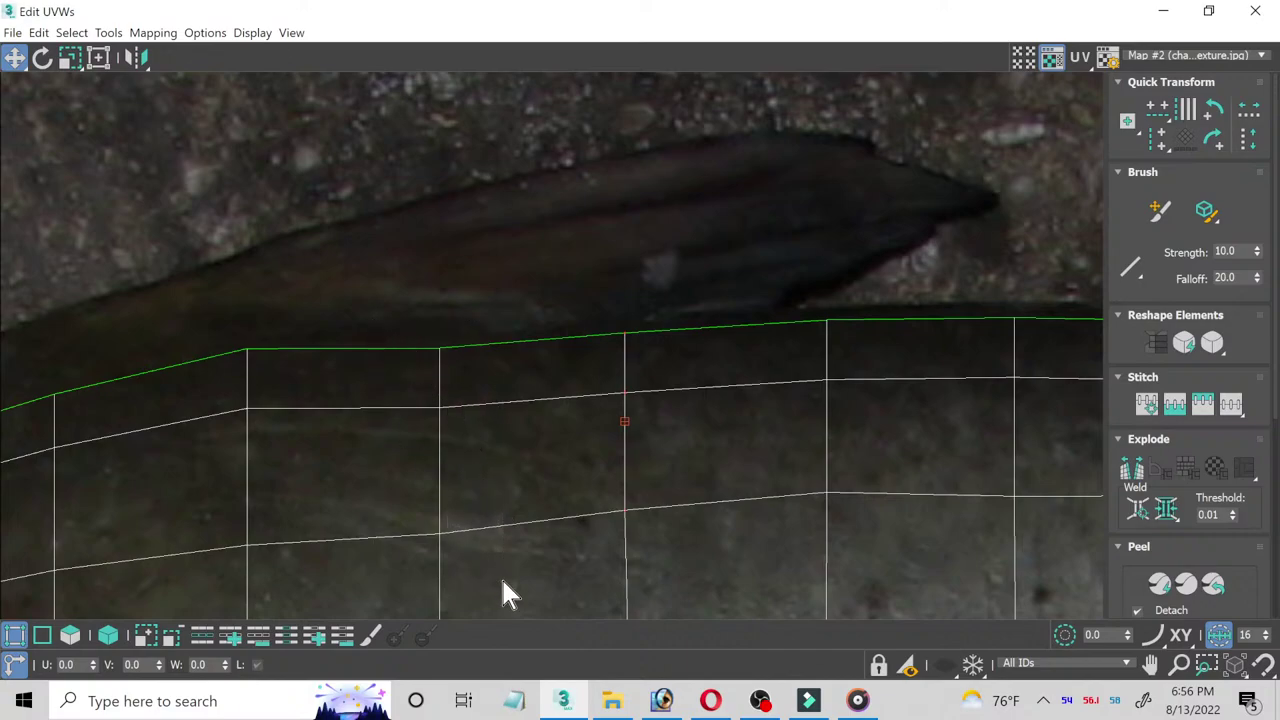
Step: Lift the remaining columns slightly to finish the upper edge along the back
drag(442, 534, 440, 514)
middle_drag(406, 516, 793, 474)
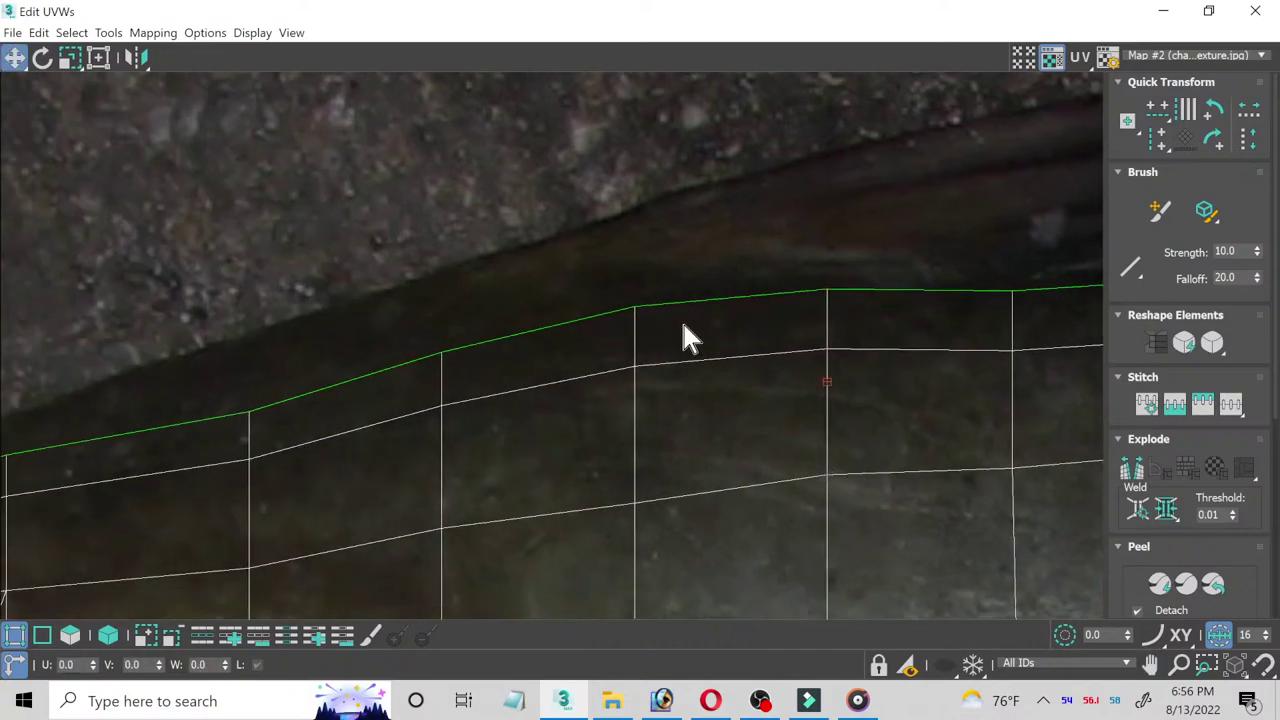
drag(560, 272, 670, 548)
drag(402, 340, 497, 590)
drag(446, 526, 446, 509)
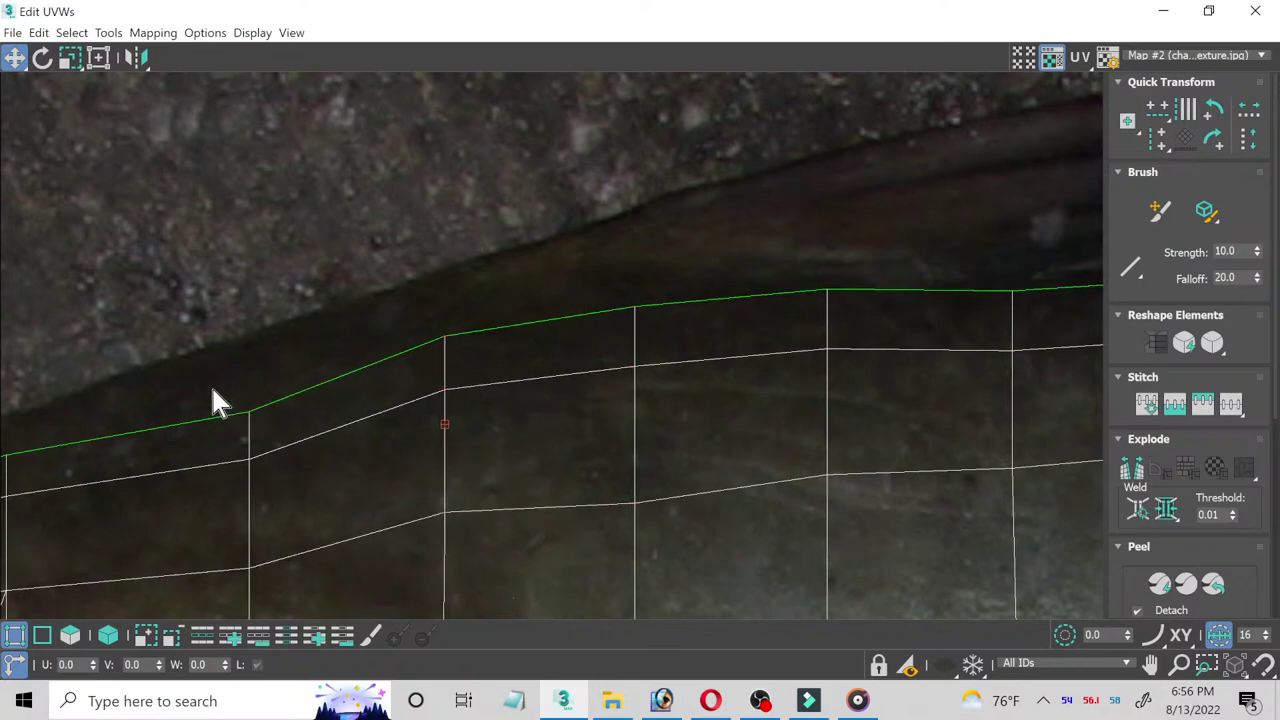
drag(214, 390, 308, 601)
drag(250, 566, 248, 541)
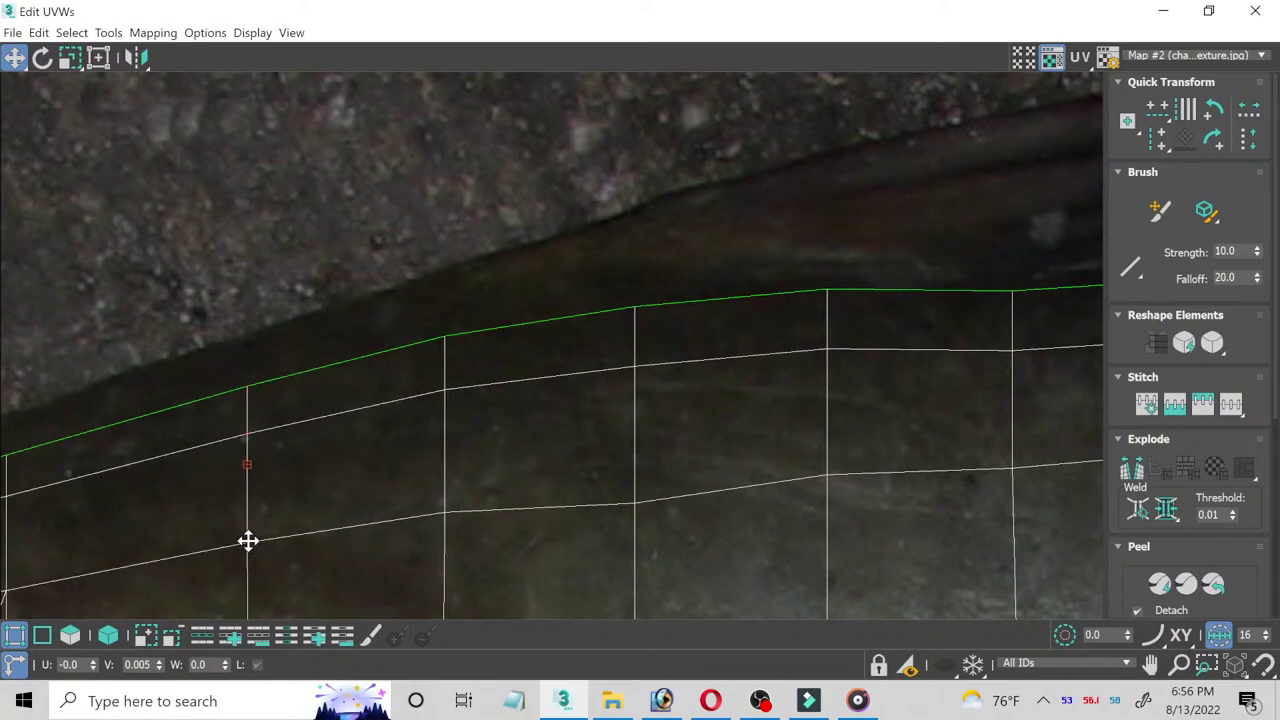
mouse_move(248, 541)
middle_down()
mouse_move(531, 551)
mouse_move(905, 428)
middle_up()
Step: Smooth the kink in the upper seam and lift nearby vertices onto the fish outline
middle_drag(535, 497, 628, 420)
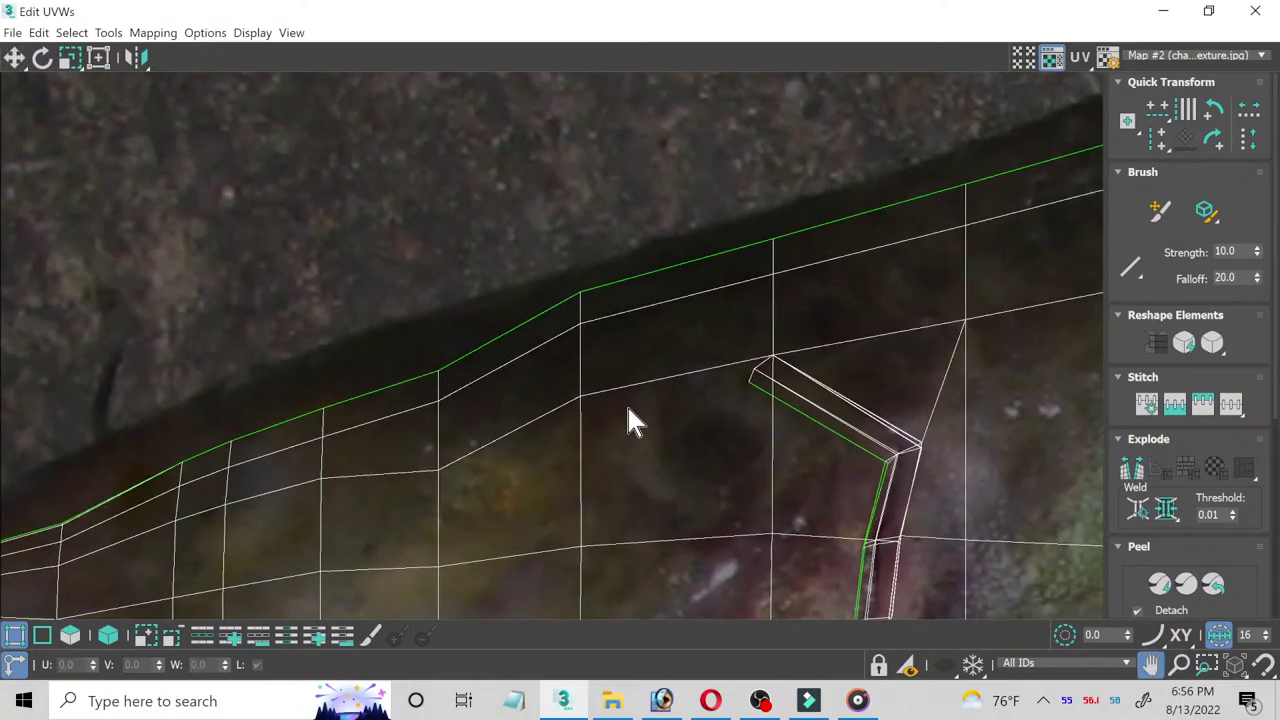
mouse_move(401, 365)
mouse_down()
mouse_move(460, 488)
mouse_move(440, 422)
mouse_up()
mouse_move(273, 368)
mouse_down()
mouse_move(365, 490)
mouse_move(326, 443)
mouse_up()
middle_drag(300, 534, 437, 350)
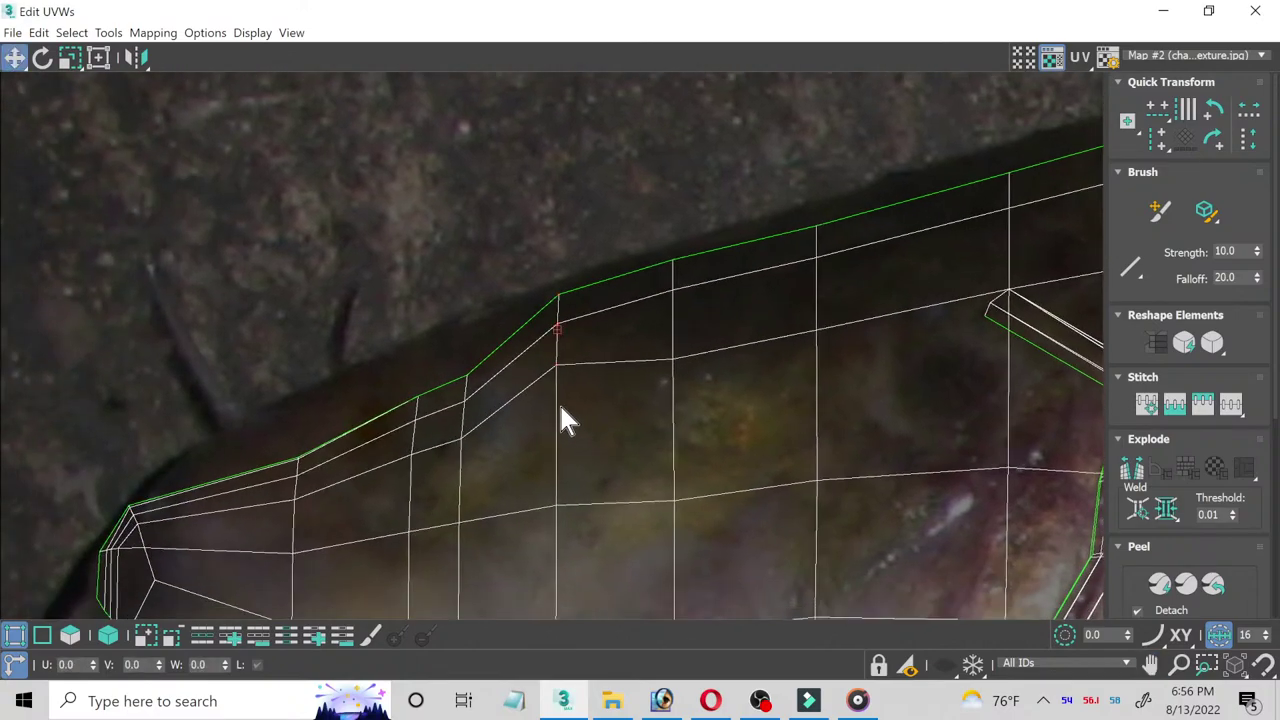
click(449, 410)
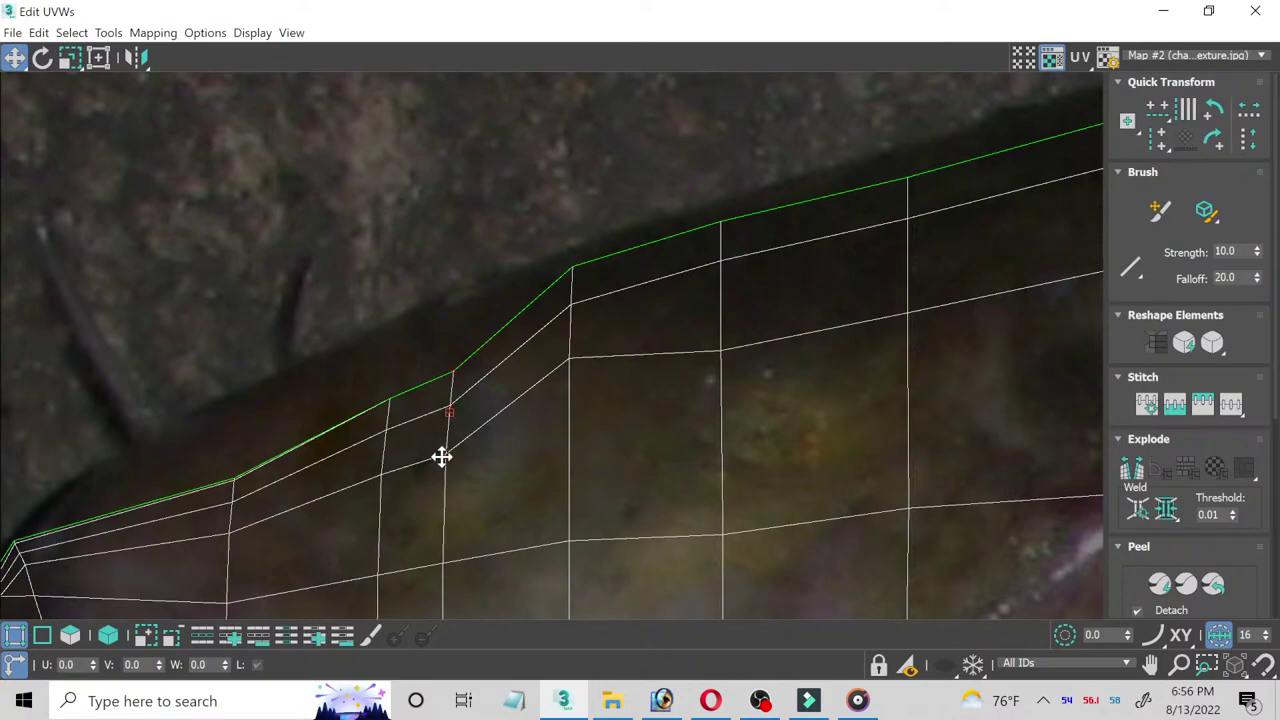
drag(443, 458, 437, 410)
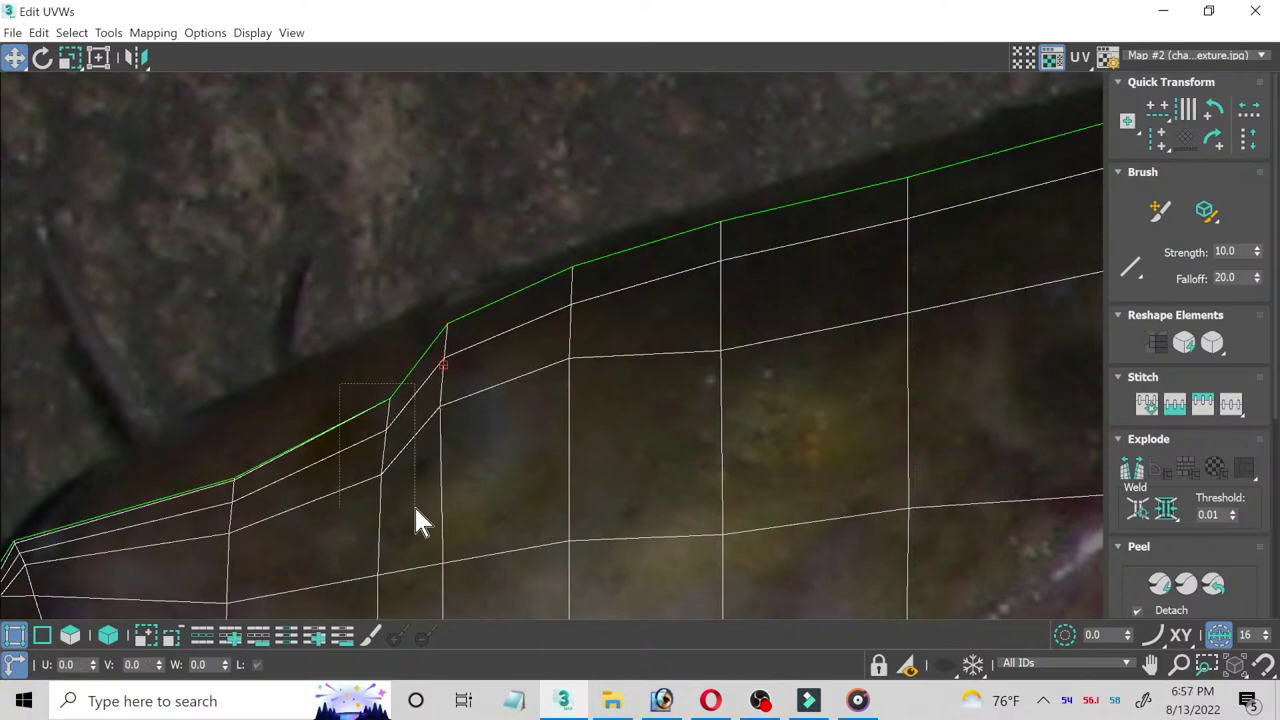
drag(416, 508, 363, 417)
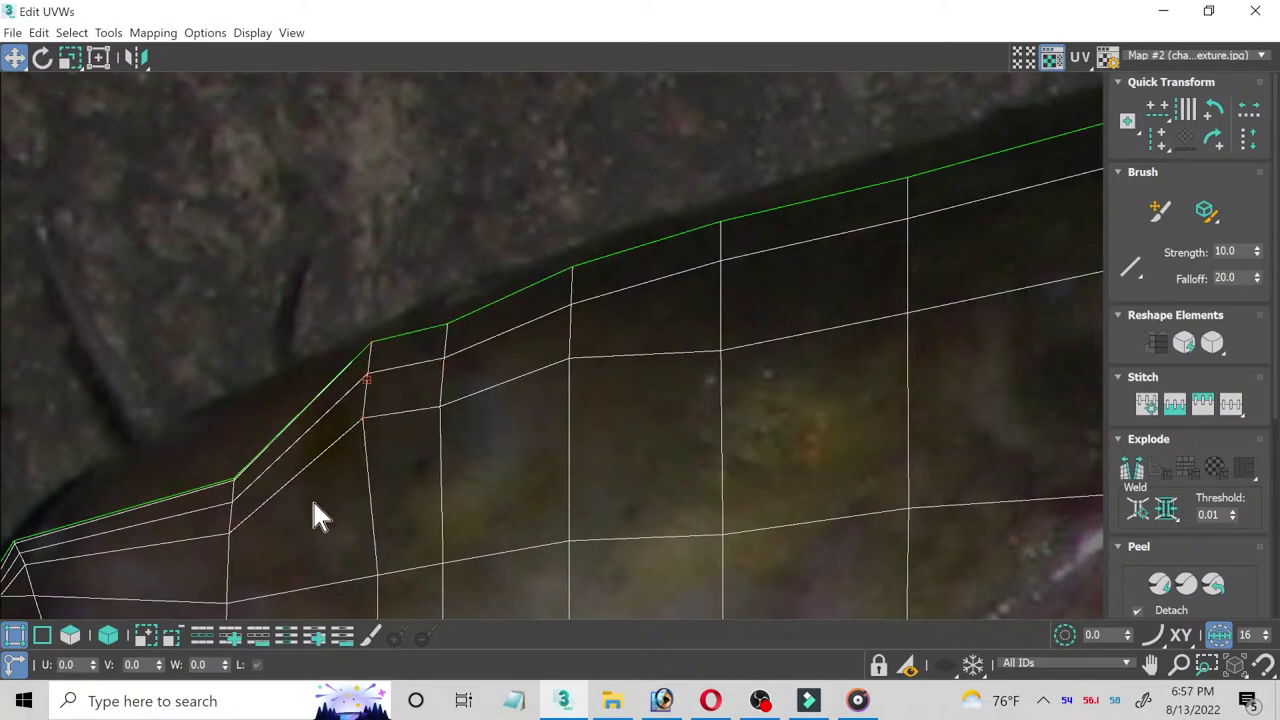
Step: Pull the seam vertex up-left and shift the snout-edge vertices right onto the snout outline
middle_drag(313, 516, 725, 388)
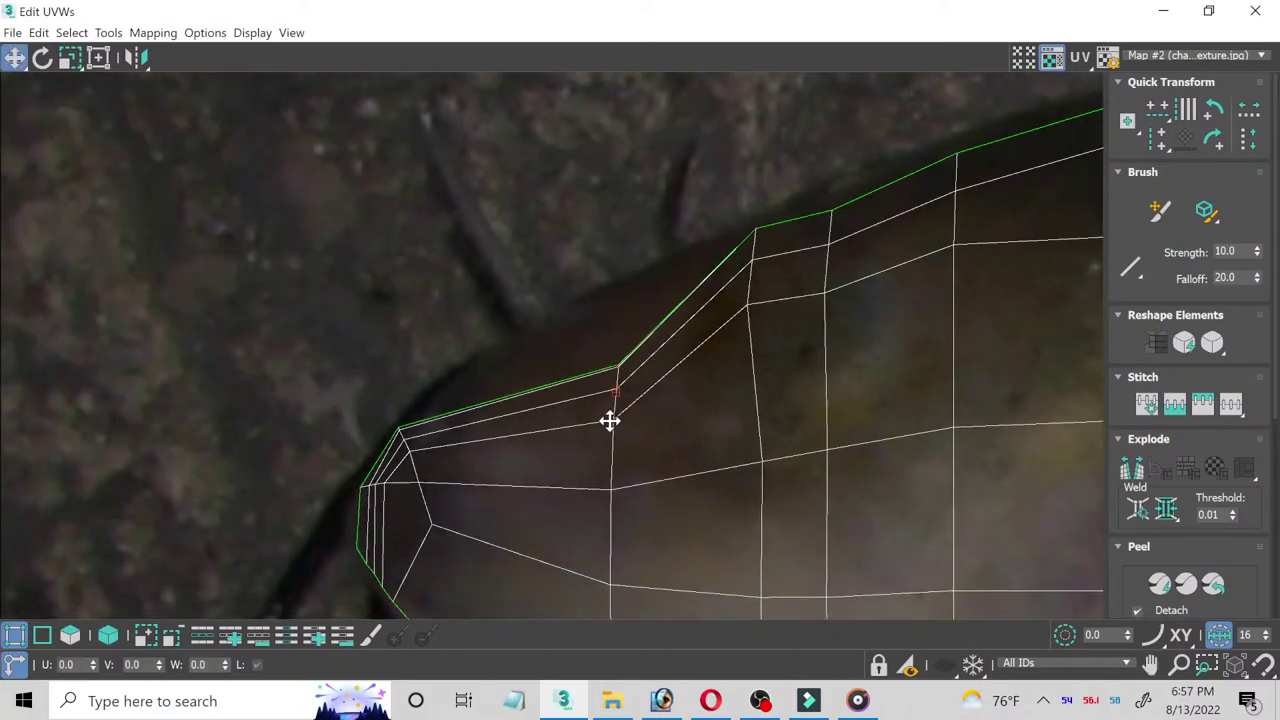
mouse_move(609, 421)
mouse_down()
mouse_move(611, 374)
mouse_move(583, 360)
mouse_up()
mouse_move(574, 386)
middle_down()
mouse_move(600, 330)
mouse_move(612, 246)
middle_up()
drag(341, 182, 457, 451)
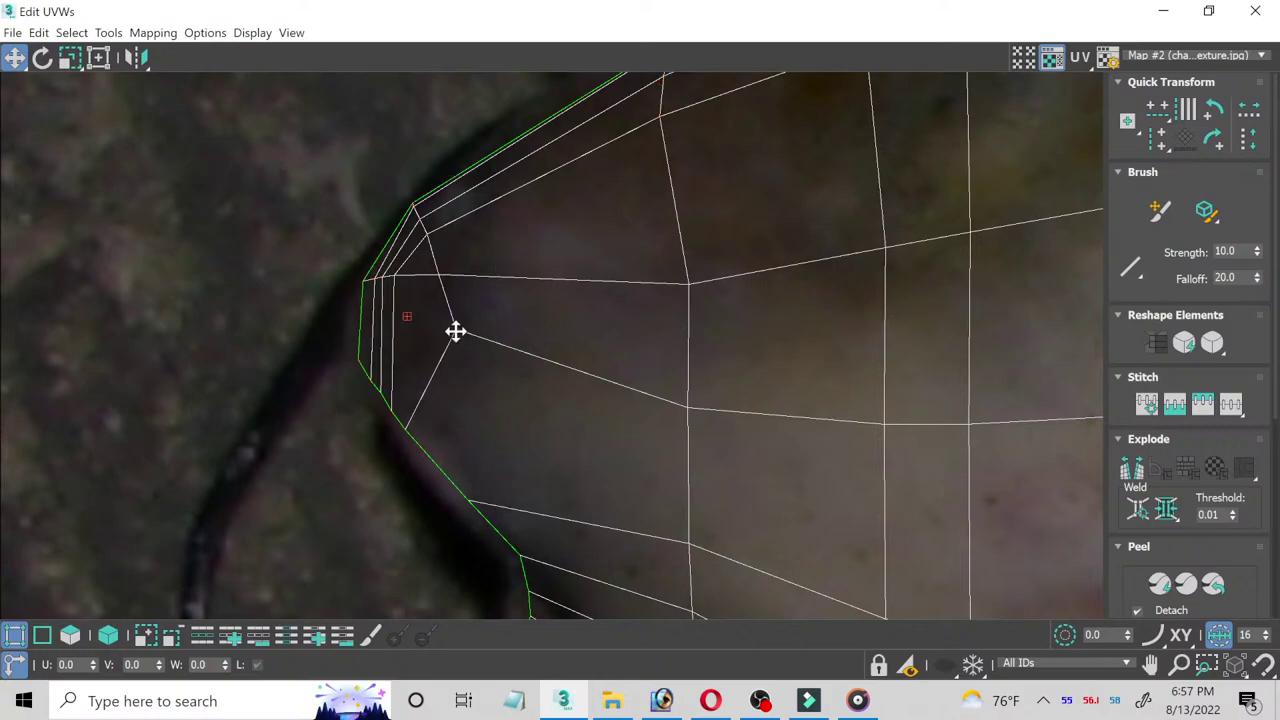
drag(455, 331, 475, 335)
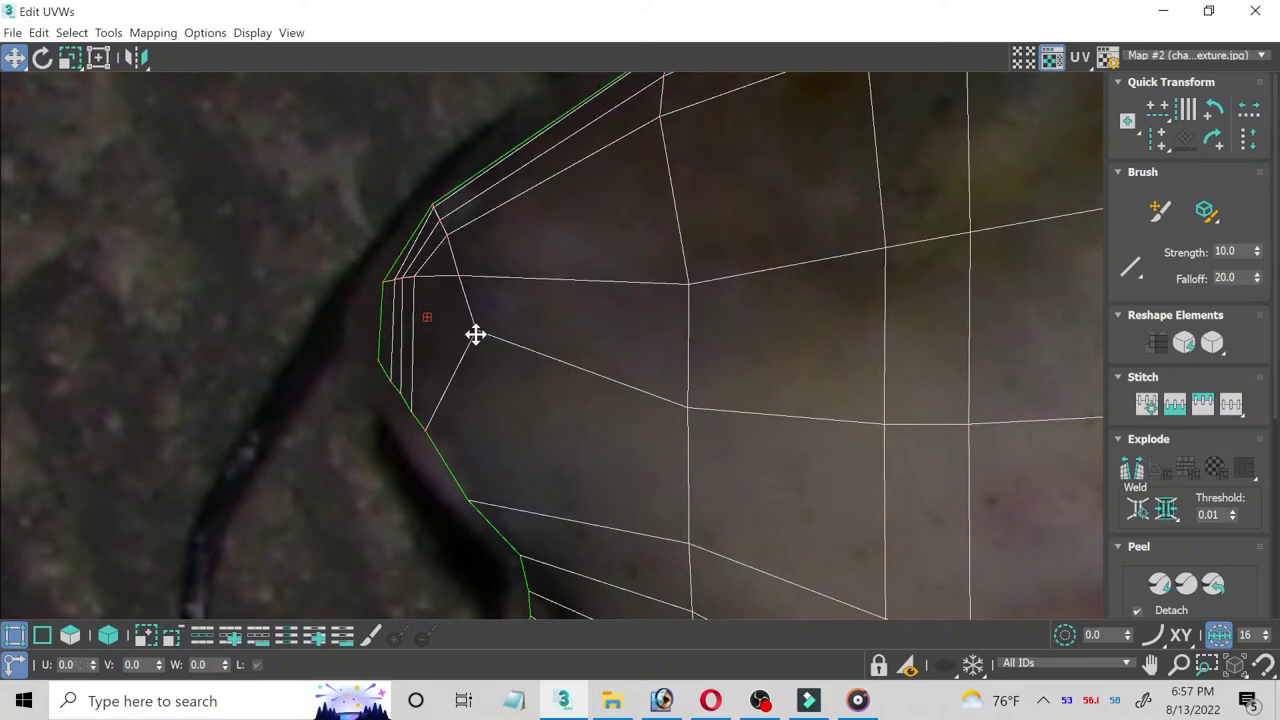
scroll(529, 351, down, 5)
scroll(530, 355, up, 2)
scroll(390, 318, up, 4)
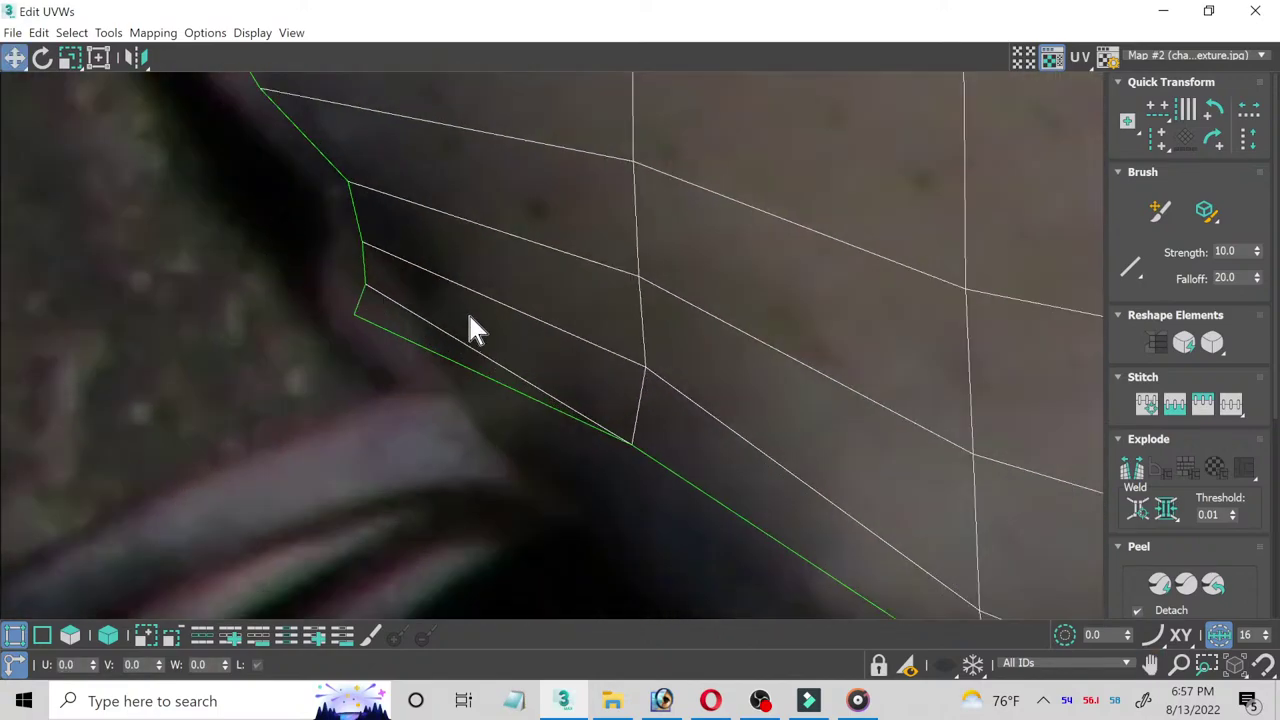
scroll(469, 329, down, 2)
scroll(634, 371, down, 2)
middle_drag(680, 329, 626, 375)
Step: Nudge two upper-edge vertices near the head up, then zoom out to check the head
scroll(420, 380, down, 2)
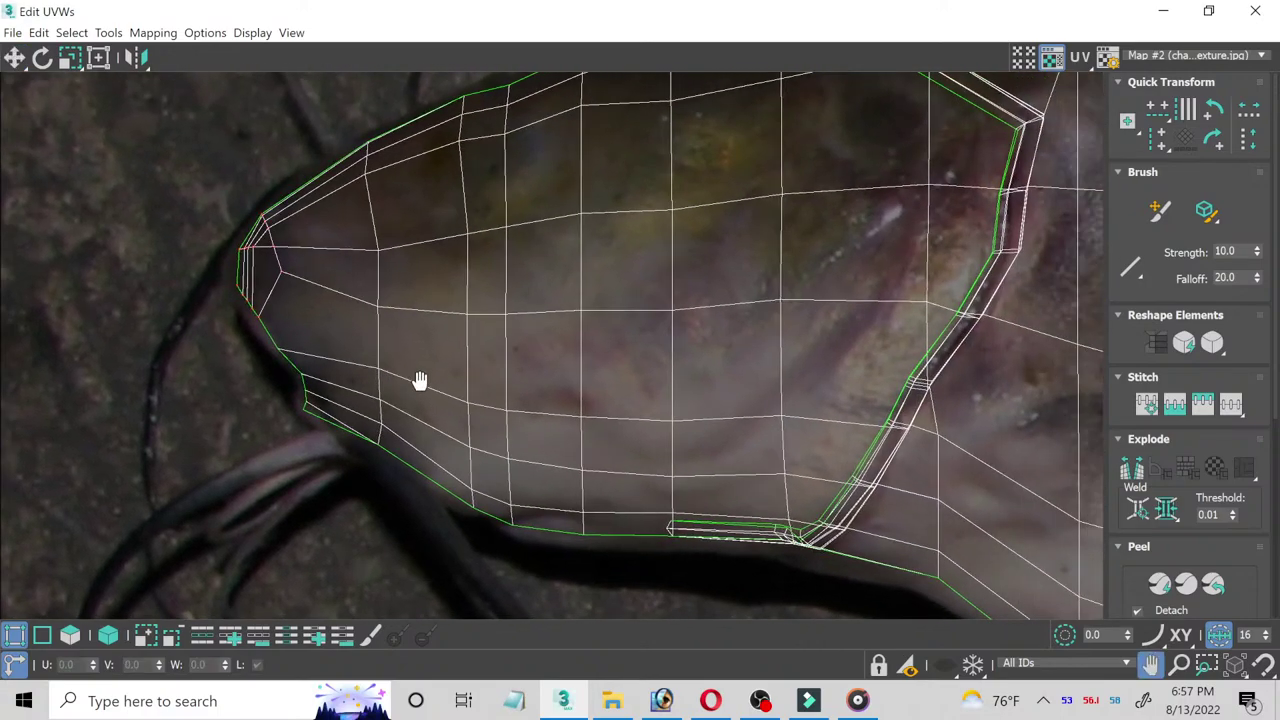
scroll(420, 380, up, 3)
scroll(449, 188, up, 2)
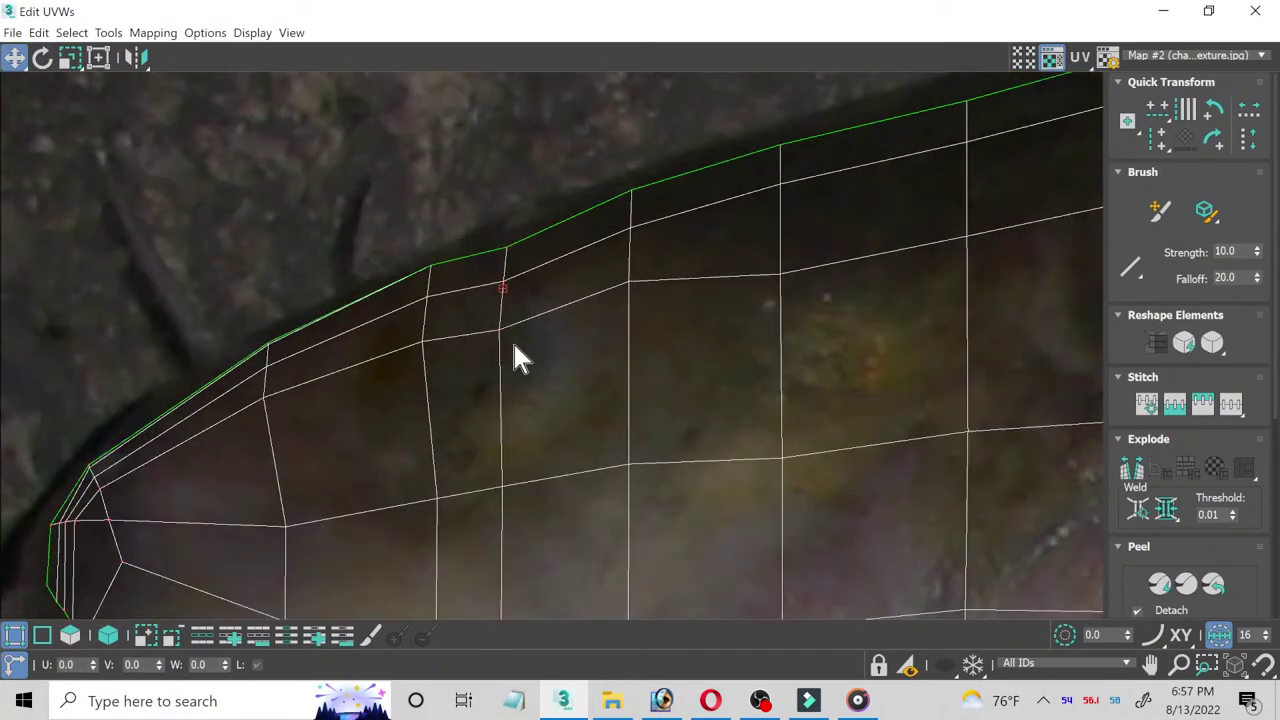
drag(501, 328, 502, 323)
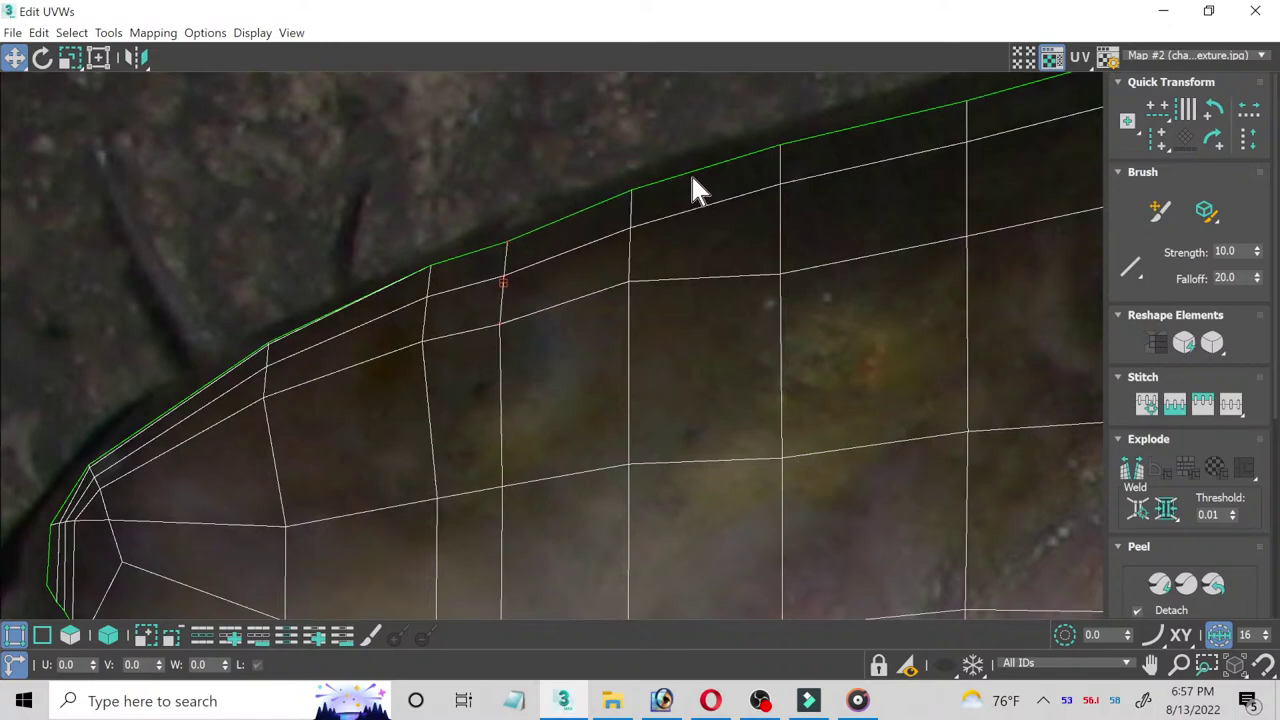
drag(786, 276, 783, 258)
mouse_move(895, 330)
middle_down()
mouse_move(665, 401)
mouse_move(501, 245)
middle_up()
scroll(651, 423, down, 3)
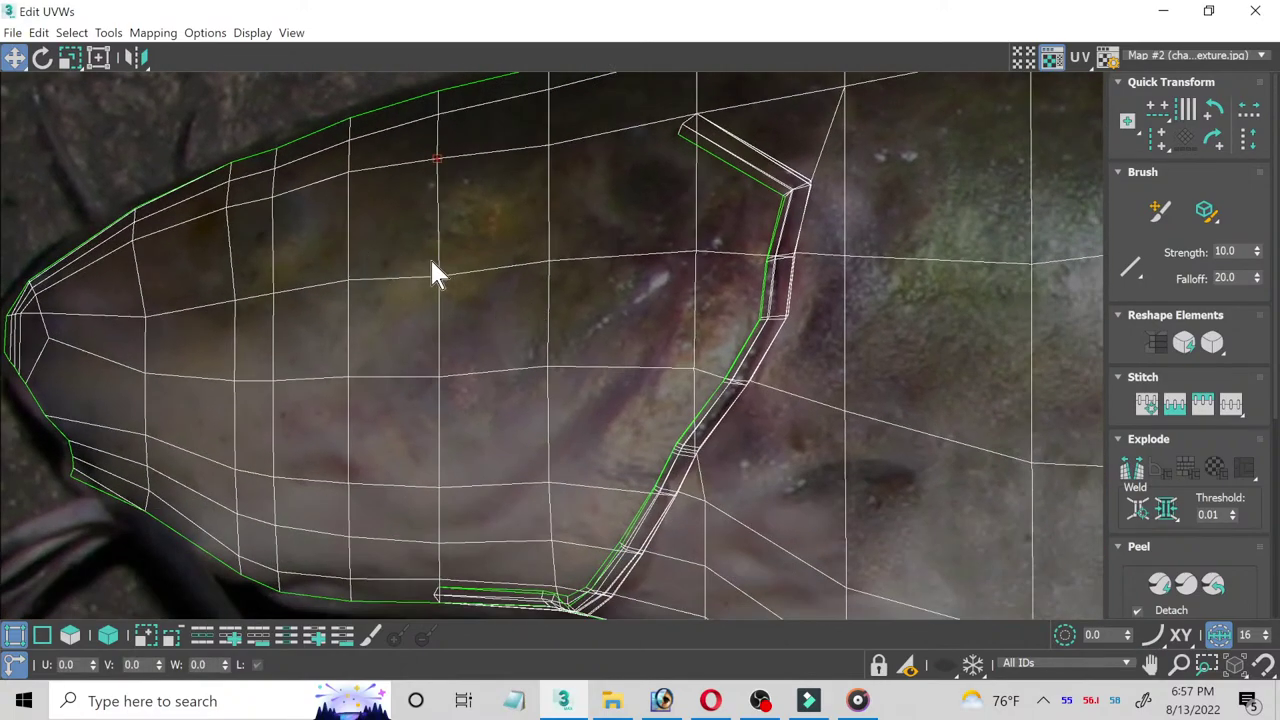
scroll(503, 407, down, 2)
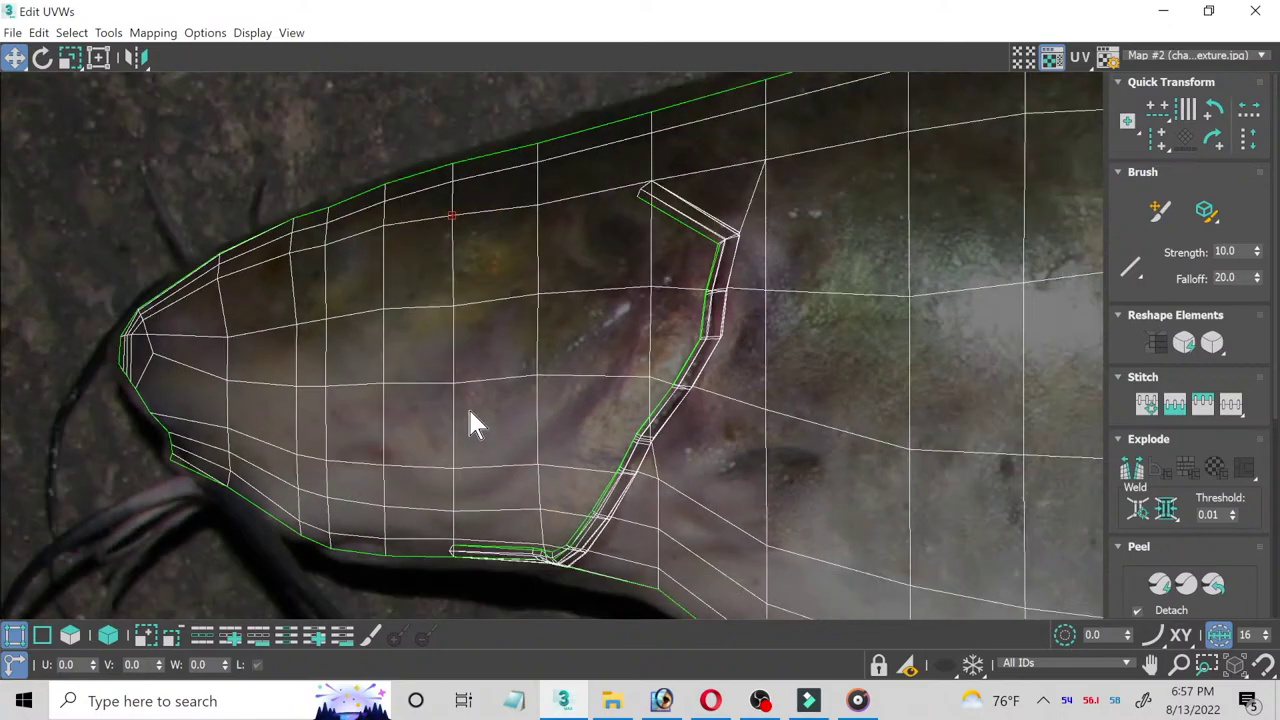
middle_drag(469, 423, 526, 405)
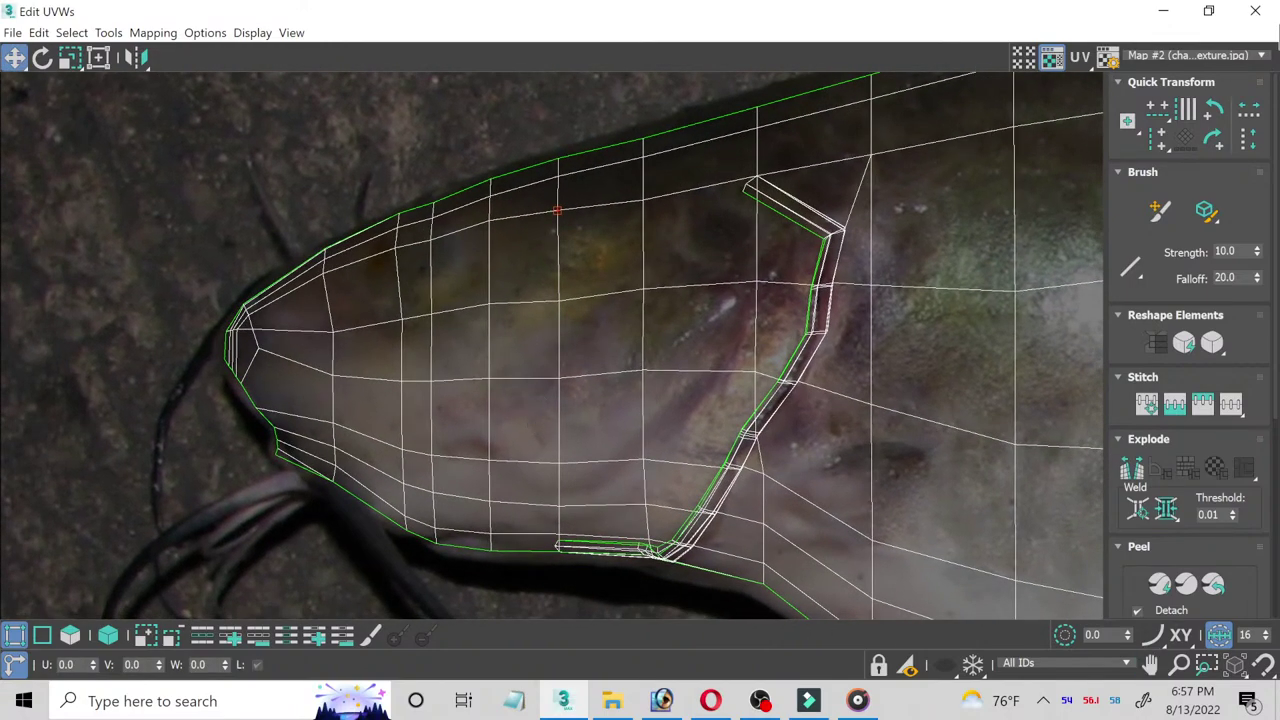
Step: Close Edit UVWs, collapse Unwrap UVW into the Editable Poly, and maximize Perspective
click(1256, 11)
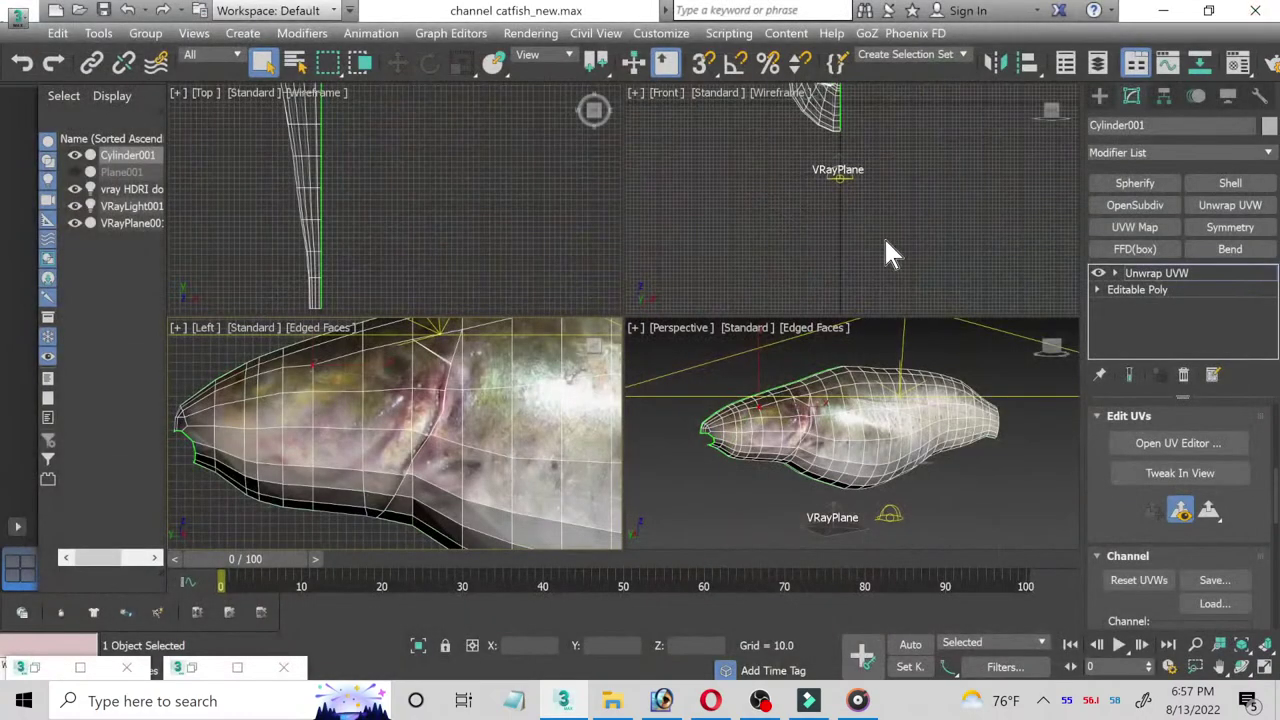
right_click(1150, 280)
click(1100, 438)
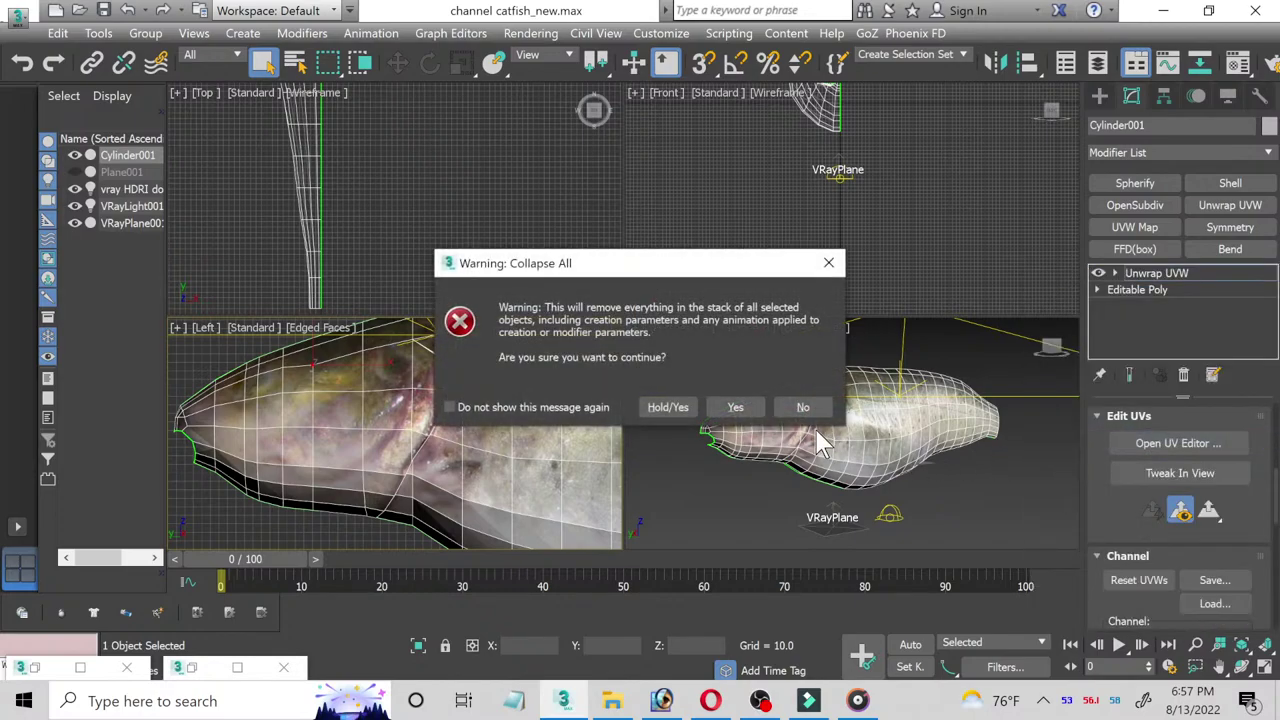
click(735, 407)
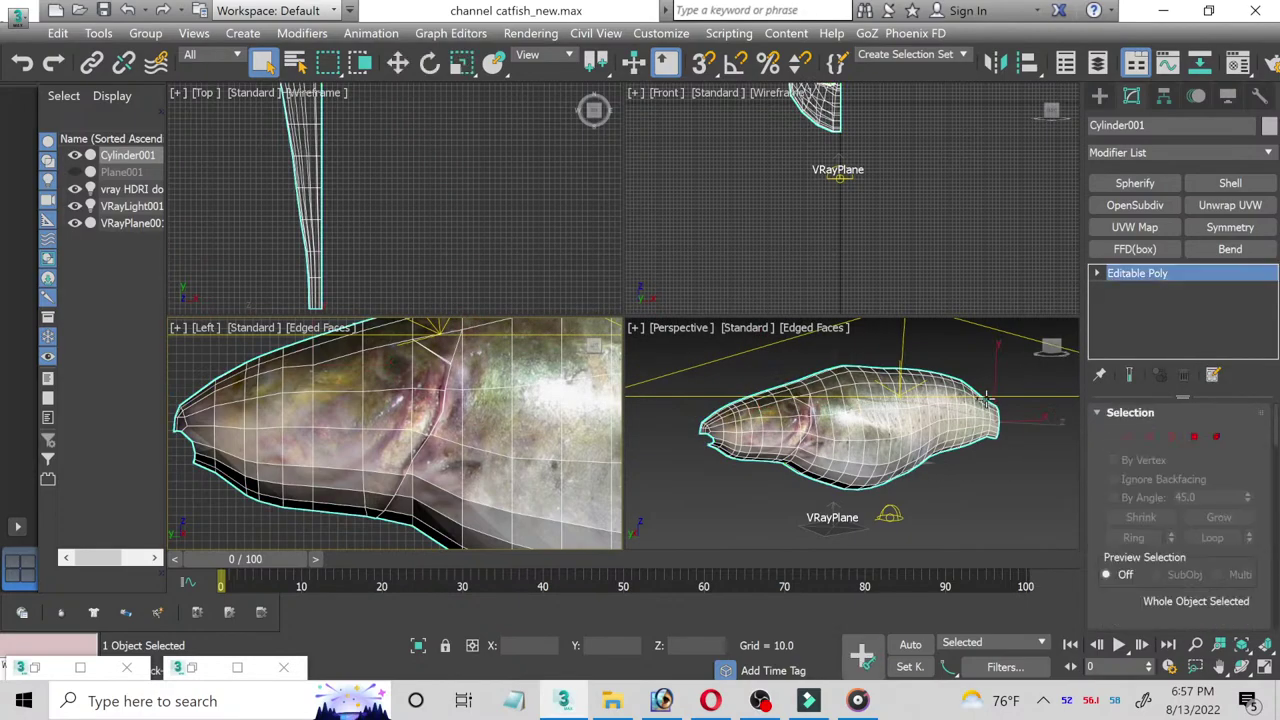
click(1011, 439)
click(1264, 667)
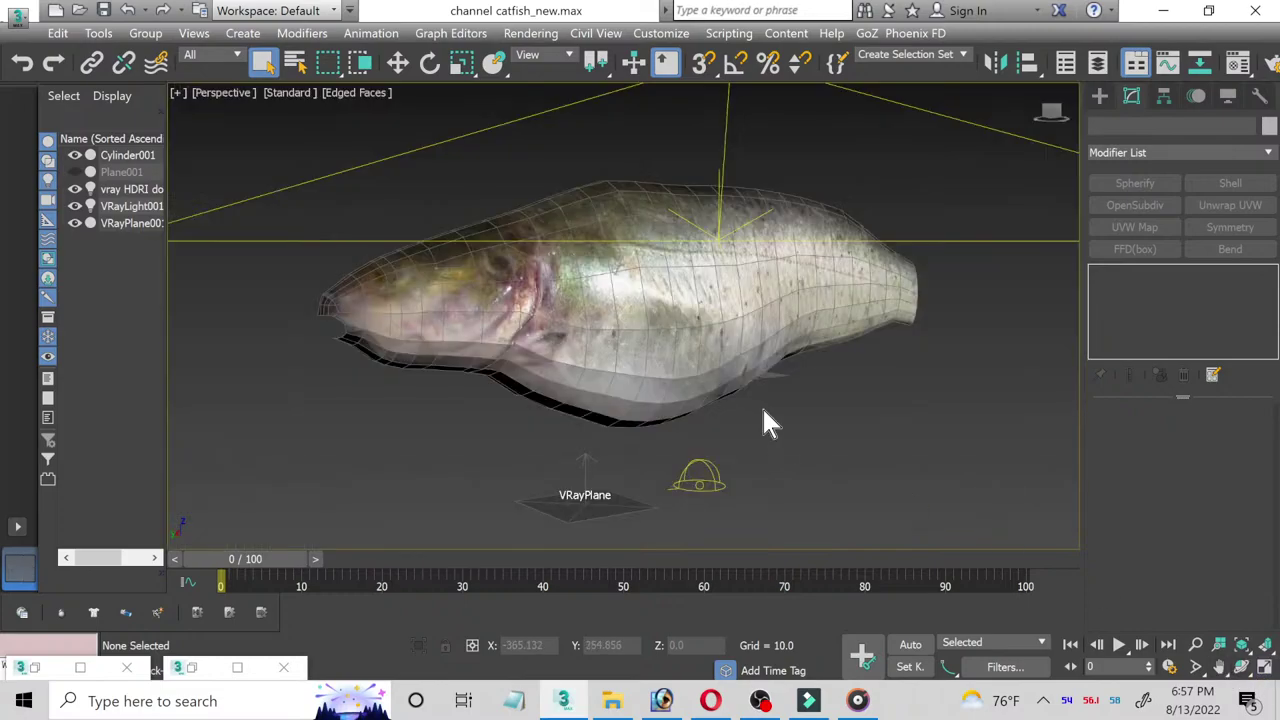
Step: Add Symmetry and OpenSubdiv (Iterations 1) modifiers to the catfish mesh
alt+middle_drag(765, 423, 643, 371)
click(643, 371)
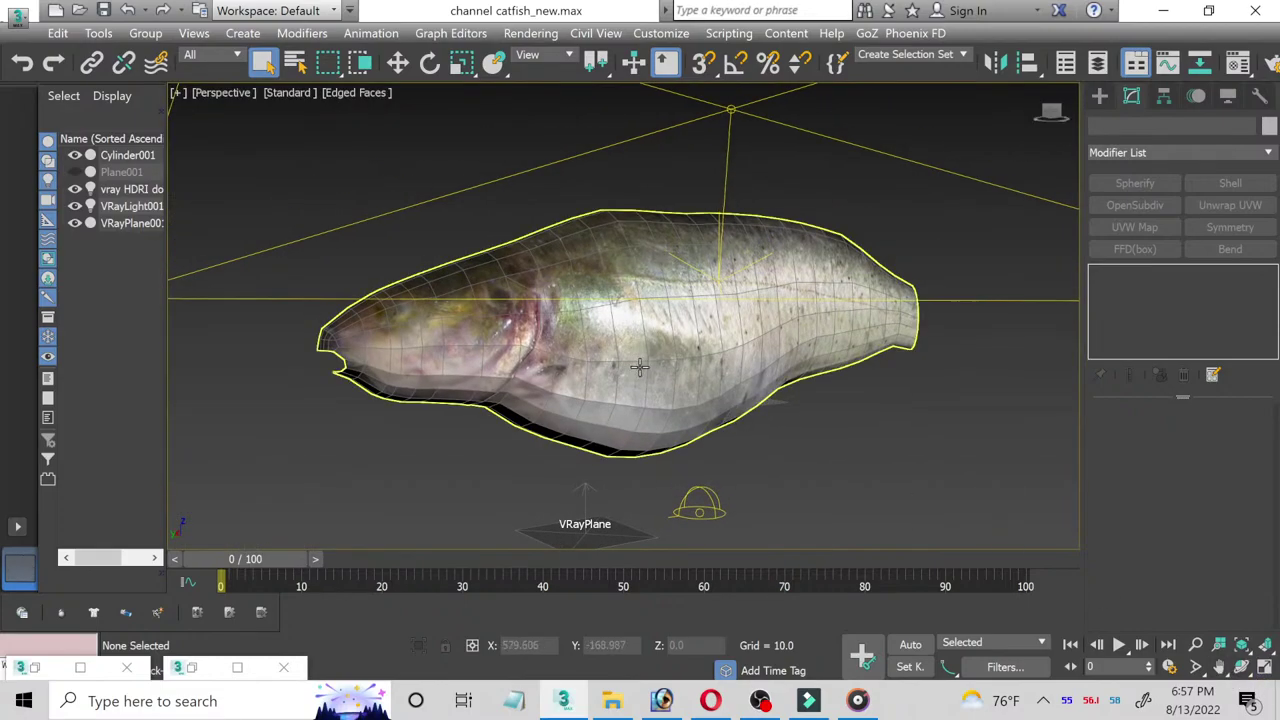
click(800, 365)
click(1205, 229)
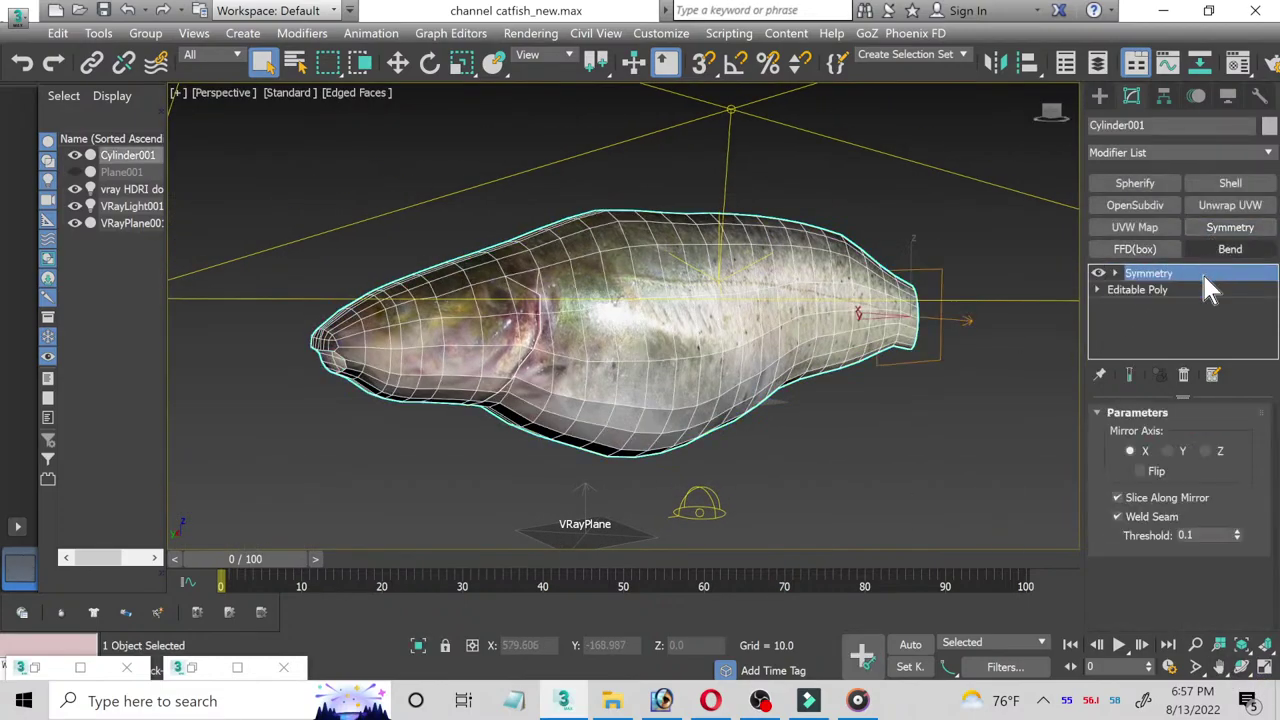
click(1126, 205)
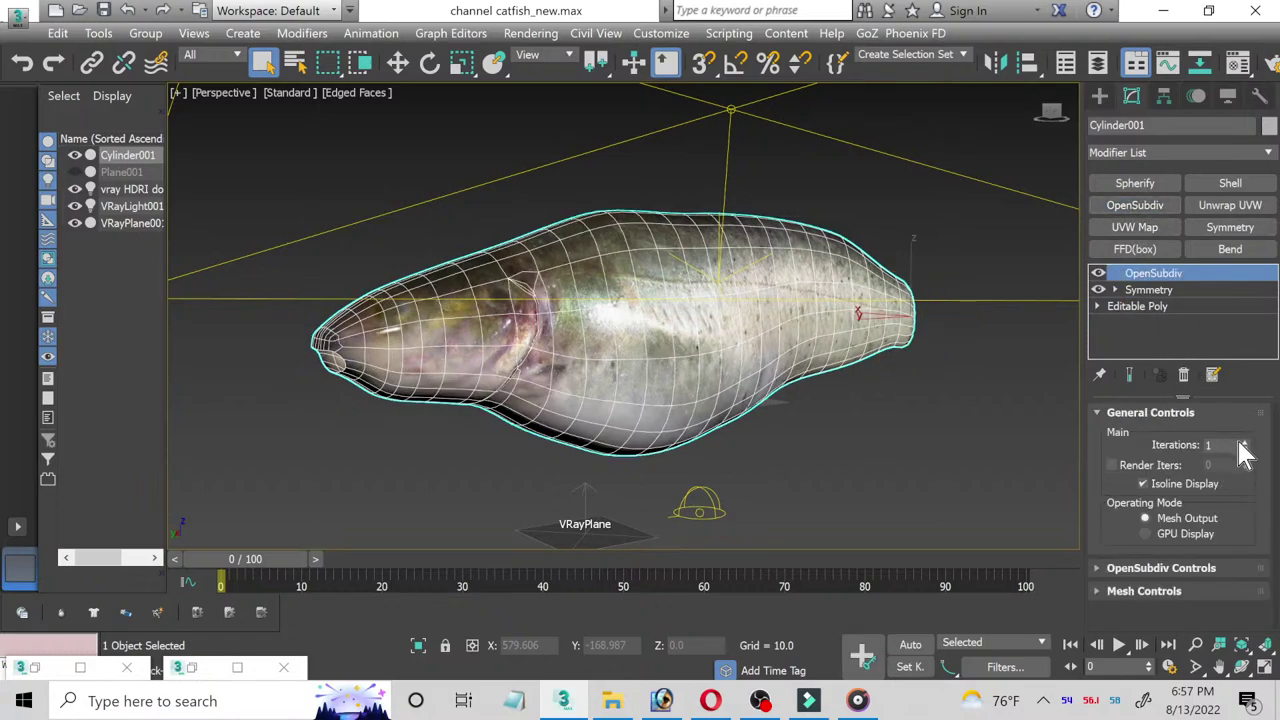
click(859, 424)
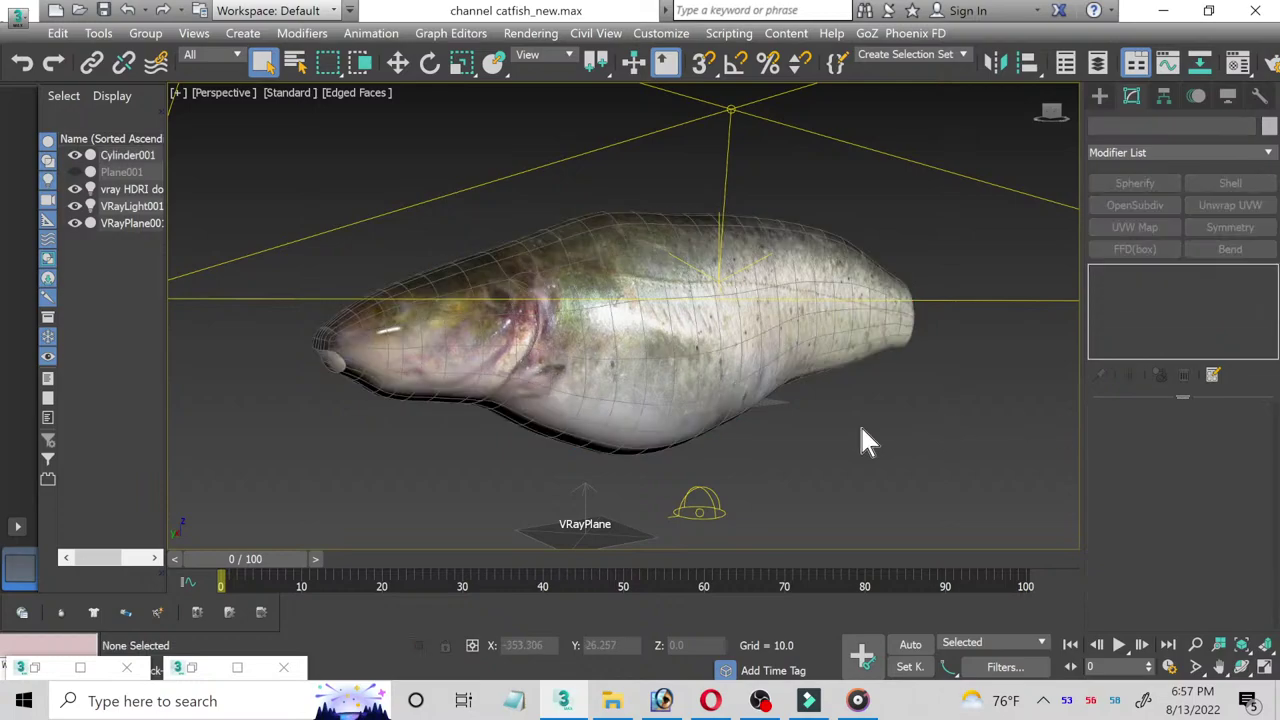
middle_drag(851, 423, 851, 432)
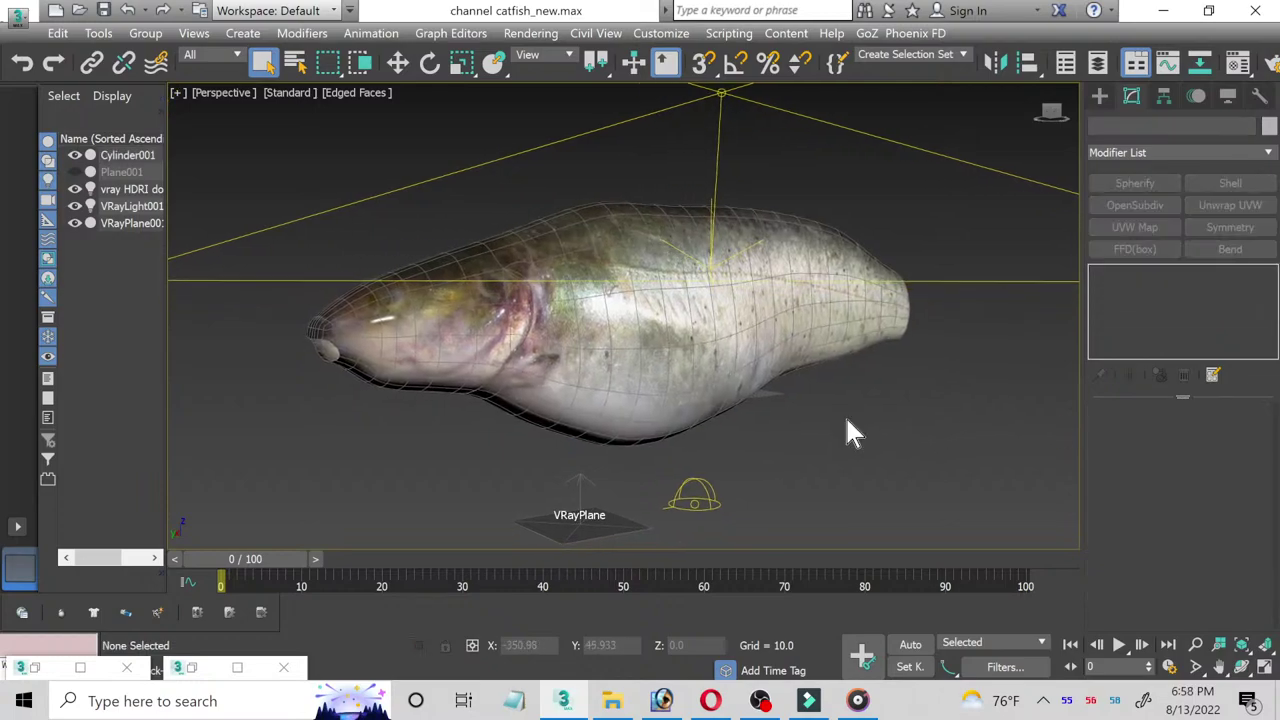
Step: Render the perspective view and zoom in and out on the catfish to check for texture seams
key(shift+q)
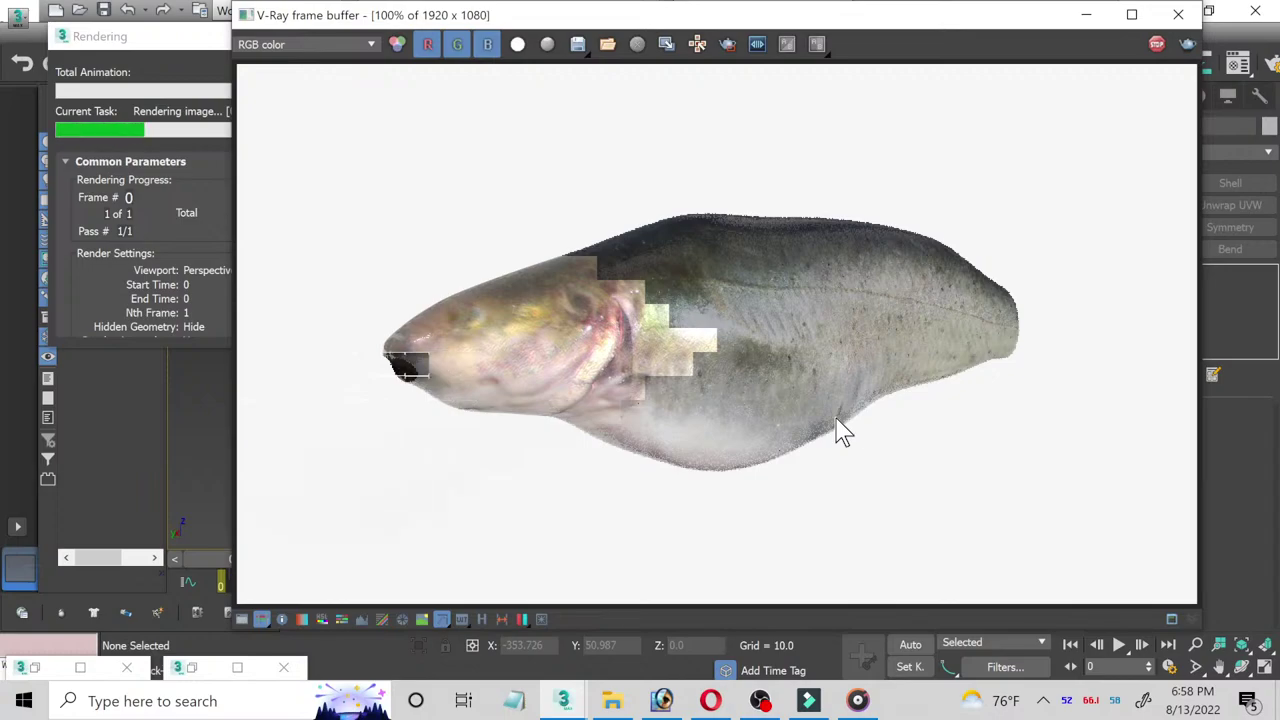
scroll(517, 357, up, 1)
scroll(530, 355, up, 1)
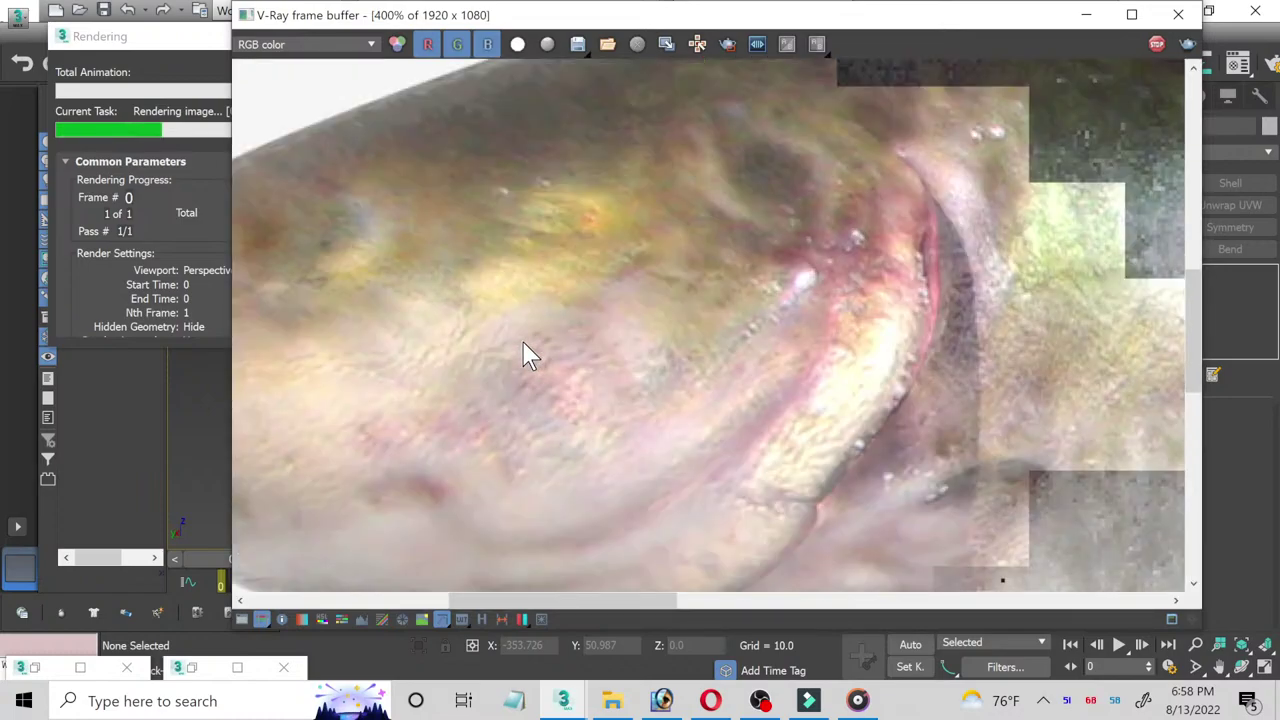
scroll(530, 357, down, 1)
scroll(530, 357, down, 1)
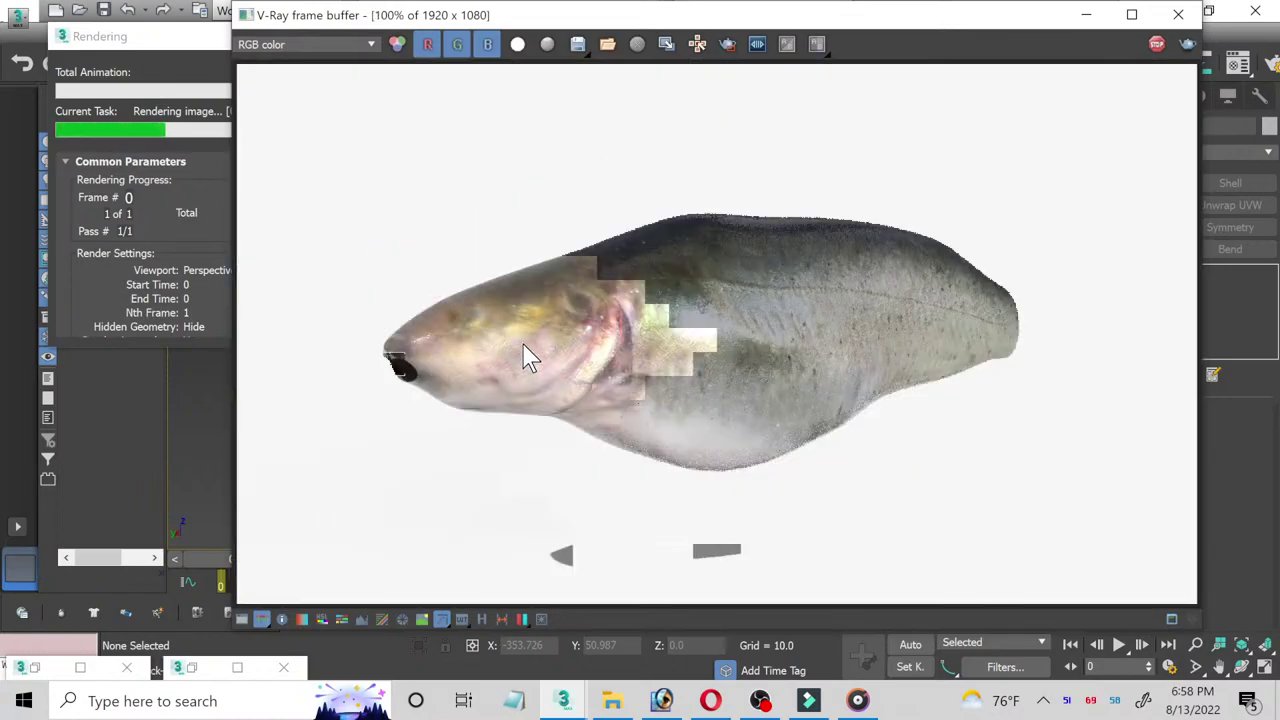
scroll(600, 362, up, 1)
scroll(616, 390, up, 1)
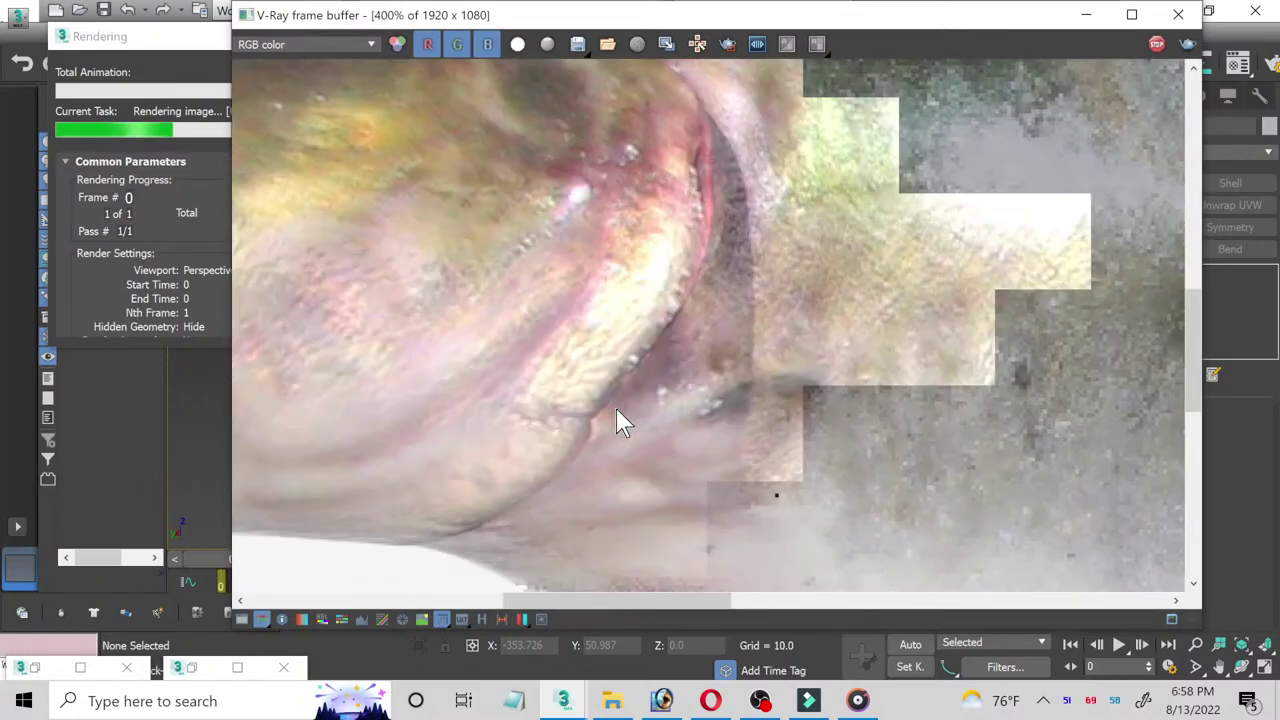
scroll(616, 406, down, 1)
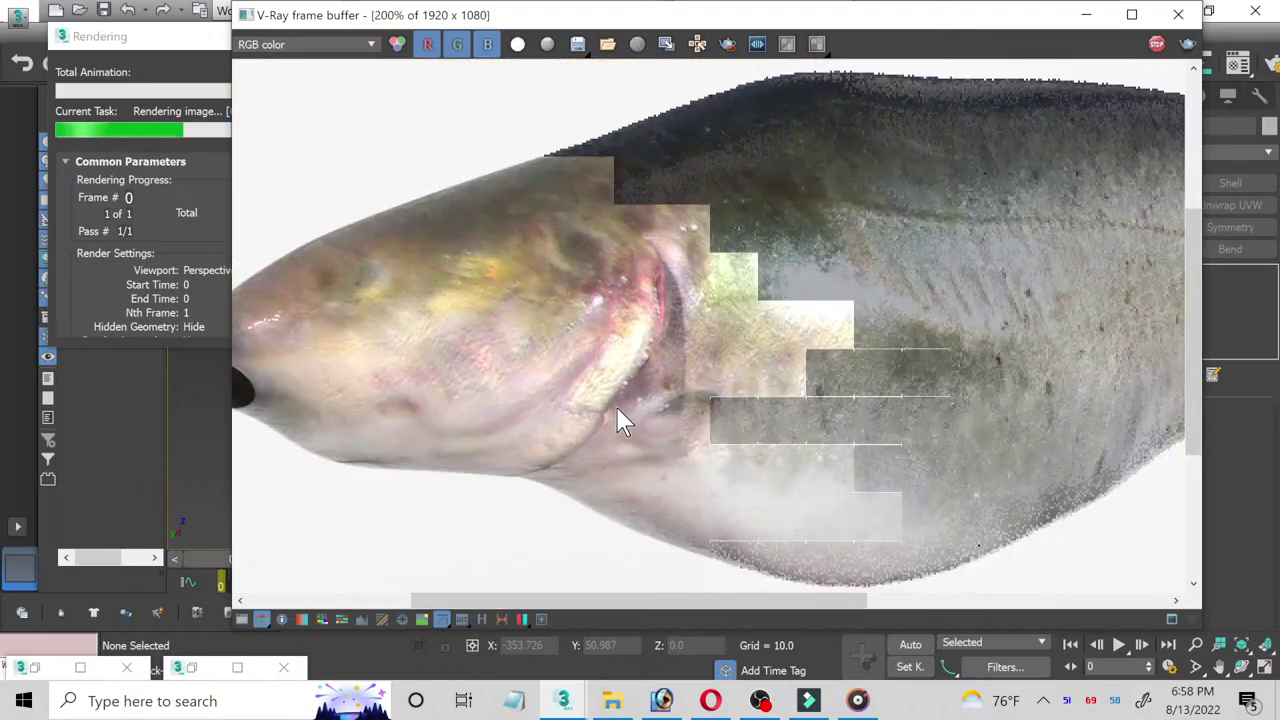
scroll(616, 408, down, 1)
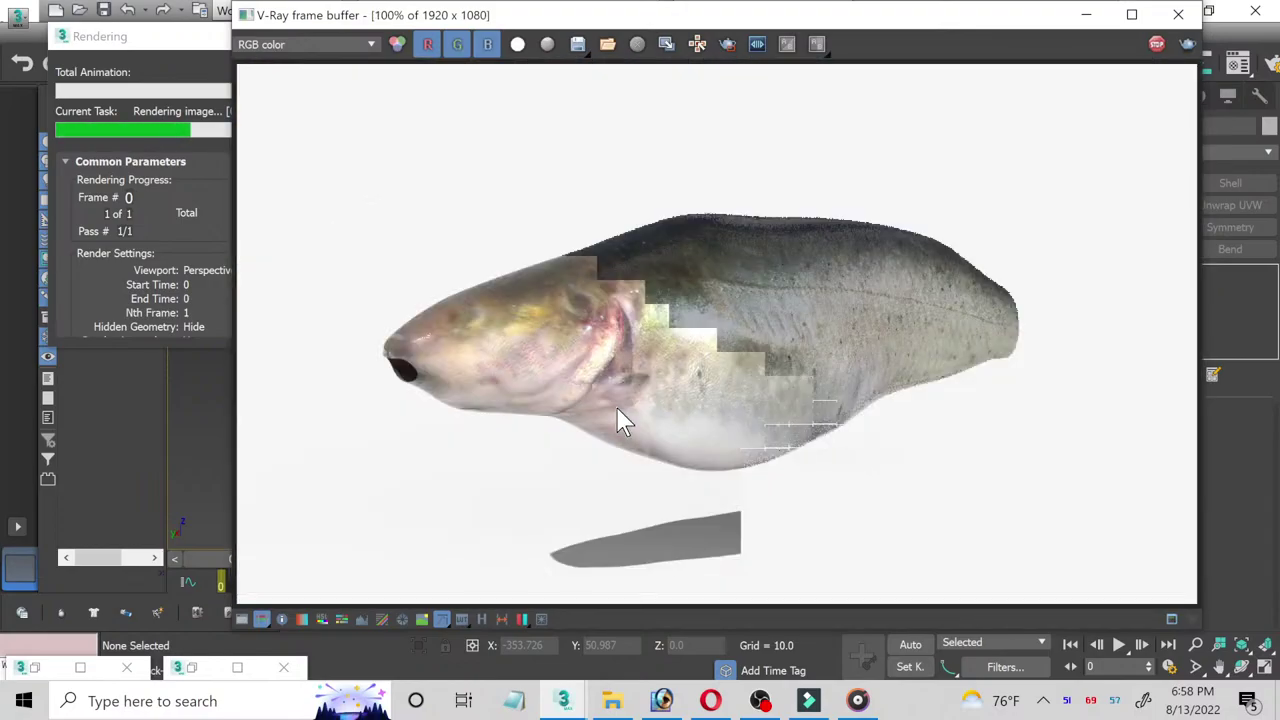
scroll(412, 366, up, 1)
scroll(414, 363, up, 1)
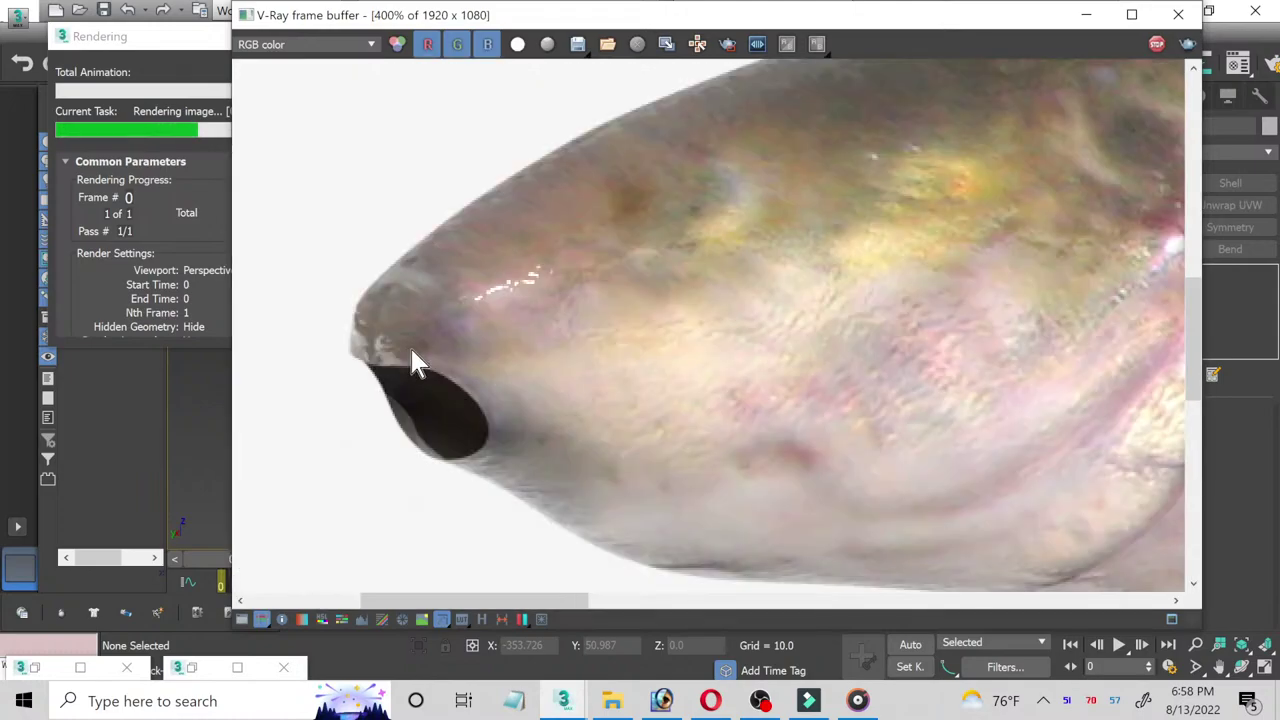
scroll(766, 394, down, 1)
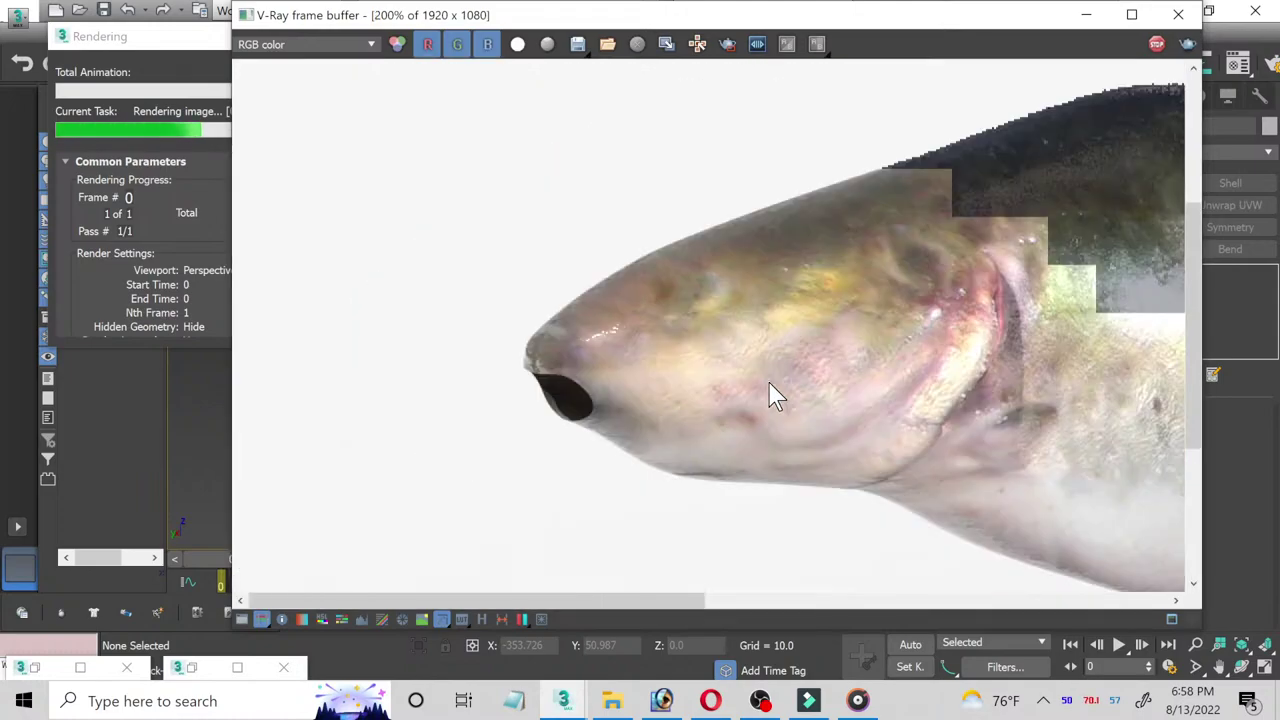
scroll(940, 310, up, 1)
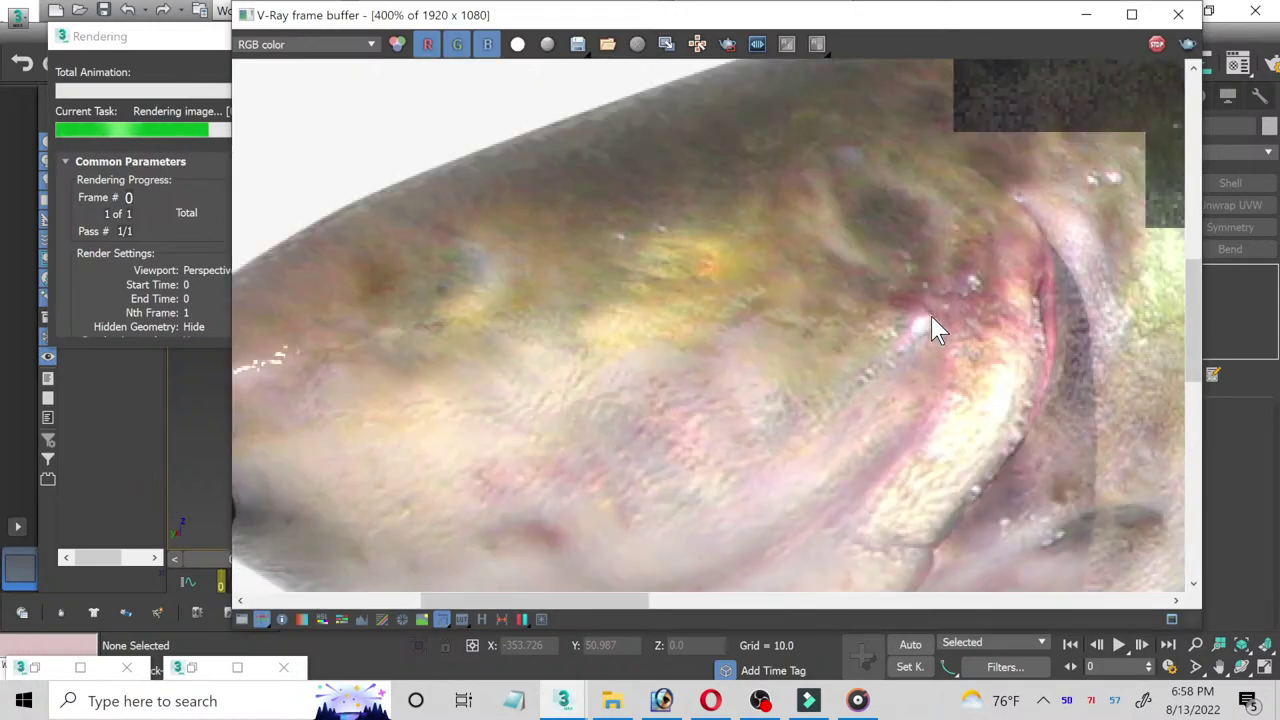
scroll(910, 333, down, 1)
scroll(912, 345, down, 1)
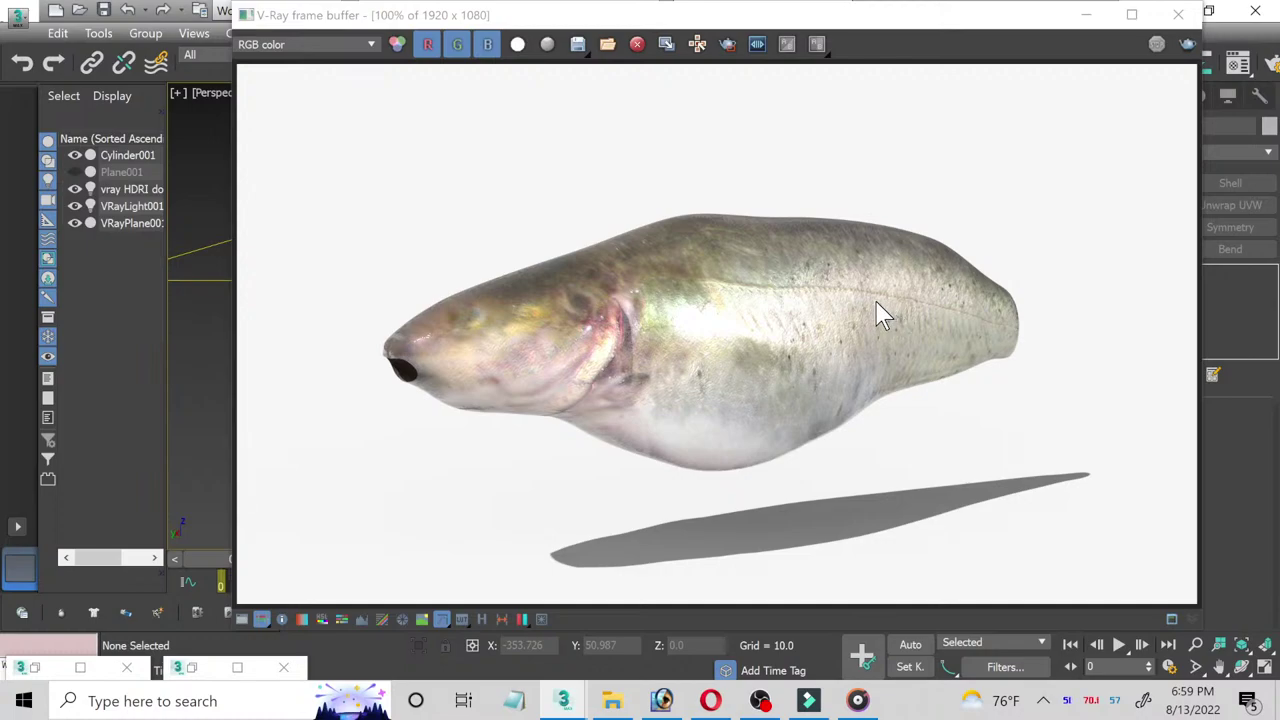
scroll(626, 277, up, 1)
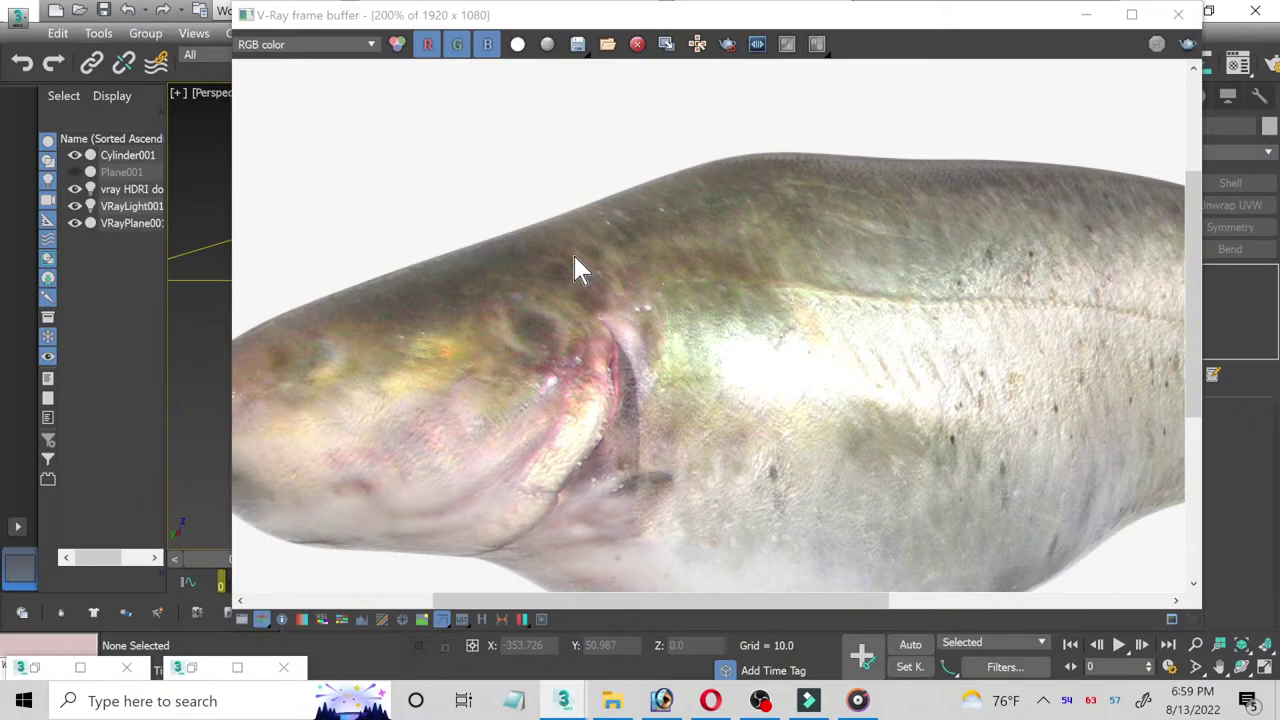
scroll(575, 262, down, 1)
Step: Close the render, select VRayPlane001, and make its HDRI map active in the Material Editor
click(1178, 14)
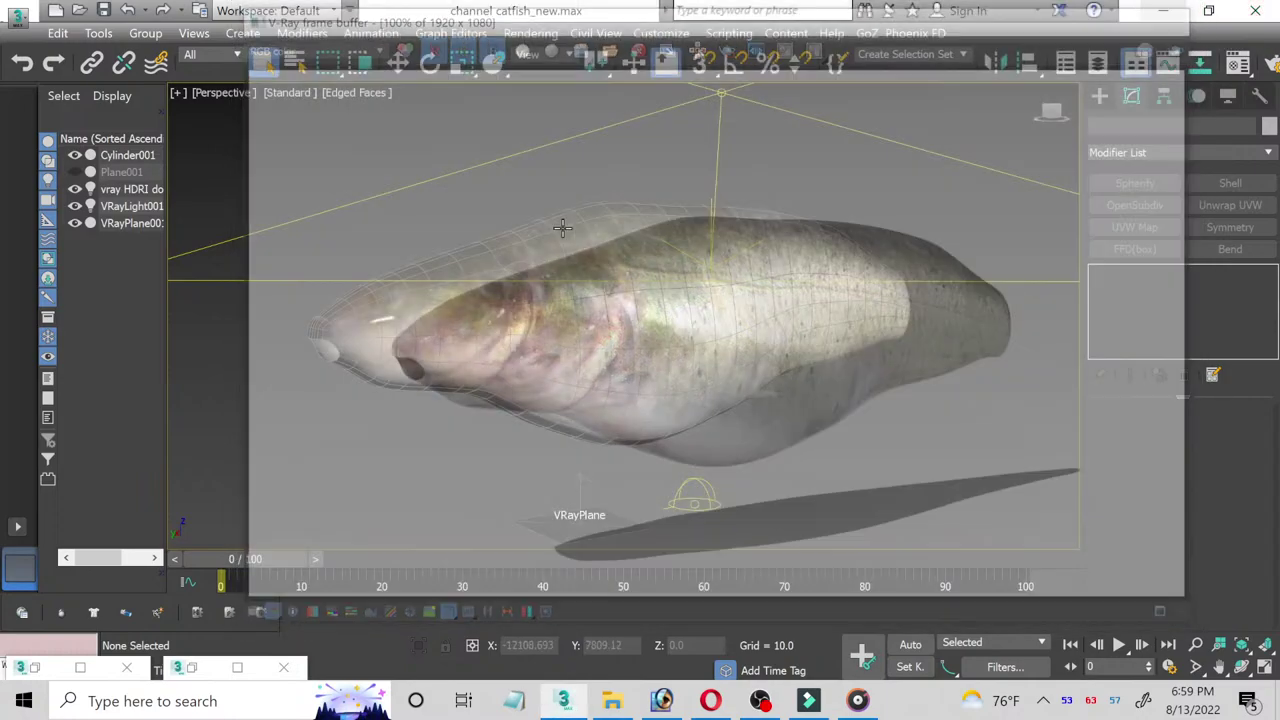
click(127, 224)
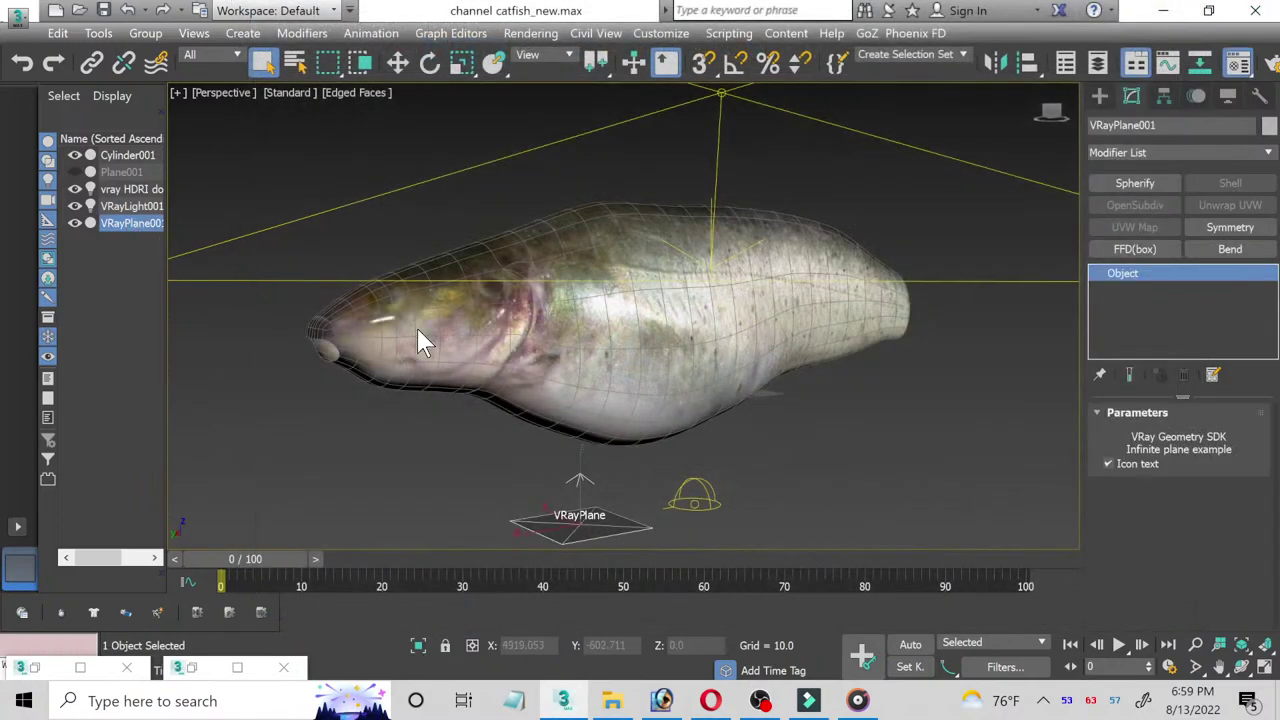
key(m)
click(448, 240)
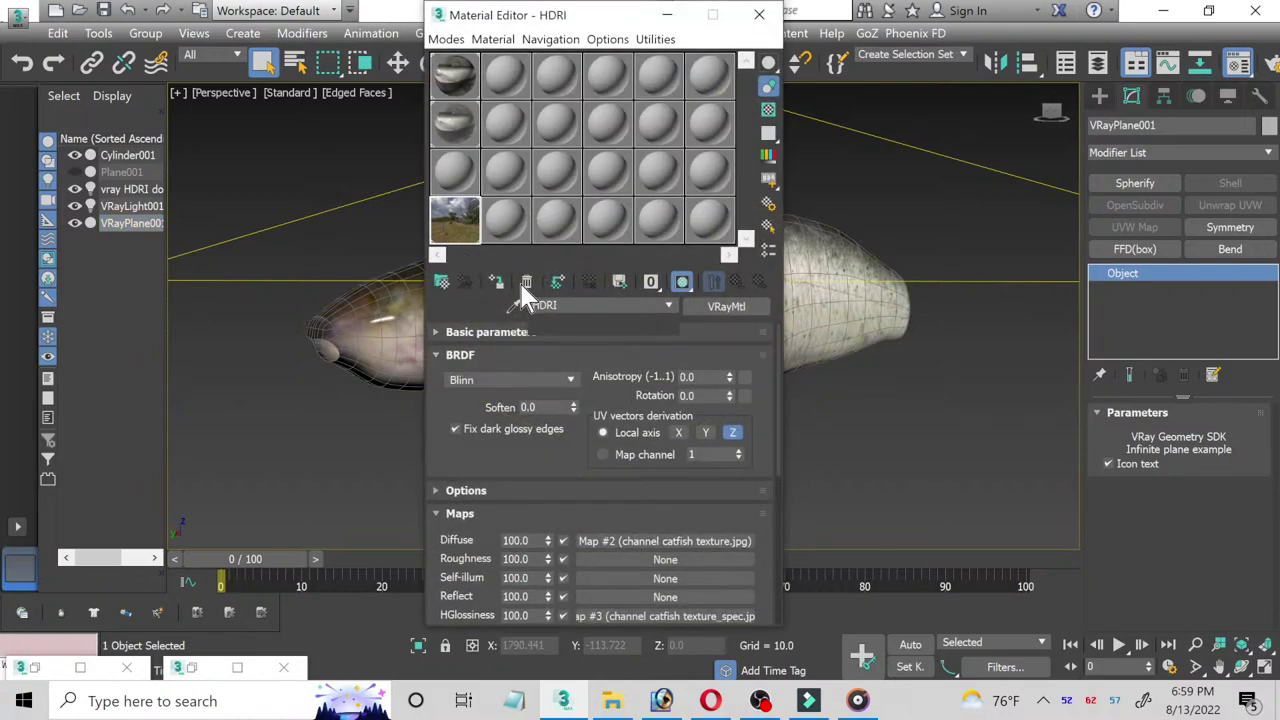
Step: Browse the HDR folder and preview the sunny_vondelpark_4k image
click(745, 362)
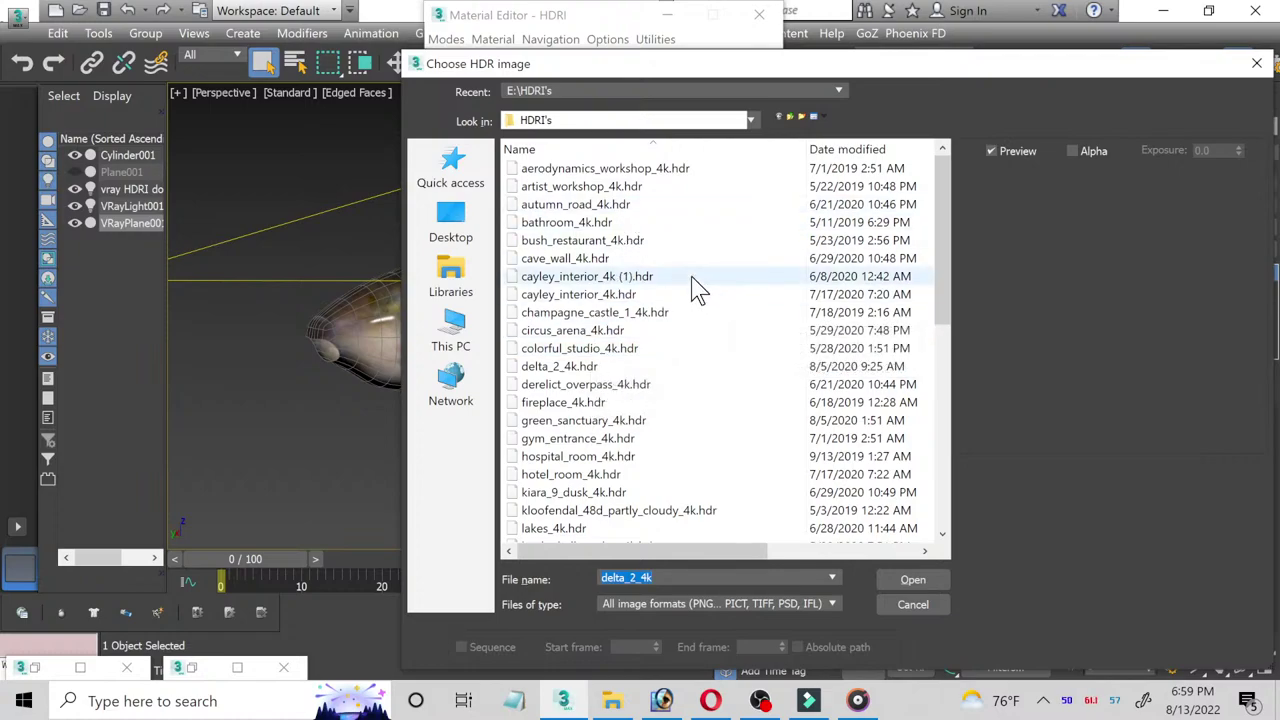
scroll(692, 292, down, 1)
scroll(694, 298, down, 2)
scroll(650, 330, down, 2)
scroll(612, 350, down, 3)
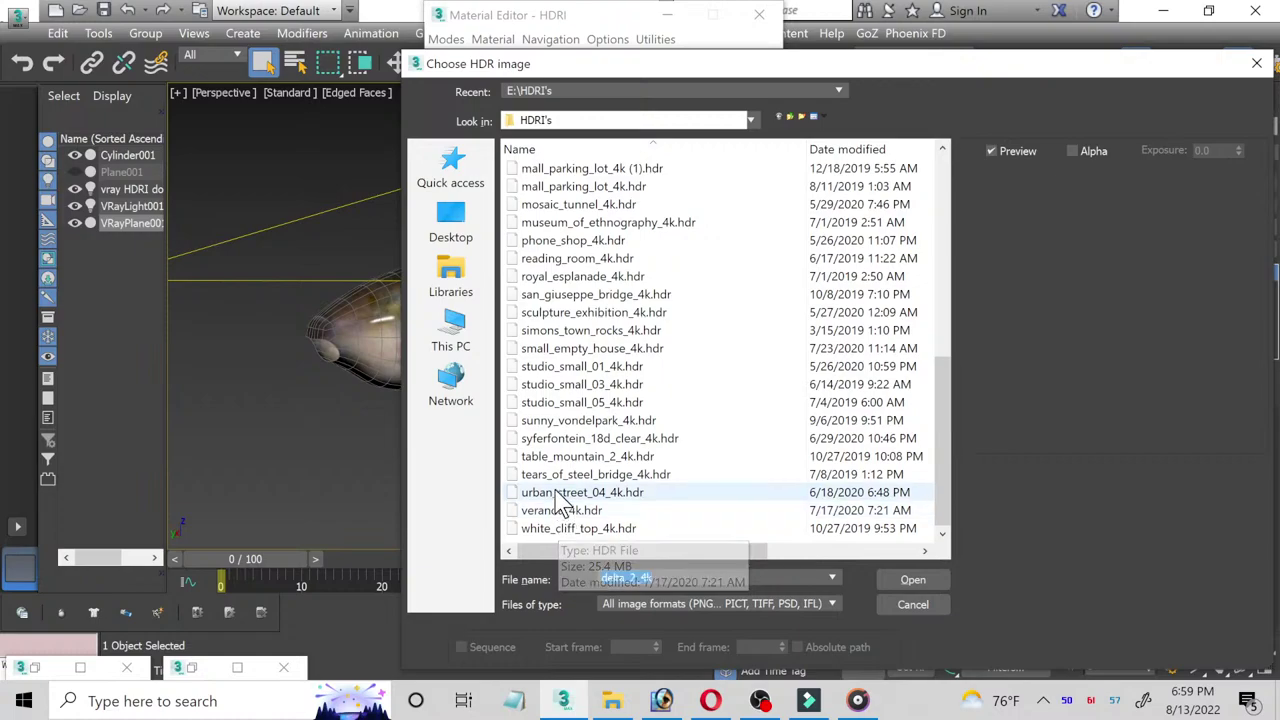
click(572, 425)
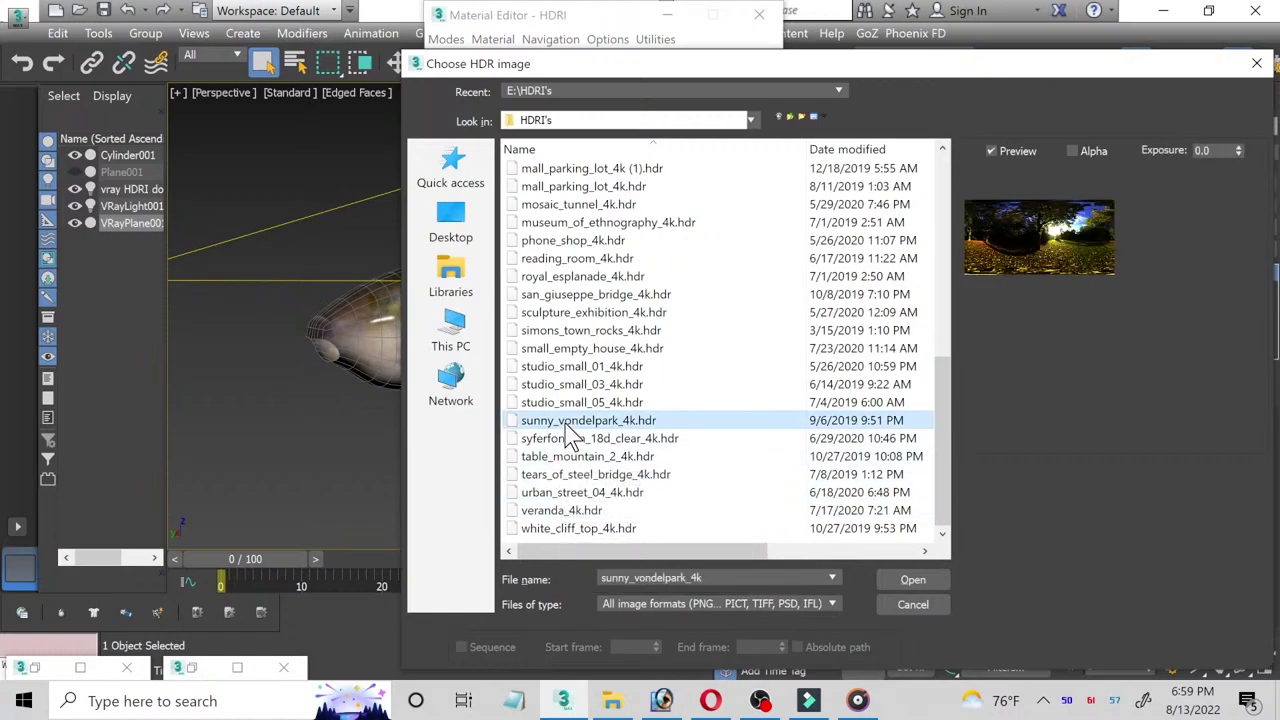
Step: Preview lakes_4k, then load kloofendal_48d_partly_cloudy_4k.hdr as the HDRI map
scroll(567, 428, up, 1)
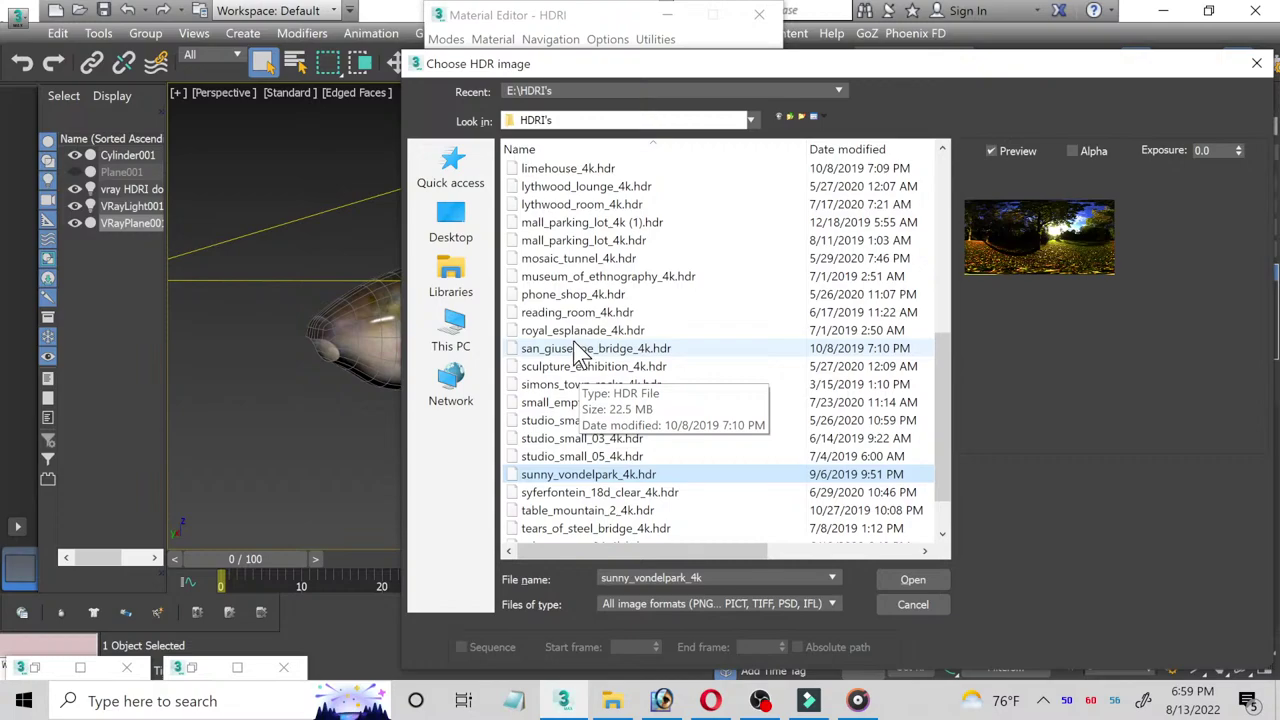
scroll(575, 348, up, 1)
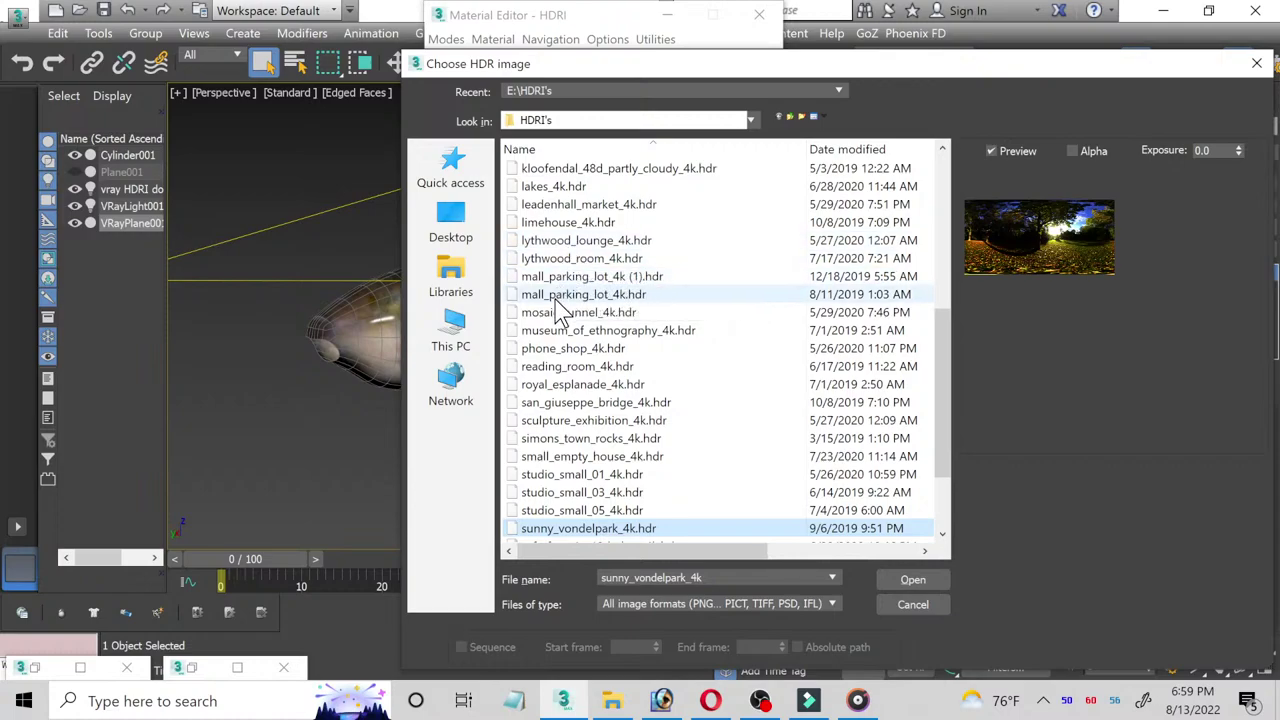
scroll(560, 305, up, 1)
click(561, 244)
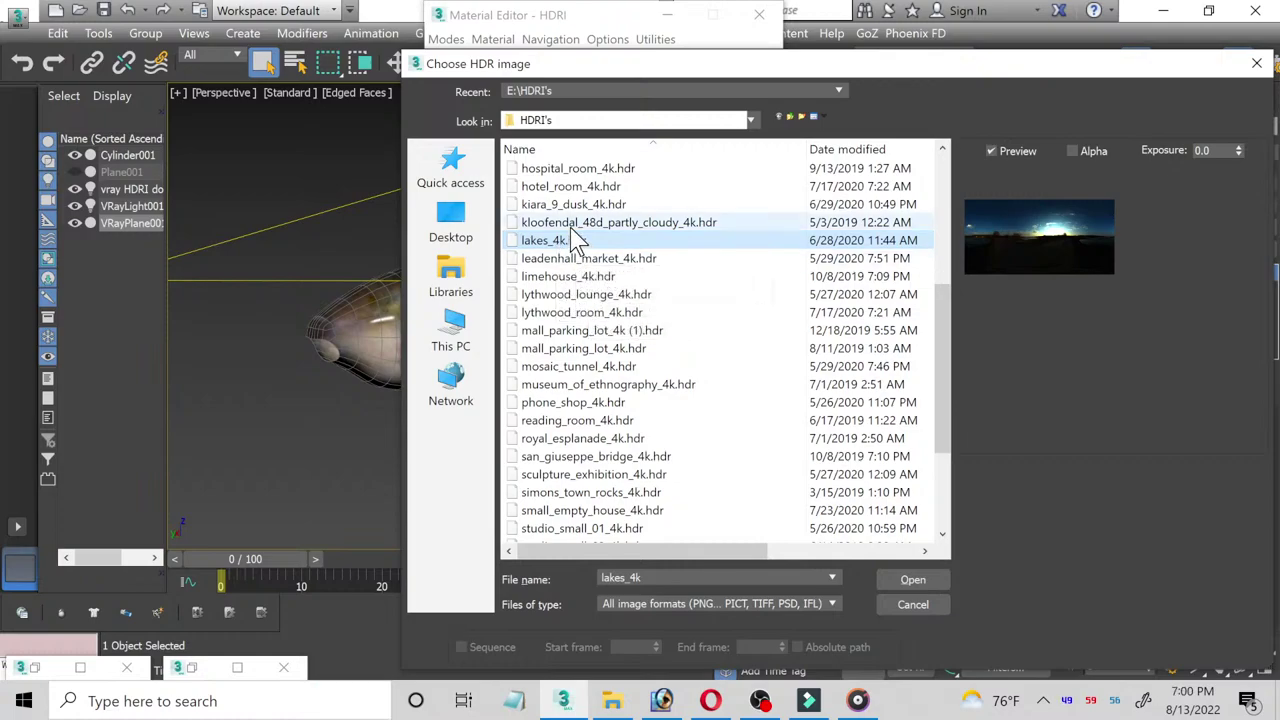
click(575, 229)
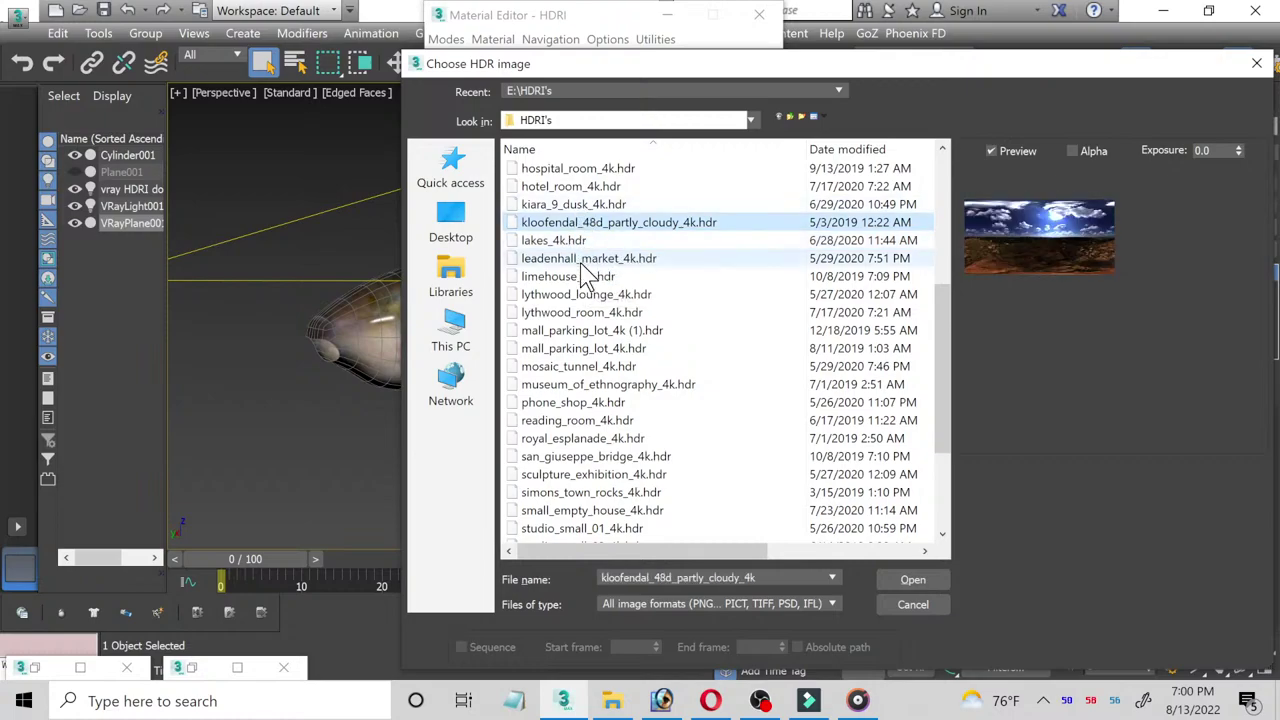
scroll(586, 272, up, 1)
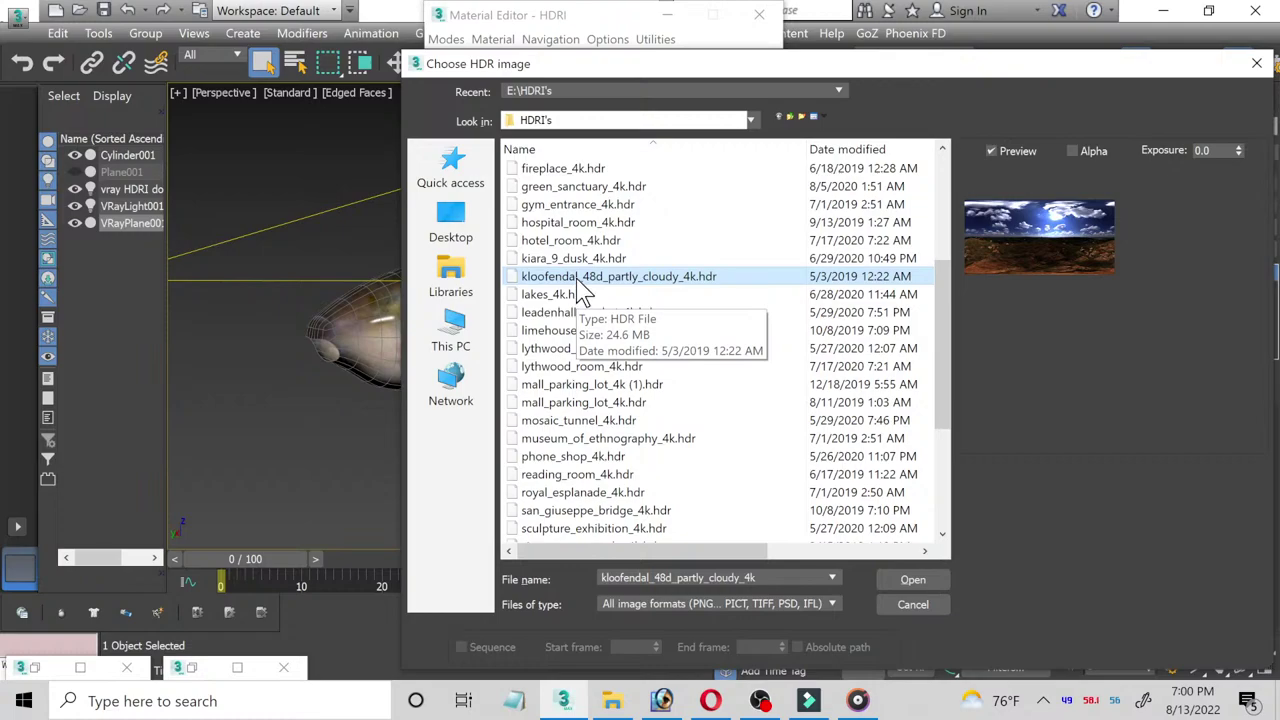
double_click(572, 277)
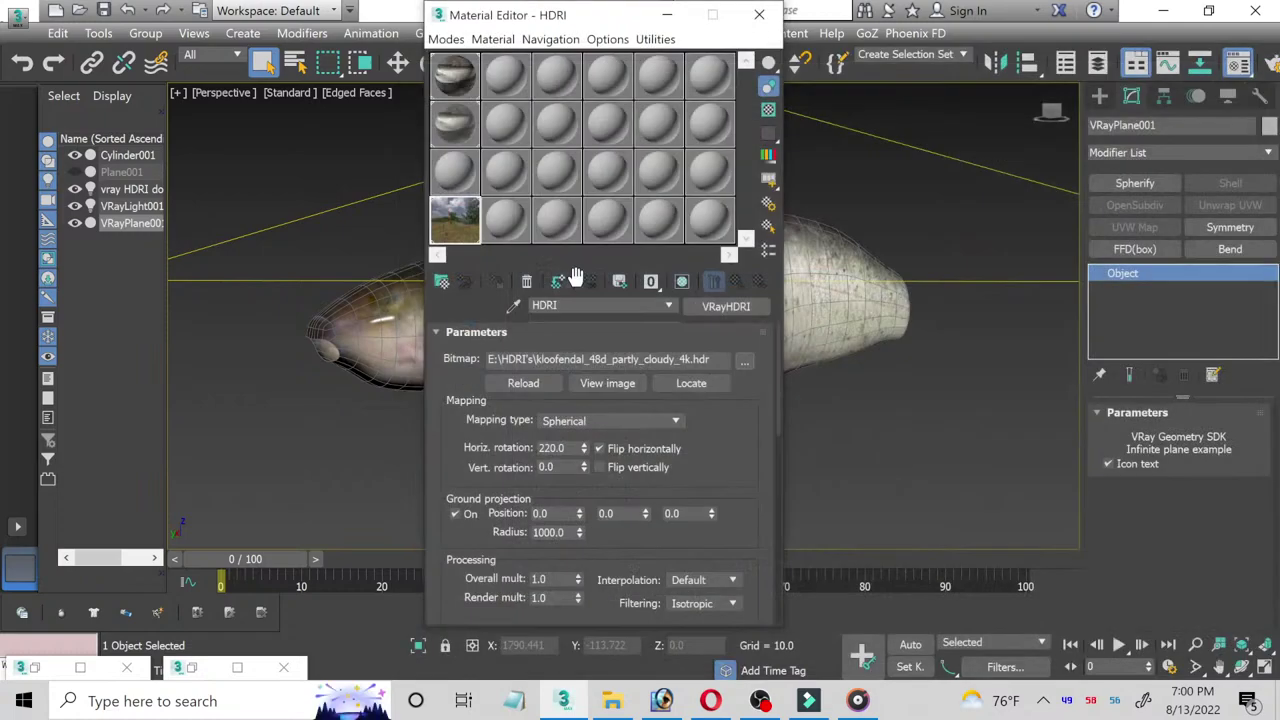
Step: Test-render the catfish under the kloofendal HDRI, close the render, and reopen the HDRI map settings
click(667, 15)
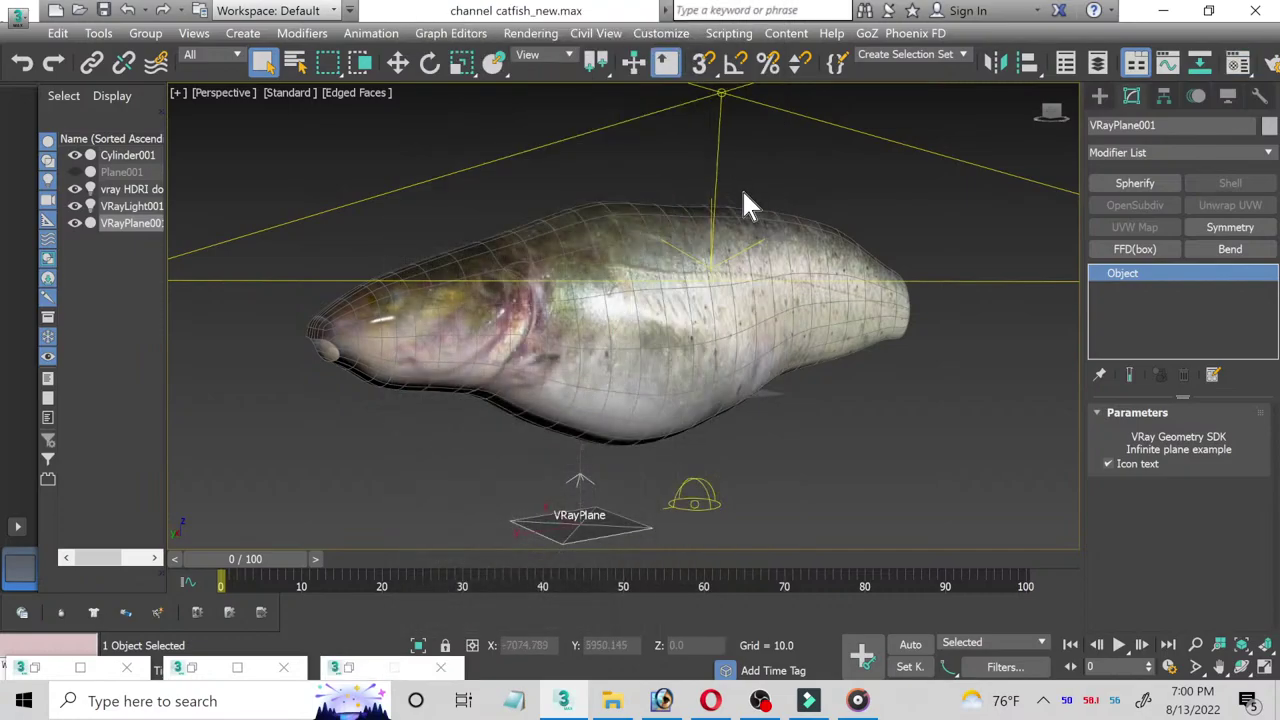
key(shift+q)
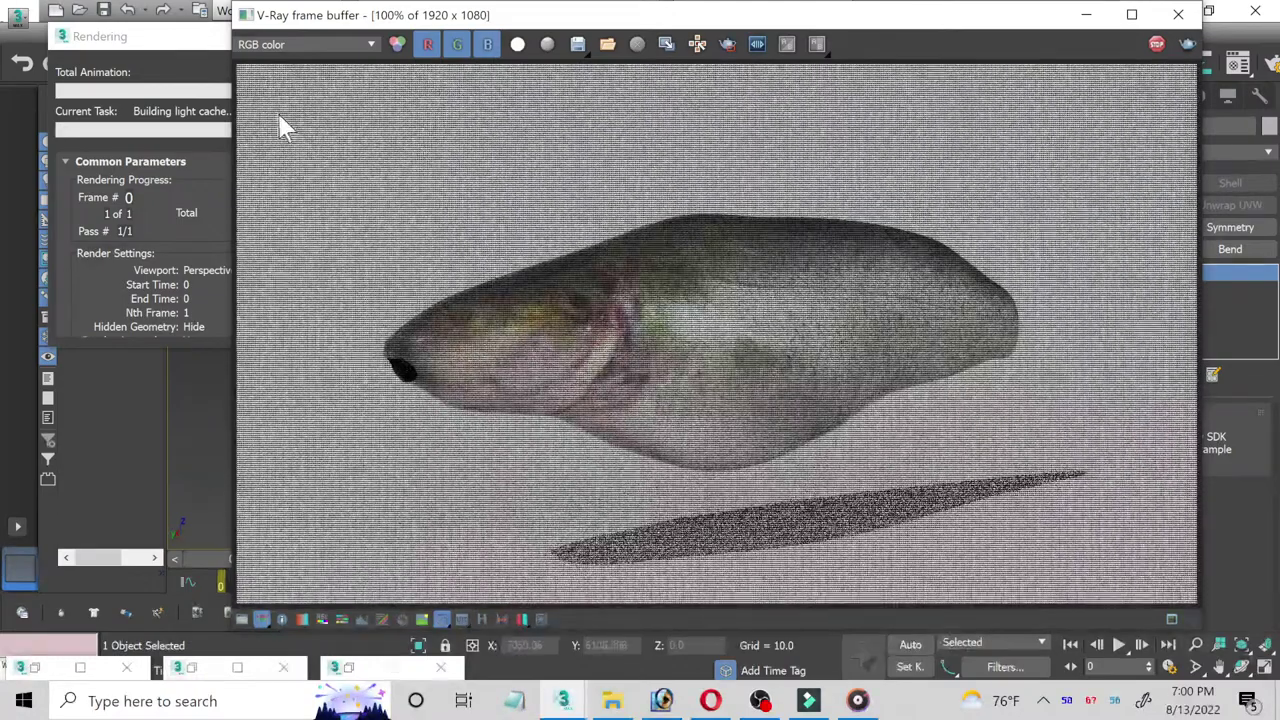
click(195, 80)
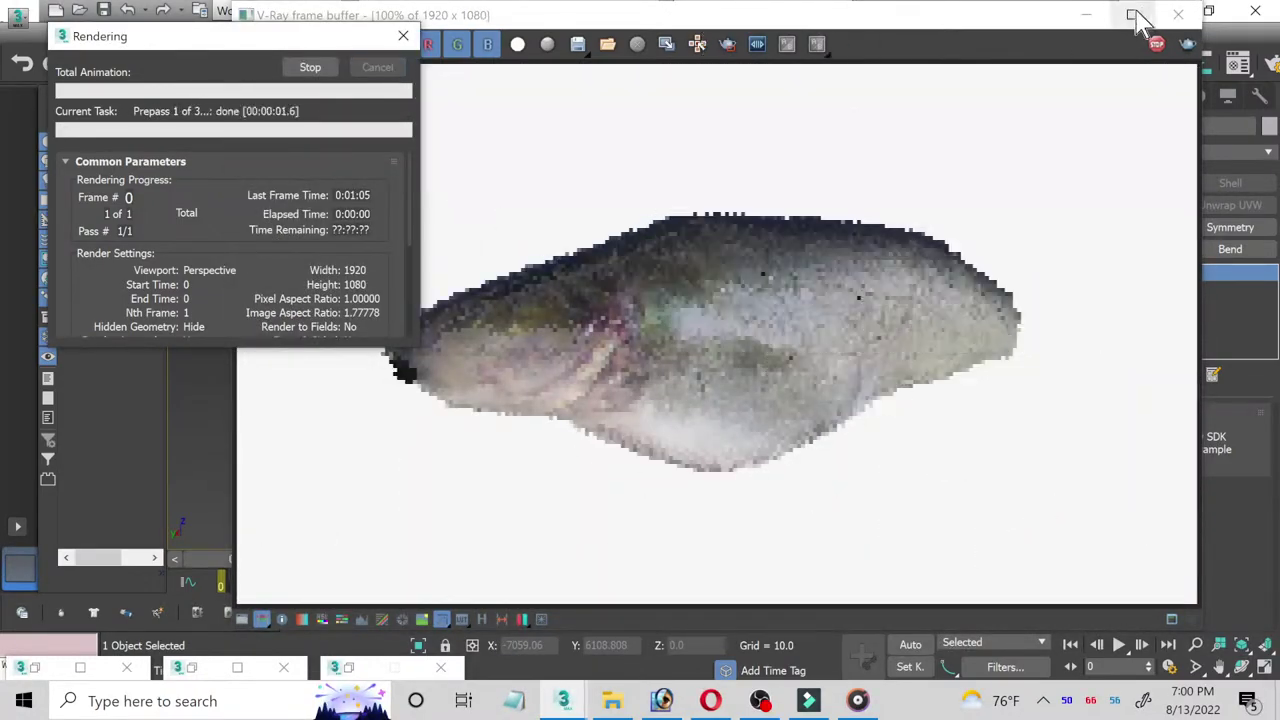
click(1176, 16)
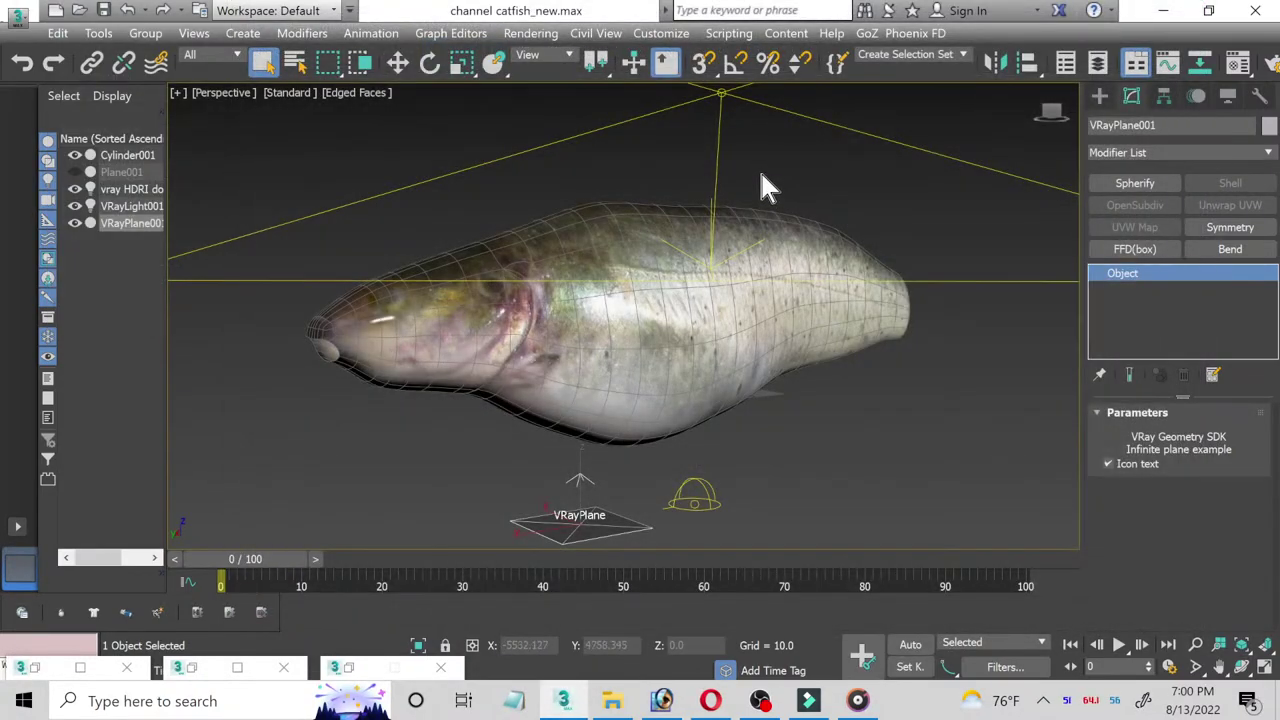
key(m)
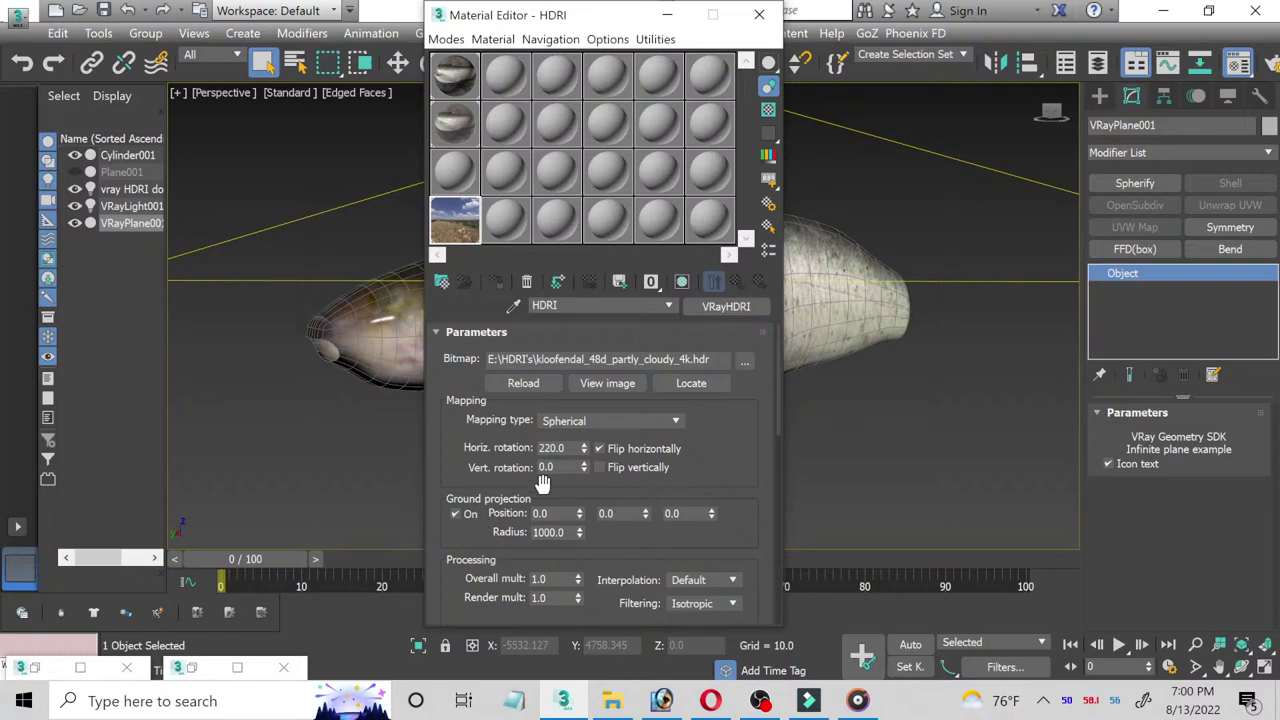
Step: Browse the HDRI folder again, previewing lakes_4k and white_cliff_top_4k
click(746, 362)
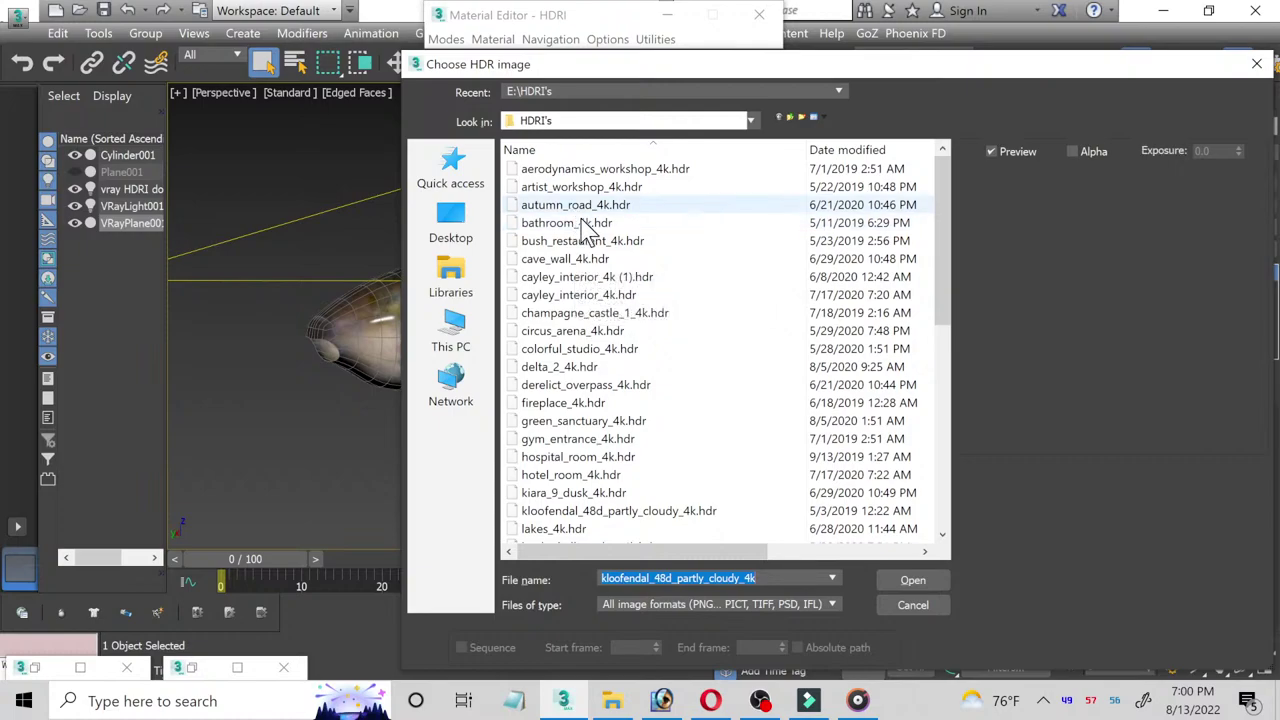
scroll(625, 280, down, 1)
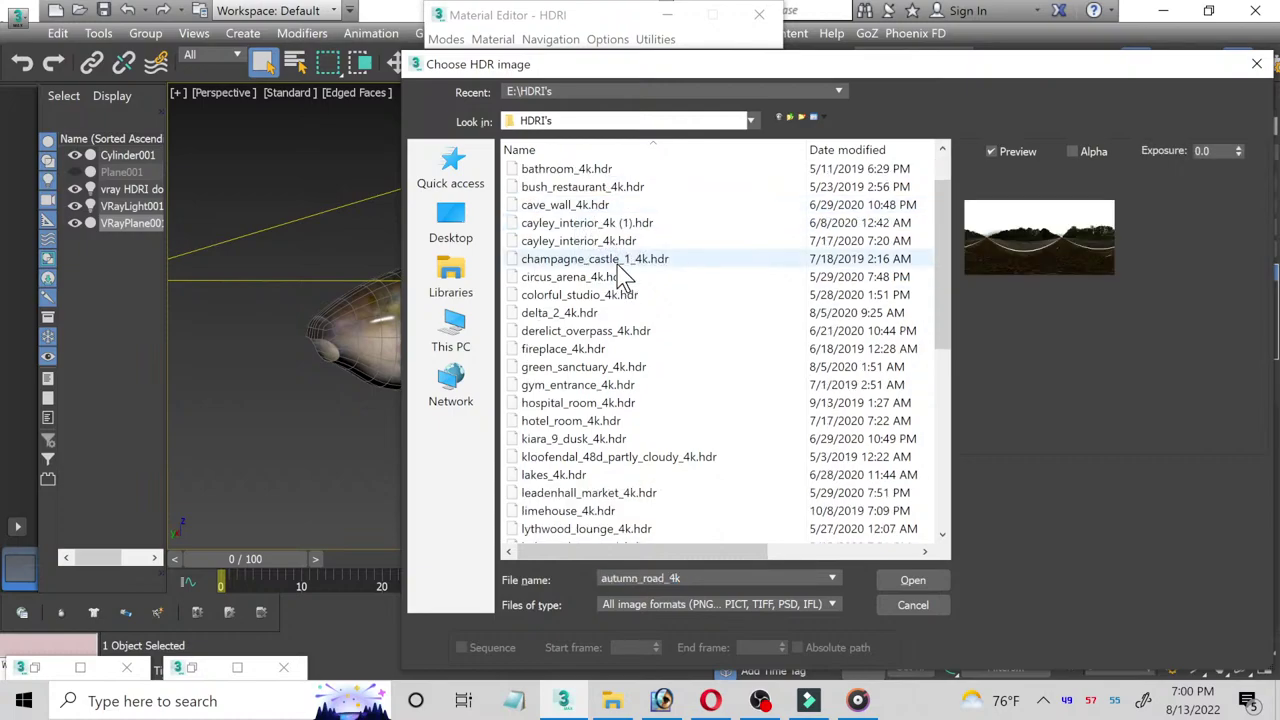
scroll(625, 278, down, 1)
scroll(655, 340, down, 1)
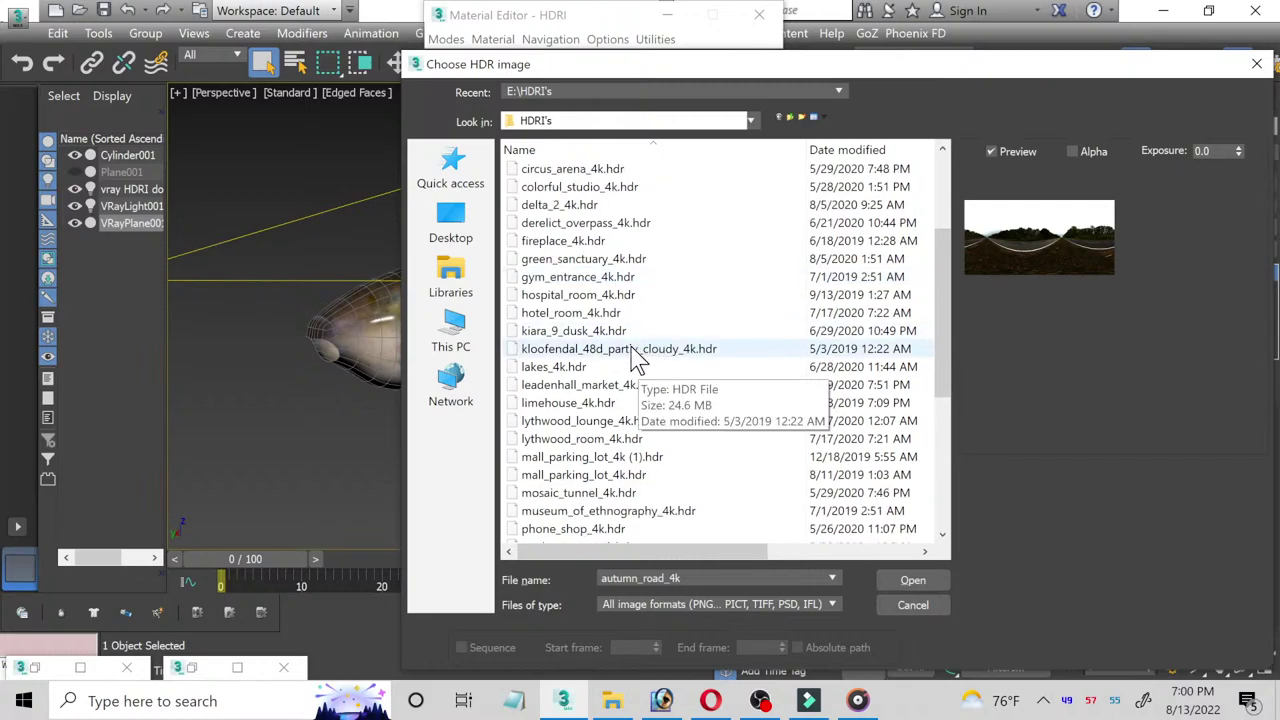
click(588, 370)
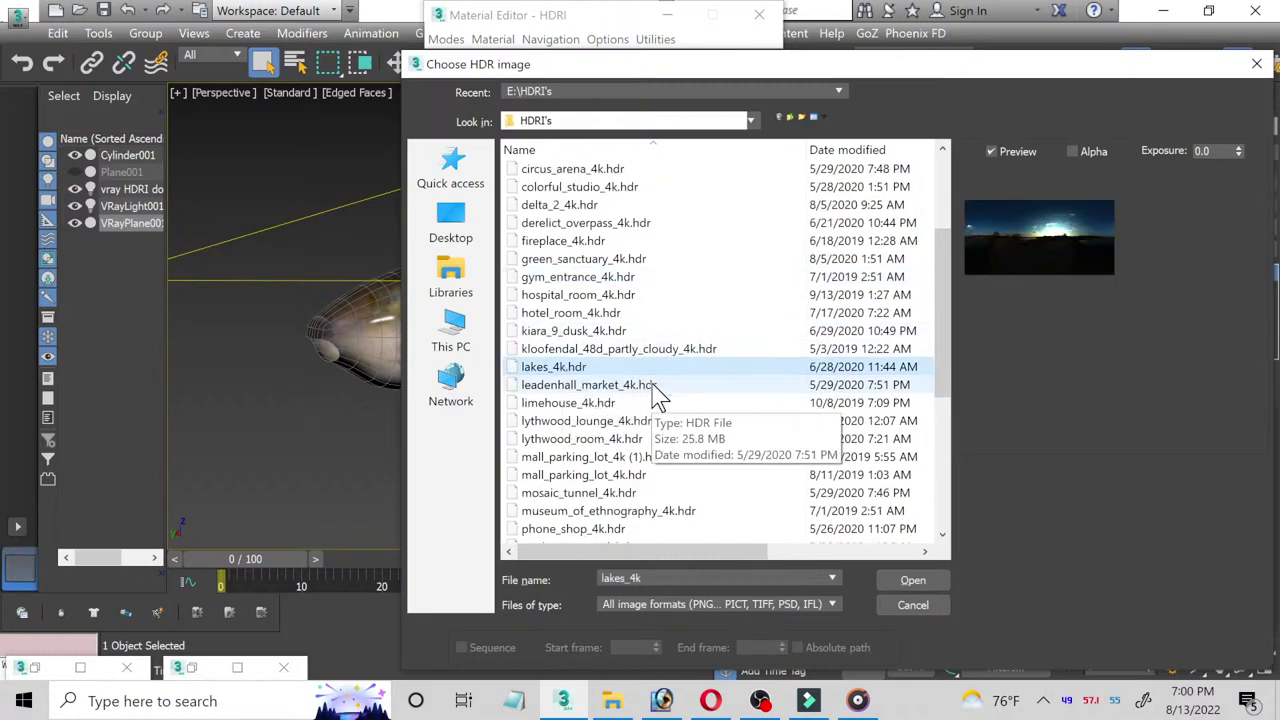
scroll(655, 395, down, 1)
scroll(650, 395, down, 3)
scroll(640, 405, down, 2)
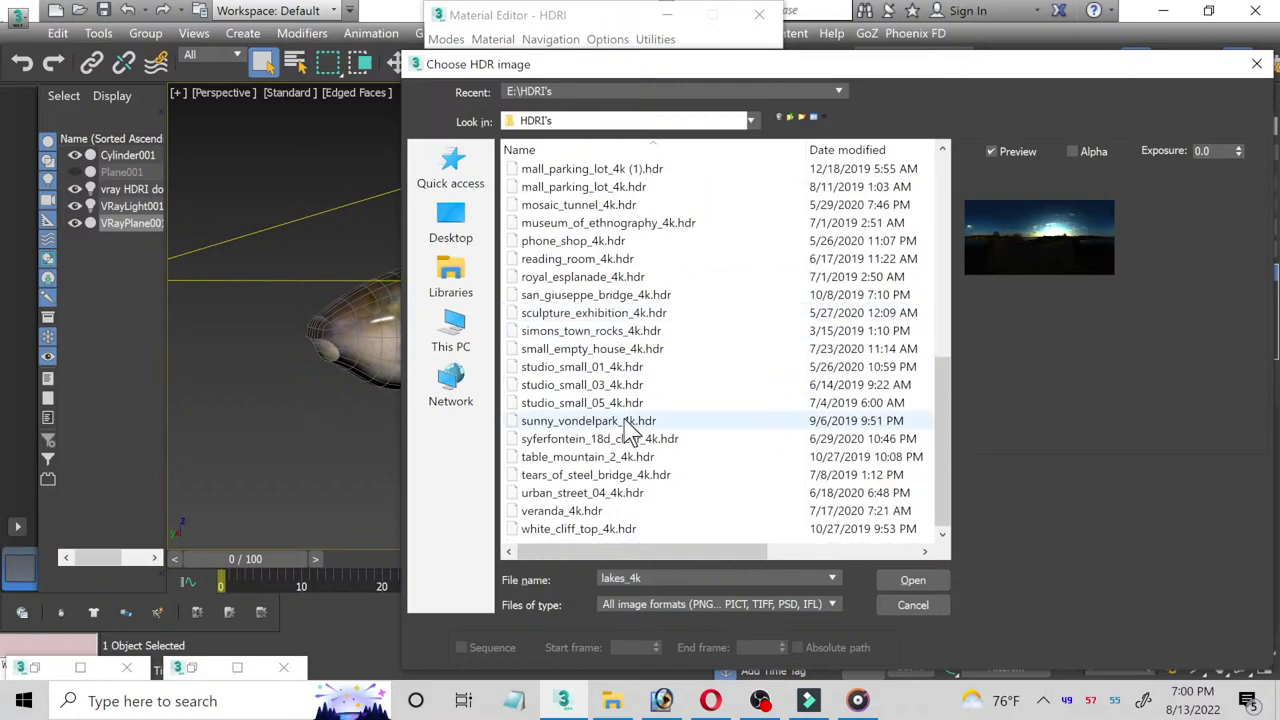
click(572, 530)
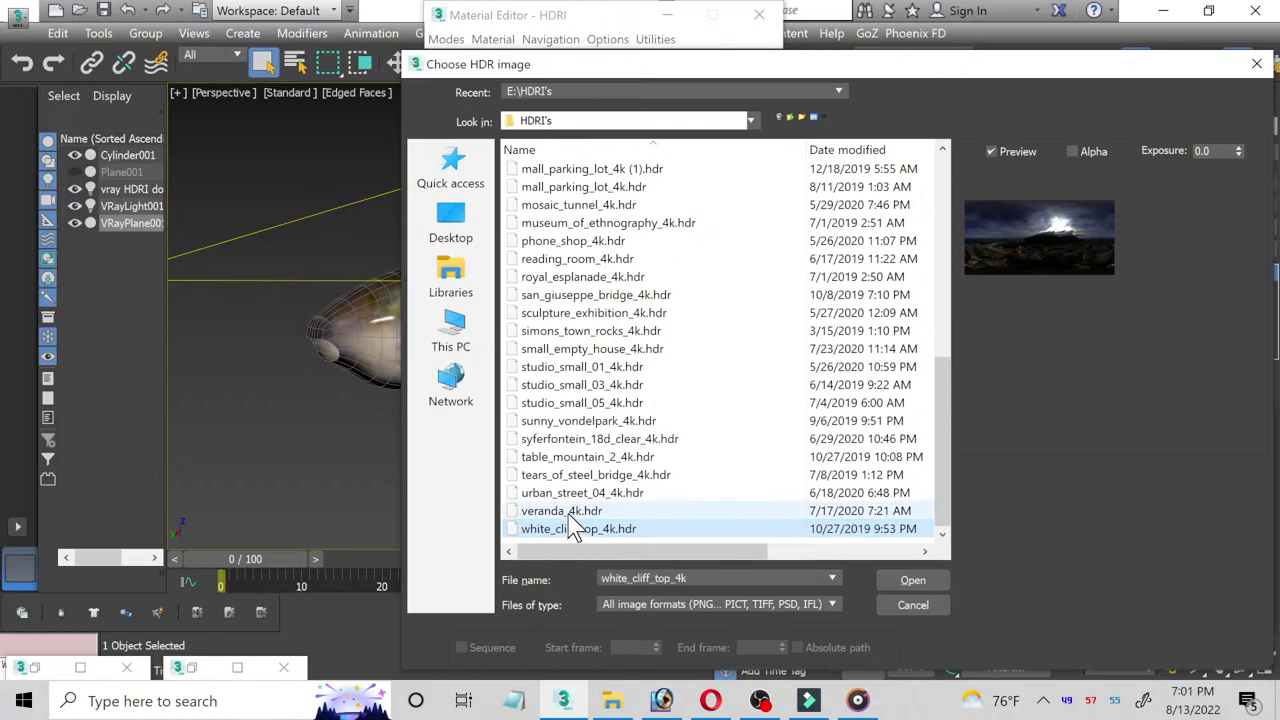
Step: Compare veranda_4k and urban_street_04_4k, then load white_cliff_top_4k.hdr into the HDRI map
click(570, 511)
click(571, 511)
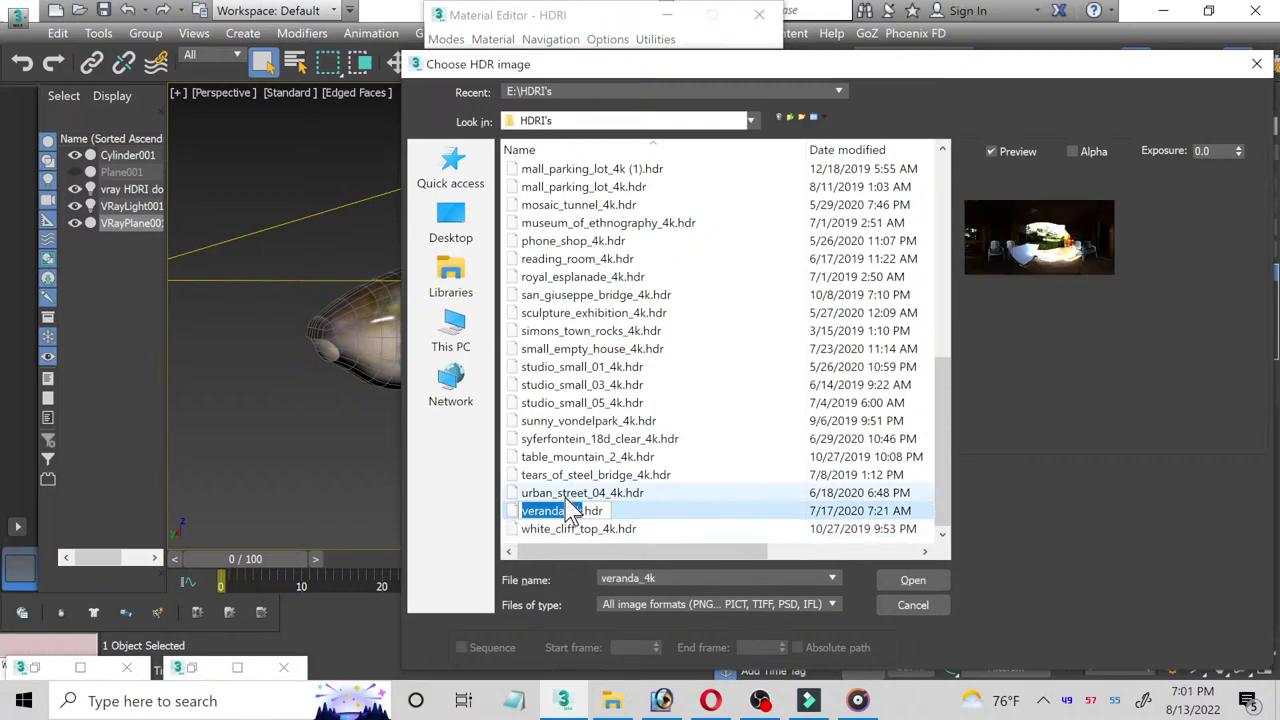
key(Escape)
key(Up)
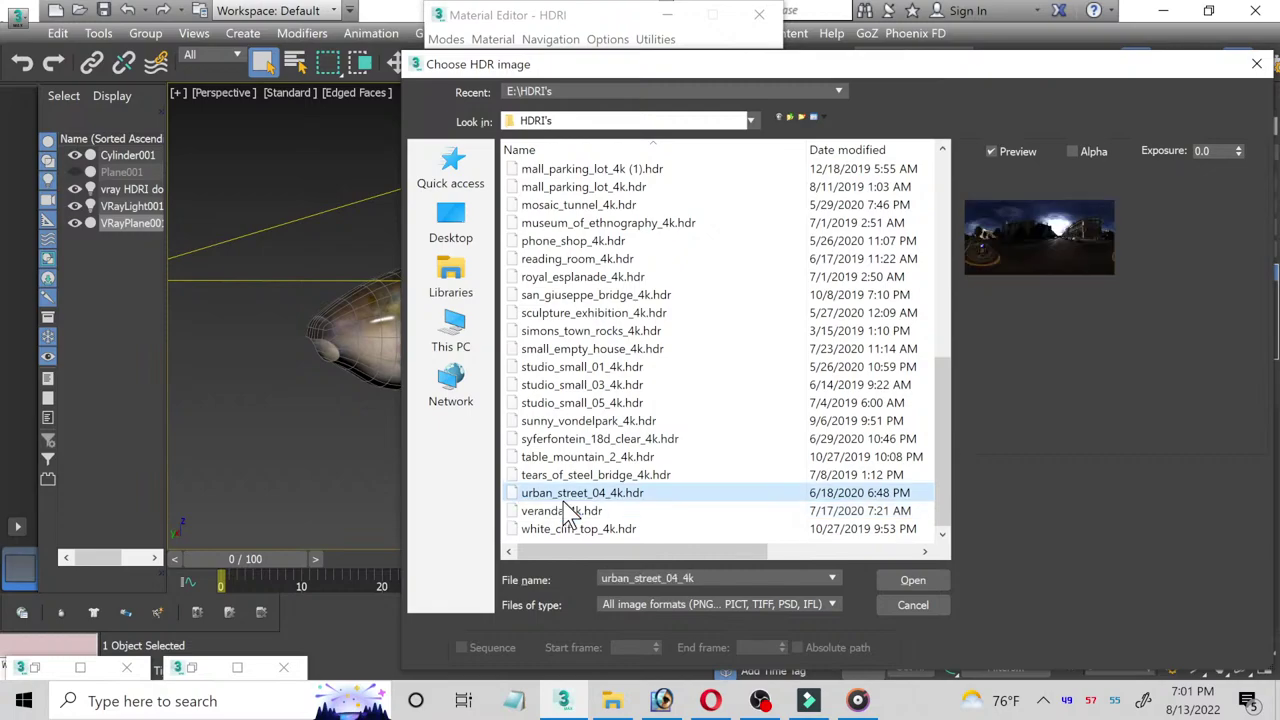
mouse_move(561, 511)
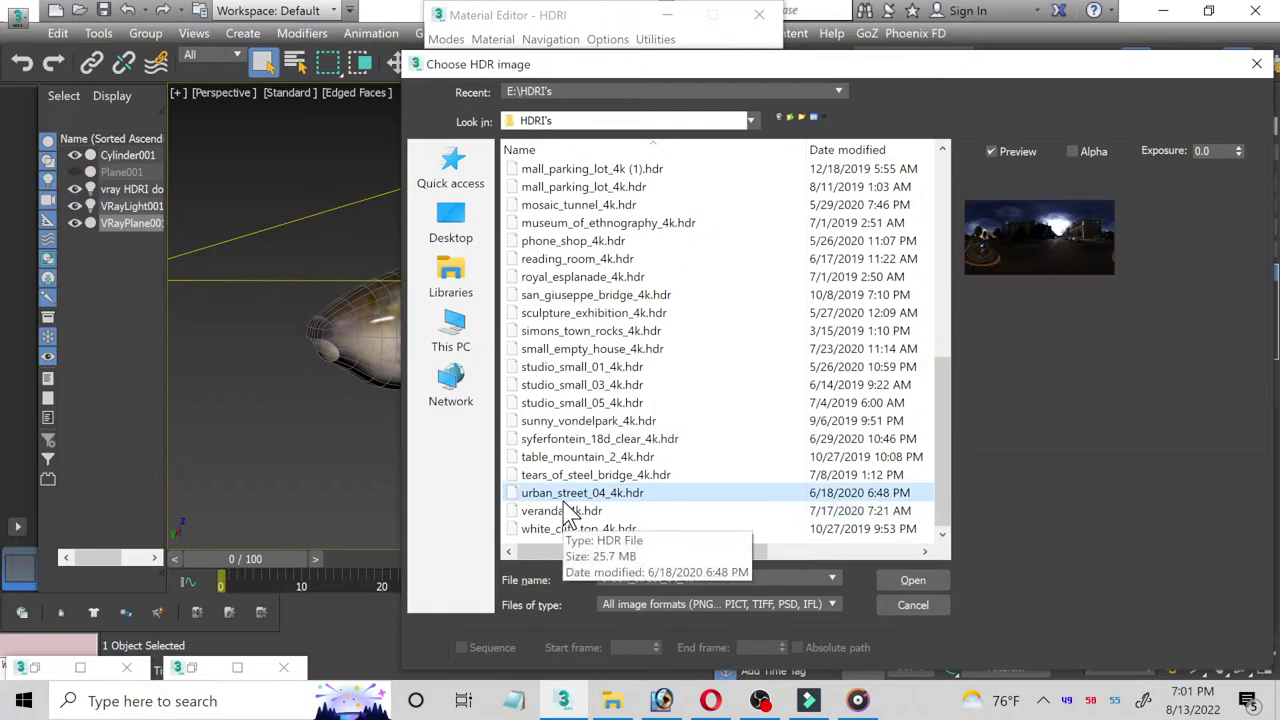
click(562, 516)
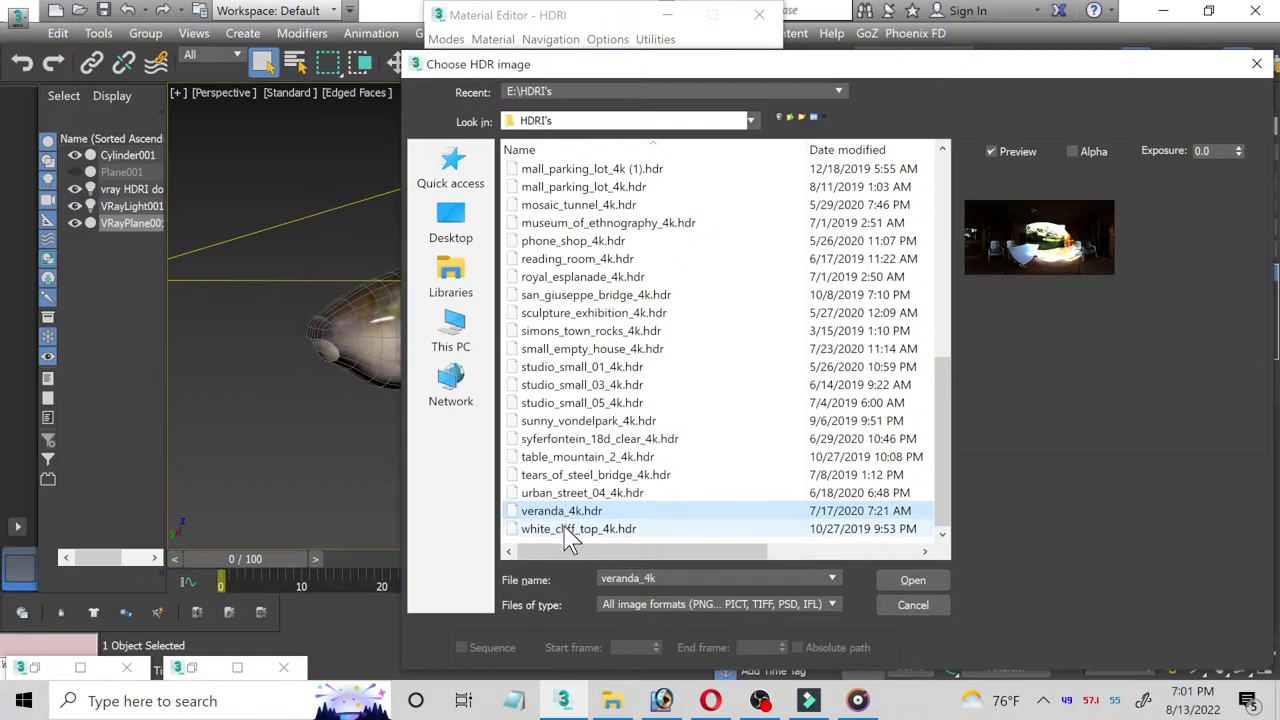
click(566, 530)
double_click(566, 532)
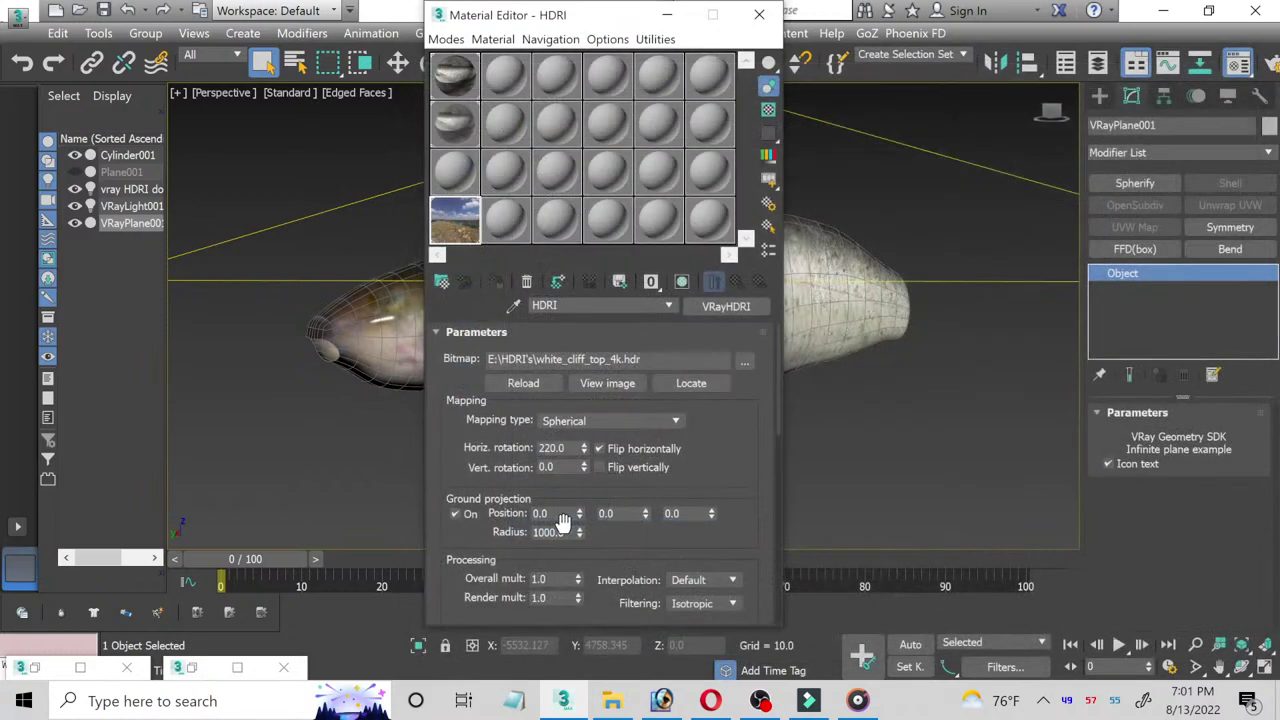
click(668, 16)
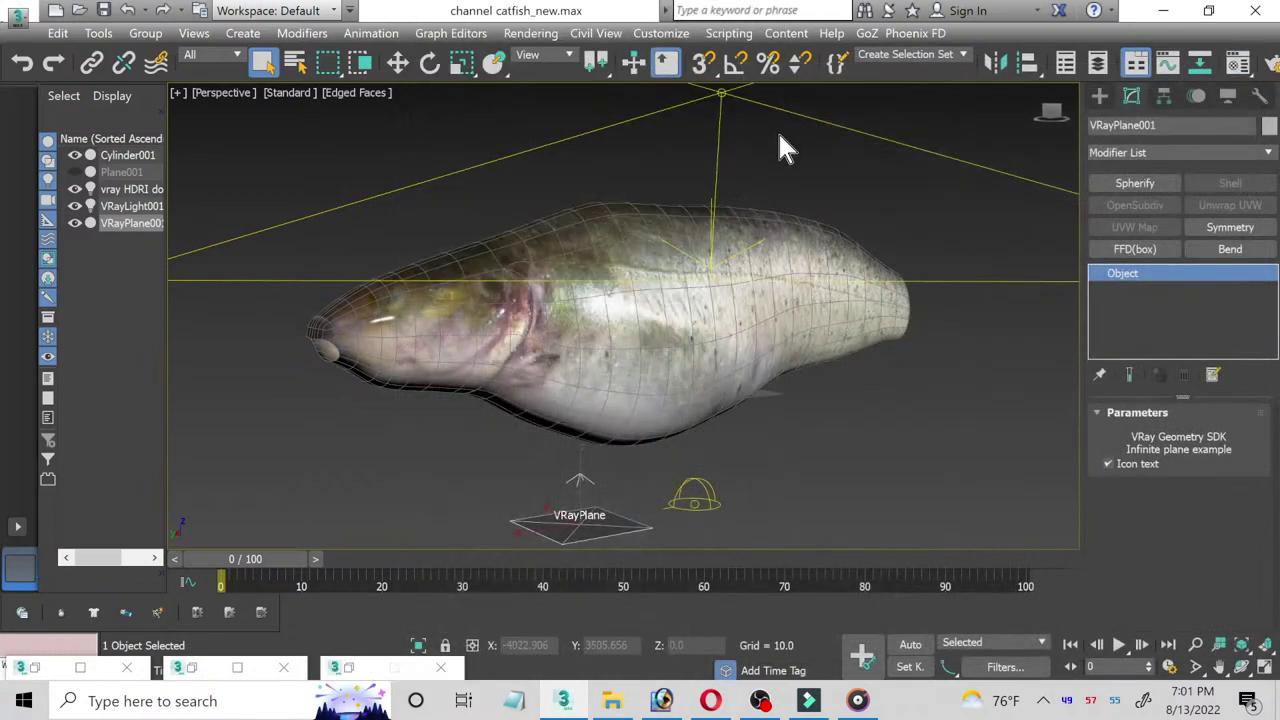
key(shift+q)
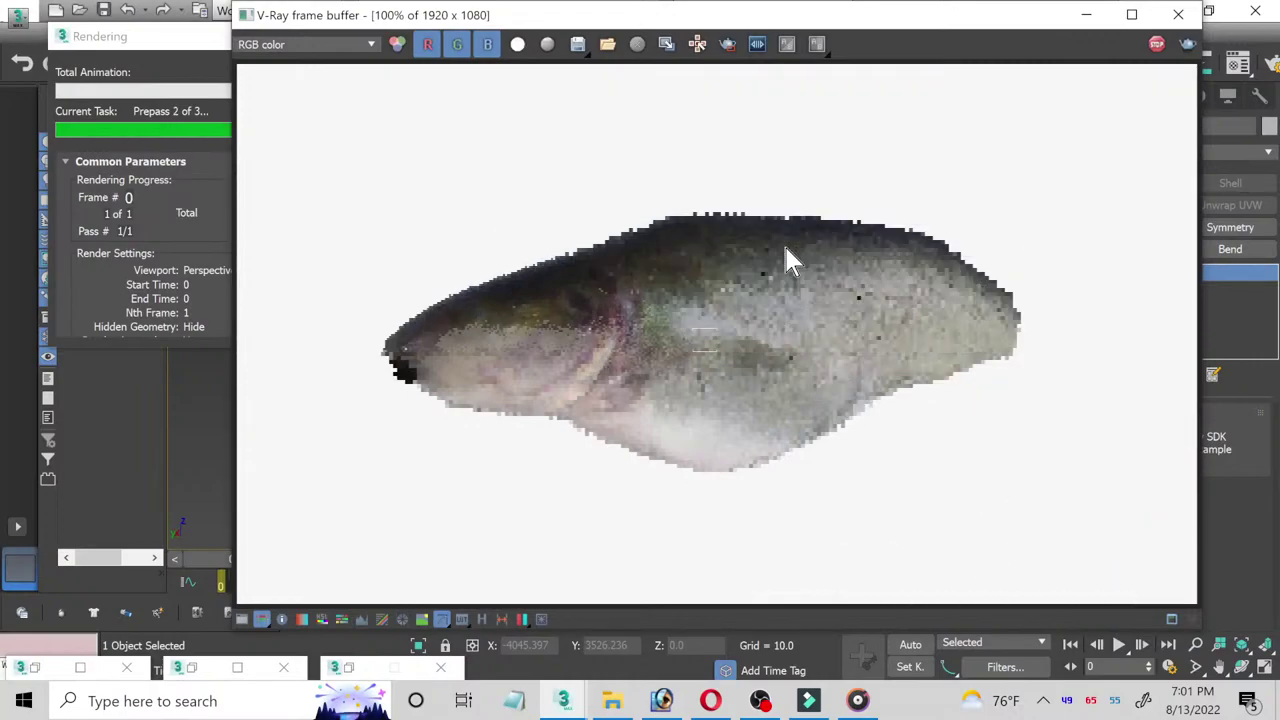
click(171, 84)
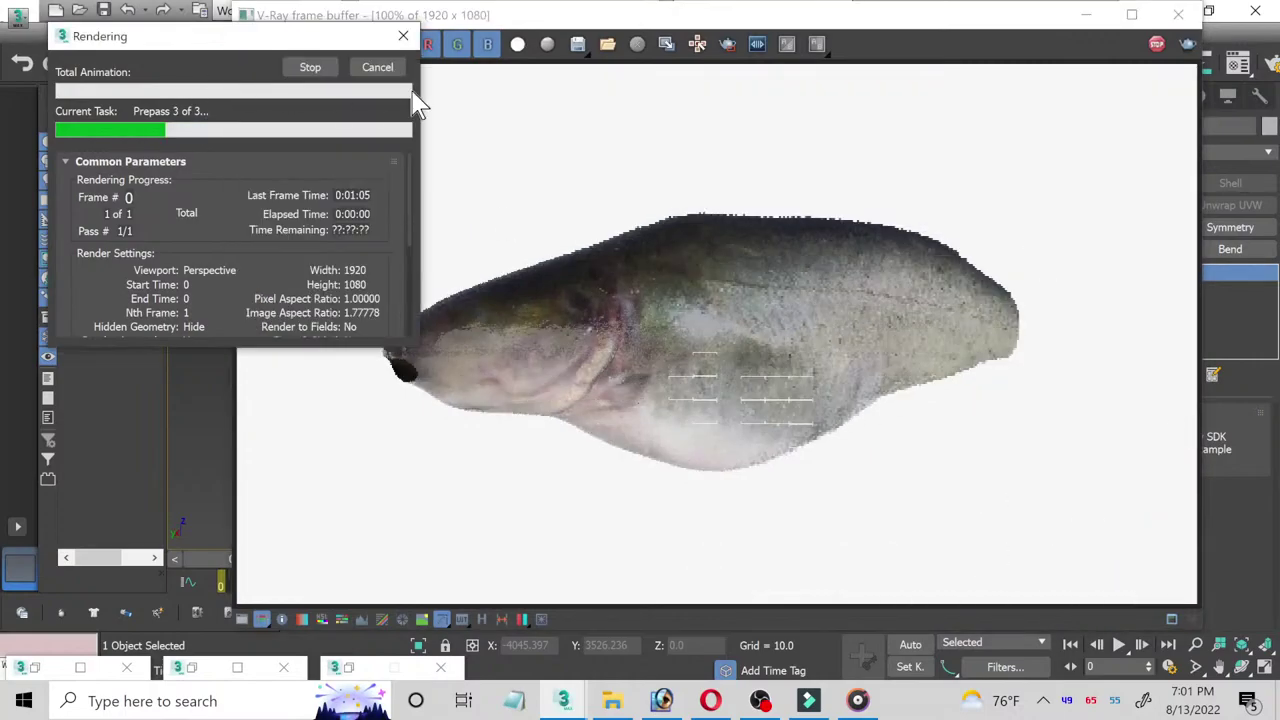
click(1178, 14)
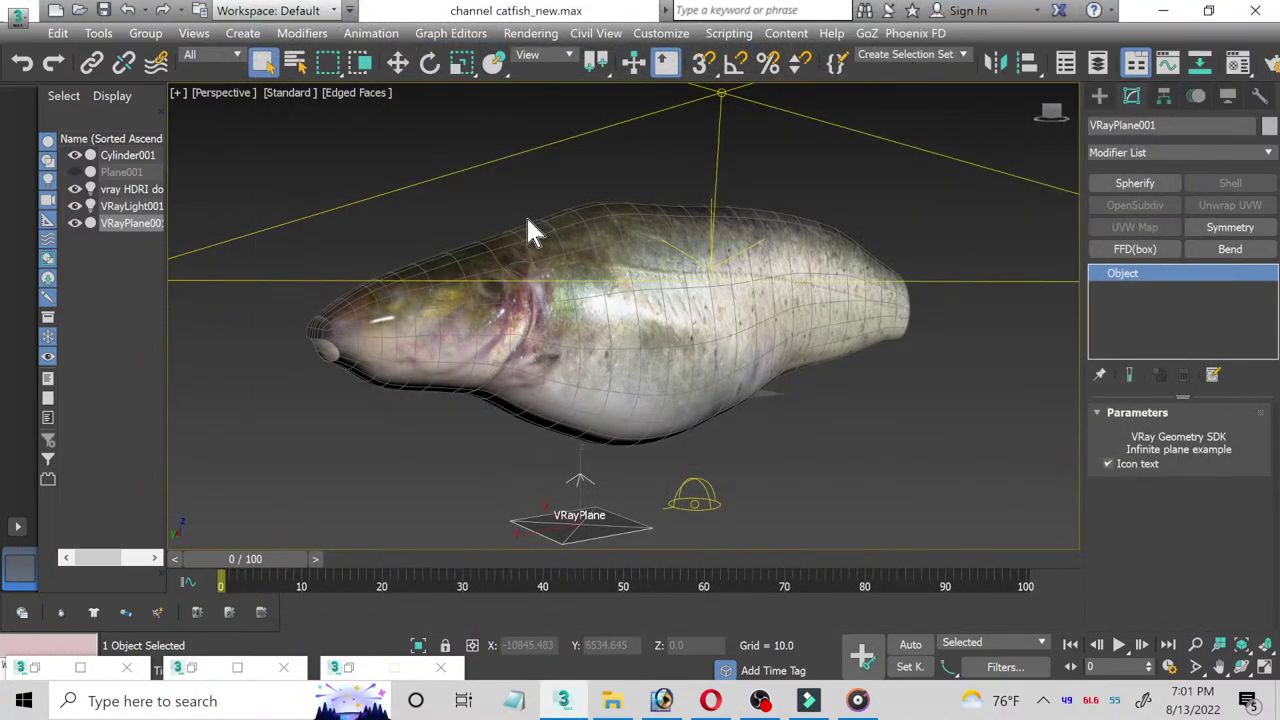
key(m)
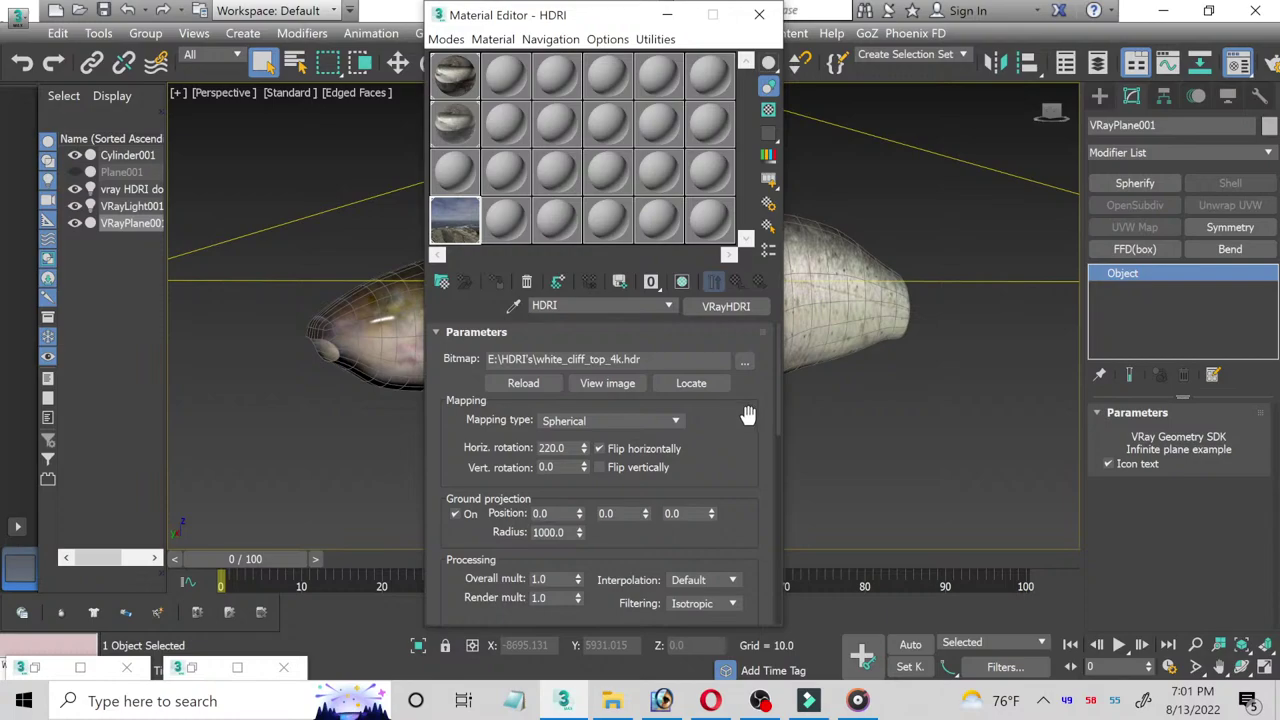
click(667, 14)
Step: Delete the old vray HDRI dome and start merging from American Pickerel.max
click(128, 189)
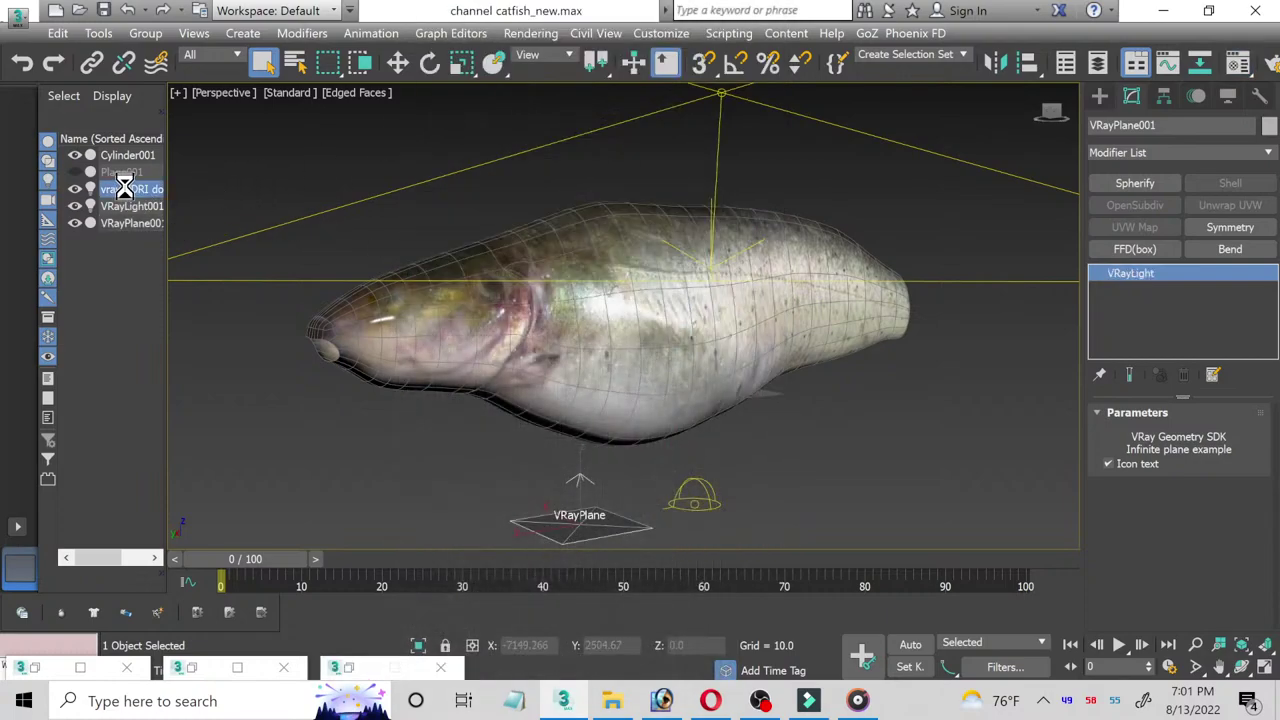
key(Delete)
click(20, 33)
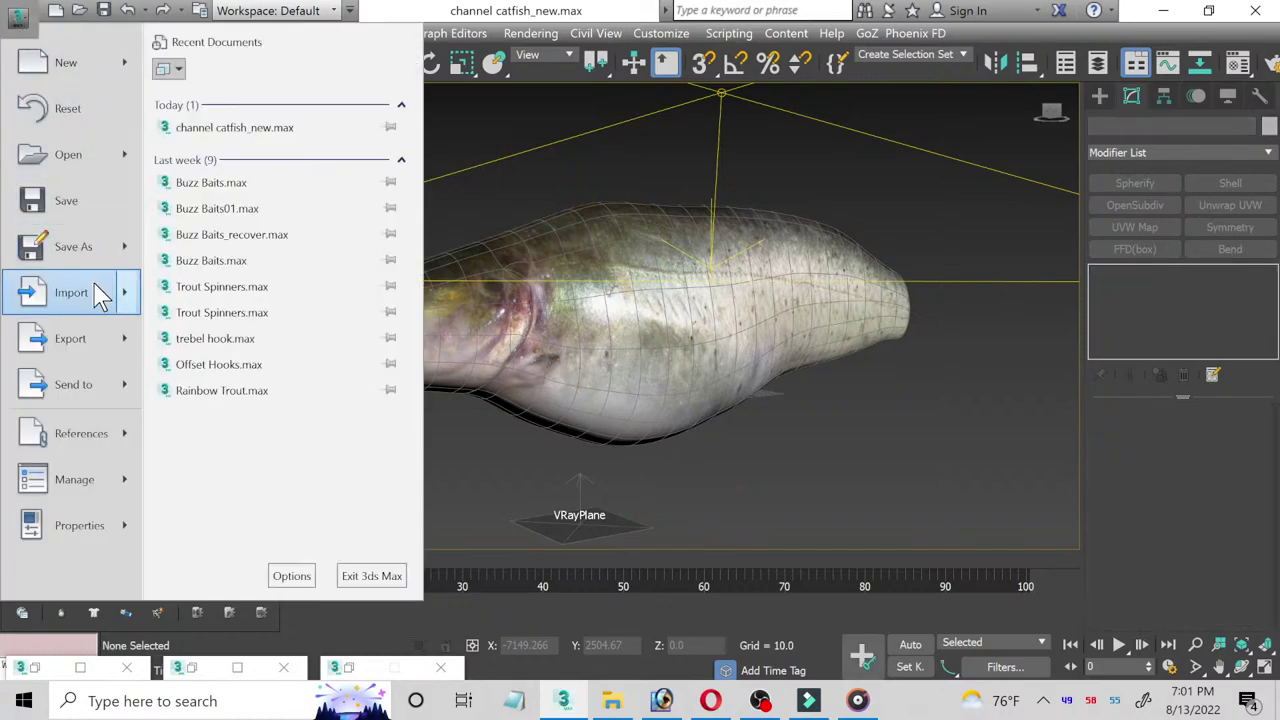
mouse_move(71, 292)
click(210, 170)
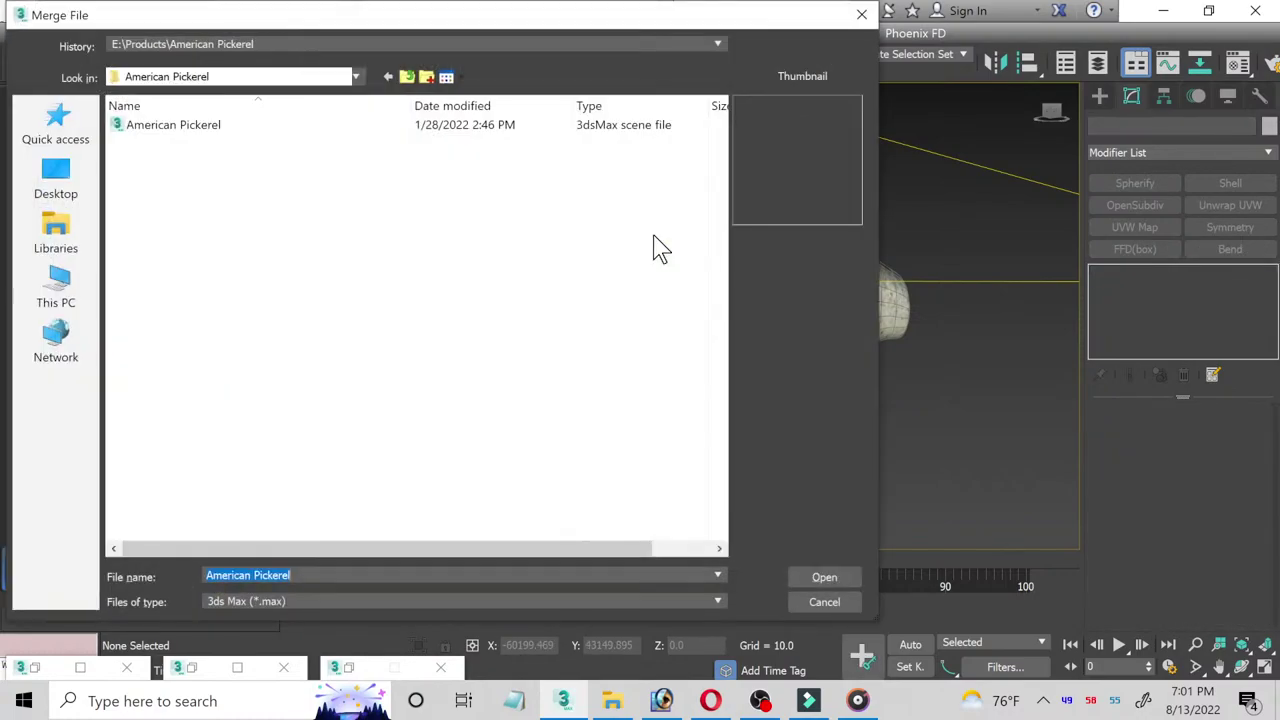
click(171, 133)
double_click(171, 133)
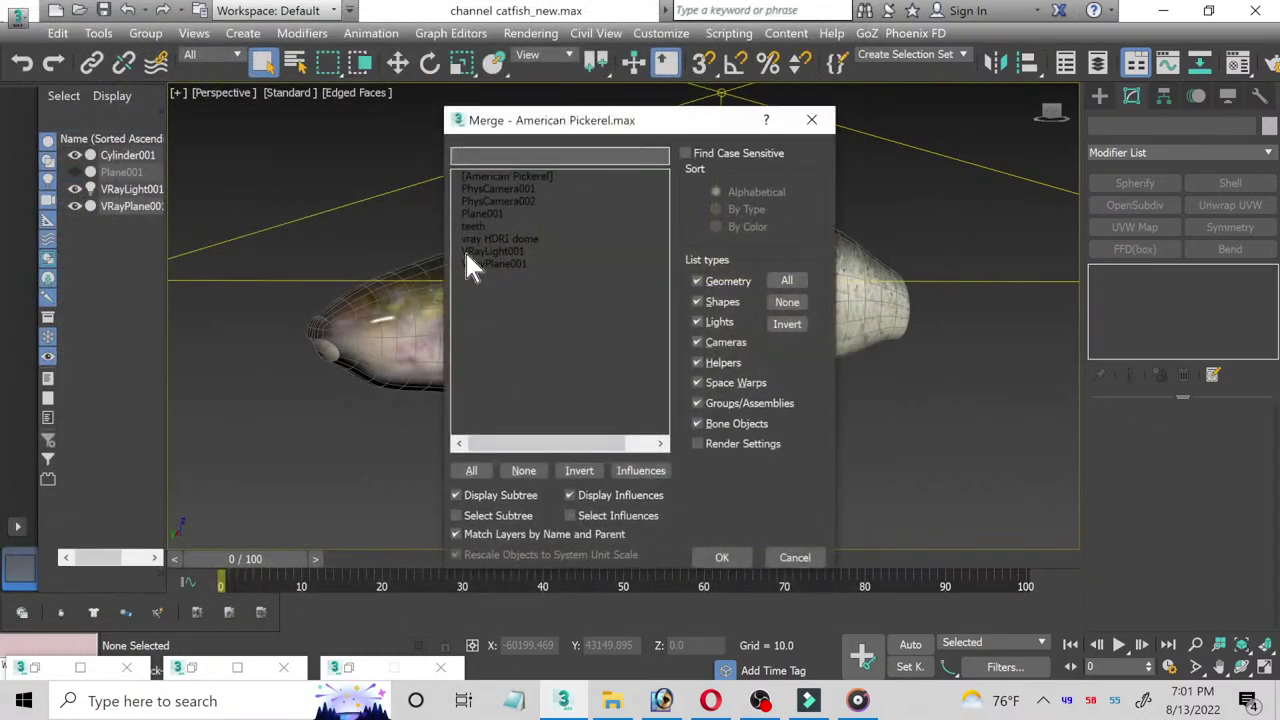
Step: Merge in the vray HDRI dome and instance its HDRI map into a Material Editor slot
click(500, 239)
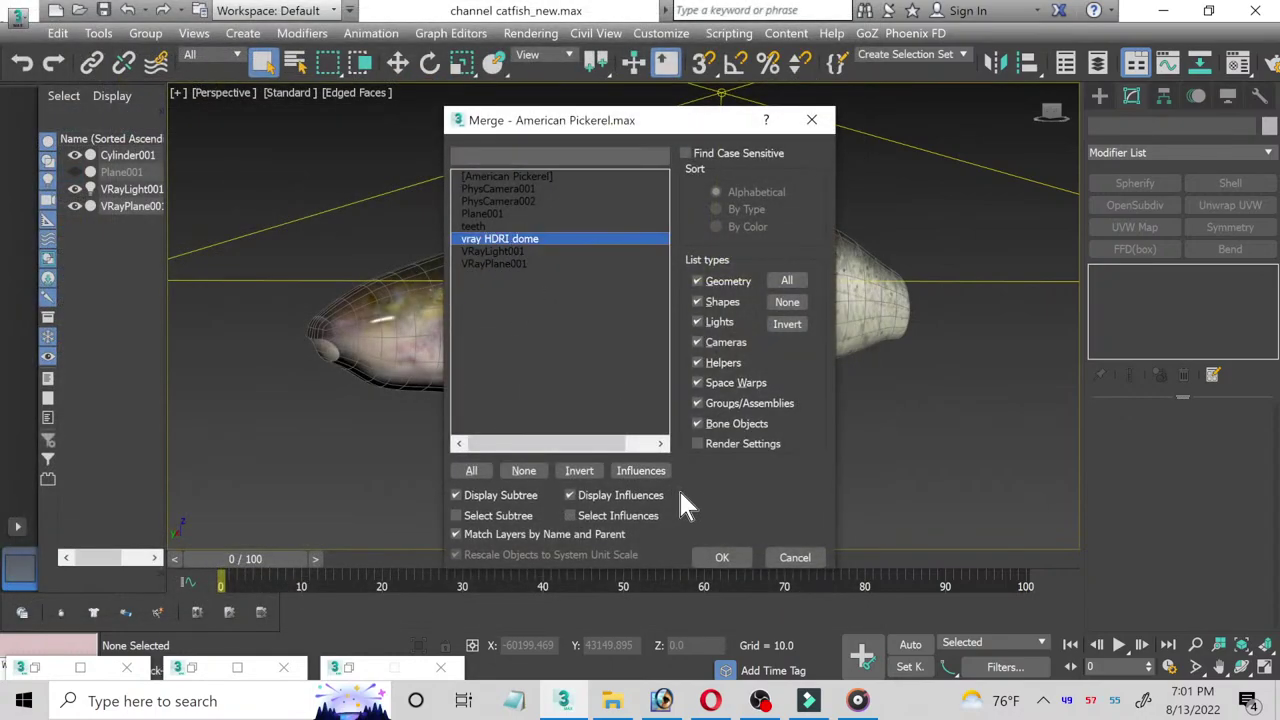
click(722, 557)
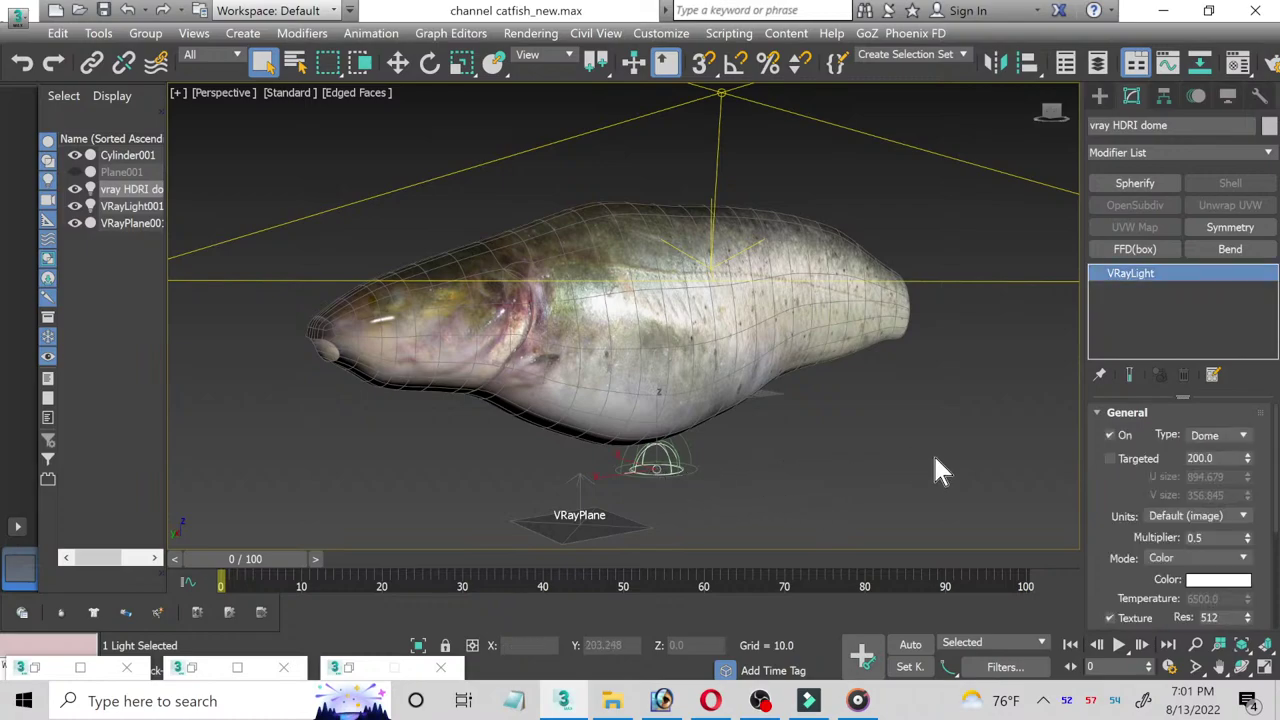
scroll(1277, 478, down, 2)
key(m)
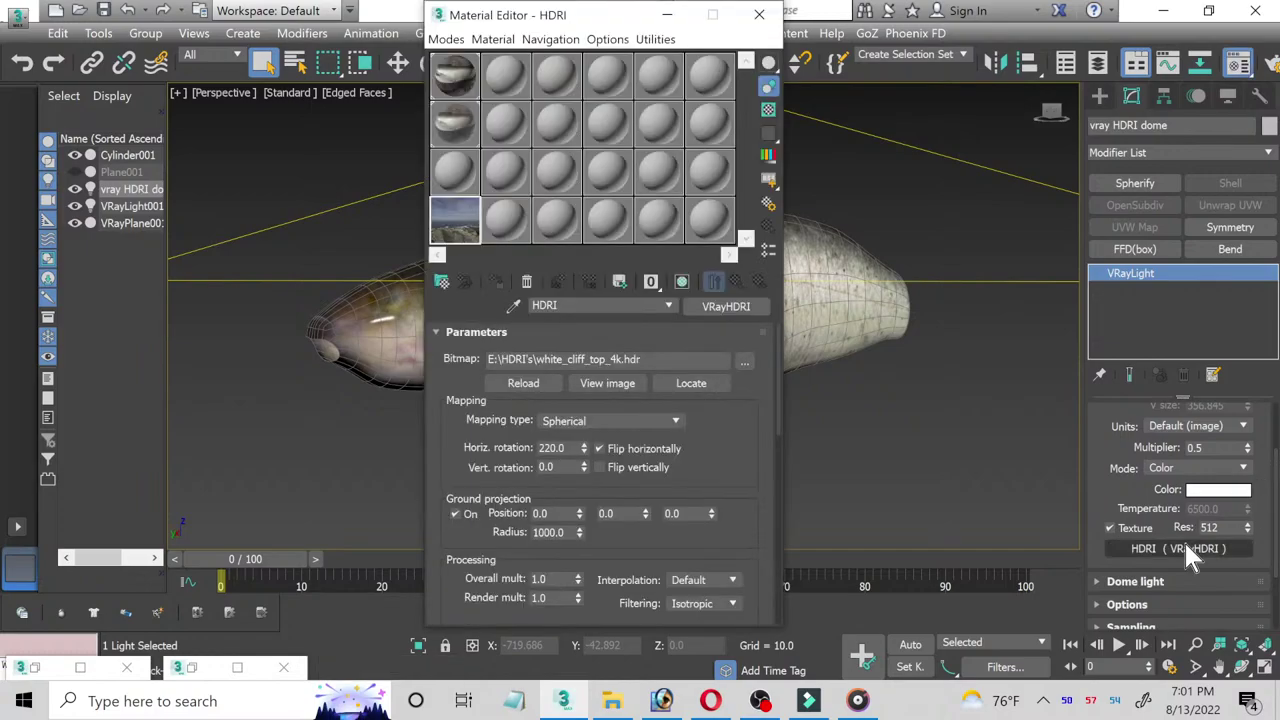
drag(453, 218, 455, 220)
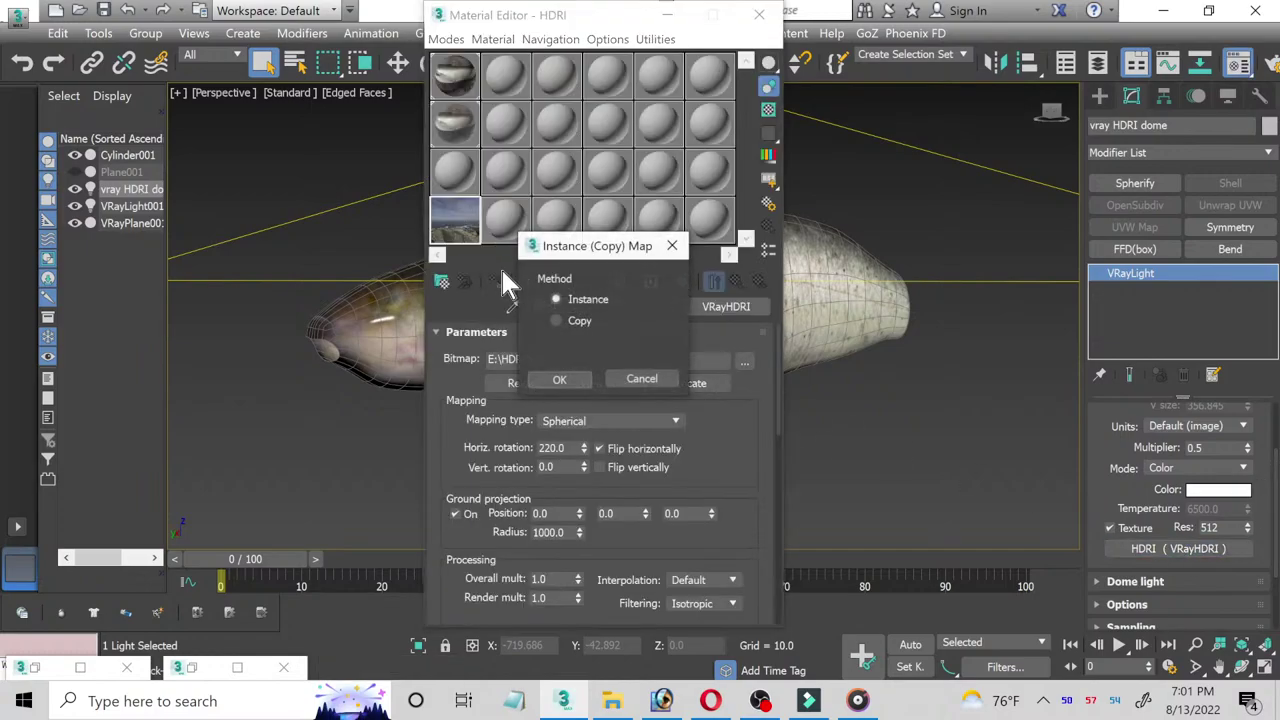
click(578, 379)
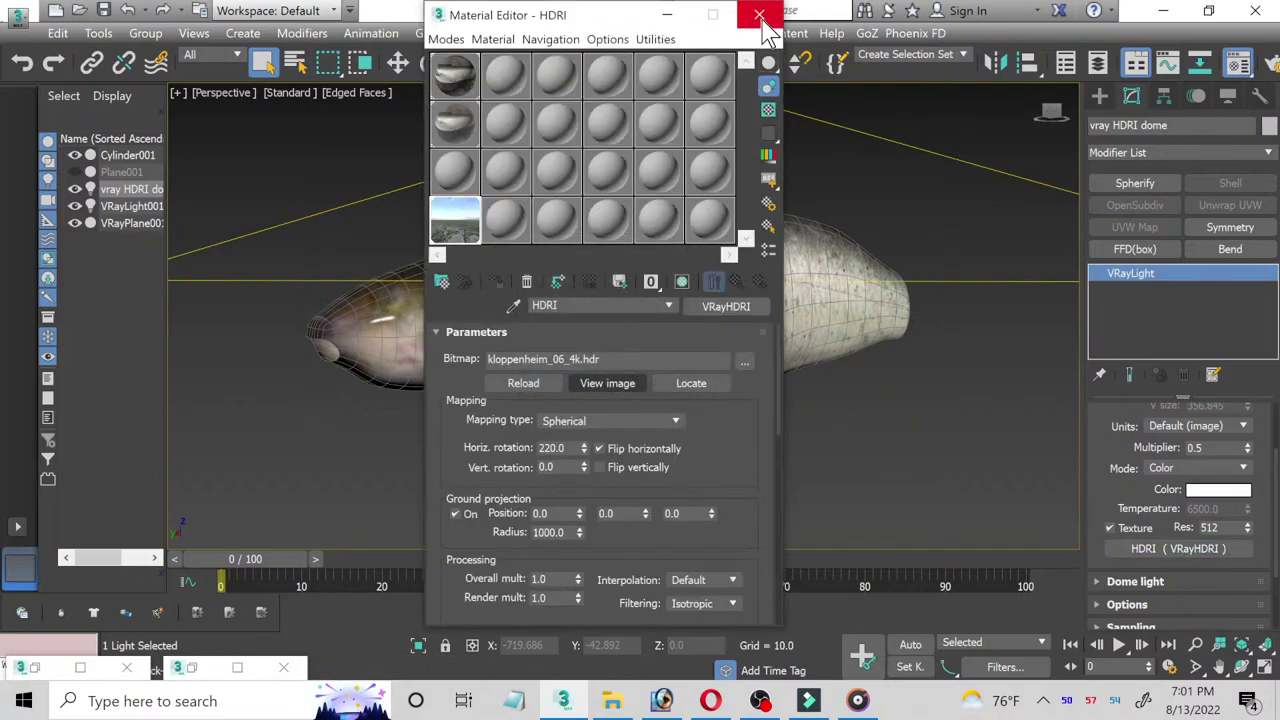
Step: Close the Material Editor, deselect everything, and render the scene
click(760, 16)
click(675, 130)
key(shift+q)
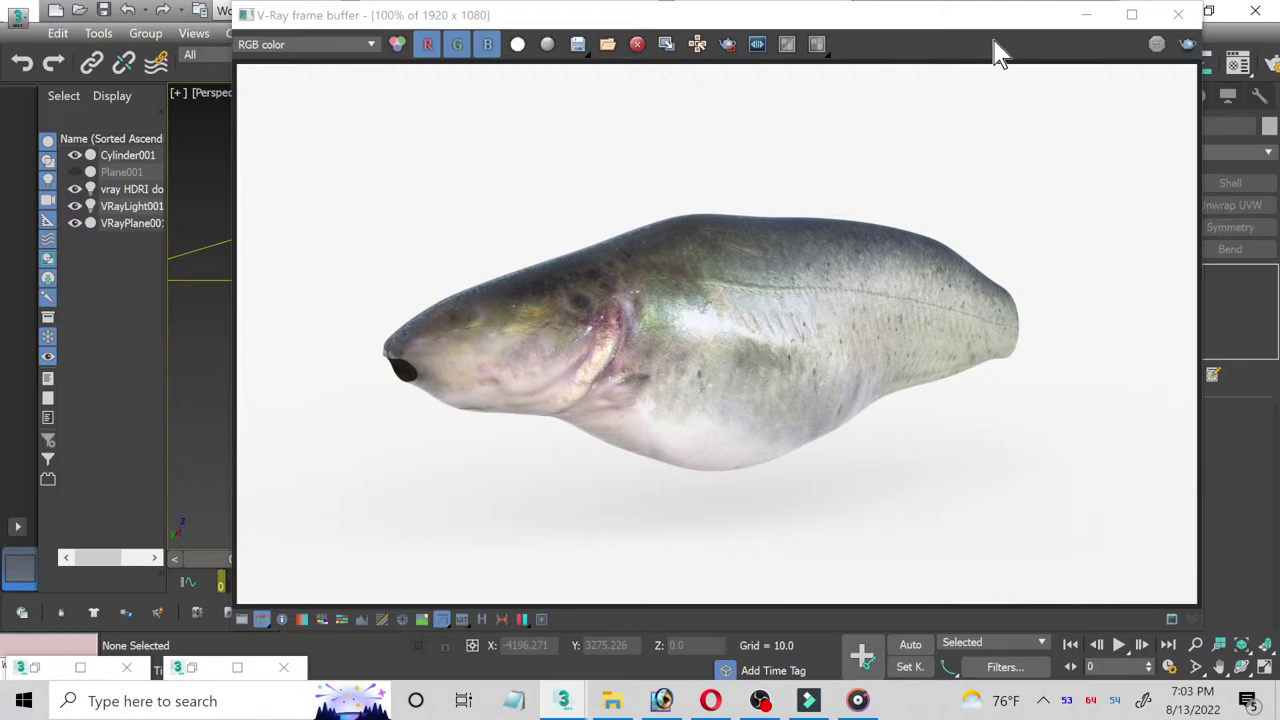
Step: Close the finished render and switch to the Select and Move tool
click(1177, 14)
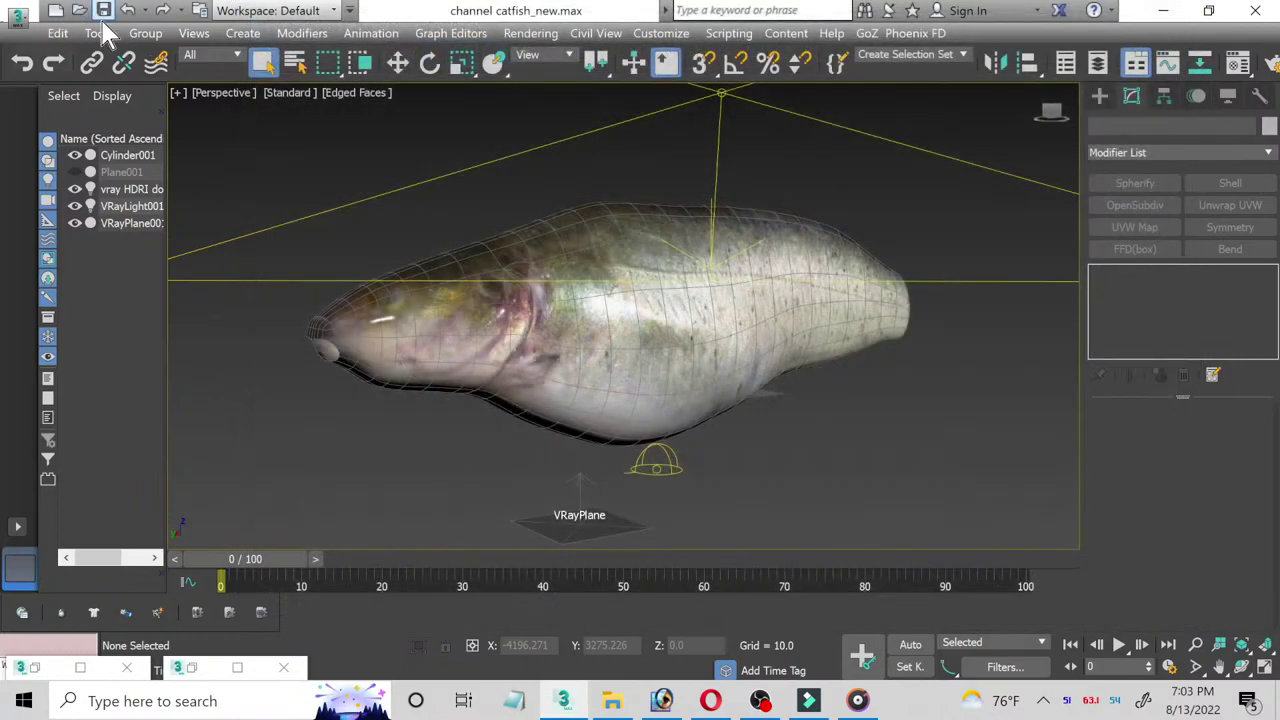
click(399, 64)
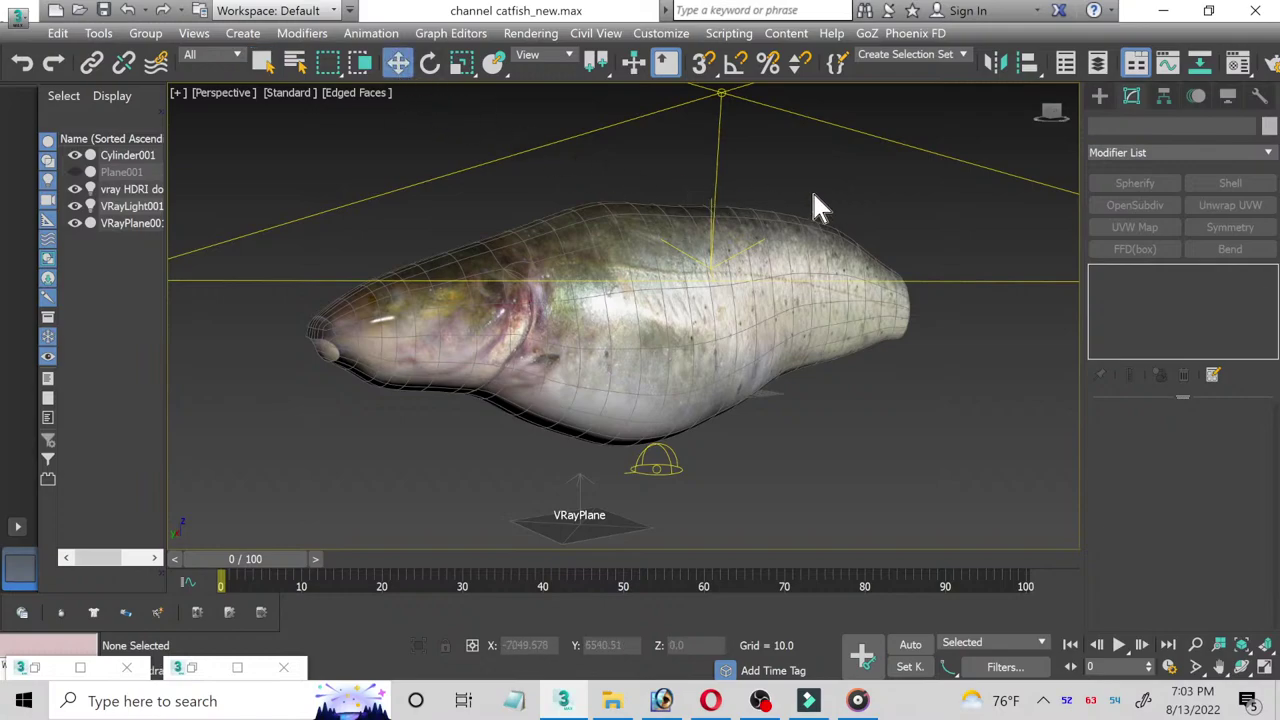